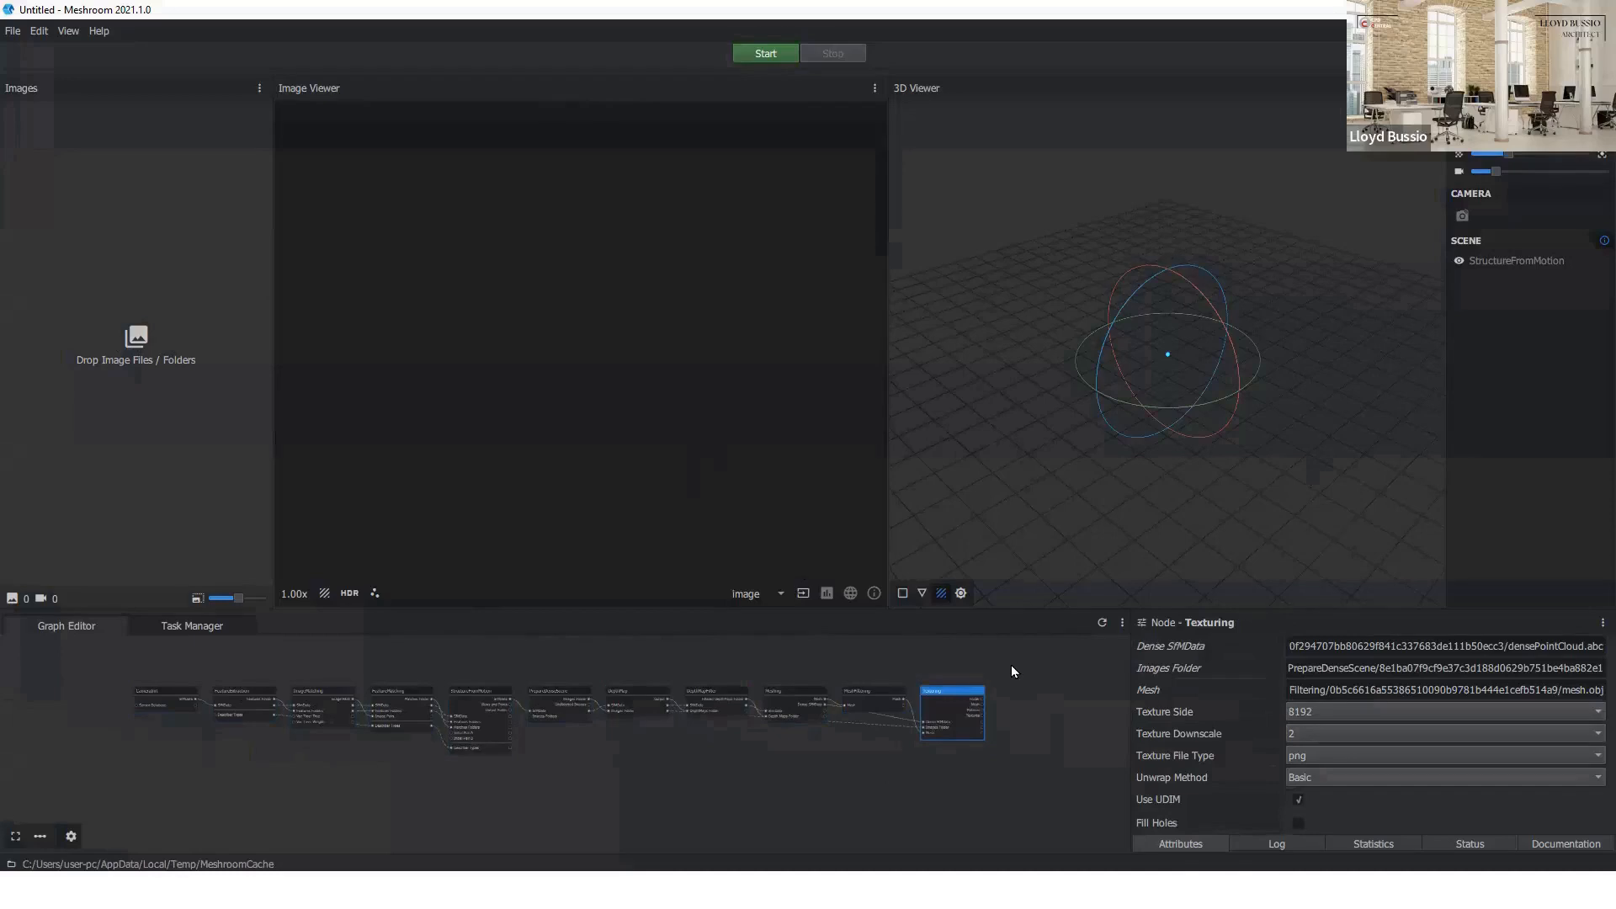
- Examine the CameraInit node's attributes at the start of the photogrammetry graph
click(1012, 671)
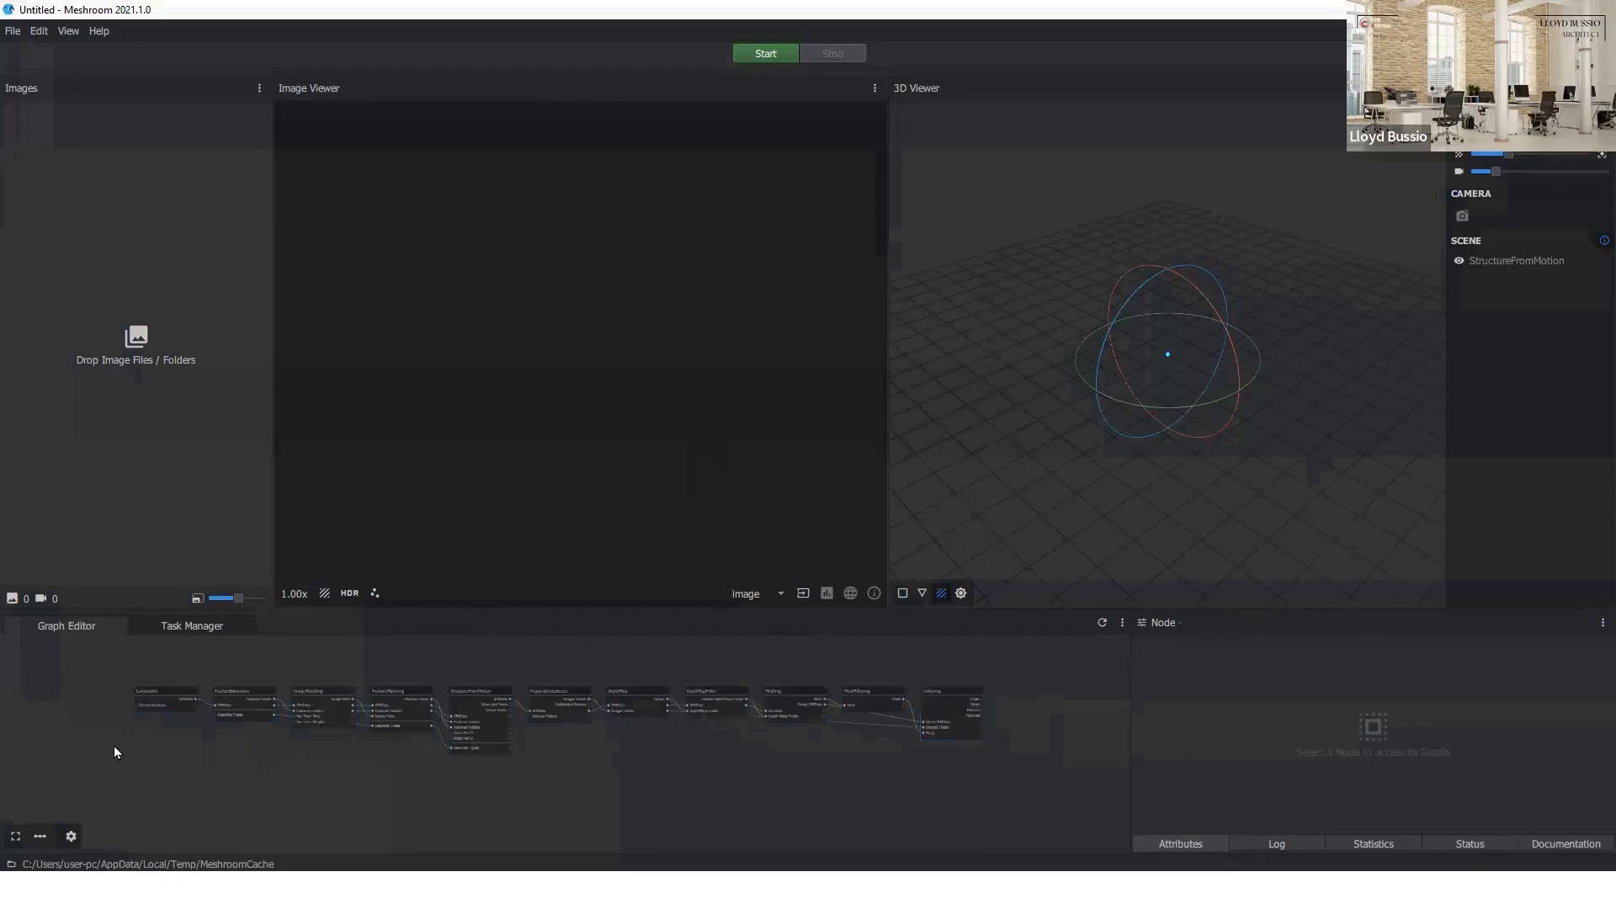
click(186, 698)
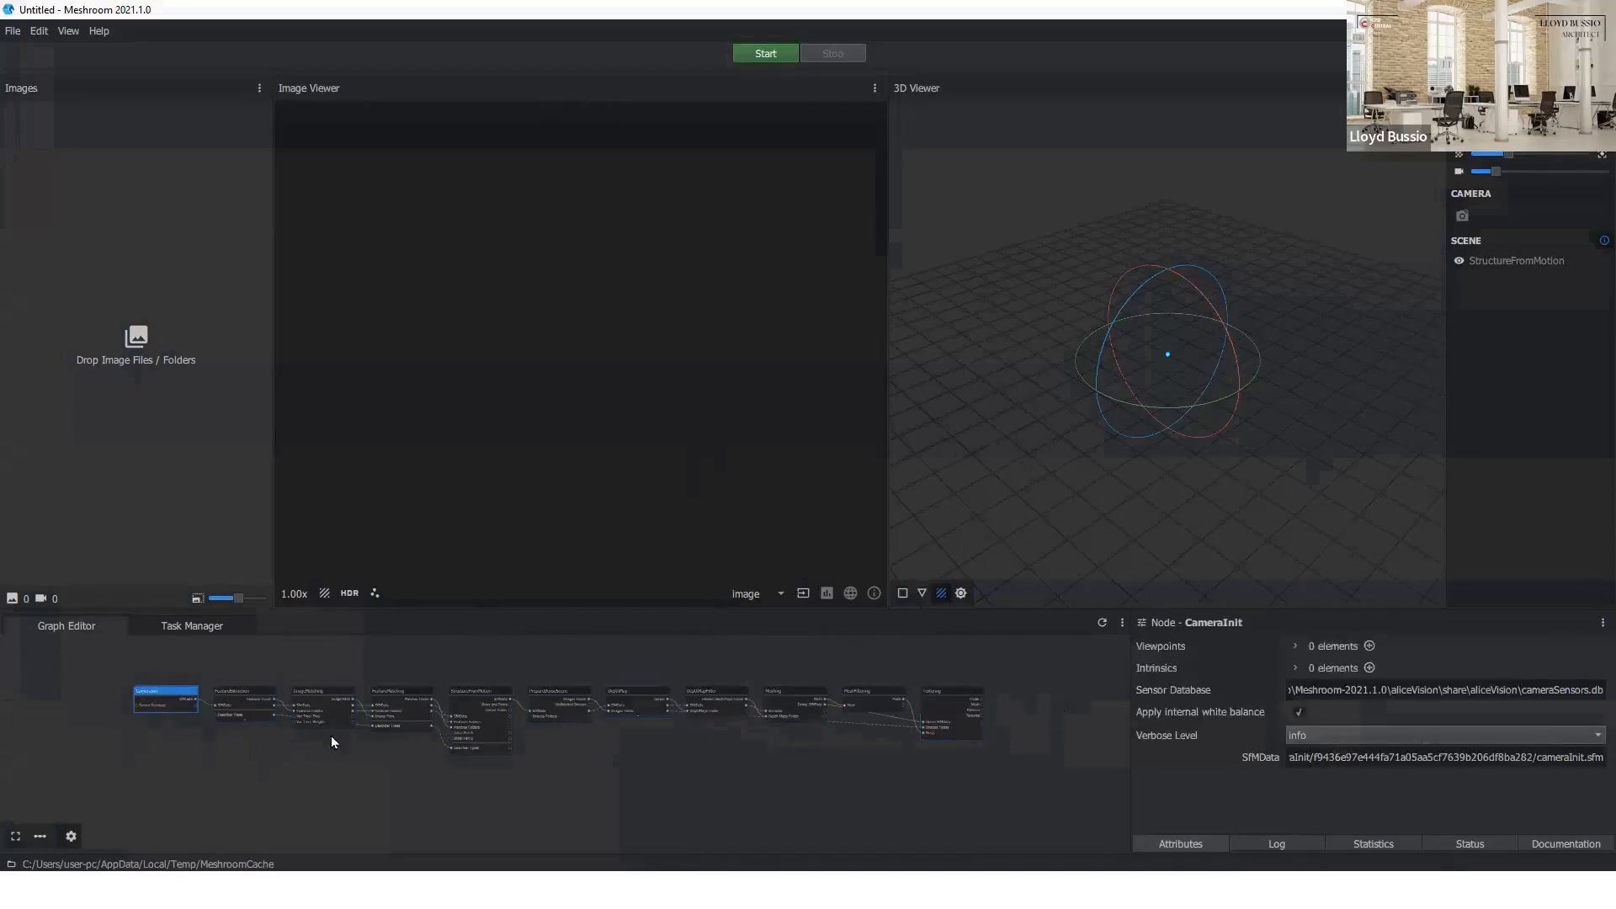
scroll(185, 746, up, 5)
middle_drag(286, 778, 331, 825)
click(271, 680)
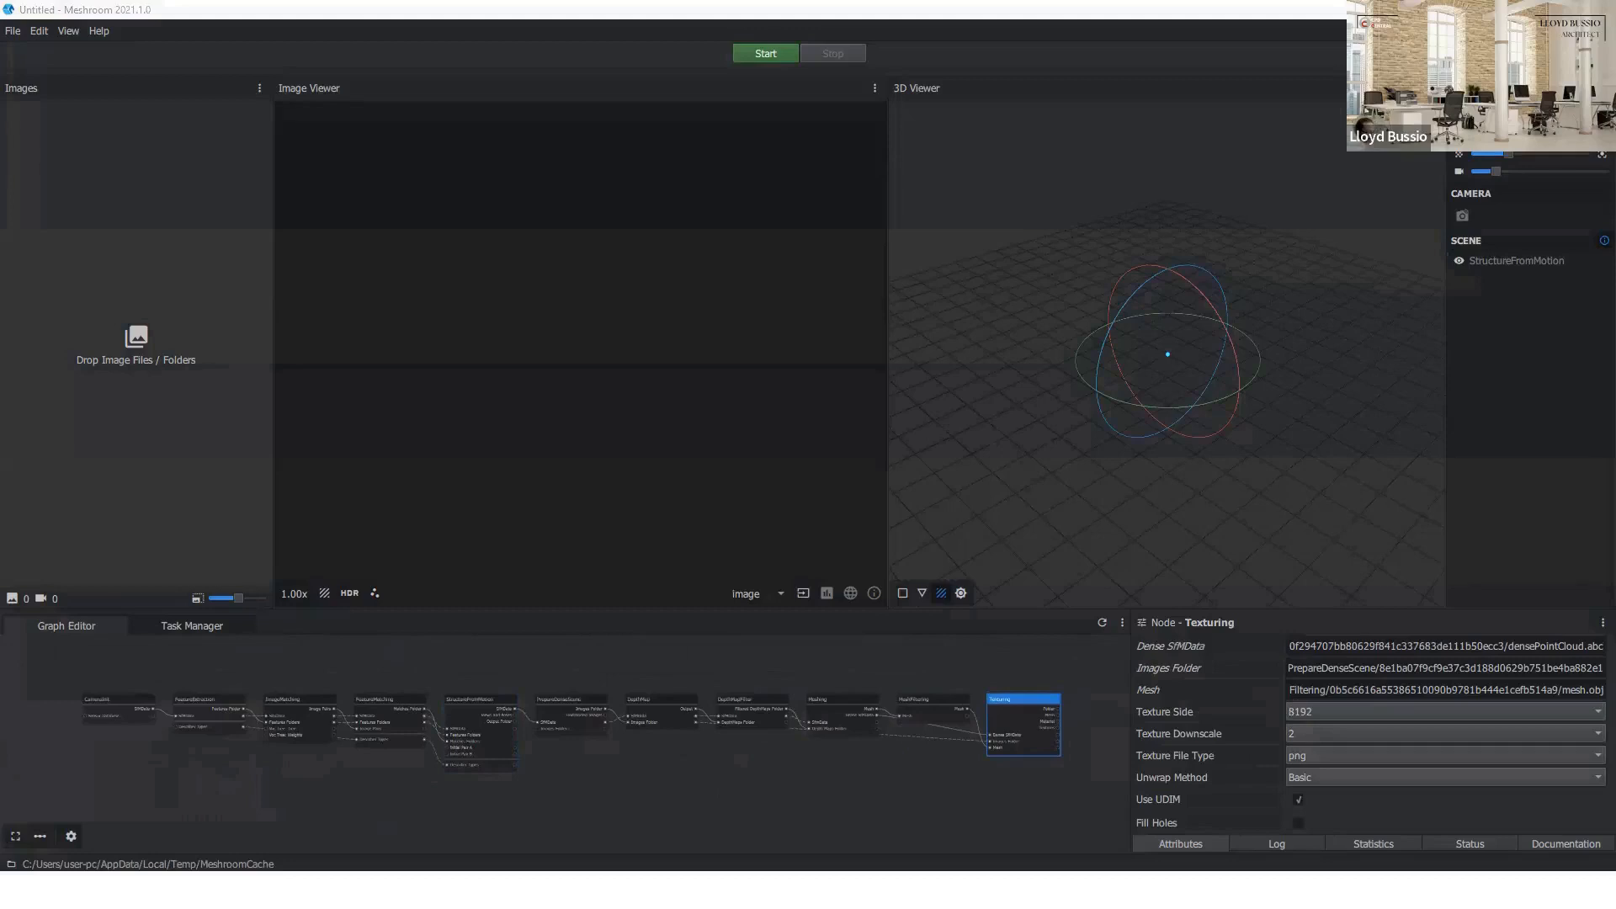
- Switch to File Explorer and preview the first row of photos in the 2022-04-17 folder one by one
key(alt+Tab)
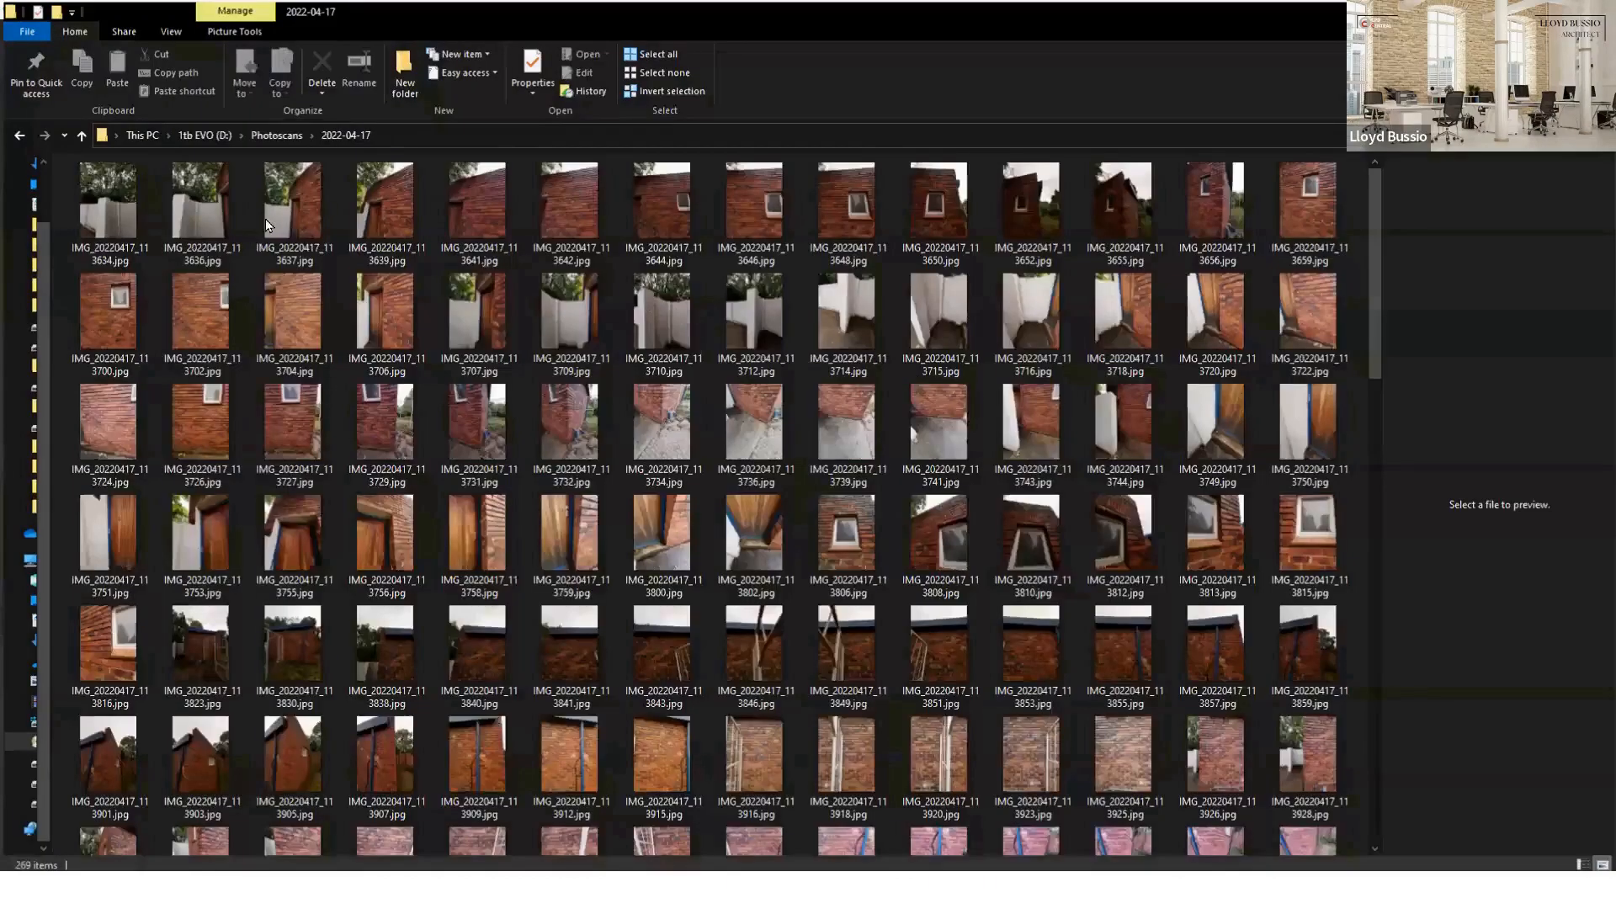
click(264, 259)
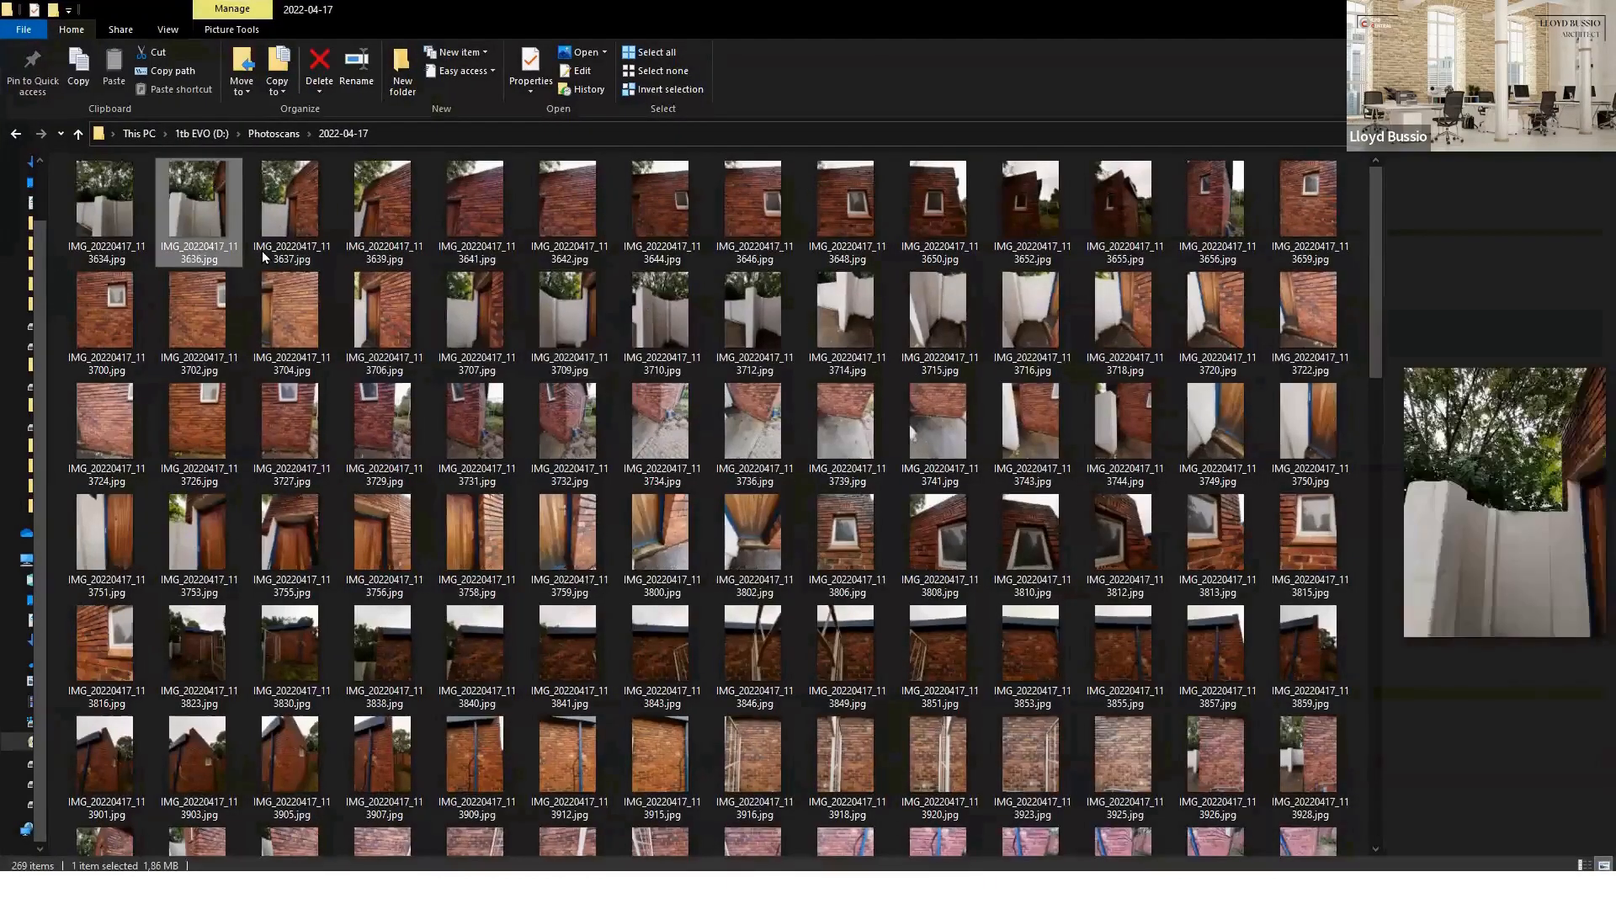
key(Right)
key(Right)
key(Right)
key(Right)
key(Right)
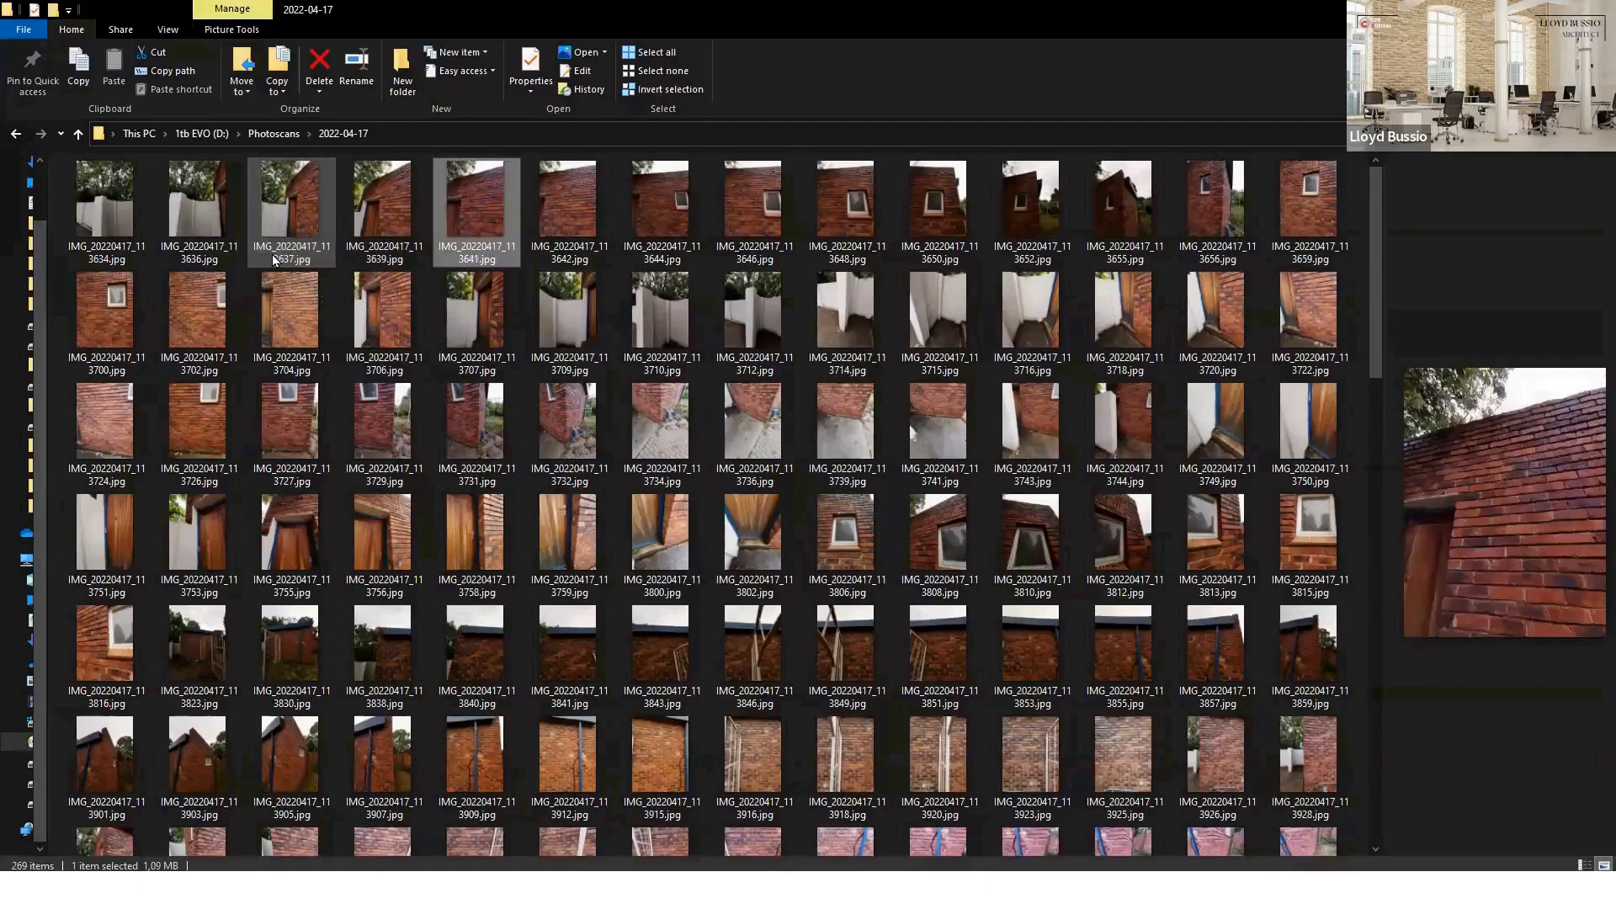
key(Right)
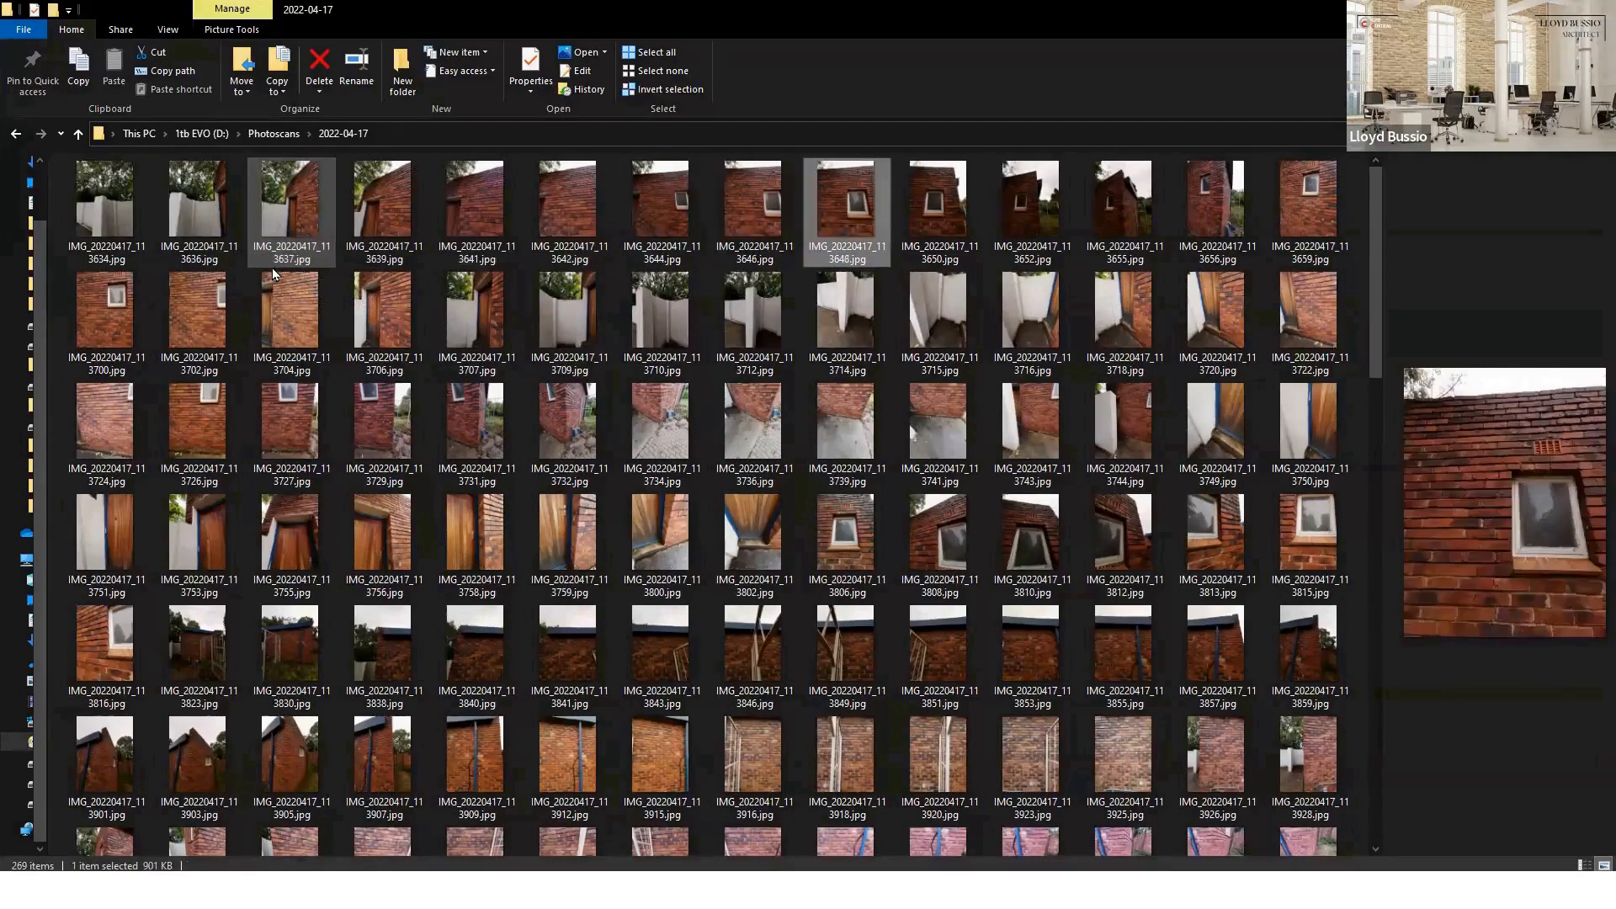
key(Right)
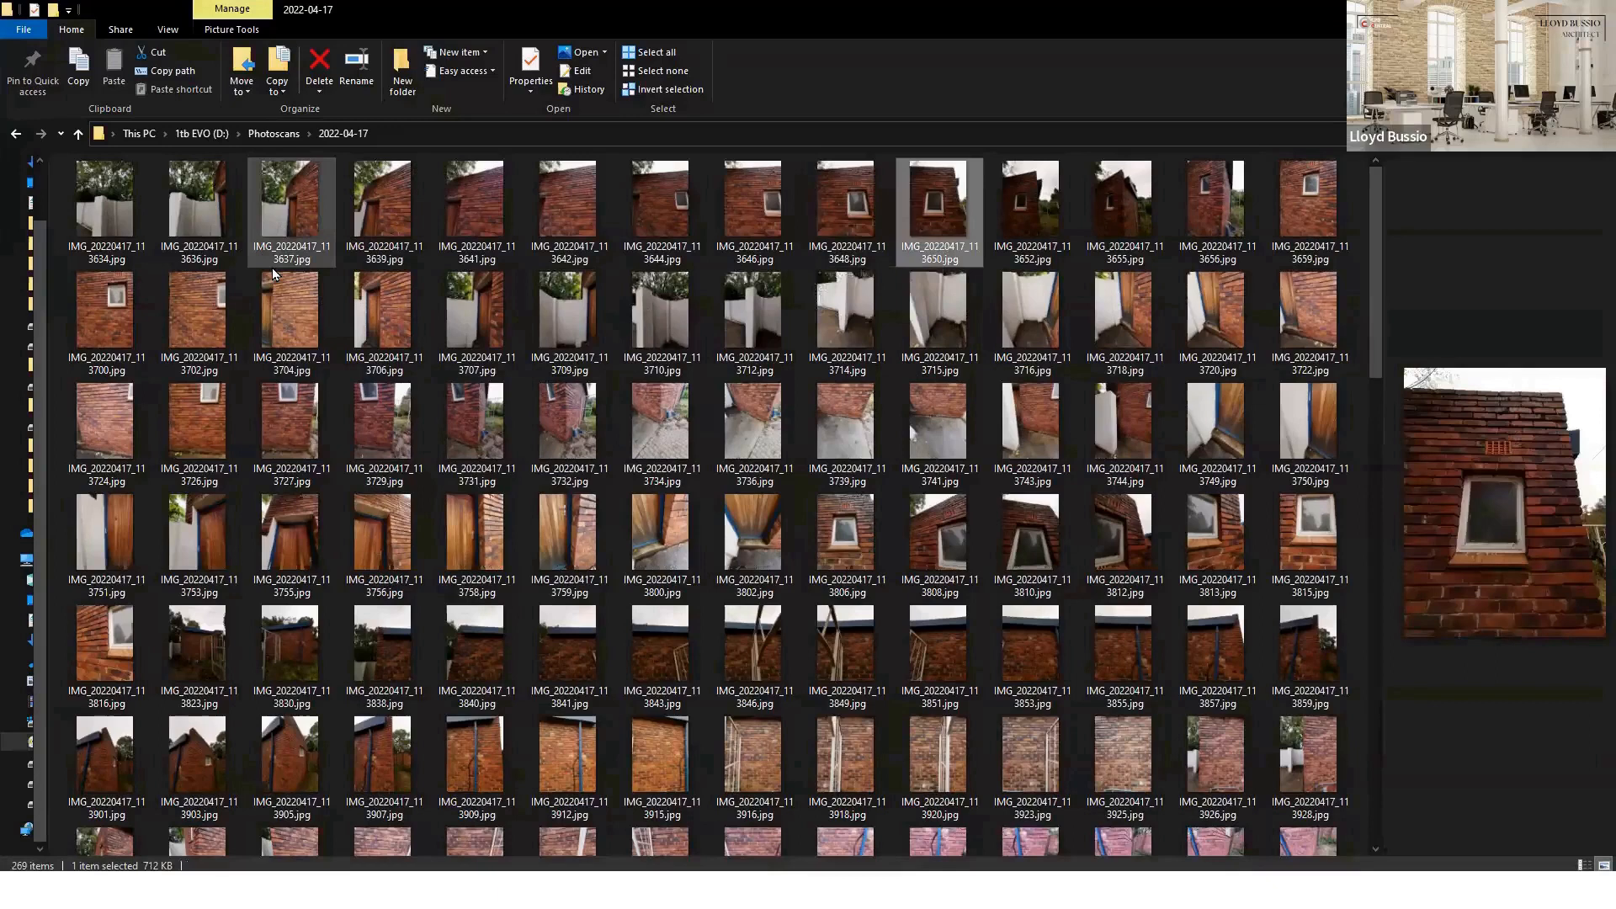
key(Left)
key(Right)
key(Right)
key(Right)
key(Right)
key(Right)
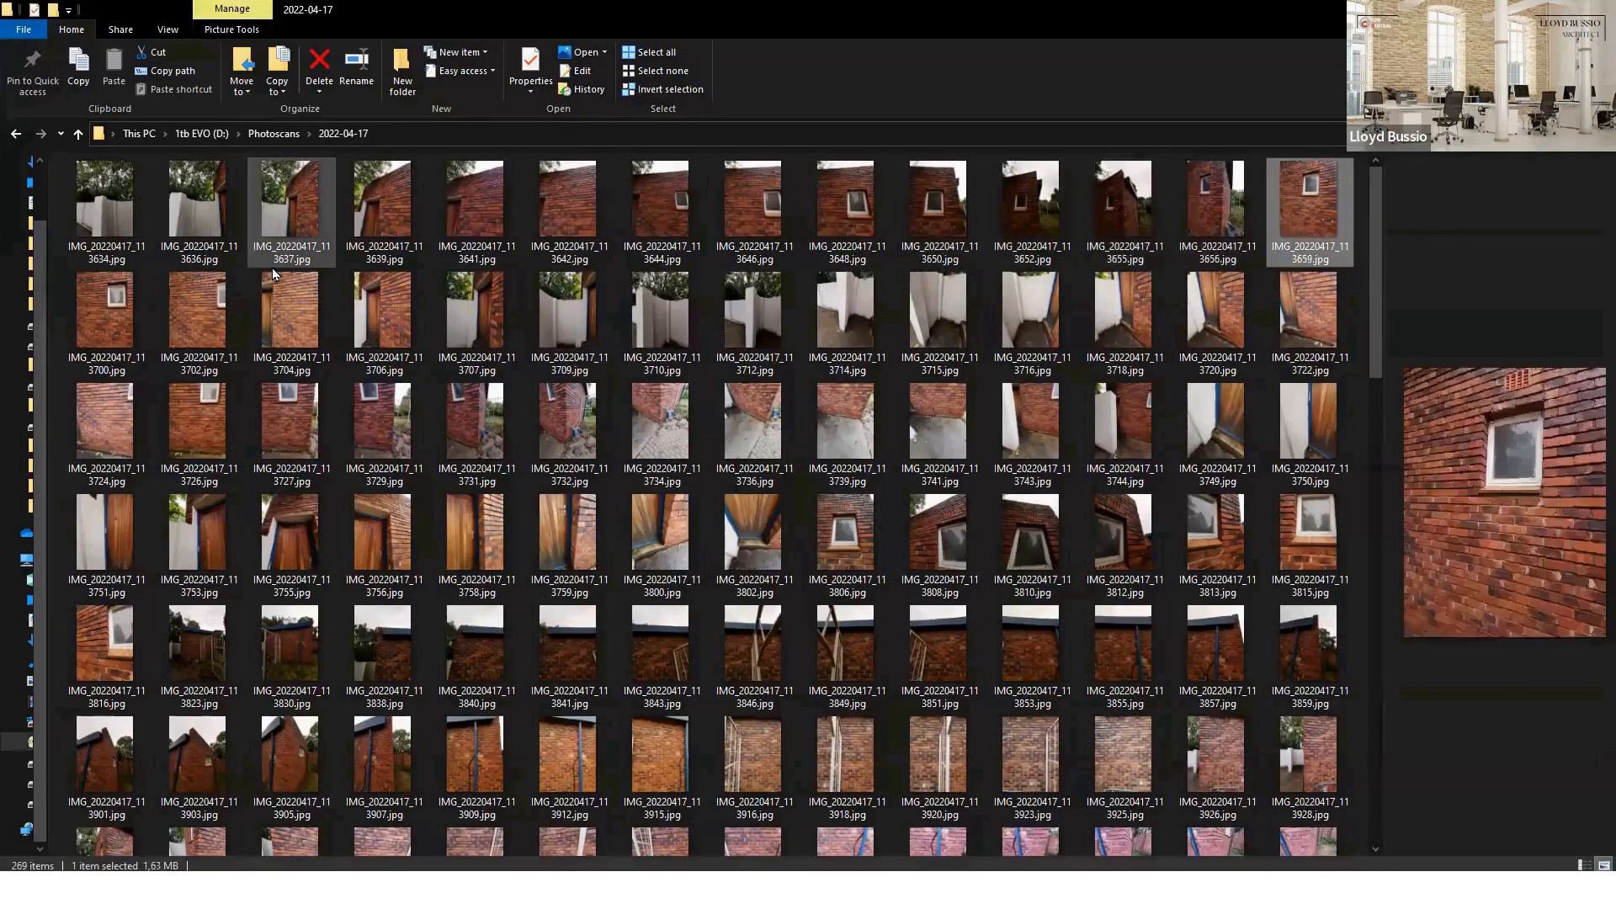
- Look through the rest of the folder and preview its last photo, IMG_20220417_114633.jpg
scroll(842, 673, down, 6)
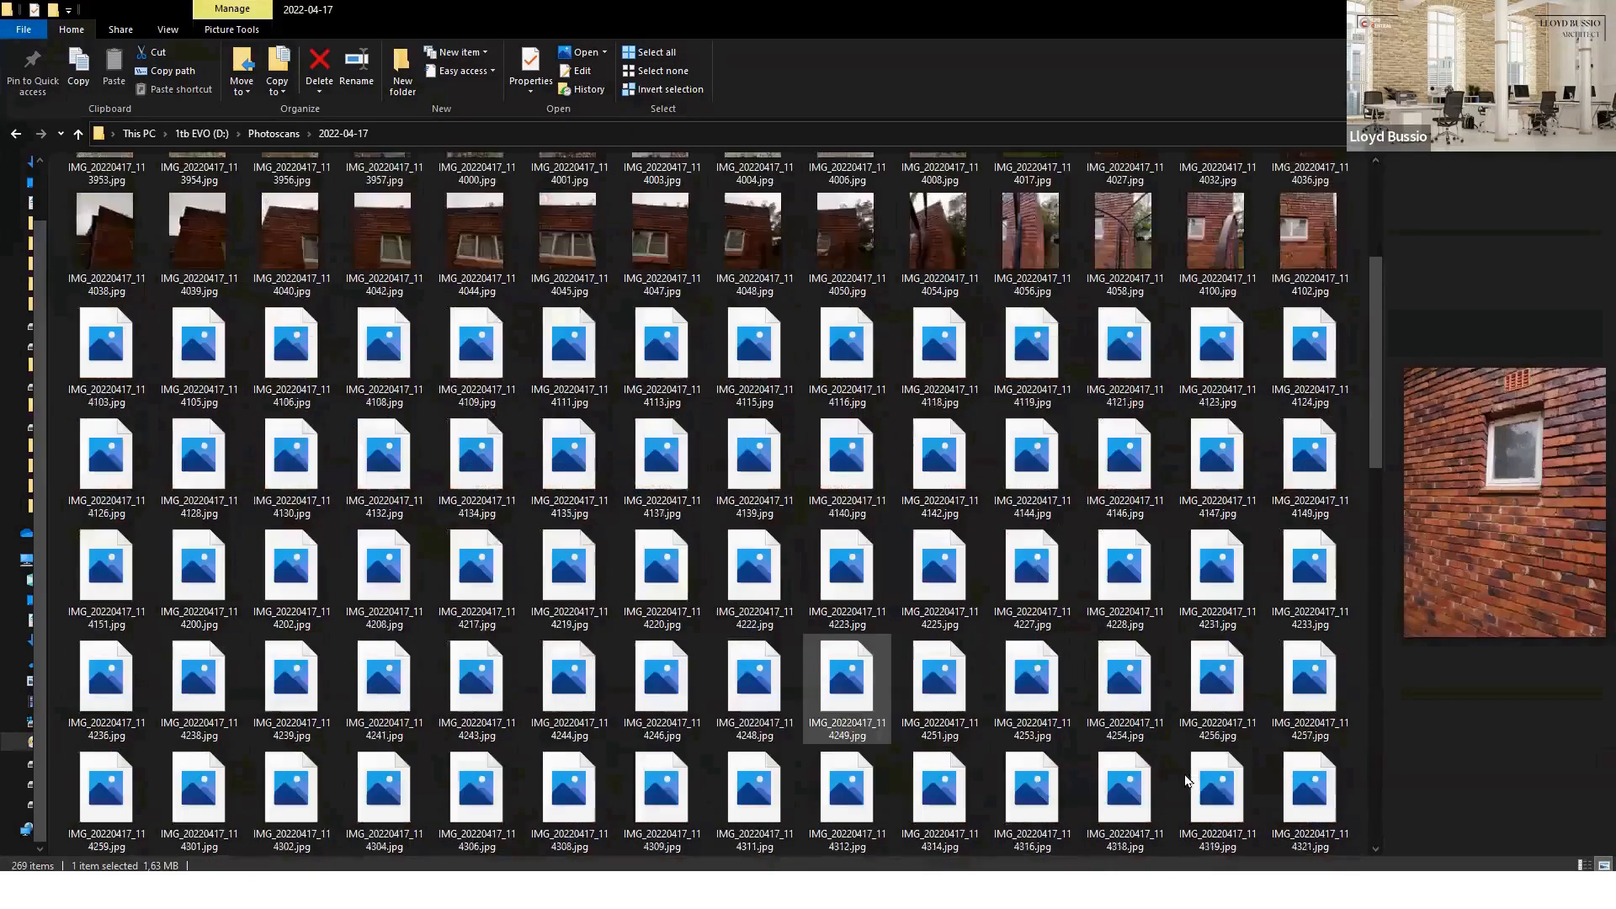
scroll(1185, 781, down, 6)
click(844, 810)
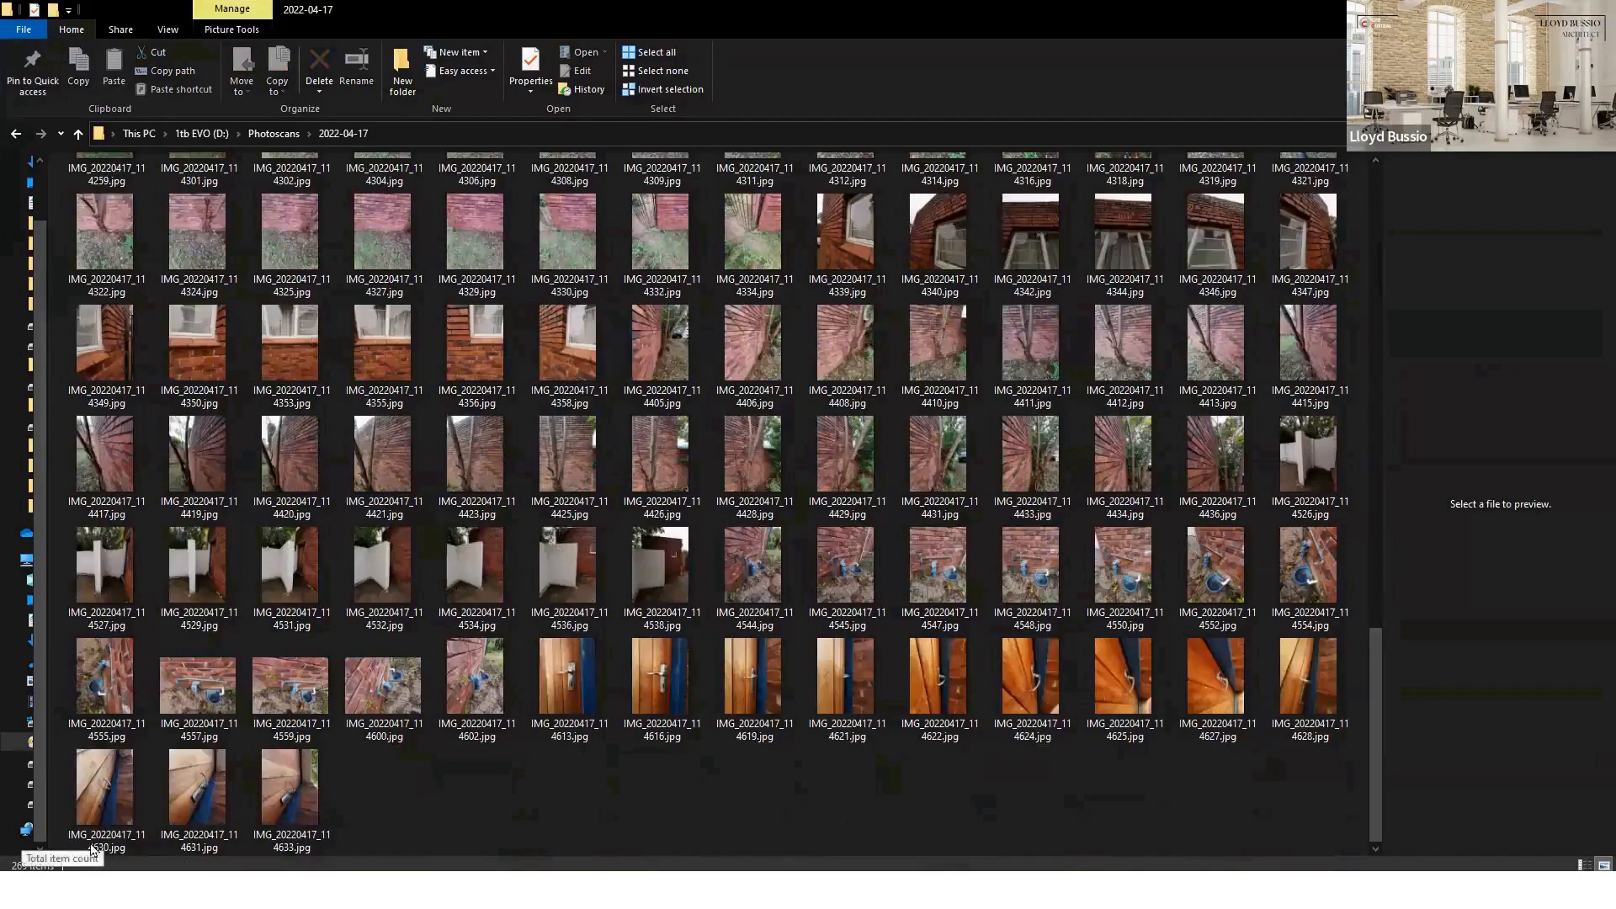
click(296, 794)
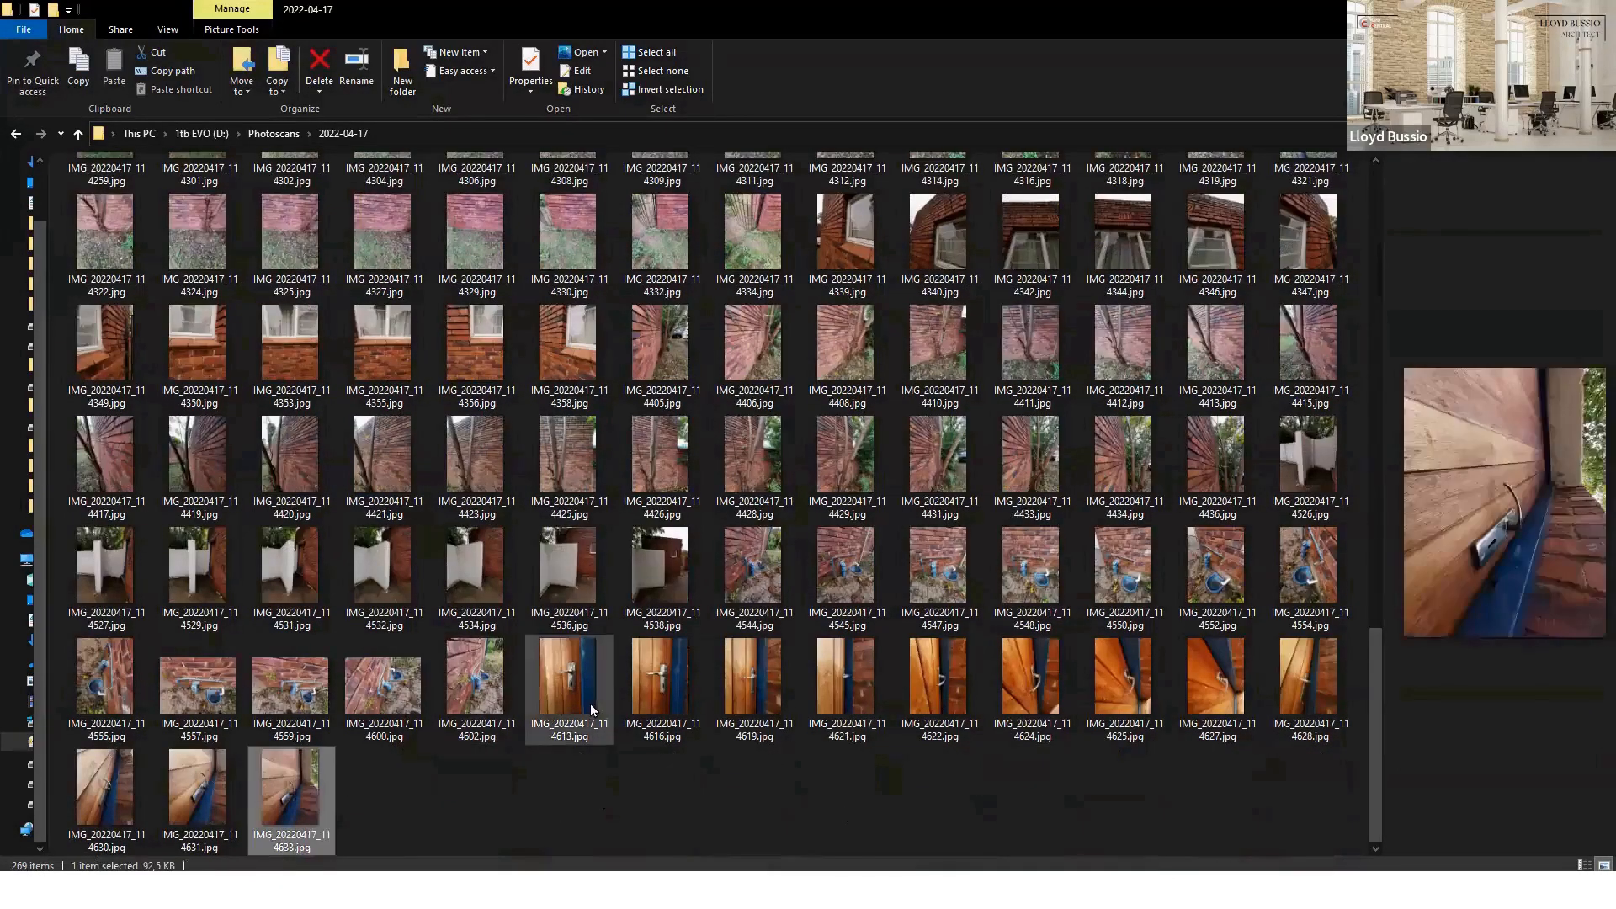
scroll(592, 709, up, 10)
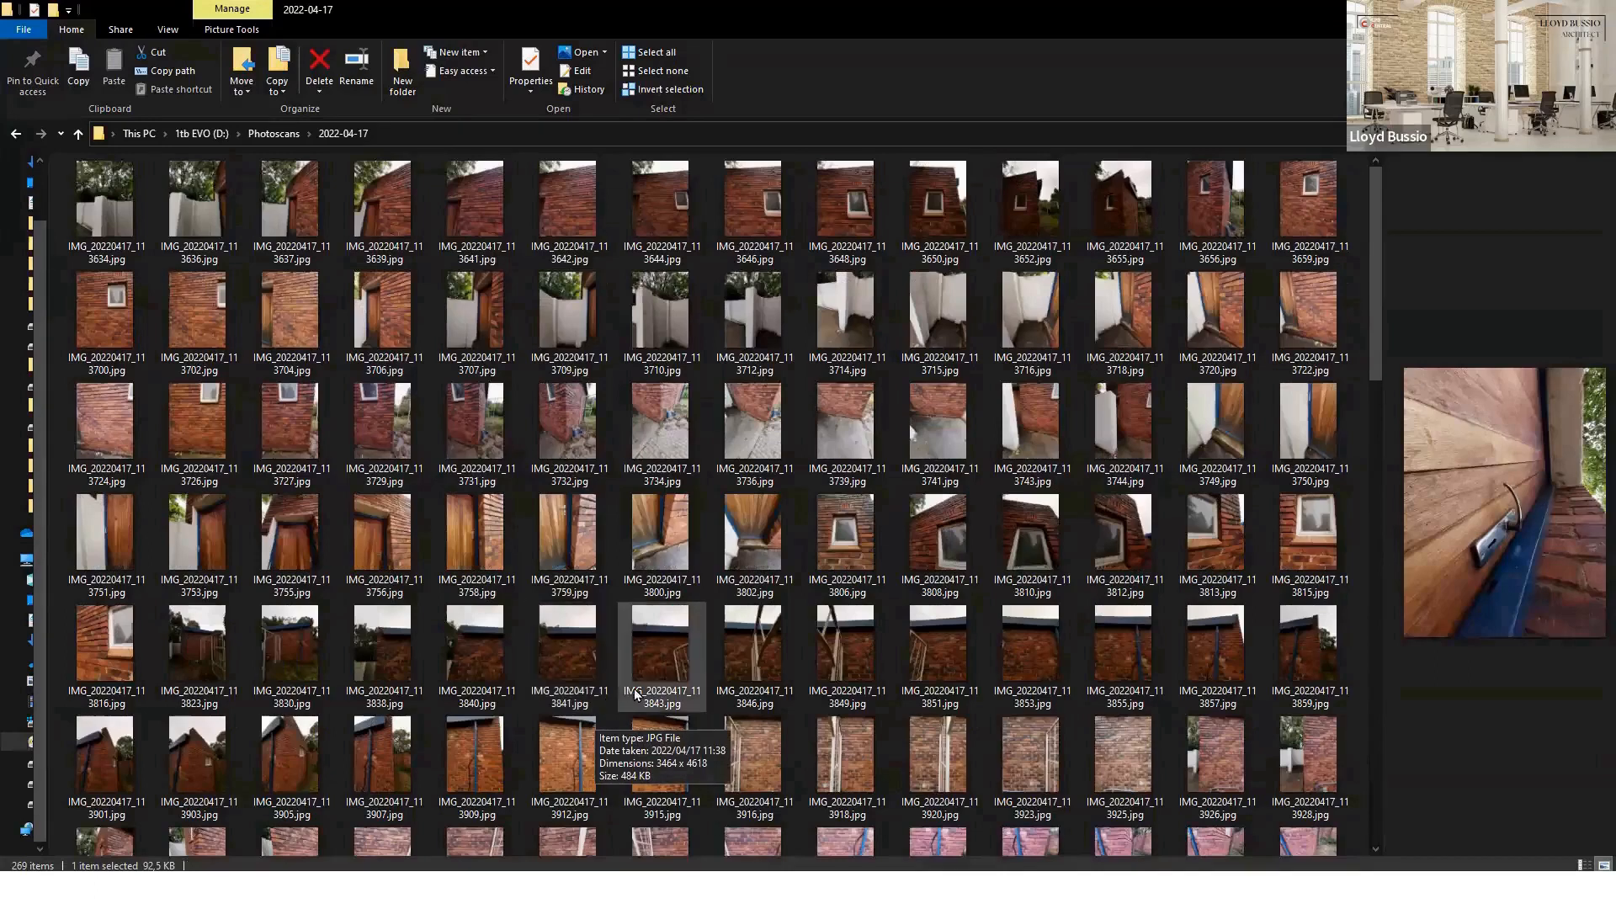
- Enlarge the photo preview and examine the brick wall and white wall shots, including IMG_20220417_113644, 113646 and 113715
click(365, 204)
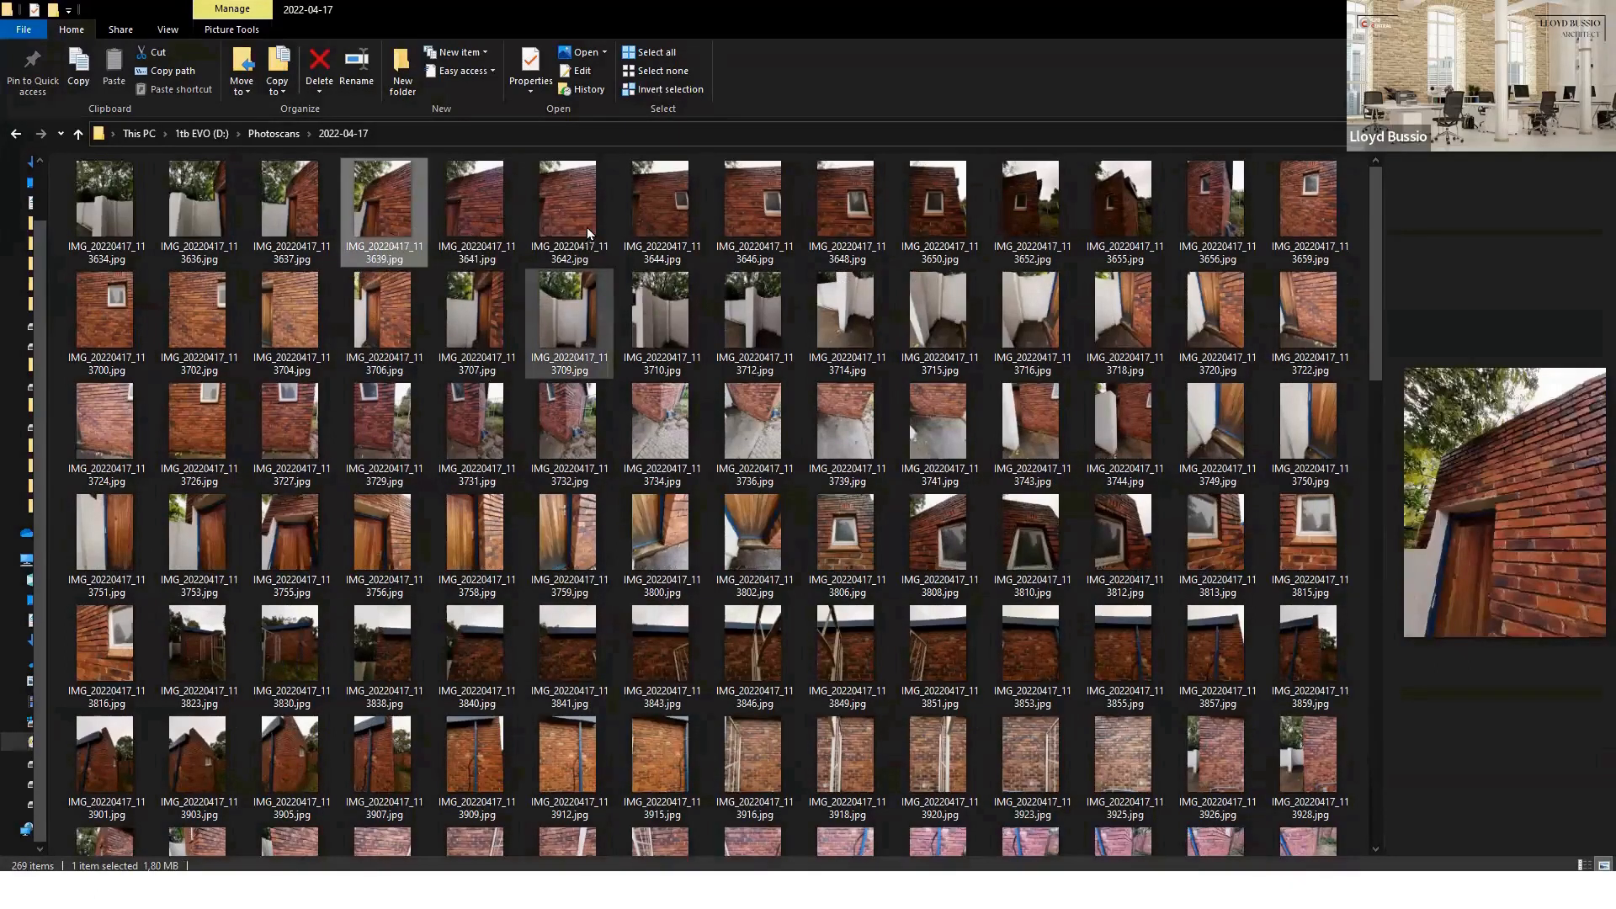
click(668, 223)
drag(1397, 466, 926, 491)
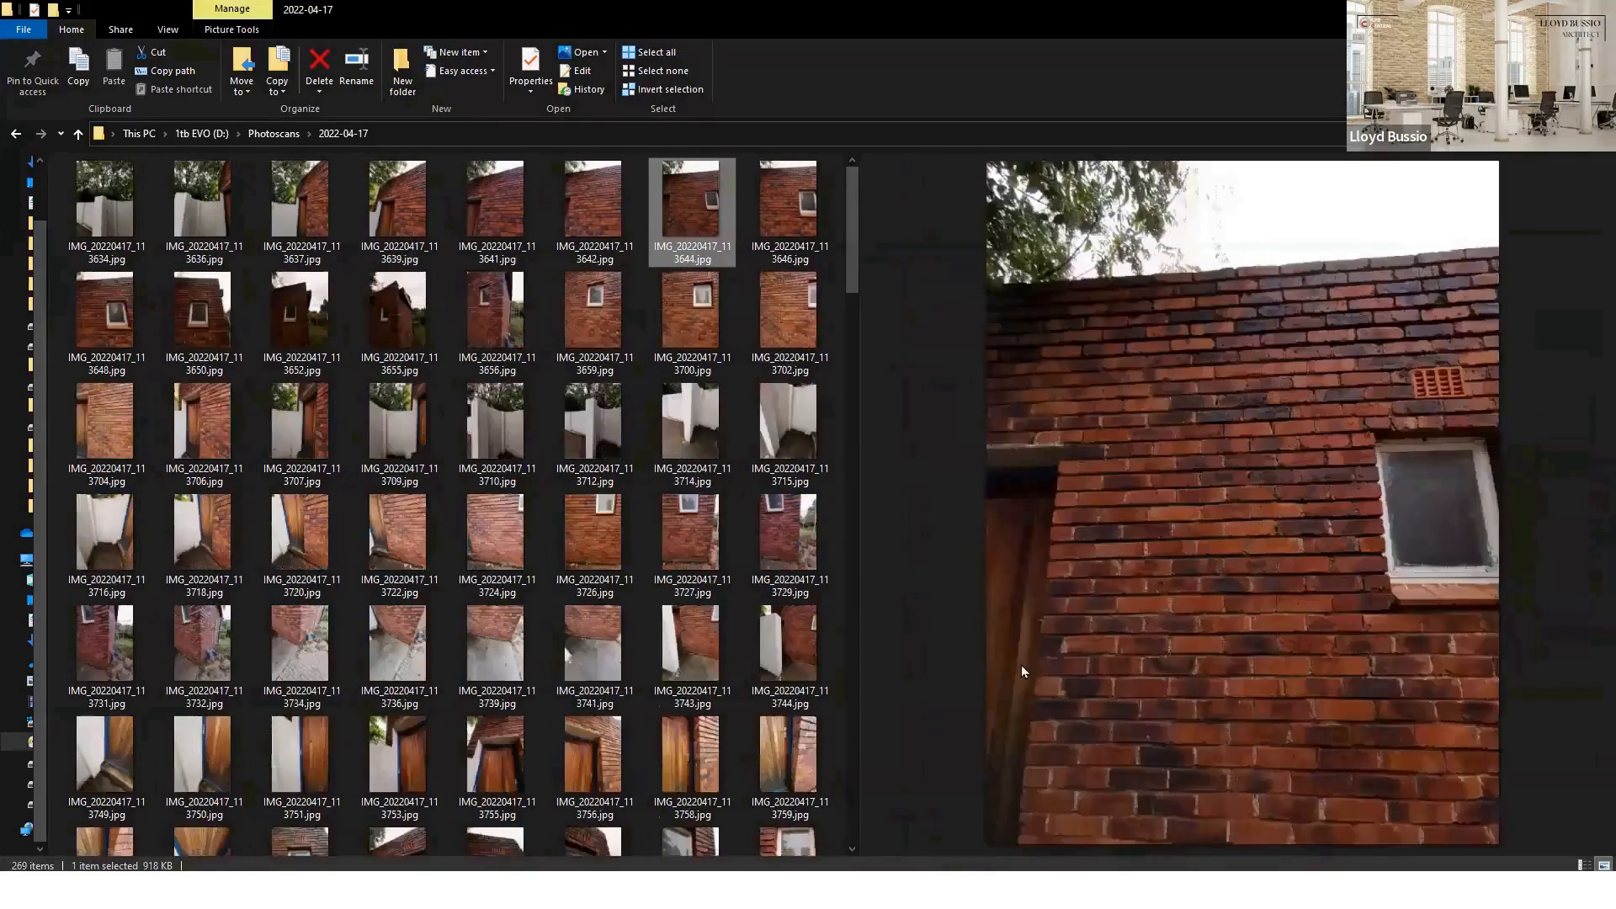
click(788, 215)
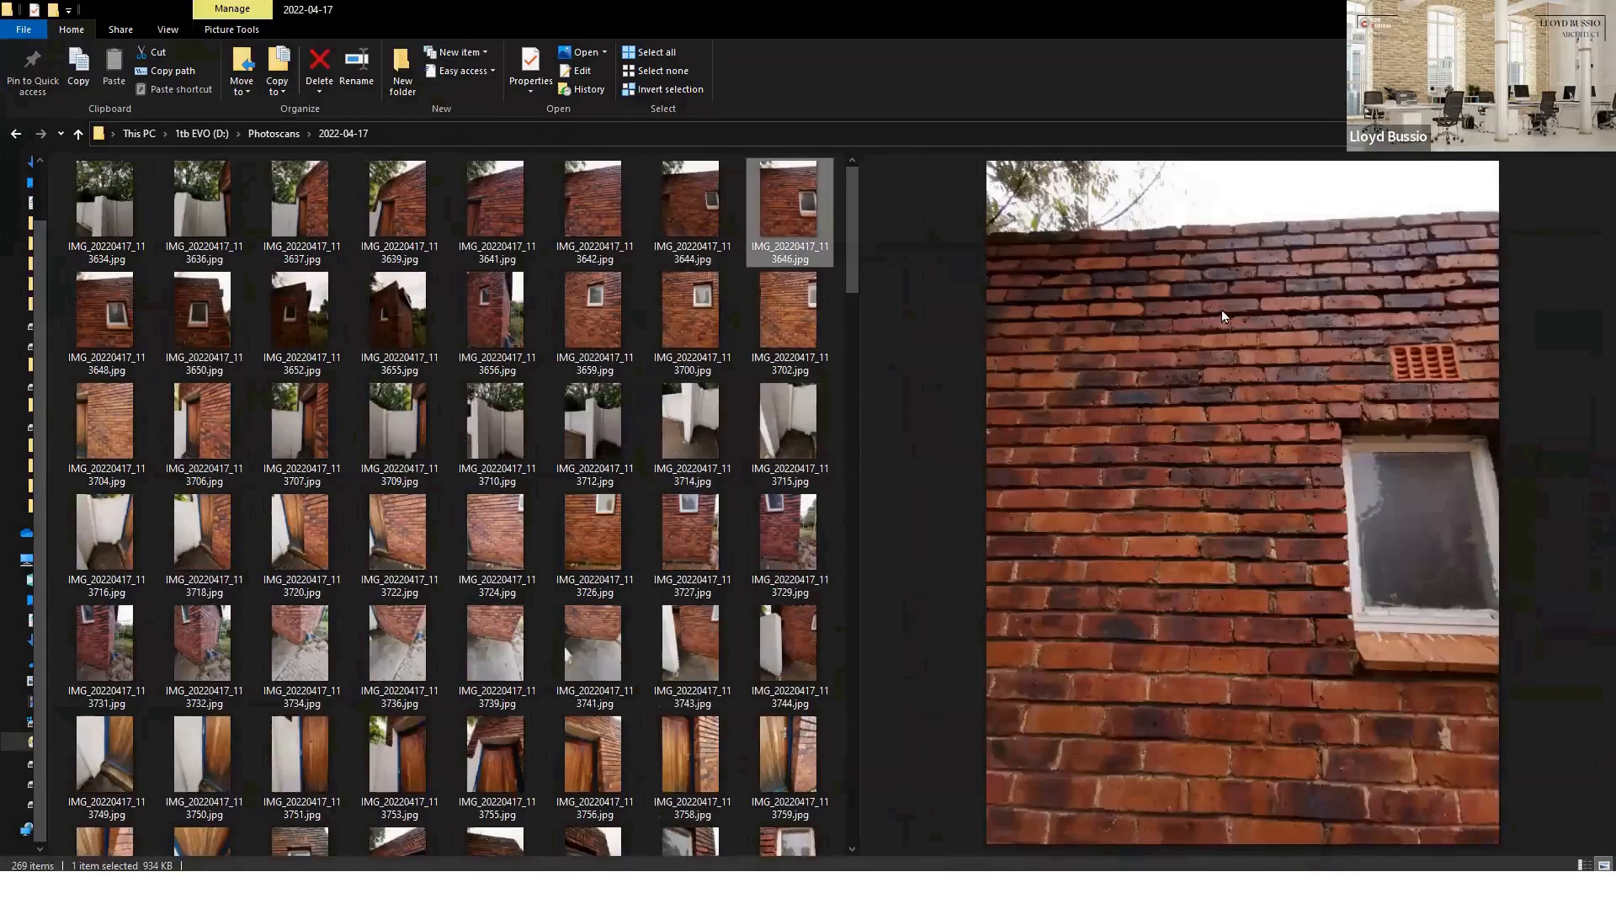
click(788, 421)
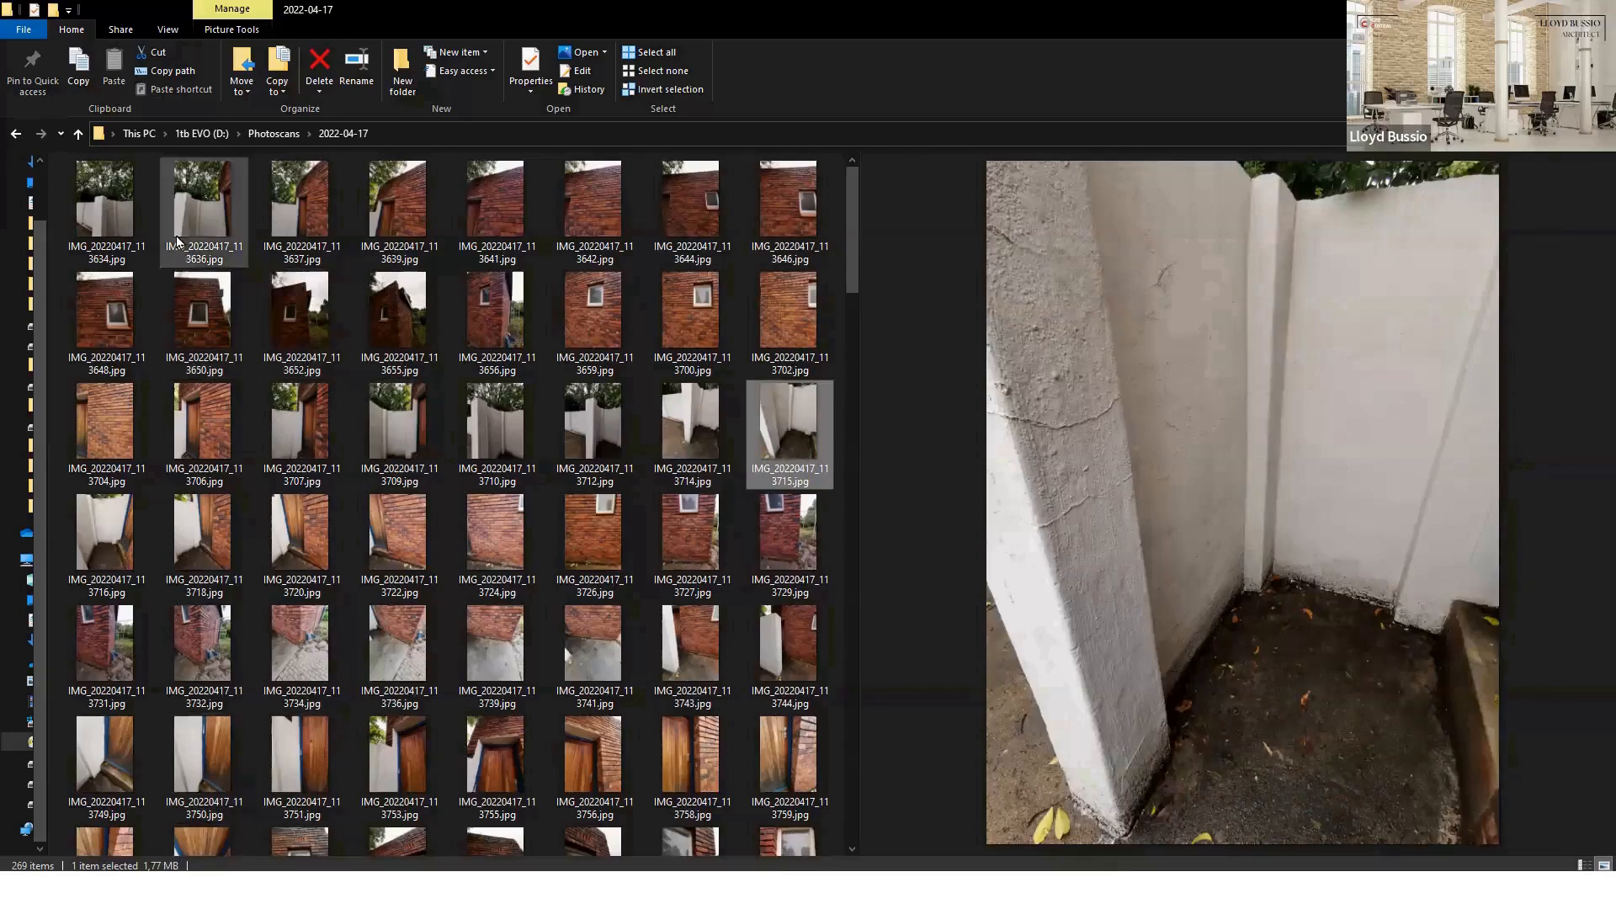
- Import all photos from the 2022-04-17 folder into Meshroom's image list and minimise the File Explorer window
click(138, 233)
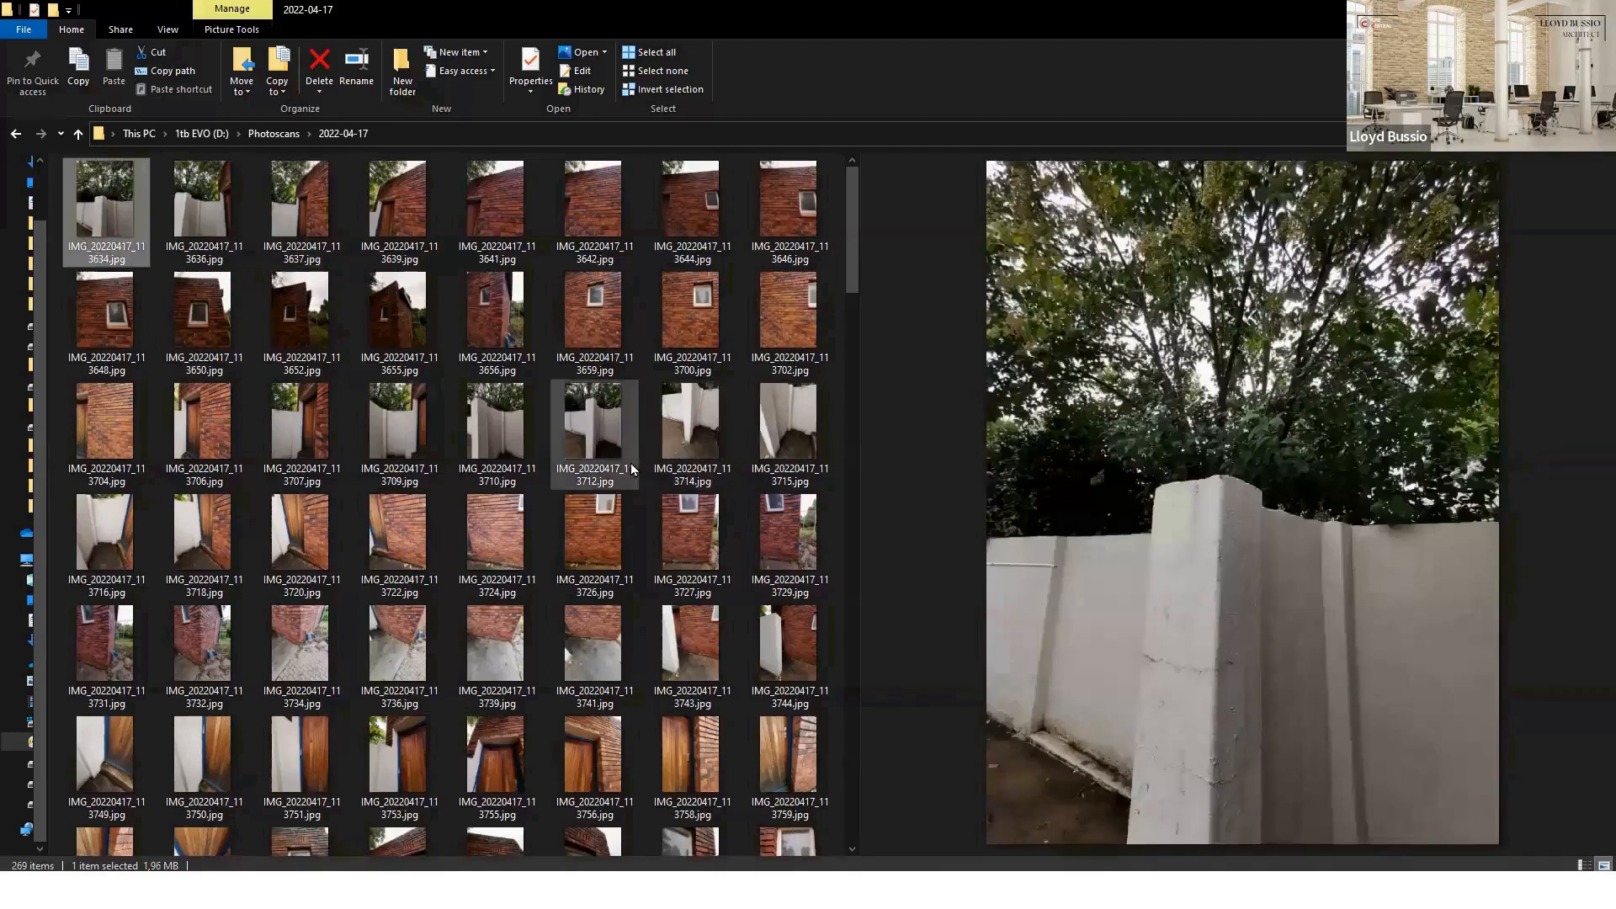
key(ctrl+a)
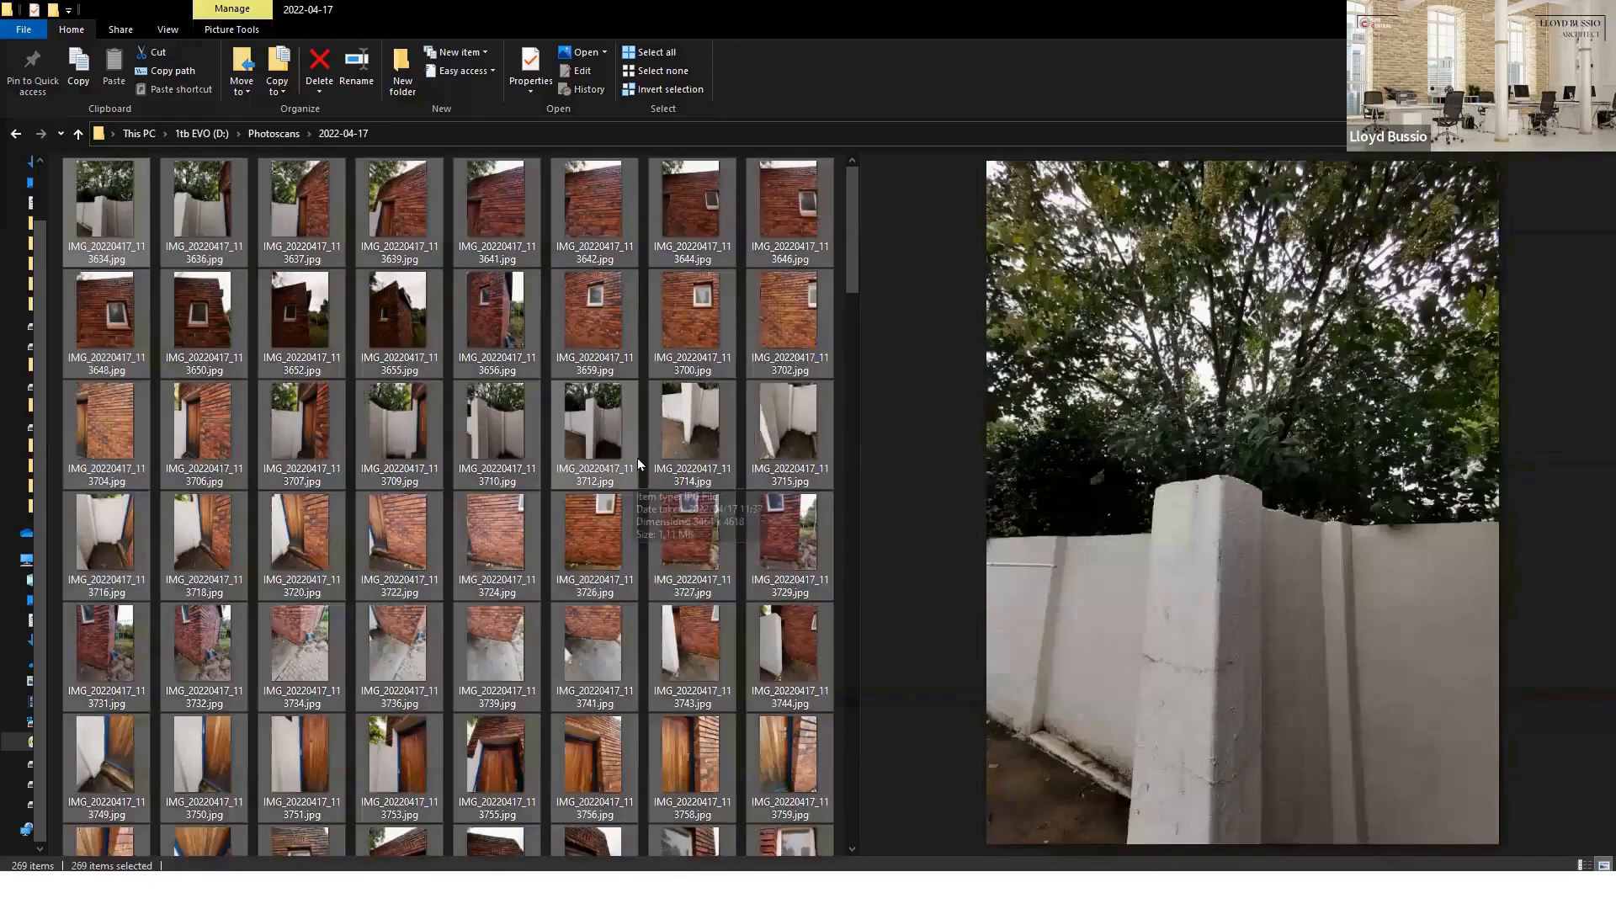
double_click(842, 39)
drag(870, 428, 204, 312)
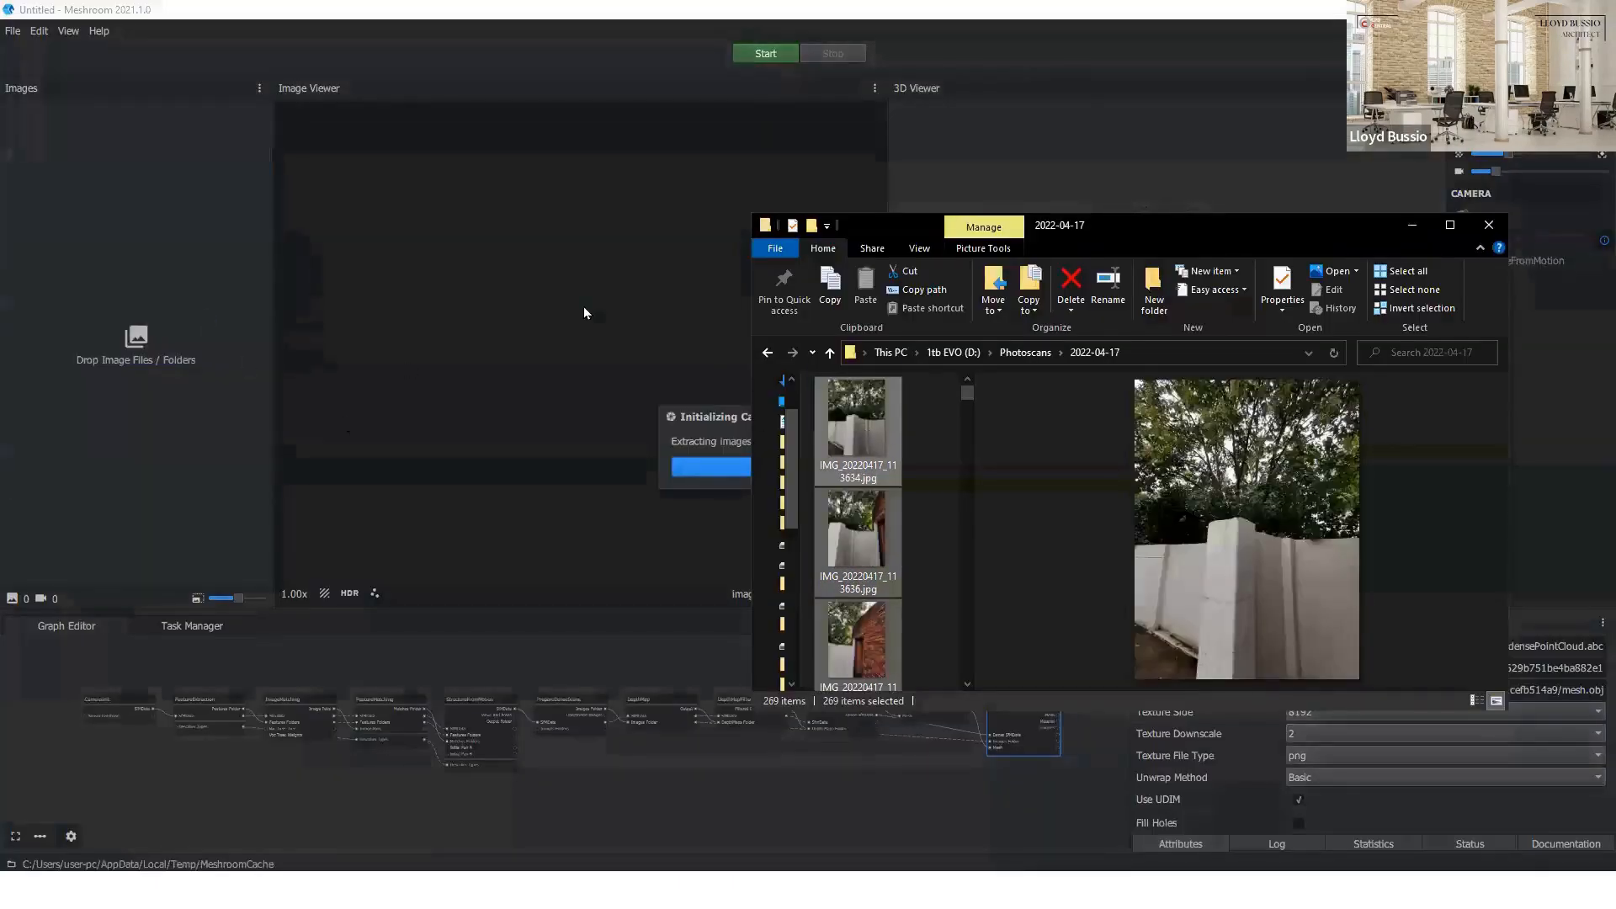
click(1412, 225)
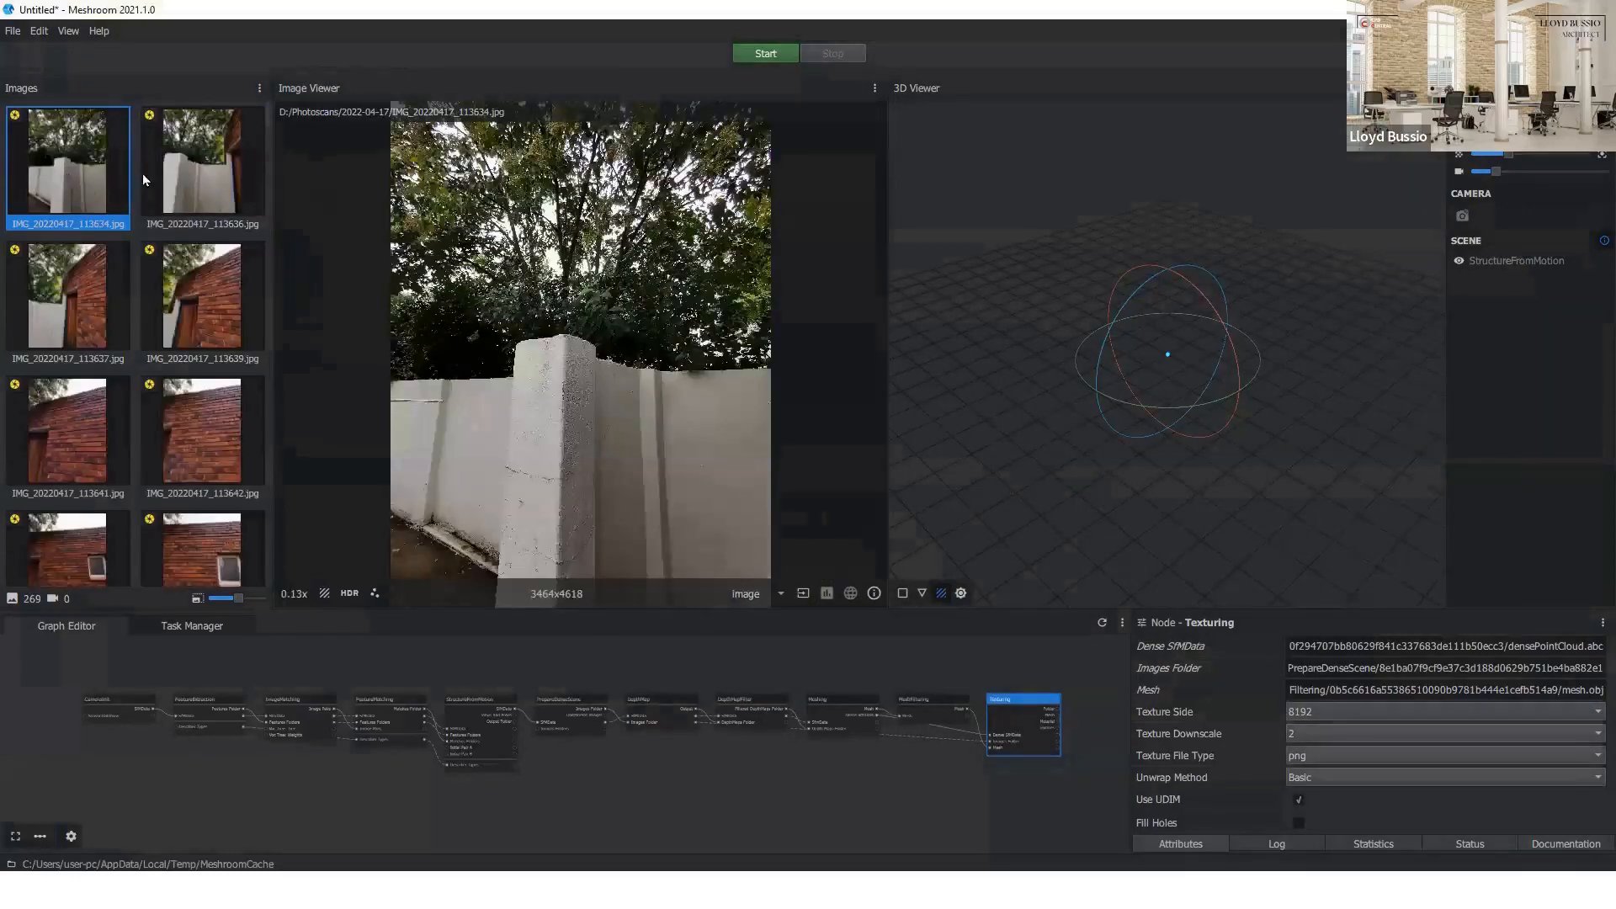
- Examine the camera intrinsics information of IMG_20220417_113636.jpg and IMG_20220417_113639.jpg
click(143, 172)
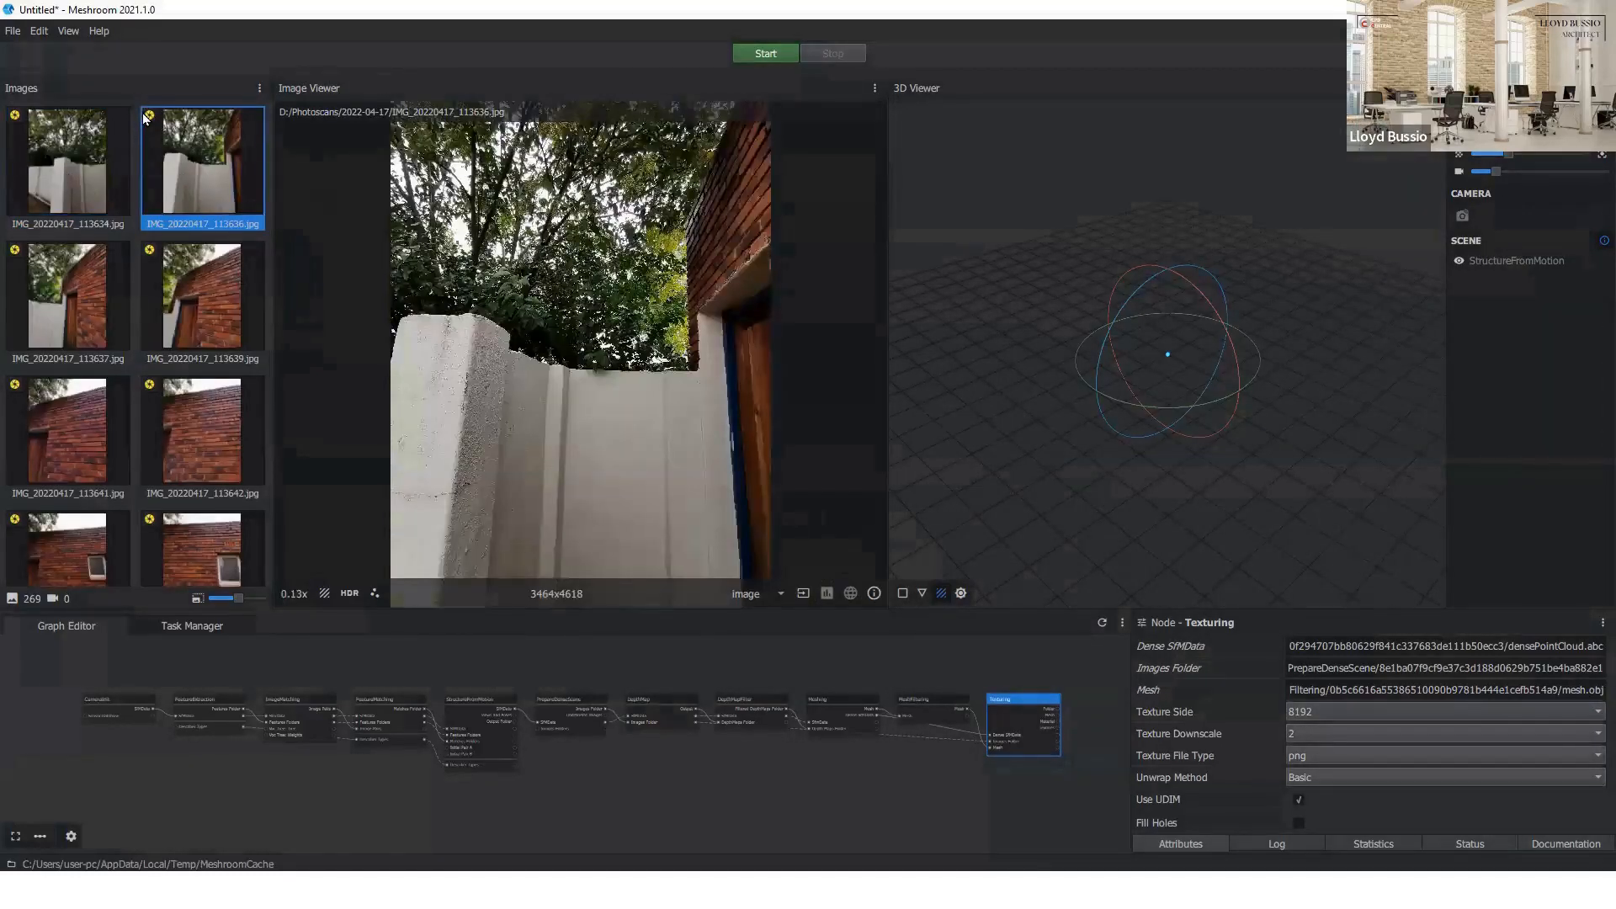
mouse_move(148, 122)
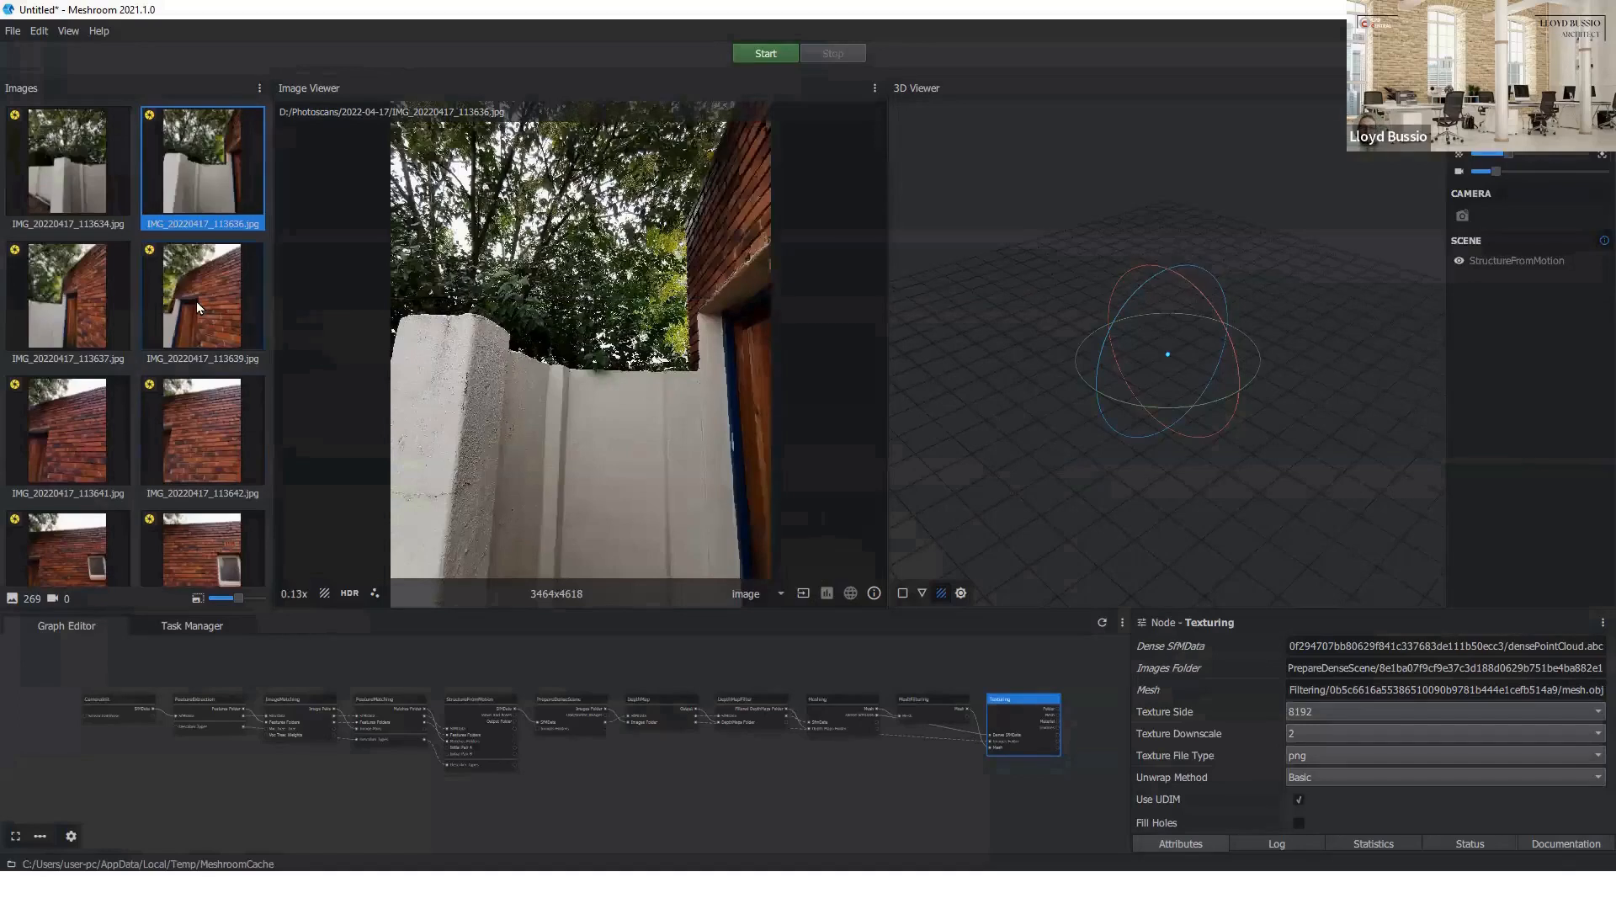
click(167, 250)
mouse_move(150, 249)
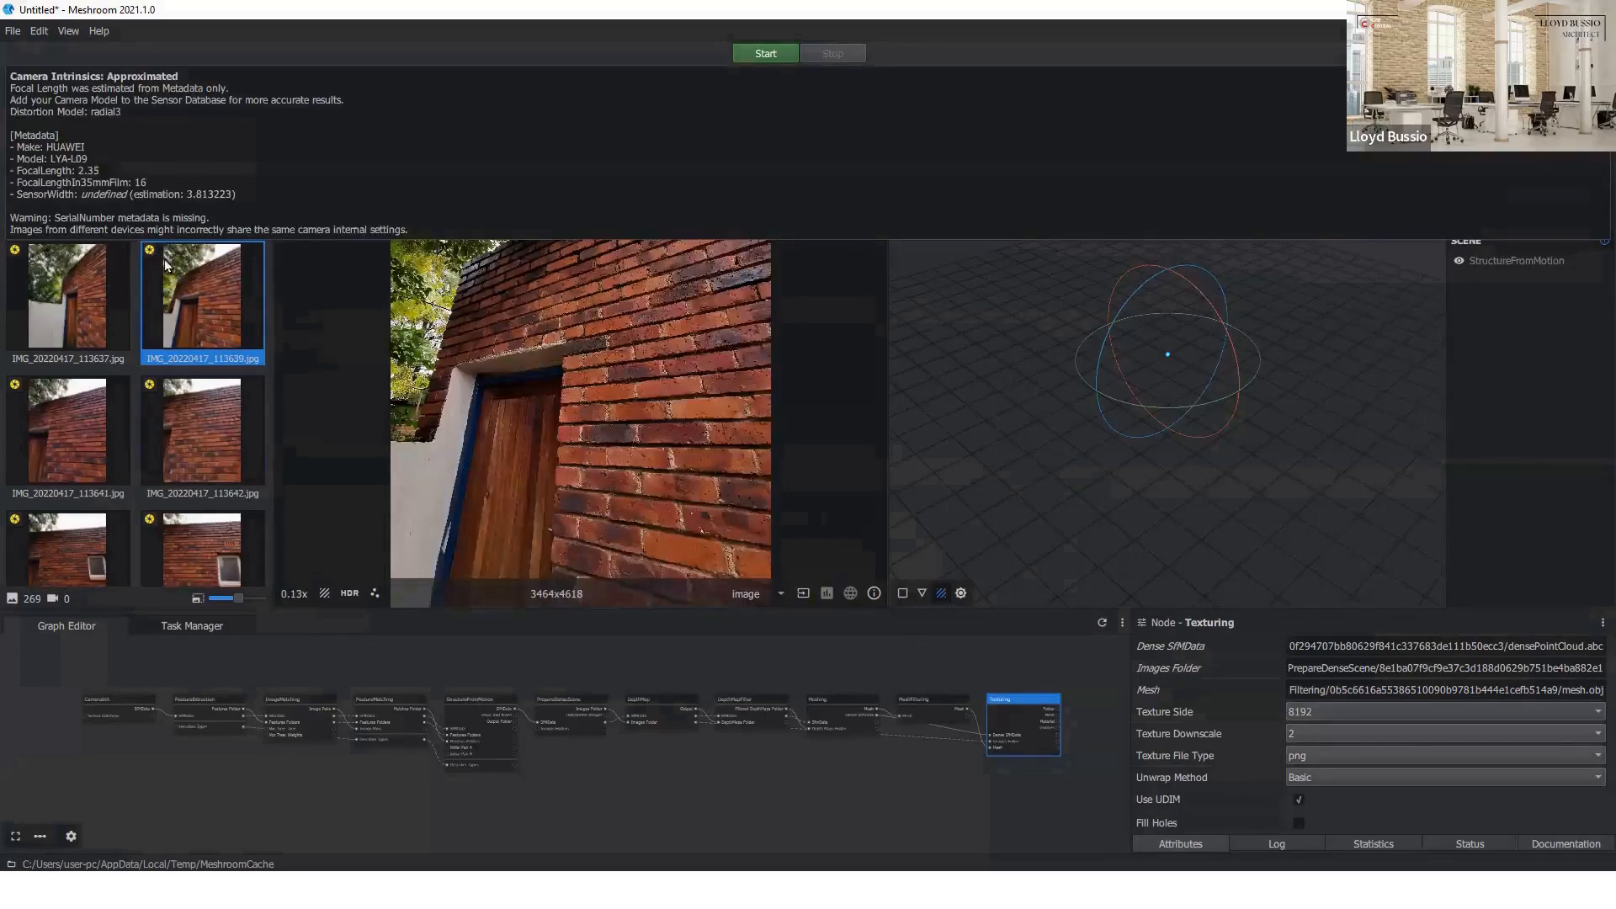
- Look through the imported photos down to the end of the image list
scroll(184, 449, down, 10)
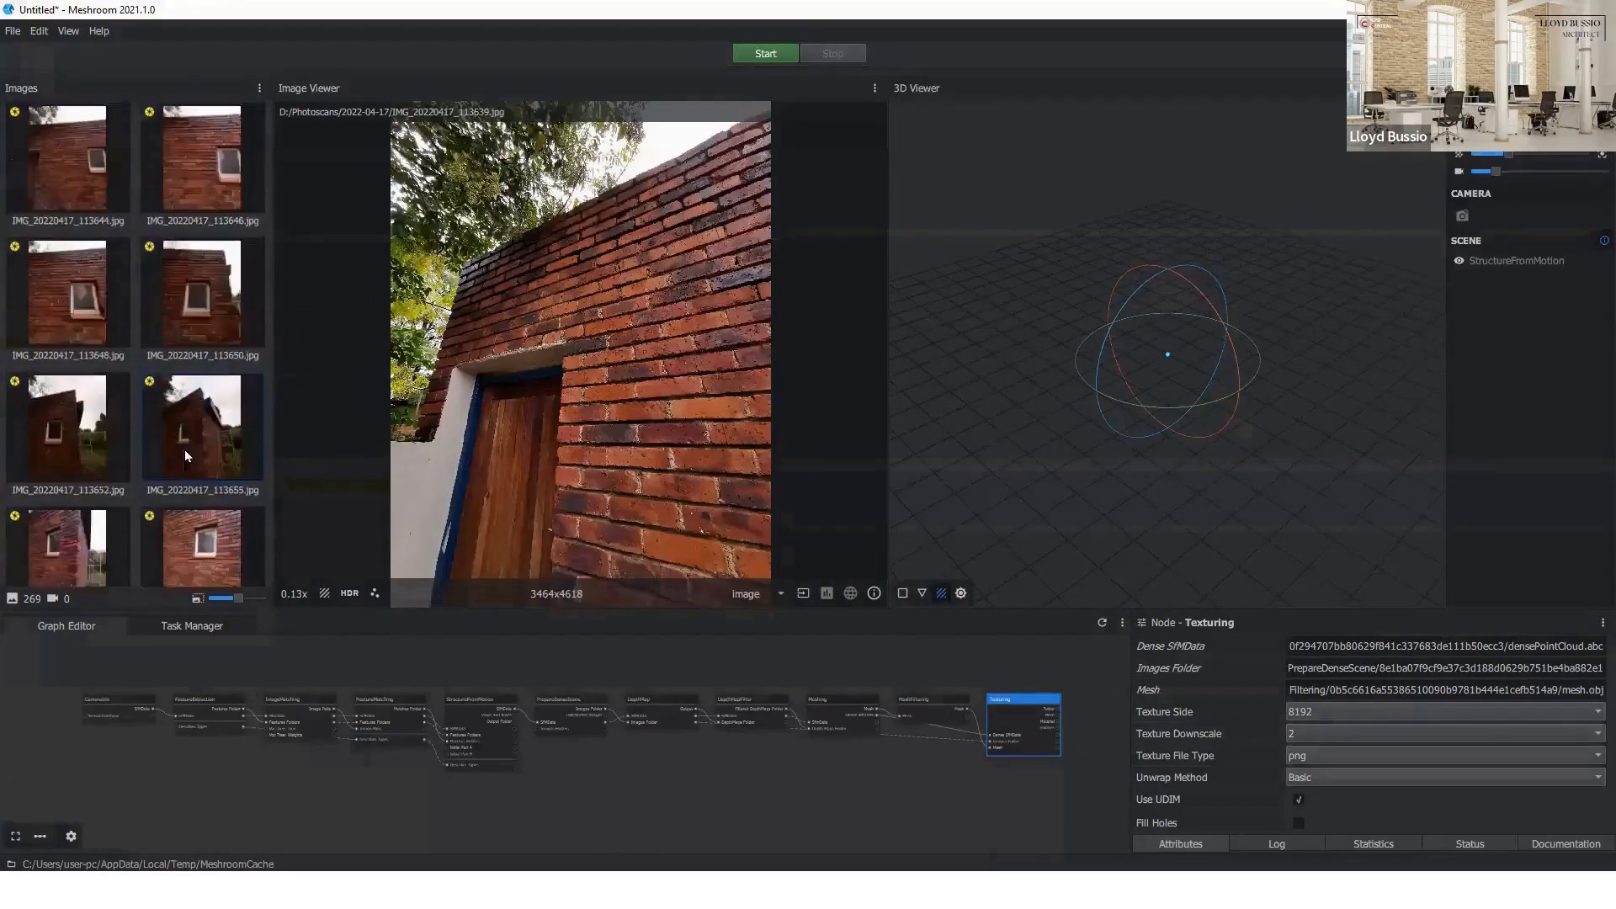
scroll(212, 450, down, 10)
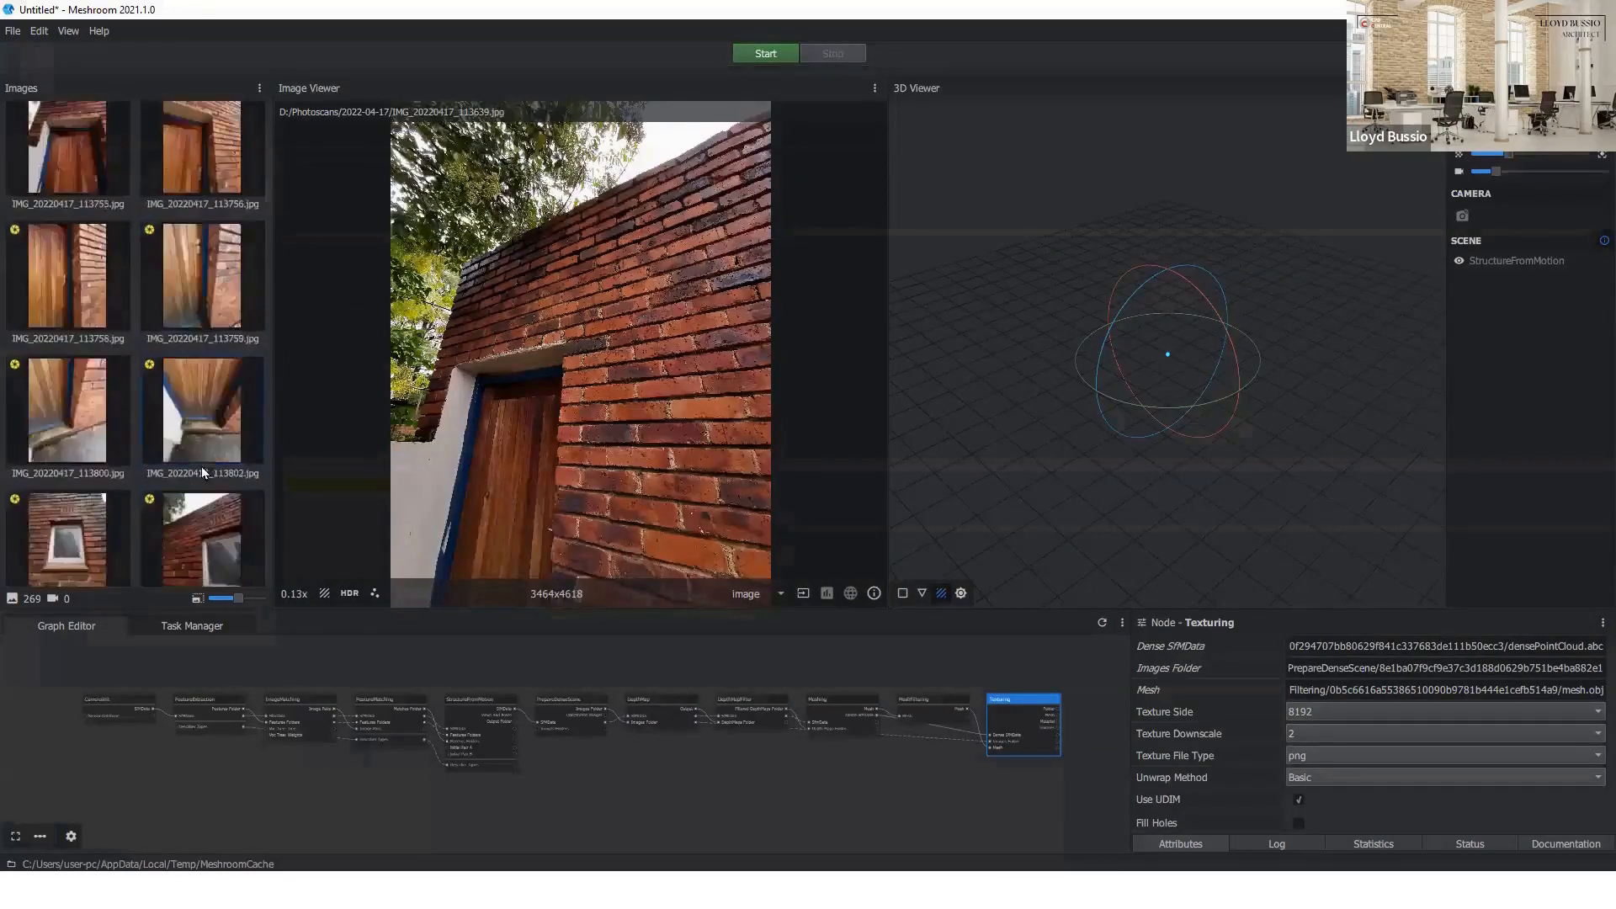
scroll(169, 430, down, 10)
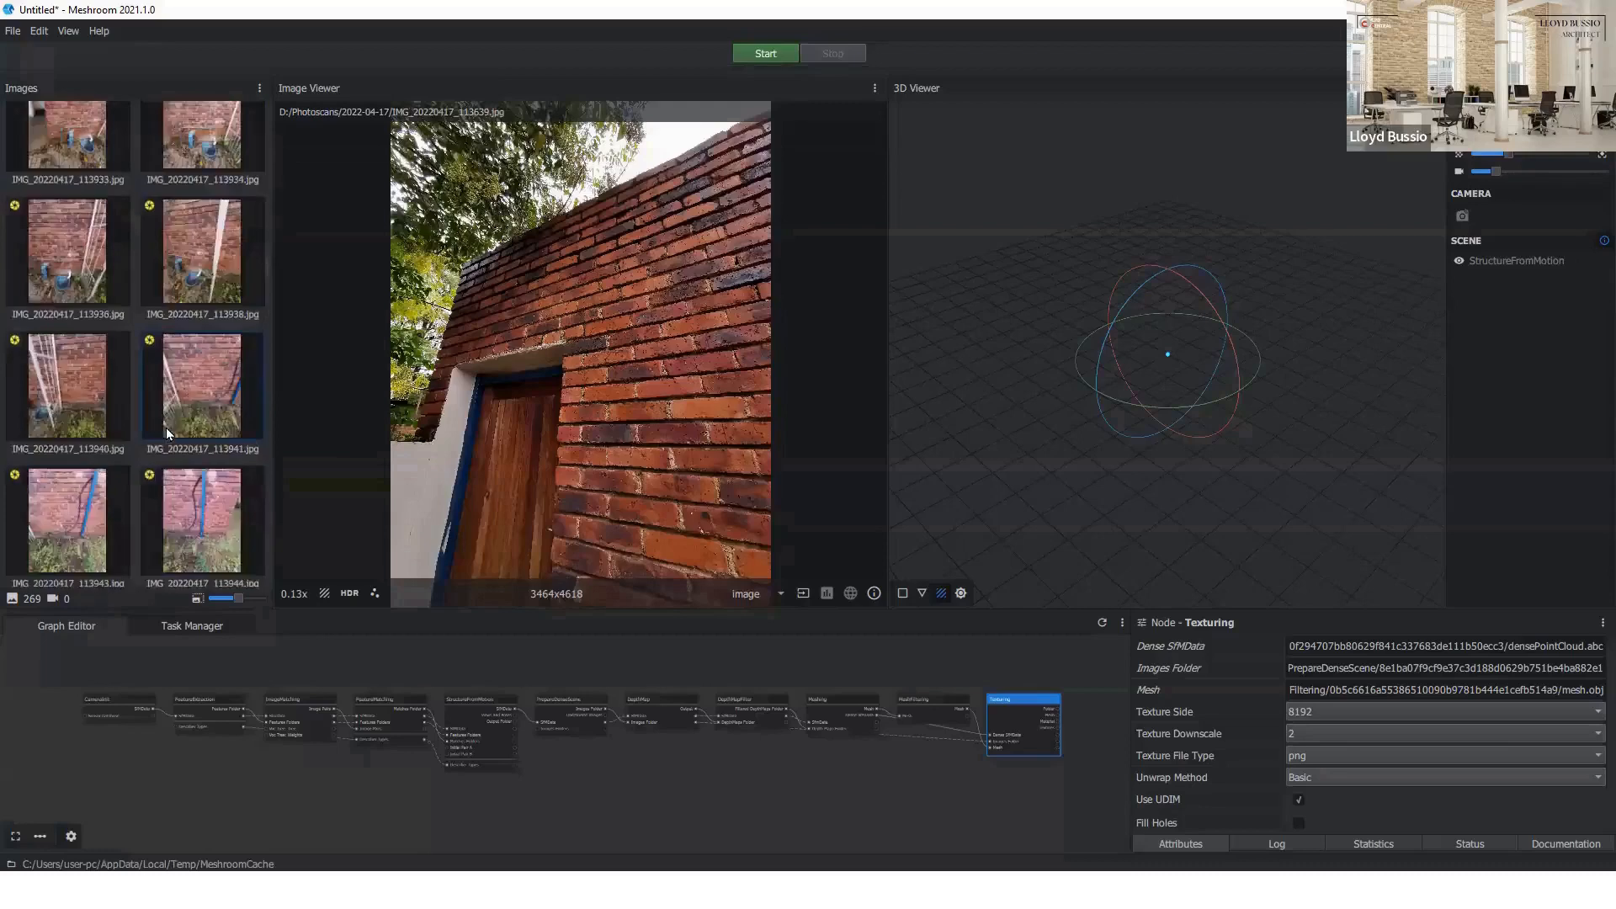
scroll(180, 433, down, 10)
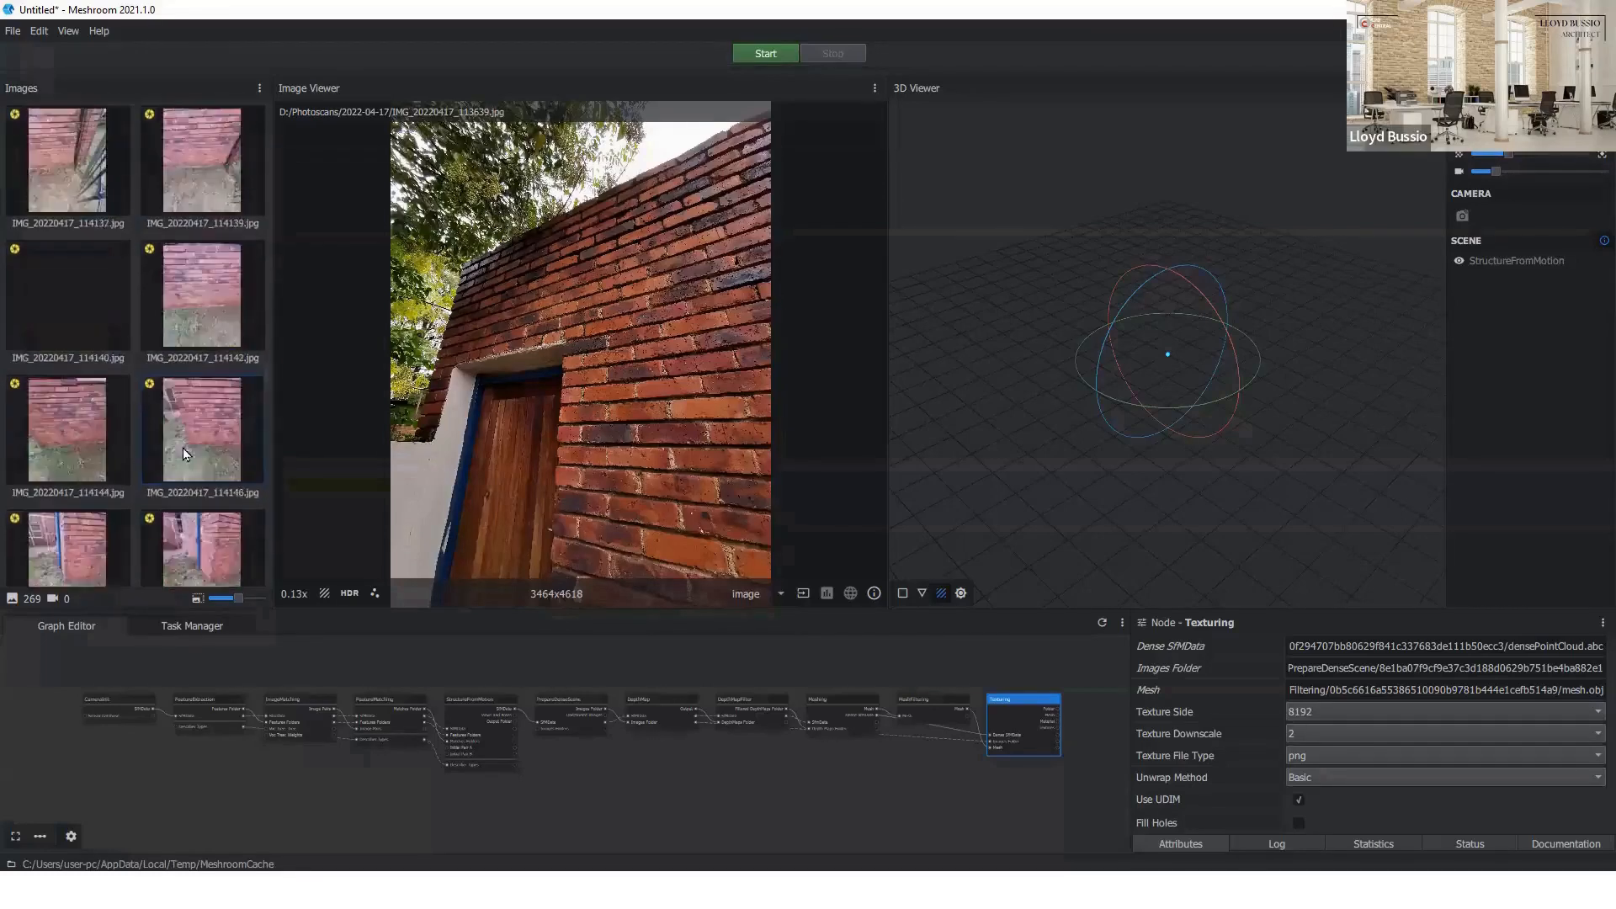
scroll(201, 453, down, 10)
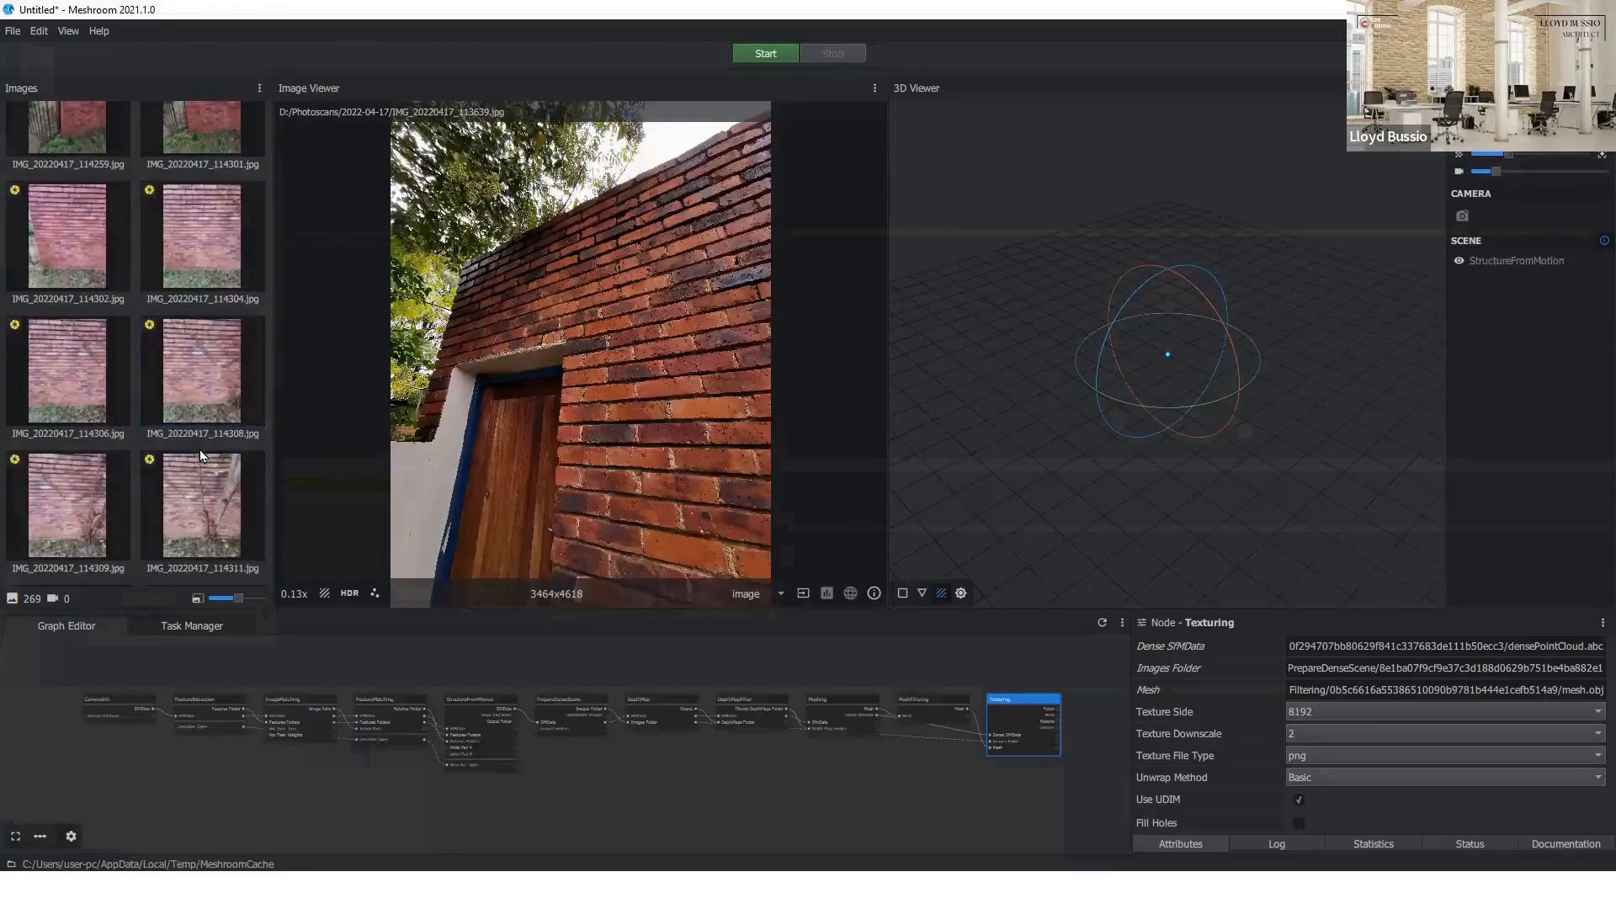
scroll(198, 488, down, 10)
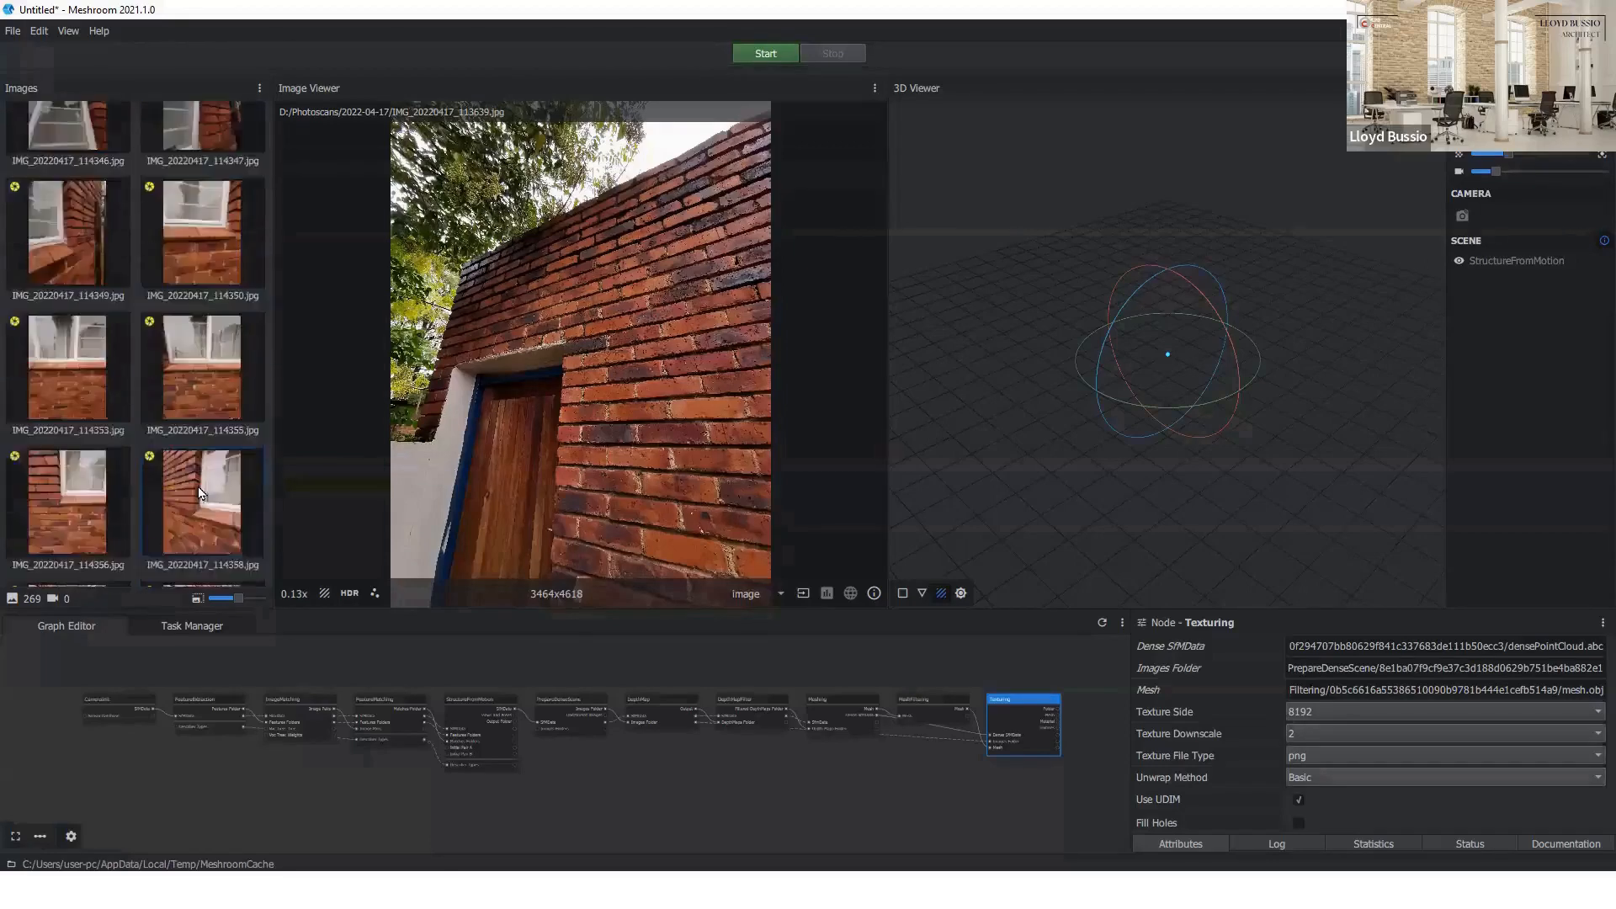
scroll(210, 509, down, 10)
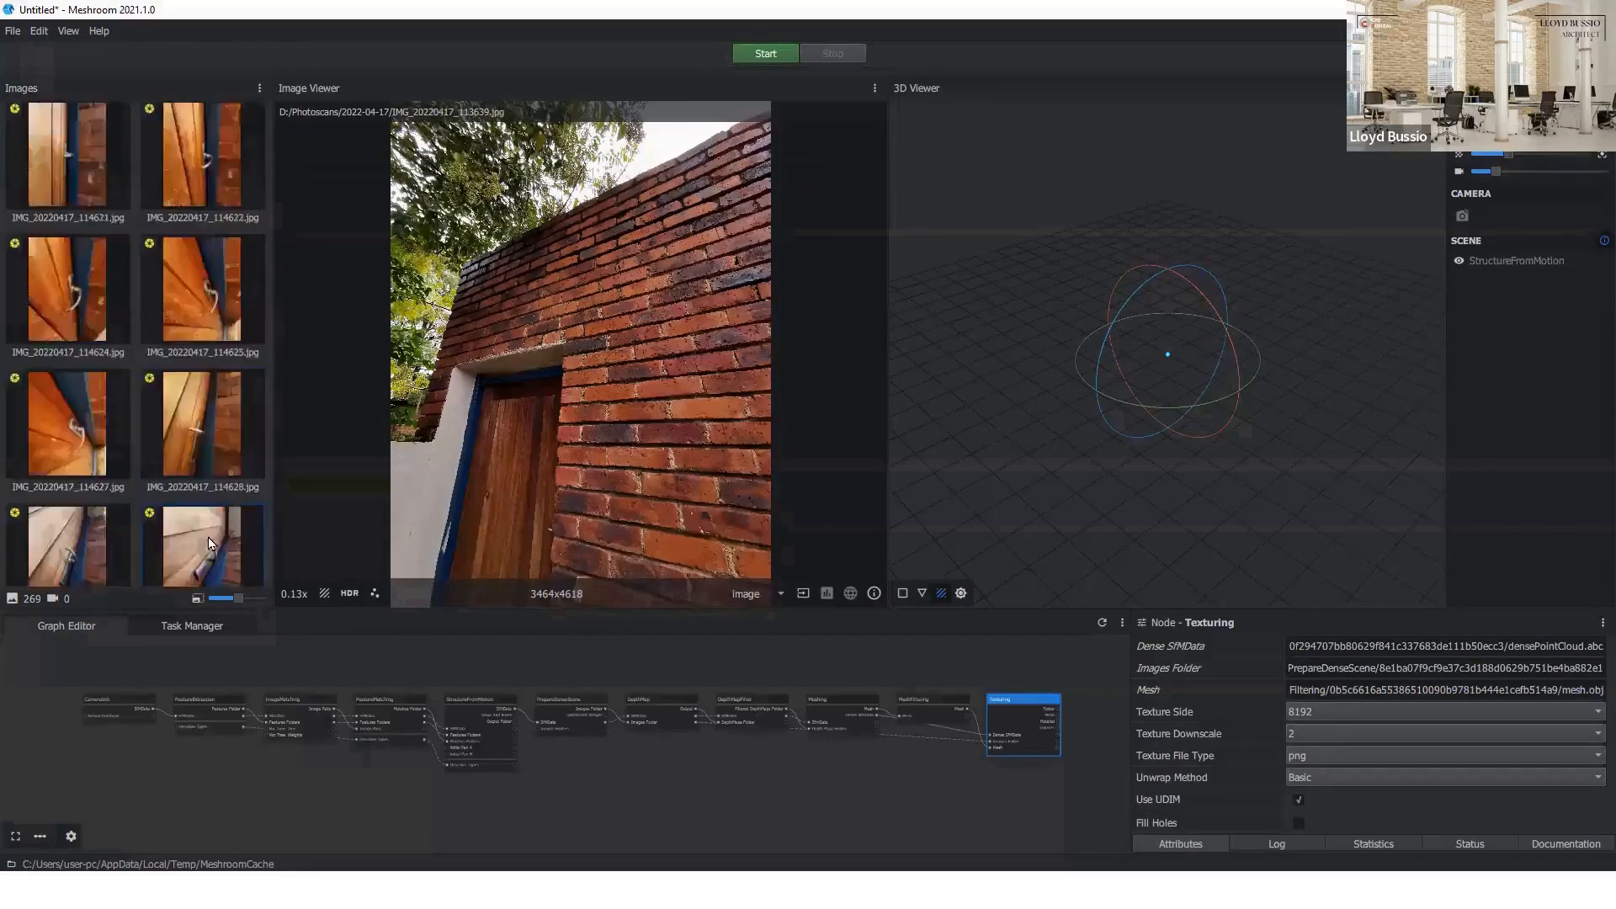
click(146, 666)
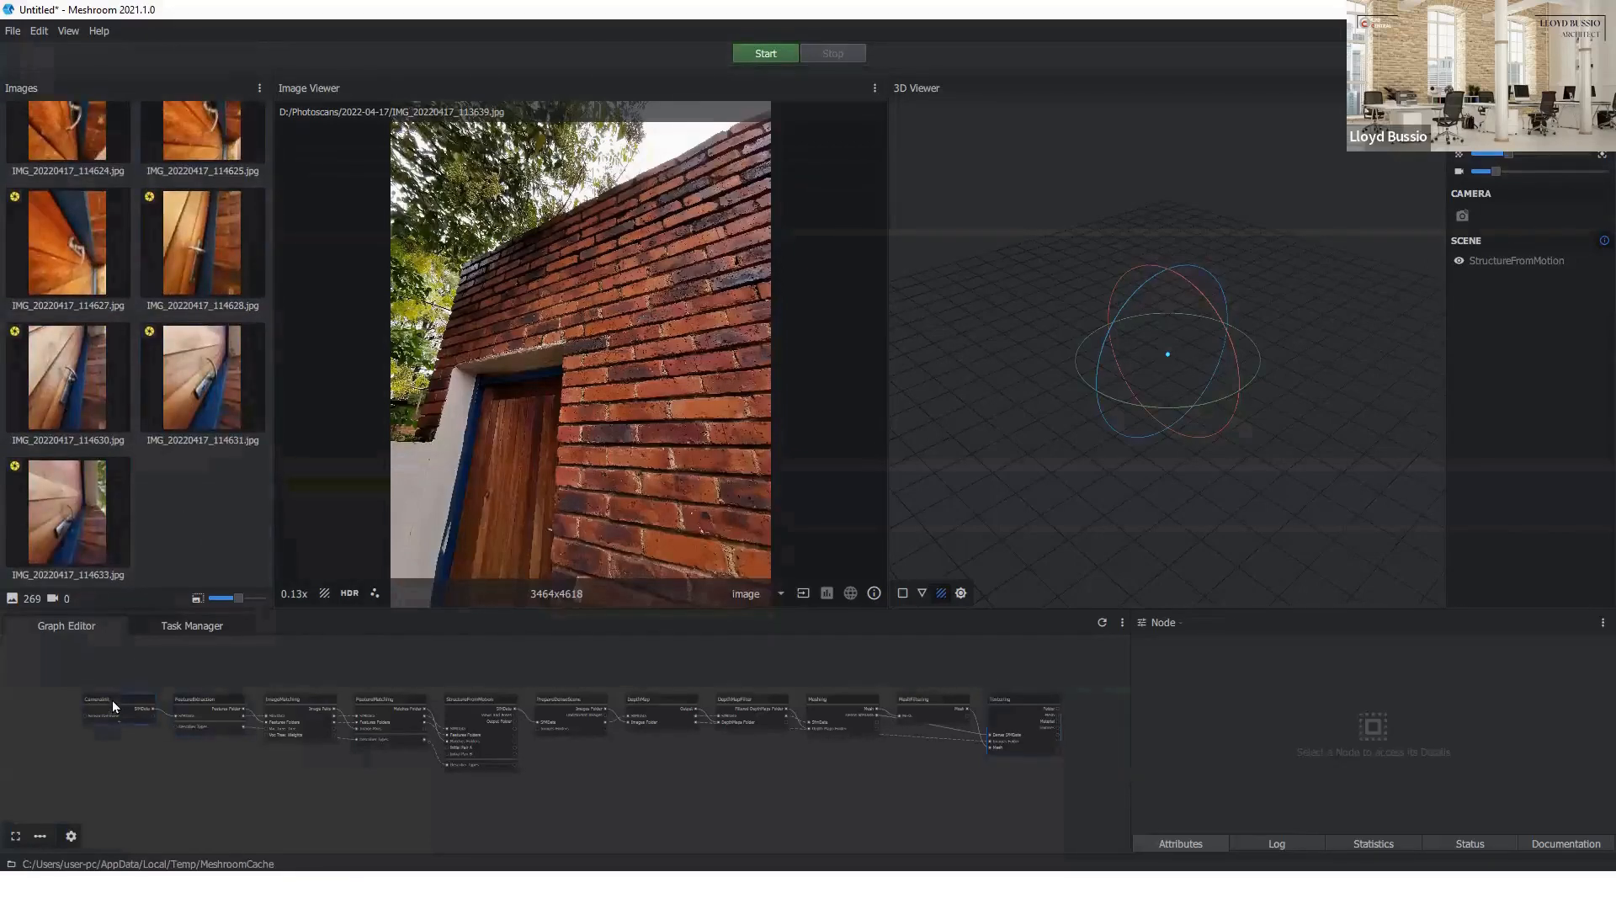
click(1012, 705)
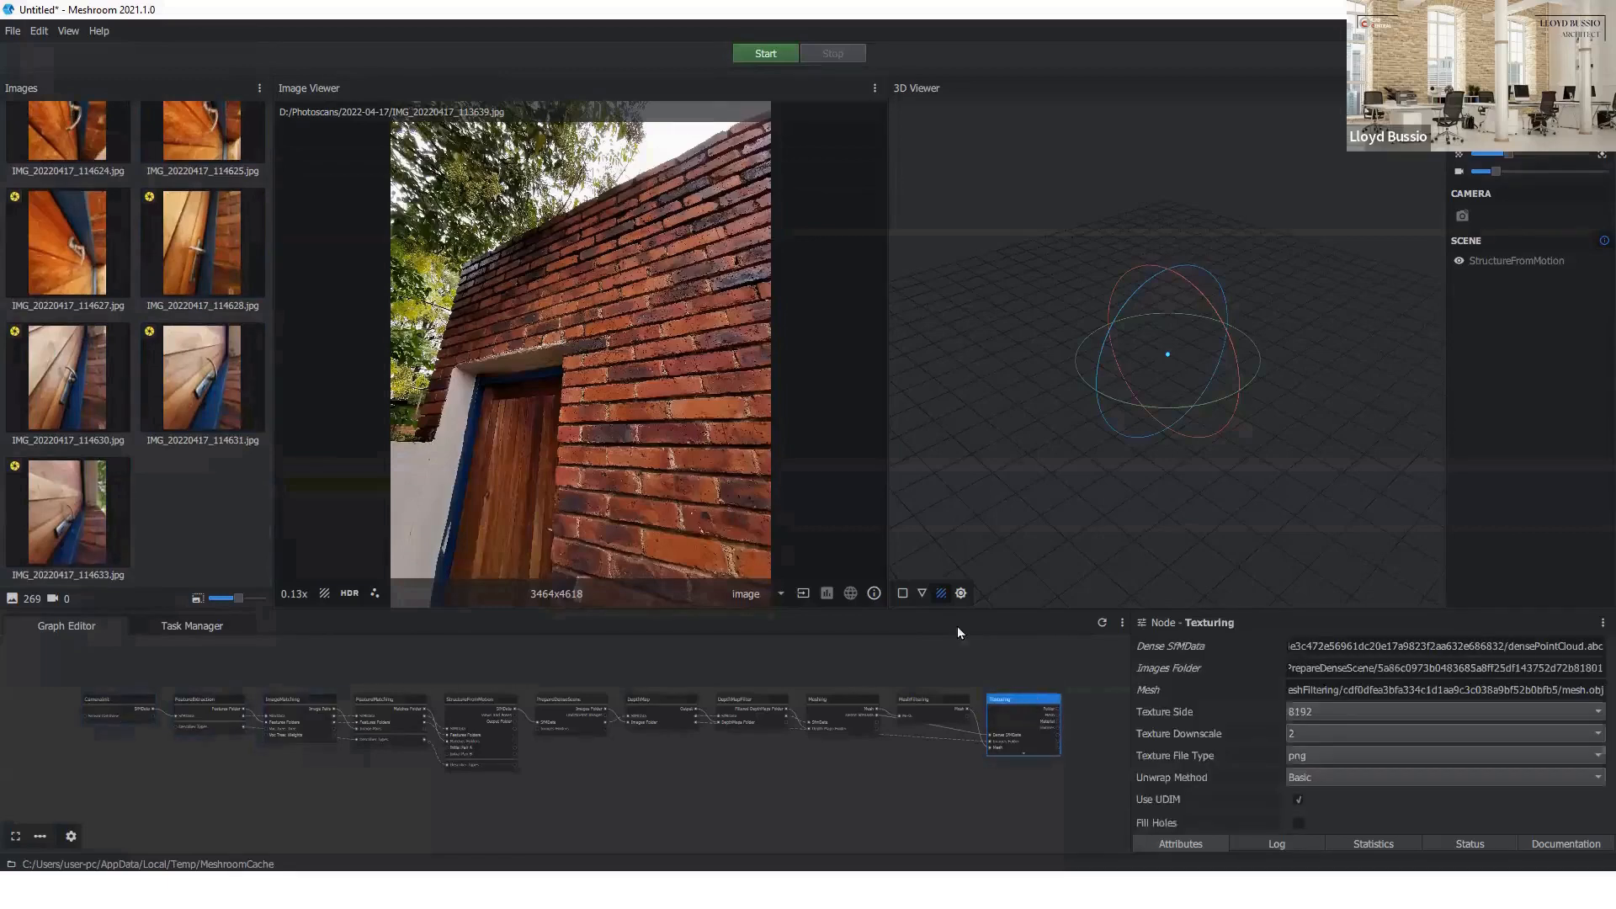
right_click(1038, 697)
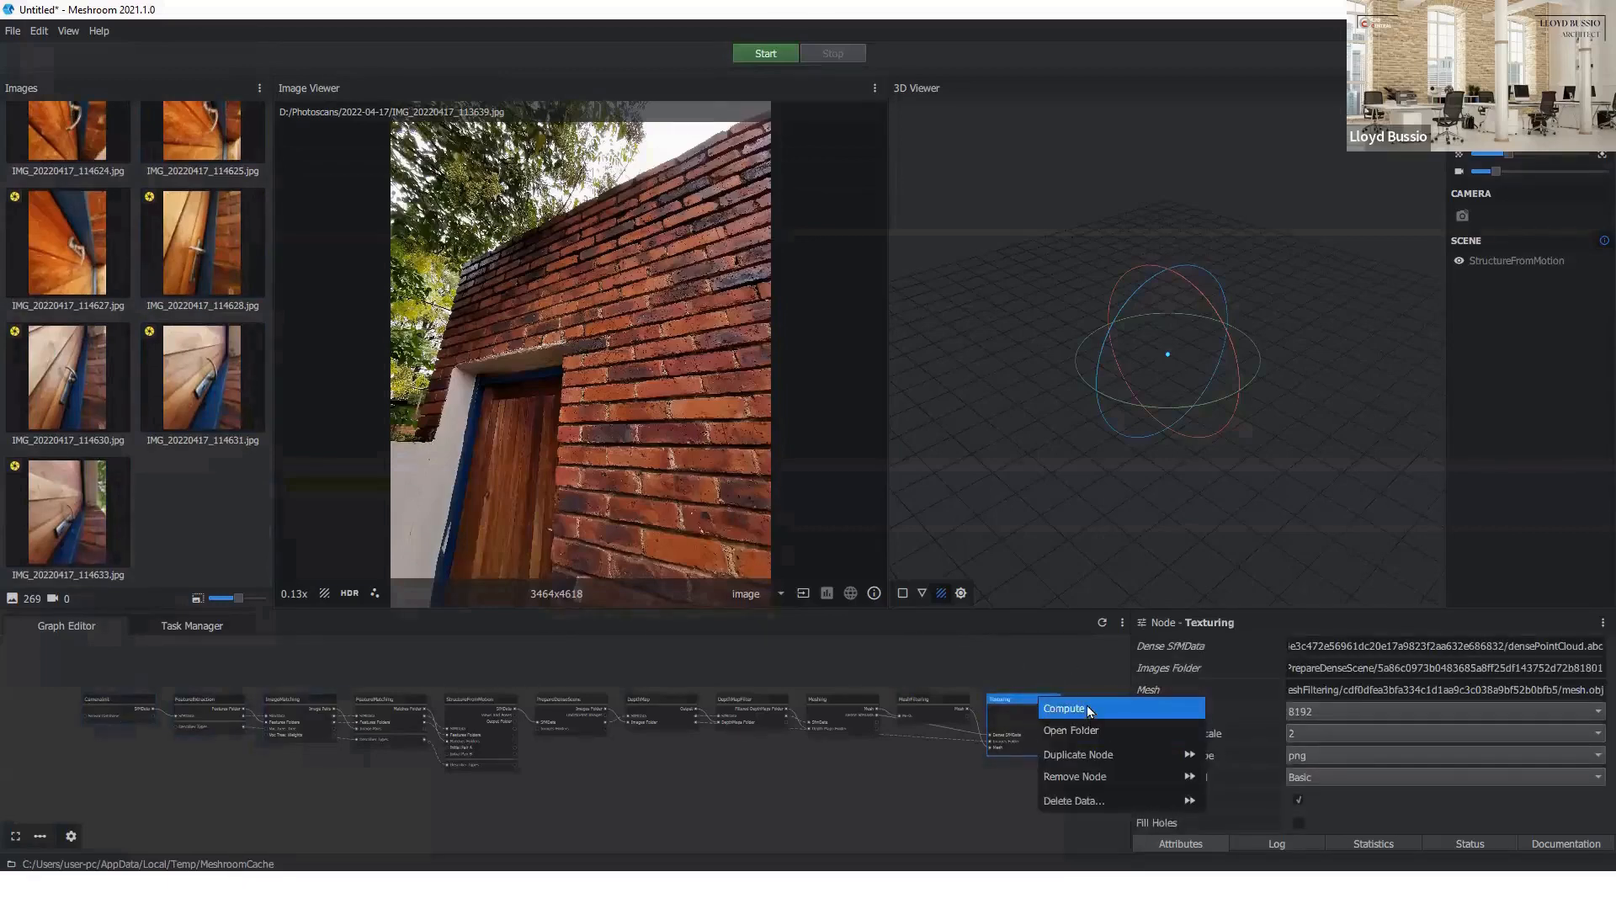
click(23, 717)
- Begin computing the CameraInit node and save the project first as Meshroom workshop test in the Photoscans folder
right_click(124, 702)
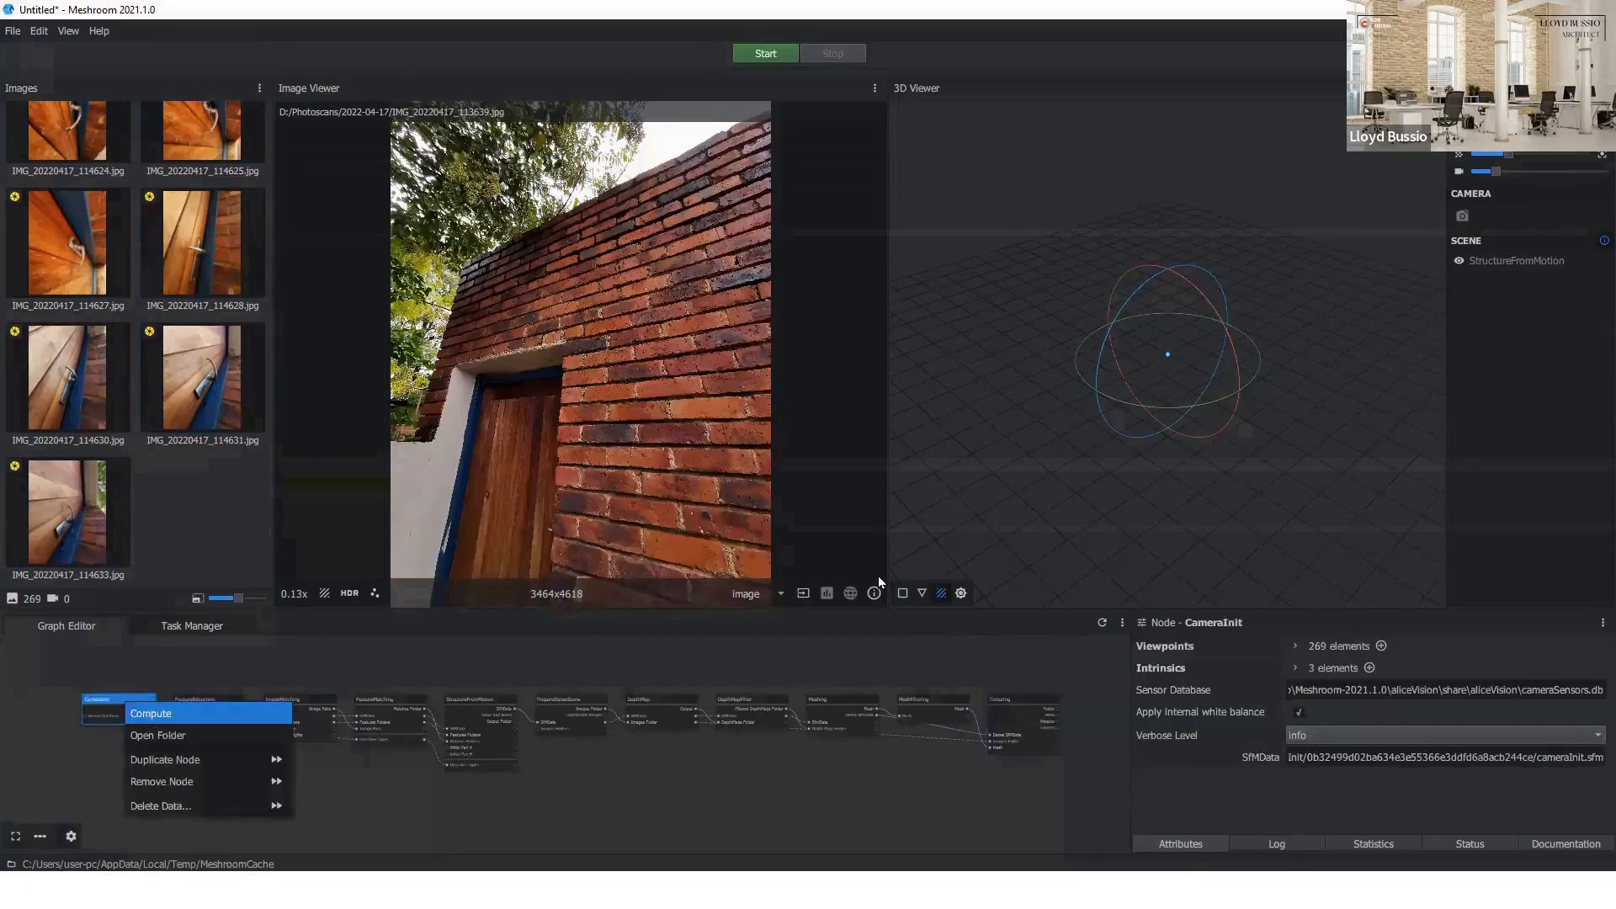
click(149, 715)
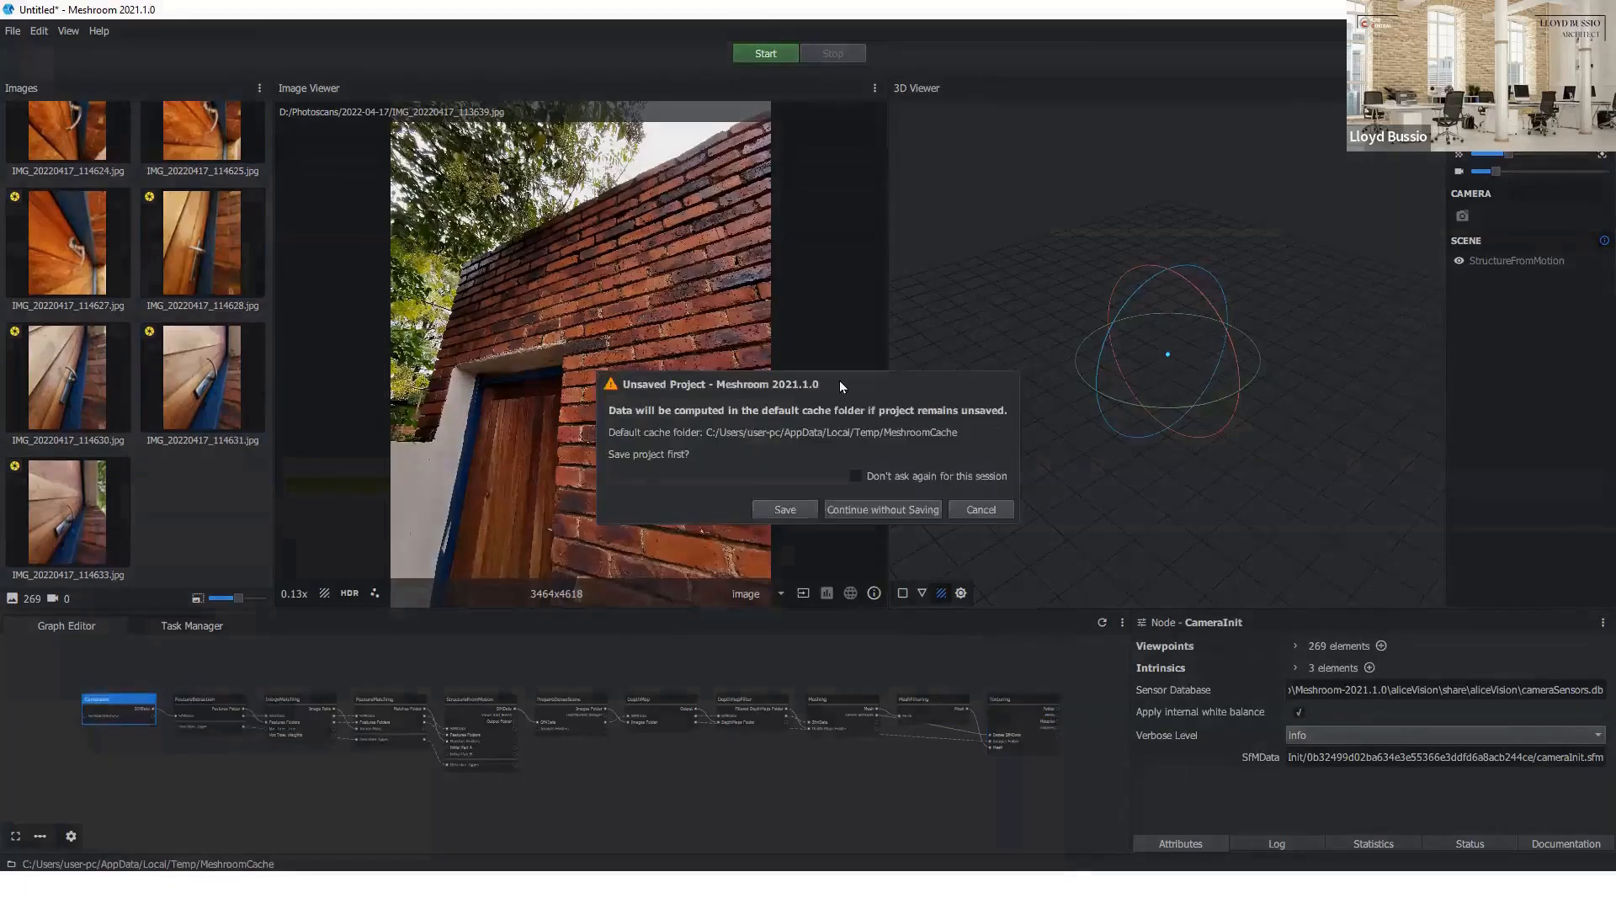
click(785, 509)
- Compute the CameraInit node of the saved project
scroll(372, 736, up, 3)
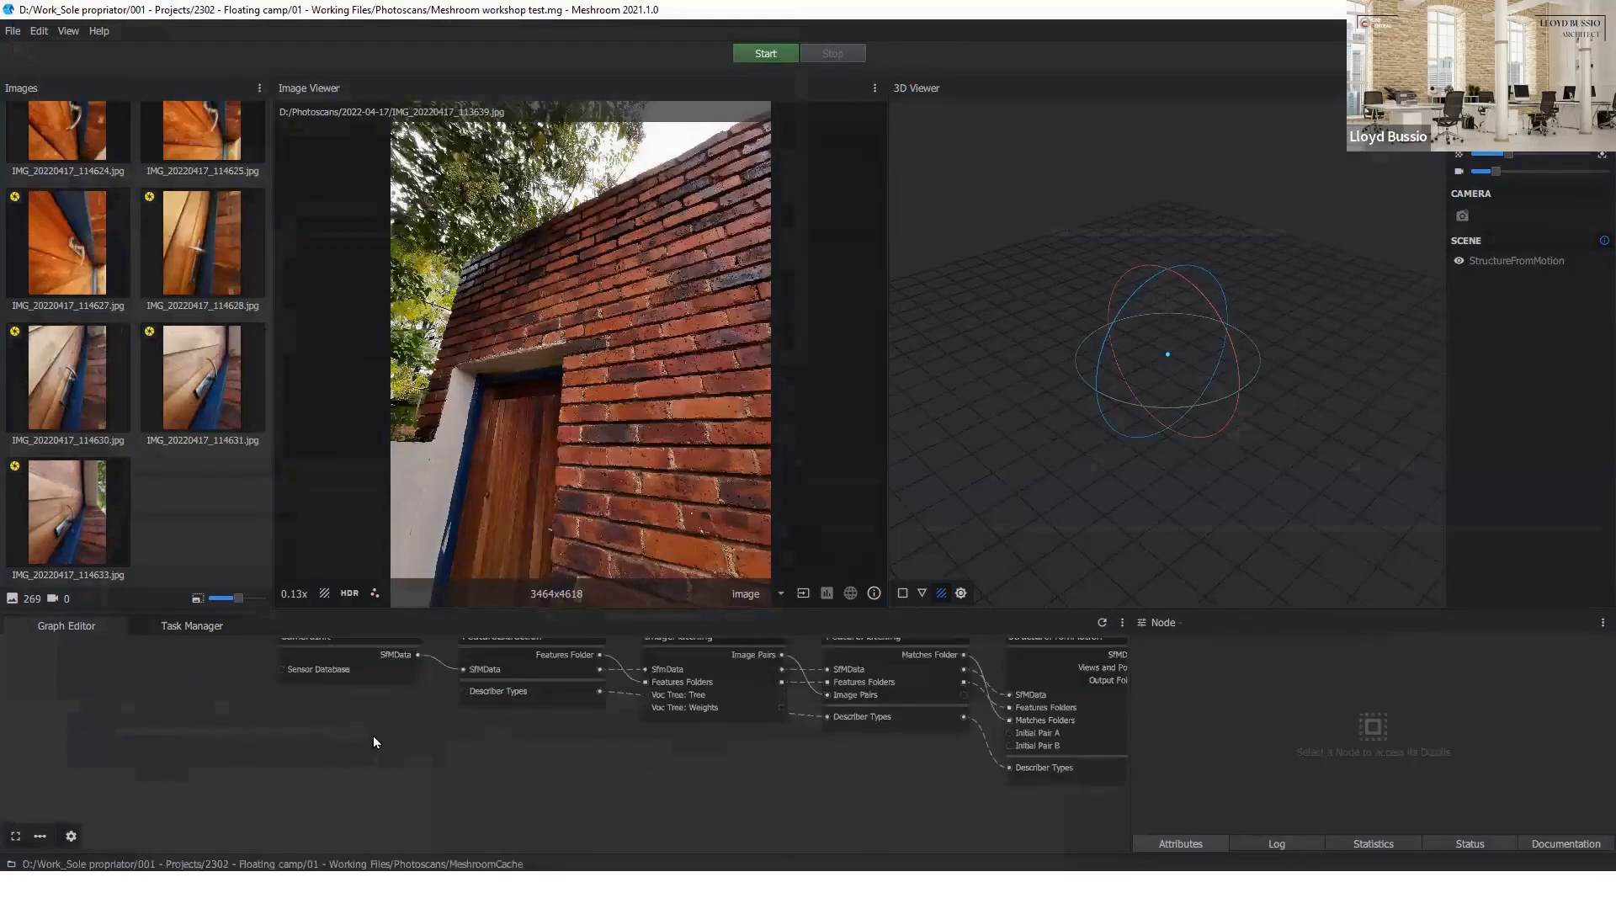
scroll(372, 735, up, 2)
click(362, 694)
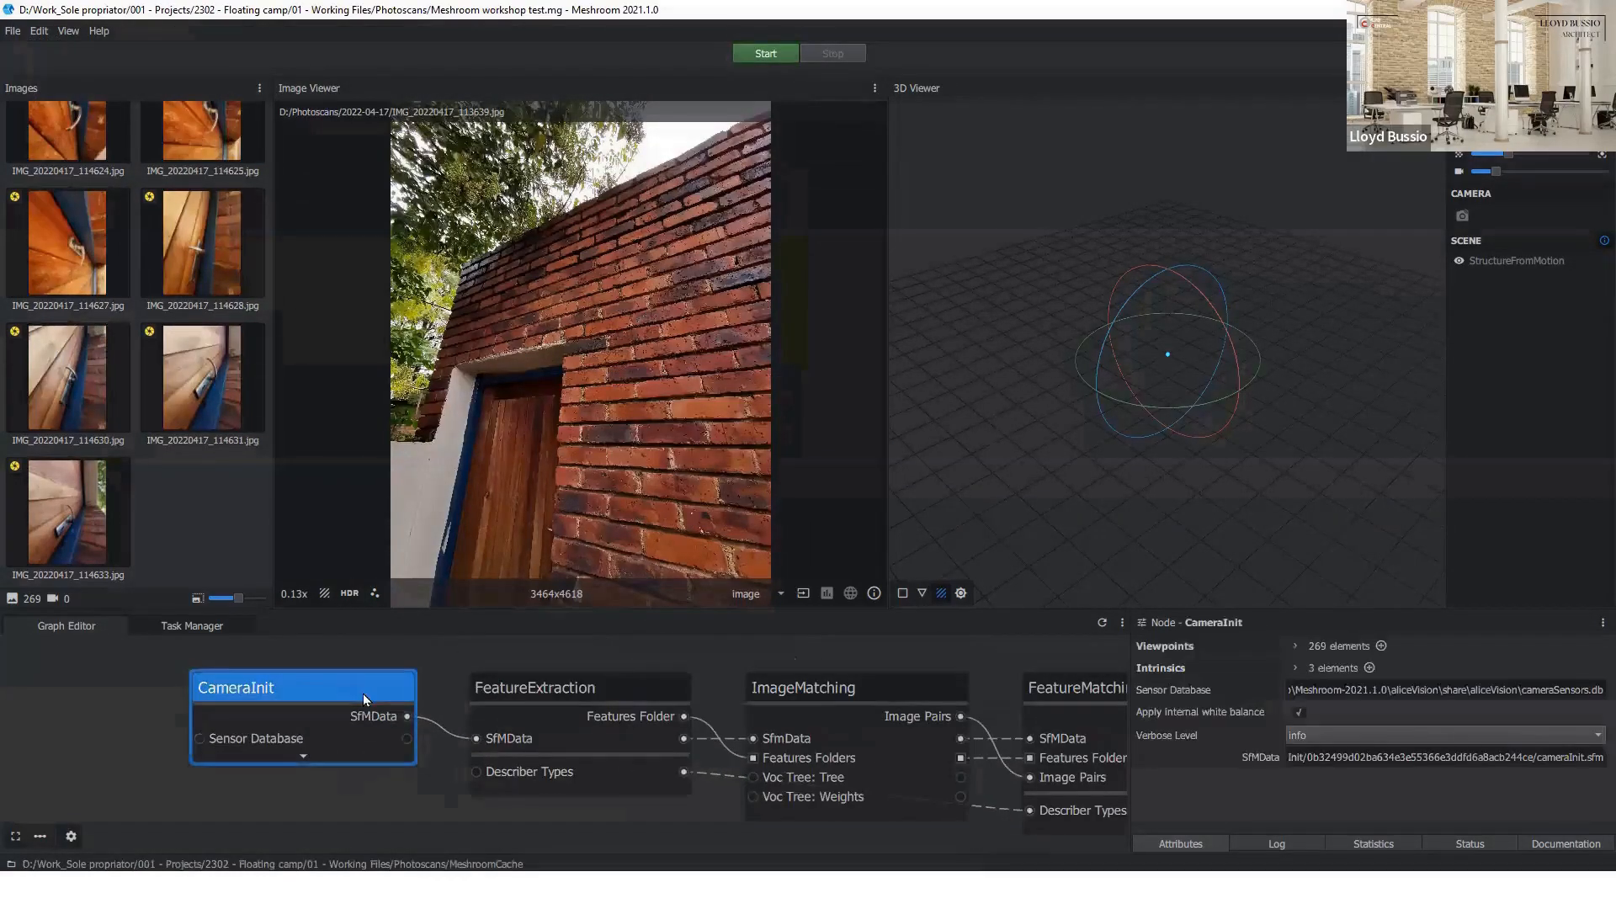
right_click(363, 695)
click(387, 709)
- Compute the FeatureExtraction node
scroll(256, 741, down, 3)
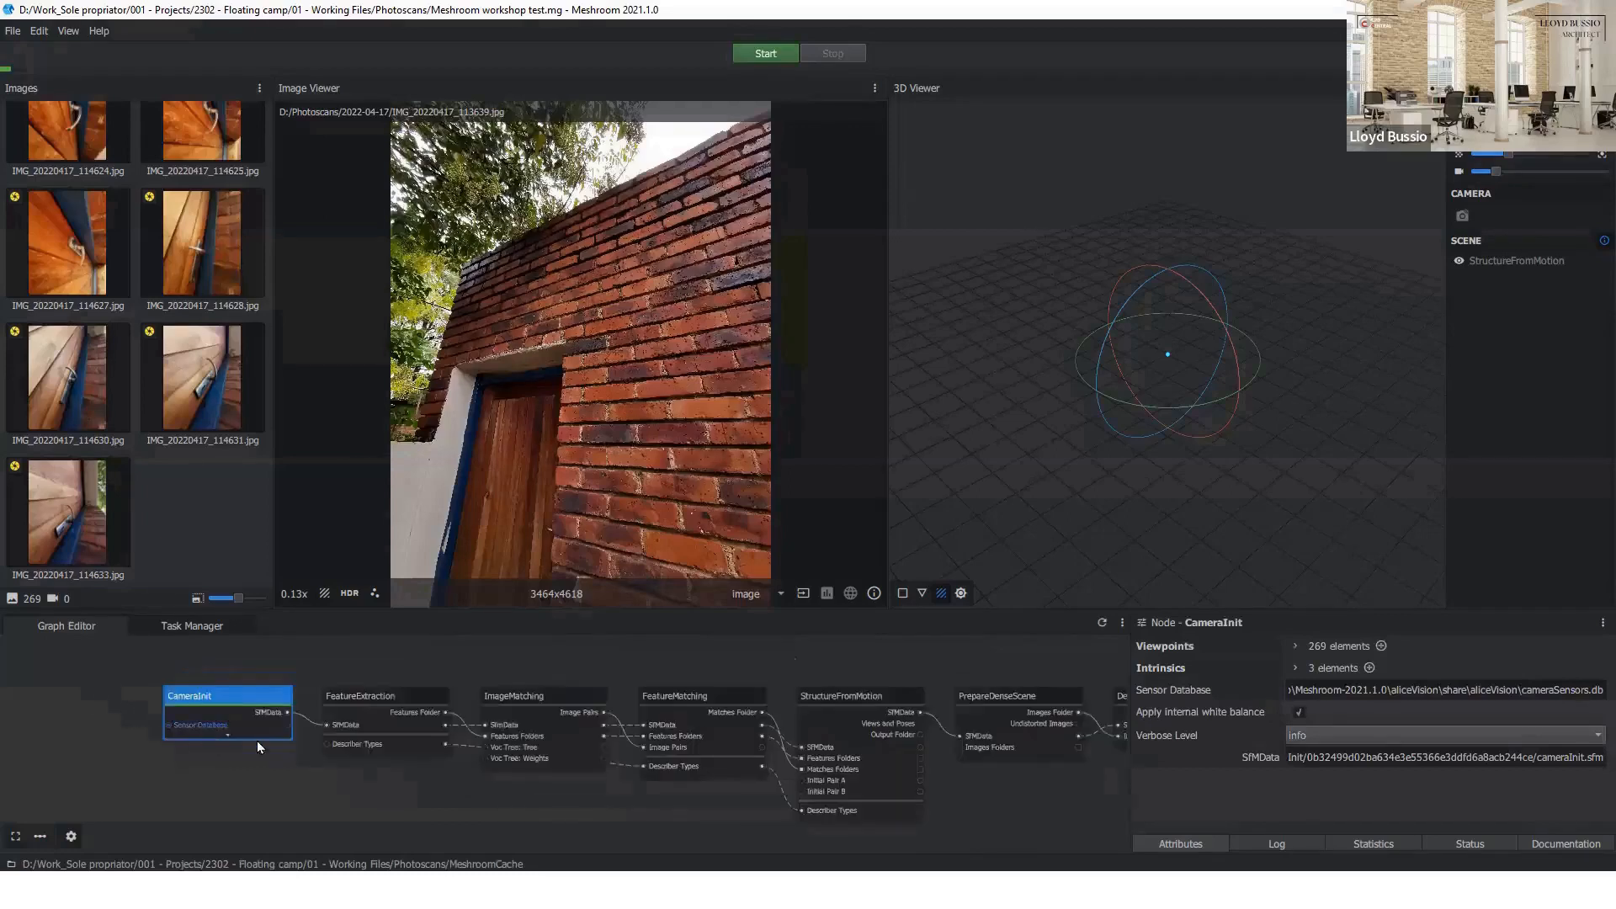
middle_drag(256, 741, 195, 752)
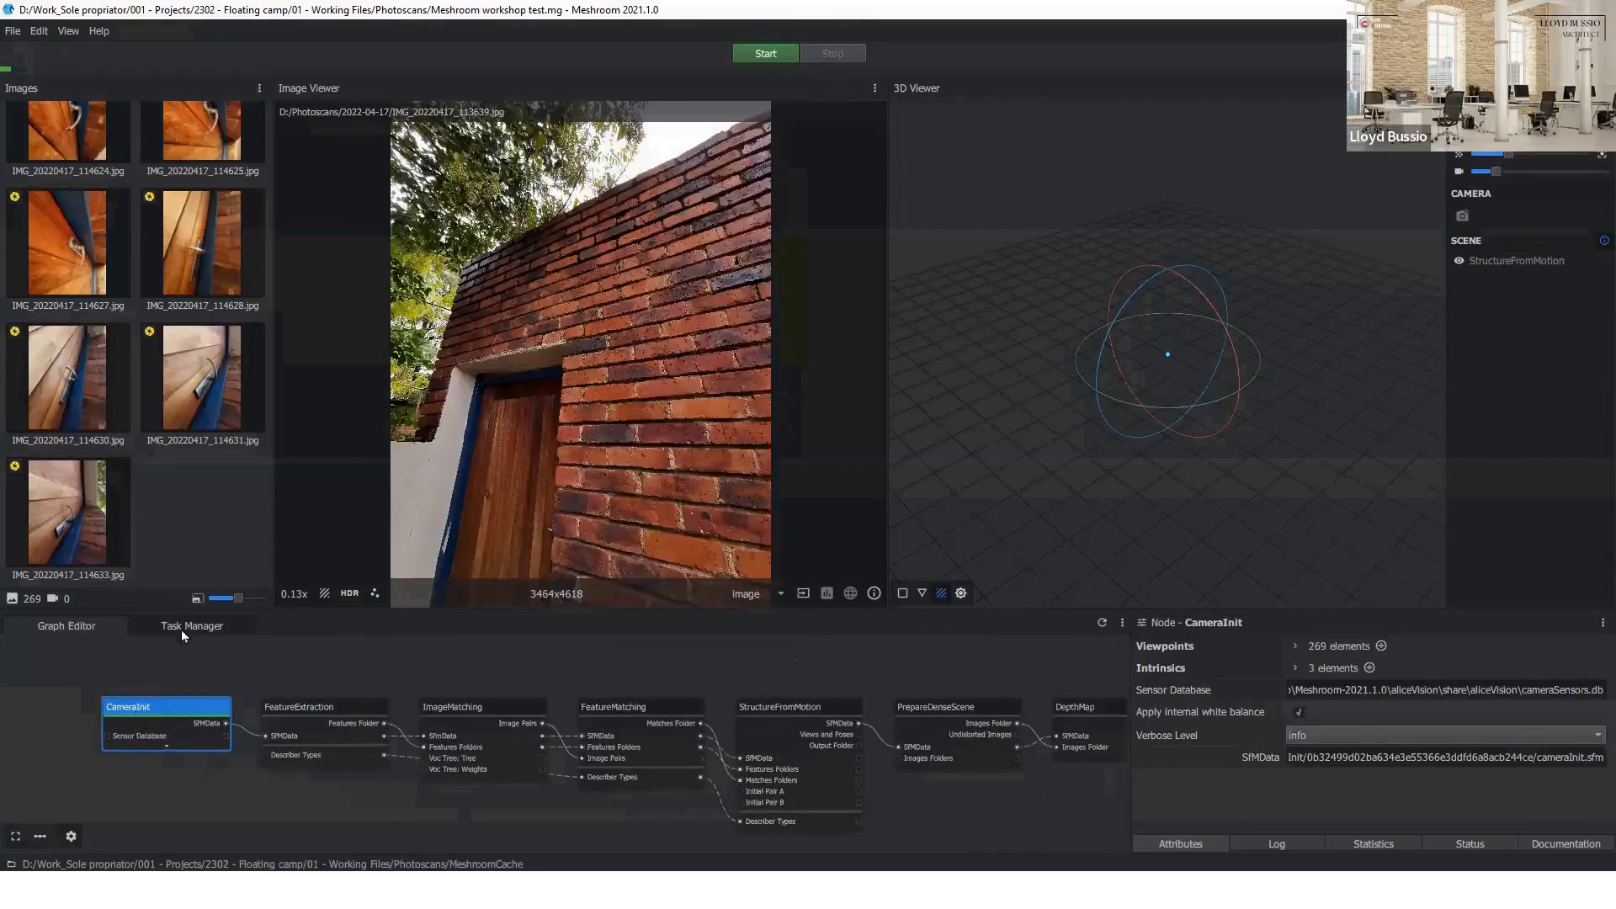
click(320, 707)
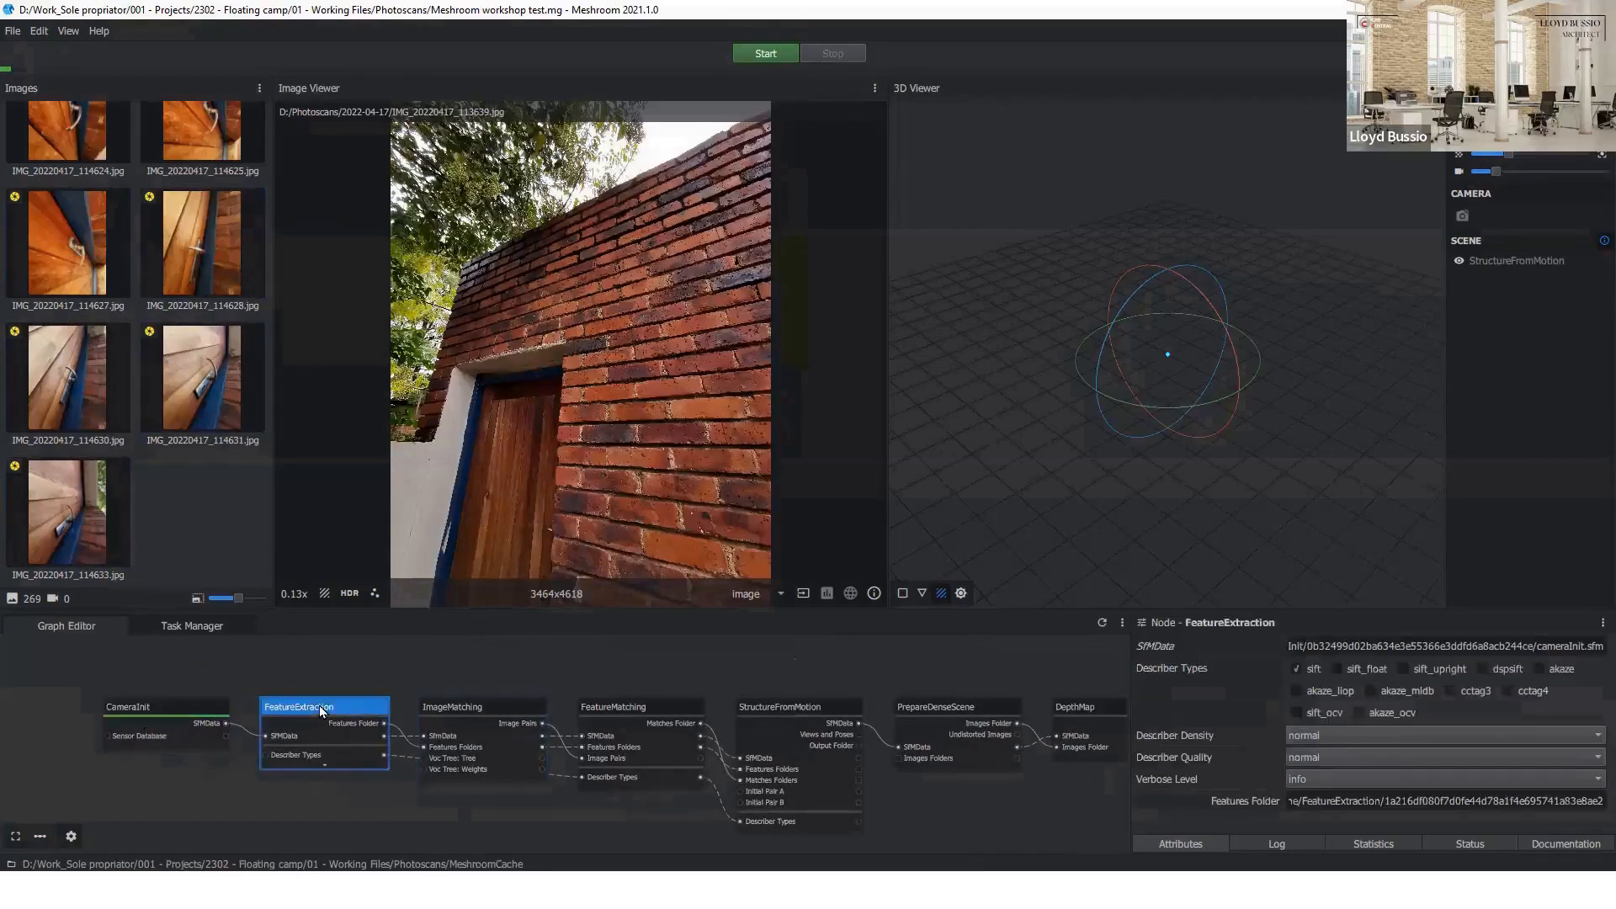
right_click(320, 705)
click(351, 712)
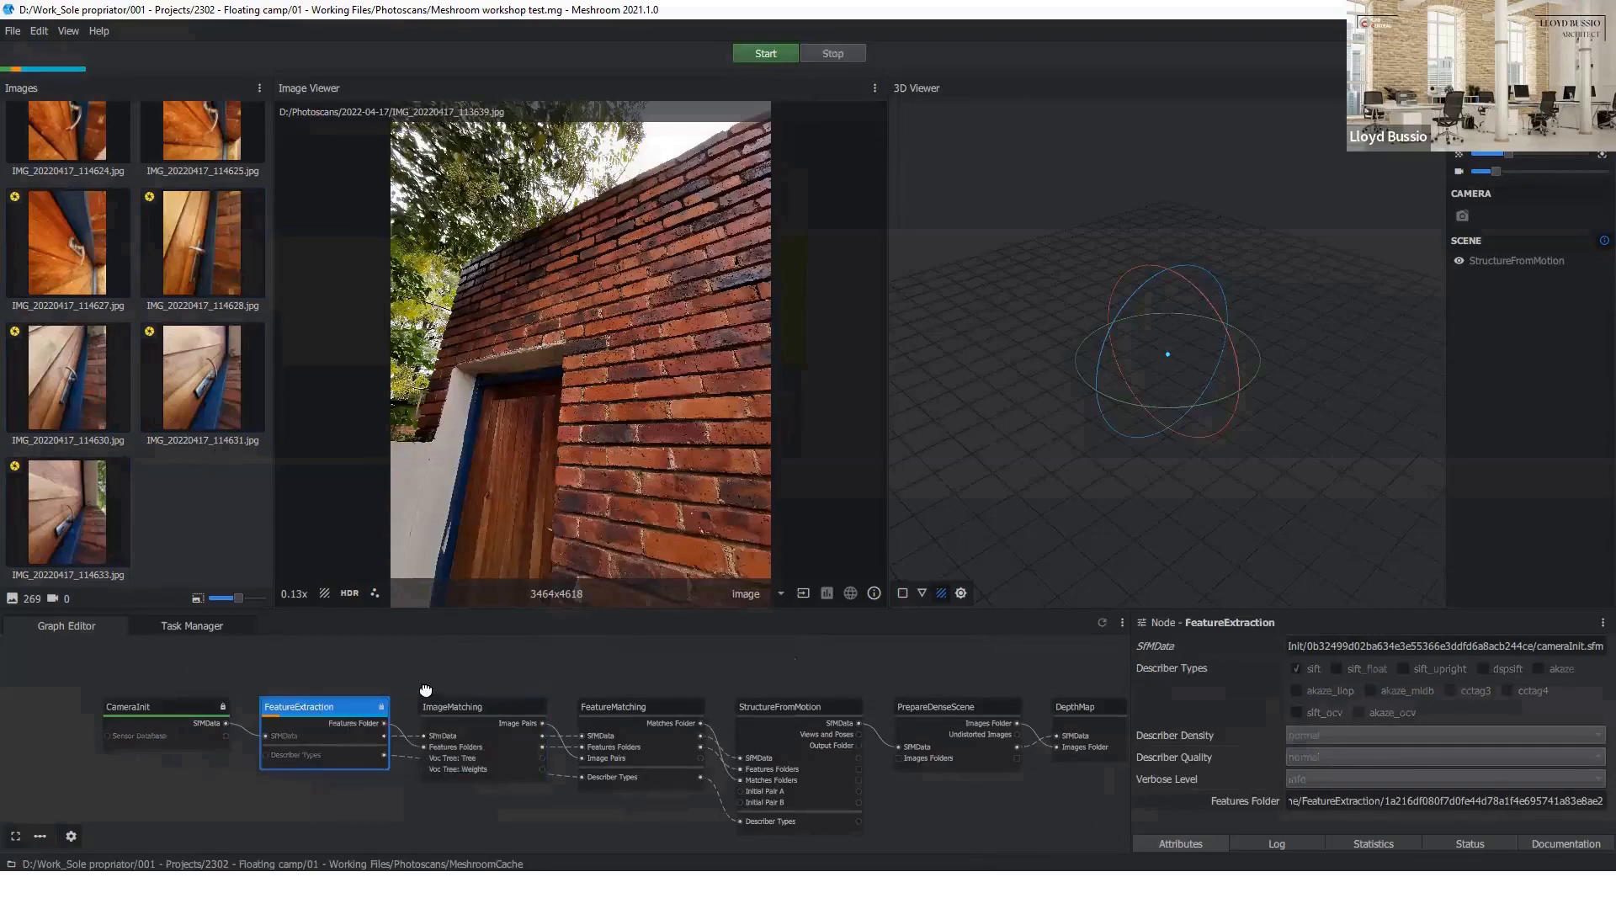
- Examine the computation progress on the CameraInit and FeatureExtraction nodes and review the full pipeline through to Texturing
scroll(253, 716, up, 4)
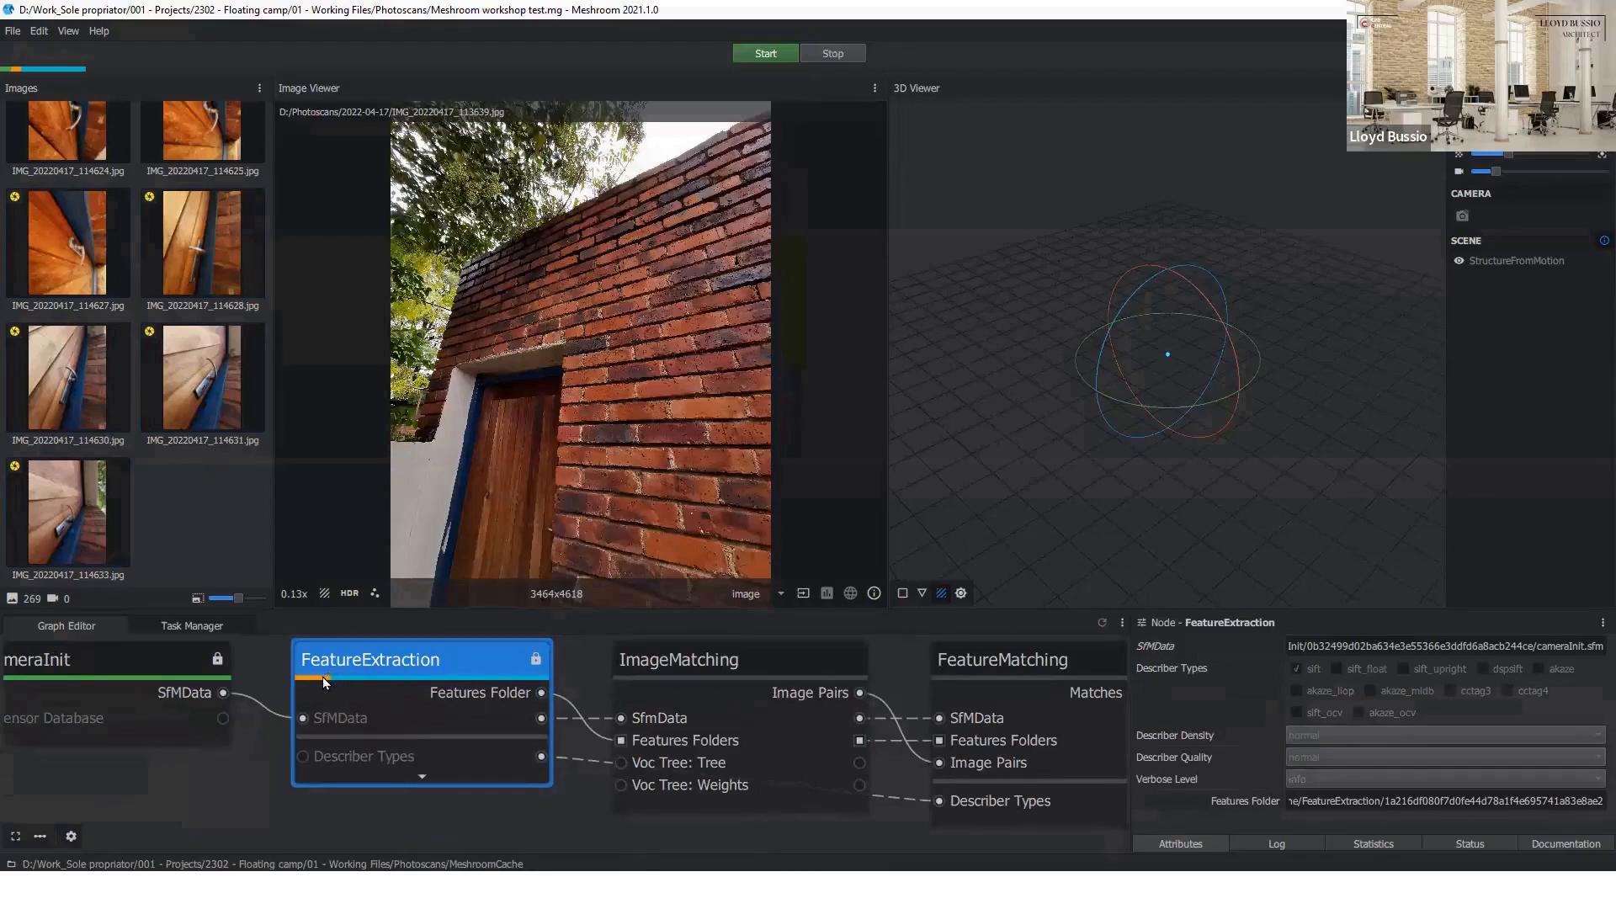
click(160, 678)
middle_drag(278, 727, 329, 748)
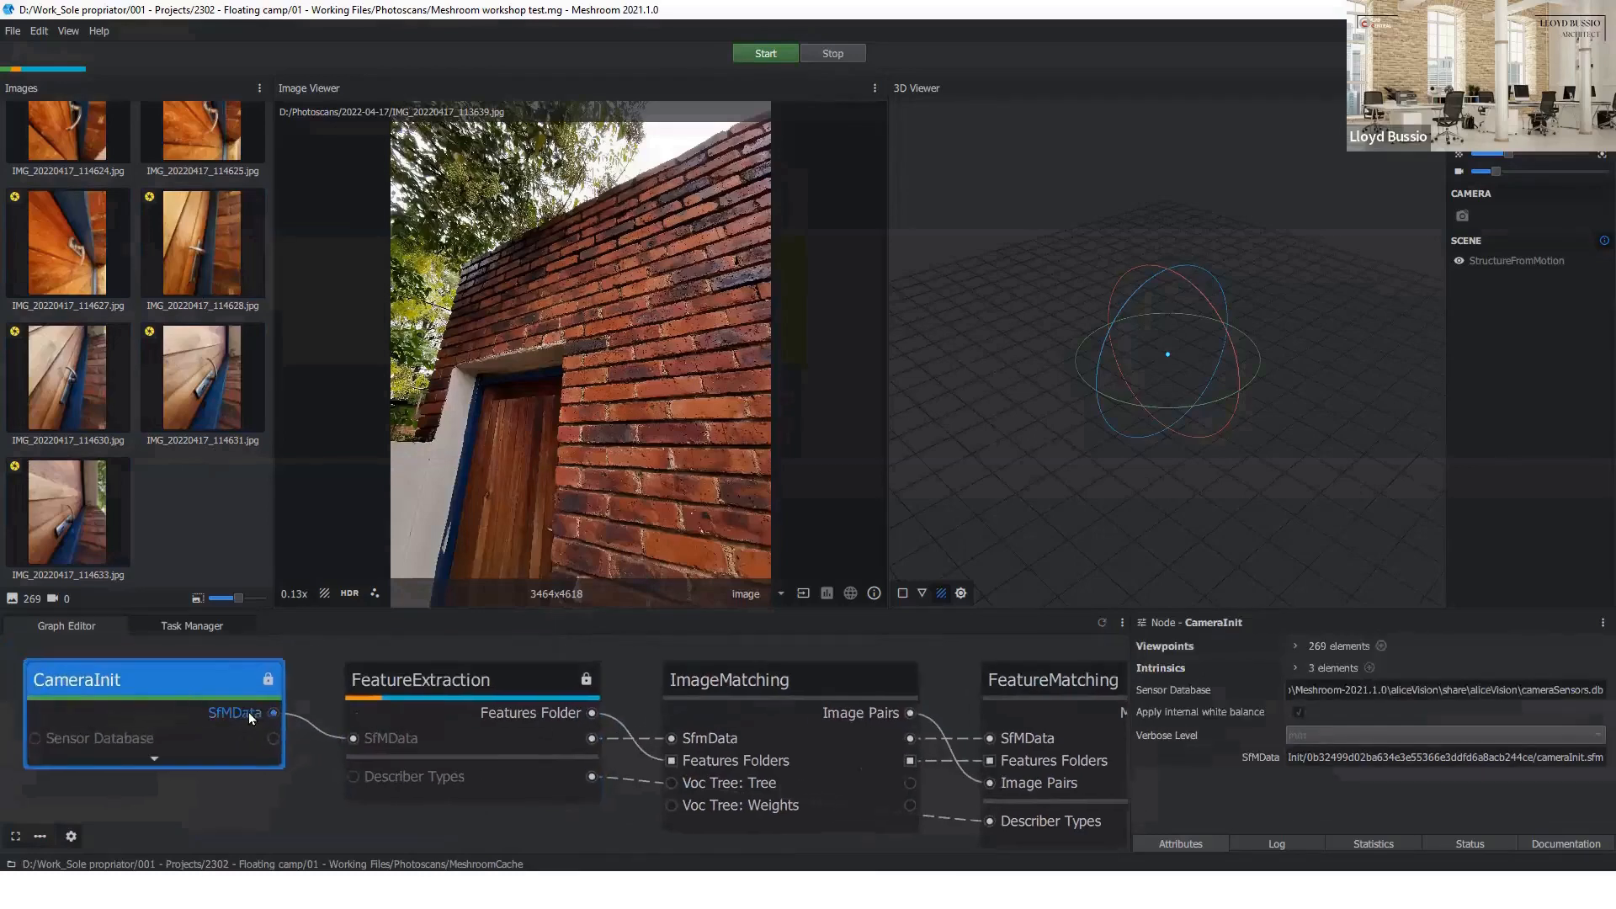
scroll(249, 712, down, 9)
middle_drag(852, 775, 654, 752)
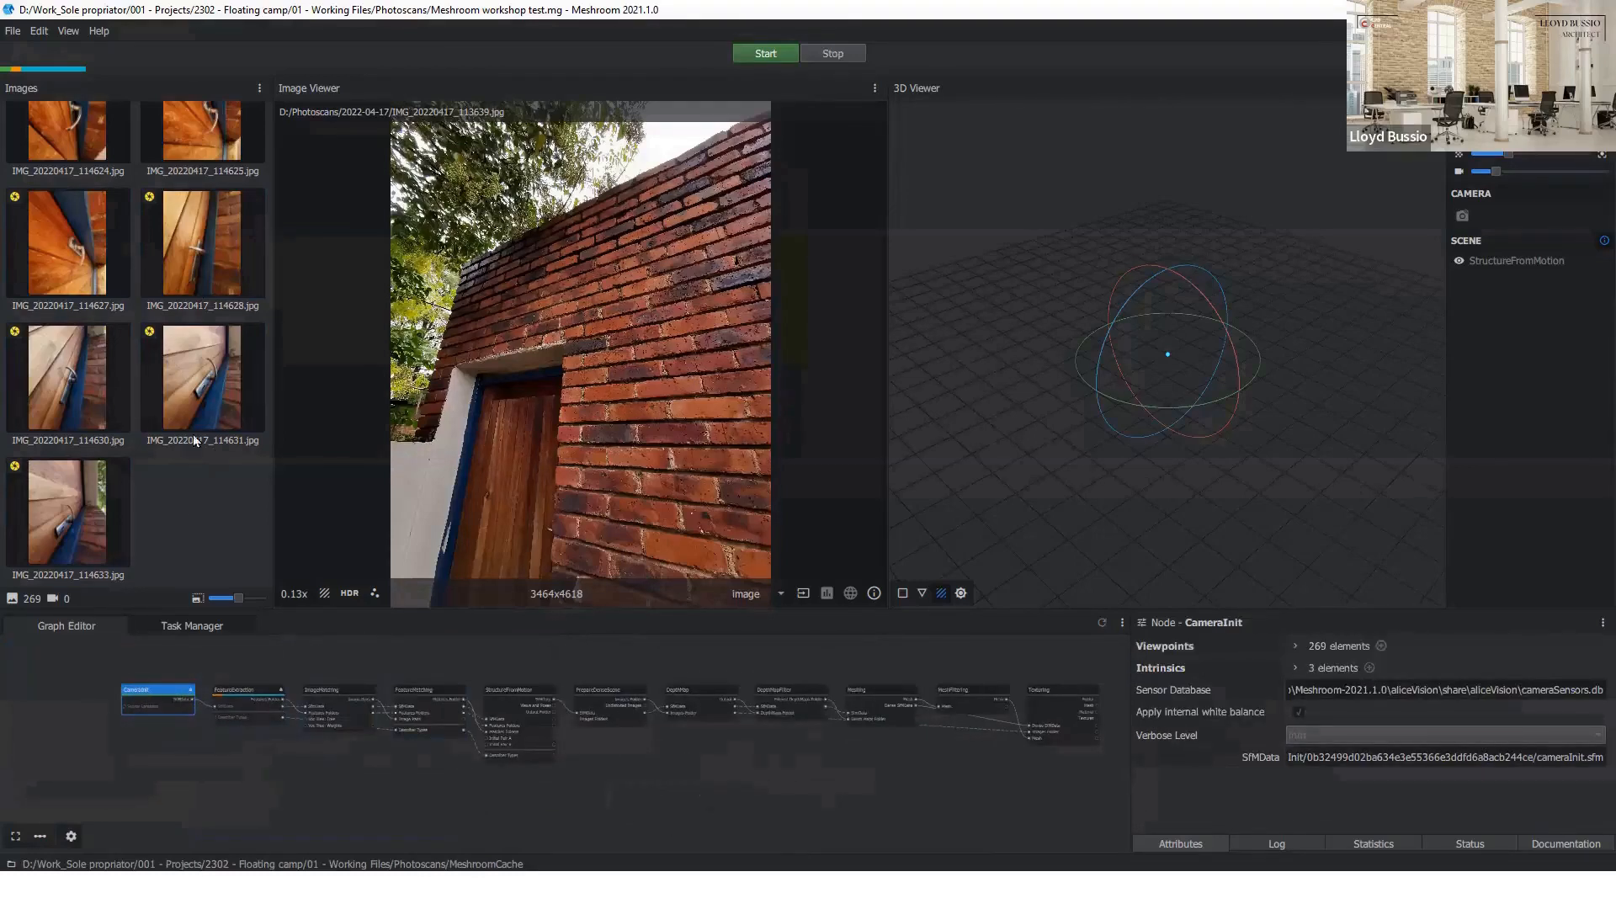
middle_drag(795, 830, 753, 824)
scroll(716, 820, up, 1)
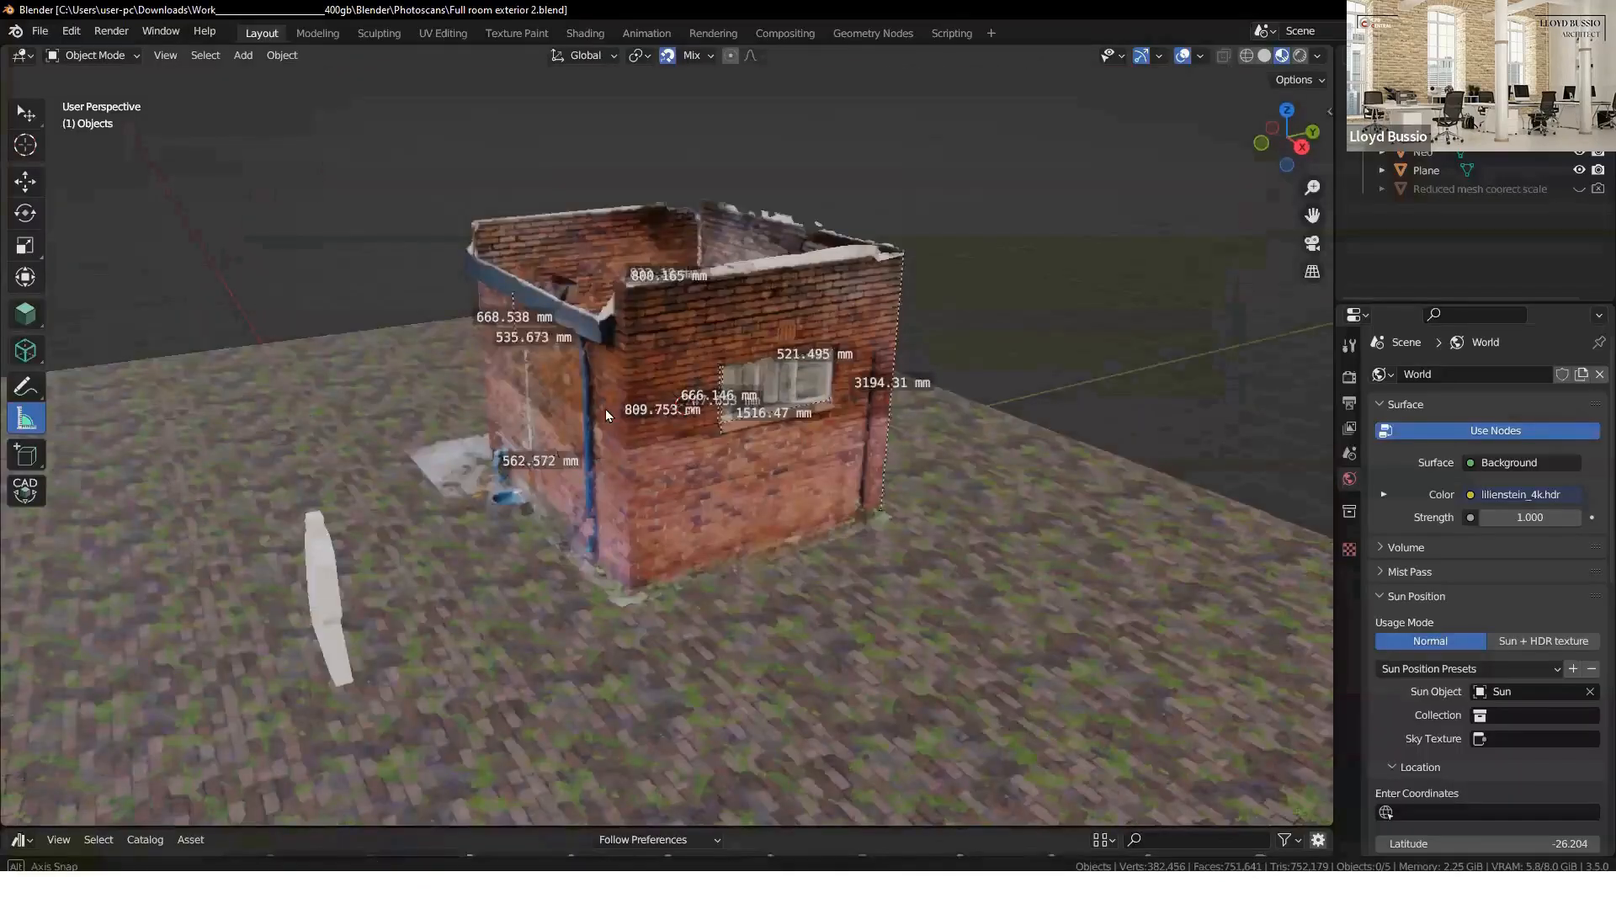
- Switch to Blender with the Full room exterior 2 file, change from the Measure tool to Tweak and select the brick building mesh
middle_drag(606, 415, 642, 502)
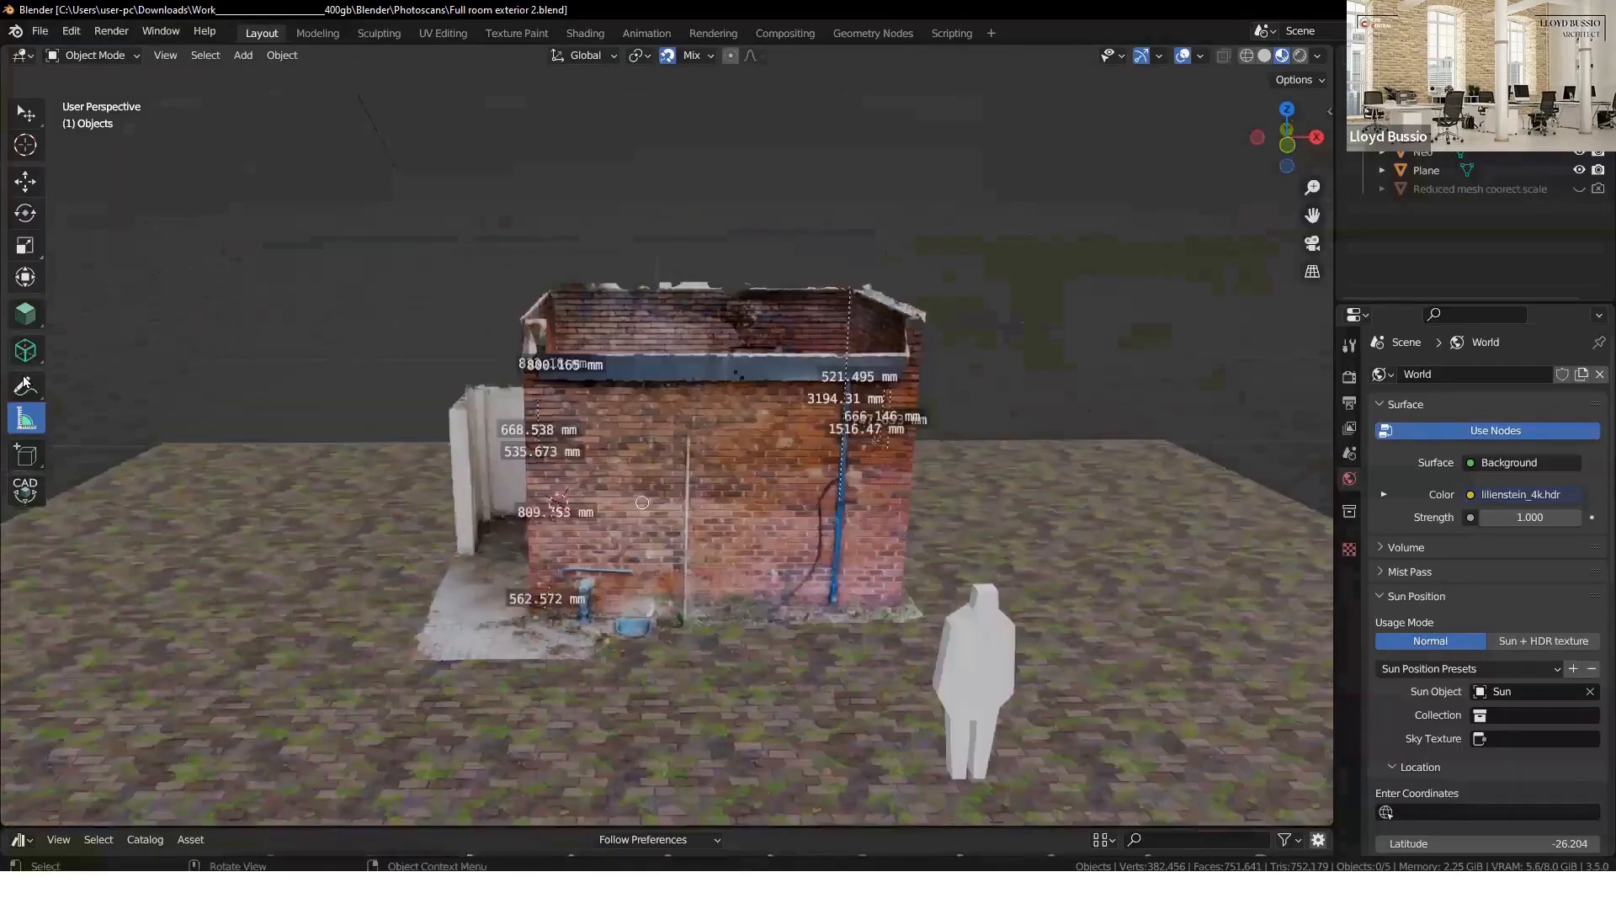
click(28, 114)
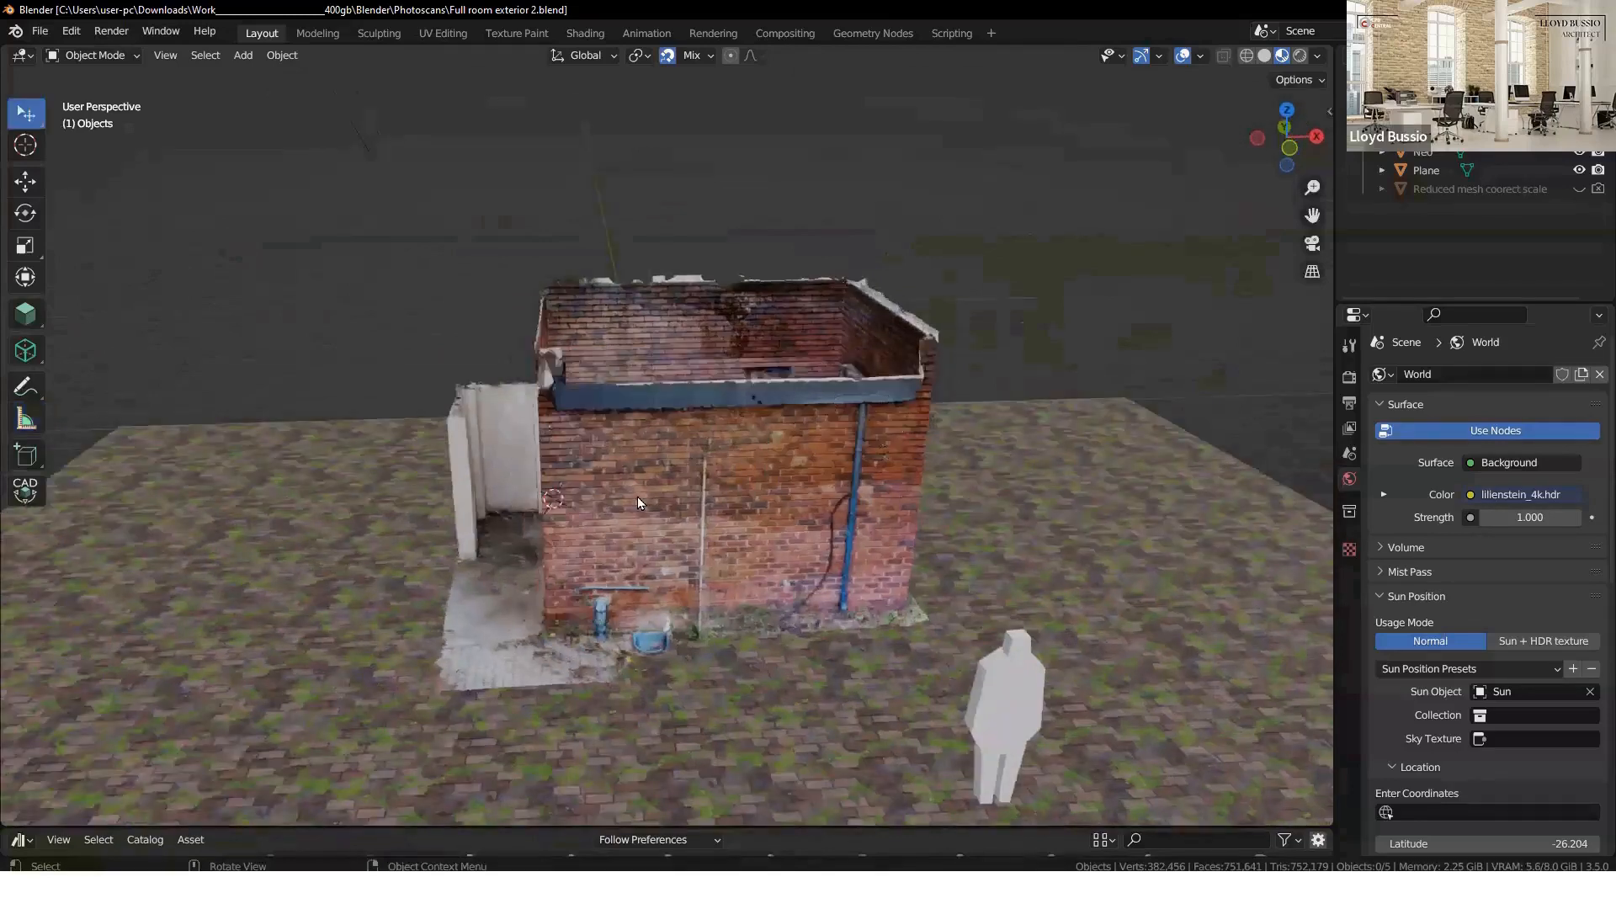
middle_drag(594, 493, 841, 471)
click(547, 456)
- Examine the scanned building from all sides, including the door wall, the large window wall and the blue downpipe wall
middle_drag(547, 456, 594, 462)
middle_drag(518, 475, 584, 460)
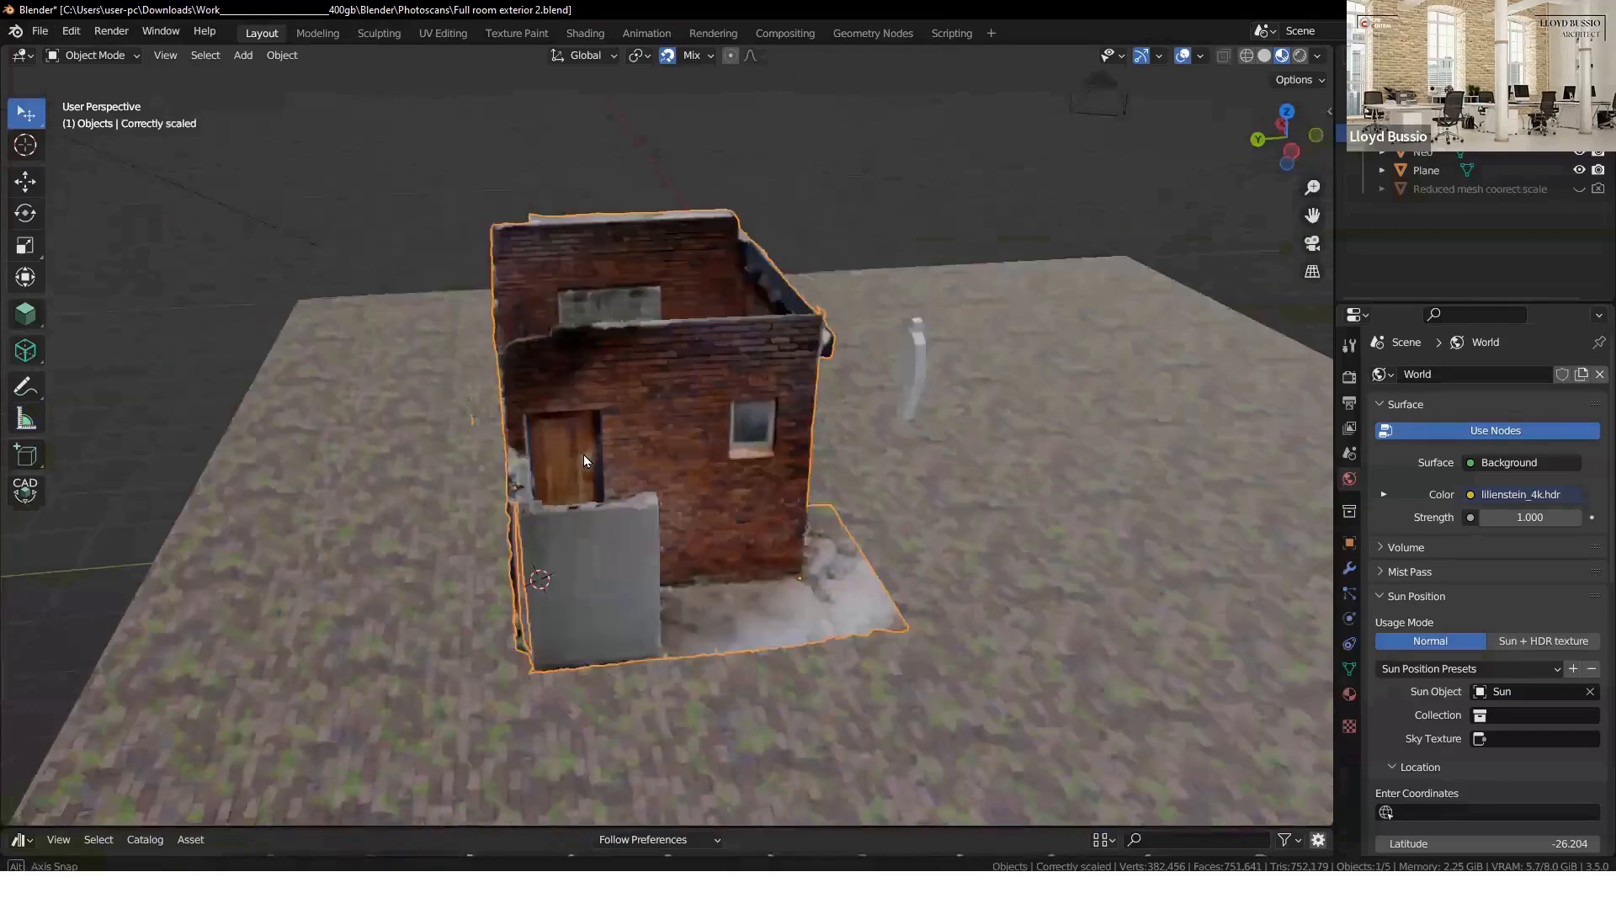
middle_drag(704, 439, 797, 439)
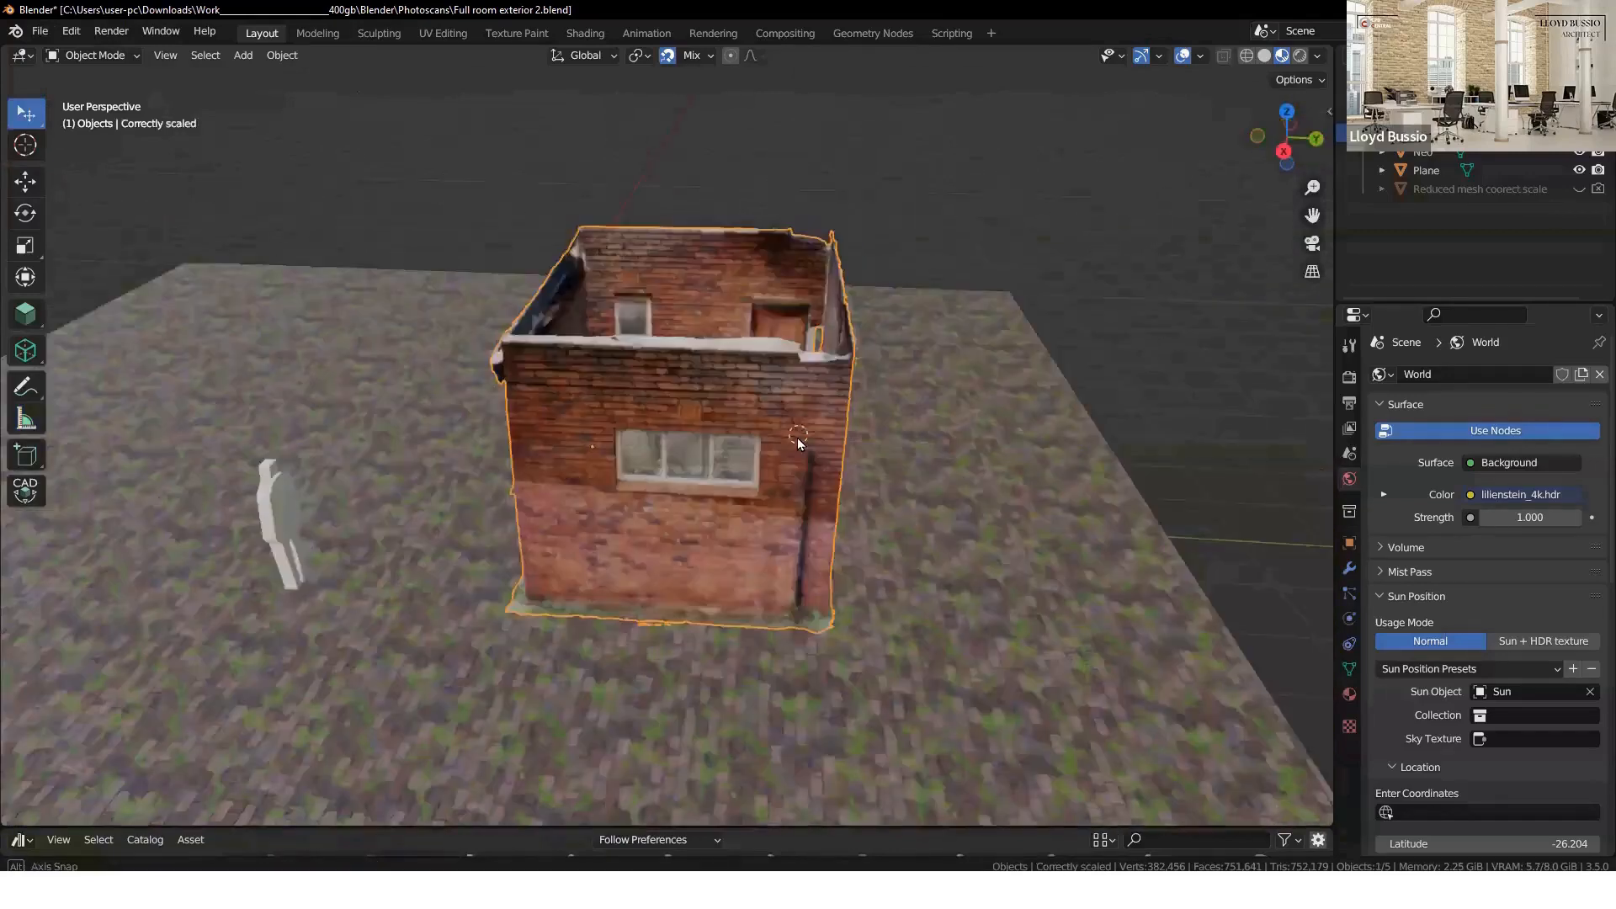
middle_drag(694, 467, 925, 456)
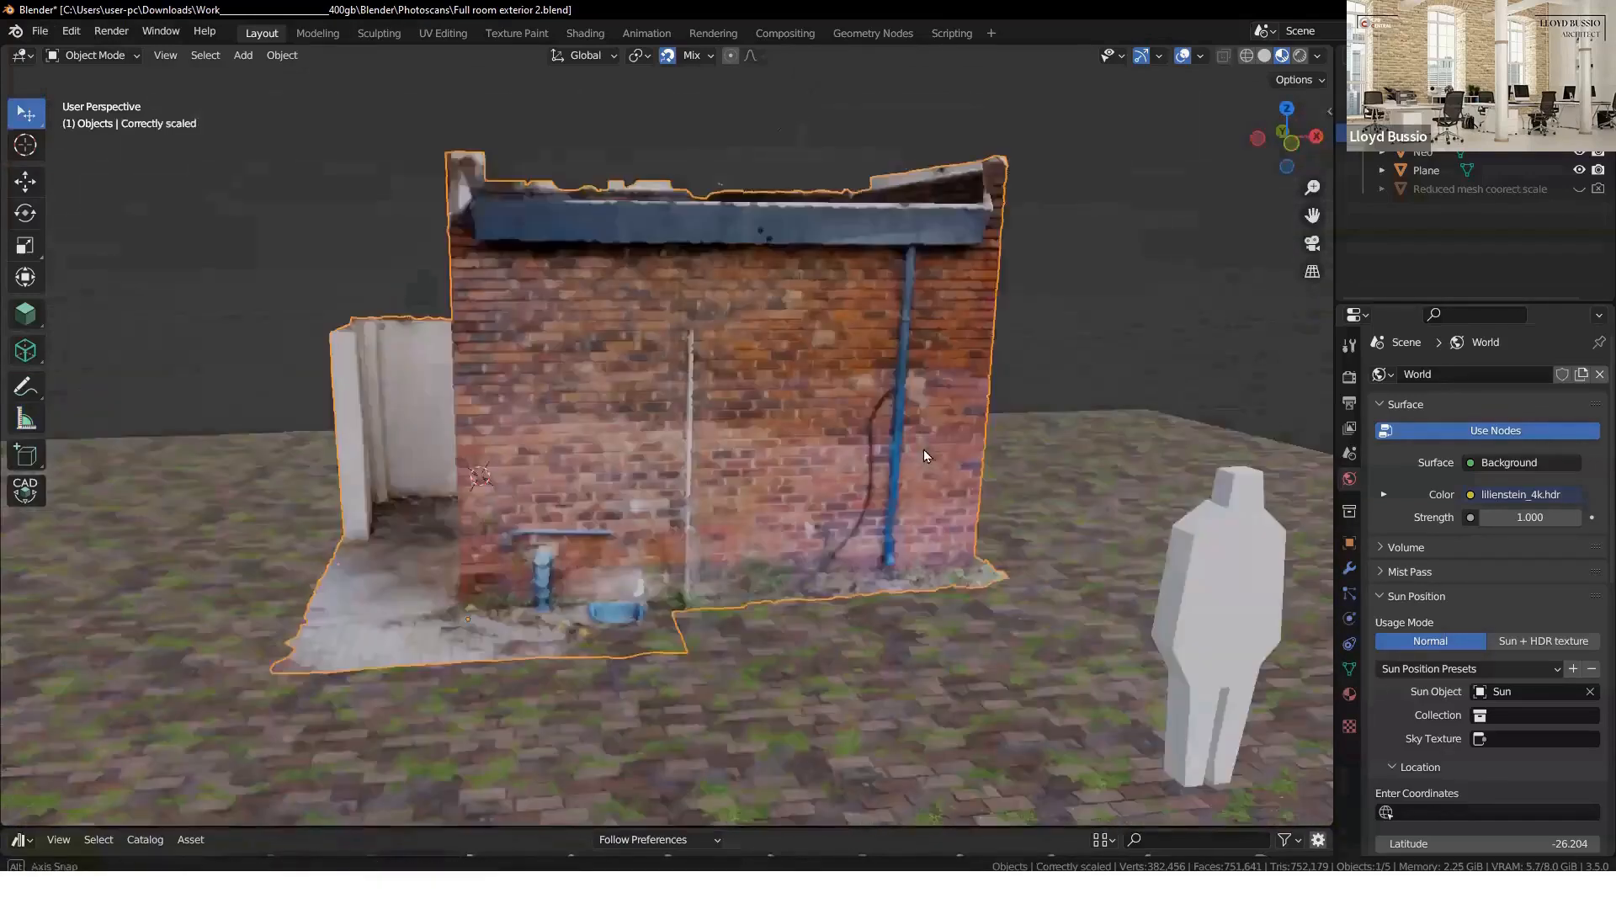
middle_drag(674, 389, 773, 401)
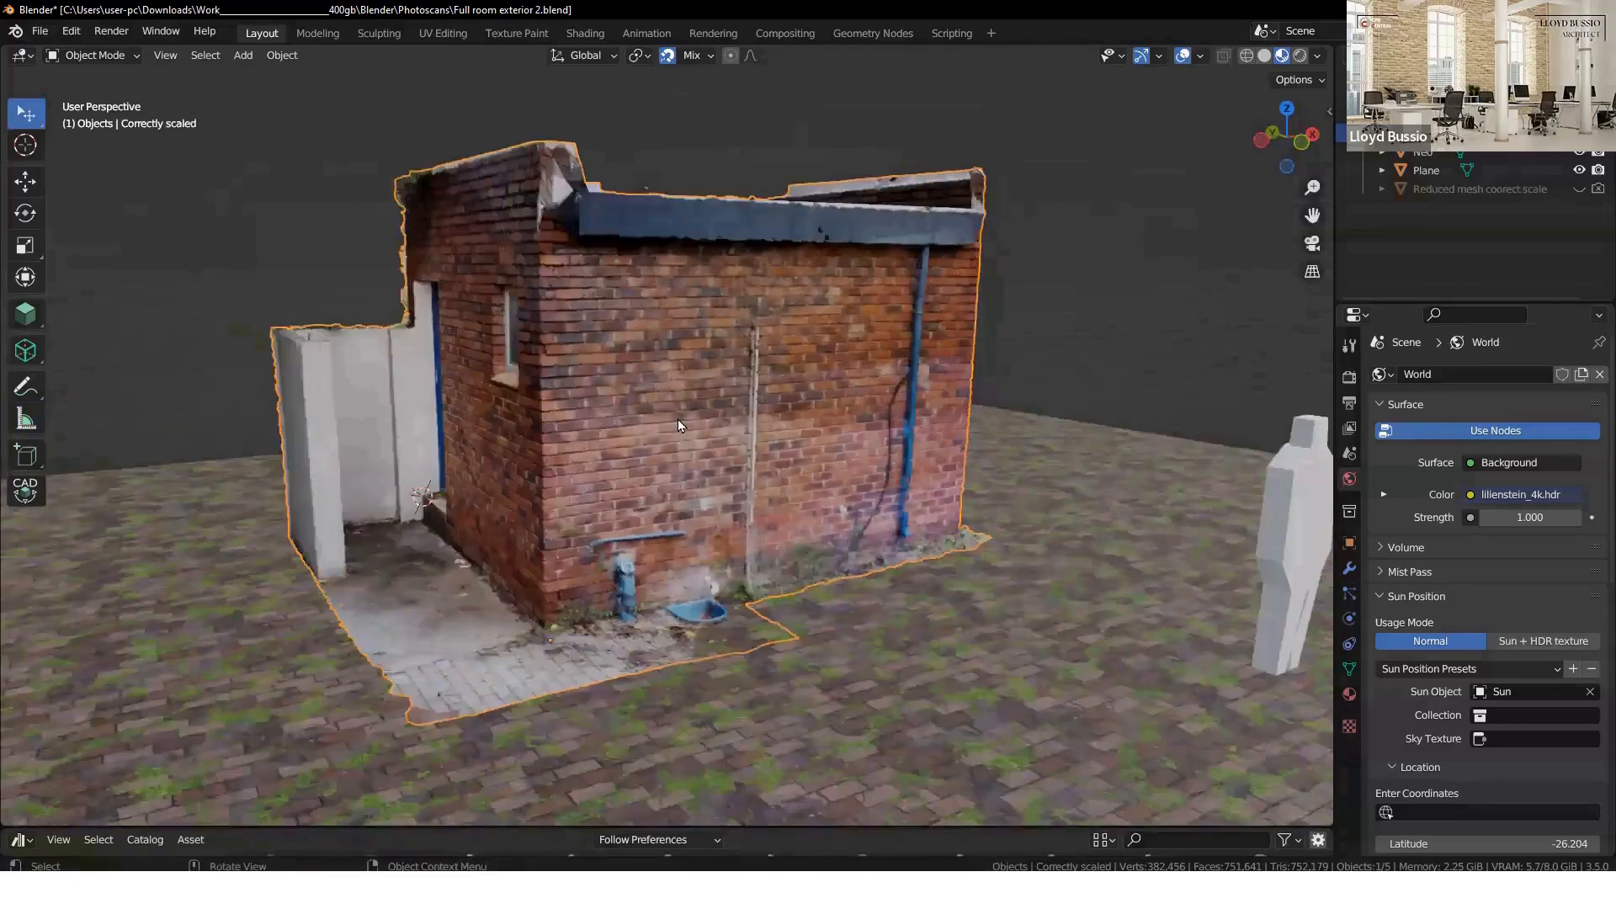
middle_drag(678, 425, 700, 317)
middle_drag(941, 454, 673, 436)
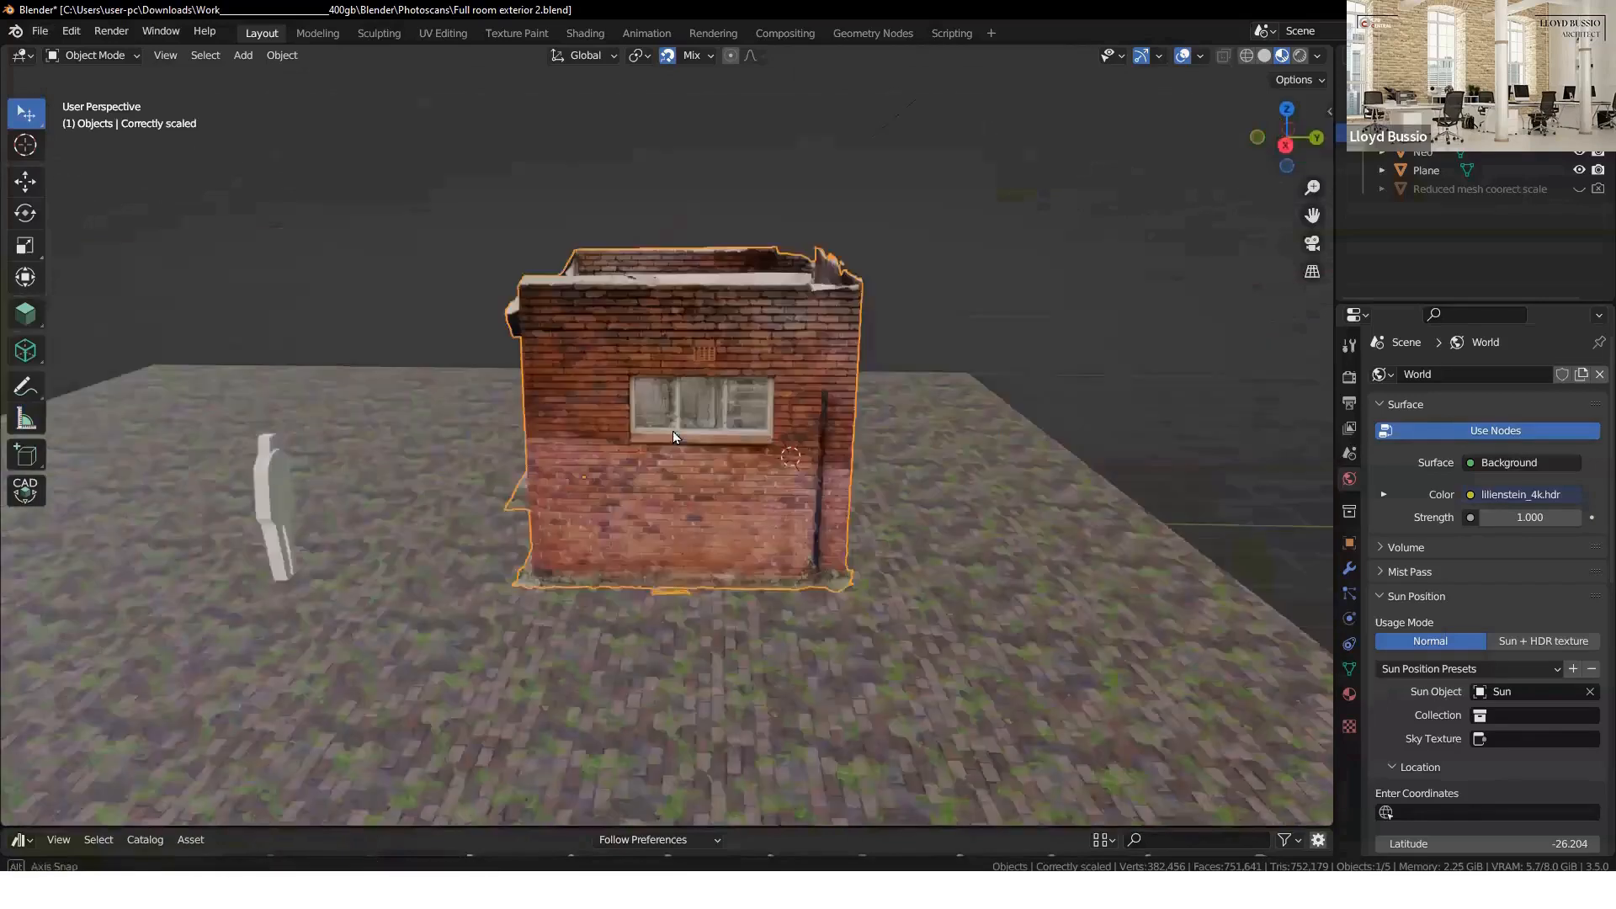
middle_drag(816, 430, 718, 459)
middle_drag(857, 448, 756, 419)
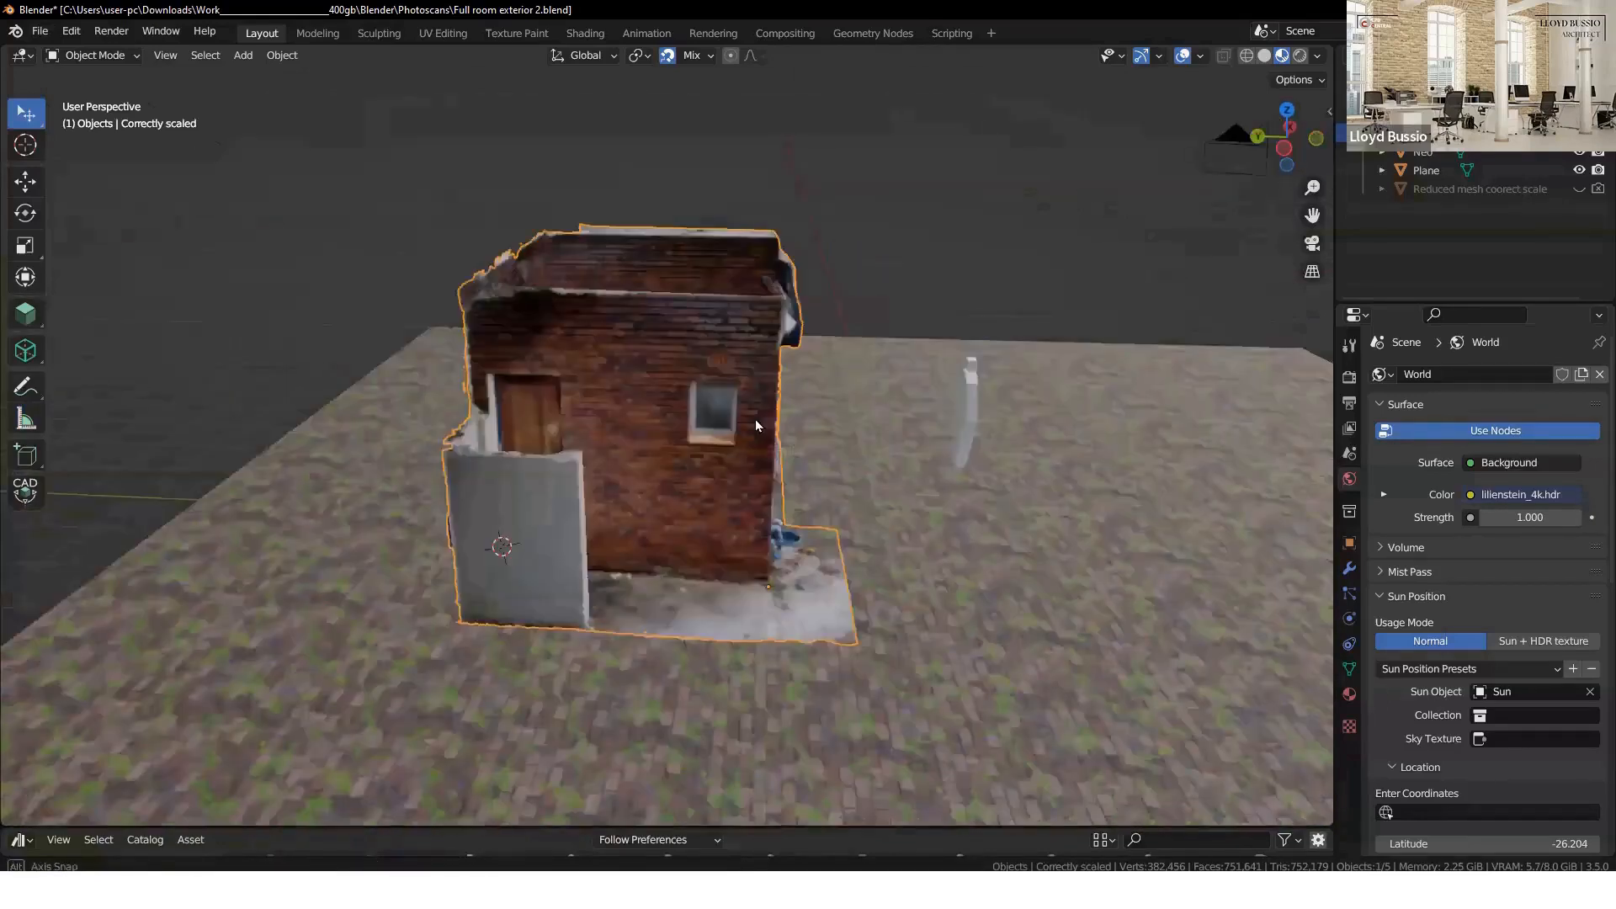
- Inspect the scan's freestanding grey wall, door entrance and open interior up close, and clear the selection
middle_drag(427, 507, 624, 418)
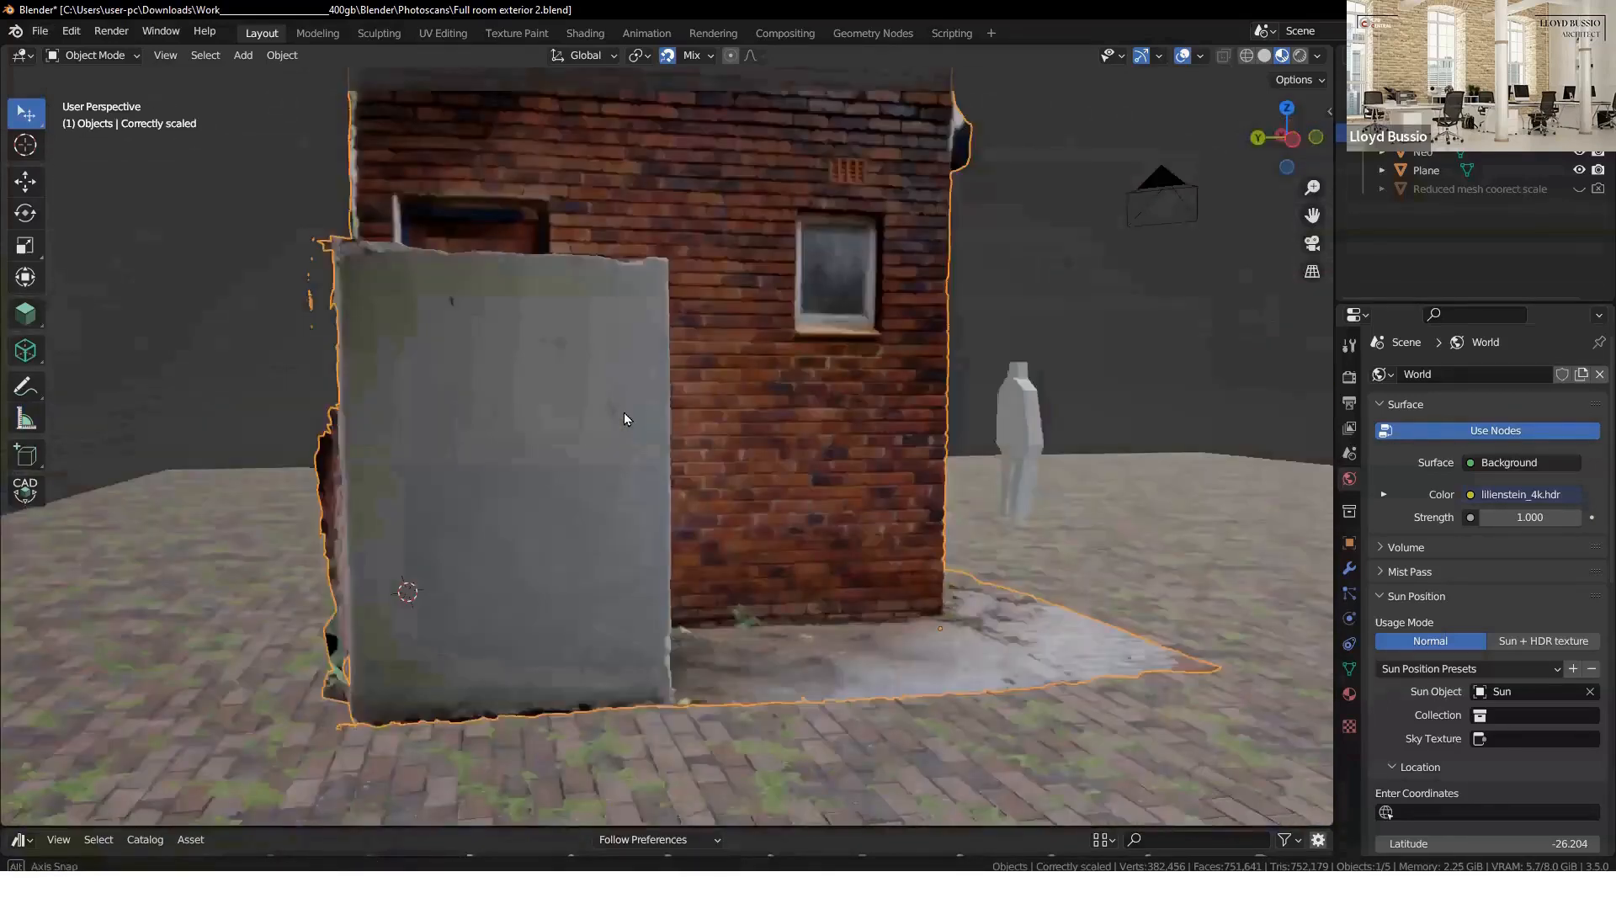
middle_drag(593, 318, 707, 581)
middle_drag(264, 549, 361, 530)
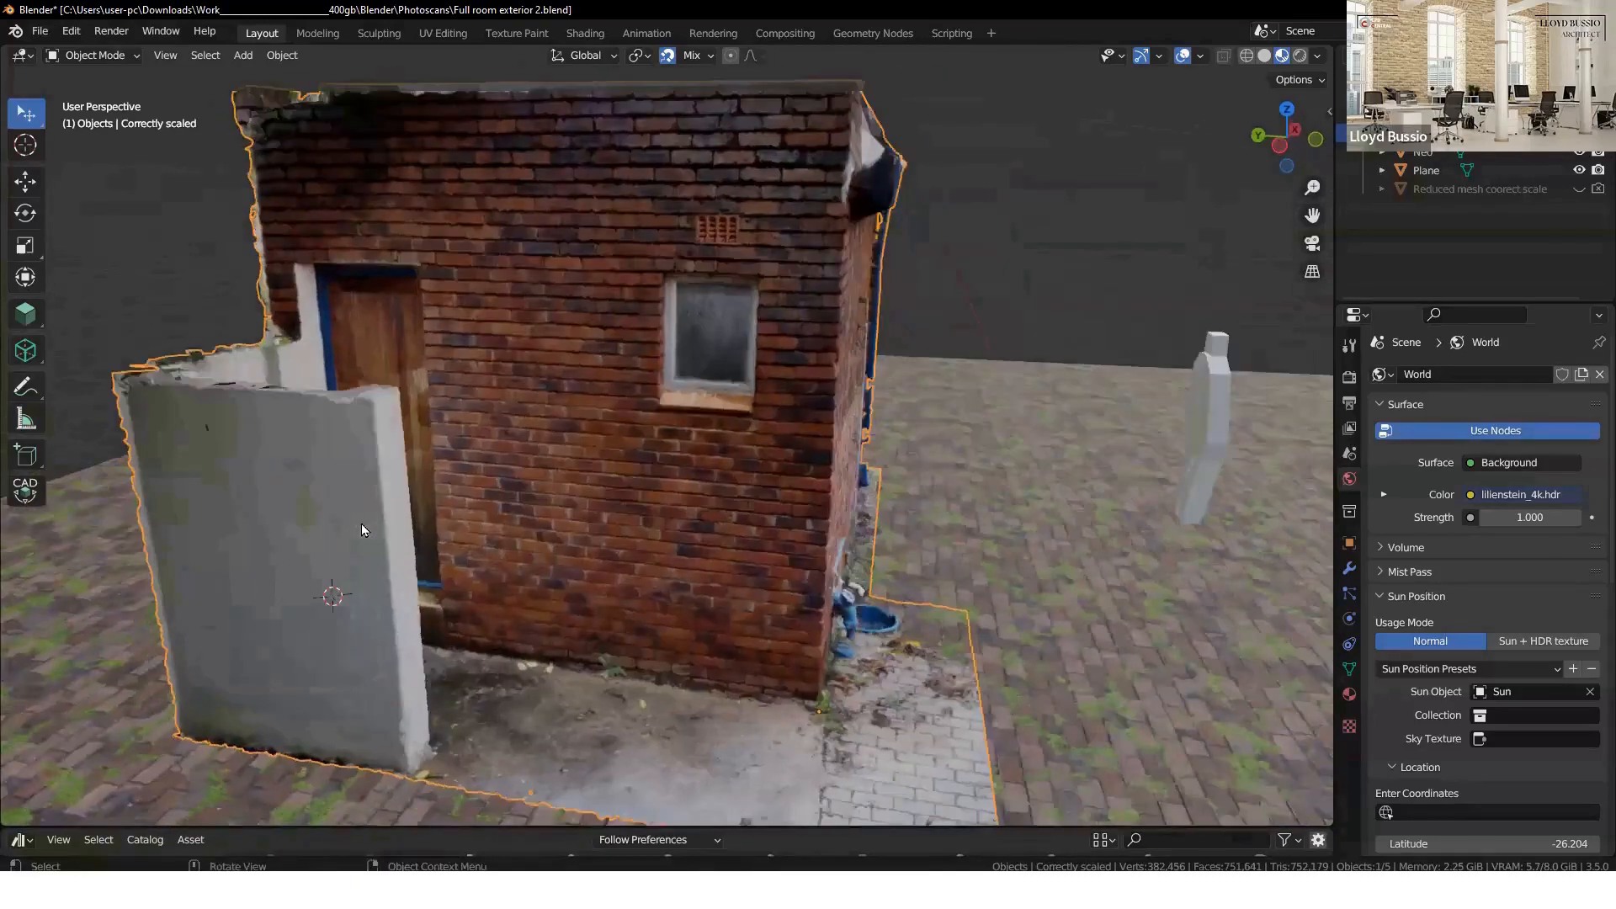
middle_drag(386, 612, 537, 497)
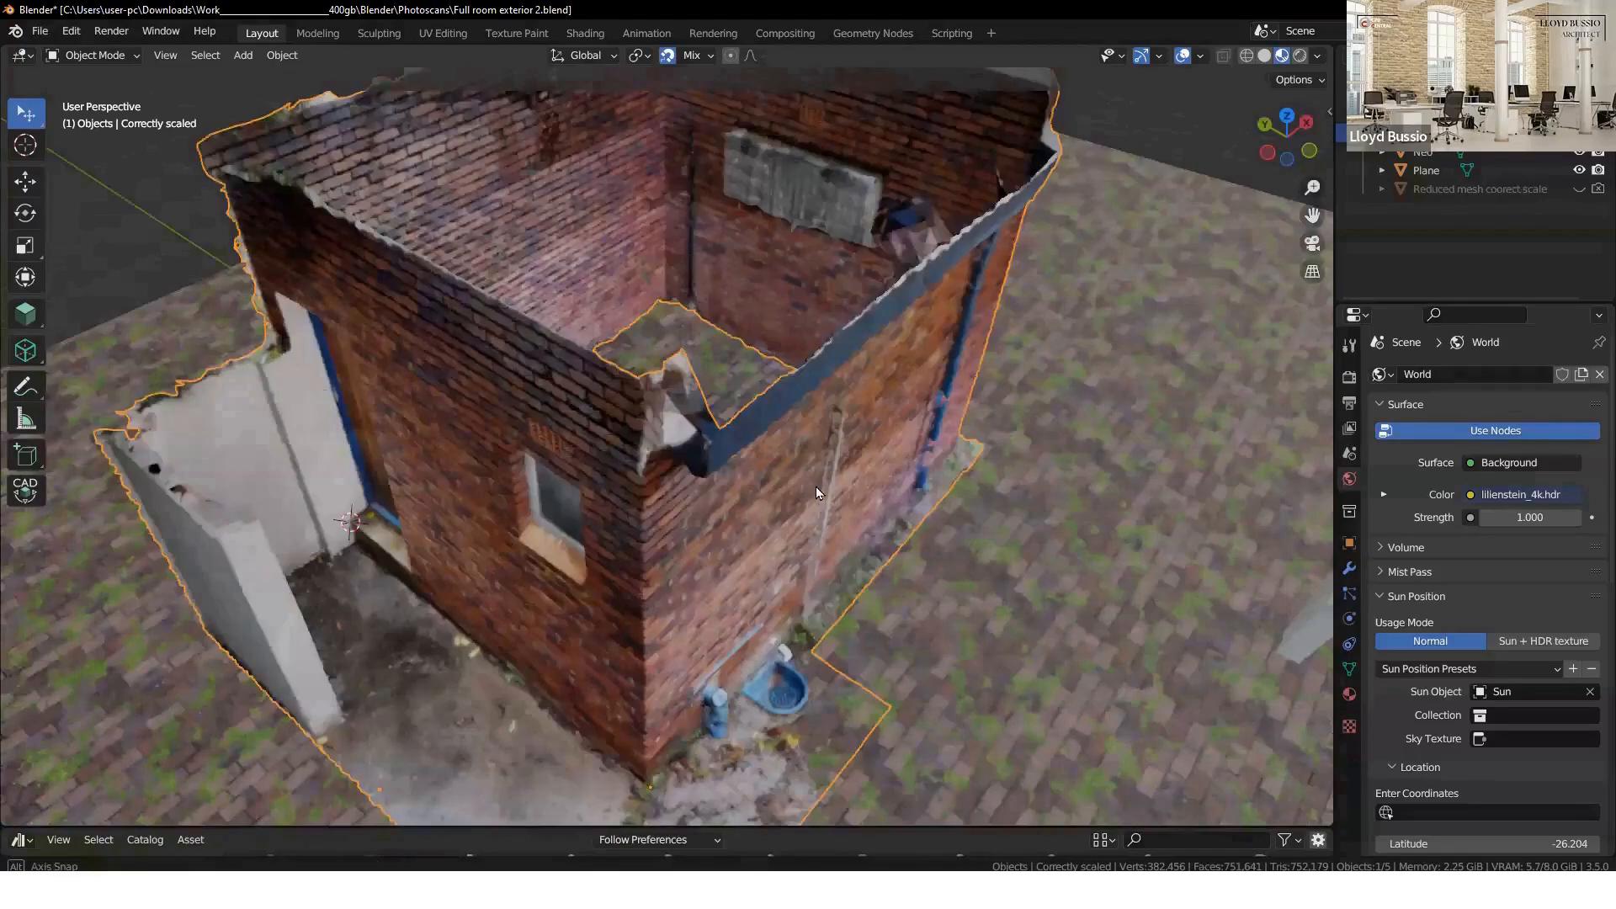
middle_drag(816, 493, 1063, 130)
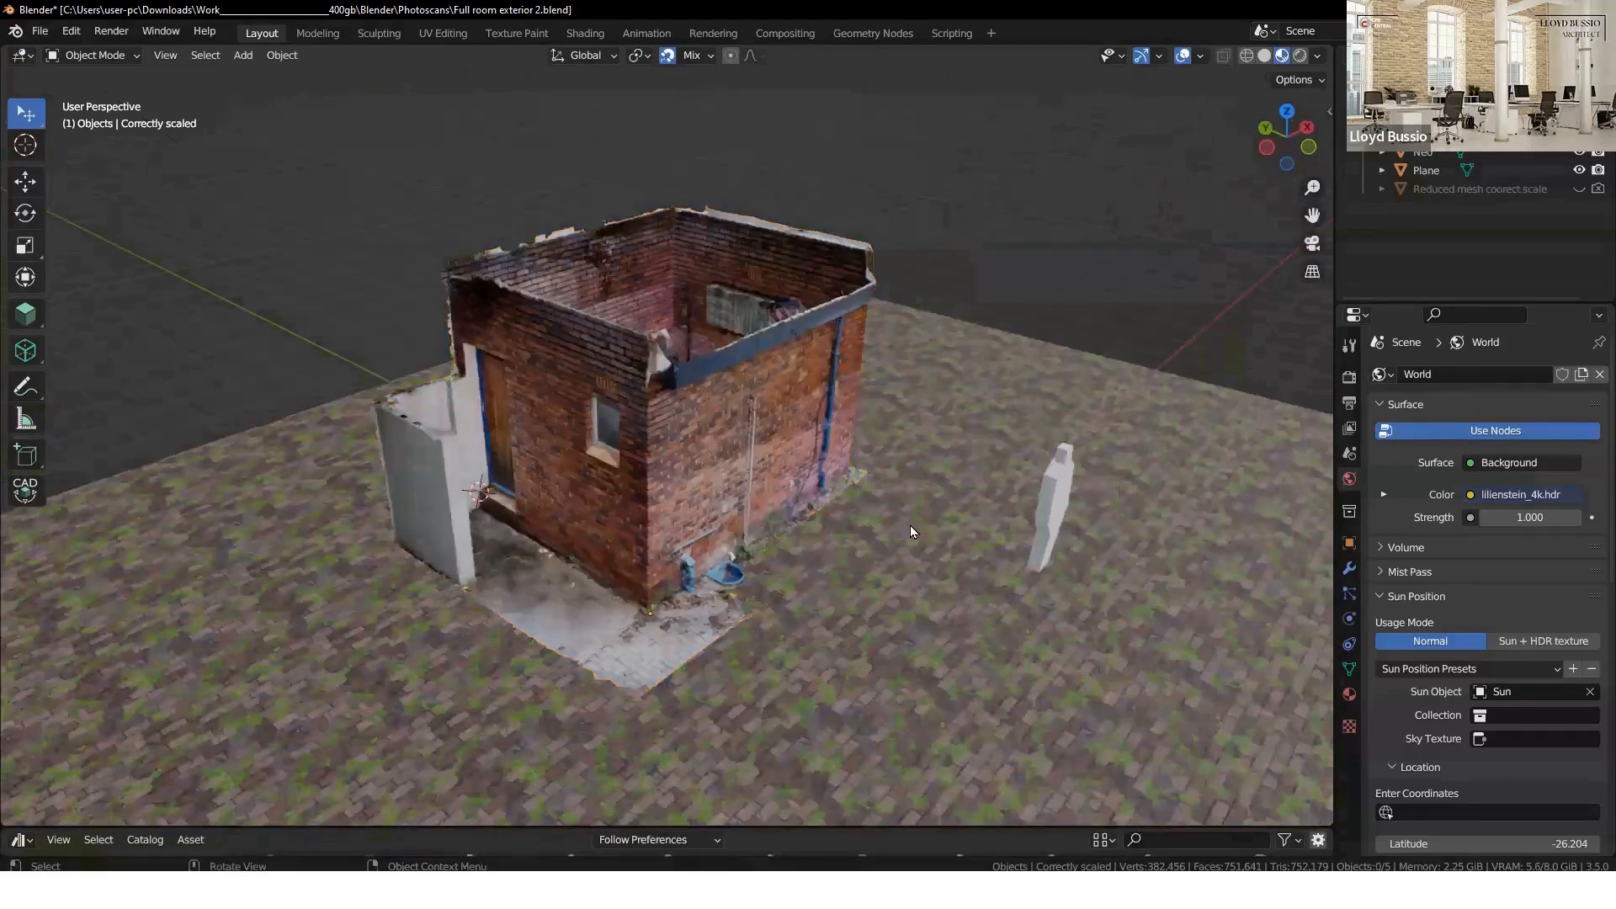
- Enlarge the asset browser to show the User Library models below the building scene
drag(1062, 827, 1070, 741)
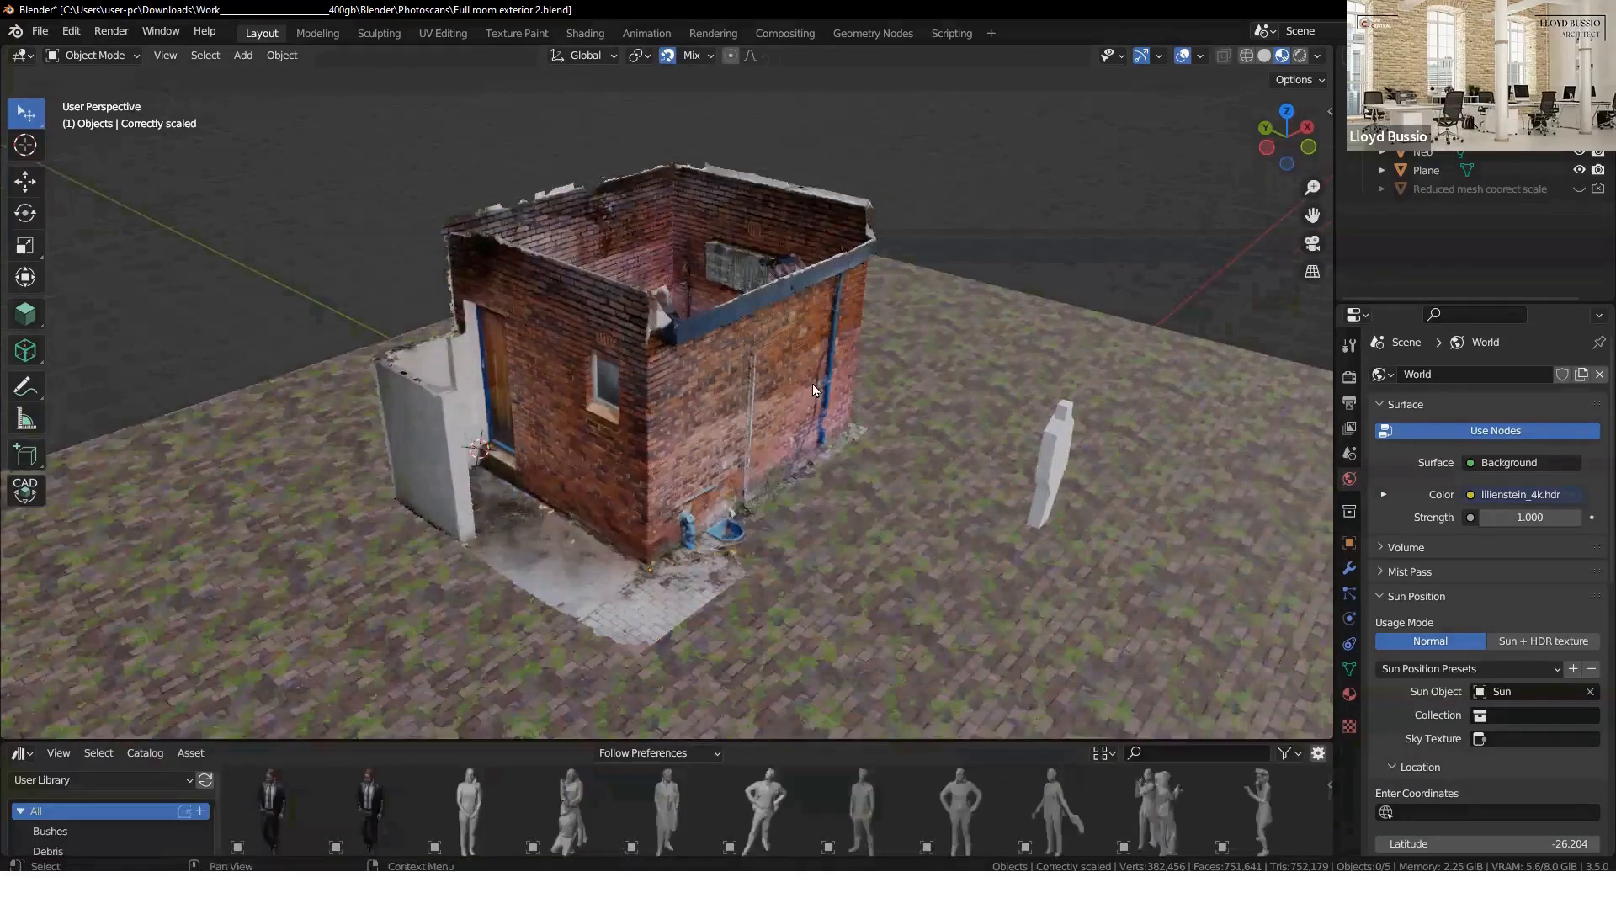
middle_drag(799, 371, 934, 255)
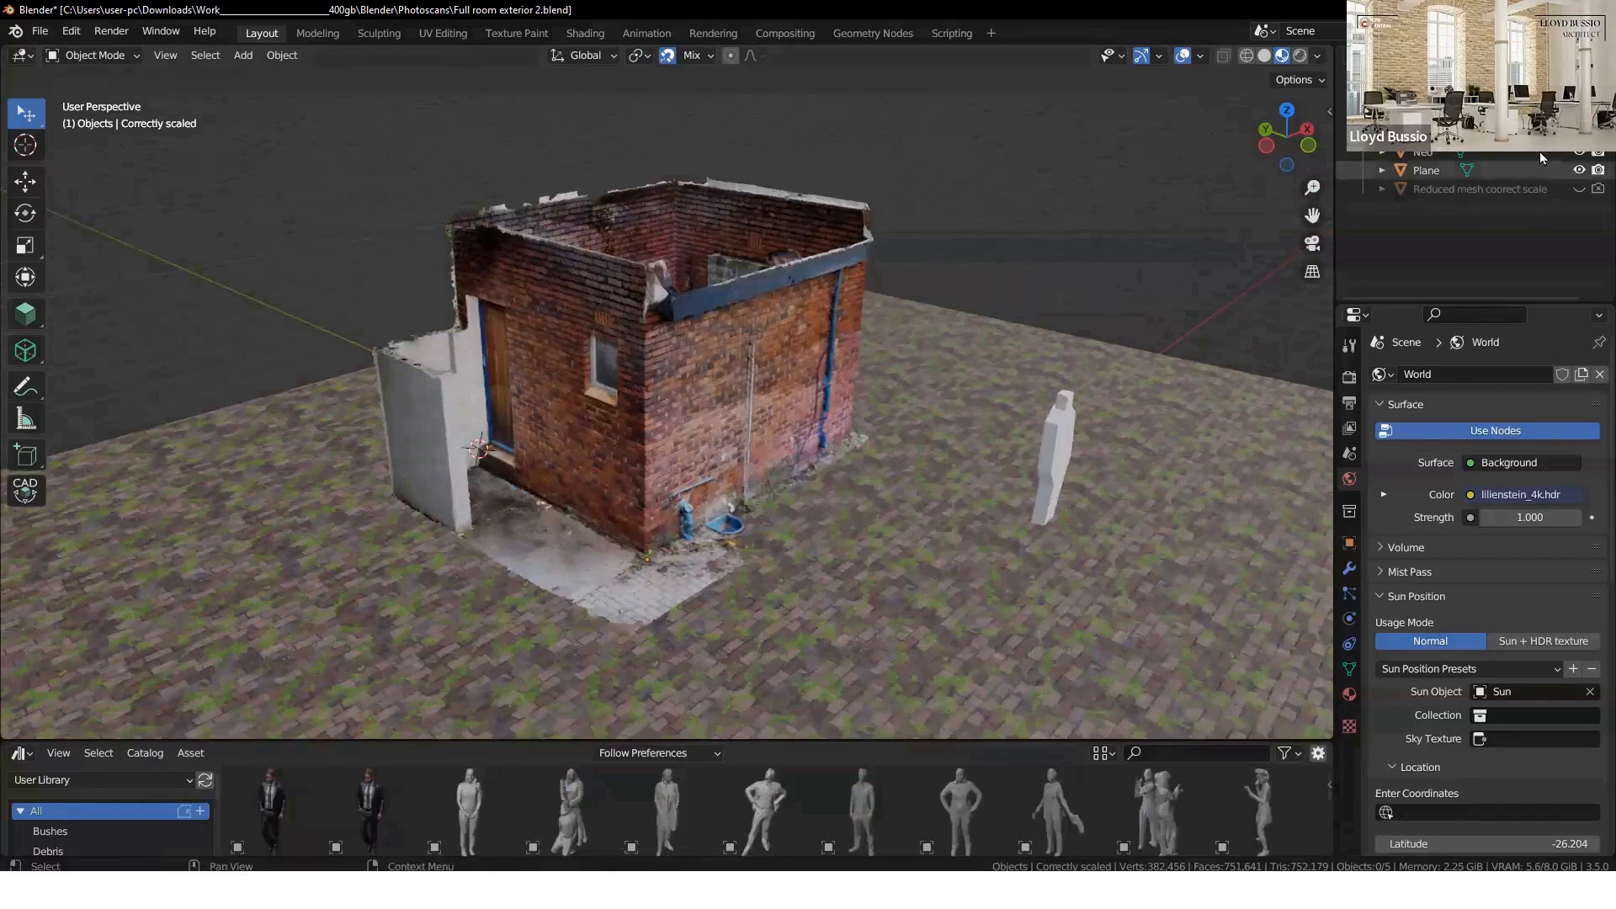
- Select the Neo, Plane and Reduced mesh coorect scale objects in turn, ending with the Correctly scaled building mesh
click(1436, 139)
click(1431, 156)
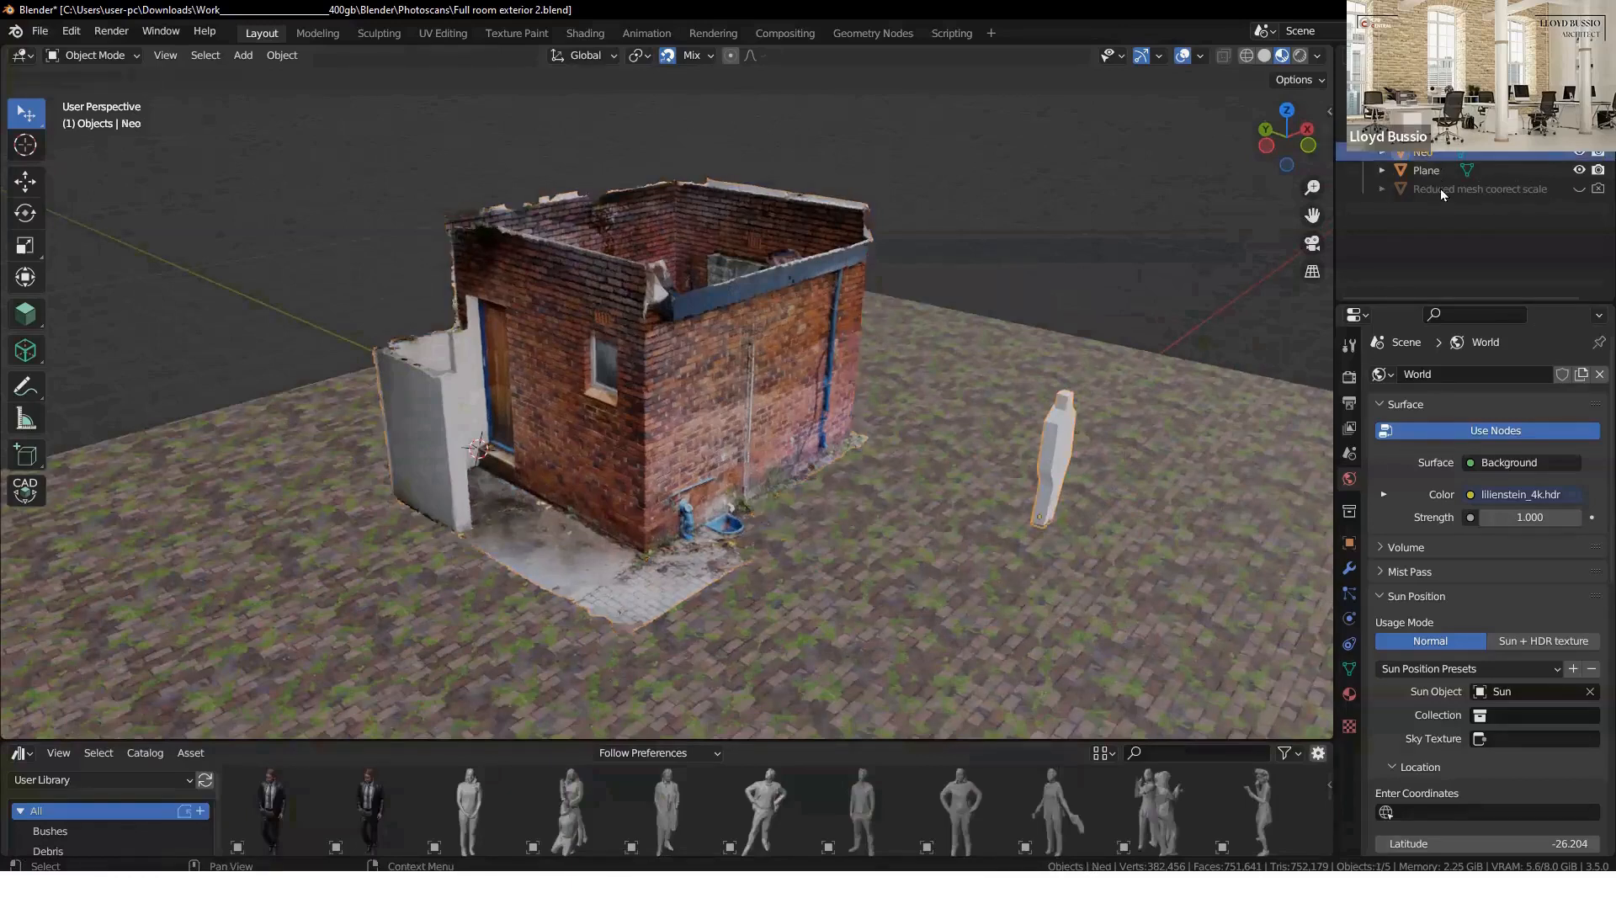
click(1434, 171)
click(1465, 188)
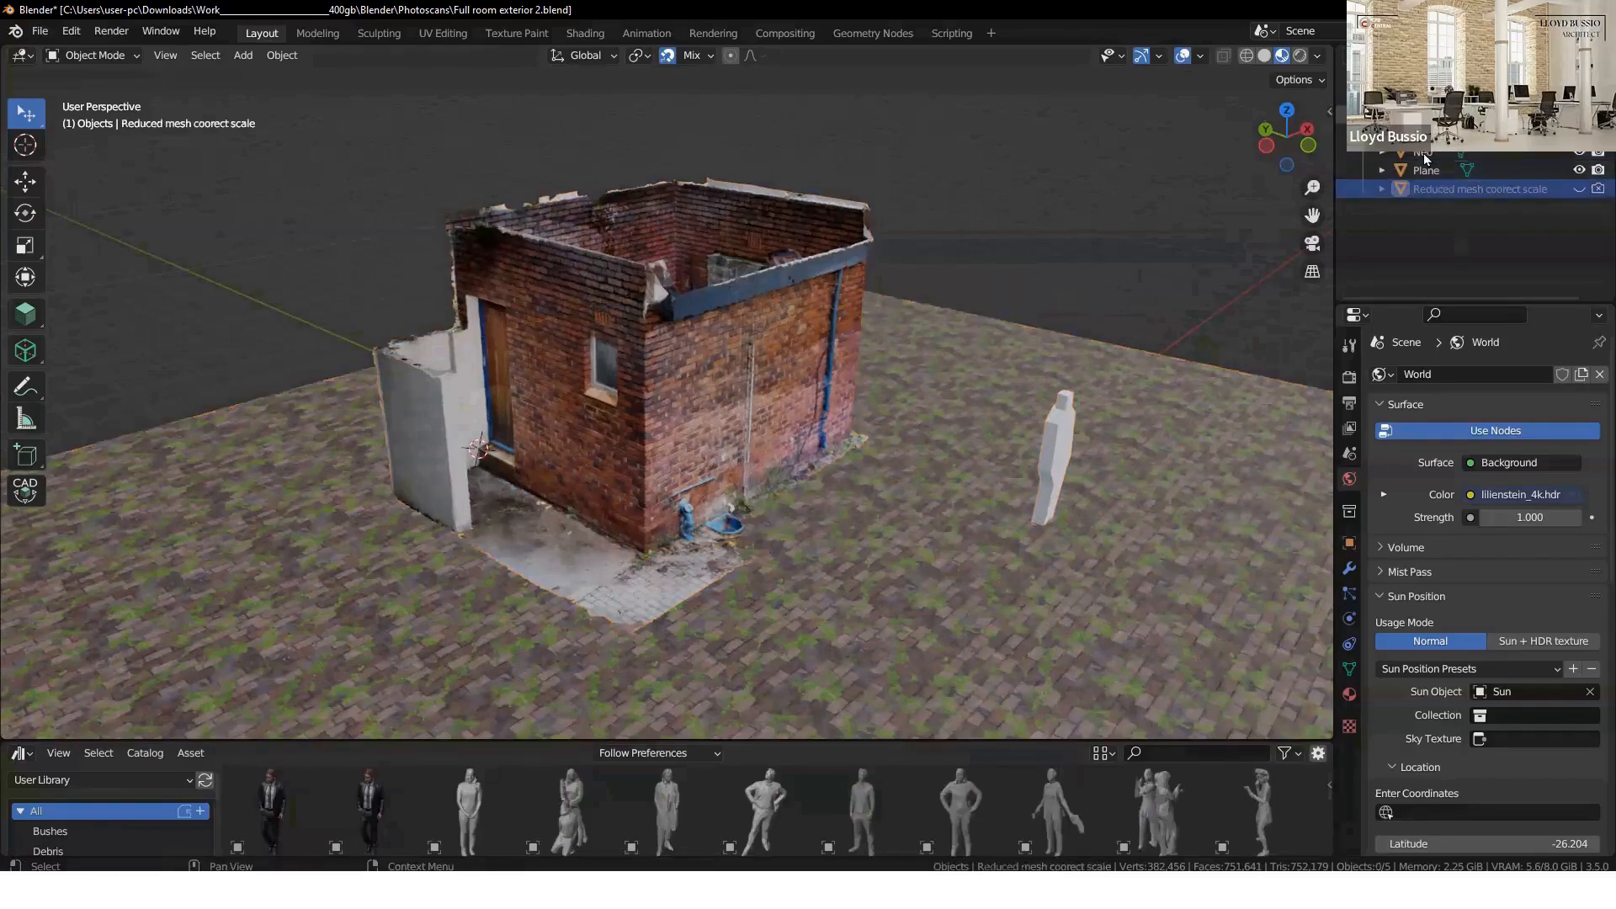
click(855, 301)
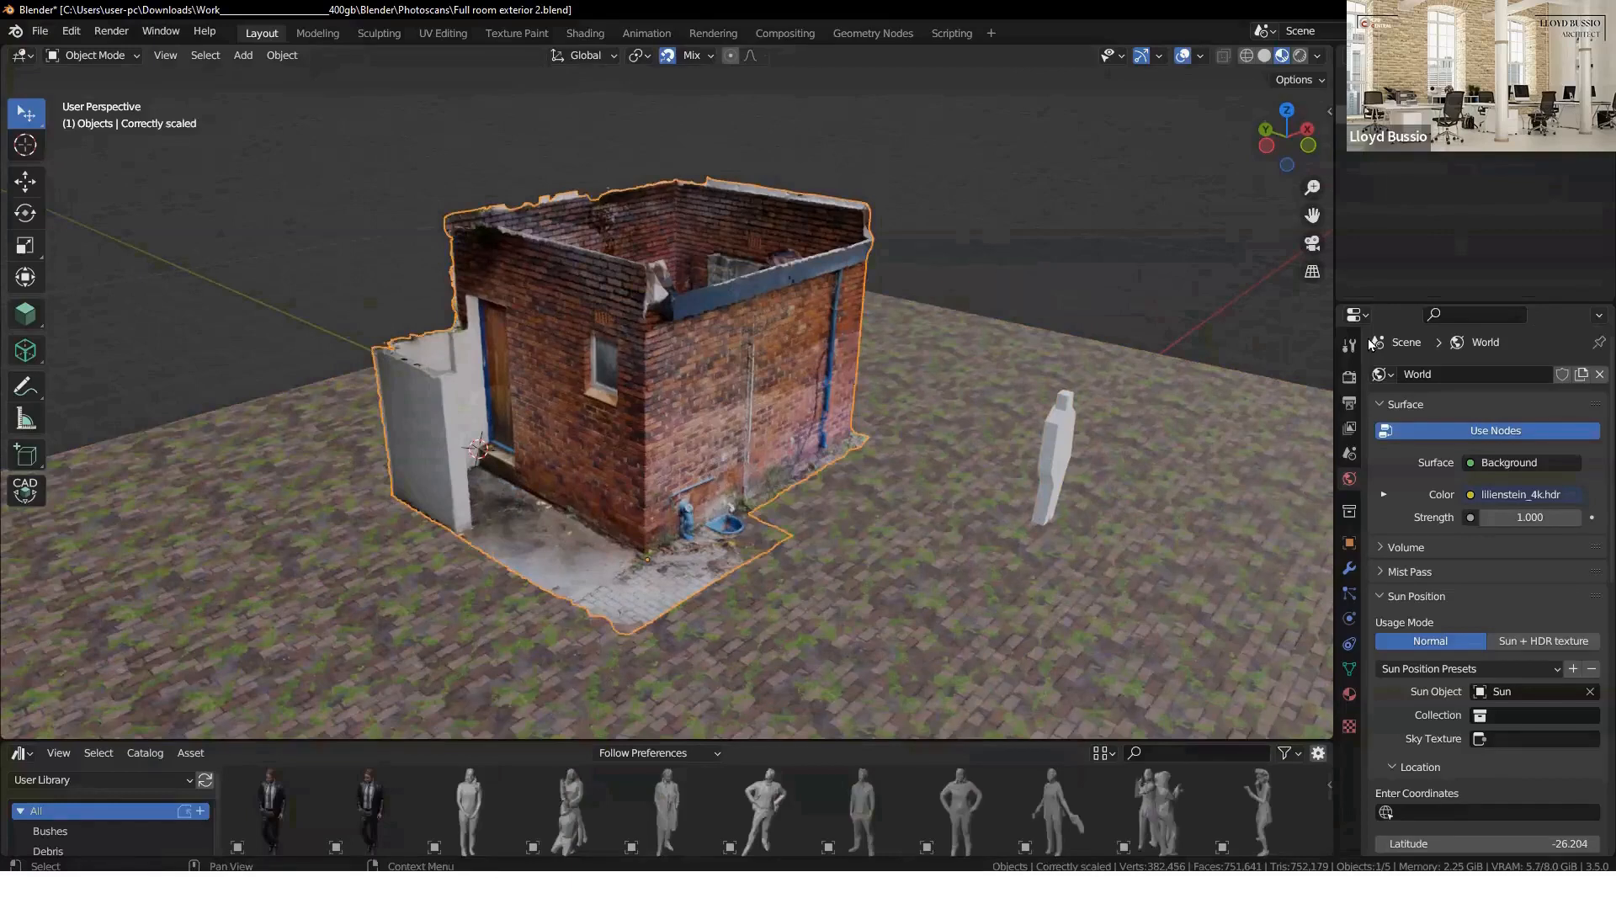
- Enlarge the properties editor and show the scene's render settings in it
drag(1376, 303, 1376, 238)
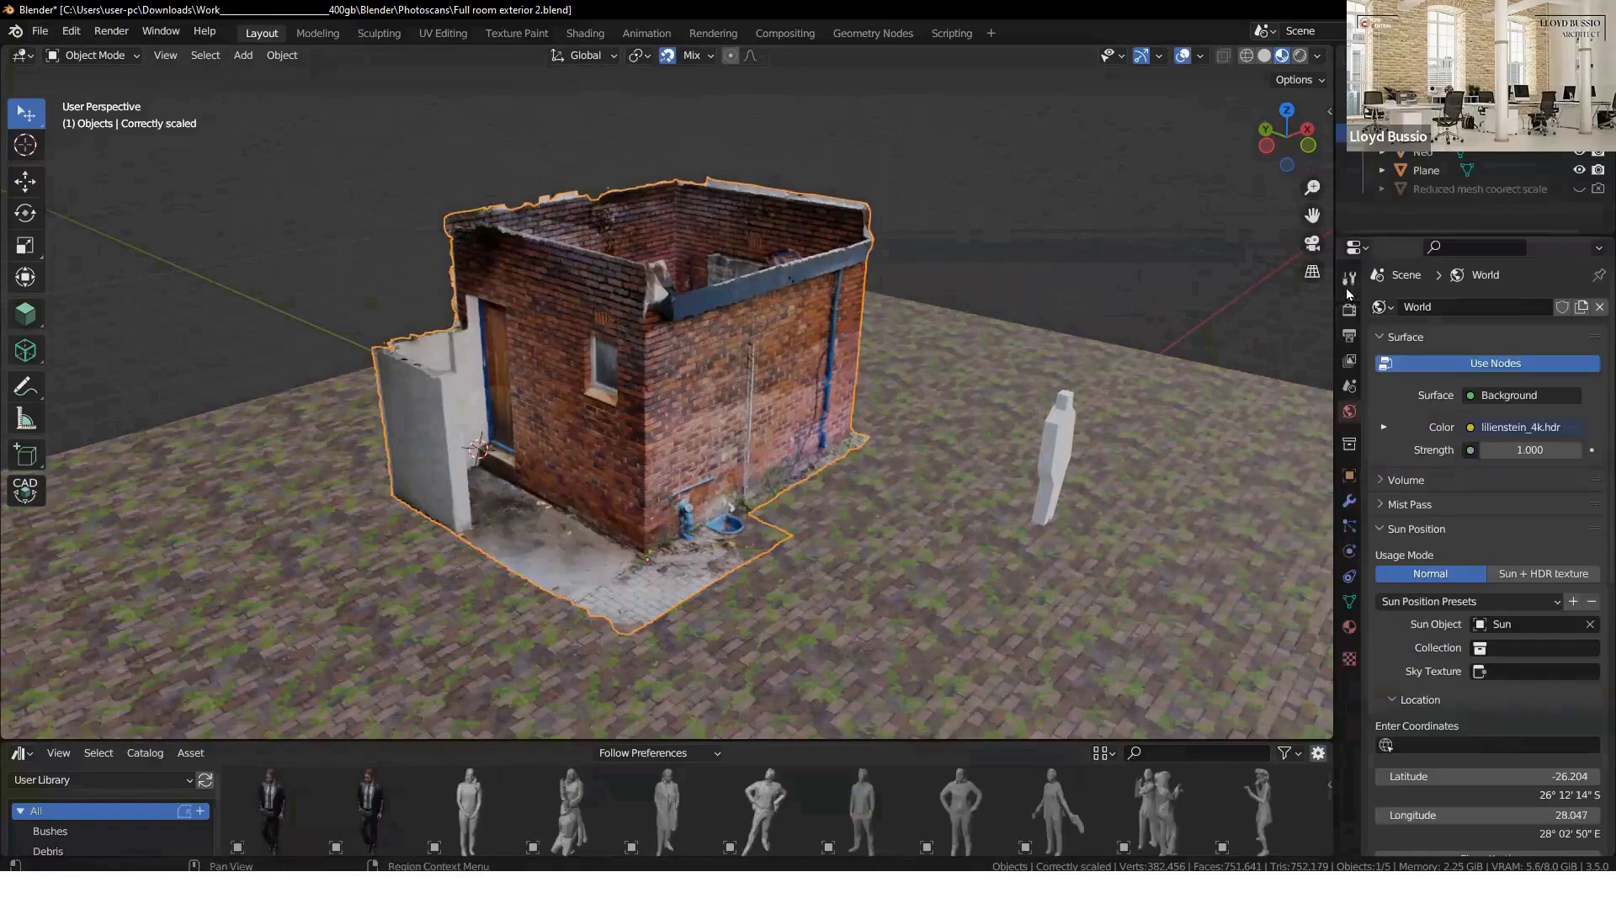
click(1350, 278)
click(1350, 336)
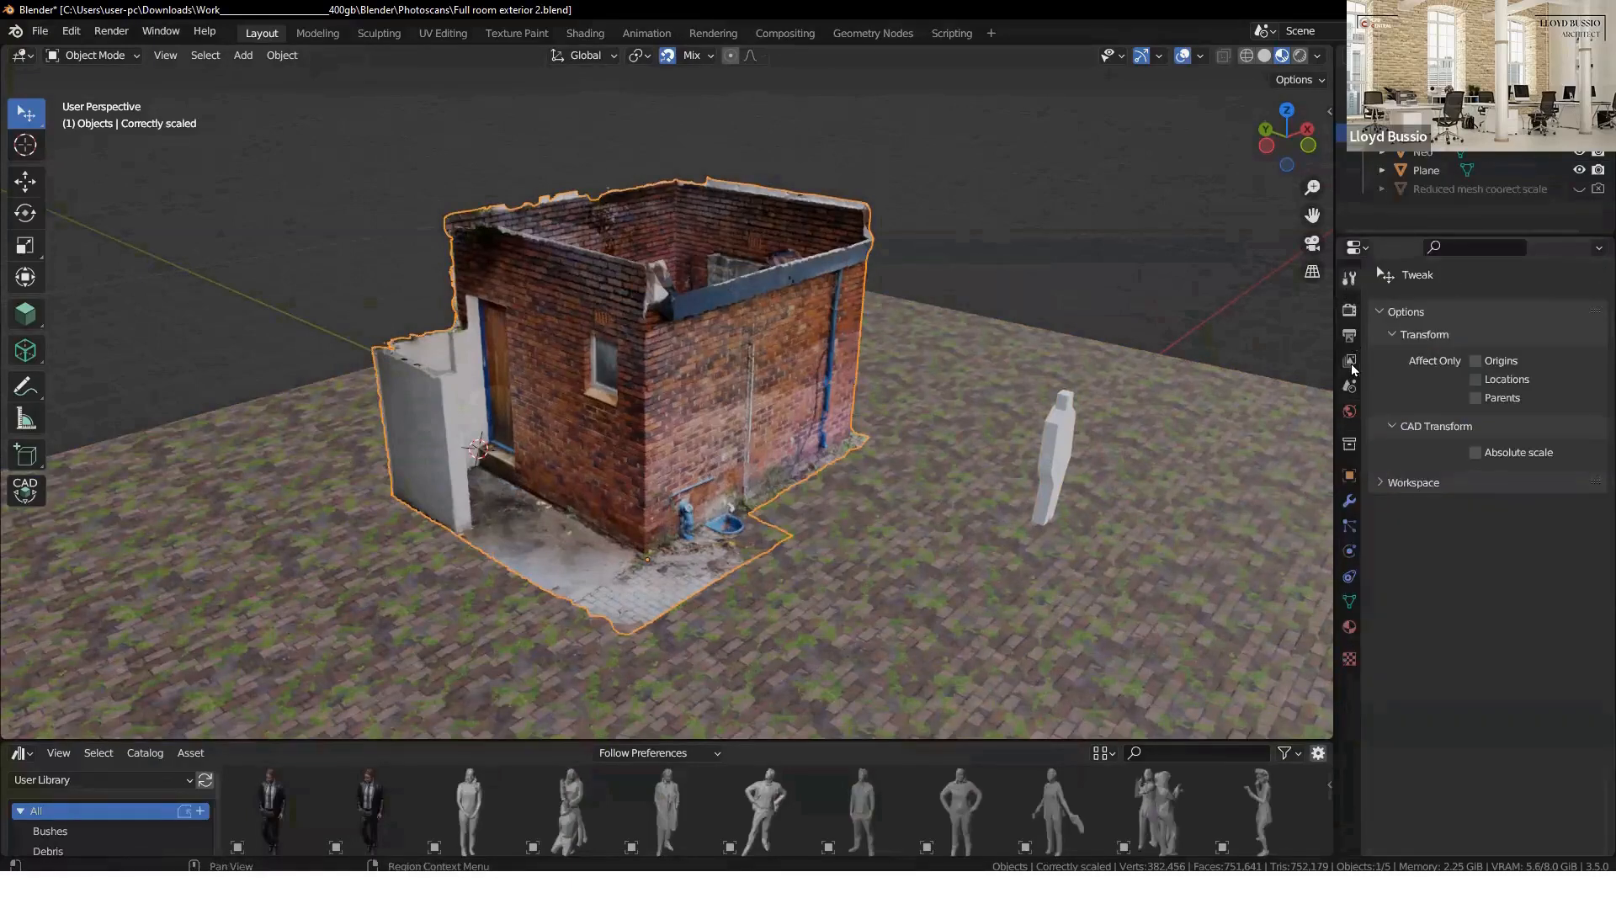
click(1350, 385)
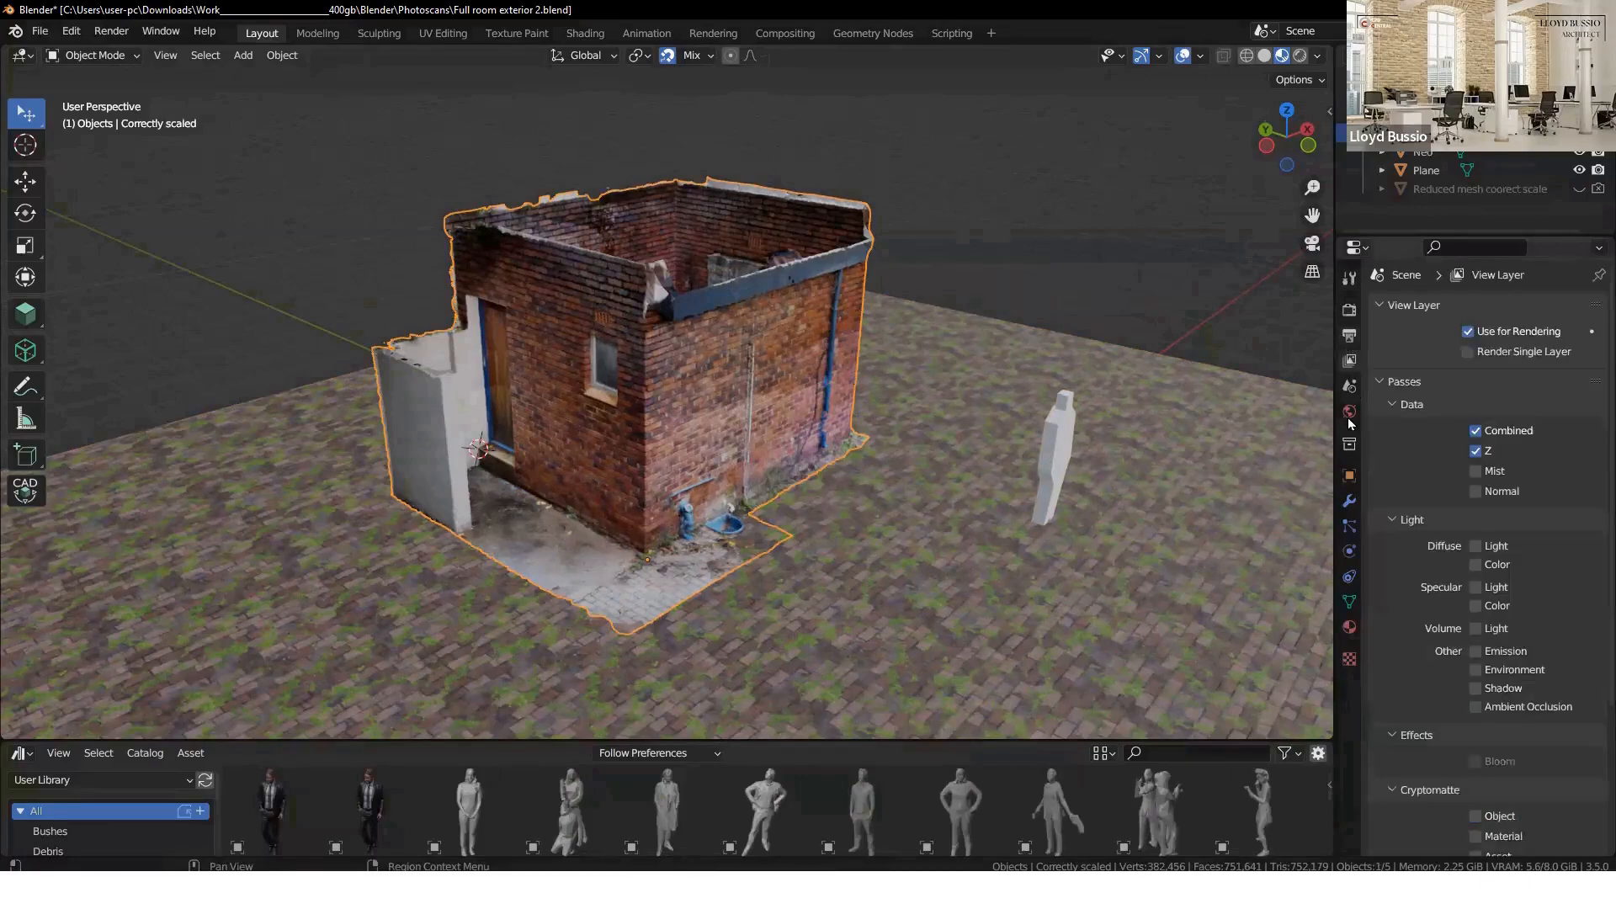
click(1350, 310)
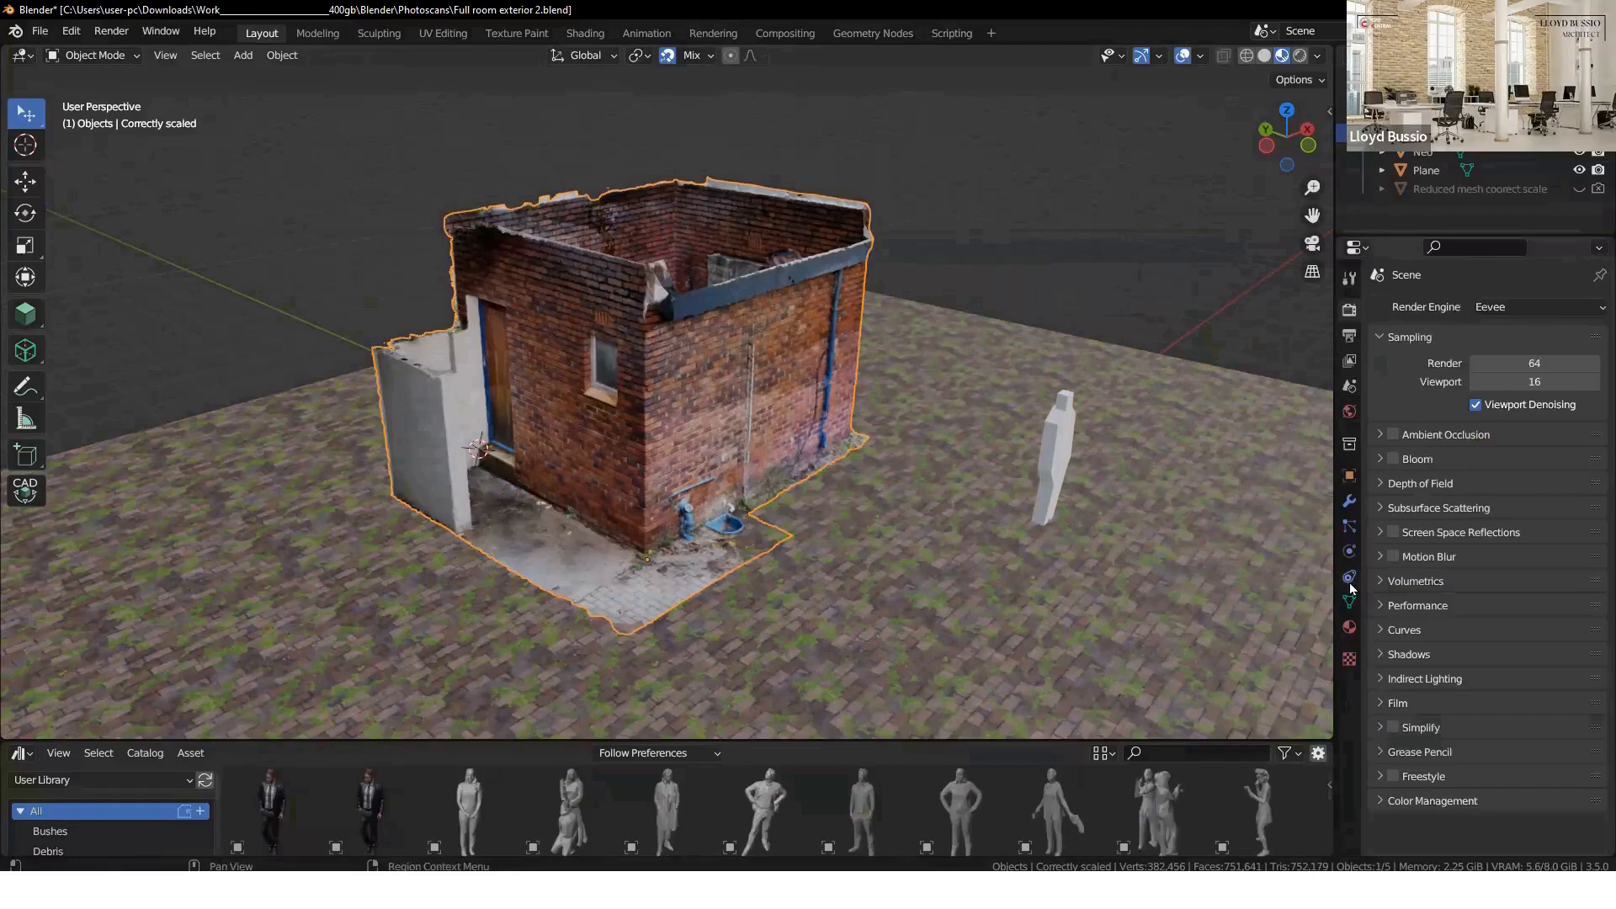
- Examine the Correctly scaled building from the orthographic top view, including the wall outlines and the recessed door near the grey wall
middle_drag(872, 485, 912, 272)
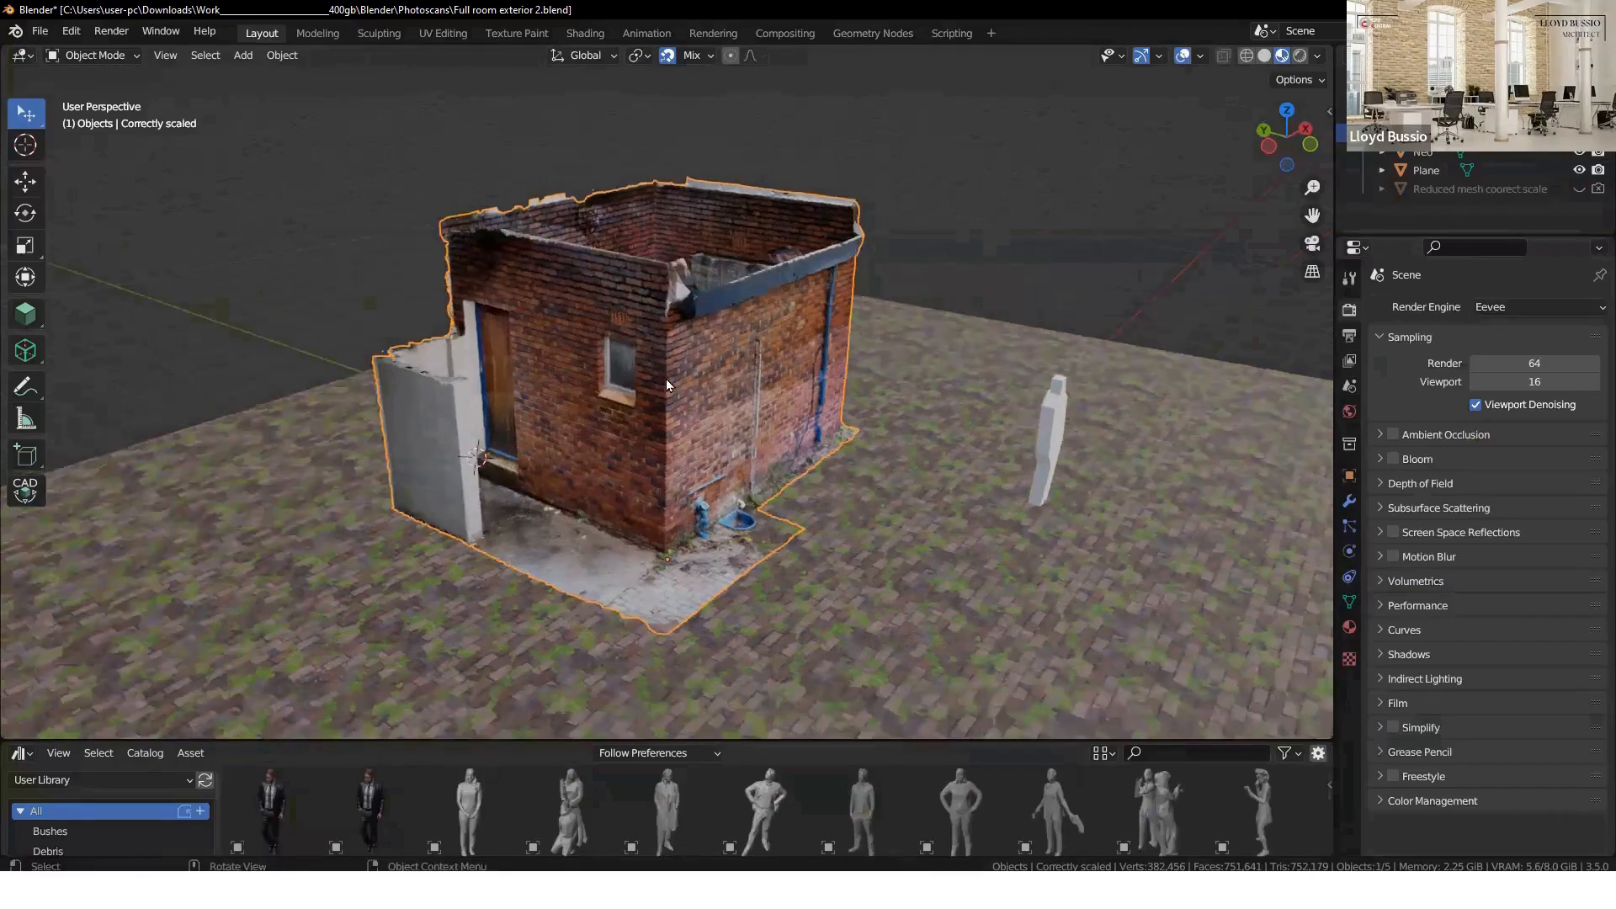
middle_drag(612, 427, 766, 291)
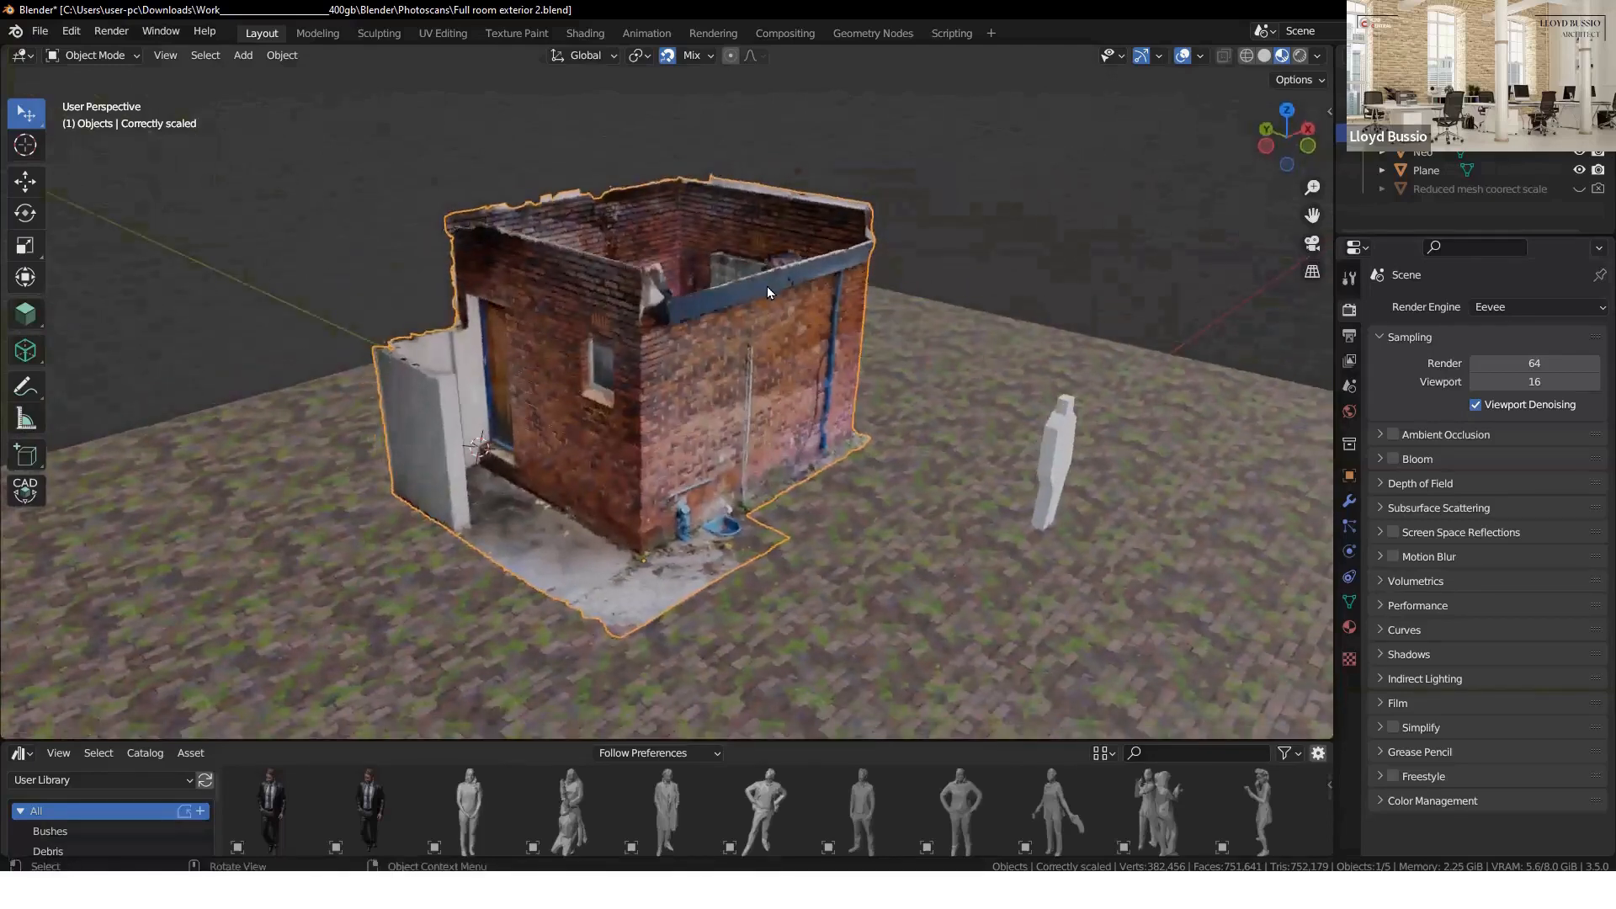
key(KP_7)
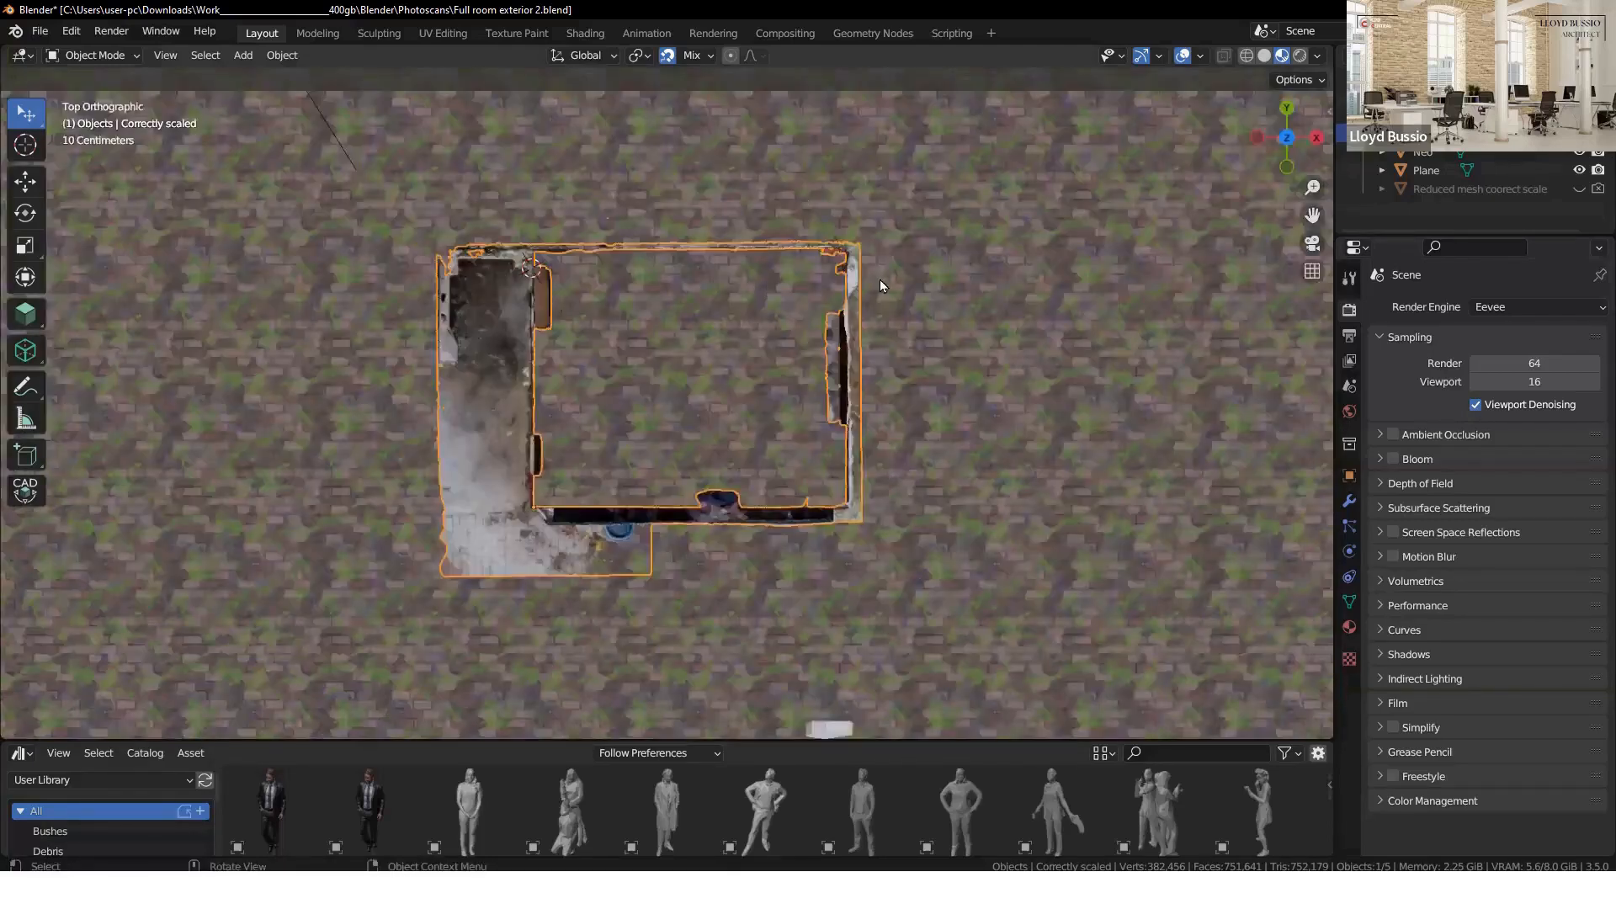
scroll(871, 337, up, 3)
click(775, 574)
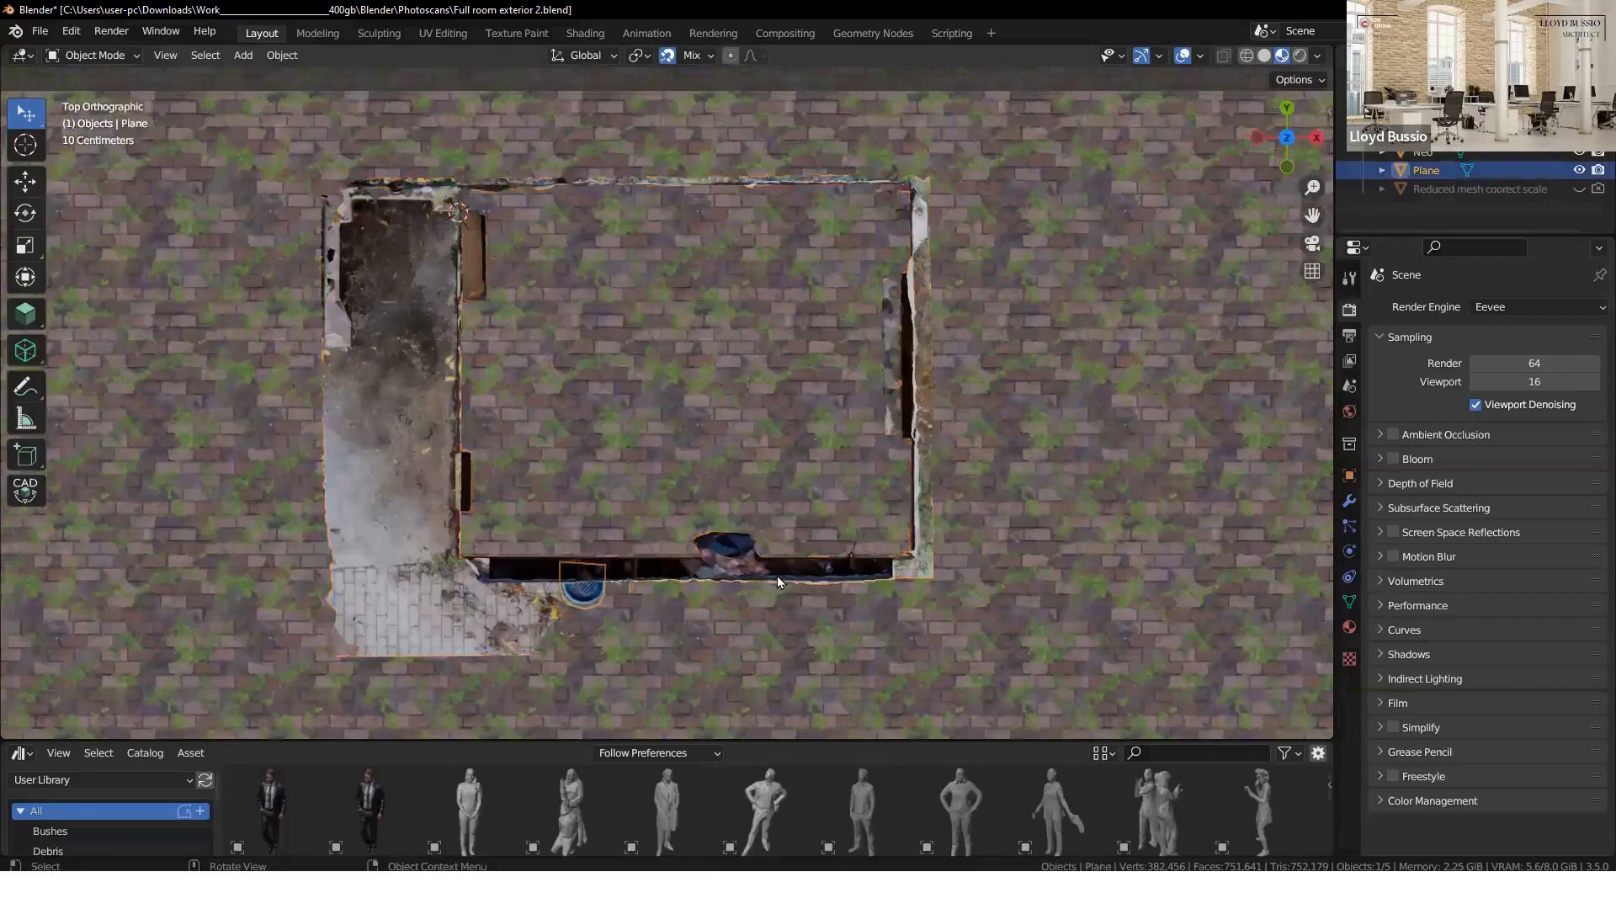
click(845, 589)
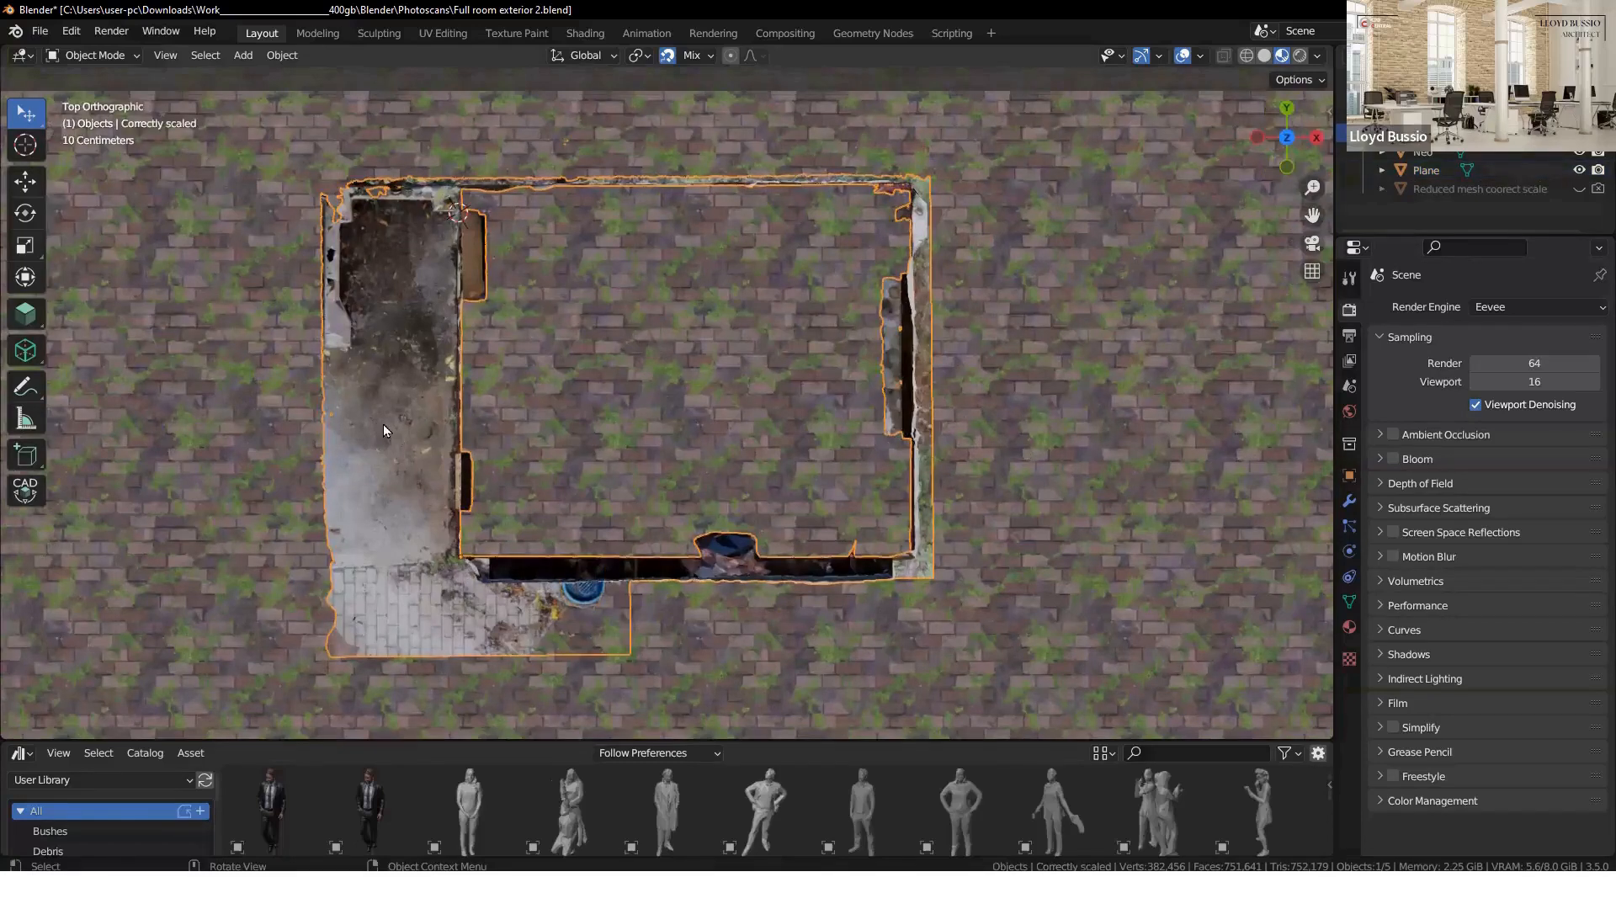
scroll(384, 426, up, 5)
shift+middle_drag(523, 370, 906, 690)
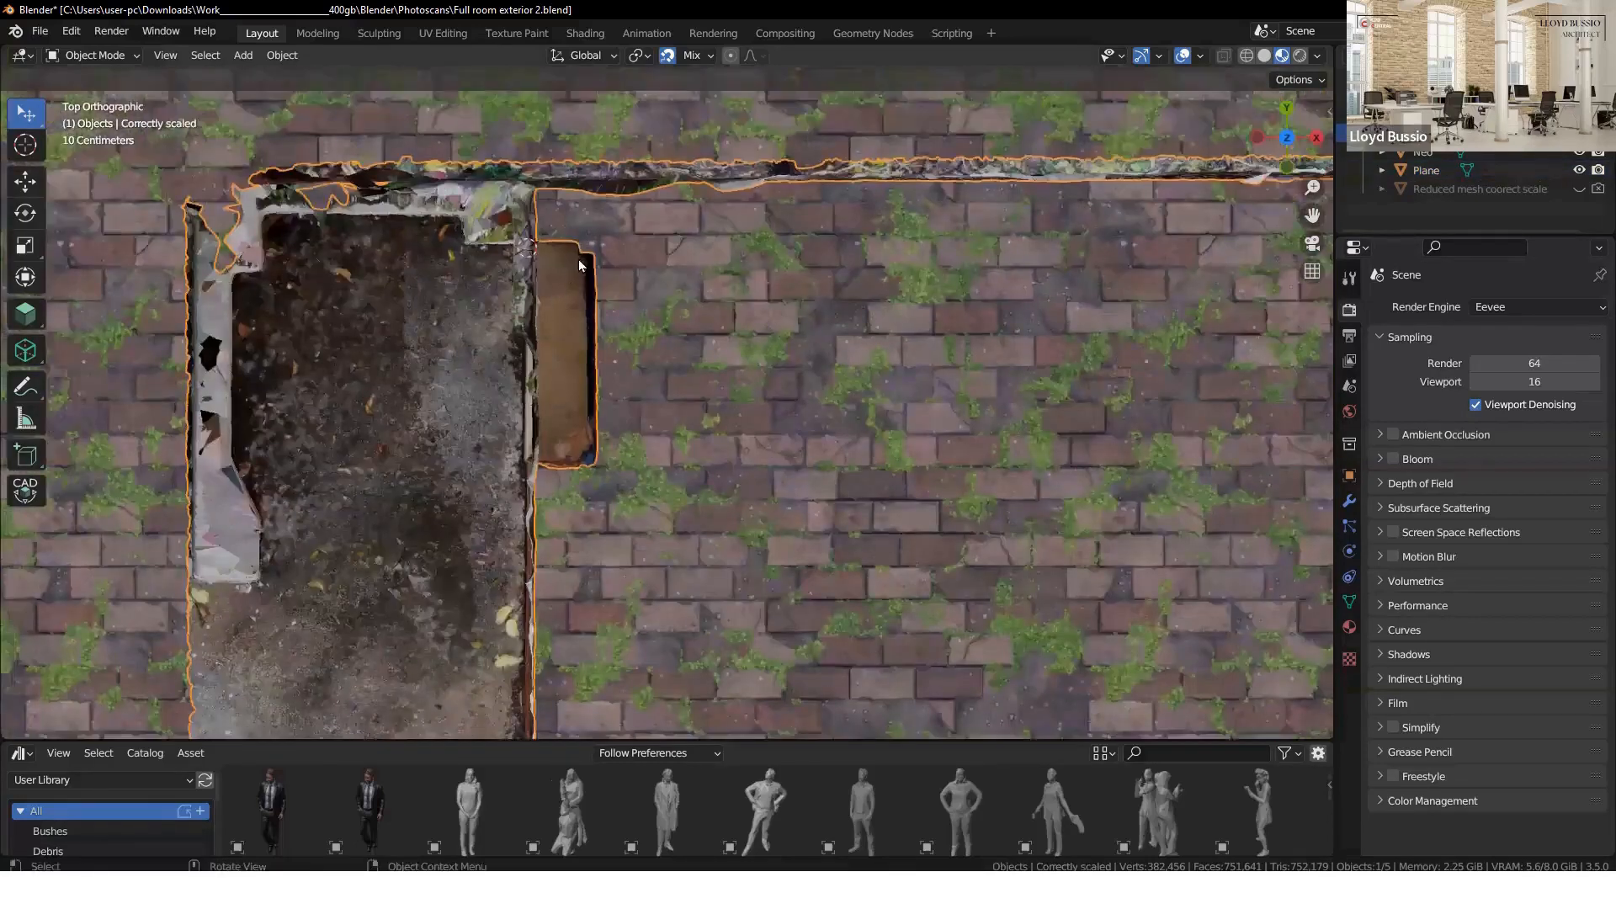
scroll(577, 284, up, 3)
shift+middle_drag(504, 234, 644, 365)
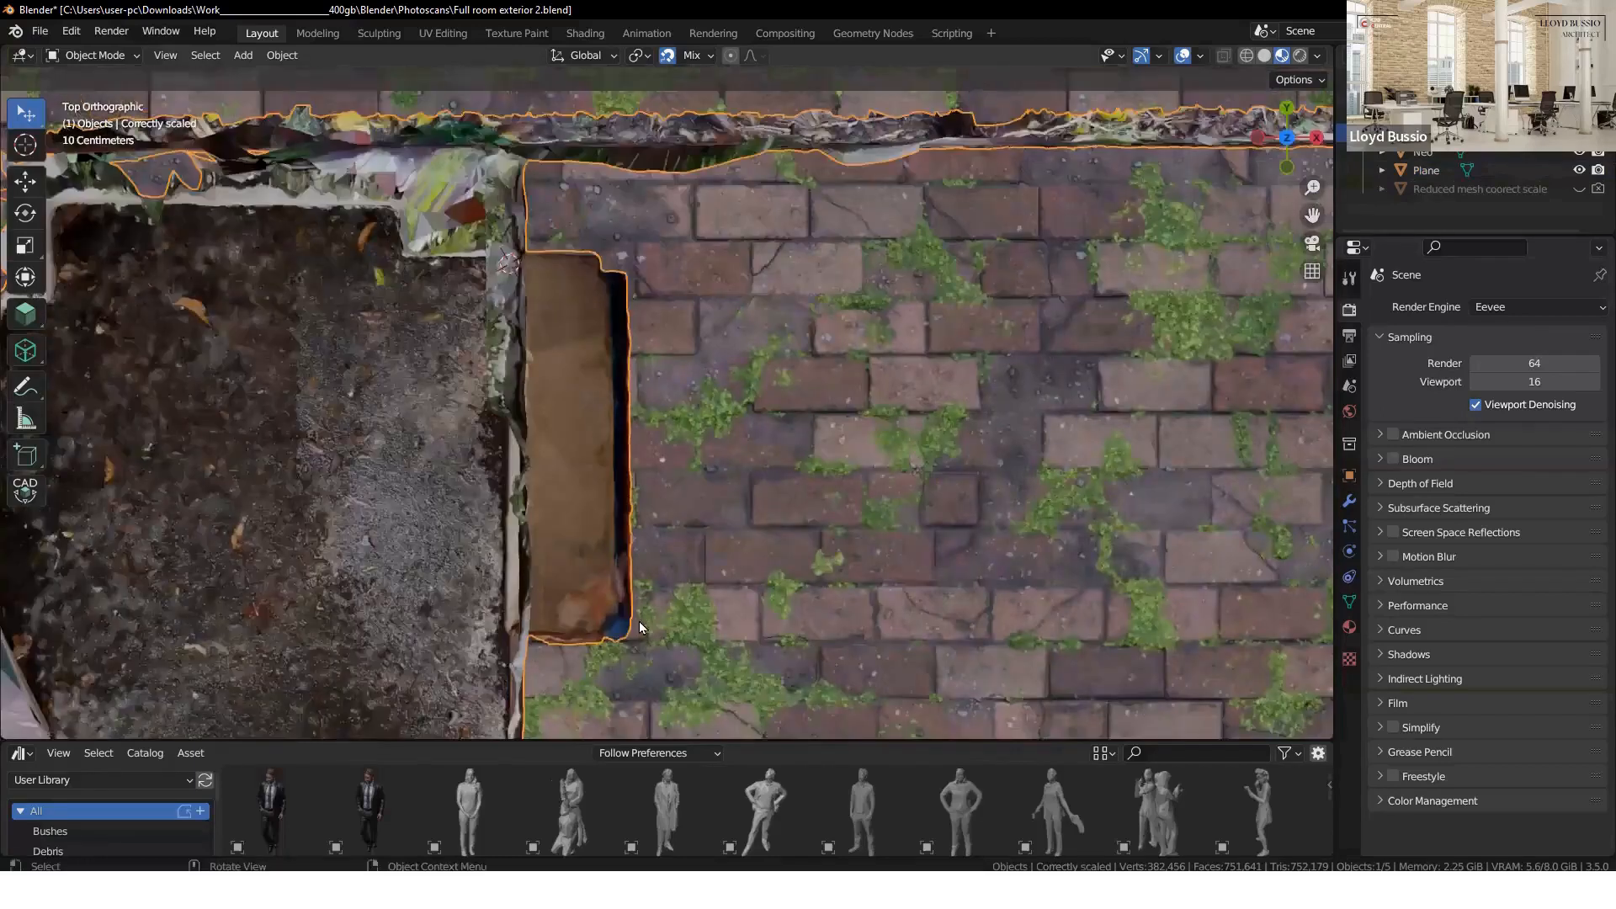
- Return to a perspective view and look over the door wall, small window and freestanding grey wall
key(shift+grave)
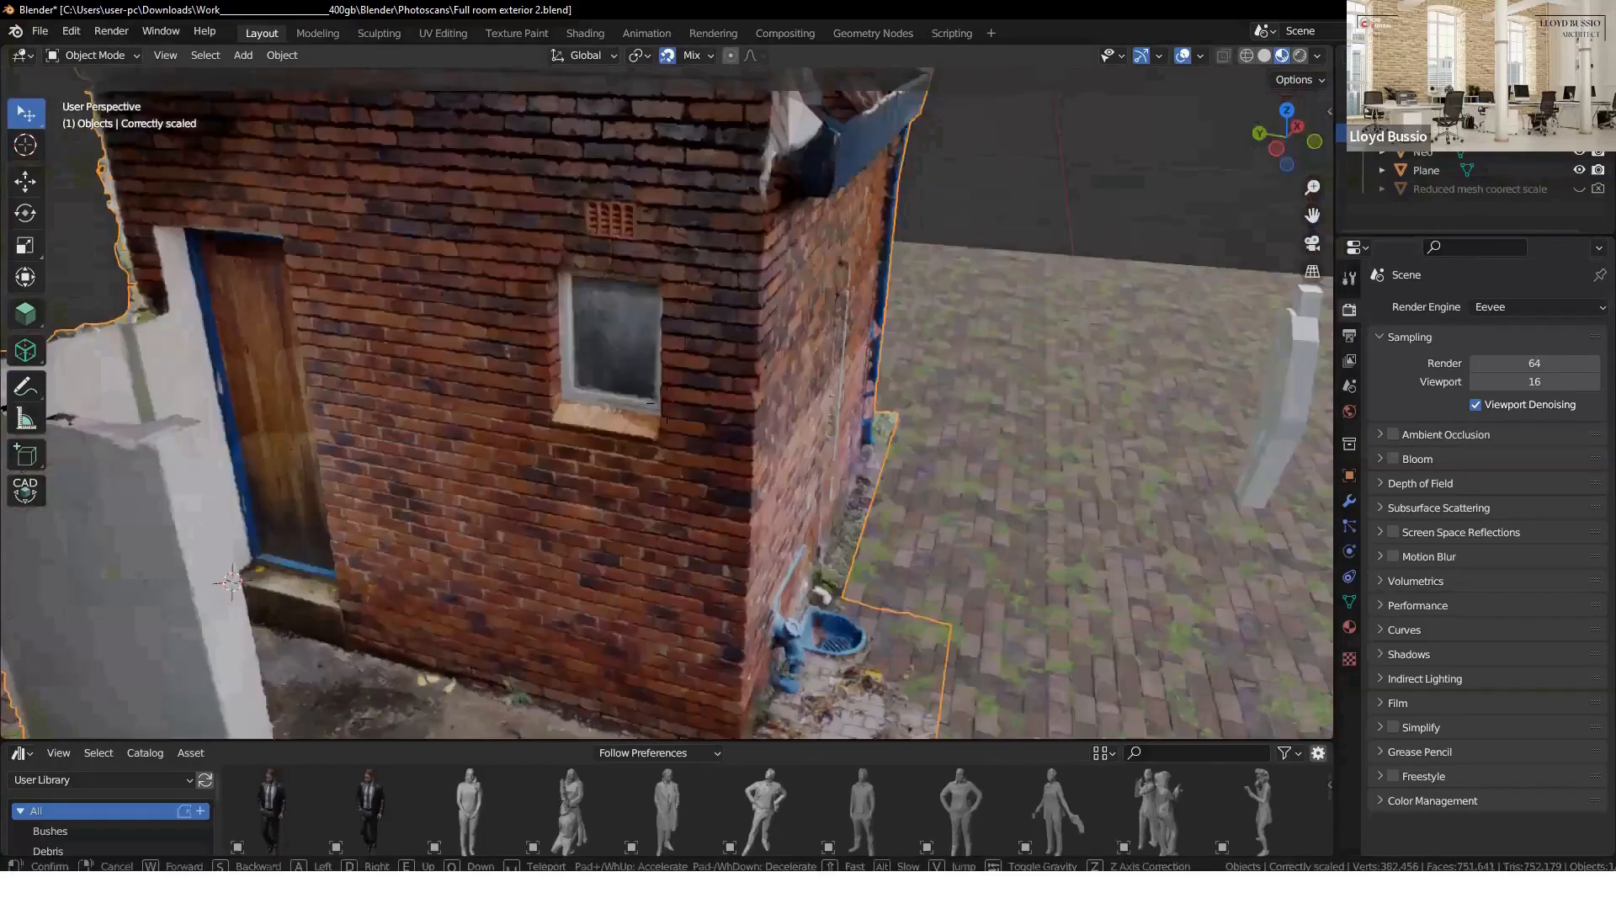
click(632, 389)
scroll(432, 567, down, 6)
shift+middle_drag(433, 567, 426, 610)
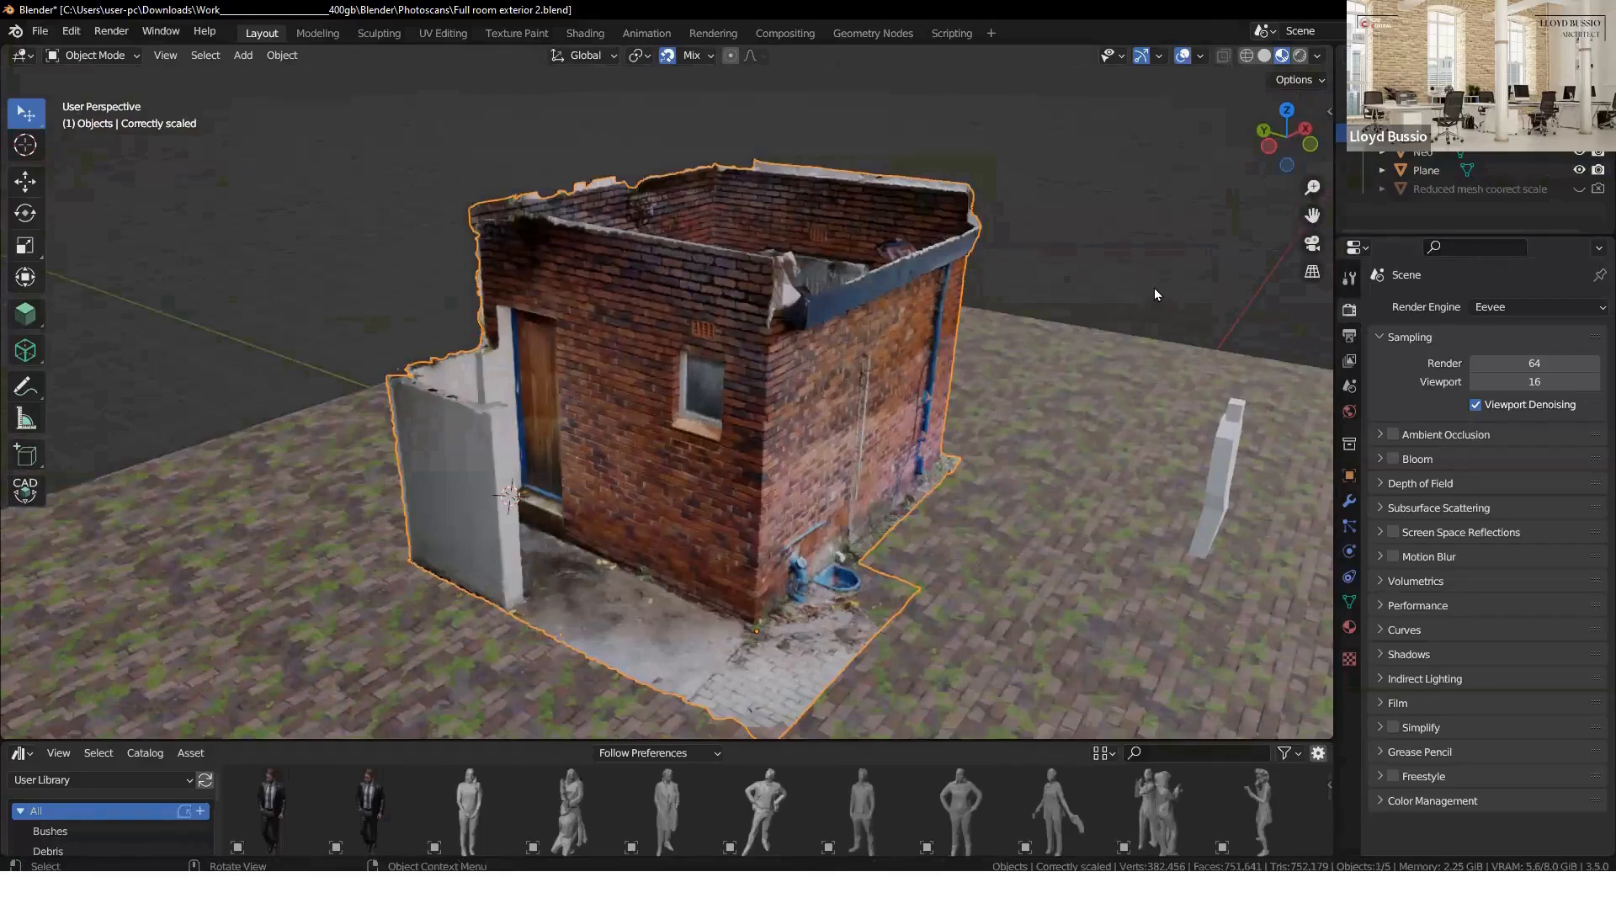
mouse_move(882, 497)
middle_down()
mouse_move(867, 495)
mouse_move(882, 500)
middle_up()
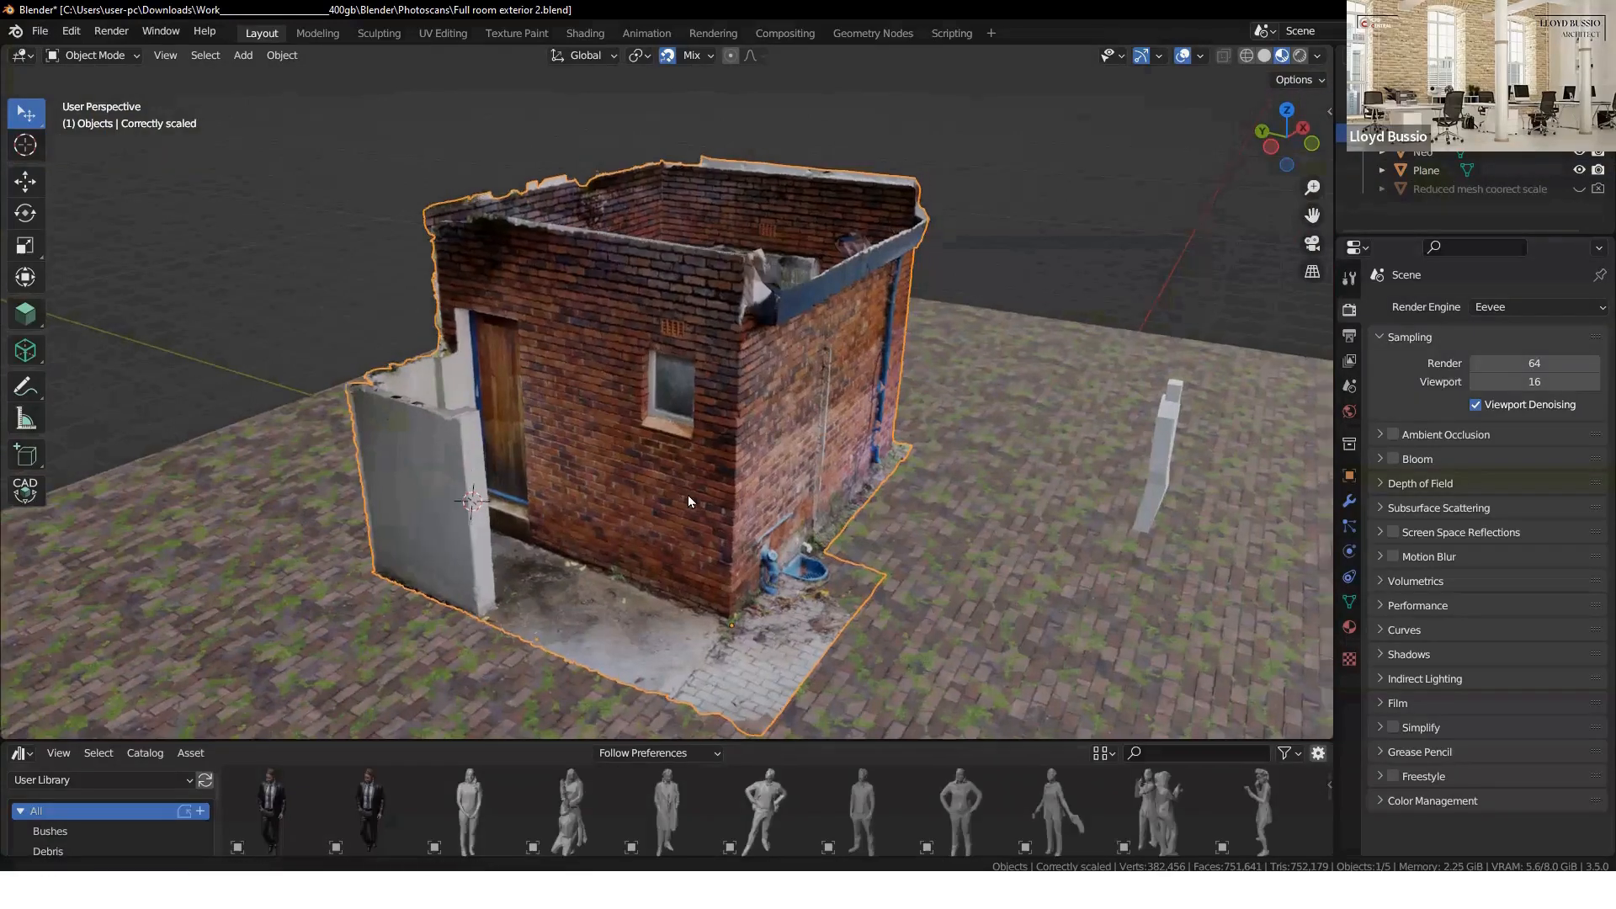
middle_drag(705, 444, 1052, 210)
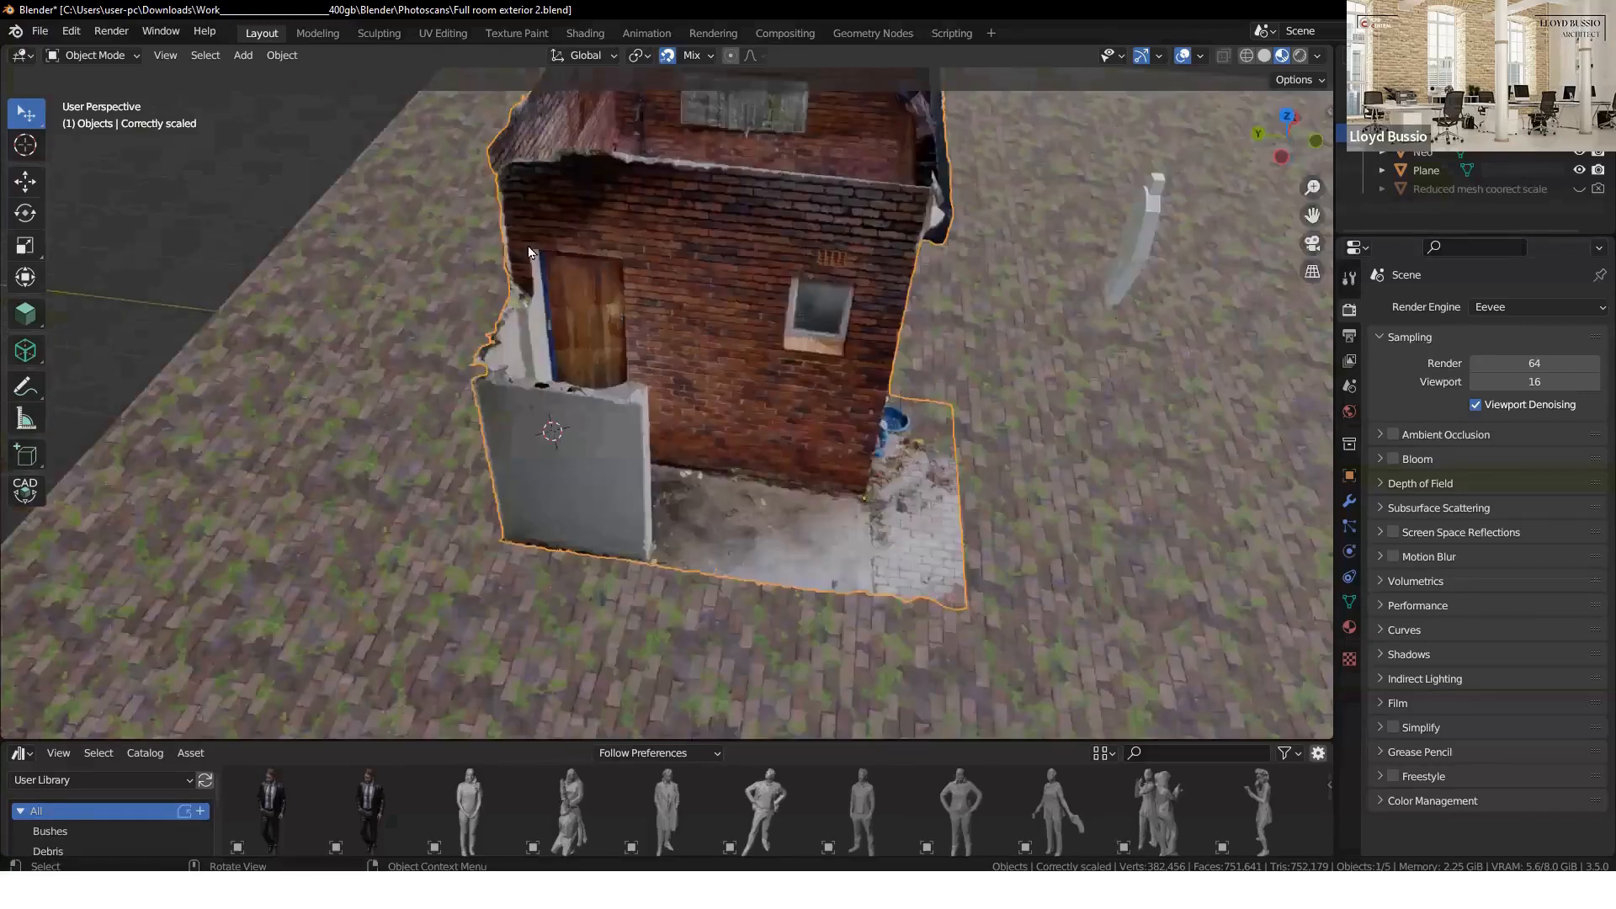
middle_drag(529, 253, 583, 297)
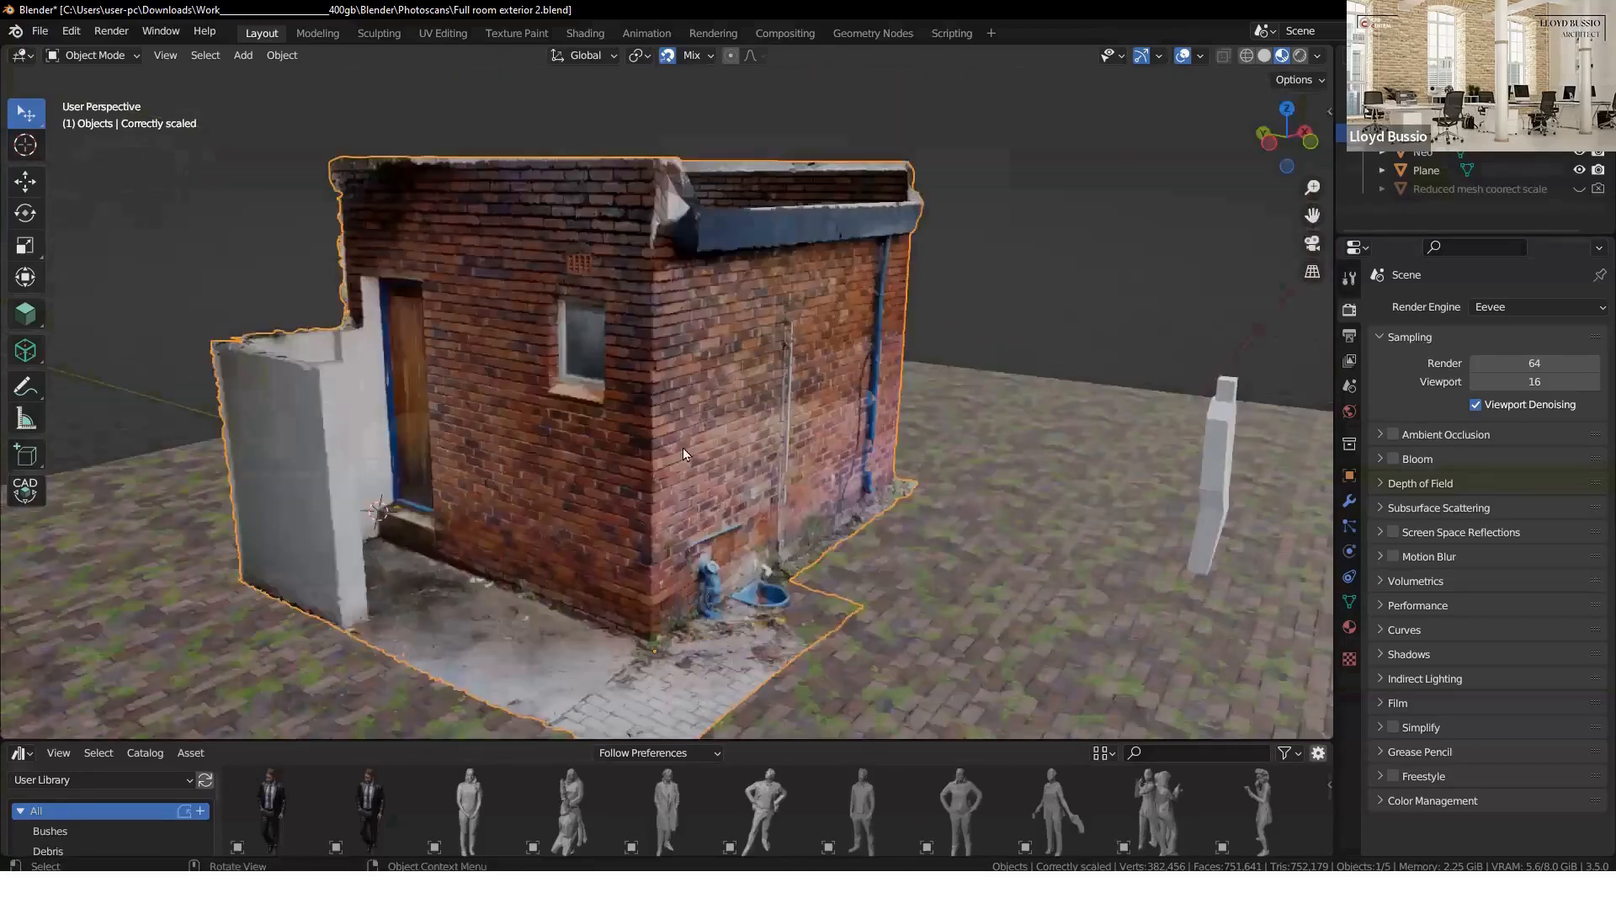
- Inspect the blue downpipe wall, the large window wall, the rear brick wall and the broken edge beside the grey wall
middle_drag(684, 448, 765, 456)
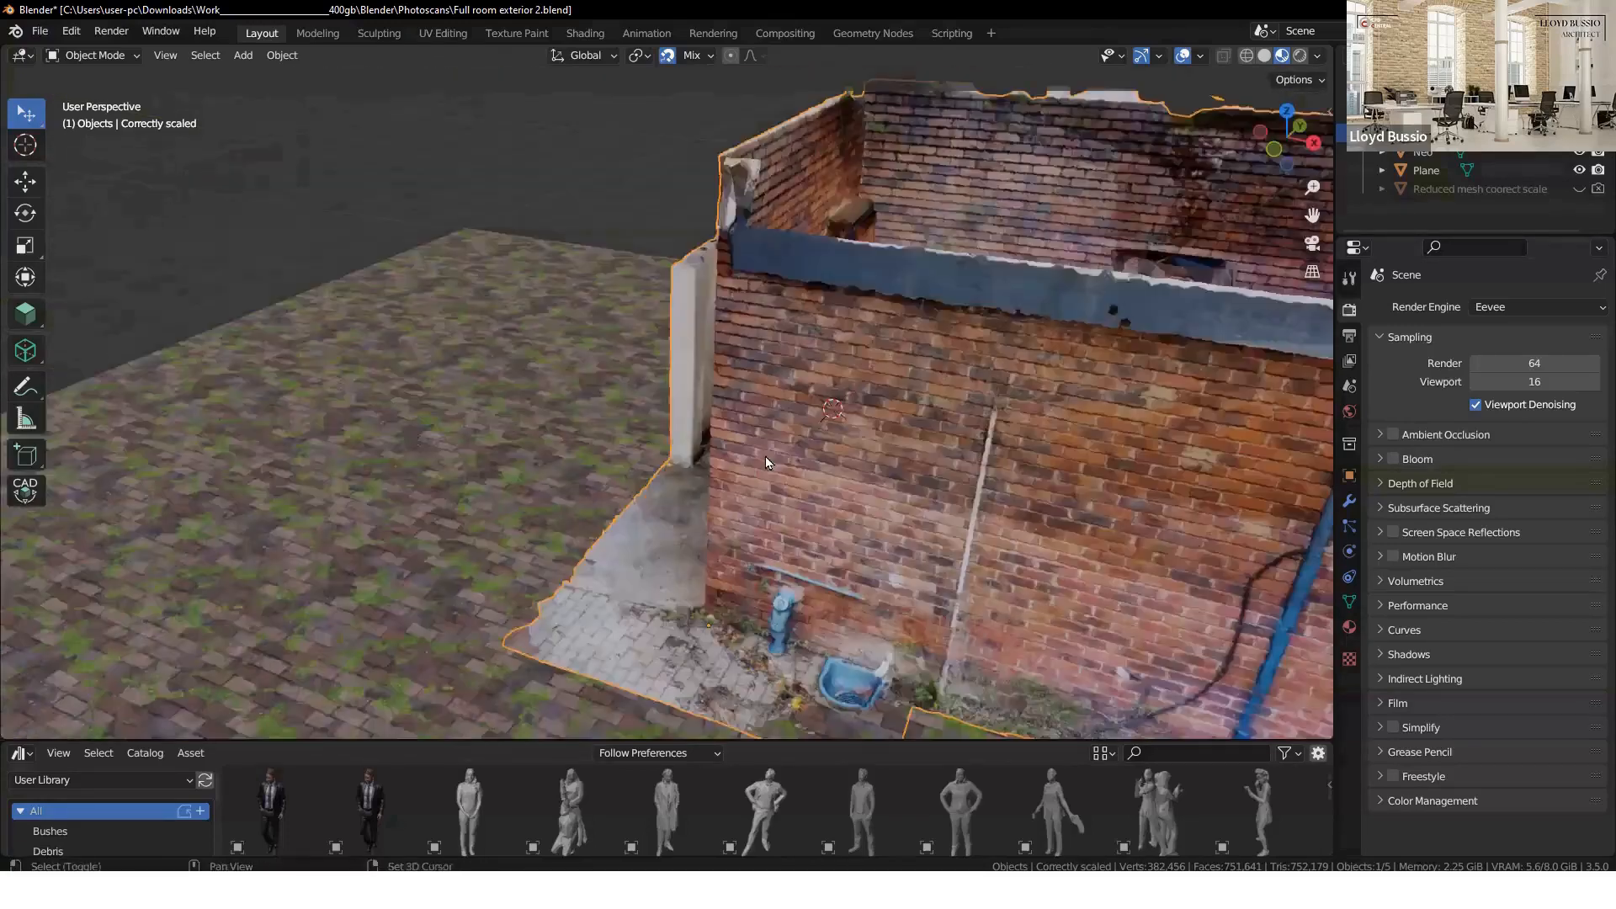
middle_drag(891, 436, 791, 412)
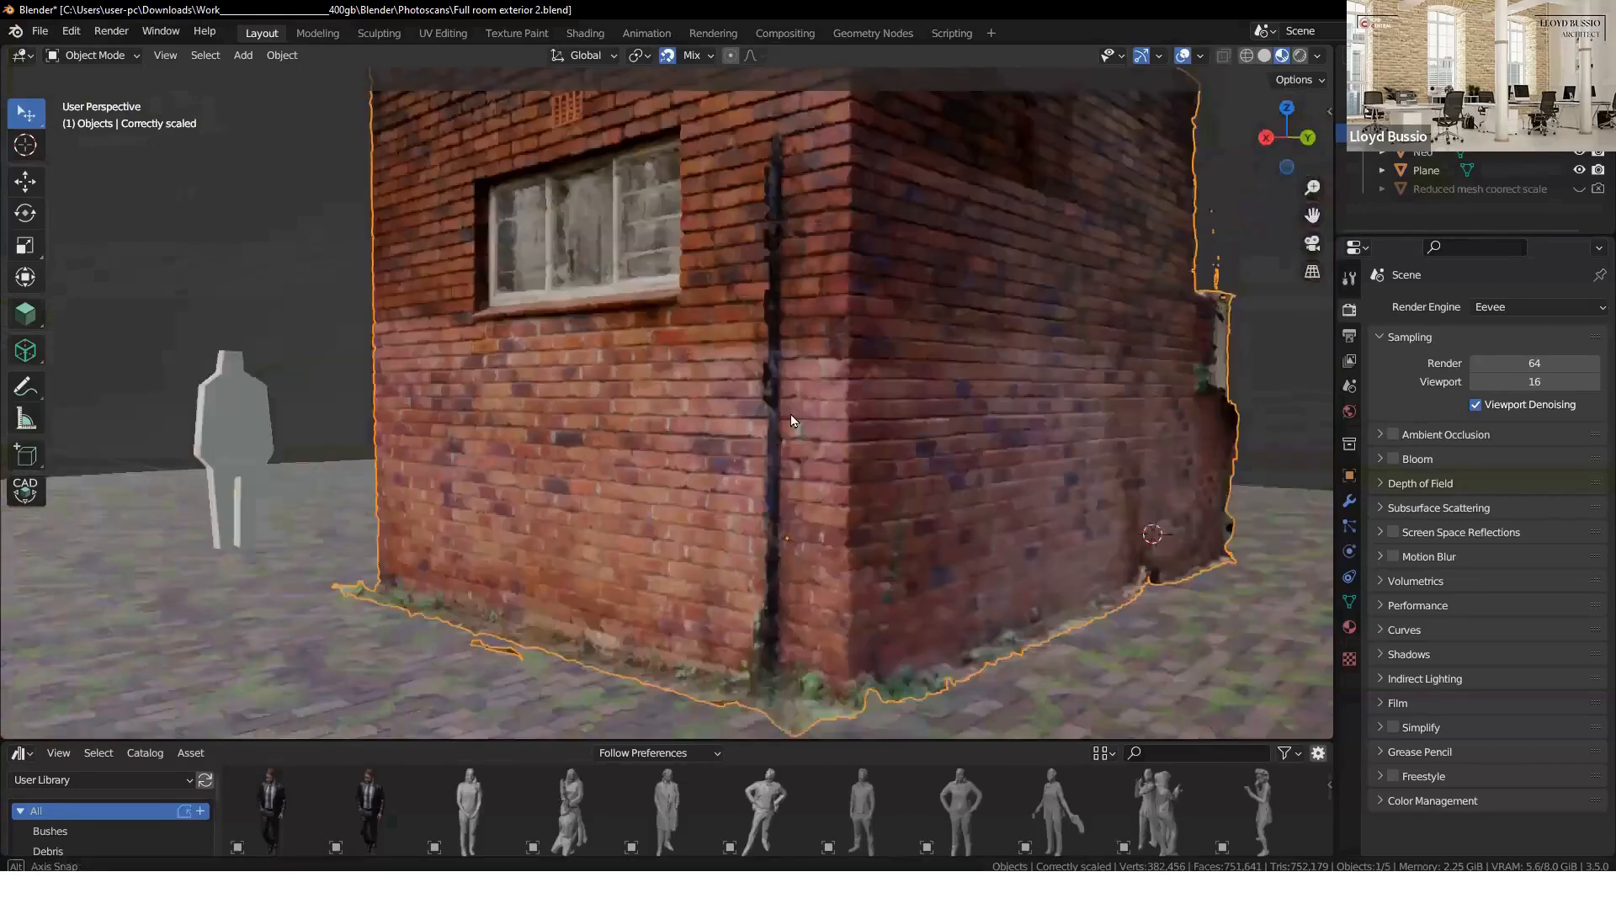
middle_drag(795, 483, 815, 600)
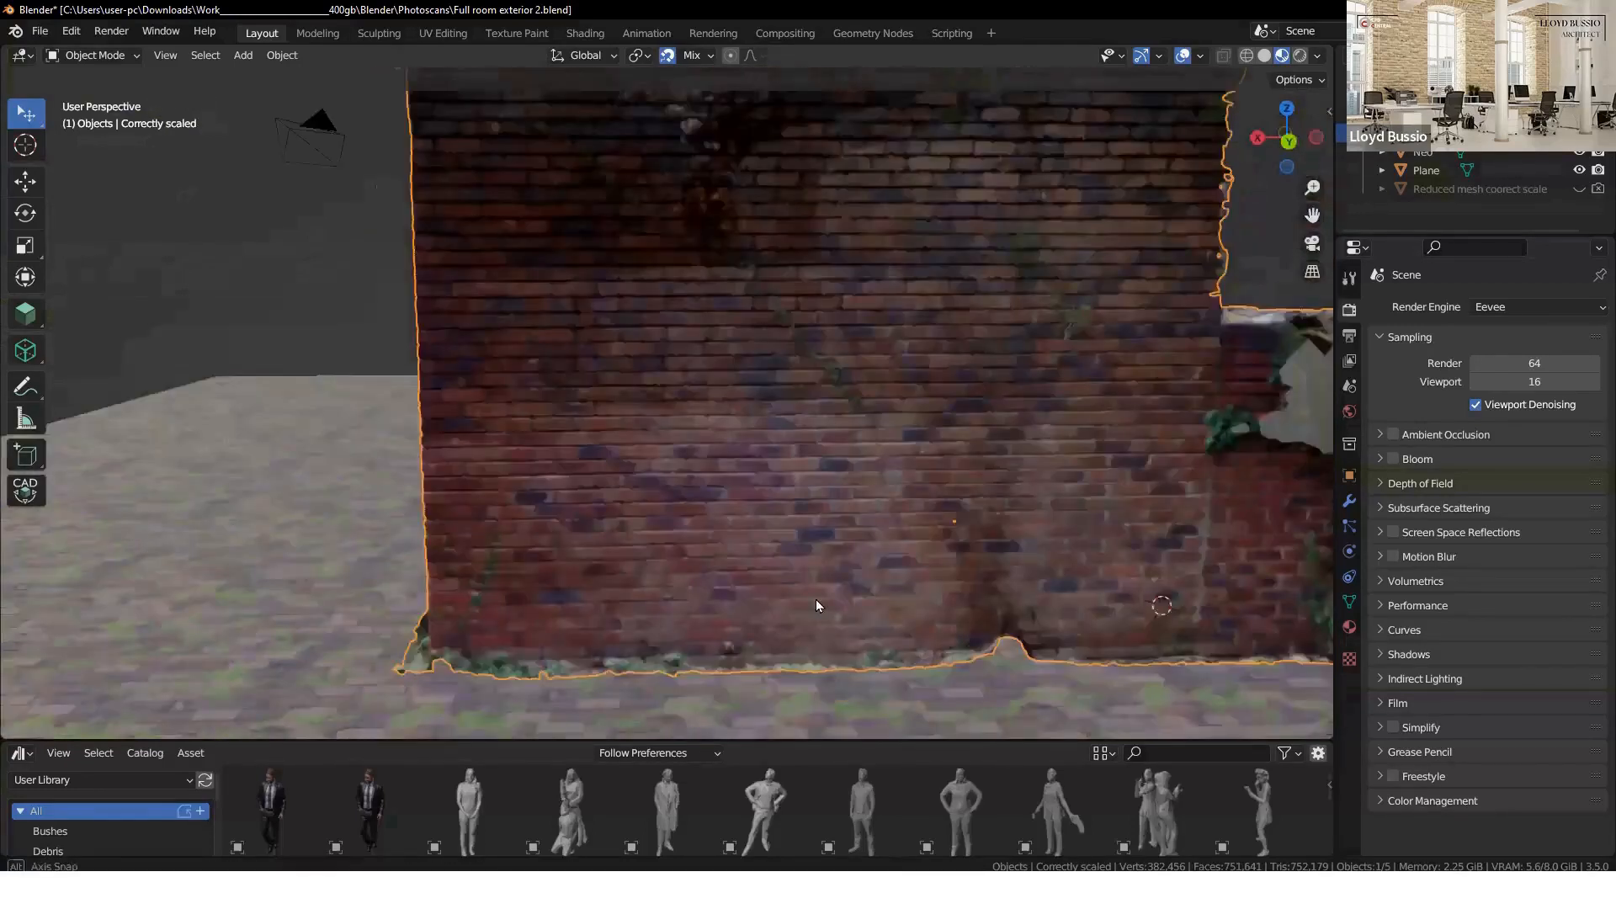
middle_drag(710, 474, 754, 421)
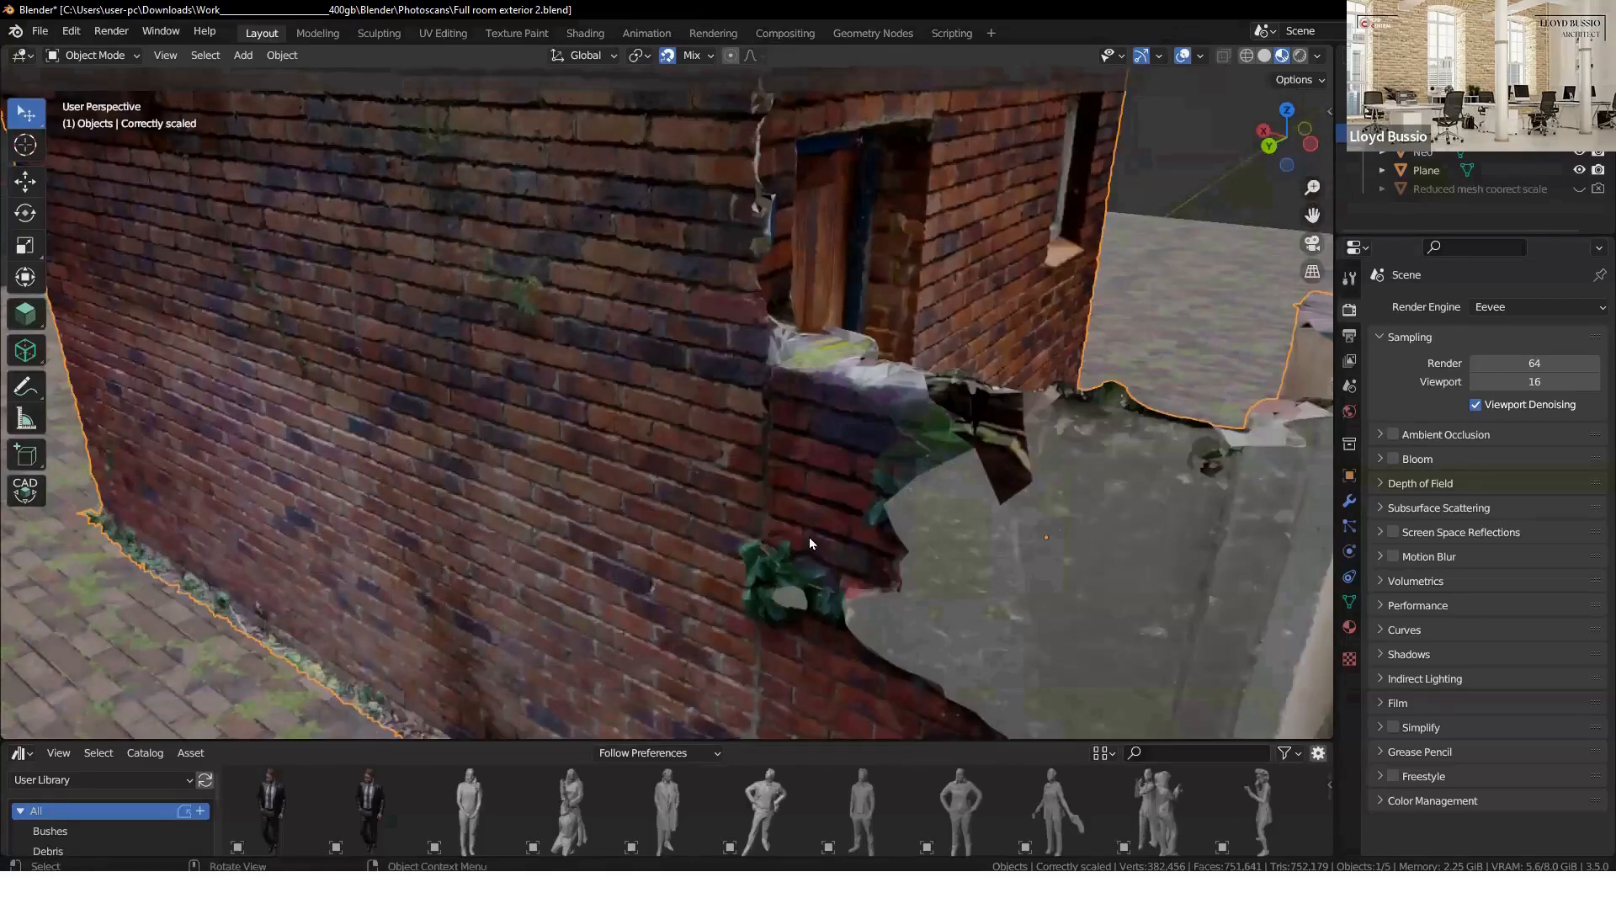
middle_drag(757, 375, 760, 380)
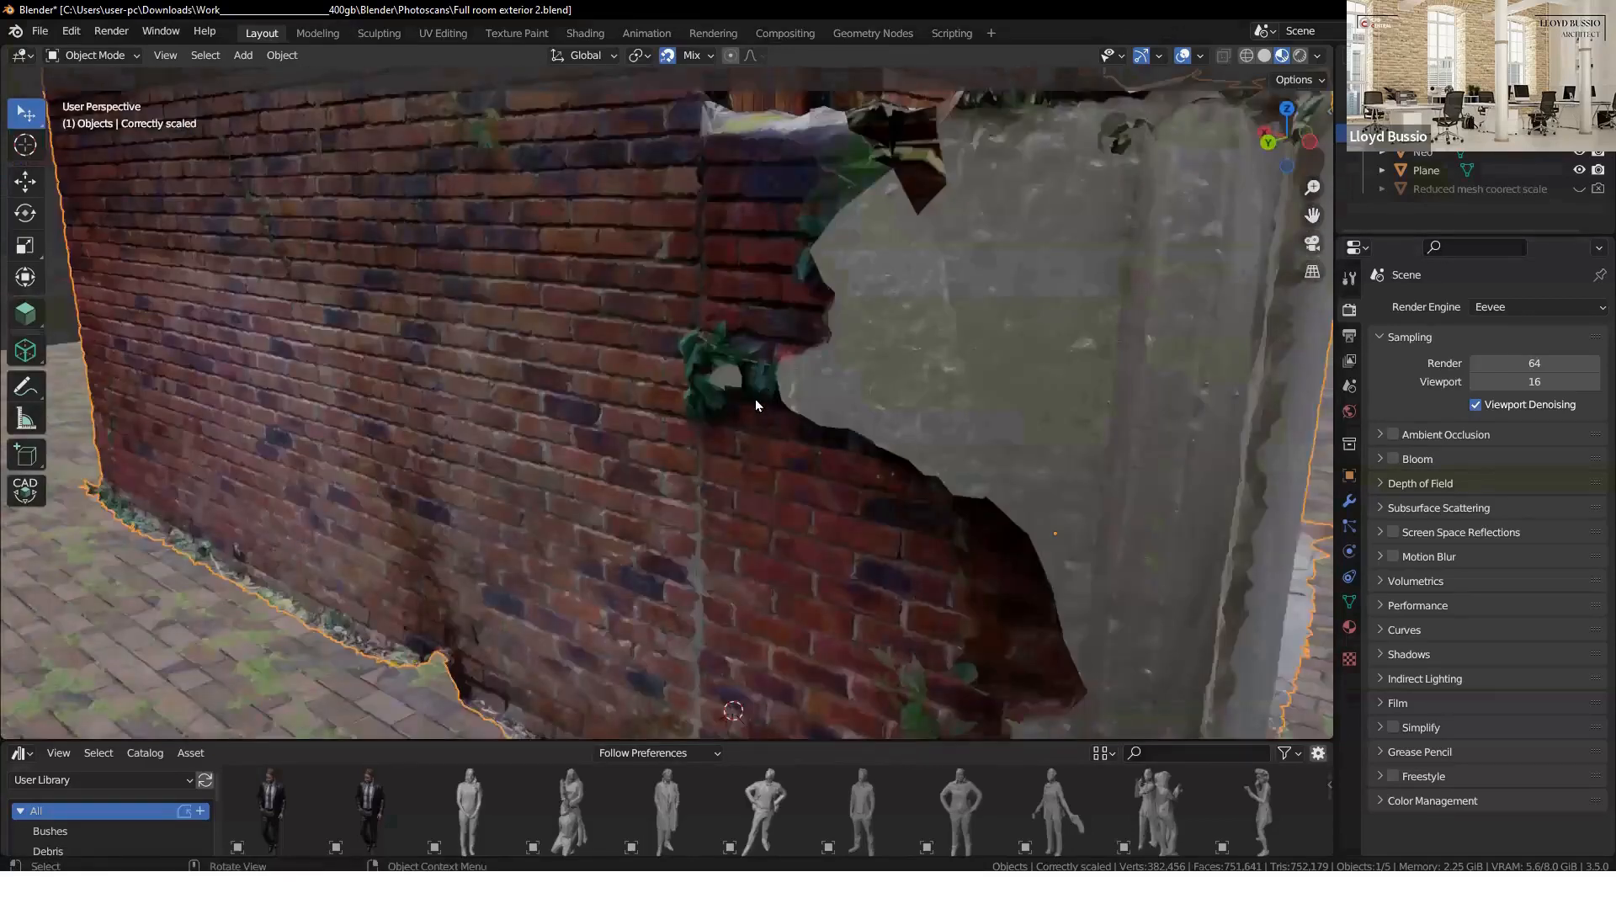
- Inspect the brick sill under the small window up close, and return to an overview of the building
middle_drag(443, 399, 583, 416)
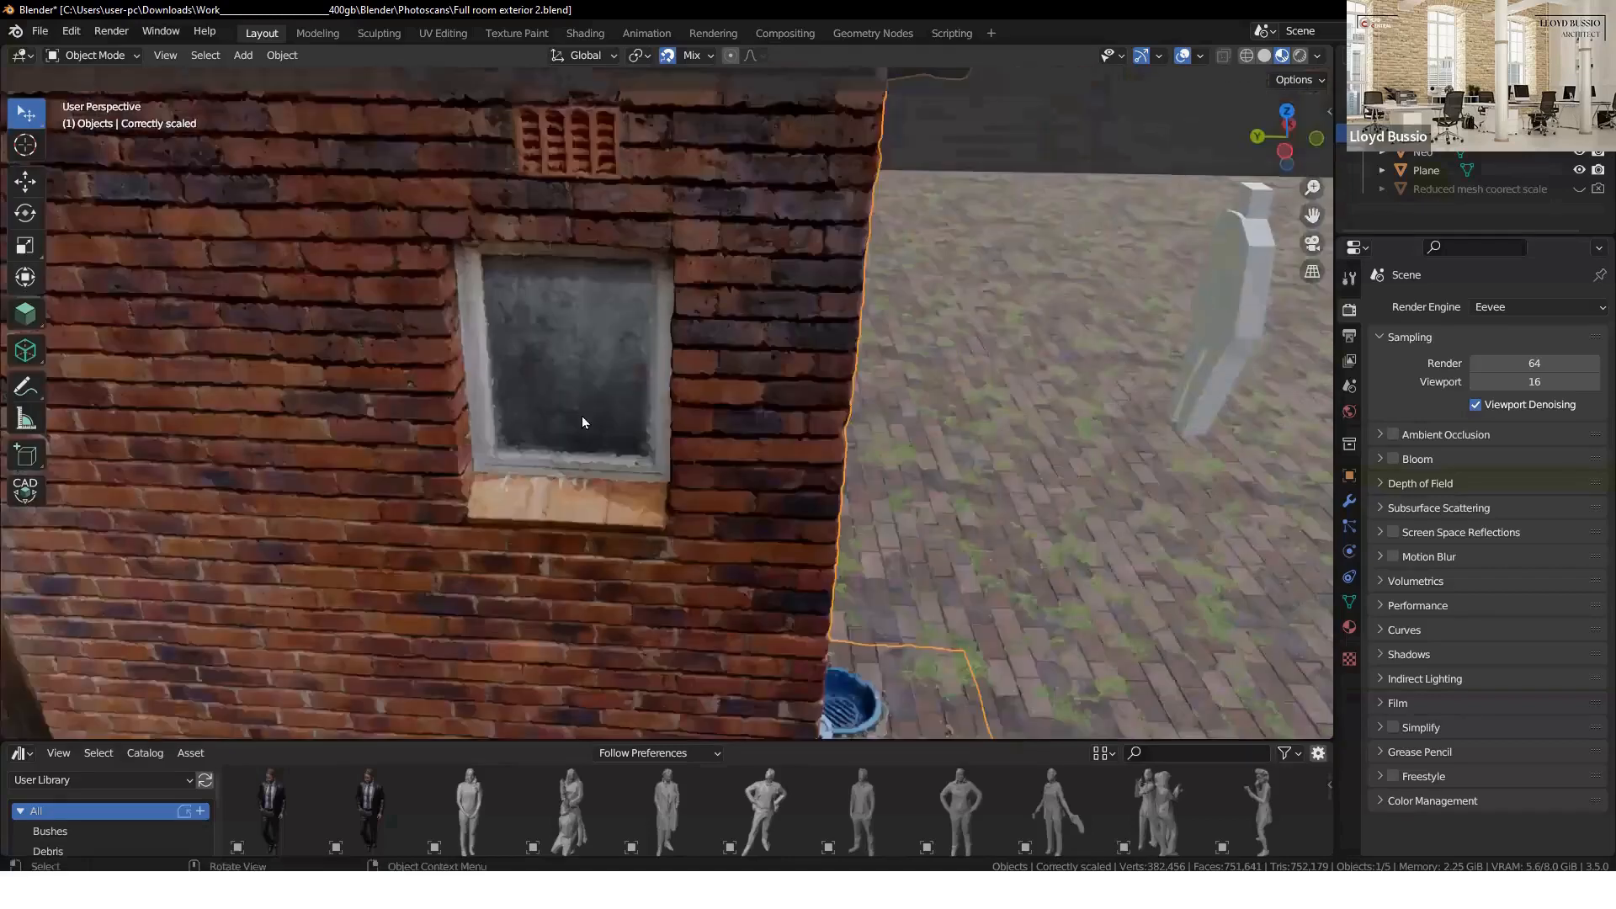
shift+middle_drag(538, 348, 569, 143)
scroll(639, 448, up, 8)
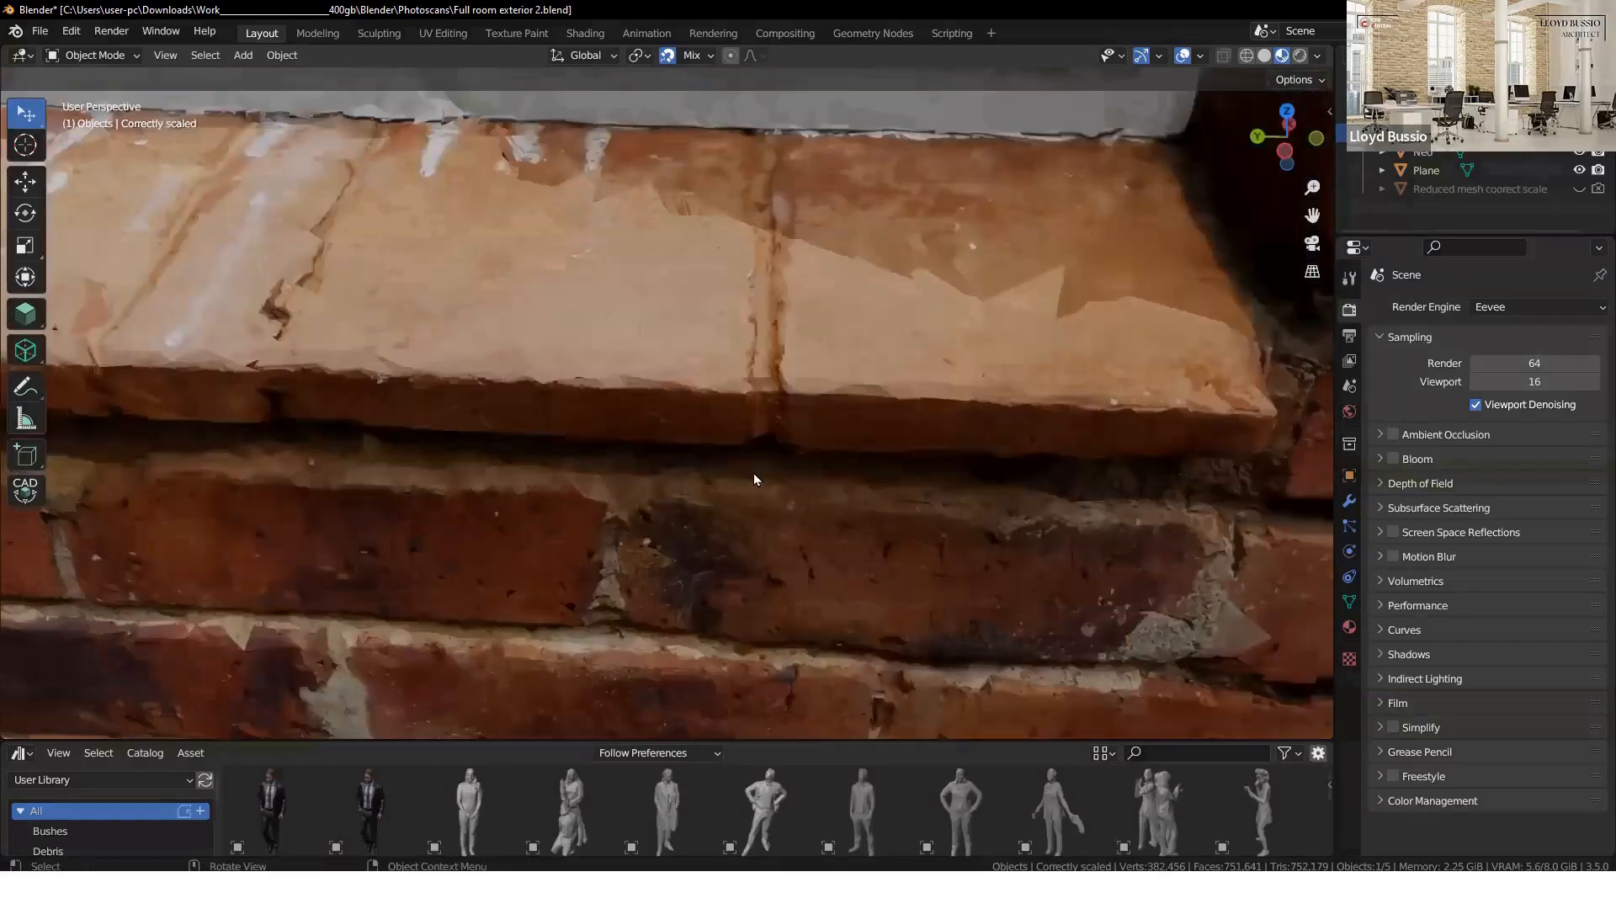
scroll(715, 442, down, 7)
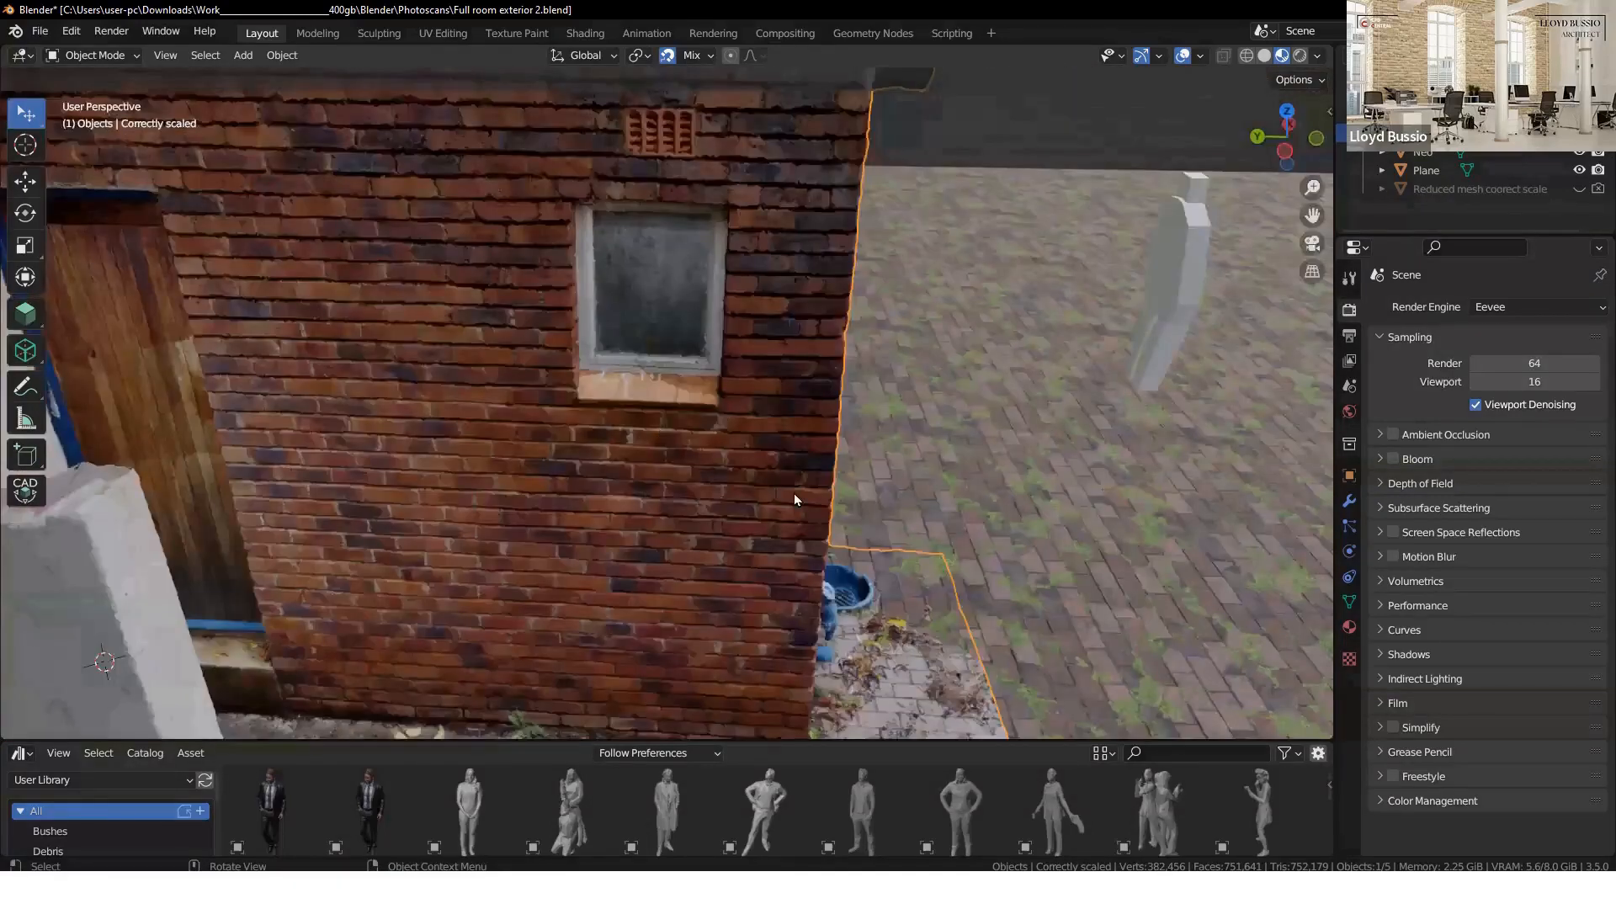
middle_drag(795, 494, 760, 465)
scroll(759, 467, down, 3)
mouse_move(886, 411)
shift+middle_down()
mouse_move(885, 356)
mouse_move(1094, 362)
shift+middle_up()
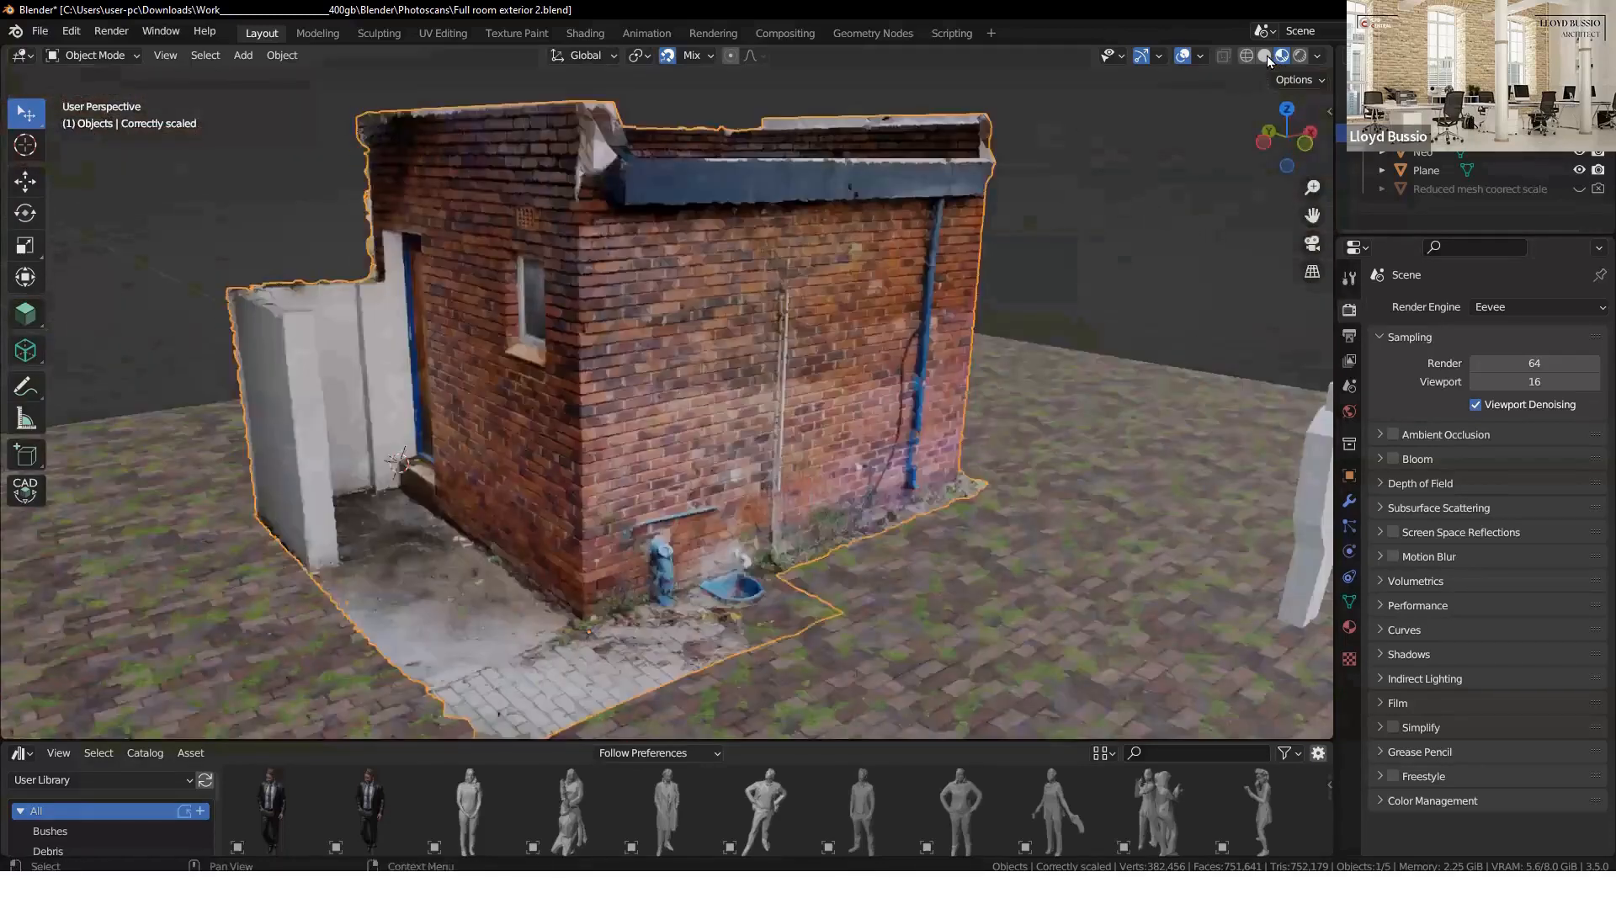
- Check the building in solid shading, and view the textured scan from several angles beside the human reference figure
click(1265, 56)
middle_drag(885, 362, 823, 518)
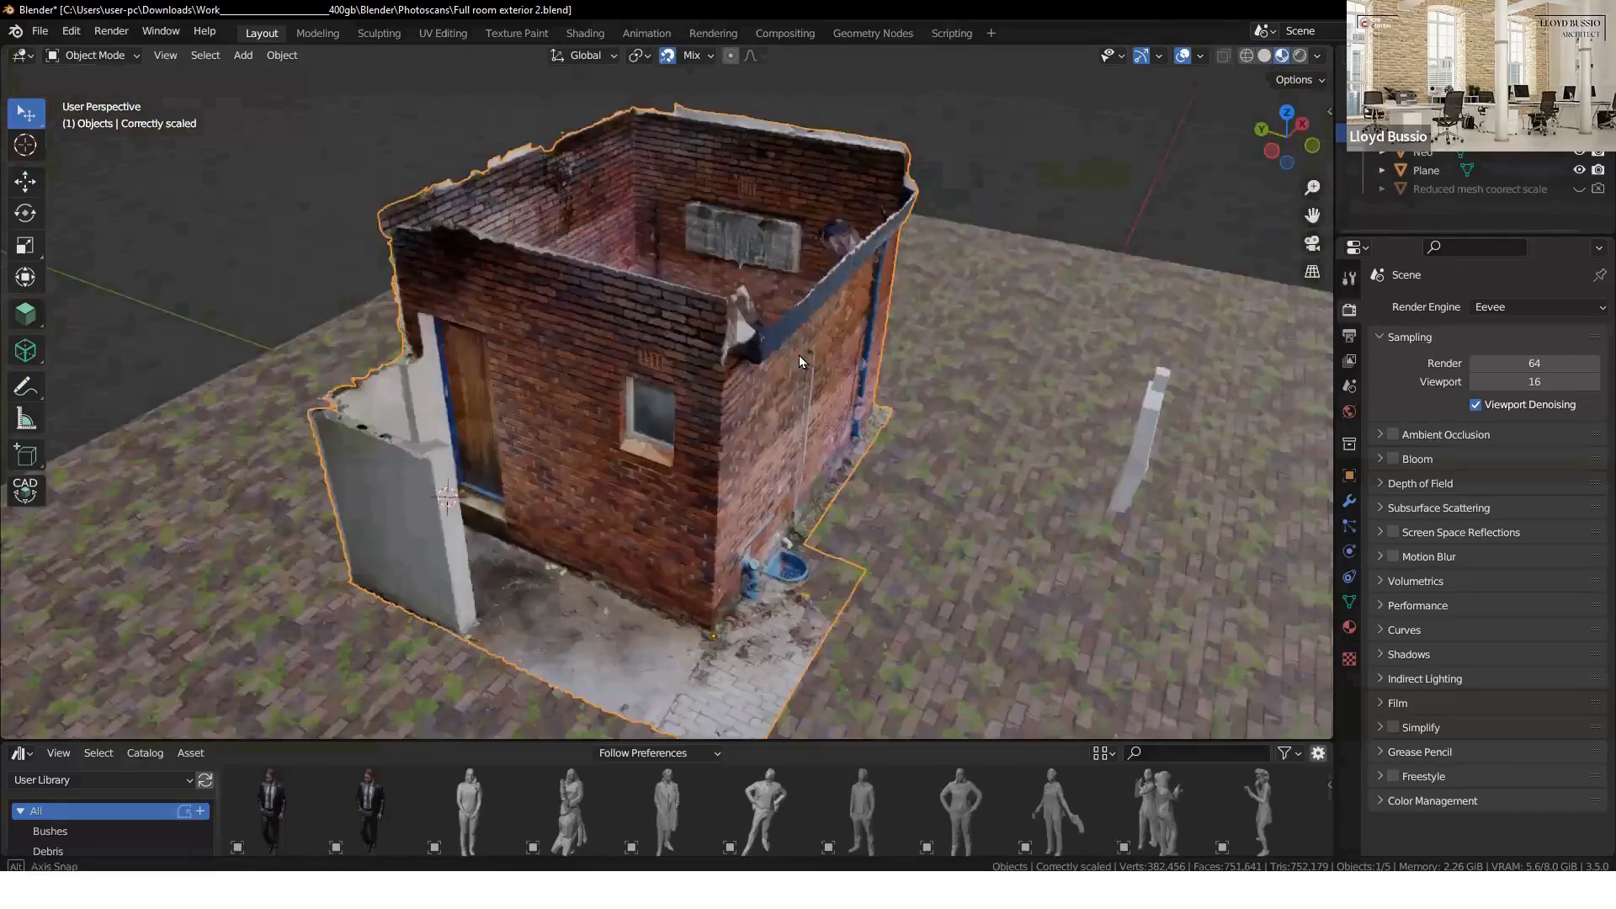
middle_drag(799, 356, 529, 391)
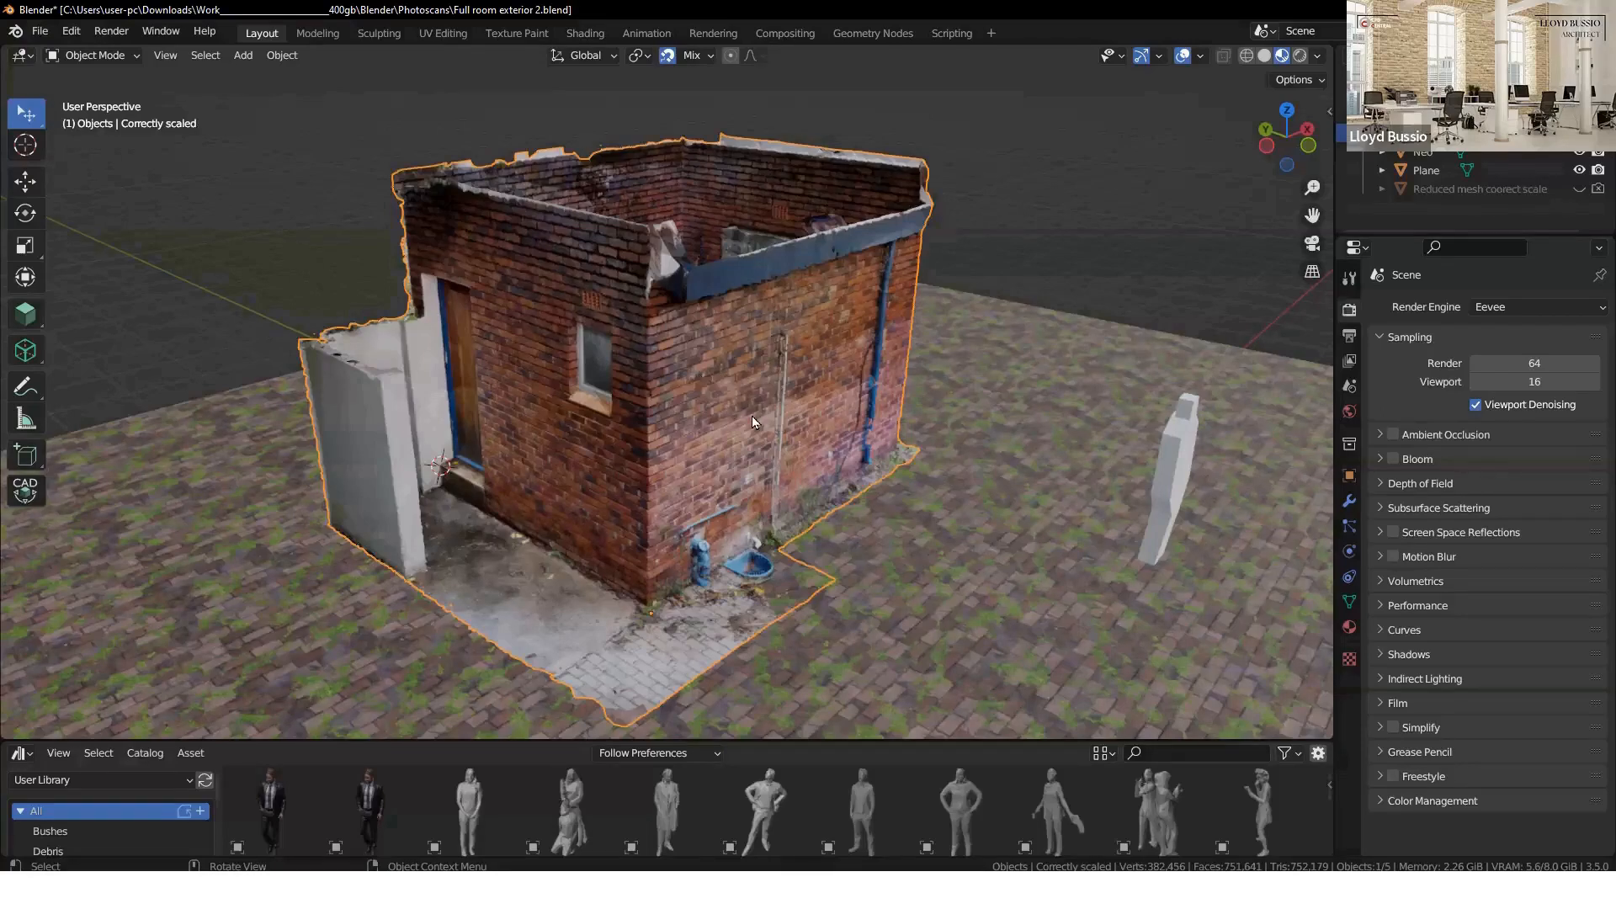
scroll(751, 415, down, 3)
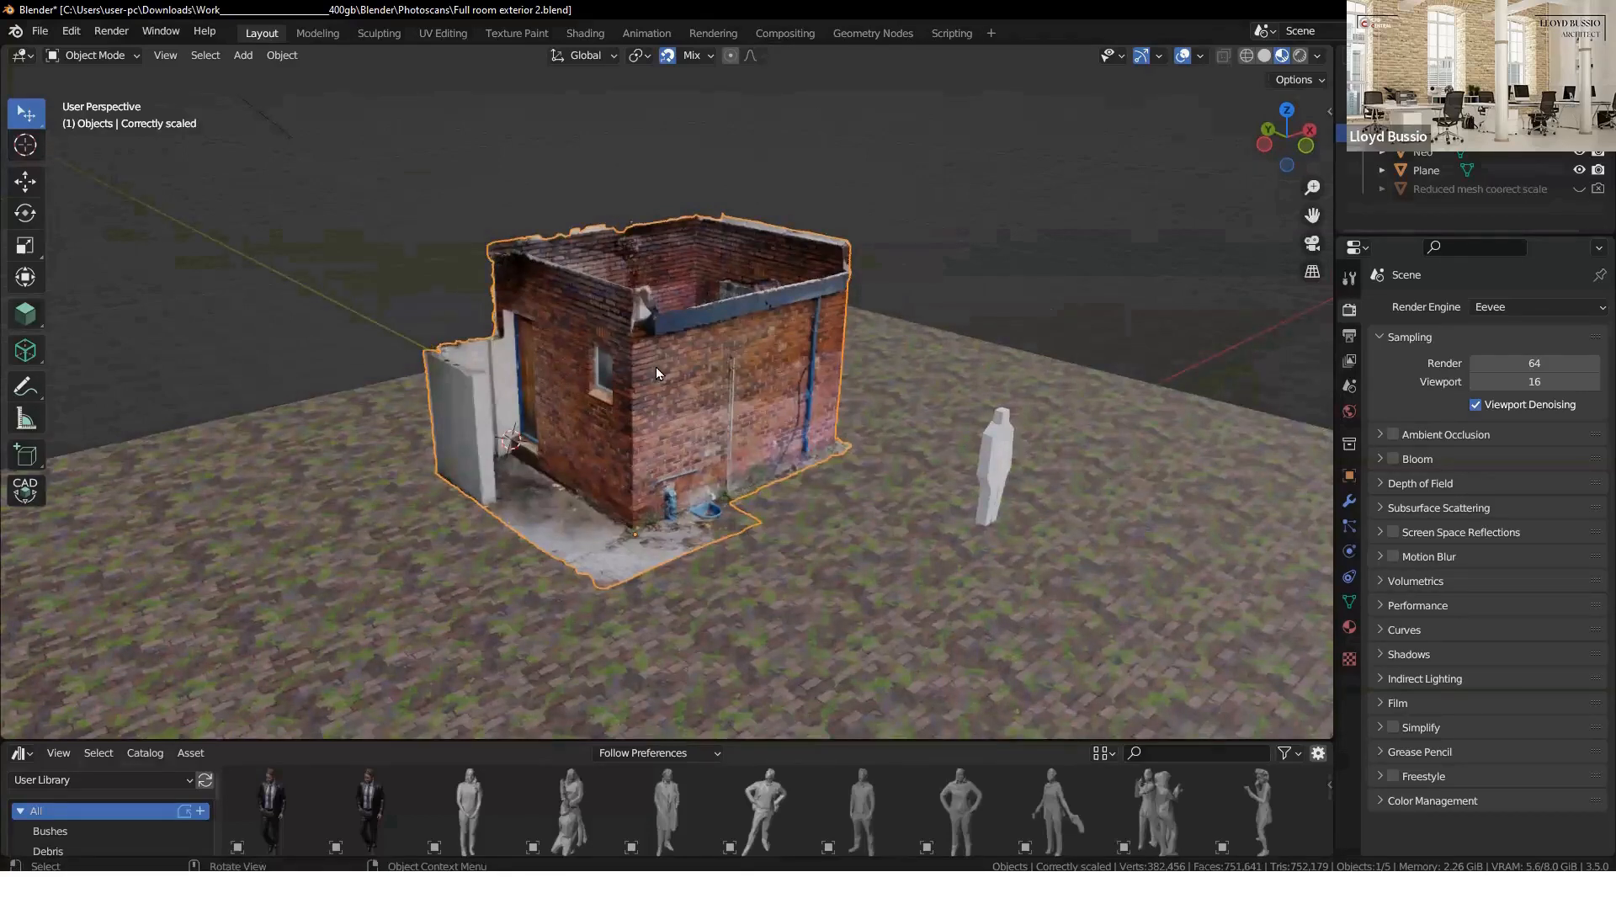
middle_drag(663, 404, 634, 427)
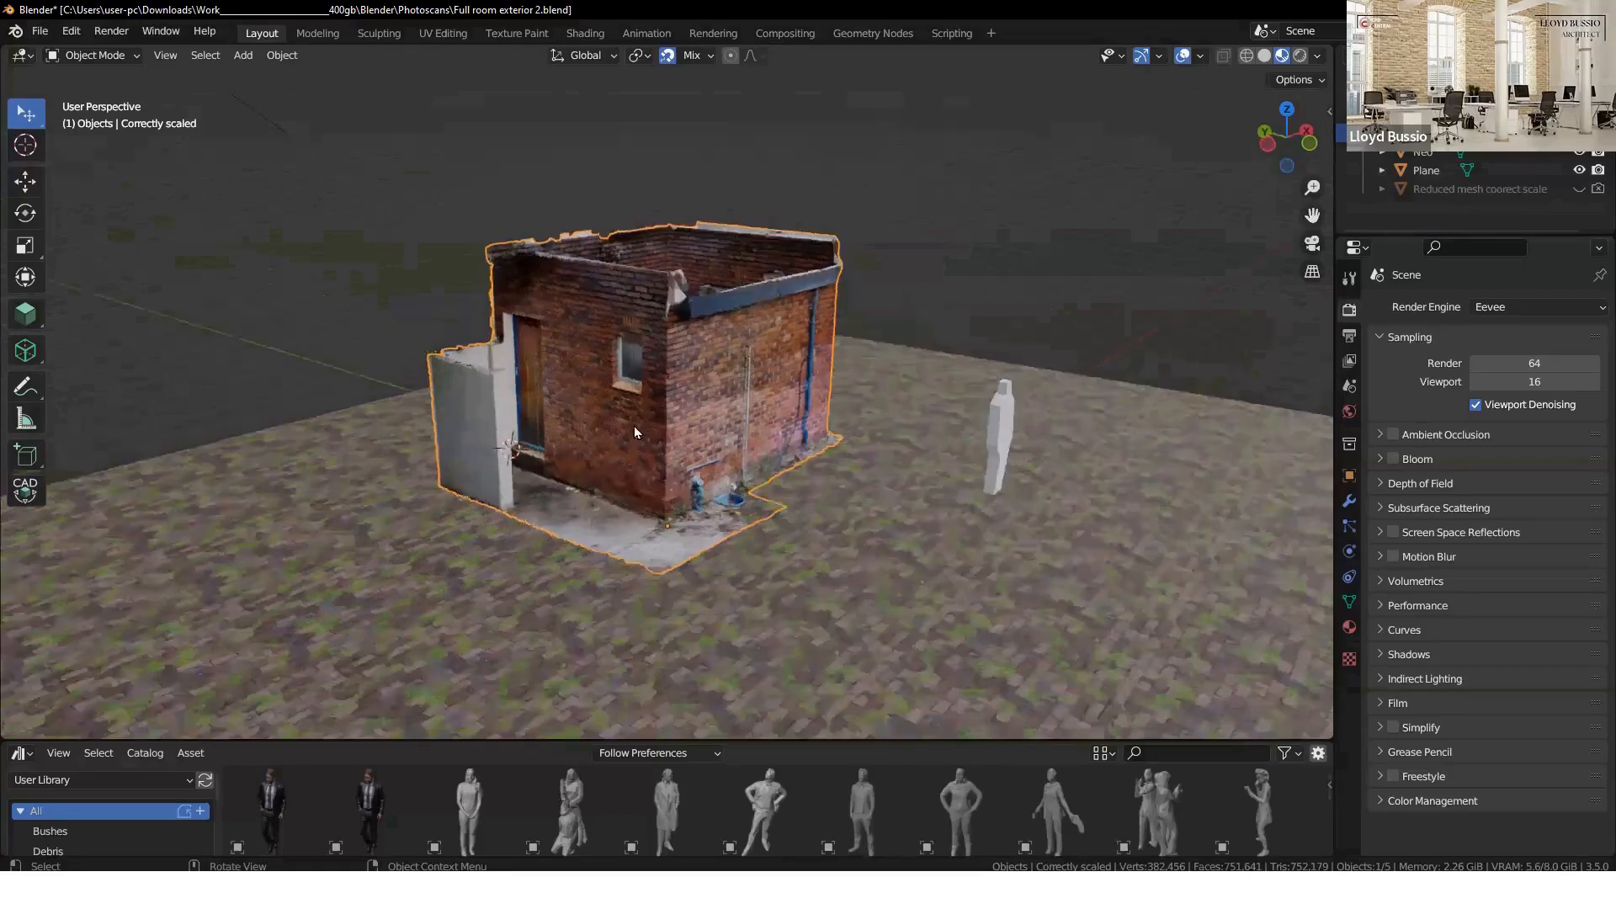
scroll(649, 441, up, 2)
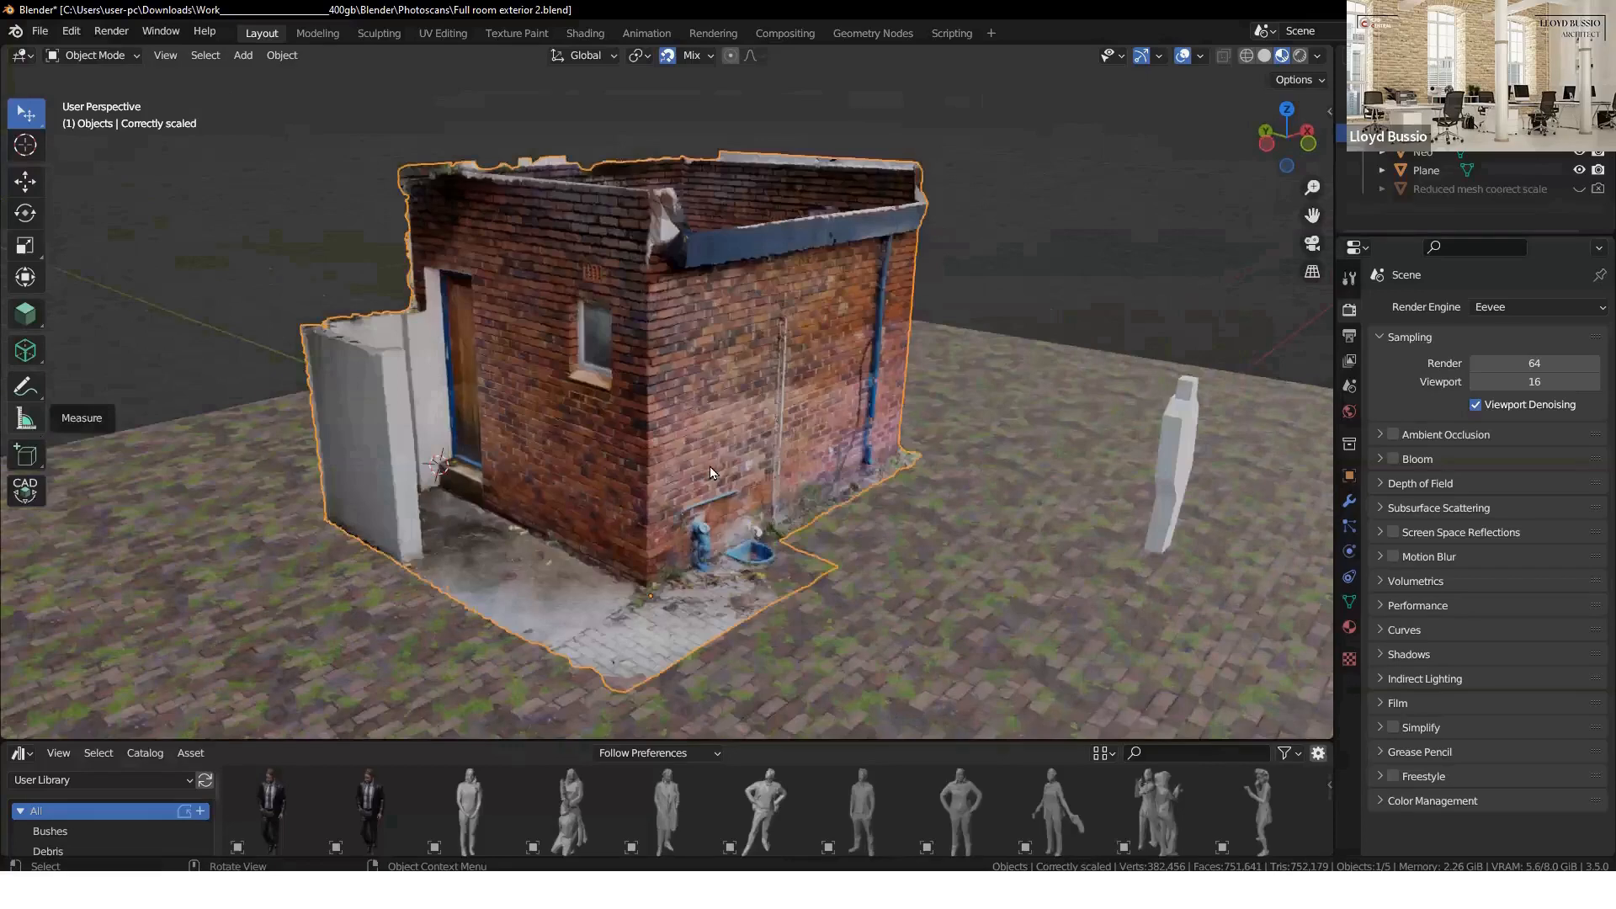
- Activate the Measure tool and examine the existing dimensions around the large window and wall corner
click(32, 429)
middle_drag(888, 477, 998, 362)
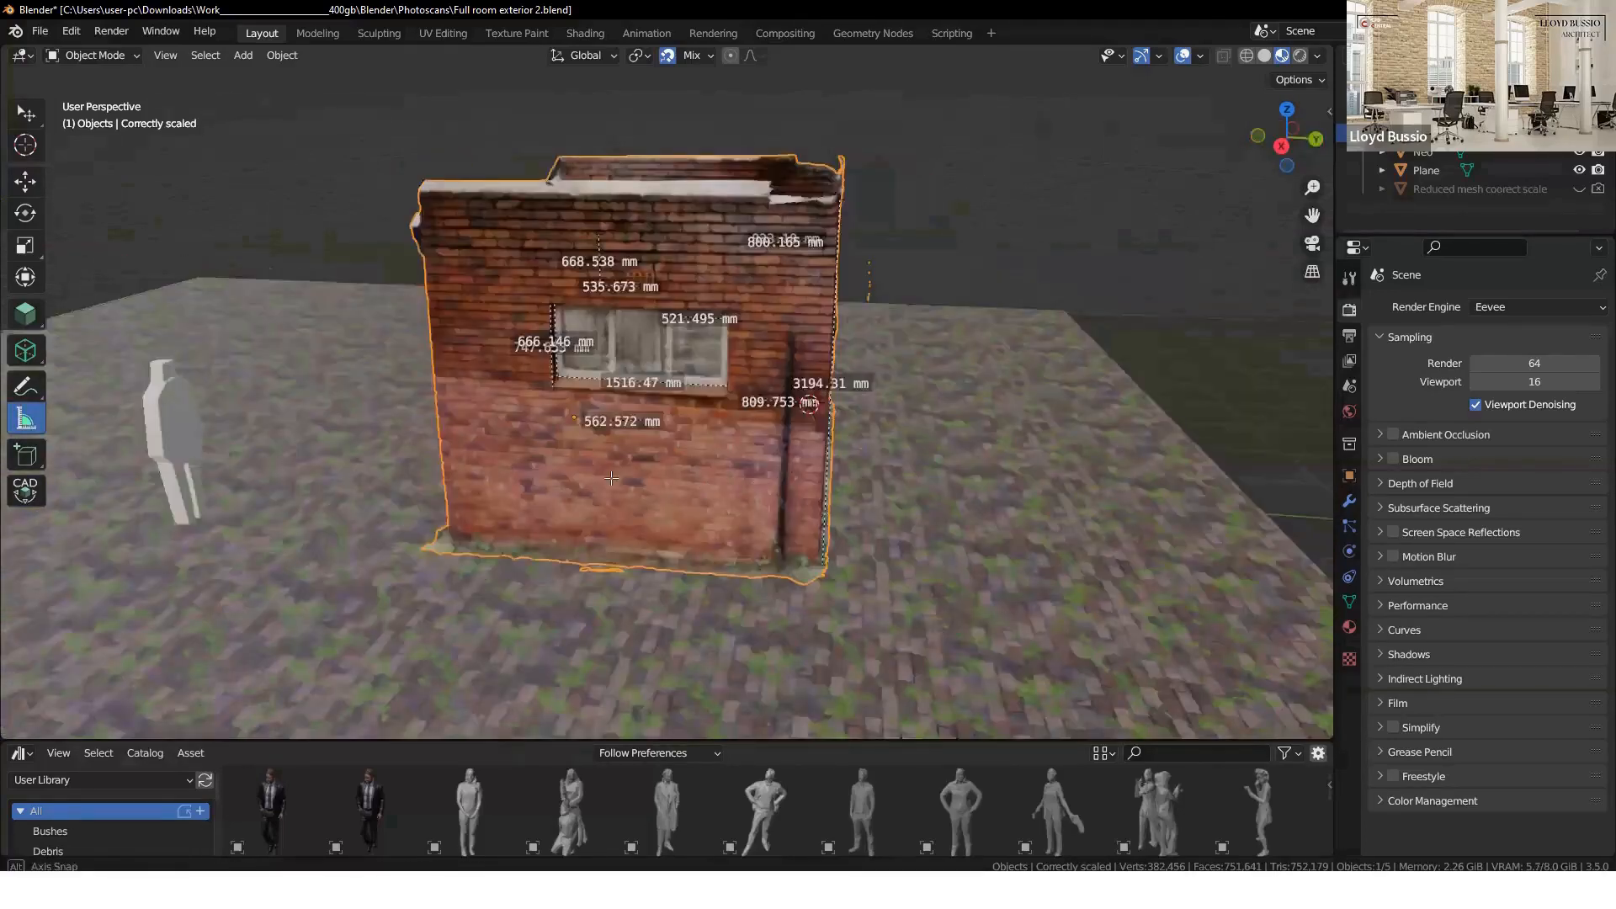
scroll(775, 471, up, 3)
middle_drag(776, 471, 871, 497)
middle_drag(781, 429, 808, 539)
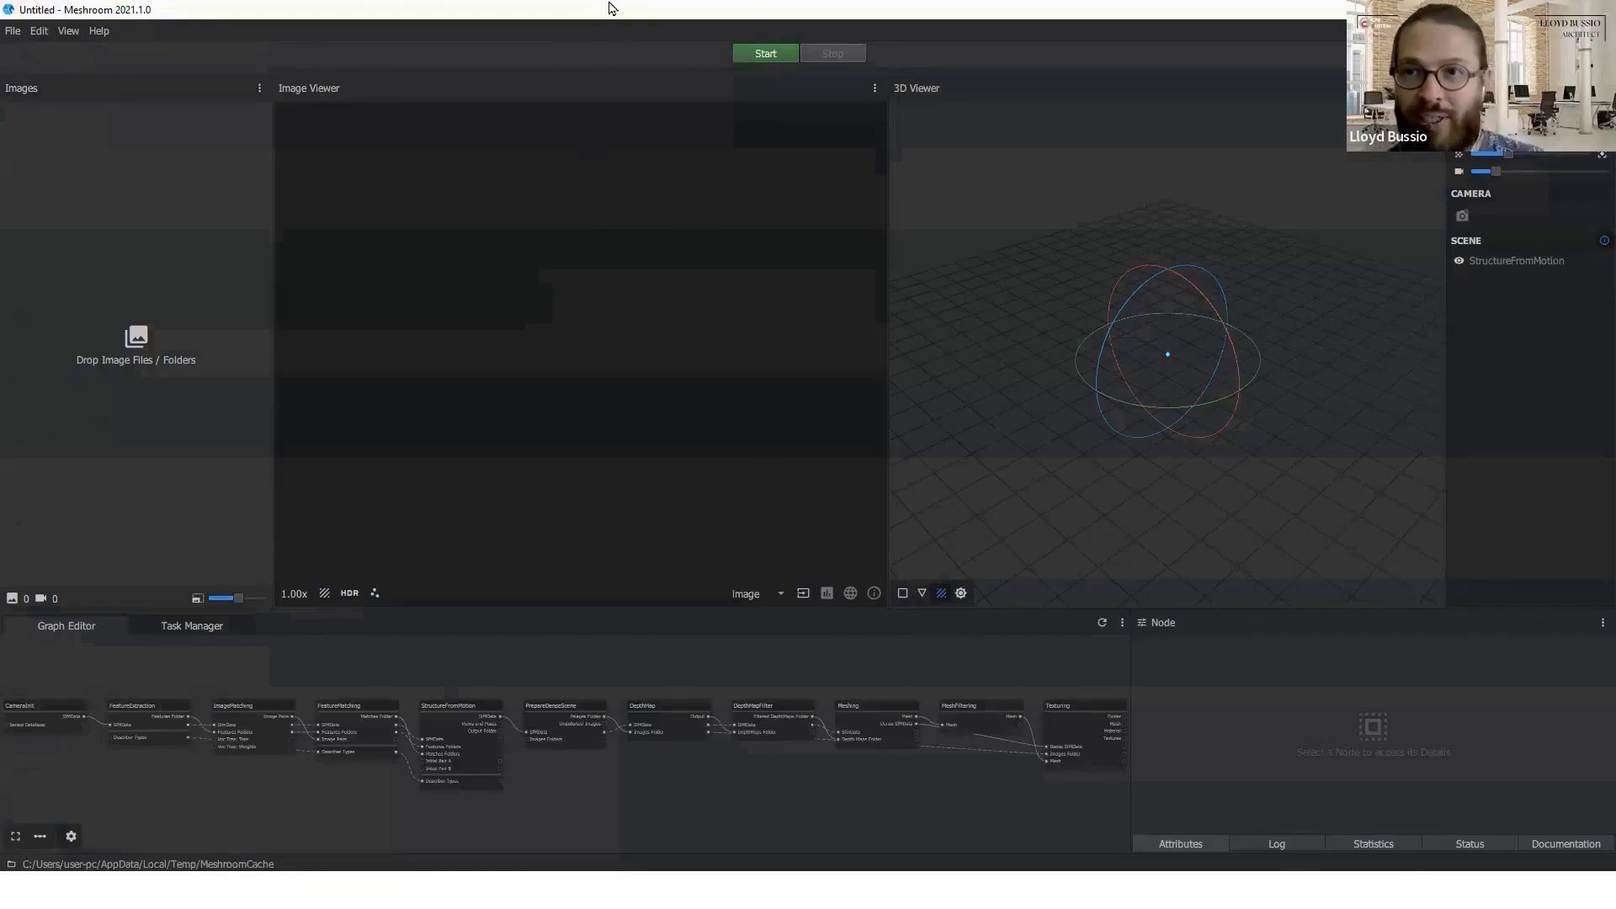
- Switch to the empty Meshroom project and bring up the 2022-04-17 photo folder in front of it
scroll(589, 766, down, 4)
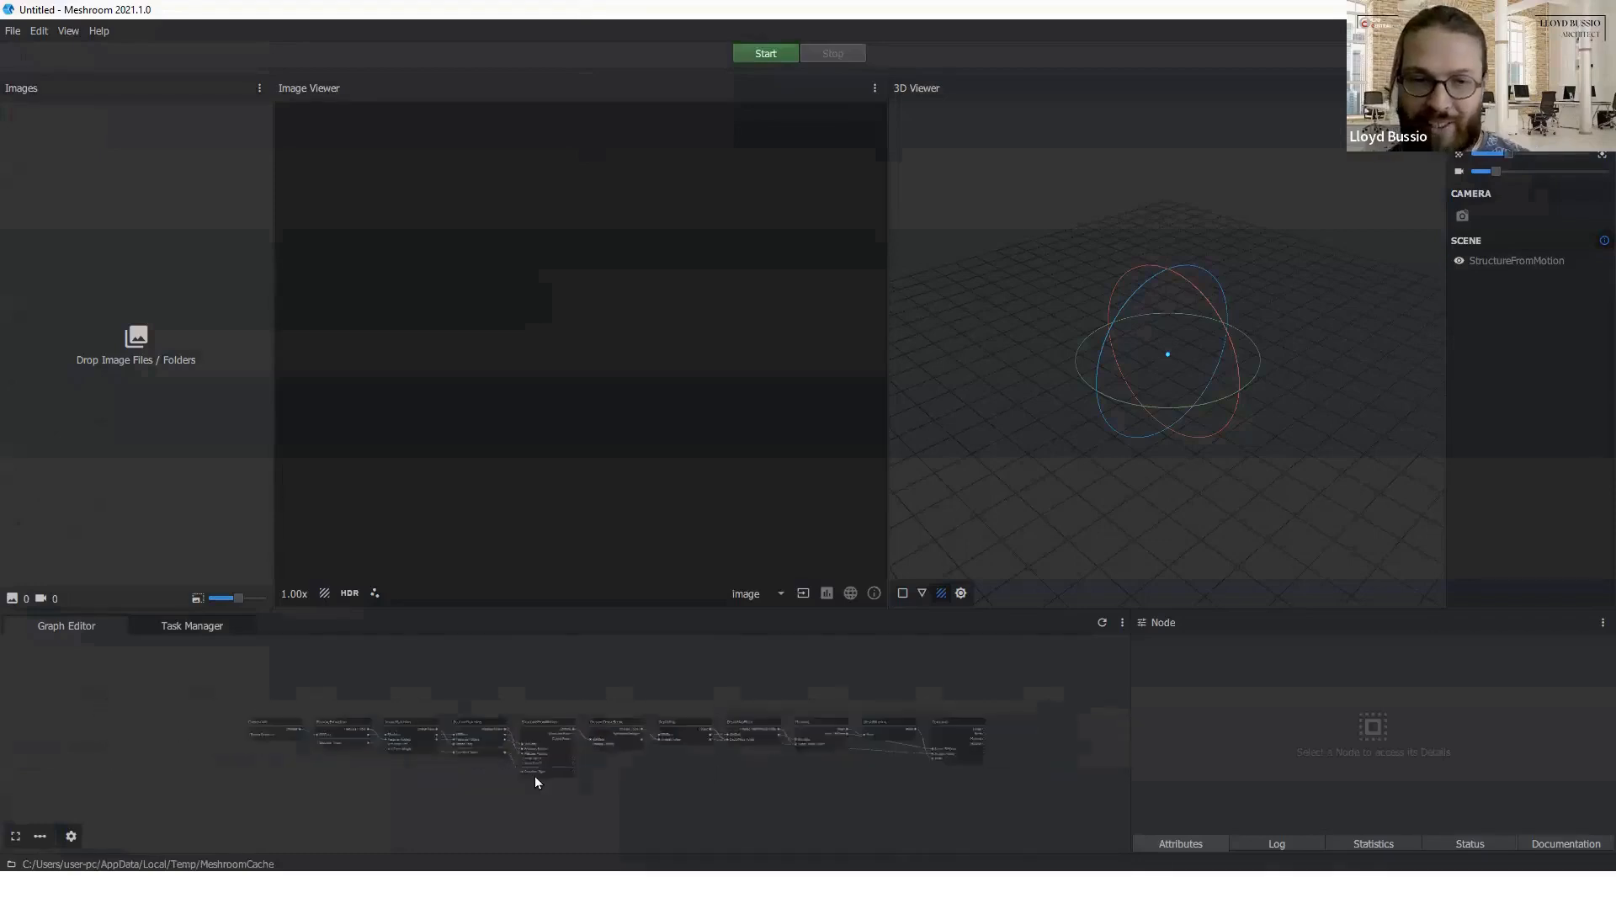
scroll(481, 770, up, 2)
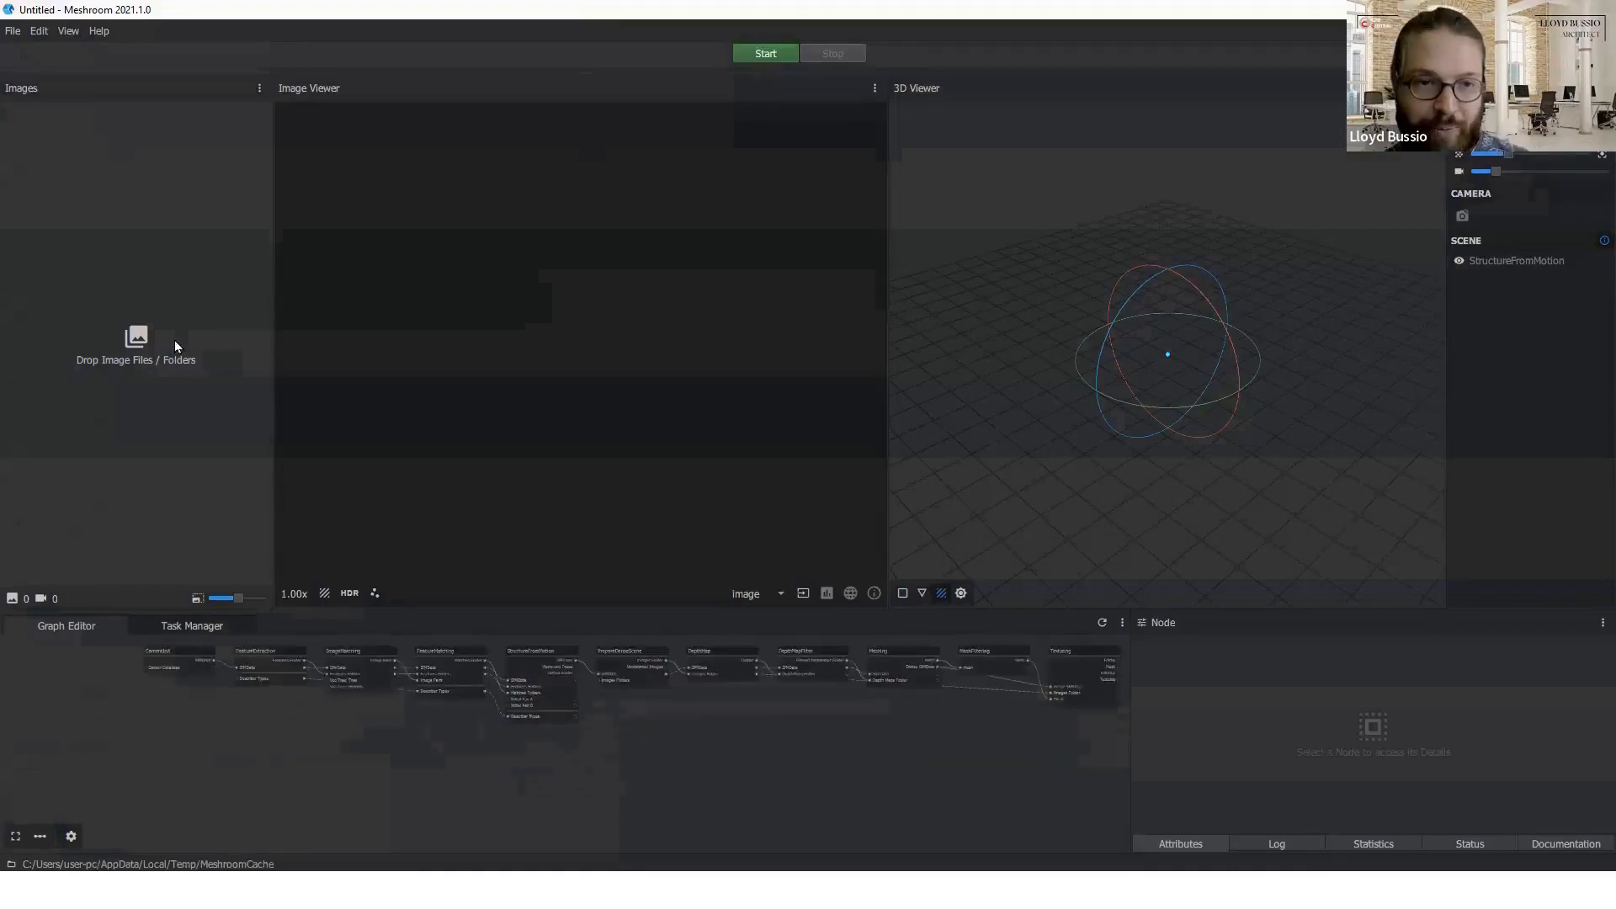
click(337, 891)
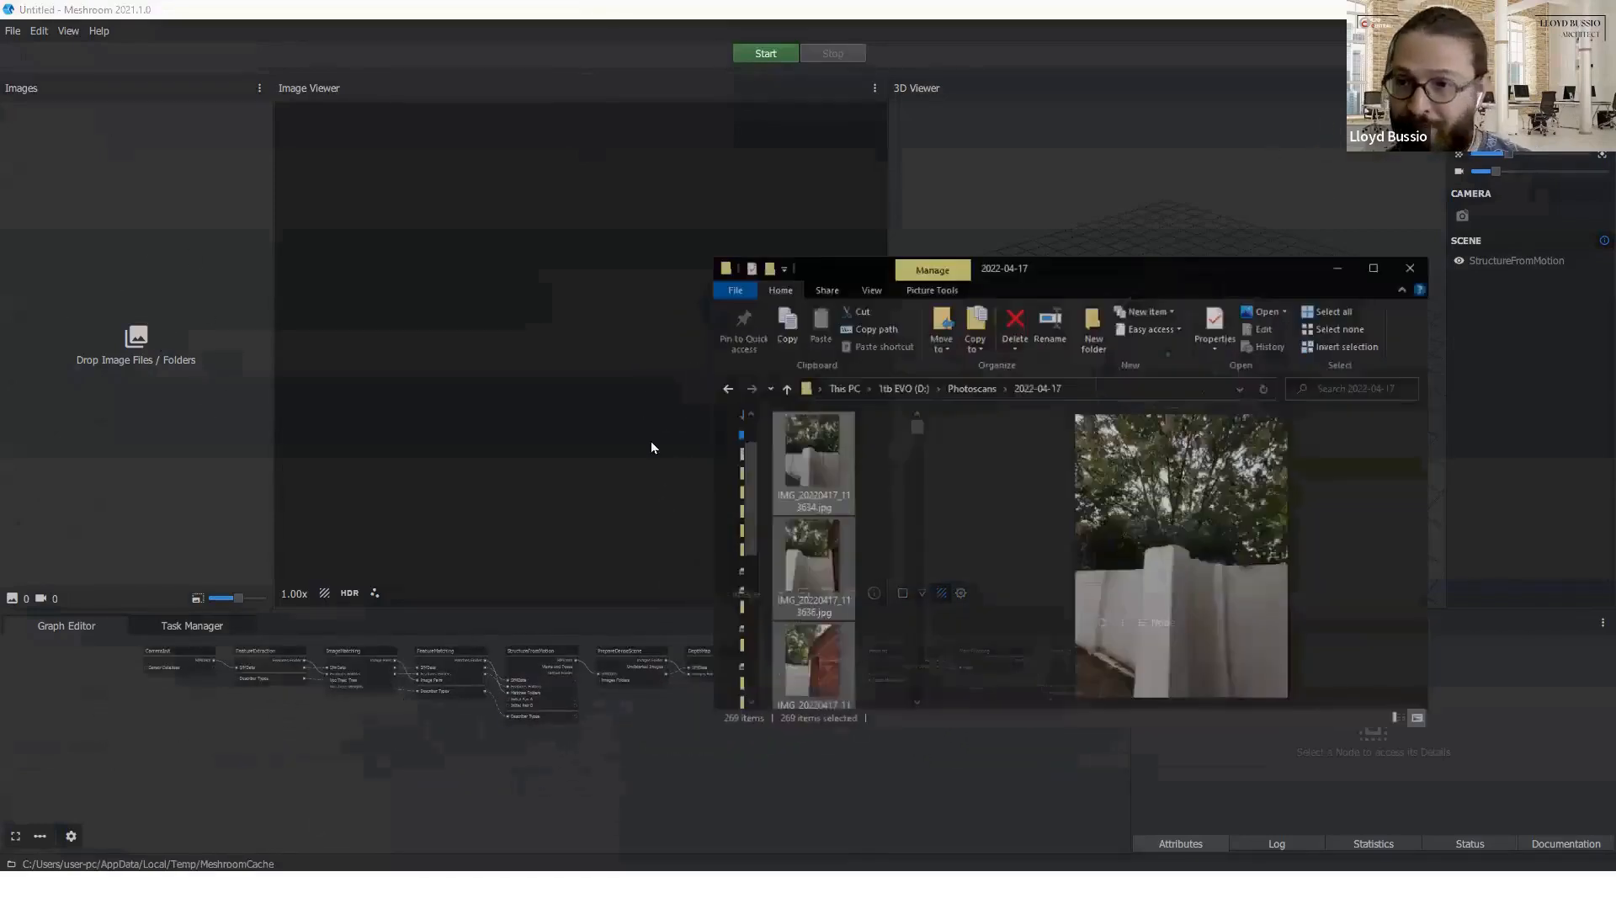
- Import all selected 2022-04-17 photos into the Meshroom project and check the camera metadata of IMG_20220417_113636.jpg
drag(850, 441, 183, 266)
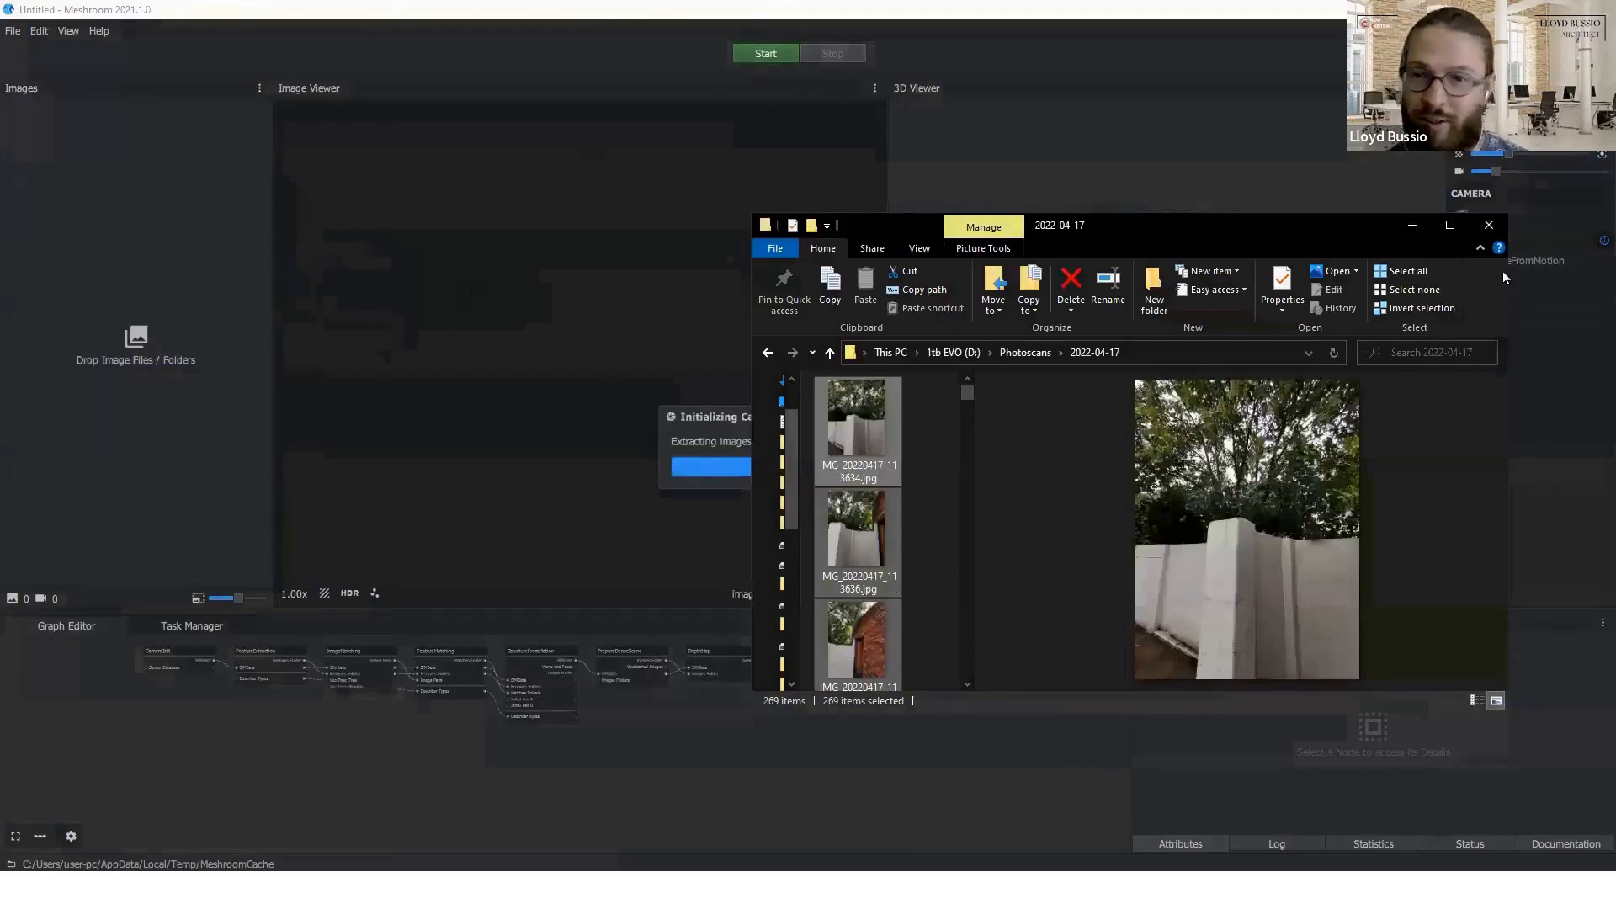
click(1405, 221)
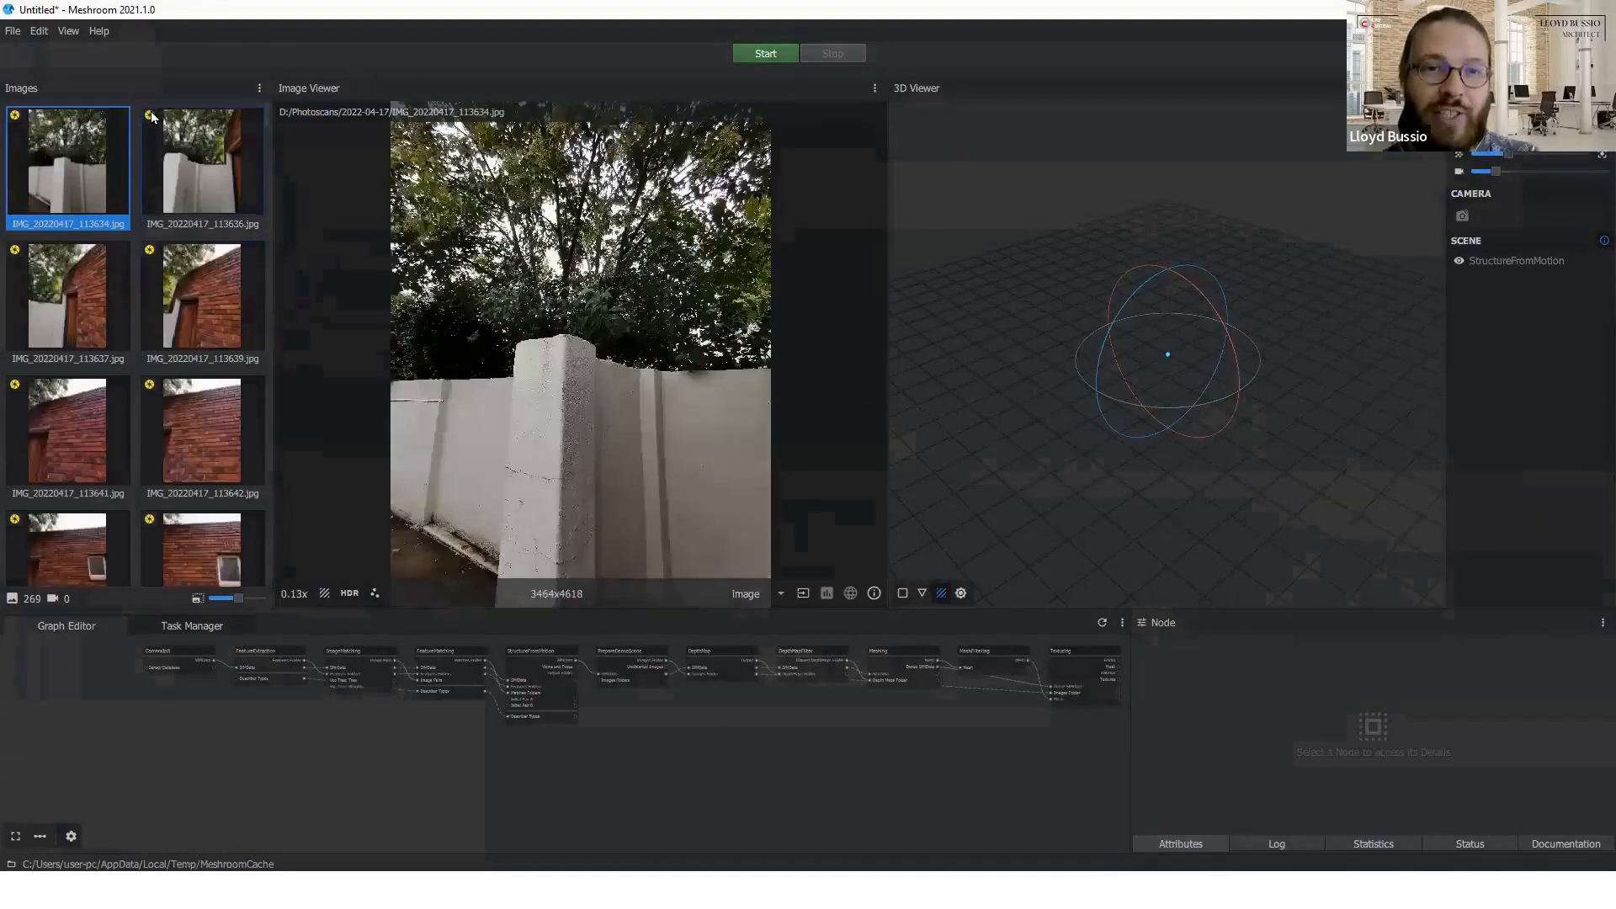
click(151, 118)
mouse_move(149, 123)
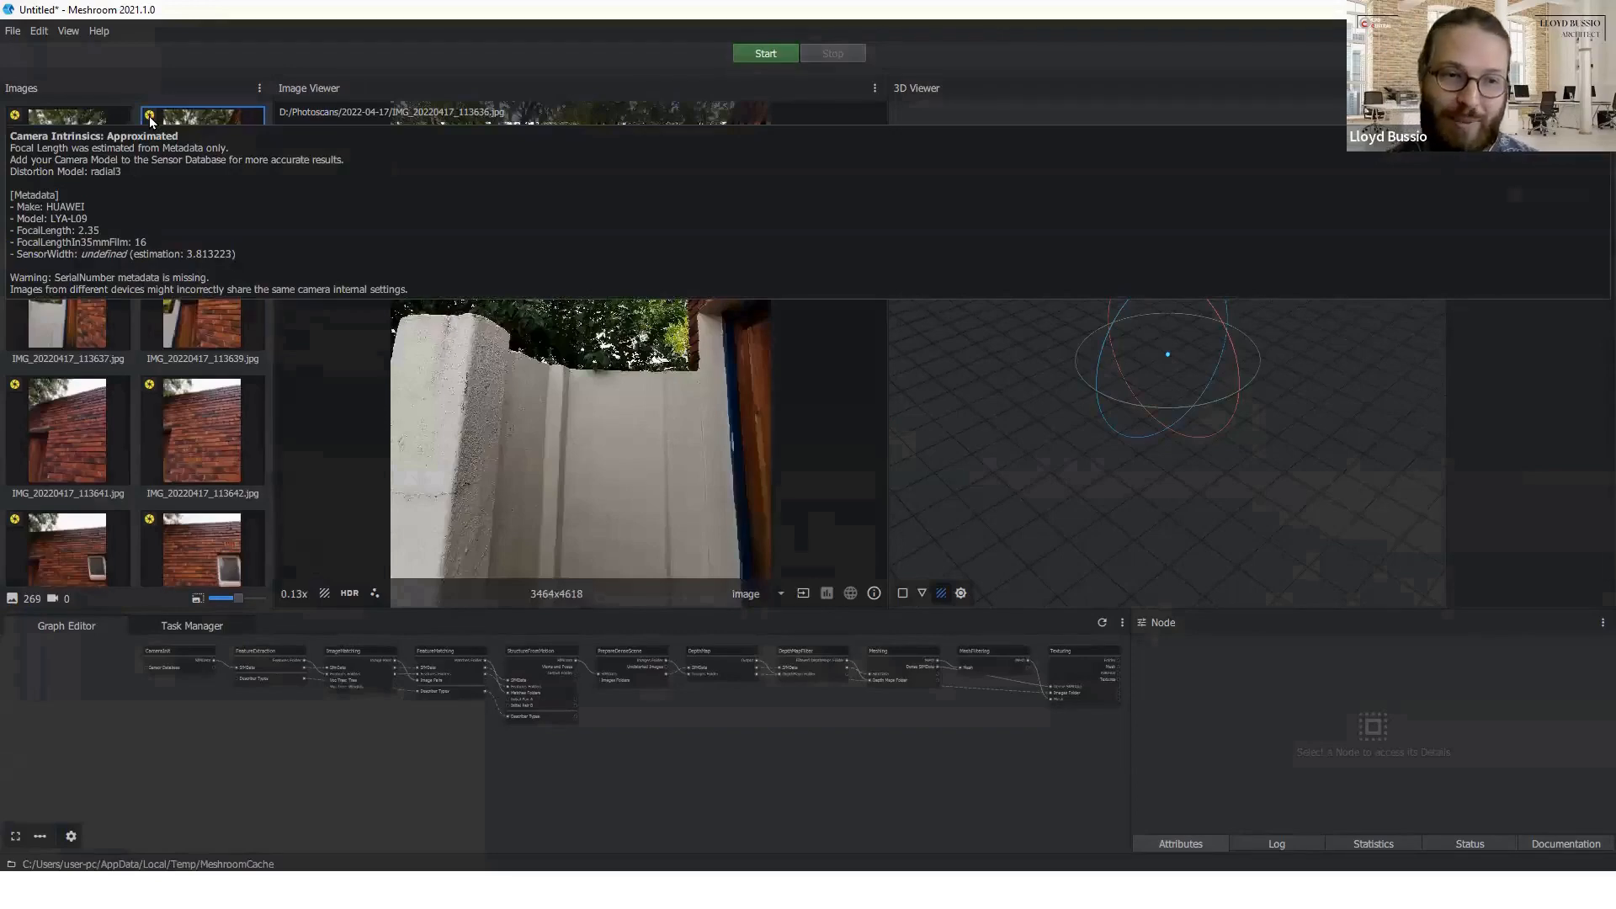
- Examine the settings of the pipeline nodes from FeatureExtraction to DepthMap, as well as the final Texturing node
middle_drag(905, 794, 897, 797)
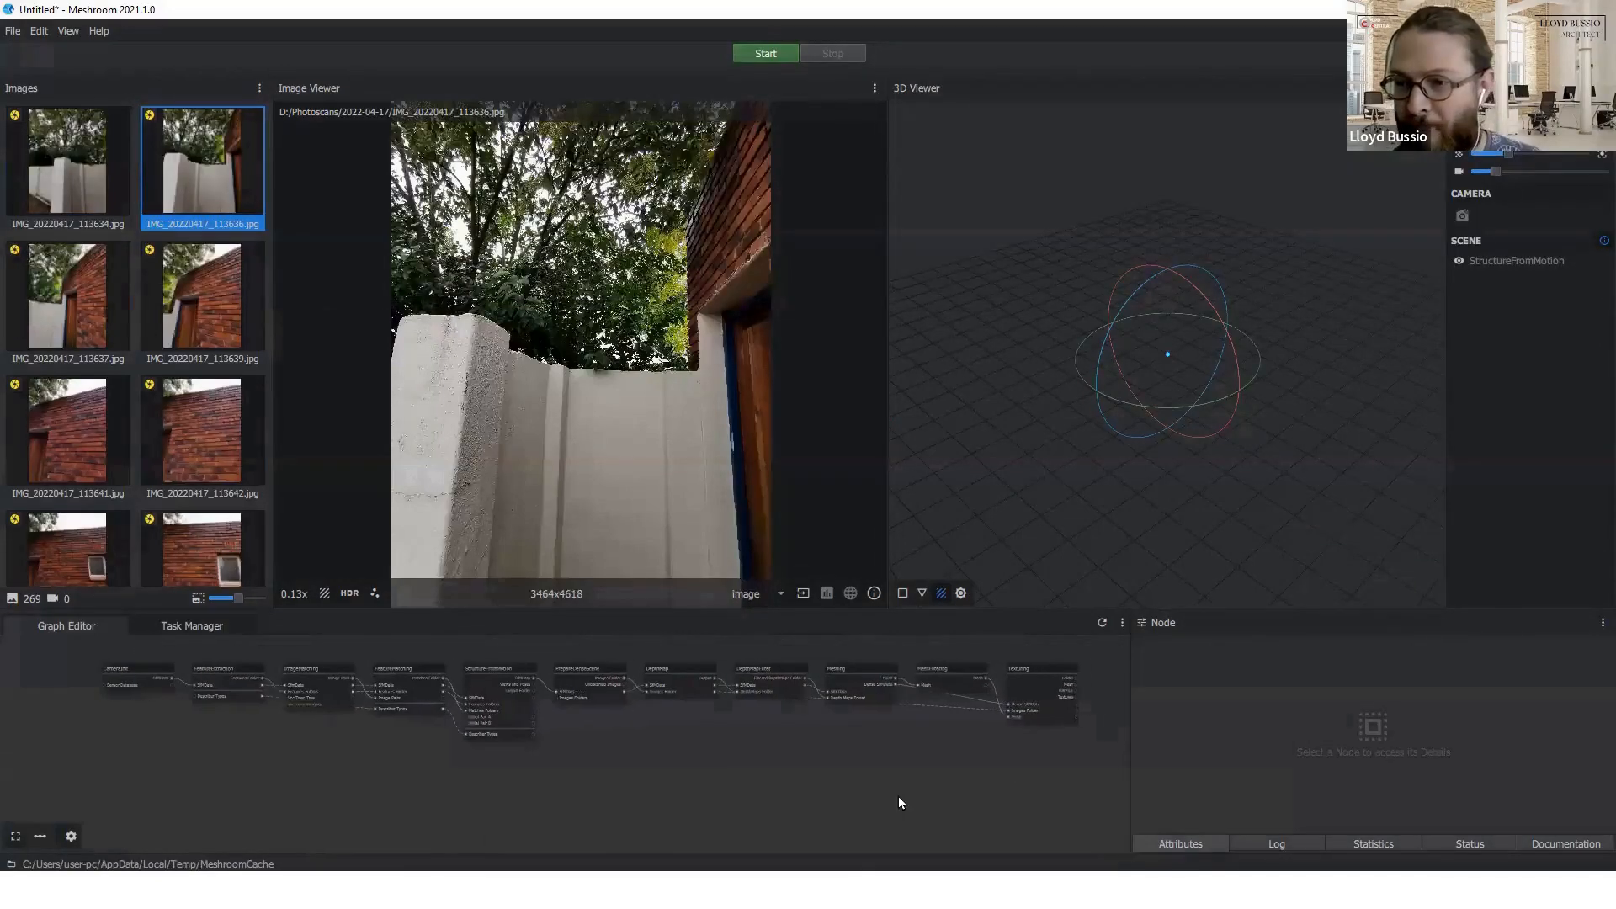
click(1023, 667)
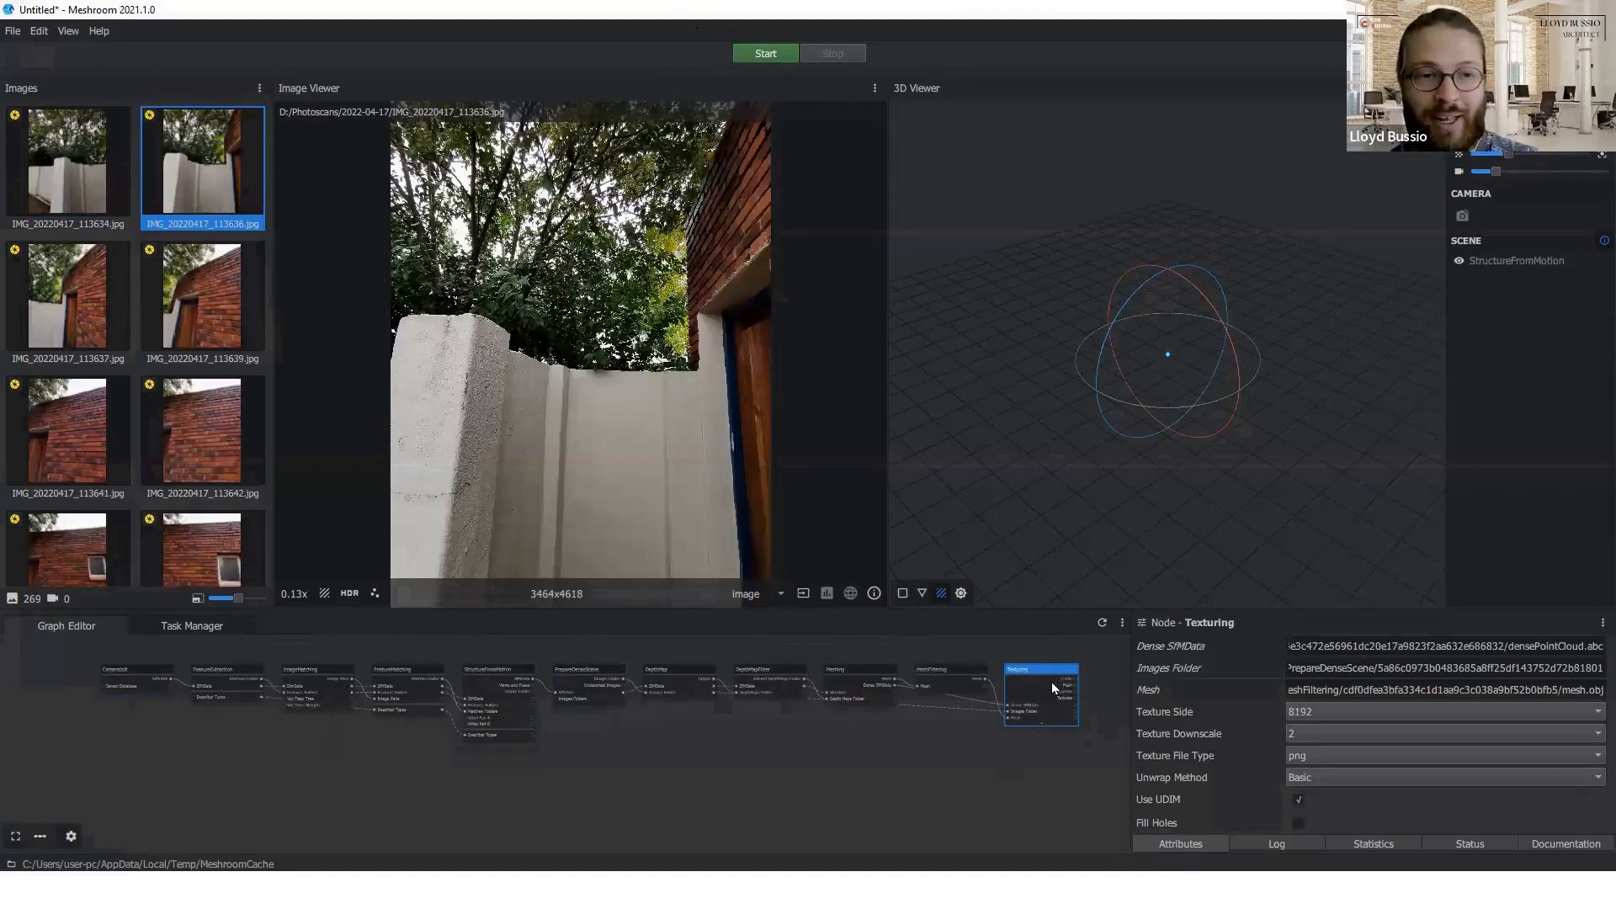
click(837, 798)
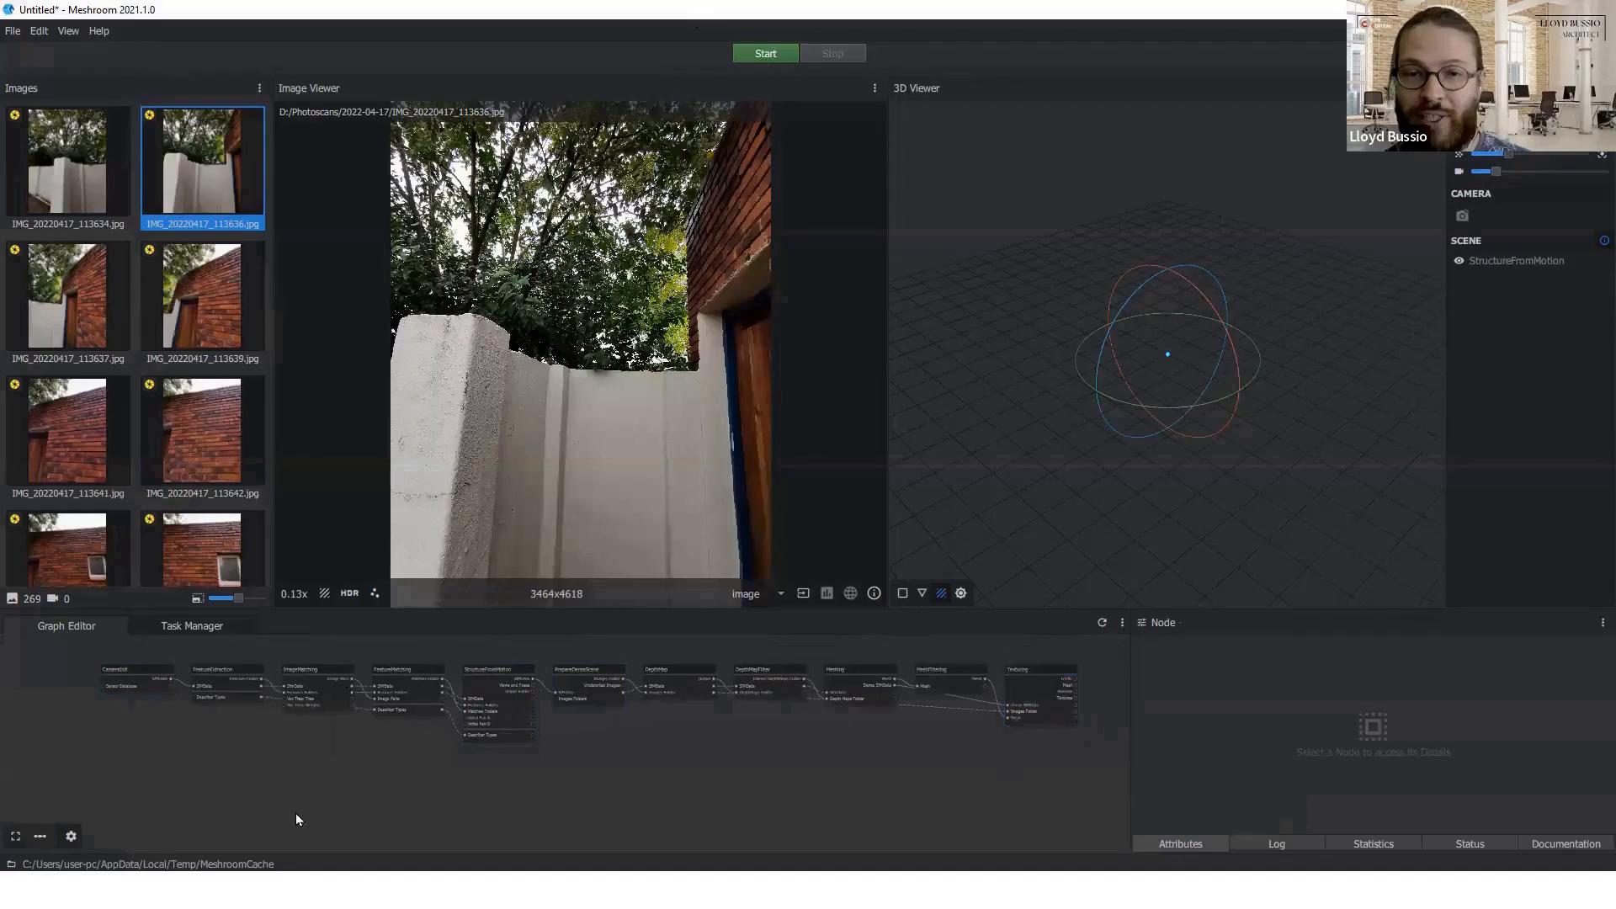
click(204, 687)
click(326, 679)
click(393, 678)
click(515, 679)
click(602, 674)
click(698, 671)
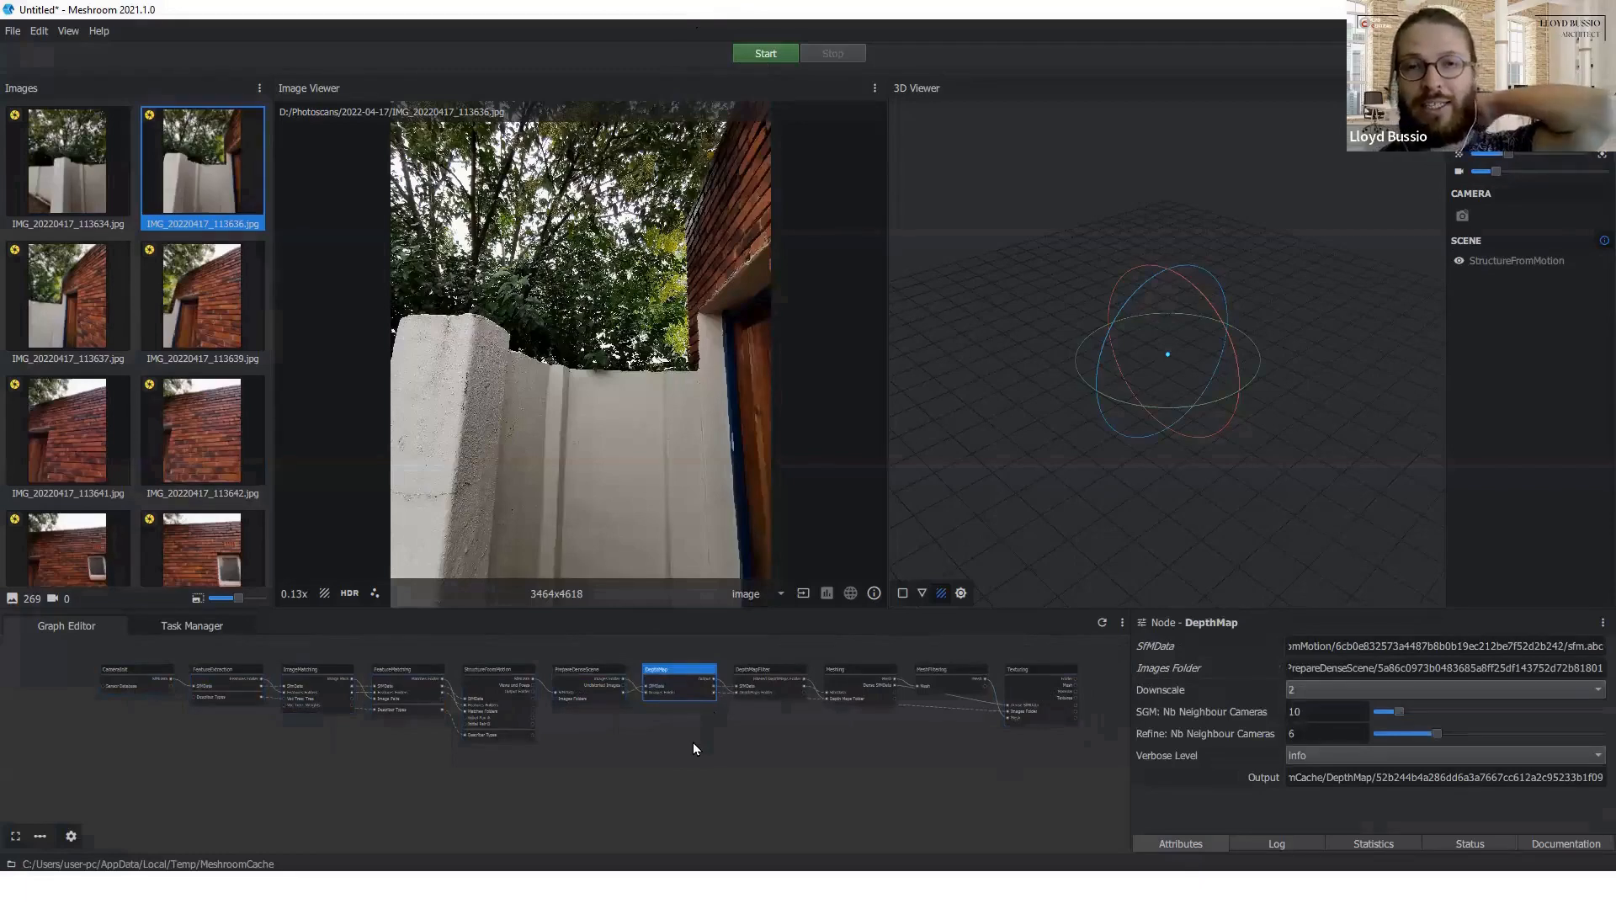
click(693, 742)
- Browse the imported photos and view several brick wall and window shots, ending on IMG_20220417_113726.jpg
scroll(185, 357, down, 3)
scroll(185, 358, down, 8)
click(200, 342)
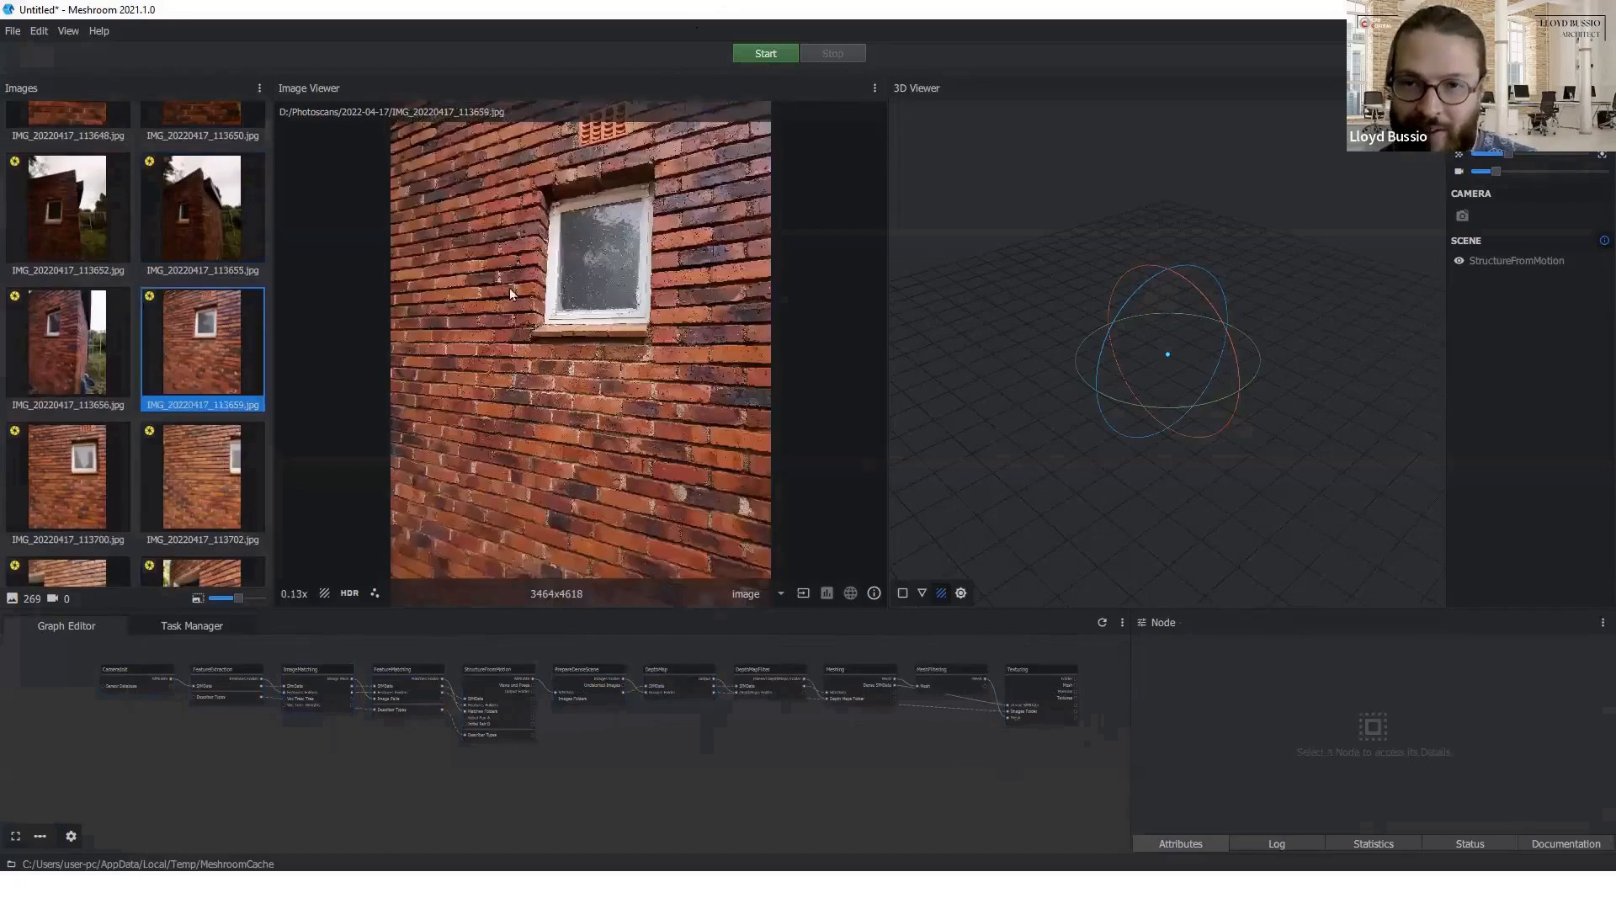
click(216, 473)
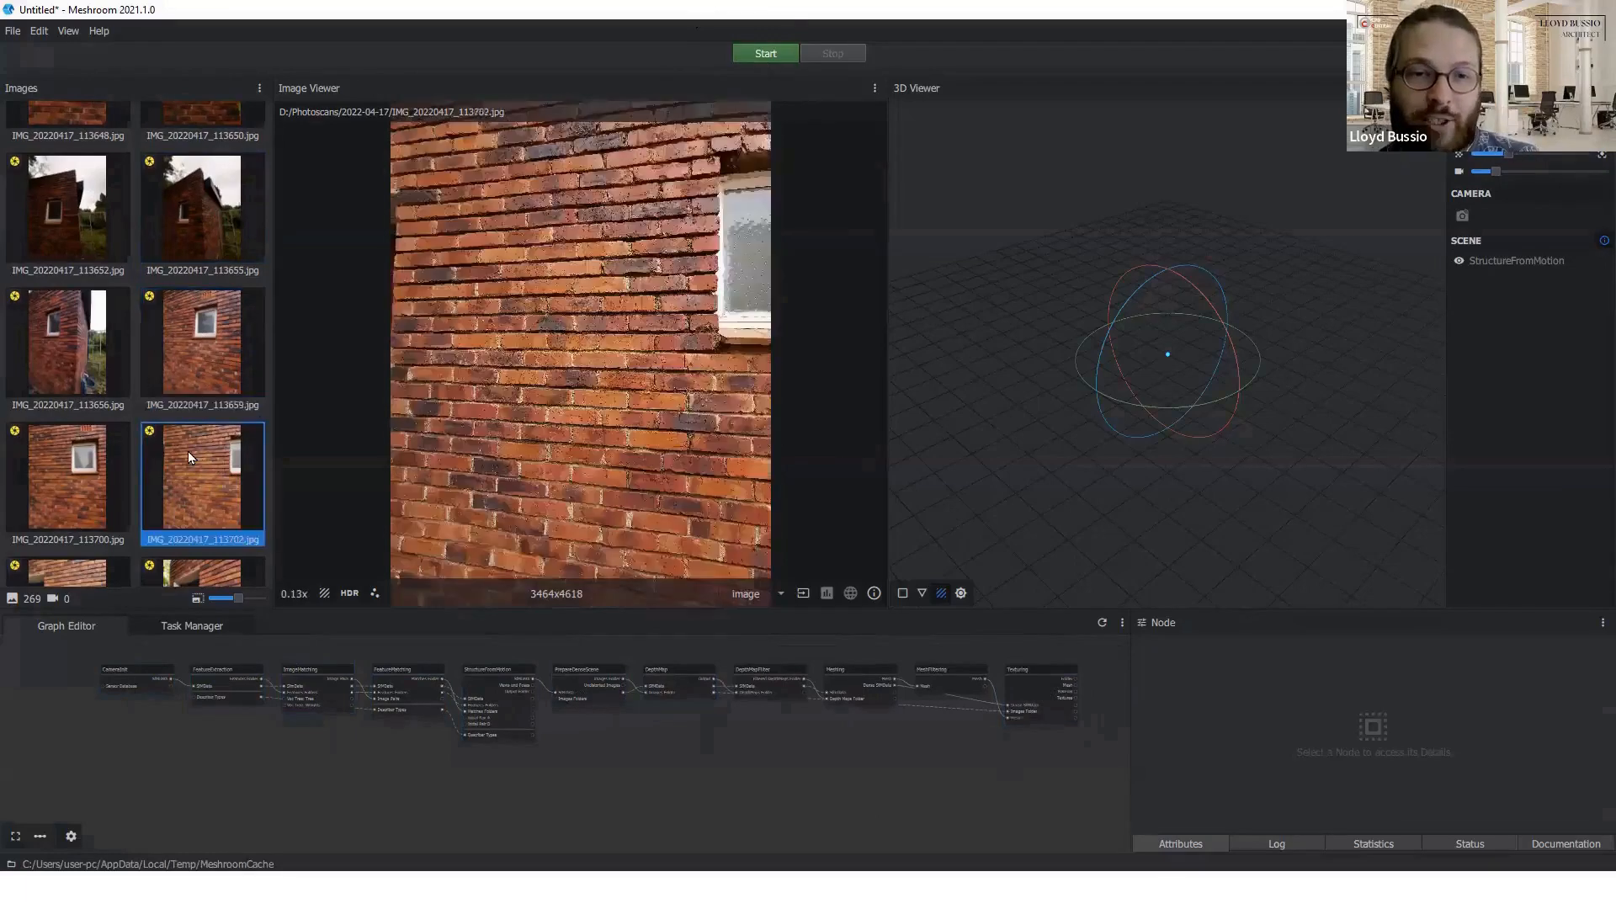
scroll(188, 451, down, 10)
scroll(188, 360, down, 4)
click(215, 408)
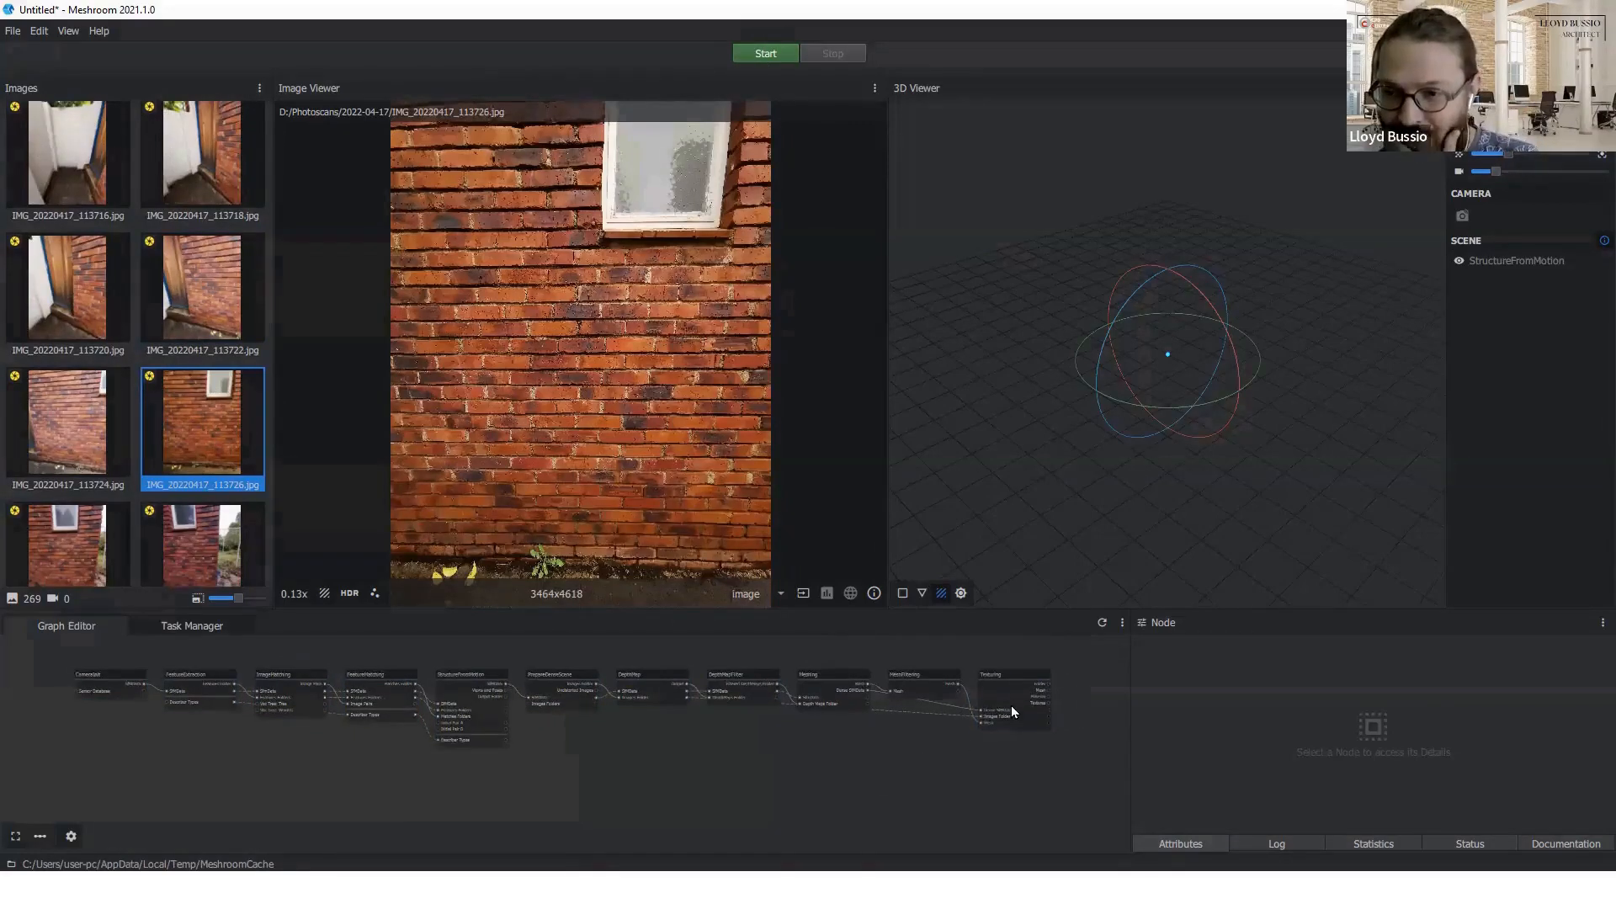
- Start computing the whole photogrammetry pipeline through the Texturing node in the unsaved project
click(1016, 674)
click(781, 55)
click(867, 508)
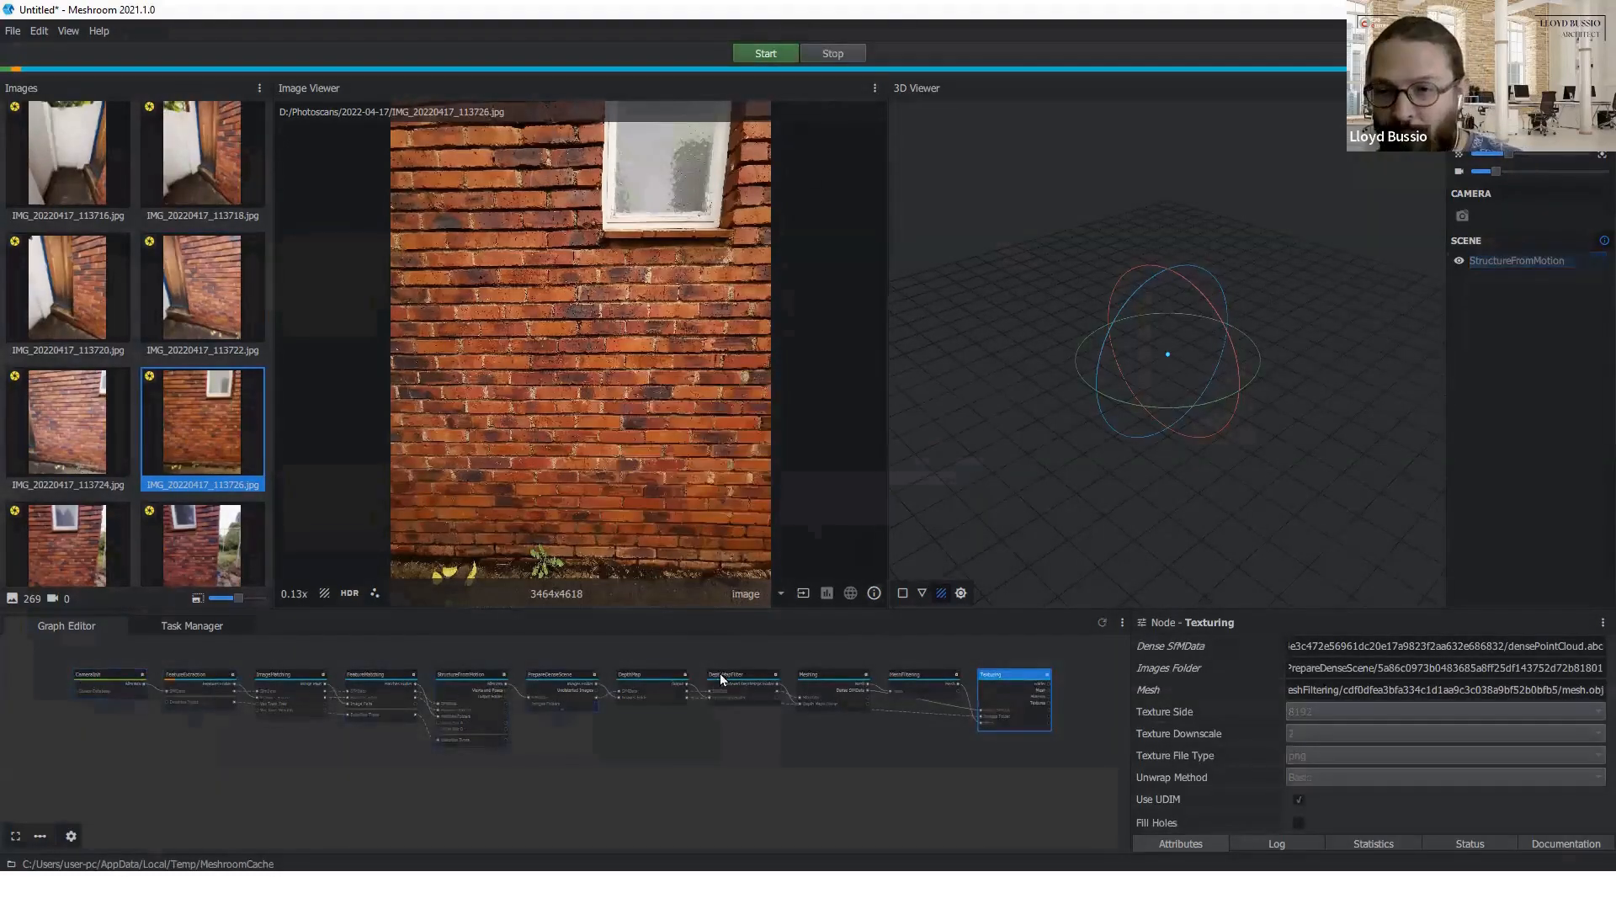
click(1075, 675)
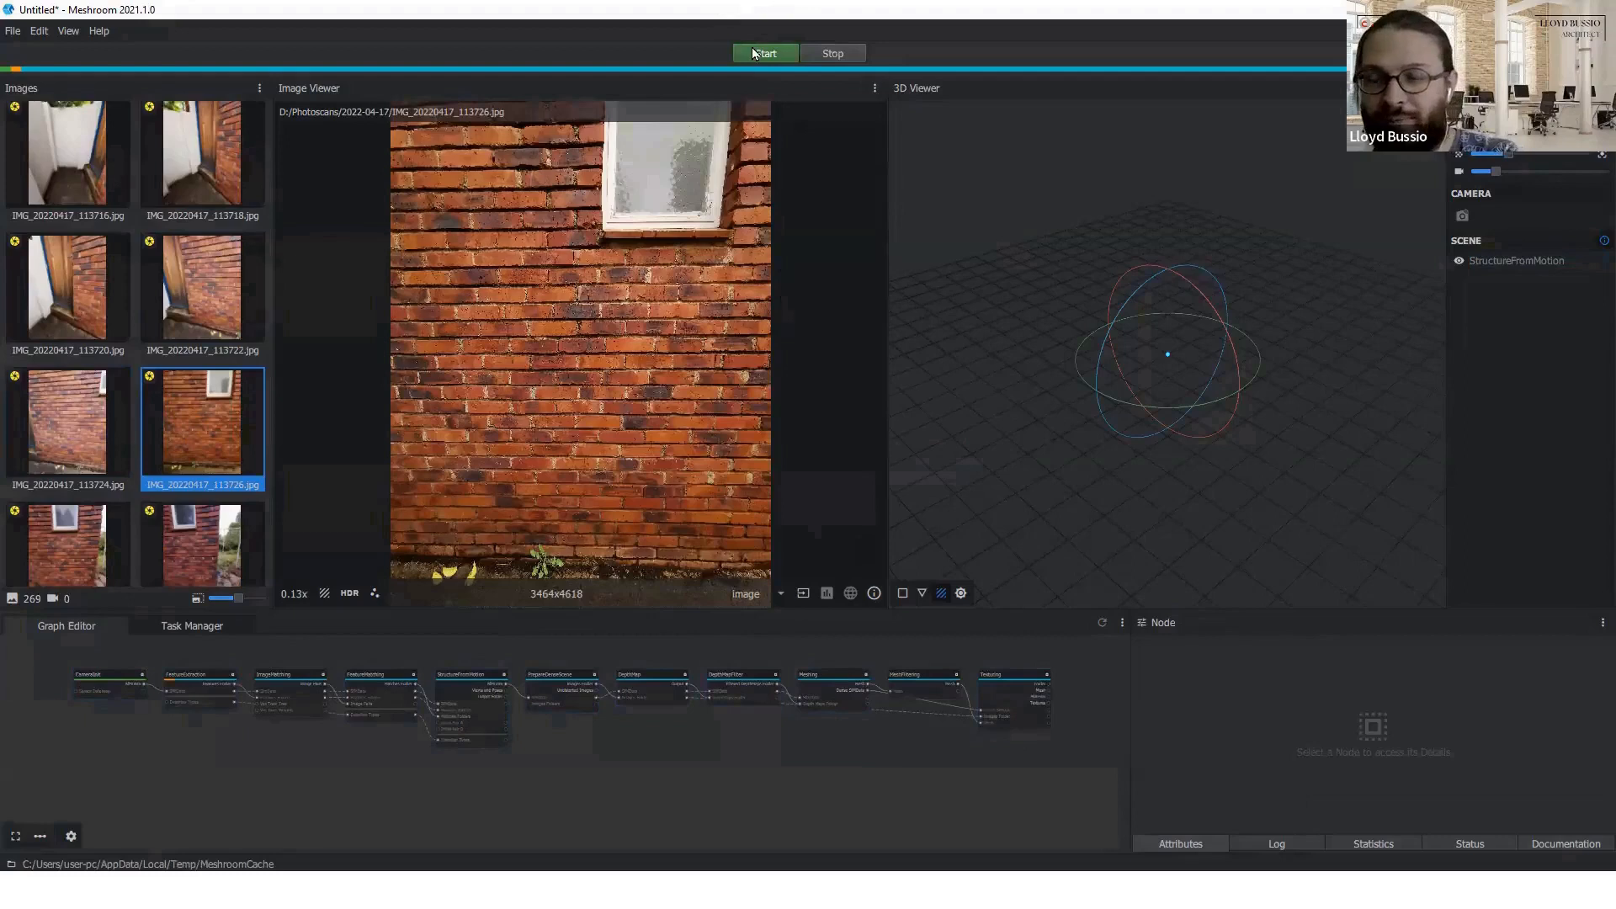
- Open the Texturing node's output folder and inspect its place in the MeshroomCache directory
right_click(1023, 674)
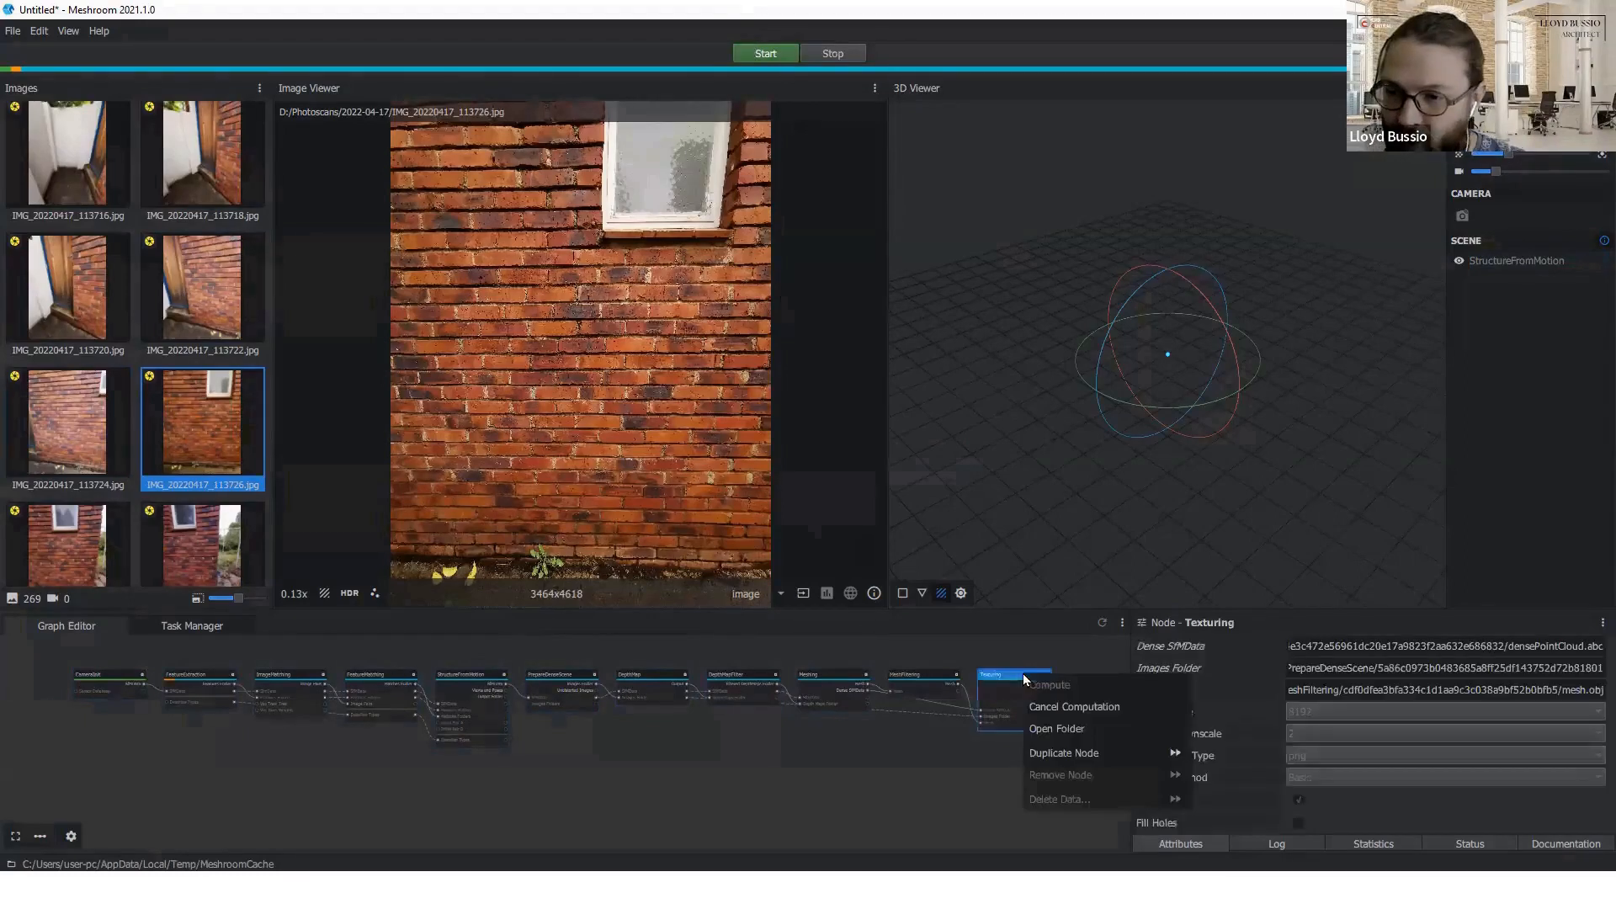
click(1003, 675)
scroll(825, 739, up, 5)
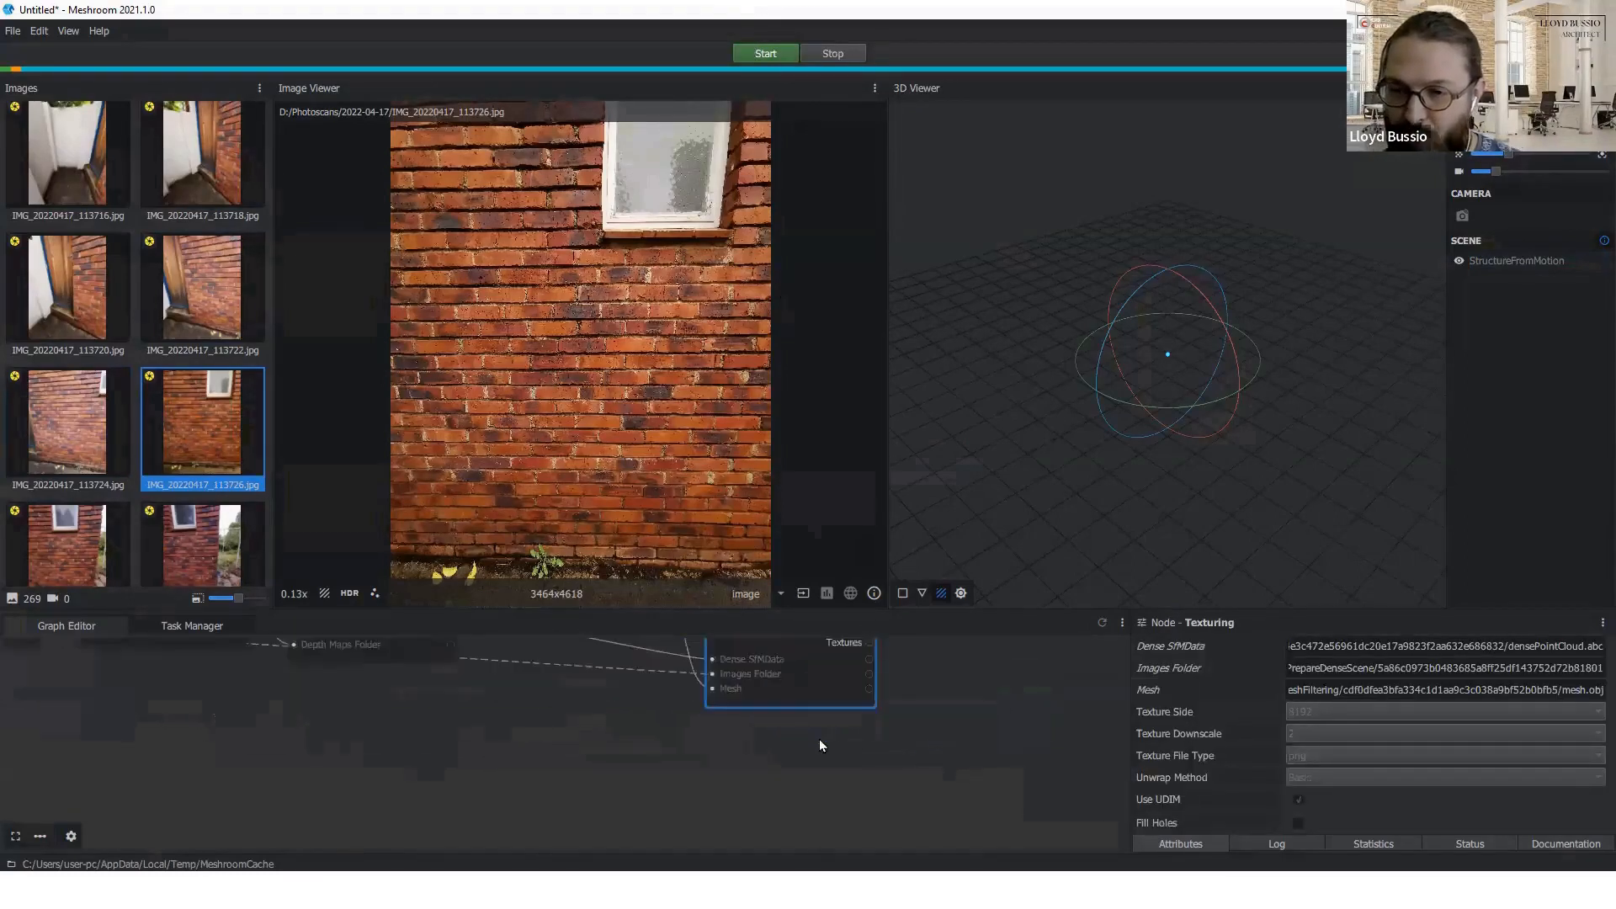
right_click(831, 704)
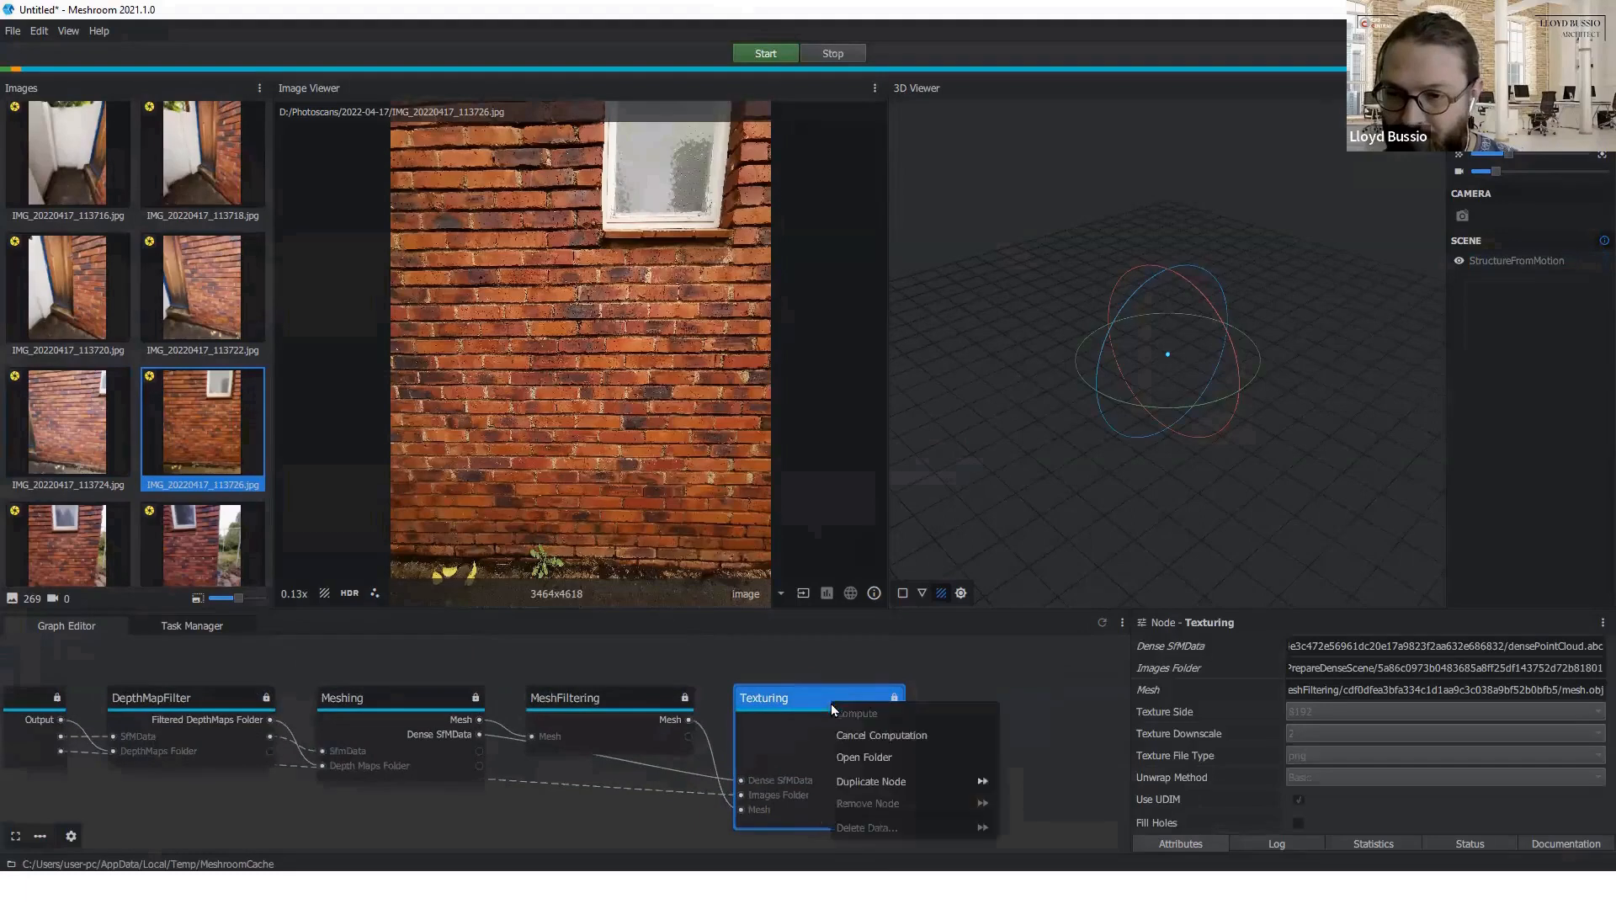
click(906, 761)
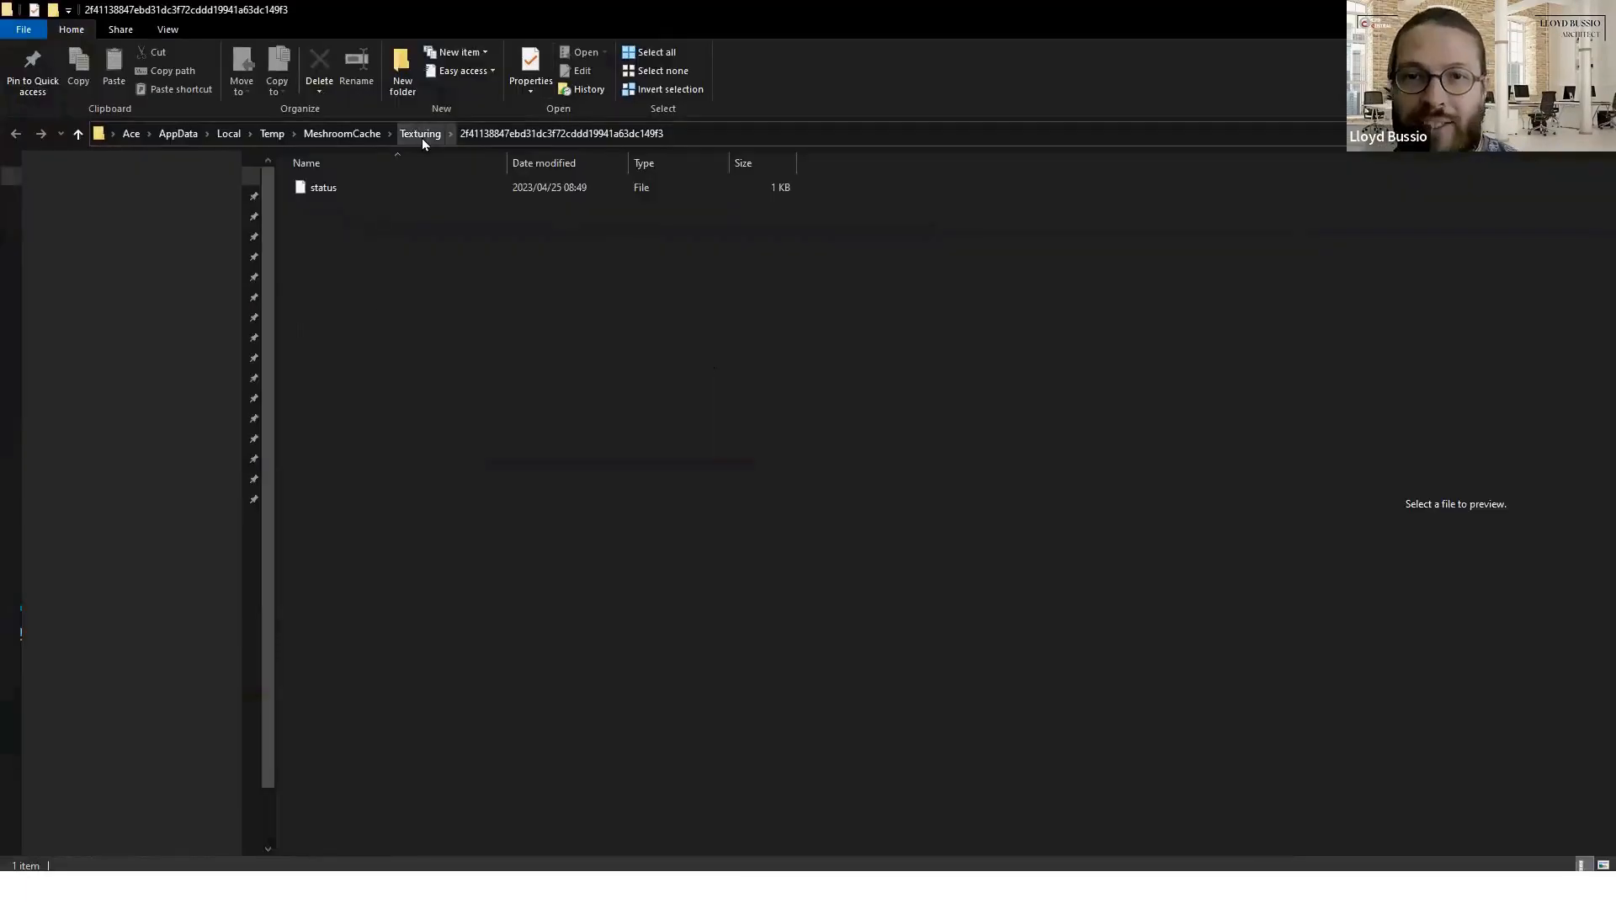
click(420, 134)
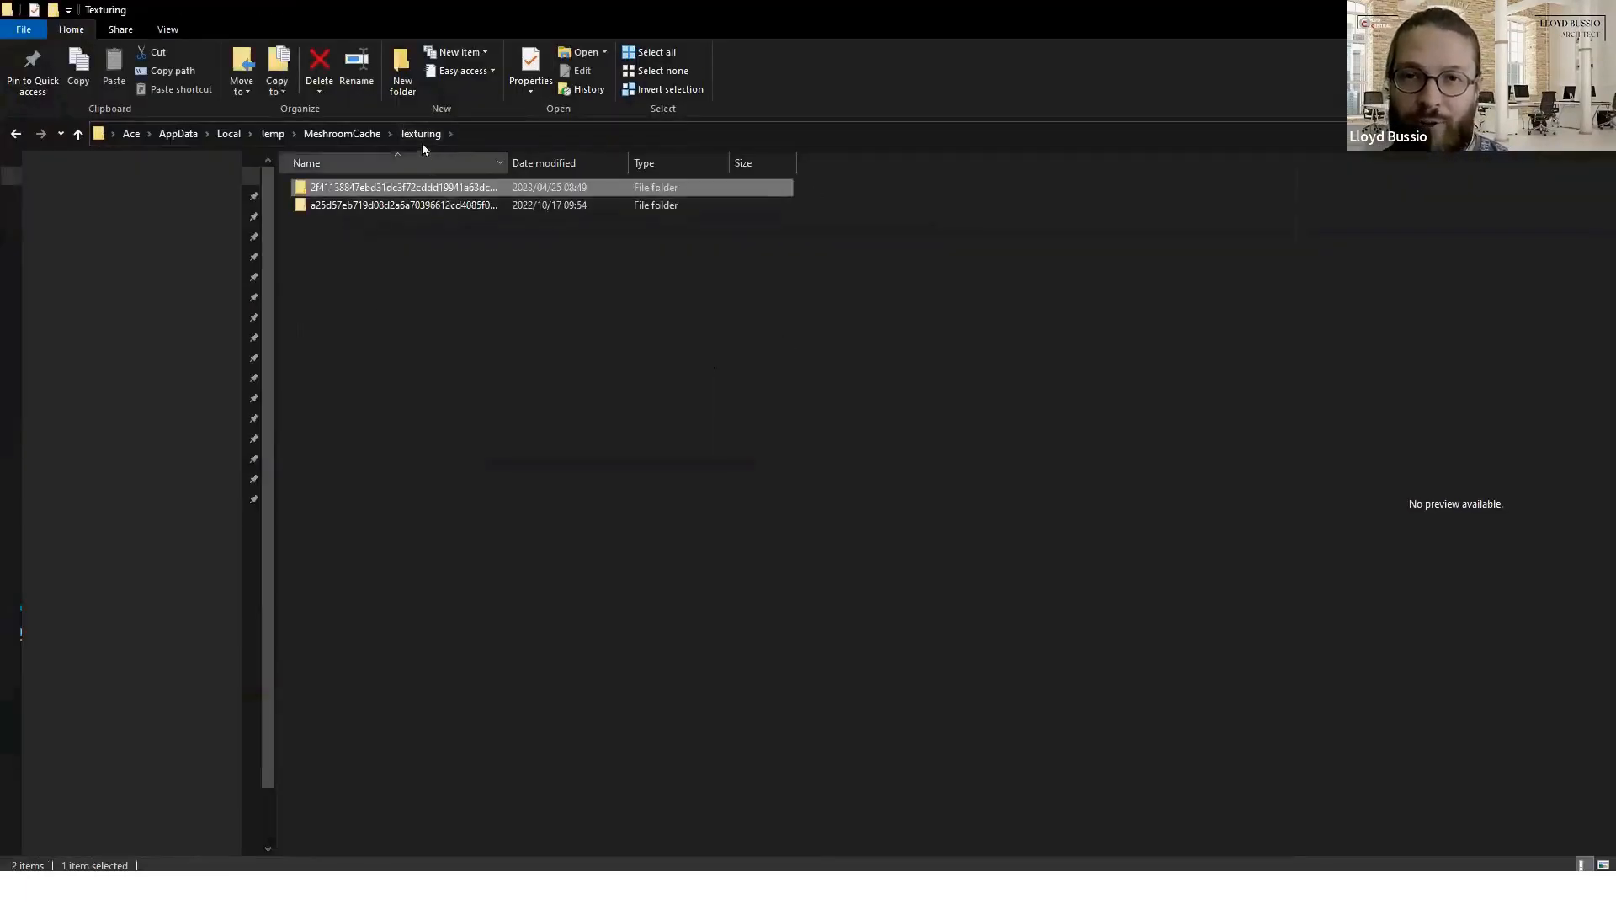
double_click(457, 189)
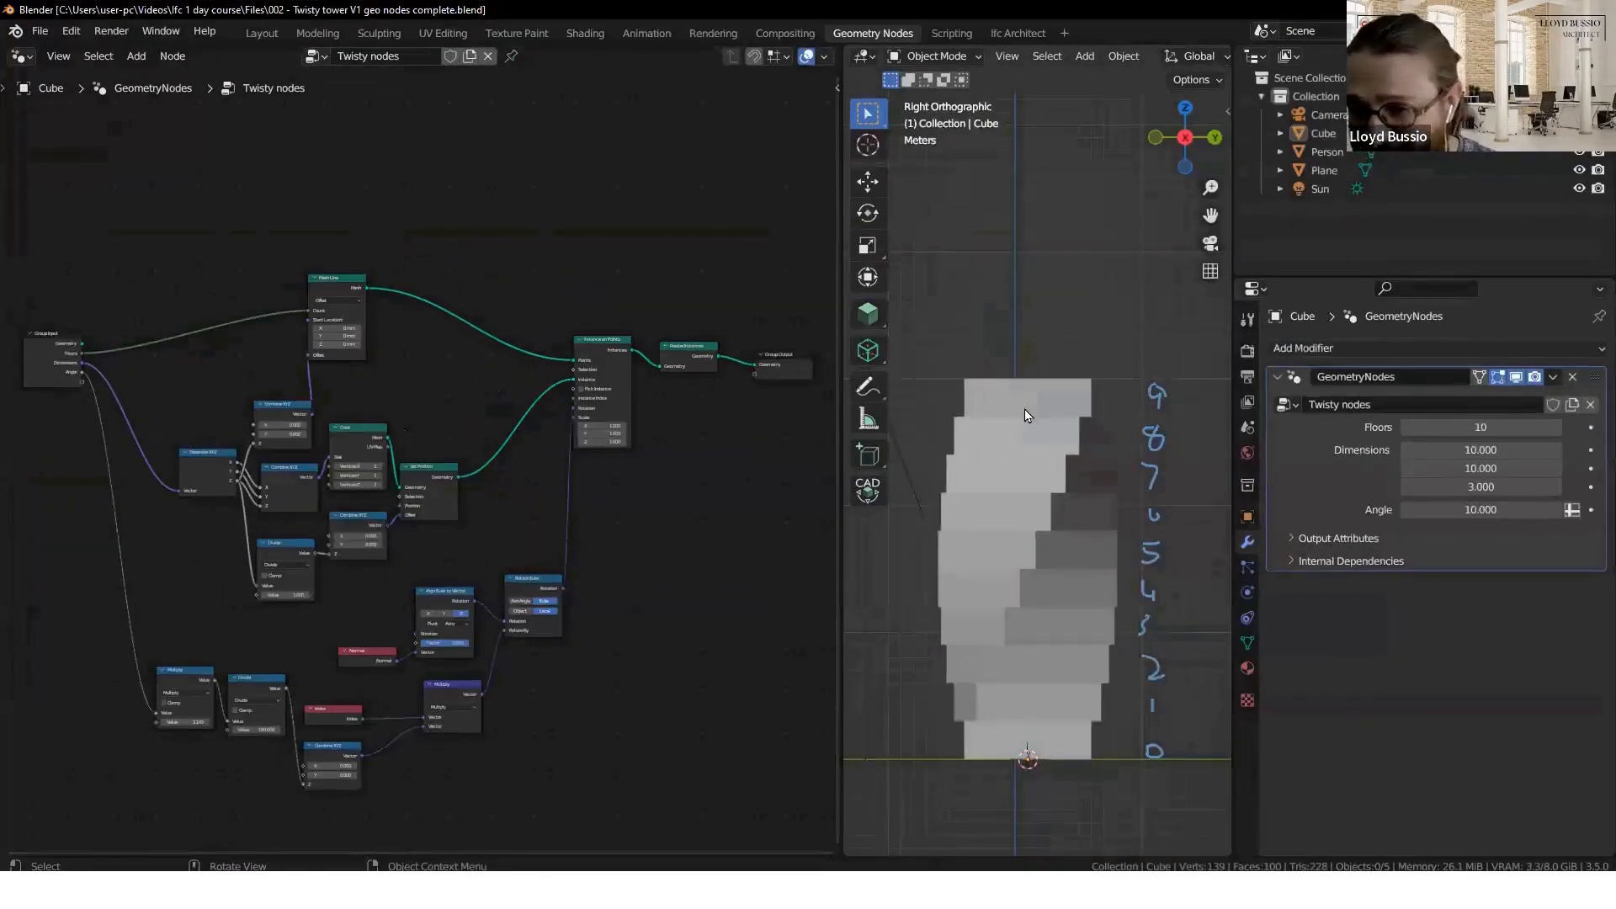
- In the Blender twisty tower file, widen the 3D viewport over the node editor and slightly enlarge the properties area
scroll(1024, 416, down, 2)
scroll(1023, 421, up, 2)
mouse_move(1088, 428)
shift+middle_down()
mouse_move(1093, 414)
mouse_move(1080, 427)
shift+middle_up()
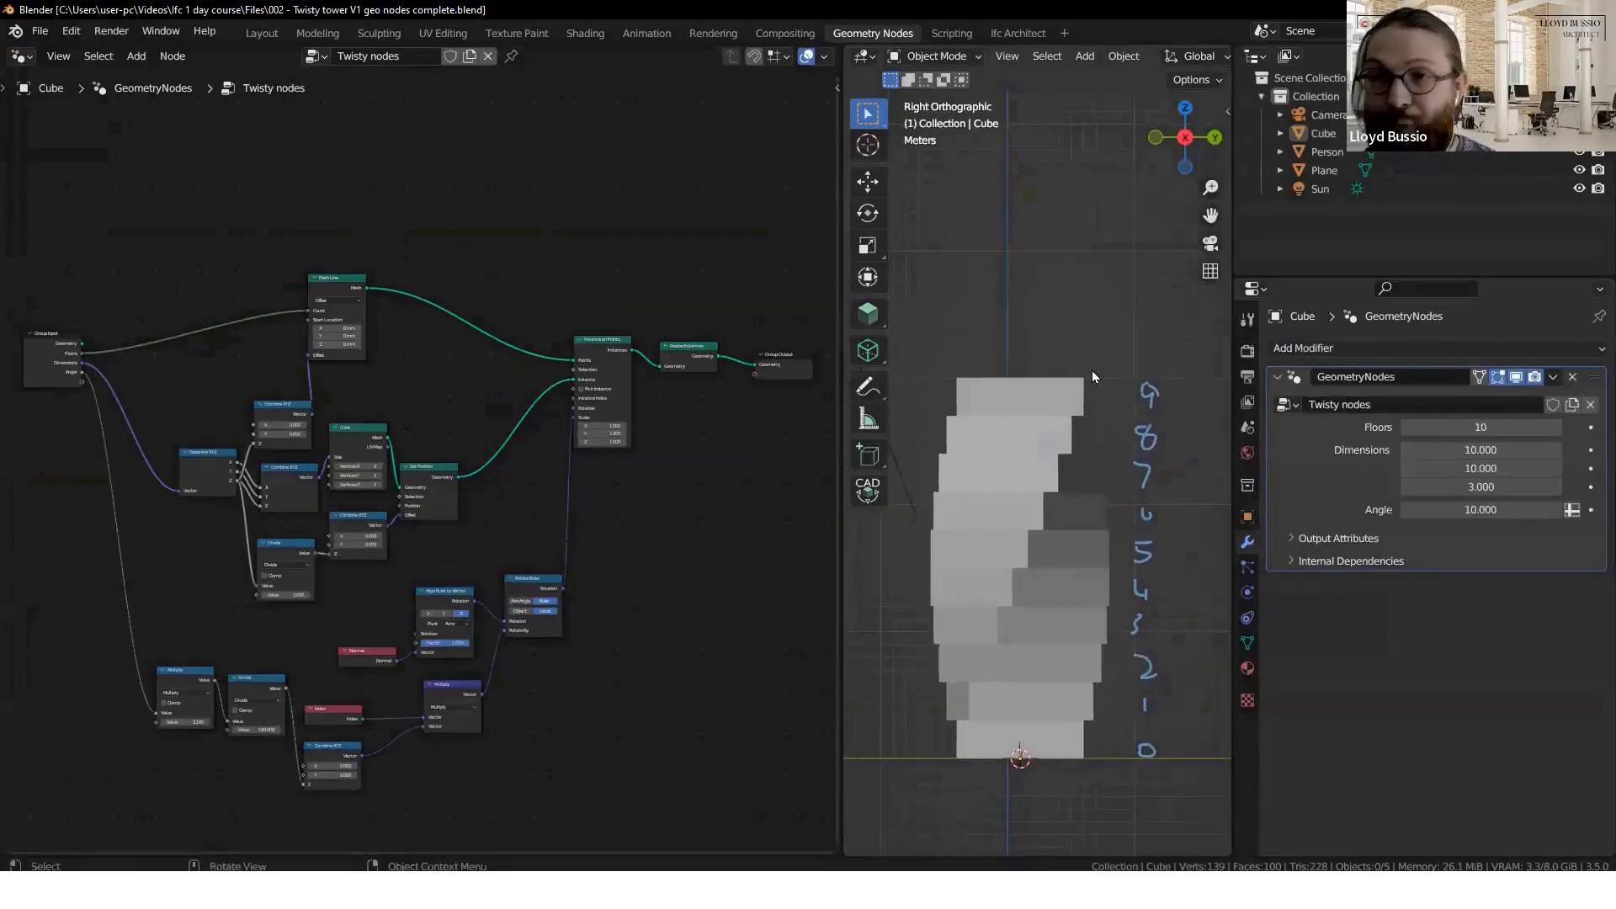
drag(840, 337, 421, 271)
mouse_move(1386, 272)
mouse_down()
mouse_move(1383, 559)
mouse_move(1385, 285)
mouse_move(1405, 267)
mouse_up()
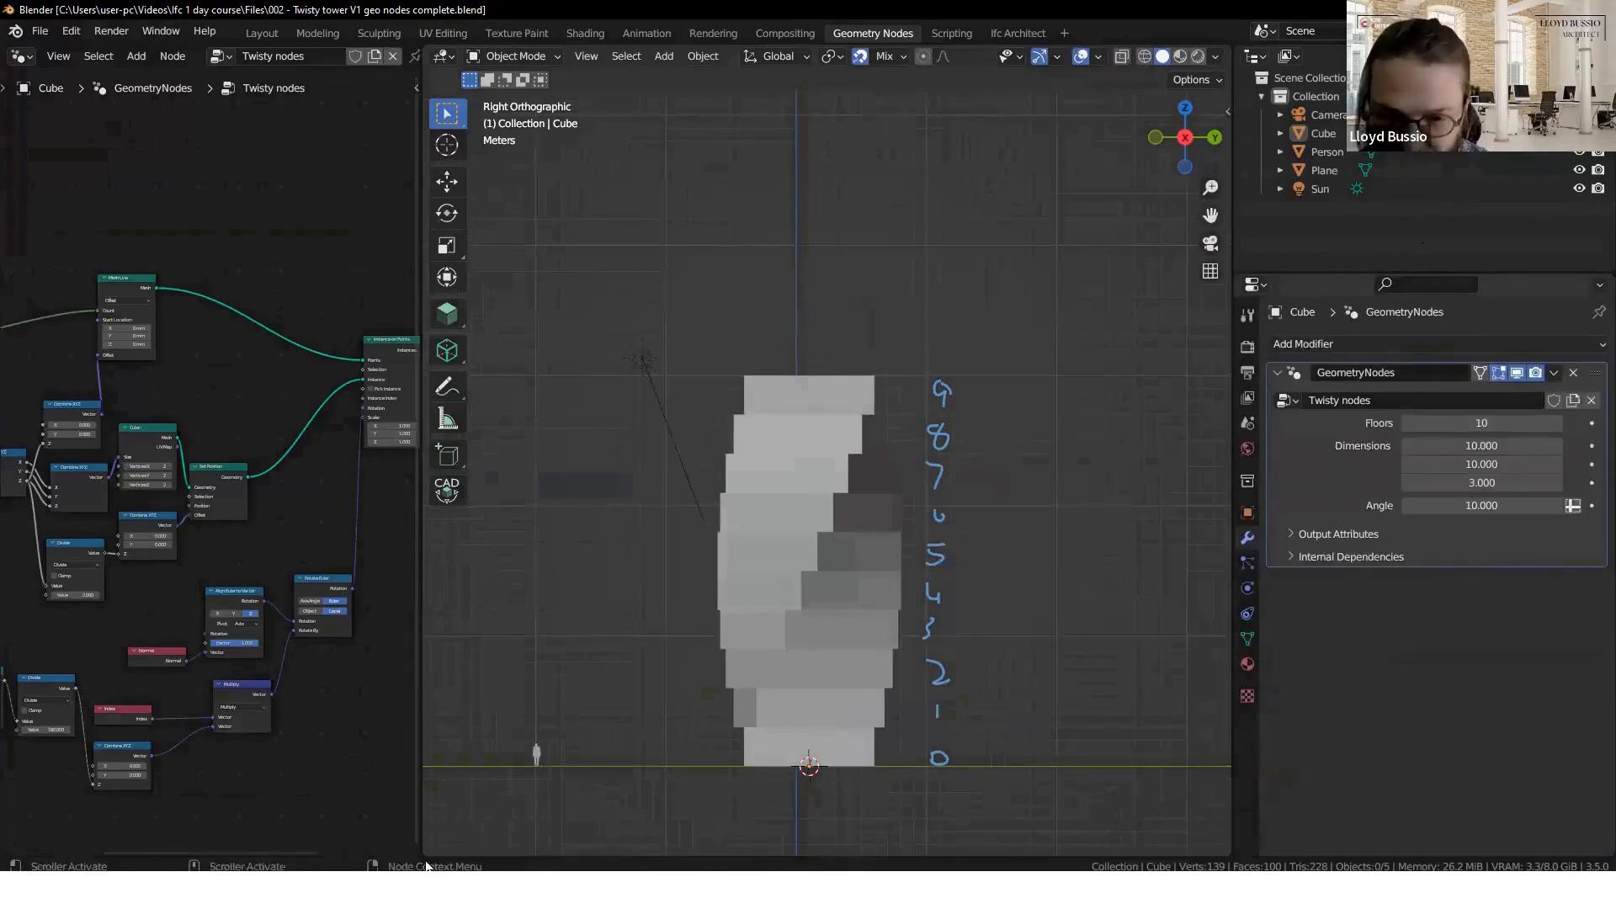
- Split the 3D viewport into two stacked views, orbit the lower one, and join them into a single view
click(605, 462)
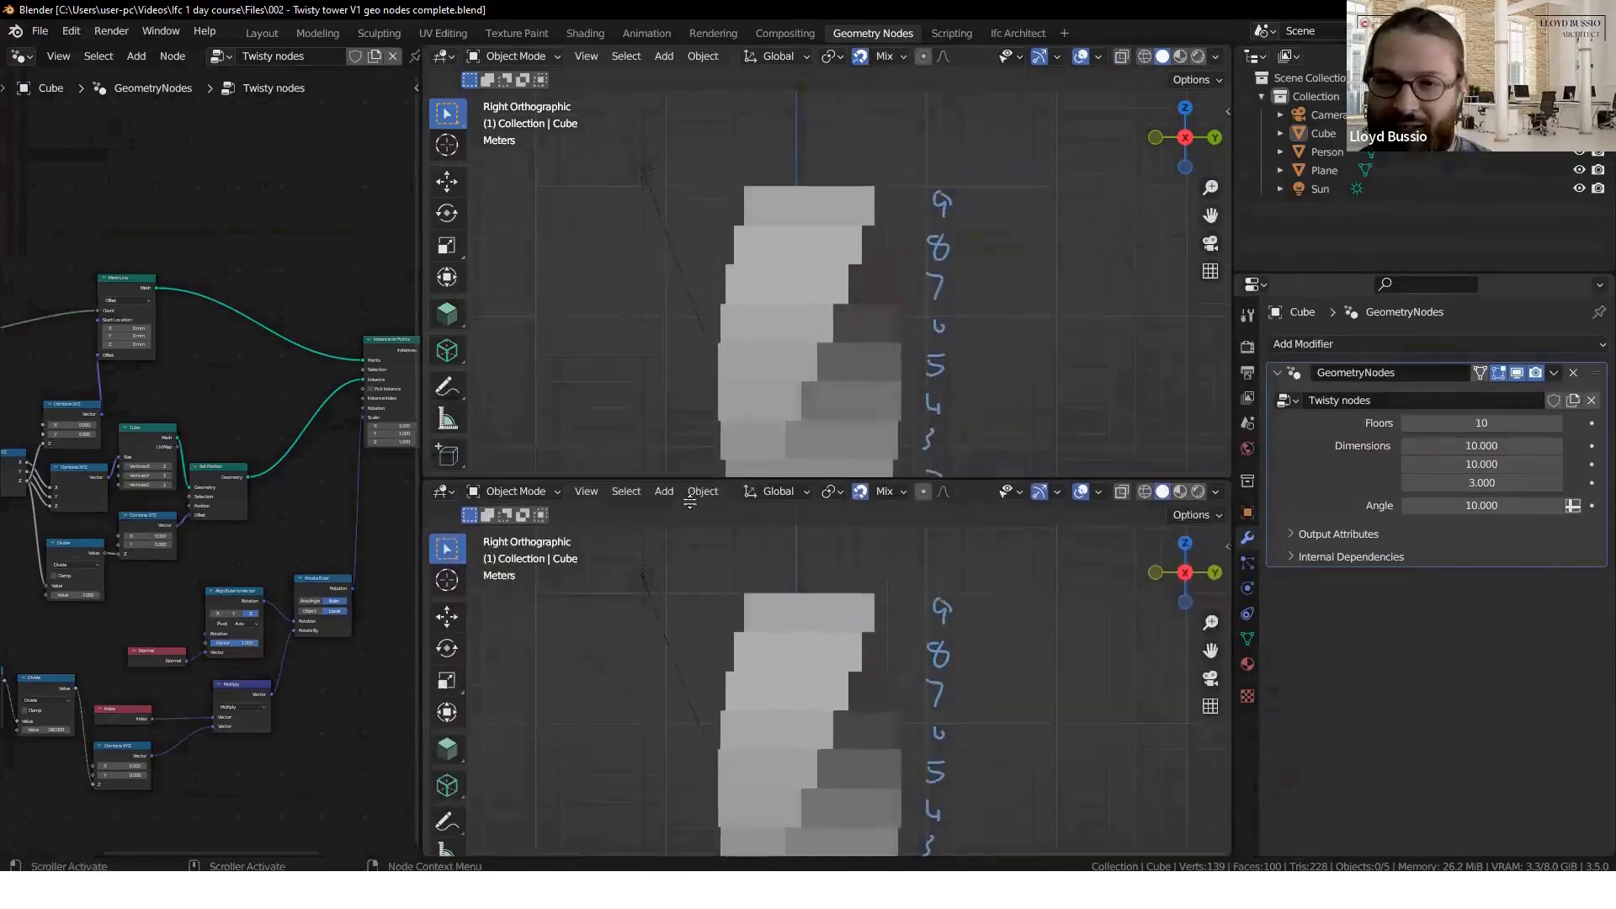
mouse_move(902, 647)
middle_down()
mouse_move(771, 747)
mouse_move(820, 663)
mouse_move(806, 680)
mouse_move(881, 638)
middle_up()
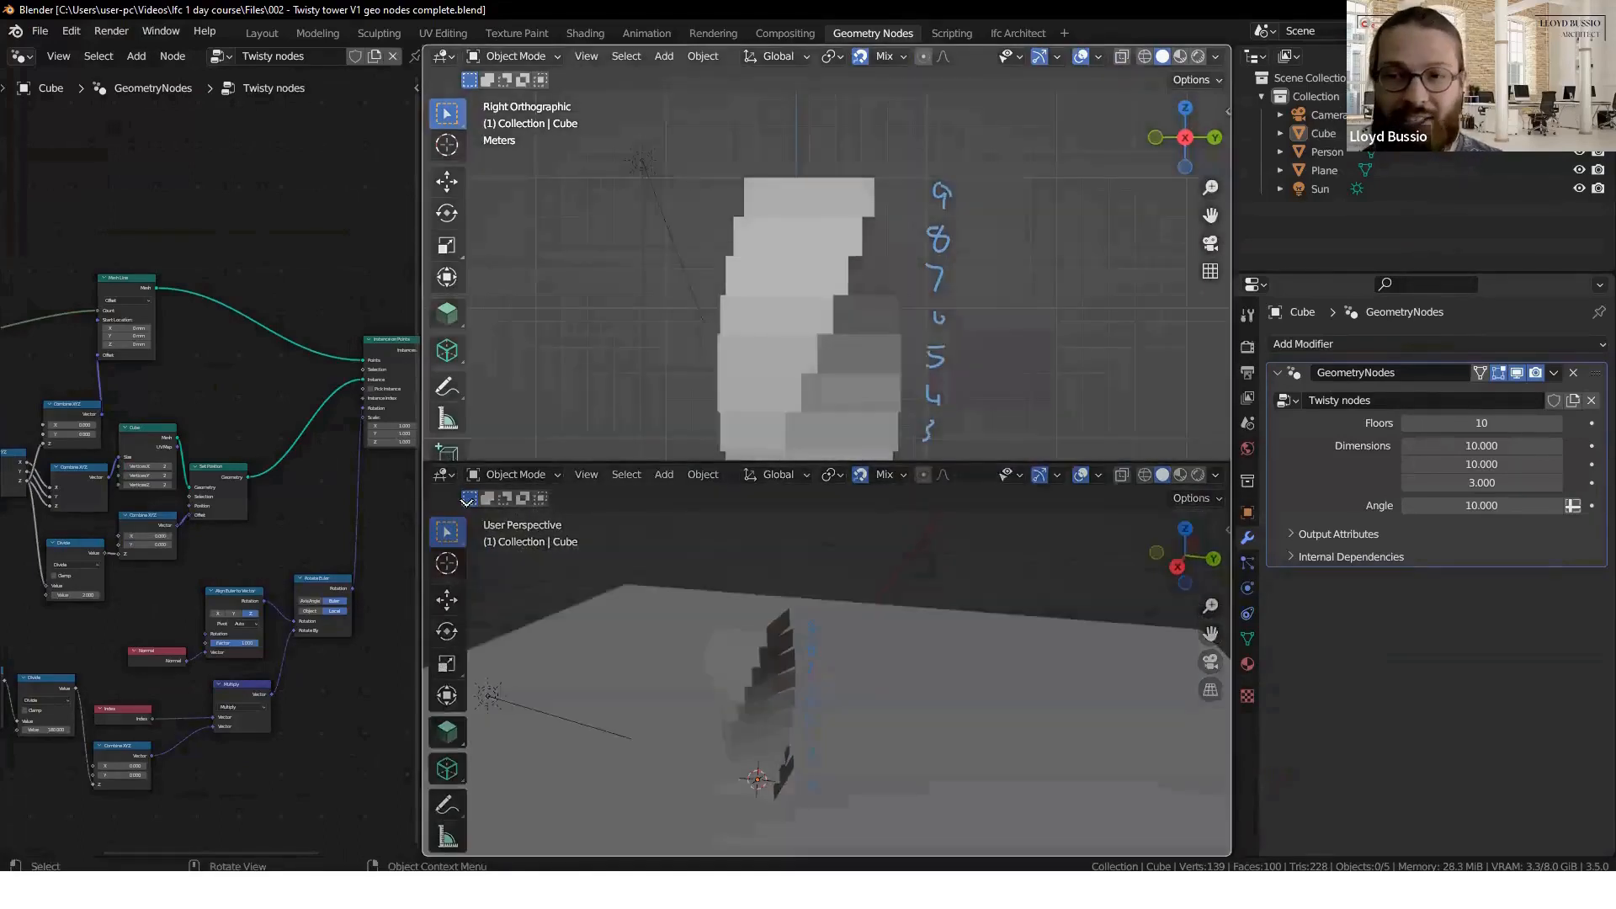
drag(466, 502, 473, 510)
- Frame the tower and the person figure in the side view, select the person for scale, and make the tower active
shift+middle_drag(808, 593, 852, 613)
shift+middle_drag(940, 641, 944, 615)
shift+middle_drag(788, 603, 928, 579)
scroll(832, 586, up, 1)
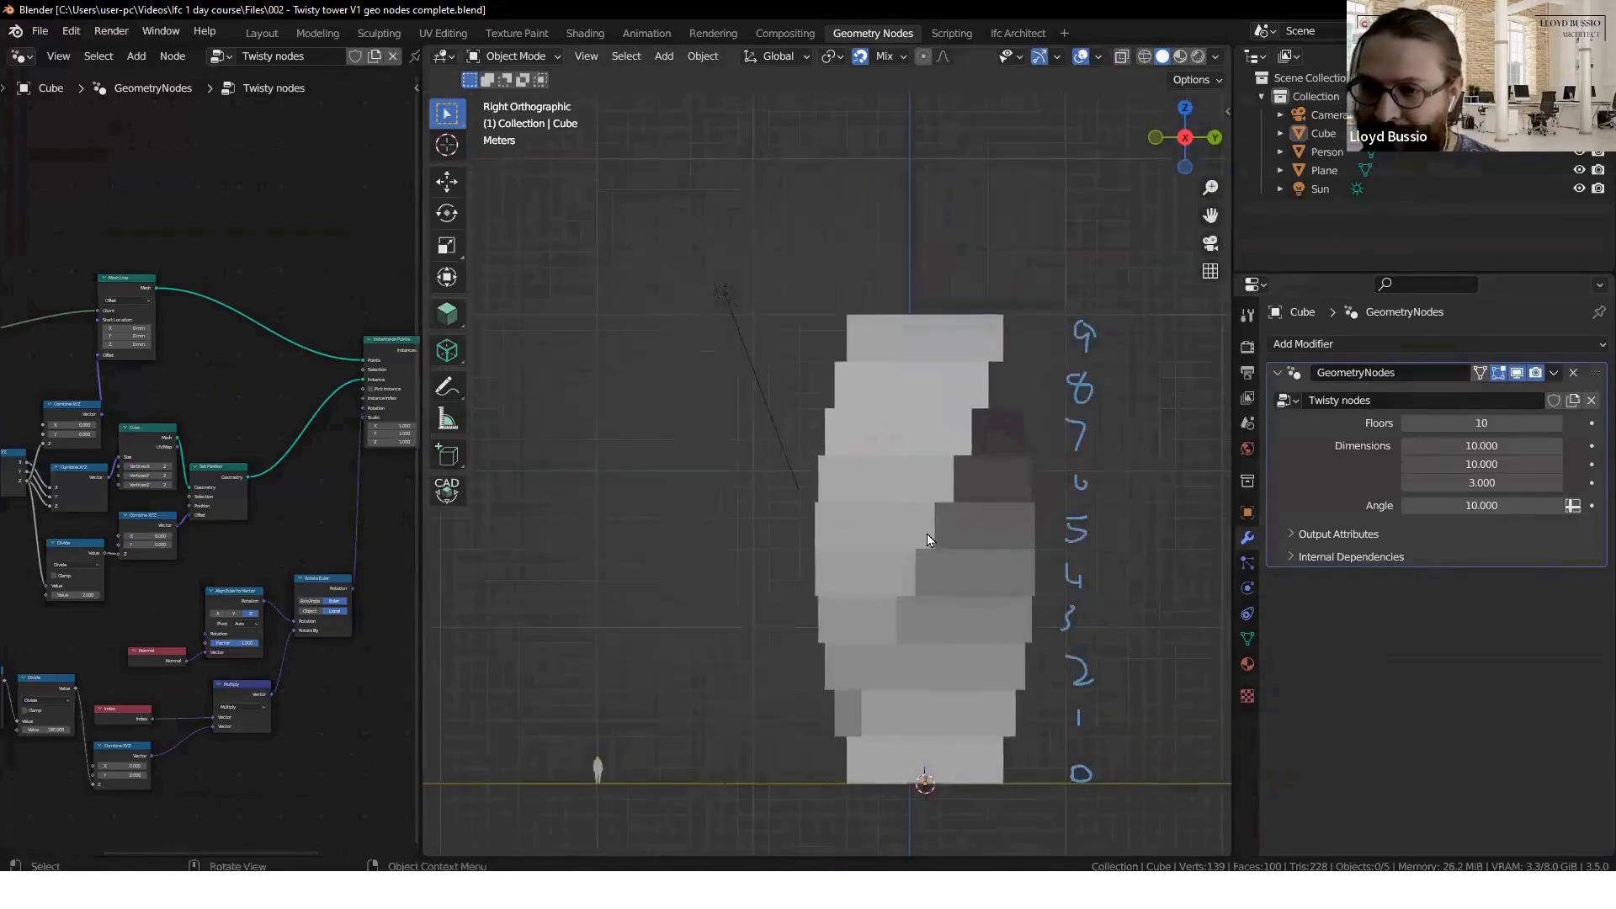
click(927, 533)
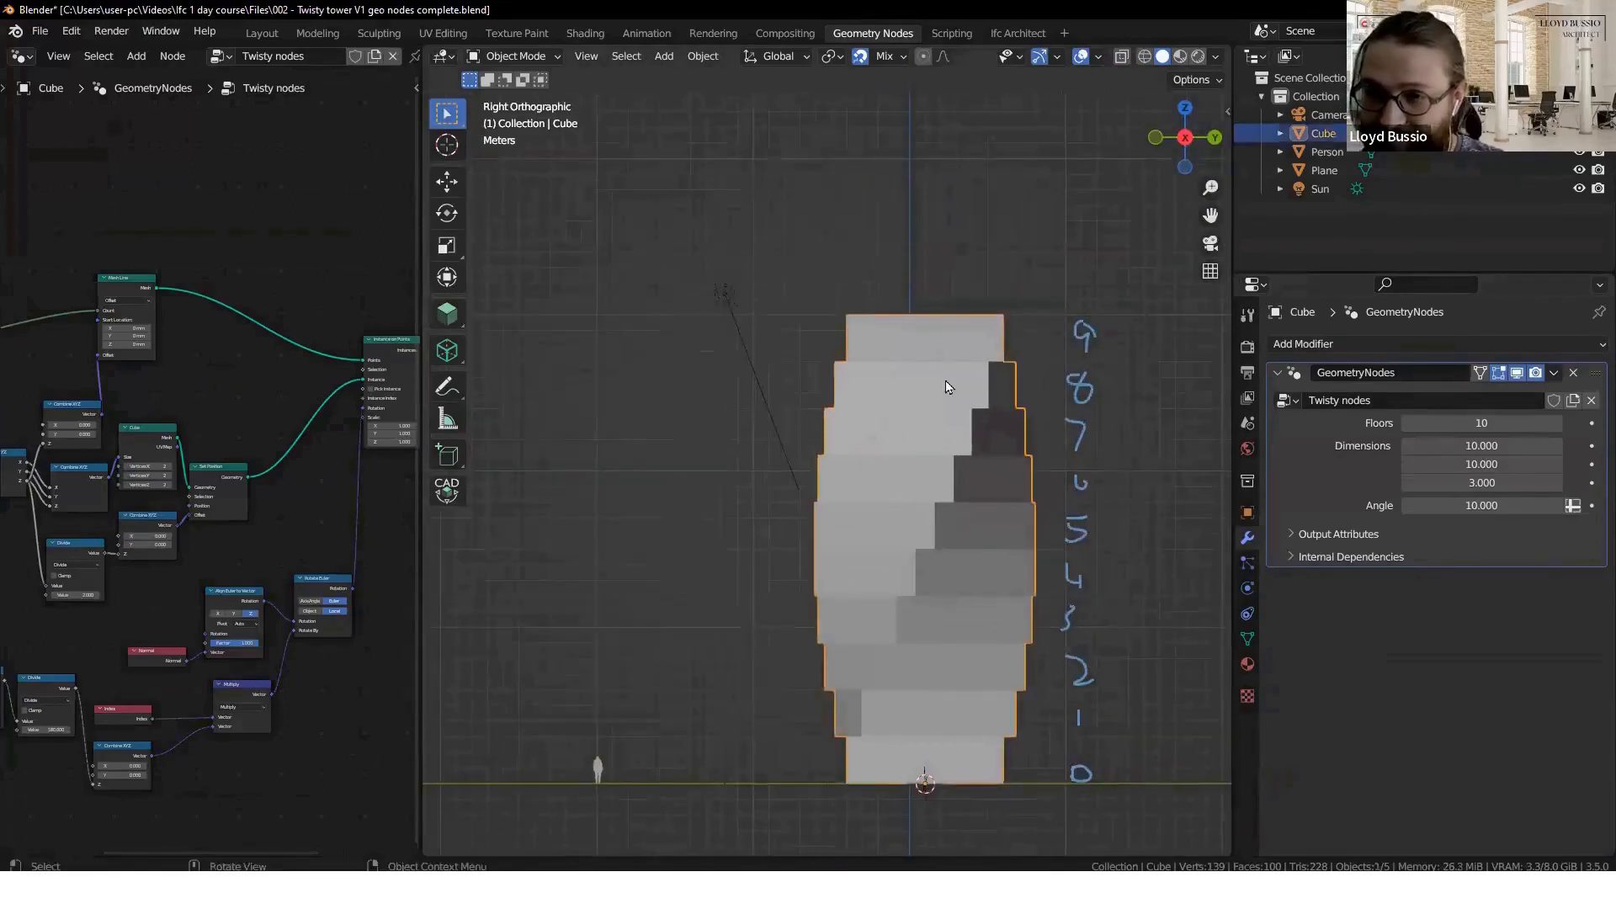
click(598, 766)
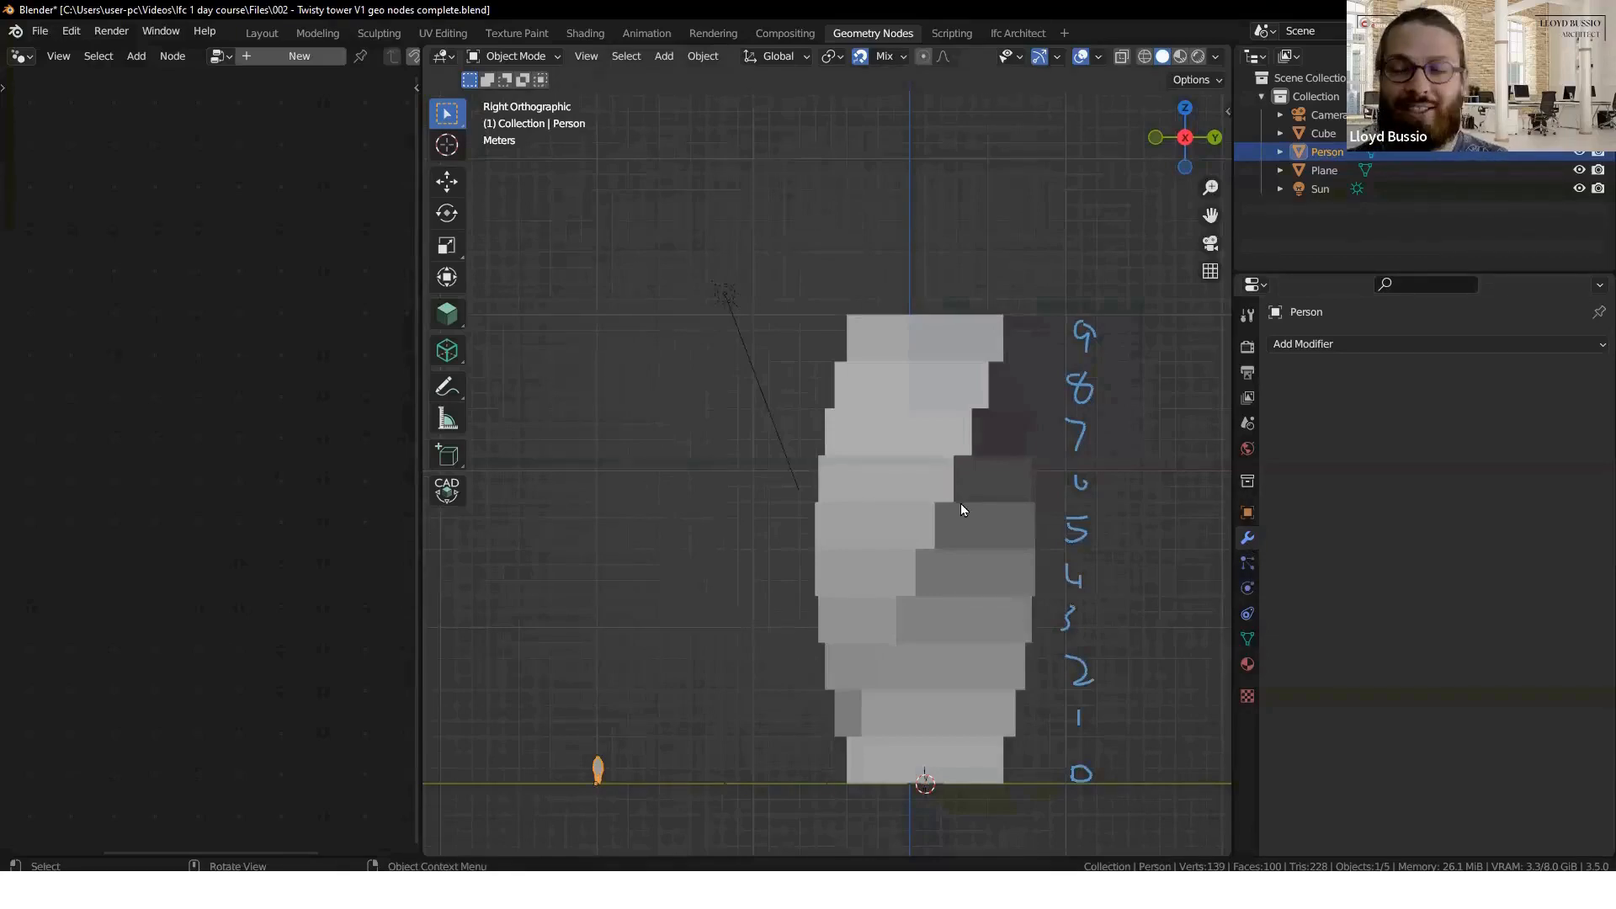
click(946, 380)
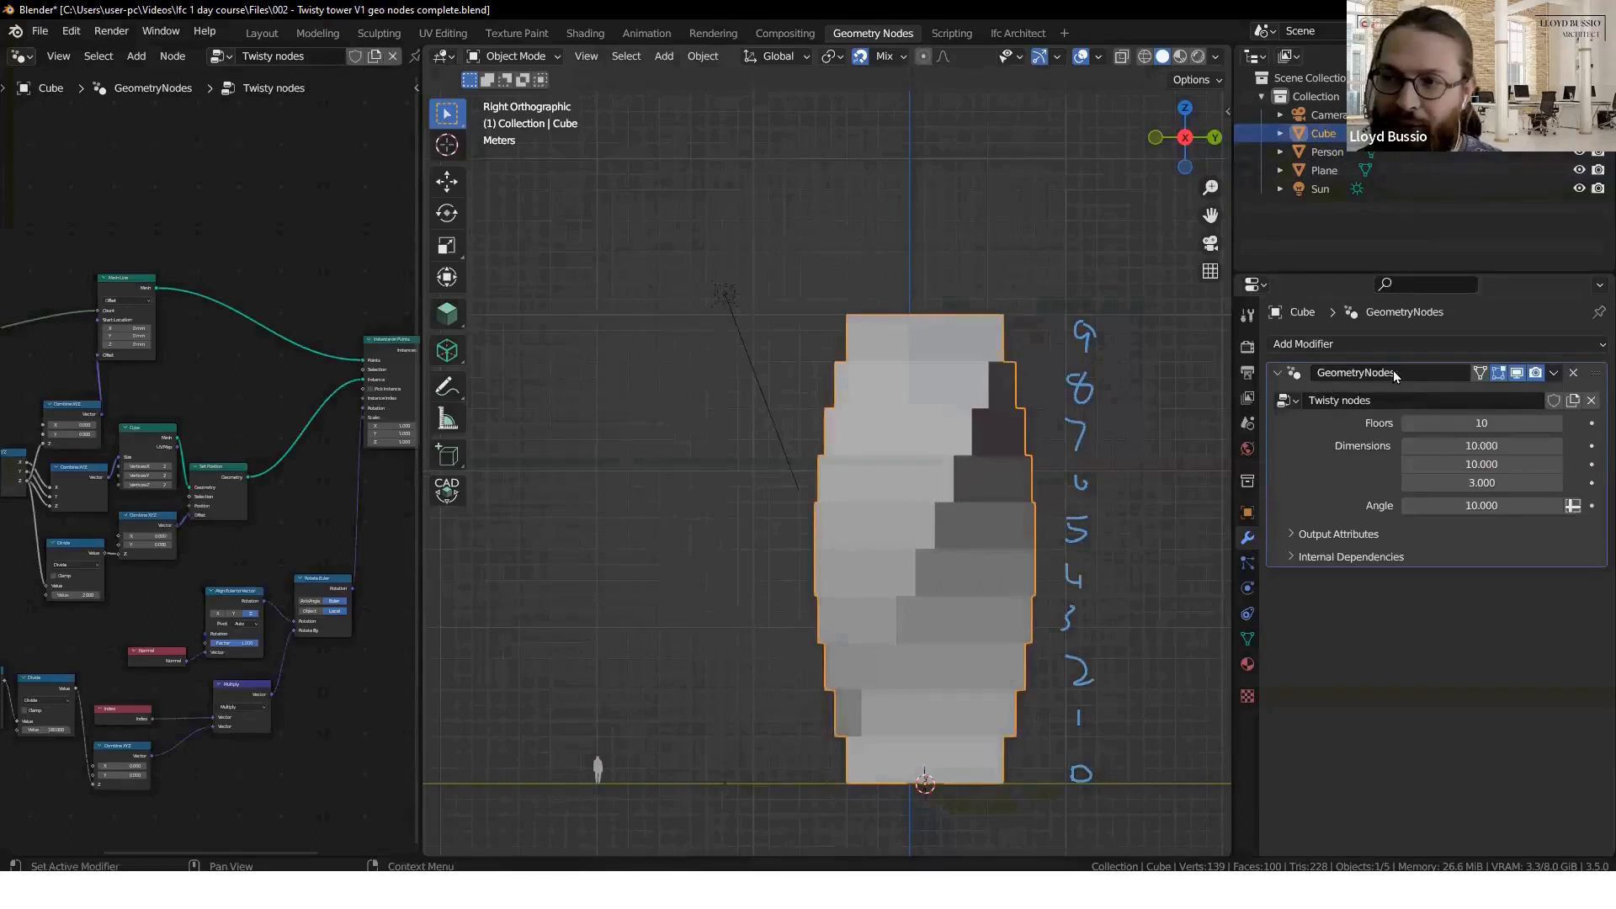
- Widen the Twisty nodes editor, highlight the whole node network, and frame the tower beside it
drag(421, 305, 856, 308)
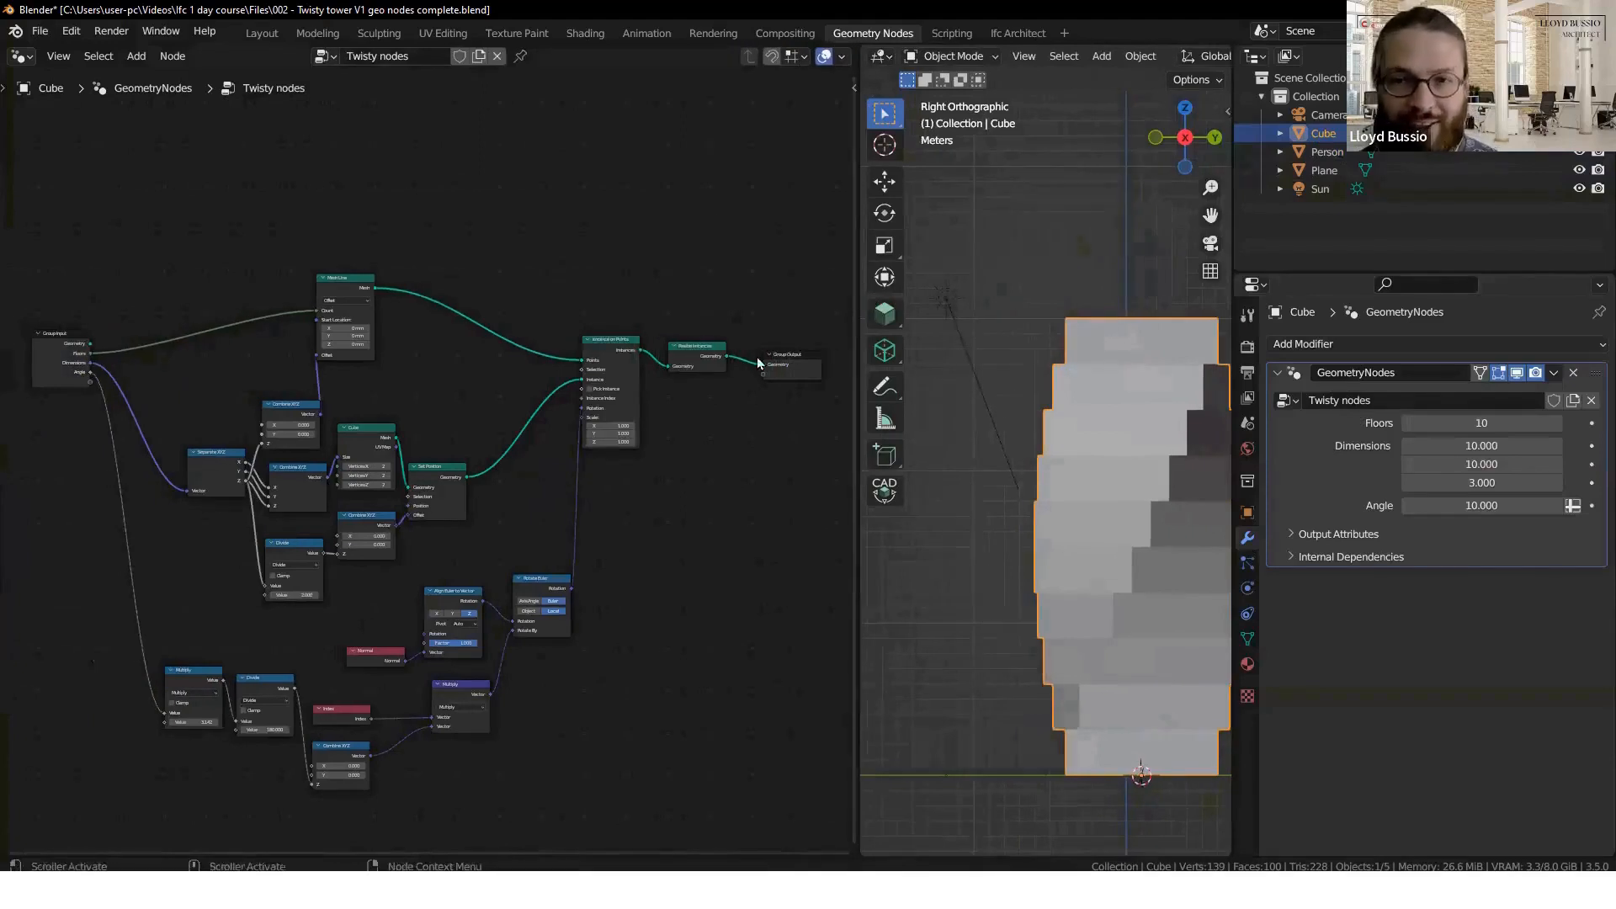
drag(805, 189, 58, 774)
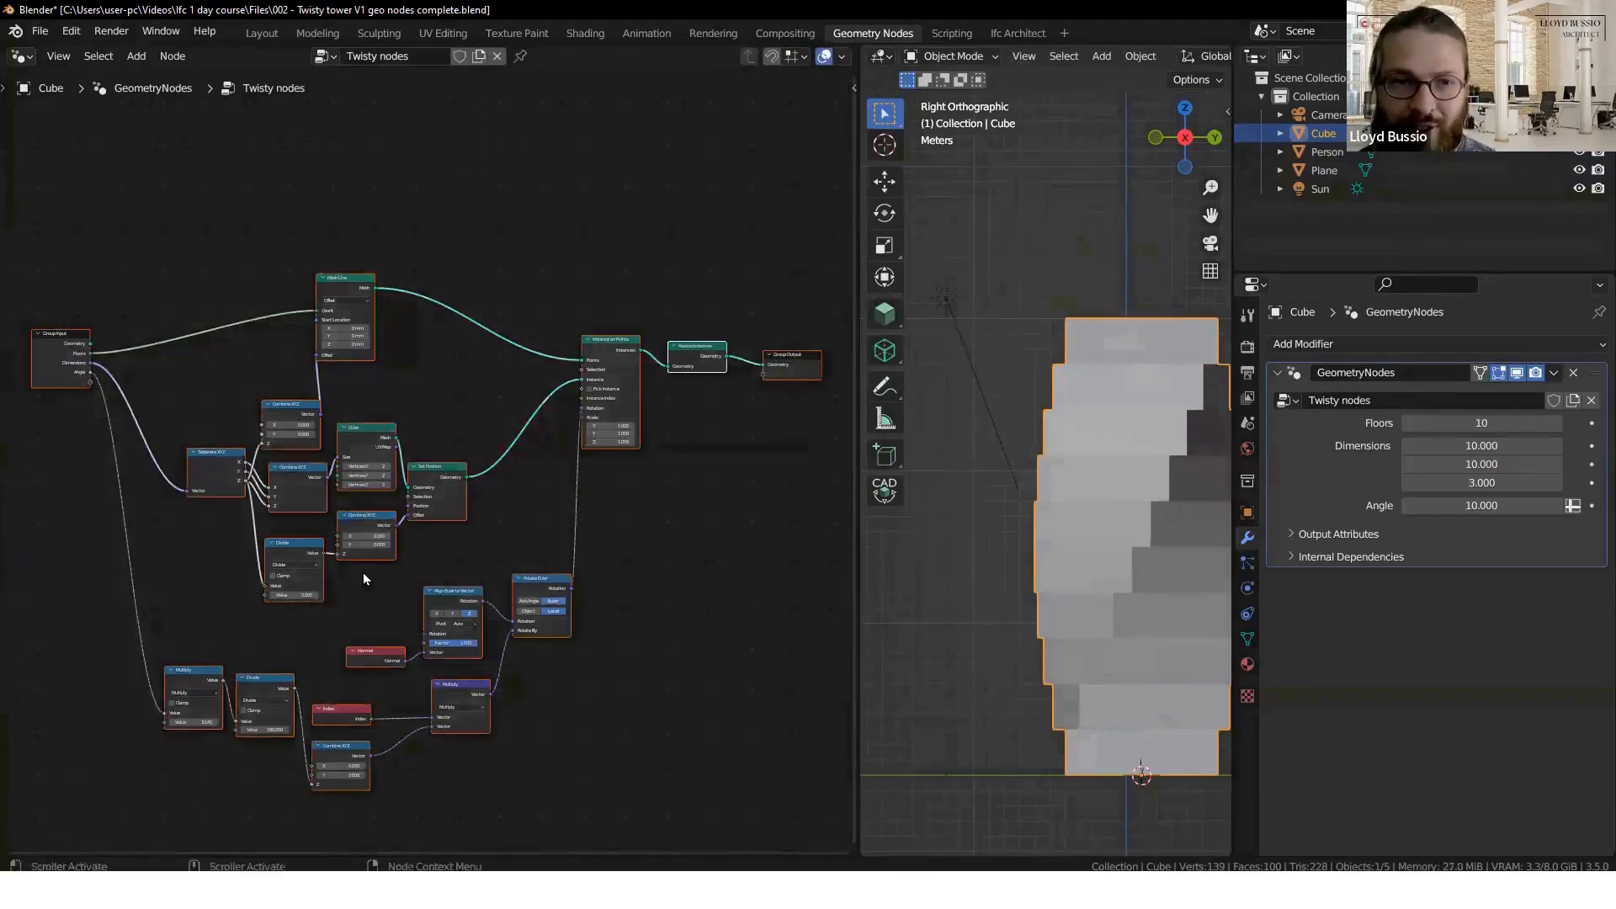
click(675, 224)
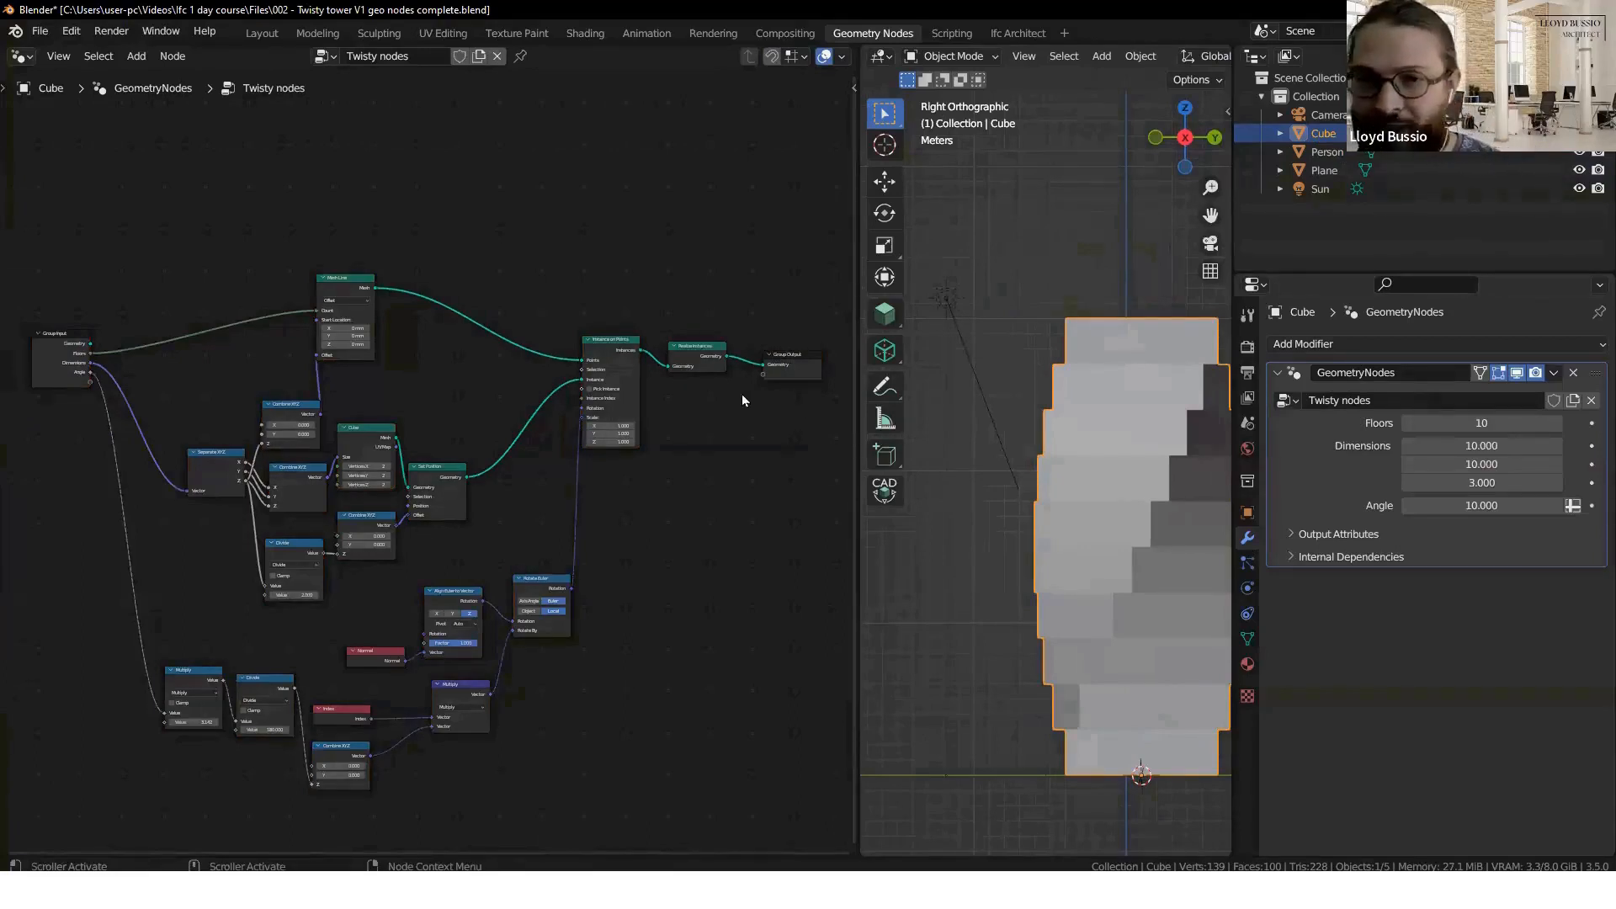
shift+middle_drag(1133, 548, 1015, 543)
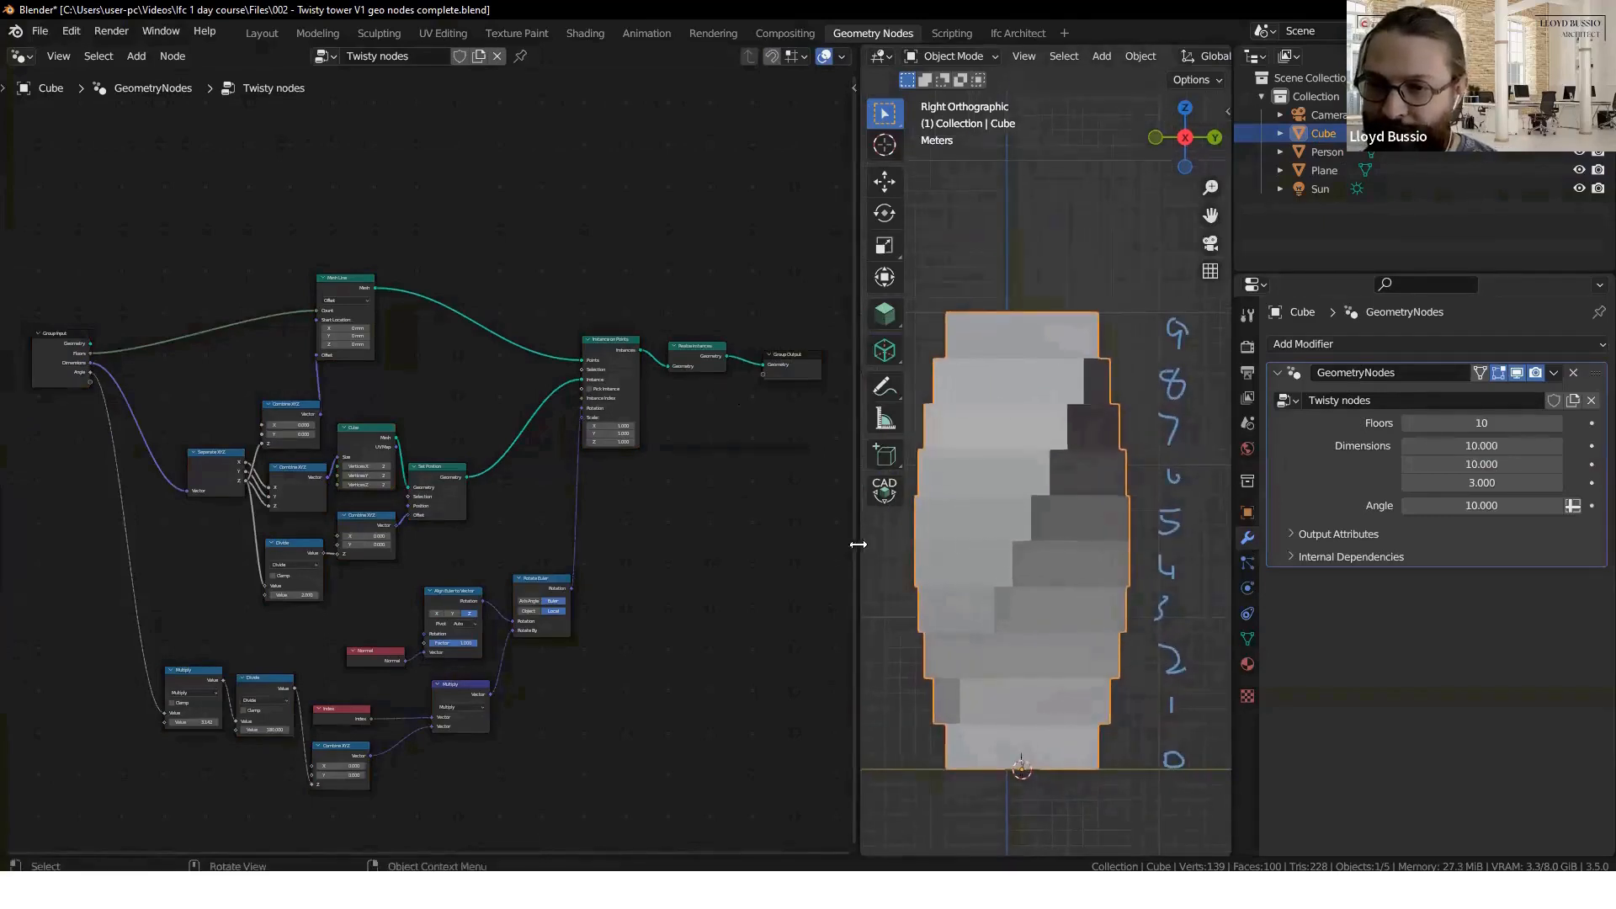
drag(858, 545, 821, 543)
click(1024, 231)
shift+middle_drag(998, 531, 991, 531)
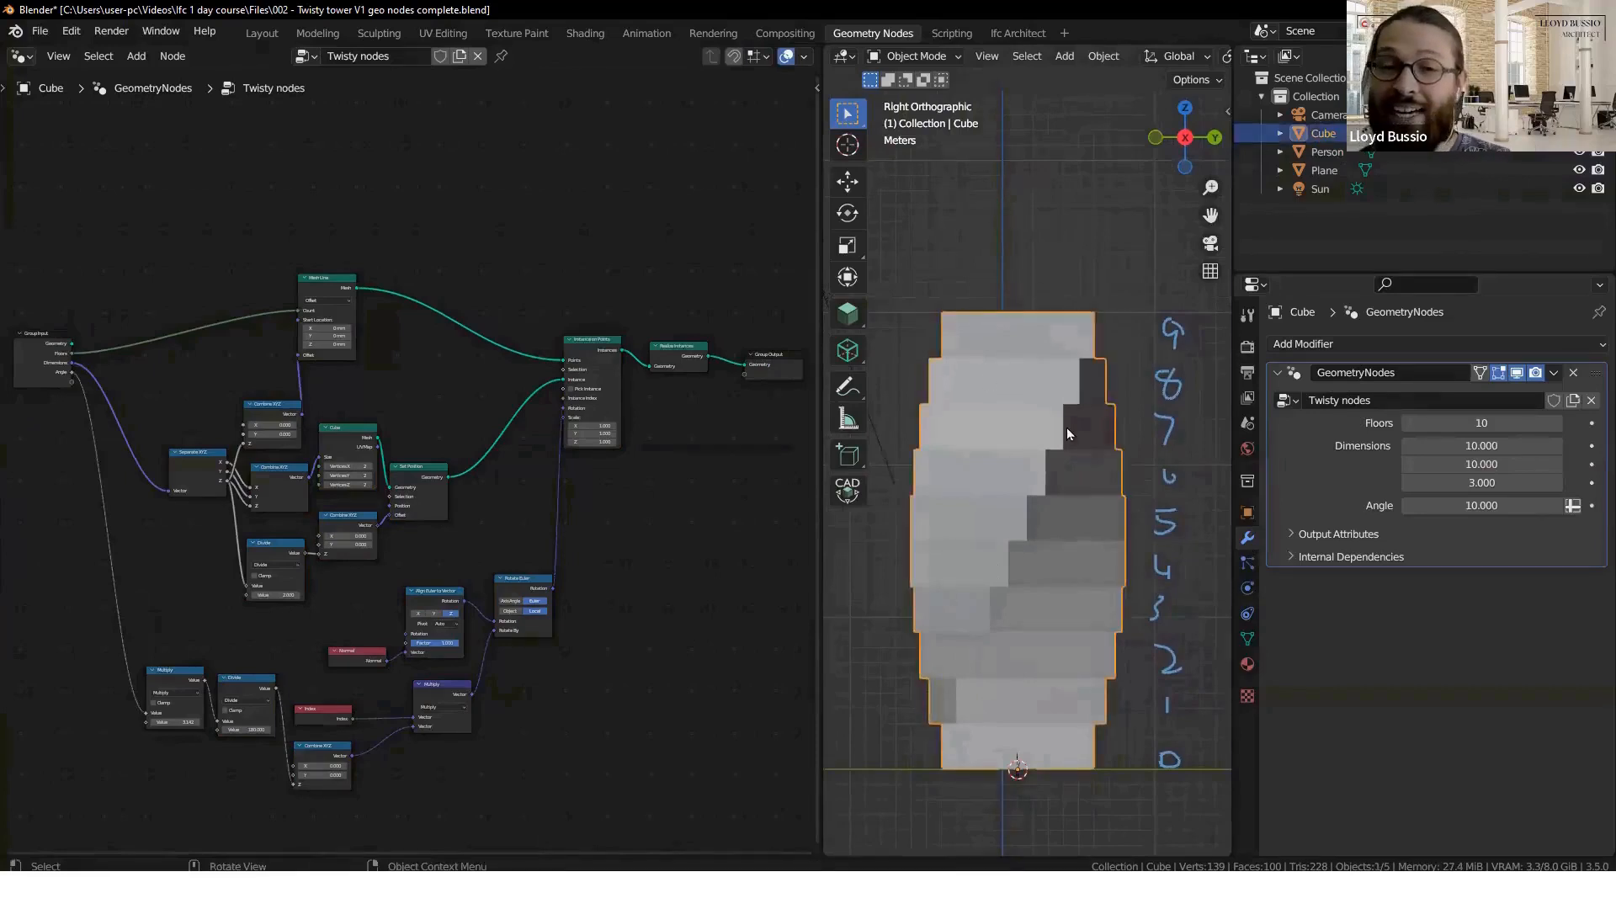
- Move the Mesh Line, Instance on Points, Realize Instances and Group Output nodes above the rest of the network
drag(330, 289, 359, 241)
drag(795, 278, 594, 406)
drag(593, 348, 479, 247)
drag(358, 235, 390, 236)
mouse_move(543, 127)
mouse_down()
mouse_move(554, 96)
mouse_move(579, 144)
mouse_up()
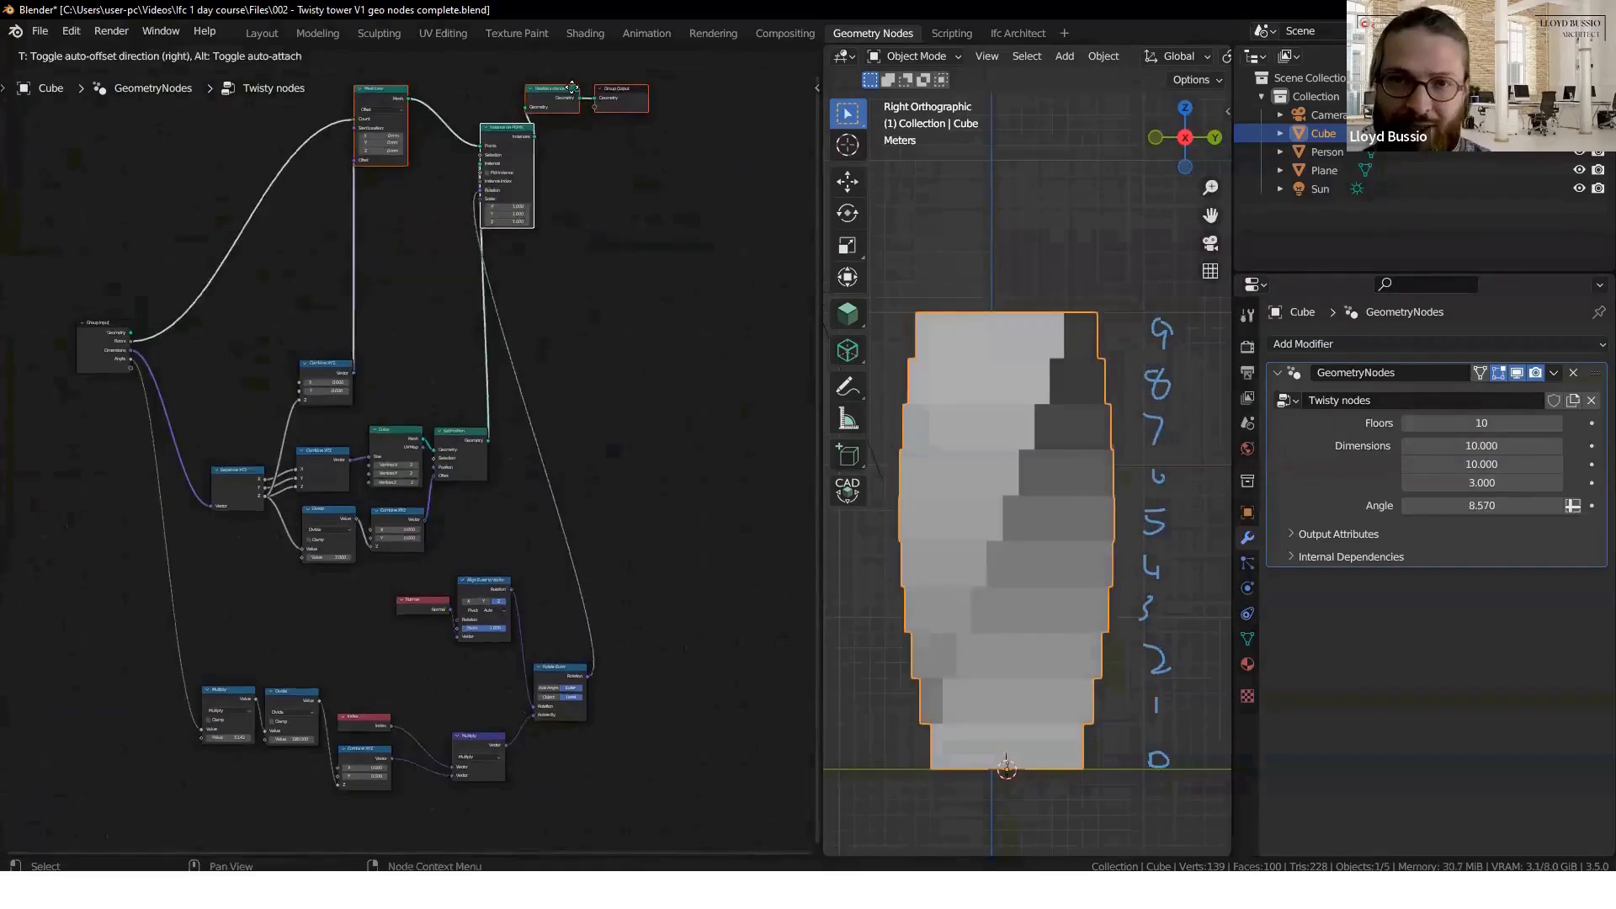
- Regroup the cube and rotation nodes, and place the Combine XYZ node feeding the Mesh Line offset above the cube nodes
drag(452, 365, 249, 587)
drag(455, 474, 464, 396)
drag(655, 568, 221, 823)
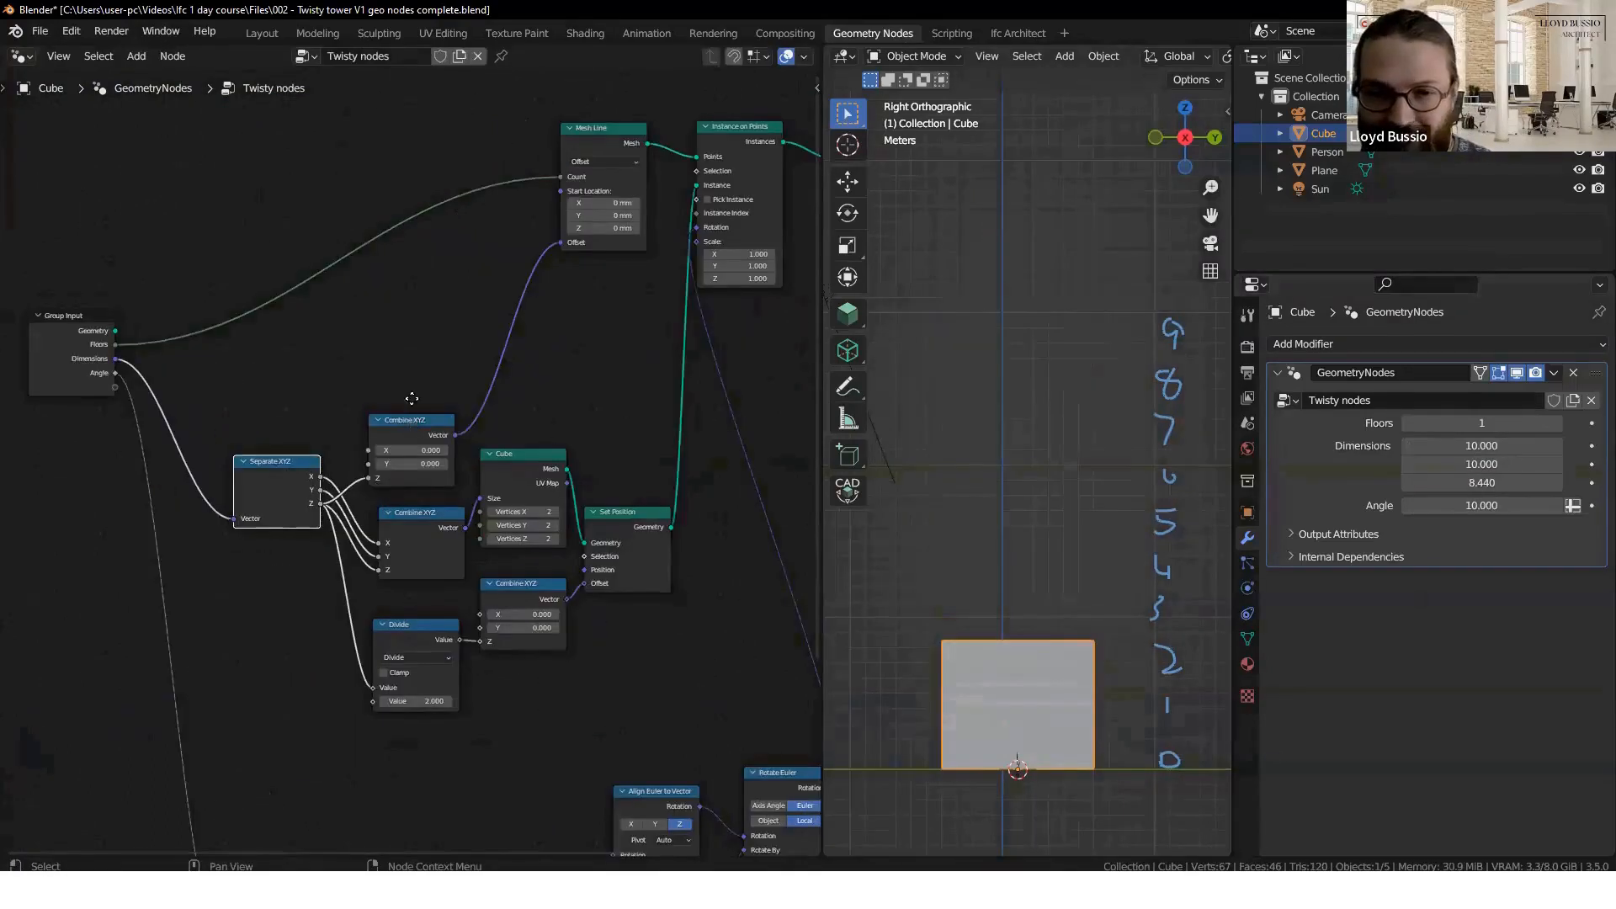
drag(376, 486, 381, 359)
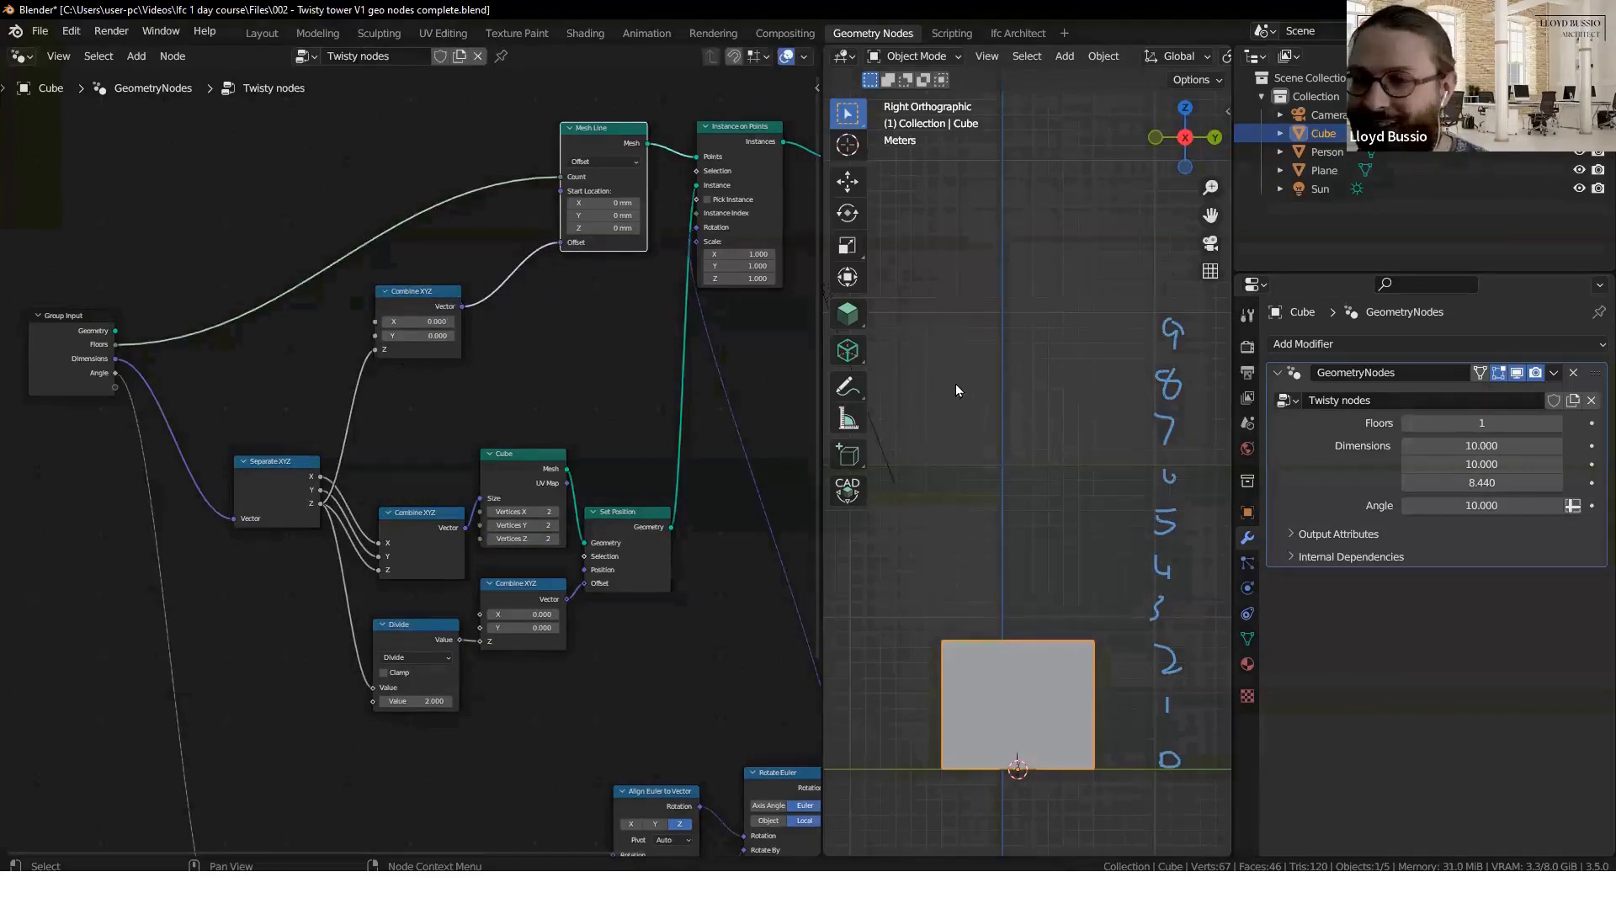
- Set the tower's Z dimension to 3, point out the Mesh Line count link, and raise Floors to 10
mouse_move(1482, 483)
mouse_down()
mouse_move(1516, 482)
mouse_move(1496, 479)
mouse_up()
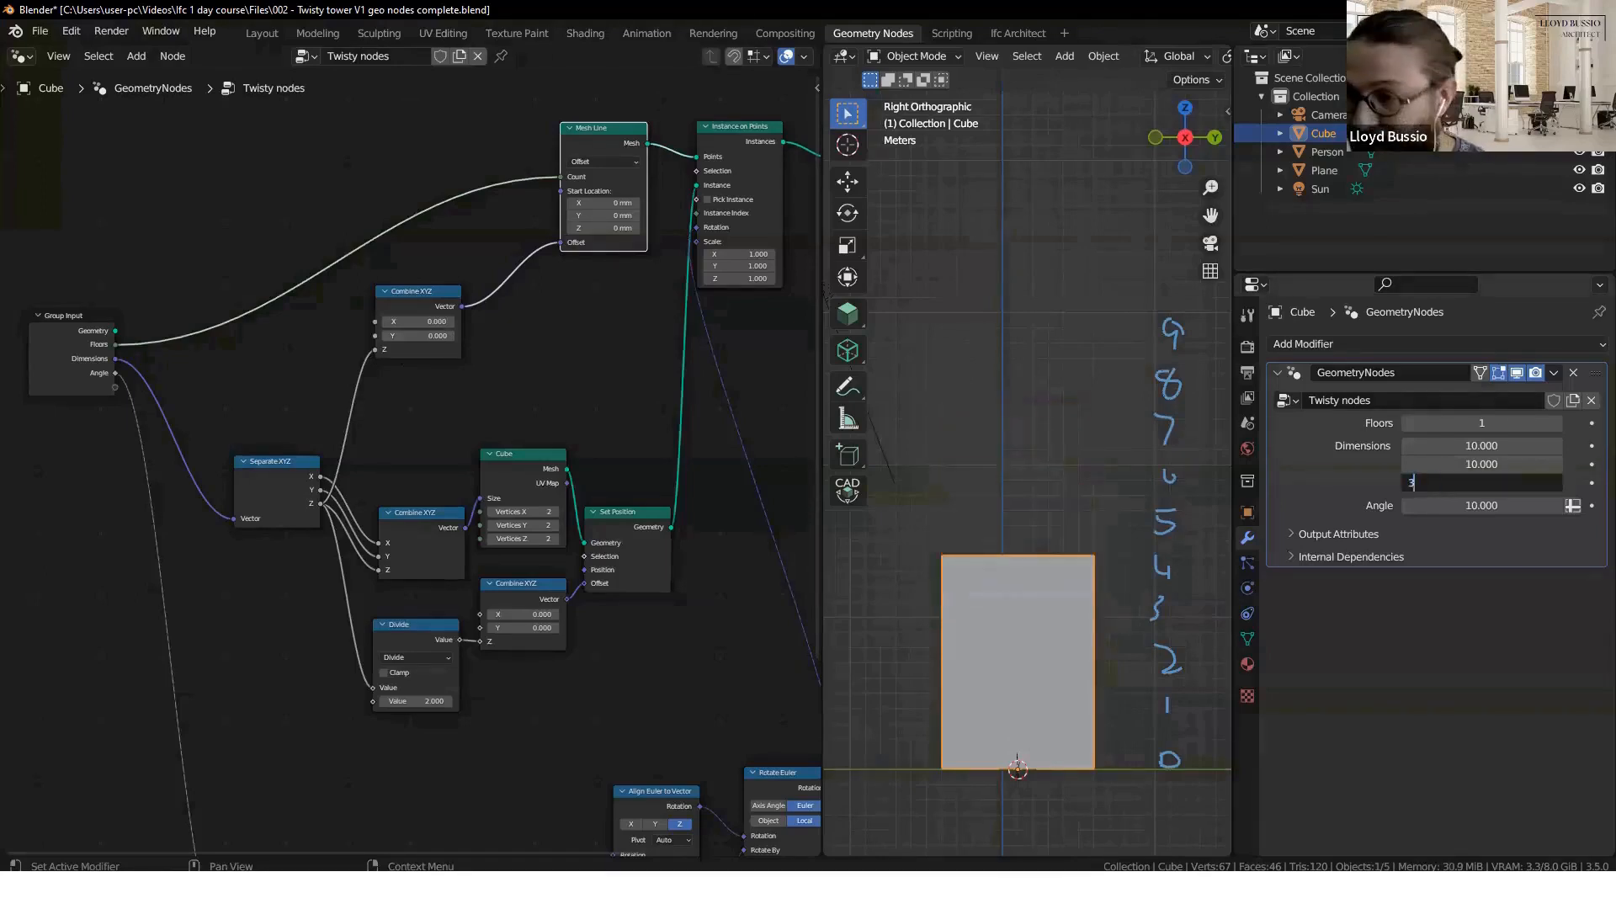
key(Return)
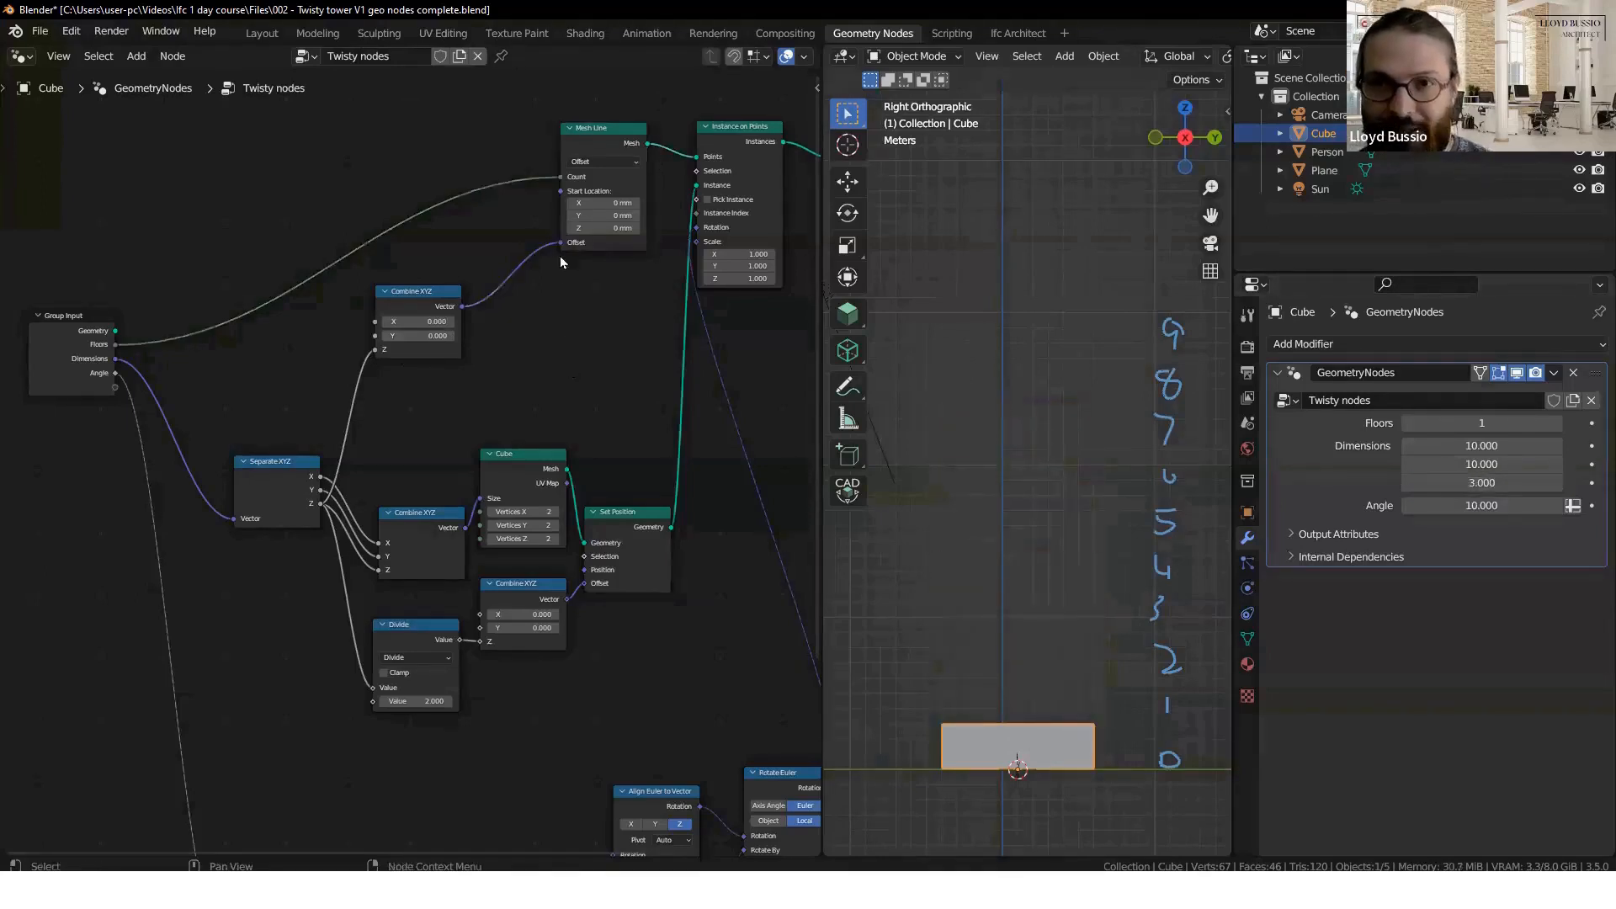
drag(558, 179, 564, 183)
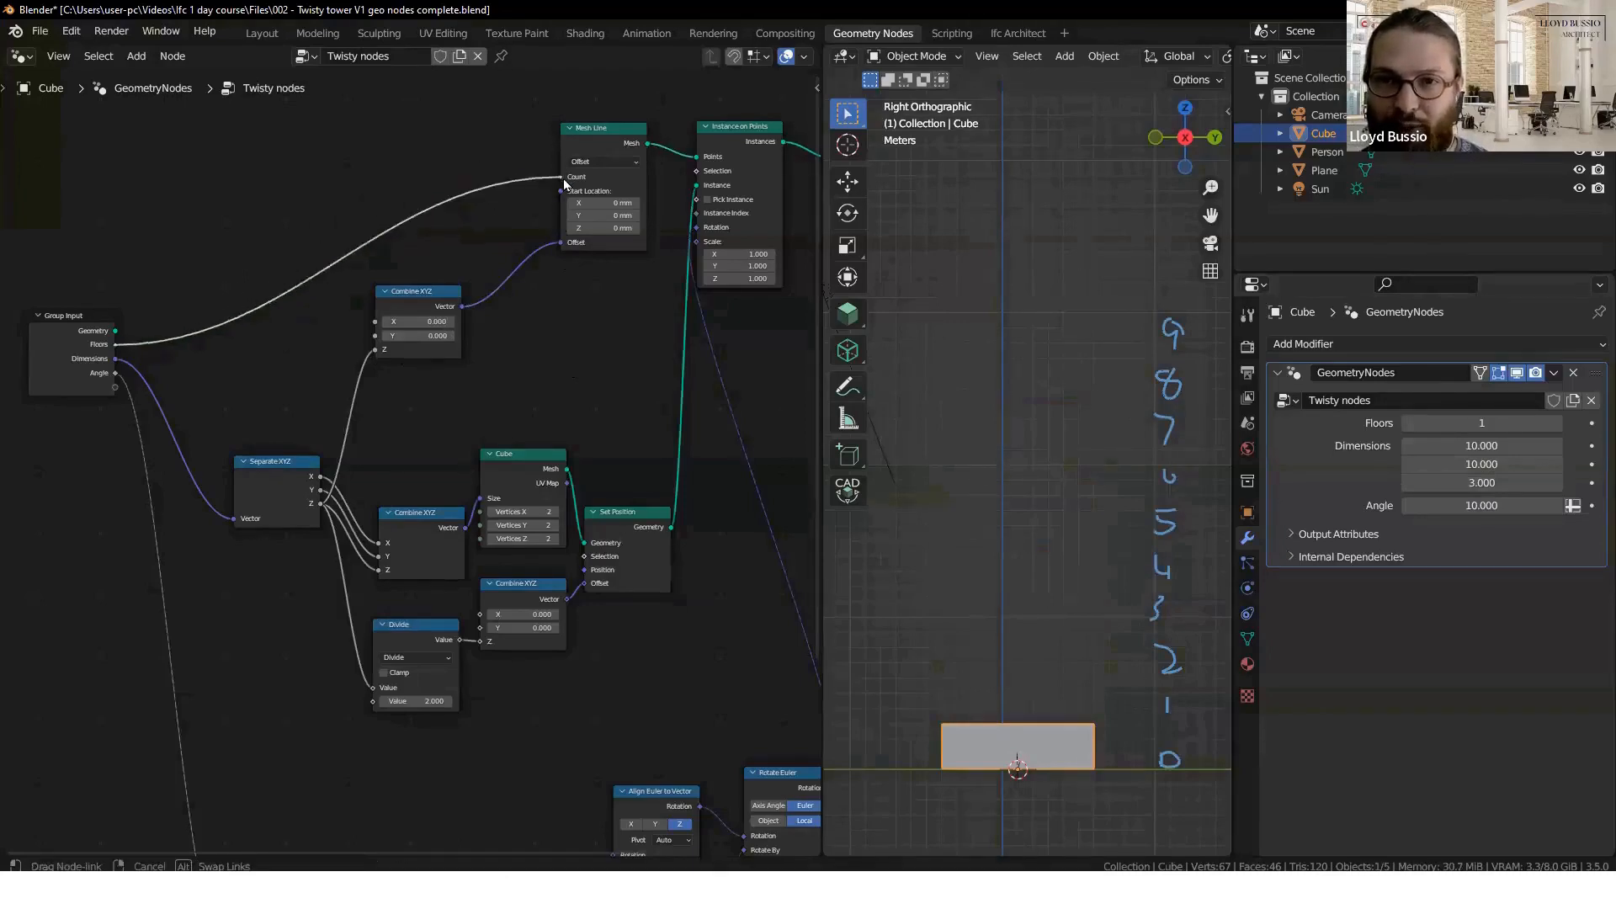
click(1557, 424)
click(1557, 424)
click(1557, 424)
click(1558, 425)
click(1558, 424)
click(1557, 424)
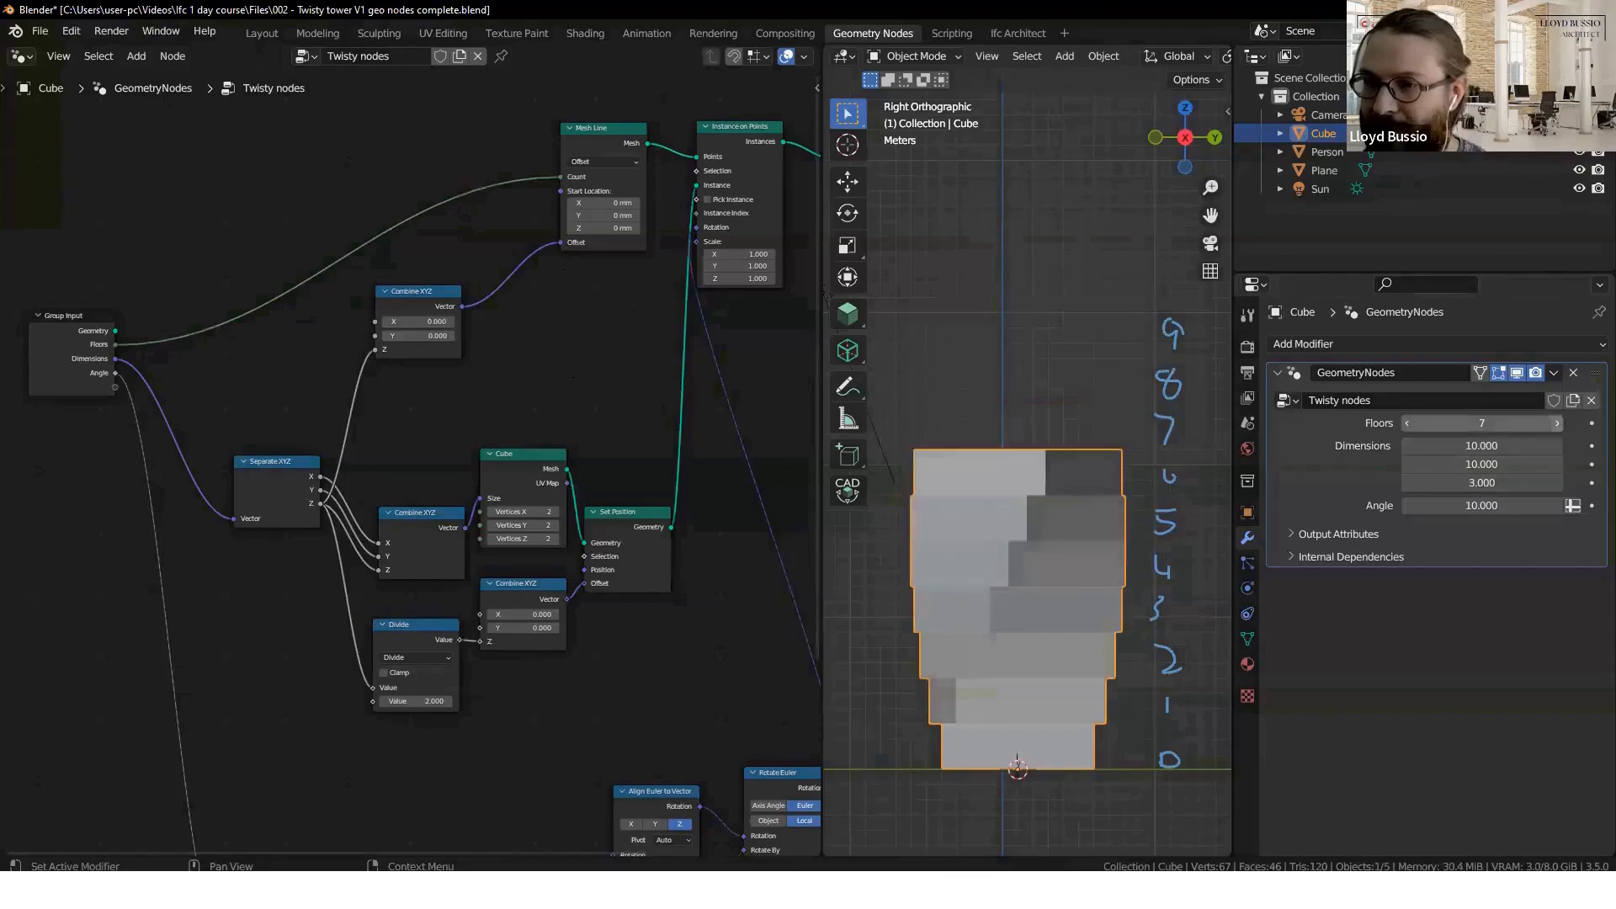
click(1558, 424)
click(1557, 424)
click(1558, 425)
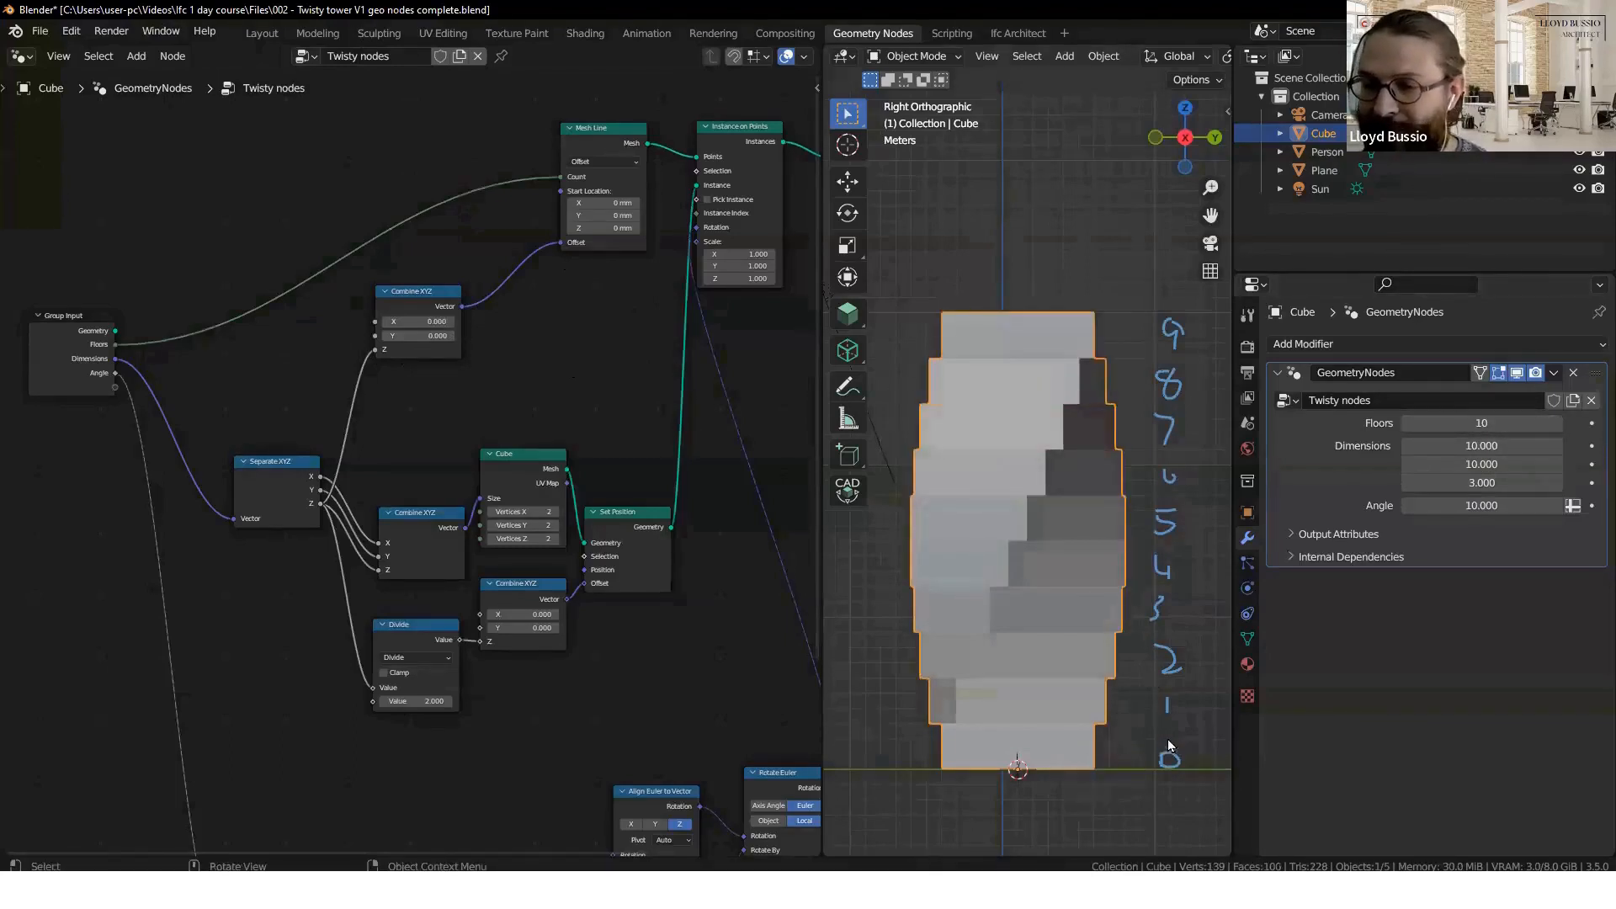
- Highlight the cube node group, and realign the Divide and Combine XYZ nodes feeding the Set Position offset
click(1189, 434)
middle_drag(398, 381, 300, 277)
scroll(300, 276, down, 2)
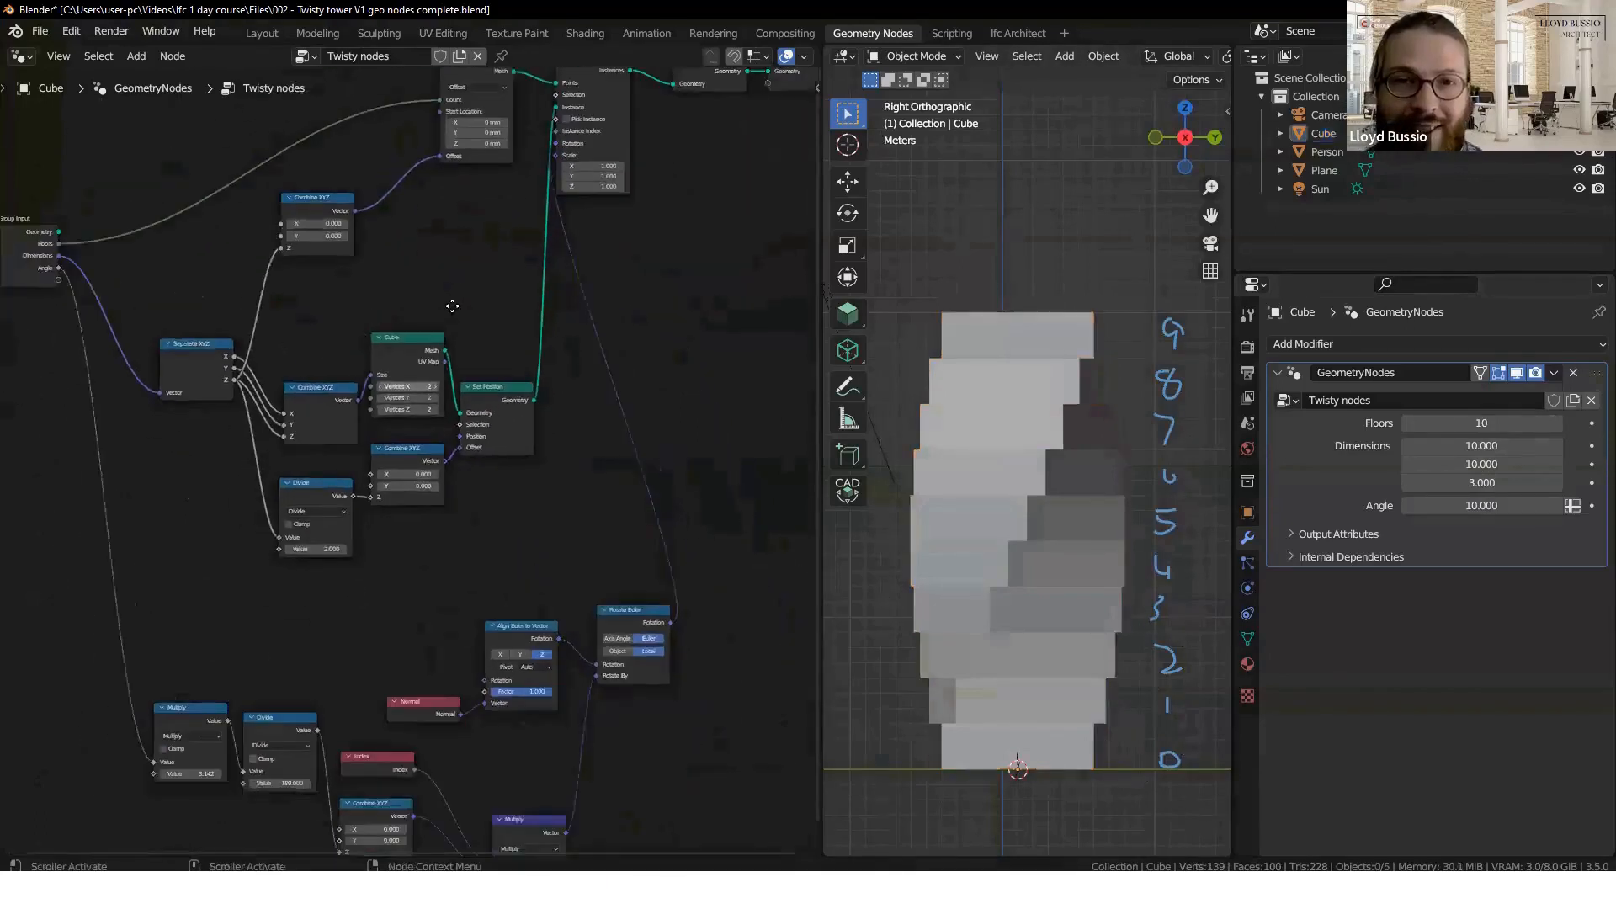
middle_drag(451, 301, 547, 283)
drag(613, 293, 254, 559)
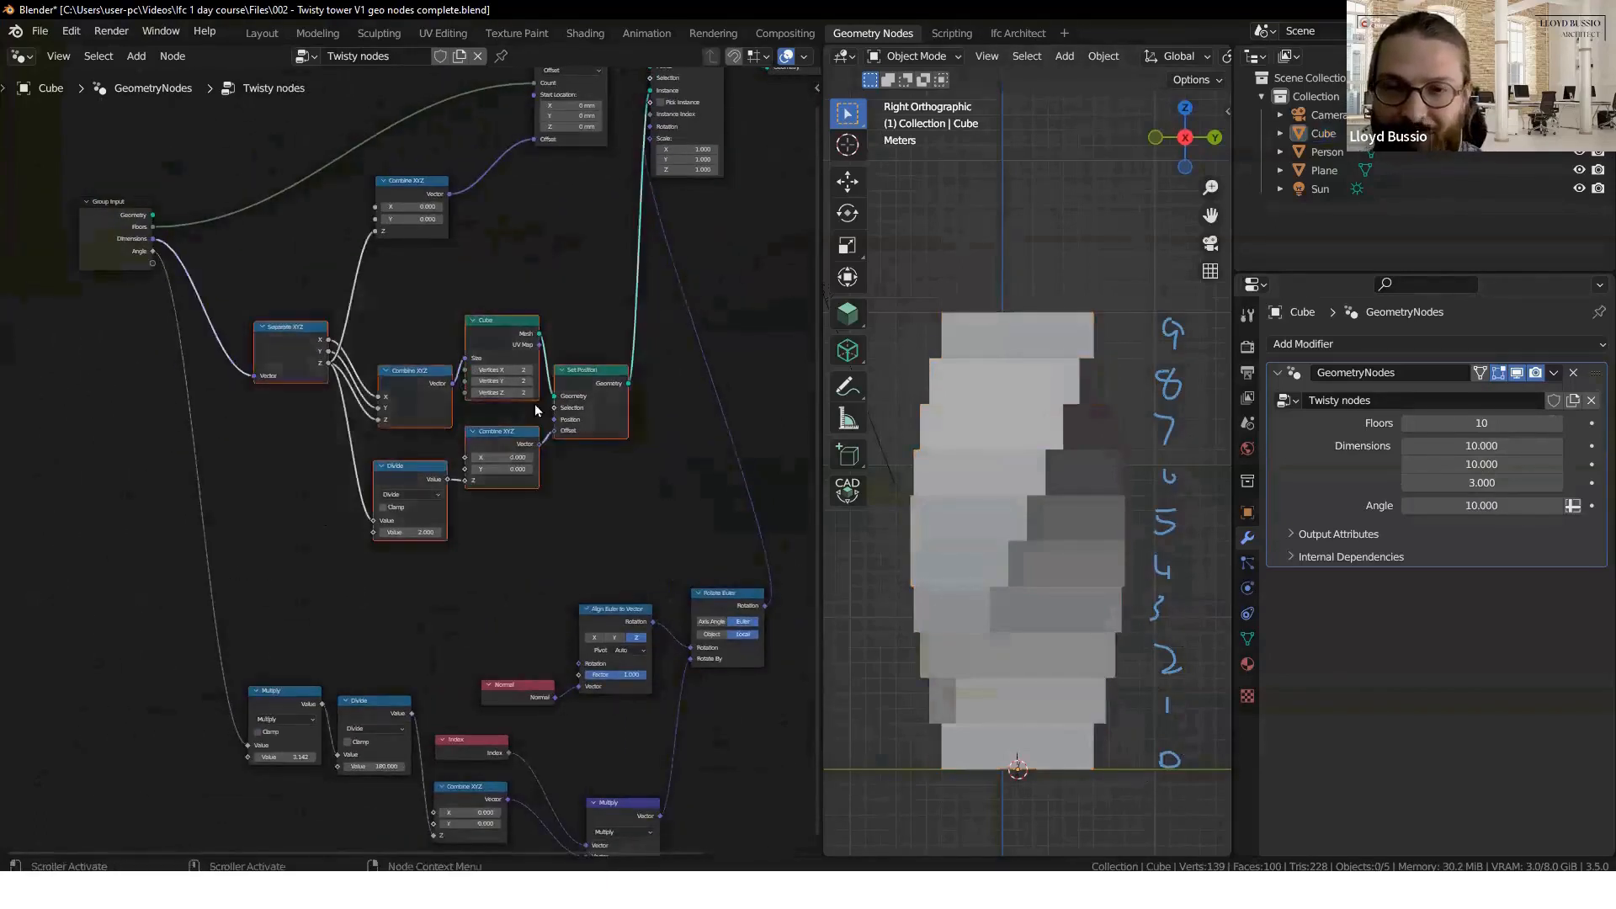
scroll(534, 404, up, 4)
drag(481, 213, 491, 302)
drag(671, 547, 547, 530)
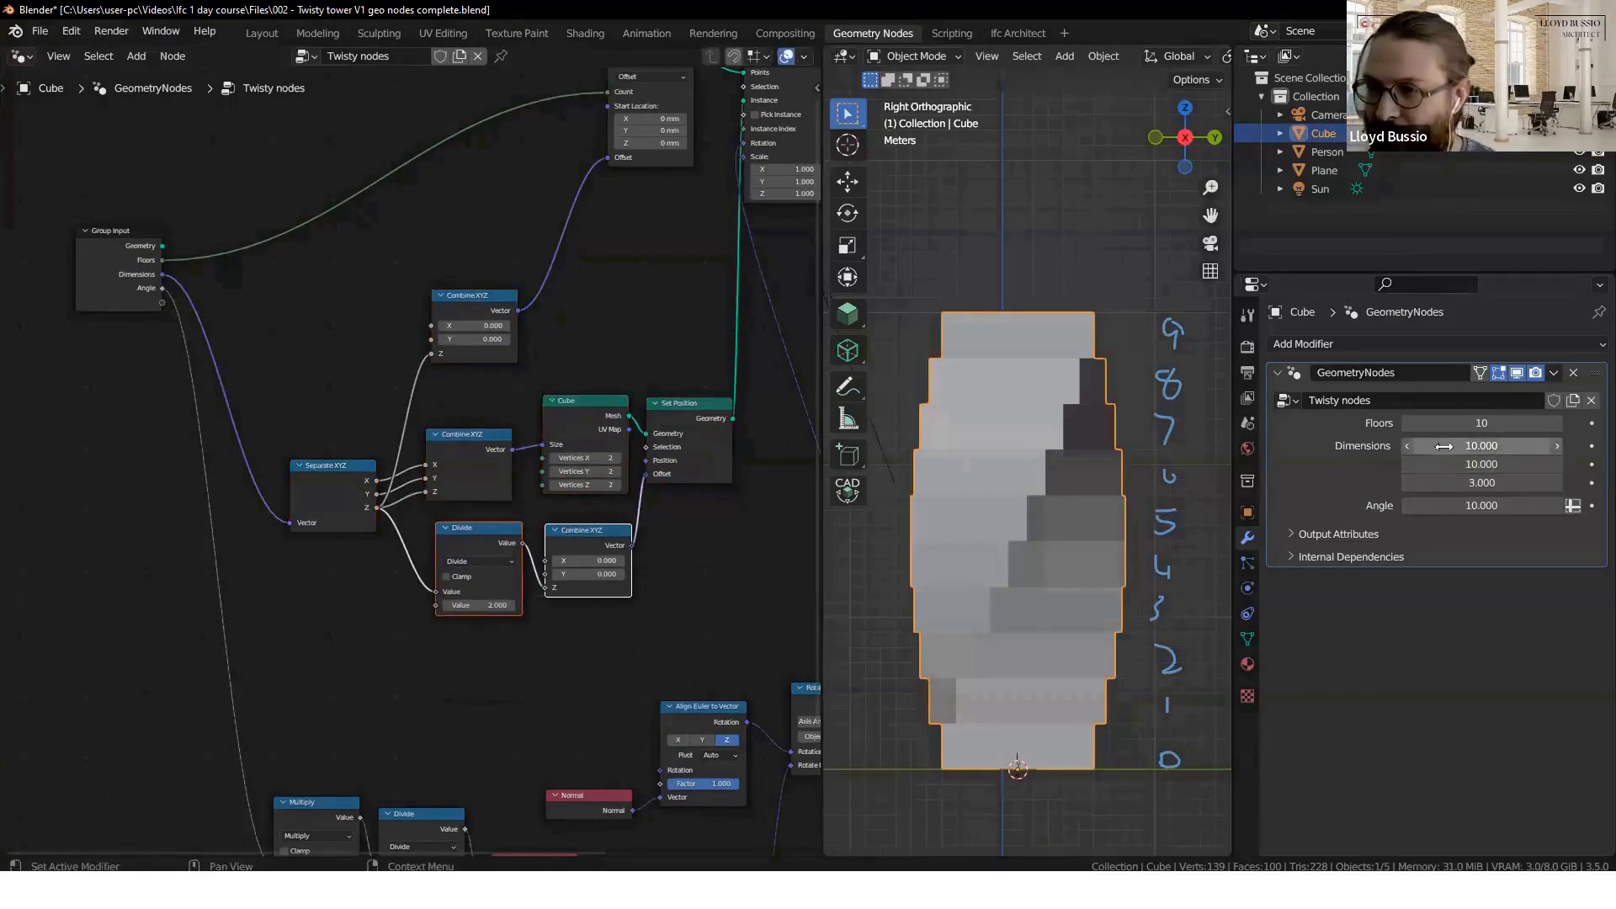
- Vary the tower's X, Y and Z dimensions, restore them to 10, 10 and 3, and return to the right orthographic view
drag(1482, 445, 1438, 463)
middle_drag(1029, 663, 1062, 730)
mouse_move(1471, 464)
mouse_down()
mouse_move(1431, 464)
mouse_move(1479, 464)
mouse_move(1479, 445)
mouse_move(1457, 445)
mouse_move(1486, 483)
mouse_move(1441, 483)
mouse_move(1464, 483)
mouse_up()
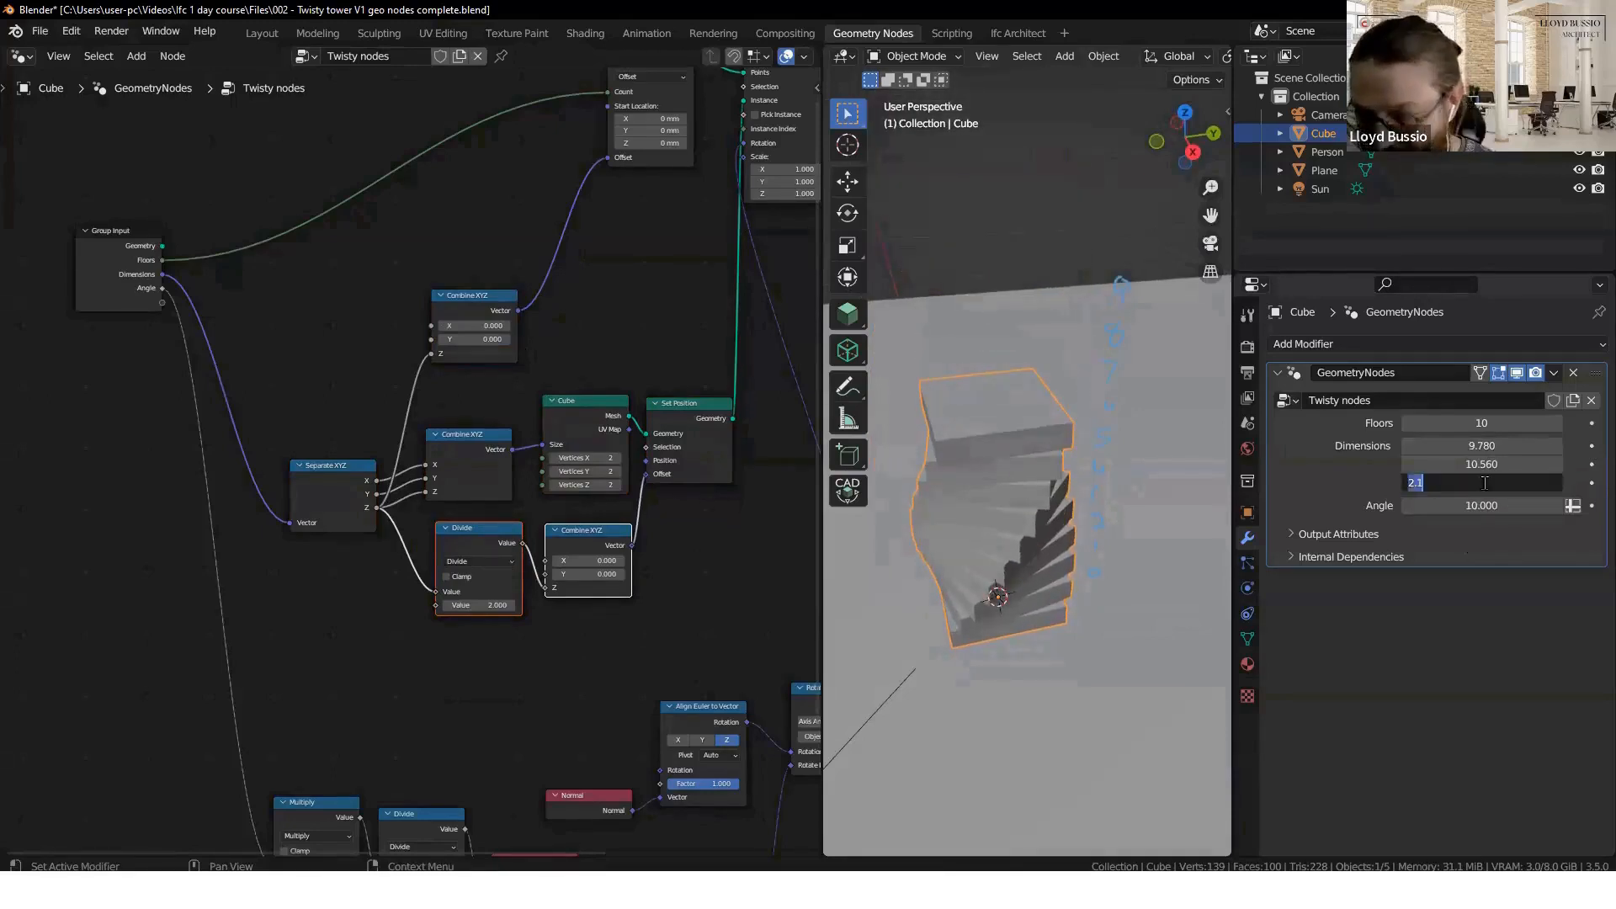
text(3)
key(Return)
double_click(1485, 444)
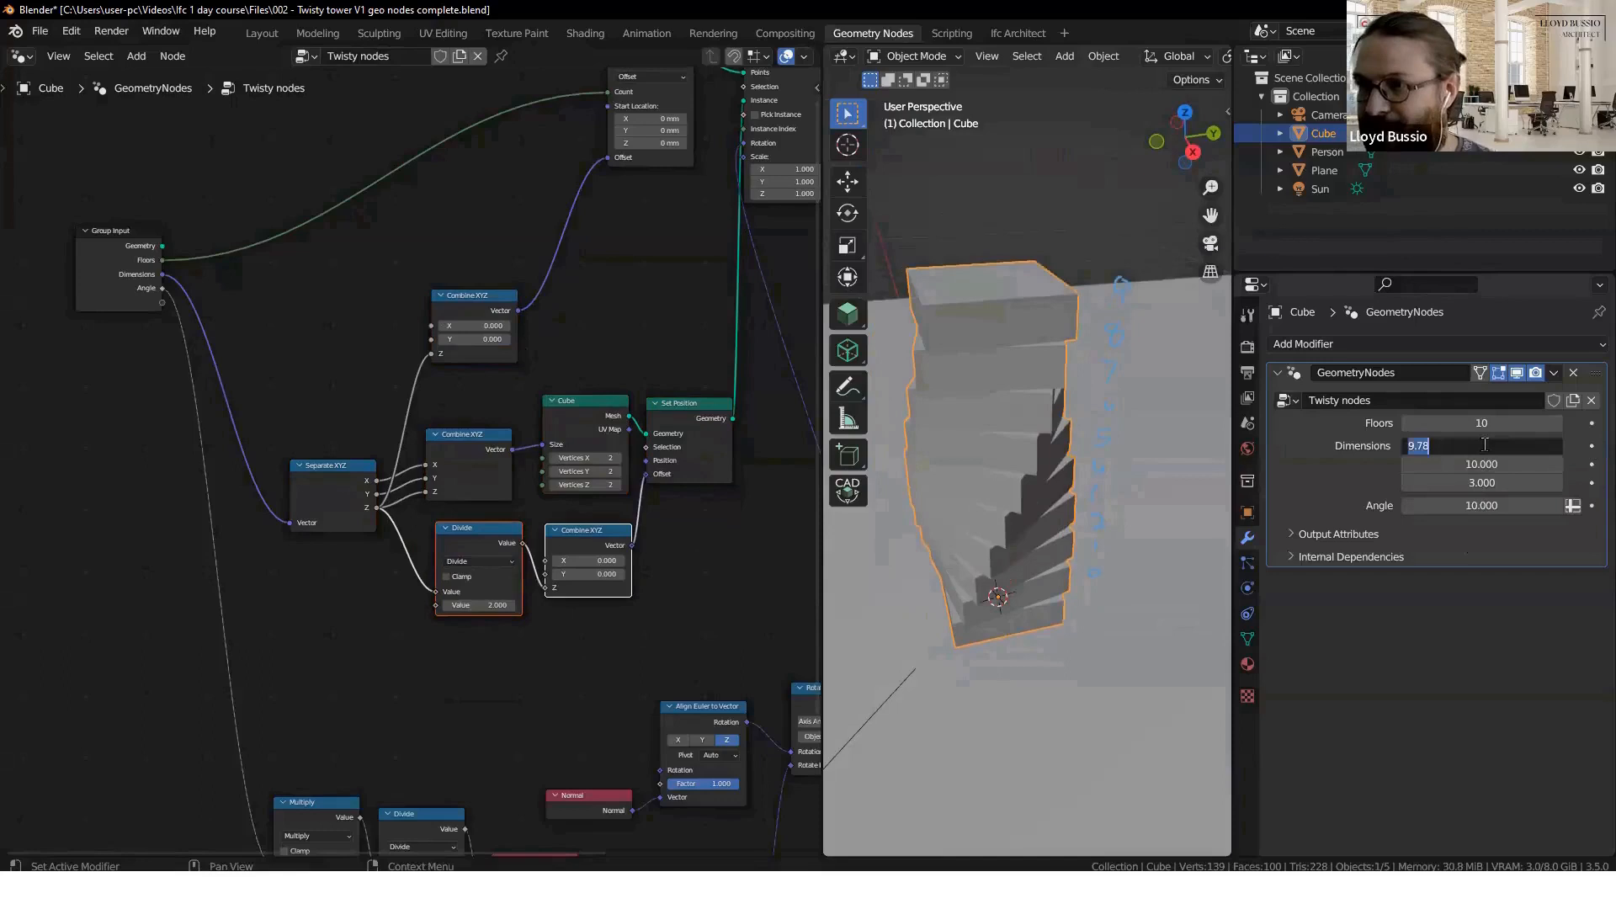
key(Return)
key(KP_1)
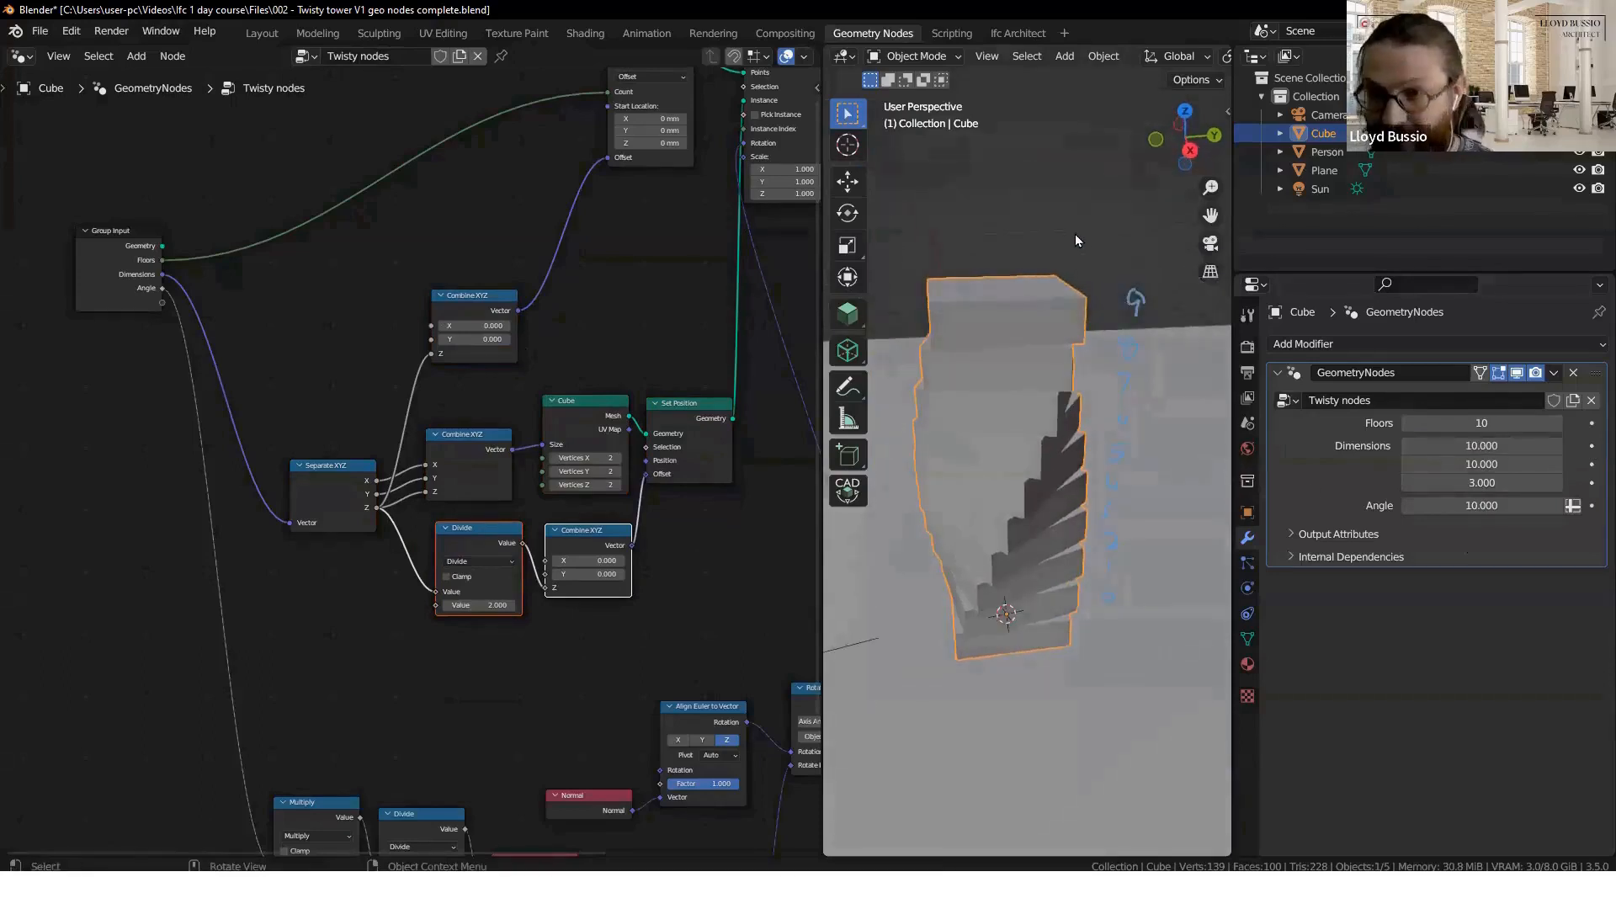
key(KP_3)
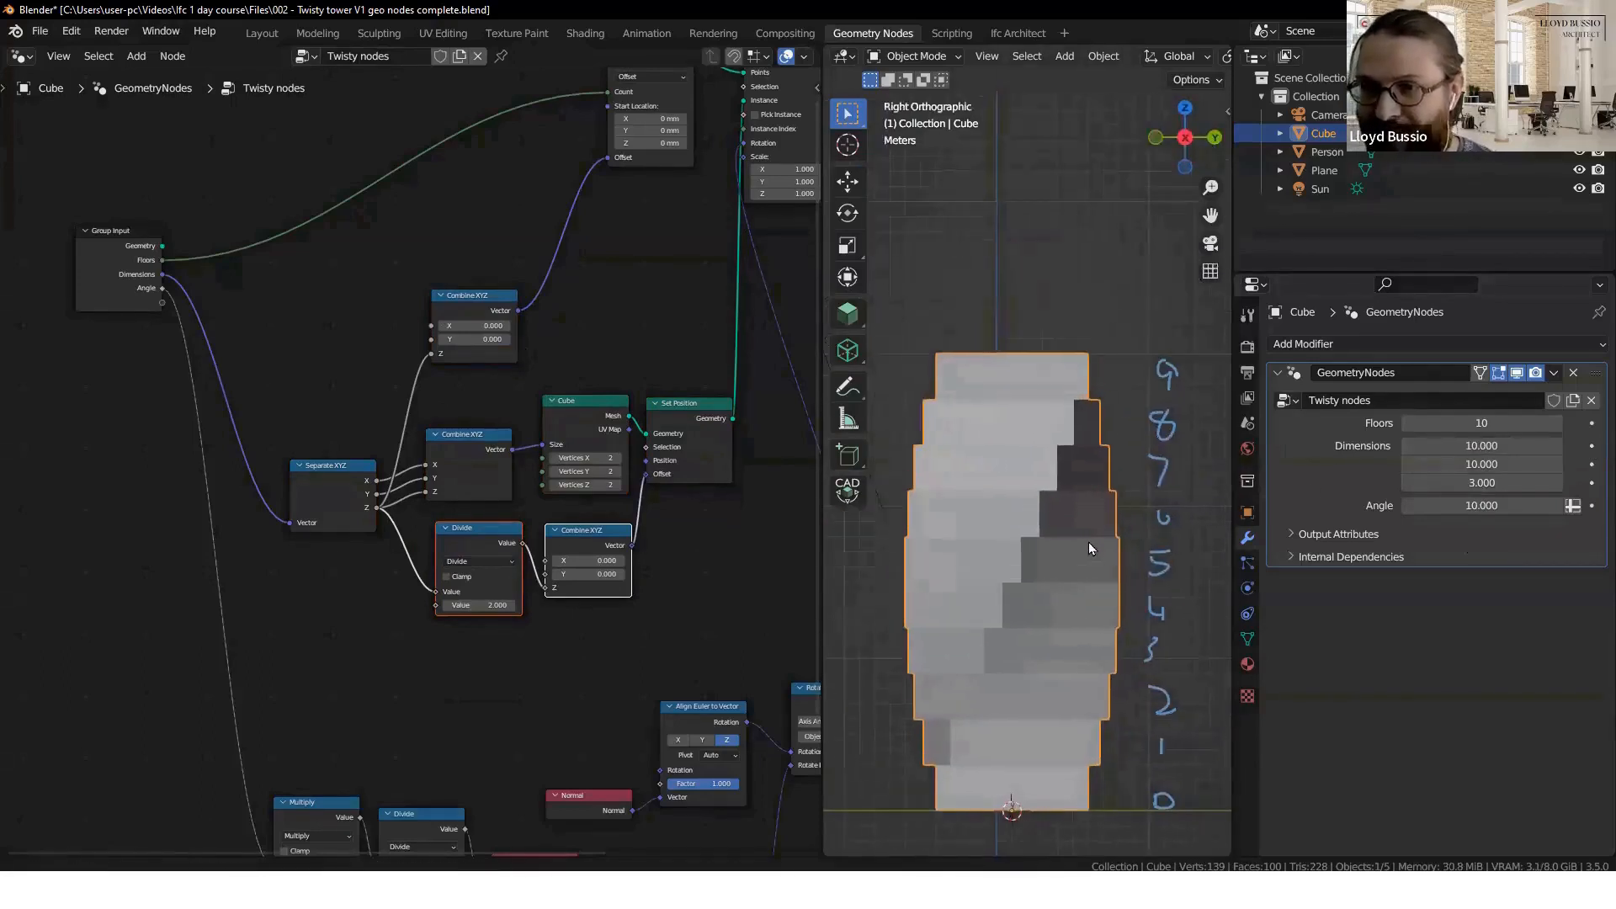
- Move the Rotate Euler node down beside the vector Multiply node, and adjust the tower's Angle to 8.57
click(640, 611)
middle_drag(651, 641, 499, 237)
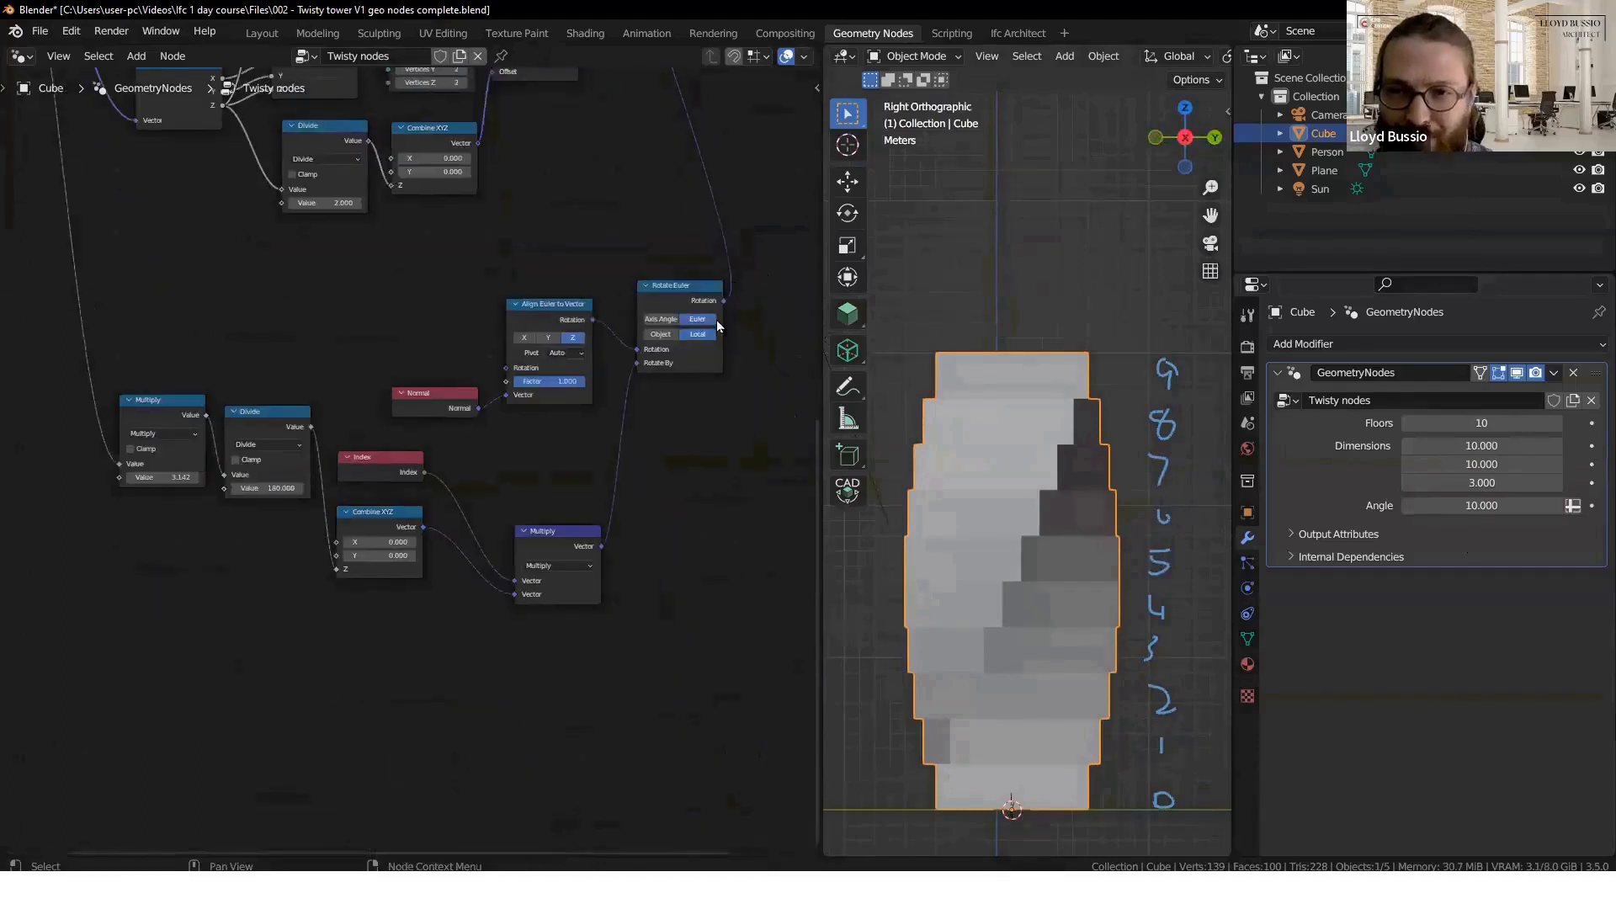
drag(685, 286, 699, 381)
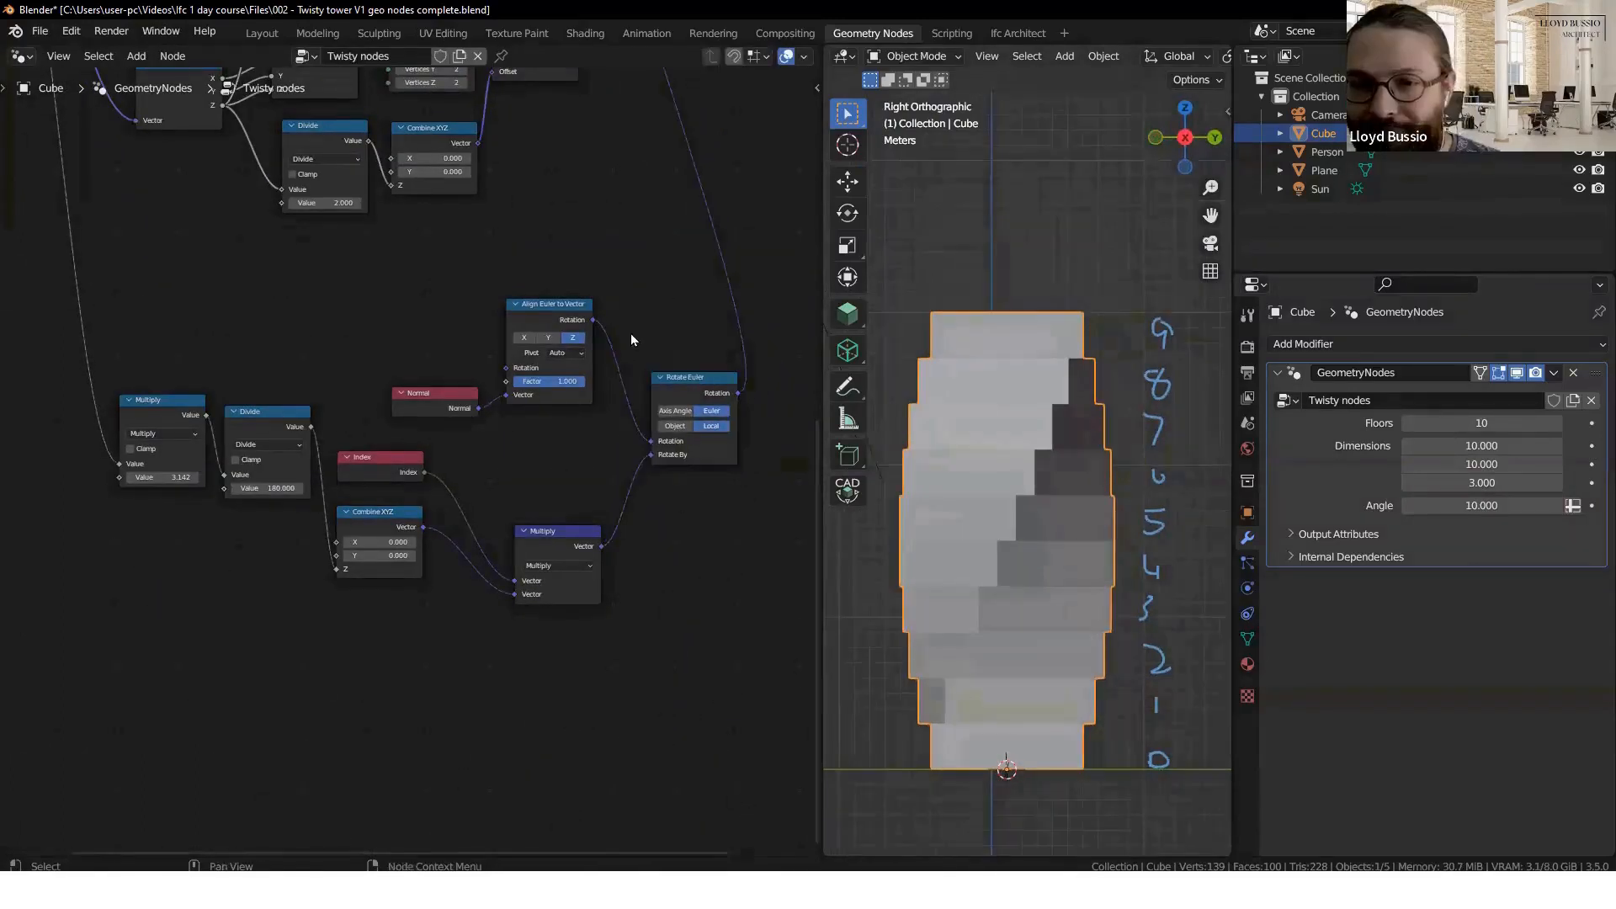
mouse_move(1445, 505)
mouse_down()
mouse_move(1503, 505)
mouse_move(1456, 505)
mouse_up()
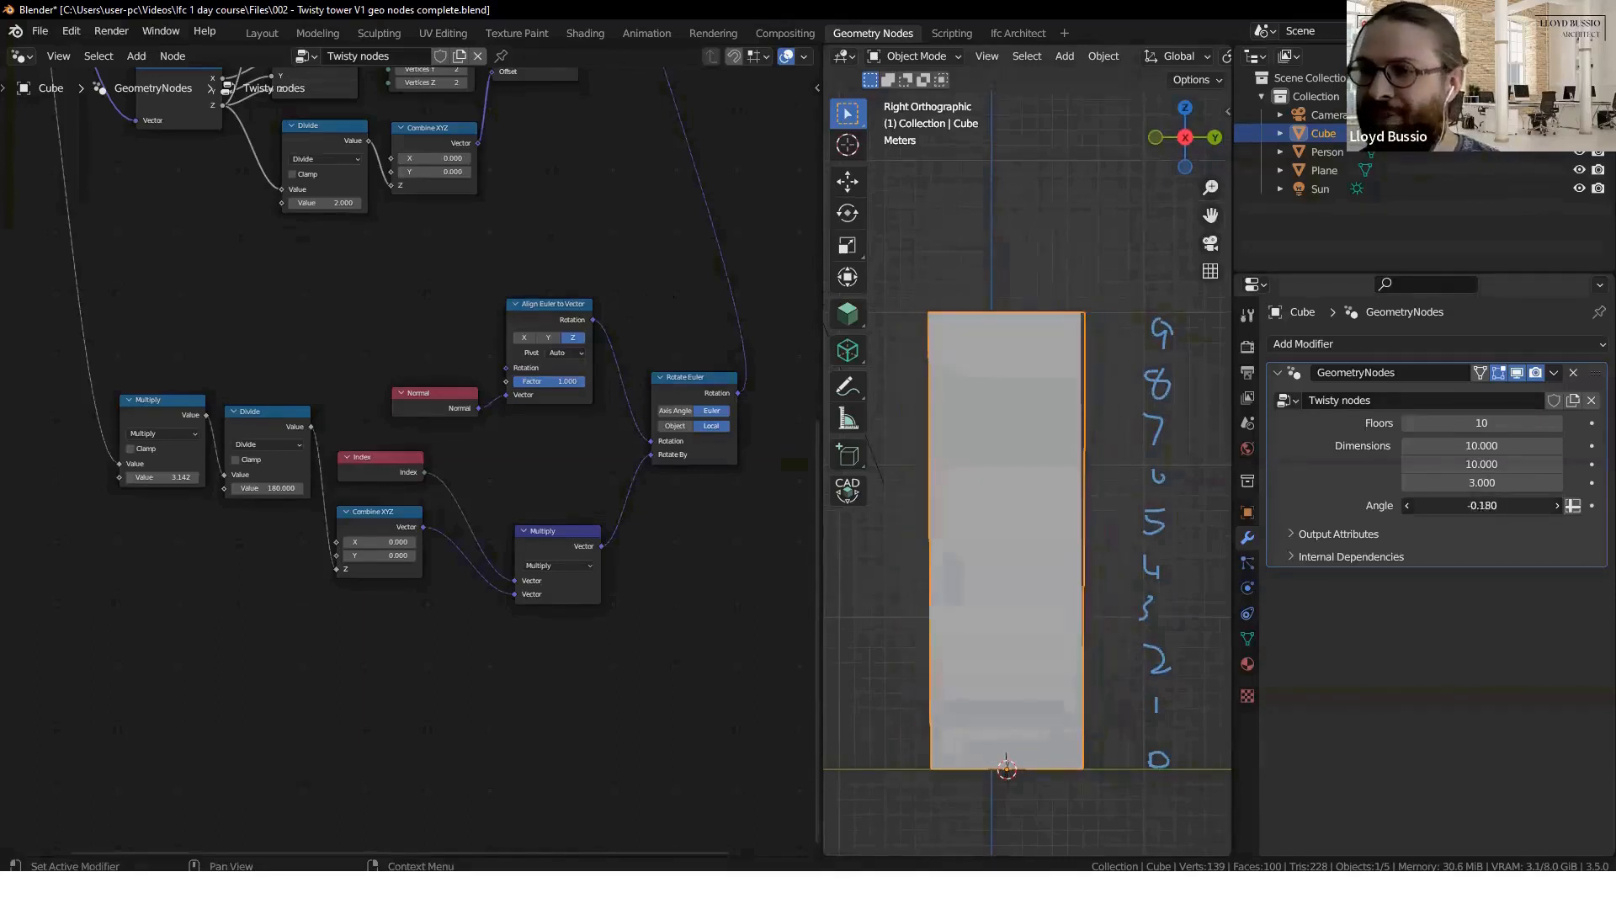
drag(1456, 505, 1469, 505)
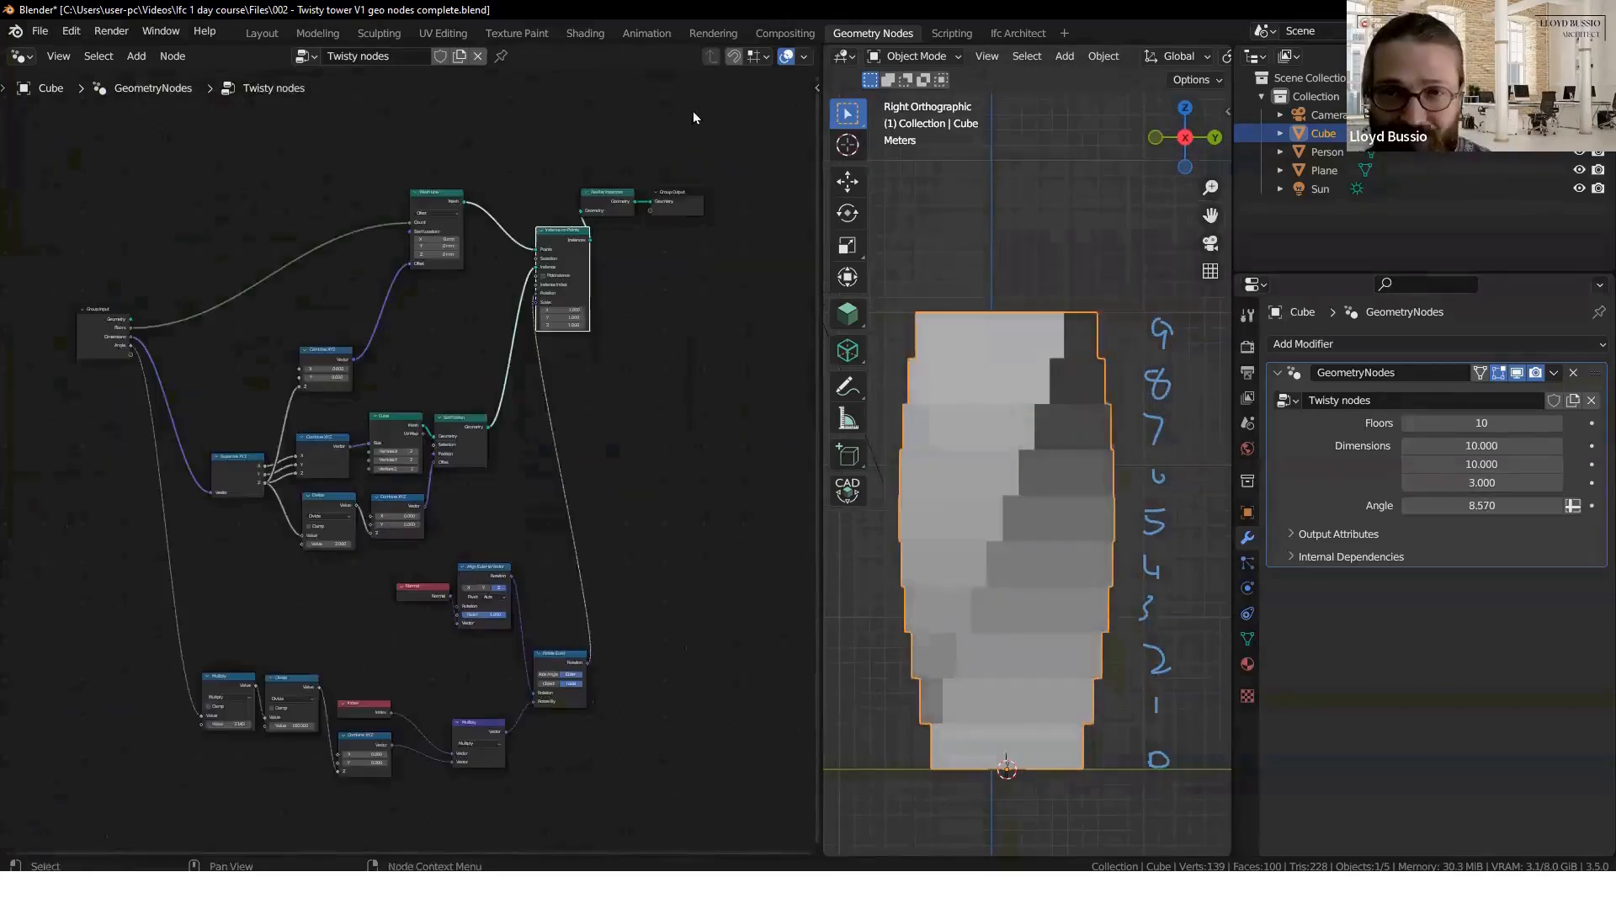
- Separate the node network into clusters by moving the Mesh Line and output nodes, the cube nodes and the rotation nodes
drag(698, 107, 400, 357)
drag(611, 201, 582, 150)
drag(452, 366, 261, 555)
drag(455, 474, 466, 395)
drag(655, 567, 212, 830)
drag(488, 624, 501, 581)
click(508, 324)
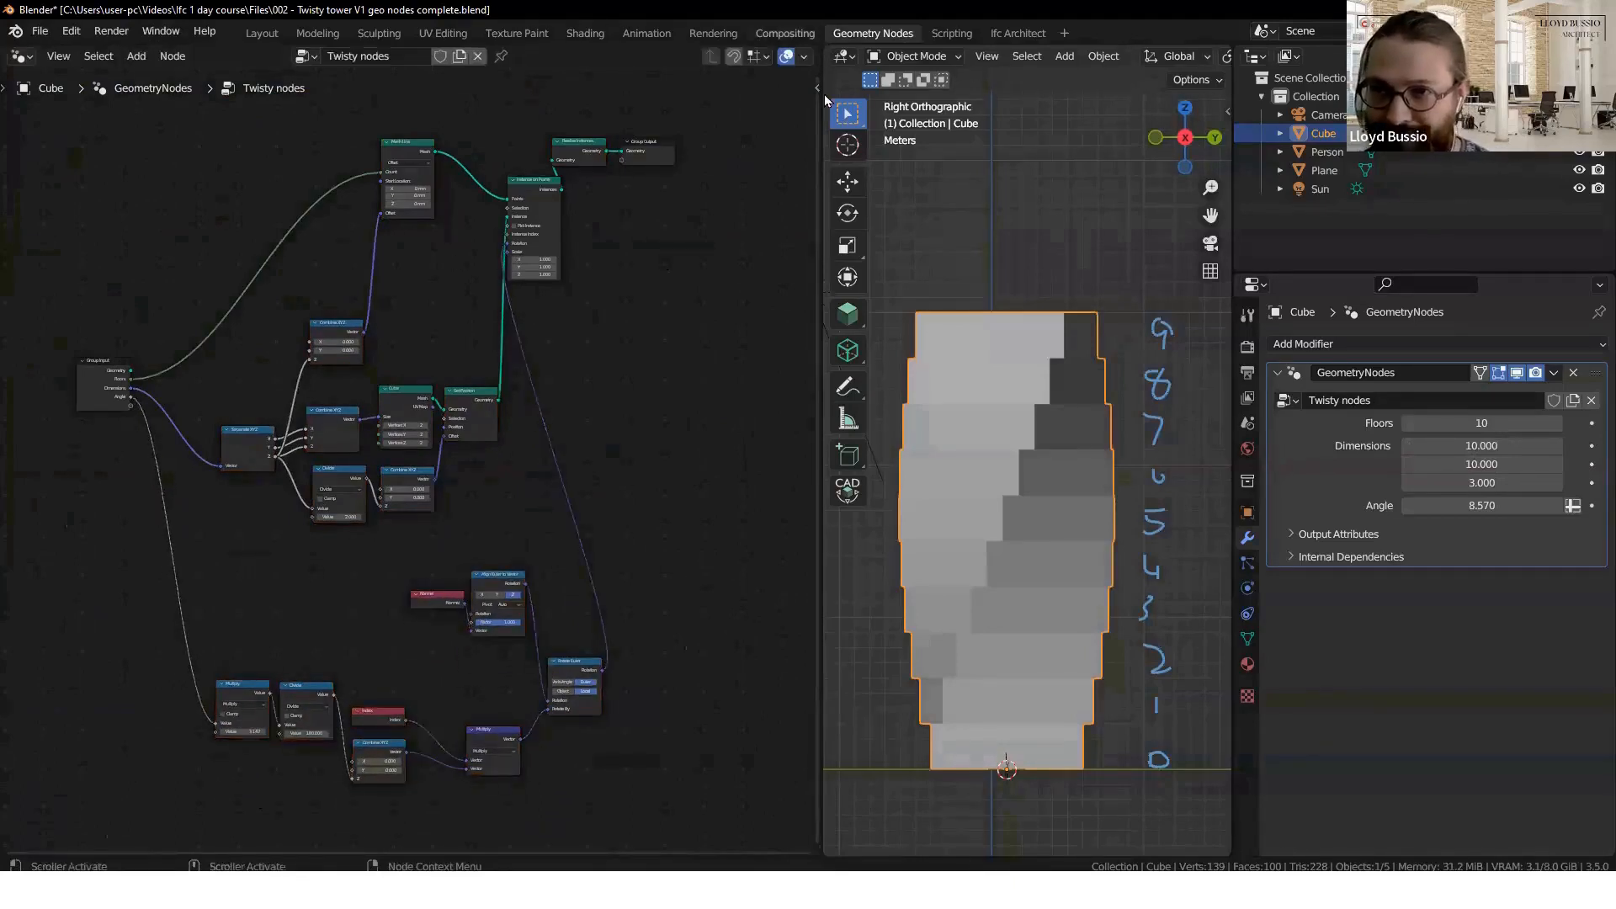
- Enlarge the 3D viewport over nearly all of the node editor, and frame the tower in perspective
drag(815, 94, 917, 220)
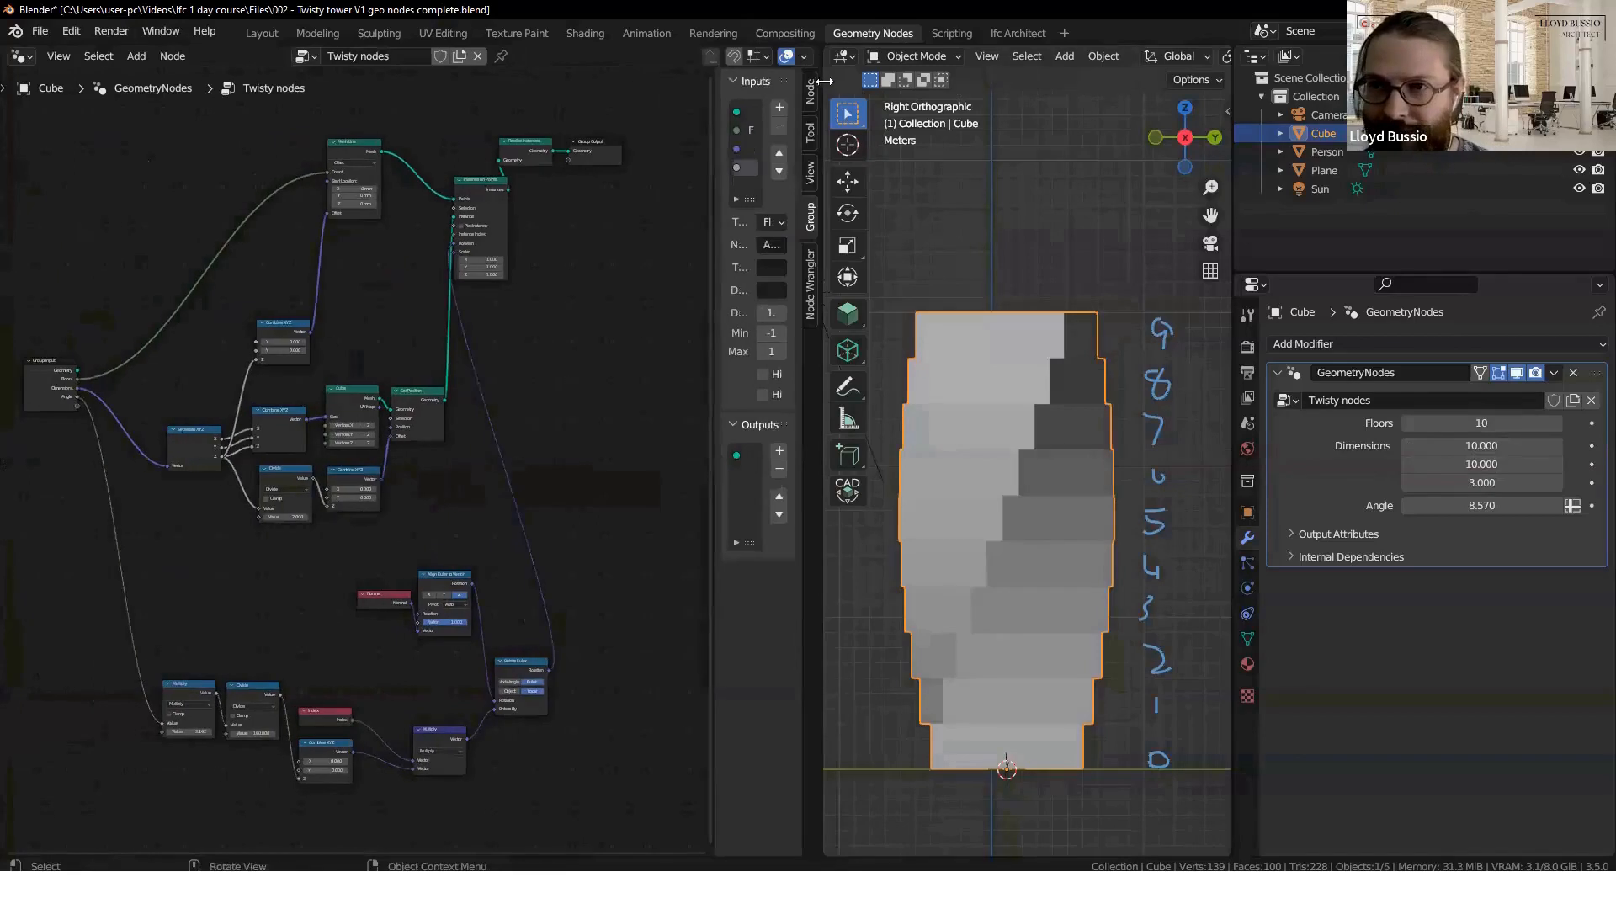
drag(768, 94, 27, 126)
scroll(757, 471, down, 5)
shift+middle_drag(740, 559, 659, 446)
middle_drag(823, 227, 813, 165)
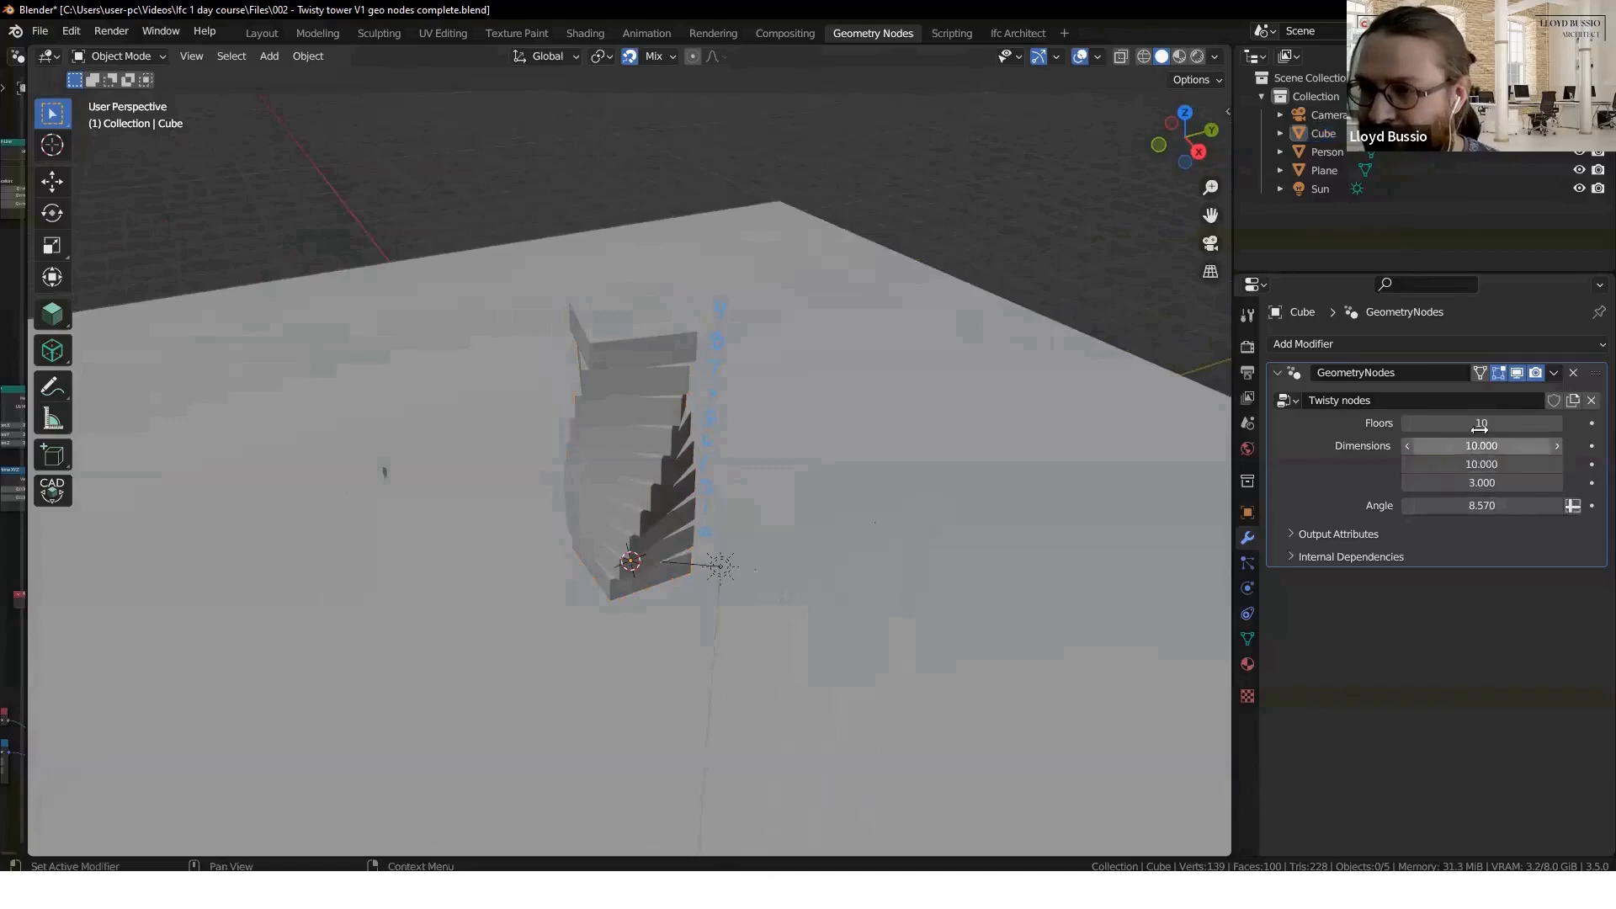
- Increase Floors to 11, frame the tower from the side with room above it, and set Floors to 50
mouse_move(1469, 424)
mouse_down()
mouse_move(1503, 424)
mouse_move(1477, 423)
mouse_up()
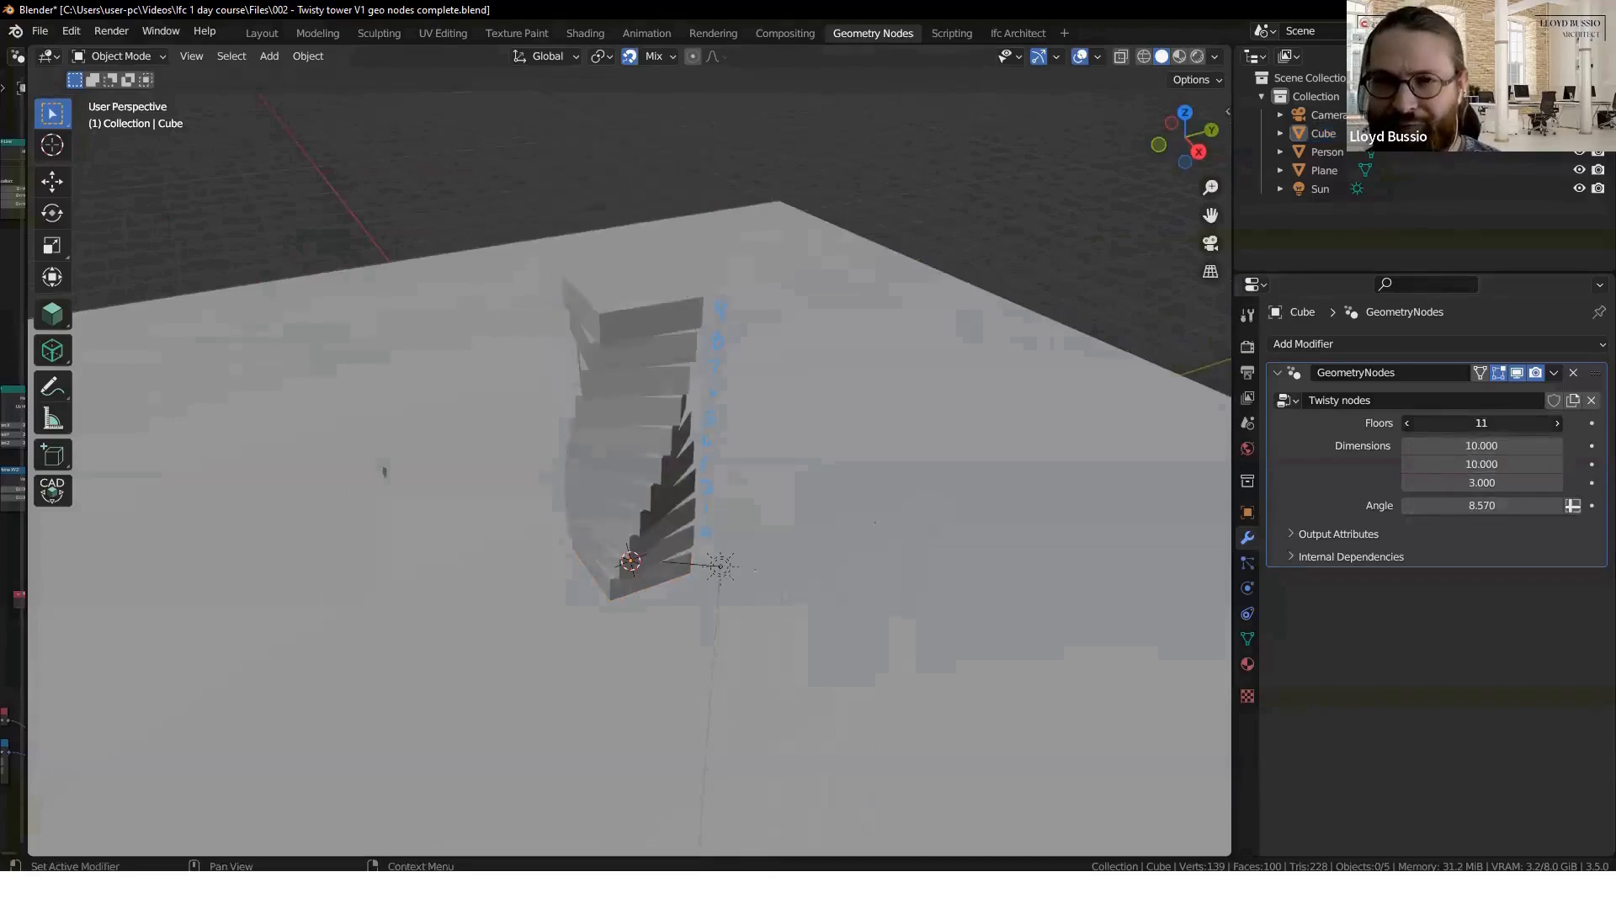
middle_drag(801, 472, 858, 536)
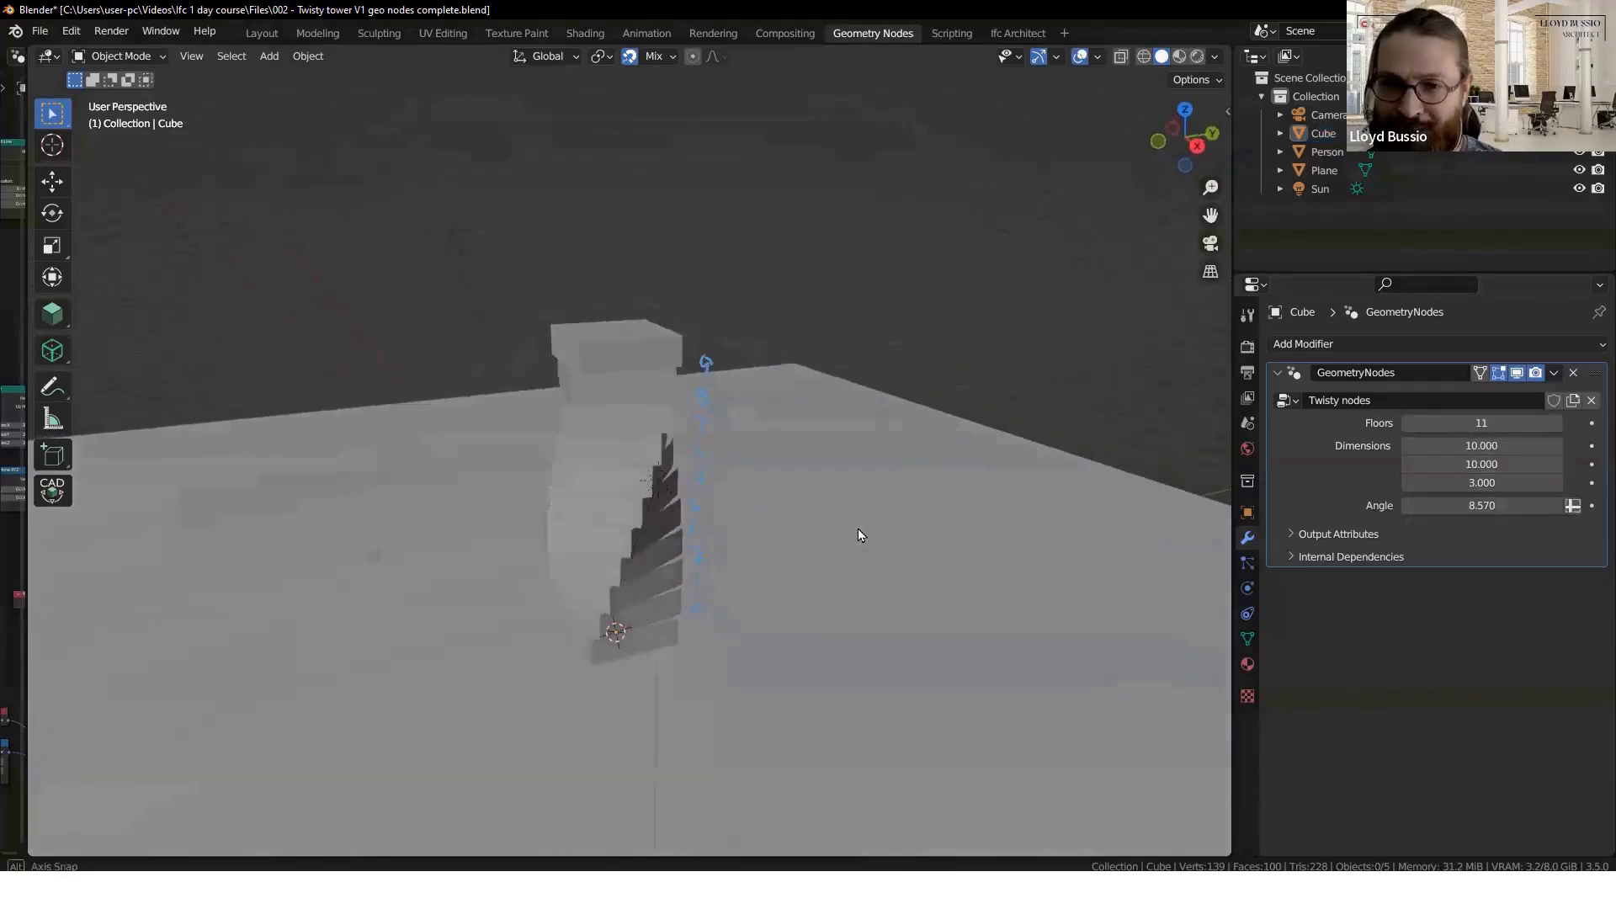
key(KP_3)
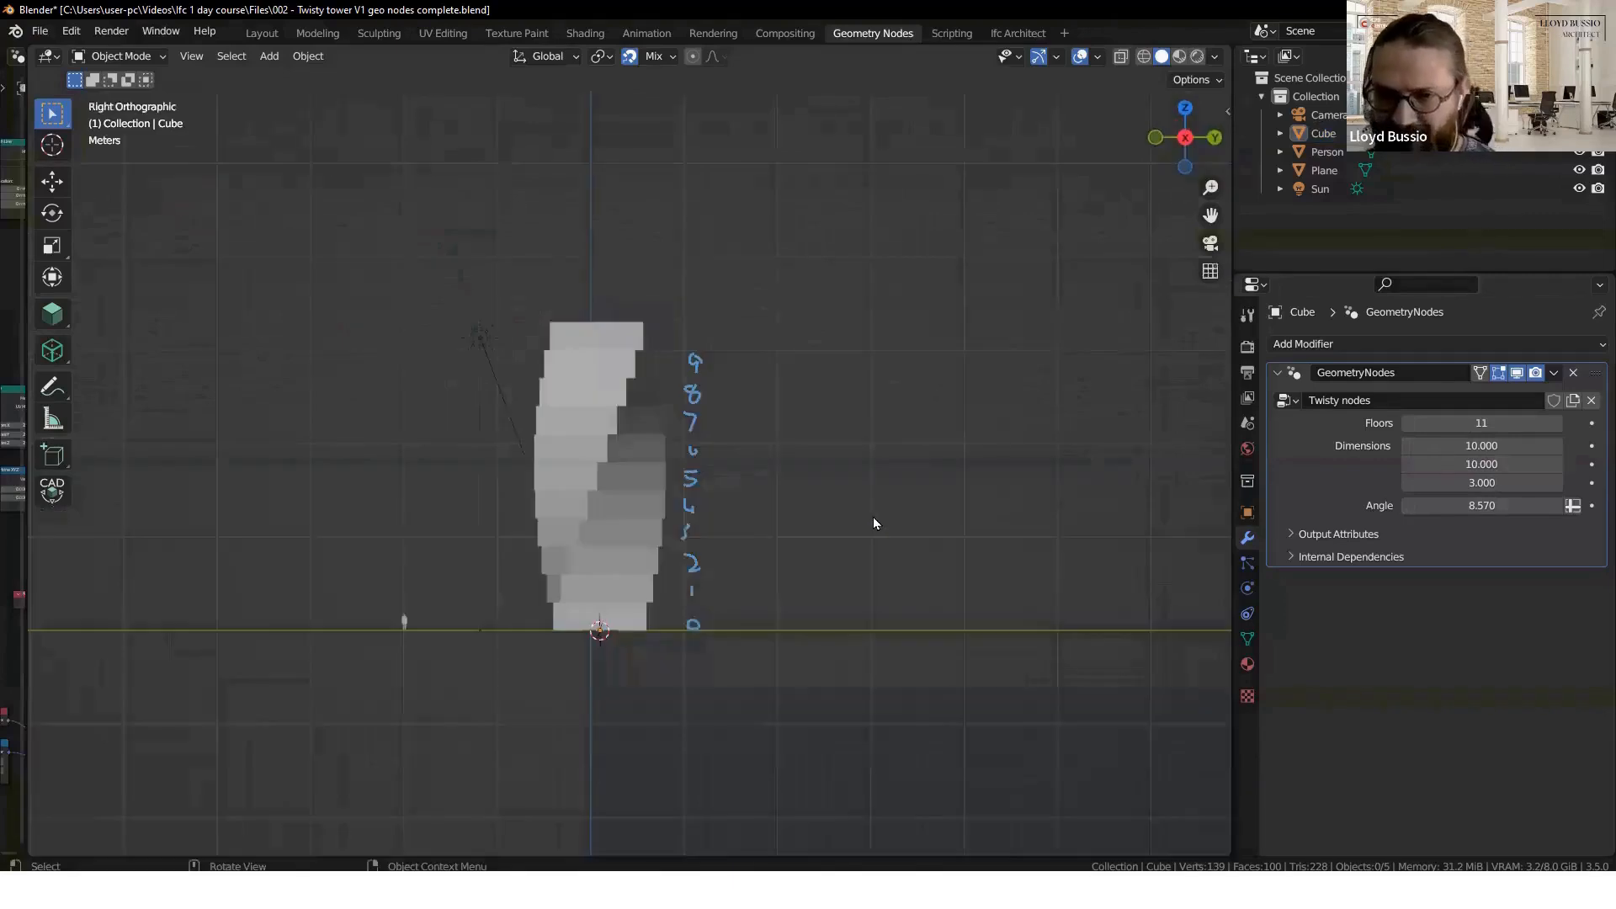
shift+middle_drag(815, 707, 659, 737)
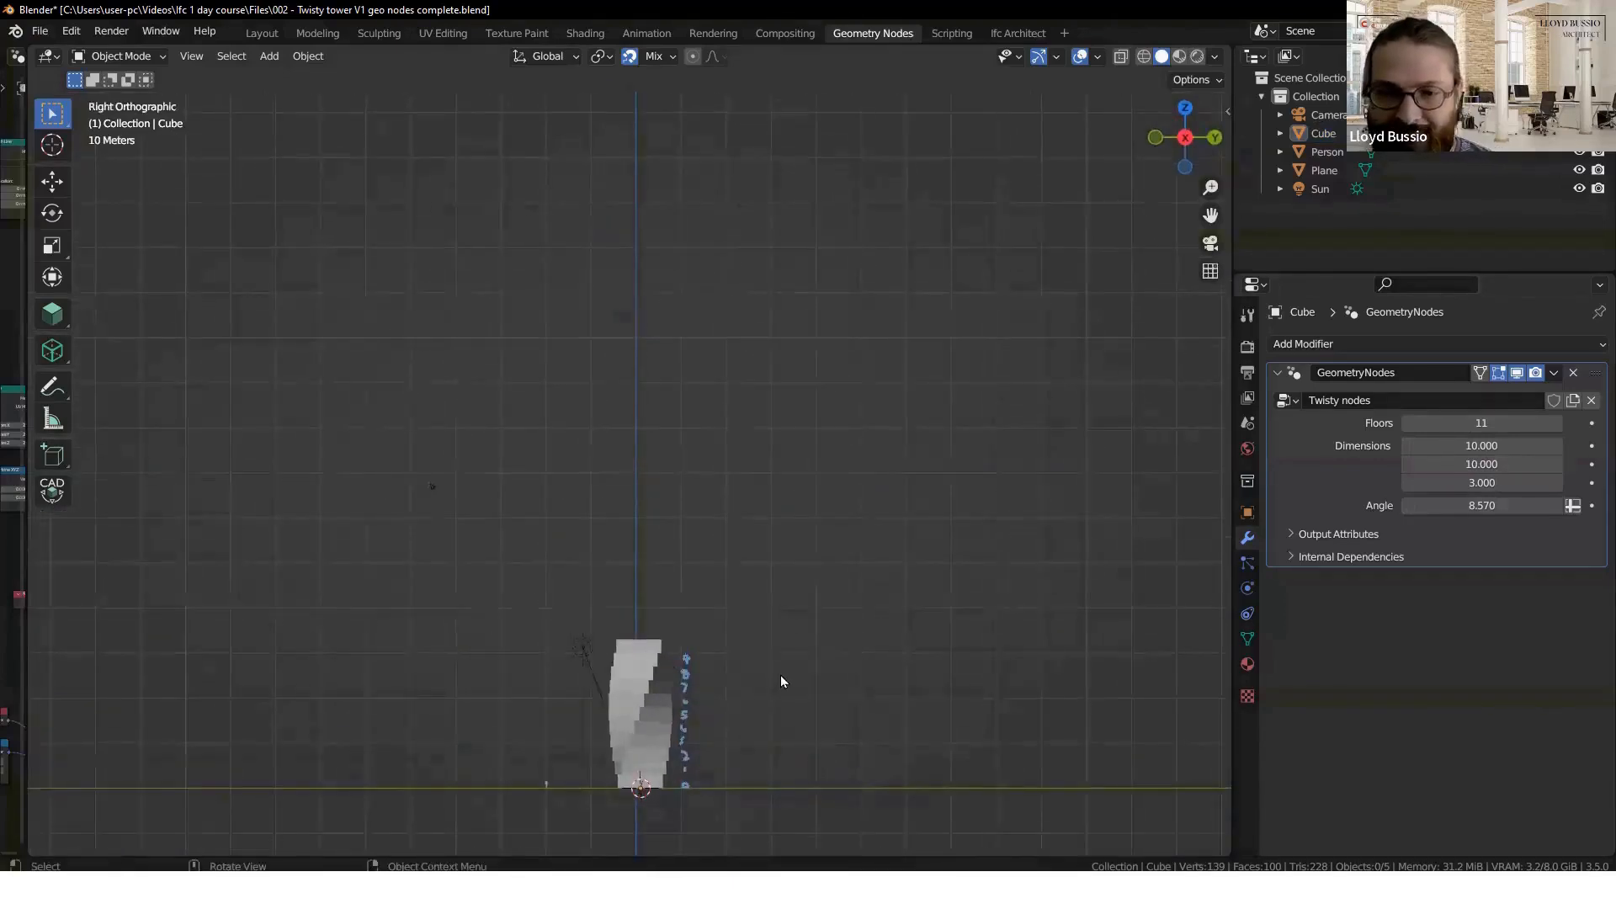
scroll(751, 643, down, 4)
shift+middle_drag(697, 635, 644, 800)
scroll(644, 800, down, 1)
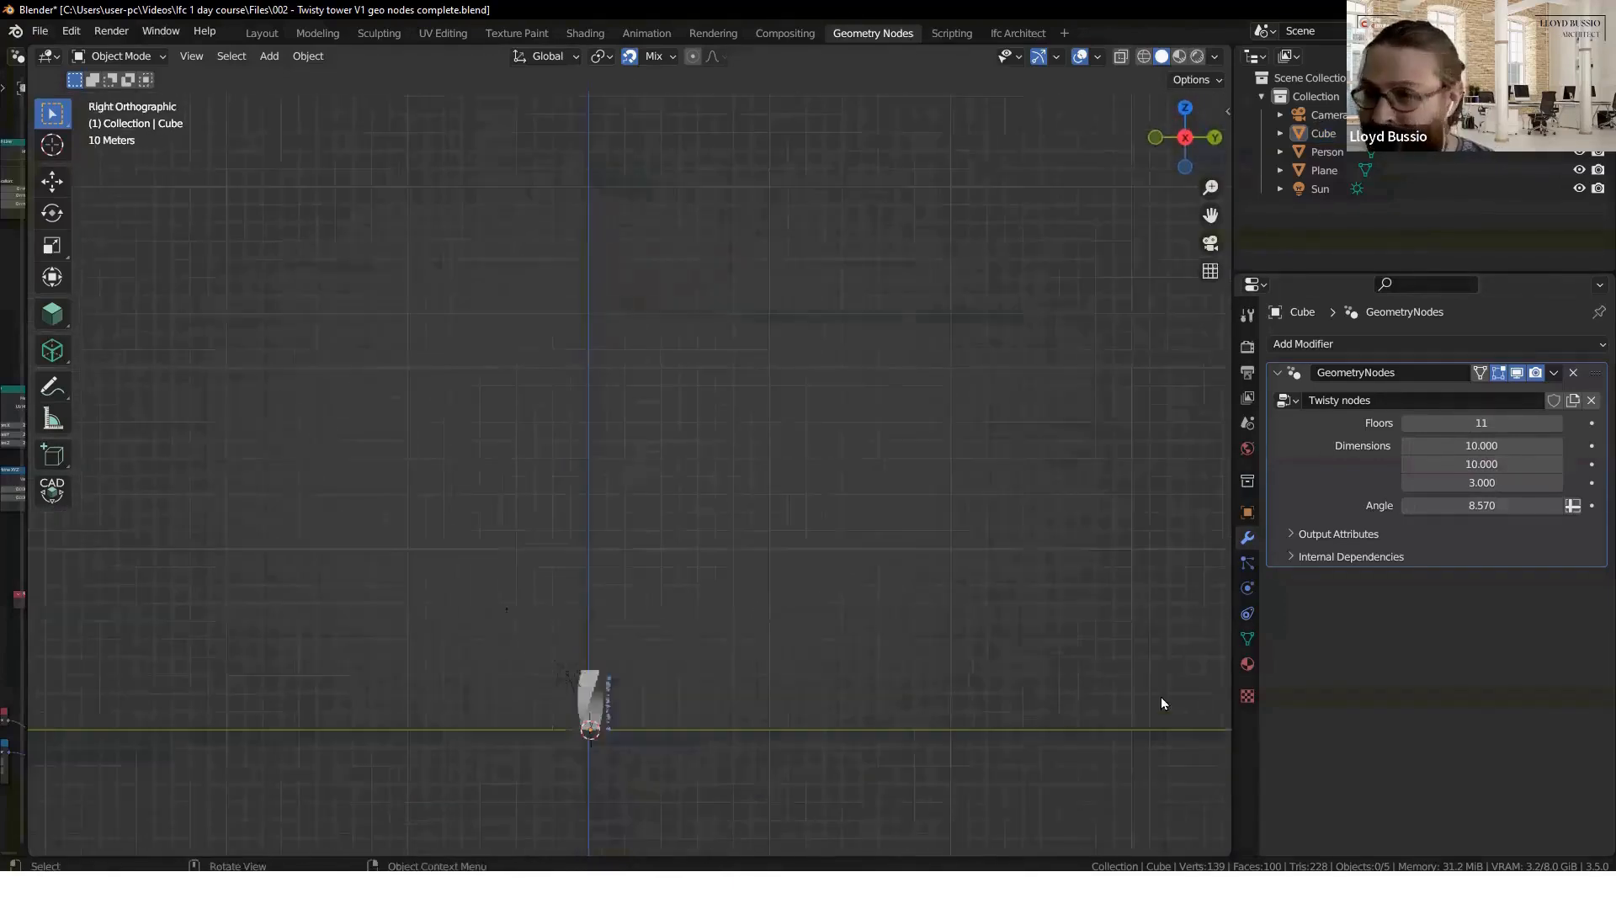
click(1481, 429)
text(50)
key(Return)
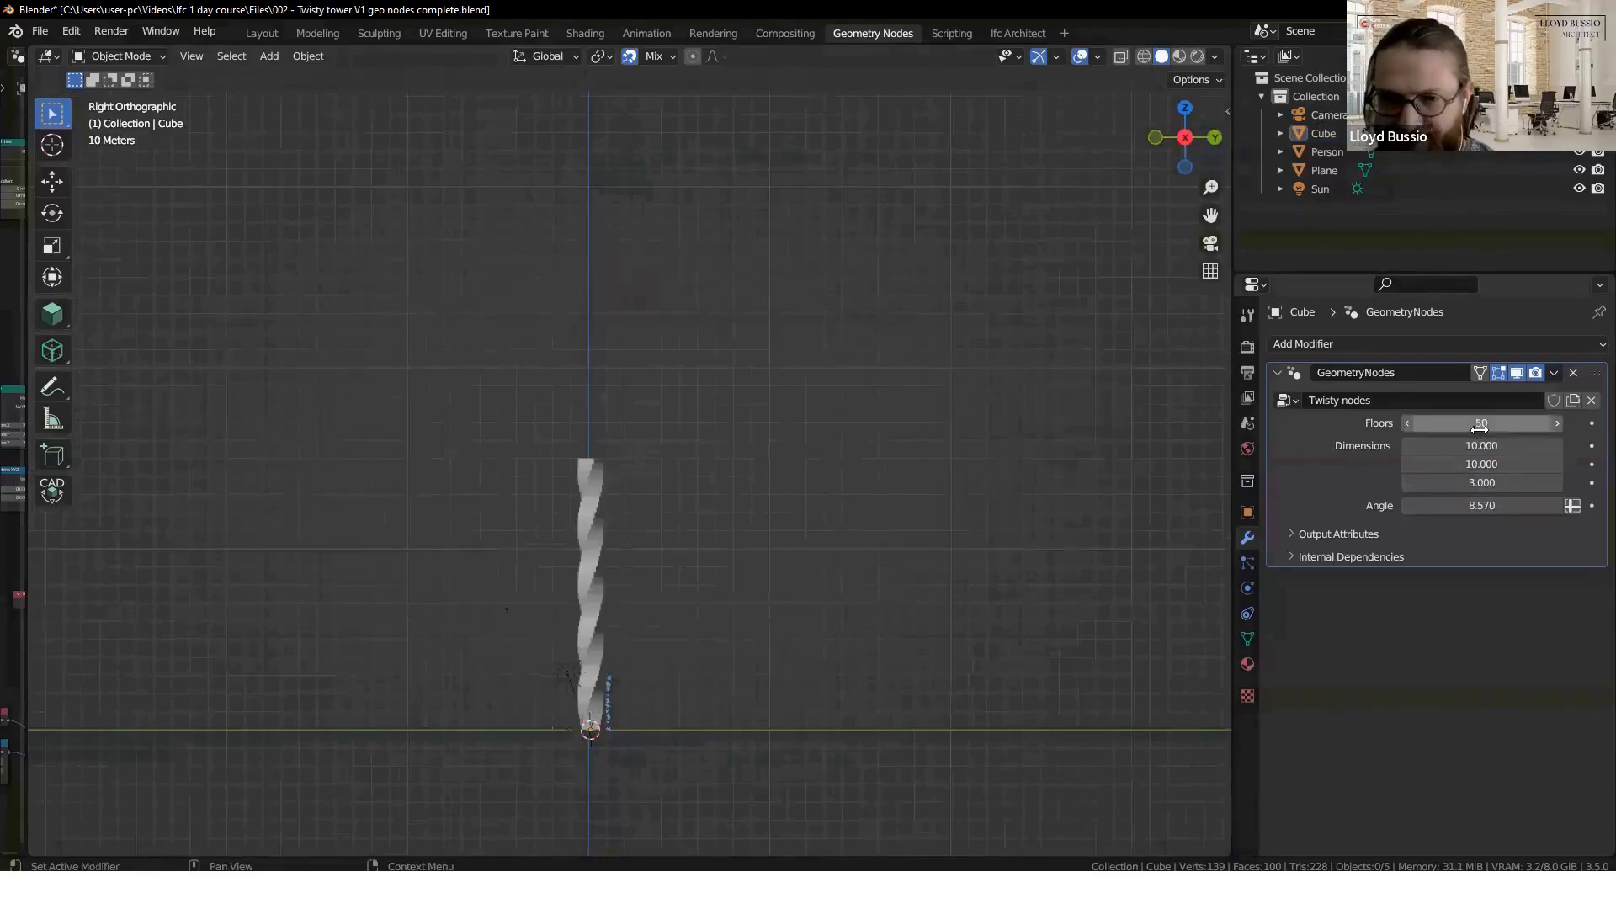
- Try Floors values of 100 and 160 on the tower in the side view
text(10)
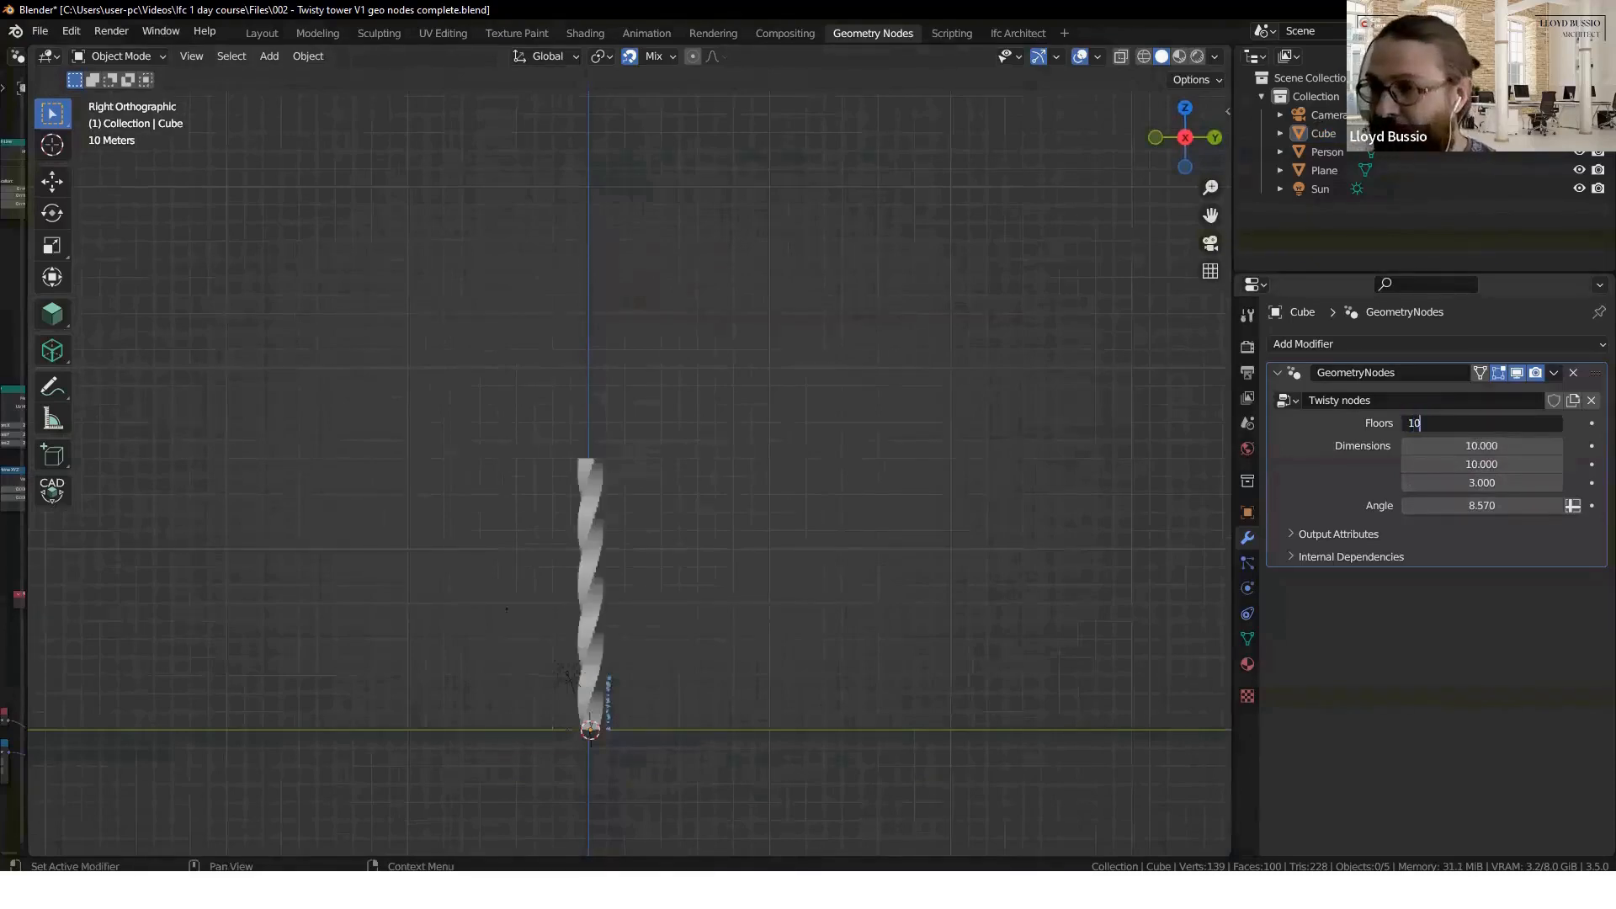
text(0)
key(Return)
scroll(1033, 632, down, 4)
shift+middle_drag(939, 581, 897, 790)
text(160)
key(Return)
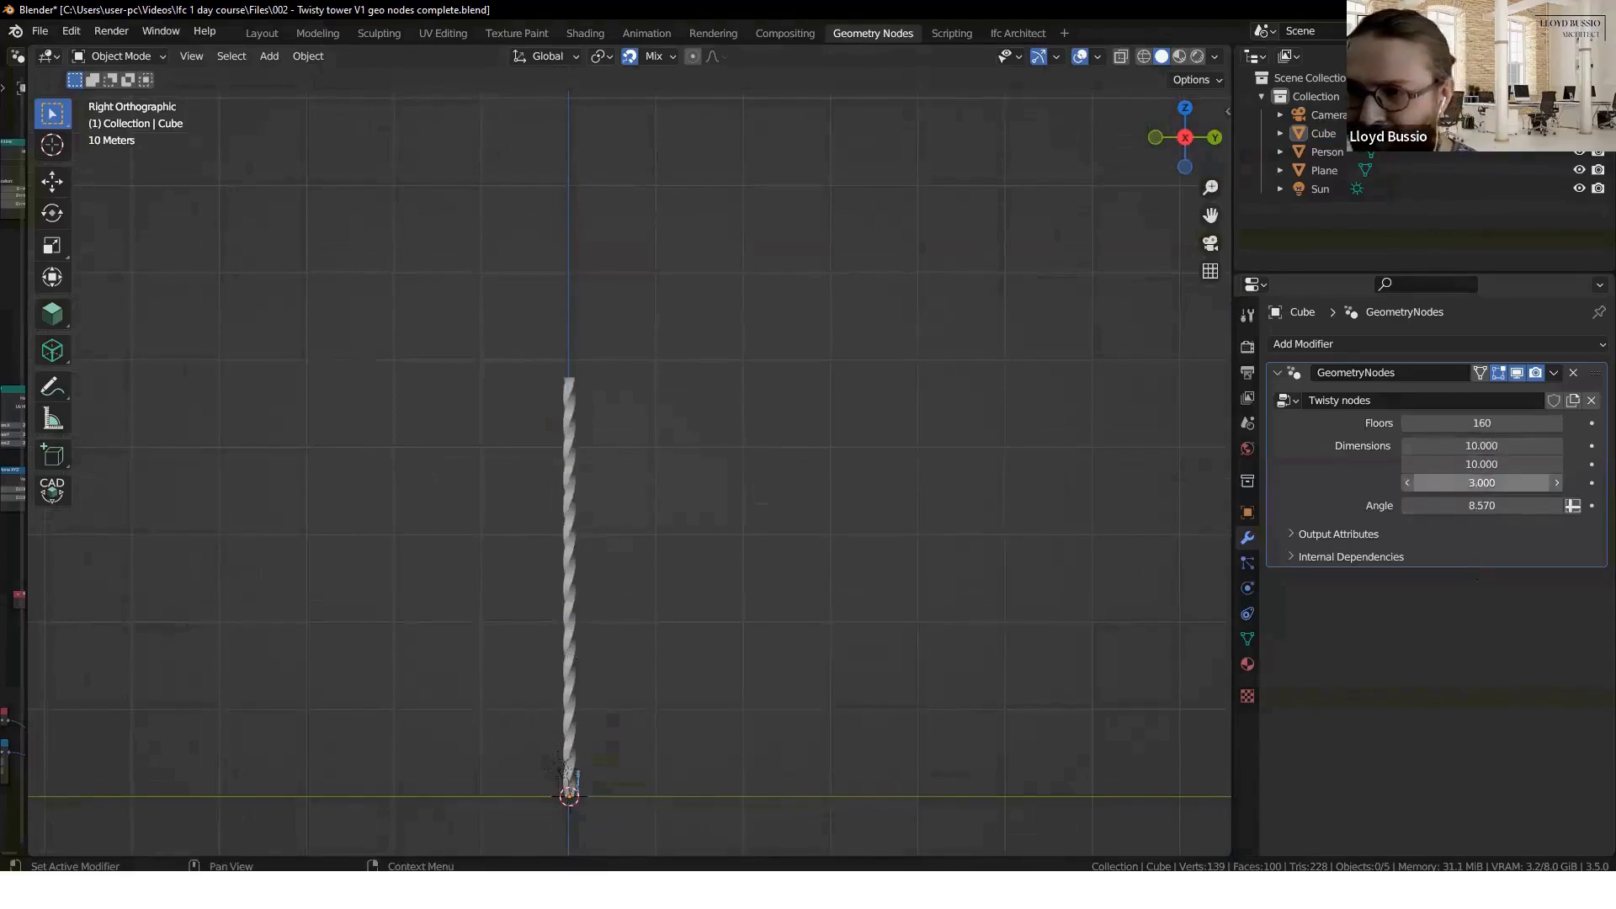
- Set the tower's Z dimension to 4
click(1477, 484)
text(4)
key(Return)
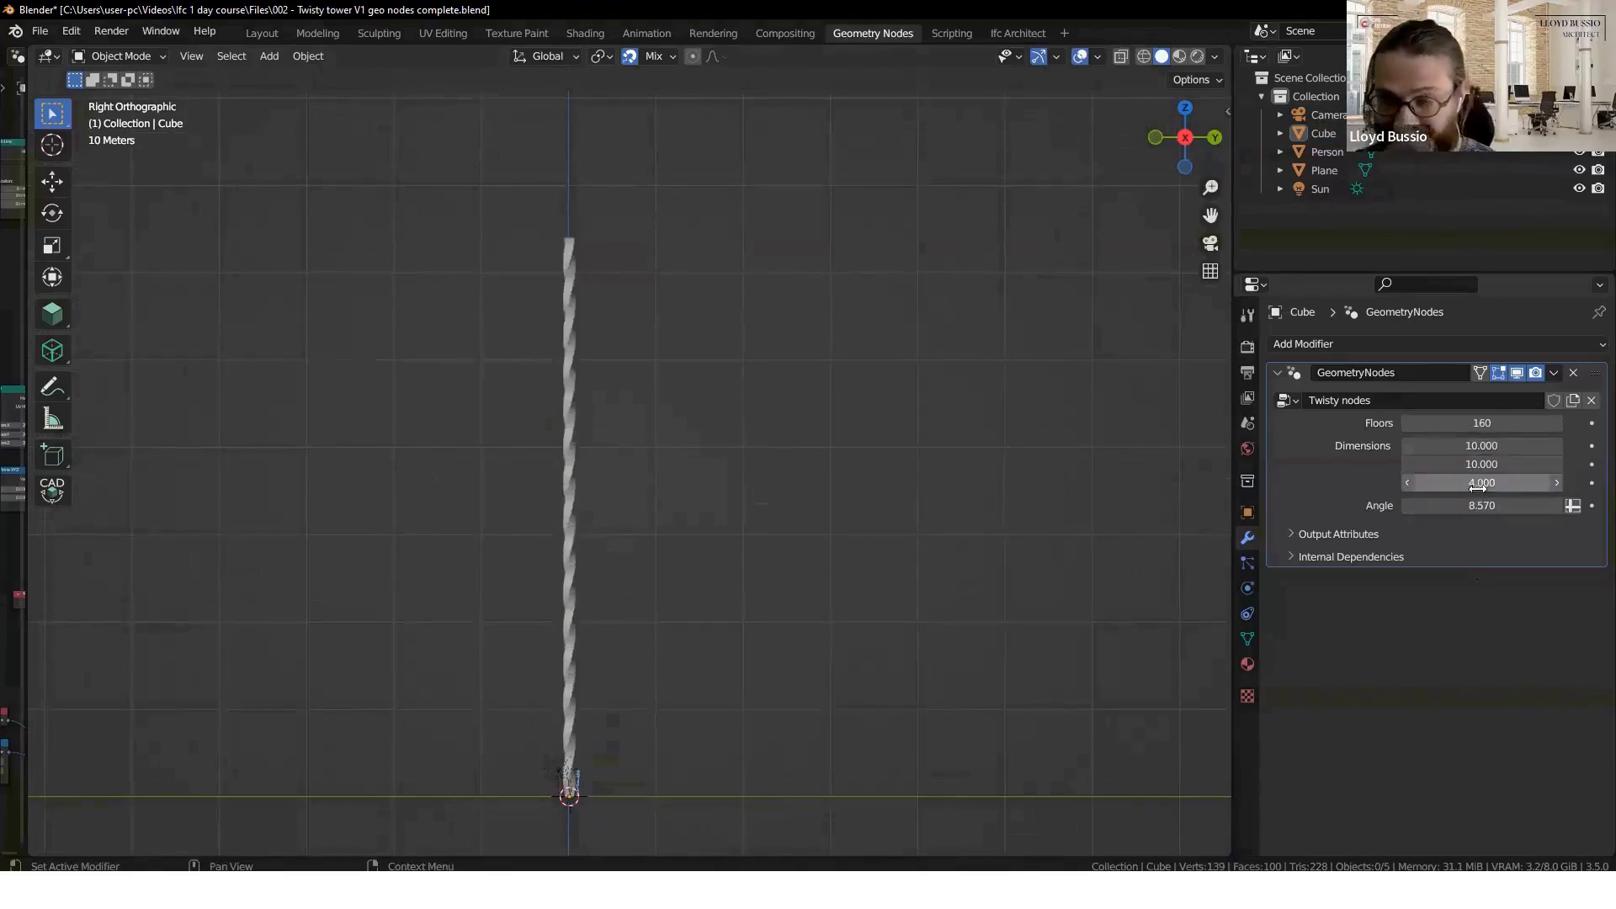
- Set the tower's Floors to 10000 in a widely zoomed-out side view
scroll(733, 631, down, 8)
shift+middle_drag(735, 338, 805, 559)
scroll(720, 705, down, 3)
scroll(684, 648, up, 2)
scroll(805, 559, up, 2)
click(1467, 424)
text(10)
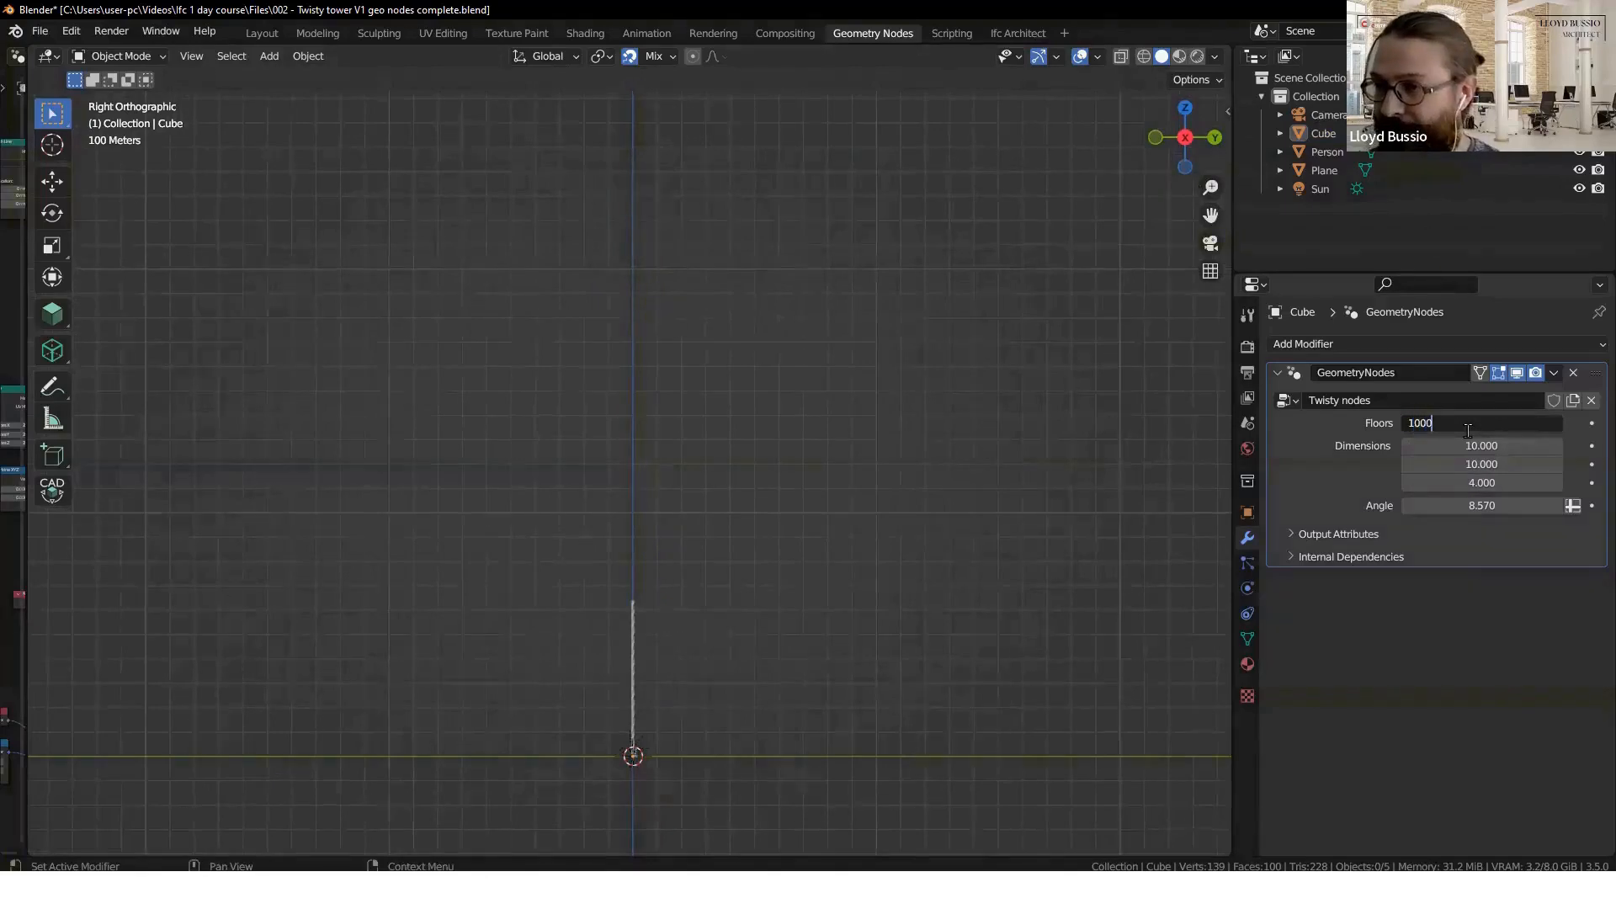
key(Return)
- Examine the full height of the extended tower and its base on the ground plane in perspective
scroll(892, 412, down, 5)
shift+middle_drag(701, 288, 522, 245)
scroll(659, 665, up, 6)
shift+middle_drag(659, 665, 725, 144)
scroll(704, 554, up, 2)
scroll(707, 551, up, 2)
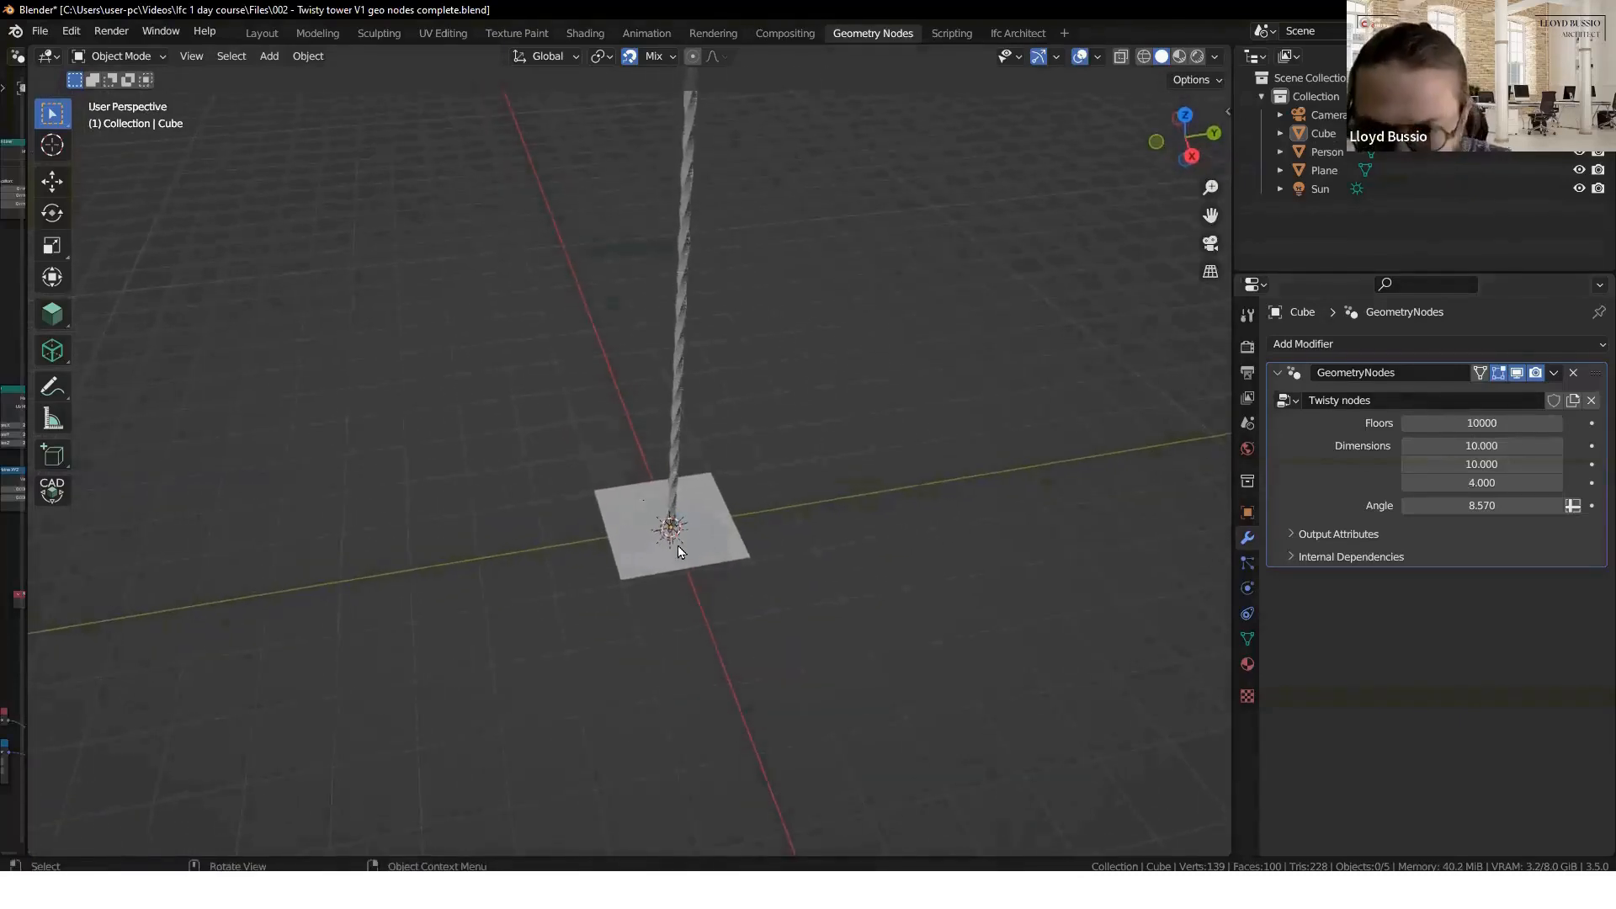
middle_drag(704, 515, 704, 506)
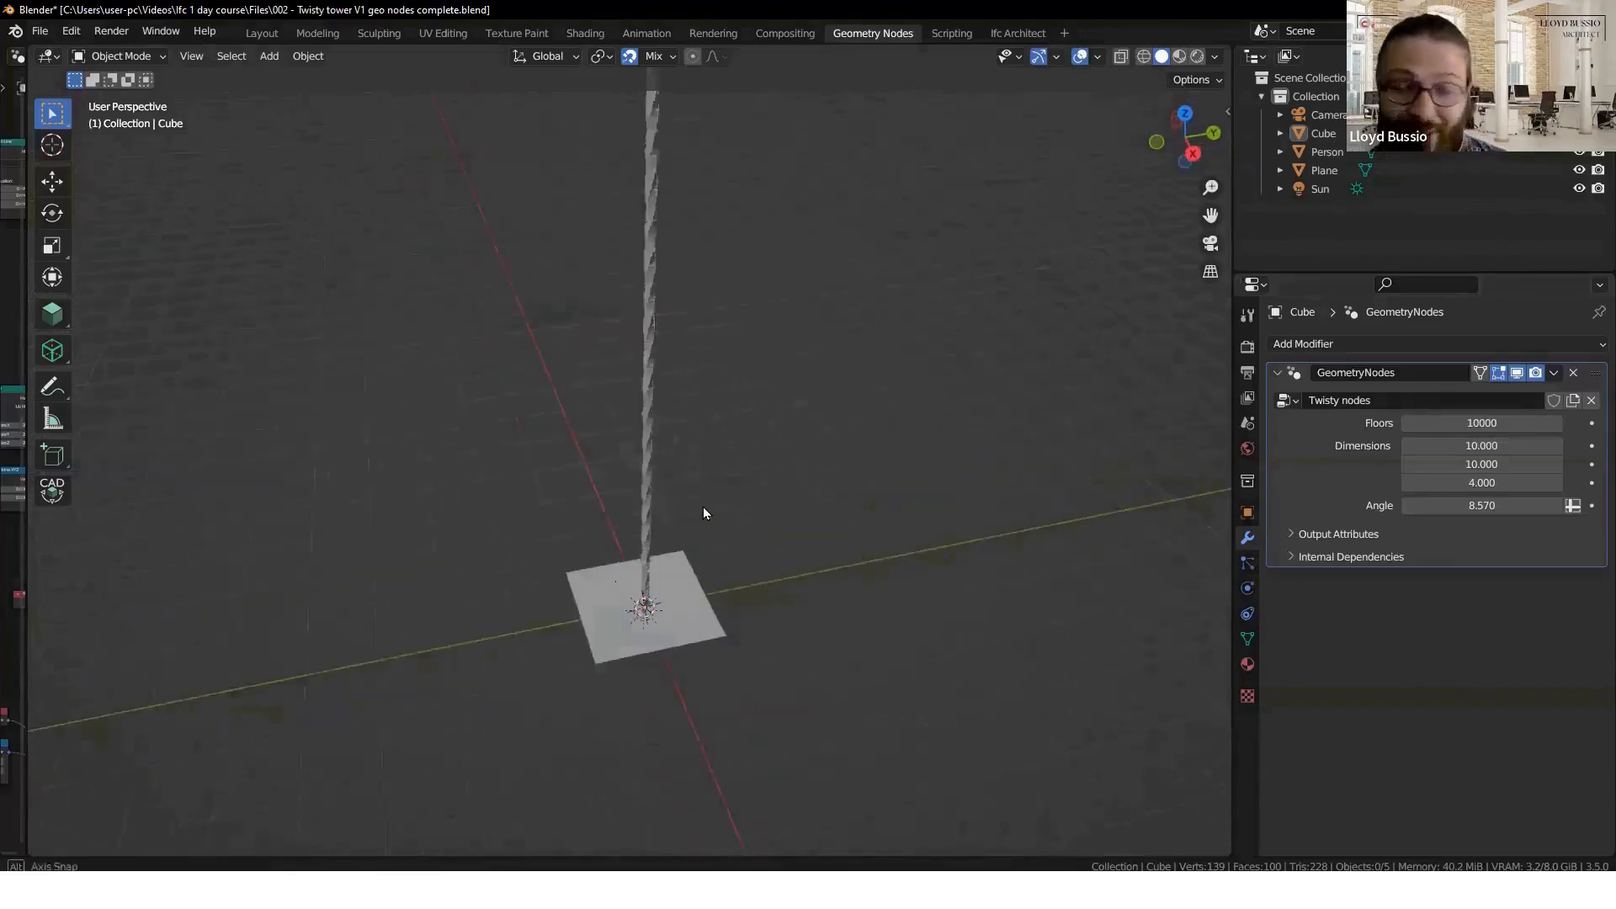
- Examine the twisting tower from its base upward by moving around it in walk navigation
key(q)
click(704, 507)
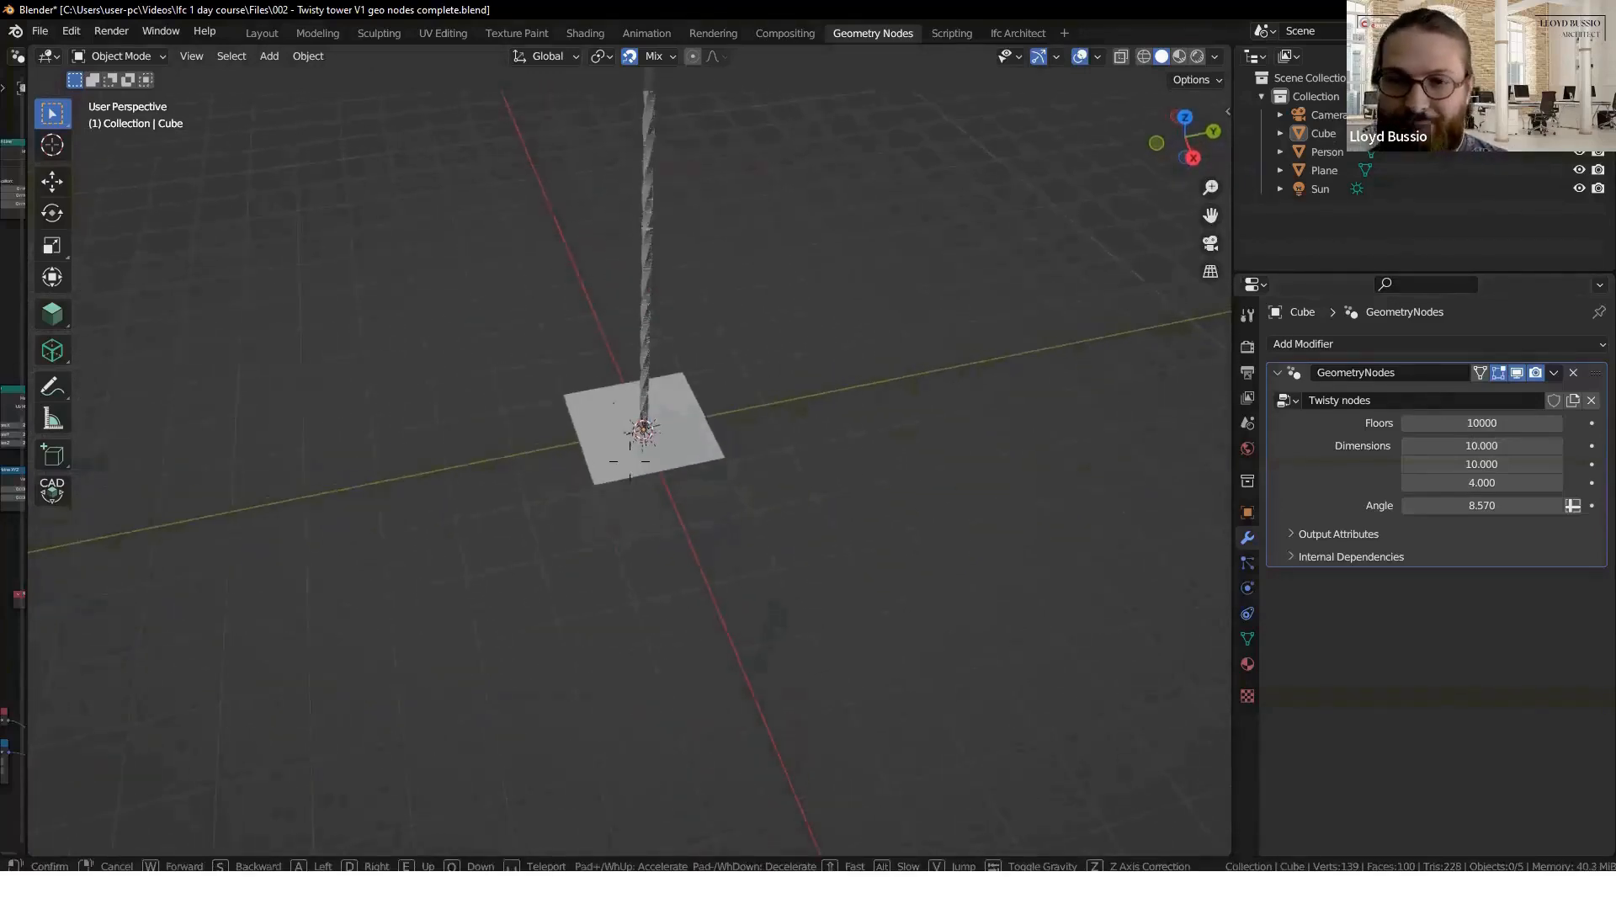
key(w)
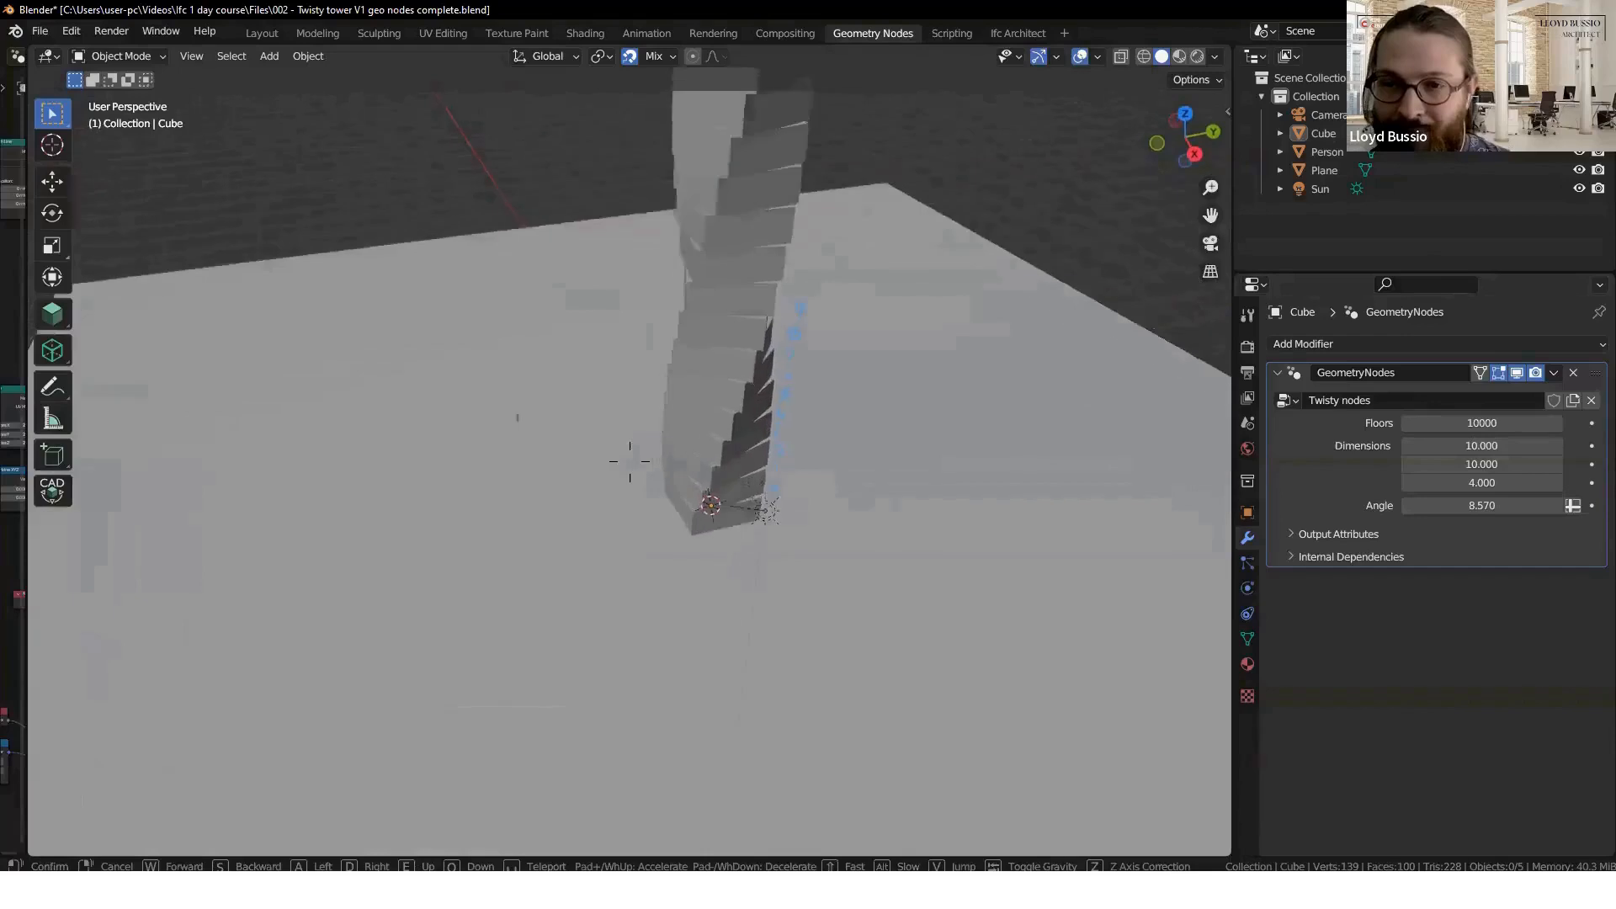
key(s)
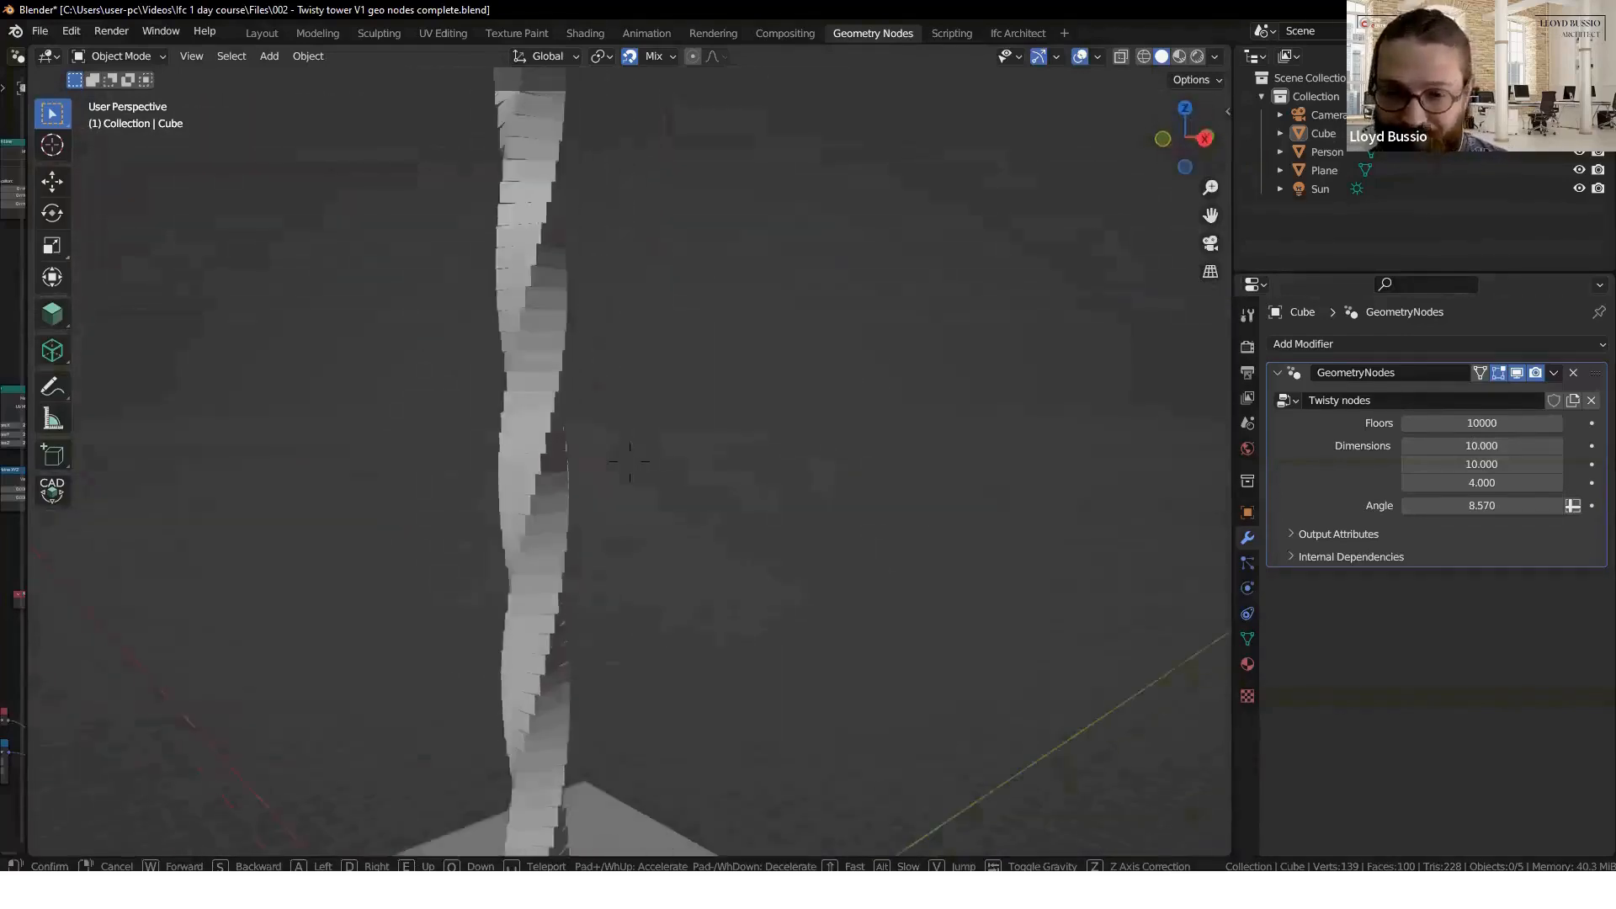
key(w)
key(d)
key(s)
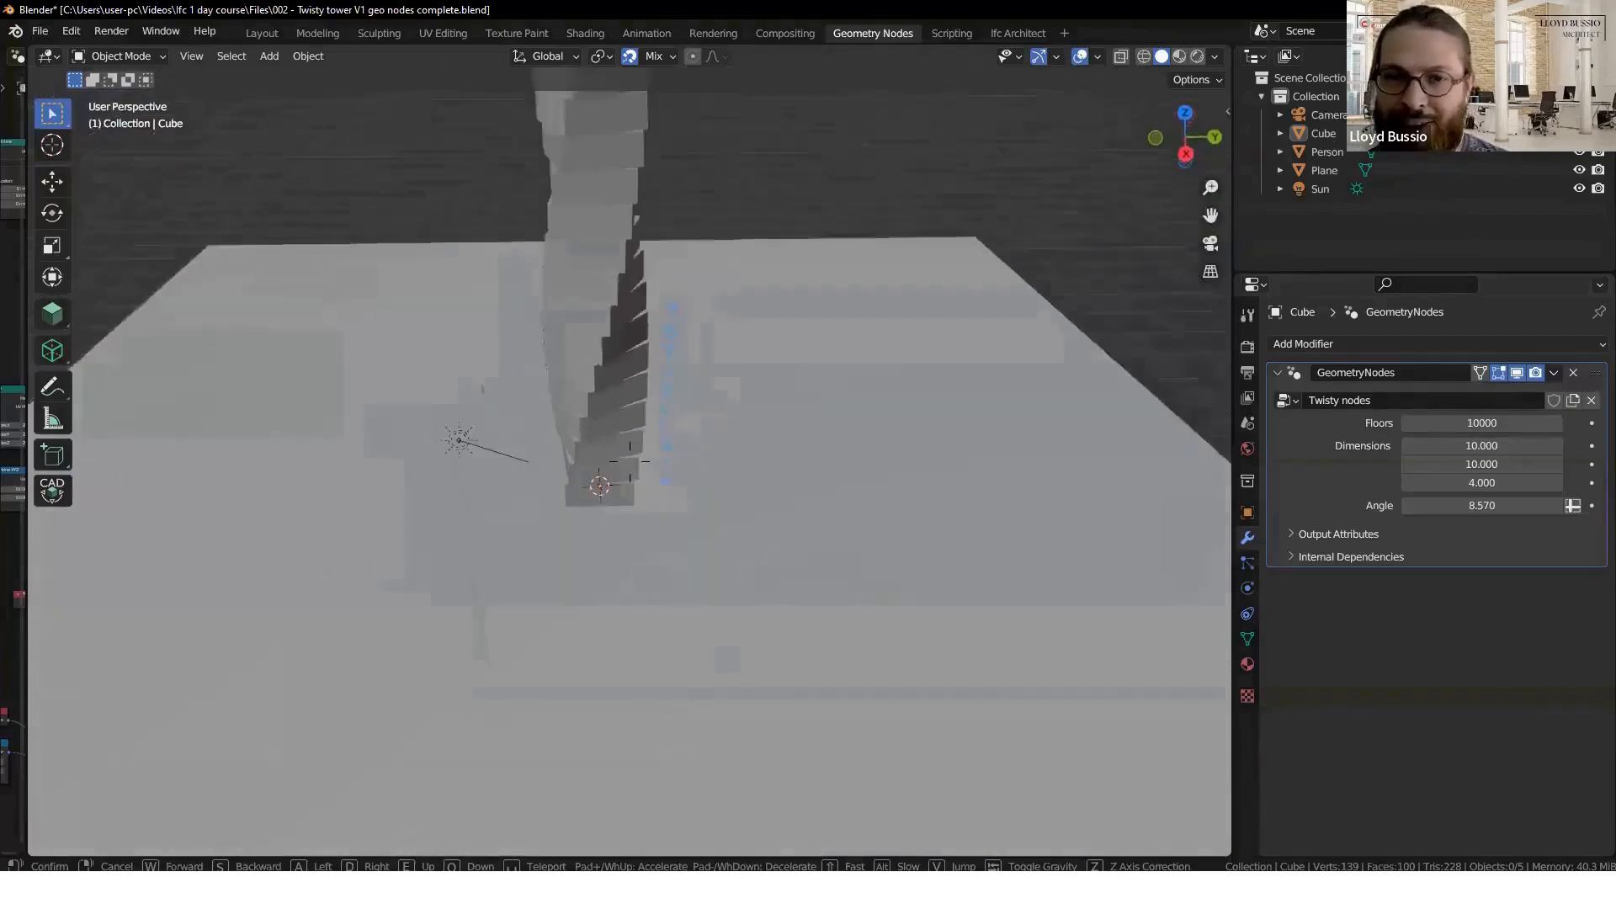
key(a)
click(699, 509)
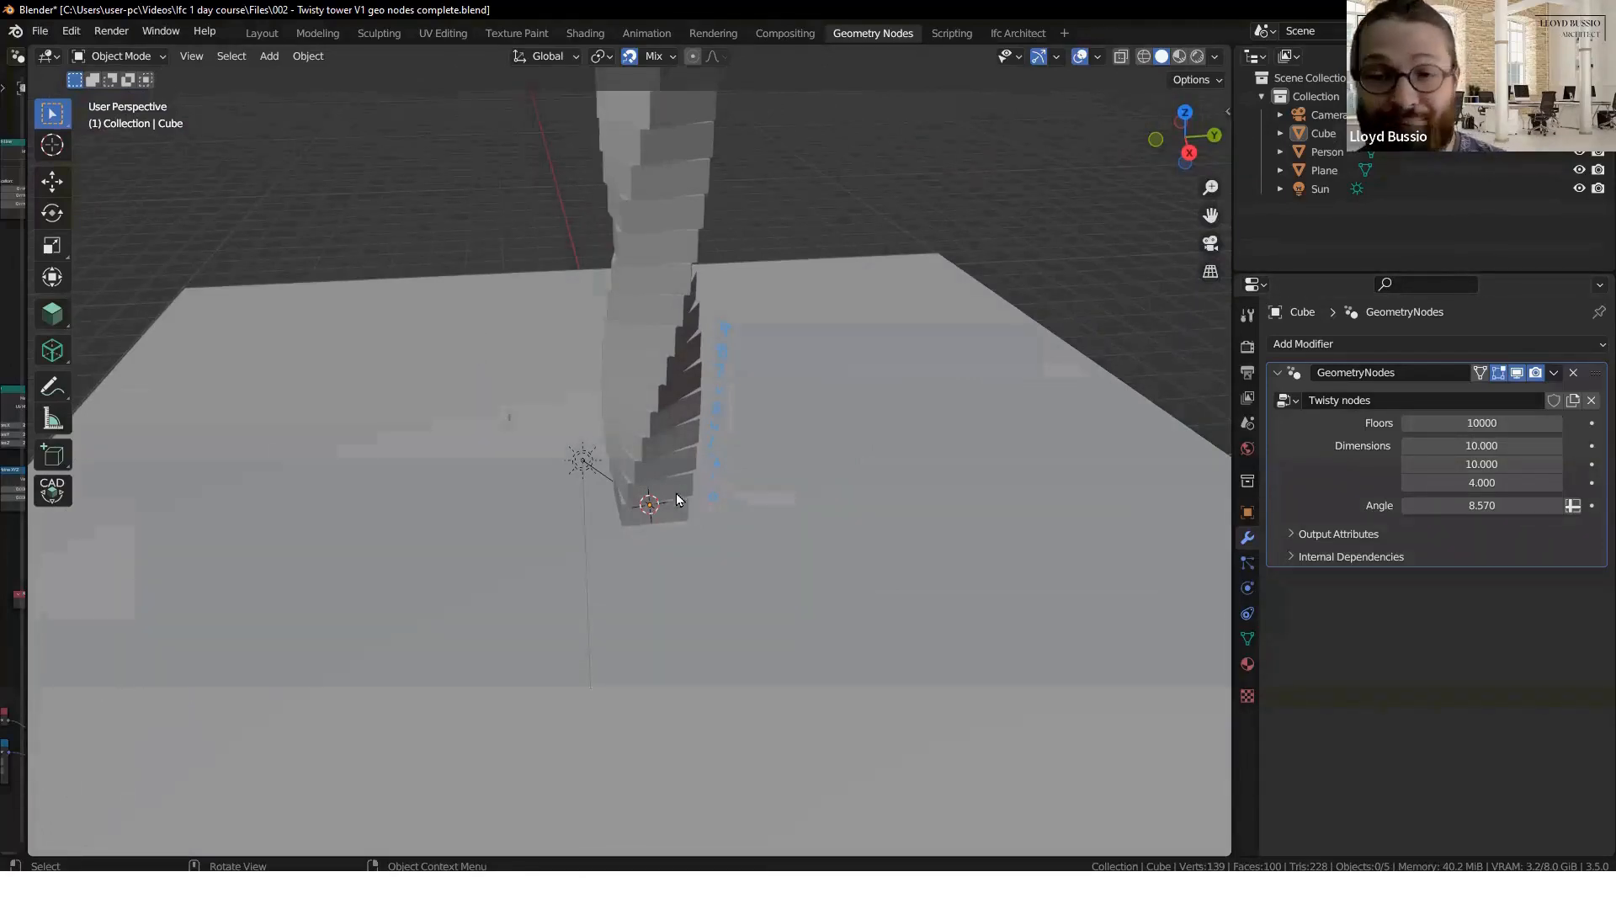
- Select the tower and reduce its twist Angle to 0.44
click(661, 454)
scroll(780, 673, down, 8)
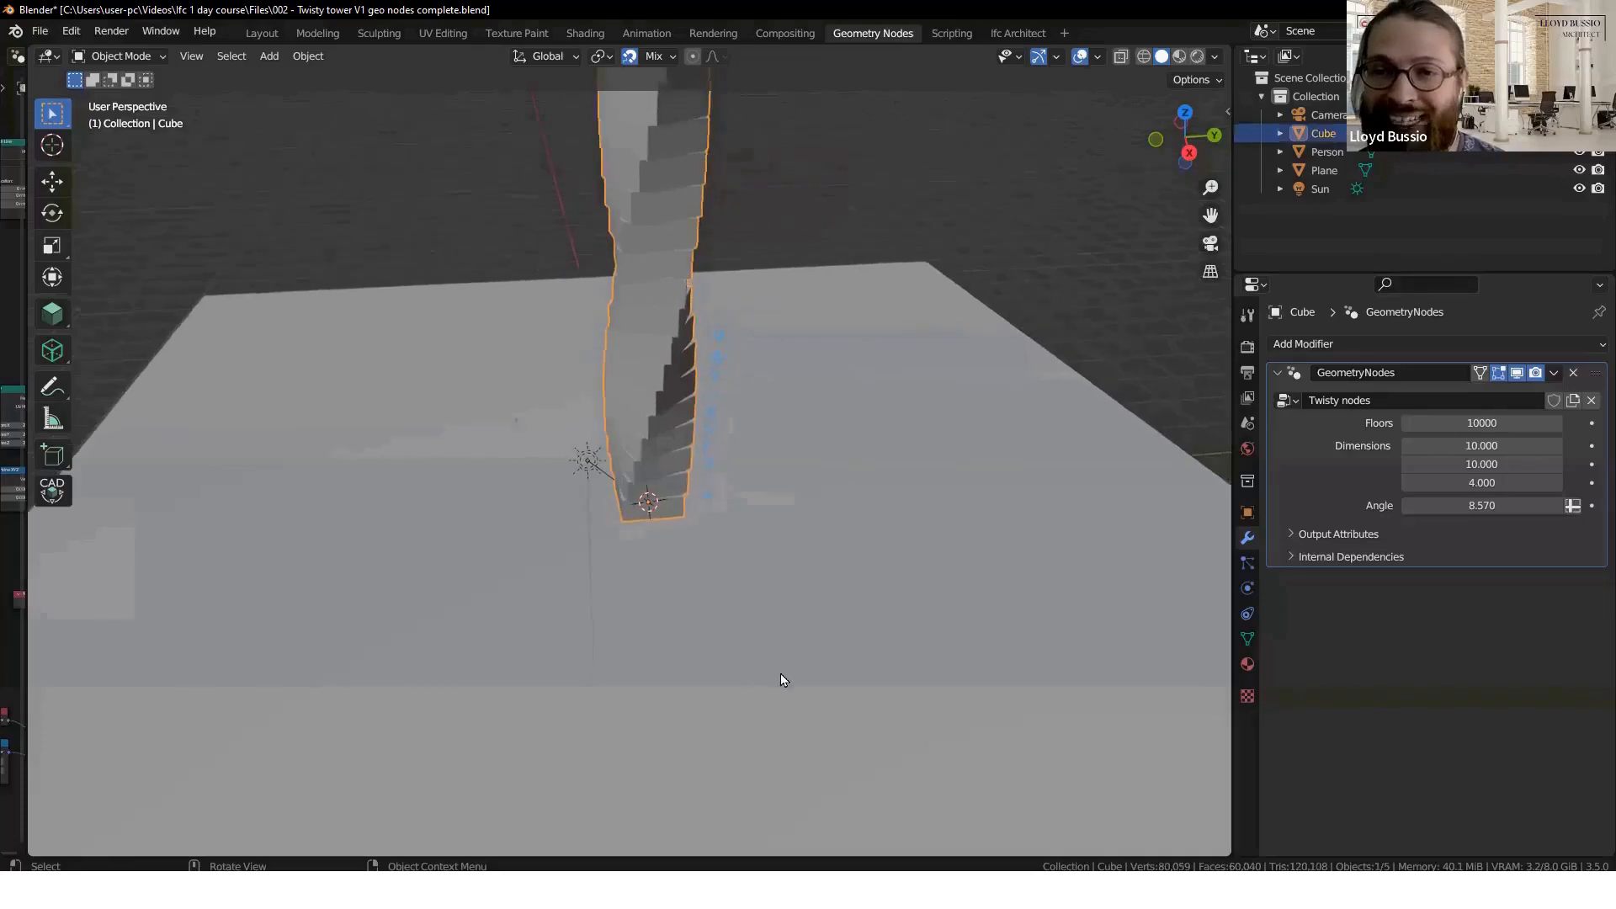
middle_drag(716, 609, 1462, 490)
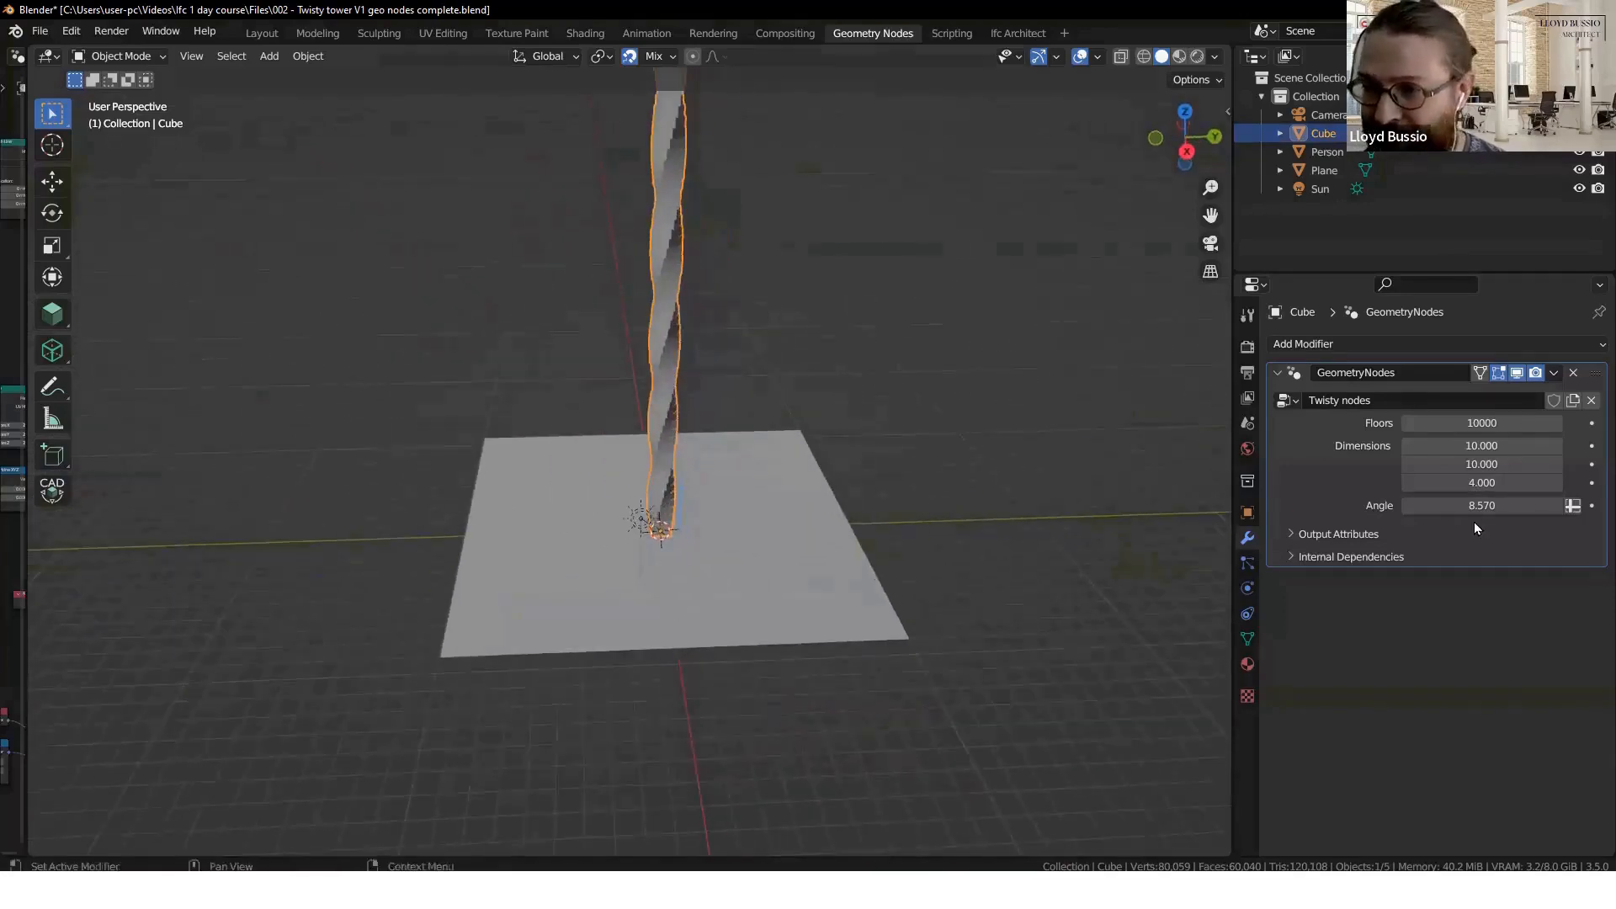
drag(1462, 507, 1402, 508)
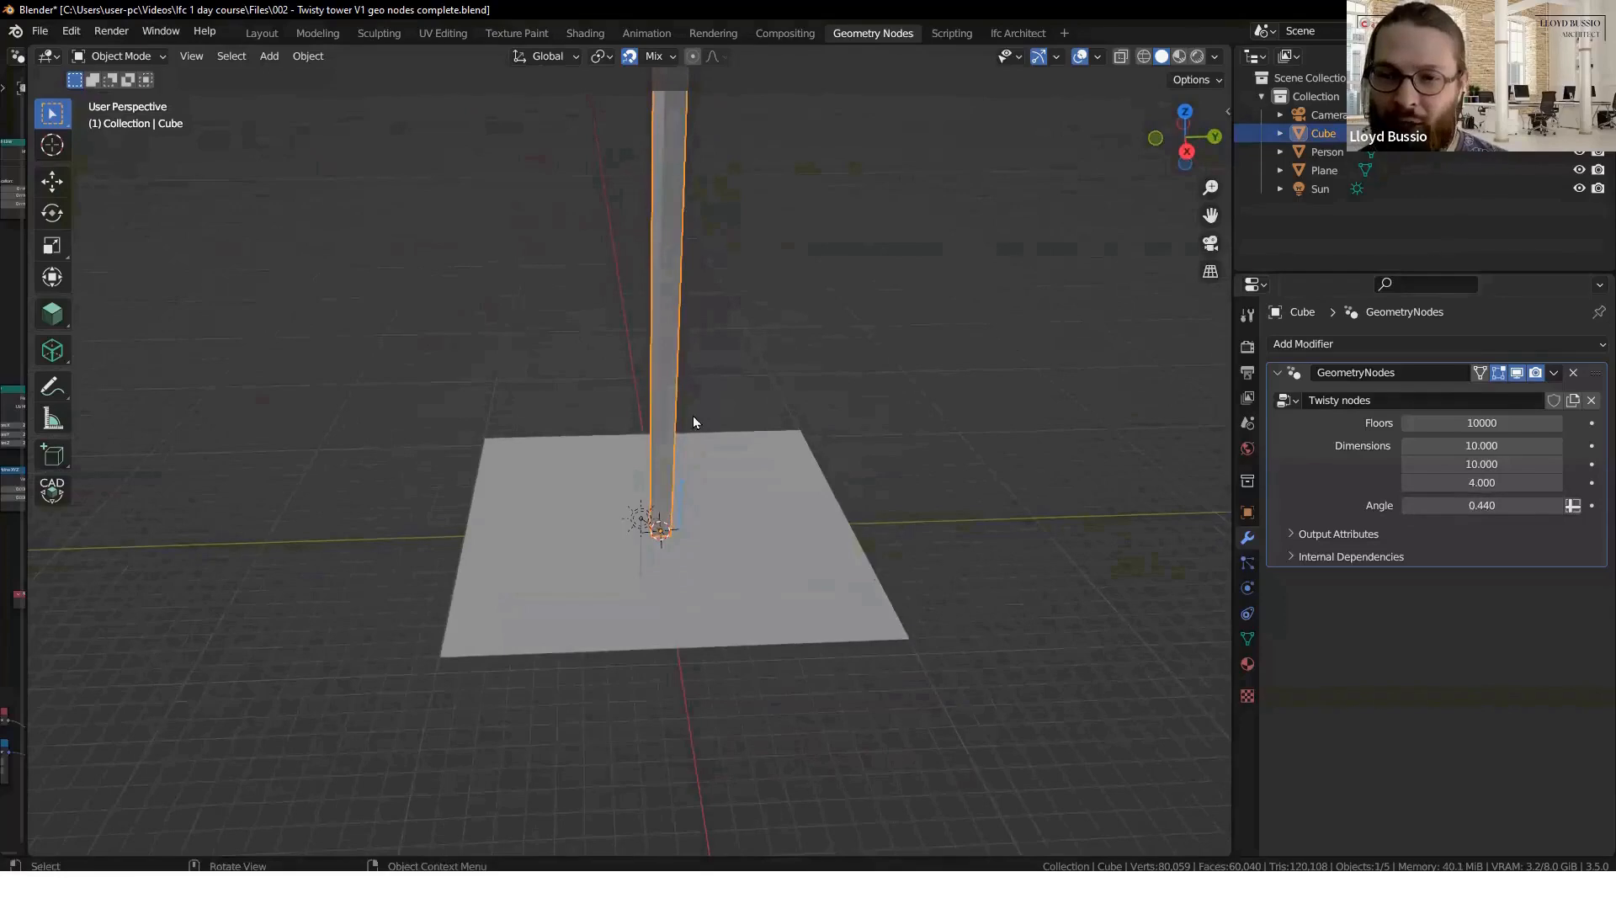
middle_drag(661, 419, 840, 459)
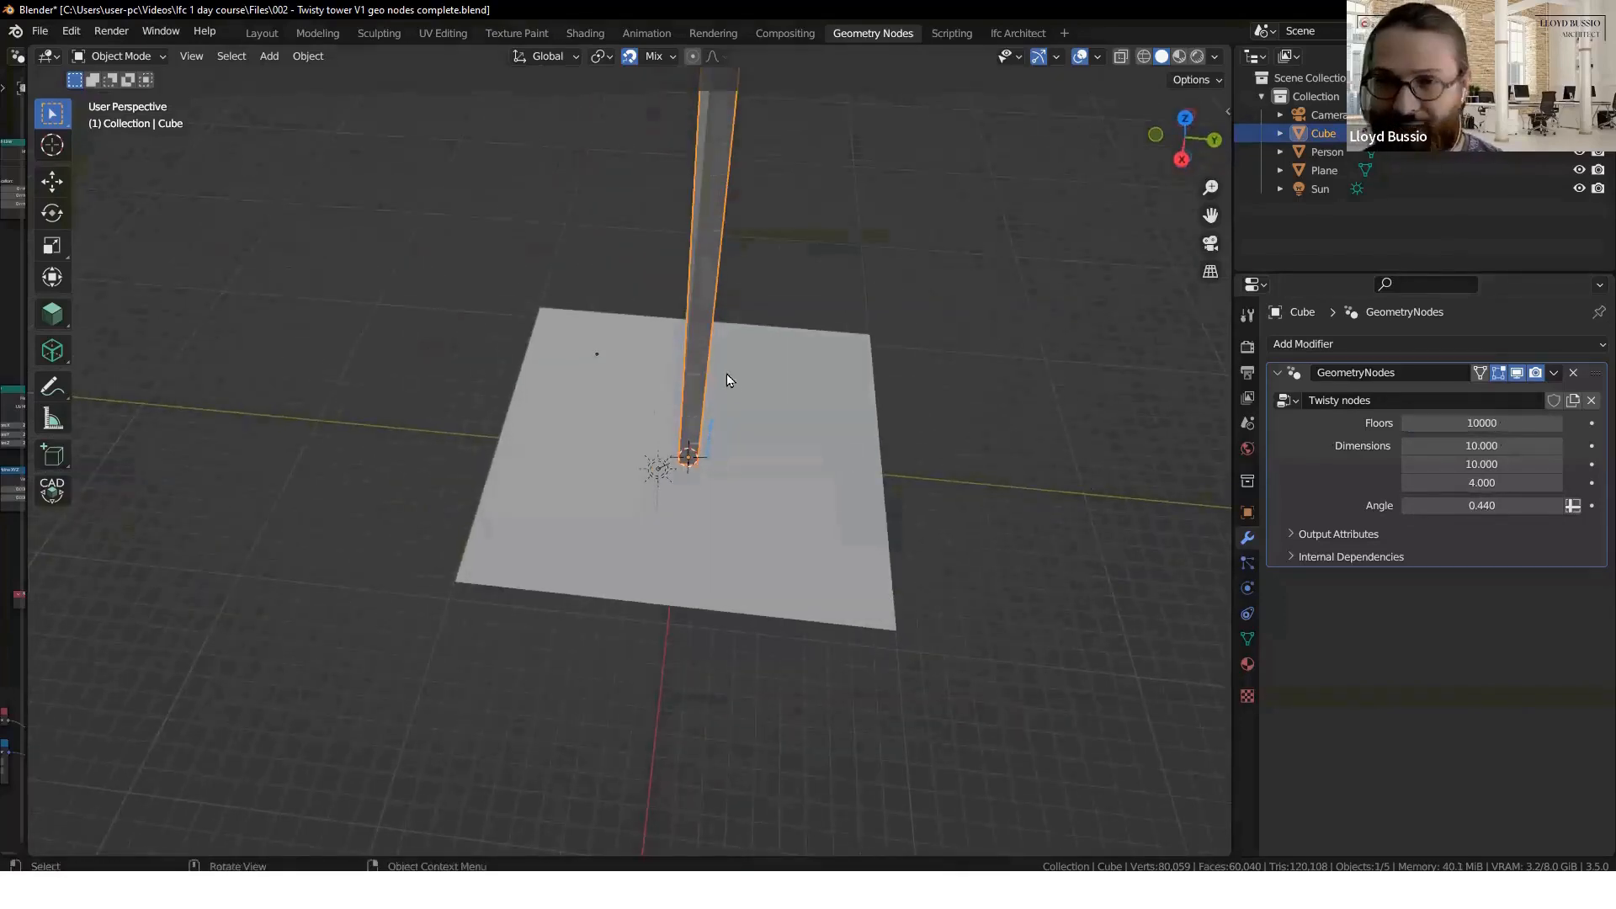
- Add an Array modifier to the tower with a relative offset factor of 4 along X
click(1303, 344)
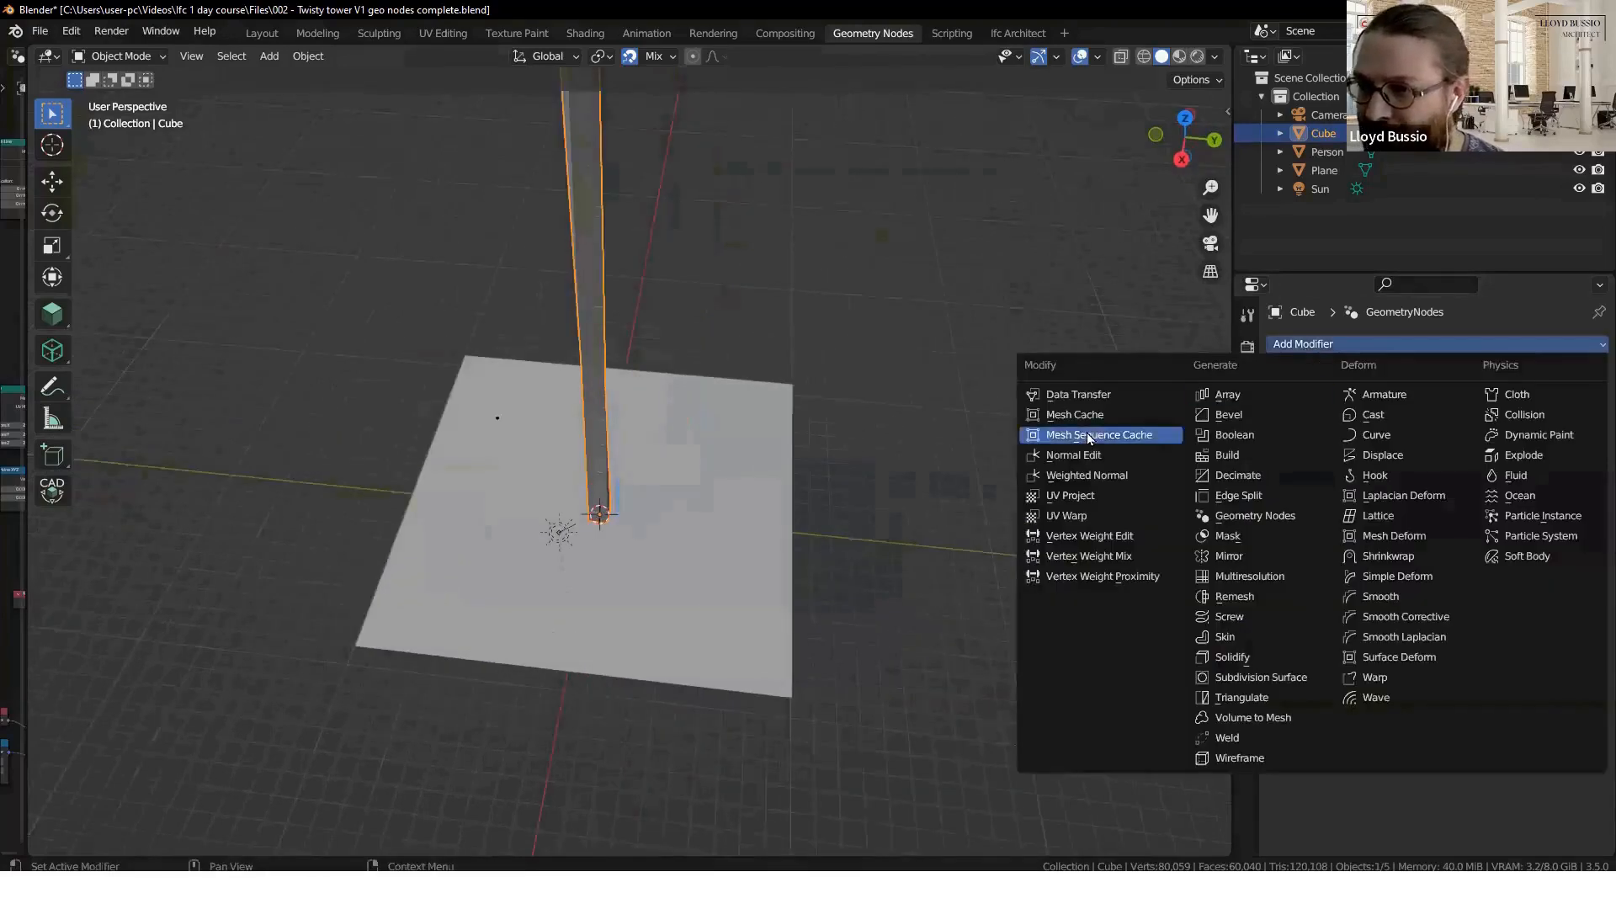
click(1209, 392)
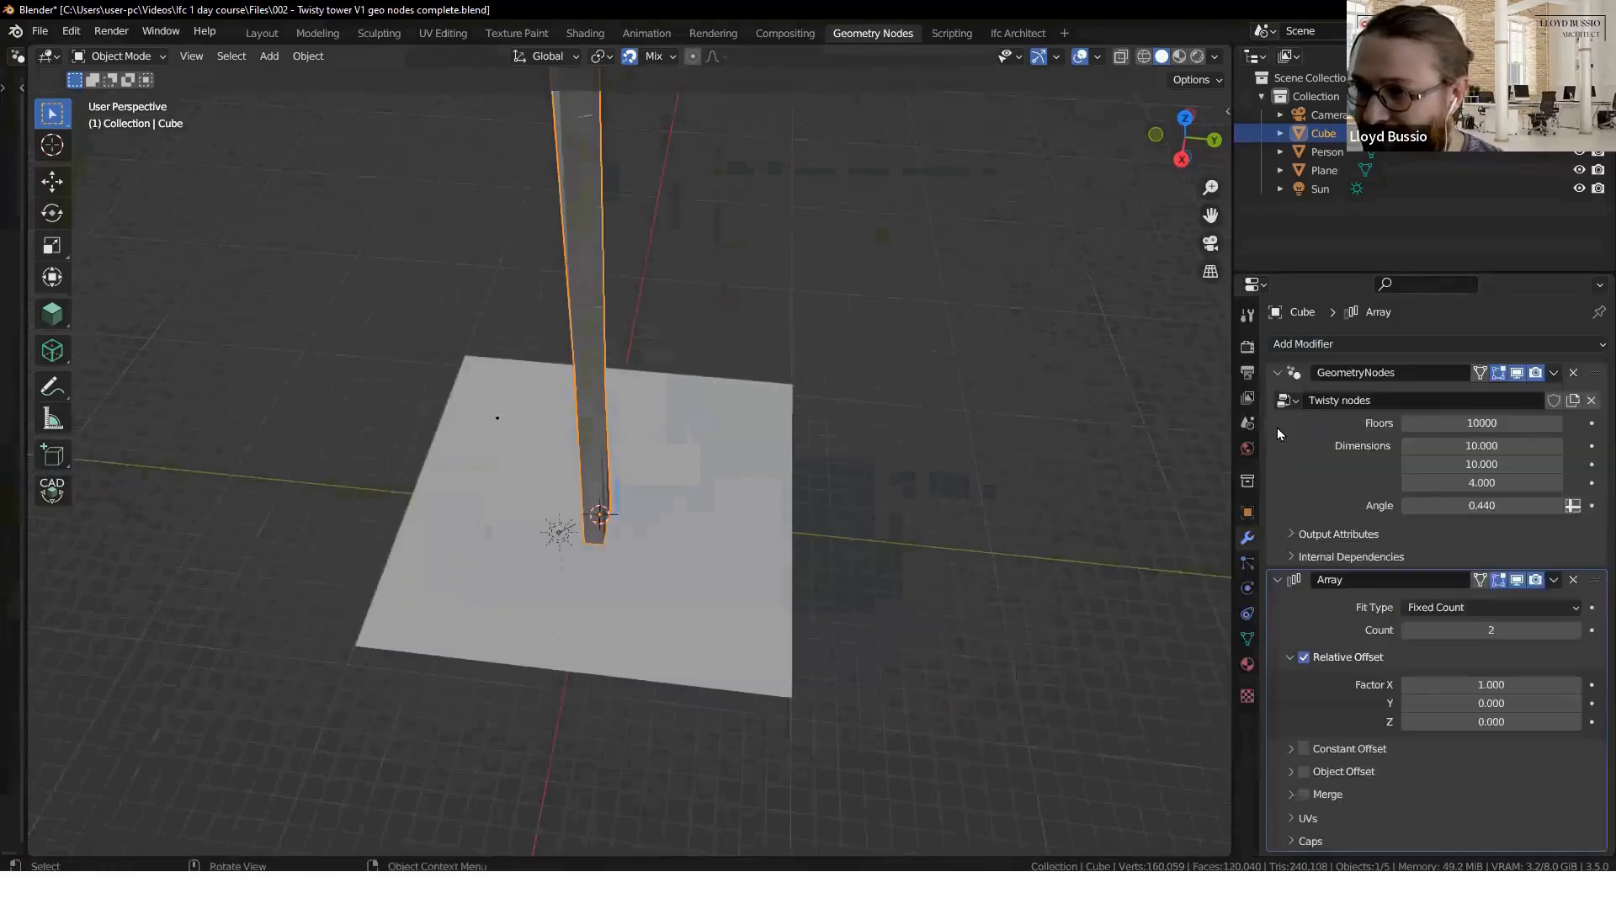
click(1278, 373)
scroll(689, 520, down, 3)
middle_drag(761, 604, 779, 541)
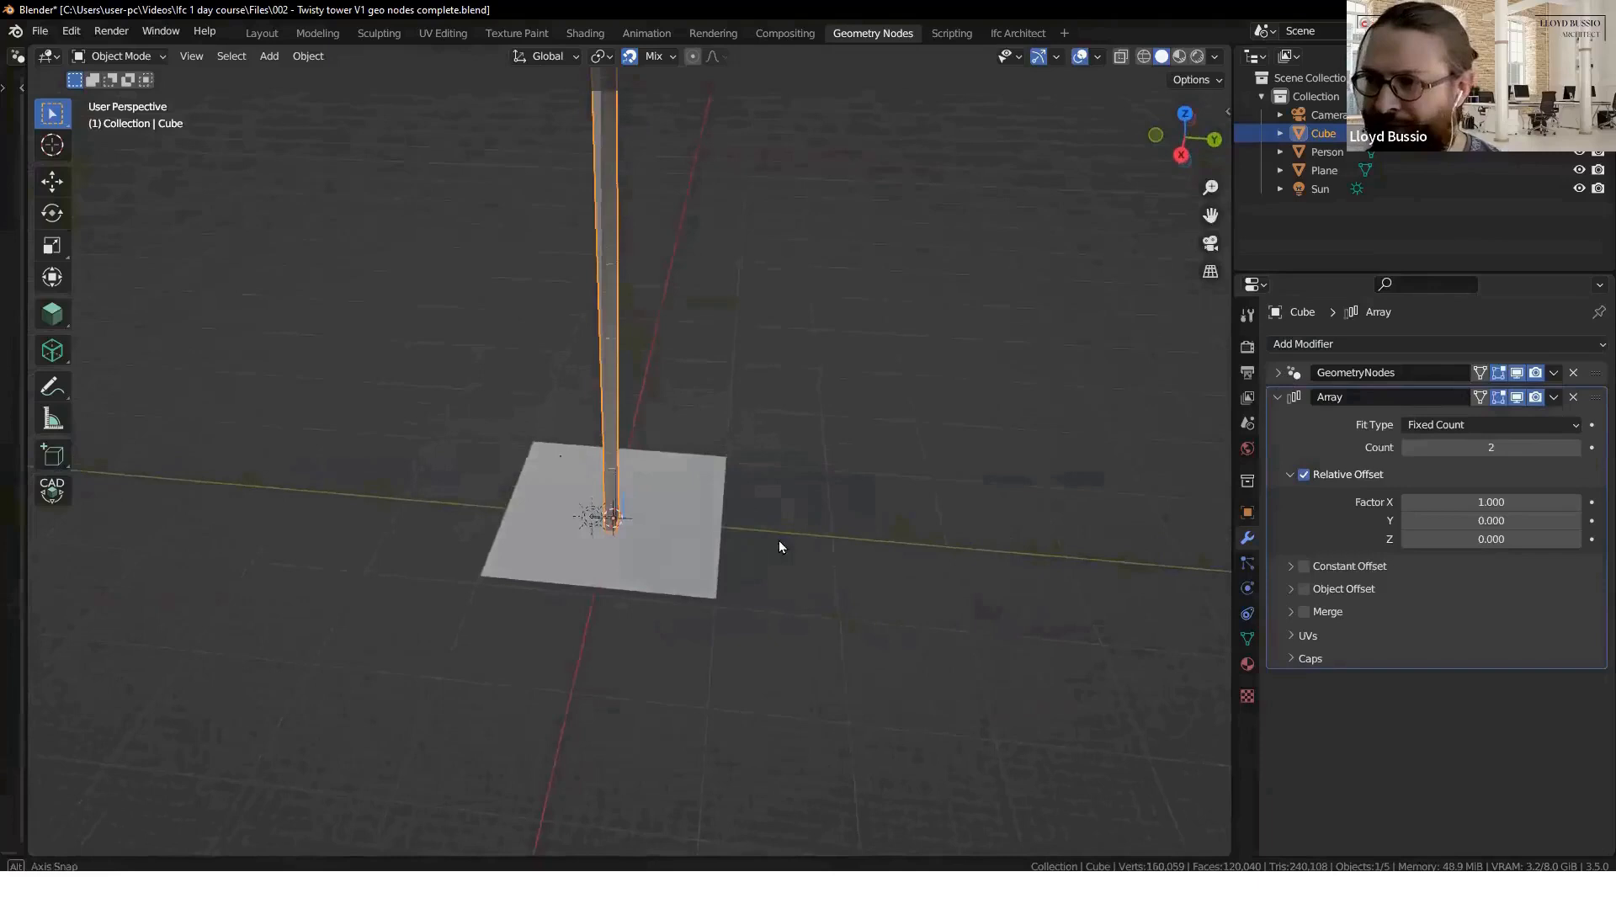
scroll(779, 540, up, 3)
drag(1462, 503, 1519, 504)
middle_drag(724, 657, 1052, 589)
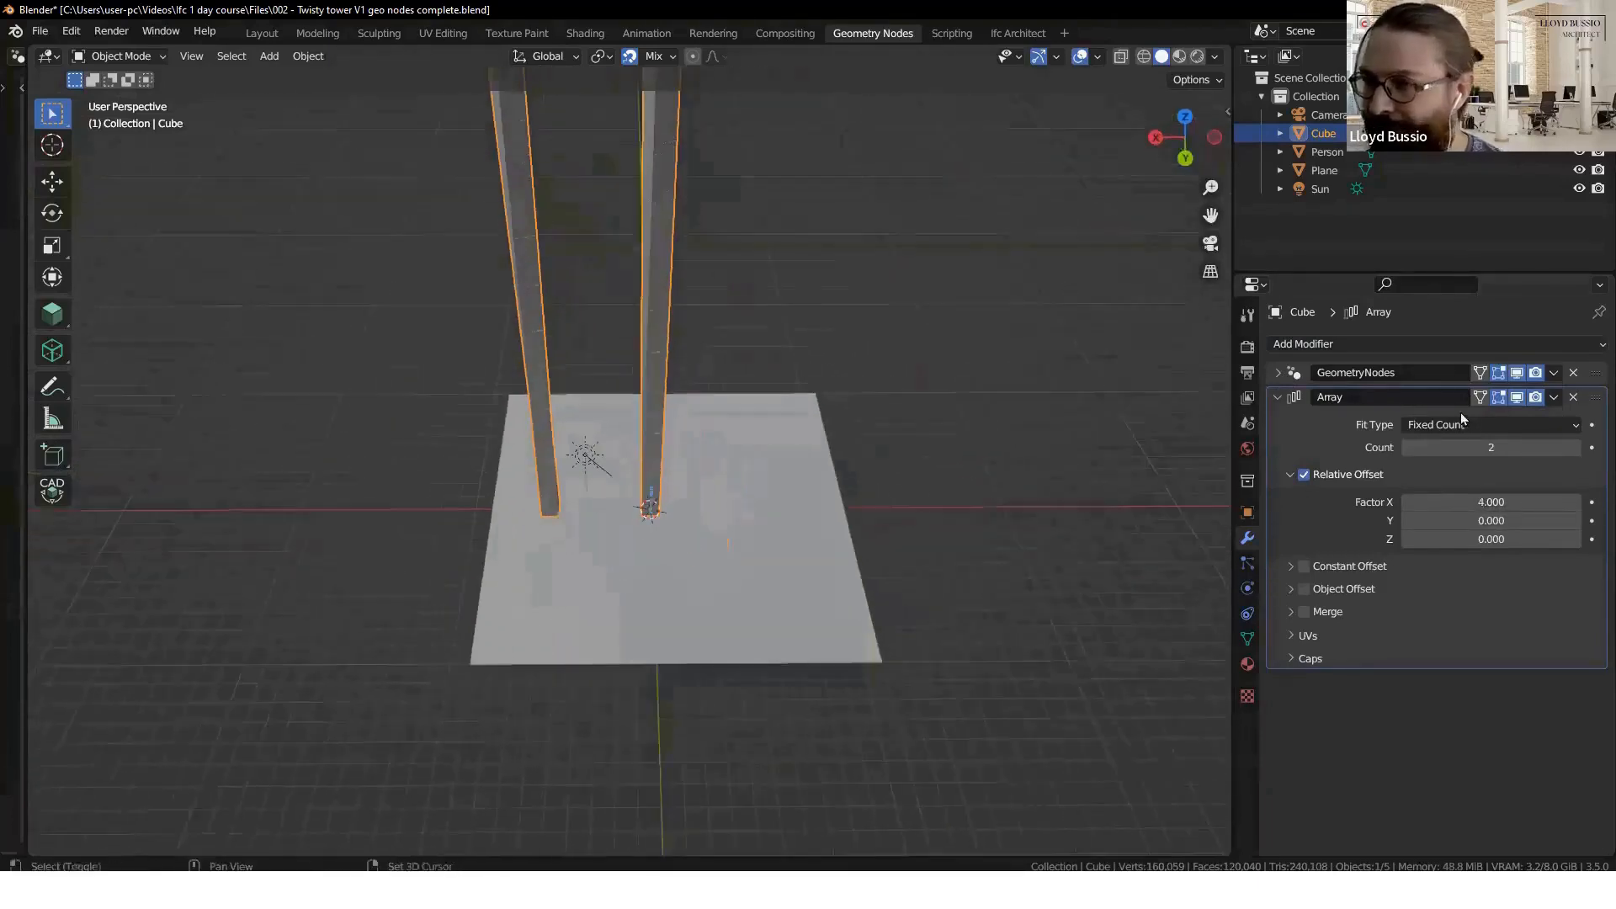
- Add a second Array modifier to the tower with relative offset factors of 0 in X and 7.5 in Y
click(1312, 345)
click(1238, 383)
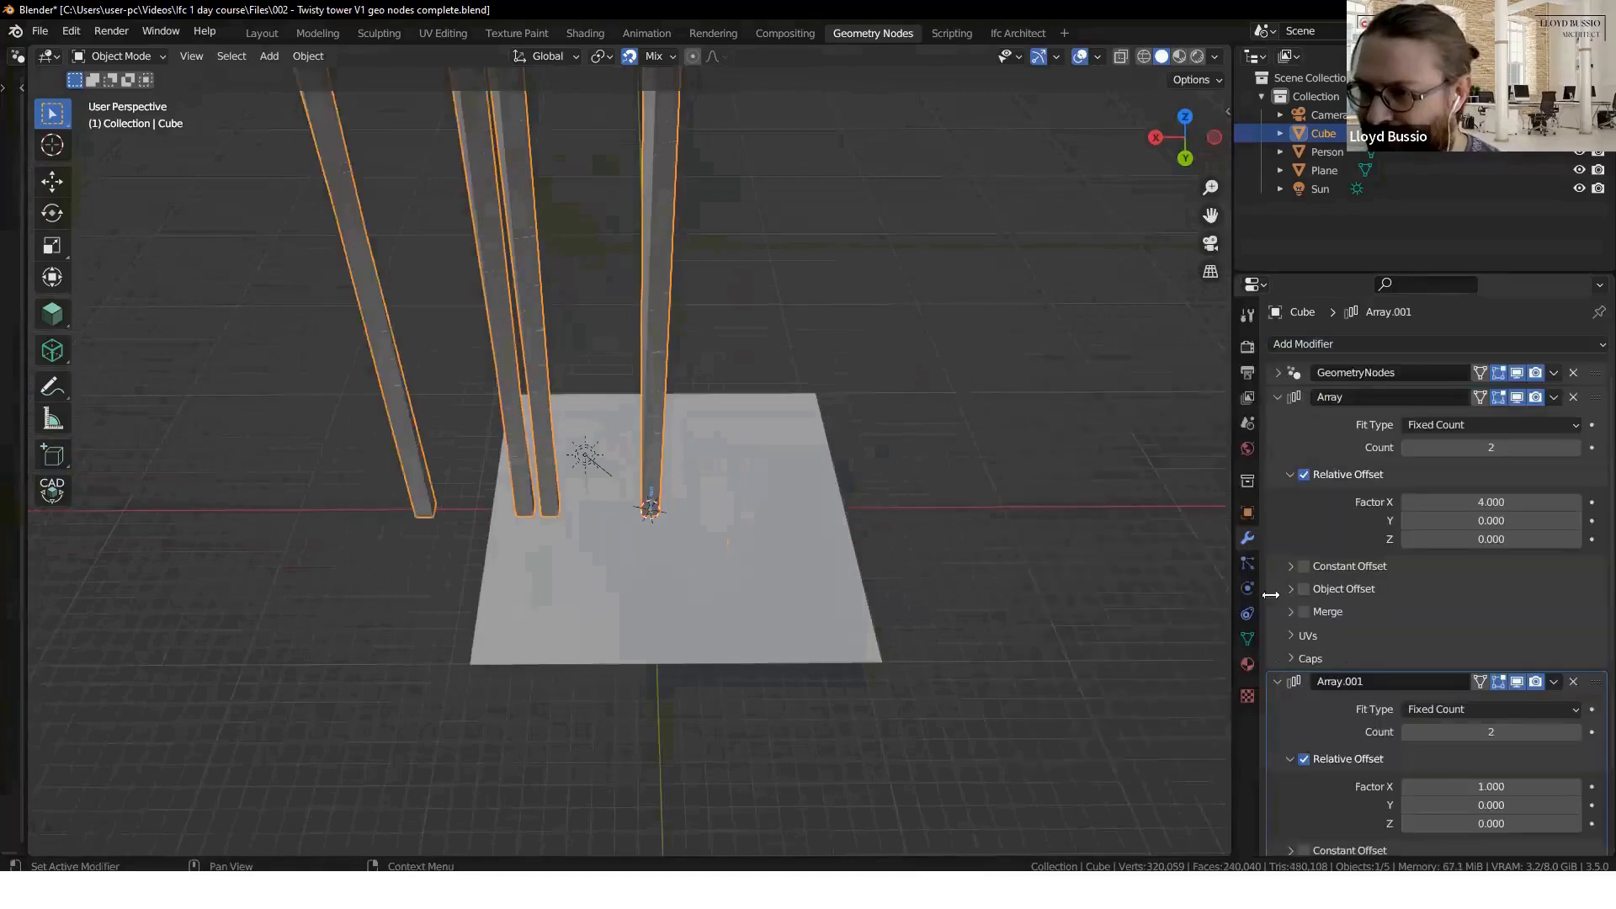
click(1278, 398)
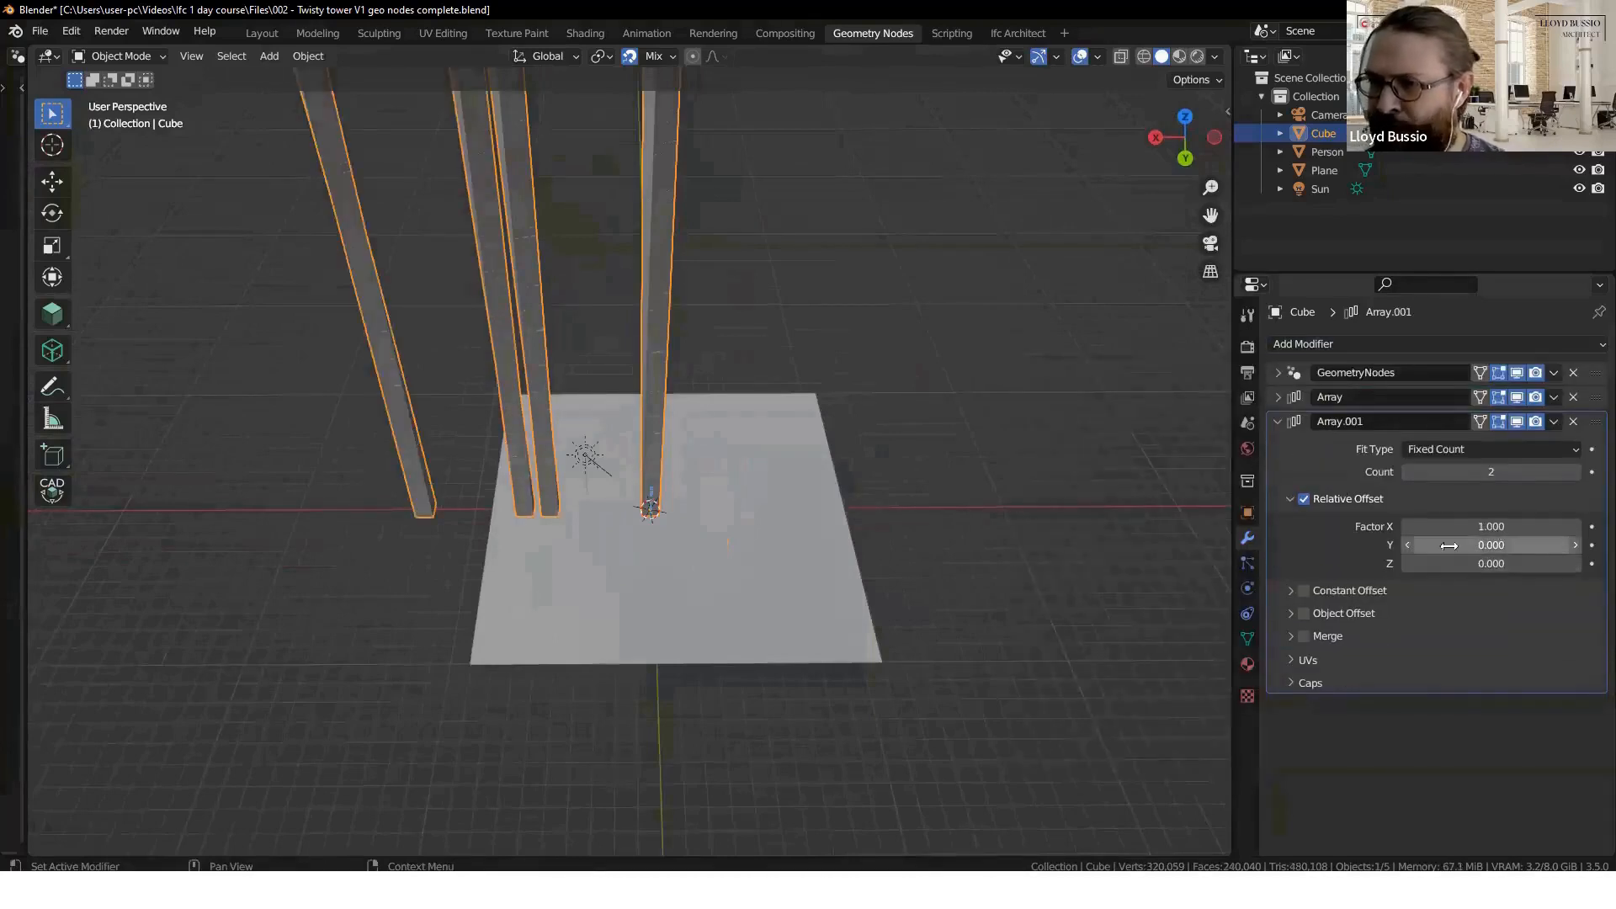
drag(1444, 544, 1515, 545)
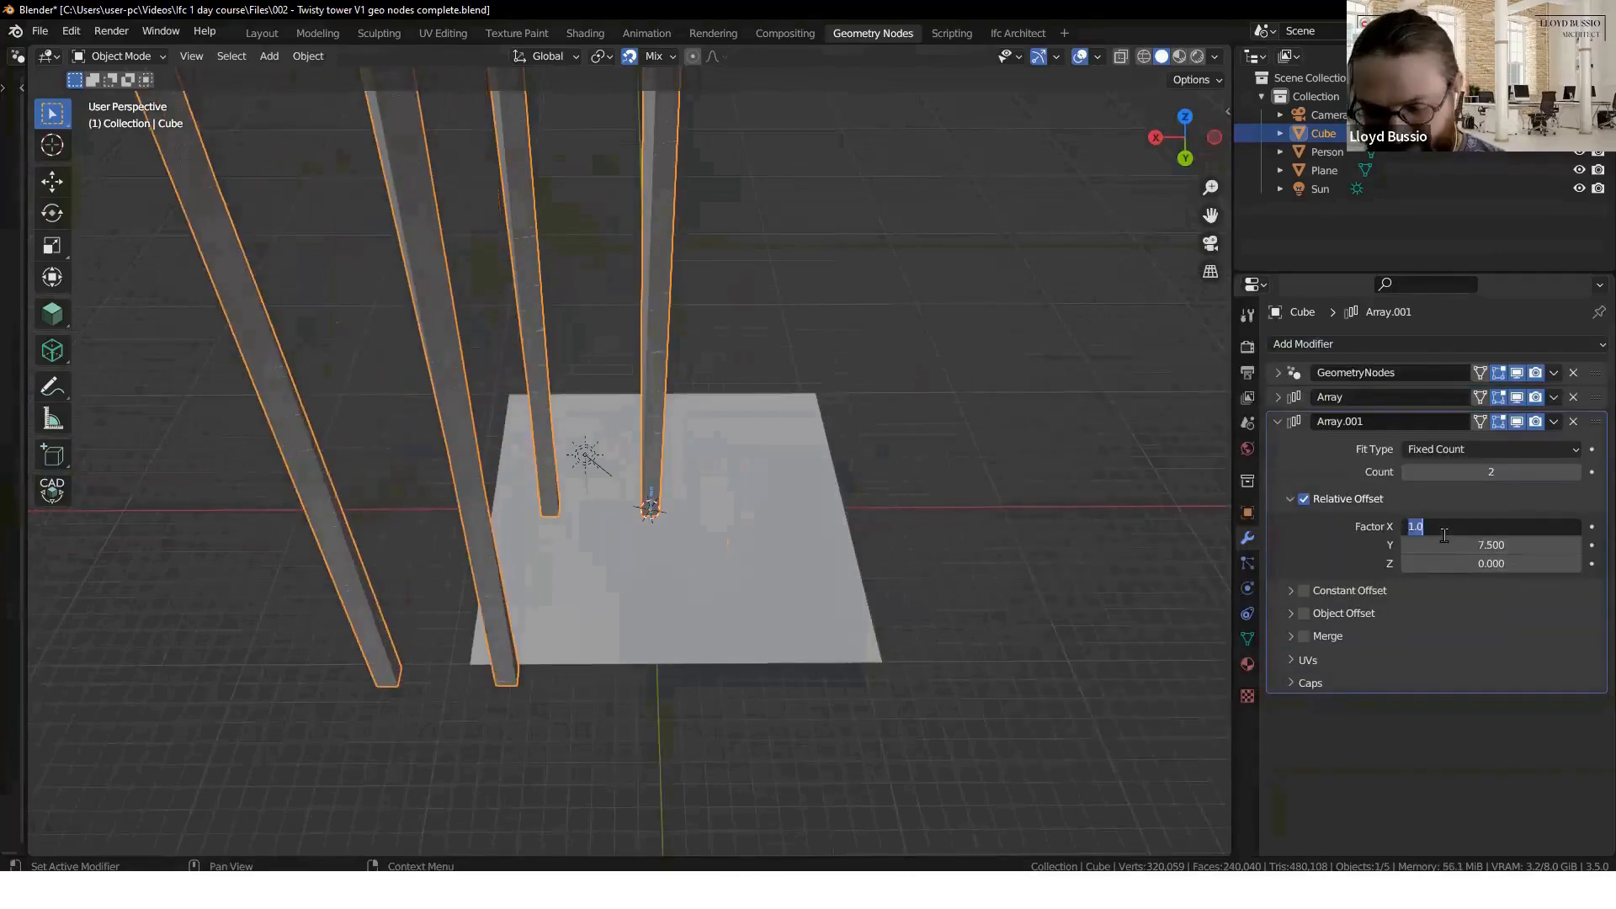
text(0)
key(Return)
middle_drag(989, 581, 715, 666)
scroll(774, 602, down, 5)
middle_drag(901, 674, 770, 505)
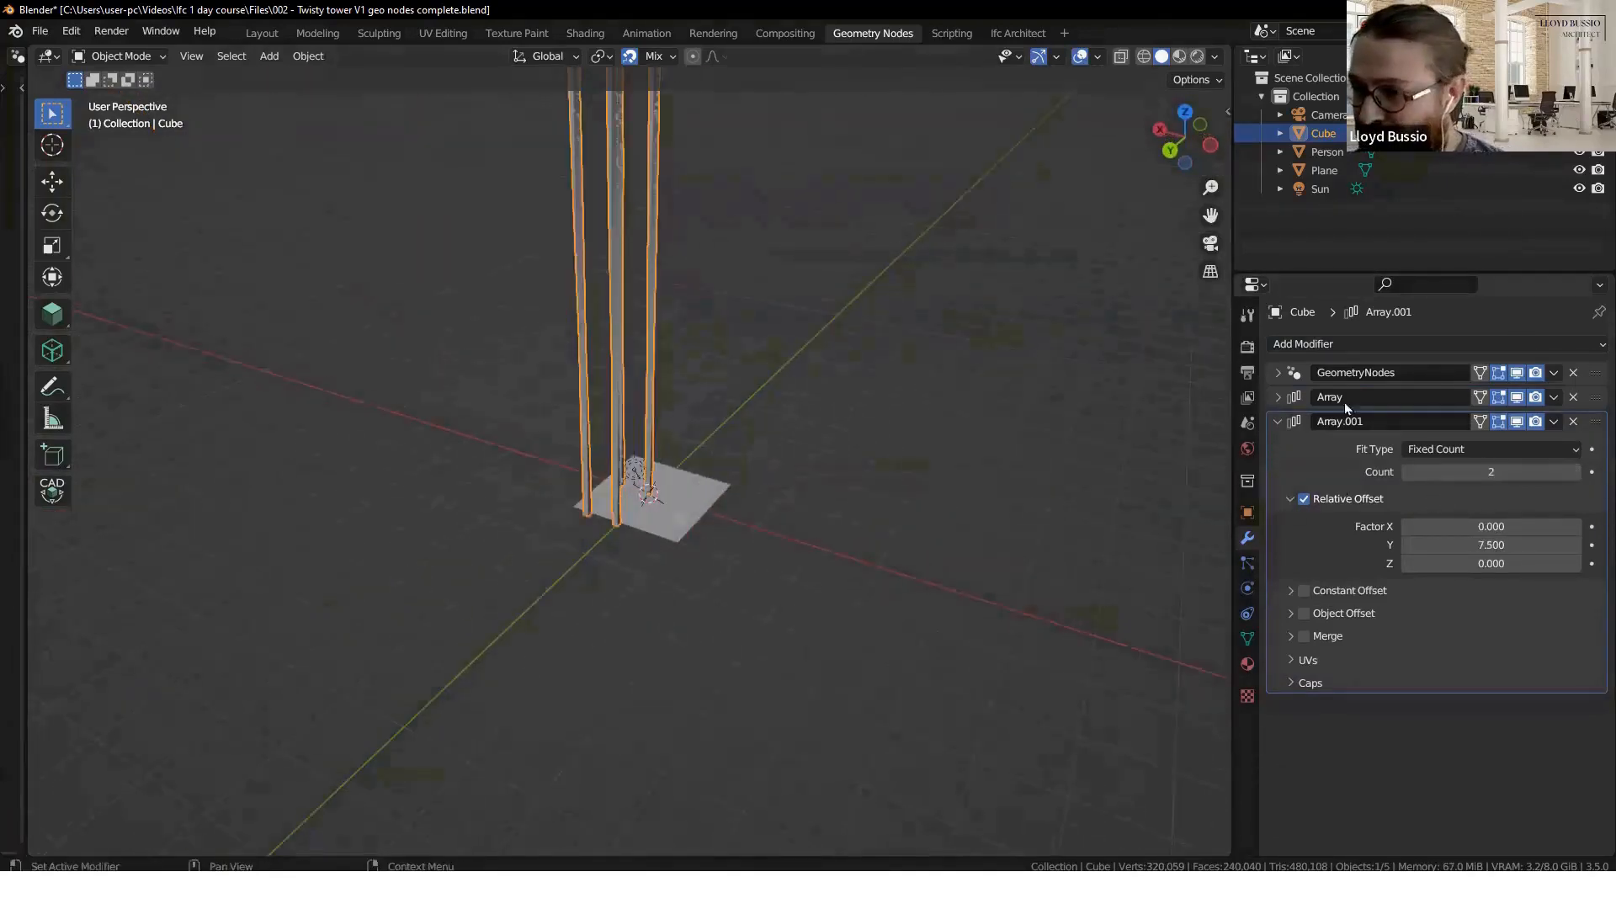
- Raise the first Array modifier's count to 124 and inspect the rows of towers from above and in perspective
click(1276, 398)
drag(1460, 451, 1558, 449)
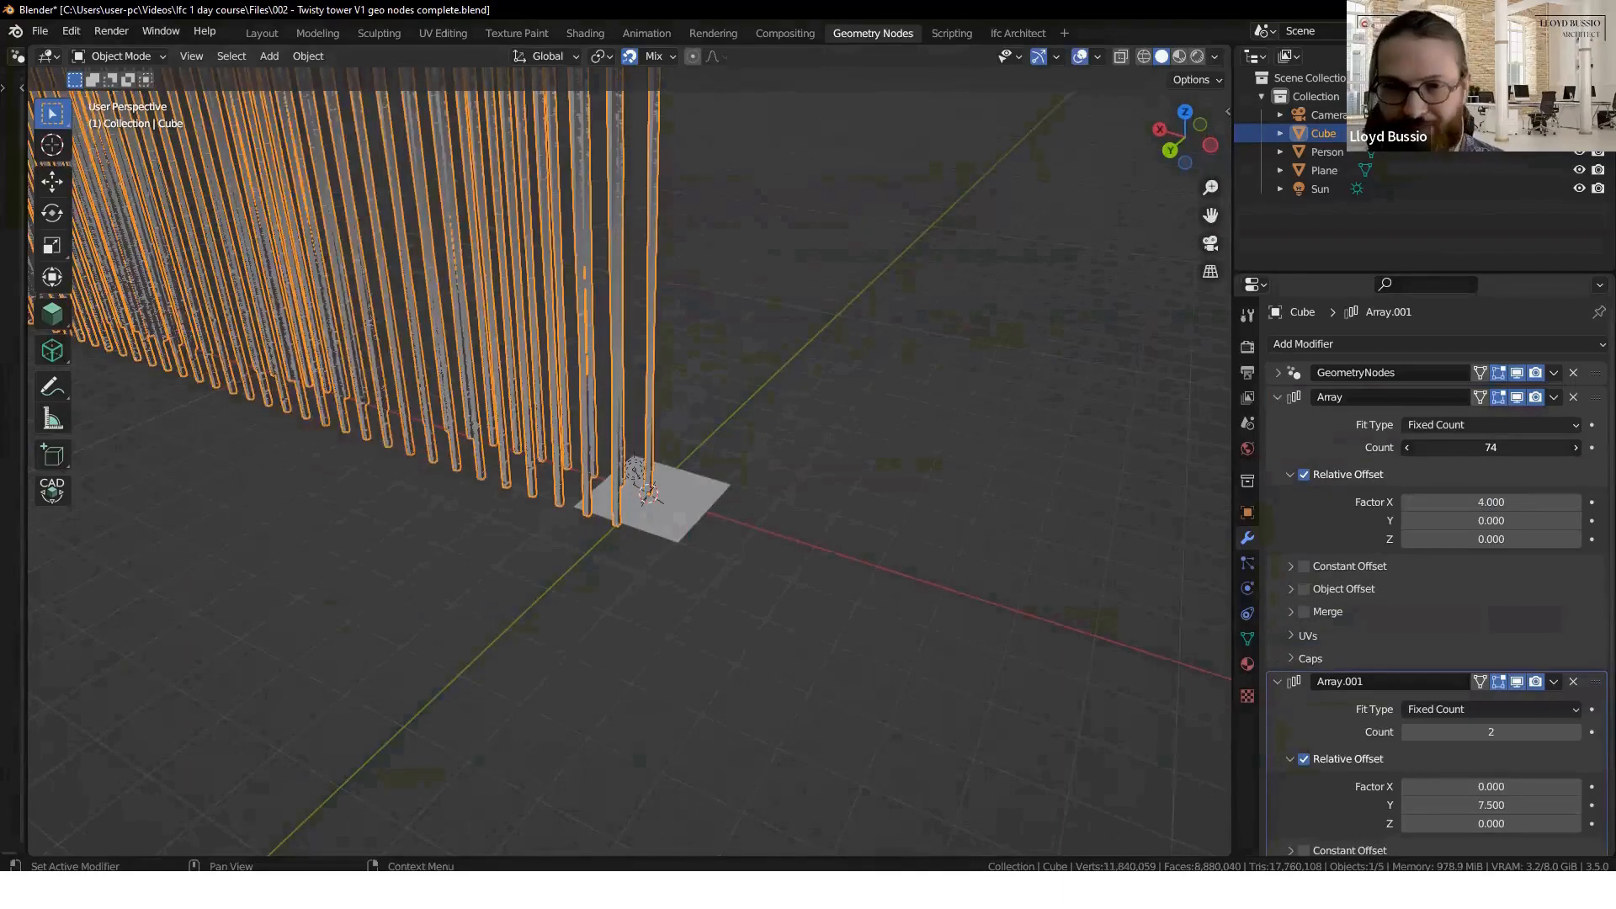
drag(1557, 450, 1463, 483)
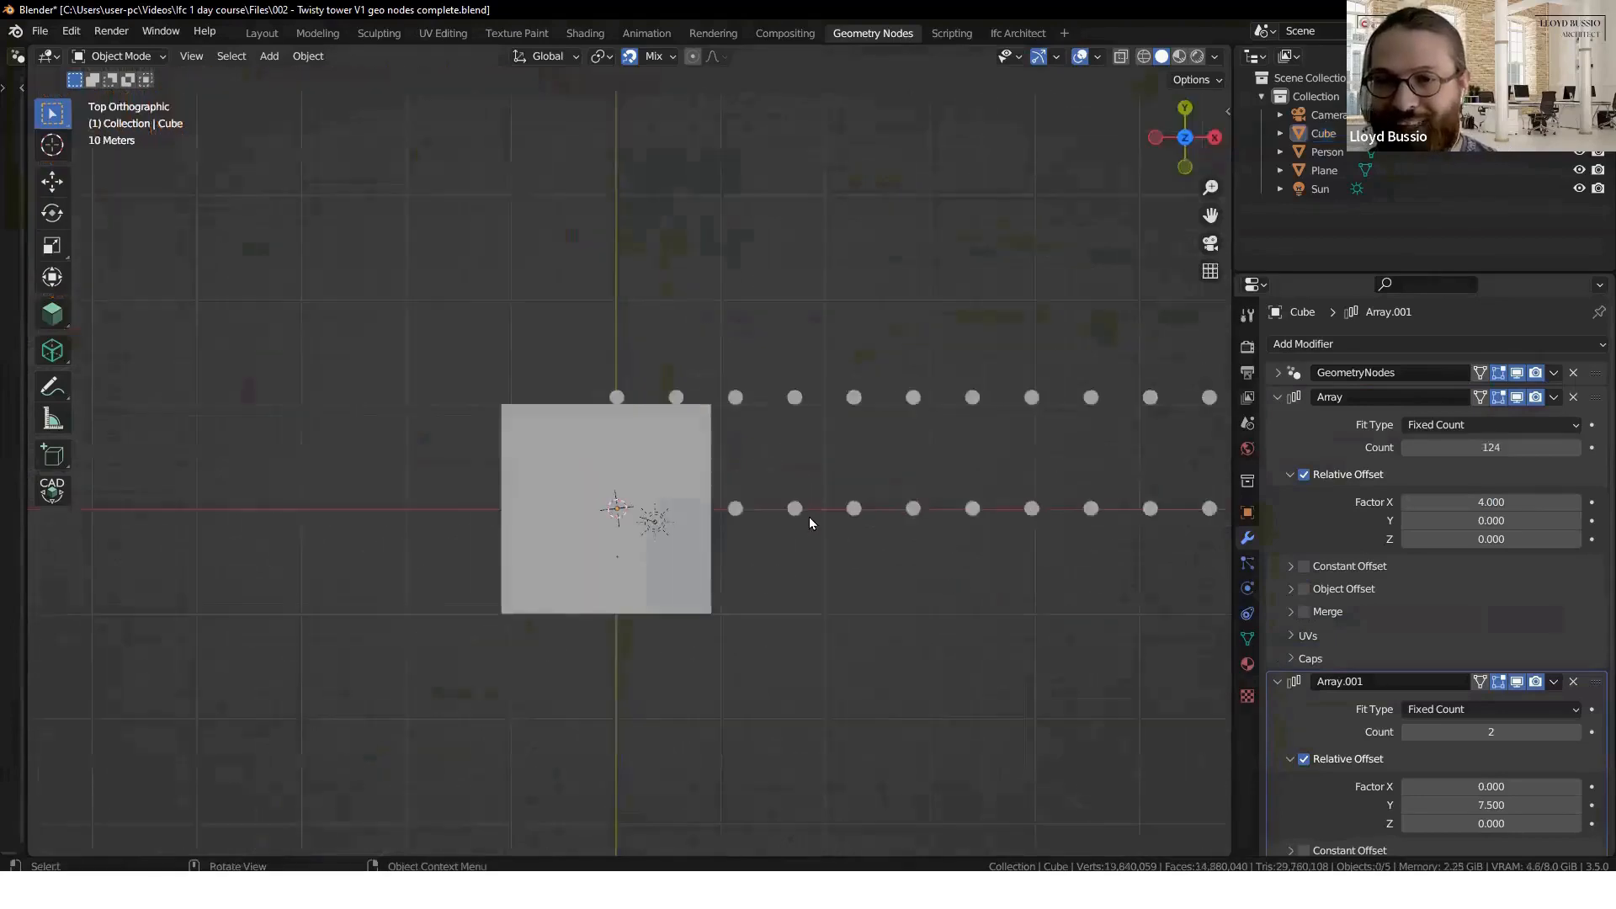
scroll(810, 517, down, 5)
middle_drag(886, 507, 962, 546)
click(962, 546)
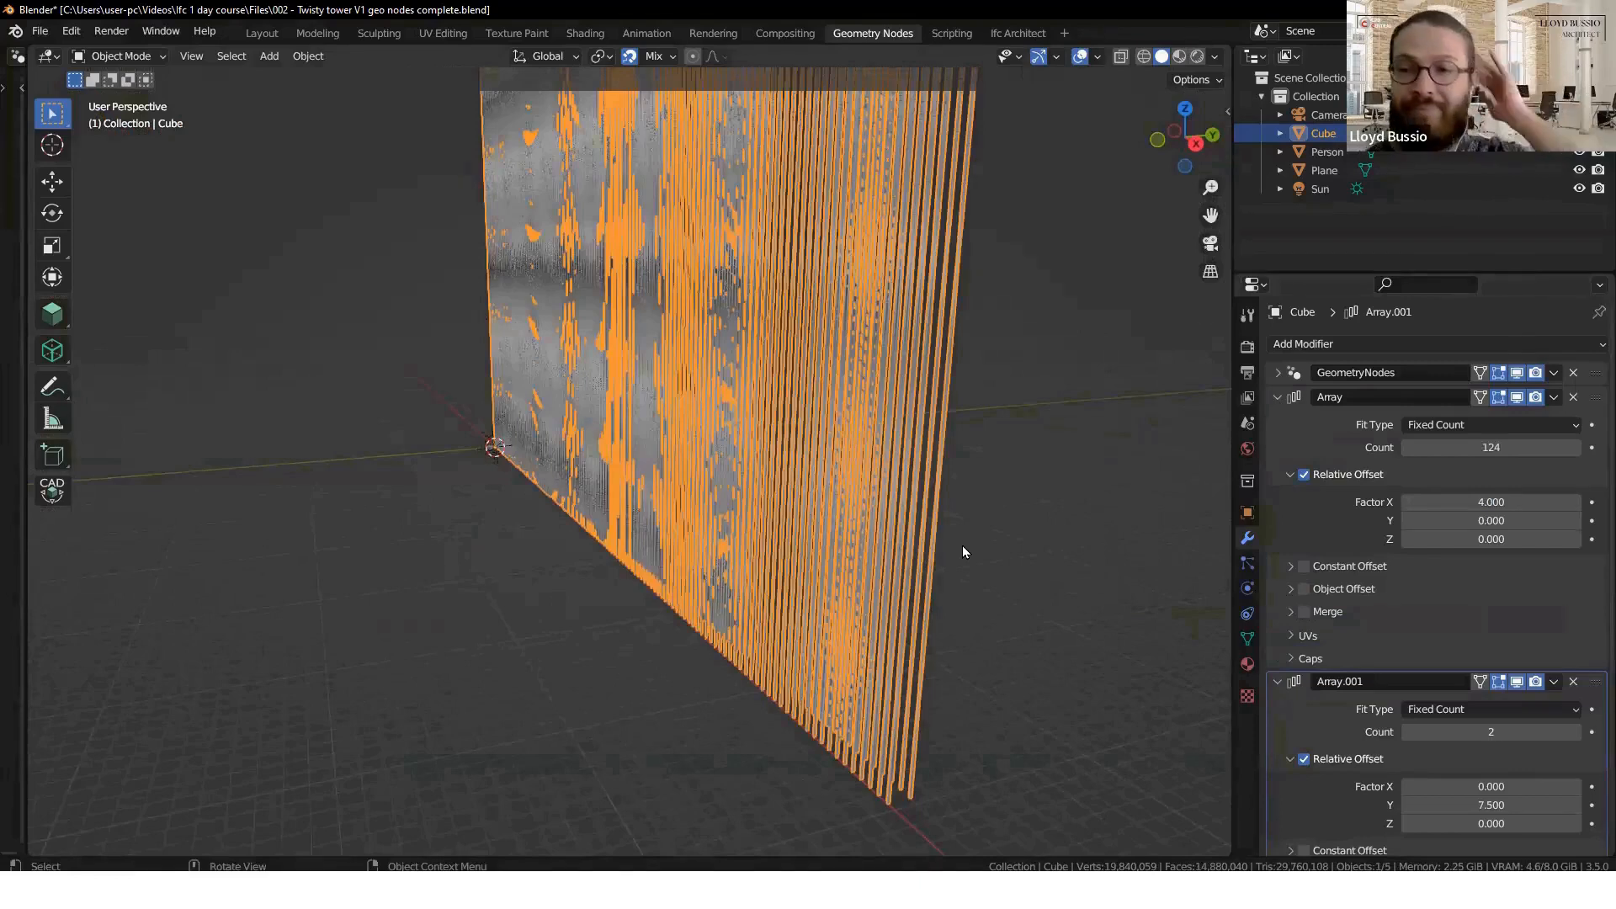
middle_drag(942, 589, 713, 653)
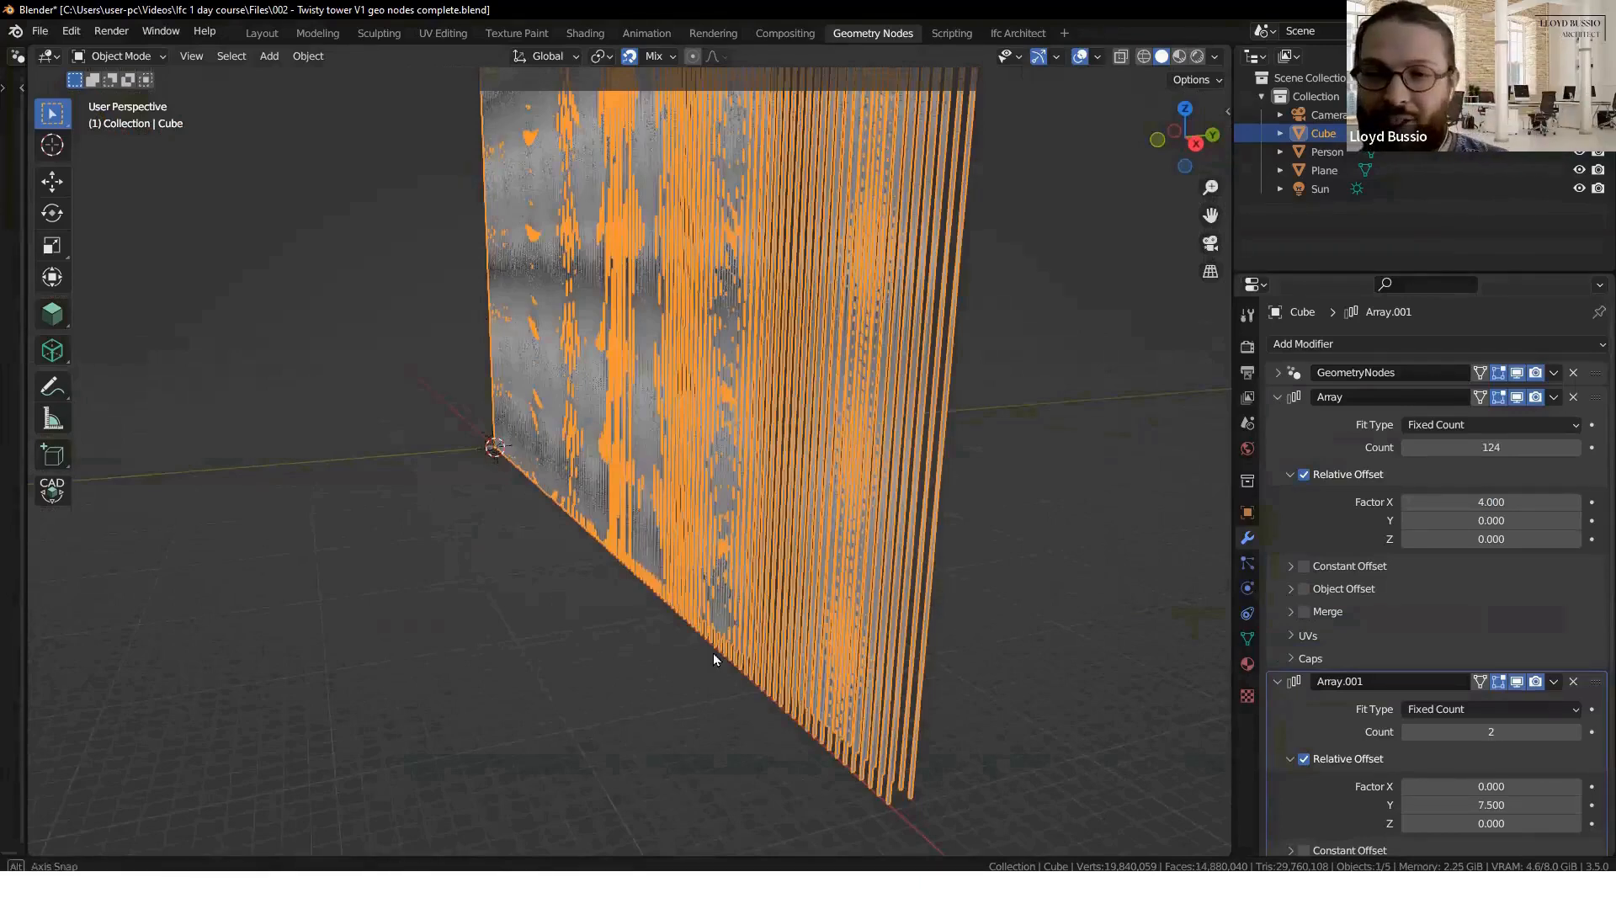
mouse_move(871, 619)
middle_down()
mouse_move(892, 621)
mouse_move(852, 620)
middle_up()
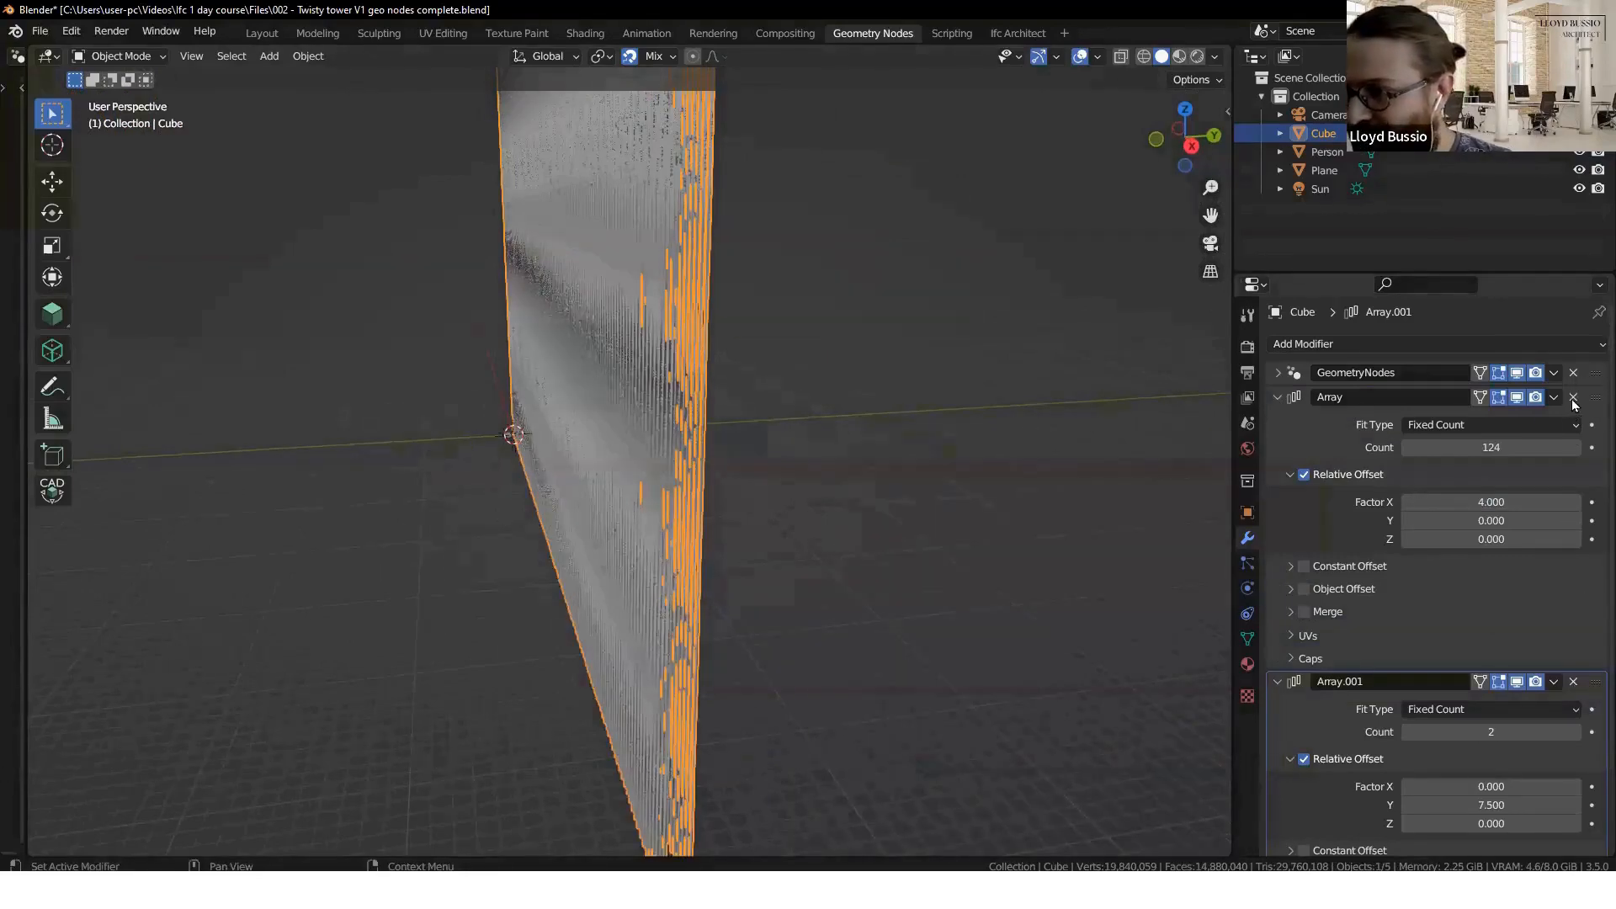
- Remove both Array modifiers from the tower and show its numbered base in the right side view
shift+middle_drag(707, 462, 833, 316)
key(KP_3)
scroll(827, 505, up, 6)
scroll(851, 690, up, 6)
shift+middle_drag(905, 771, 686, 356)
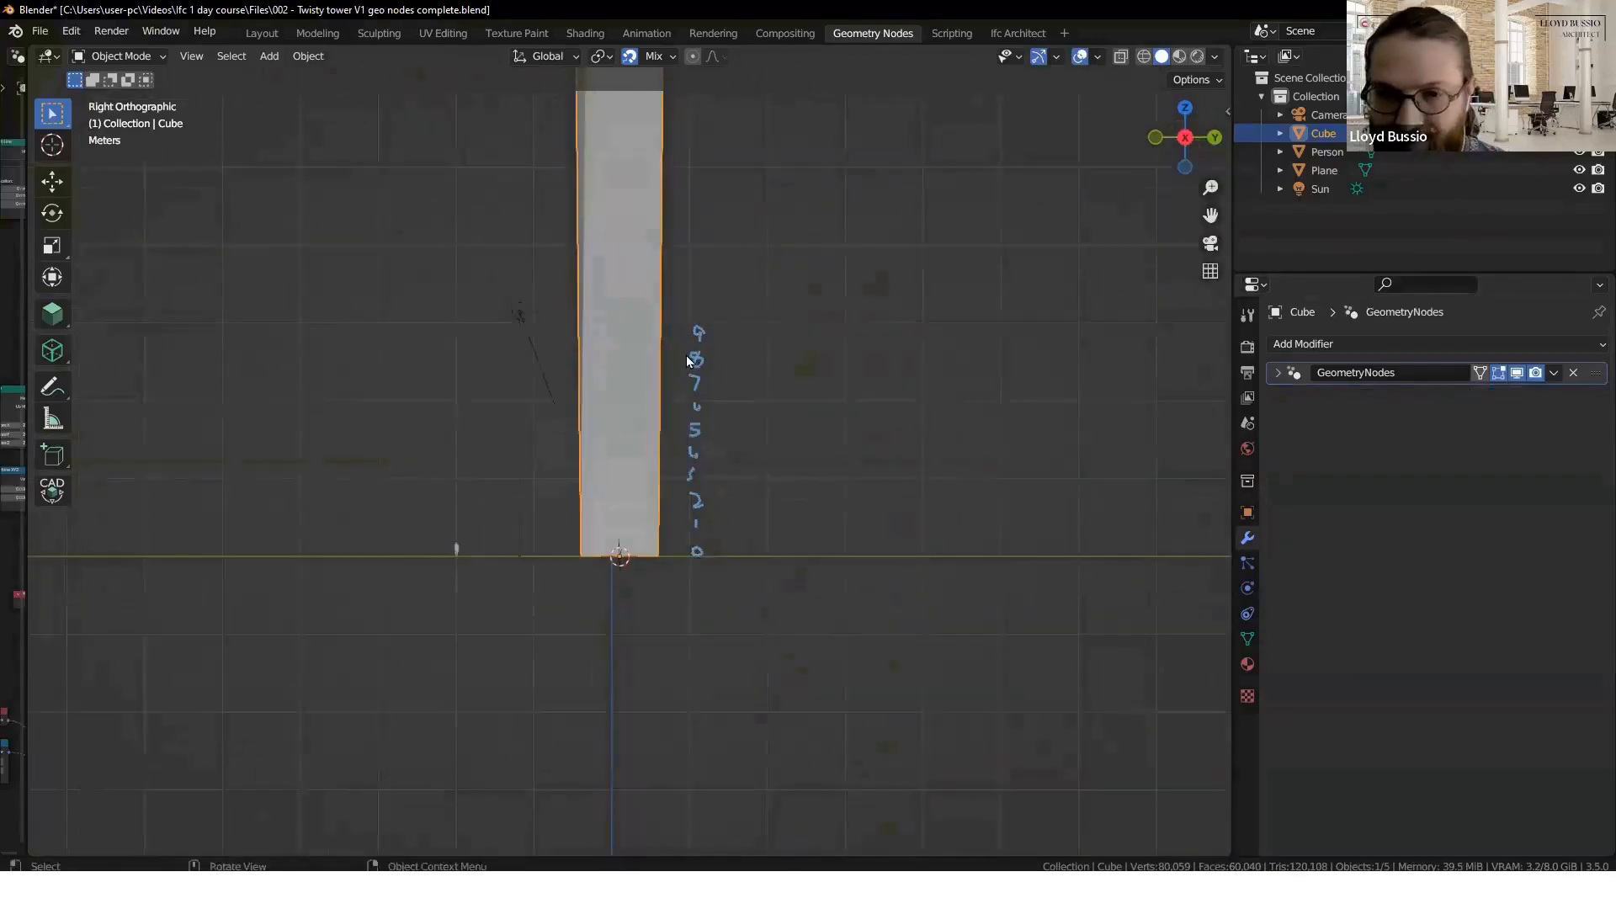
scroll(736, 451, up, 5)
shift+middle_drag(750, 480, 795, 524)
scroll(1054, 360, down, 2)
- Enable the Screencast Keys overlay in the 3D viewport
key(n)
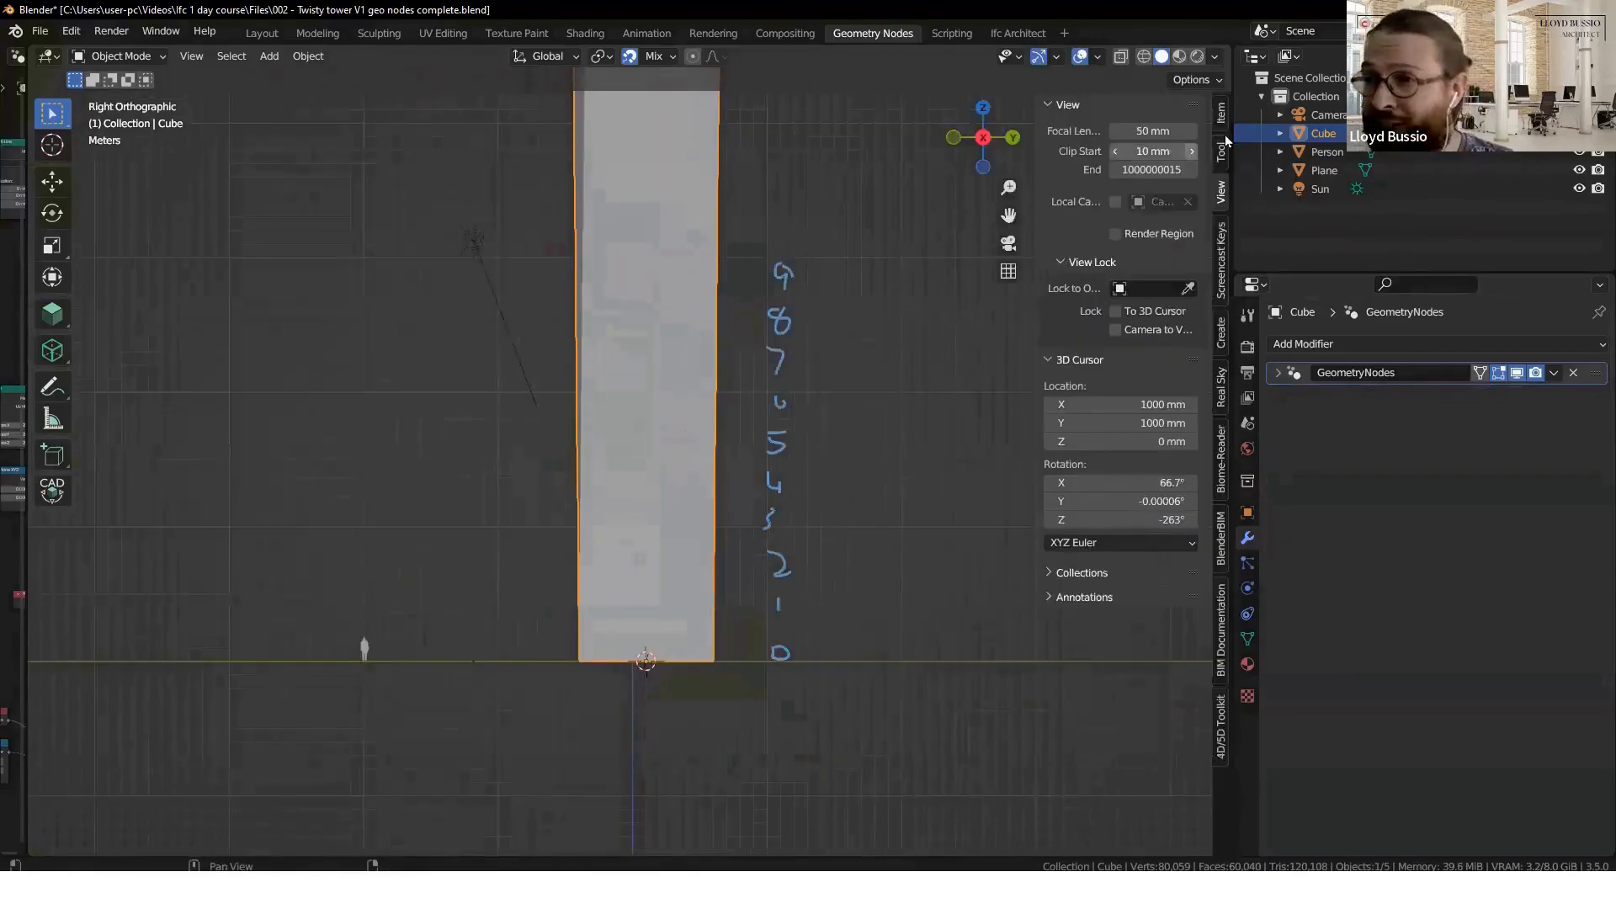
click(1222, 276)
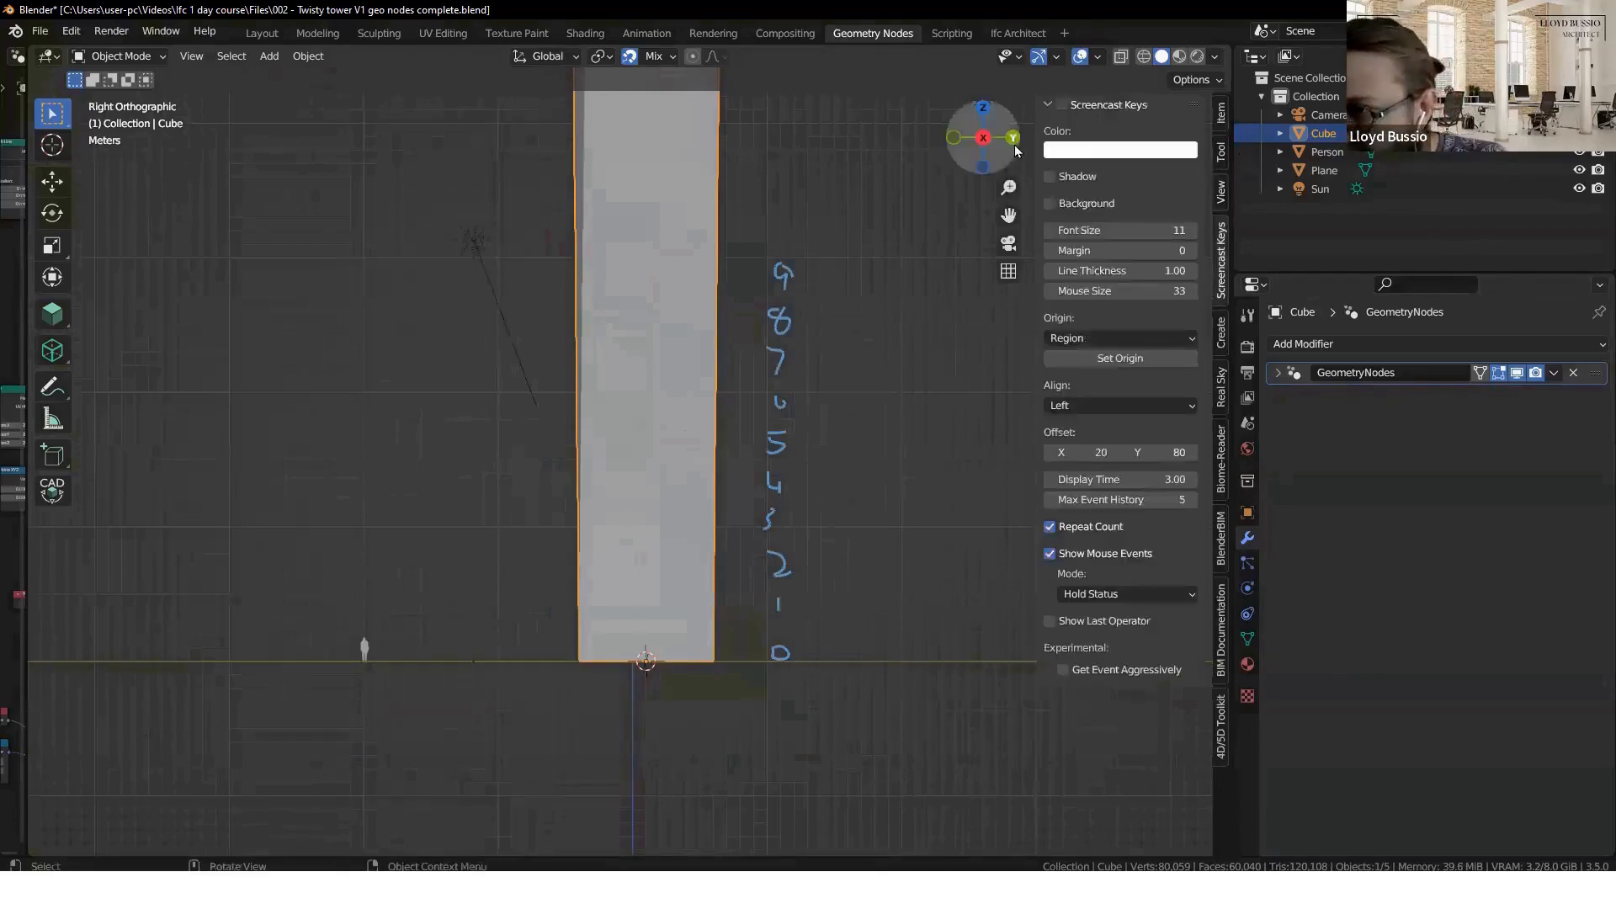
click(963, 494)
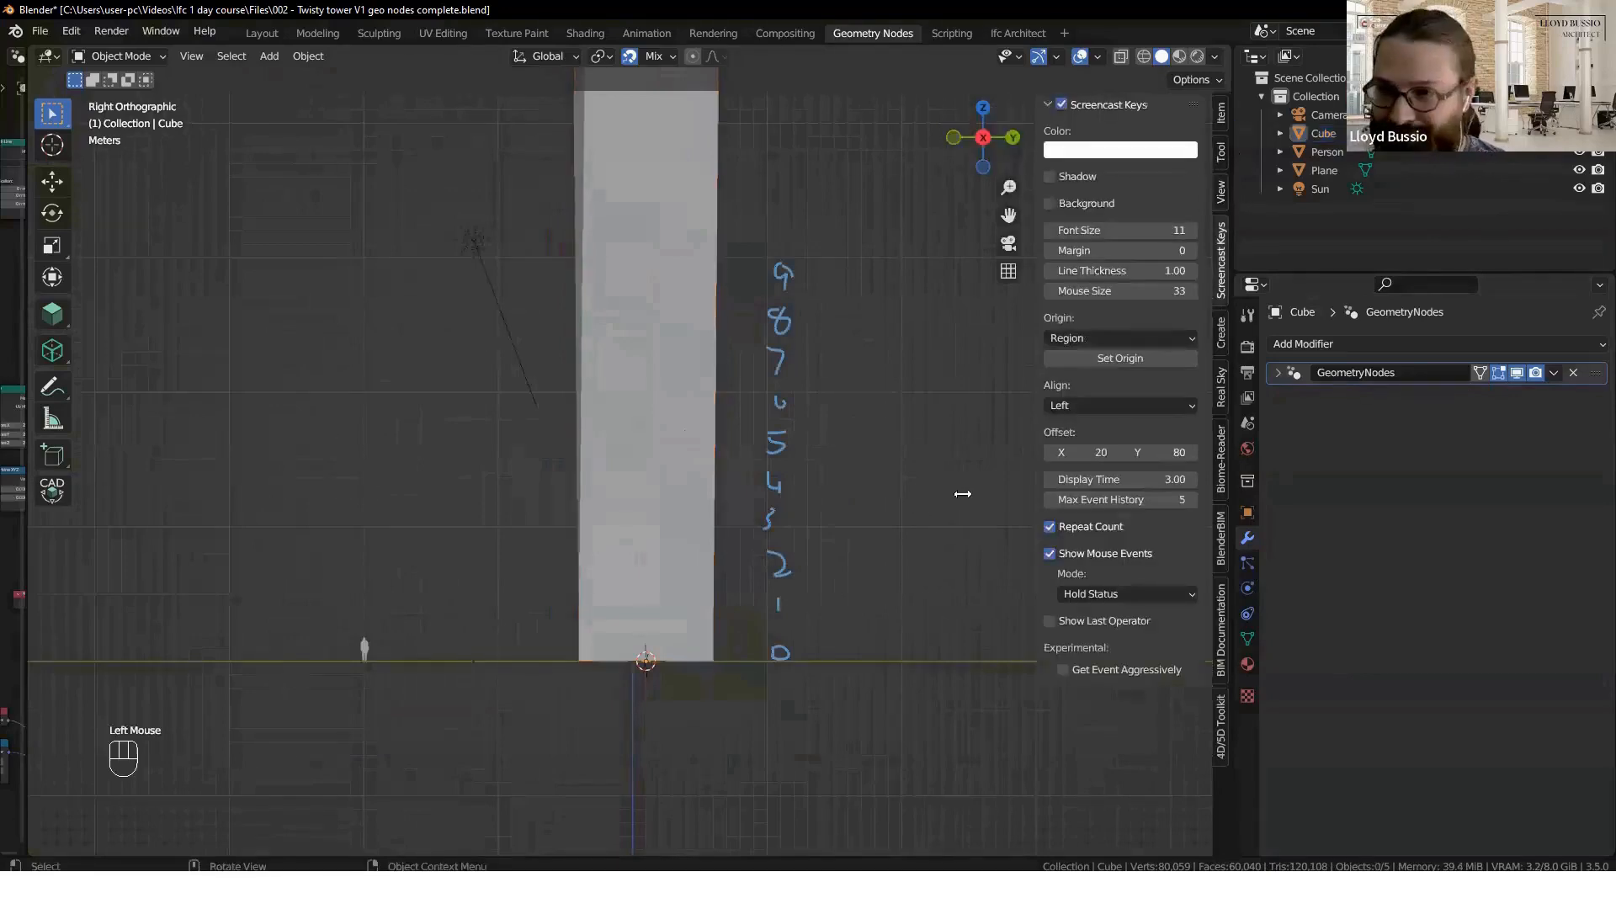
key(n)
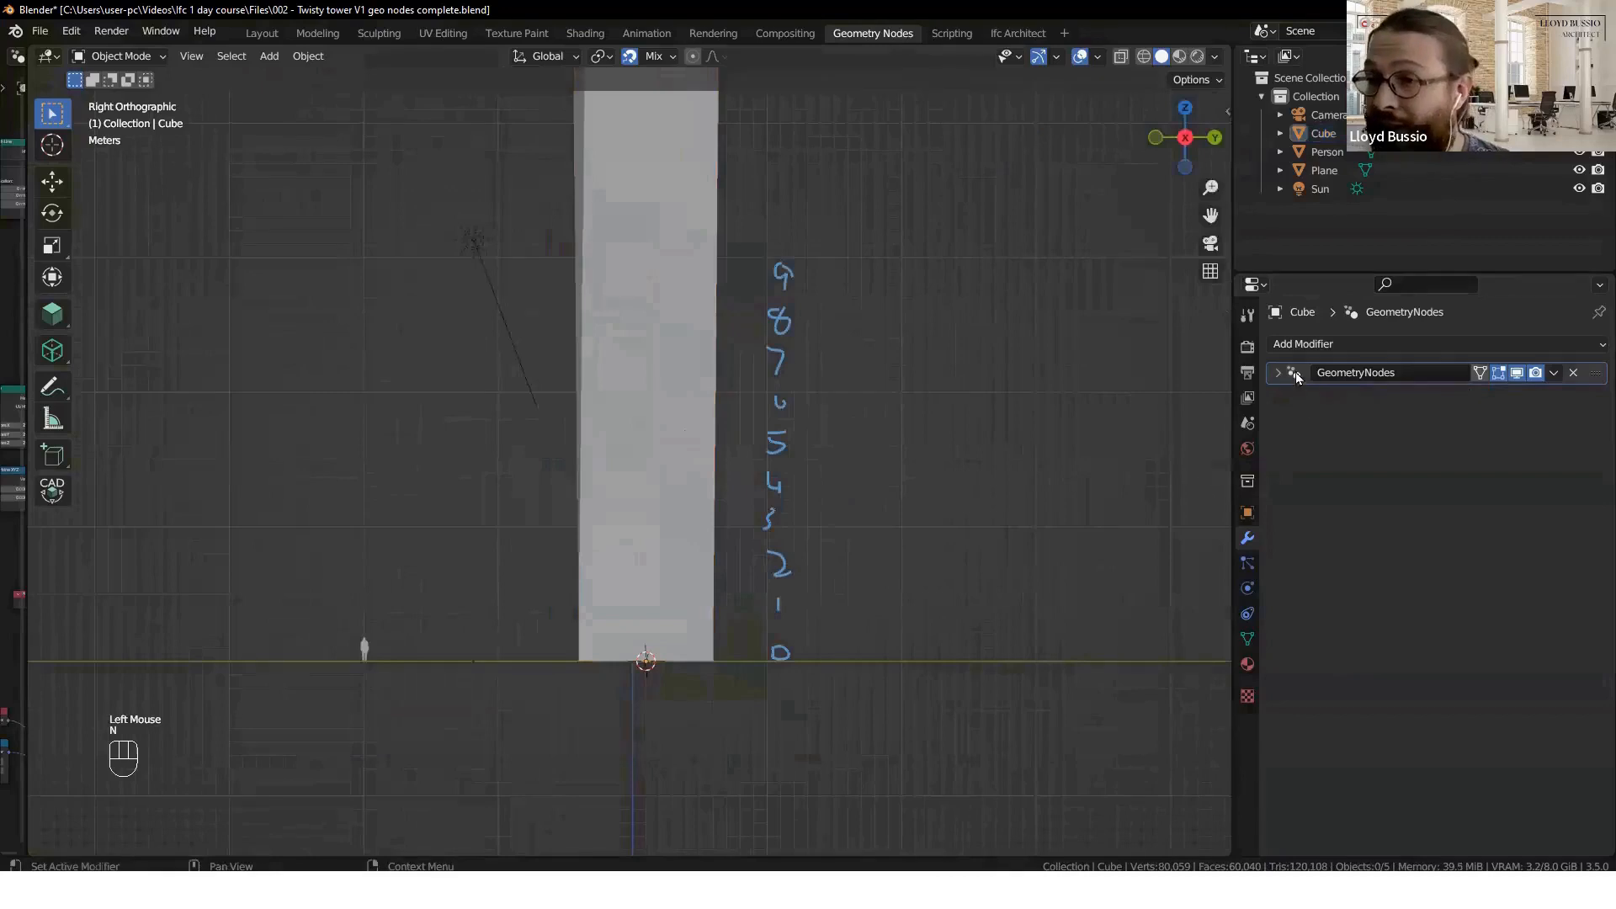
- Try a Floors value of 100 on the tower and reduce it to 10
click(1277, 372)
double_click(1497, 424)
text(100)
key(Return)
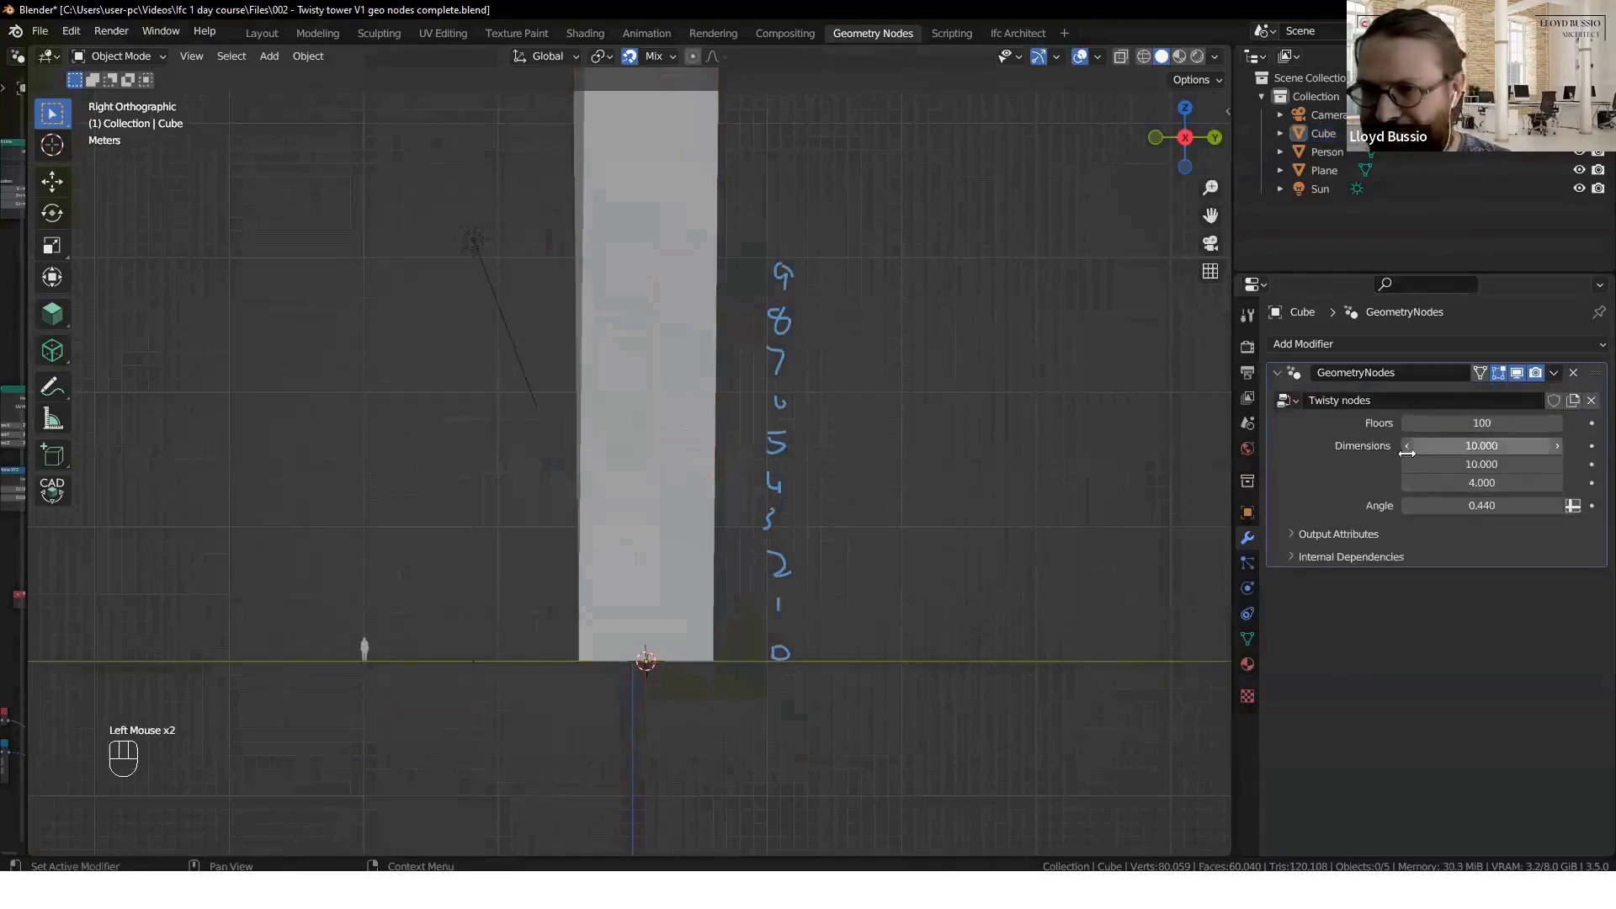
click(1449, 420)
text(10)
key(Return)
- Examine the ten-floor tower on its ground plane in perspective and in walk navigation
scroll(740, 361, down, 5)
middle_drag(740, 361, 695, 648)
scroll(621, 240, up, 2)
shift+scroll(621, 240, up, 1)
key(q)
click(676, 473)
key(shift+w)
key(s)
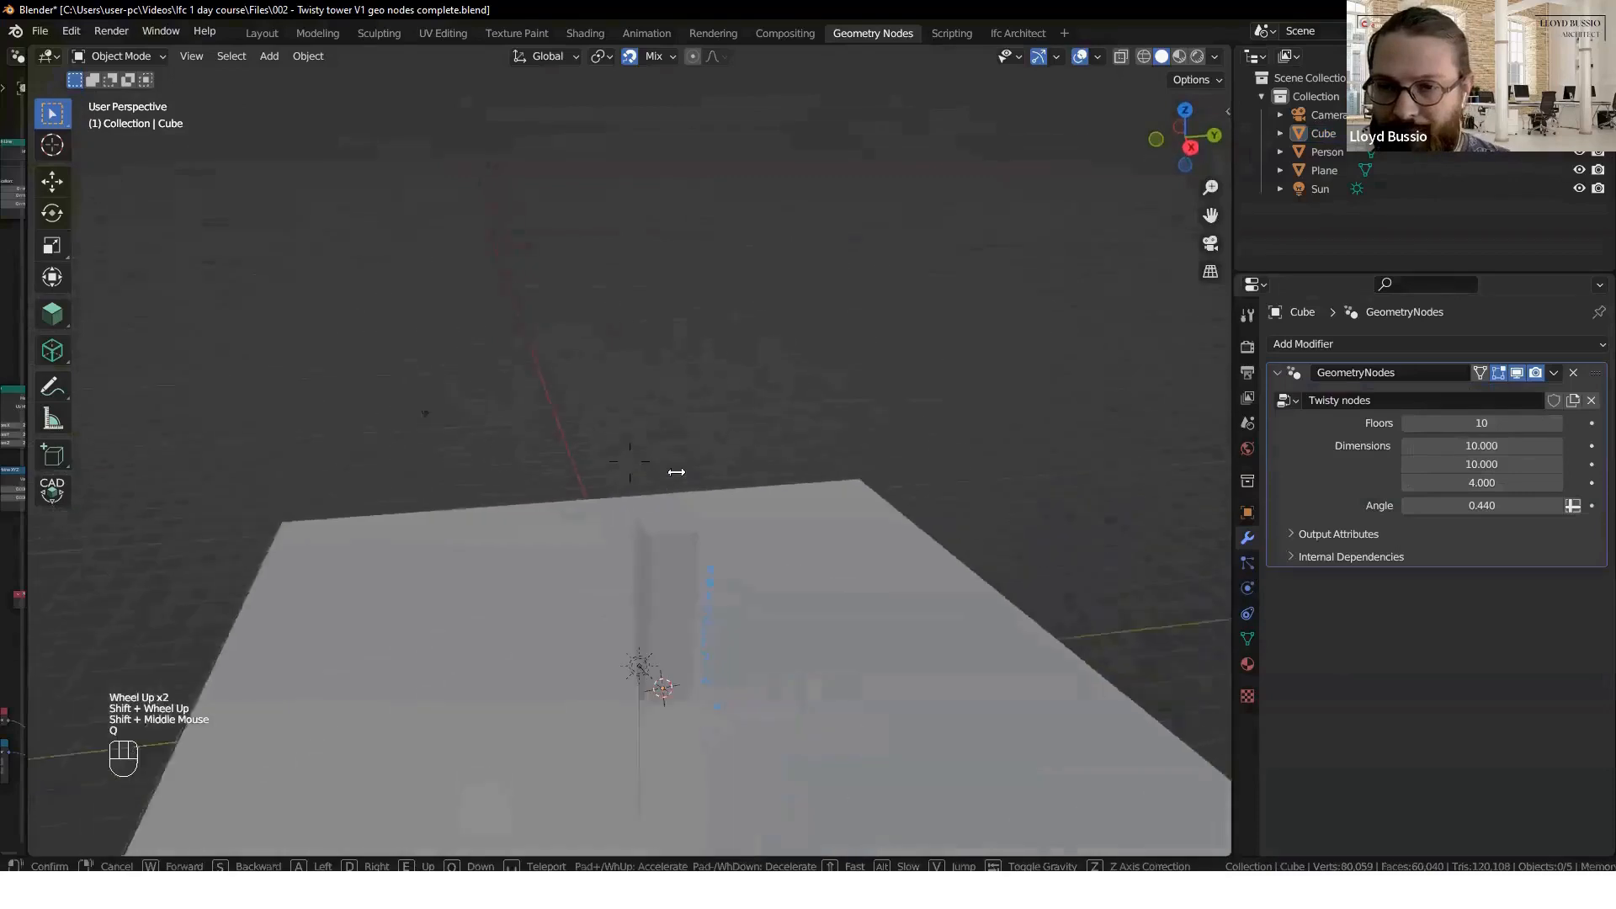
key(w)
key(s)
click(676, 472)
- Set the tower's Angle to 13.55 and select the tower to check its twist up close
drag(1463, 505, 1515, 505)
click(638, 397)
middle_drag(645, 490, 598, 474)
scroll(710, 509, down, 3)
middle_drag(710, 508, 792, 479)
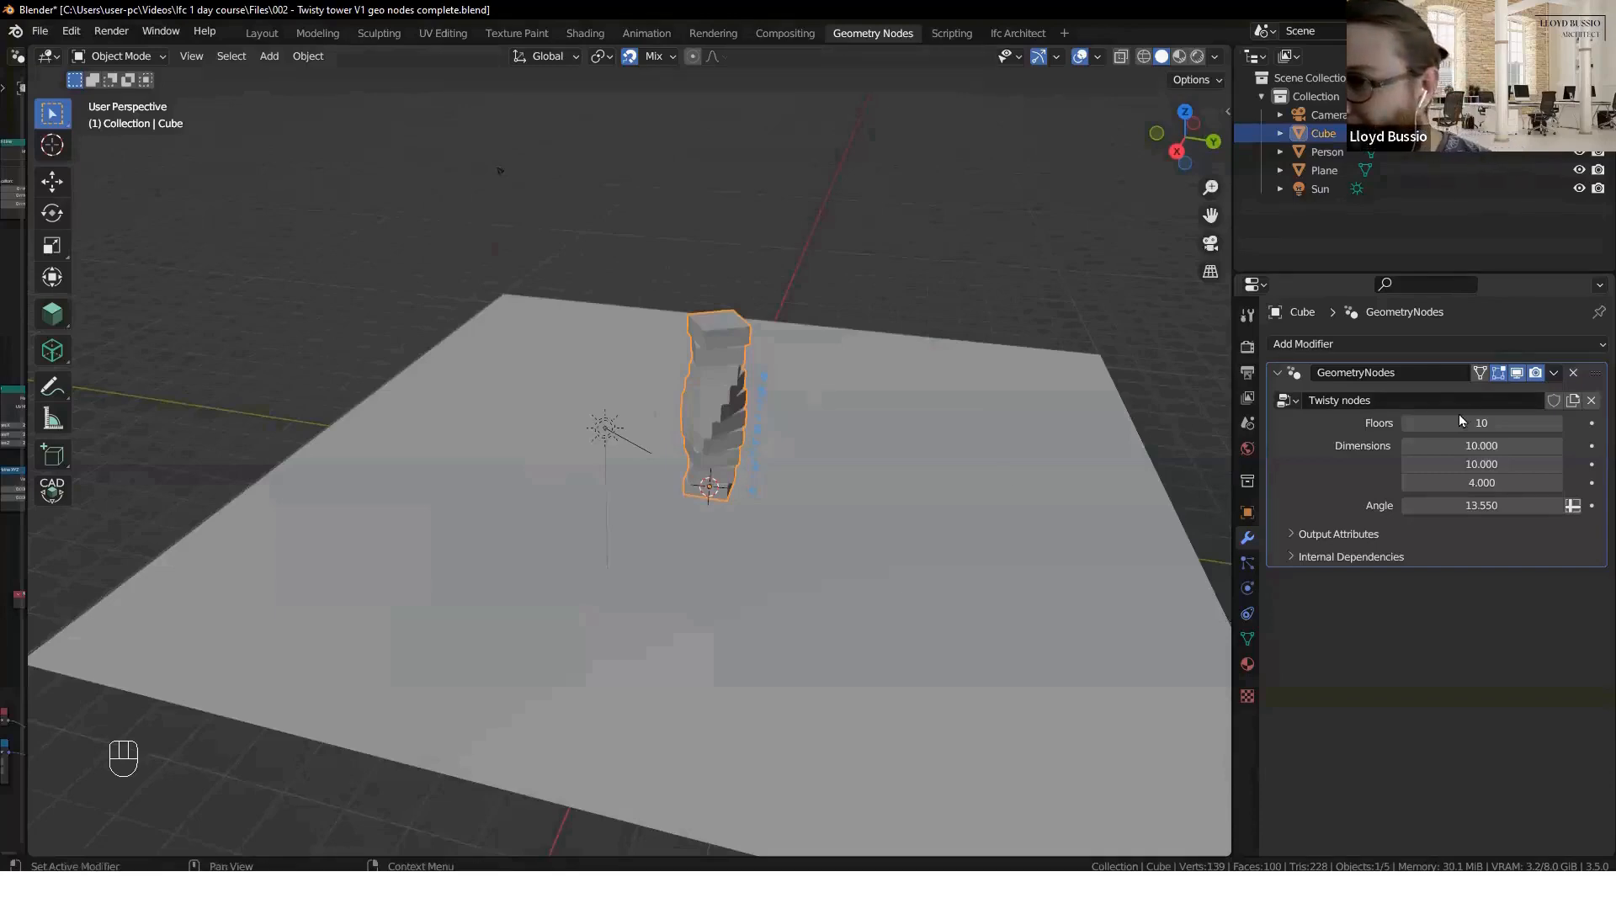
scroll(755, 446, up, 4)
shift+middle_drag(492, 497, 379, 539)
click(664, 330)
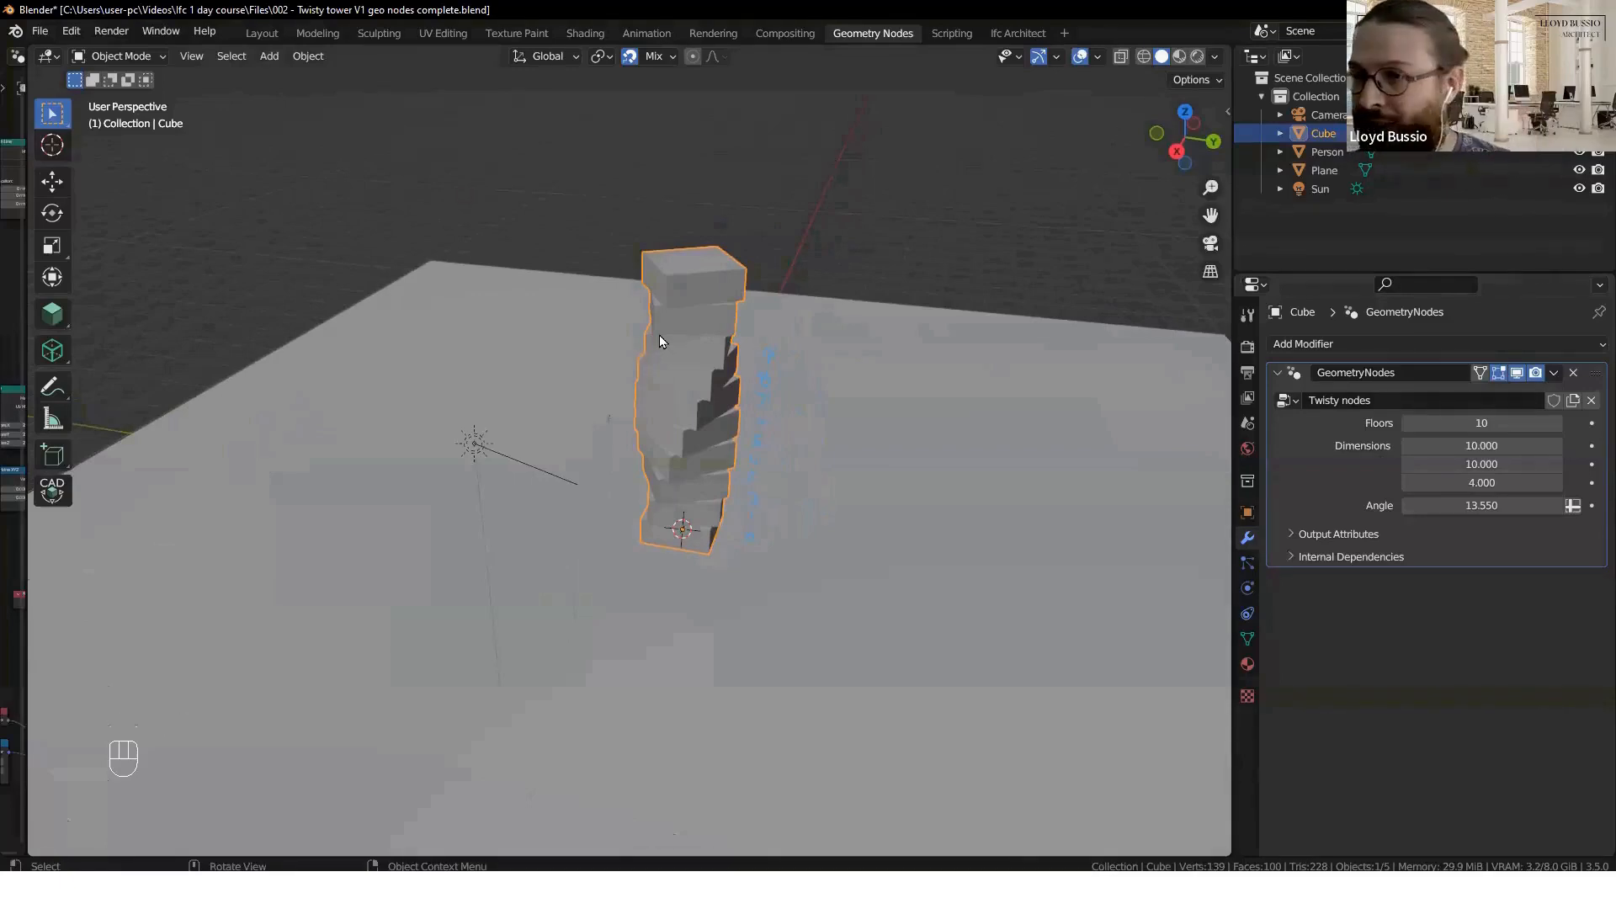
- Collapse the tower's GeometryNodes modifier and switch to the presentation's Documentation slide
click(1275, 372)
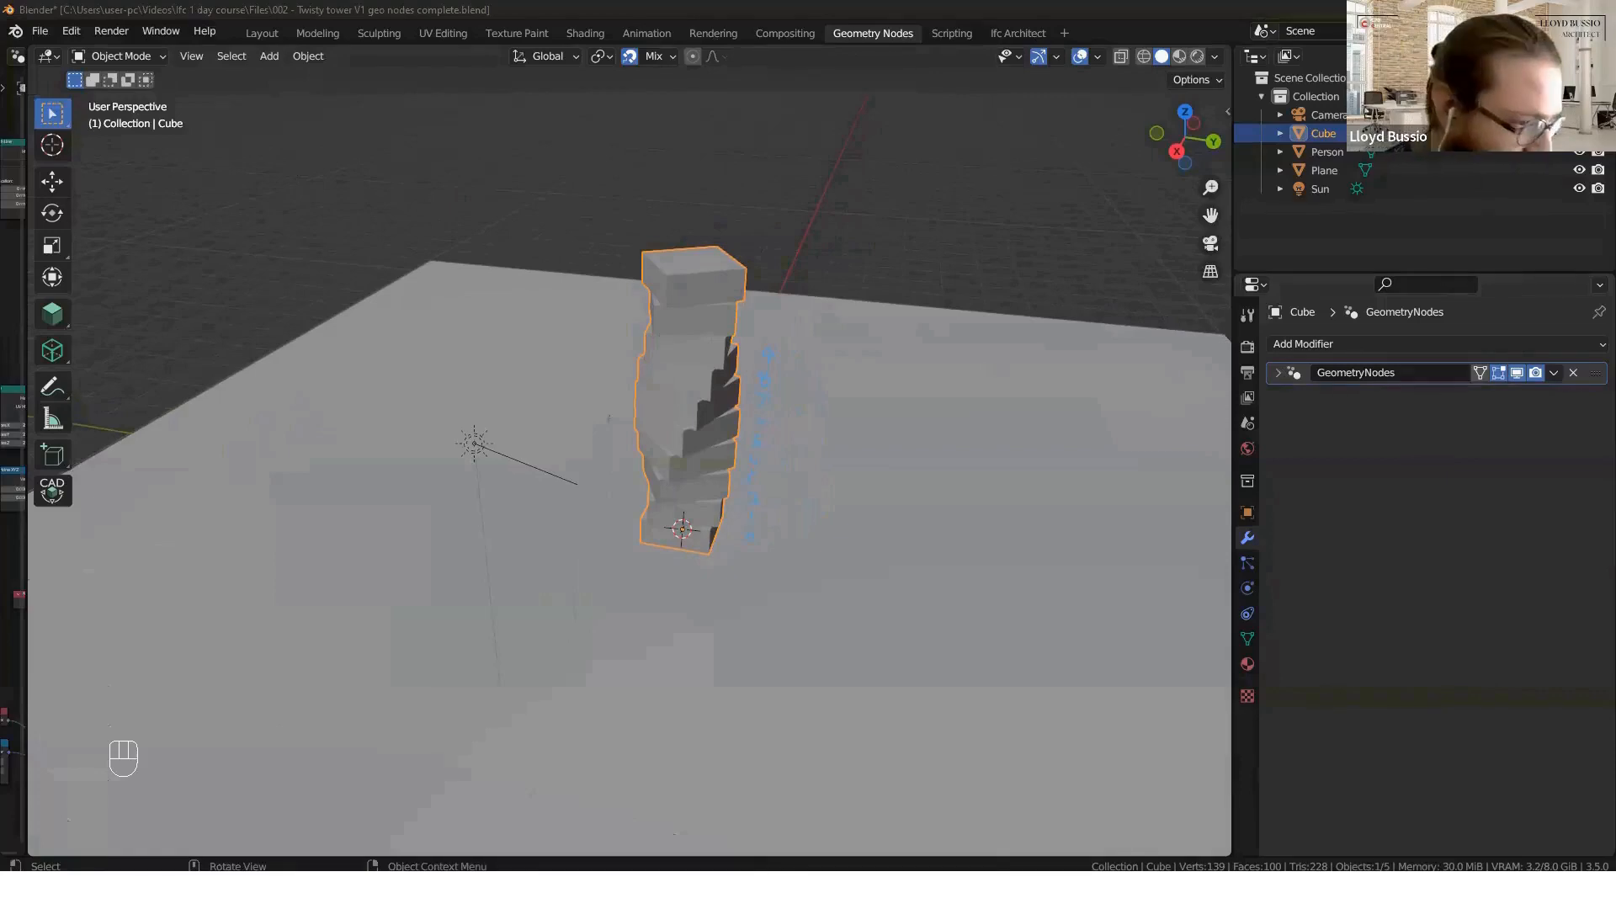
middle_drag(683, 434, 705, 428)
scroll(705, 427, down, 4)
scroll(675, 432, up, 4)
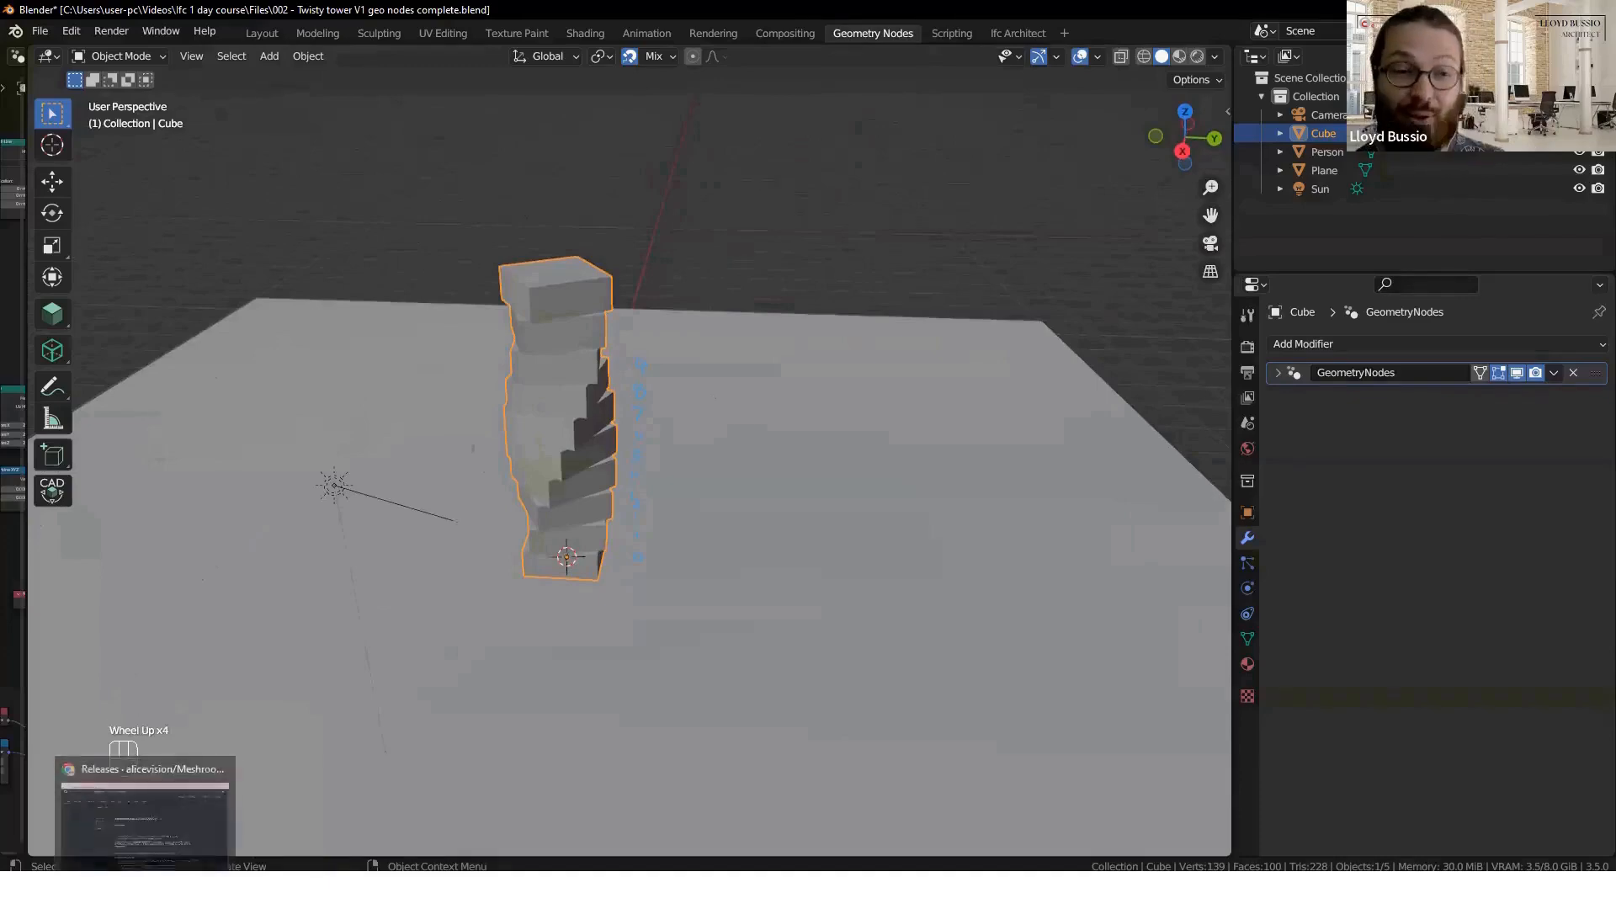
click(145, 890)
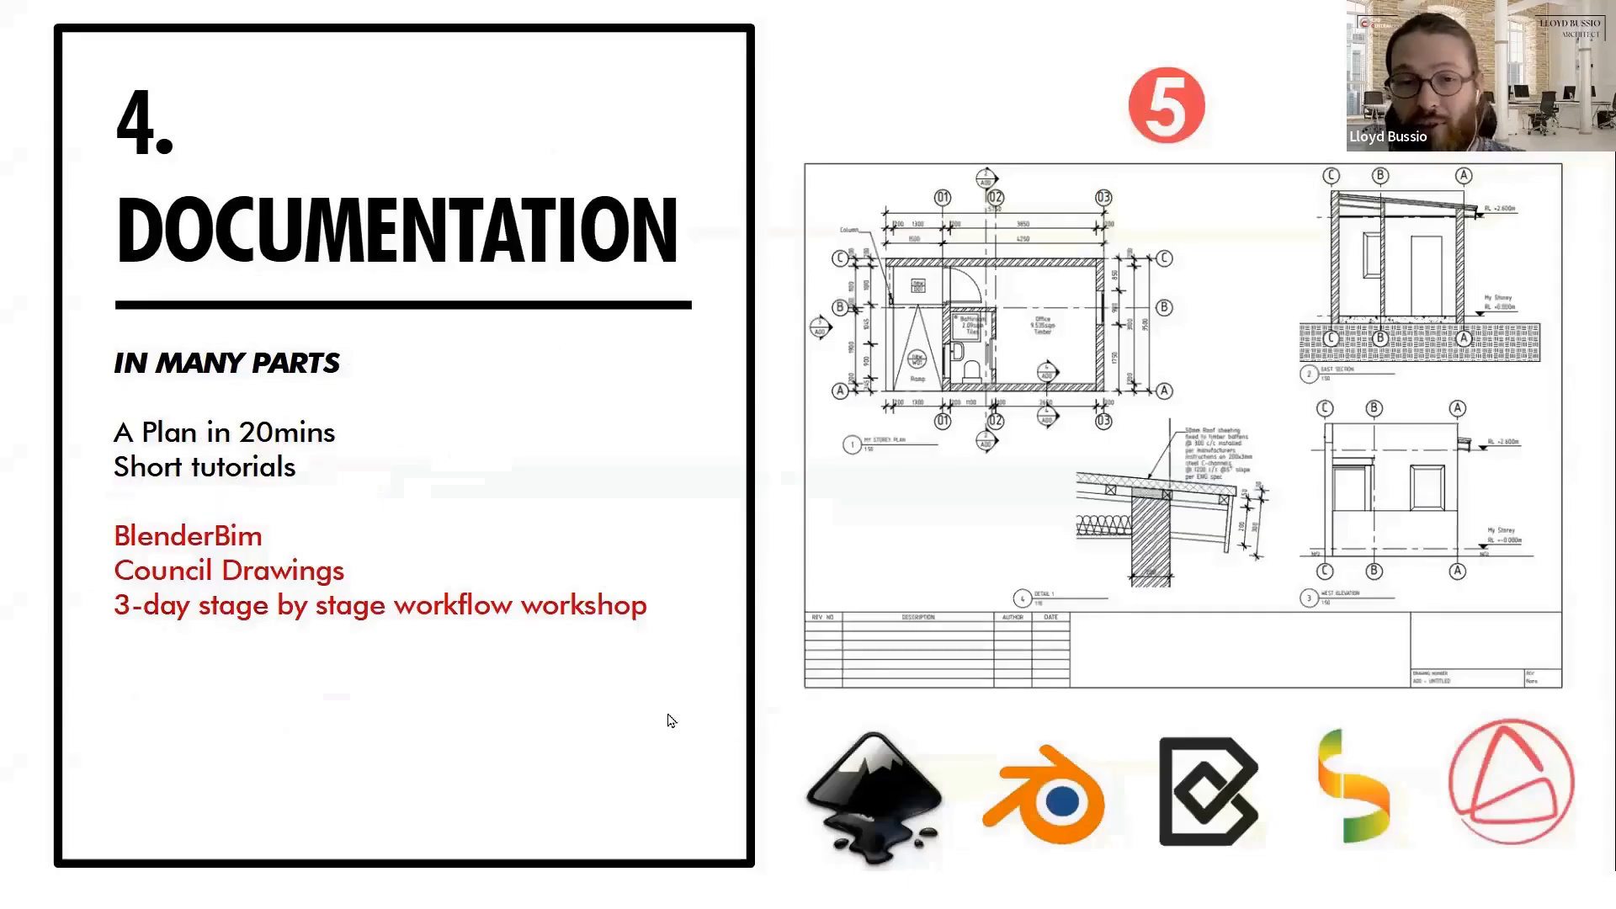
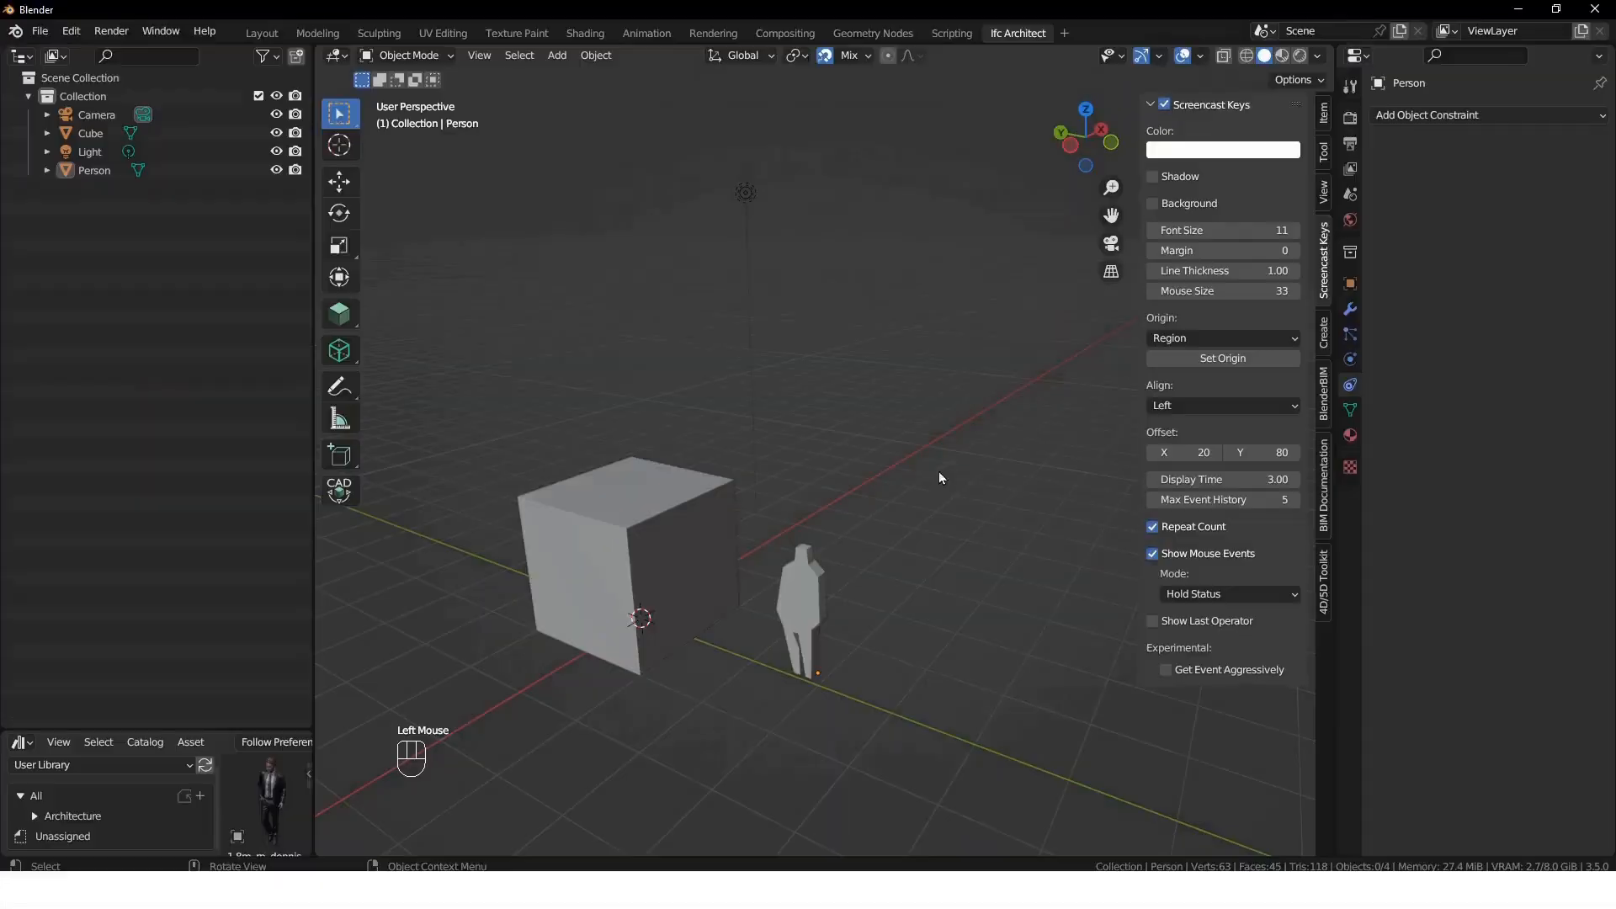
- Clear the default objects and create a metric IFC4 project in millimetres from the IFC4 Demo Library template
click(516, 668)
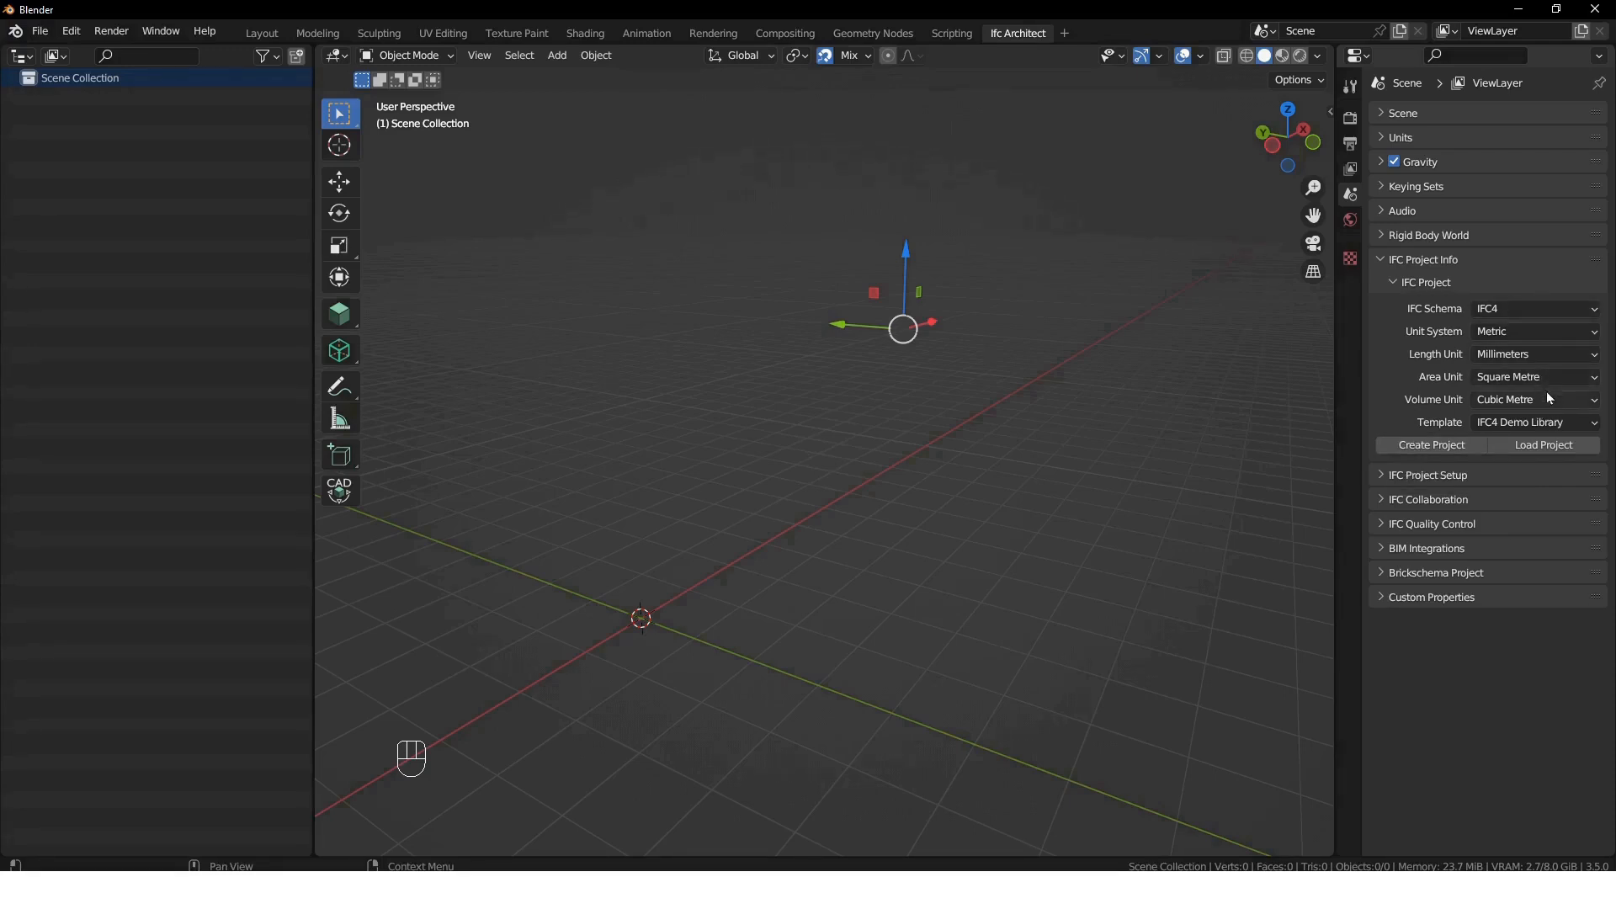
click(1541, 423)
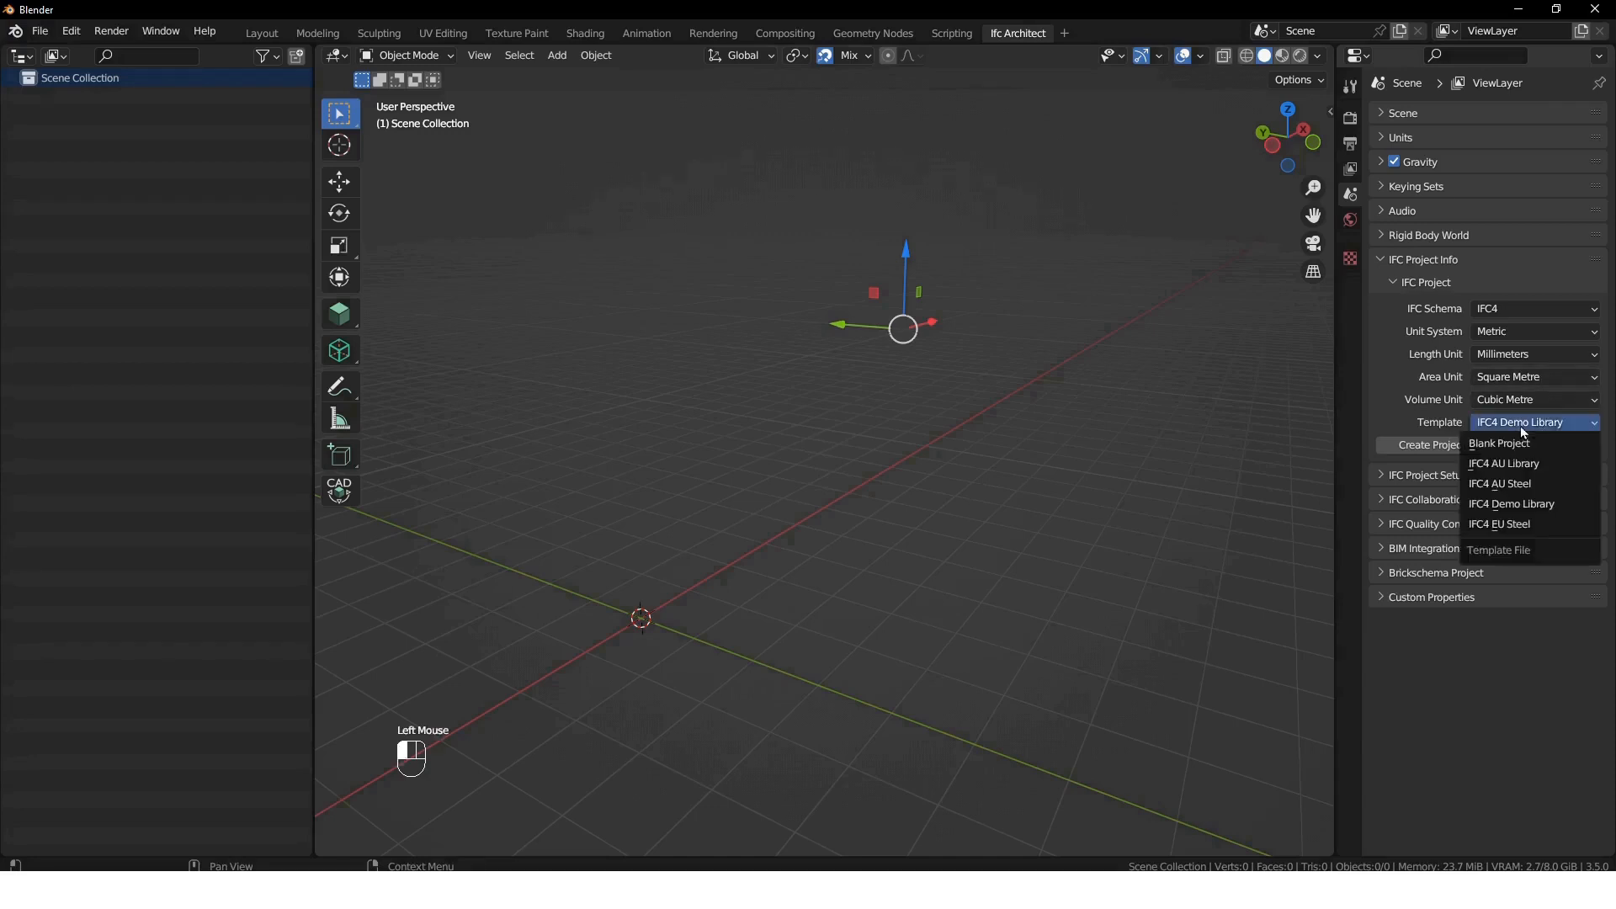
click(1543, 505)
click(1442, 450)
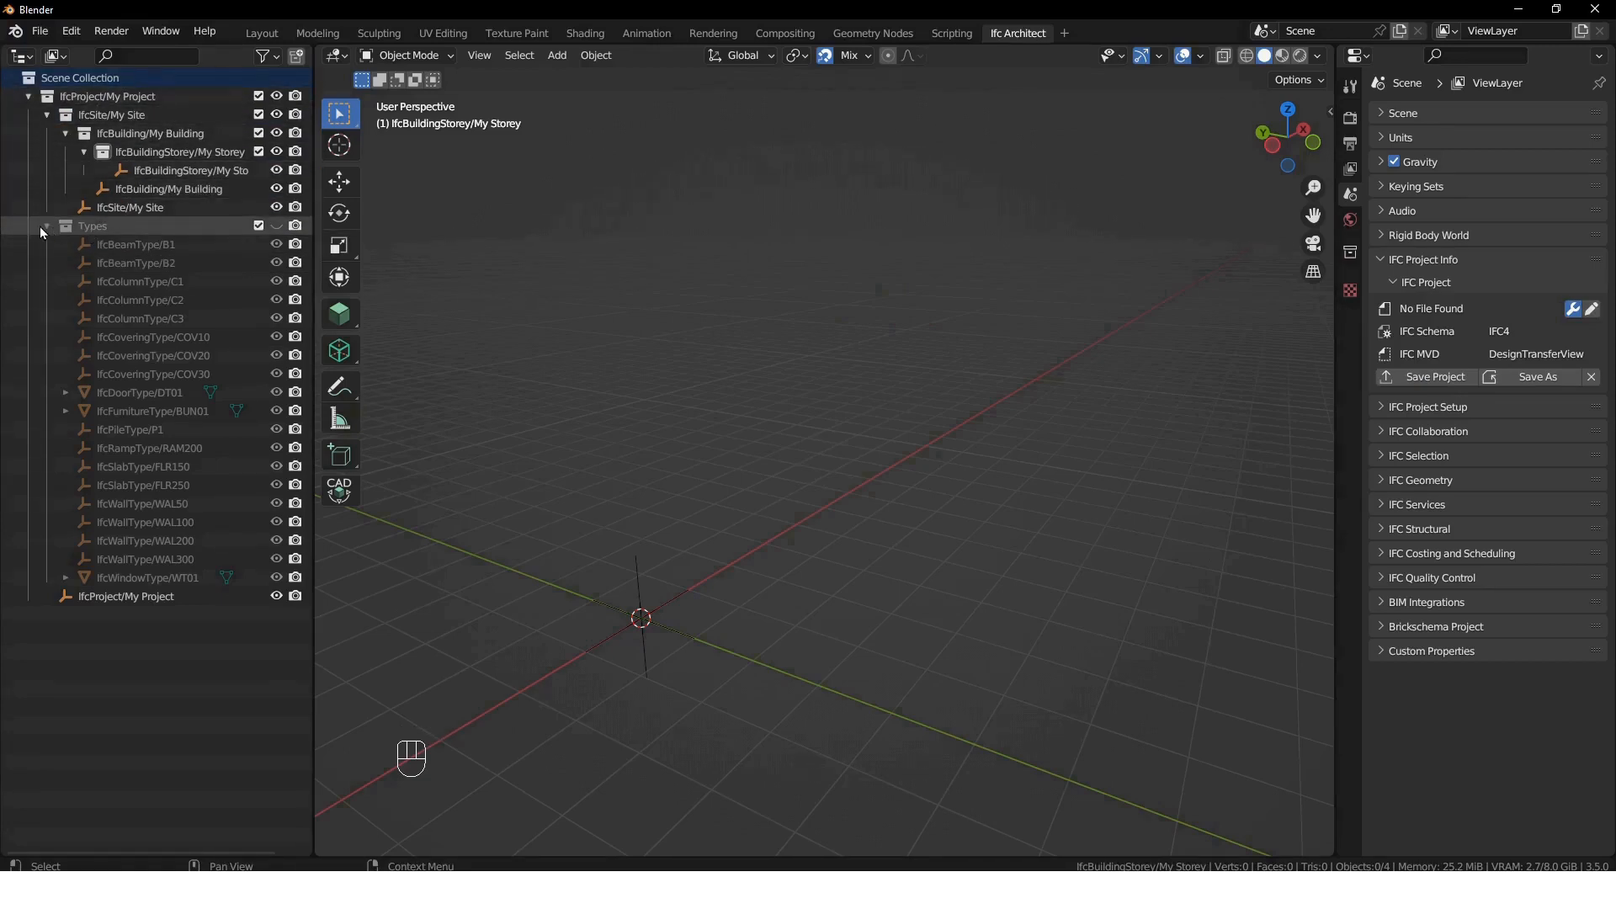
- Show the Types collection to inspect its door, window and bunny models, hiding and collapsing it when done
click(275, 226)
shift+middle_drag(727, 573, 854, 512)
scroll(926, 497, up, 2)
middle_drag(995, 451, 925, 451)
shift+middle_drag(773, 516, 842, 505)
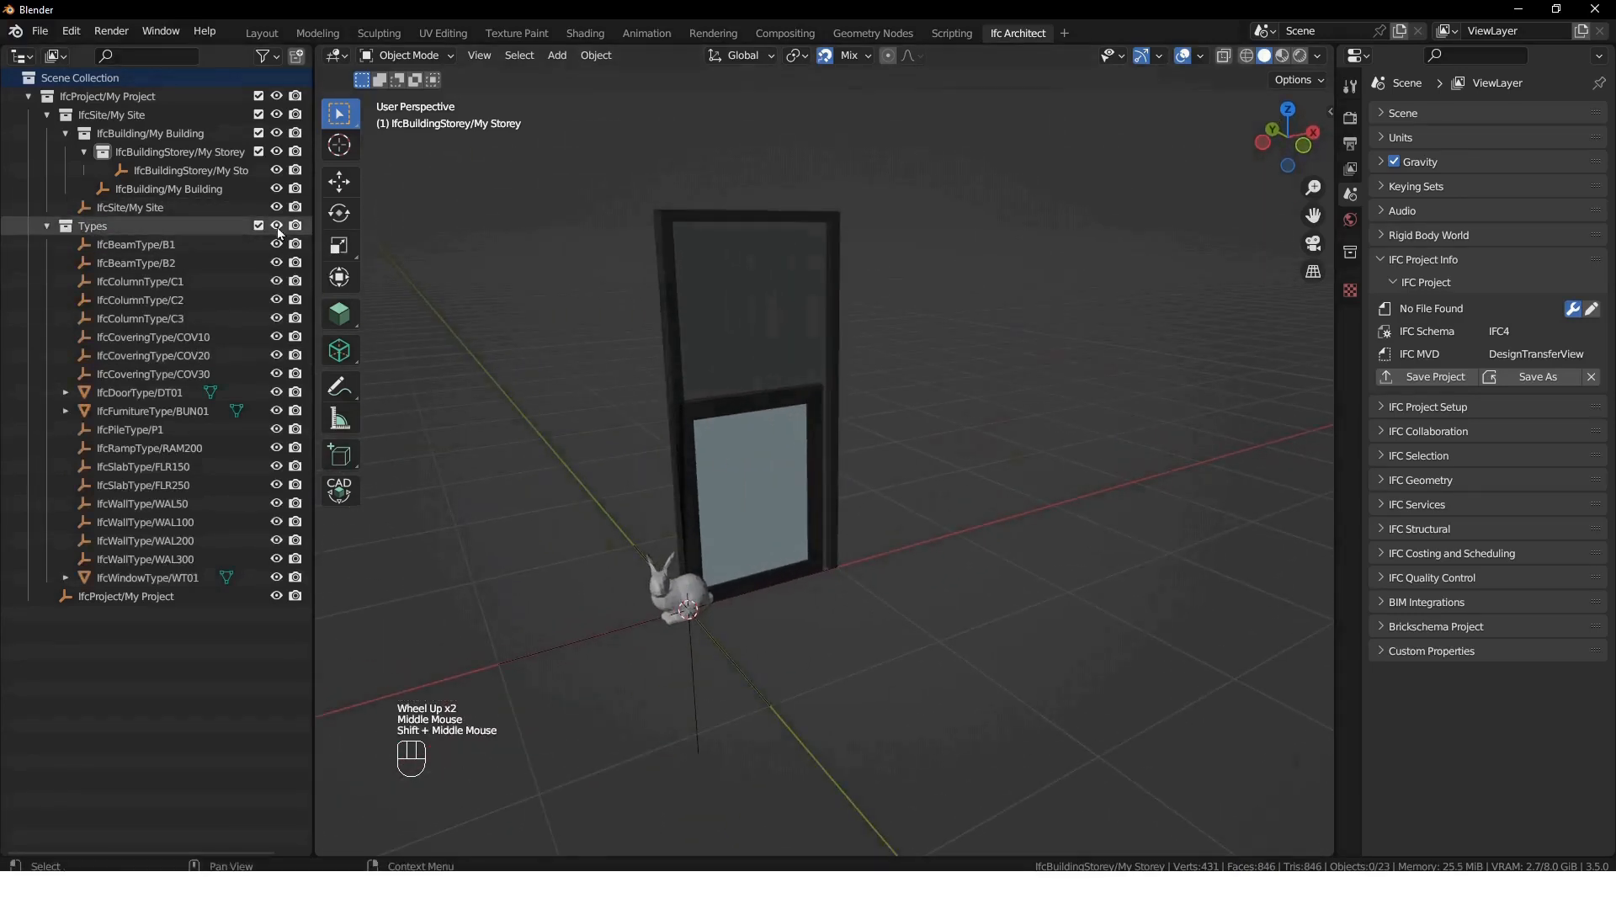
click(276, 227)
click(48, 225)
- Activate the BIM Tool with its settings in the sidebar and choose the IfcWallType class with type WAL200
scroll(823, 486, down, 4)
shift+middle_drag(823, 486, 971, 461)
key(n)
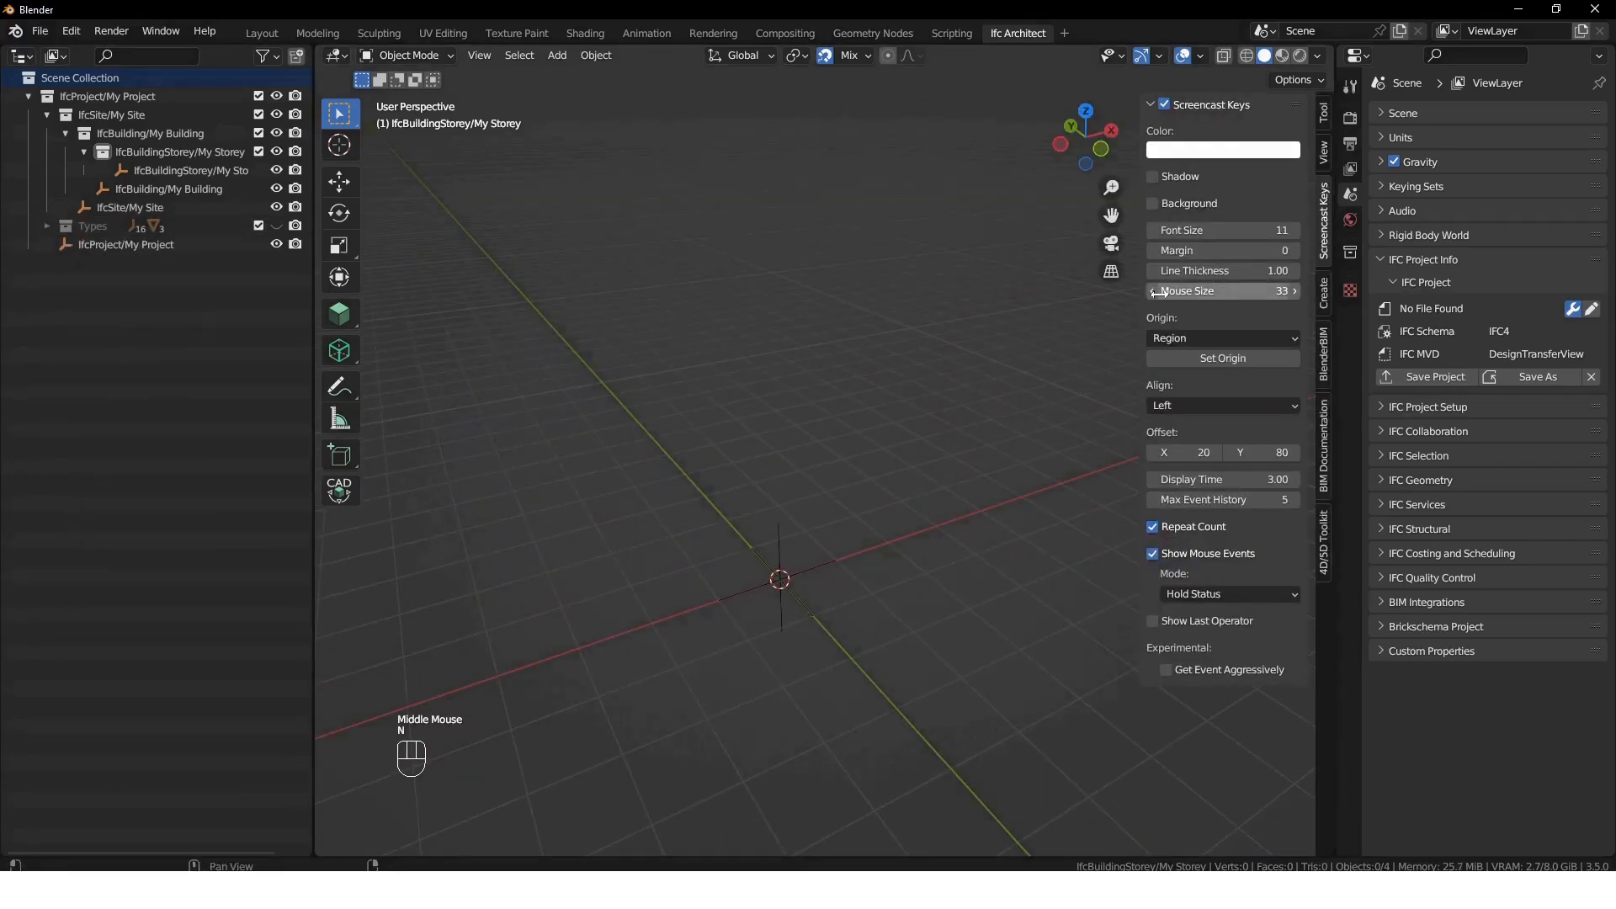
click(1327, 111)
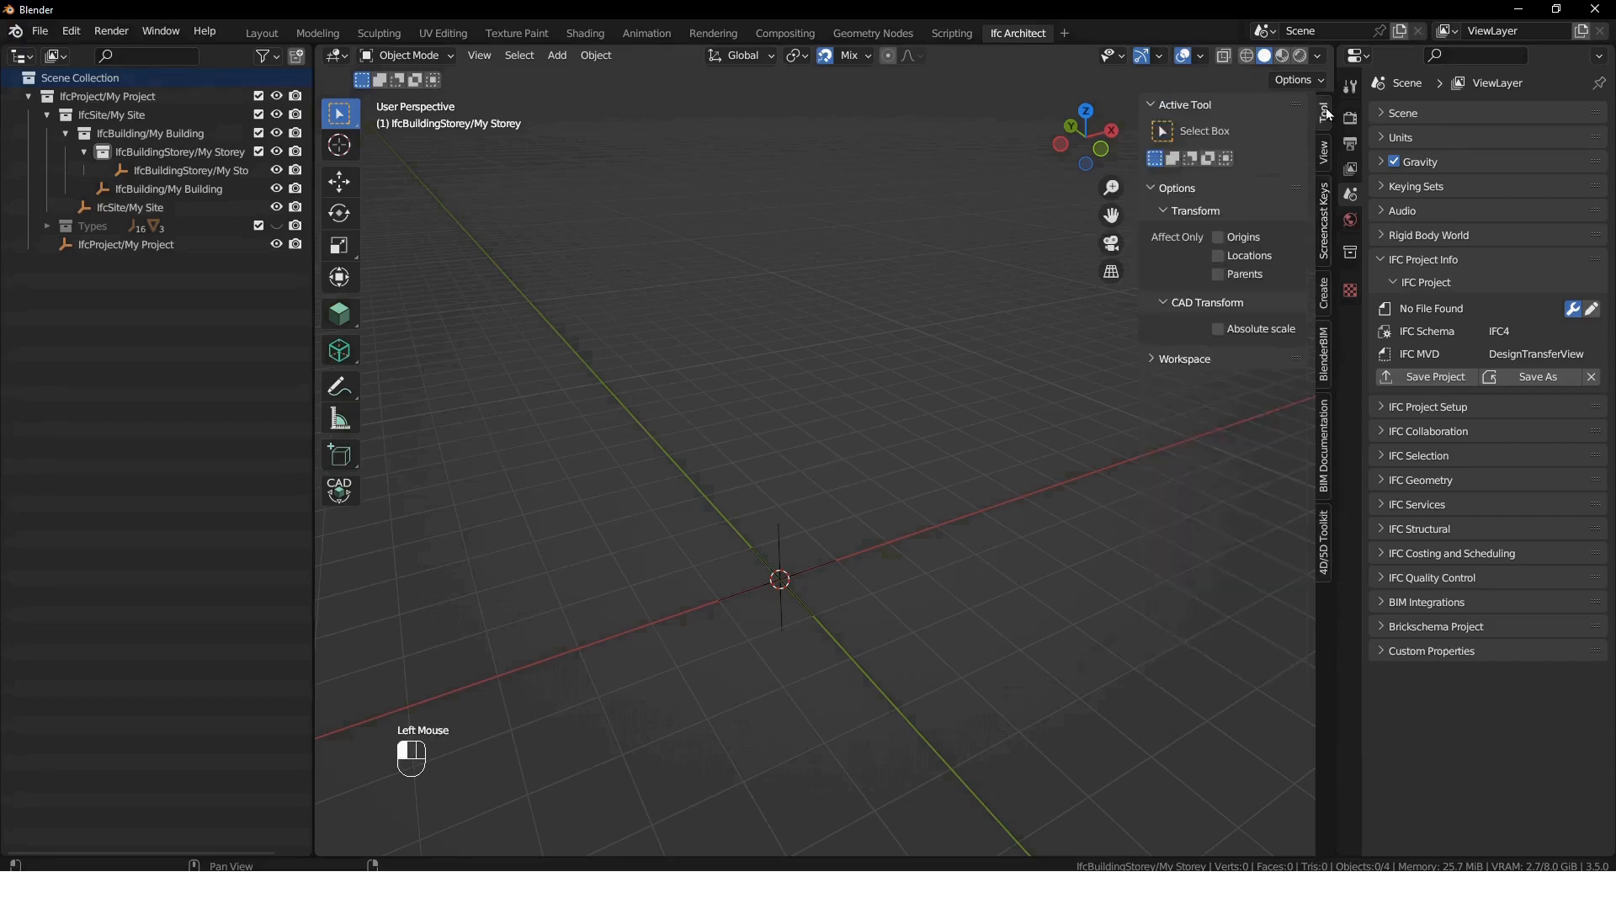
click(339, 313)
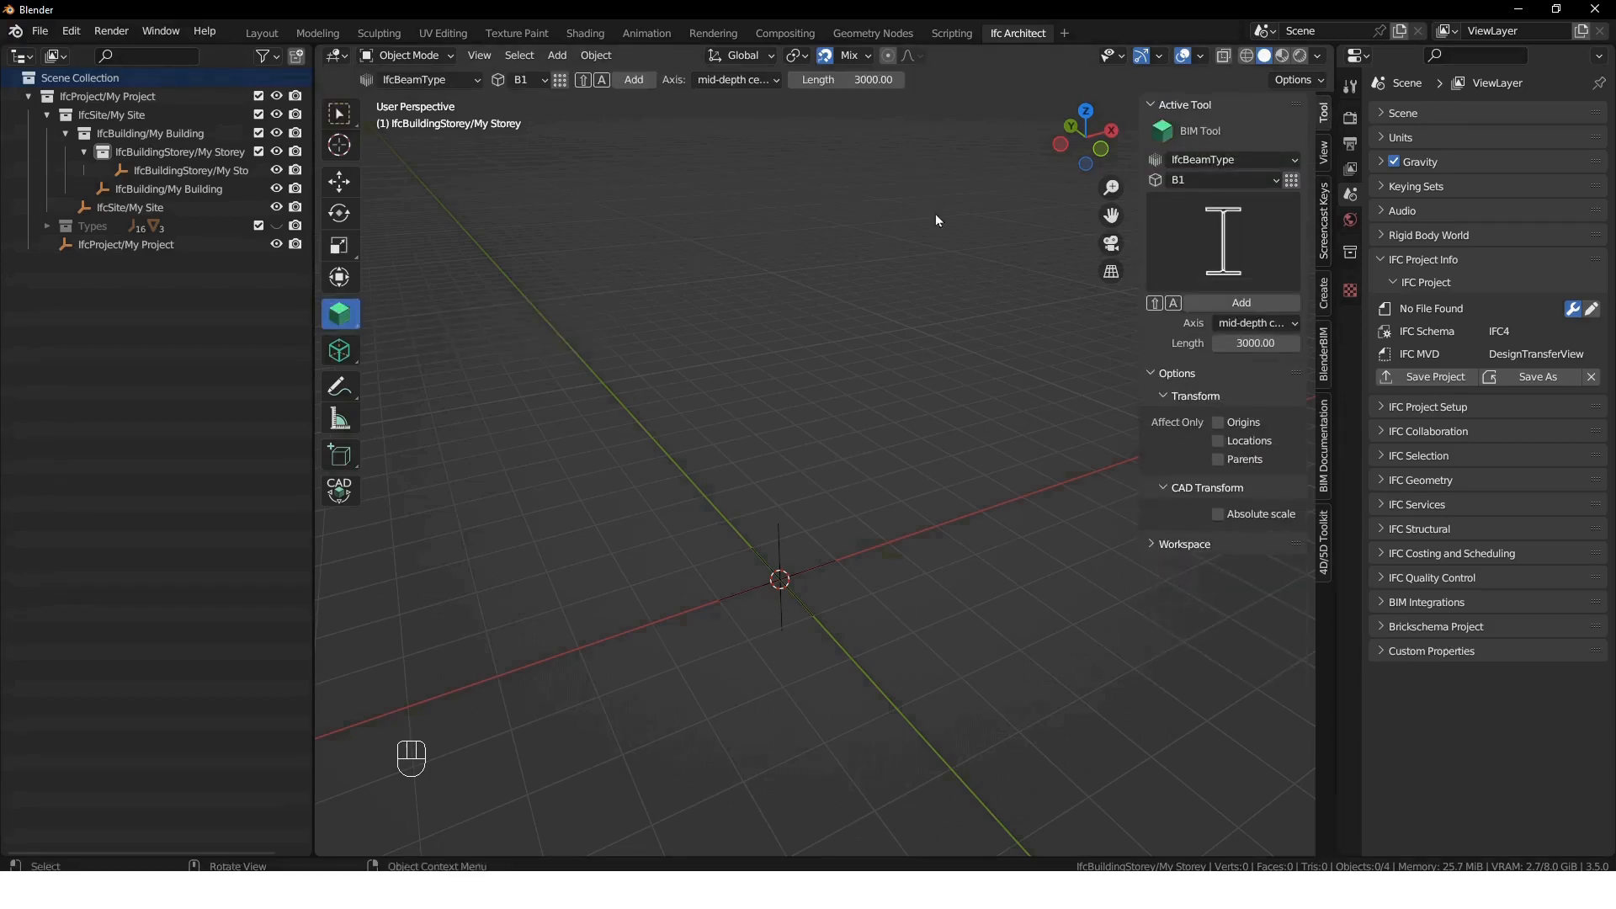
click(1254, 160)
click(1225, 343)
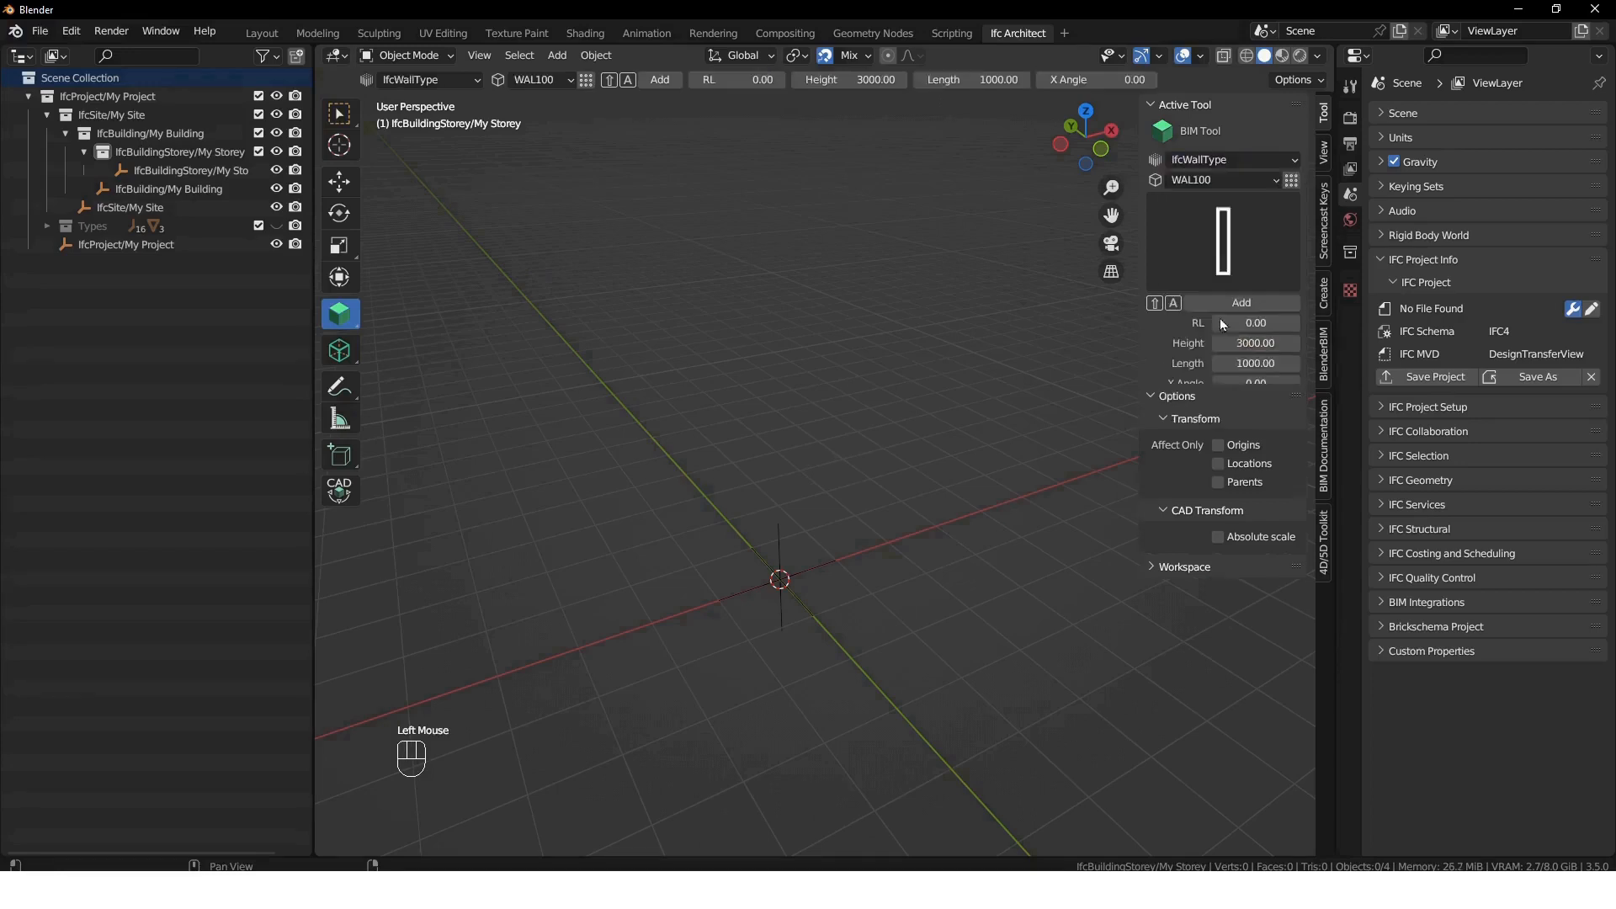
click(1231, 180)
click(1233, 221)
- In top view, add a WAL200 wall at the origin along the X axis and set its length to 10000 mm
middle_drag(1095, 320, 949, 357)
key(KP_7)
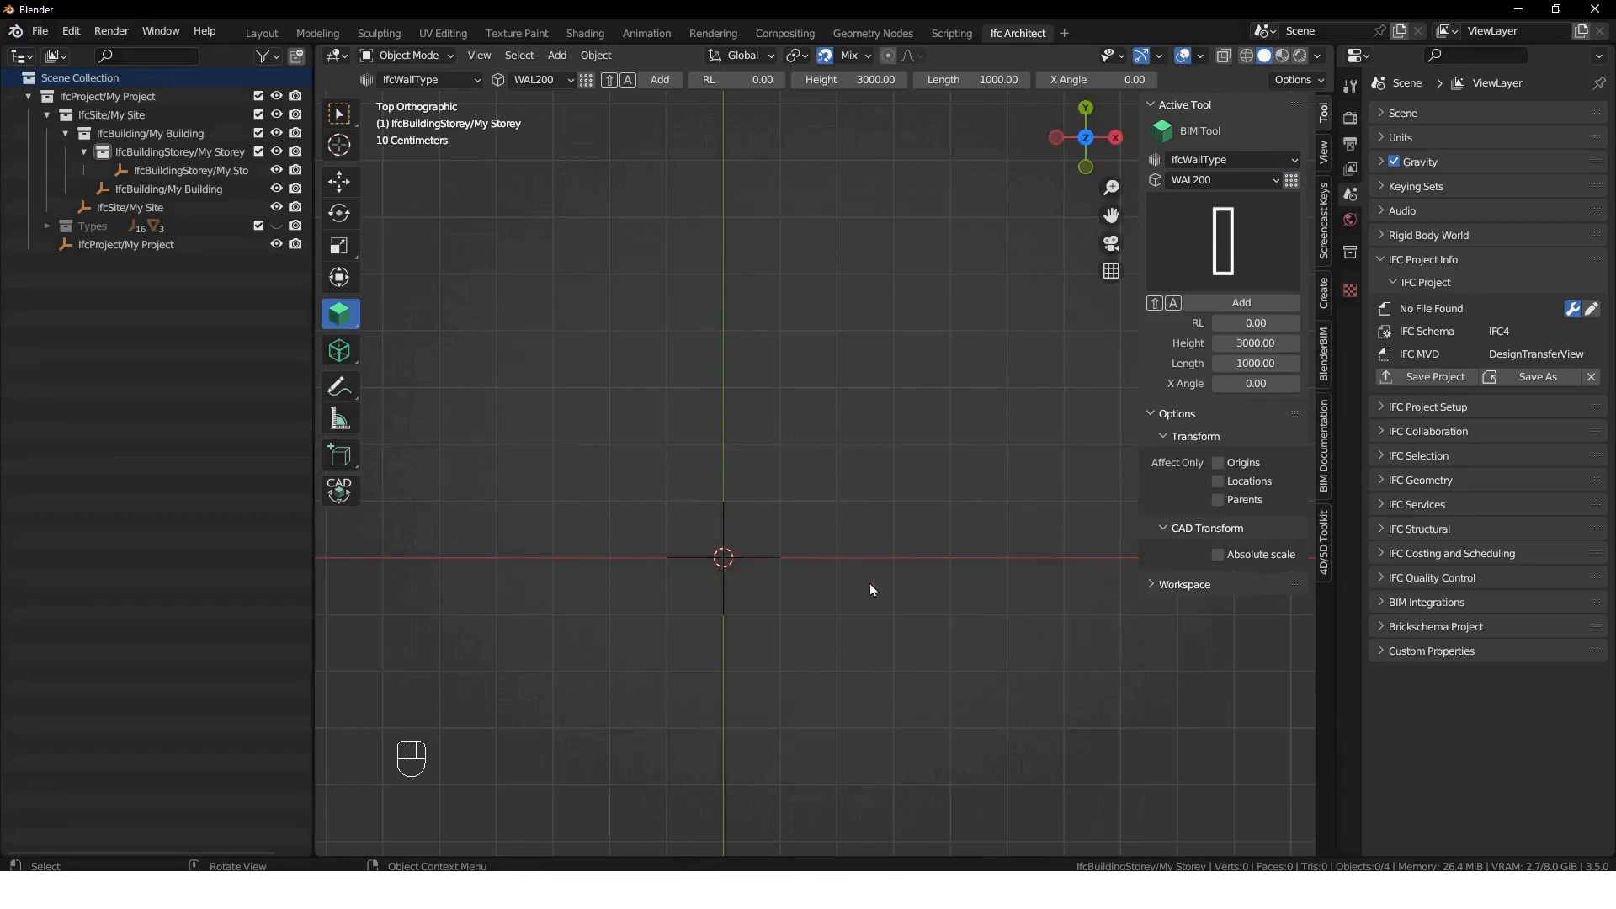
shift+middle_drag(884, 471, 791, 530)
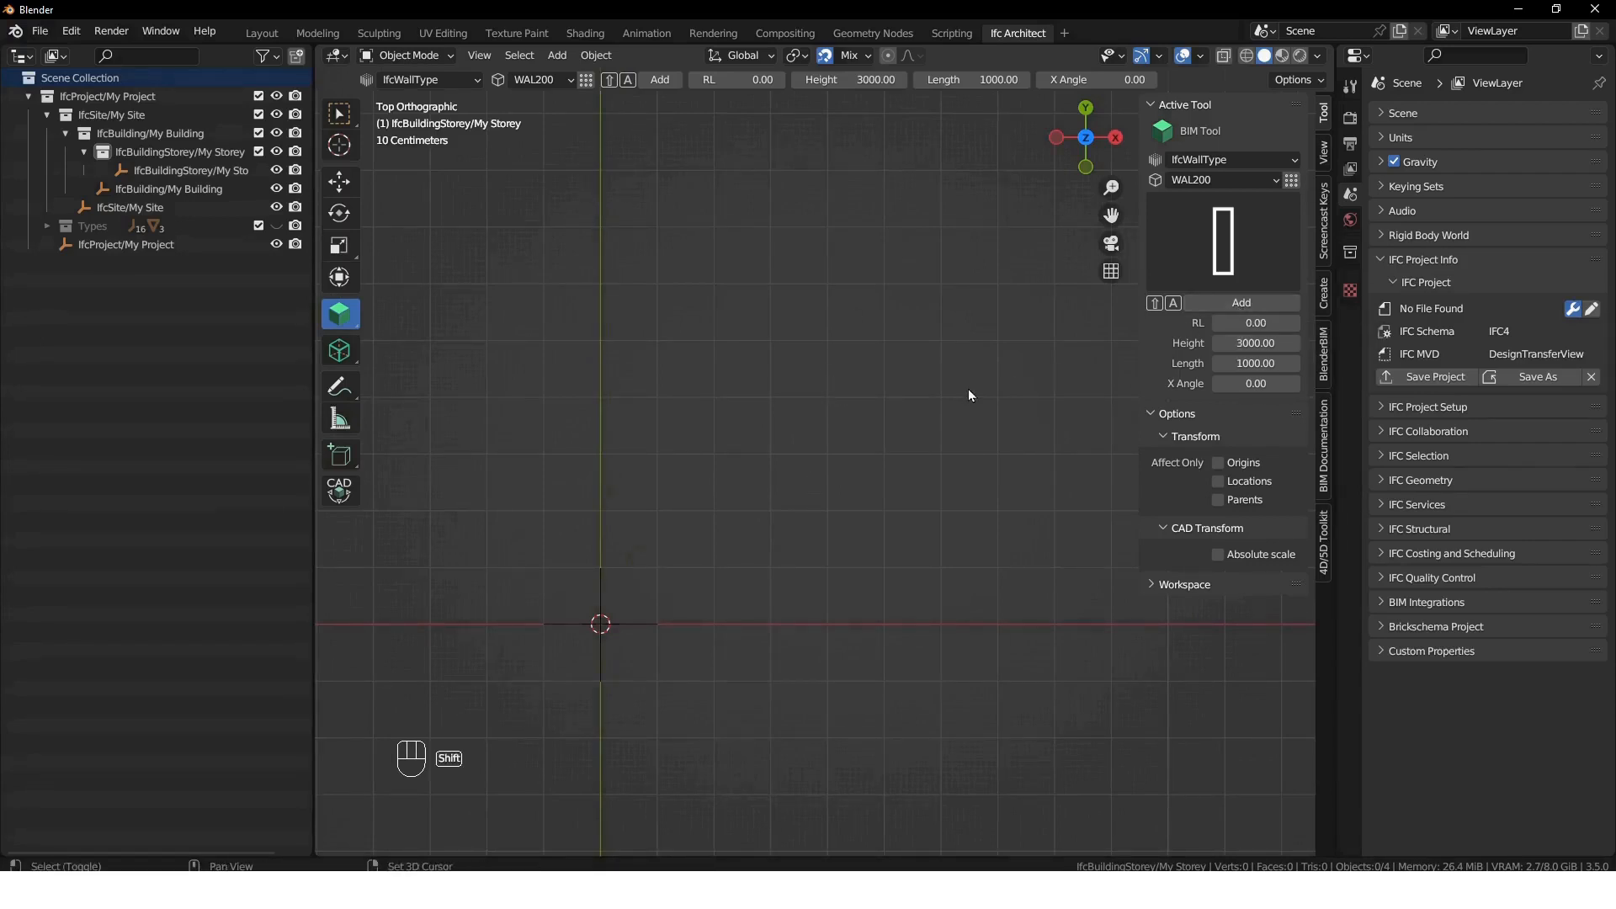
key(shift+a)
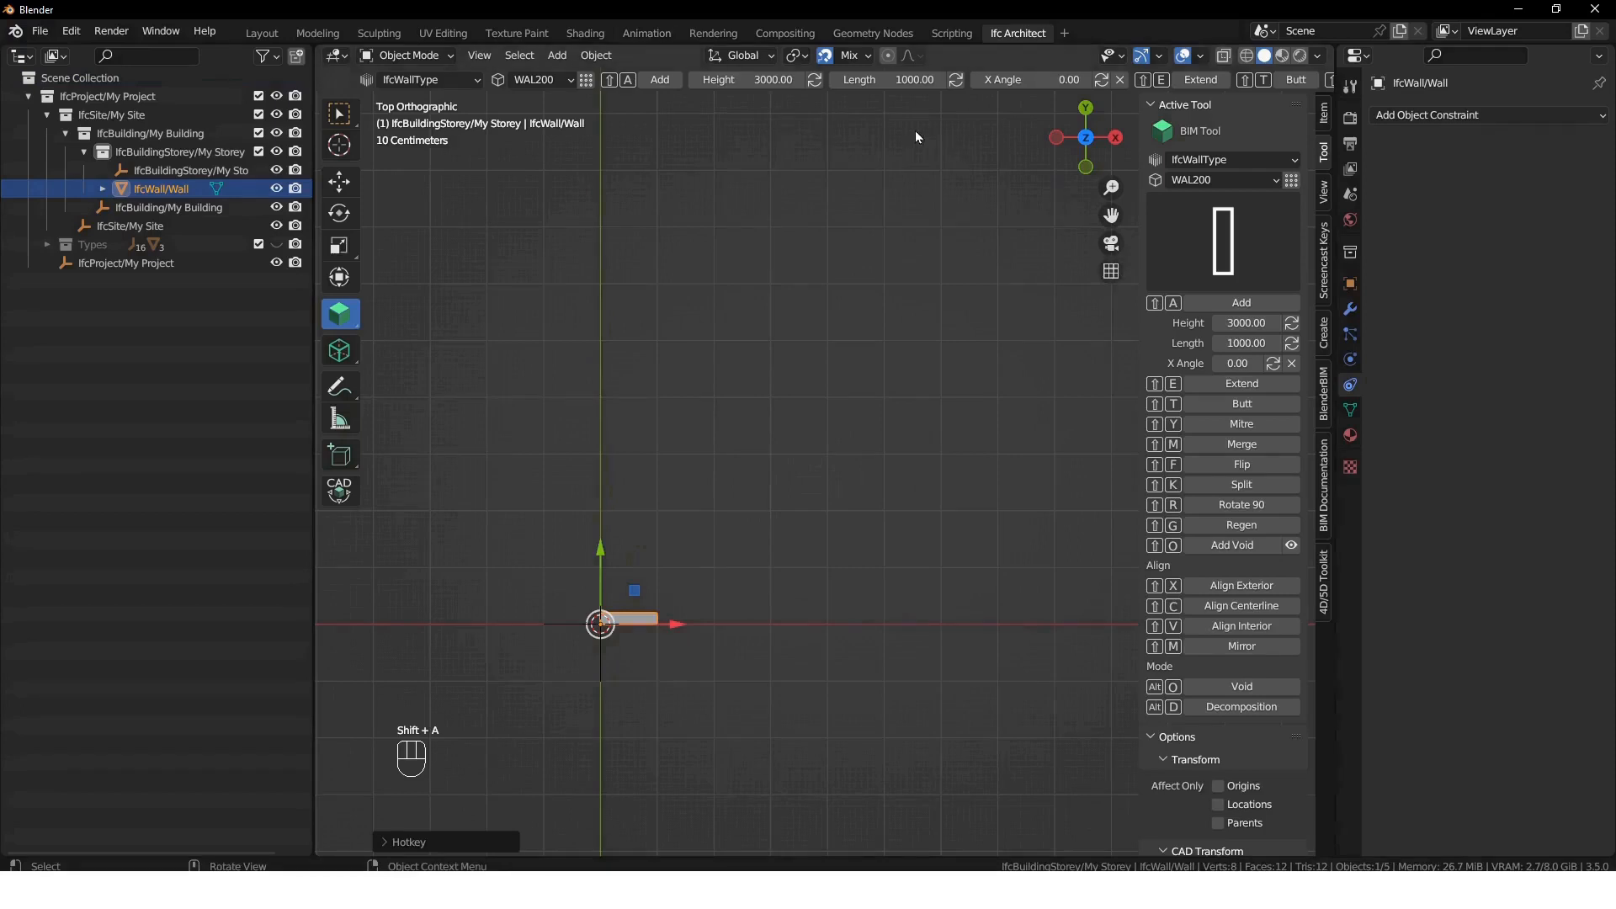
click(892, 80)
text(14)
key(BackSpace)
text(0000)
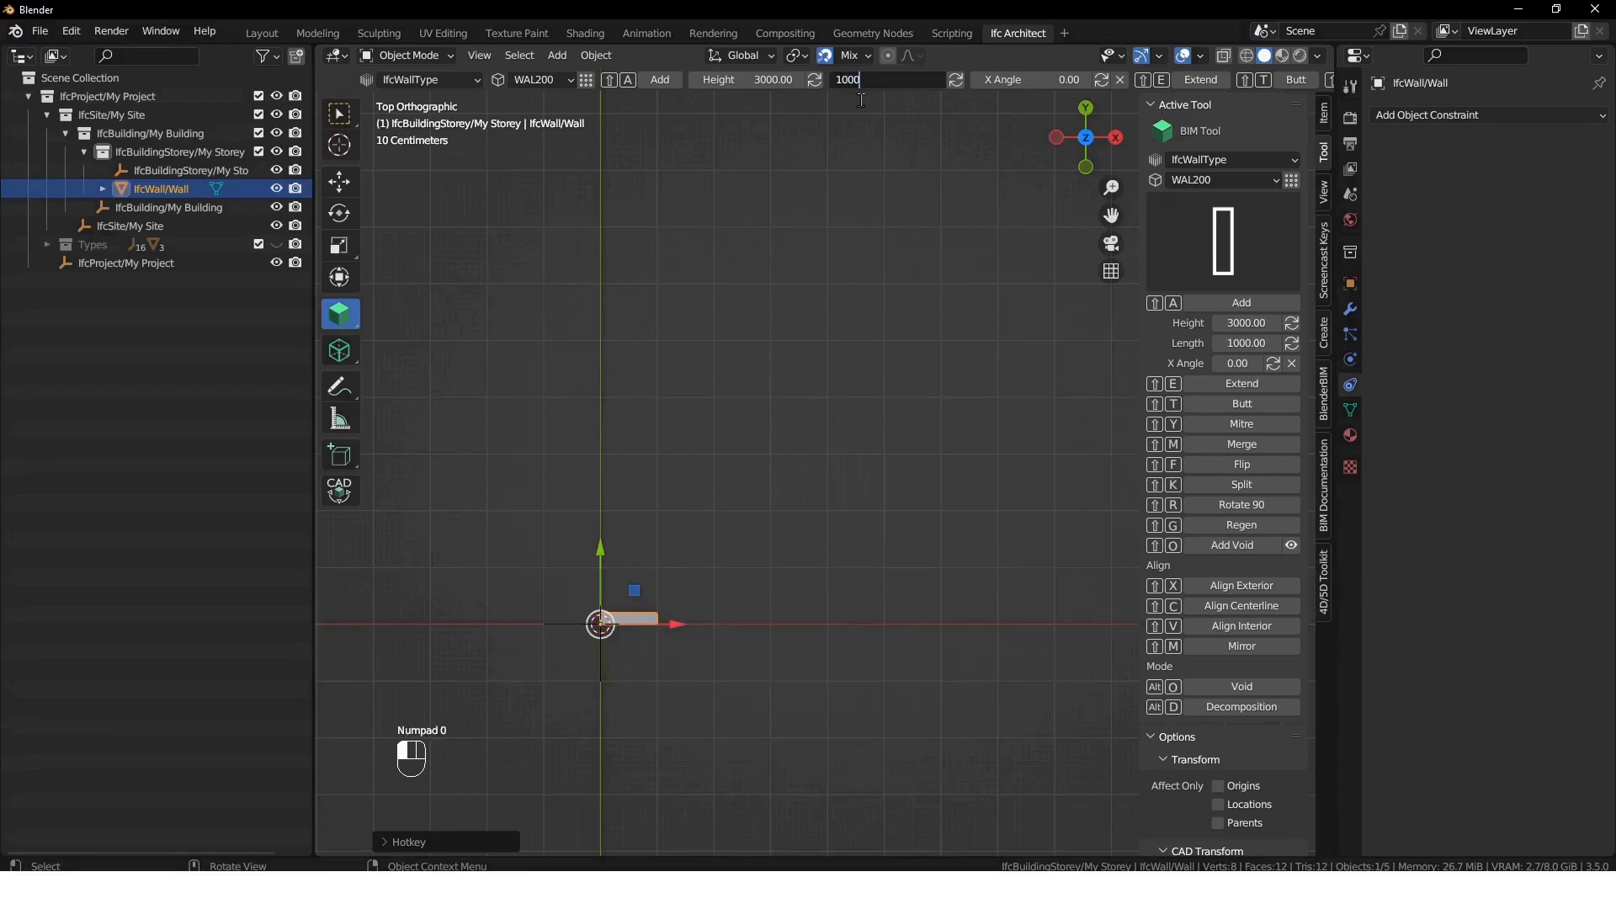
key(Return)
click(956, 79)
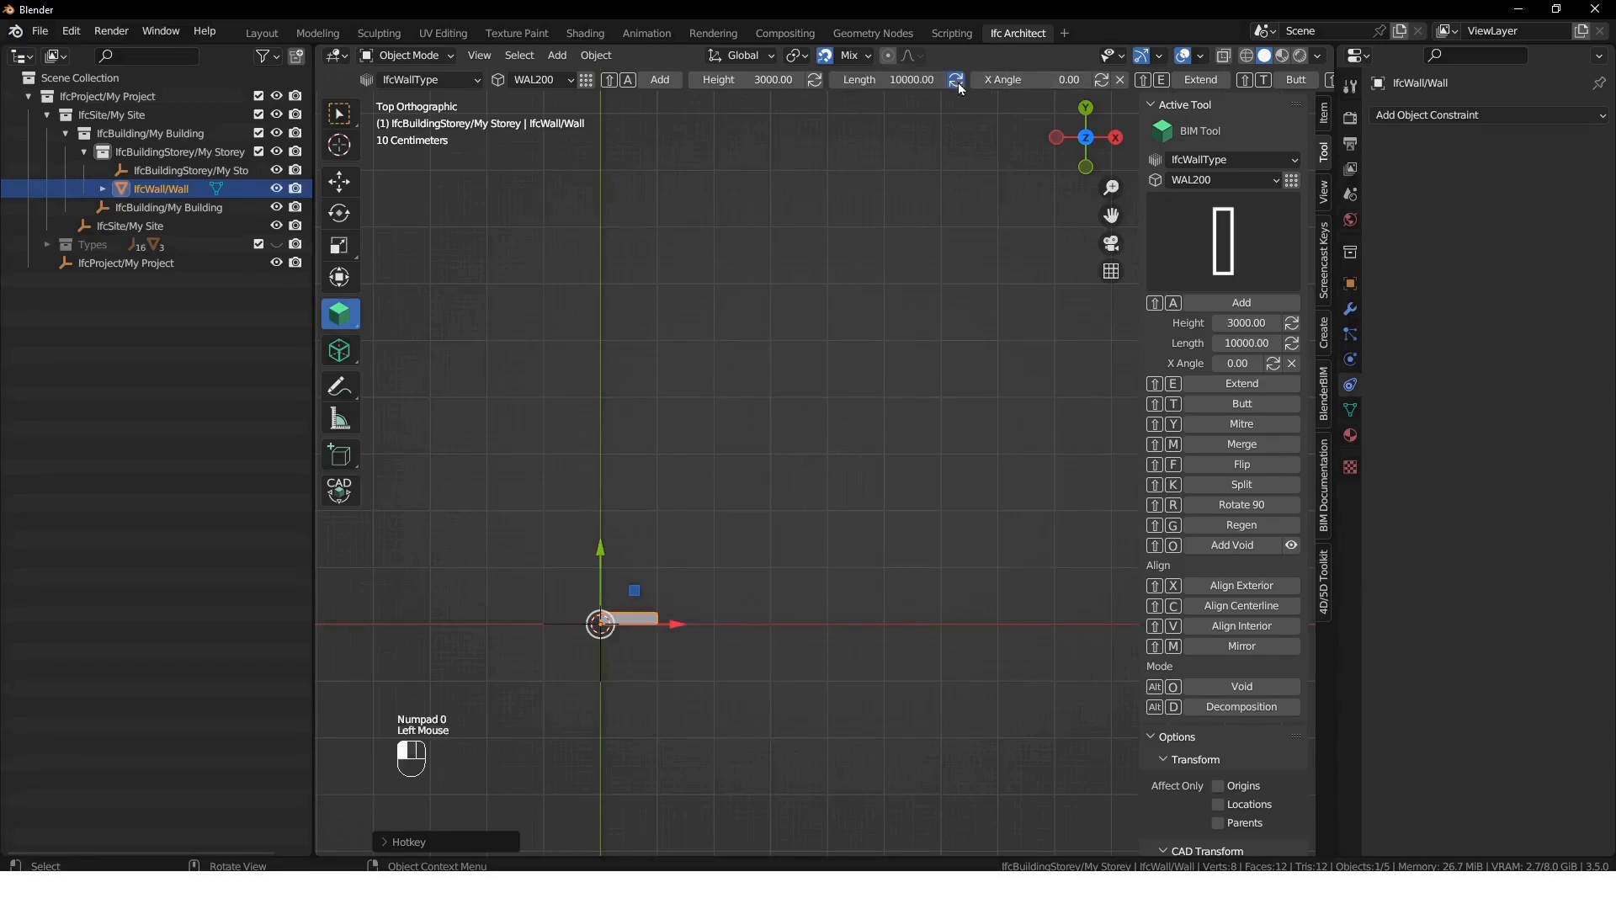
- Add a 3000 mm wall perpendicular to the 10000 mm wall at its far end, running in the positive Y direction
shift+middle_drag(939, 564, 809, 665)
shift+right_drag(1079, 672, 1078, 660)
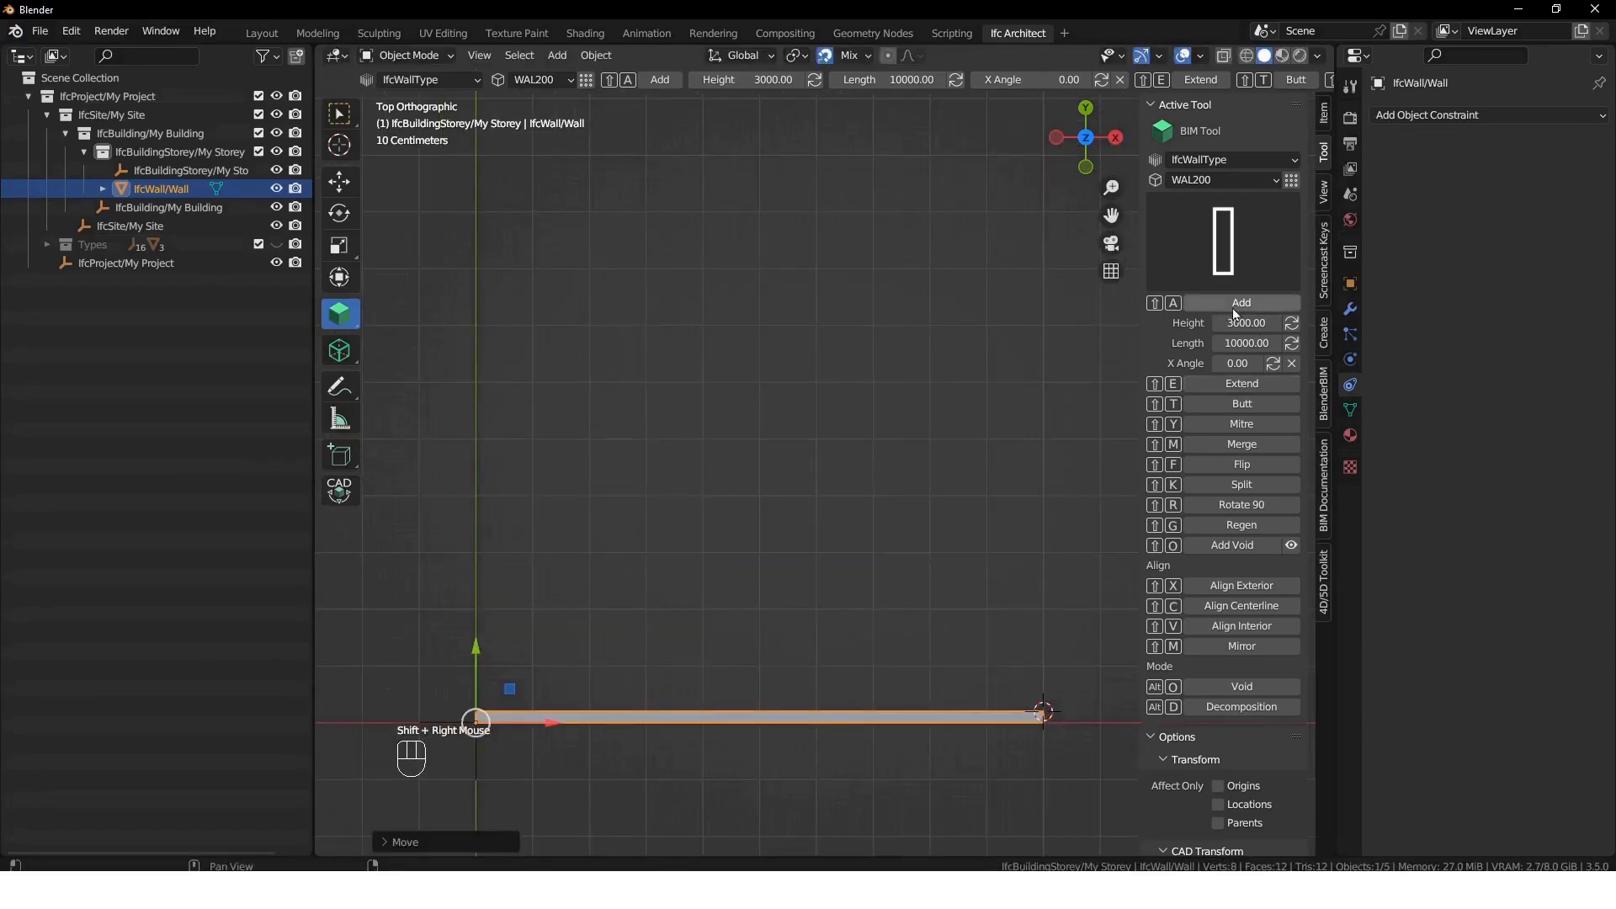
click(1240, 343)
text(3000)
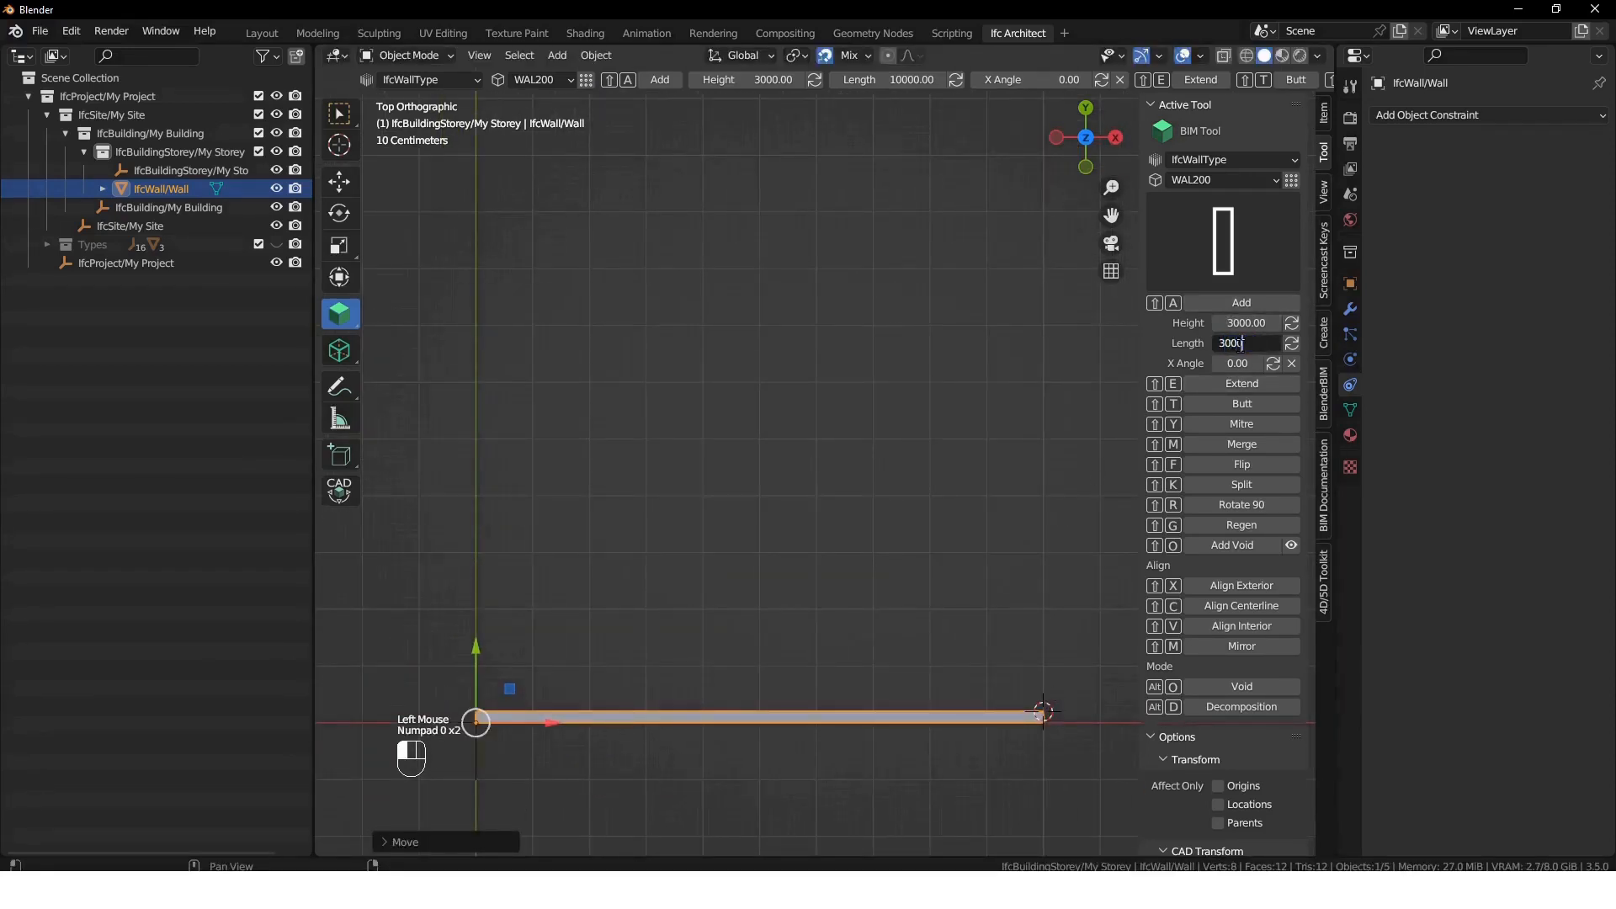
key(Return)
key(shift+a)
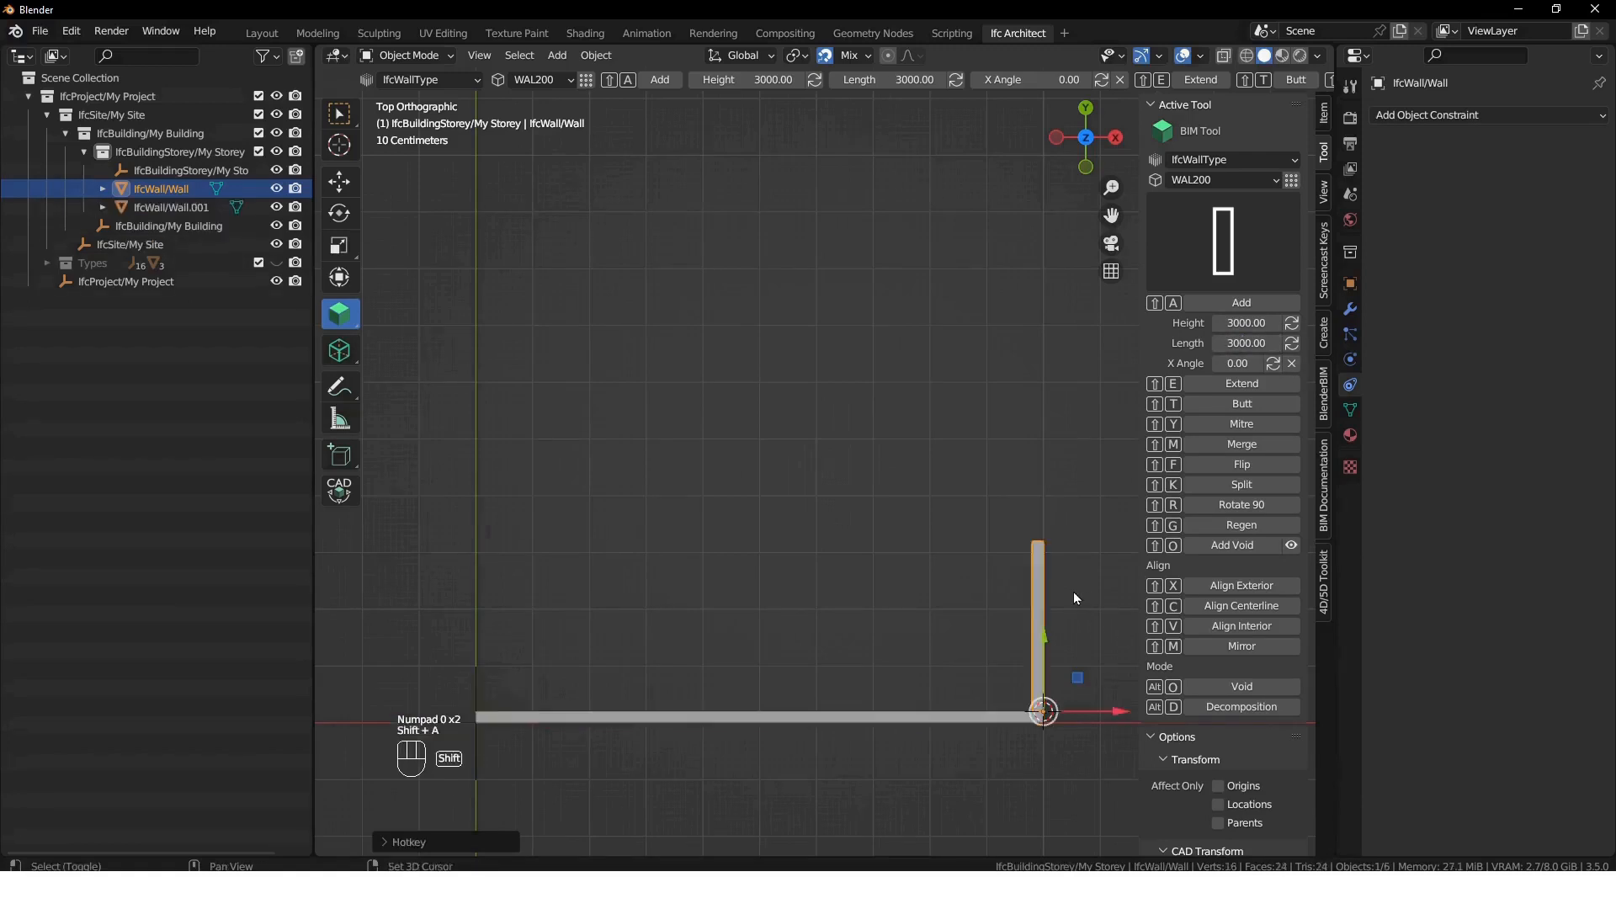
- Add a 1500 mm wall at the end of the 3000 mm wall and rotate it 90 degrees to continue in line
shift+right_drag(1078, 553, 1077, 549)
click(1235, 343)
text(1500)
key(Return)
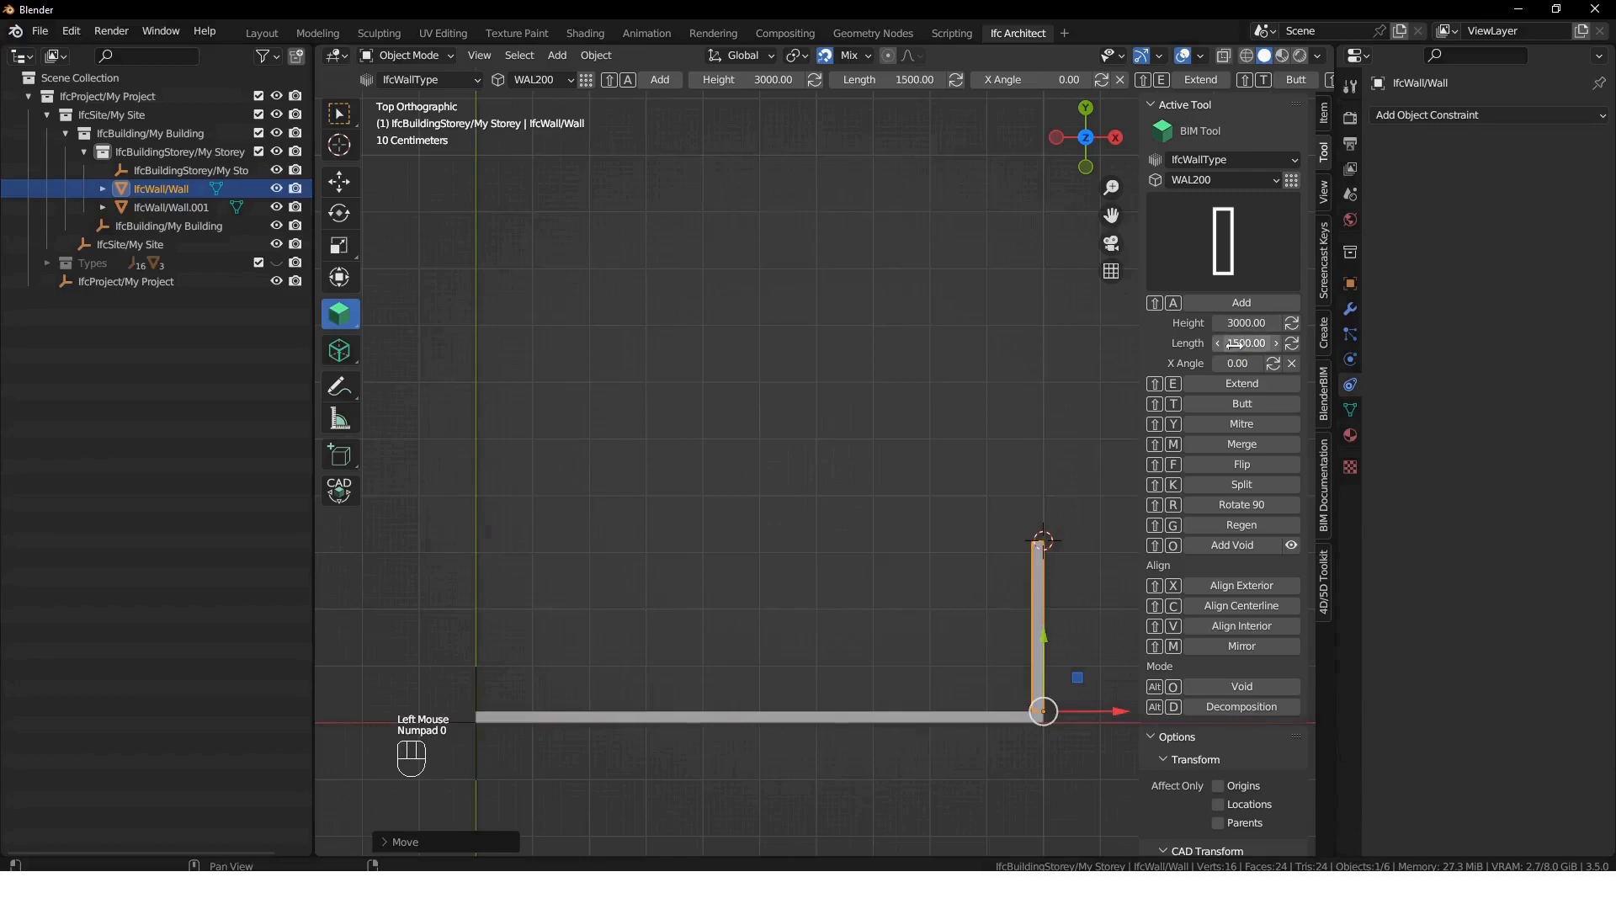
key(shift+a)
key(shift+r)
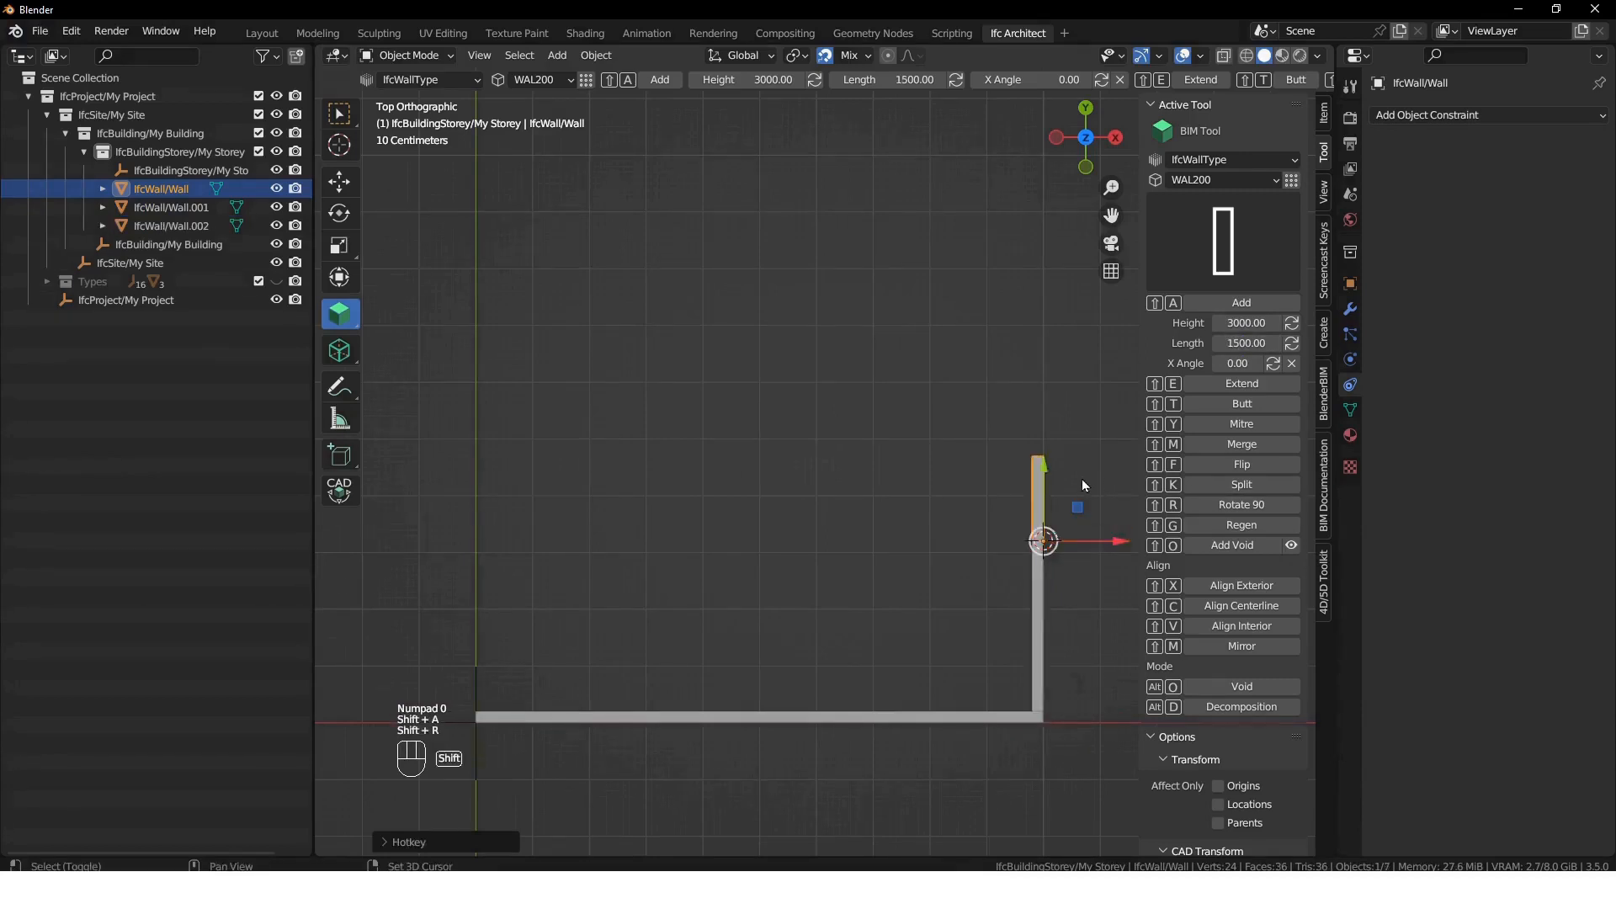
- Add a 4000 mm wall at the end of the 1500 mm wall, rotated 90 degrees to continue the same line
shift+right_drag(1048, 455, 1044, 455)
click(1250, 342)
text(4000)
key(Return)
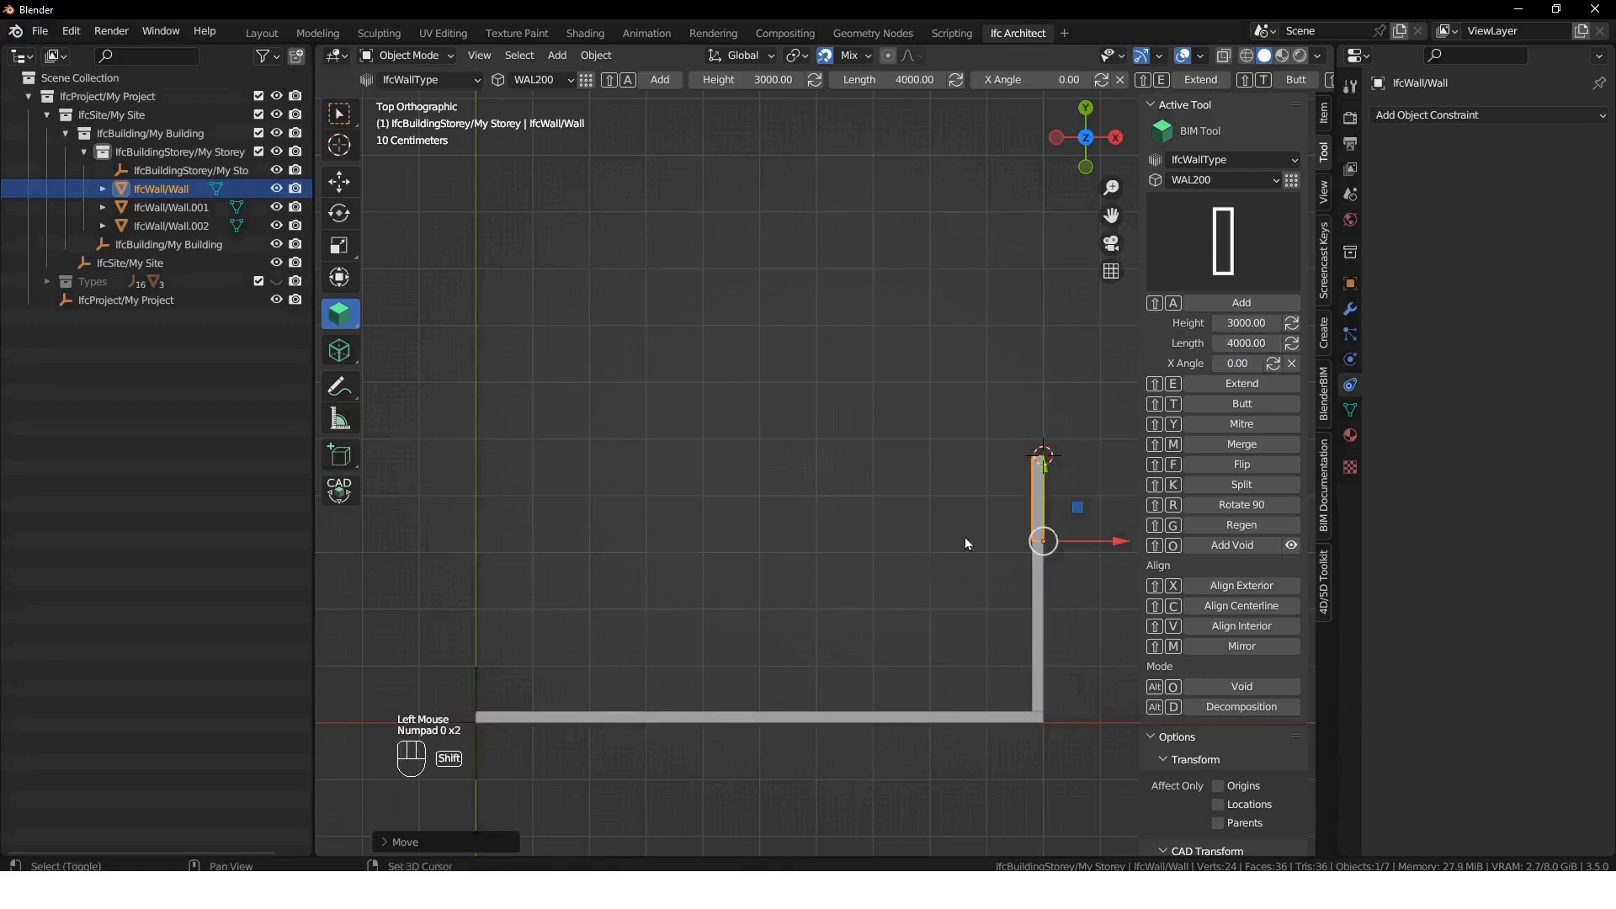
key(shift+a)
key(shift+r)
- Add a second 4000 mm wall in line at the end of the first one, rotated 90 degrees
shift+middle_drag(860, 428, 885, 546)
scroll(852, 520, down, 1)
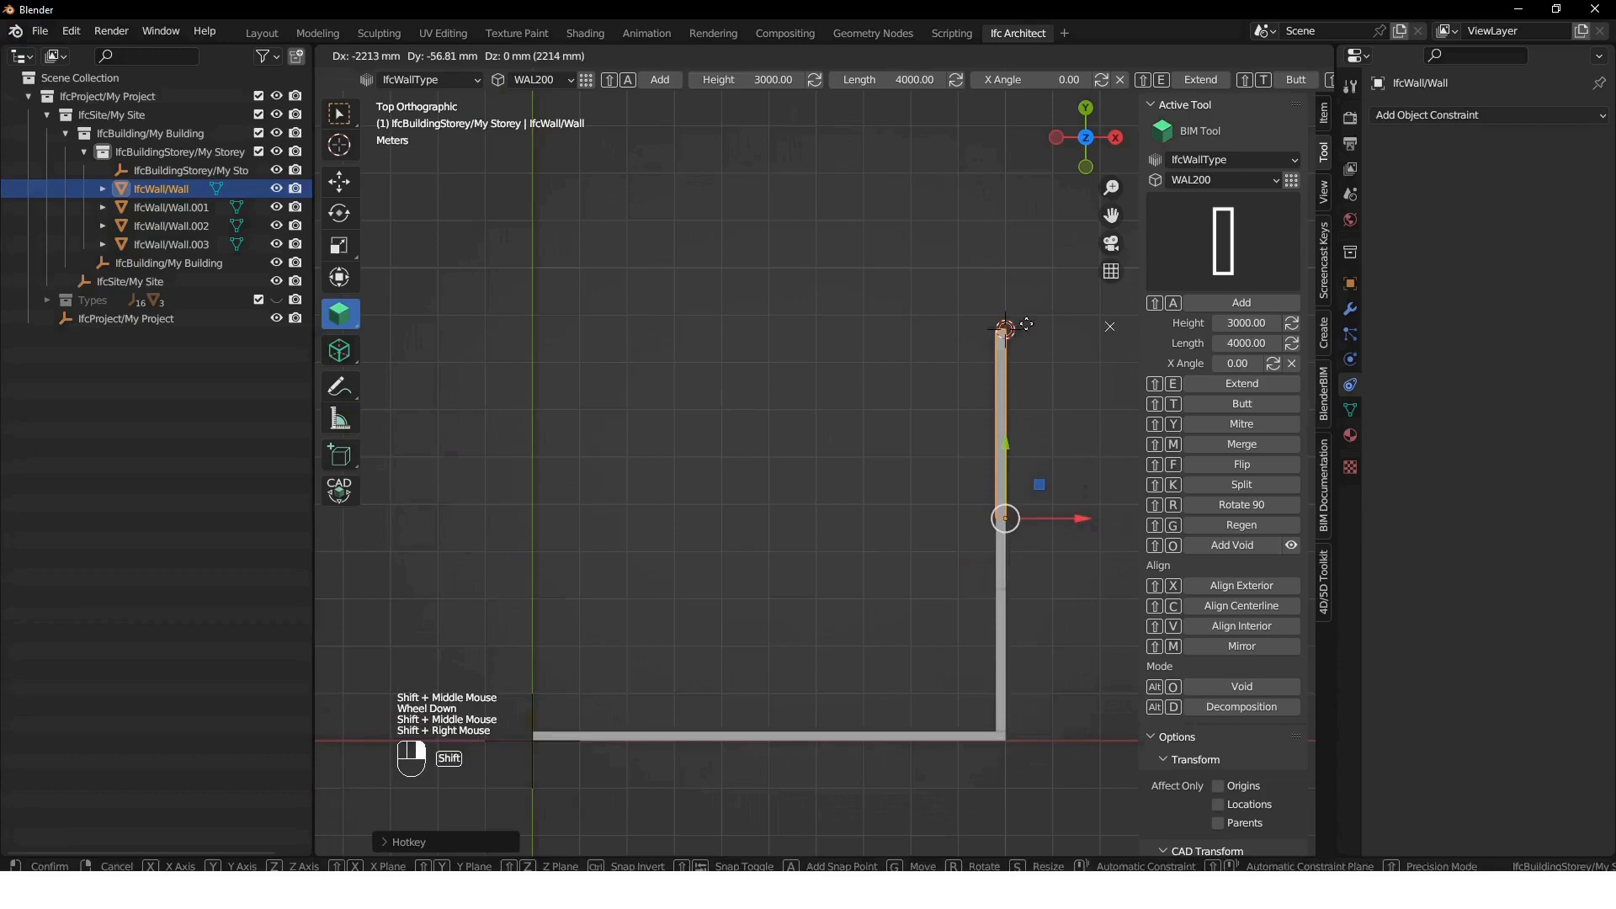
shift+right_click(1062, 452)
key(shift+a)
key(shift+r)
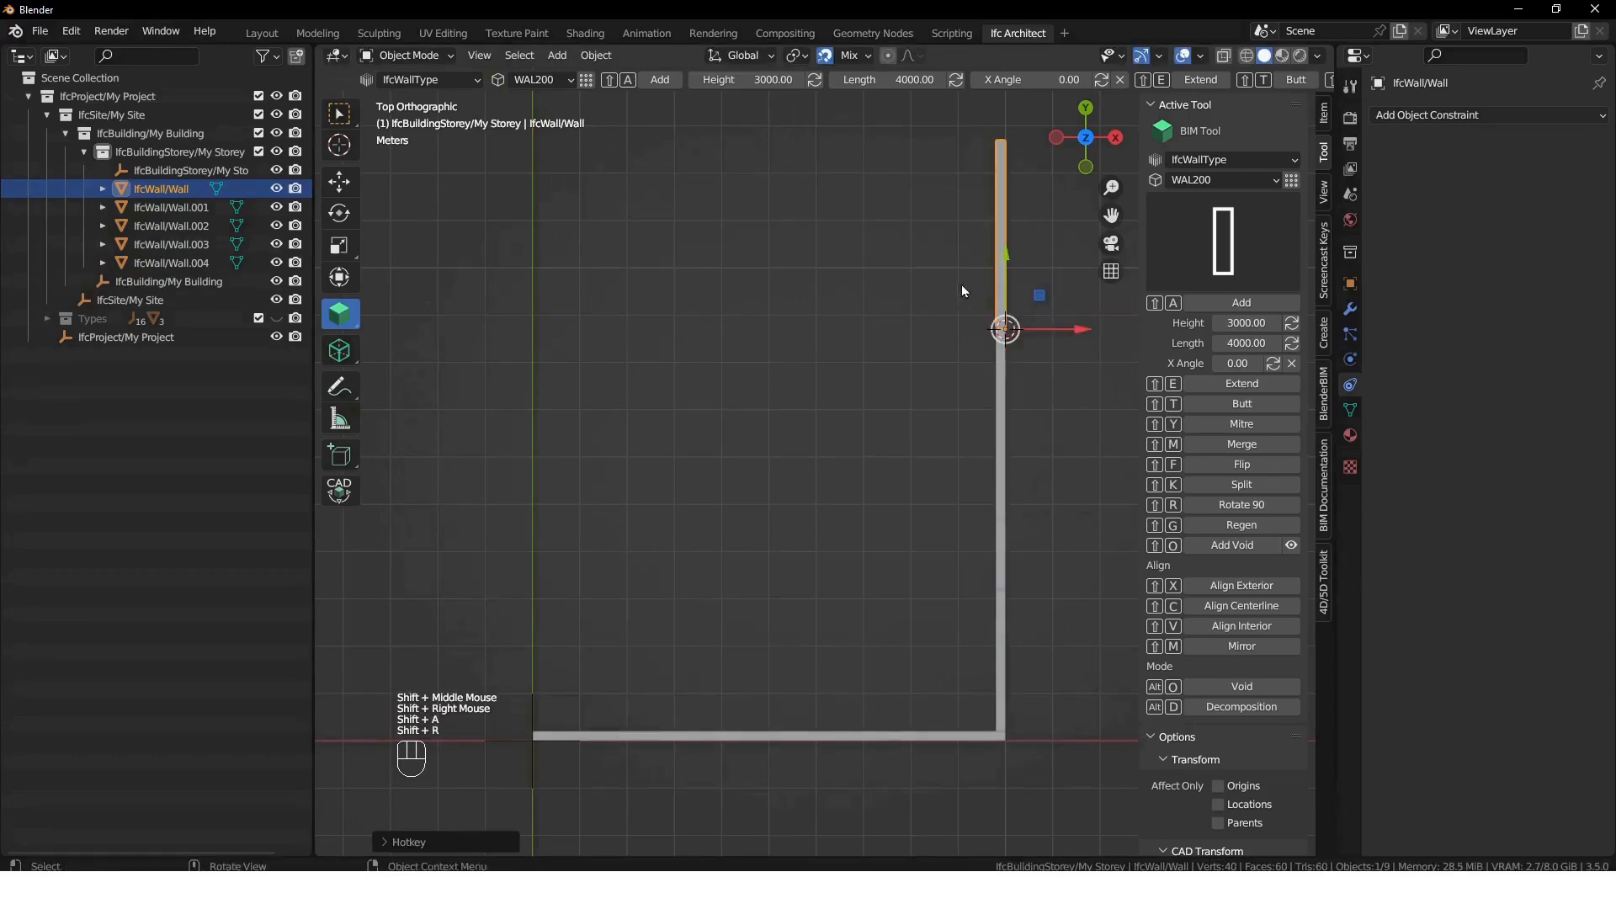
- Add a 5000 mm wall perpendicular to the upper 4000 mm wall's end, running back towards the Y axis
shift+right_click(995, 137)
click(1233, 343)
text(5000)
key(Return)
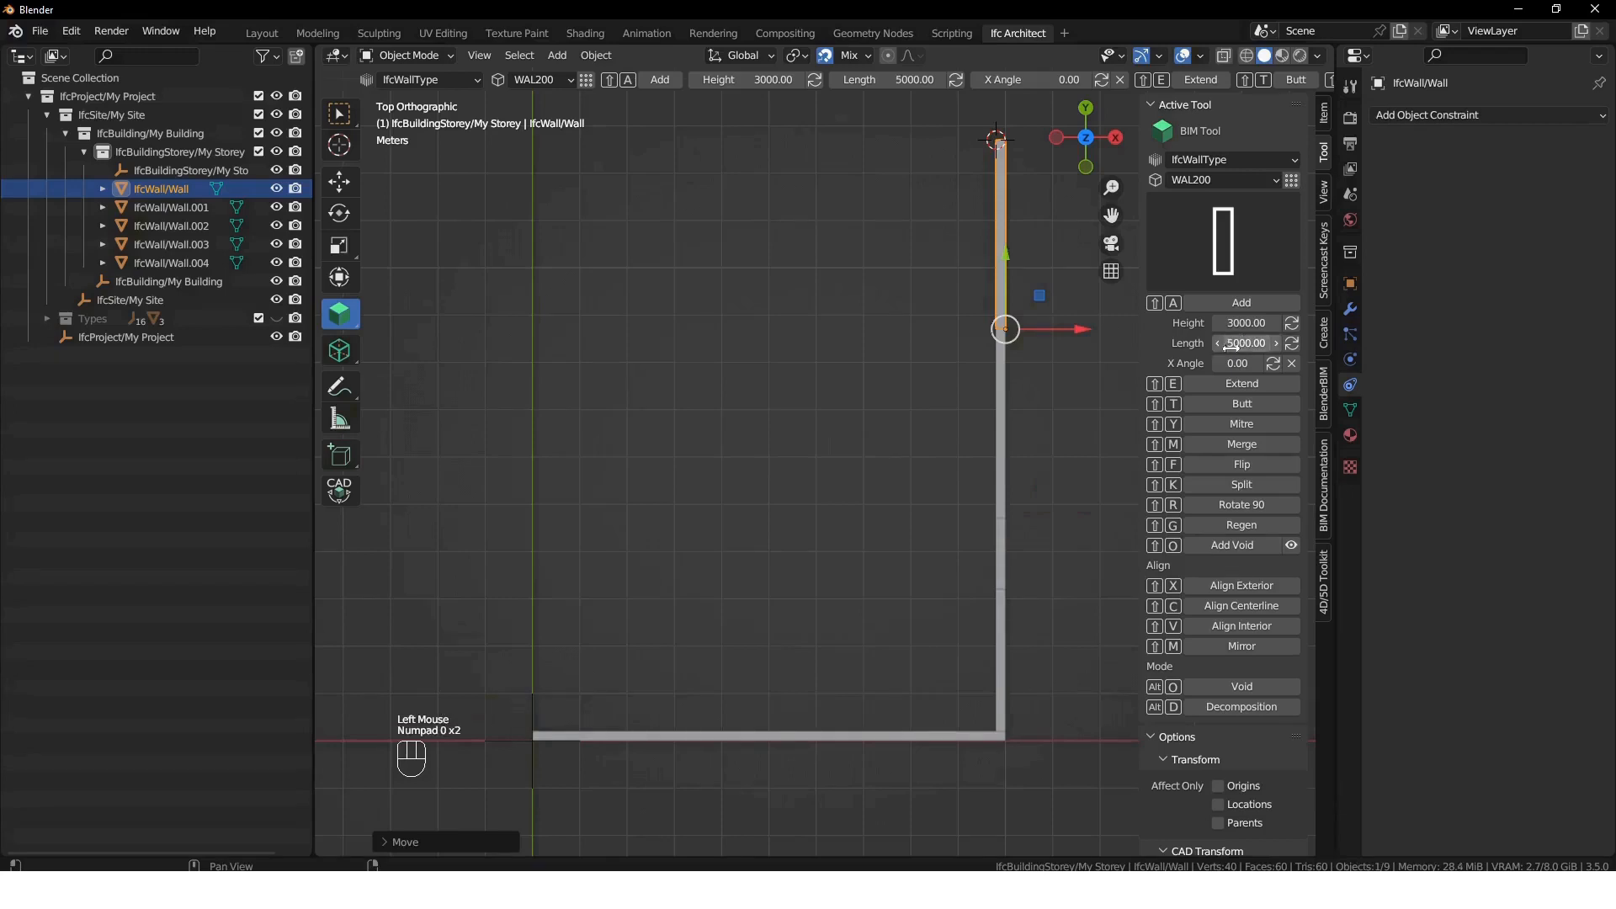
key(shift+a)
- Add a wall running down from the 5000 mm wall's free end and set its length to 6000 mm
shift+right_drag(752, 242, 760, 151)
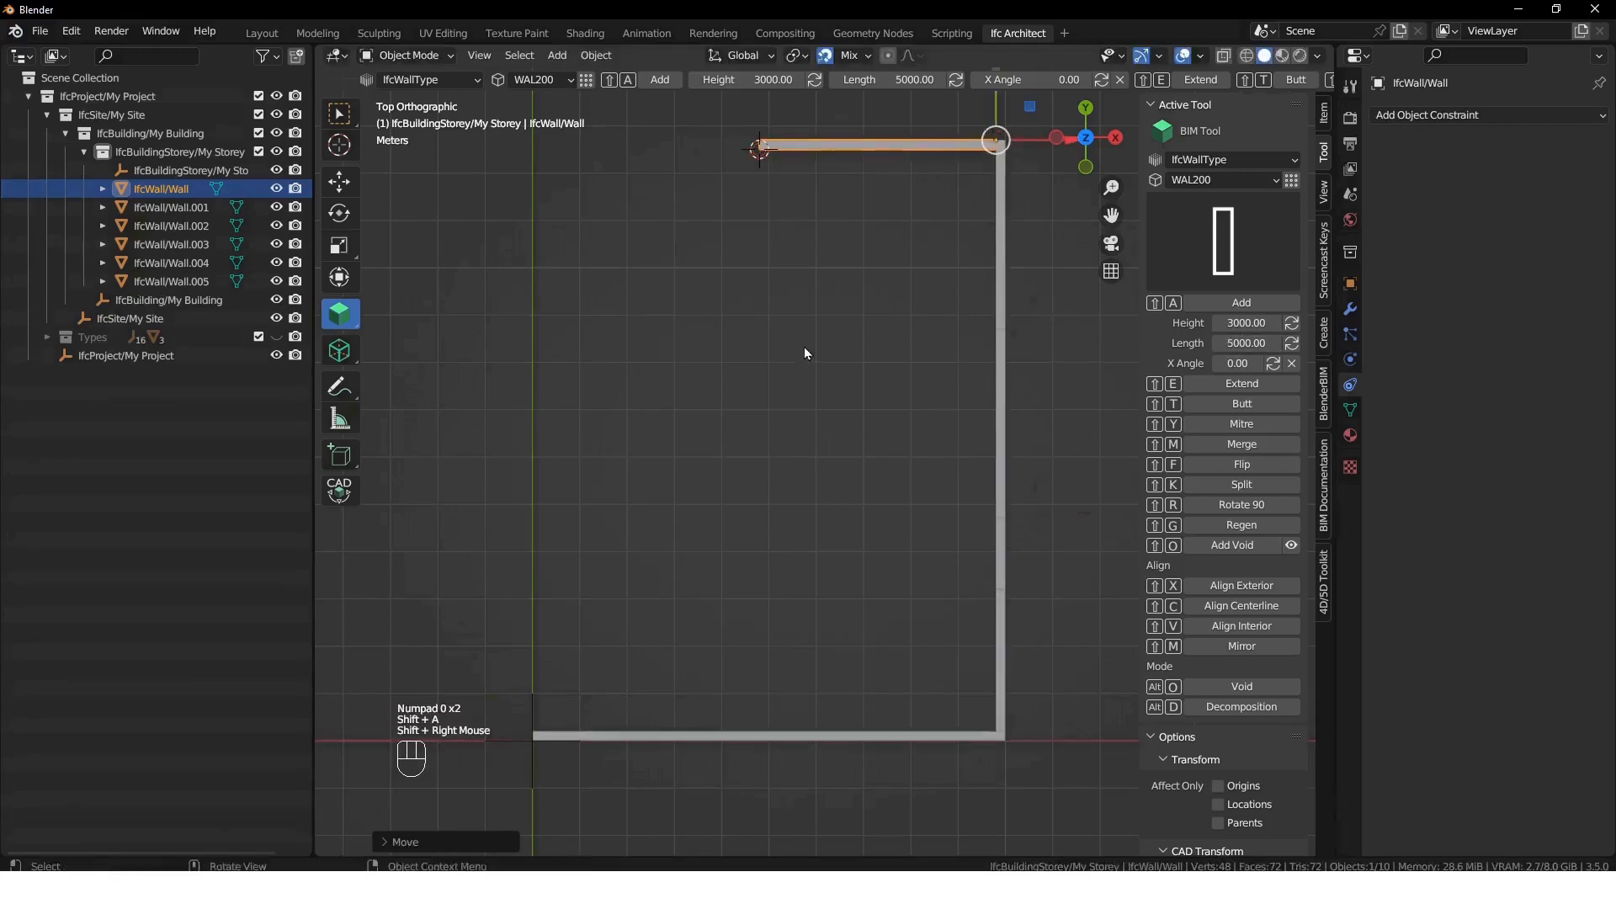
key(shift+a)
click(1231, 343)
text(6000)
click(1292, 343)
- Add a wall at the 6000 mm wall's lower end, flip it and extend it to line up with the origin
shift+right_drag(1010, 441, 760, 433)
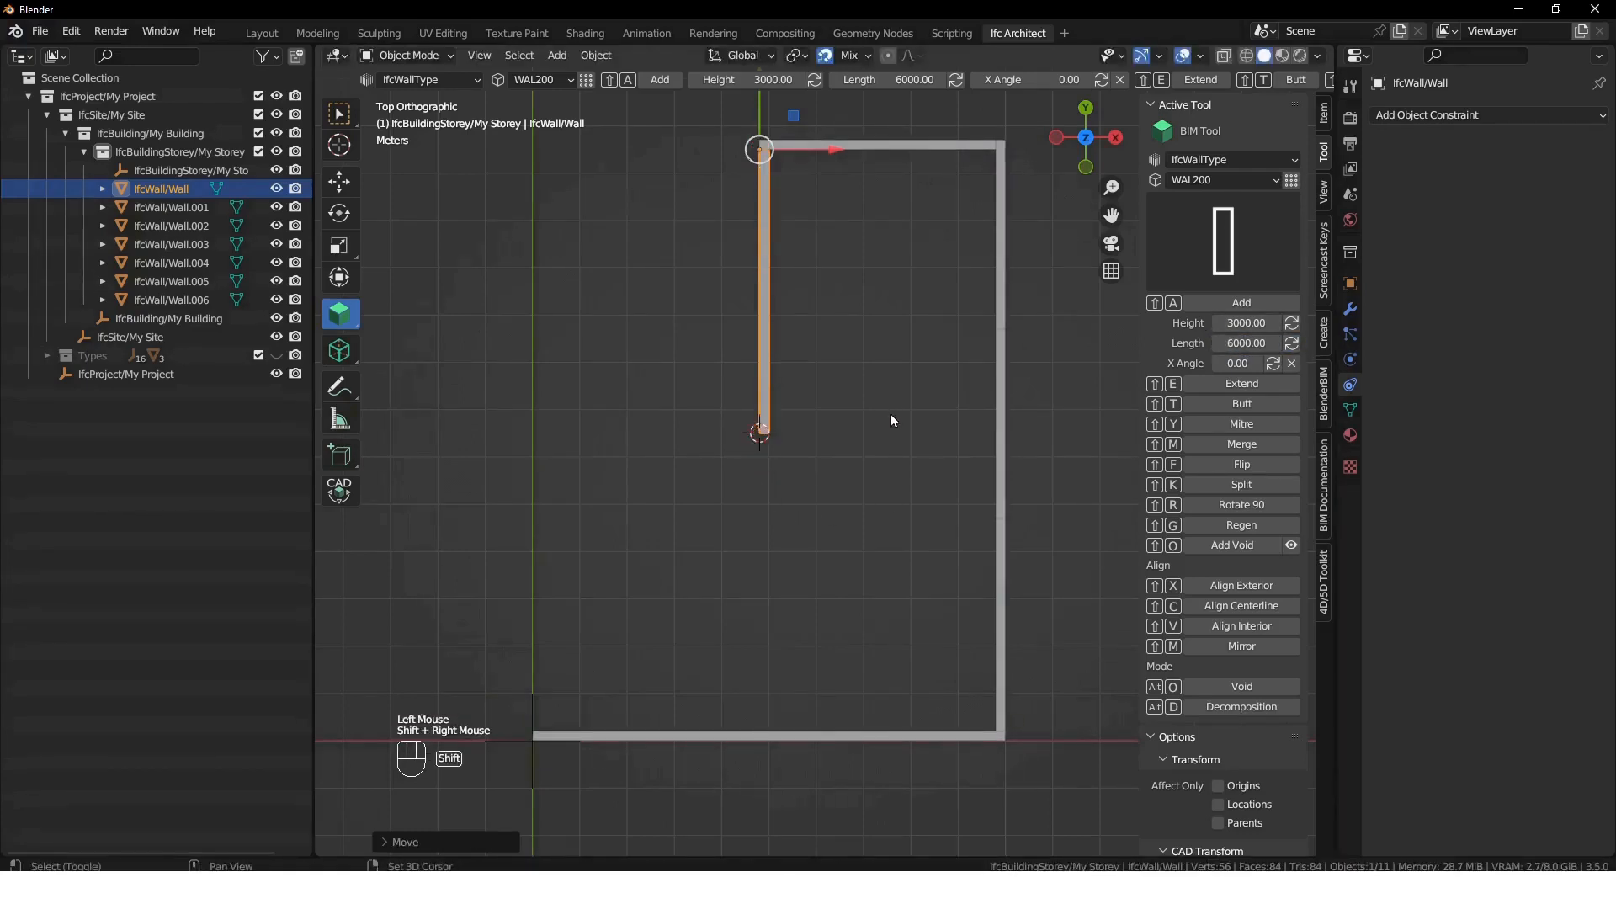
key(shift+a)
key(shift+f)
shift+right_drag(620, 704, 547, 722)
key(shift+e)
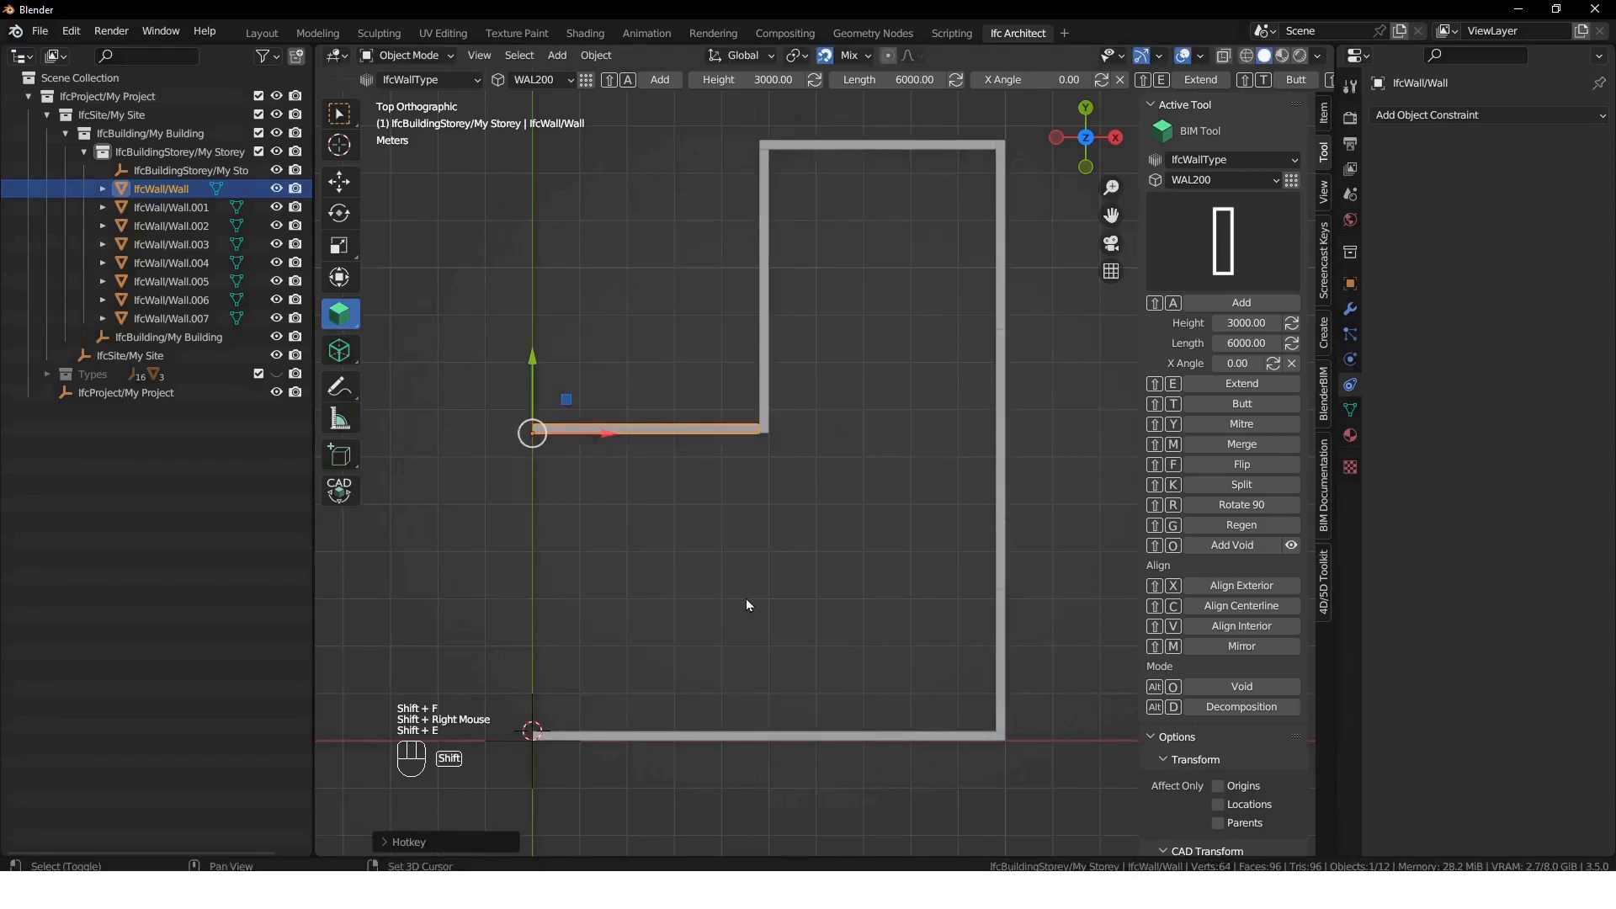
- Close the building outline with a wall along the Y axis, flipped and extended up to the horizontal wall
key(shift+a)
key(shift+f)
shift+right_drag(594, 463, 629, 453)
key(shift+e)
click(839, 581)
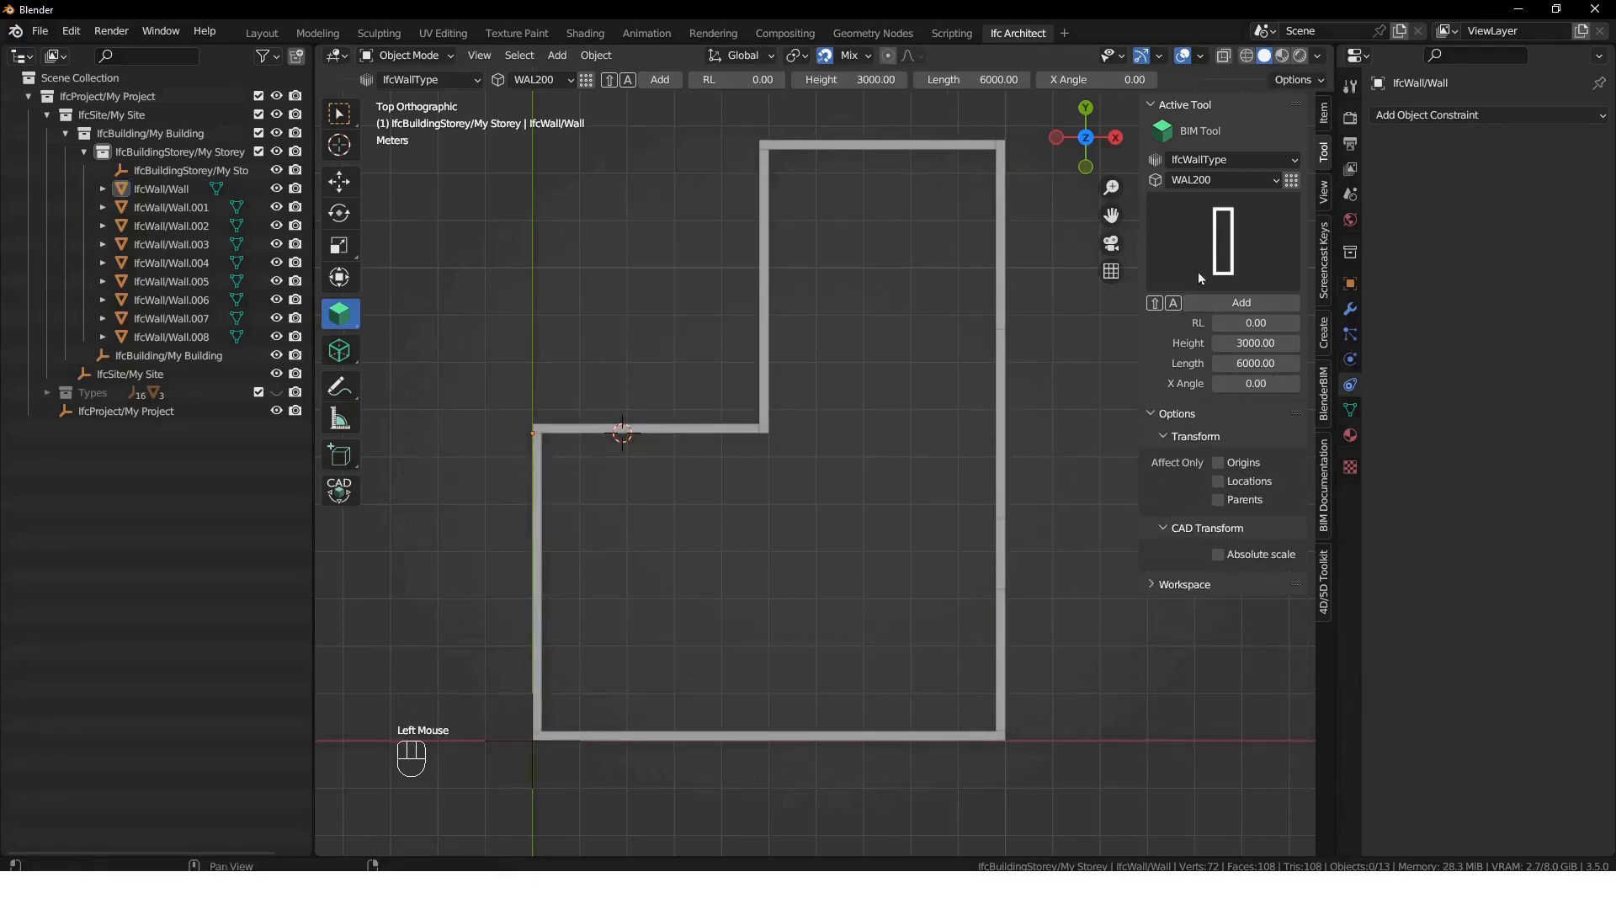
- Add a 3000 mm WAL100 partition running inward from the joint between the 3000 mm and 1500 mm outer walls
shift+right_drag(895, 553, 996, 589)
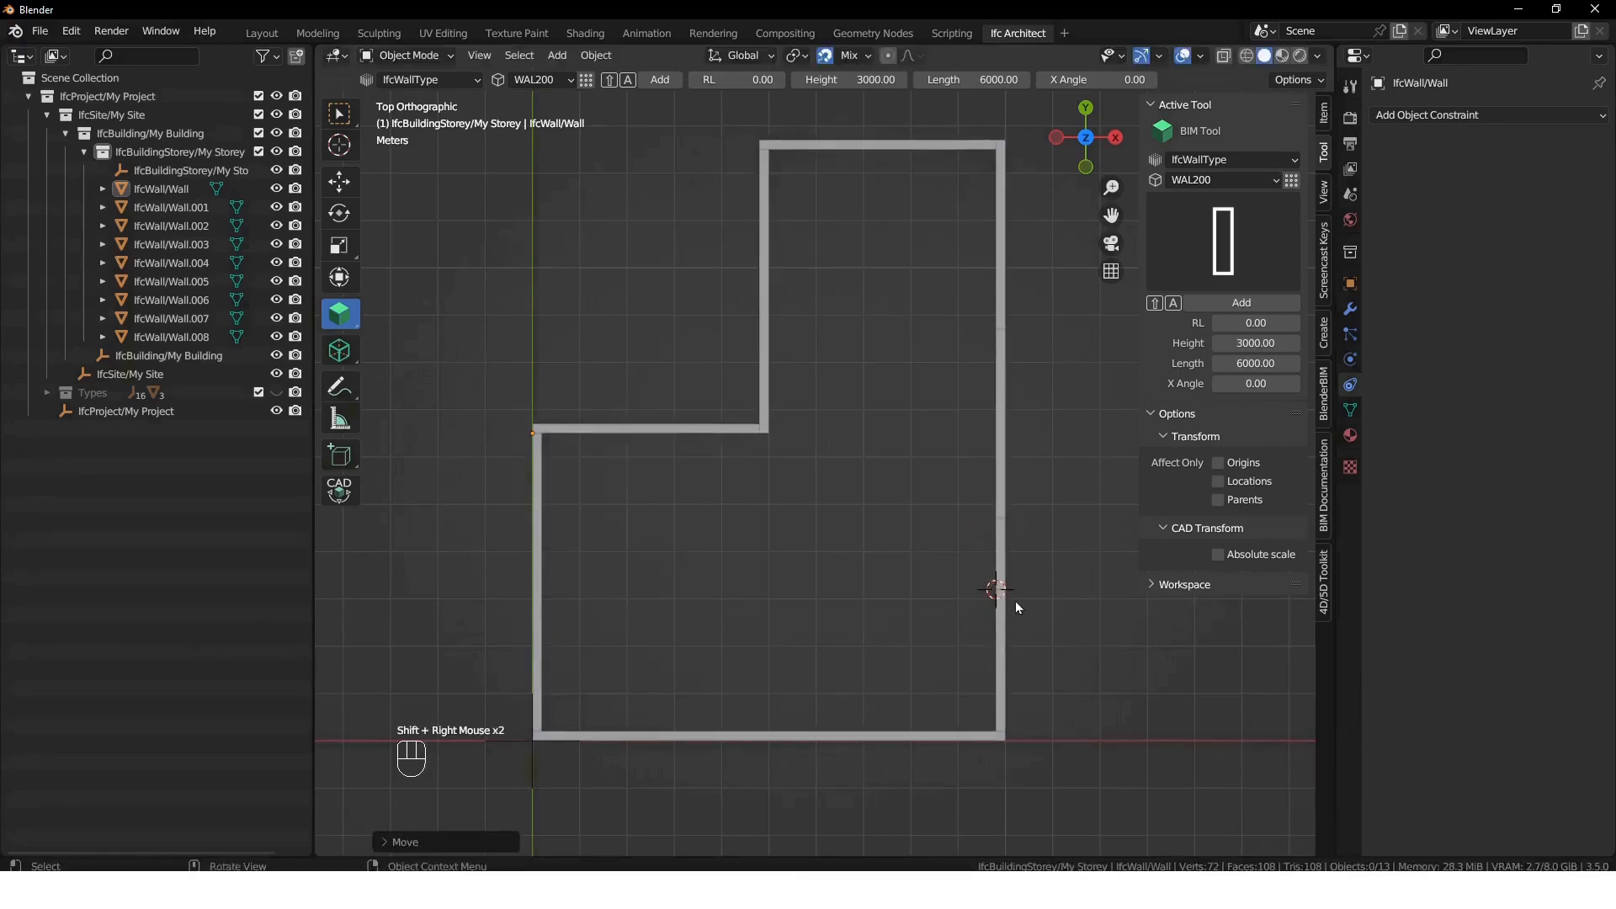
click(1230, 180)
click(1212, 201)
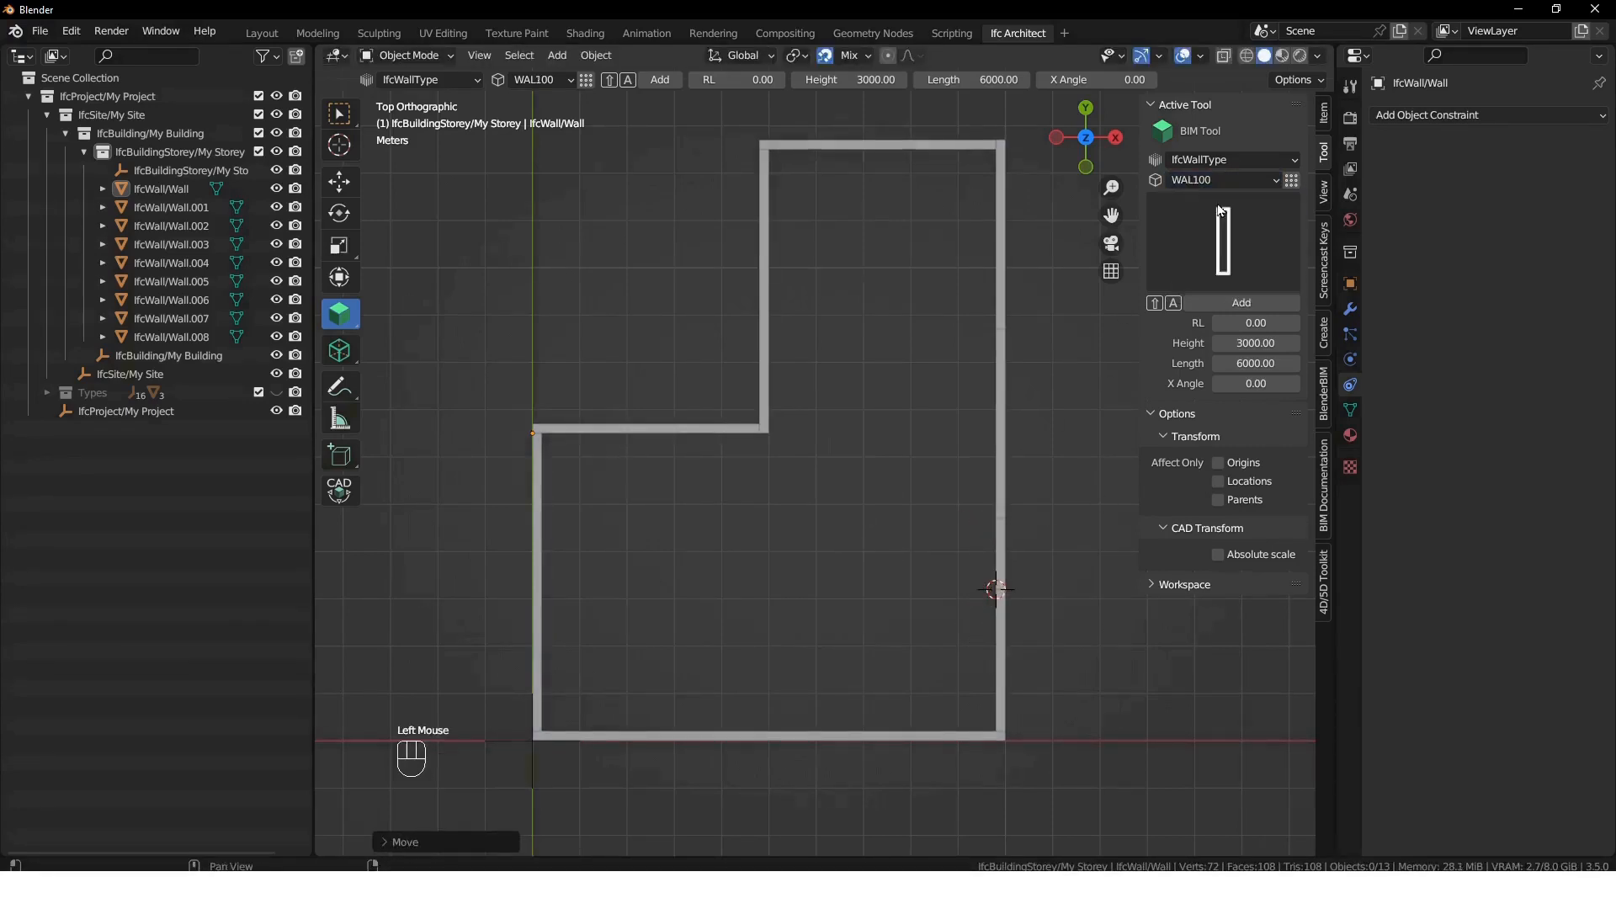
click(1218, 366)
text(3000)
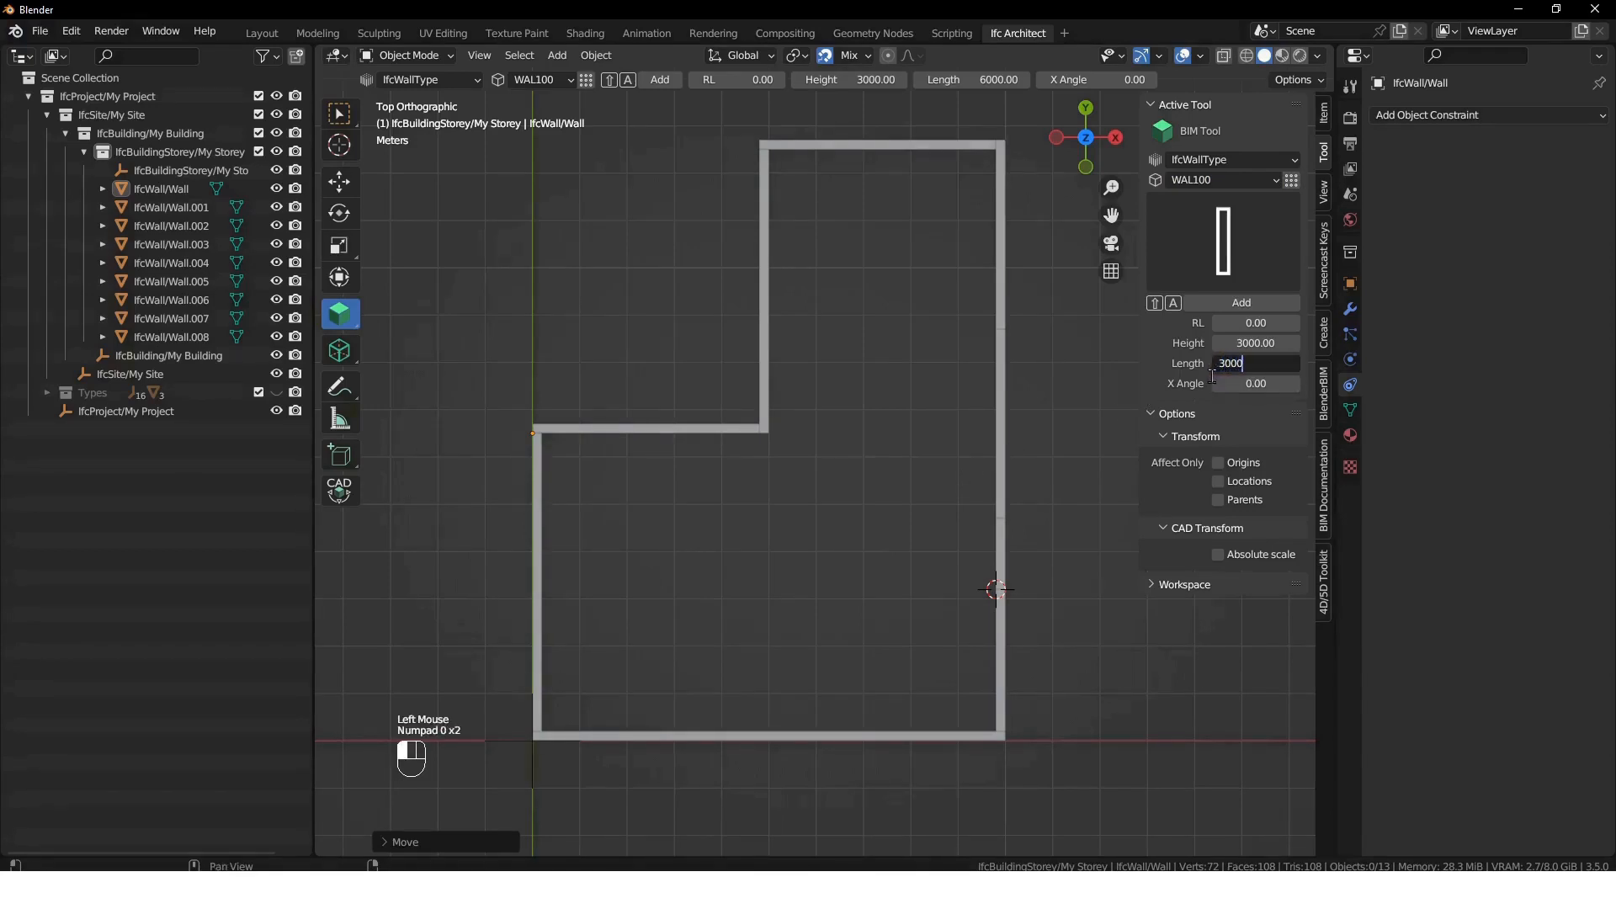
key(Return)
key(shift+a)
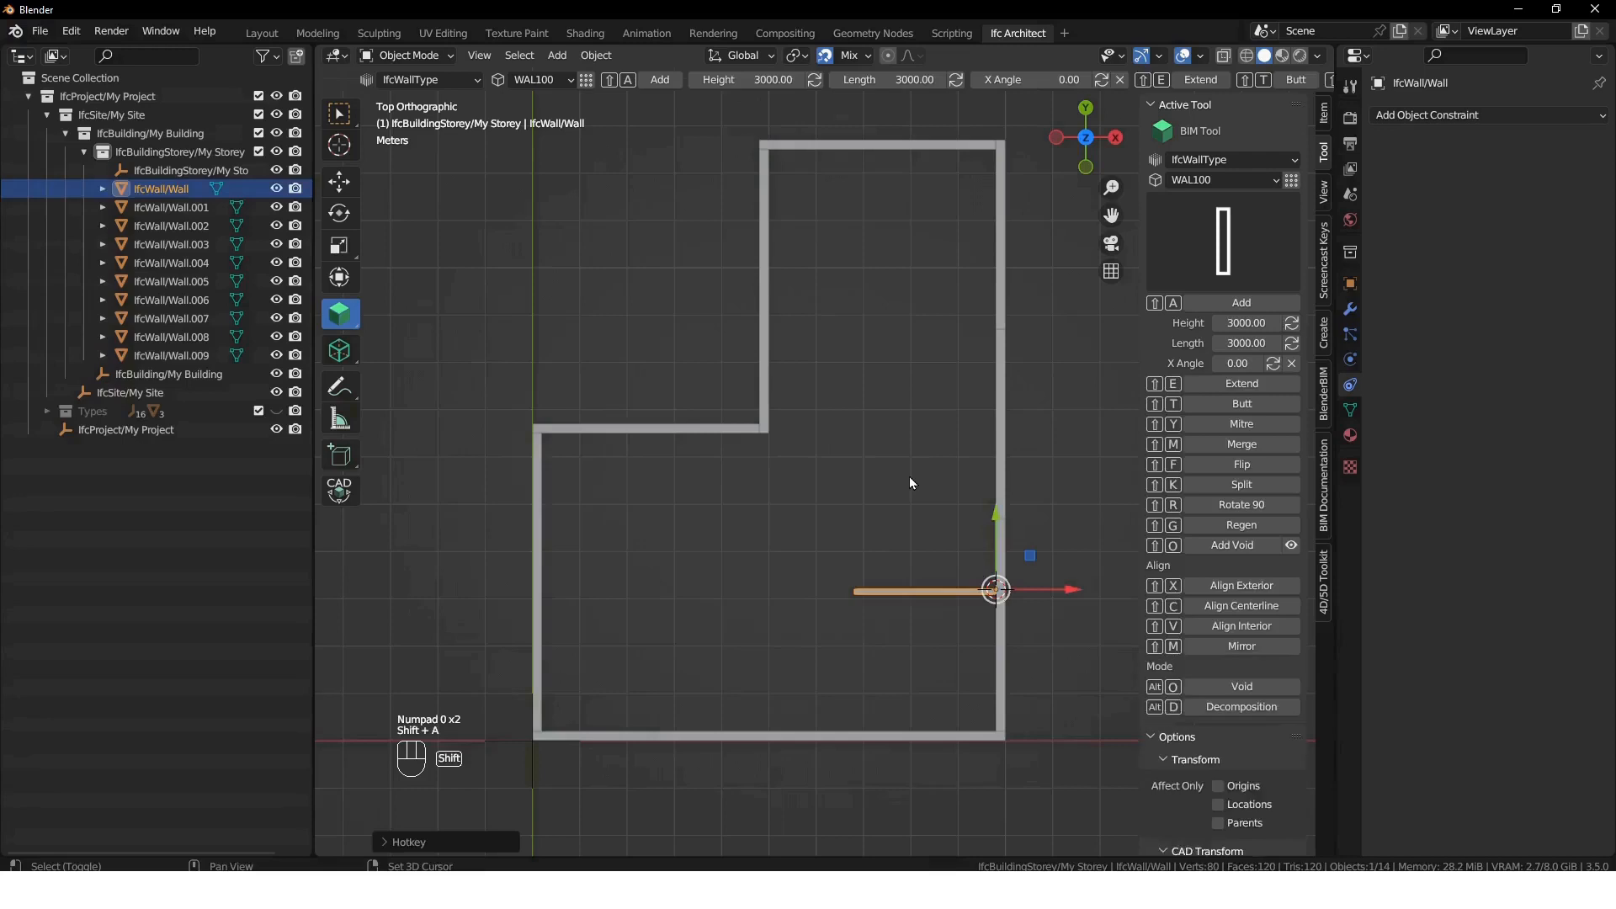
click(905, 476)
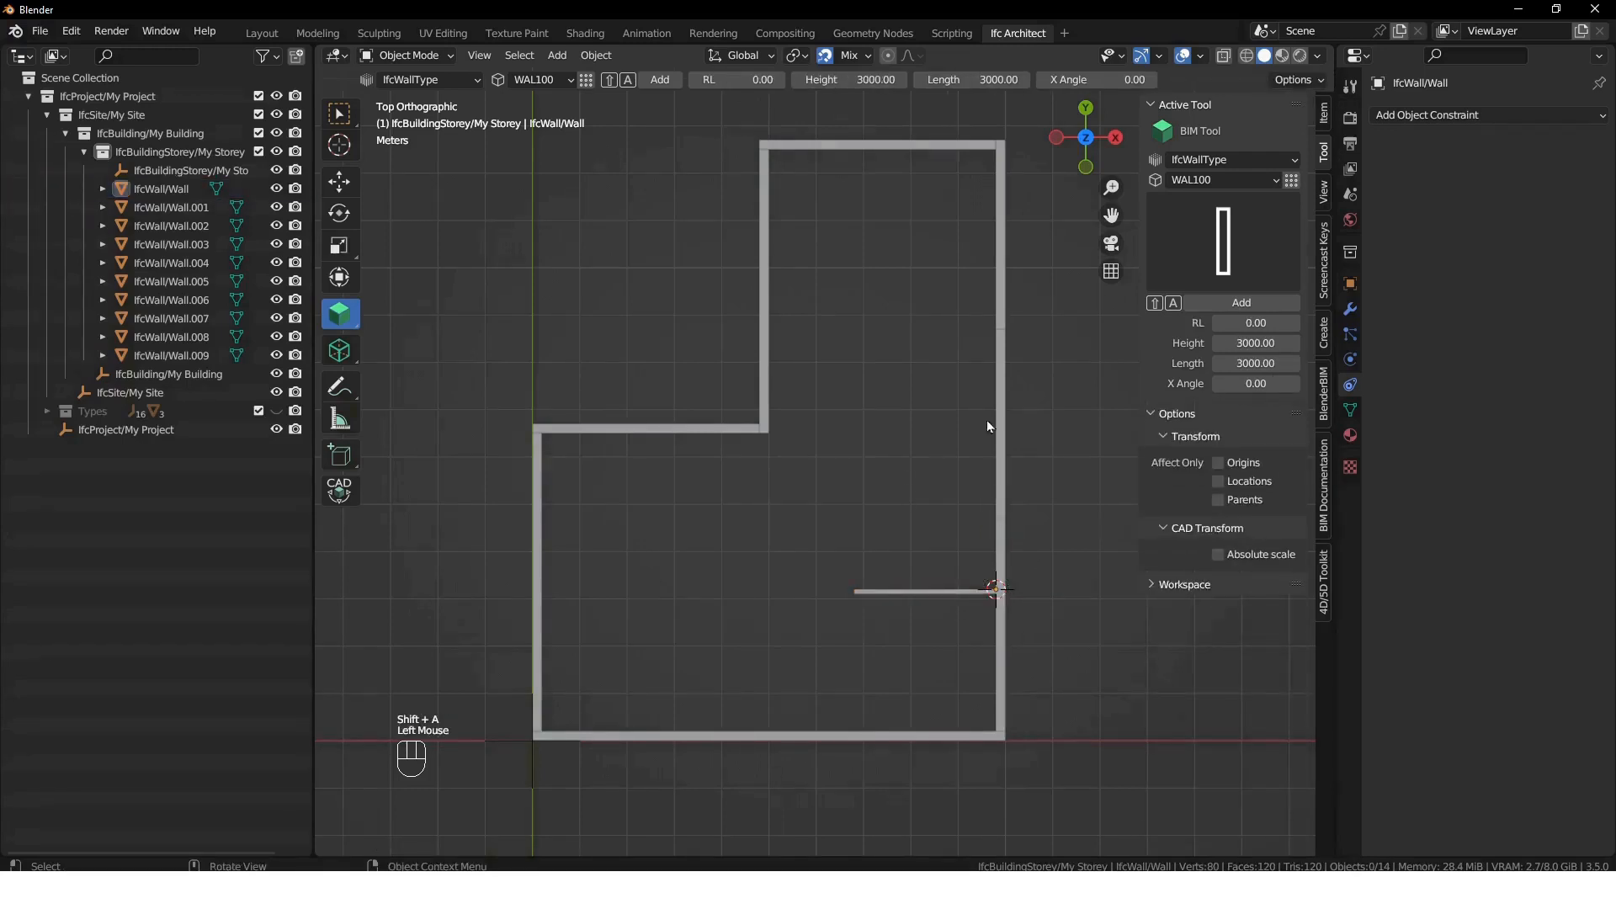
- Duplicate the WAL100 partition along Y to the joint between the 1500 mm and lower 4000 mm outer walls
click(942, 589)
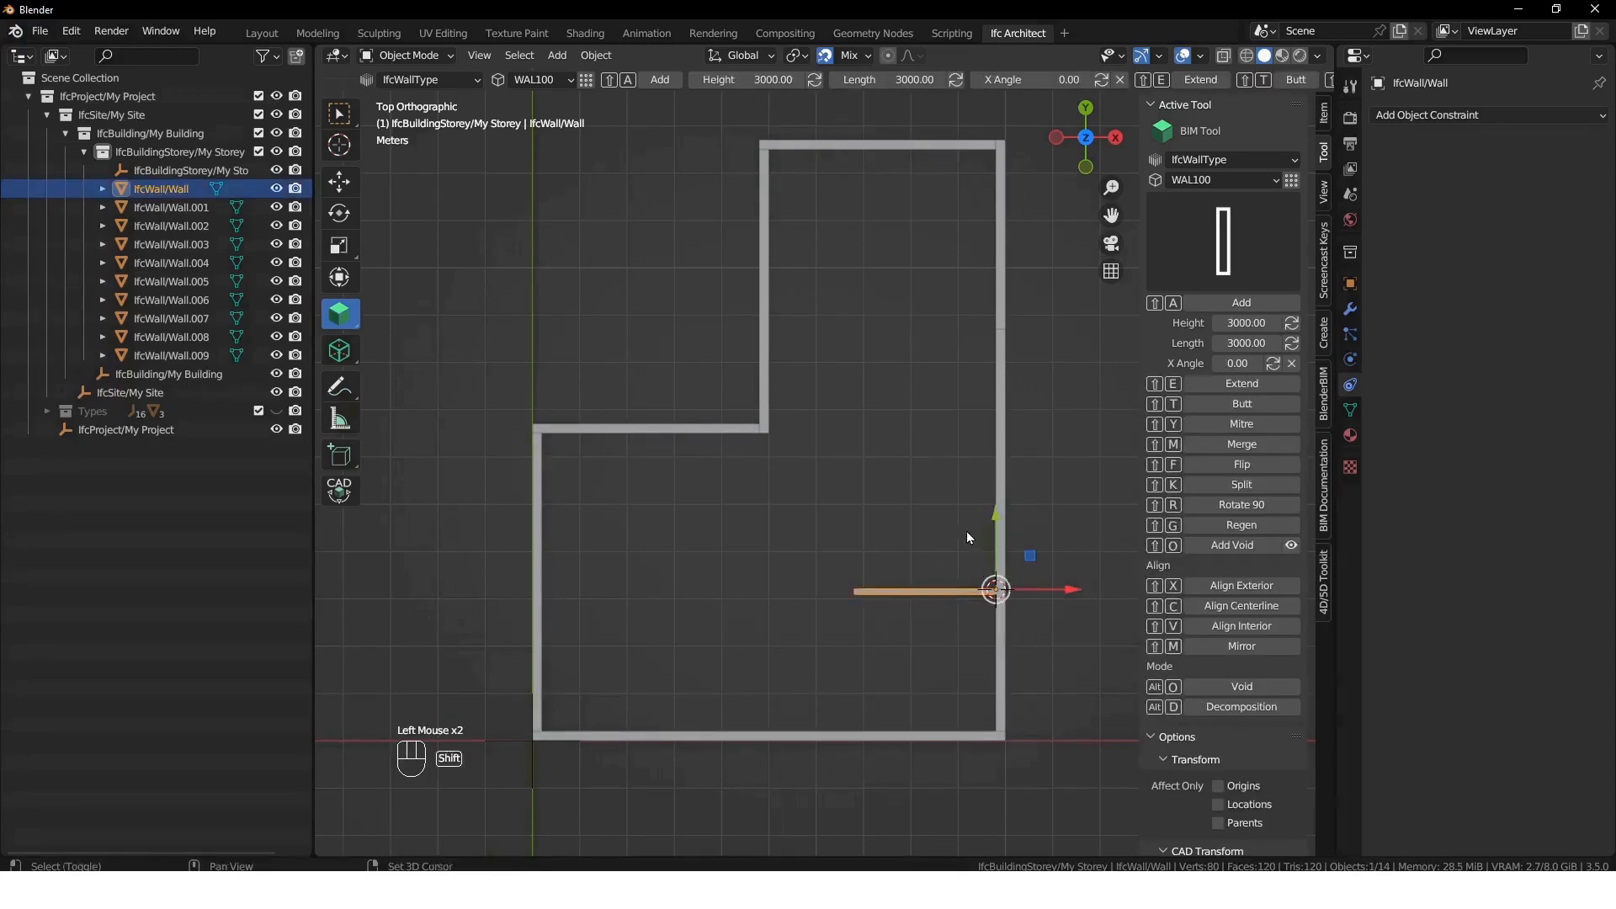
key(shift+d)
key(y)
click(987, 520)
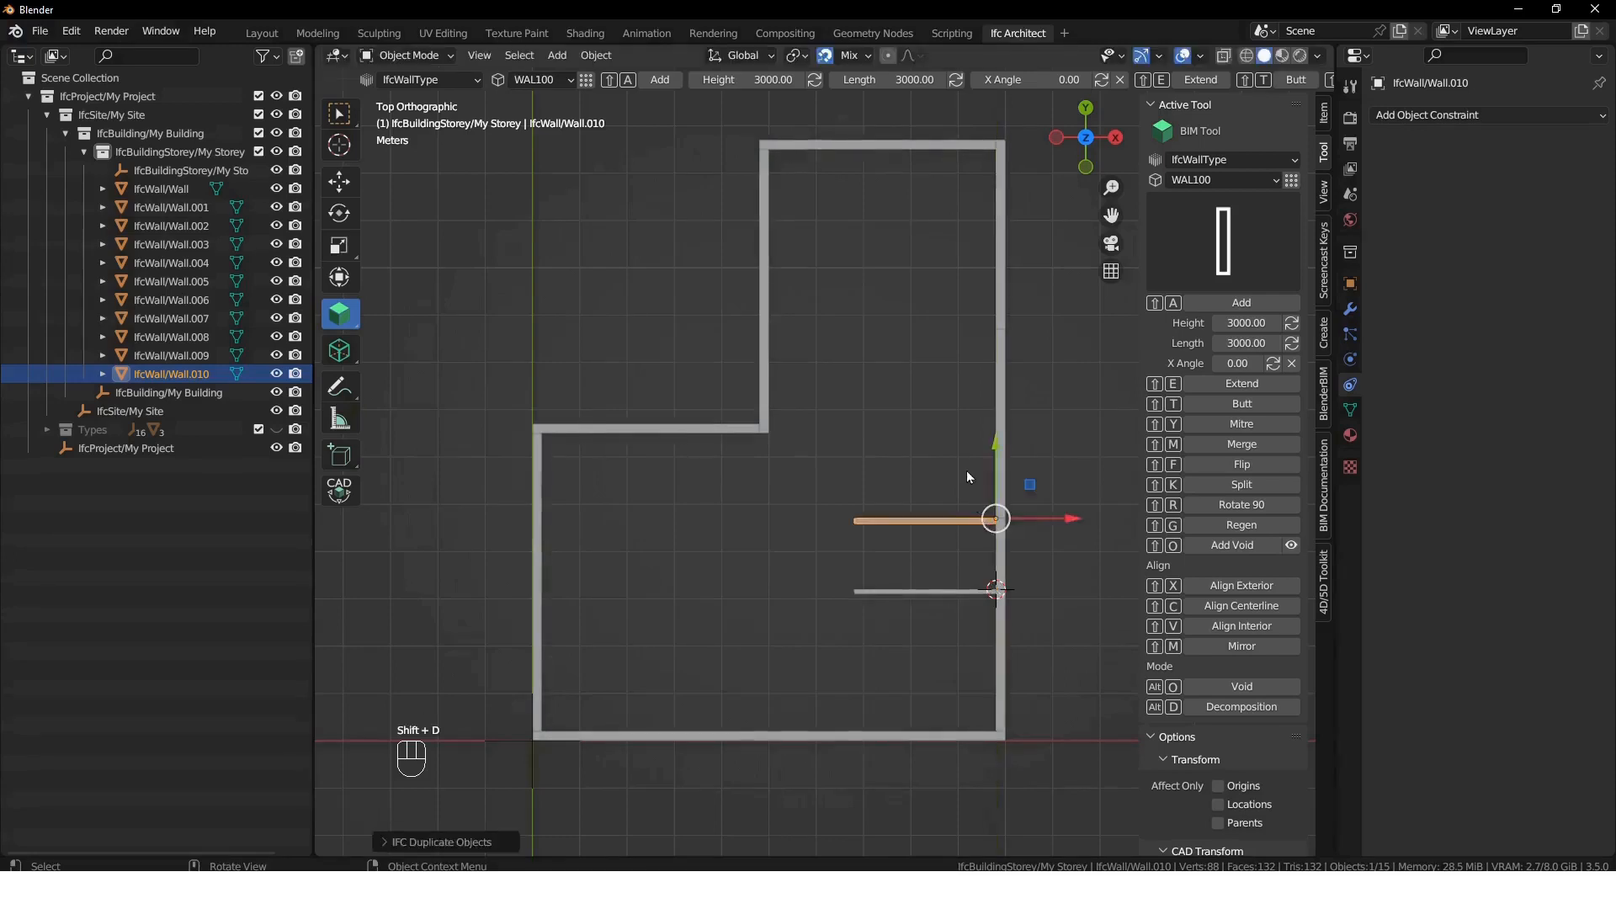
- Duplicate the partition to the joint between the two 4000 mm walls and extend it to the 6000 mm wall
key(shift+d)
click(996, 332)
shift+right_click(769, 363)
key(shift+e)
- Add a WAL100 partition along Y at the free end of the lowest partition, flipped and extended up to the uppermost partition
shift+right_click(854, 589)
key(shift+a)
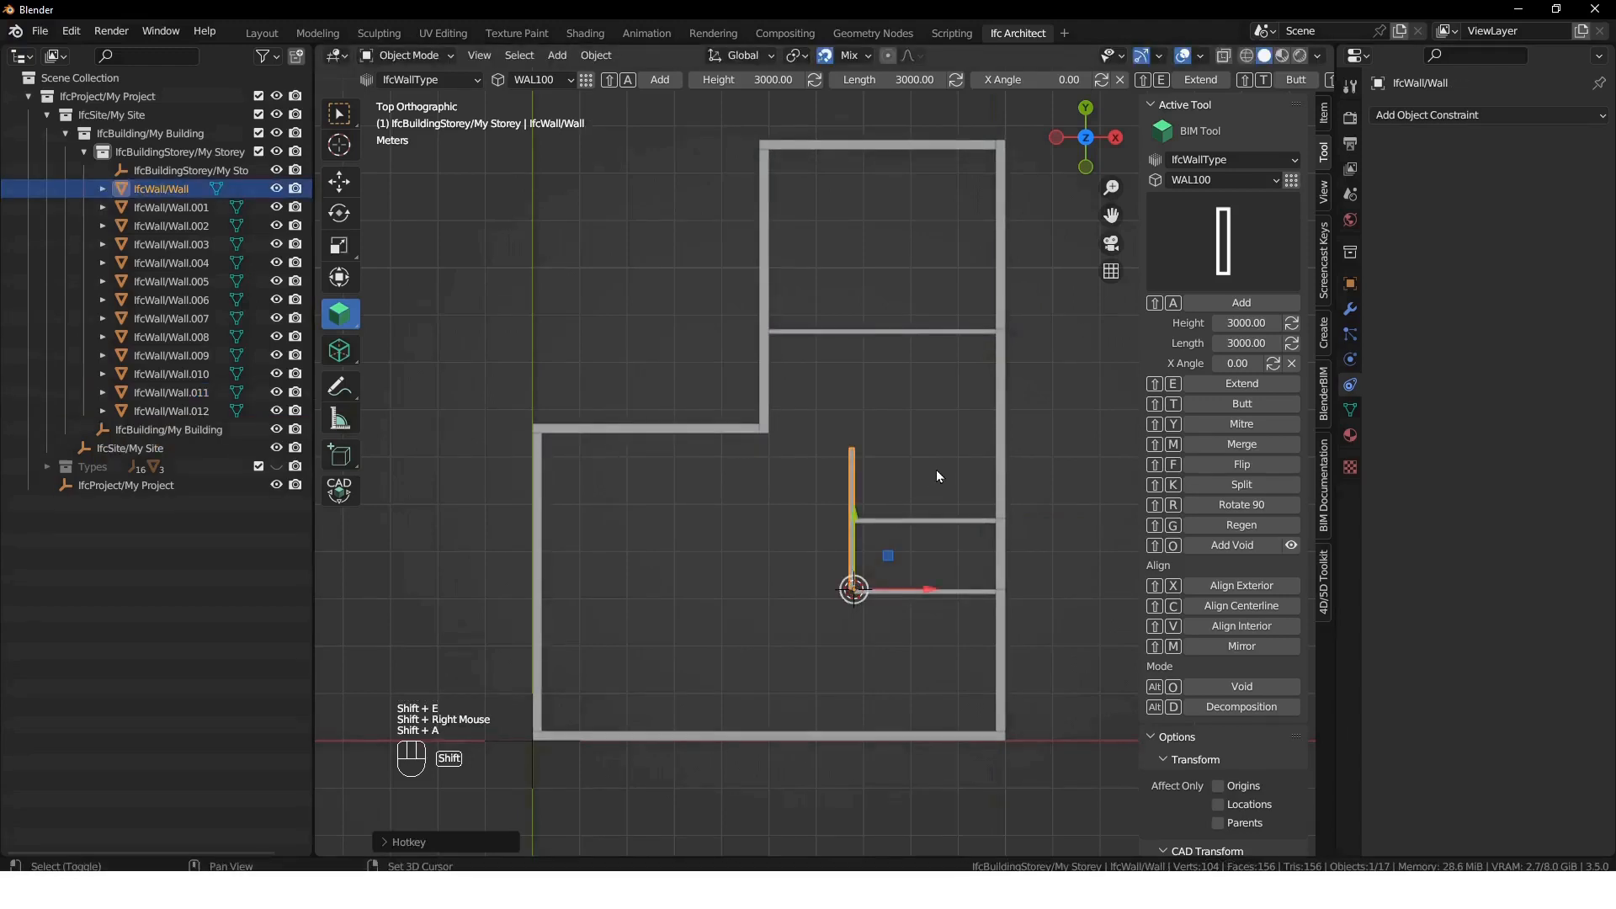
key(shift+f)
shift+right_click(937, 334)
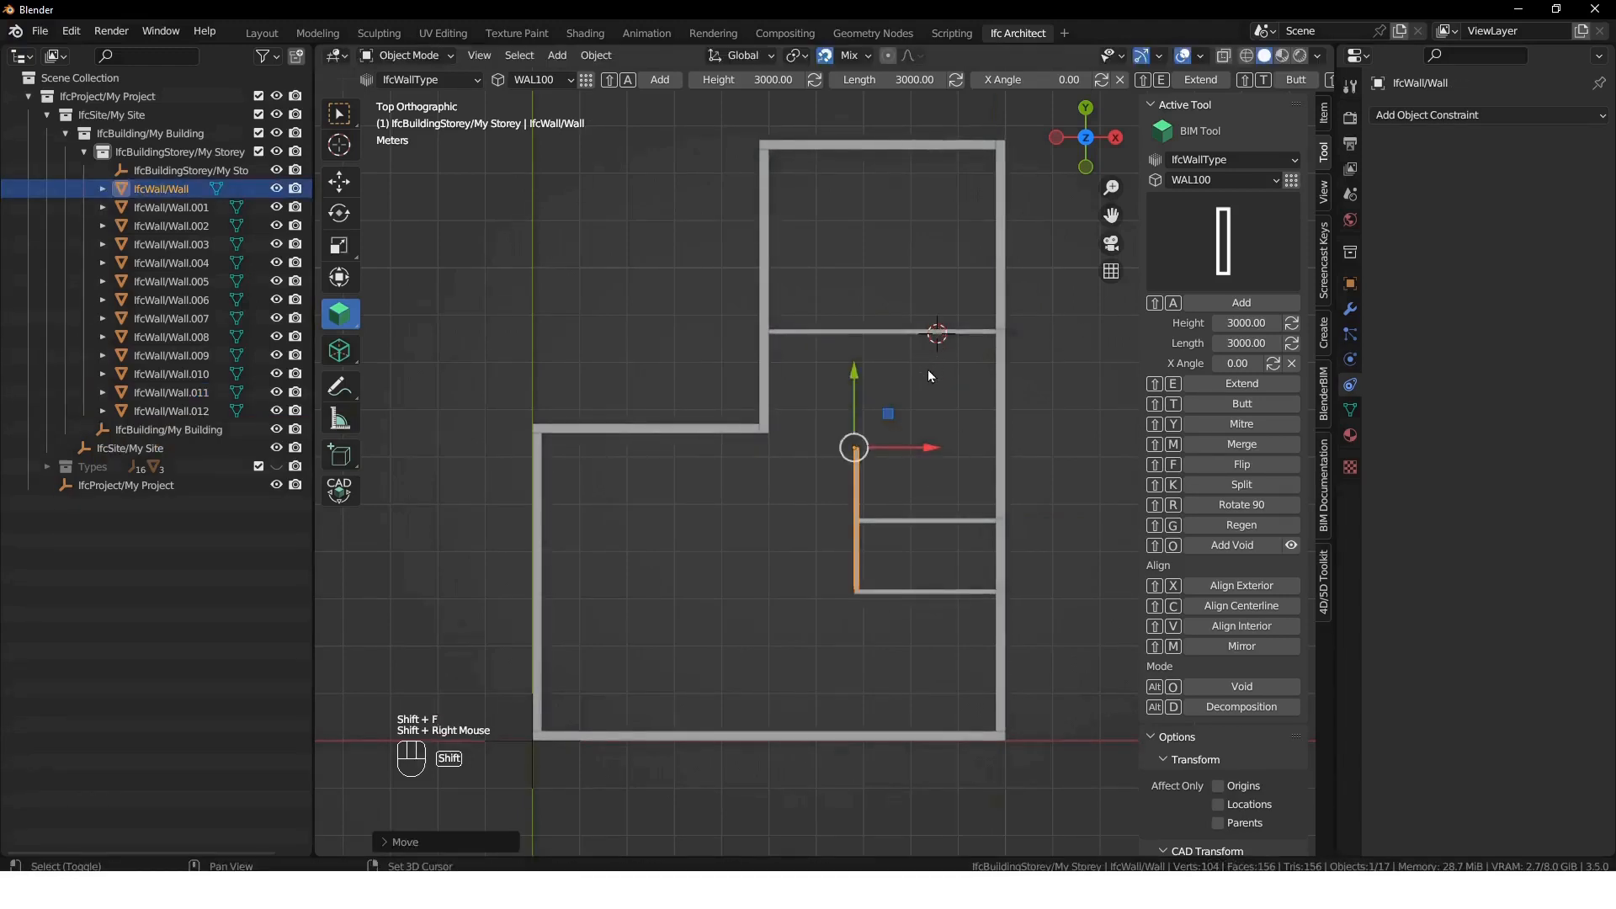
key(shift+e)
- Extend the middle horizontal partition to meet the partition running along Y
shift+right_click(859, 461)
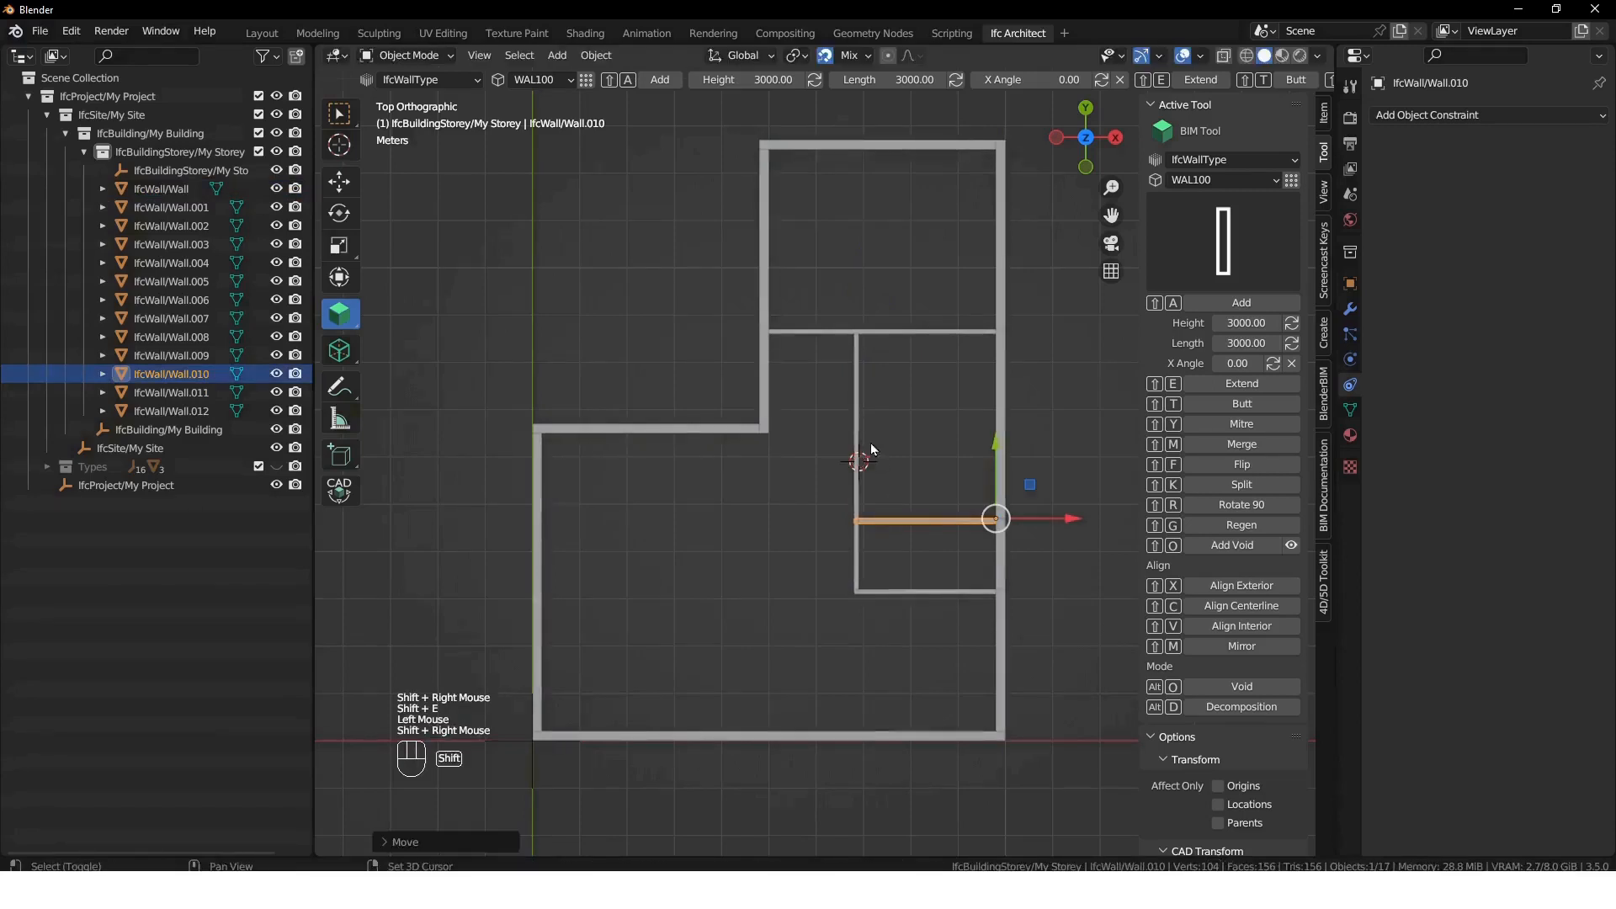
key(shift+e)
click(915, 633)
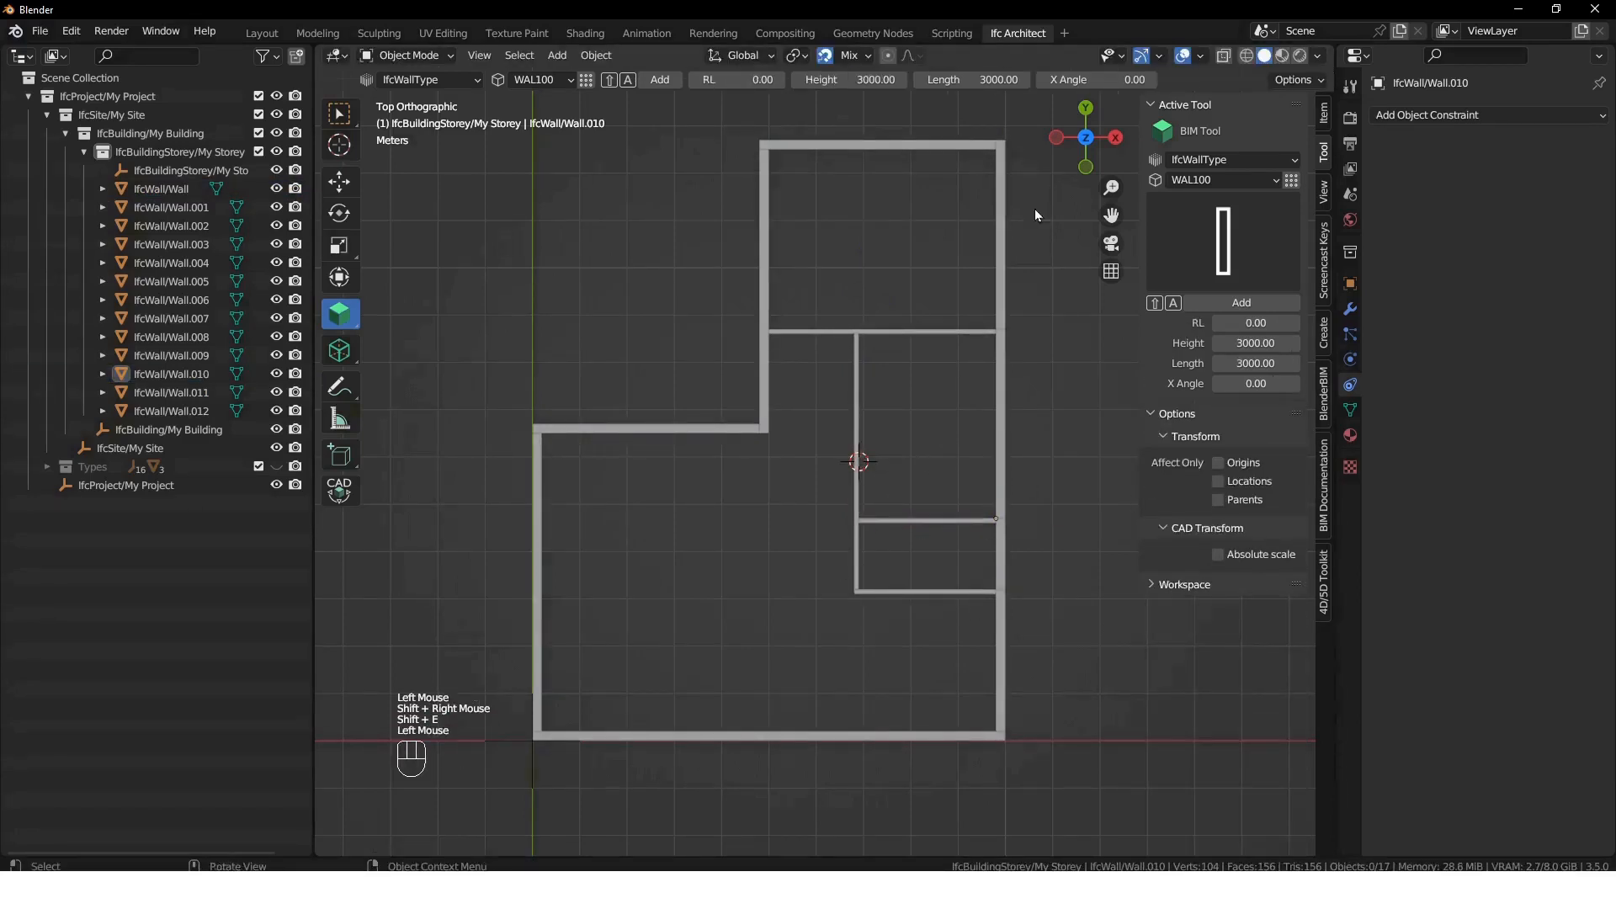
click(1053, 579)
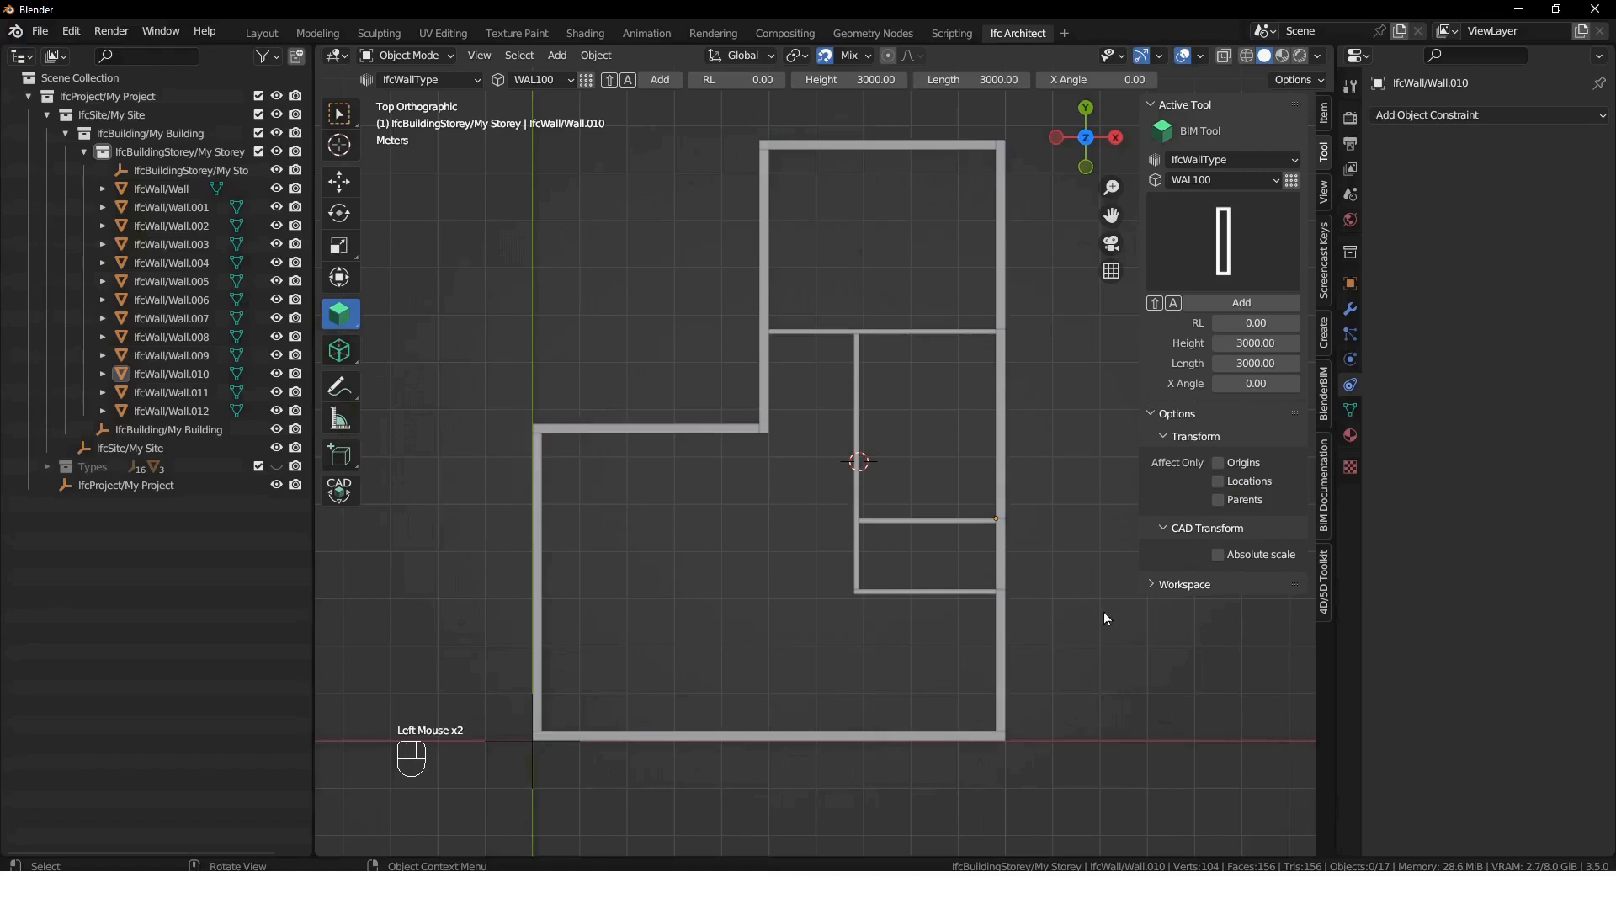
- Save the IFC project as "Tutorial floorplan redo.ifc"
click(1325, 519)
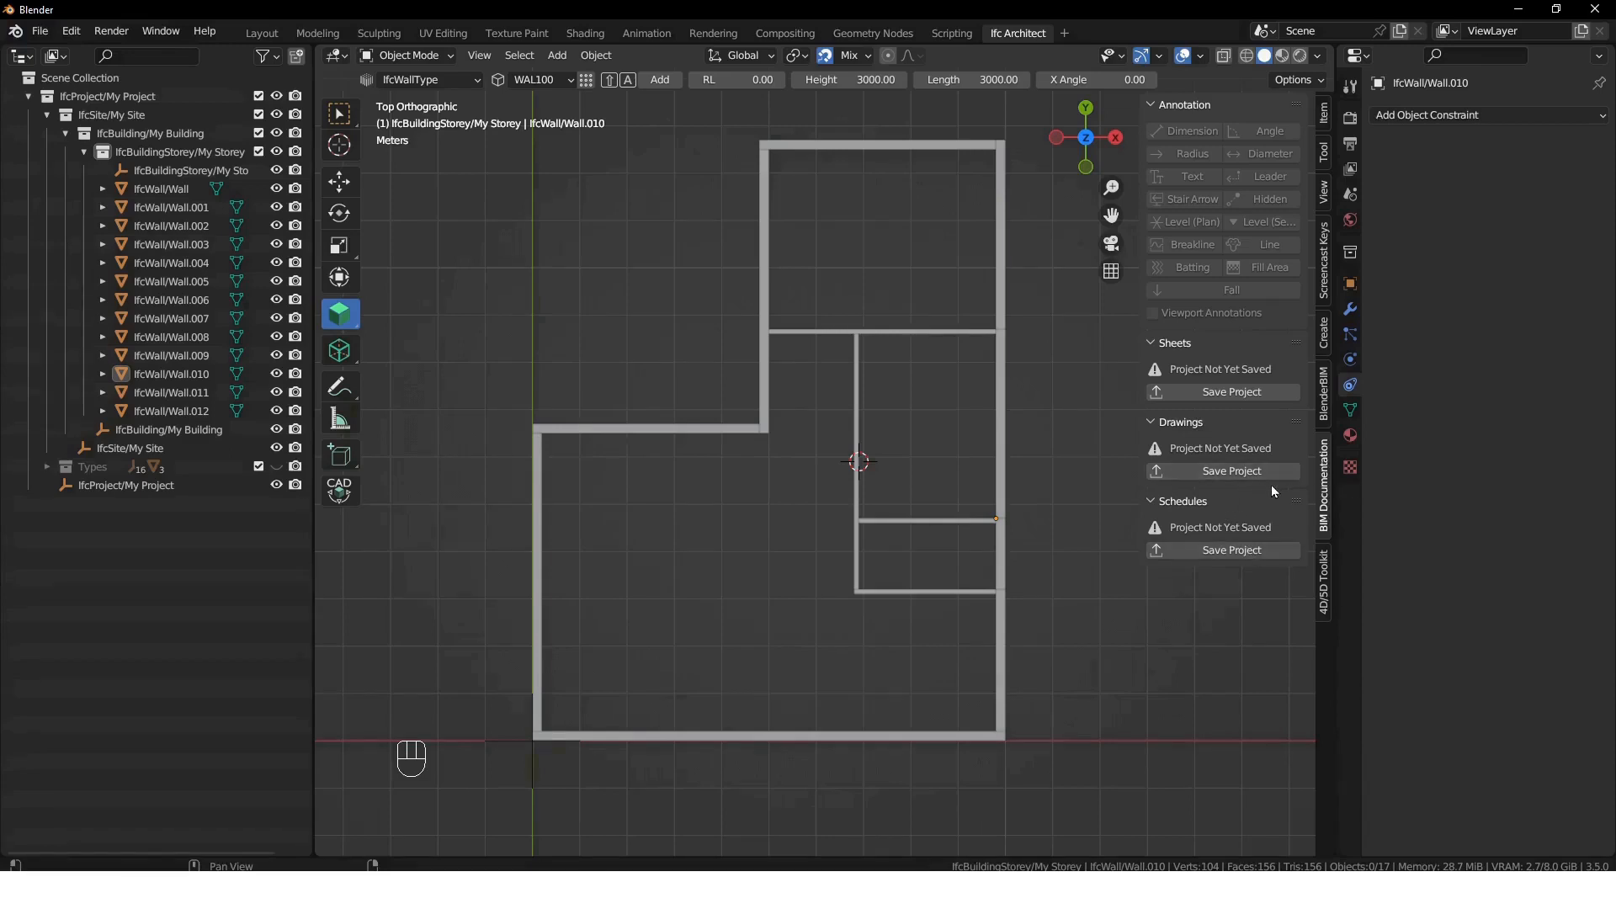
click(1350, 196)
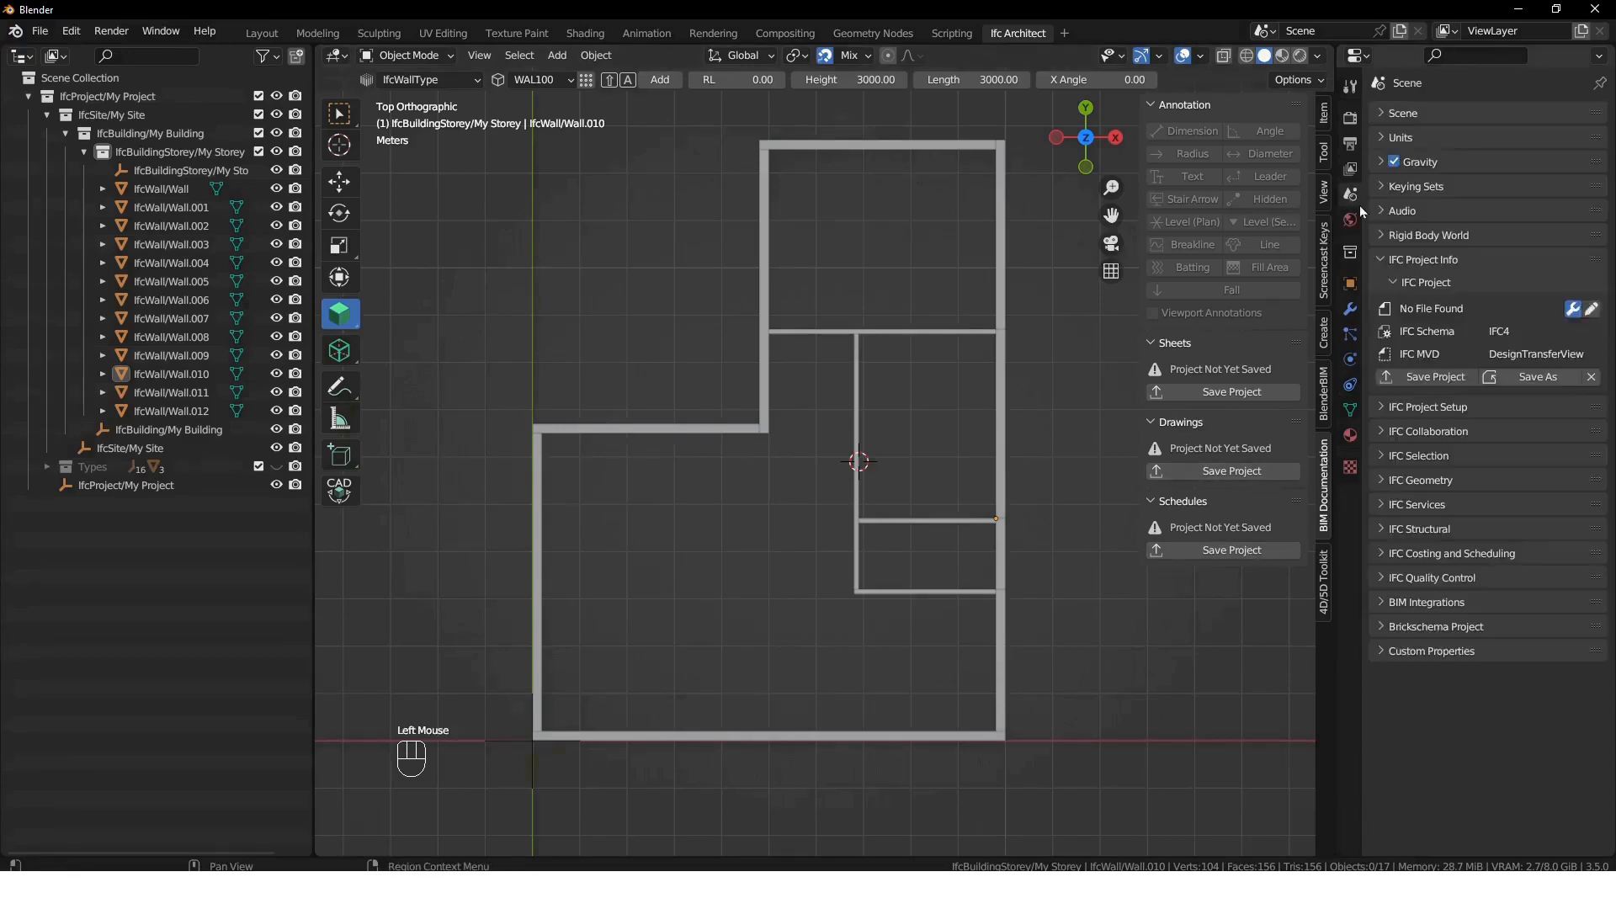
click(1271, 474)
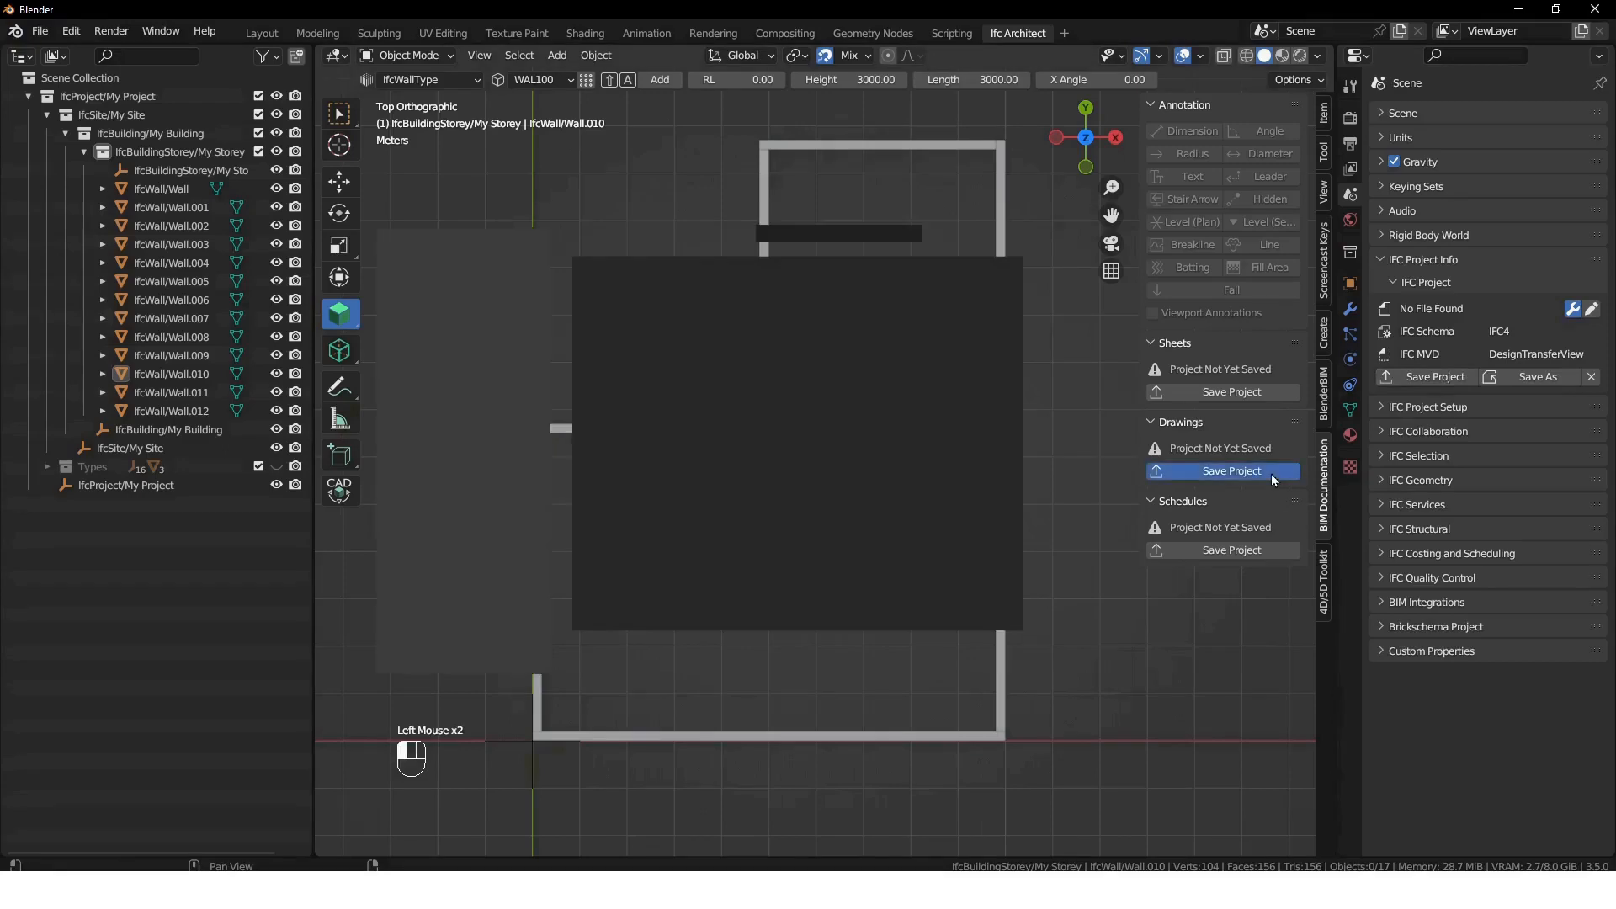
scroll(455, 446, down, 5)
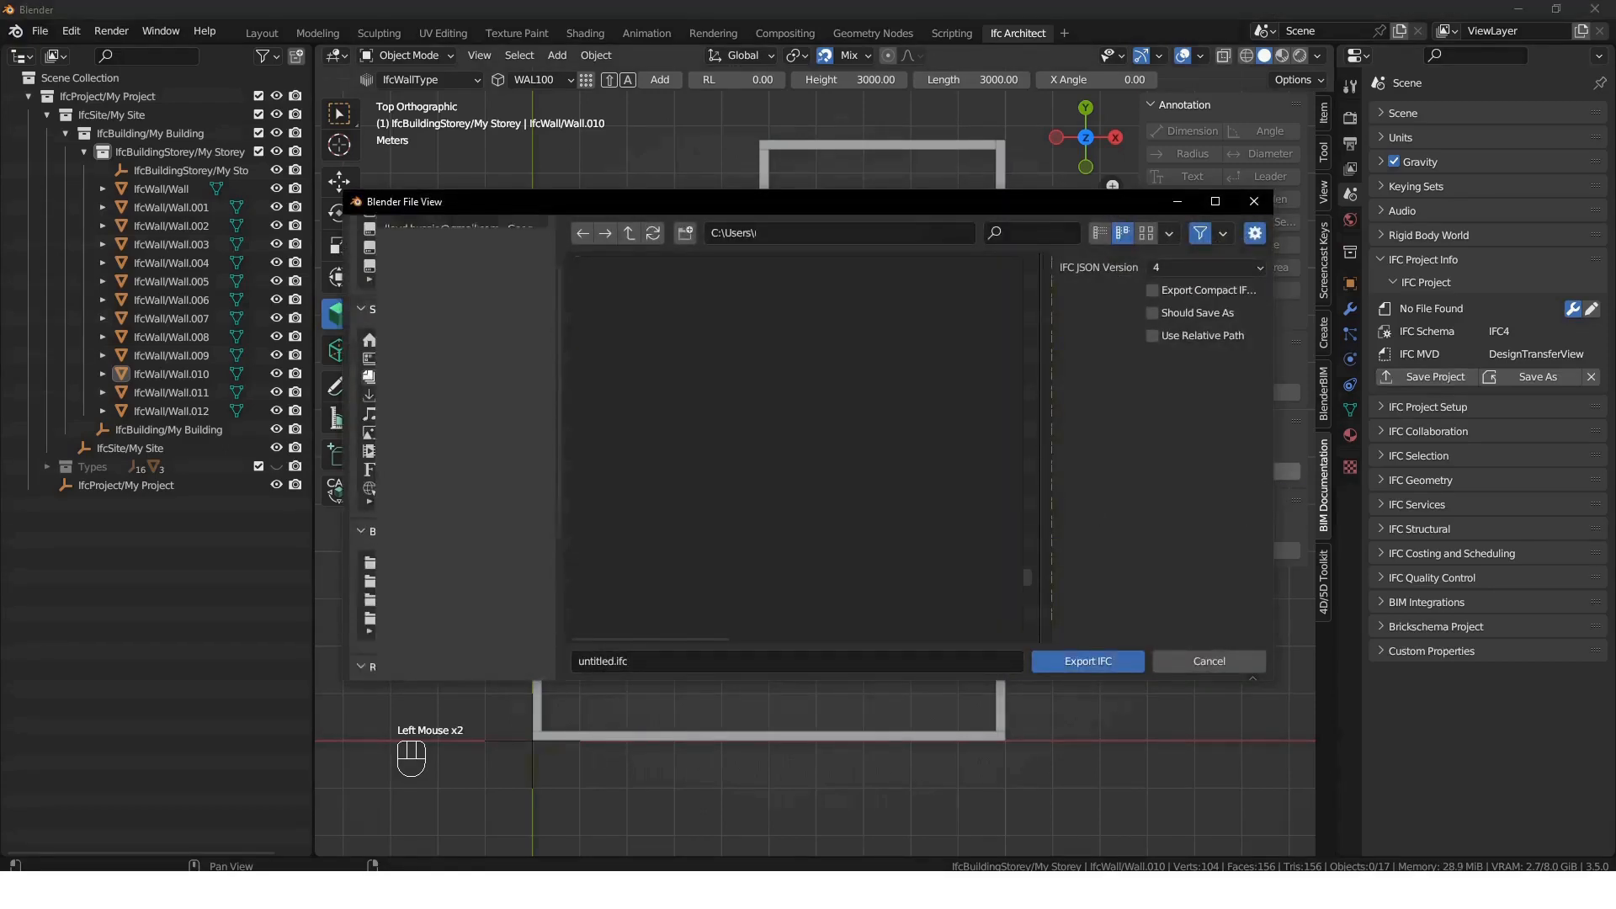
click(370, 635)
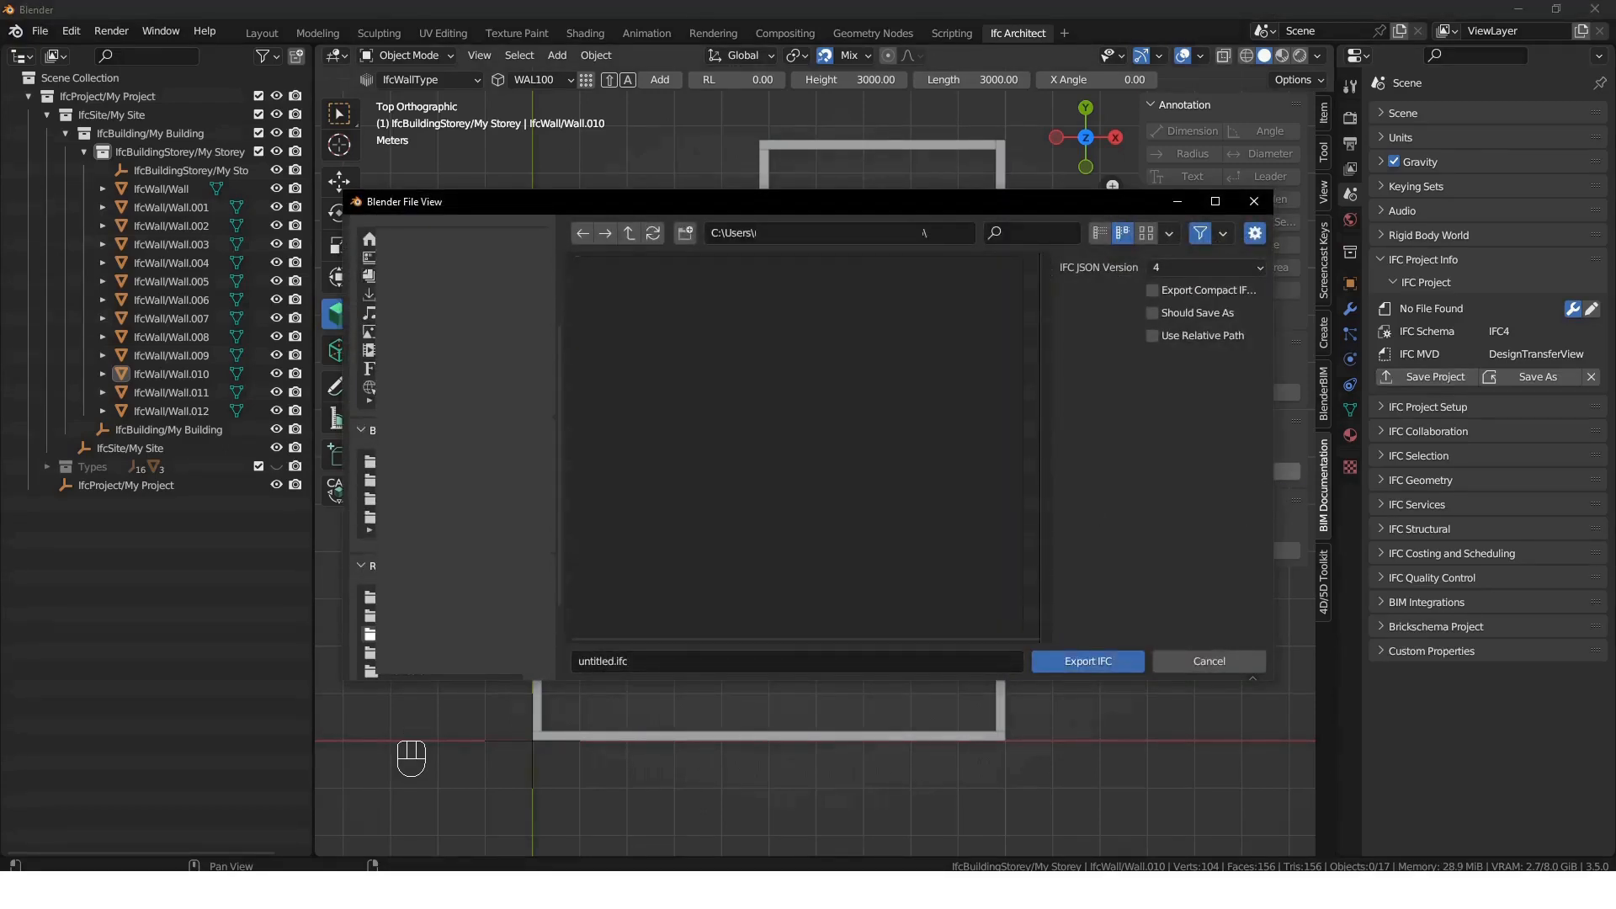
click(640, 658)
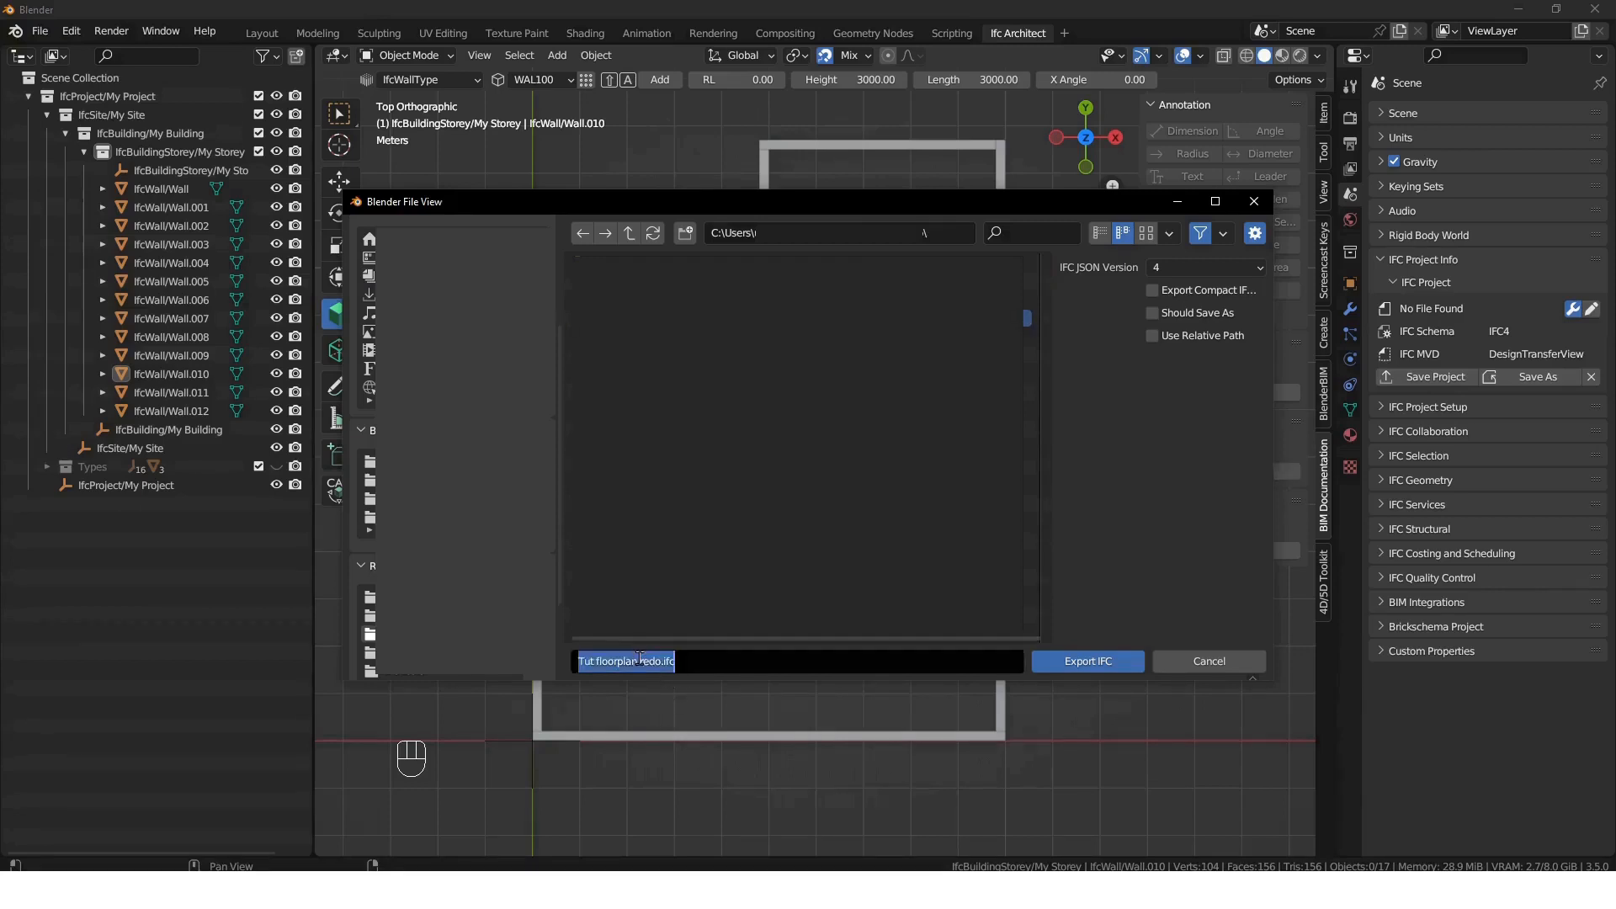
click(596, 663)
key(Left)
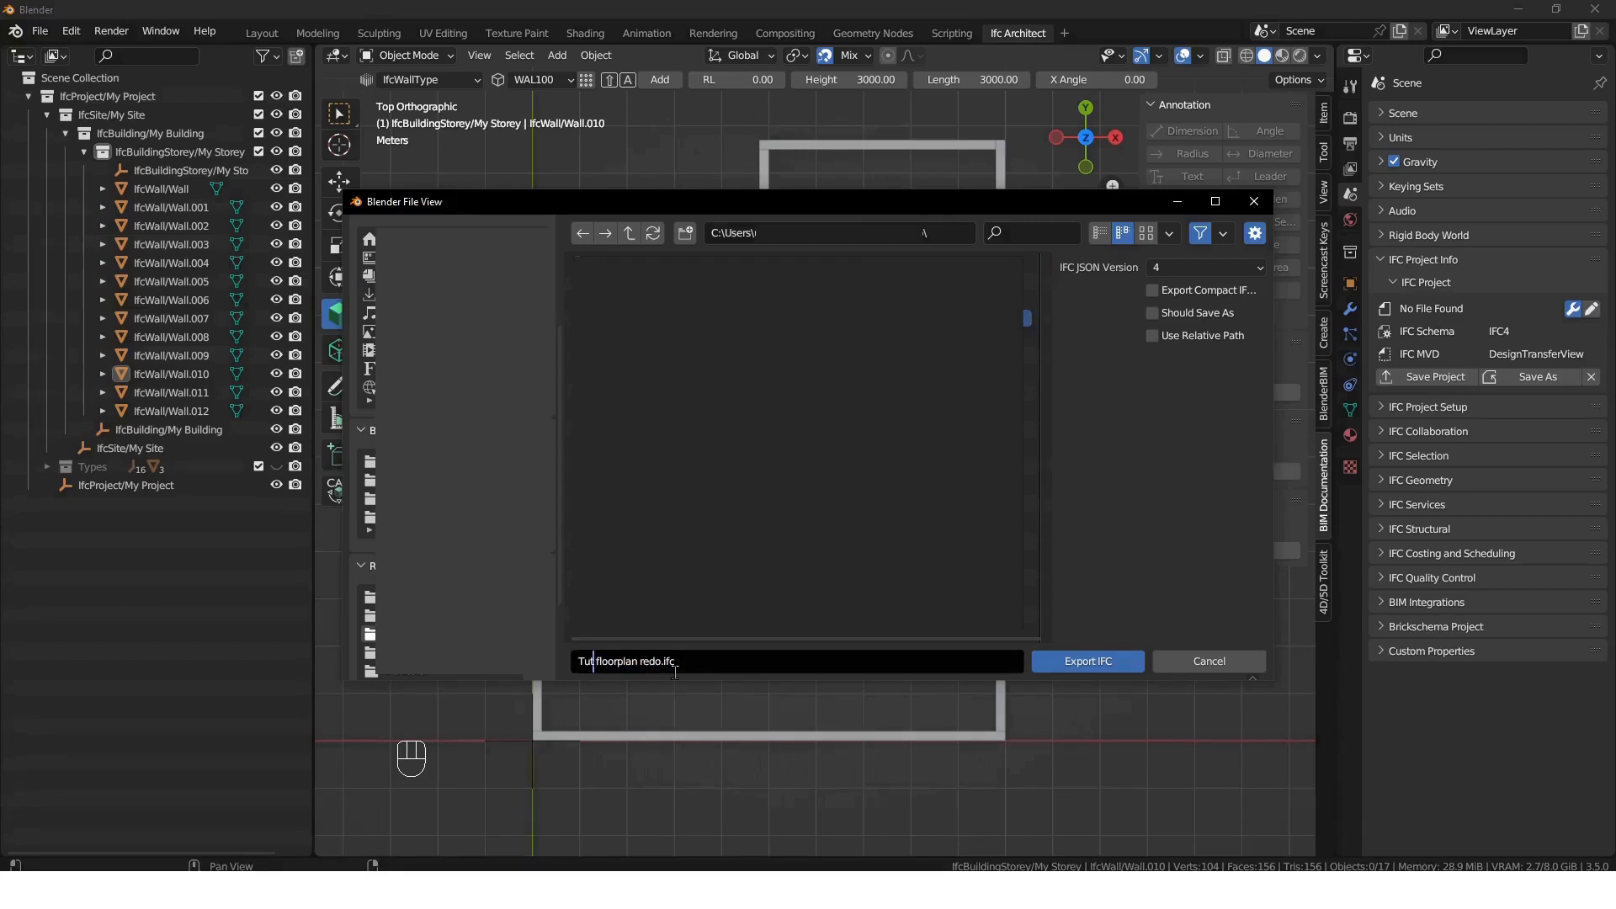
text(orial)
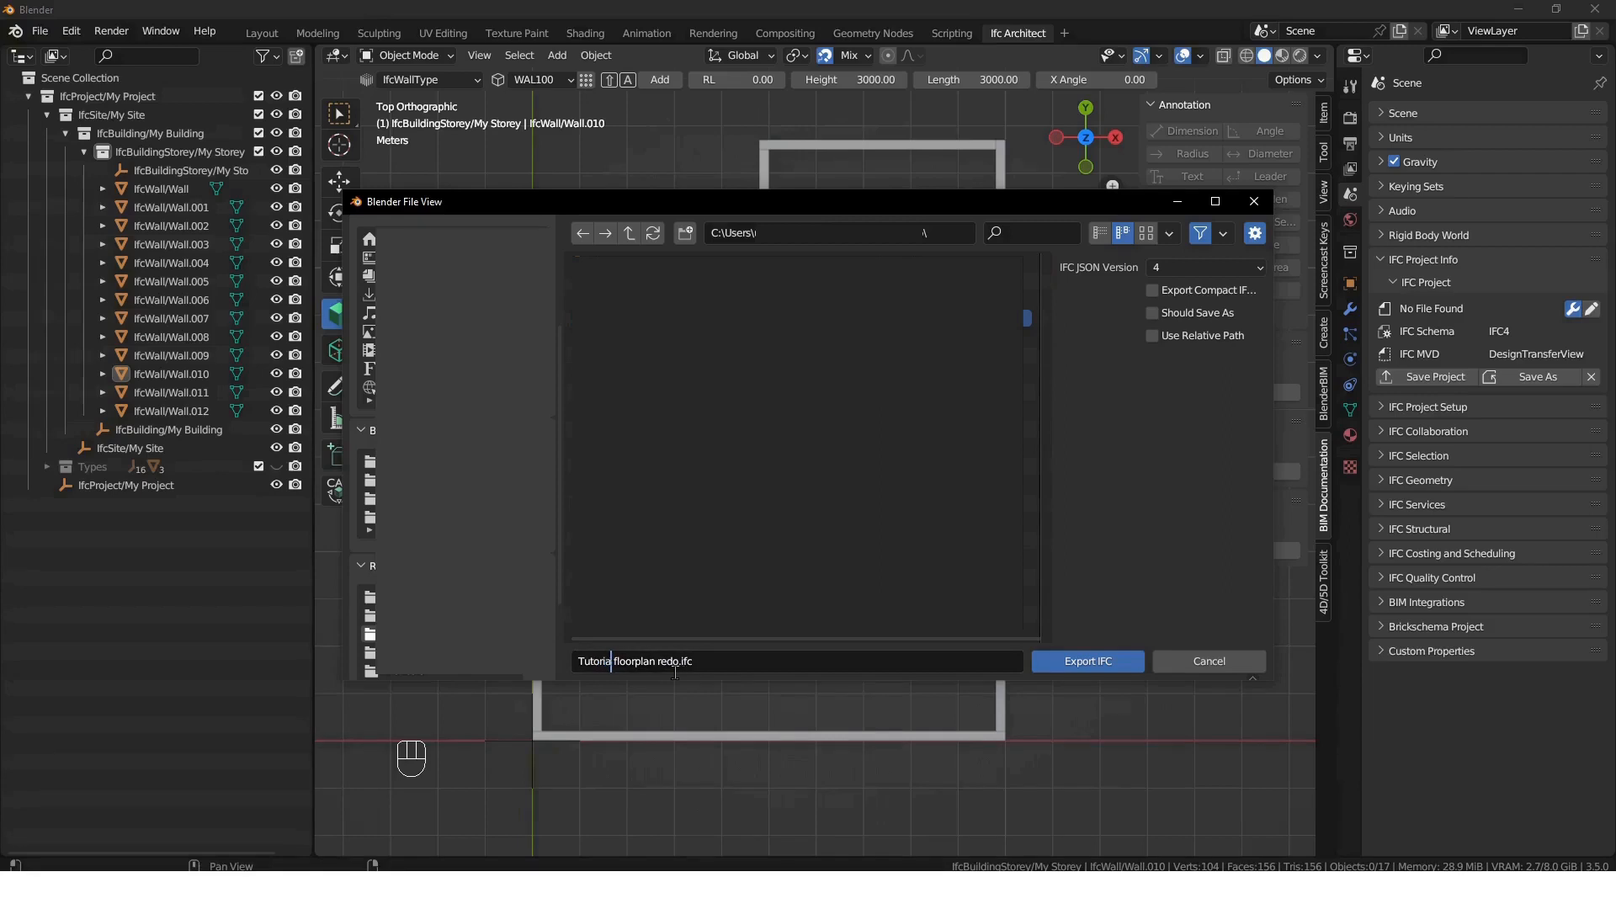
click(1081, 662)
click(1148, 629)
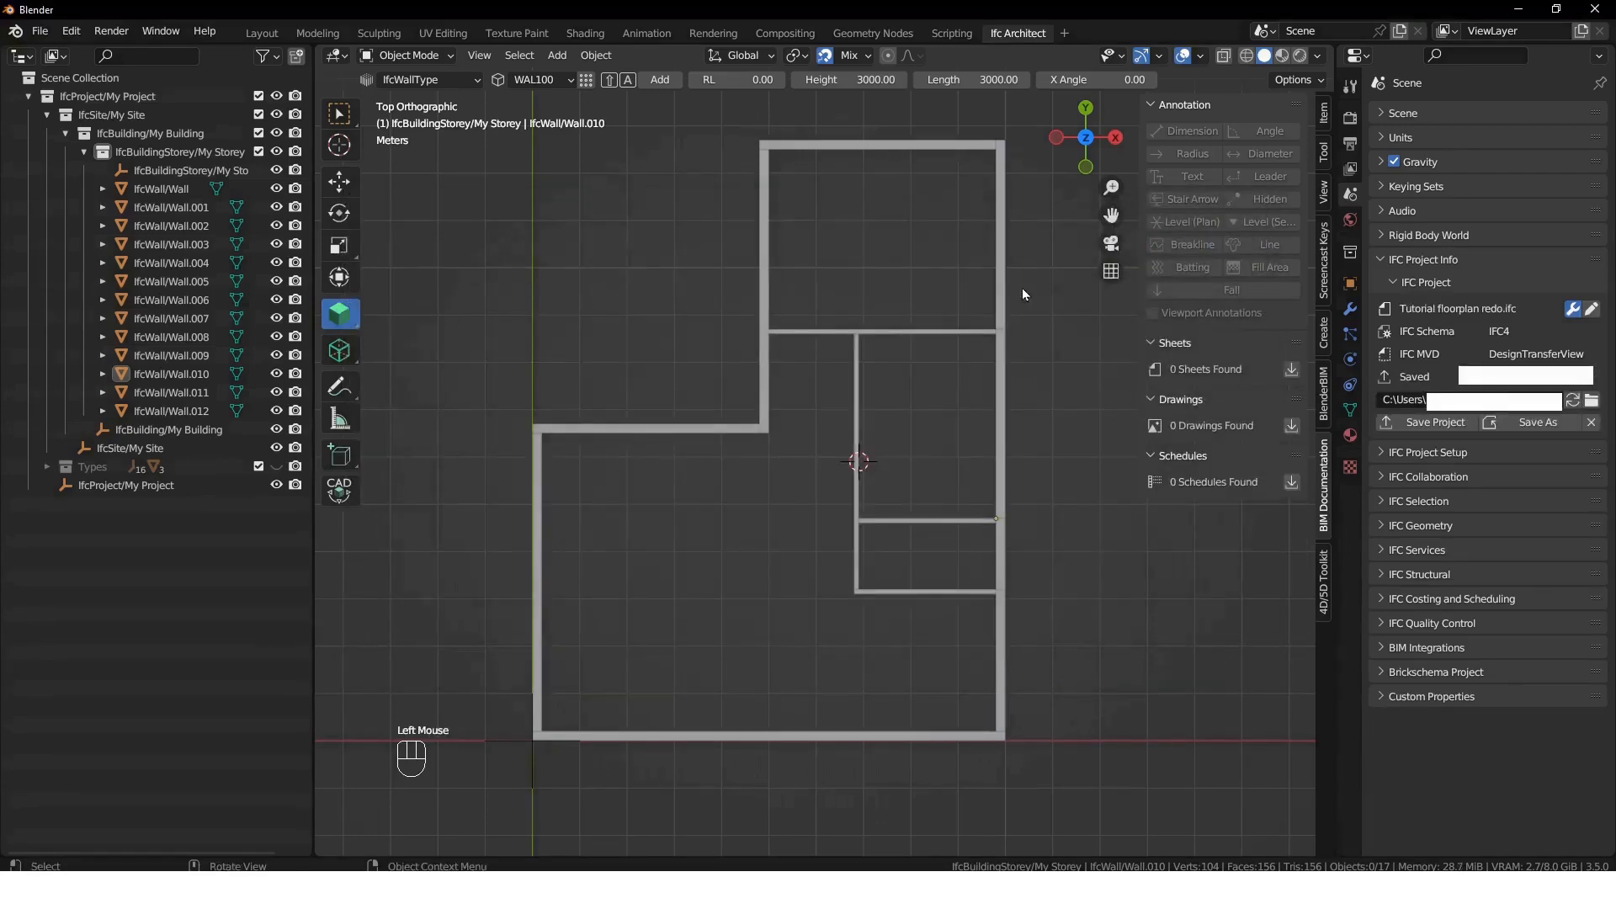
- Load the project's drawings and add a Plan drawing for My Storey
click(1396, 284)
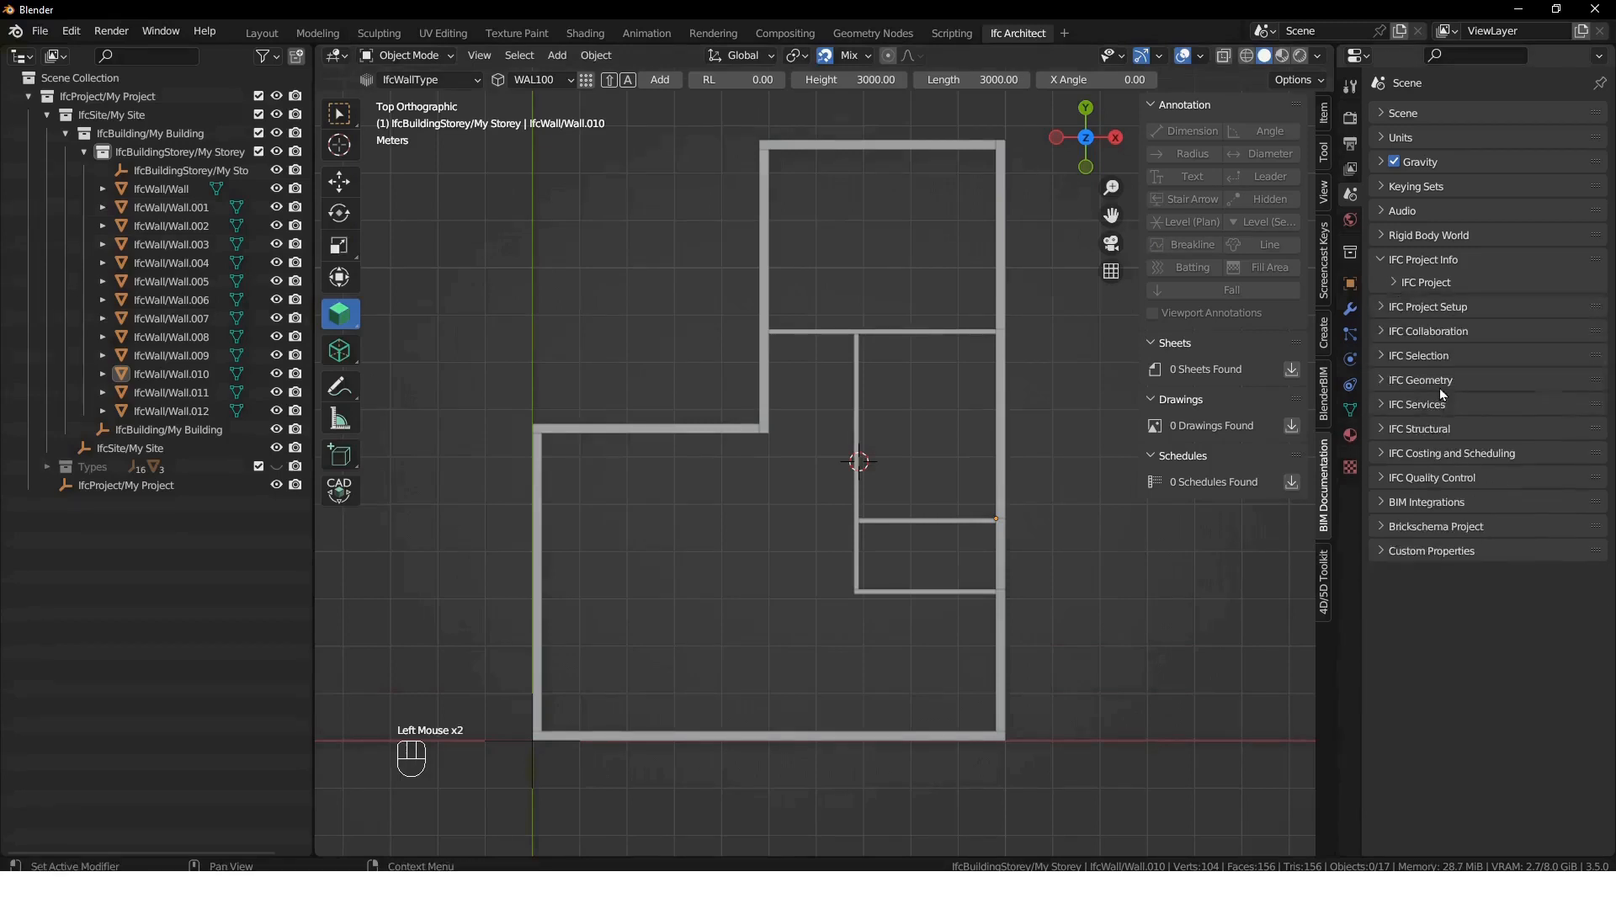
double_click(1292, 427)
drag(1232, 438, 1245, 467)
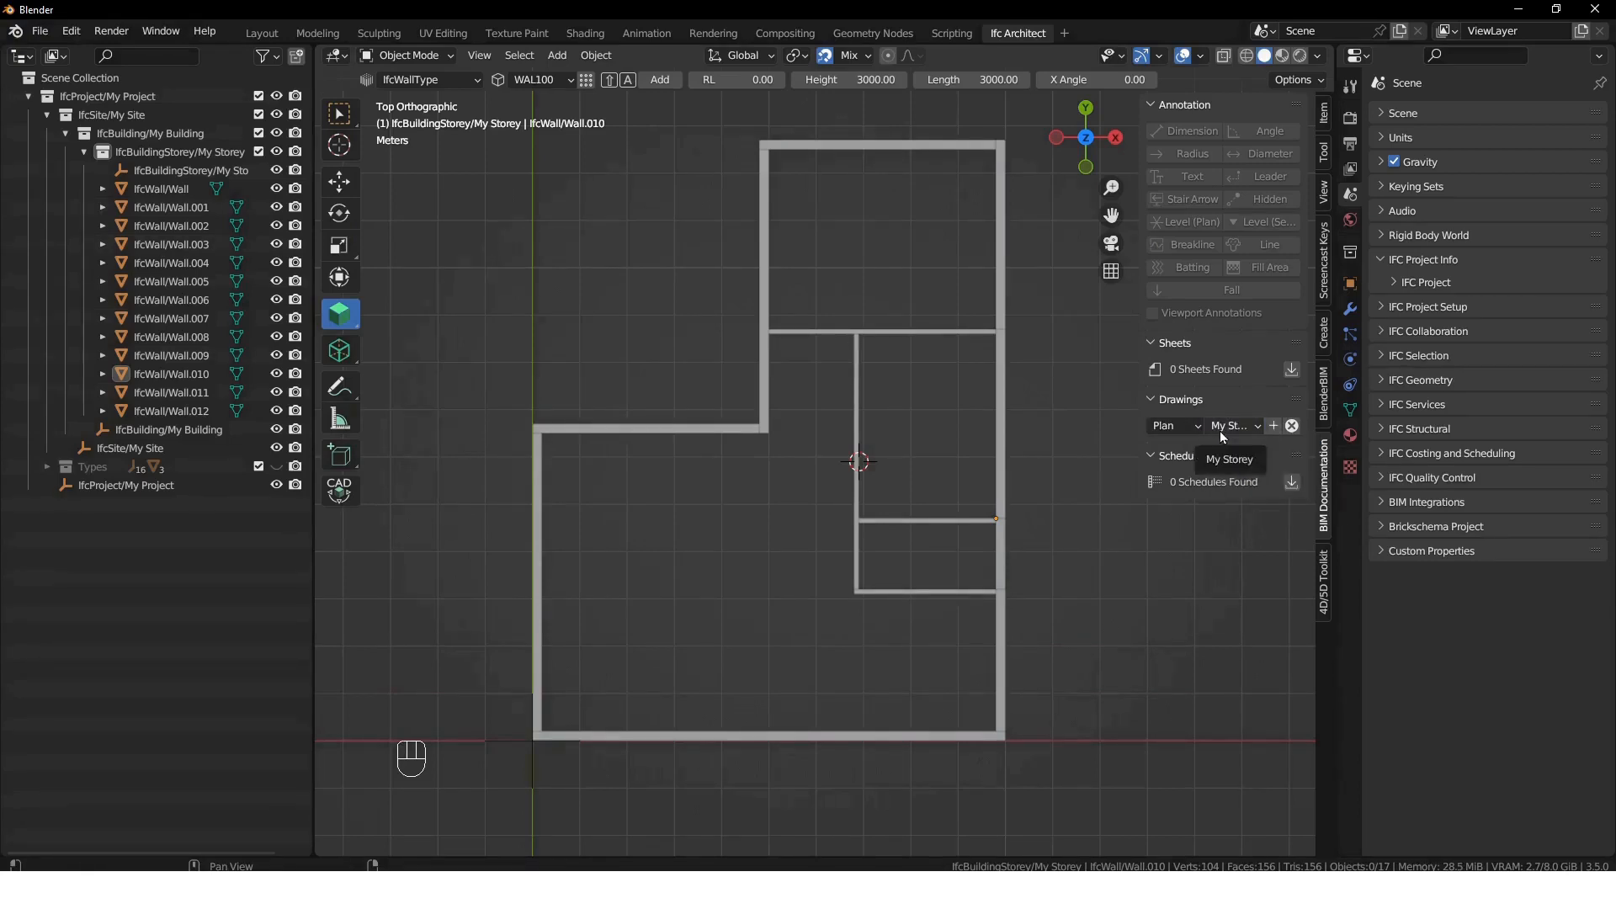
click(1274, 427)
- Activate the MY STOREY PLAN drawing and select its camera frame
scroll(778, 530, down, 3)
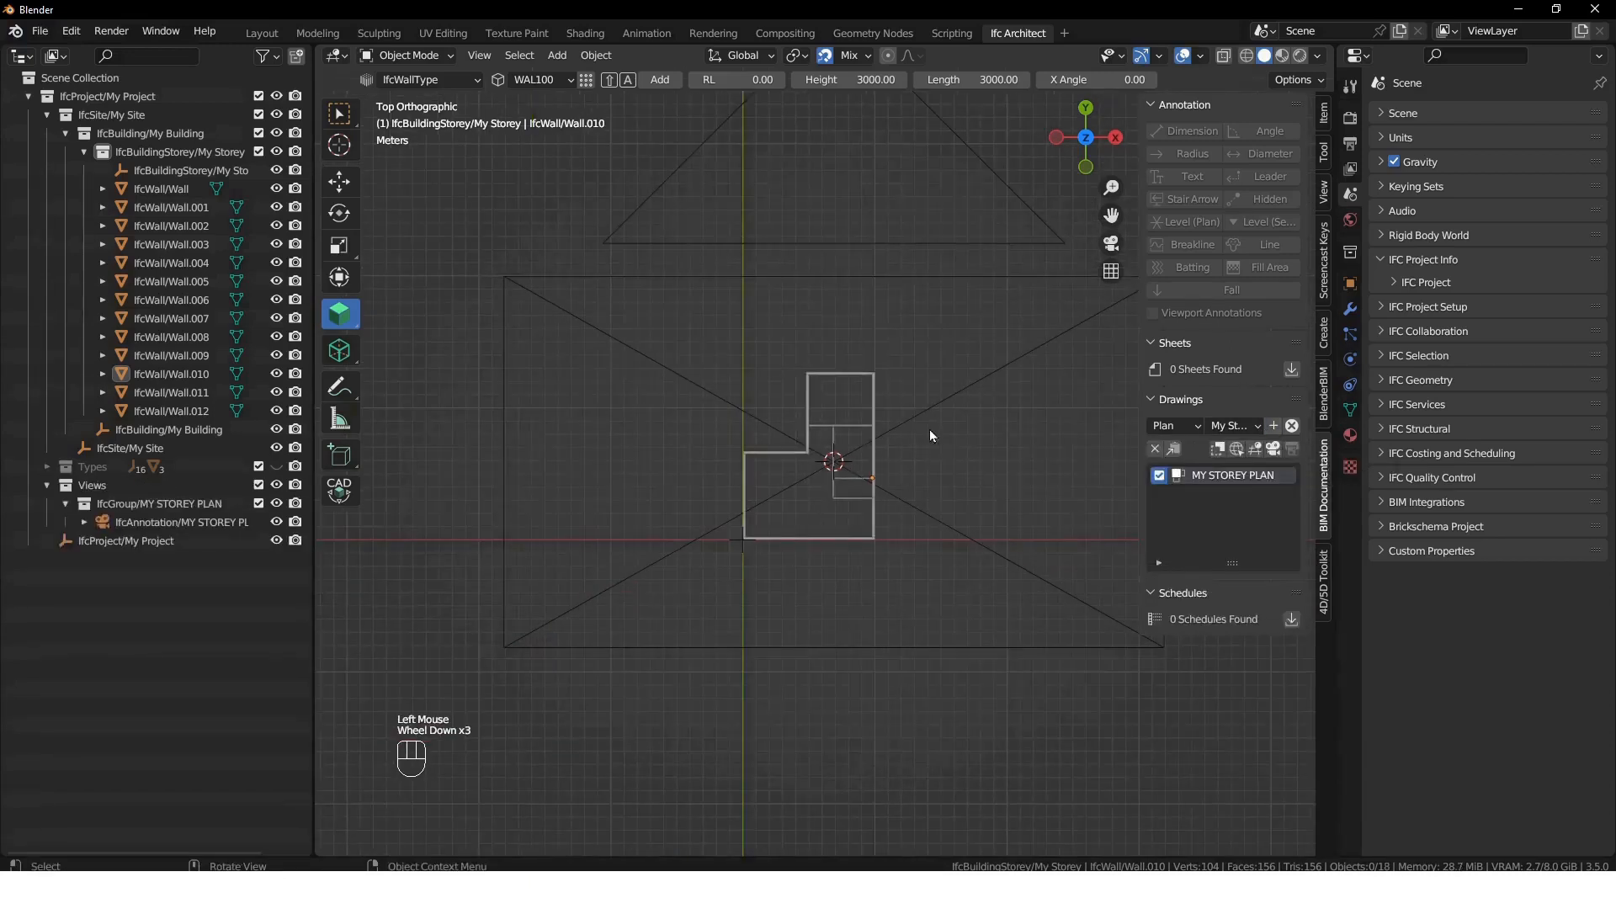
click(947, 467)
shift+middle_drag(946, 467, 906, 553)
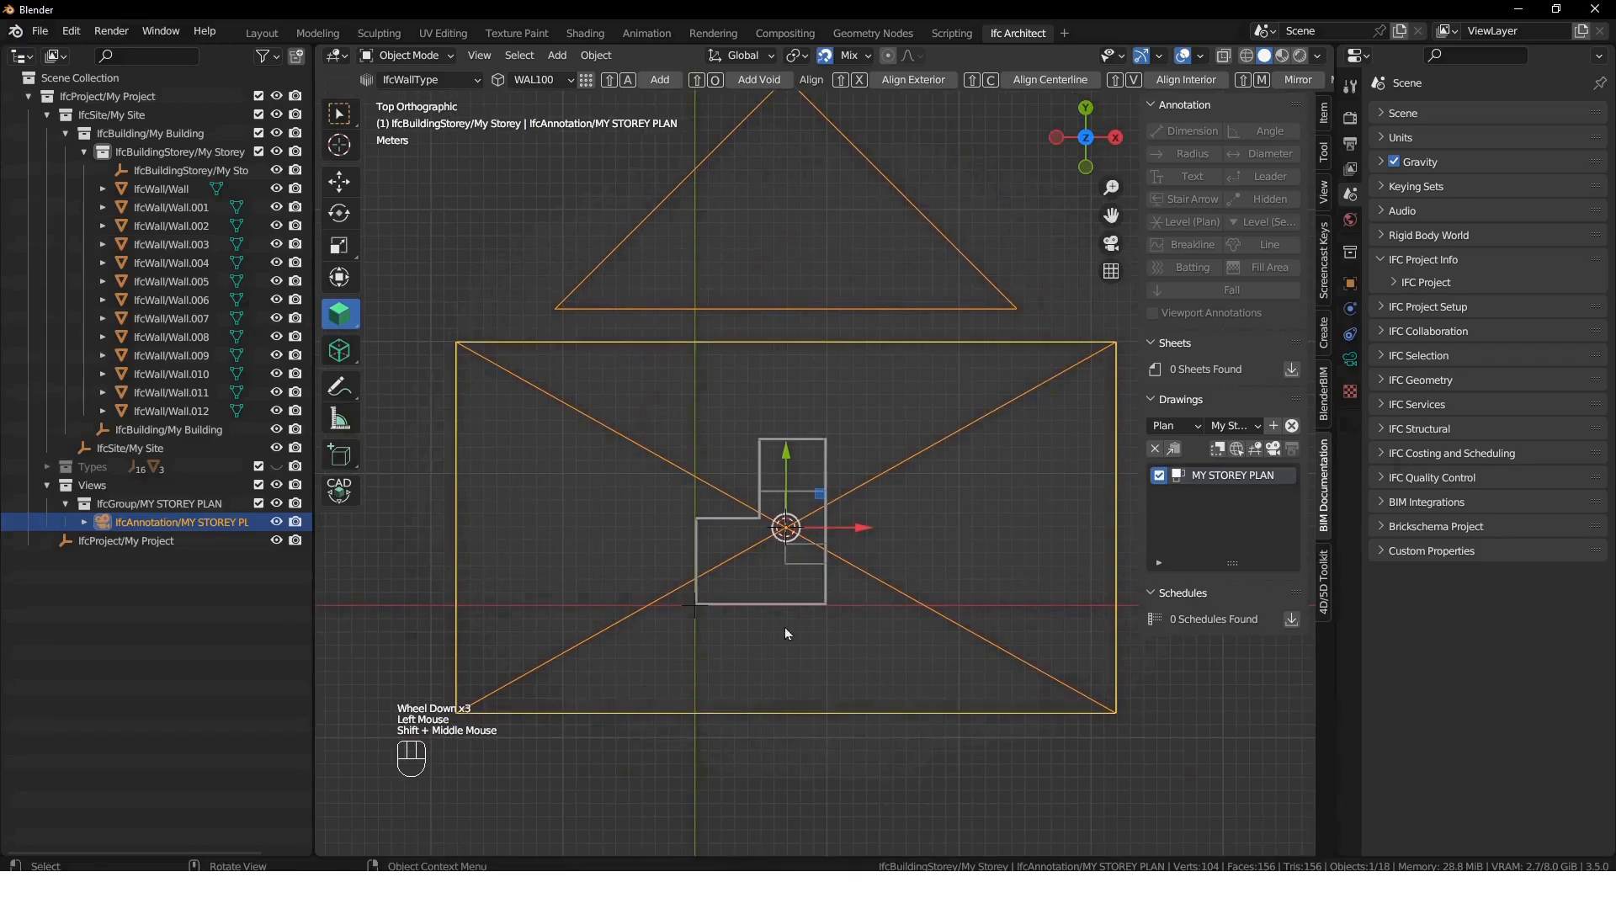
click(1272, 449)
click(957, 482)
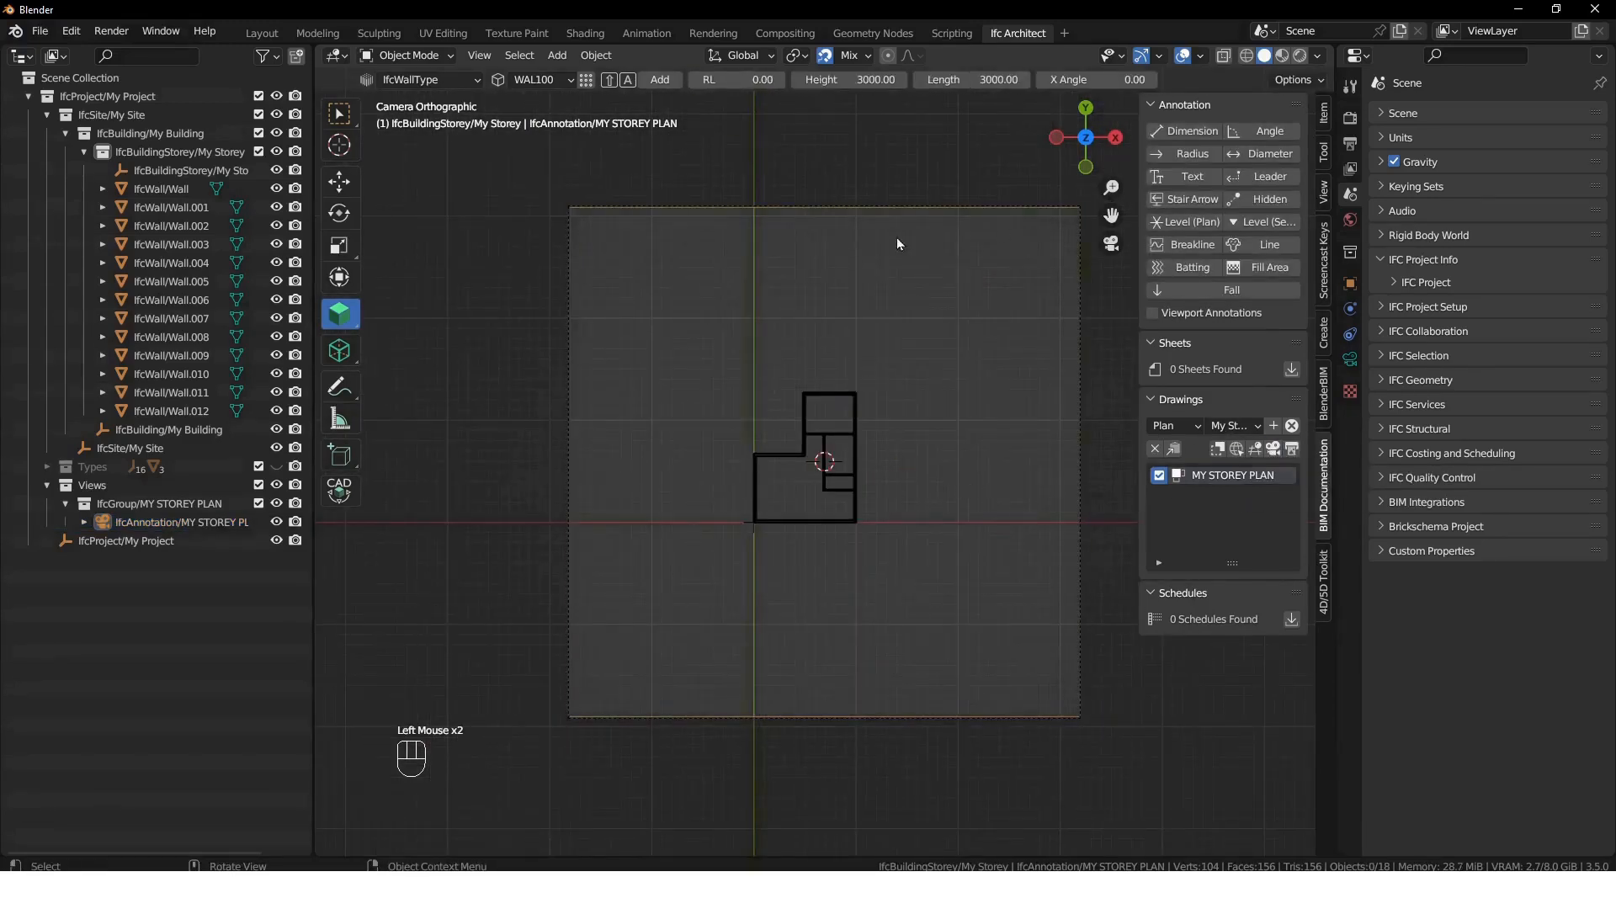
click(1087, 369)
- Examine the wall cut lines and the extent of the plan camera around the building in plan and 3D
scroll(847, 456, up, 3)
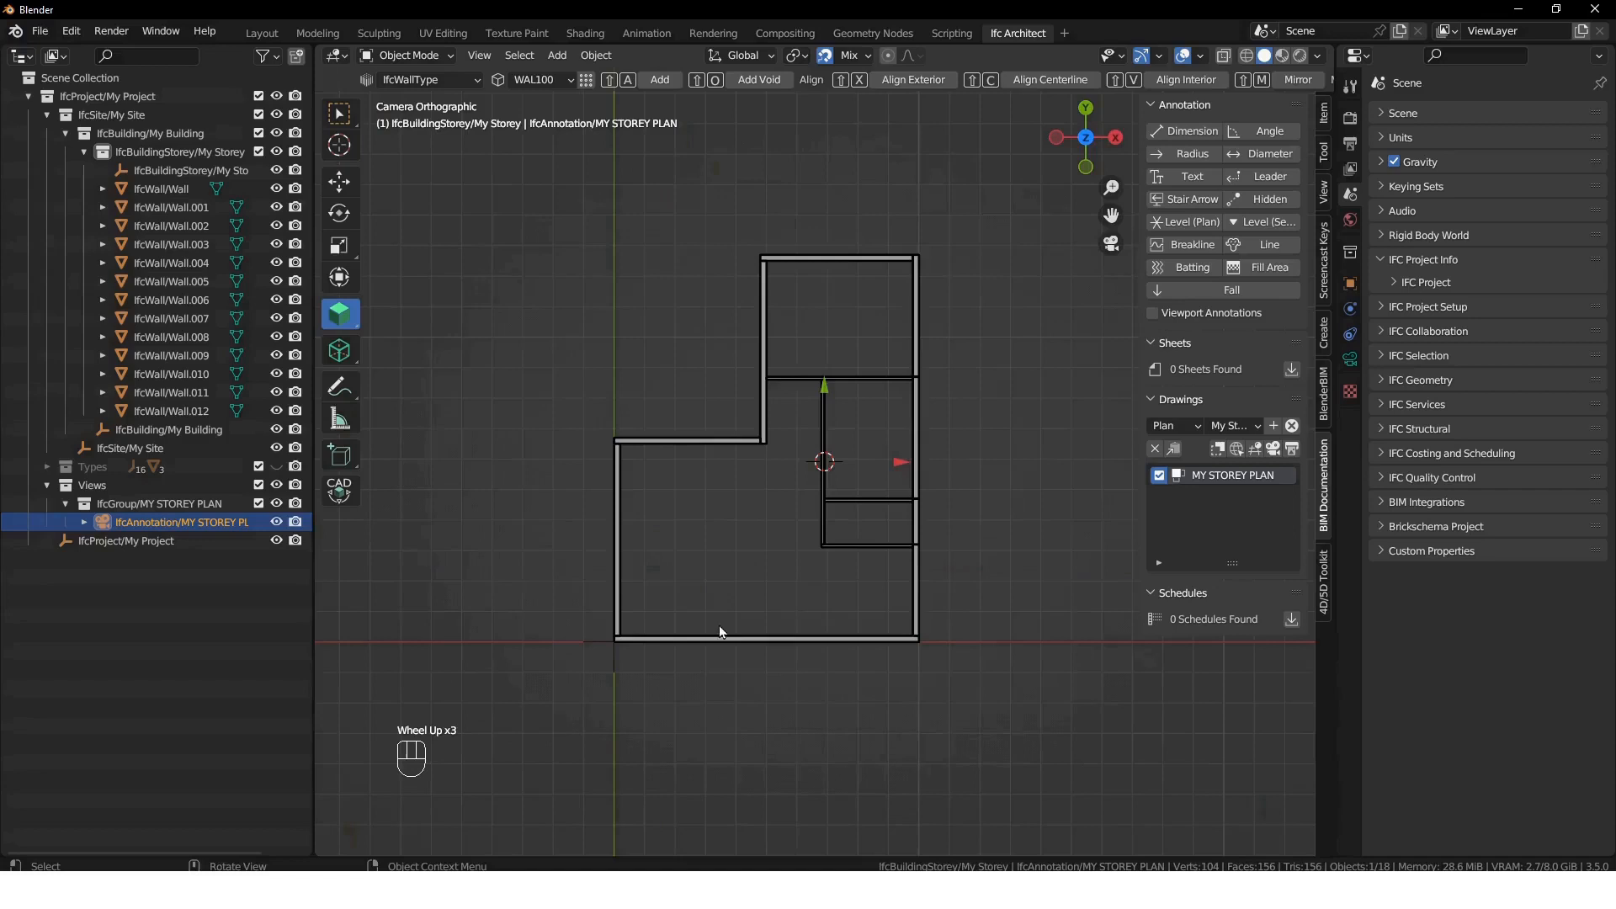
scroll(824, 660, down, 3)
mouse_move(825, 660)
middle_down()
mouse_move(860, 624)
mouse_move(818, 570)
mouse_move(888, 595)
mouse_move(756, 355)
mouse_move(938, 515)
mouse_move(850, 594)
mouse_move(827, 665)
middle_up()
scroll(842, 570, down, 6)
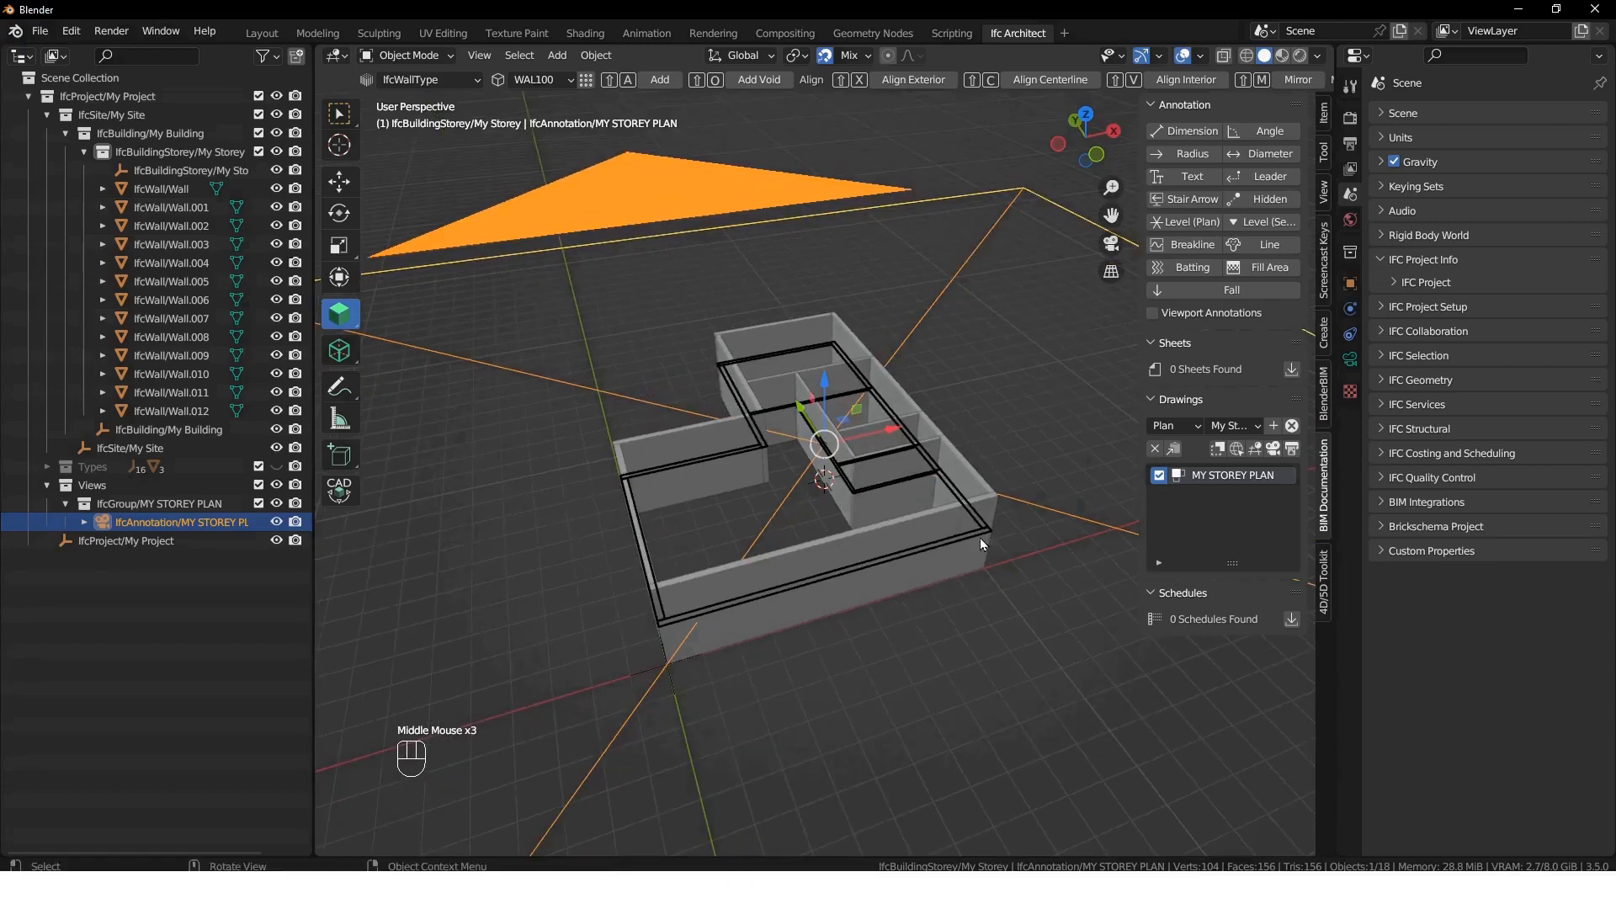
scroll(861, 576, down, 2)
middle_drag(861, 576, 965, 507)
click(1007, 443)
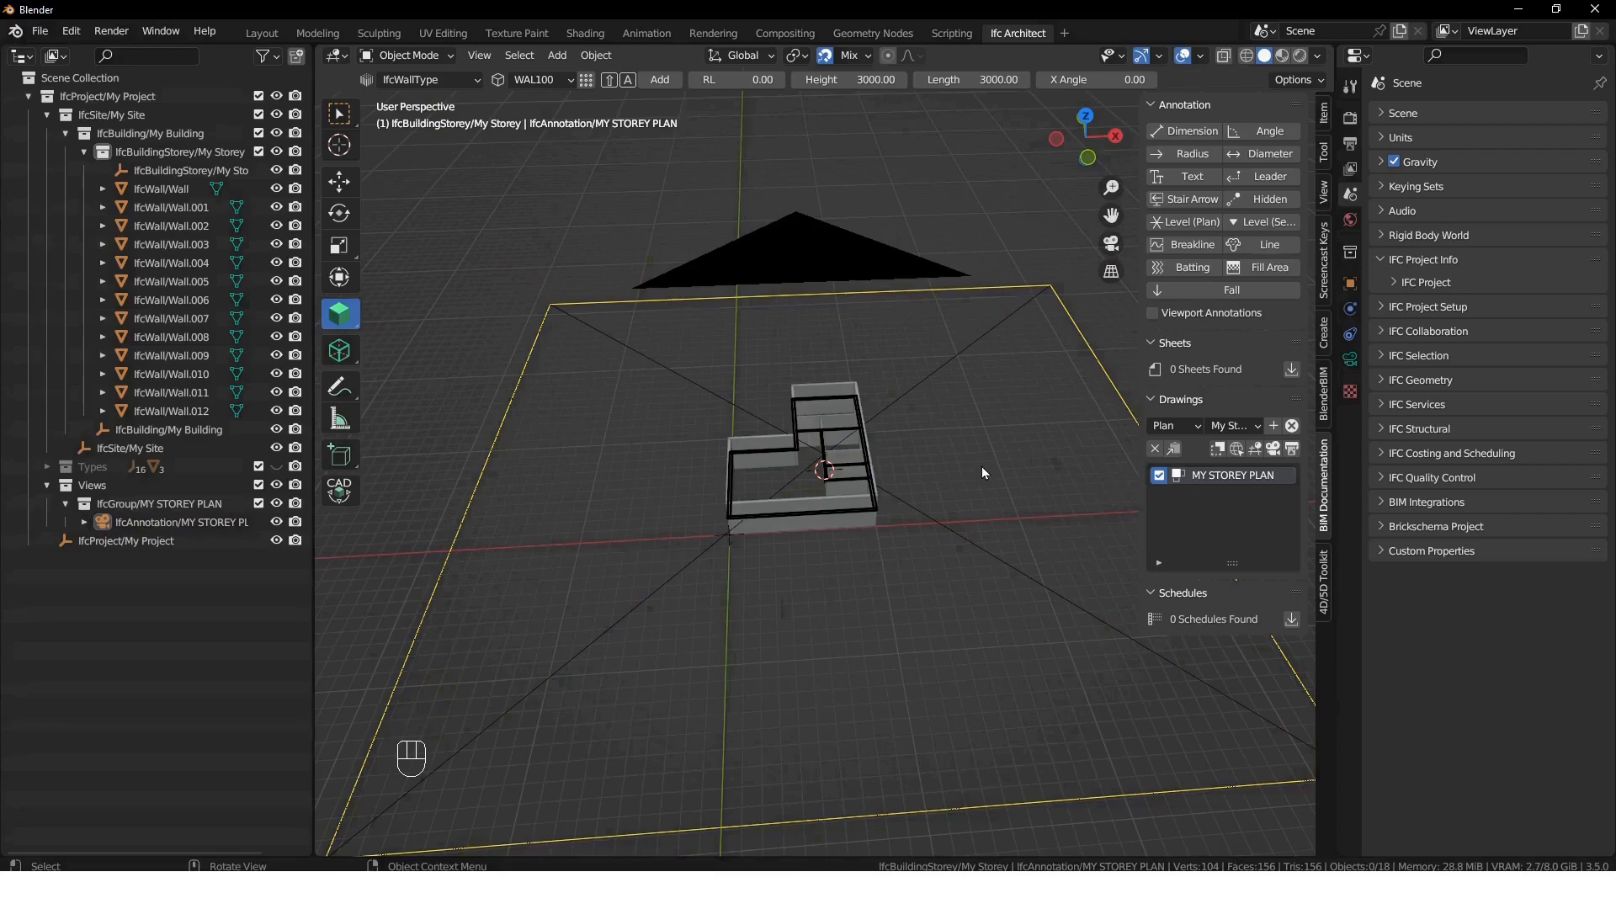
middle_drag(981, 466, 980, 461)
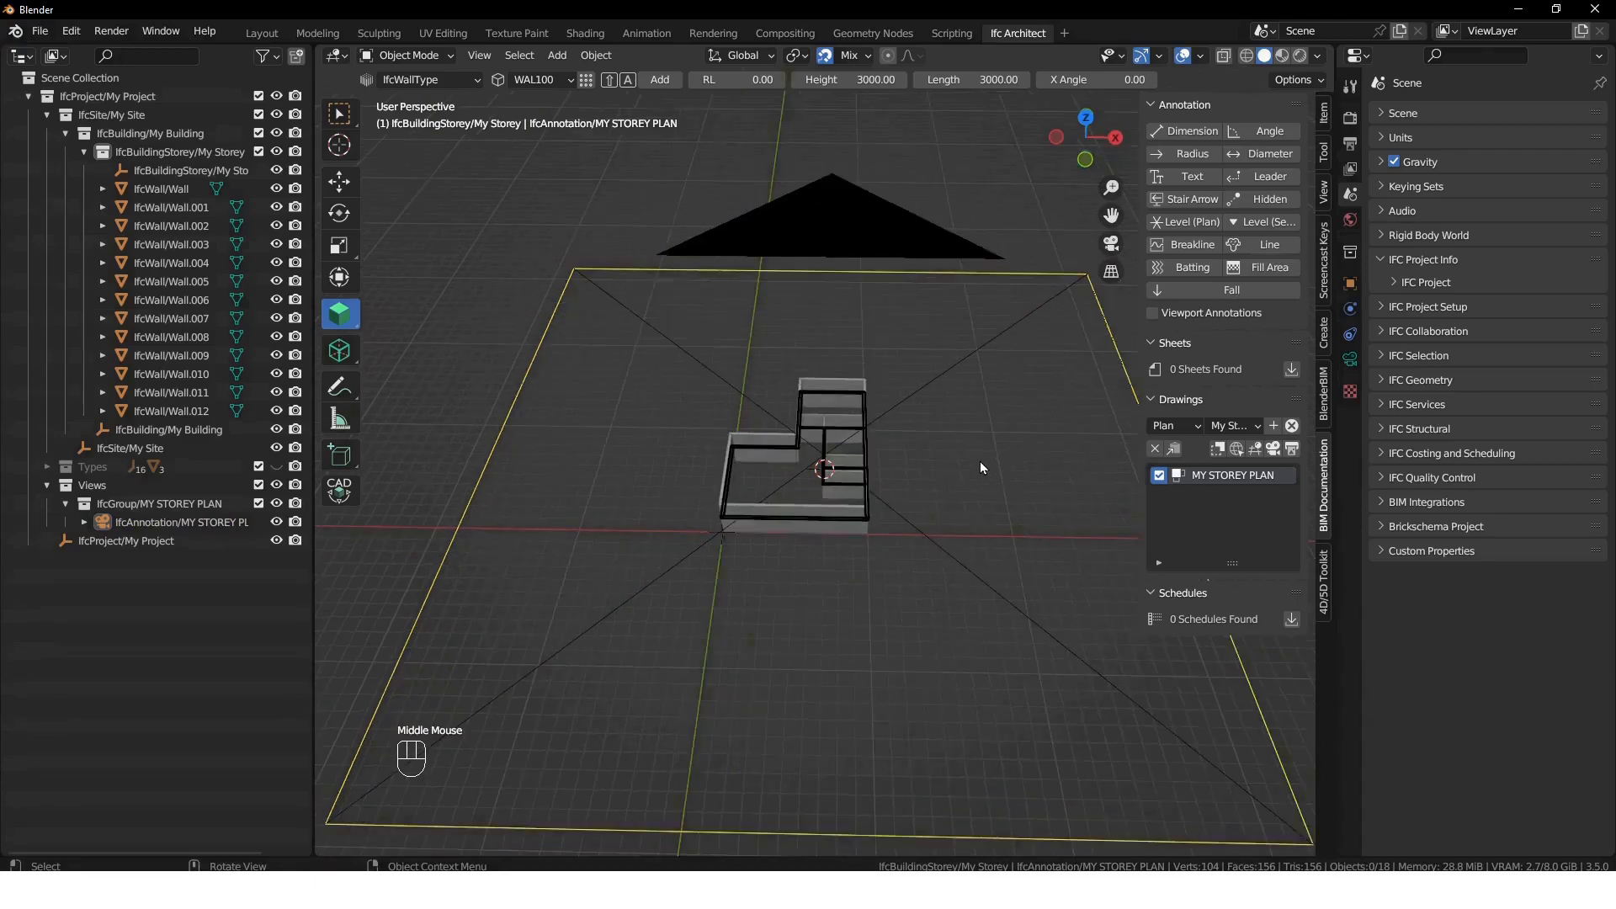
- Return to the plan camera view and set the camera's orthographic scale to 15
key(KP_0)
click(1079, 448)
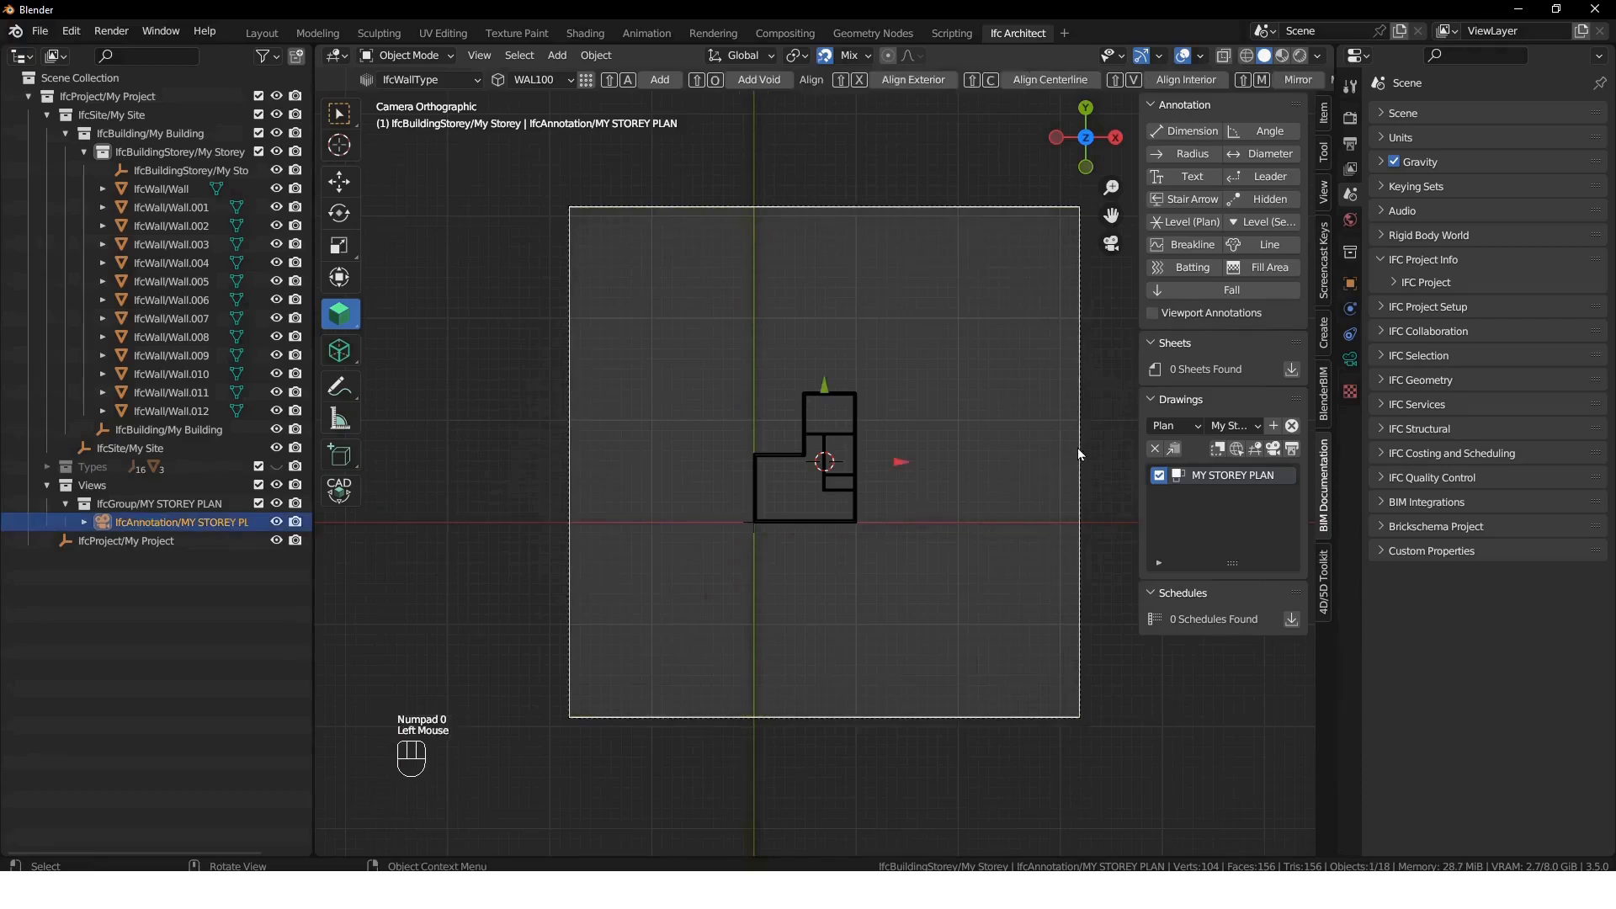
click(1352, 359)
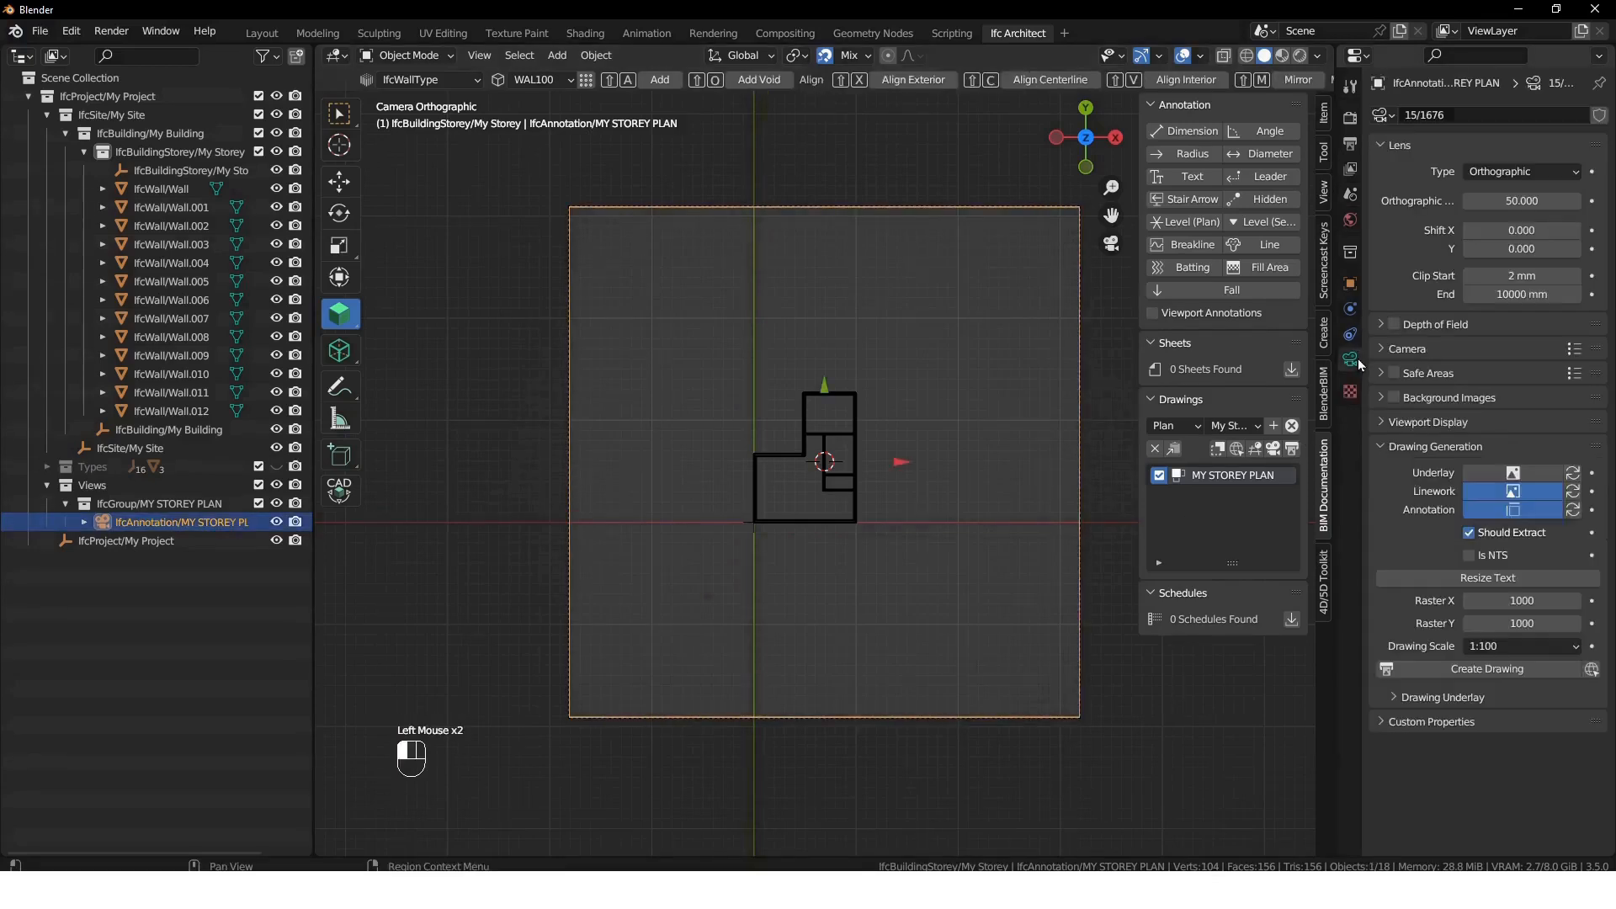
click(1494, 204)
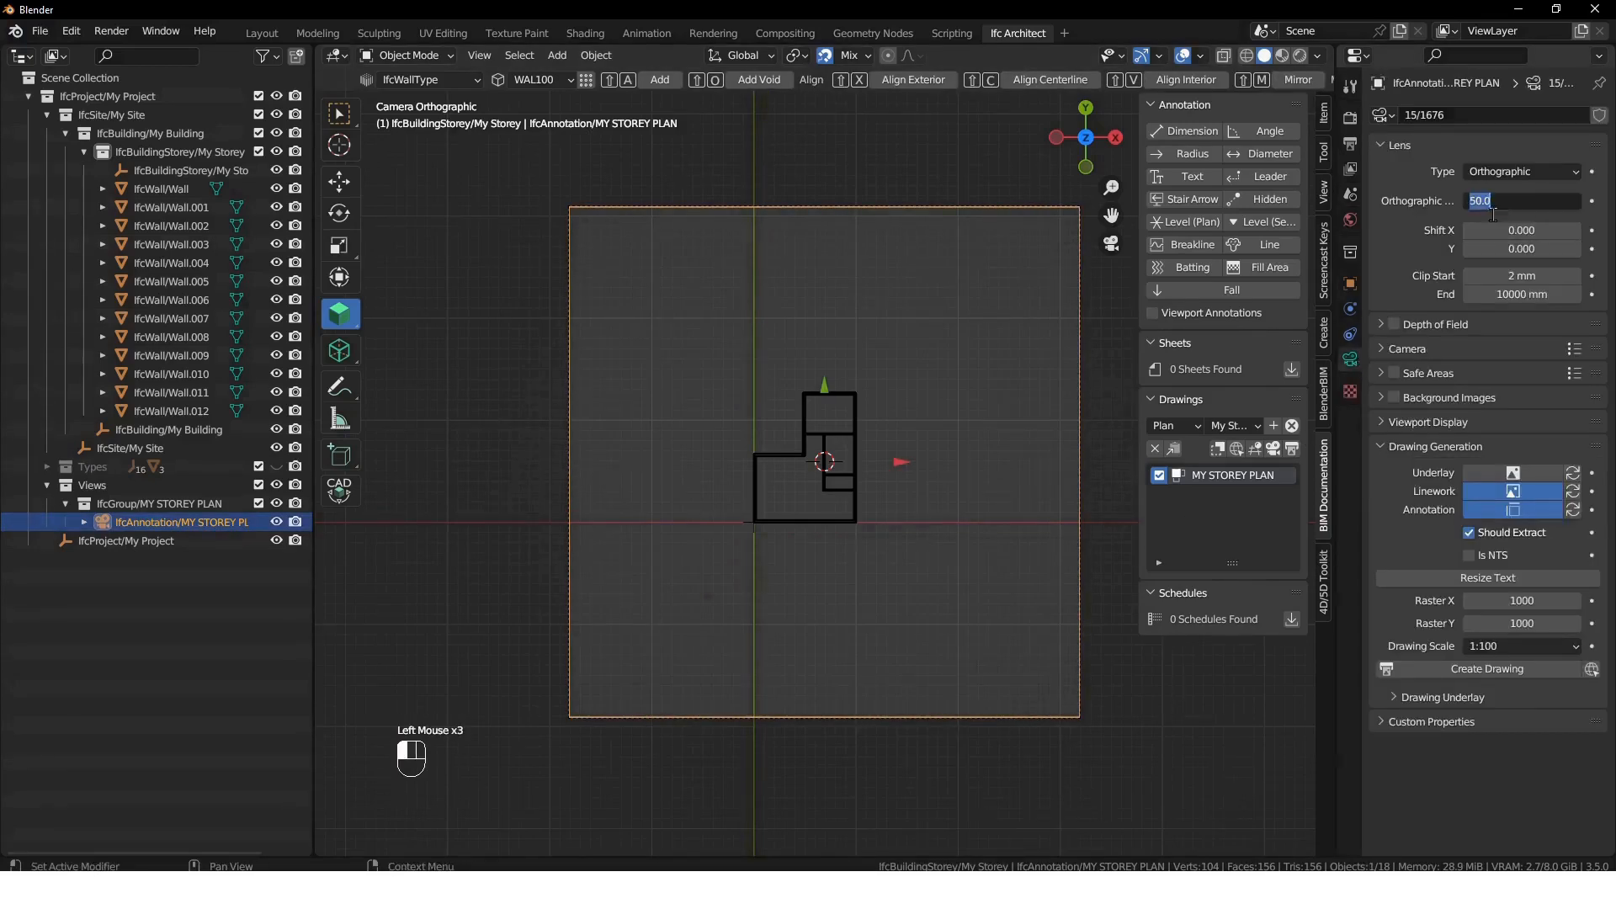
text(15)
key(Return)
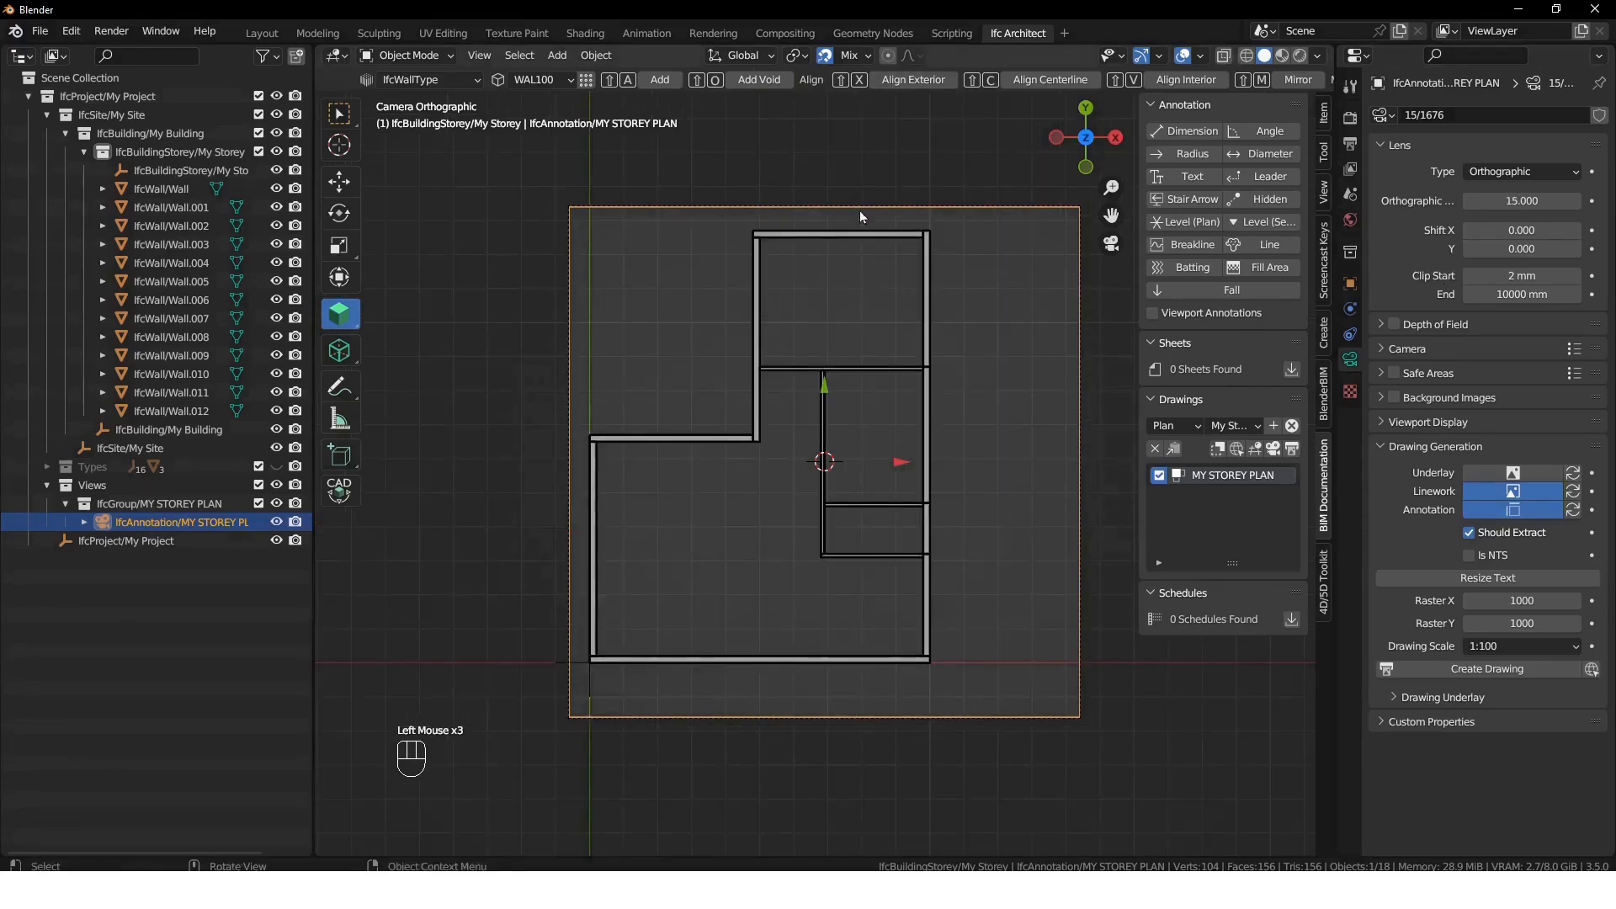
- Move the plan camera without snapping so the floor plan sits centred in its frame, and turn snapping back on
click(828, 57)
key(g)
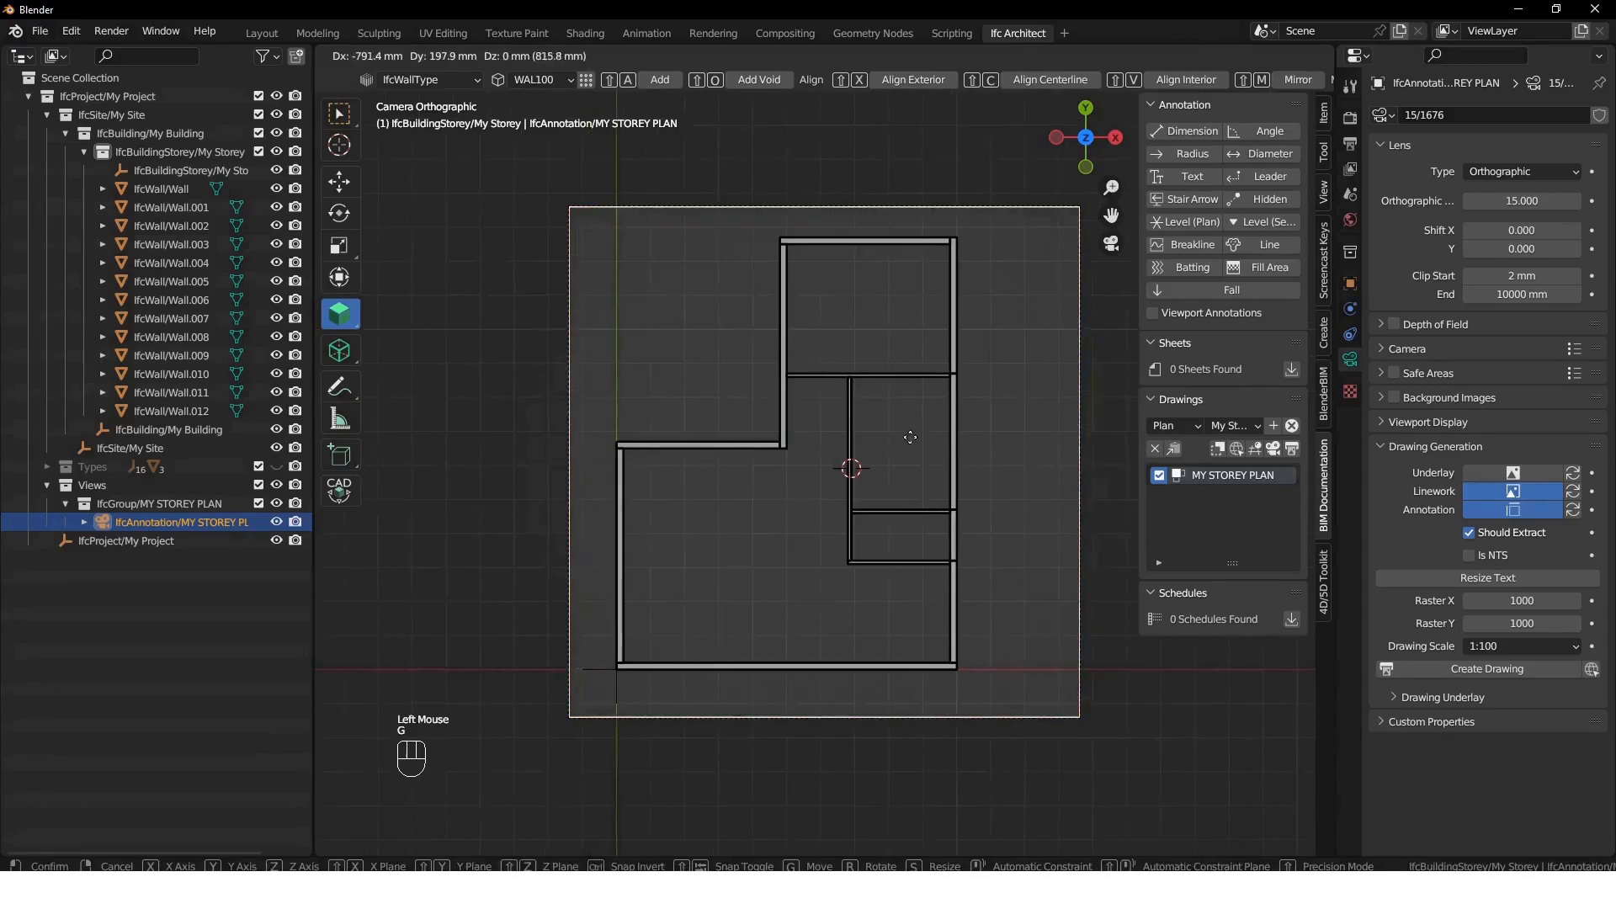
click(892, 433)
click(824, 56)
click(1027, 430)
click(156, 507)
click(153, 526)
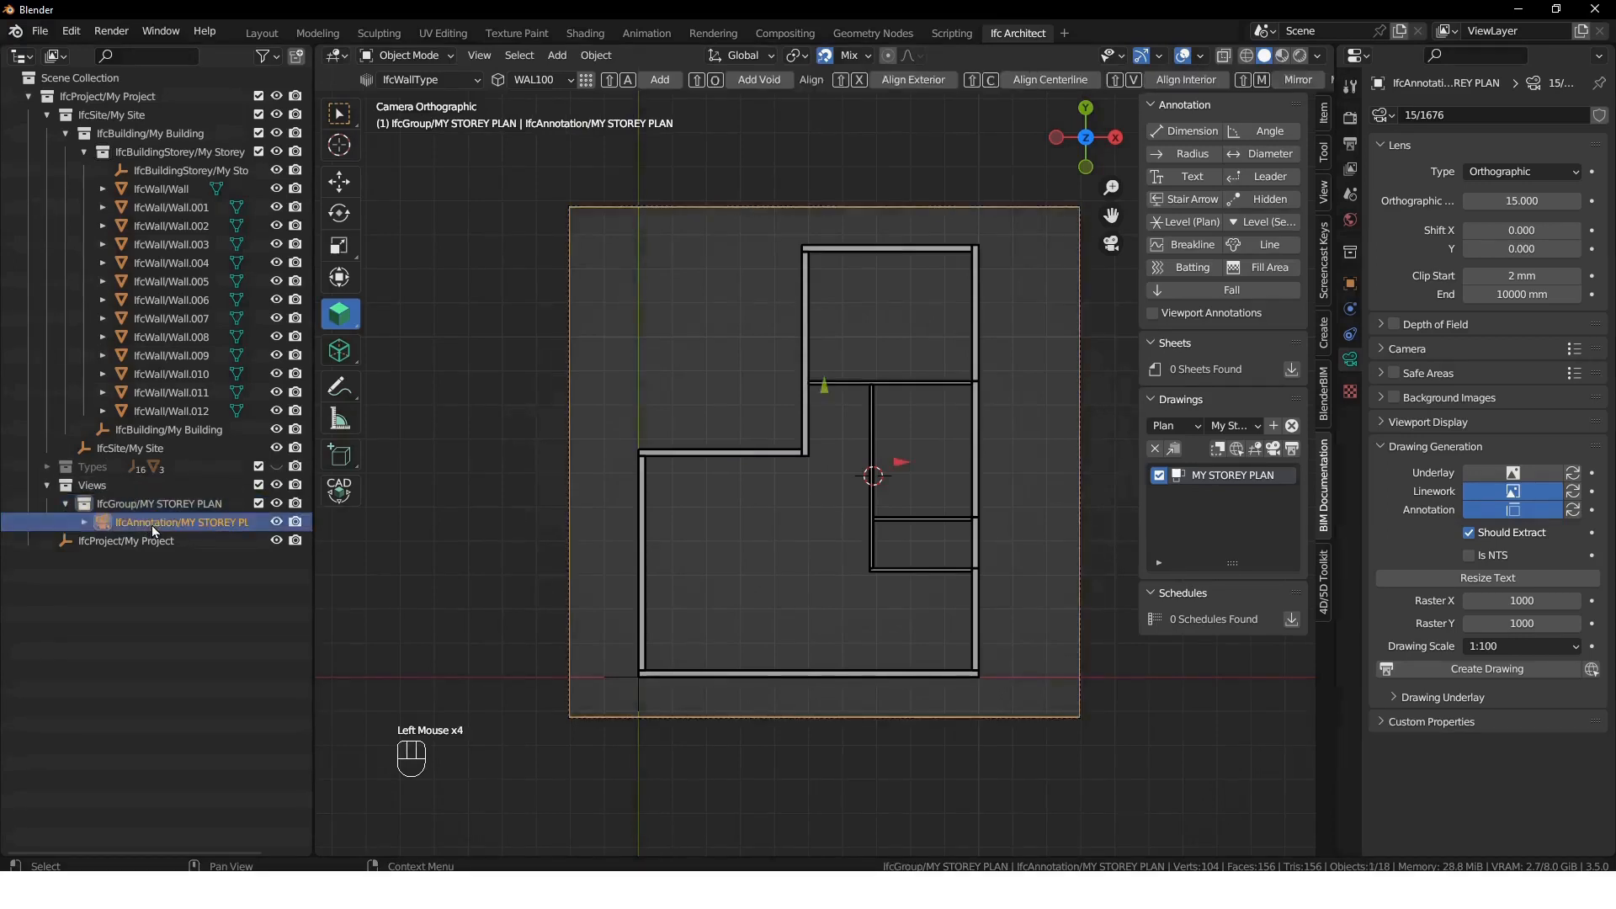
- Generate the SVG drawing of MY STOREY PLAN and return to Blender from the browser preview
click(1013, 467)
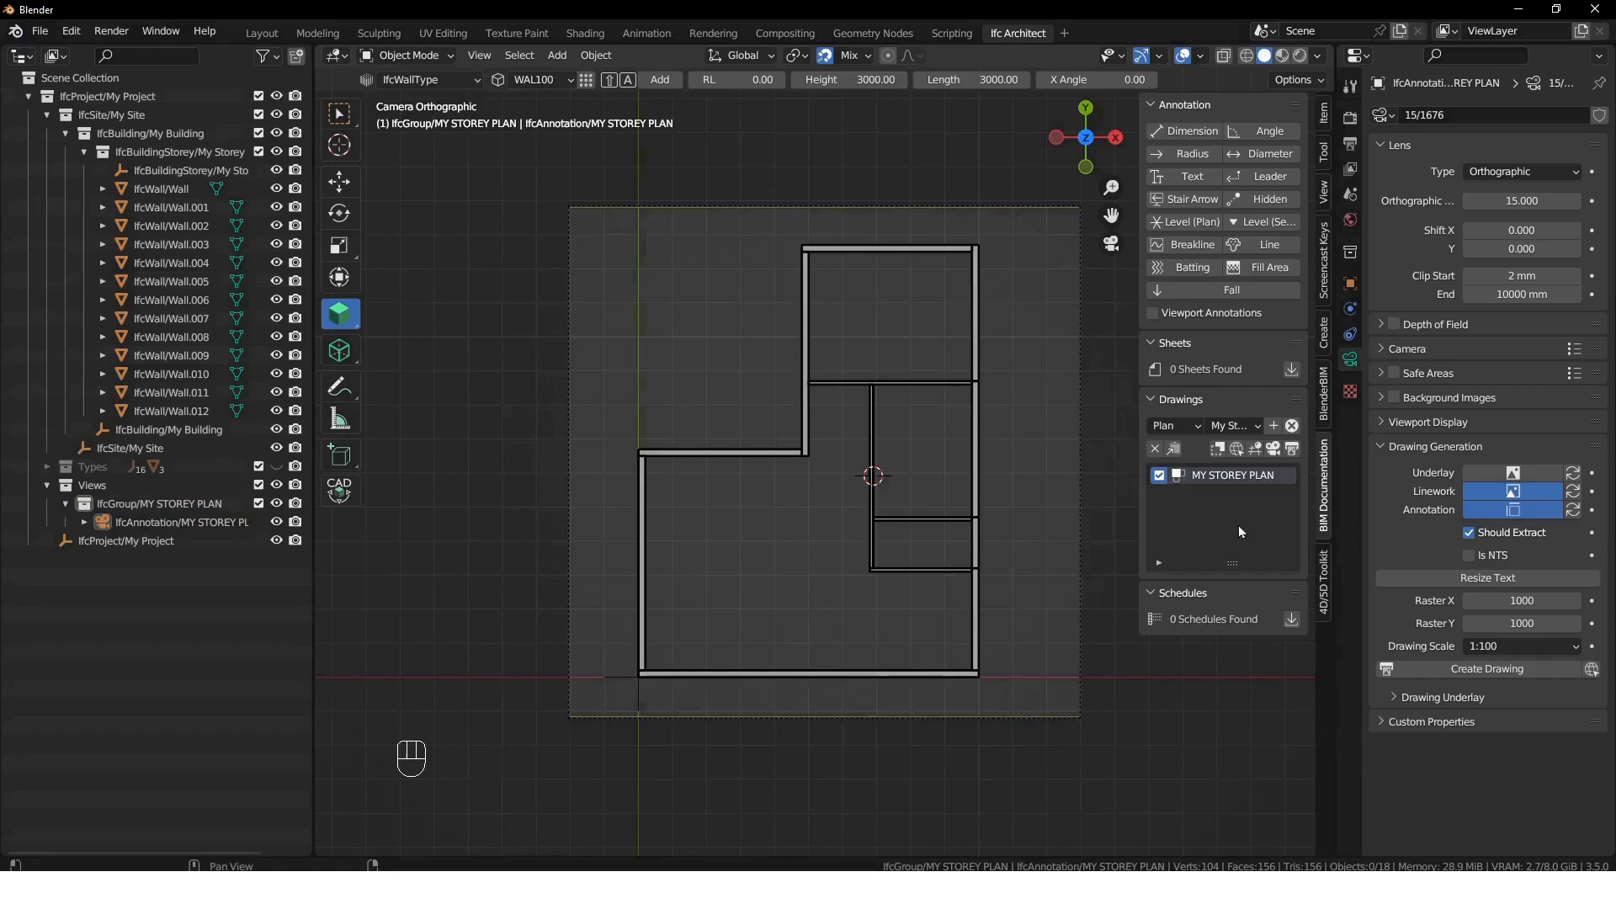
click(1295, 449)
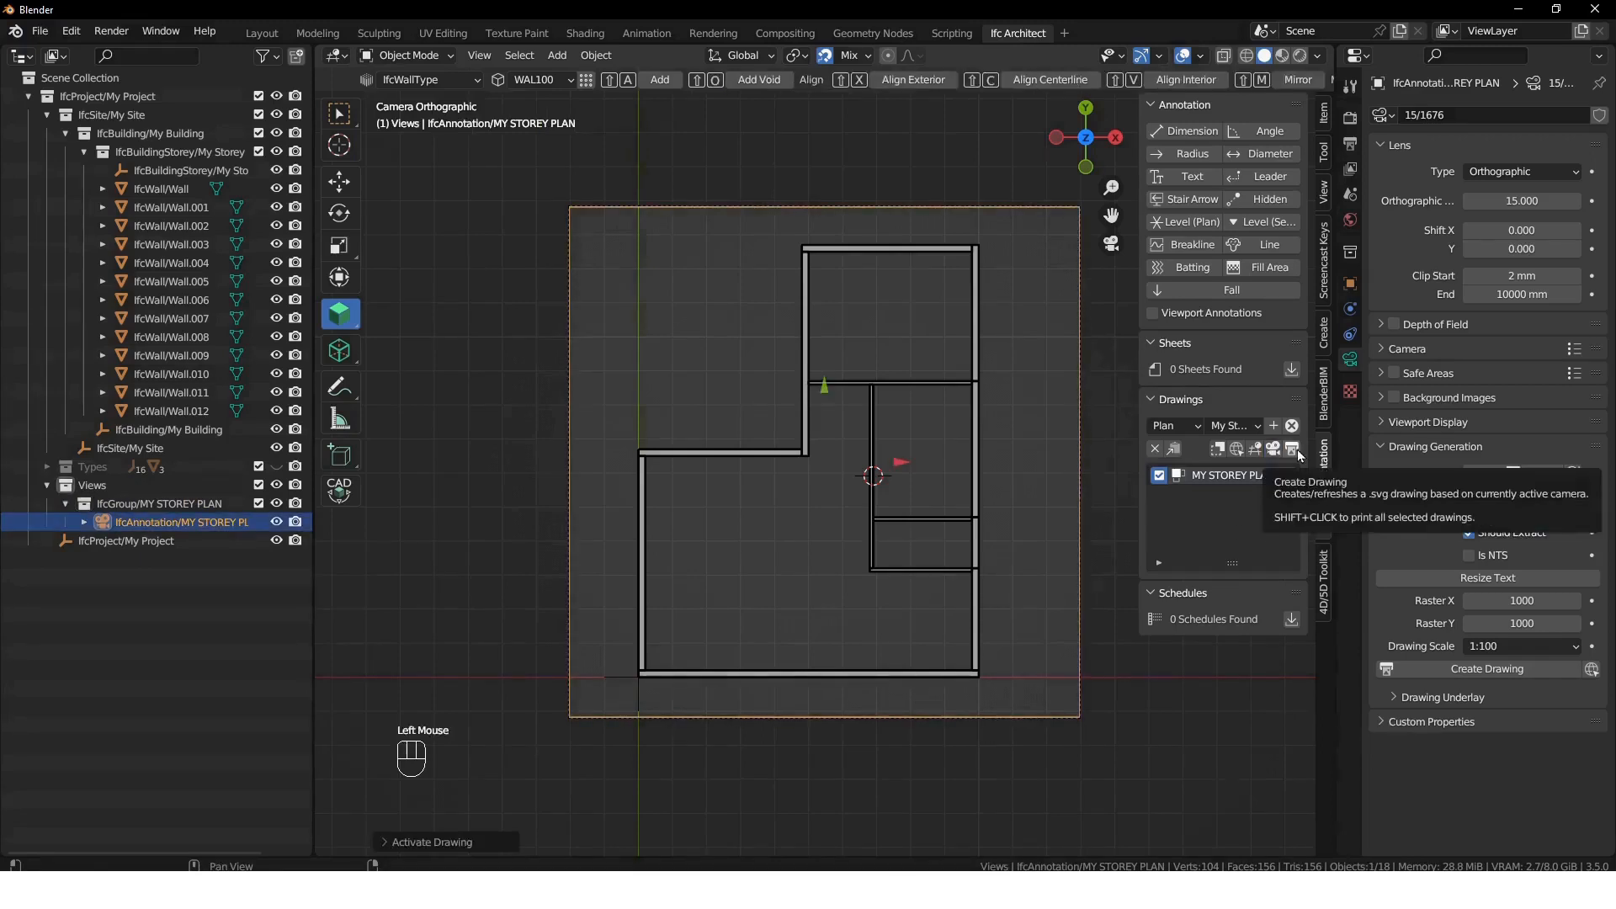
click(1297, 449)
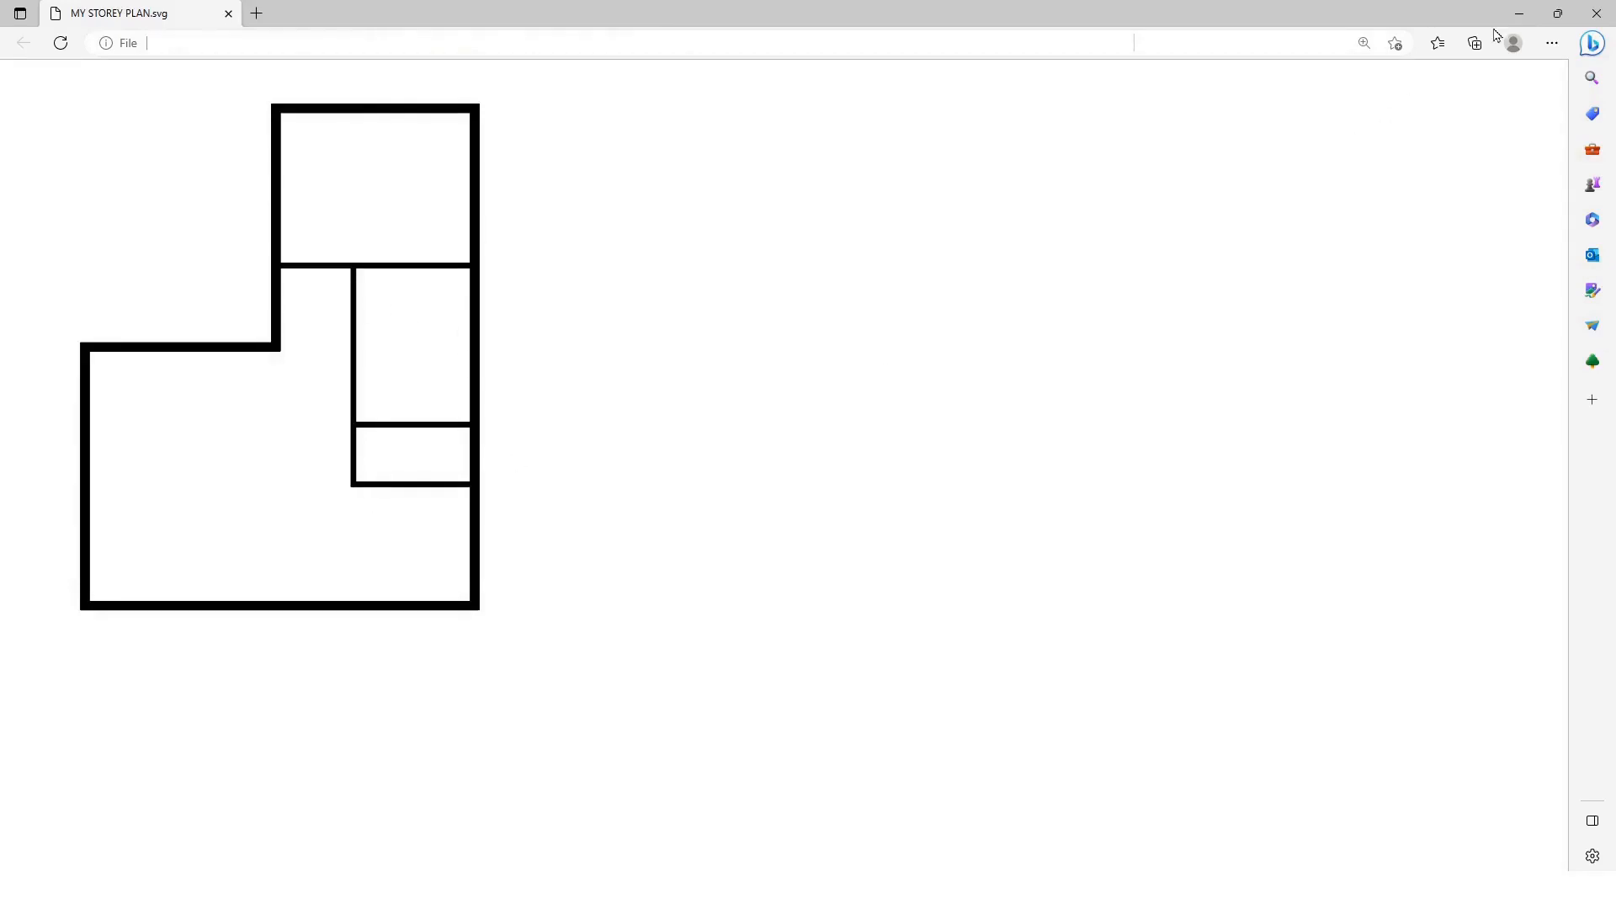
click(1519, 13)
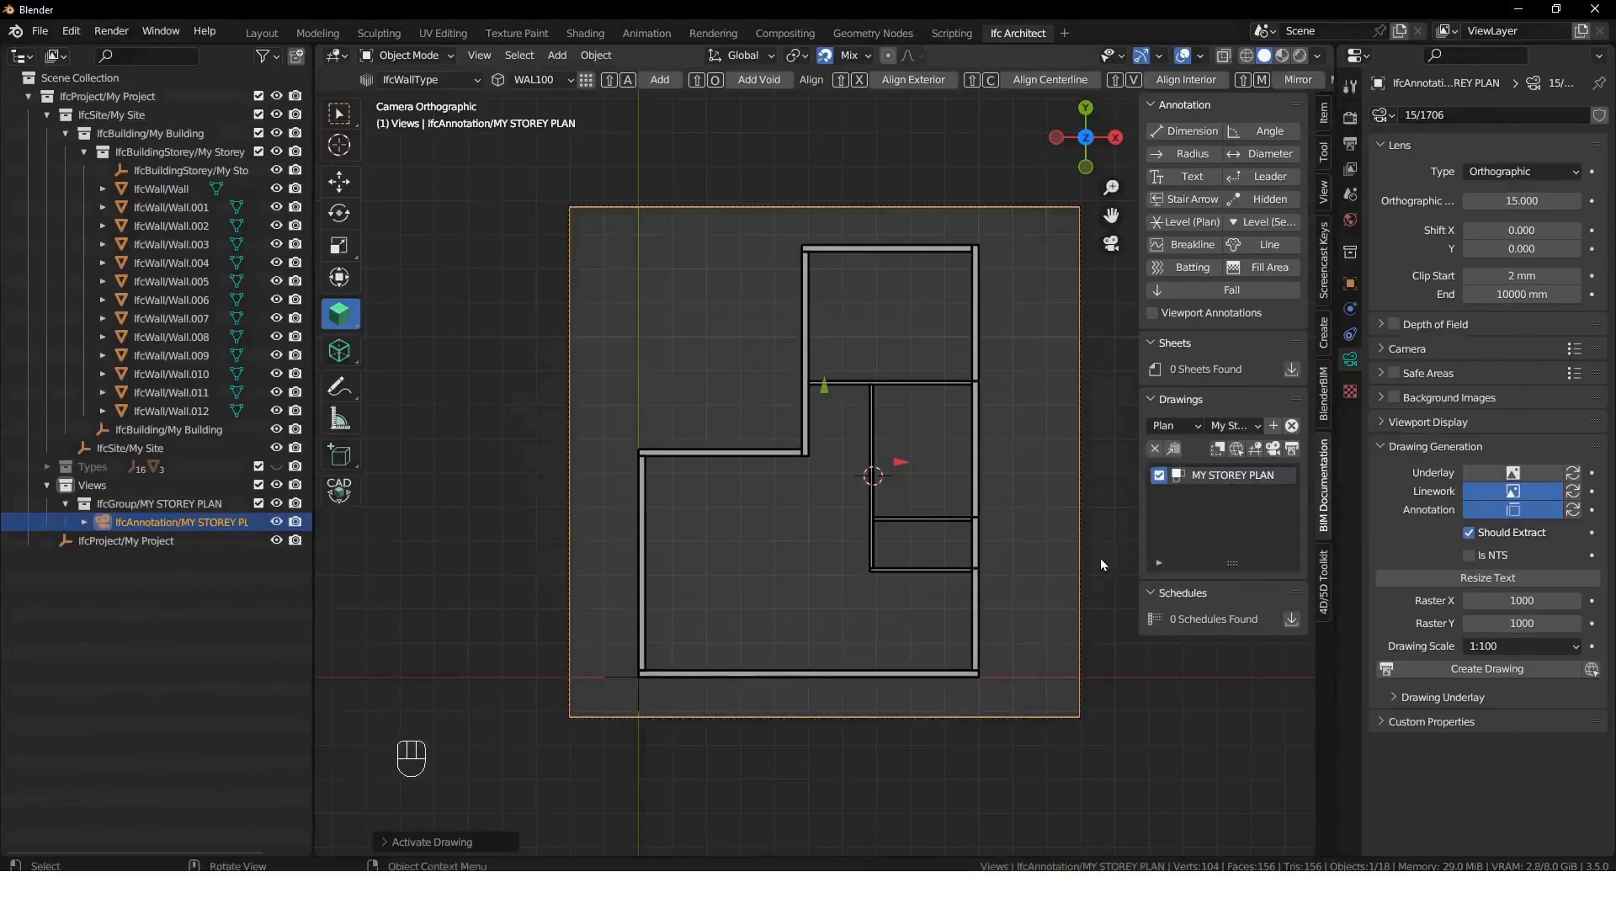
- Deselect the plan camera and set the BIM Tool's construction class to IfcDoorType
double_click(1028, 532)
click(1326, 160)
click(1229, 160)
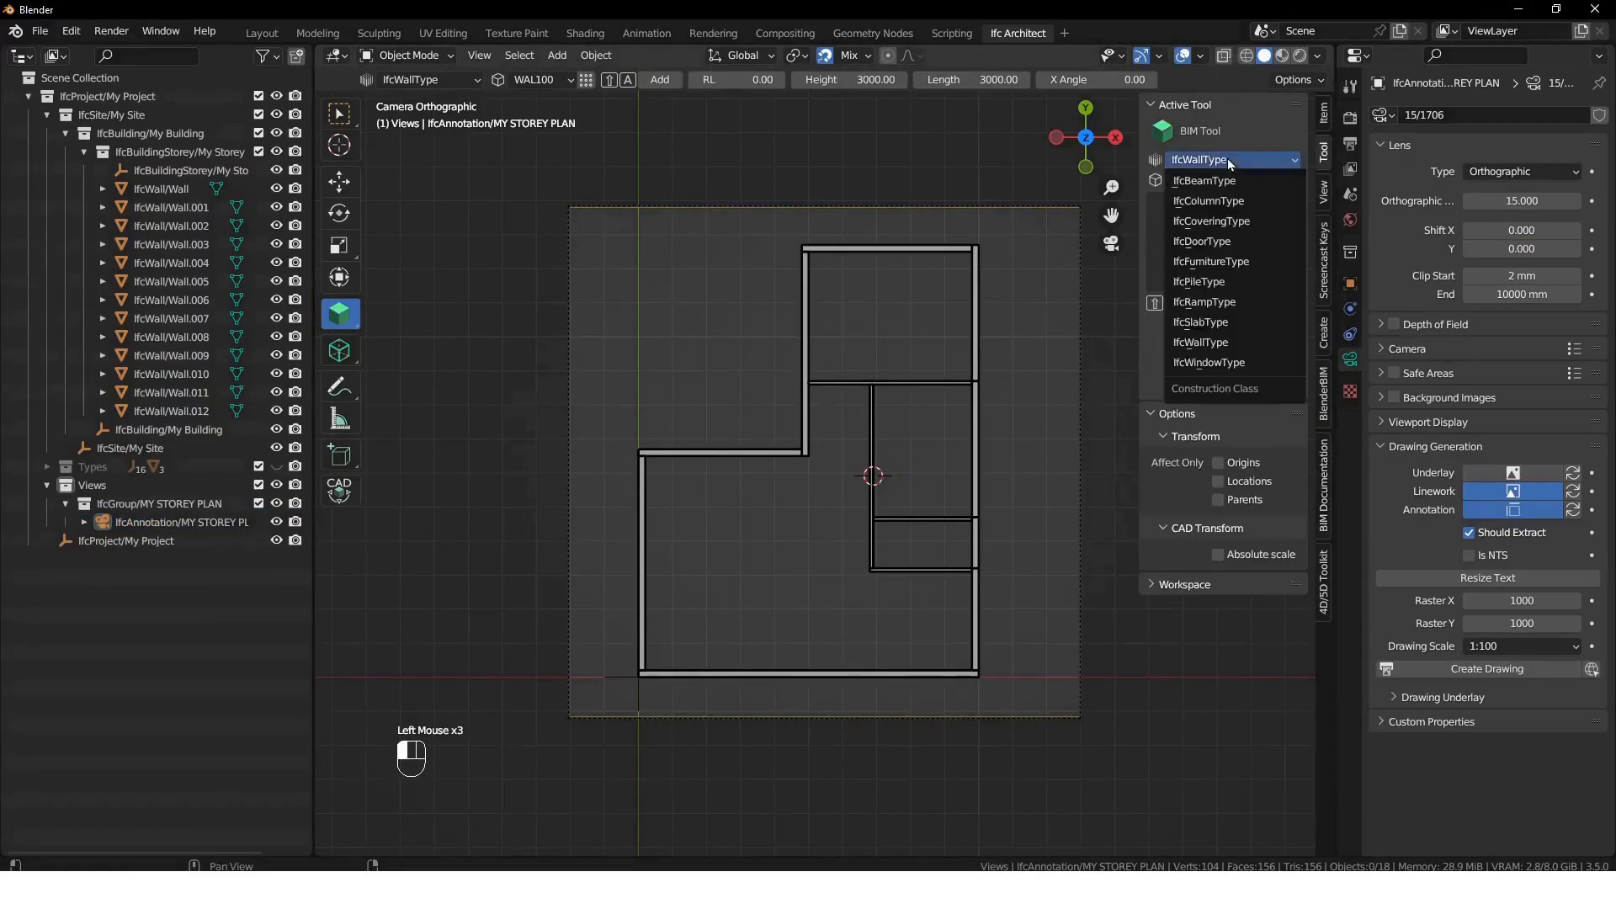
click(1225, 240)
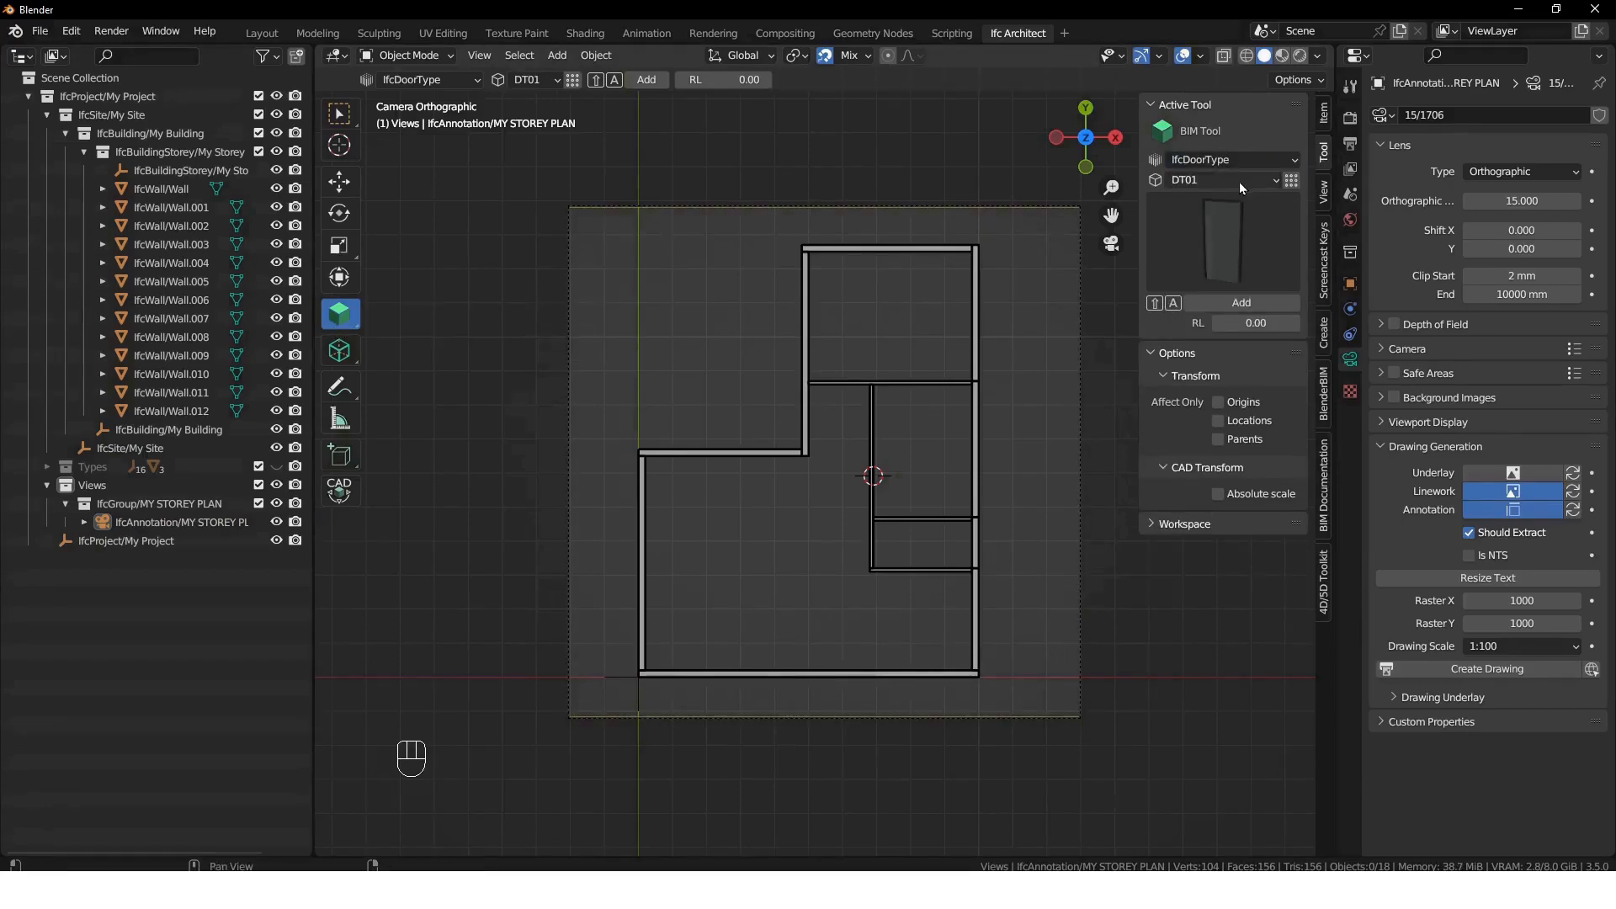
- Add a DT01 door near the middle of the plan's lower exterior wall
shift+right_drag(826, 707, 823, 705)
click(861, 671)
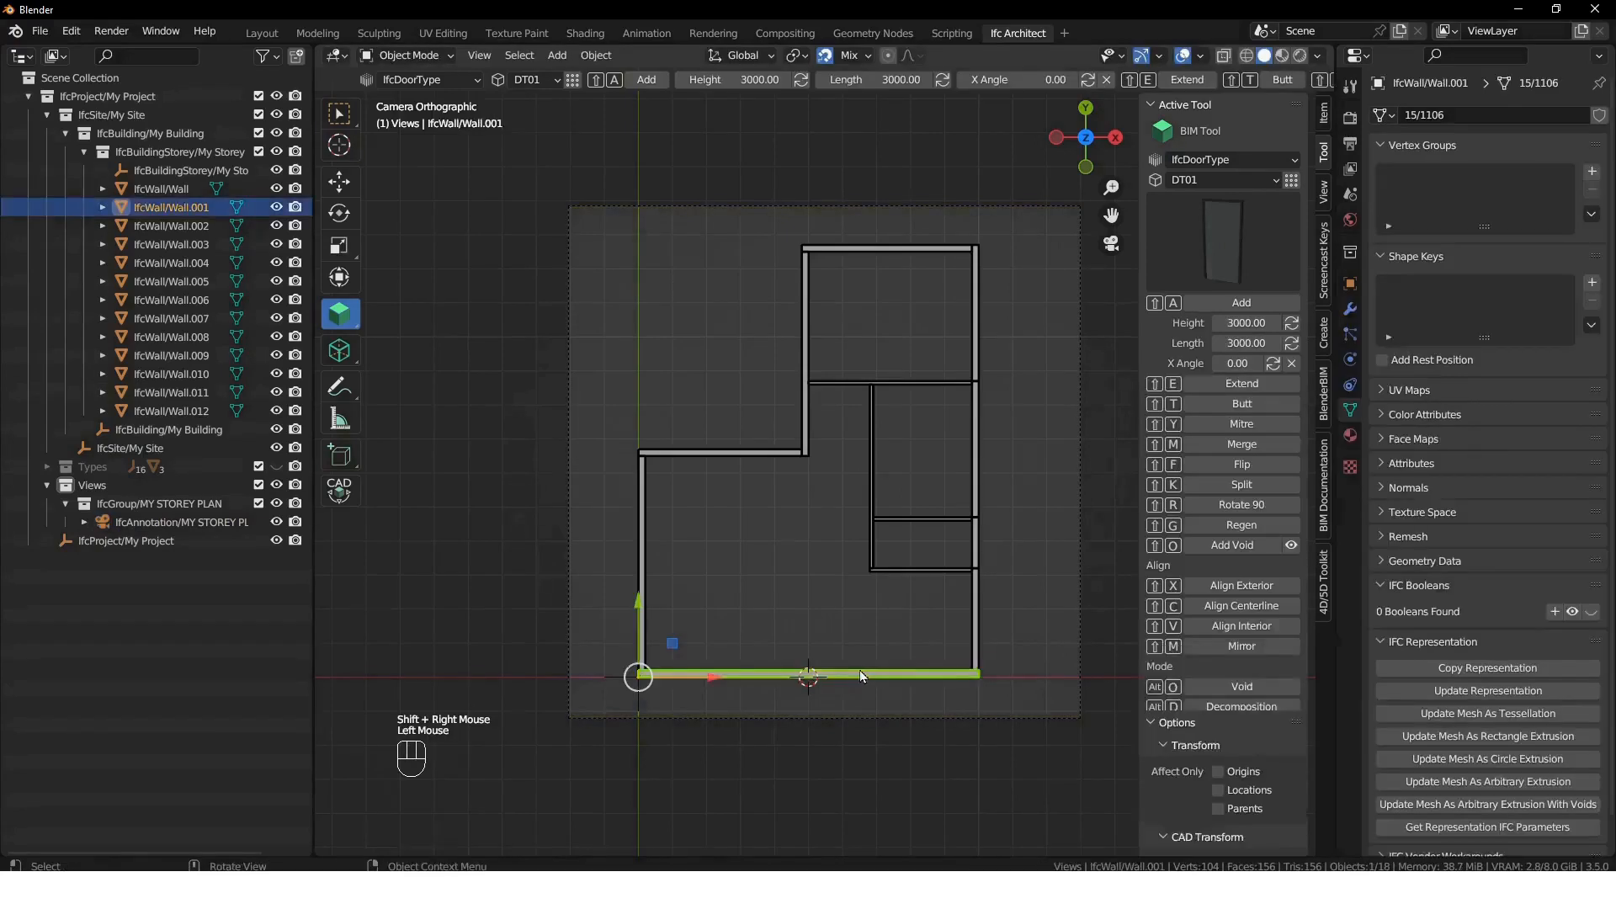
key(shift+a)
- Add two DT01 doors to the long vertical partition, one into the small lower room and one at the partition's upper end
click(873, 540)
shift+right_drag(878, 537, 969, 634)
scroll(911, 549, up, 4)
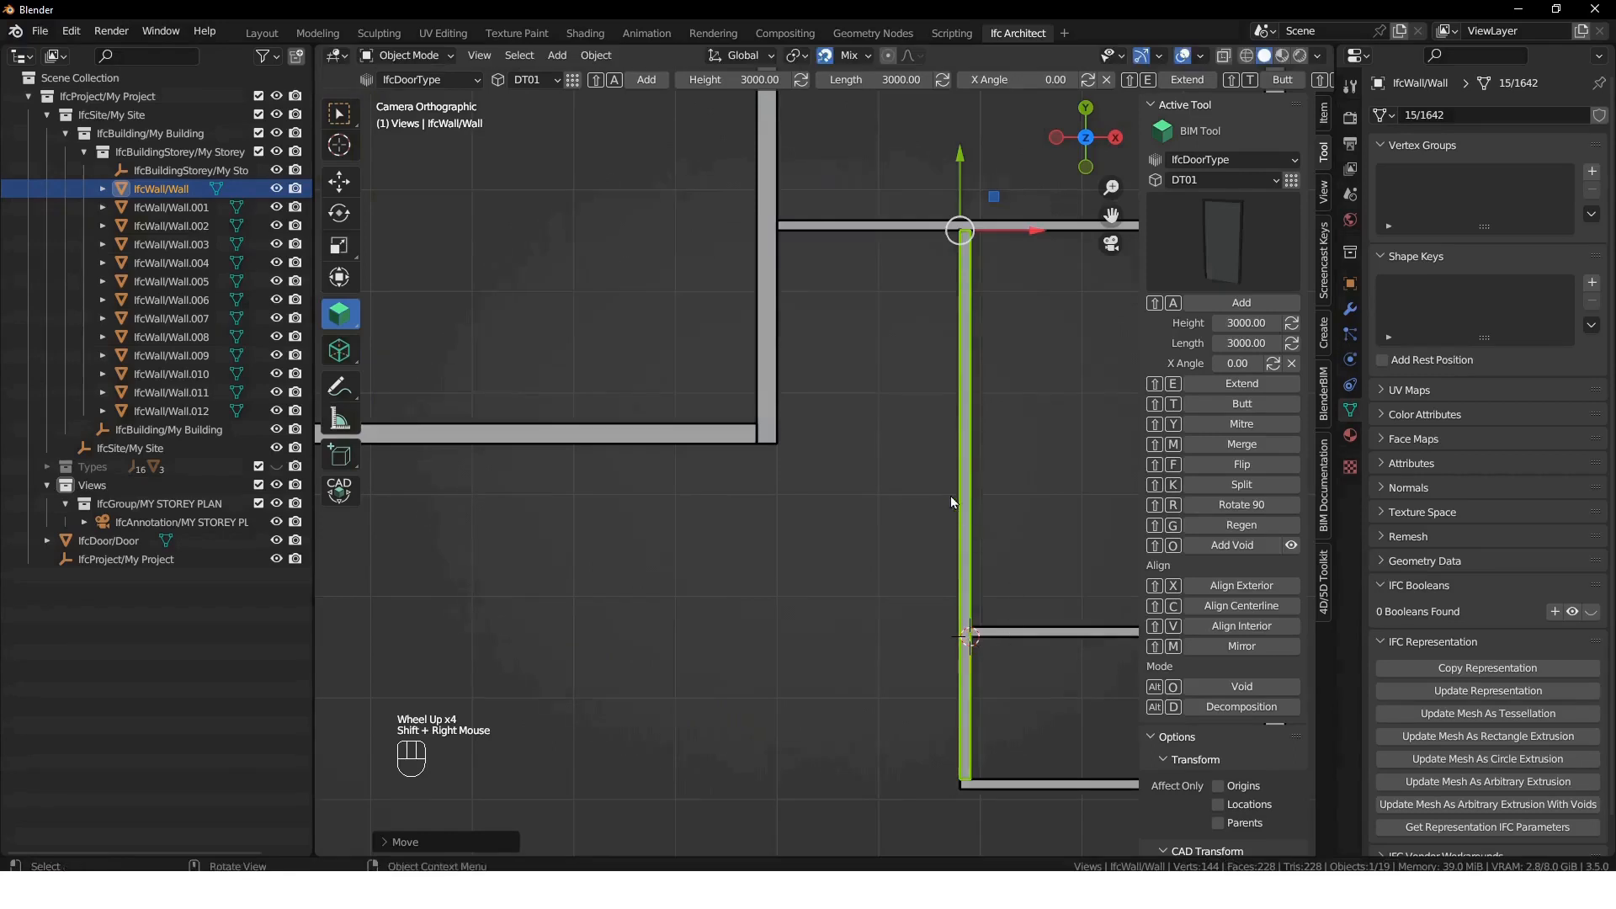
scroll(951, 497, down, 2)
key(shift+a)
scroll(994, 526, up, 2)
click(906, 434)
shift+right_drag(904, 330, 814, 328)
key(shift+a)
- Add a DT01 door to the horizontal partition below the top room, move it just inside the partition's left end, and regenerate its opening
click(855, 327)
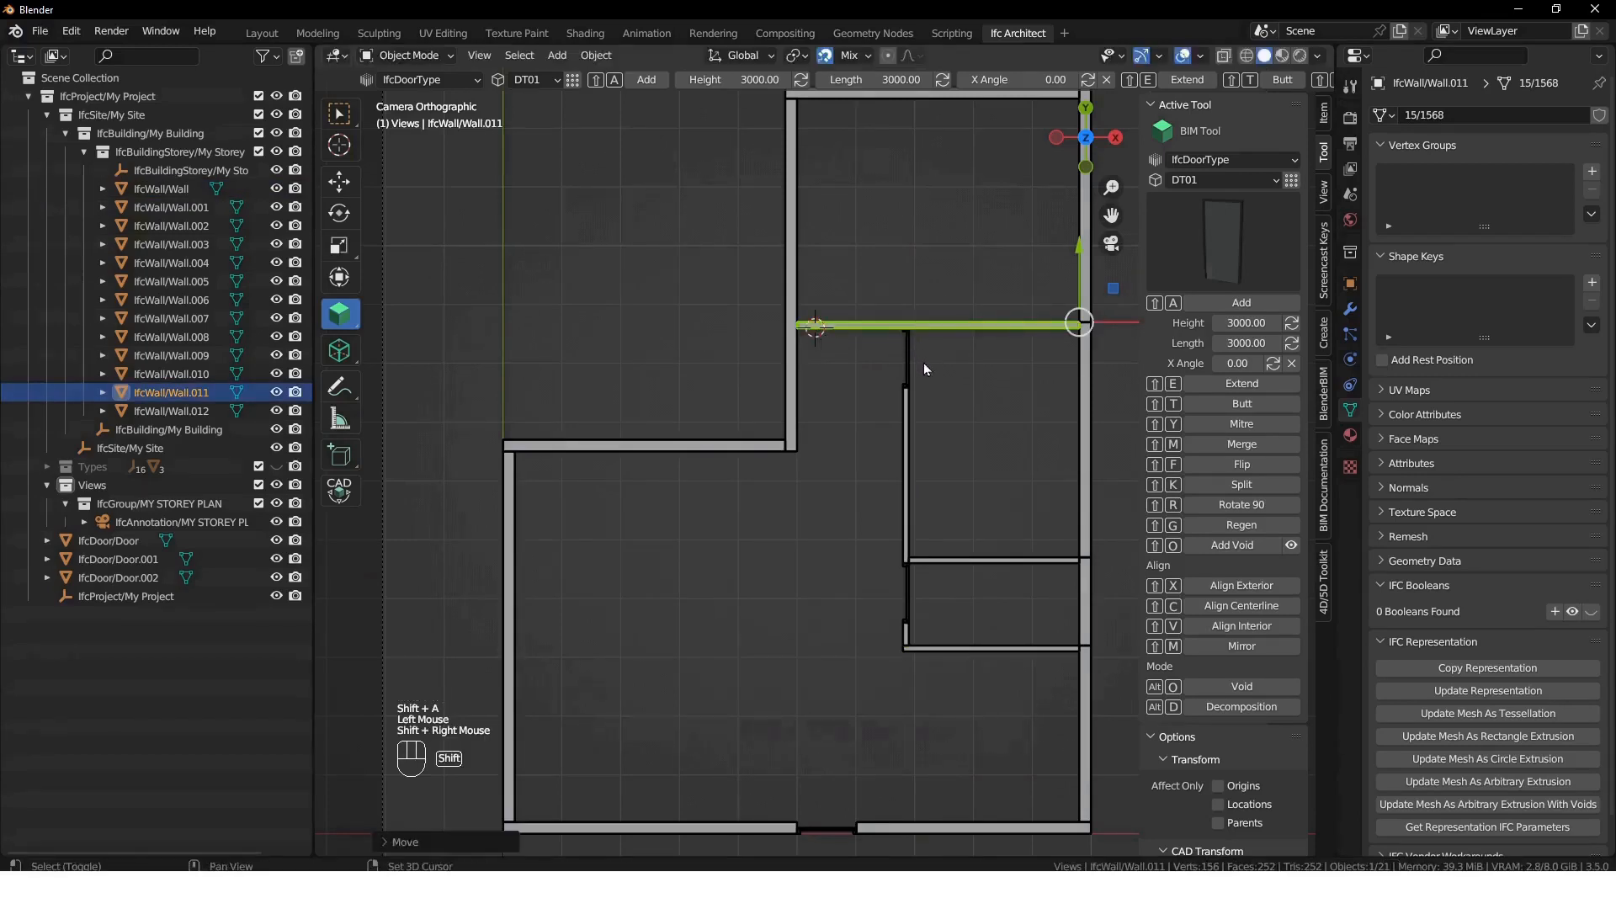
key(shift+a)
click(772, 326)
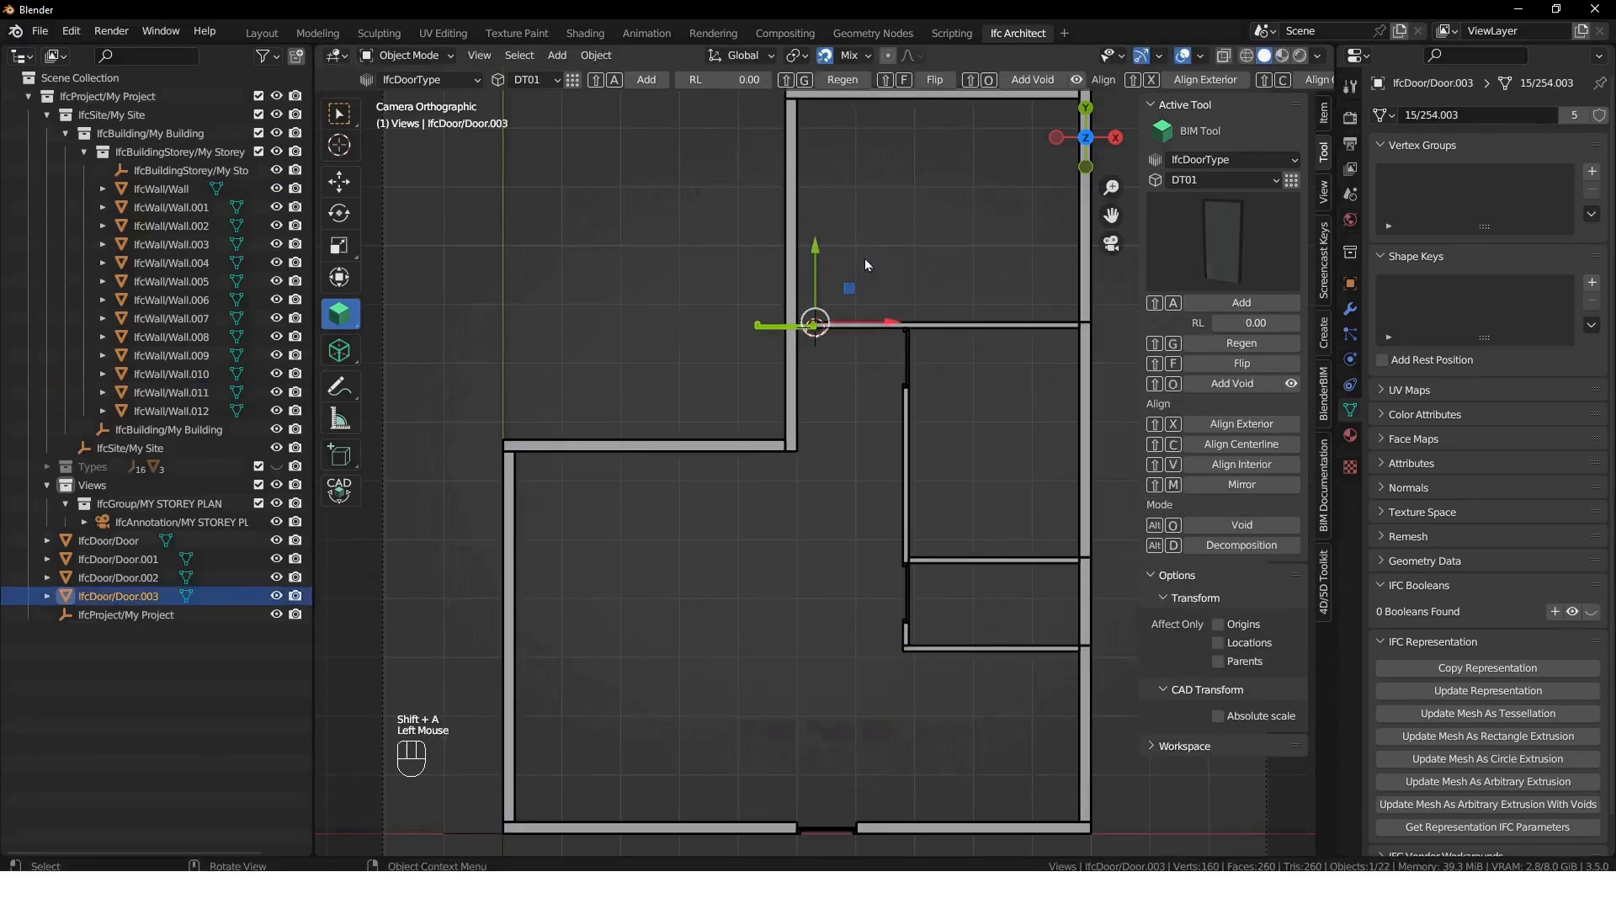
key(g)
click(967, 278)
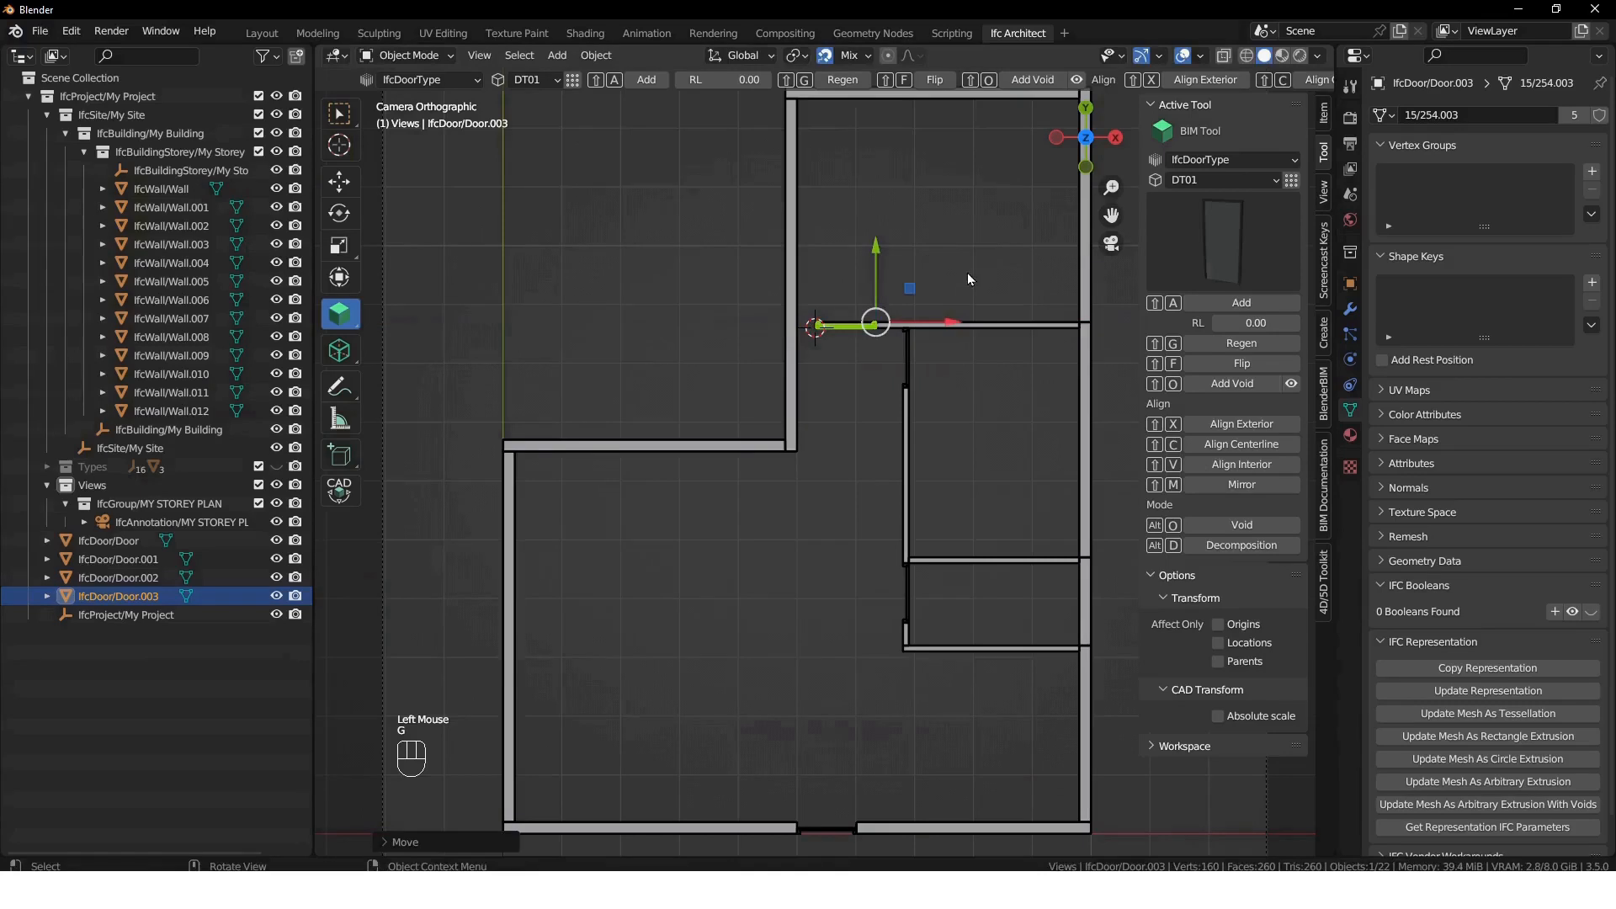
key(shift+g)
- Add a DT01 door to the horizontal exterior wall at the inner corner, move it beside the corner, and regenerate its opening
click(701, 468)
click(701, 468)
shift+right_drag(700, 468, 693, 453)
key(shift+a)
click(727, 448)
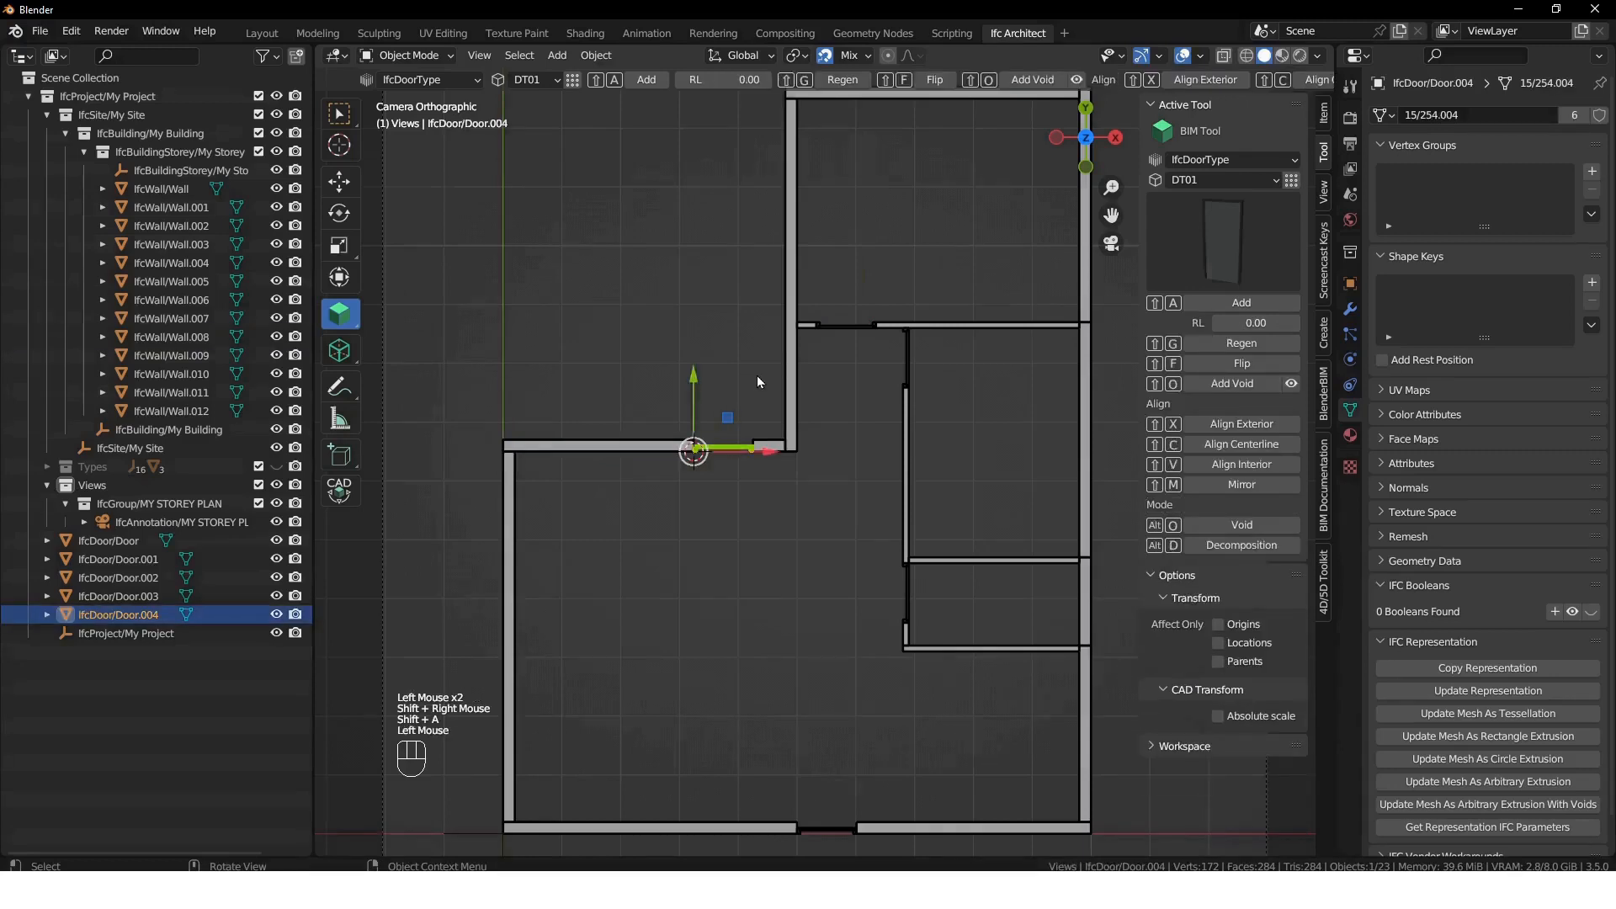
key(g)
click(749, 350)
key(shift+g)
click(676, 325)
- Activate the MY STOREY PLAN drawing so the doors use their plan representation
scroll(865, 522, down, 1)
shift+scroll(867, 522, down, 1)
shift+middle_drag(867, 522, 857, 531)
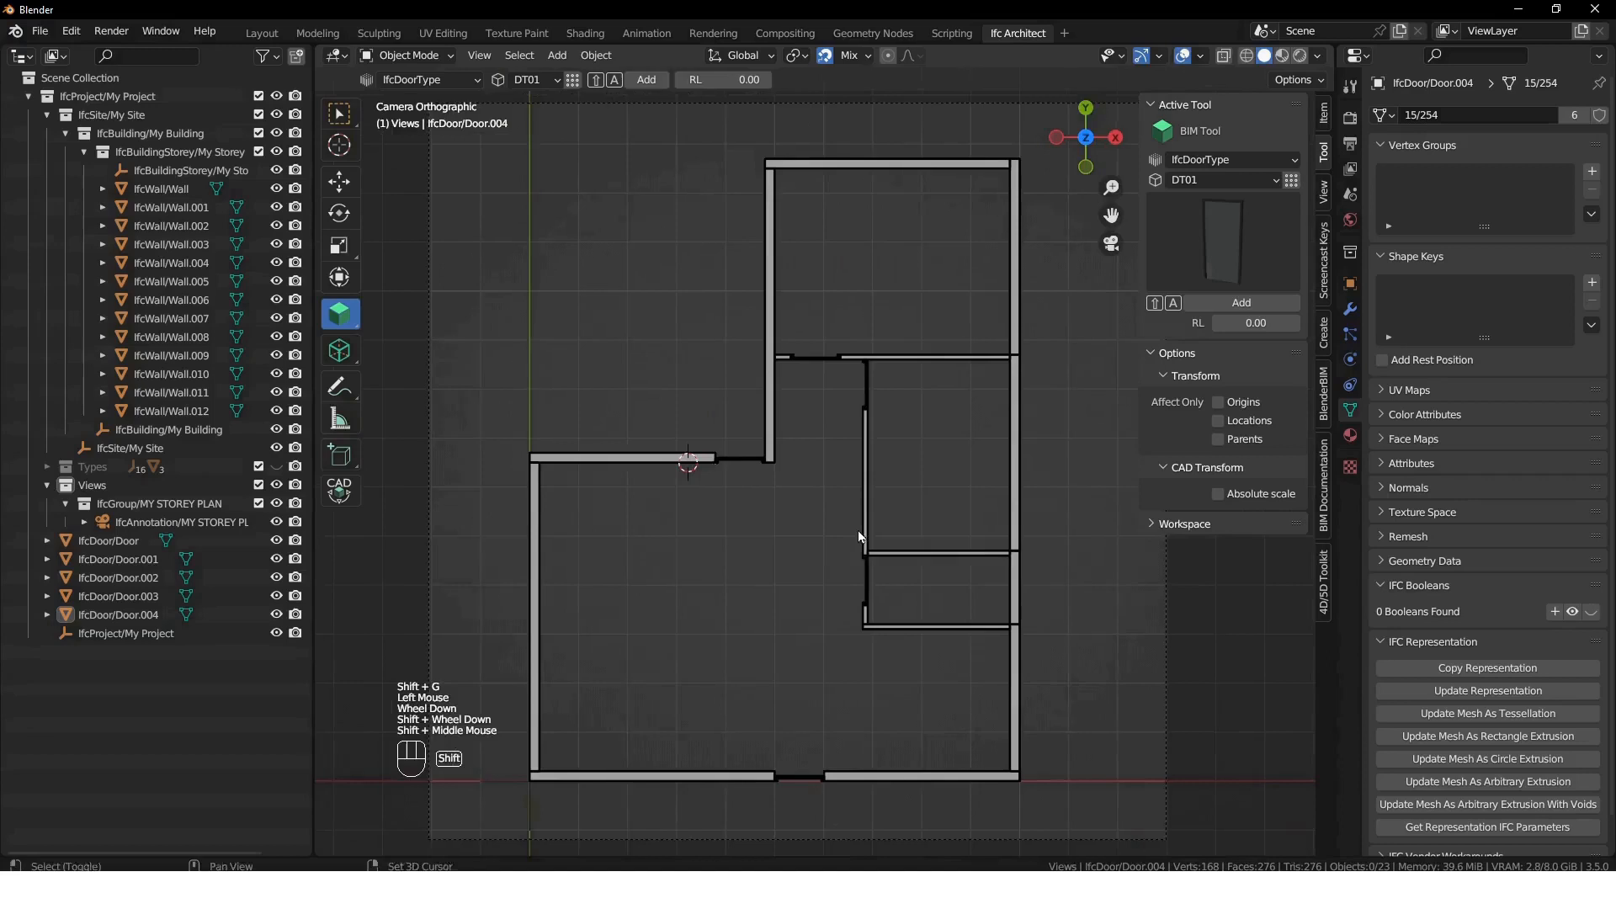
scroll(859, 535, down, 1)
click(1253, 691)
click(1328, 521)
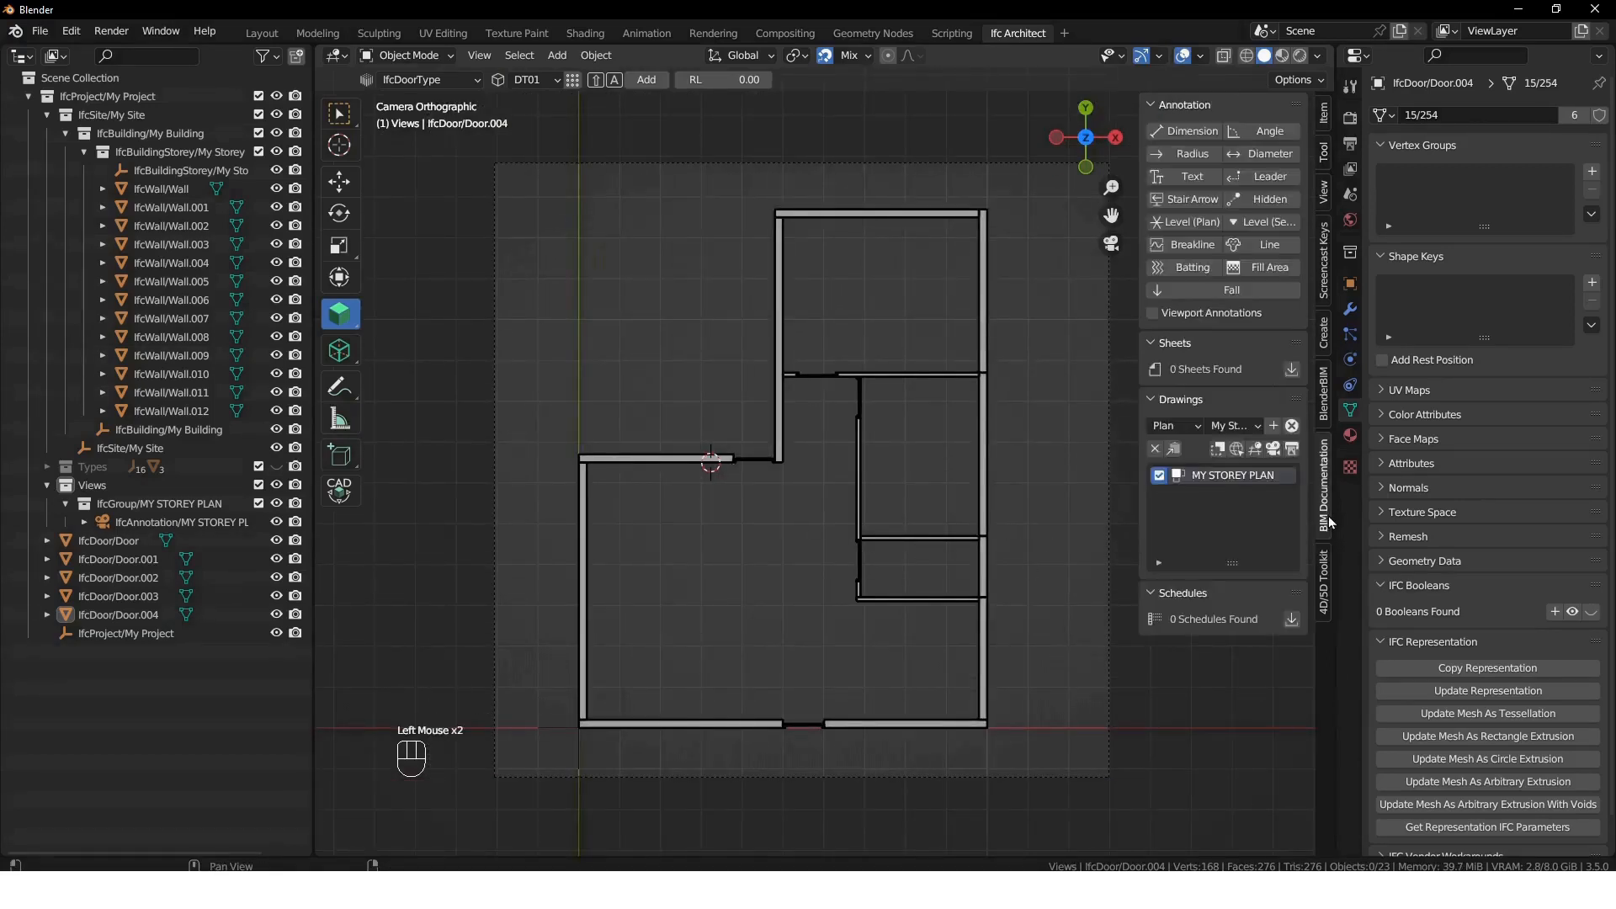
click(1276, 451)
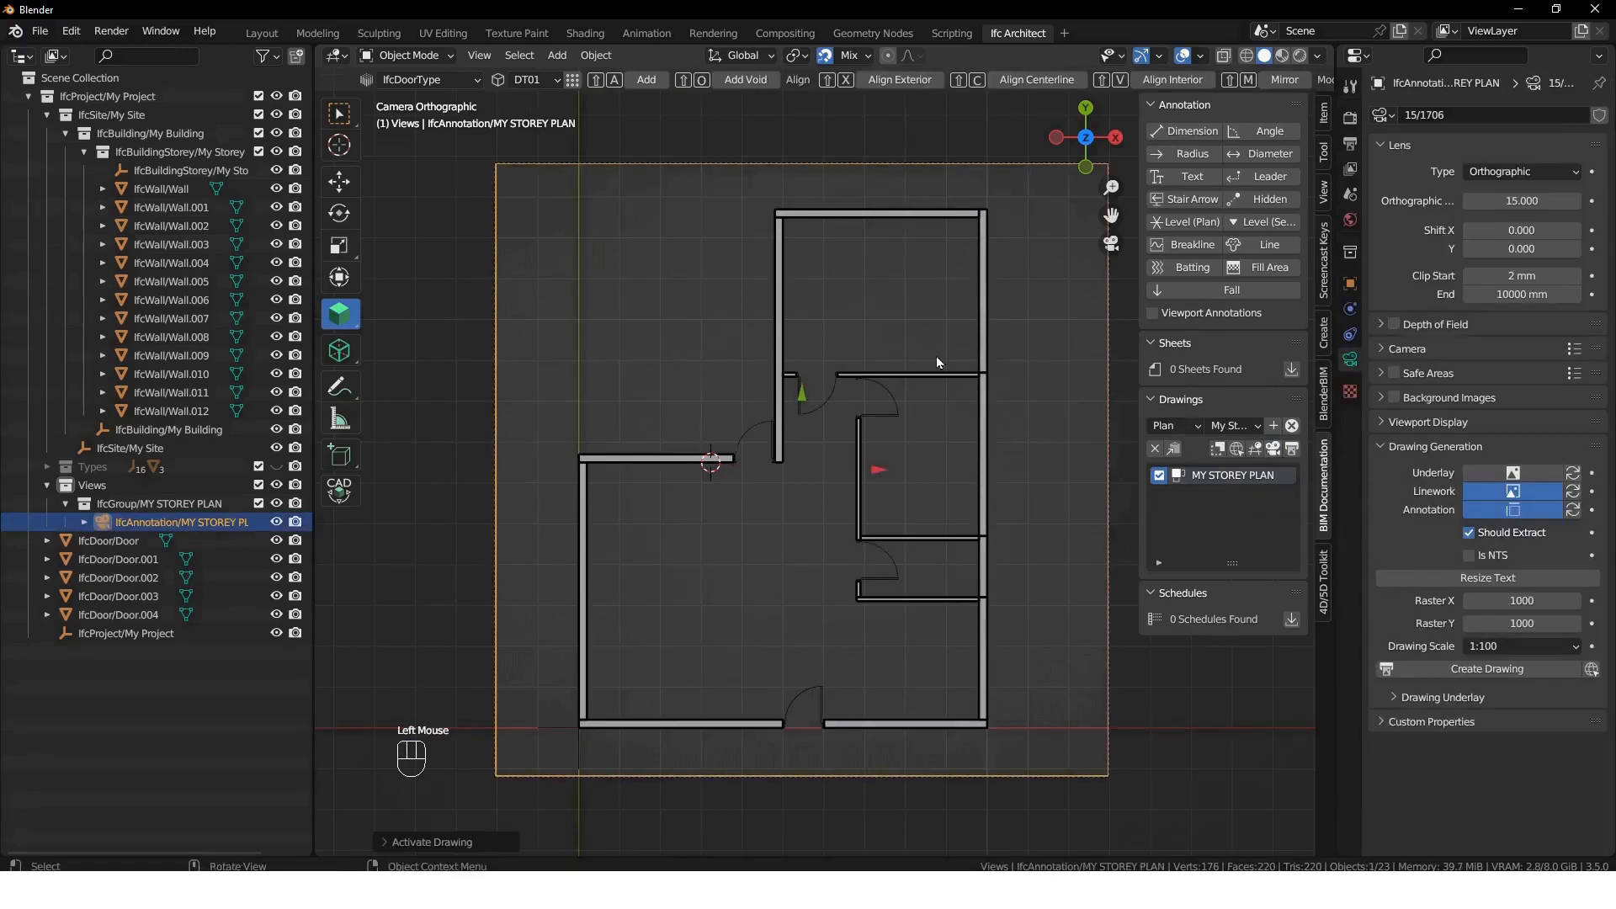
- Select the door of the small lower room and add parametric IFC Door properties to it
click(885, 590)
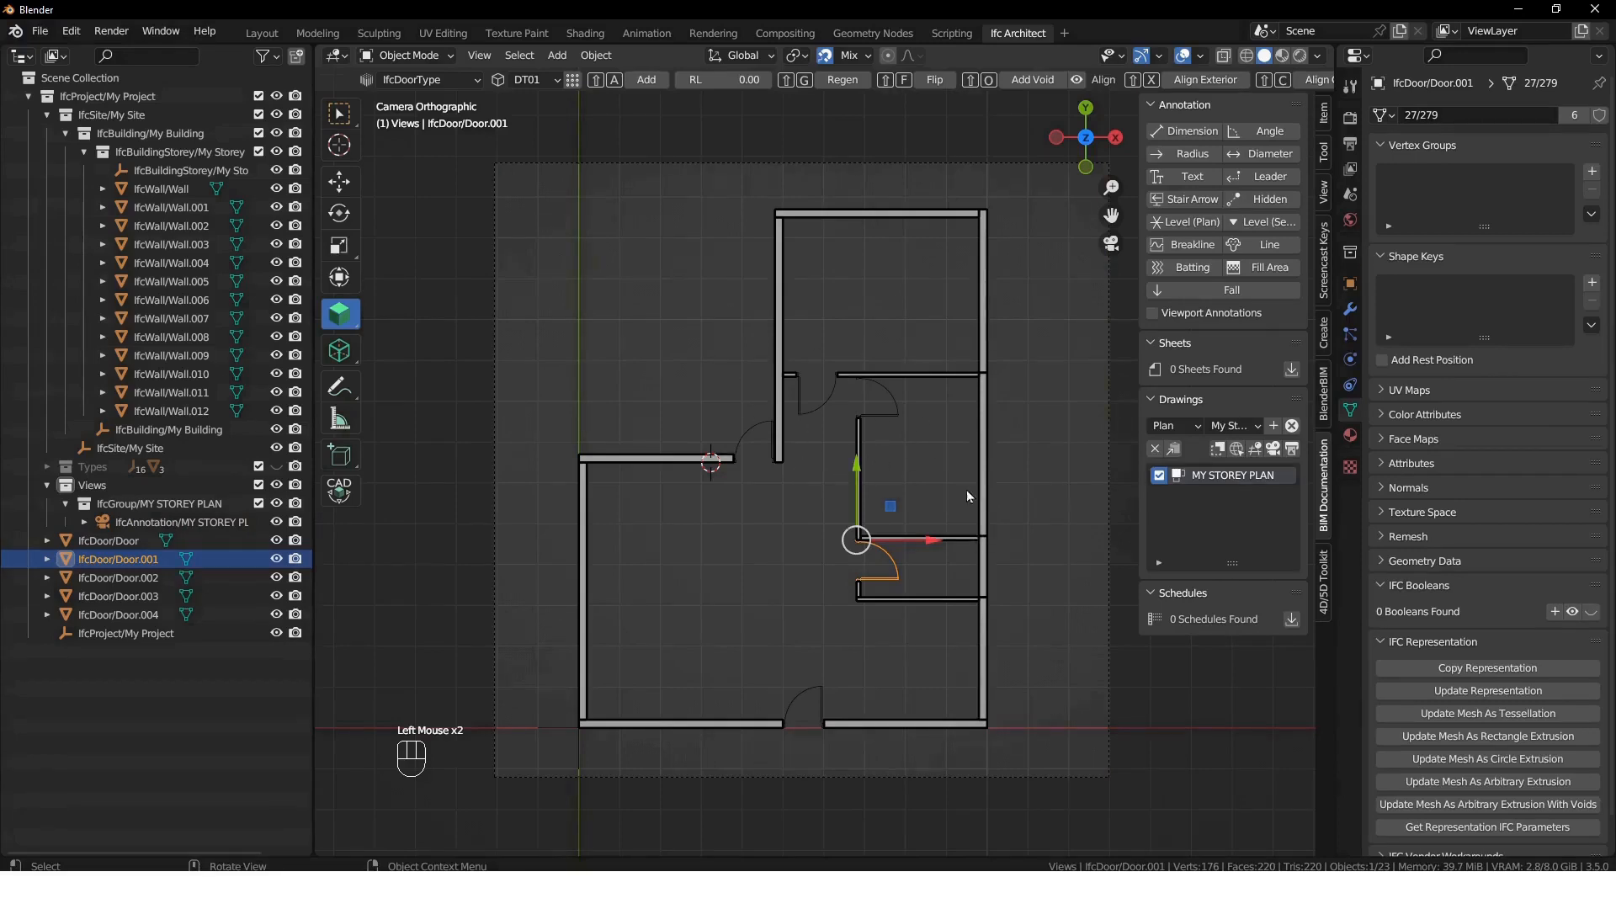
click(926, 457)
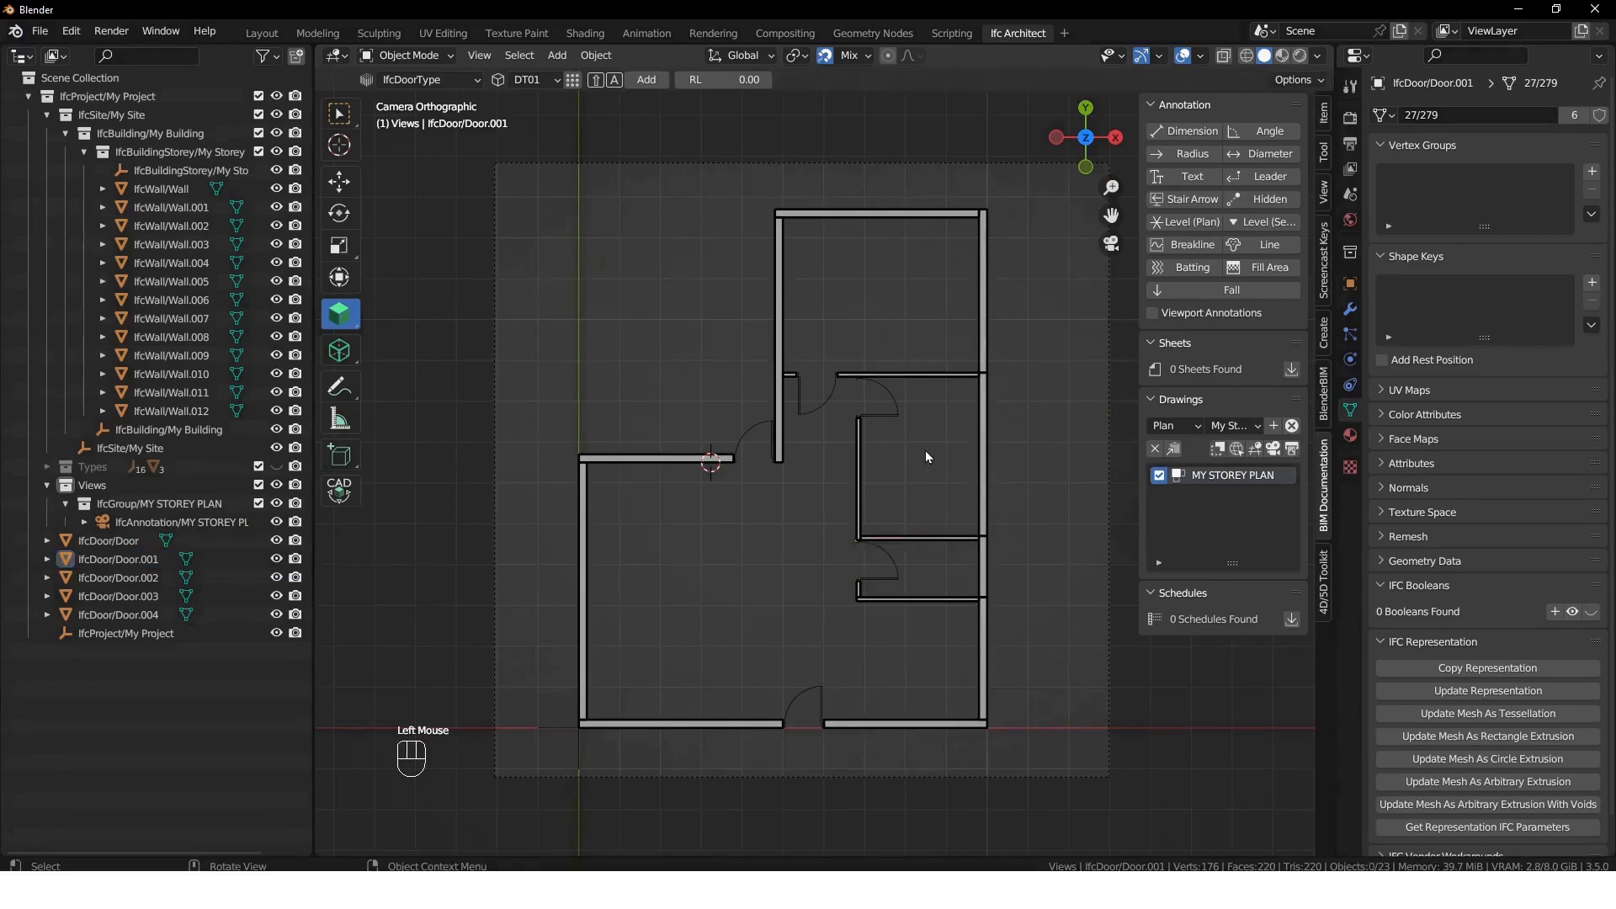
double_click(894, 570)
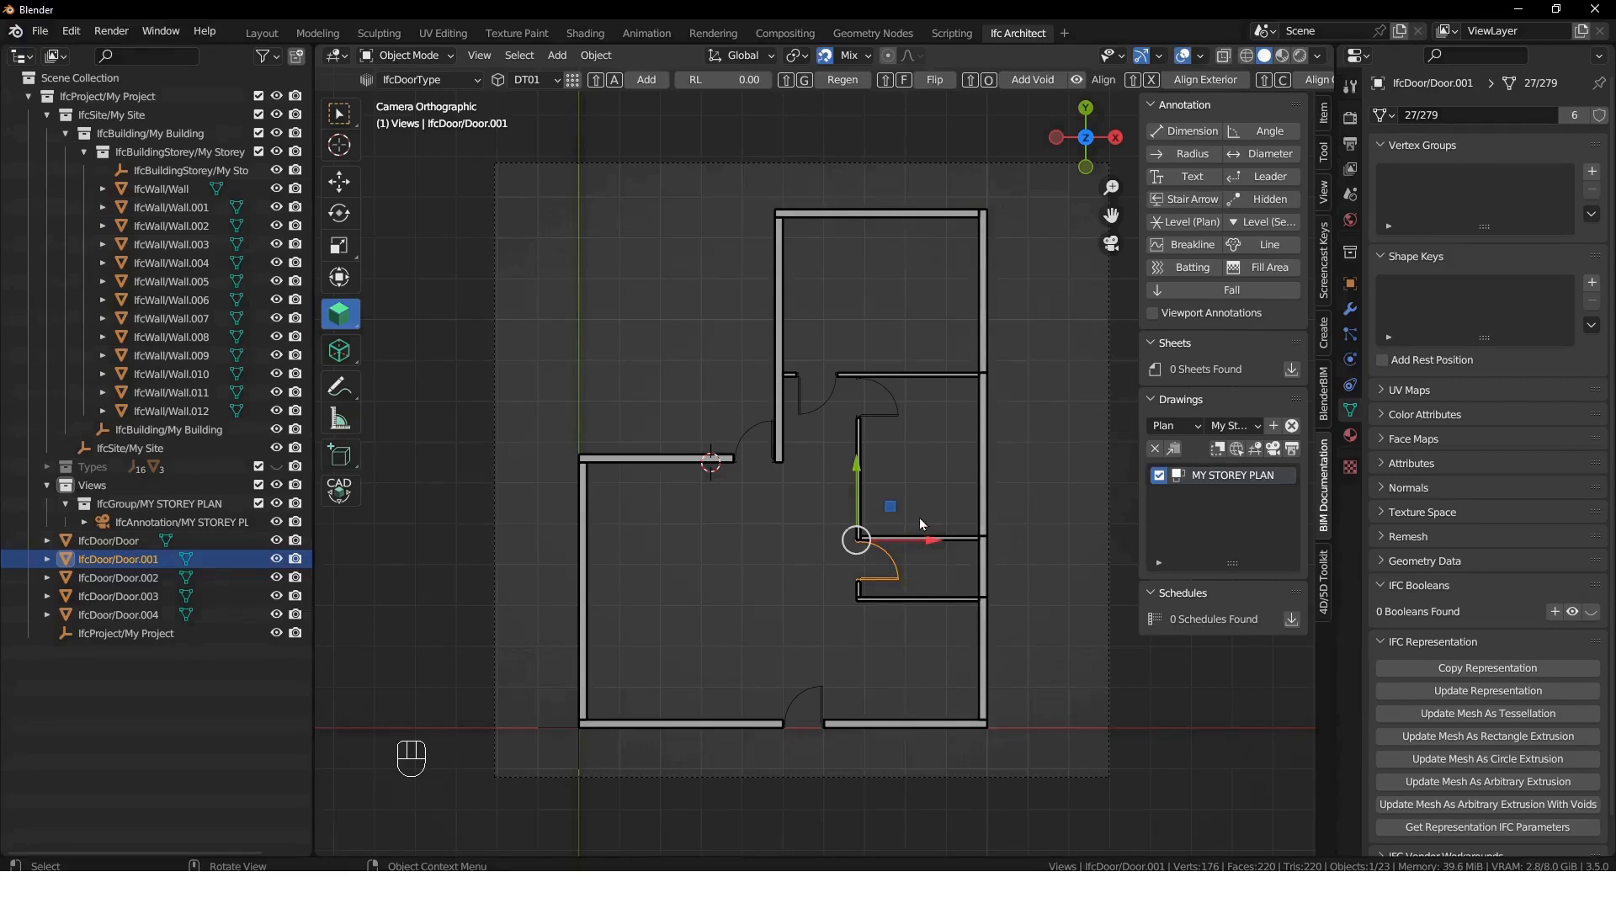
click(1351, 311)
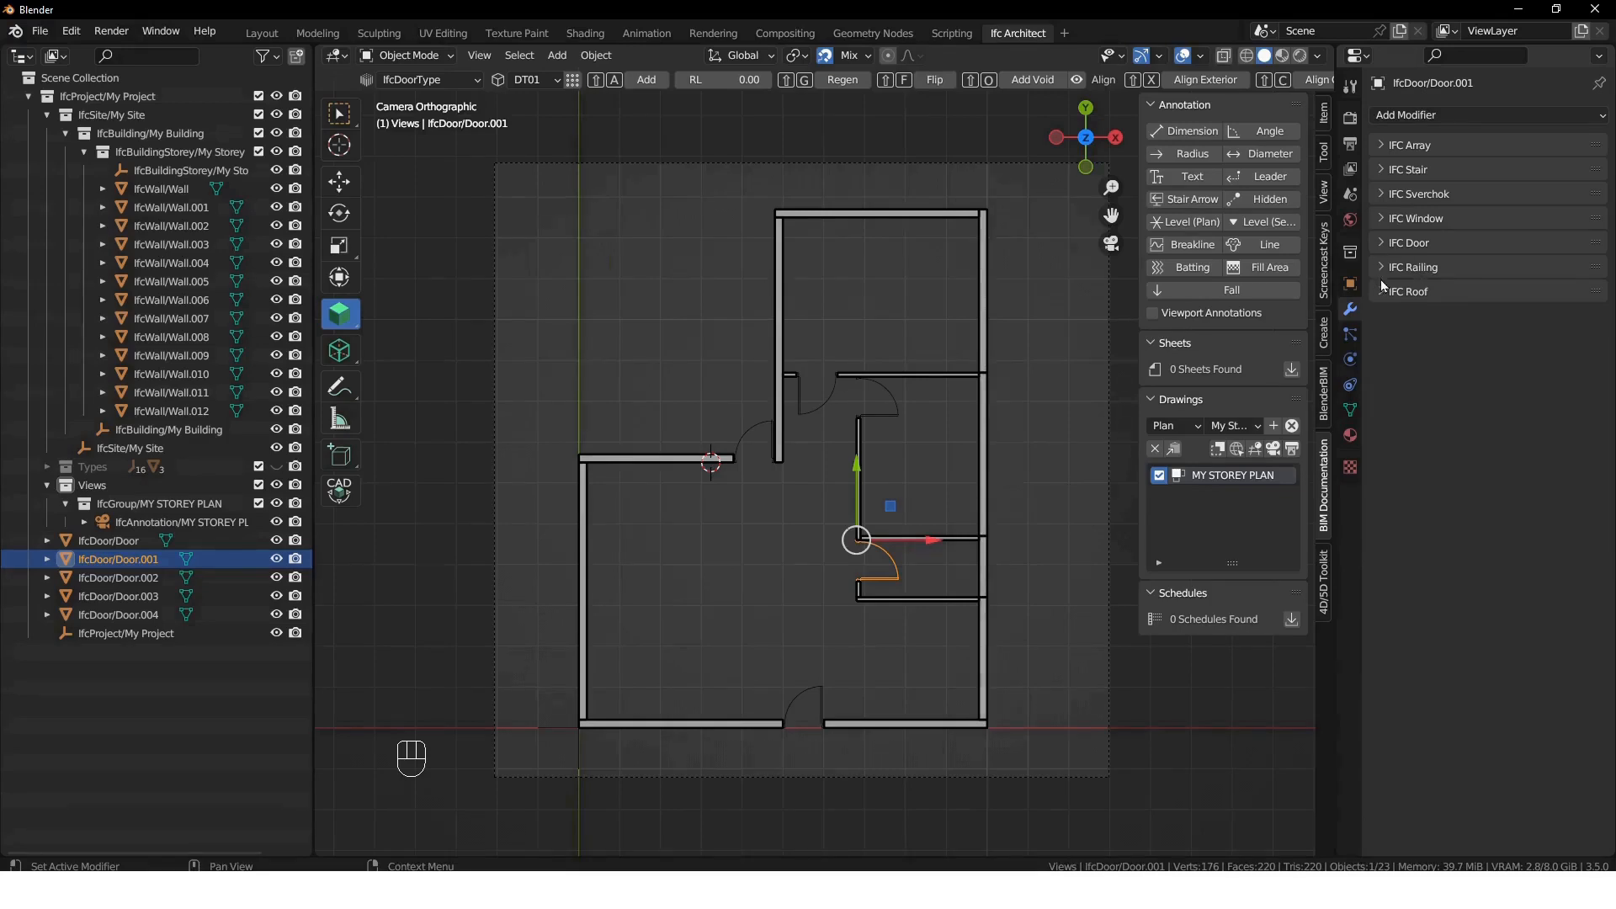
click(1382, 242)
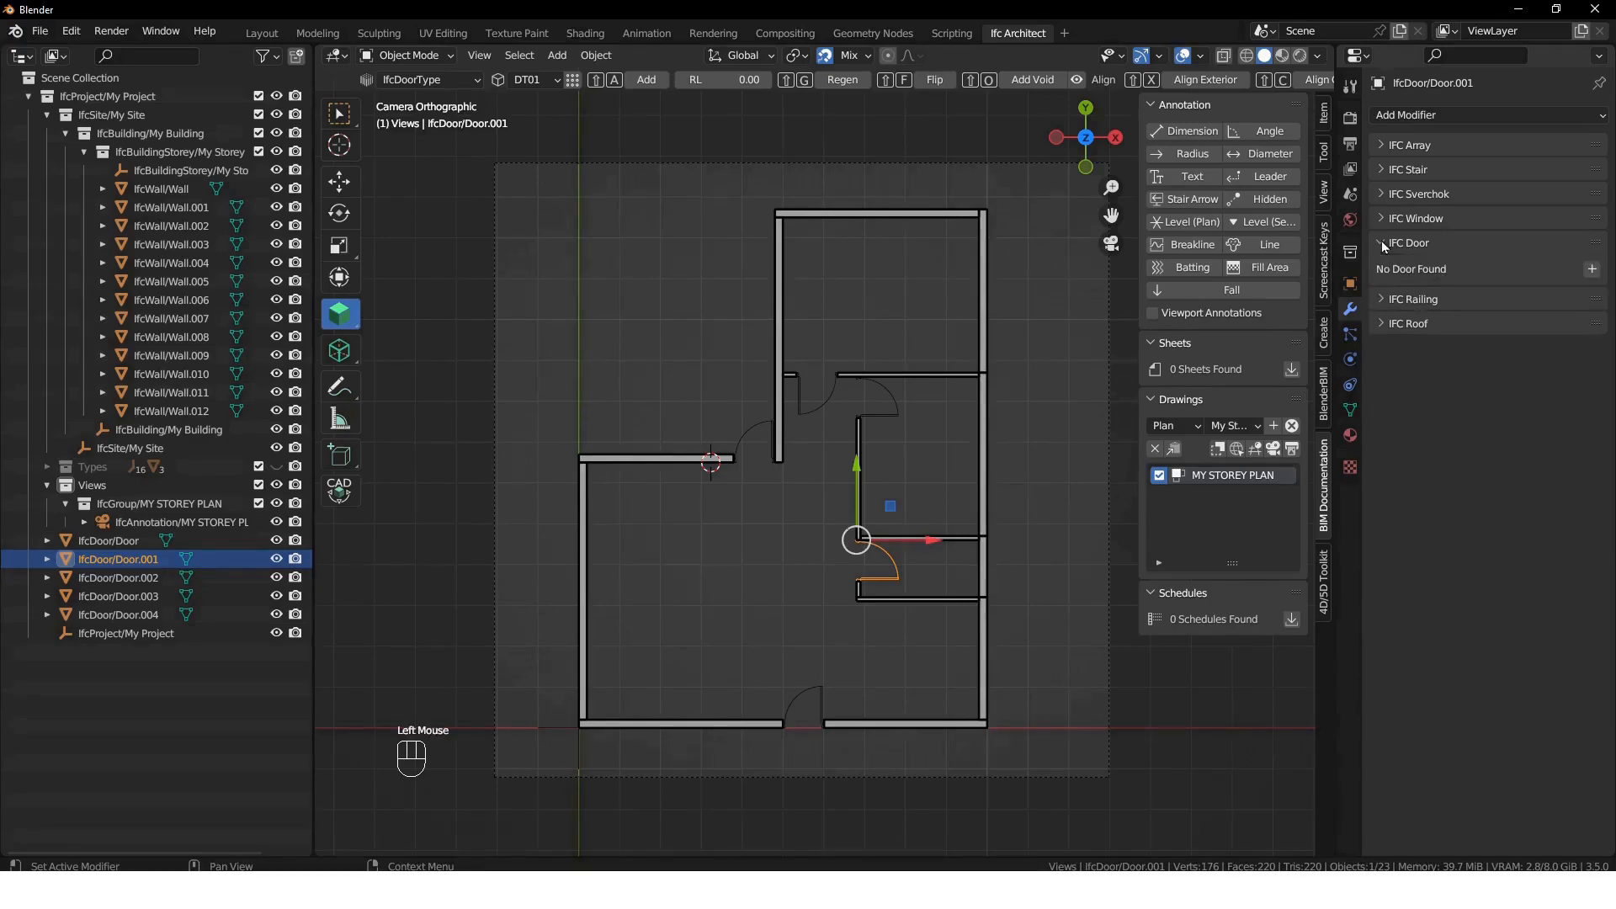
click(1591, 271)
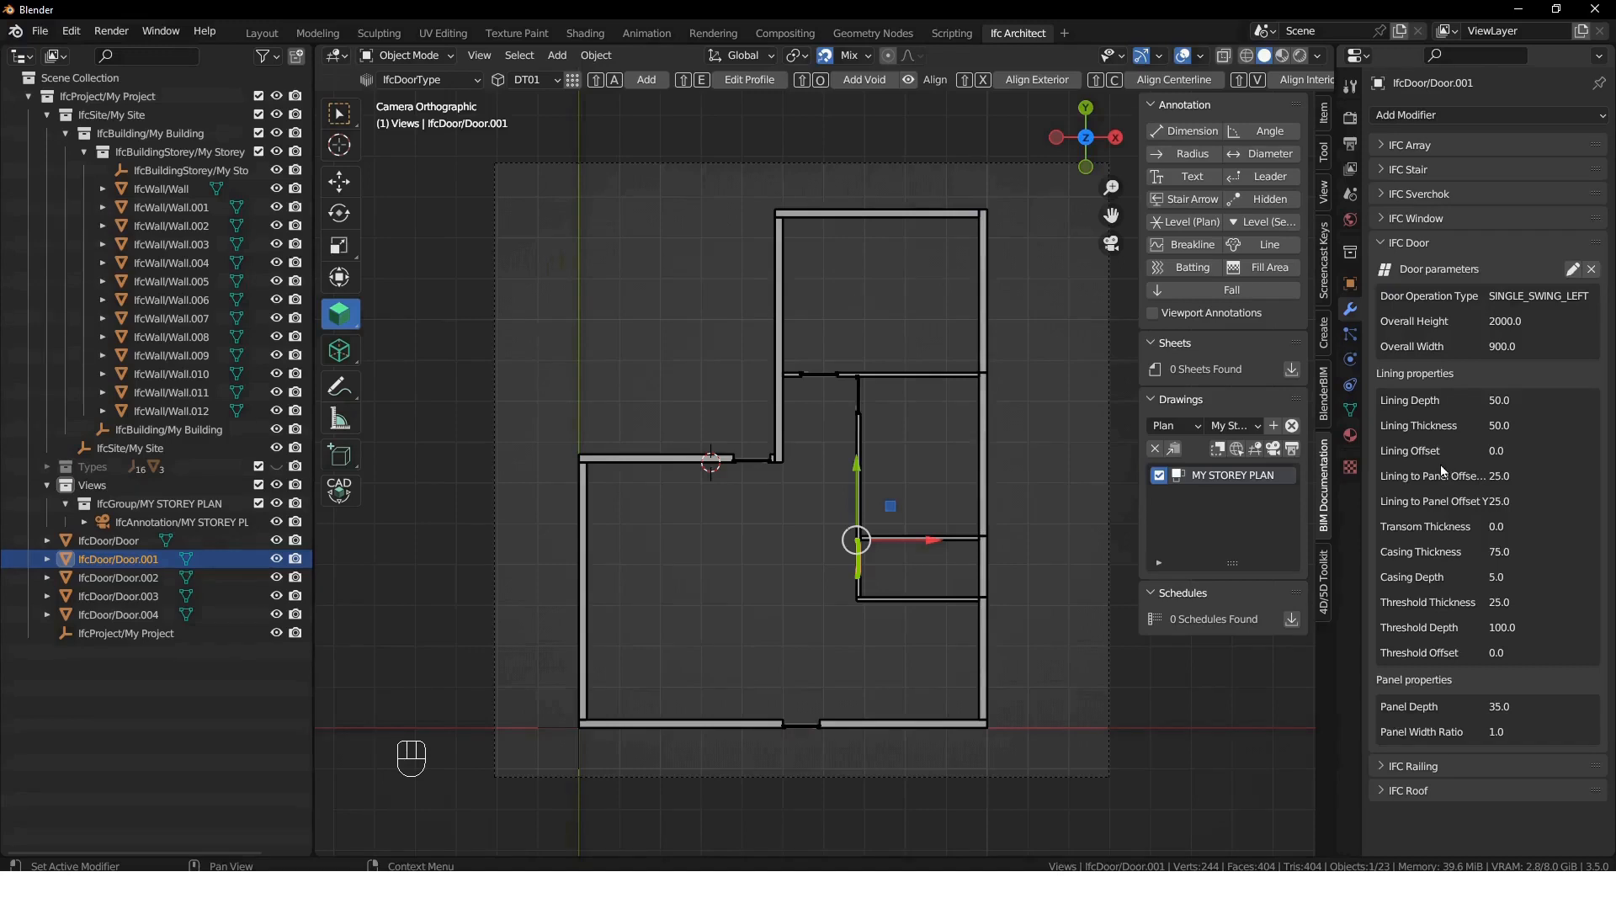
- Set the door's overall height to 2100 and overall width to 800, and finish editing its parameters
click(1571, 269)
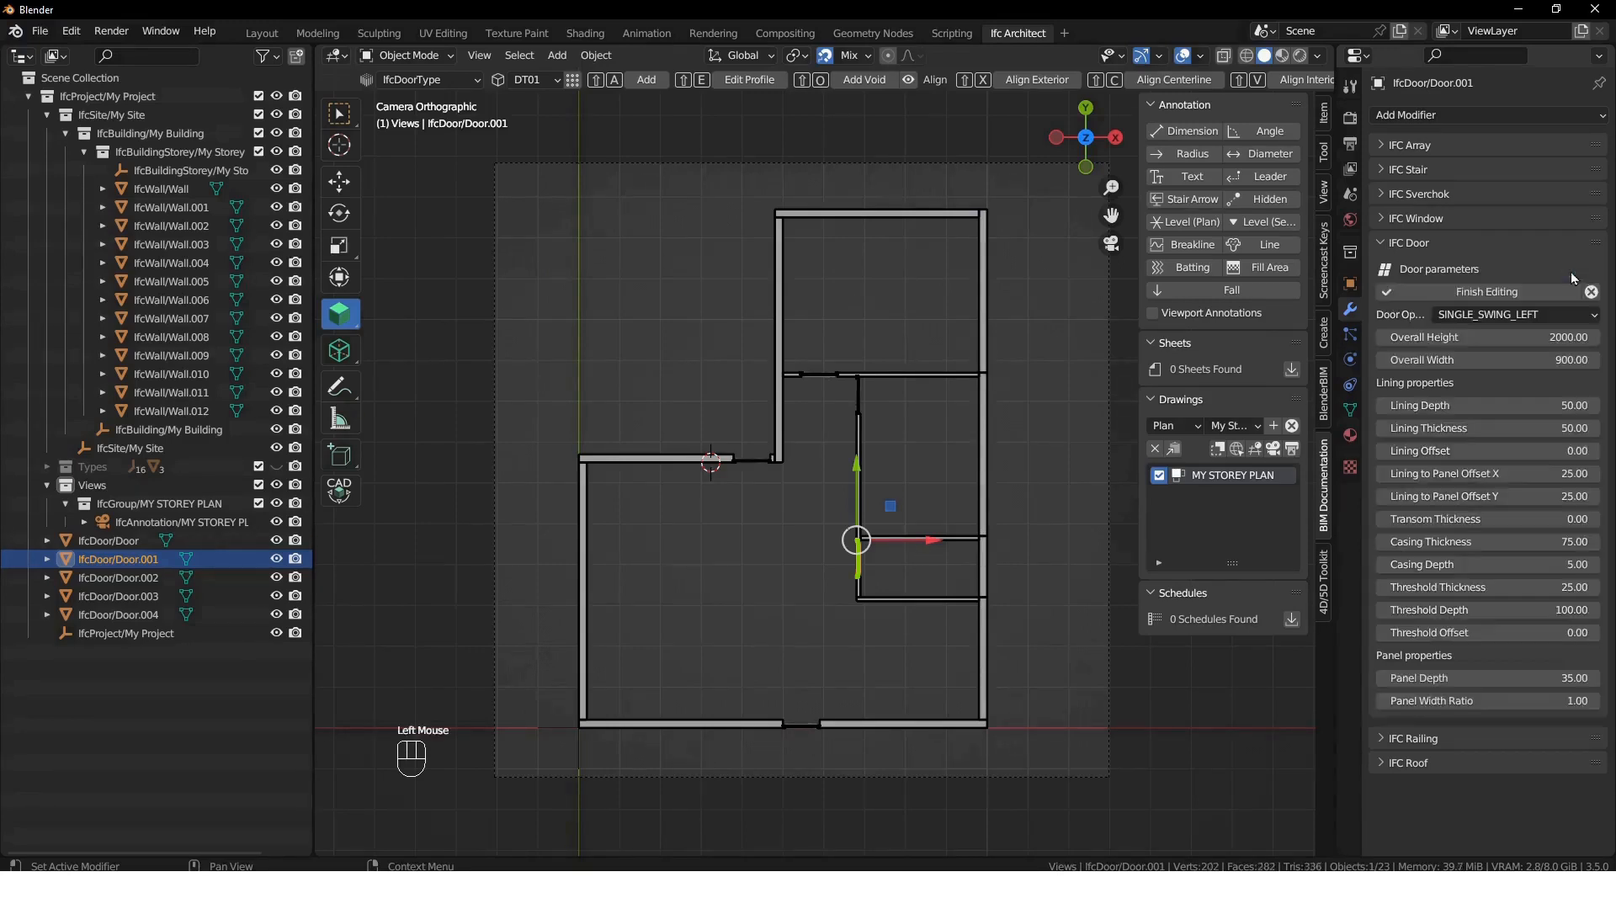
double_click(1523, 337)
text(2100)
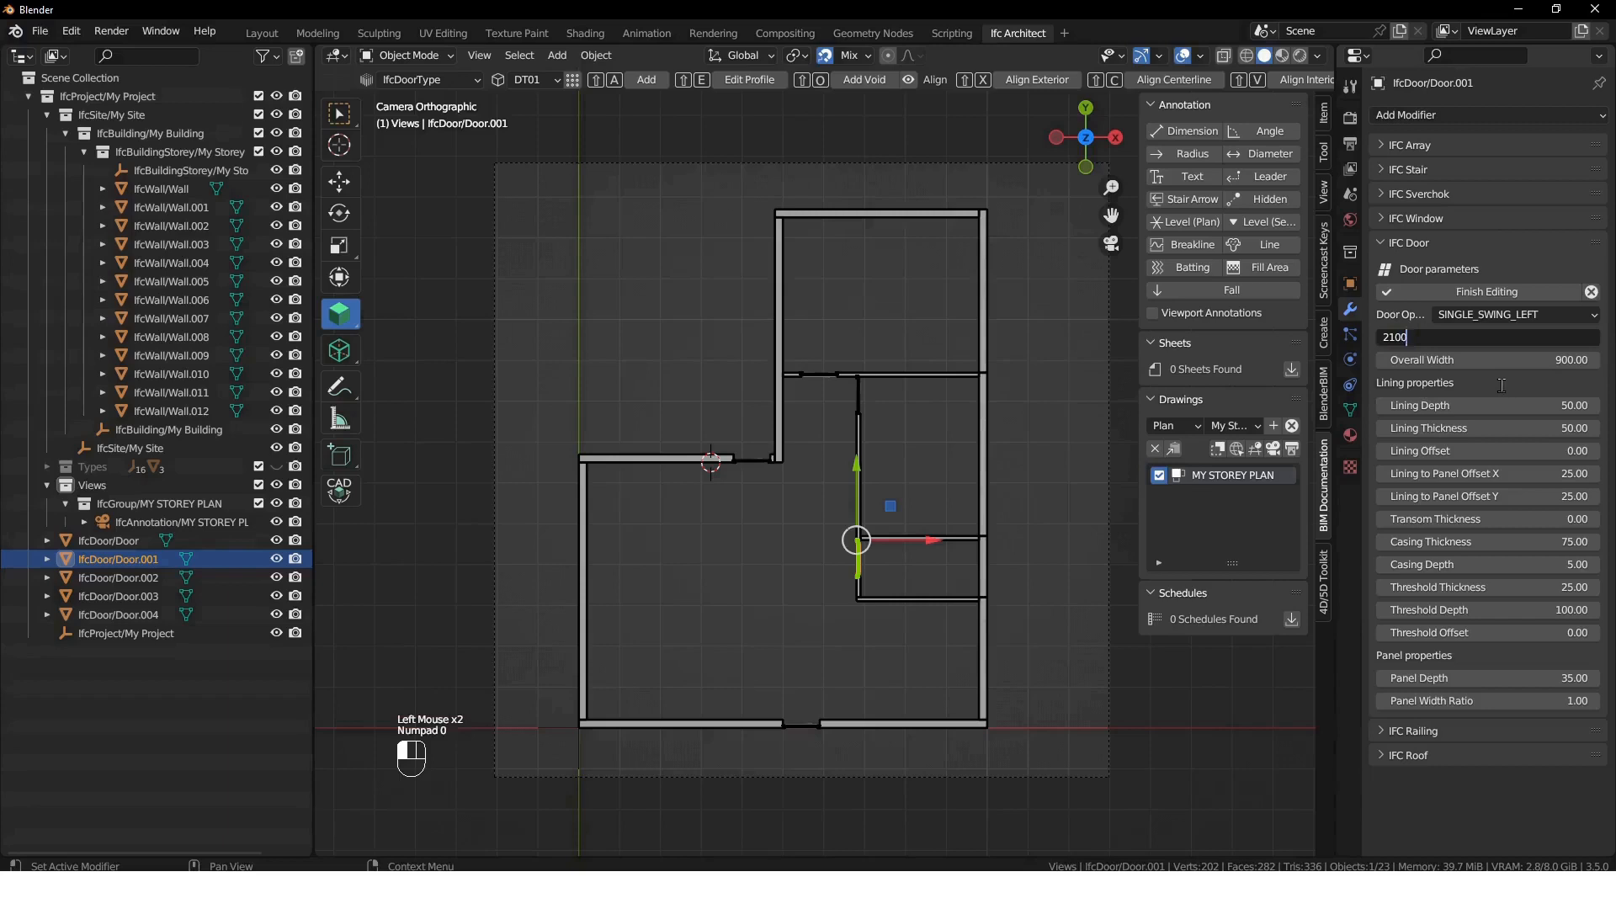
key(Return)
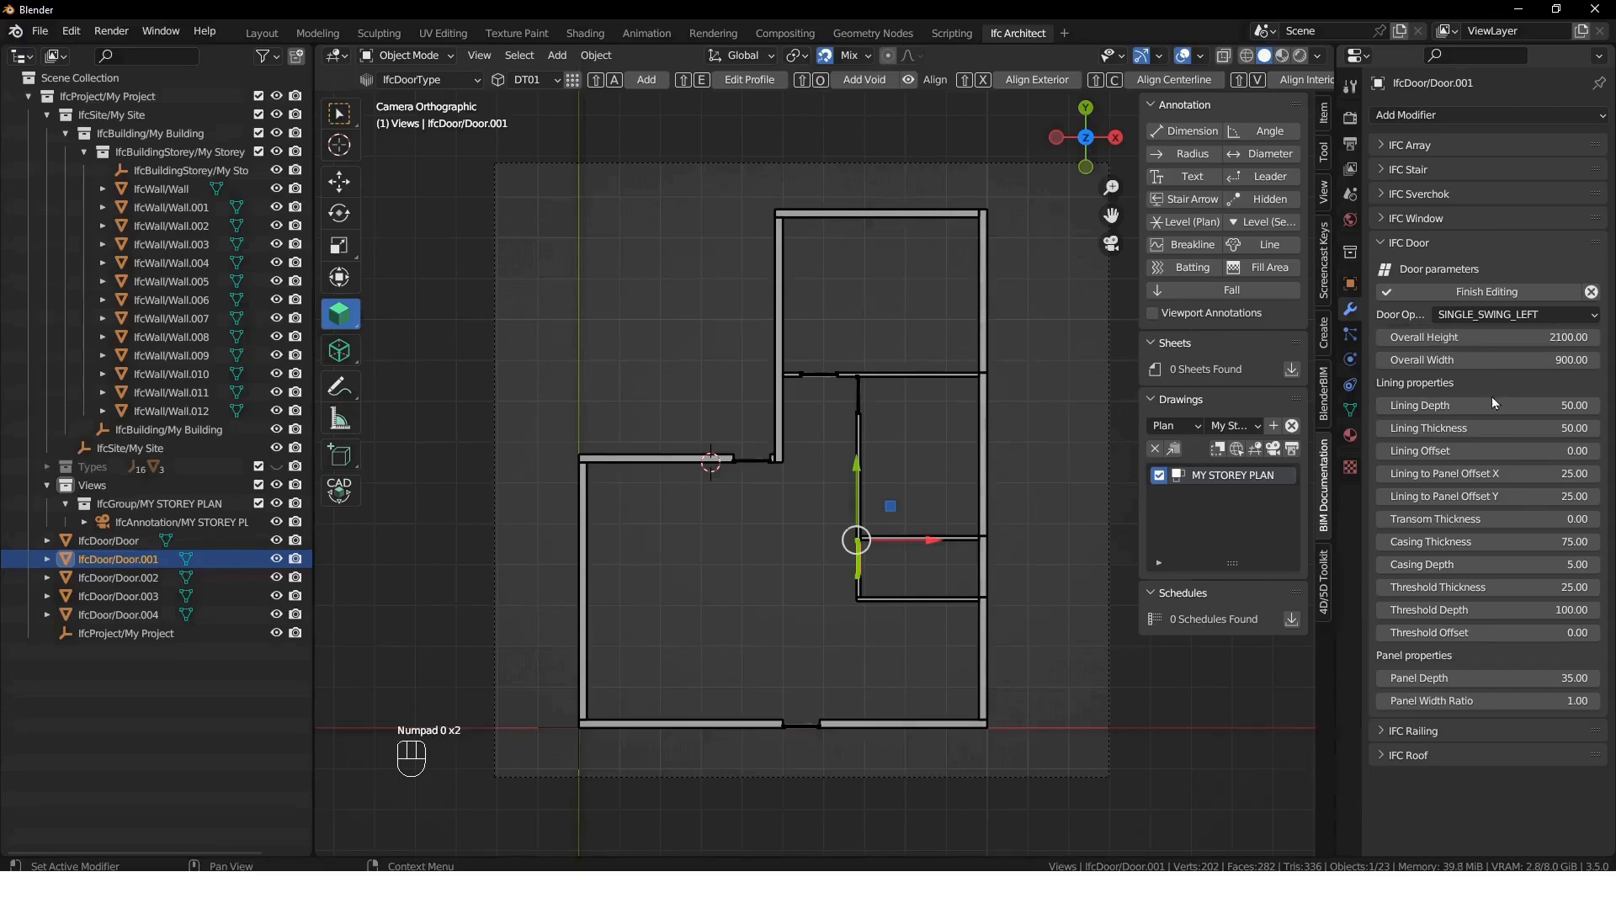
click(1495, 360)
text(800)
key(Return)
click(1453, 292)
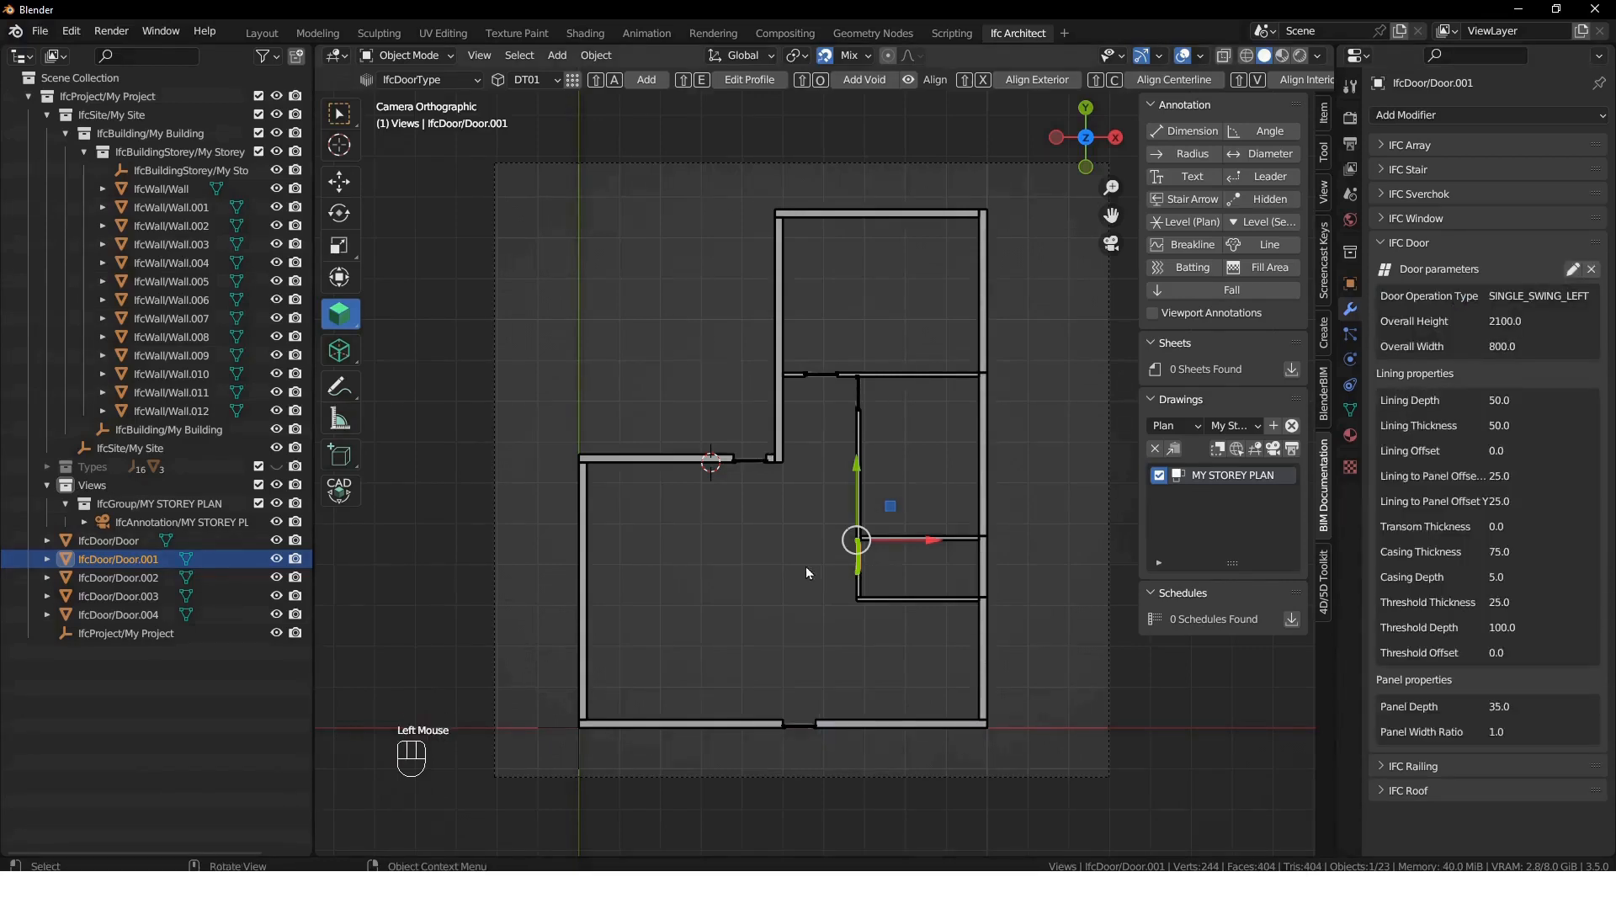
click(921, 422)
click(857, 557)
- Assign all five doors to the My Storey spatial container
click(110, 542)
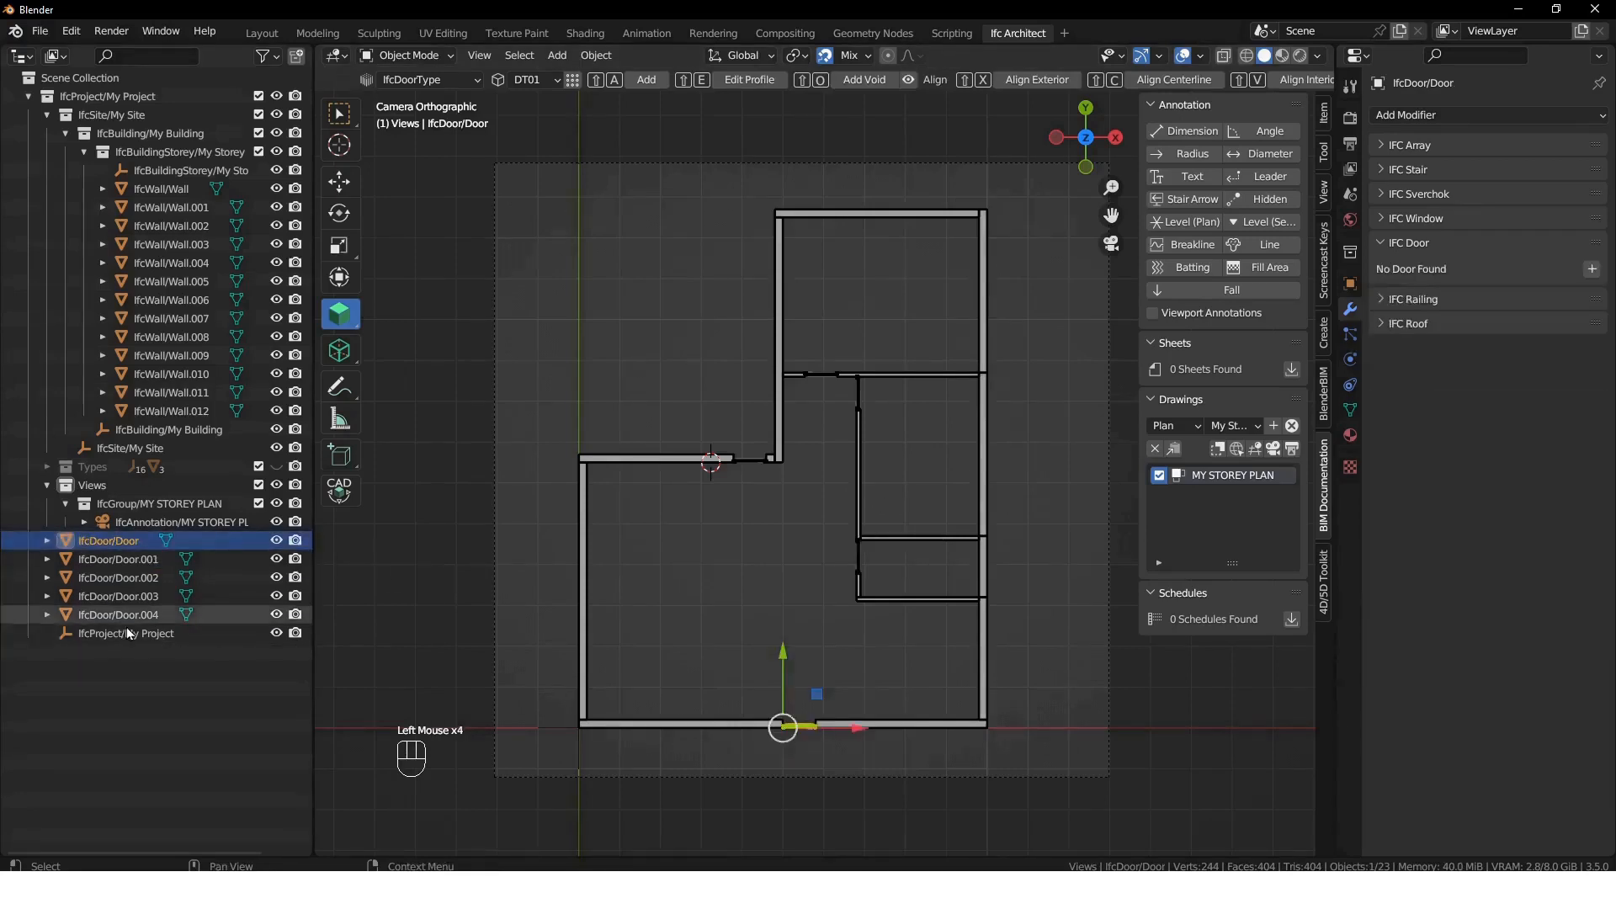
shift+click(134, 614)
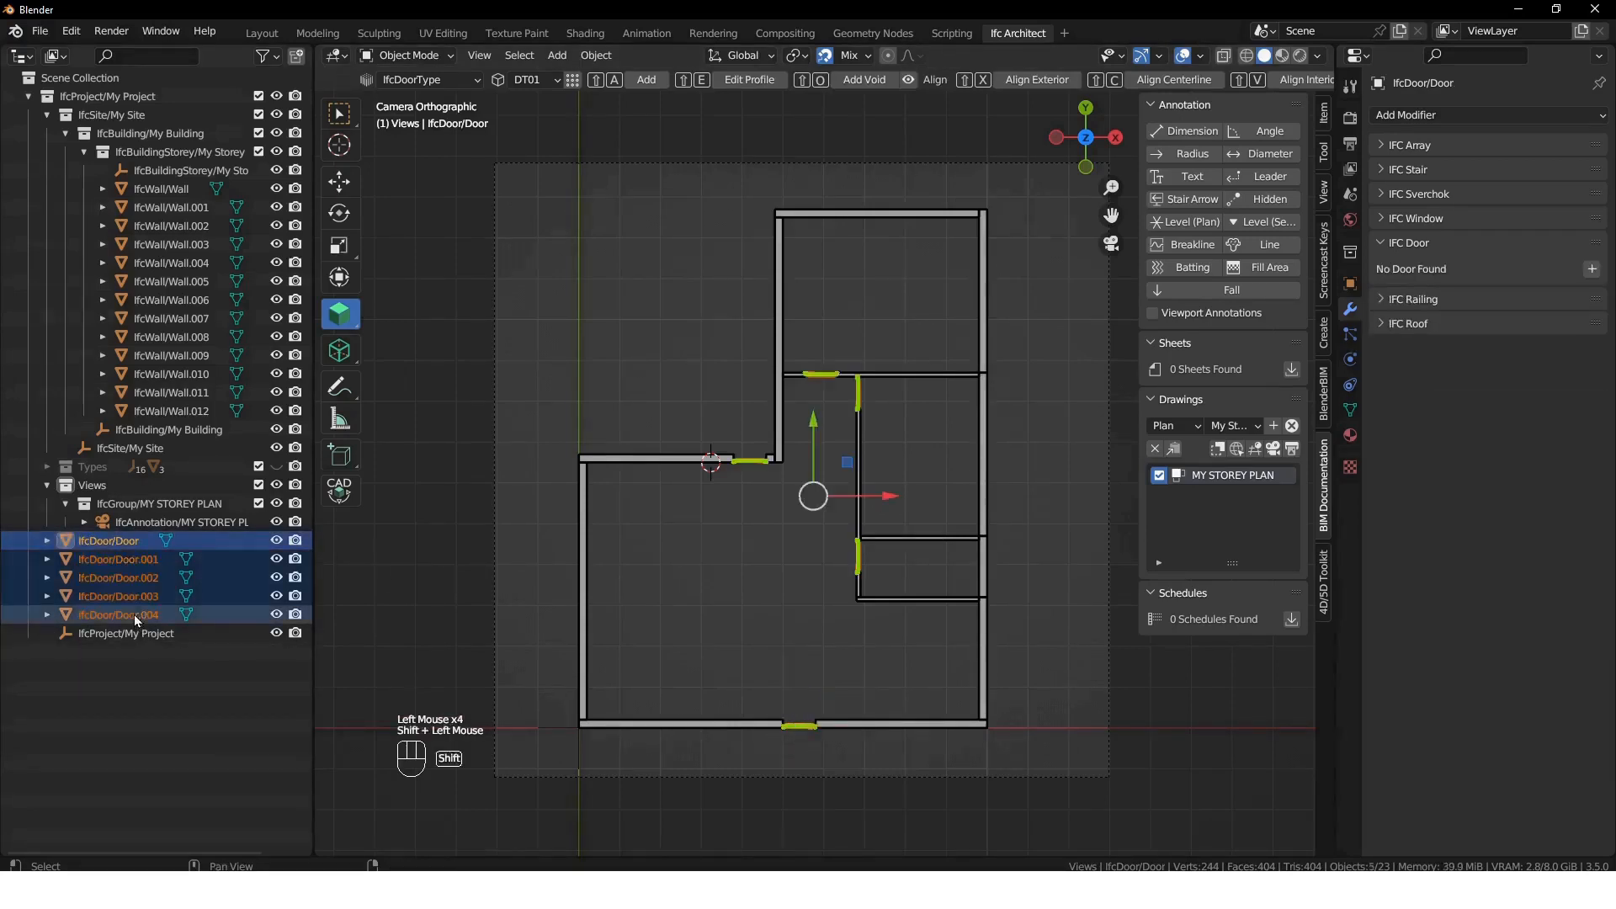
click(1349, 290)
click(1398, 145)
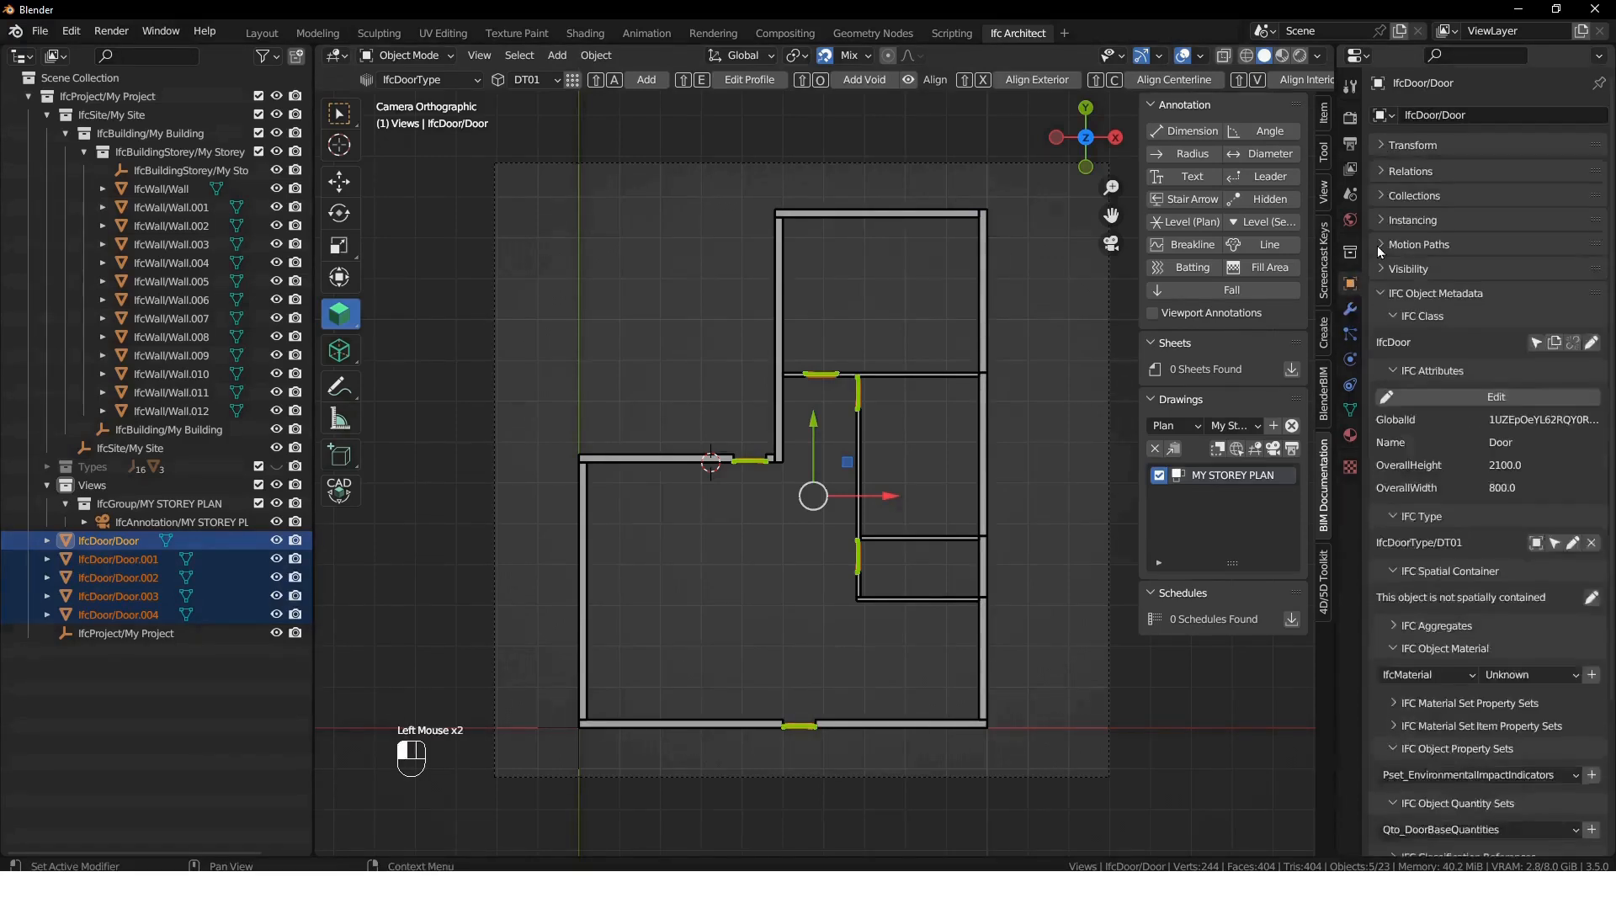
click(1379, 291)
click(1391, 315)
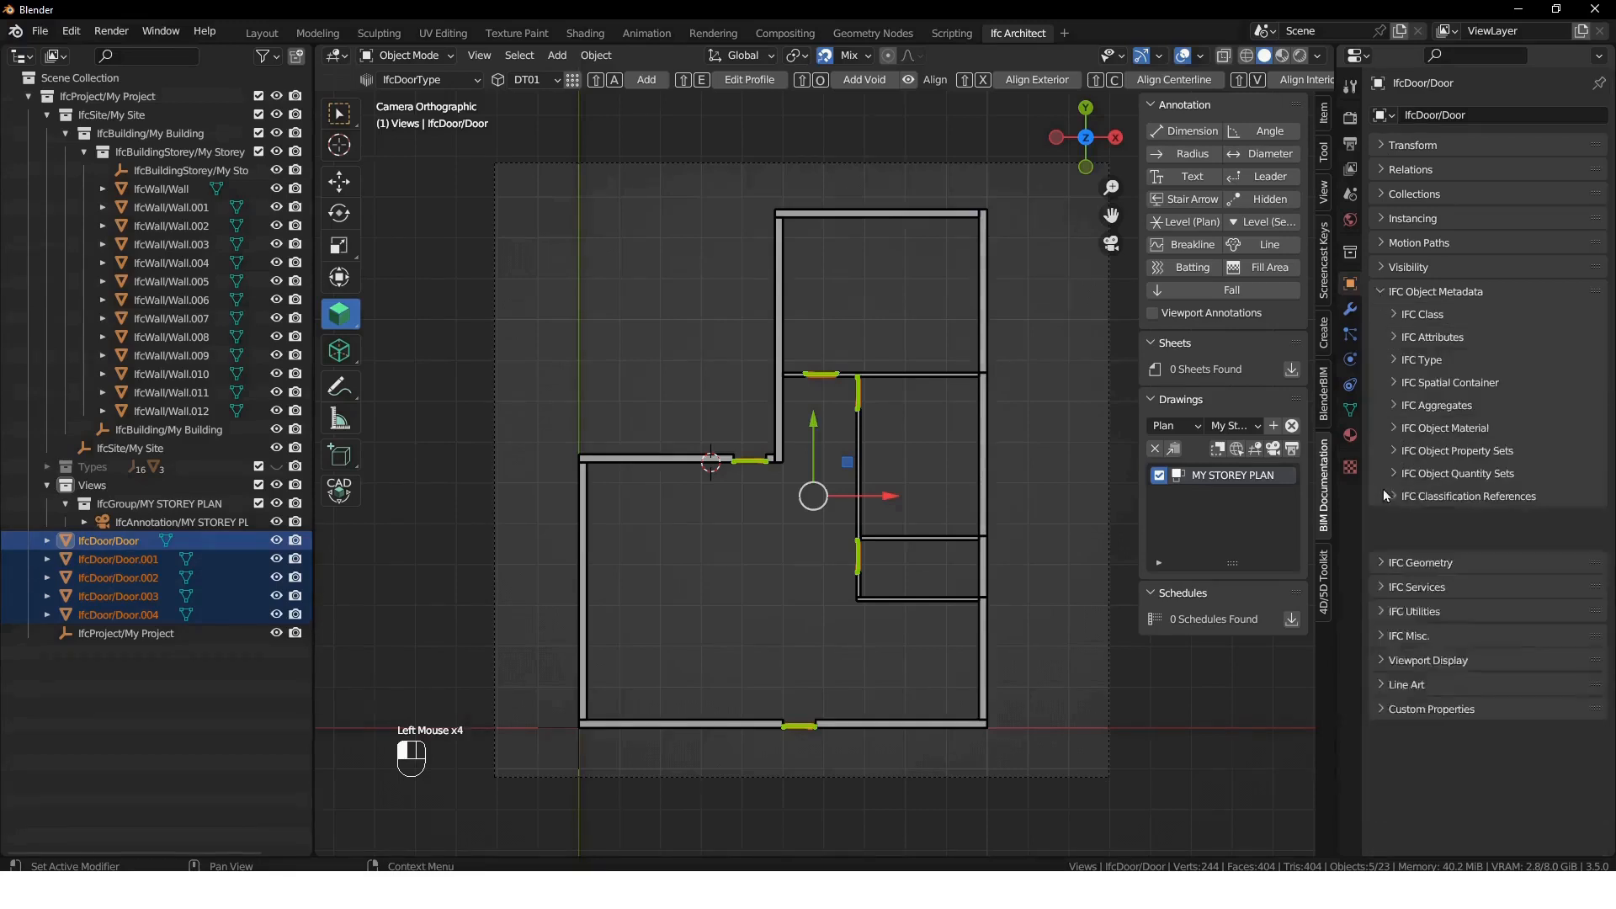
click(1397, 383)
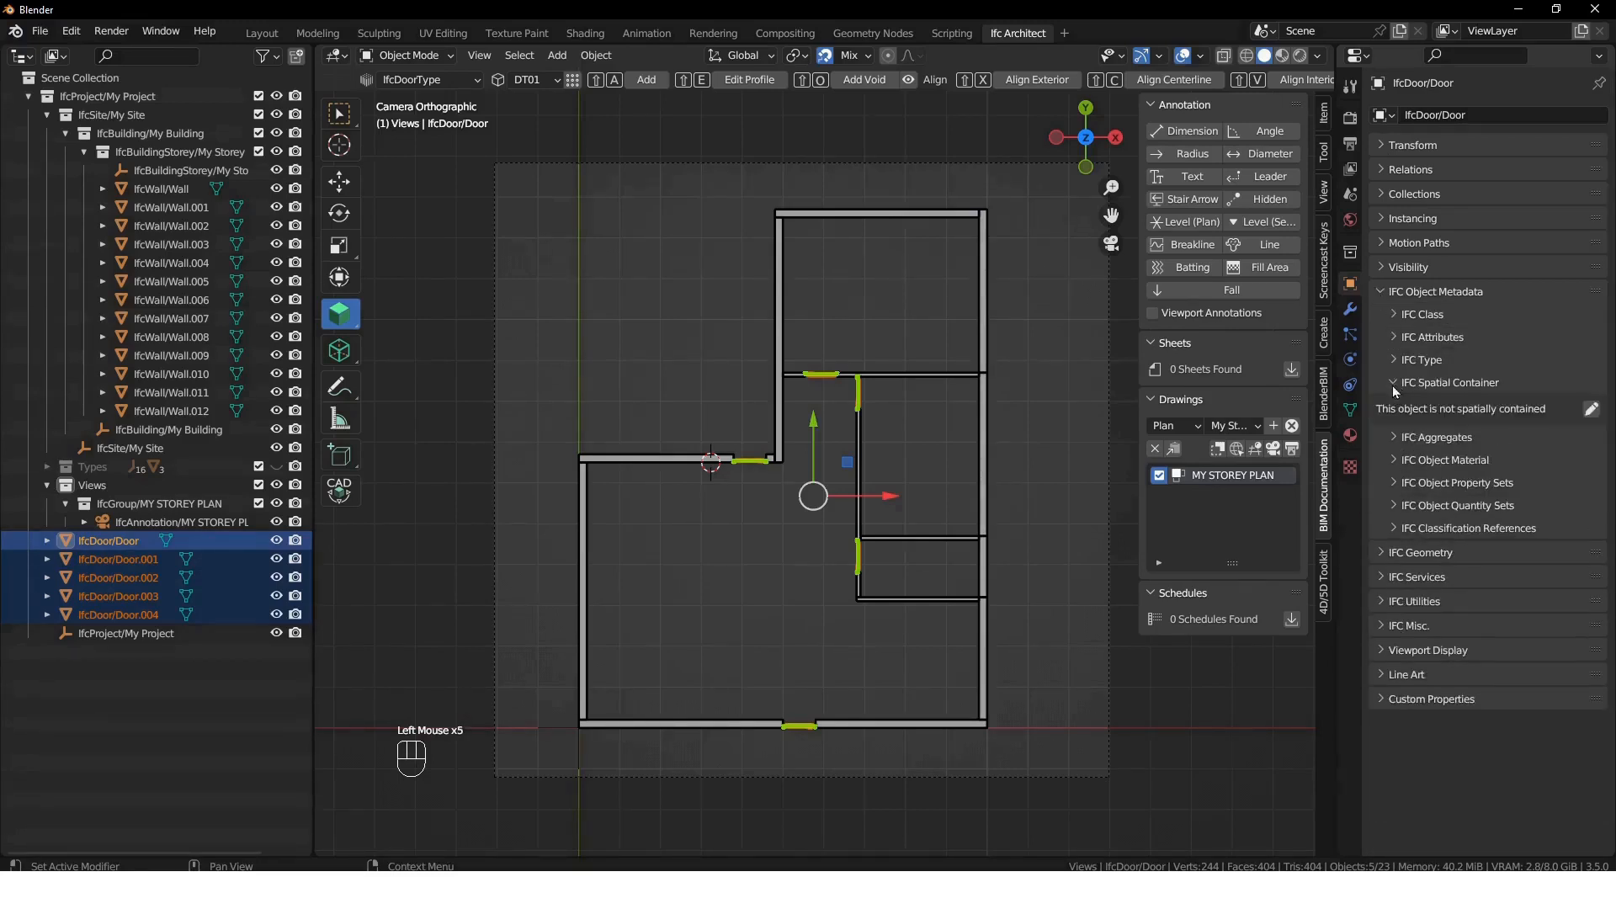
click(1592, 410)
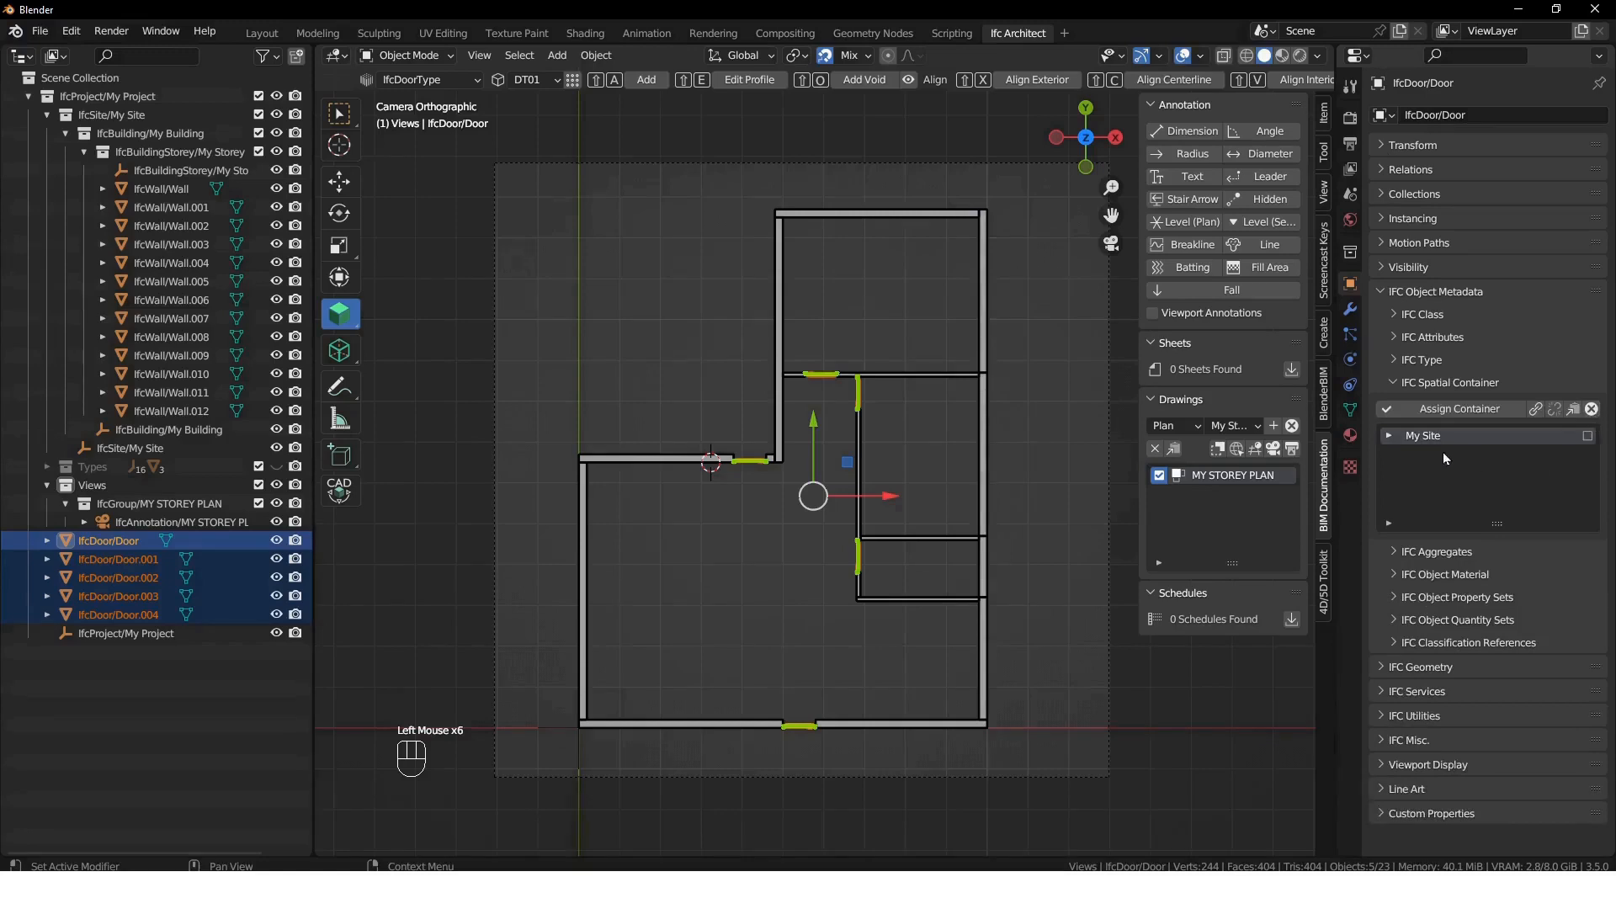
click(1387, 438)
click(1390, 437)
click(1468, 410)
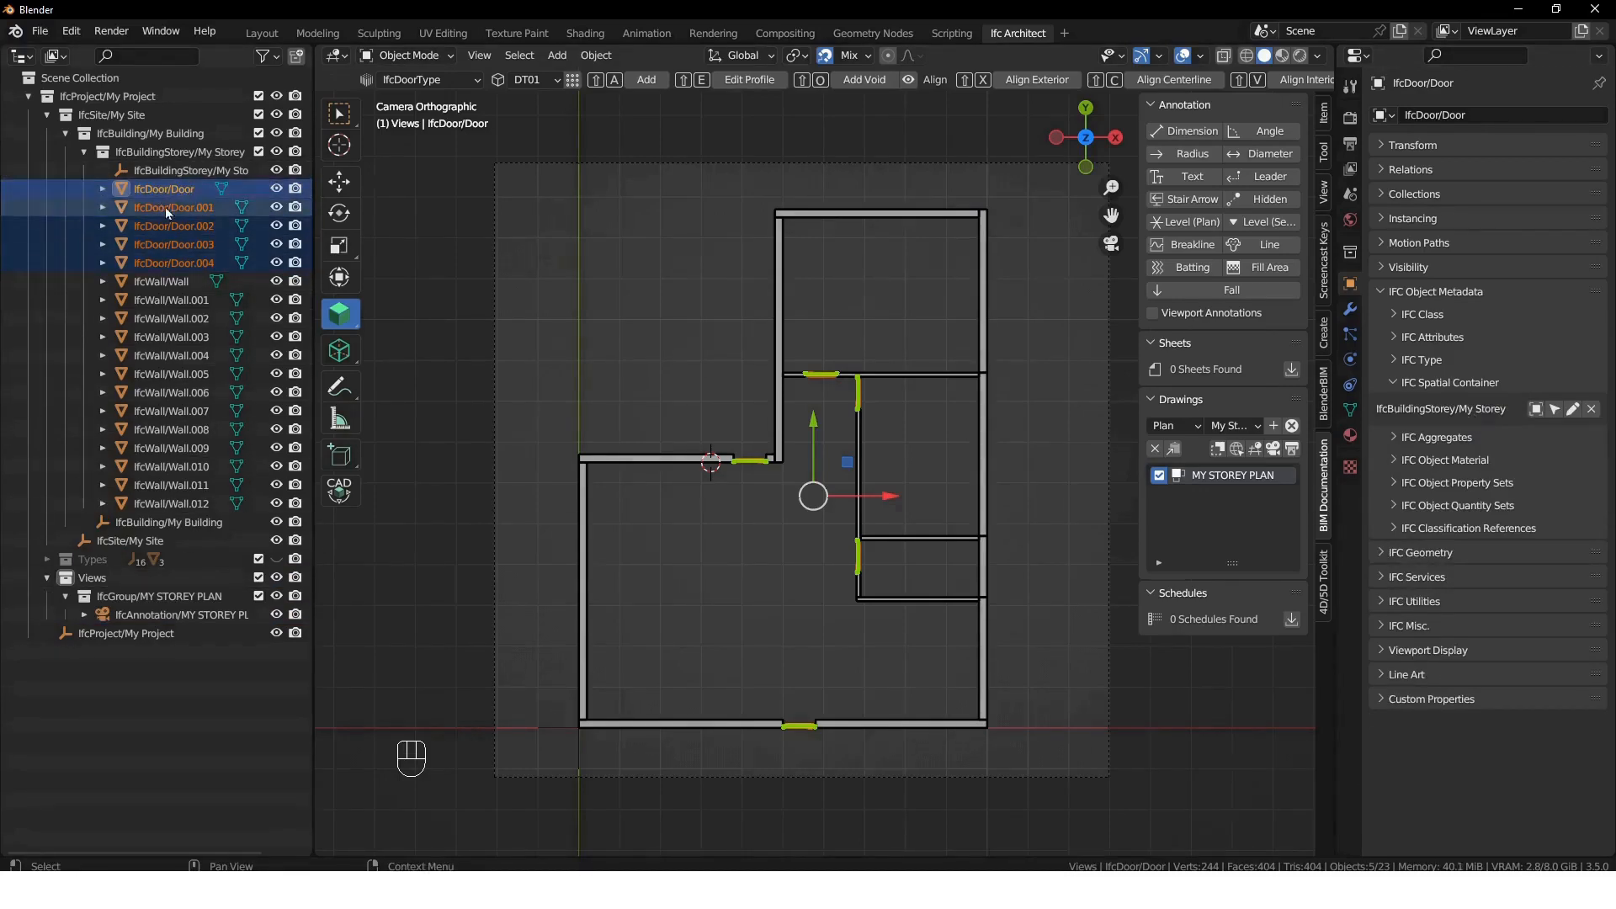
- Deselect the doors, reactivate the MY STOREY PLAN drawing, and deselect its camera
click(733, 359)
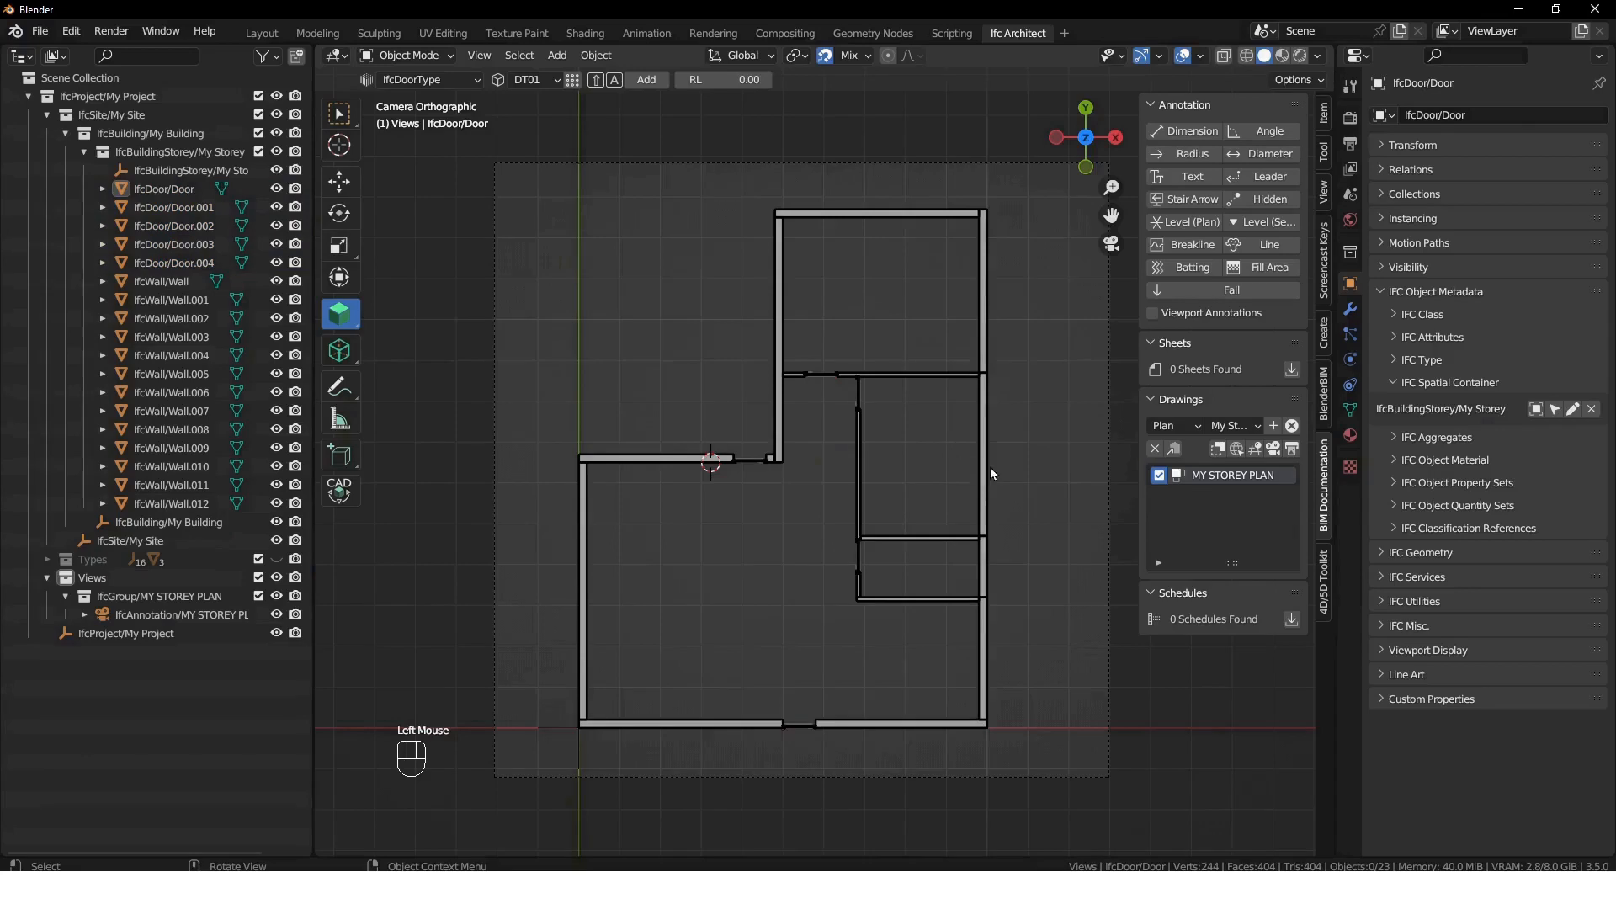
click(1268, 455)
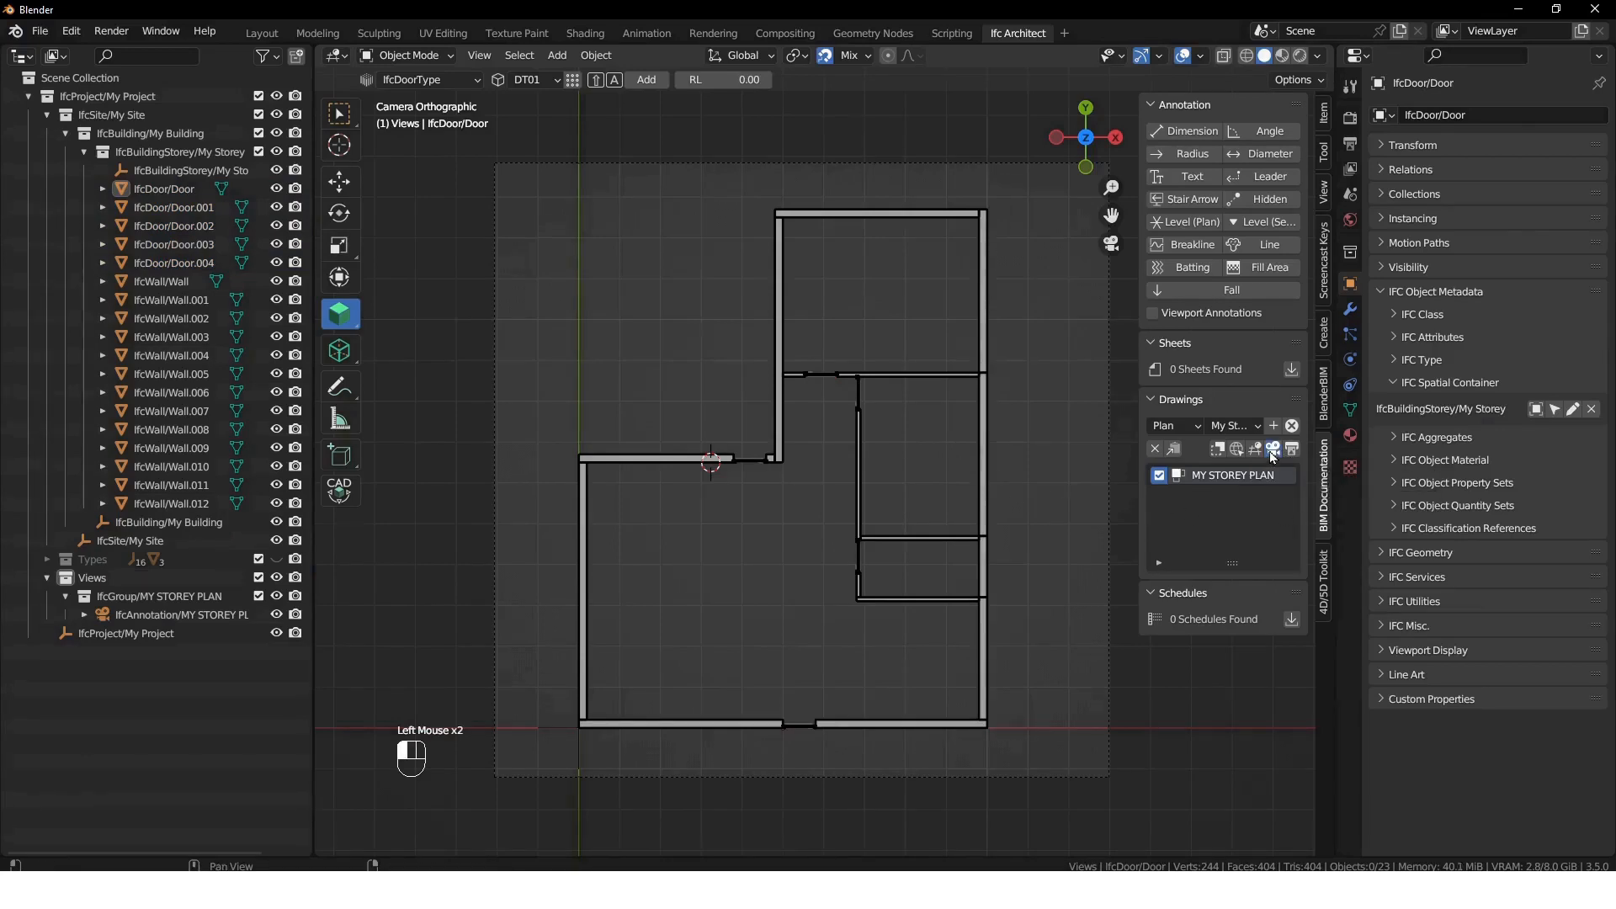
click(1024, 375)
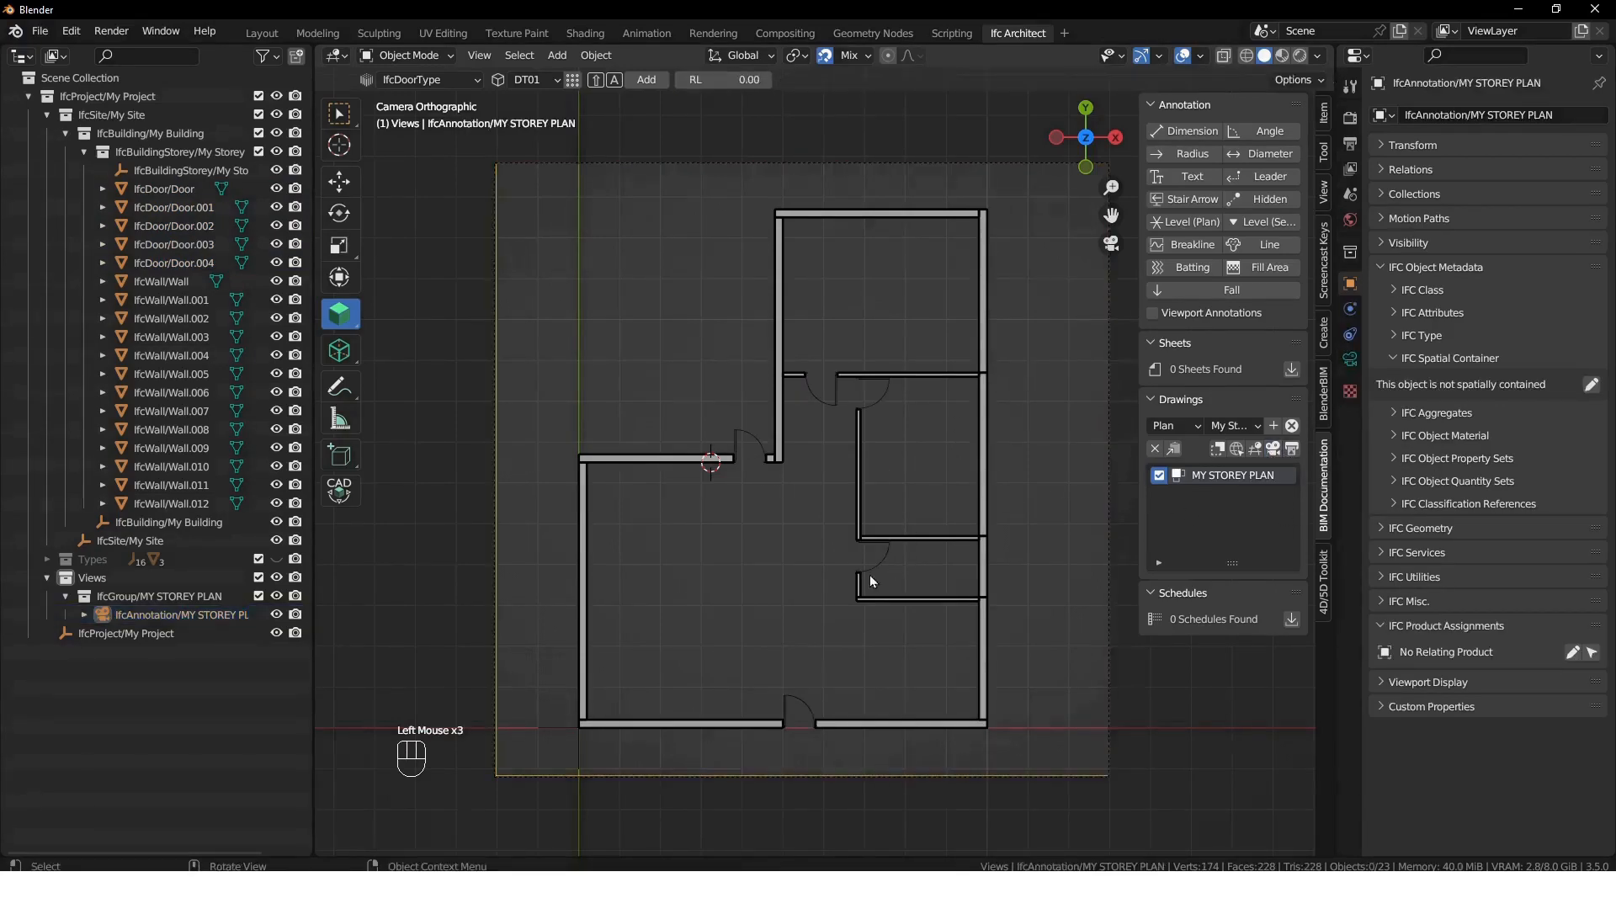
- Try flipping the door in the horizontal partition below the top room, and flip it back
click(886, 555)
click(832, 410)
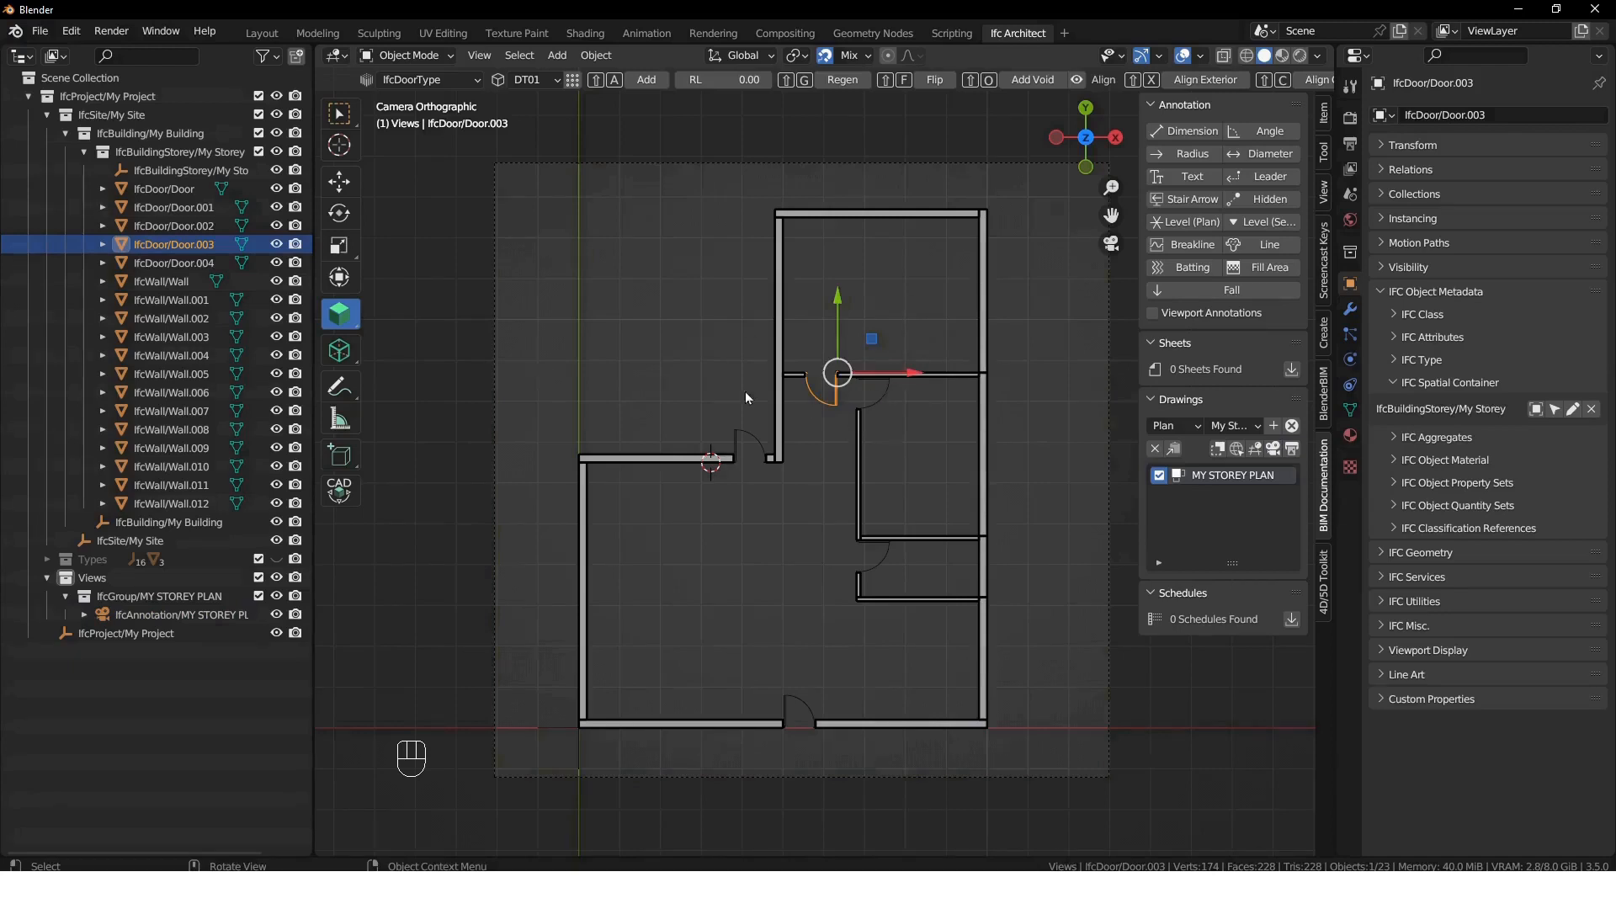
key(shift+f)
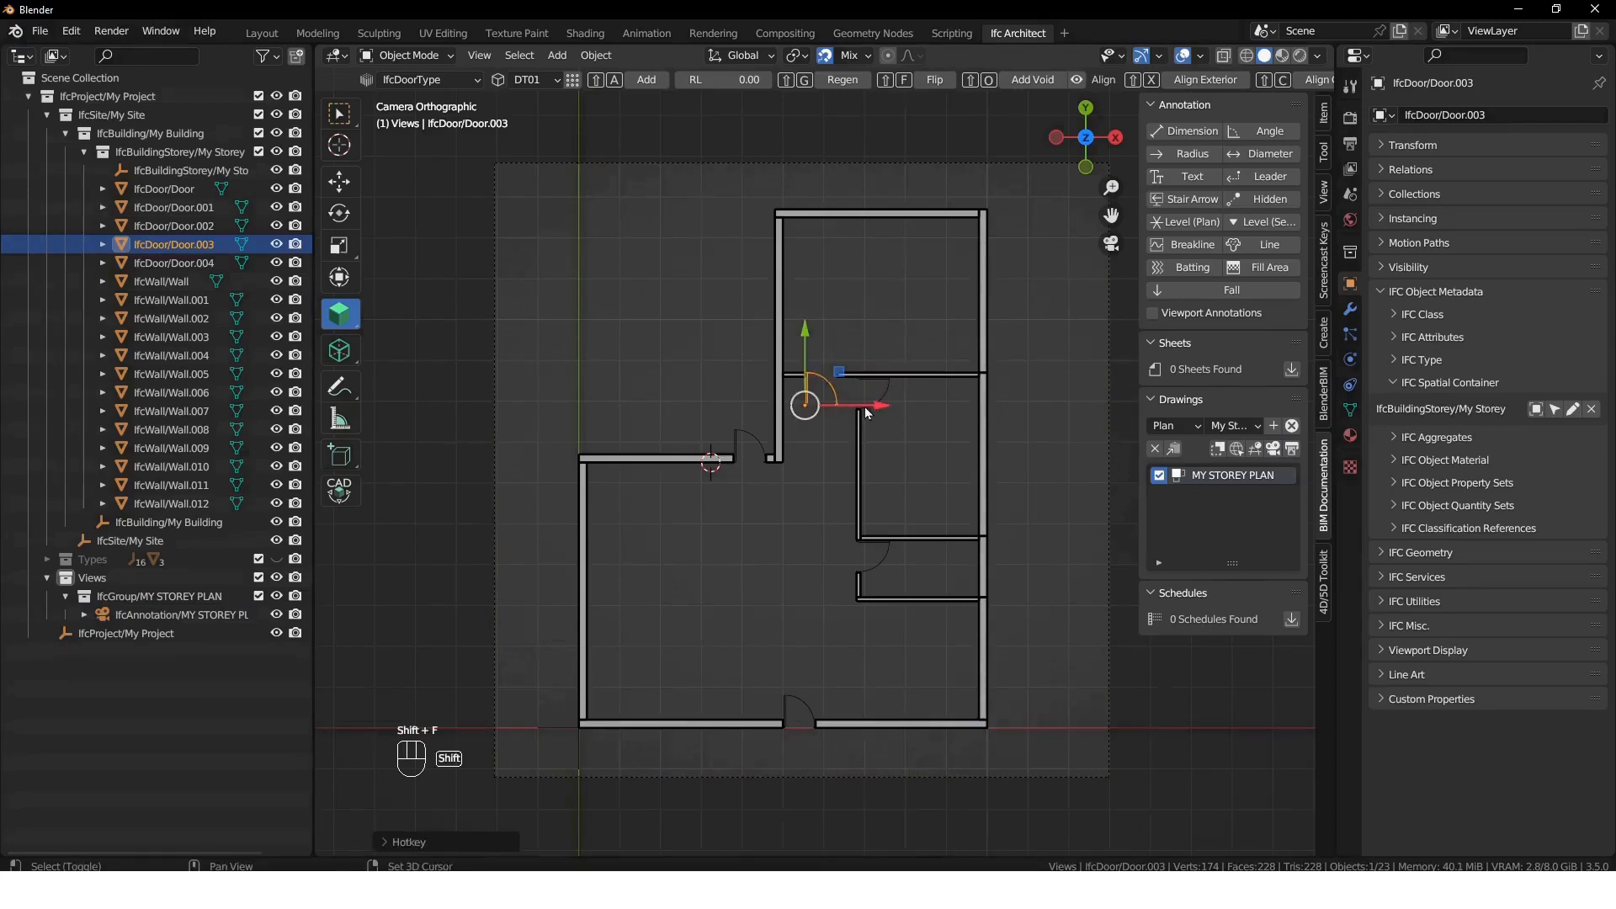
key(shift+f)
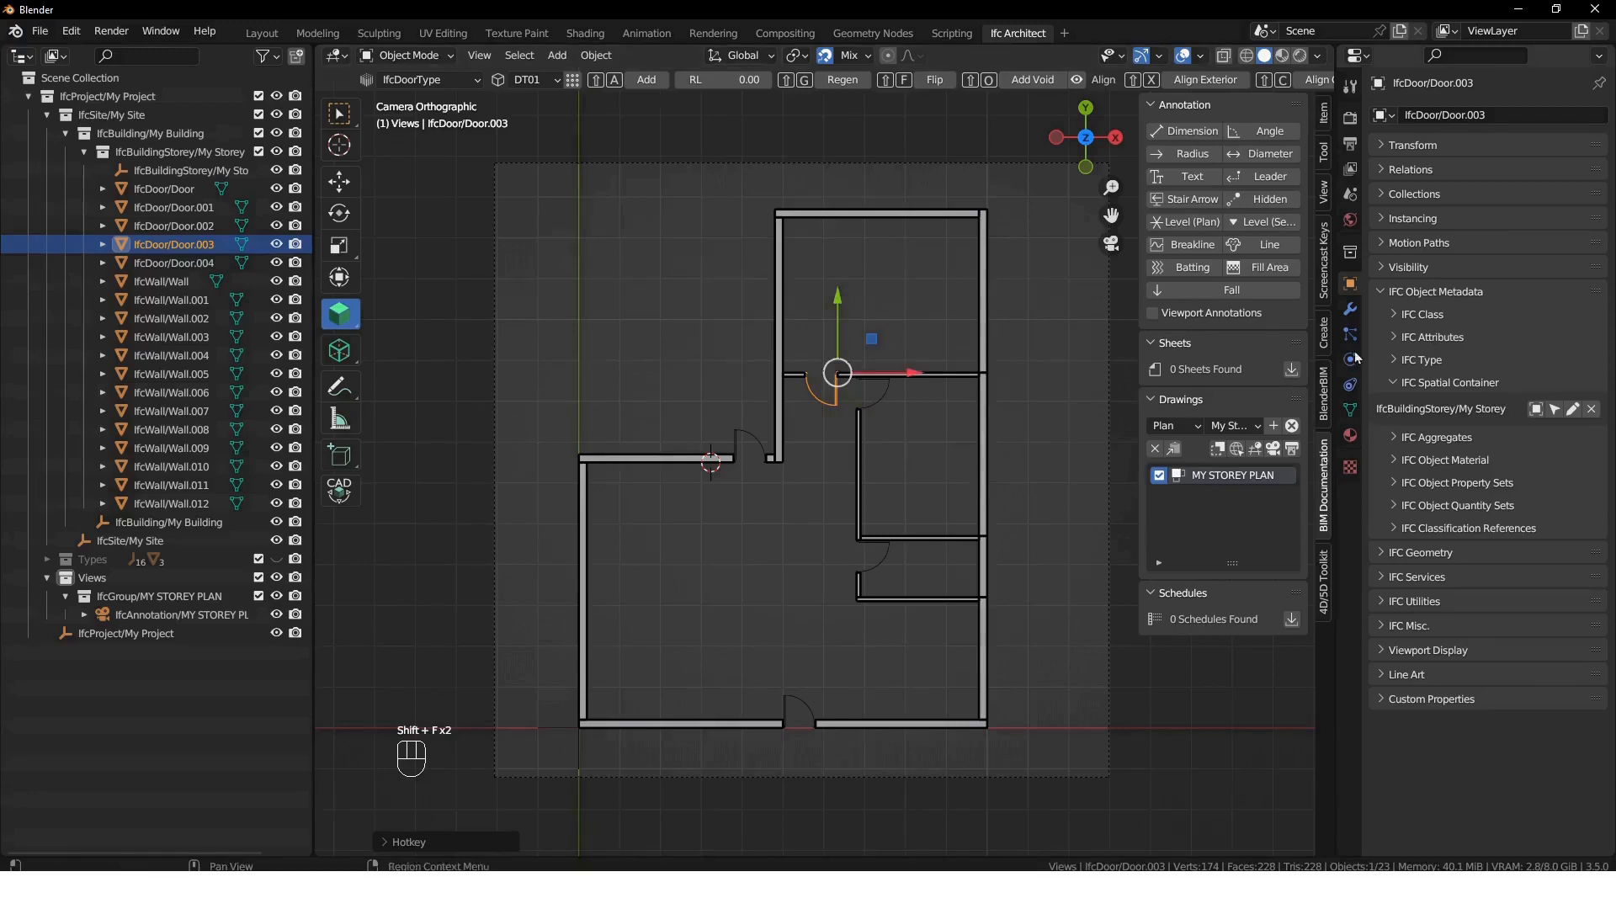
- Show the IFC representations of the door below the top room, widen the properties area, and switch to the Model Body representation
click(1382, 293)
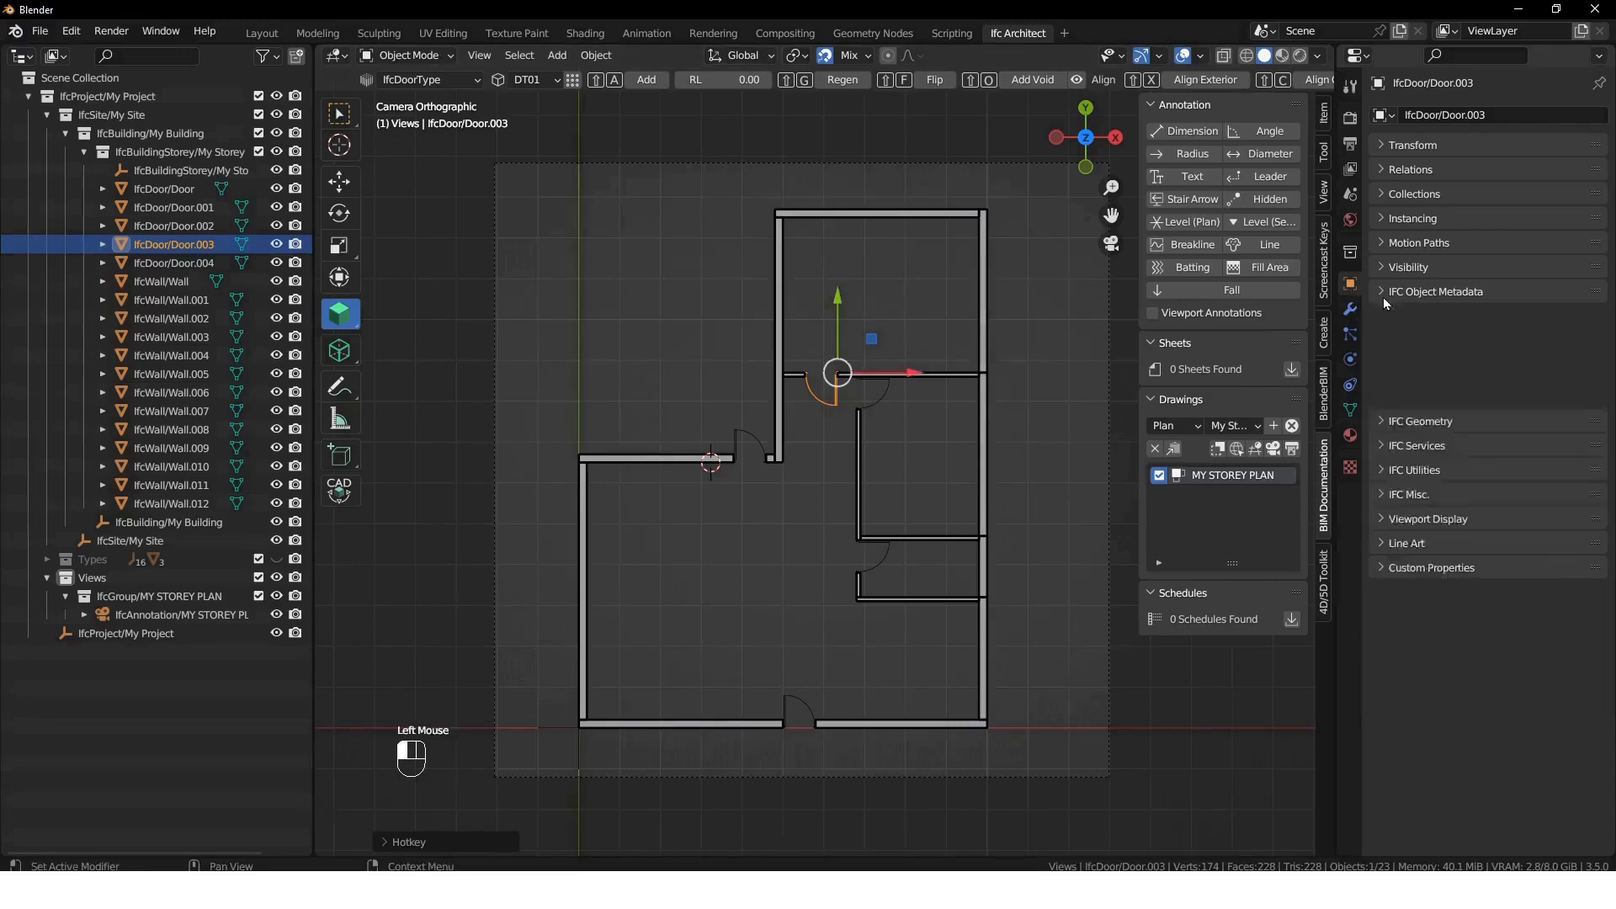
click(1388, 316)
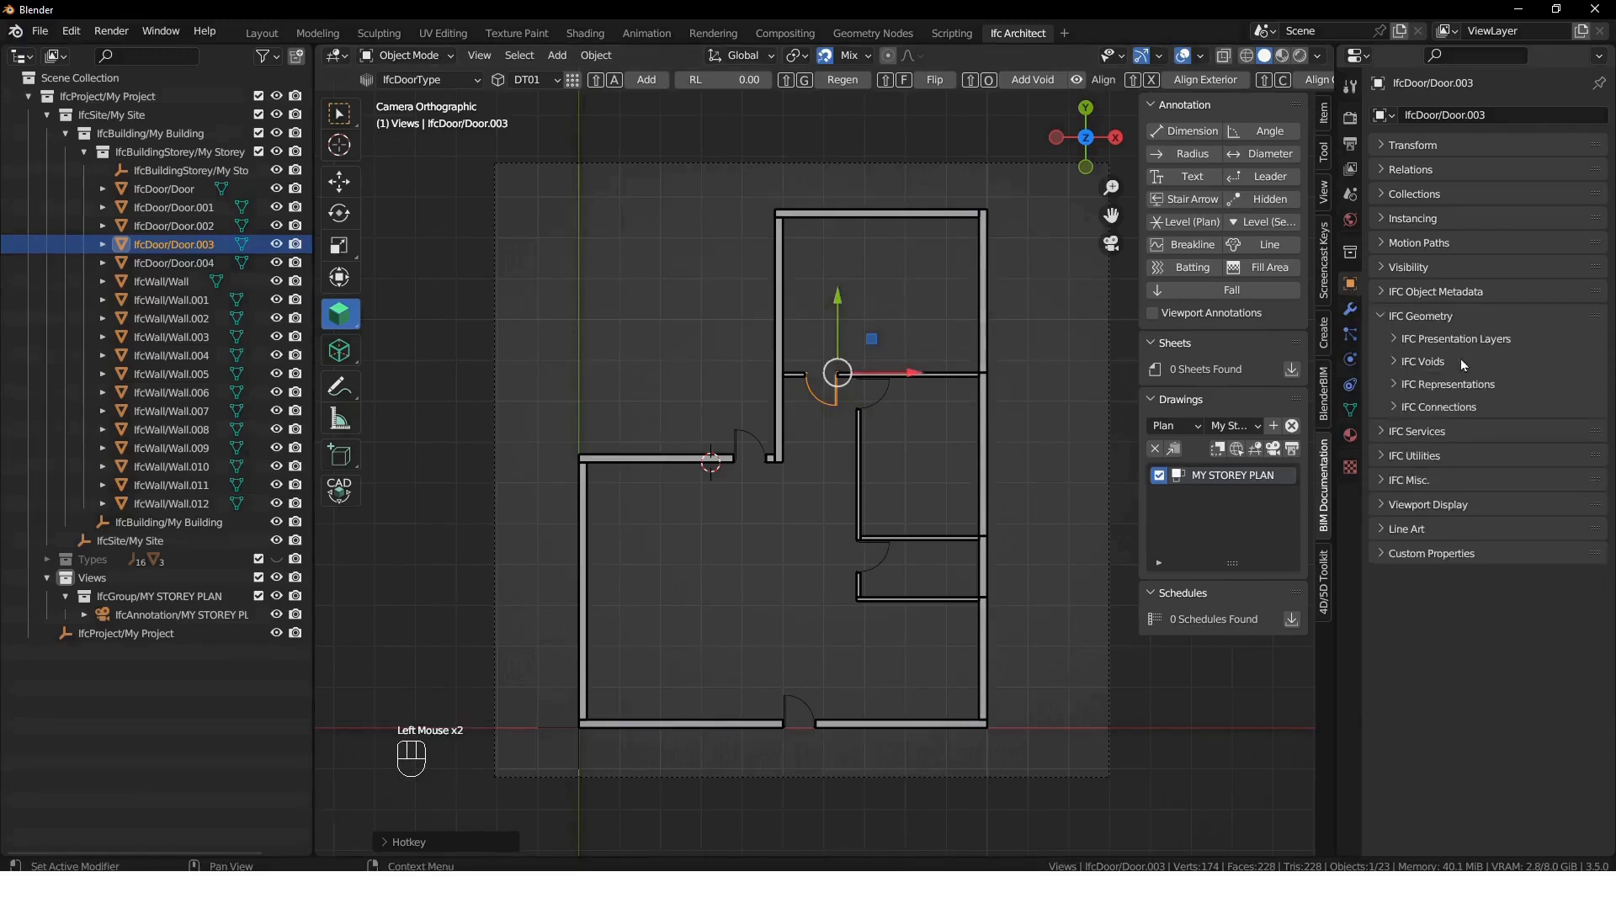
click(1426, 386)
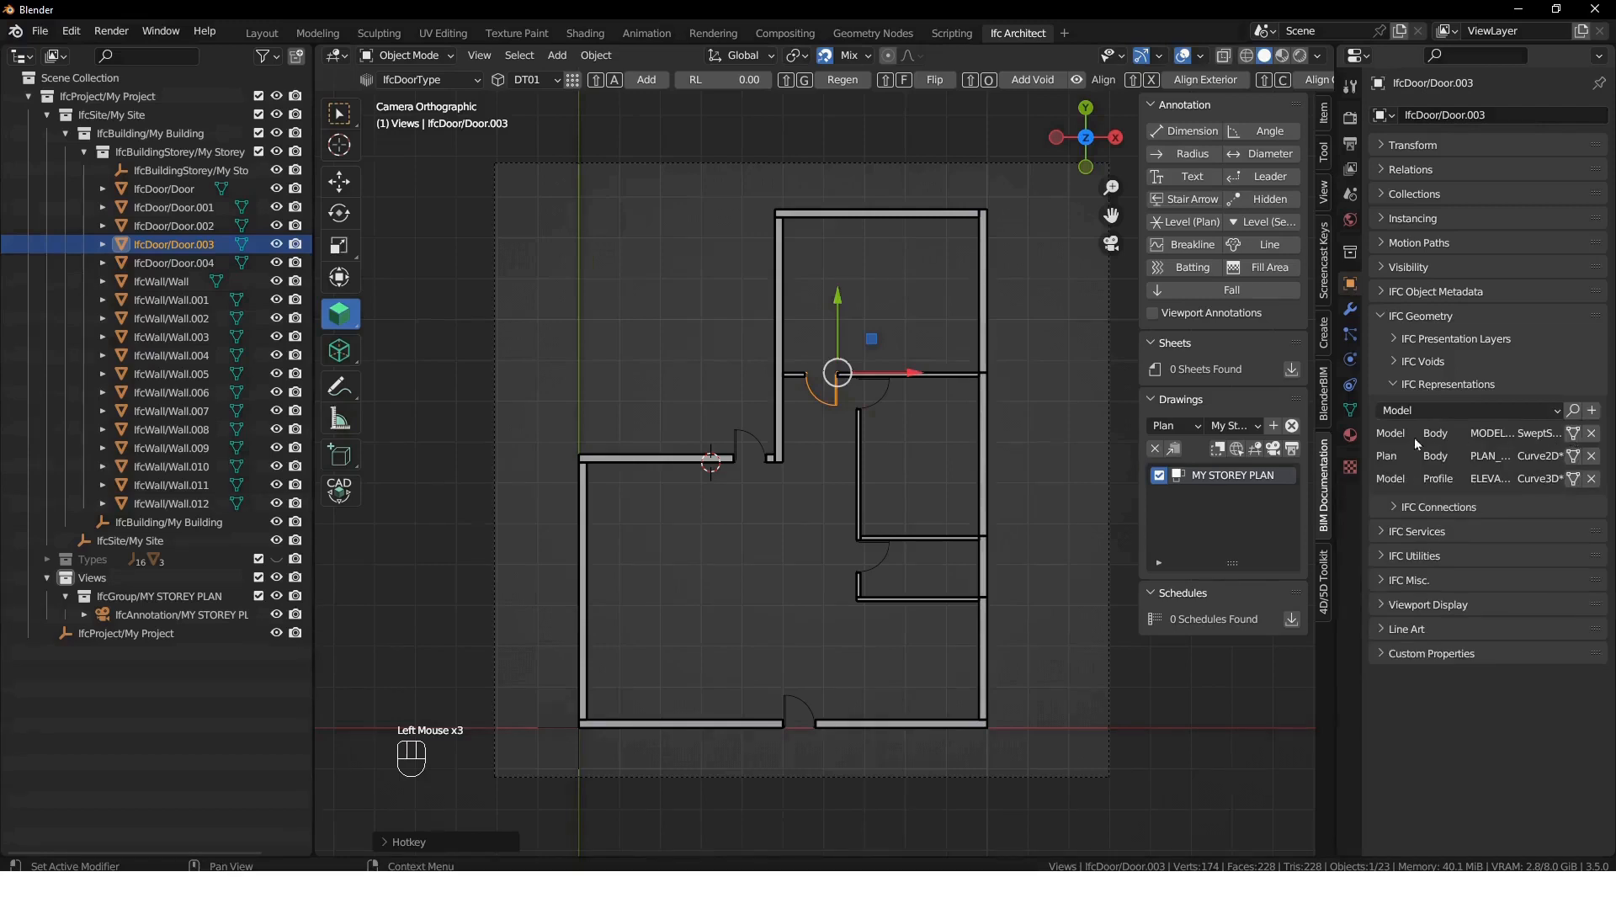
drag(1339, 438, 1275, 438)
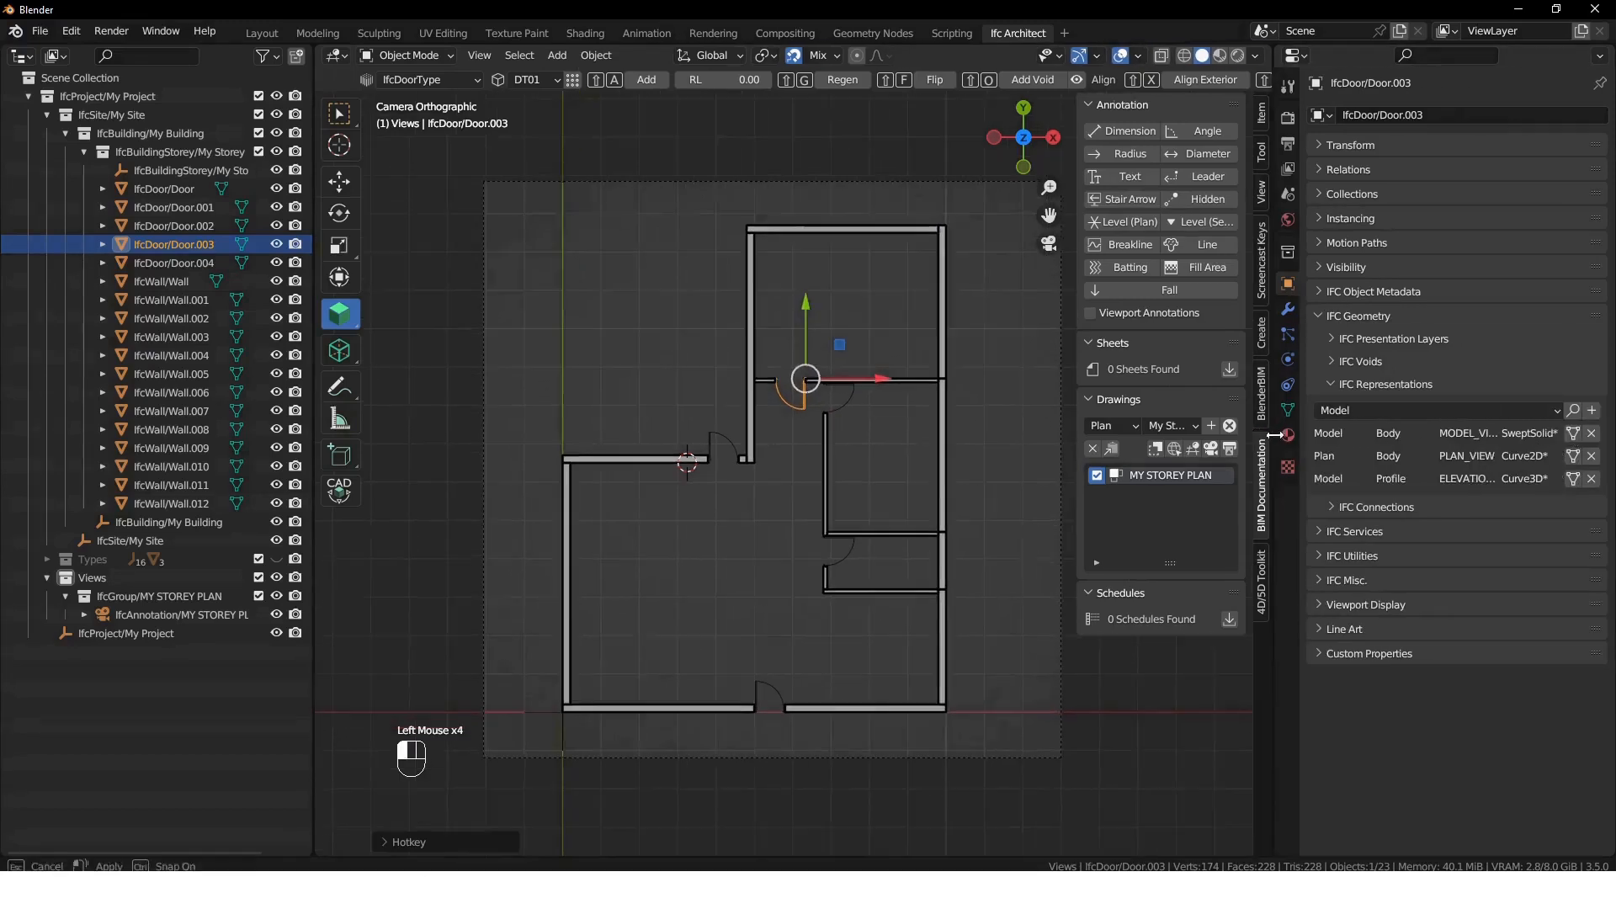
click(1574, 435)
- Flip the door in the horizontal partition below the top room while it shows its Model Body representation
click(781, 463)
click(797, 382)
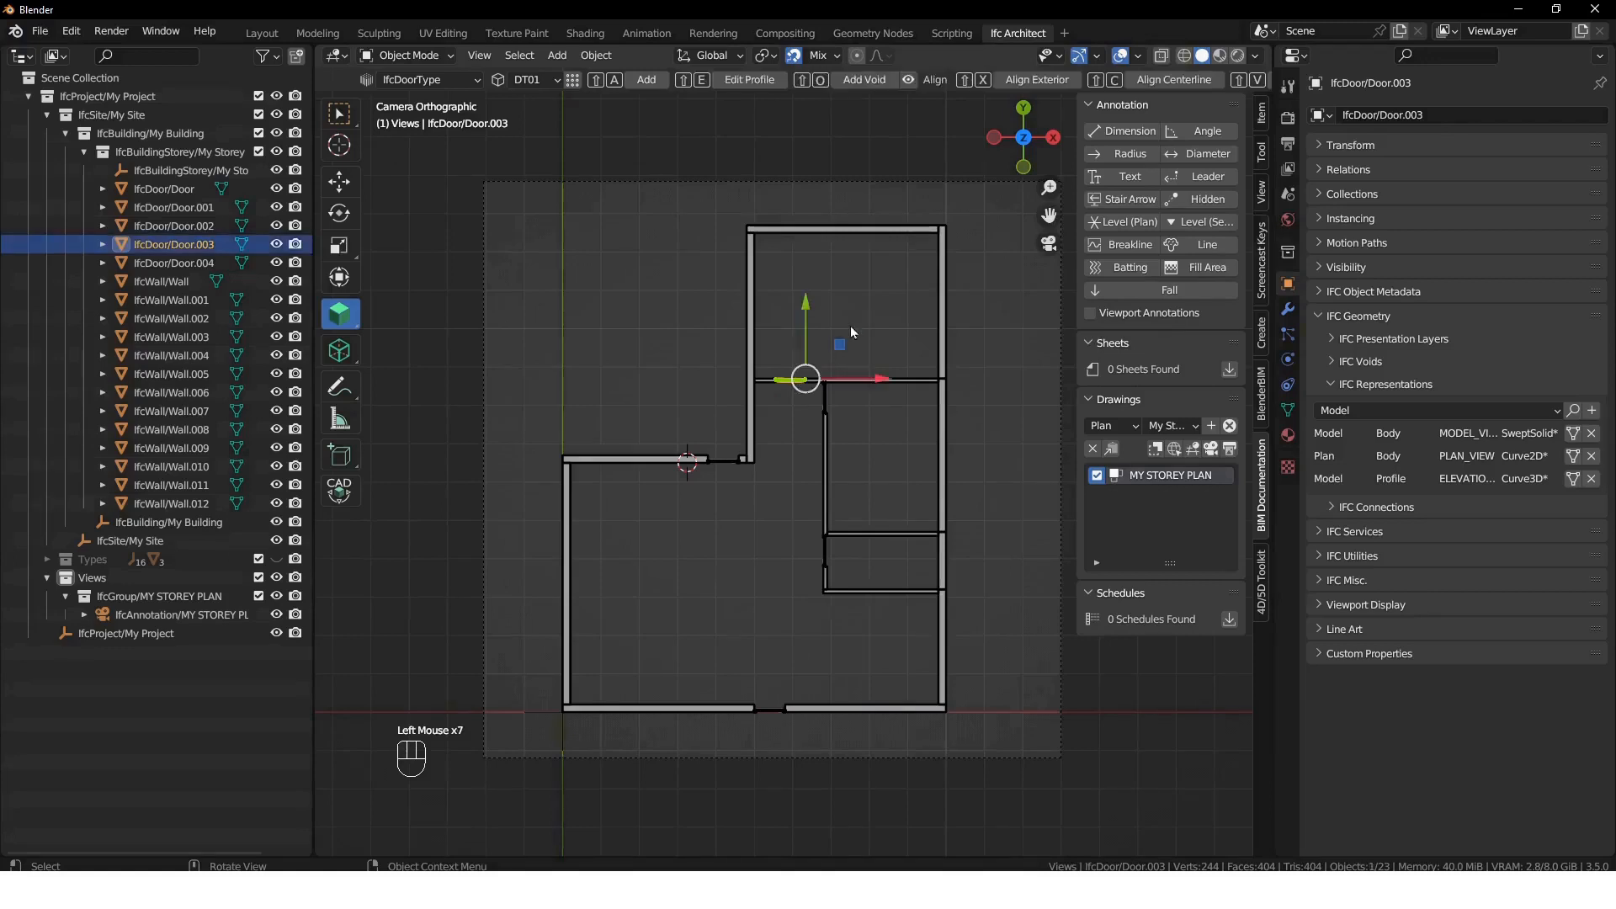
key(shift+f)
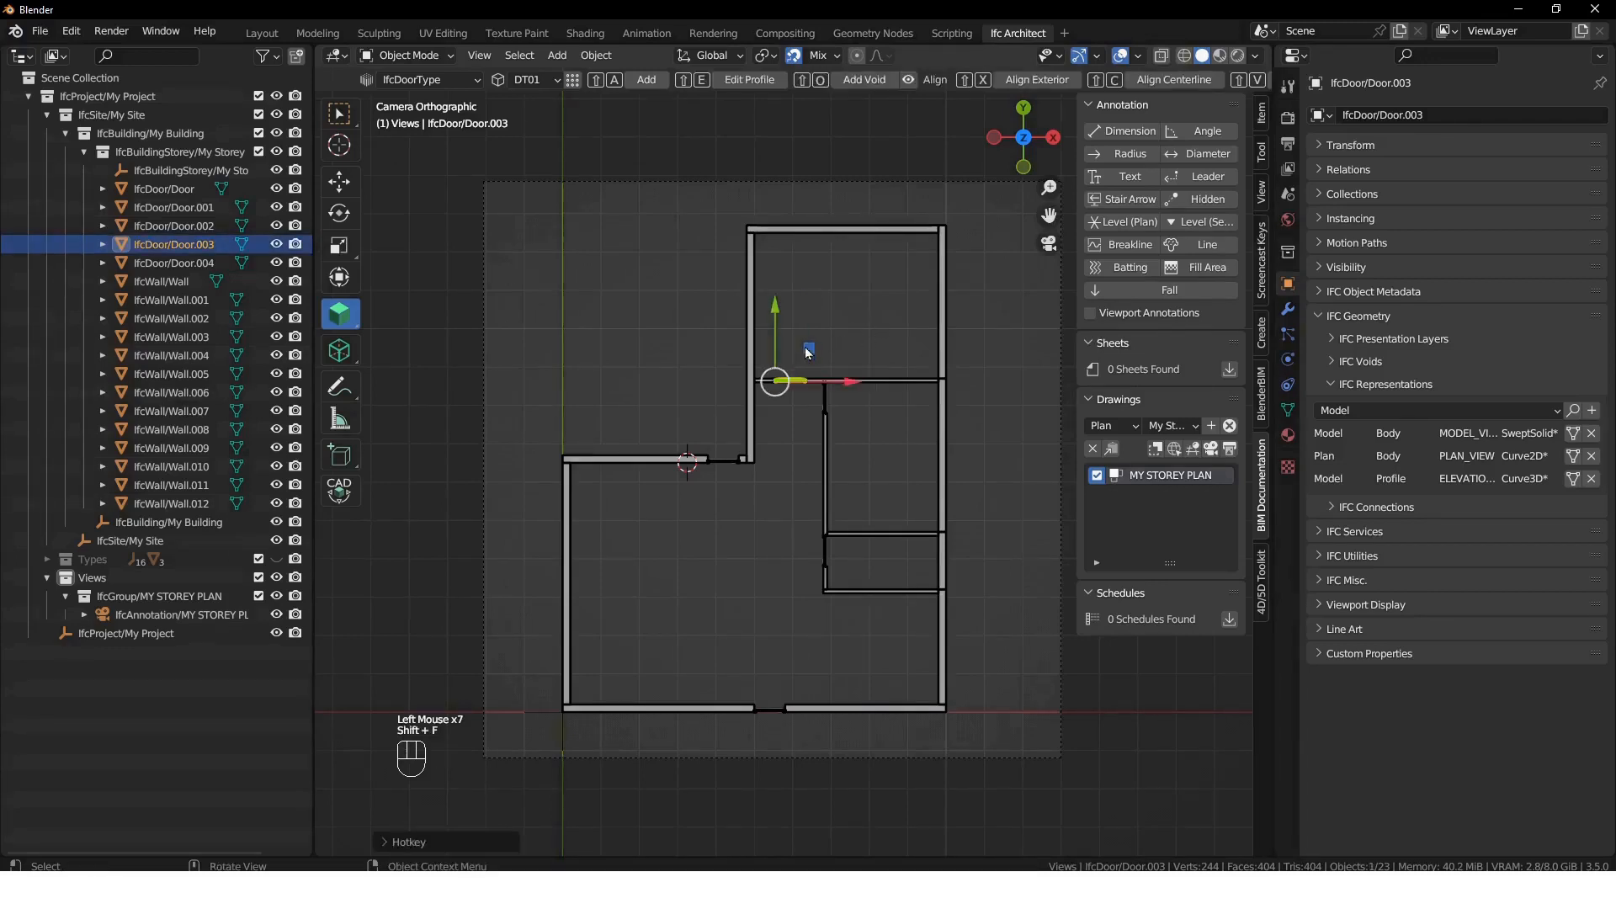
- Reactivate the MY STOREY PLAN drawing, check the plan symbol of the door below the top room, and clear the selection
scroll(785, 438, up, 4)
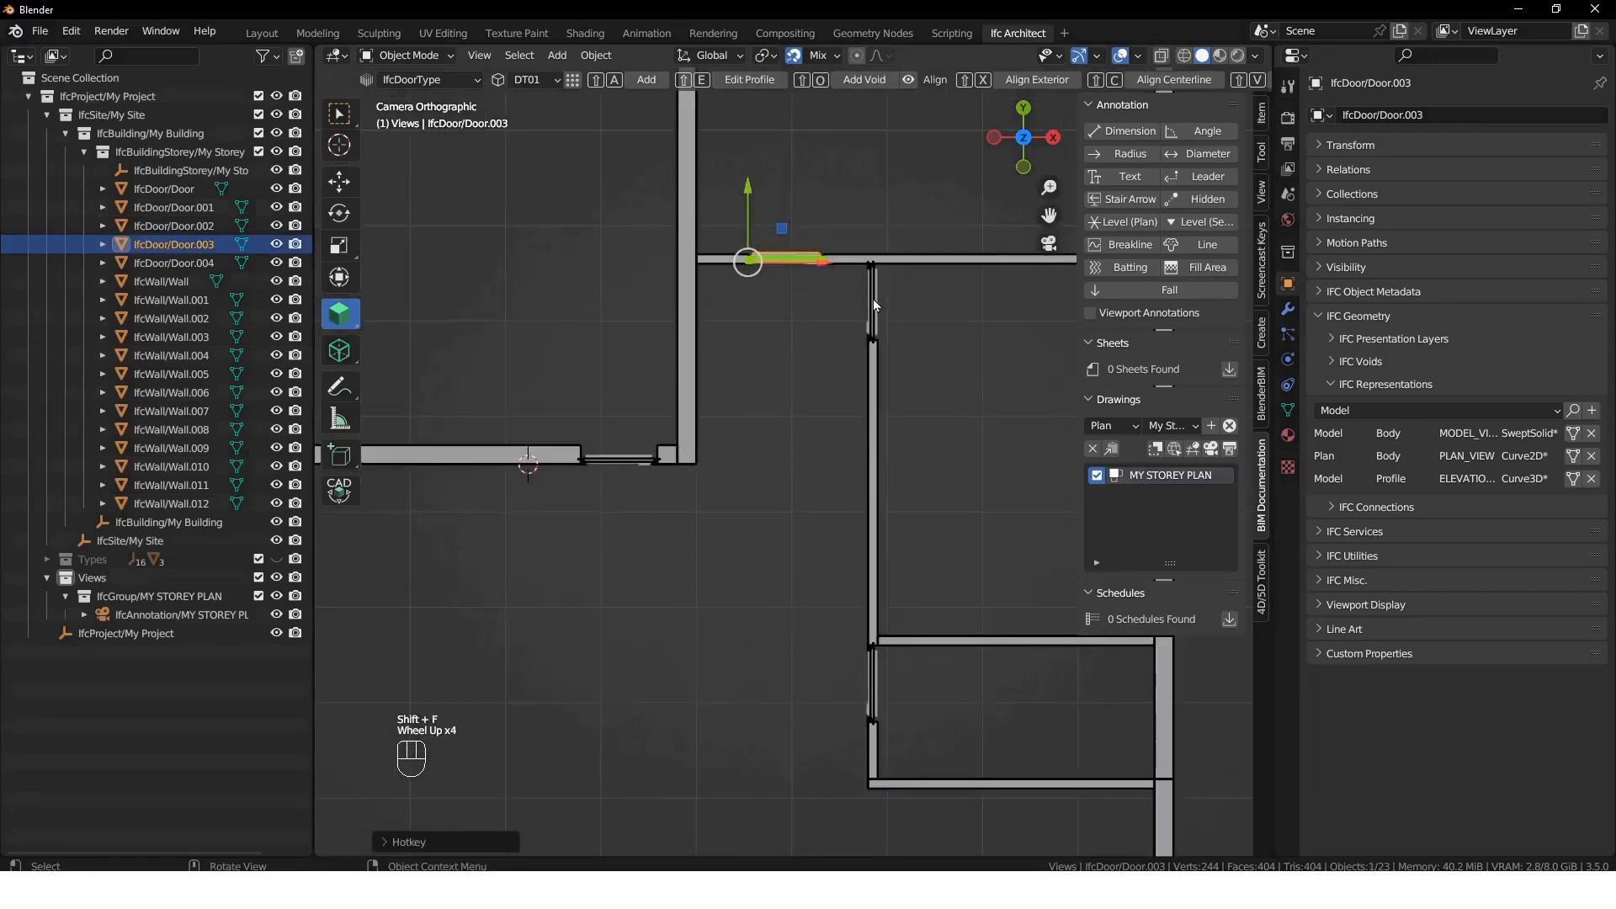
click(879, 691)
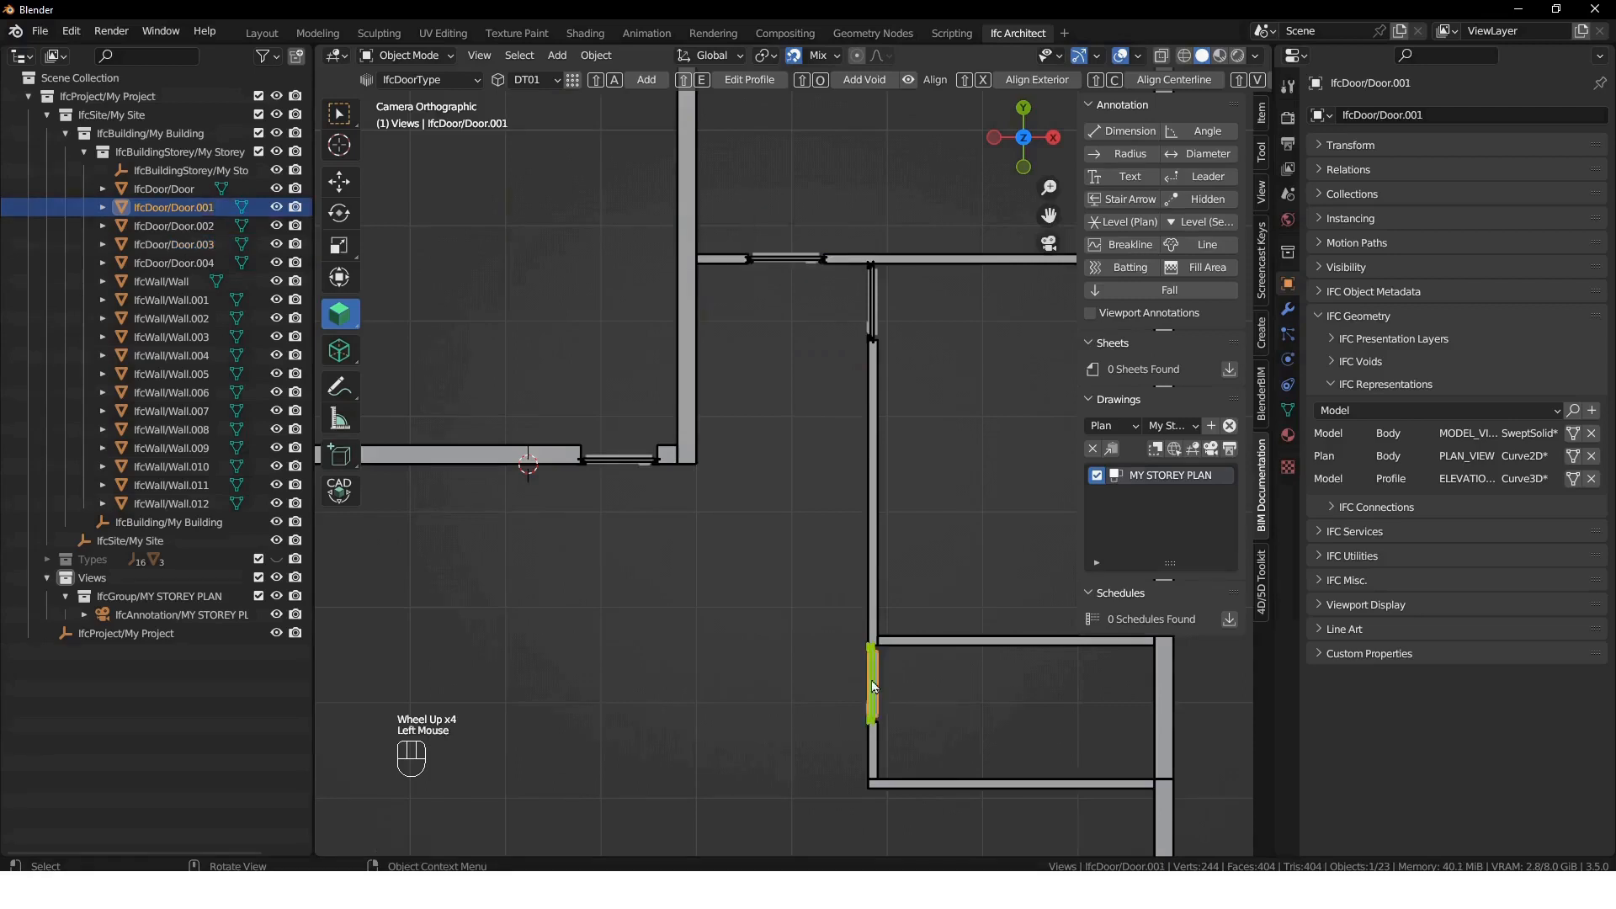
click(644, 466)
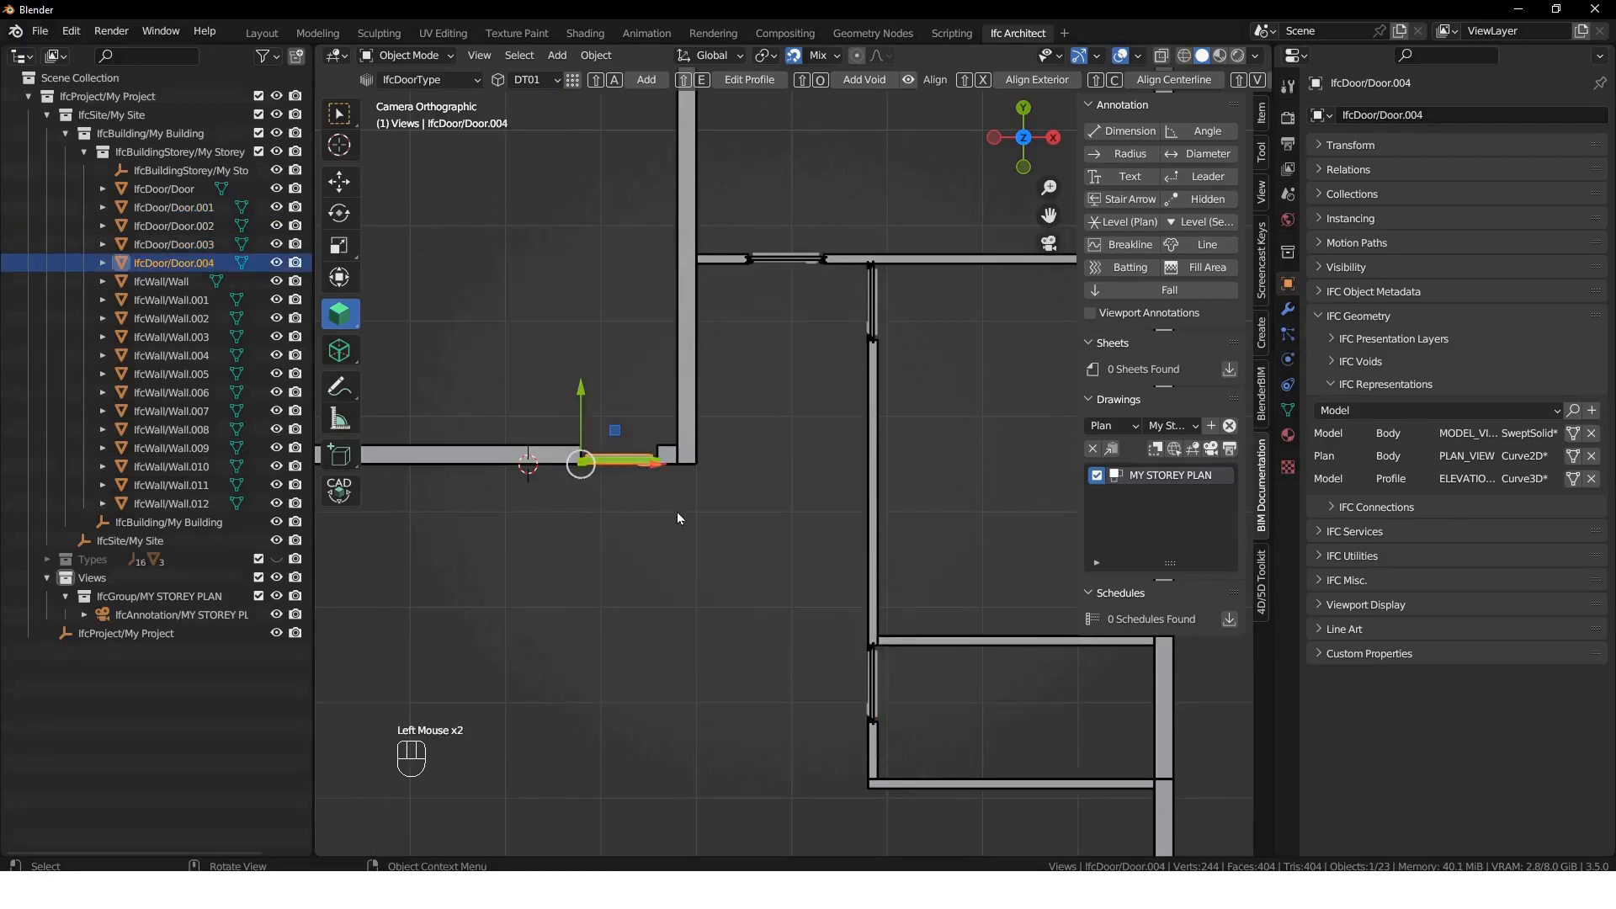
scroll(876, 480, down, 2)
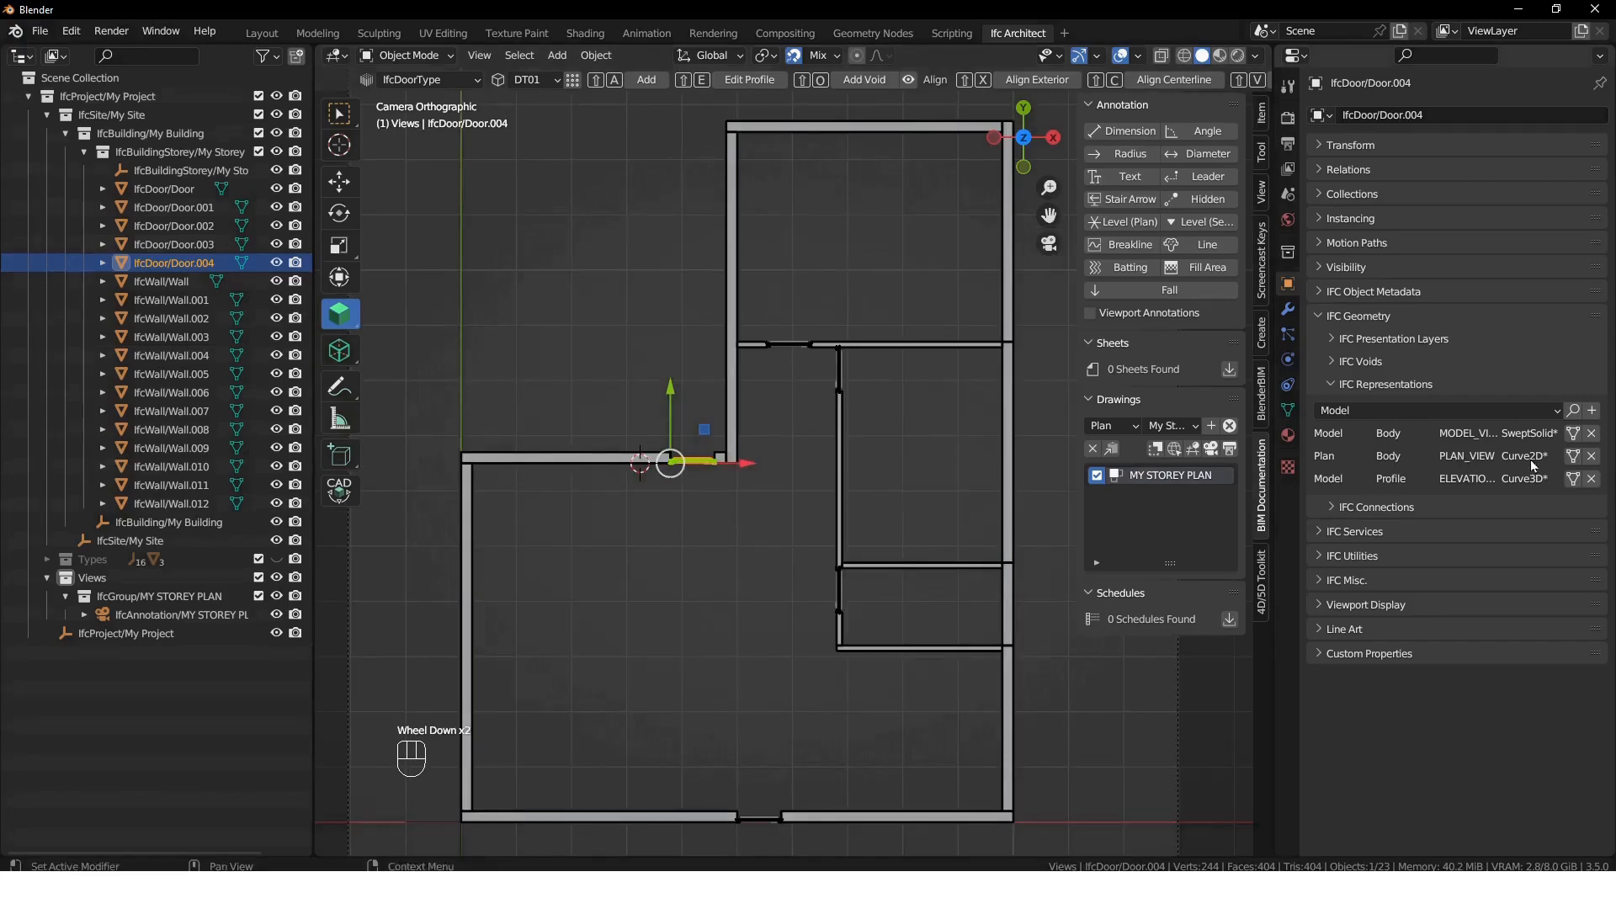
click(1210, 449)
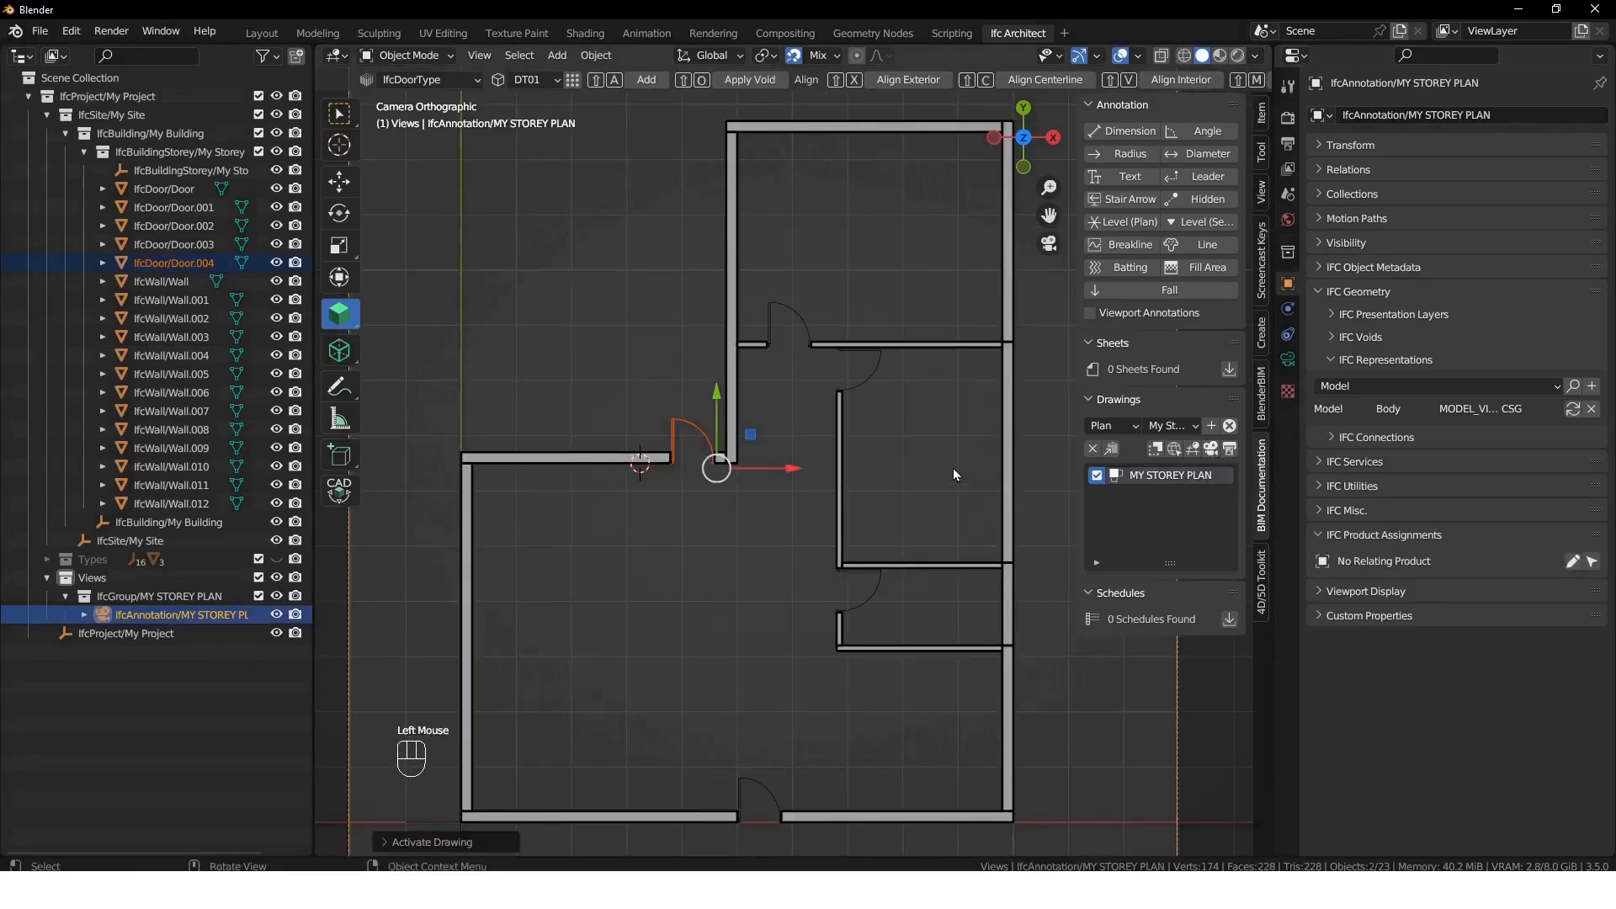
click(953, 474)
scroll(842, 476, down, 2)
scroll(892, 477, up, 1)
click(773, 327)
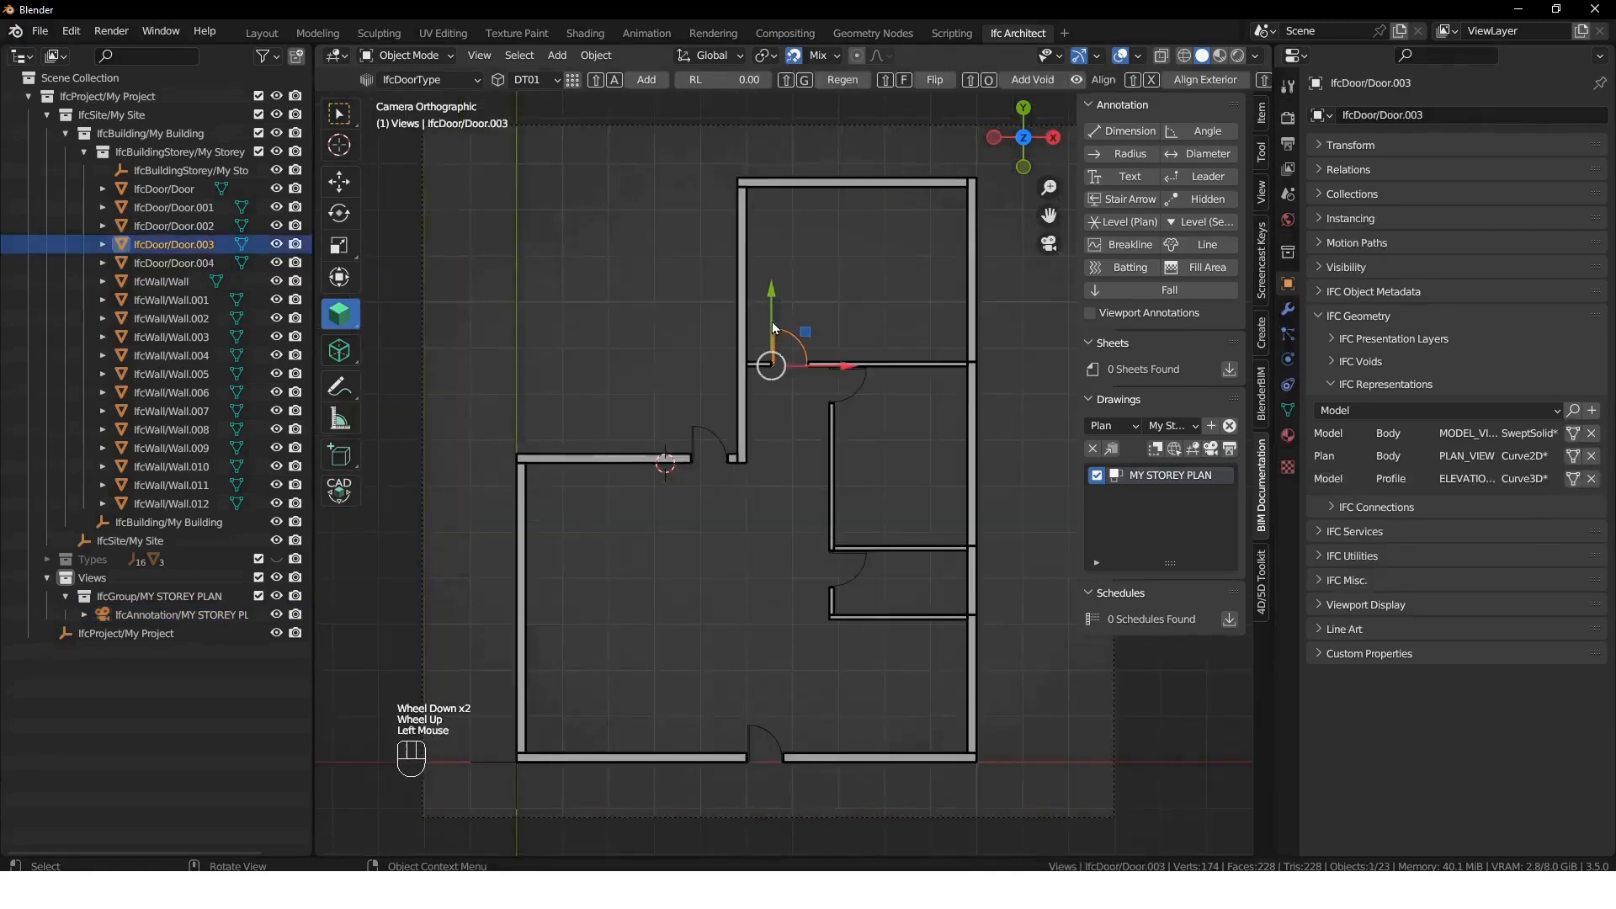
click(908, 291)
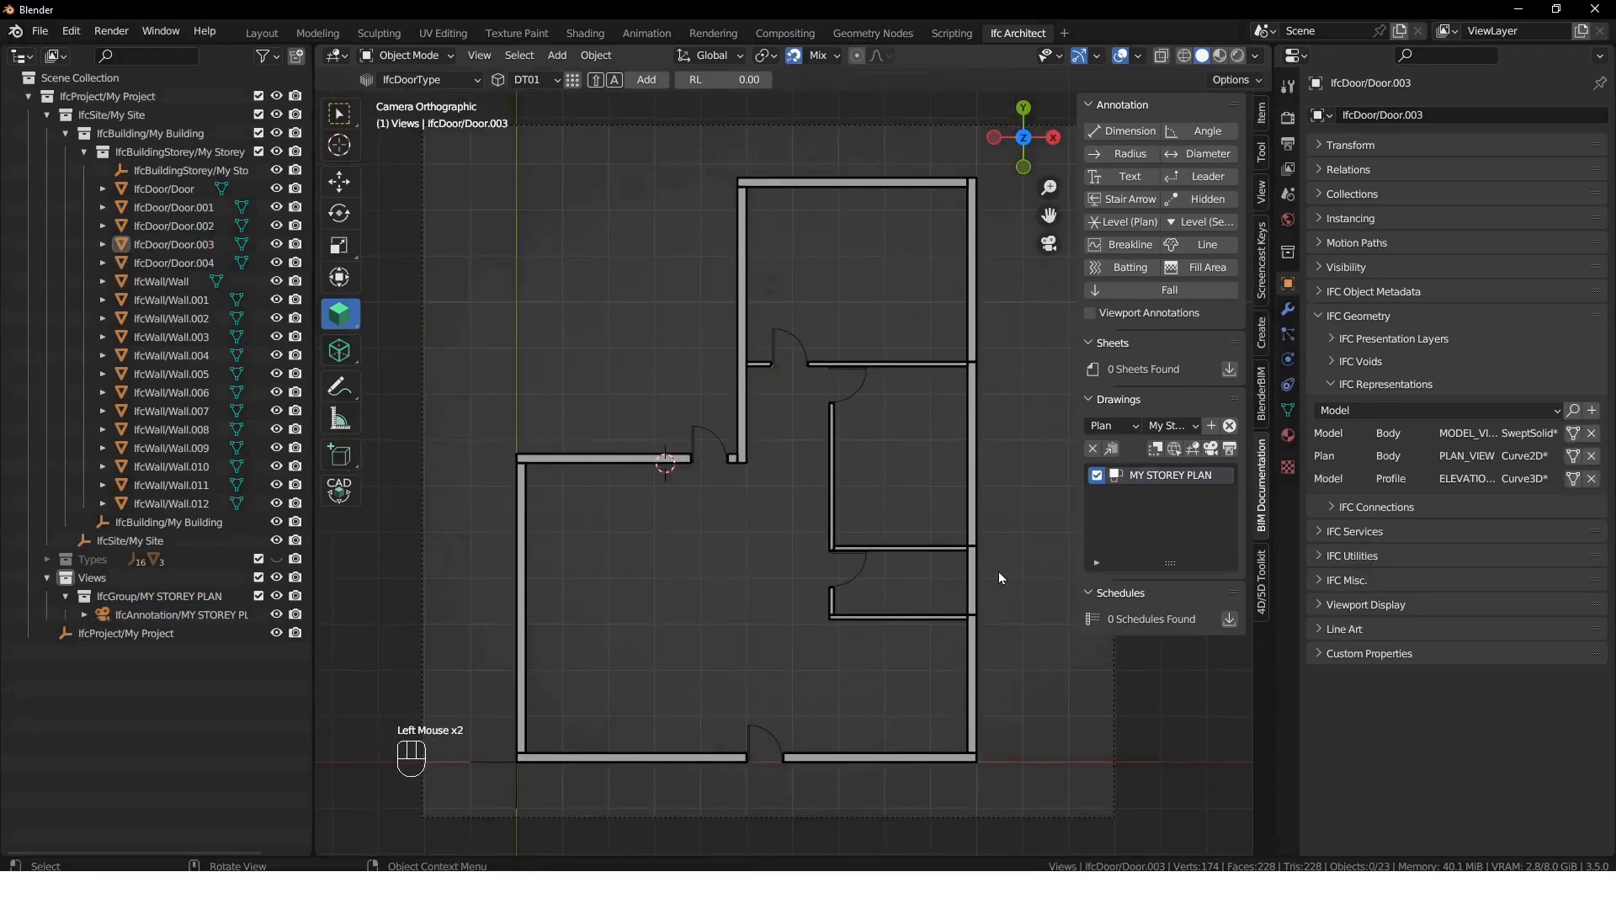
- Switch the construction class to IfcWindowType and add two WT01 windows in the bottom exterior wall, one on each side of the door
click(1260, 153)
click(1160, 160)
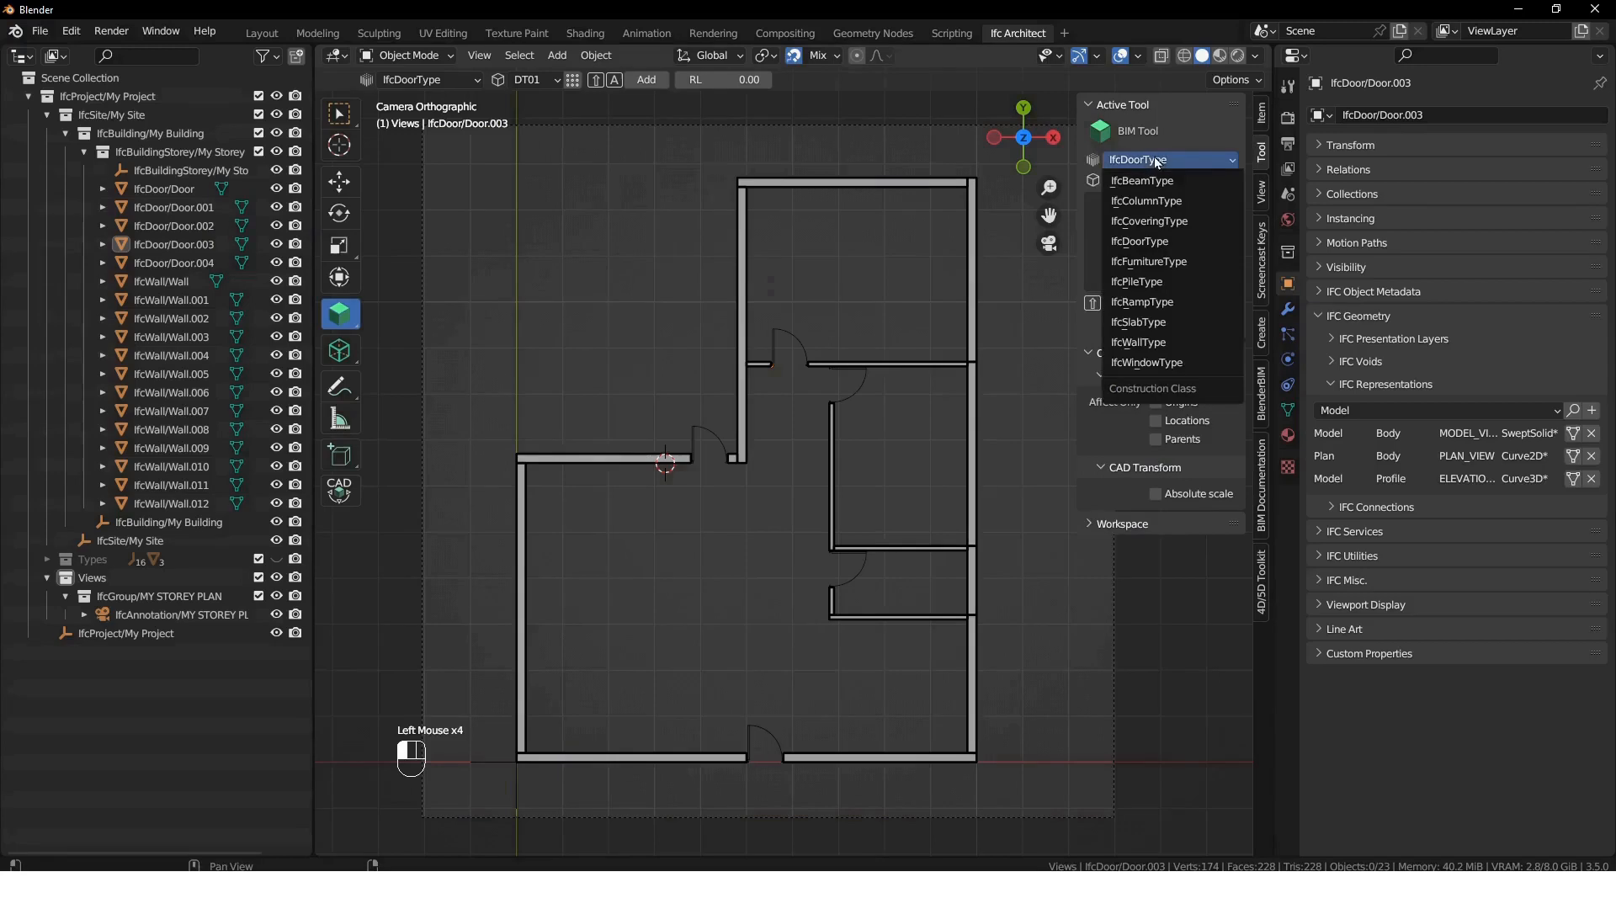
click(1162, 360)
shift+right_drag(623, 761, 665, 759)
click(667, 759)
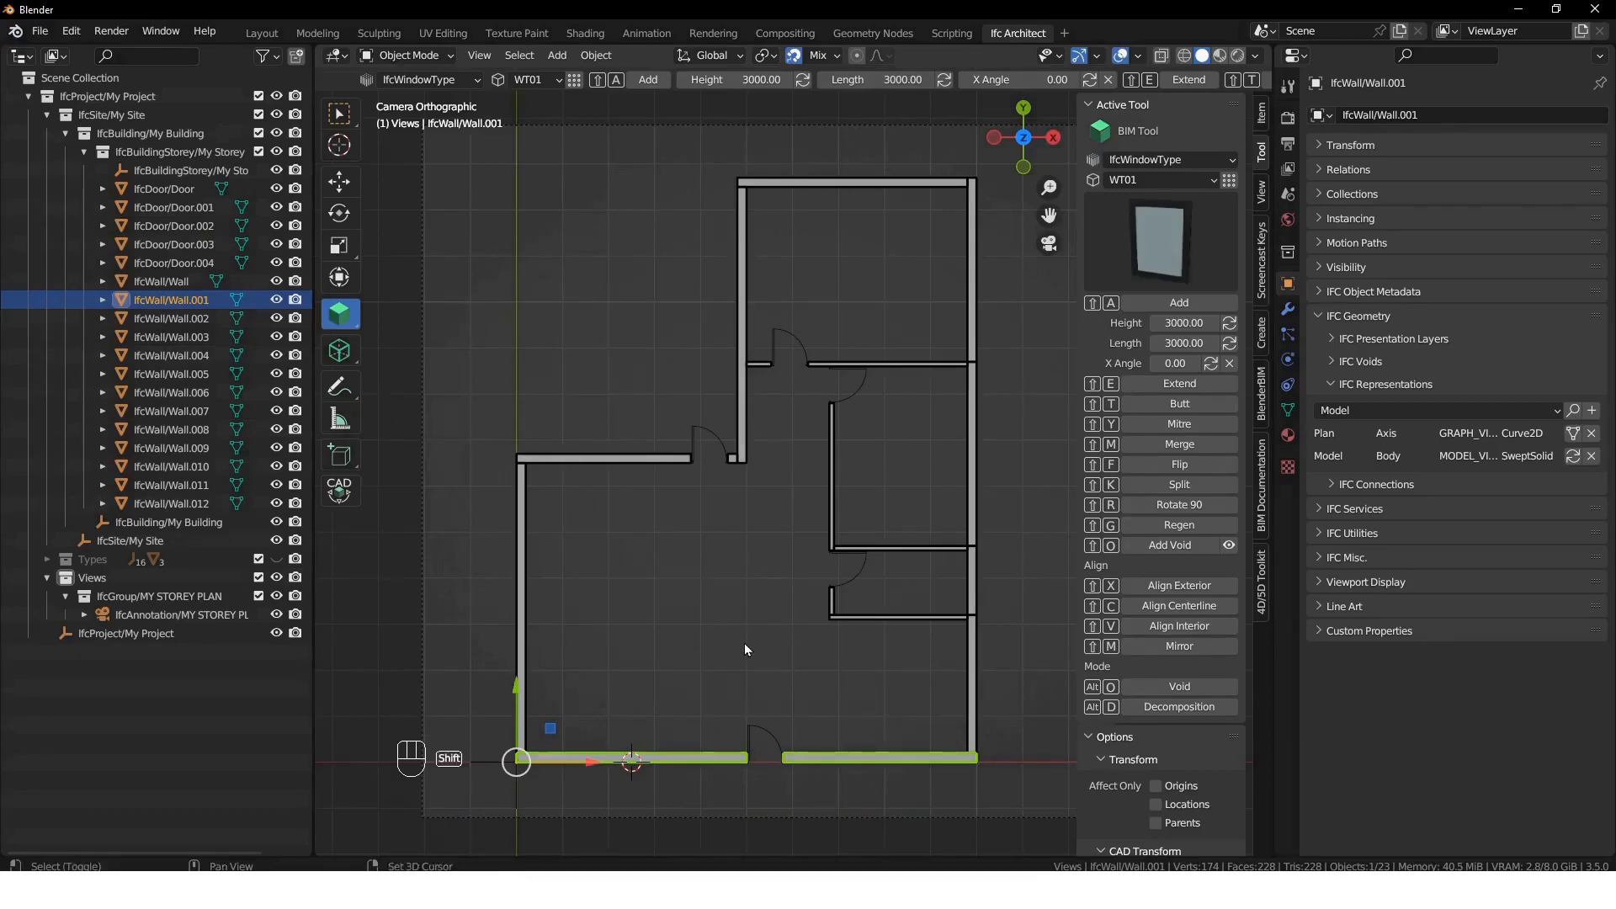
key(shift+a)
click(882, 757)
shift+right_drag(883, 762, 879, 762)
key(shift+a)
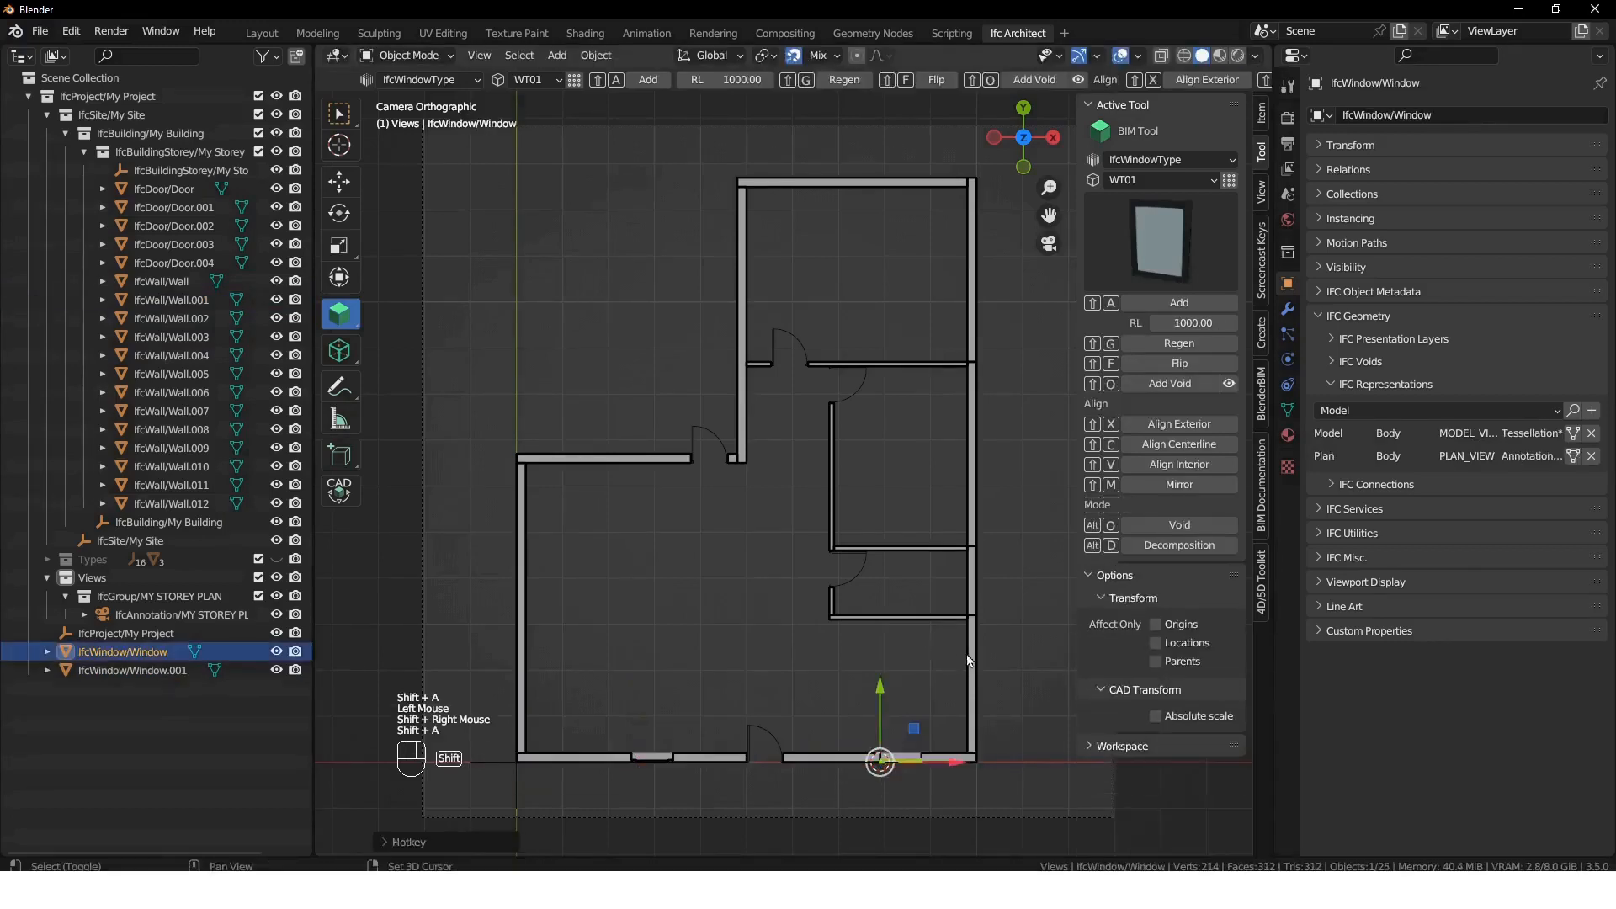
- Add two WT01 windows in the right exterior wall, one in its lowest section and one at the small room
click(973, 658)
shift+right_click(976, 697)
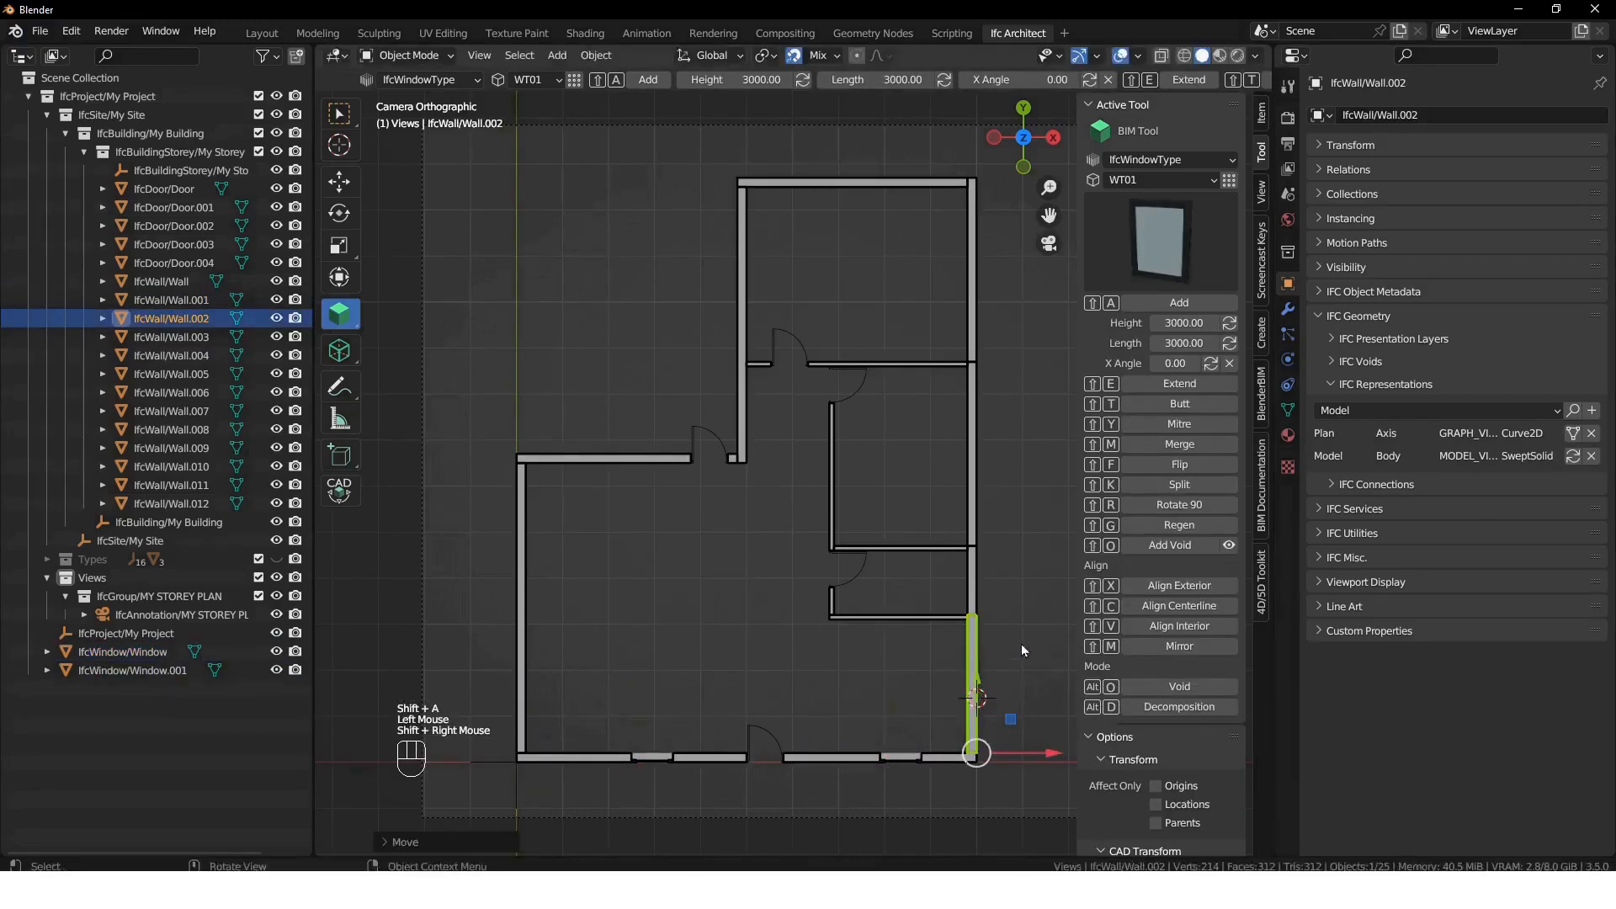
key(shift+a)
click(975, 588)
shift+right_drag(989, 586, 978, 614)
key(shift+a)
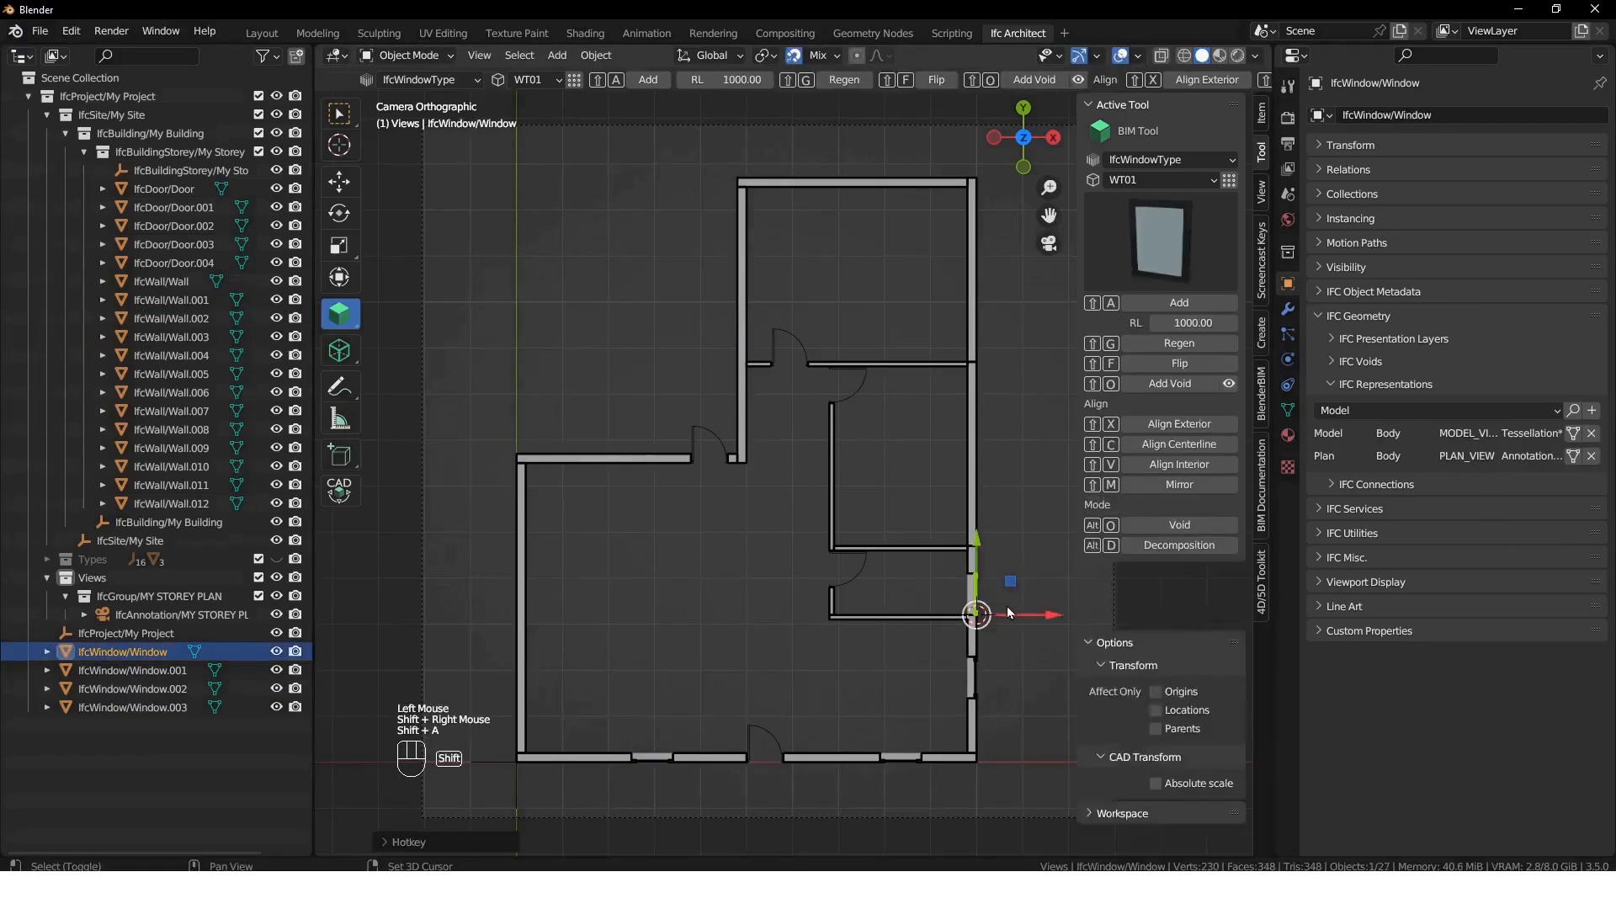
- Add two WT01 windows in the right exterior wall section of the middle room
click(974, 515)
shift+right_click(977, 513)
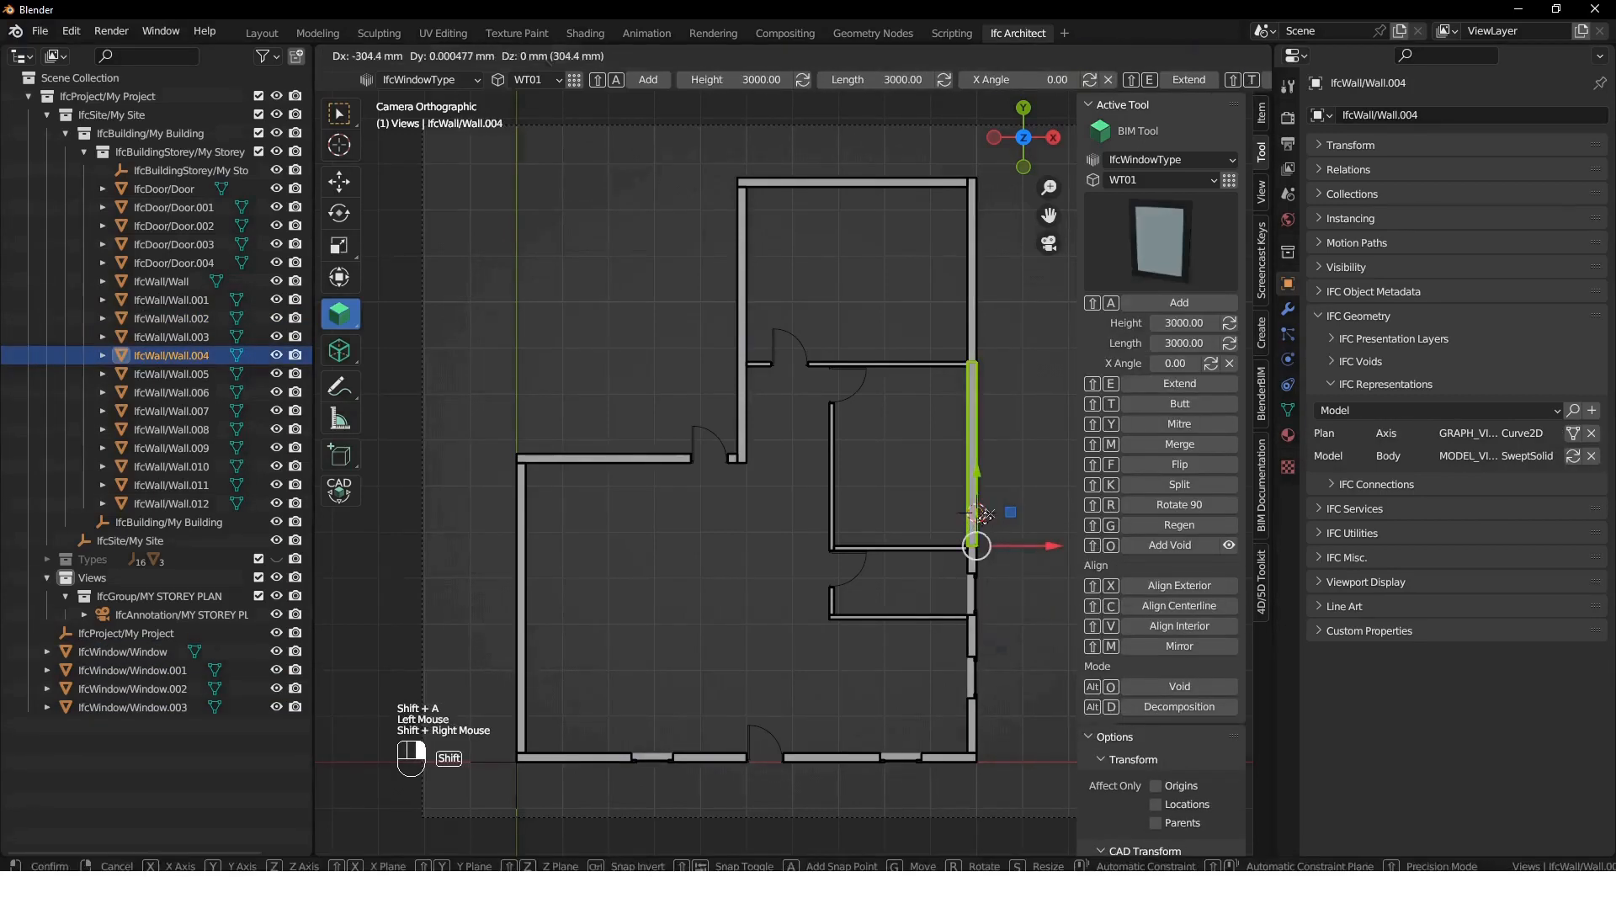
key(shift+a)
click(974, 446)
shift+right_drag(978, 420, 976, 438)
key(shift+a)
- Add one WT01 window in the right exterior wall of the top room
click(980, 290)
mouse_move(988, 286)
shift+right_down()
mouse_move(995, 318)
mouse_move(986, 290)
shift+right_up()
key(shift+a)
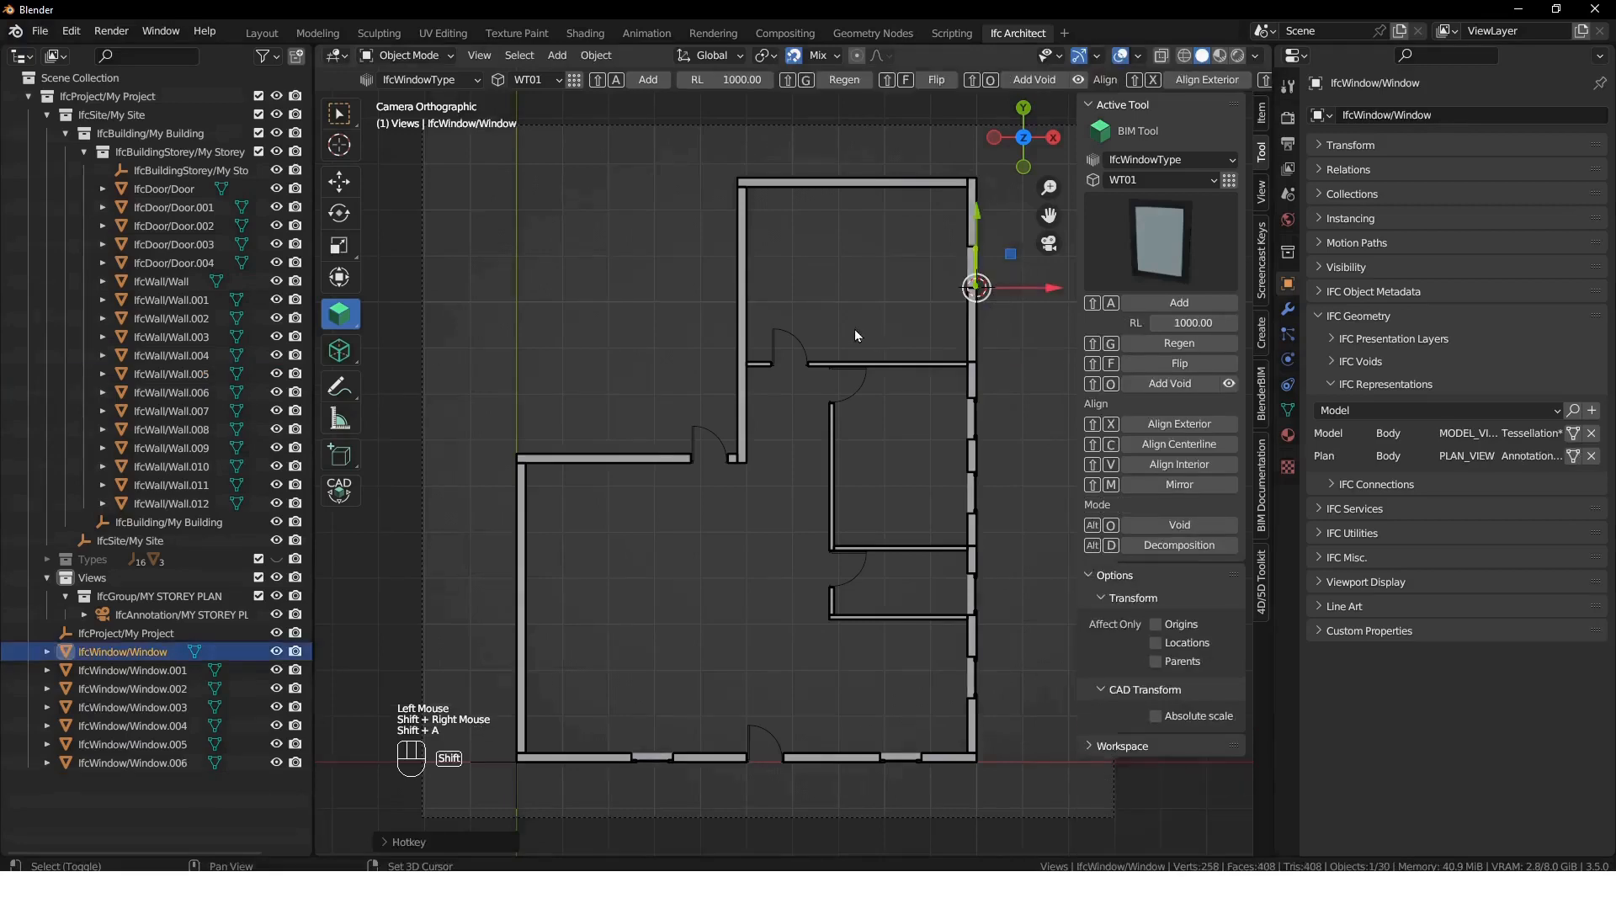
- Add two WT01 windows one below the other in the top room's left exterior wall
click(744, 274)
shift+right_drag(743, 252, 735, 192)
key(shift+a)
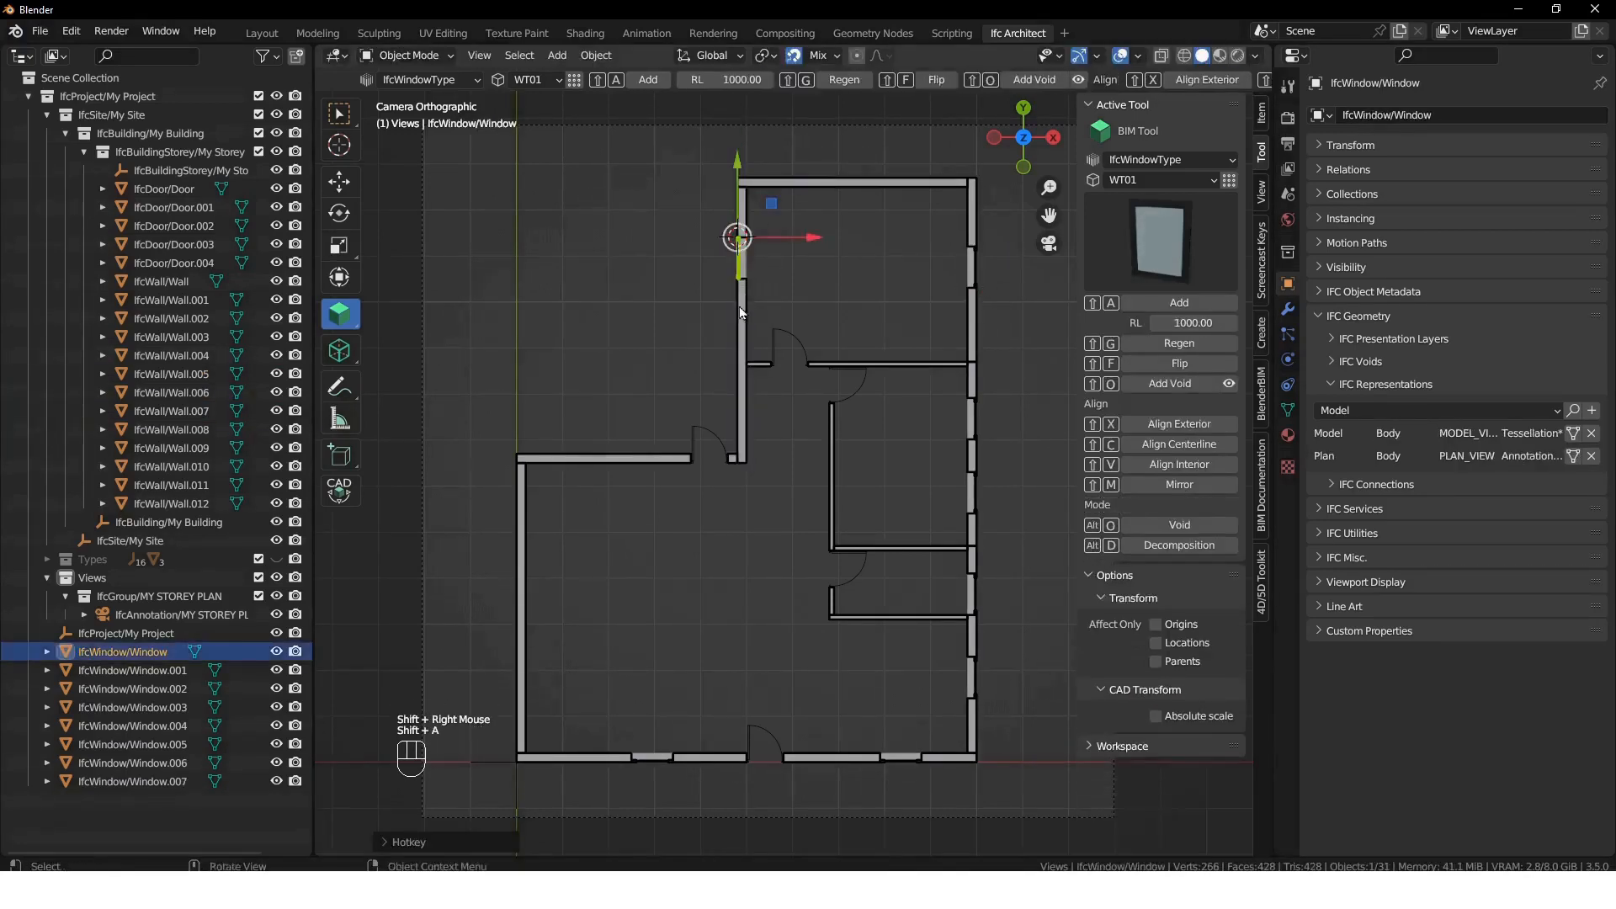
click(734, 316)
shift+right_drag(734, 316, 738, 287)
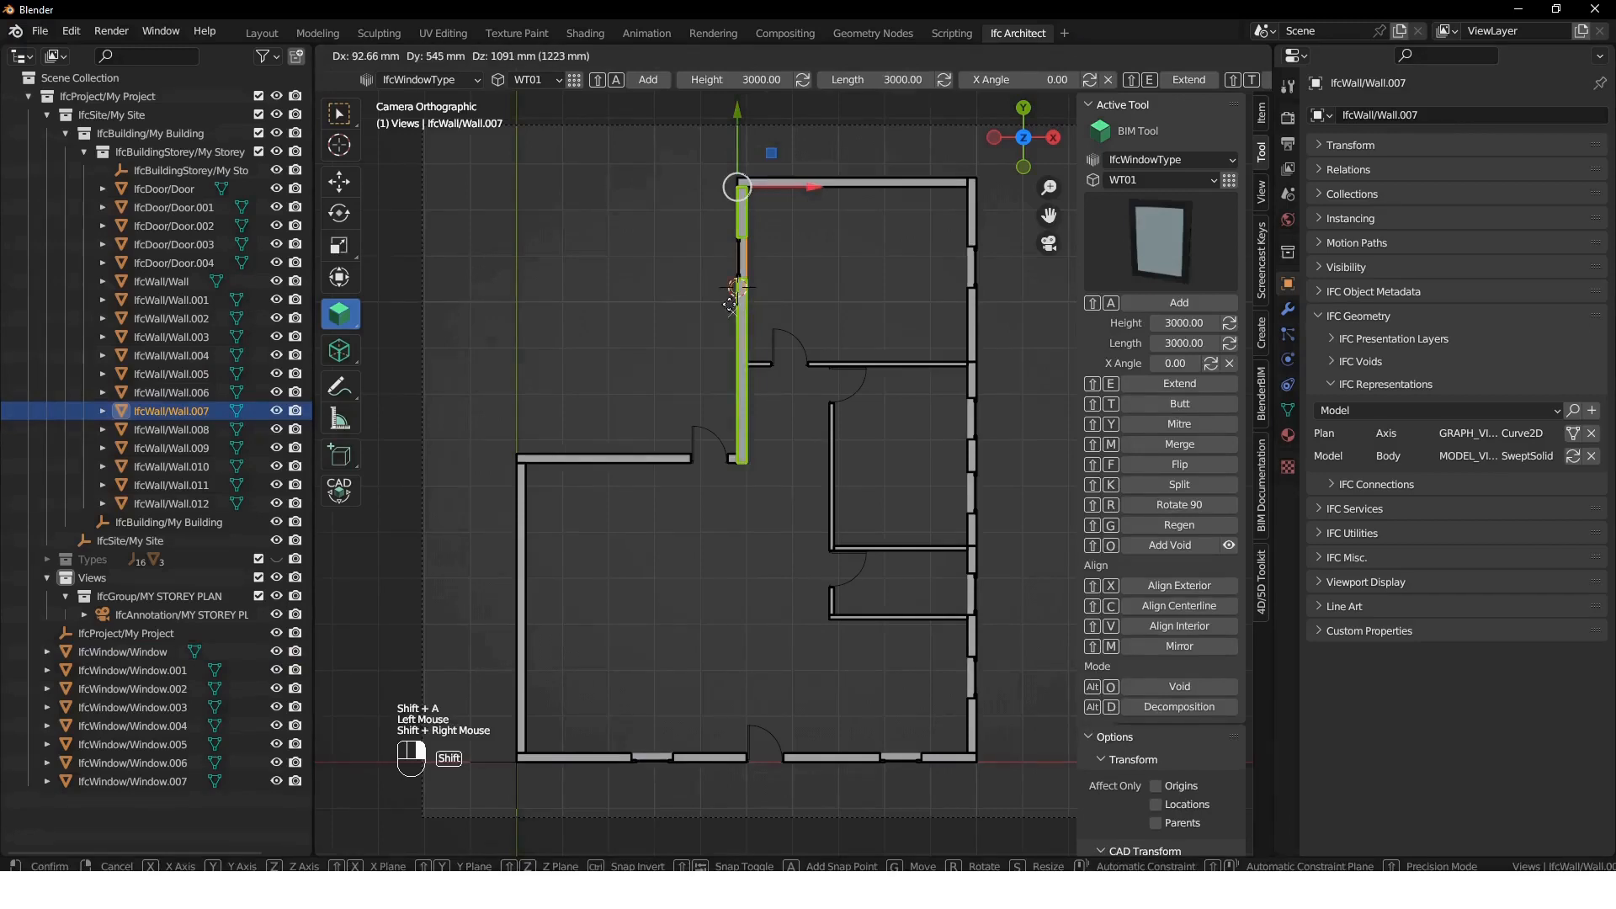
key(shift+a)
- Add two WT01 windows in the large room's upper horizontal exterior wall, to the left of its door
click(624, 464)
mouse_move(625, 467)
shift+right_down()
mouse_move(562, 478)
mouse_move(631, 462)
shift+right_up()
key(shift+a)
click(653, 462)
key(shift+a)
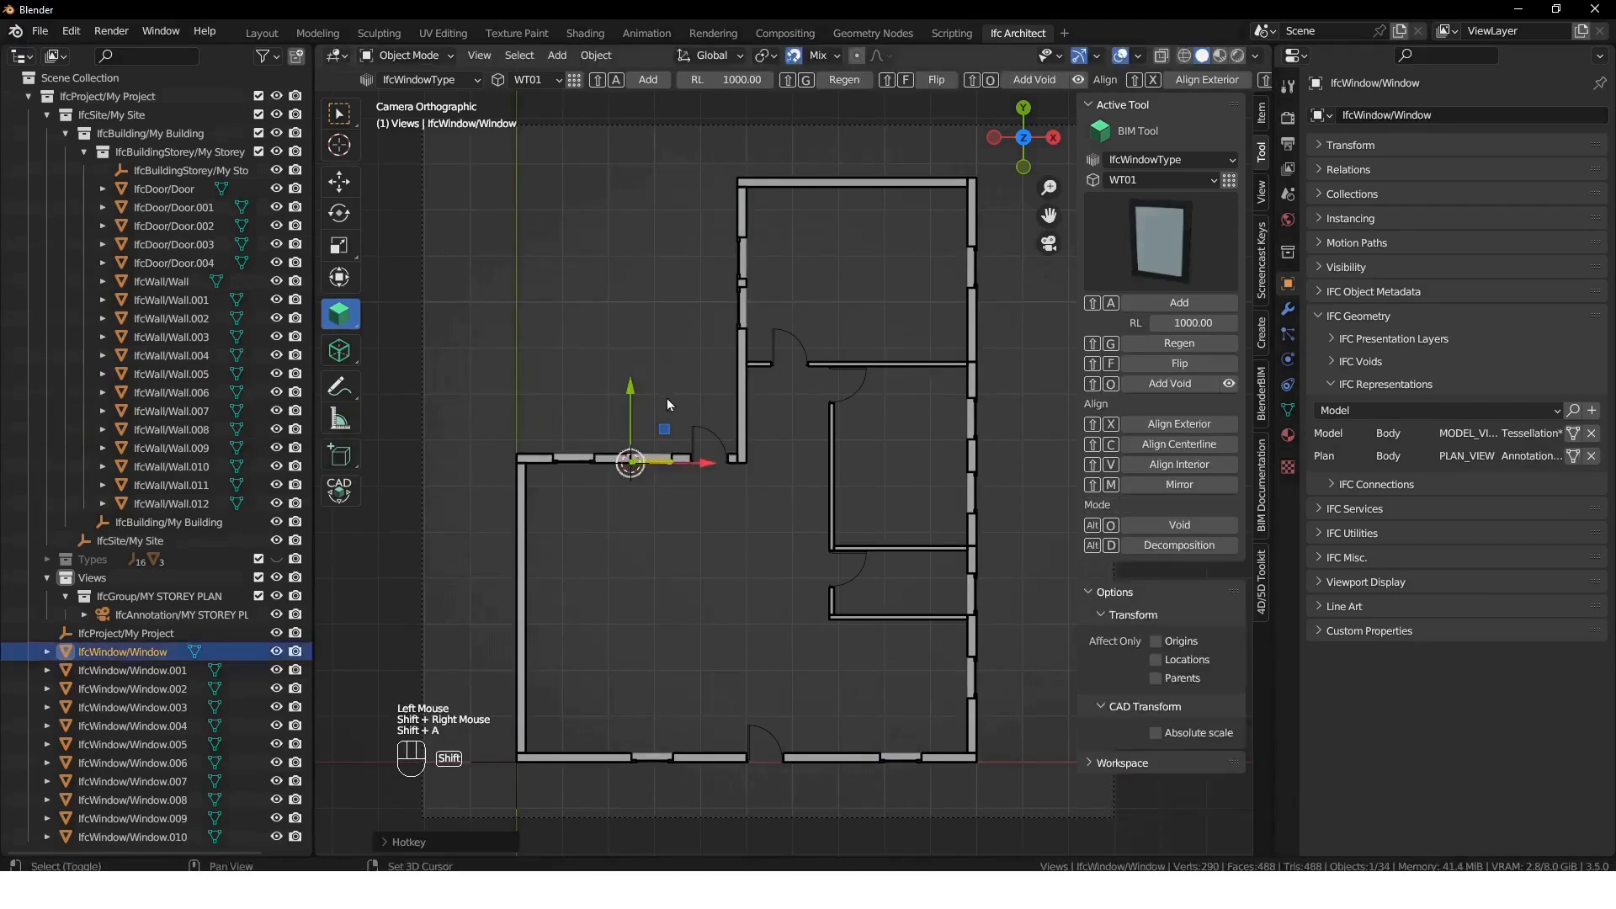
- Move the two windows in the large room's upper horizontal wall 150 mm along Y, and deselect them
click(670, 557)
click(584, 463)
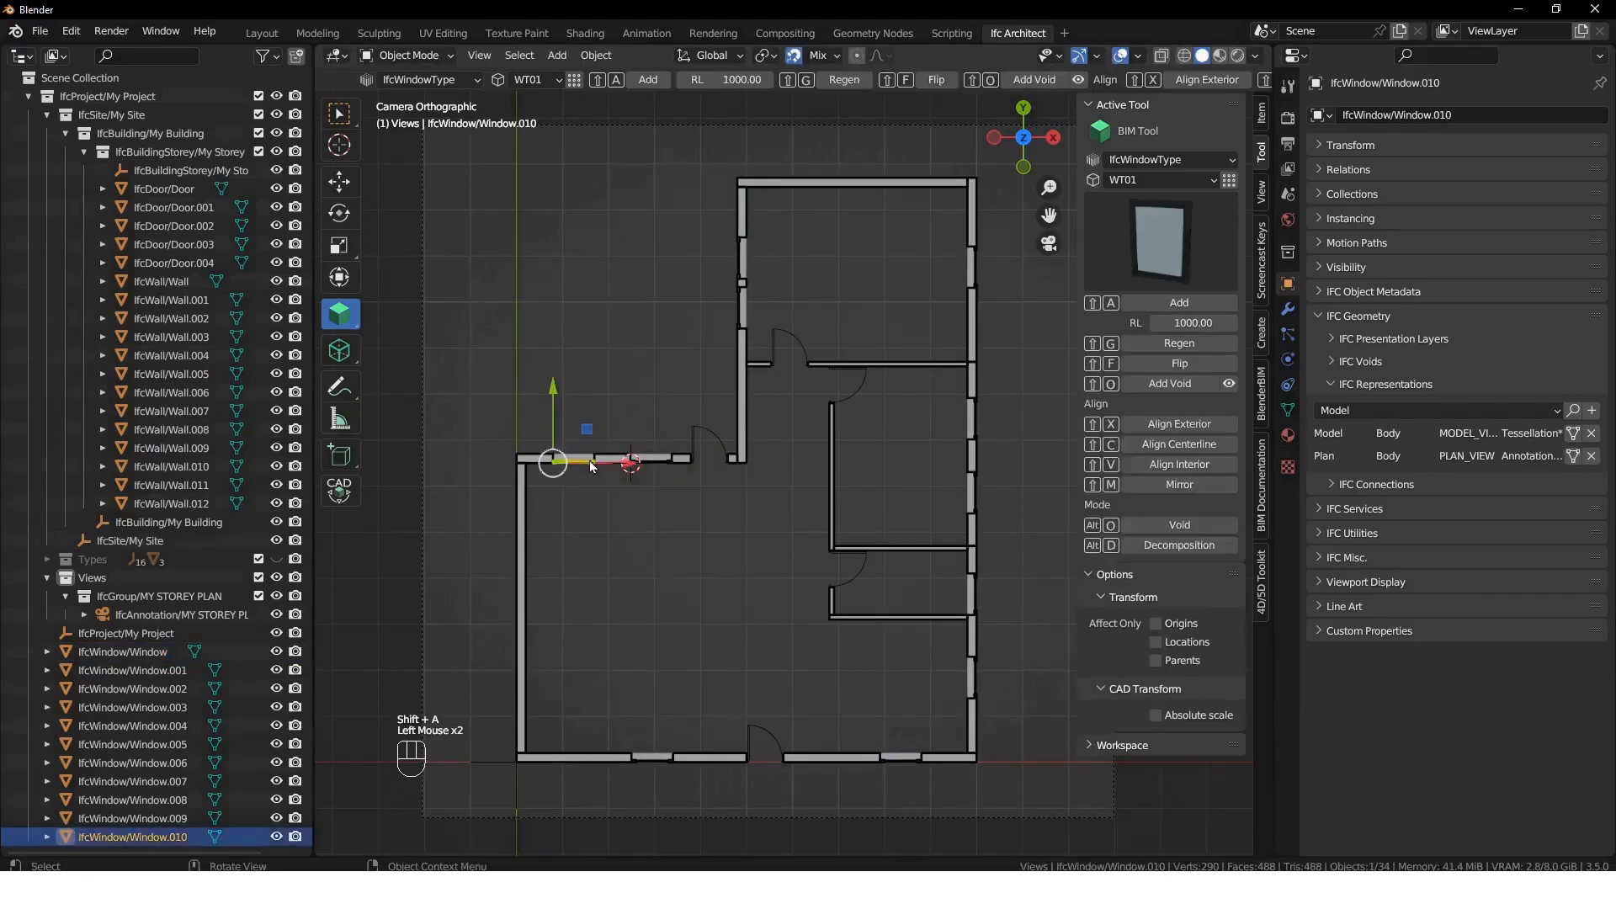
shift+click(661, 463)
key(g)
key(y)
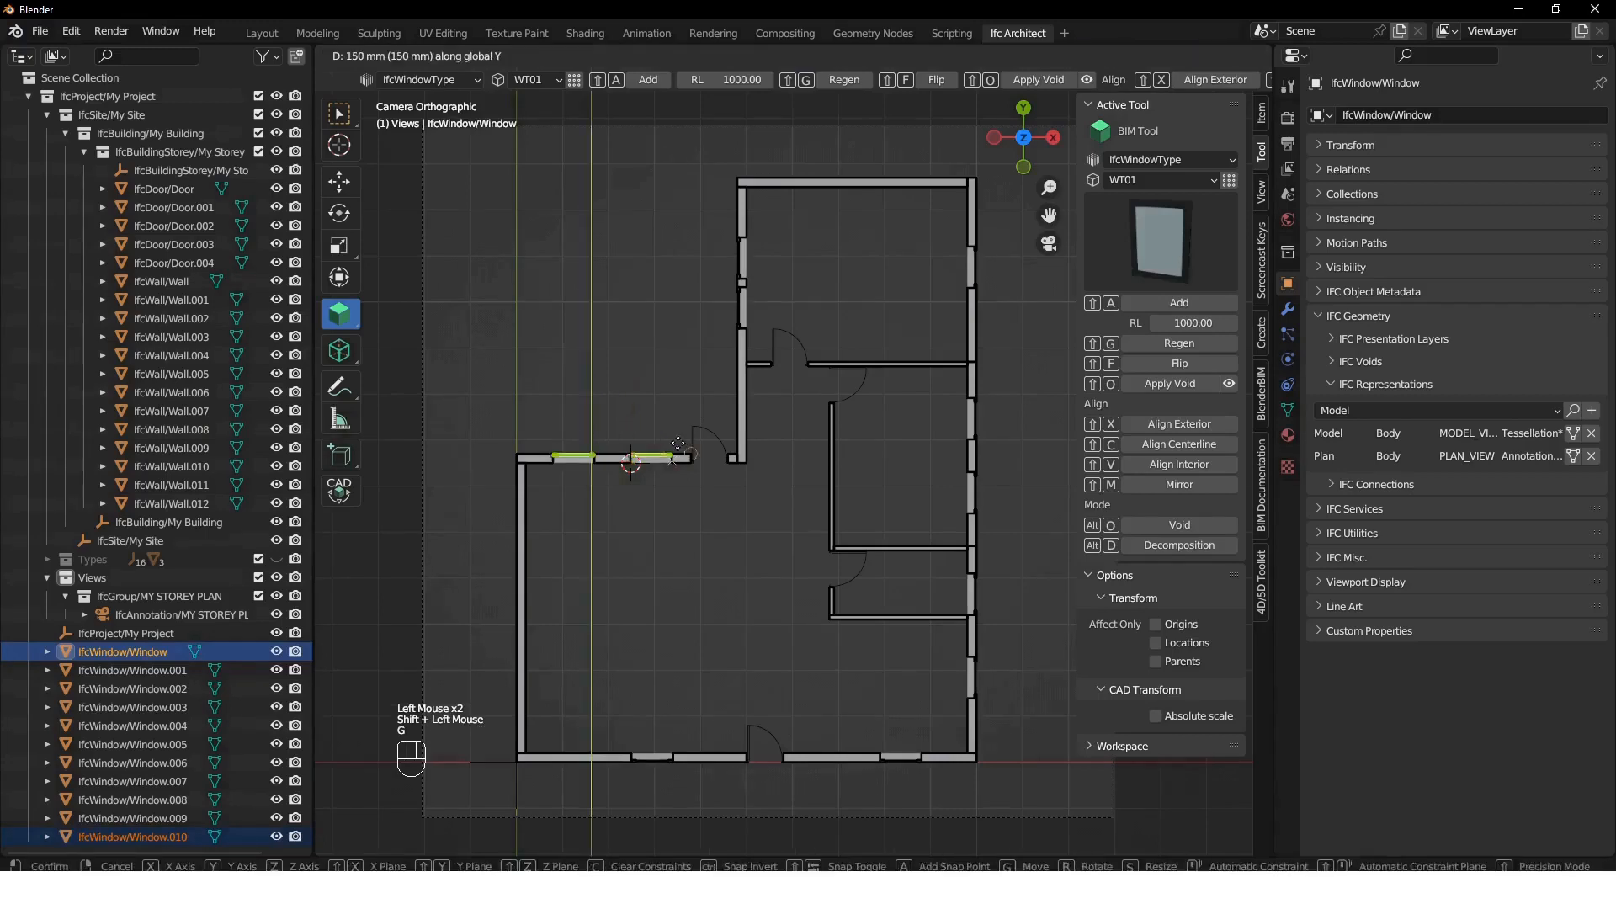
click(683, 450)
click(682, 346)
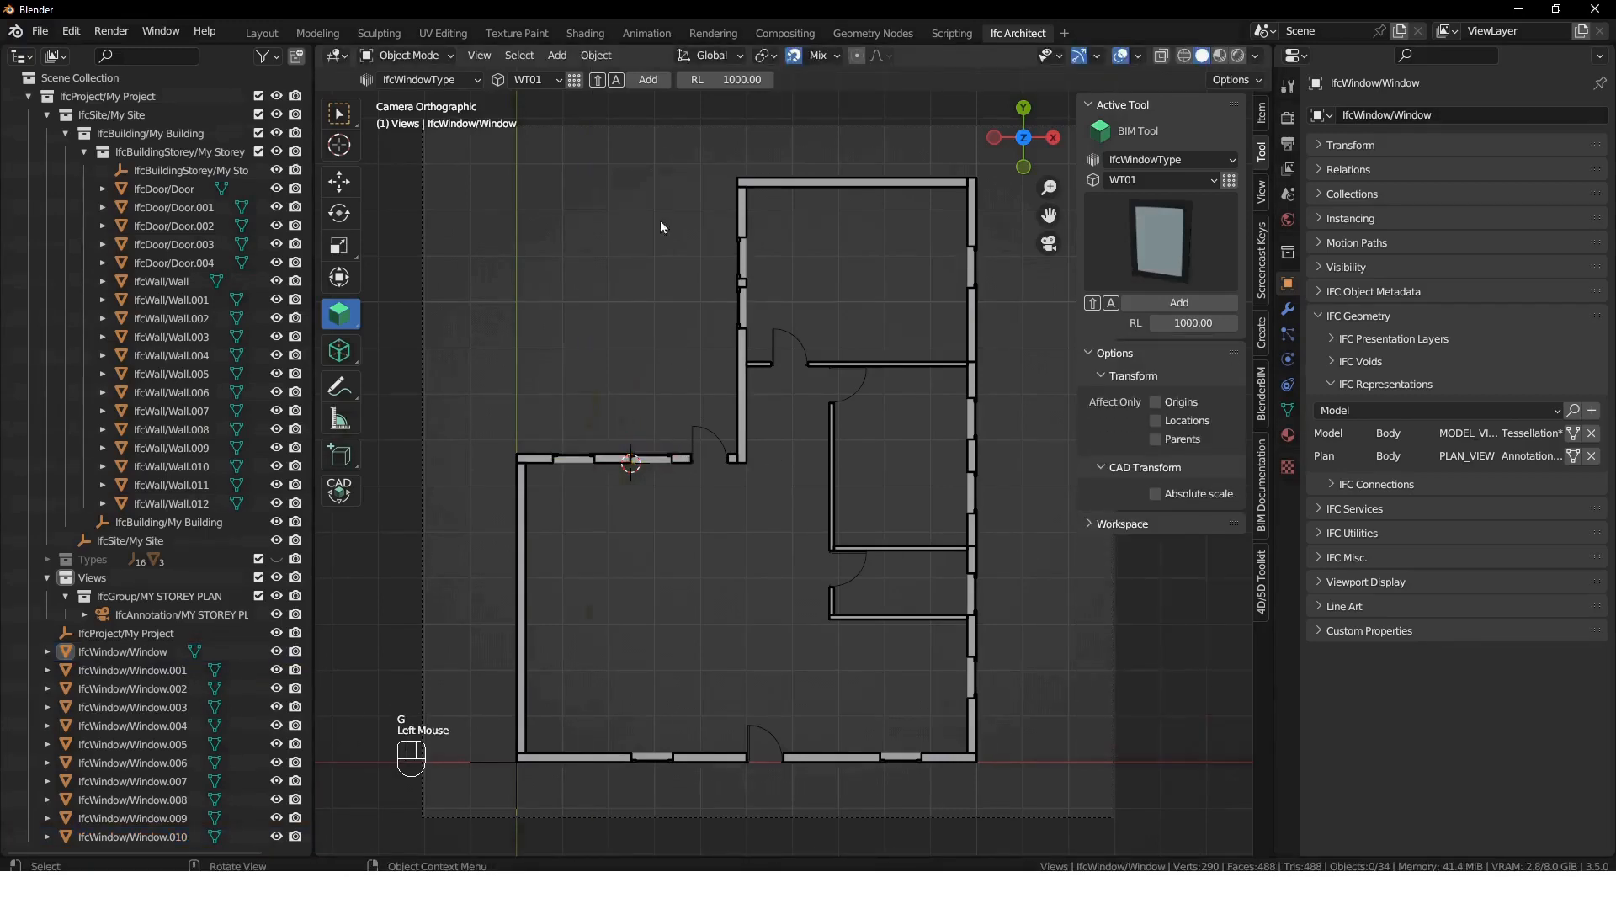
- Reactivate the MY STOREY PLAN drawing, generate its SVG, and return to Blender after viewing it in the browser
click(1262, 492)
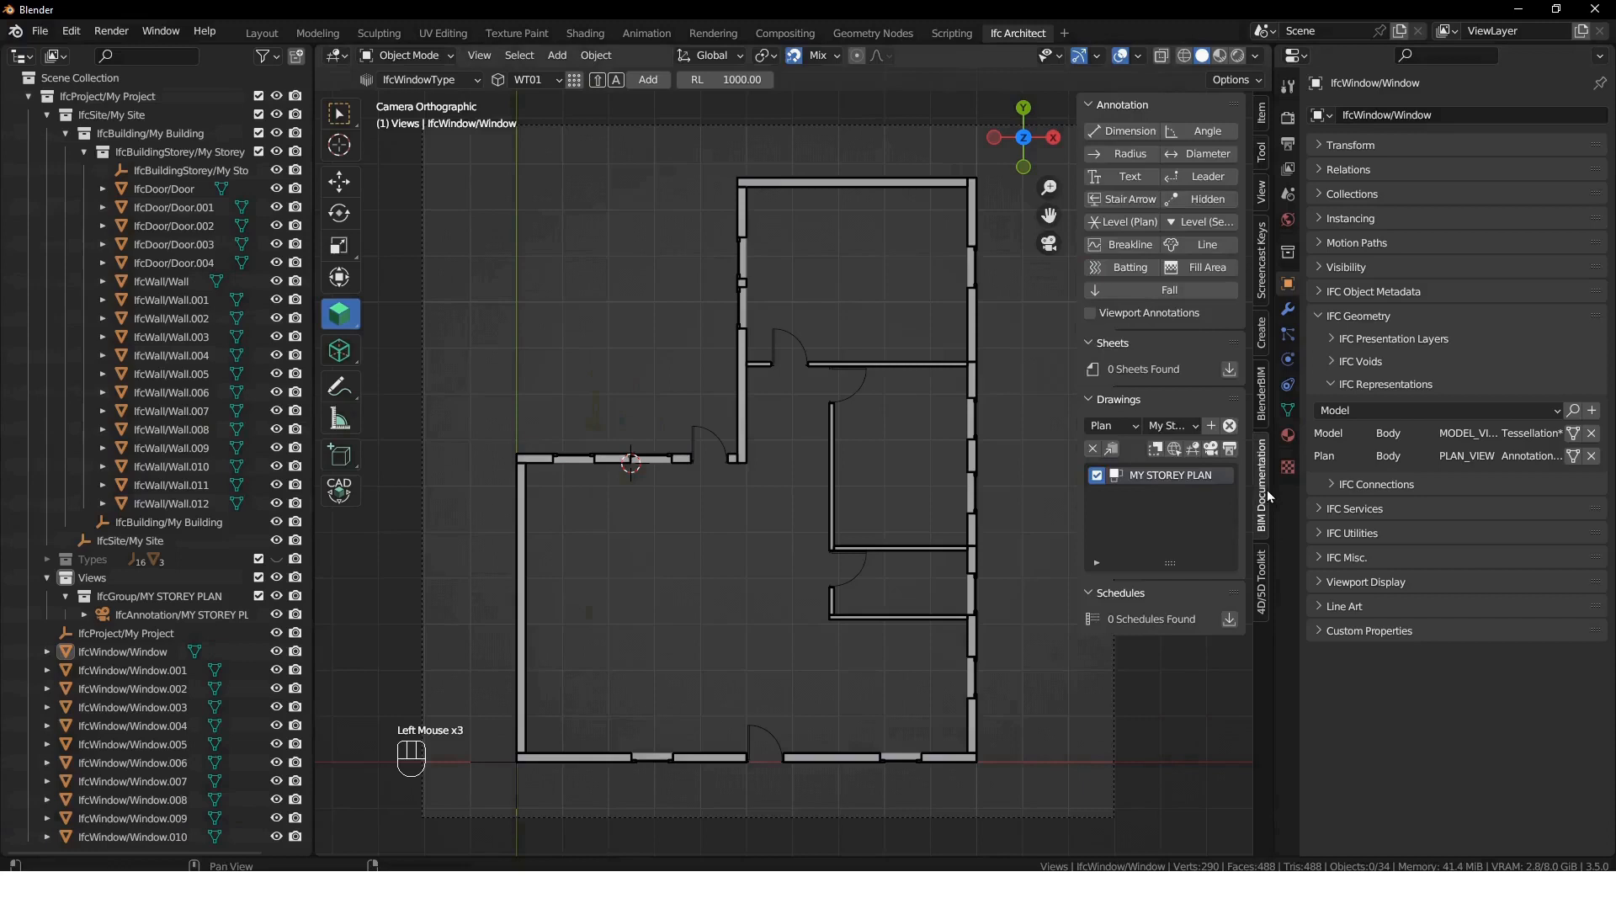
click(1215, 452)
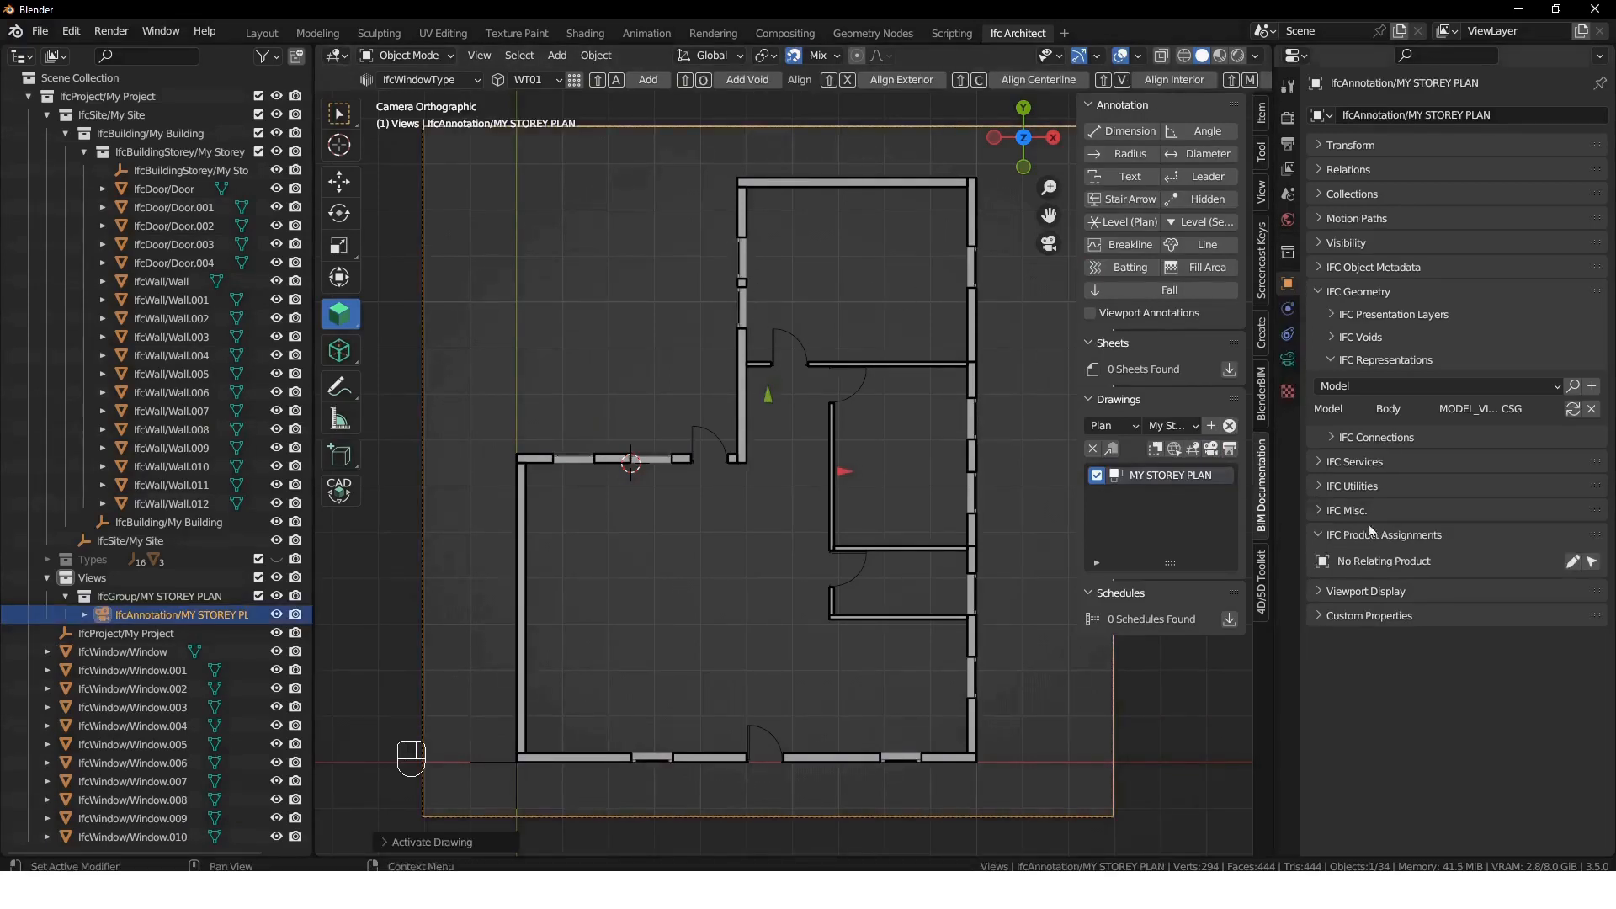
click(1230, 450)
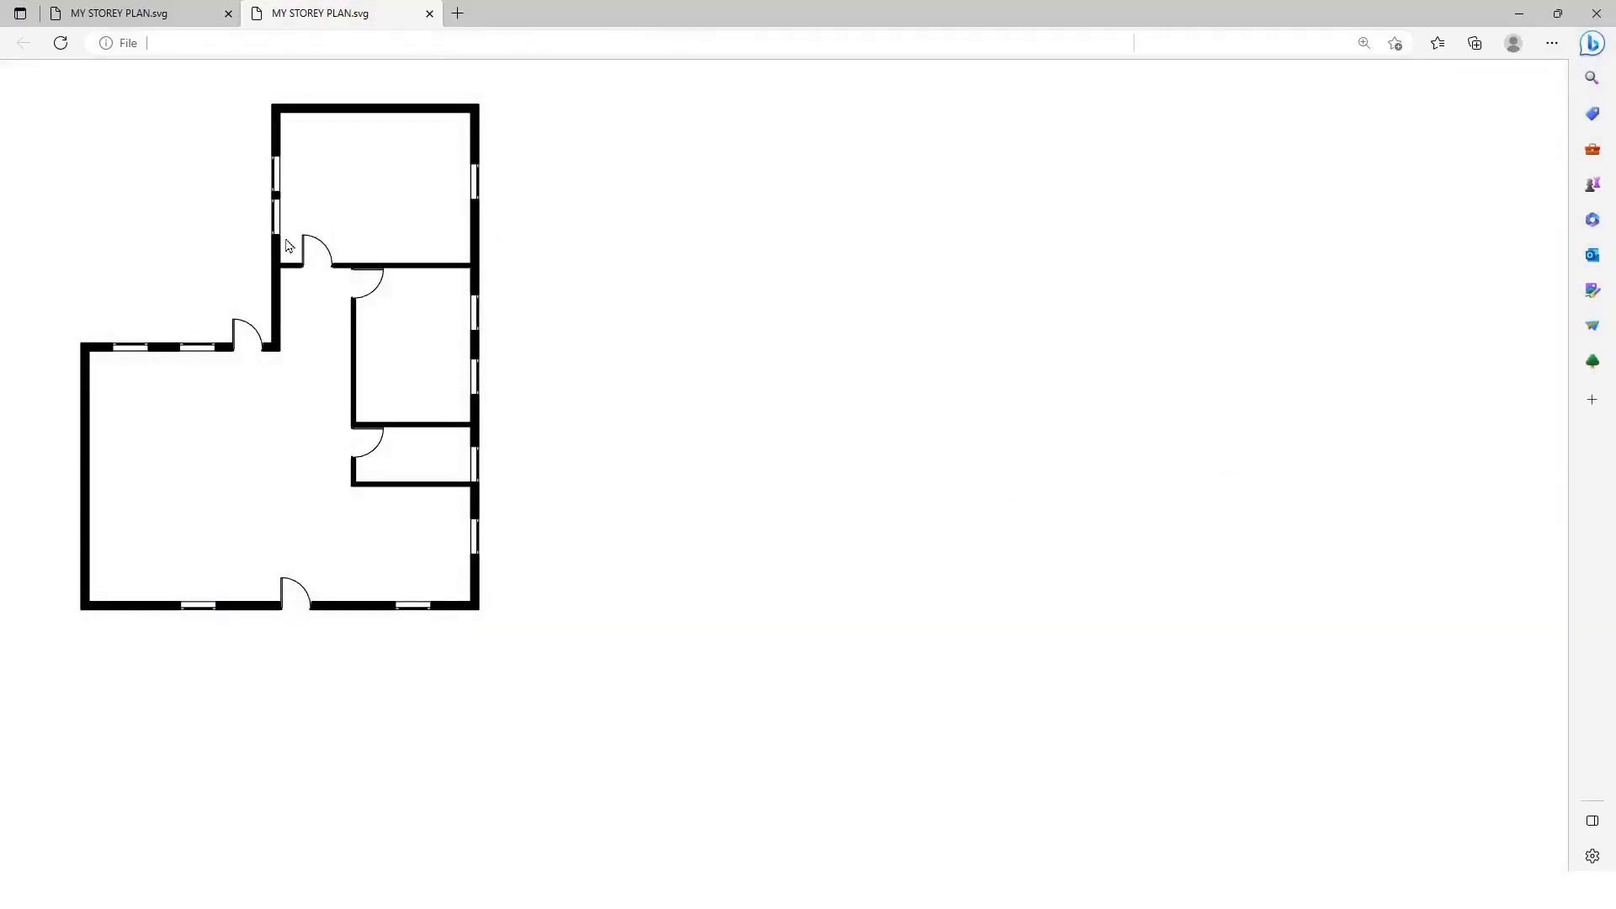
click(1520, 13)
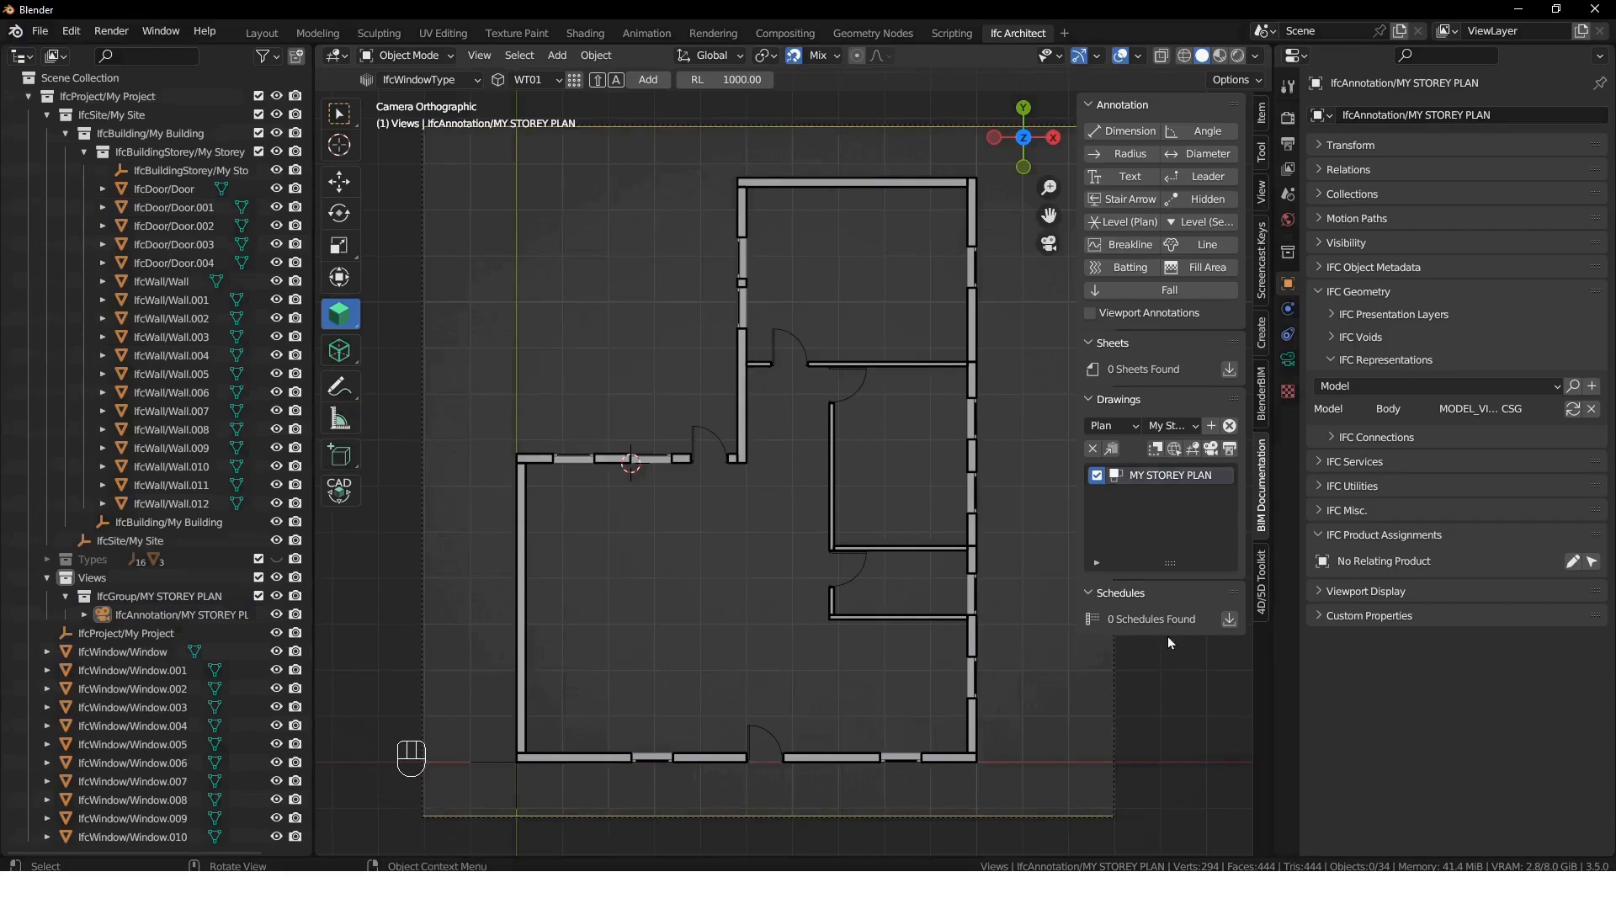
- Open the IFC Project Library section of the IFC project setup and choose IFC4 AU Library.ifc as the library file
click(1288, 194)
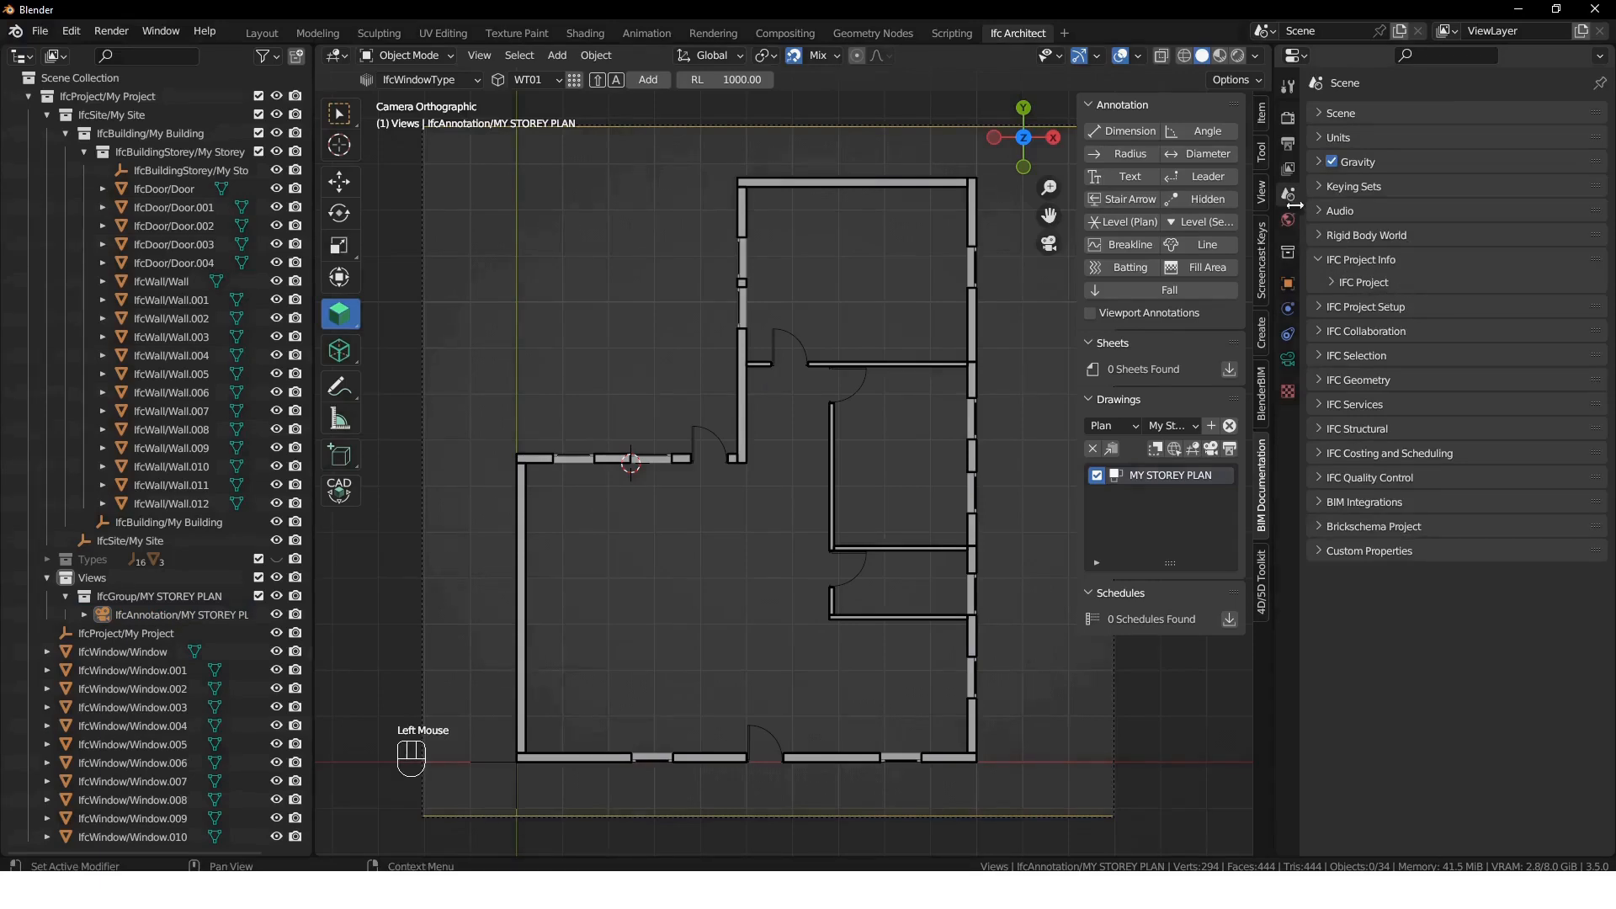
click(1320, 260)
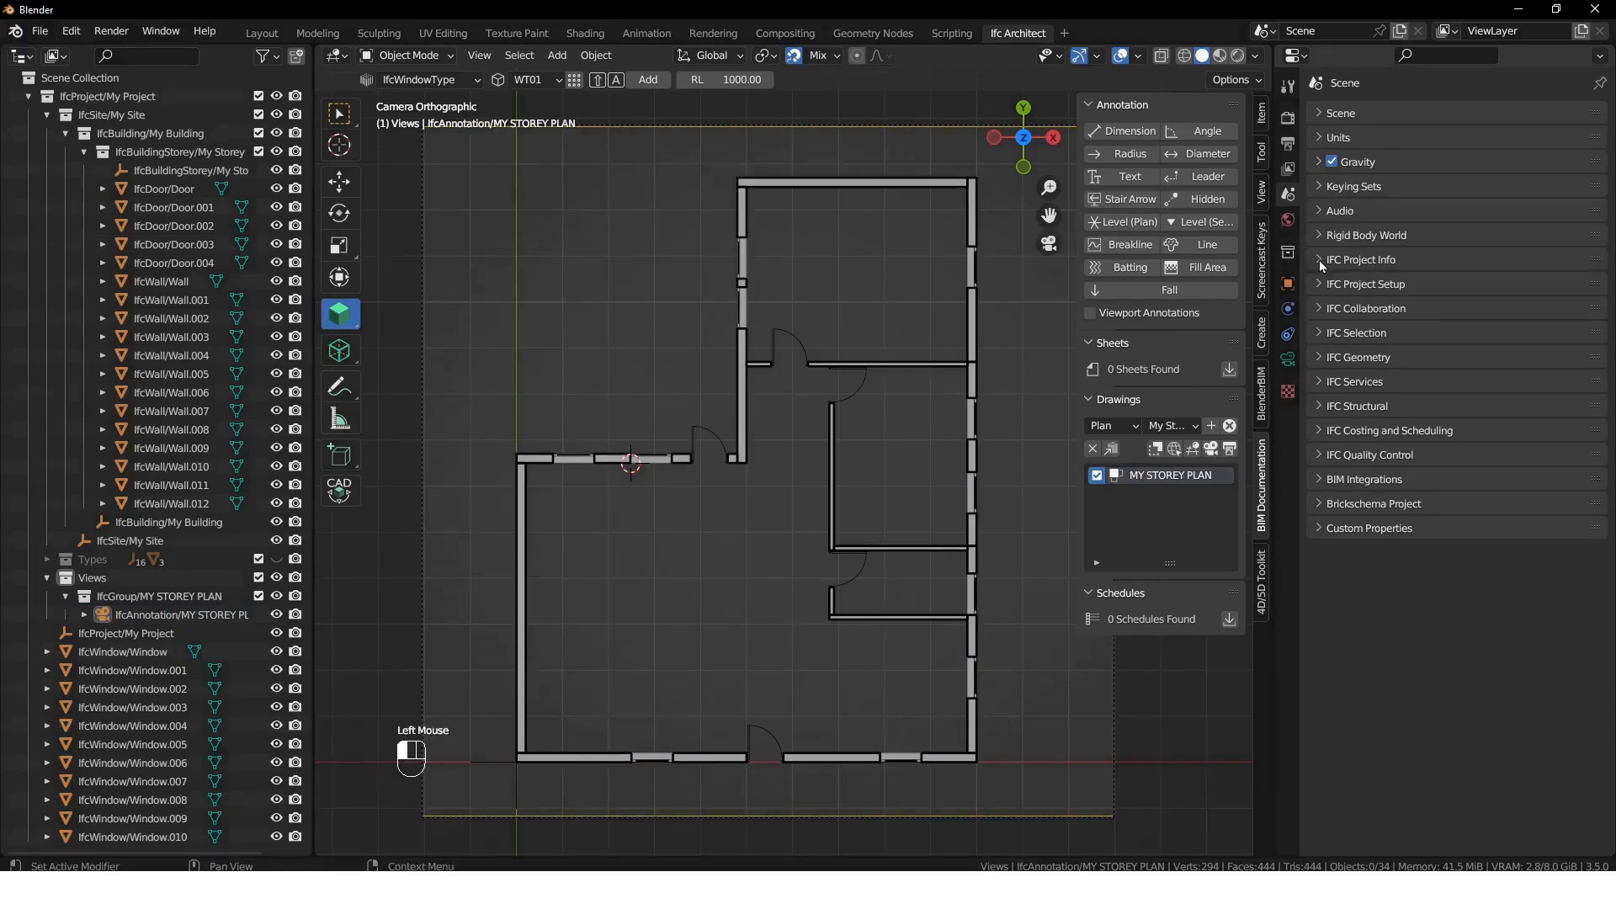
click(1331, 286)
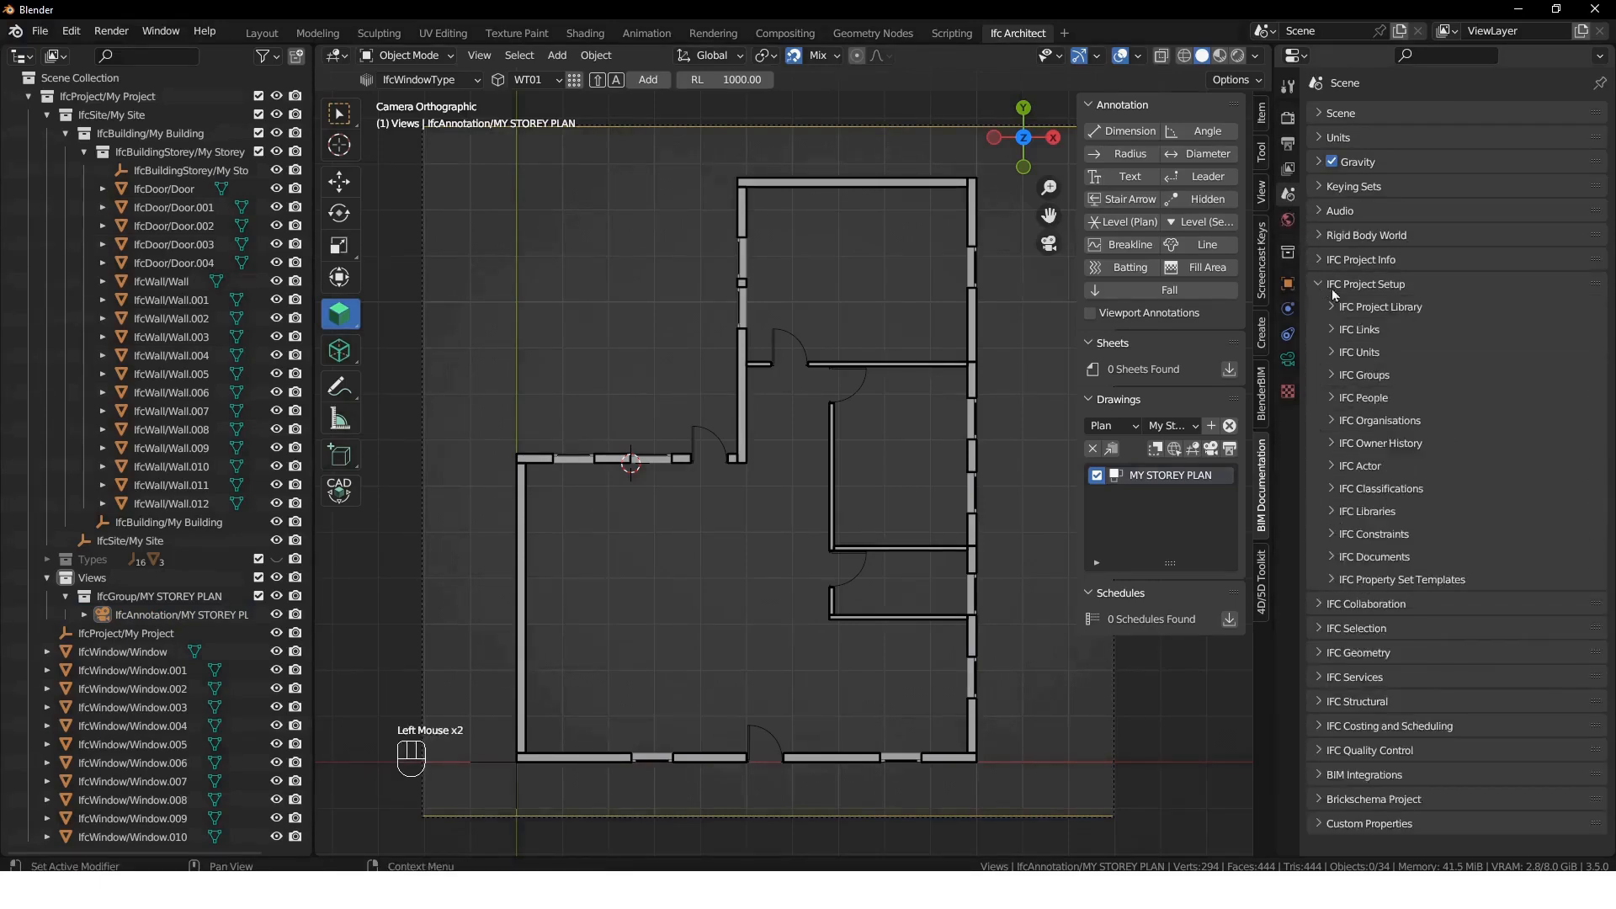
click(1390, 313)
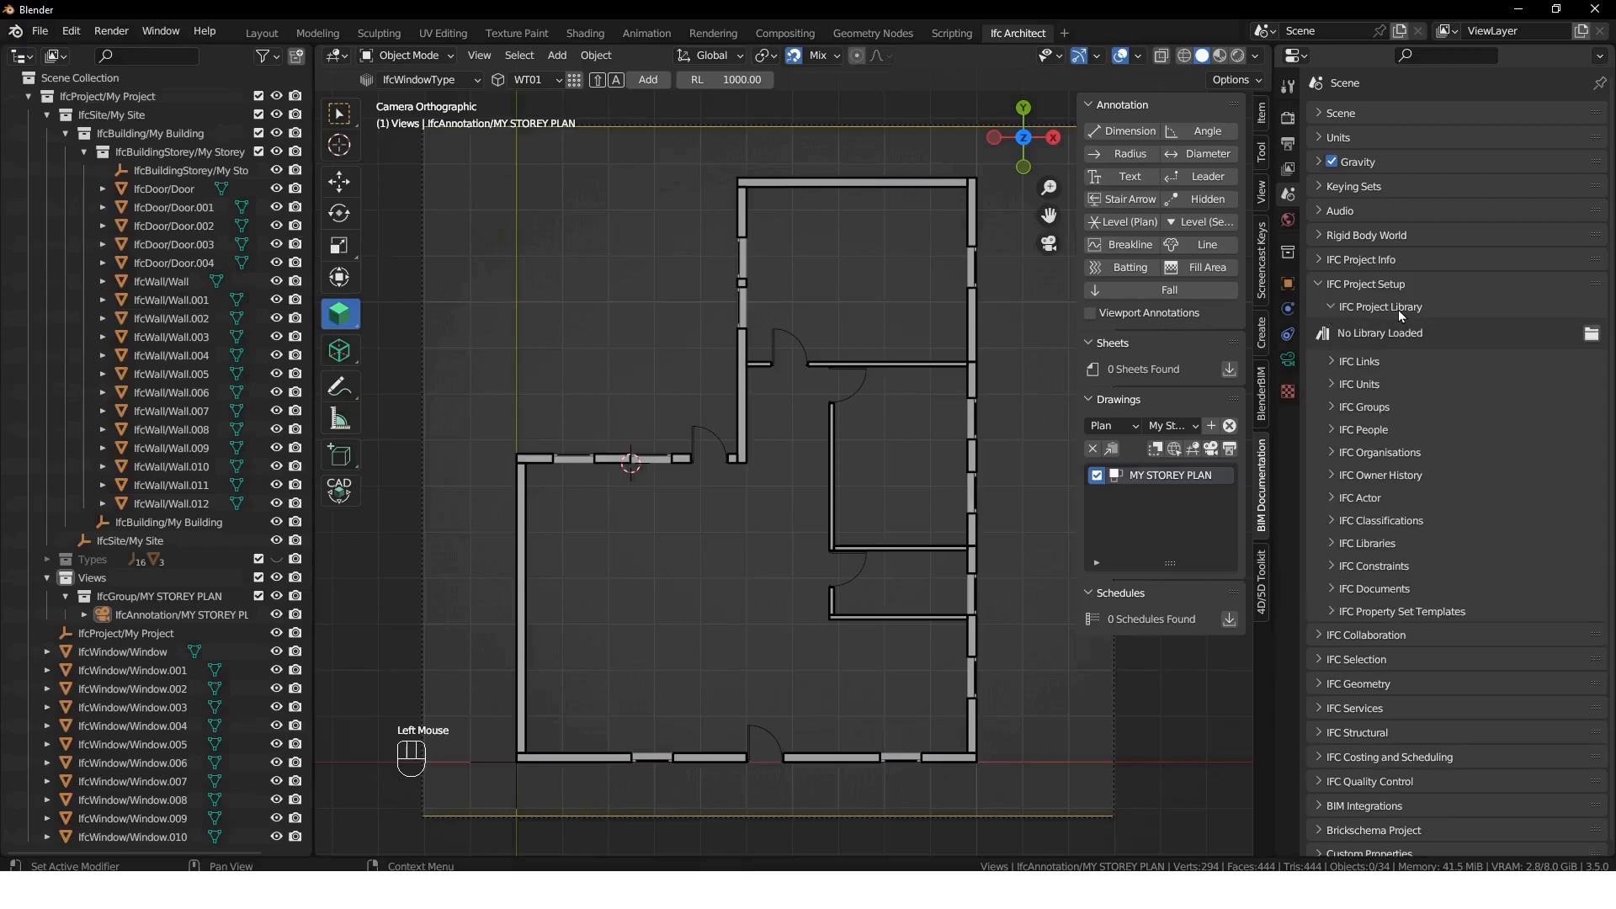
click(1592, 333)
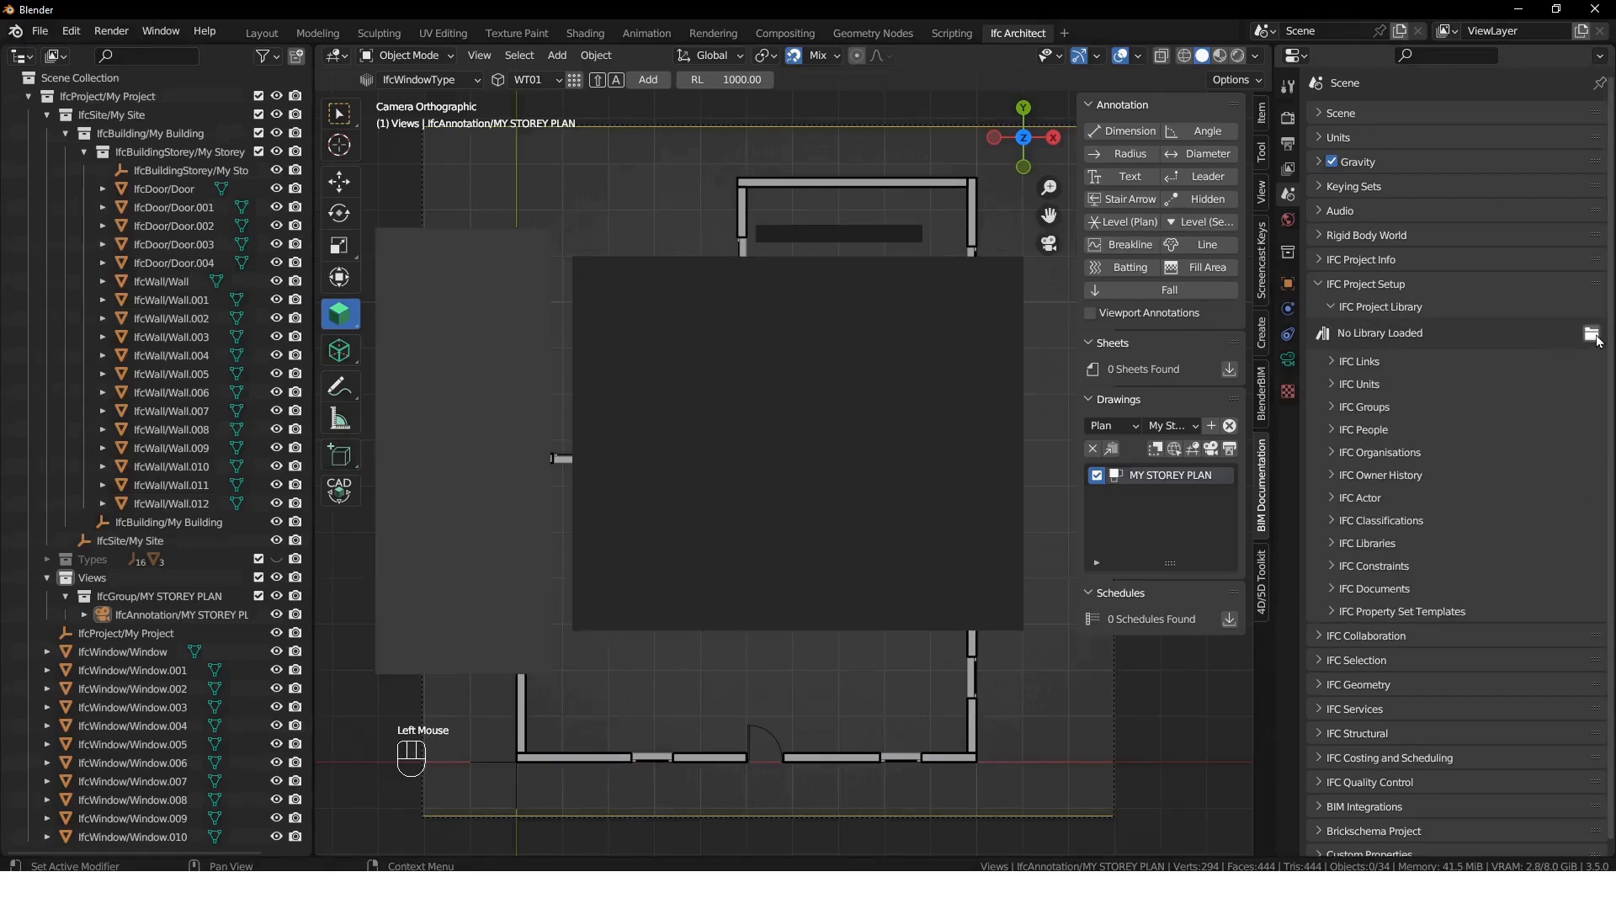
scroll(455, 454, down, 5)
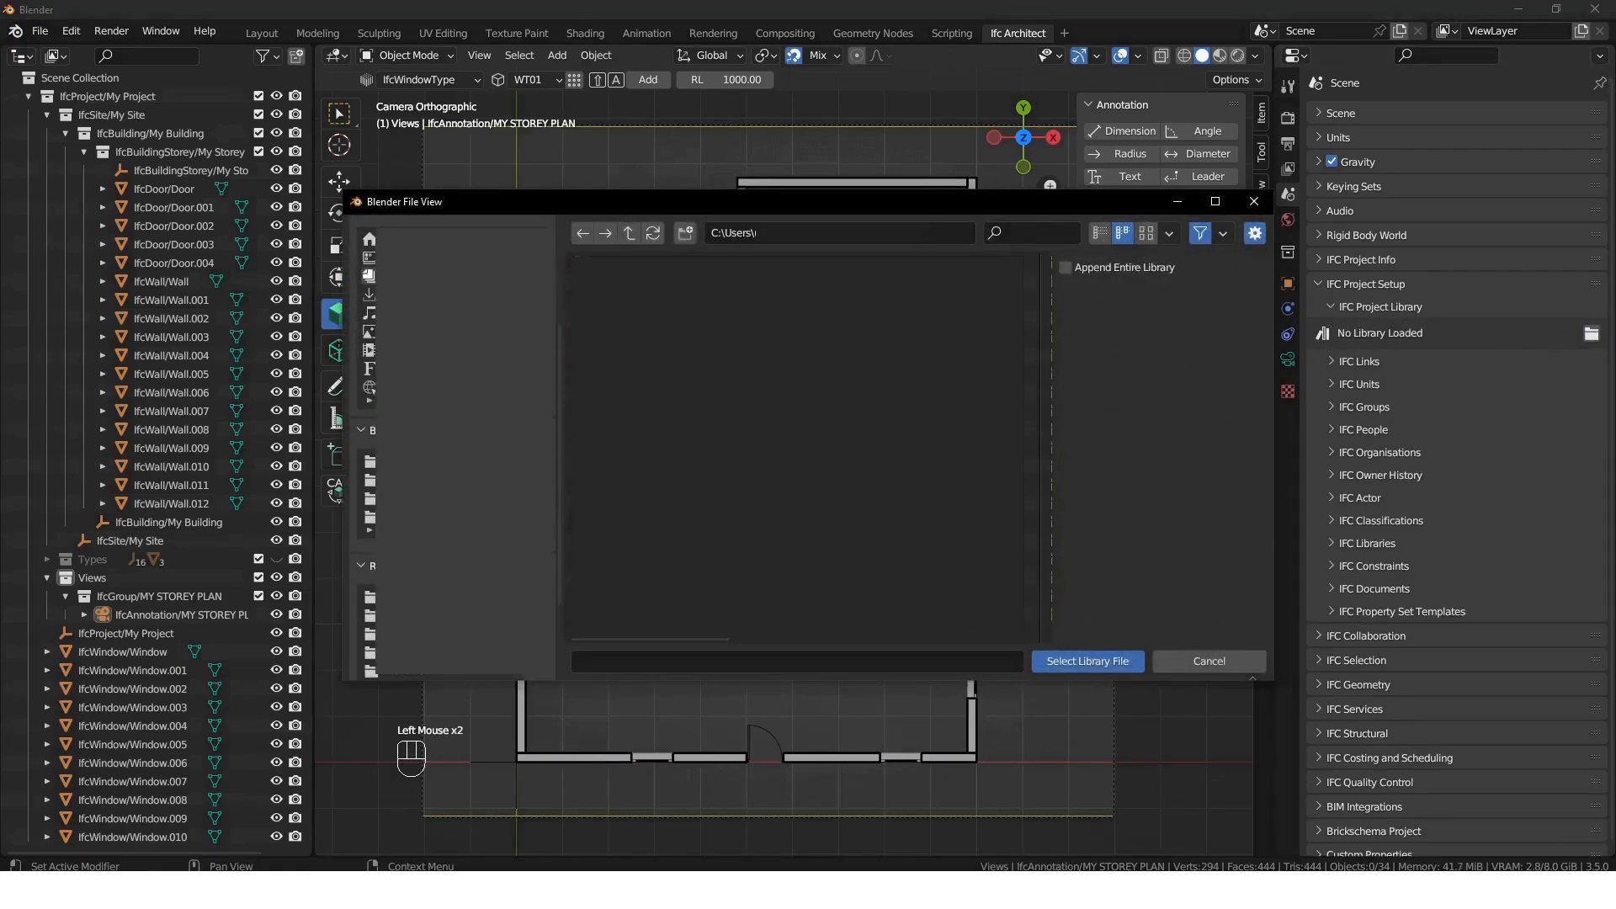
scroll(420, 676, down, 1)
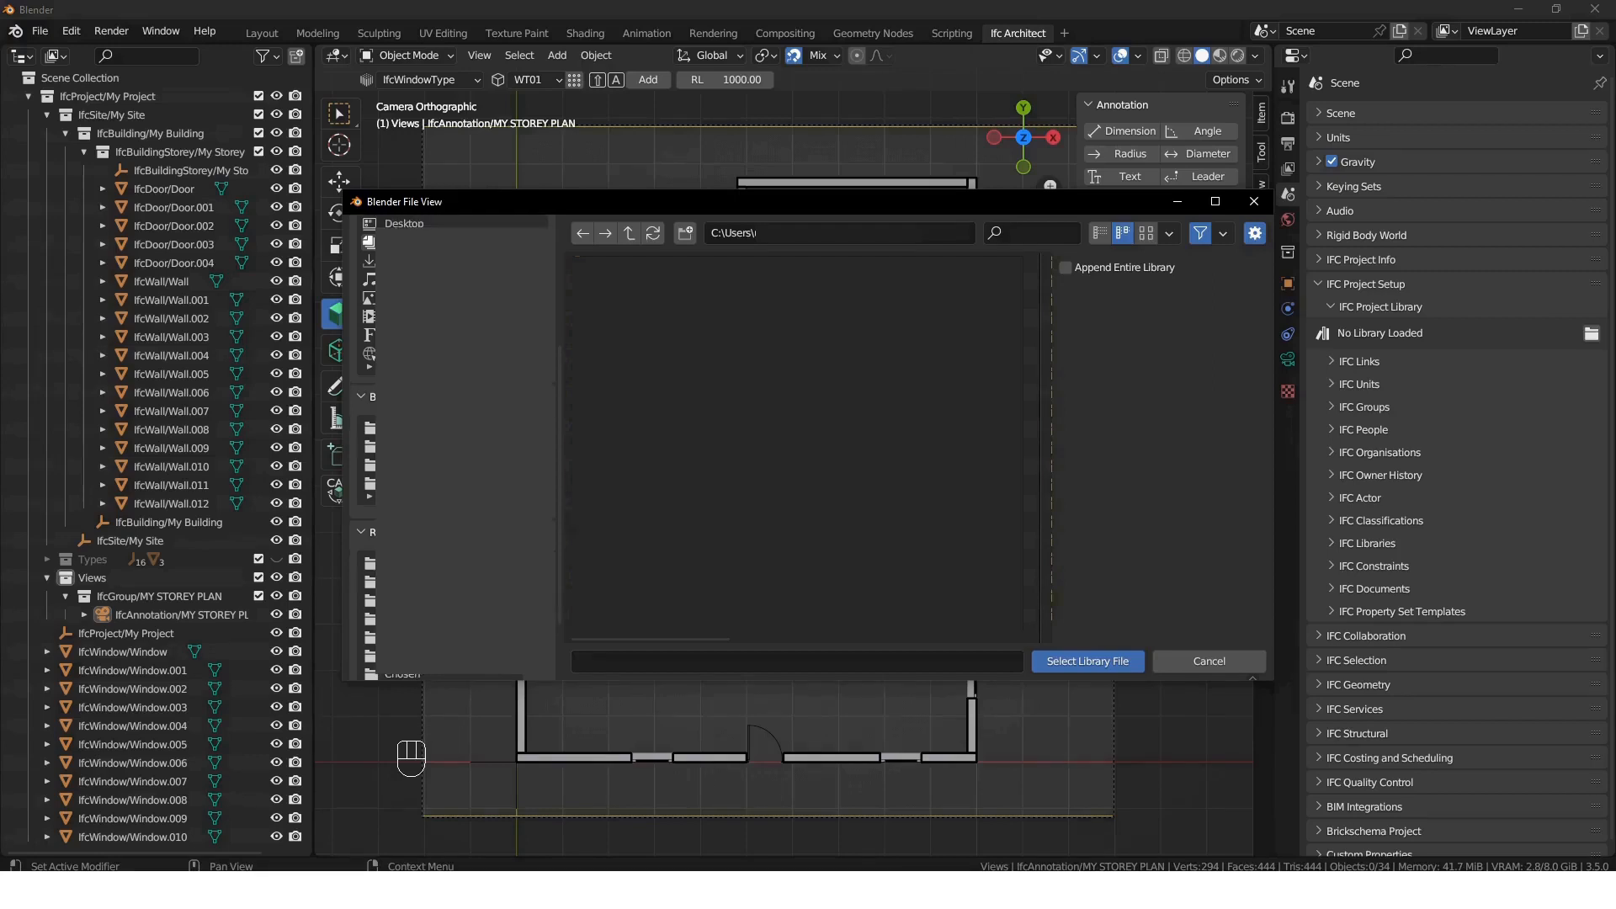
click(370, 447)
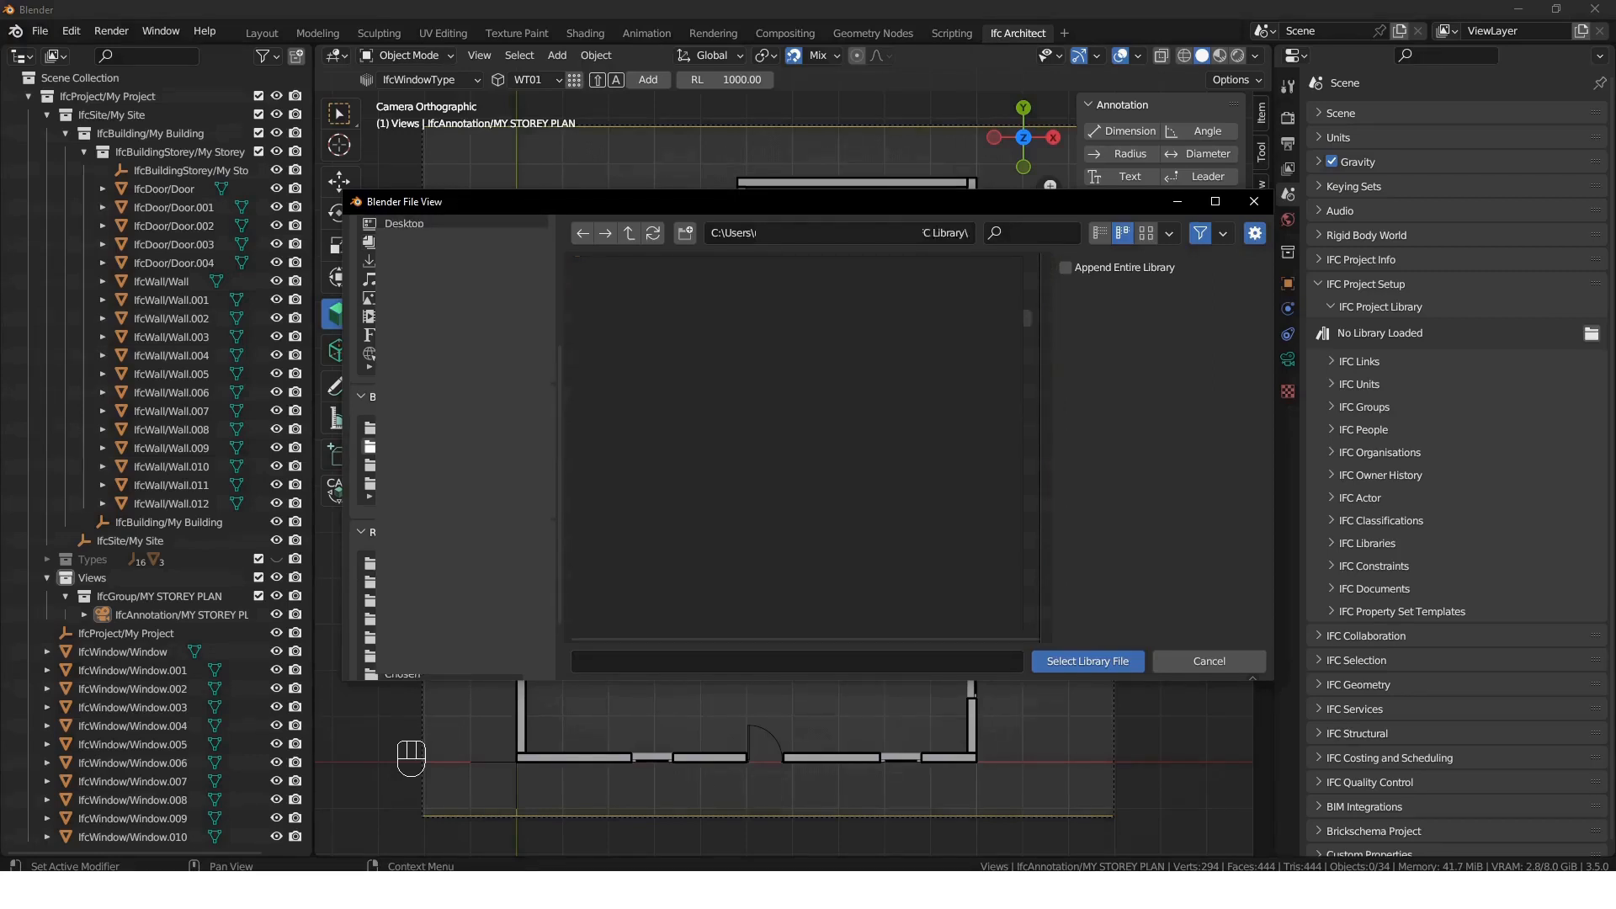
double_click(797, 299)
click(724, 263)
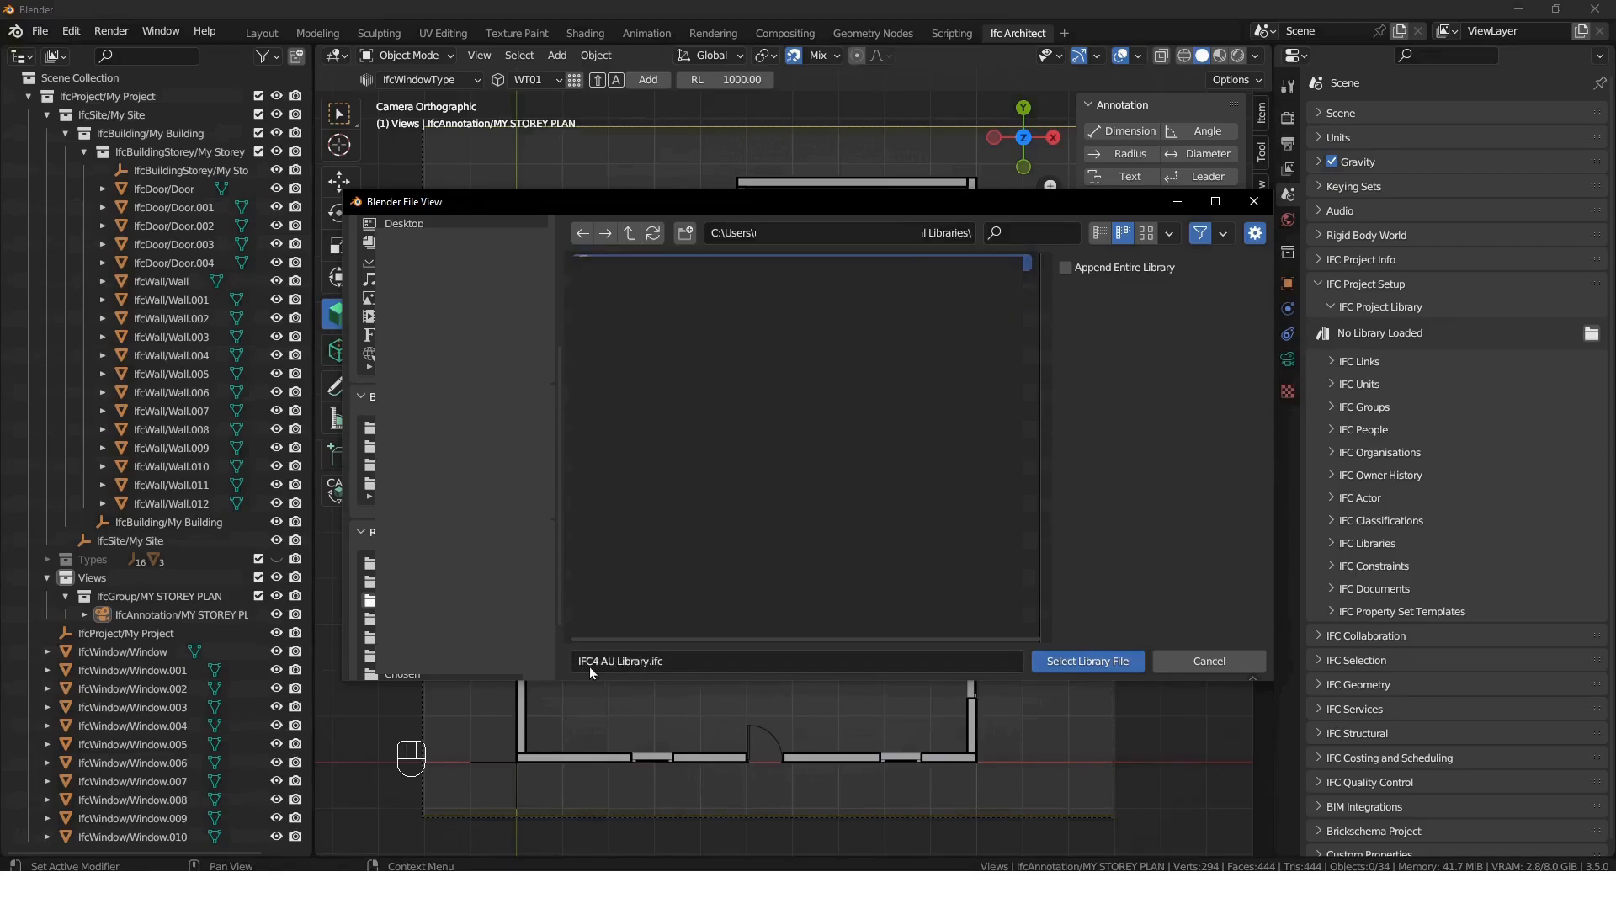
- Load IFC4 AU Library.ifc as the IFC project library and enlarge its asset list
click(1103, 663)
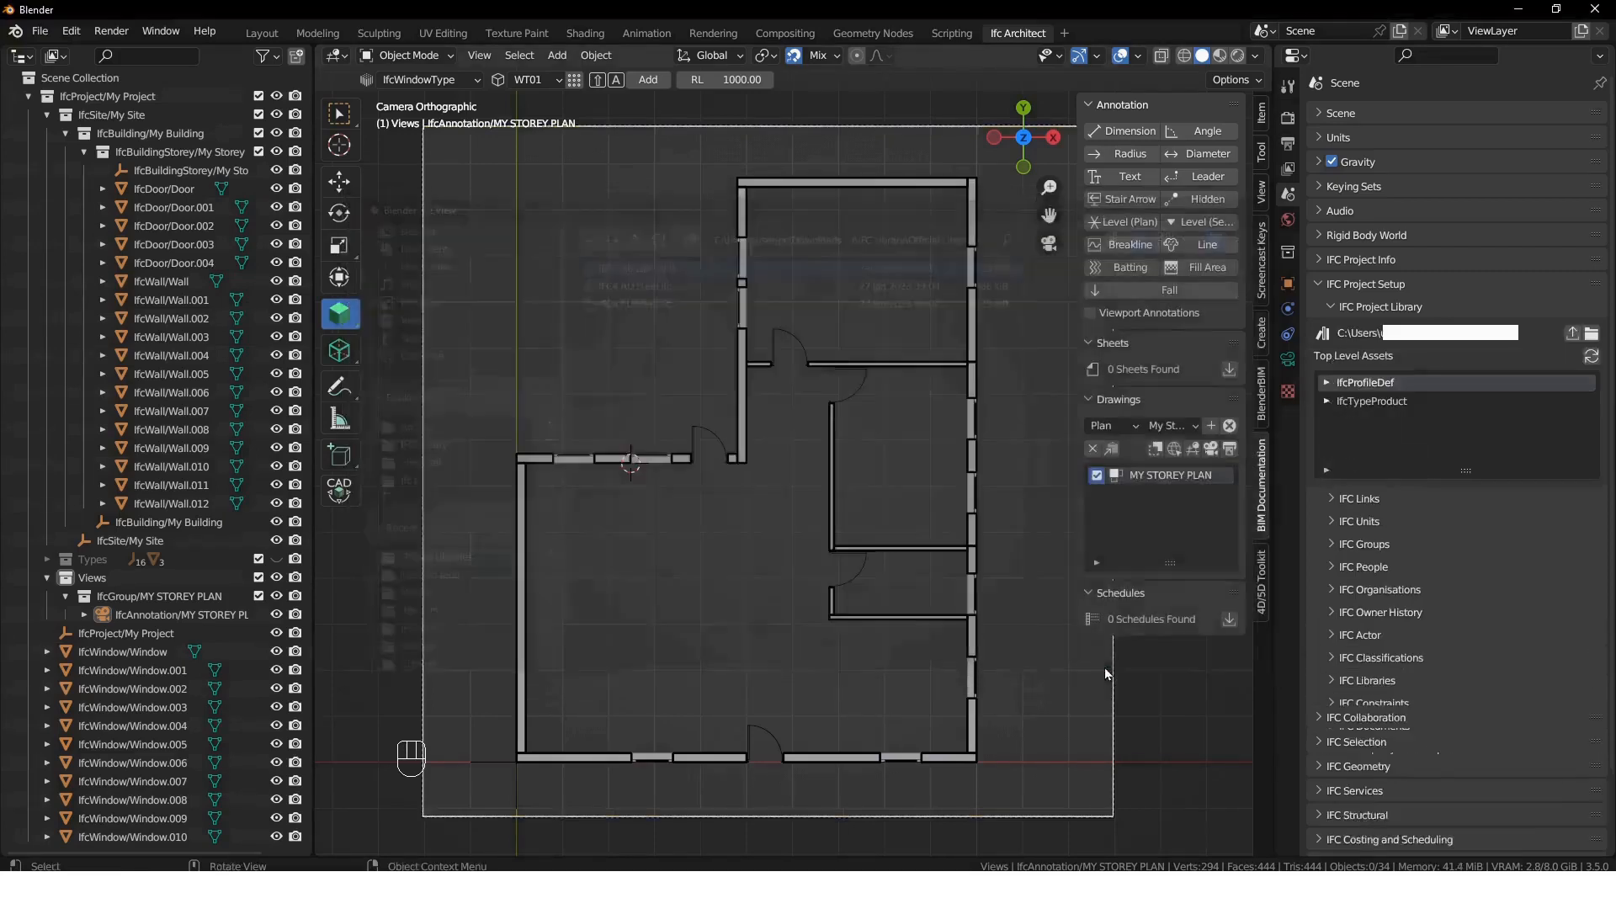
drag(1461, 466, 1462, 794)
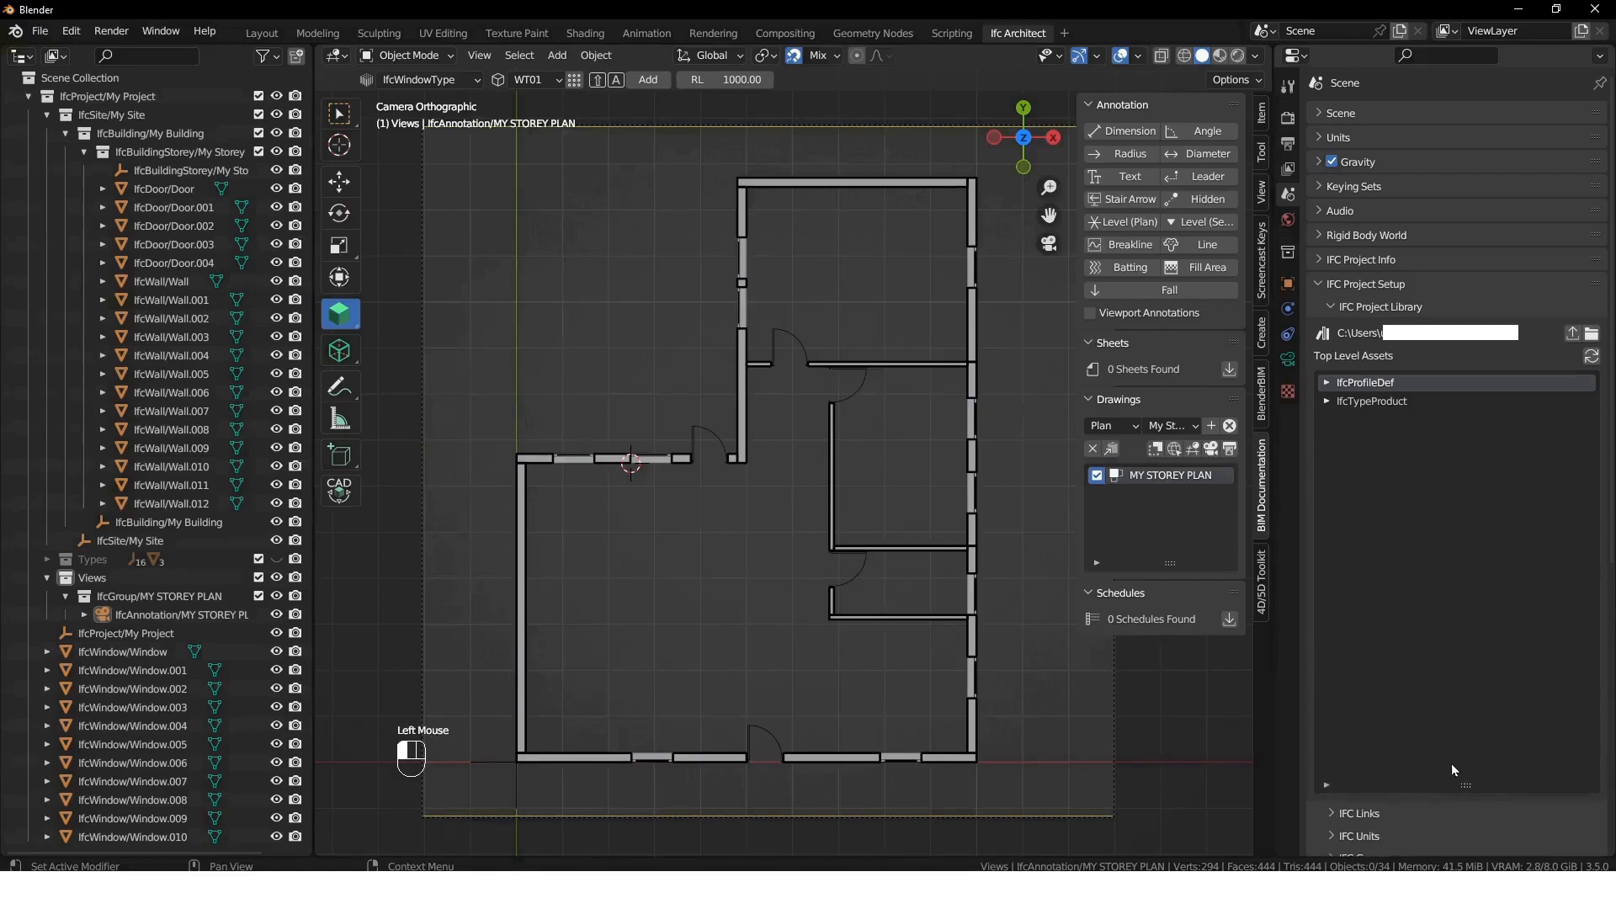
scroll(1331, 202, down, 3)
scroll(1310, 172, down, 2)
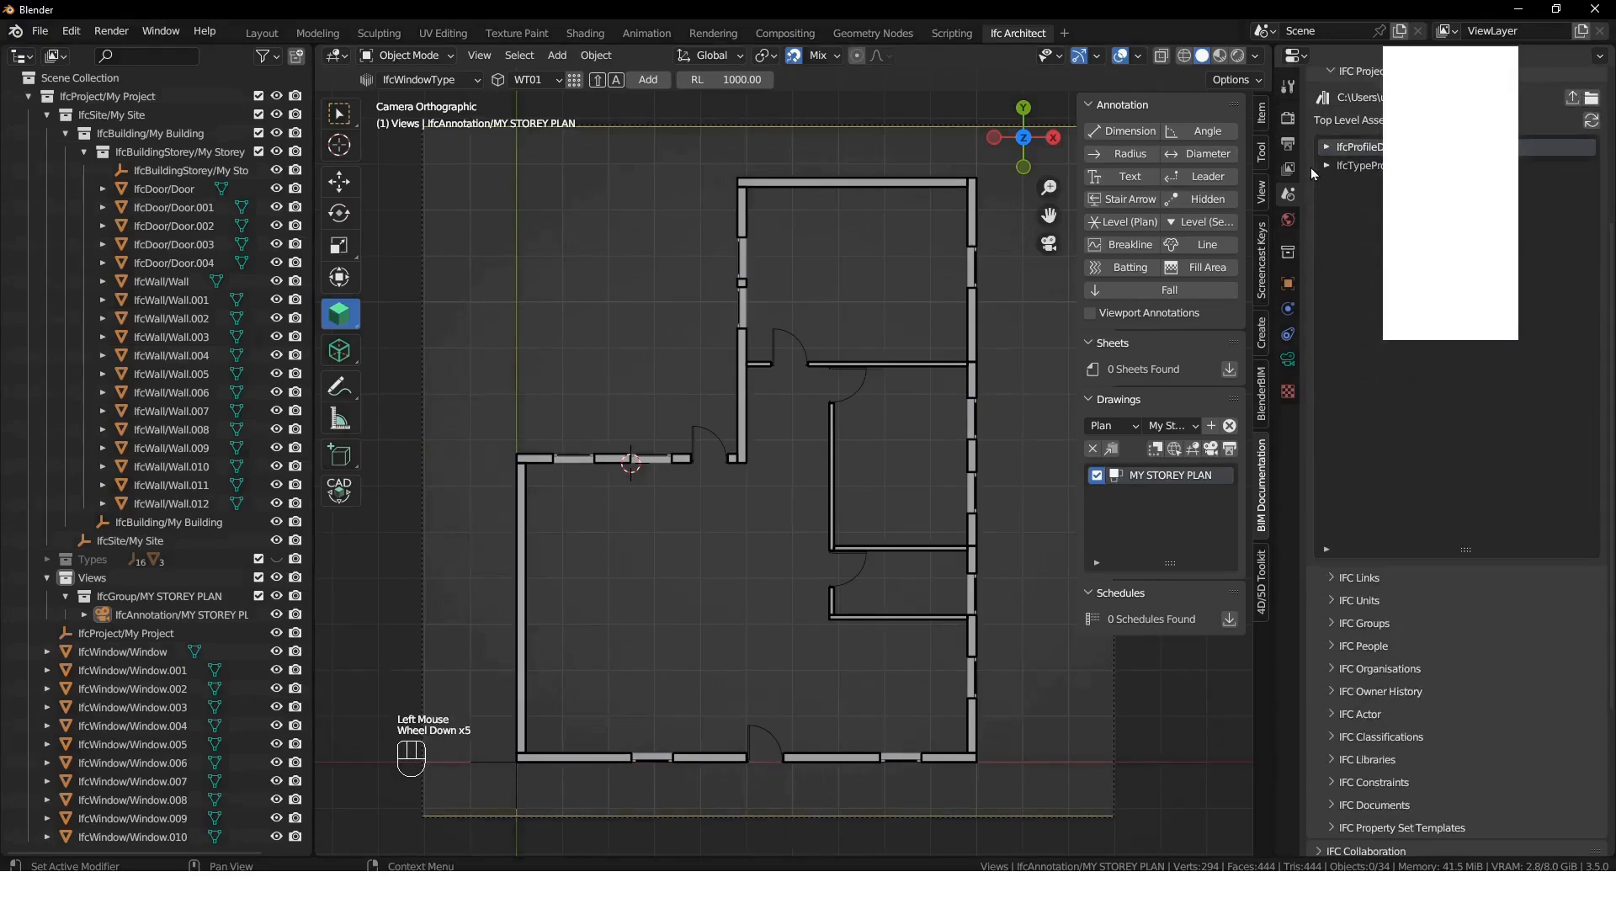
scroll(1322, 160, down, 1)
- Open the IfcFurnitureType assets under IfcTypeProduct in the loaded library
click(1331, 141)
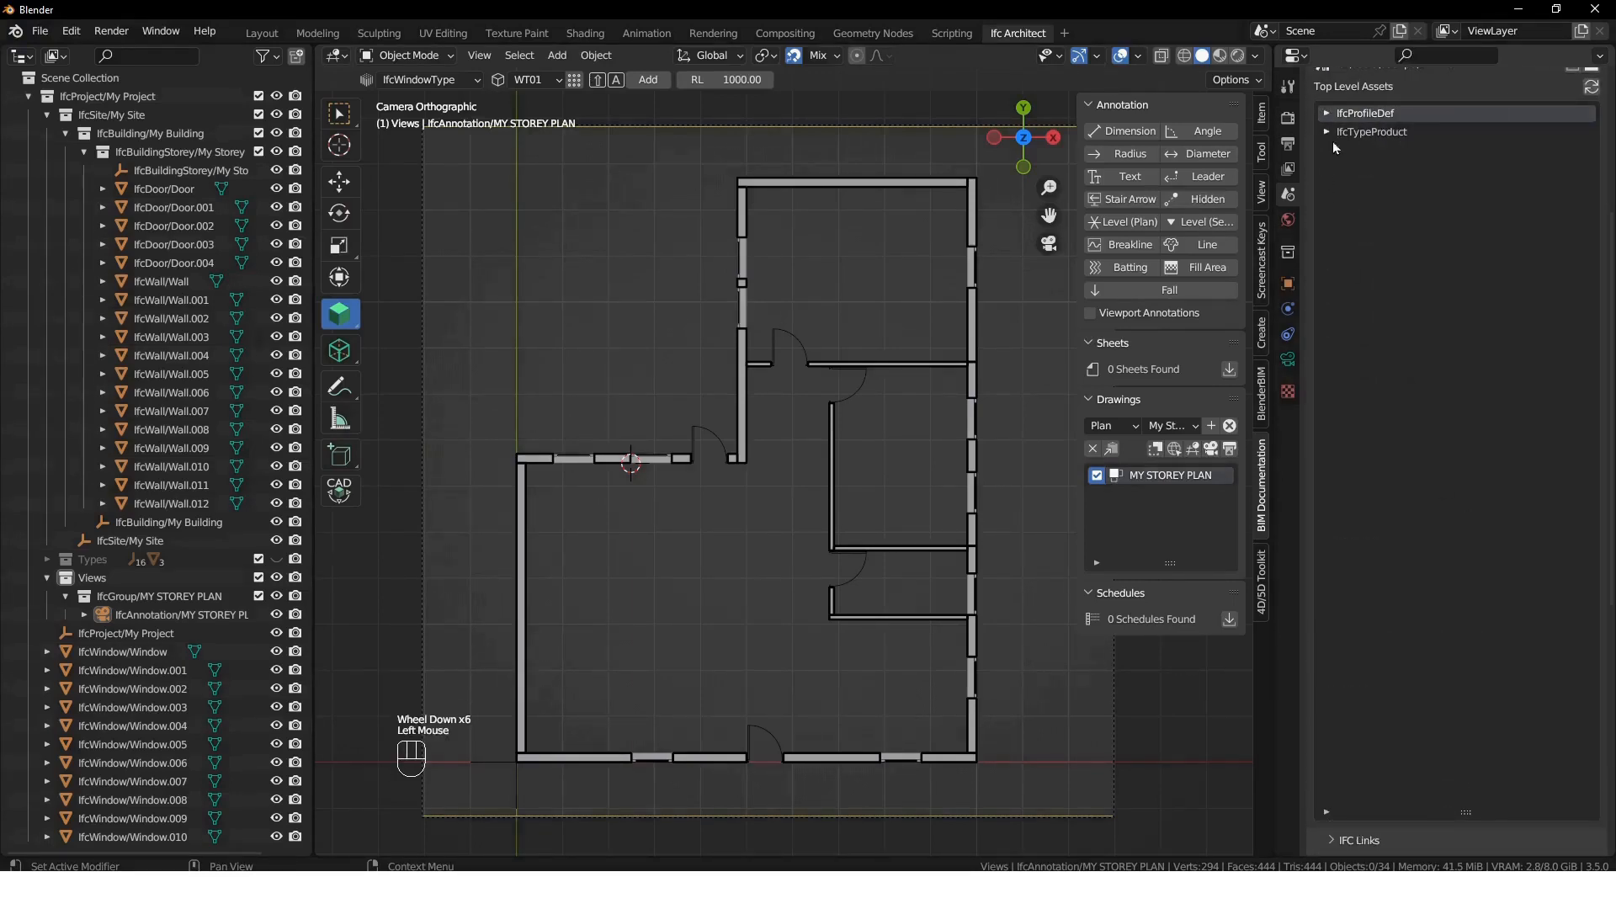
click(1327, 130)
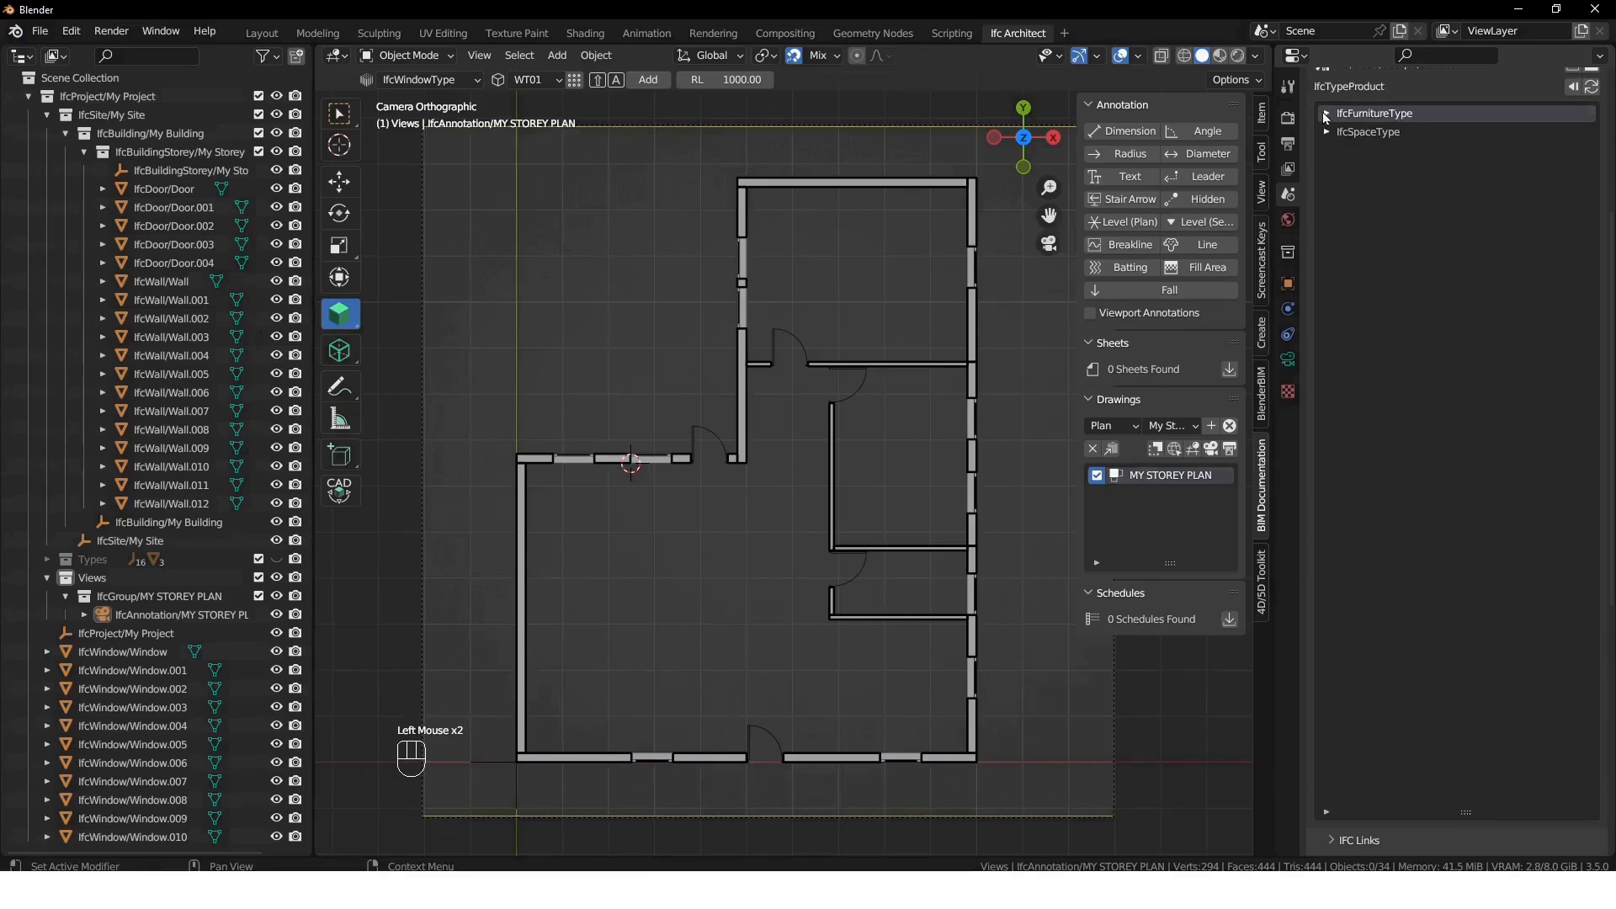
click(1327, 115)
- Append the Generic 1-Seater Sofa, Generic 2-Seater Sofa, Generic Large Sink and Generic Toilet without Cistern to the project
scroll(1481, 184, up, 2)
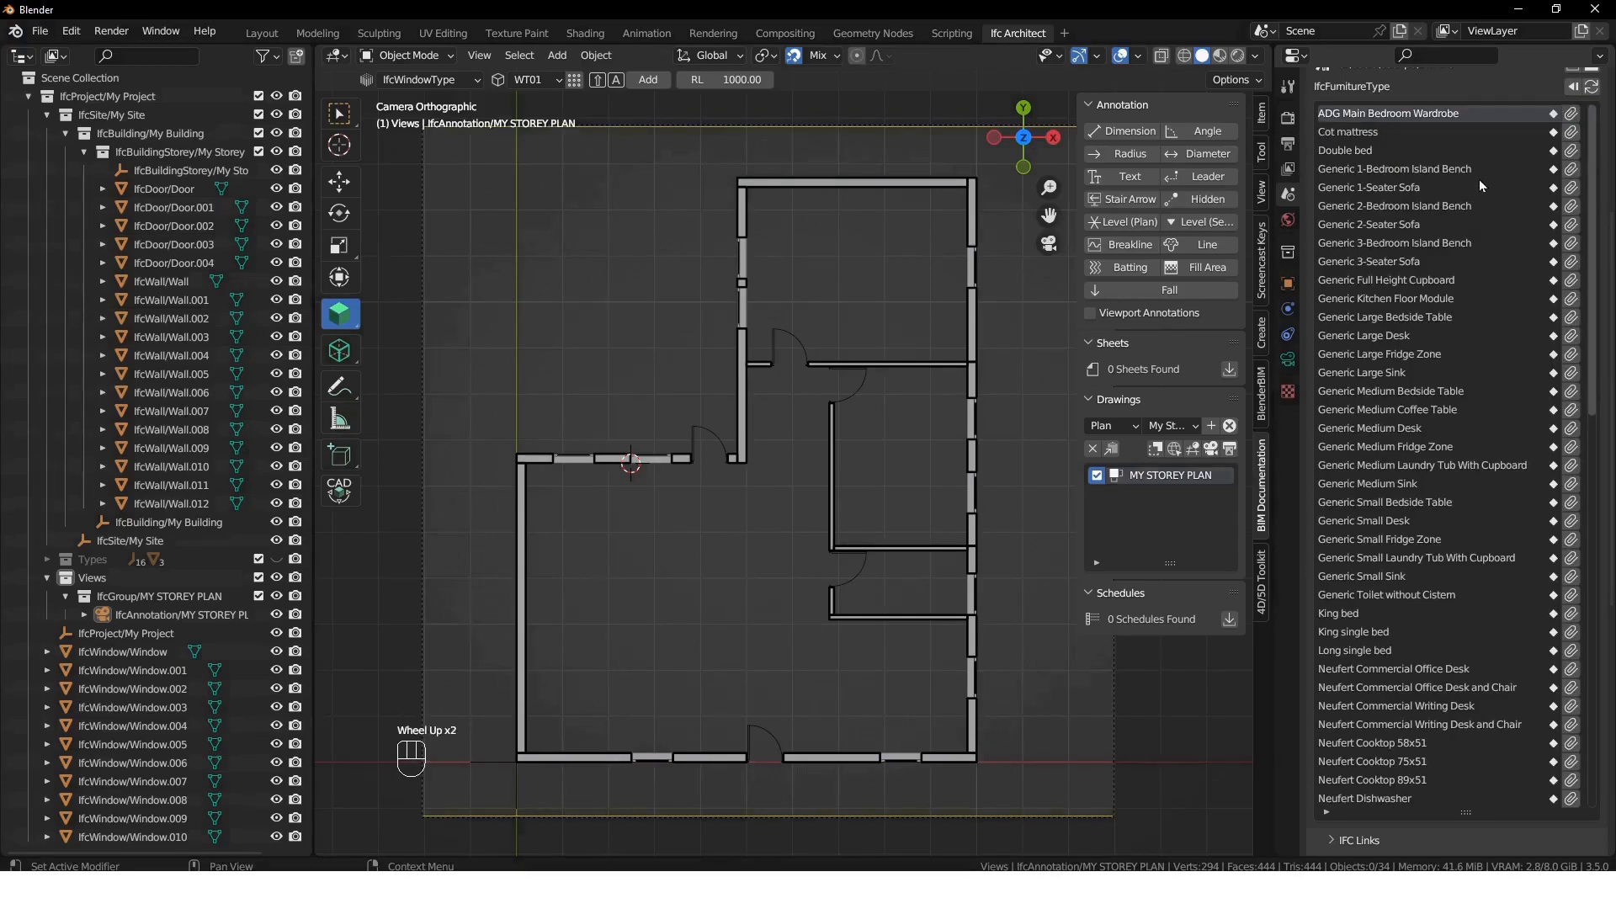
click(1572, 188)
click(1573, 225)
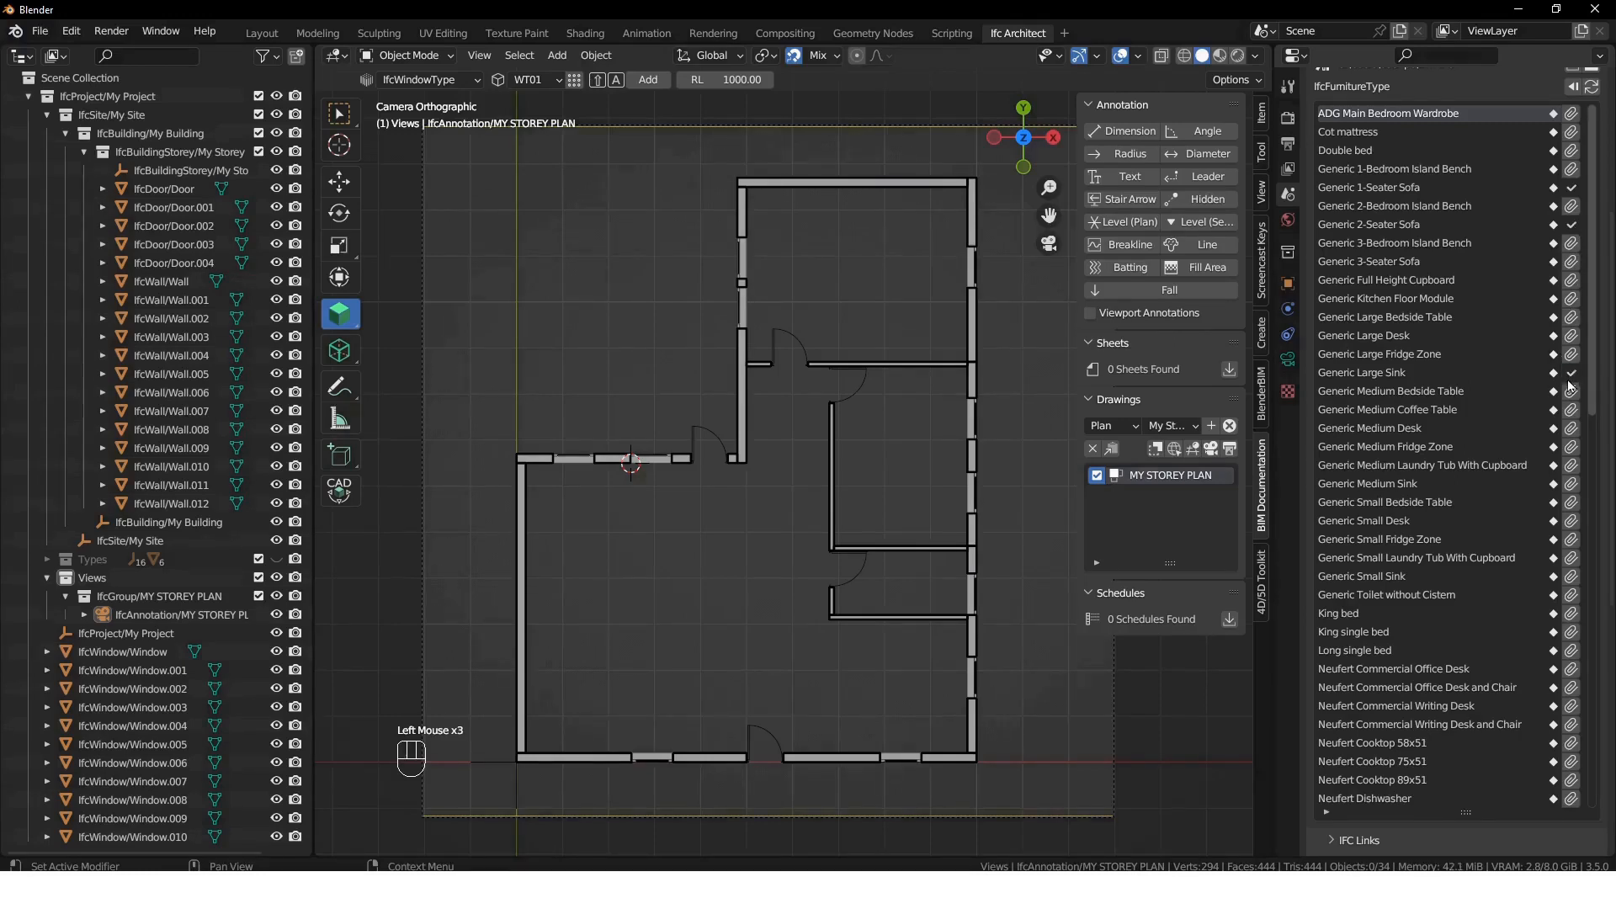
scroll(1568, 387, down, 9)
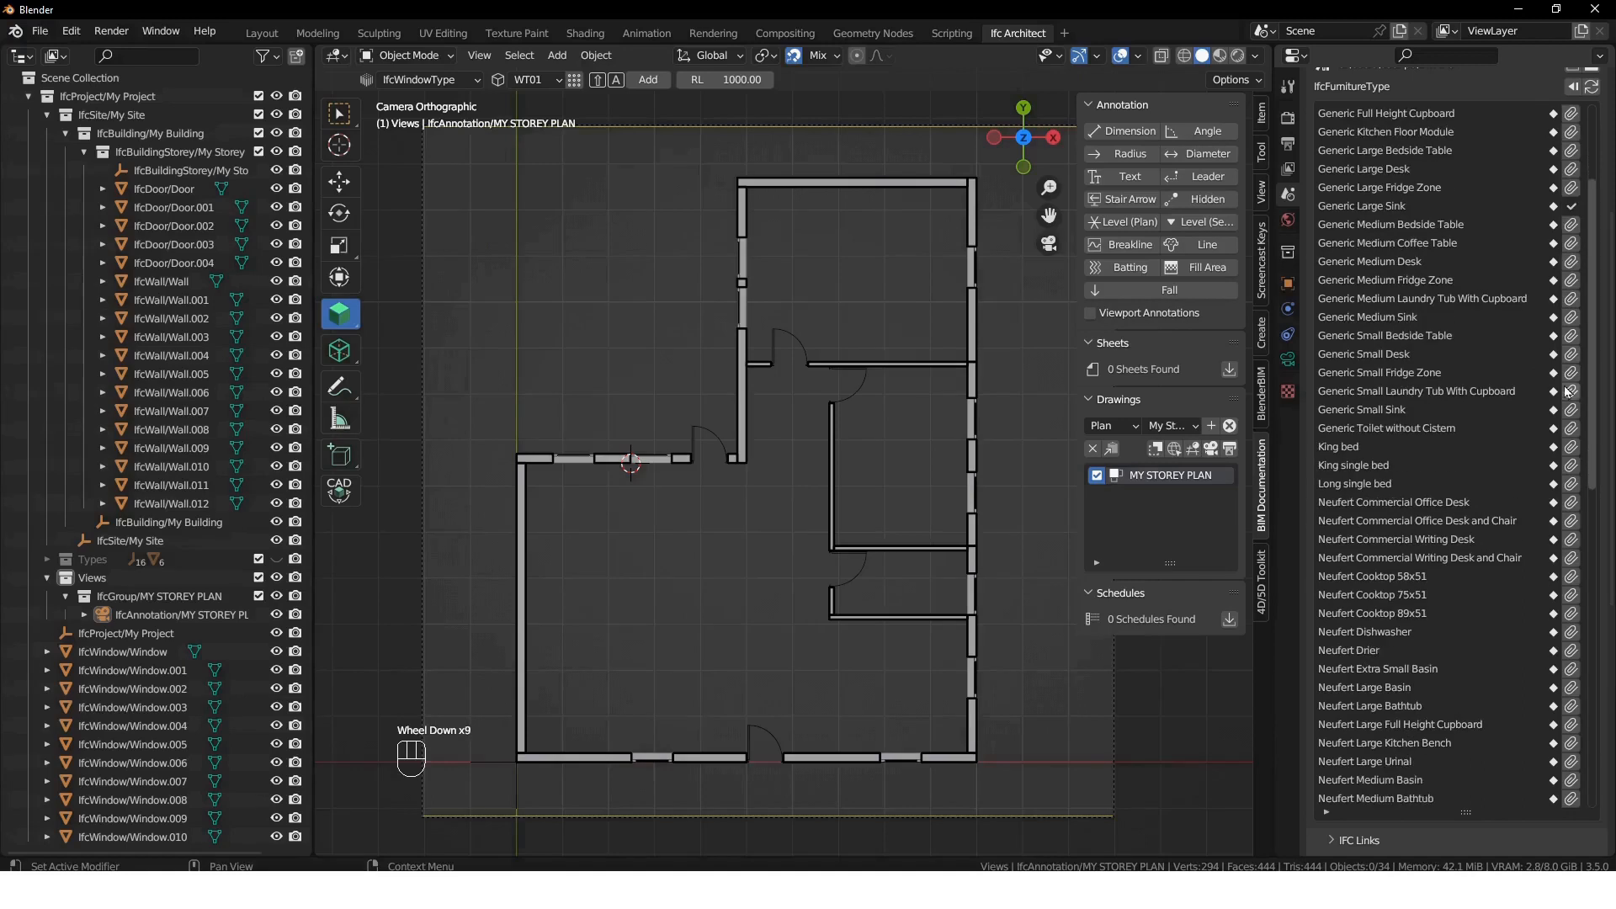
scroll(1571, 434, down, 1)
click(1571, 429)
- Append the Neufert Cooktop 89x51 and the Neufert Medium Basin from the library to the project
scroll(1571, 446, down, 5)
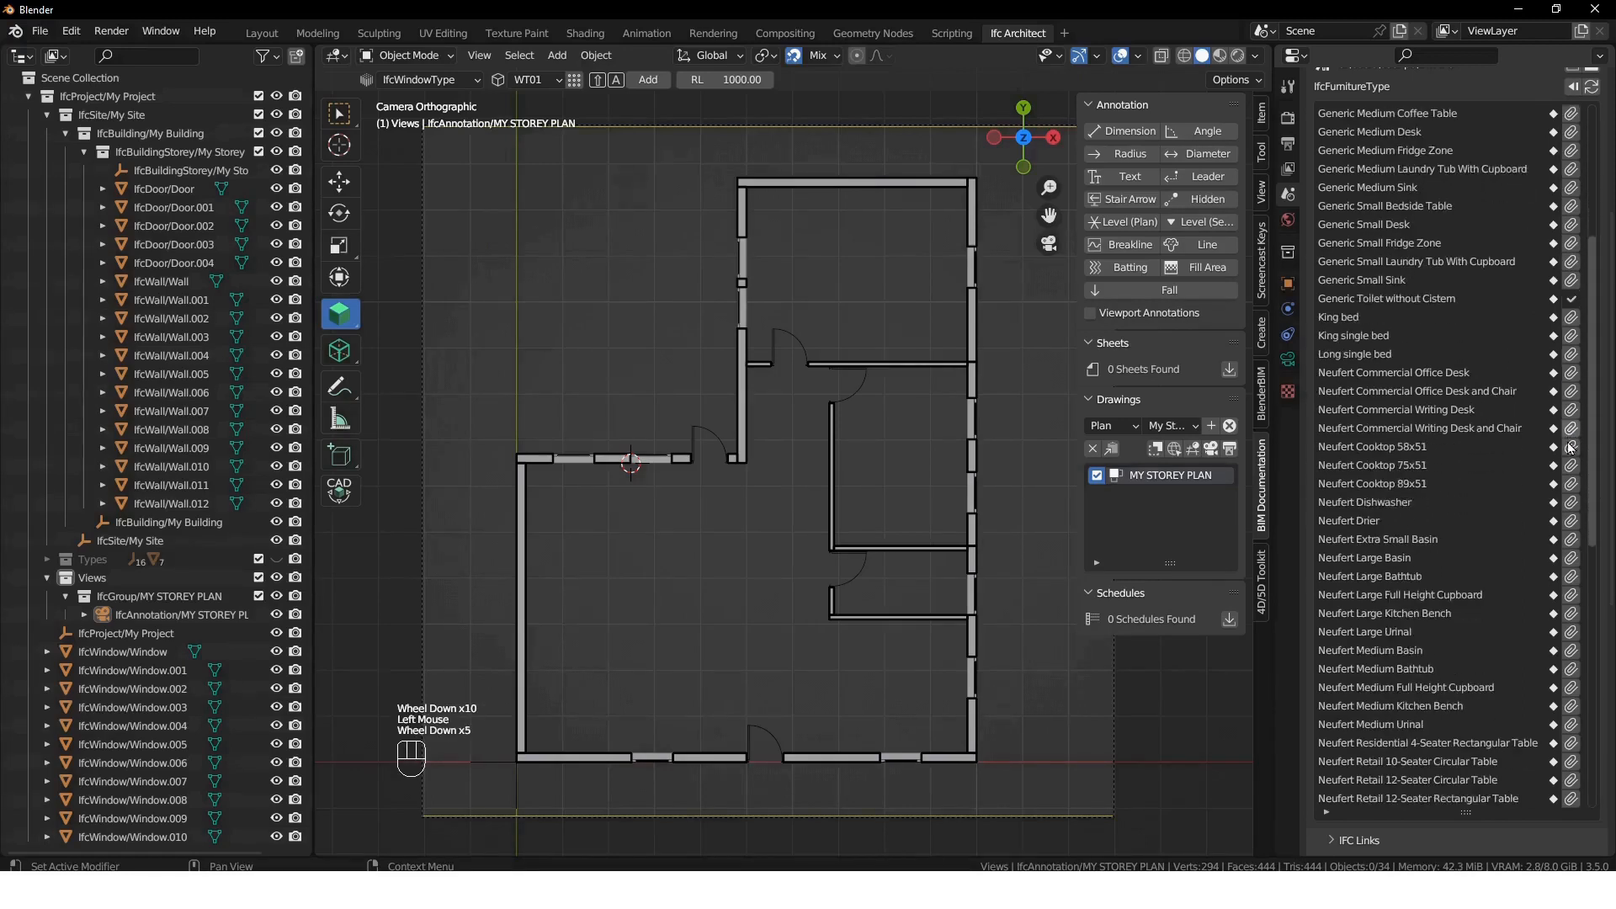
click(1571, 485)
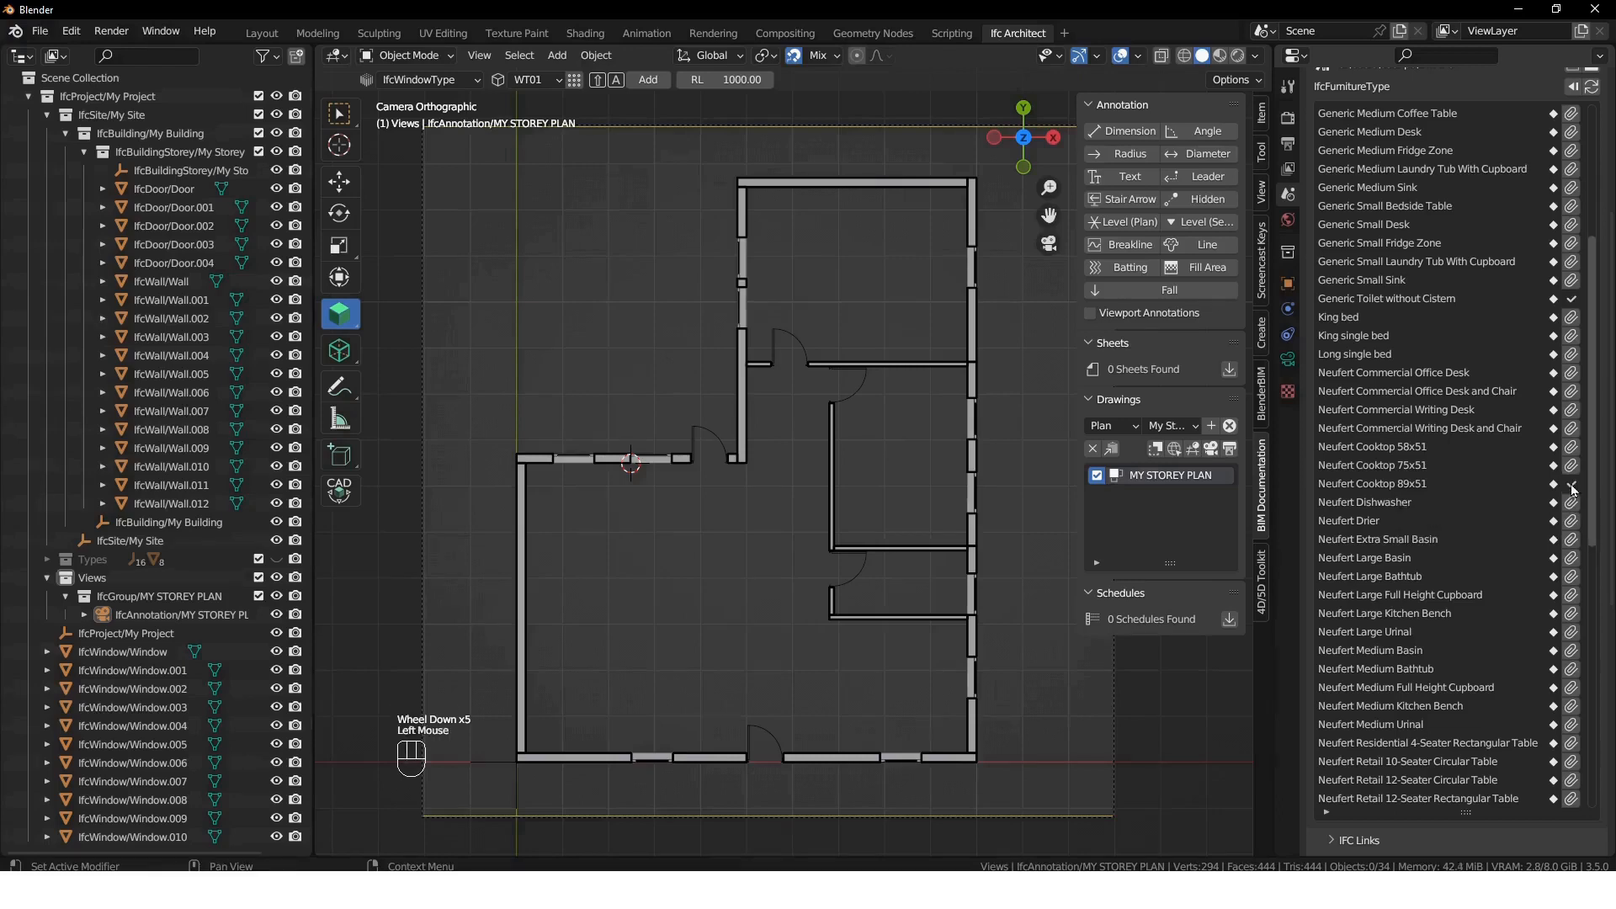
scroll(1566, 487, down, 4)
scroll(1559, 487, up, 1)
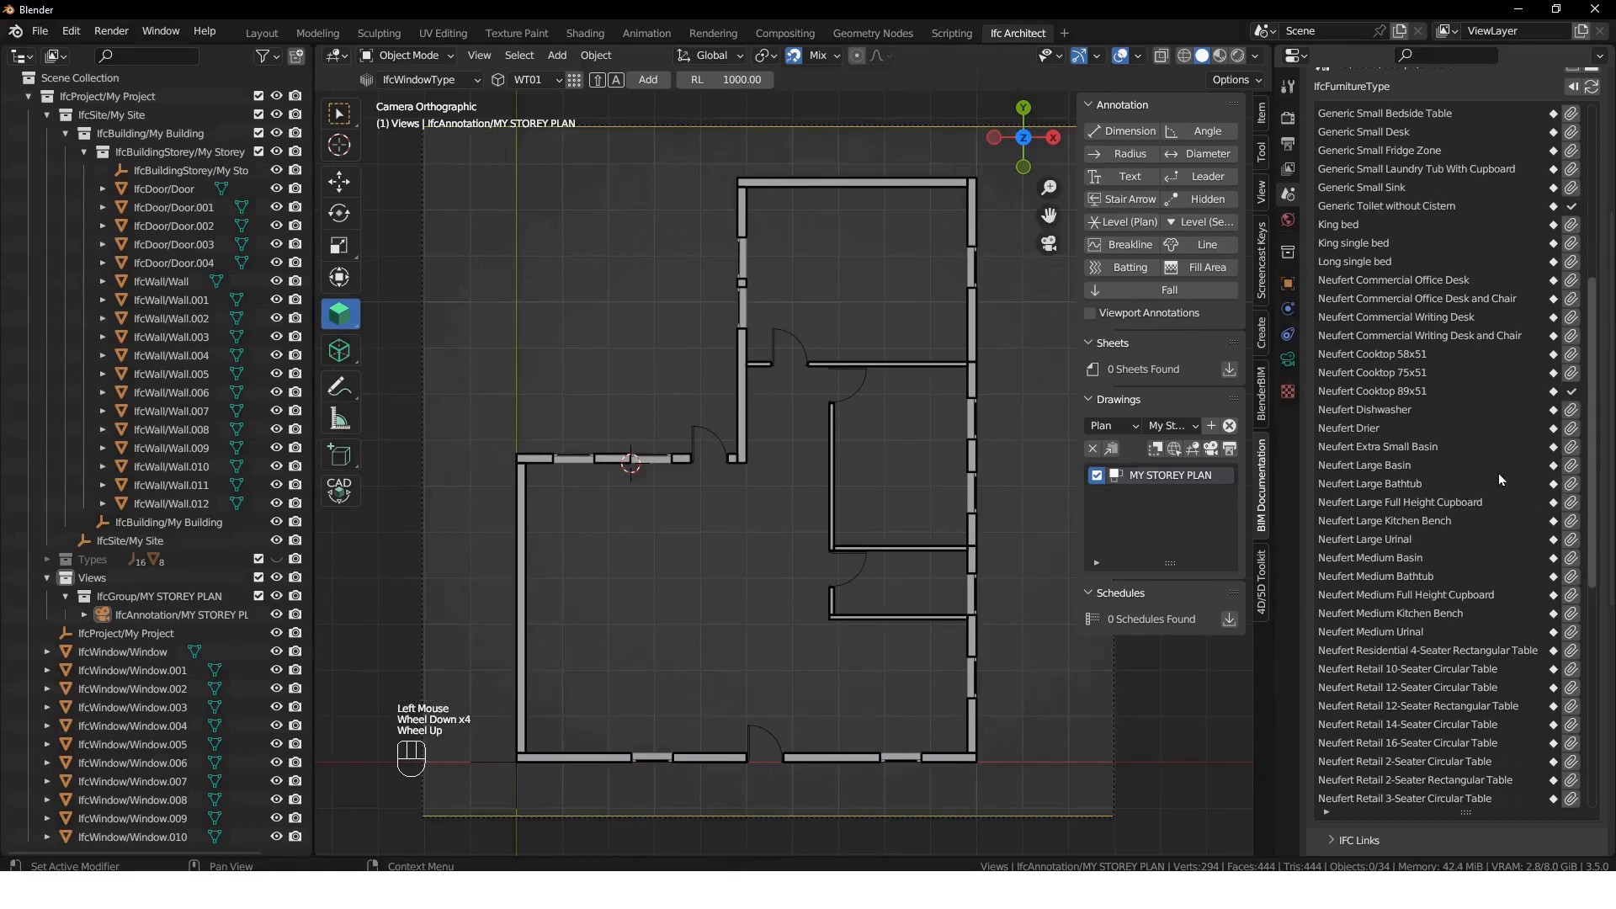
scroll(1549, 533, down, 1)
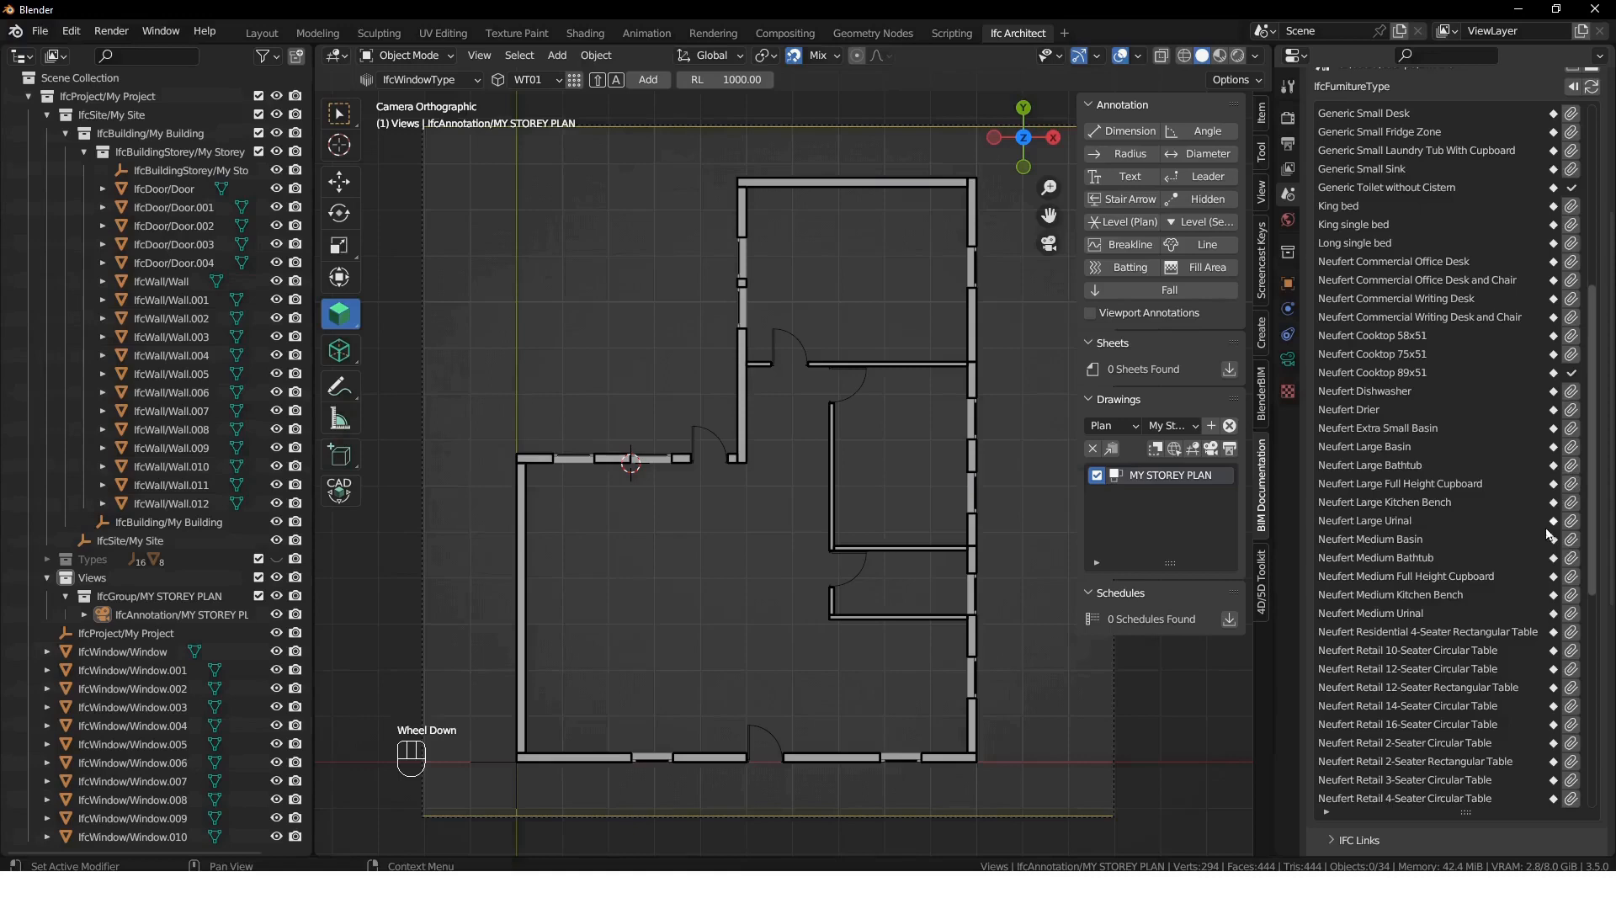
click(1572, 540)
- Append the Neufert Retail 5-Seater Circular Table and 6-Seater Rectangular Table from the library to the project
scroll(1549, 534, down, 4)
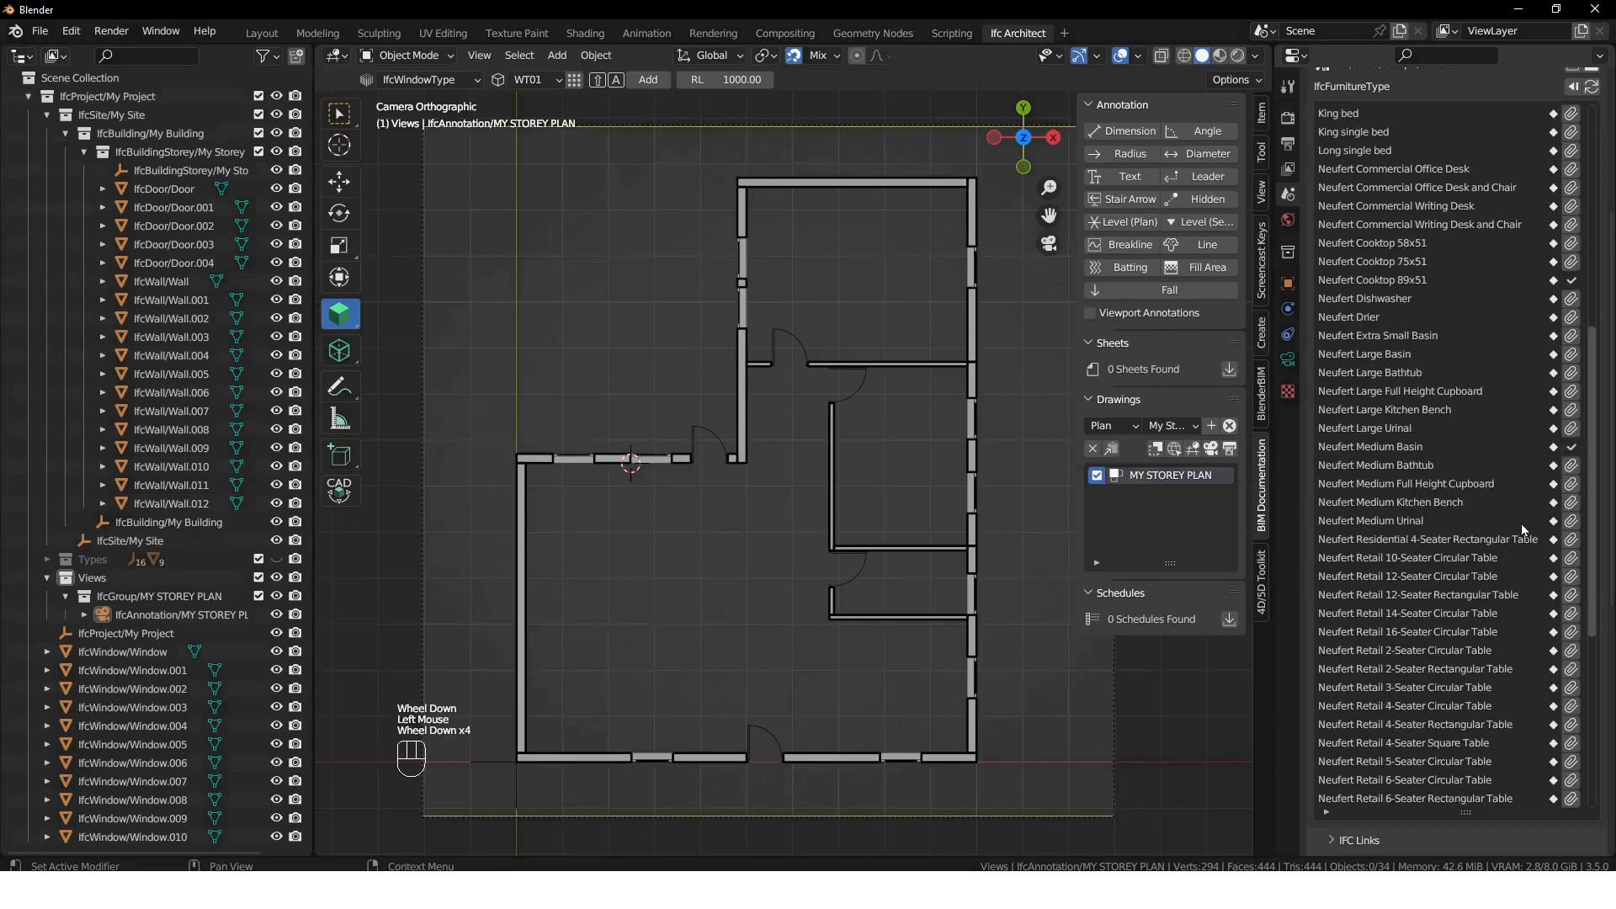
scroll(1563, 510, down, 4)
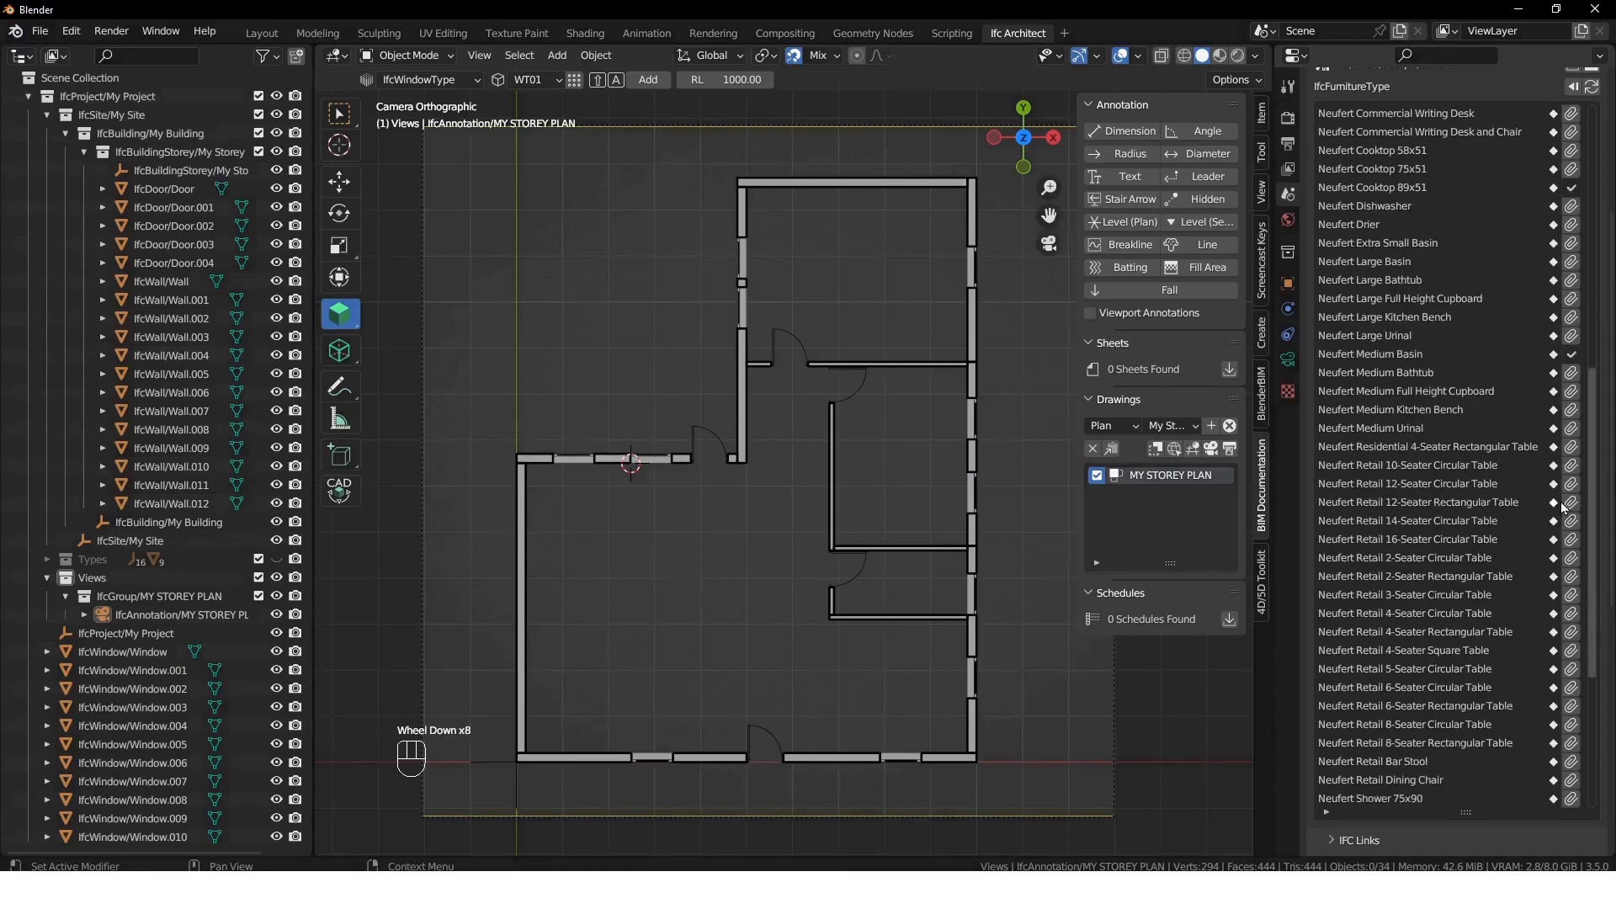
scroll(1557, 554, down, 3)
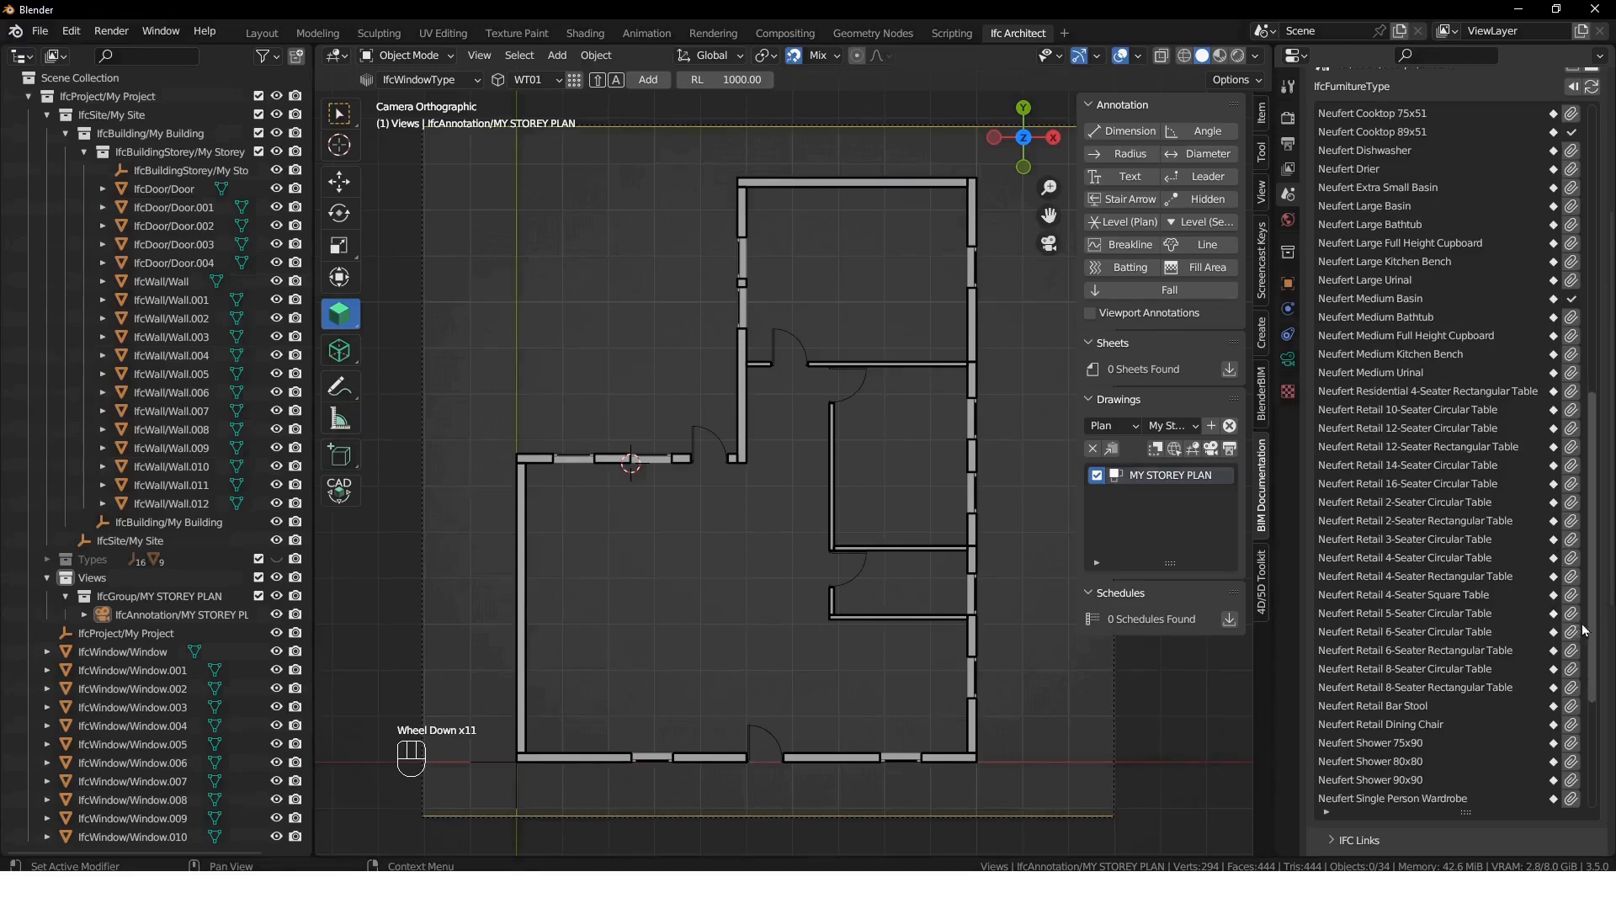
click(1572, 614)
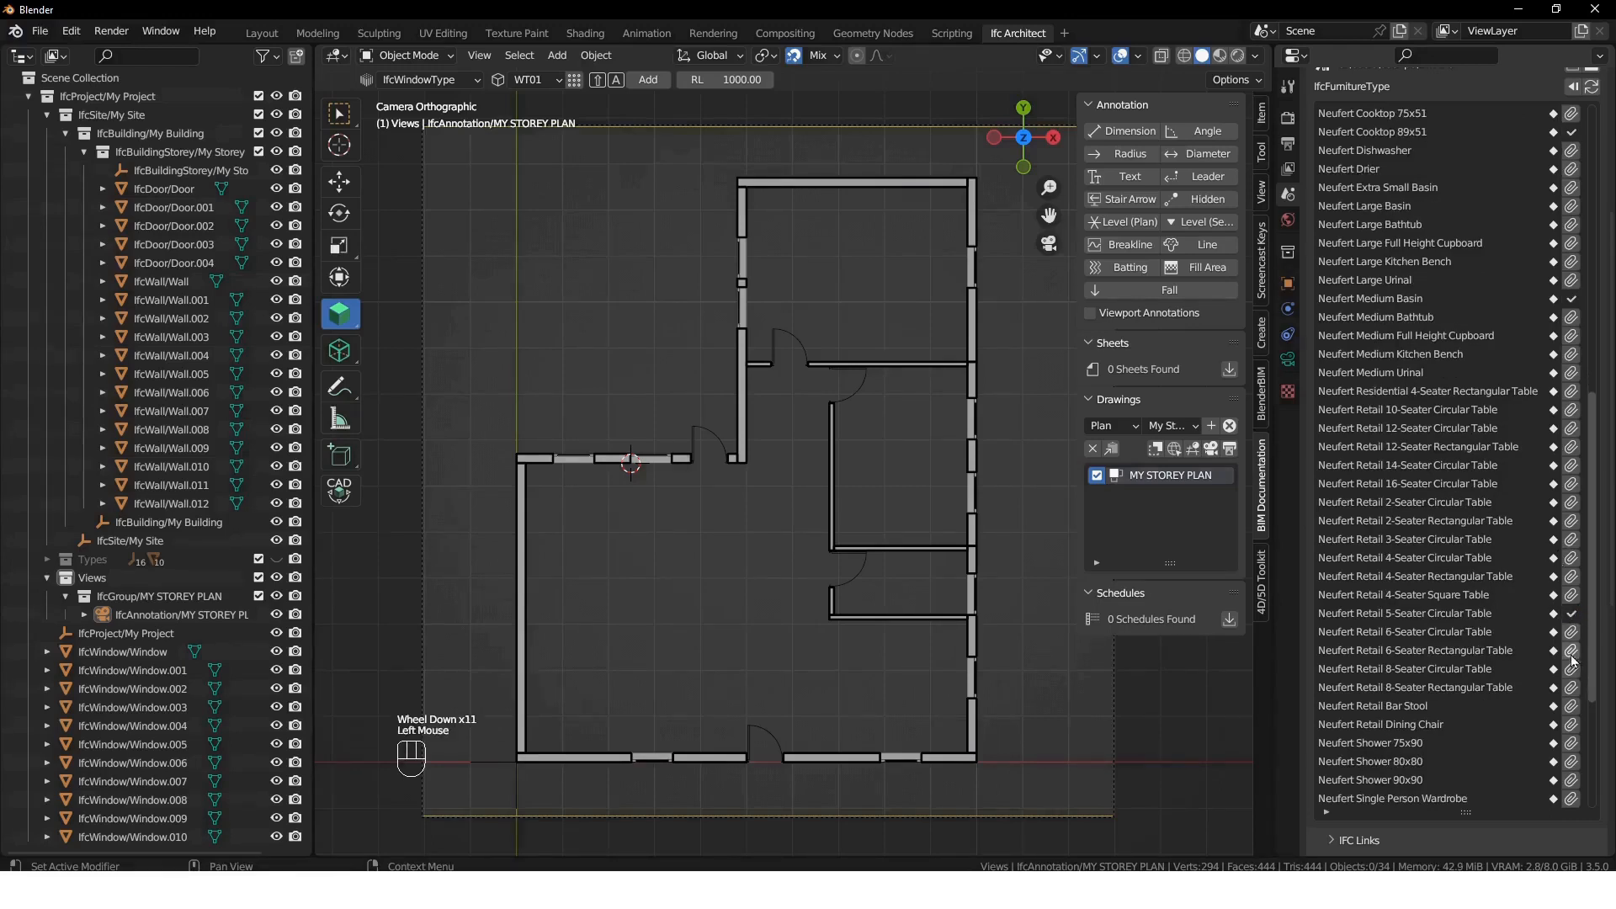
click(1571, 650)
- Append the Neufert Shower 75x90 and the Neufert Toilet with Cistern from the library to the project
scroll(1567, 655, down, 7)
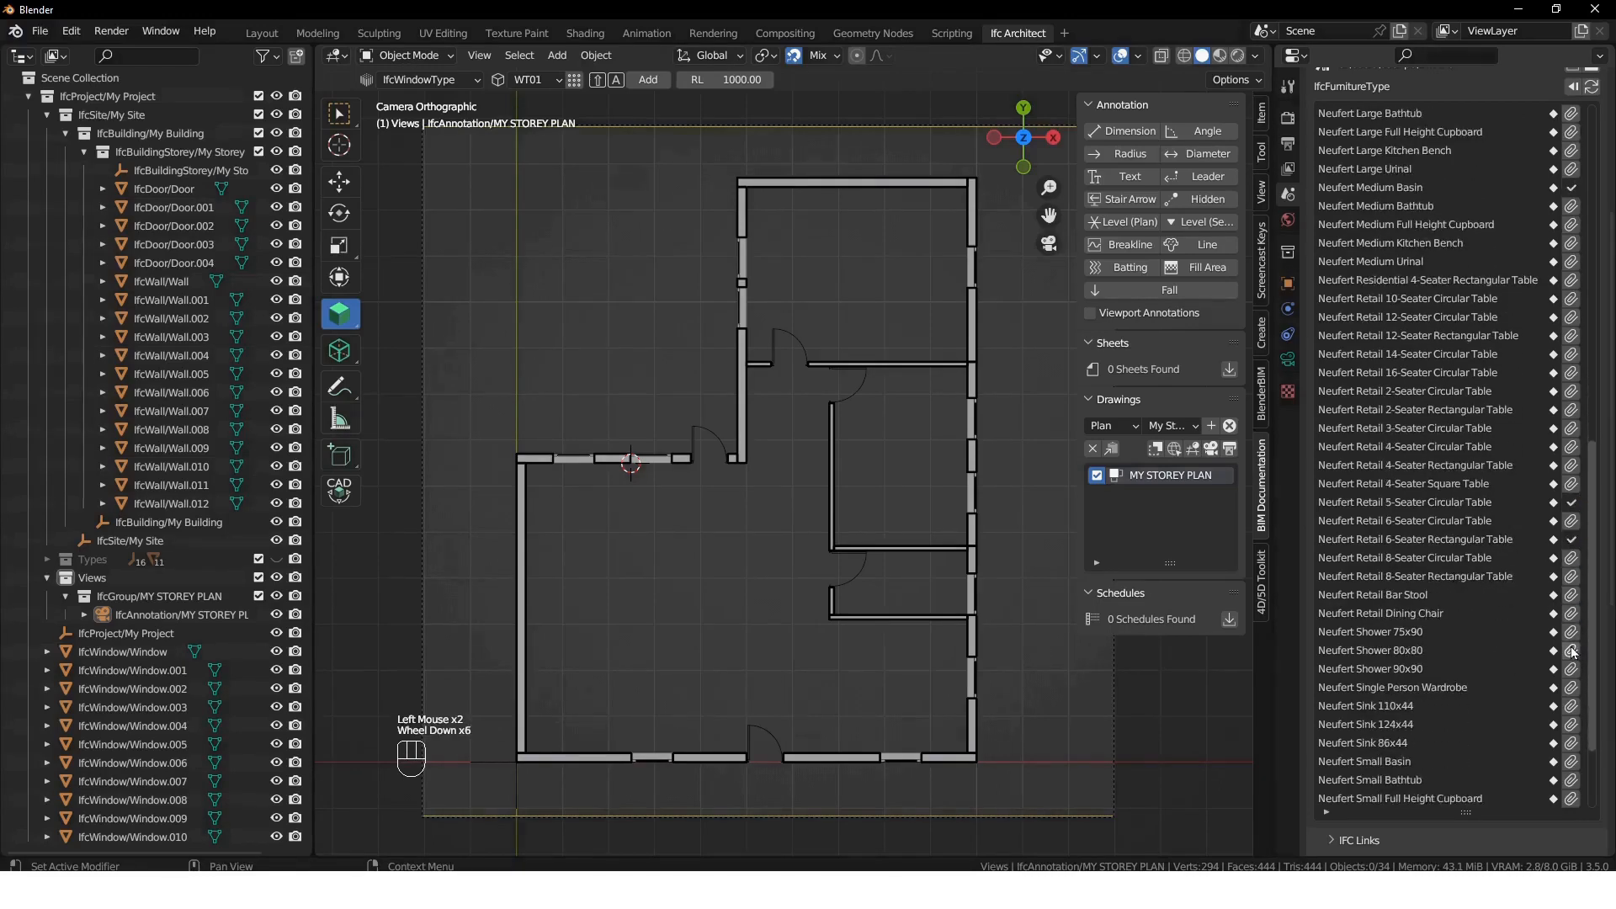
click(1571, 615)
scroll(1571, 641, down, 4)
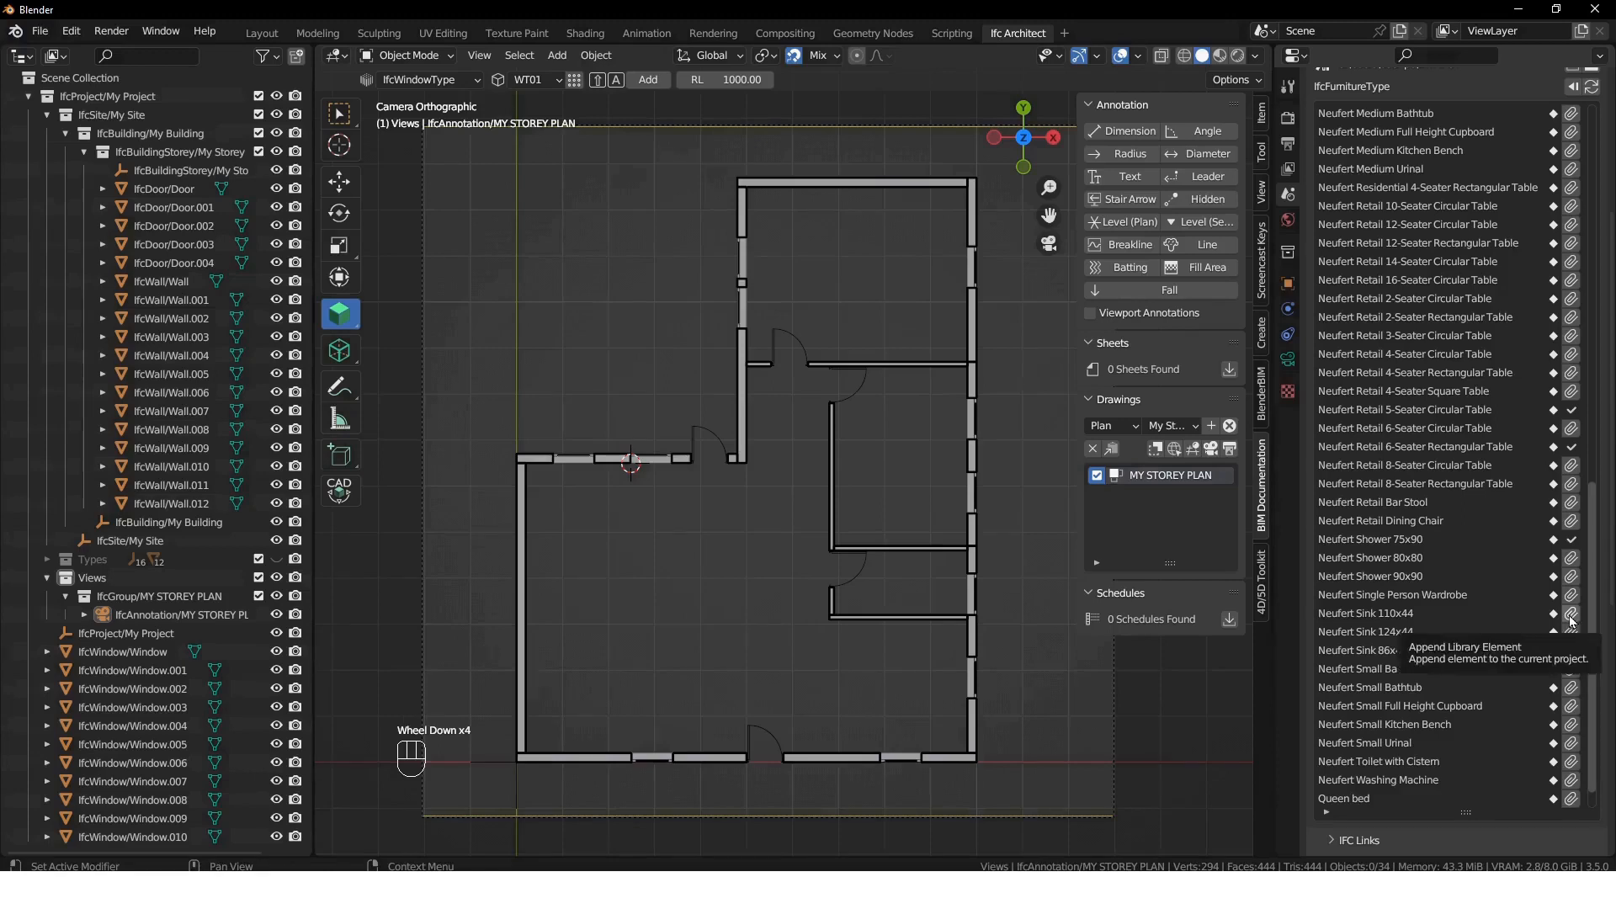
scroll(1570, 637, down, 4)
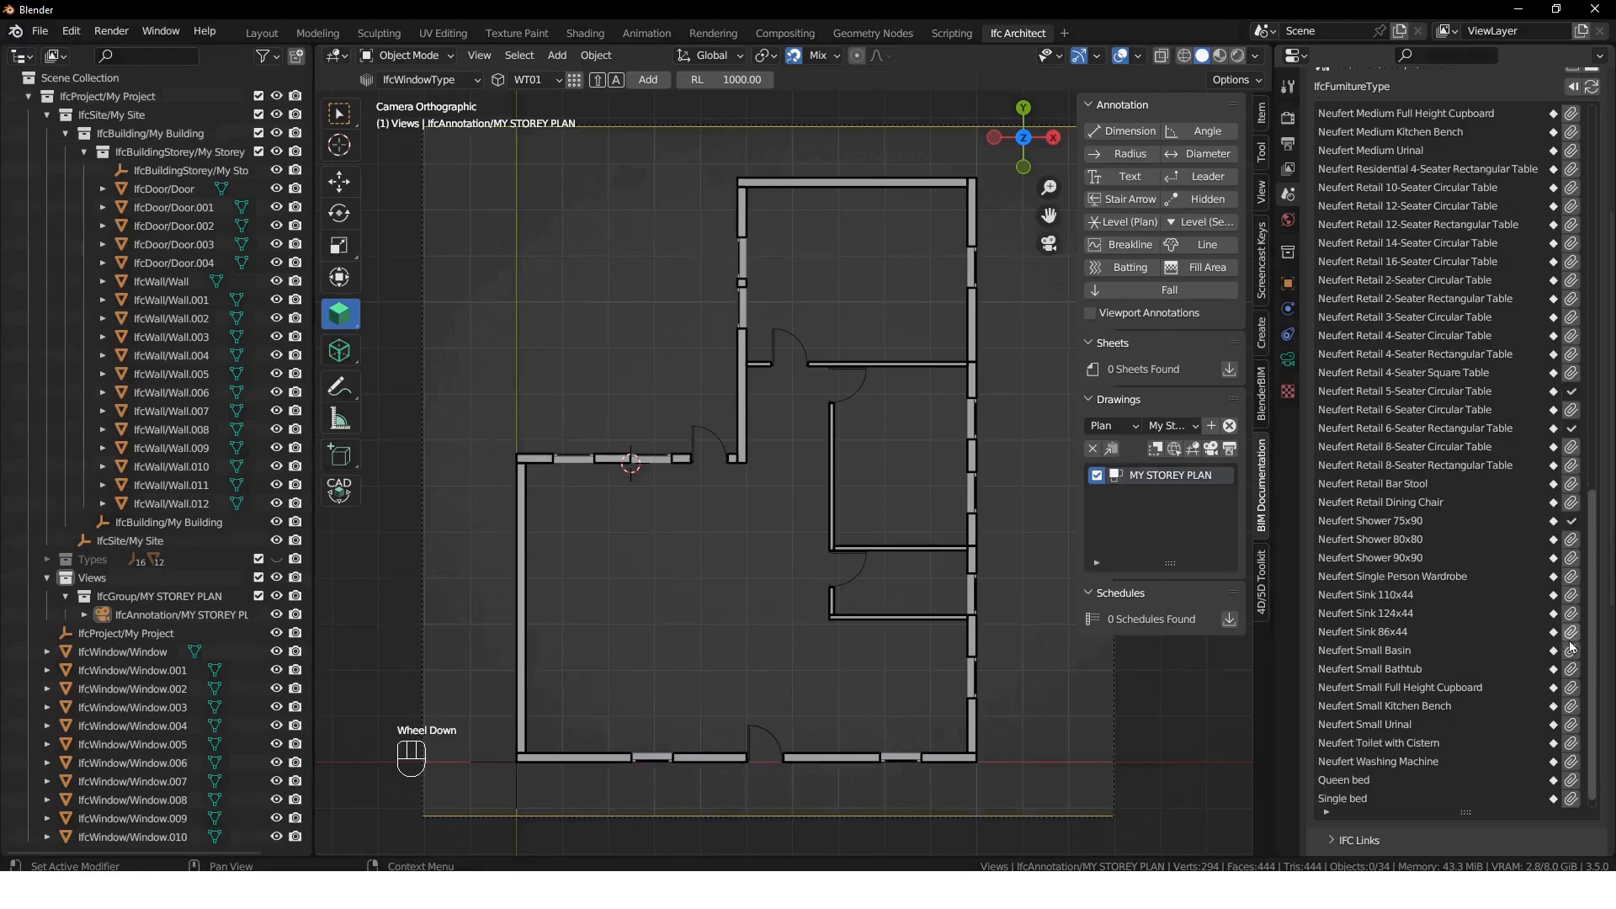
click(1572, 726)
scroll(1515, 467, up, 2)
scroll(1515, 466, up, 13)
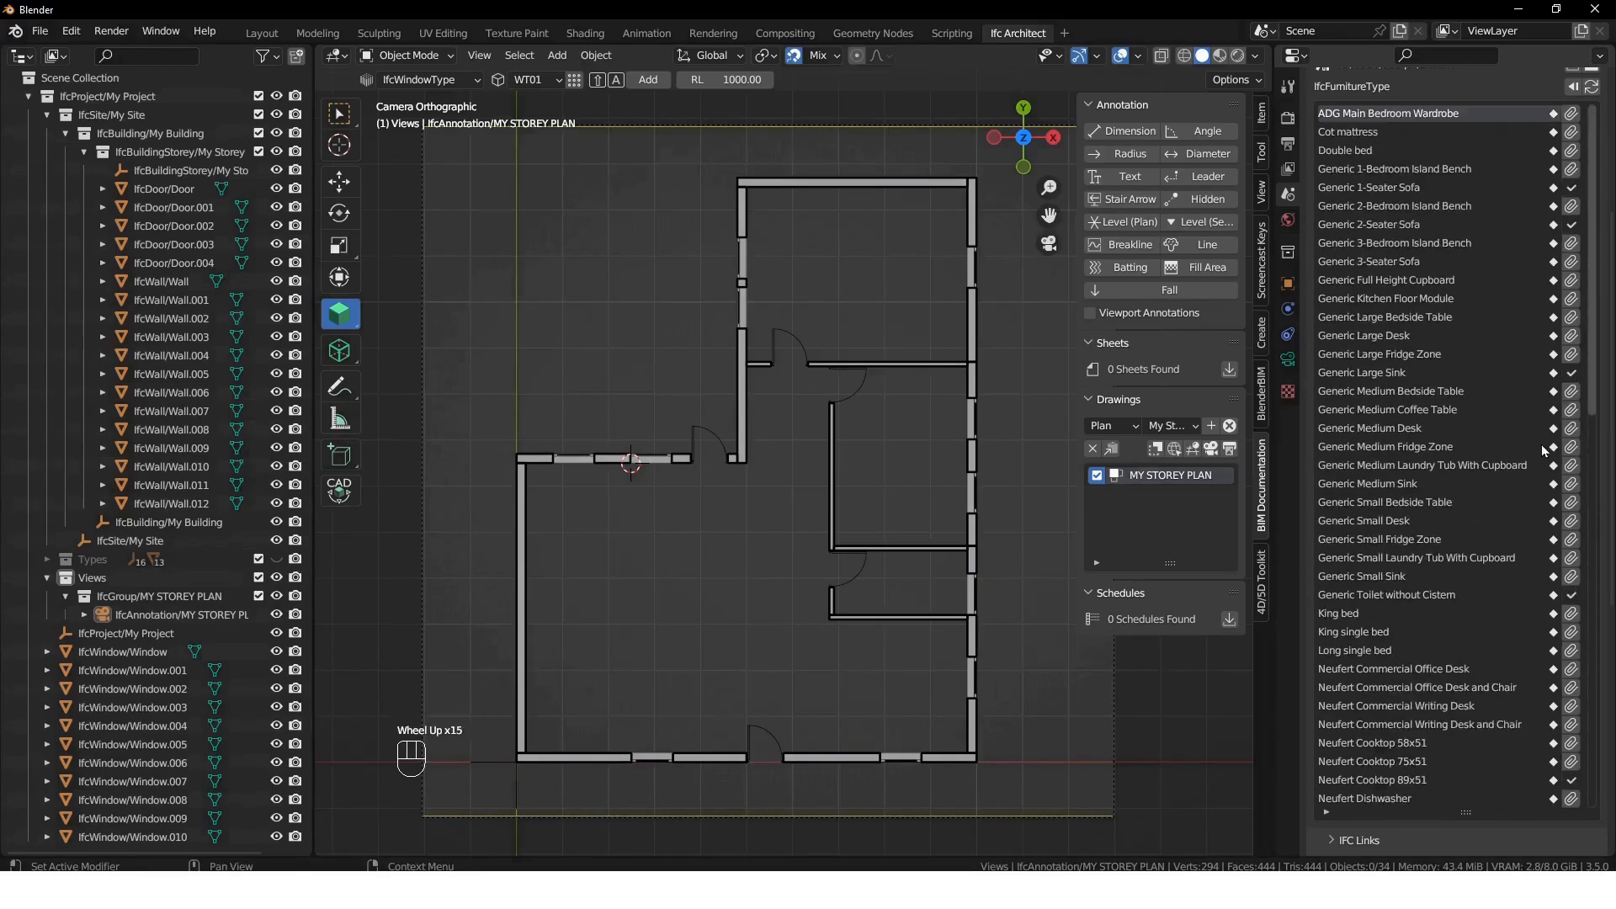
- Set the BIM Tool's class to IfcFurnitureType and its construction type to Generic 1-Seater Sofa
click(1260, 158)
click(1195, 160)
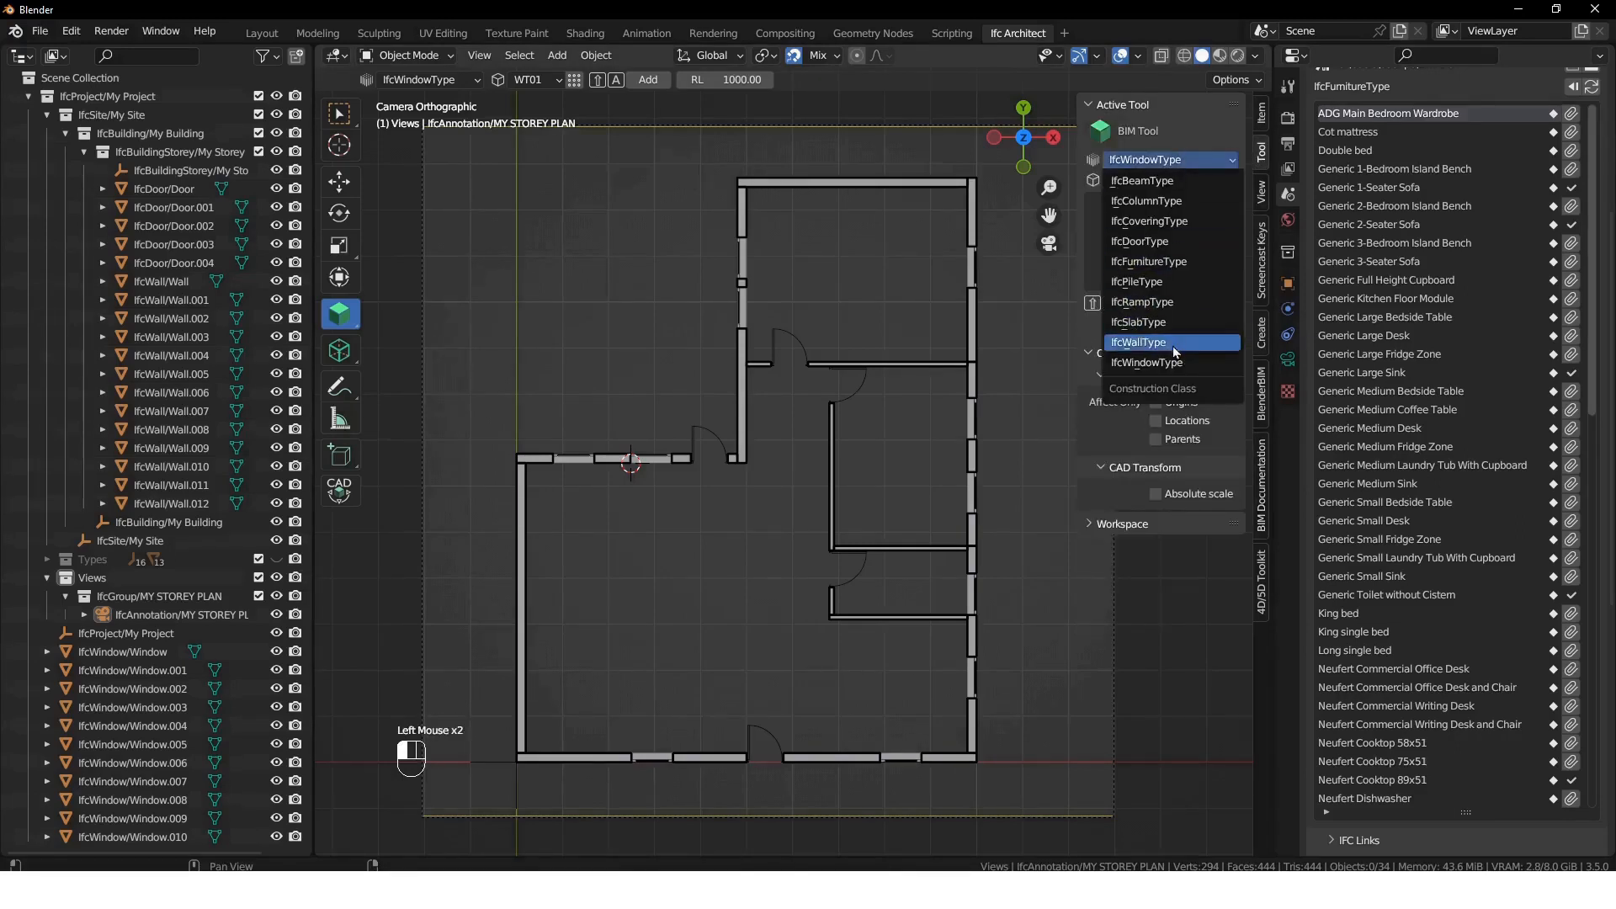
click(1172, 261)
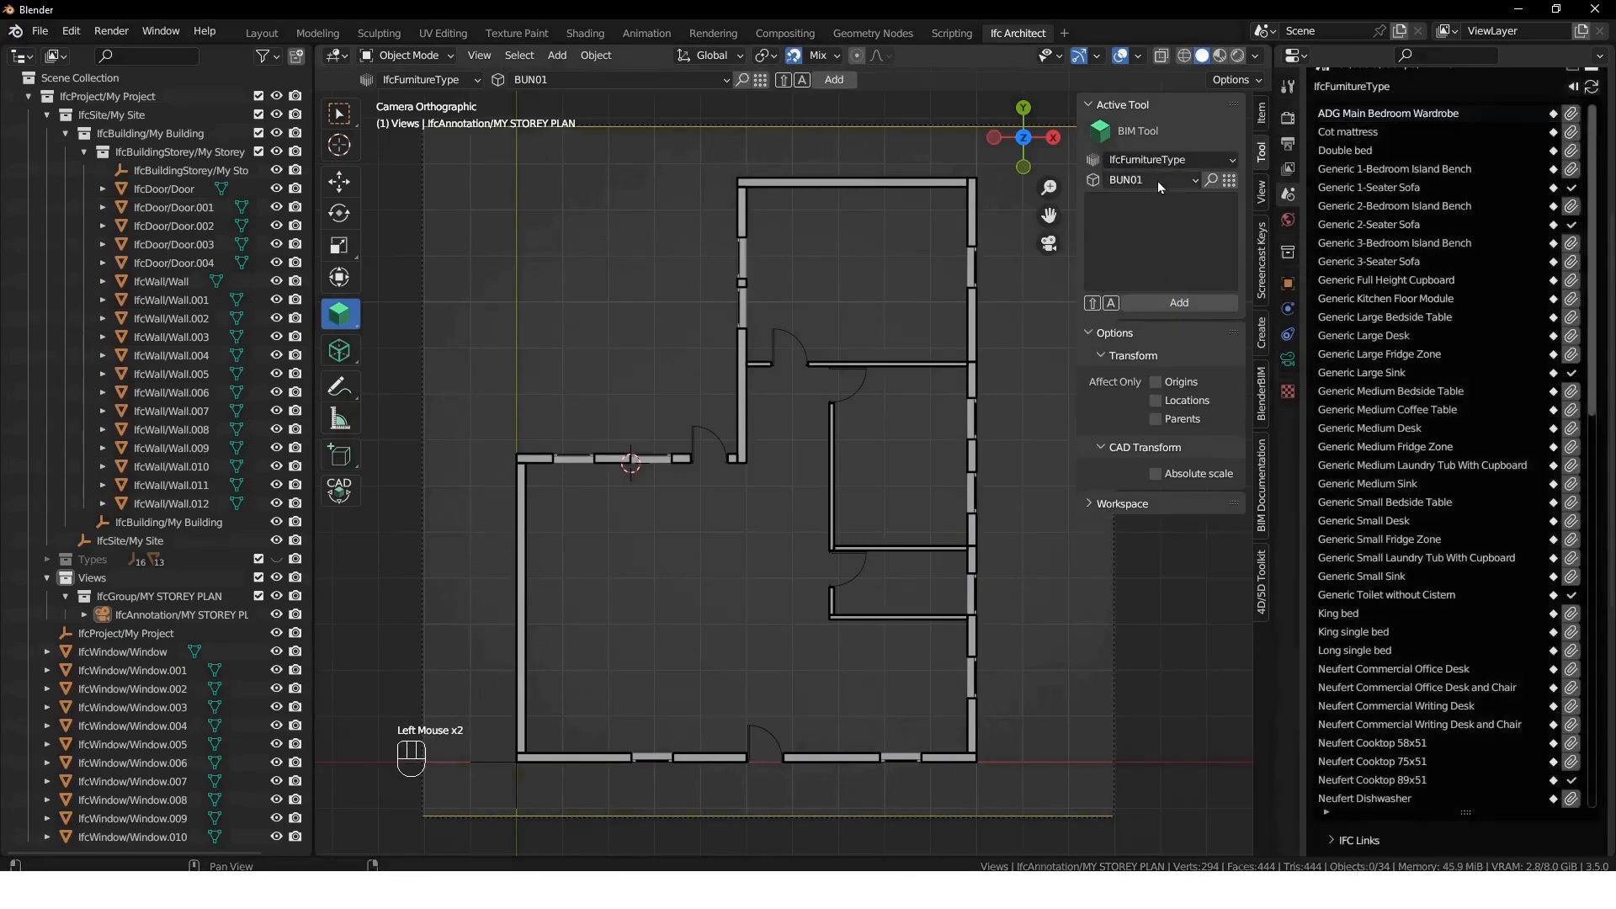
click(1159, 180)
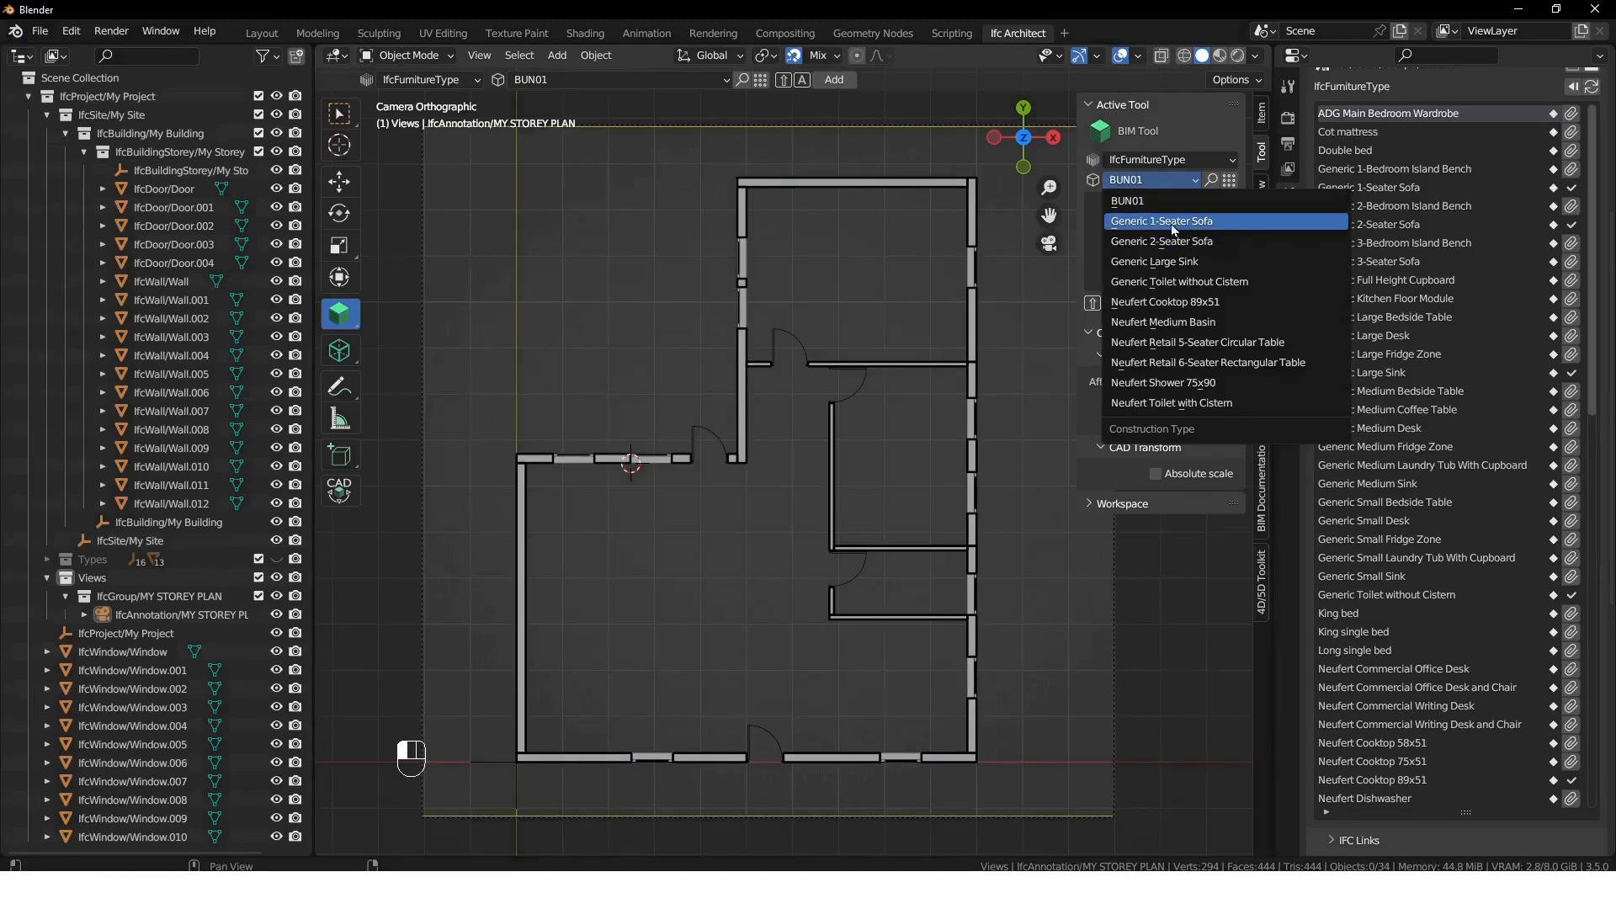
click(1174, 224)
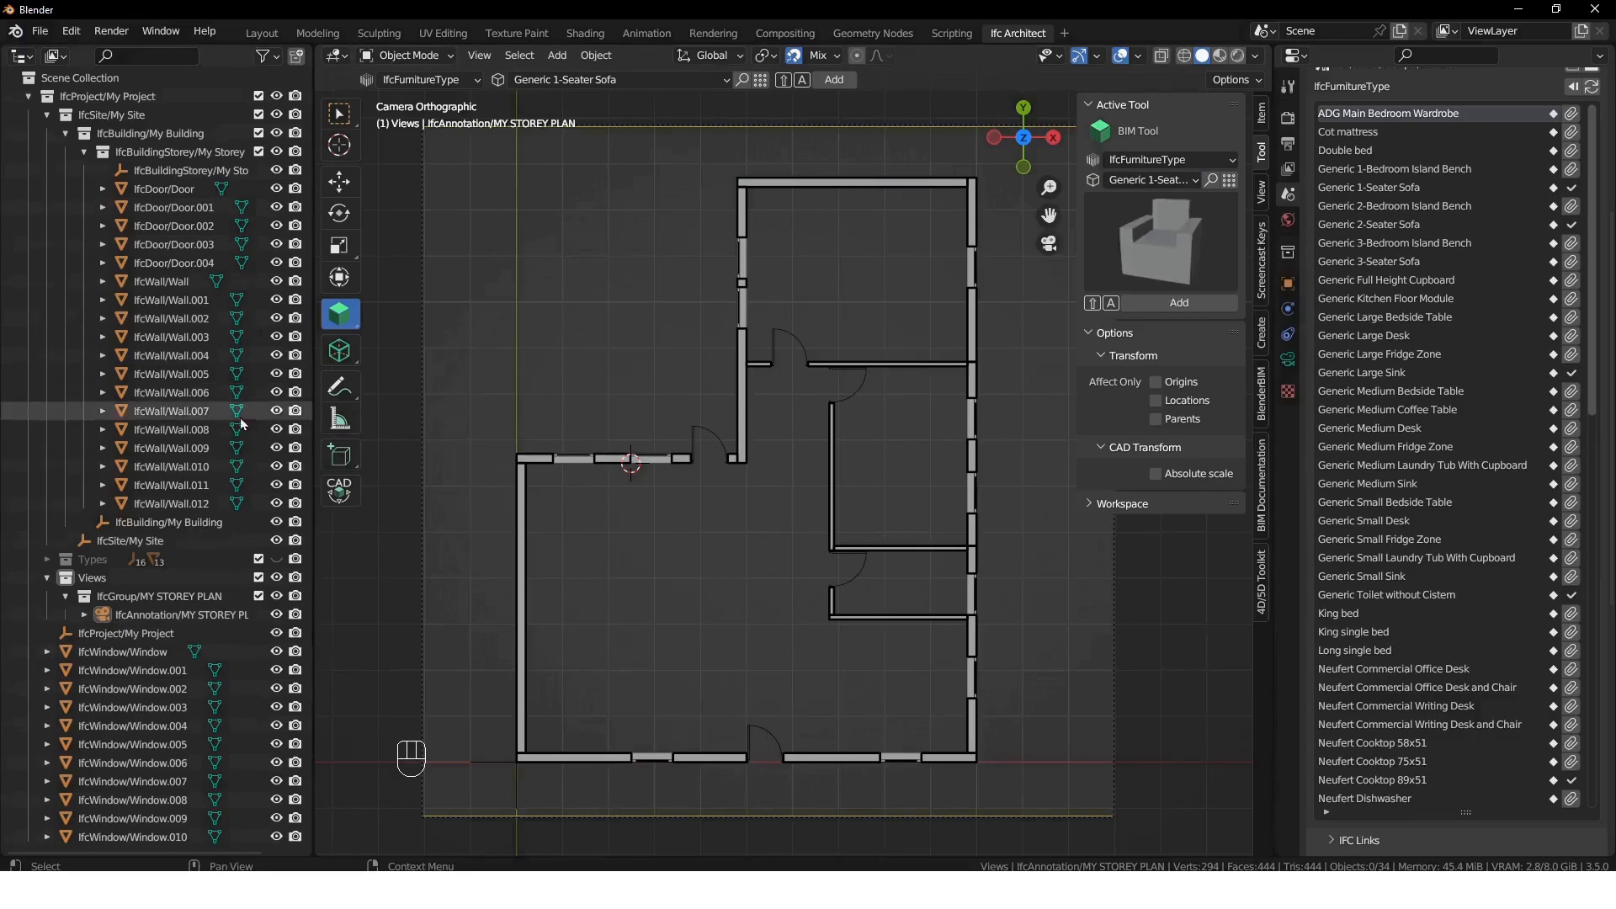
- Assign all the windows, from IfcWindow/Window to Window.010, to the My Storey spatial container and deselect them
click(153, 650)
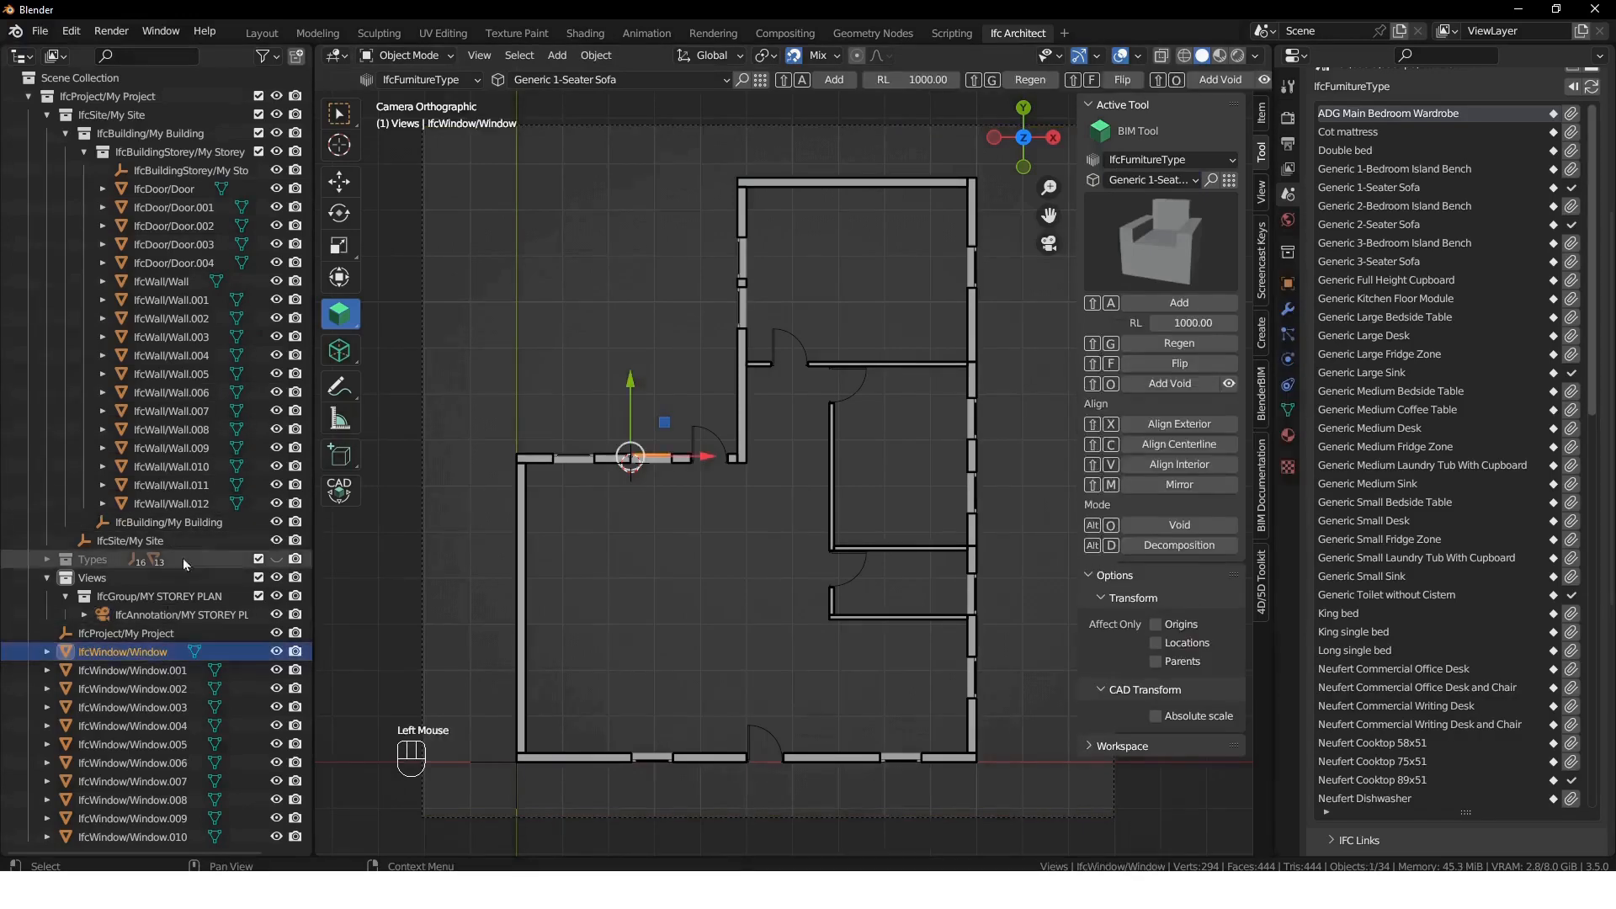
scroll(173, 837, down, 4)
shift+click(164, 838)
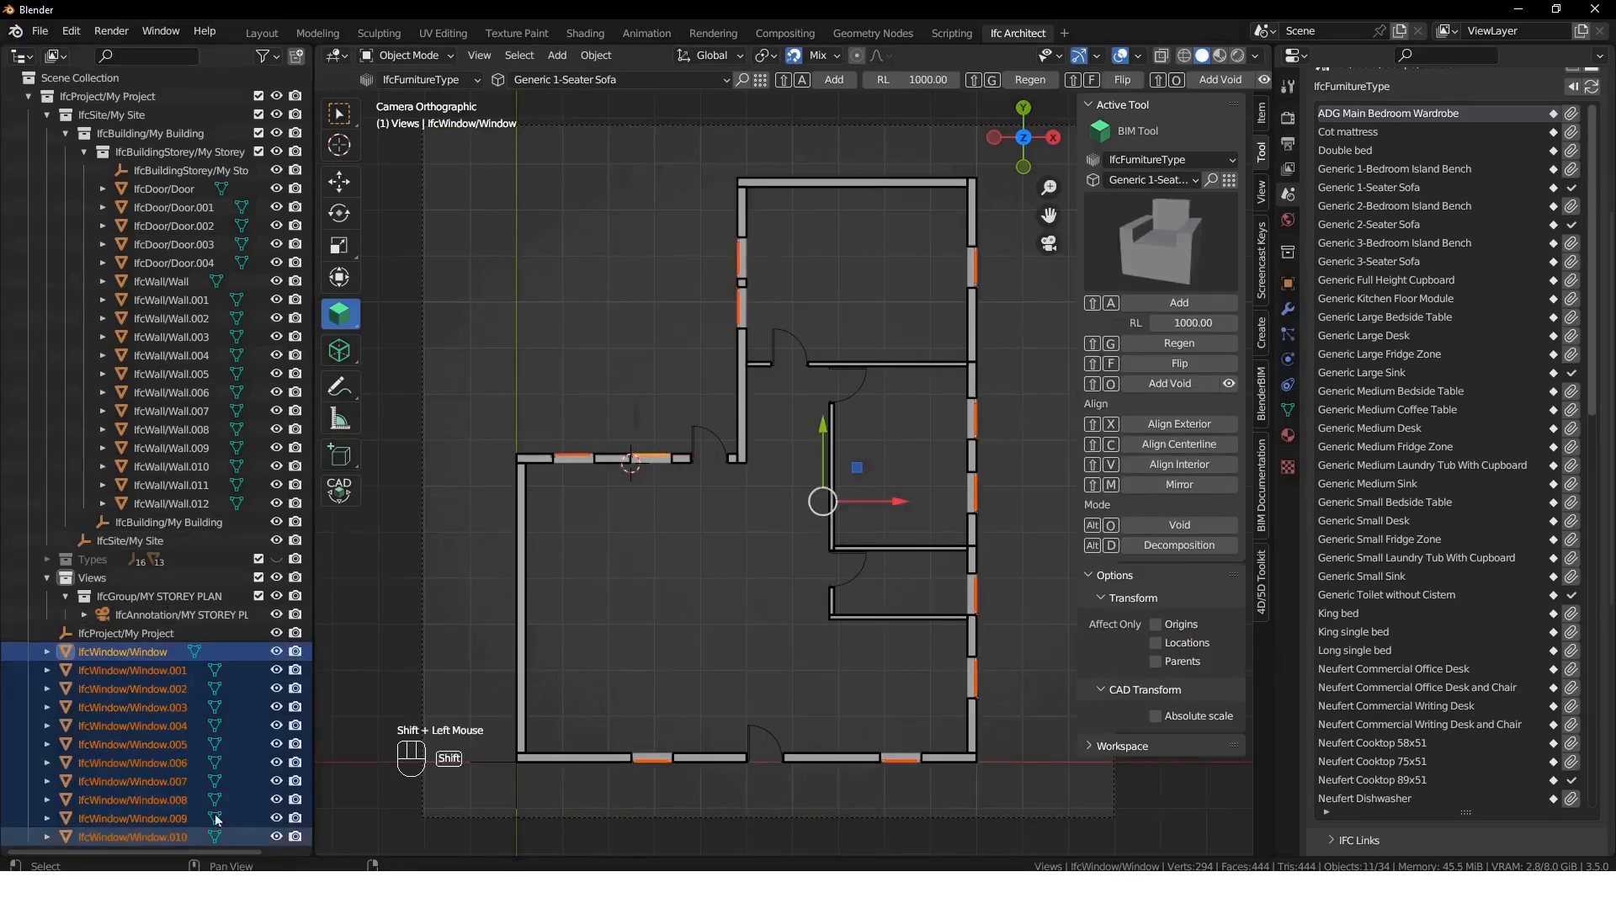
click(1288, 291)
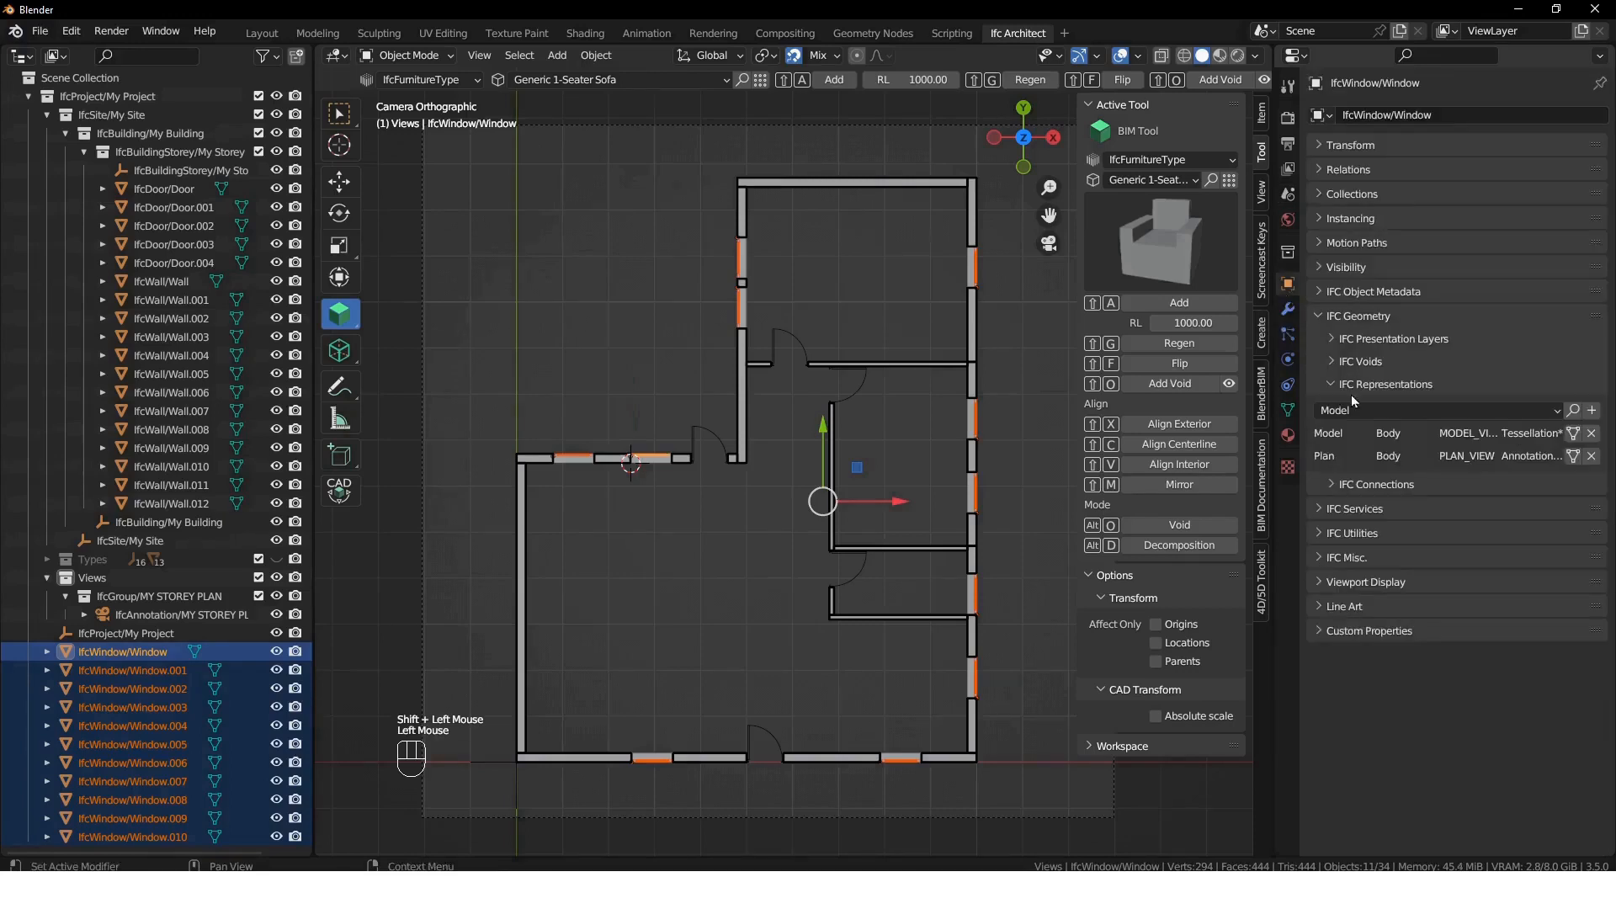
click(1320, 316)
click(1320, 290)
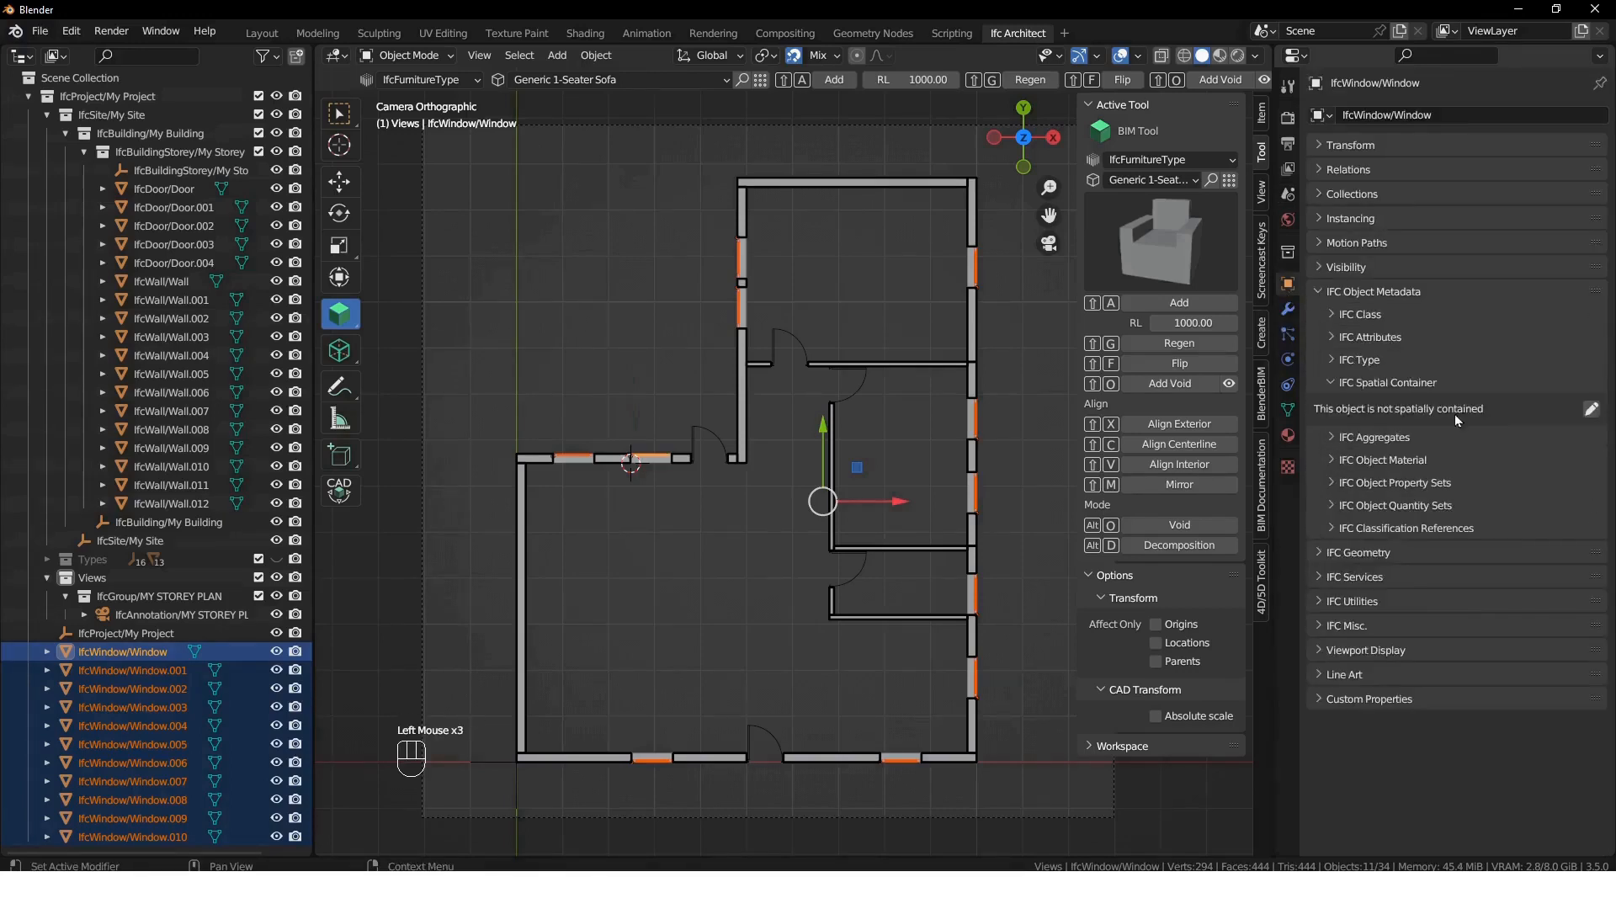
click(1592, 410)
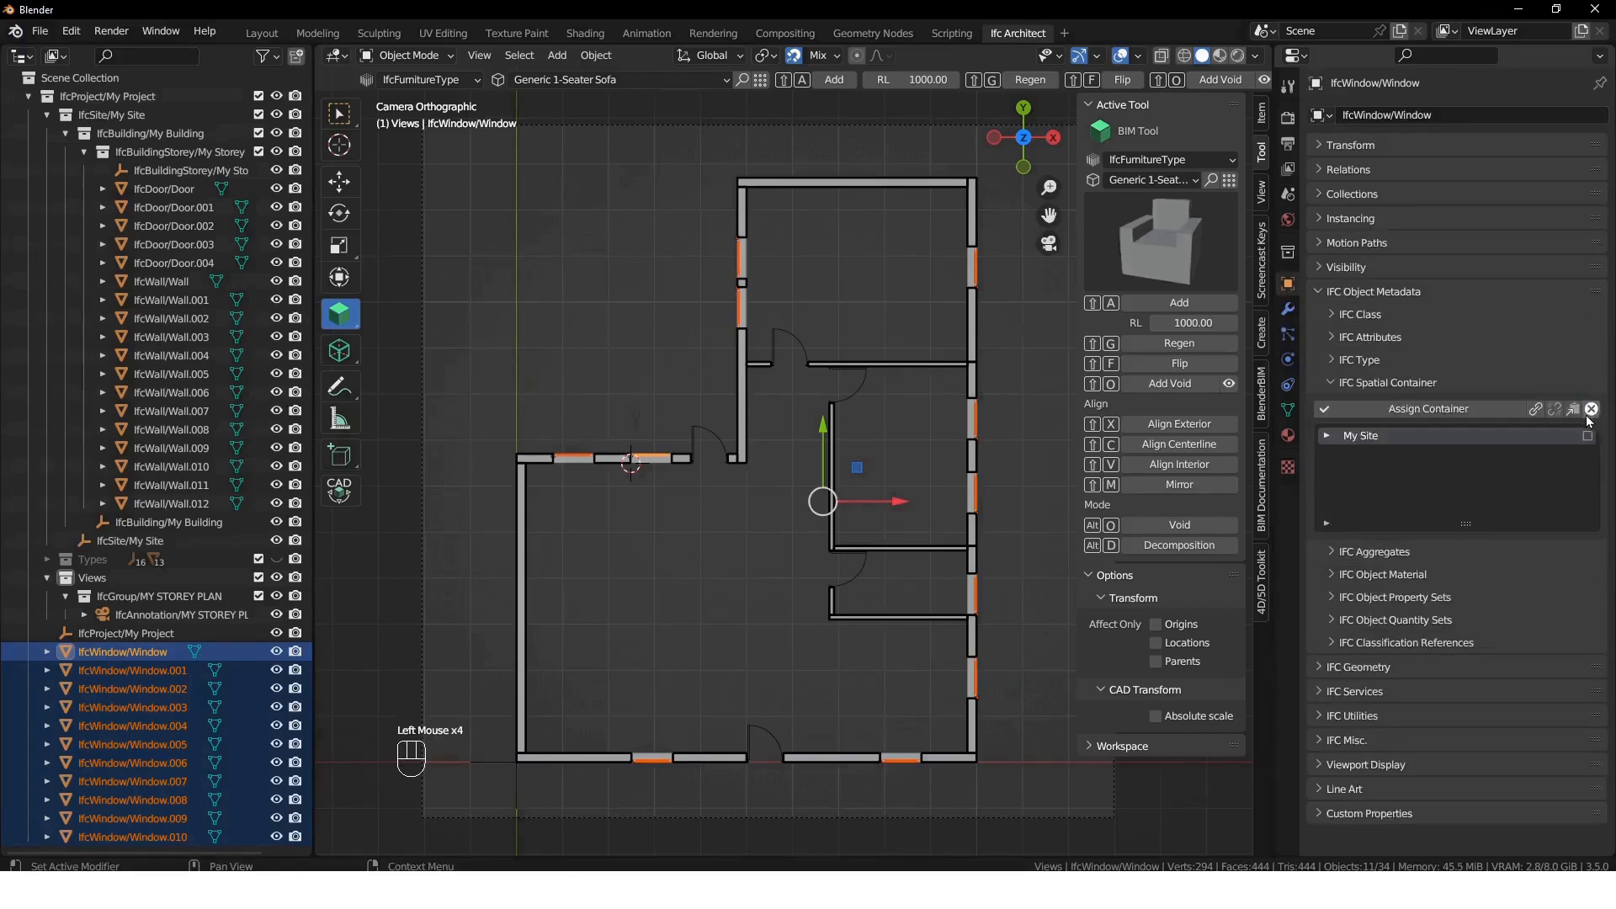
click(1321, 441)
click(1322, 441)
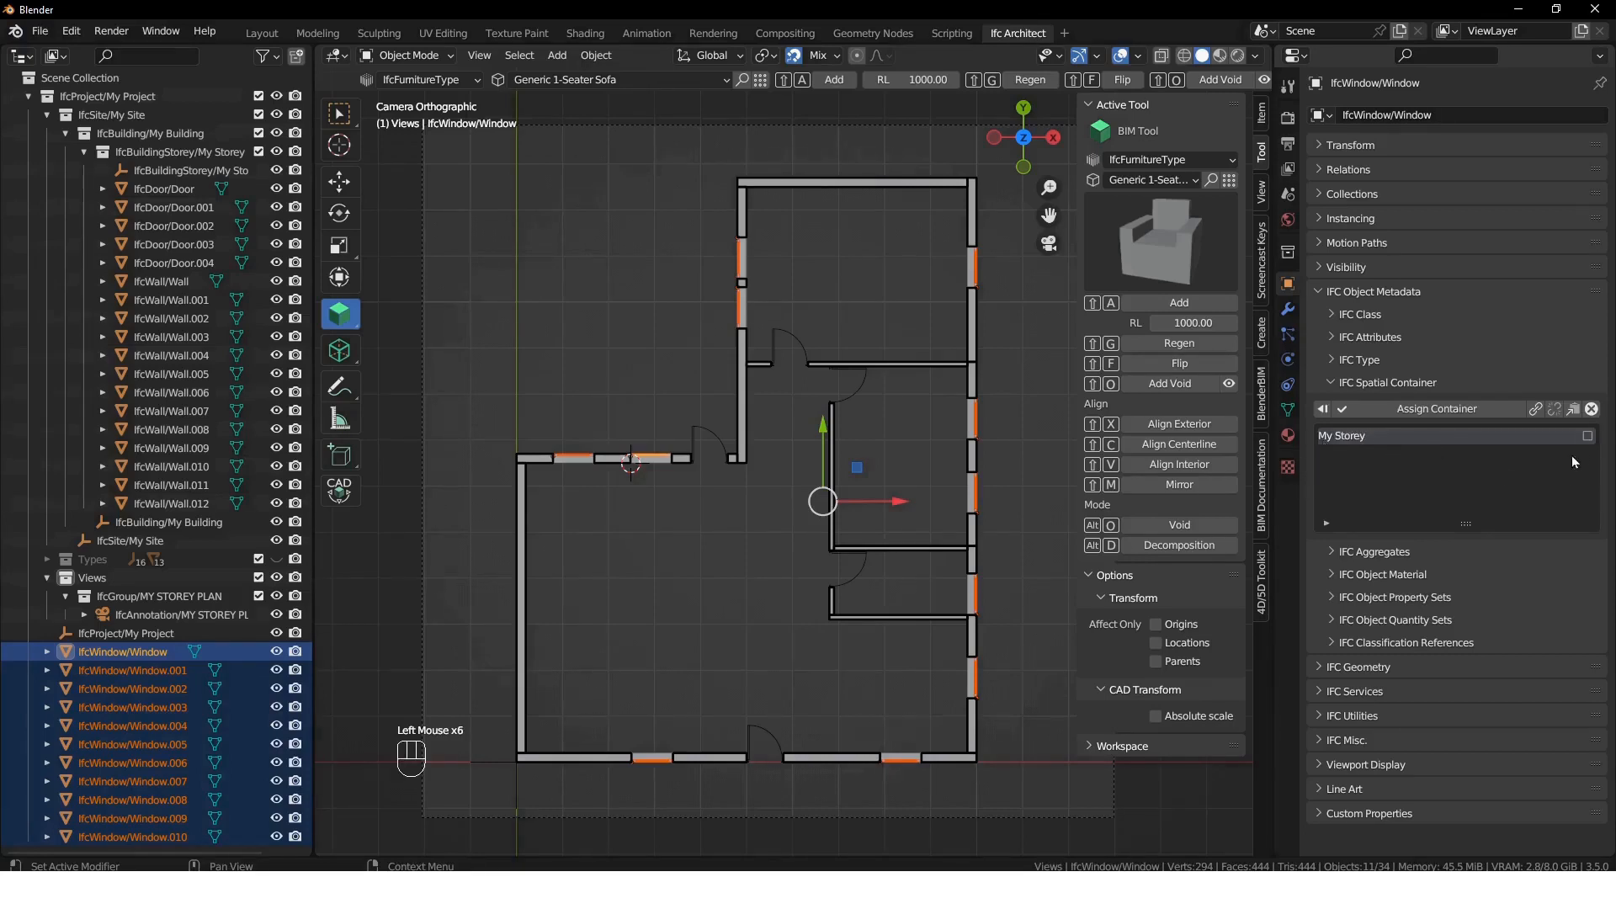
click(1463, 409)
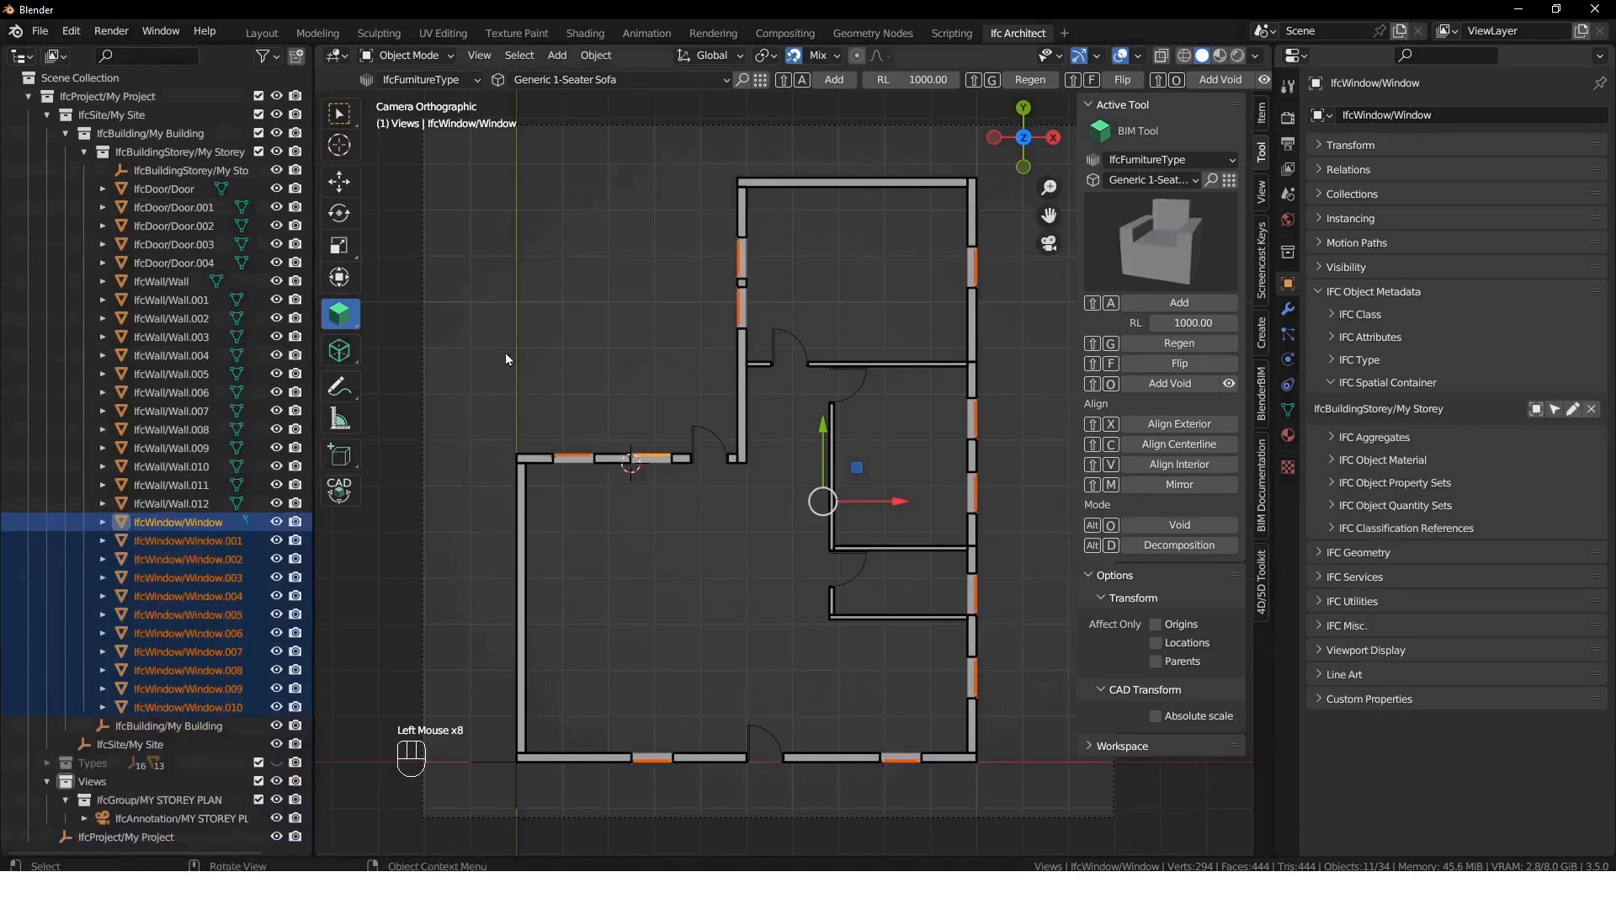
click(451, 286)
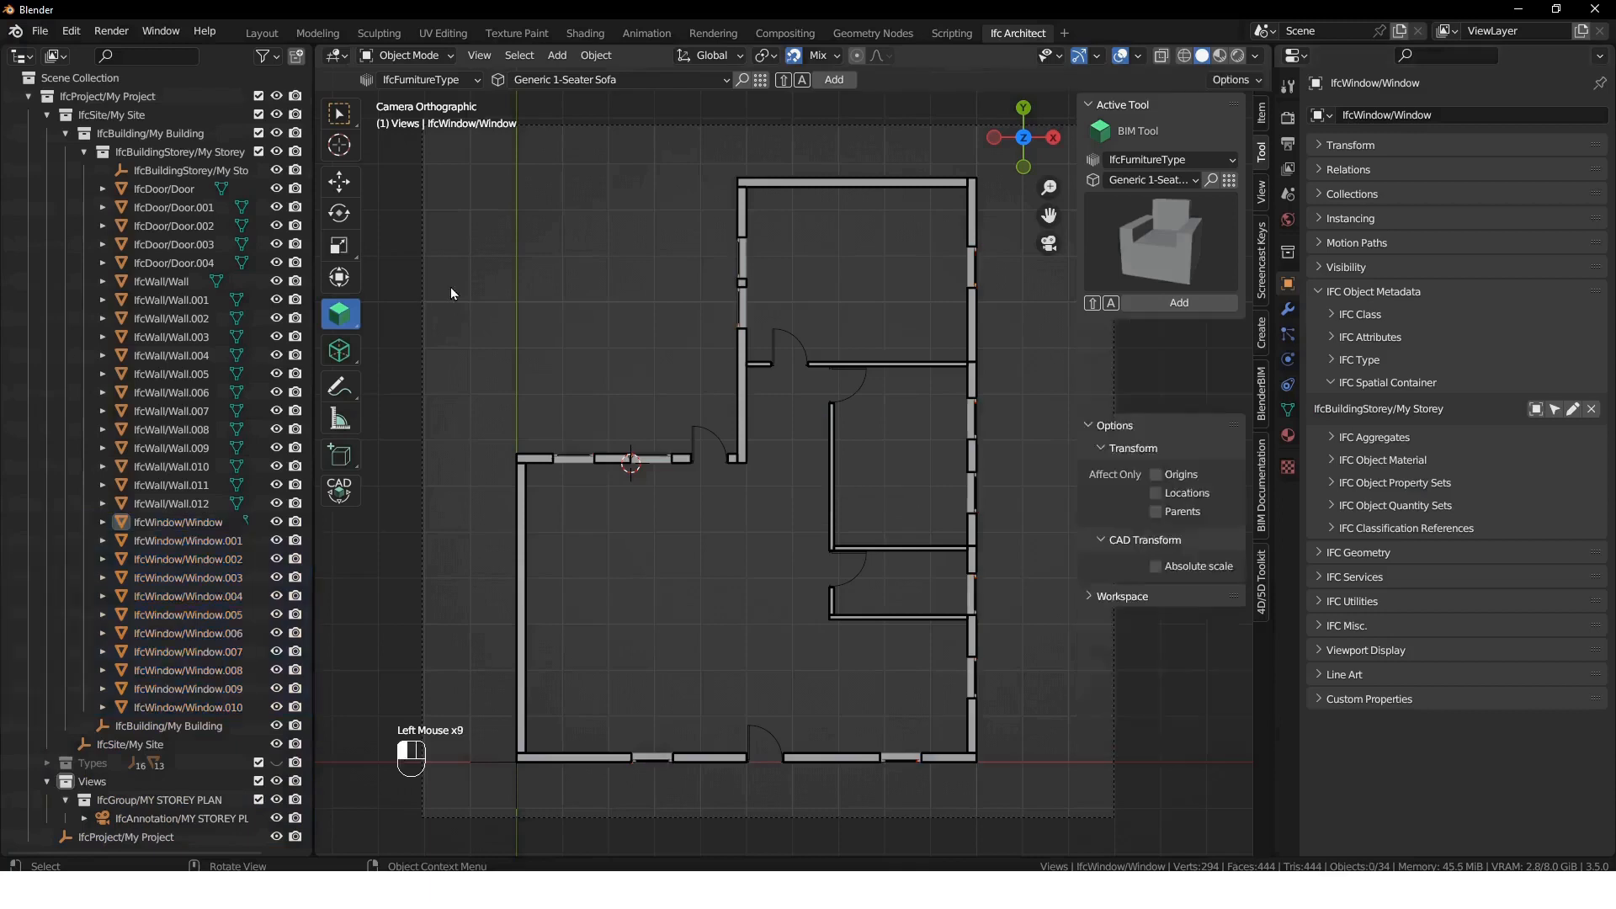
- Make My Storey the active collection and add a Generic 1-Seater Sofa near the middle of the large lower-left room
click(202, 153)
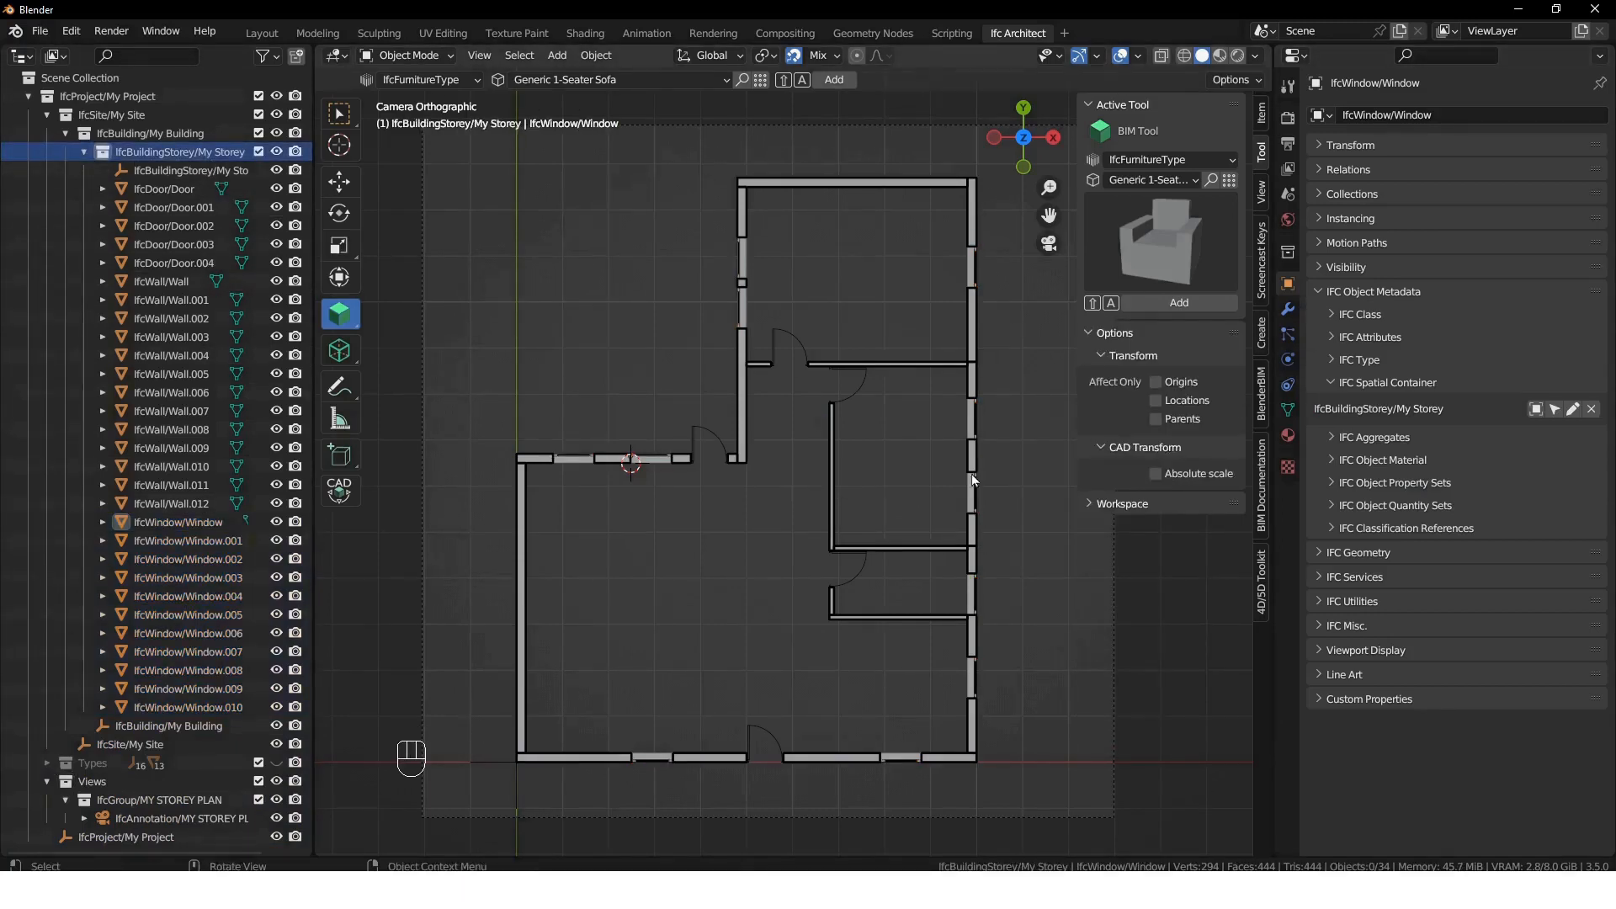
shift+right_drag(746, 511, 705, 547)
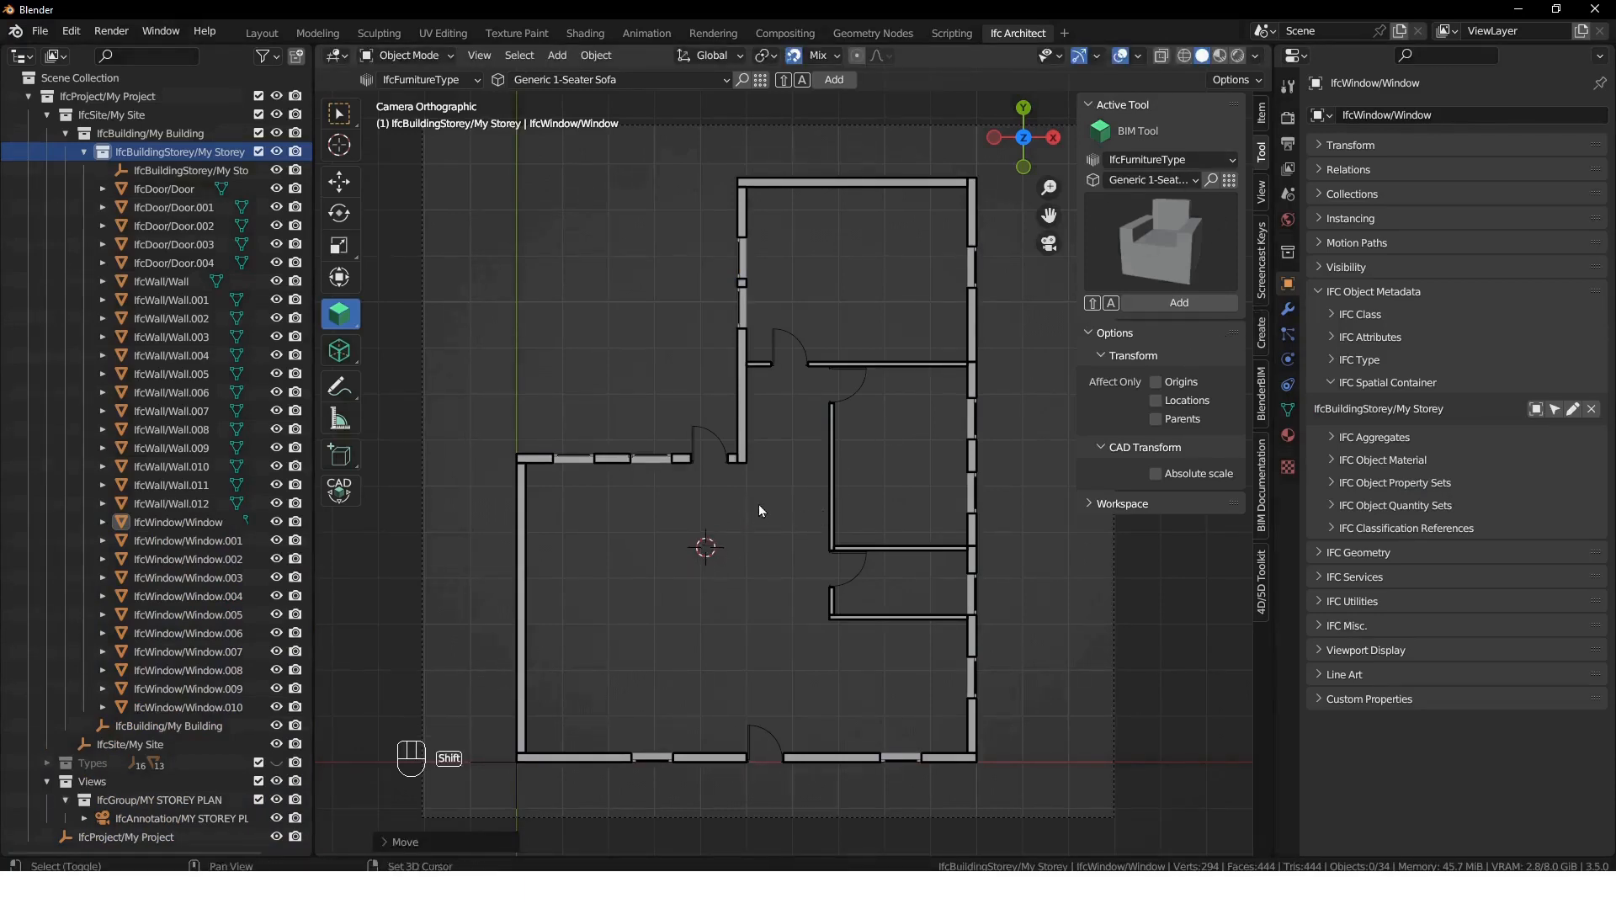
key(shift+a)
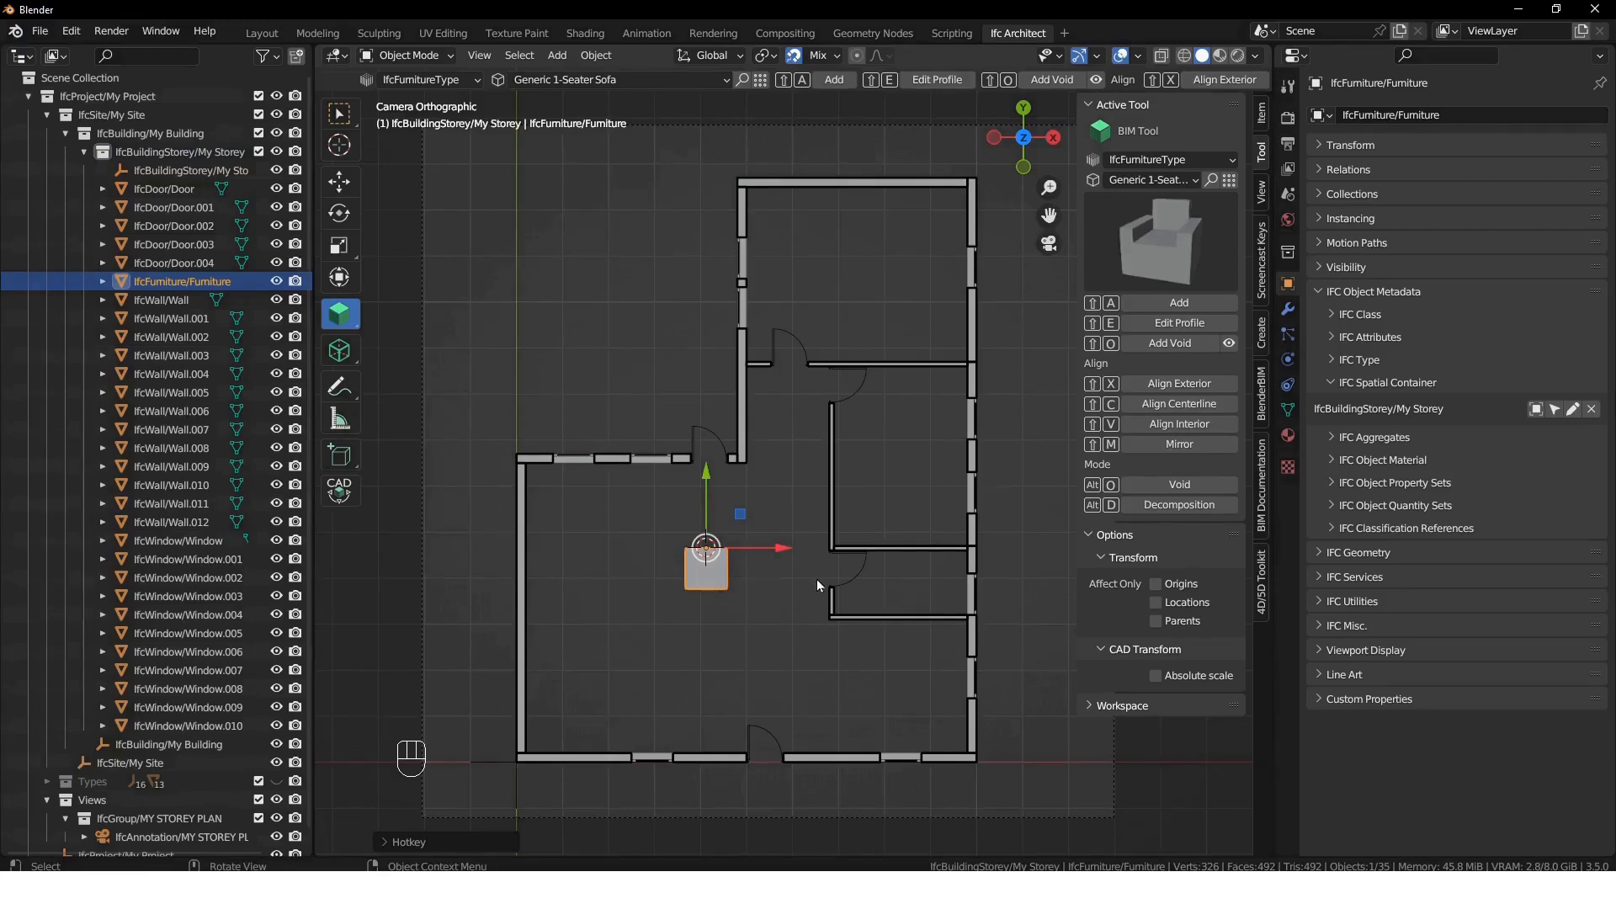
- Reactivate the MY STOREY PLAN drawing, rotate the 1-seater sofa diagonally and move it lower in the large room
click(1269, 507)
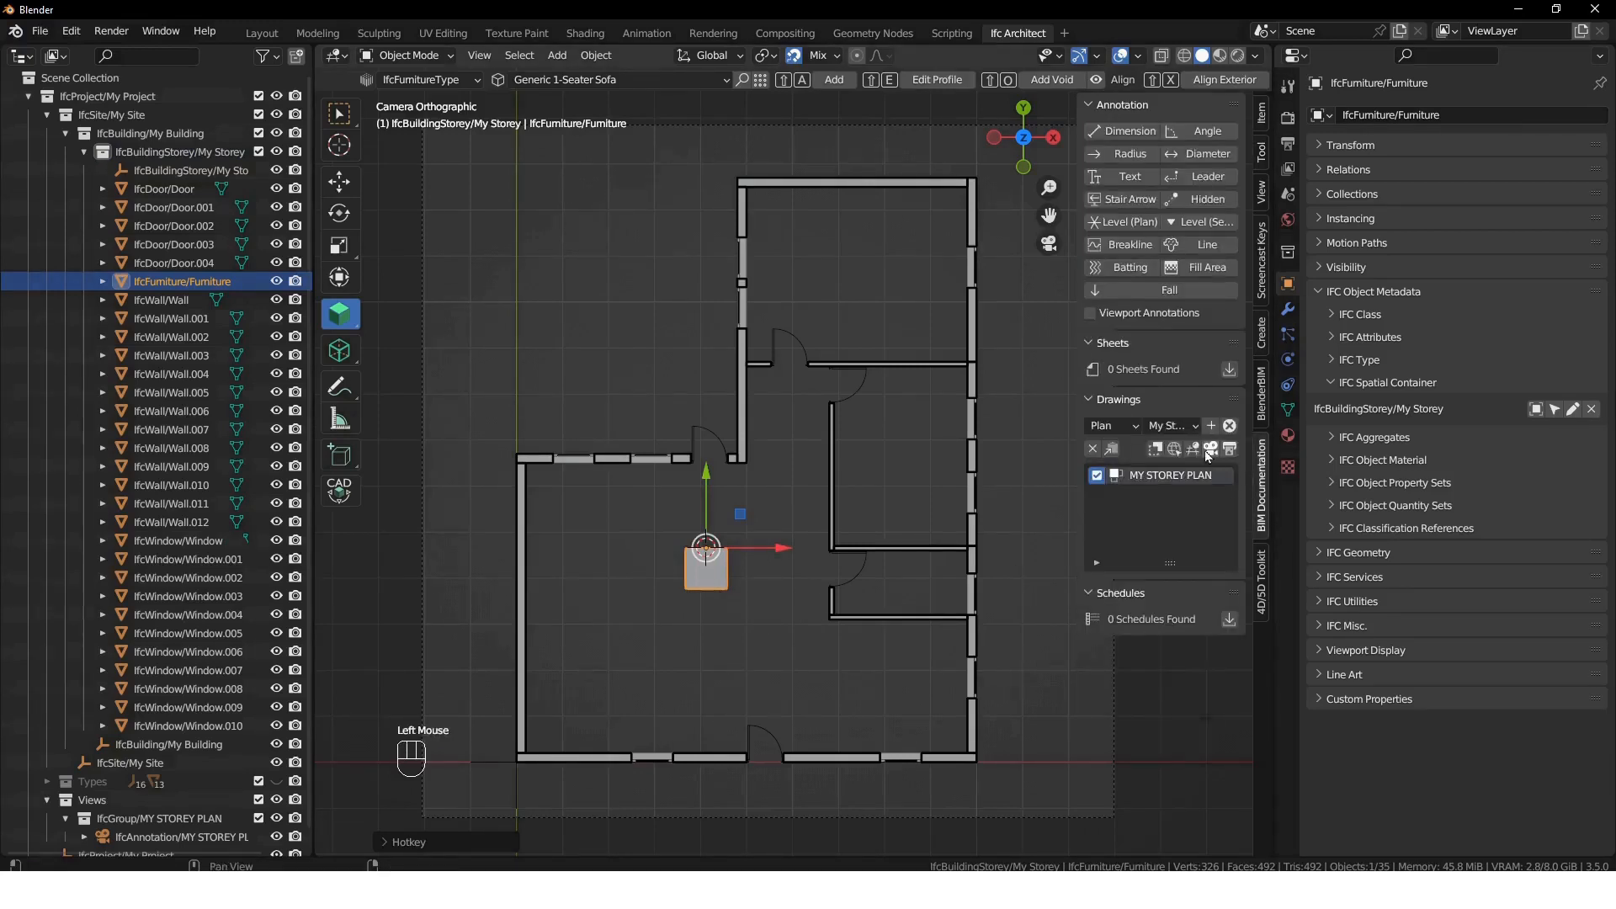
click(1209, 456)
click(774, 618)
click(720, 584)
key(r)
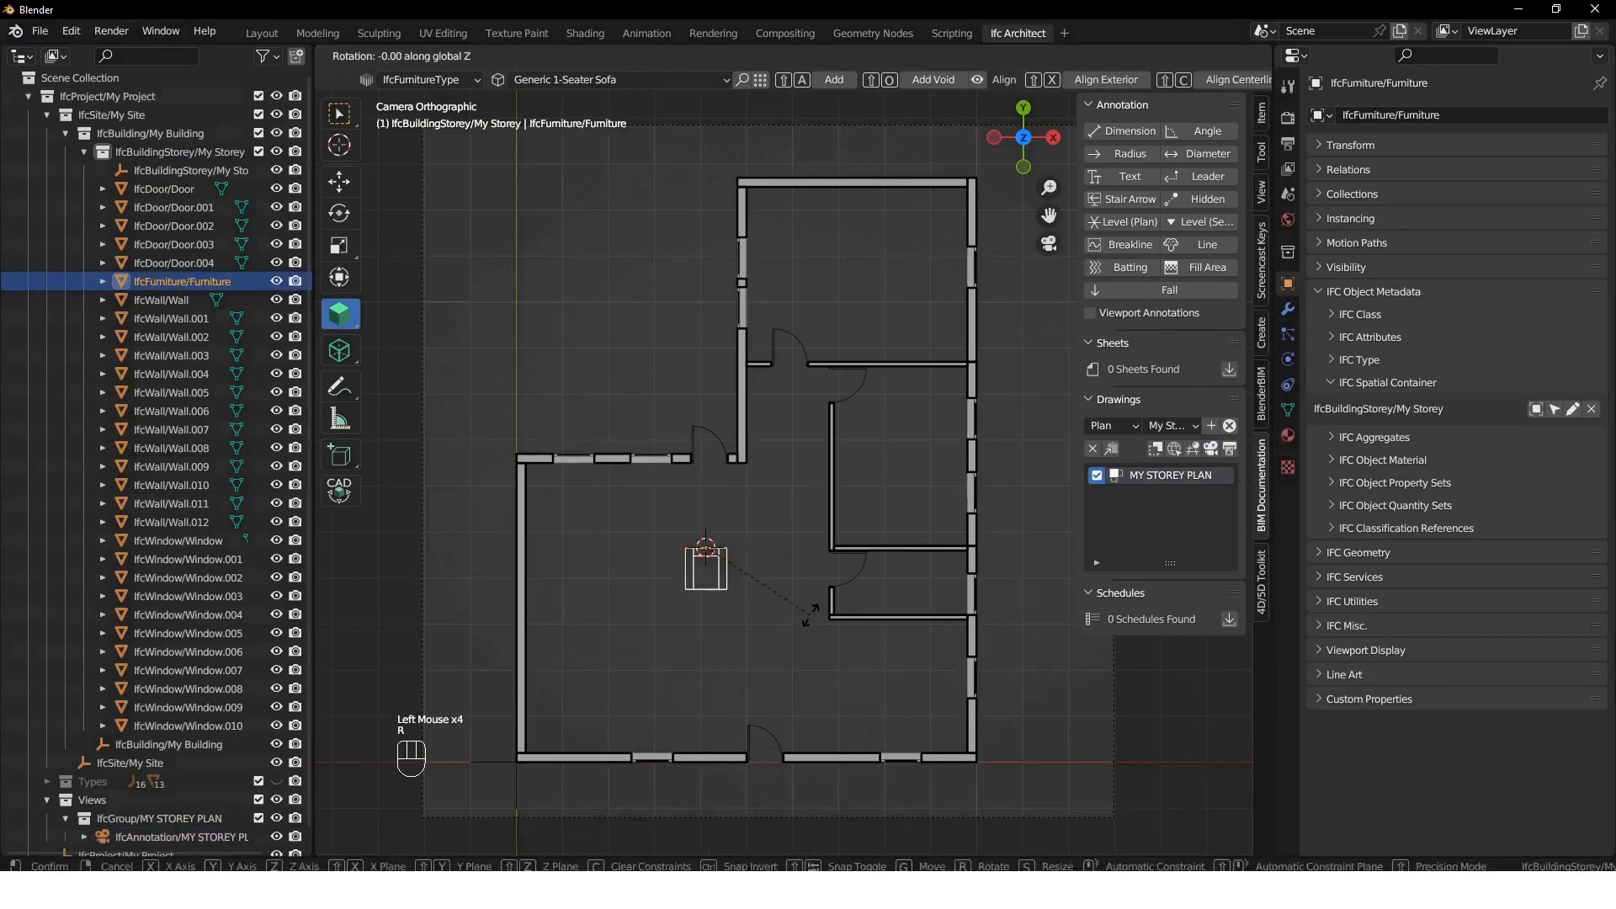
click(619, 569)
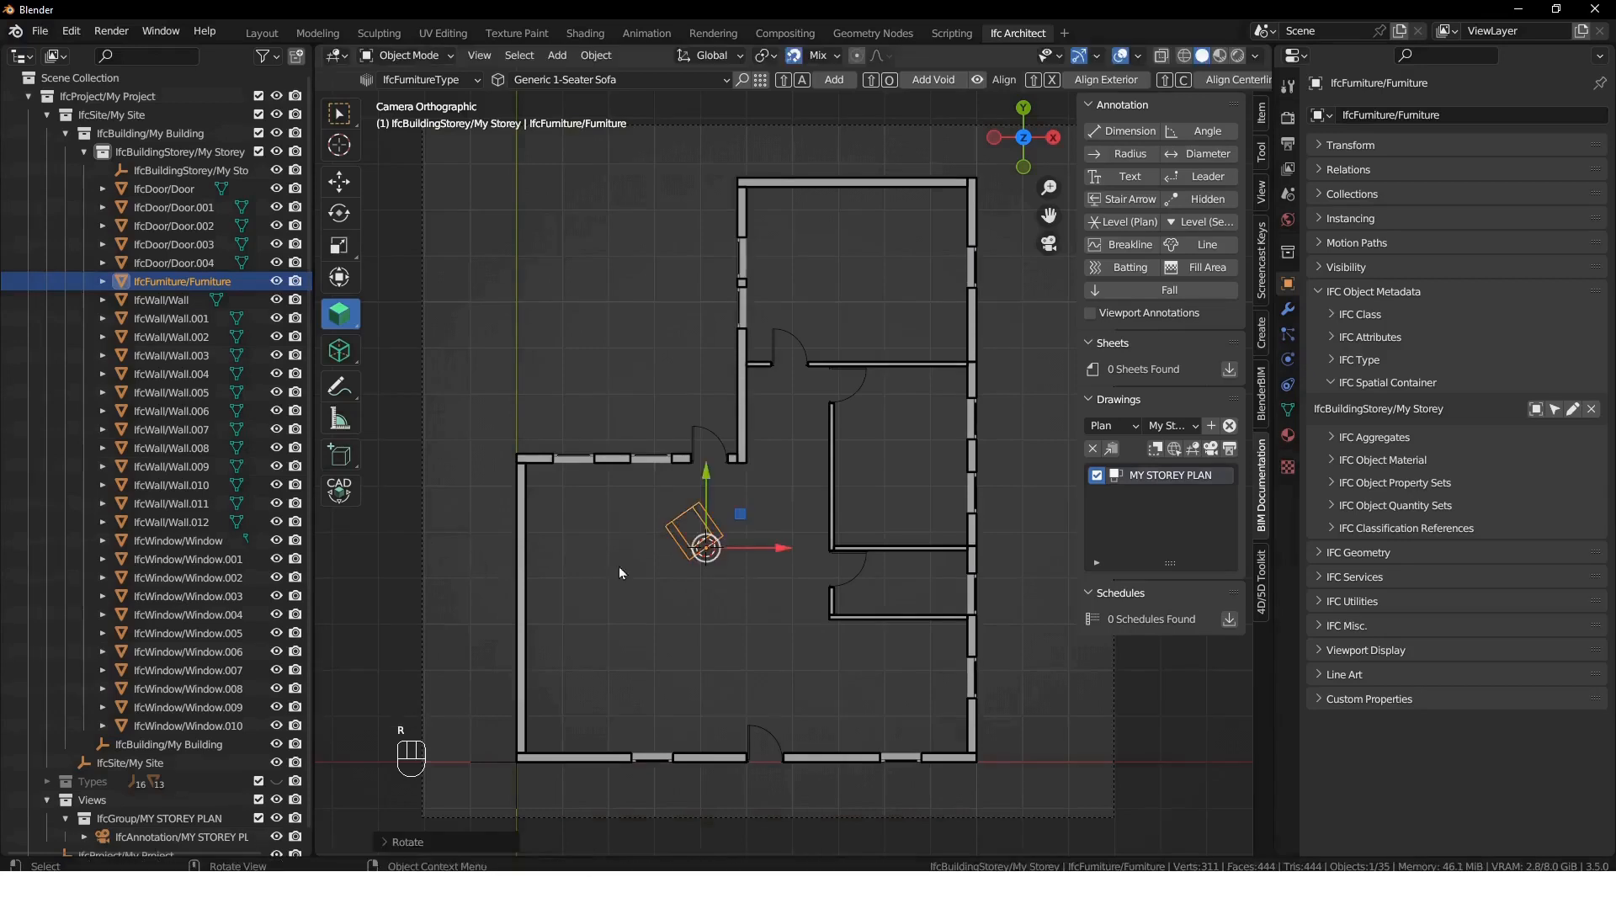
key(g)
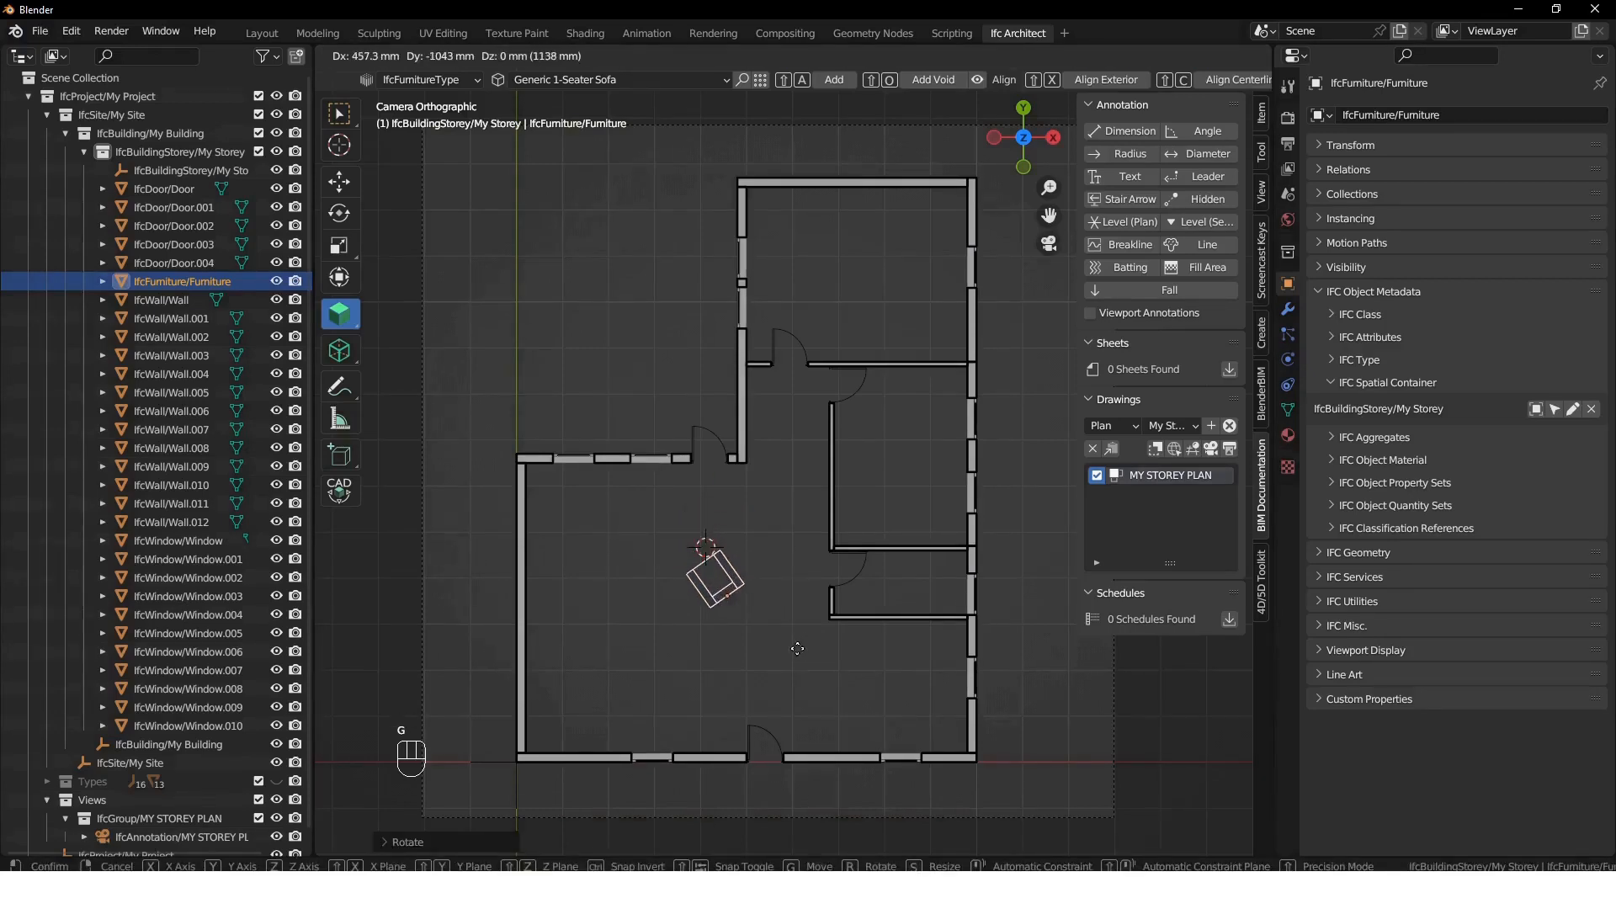
click(792, 655)
- Duplicate the 1-seater sofa along X toward the room's left wall and rotate the copy diagonally to face the original
key(shift+d)
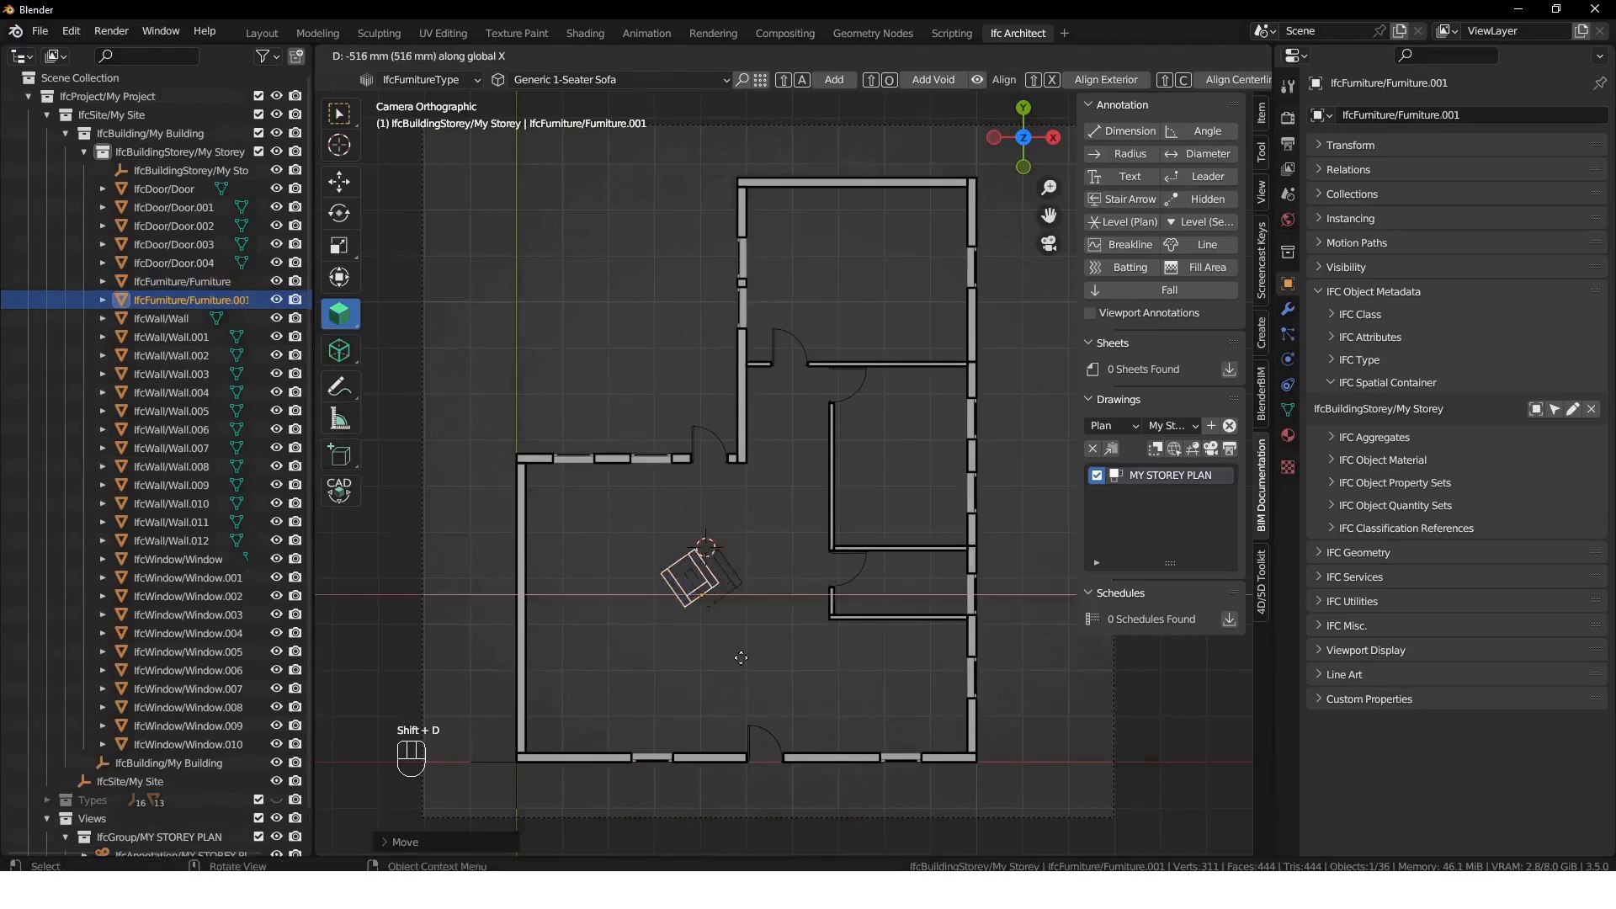
click(638, 649)
key(r)
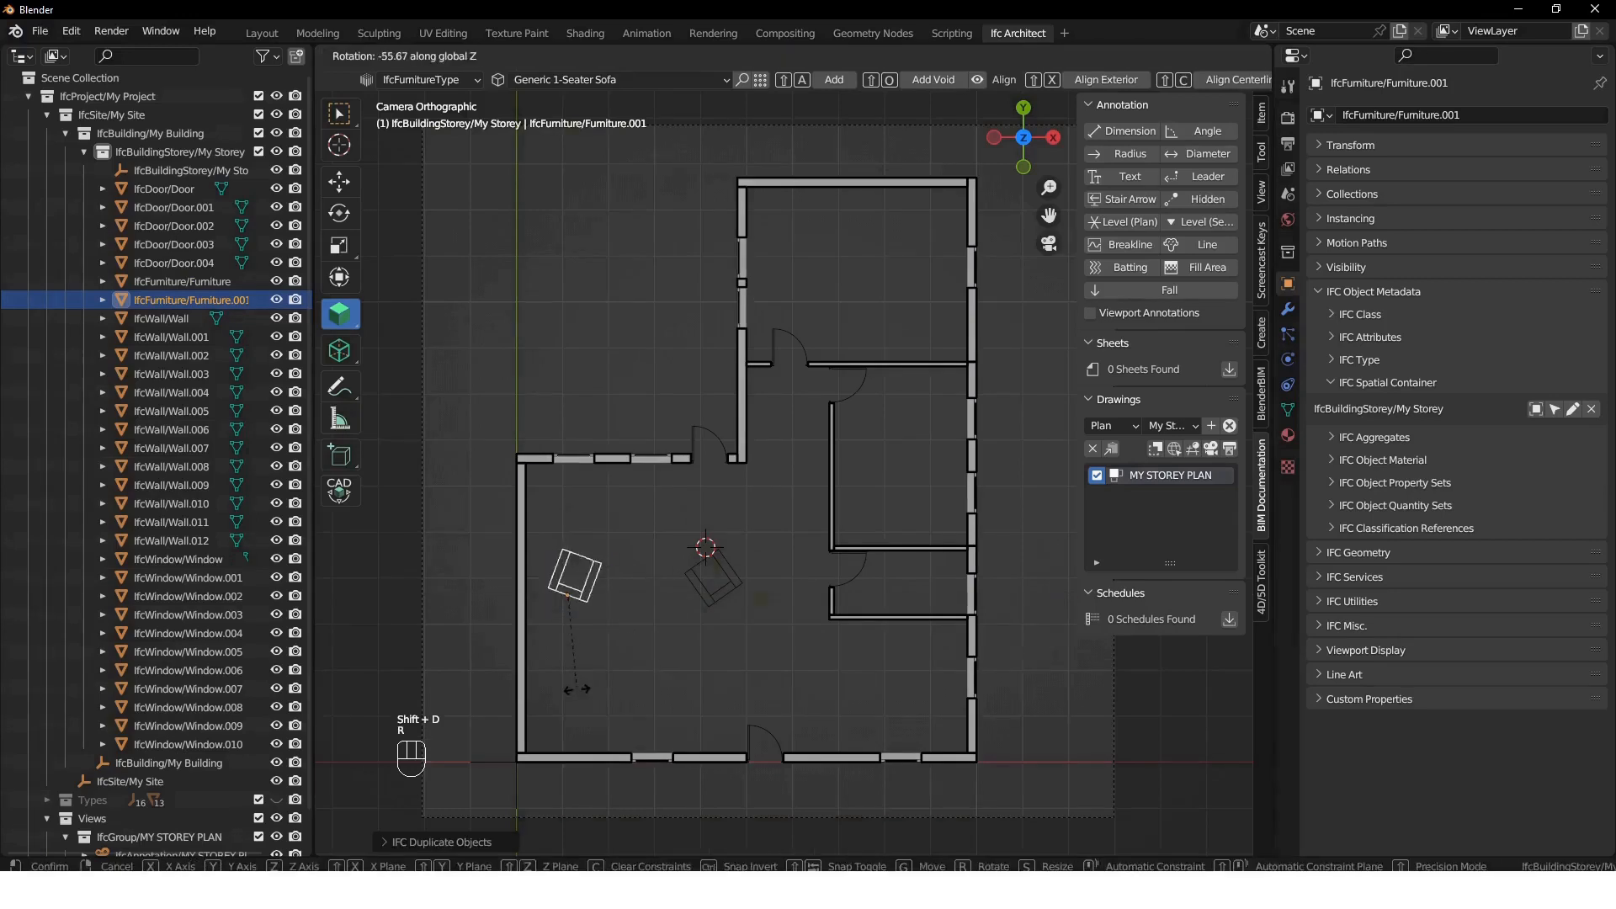
click(730, 684)
key(g)
click(712, 684)
- Add a Generic 2-Seater Sofa at the 3D cursor placed between the two armchairs
shift+right_click(632, 597)
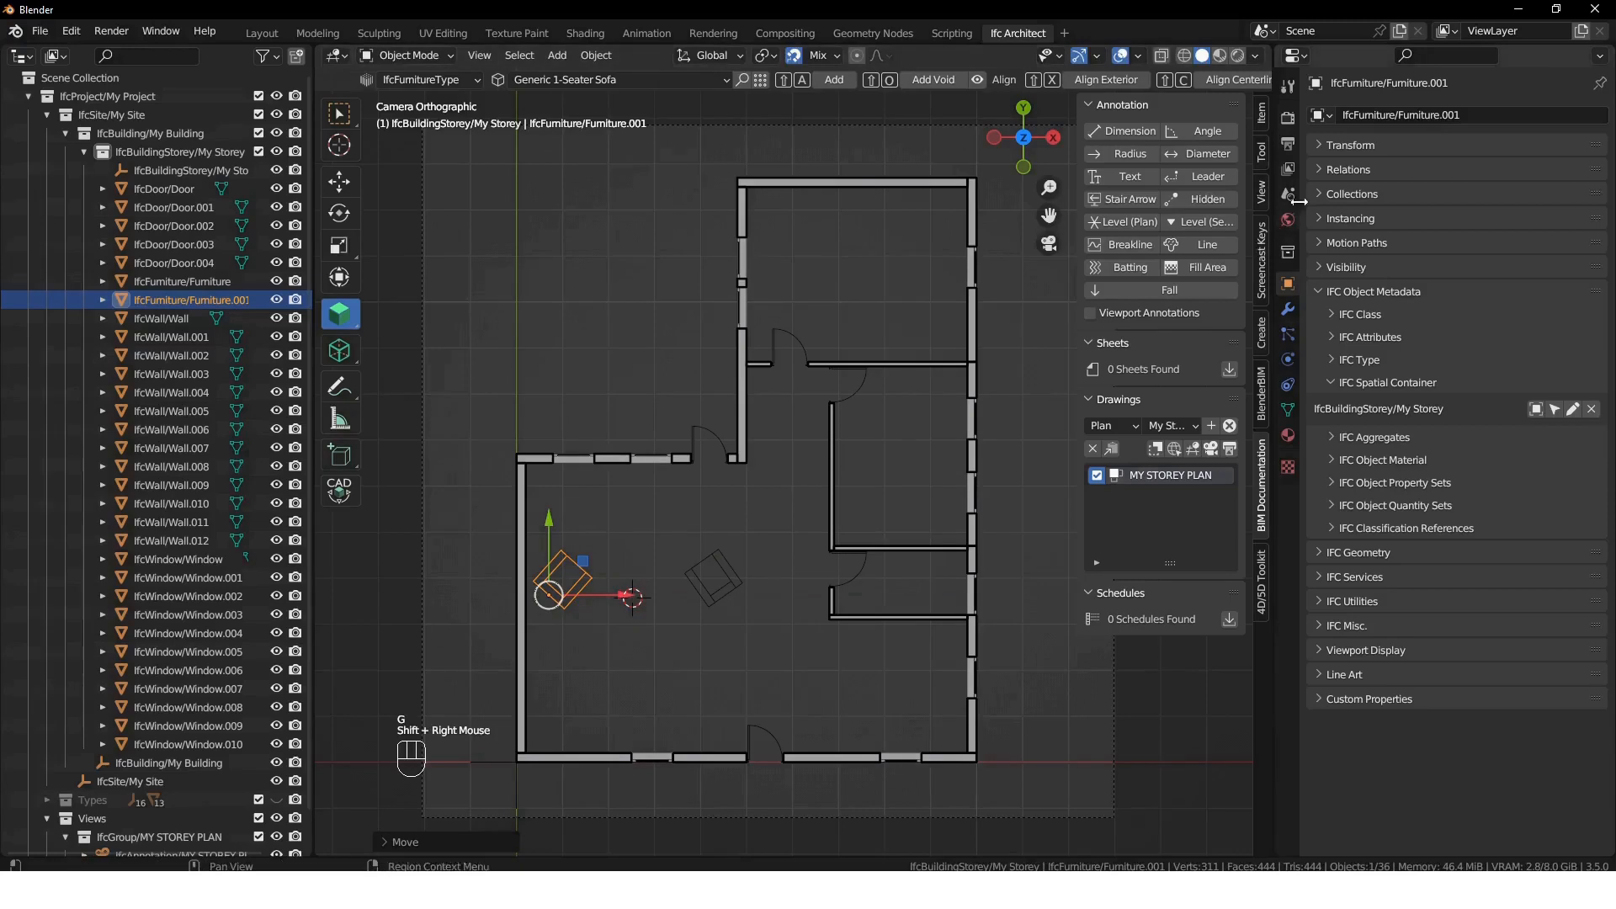
click(1260, 156)
click(1149, 179)
click(1187, 243)
key(shift+a)
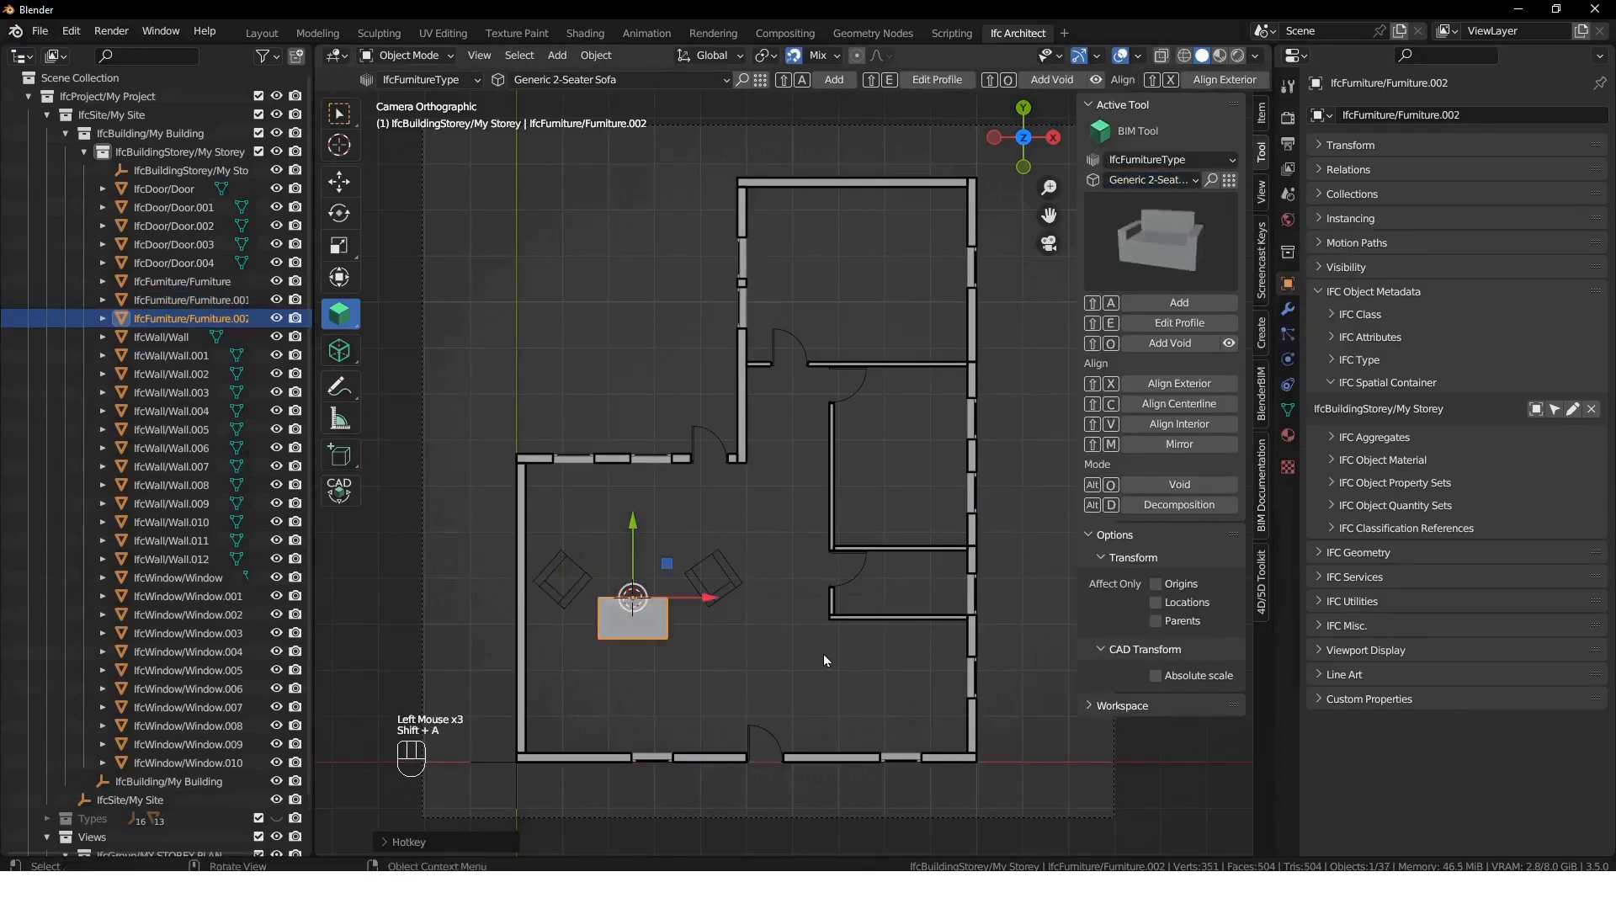
- Reactivate the plan drawing, rotate the 2-seater sofa 180° and move it slightly lower between the armchairs
click(1261, 505)
click(1227, 454)
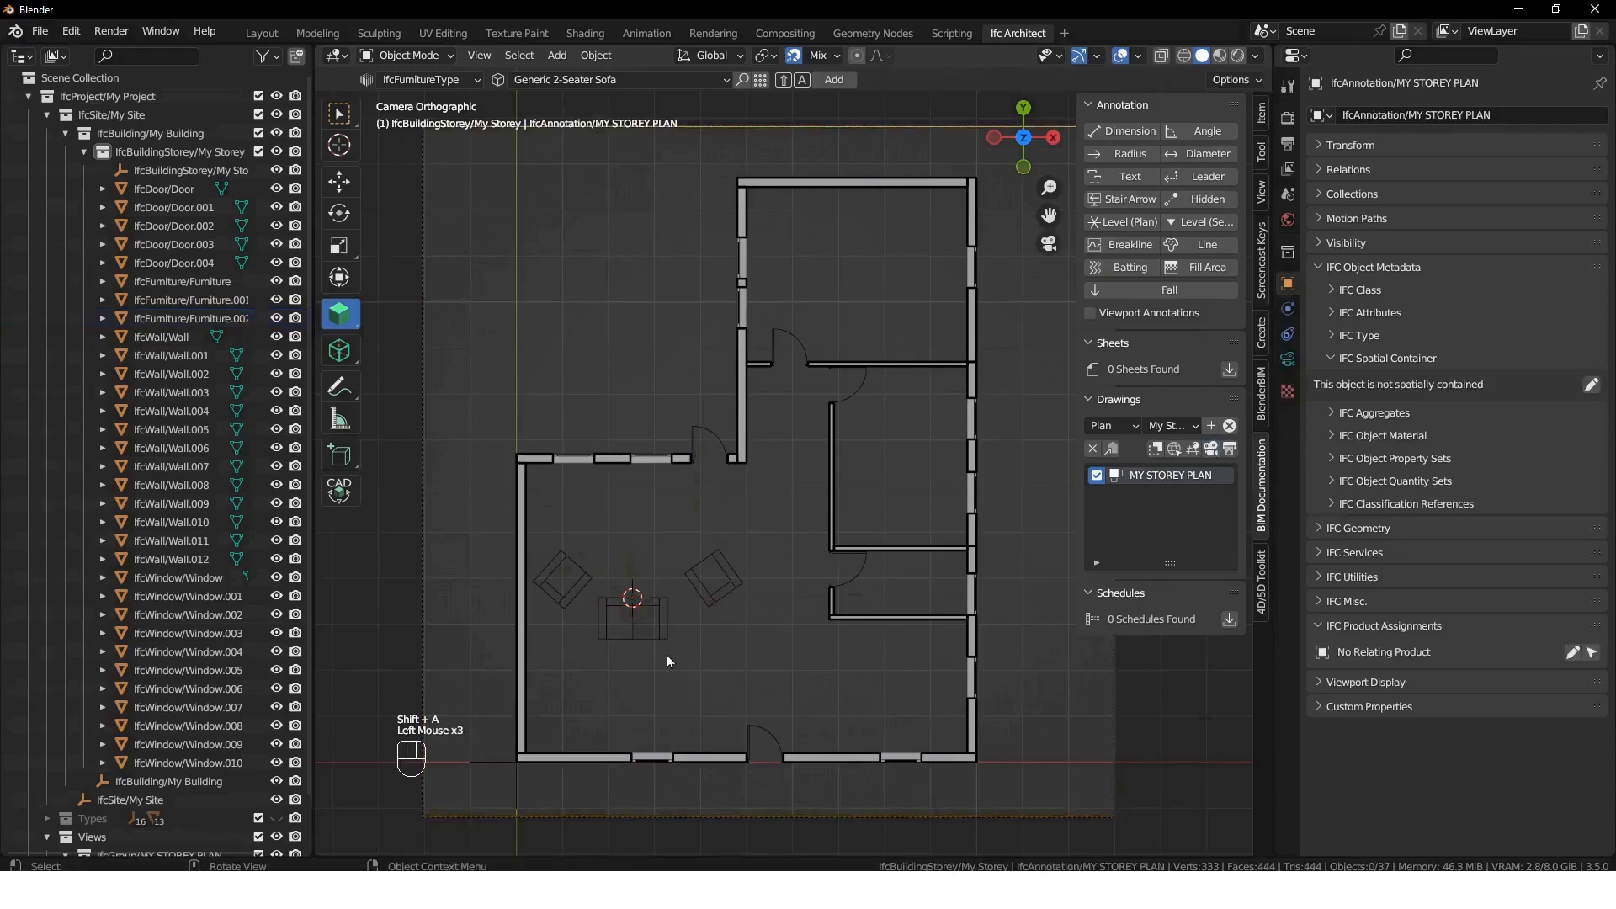
text(r180)
key(Return)
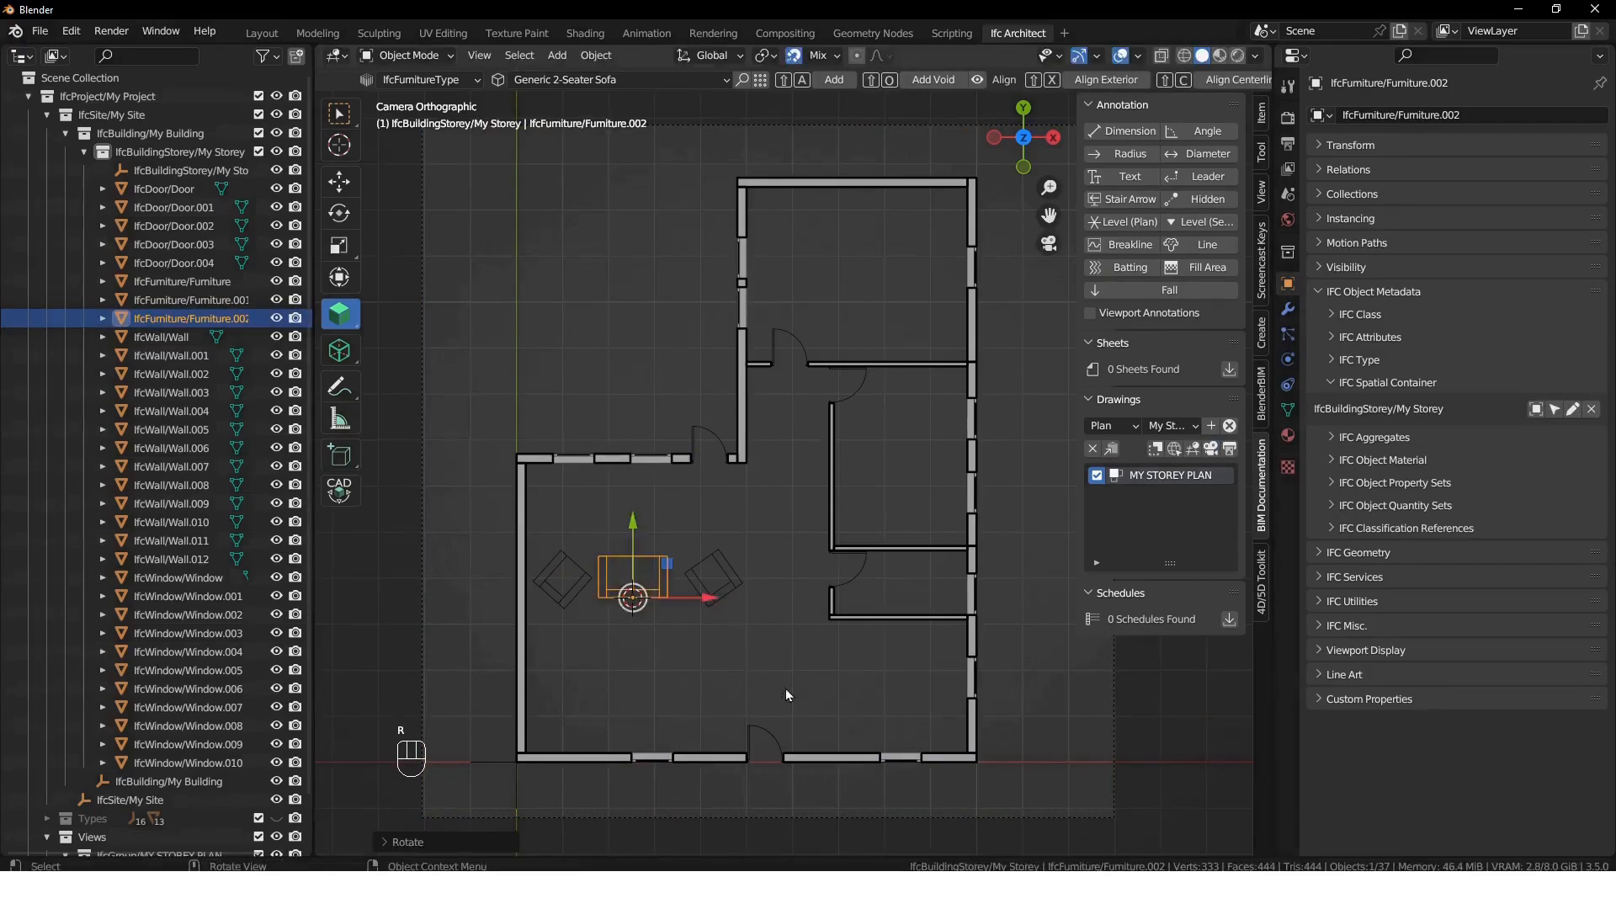
key(g)
click(806, 688)
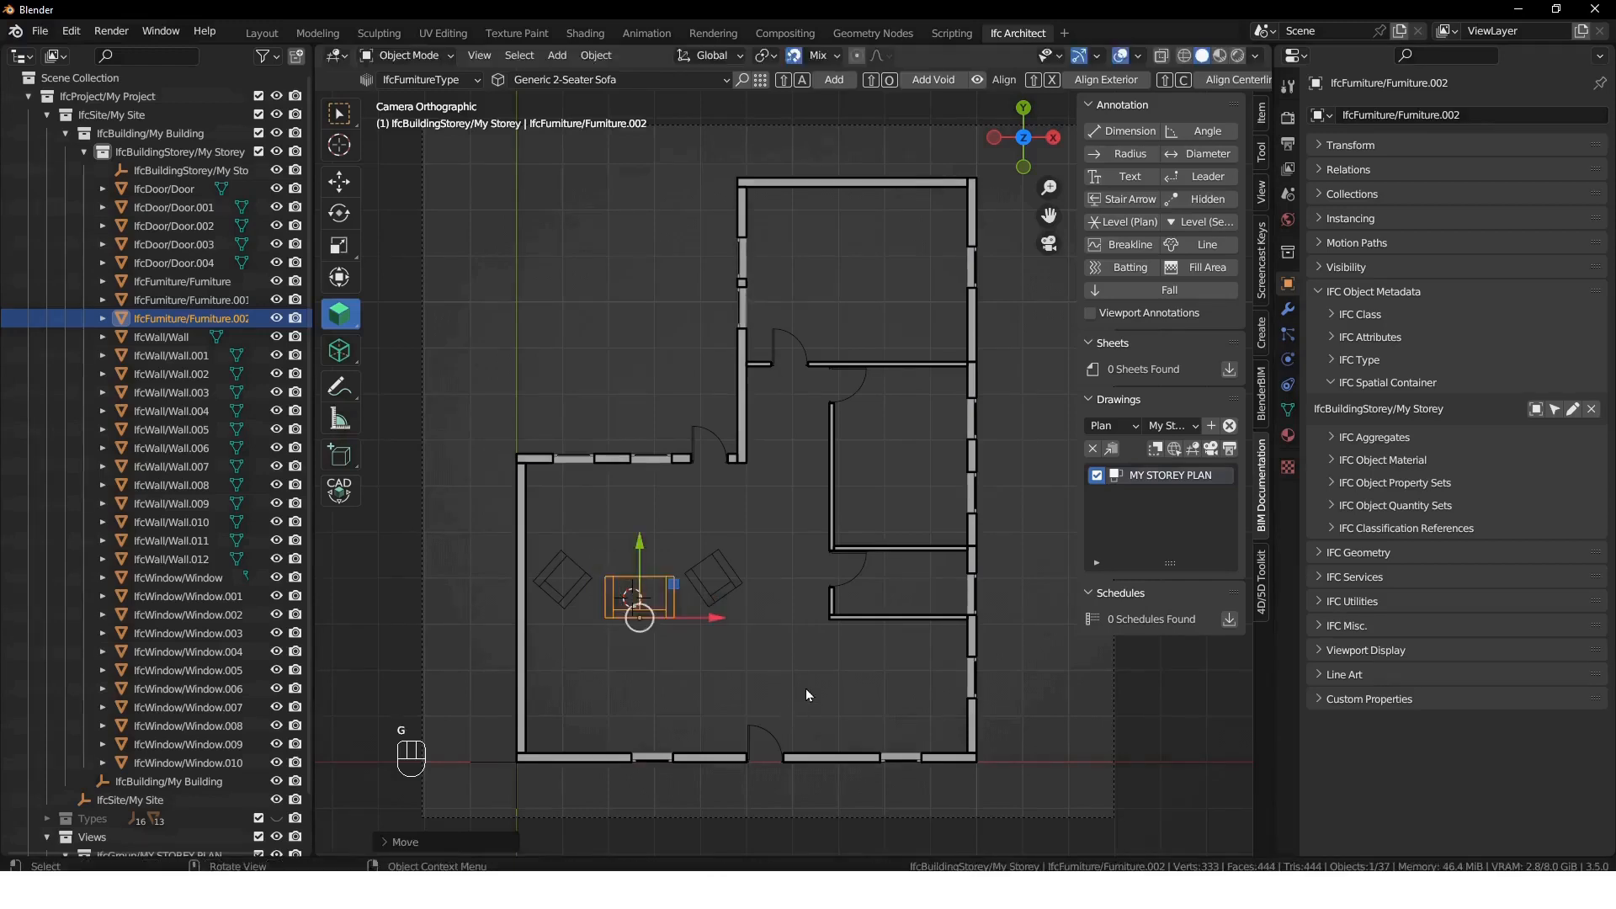
click(806, 694)
- Add a Generic Large Sink at the right-hand window of the plan's bottom exterior wall
click(1261, 153)
click(1145, 180)
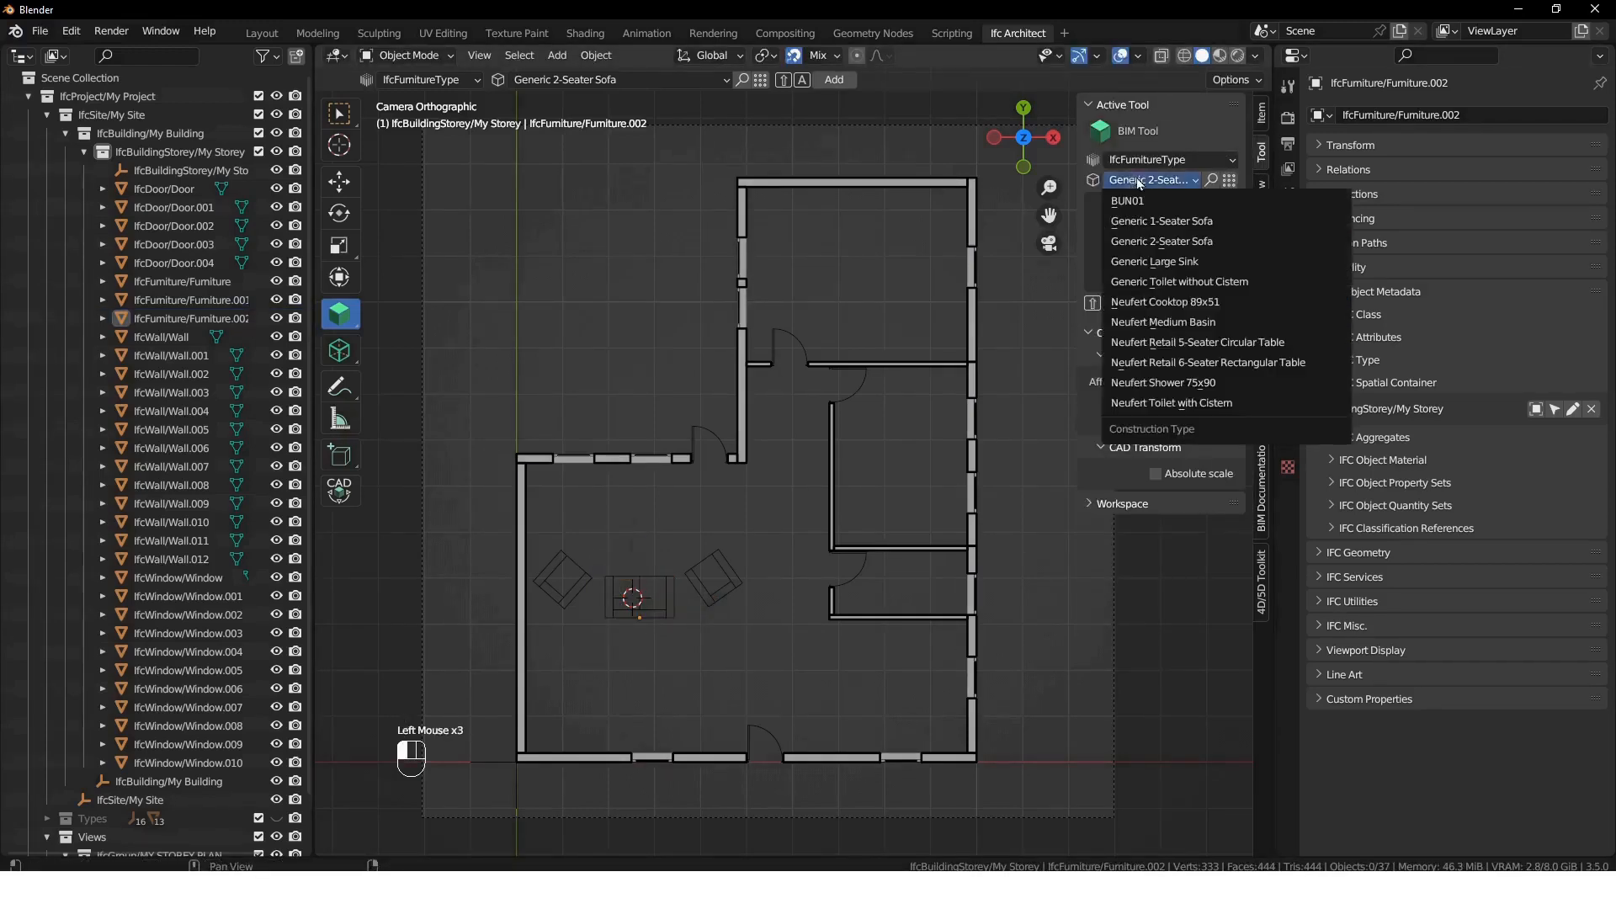
click(639, 80)
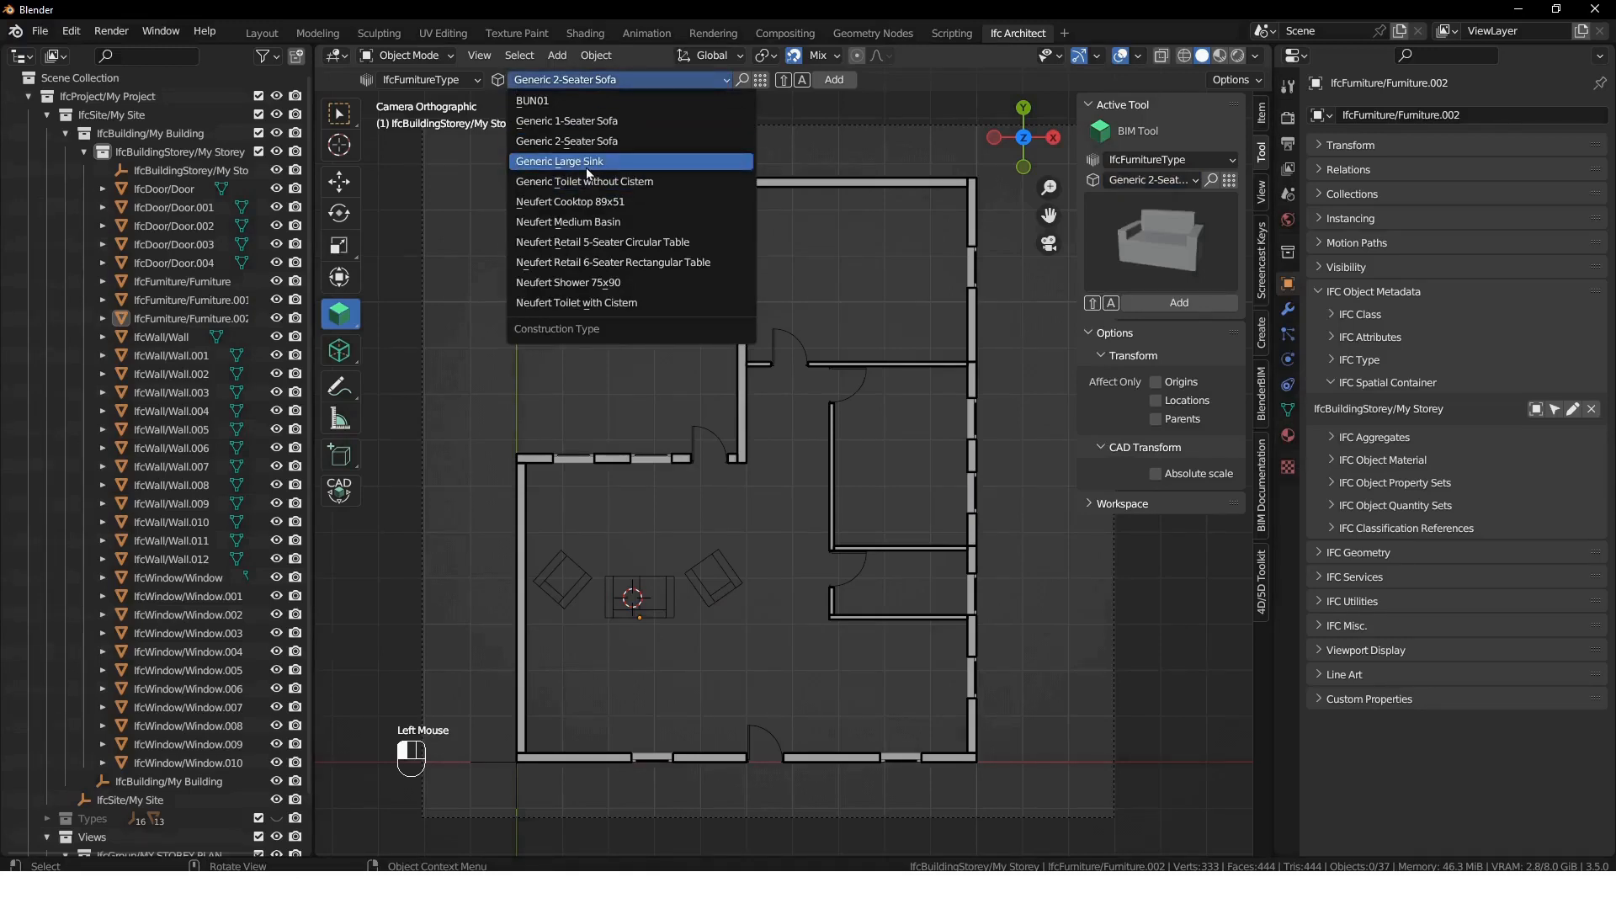
click(617, 164)
shift+right_drag(881, 686, 880, 752)
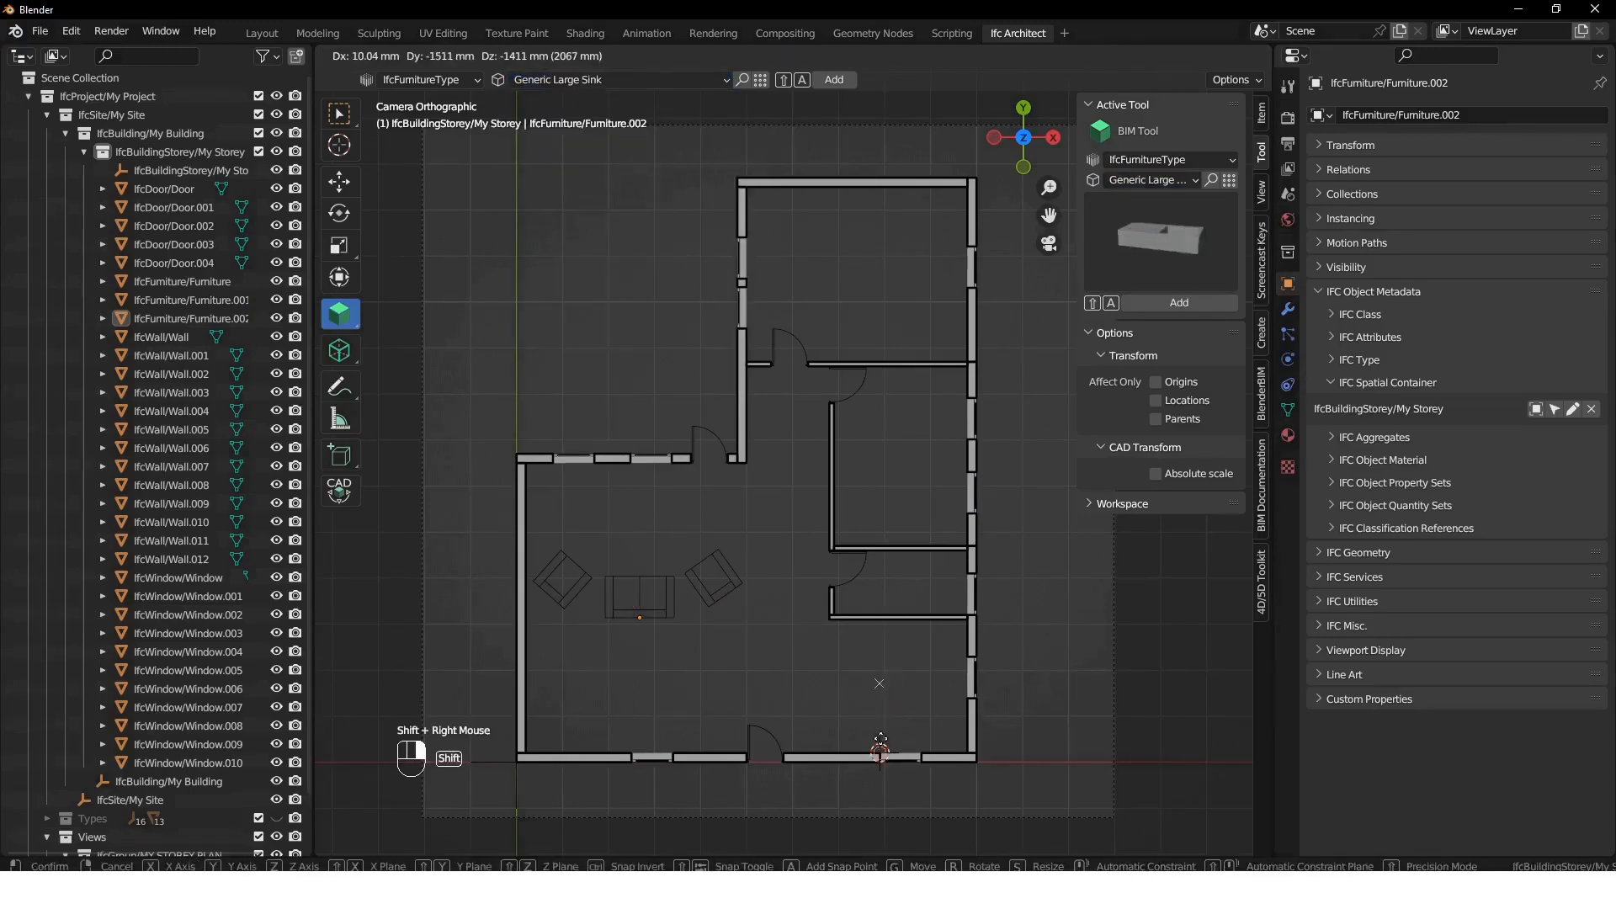
key(shift+a)
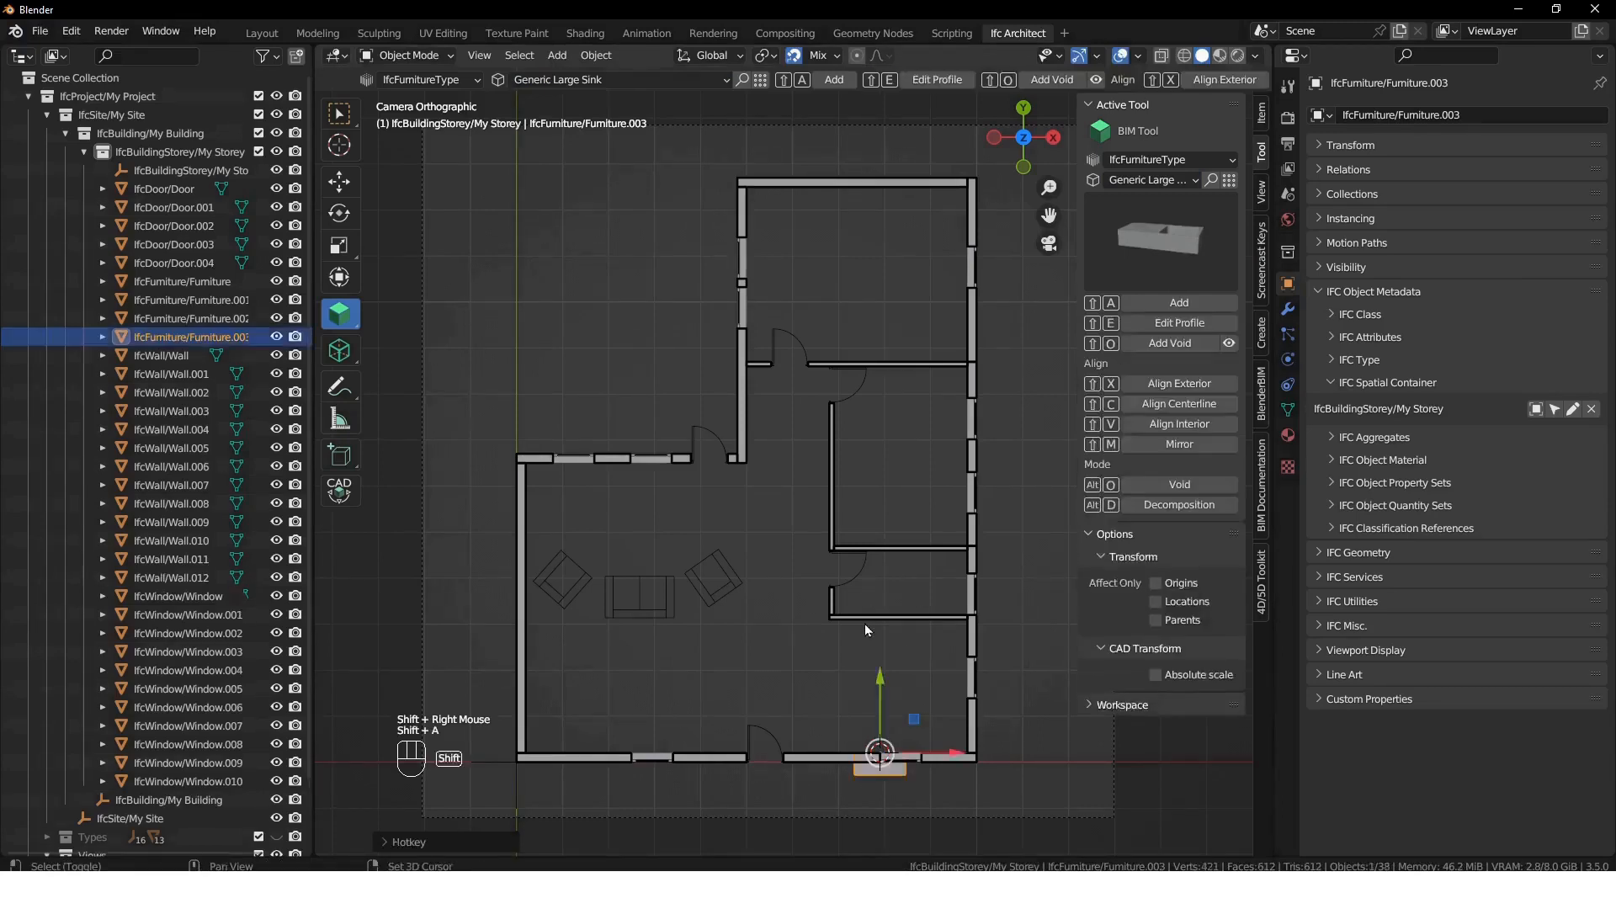
- Reactivate the plan drawing and move the large sink up into the room, clear of the bottom wall
click(1262, 505)
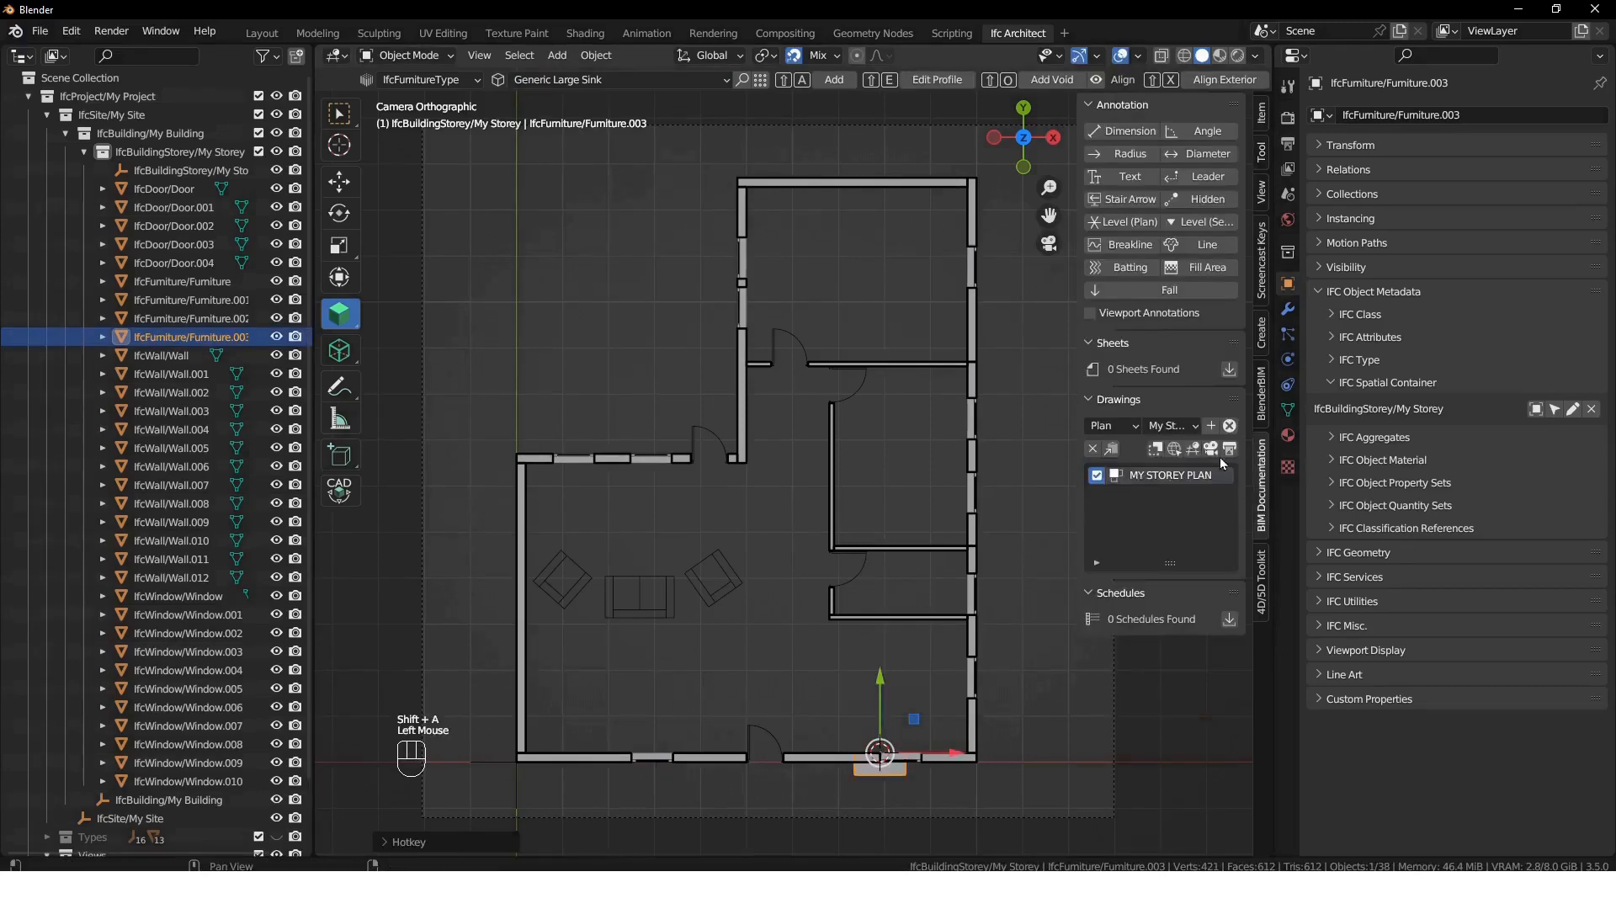
click(1212, 450)
click(893, 776)
key(g)
click(927, 708)
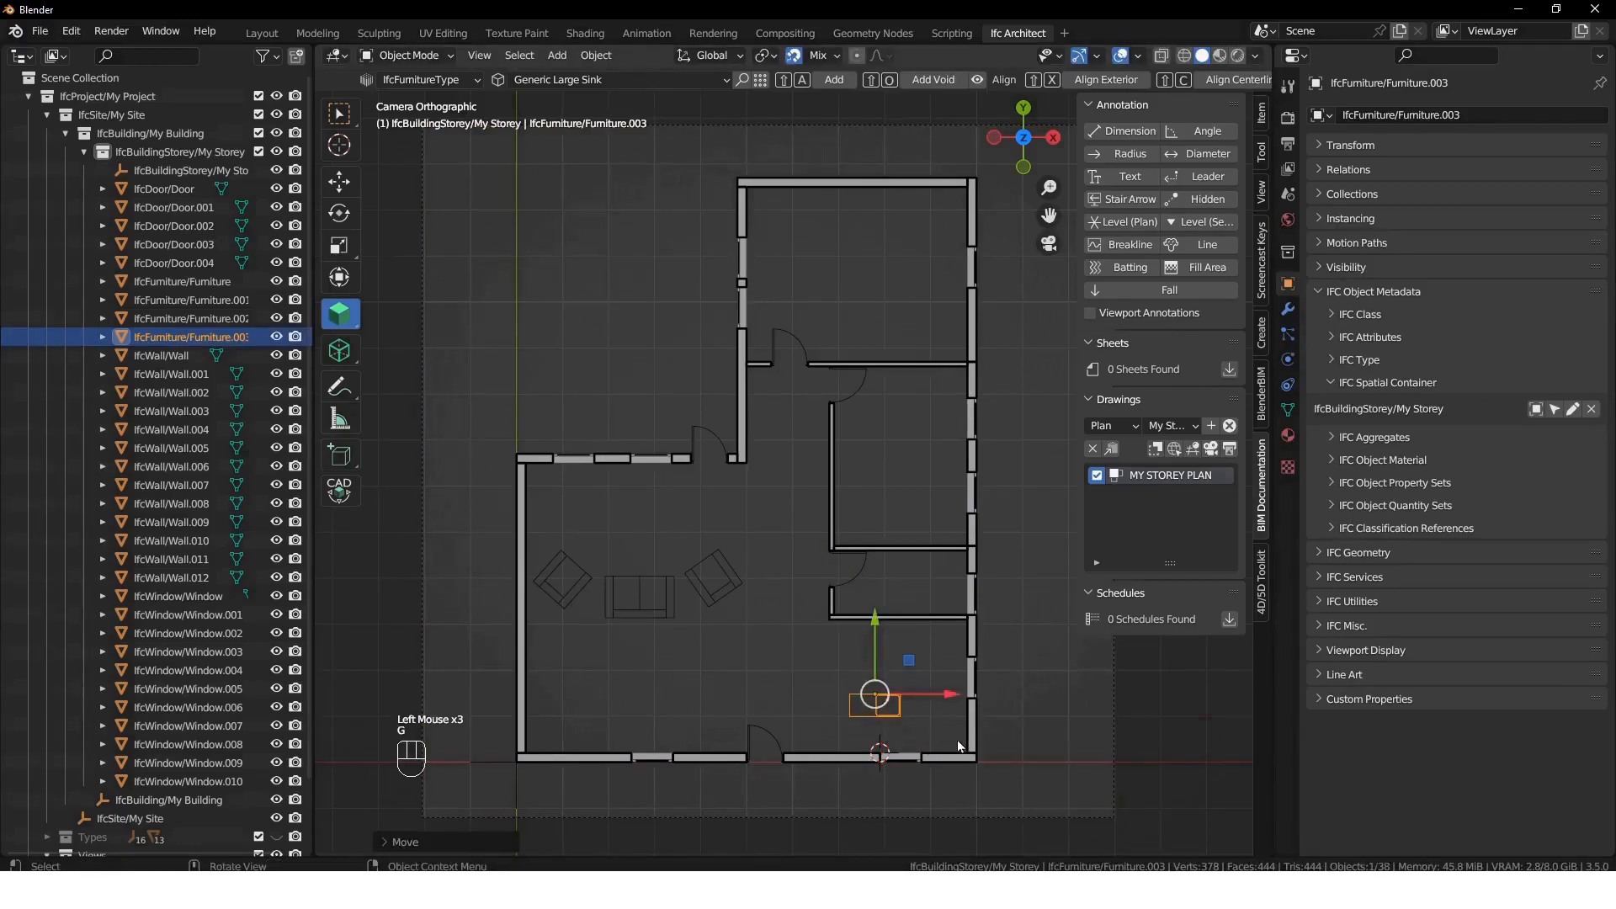
- Rotate the large sink 180° and place it against the inside of the bottom wall at the window
key(r)
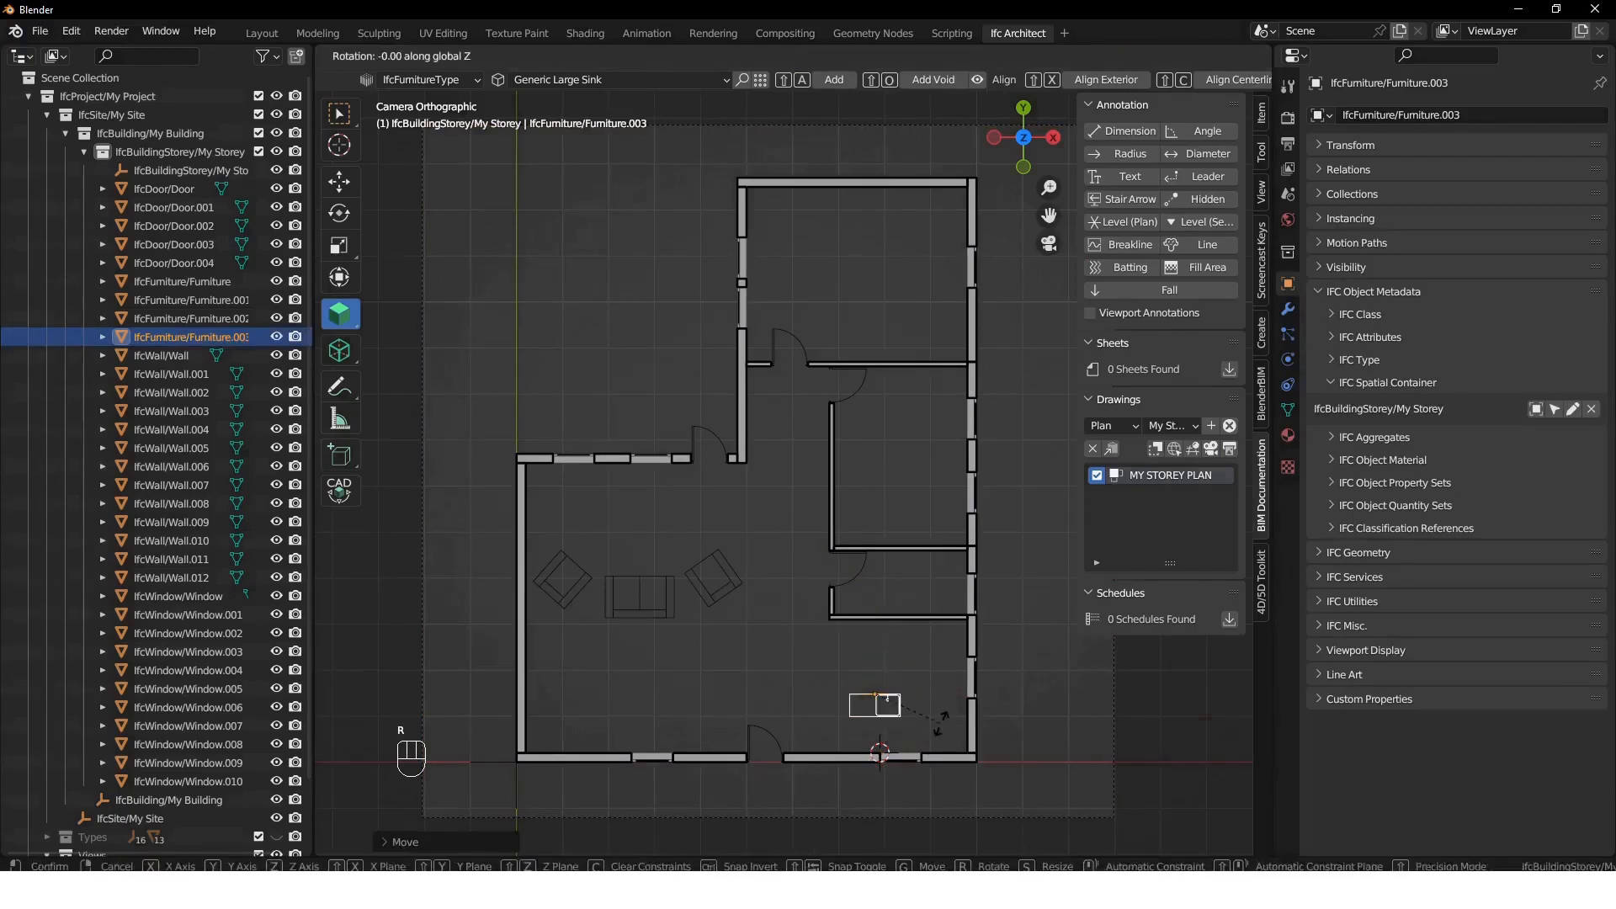
text(180)
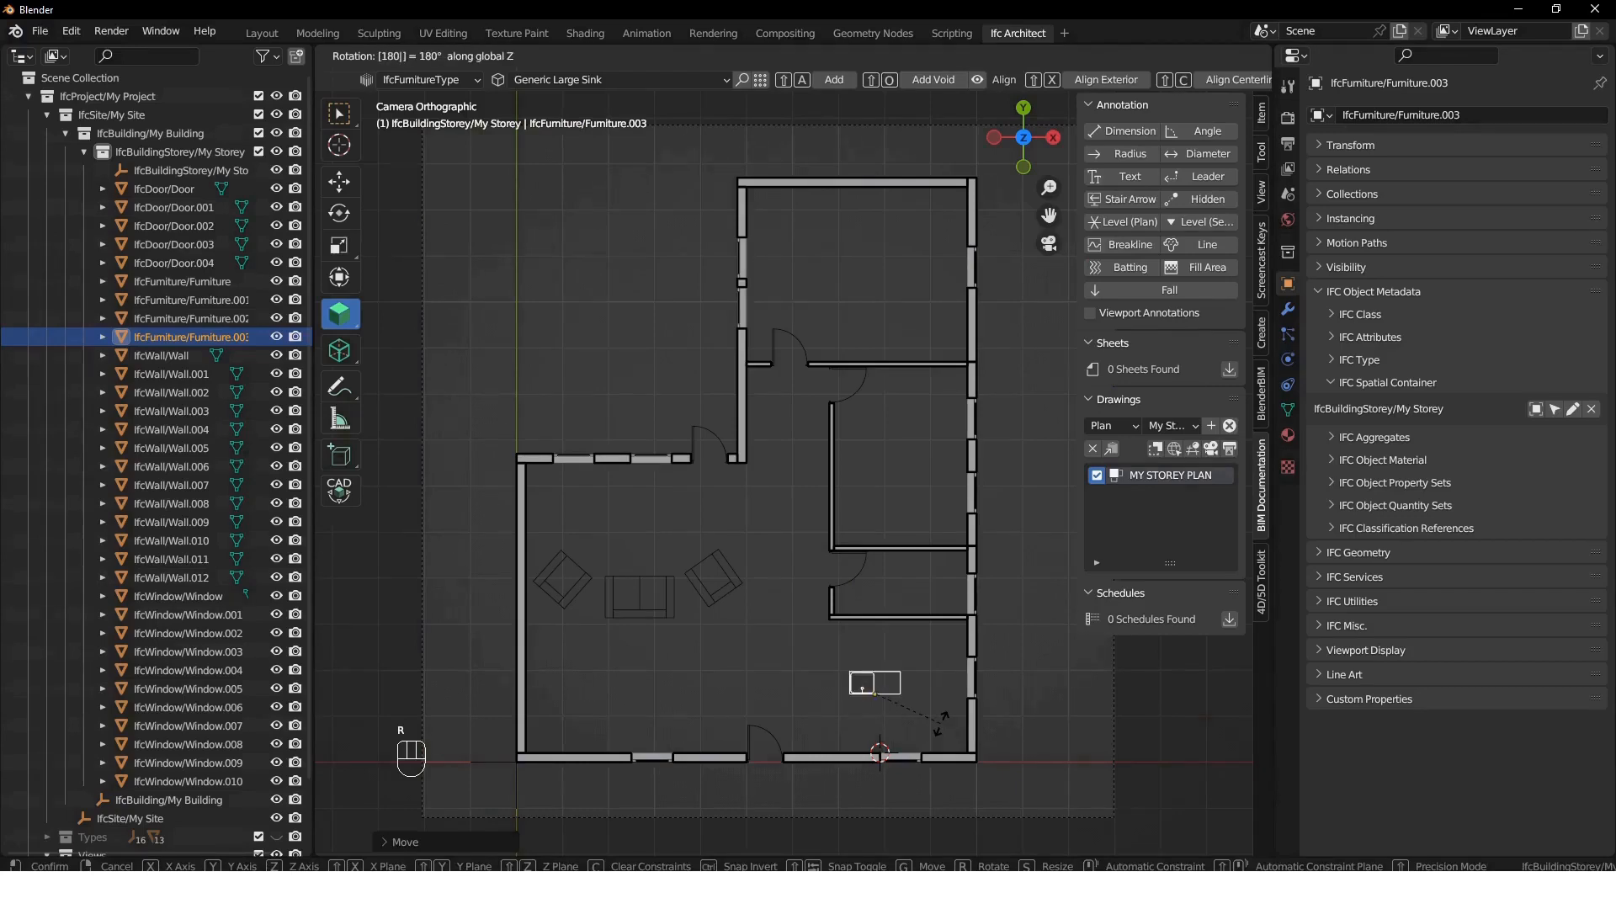
click(939, 722)
key(g)
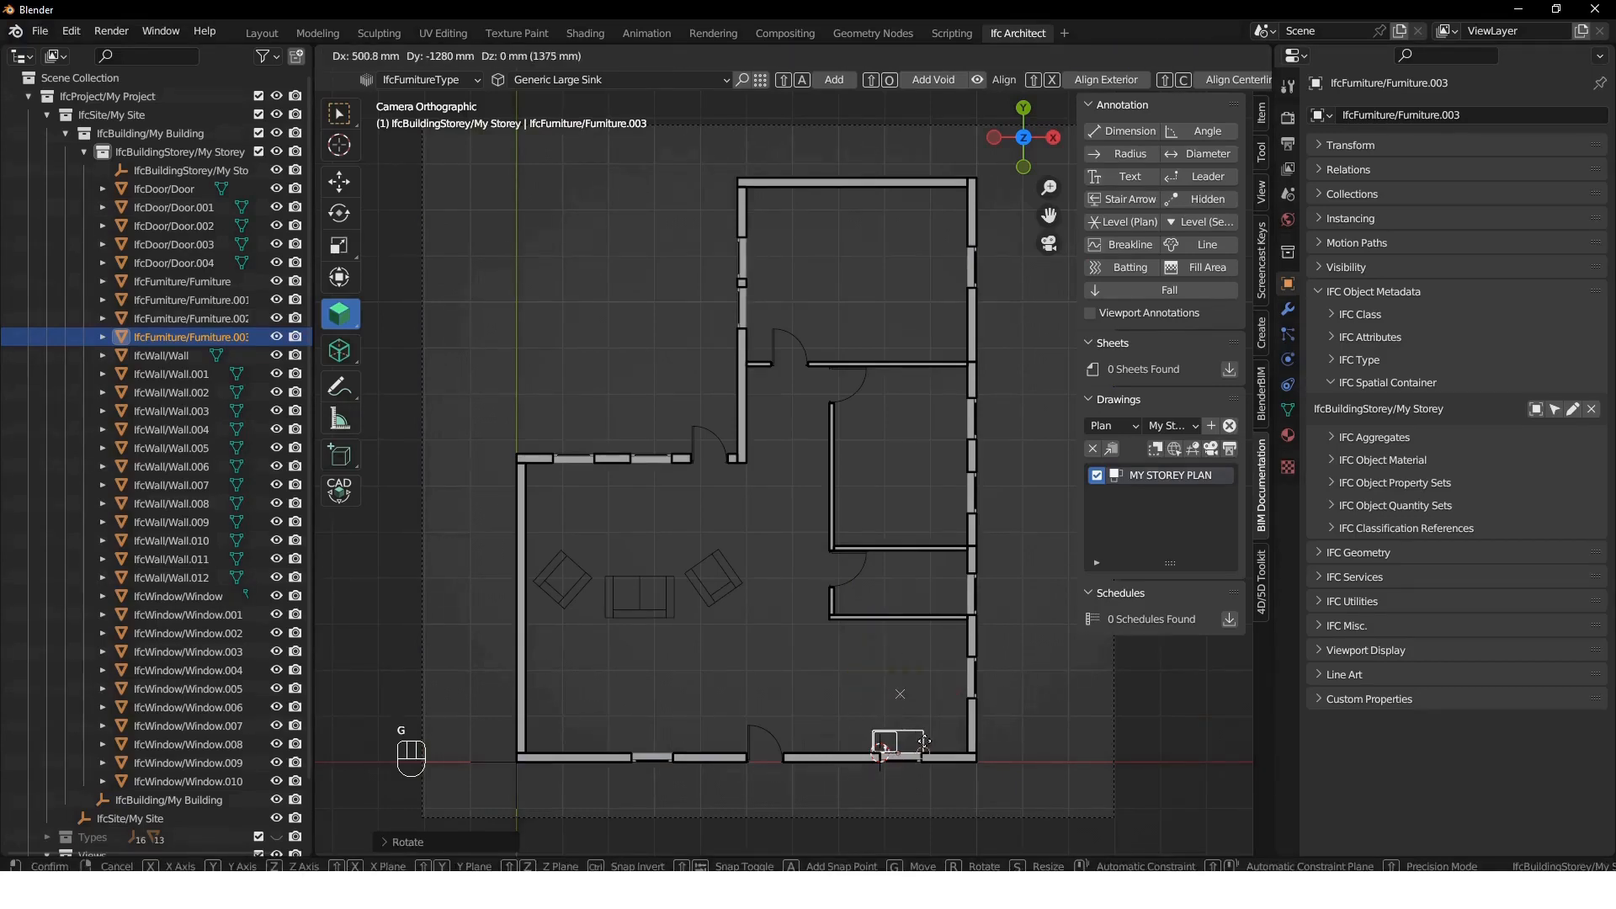
click(922, 736)
click(946, 673)
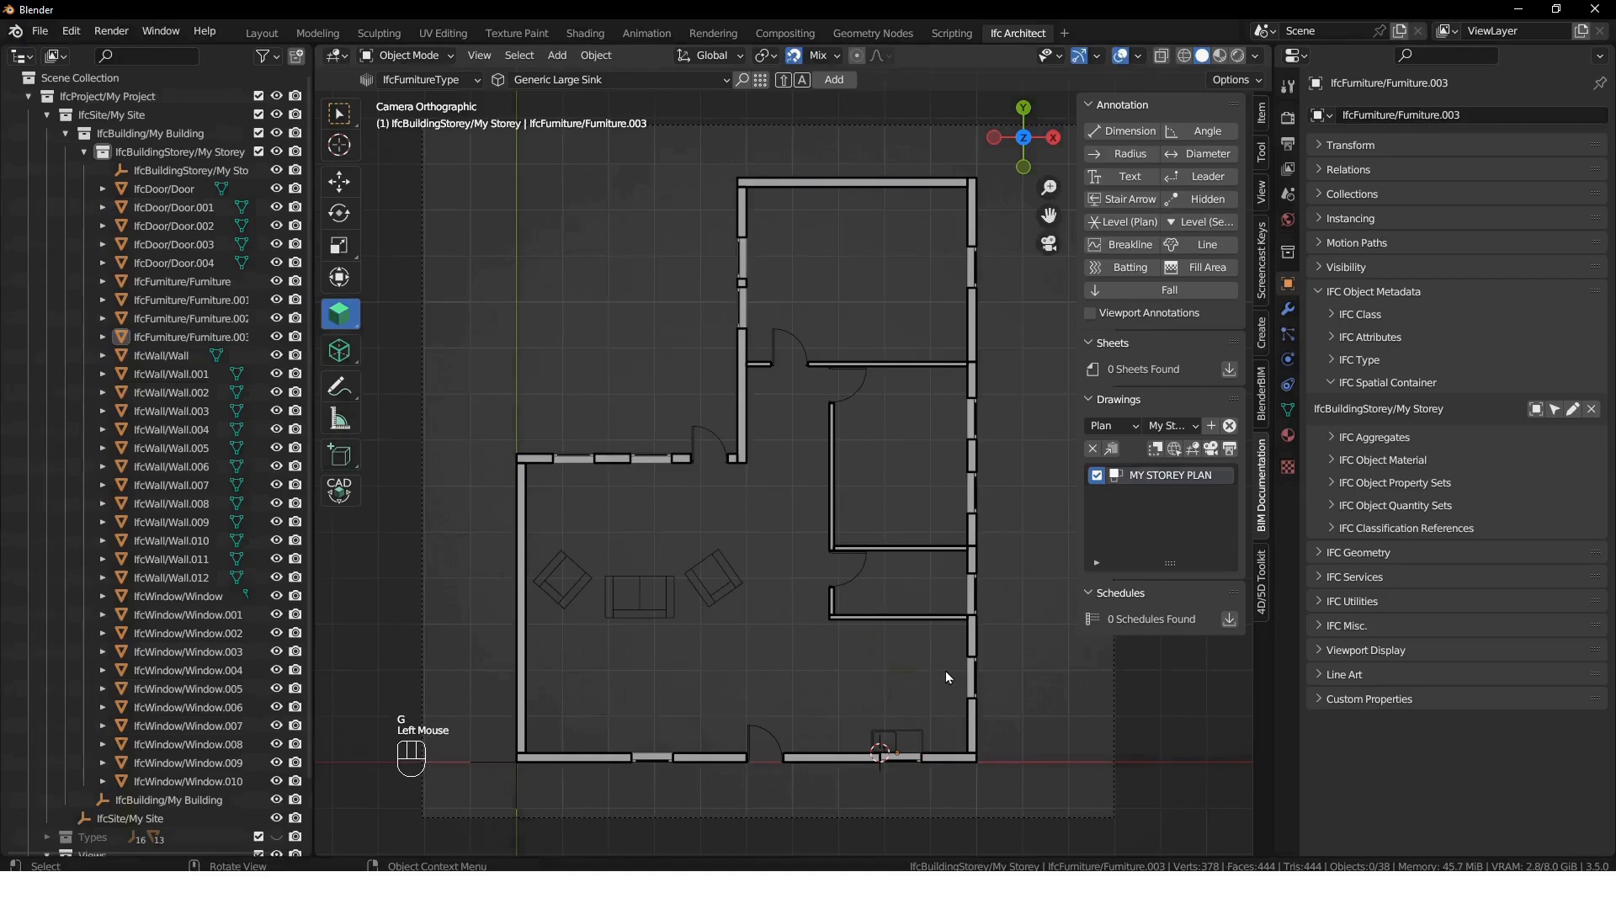
- Add a Generic Toilet without Cistern on the small room's lower wall and rotate it 180° to face into the room
click(594, 85)
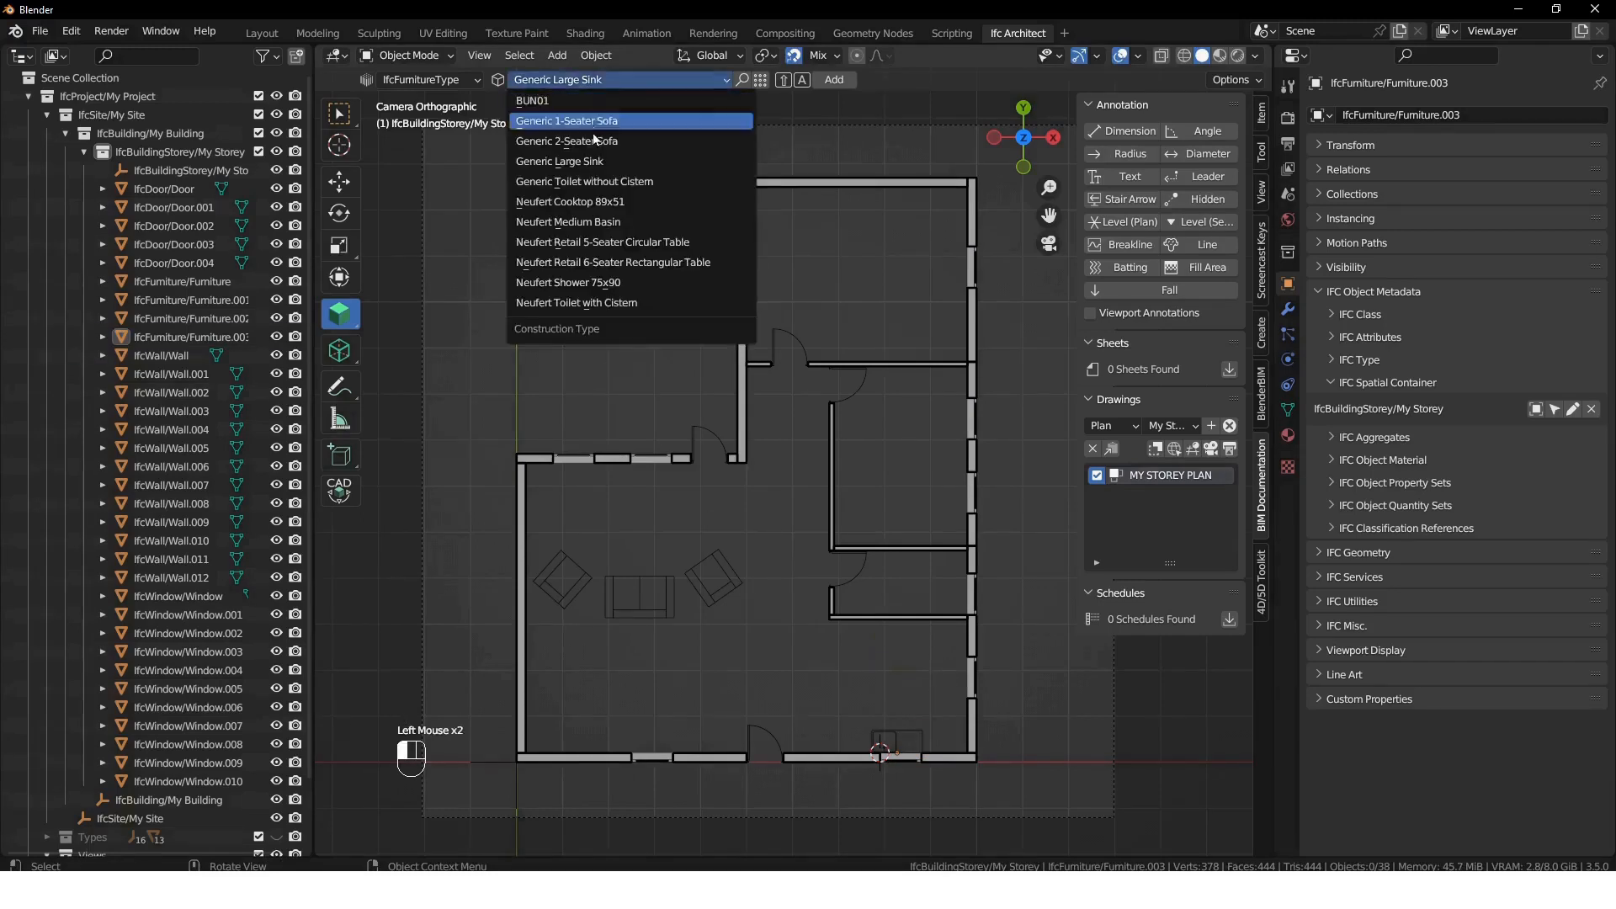
click(612, 183)
shift+right_drag(1029, 514, 906, 589)
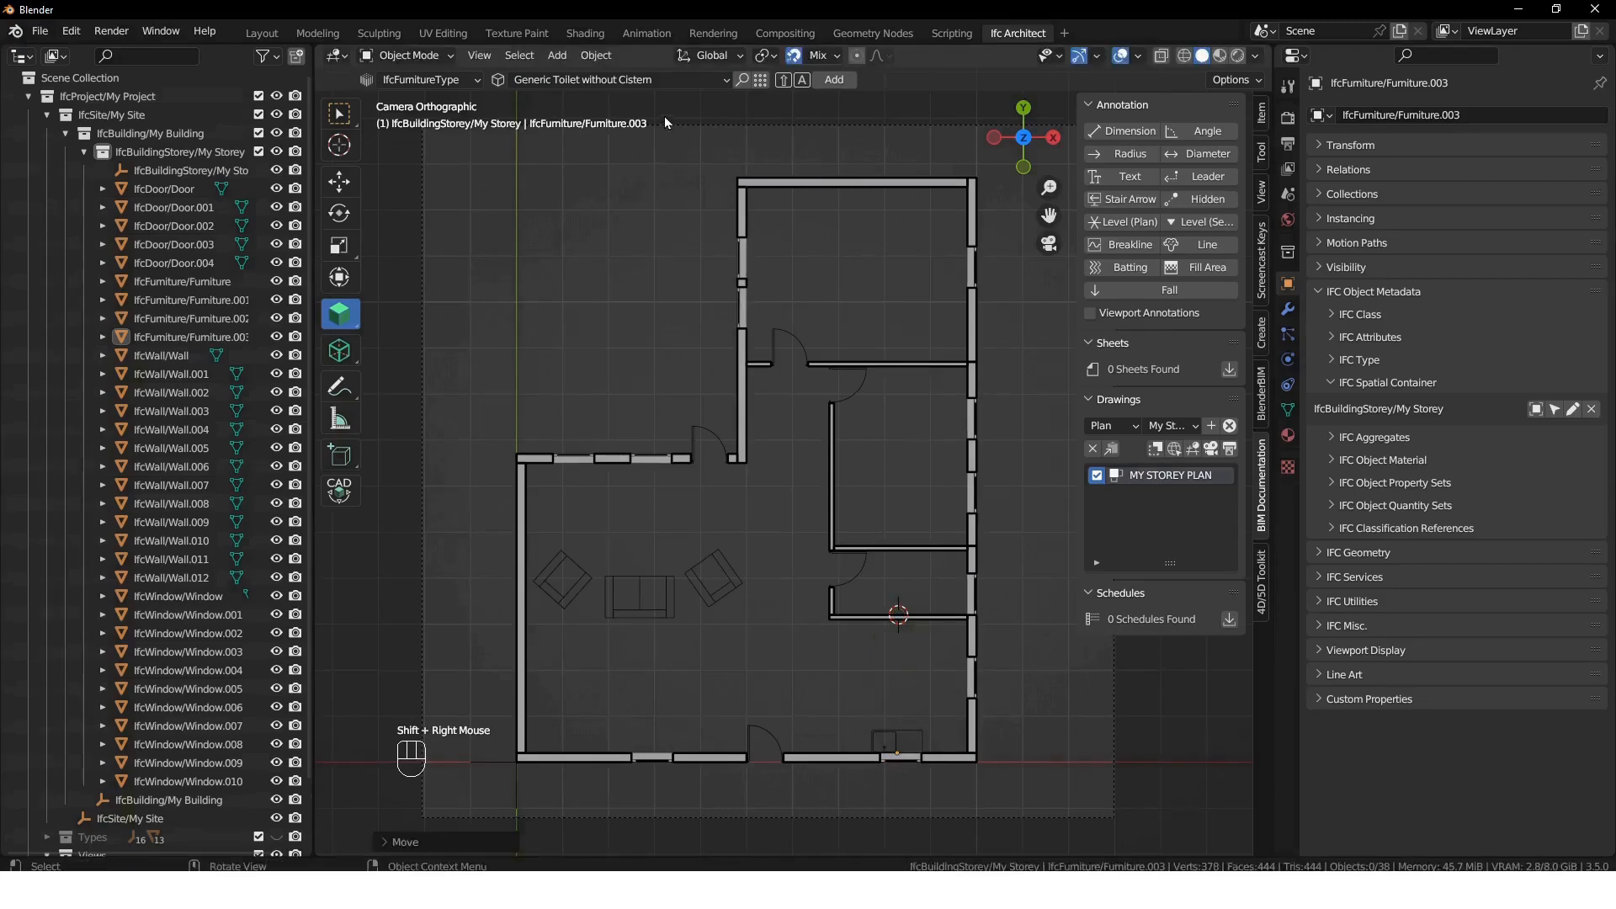
key(shift+a)
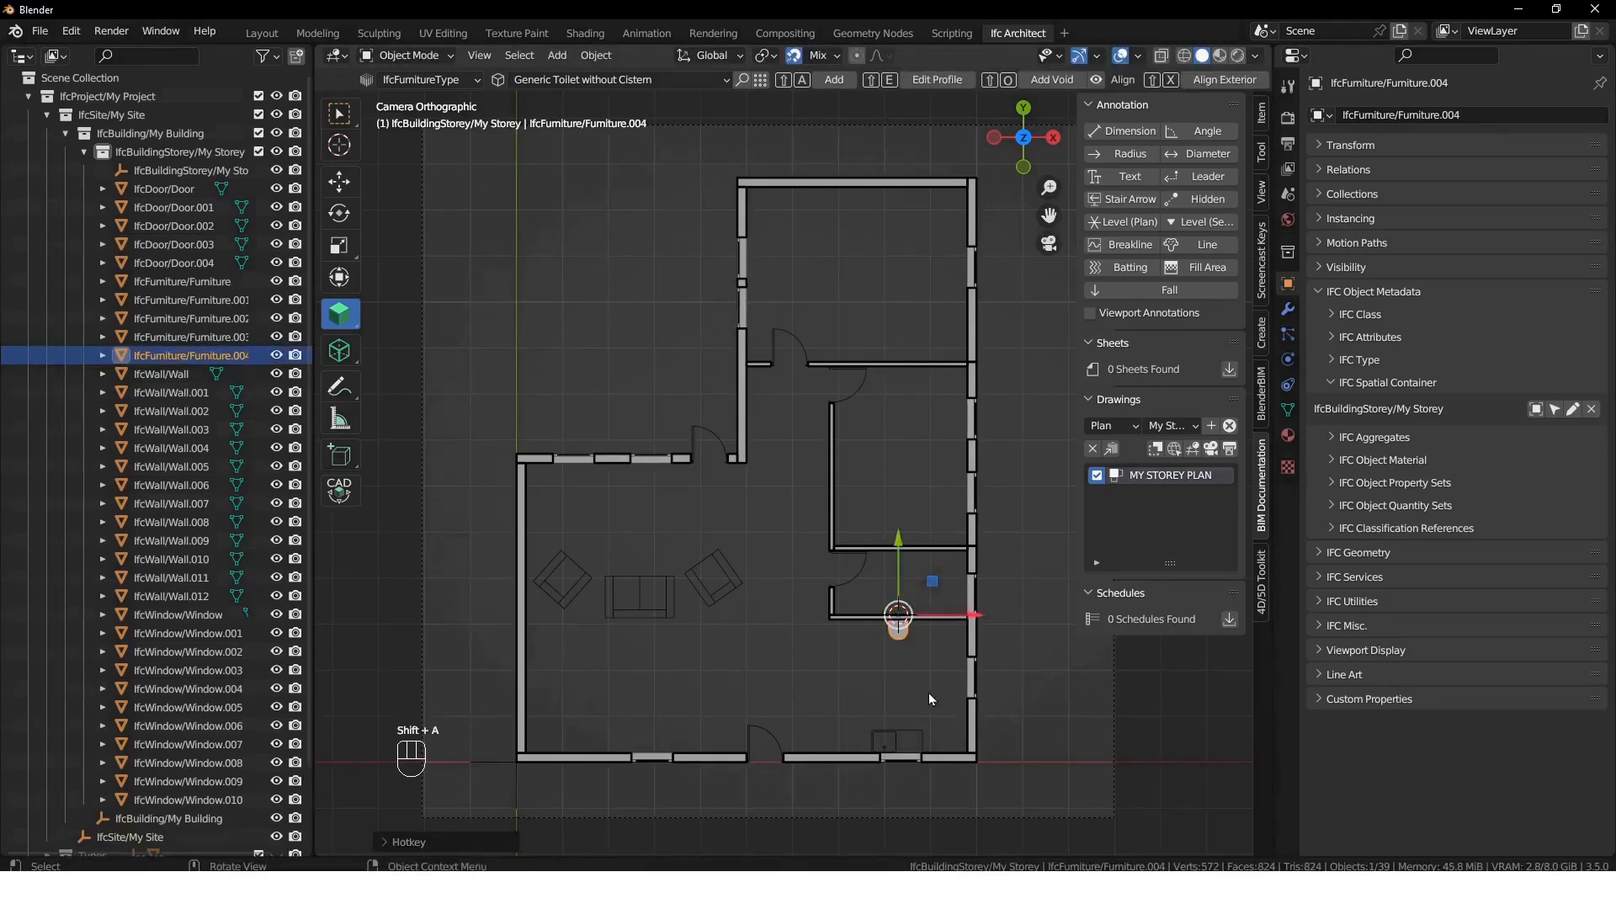
text(r180)
key(Return)
- Add a Neufert Cooktop 89x51 at the small room's lower wall, with the 3D cursor just left of the toilet
shift+right_click(866, 615)
click(633, 80)
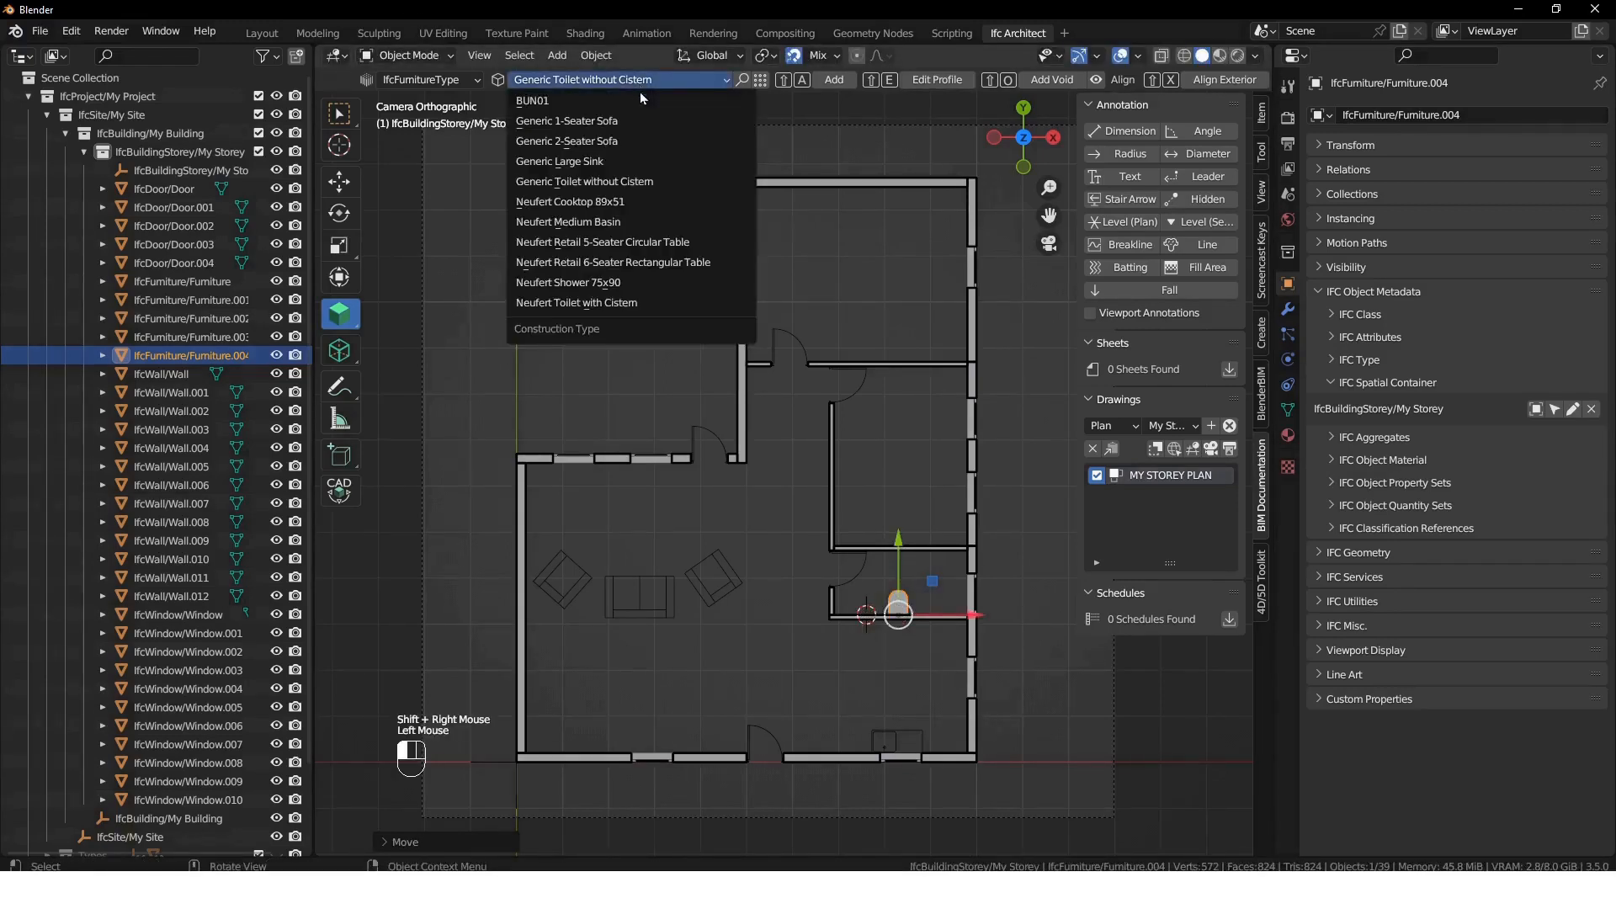
click(654, 202)
shift+right_click(881, 618)
key(shift+a)
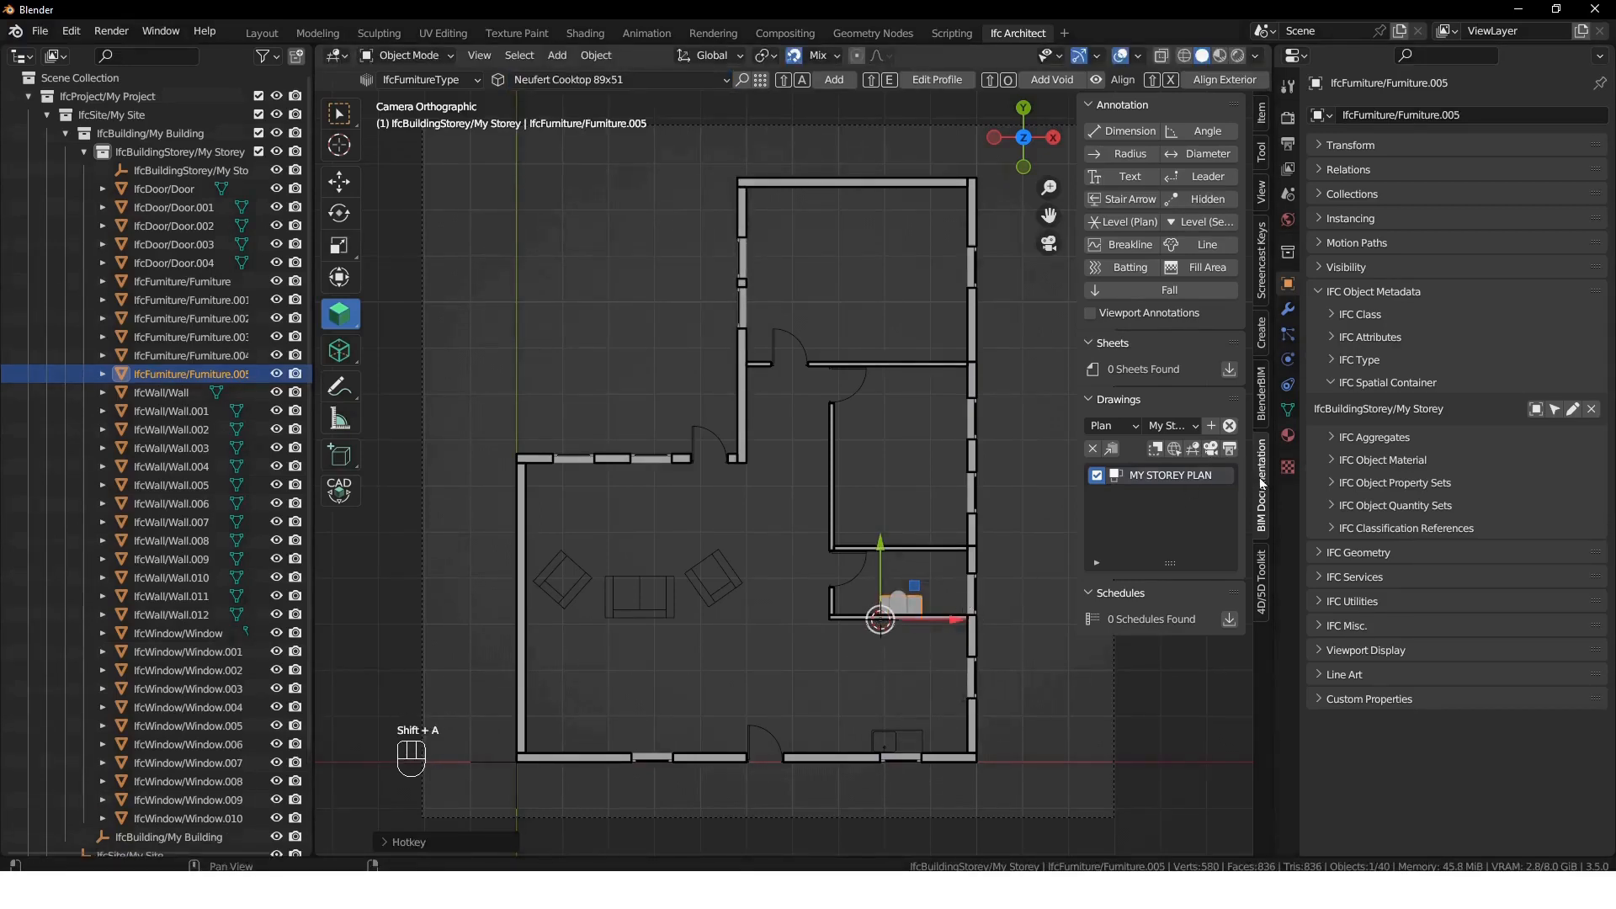
- Reactivate the plan drawing and move the cooktop out of the small room to just below its lower wall
click(1210, 454)
click(923, 609)
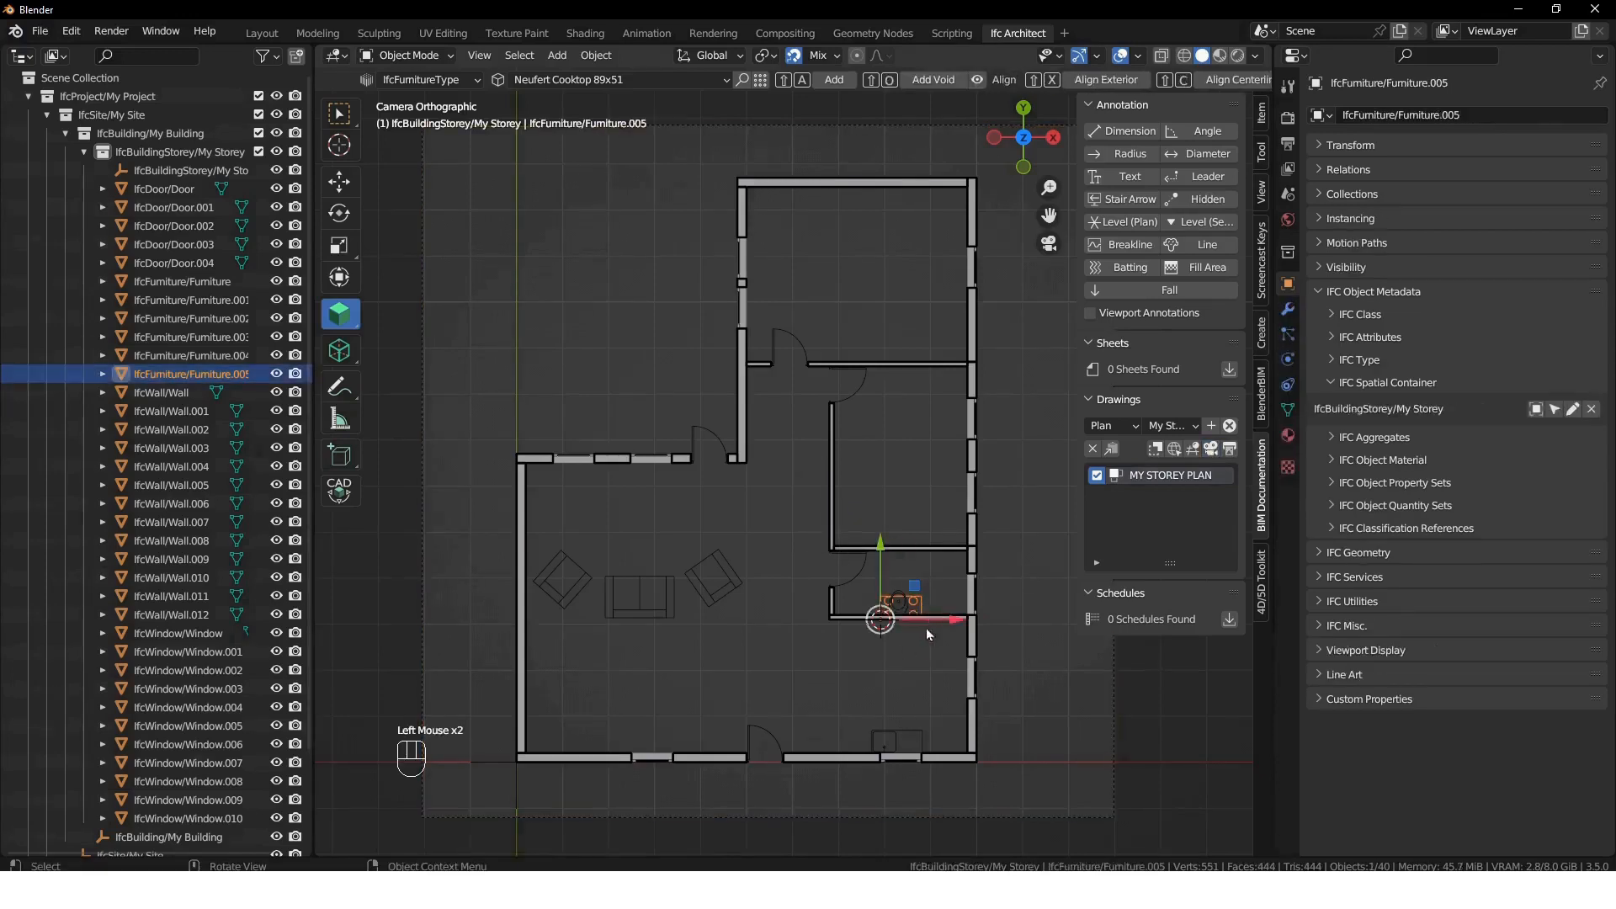
key(g)
click(866, 707)
key(g)
click(852, 633)
- Move the cooktop -50 mm along the global Y axis and deselect it
key(g)
key(y)
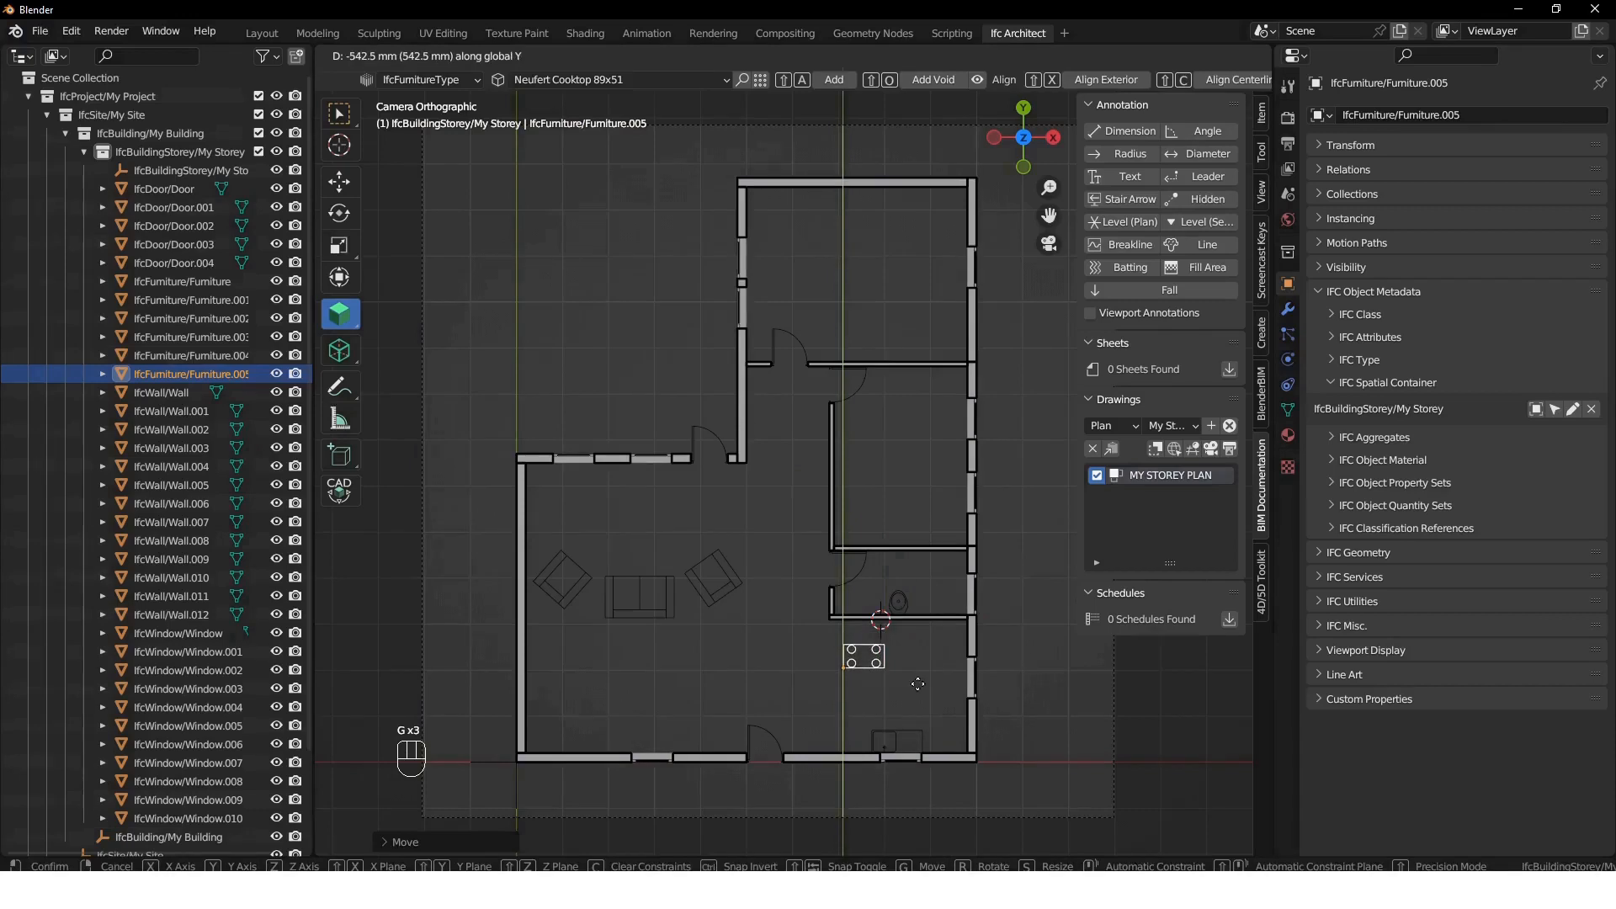
right_click(917, 685)
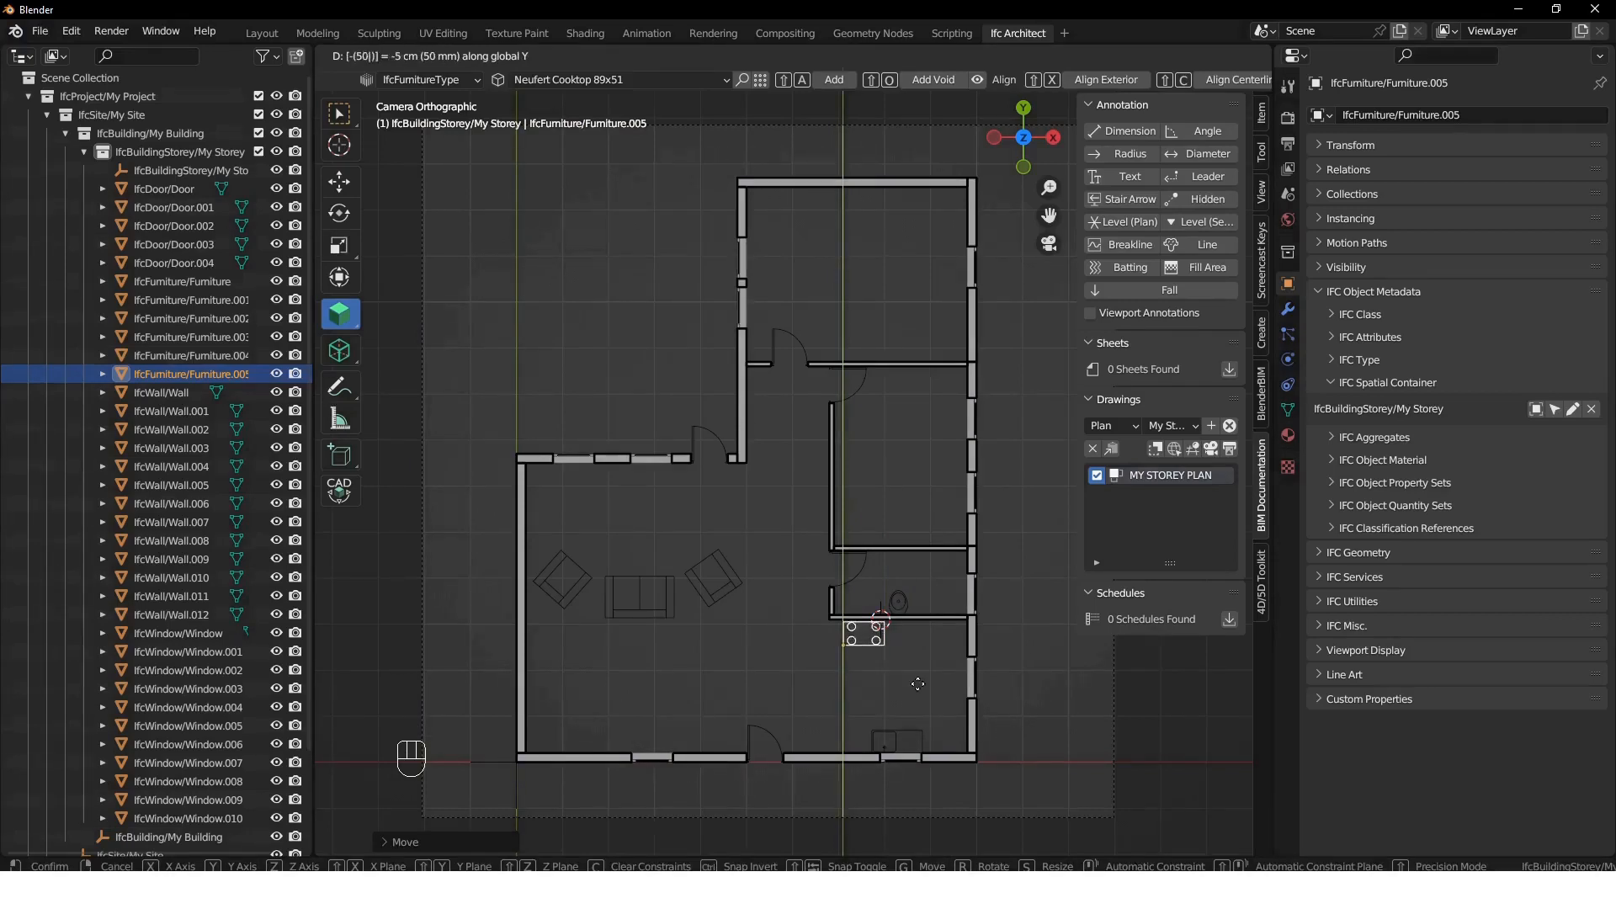
click(917, 685)
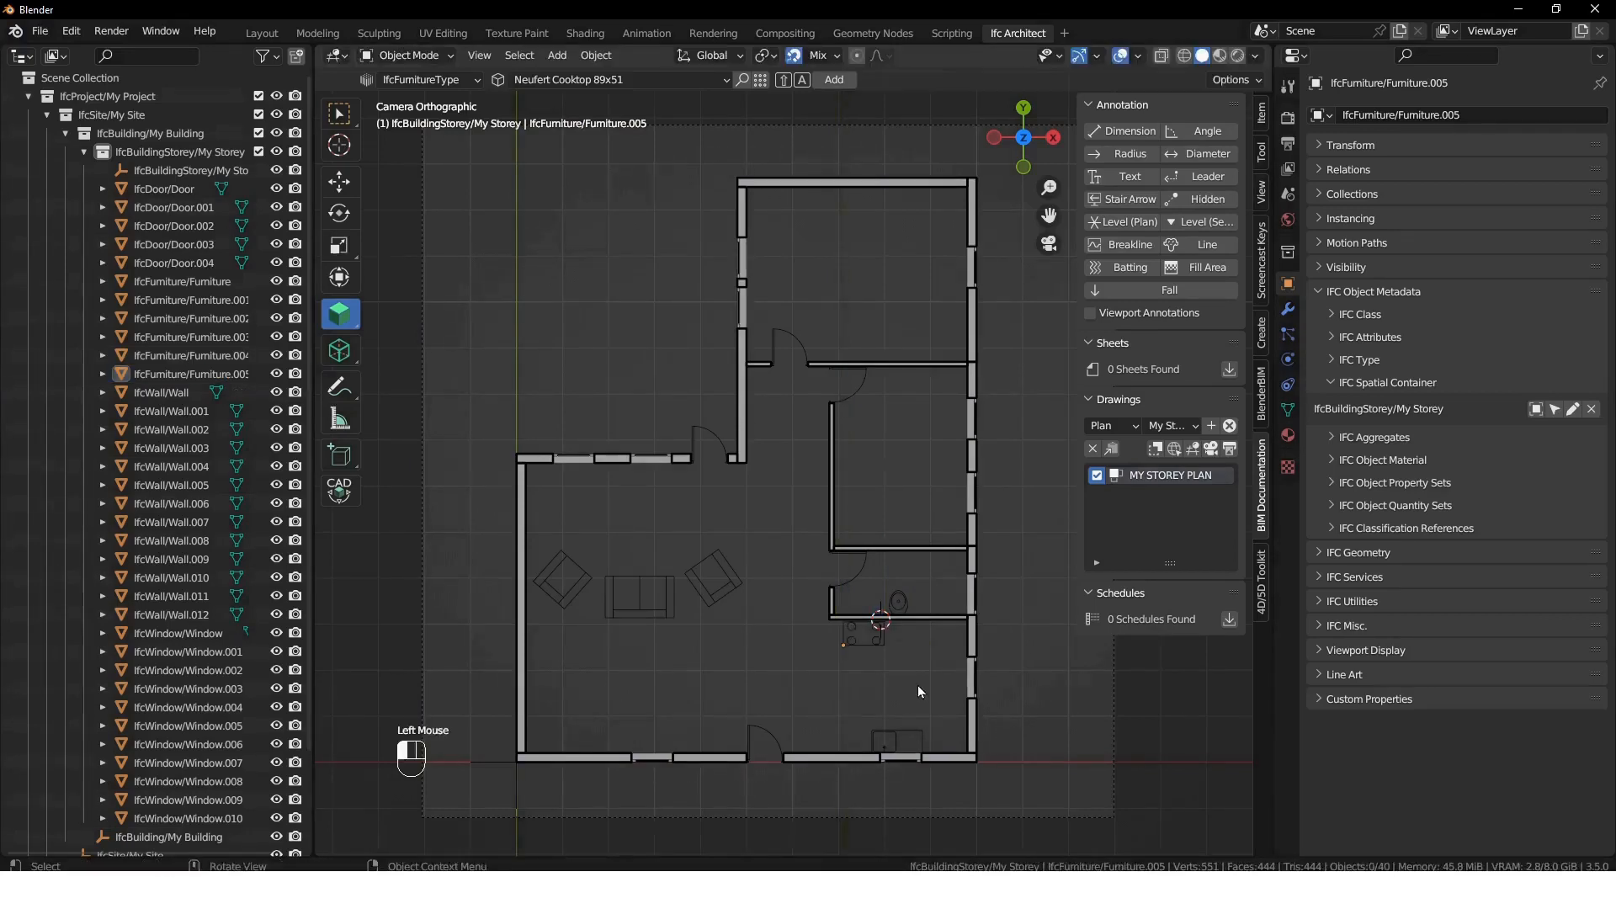
click(1262, 156)
click(1263, 489)
- Add a Neufert Medium Basin on the small room's lower wall, left of the toilet
click(562, 80)
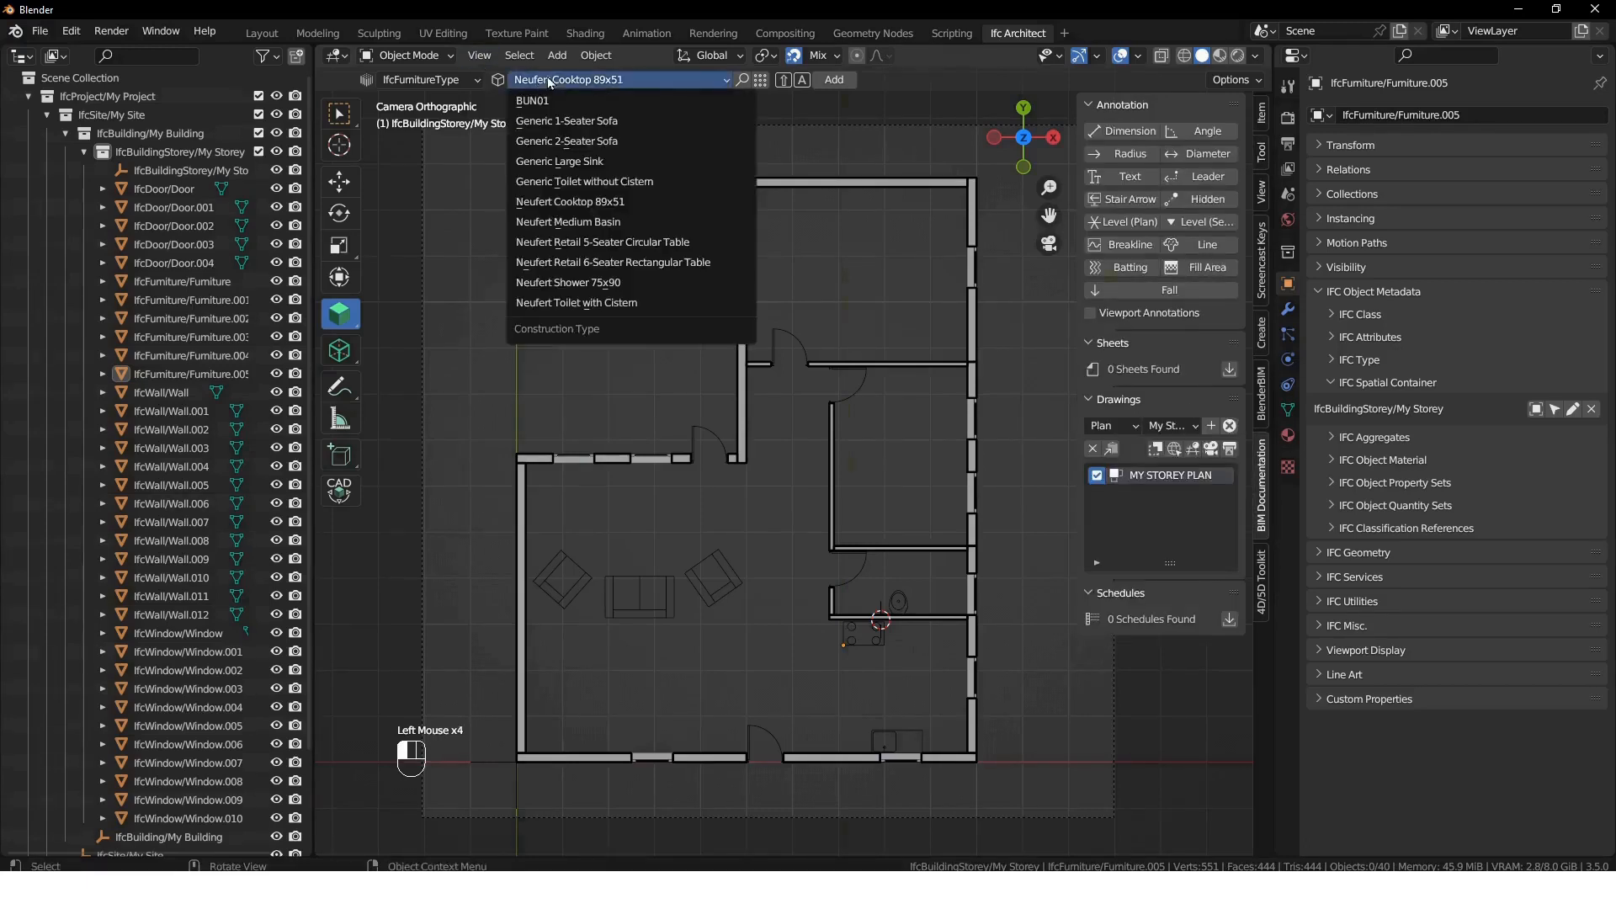
click(620, 224)
shift+right_drag(864, 623, 858, 611)
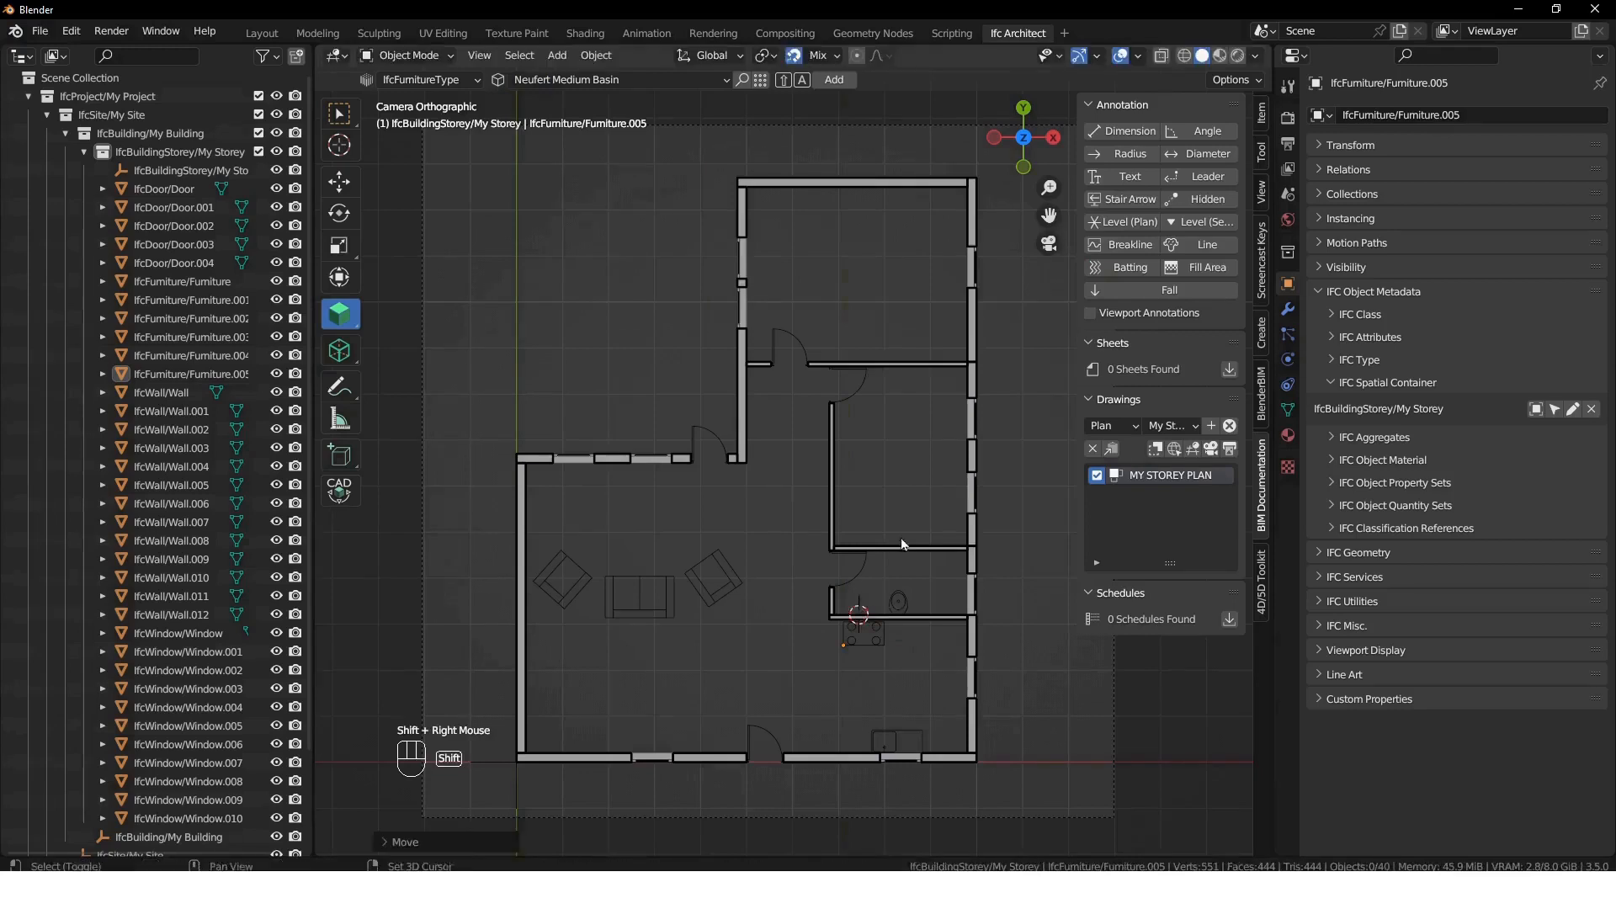
key(shift+a)
- Reactivate the plan drawing and rotate the basin 180° so it sits inside the small room
click(1211, 448)
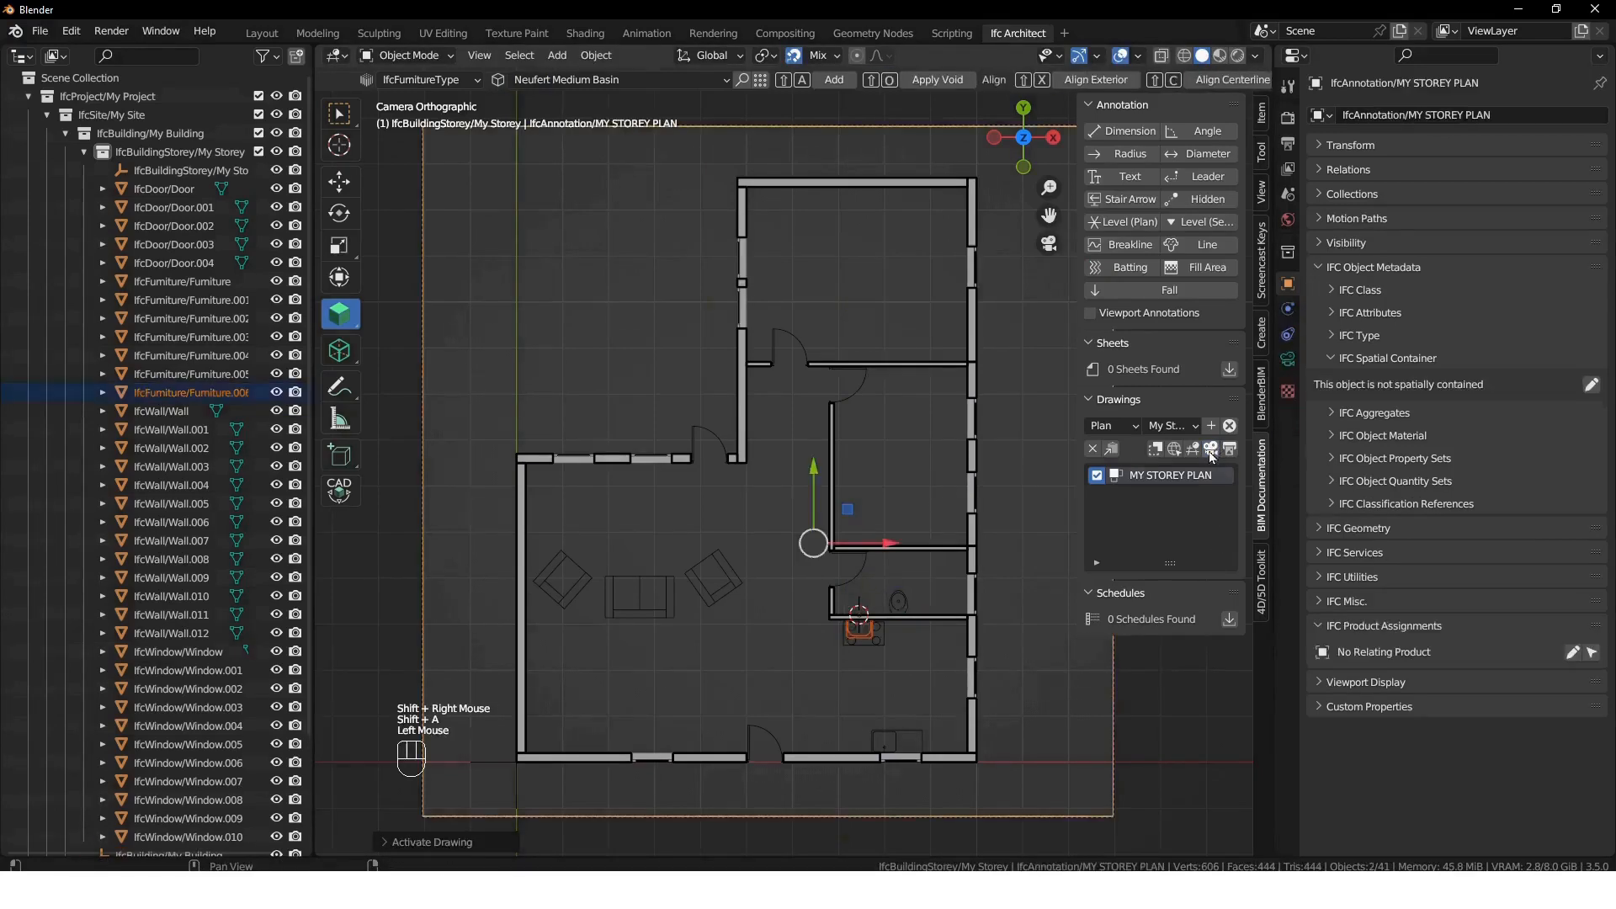
click(862, 634)
text(r180)
click(922, 654)
- Add a Neufert Shower 75x90 at the small bathroom's lower wall, right of the toilet
shift+right_drag(926, 621, 941, 614)
click(614, 81)
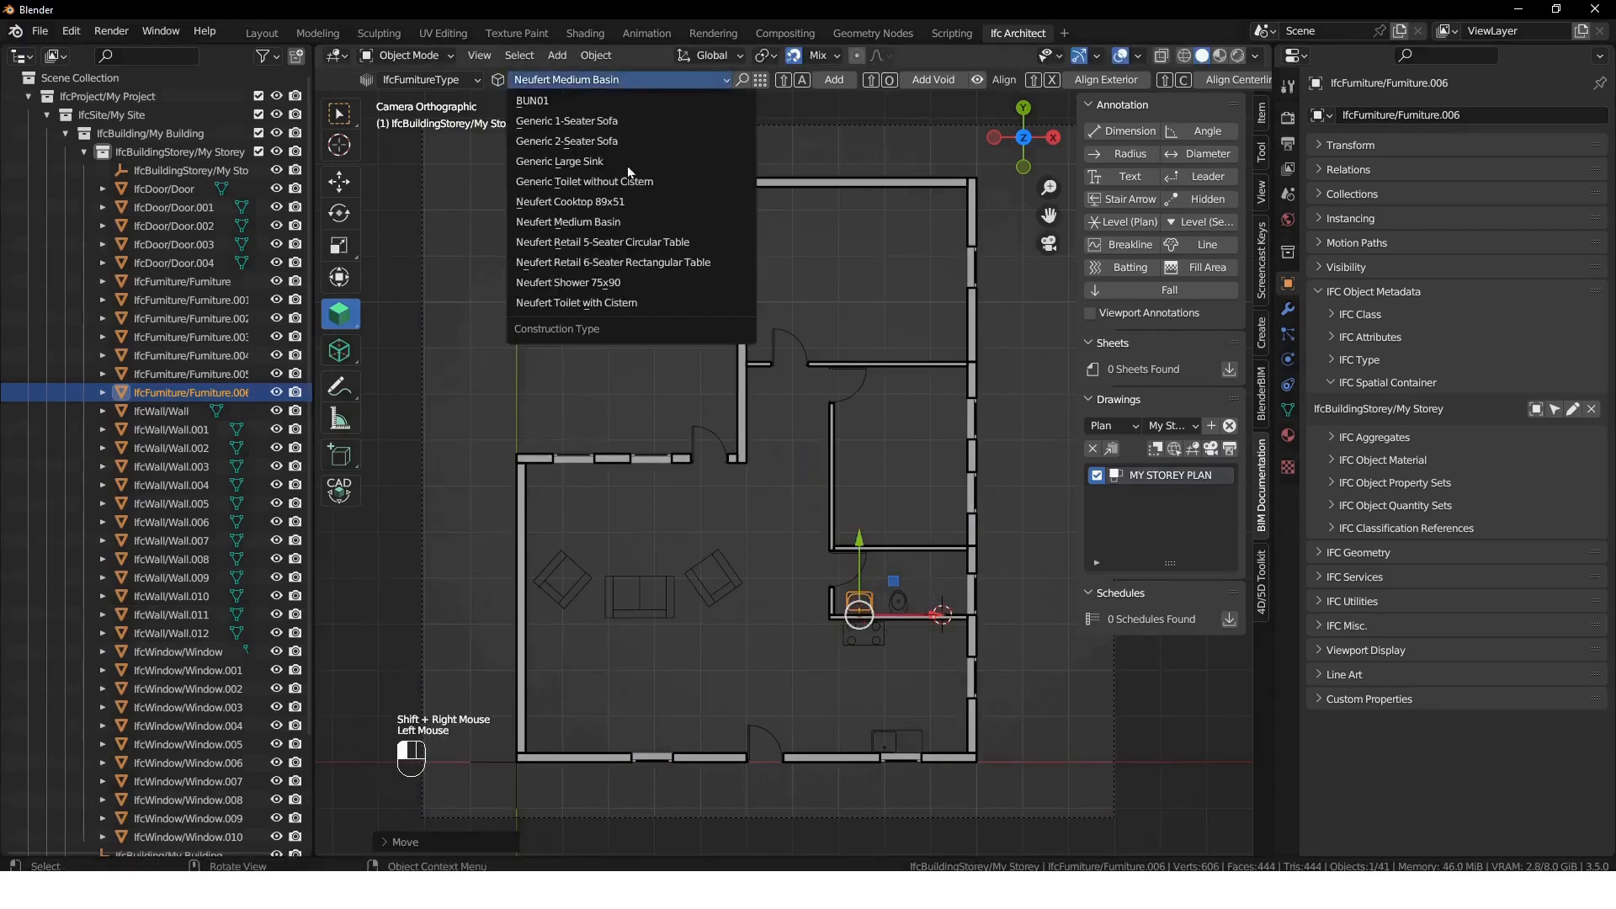
click(633, 282)
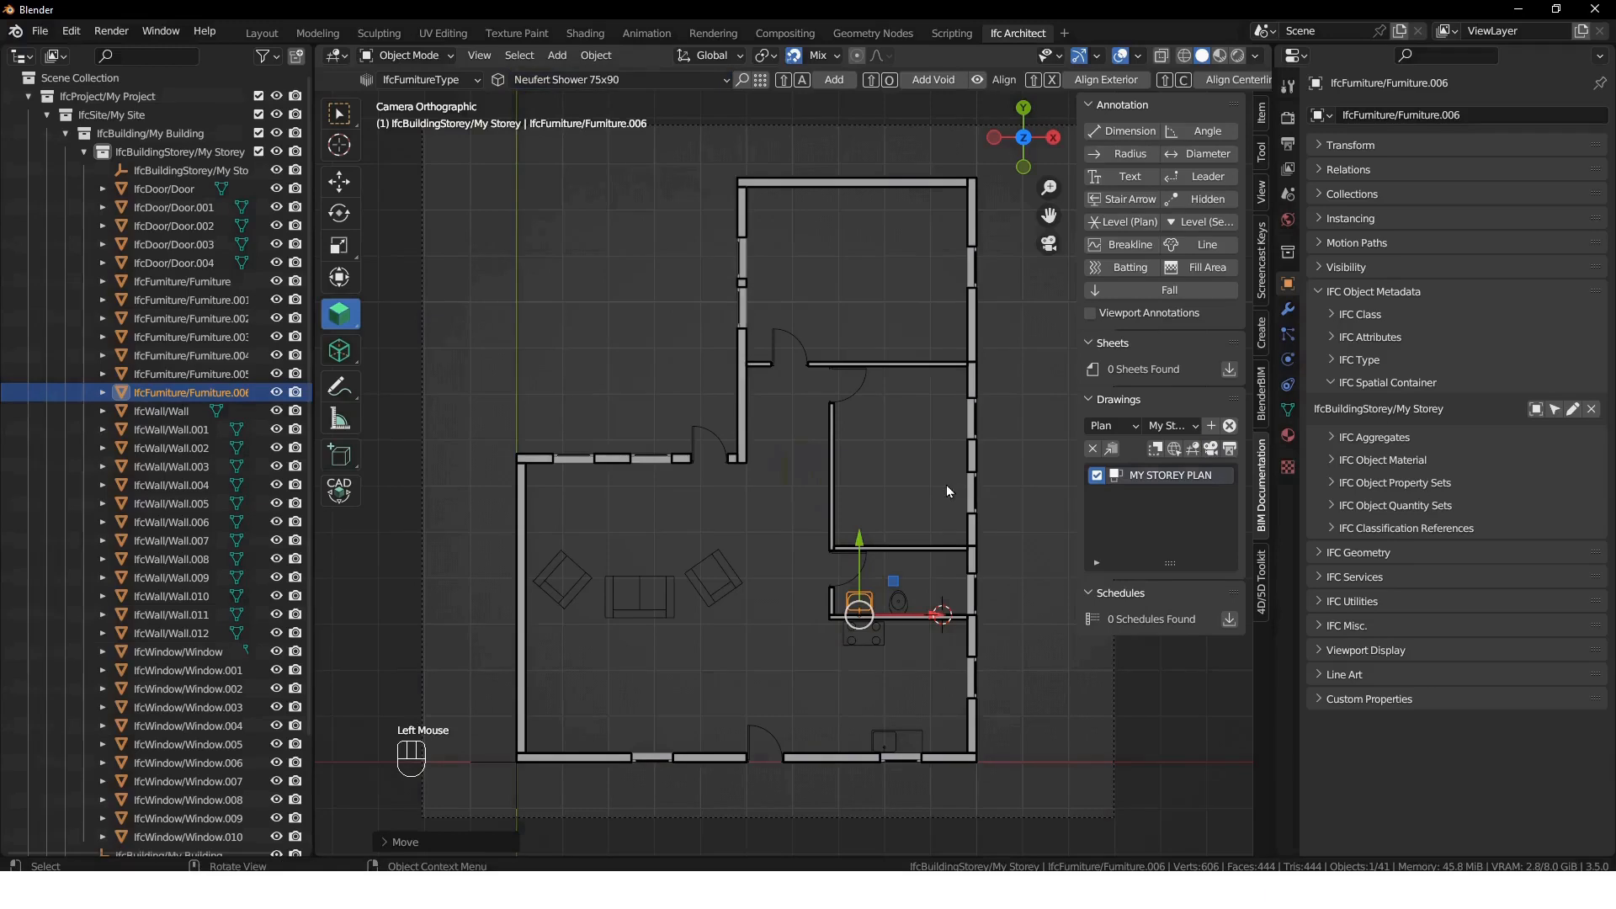
key(shift+a)
- Reactivate the plan drawing, rotate the shower -90° about Z and move it into the bathroom's lower-right corner
click(1216, 452)
click(953, 585)
text(rz-90)
key(Return)
key(g)
click(909, 562)
key(g)
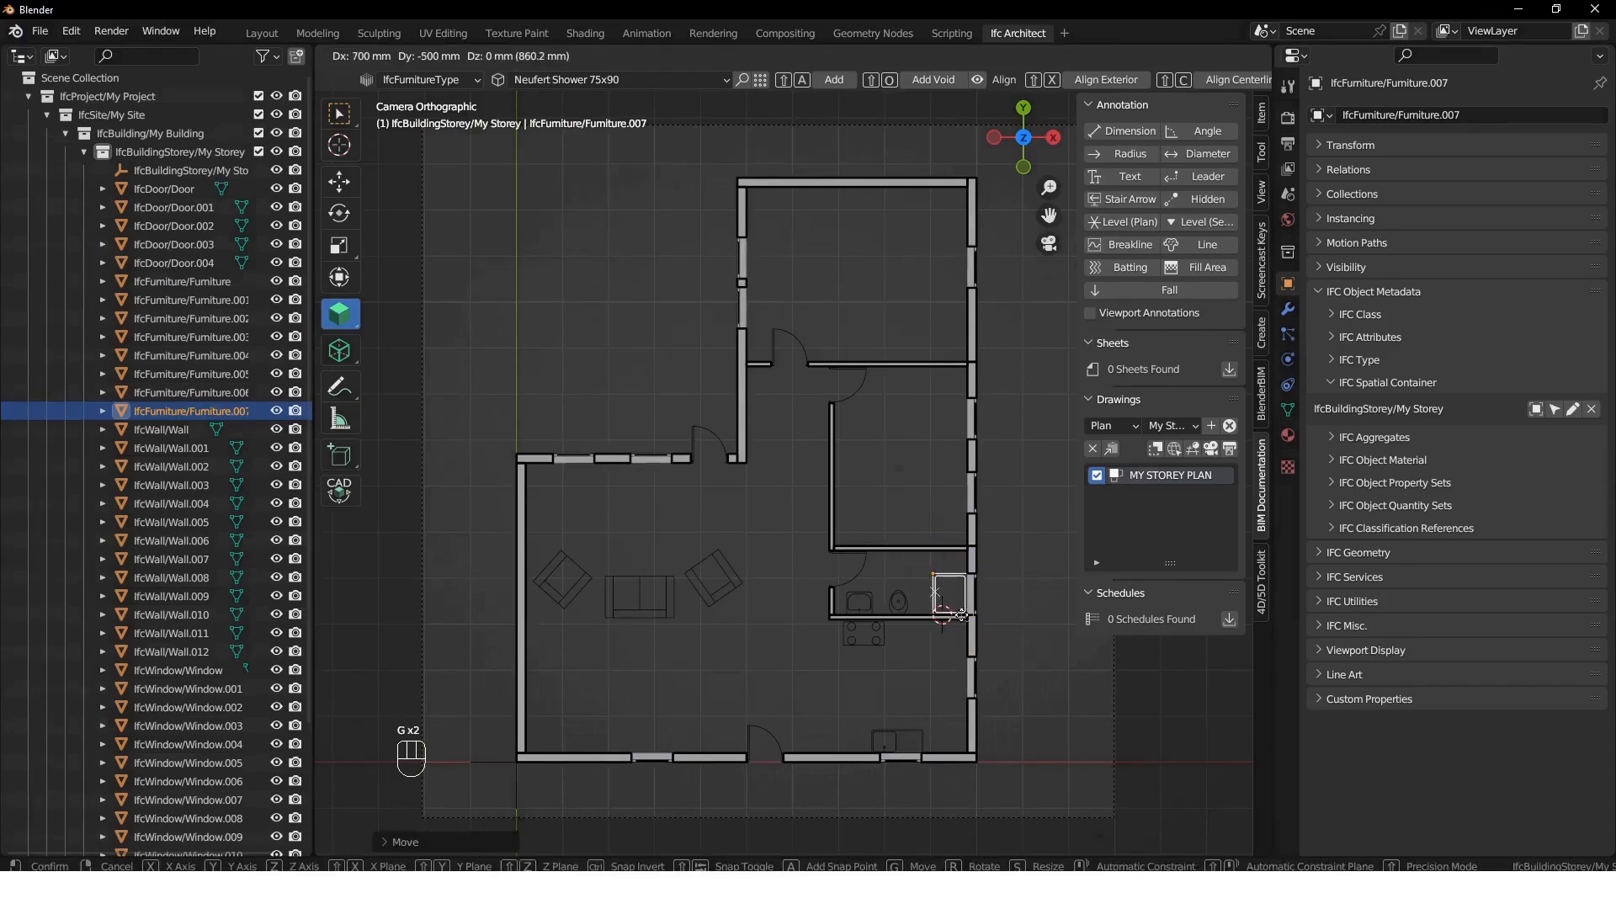
click(962, 615)
click(369, 213)
- Add a Neufert Retail 6-Seater Rectangular Table in the living room, below the two-seater sofa
click(633, 80)
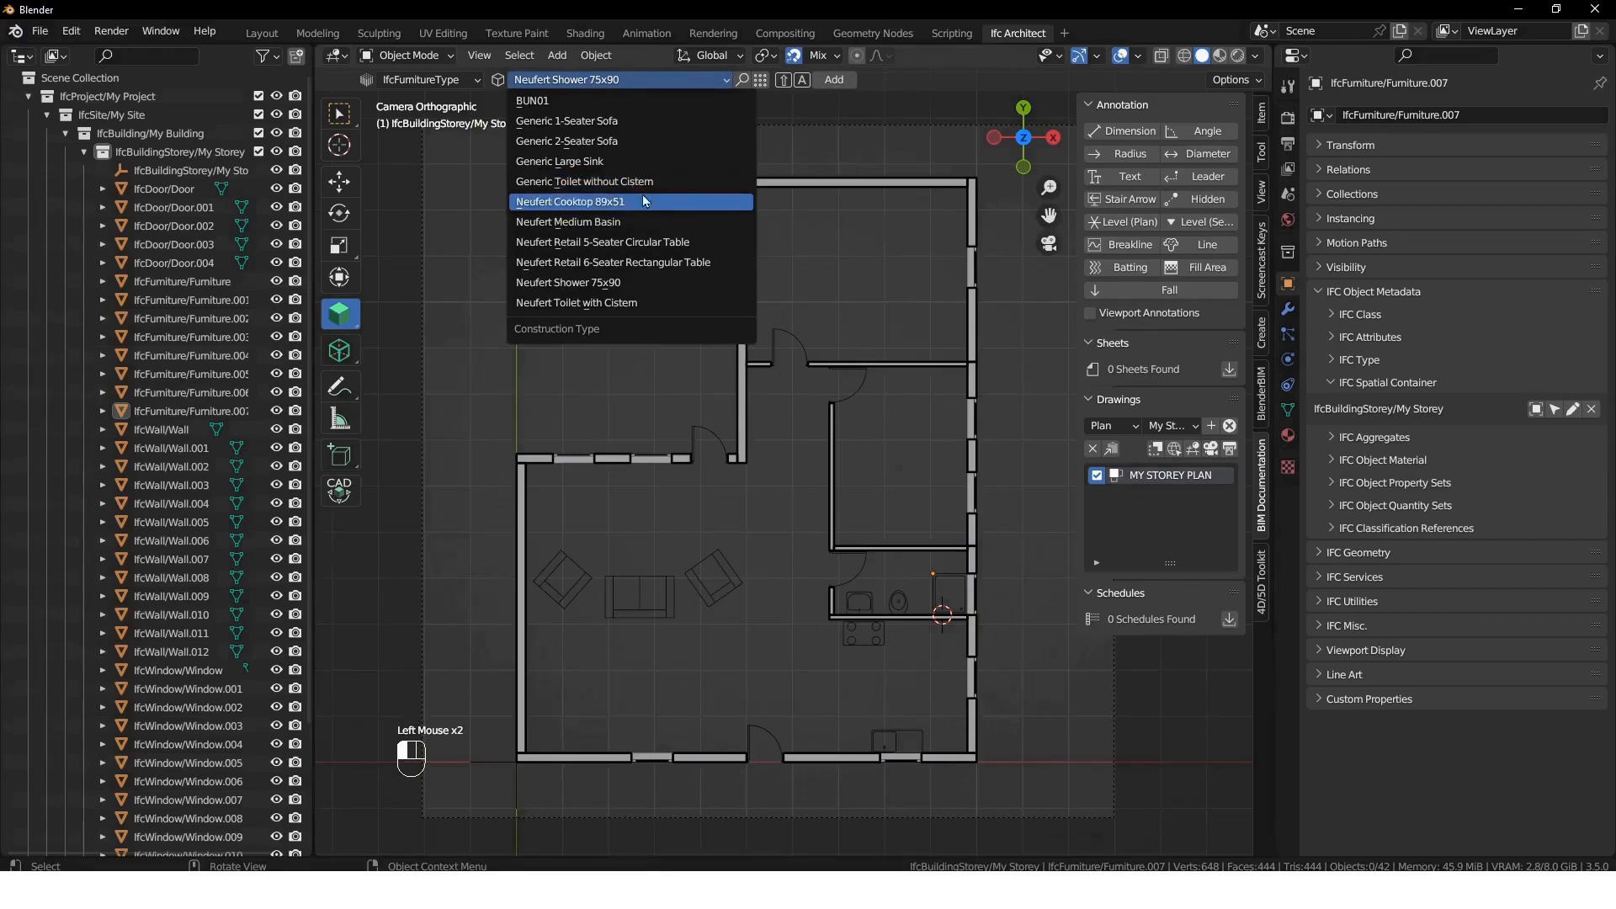
click(632, 269)
shift+right_drag(623, 693, 638, 693)
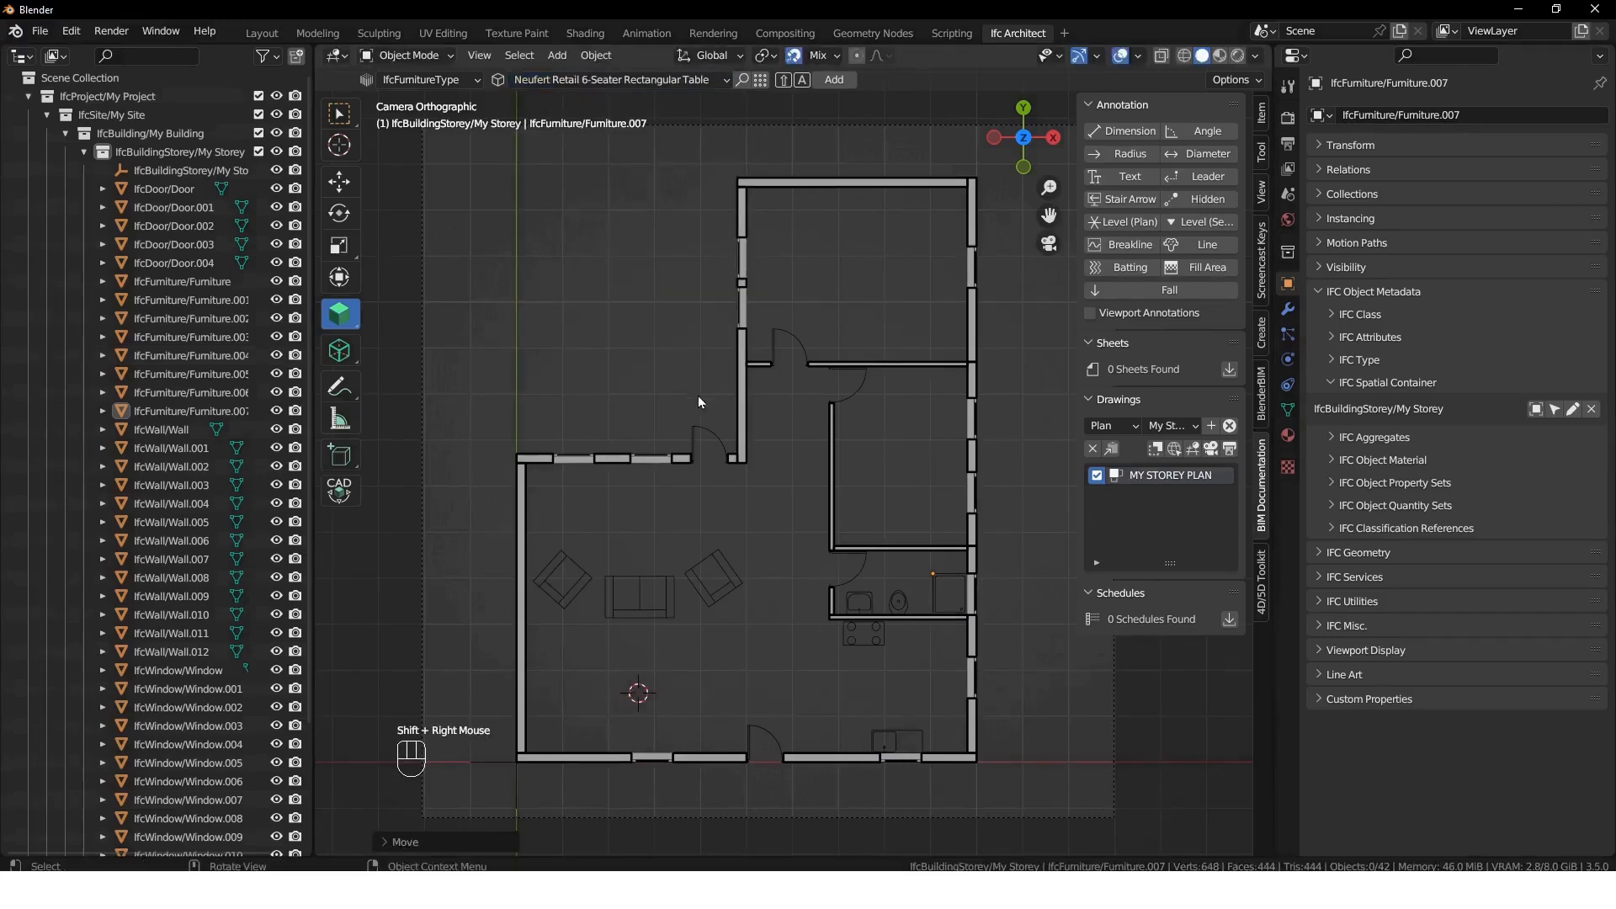
key(shift+a)
- Add a Neufert Retail 5-Seater Circular Table in the outdoor area above the living room's upper wall
shift+right_click(605, 357)
click(645, 79)
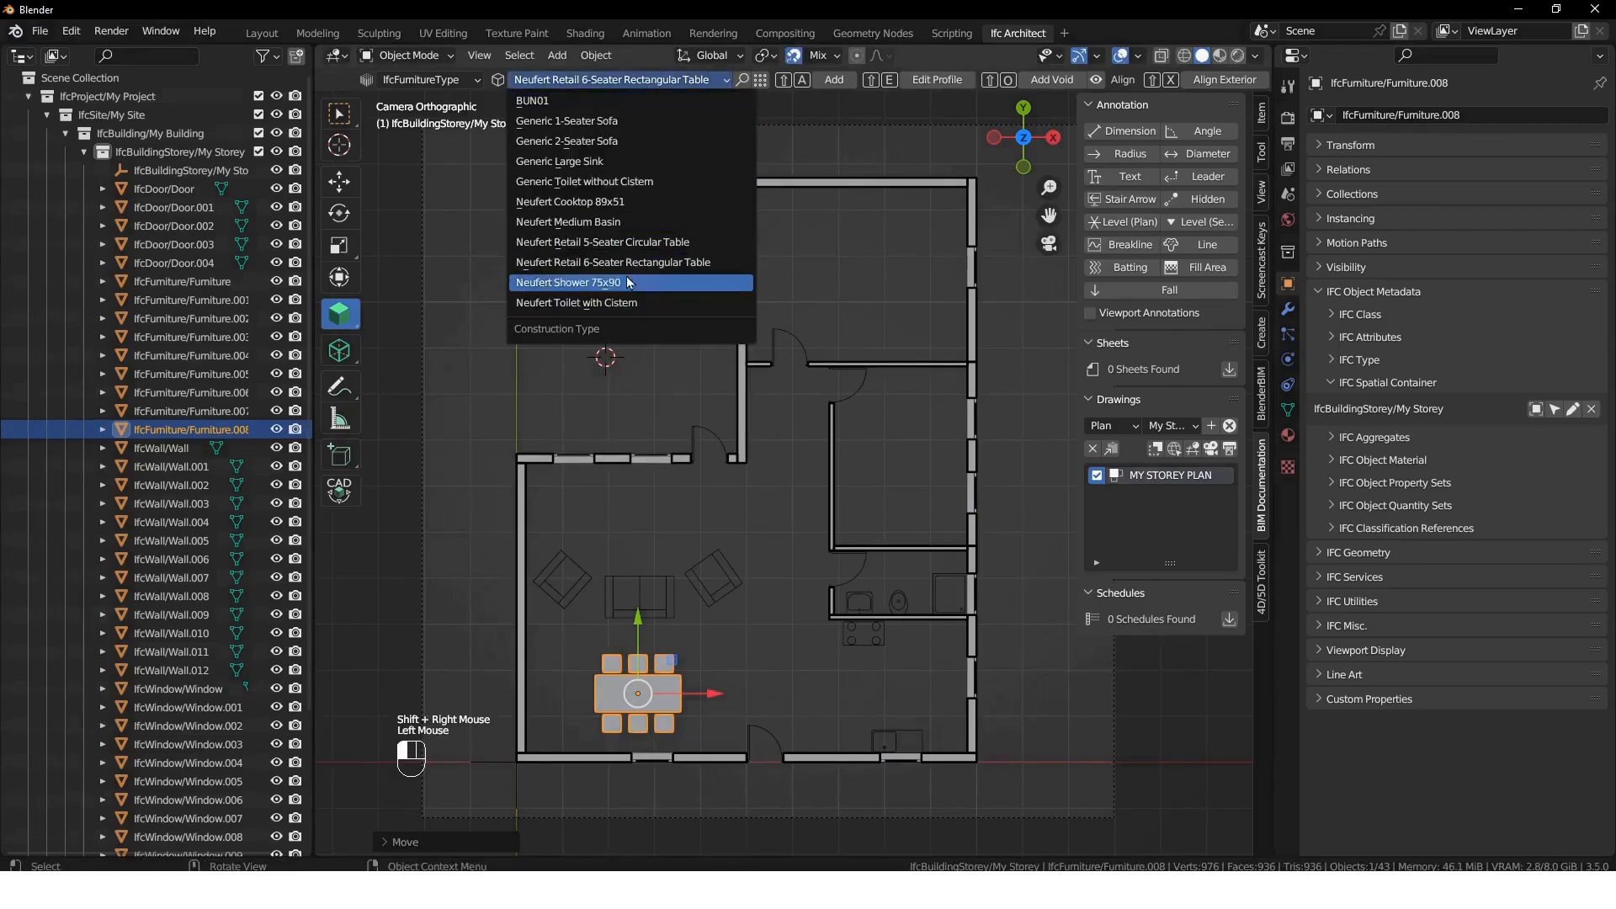
click(623, 242)
key(shift+a)
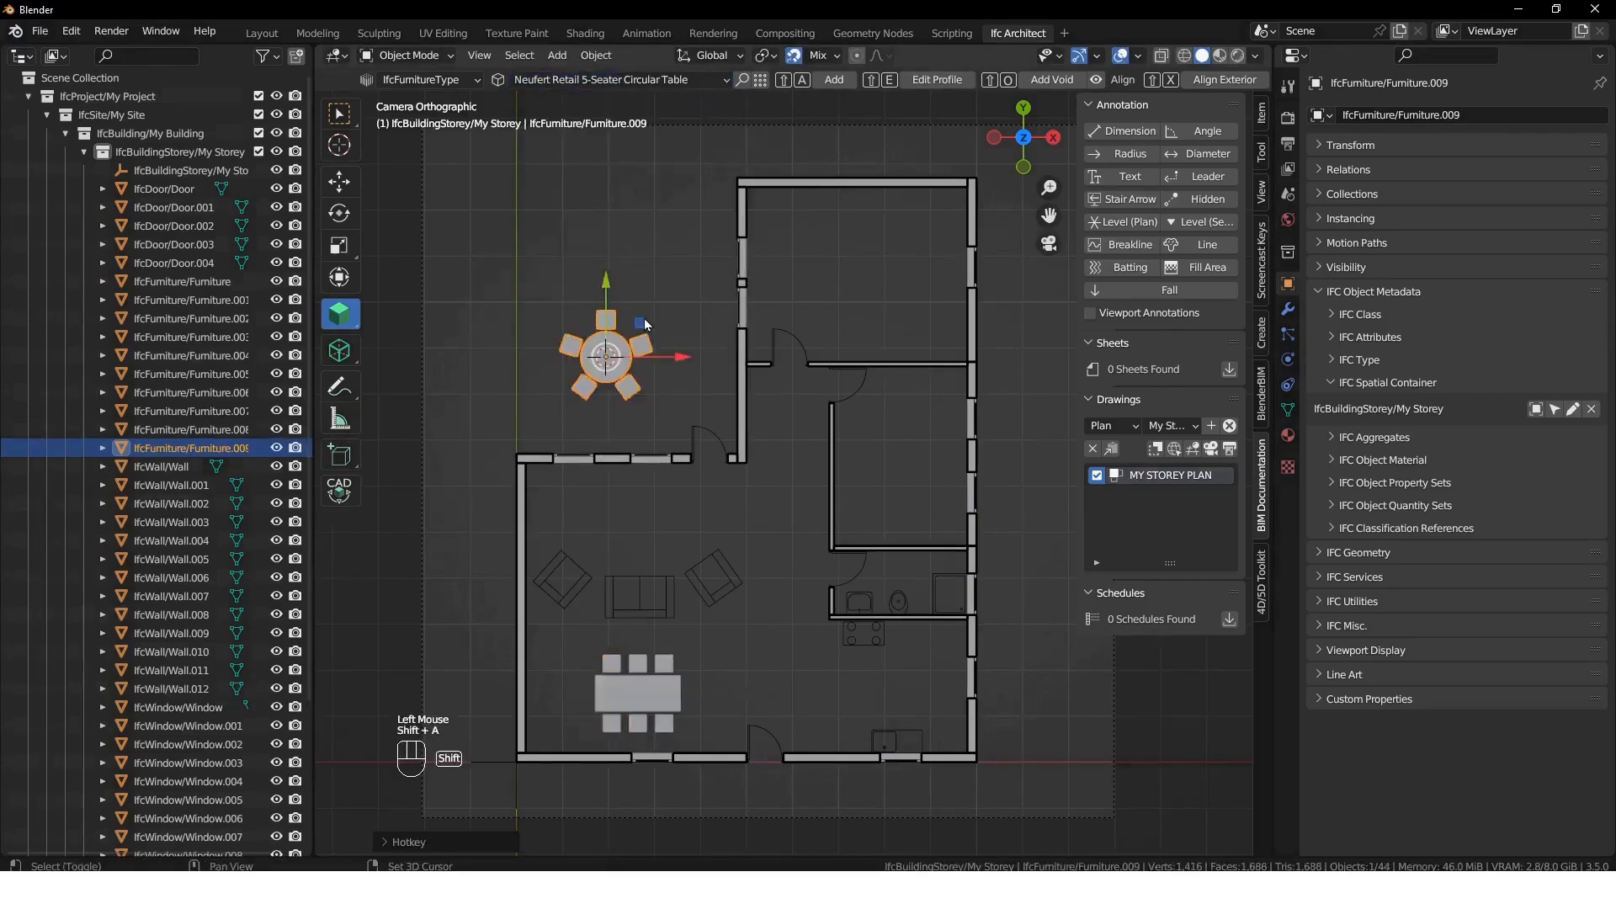
- Append the King bed furniture type from the IFC project library
click(635, 80)
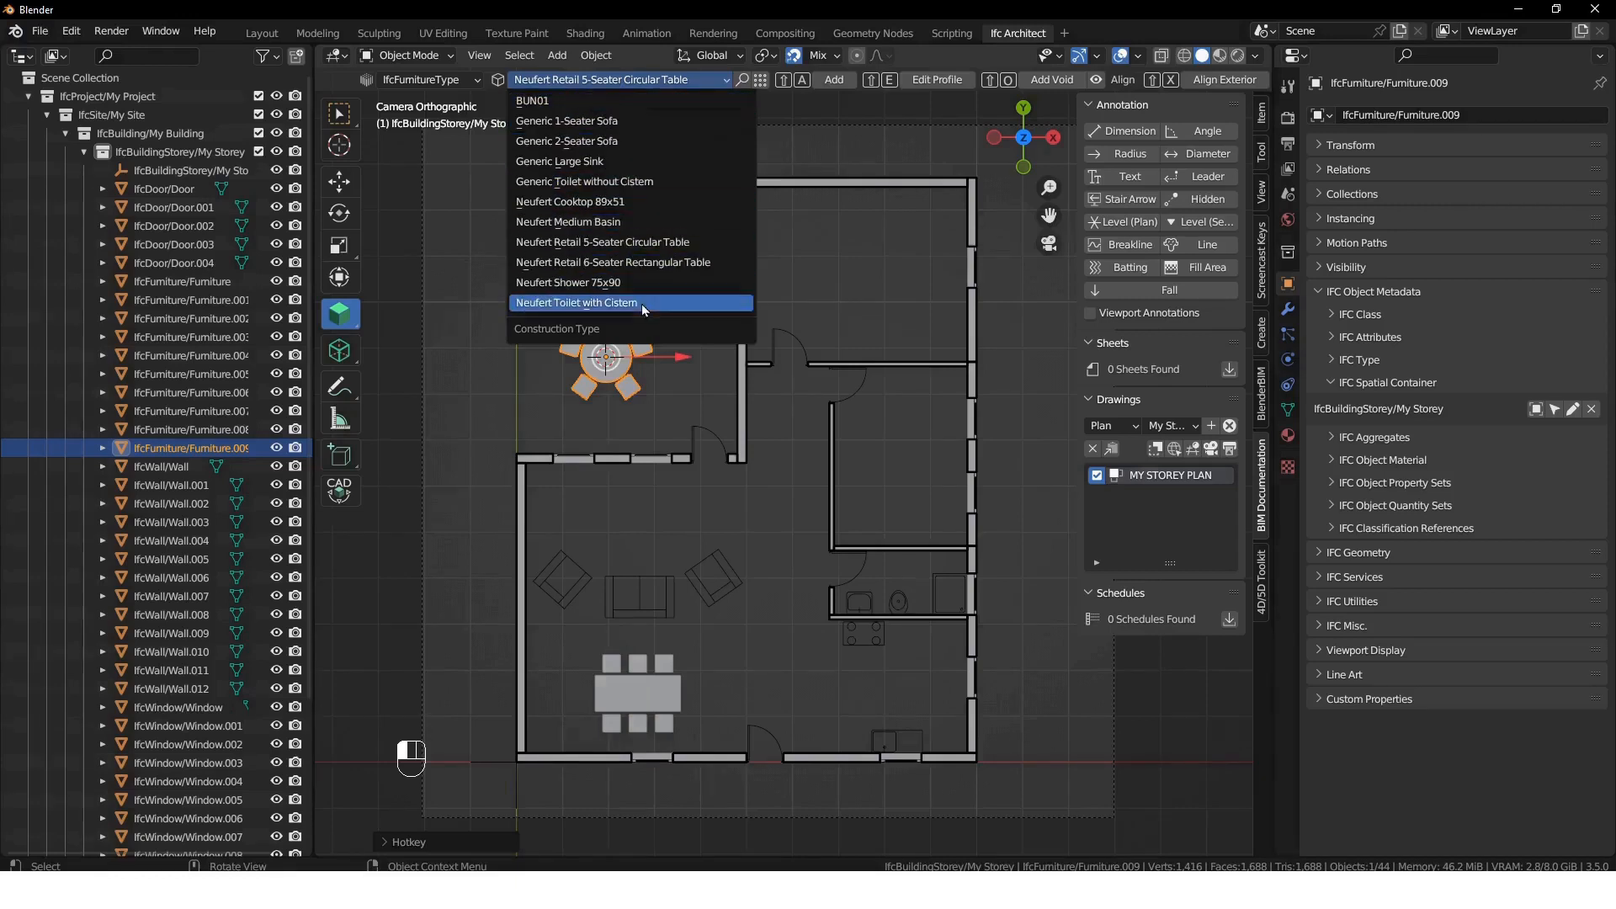
click(1261, 154)
click(1170, 184)
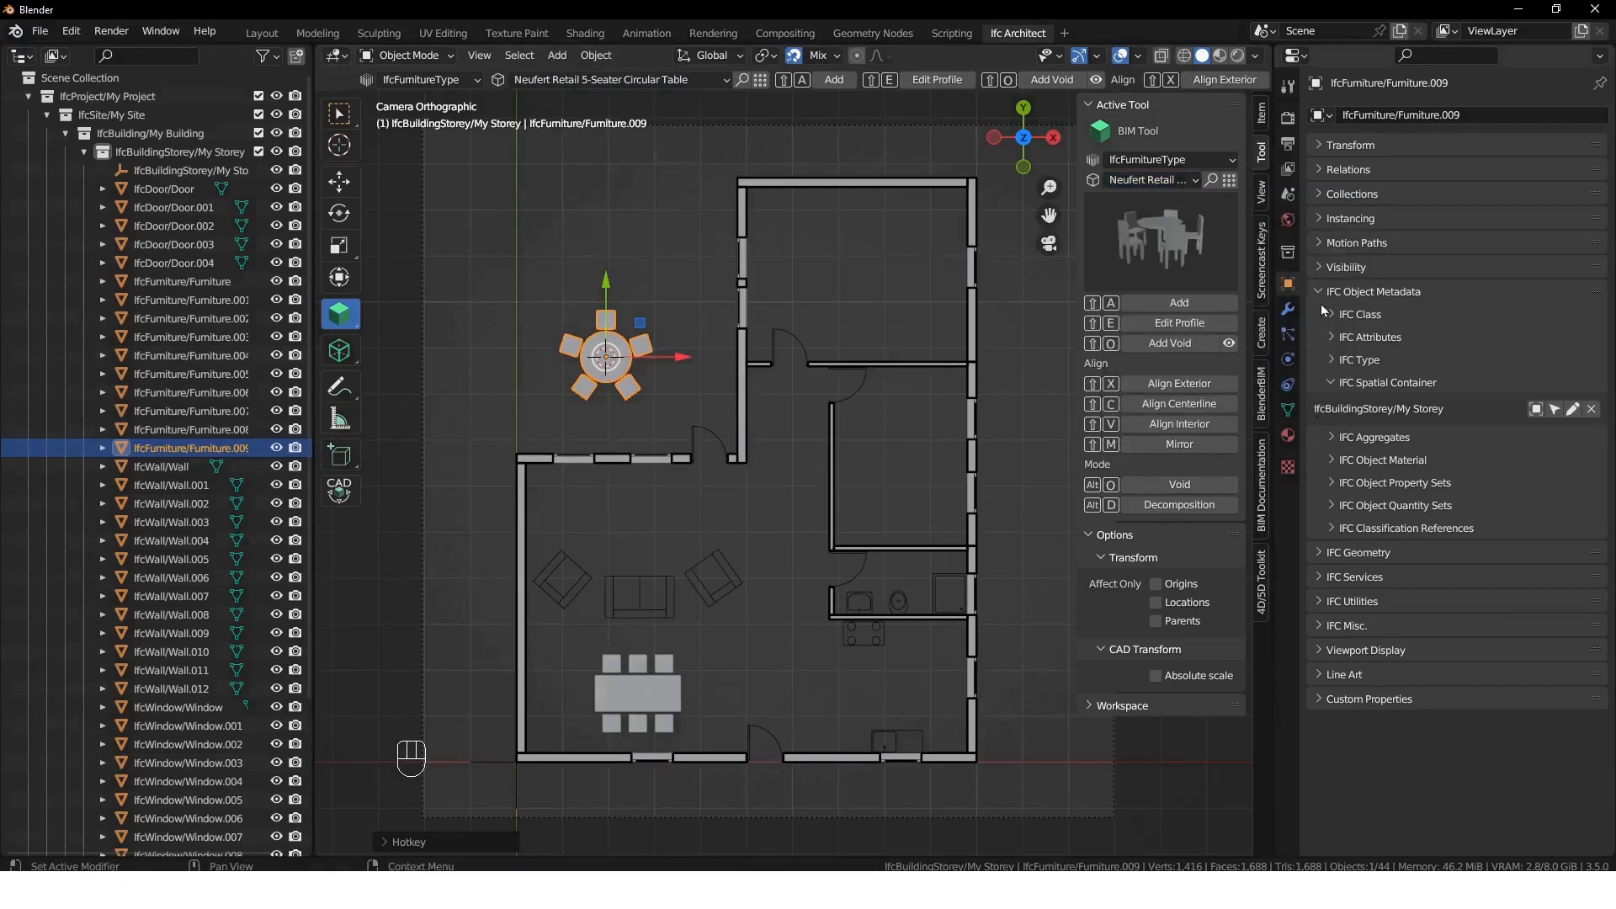
click(1285, 198)
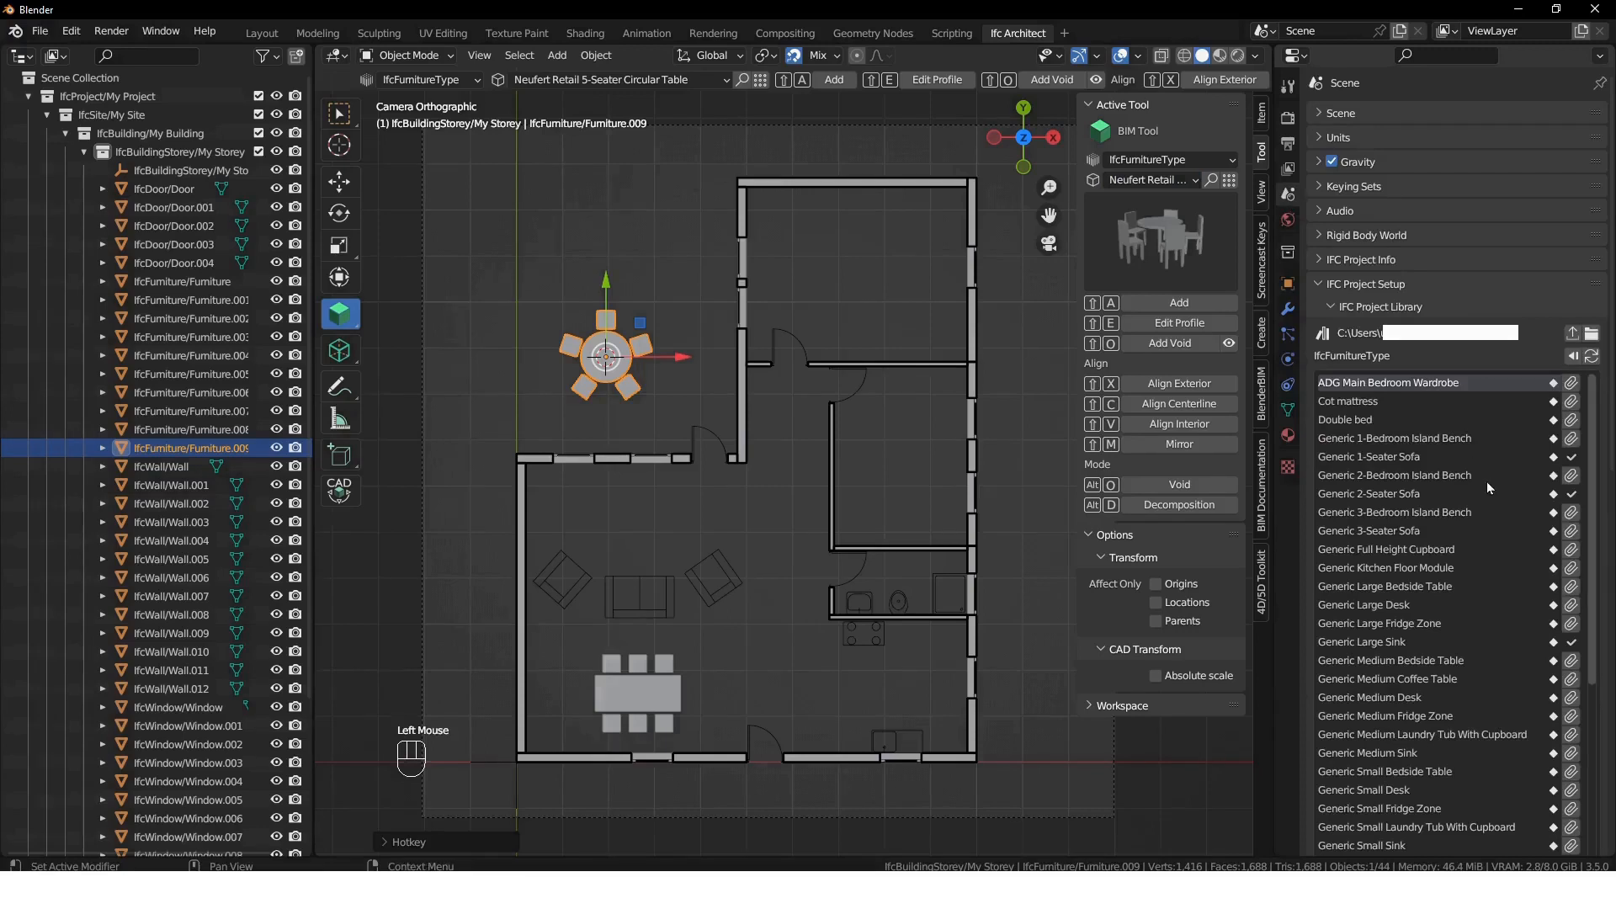
scroll(1517, 572, down, 3)
scroll(1545, 570, down, 5)
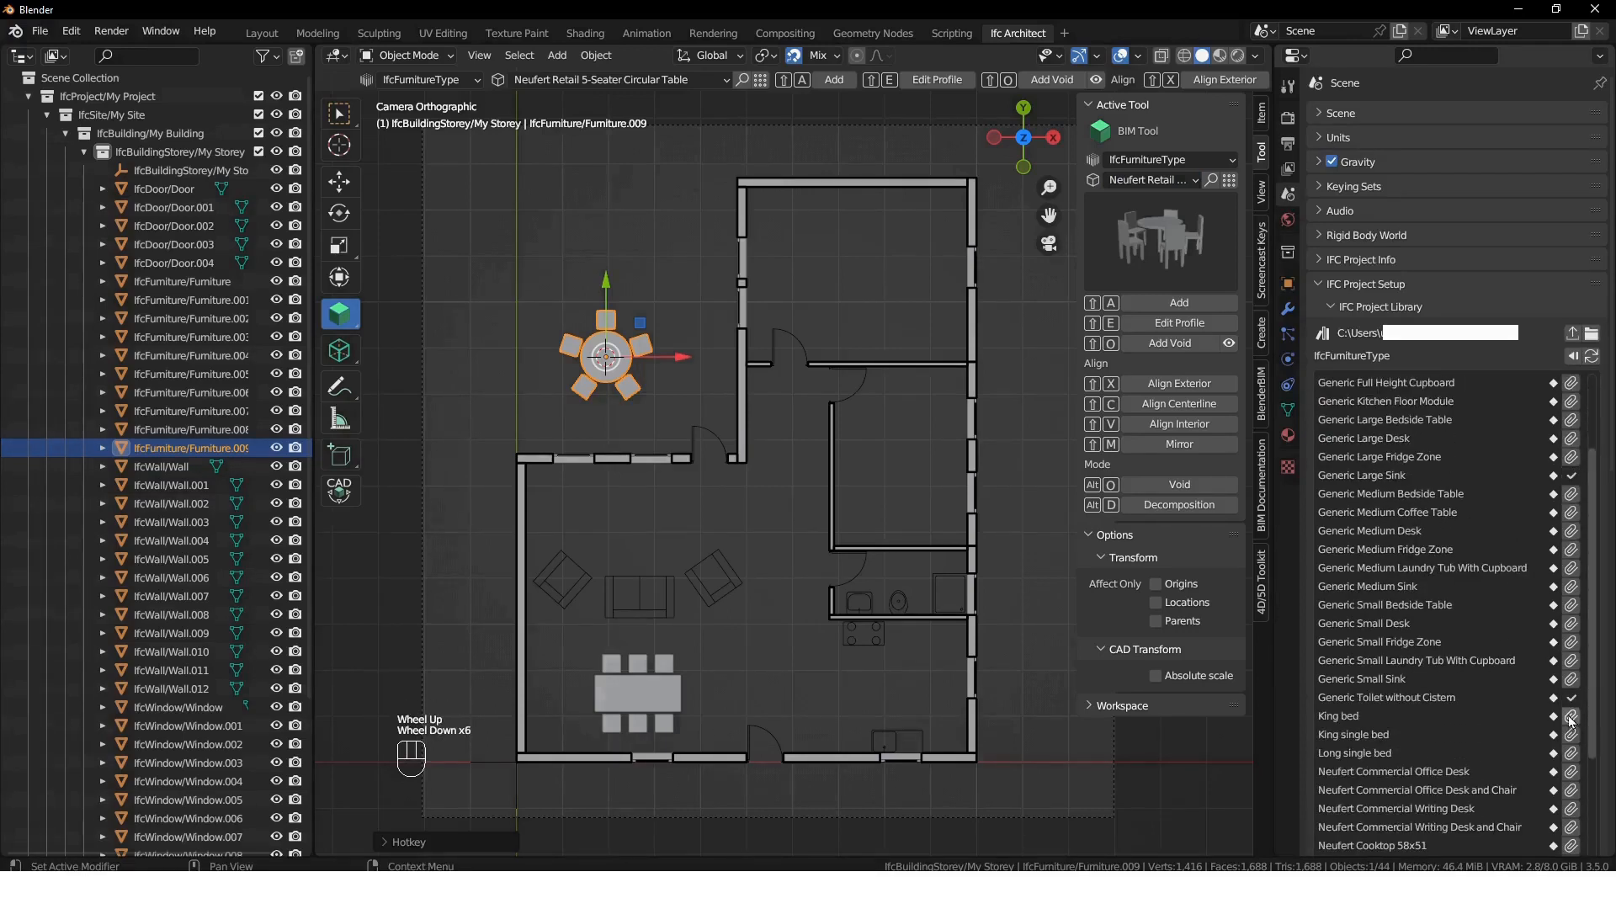
click(1570, 717)
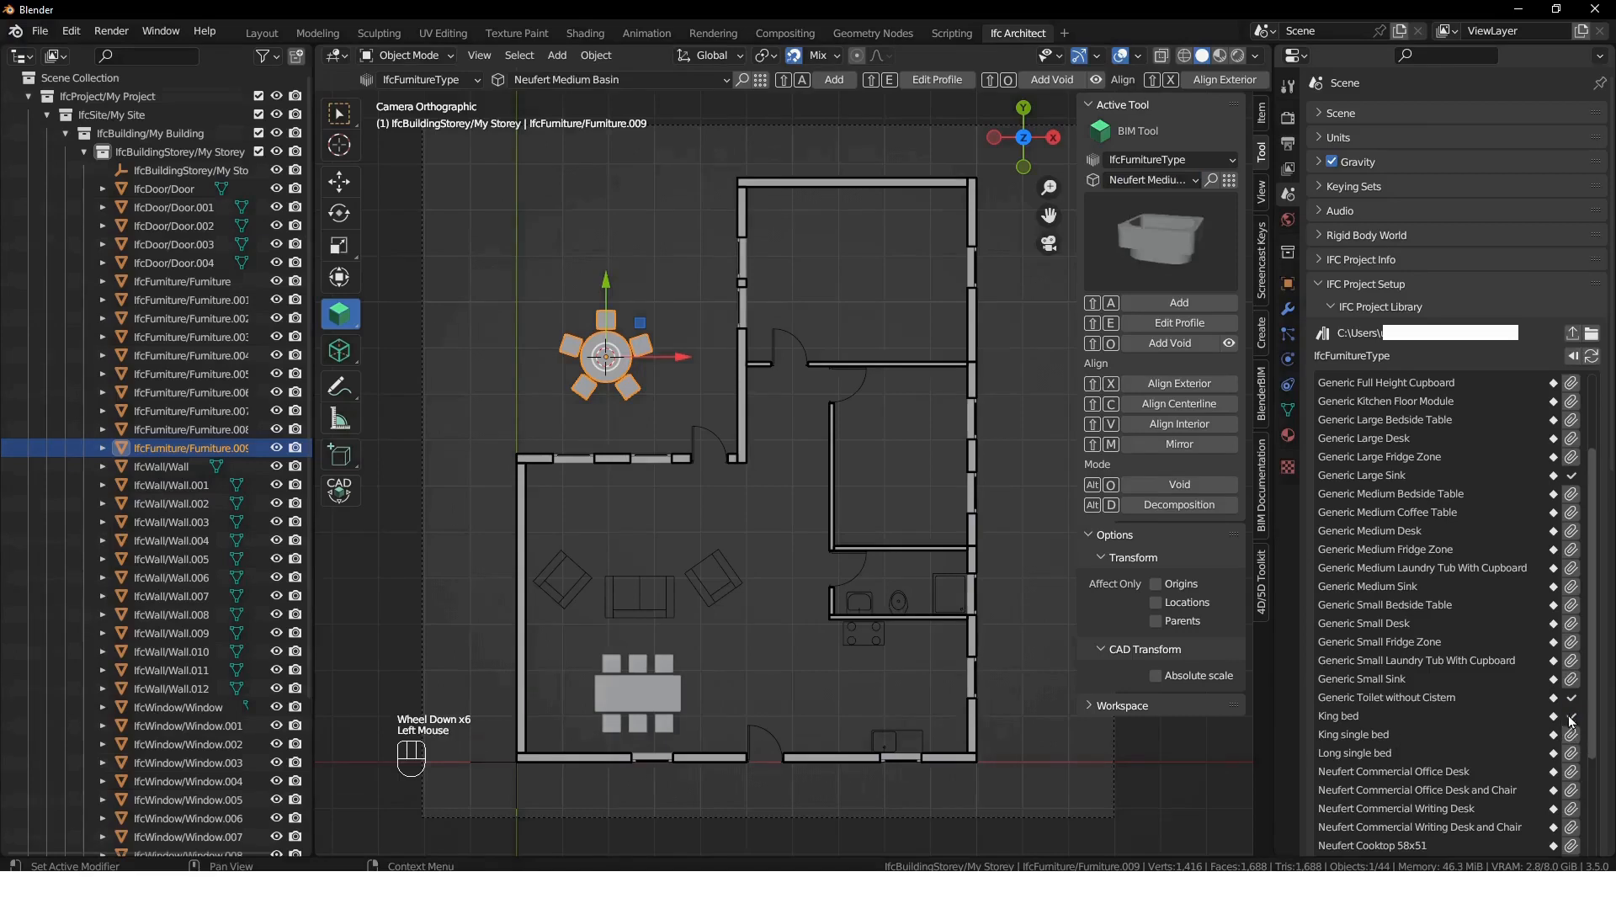
- Add a King bed at the middle of the upper bedroom's top wall
click(1182, 180)
click(1157, 306)
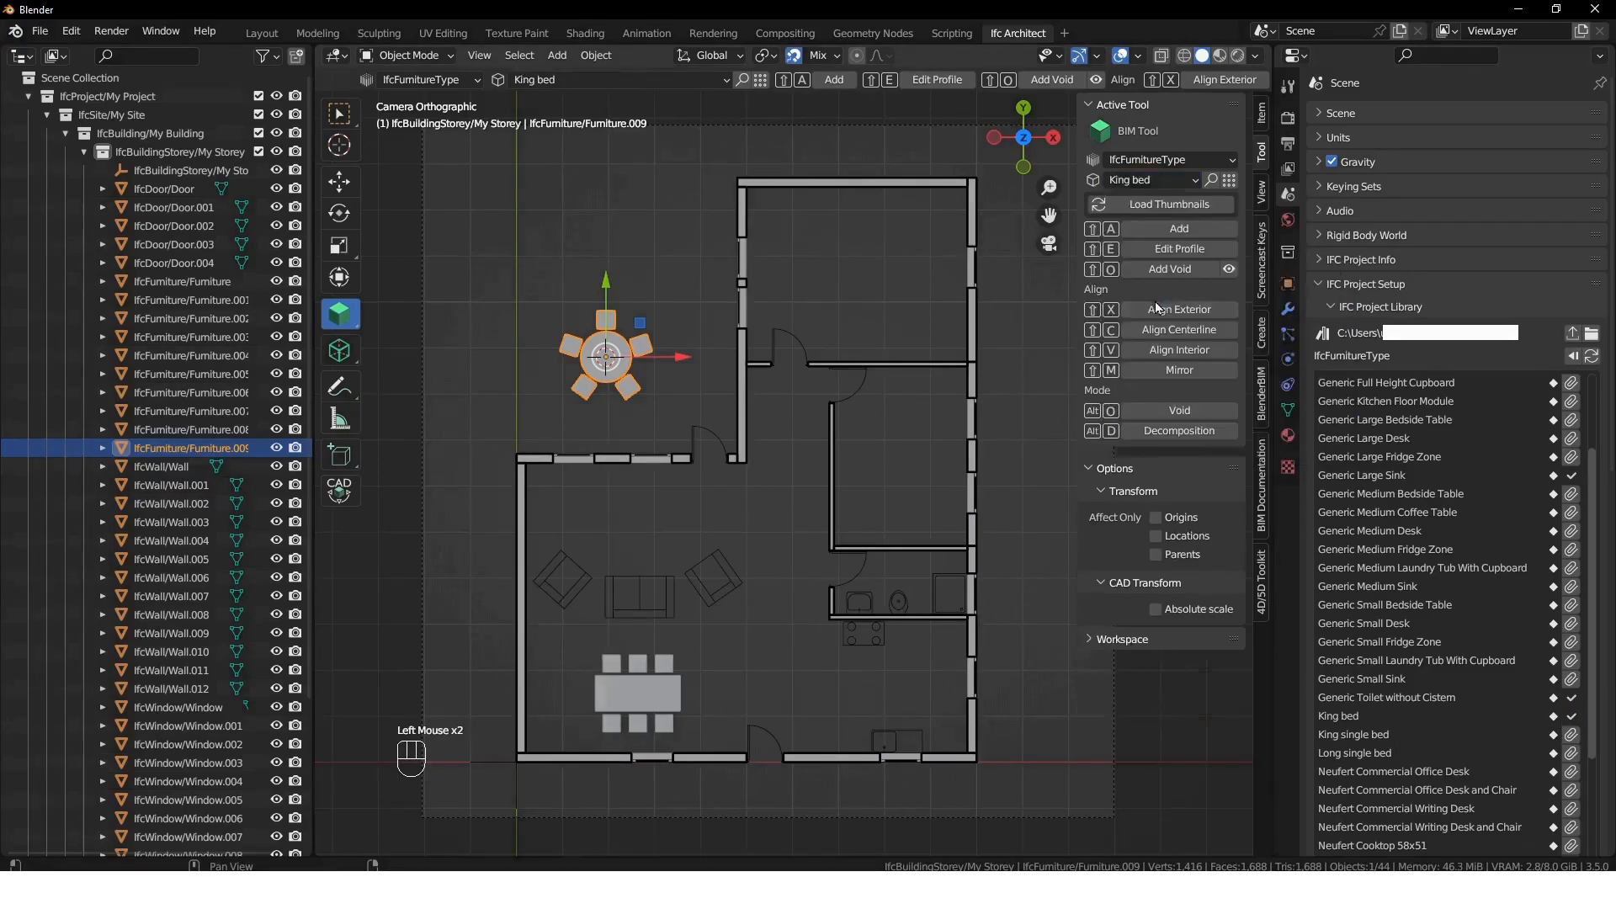
shift+right_click(852, 187)
key(shift+a)
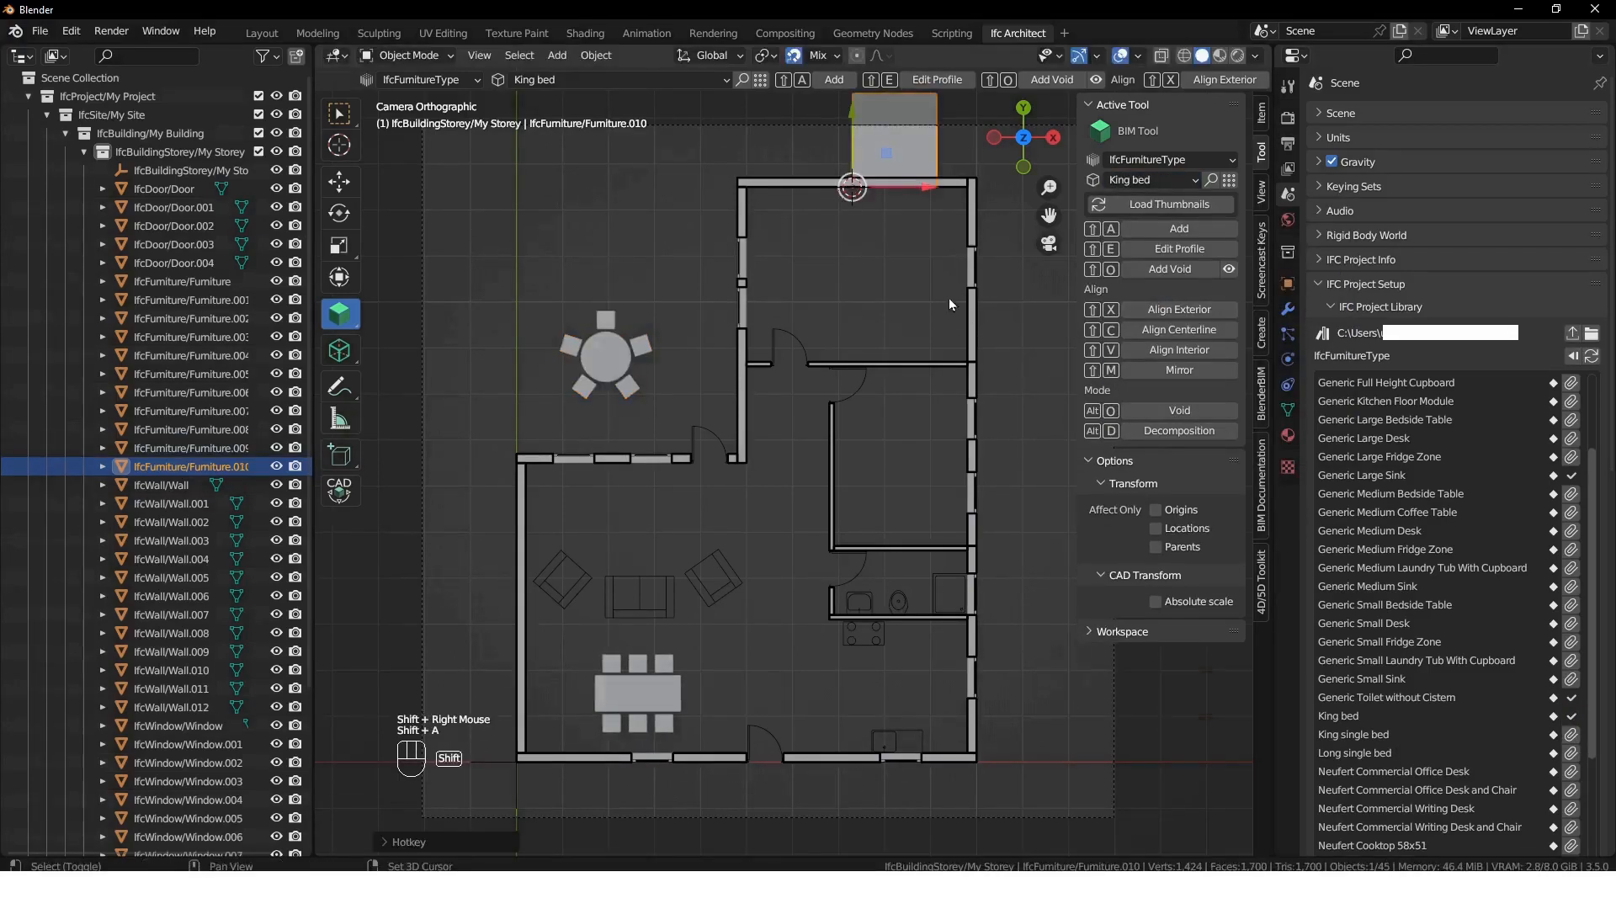
- Reactivate the plan drawing and move the King bed inside the upper bedroom, with its head against the top wall
click(1263, 526)
click(999, 216)
click(933, 168)
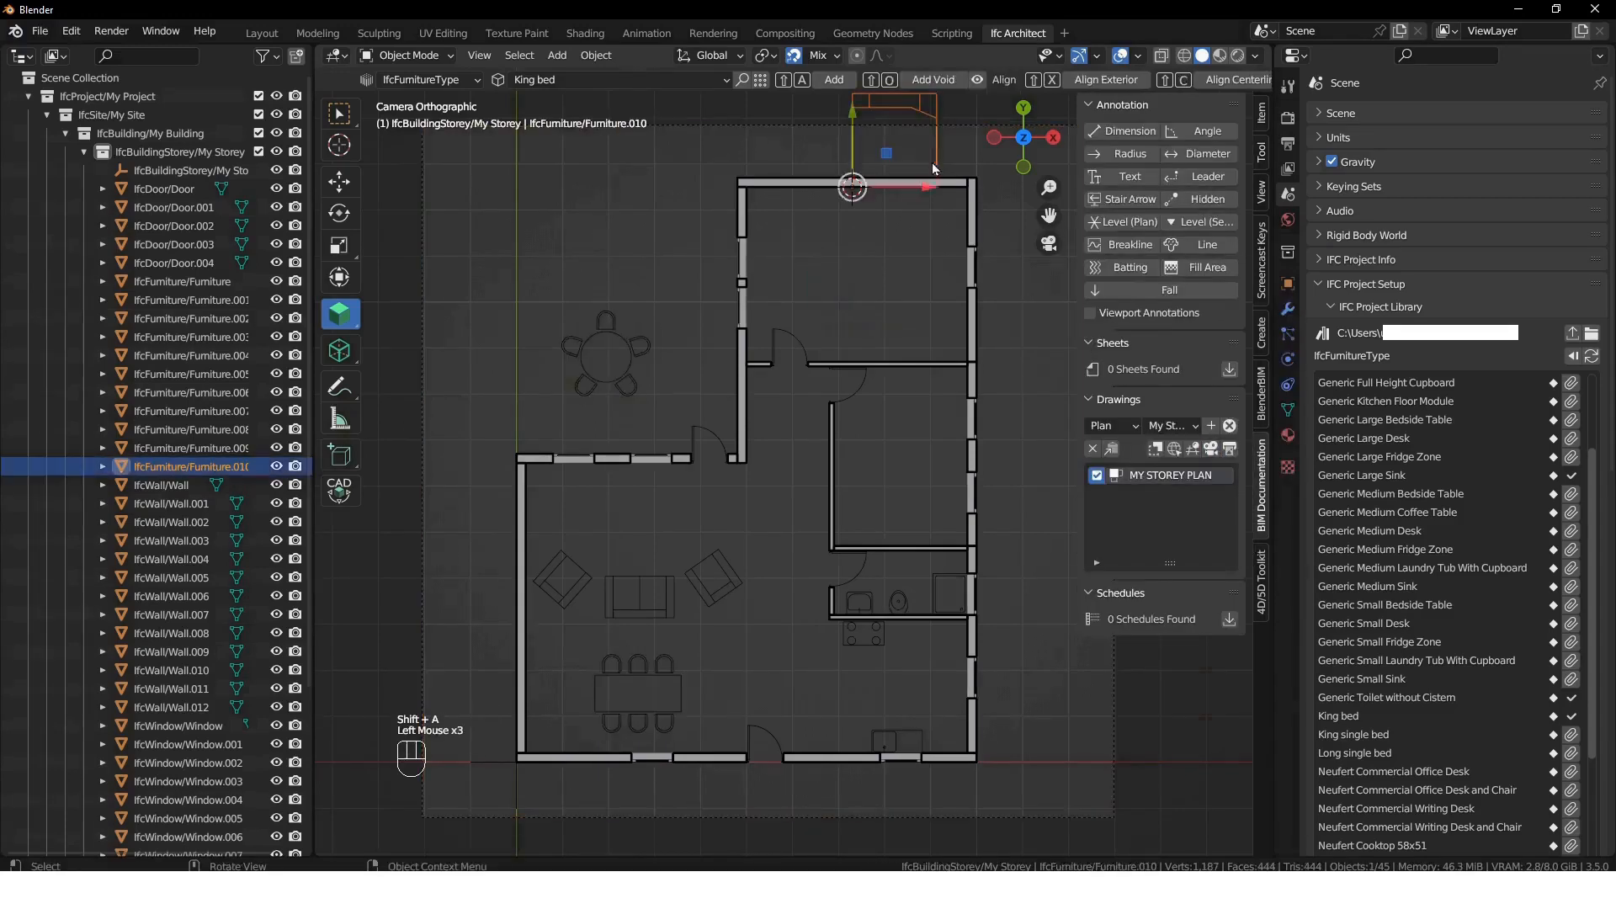
key(g)
key(g)
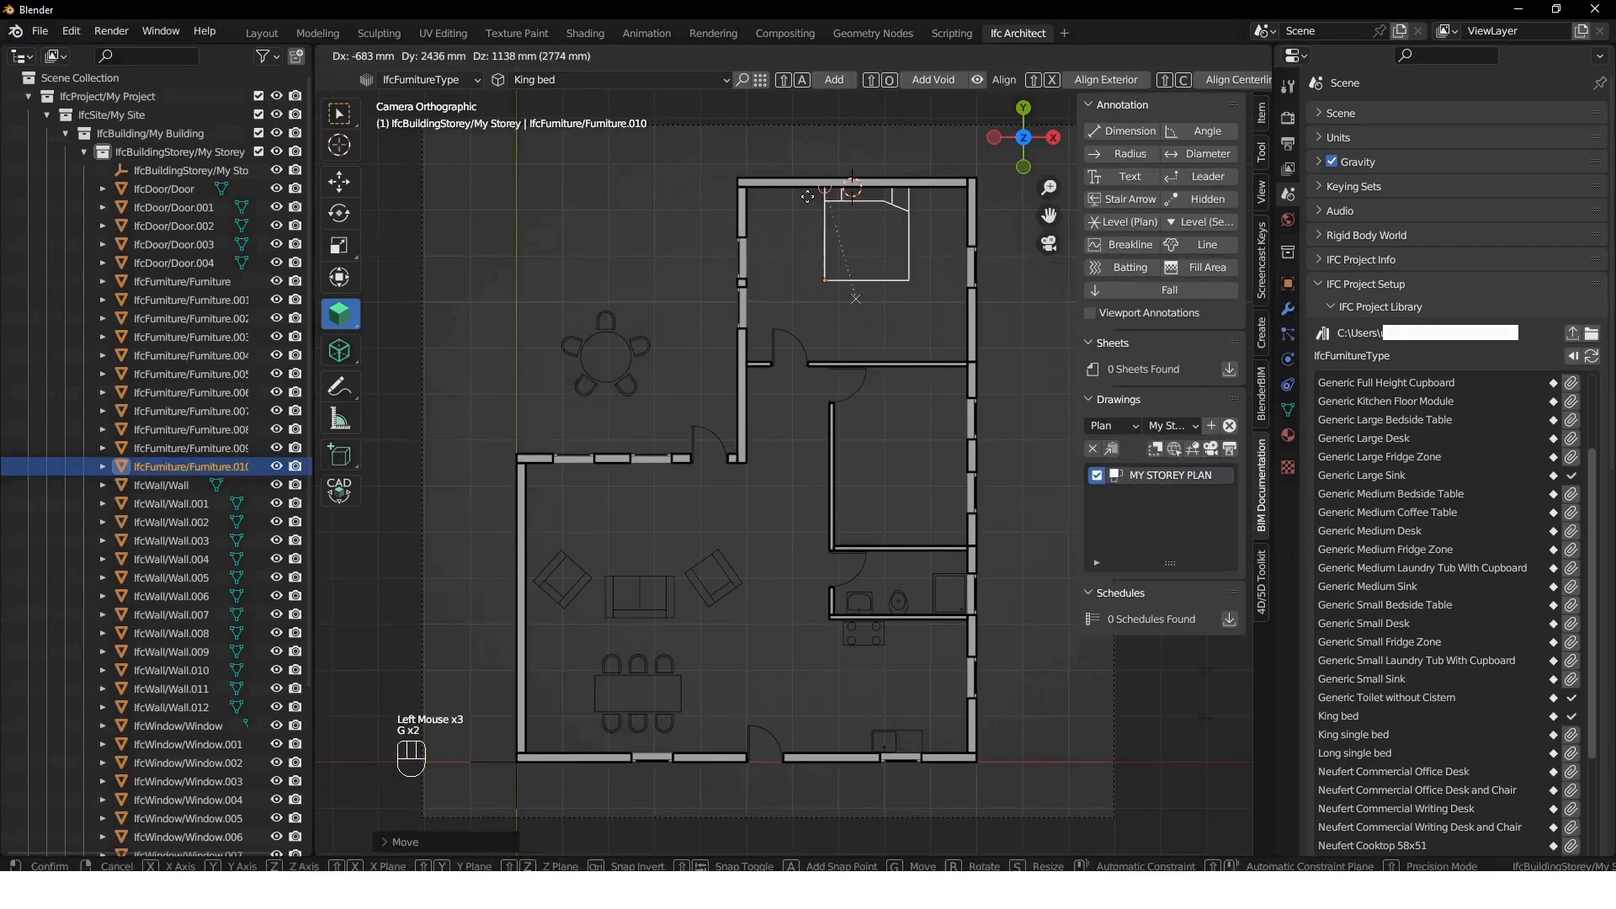
click(808, 196)
- Duplicate the King bed into the middle bedroom, turn it 90° clockwise and move its head against the right exterior wall
key(shift+d)
click(923, 507)
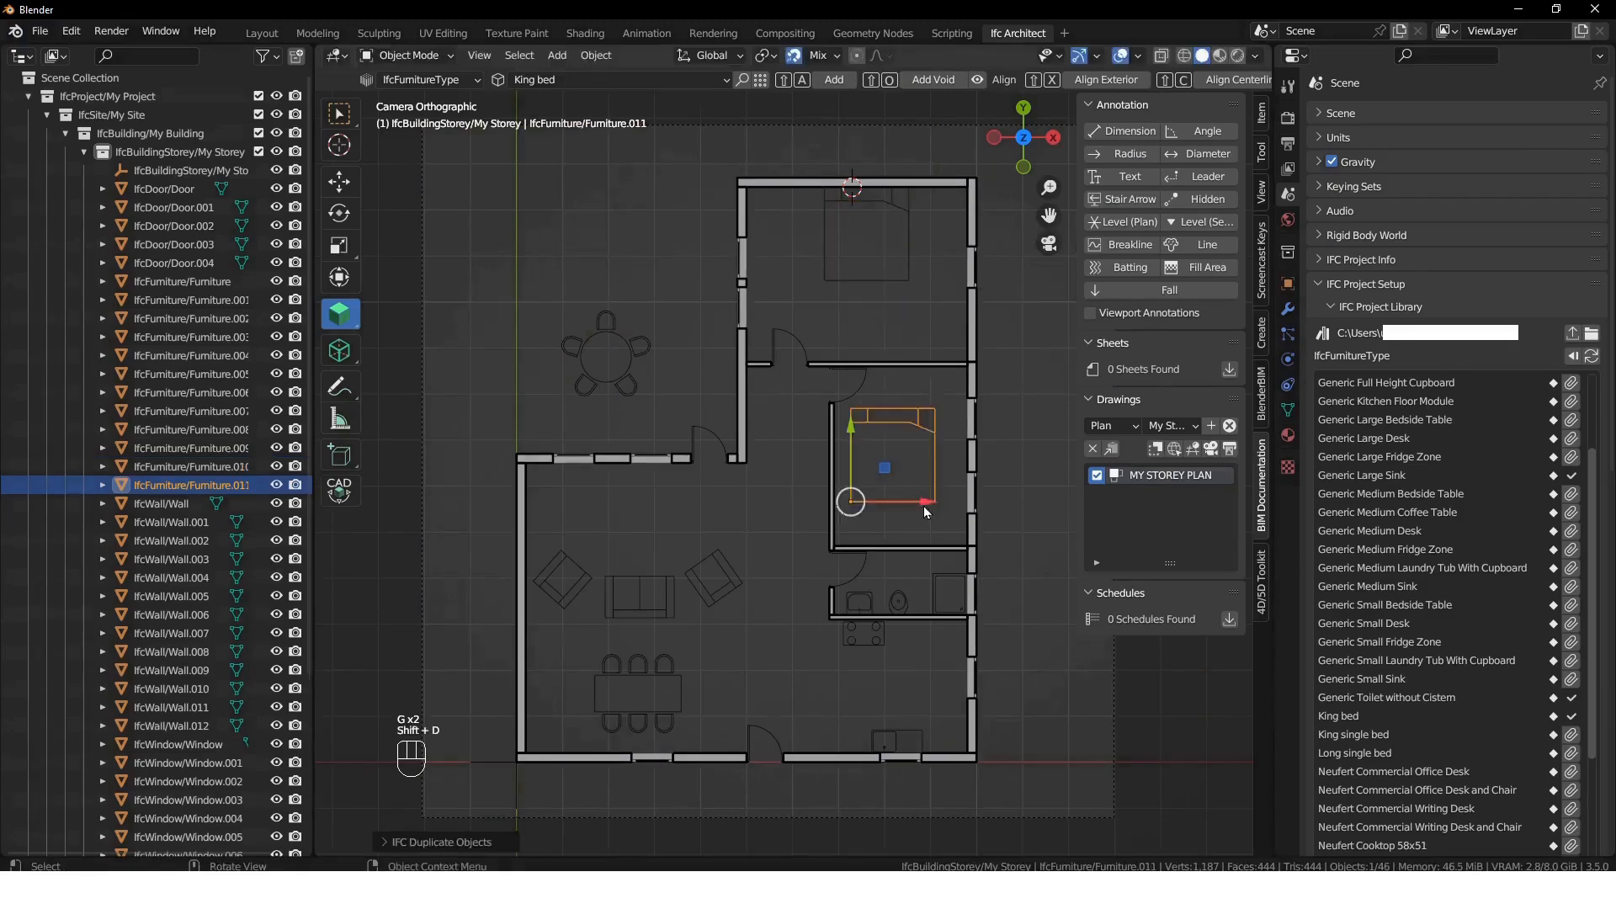
key(r)
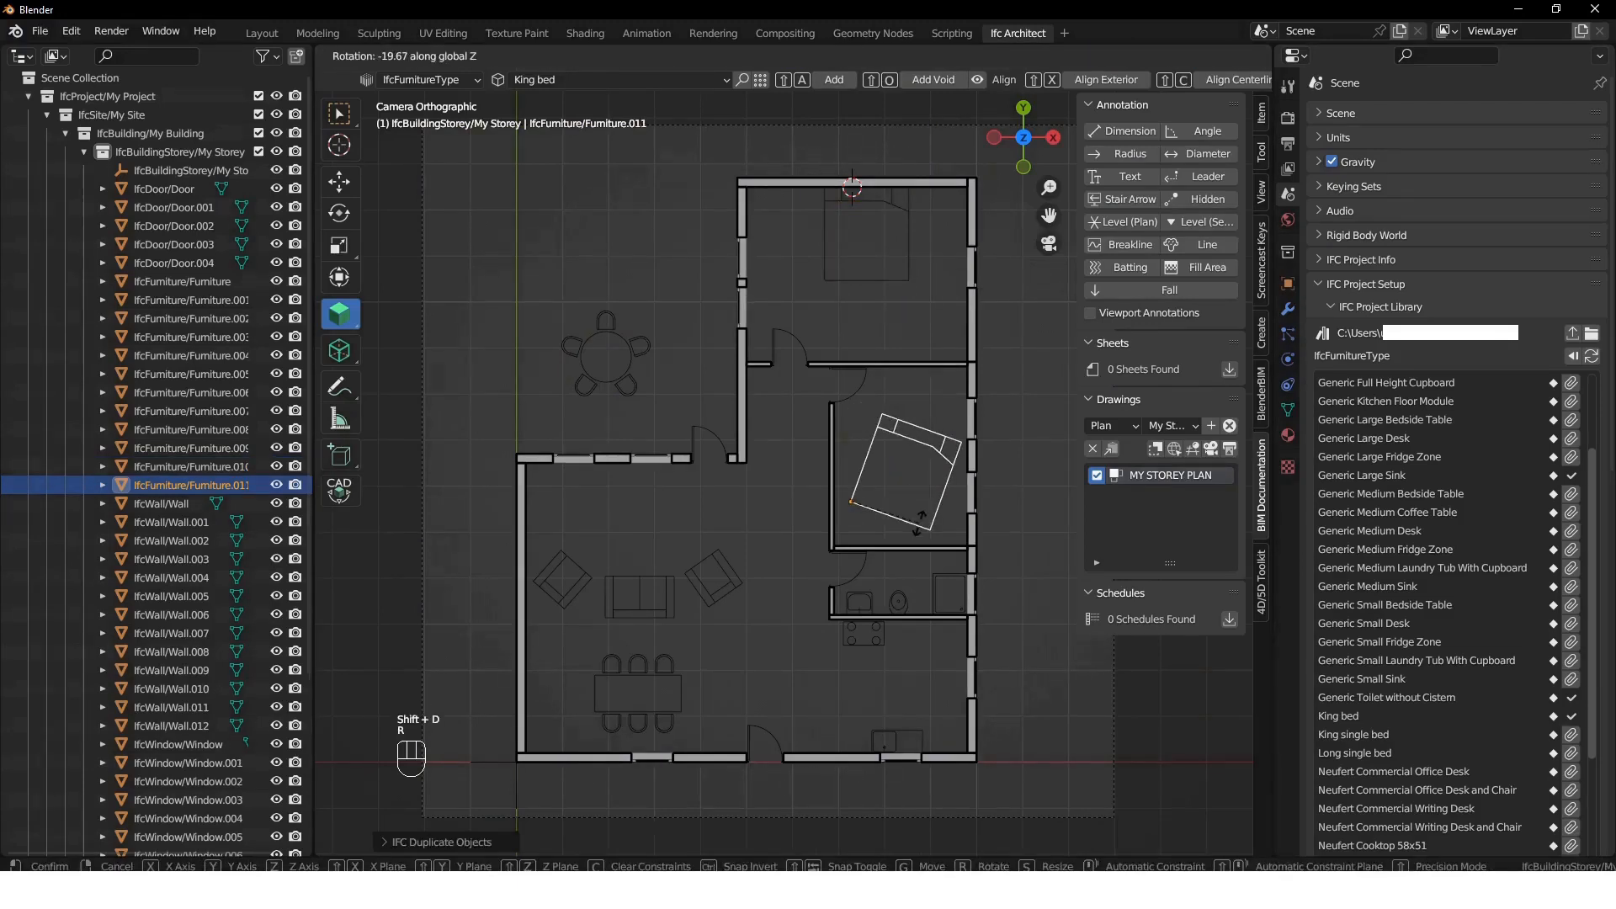
click(915, 472)
key(g)
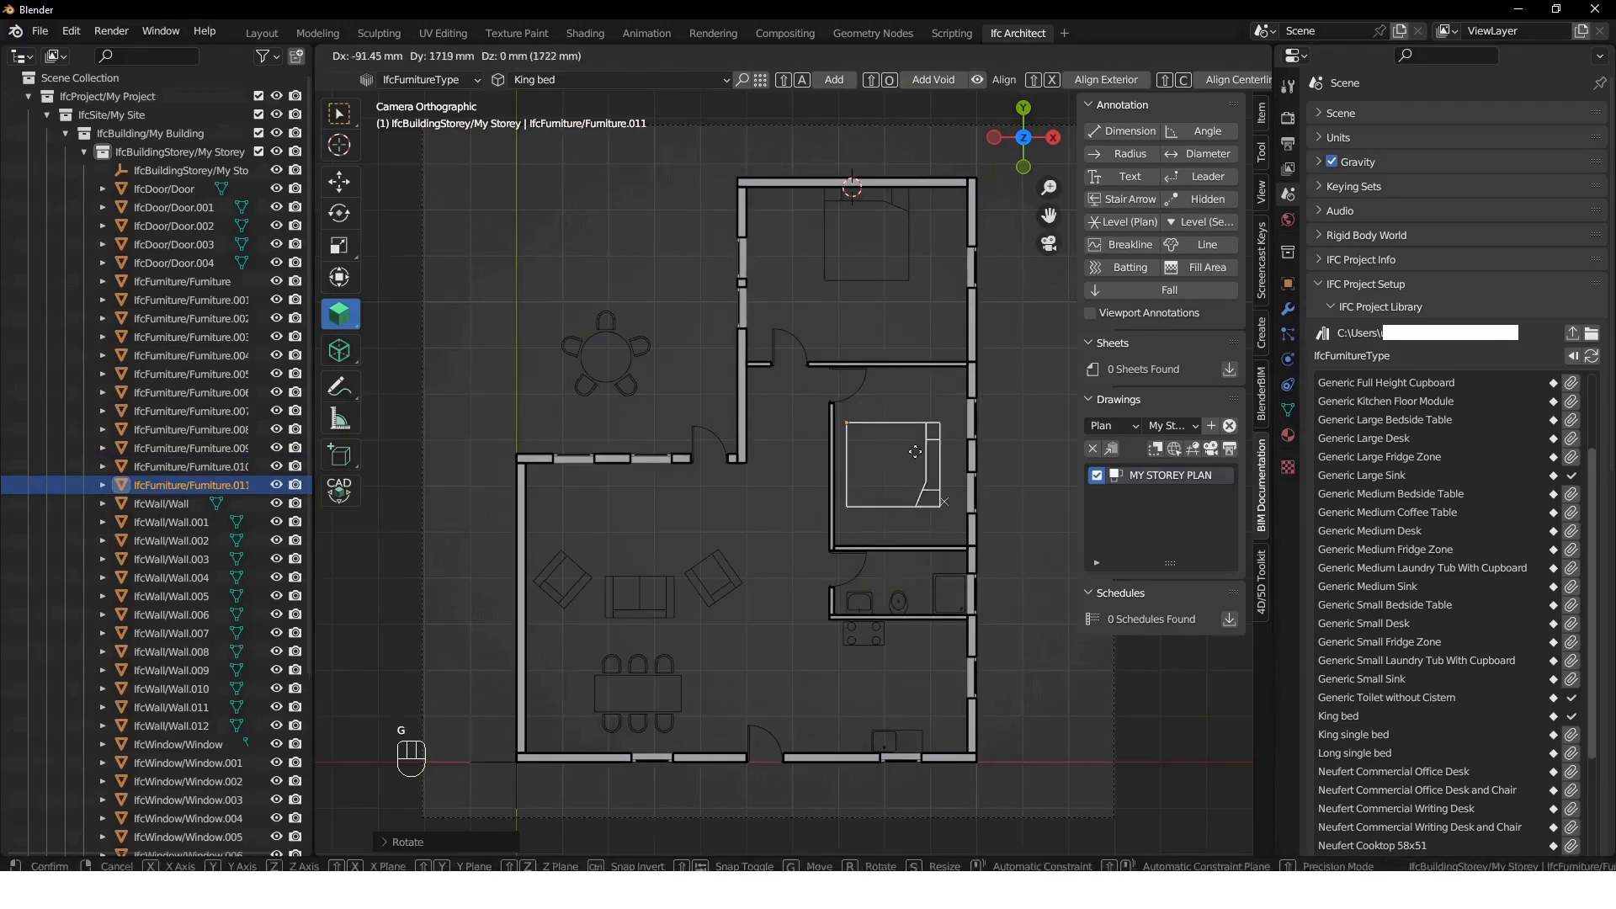
click(957, 421)
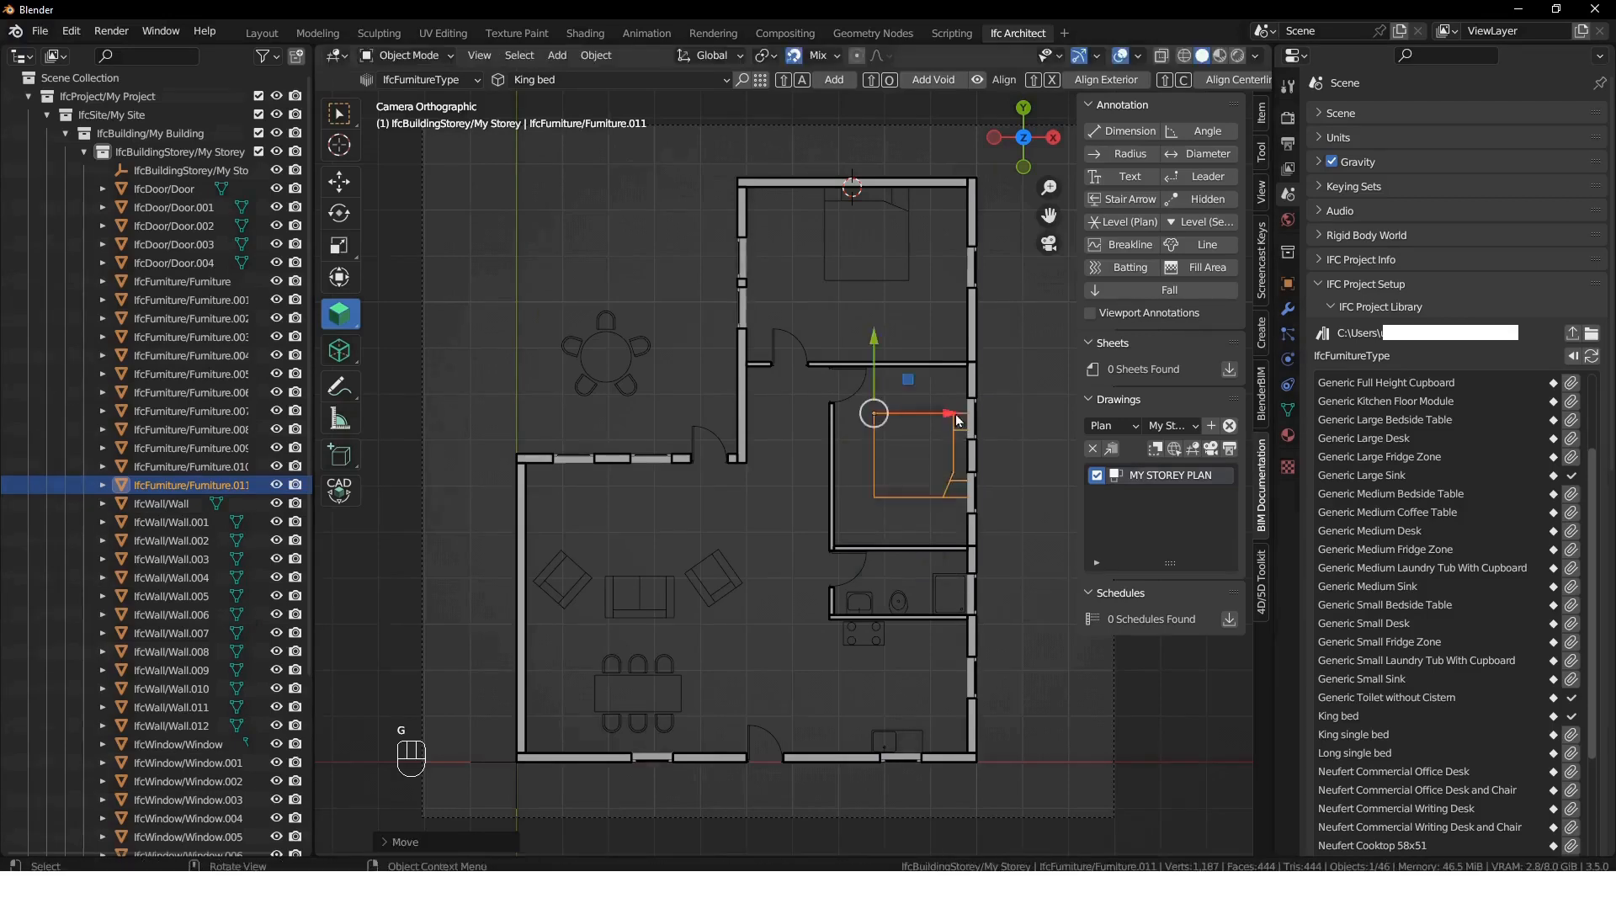
click(1057, 469)
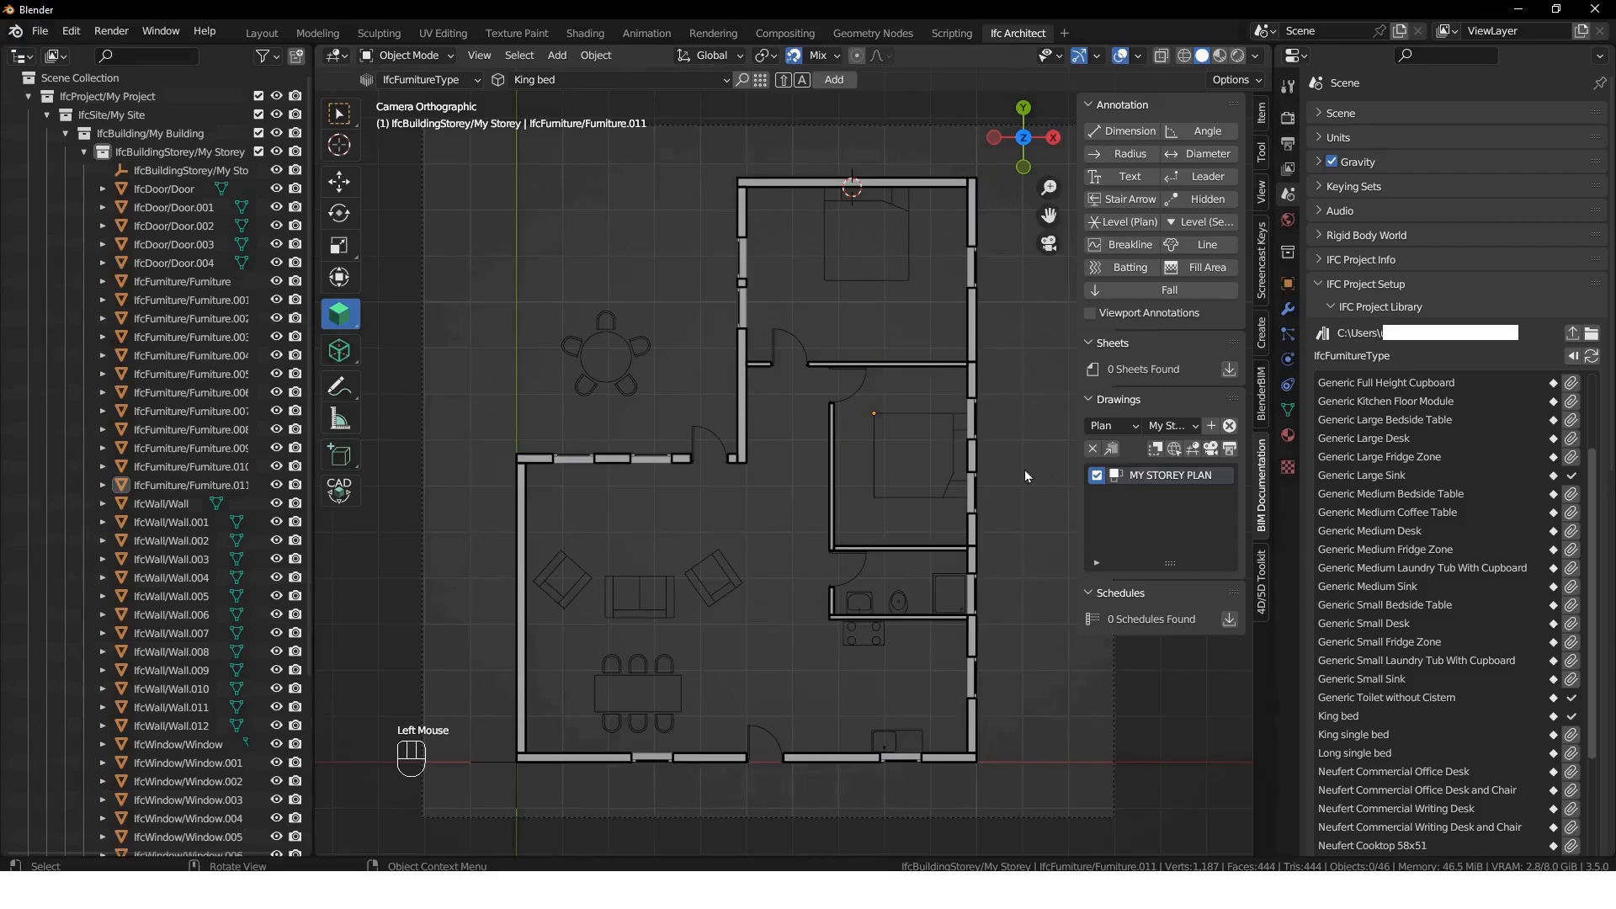
- Reactivate the MY STOREY PLAN drawing, generate its SVG to check the furnished layout, and return to the model
click(1215, 450)
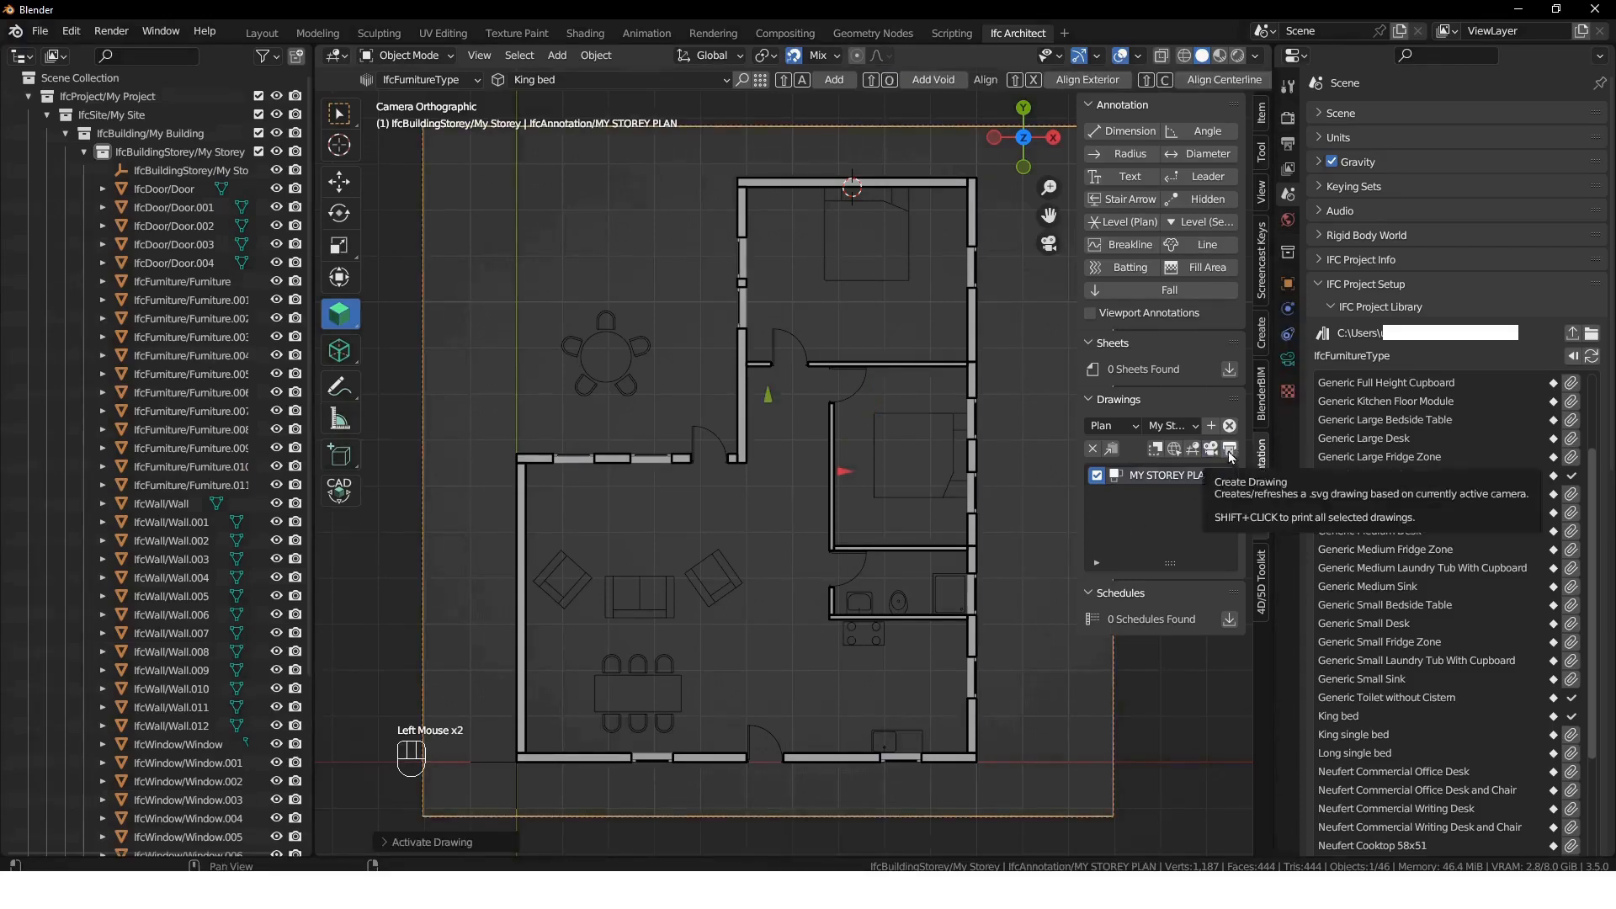
click(1230, 455)
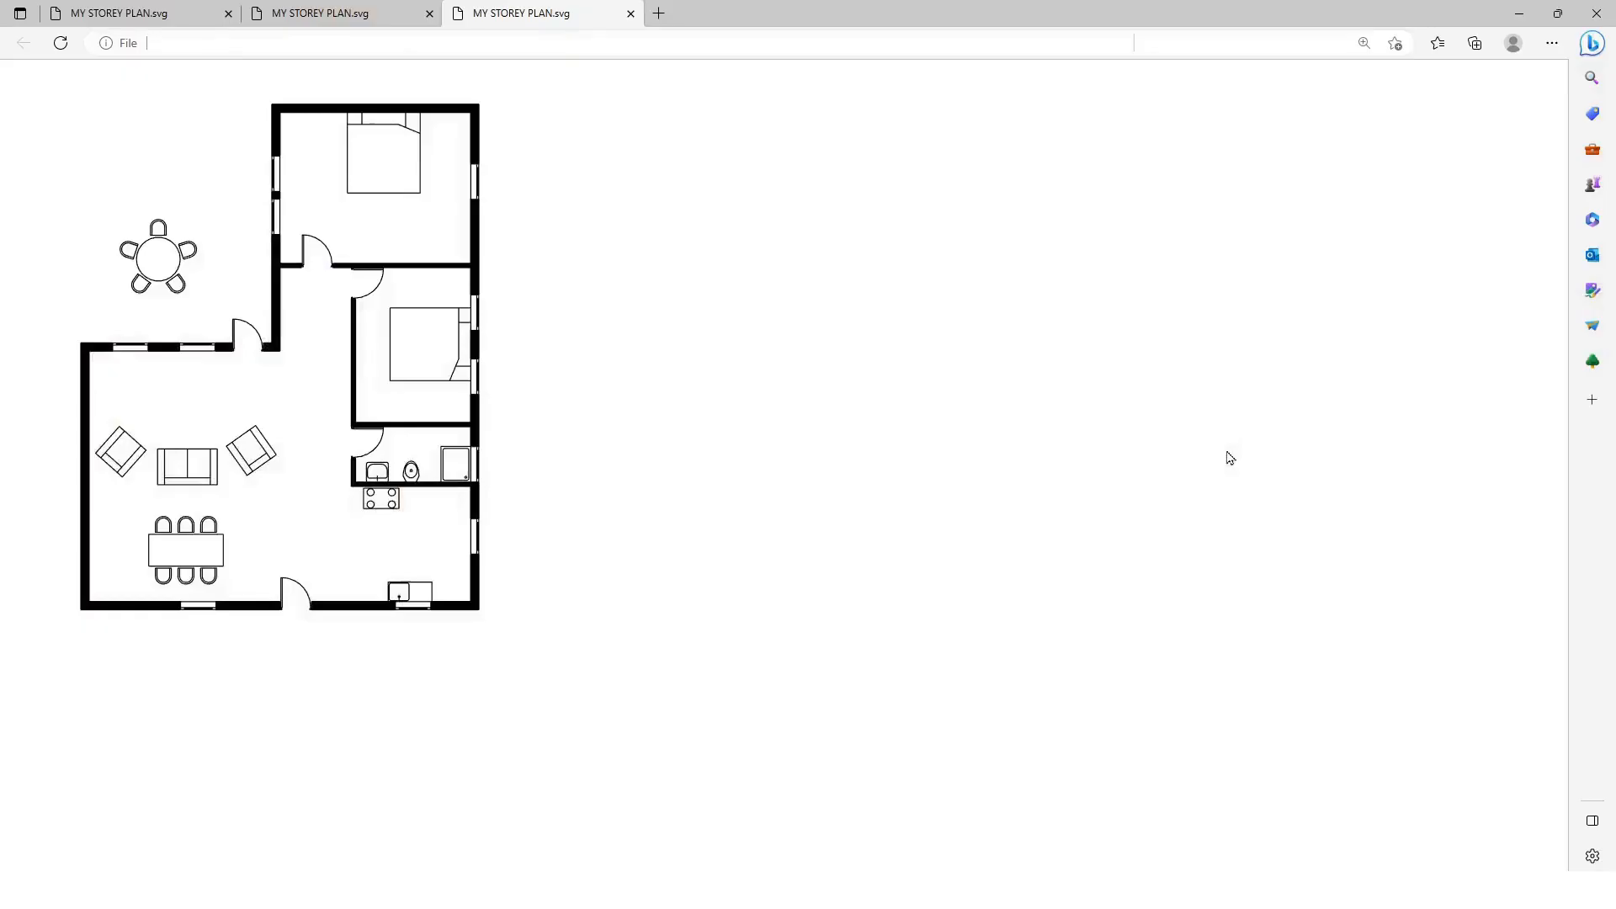
click(1519, 13)
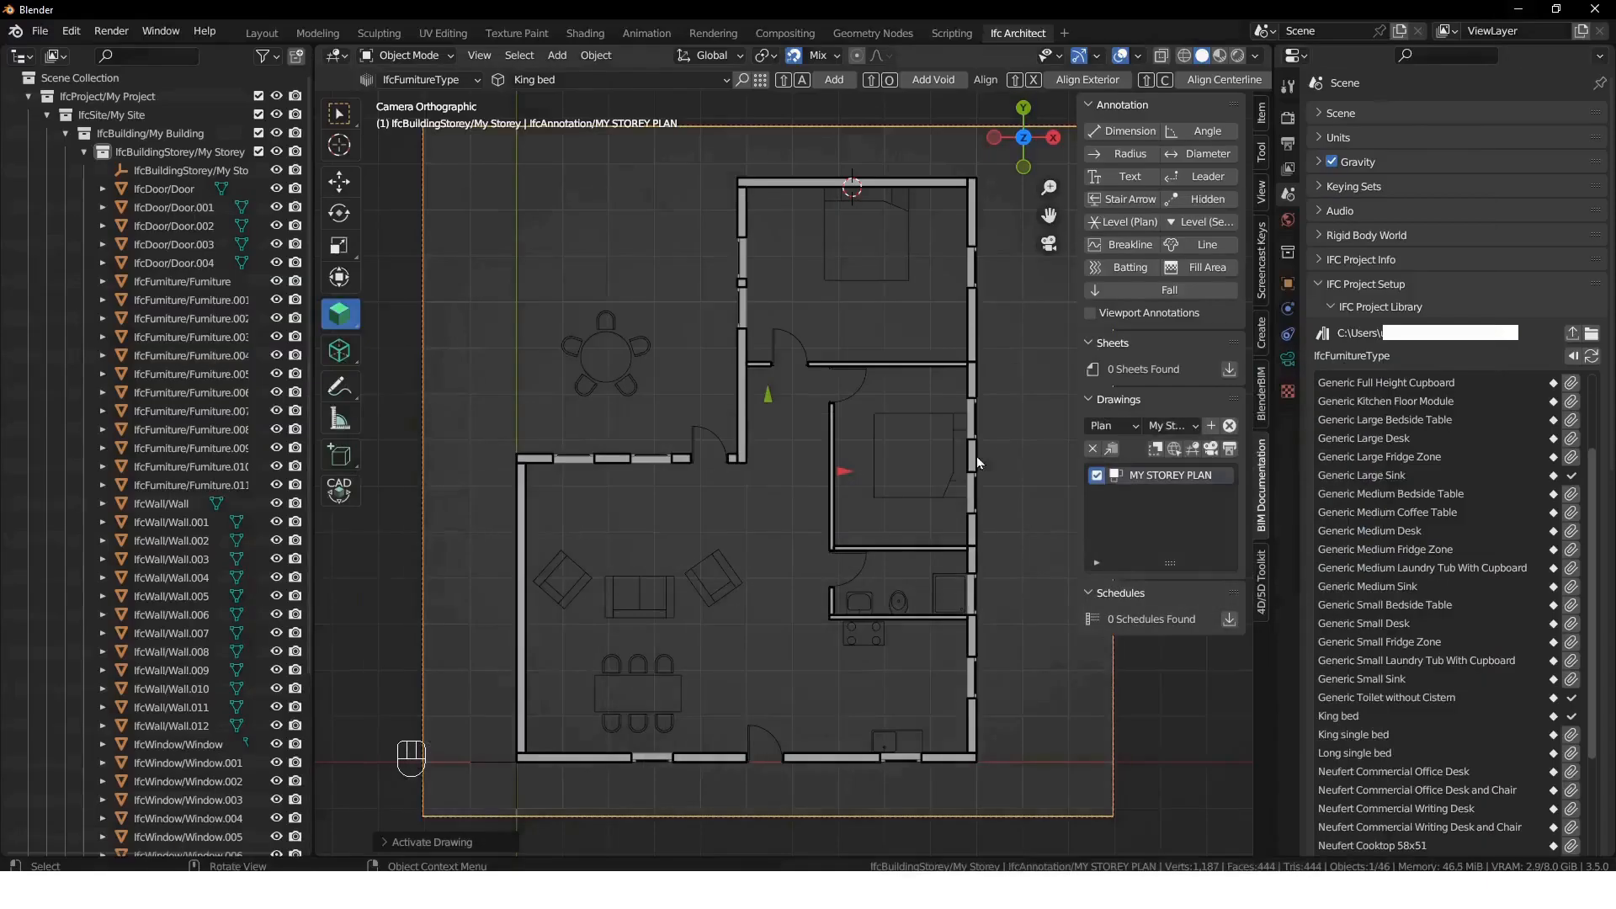
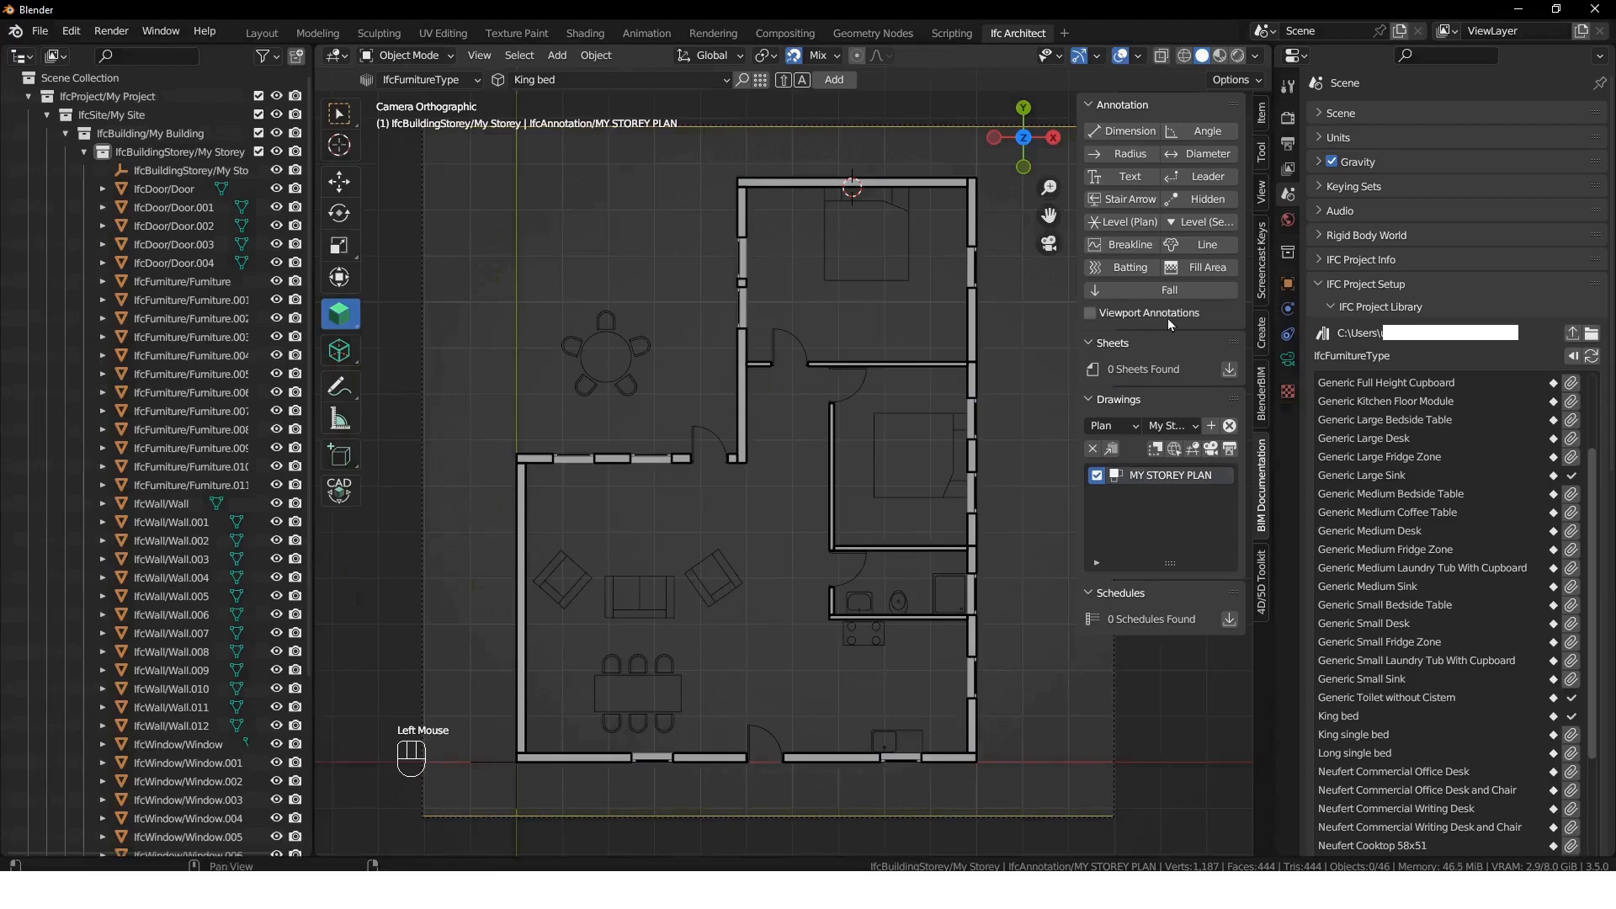
- Add a Line annotation and snap its lower end to the bathroom's lower-left outside corner, beside the cooktop
click(337, 357)
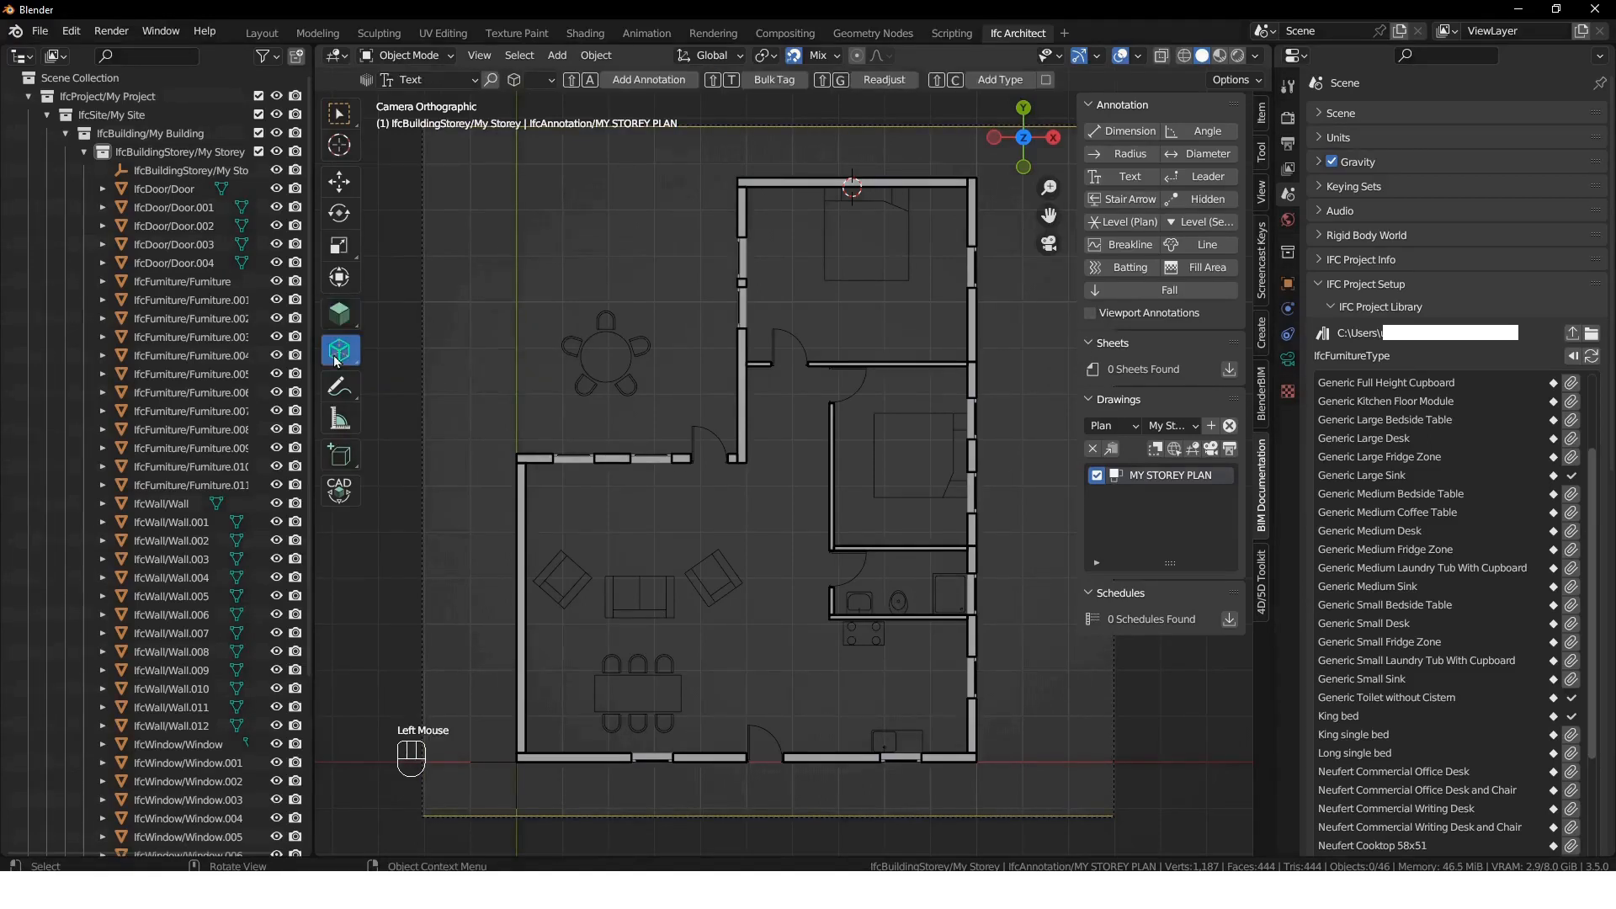
click(441, 79)
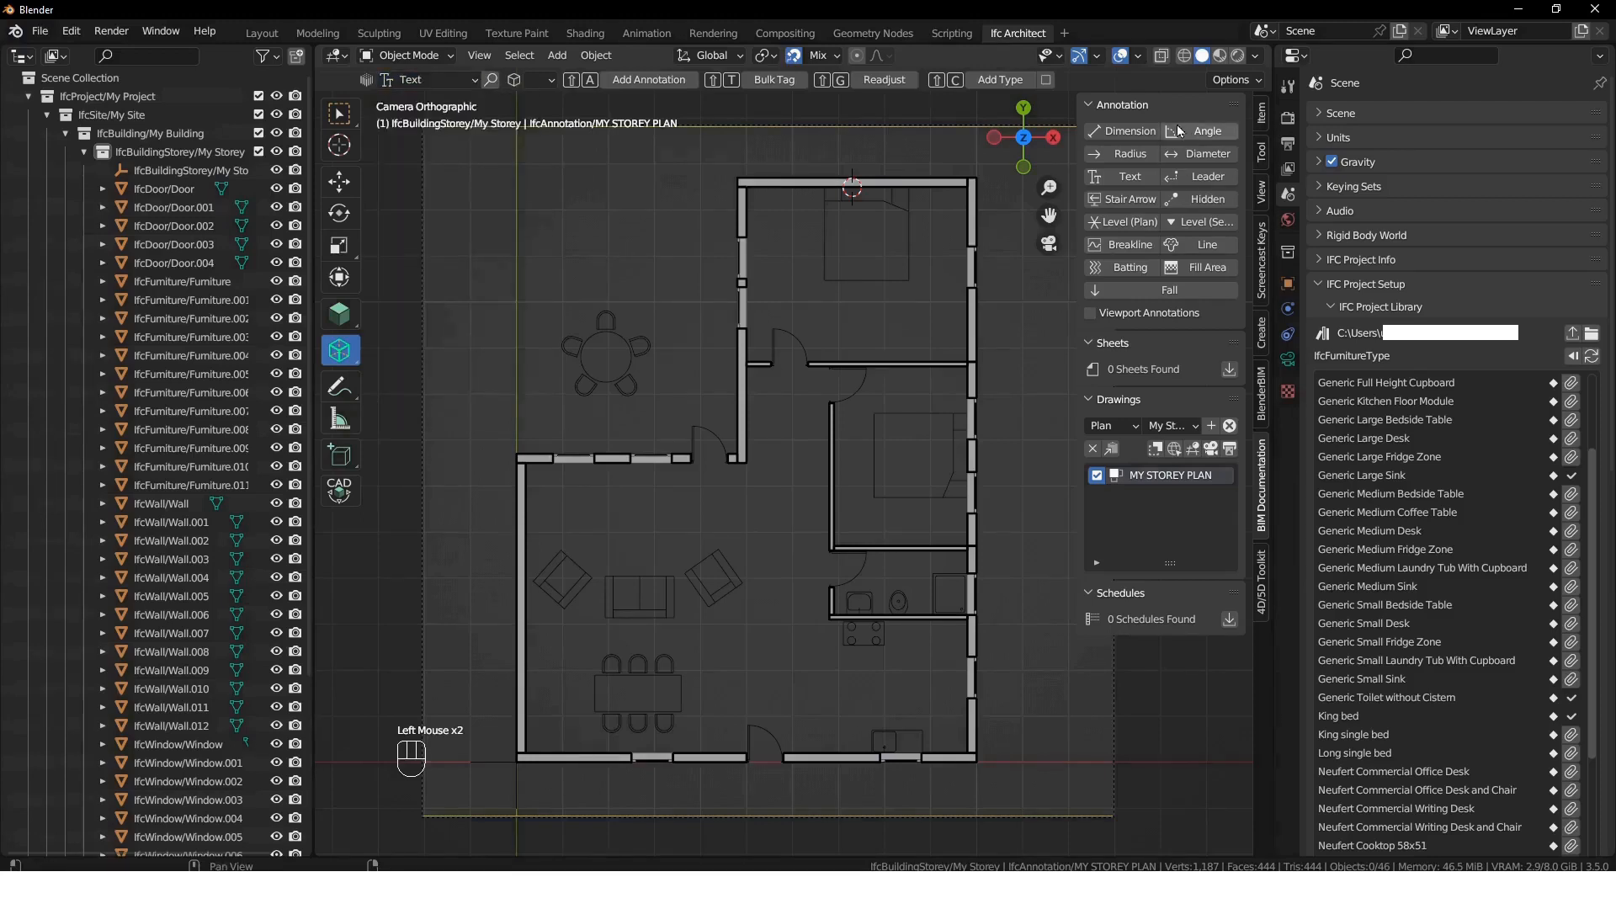
click(433, 78)
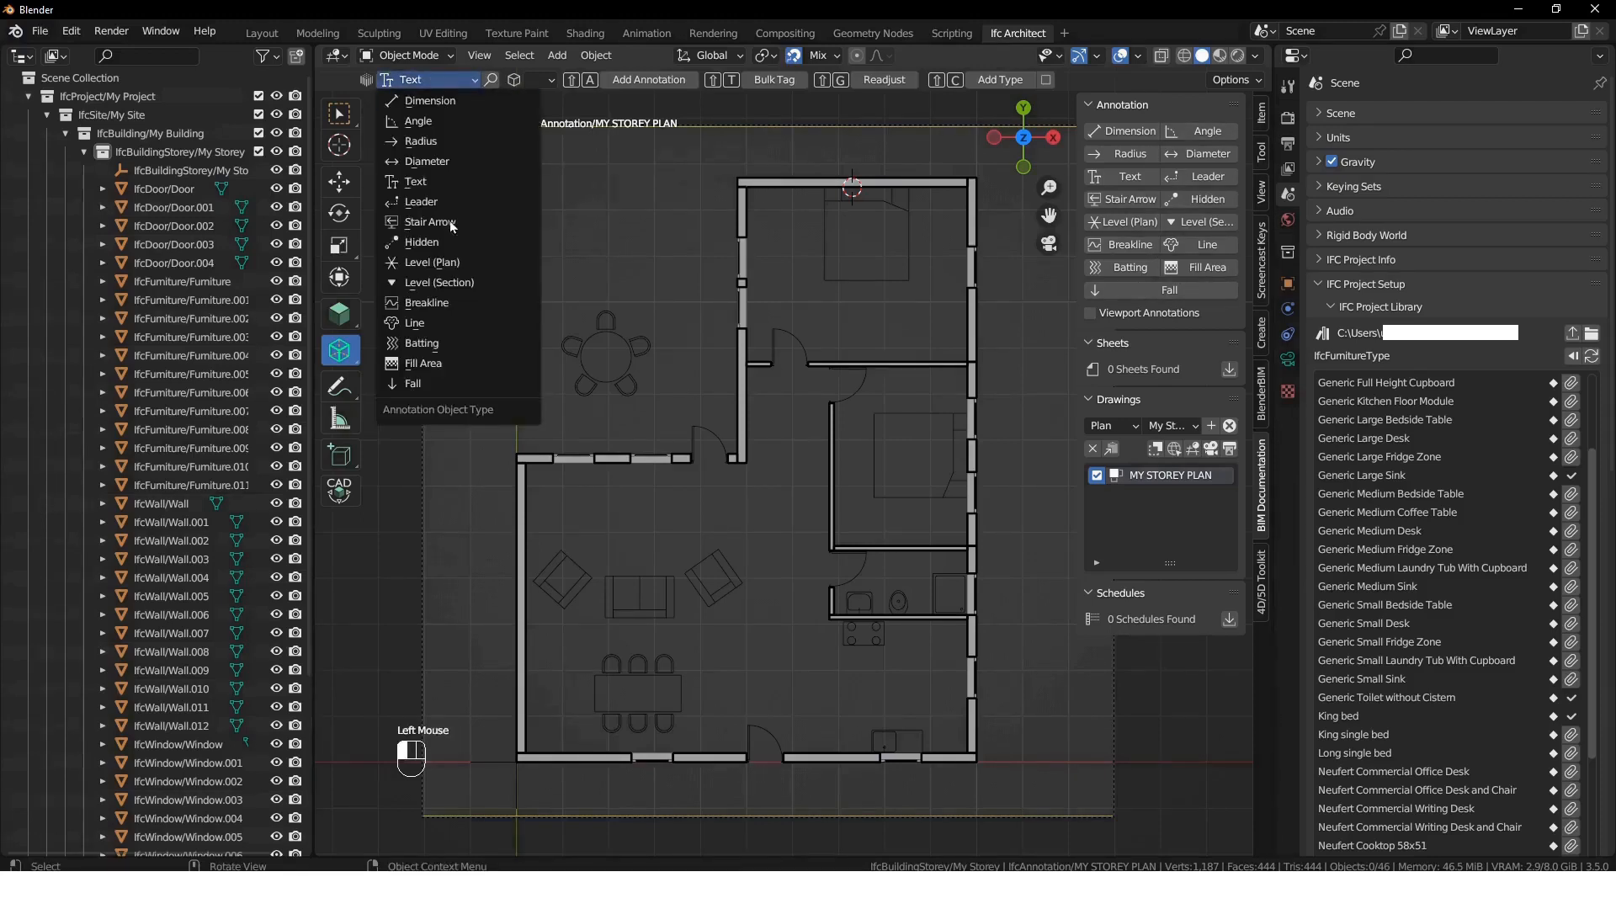
click(437, 323)
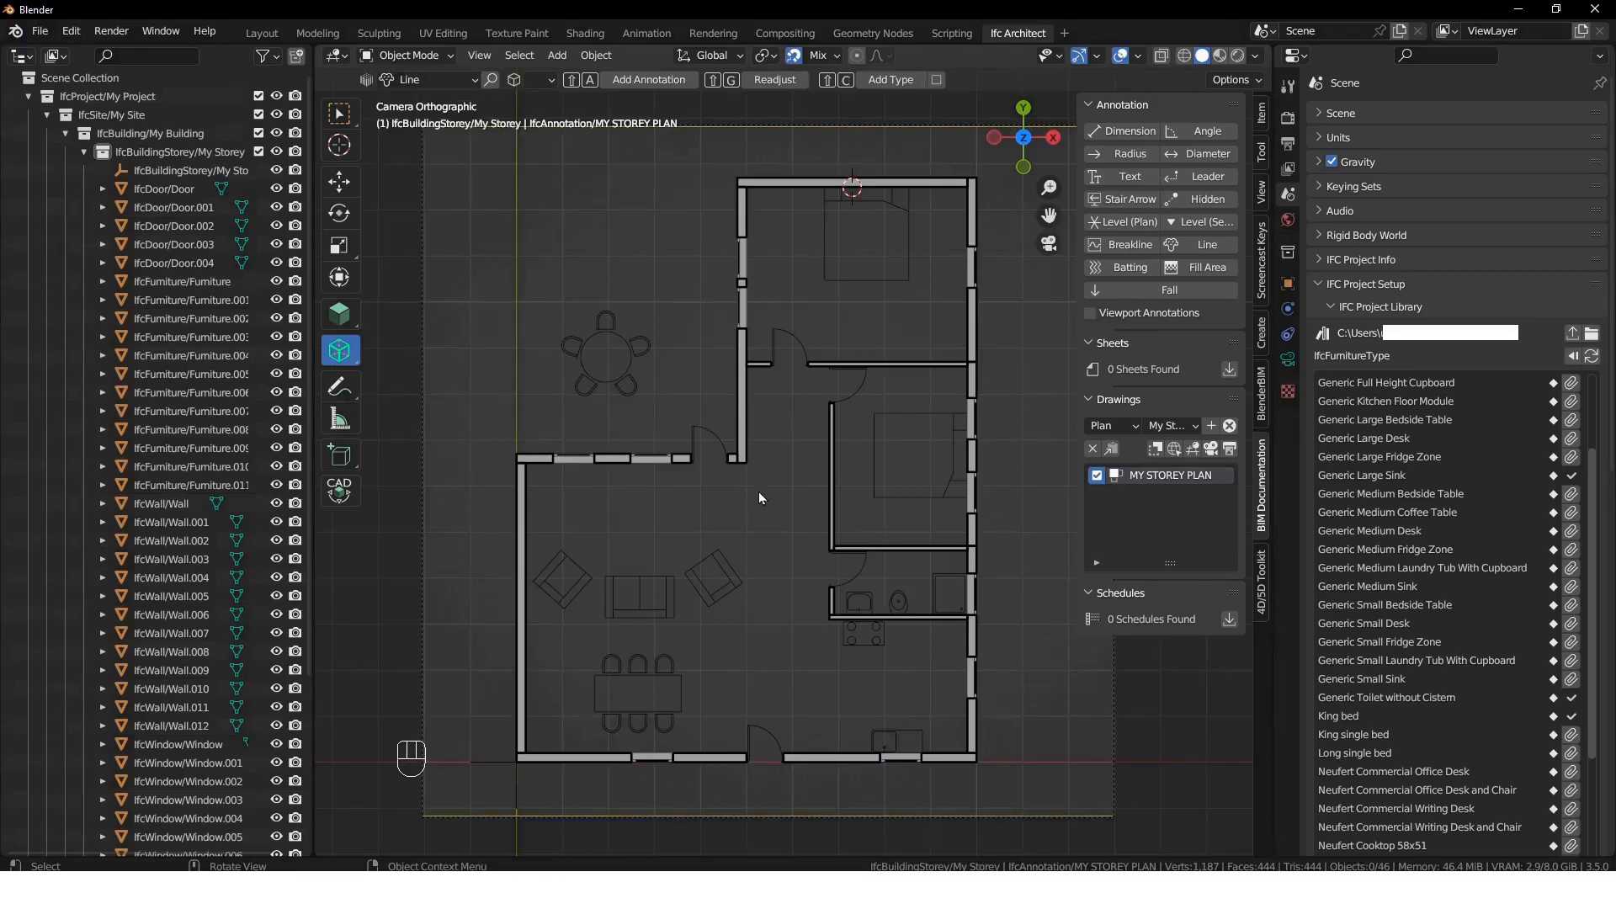
key(shift+a)
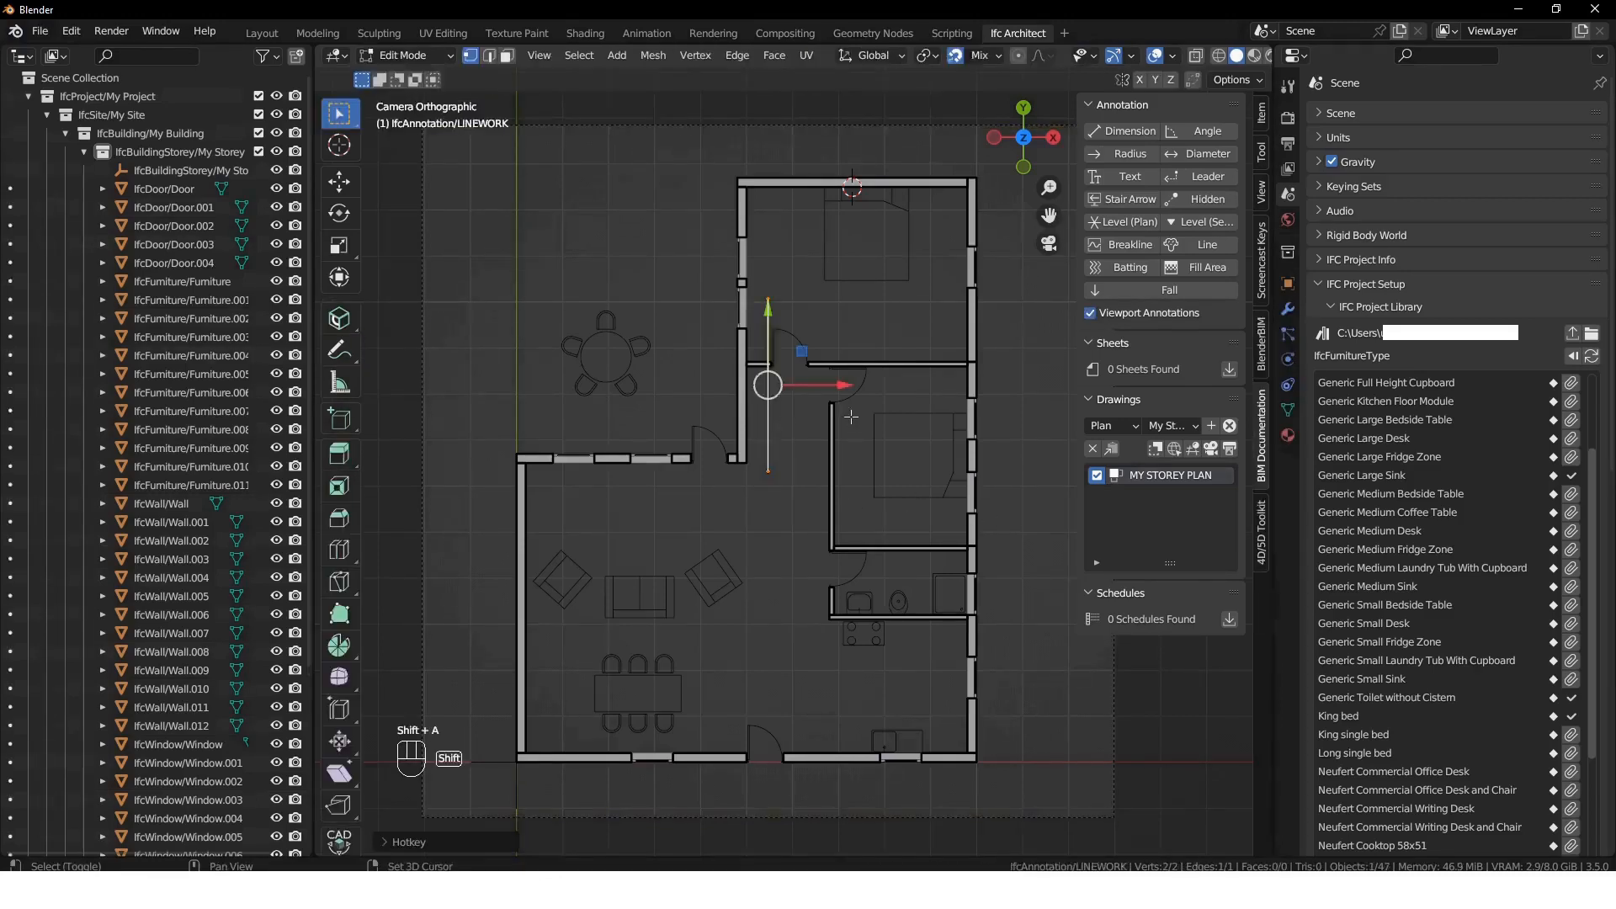
key(g)
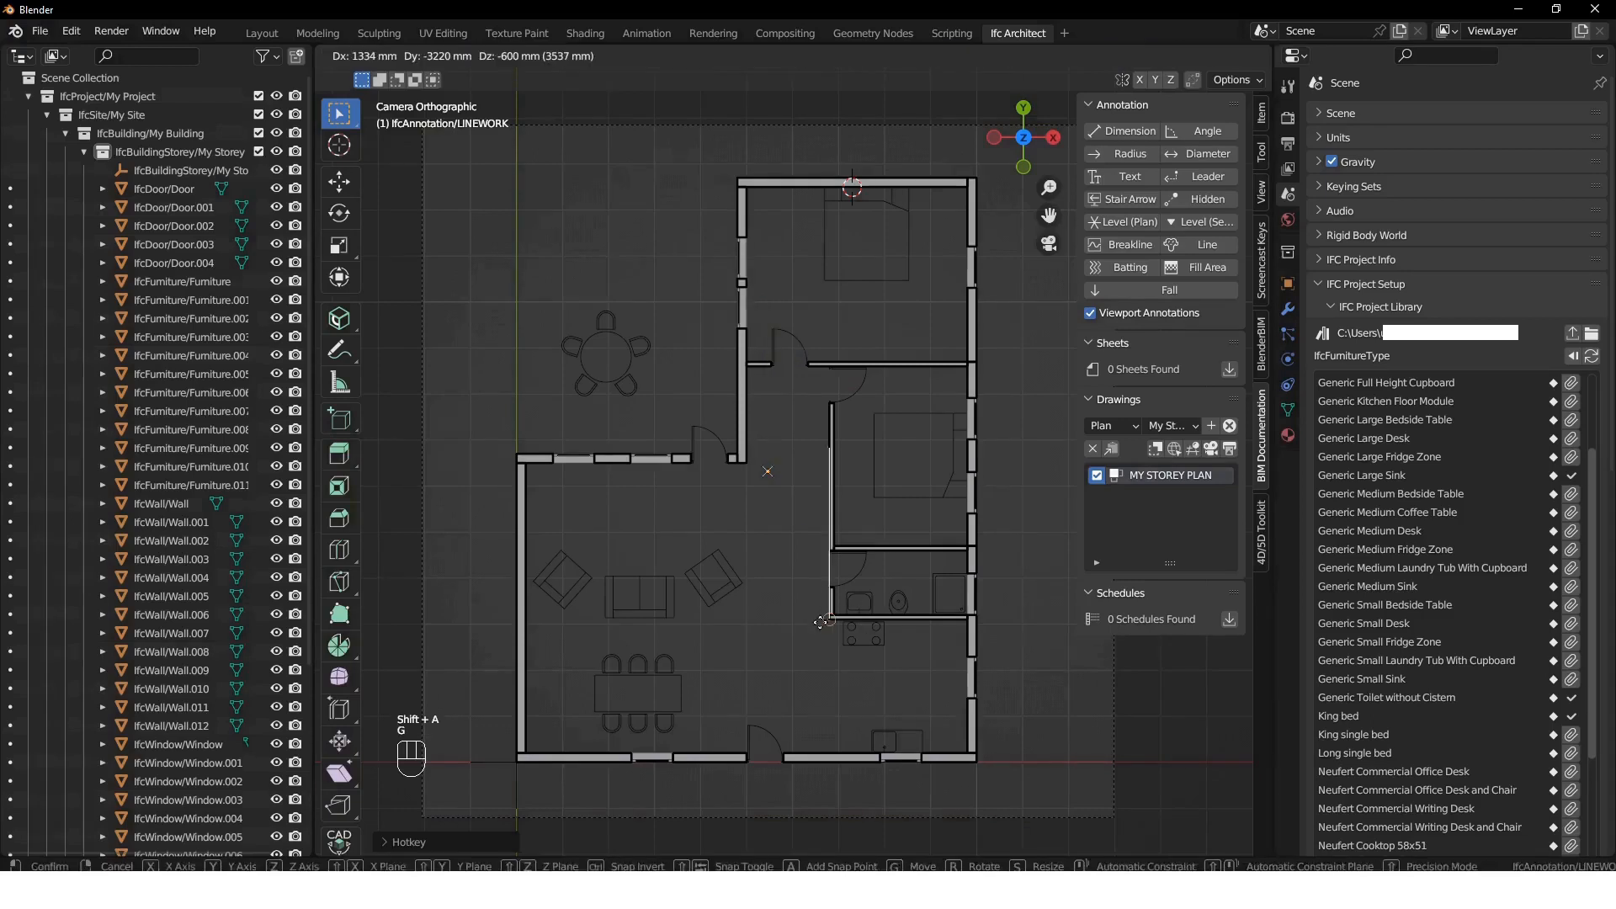
click(690, 465)
- Move the line's upper vertex down along Y to just below the cooktop and extrude it across to the right exterior wall
drag(691, 465, 701, 484)
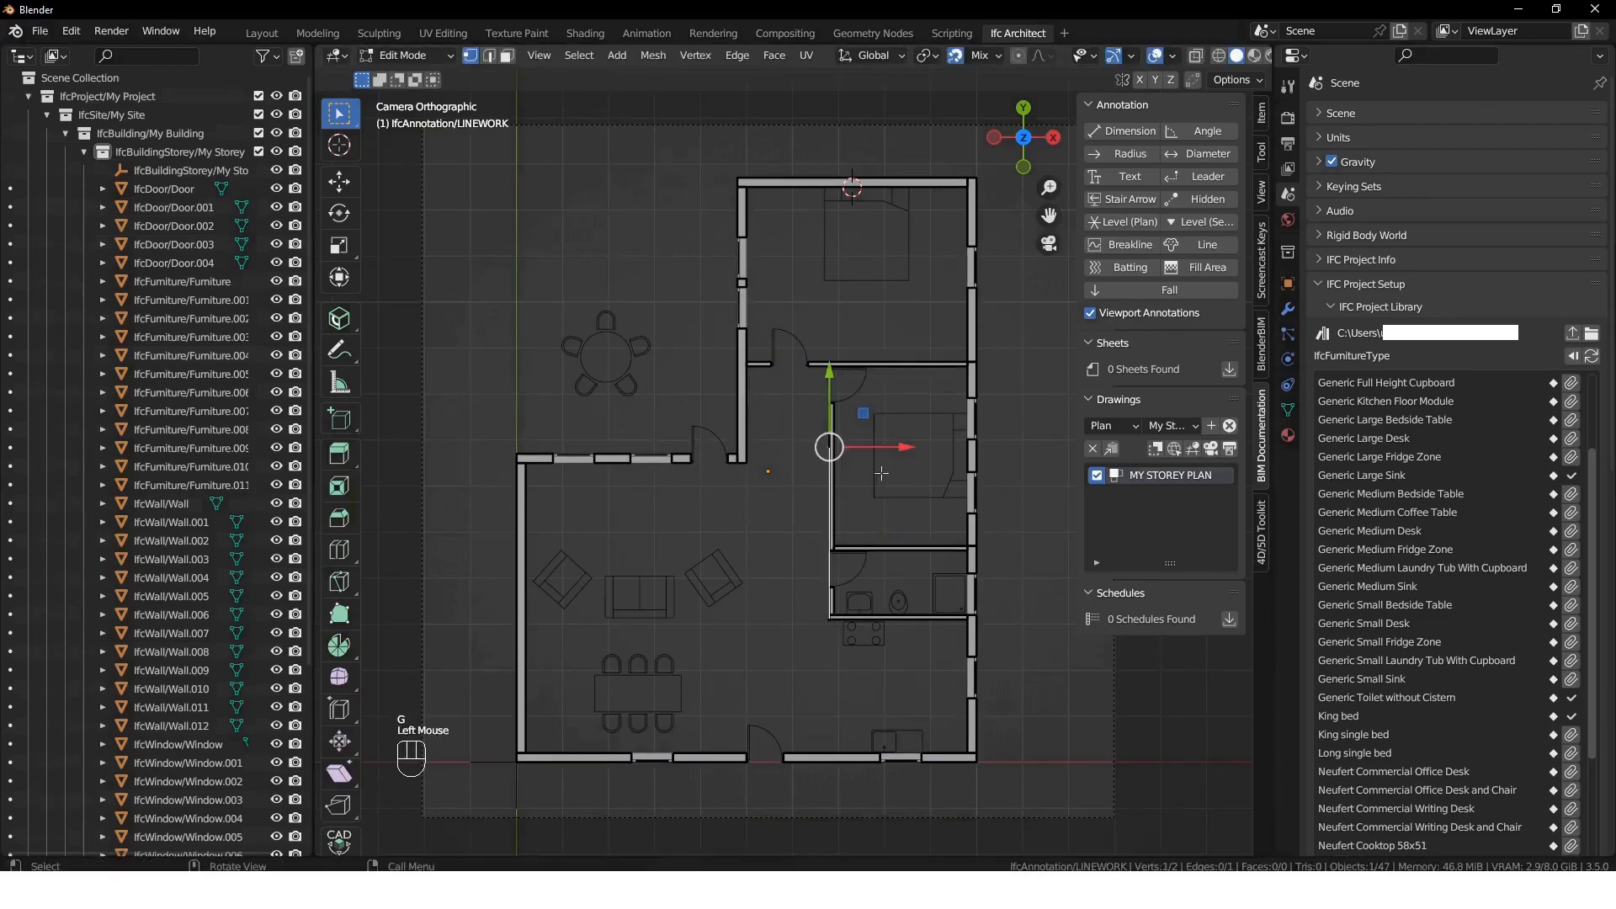
key(g)
key(g)
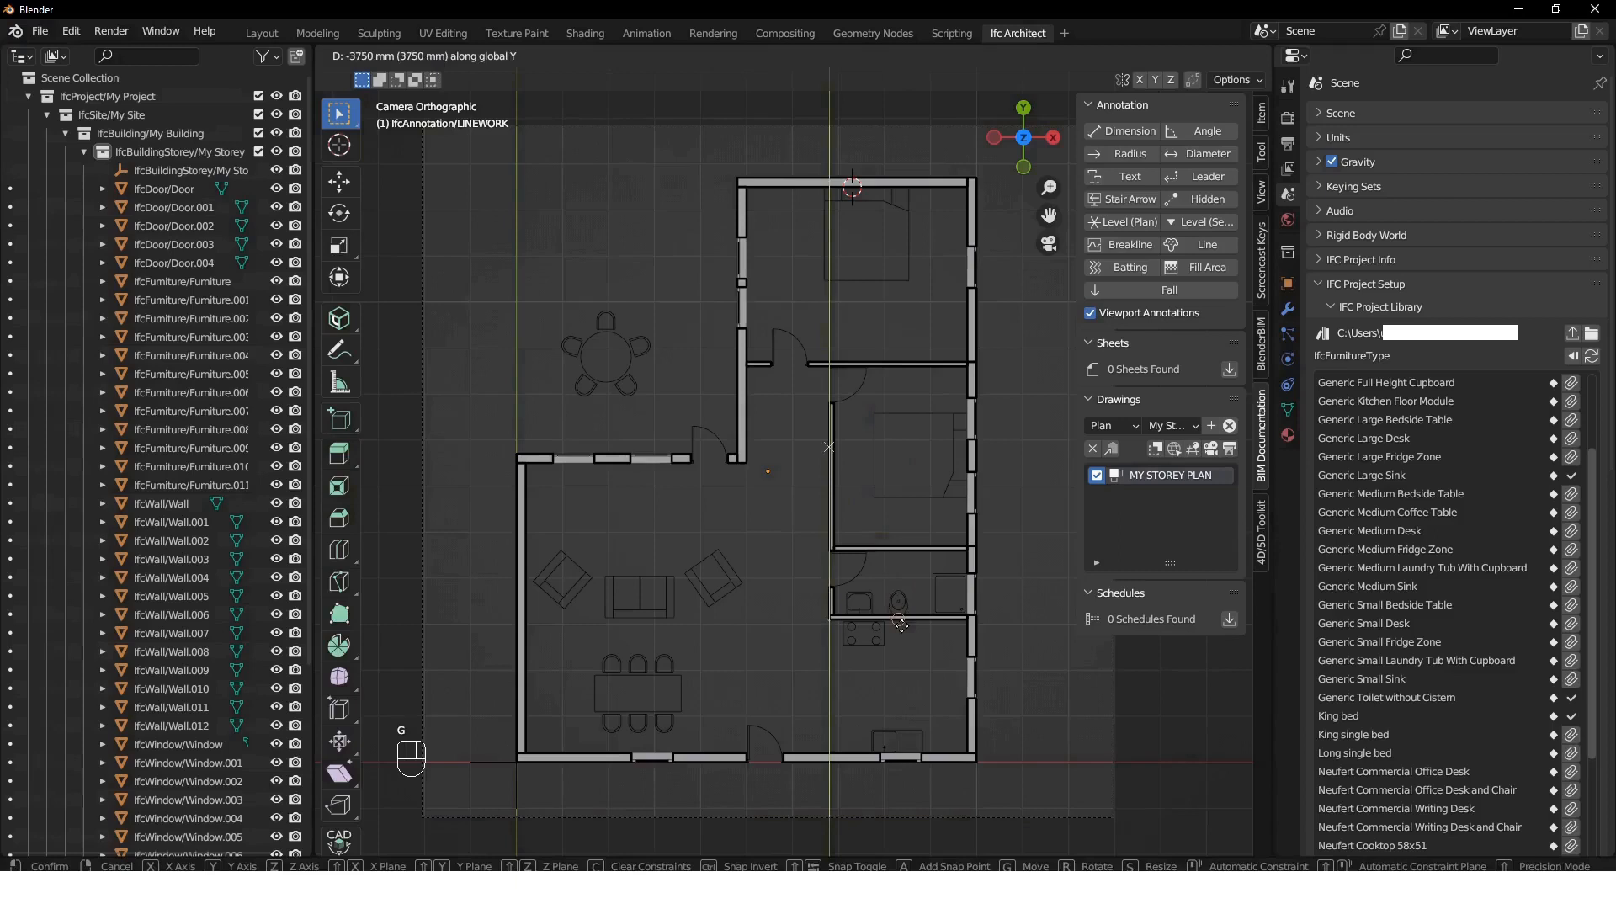
click(912, 669)
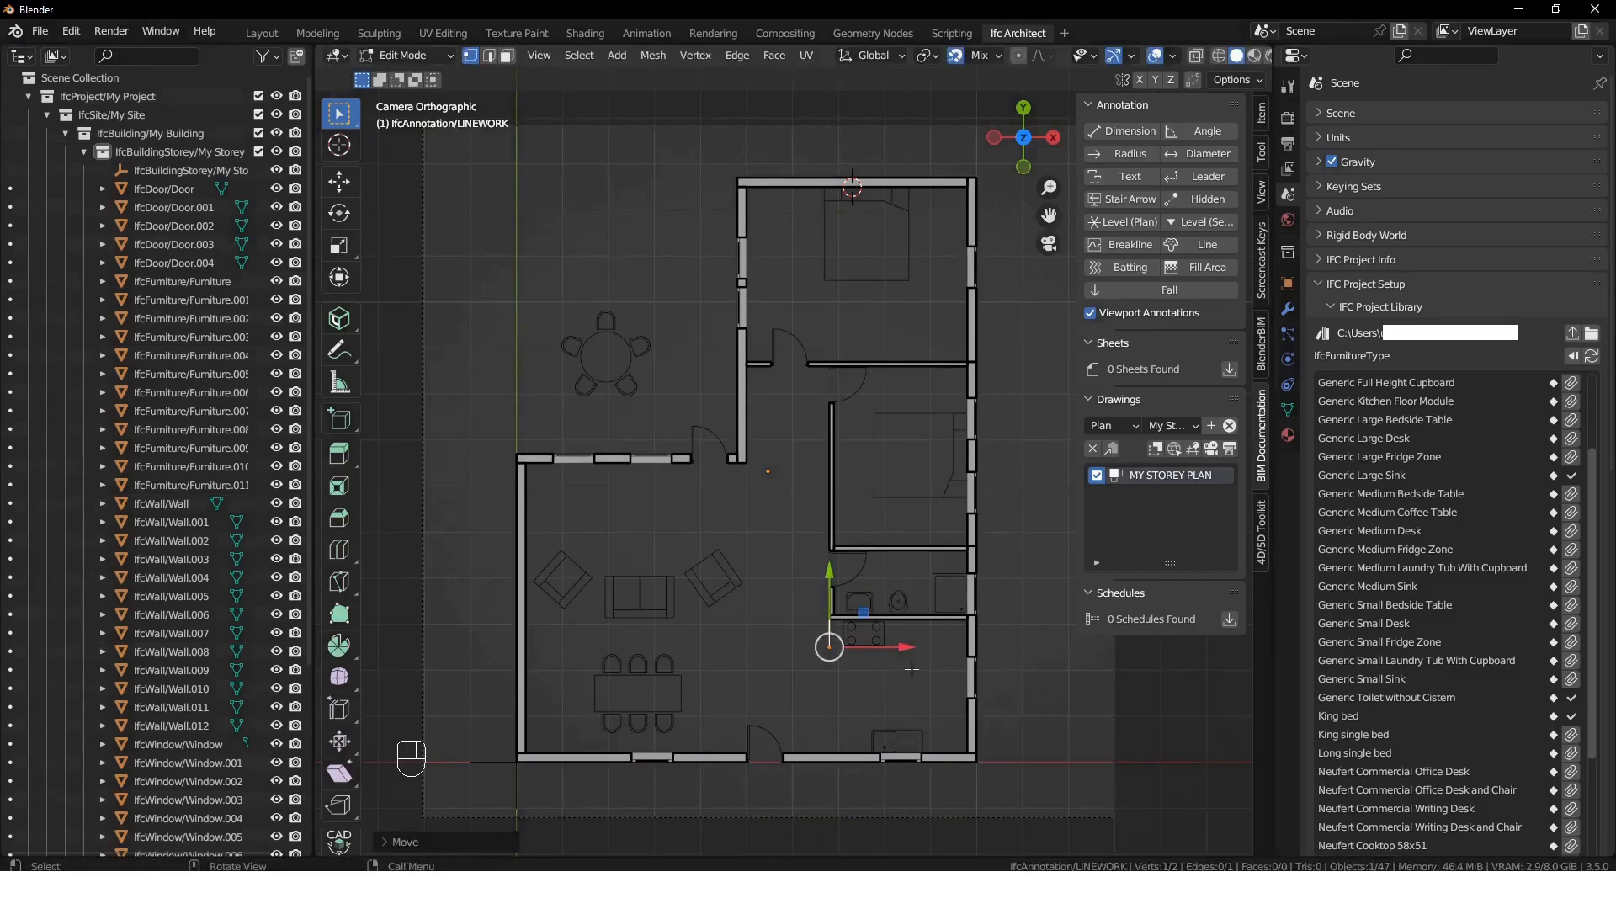
key(e)
click(958, 648)
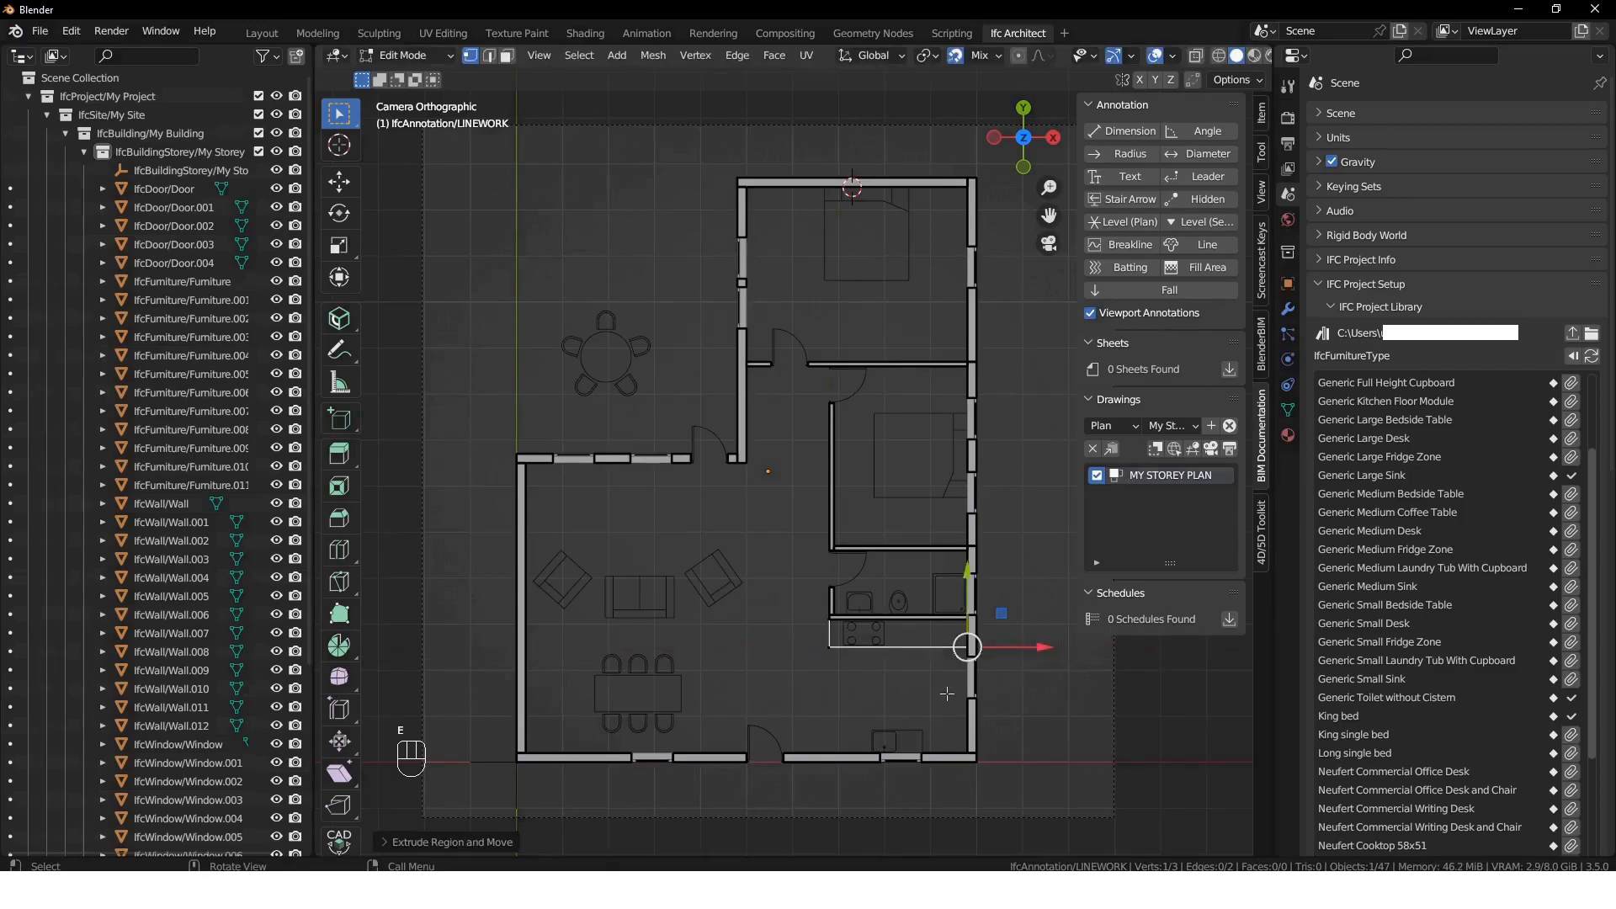
- Move the bench line's right end vertex -900 mm along X and extrude it up to the bathroom's lower wall
text(gx-900)
key(Return)
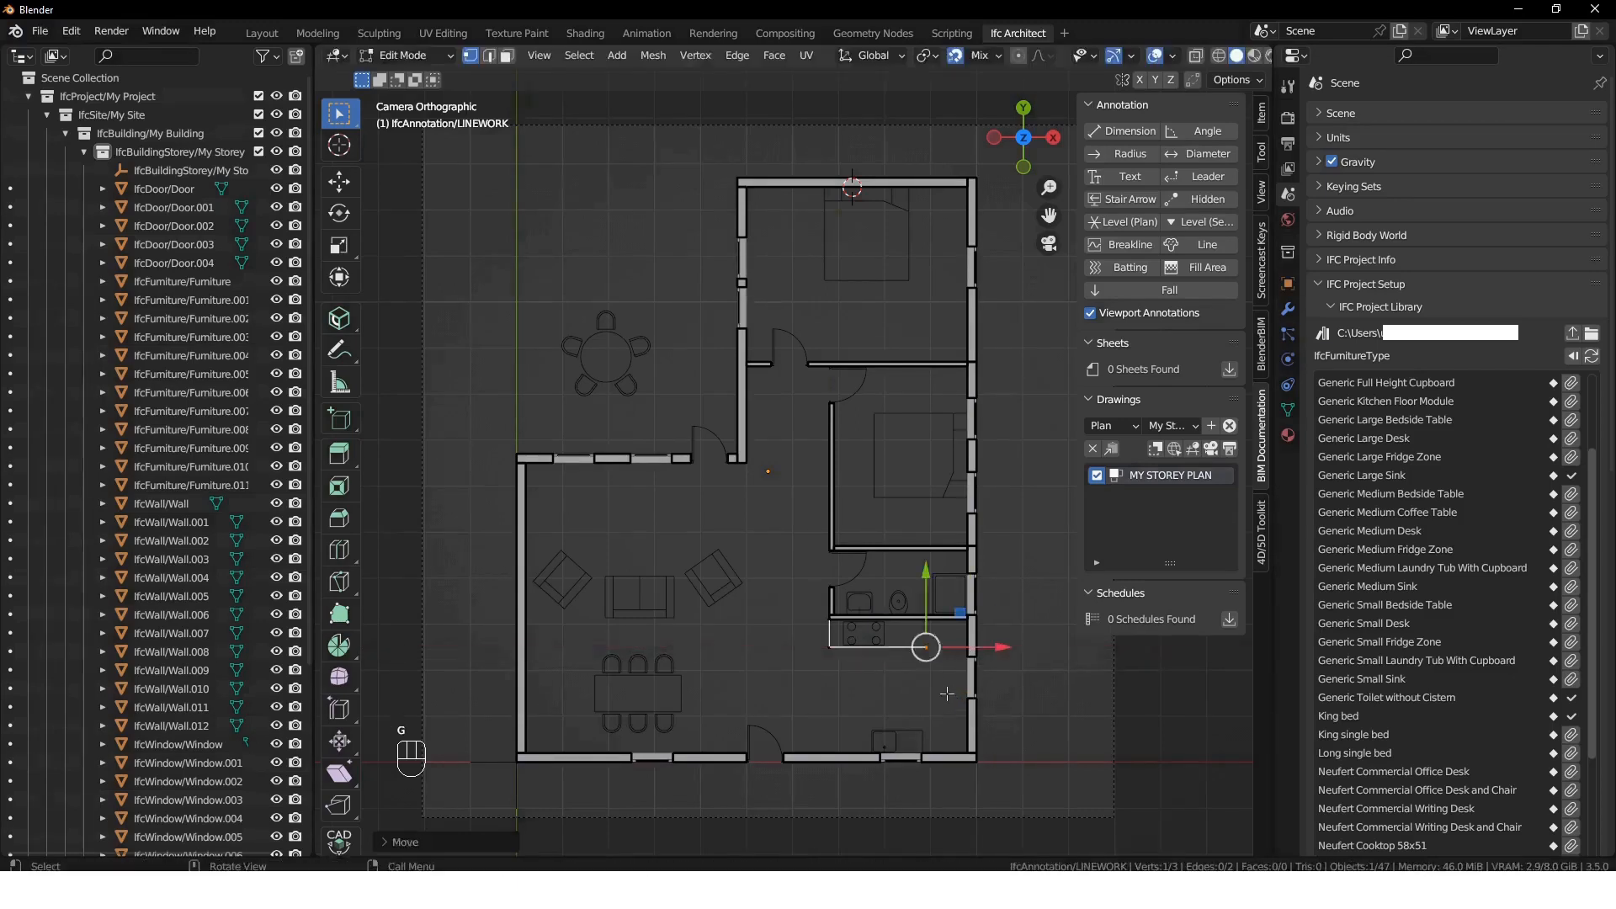
key(e)
click(956, 649)
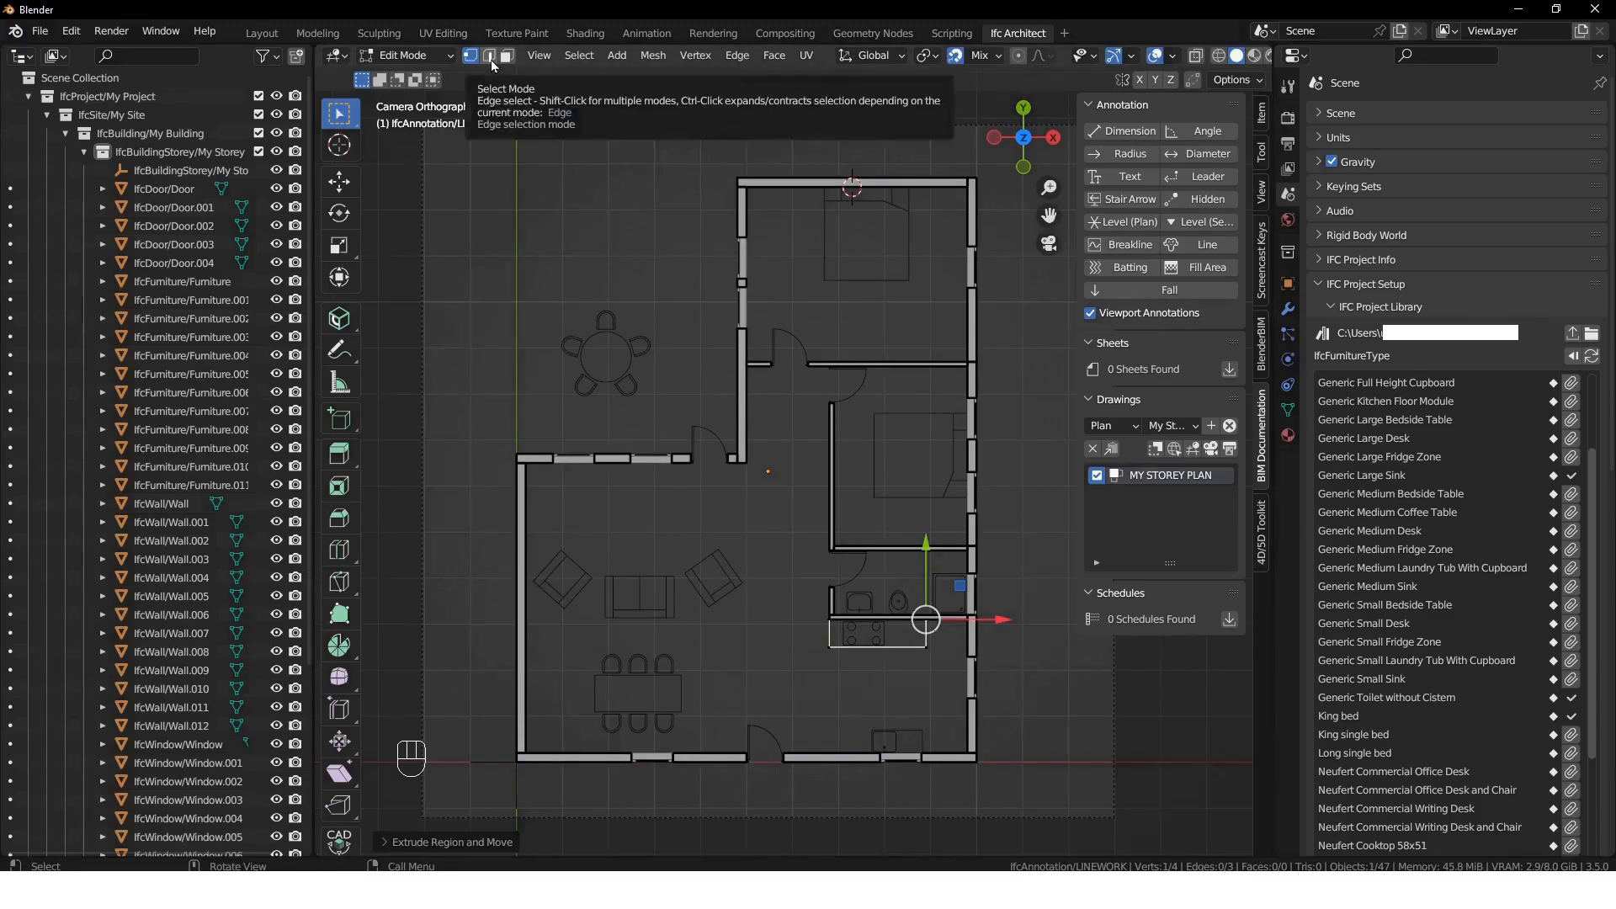
- Duplicate the right end edge of the cooktop bench outline 50 mm along X
key(2)
click(929, 642)
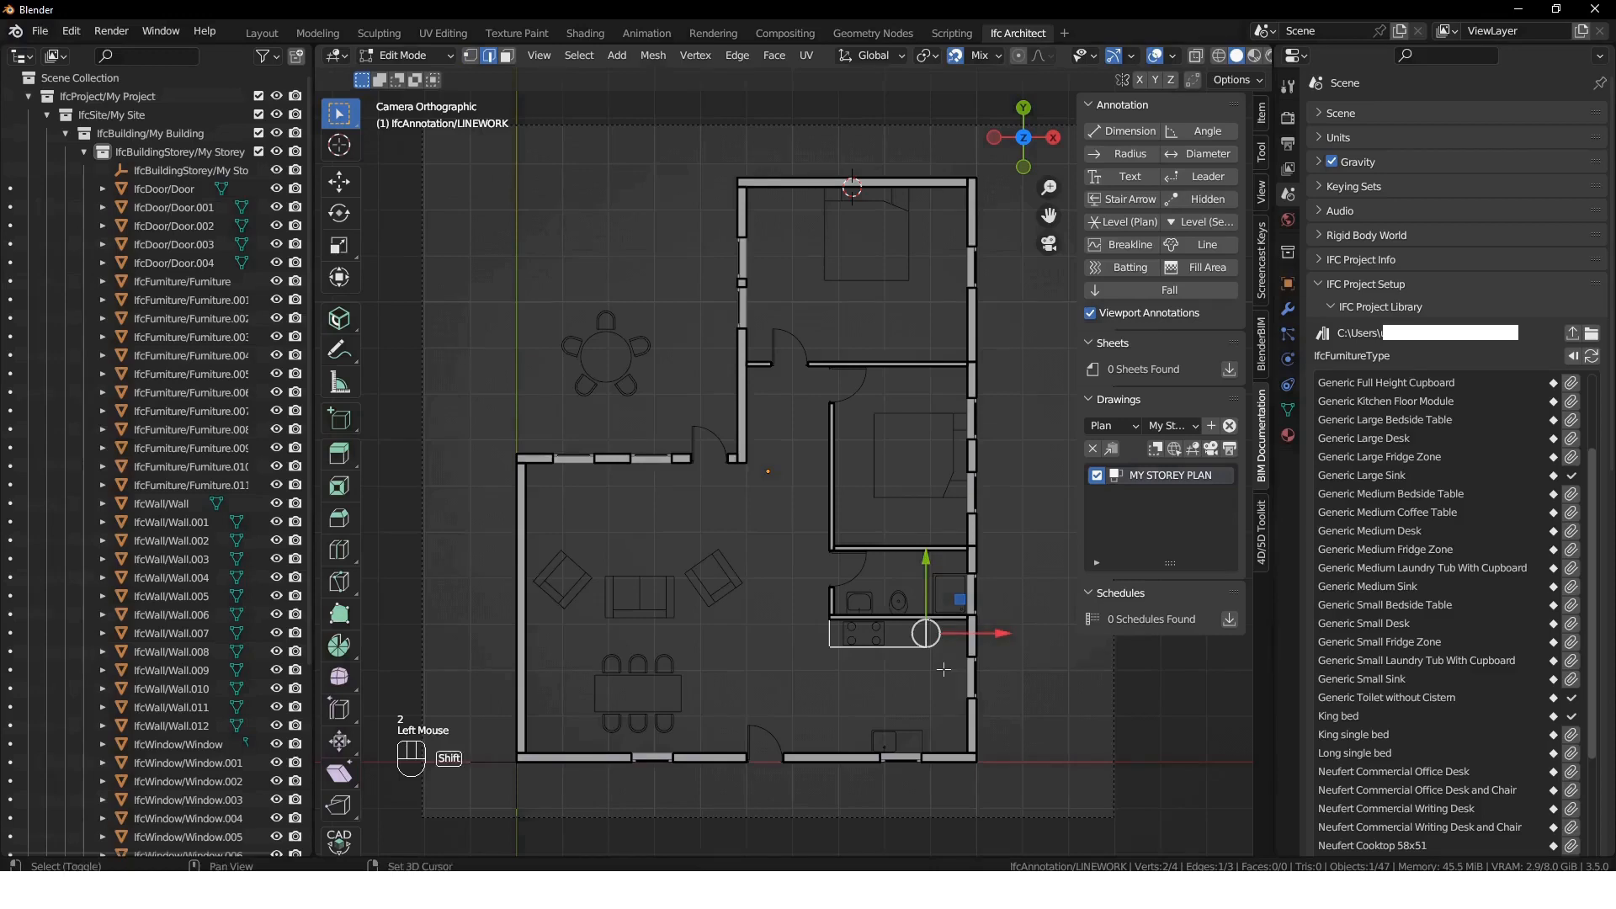
key(shift+d)
text(50)
key(Return)
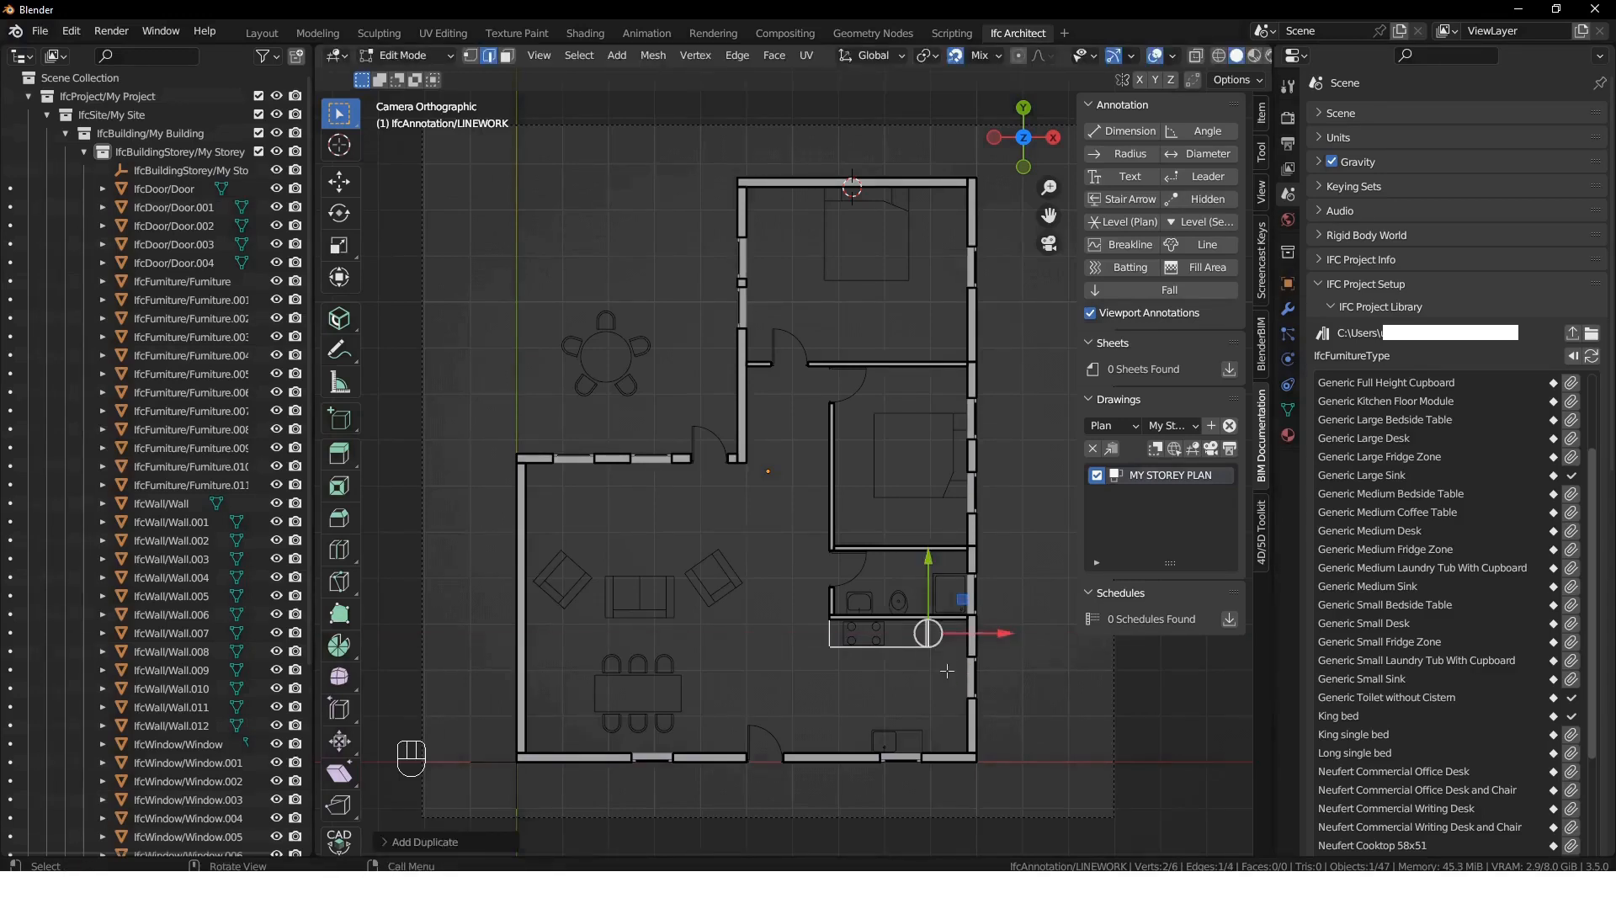
- Extrude the duplicated edge 850 mm towards the right exterior wall and delete only the resulting face, keeping its outline
text(e850)
key(Return)
drag(1032, 567, 900, 702)
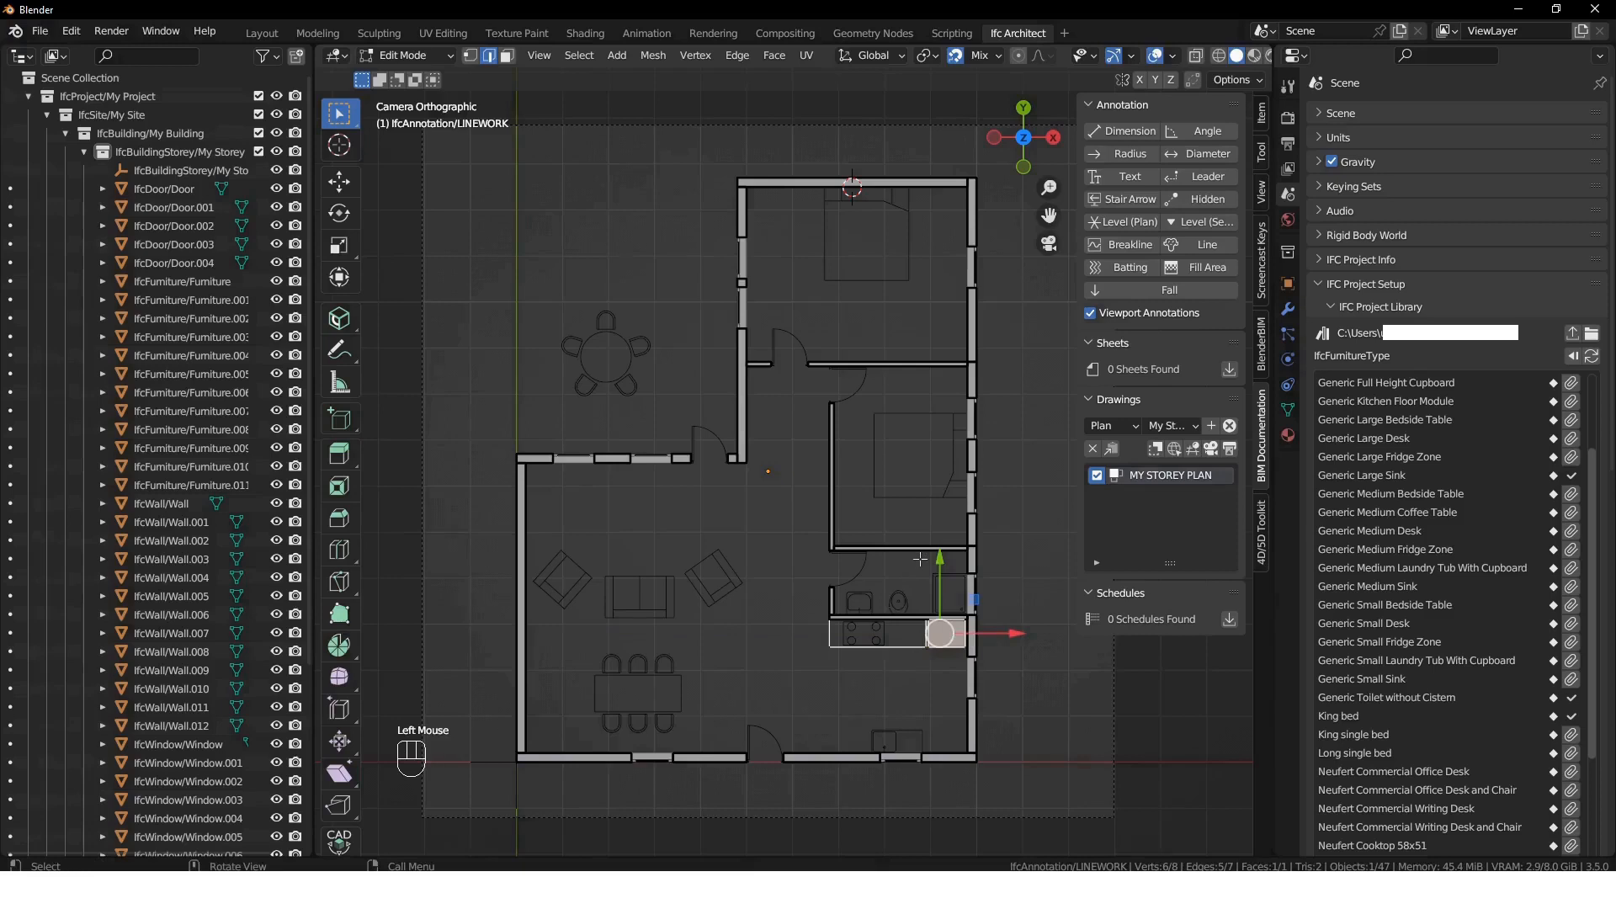
key(x)
click(914, 644)
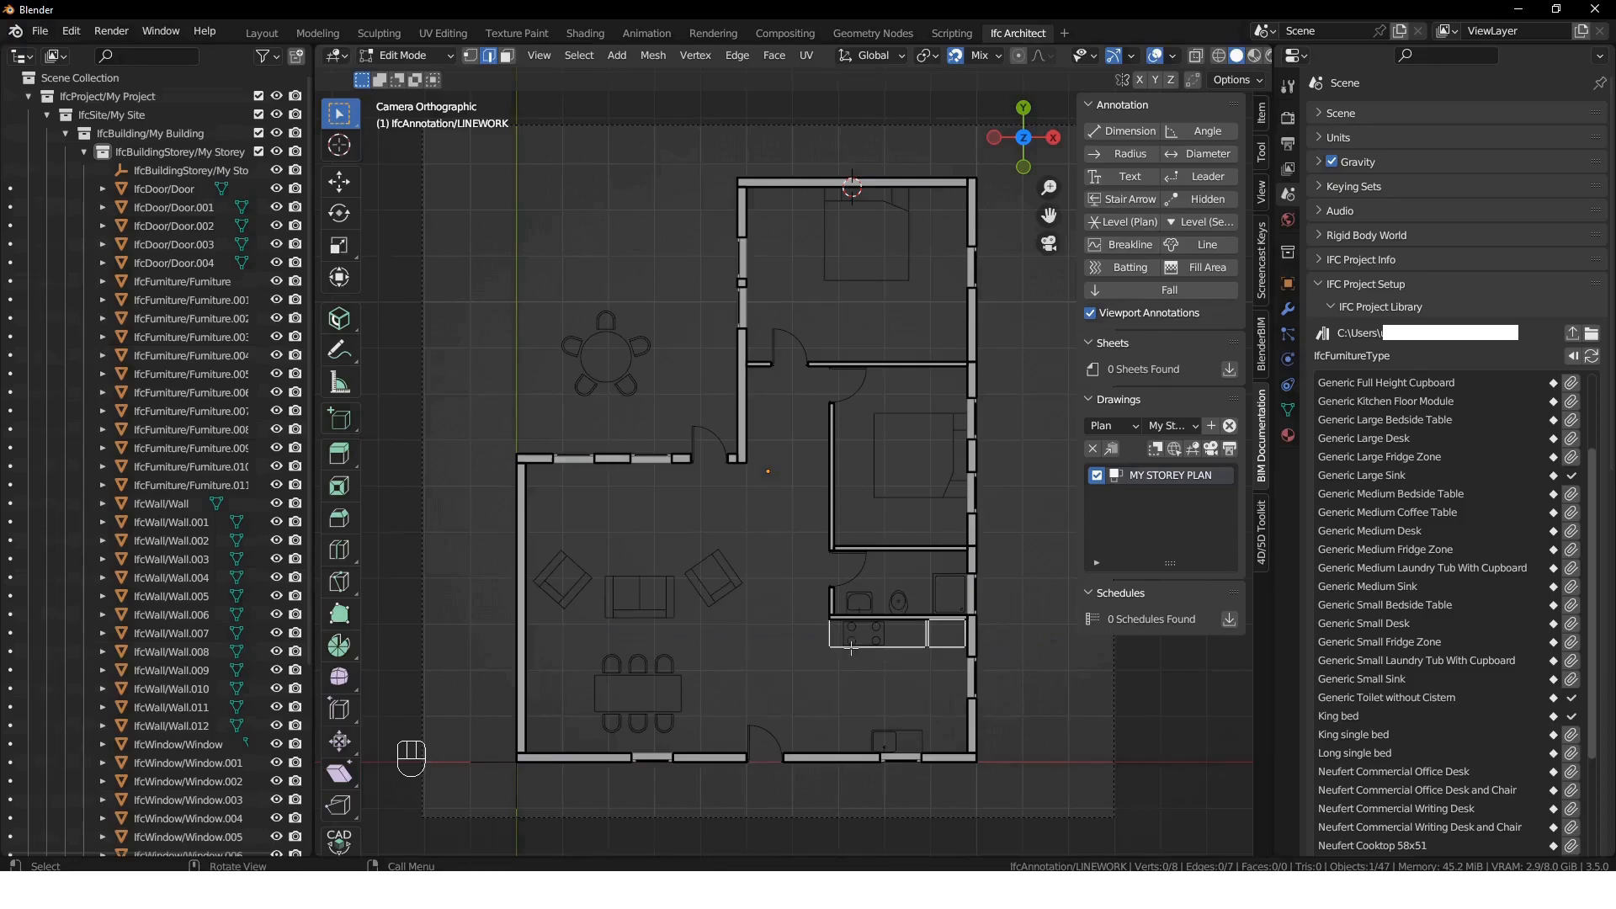
- Duplicate the cooktop bench's front and left edges along Y, down to the sink by the bottom exterior wall
drag(816, 608, 908, 657)
click(907, 648)
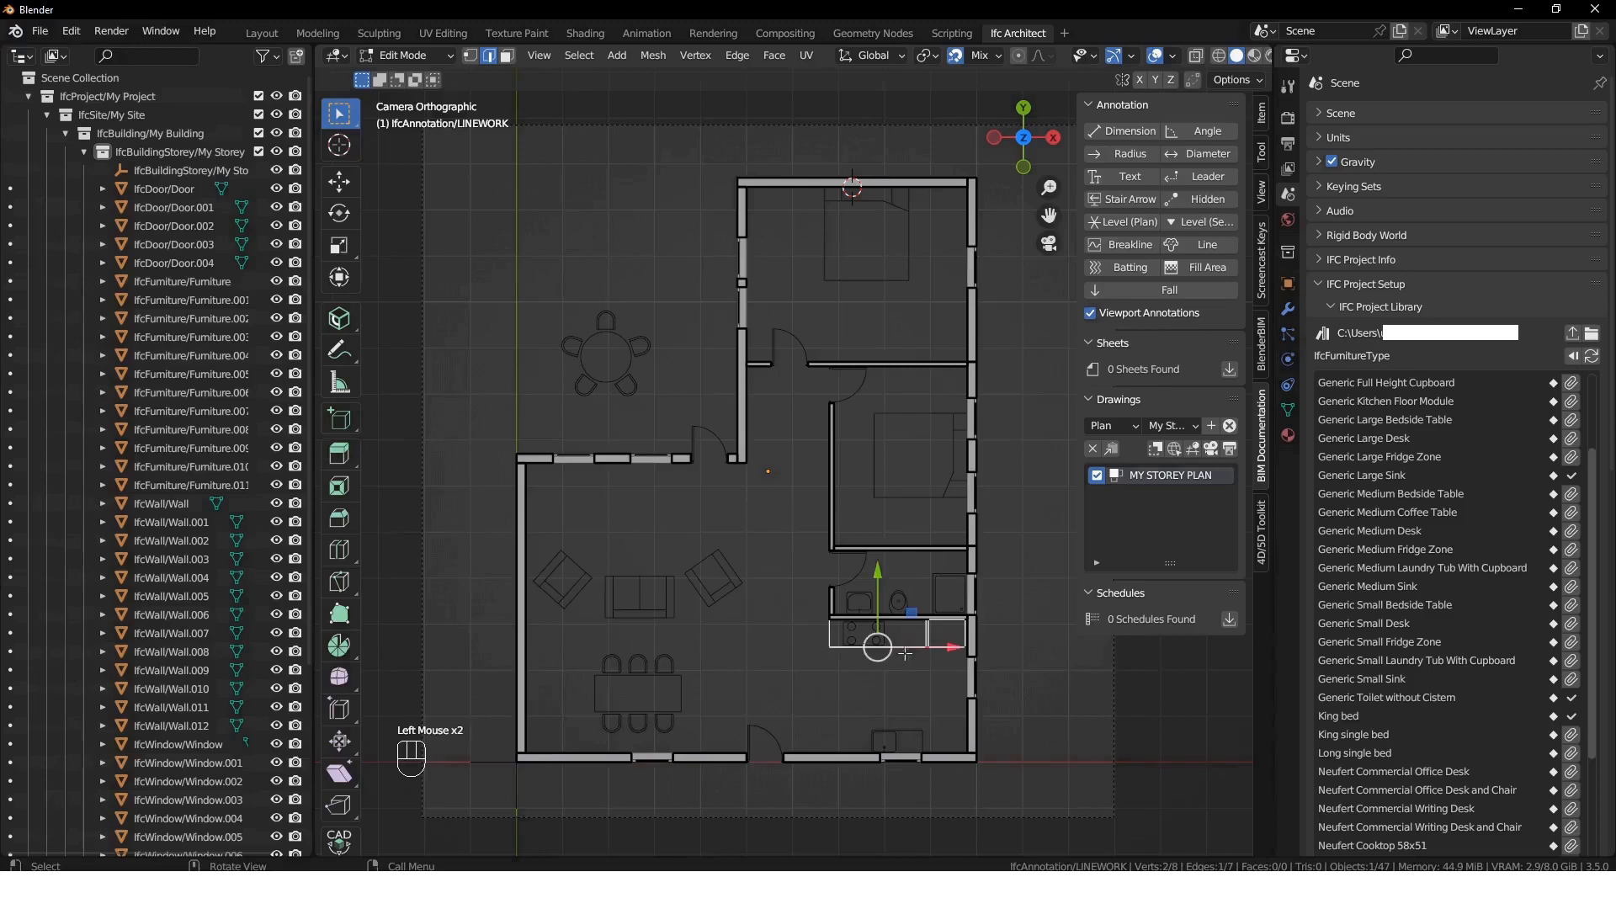
shift+click(830, 633)
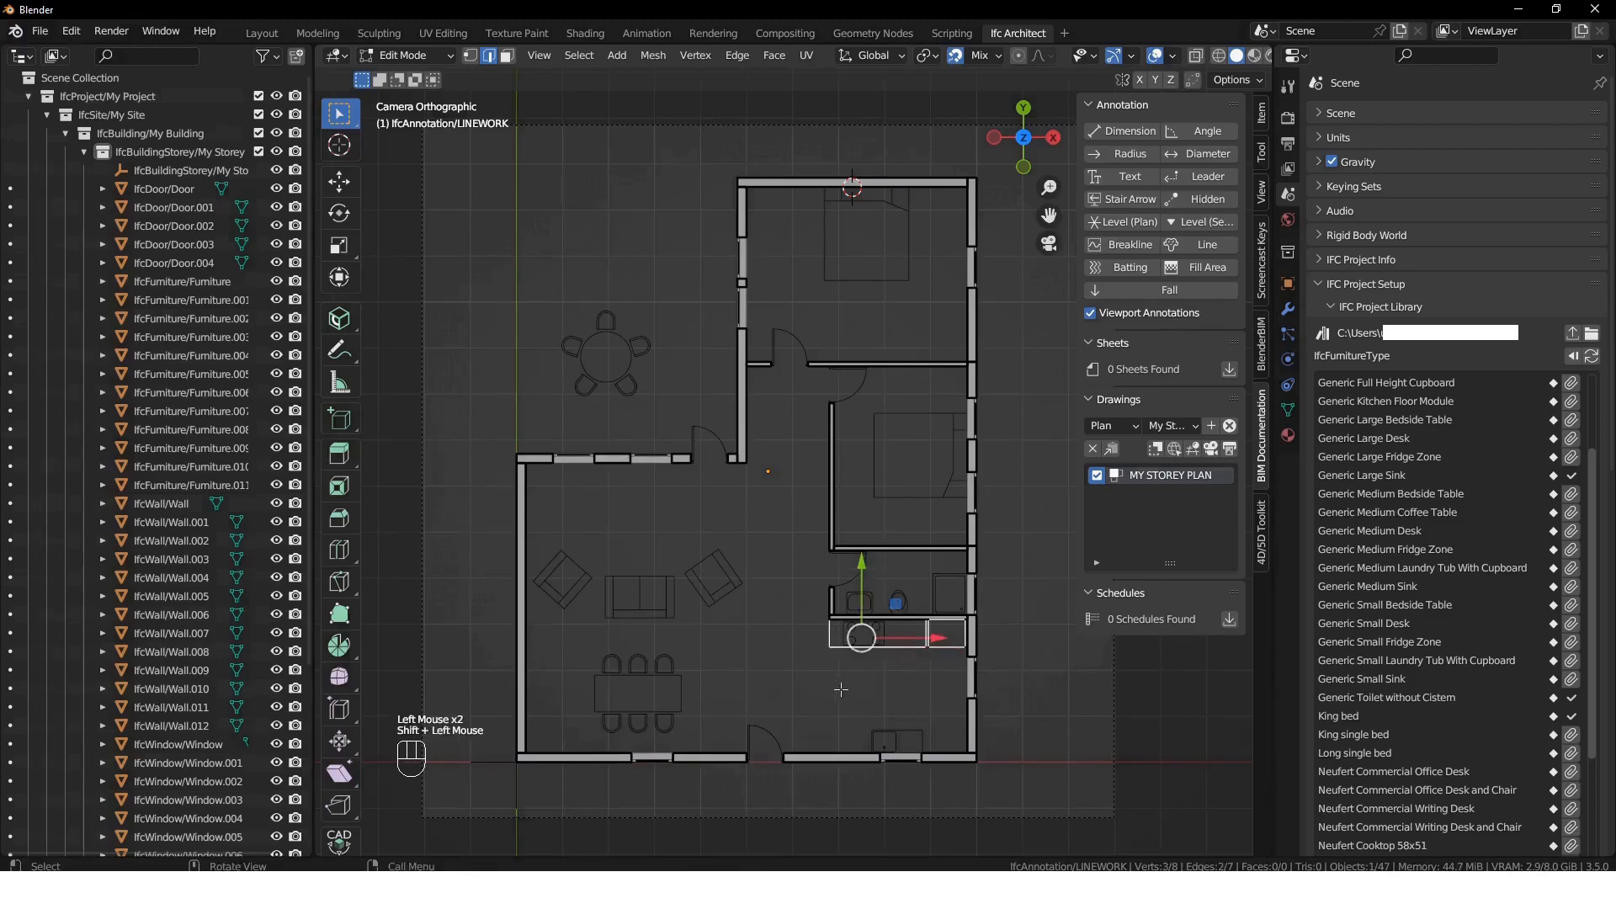
key(shift+d)
key(y)
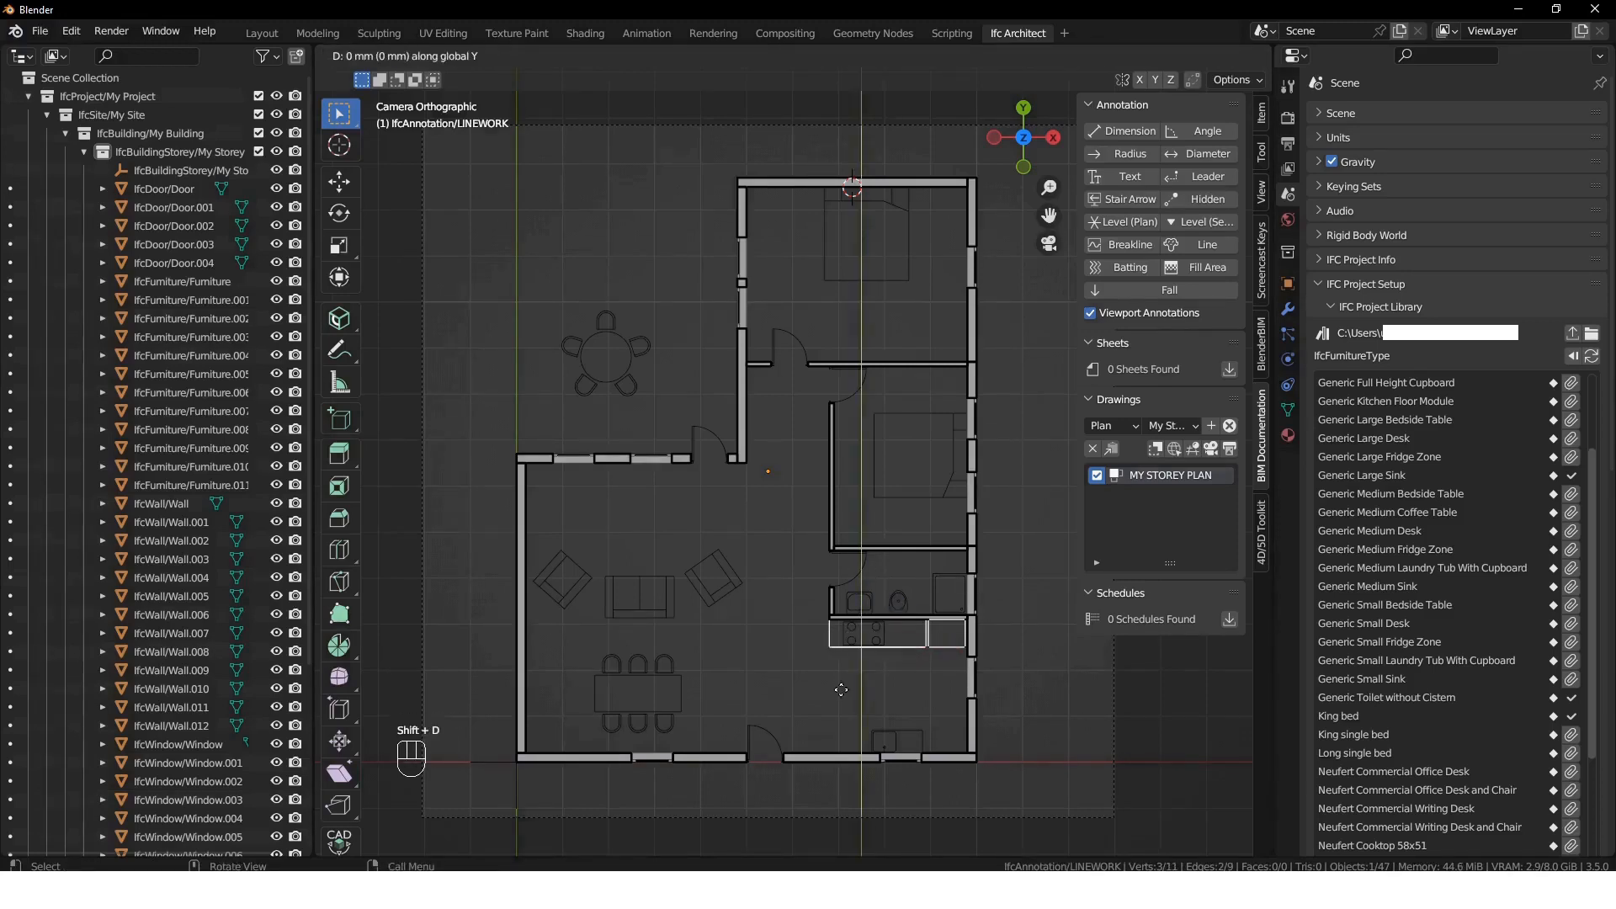
click(836, 739)
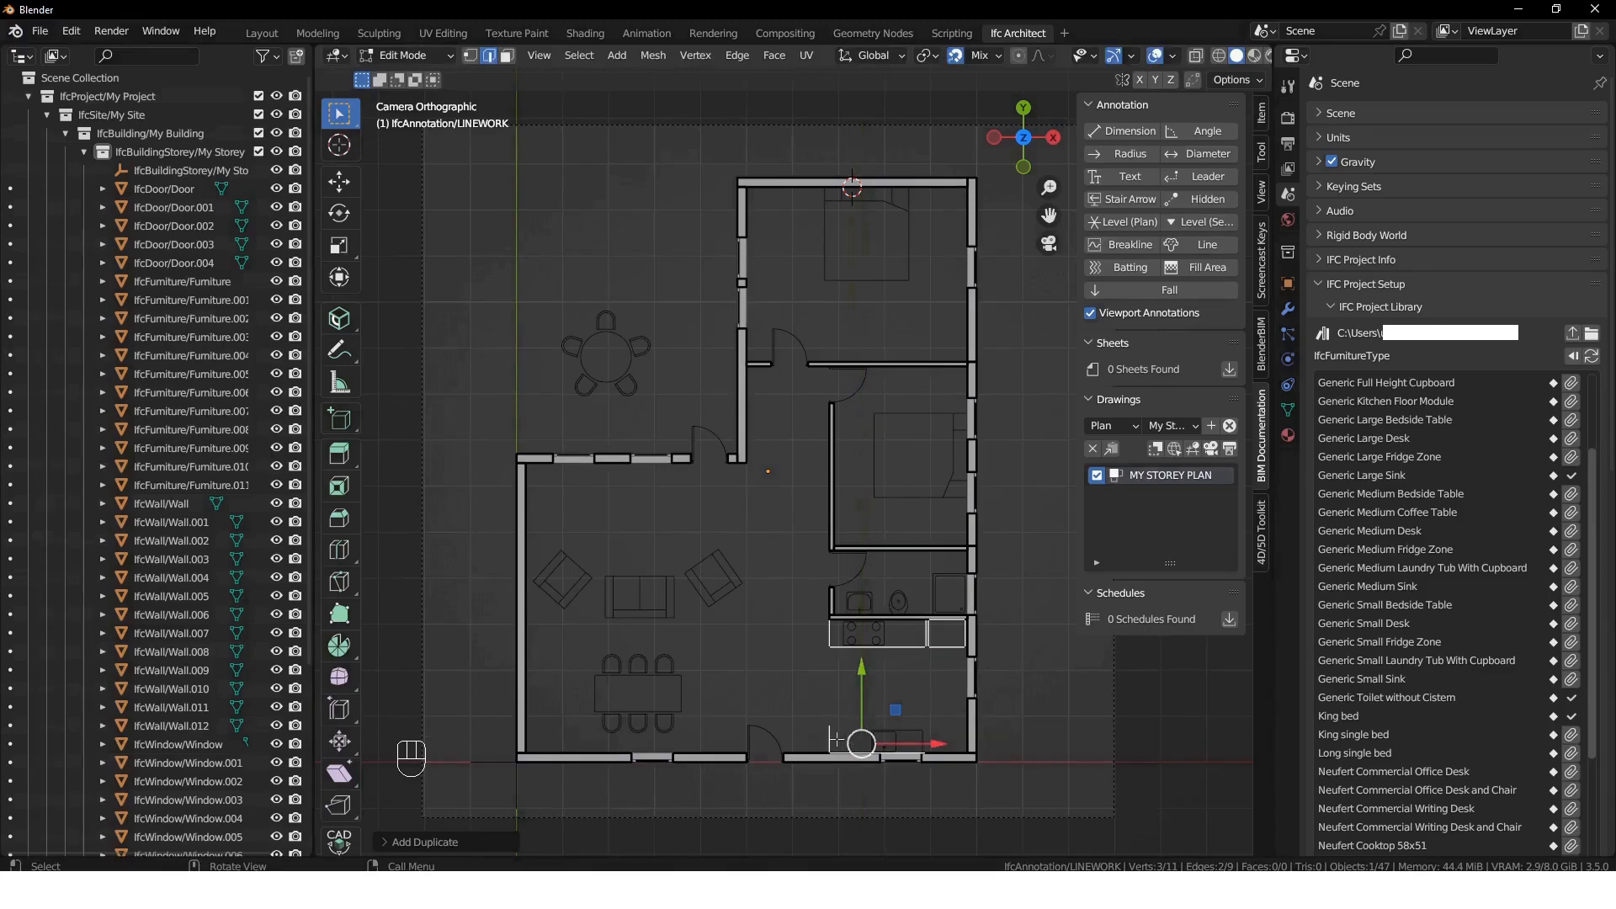
- Move the copied edges down along Y until the side edge's upper end meets the bottom exterior wall's inner face
key(g)
click(842, 761)
key(g)
key(y)
click(851, 758)
- Move the copied front edge 1200 mm along Y above the sink and extend its right end to the right exterior wall
key(2)
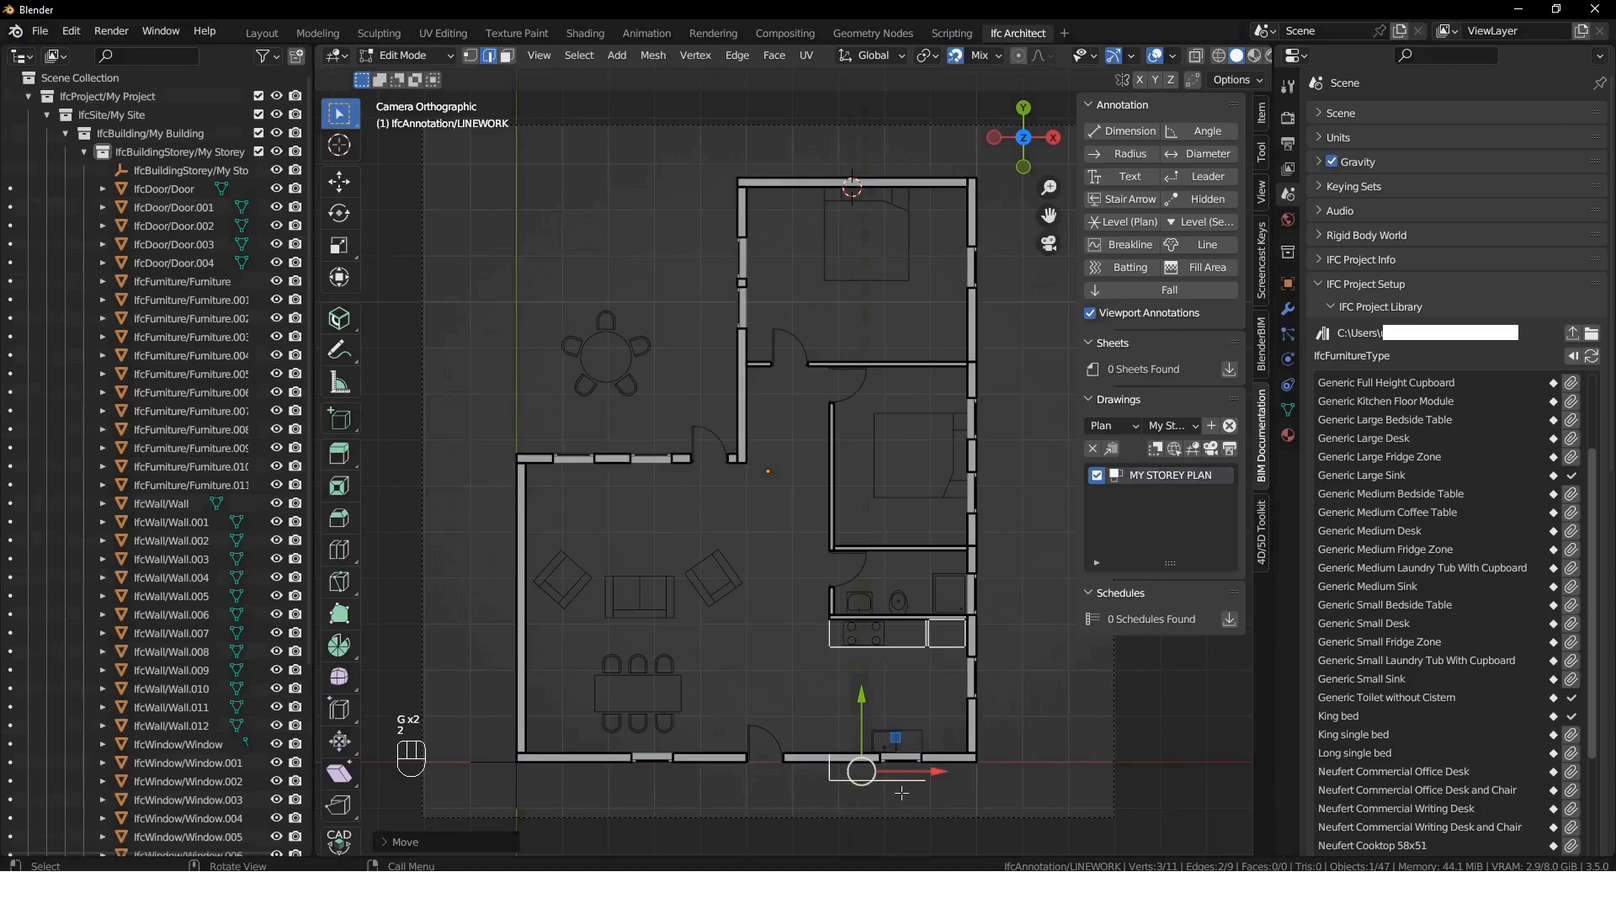
click(914, 788)
key(g)
text(y)
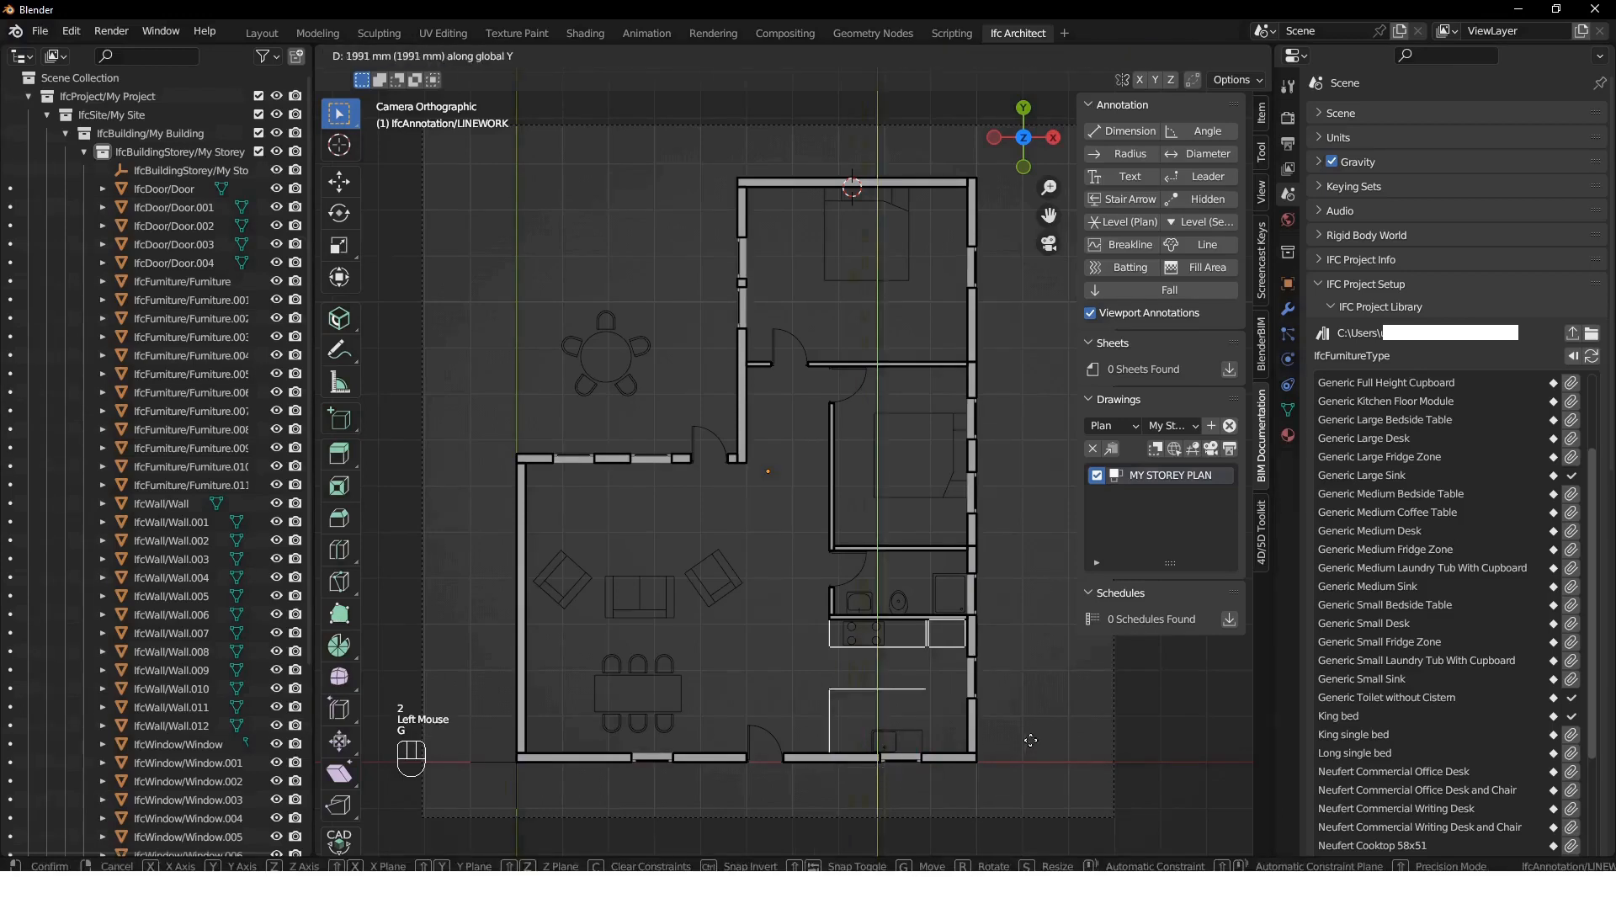
text(1200)
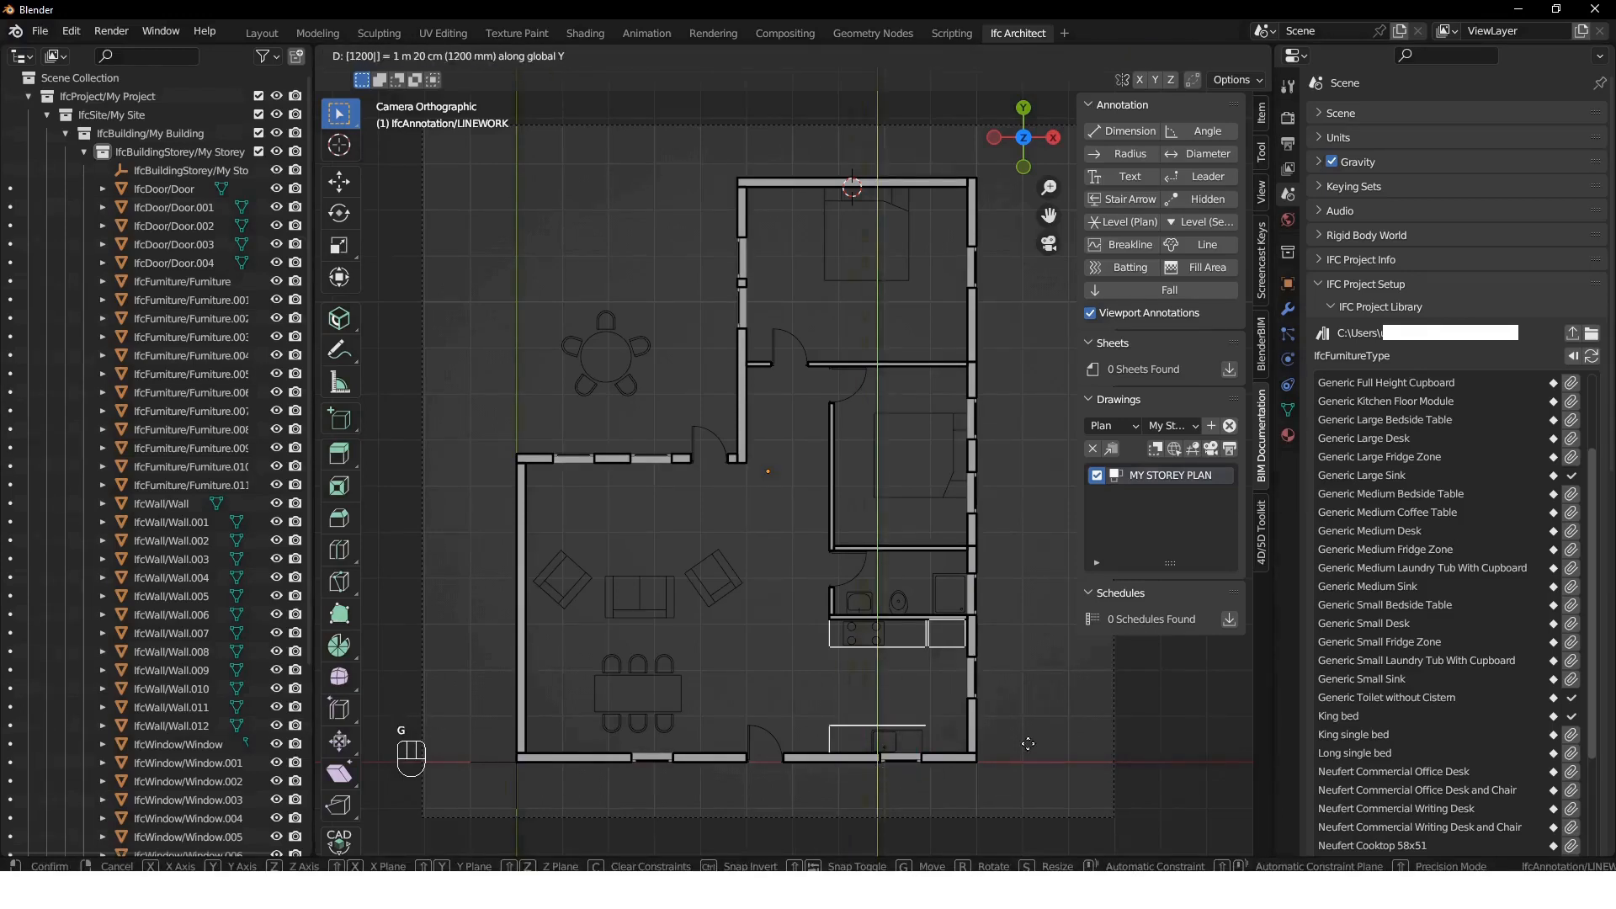
key(Return)
key(1)
click(928, 725)
drag(995, 726, 965, 728)
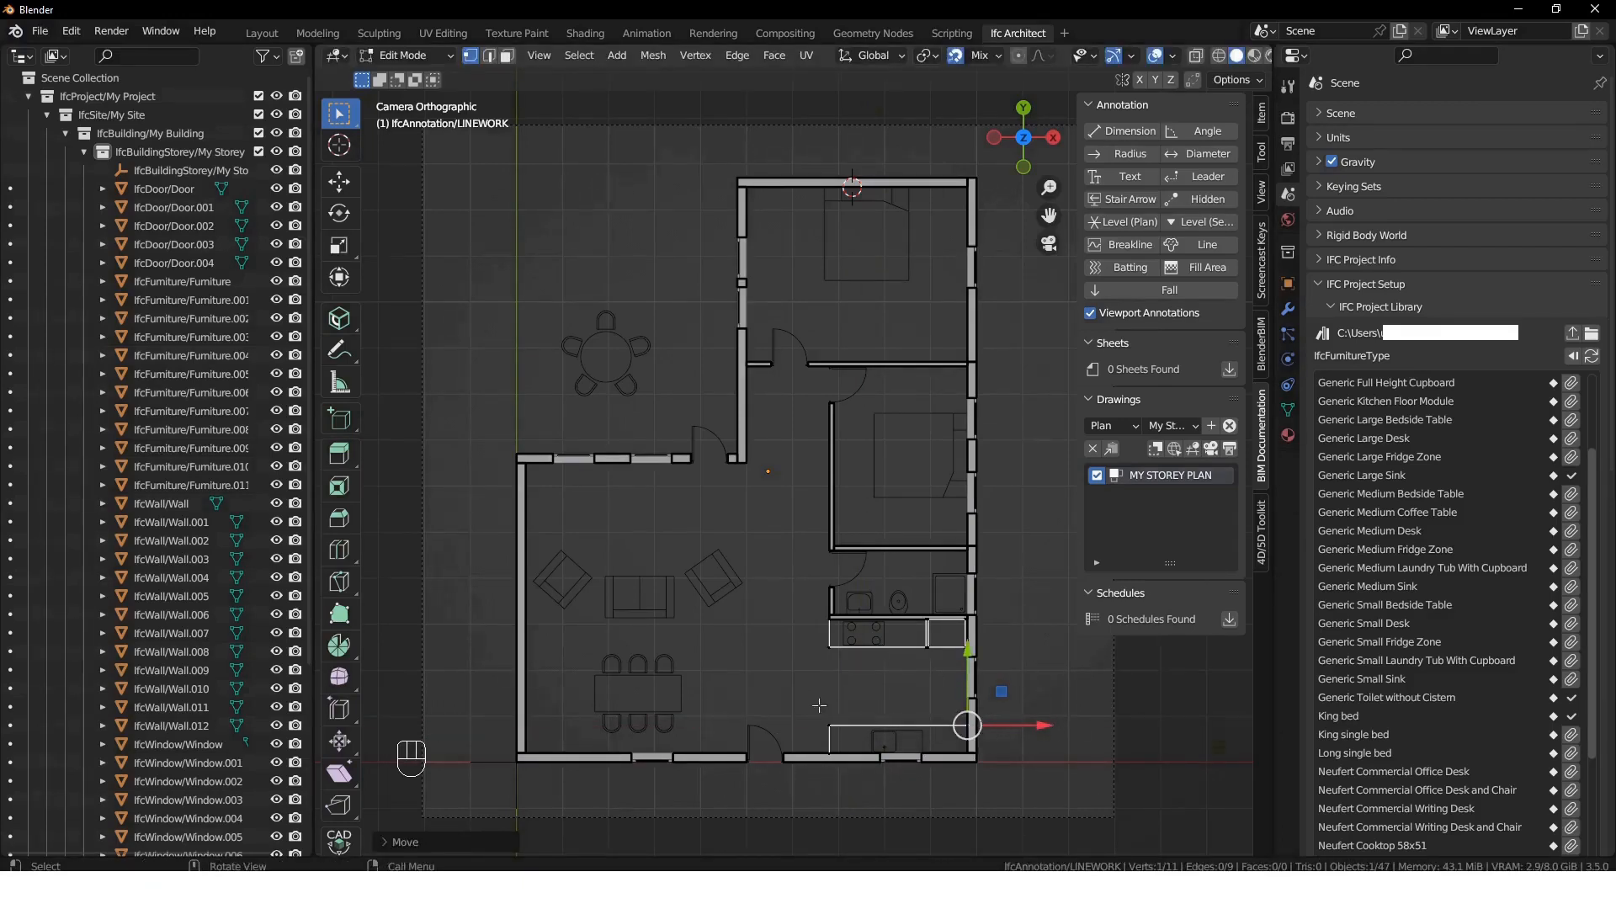
- Duplicate the sink bench outline into the middle bedroom and snap it against the bedroom's lower wall
drag(808, 694, 1074, 776)
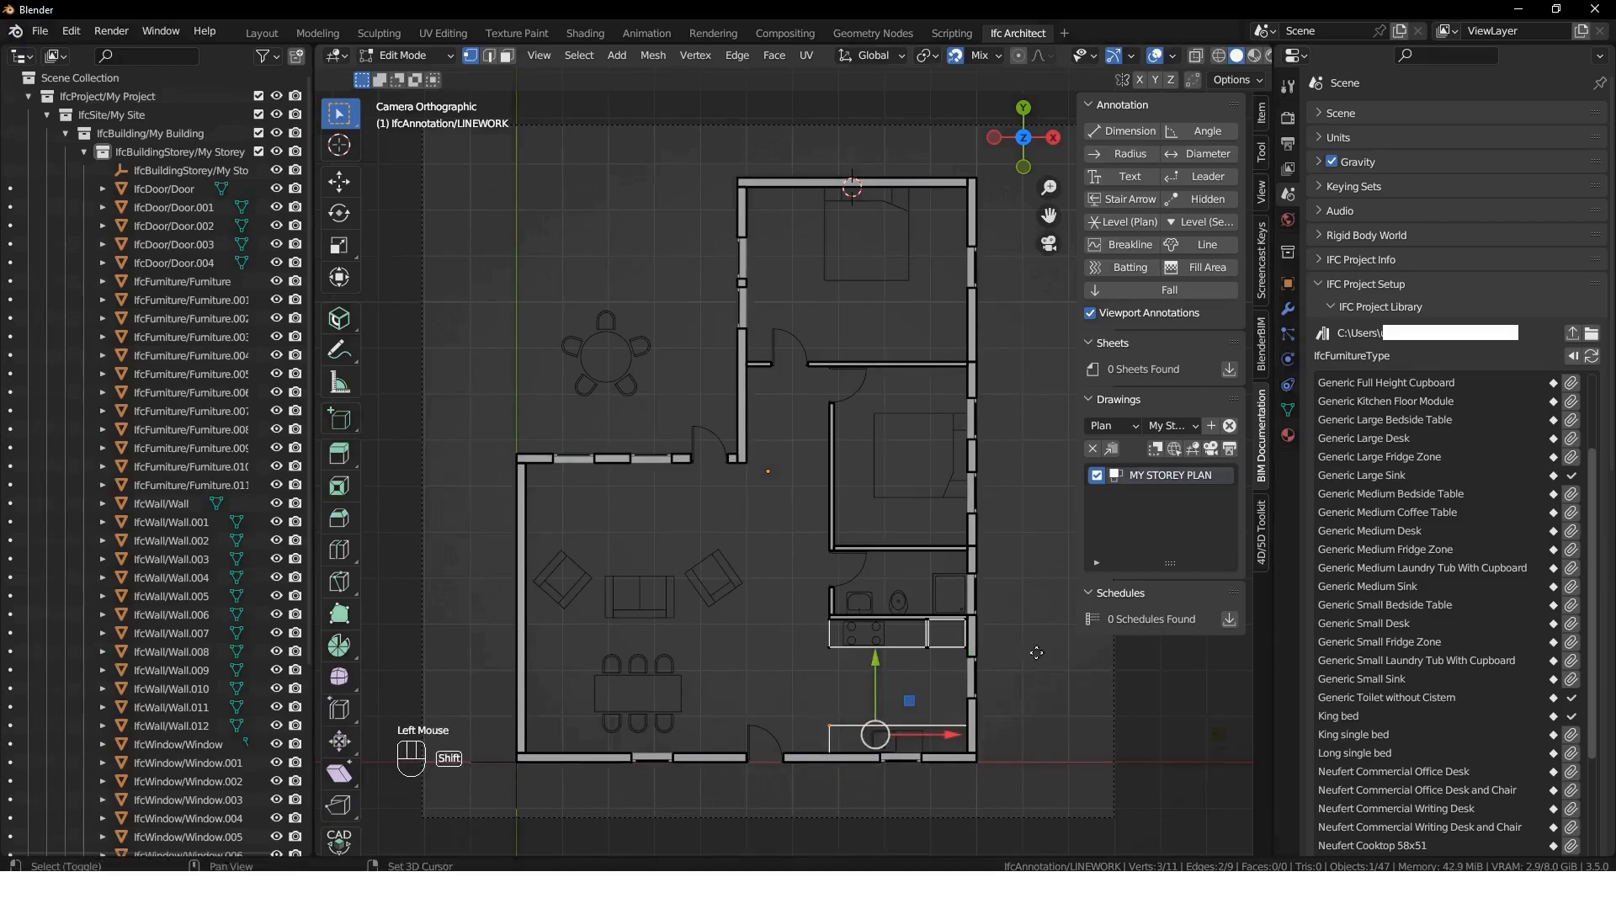
key(shift+d)
click(860, 529)
key(g)
click(860, 539)
- Duplicate the middle bedroom's wardrobe outline along Y onto the upper bedroom's lower wall and finish editing the linework
drag(808, 498, 1005, 562)
key(shift+d)
key(y)
click(955, 295)
key(g)
key(y)
click(908, 357)
key(Tab)
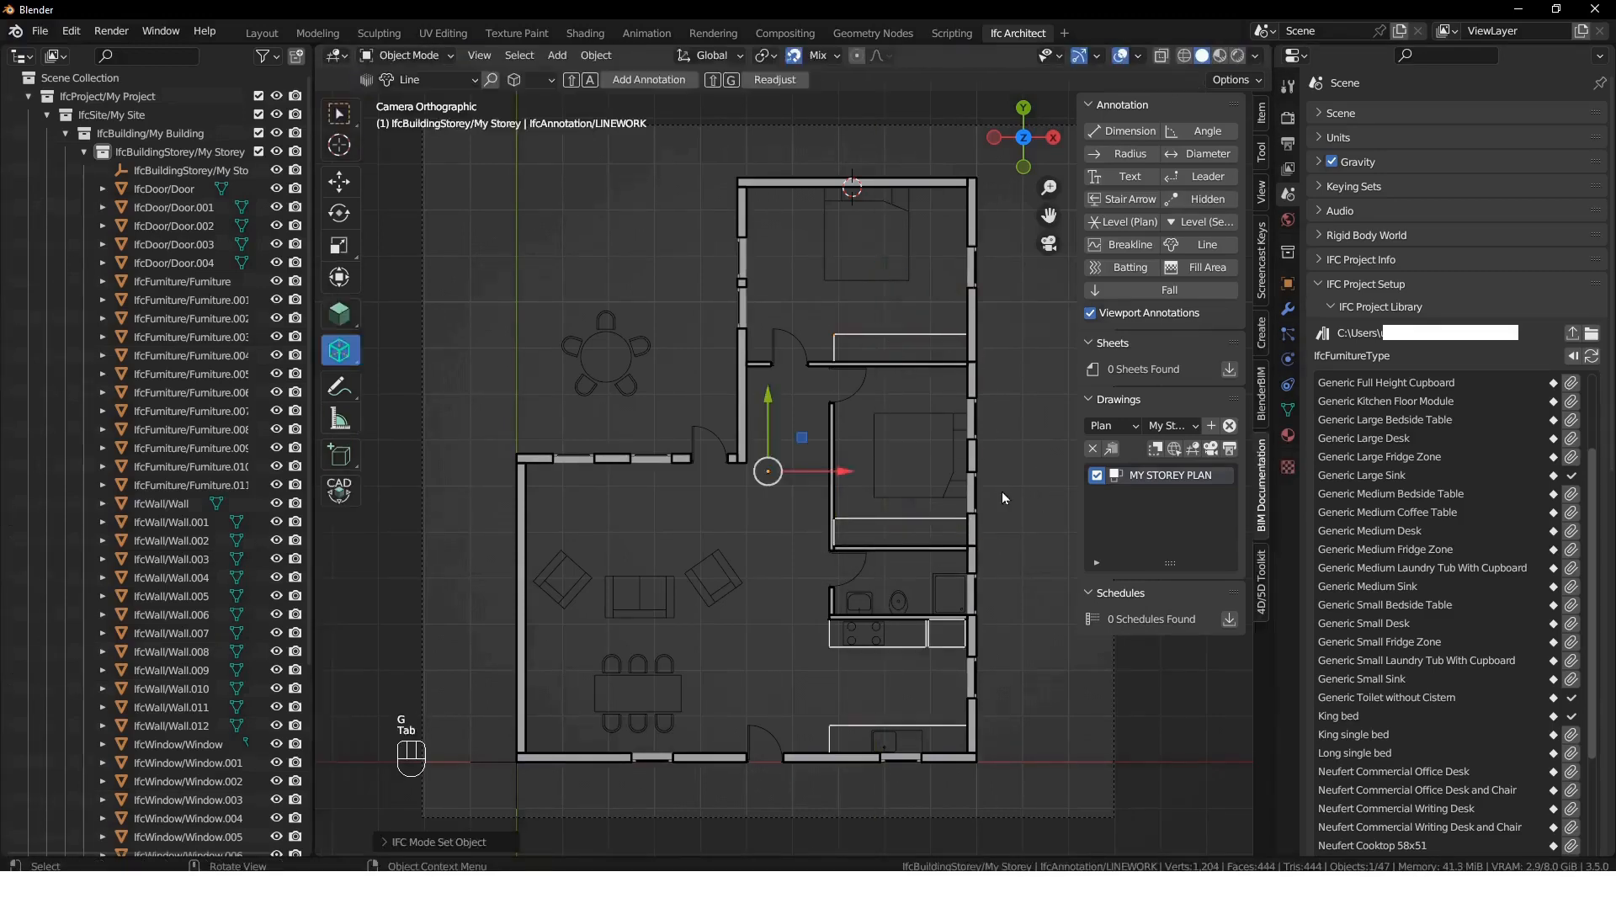
- Reopen the linework for editing and duplicate the upper wardrobe's front edge into the living room, just below its top wall
click(1013, 439)
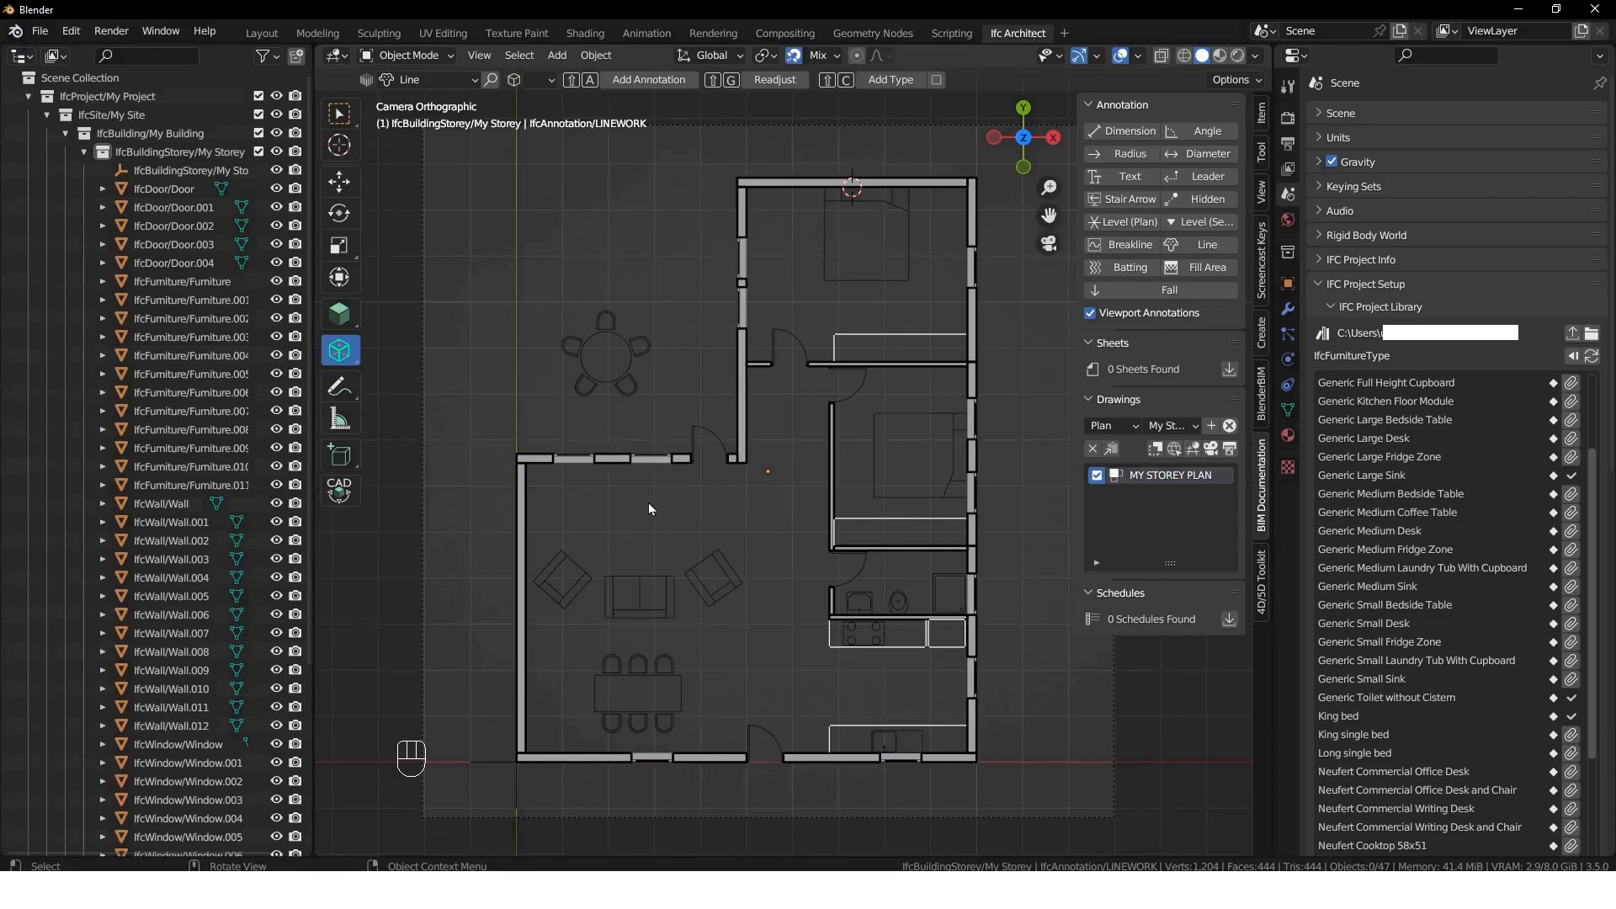
click(910, 338)
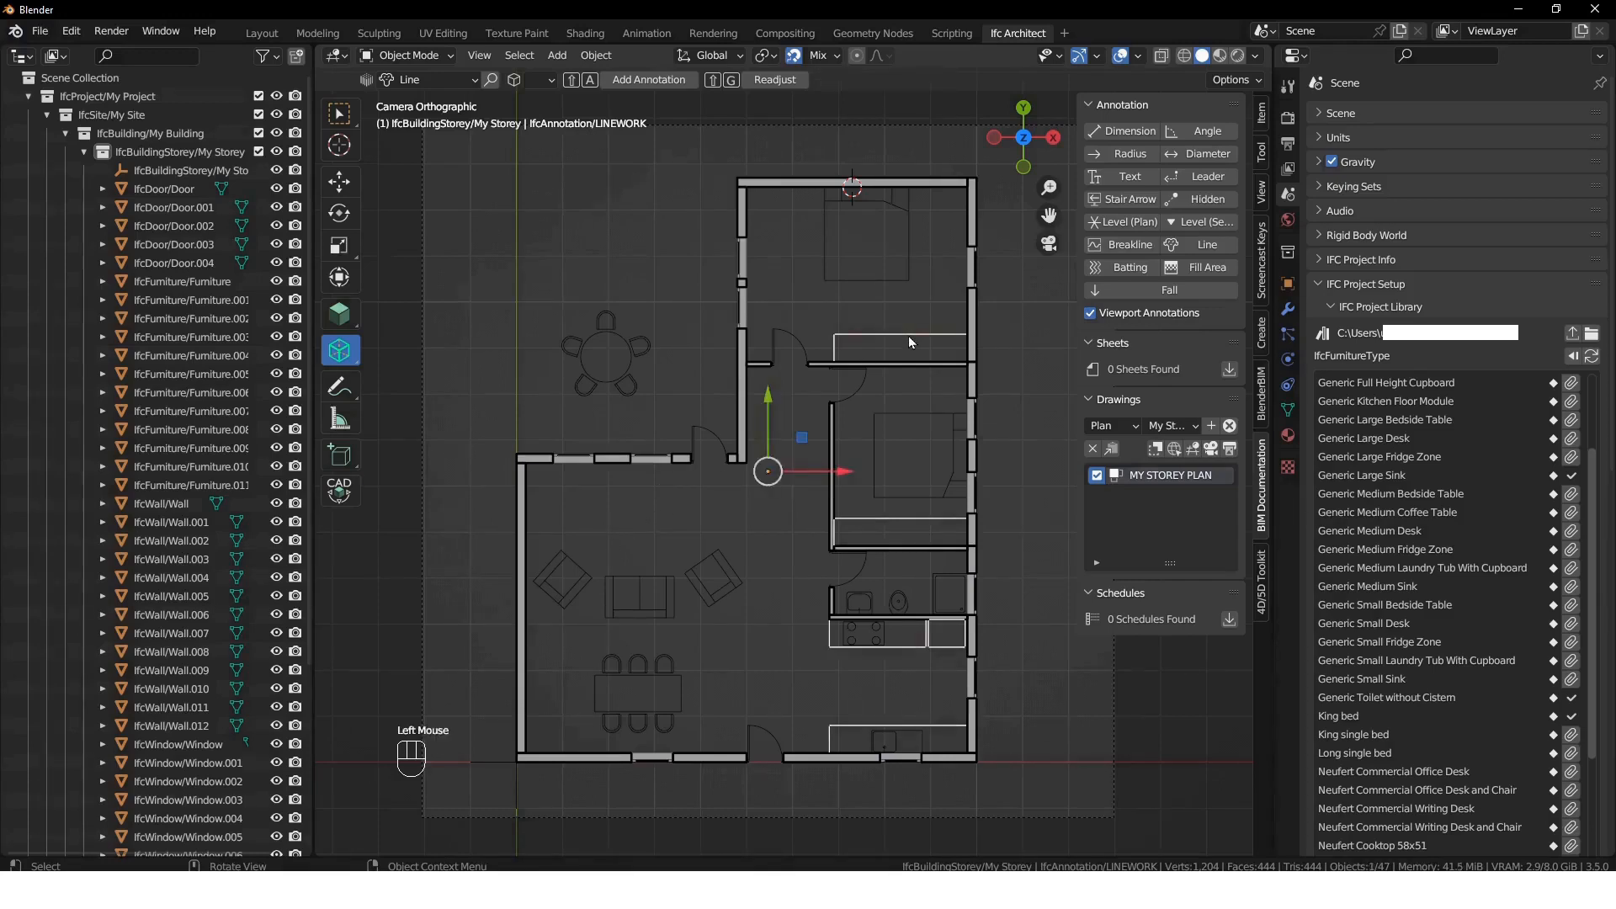
key(Tab)
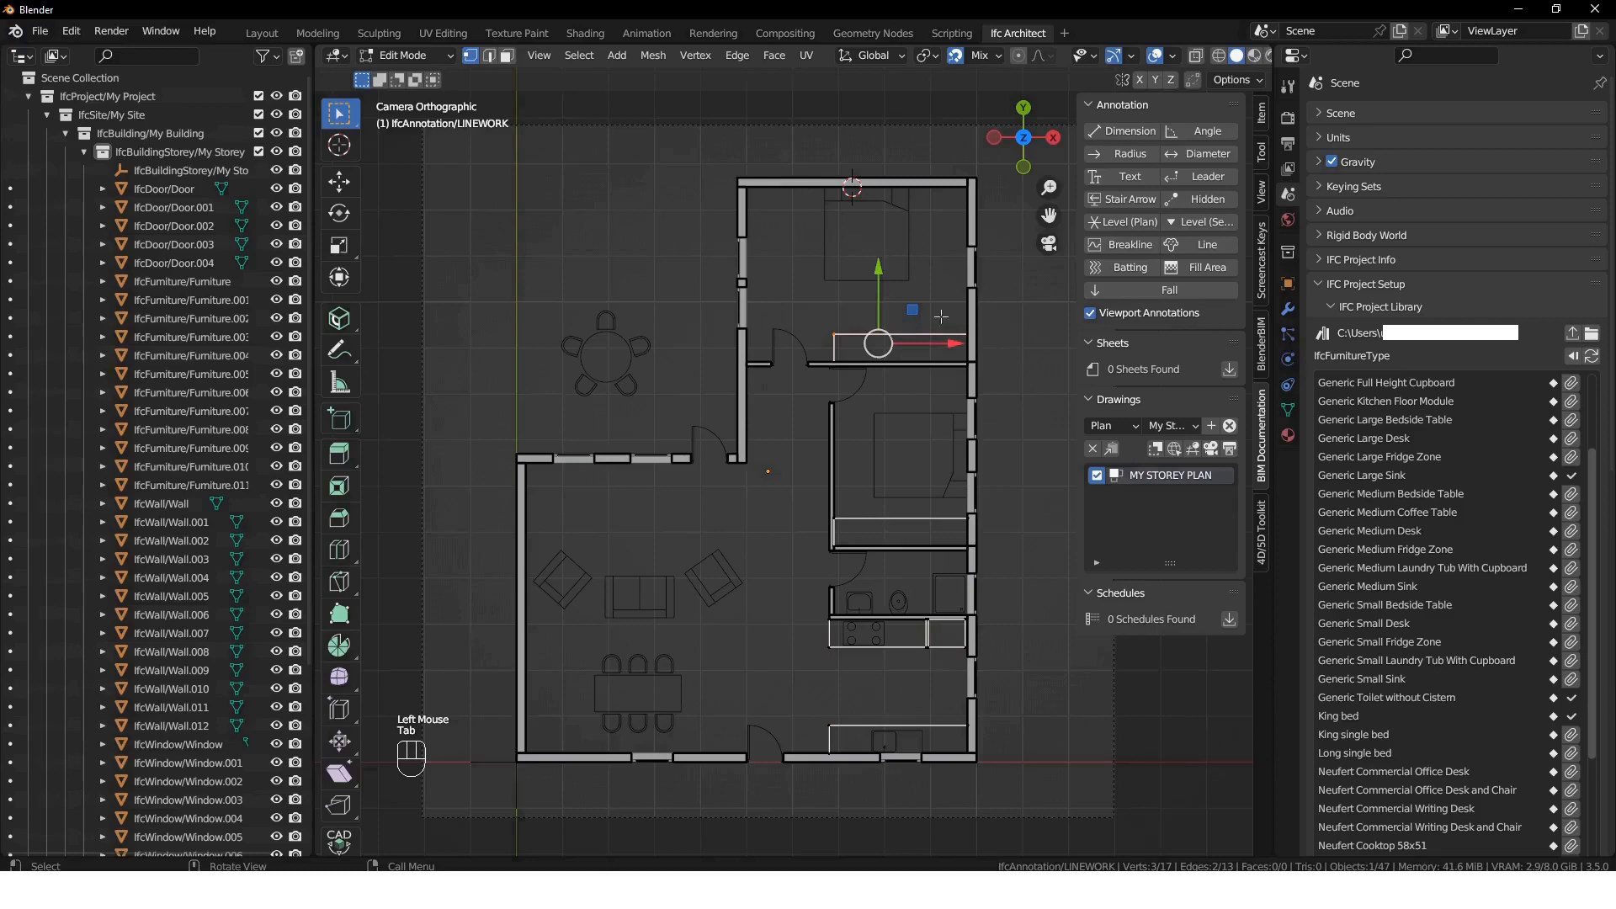
click(867, 335)
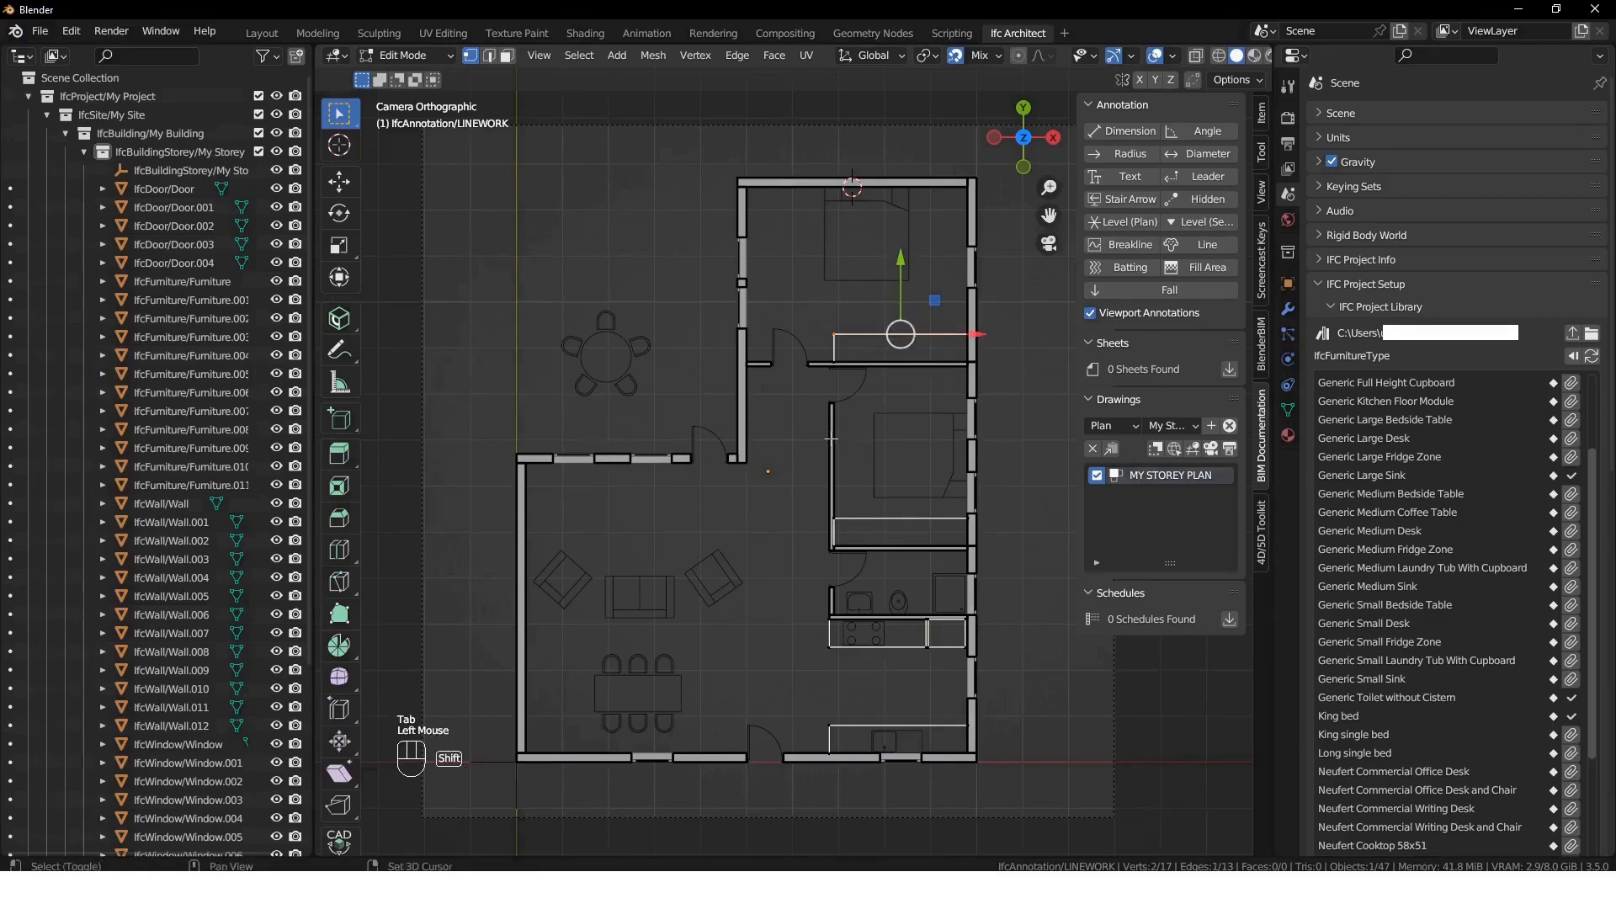
key(shift+d)
click(645, 502)
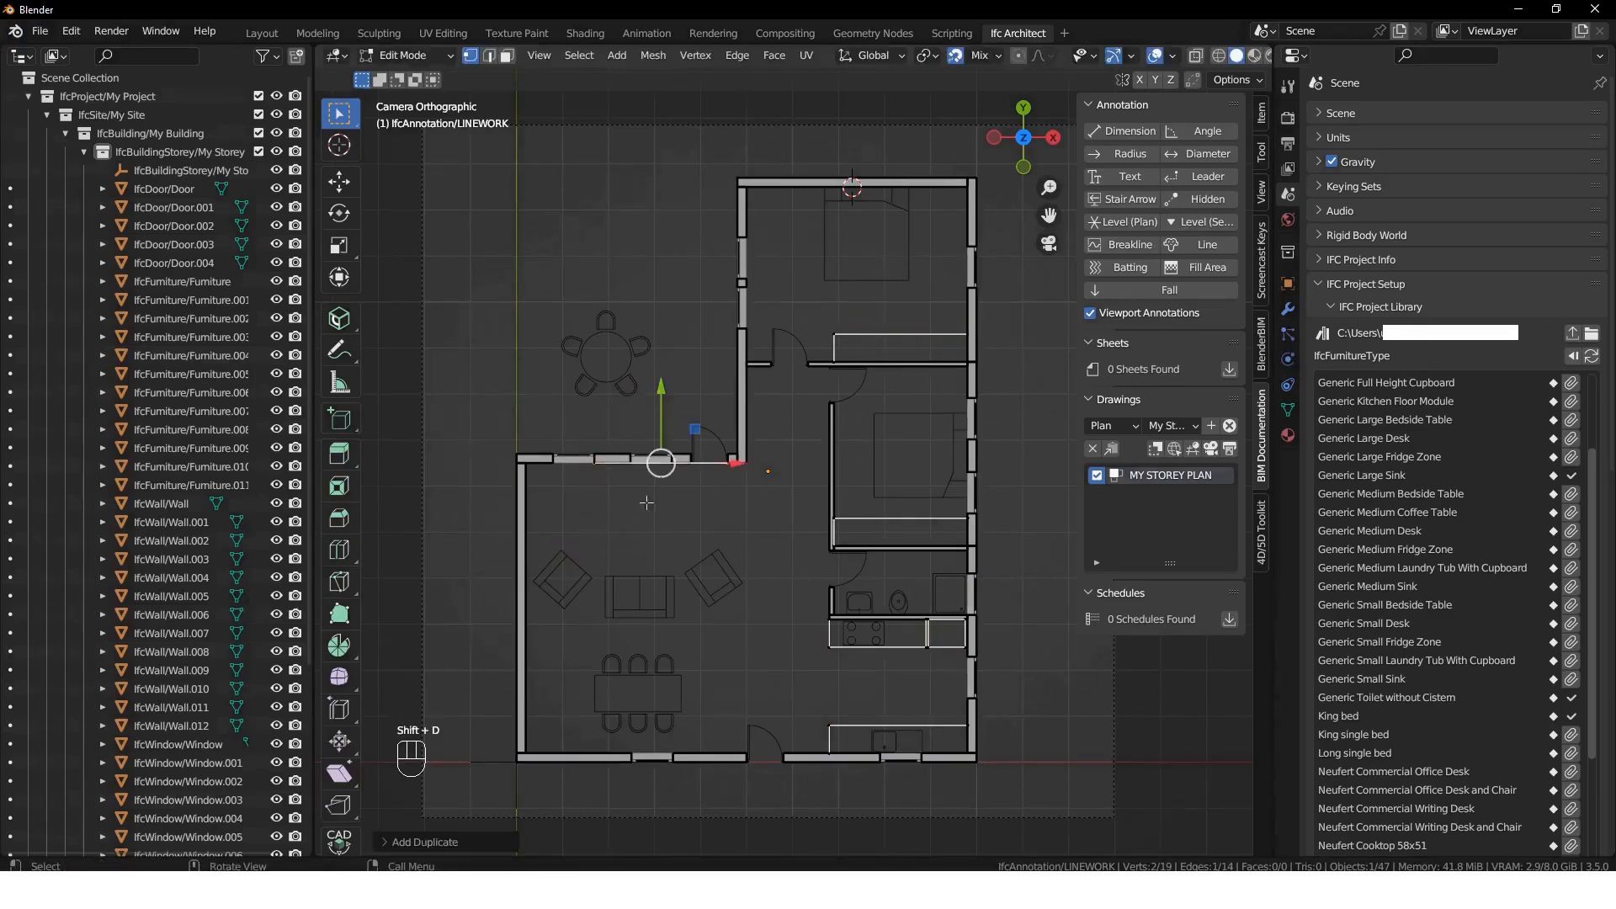
key(g)
click(757, 513)
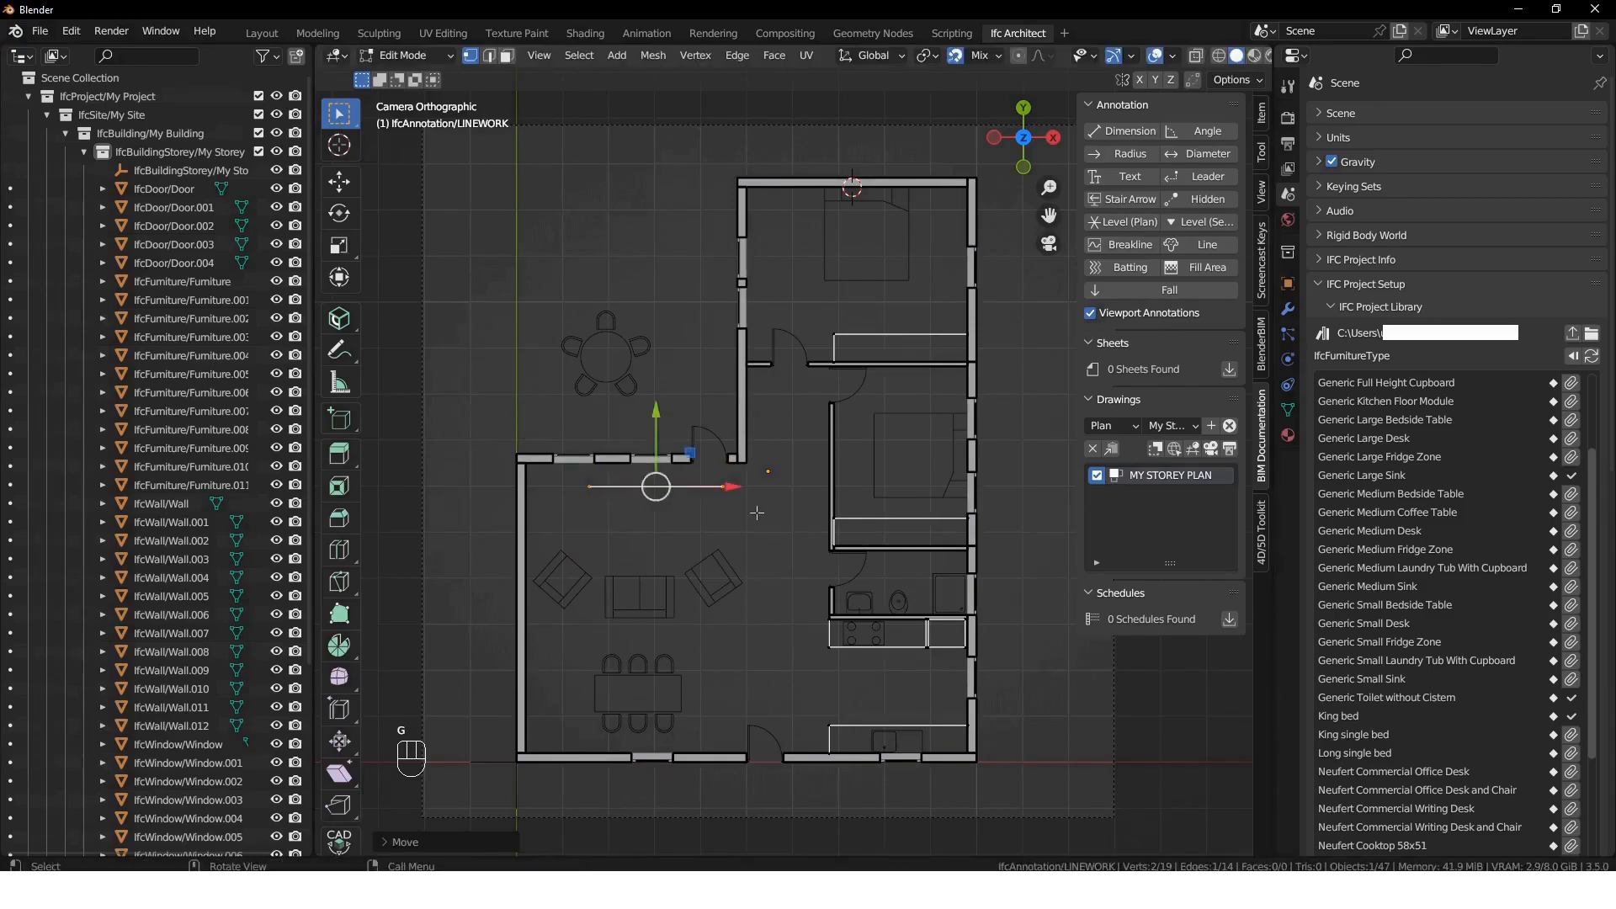
- Shorten the living room line to about half its length by moving its right vertex left along X
click(721, 487)
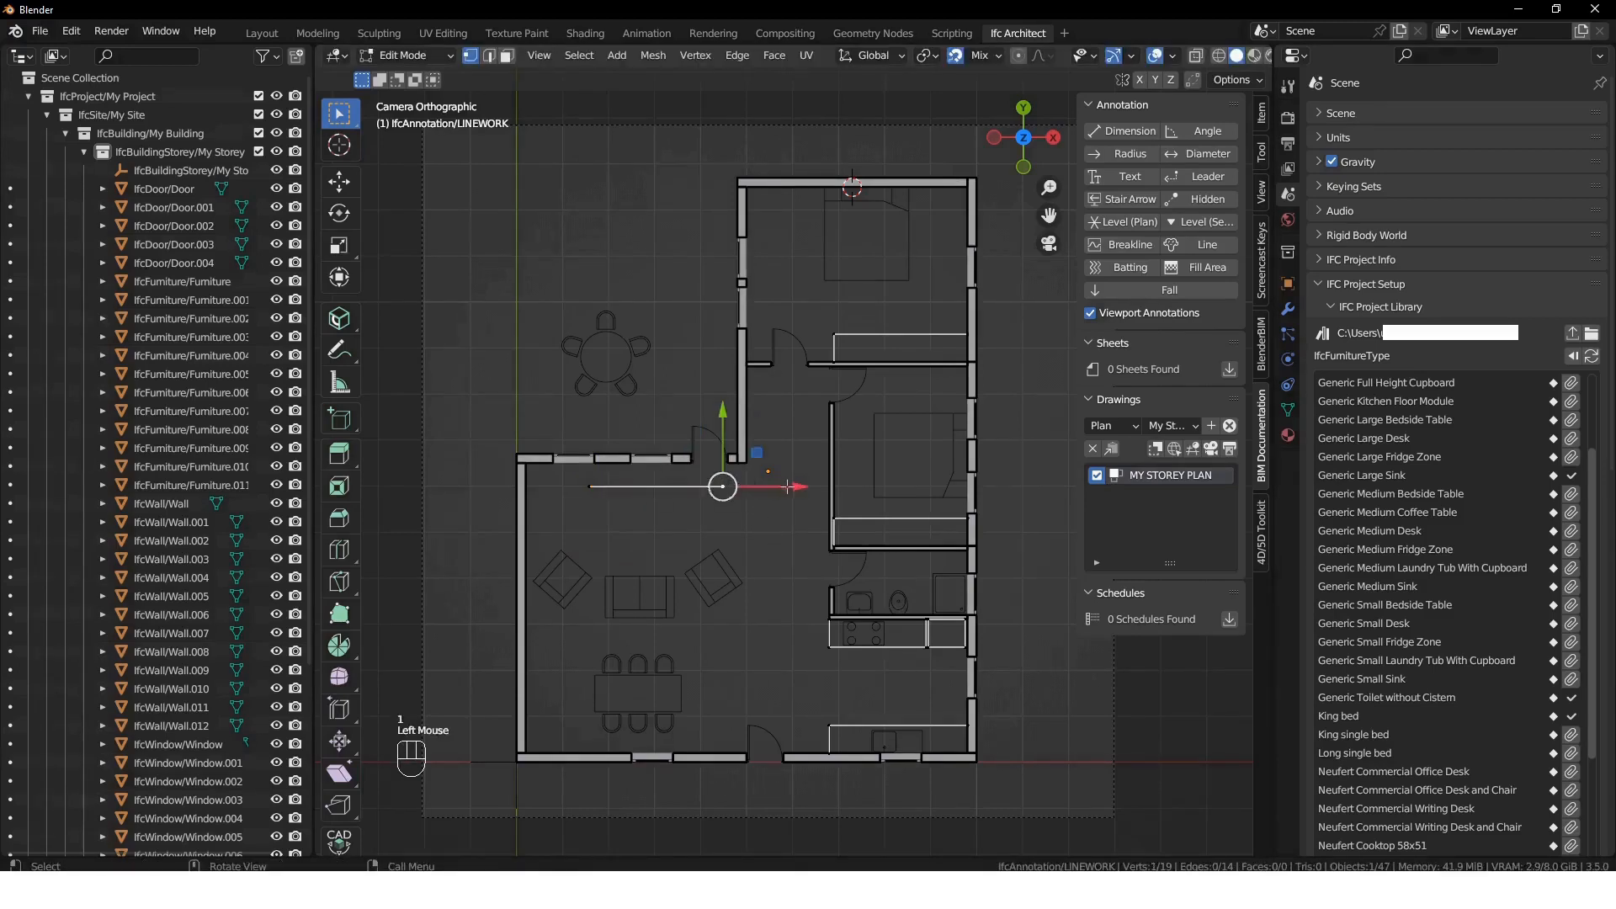
drag(722, 487, 589, 493)
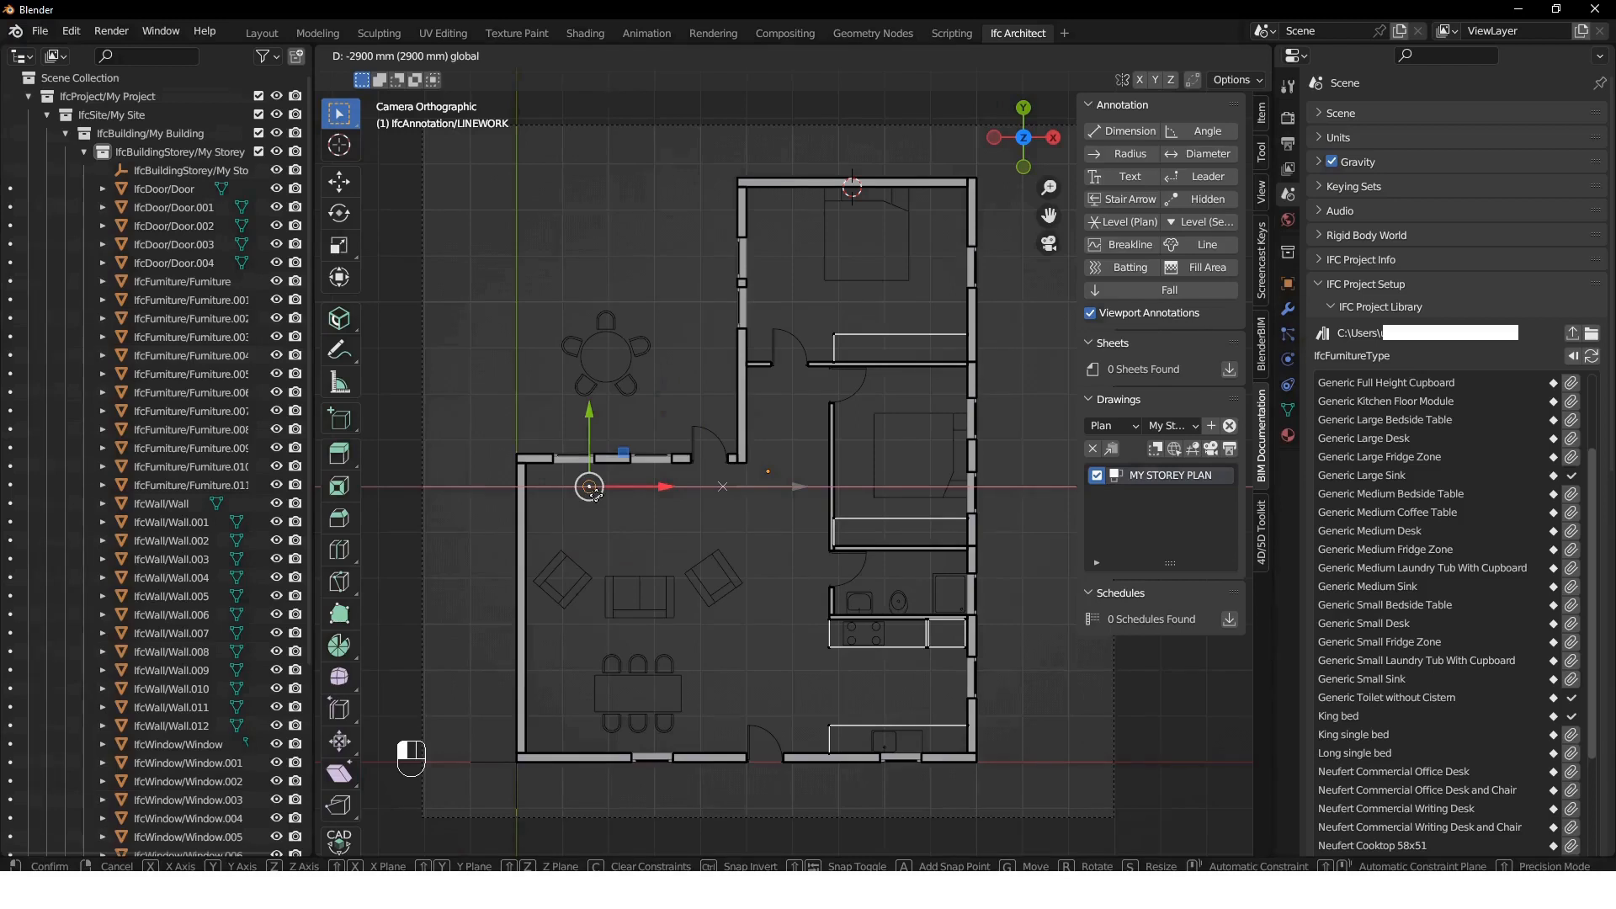
mouse_move(593, 493)
mouse_down()
mouse_move(721, 487)
mouse_move(658, 487)
mouse_up()
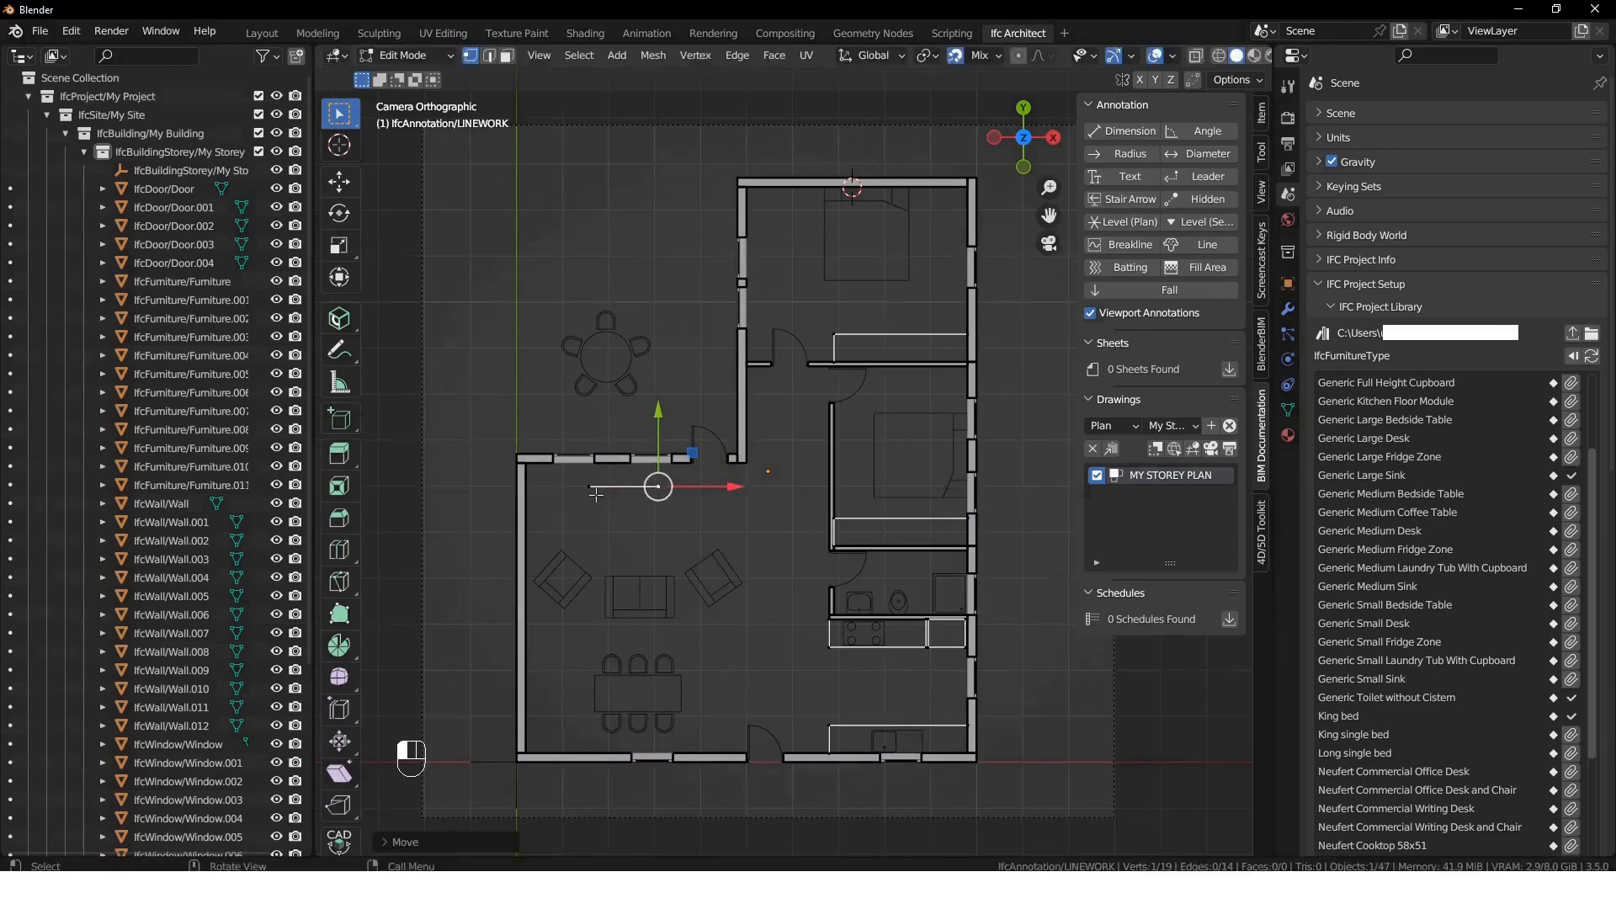
- Extrude the shortened living room line down along Y into a thin rectangle and delete only its face
key(2)
click(621, 488)
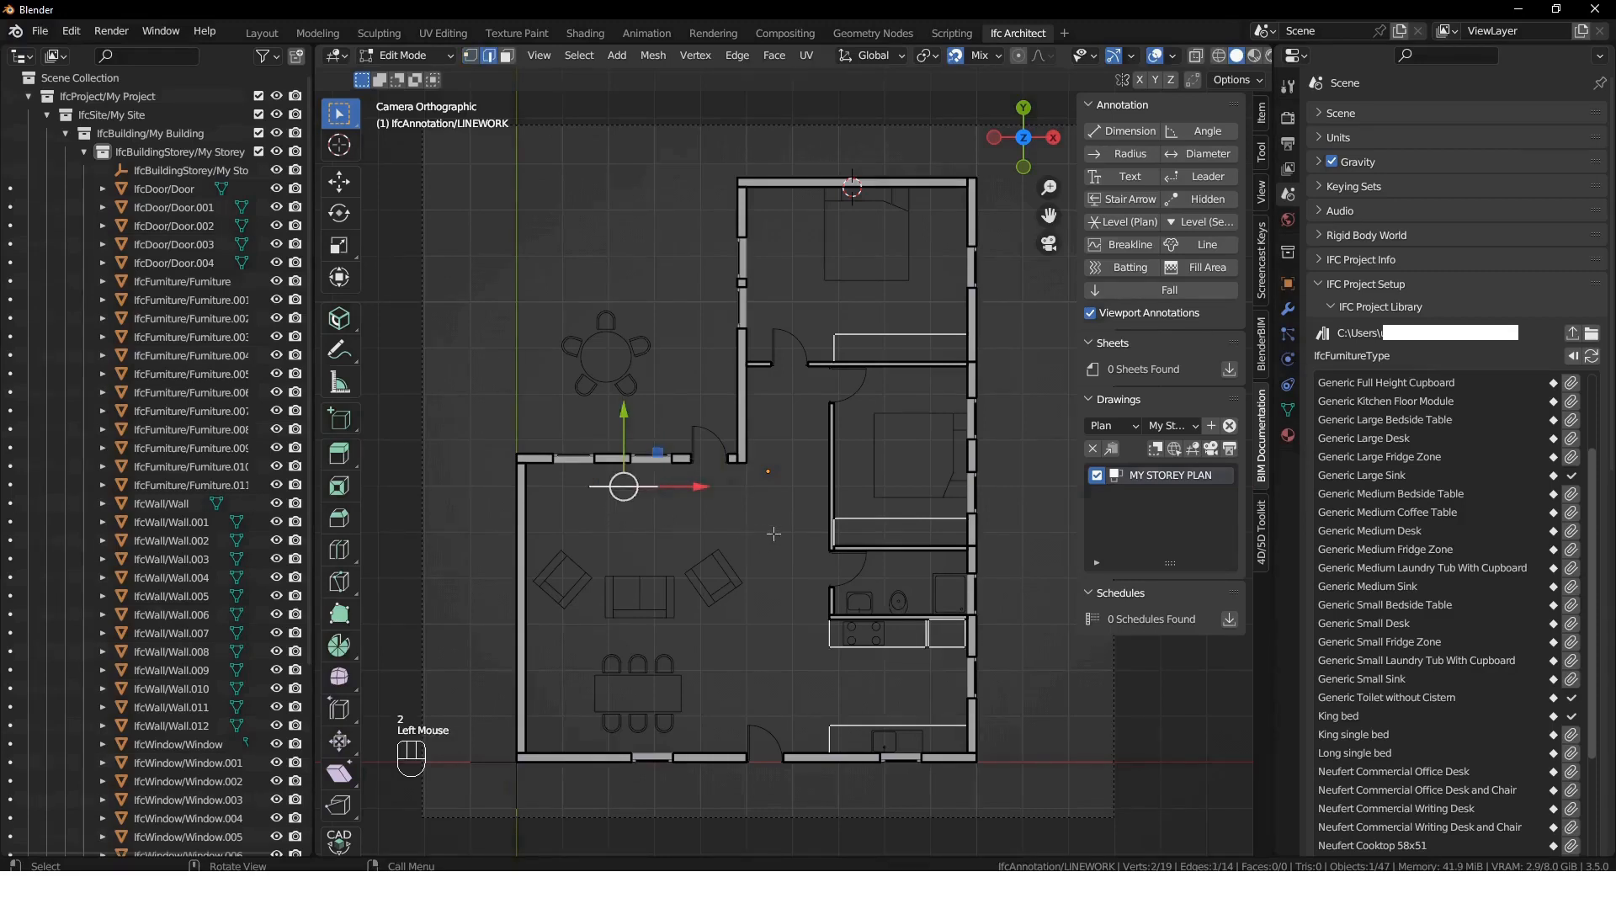
key(e)
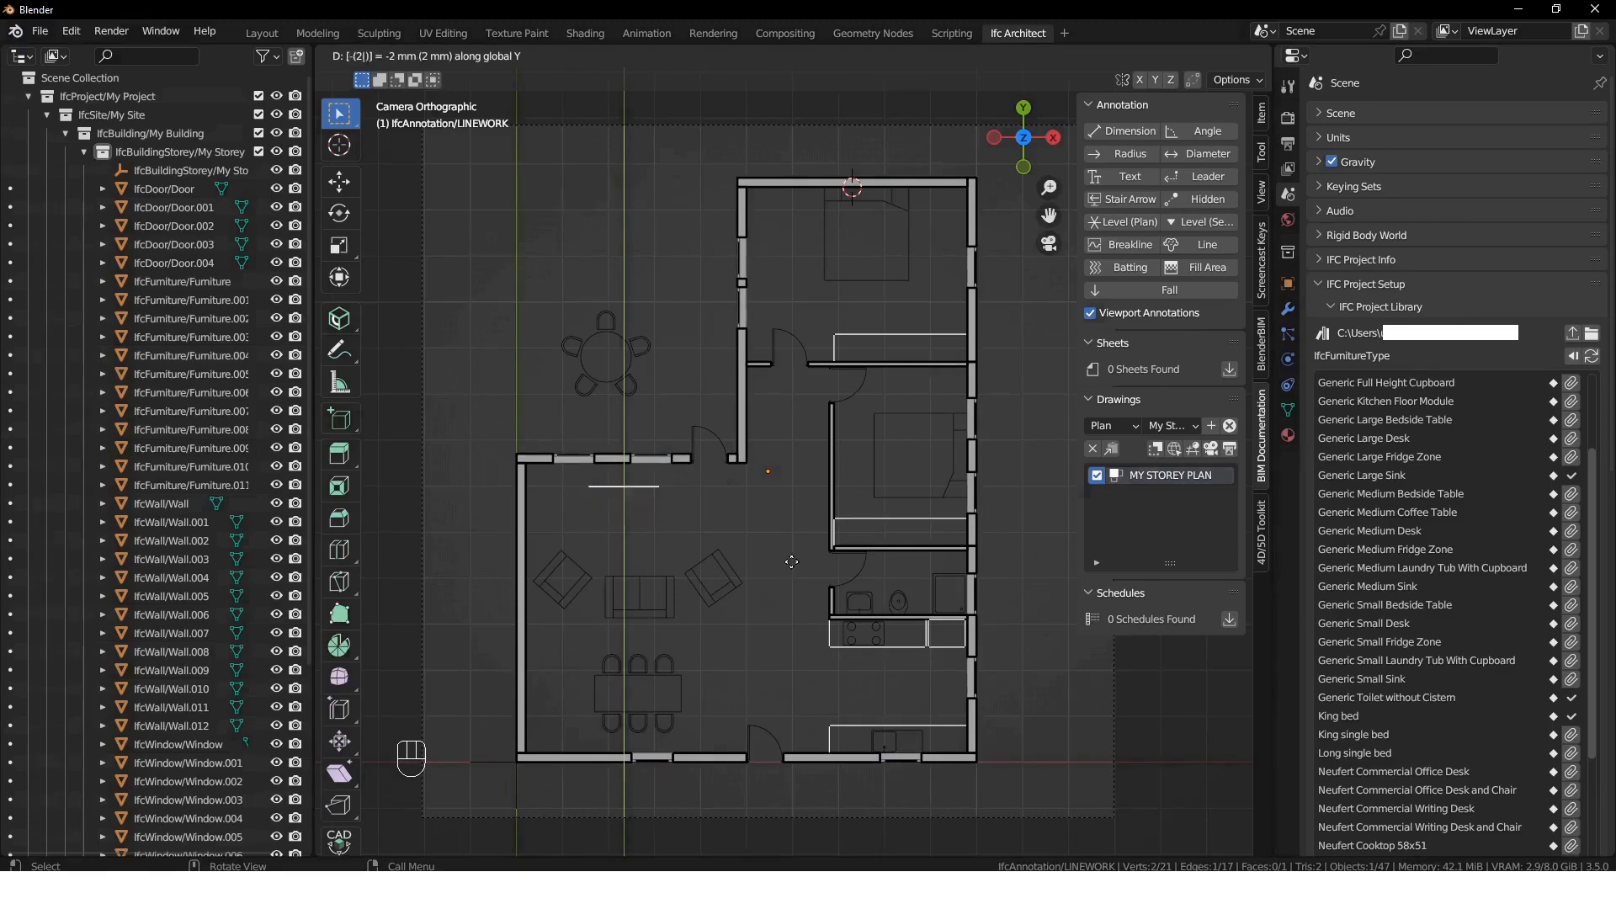
right_click(792, 561)
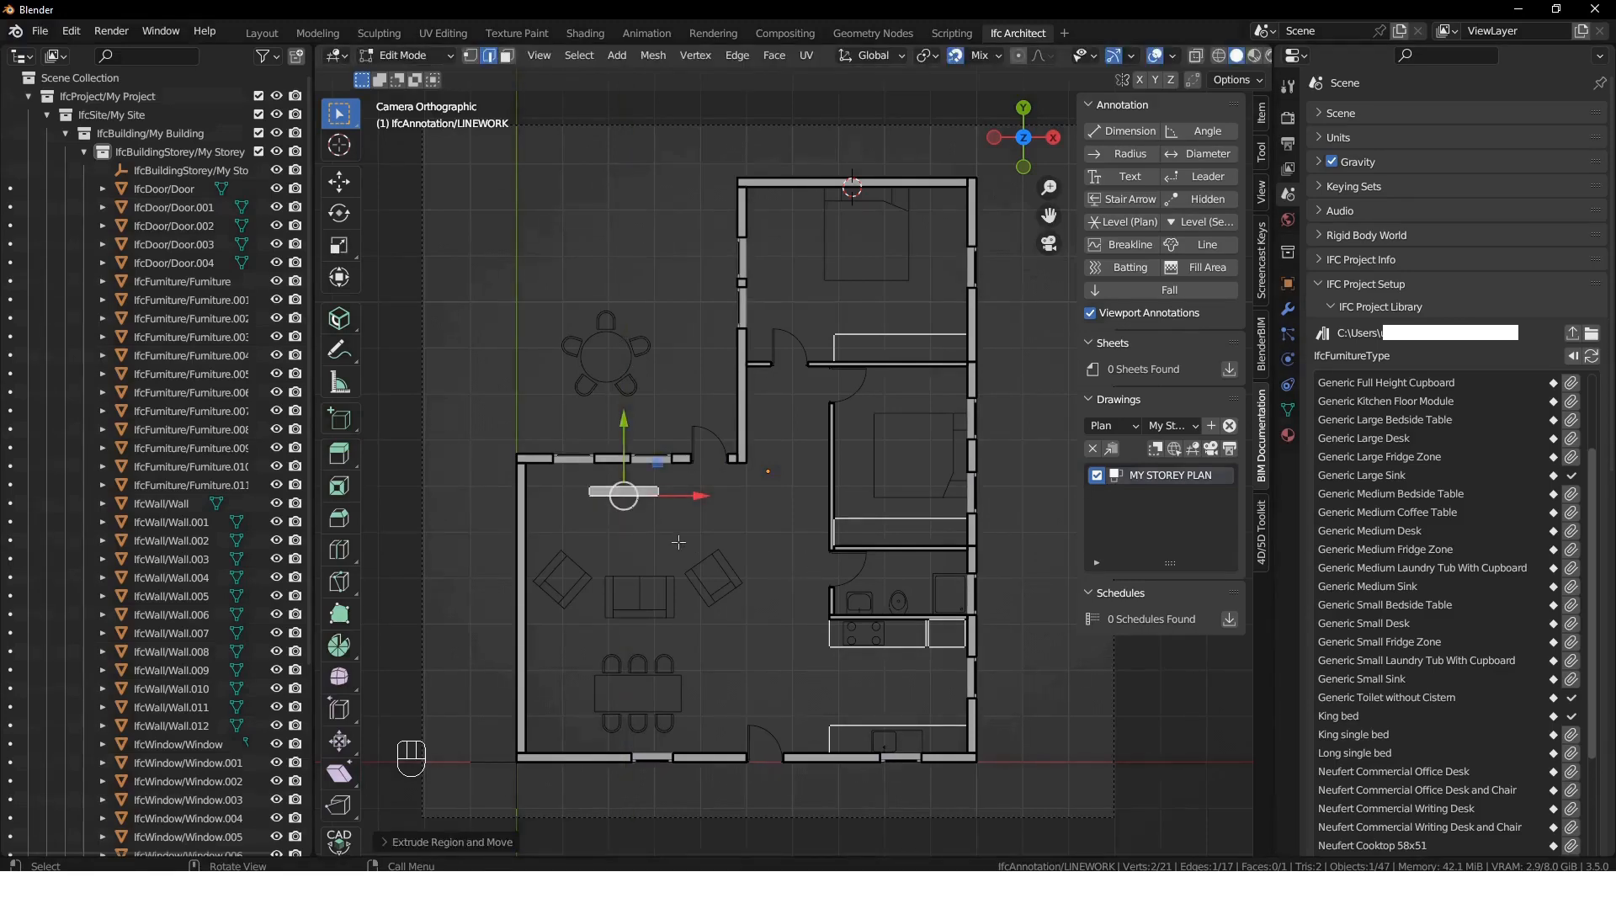
click(635, 491)
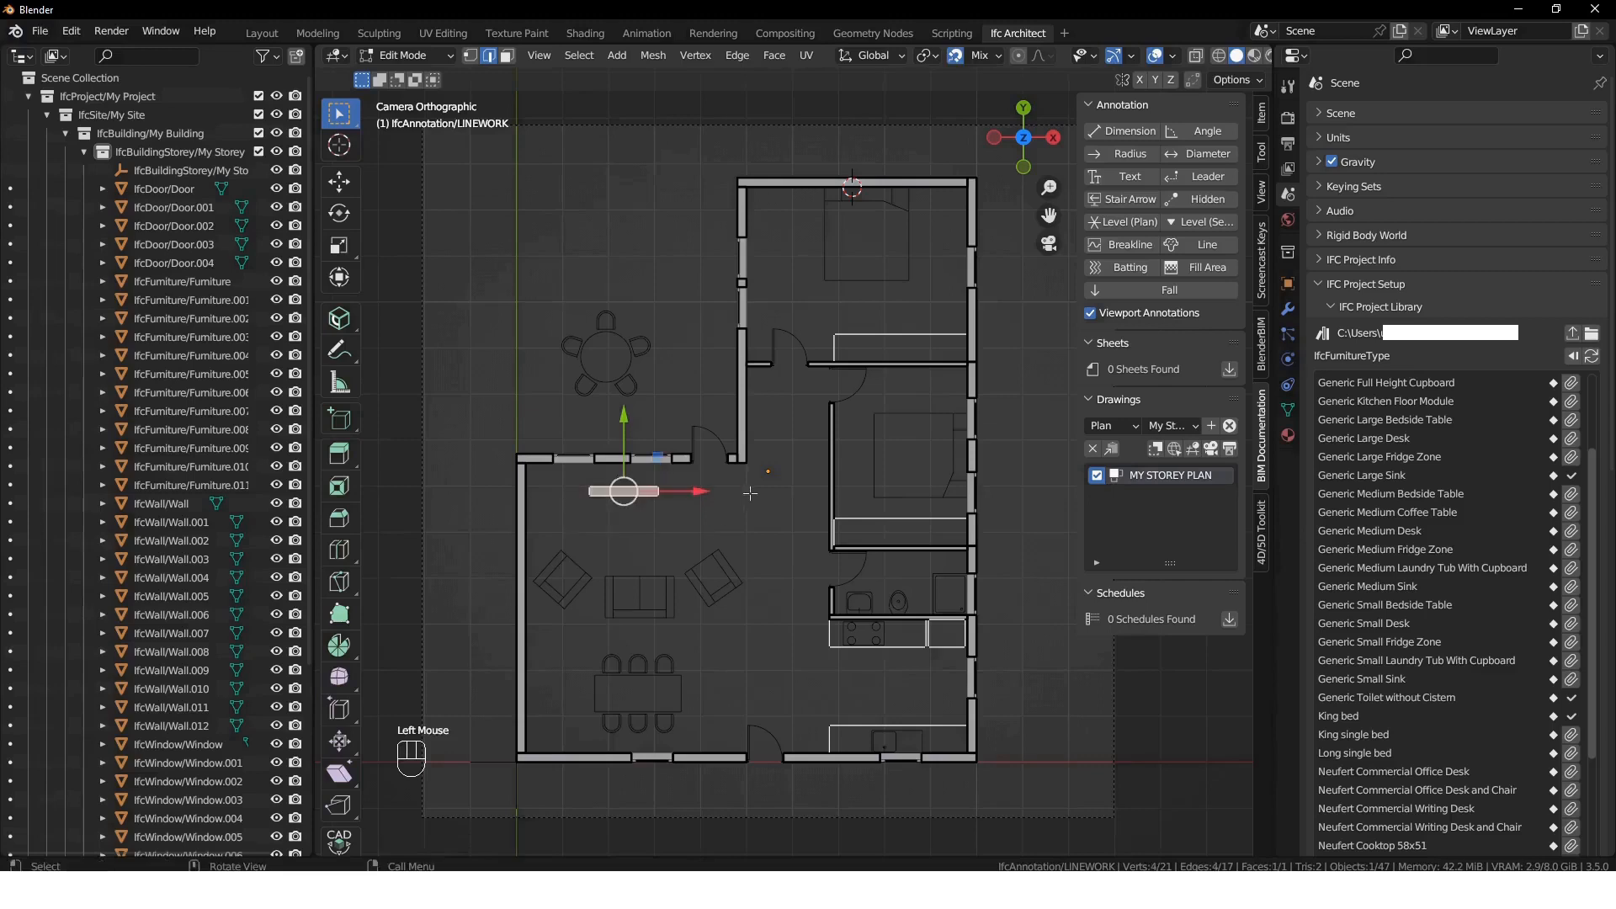
key(x)
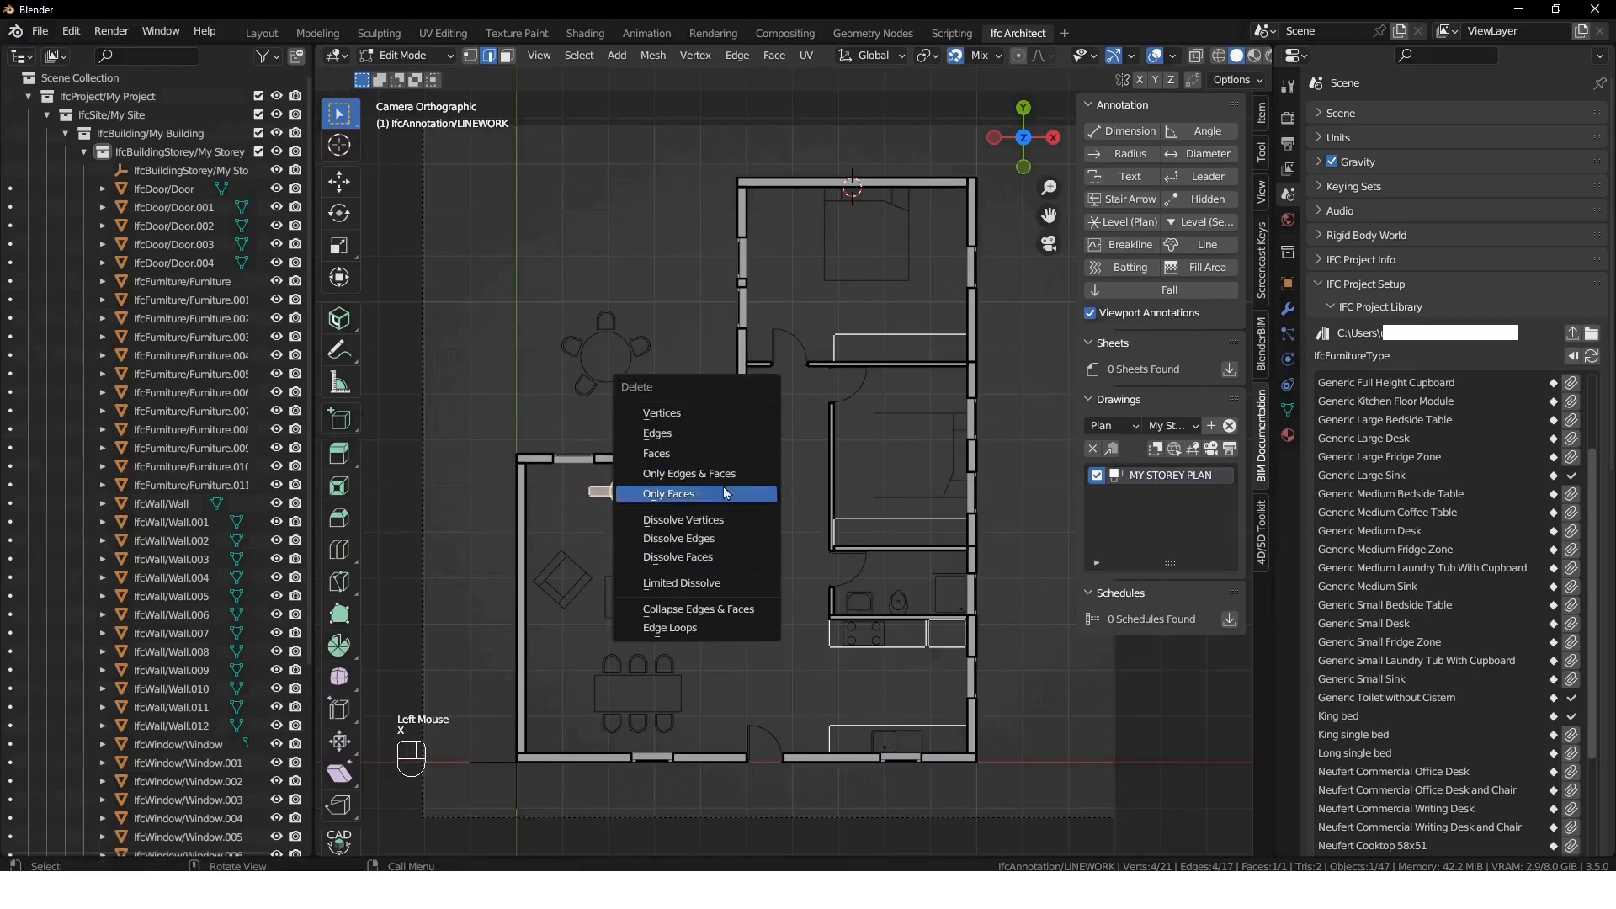
click(678, 497)
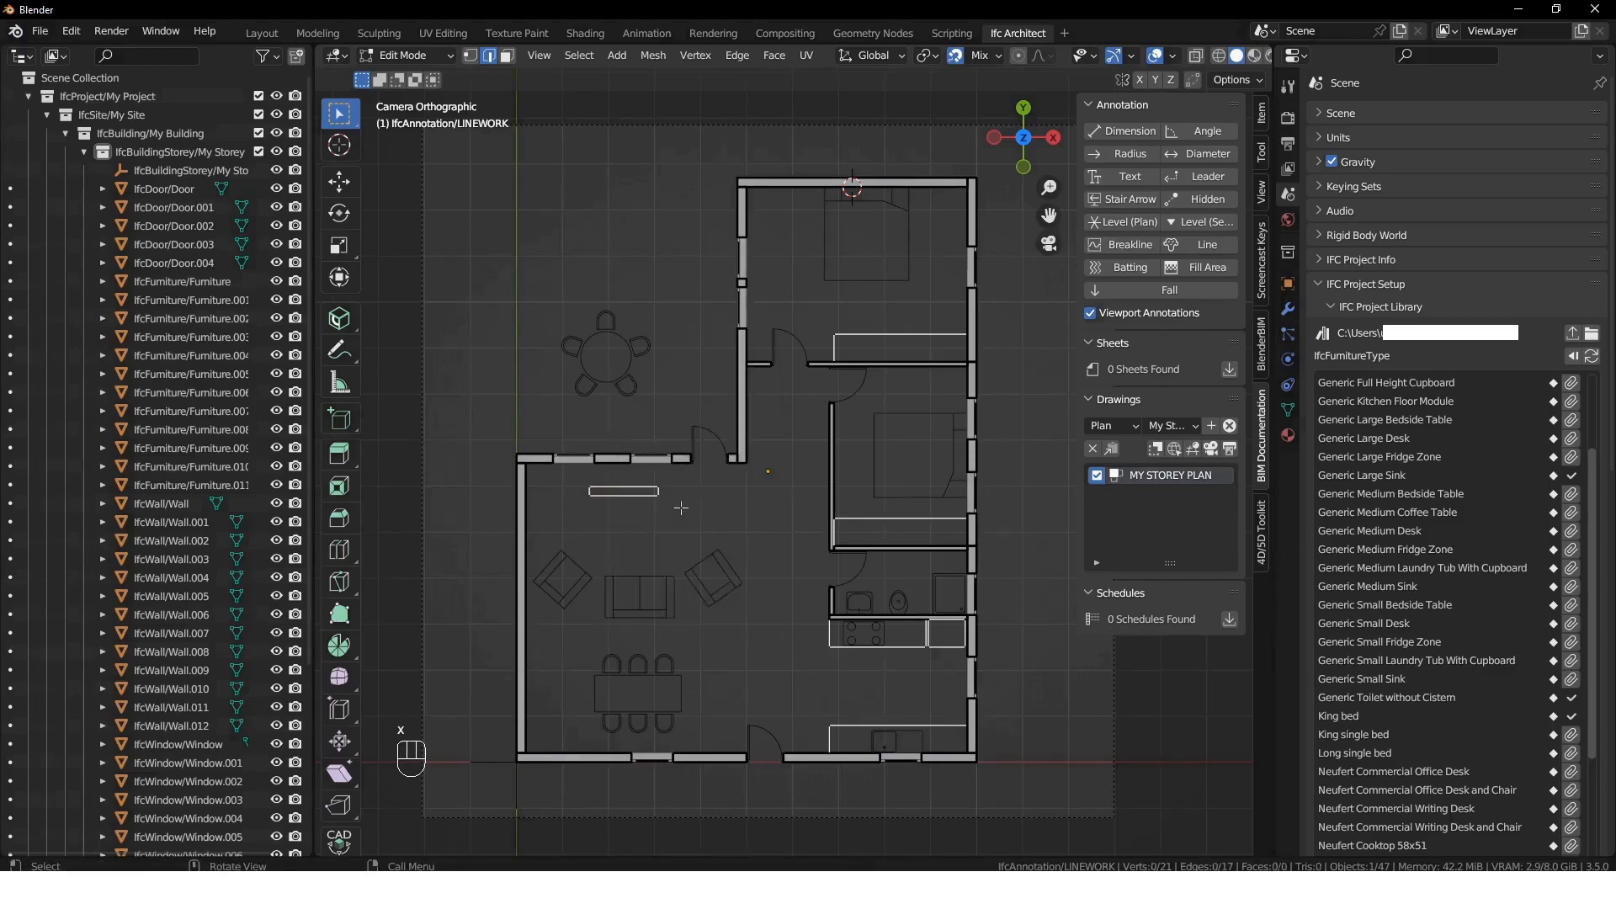
- Duplicate the thin rectangle's top edge -100 mm along Y and scale the copy to about 0.82
click(631, 487)
key(shift+d)
key(y)
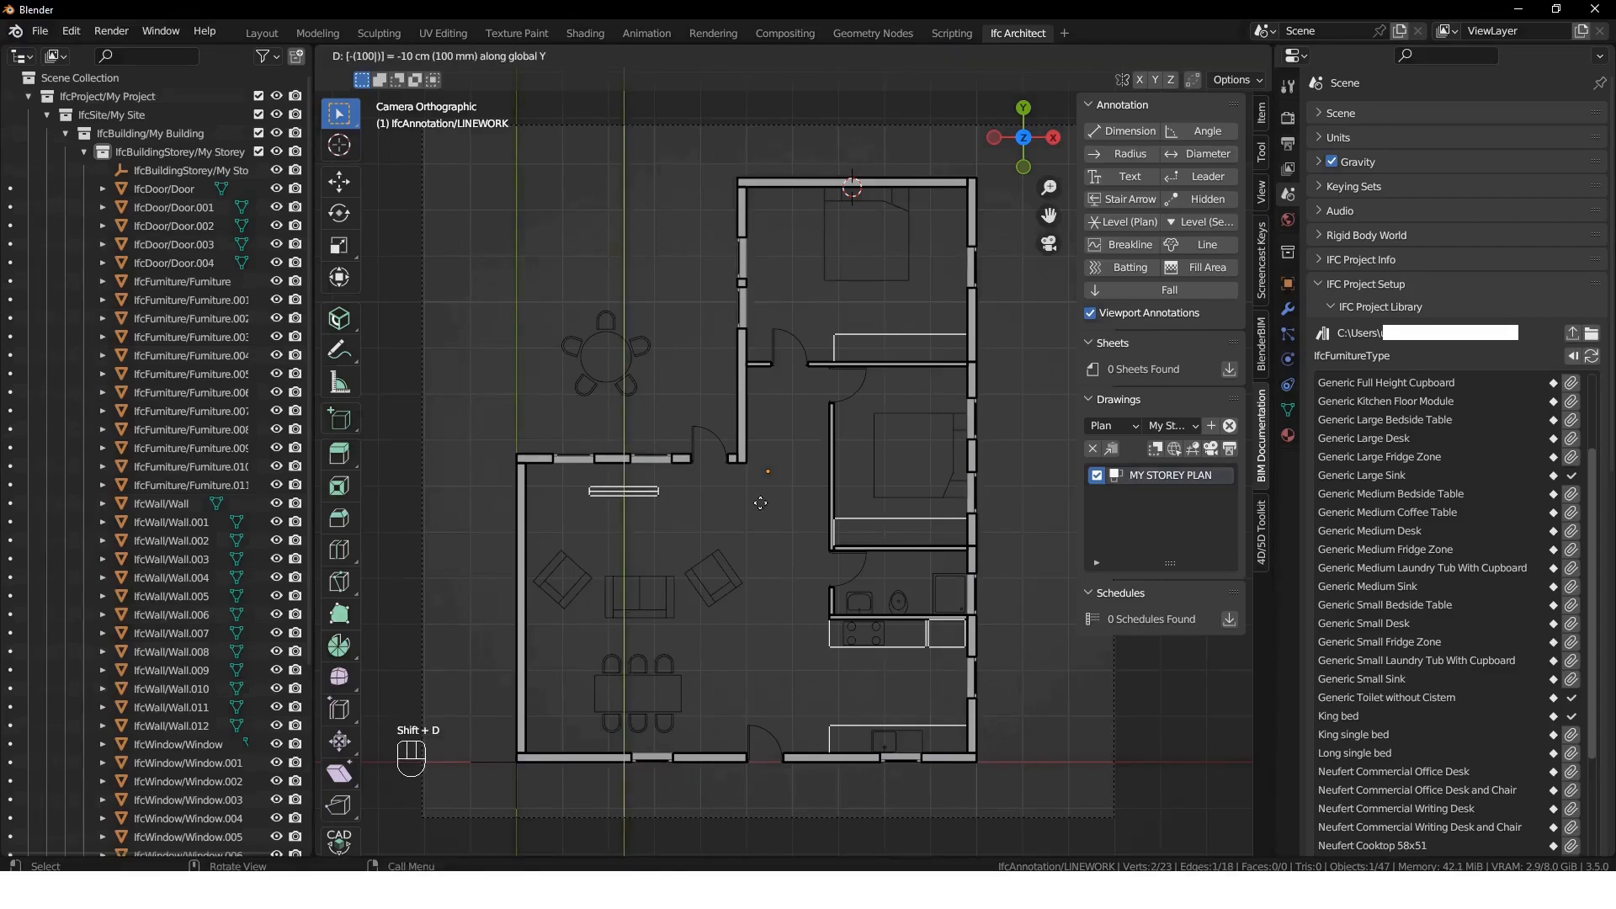
click(760, 502)
key(s)
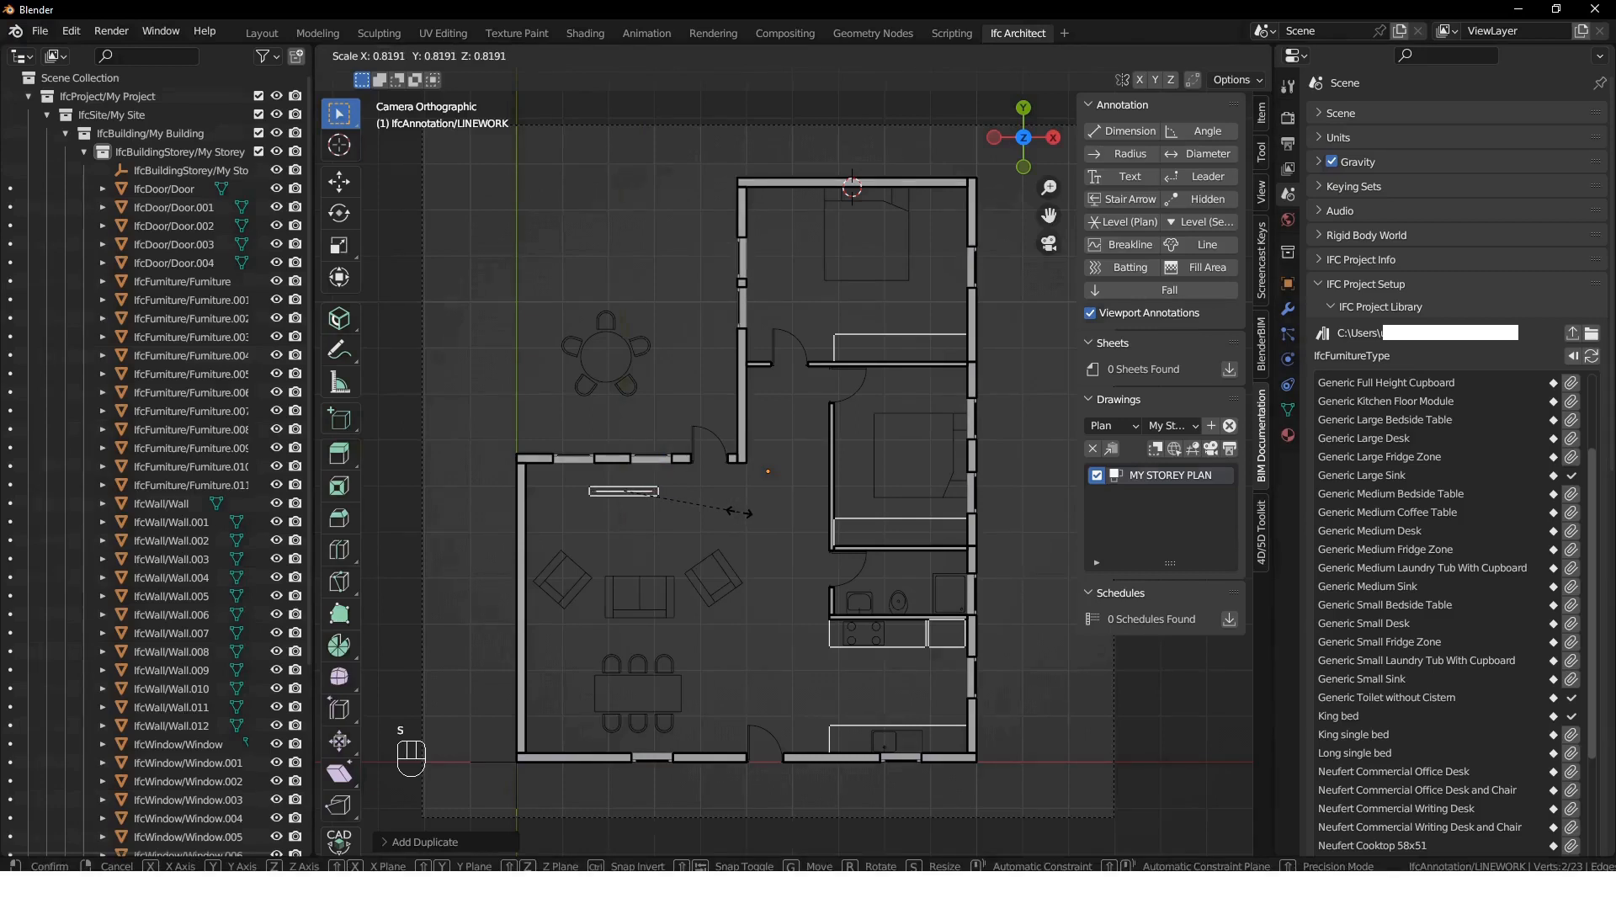
click(739, 511)
- Finish editing the linework and regenerate the MY STOREY PLAN drawing to check its output
key(Tab)
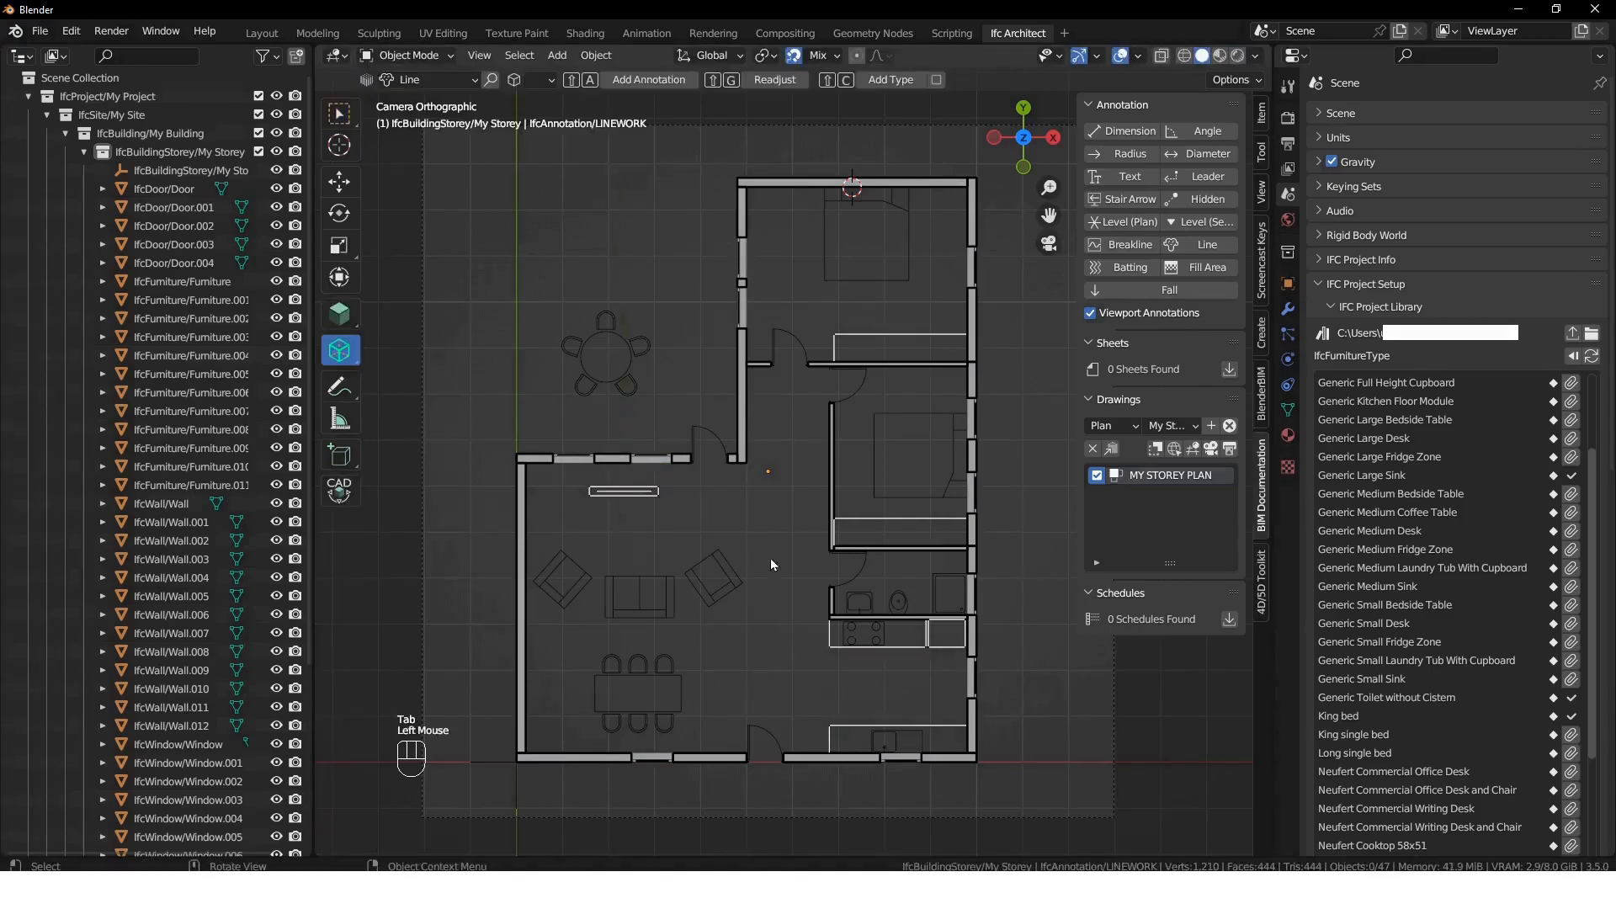
click(1230, 448)
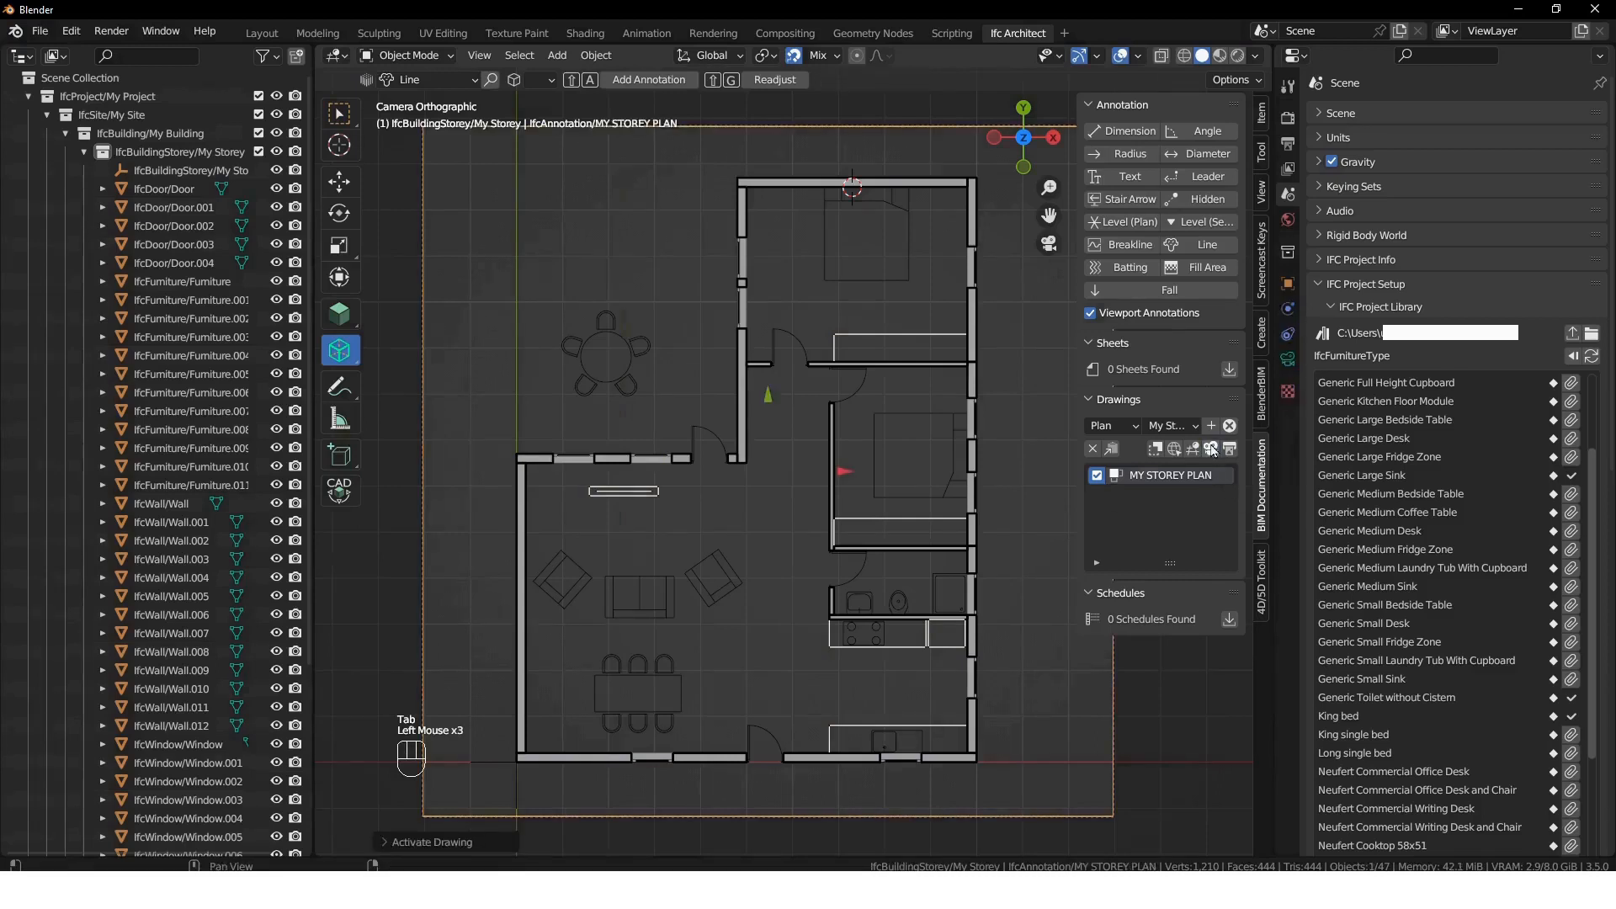
click(1232, 452)
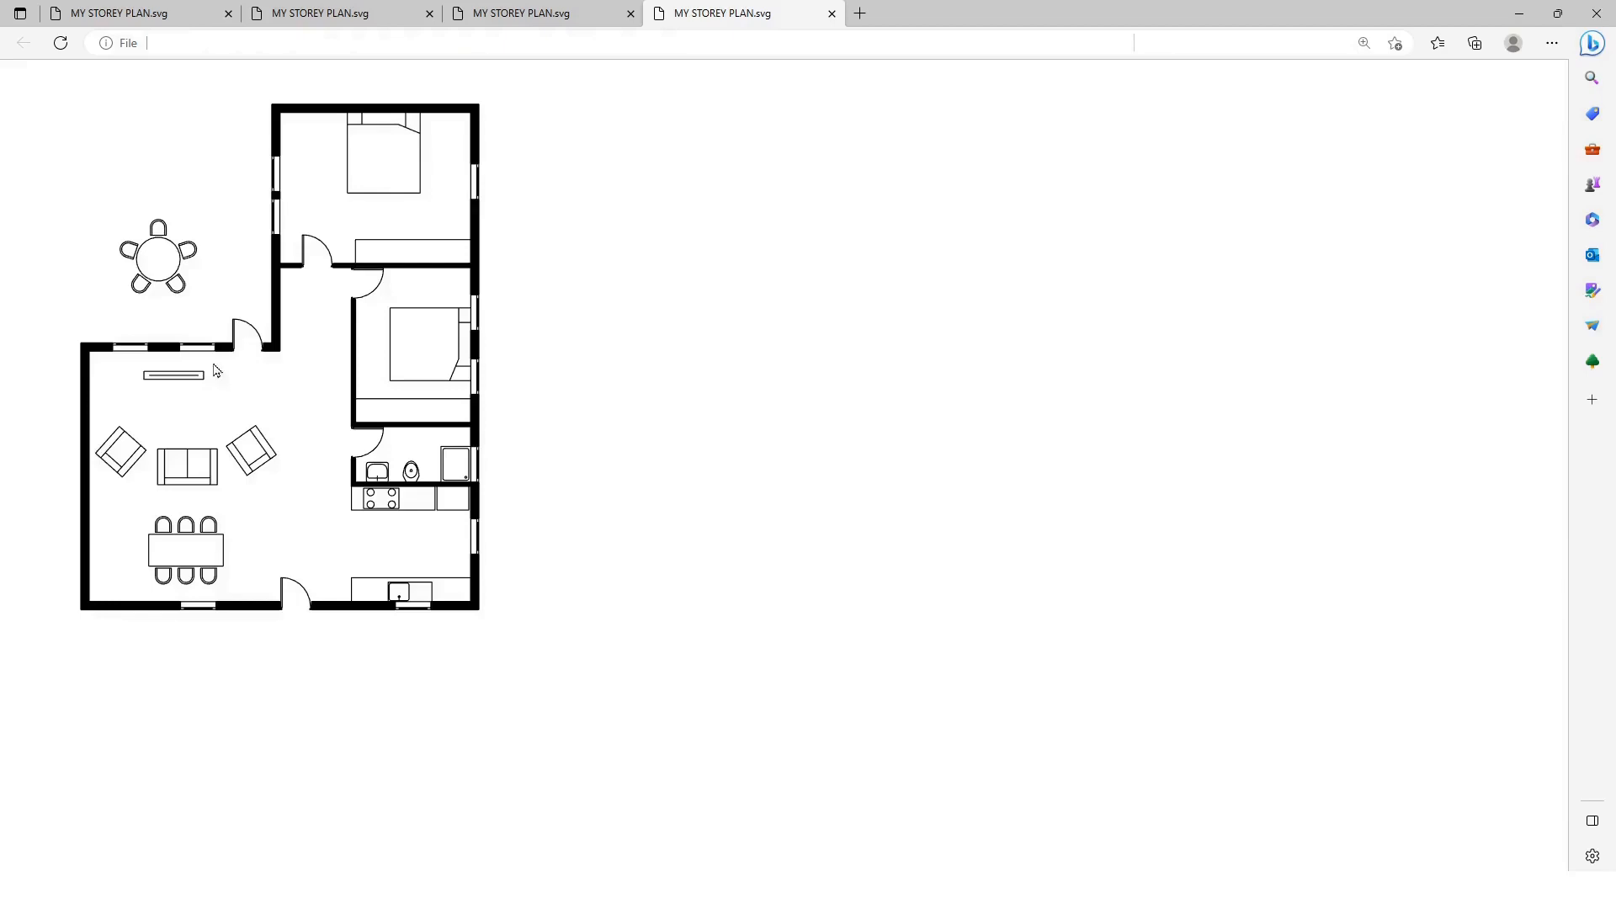
click(1519, 14)
- Reopen the linework and move the whole living room unit slightly right so it lines up with the sofa
click(614, 495)
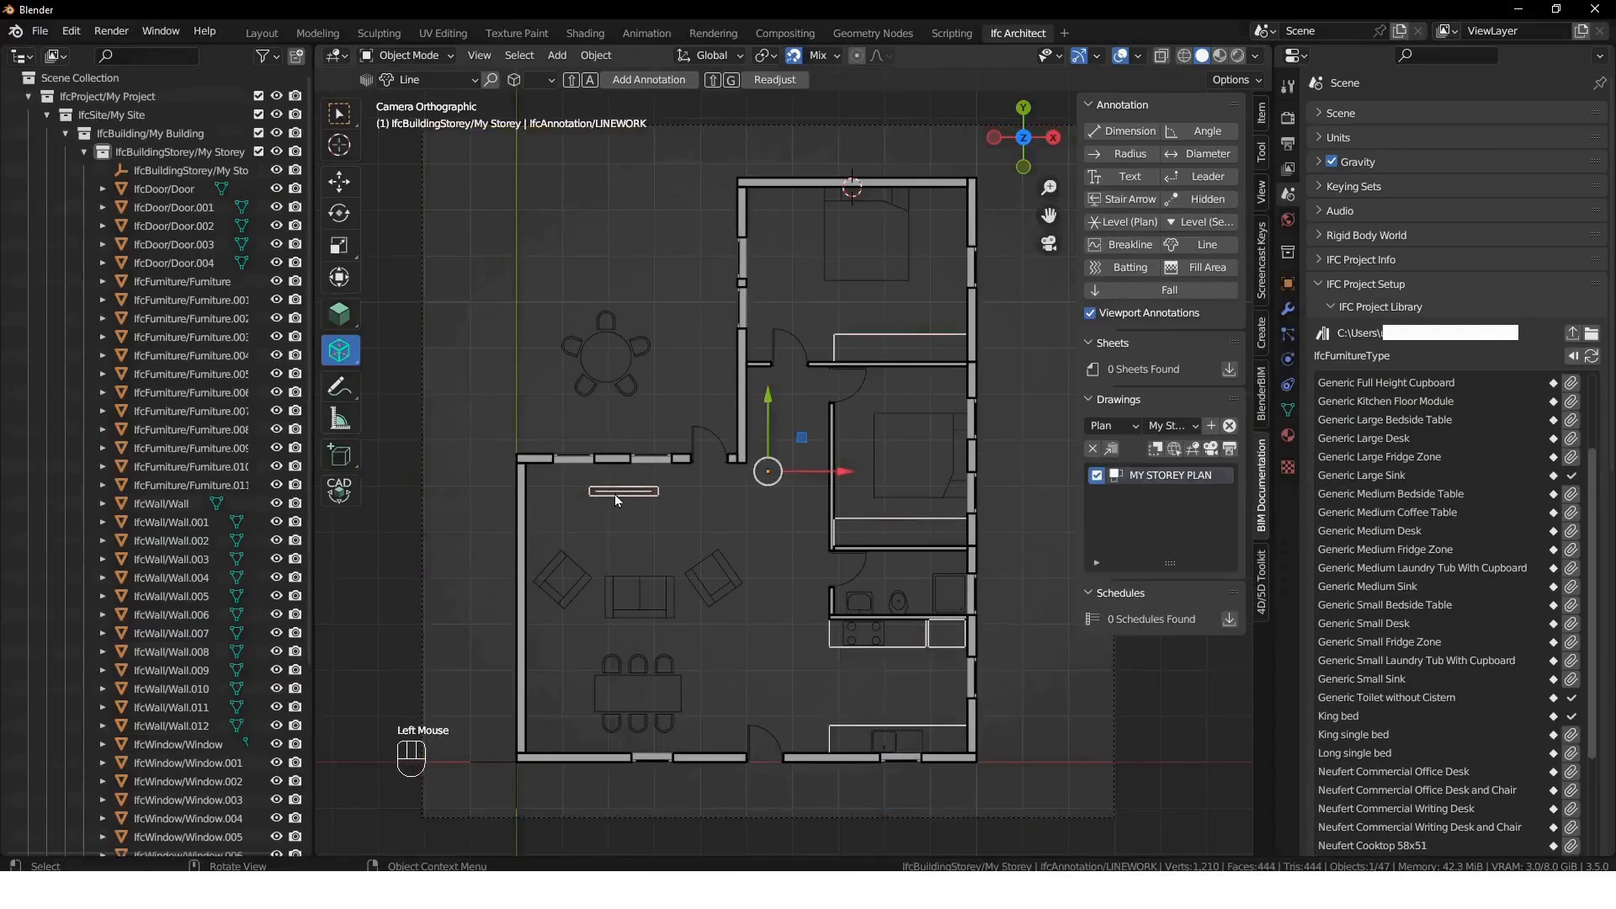
key(Tab)
drag(708, 528, 554, 483)
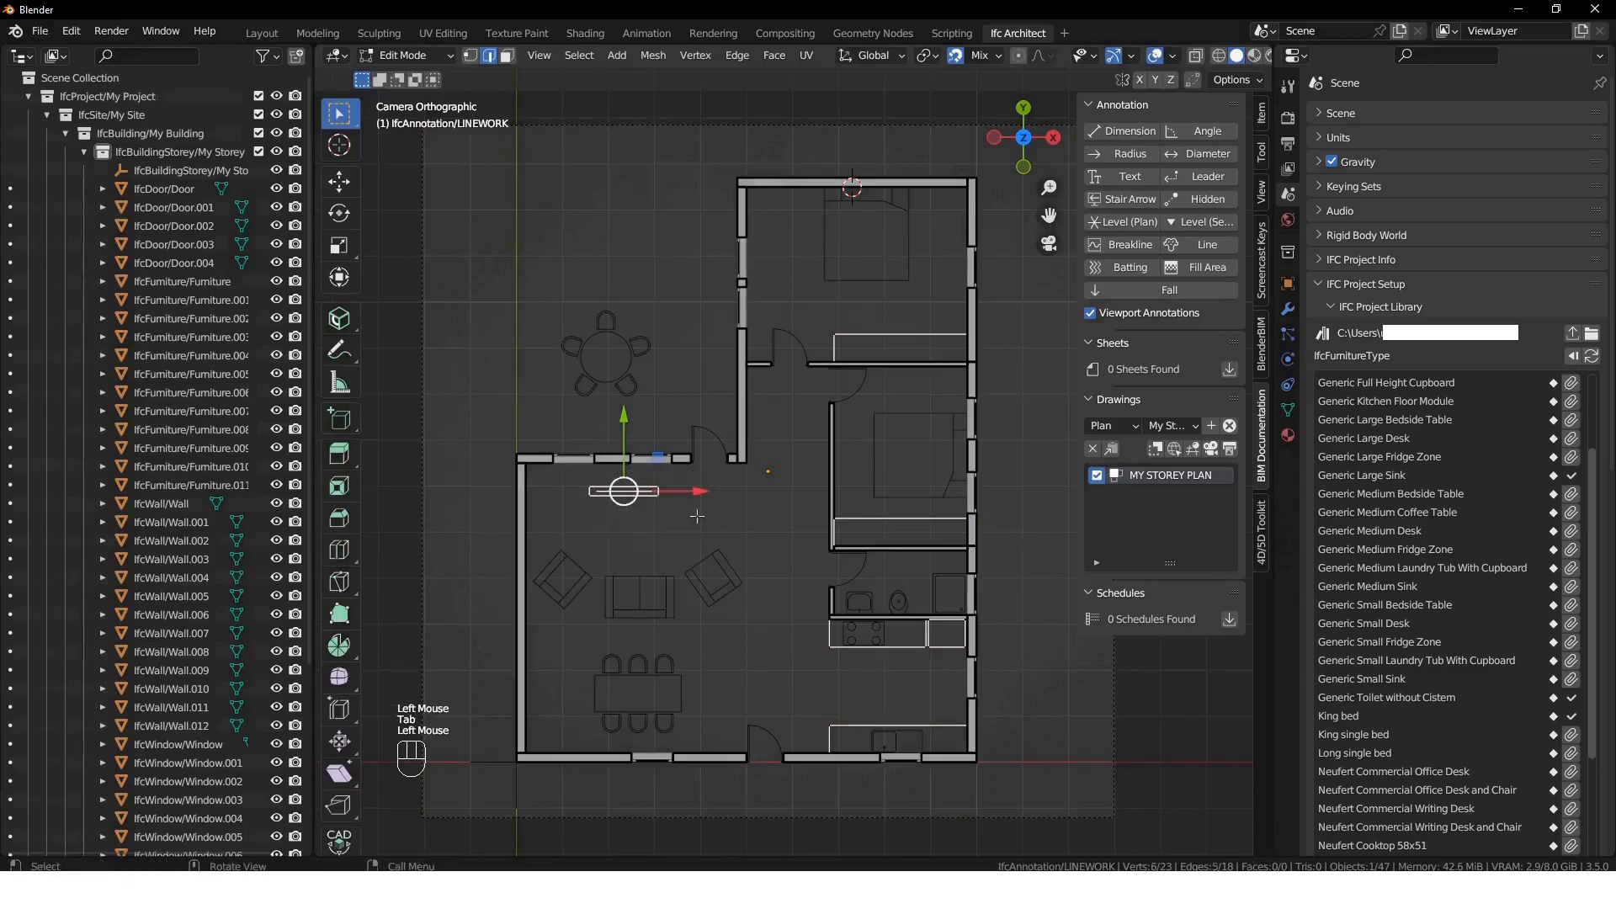
key(g)
click(773, 535)
key(Tab)
- Move the sofa and both armchairs together slightly up toward the living room unit
click(700, 599)
click(697, 594)
shift+click(576, 583)
shift+click(639, 596)
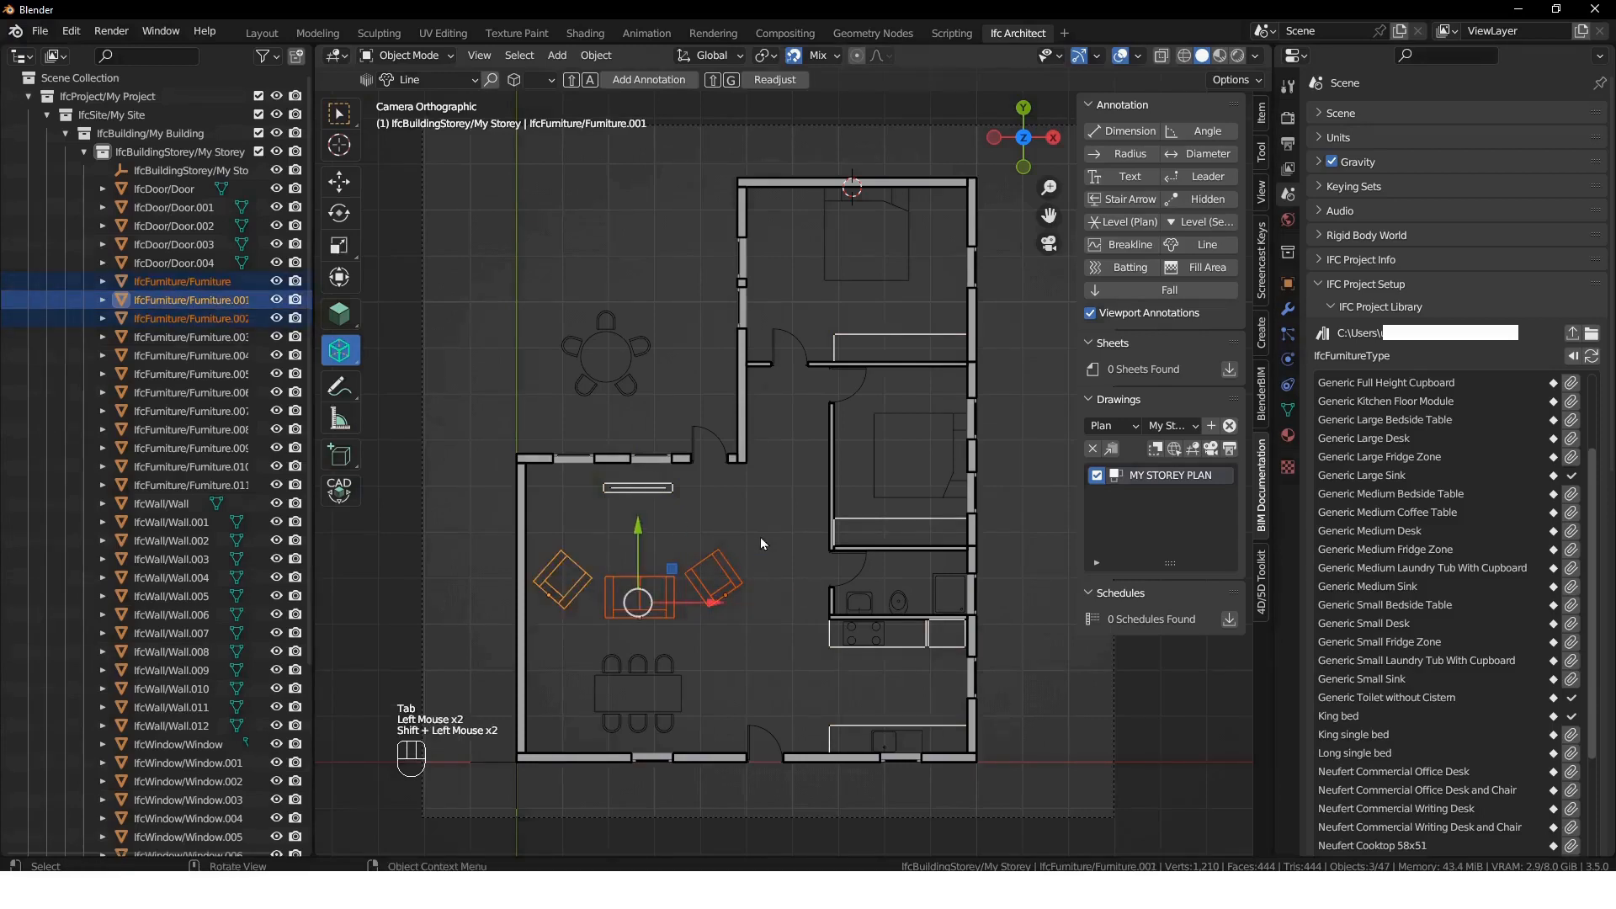
key(g)
click(769, 519)
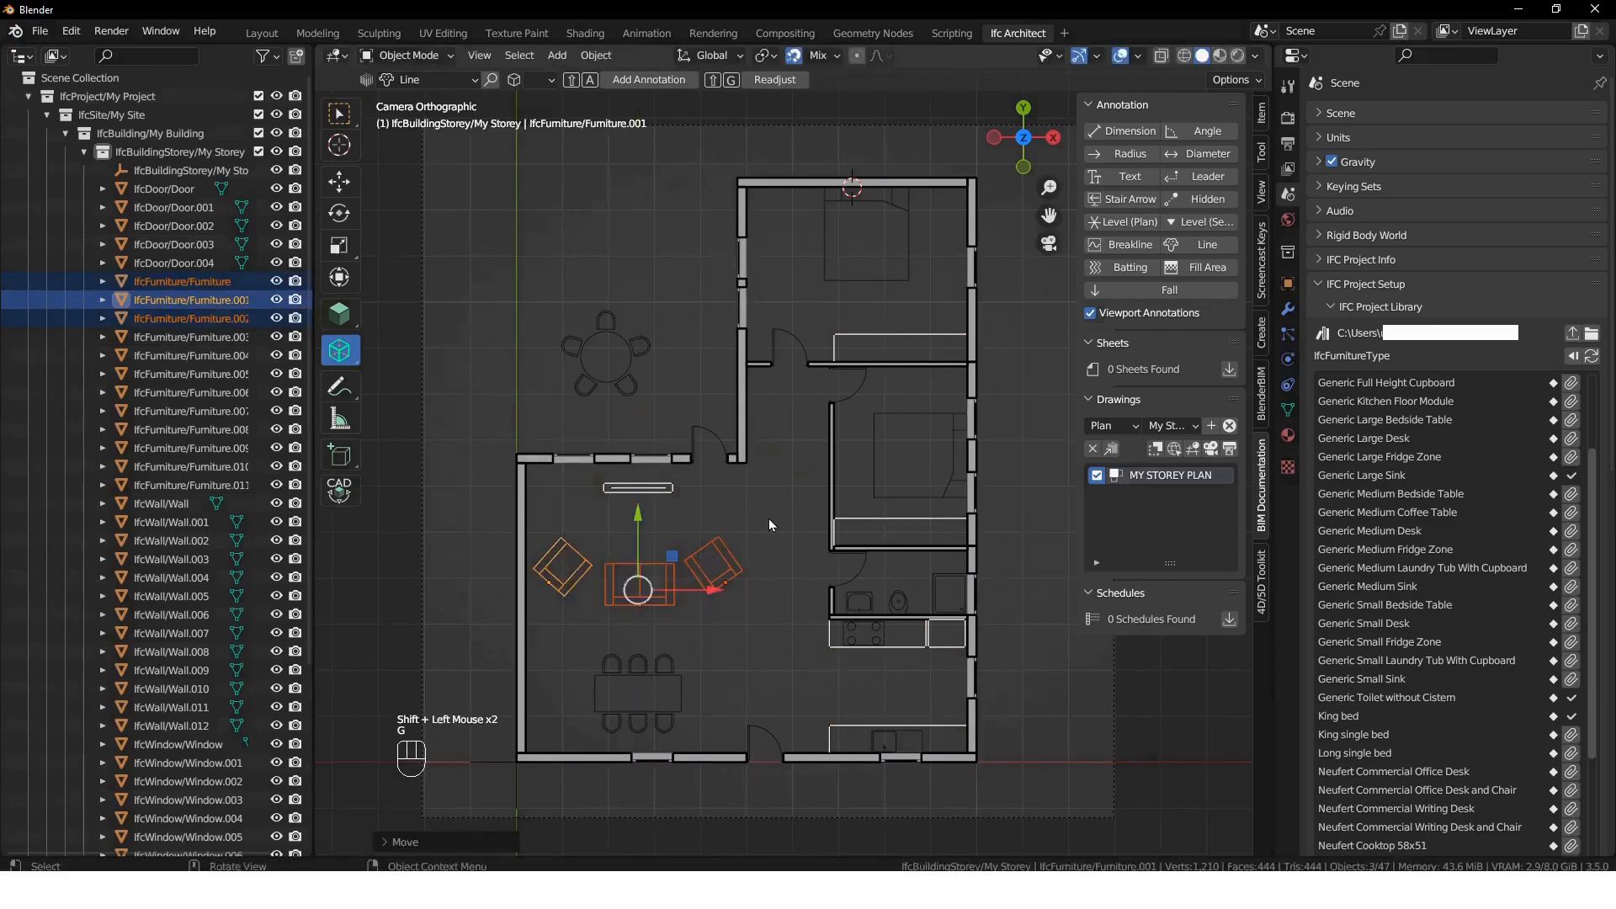
- Deselect the furniture and regenerate the storey plan drawing with the adjusted living room layout
click(792, 517)
click(1232, 452)
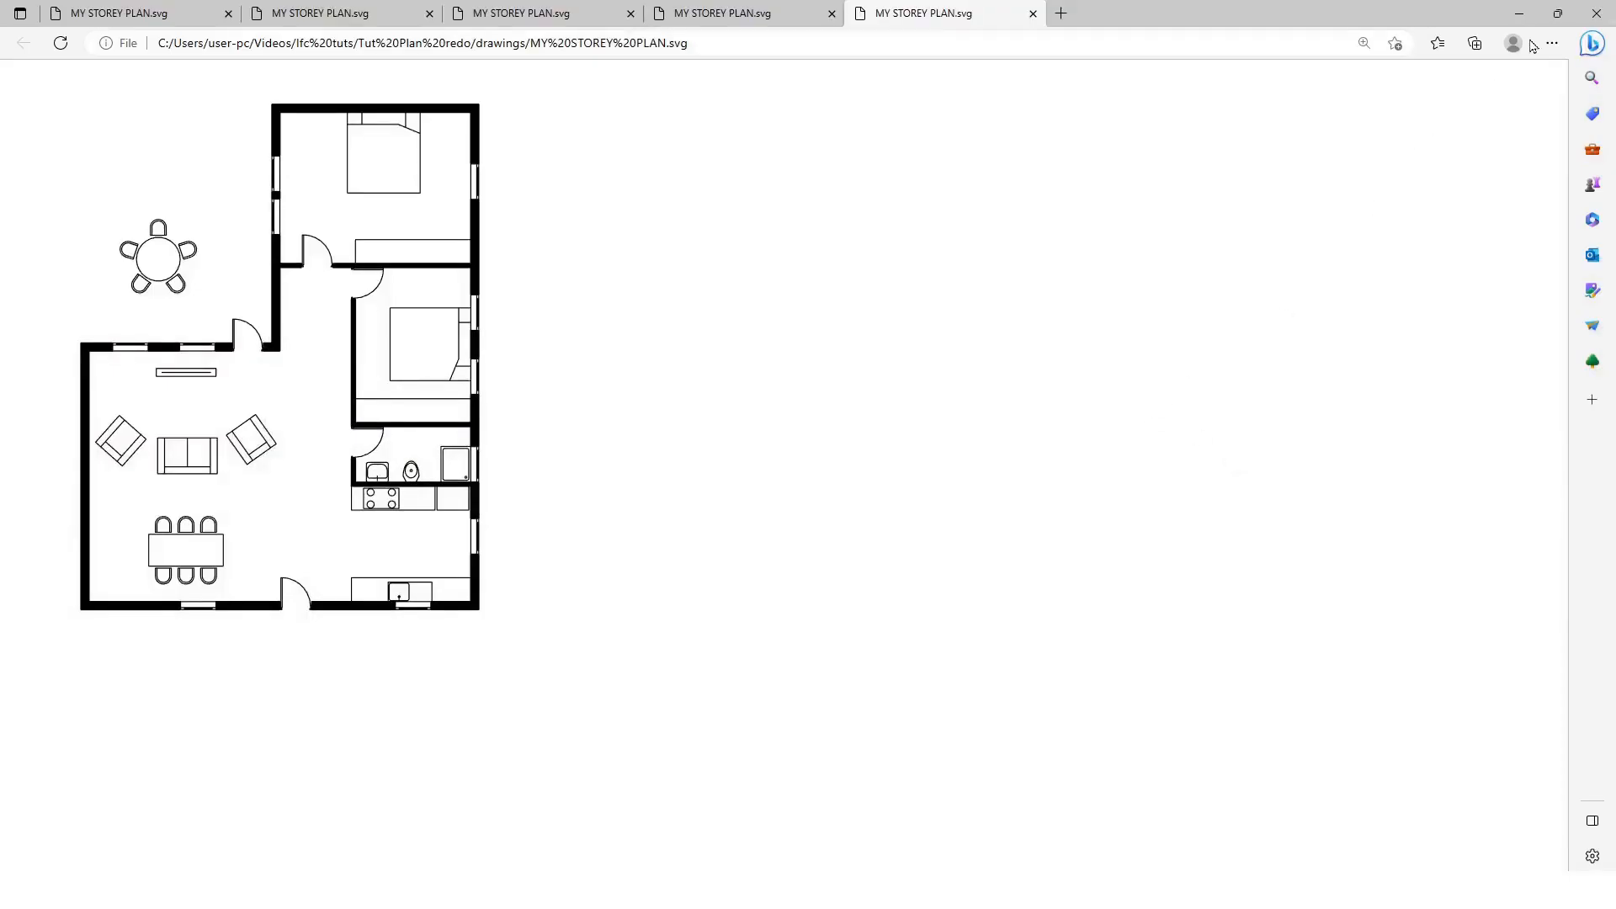
click(1519, 12)
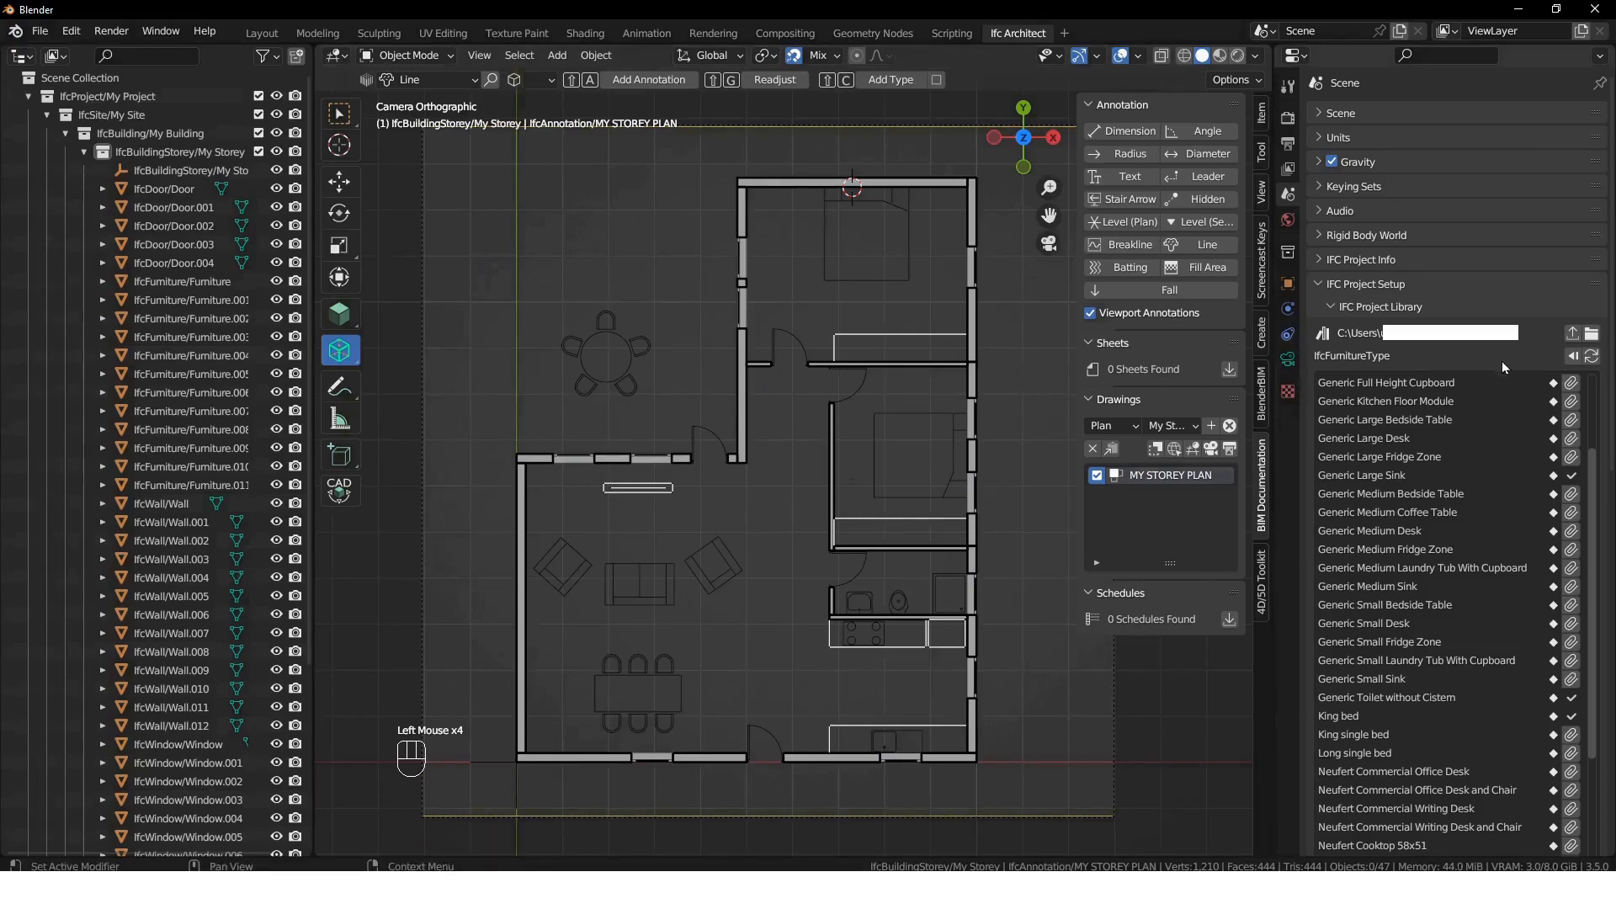
- Load Small tree_Update.ifc from the Nature folder as the IFC project library
click(1592, 335)
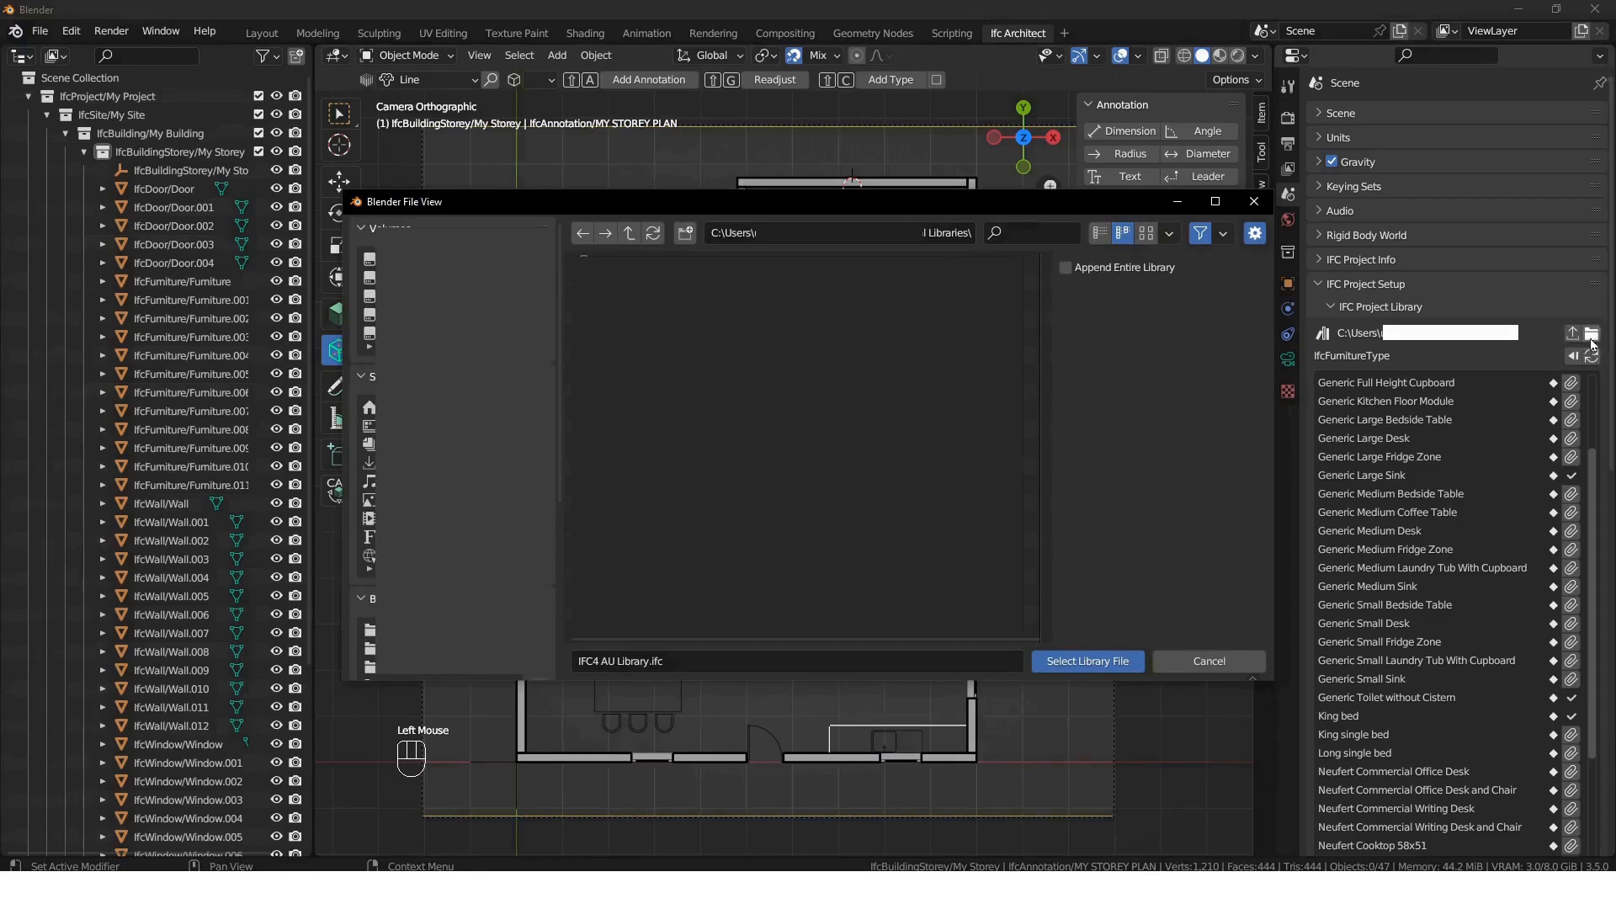
click(628, 233)
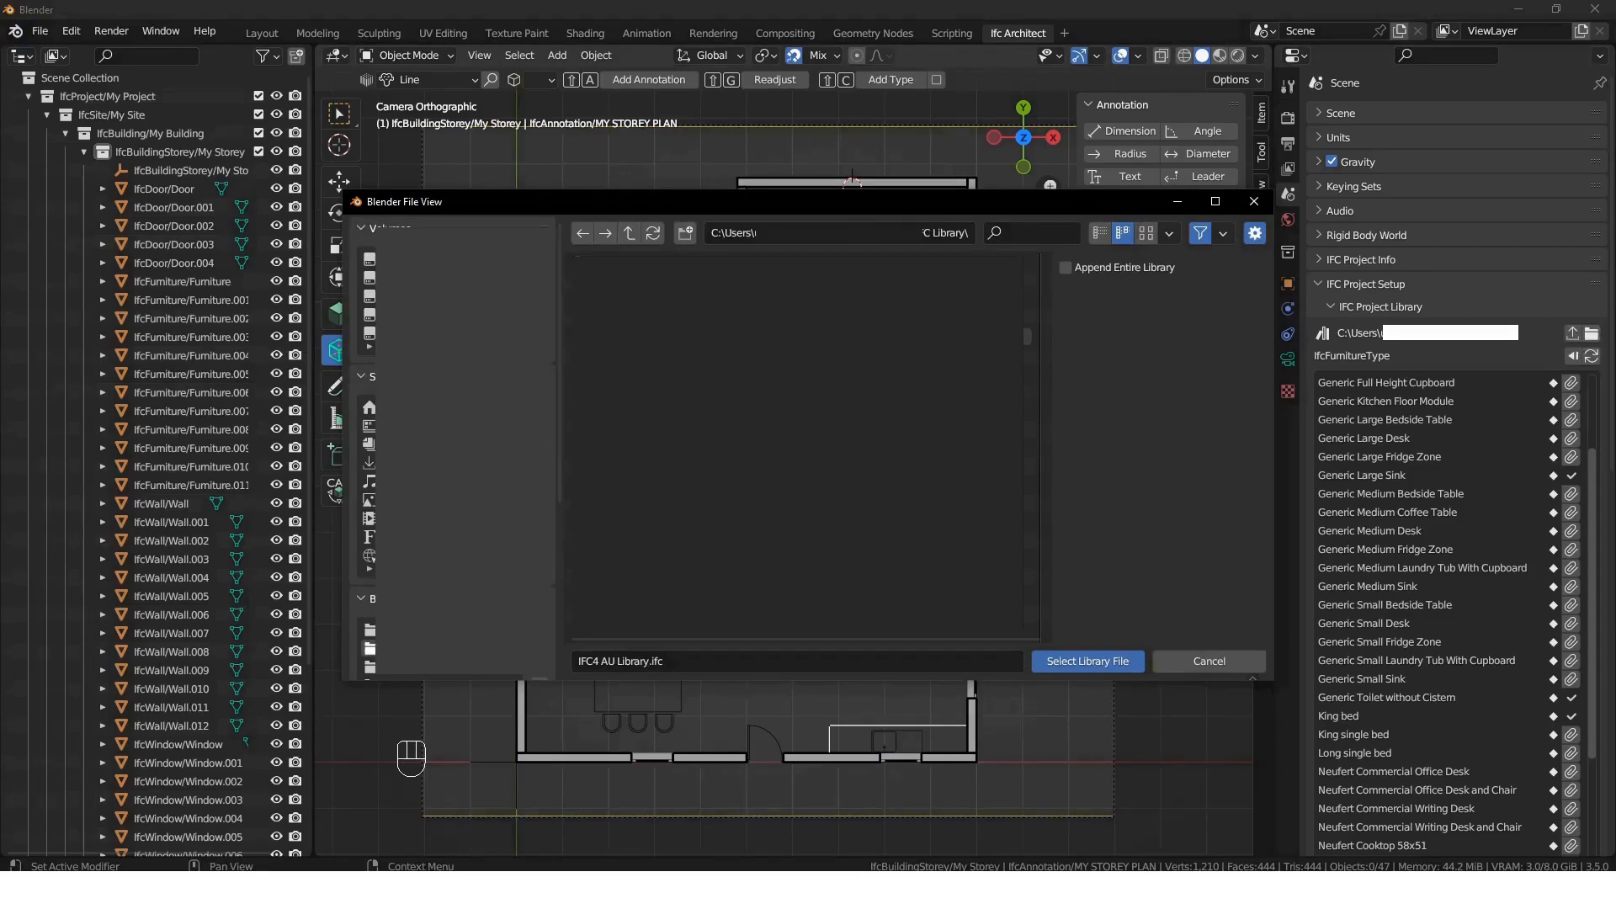
double_click(673, 282)
double_click(673, 355)
click(674, 282)
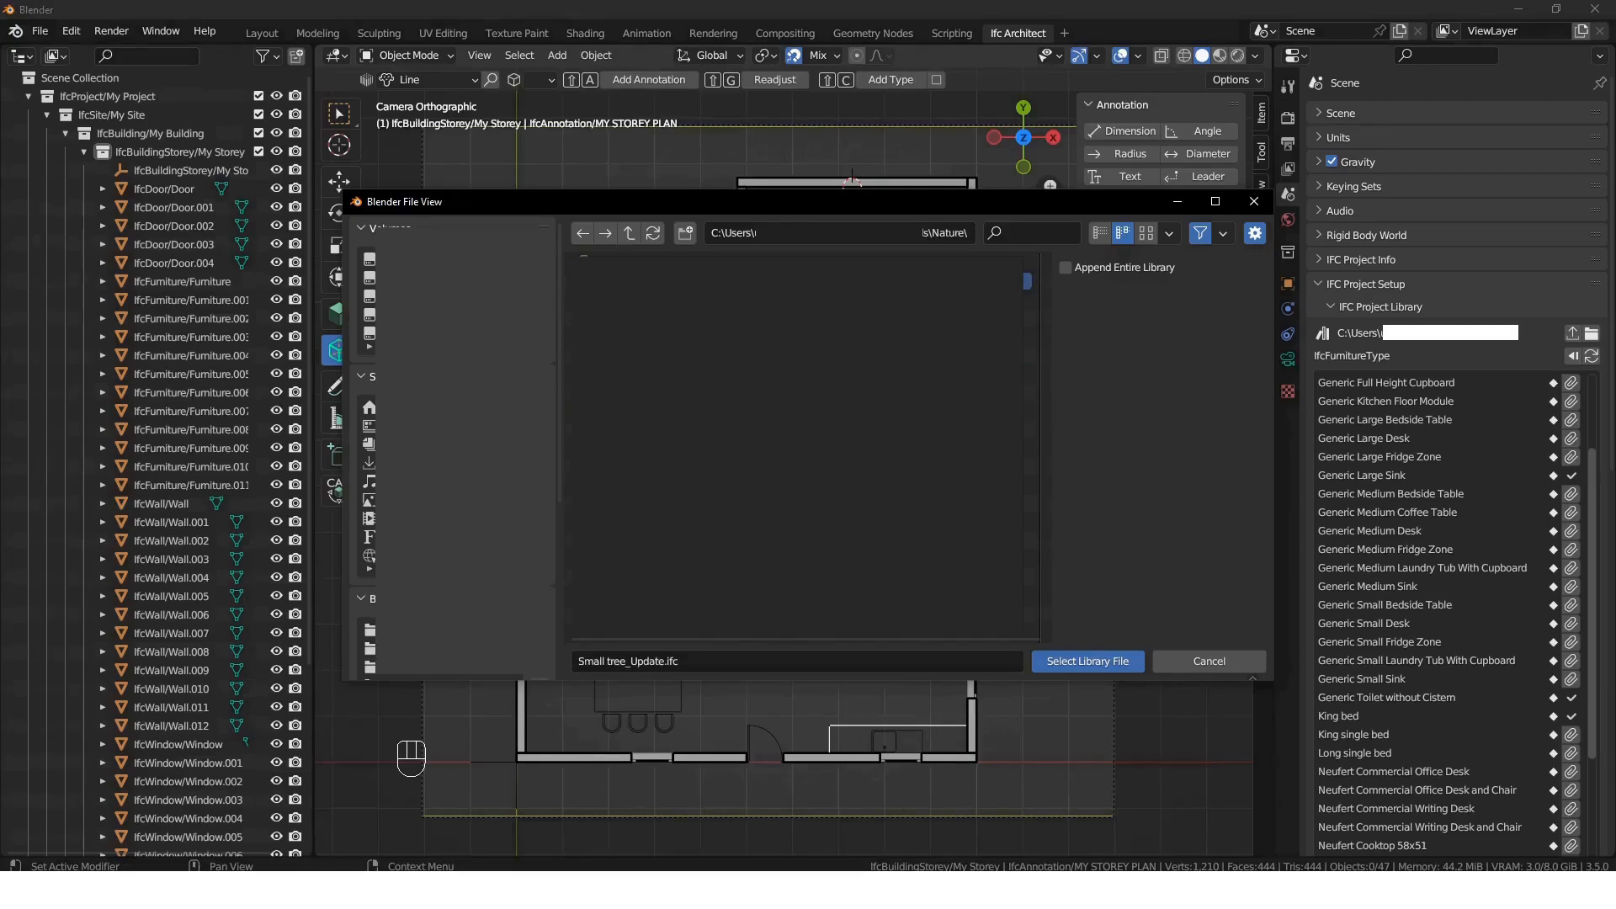
click(1094, 661)
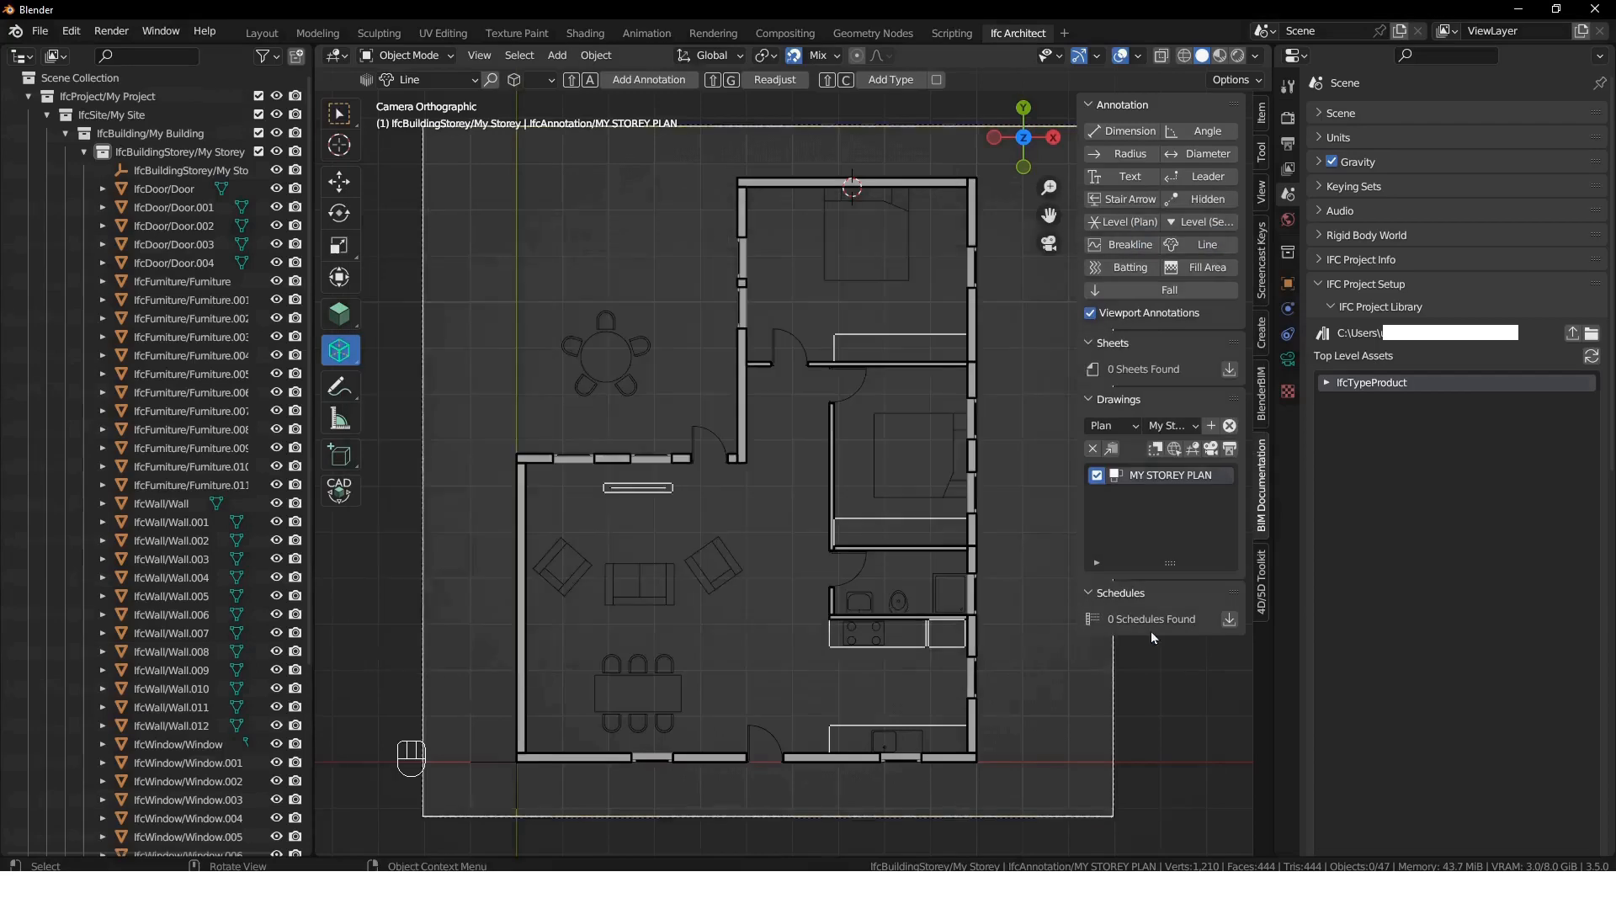
- Append the Tree_01 Small type from the library's IfcBuildingElementProxyType assets
click(1328, 382)
click(1326, 381)
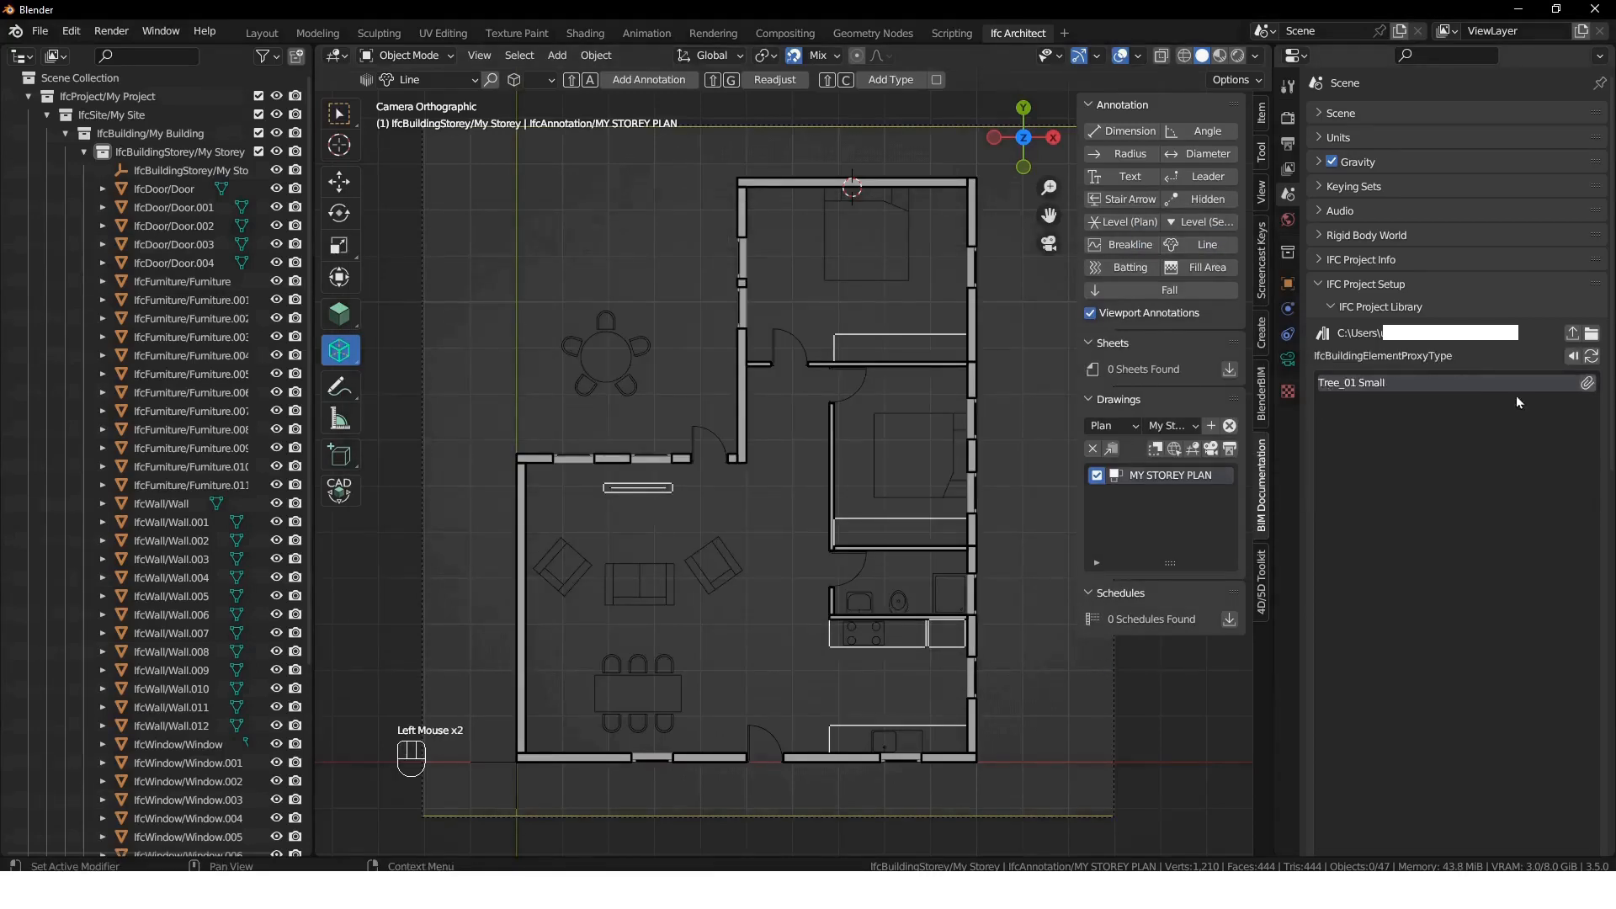
click(1589, 386)
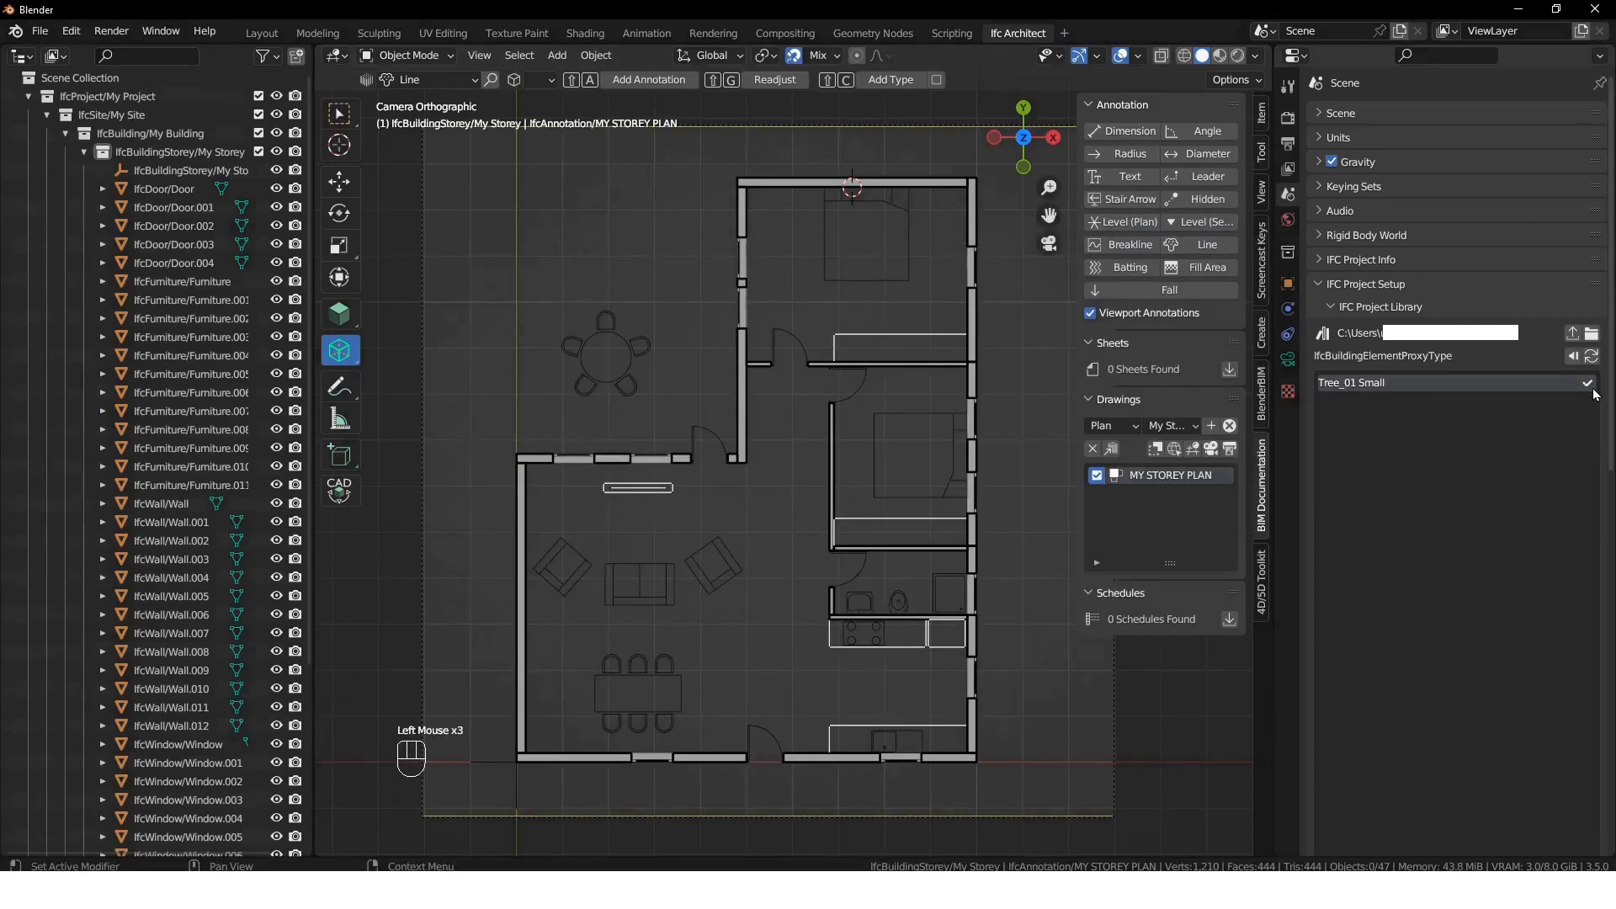
- Place a Tree_01 Small building element proxy outside, above the round table near the upper bedroom's left wall
click(1260, 152)
click(351, 315)
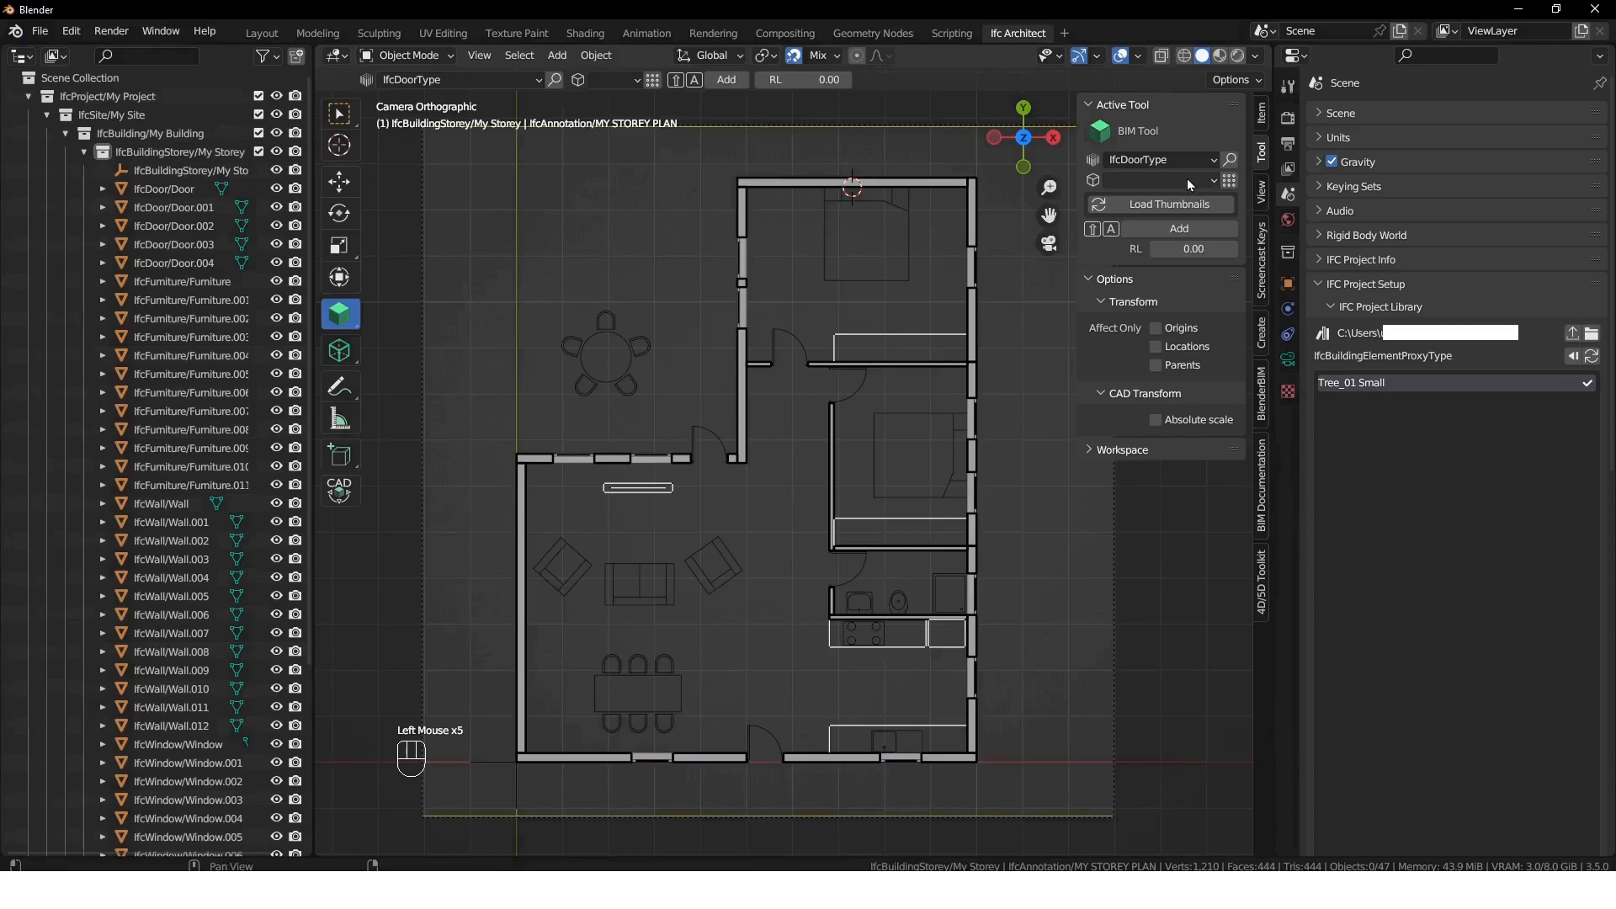
click(1172, 160)
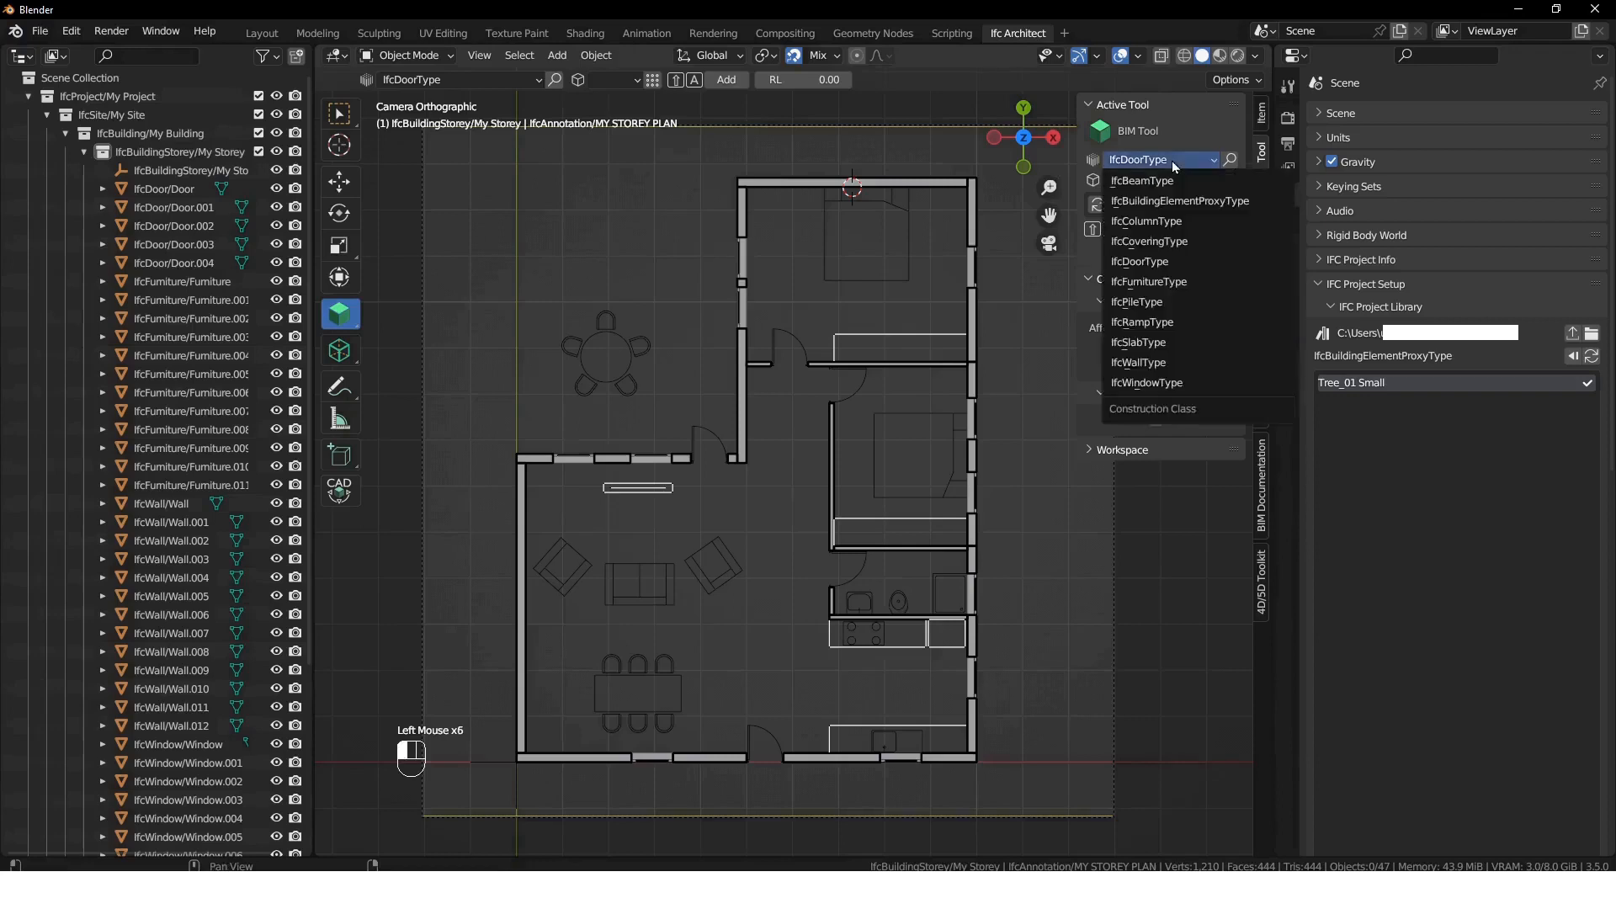
click(1197, 205)
shift+right_drag(687, 294, 663, 224)
key(shift+a)
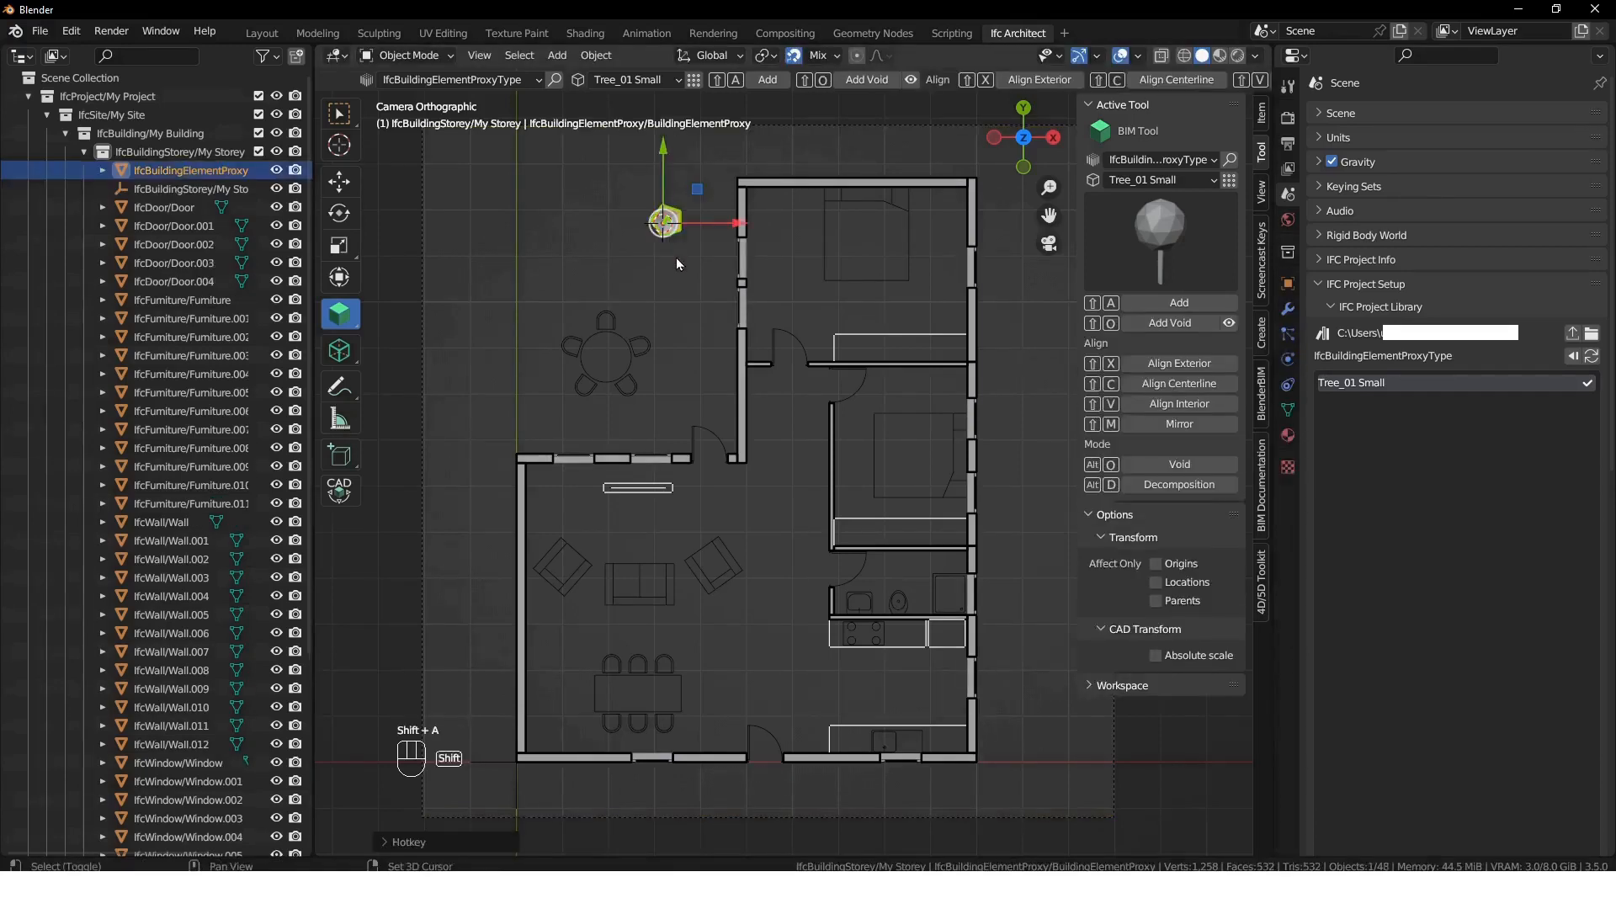
- Reactivate the plan drawing view and duplicate the tree twice to form a cluster above the round table
click(1261, 532)
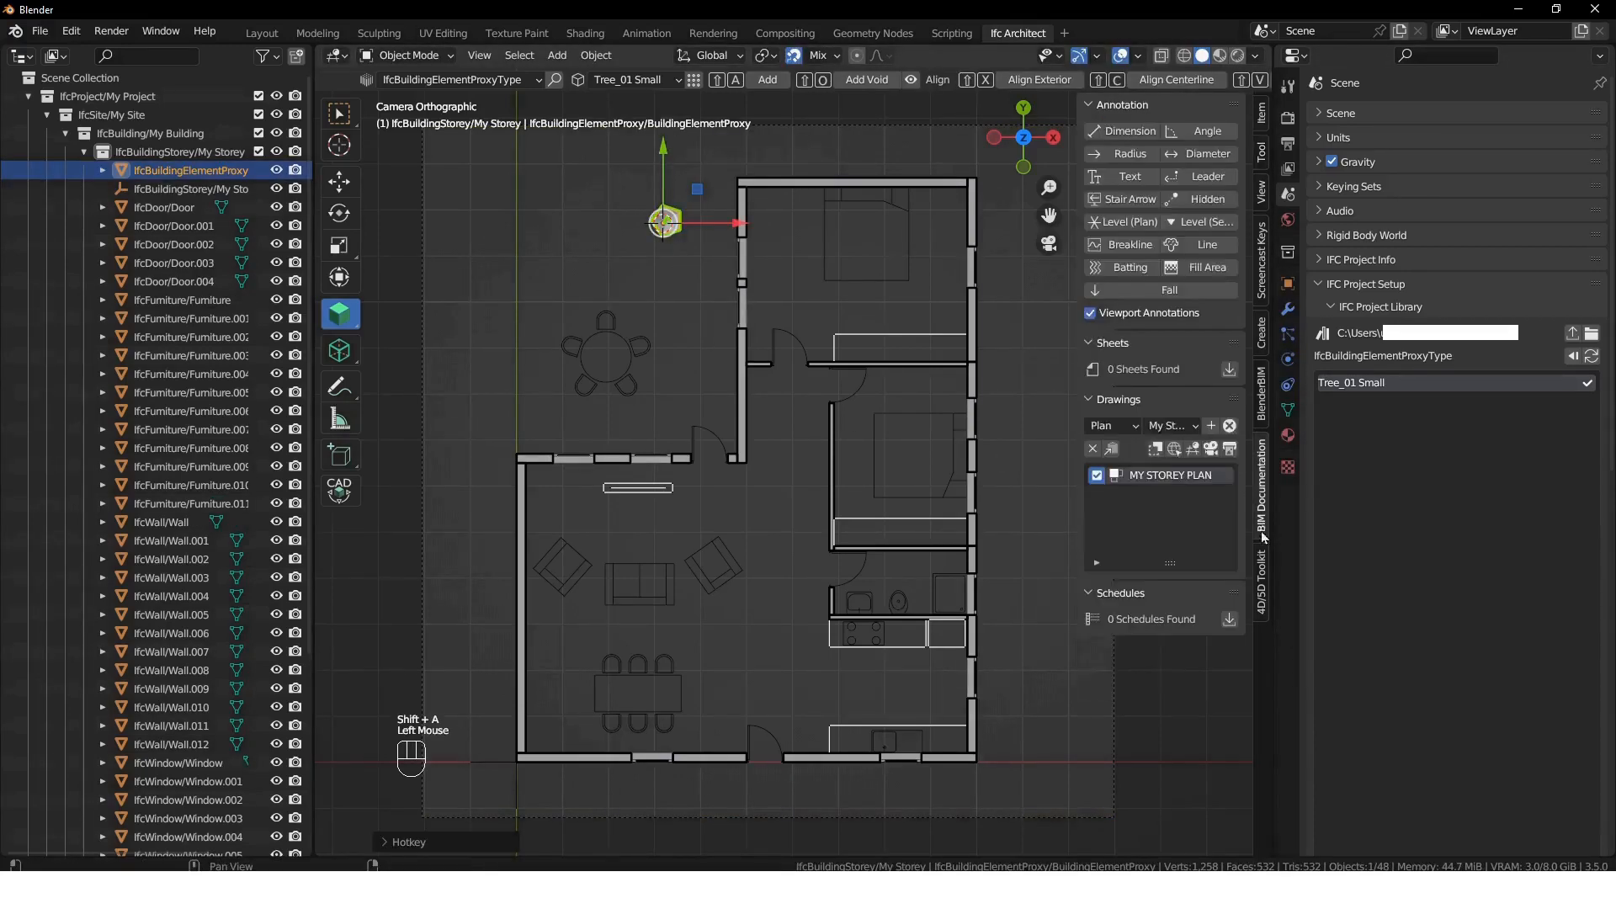
click(1214, 447)
click(698, 249)
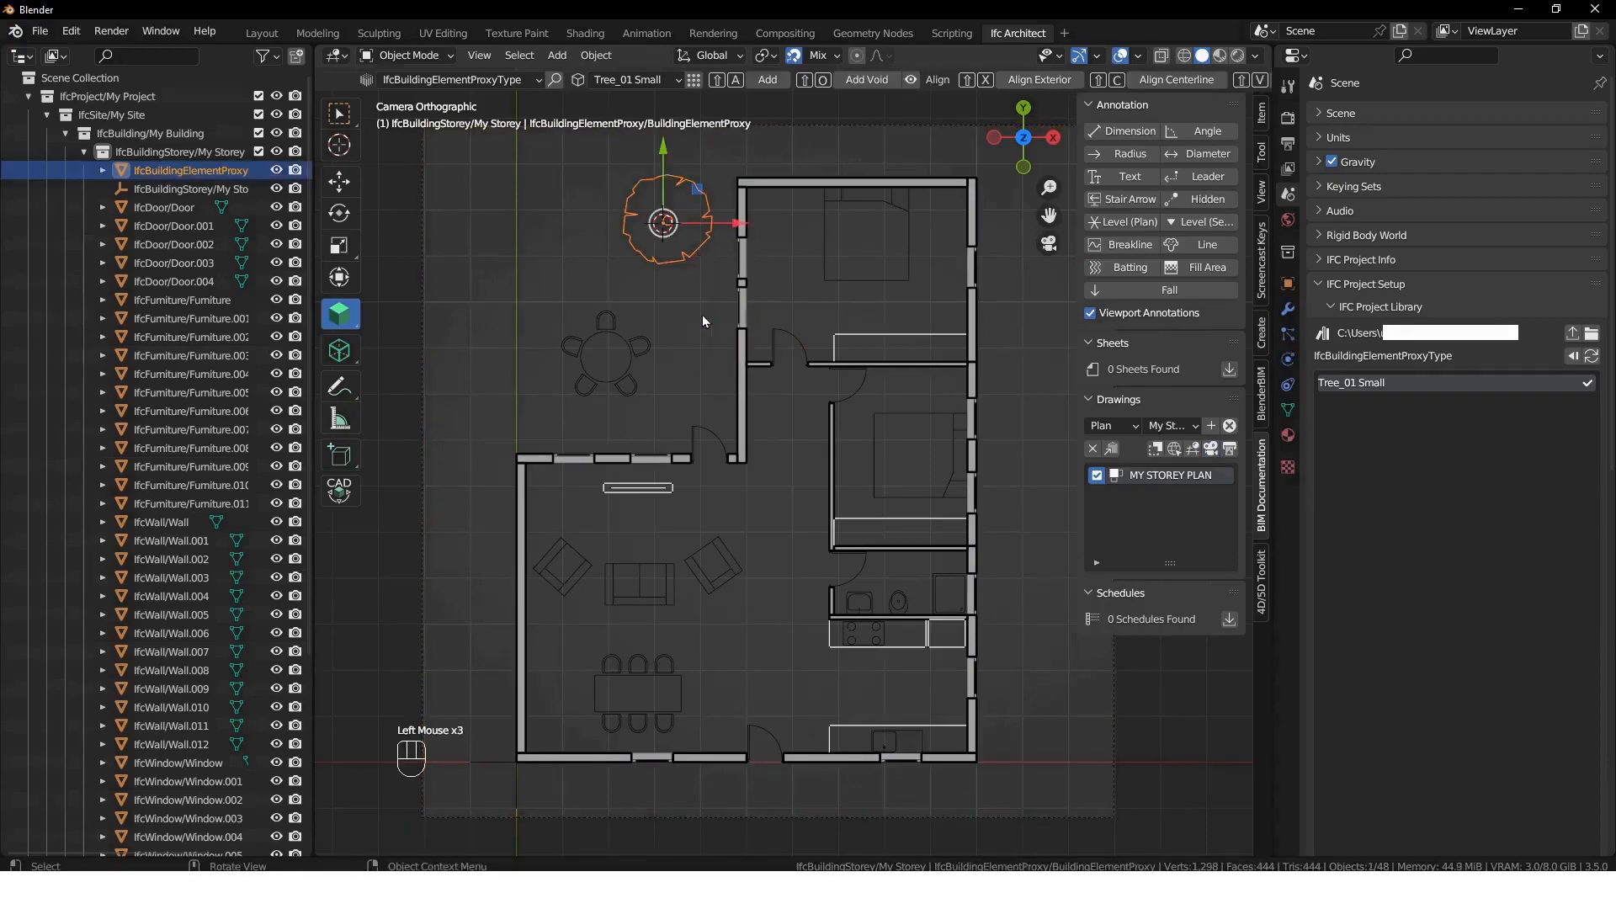
key(shift+d)
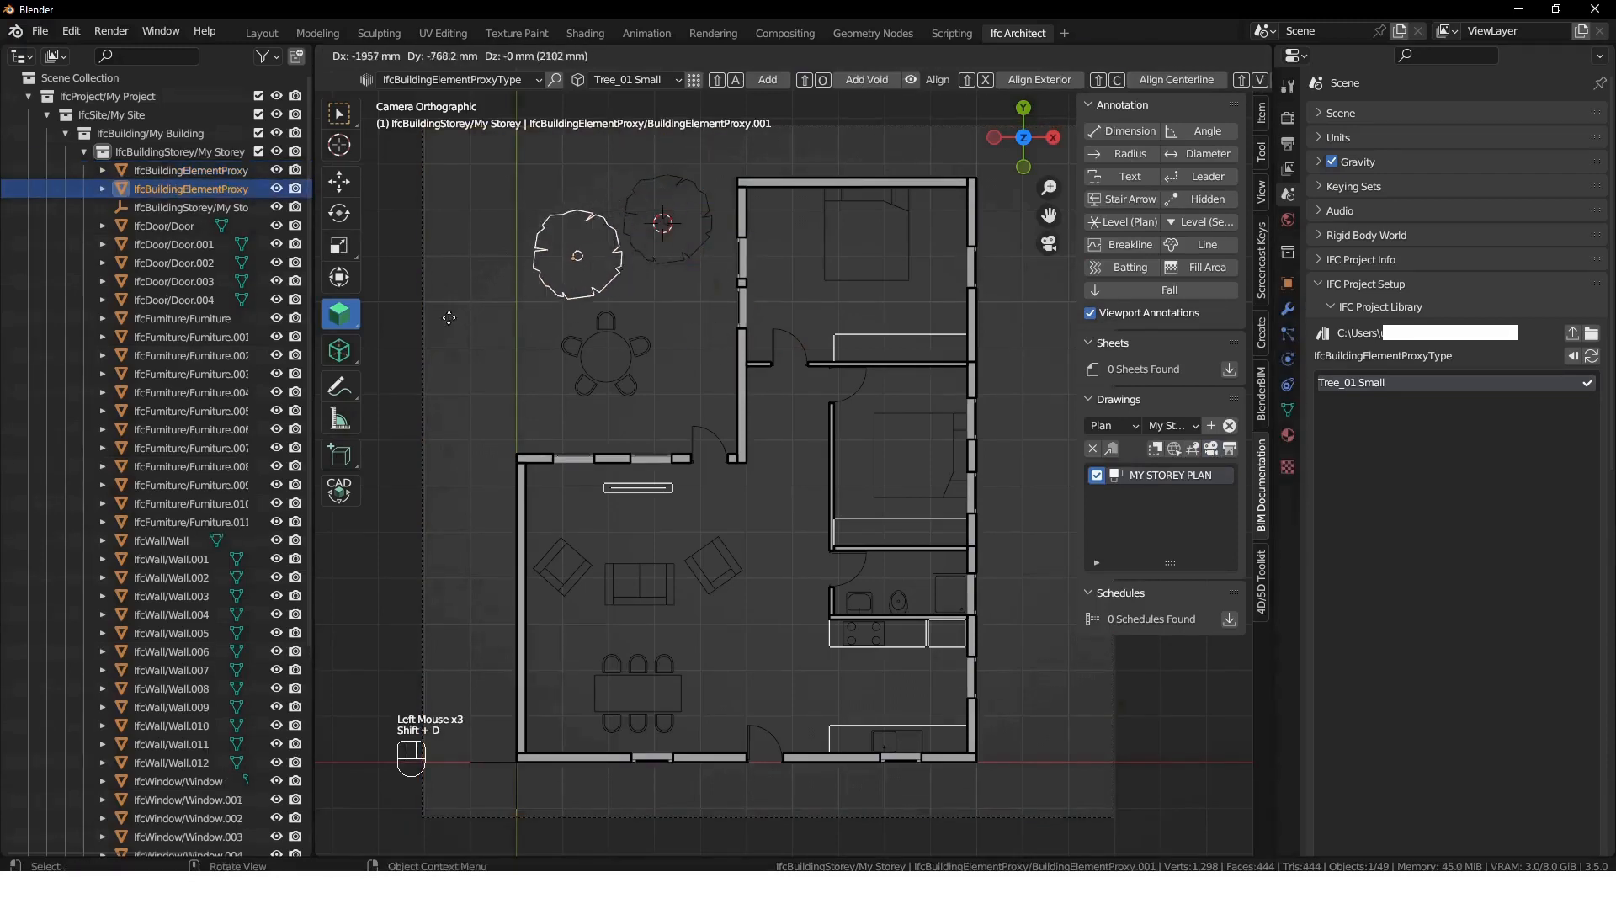
click(449, 309)
key(shift+d)
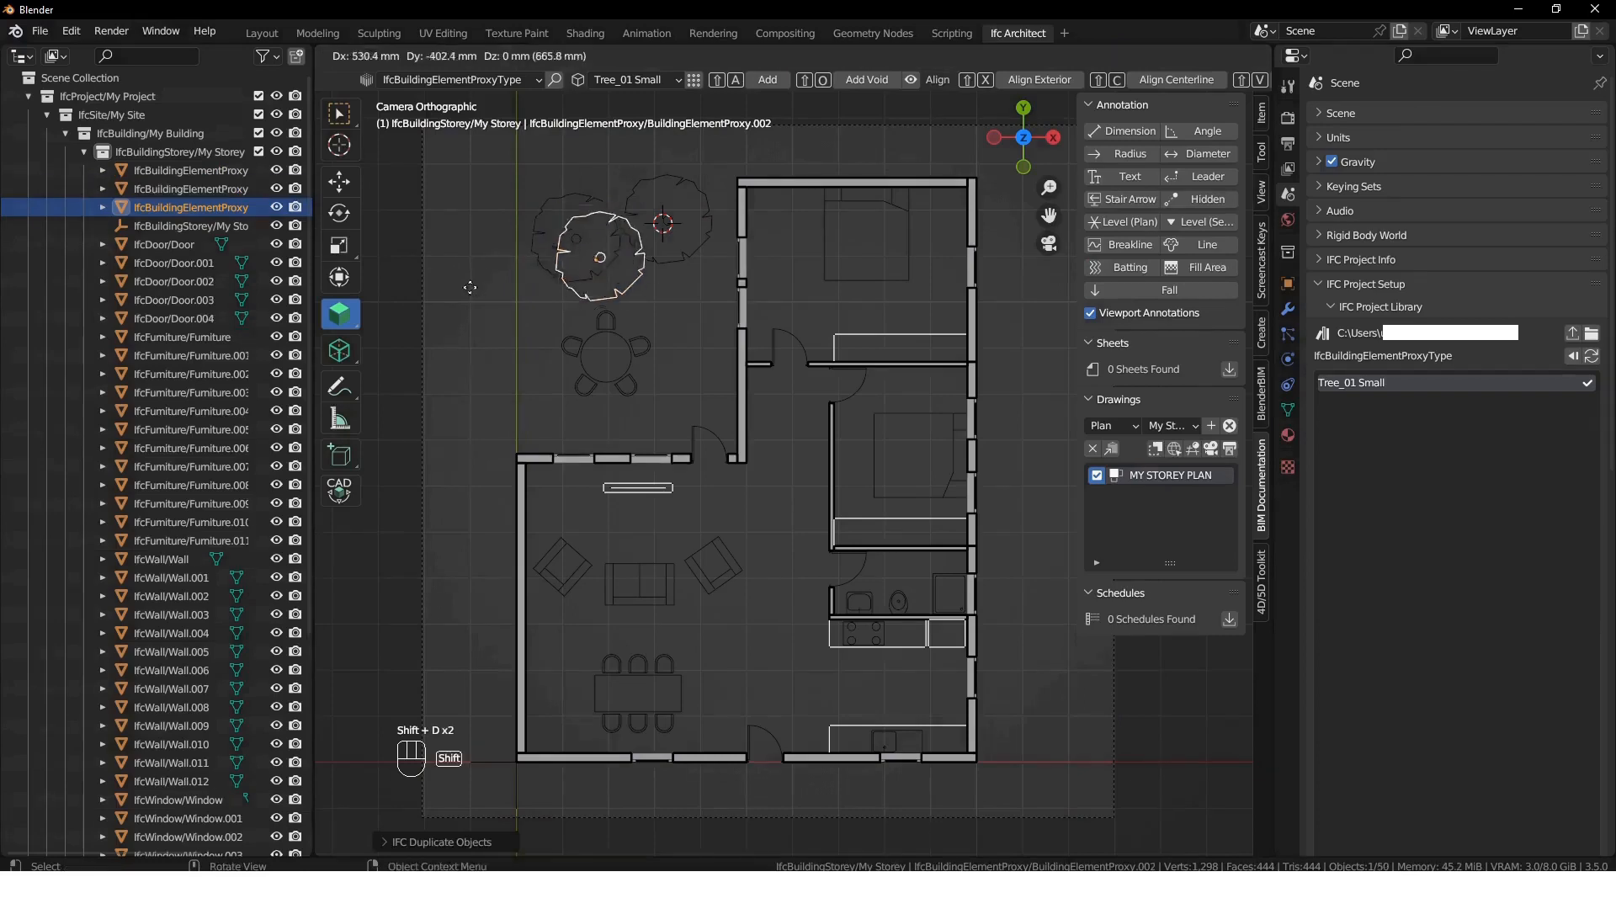
click(490, 319)
click(703, 357)
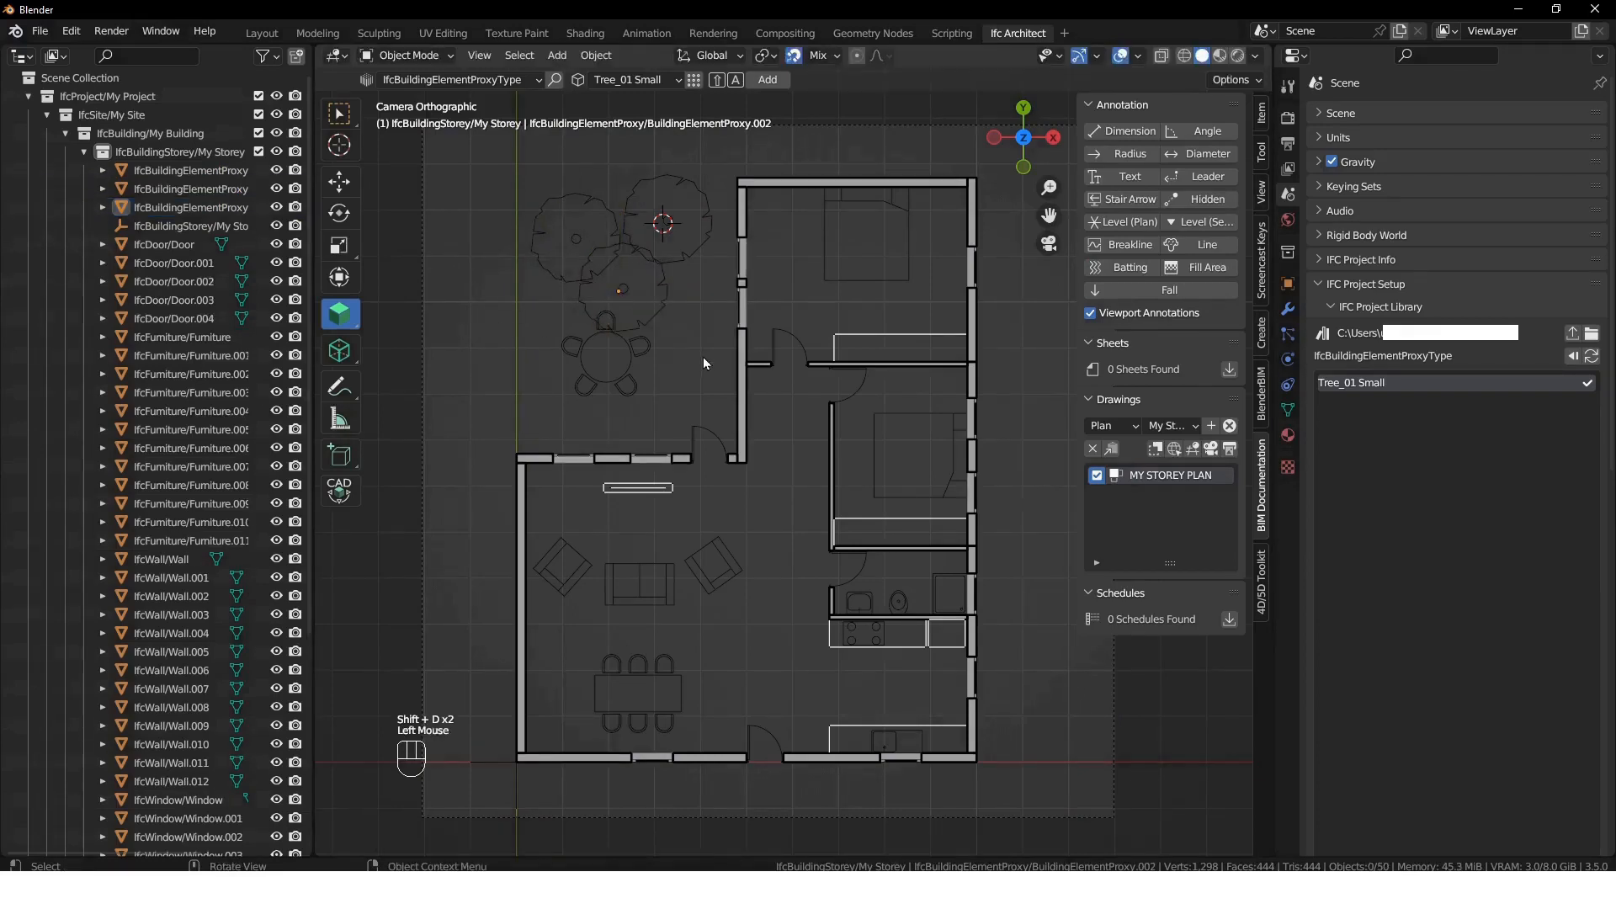
- Regenerate the MY STOREY PLAN drawing with the three trees included
click(1044, 643)
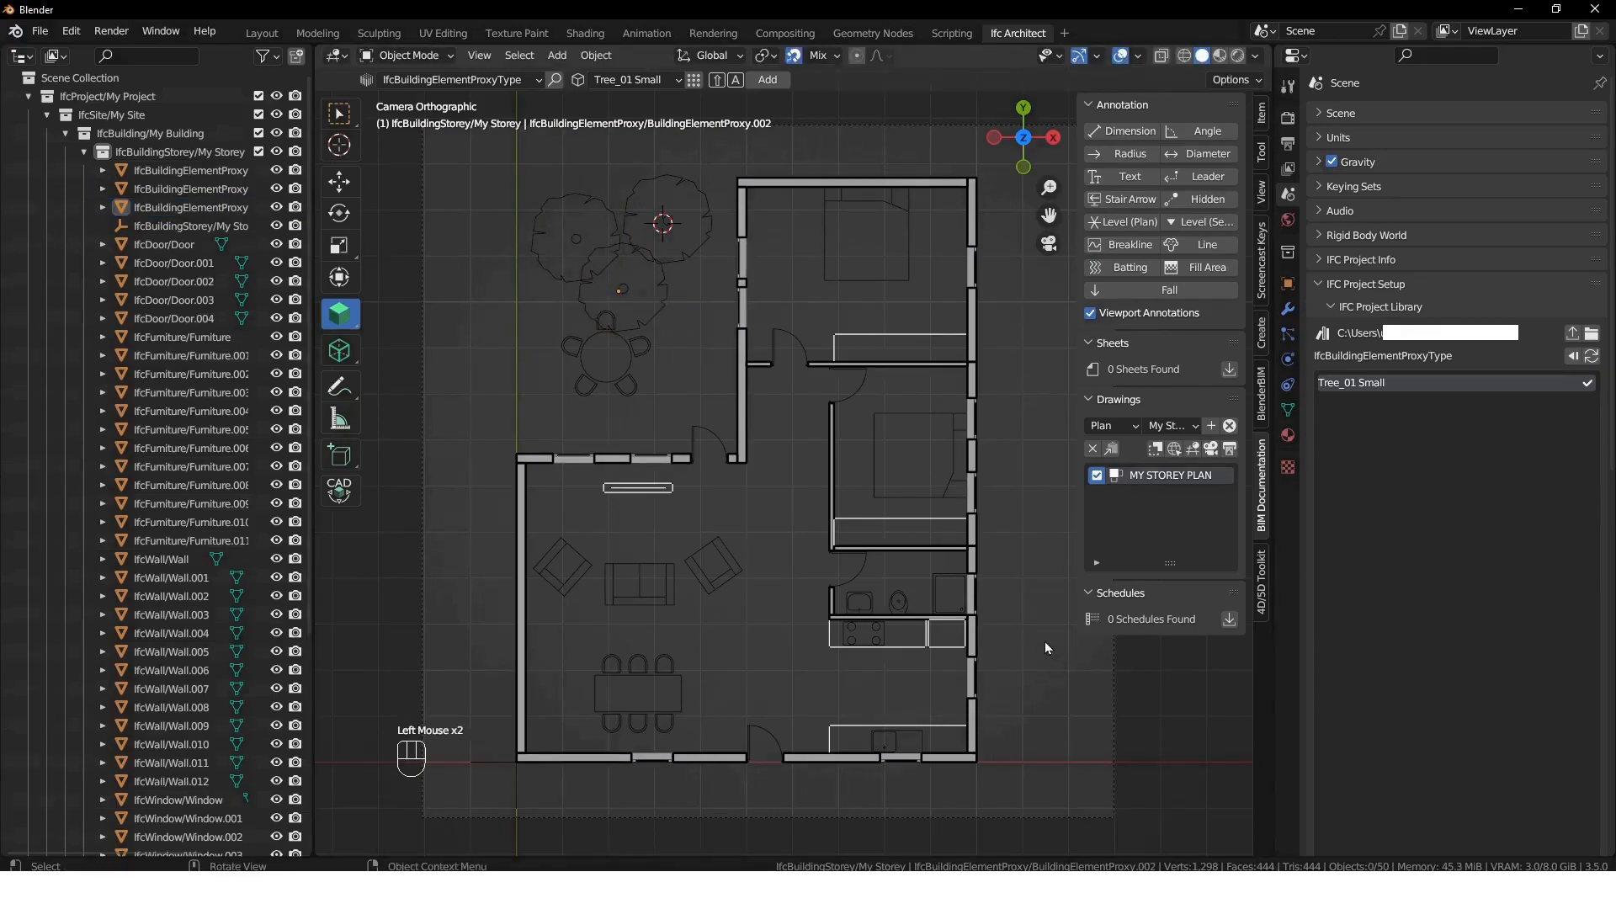
click(1232, 449)
click(1235, 451)
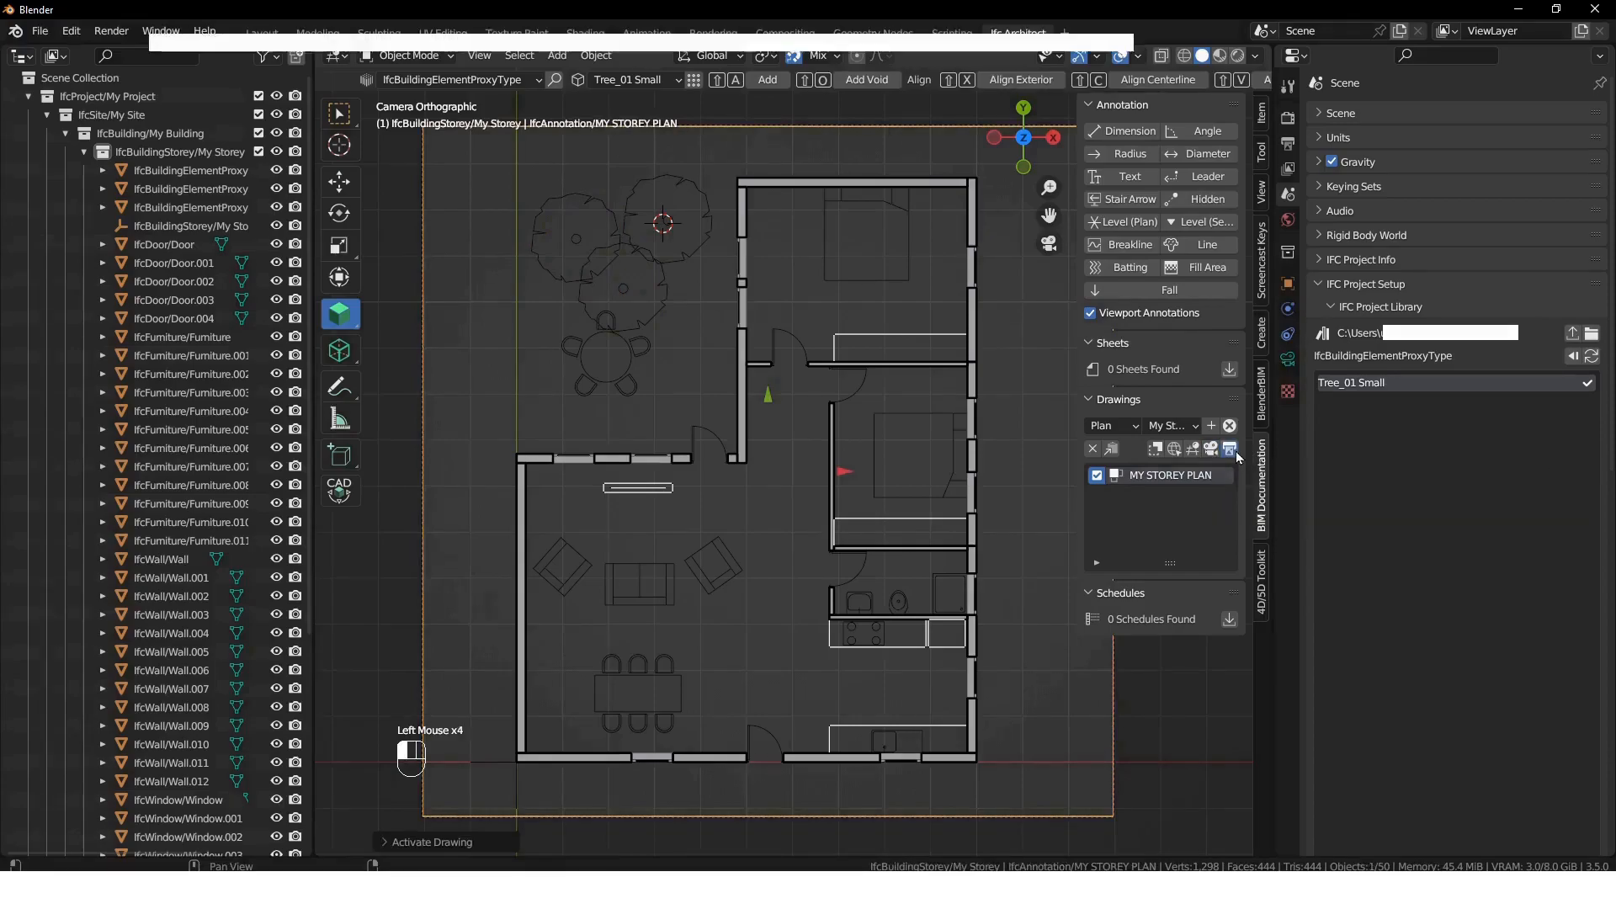
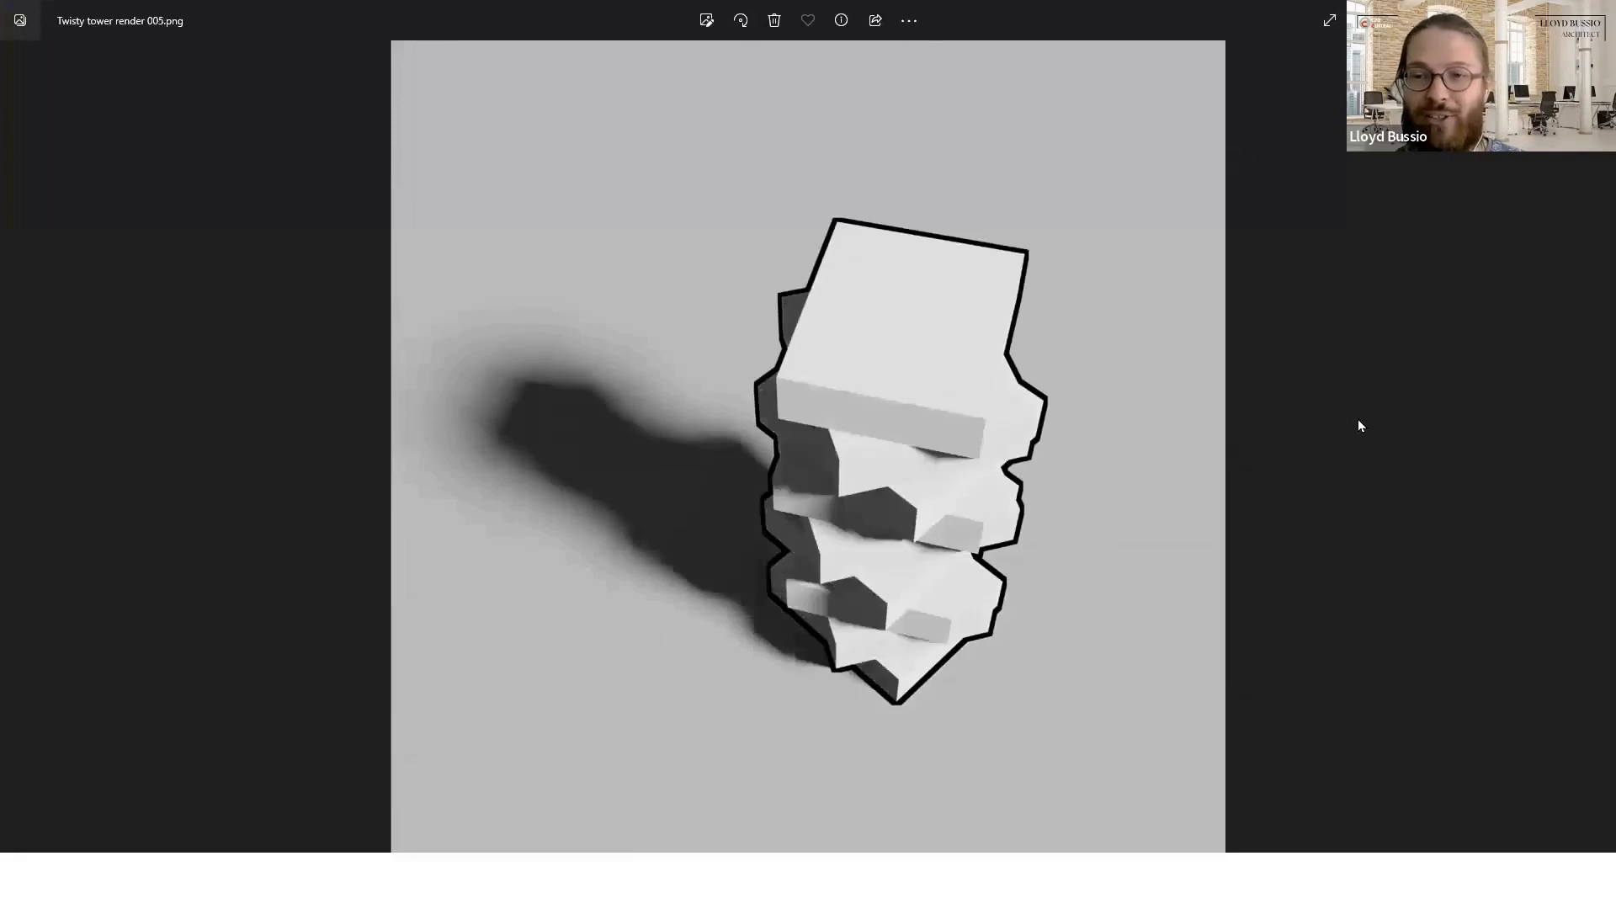
key(Right)
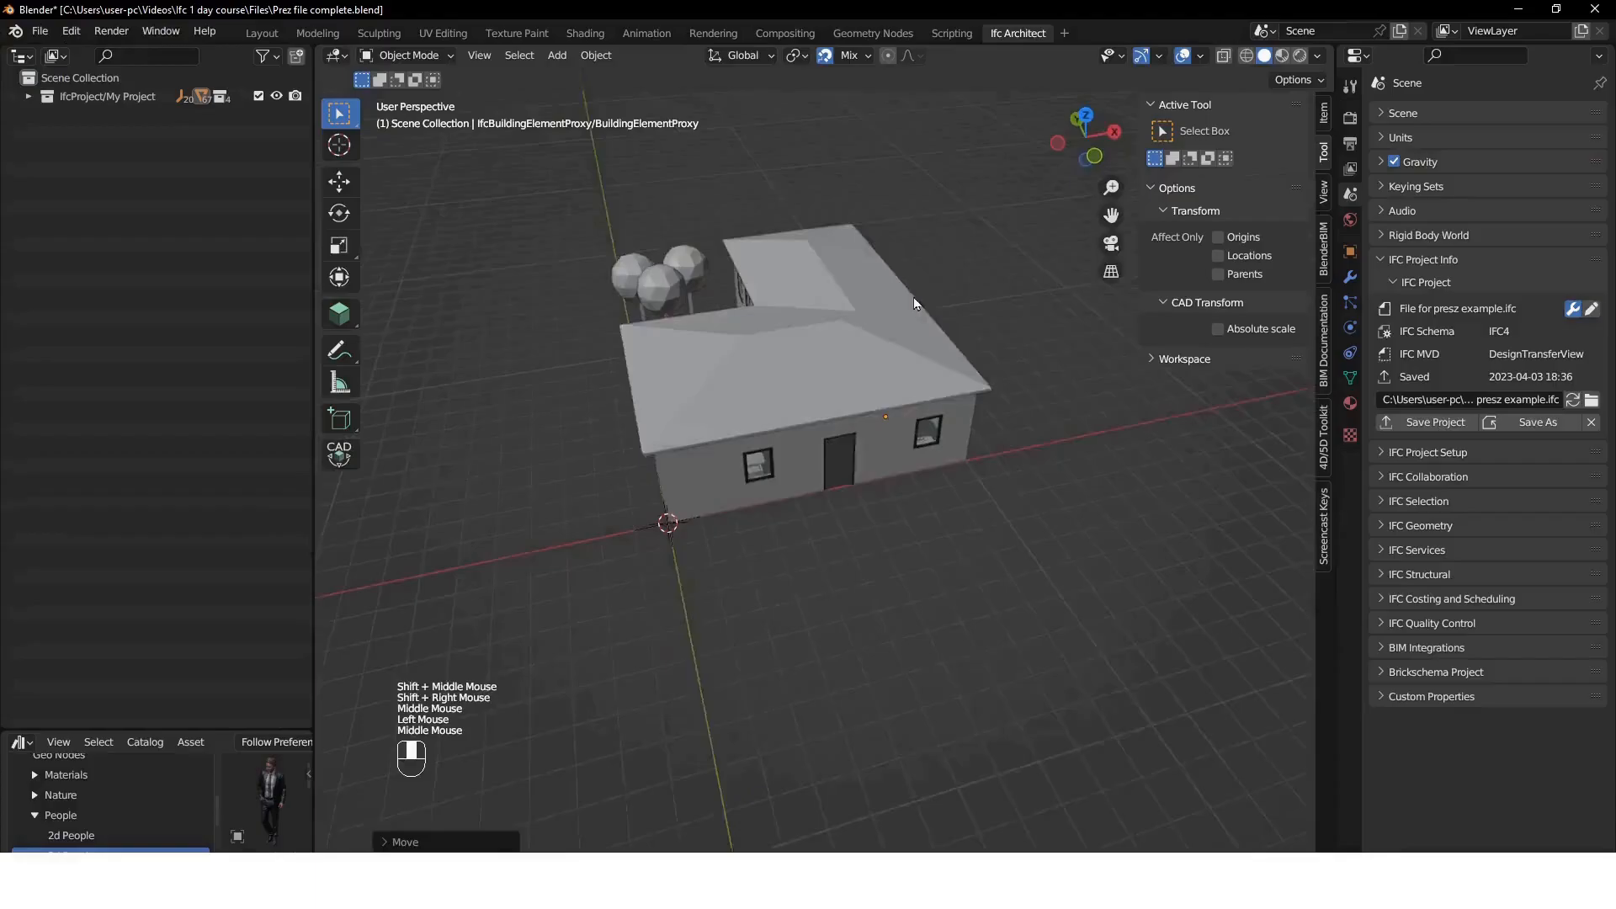
- Add a plane mesh and move it so its corner meets the house's front corner
key(shift+a)
mouse_move(932, 235)
click(1002, 232)
key(g)
key(g)
click(786, 532)
- Stretch the plane along the house's front wall by moving its far edge along X
key(Tab)
middle_drag(785, 532, 757, 496)
key(2)
click(678, 543)
scroll(678, 543, up, 3)
shift+scroll(677, 544, up, 1)
click(633, 488)
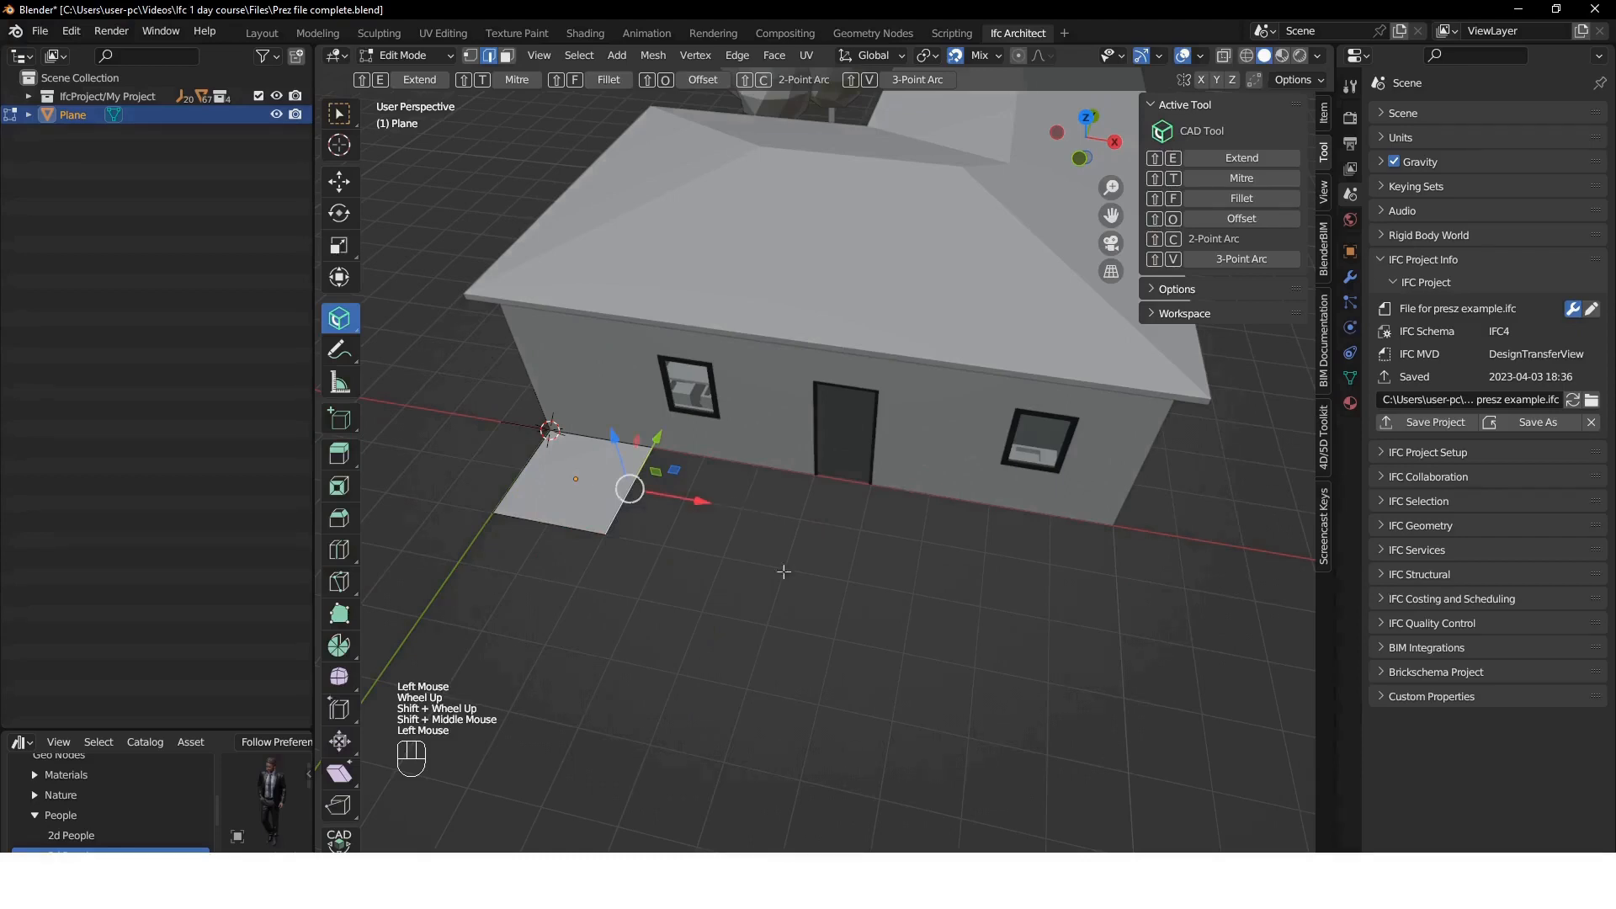
drag(705, 501, 1195, 584)
middle_drag(1195, 584, 823, 476)
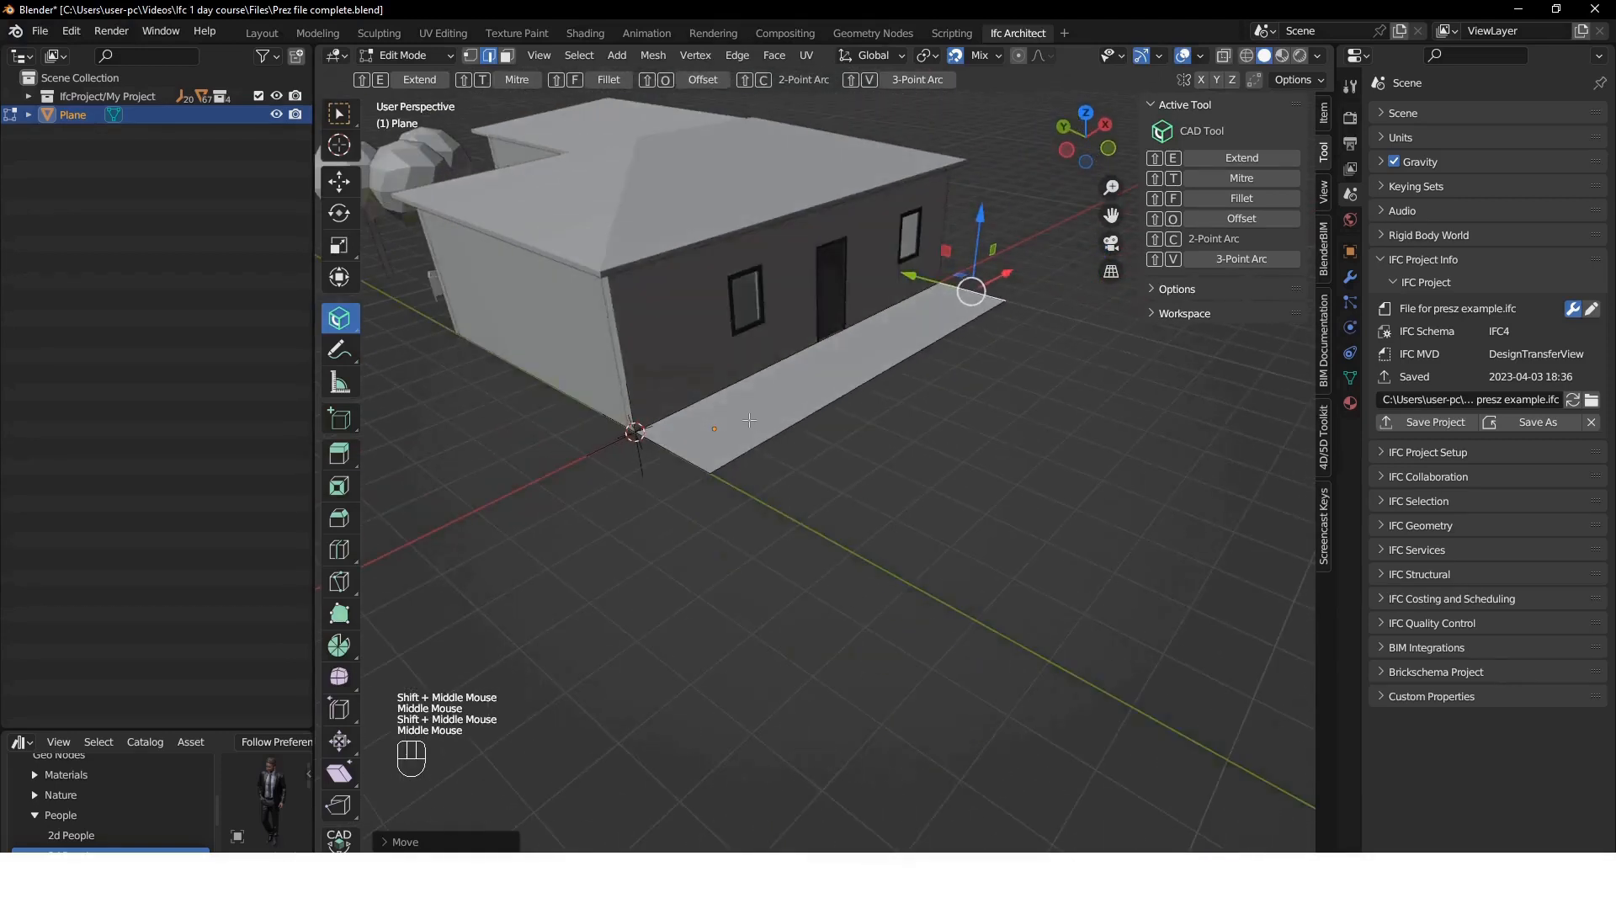
- Extrude the strip's face by -170 mm into a slab and leave mesh editing
key(2)
click(772, 403)
key(3)
click(781, 396)
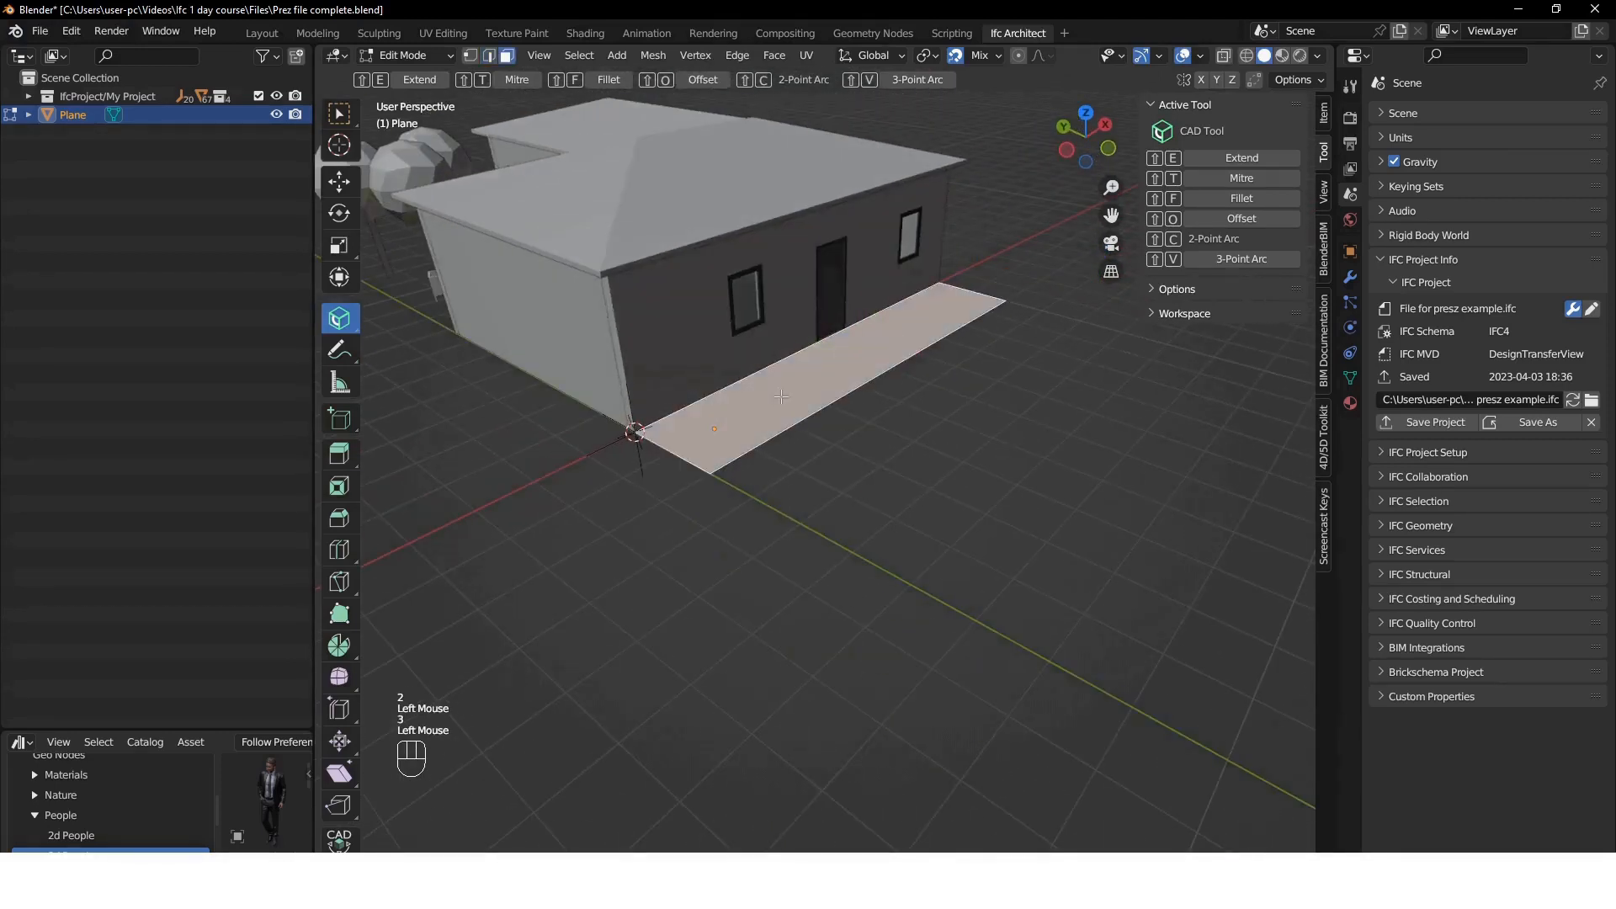
key(e)
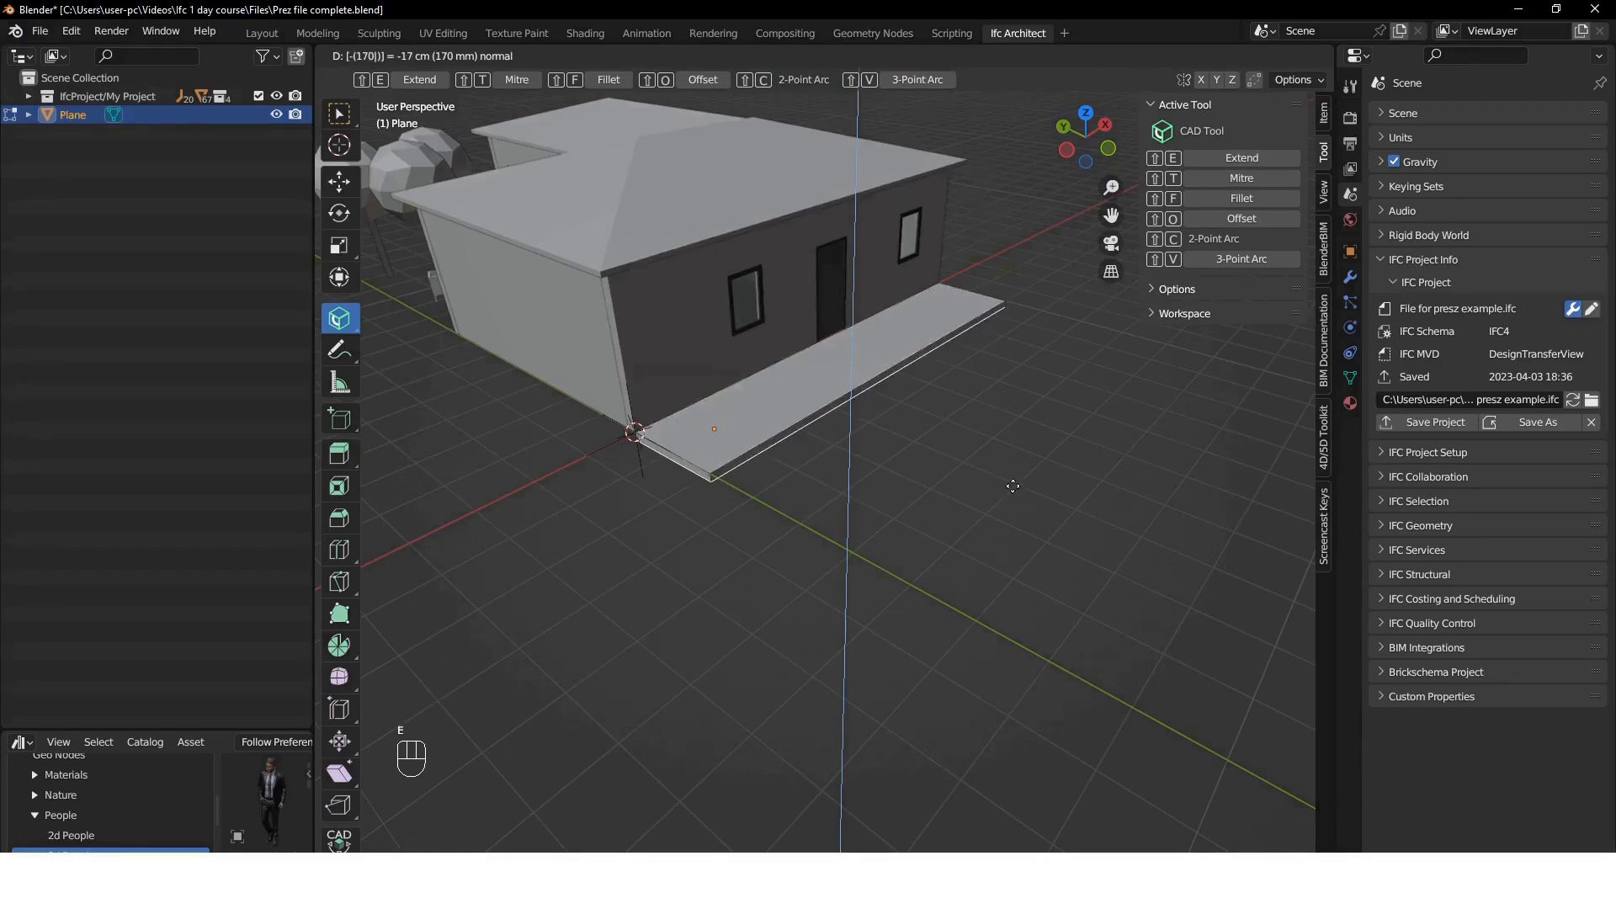
click(1010, 484)
shift+middle_drag(761, 465, 847, 458)
key(Tab)
- Duplicate the slab along Y to the house's far corner and stretch the copy beneath the house
key(shift+d)
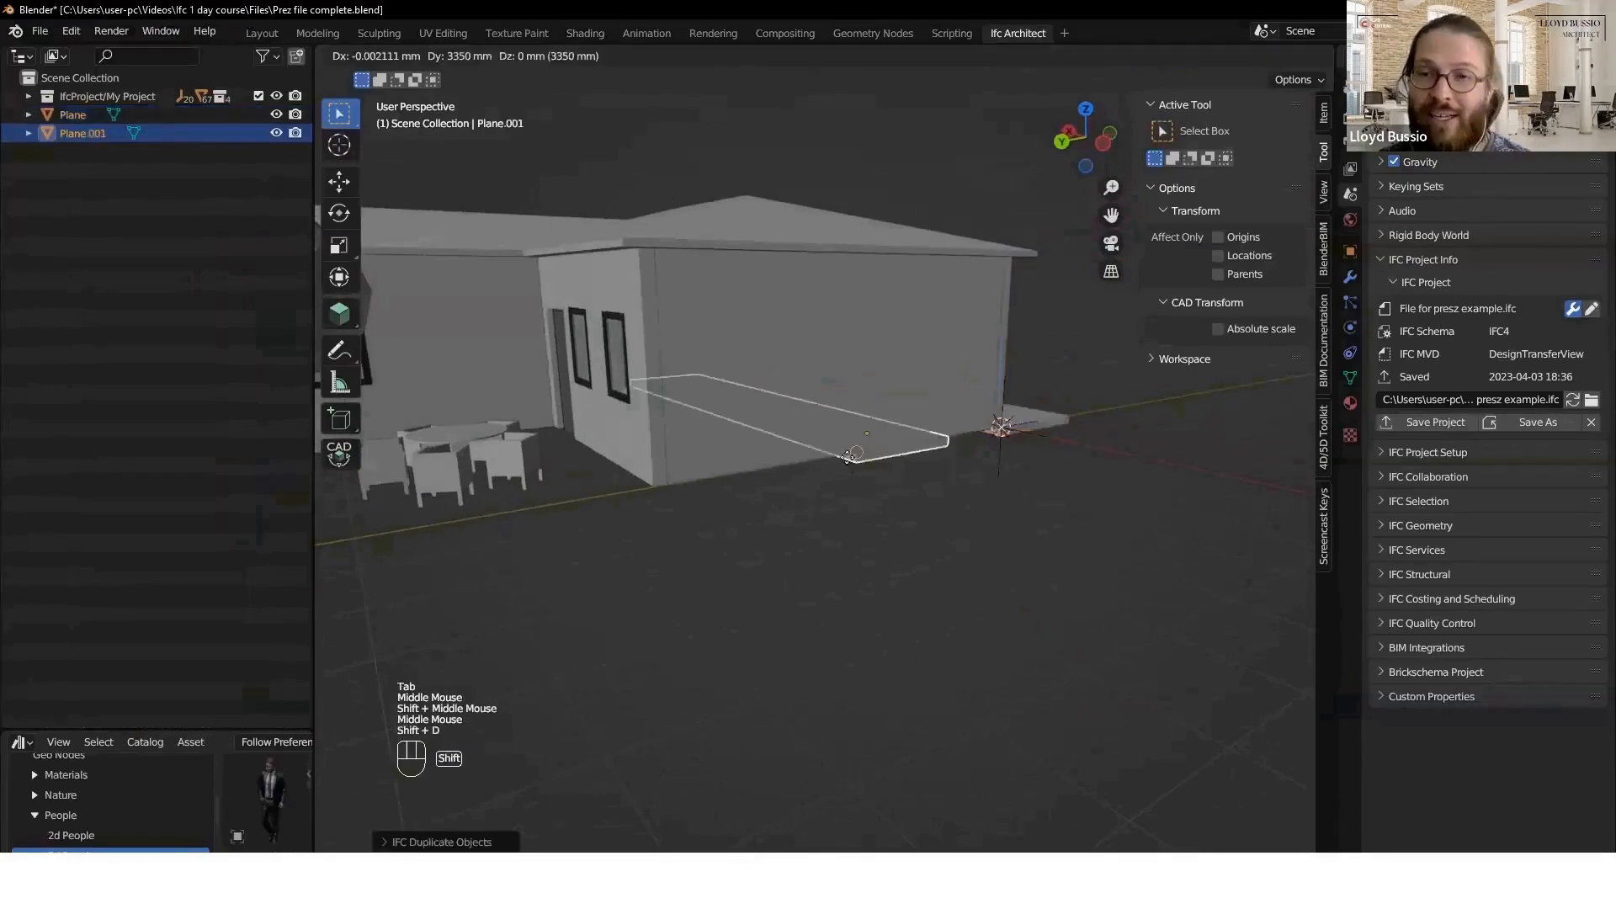
click(656, 478)
middle_drag(656, 477, 833, 474)
key(Tab)
click(658, 413)
drag(600, 403, 945, 425)
middle_drag(945, 425, 857, 403)
- Cut a loop across the slab beneath the house and slide it to the line of the inner wall
key(ctrl+r)
click(884, 396)
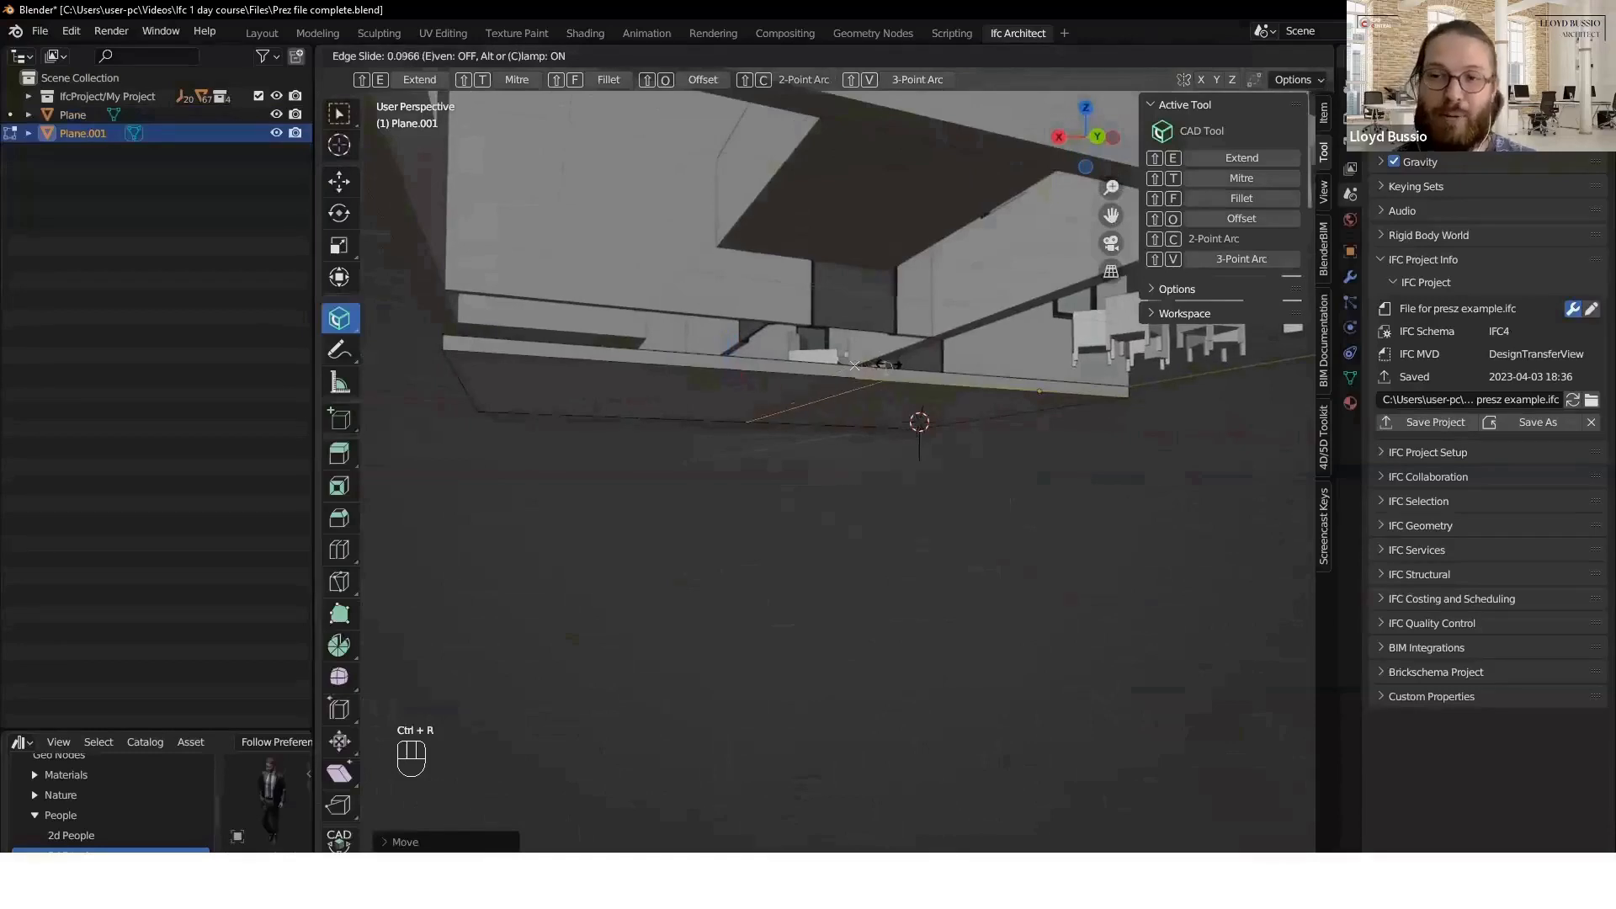
click(883, 360)
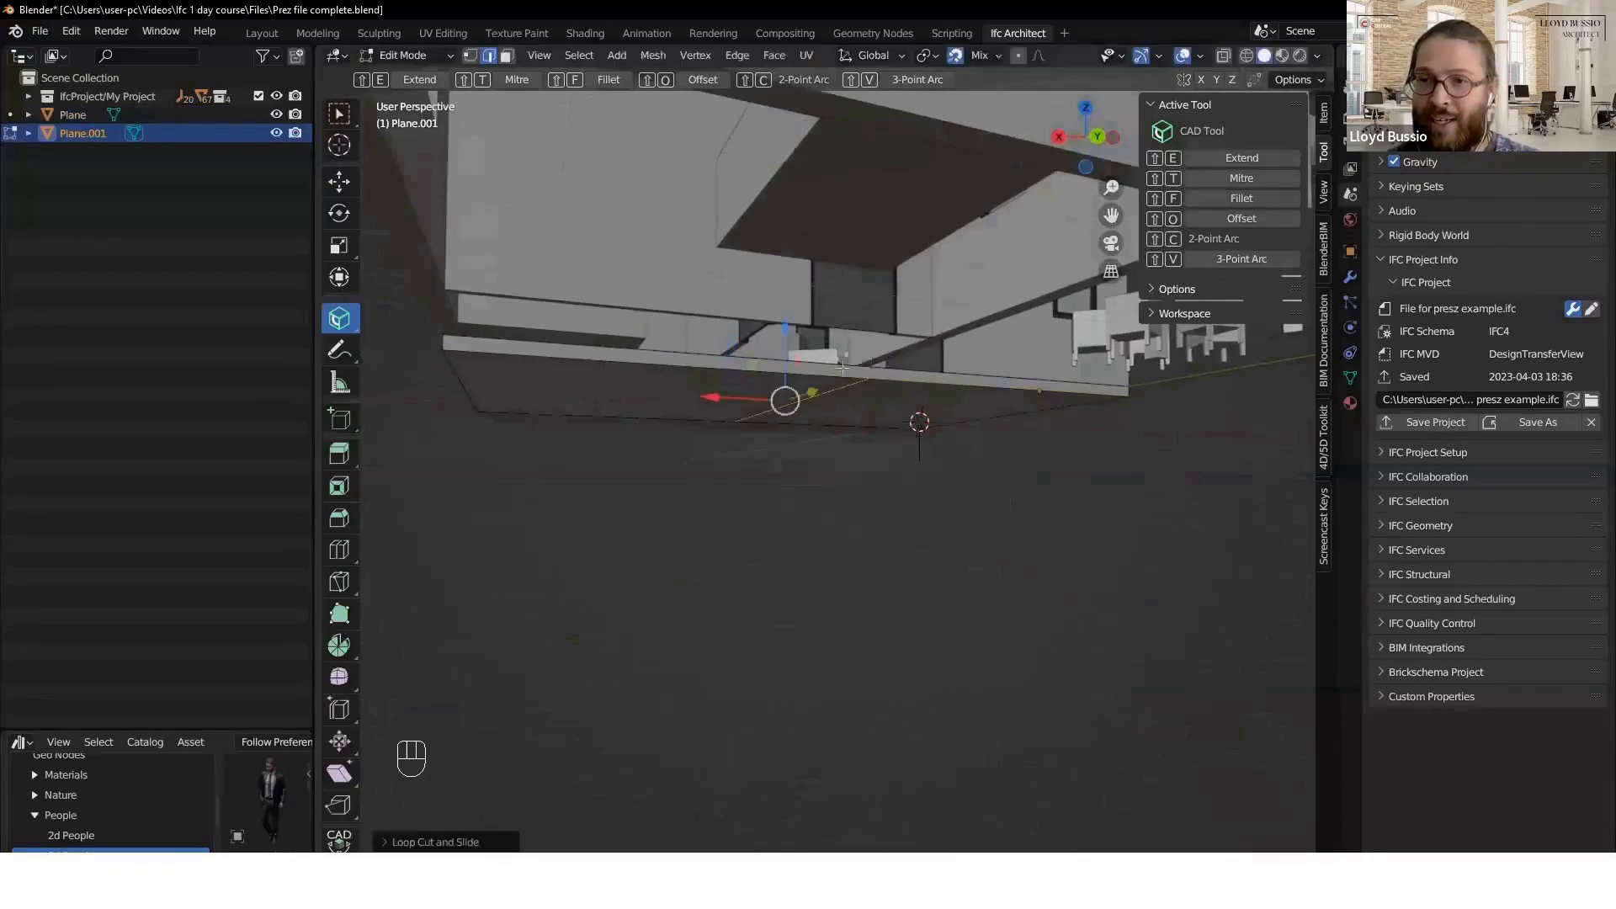
- Extrude the new side face of the slab beneath the house's other wing and leave mesh editing
key(3)
click(842, 370)
middle_drag(917, 421, 1074, 496)
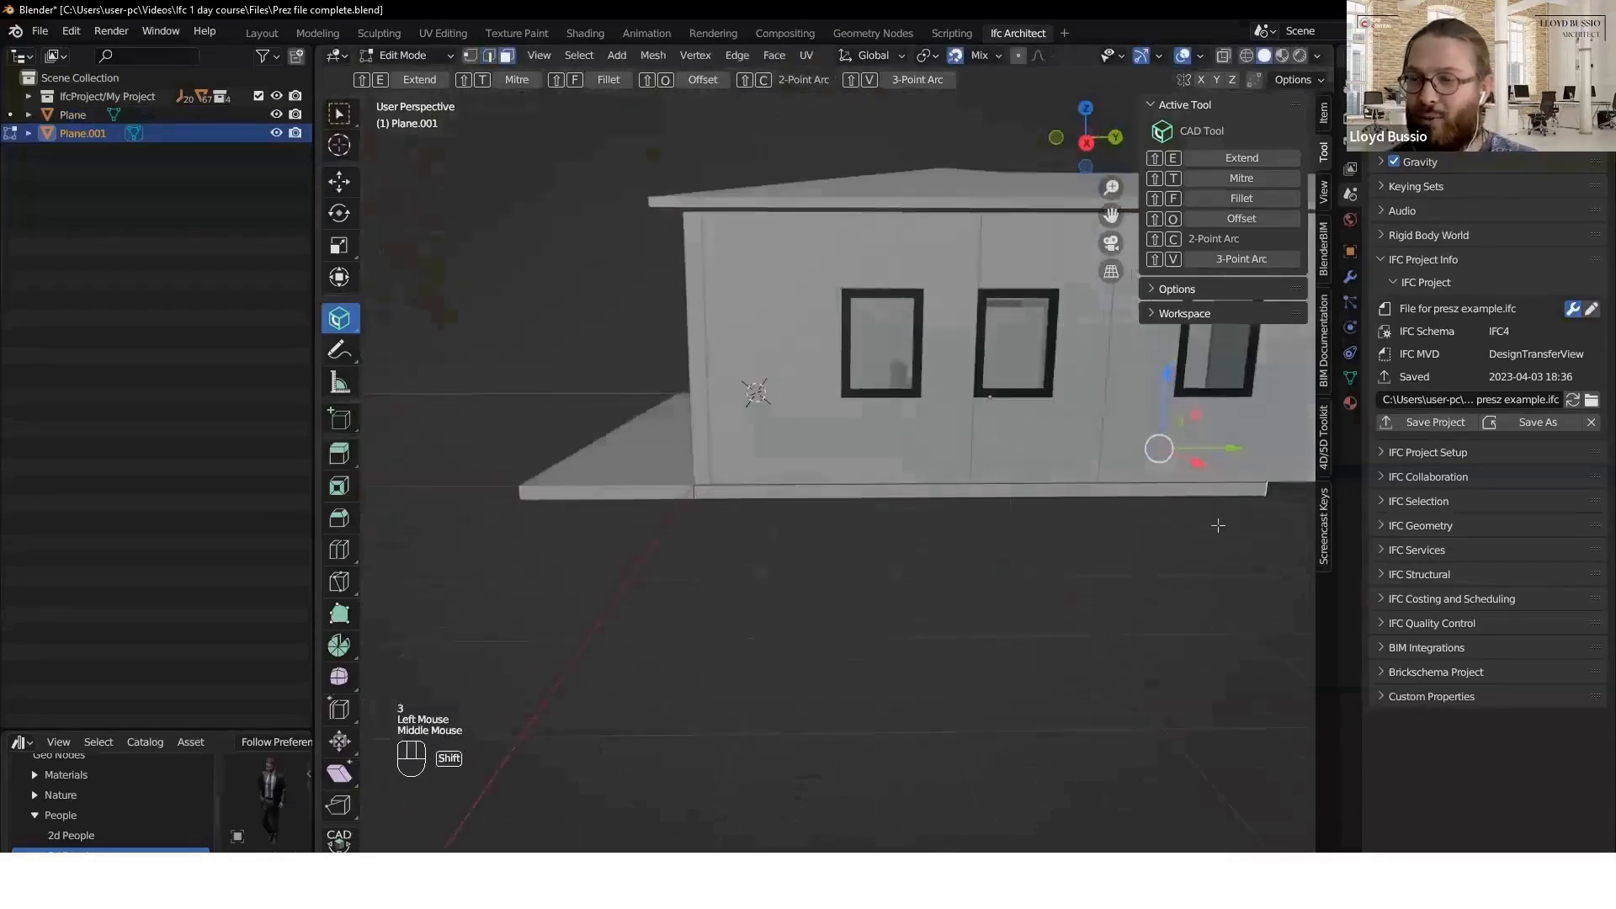
shift+middle_drag(1215, 527, 825, 523)
key(e)
middle_drag(1117, 493, 838, 587)
key(Tab)
middle_drag(1044, 472, 856, 434)
scroll(856, 435, down, 2)
shift+middle_drag(972, 502, 854, 444)
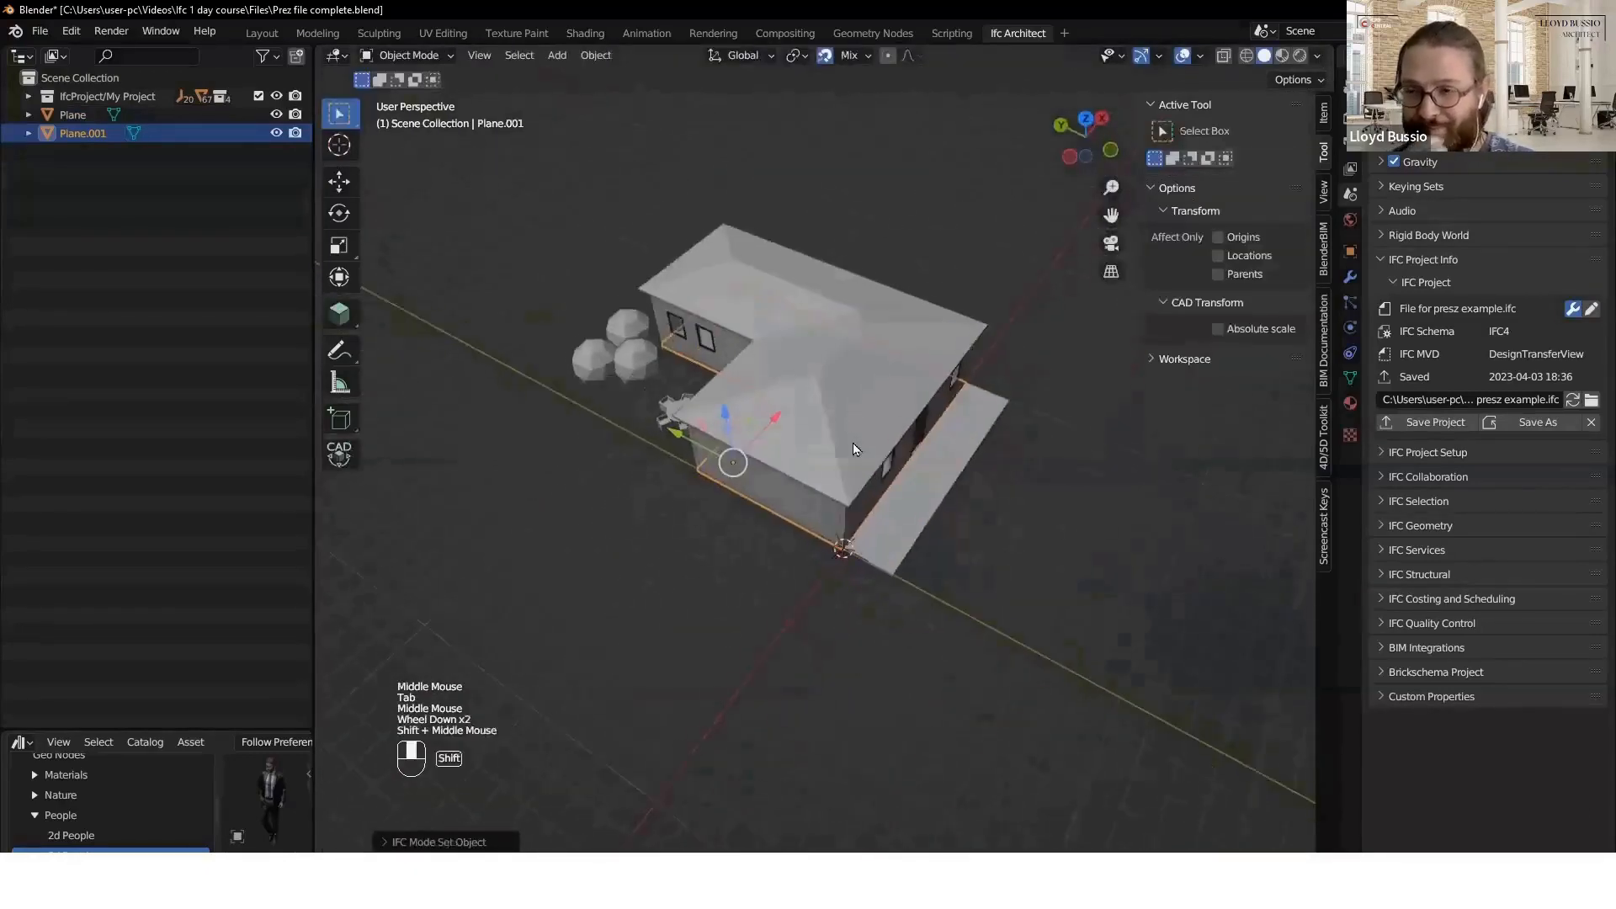
- Duplicate the front slab along Y and move the copy against the house's corner beside the outdoor table
click(885, 504)
middle_drag(889, 539, 770, 492)
scroll(1010, 514, up, 2)
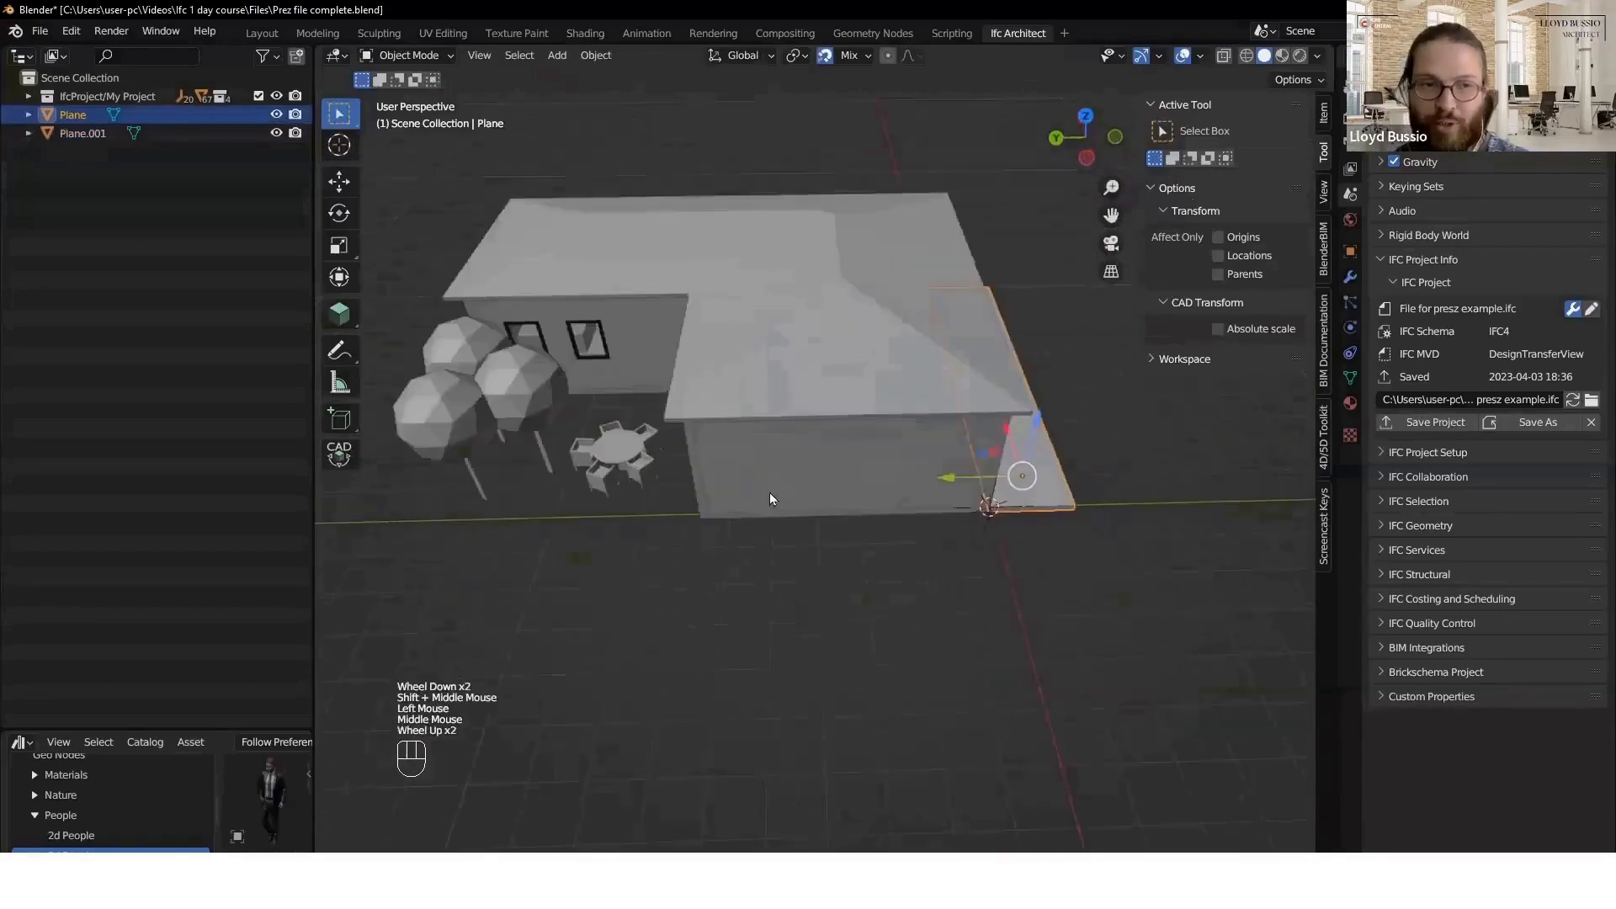
key(shift+d)
key(y)
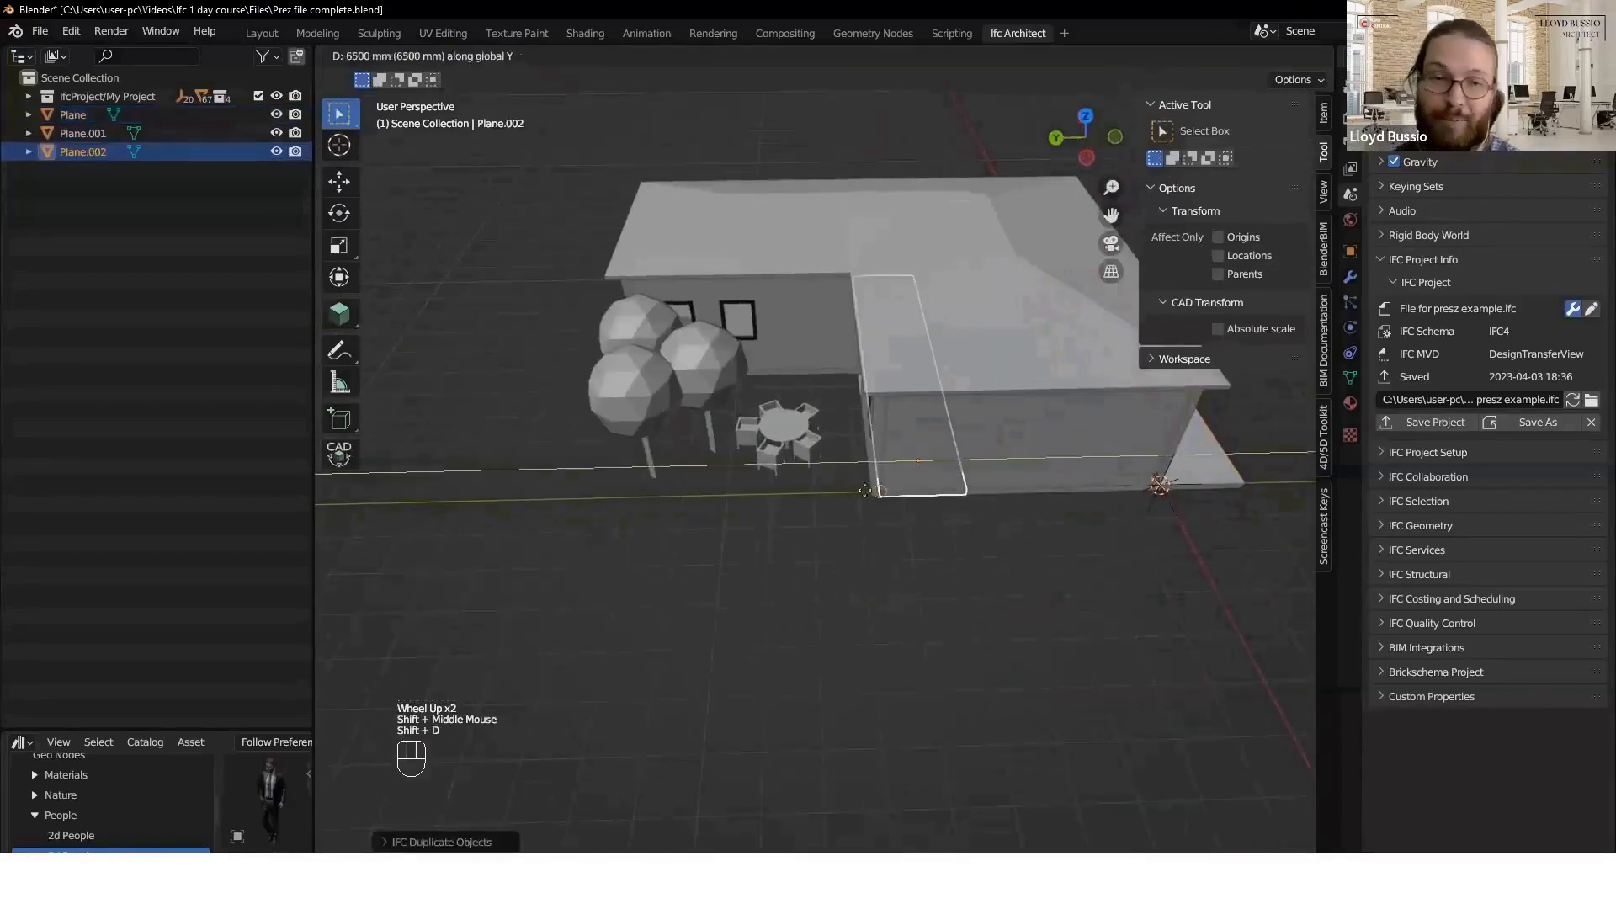
click(674, 452)
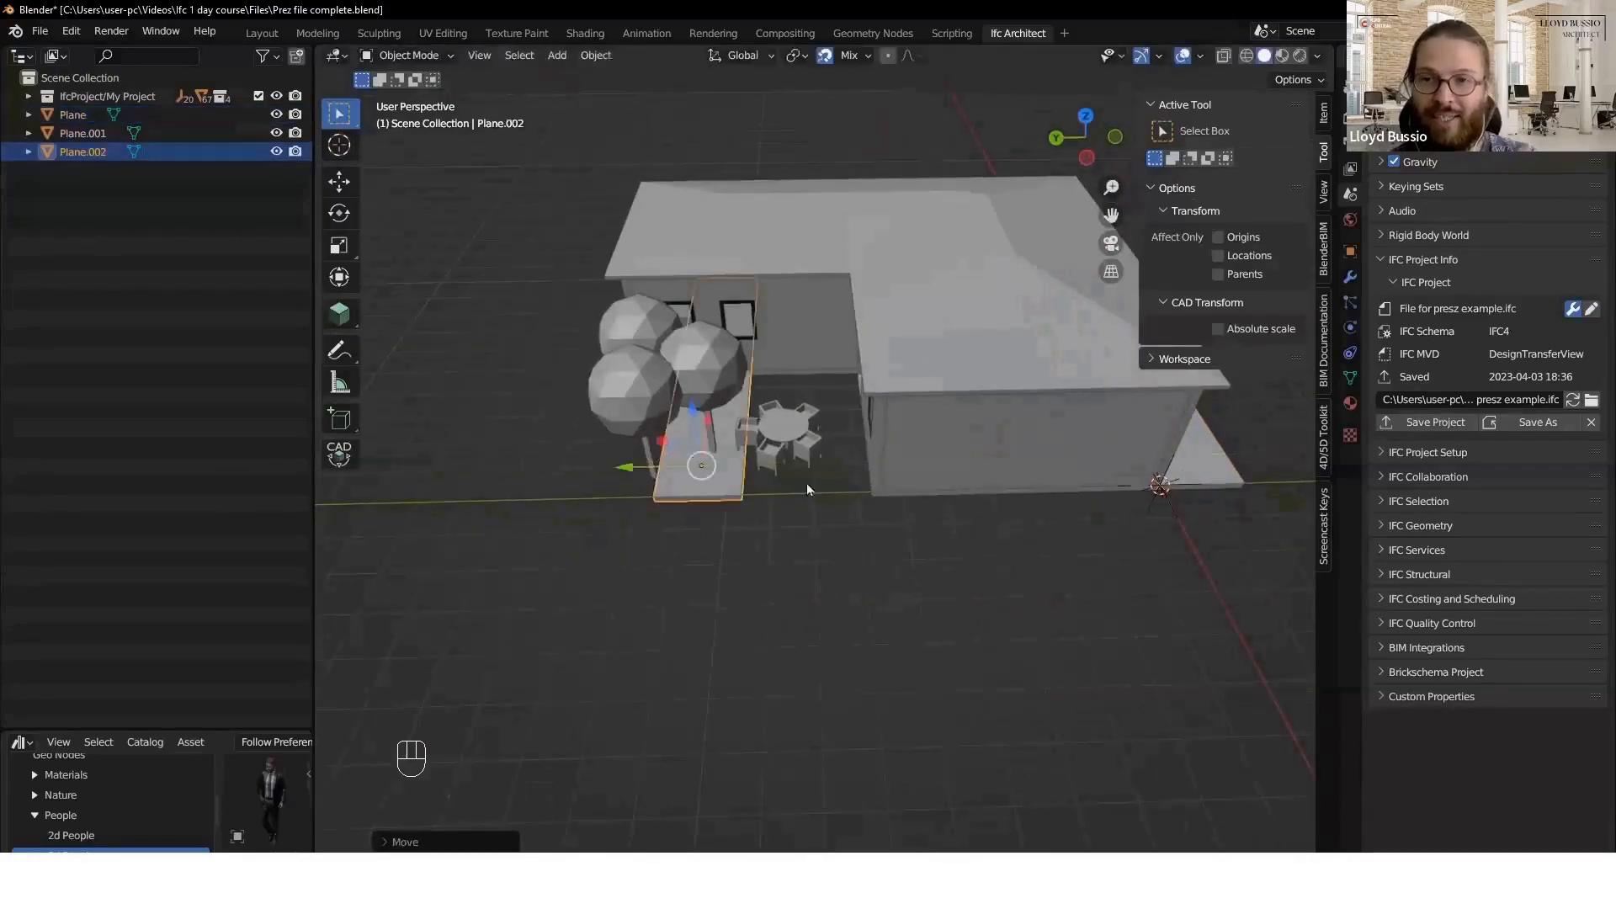
key(g)
click(816, 503)
- Move the side faces of the copied slab so it forms a terrace between the walls beneath the outdoor table
scroll(817, 503, up, 2)
scroll(816, 497, up, 1)
middle_drag(817, 497, 794, 341)
key(Tab)
click(838, 486)
drag(671, 300, 1145, 729)
scroll(1148, 734, down, 2)
middle_drag(539, 497, 755, 472)
click(756, 472)
middle_drag(829, 509, 674, 546)
drag(569, 404, 793, 542)
middle_drag(1011, 497, 922, 497)
scroll(871, 419, up, 2)
shift+middle_drag(922, 497, 997, 636)
- Lower the terrace slab's top face below the house's floor level and leave mesh editing
click(960, 381)
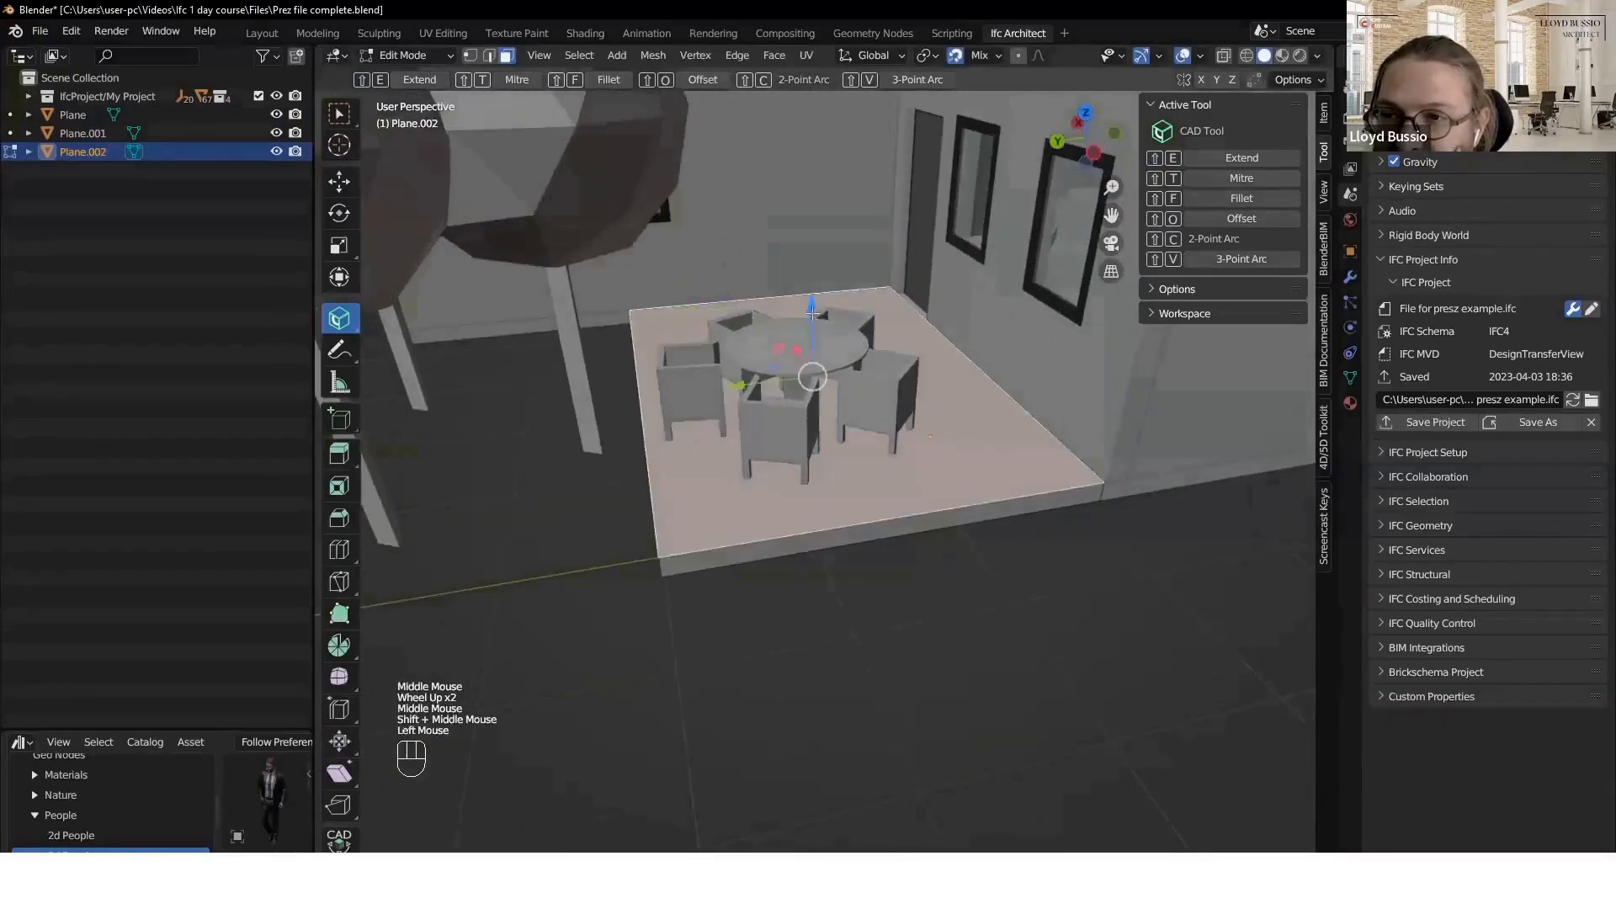
drag(812, 313, 1020, 432)
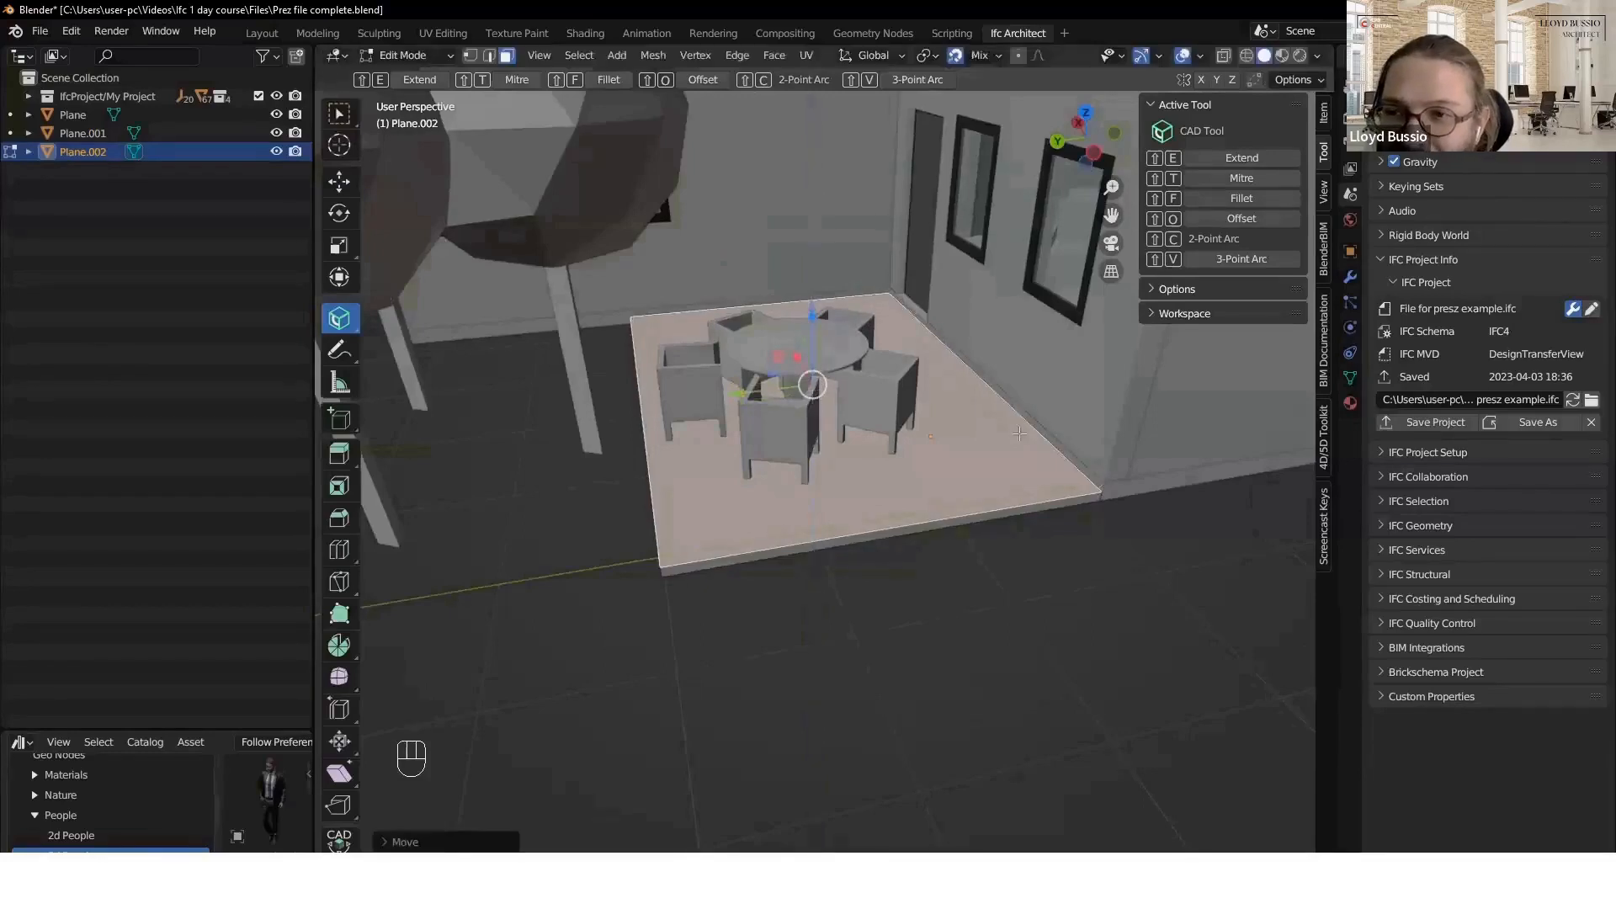
key(Tab)
- Lower the outdoor table and chairs about 85 mm along Z onto the terrace
click(869, 390)
key(g)
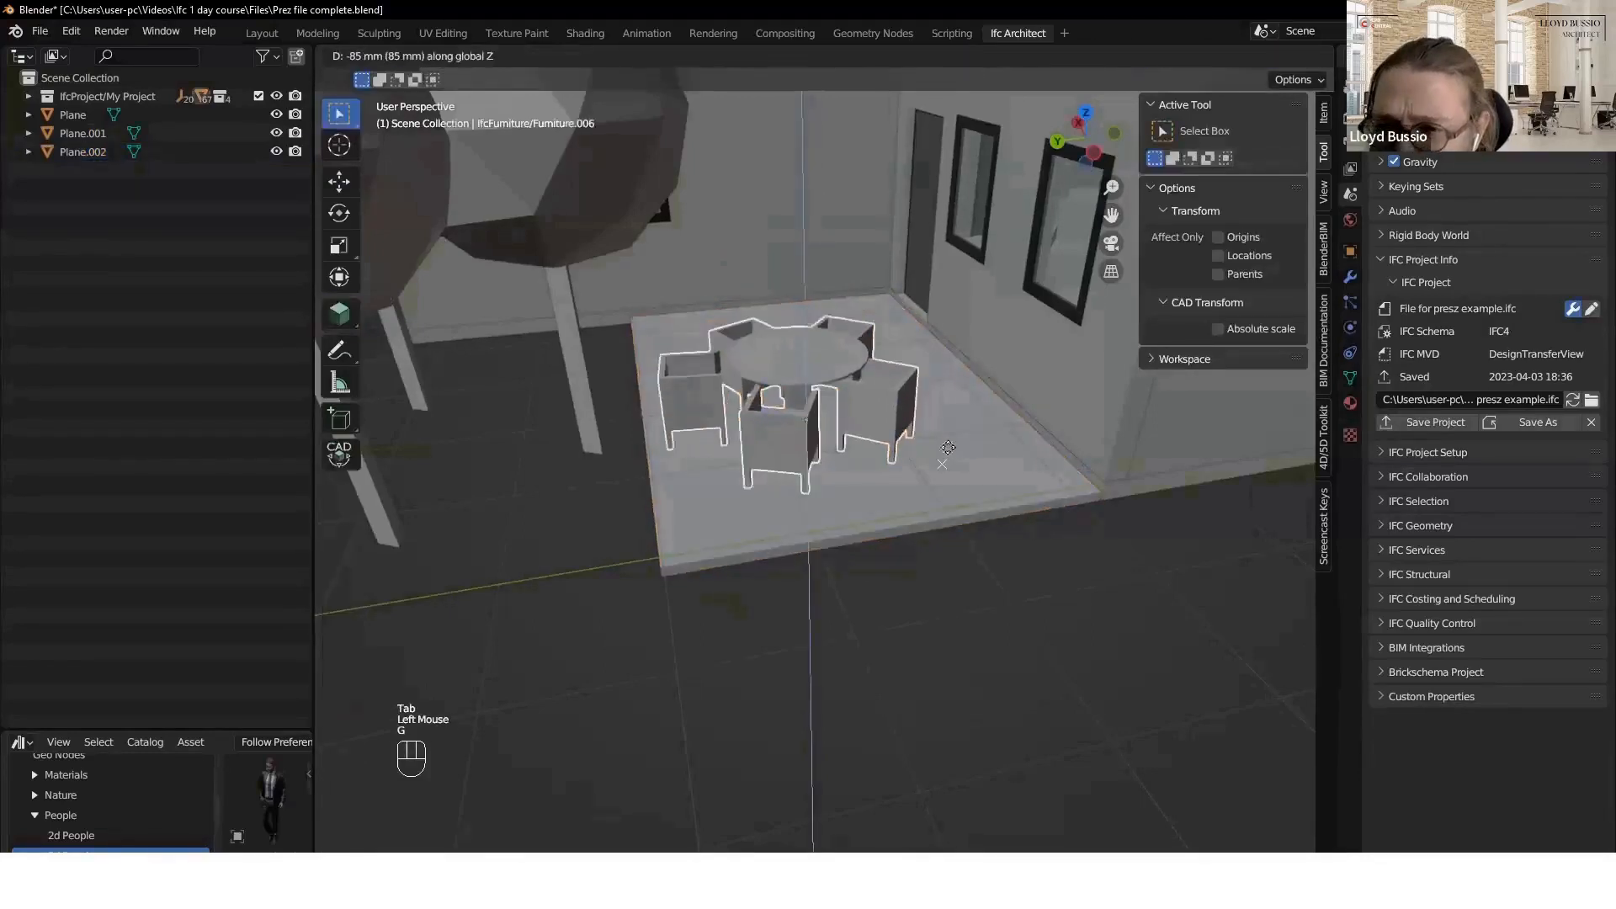
scroll(977, 407, down, 2)
click(911, 558)
- Add a plane mesh at the front slab's outer corner and move it so their corners meet
scroll(751, 472, up, 2)
shift+middle_drag(751, 472, 833, 554)
scroll(835, 540, down, 1)
shift+right_drag(653, 586, 645, 532)
key(shift+a)
mouse_move(745, 370)
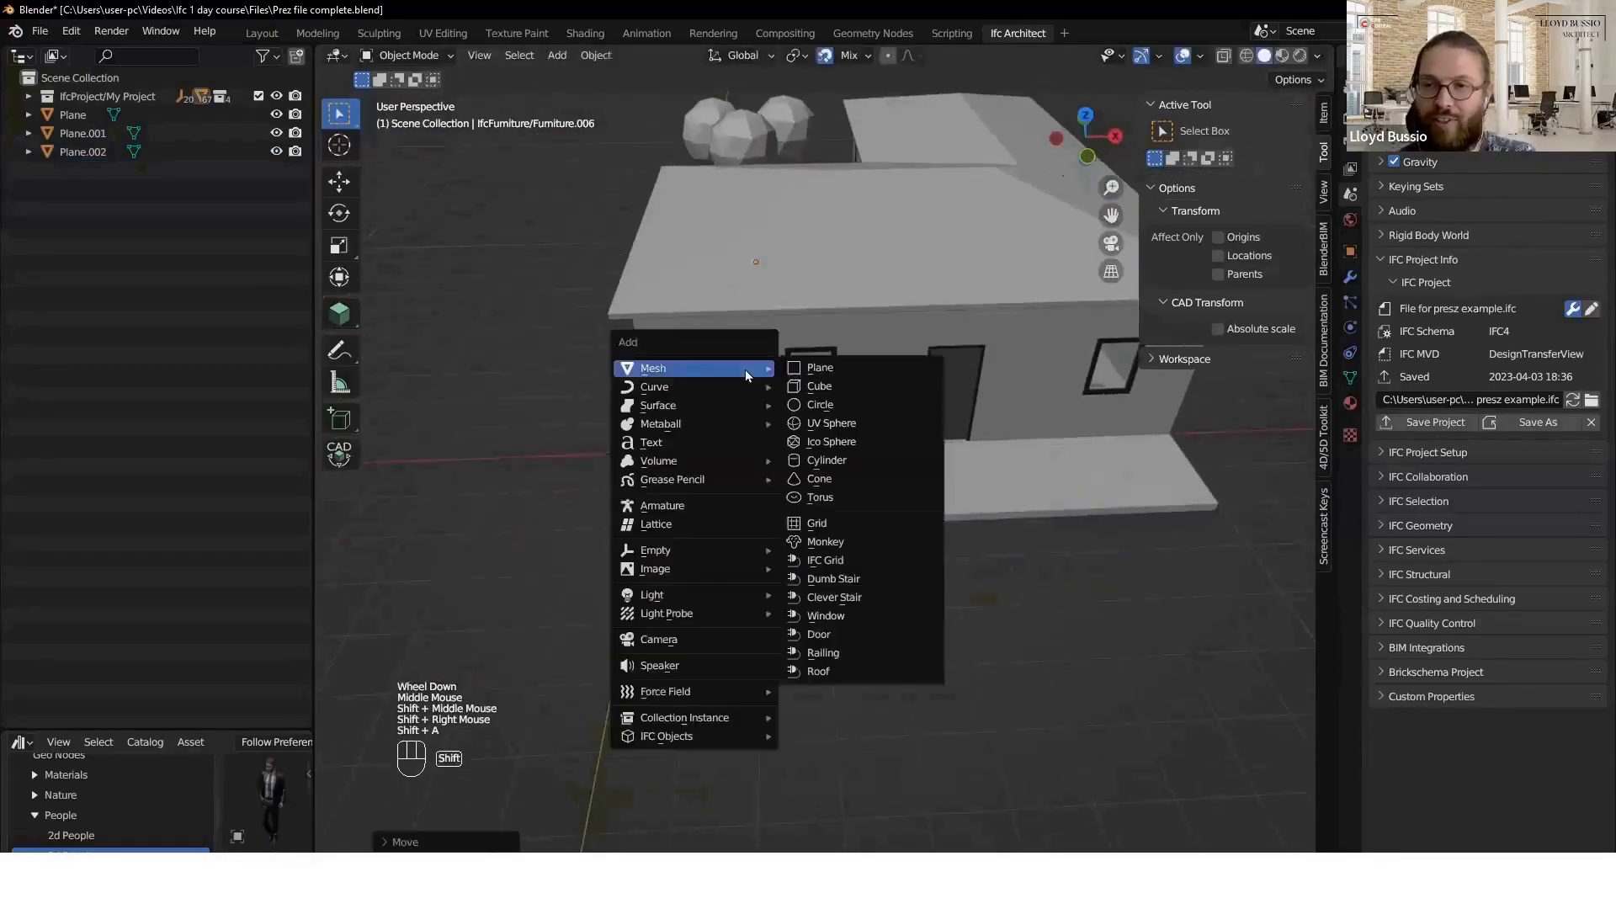
click(821, 369)
key(g)
key(g)
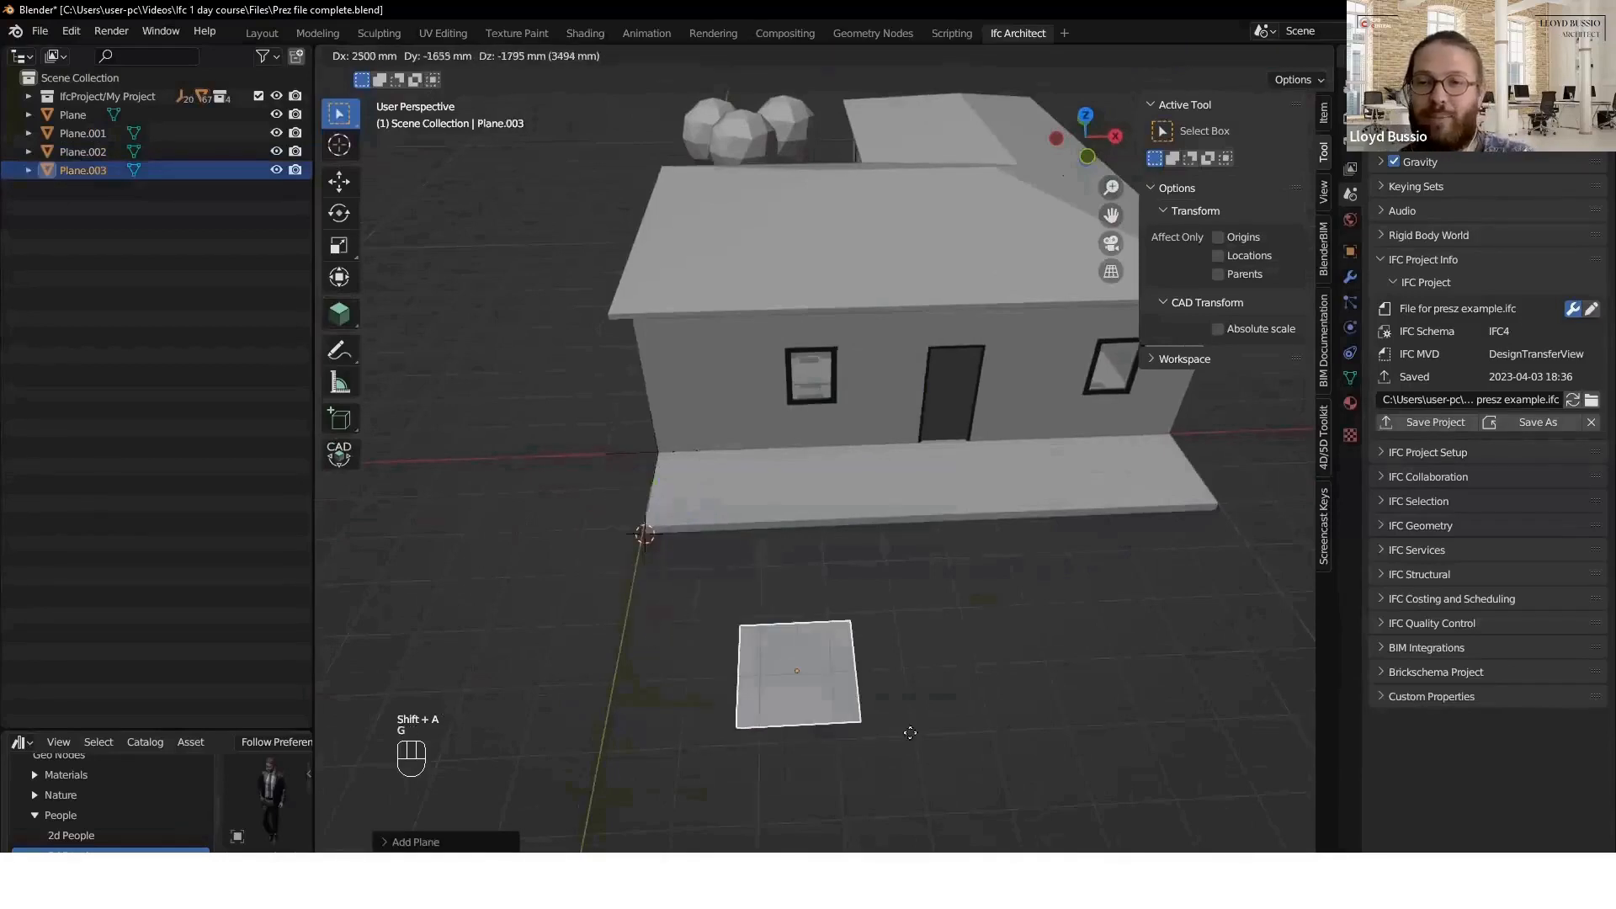
click(665, 539)
shift+middle_drag(888, 588, 837, 568)
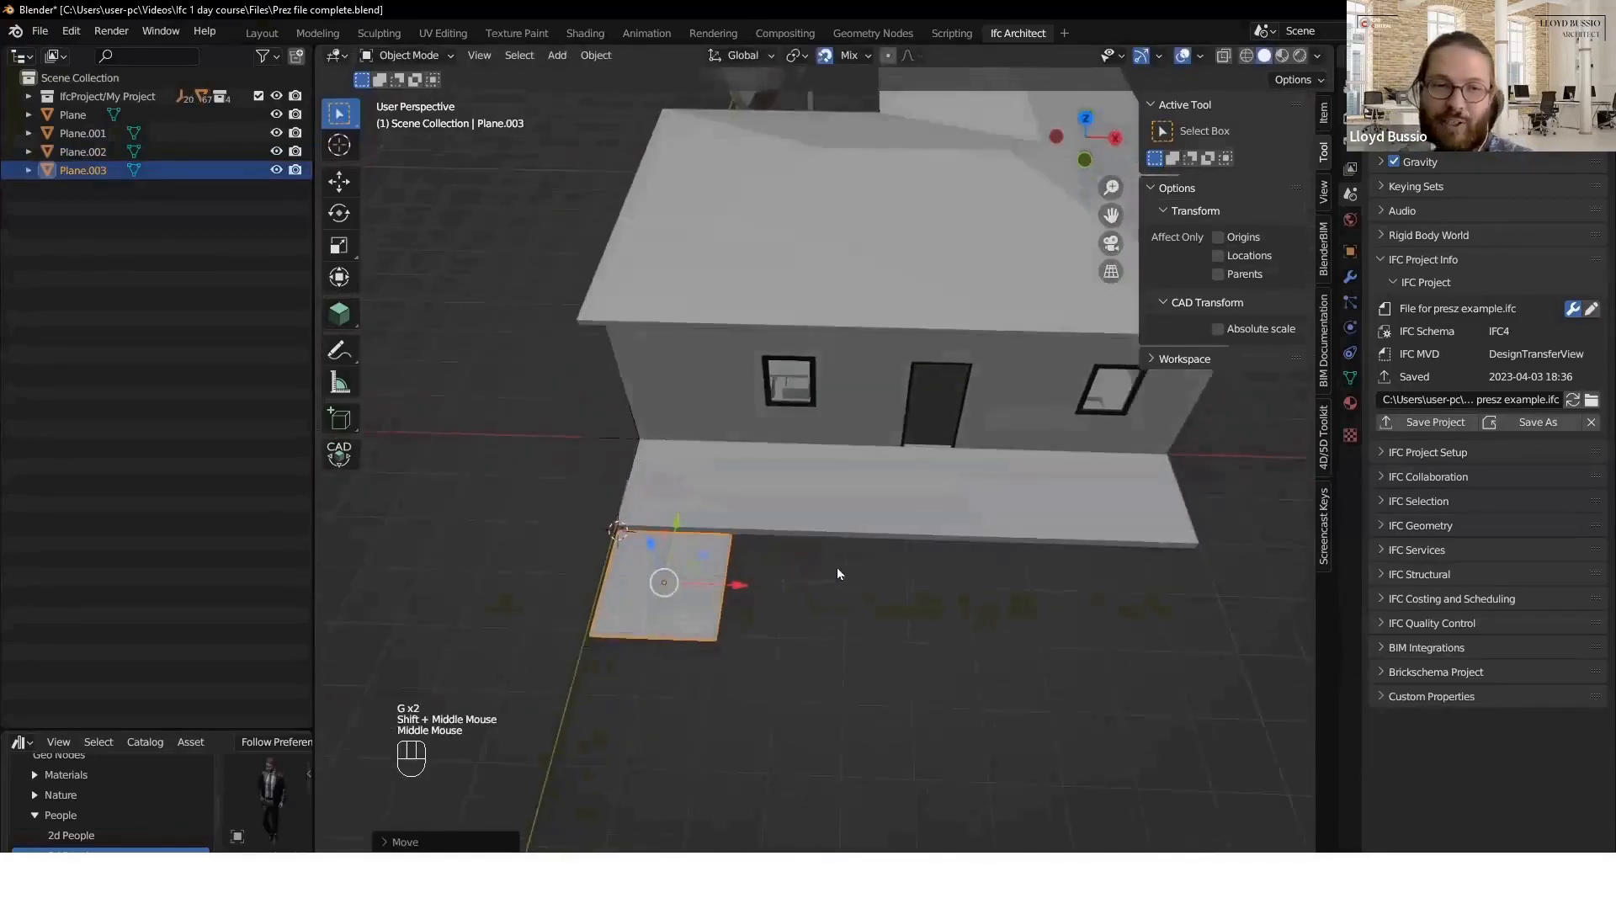
- Stretch the plane by moving its side edge along X and its front edge away from the house
key(Tab)
key(2)
click(724, 580)
drag(724, 581, 846, 591)
click(760, 660)
shift+middle_drag(761, 671, 803, 533)
drag(787, 381, 758, 576)
middle_drag(982, 410, 695, 367)
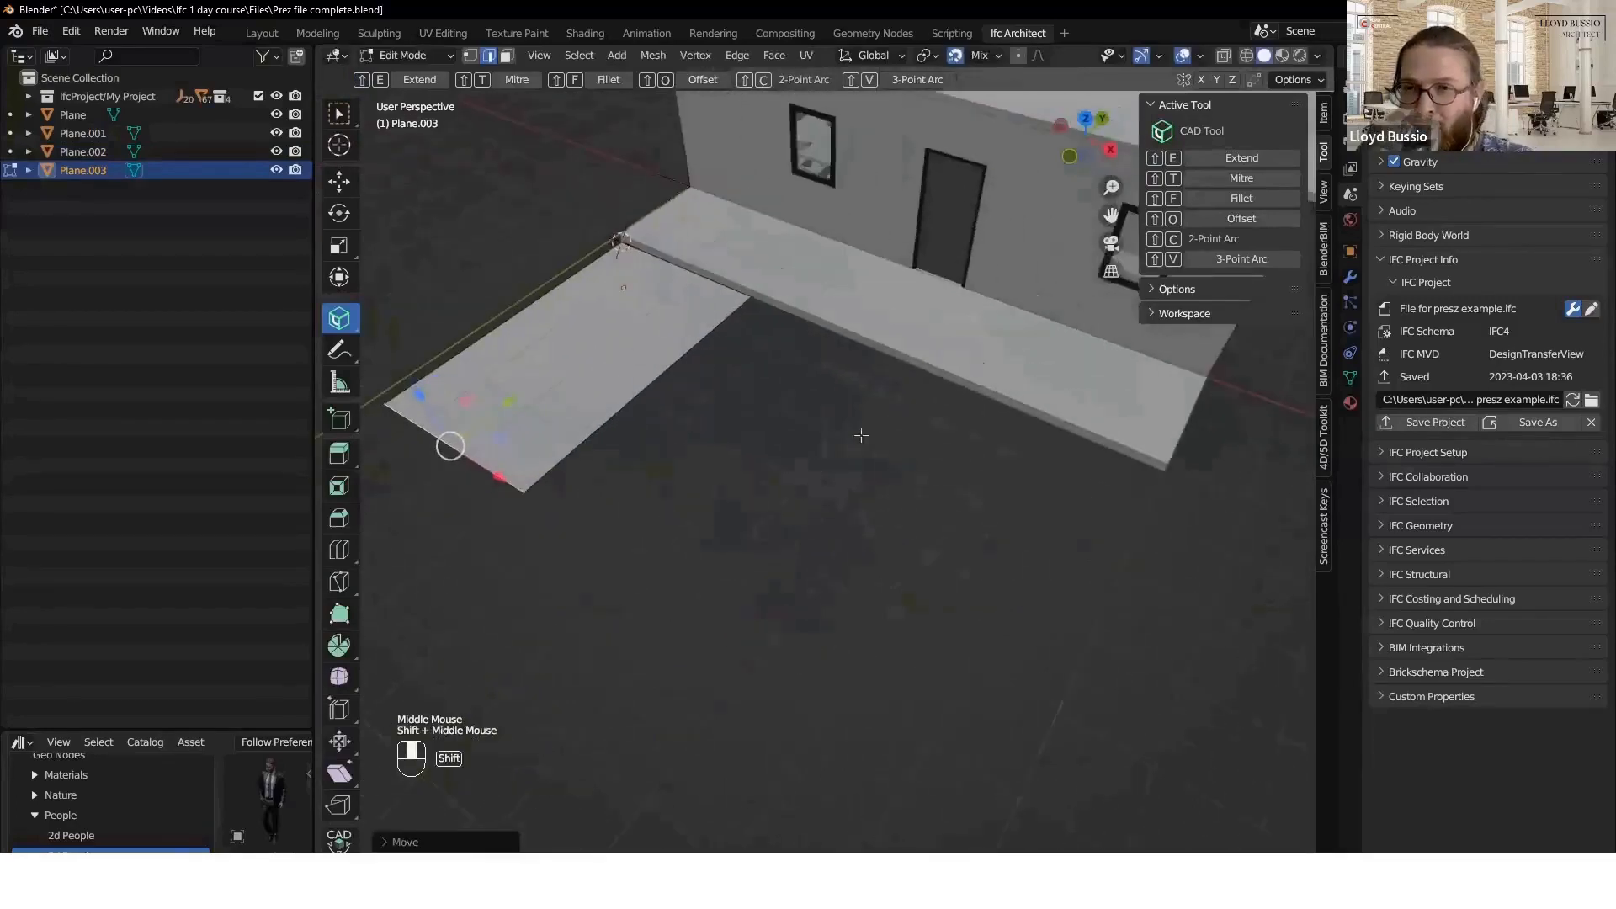
- Duplicate the stretched plane and place the copy edge to edge beside it in front of the house
key(Tab)
key(shift+d)
click(689, 393)
key(g)
click(691, 356)
- Stretch the copied plane by moving its outer edge along X to the end of the front slab
key(Tab)
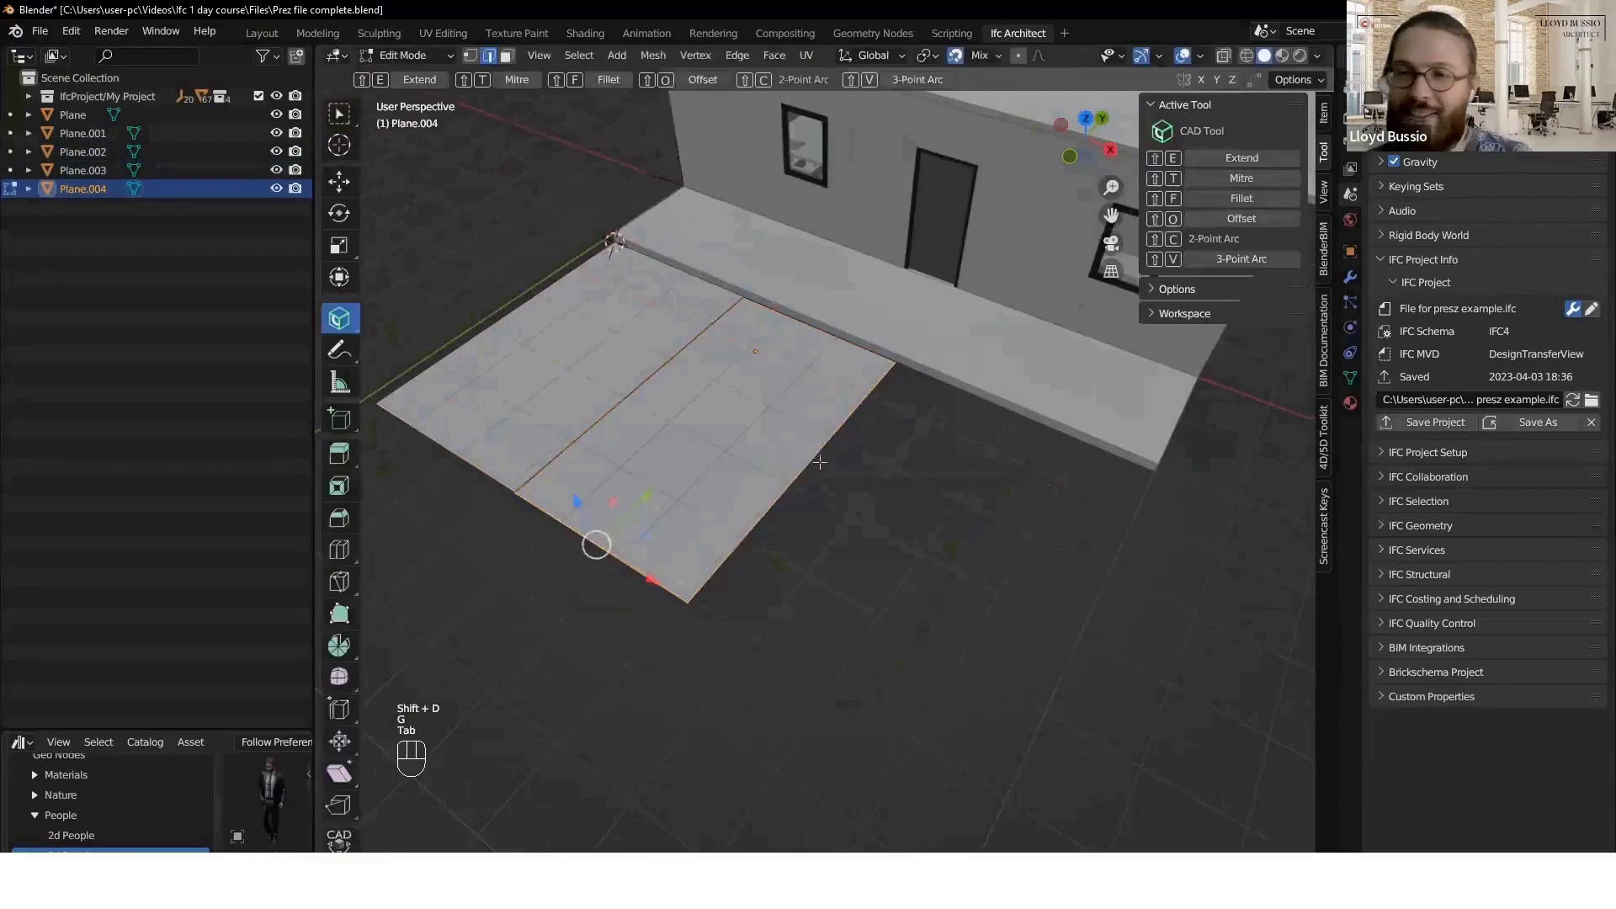
key(2)
click(819, 462)
shift+middle_drag(819, 462, 989, 462)
click(990, 462)
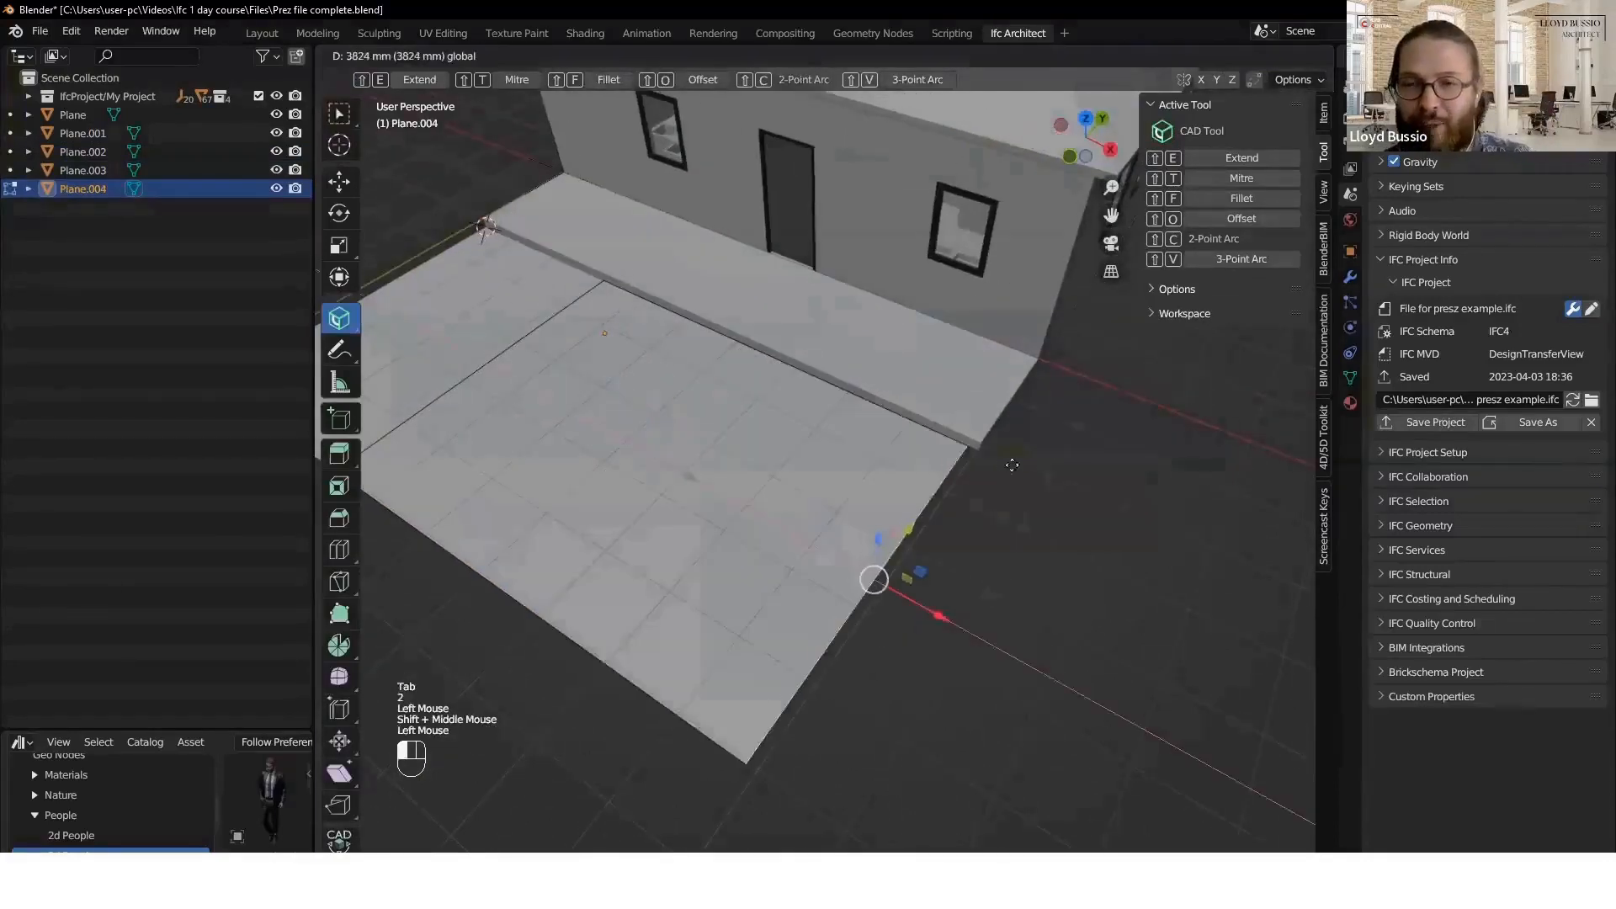
- Extrude the copied plane's outer edge 1500 mm along X
key(e)
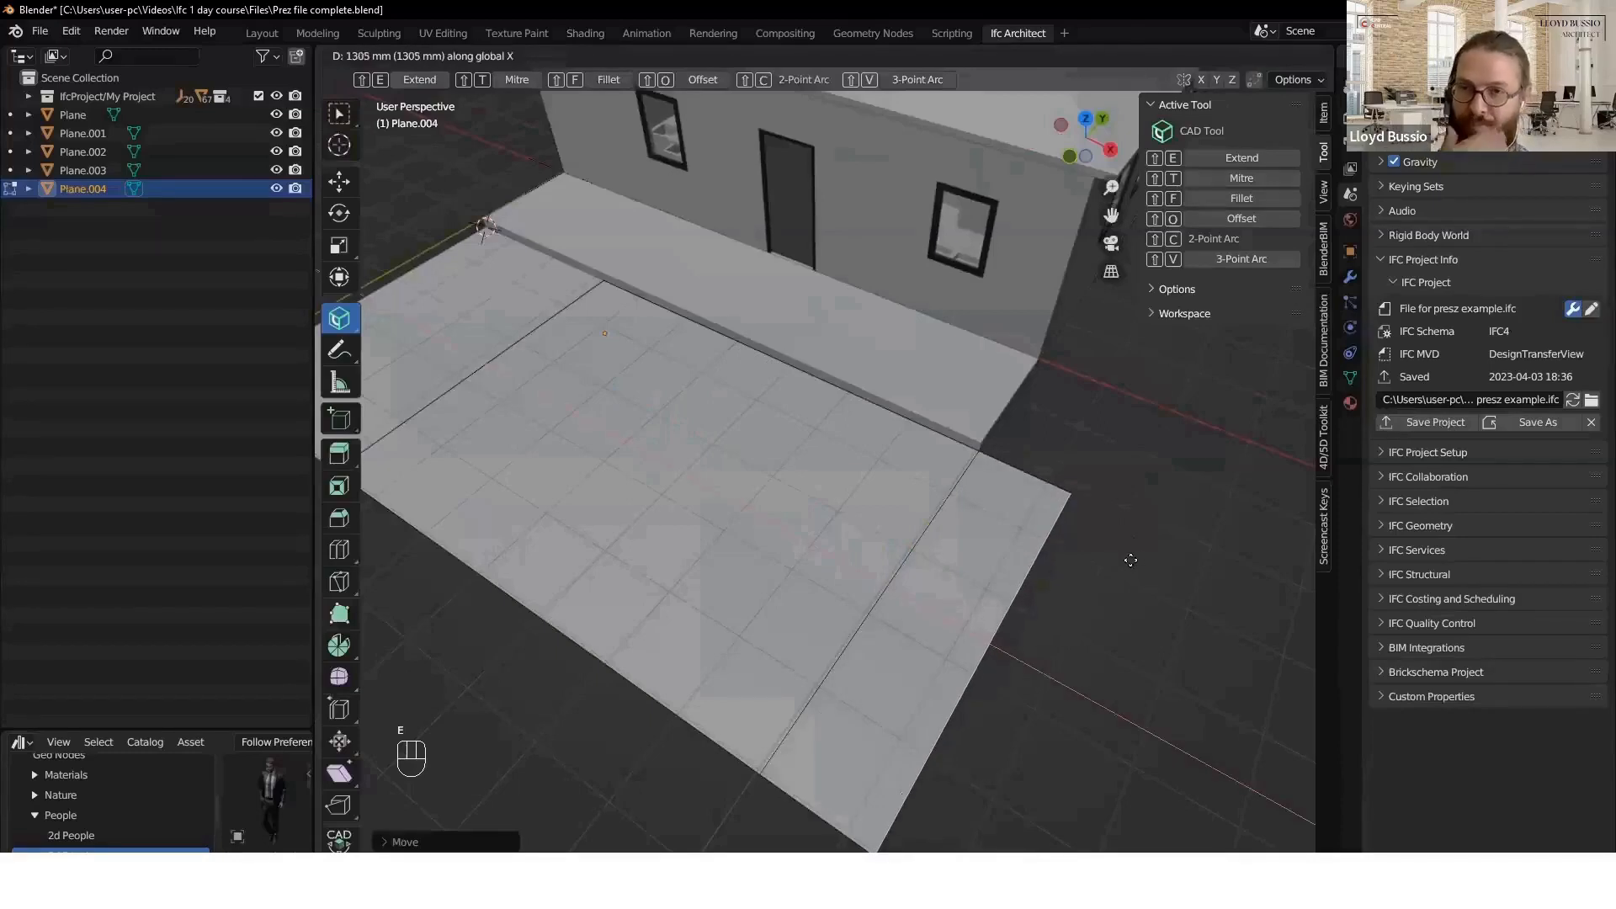
text(1500)
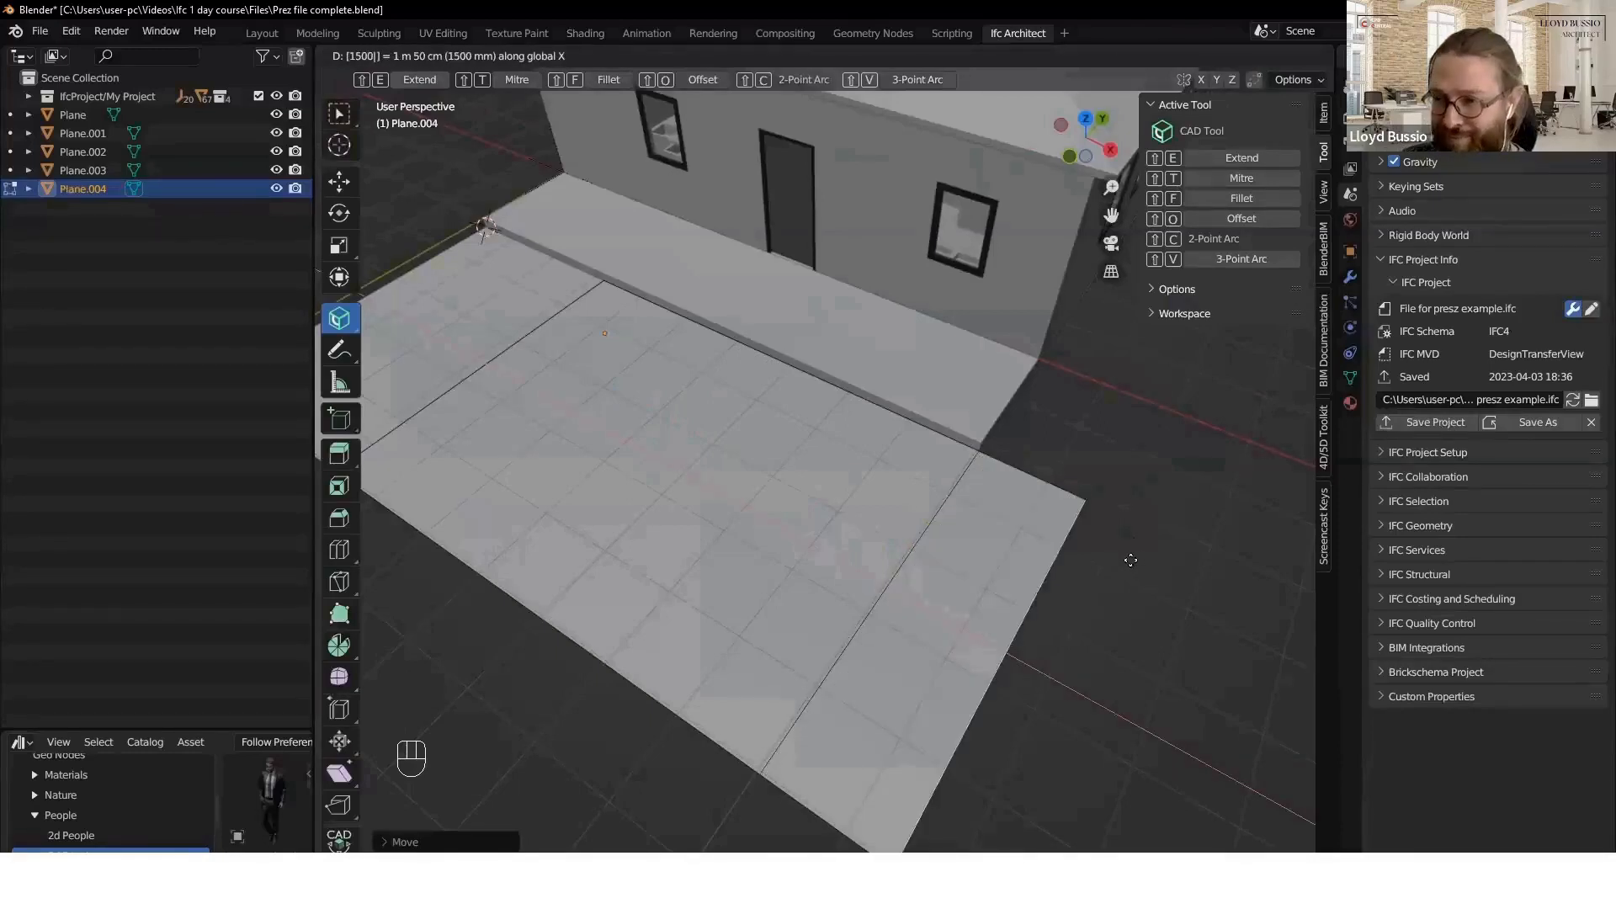
key(Return)
- Extrude the house-side edge of the new strip along the side wall to the house's rear corner
click(1027, 496)
scroll(1032, 469, down, 2)
middle_drag(1032, 469, 834, 508)
scroll(743, 485, up, 2)
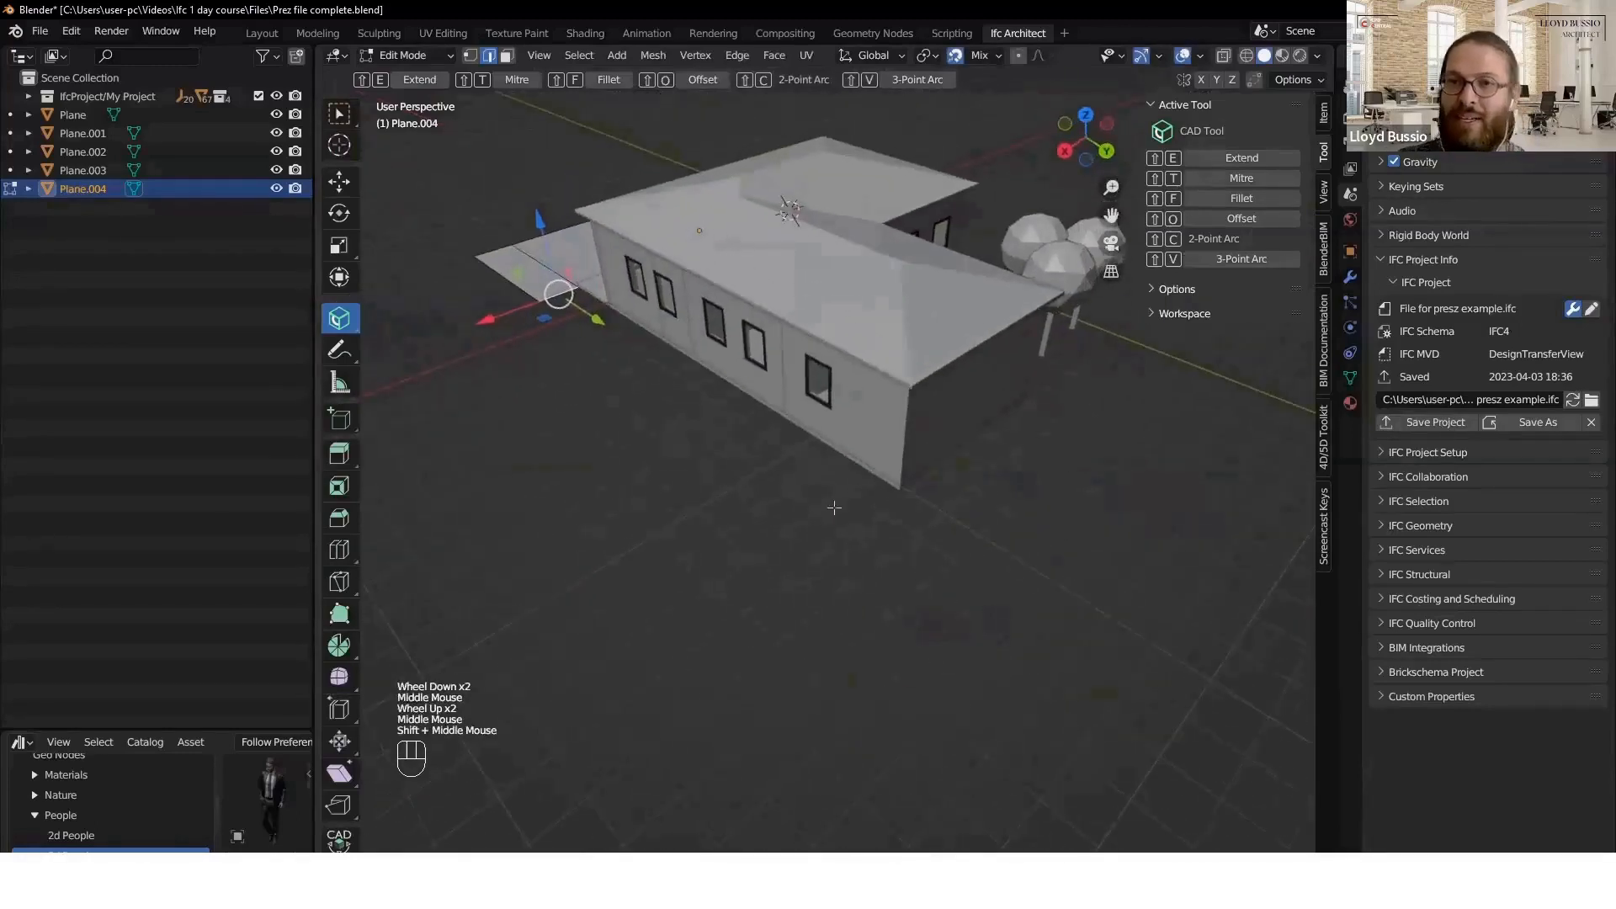
key(e)
click(903, 492)
- Extrude the end edge of the side path a further 1500 mm along Y
key(e)
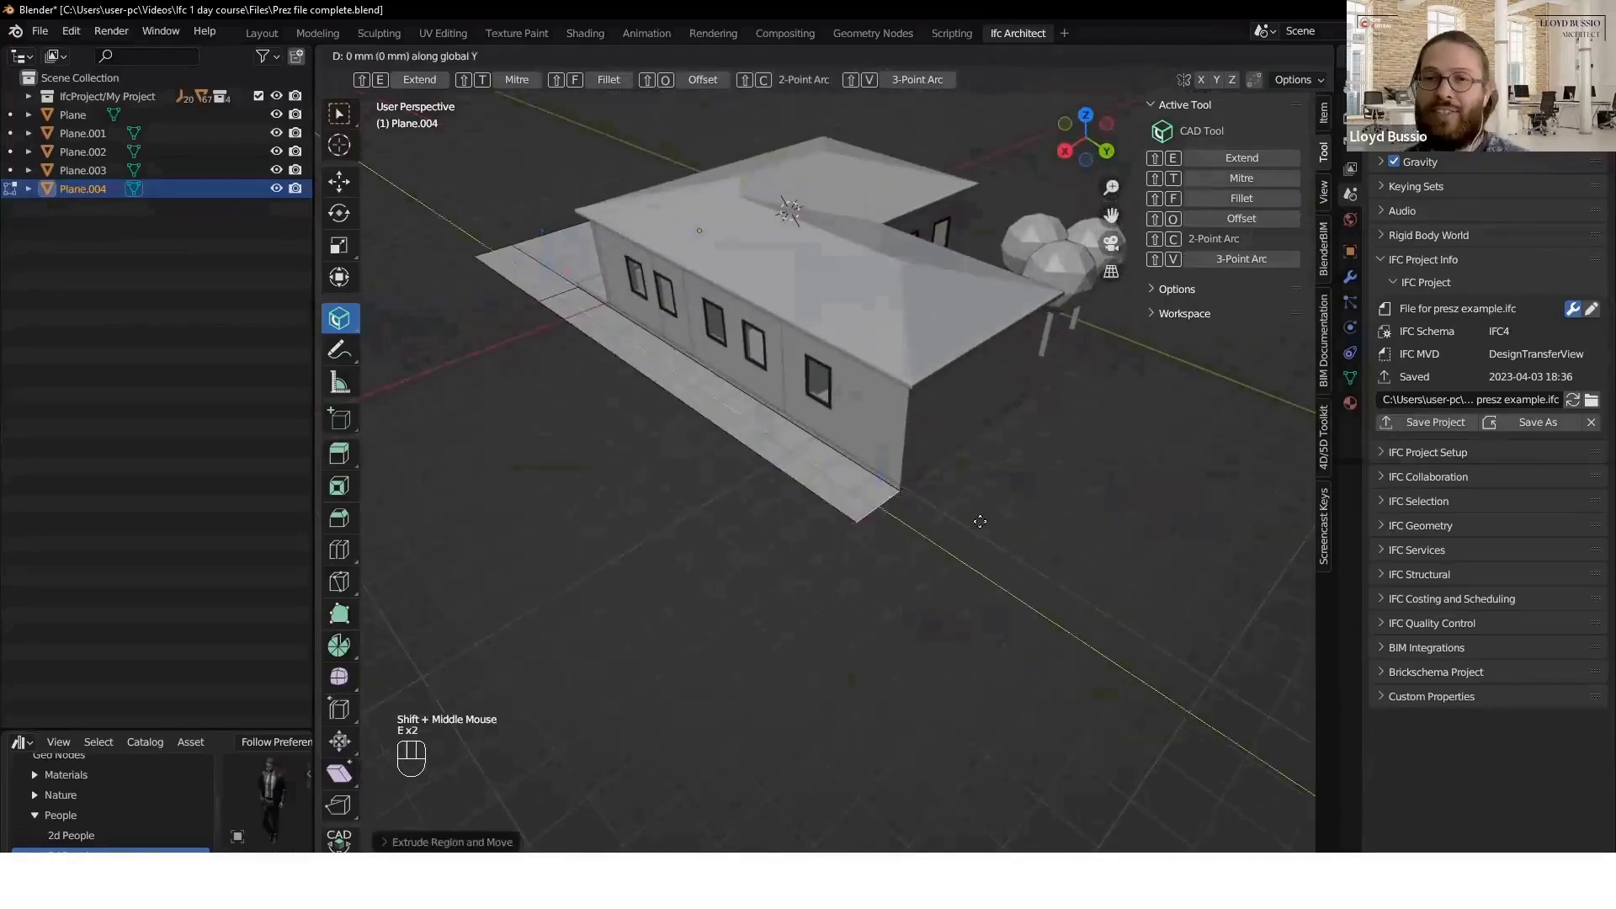
text(1500)
key(Return)
- Extrude the path's inner edge along the rear wall to the wall's far corner
click(929, 498)
middle_drag(1058, 469, 715, 531)
shift+scroll(716, 531, up, 1)
shift+middle_drag(716, 530, 821, 446)
key(e)
click(821, 450)
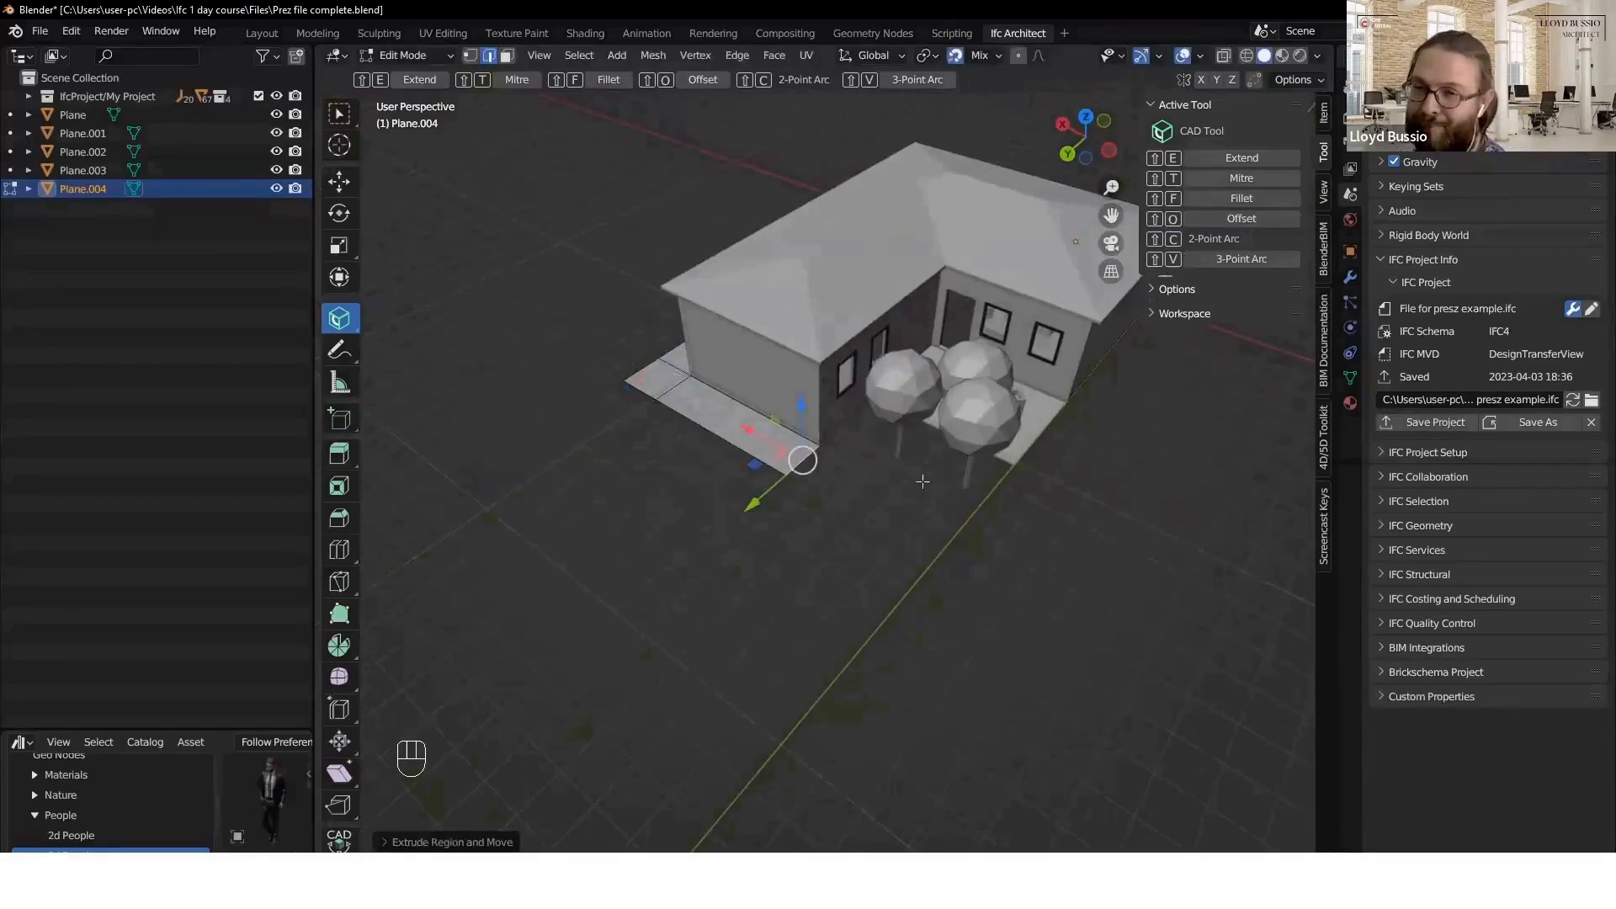
- Extrude the path past the trees to the house's side line and extend its courtyard edge to the terrace
key(e)
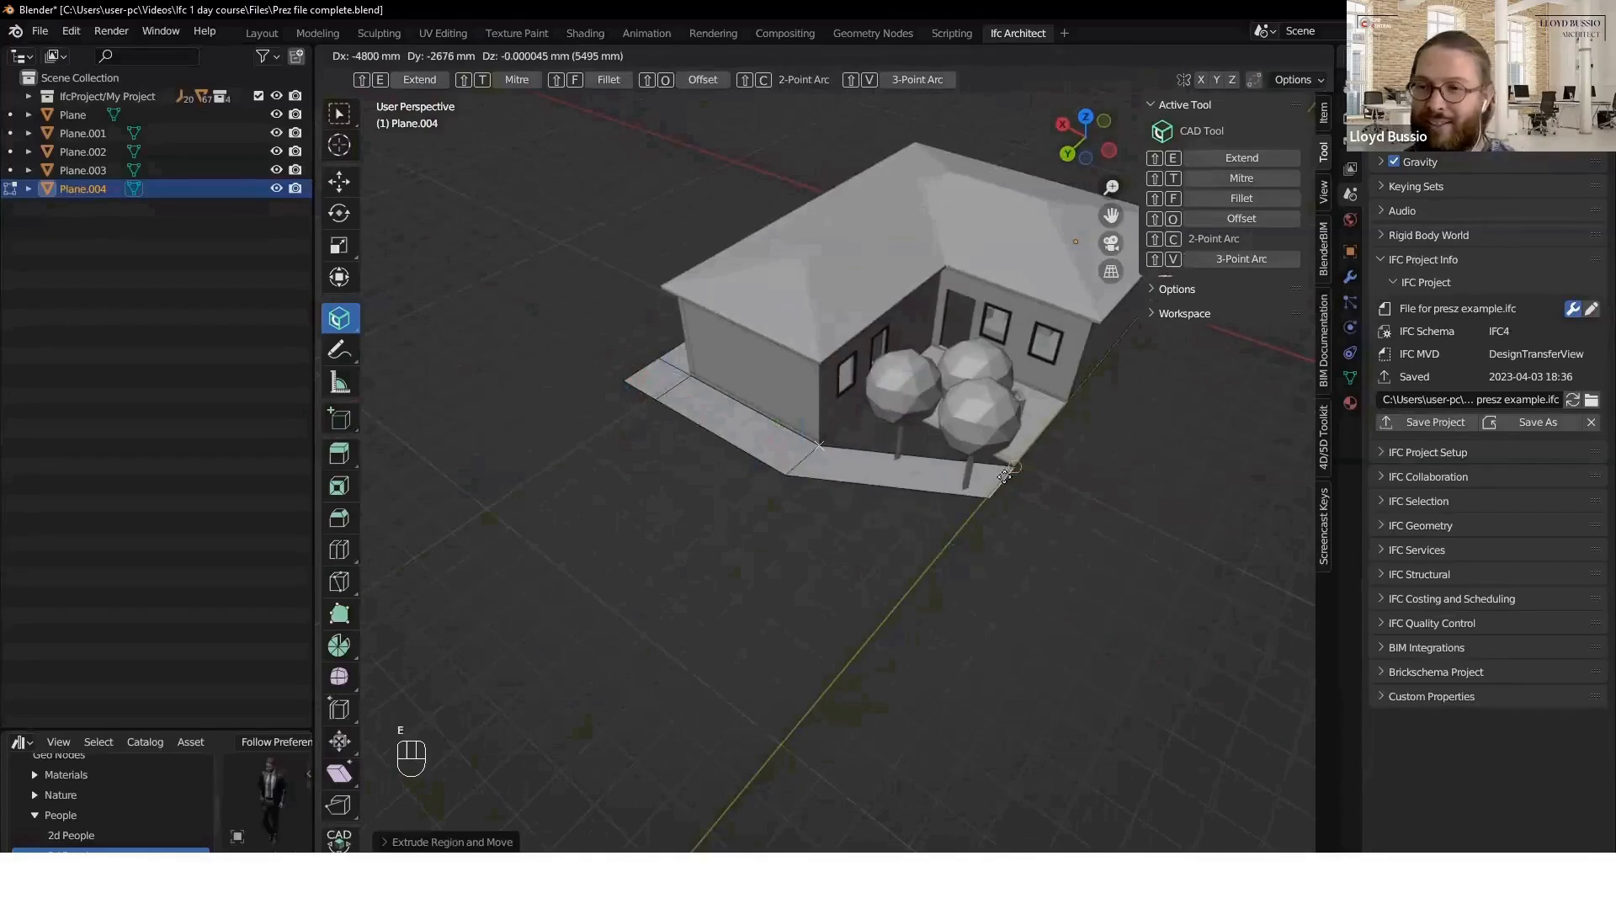
click(951, 534)
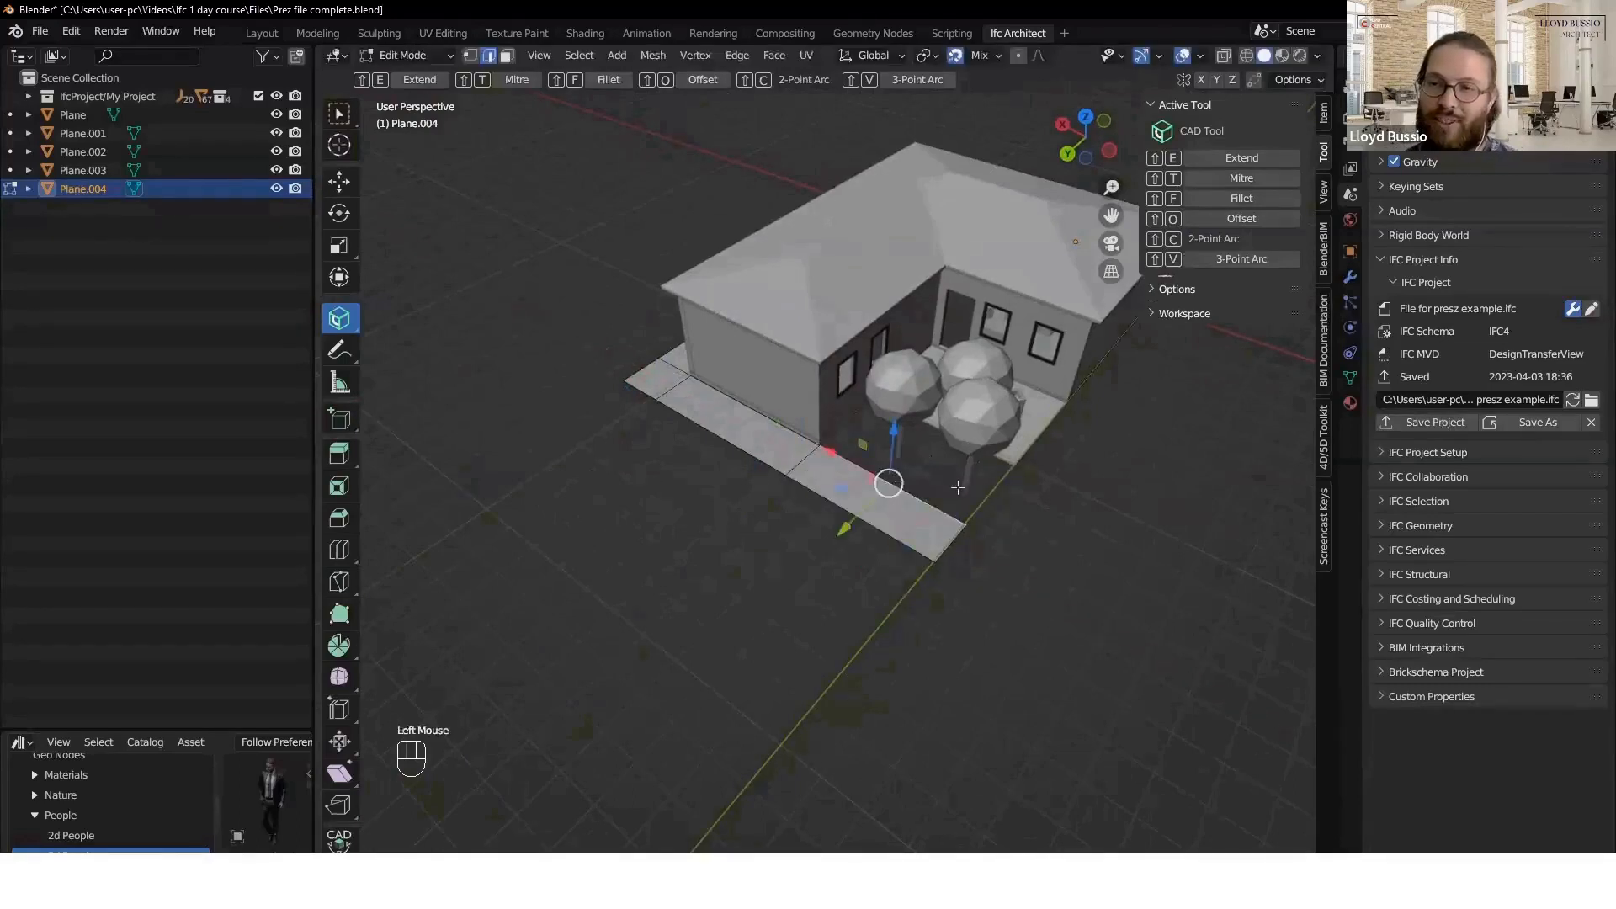
key(e)
click(998, 471)
- Extrude the paving's end edges beside the trees -1500 mm along X
shift+click(962, 543)
shift+middle_drag(1039, 568, 993, 541)
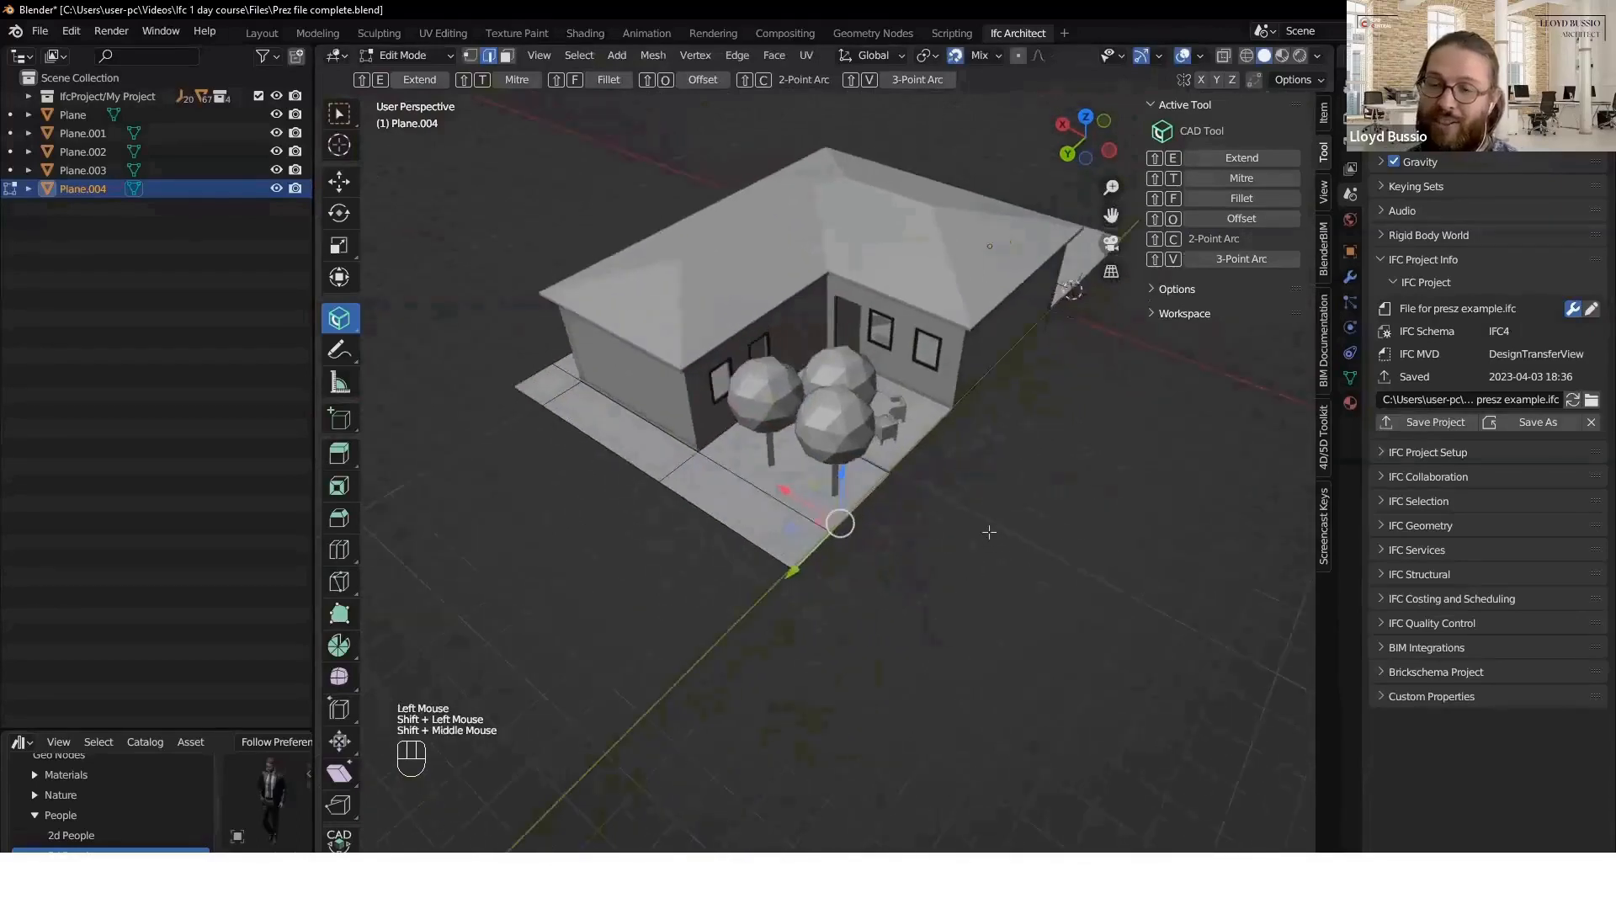
text(ex1500)
key(minus)
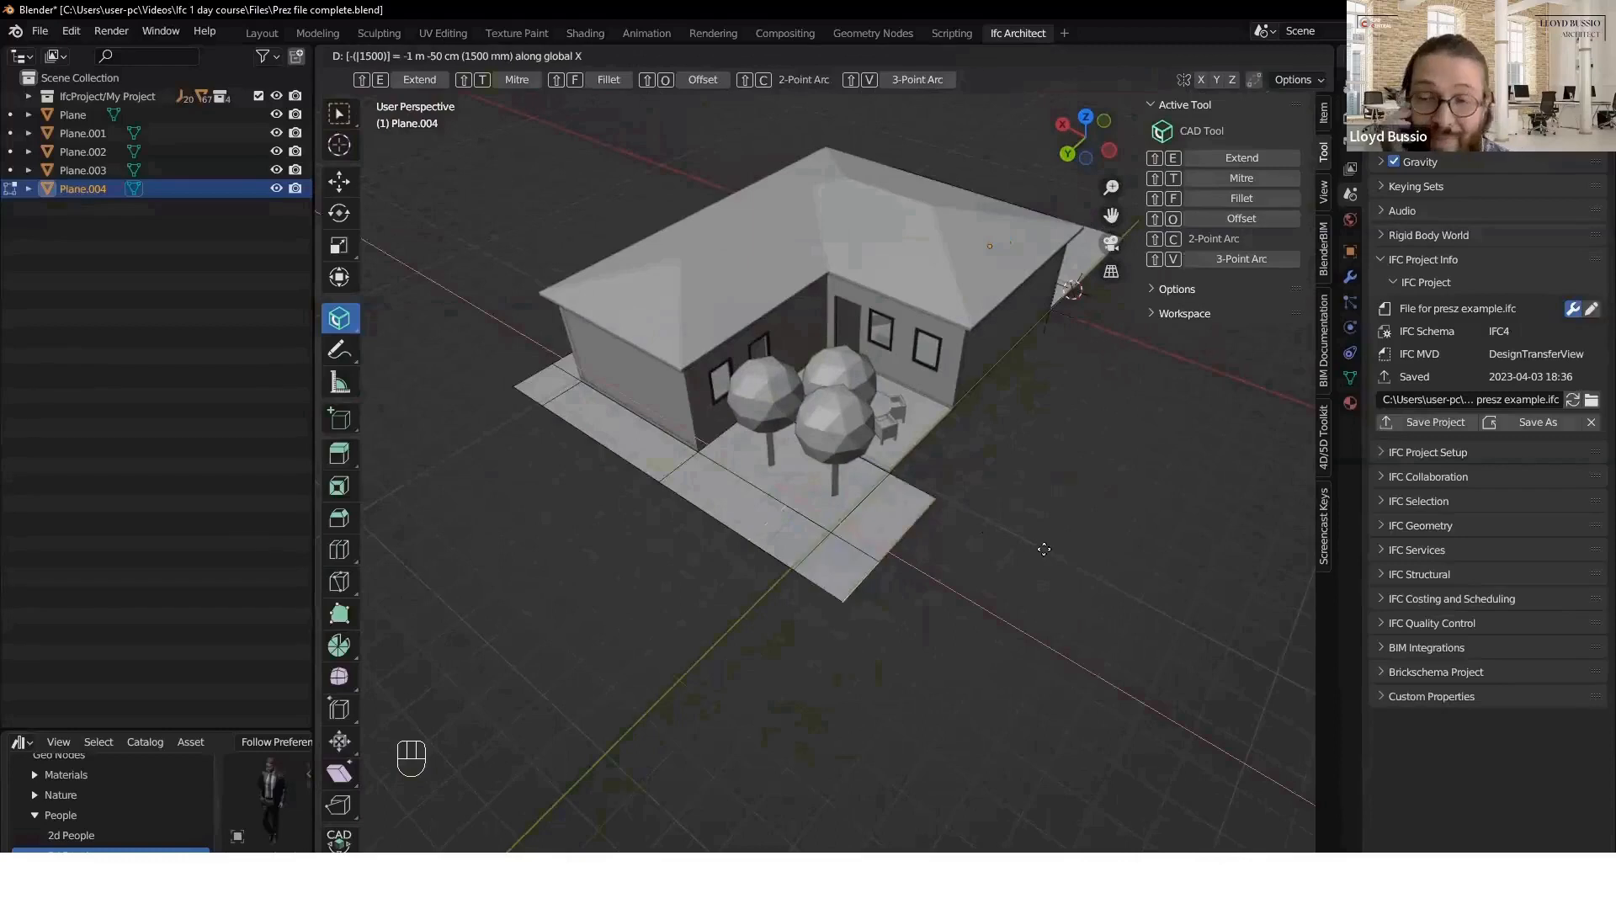
key(Return)
- Extrude the outer strip's edge along the house's side to the front of the paving and leave mesh editing
click(932, 497)
middle_drag(932, 497, 850, 539)
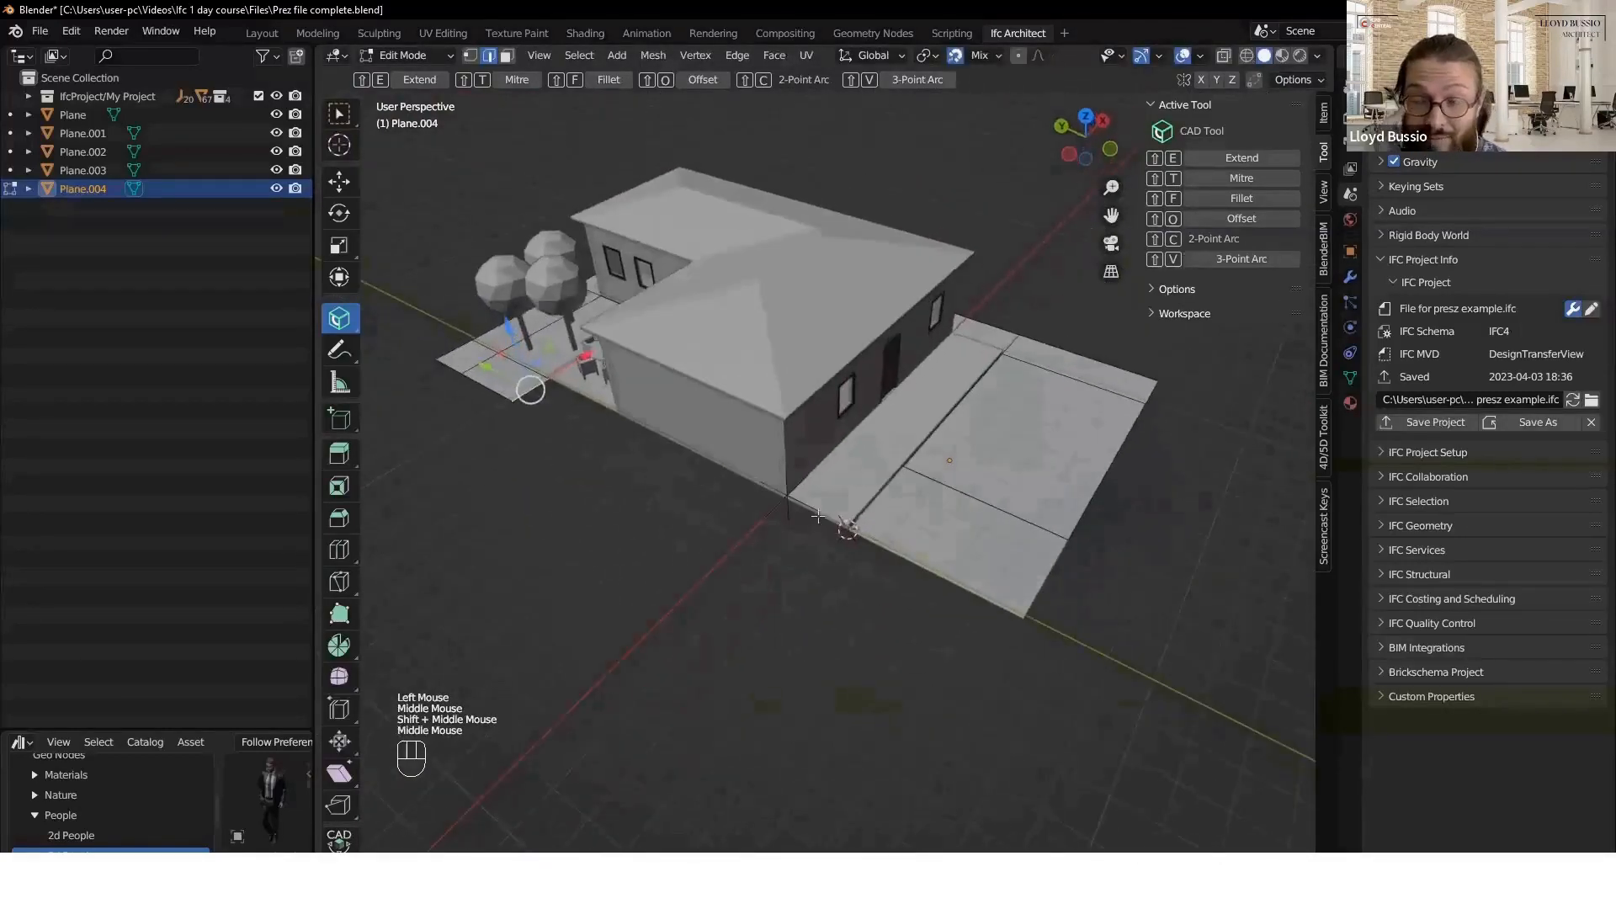
key(e)
click(1038, 603)
key(Tab)
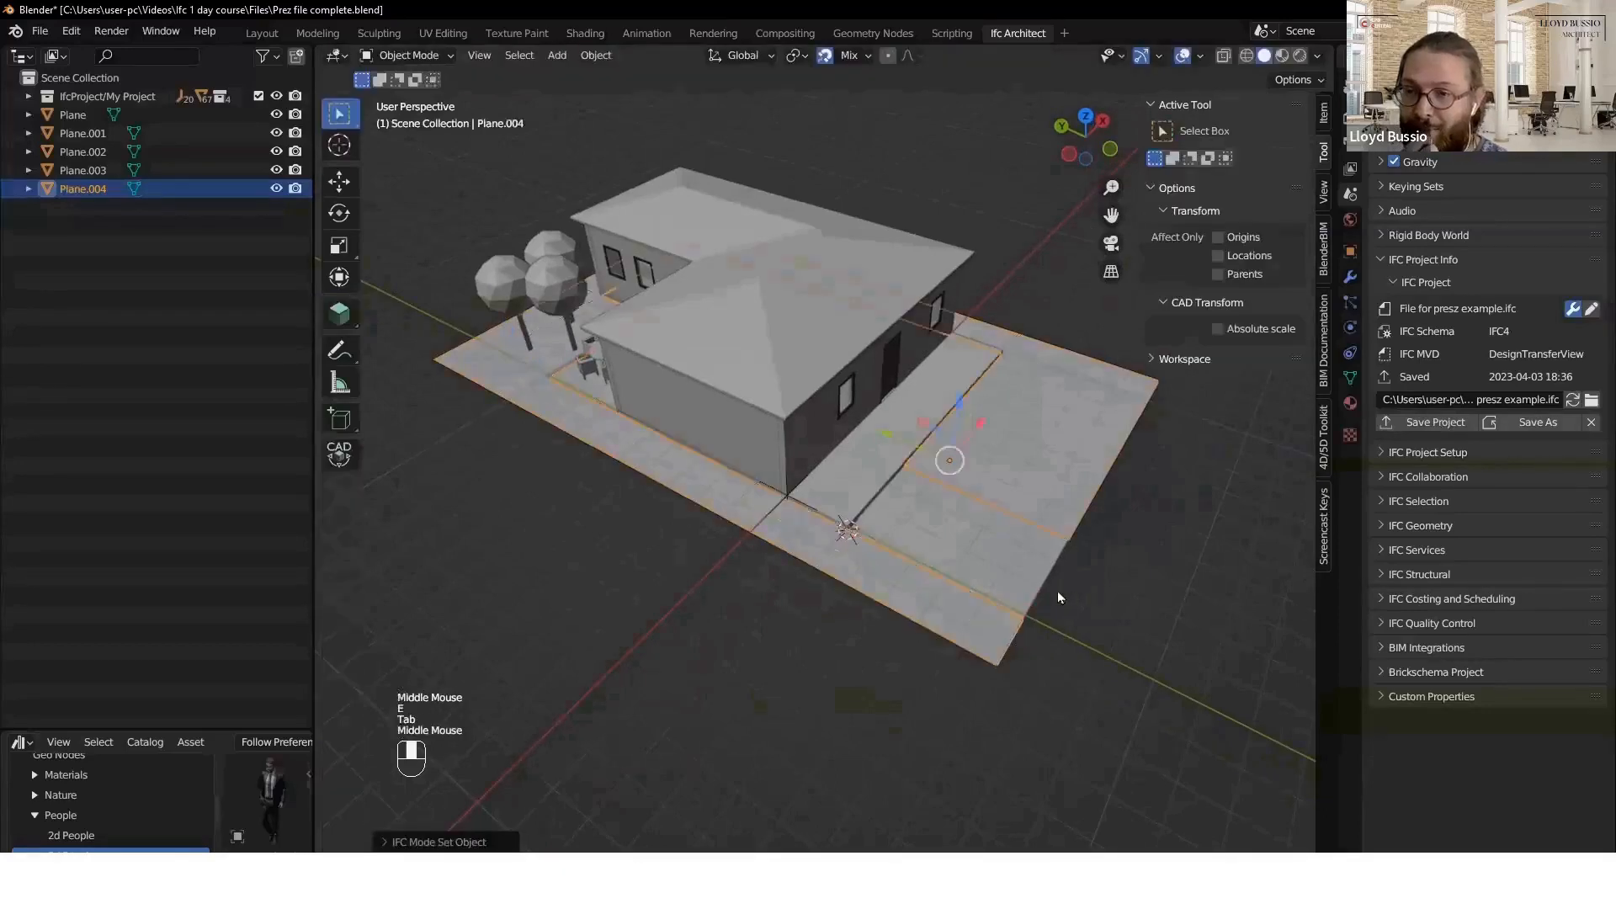
middle_drag(1057, 590, 1004, 569)
click(1004, 569)
- Add a plane mesh at the paving's front corner and rotate it 90° about Y
shift+middle_drag(933, 399, 799, 497)
shift+right_click(678, 596)
mouse_move(800, 497)
middle_down()
mouse_move(826, 486)
mouse_move(823, 461)
mouse_move(805, 468)
middle_up()
scroll(823, 461, up, 1)
key(shift+a)
mouse_move(720, 376)
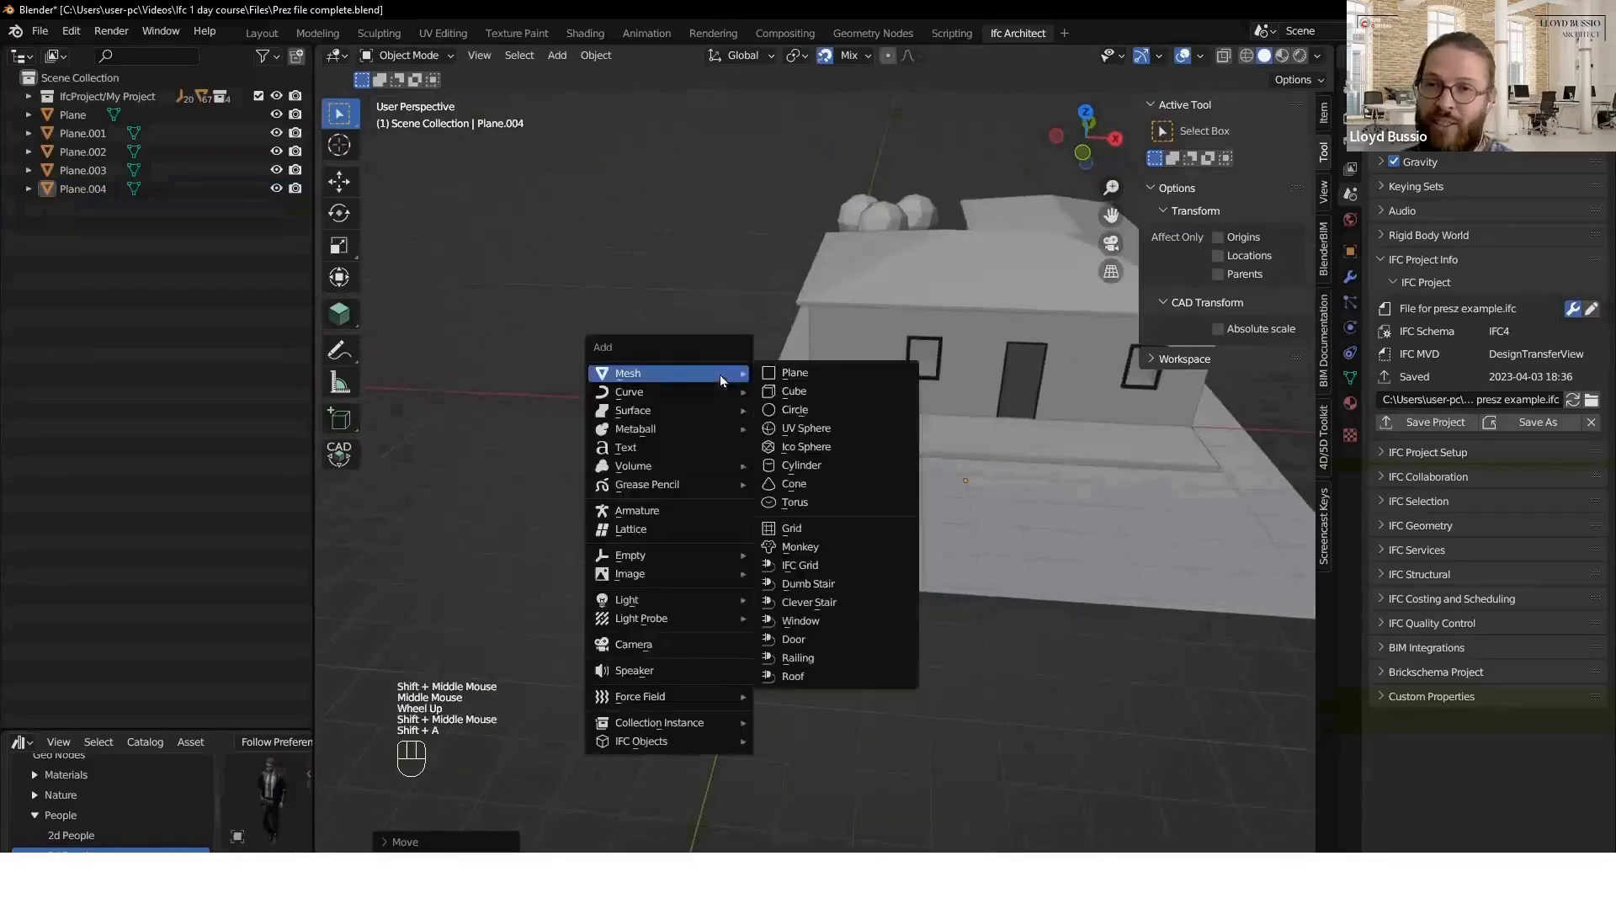
click(787, 371)
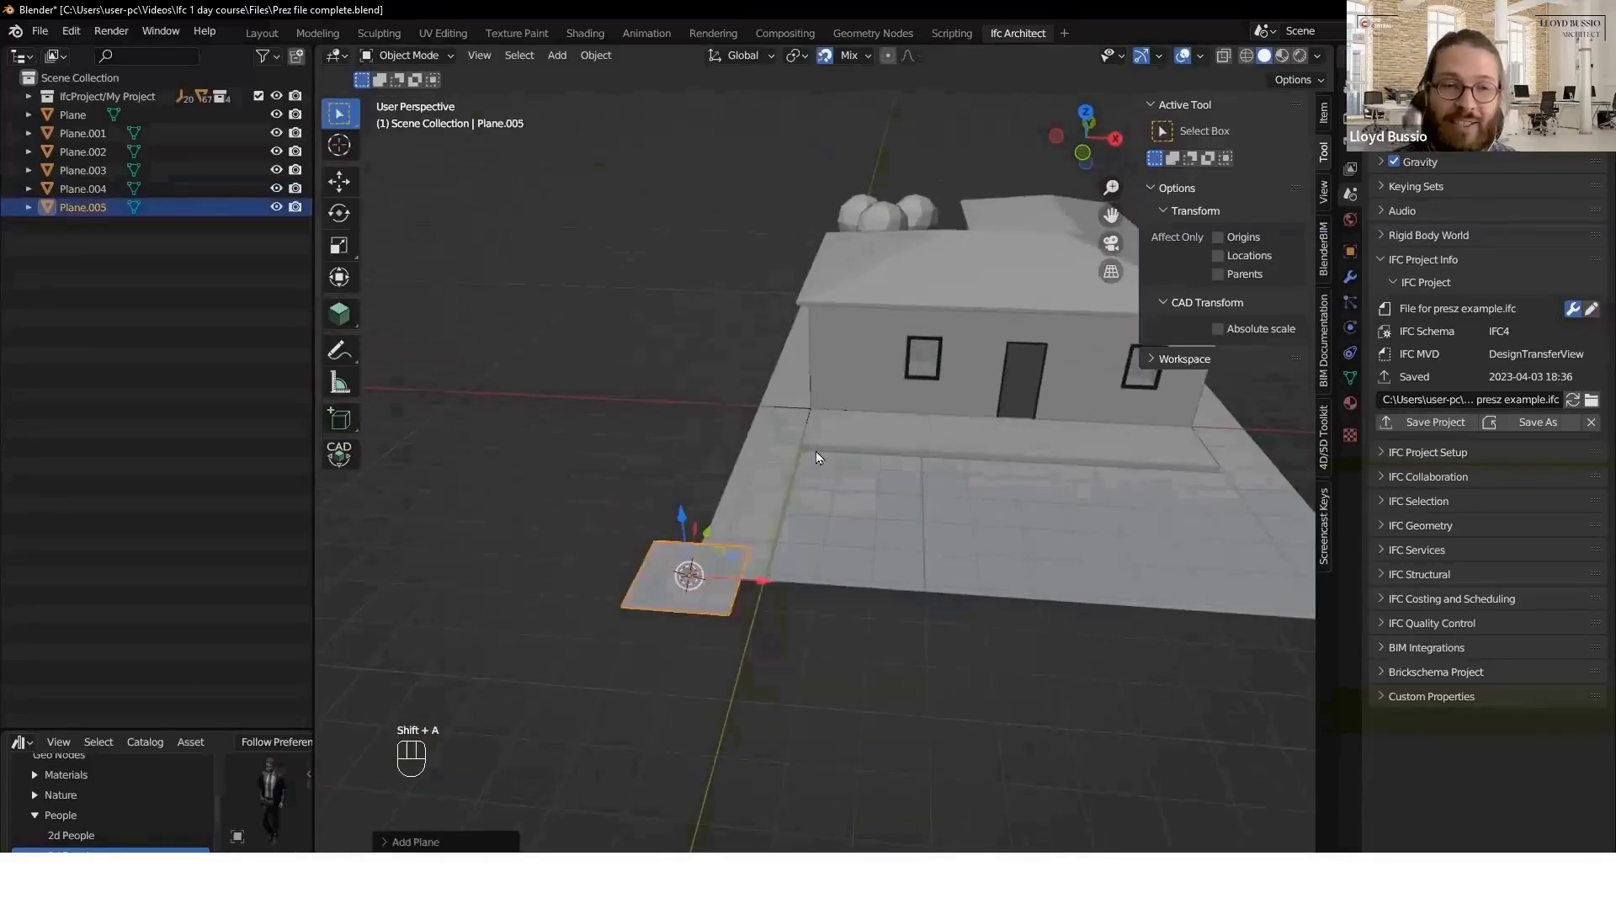
text(ry90)
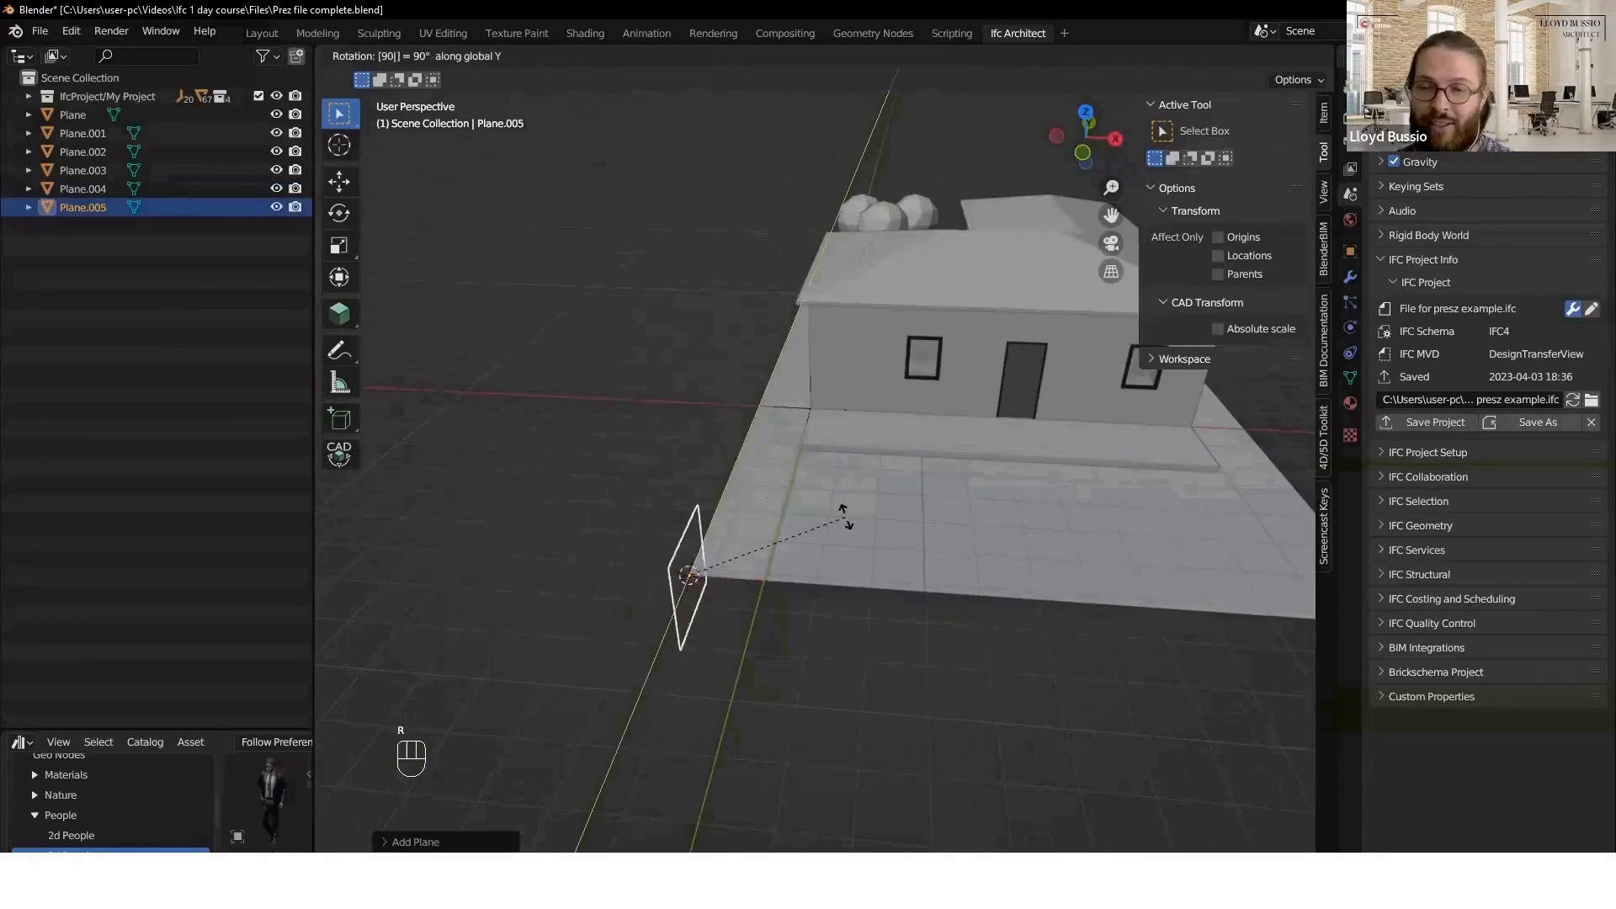
click(845, 519)
- Move the upright plane along Z and Y so its bottom corner meets the paving's front corner
key(g)
key(z)
click(699, 346)
key(g)
key(z)
click(739, 518)
key(g)
key(y)
click(747, 463)
key(g)
key(y)
click(726, 574)
middle_drag(726, 573, 638, 485)
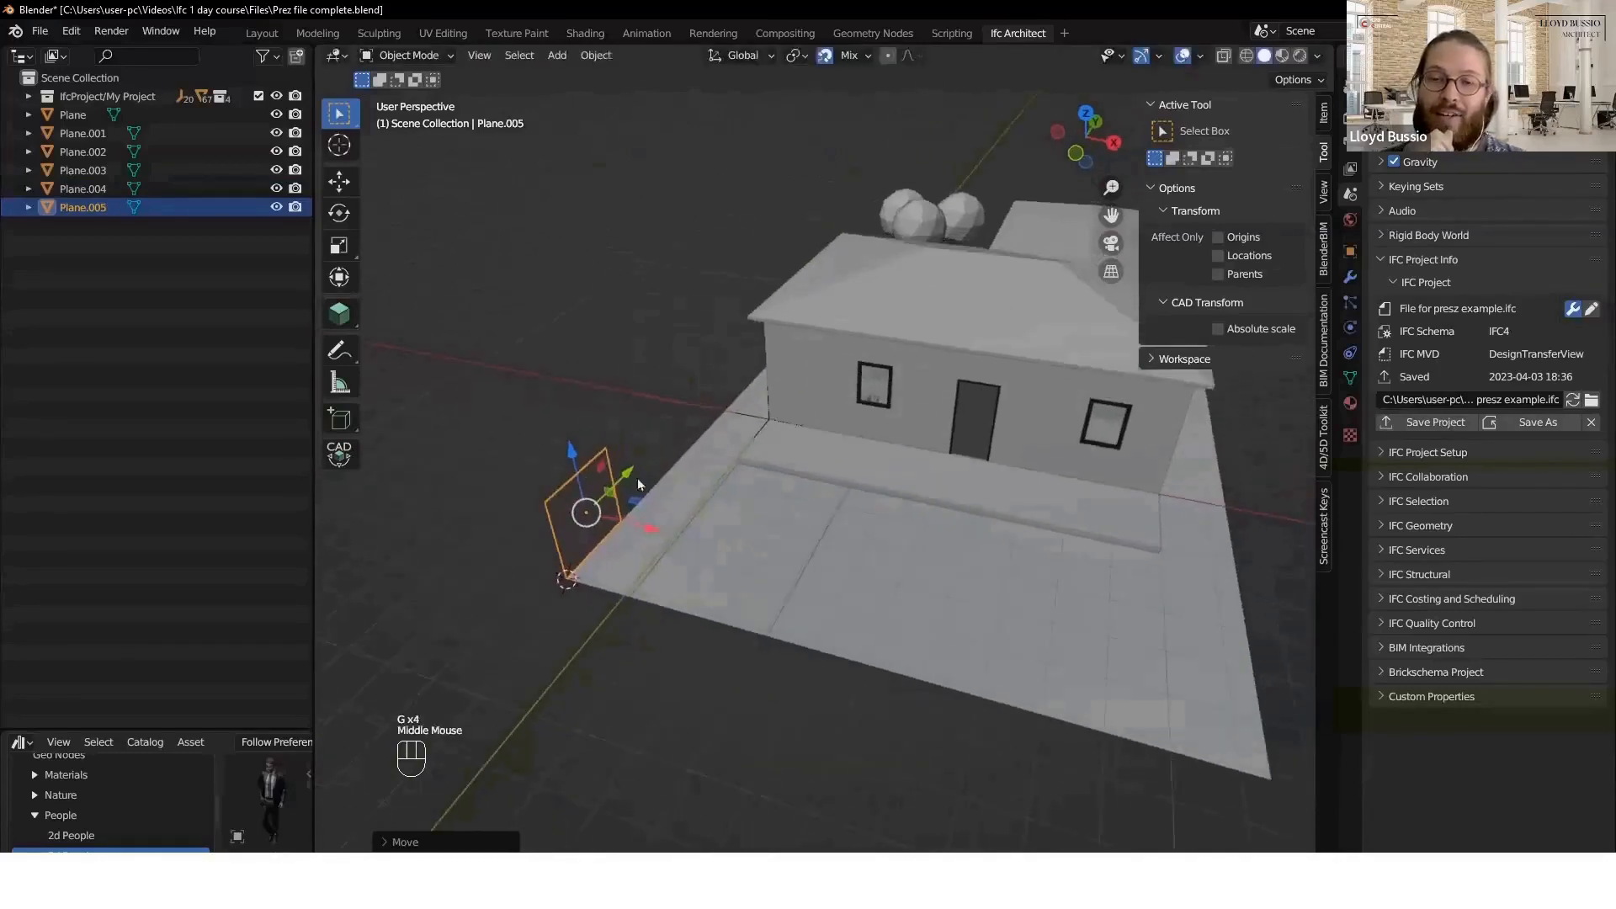
- Stretch the upright plane by moving its far edge along Y to the rear of the paving
key(Tab)
key(2)
click(608, 468)
shift+middle_drag(968, 194, 886, 276)
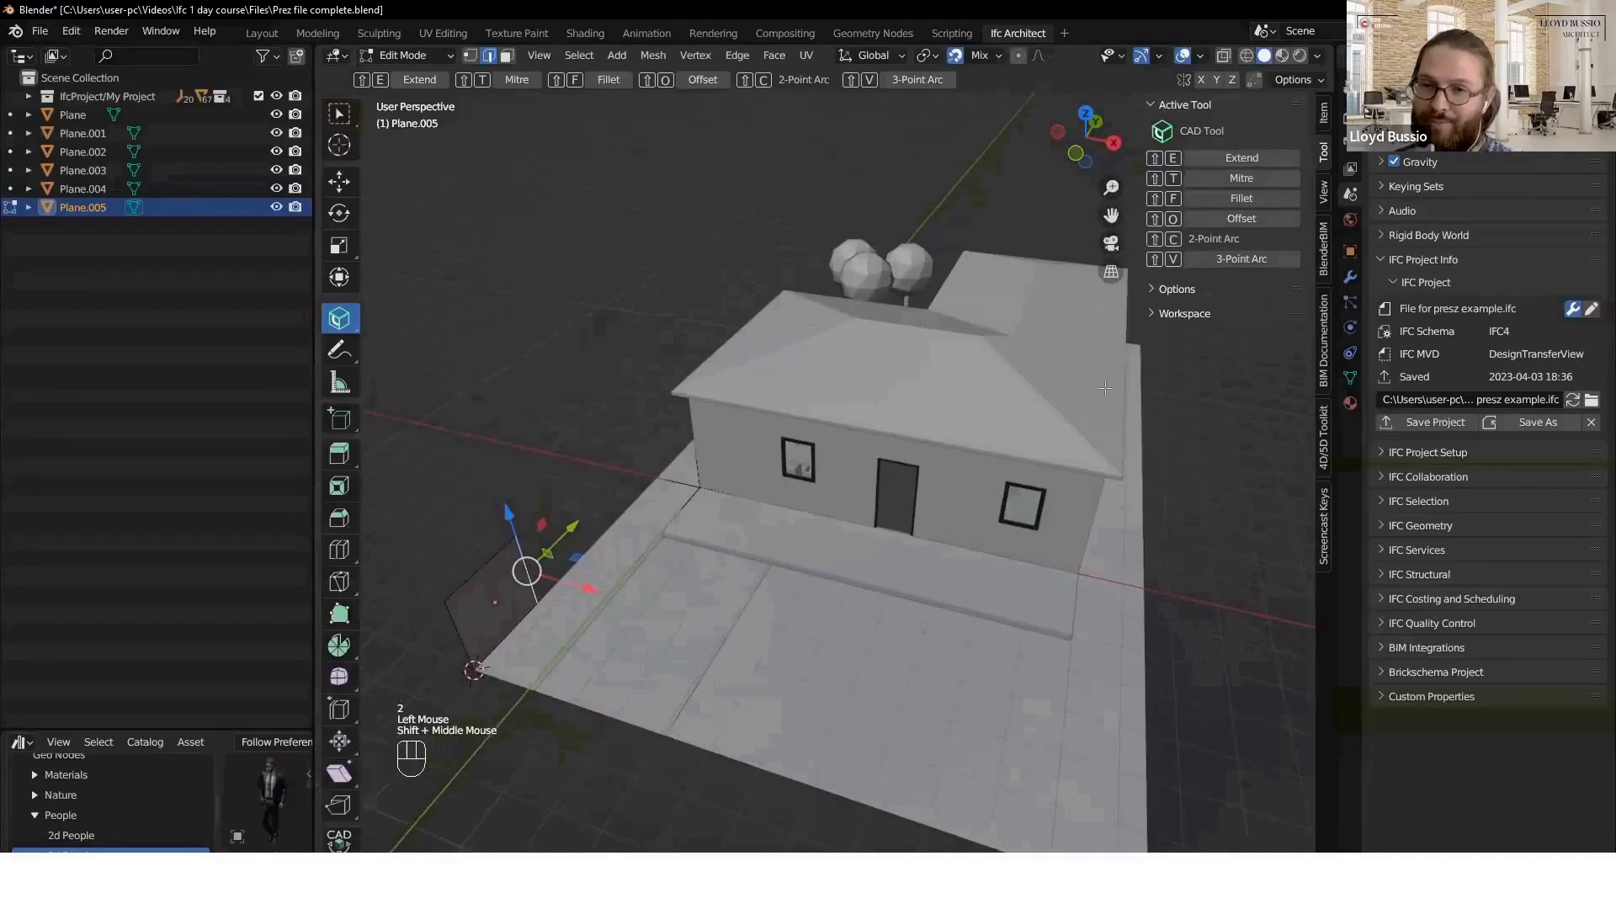
key(g)
key(y)
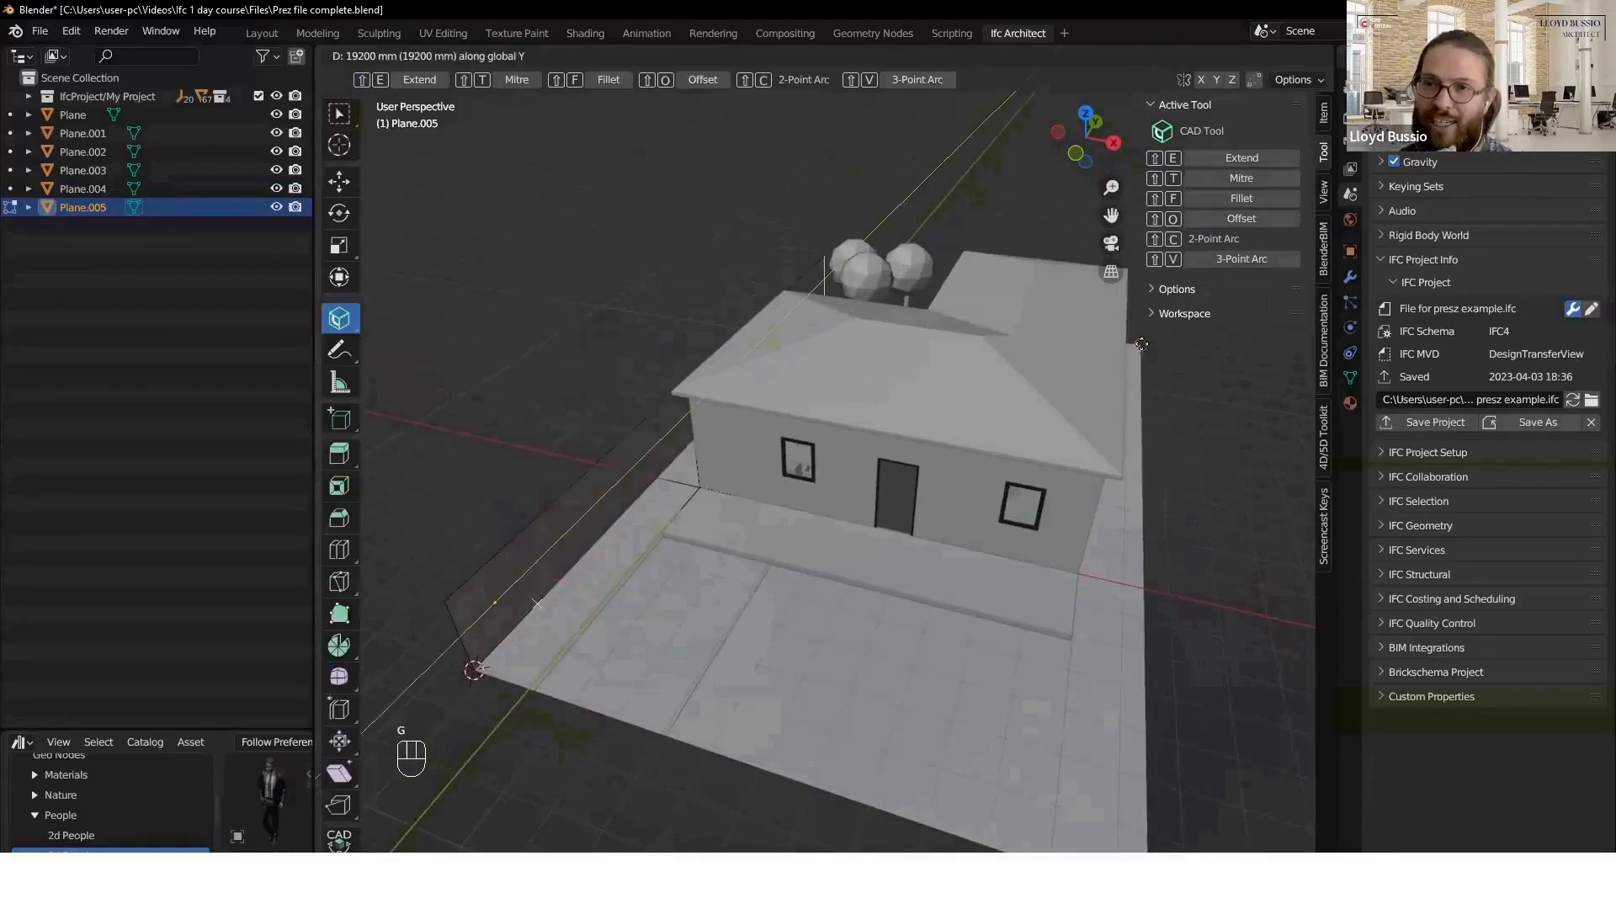
click(1142, 345)
- Extrude the upright plane's edge along X behind the house, and along the opposite side to the paving's front corner
key(e)
key(x)
click(1146, 547)
shift+scroll(1167, 632, up, 1)
shift+middle_drag(1175, 644, 1121, 564)
key(e)
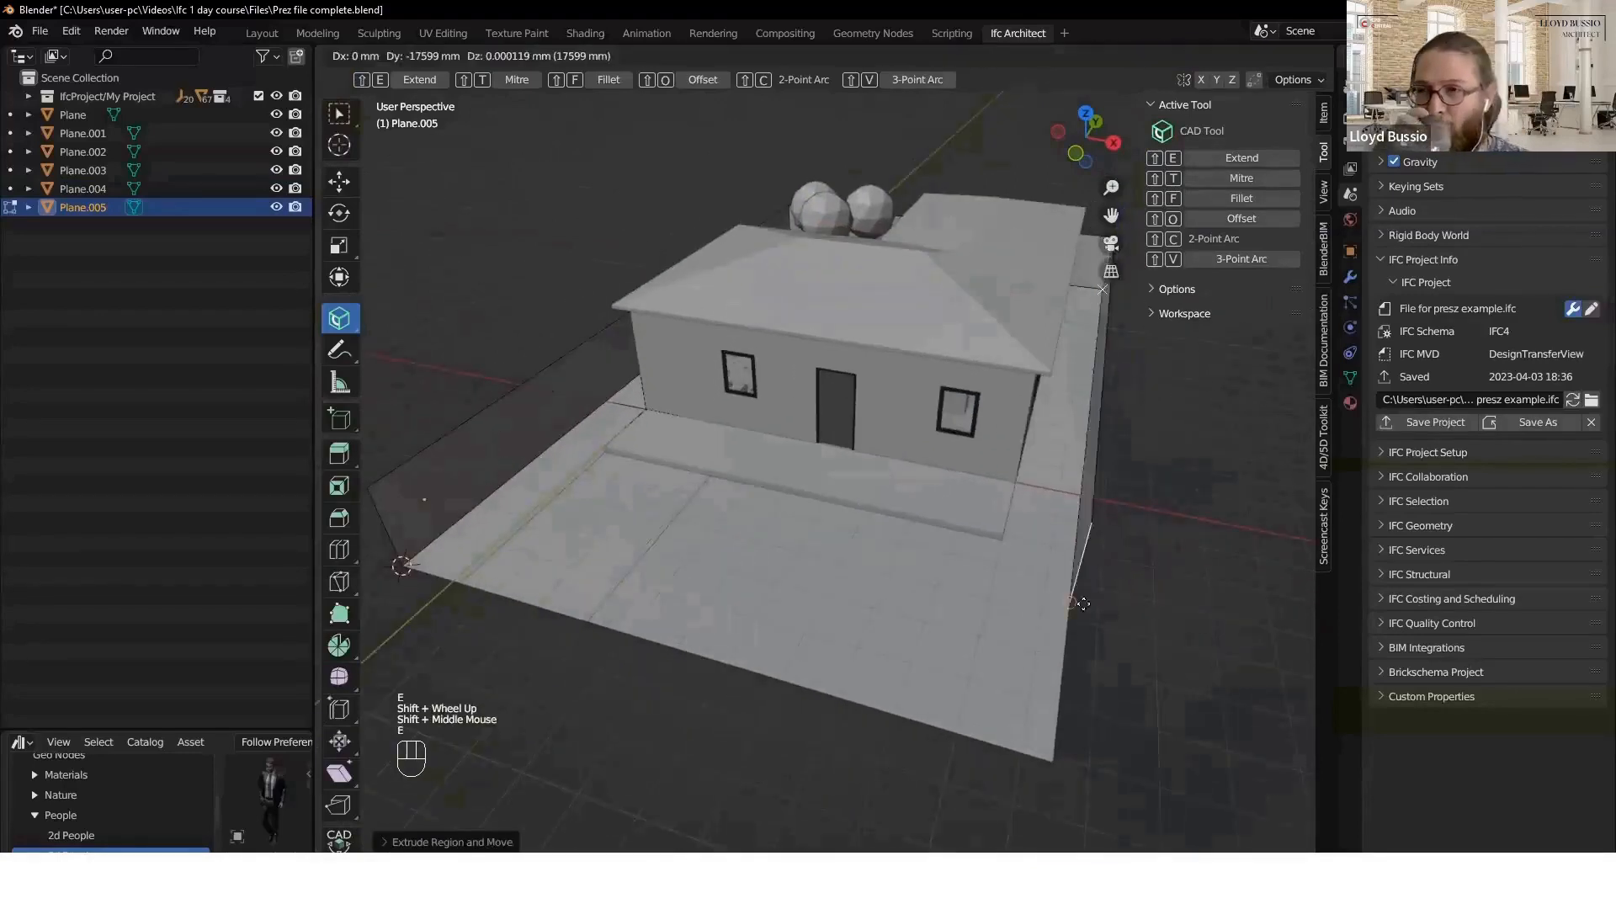
click(1096, 722)
key(n)
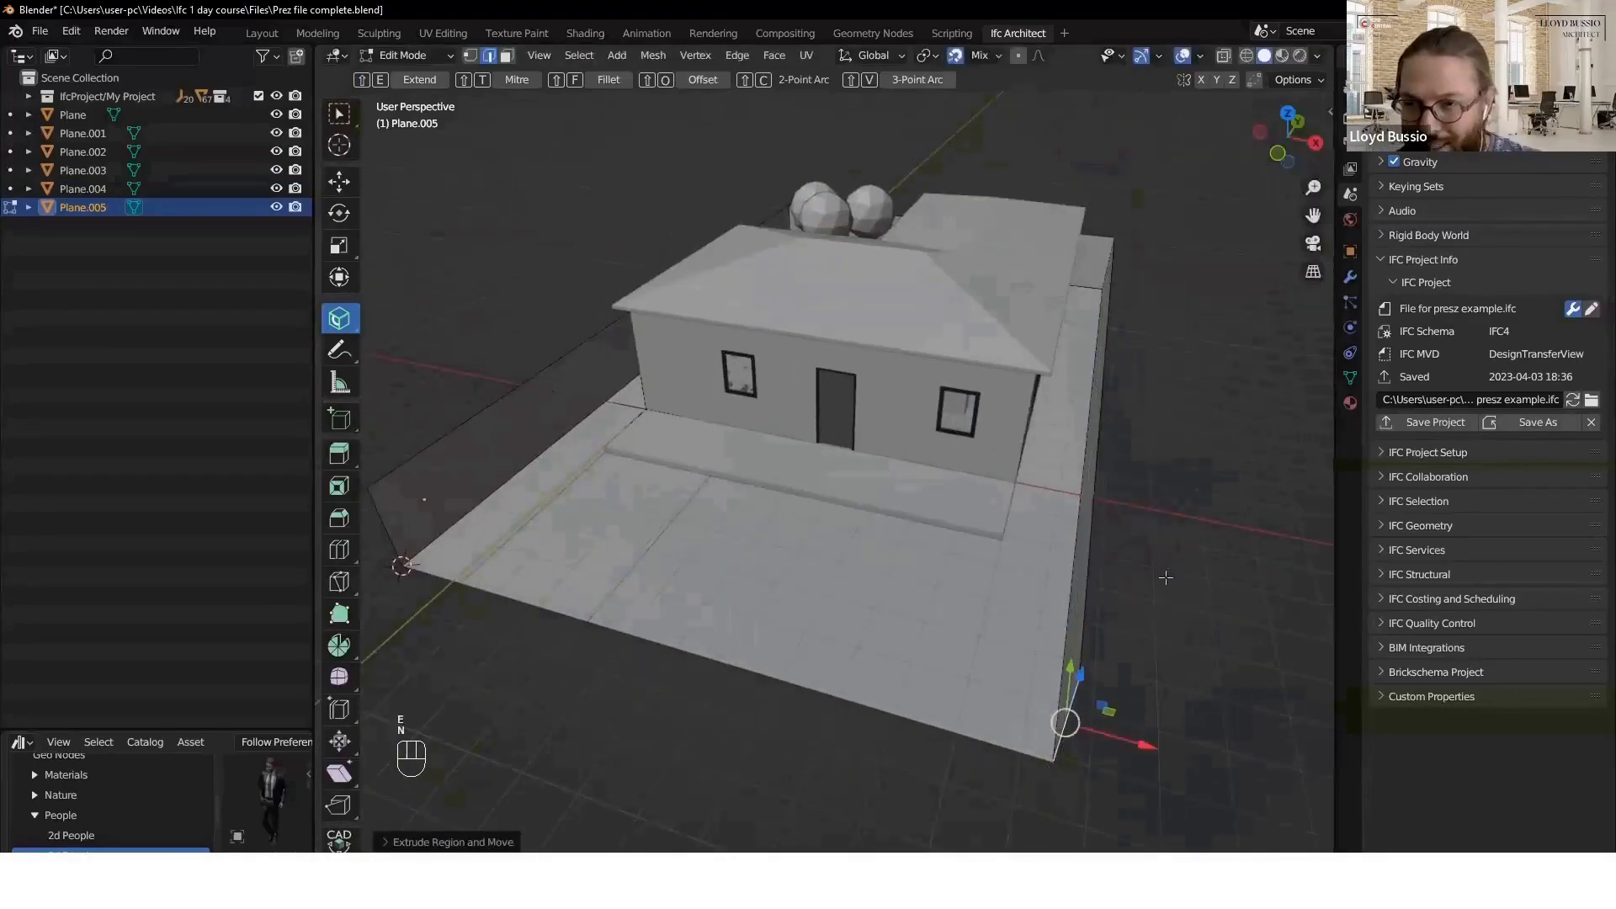
- Leave mesh editing of the boundary walls, deselect everything and review the house, paving and walls from several angles
scroll(1096, 722, down, 2)
middle_drag(1096, 721, 1137, 496)
shift+middle_drag(1105, 533, 1032, 623)
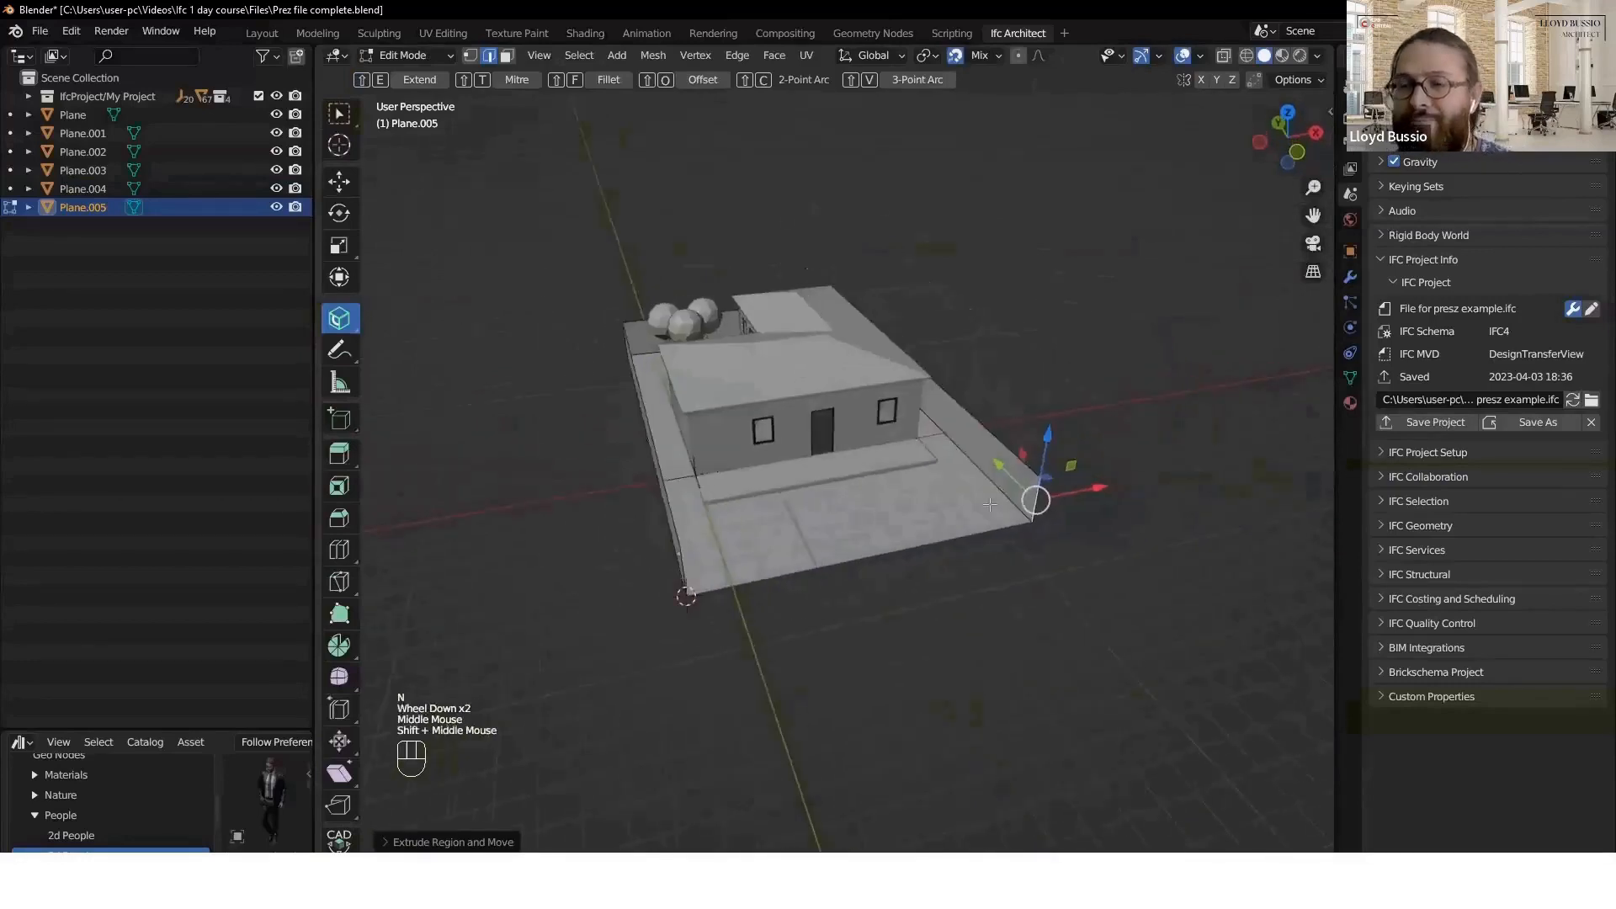
key(Tab)
middle_drag(943, 471, 683, 448)
scroll(780, 448, up, 1)
middle_drag(809, 454, 773, 470)
shift+middle_drag(860, 475, 754, 451)
click(1067, 336)
middle_drag(926, 438, 826, 556)
scroll(828, 521, down, 2)
scroll(825, 559, up, 2)
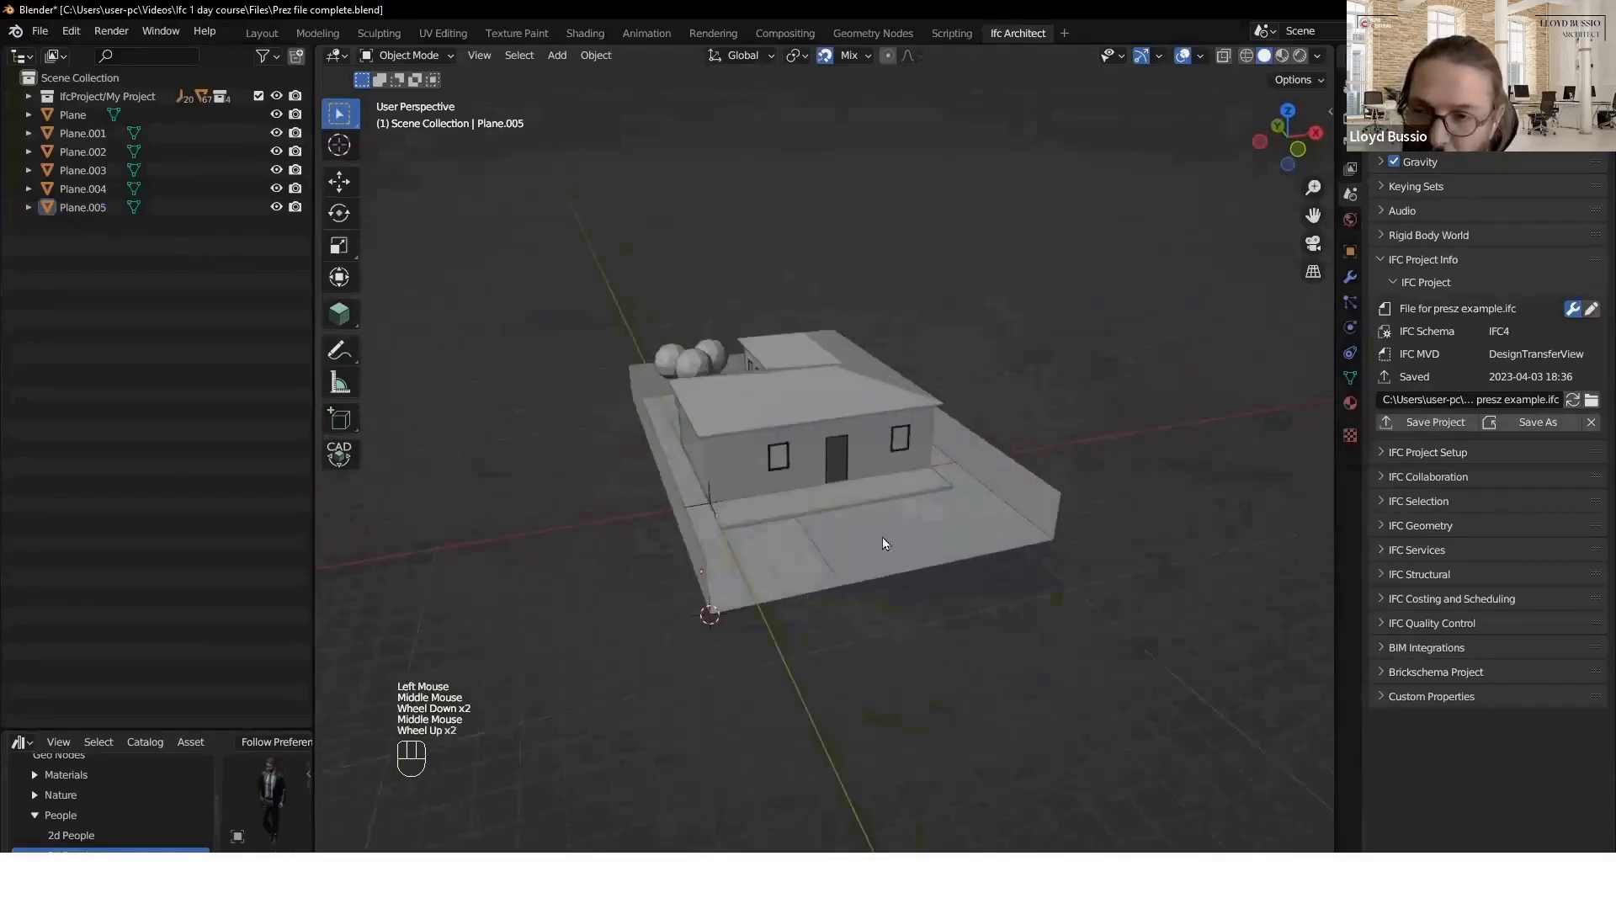
click(893, 527)
scroll(905, 489, up, 1)
click(1160, 307)
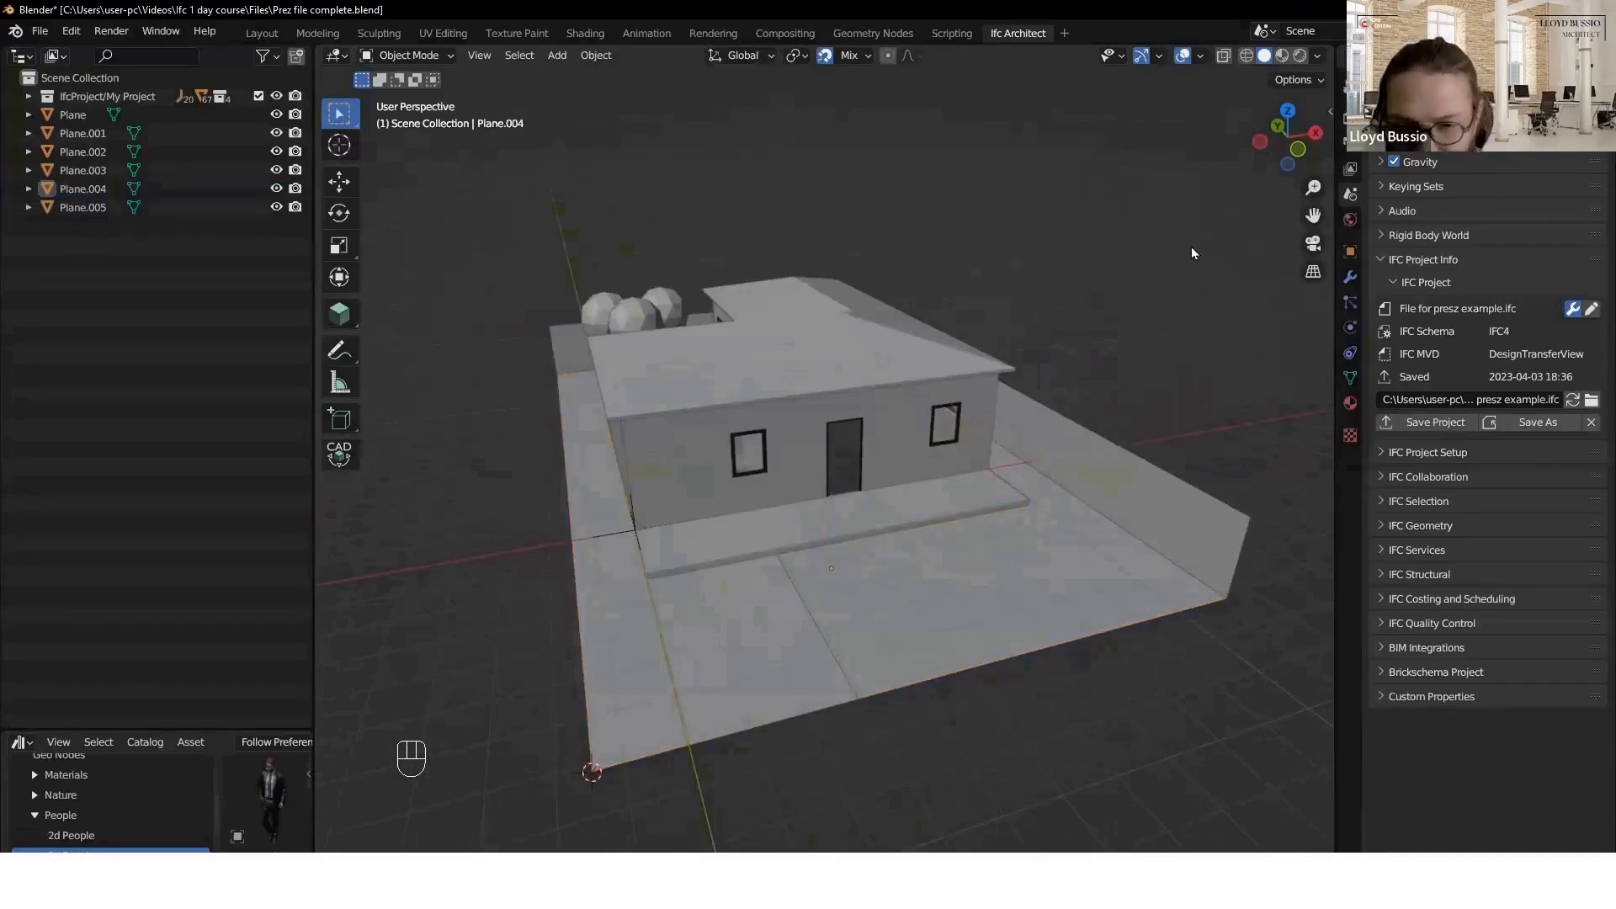
middle_drag(1074, 396, 1266, 665)
- Add a Sun light directly in the Scene Collection
click(1348, 403)
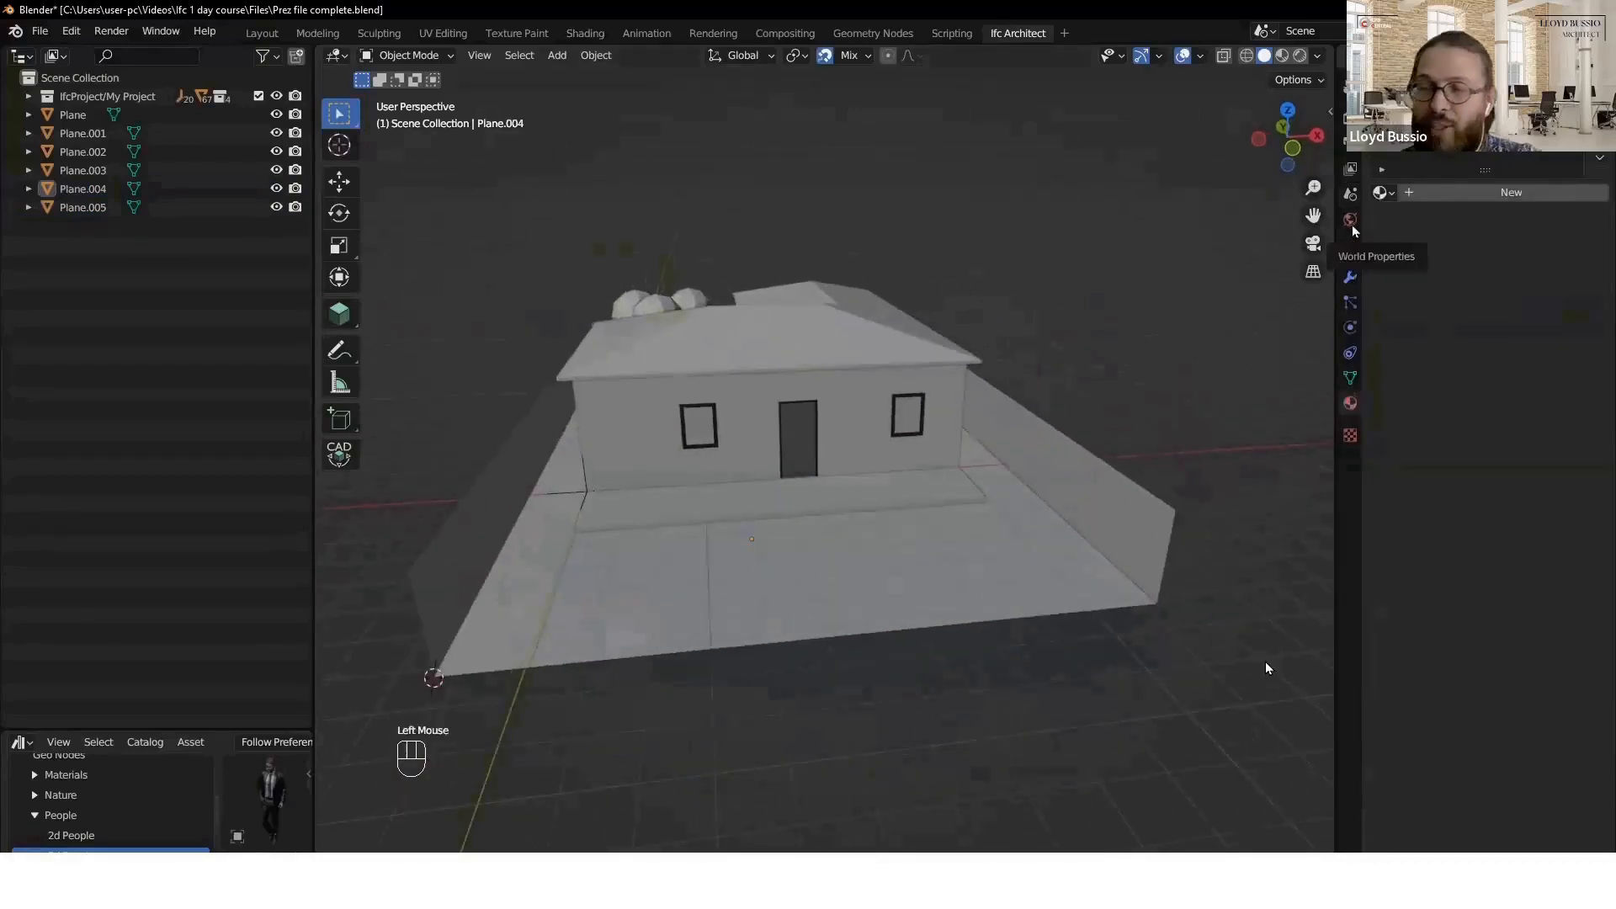
click(115, 81)
key(shift+a)
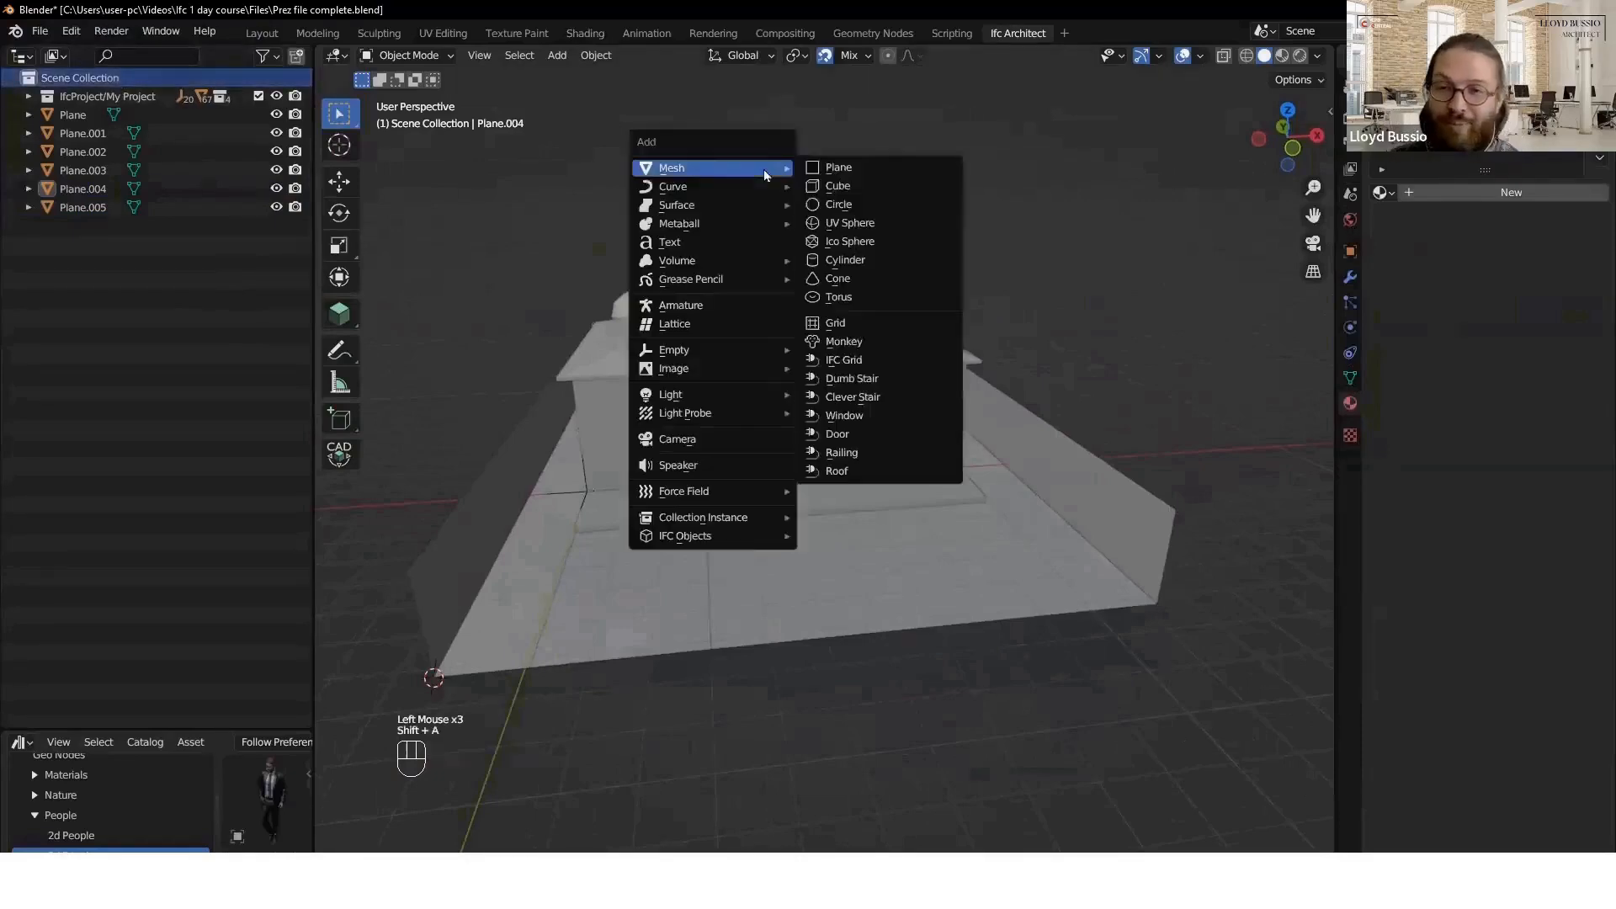
mouse_move(703, 393)
click(867, 425)
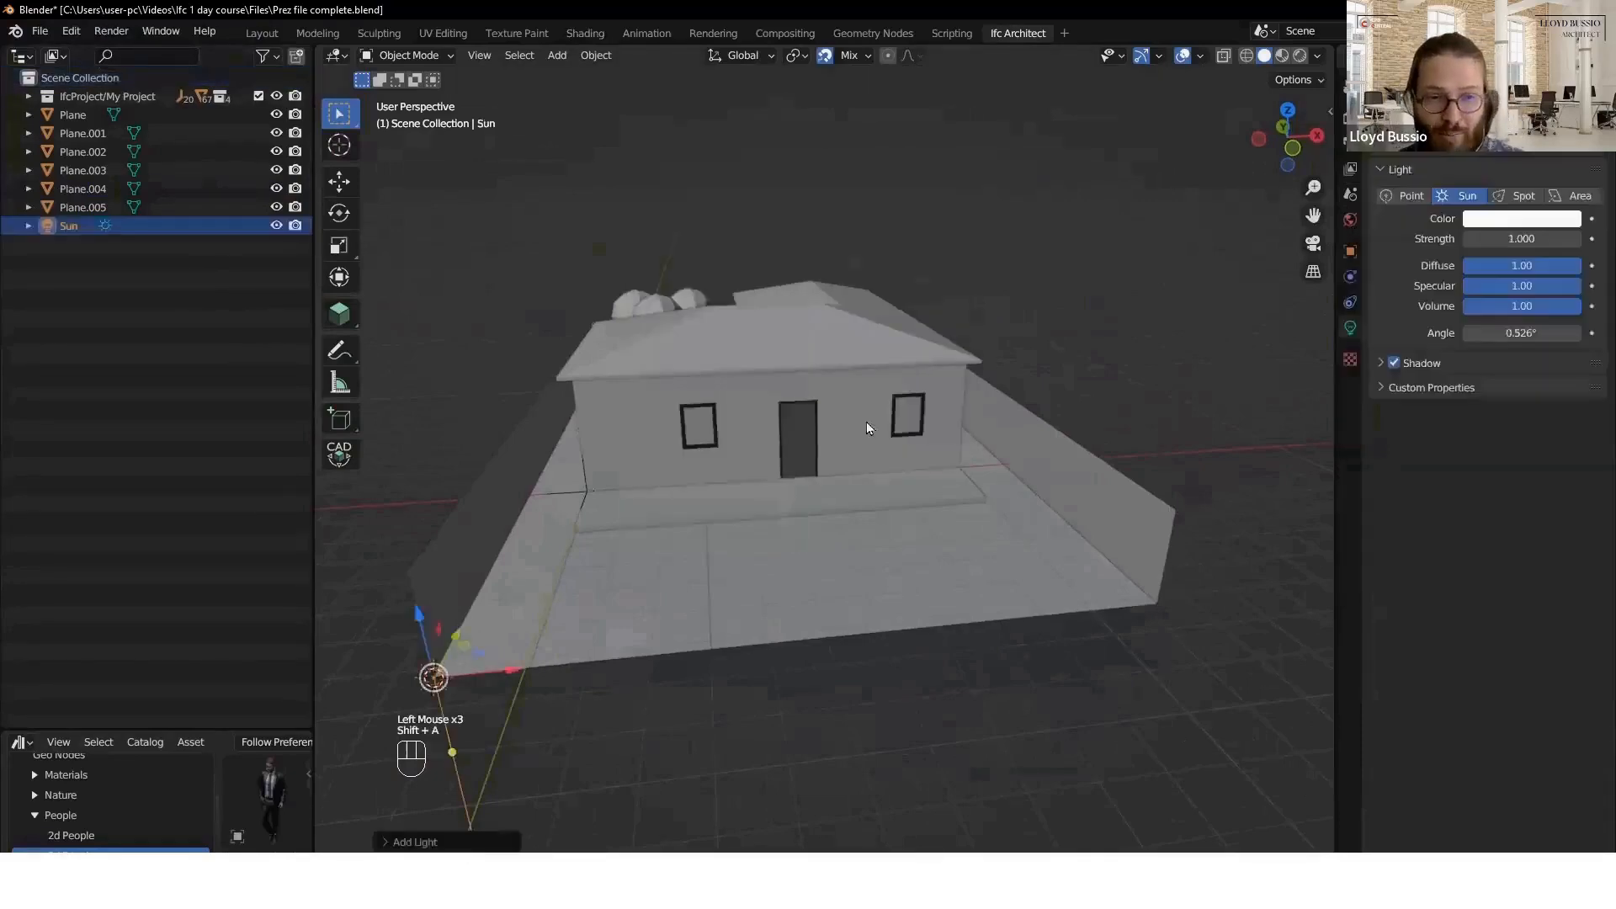
- Set the sun light's strength to 10, expand its shadow settings and show the viewport in rendered shading
click(1541, 238)
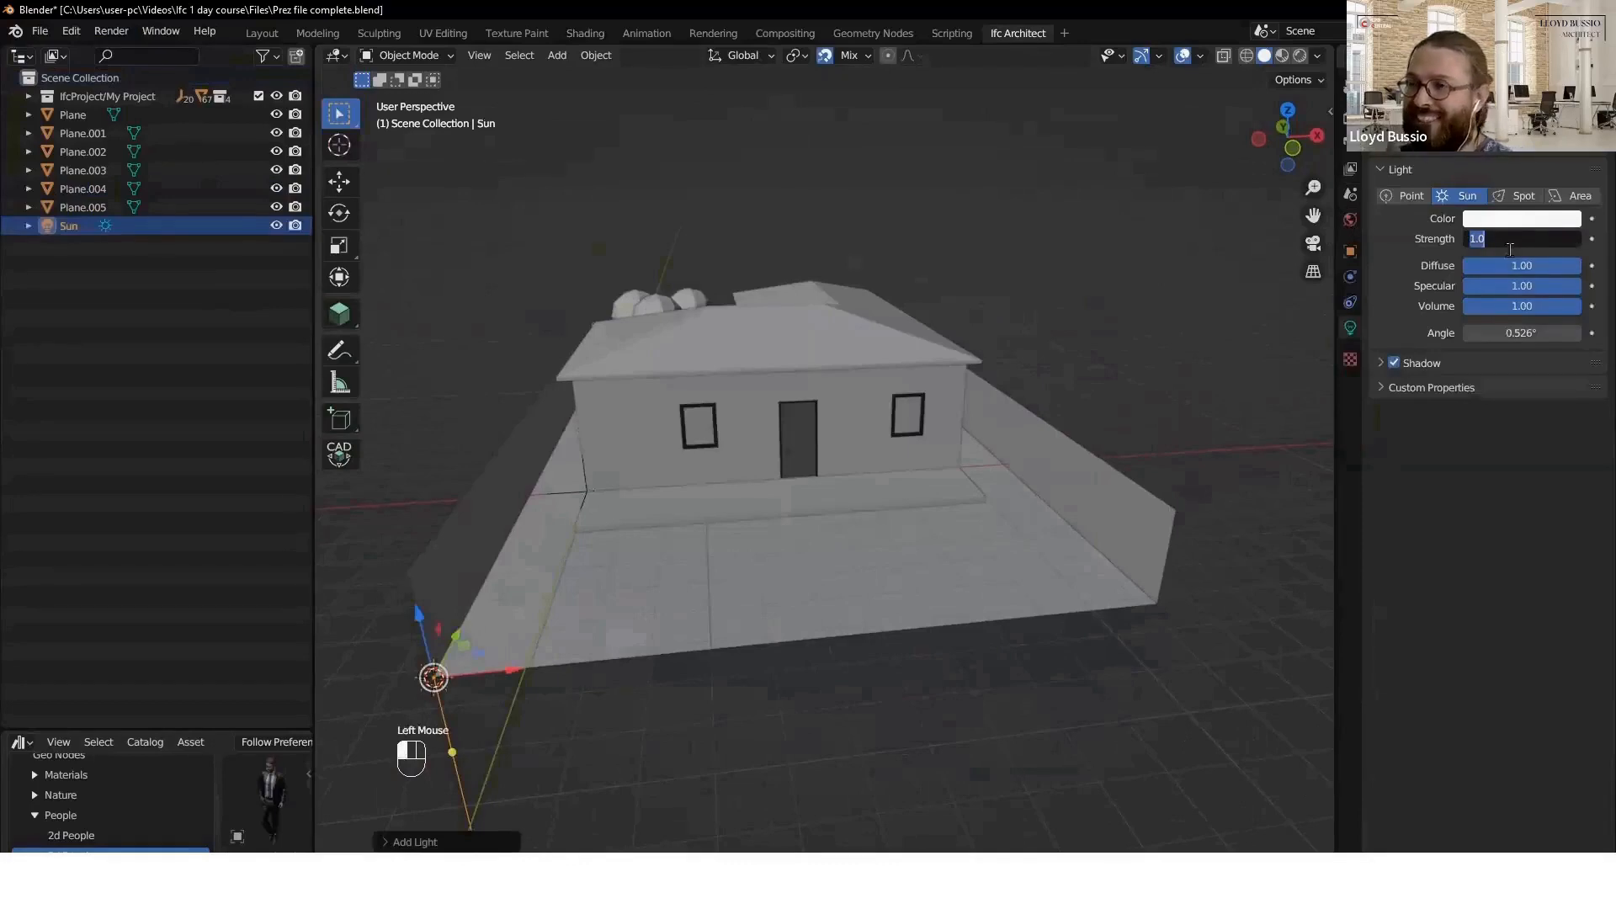
key(Return)
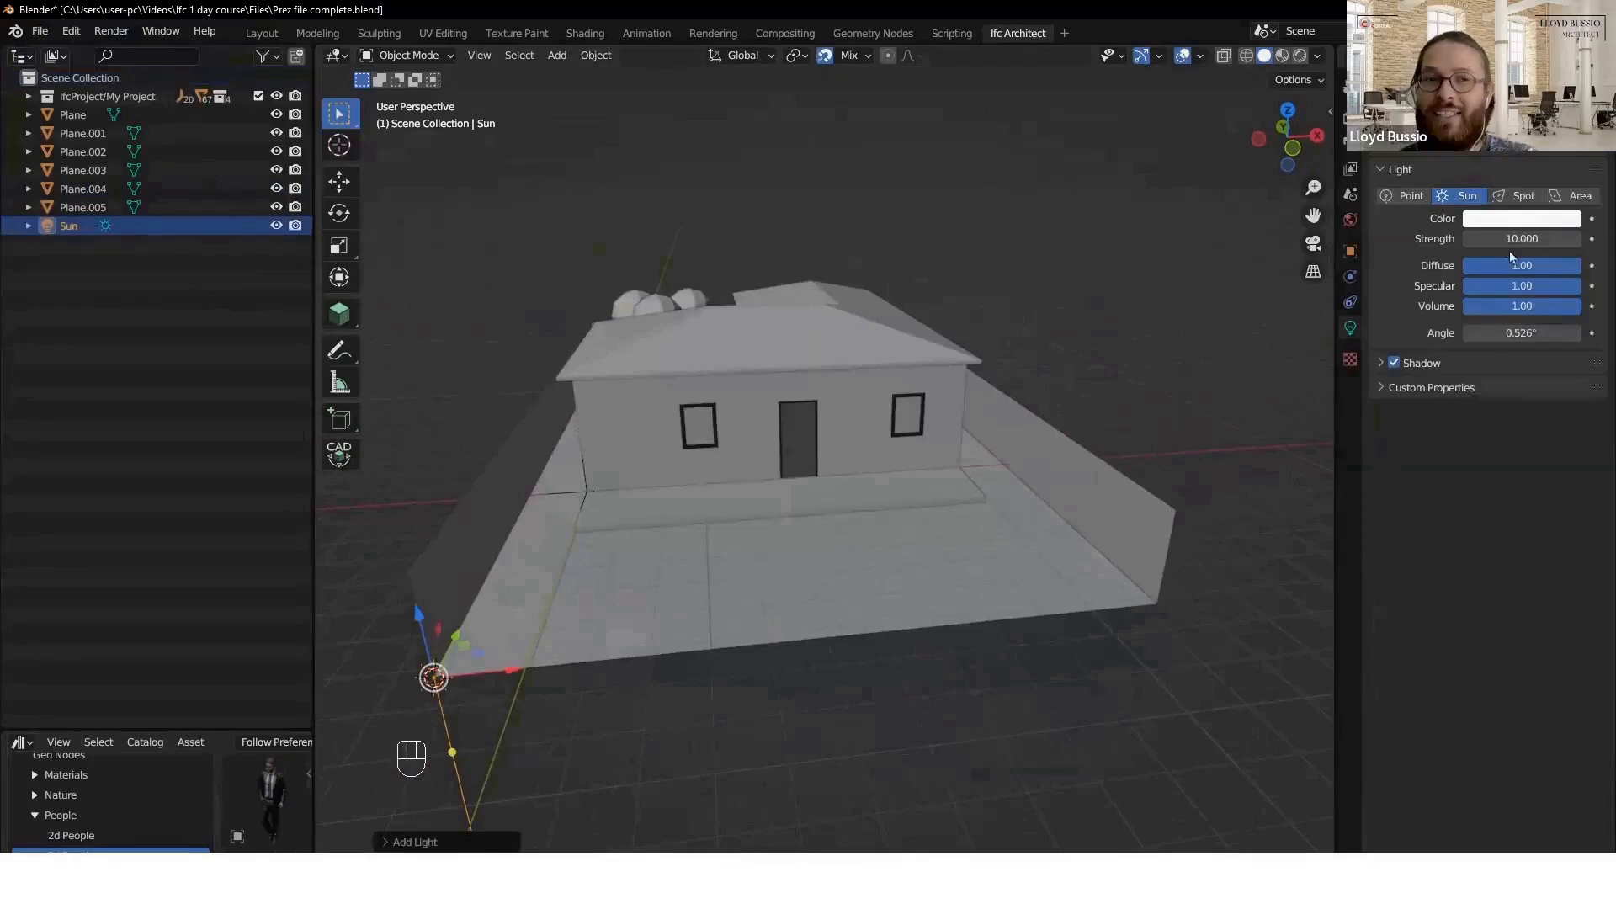
click(1381, 370)
click(1414, 448)
click(1394, 443)
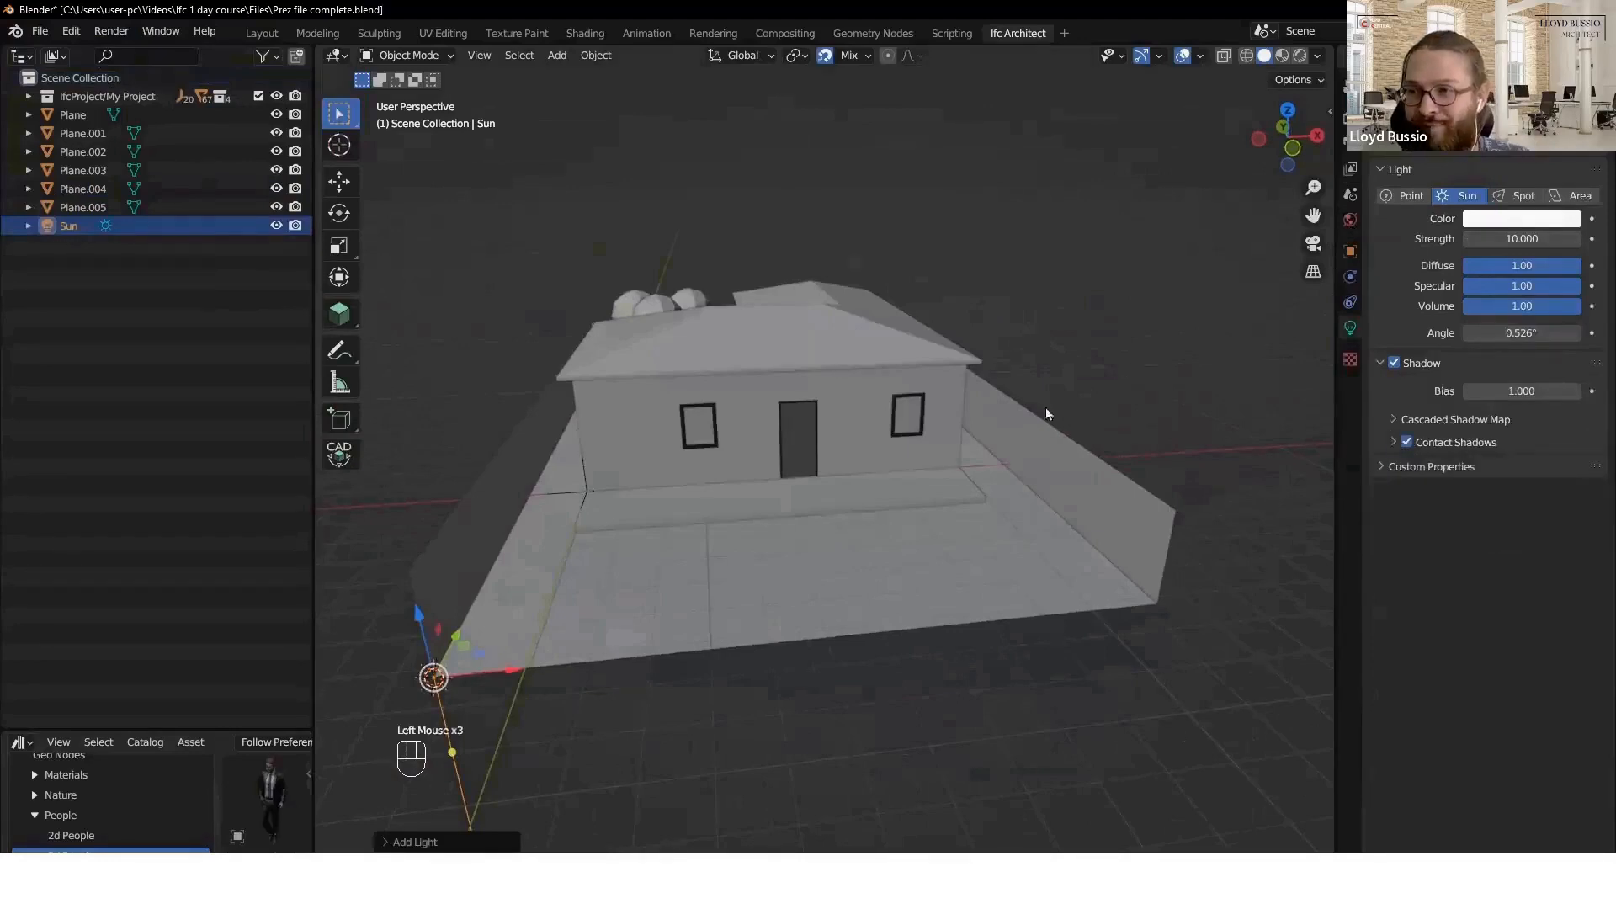
middle_drag(1046, 415, 1058, 419)
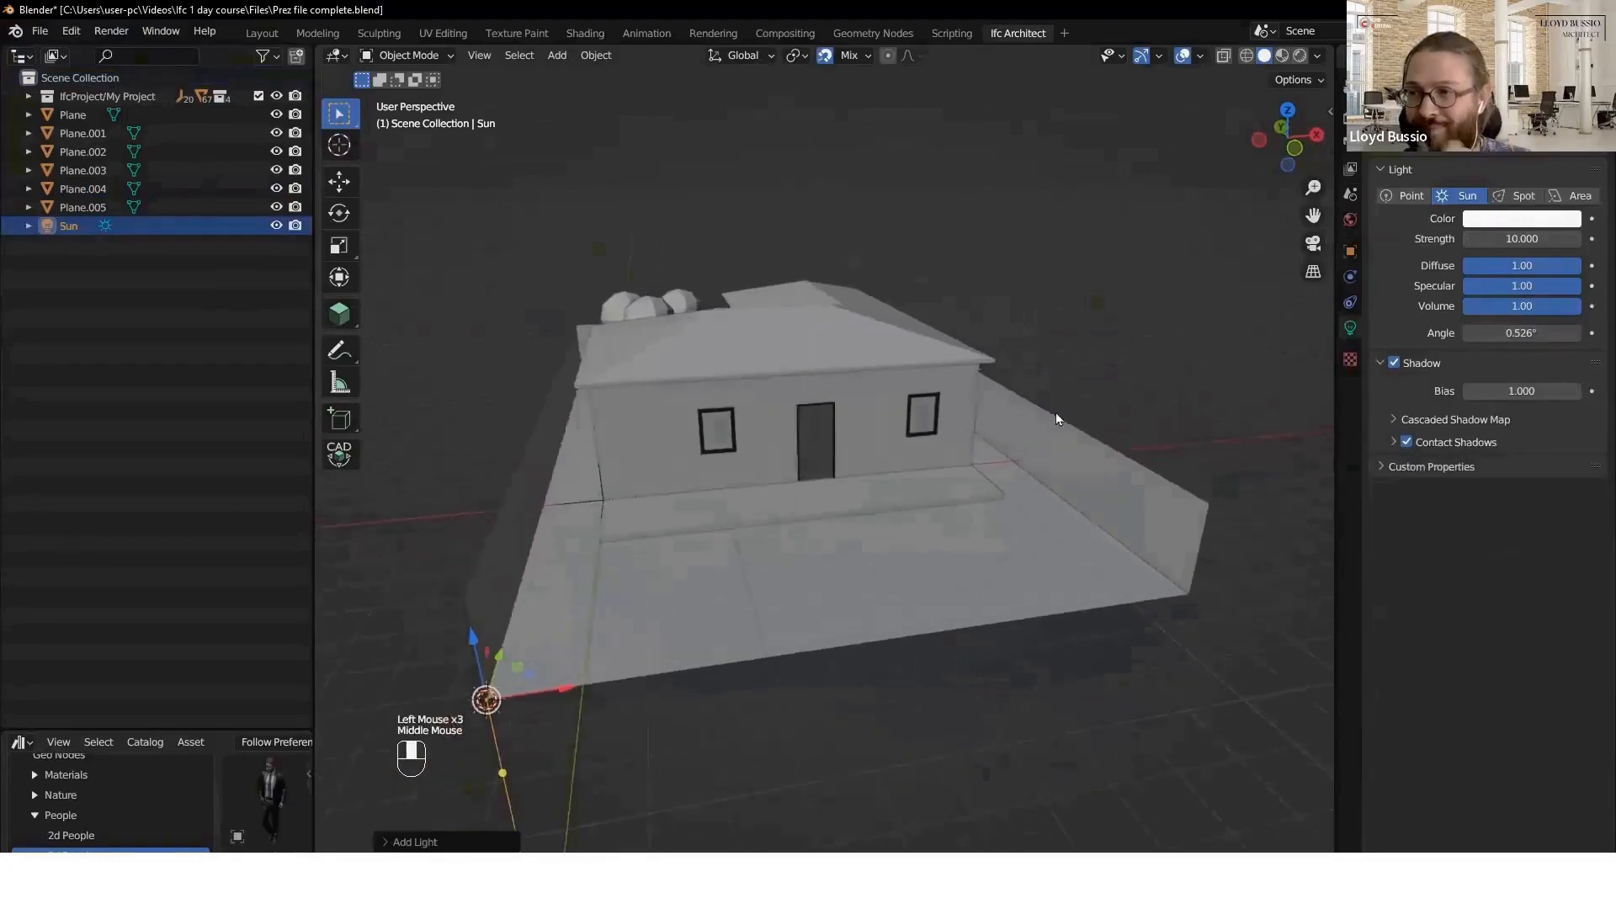
click(1301, 55)
mouse_move(1093, 383)
middle_down()
mouse_move(1072, 527)
mouse_move(985, 468)
mouse_move(1153, 388)
middle_up()
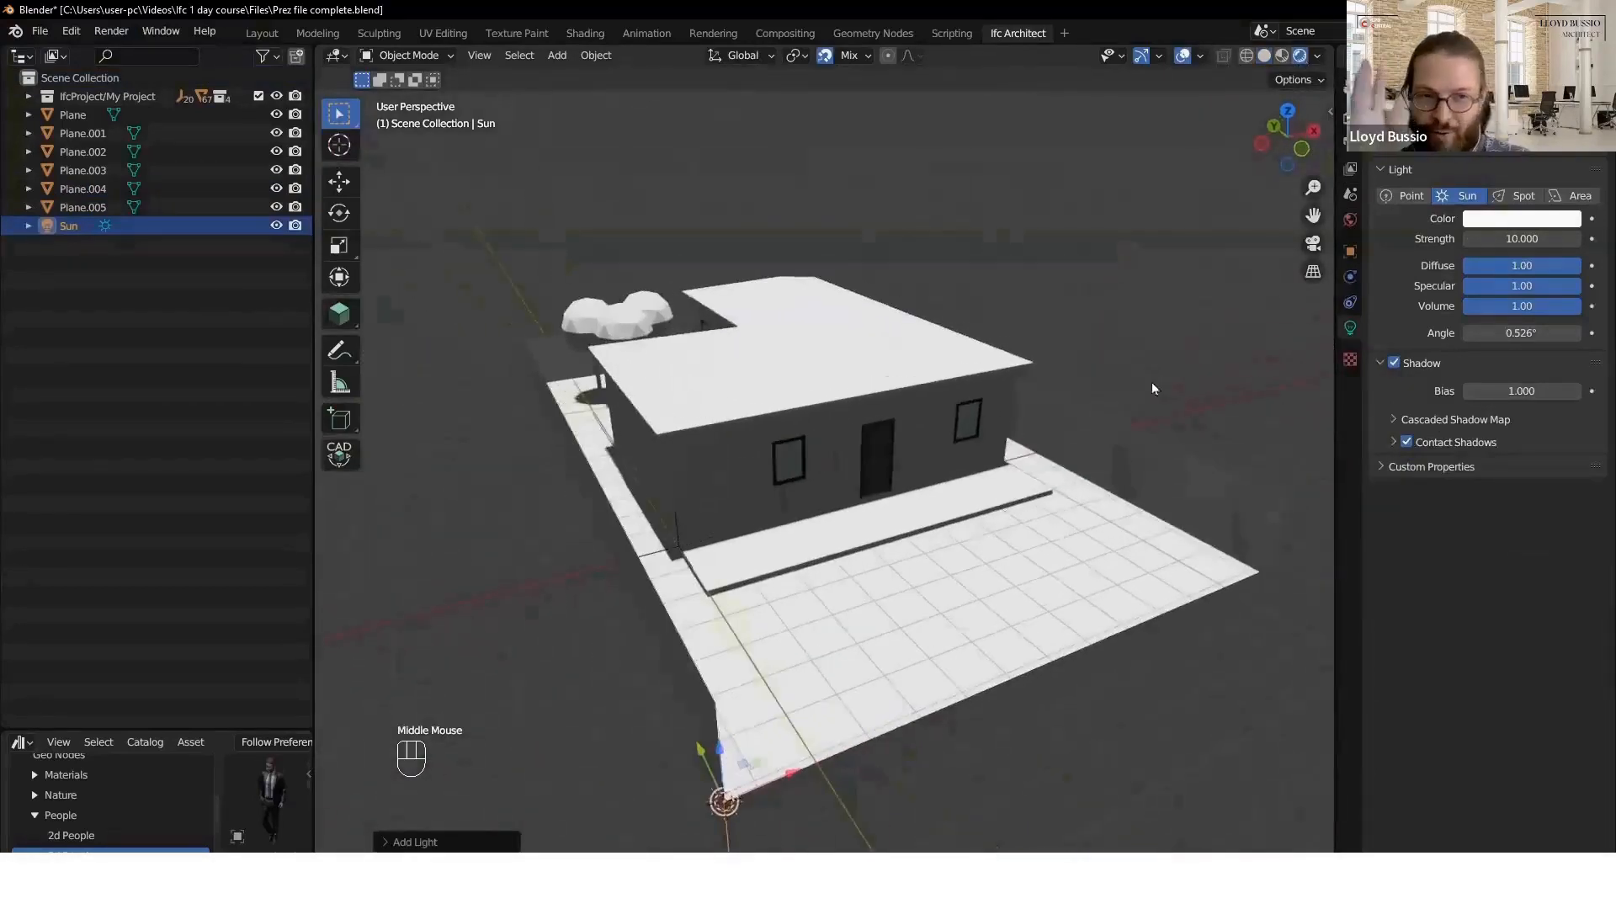
- Assign the Sun light as the sun object in the world's Sun Position settings
click(1351, 225)
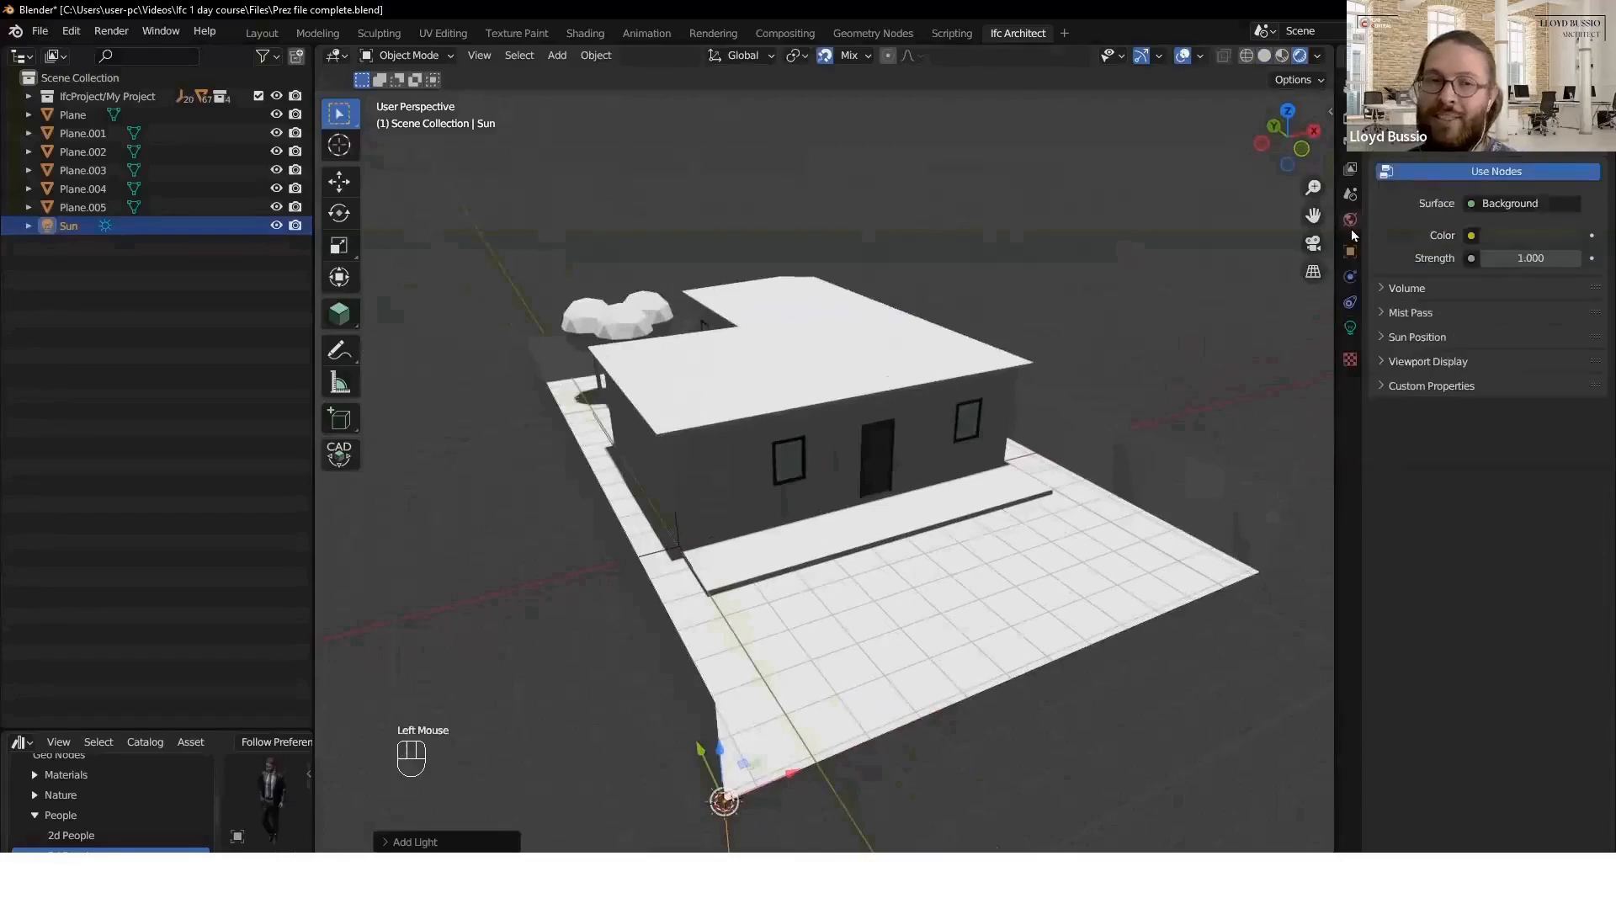
click(1408, 337)
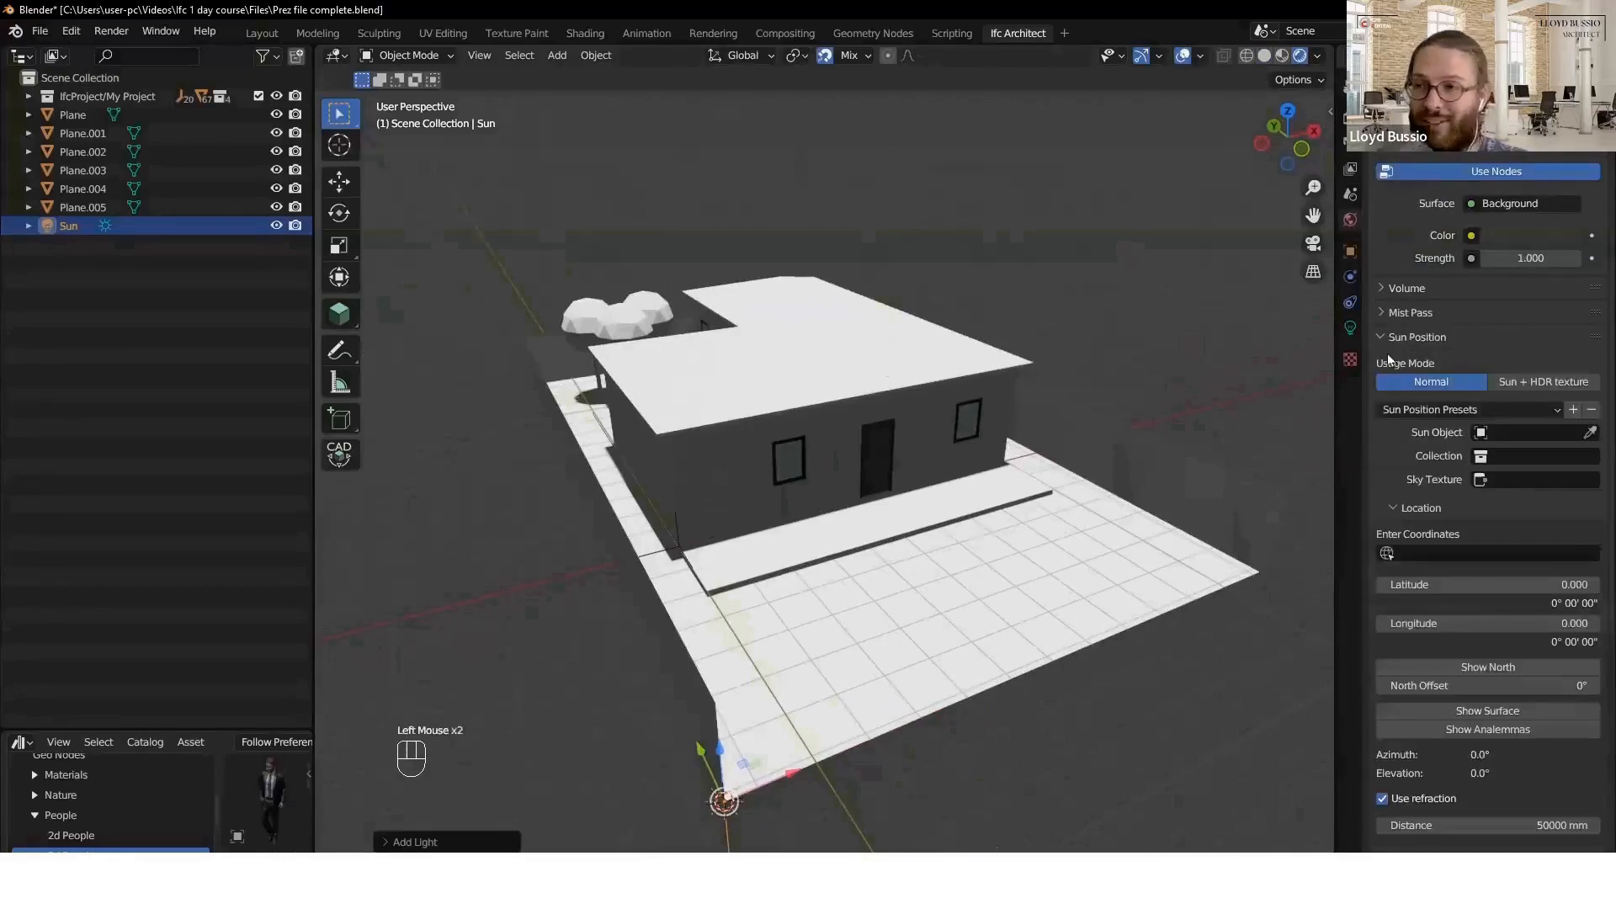
click(1590, 433)
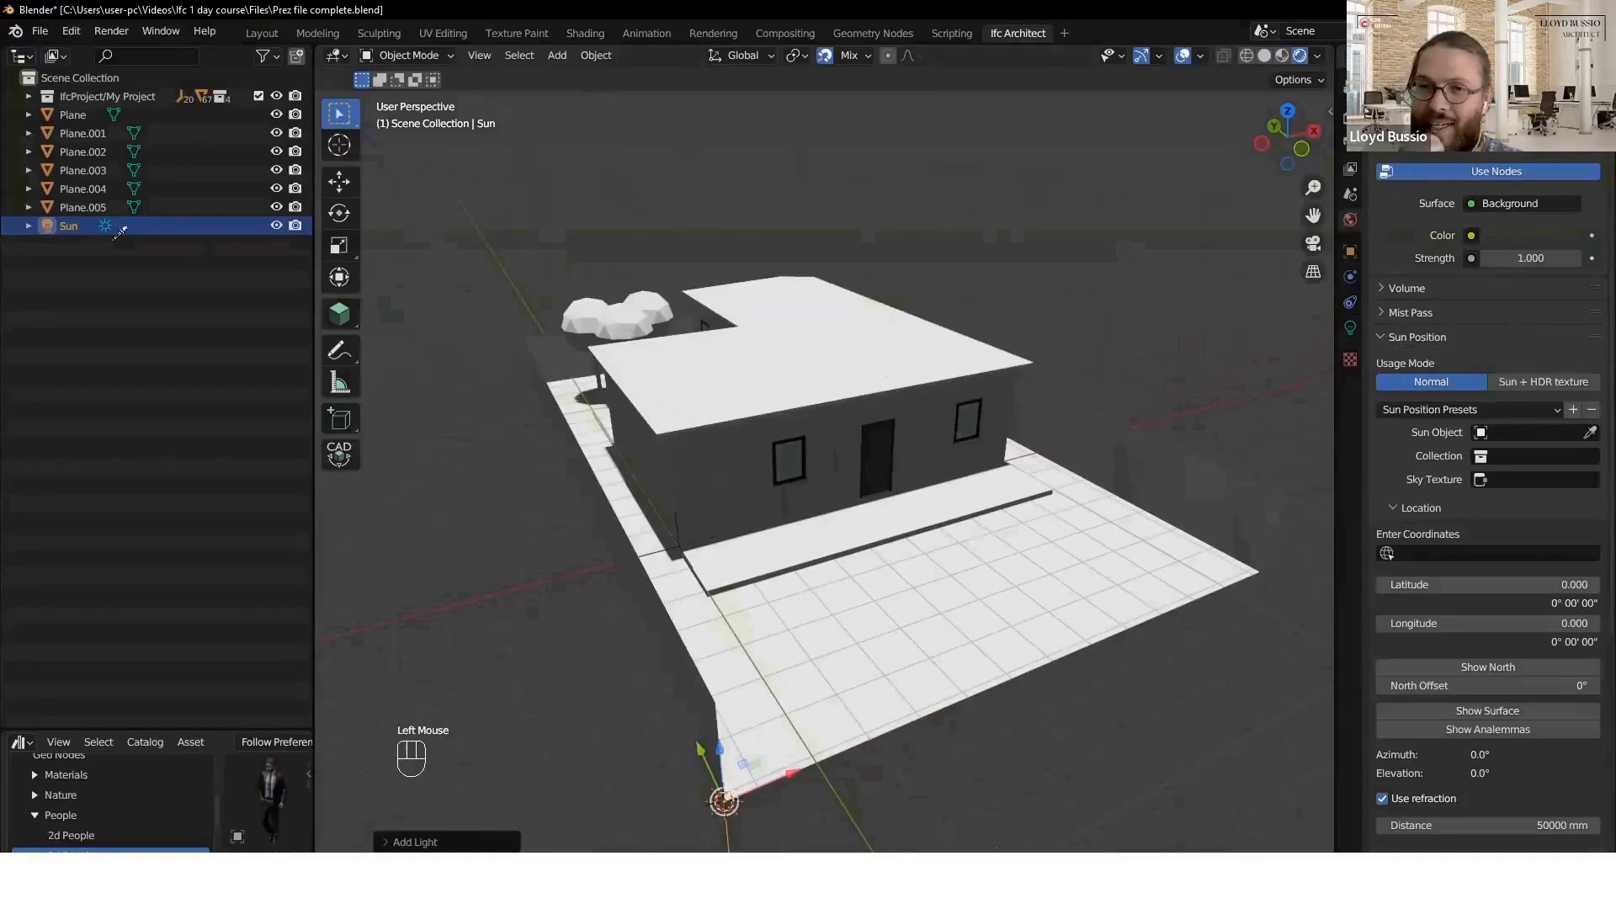
click(80, 223)
middle_drag(971, 495, 1061, 488)
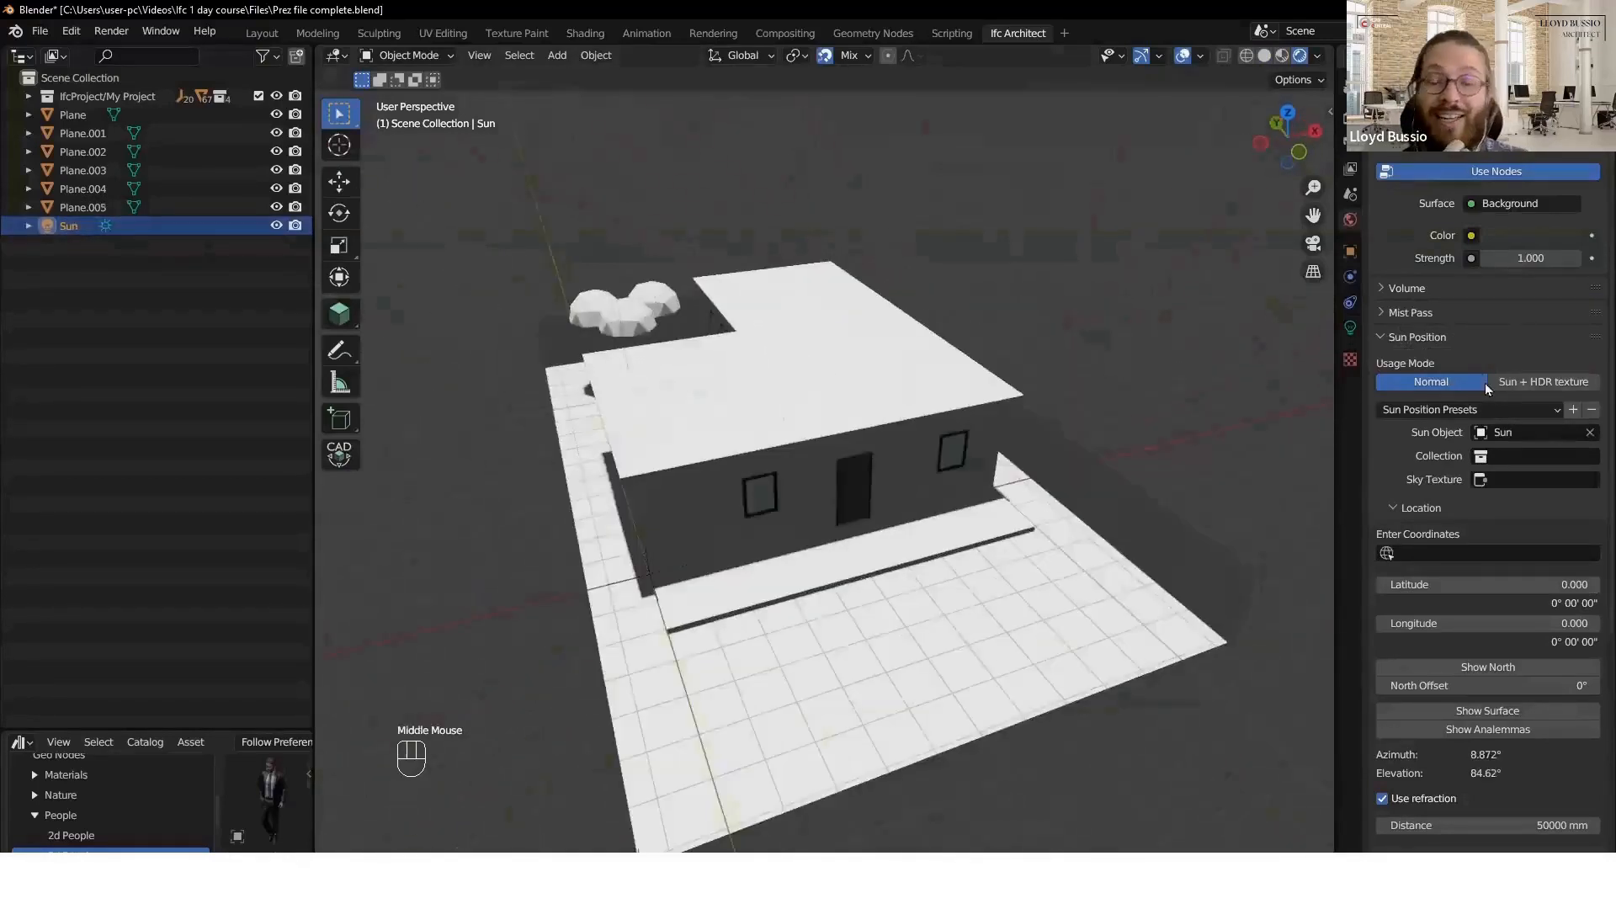
- Apply the Johannesburg sun position preset and set the latitude to -26.2041 for the southern hemisphere
click(1457, 410)
click(1449, 454)
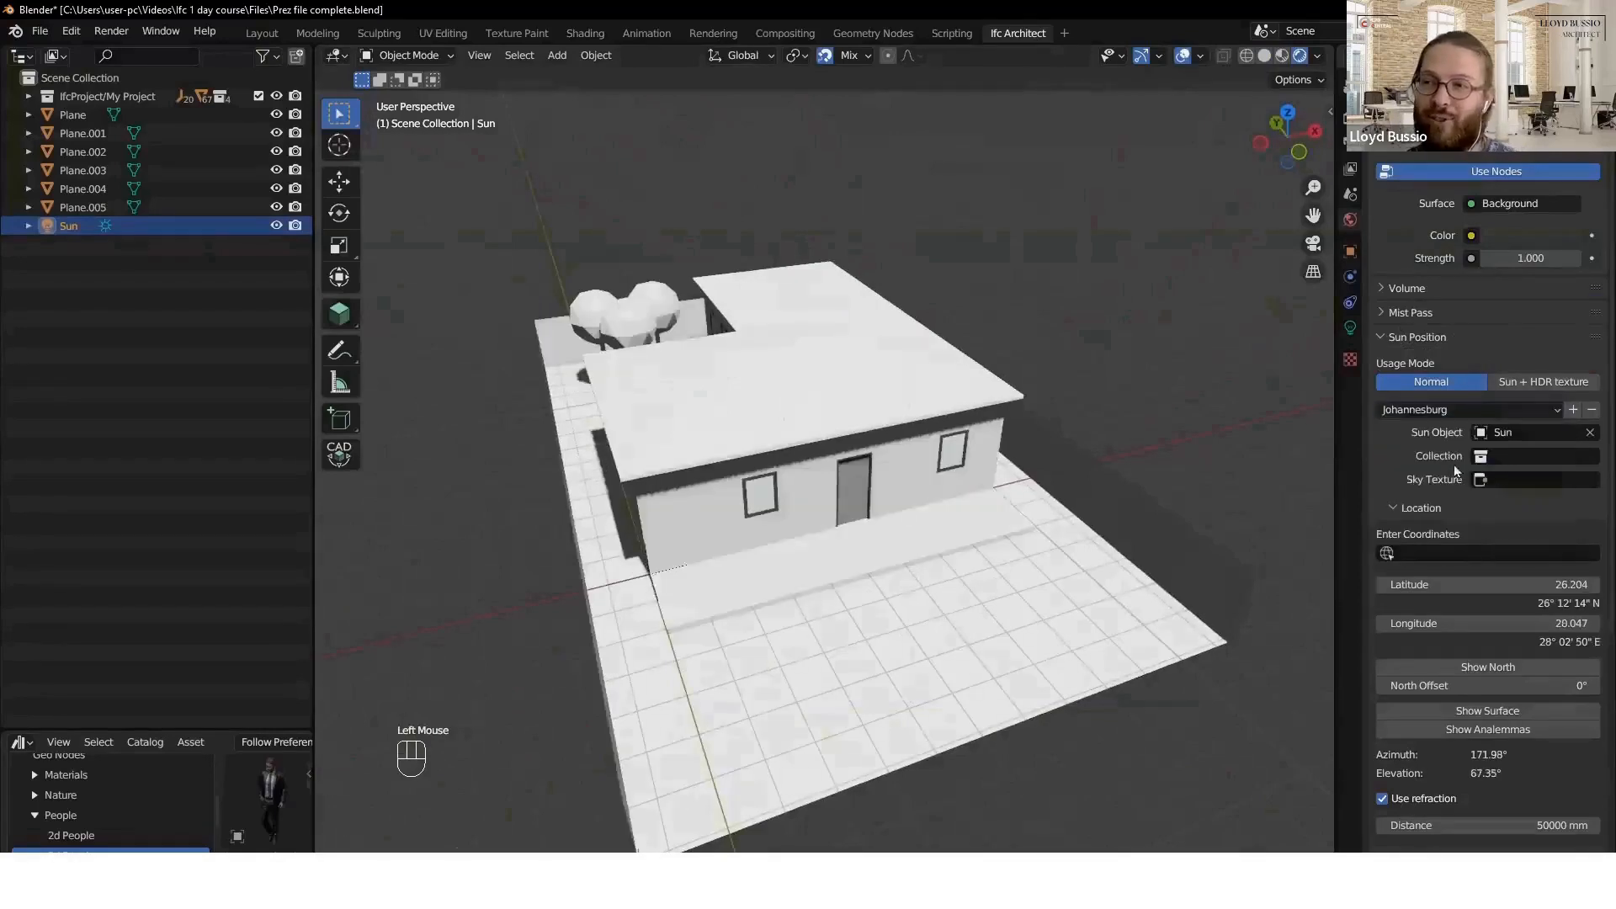
double_click(1393, 586)
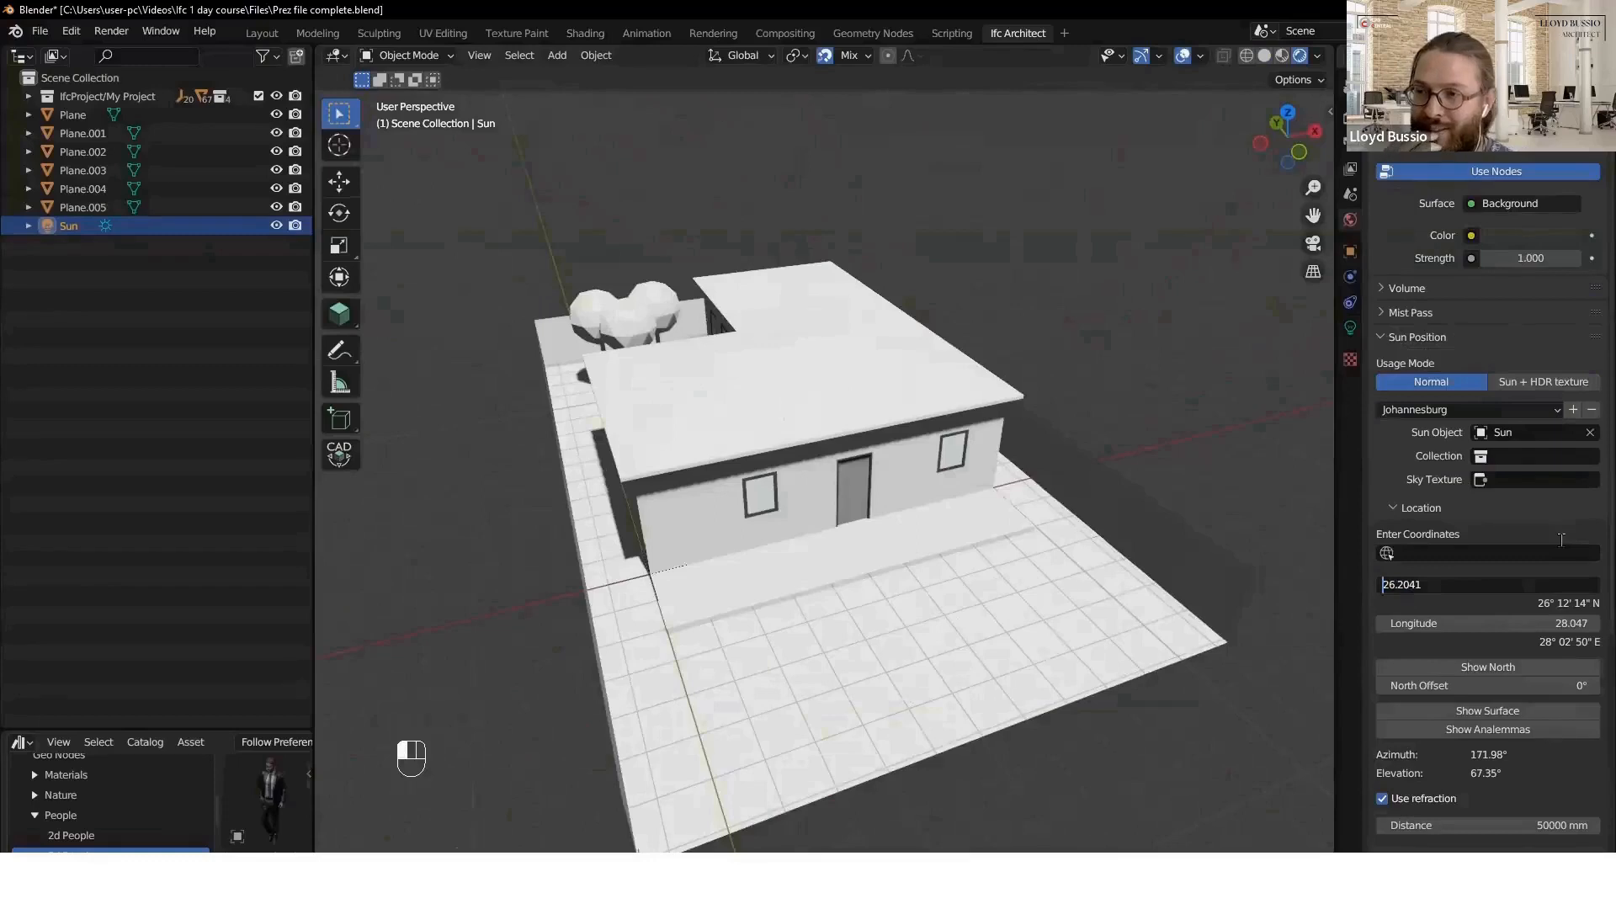
text(-)
key(Return)
- Examine how the sun lights the house and casts shadows from several angles and distances
middle_drag(655, 454, 830, 473)
scroll(850, 454, down, 2)
scroll(842, 457, down, 2)
scroll(810, 468, up, 3)
middle_drag(829, 473, 889, 452)
scroll(846, 458, down, 4)
scroll(867, 454, up, 3)
scroll(726, 432, up, 2)
mouse_move(725, 428)
middle_down()
mouse_move(907, 450)
mouse_move(892, 430)
mouse_move(796, 442)
mouse_move(721, 399)
middle_up()
scroll(936, 421, down, 1)
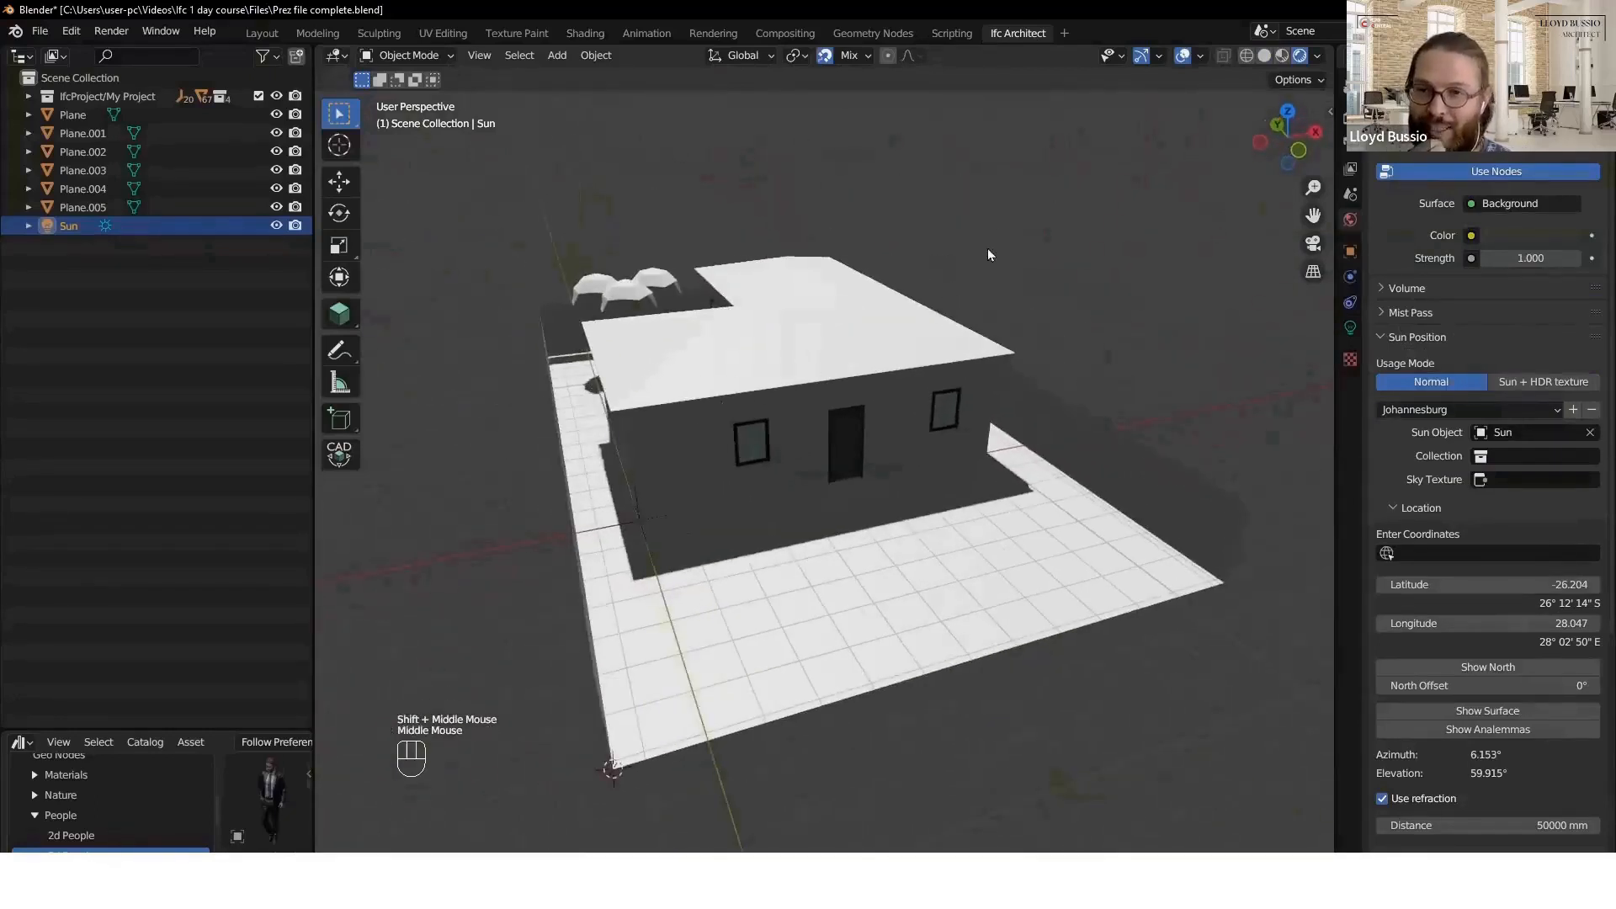
click(933, 253)
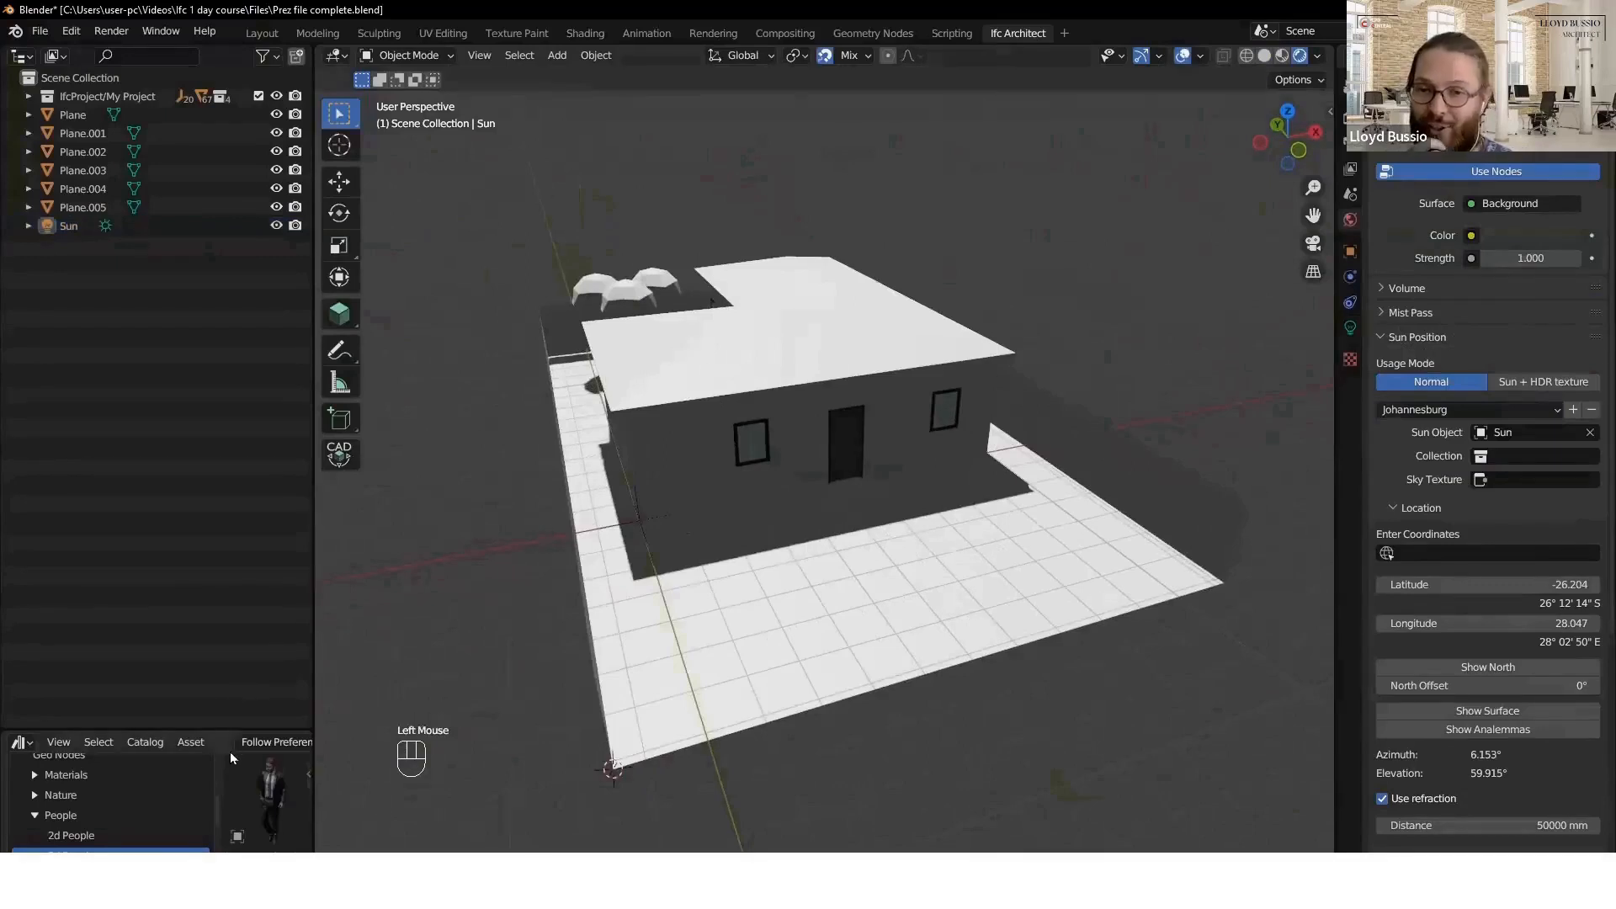
- Enlarge the asset library in height and width and show its Materials catalog
drag(241, 731, 241, 286)
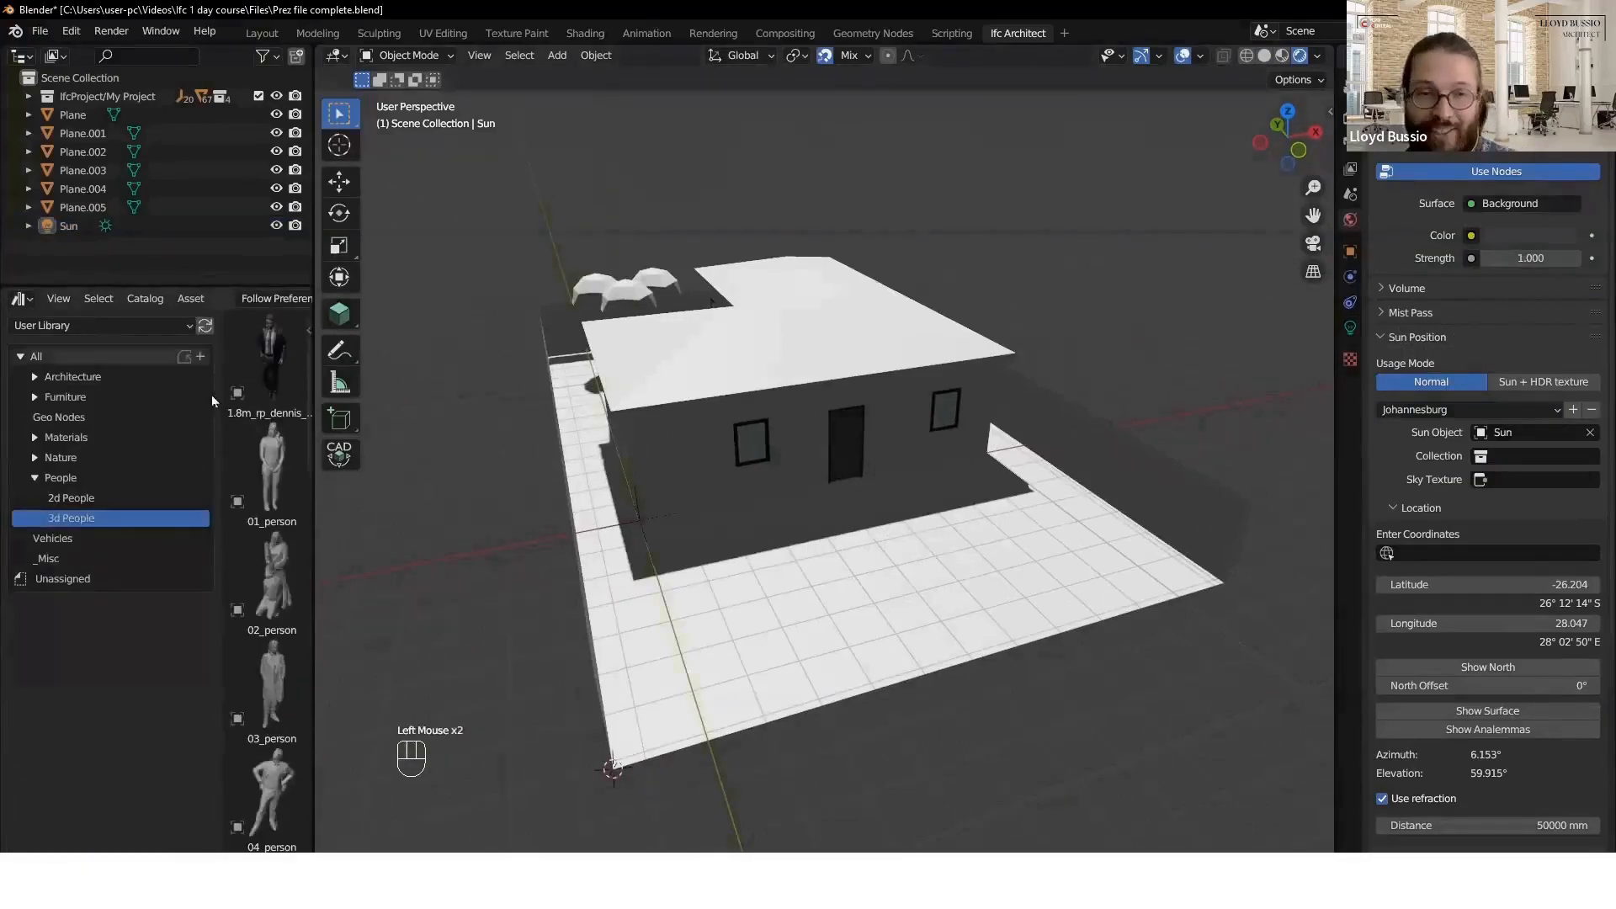
drag(324, 407, 398, 408)
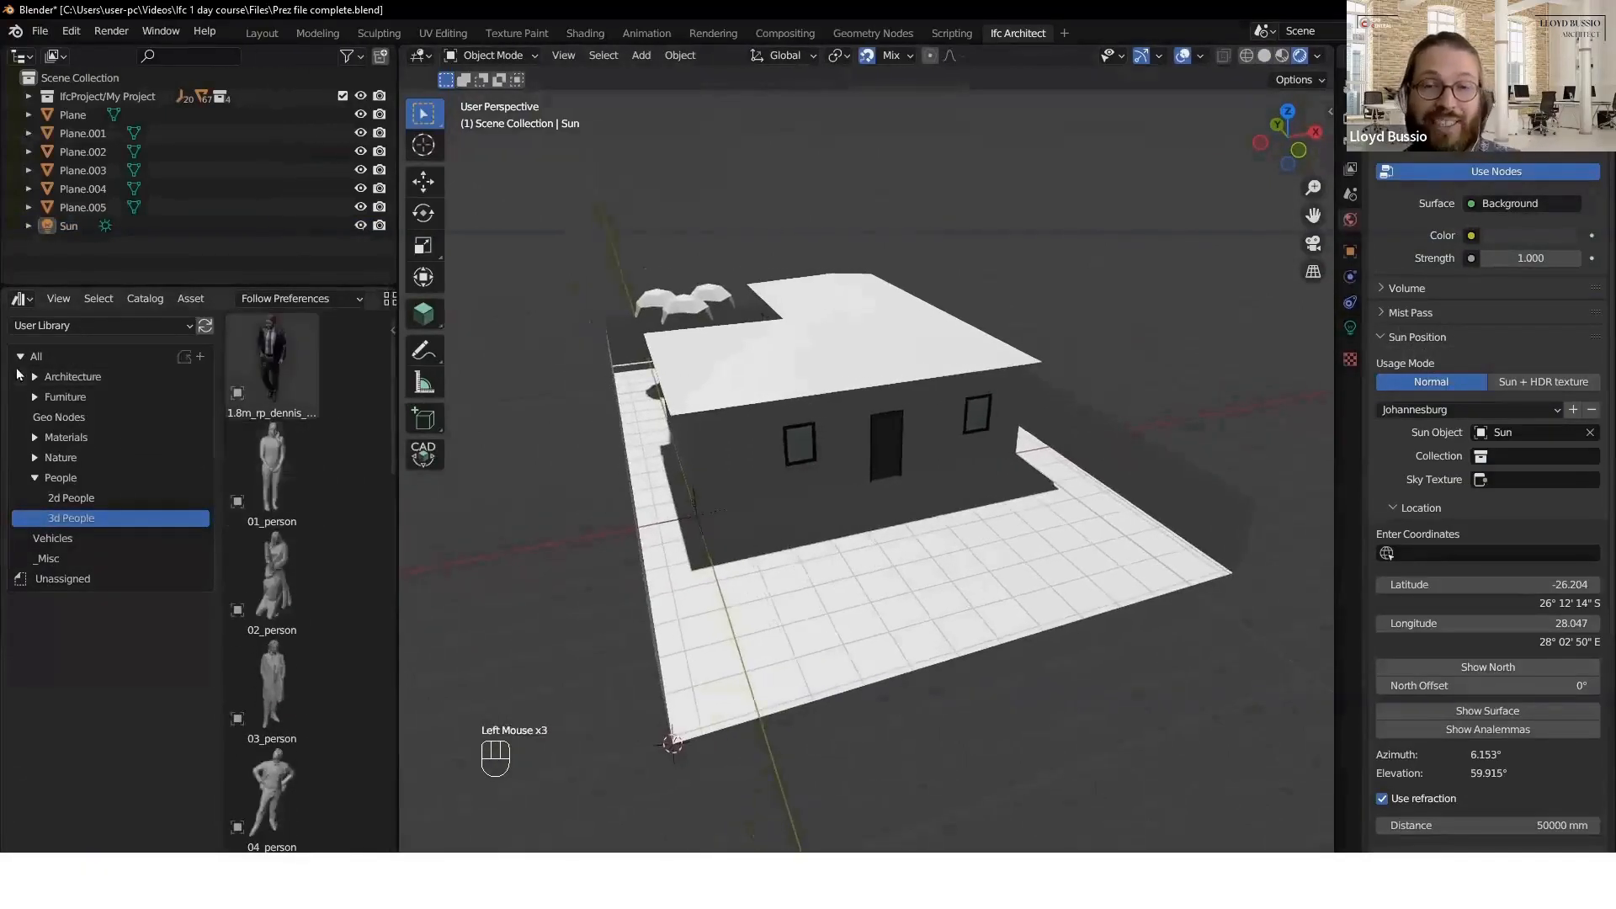
click(84, 440)
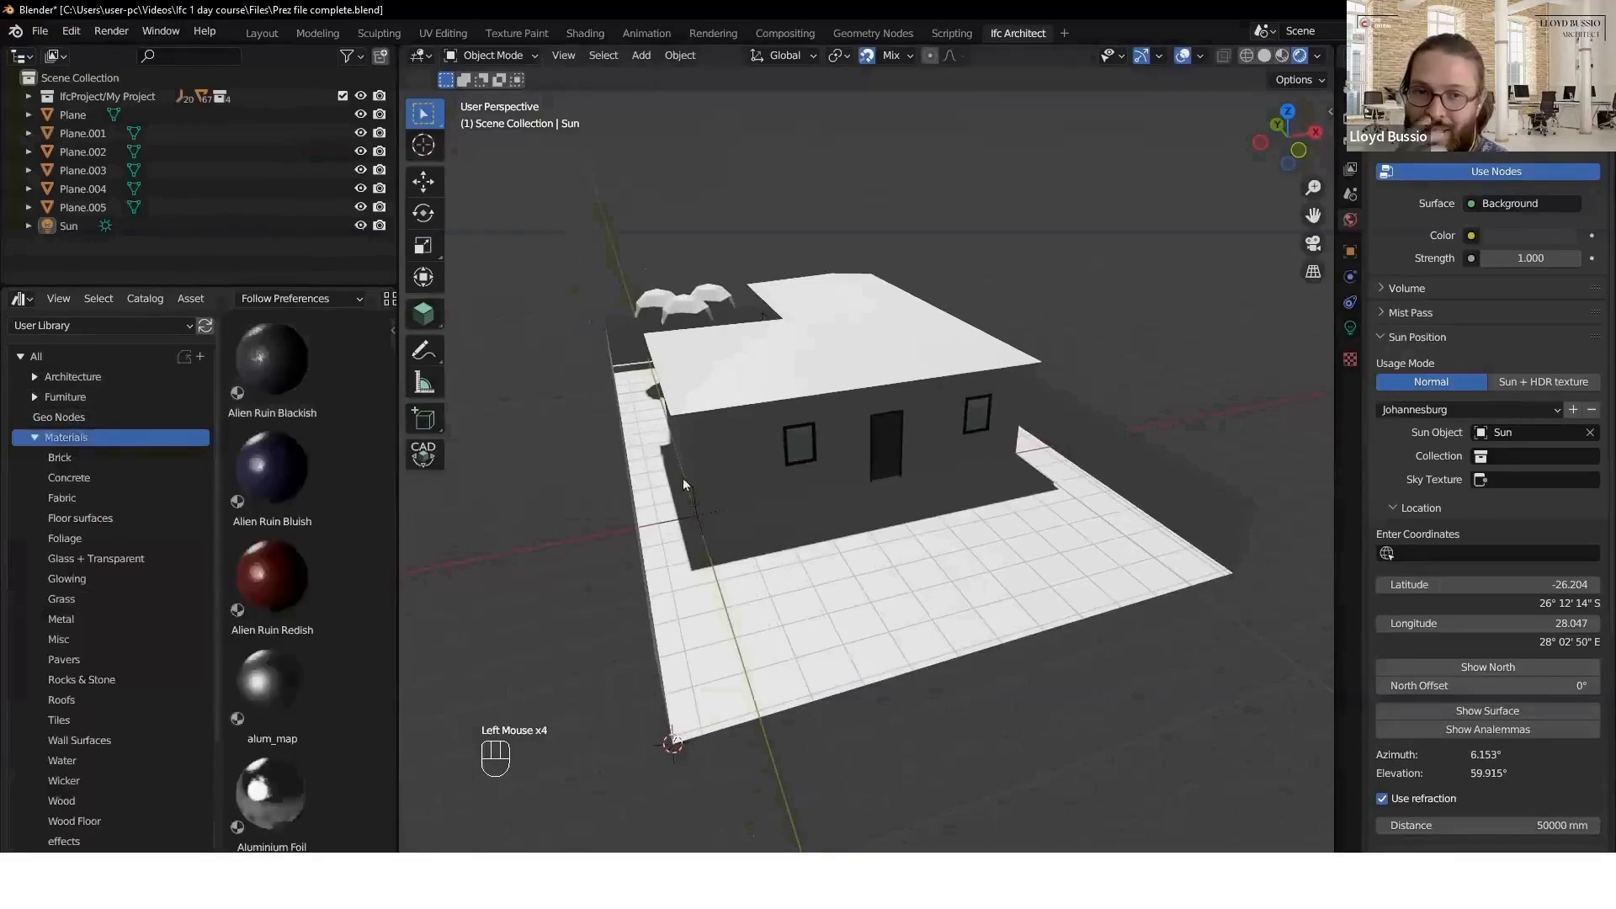
middle_drag(819, 542, 1125, 331)
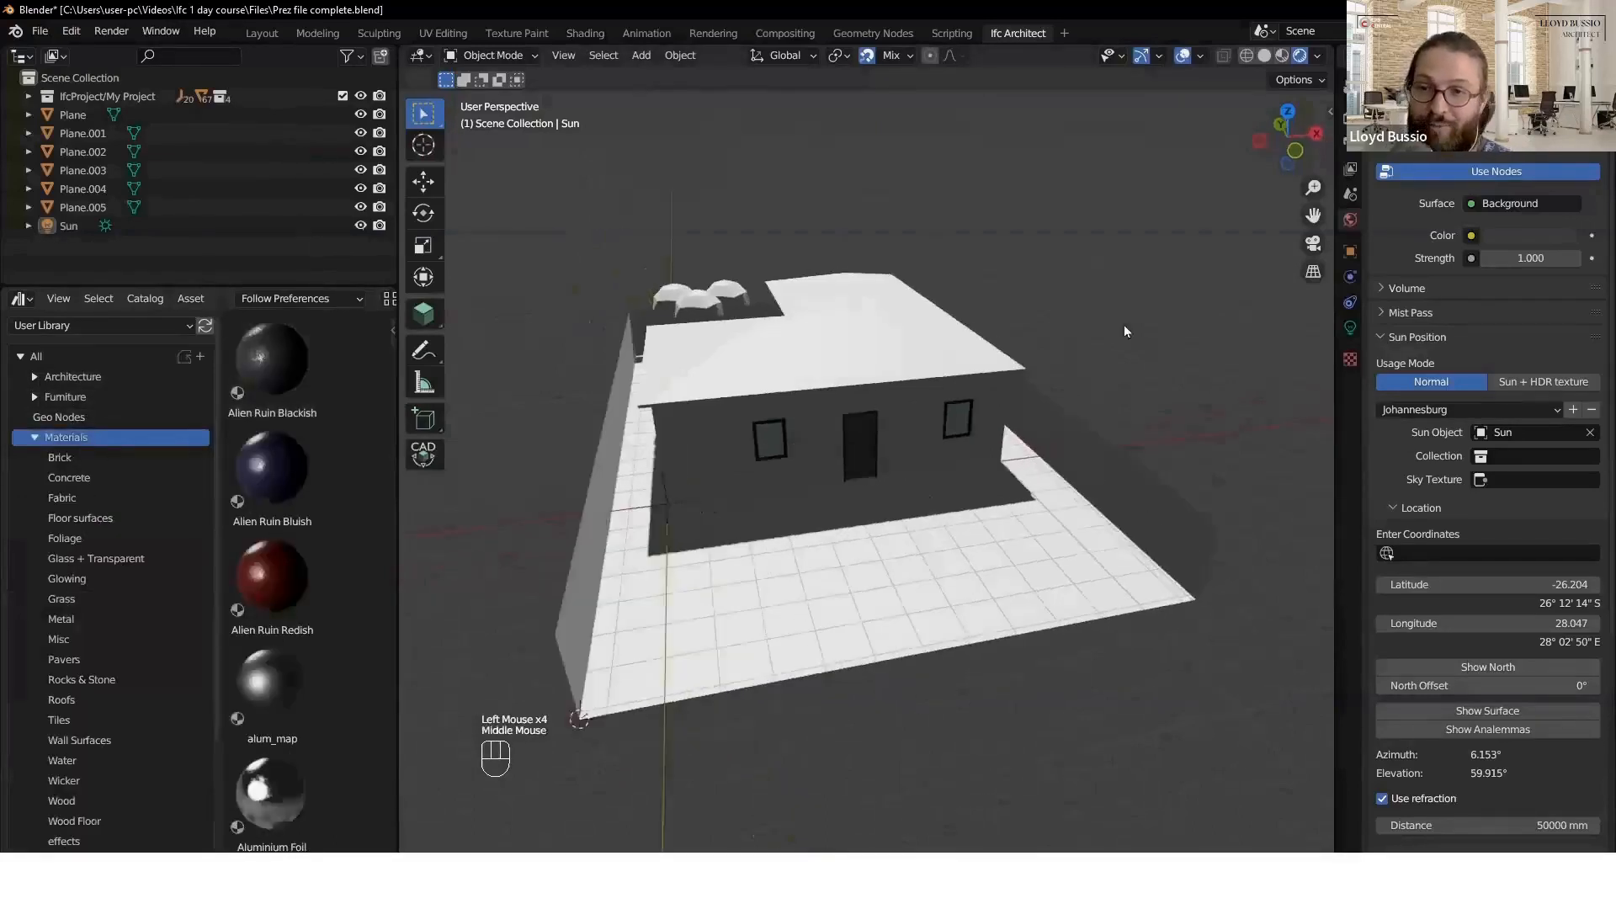
- Switch the viewport to material preview and apply the Grass 001 material to the large ground plane around the house
click(1281, 56)
scroll(925, 494, up, 2)
scroll(925, 494, down, 2)
shift+middle_drag(925, 494, 797, 552)
click(791, 551)
click(79, 601)
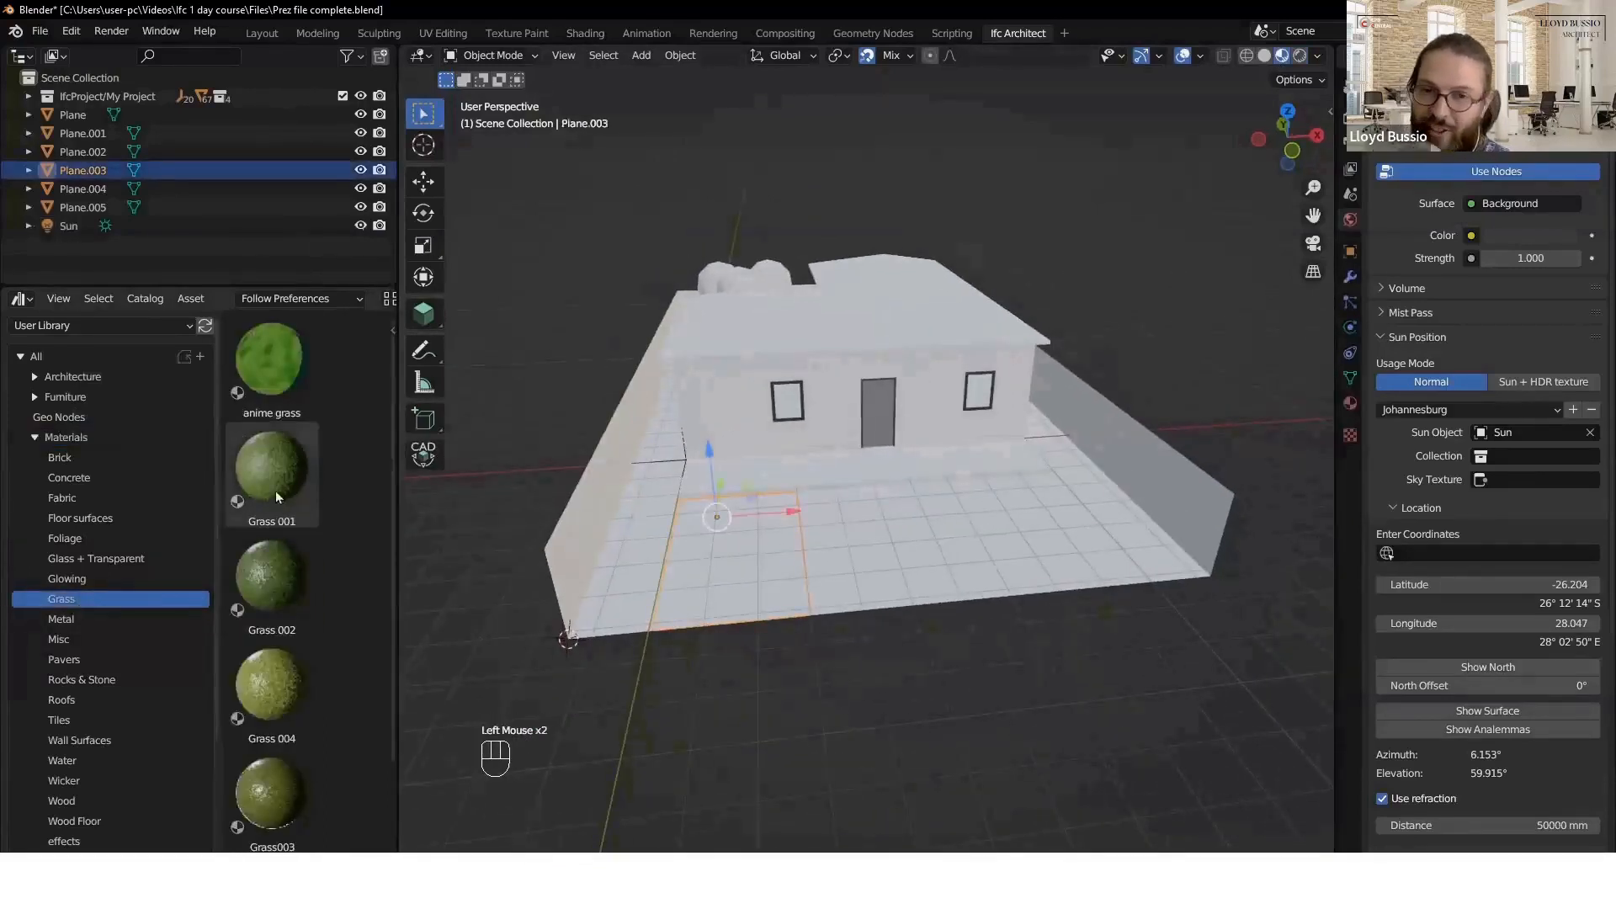
drag(271, 492, 1074, 544)
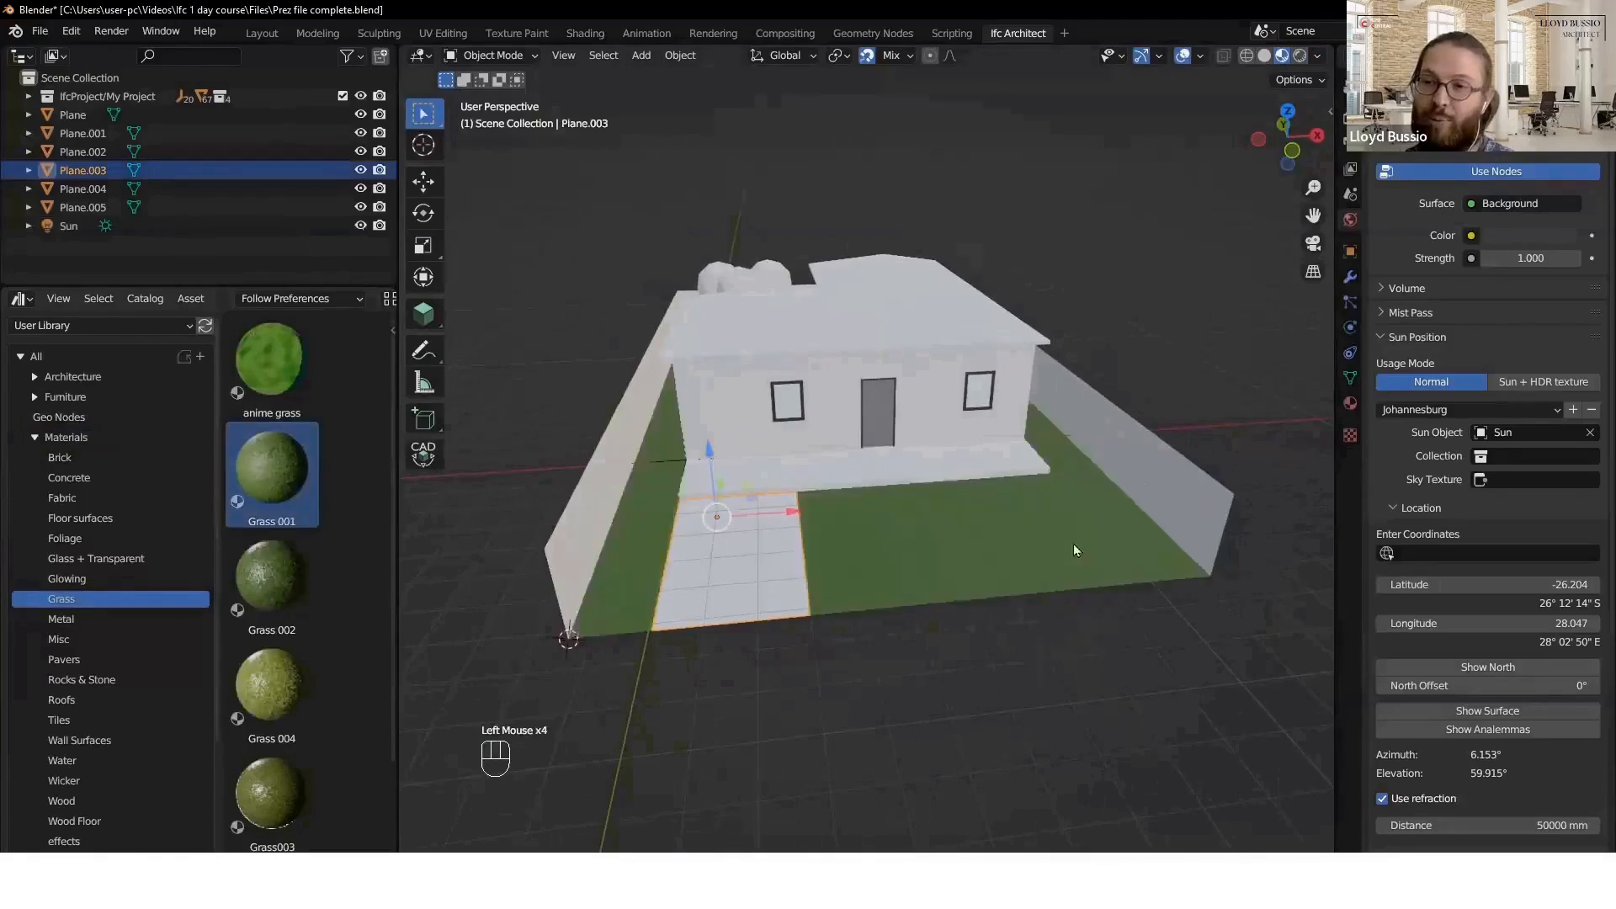
- Apply the Paver 53 material to the rectangular driveway plane in front of the terrace
scroll(912, 552, up, 2)
scroll(914, 553, up, 1)
middle_drag(932, 555, 969, 614)
scroll(976, 581, down, 1)
scroll(80, 629, down, 3)
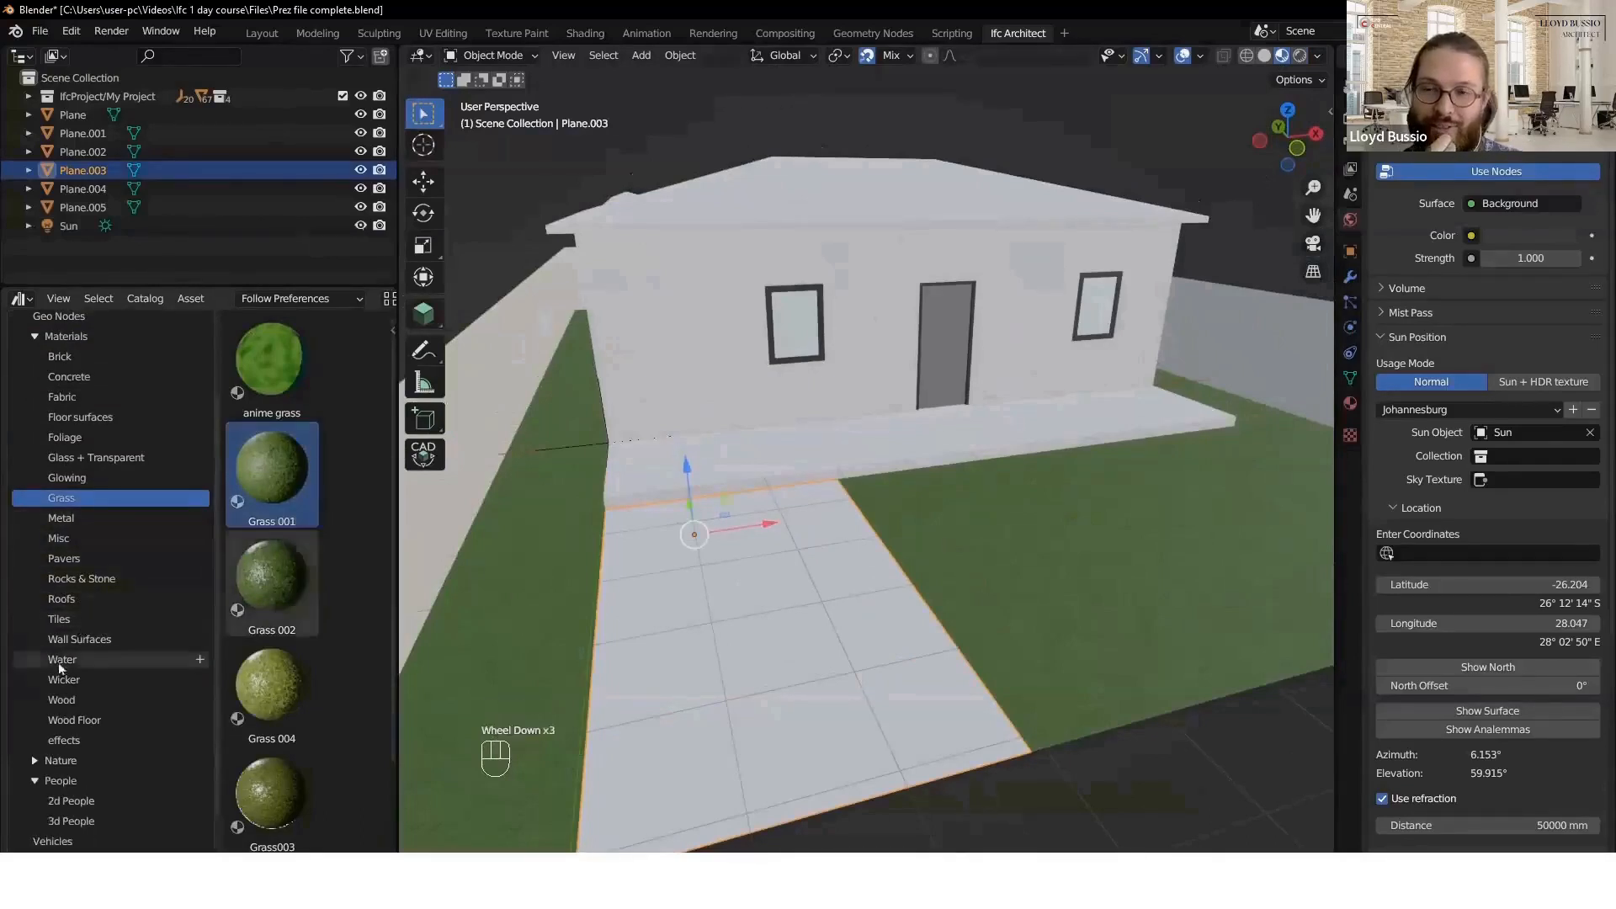
click(66, 558)
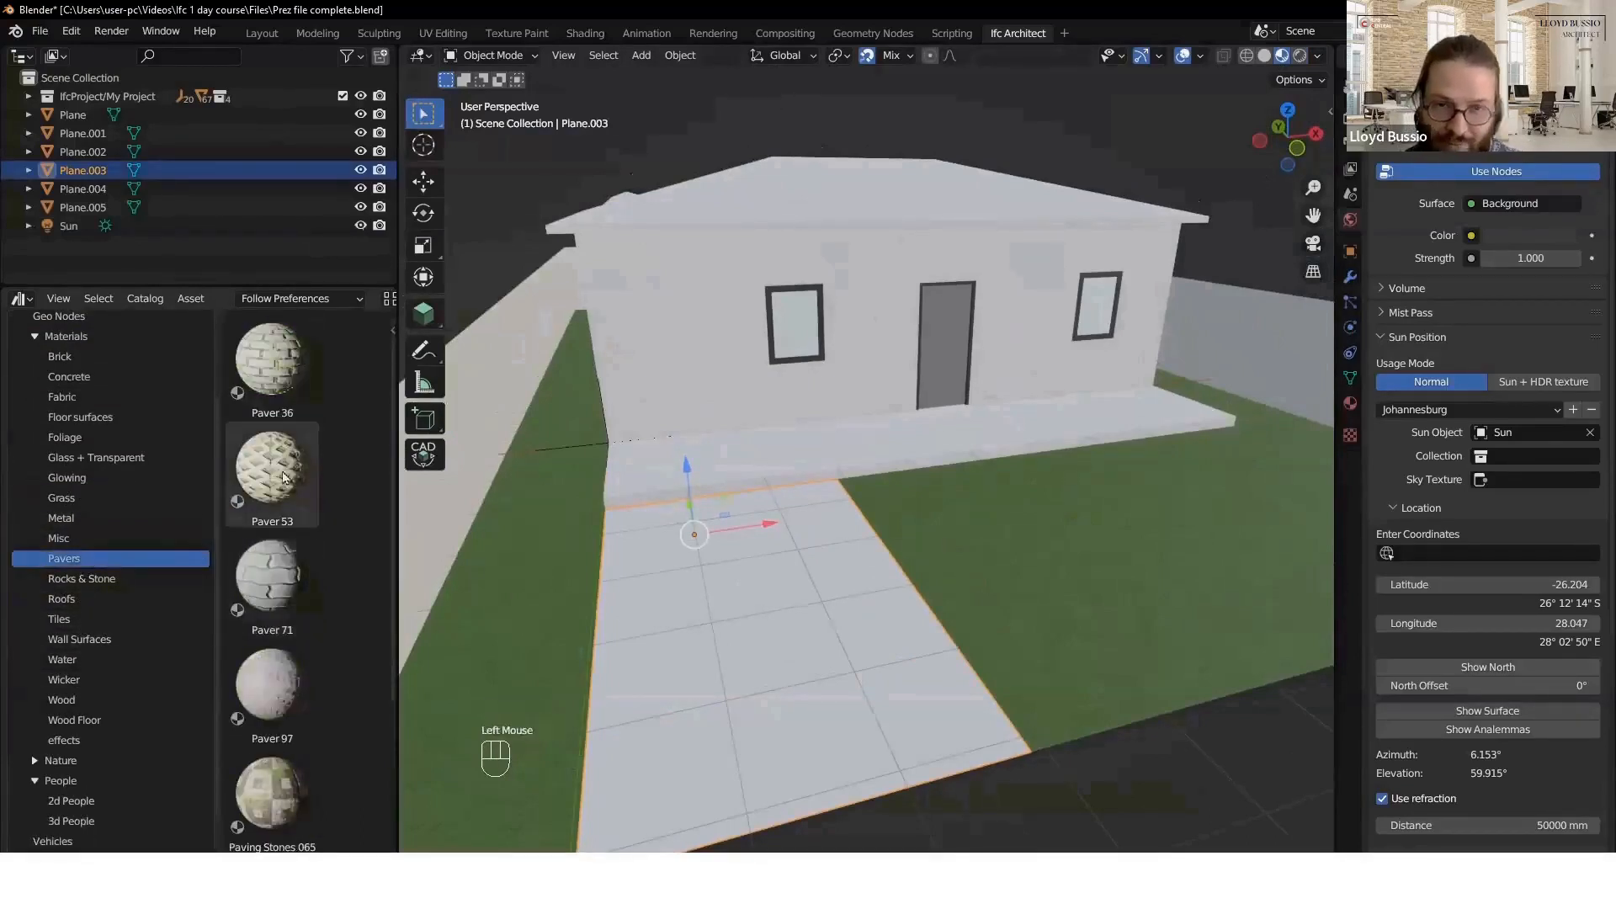
click(310, 468)
drag(310, 467, 790, 661)
shift+middle_drag(893, 655, 926, 640)
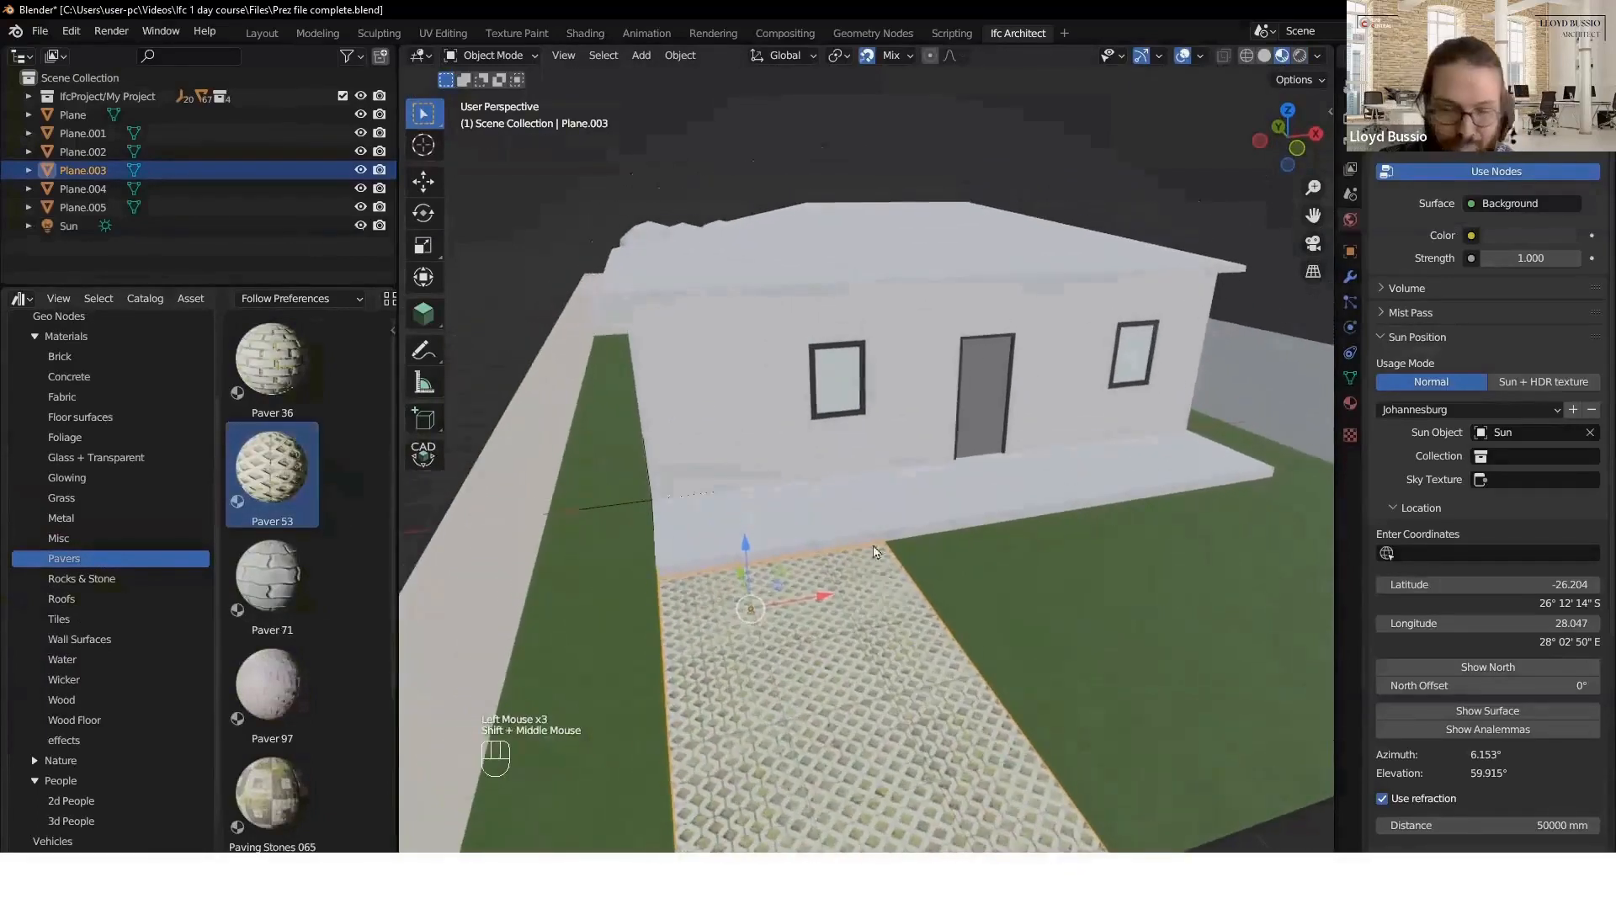
- Apply the Paver 97 material to the terrace slab along the front of the house
click(1216, 503)
click(285, 688)
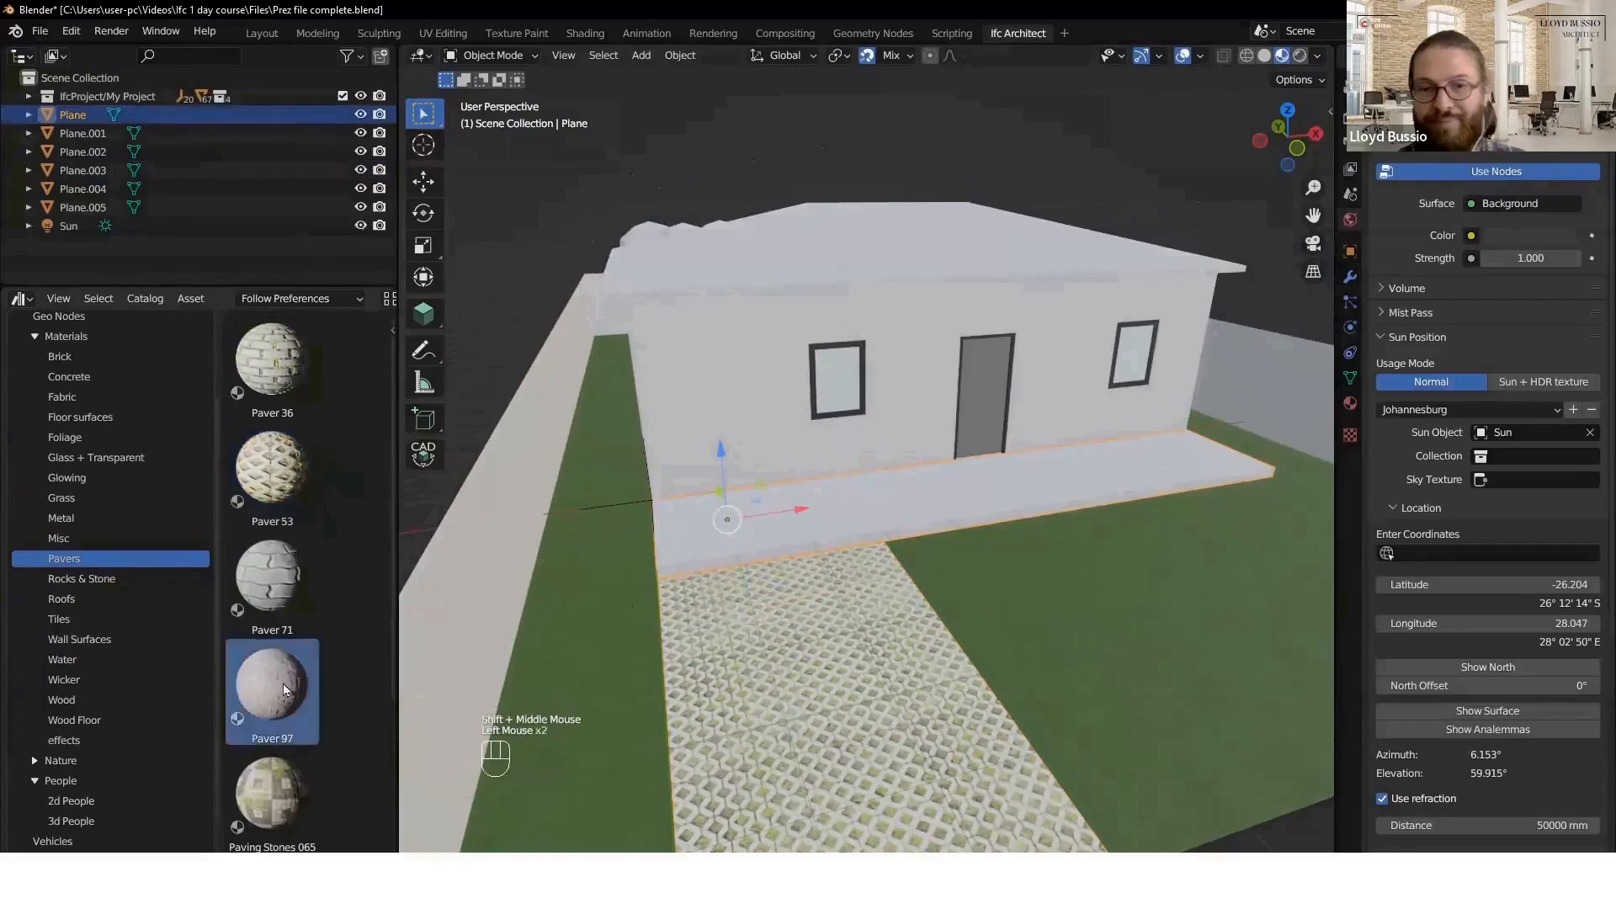
drag(277, 704, 913, 500)
shift+middle_drag(970, 583, 951, 637)
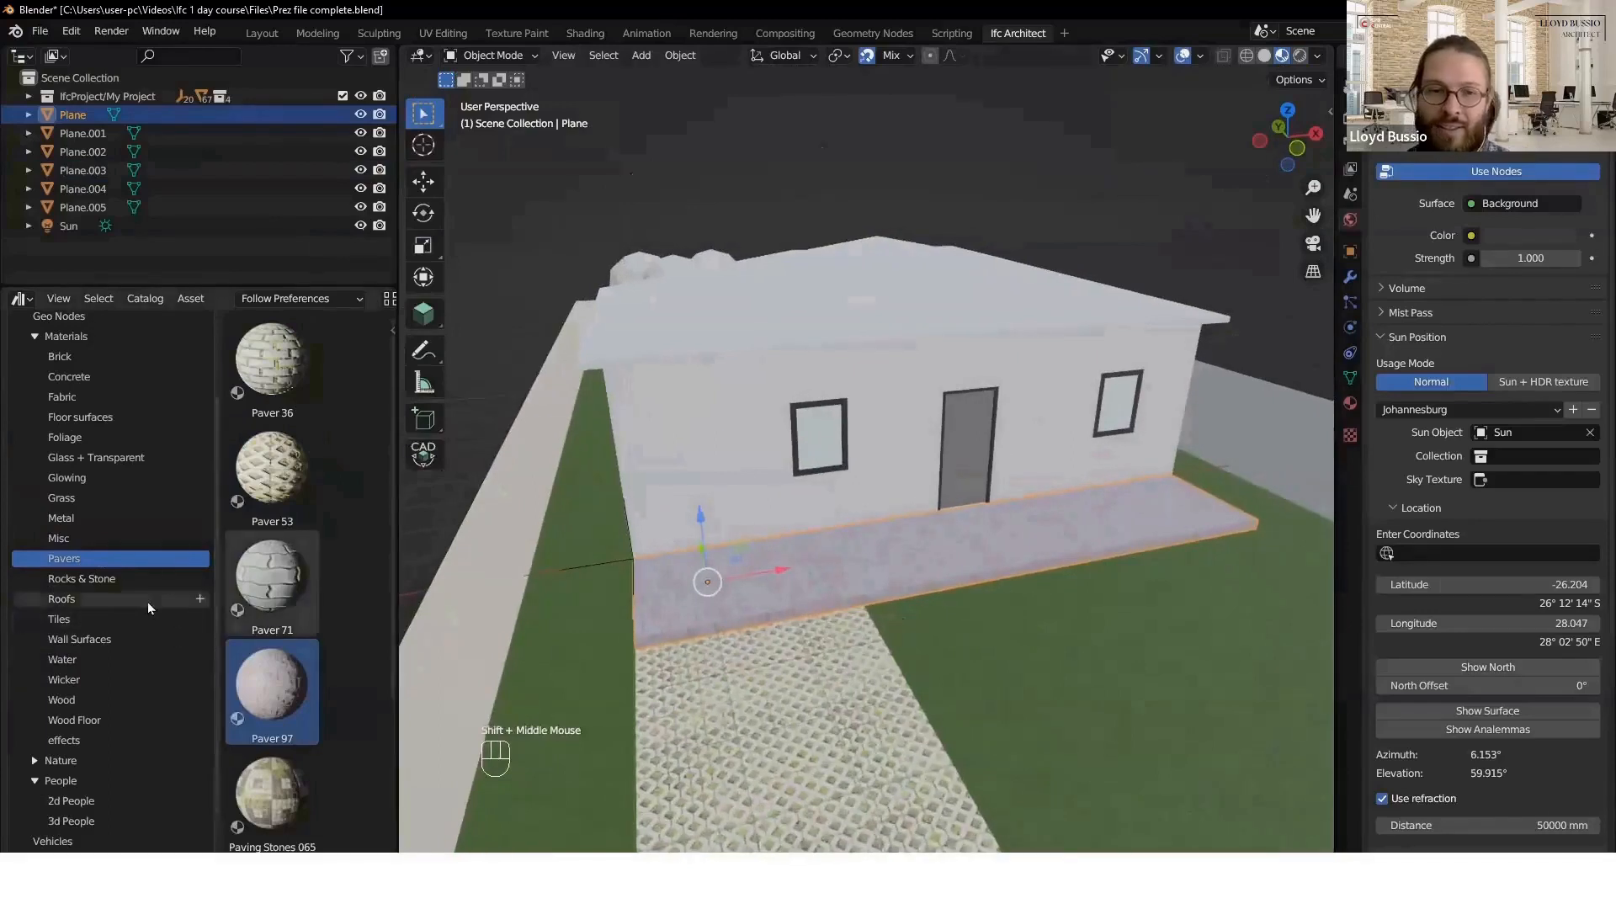
- Apply the Brick 4 material to the boundary walls
scroll(775, 519, down, 2)
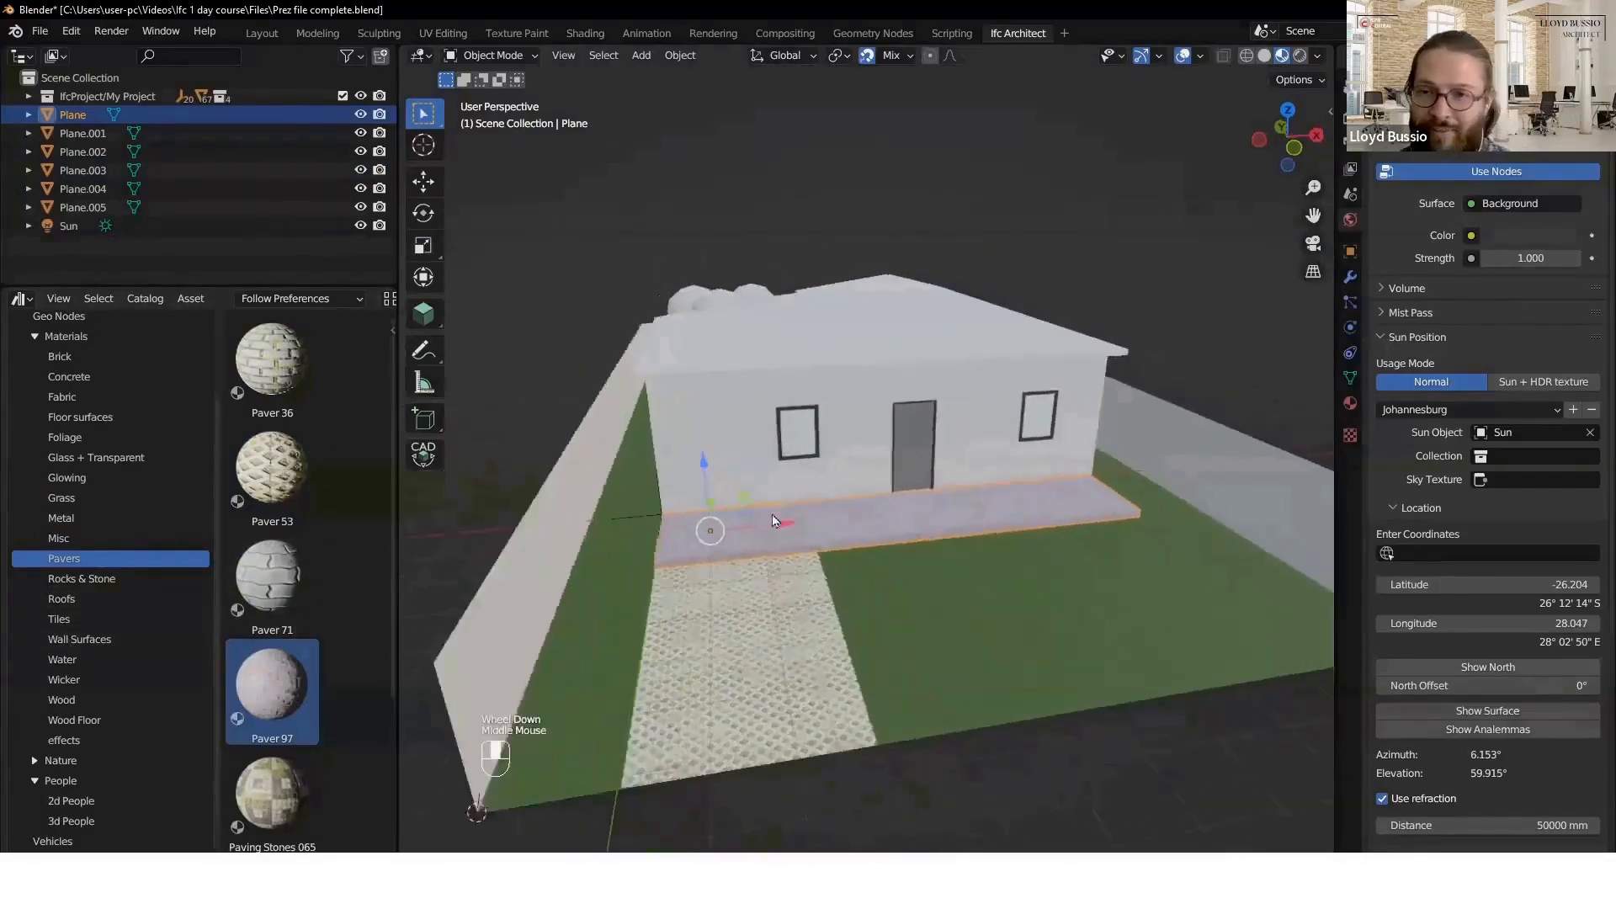
click(556, 501)
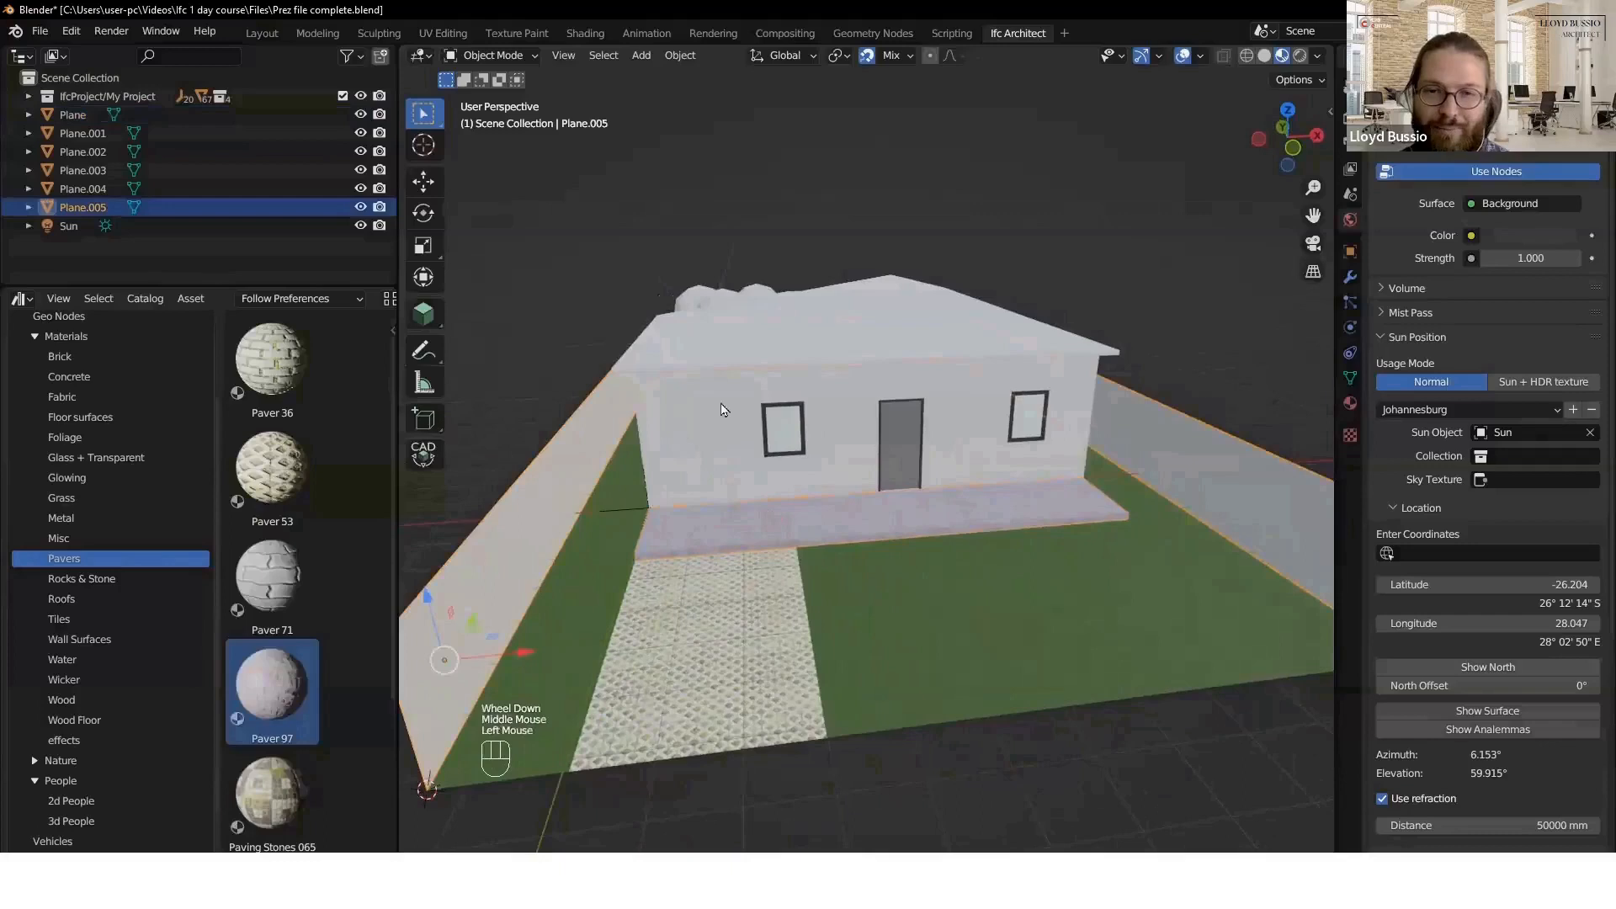
scroll(72, 735, down, 2)
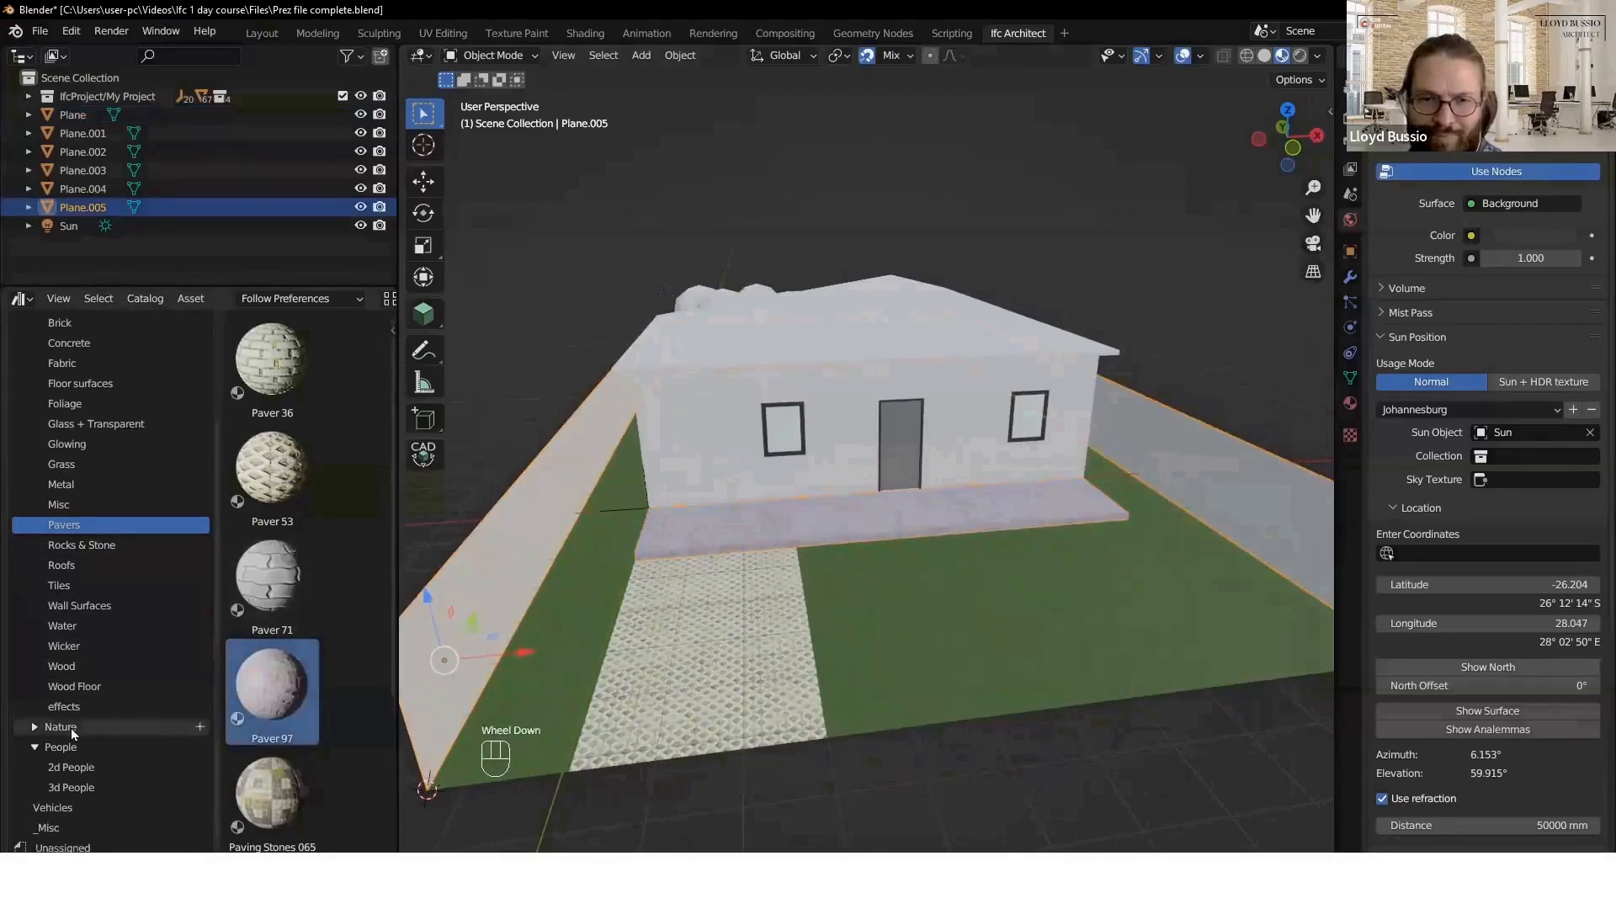
scroll(79, 729, down, 2)
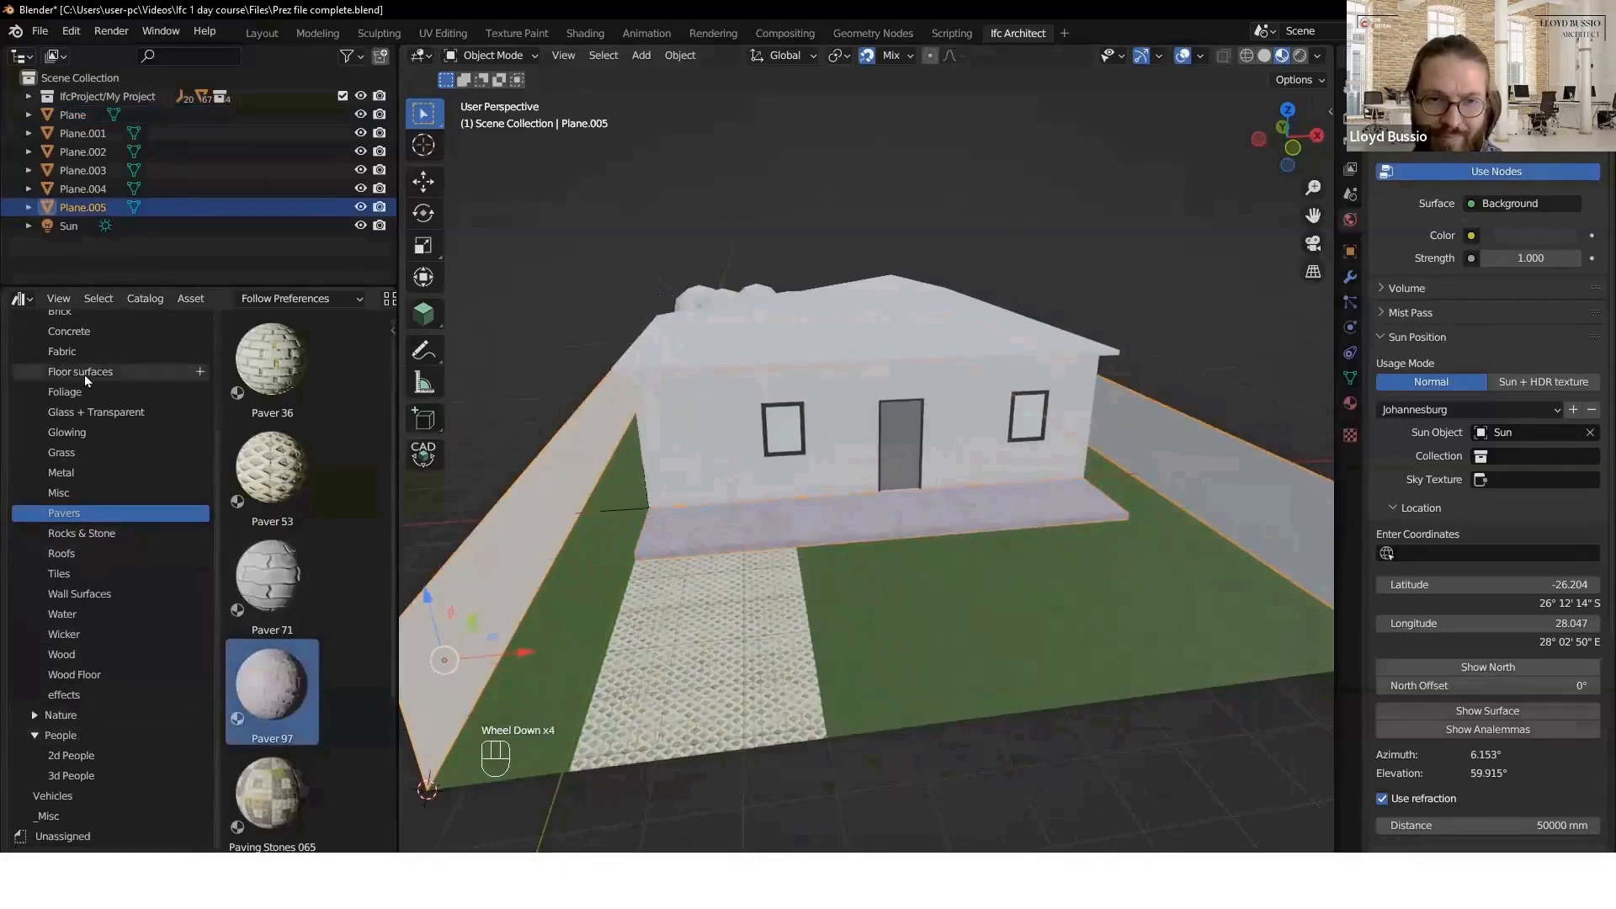
scroll(87, 380, up, 1)
click(67, 345)
click(276, 383)
drag(282, 376, 1197, 470)
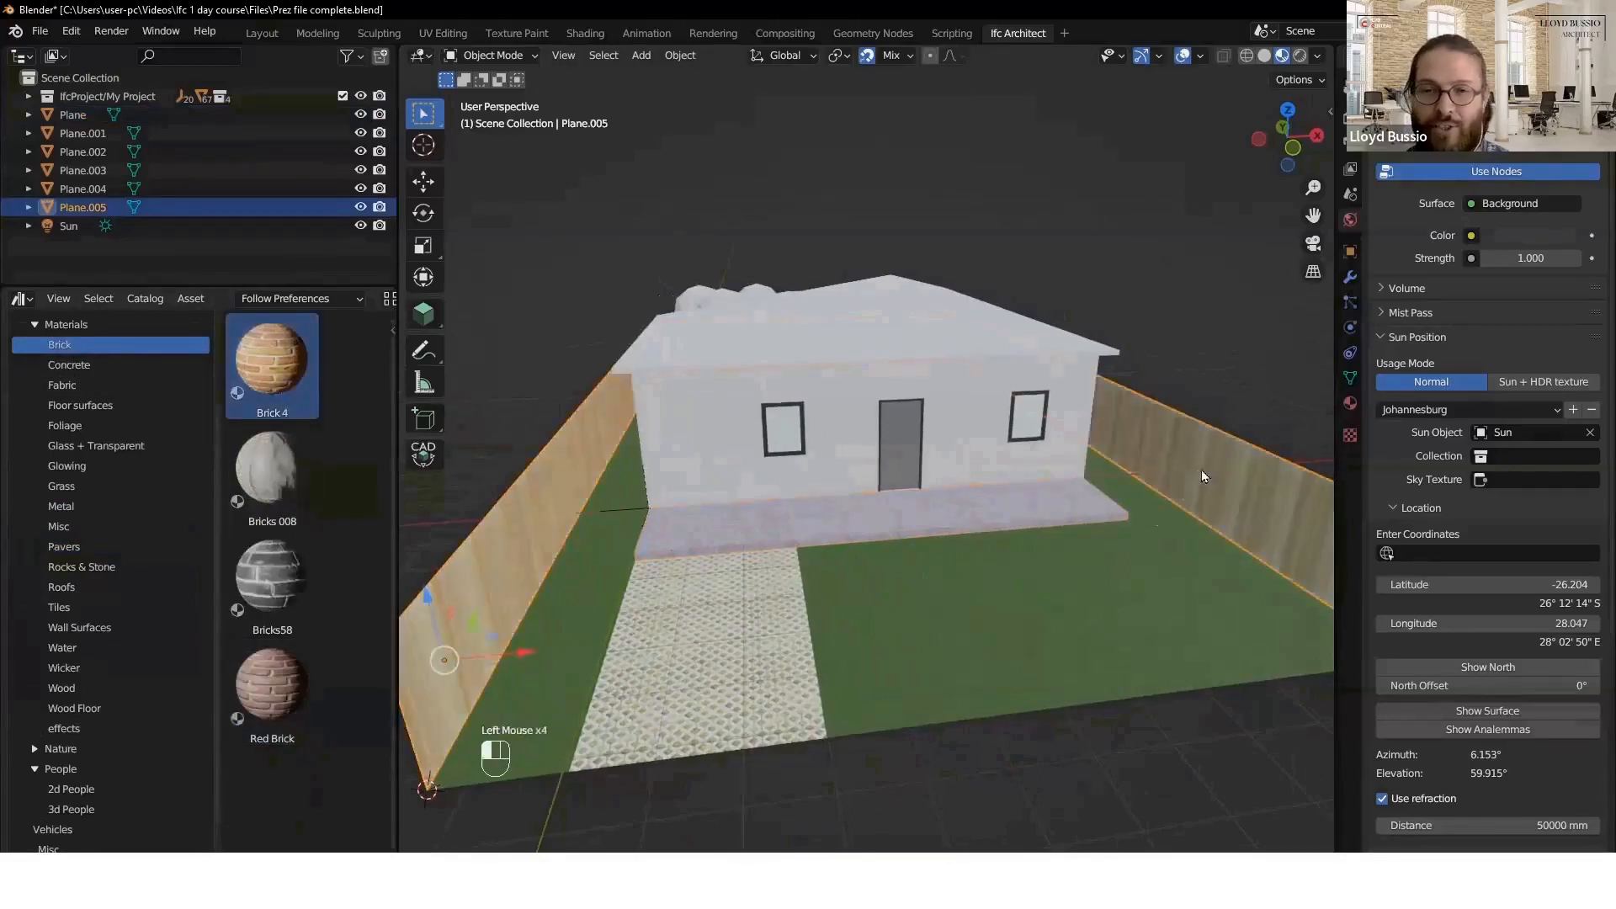
- Apply the boundary walls' rotation and scale, then clear the selection
key(ctrl+a)
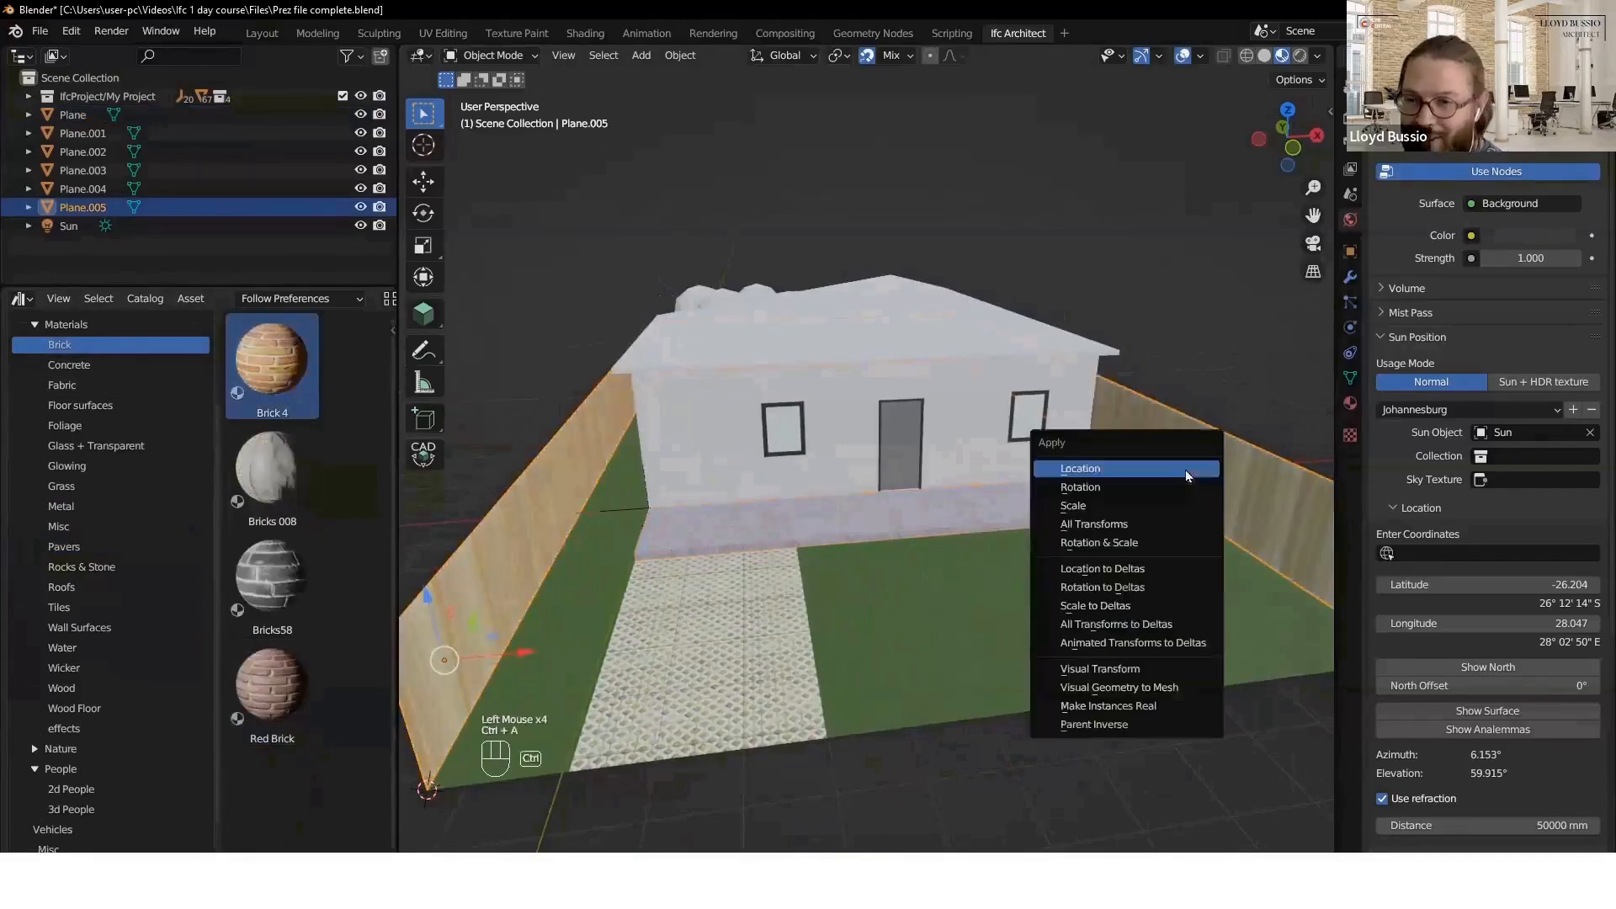
click(1123, 543)
click(1189, 377)
- Apply the Red Brick material to the house's front exterior wall
shift+middle_drag(1188, 377, 985, 505)
scroll(1145, 404, up, 2)
click(1059, 445)
click(280, 678)
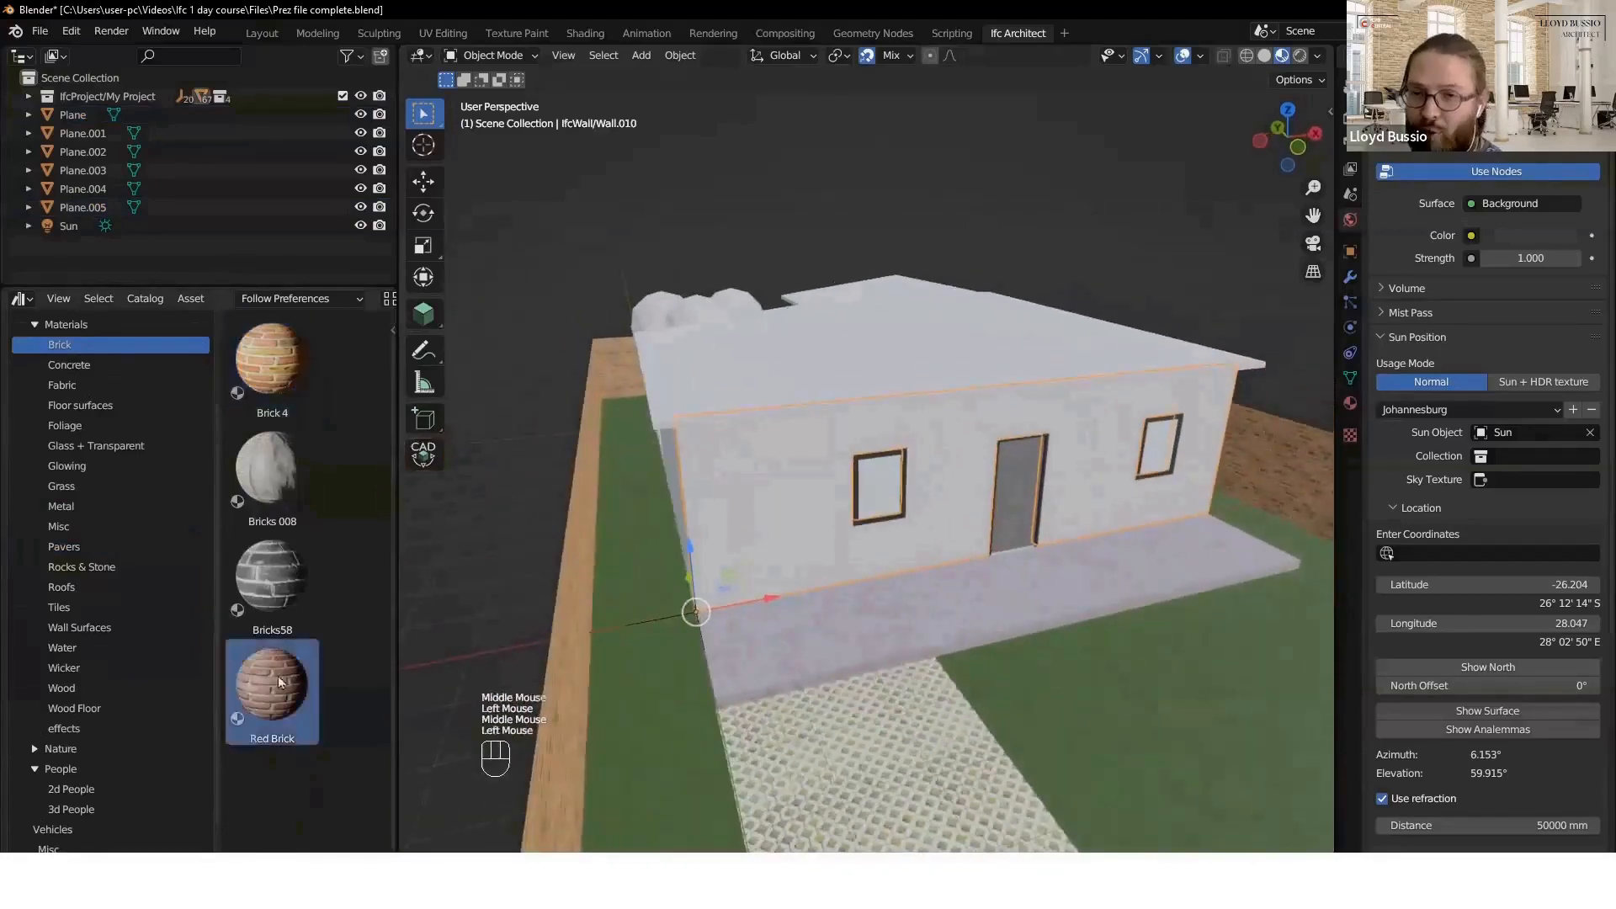
click(278, 596)
drag(284, 604, 957, 502)
middle_drag(948, 503, 728, 480)
drag(269, 663, 856, 459)
middle_drag(856, 466, 446, 621)
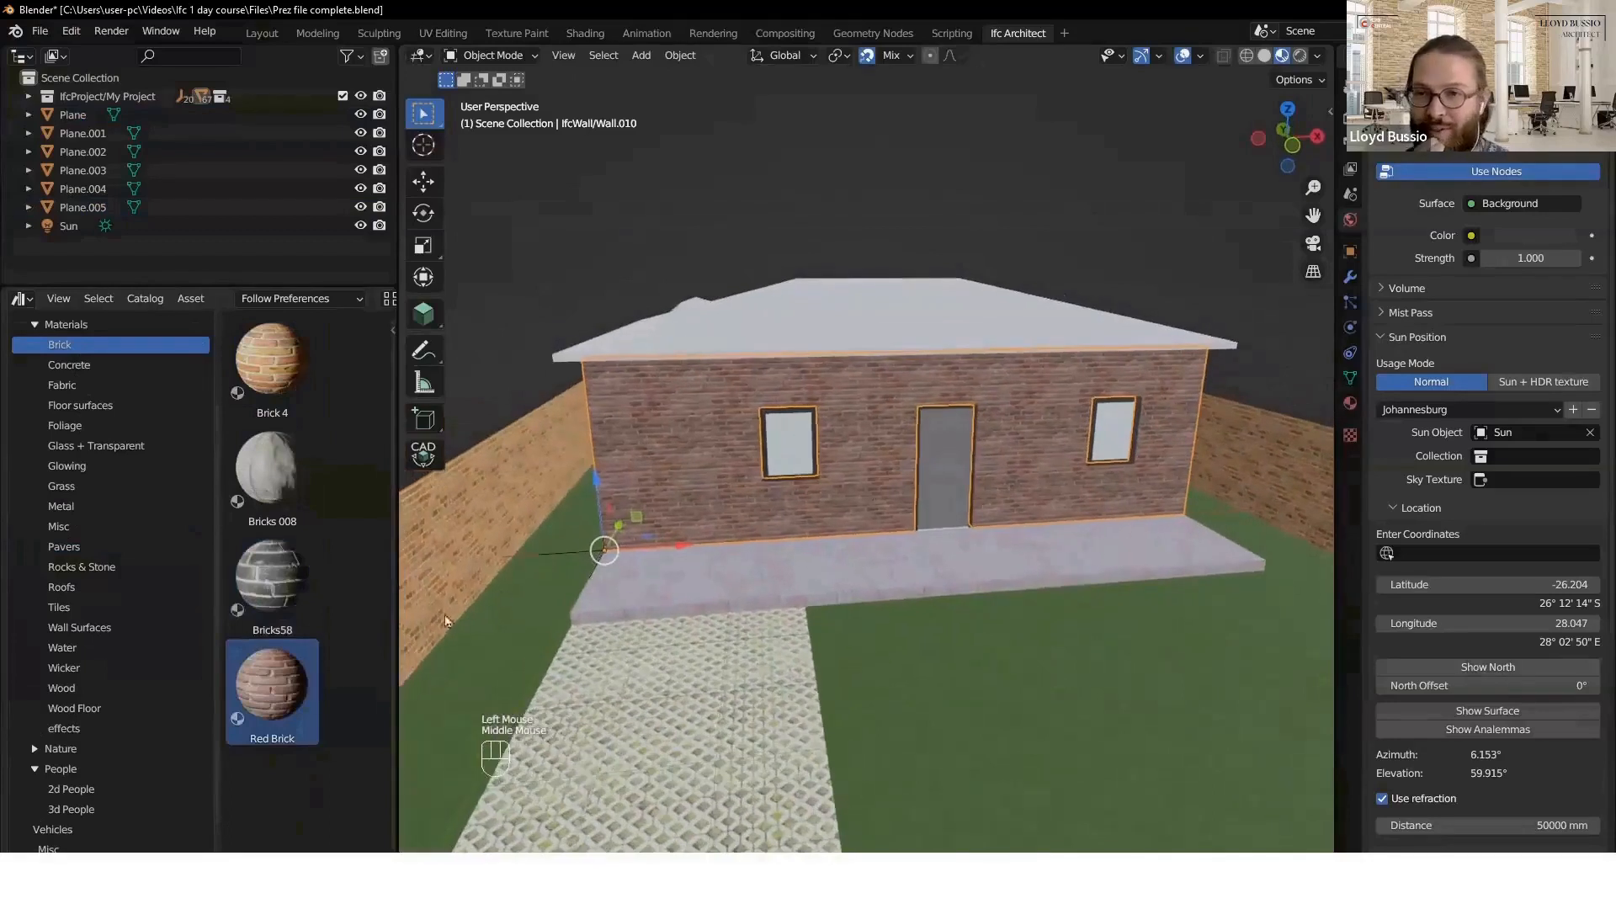
- Apply the Red Brick material to the remaining exterior walls around the sides and rear of the house
middle_drag(795, 537, 835, 567)
middle_drag(836, 567, 892, 562)
drag(271, 685, 699, 572)
middle_drag(658, 582, 438, 590)
drag(271, 685, 940, 617)
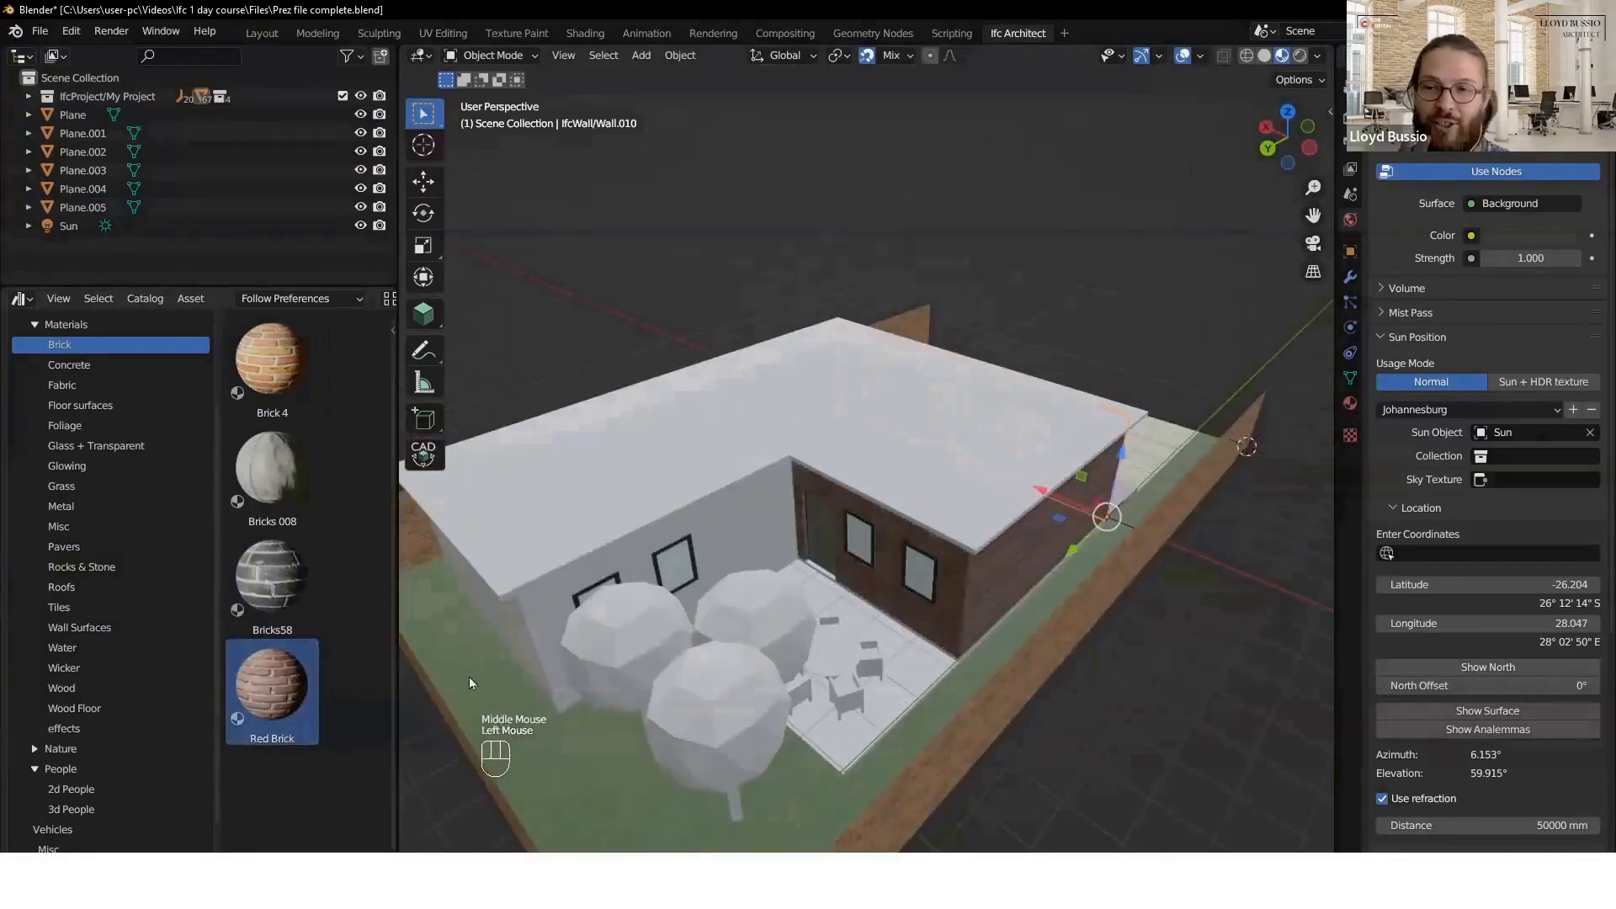
middle_drag(770, 524, 790, 599)
drag(271, 686, 682, 641)
middle_drag(697, 643, 842, 631)
drag(287, 709, 1078, 633)
drag(321, 688, 899, 537)
drag(272, 684, 760, 490)
drag(310, 693, 732, 464)
- Select the house's brick exterior walls together and apply their rotation and scale
shift+click(771, 497)
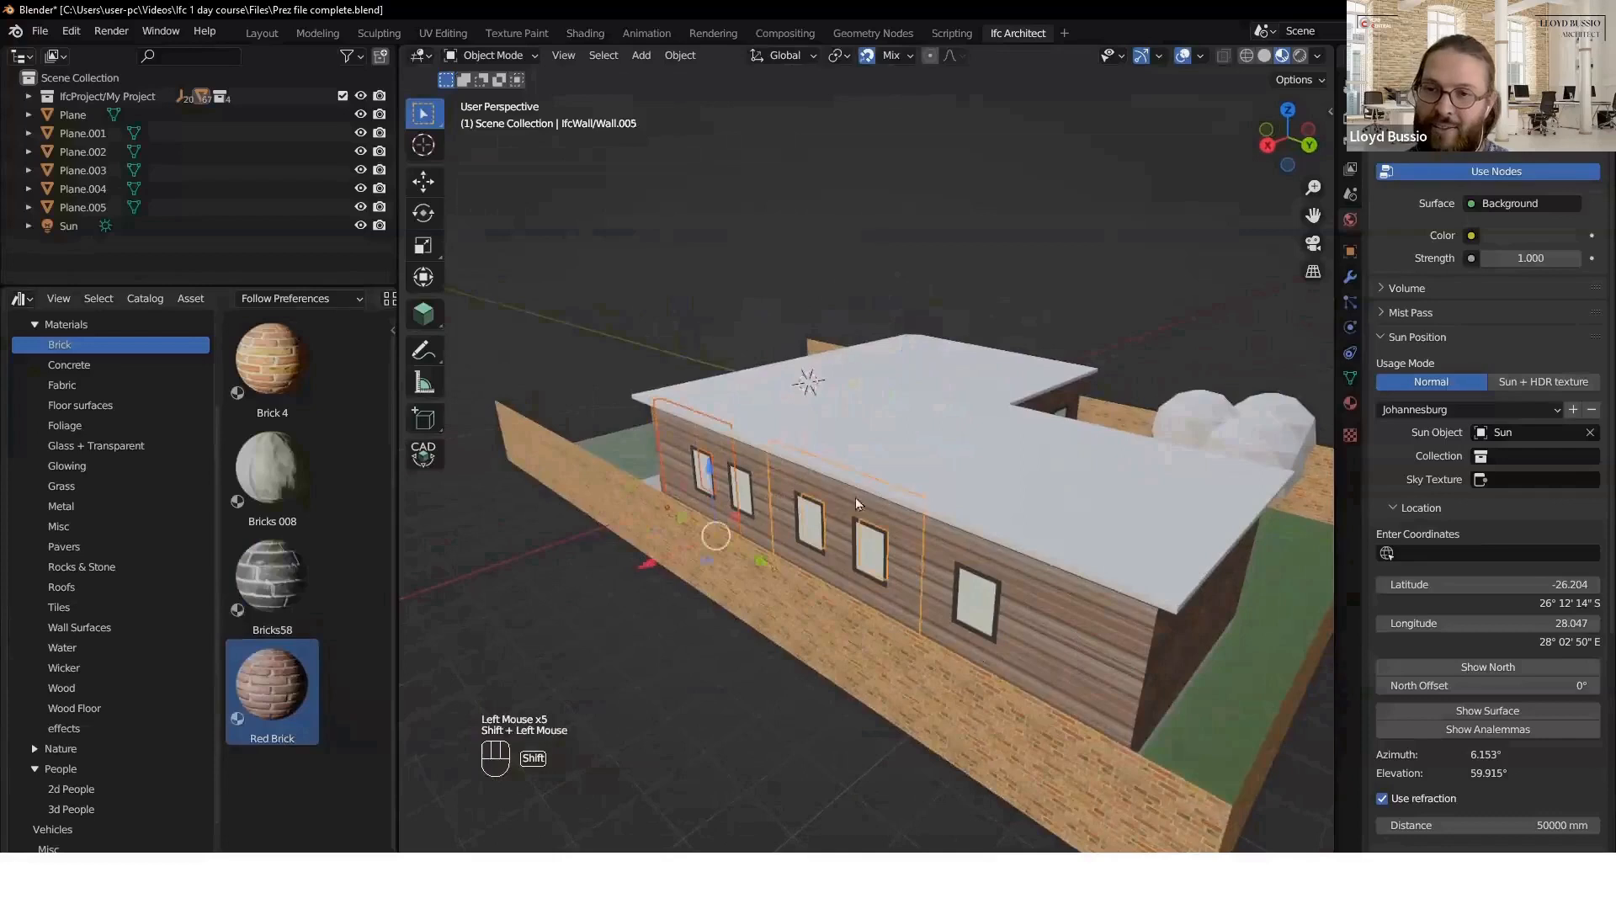
shift+click(763, 473)
middle_drag(1089, 563, 768, 533)
shift+click(768, 534)
shift+click(768, 534)
key(ctrl+a)
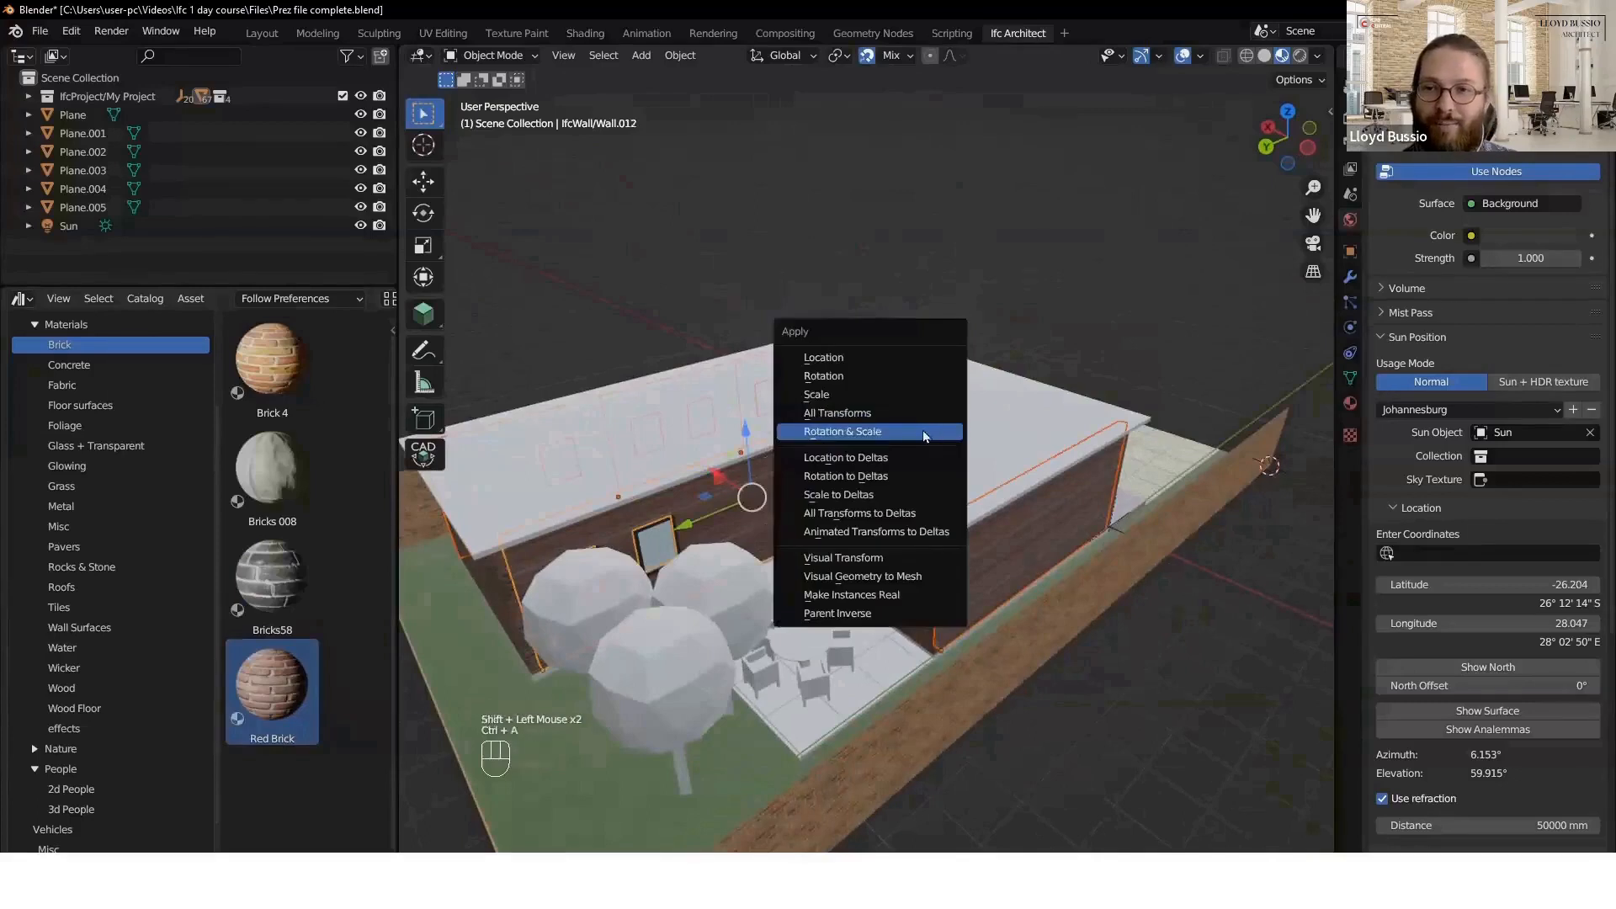
click(926, 438)
click(1185, 251)
- Apply the RoofTiles009 material from the Roofs category to the house roof
middle_drag(1185, 251, 801, 448)
scroll(802, 447, up, 3)
click(802, 447)
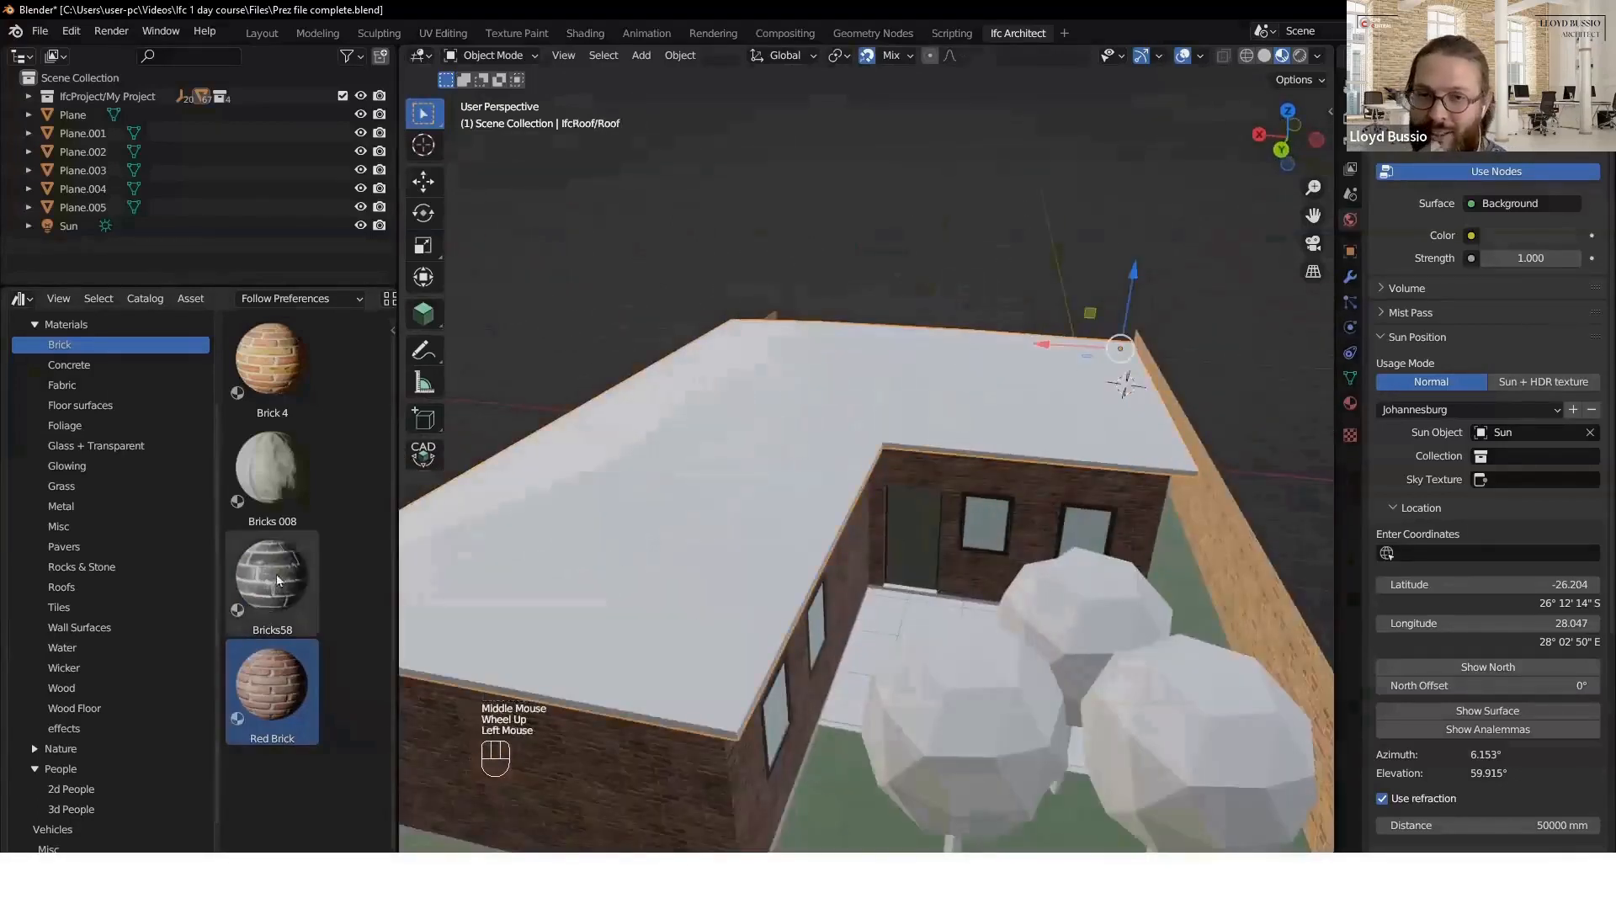
click(93, 587)
click(291, 492)
drag(292, 498, 760, 463)
middle_drag(760, 463, 859, 446)
- Try the Paver 36 material on the rear patio slab under the table and chairs
shift+middle_drag(867, 539, 998, 459)
click(958, 608)
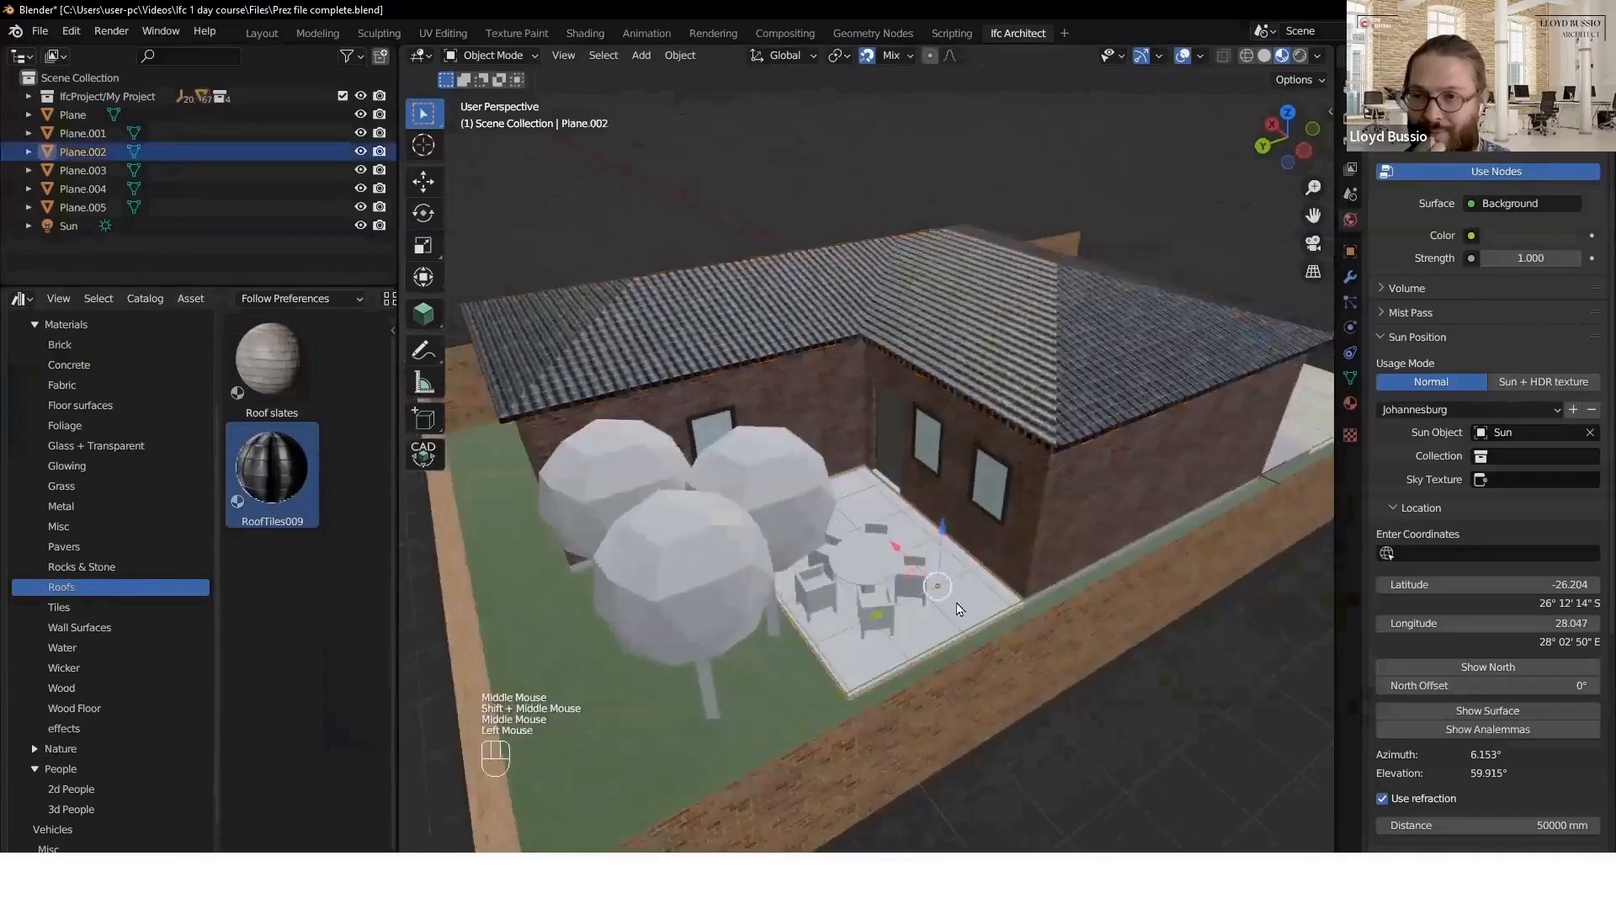
scroll(960, 609, up, 3)
shift+middle_drag(961, 611, 886, 500)
scroll(829, 495, up, 2)
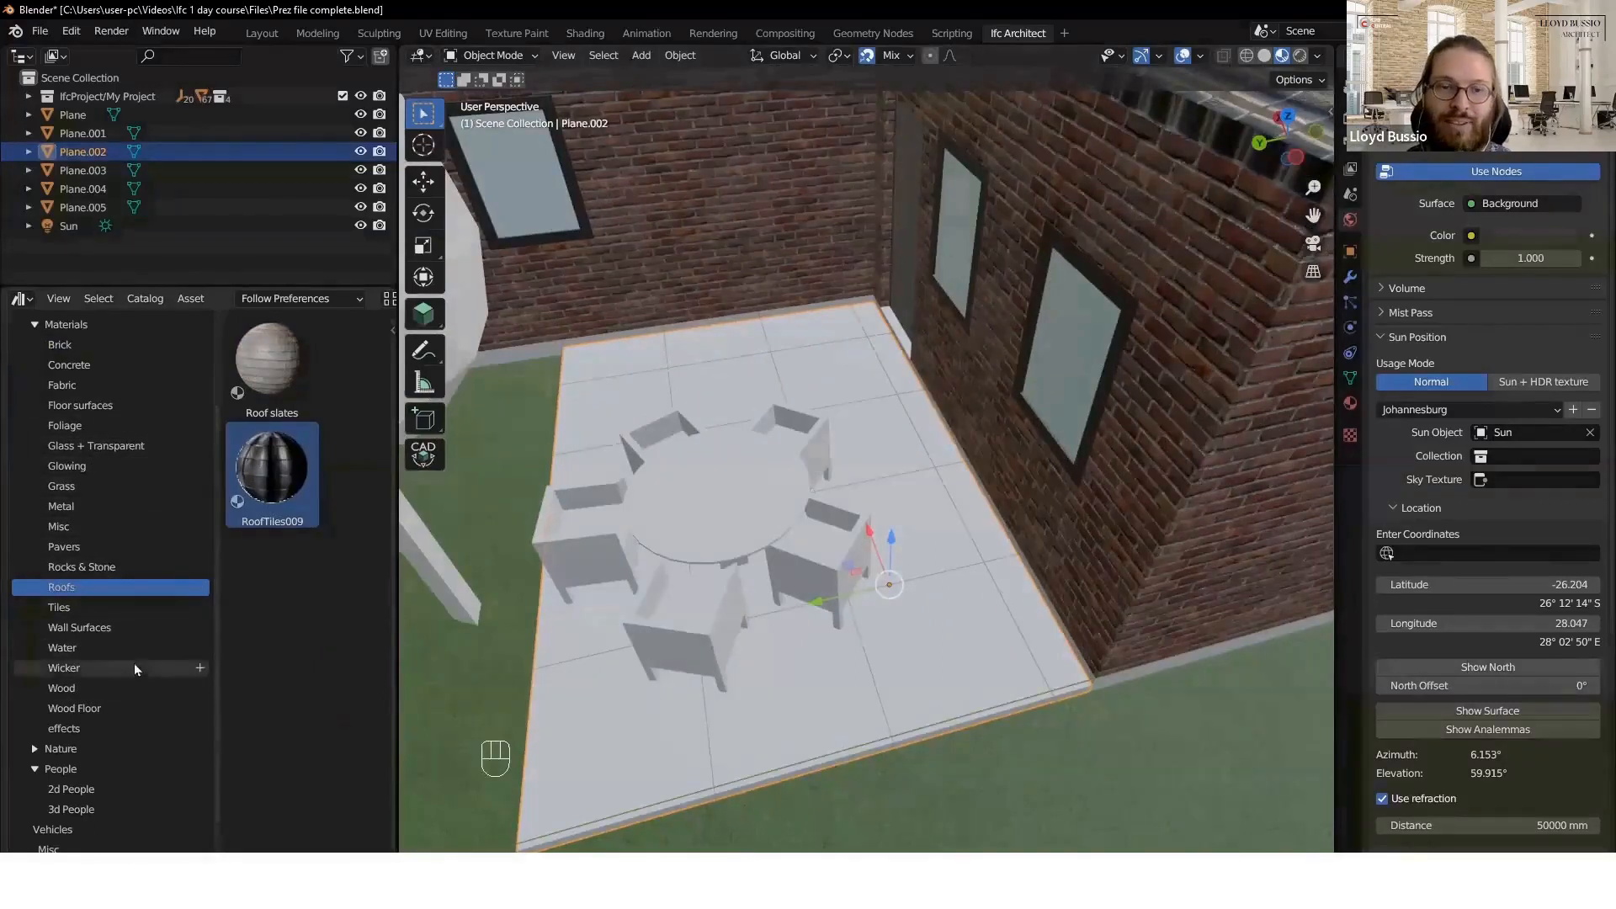
scroll(126, 687, down, 4)
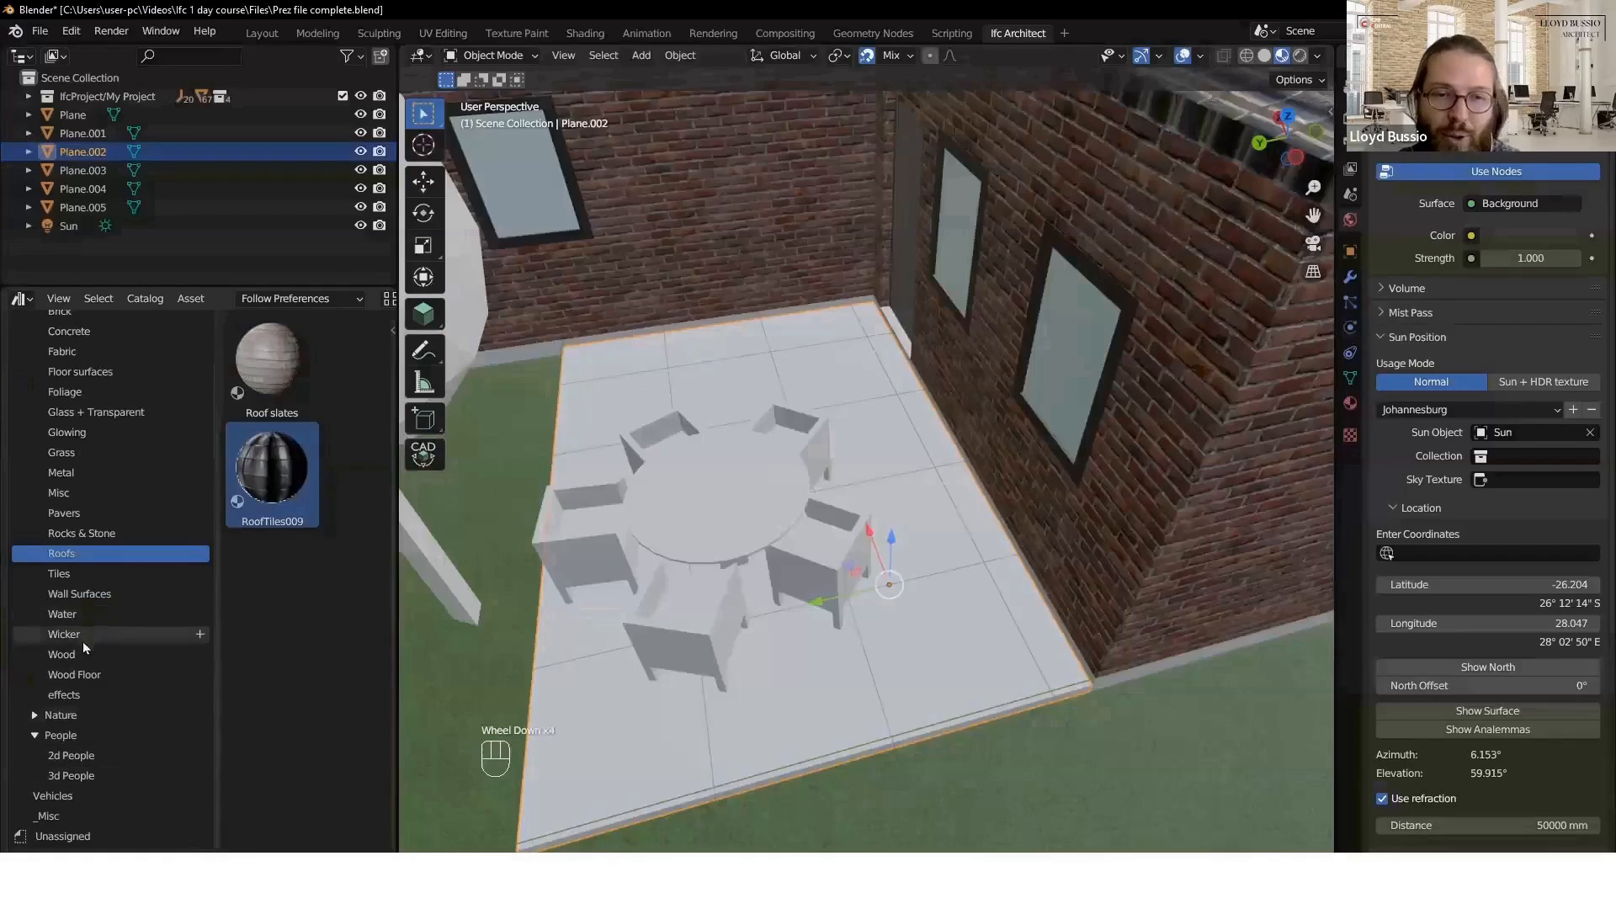
click(72, 513)
click(278, 387)
drag(278, 387, 933, 523)
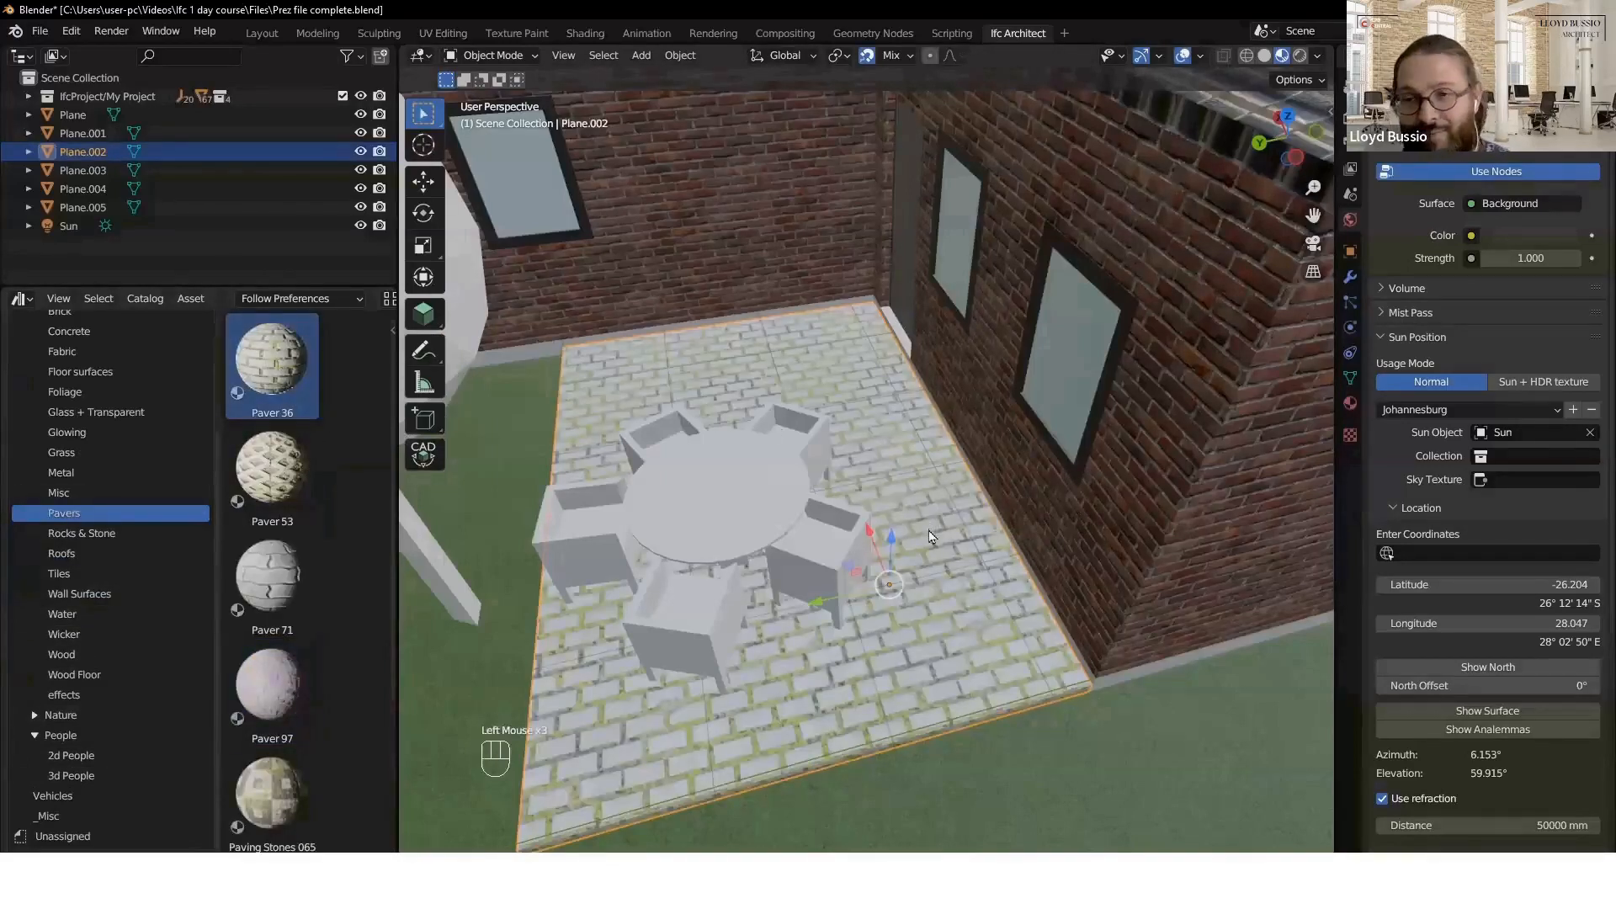
- Try the Paver 71, Paver 97 and PavingStones084 materials on the rear patio slab
drag(272, 581, 892, 471)
scroll(272, 686, down, 4)
drag(272, 488, 924, 470)
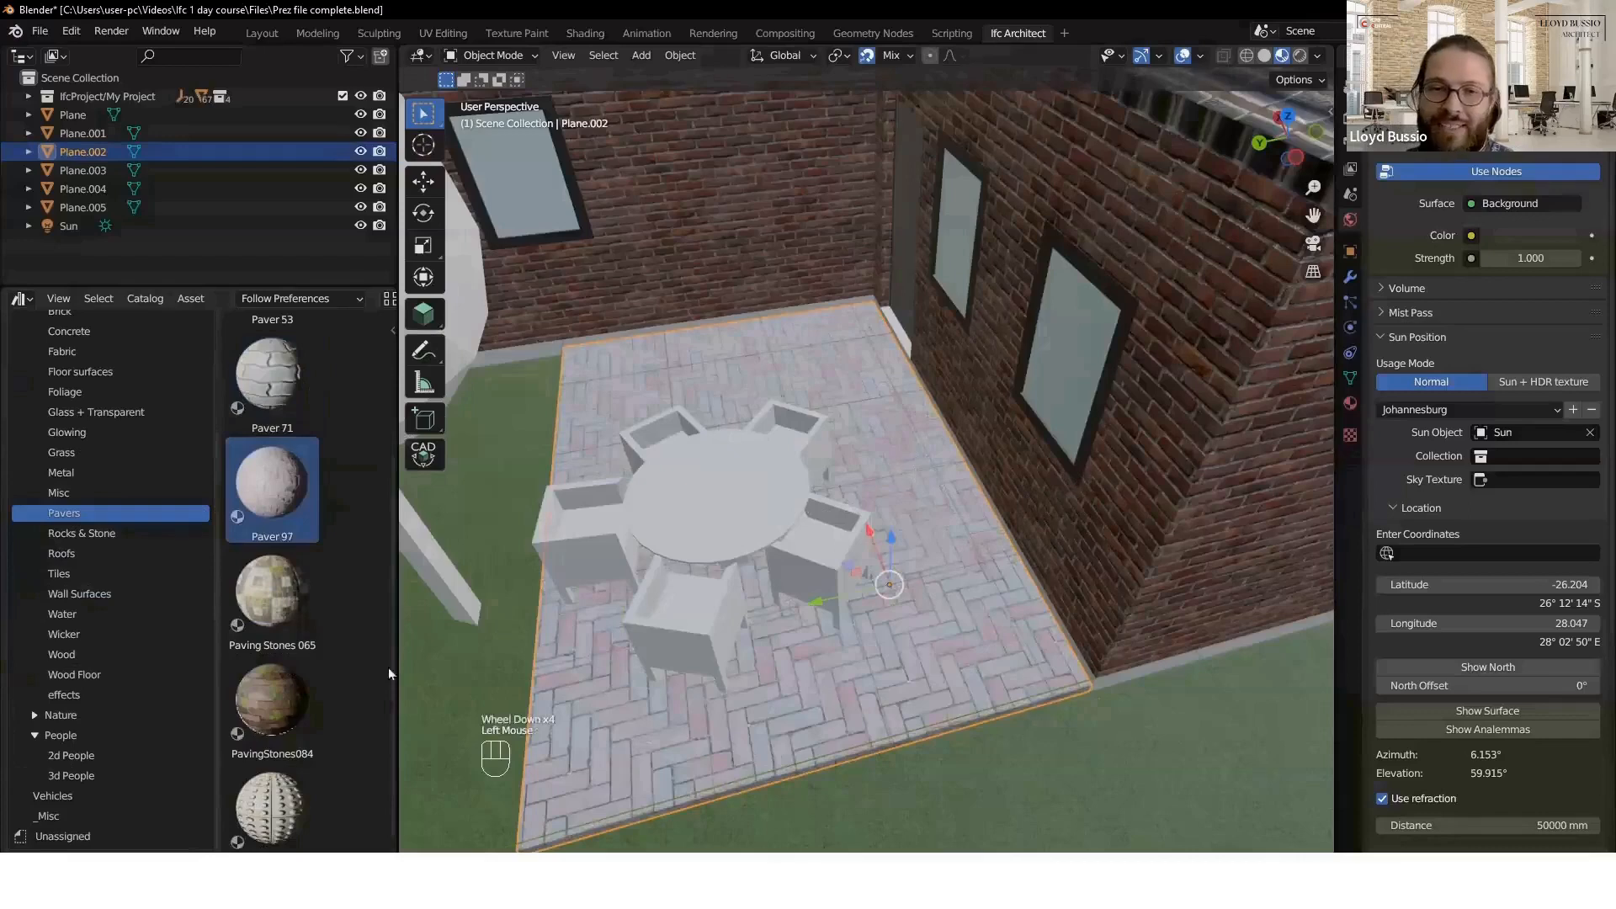
scroll(277, 673, down, 2)
drag(271, 681, 944, 515)
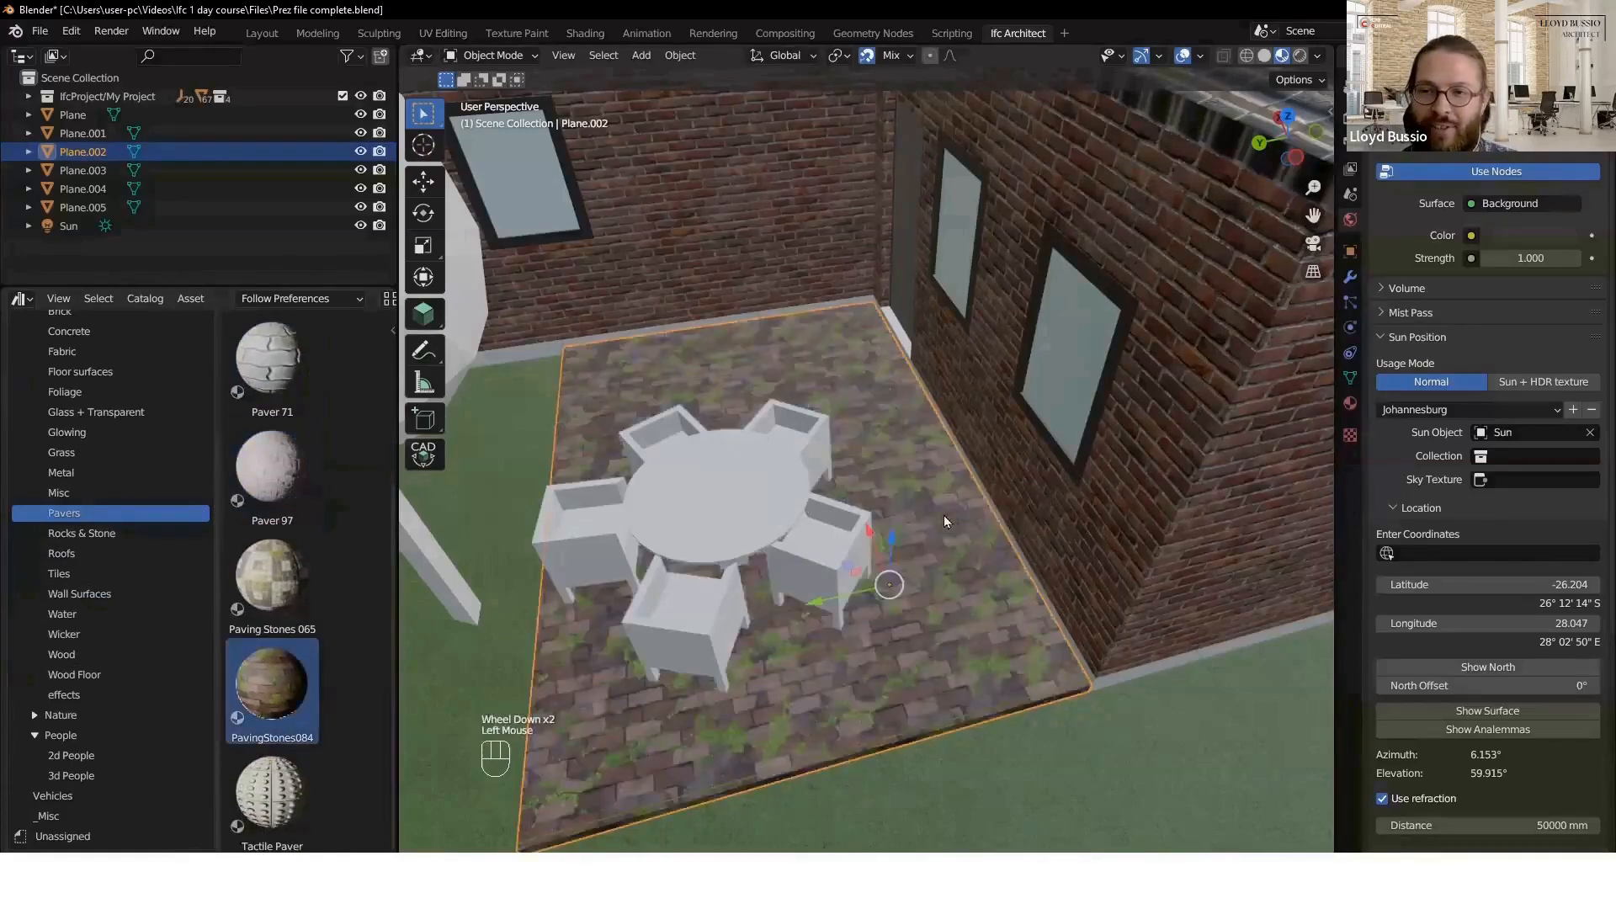
- Apply the Wood planks material from the Wood Floor category to the rear patio slab
scroll(955, 543, down, 3)
scroll(896, 552, up, 1)
middle_drag(895, 552, 926, 539)
scroll(278, 640, down, 2)
scroll(282, 578, up, 2)
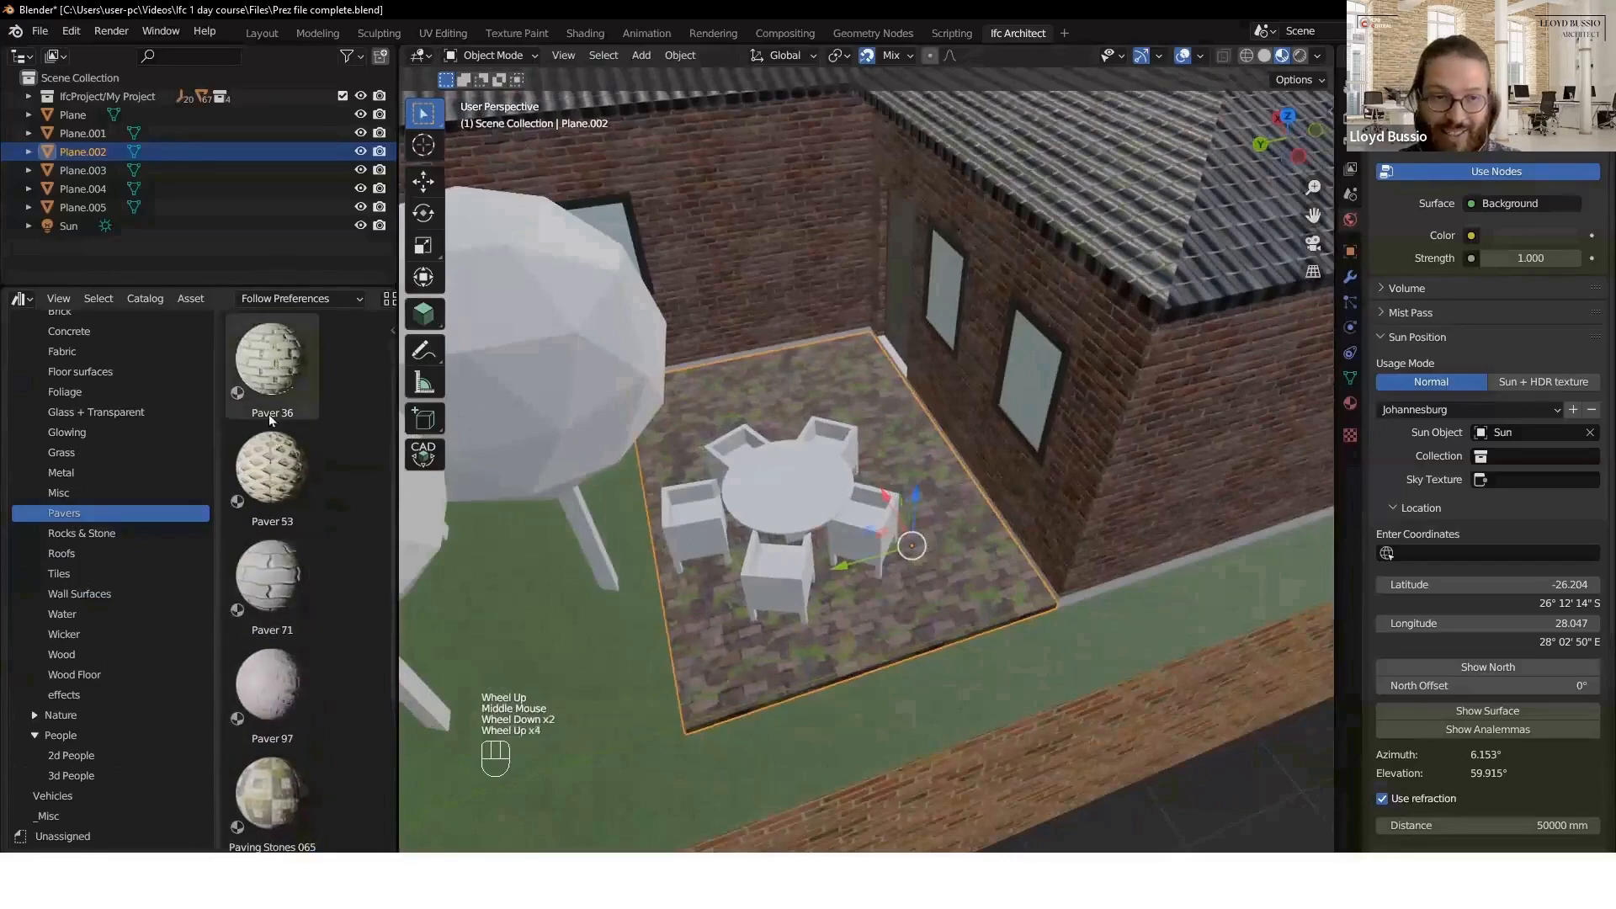
scroll(291, 343, up, 3)
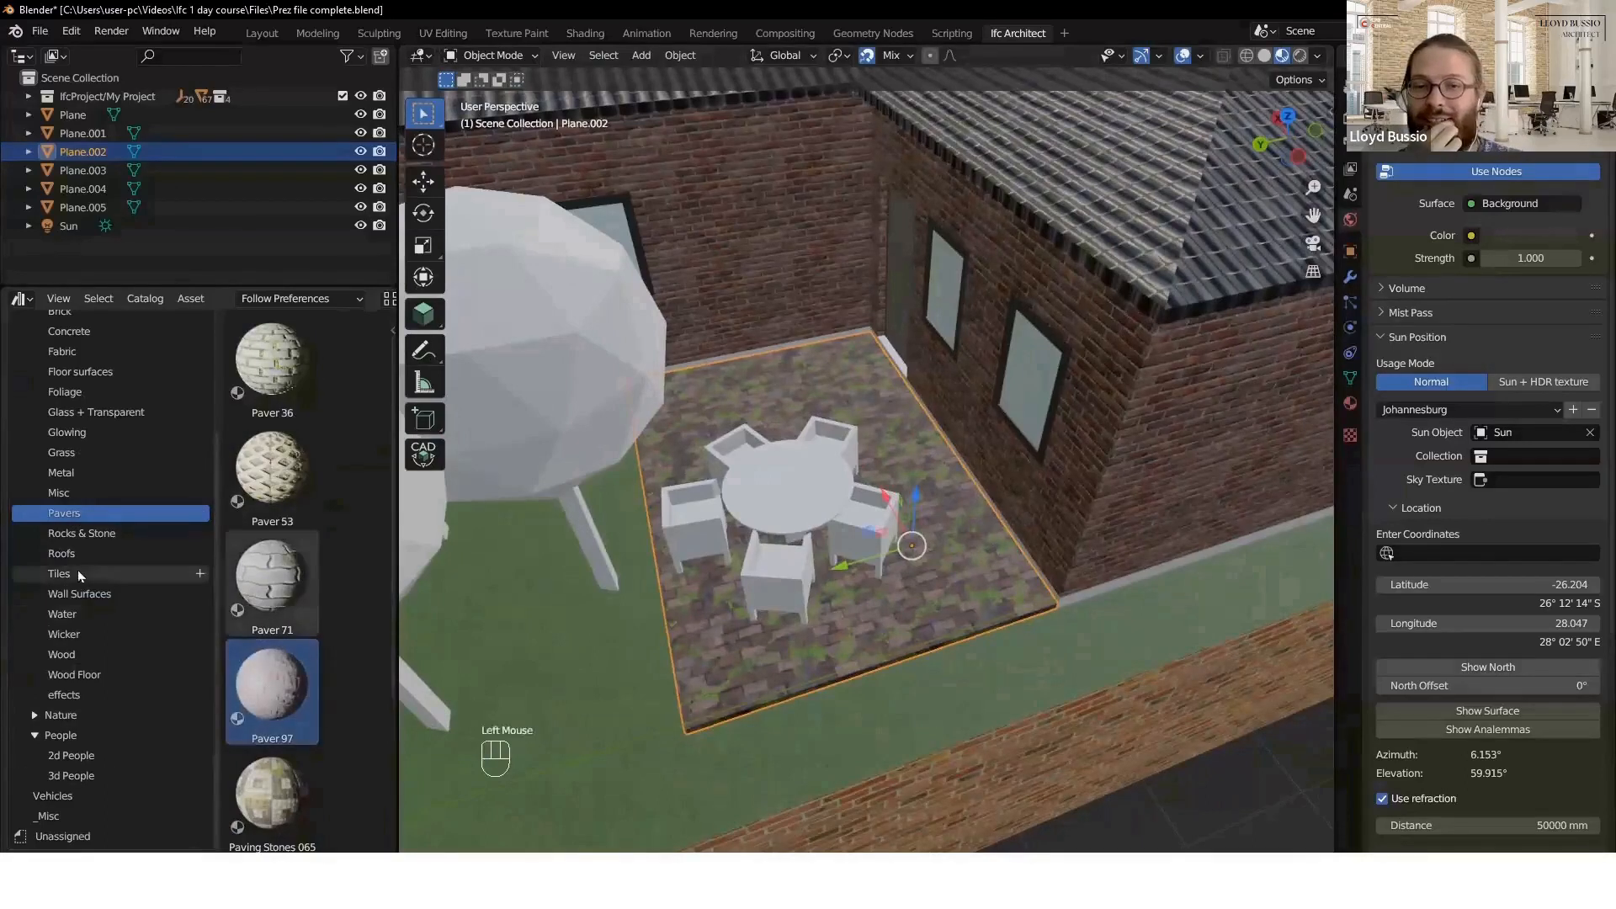
click(84, 675)
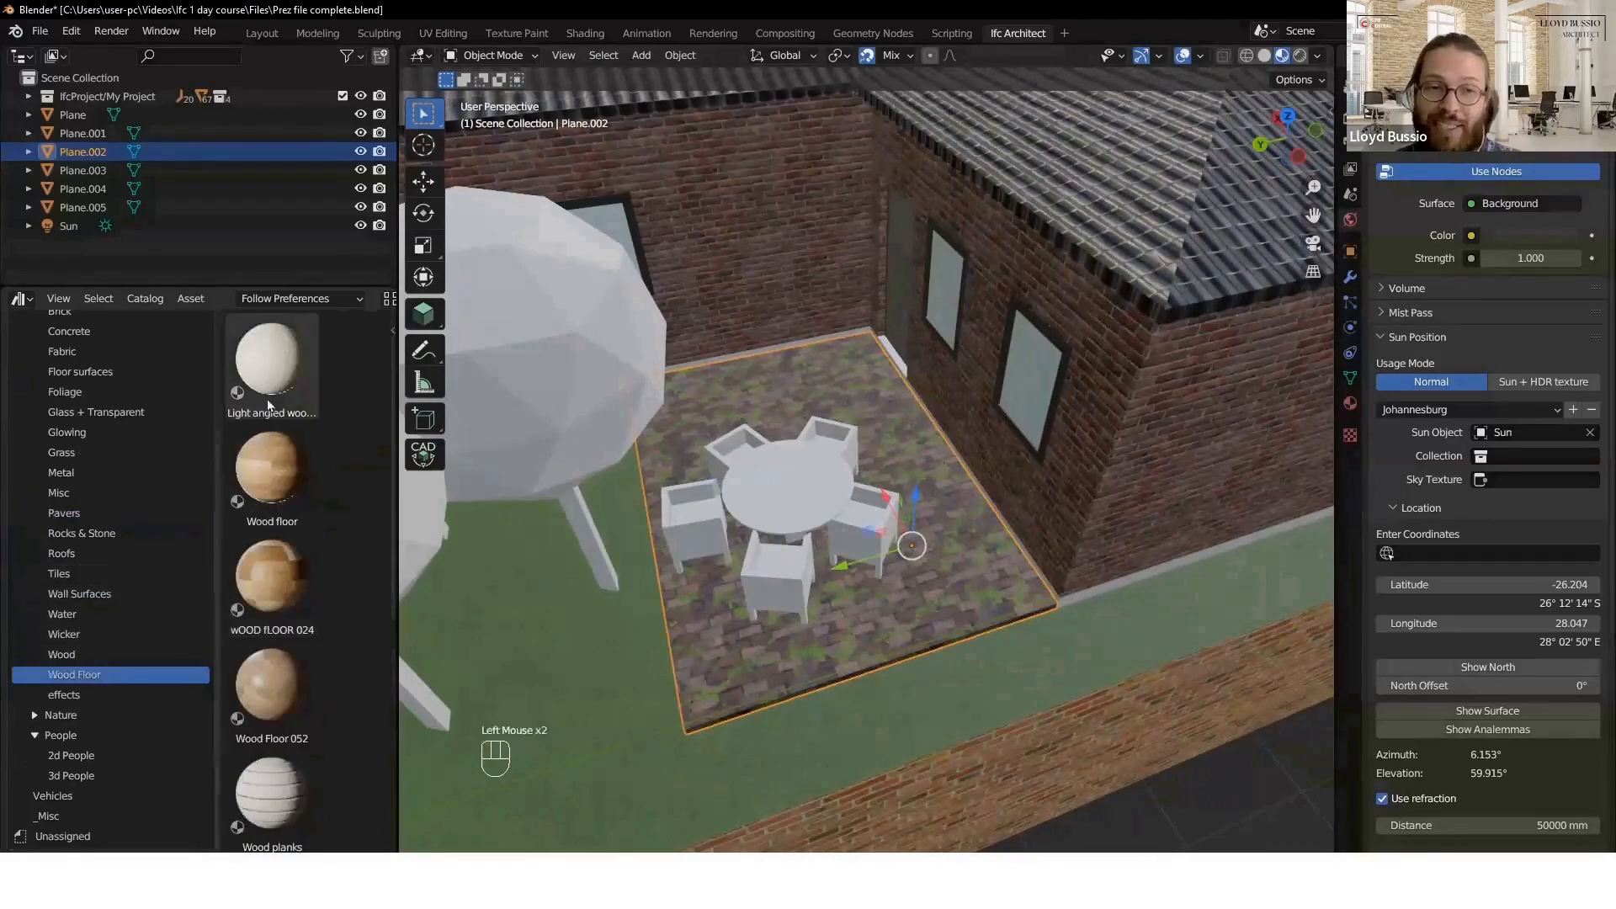
scroll(278, 556, down, 3)
scroll(290, 570, down, 2)
drag(286, 564, 956, 606)
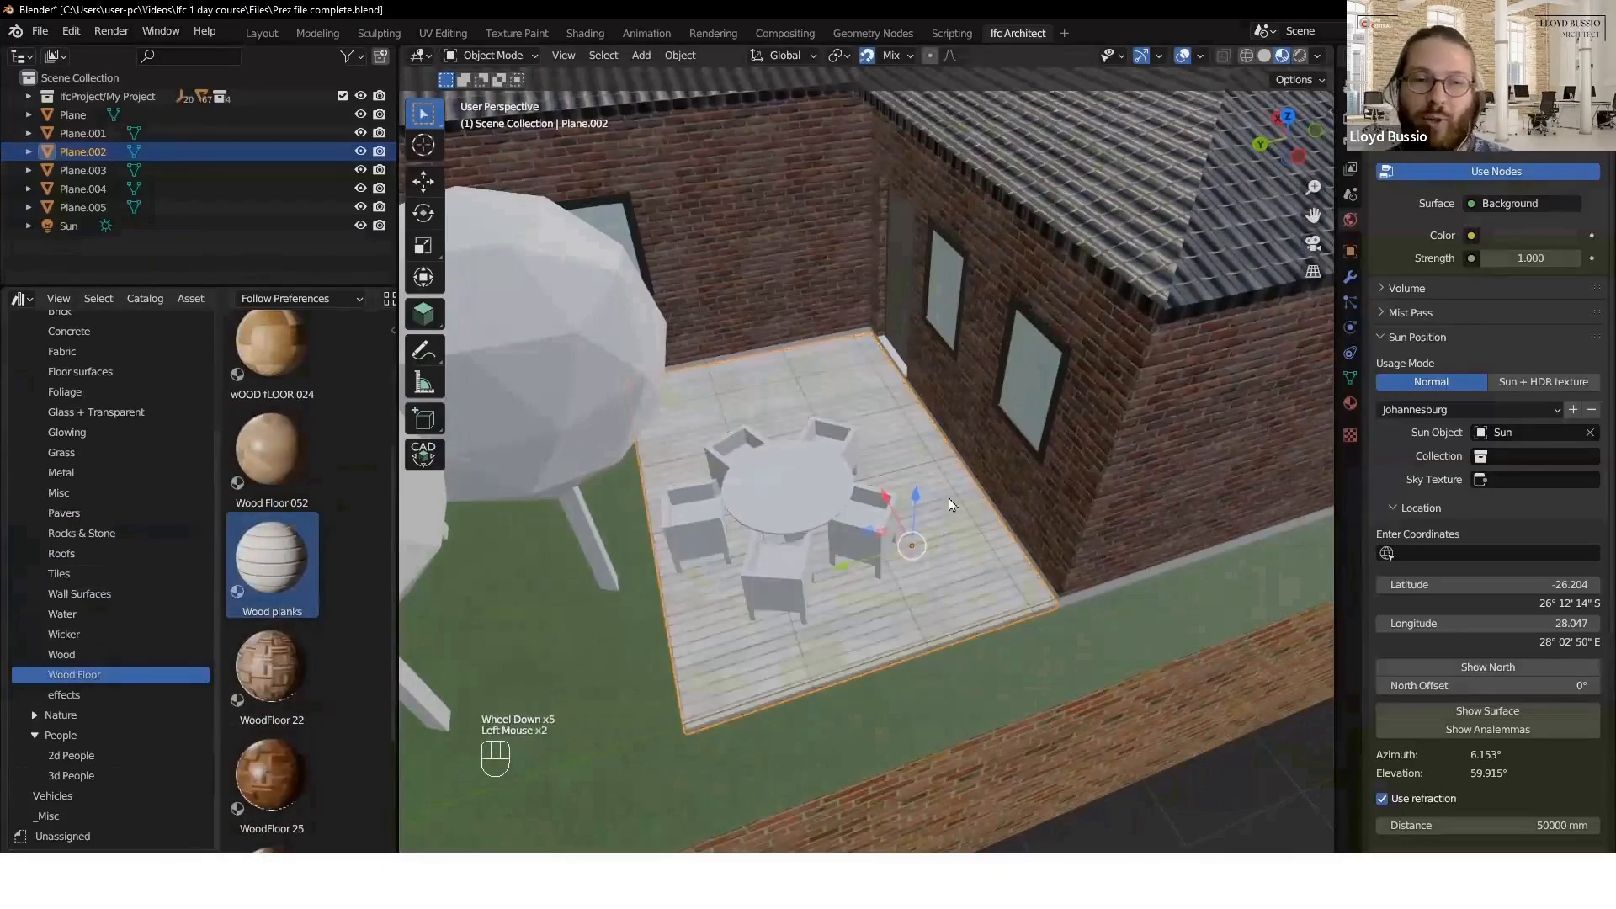
- Examine the wood plank texture on the rear patio up close and from farther away
scroll(950, 505, up, 2)
middle_drag(950, 505, 840, 432)
scroll(811, 478, up, 2)
scroll(850, 442, up, 1)
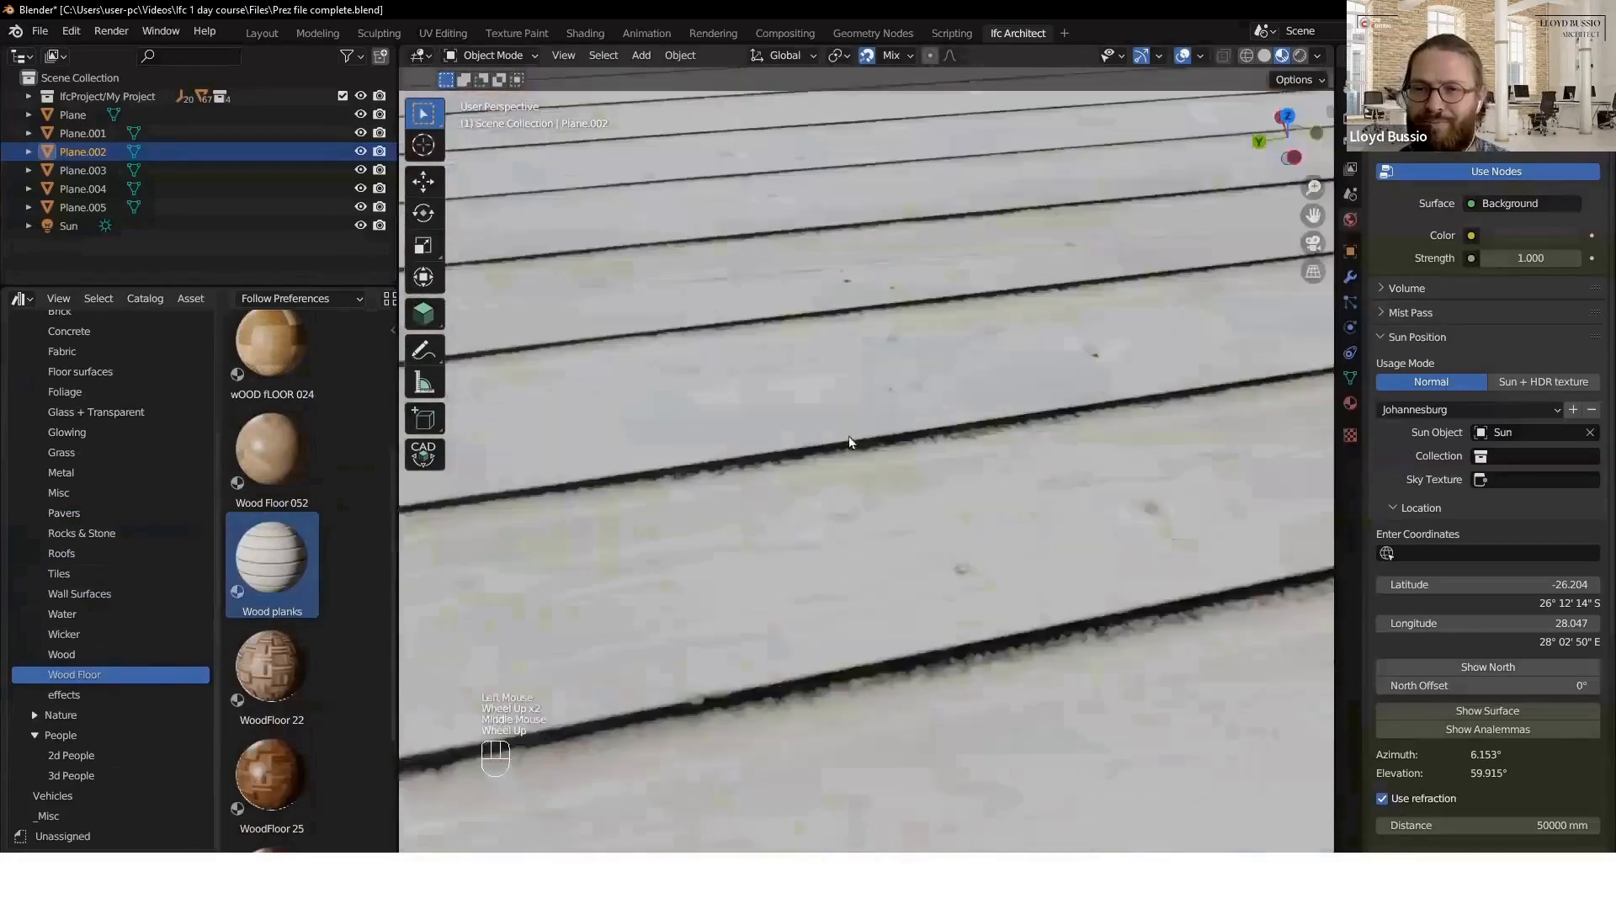
scroll(952, 501, down, 6)
middle_click(958, 533)
scroll(890, 490, up, 2)
middle_drag(891, 496, 900, 487)
- Turn off the floor grid in the viewport overlays
click(1159, 57)
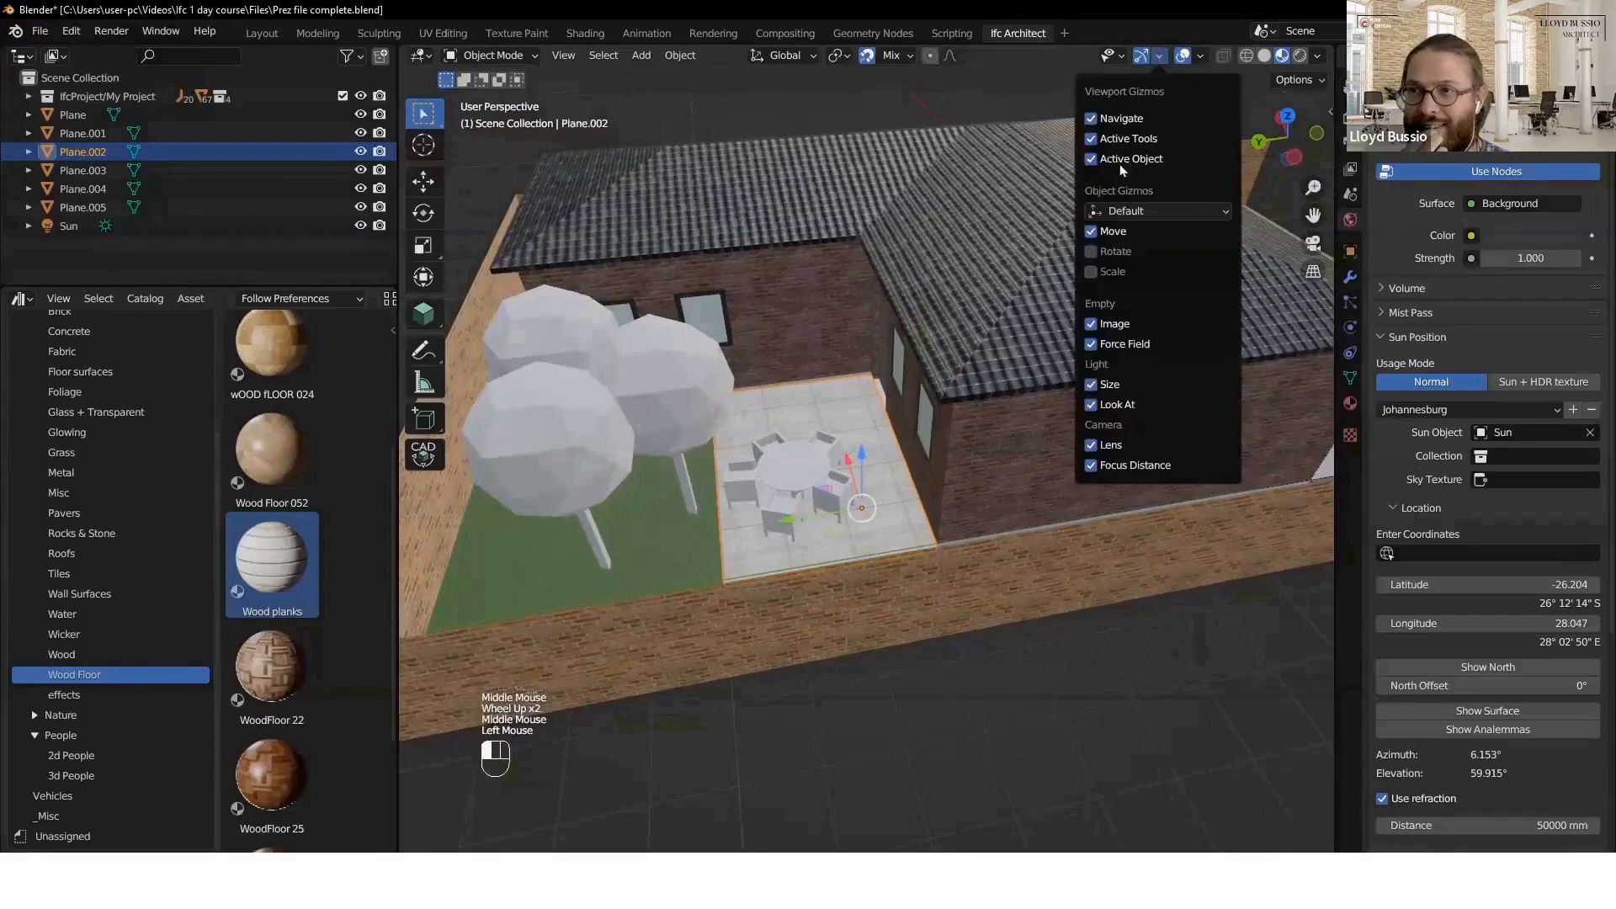
click(1200, 57)
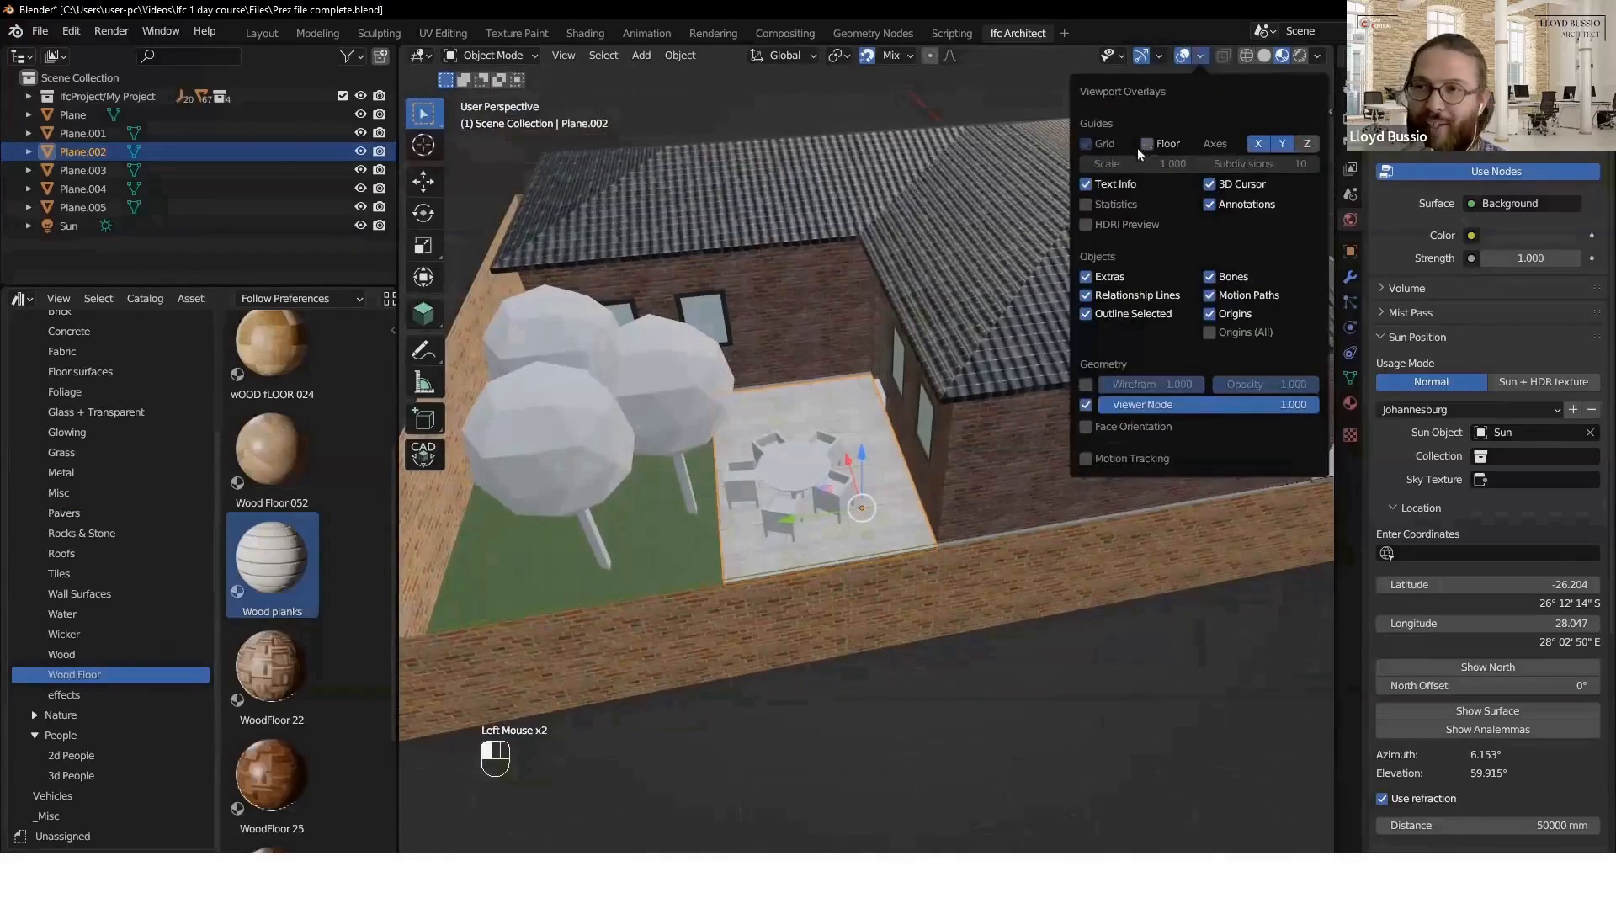
click(821, 545)
middle_drag(821, 546, 871, 486)
scroll(859, 513, up, 2)
click(977, 452)
scroll(1050, 616, down, 2)
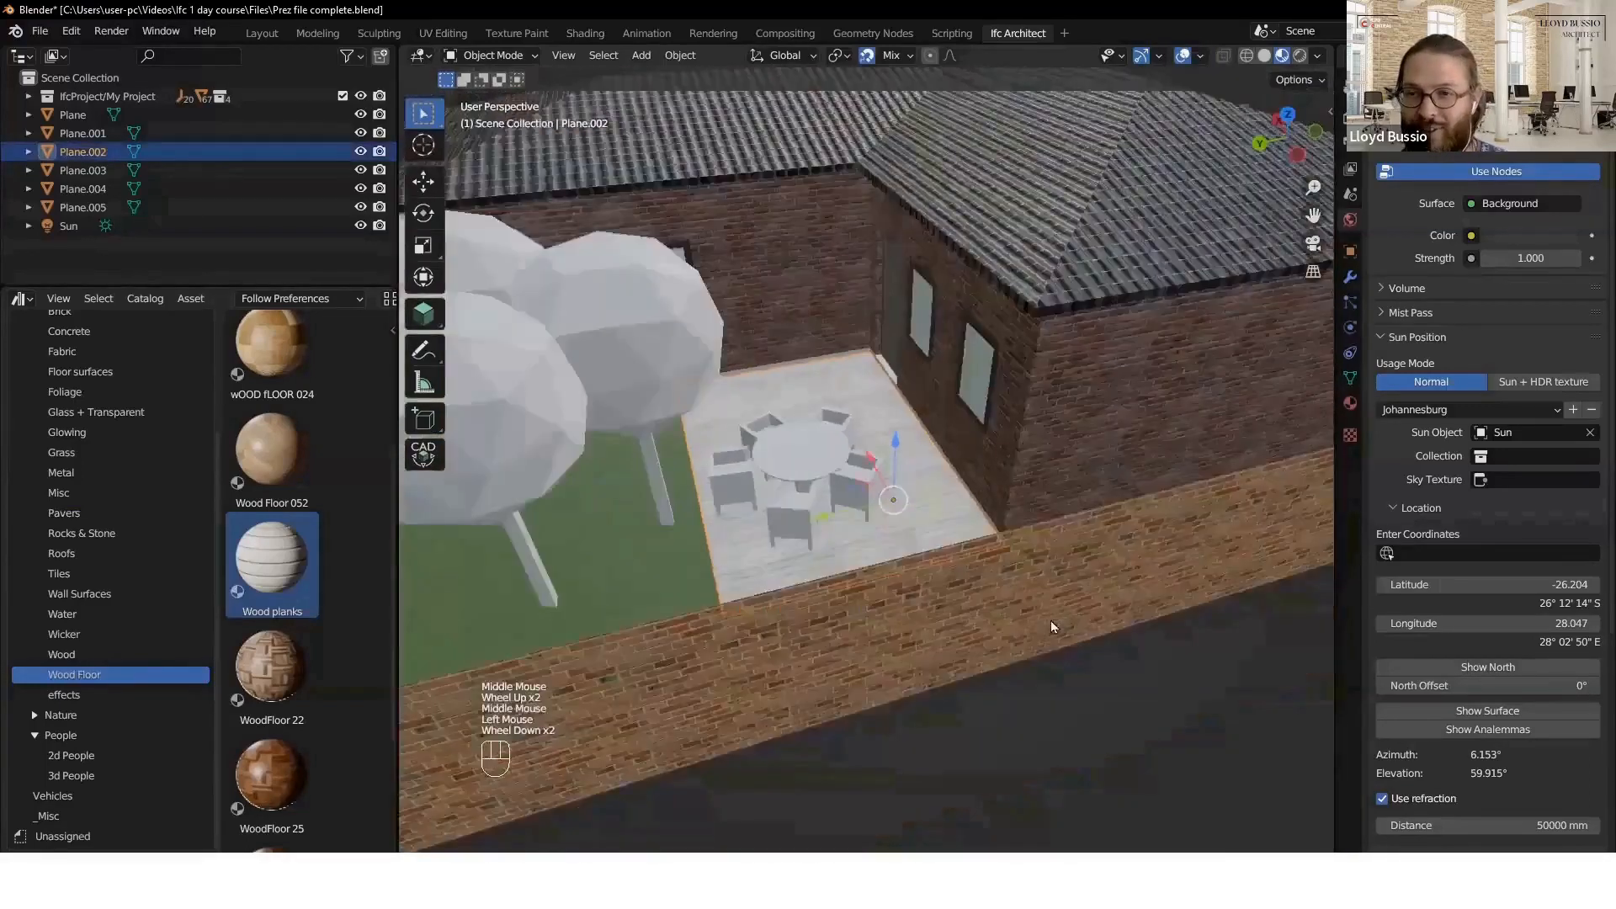
- Hide the house roof to expose the interior rooms
middle_drag(1051, 620, 1102, 636)
middle_drag(1010, 552, 973, 478)
scroll(785, 493, up, 2)
scroll(832, 547, down, 3)
click(786, 616)
scroll(973, 477, down, 4)
middle_drag(959, 388, 916, 505)
click(942, 440)
key(h)
- Select the top faces of the interior floor slab in face mode and separate them into their own object
click(932, 462)
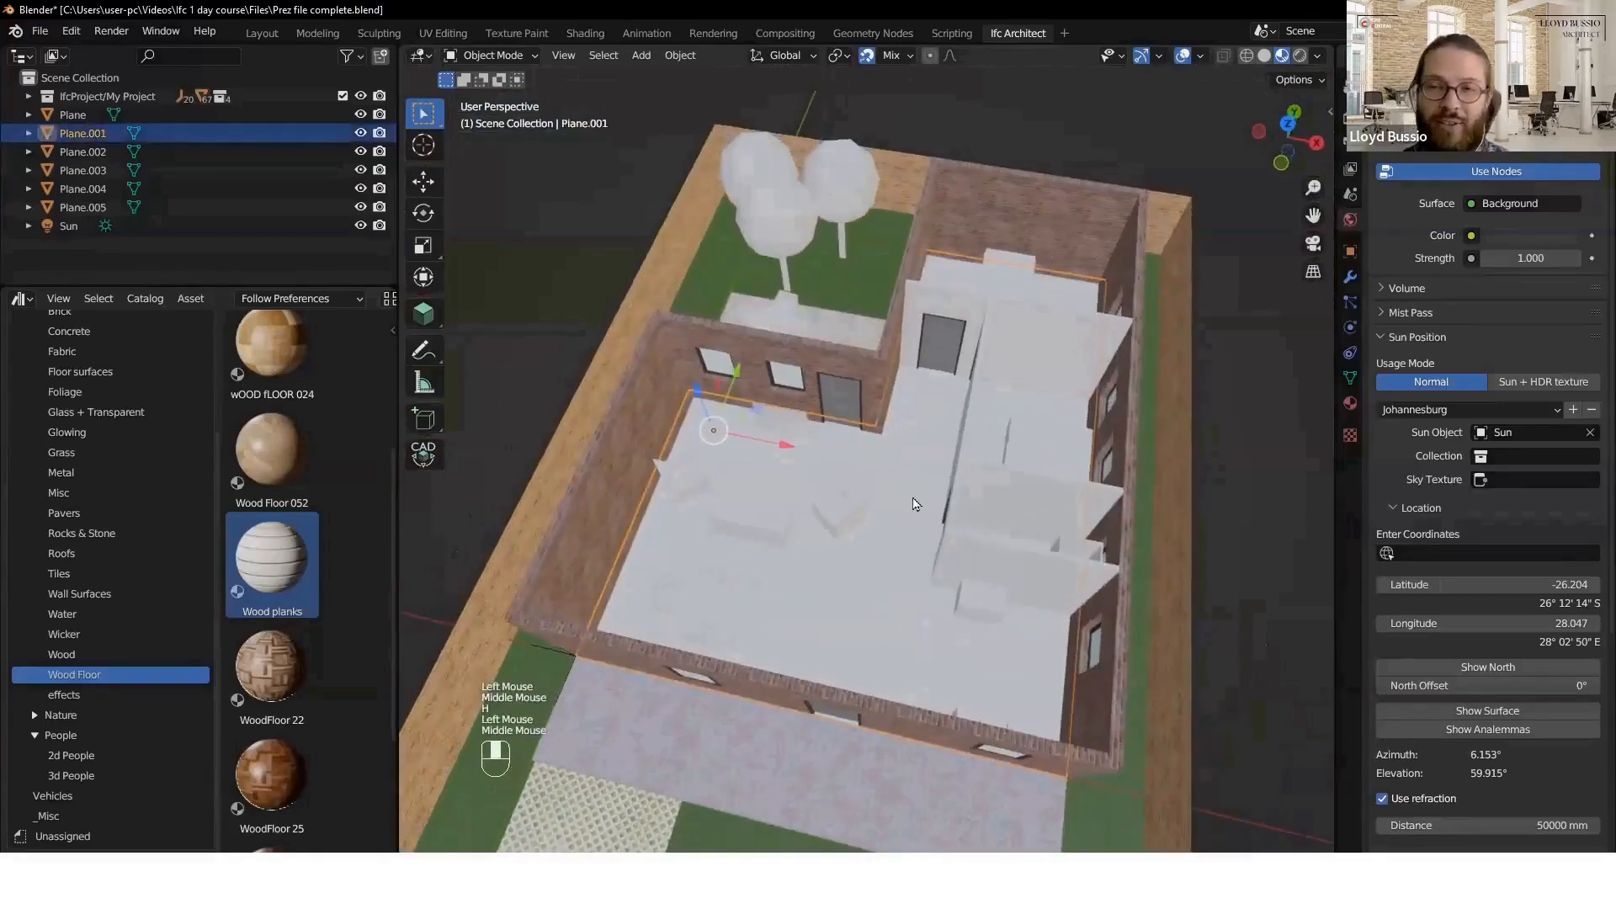
key(Tab)
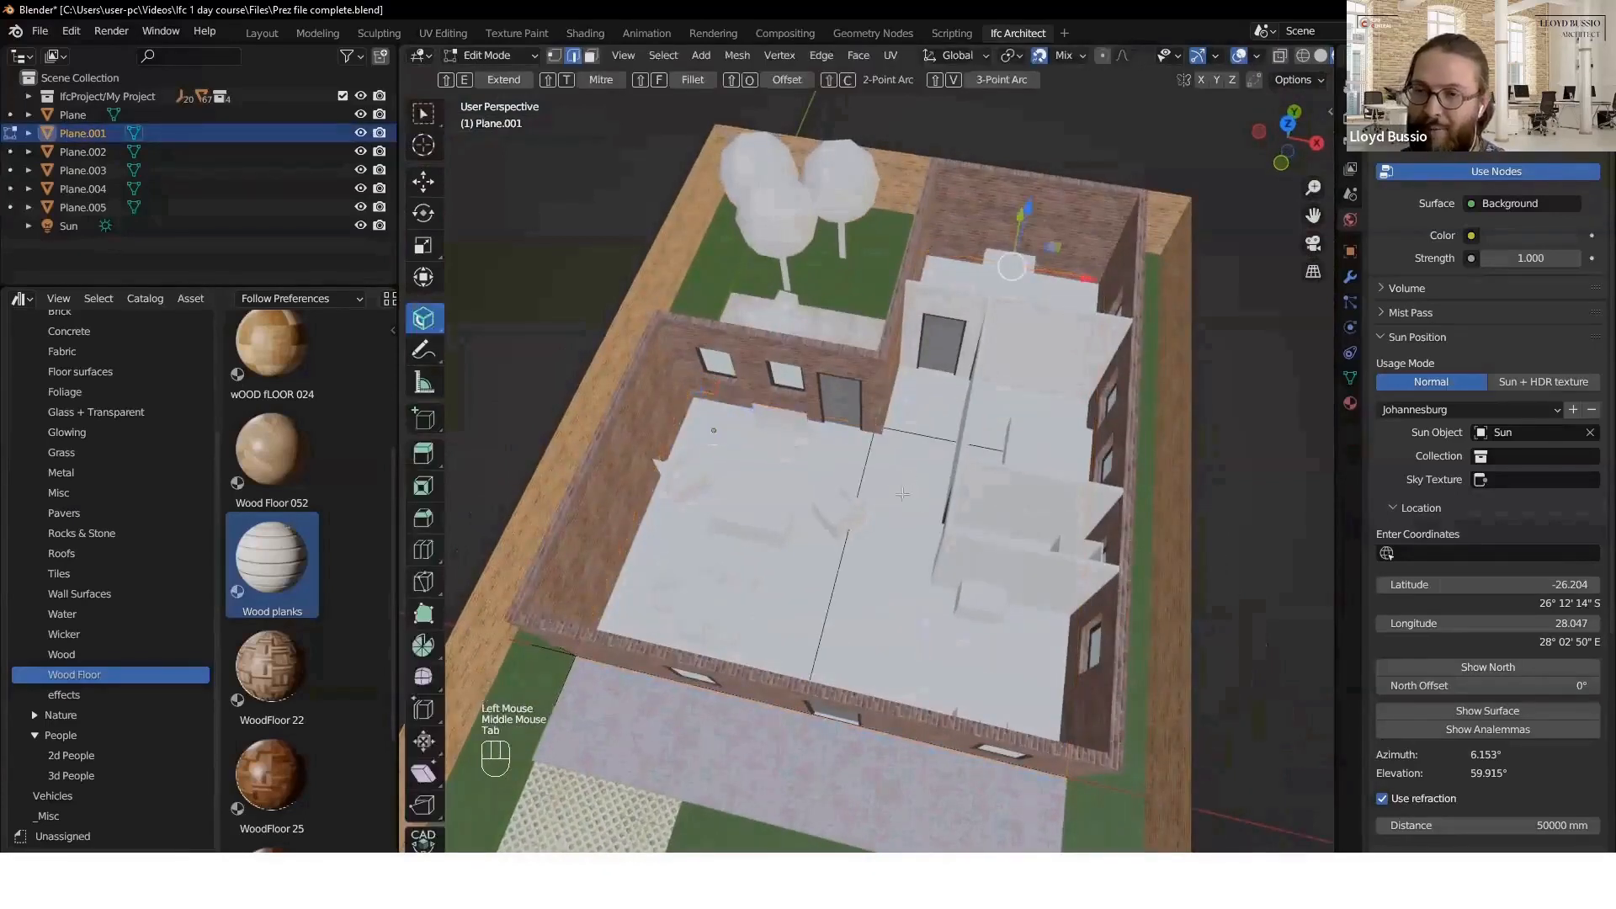
key(3)
click(902, 494)
shift+click(919, 408)
shift+click(832, 462)
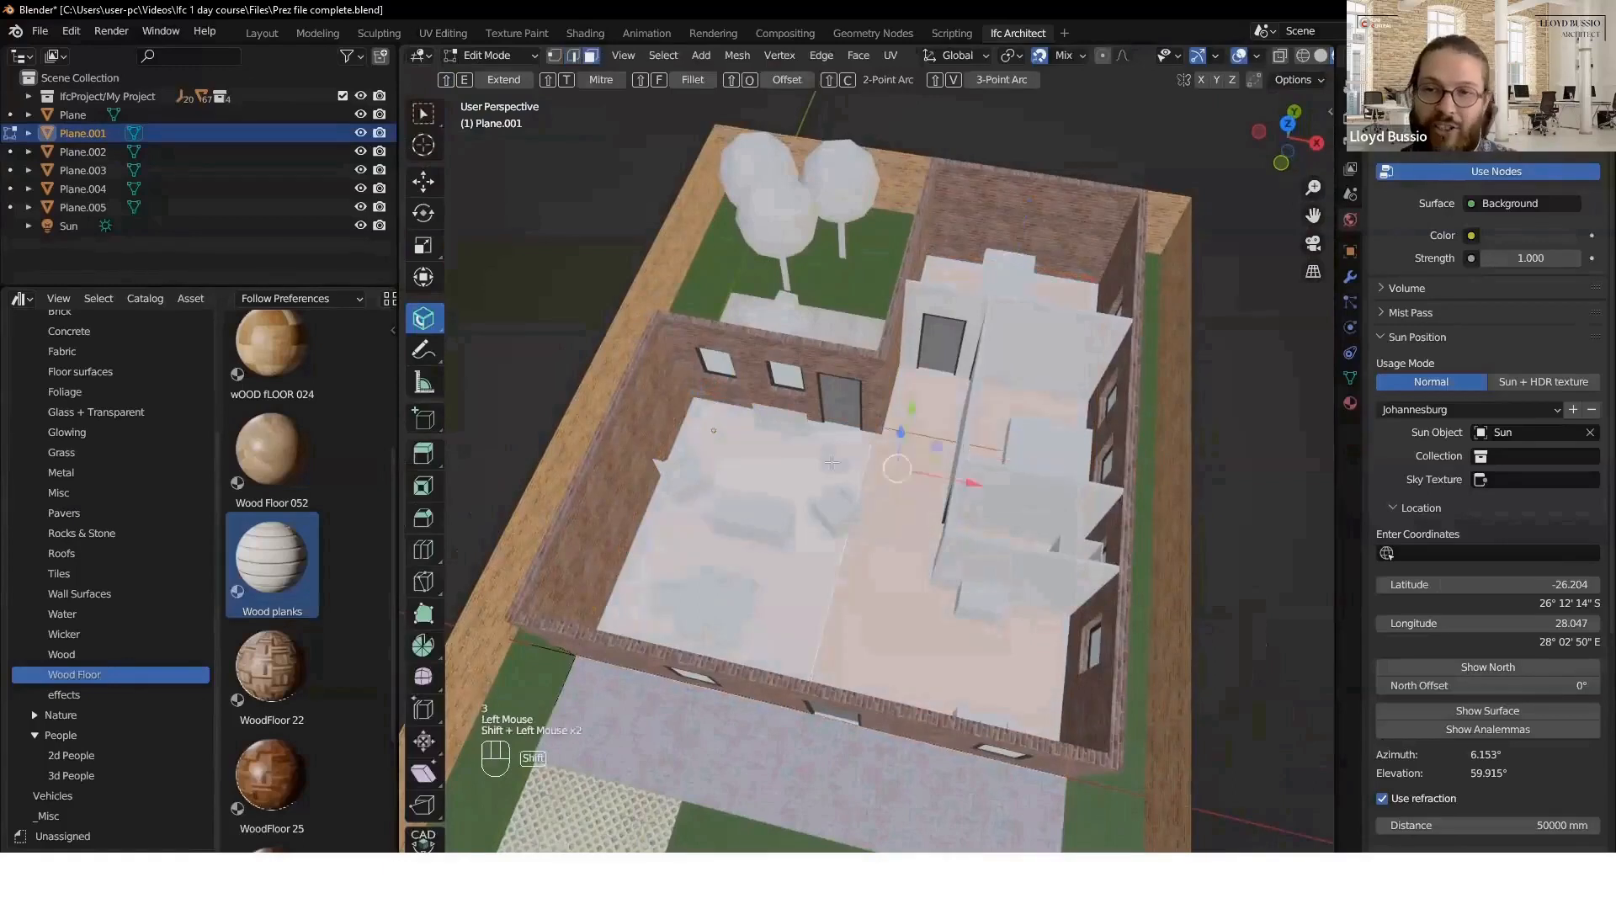
right_click(922, 409)
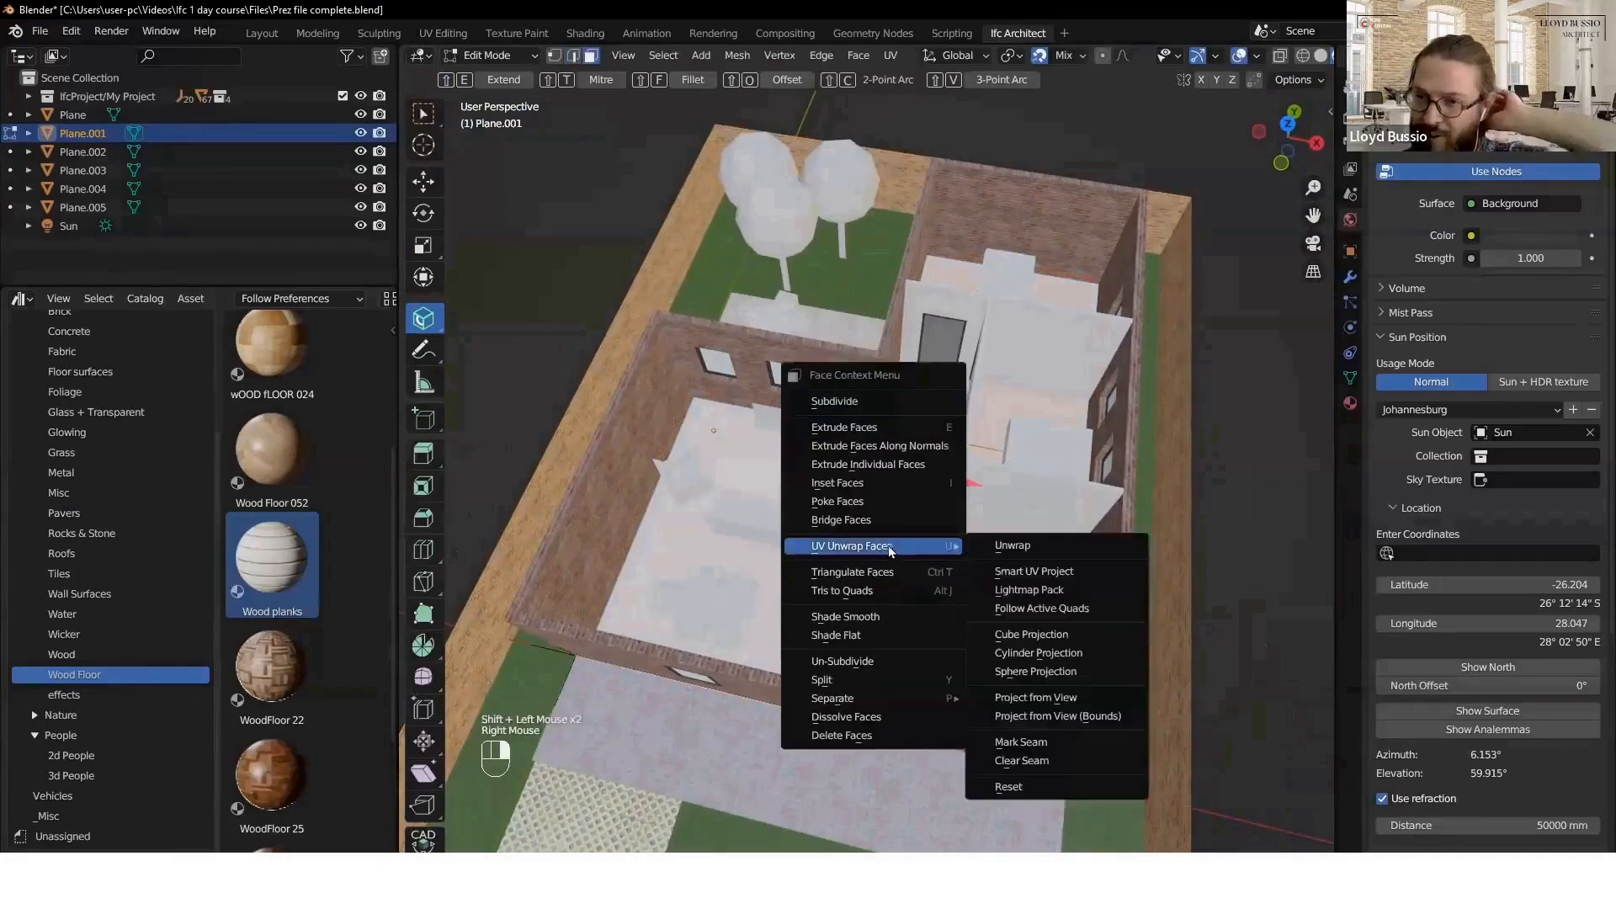
mouse_move(902, 700)
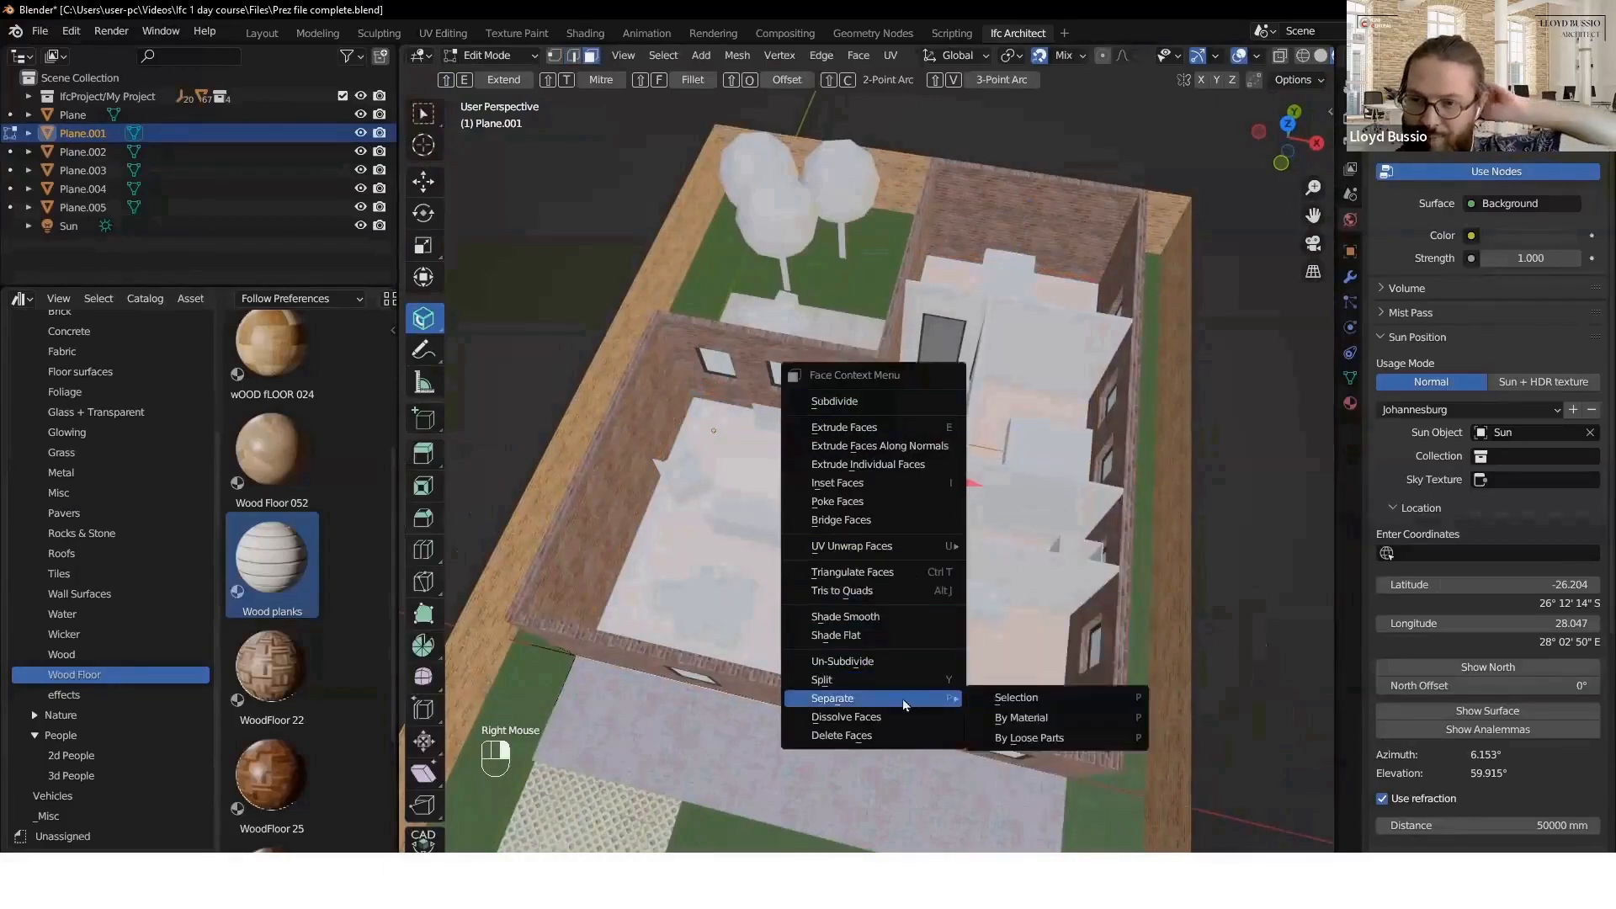
click(1027, 699)
key(Tab)
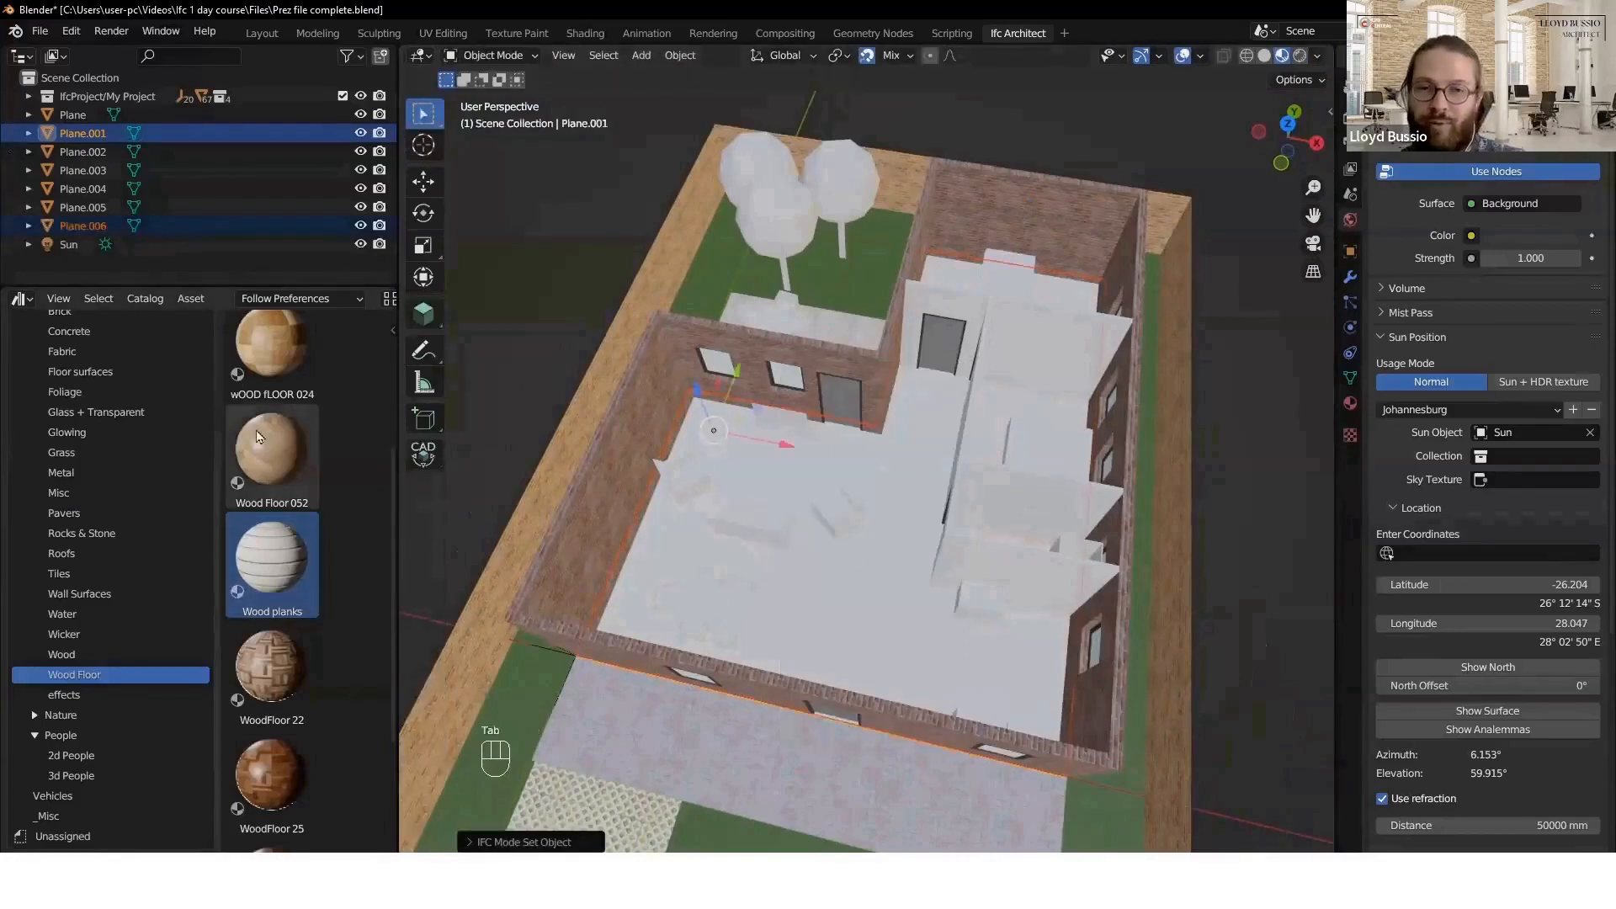
- Apply the Wood Floor 052 material to the separated interior floor surface
click(287, 472)
drag(286, 456, 897, 601)
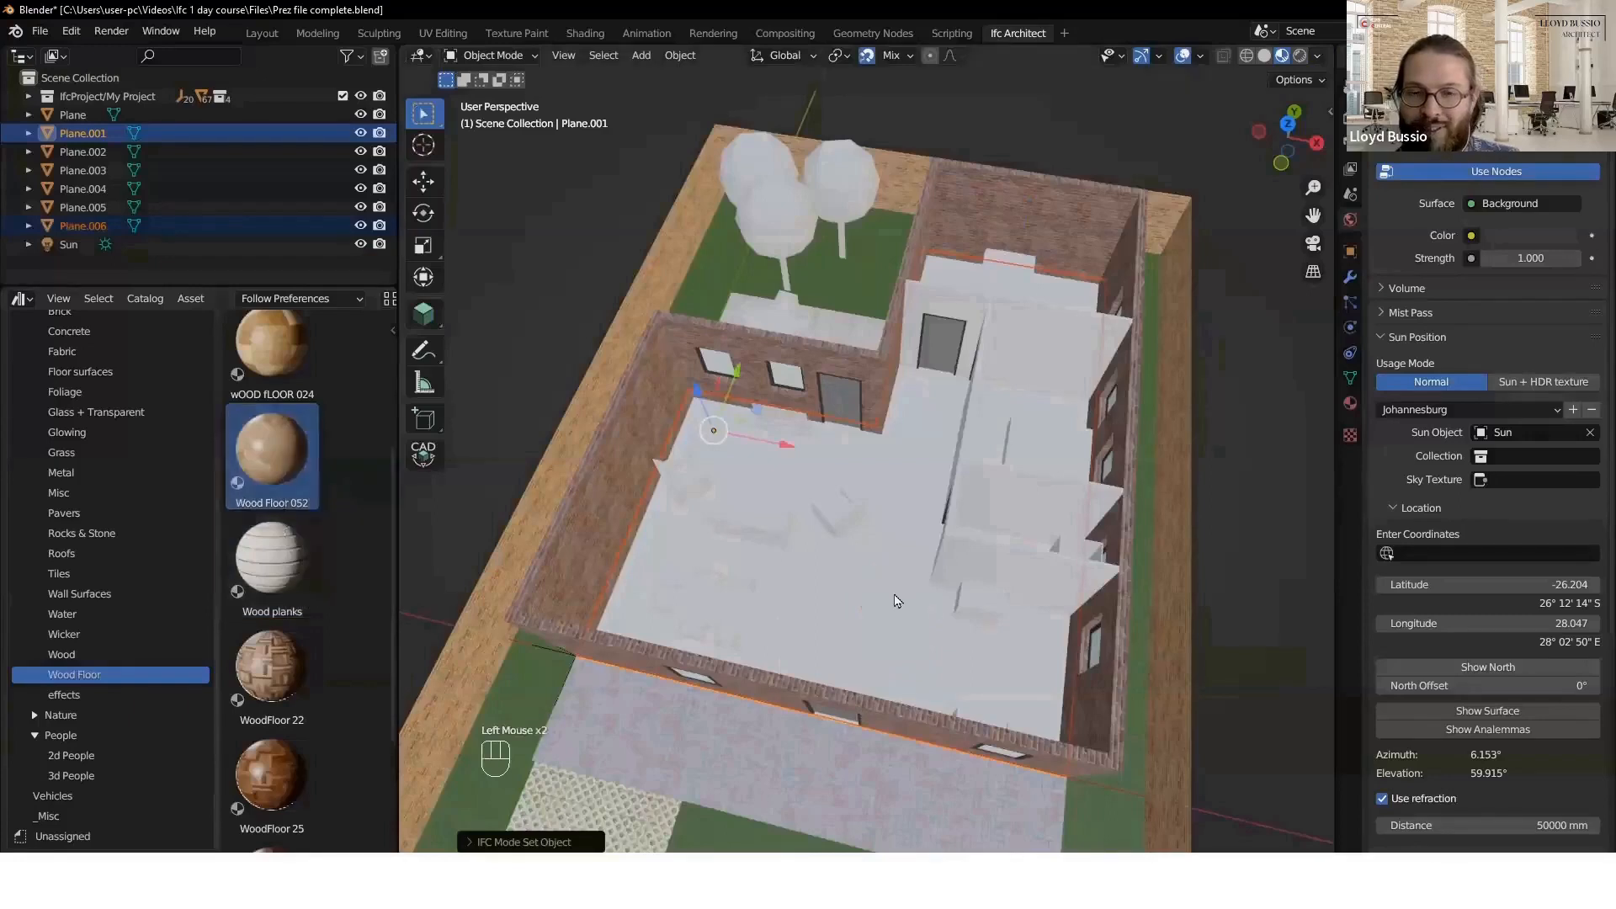
drag(423, 474, 877, 594)
- Link the adjacent exterior wall's brick material to the floor slab so its exposed edges match the wall
middle_drag(877, 594, 737, 376)
scroll(764, 543, up, 2)
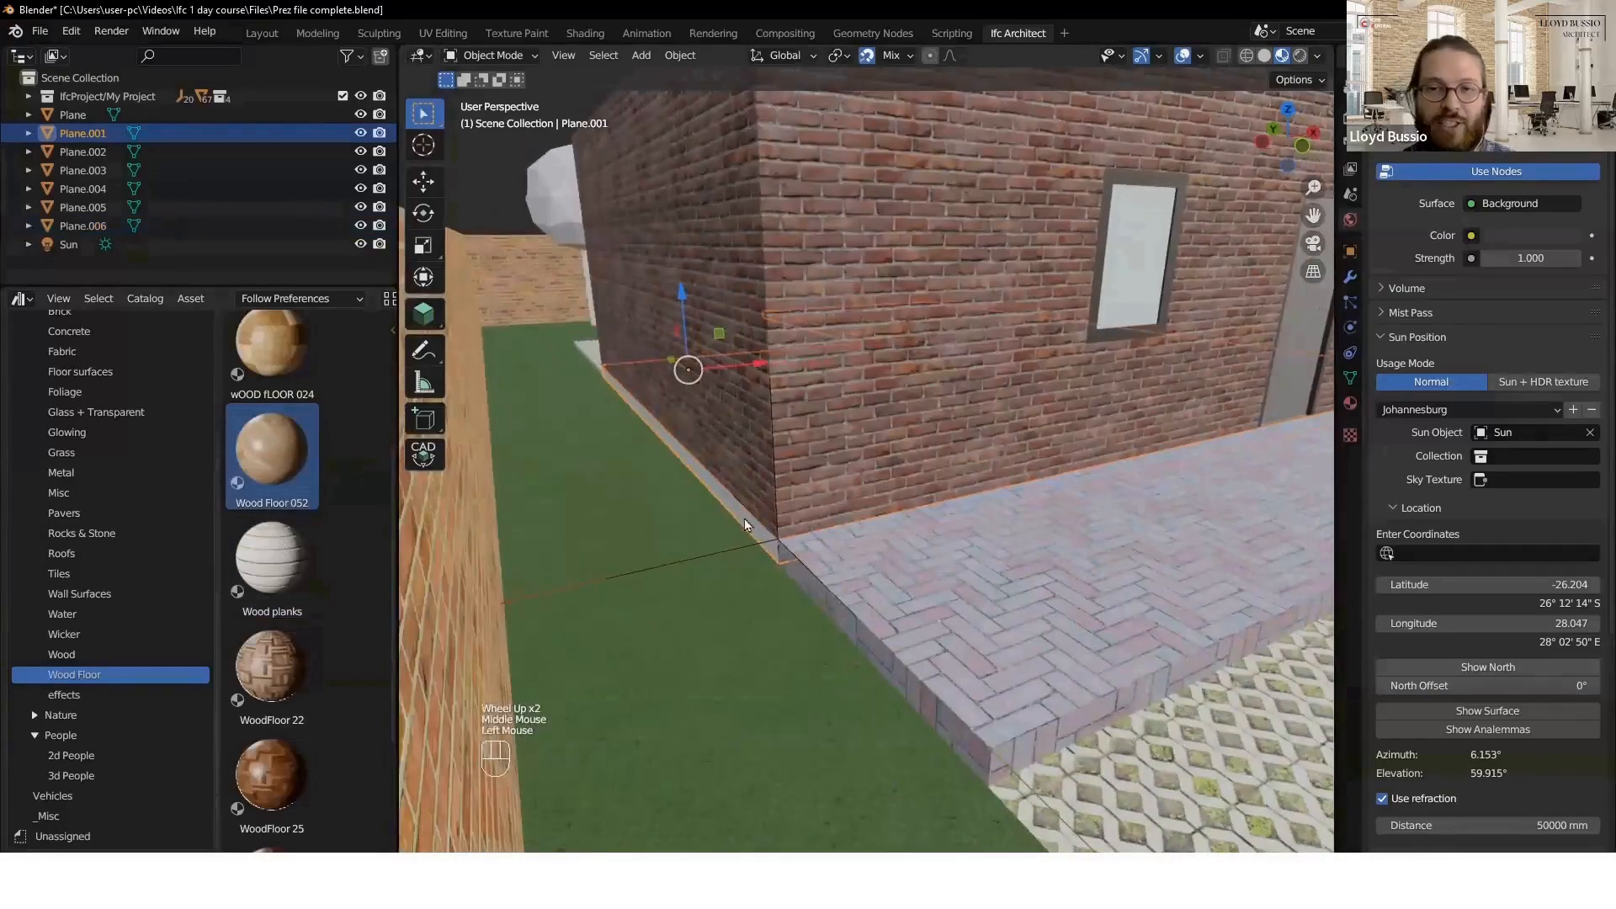
shift+click(750, 412)
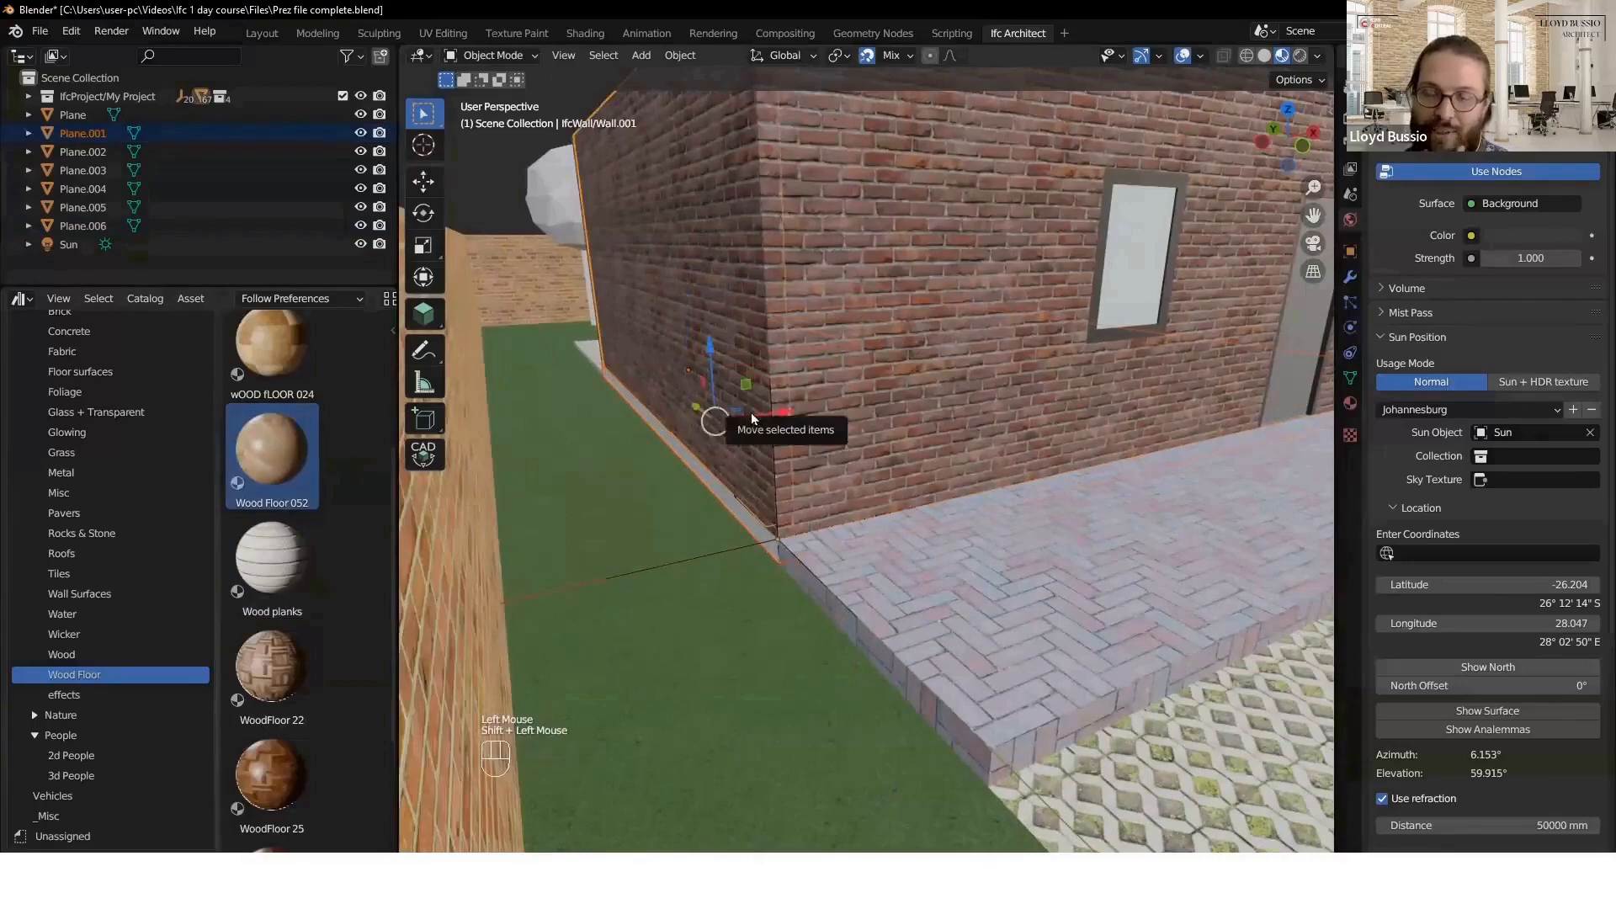
key(ctrl+l)
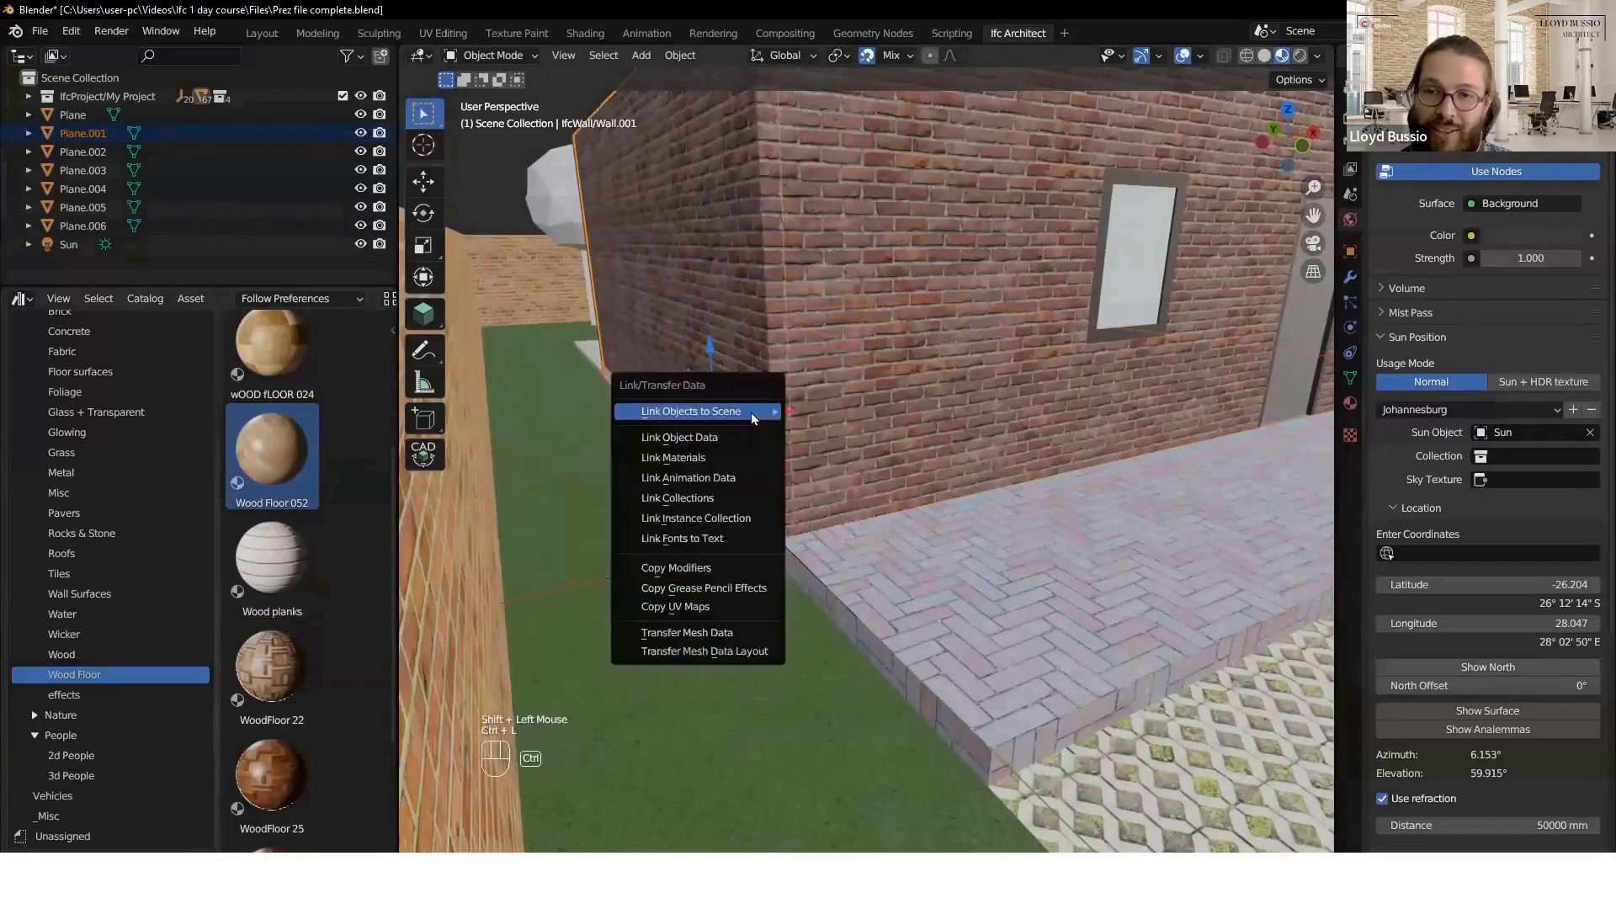
click(747, 459)
click(755, 545)
middle_drag(874, 460, 940, 589)
scroll(783, 488, down, 4)
scroll(940, 589, up, 2)
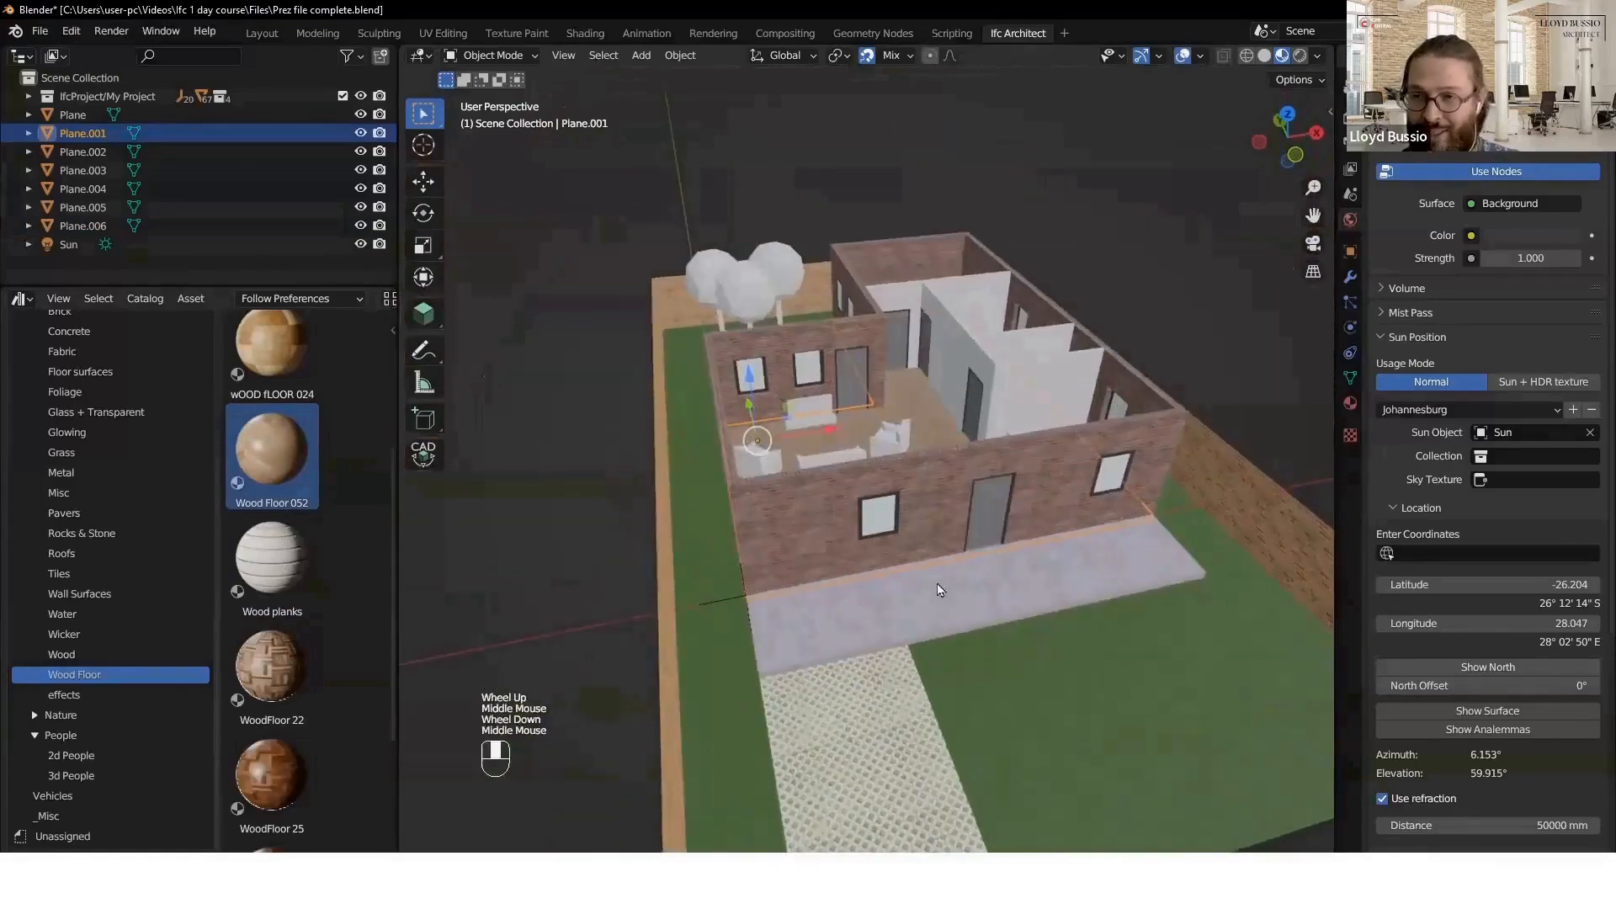
- Apply the Glass - Eevee material to the glazing of the front window beside the door
scroll(940, 589, up, 2)
middle_drag(852, 542, 811, 493)
click(804, 492)
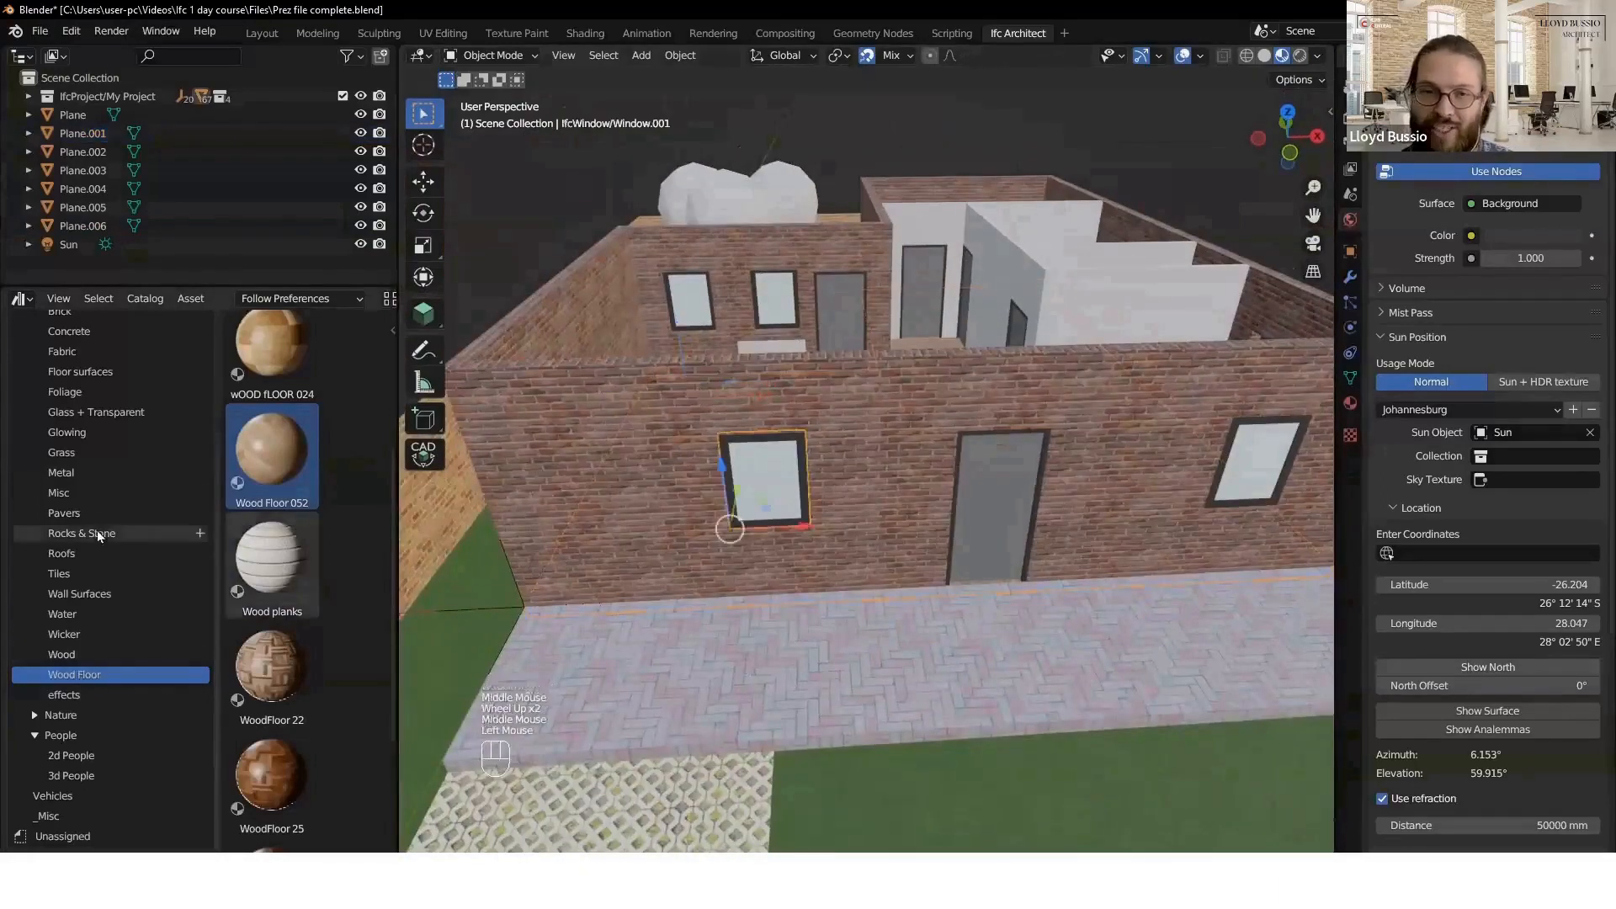
click(92, 410)
scroll(273, 594, down, 6)
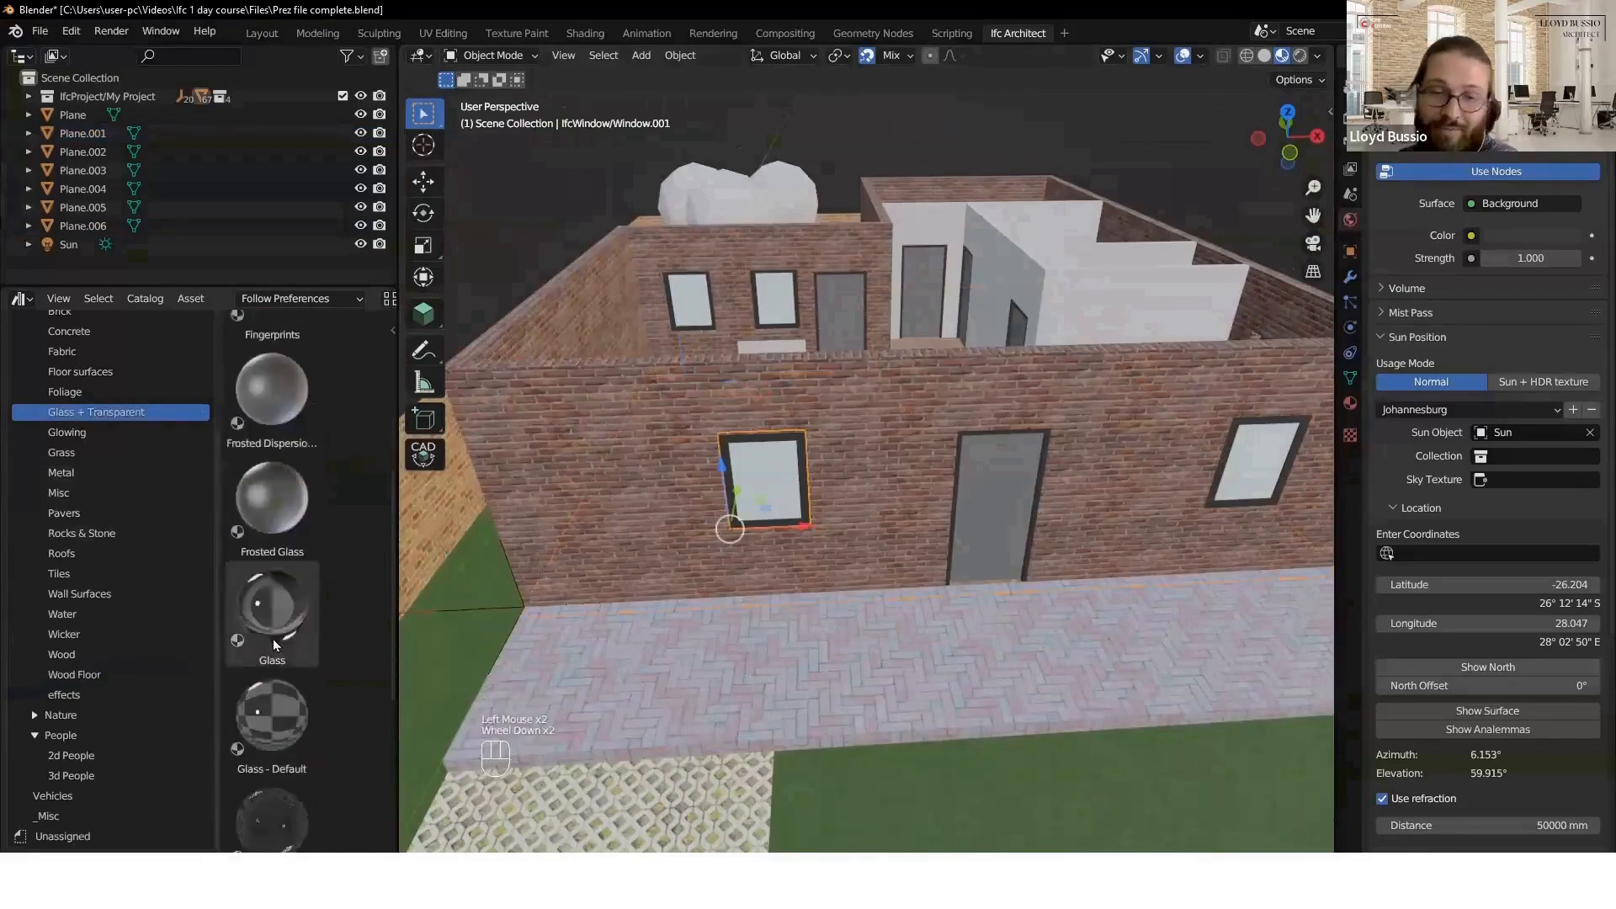
drag(291, 642, 771, 488)
- Select the front door and show the Wood materials in the asset library
middle_drag(816, 496, 806, 446)
scroll(765, 462, up, 3)
click(822, 420)
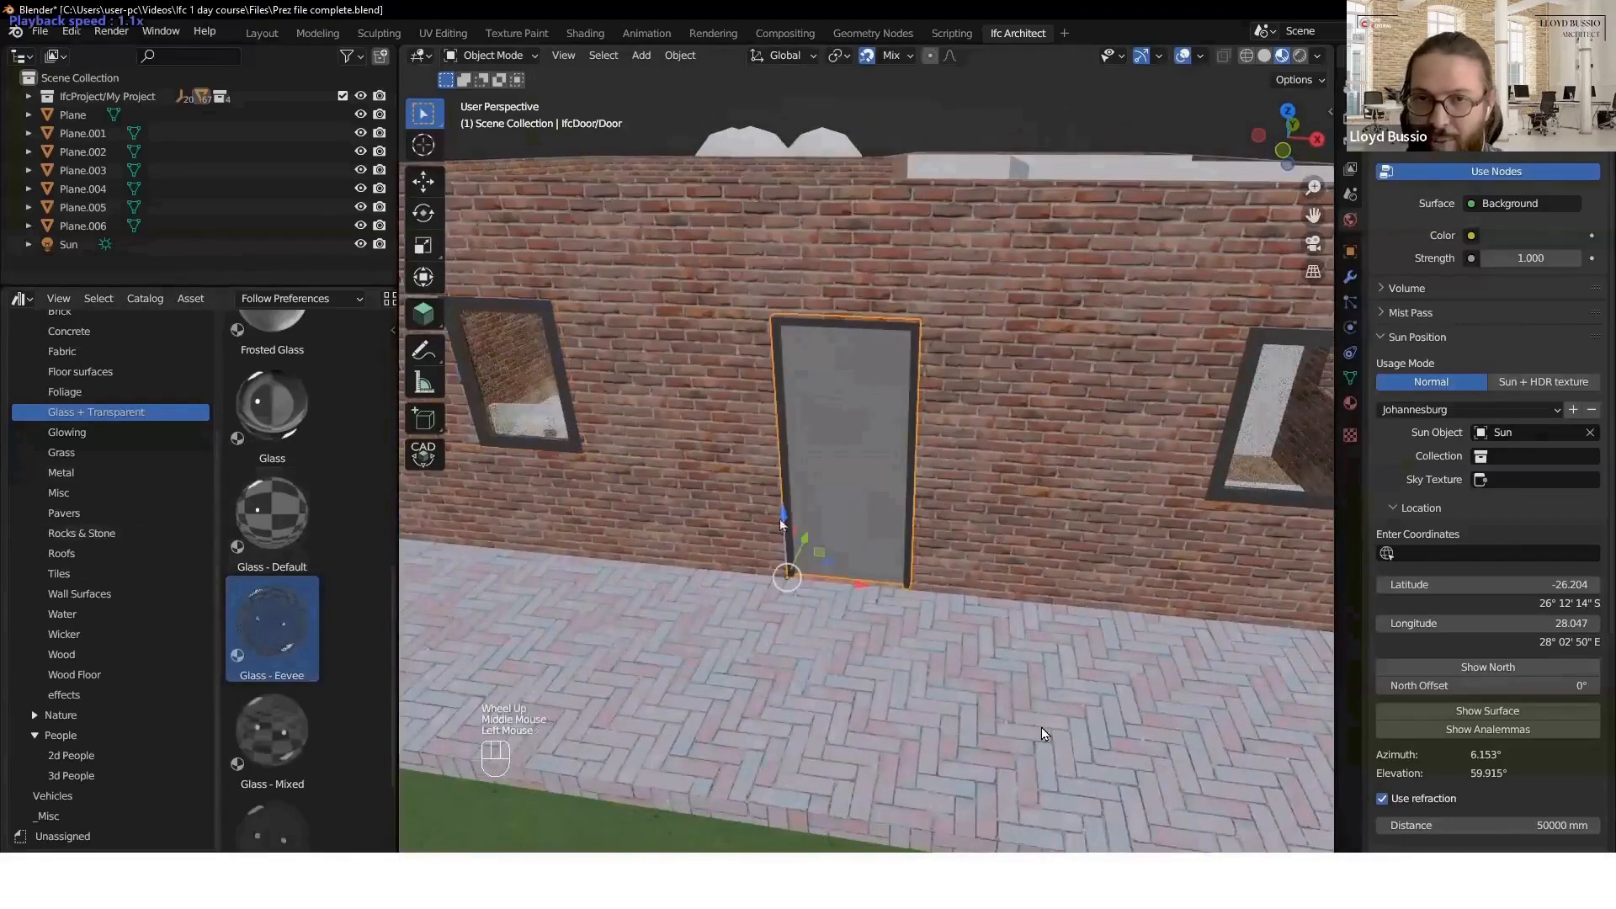
scroll(91, 608, down, 2)
click(82, 655)
scroll(278, 470, up, 4)
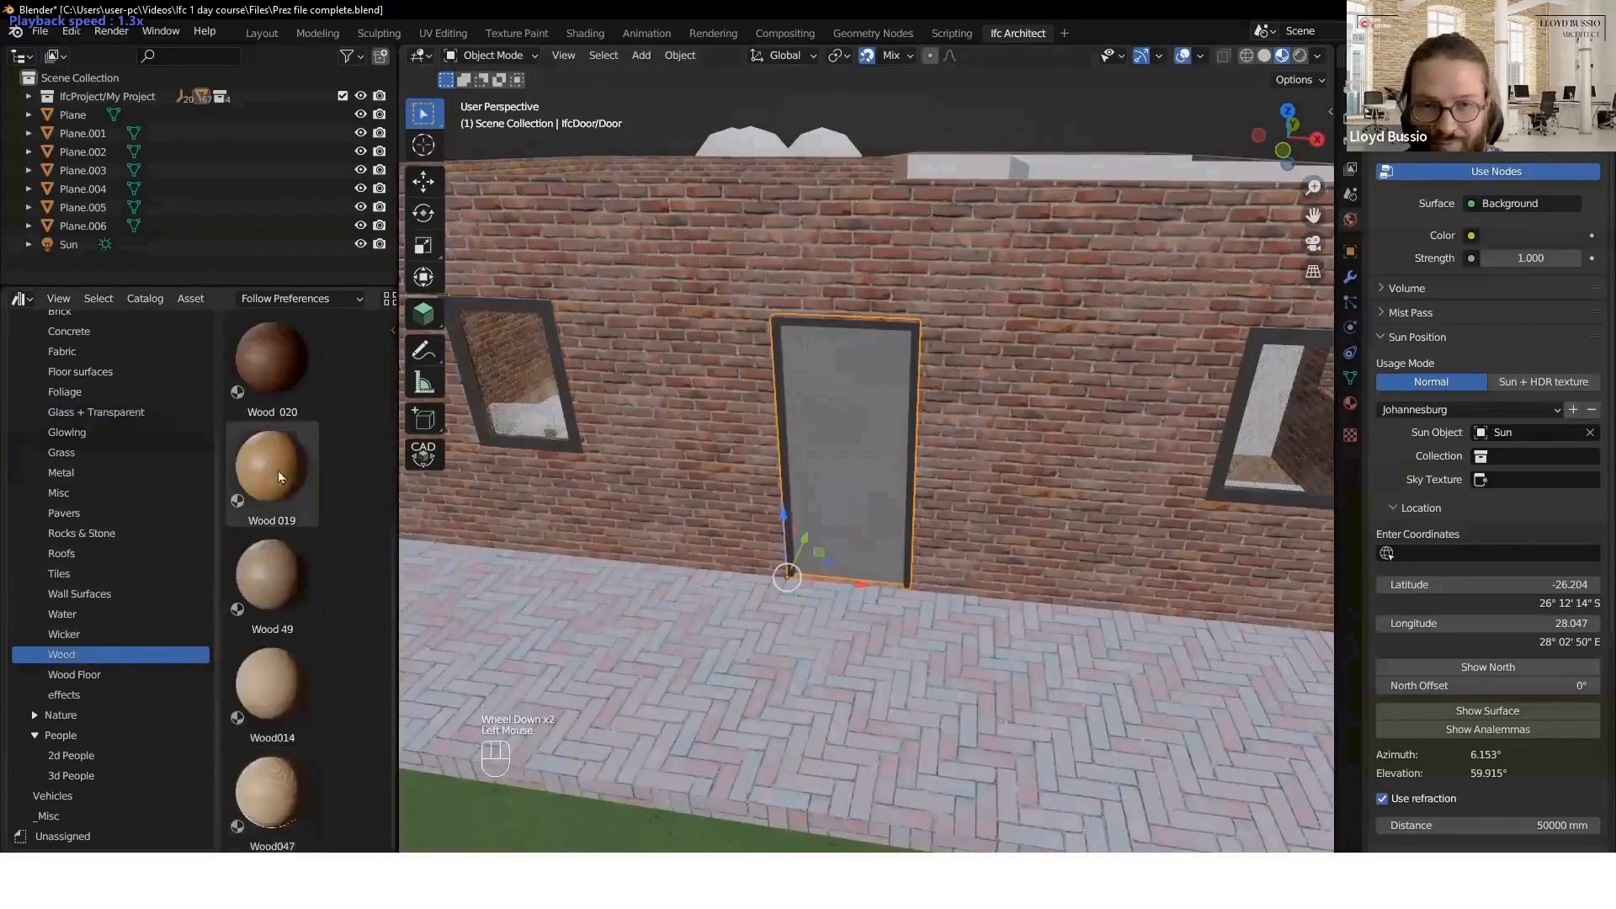
- Try the Wood014 material on the front door panel
click(281, 559)
click(276, 731)
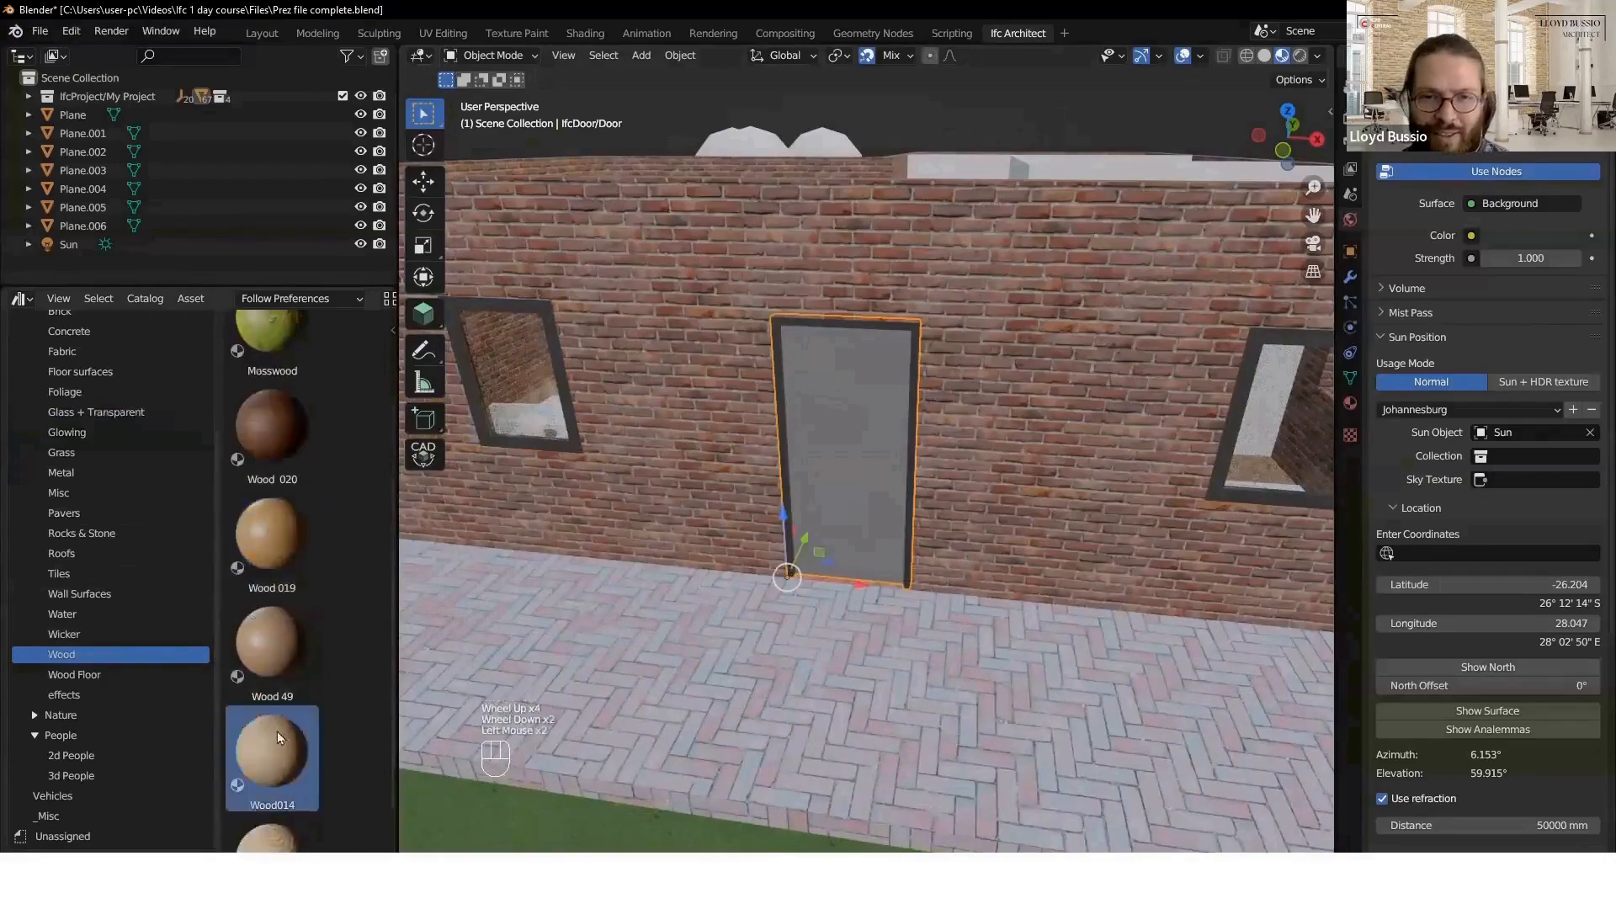
drag(879, 463, 876, 461)
click(995, 476)
scroll(998, 486, down, 1)
middle_drag(1002, 495, 985, 453)
click(1015, 513)
scroll(985, 453, up, 2)
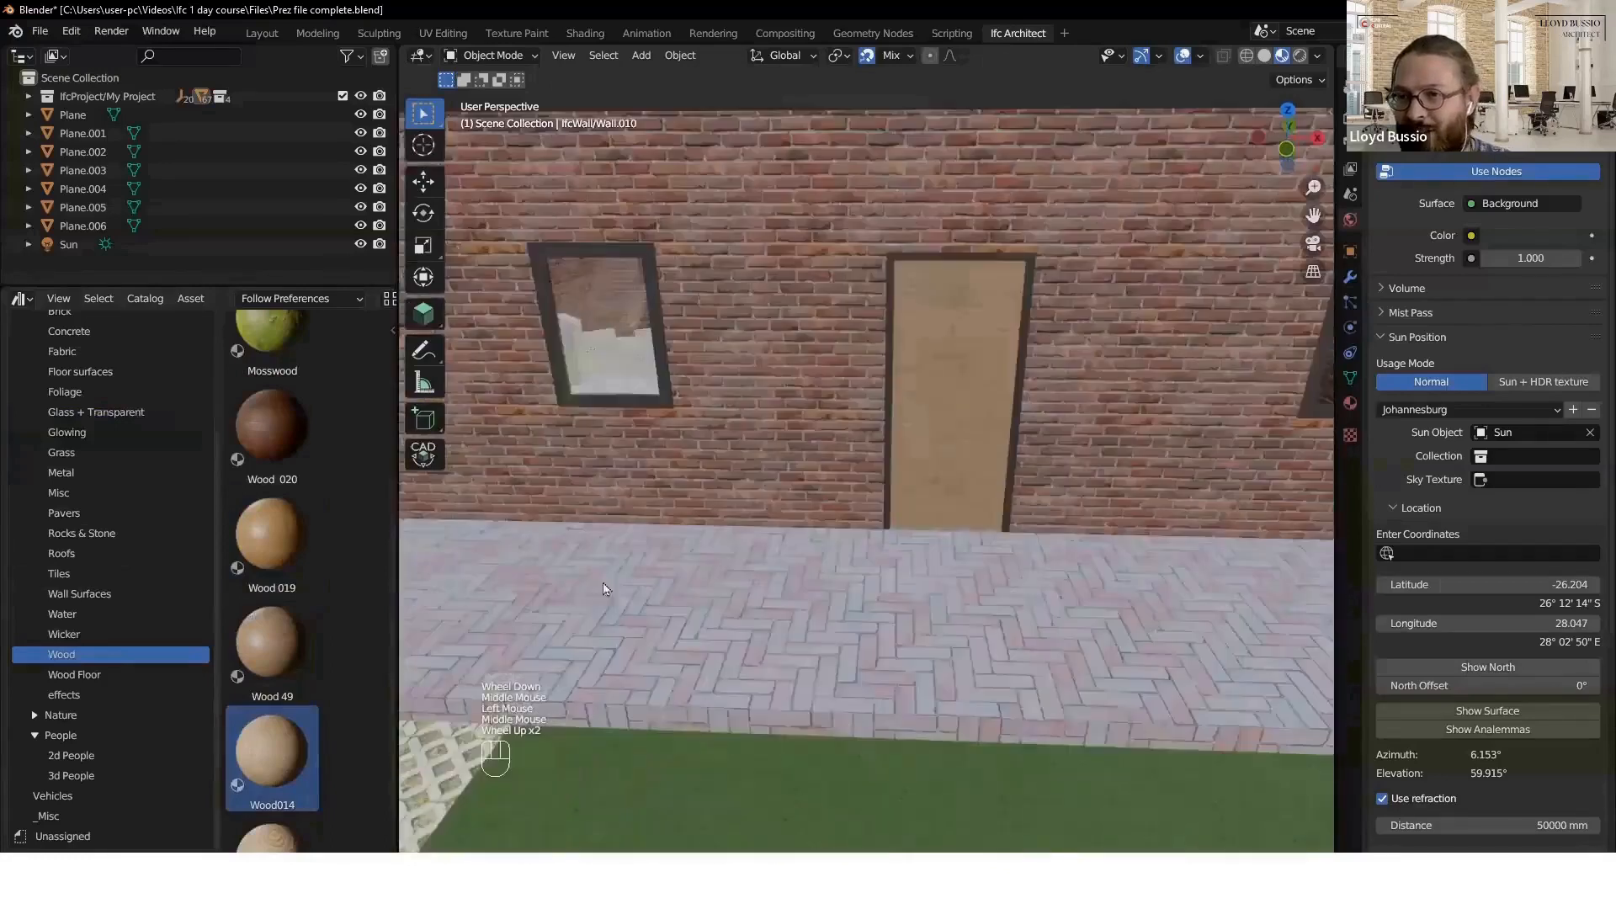
- Apply the Wood 020 material to the front door panel after trying Wood047 and Wood 019
scroll(275, 685, down, 2)
drag(272, 792, 983, 407)
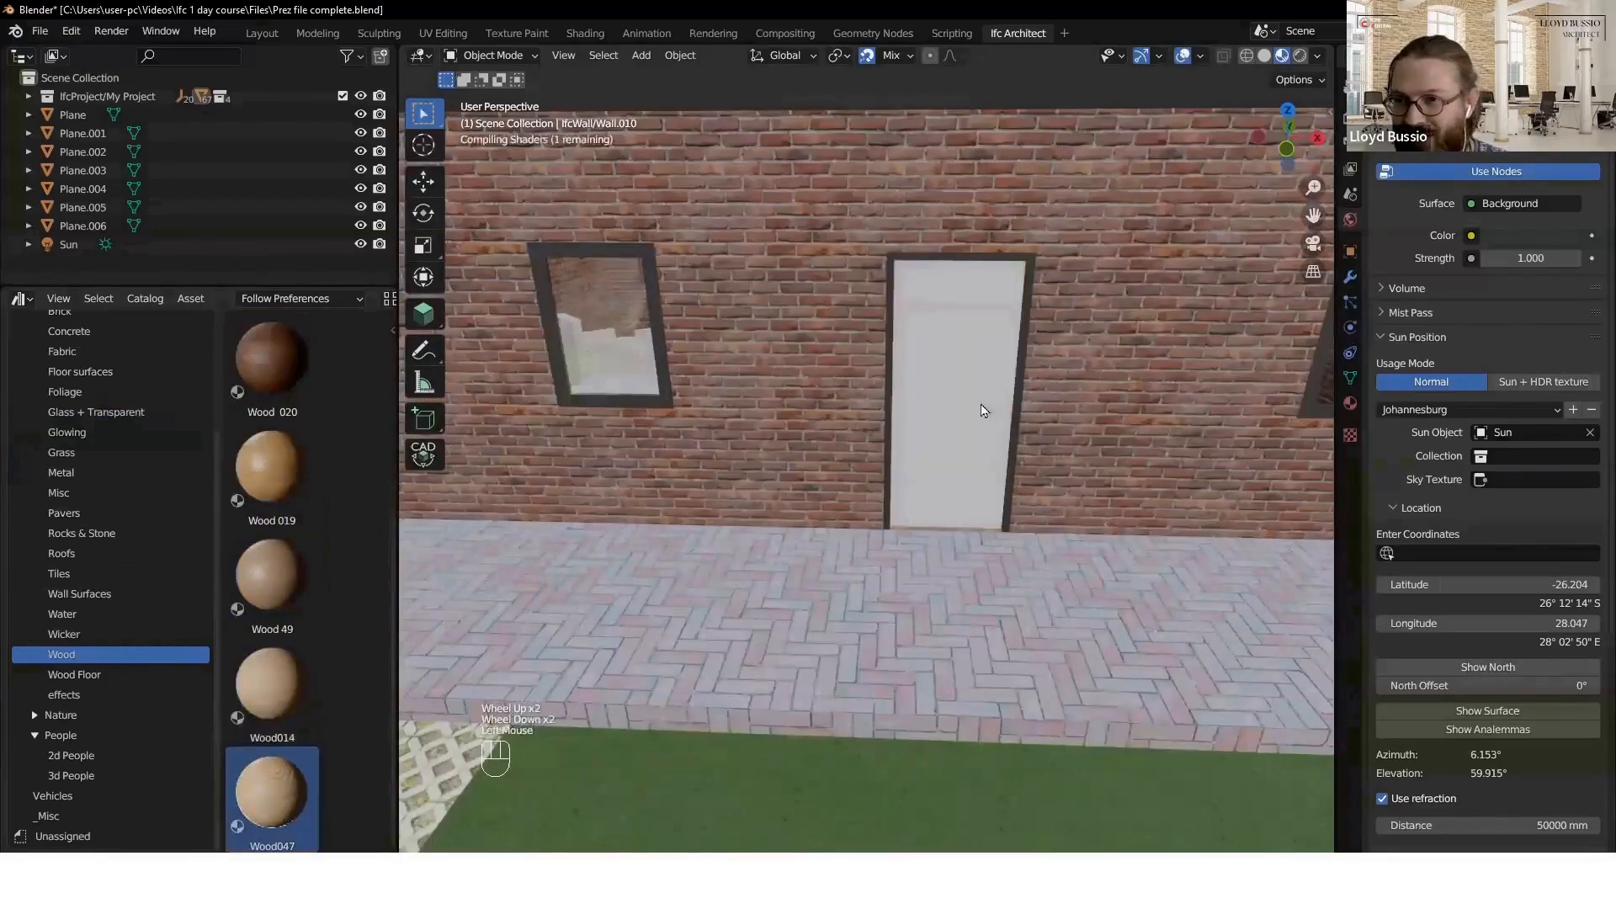
drag(286, 515, 992, 382)
drag(272, 362, 988, 371)
middle_drag(983, 441, 966, 487)
scroll(966, 487, down, 4)
- Separate the patio table and chair set into individual objects by loose parts, saving the mesh edit
click(951, 396)
scroll(946, 372, up, 2)
middle_drag(946, 372, 859, 385)
scroll(901, 447, up, 1)
scroll(766, 472, up, 2)
click(721, 477)
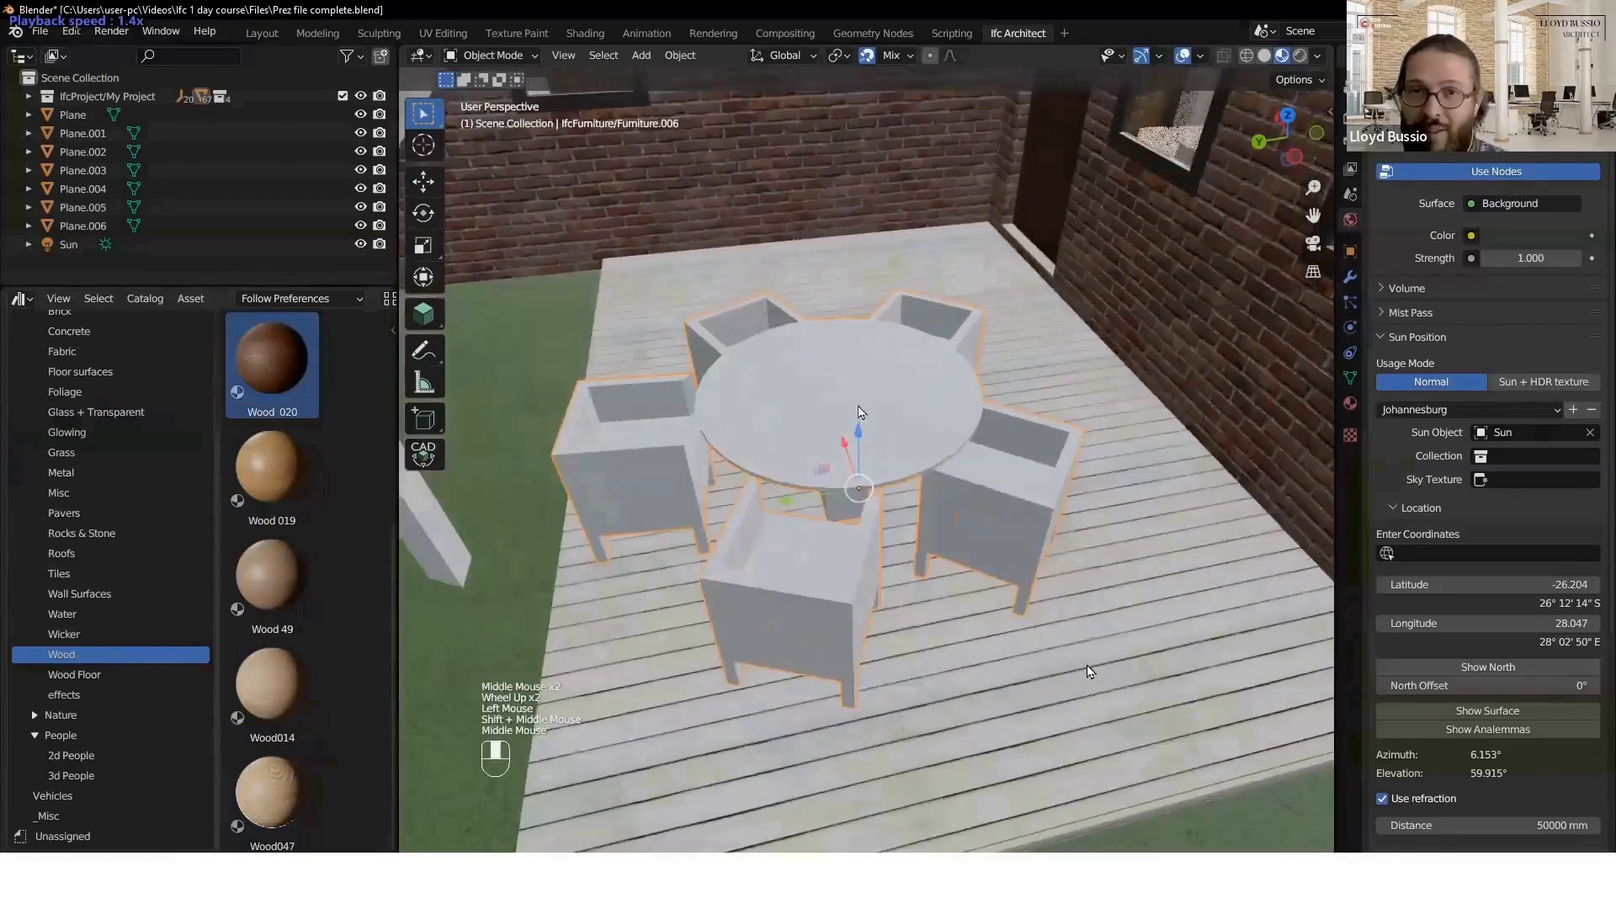
key(Tab)
key(a)
right_click(862, 381)
mouse_move(879, 679)
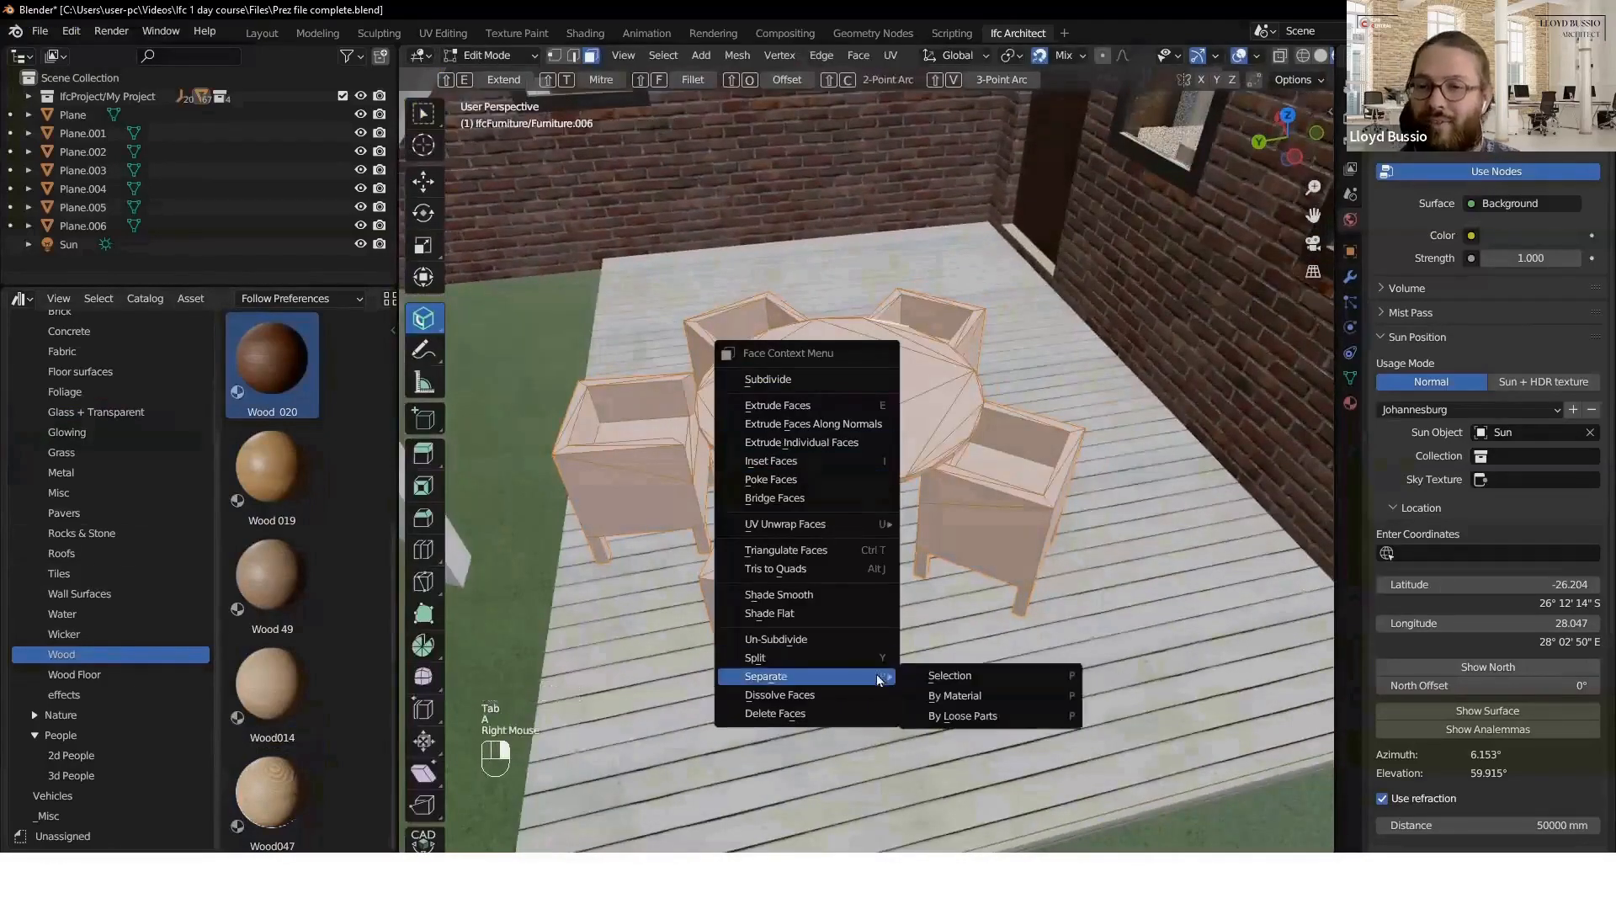
click(962, 715)
key(Tab)
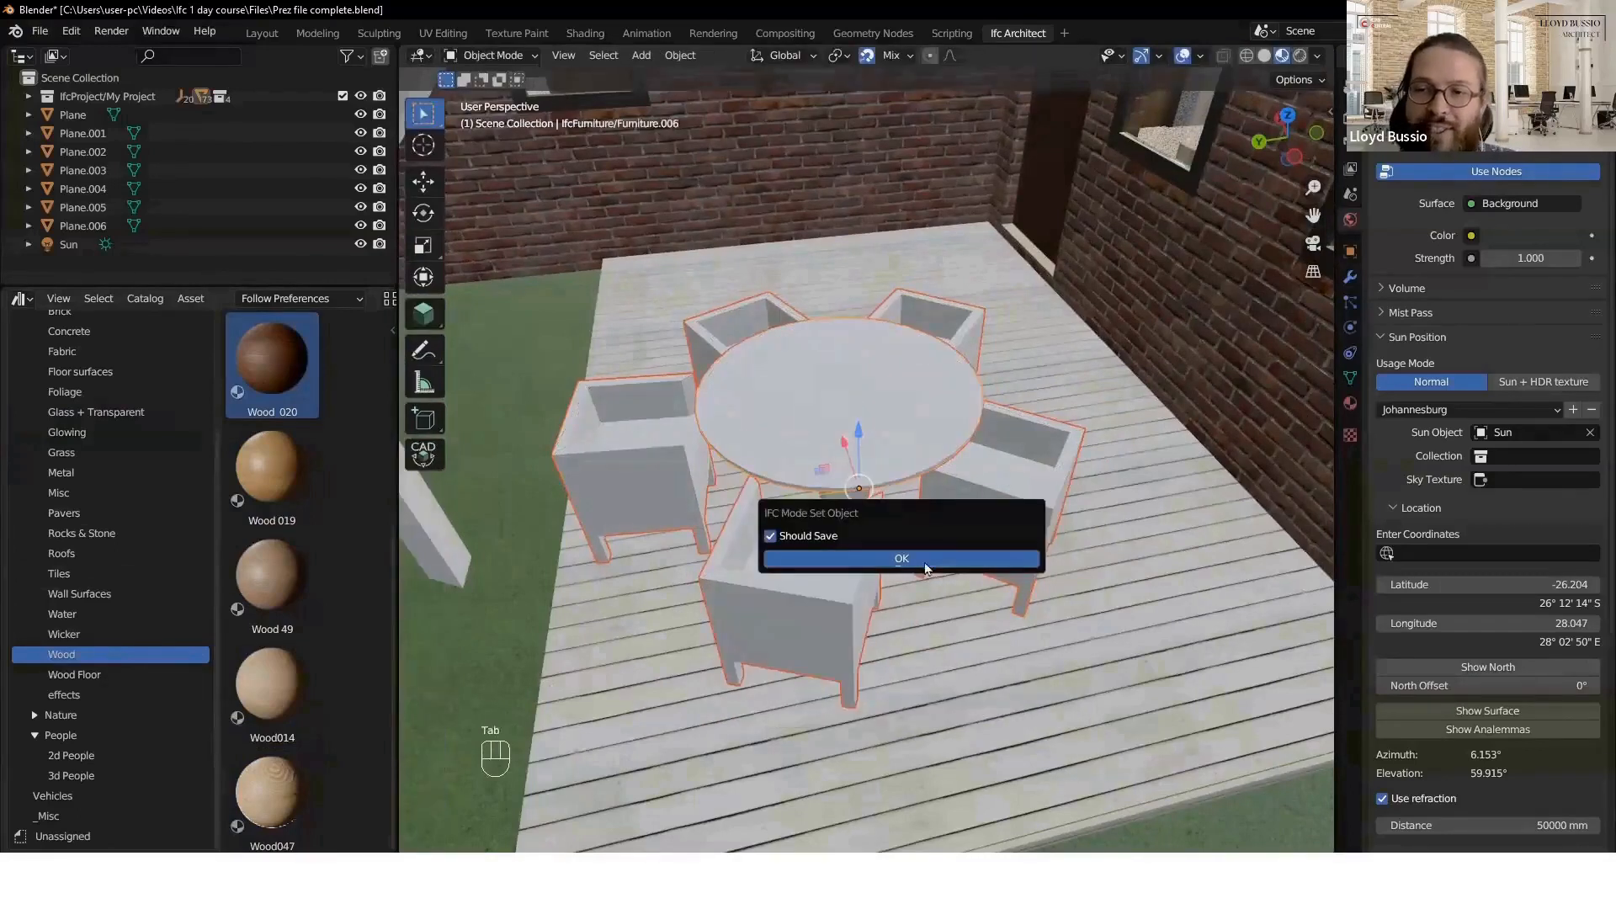
click(976, 558)
- Join the round patio table top and its central base into one object and save the file
click(894, 377)
mouse_move(939, 450)
middle_down()
mouse_move(872, 470)
mouse_move(930, 451)
middle_up()
scroll(751, 471, up, 2)
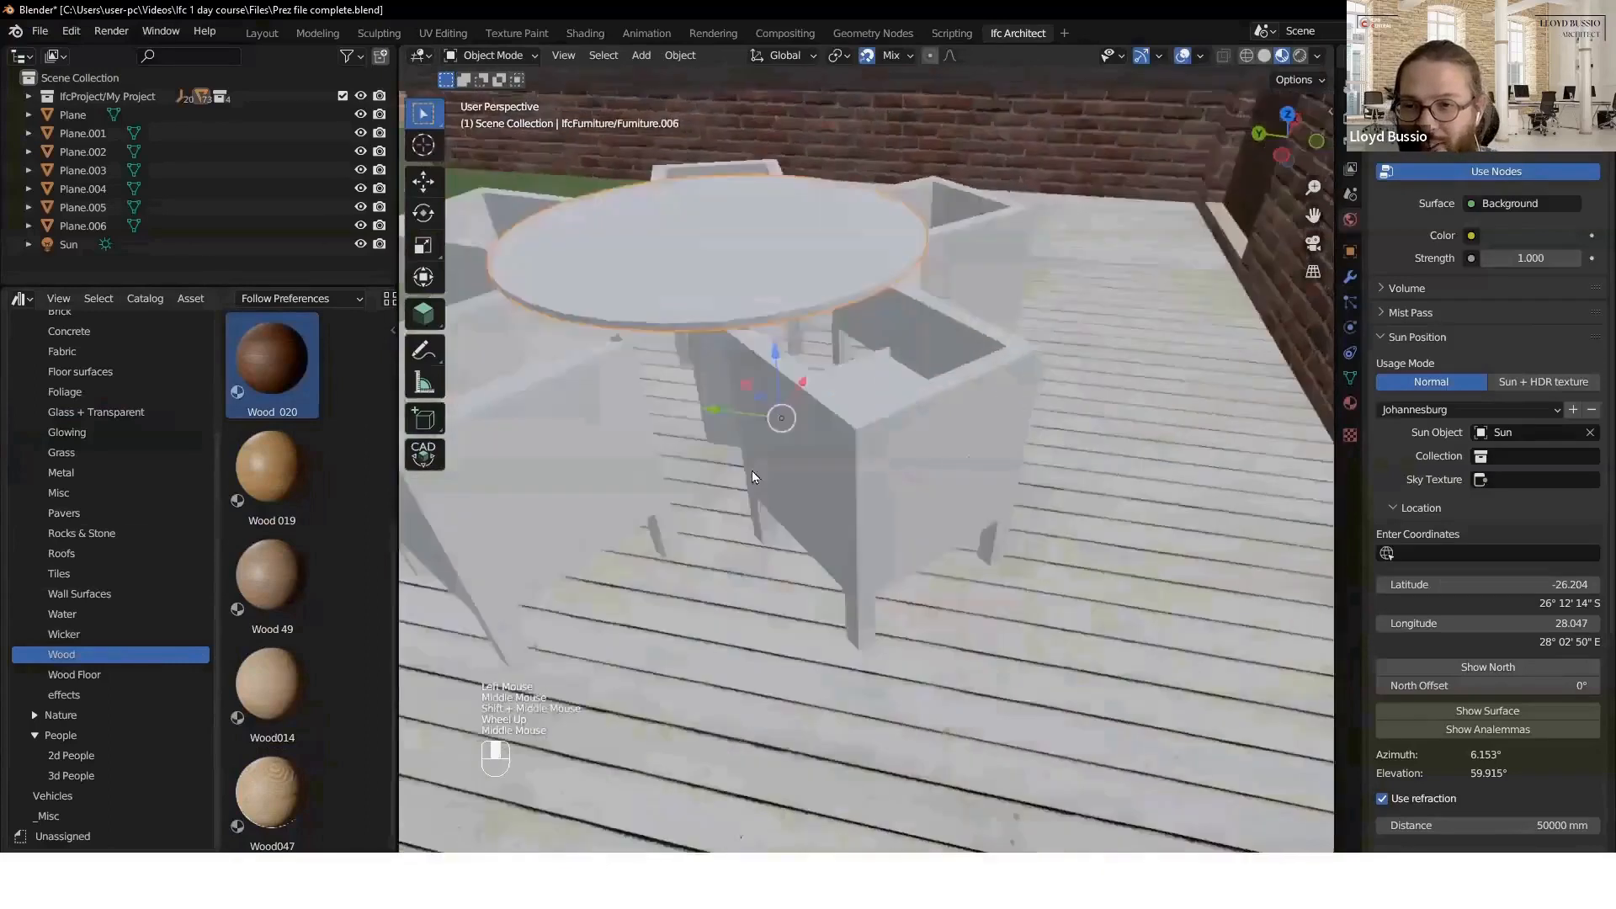
middle_drag(751, 471, 779, 404)
shift+click(815, 306)
shift+middle_drag(815, 305, 839, 331)
key(ctrl+j)
scroll(891, 464, down, 2)
middle_drag(891, 465, 875, 446)
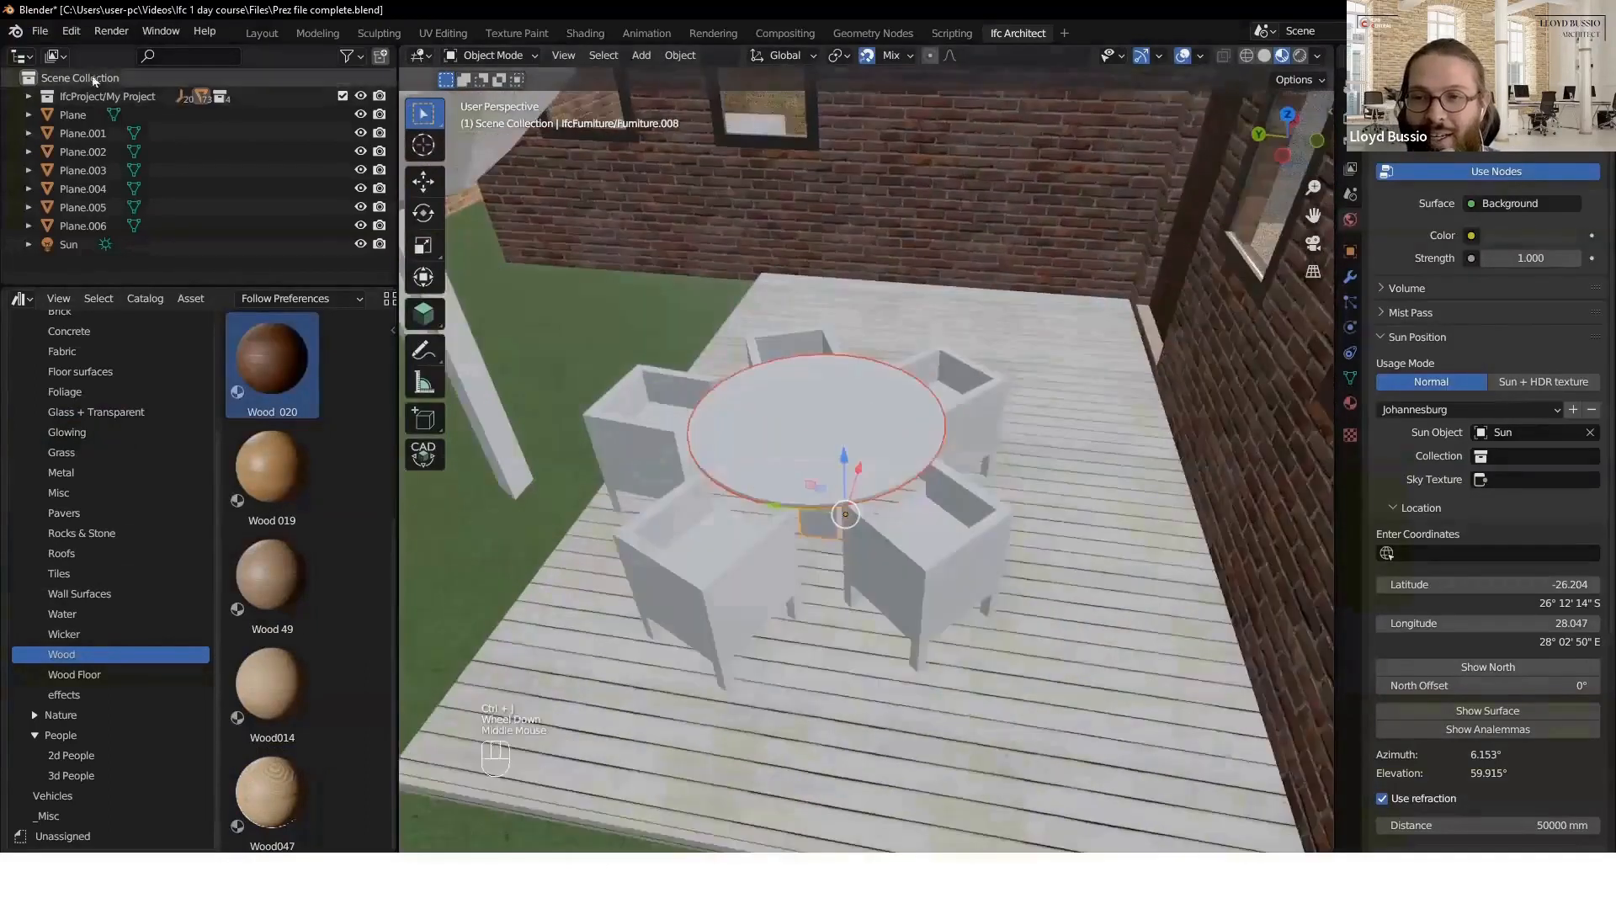
click(40, 31)
click(87, 154)
scroll(816, 440, down, 3)
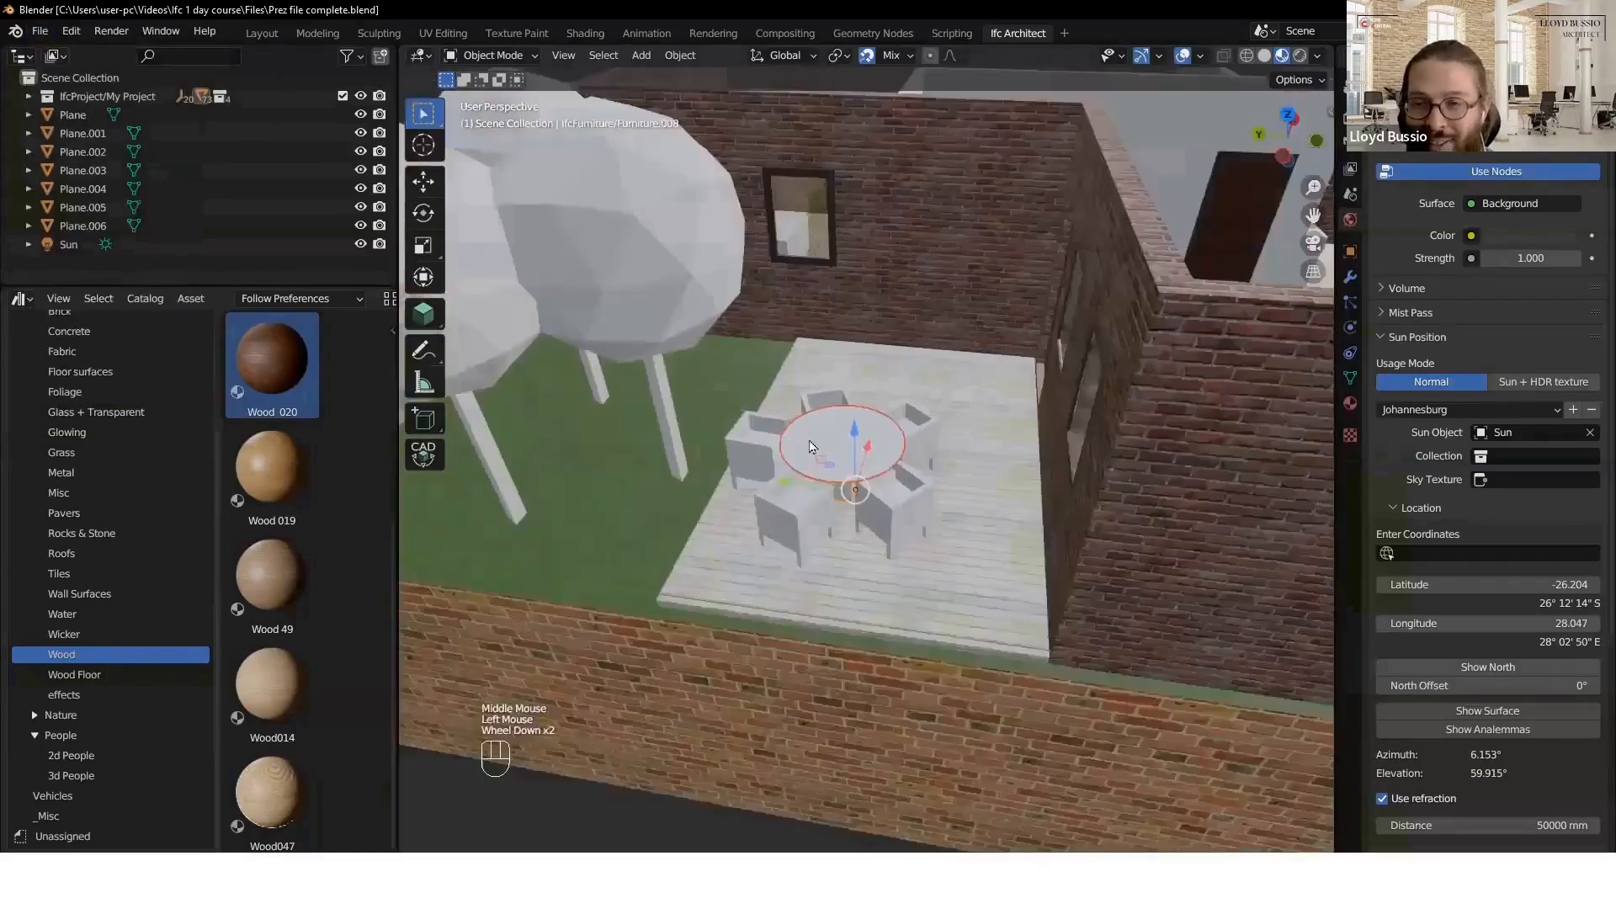
- Apply the Wood 020 material to the round patio table after trying Wood 019
scroll(816, 440, up, 1)
click(766, 517)
scroll(266, 581, down, 3)
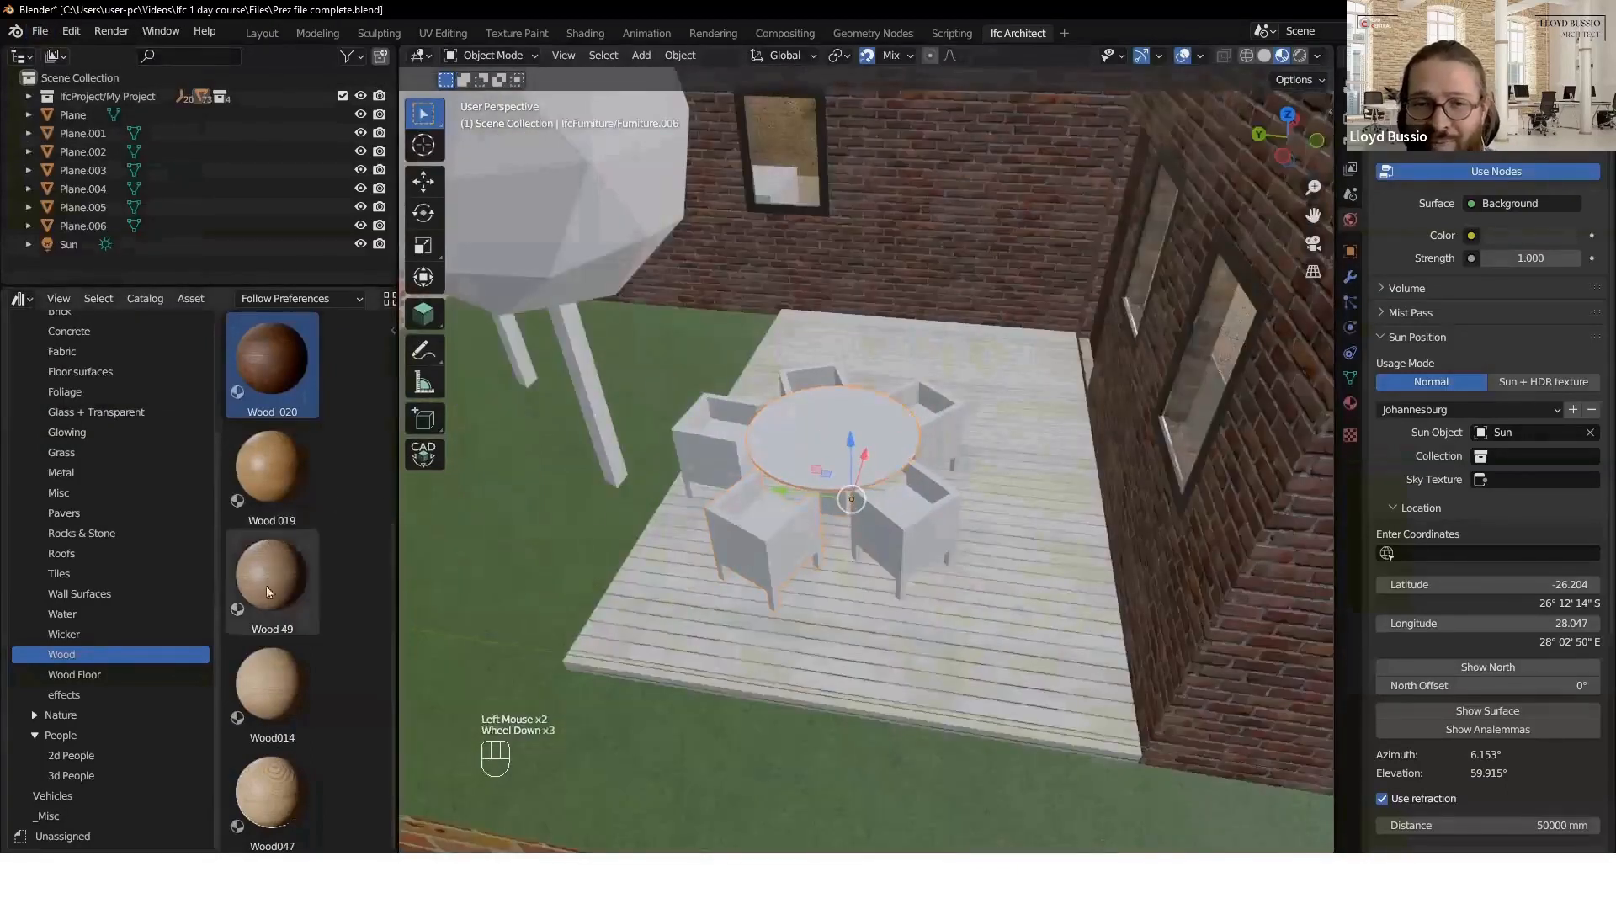
drag(279, 478, 820, 426)
mouse_move(847, 470)
middle_down()
mouse_move(859, 483)
mouse_move(866, 461)
mouse_move(836, 451)
mouse_move(830, 484)
middle_up()
scroll(866, 461, up, 3)
scroll(295, 469, down, 3)
drag(274, 360, 859, 429)
mouse_move(859, 429)
middle_down()
mouse_move(896, 452)
mouse_move(876, 394)
mouse_move(867, 431)
middle_up()
- Apply the Anta Cucina material to the chairs around the patio table
scroll(896, 453, down, 3)
scroll(886, 406, up, 1)
scroll(341, 621, down, 3)
scroll(341, 621, up, 7)
drag(281, 381, 752, 648)
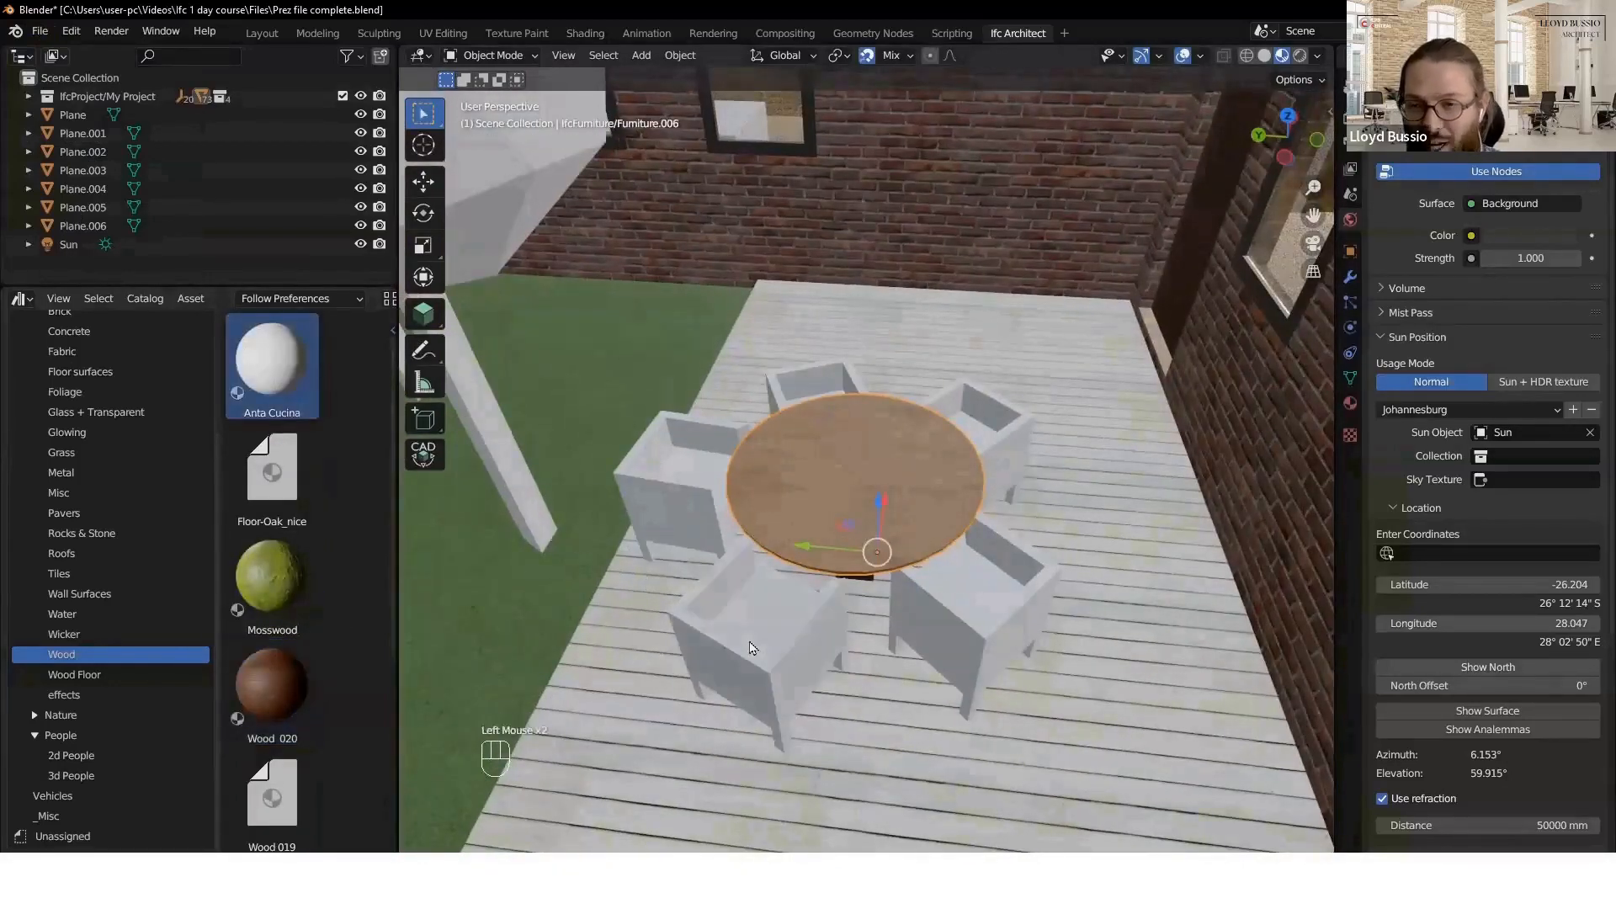
drag(281, 377, 985, 421)
drag(466, 378, 790, 390)
drag(286, 406, 680, 491)
shift+middle_drag(806, 553, 802, 512)
- Try a Bevel modifier on the front patio chair and remove it
click(774, 560)
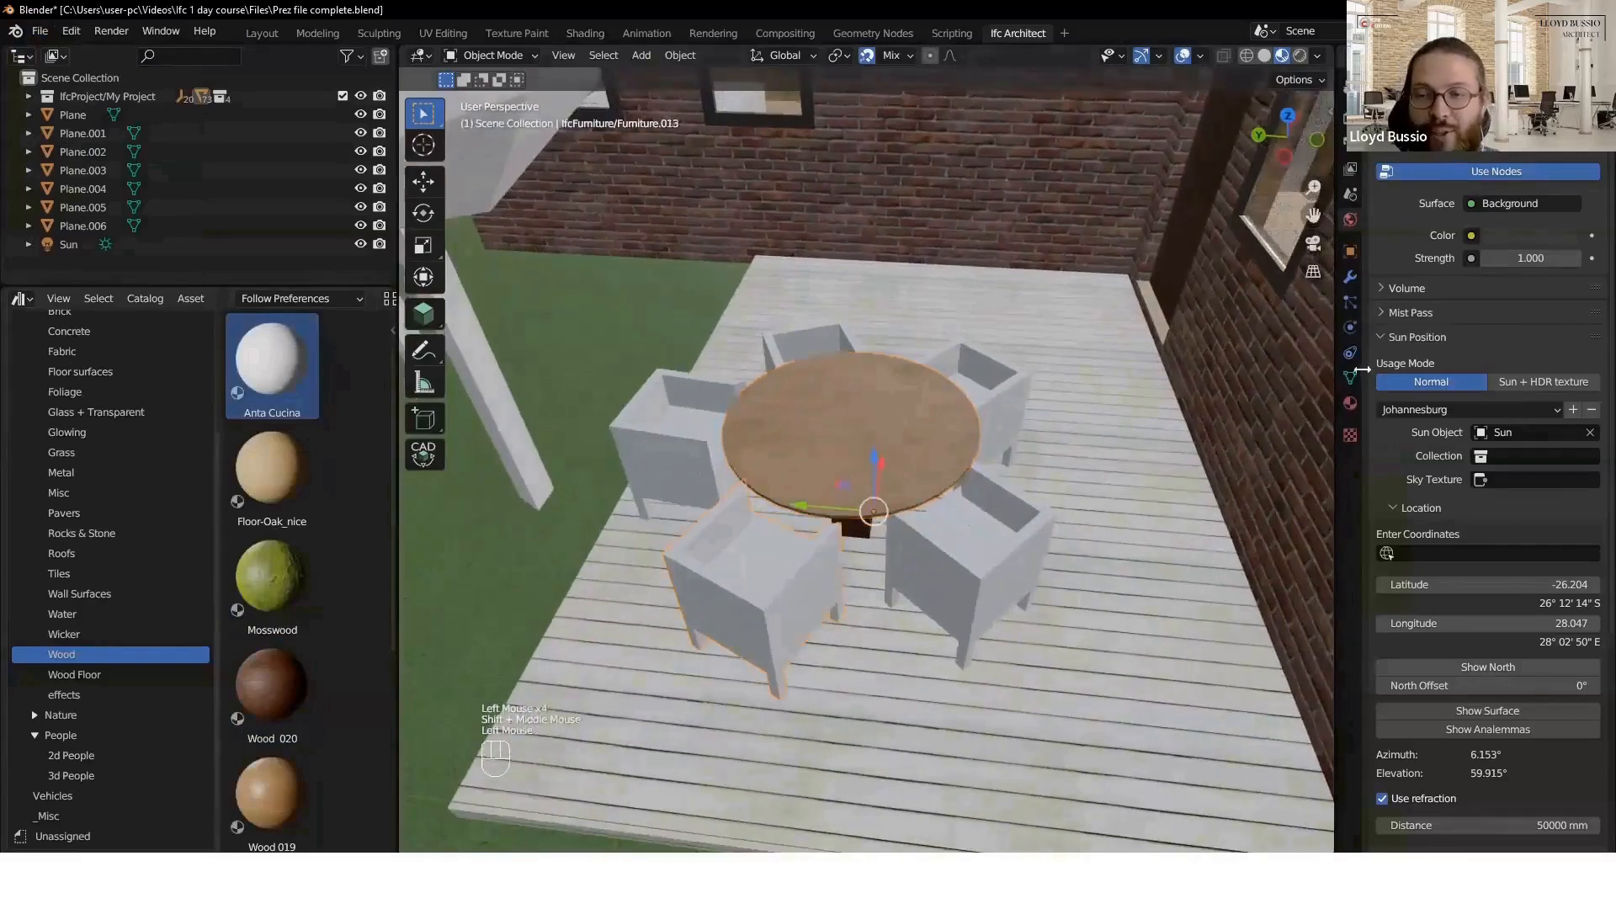
click(1350, 281)
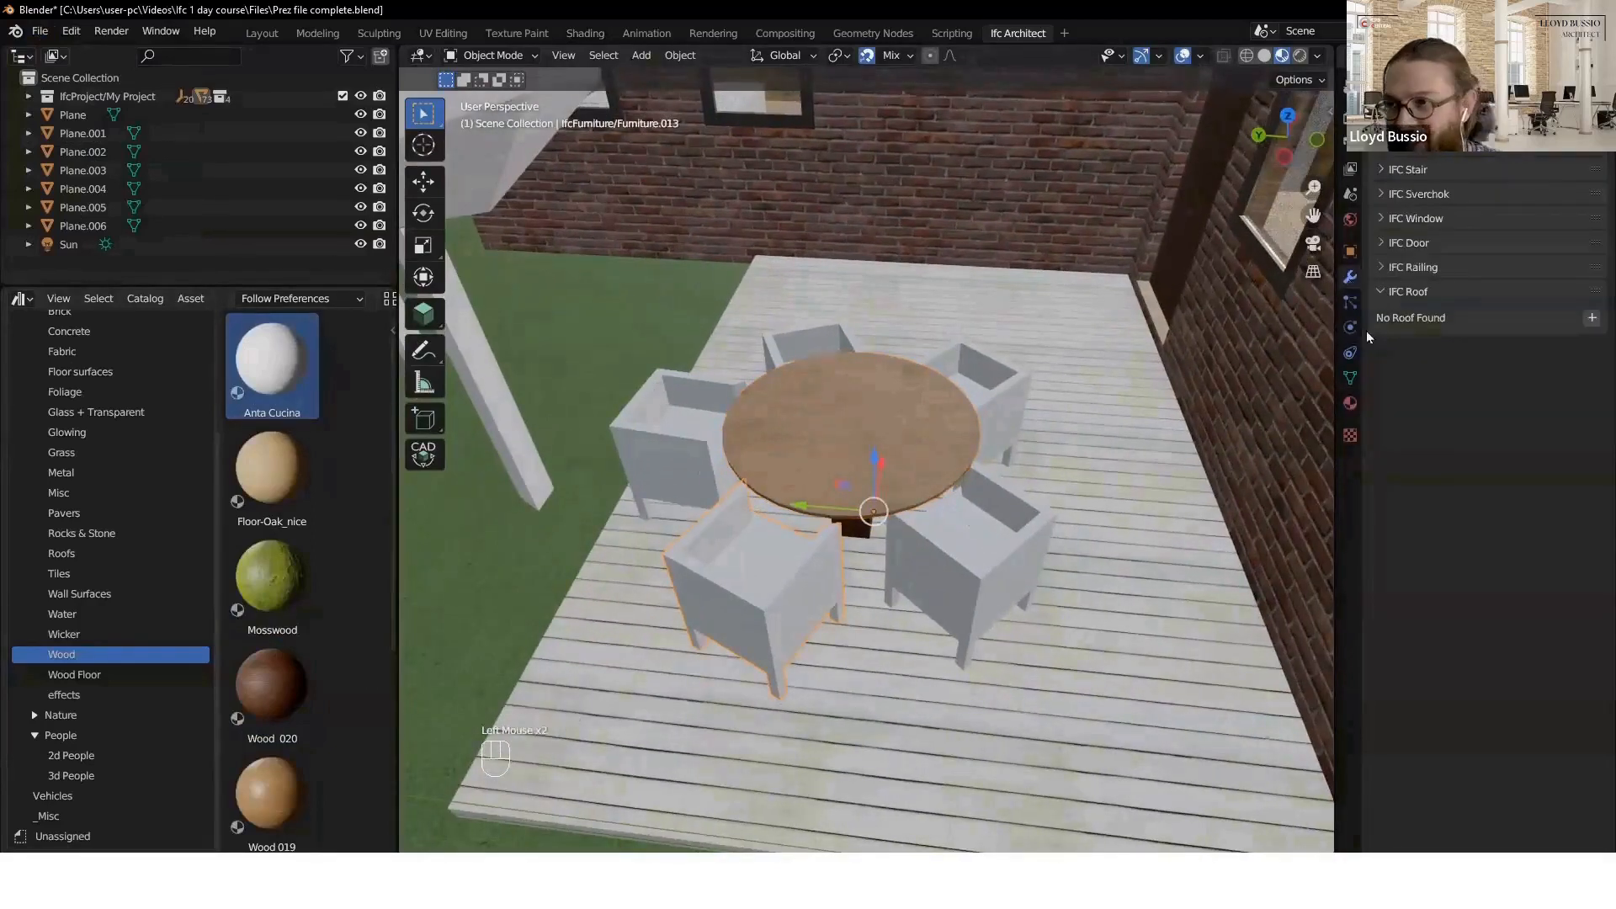
click(1433, 118)
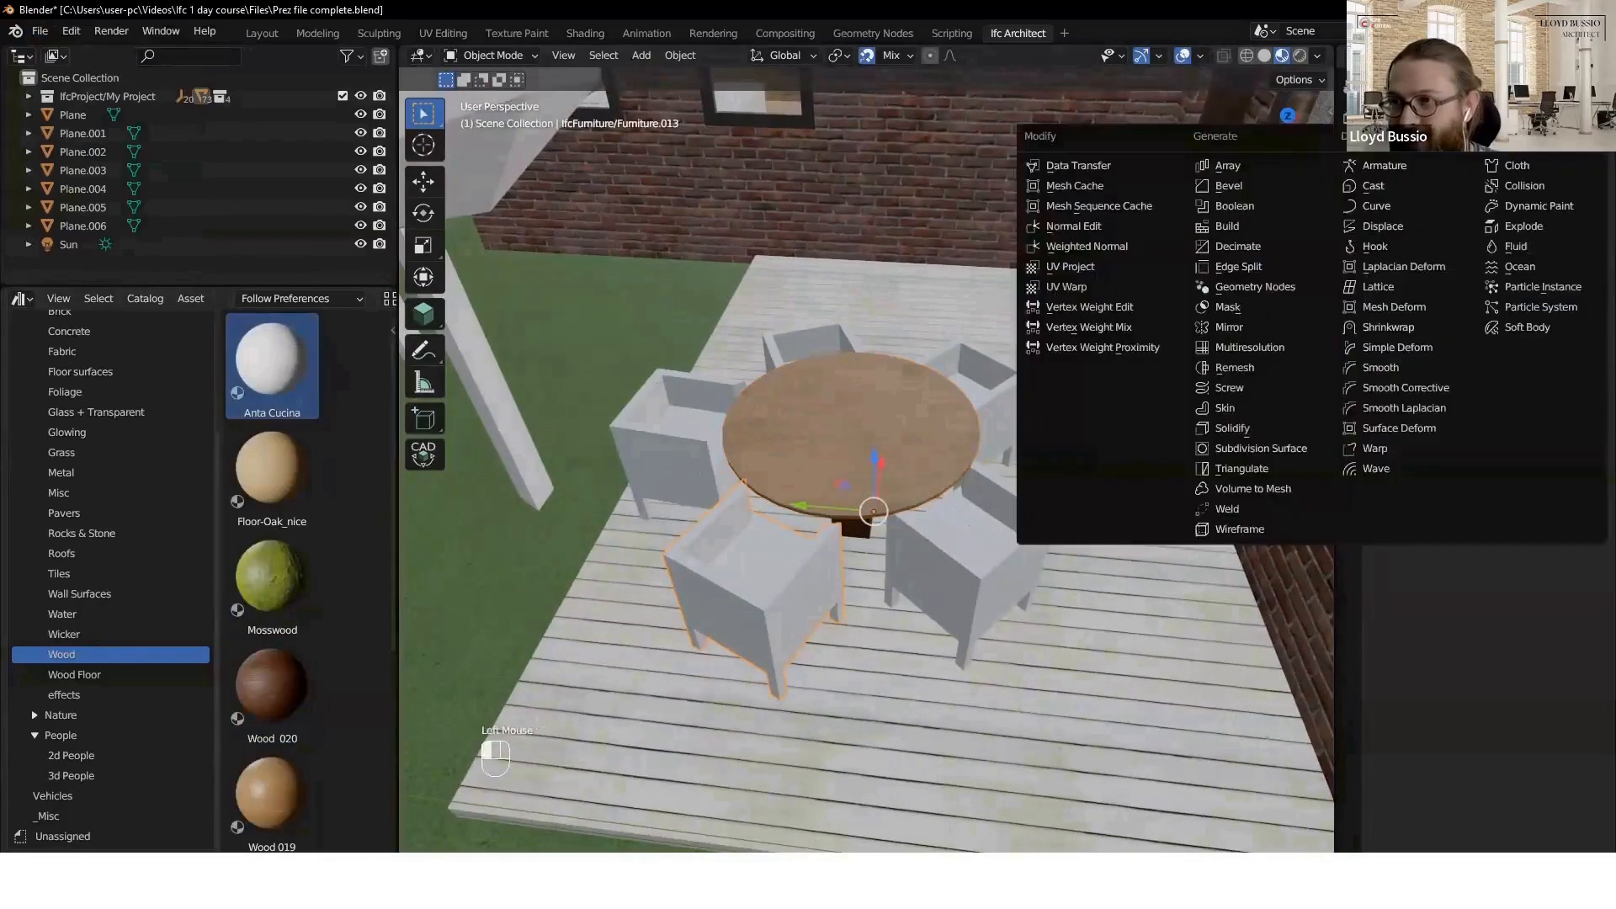
click(1252, 189)
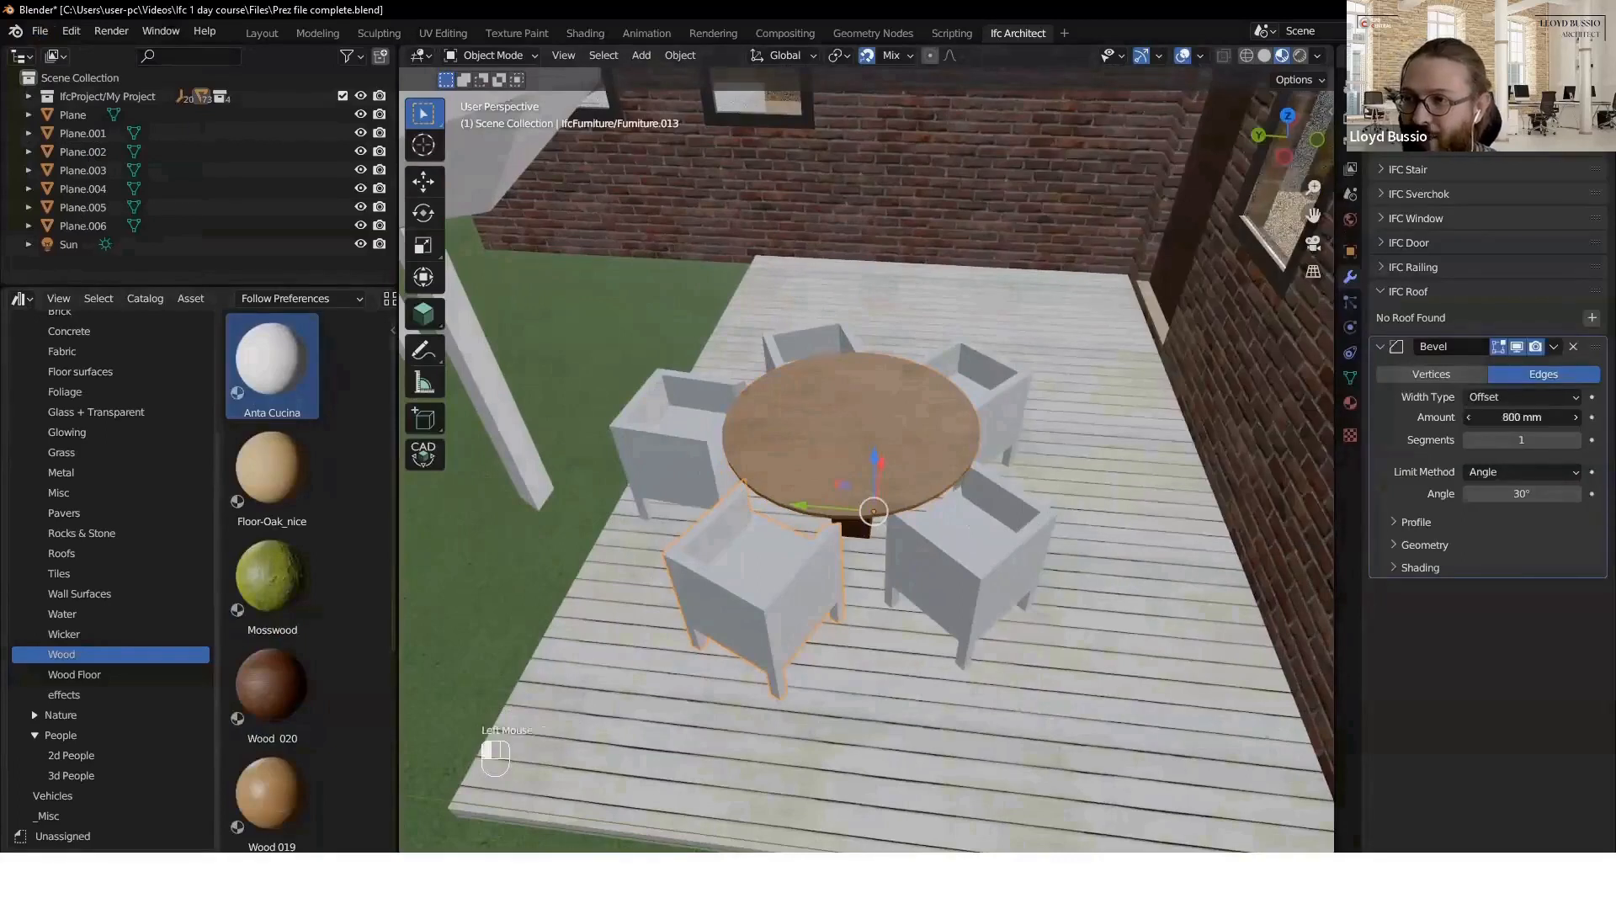
click(1573, 348)
- Examine the whole house, the patio and the placeholder trees in the garden from above
middle_drag(844, 525, 937, 547)
click(879, 467)
scroll(940, 498, down, 2)
click(911, 427)
scroll(910, 425, up, 3)
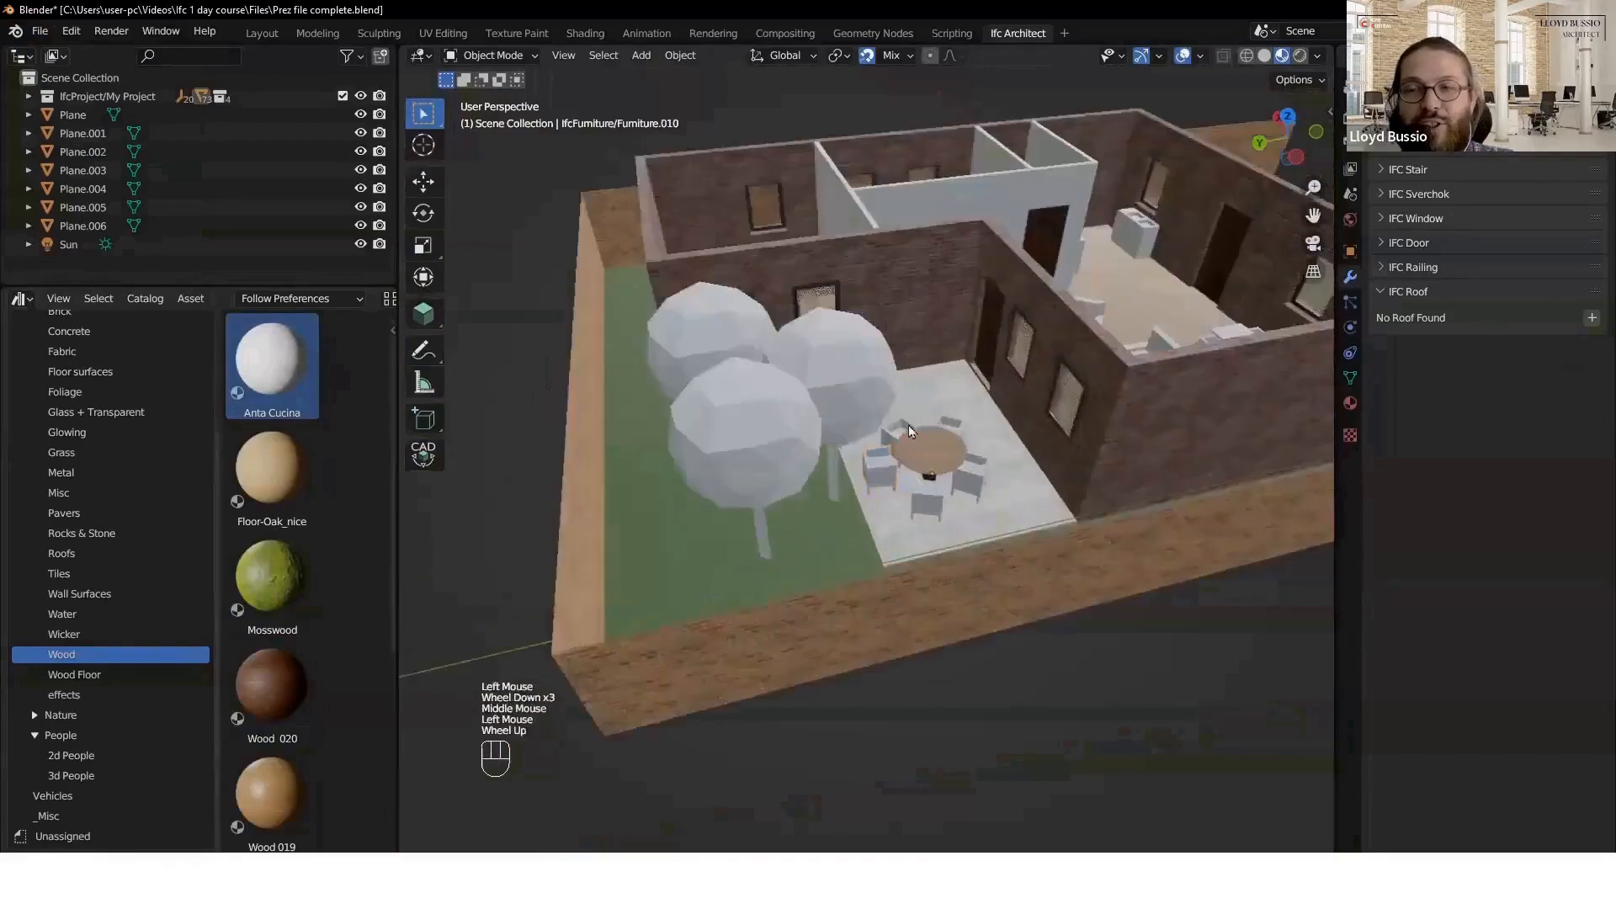
scroll(993, 539, down, 1)
shift+middle_drag(959, 493, 772, 362)
scroll(997, 519, down, 2)
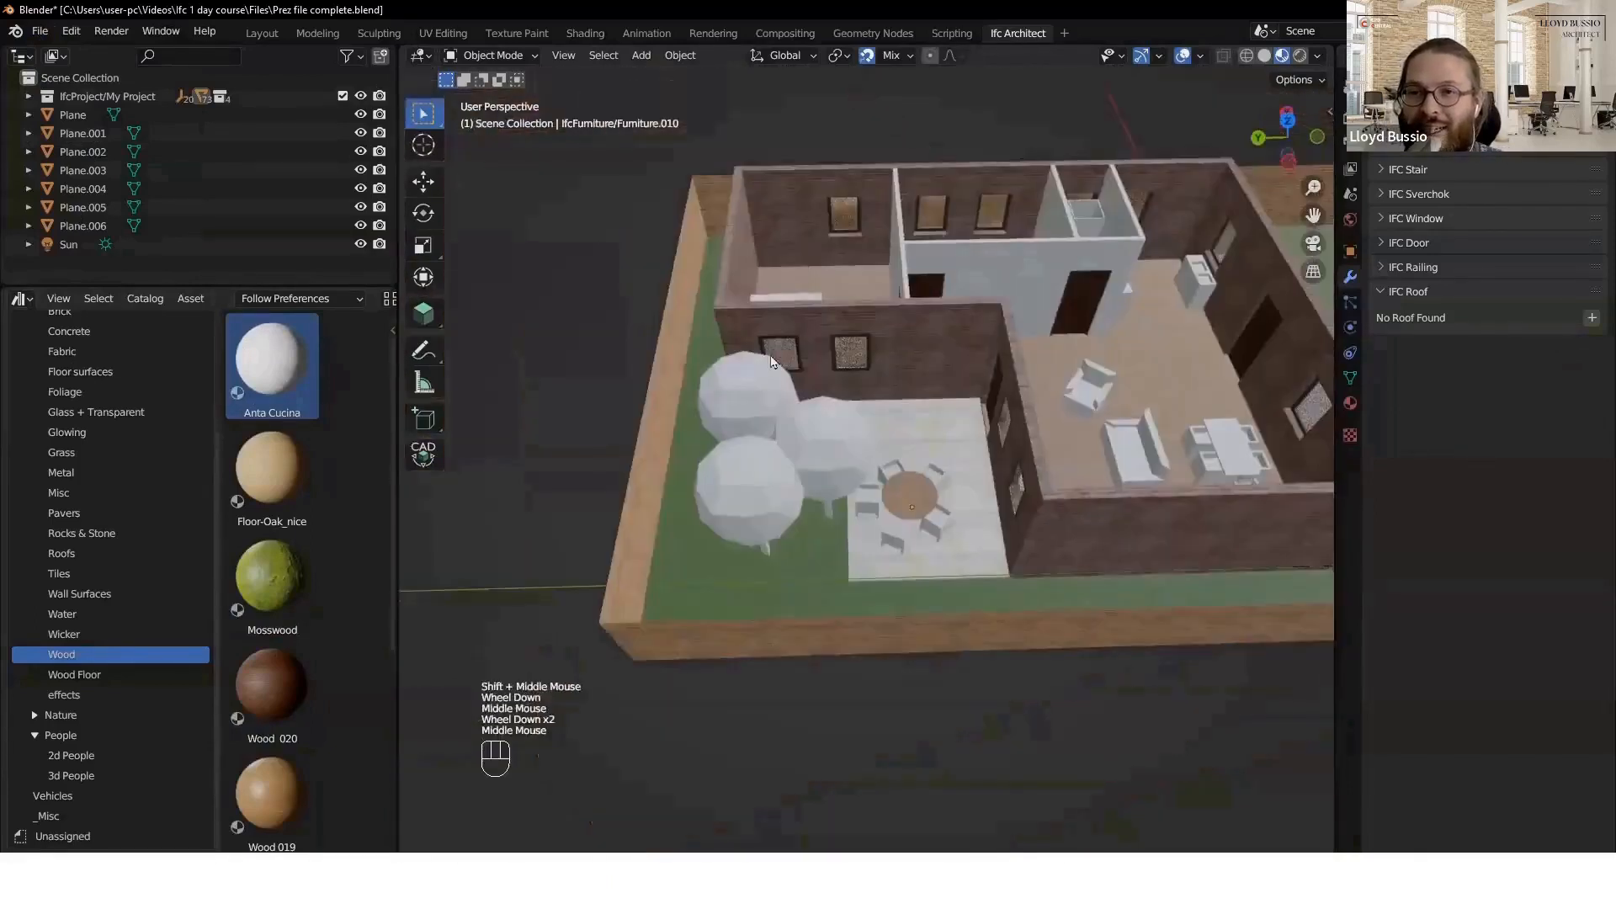
shift+middle_drag(795, 479, 833, 462)
- Browse the Nature assets in the library and show the Real Trees category
click(78, 719)
scroll(307, 624, down, 14)
scroll(306, 646, down, 10)
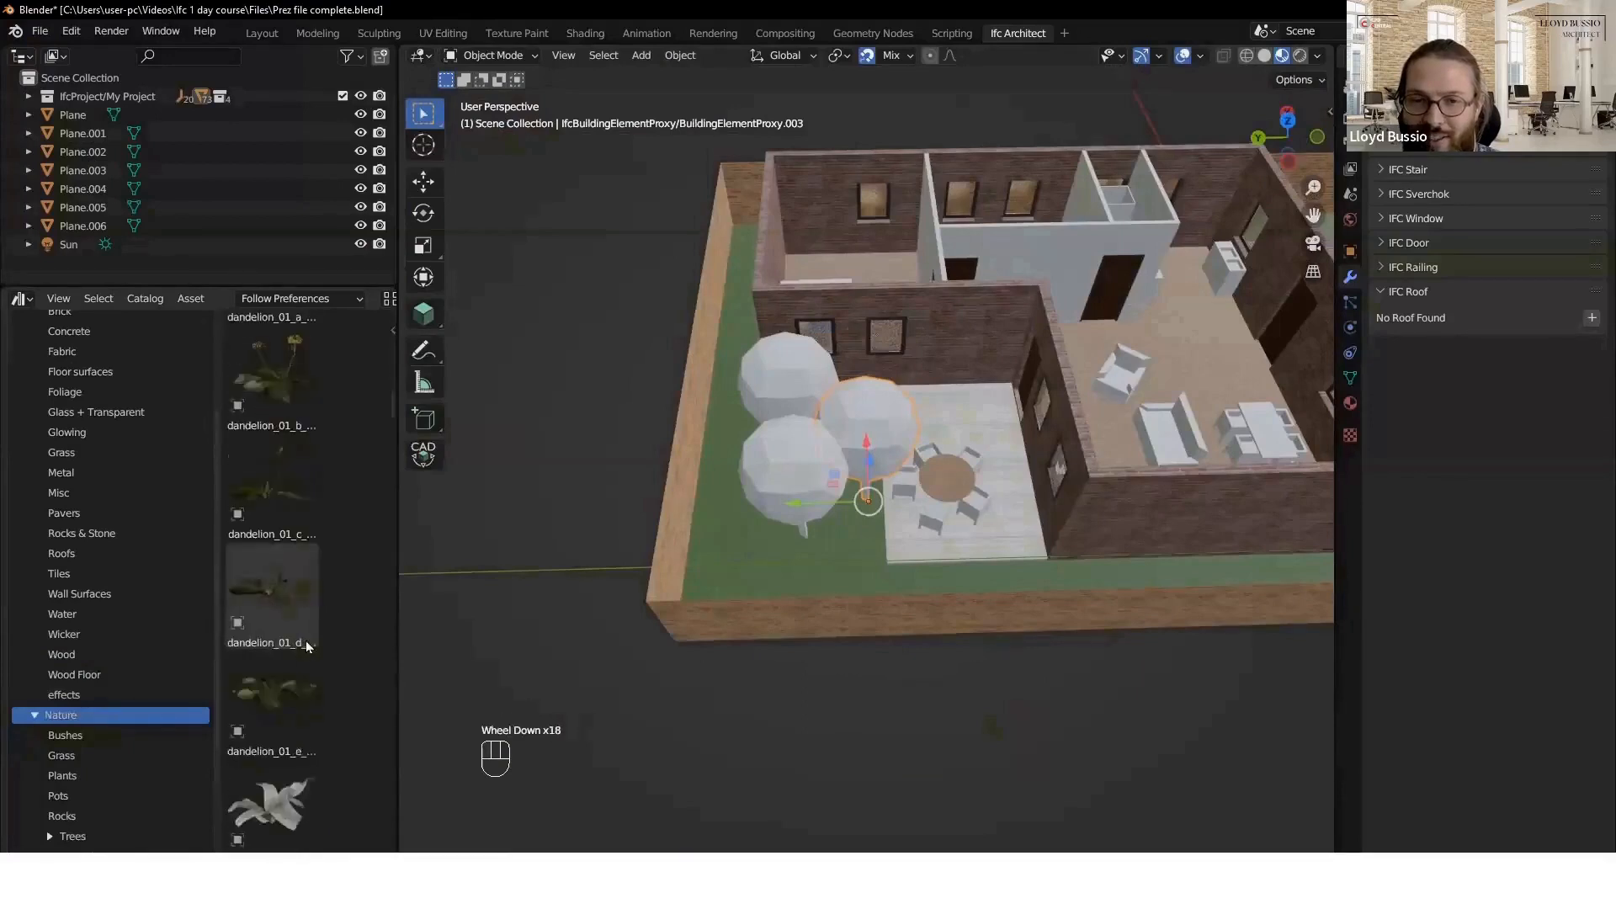
scroll(302, 650, up, 1)
scroll(294, 674, down, 2)
scroll(67, 739, down, 2)
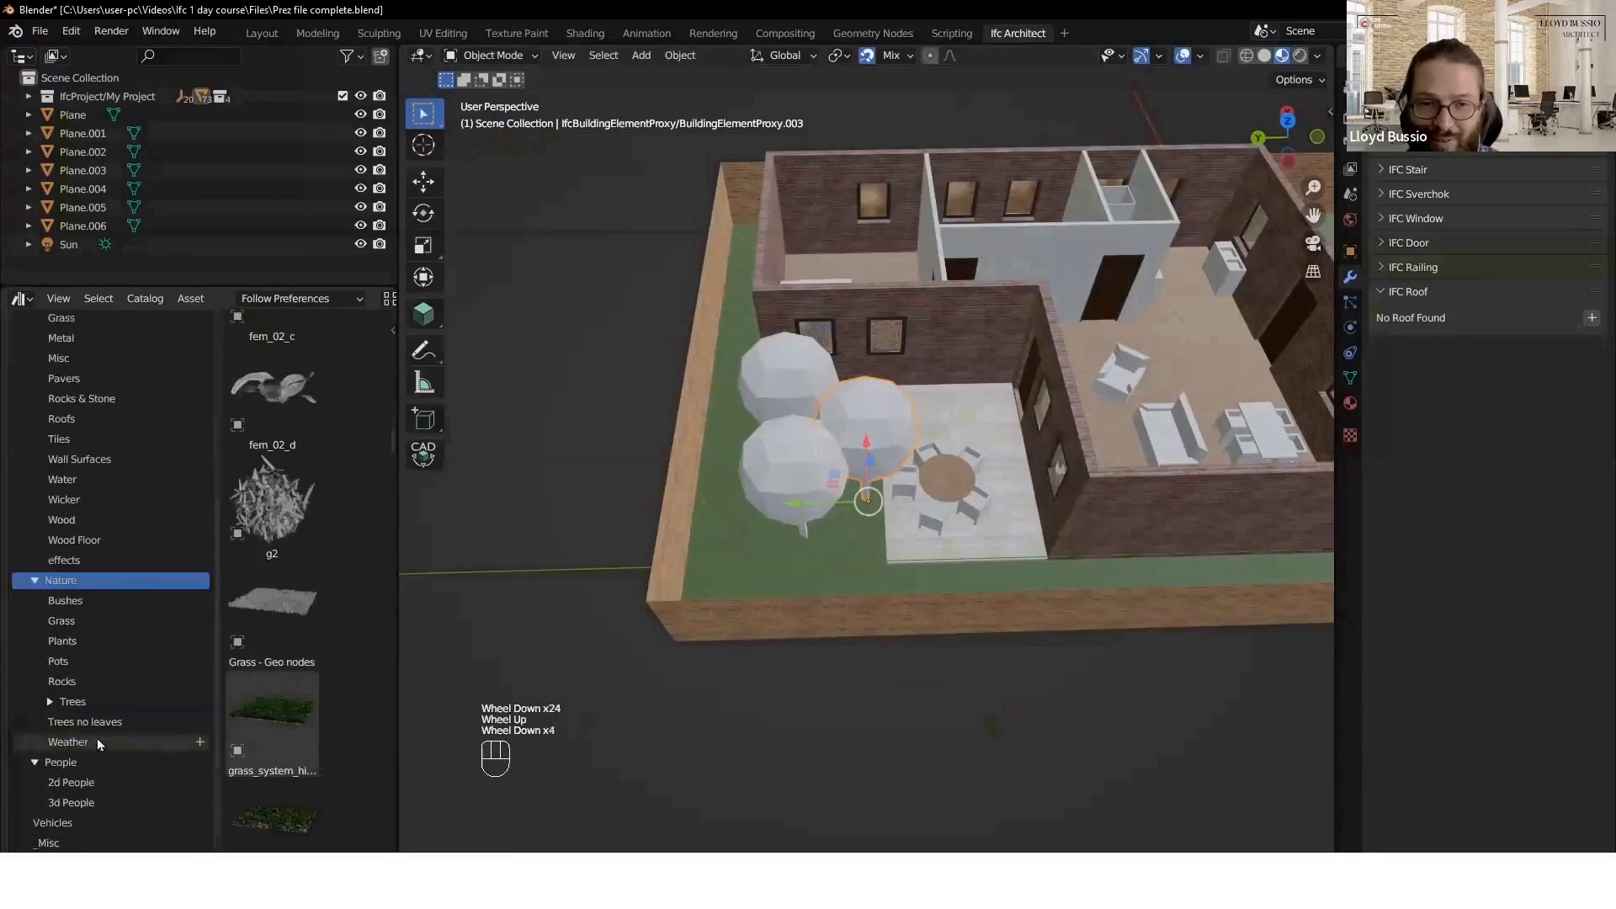
click(92, 704)
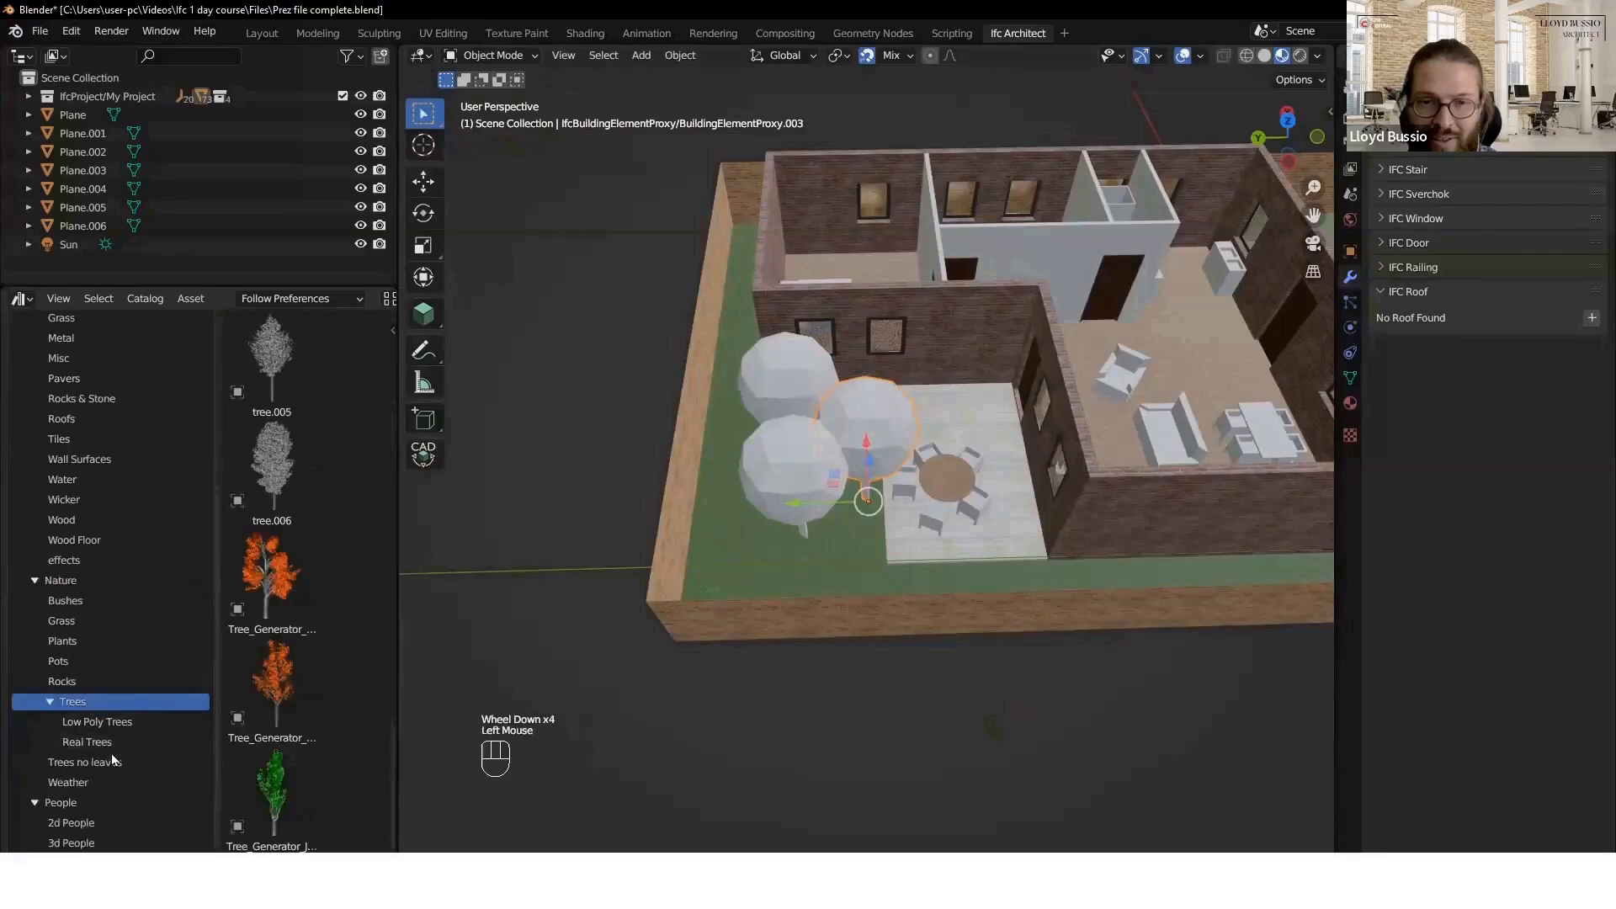
click(87, 741)
scroll(274, 808, down, 3)
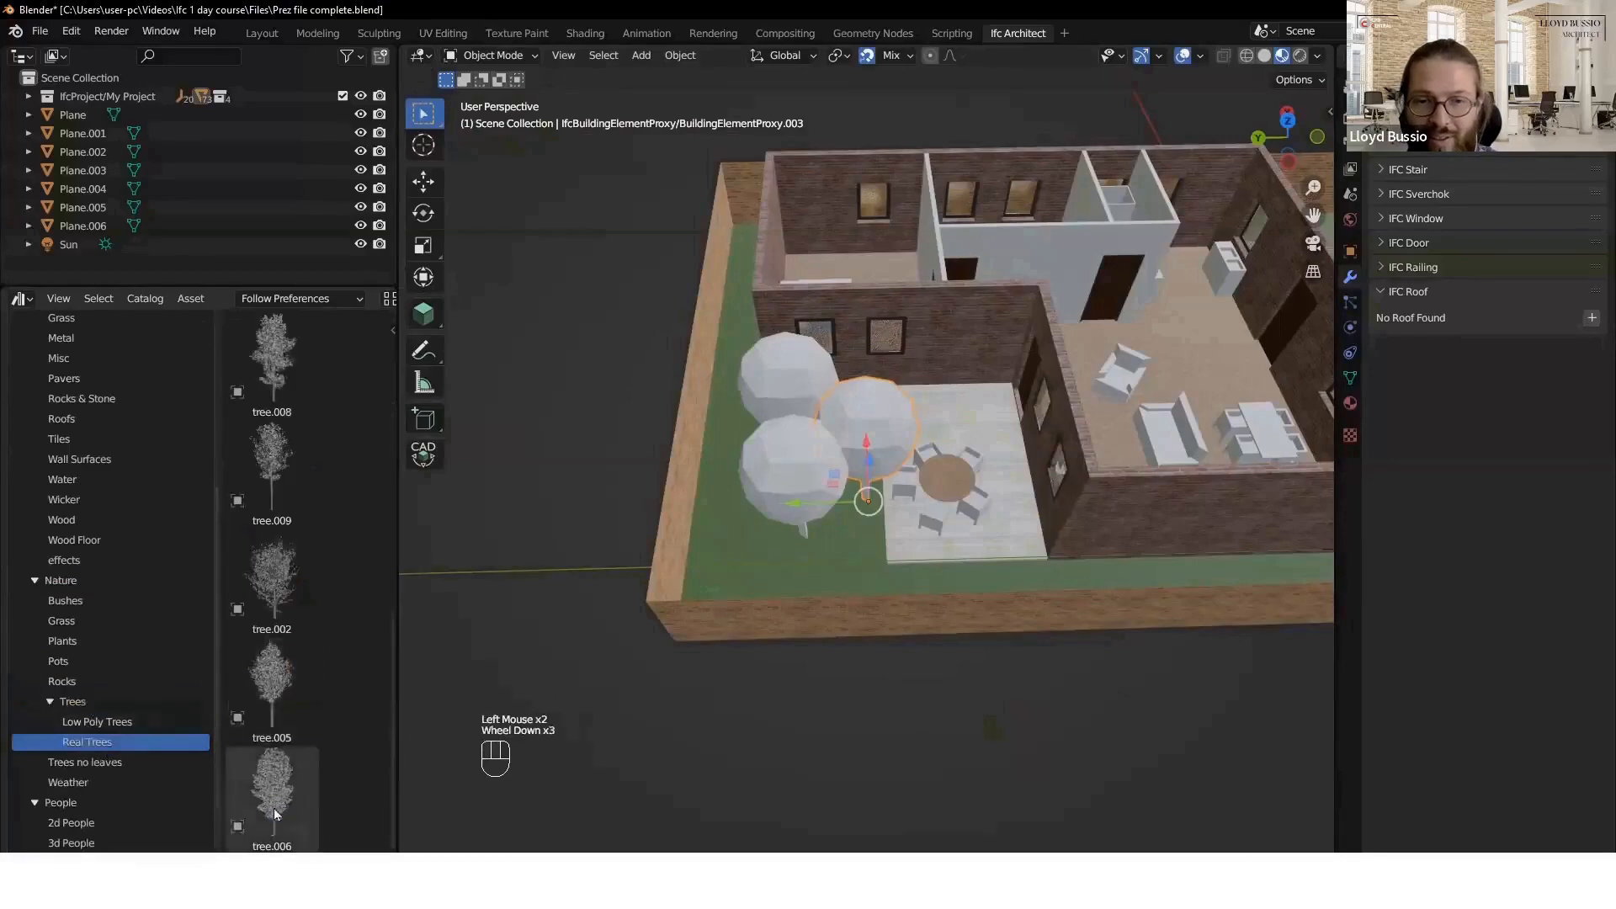
- Try the tree.002 asset beside the placeholder trees in the garden and delete it
click(285, 582)
drag(335, 592, 791, 589)
middle_drag(791, 589, 755, 534)
scroll(726, 504, up, 2)
click(692, 338)
shift+middle_drag(692, 338, 765, 466)
scroll(745, 454, up, 1)
click(745, 455)
click(104, 739)
click(781, 431)
key(x)
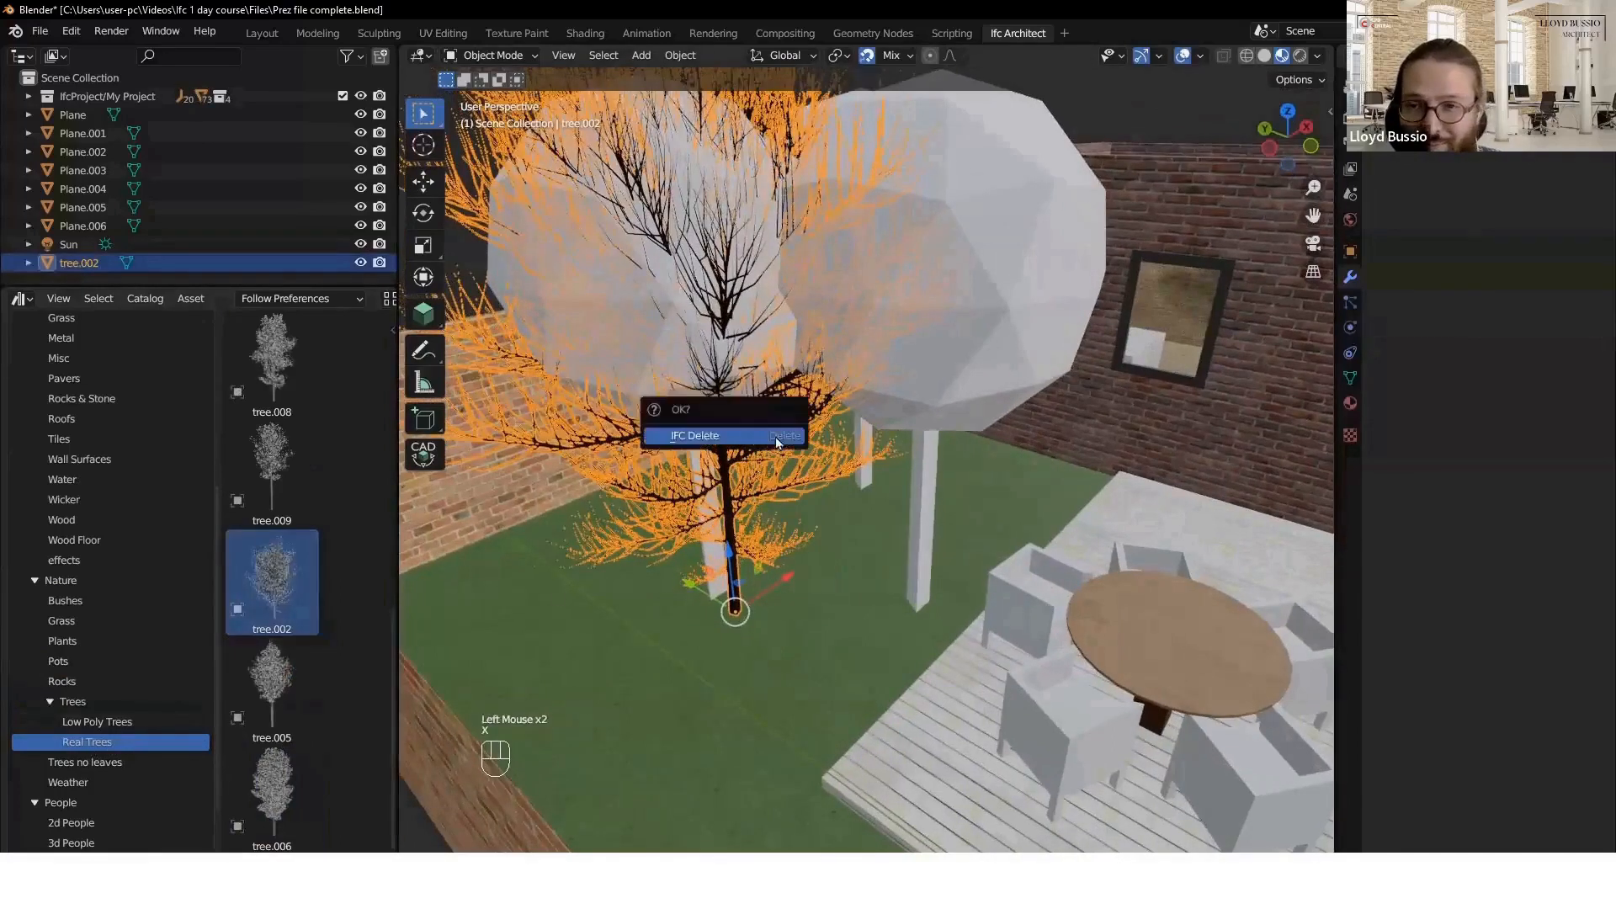
click(777, 442)
- Place the tree.005 asset at the base of a placeholder tree and scale it down to about the placeholder's height
drag(282, 720, 786, 612)
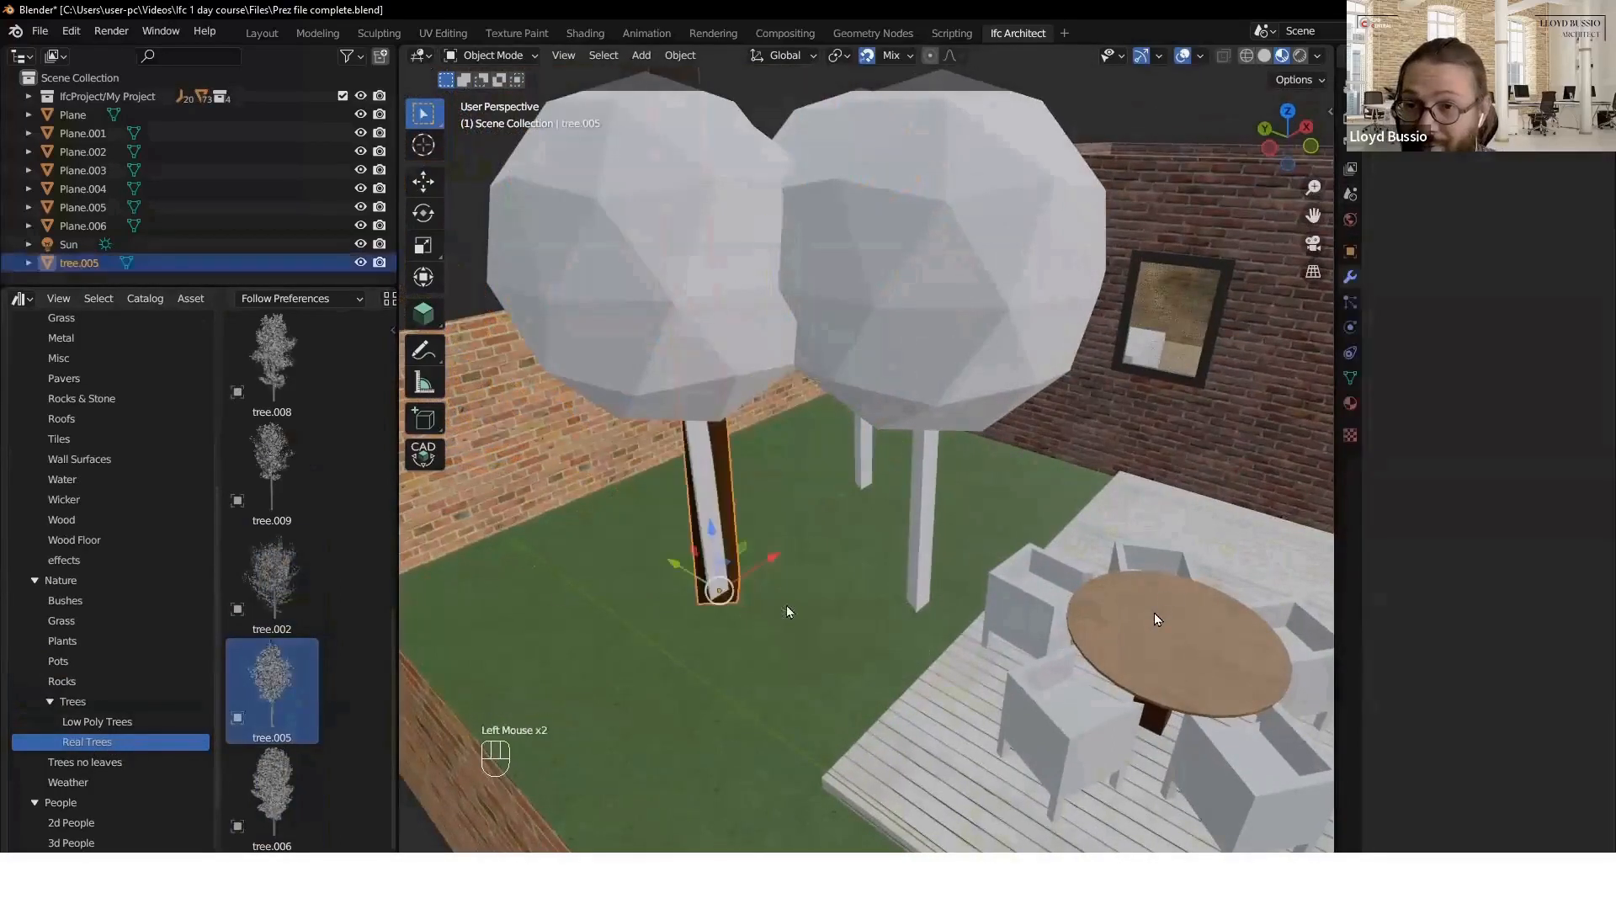
scroll(1155, 619, down, 5)
scroll(1143, 613, up, 2)
shift+middle_drag(1123, 584, 1125, 585)
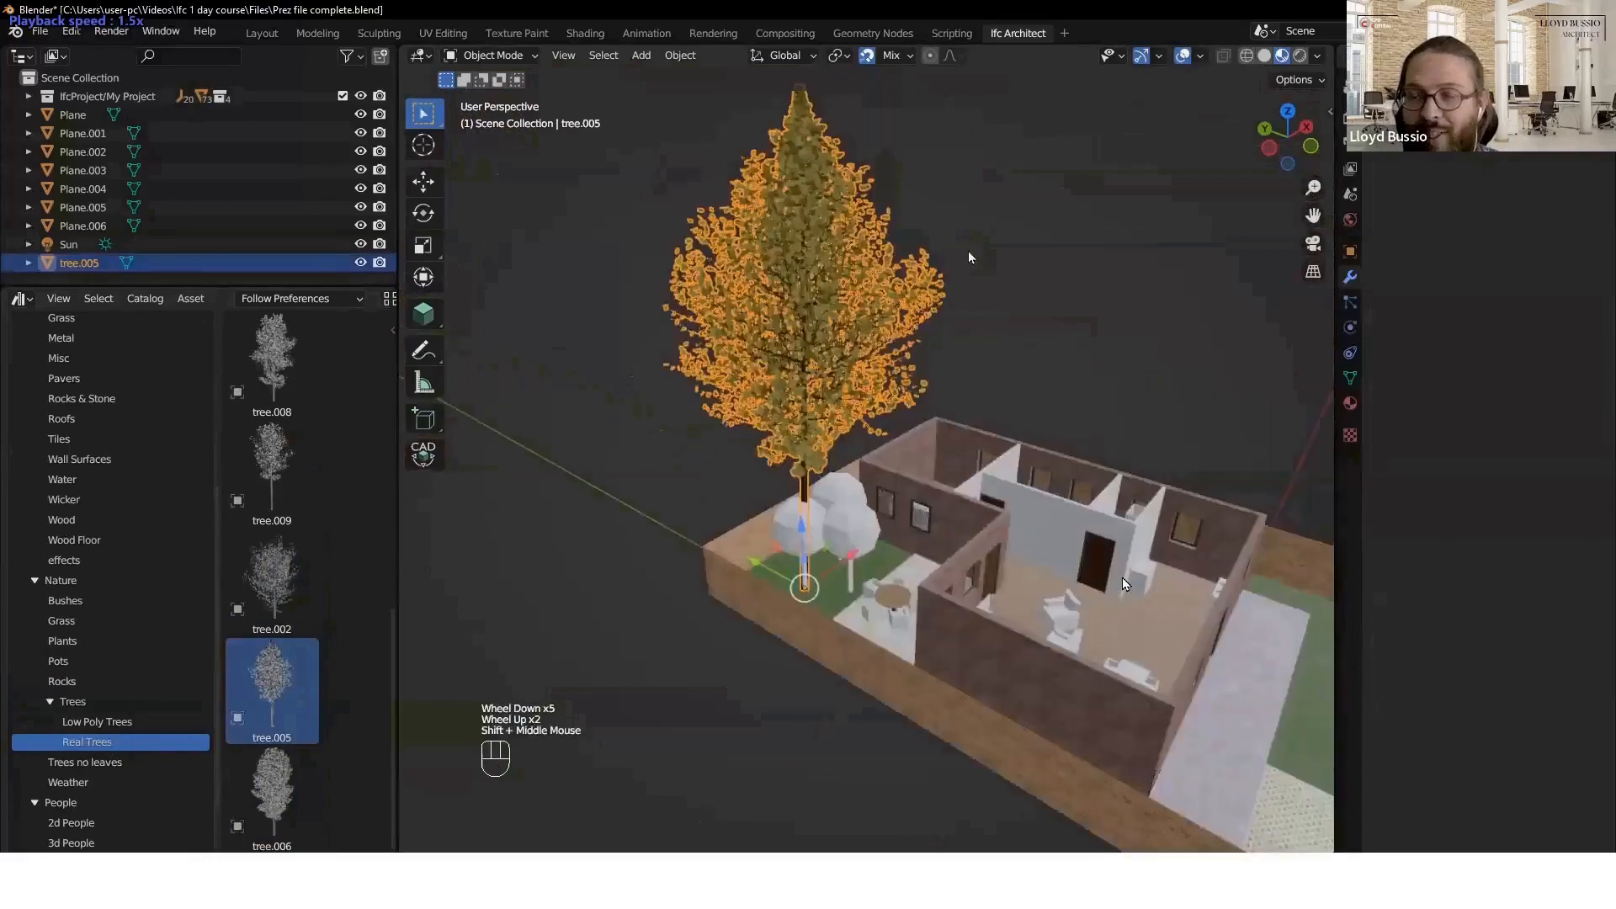
key(s)
click(840, 581)
scroll(839, 581, up, 3)
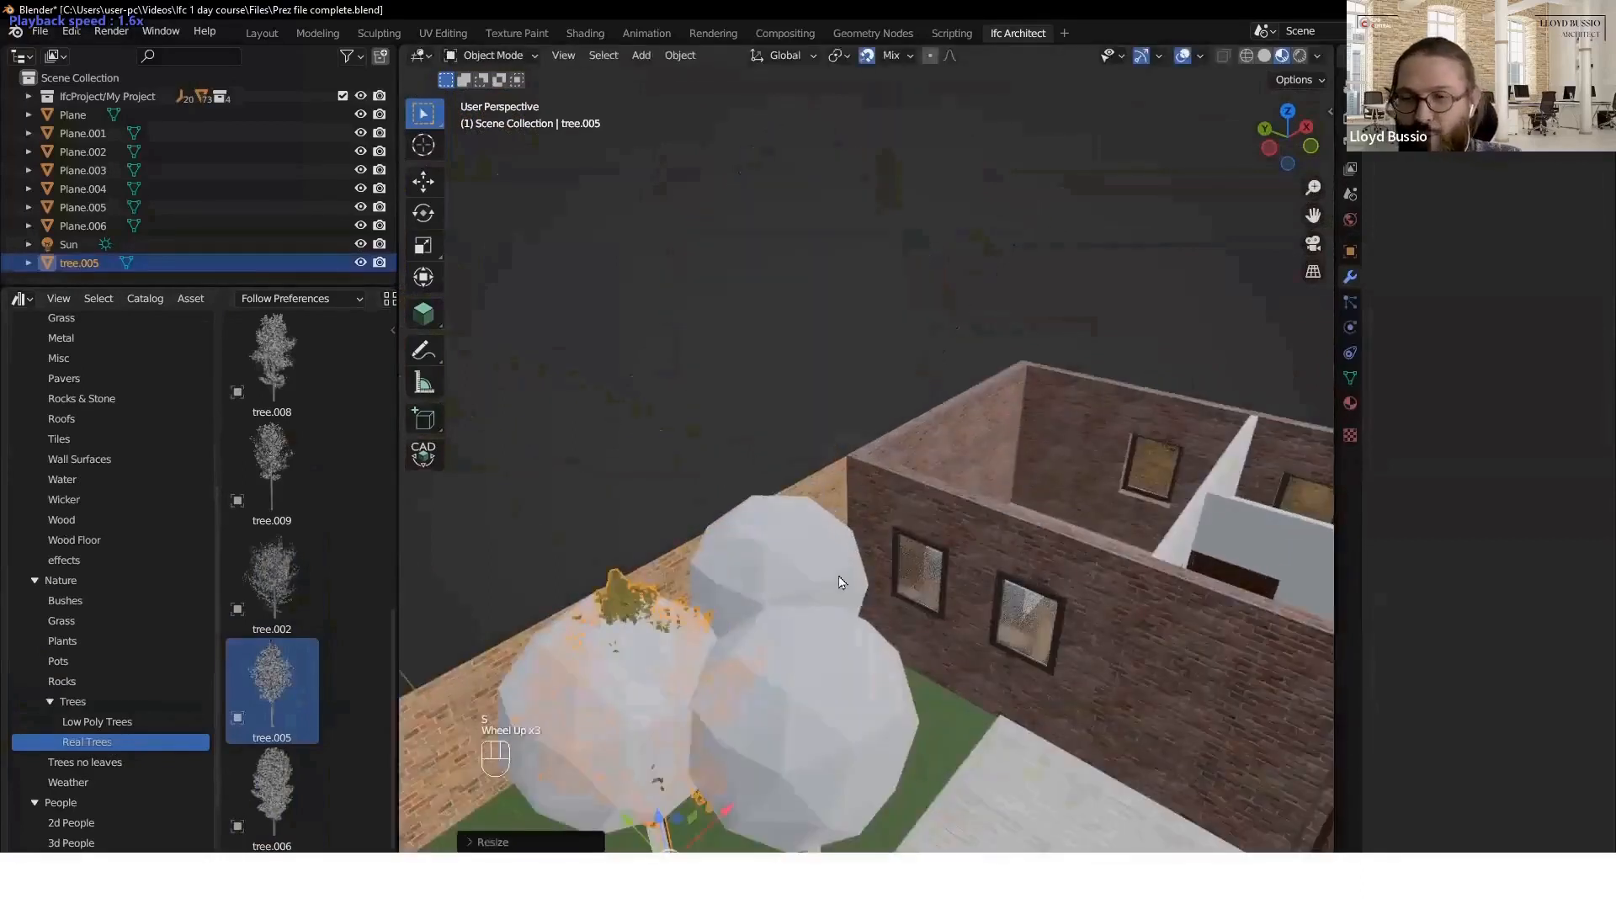
scroll(712, 584, up, 2)
scroll(751, 595, down, 1)
- Duplicate the new tree twice and position the copies at the other two placeholder trunks
middle_drag(751, 594, 931, 564)
key(shift+d)
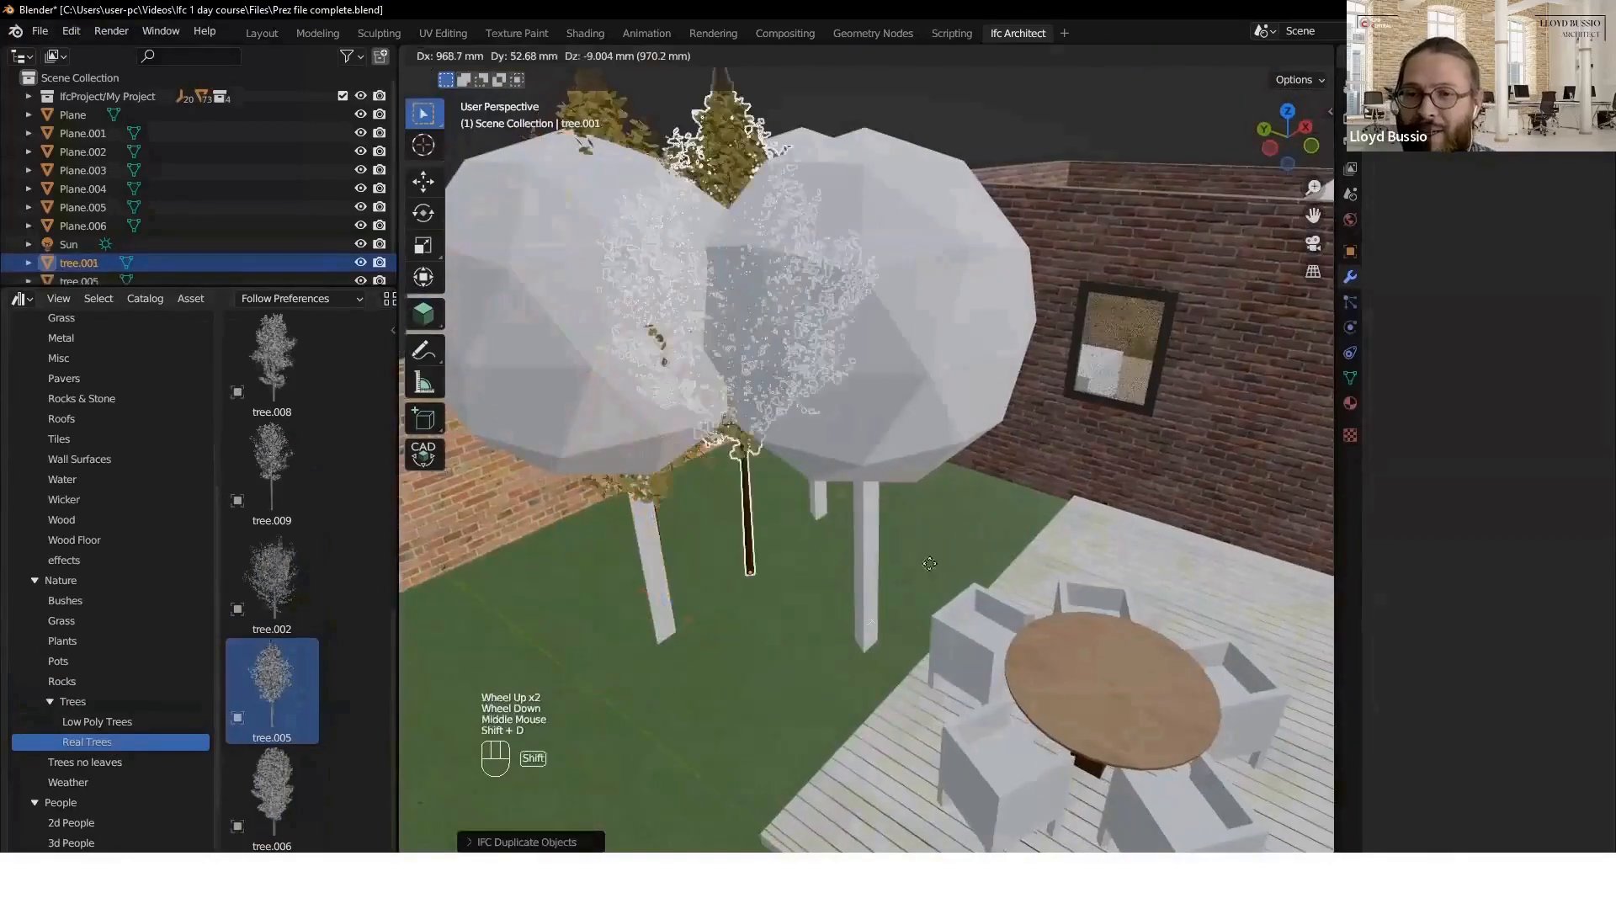
click(844, 625)
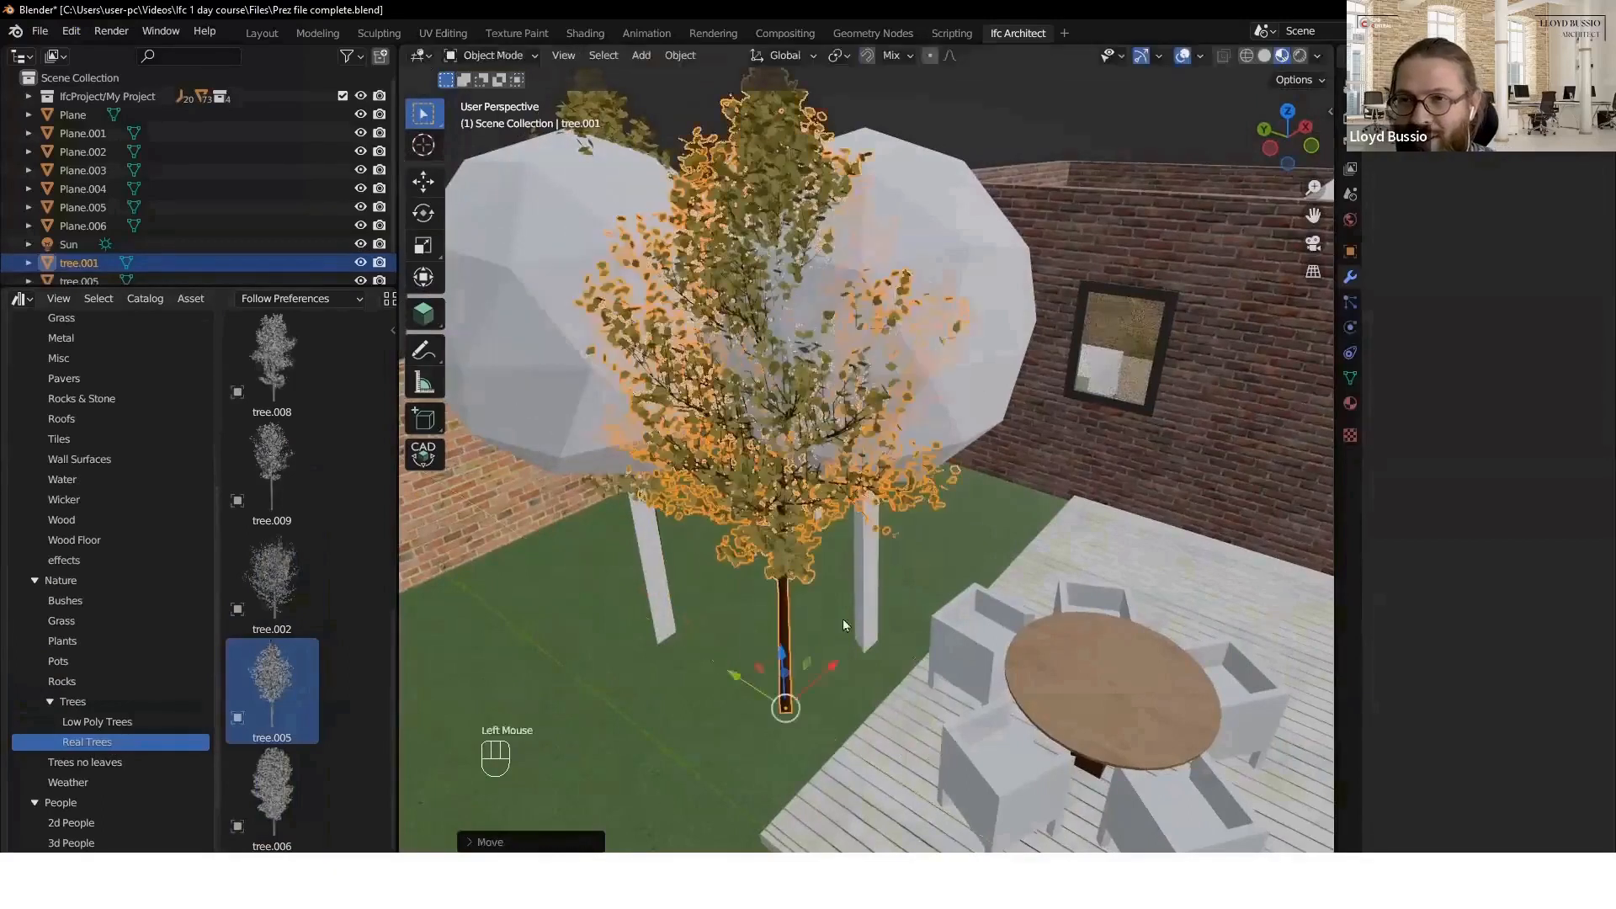
key(shift+d)
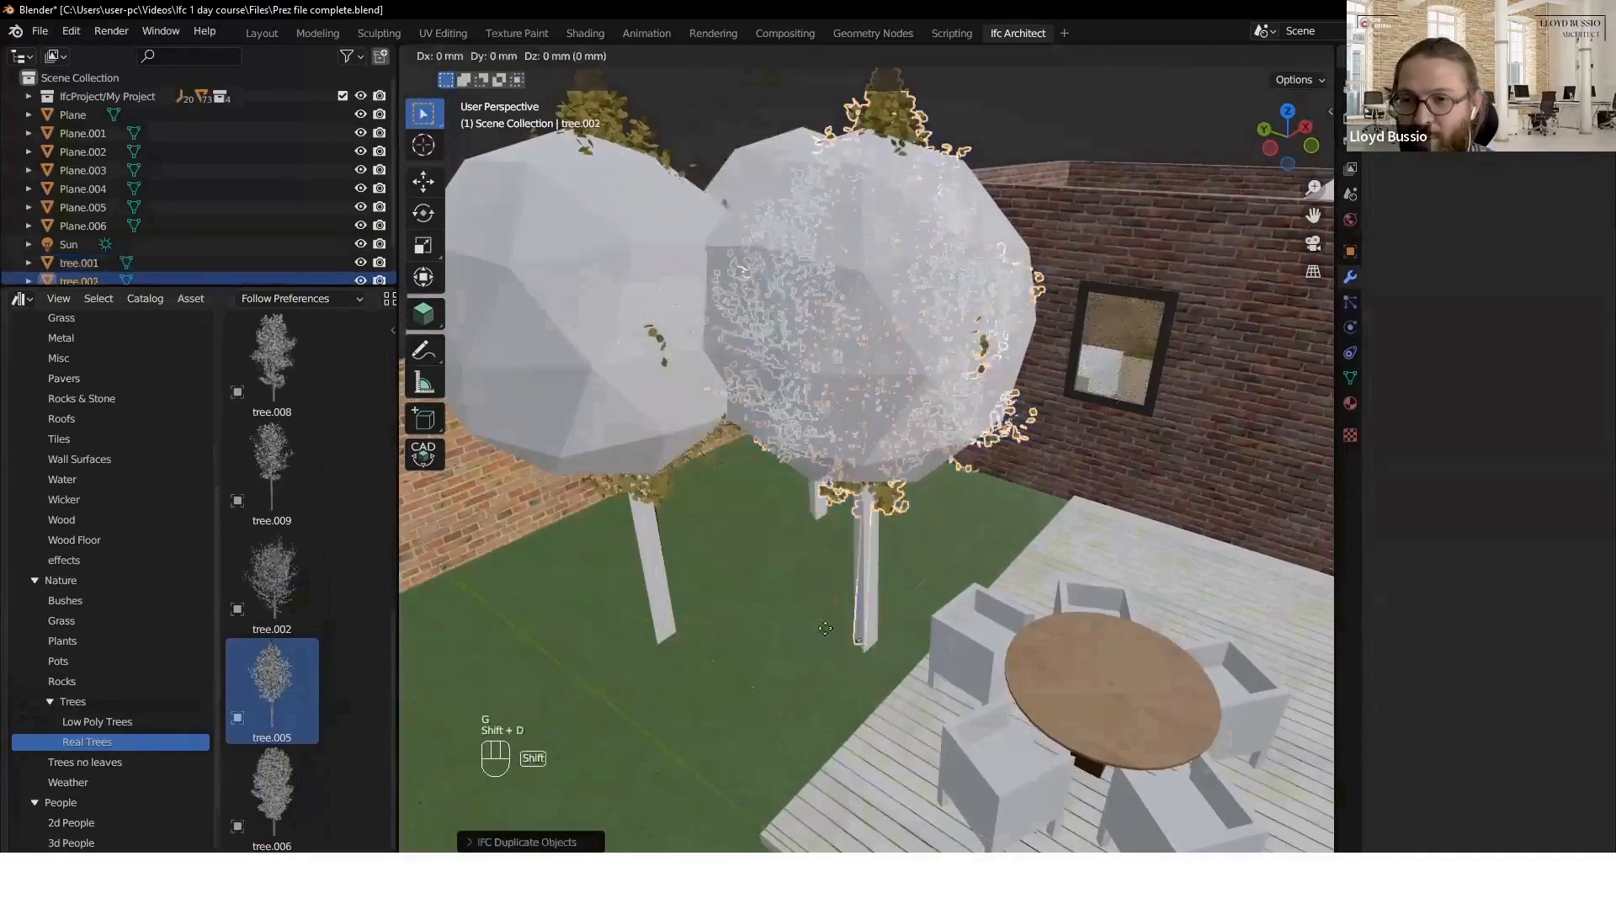
click(921, 567)
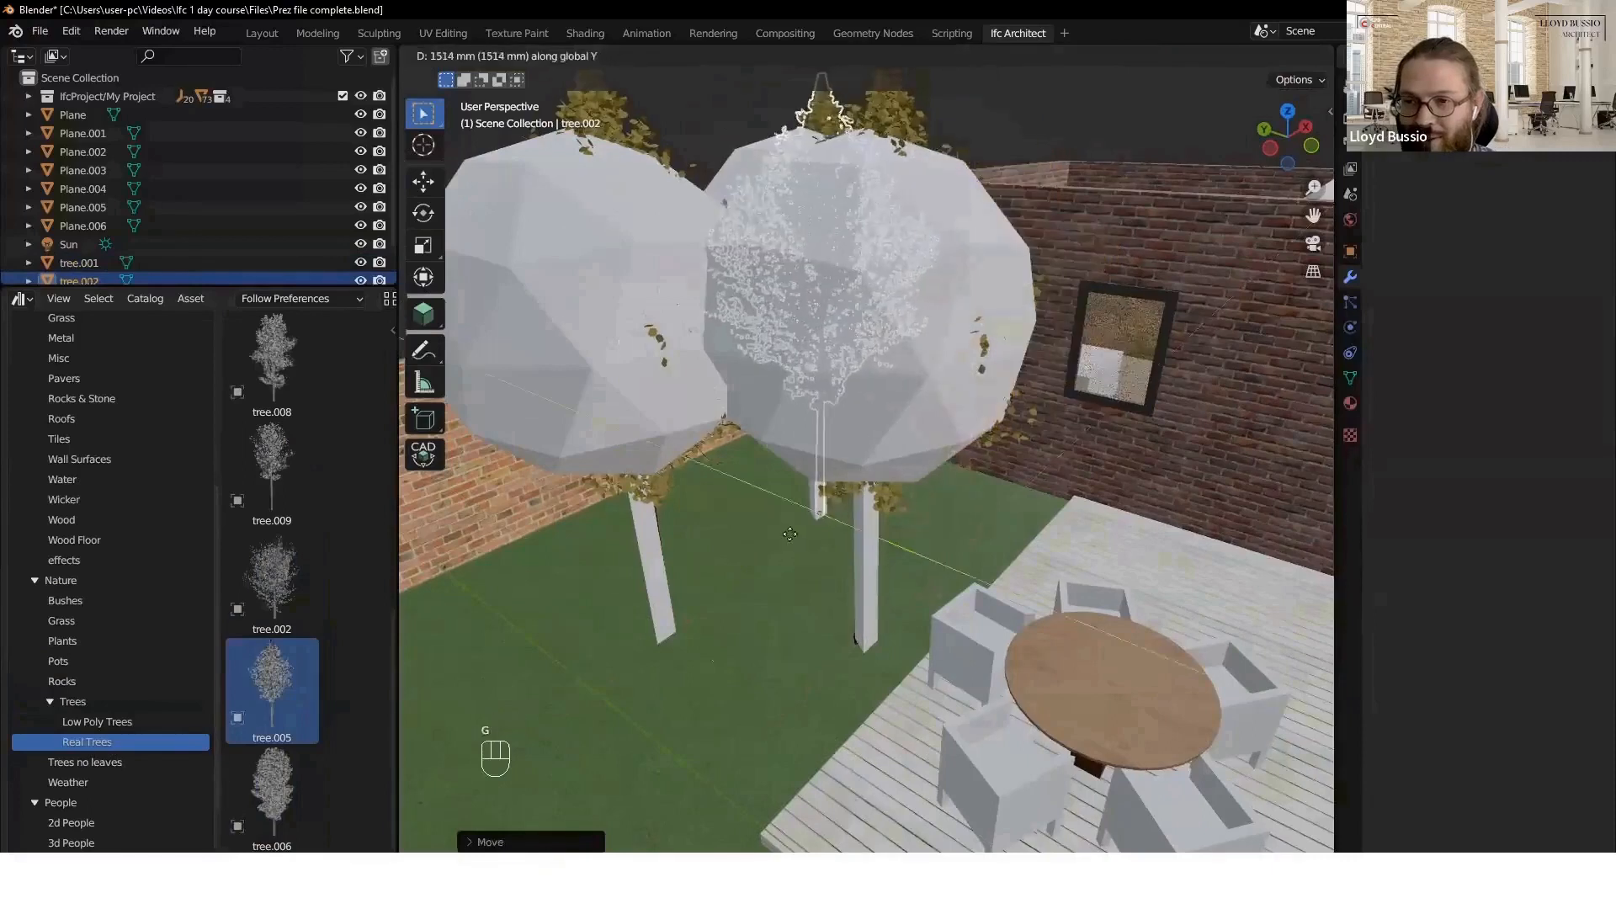
- Select the three white placeholder trees and delete them
click(923, 370)
shift+click(669, 338)
shift+middle_drag(738, 327, 813, 672)
shift+click(808, 428)
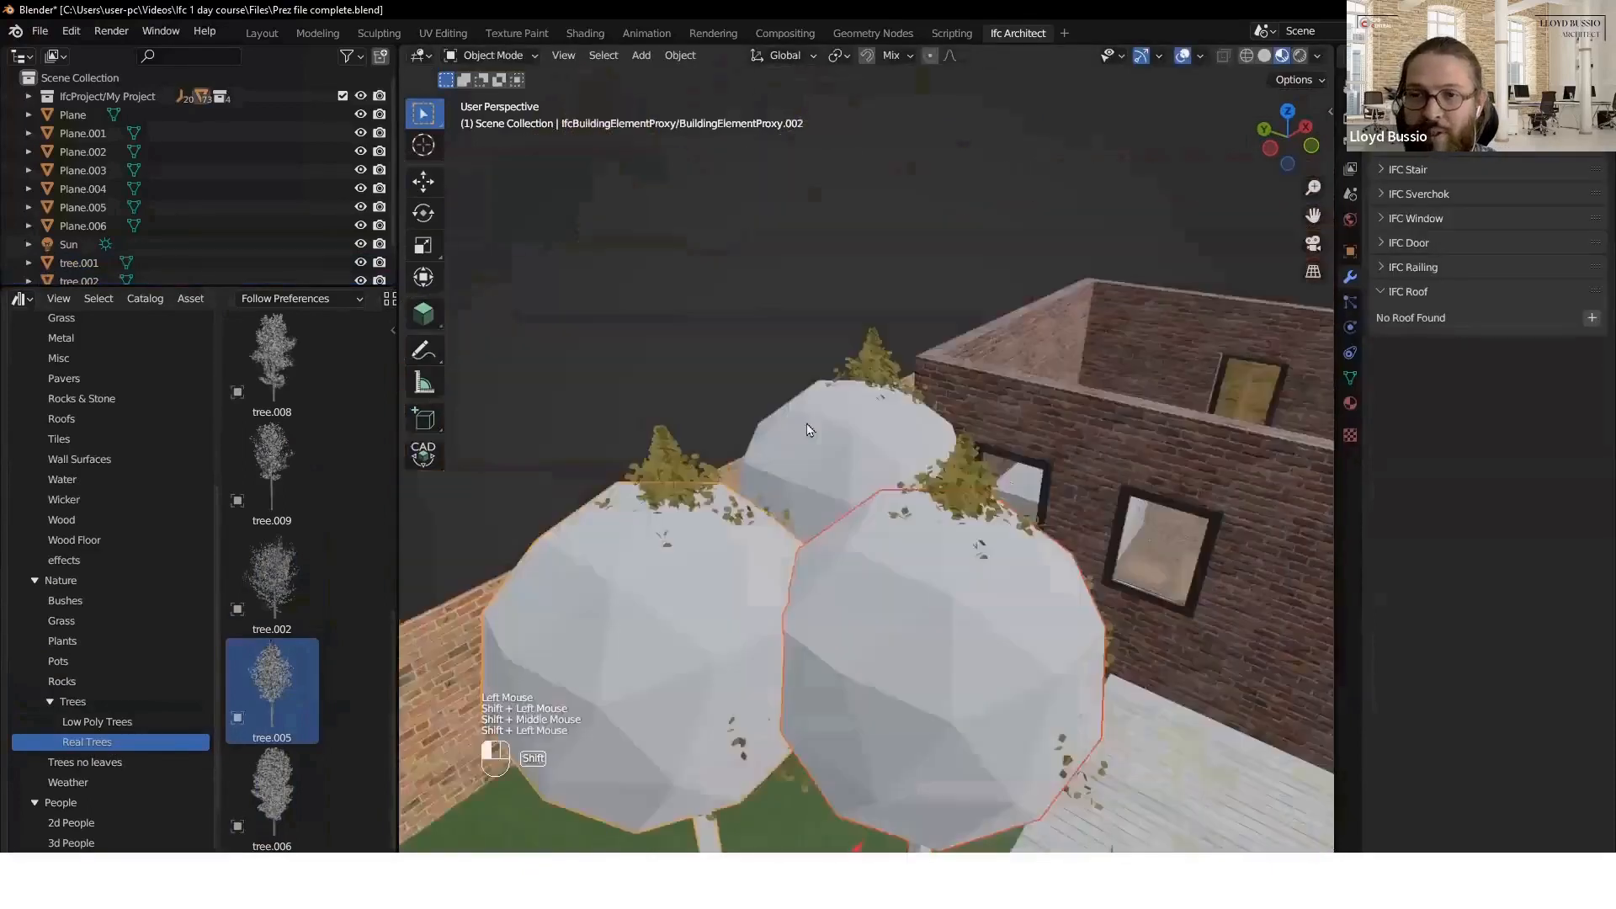
scroll(841, 438, down, 2)
middle_drag(859, 448, 825, 357)
key(x)
click(825, 357)
- Rescale the three realistic garden trees one by one
middle_drag(775, 558, 805, 571)
scroll(865, 569, up, 1)
mouse_move(866, 570)
middle_down()
mouse_move(942, 568)
mouse_move(1022, 614)
mouse_move(941, 552)
mouse_move(1078, 588)
mouse_move(867, 580)
middle_up()
key(s)
click(993, 539)
click(947, 496)
key(s)
click(955, 497)
click(951, 623)
key(s)
click(911, 566)
- Expand the IFC project in an enlarged outliner and disable its Types collection in renders
middle_drag(674, 547, 829, 522)
scroll(816, 589, down, 2)
middle_drag(829, 522, 856, 462)
drag(42, 287, 42, 591)
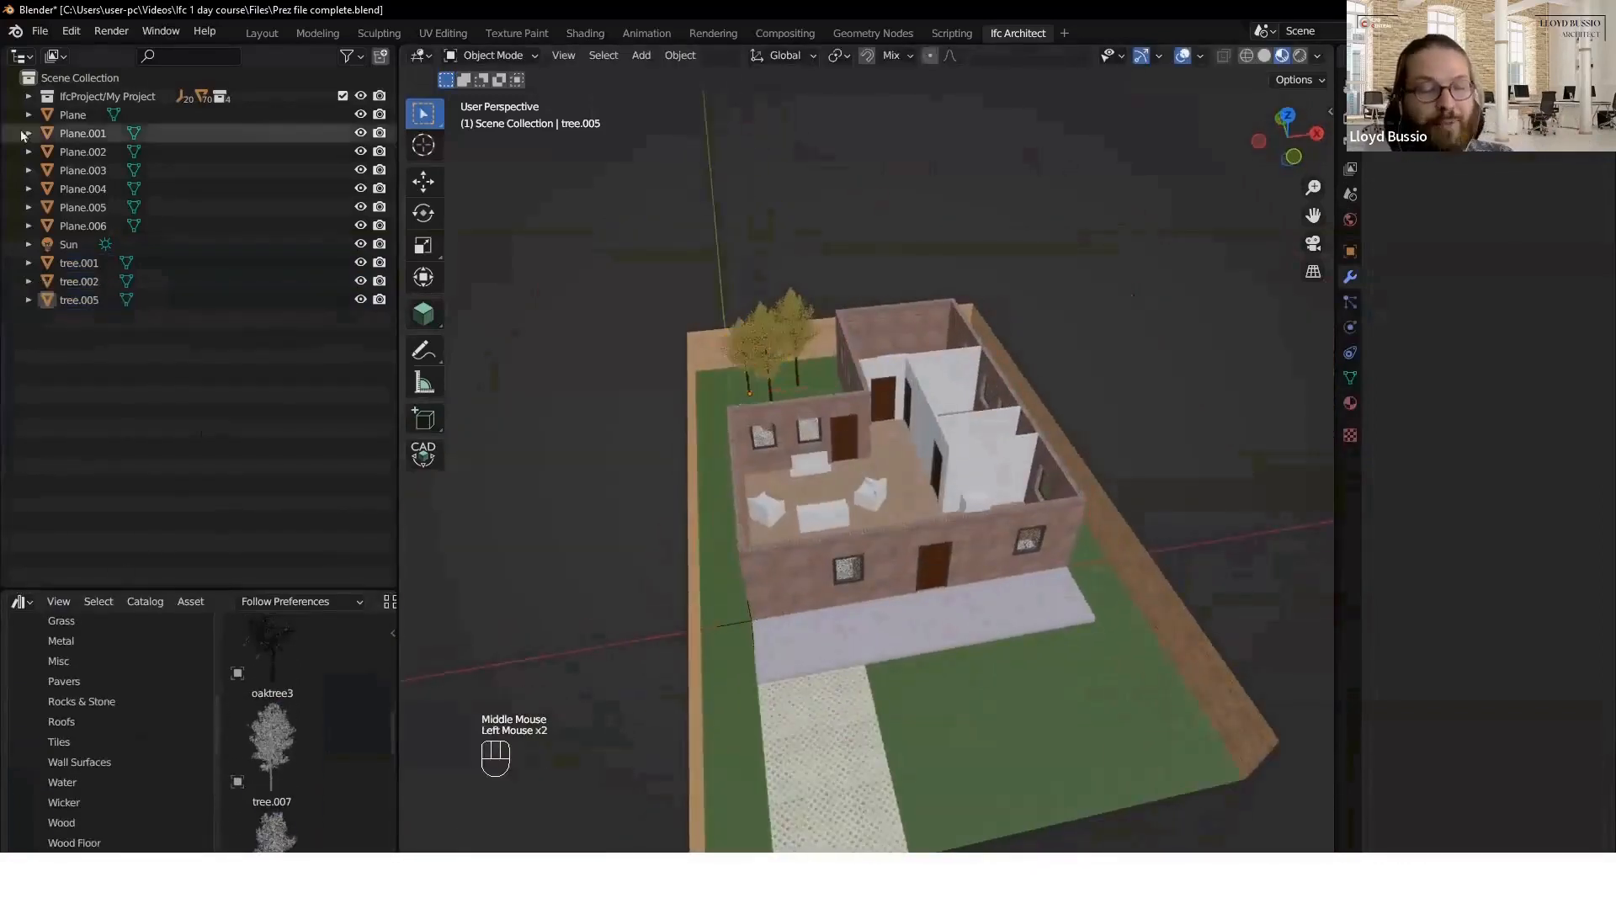
click(28, 96)
click(47, 152)
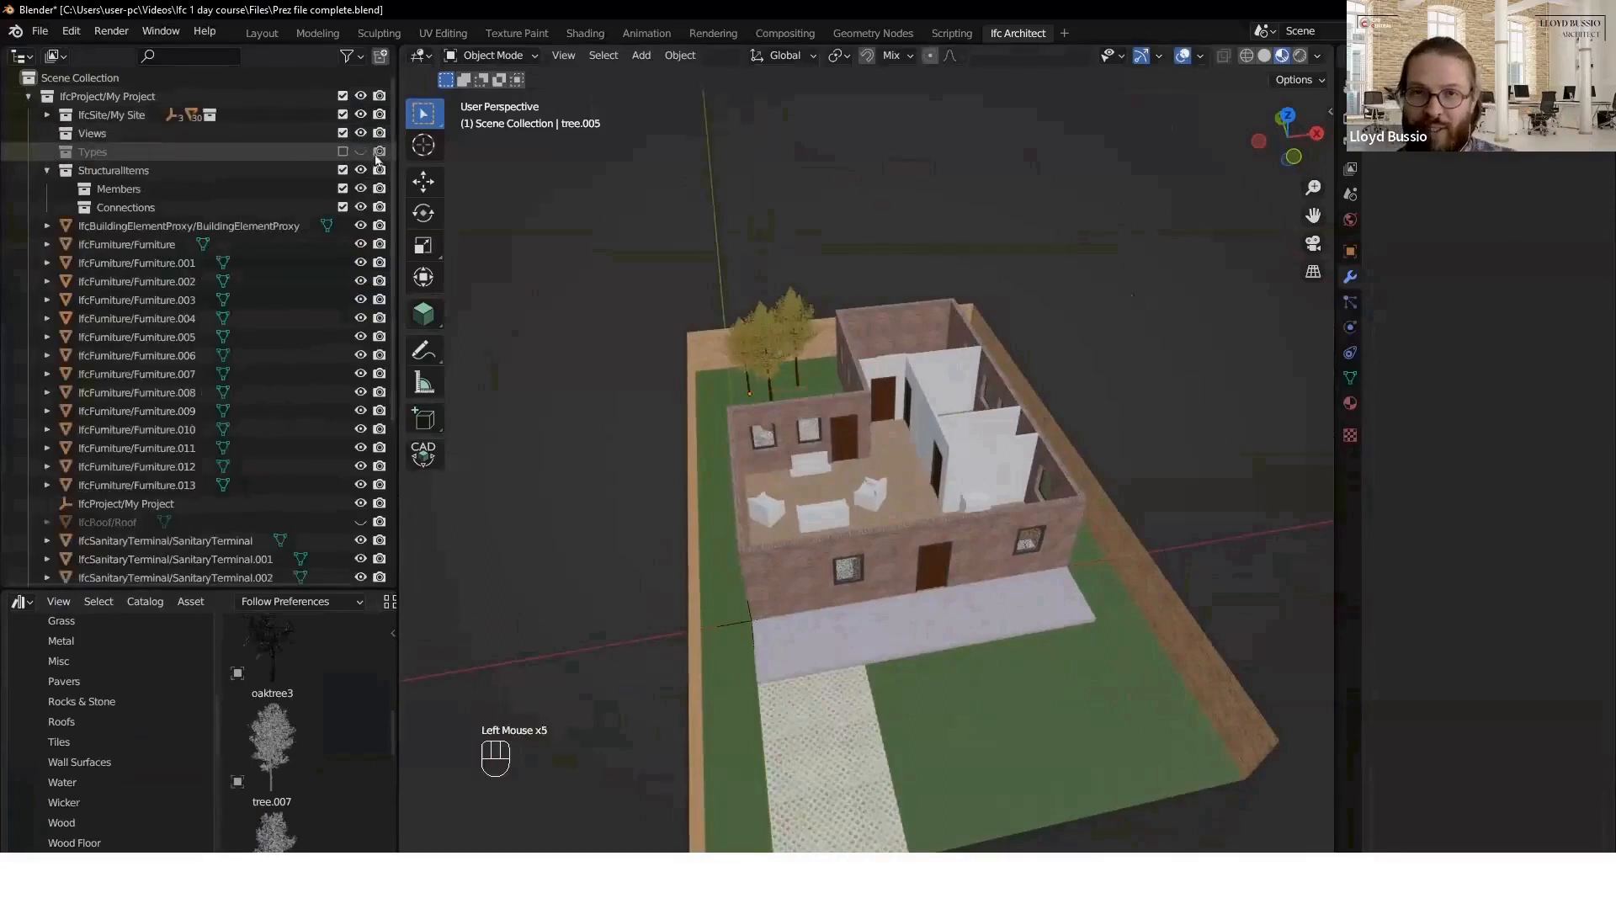
click(379, 151)
click(47, 170)
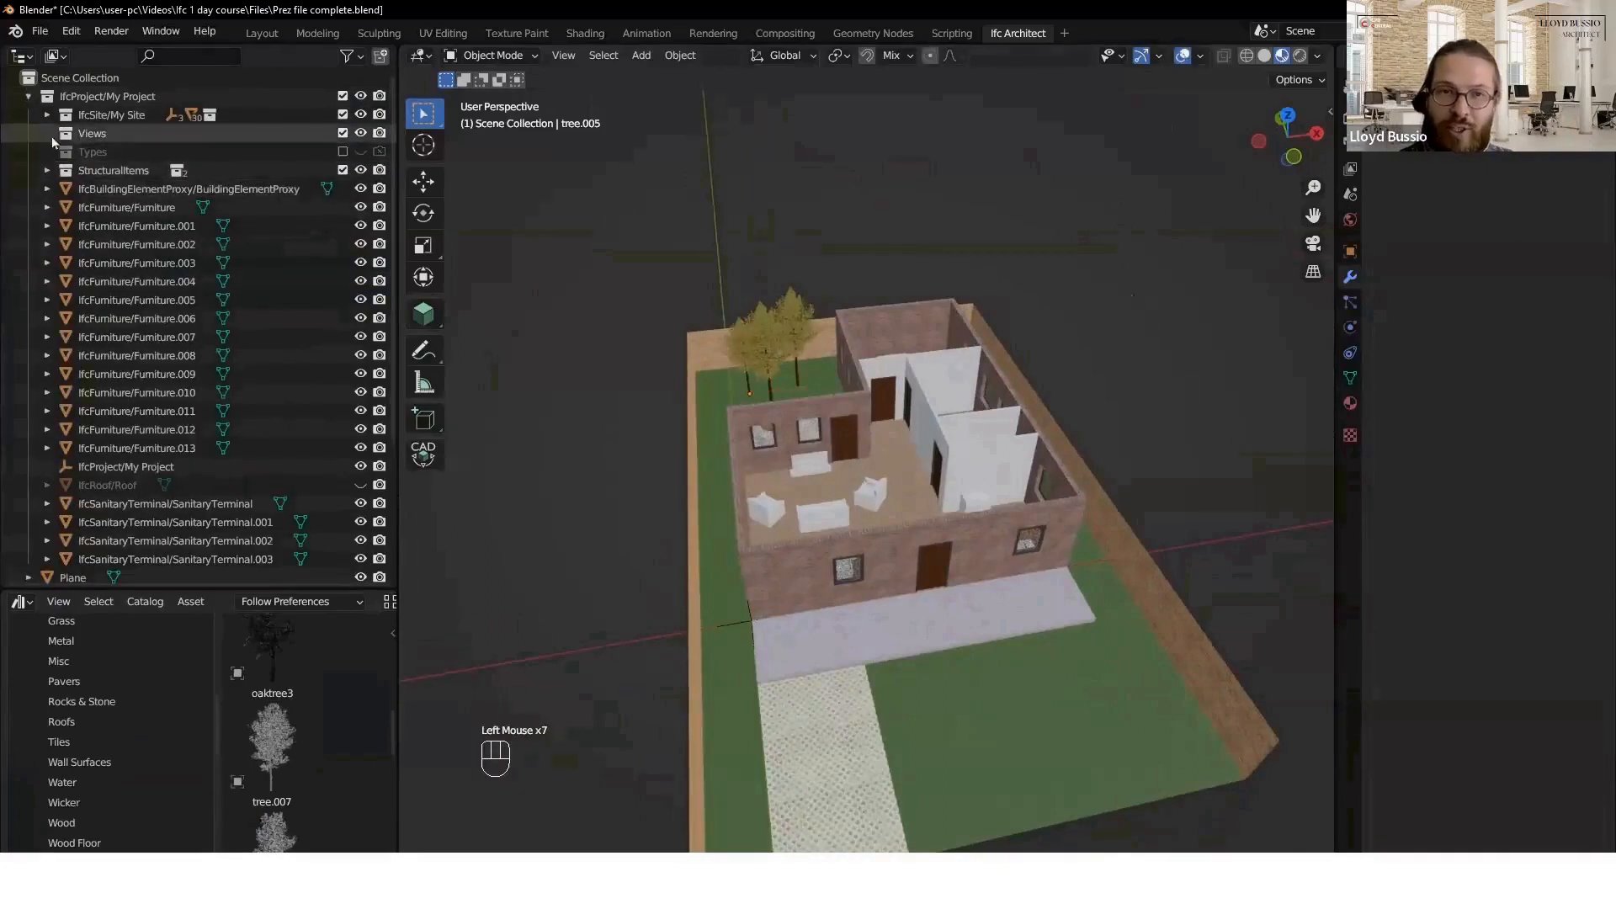
- Browse the IFC project's site, building and storey collections, and unhide the roof of the house in the viewport
click(47, 115)
click(66, 133)
click(86, 151)
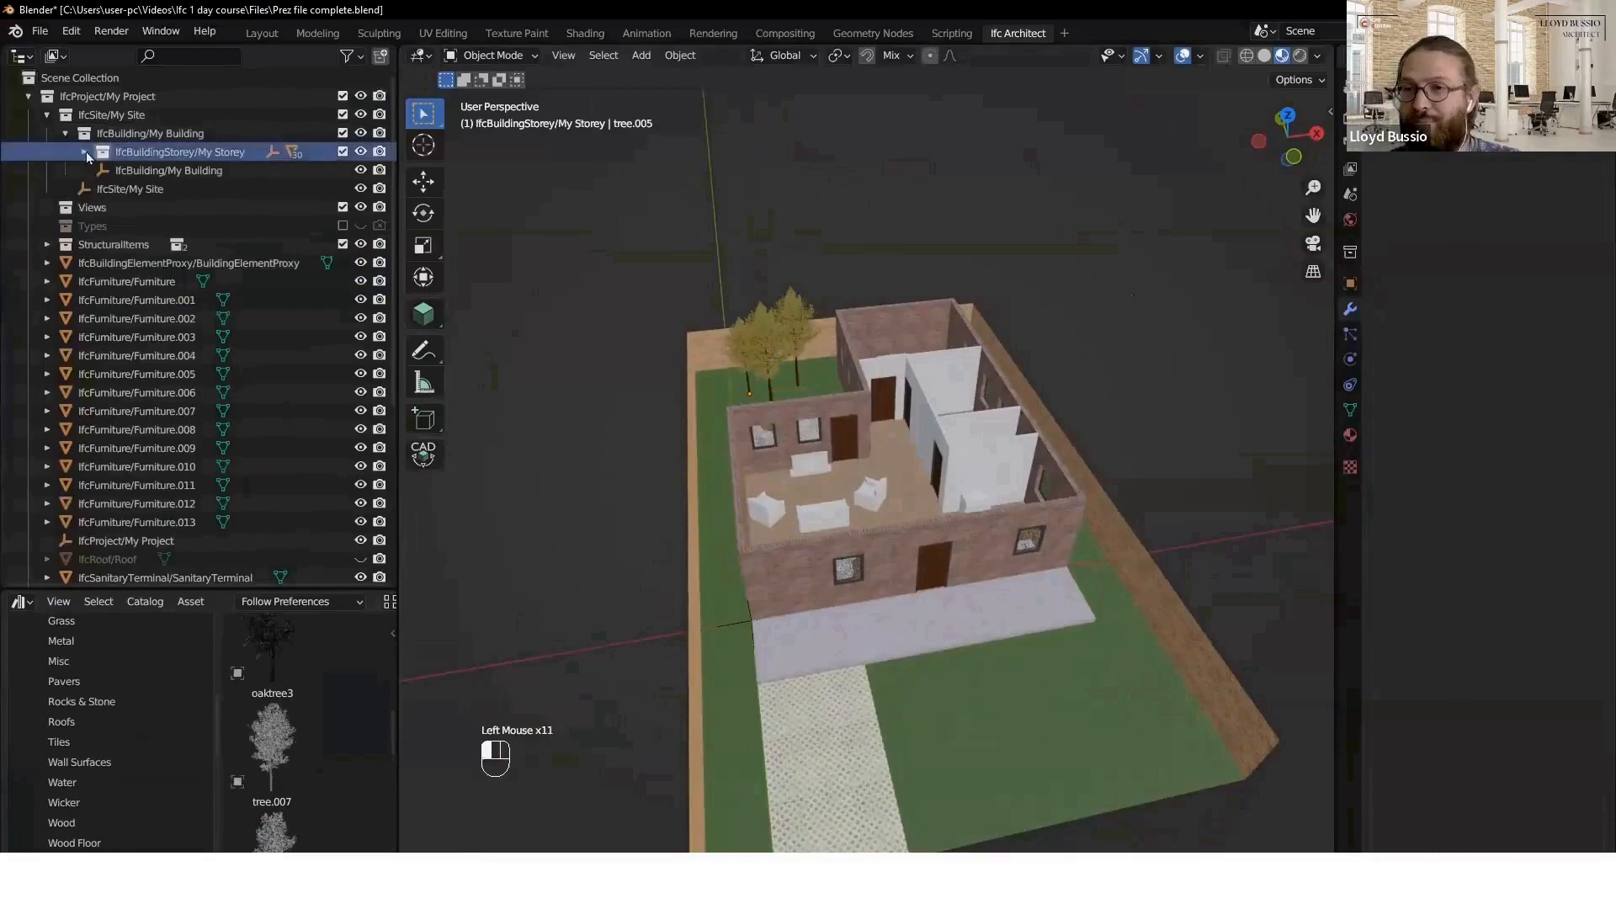
click(86, 154)
click(86, 153)
scroll(253, 323, down, 4)
scroll(261, 362, down, 5)
click(360, 291)
- Rescale the garden tree closest to the terrace so it differs in height from the other two
middle_drag(1012, 517, 1058, 588)
scroll(938, 527, up, 2)
scroll(730, 564, up, 2)
middle_drag(730, 564, 850, 538)
shift+middle_drag(850, 539, 850, 581)
scroll(942, 511, down, 2)
click(1025, 225)
middle_drag(1026, 224, 985, 175)
click(993, 354)
middle_drag(994, 353, 1027, 320)
key(s)
click(1123, 369)
- Tilt the three garden trees individually, rotating the tallest and the one beside the house about Y and the smallest about X
middle_drag(1122, 368, 1145, 413)
scroll(1057, 369, up, 2)
scroll(1109, 376, down, 2)
key(r)
key(x)
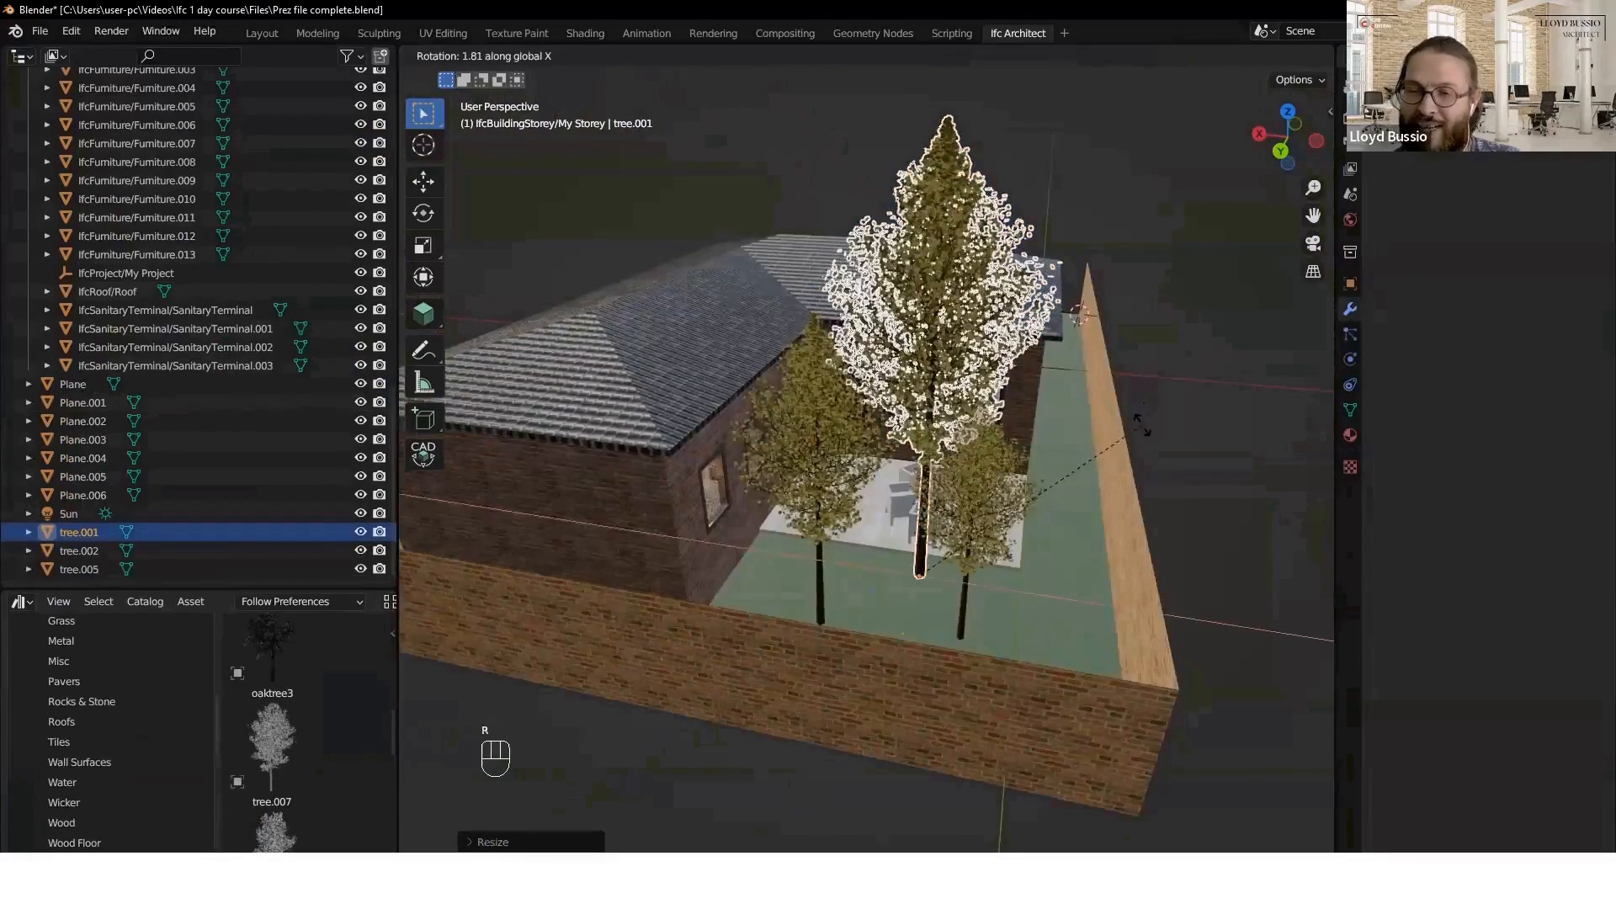
key(y)
click(1142, 433)
click(981, 505)
key(r)
key(x)
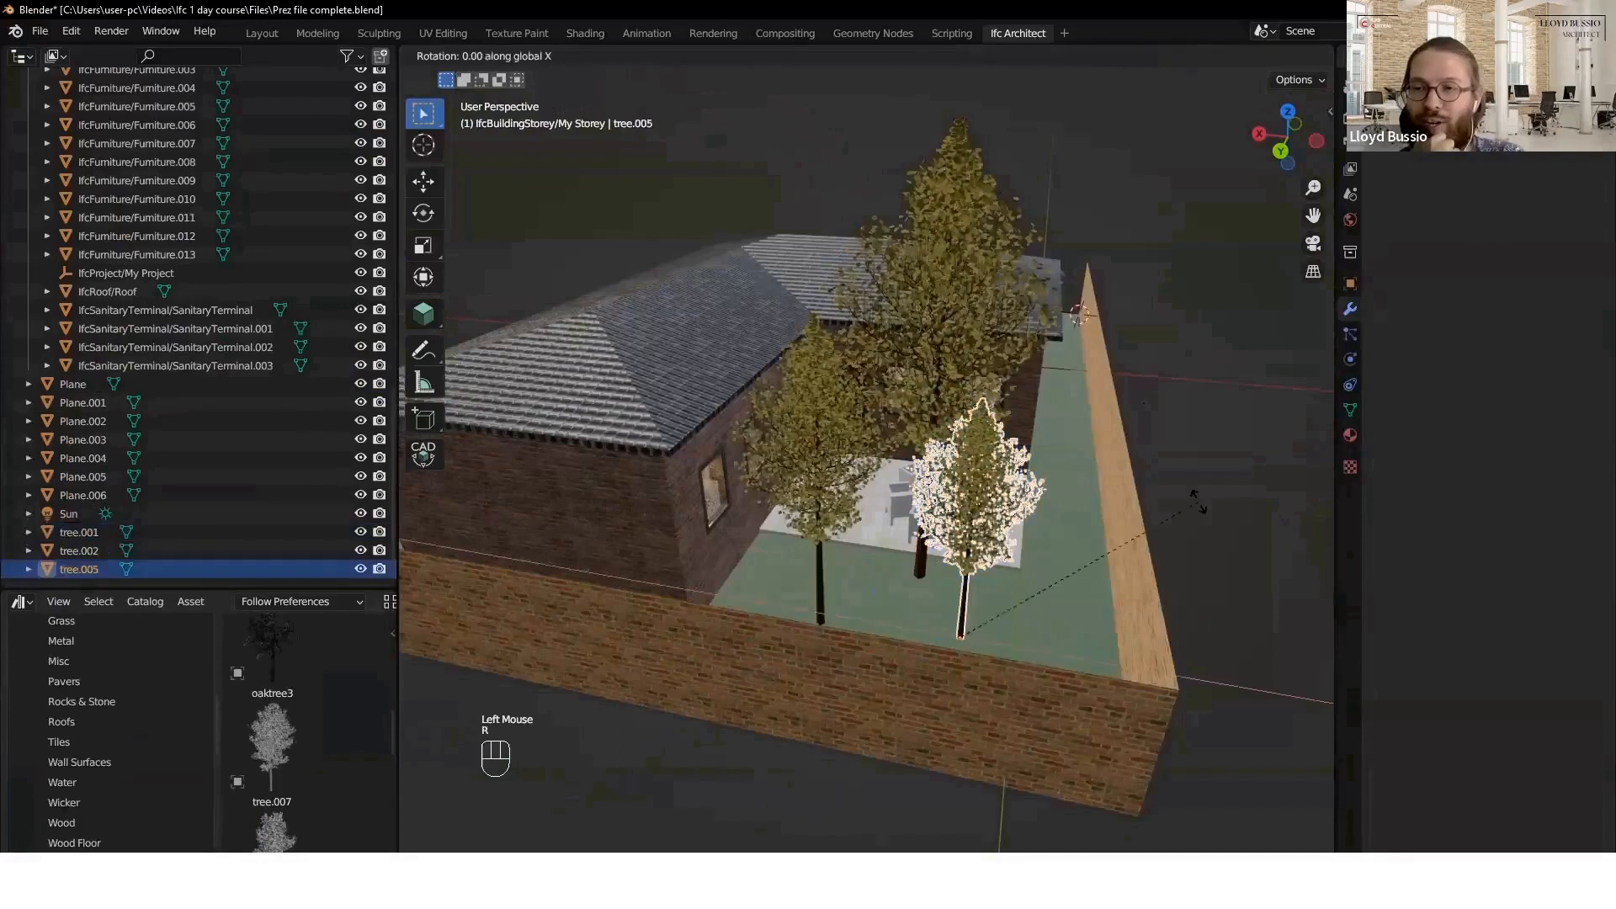
click(1189, 495)
click(818, 446)
key(r)
key(y)
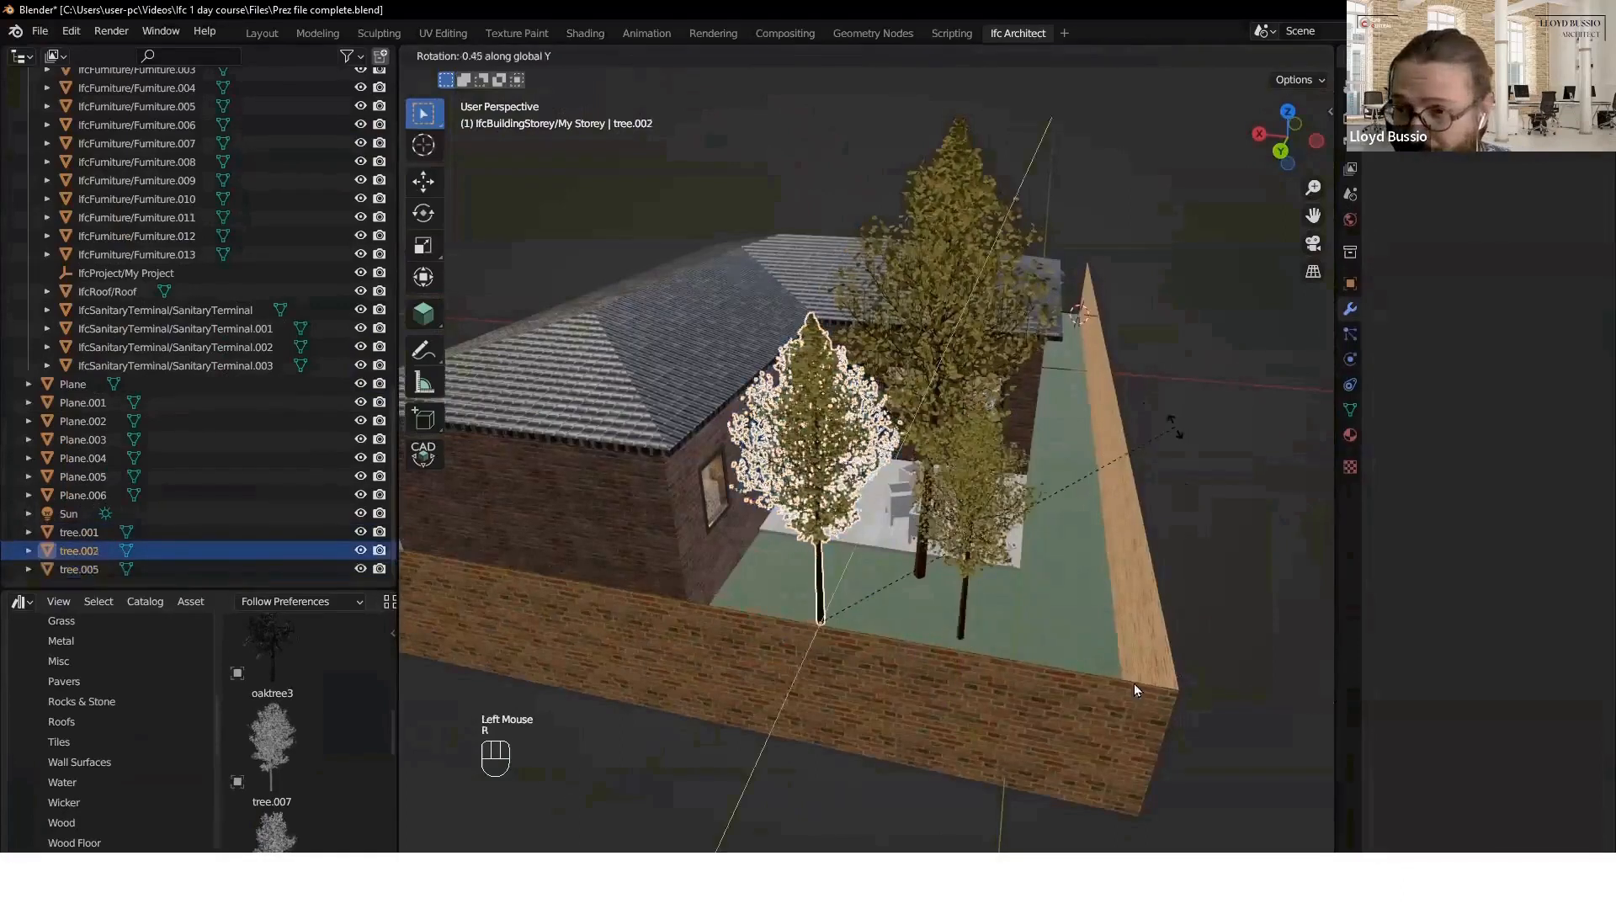
click(1265, 746)
- Collapse the IFC project in the outliner and make the main Scene Collection active
middle_drag(1013, 445, 1045, 447)
scroll(1265, 746, down, 2)
middle_drag(1265, 745, 1265, 746)
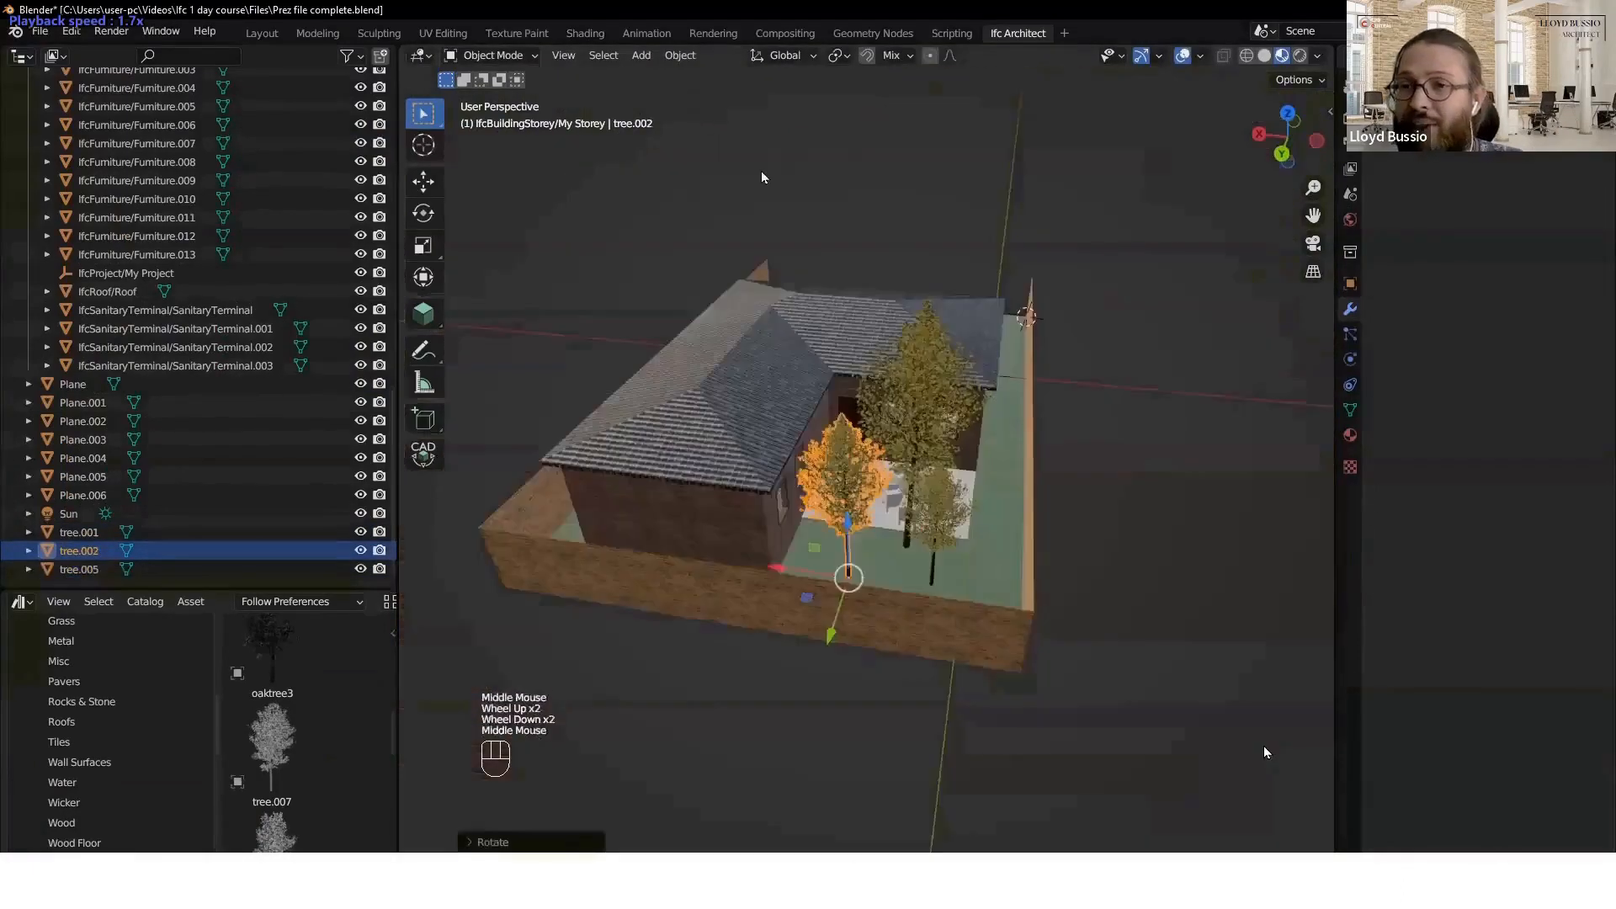
click(1264, 746)
scroll(49, 123, up, 10)
click(27, 96)
click(80, 78)
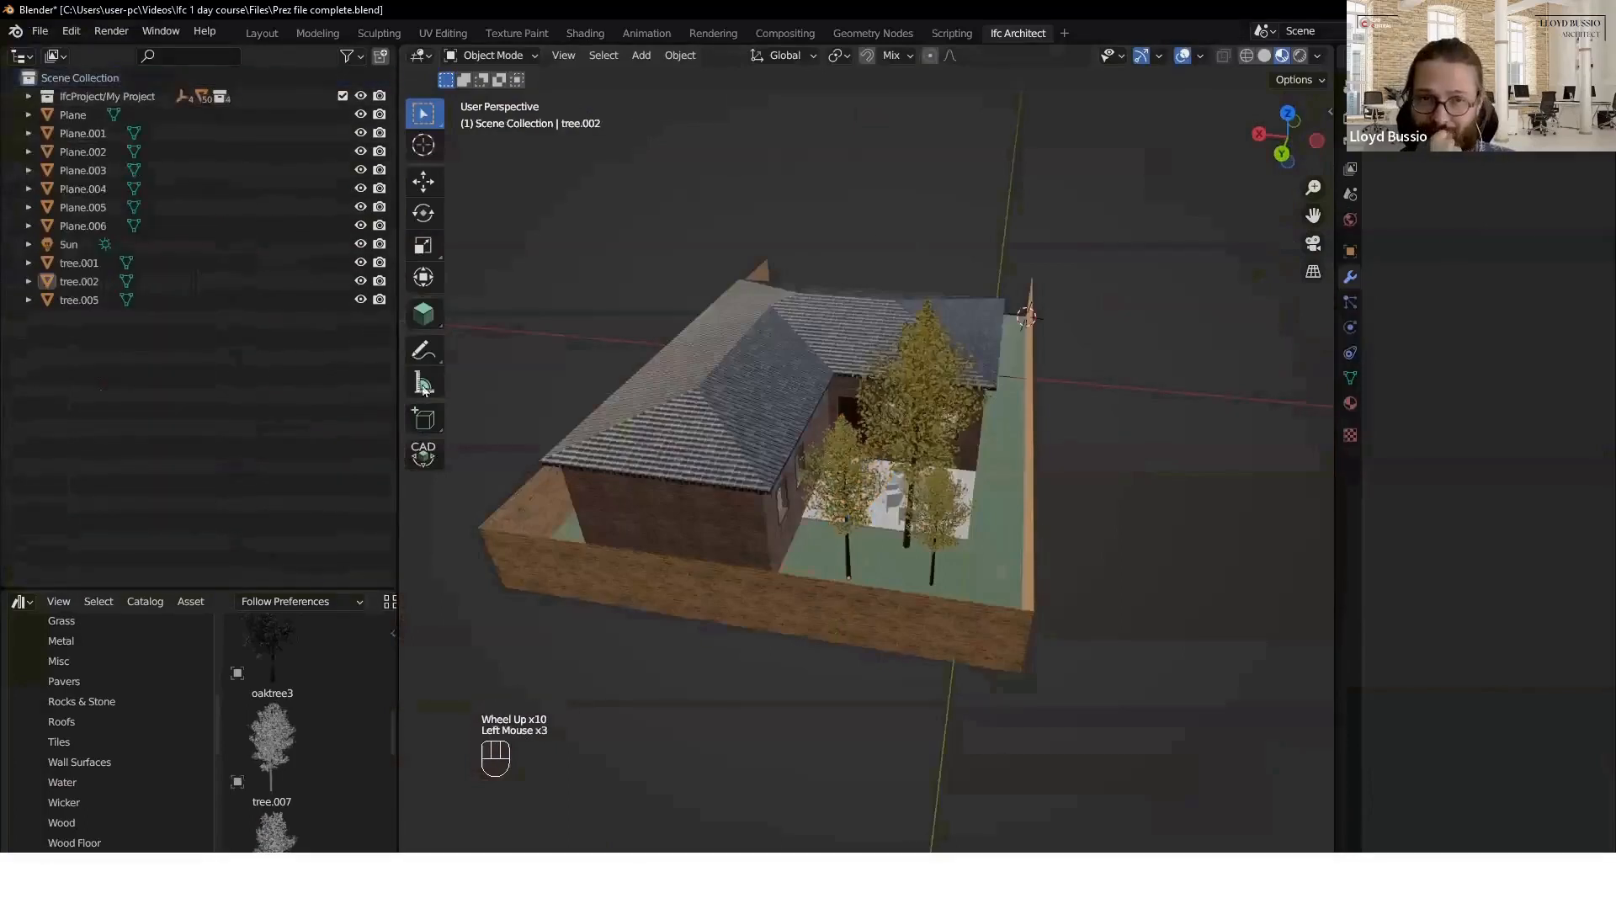
- Add a camera to the scene and align it to the current view of the house and garden
click(854, 229)
key(shift+a)
click(826, 340)
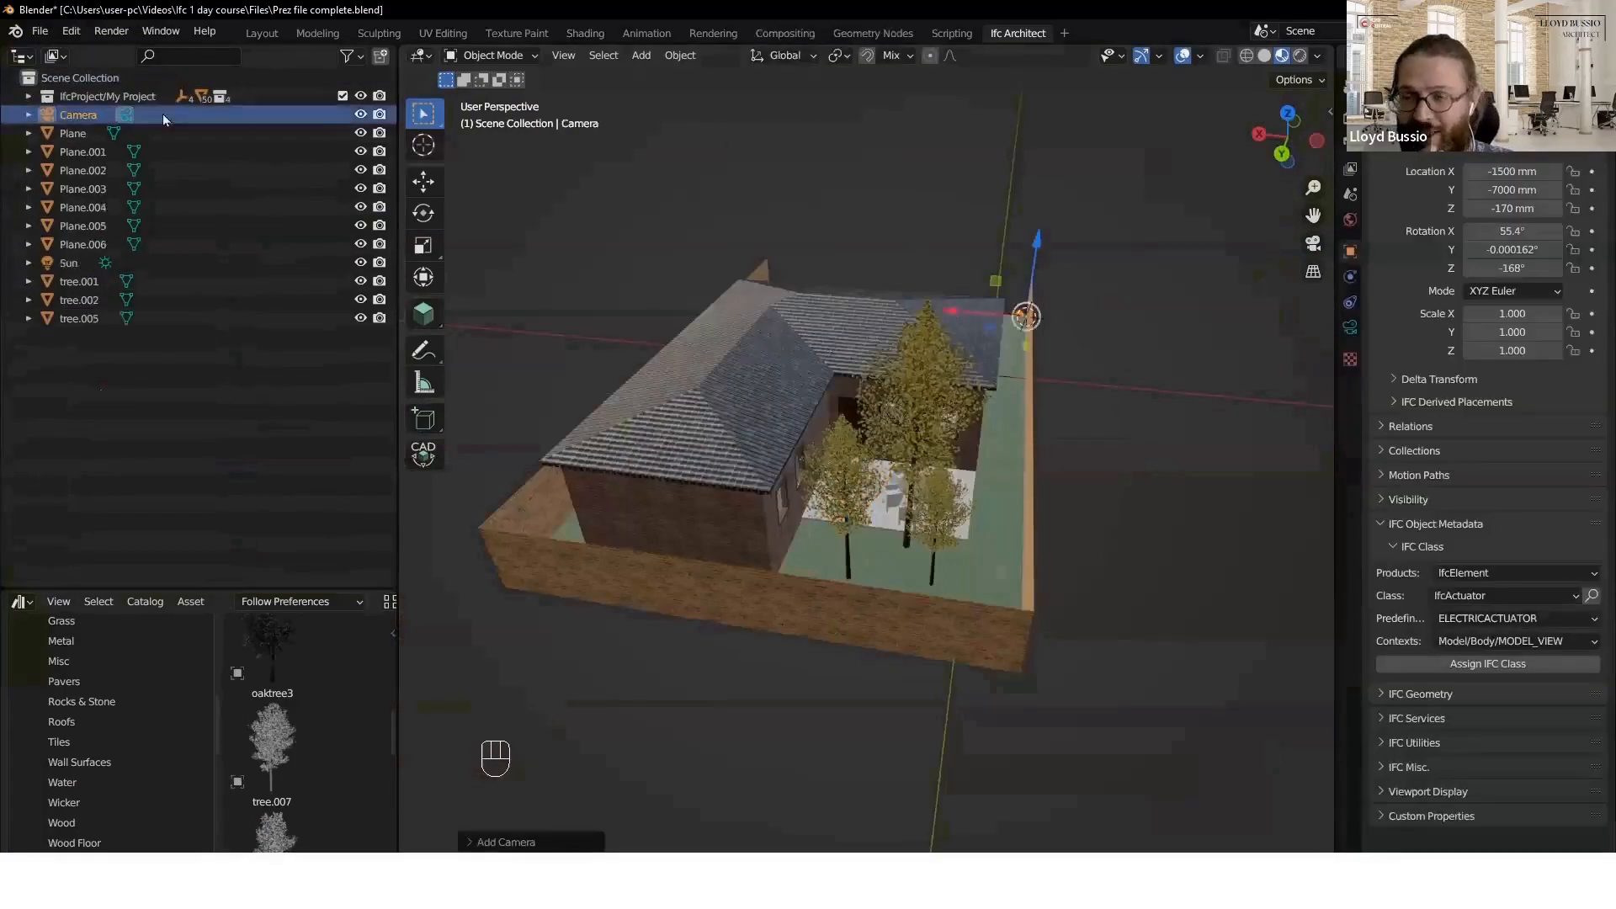
key(ctrl+alt+KP_0)
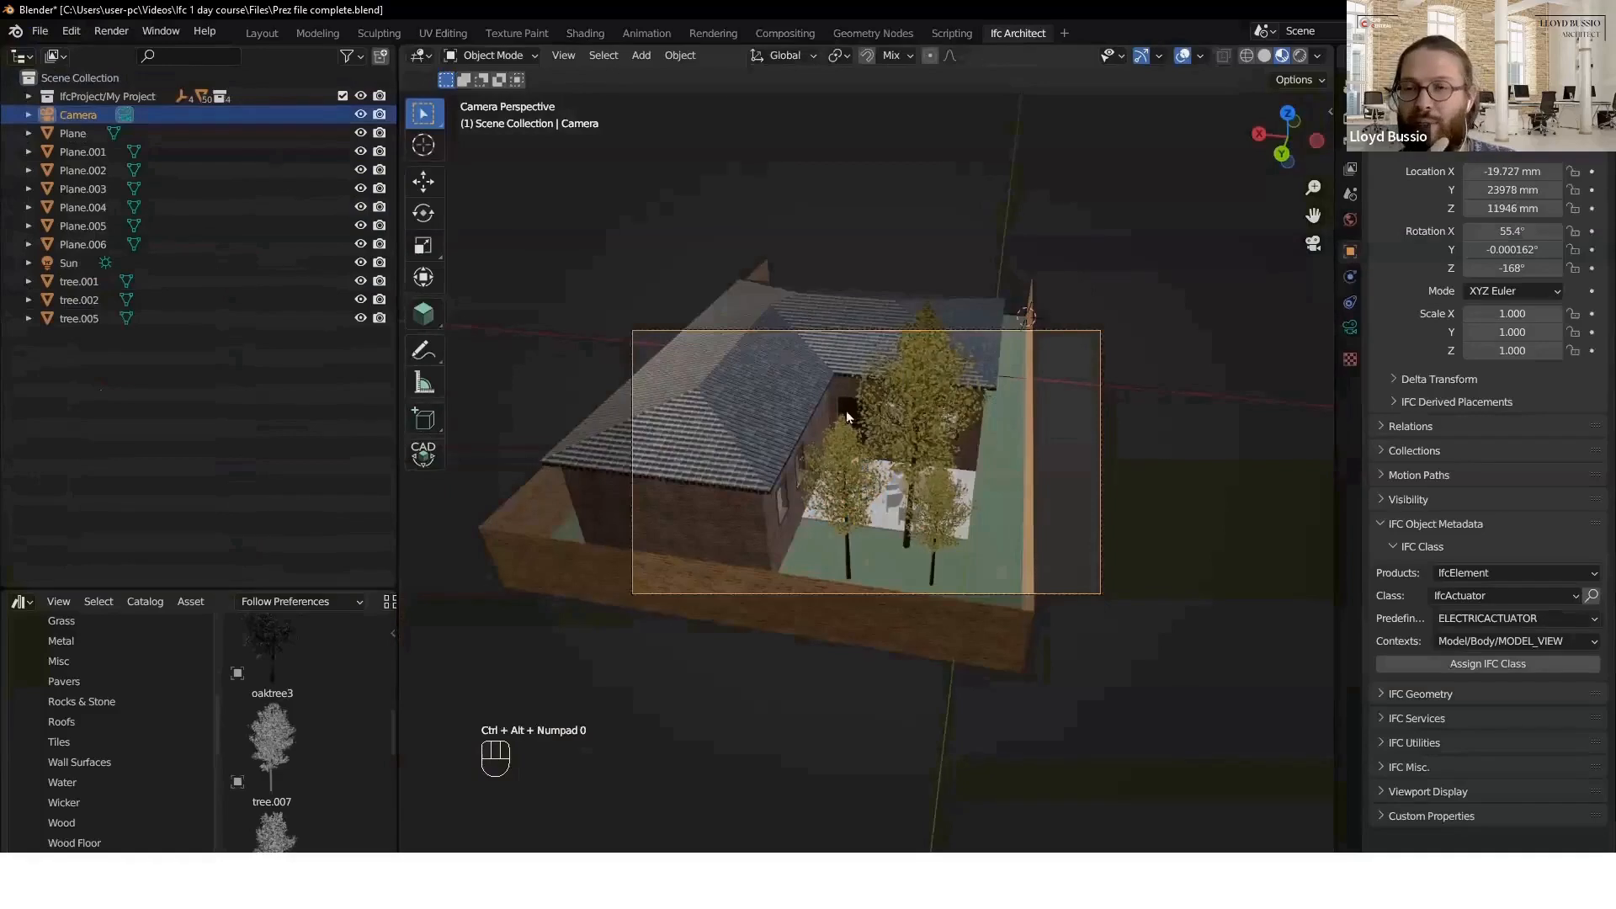
- Use Walk Navigation to move the camera down into the garden and frame the terrace between the trees
click(564, 55)
mouse_move(673, 312)
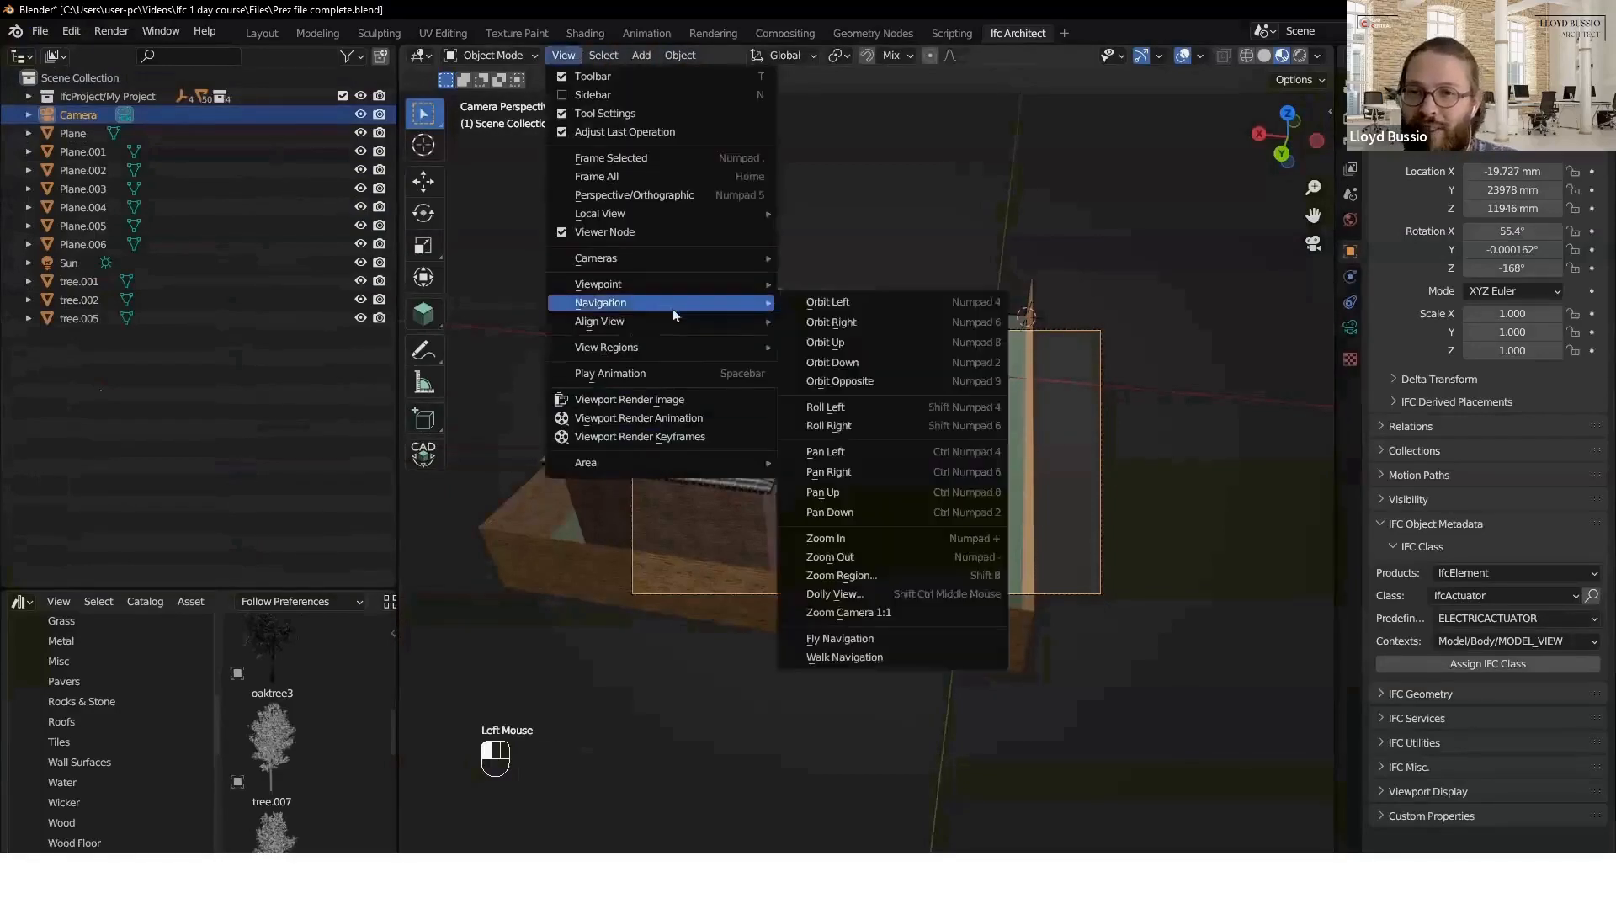
click(846, 663)
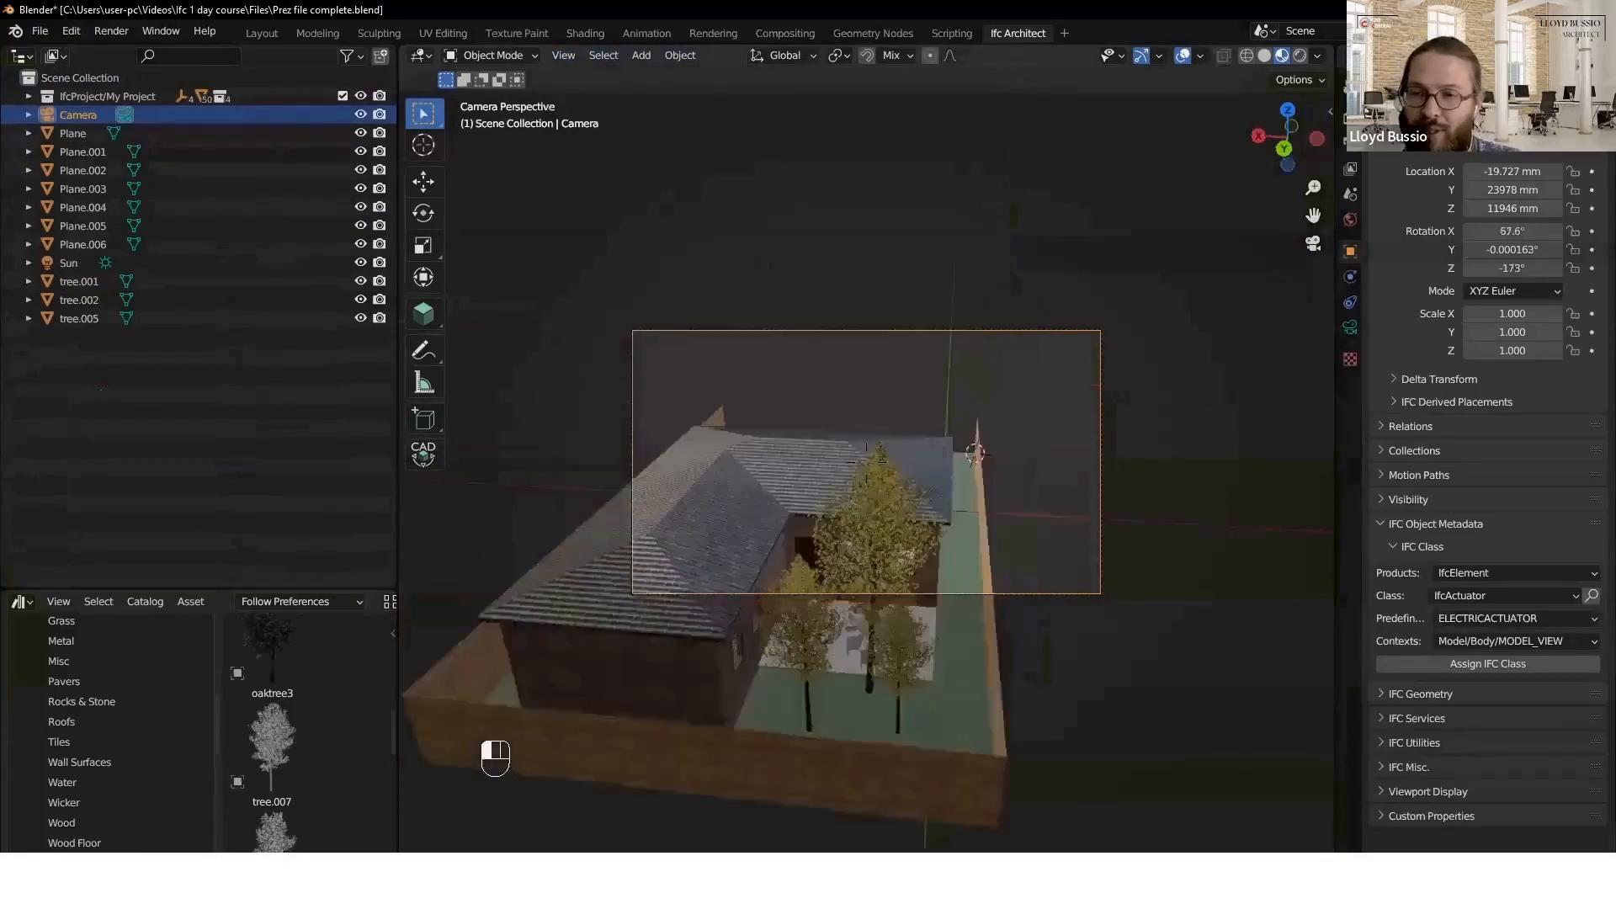
key(w)
key(shift+w)
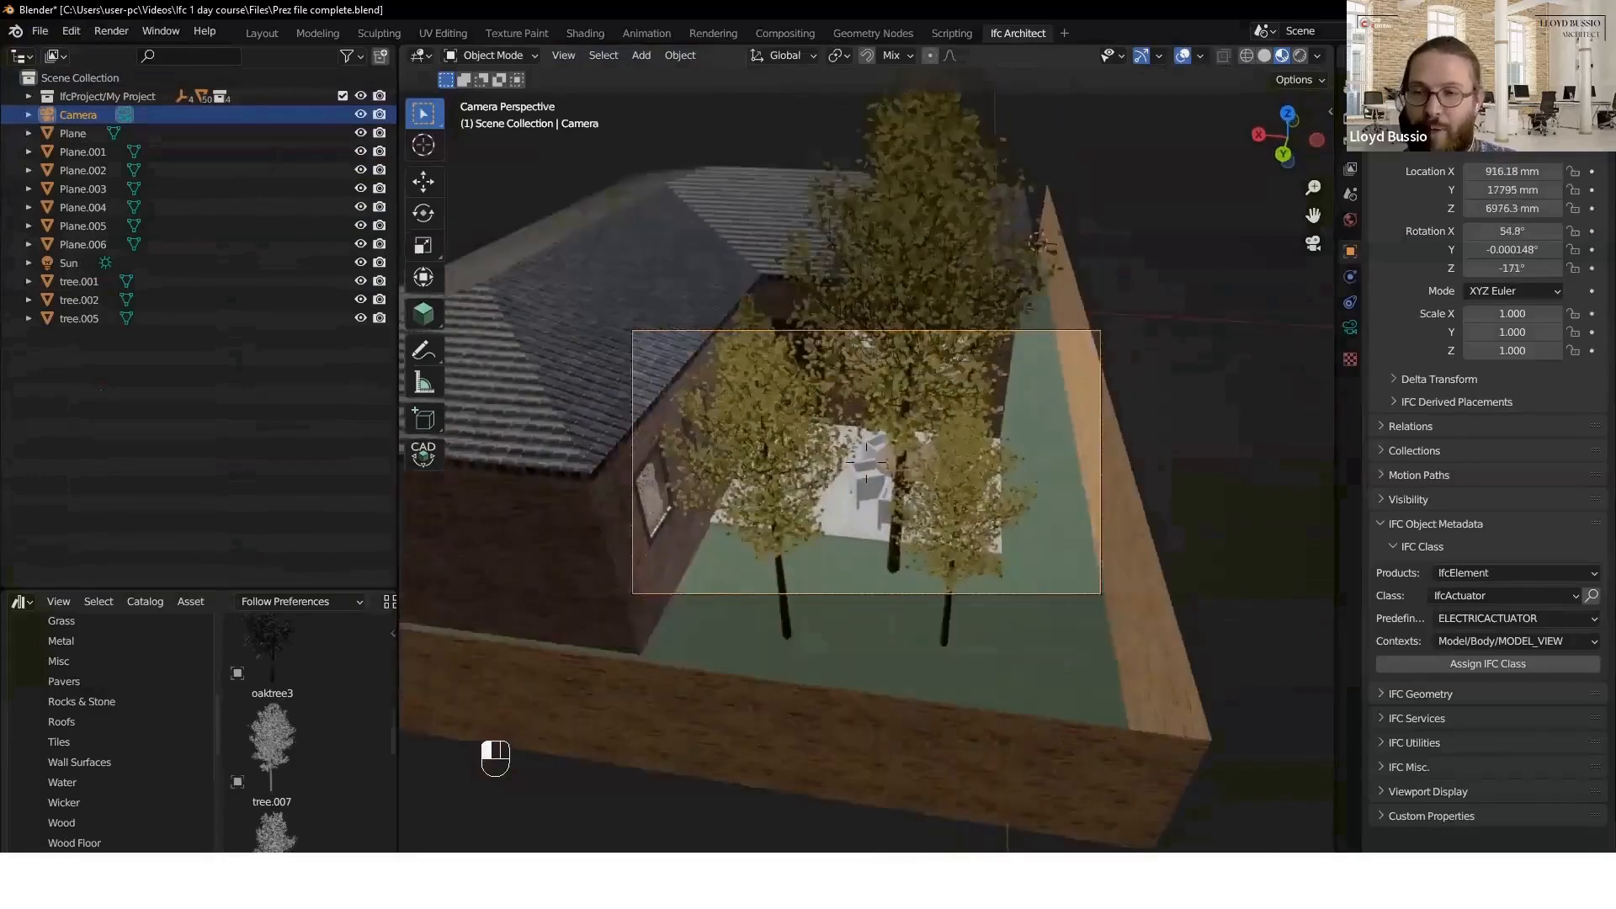
key(shift+w)
key(shift+w)
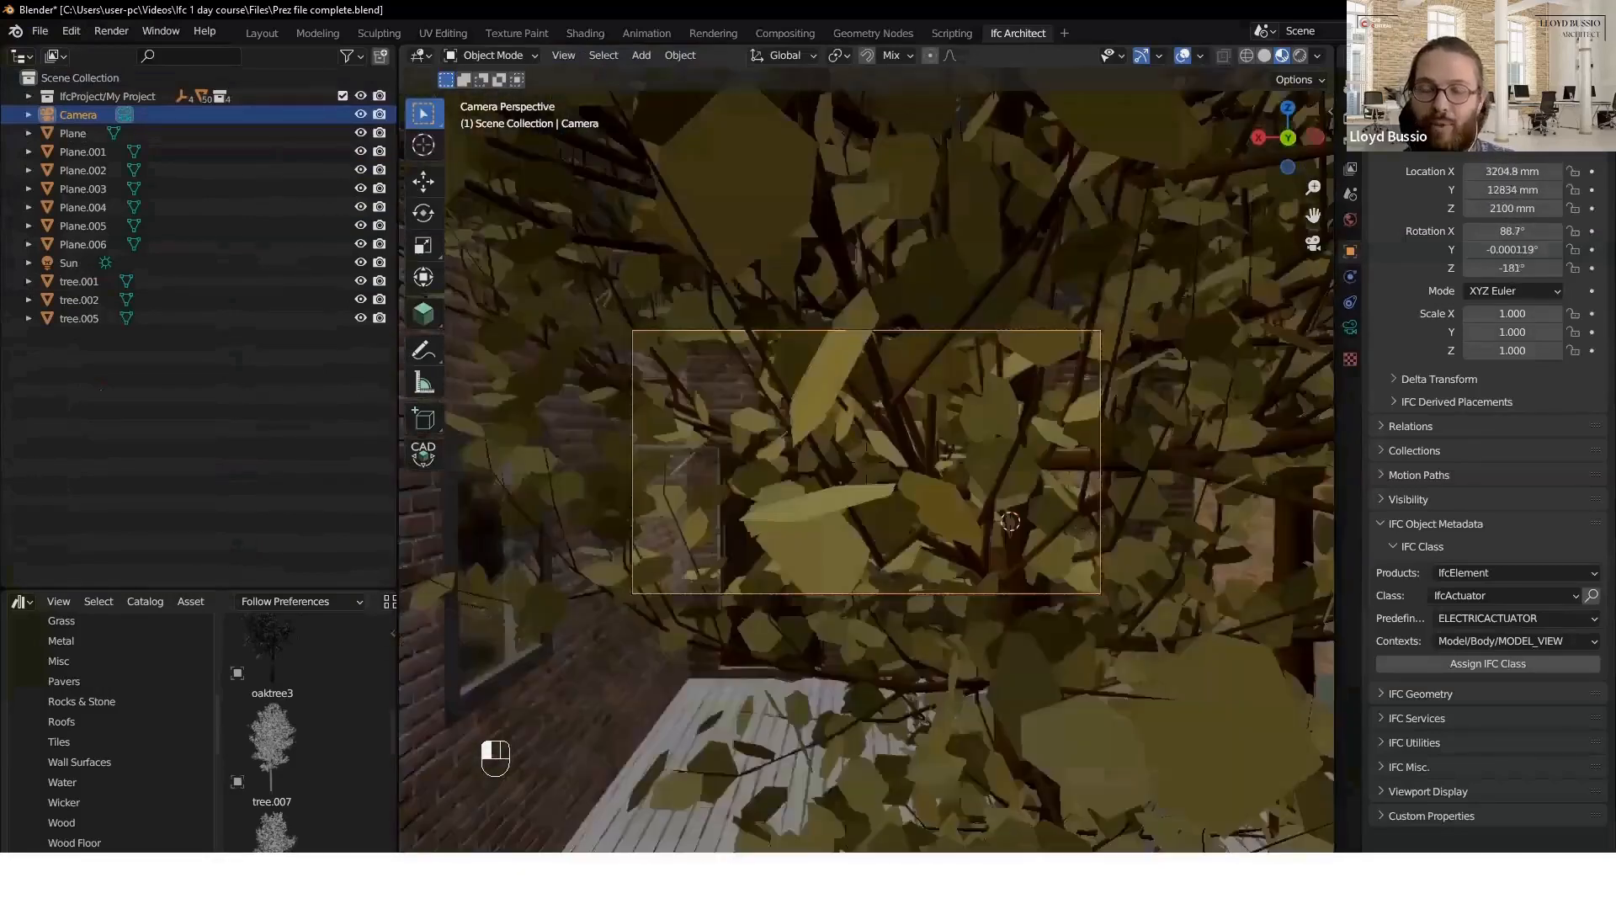
key(d)
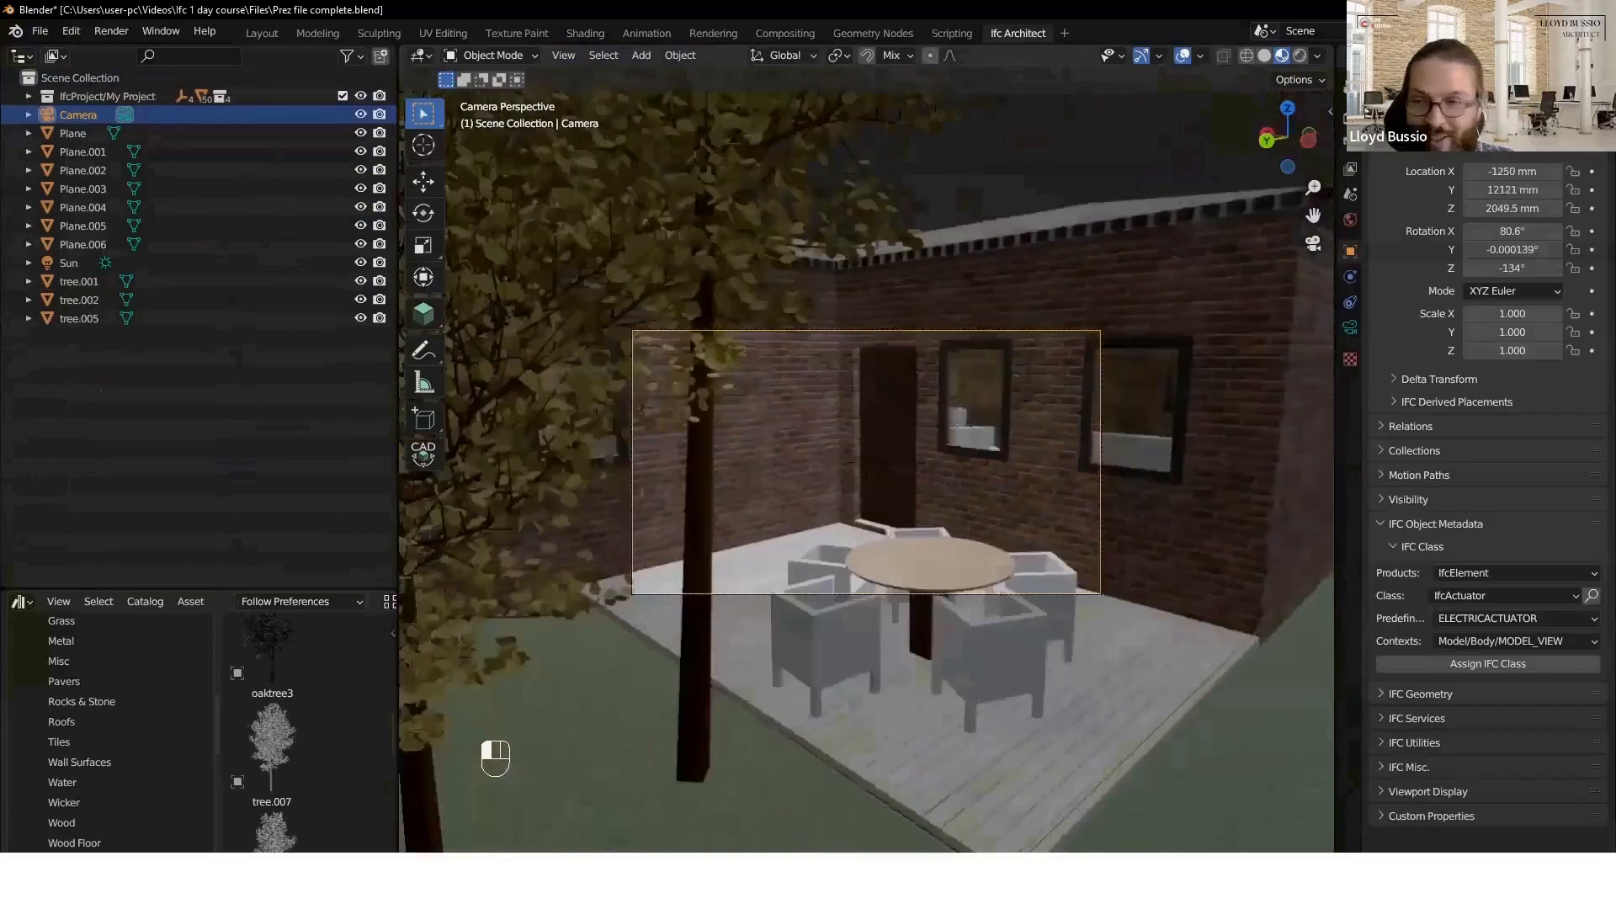
key(a)
key(s)
key(d)
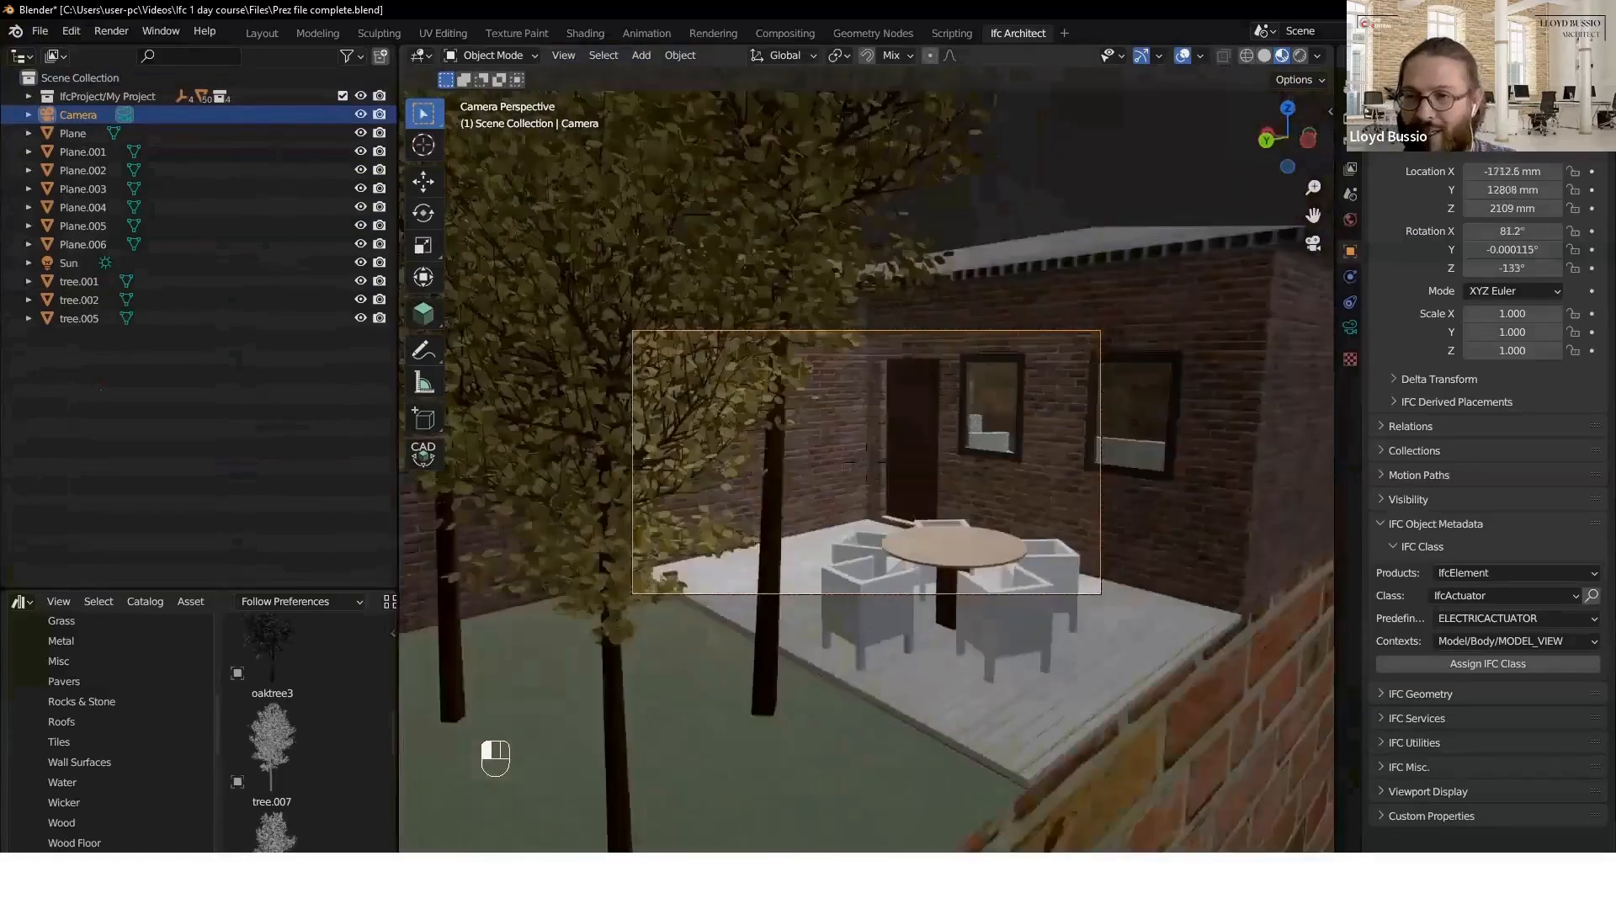
key(w)
key(a)
key(s)
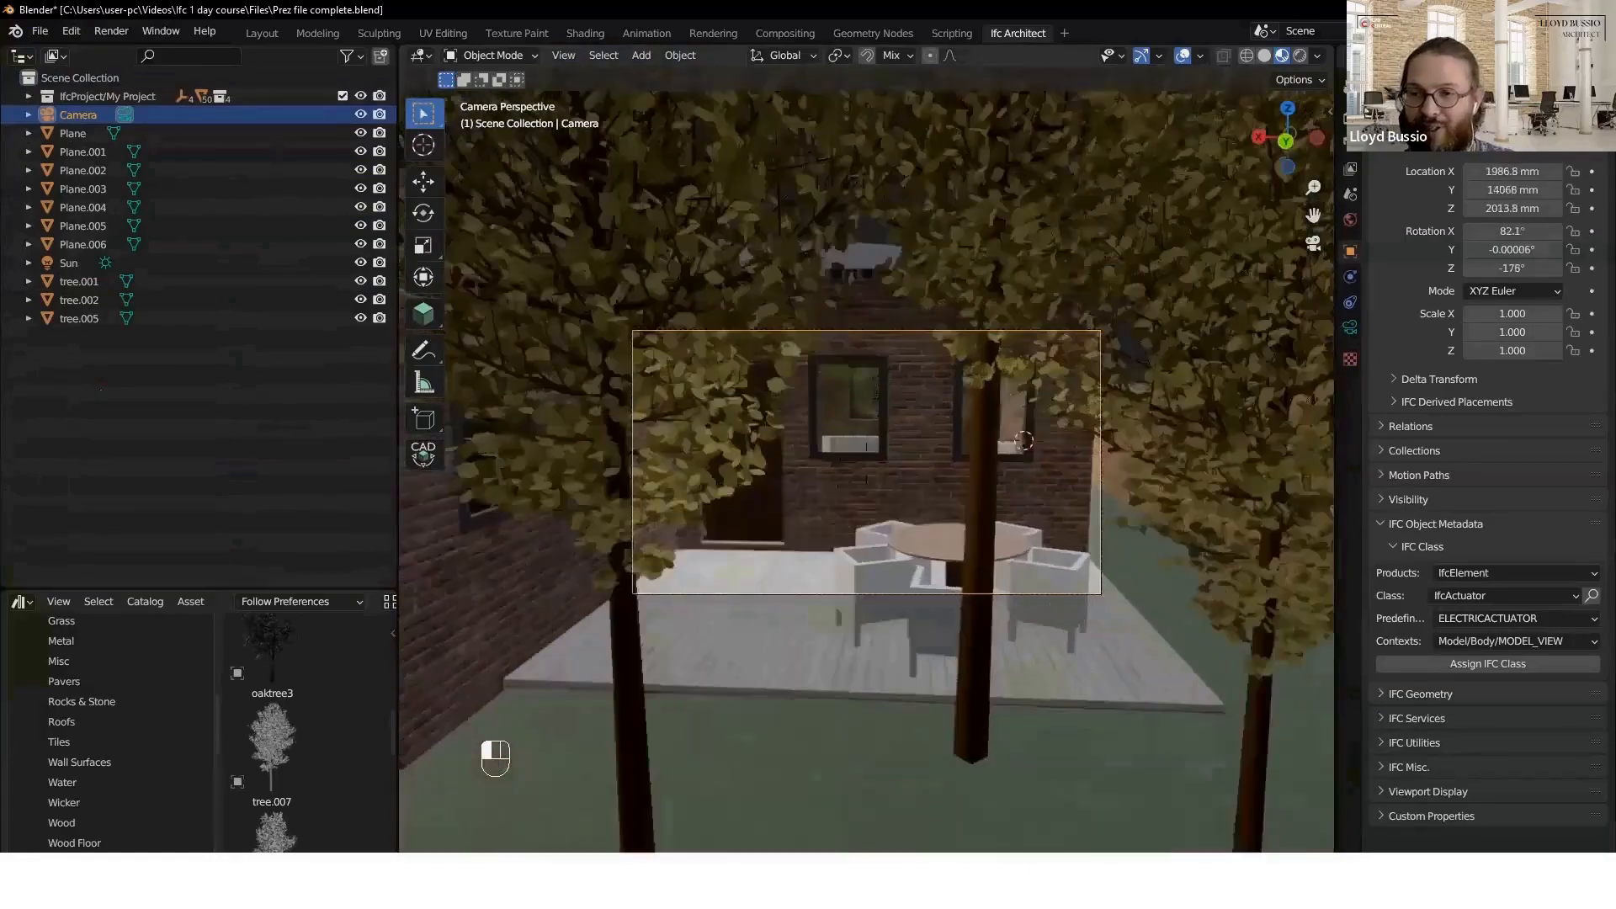
click(929, 546)
- Set the camera's focal length to 30 mm
scroll(929, 545, up, 2)
scroll(929, 546, up, 1)
click(1350, 326)
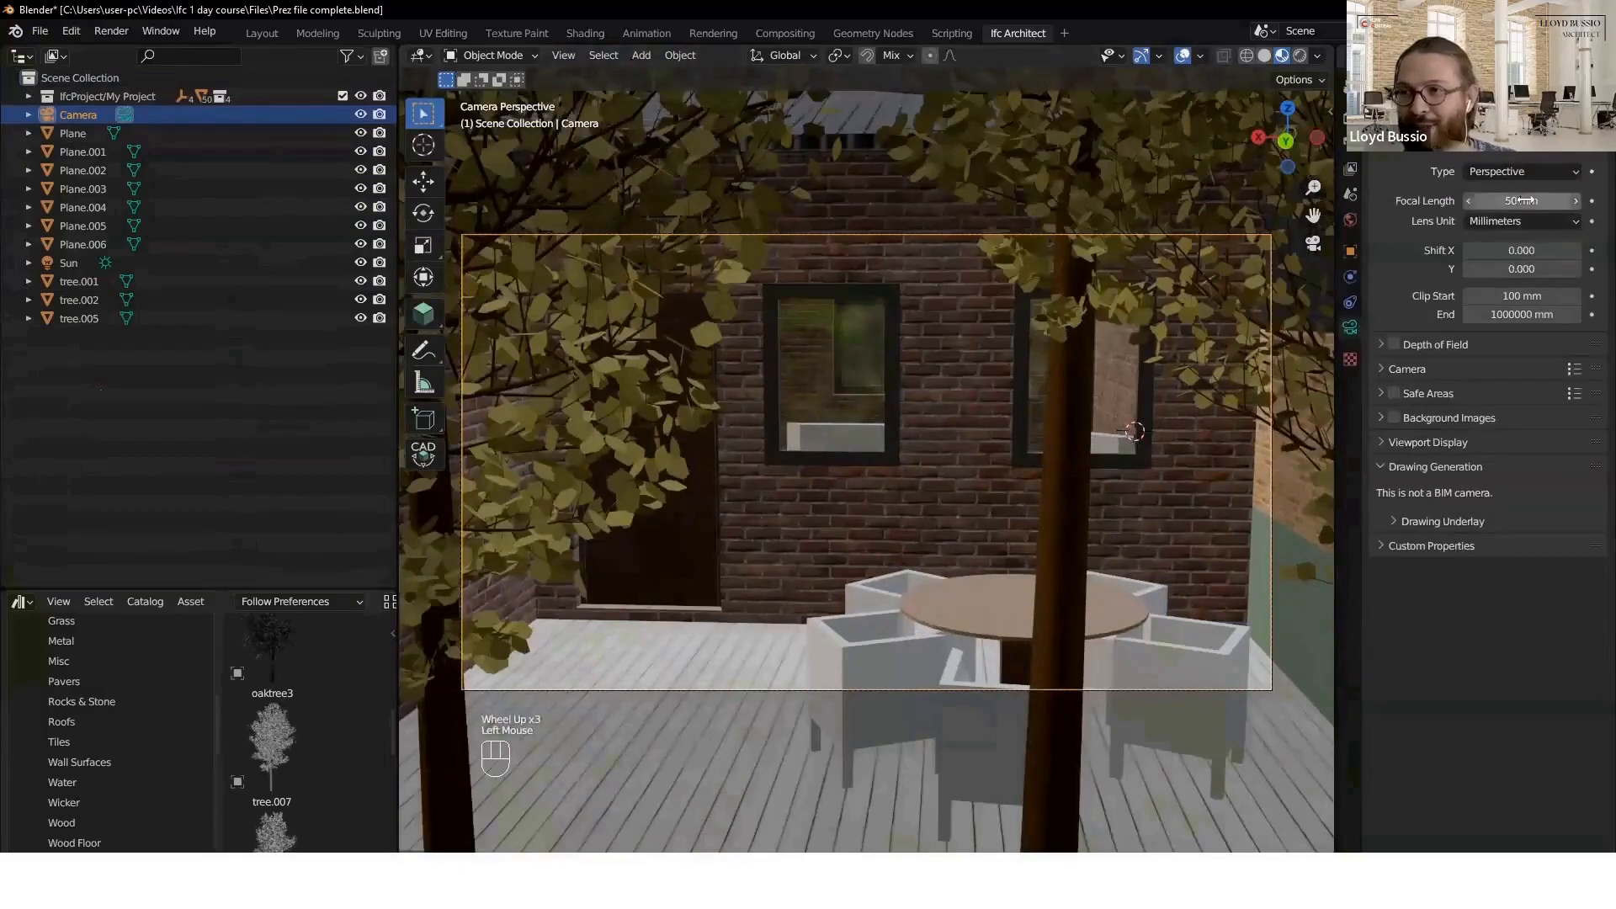
click(1507, 200)
text(30)
key(Return)
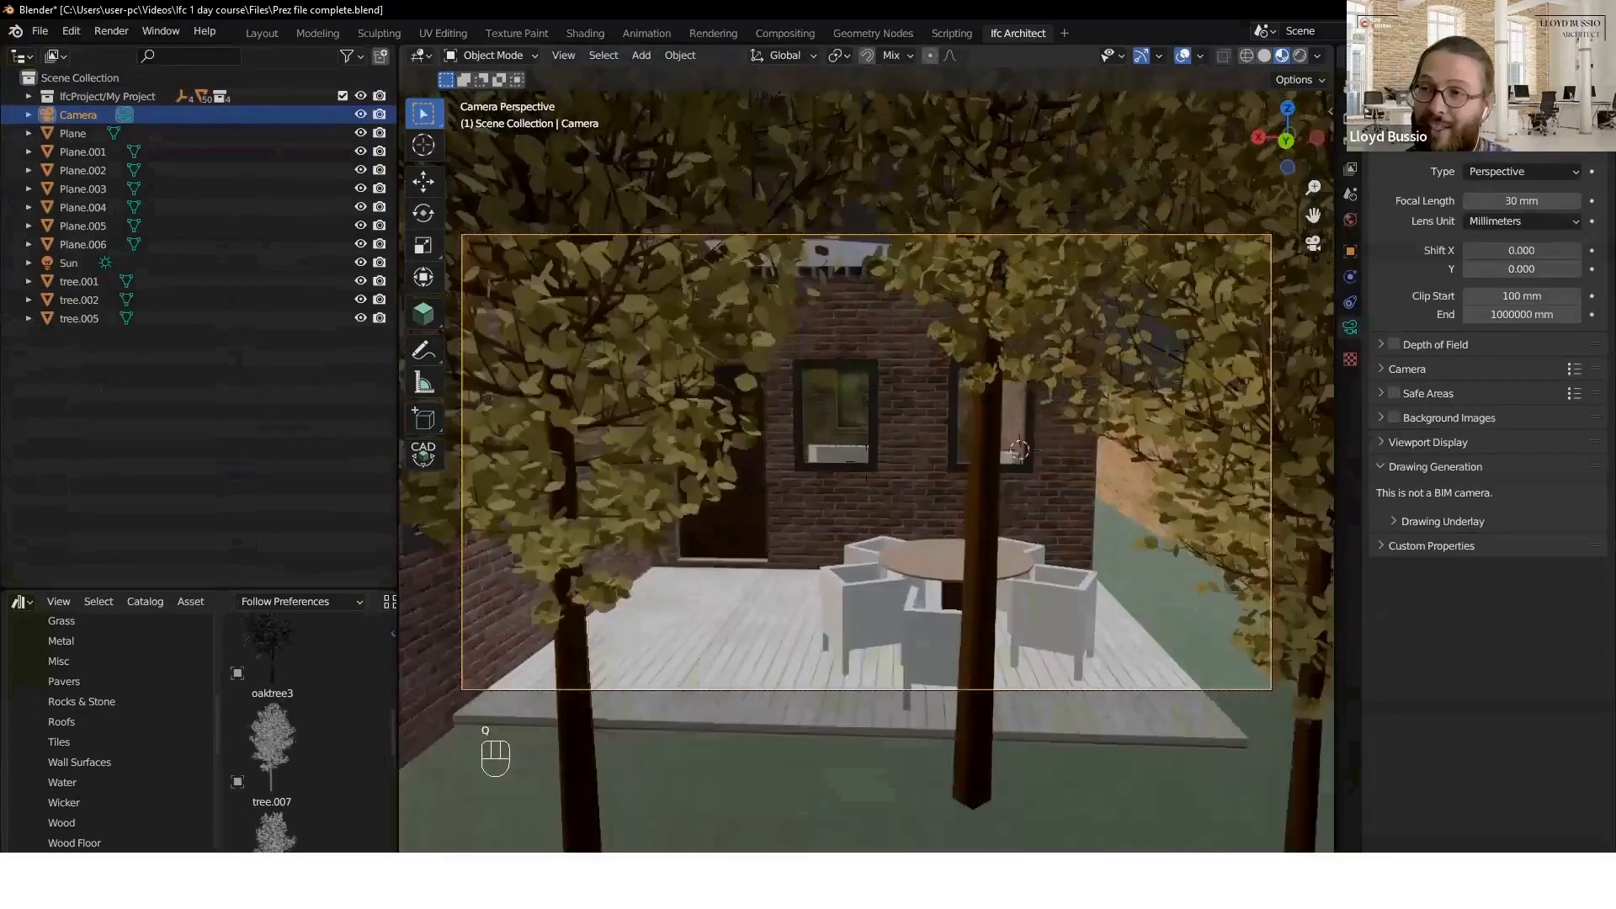
- Walk the camera sideways to frame the terrace table, door and windows within the wider lens
key(a)
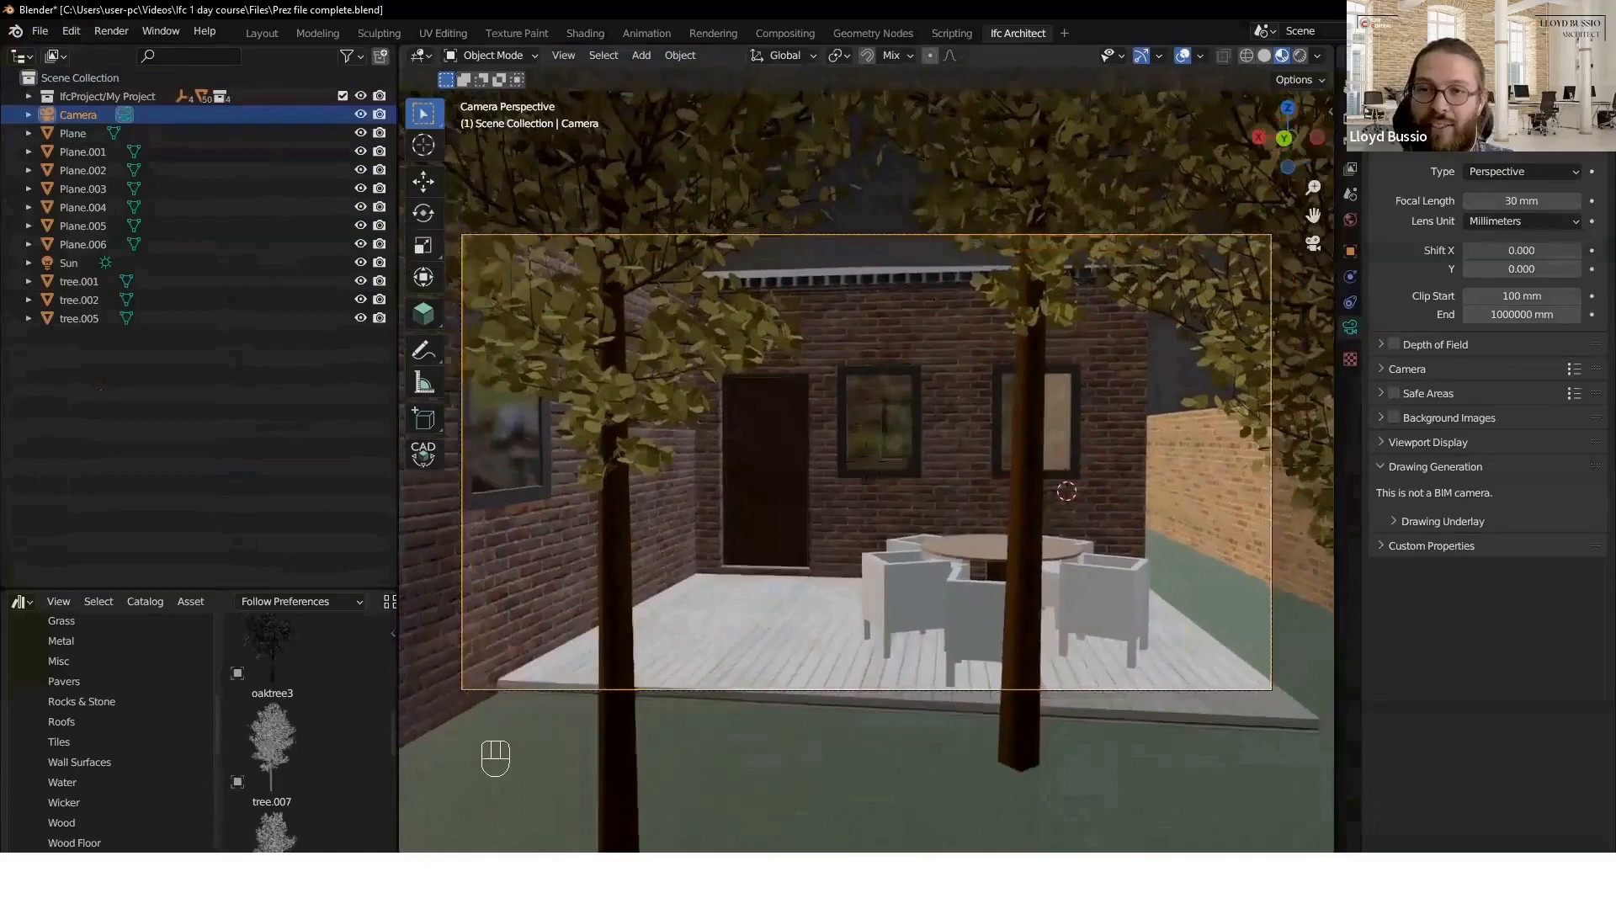
key(d)
key(a)
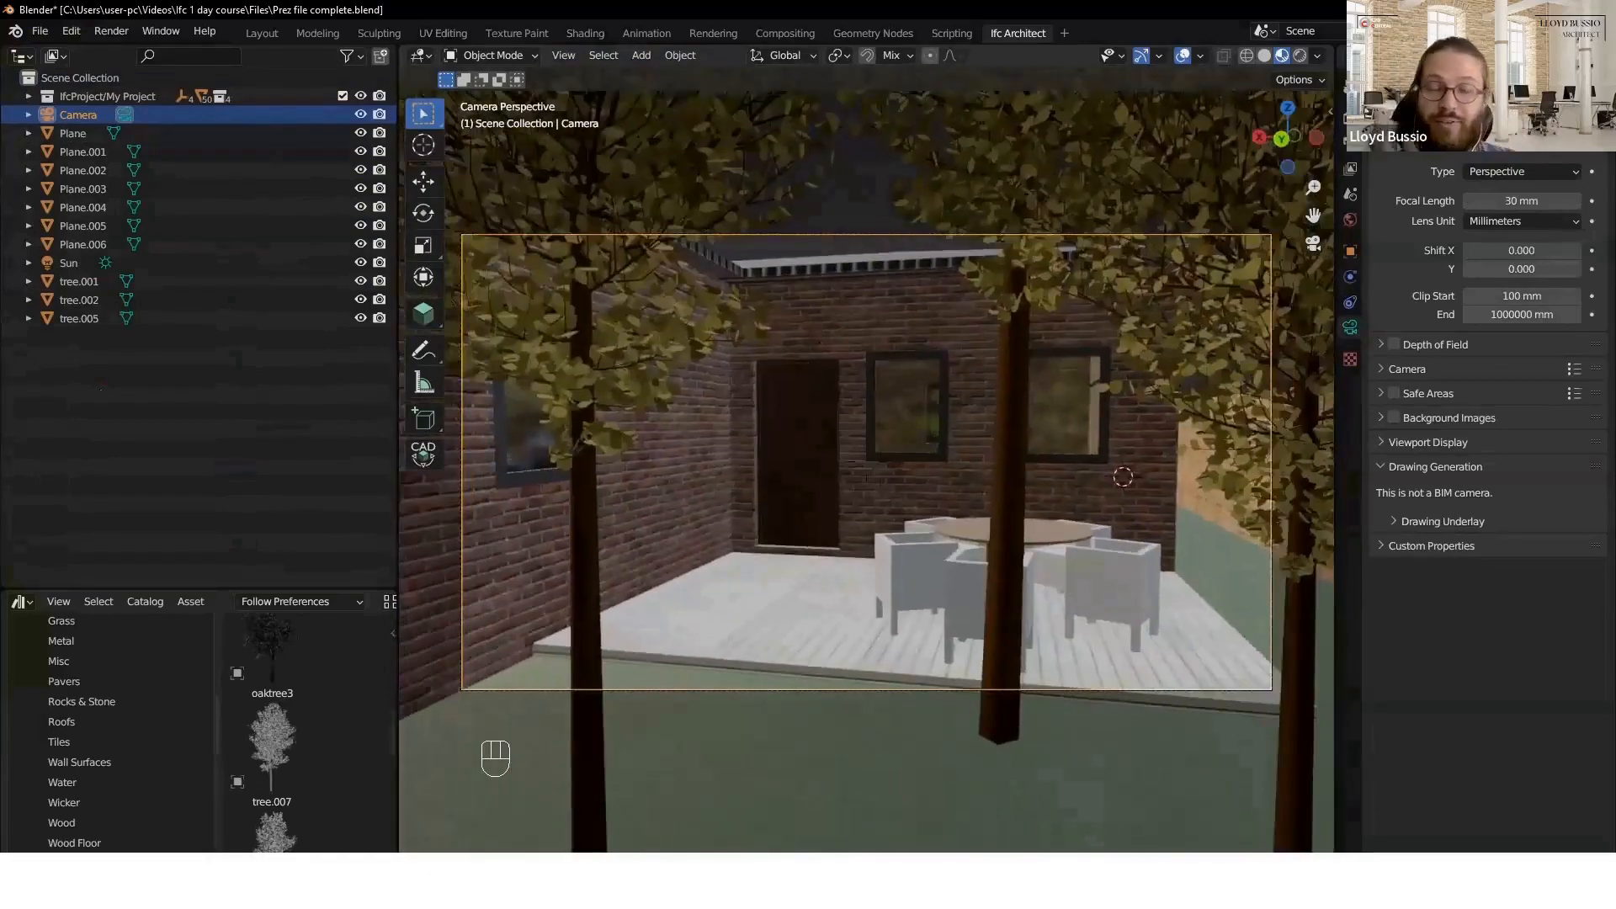
click(855, 159)
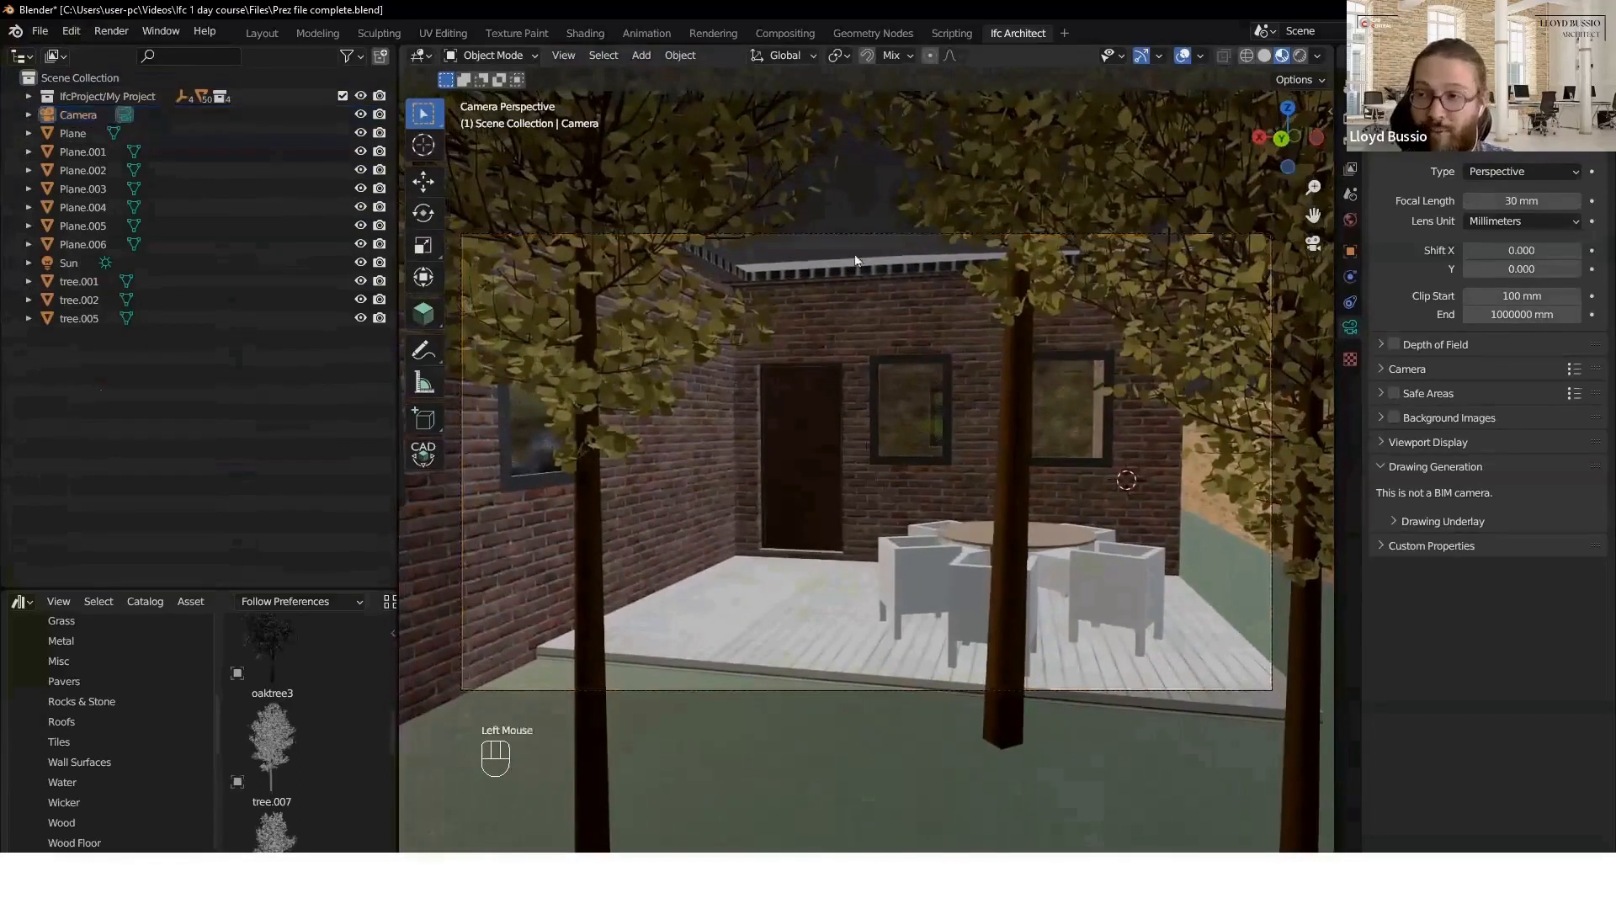
scroll(884, 470, up, 2)
scroll(883, 473, down, 2)
shift+middle_drag(878, 486, 904, 440)
shift+middle_drag(876, 509, 878, 503)
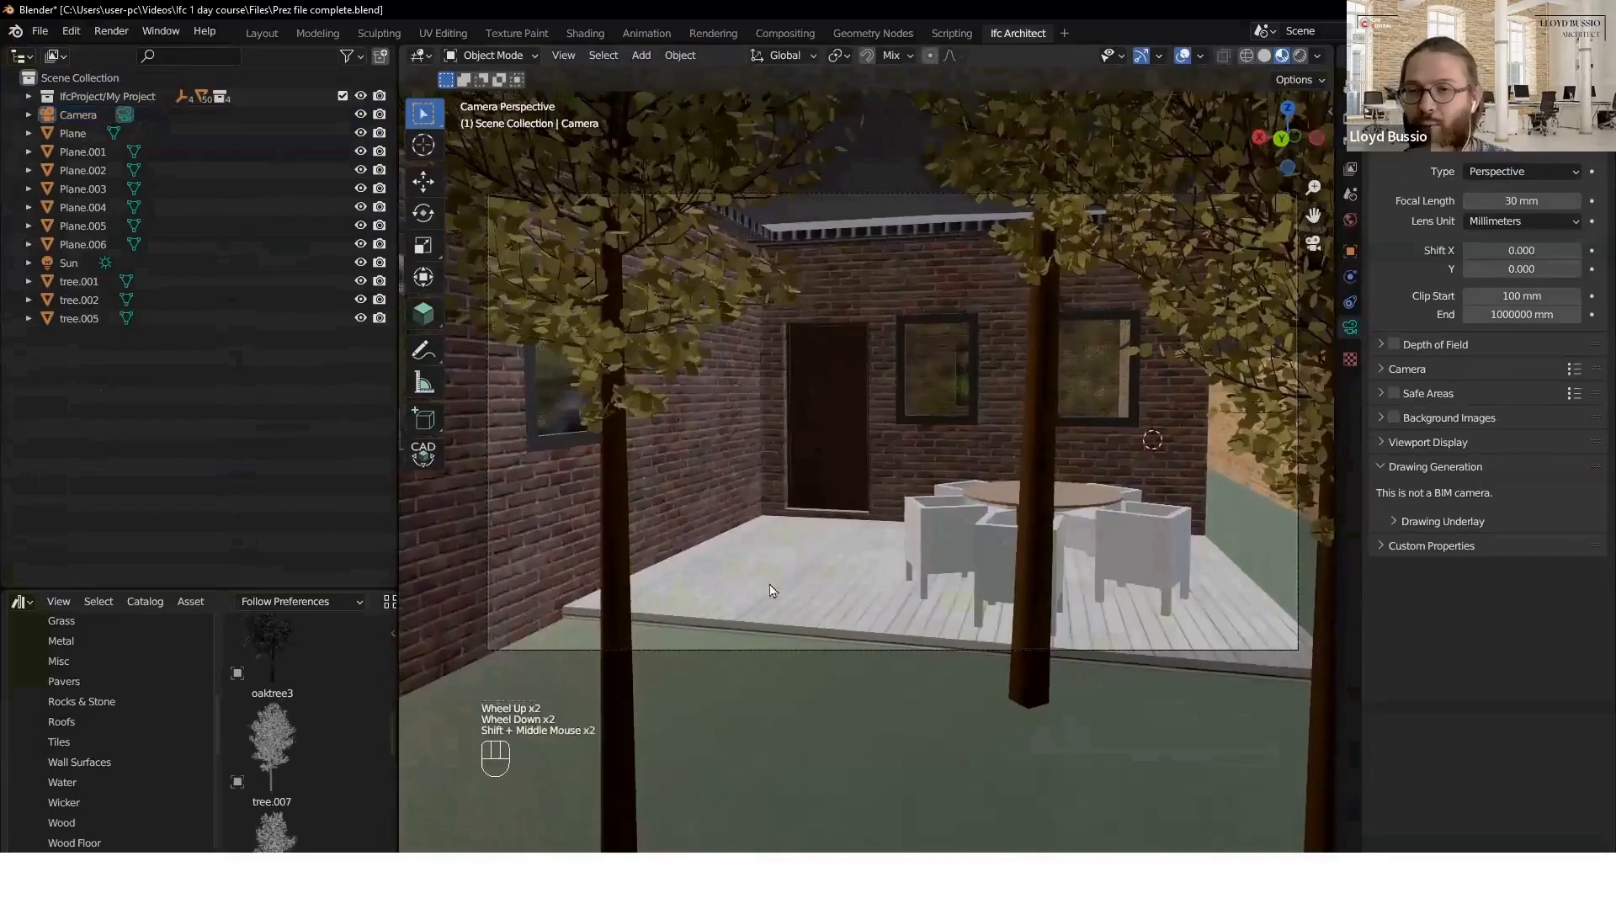
click(721, 582)
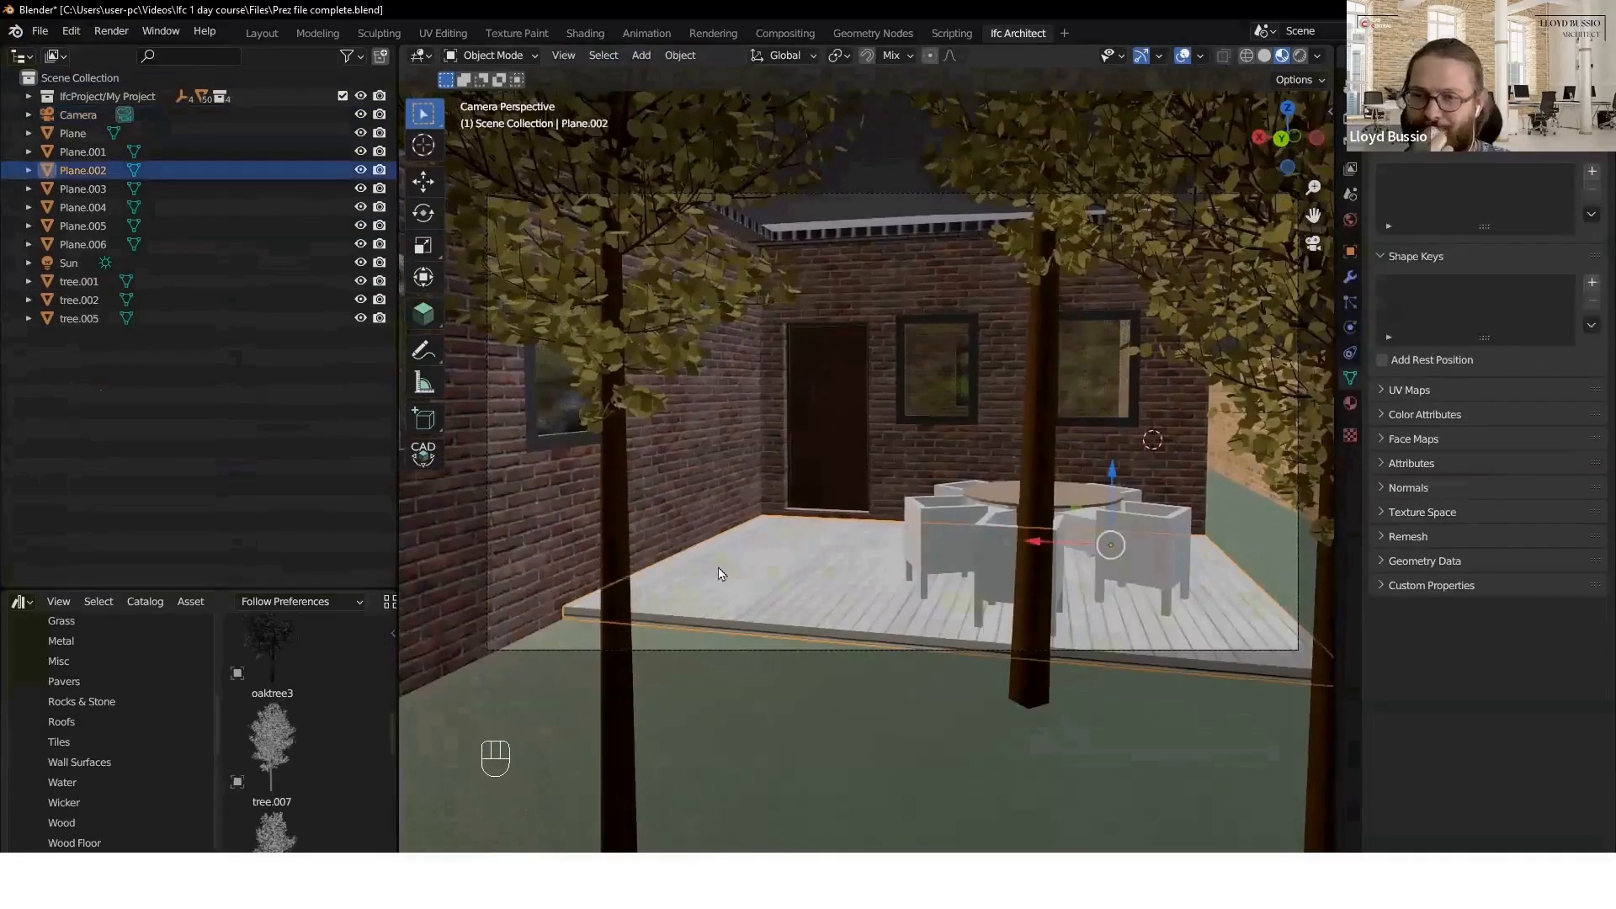
shift+middle_drag(769, 572, 811, 430)
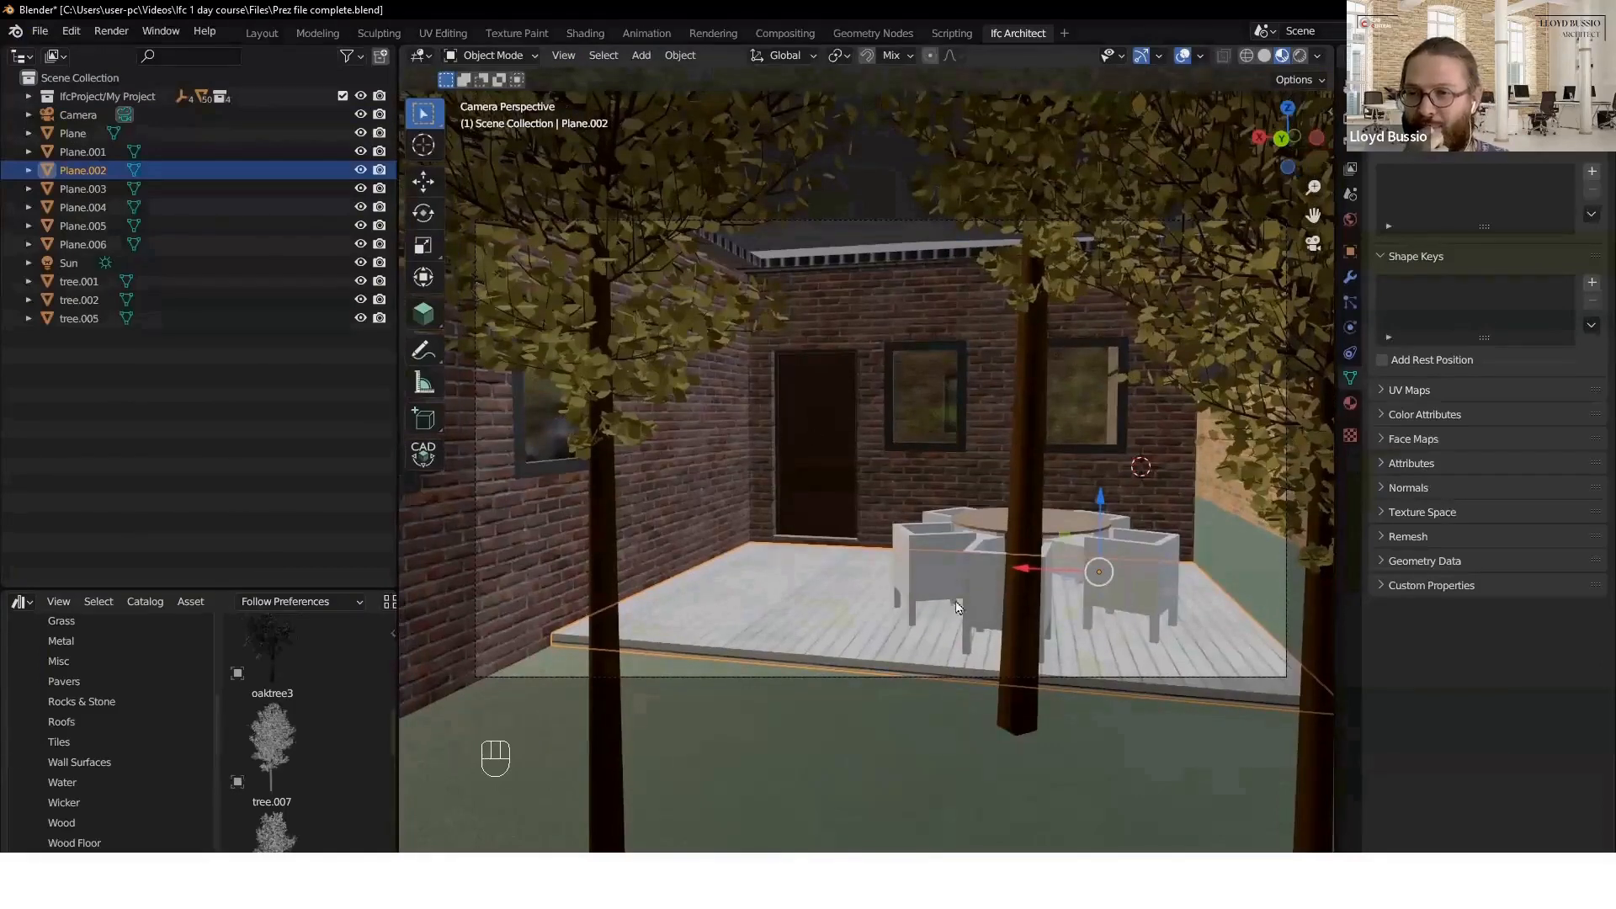
- Apply the Mosswood material from the Wood category to the trunks of the three garden trees
click(1027, 455)
scroll(131, 733, down, 3)
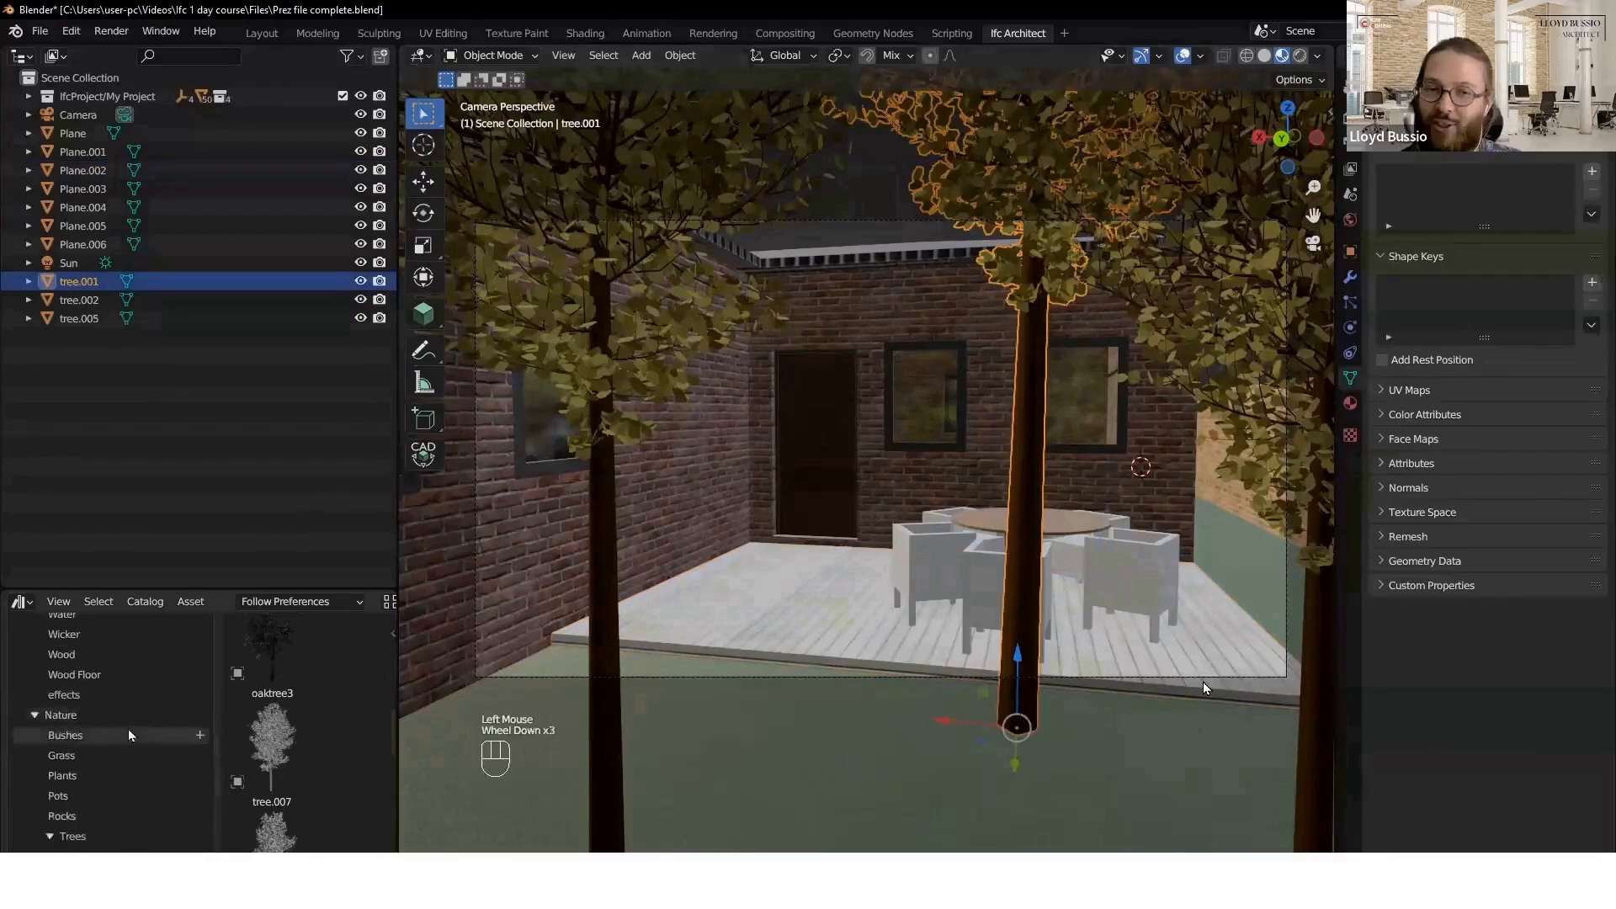
scroll(129, 733, up, 2)
click(89, 791)
scroll(264, 727, down, 6)
scroll(269, 741, up, 5)
drag(278, 734, 1022, 532)
drag(272, 724, 603, 629)
shift+middle_drag(1066, 558, 849, 527)
drag(276, 715, 1103, 631)
shift+middle_drag(692, 501, 952, 551)
click(921, 501)
scroll(871, 500, up, 2)
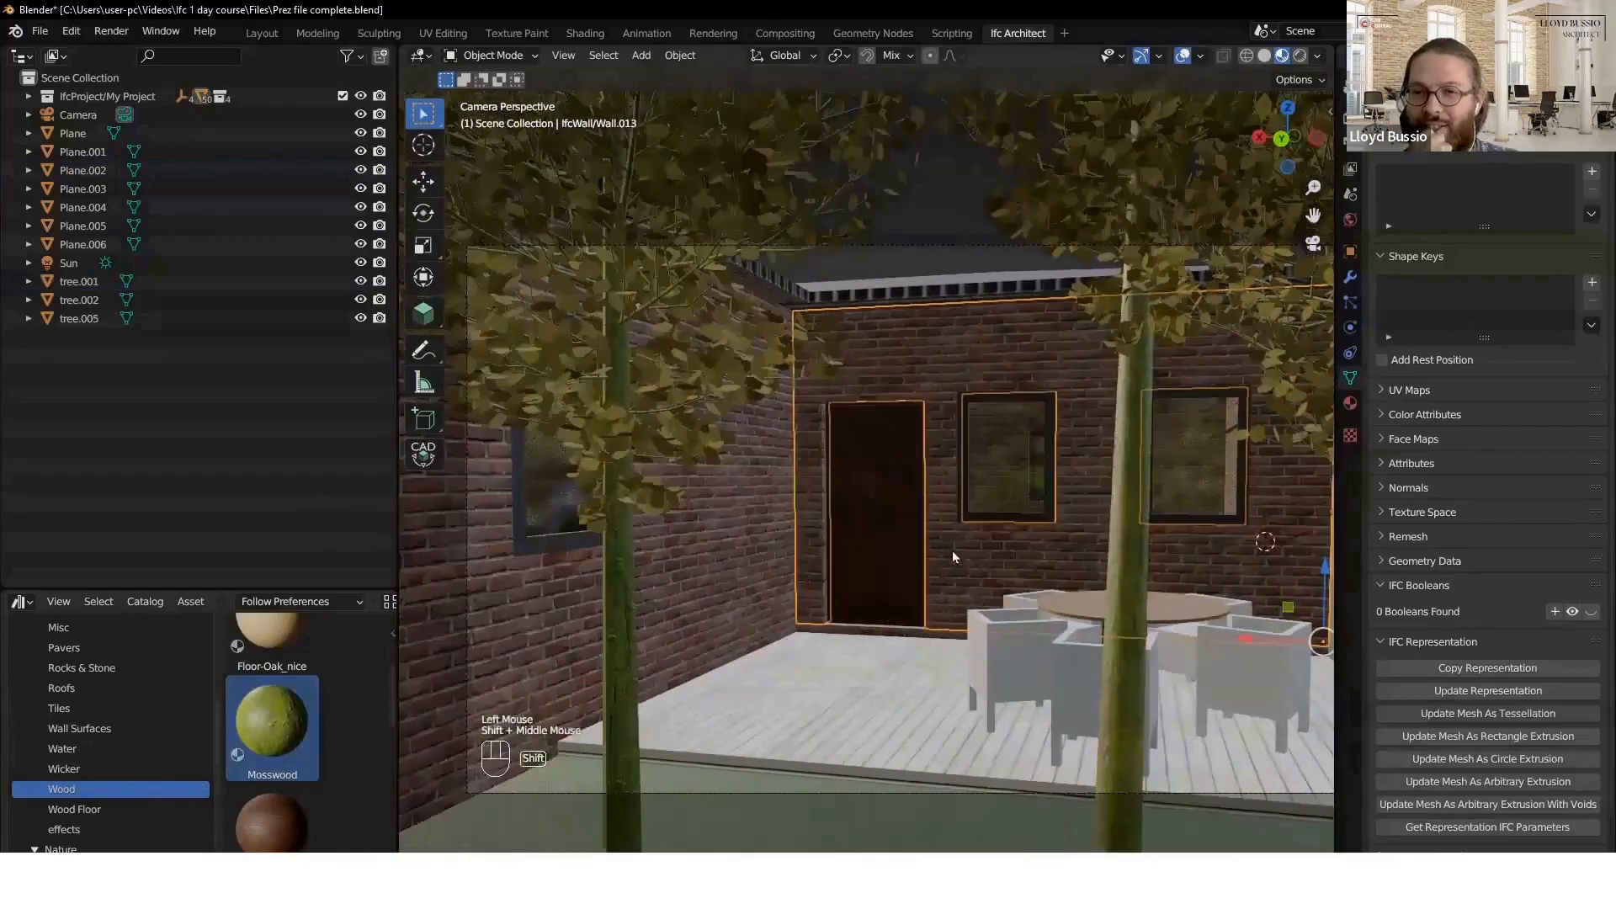
click(741, 389)
scroll(290, 707, up, 7)
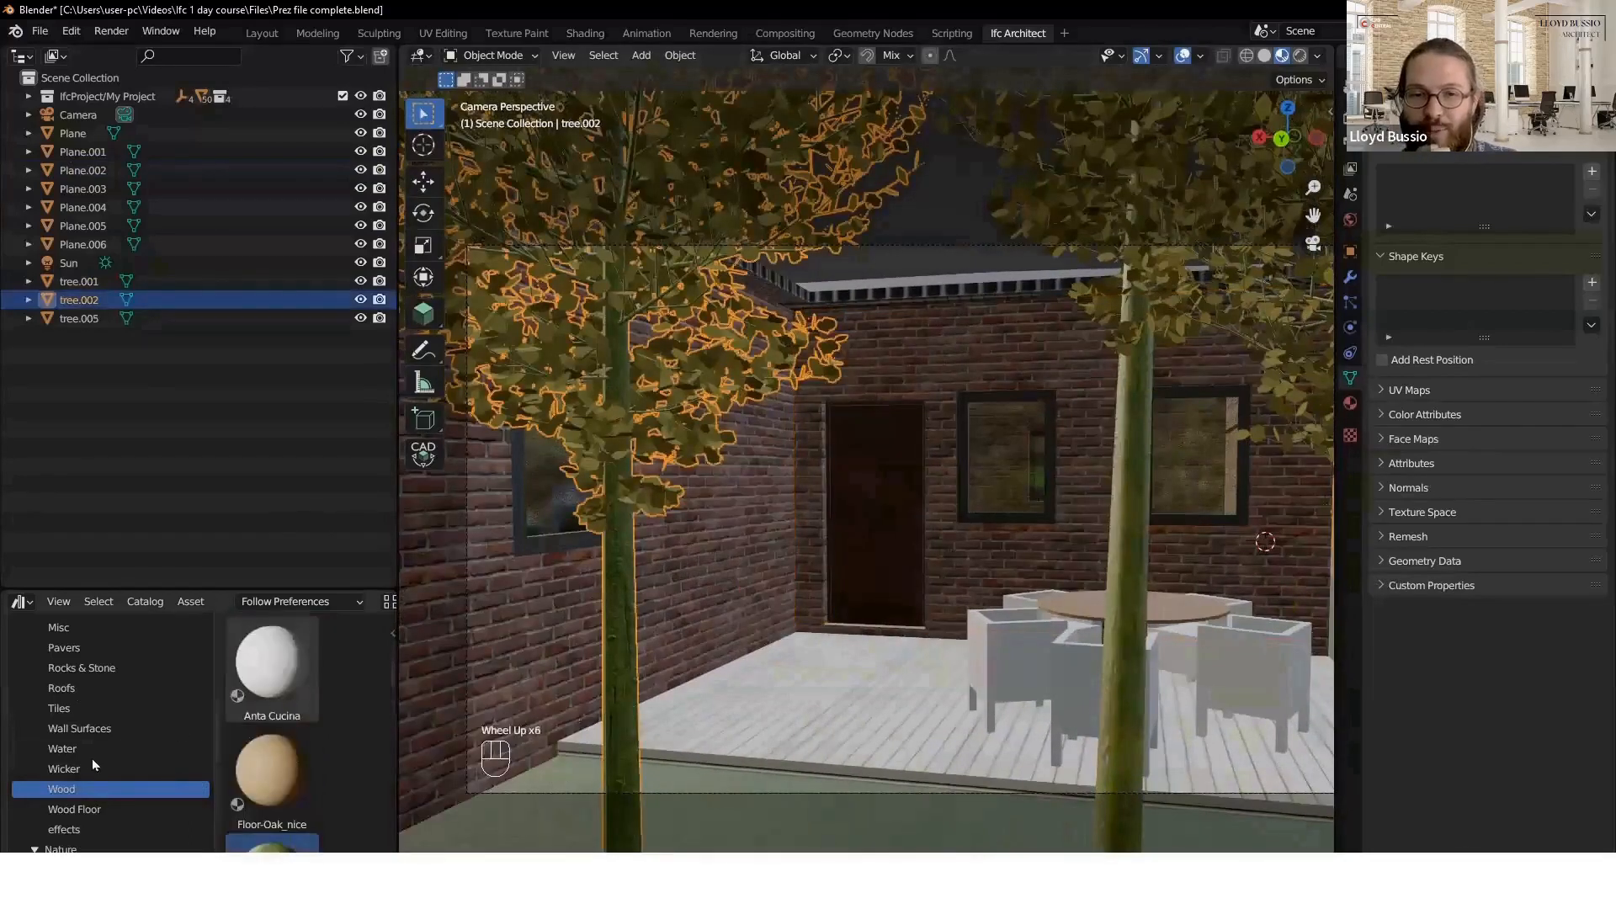
scroll(80, 680, down, 2)
scroll(81, 697, down, 1)
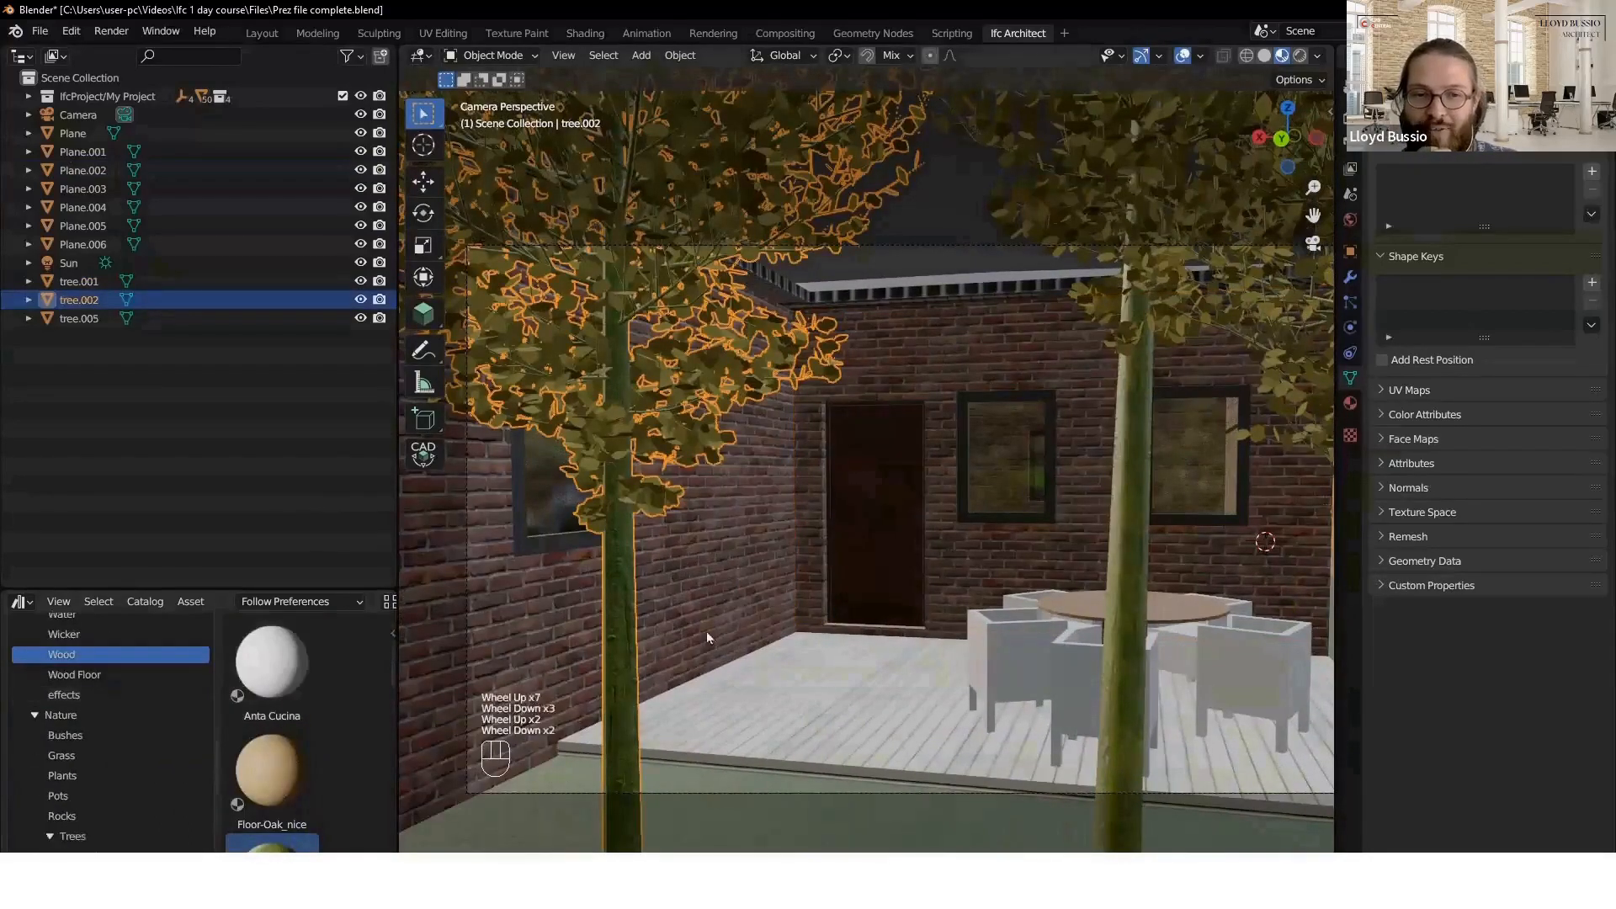
scroll(707, 631, up, 2)
- Reselect the camera and walk it to a lower viewpoint on the lawn facing the terrace
scroll(707, 631, down, 3)
scroll(724, 632, down, 2)
shift+middle_drag(842, 421, 808, 417)
click(885, 335)
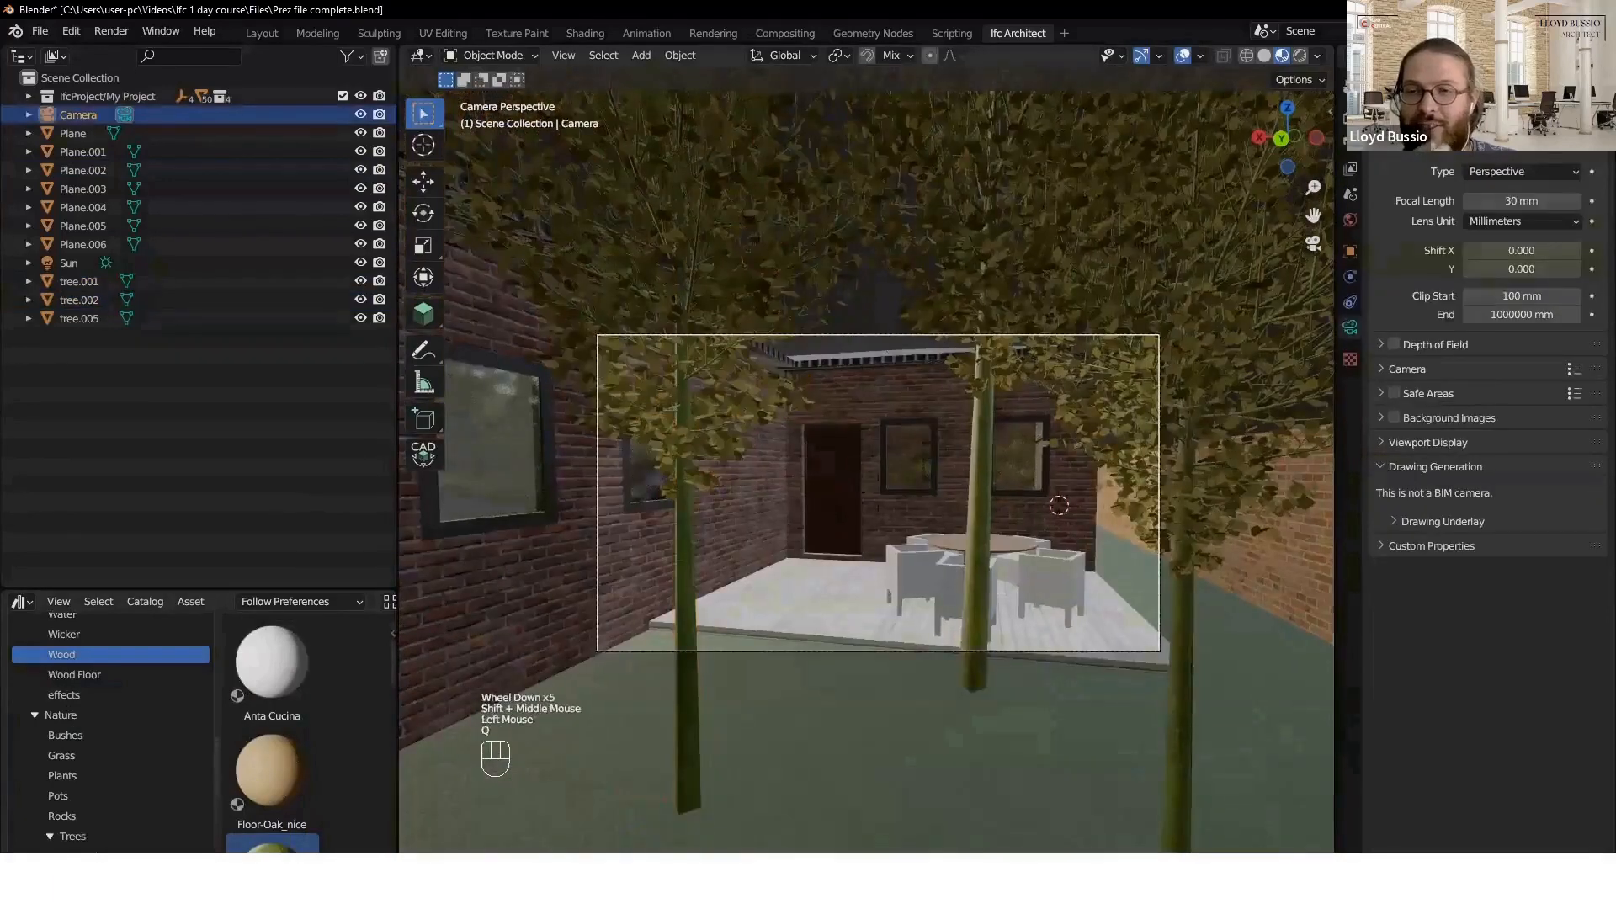
key(e)
key(q)
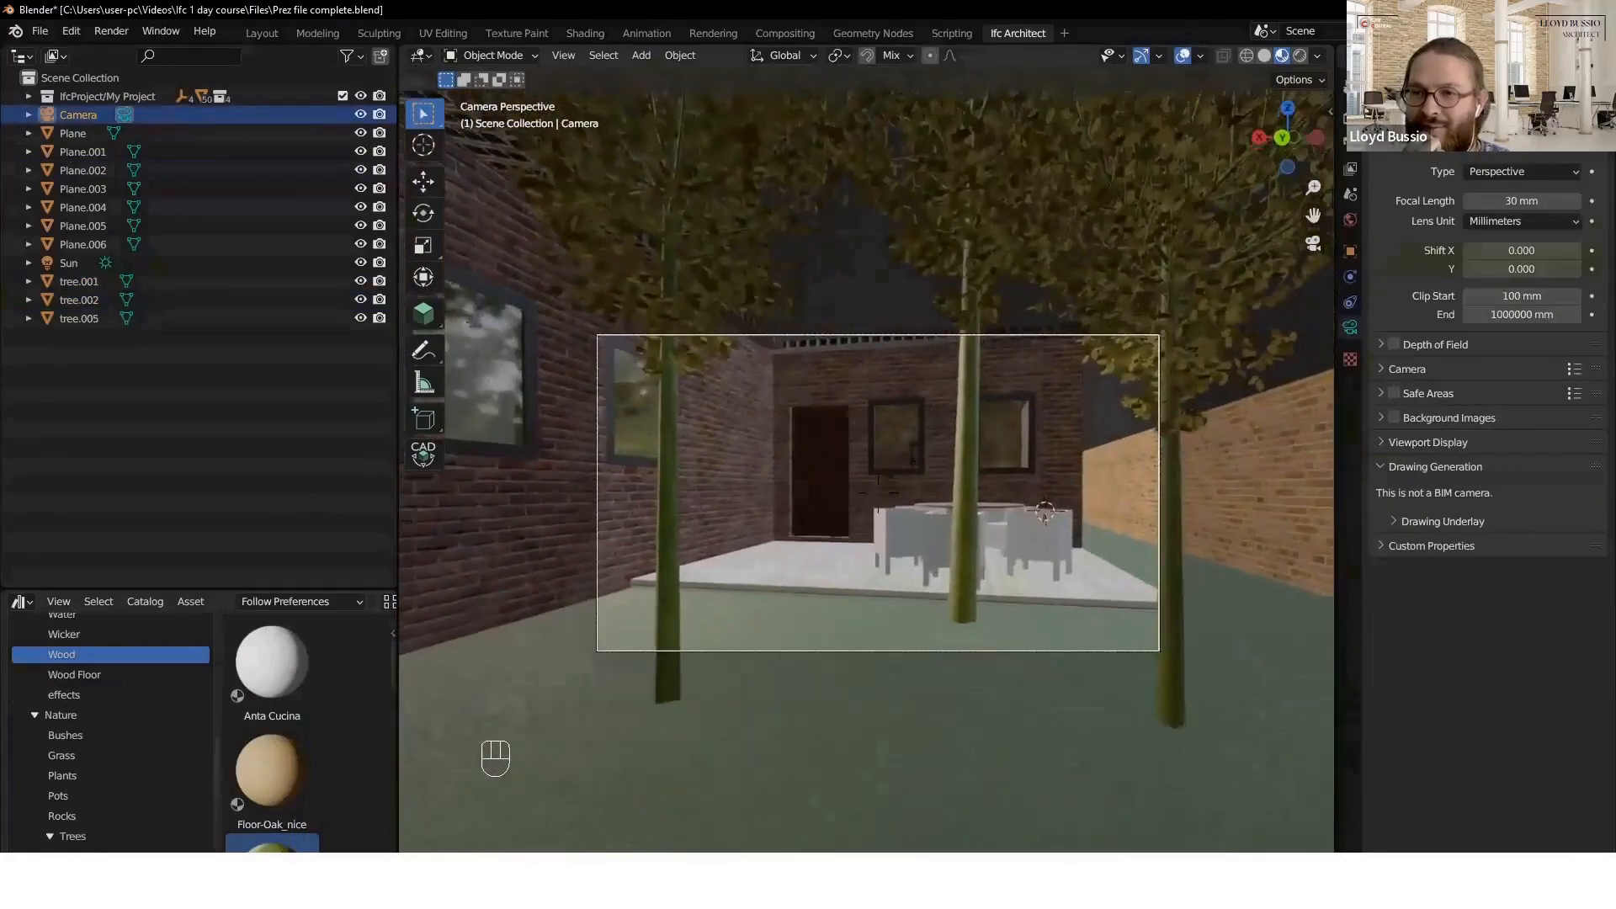
- Reframe the camera by walking it through the garden until the patio, table and trees fill the frame
key(q)
key(e)
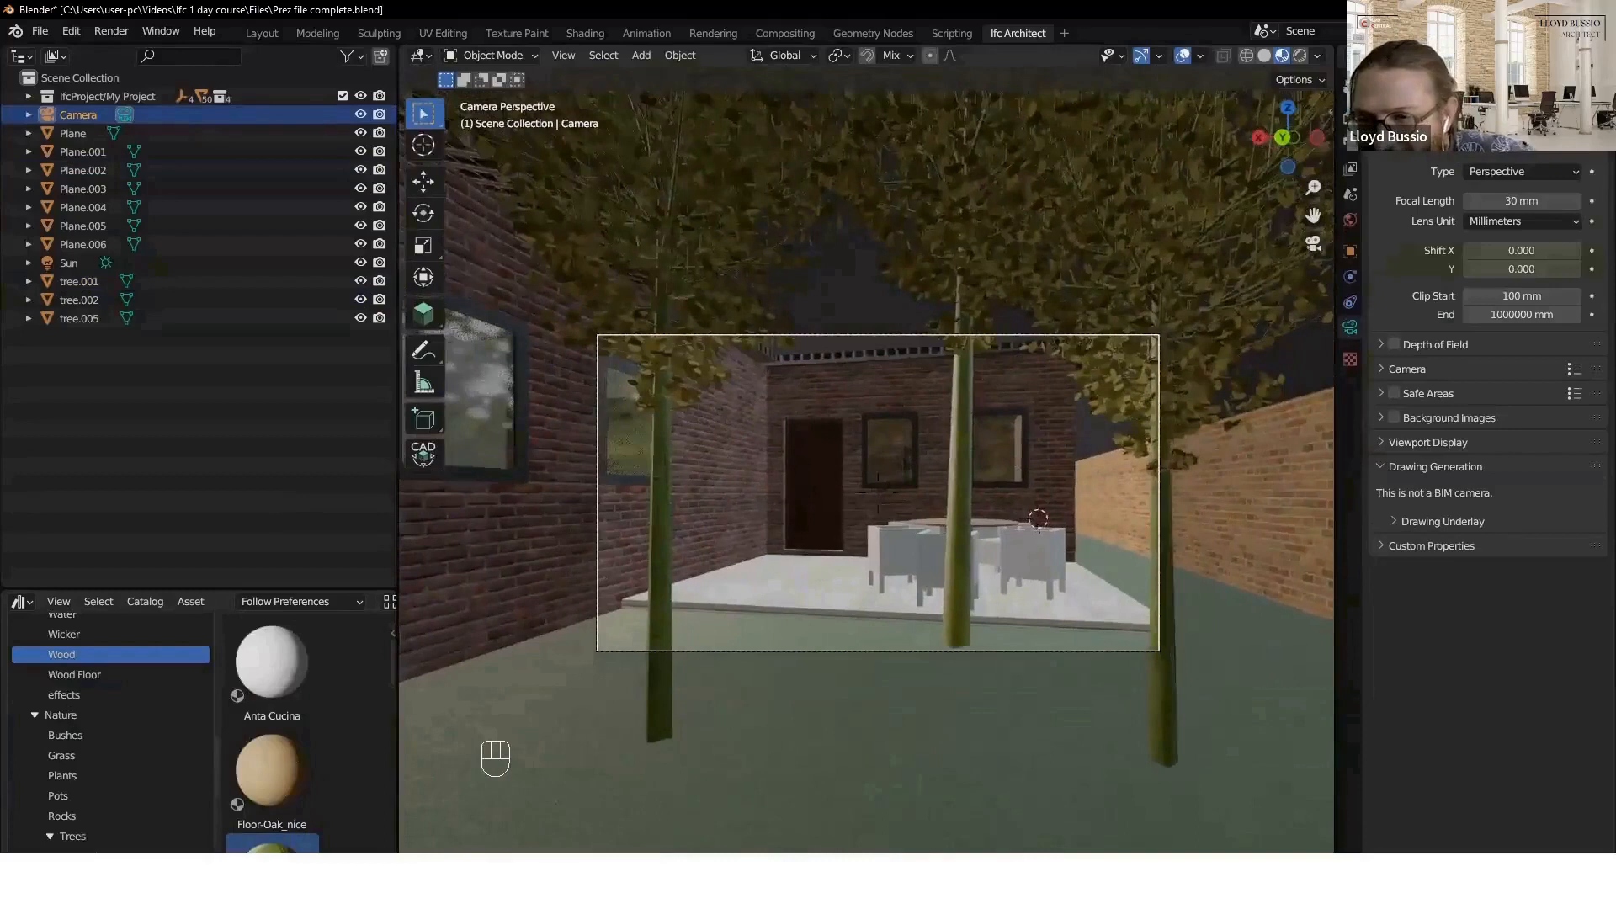
key(a)
key(d)
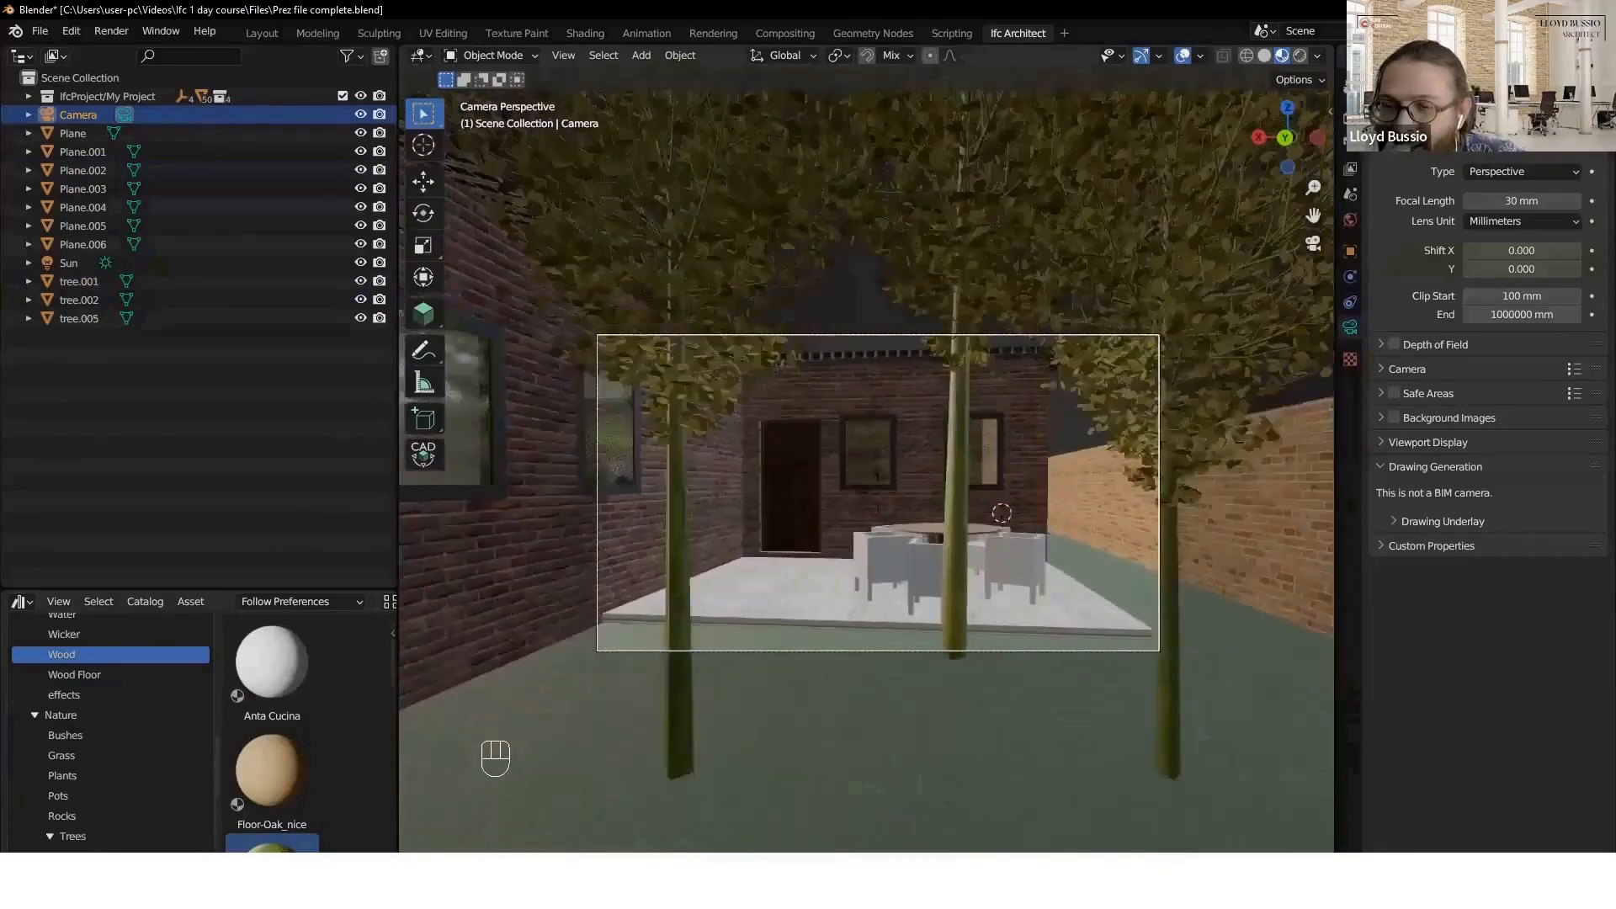
key(a)
key(s)
key(w)
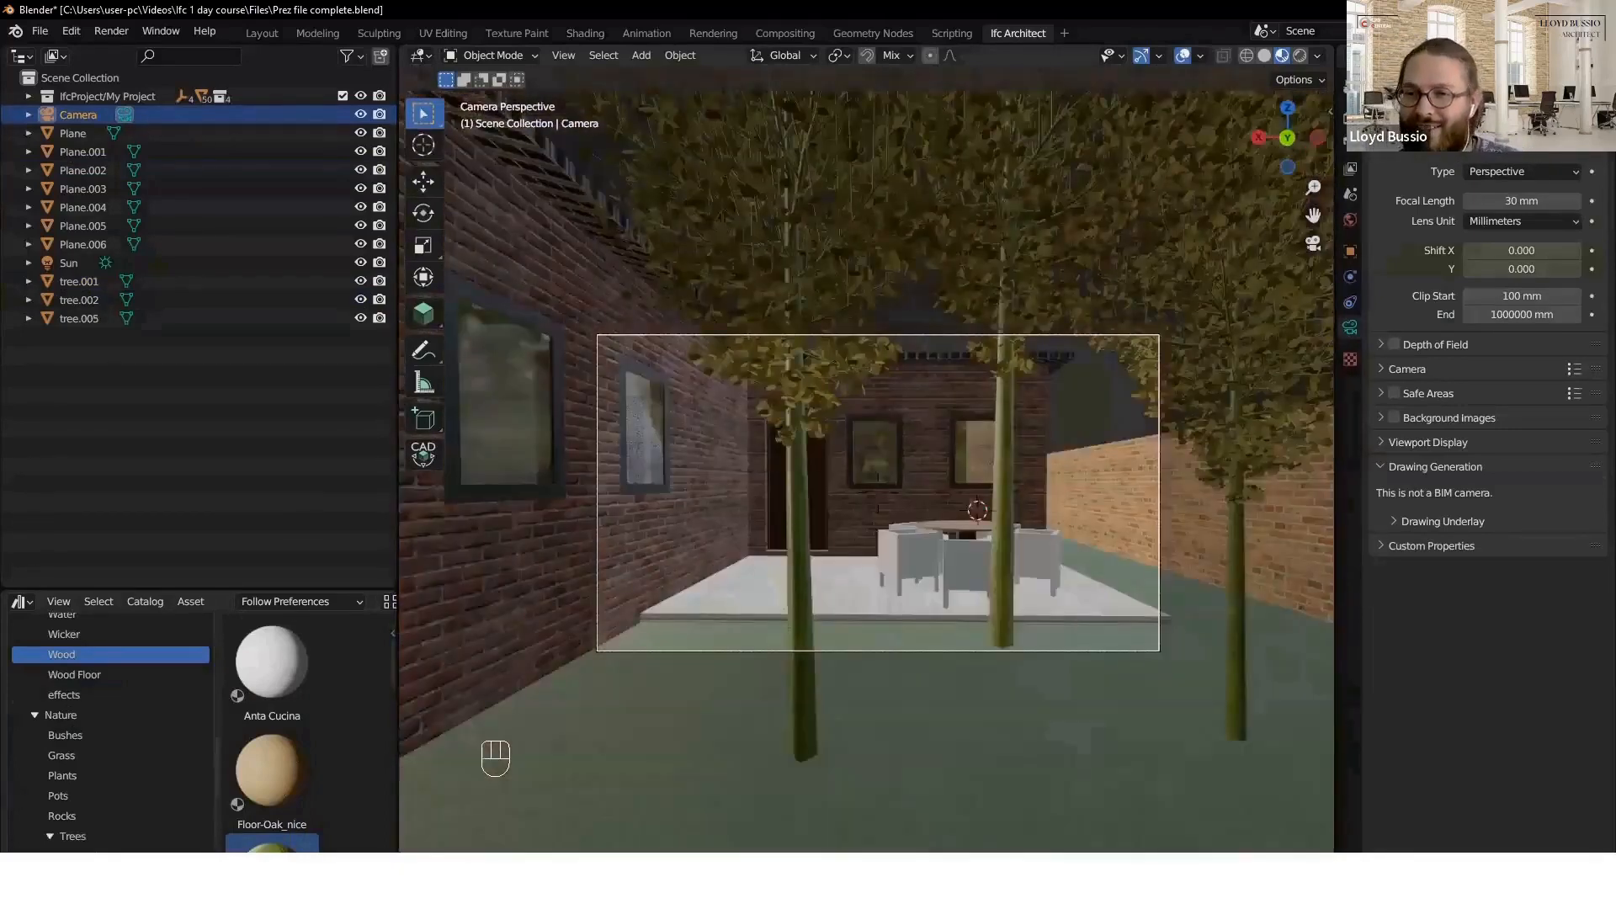
key(d)
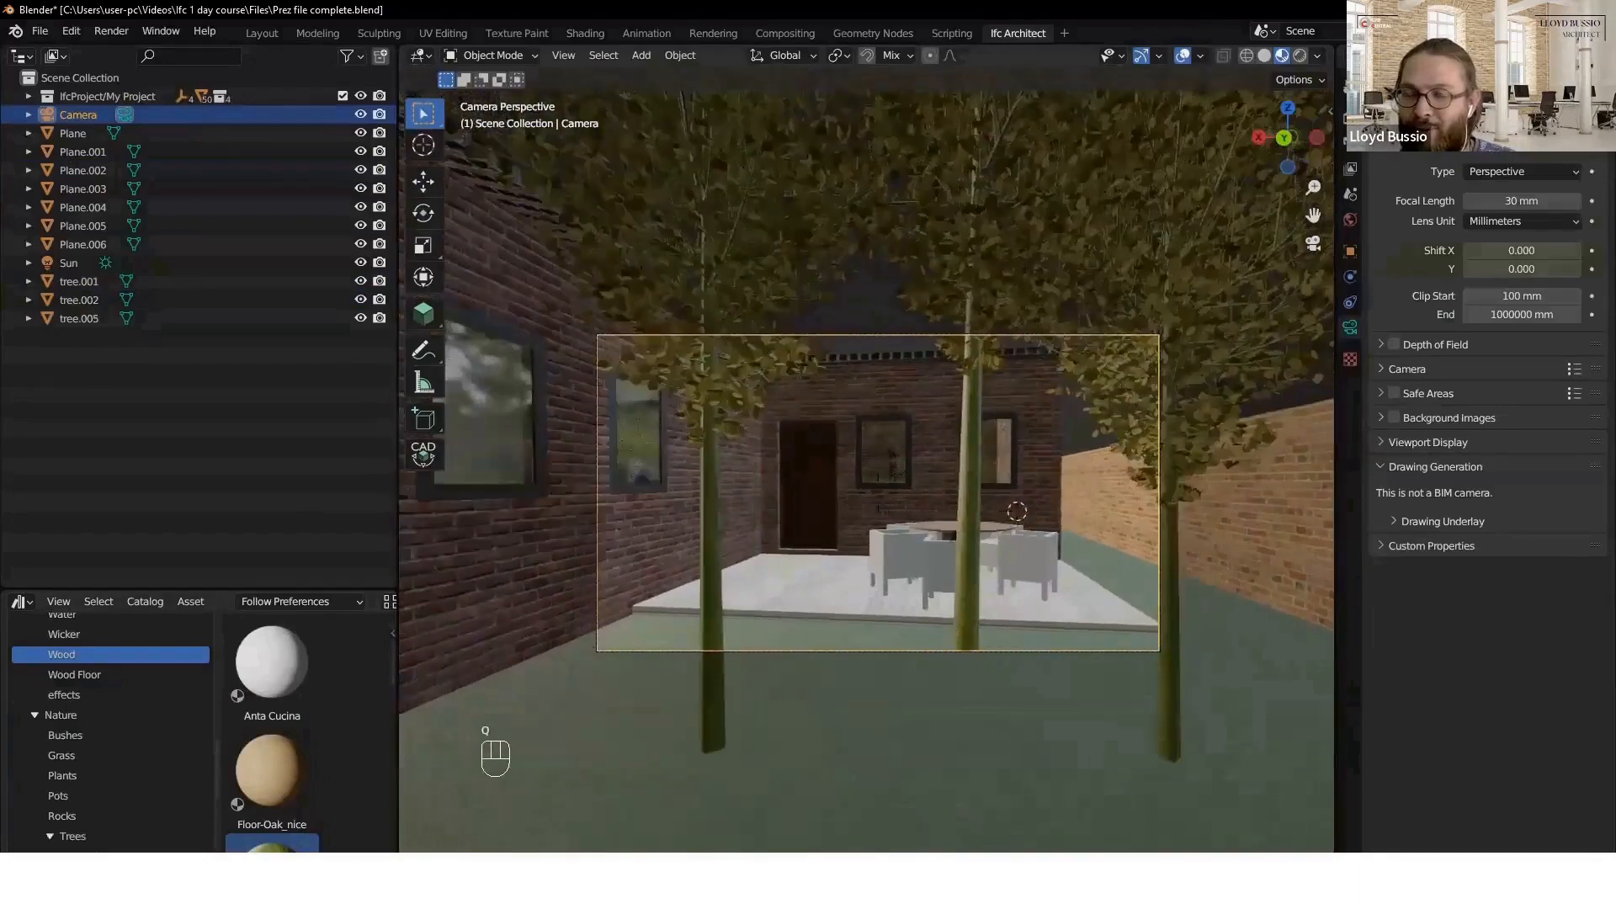
key(q)
key(a)
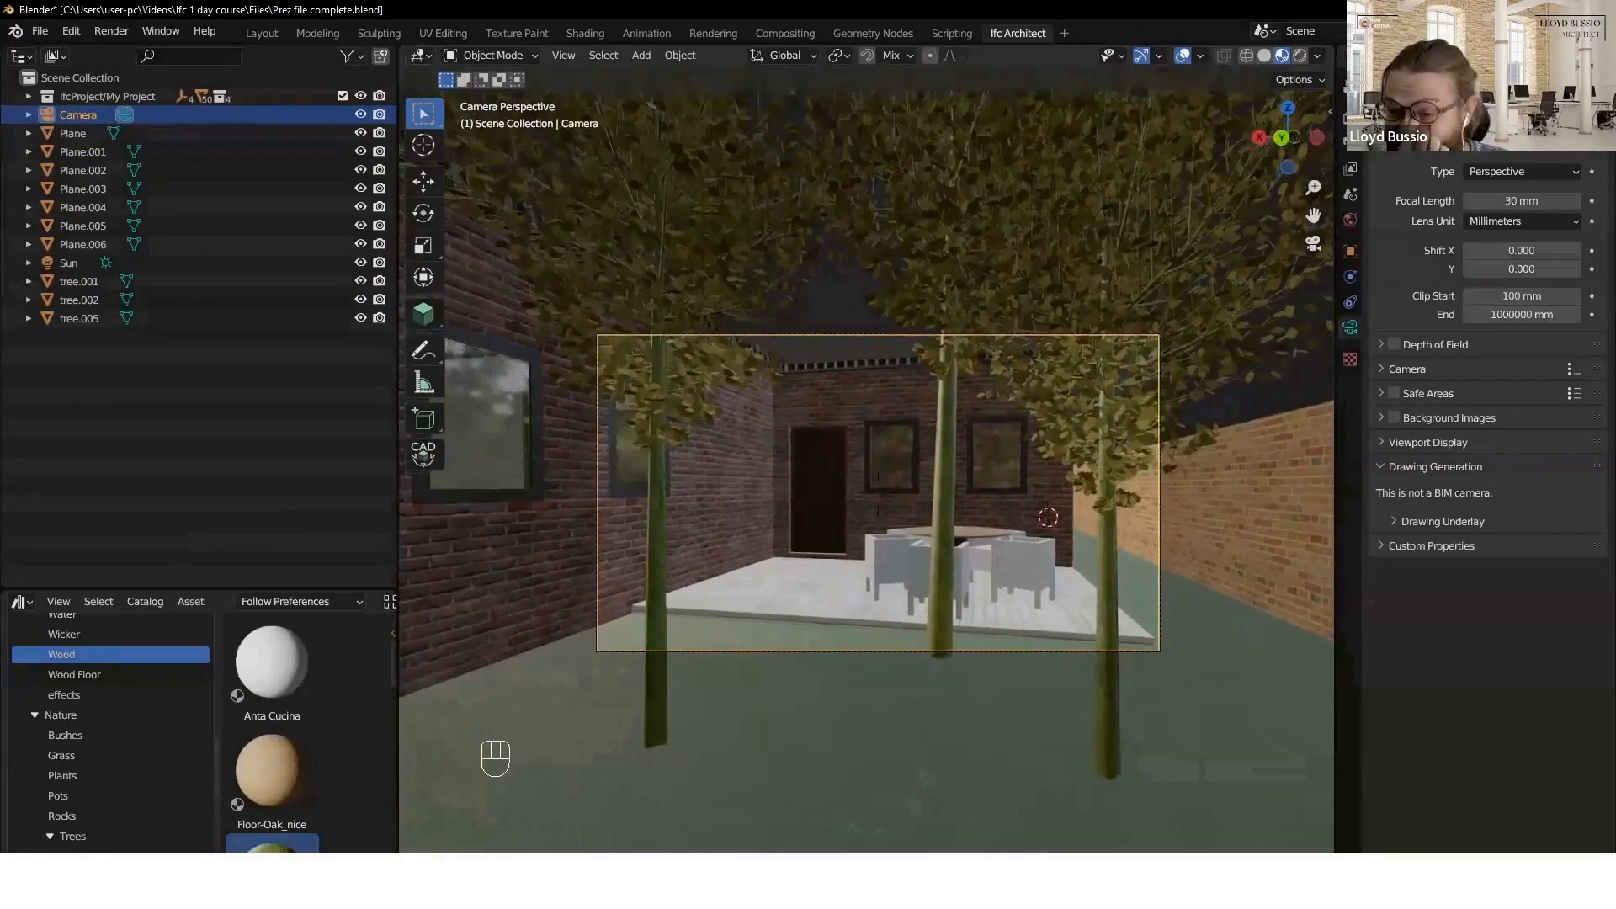
- Open the render settings and switch the viewport to rendered shading
click(1350, 118)
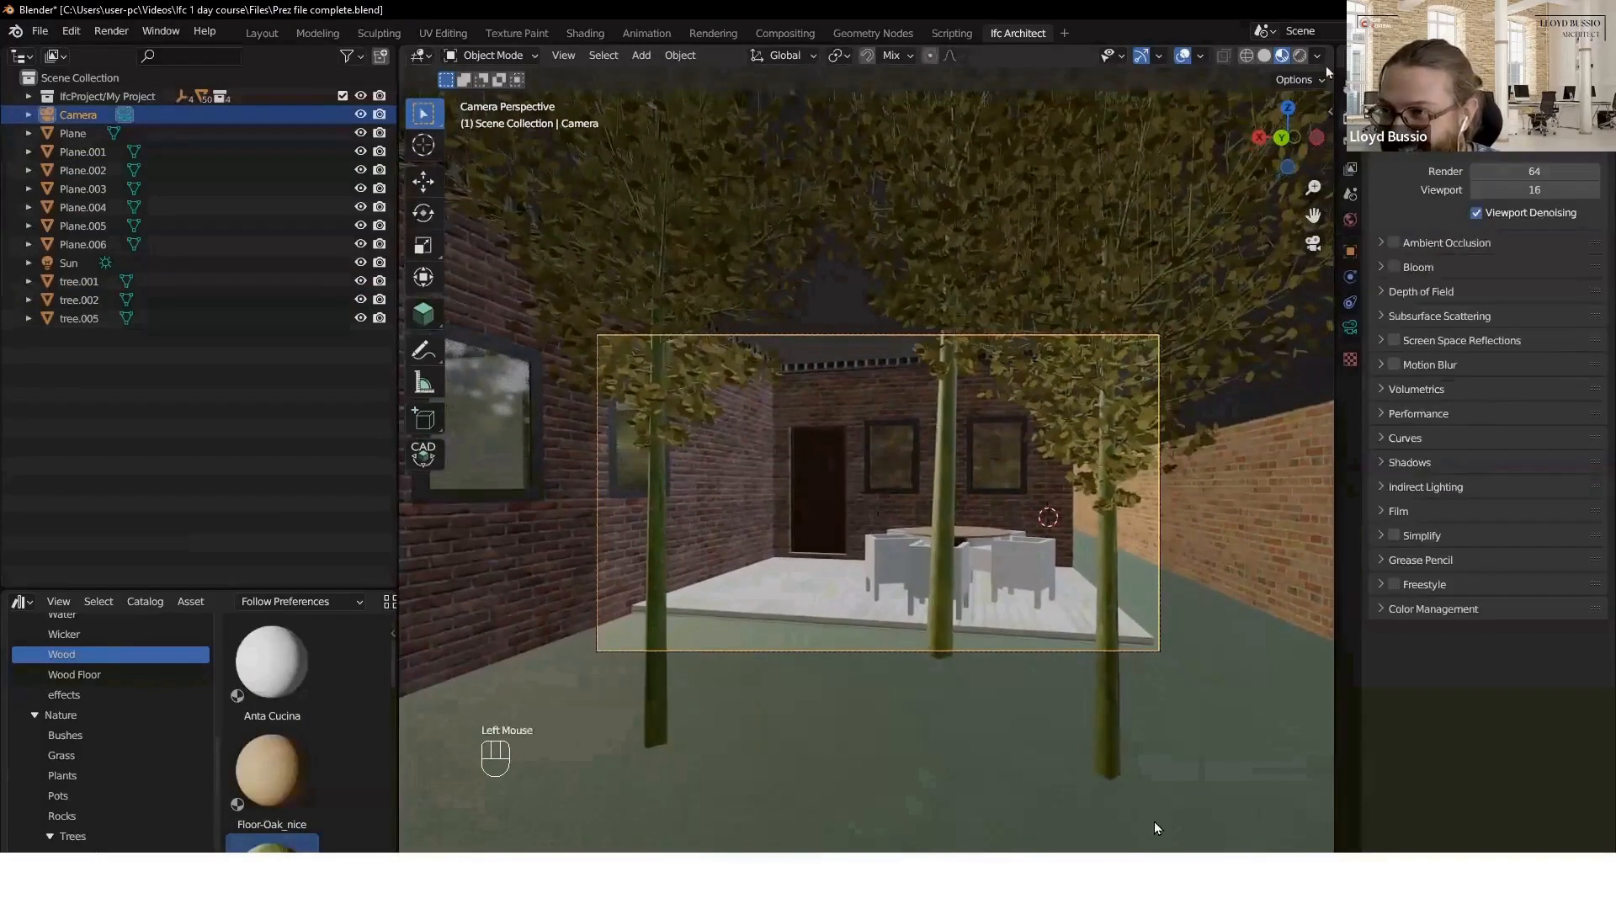
click(1300, 56)
scroll(1204, 733, up, 2)
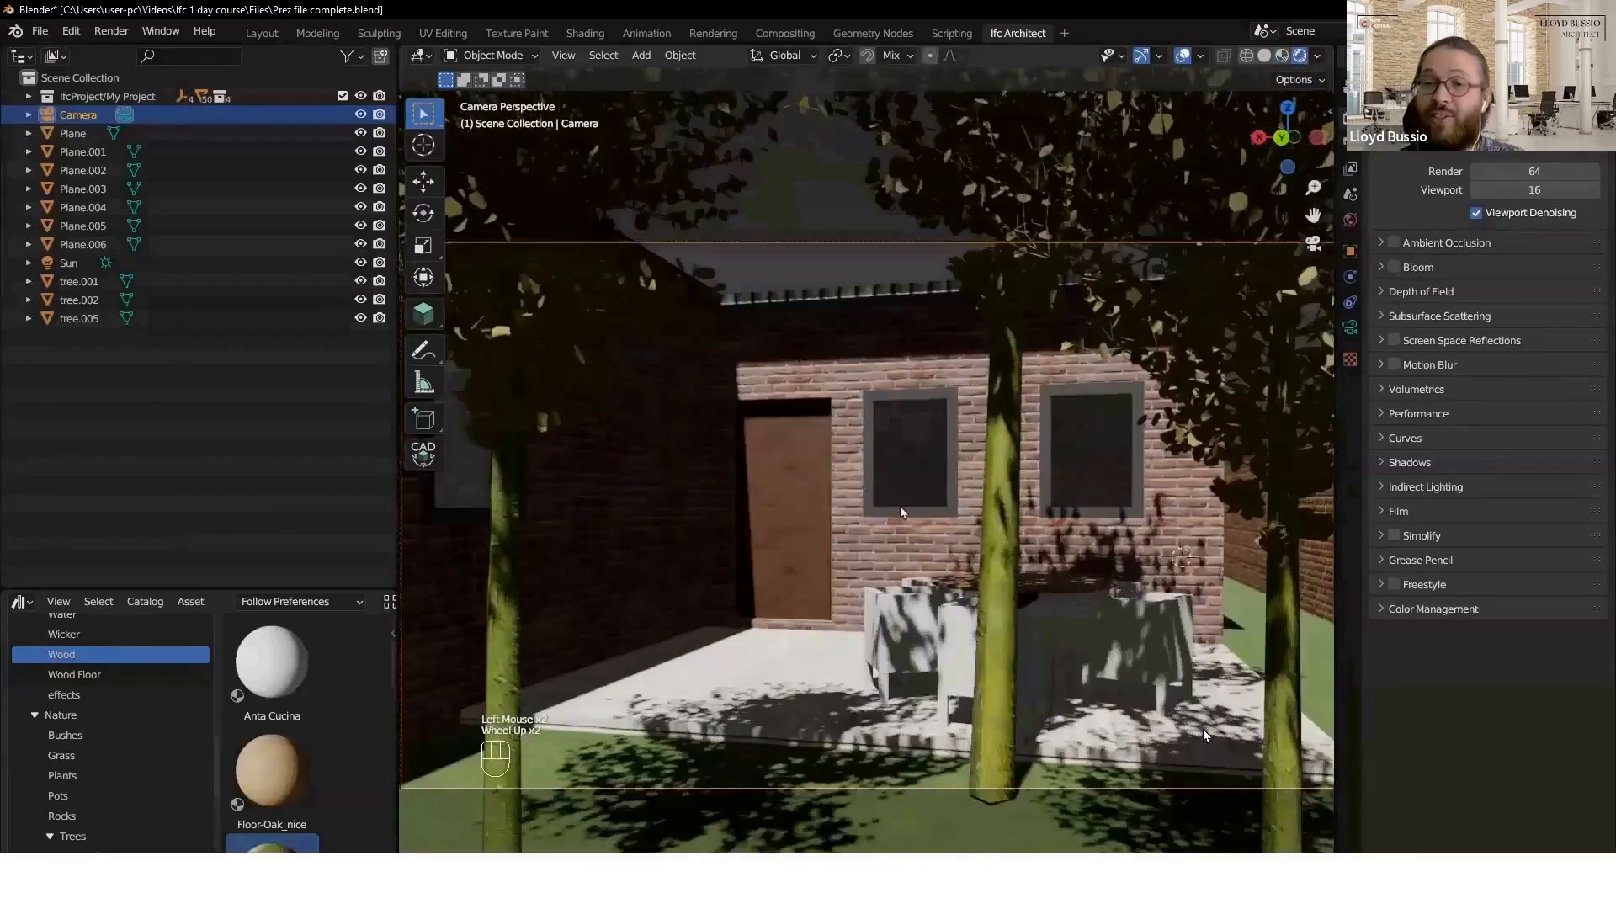
scroll(1204, 734, down, 1)
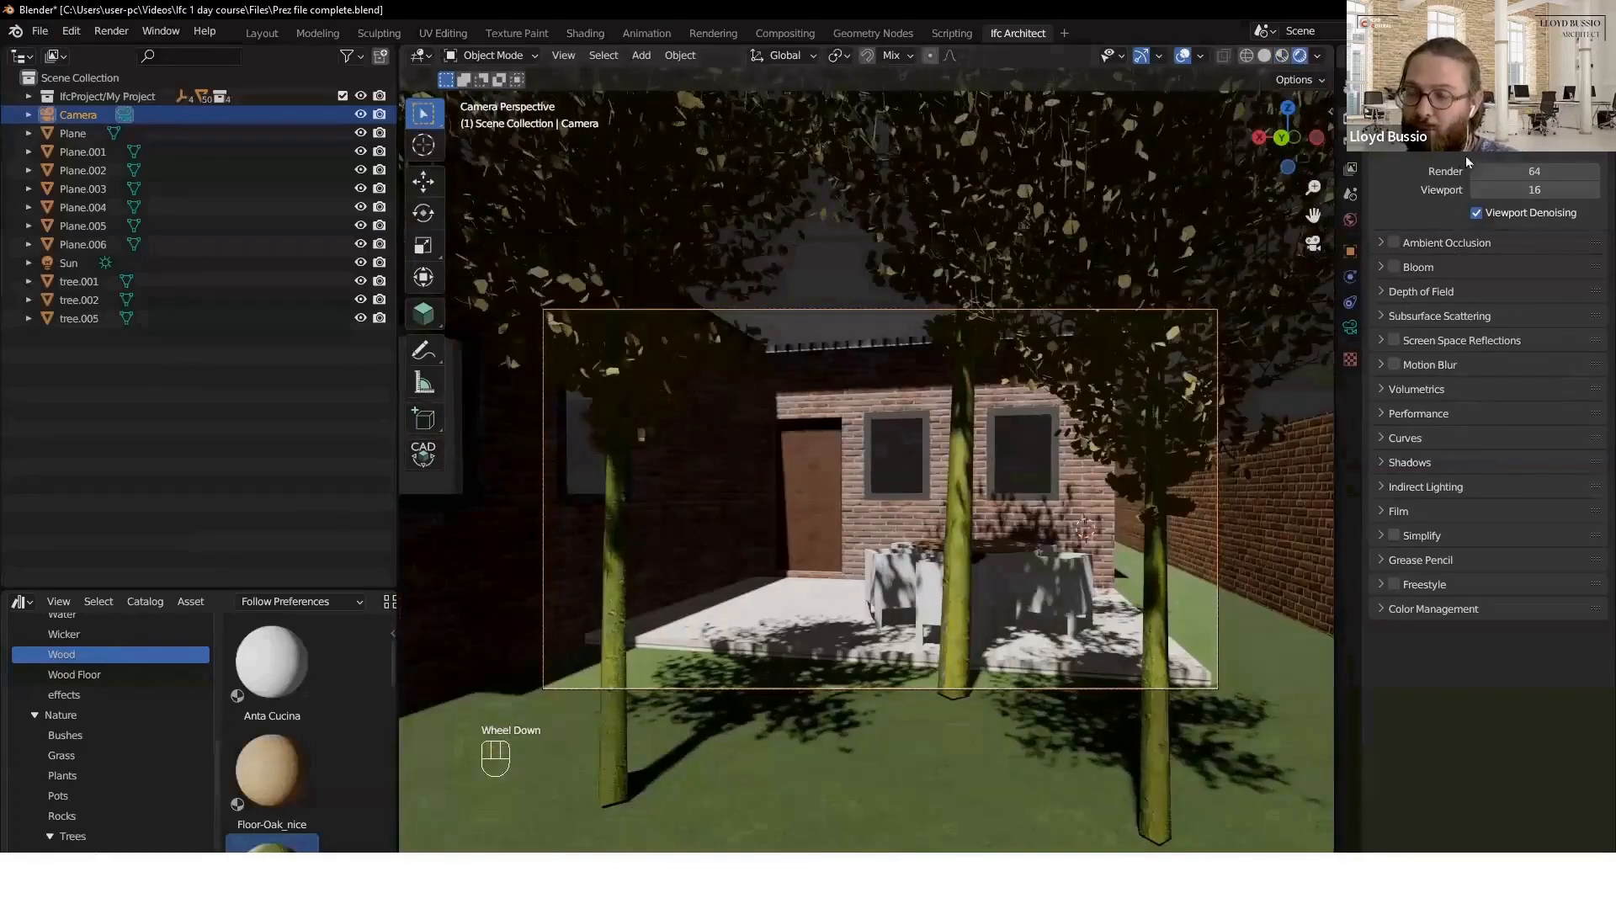
- Set the render engine to Cycles on GPU Compute and enable viewport denoising
click(1467, 161)
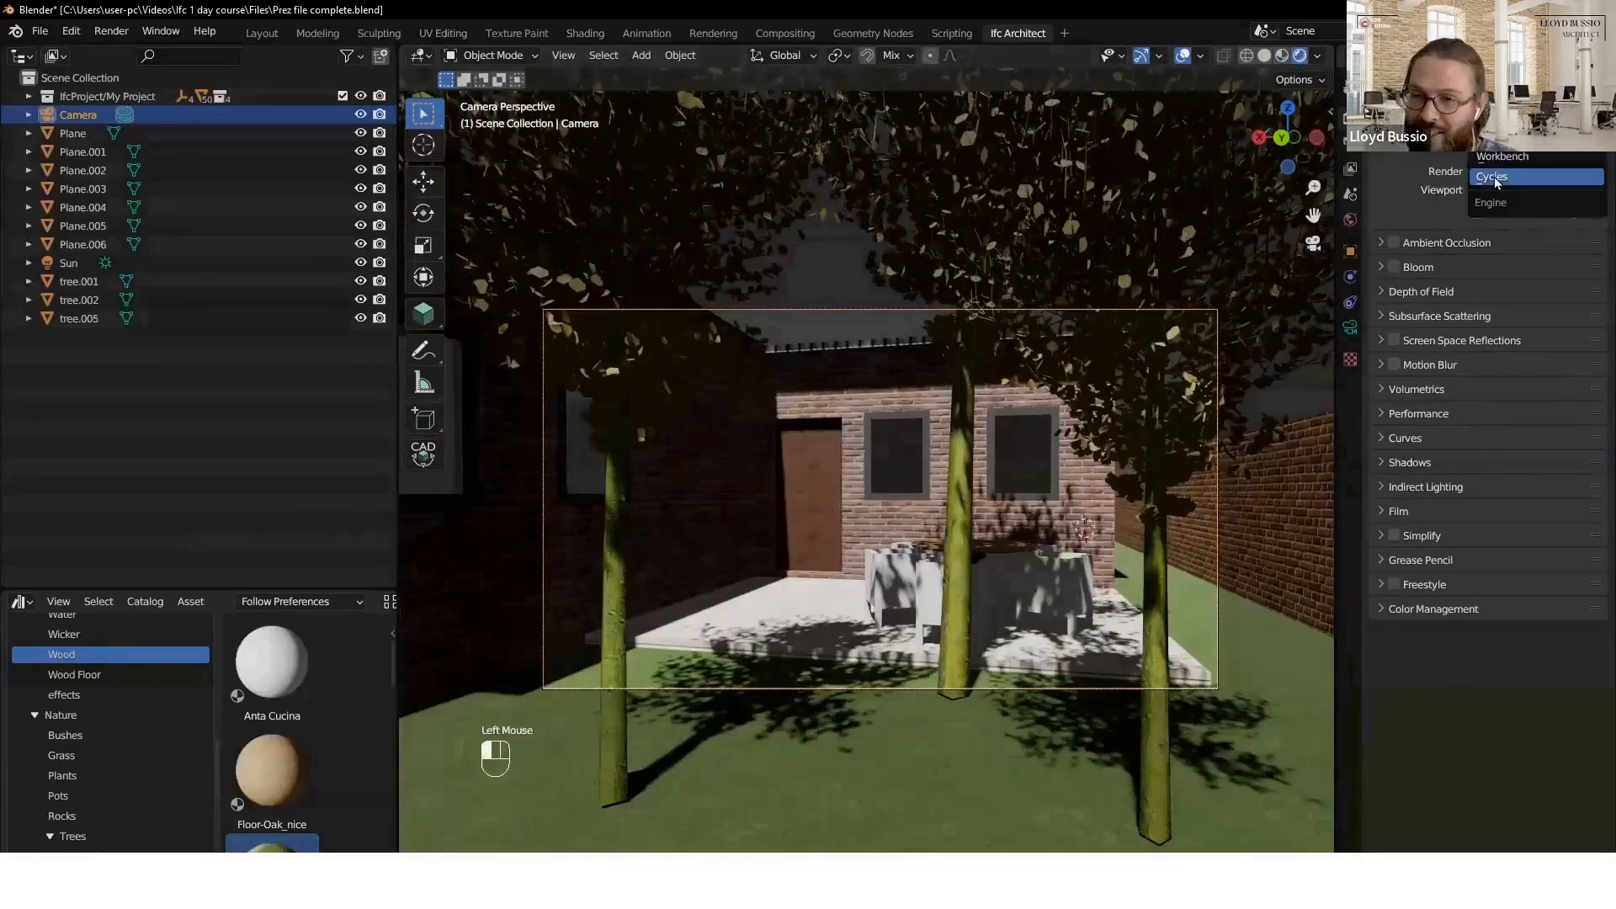
click(1496, 182)
click(1507, 160)
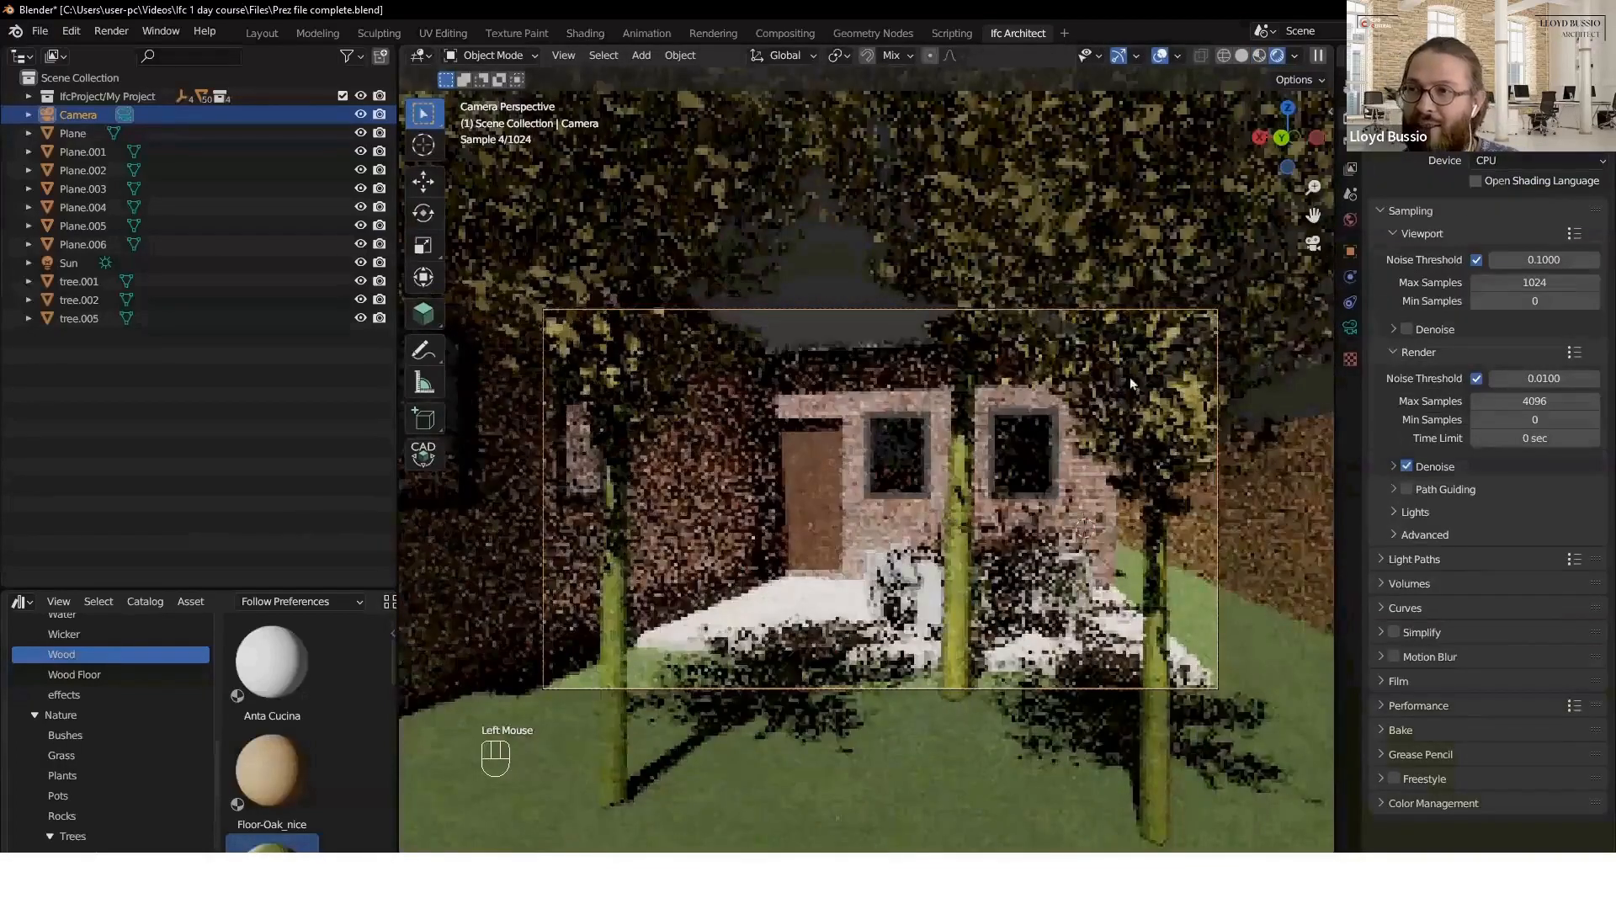
click(1496, 204)
click(1406, 309)
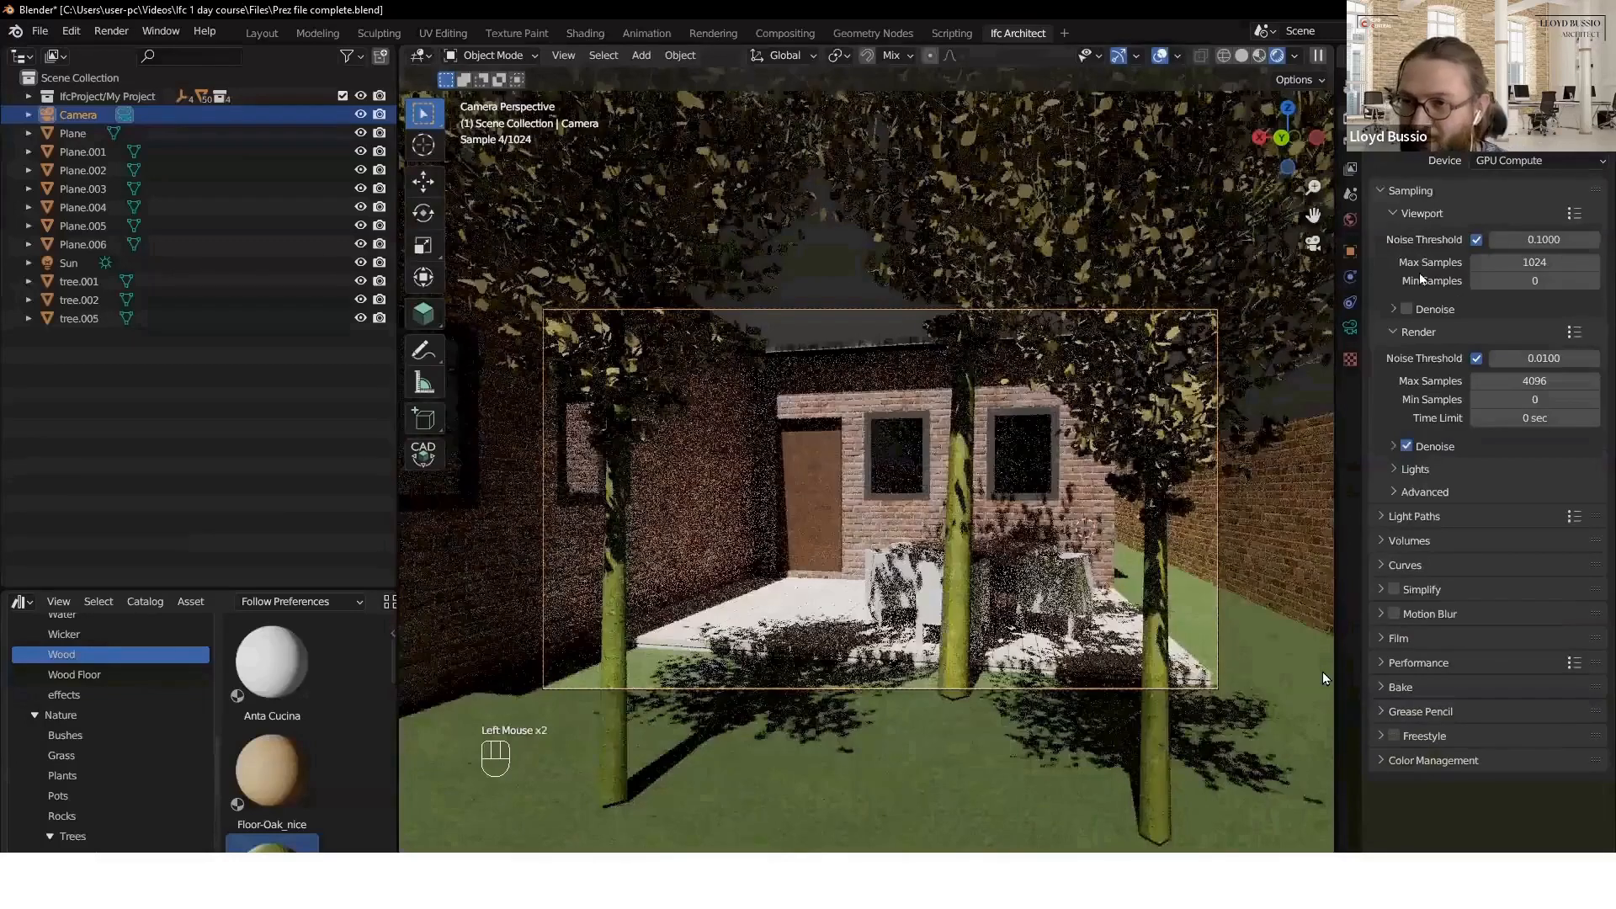
scroll(1002, 530, up, 2)
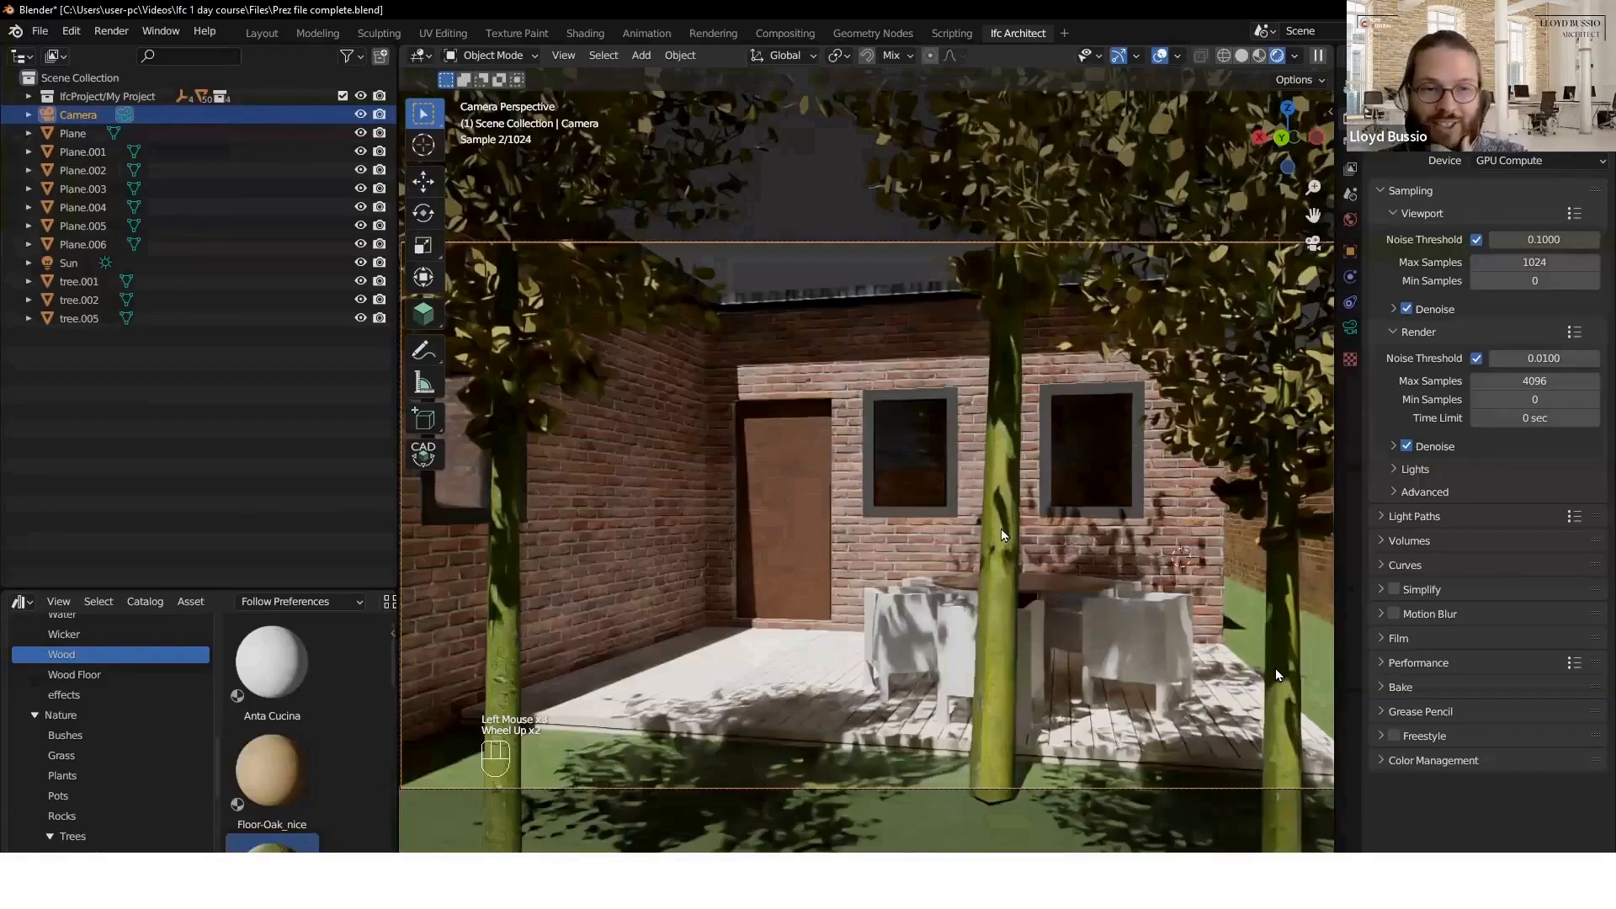
key(space)
- Apply the Paper 001 material from the Misc assets to the rear brick wall around the door and windows
click(840, 418)
scroll(104, 704, down, 5)
scroll(103, 706, up, 9)
click(59, 728)
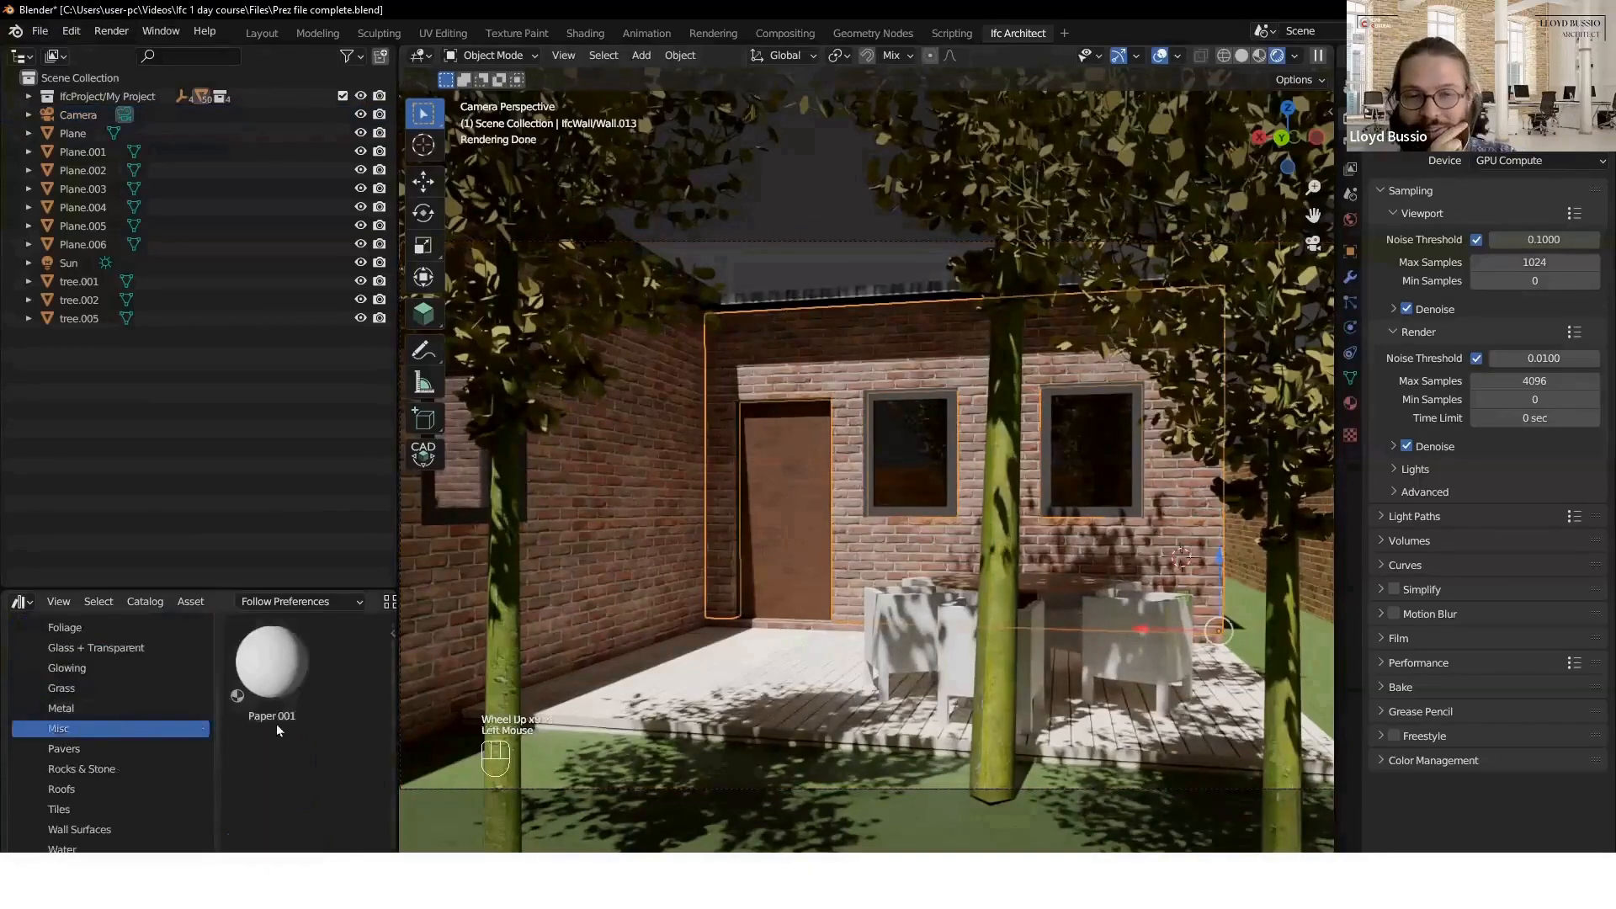
drag(272, 665, 863, 511)
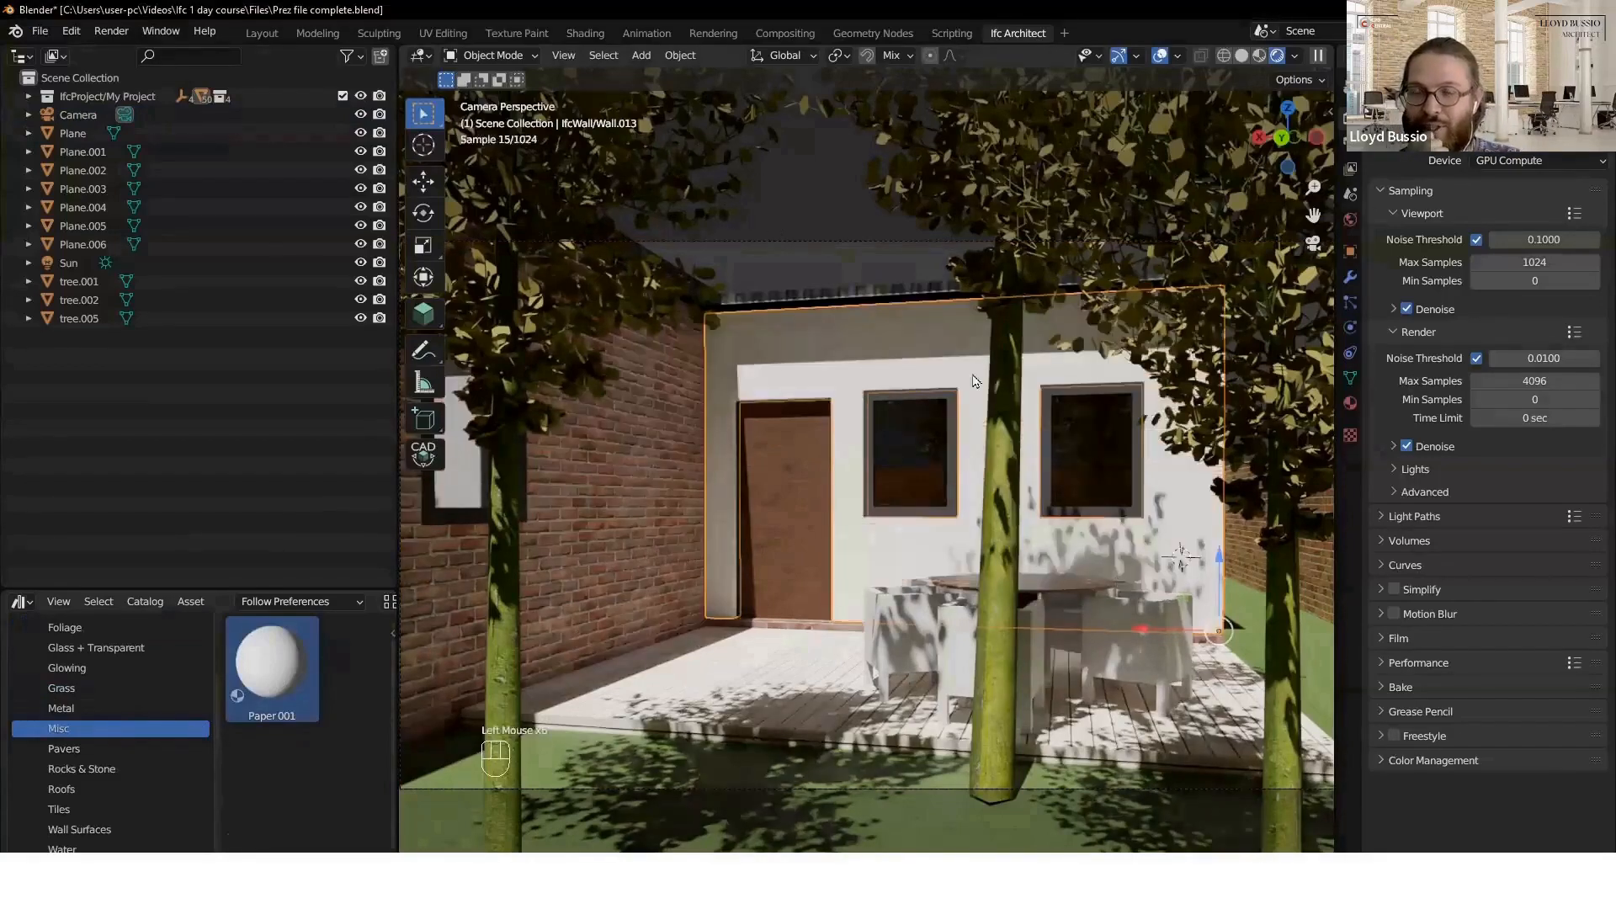
drag(272, 665, 843, 633)
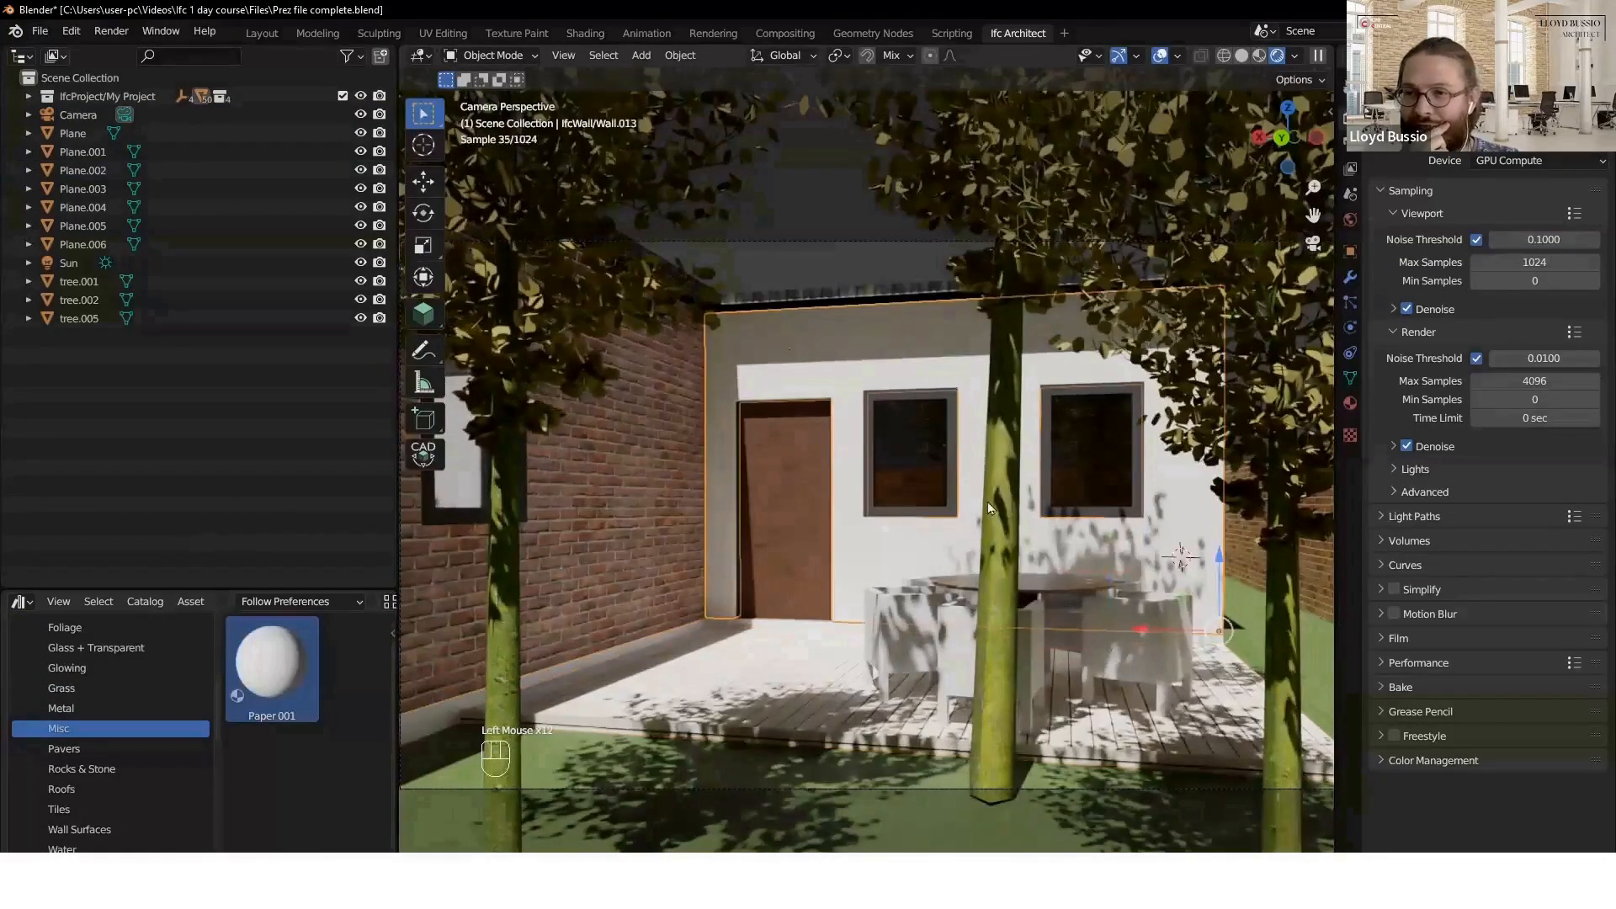
- Browse the Rocks & Stone materials in the asset library
scroll(104, 747, down, 1)
scroll(104, 744, down, 3)
scroll(105, 732, up, 2)
scroll(104, 726, down, 1)
click(126, 669)
scroll(274, 687, down, 7)
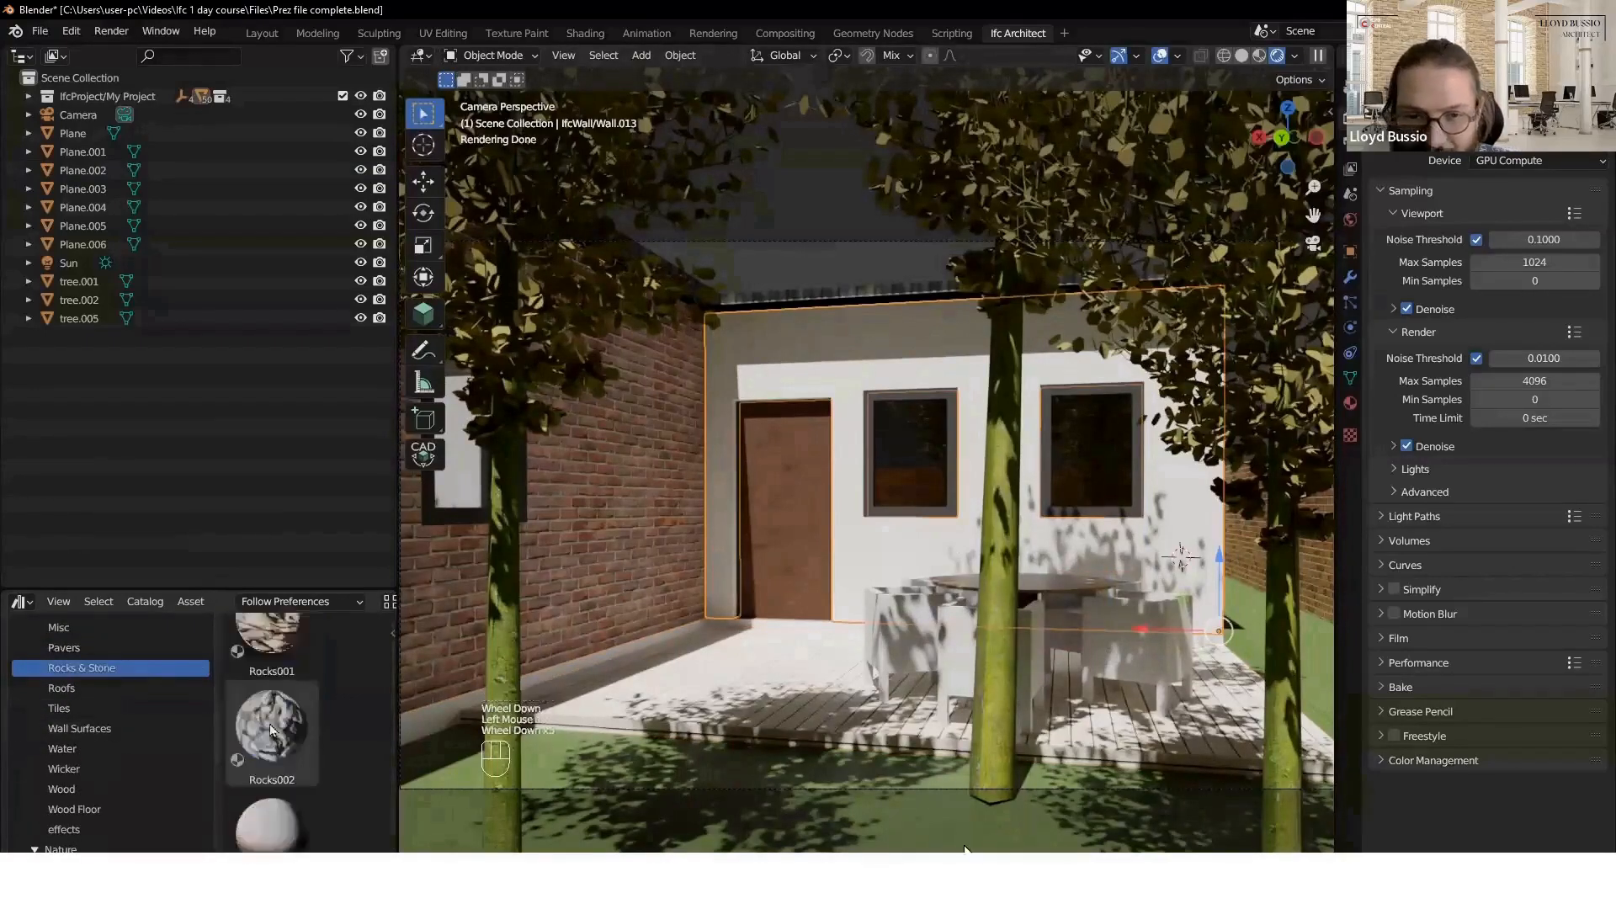
scroll(105, 734, up, 7)
scroll(84, 734, down, 1)
scroll(93, 747, down, 5)
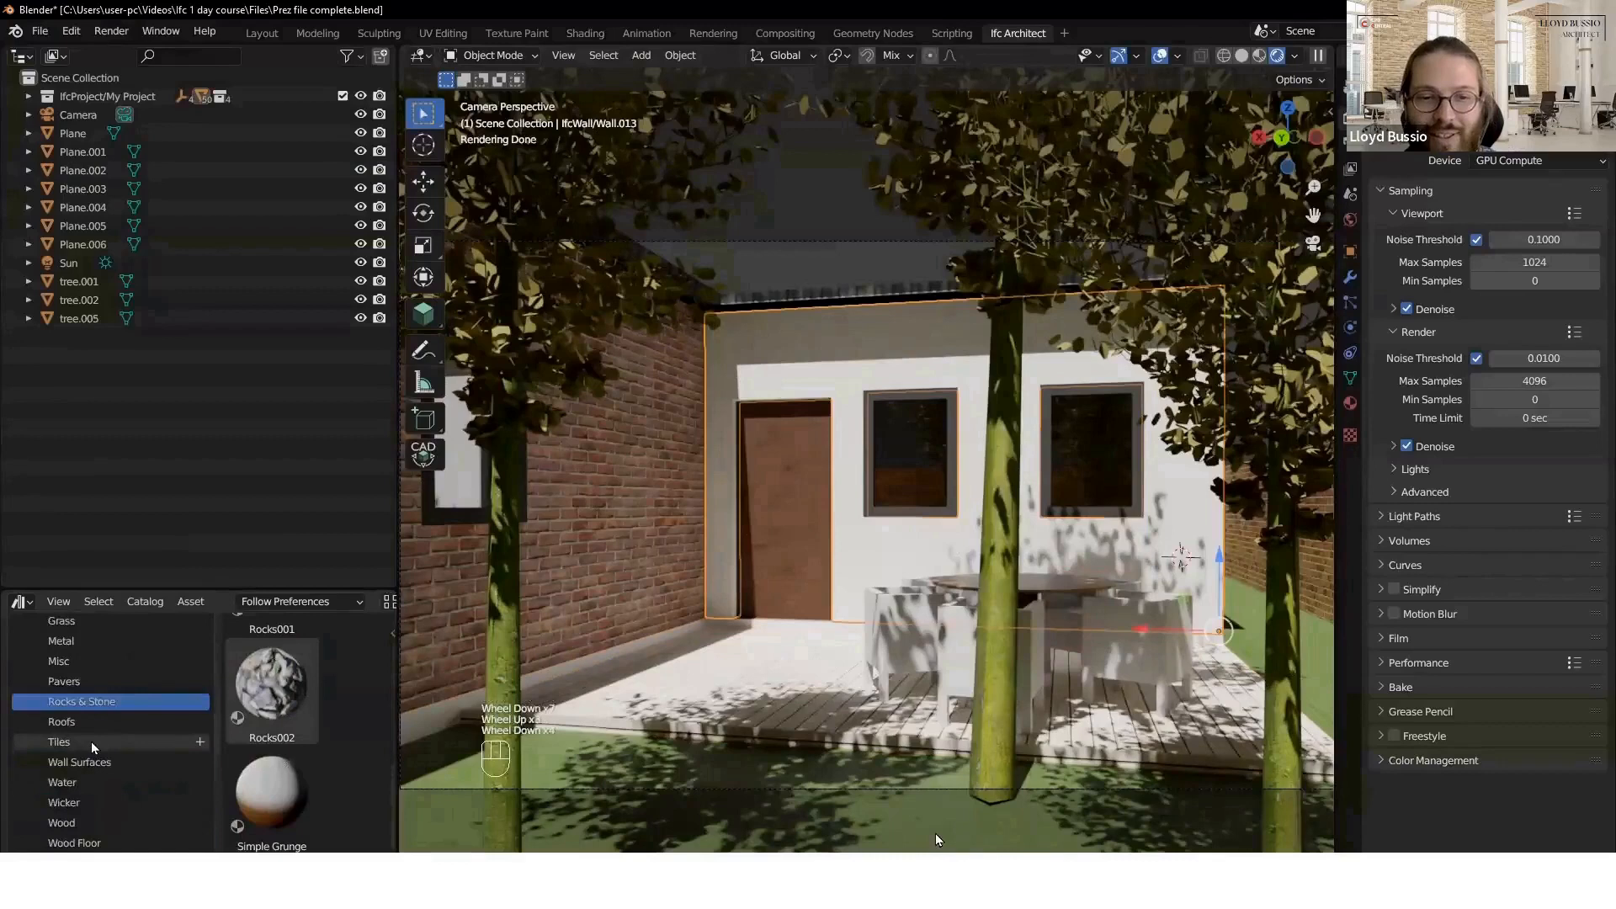
- Place an enlarged potted_plant_02 pot on the deck beside the door and adjust its height along Z
click(63, 775)
click(57, 796)
drag(252, 755, 724, 647)
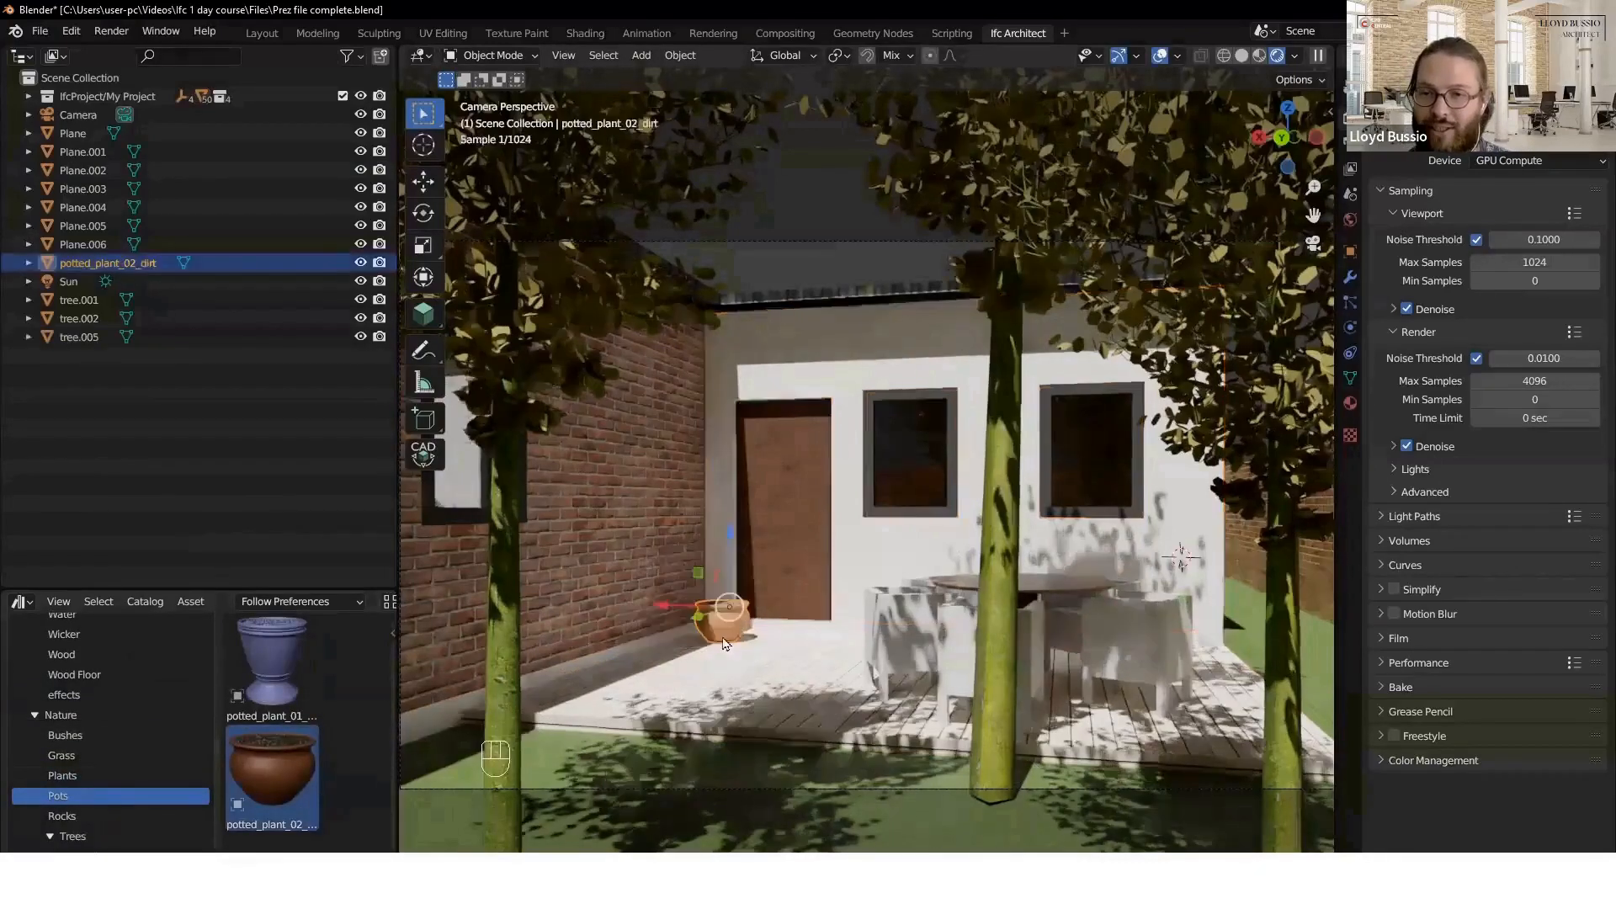
key(s)
click(781, 647)
key(g)
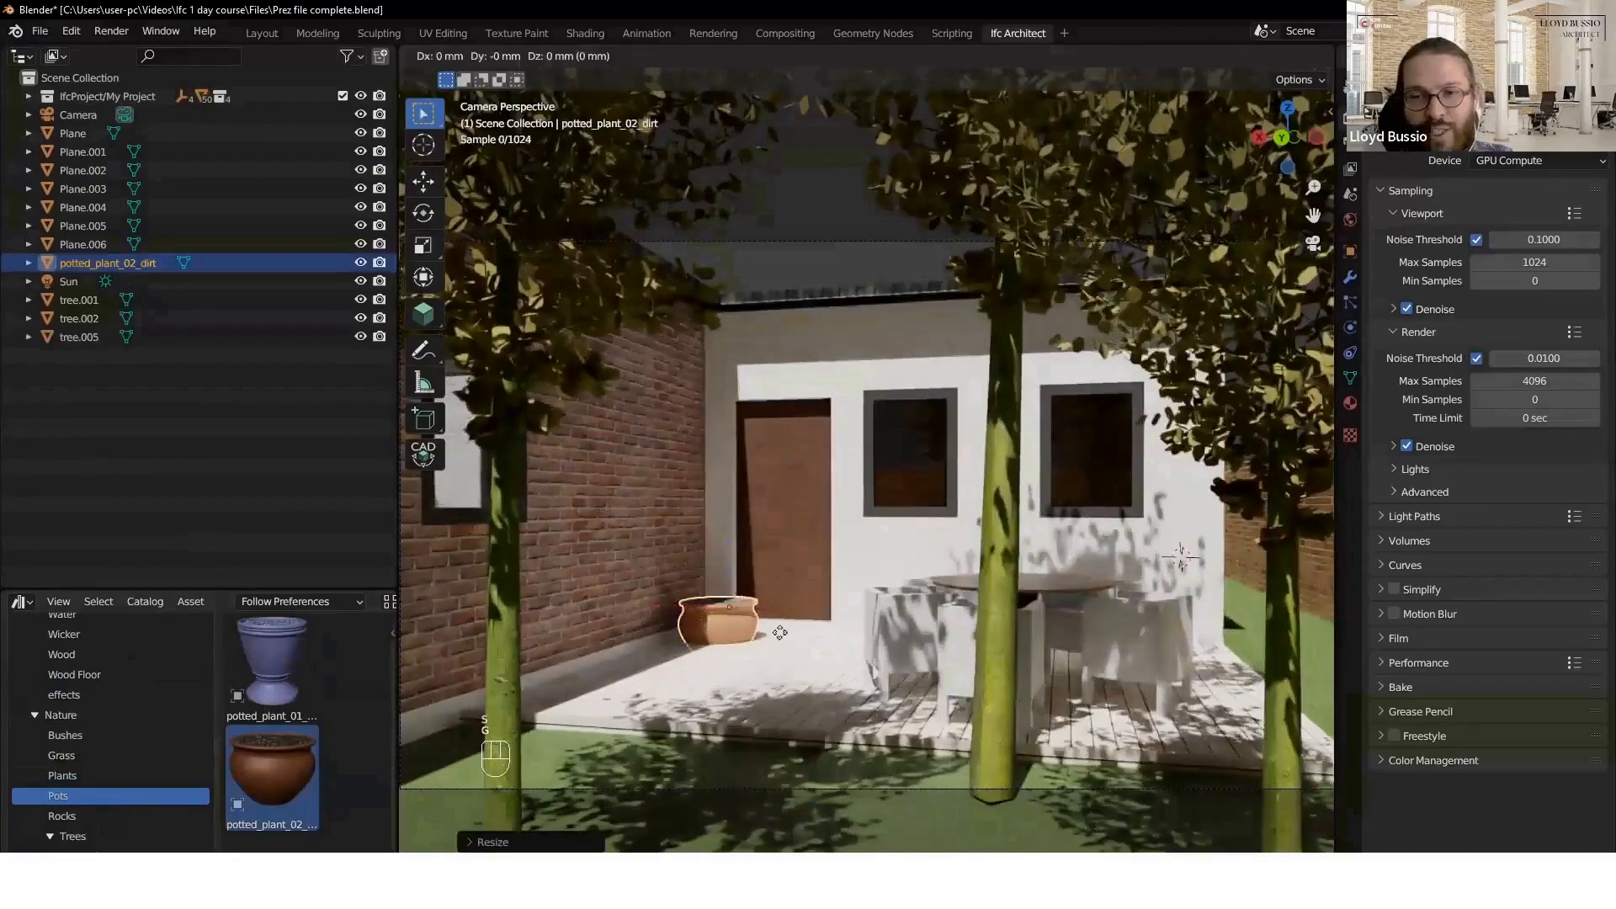
key(z)
click(771, 635)
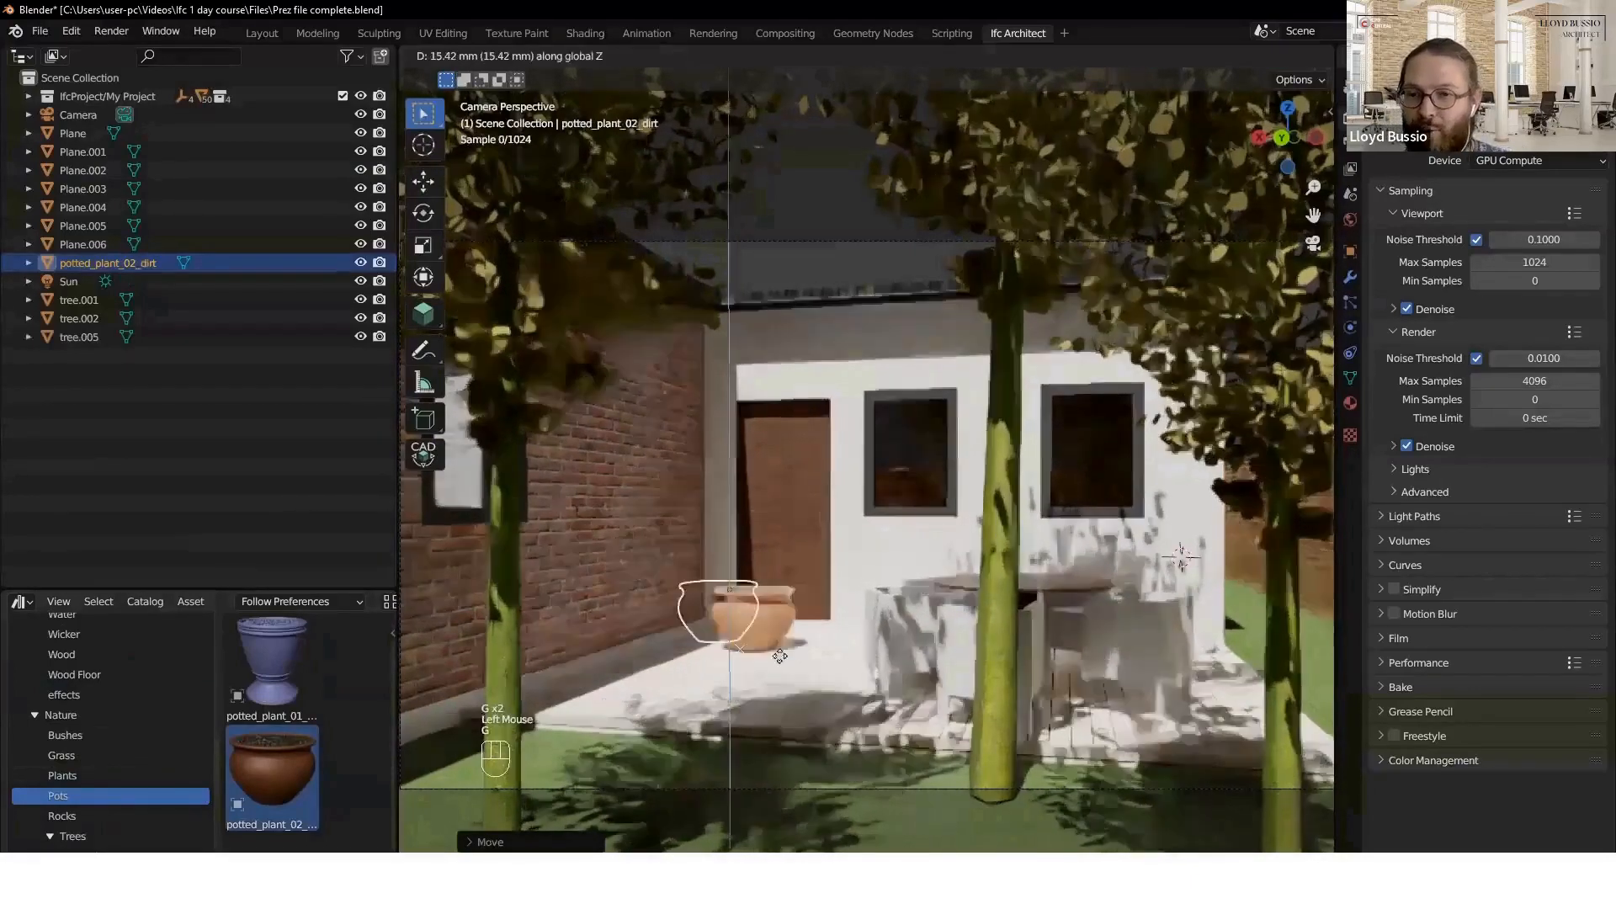
- Add the first anthurium from the Plants assets, resize it and snap it into the clay pot
click(72, 775)
drag(272, 667, 760, 686)
key(s)
click(801, 587)
middle_drag(801, 587, 724, 602)
key(q)
click(866, 461)
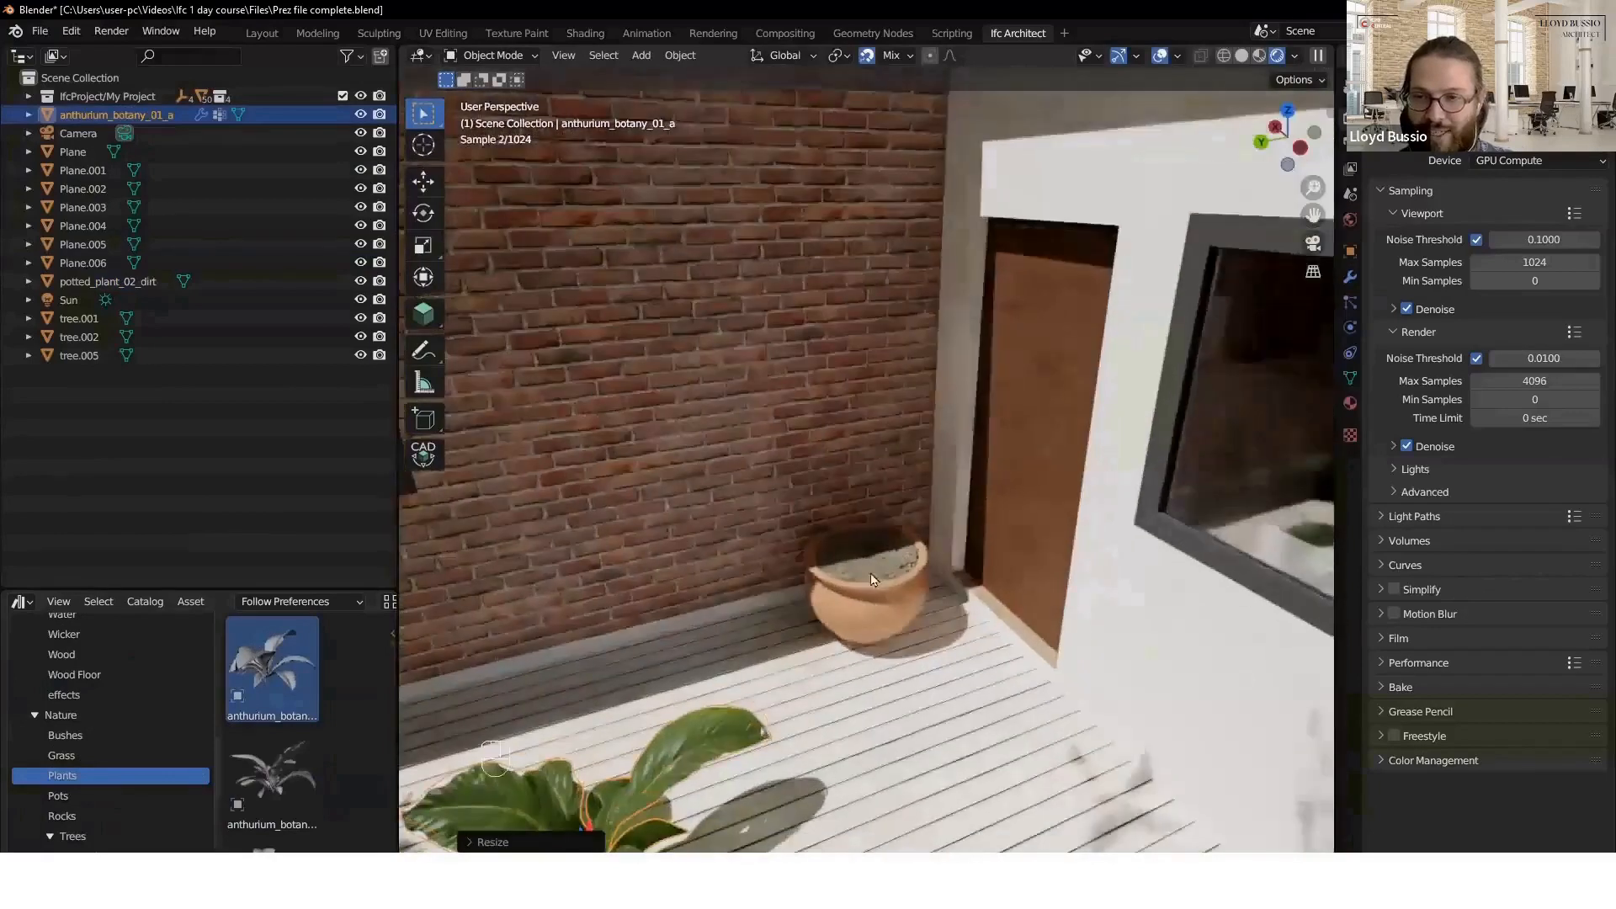
key(g)
click(926, 424)
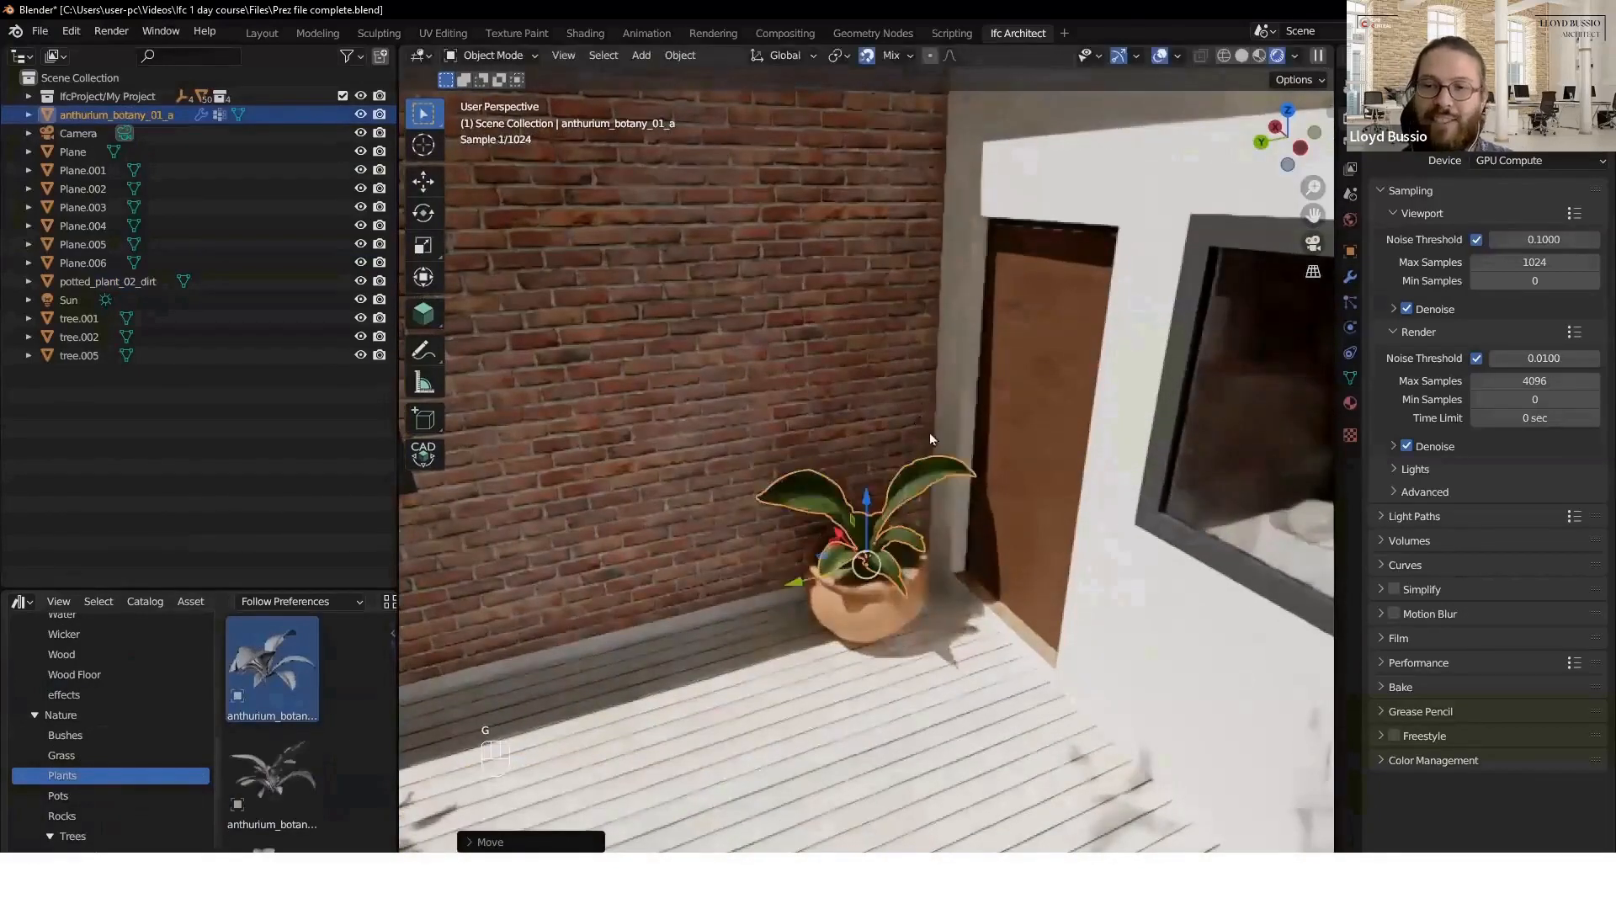
- Return to the camera view and move the pot and anthurium together along Y to the deck's front edge
key(KP_0)
click(729, 589)
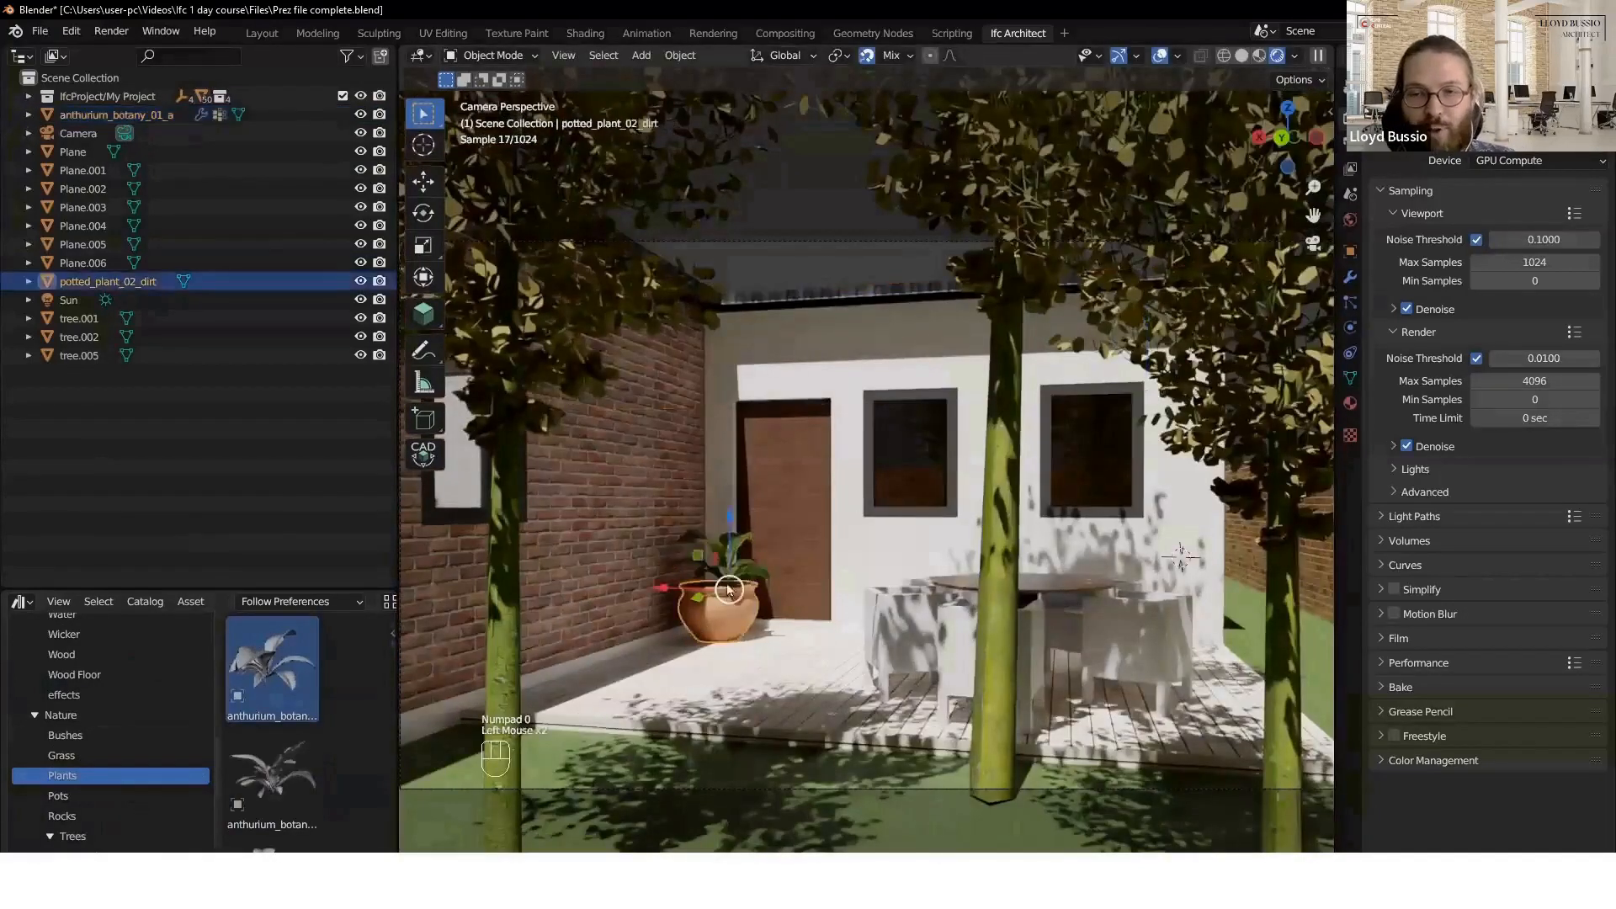
shift+click(729, 585)
key(g)
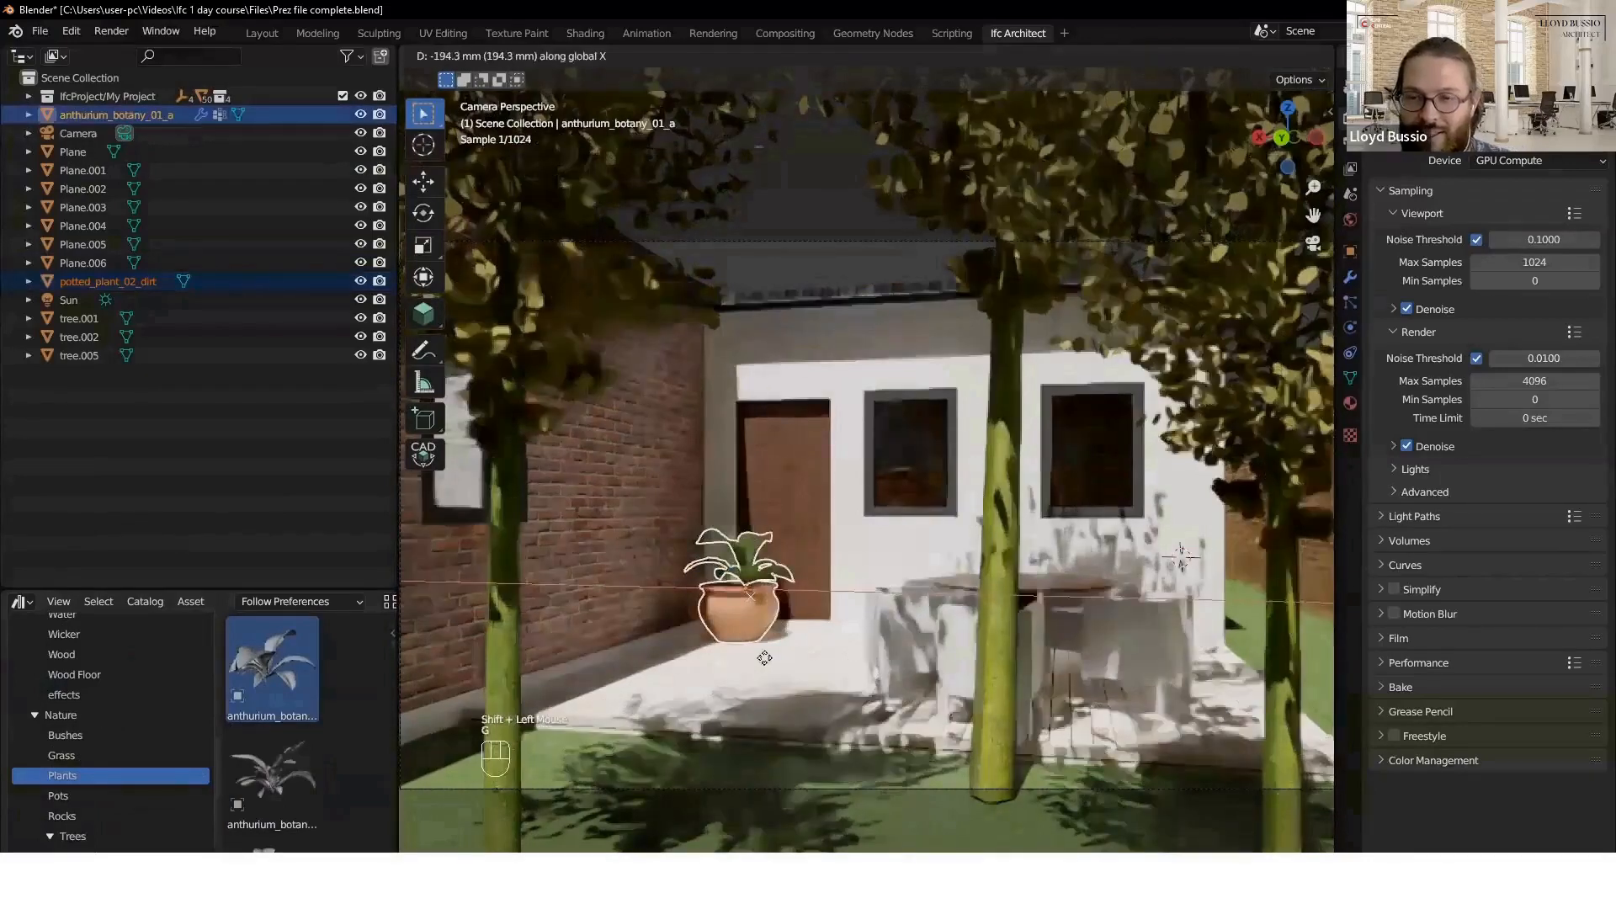
key(y)
click(719, 711)
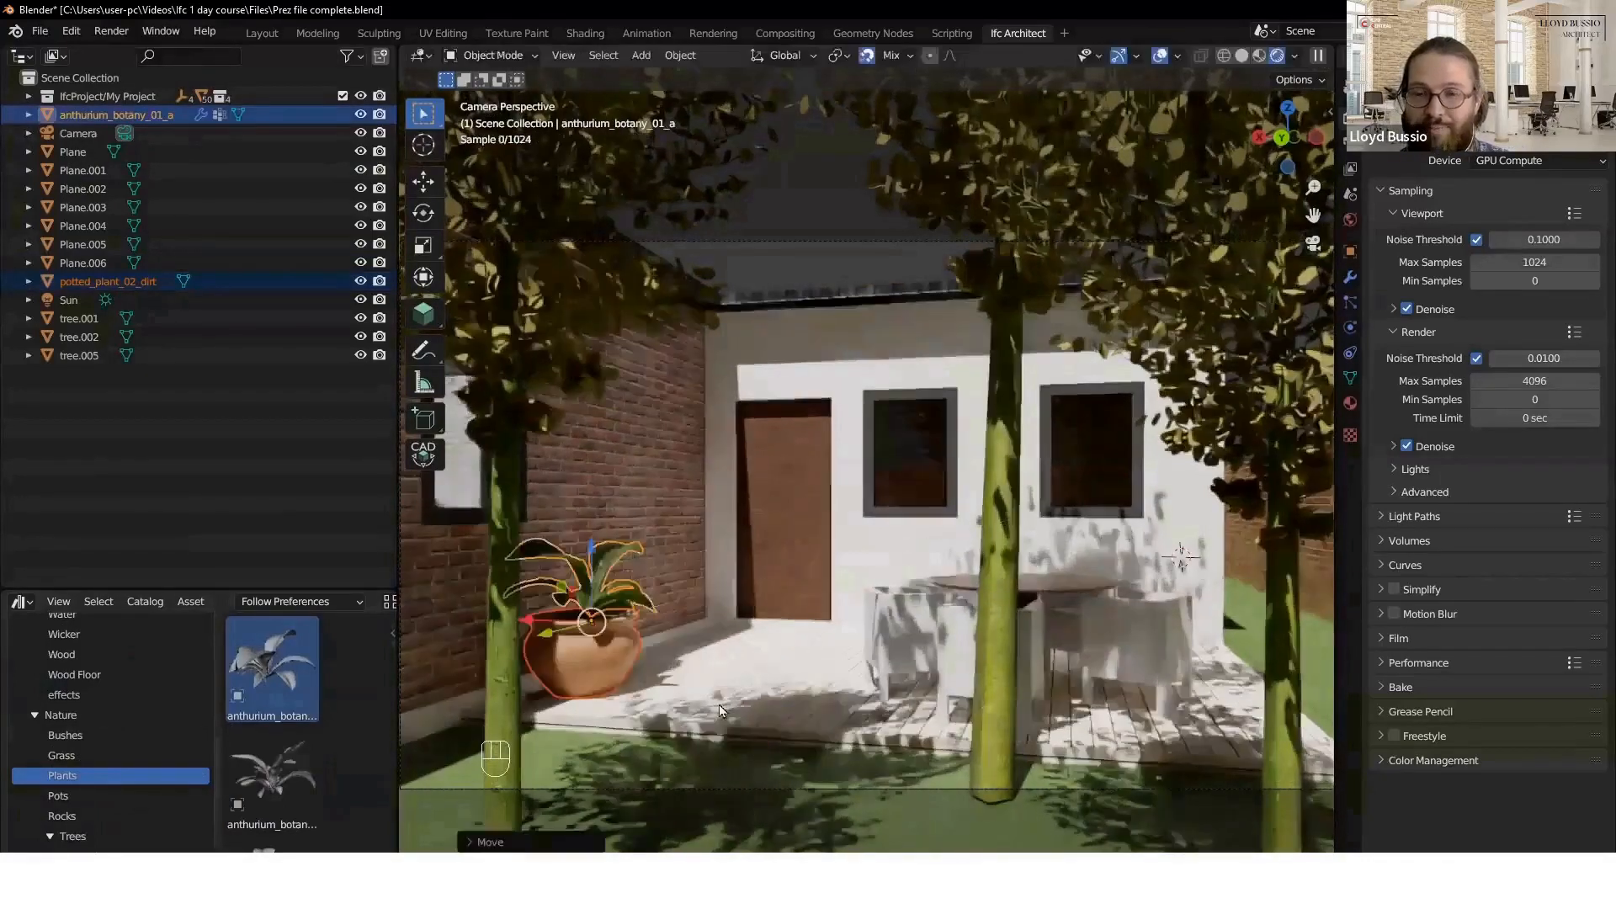
- Scale the anthurium in the pot up to about 1.48 times its size
click(638, 598)
key(s)
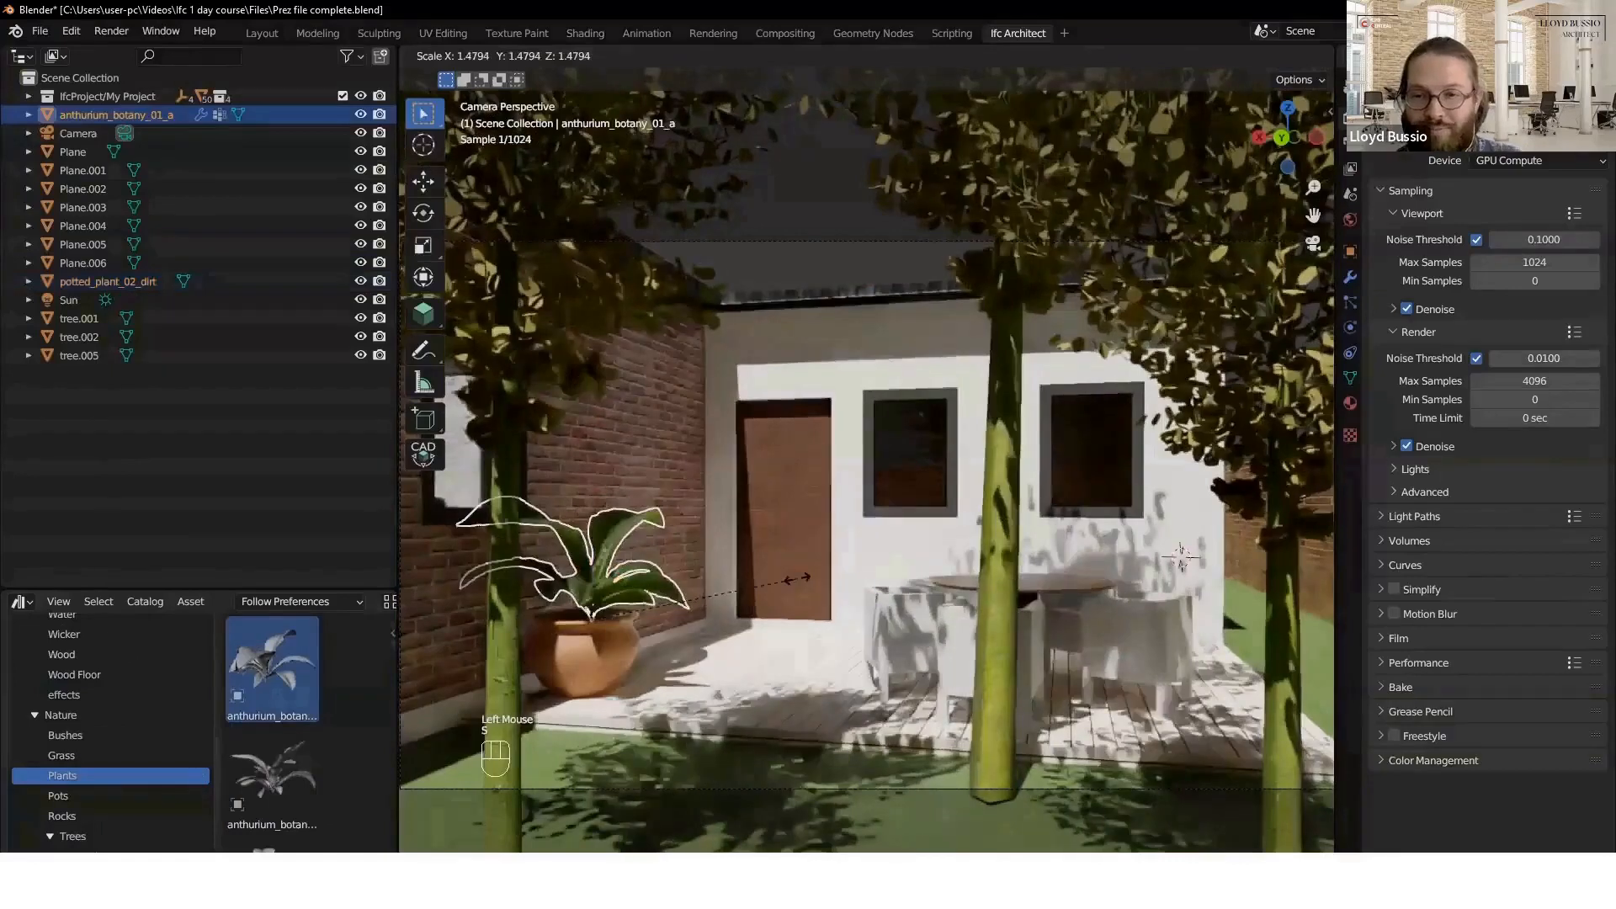
click(796, 585)
scroll(276, 754, down, 3)
scroll(287, 762, up, 2)
scroll(302, 769, down, 13)
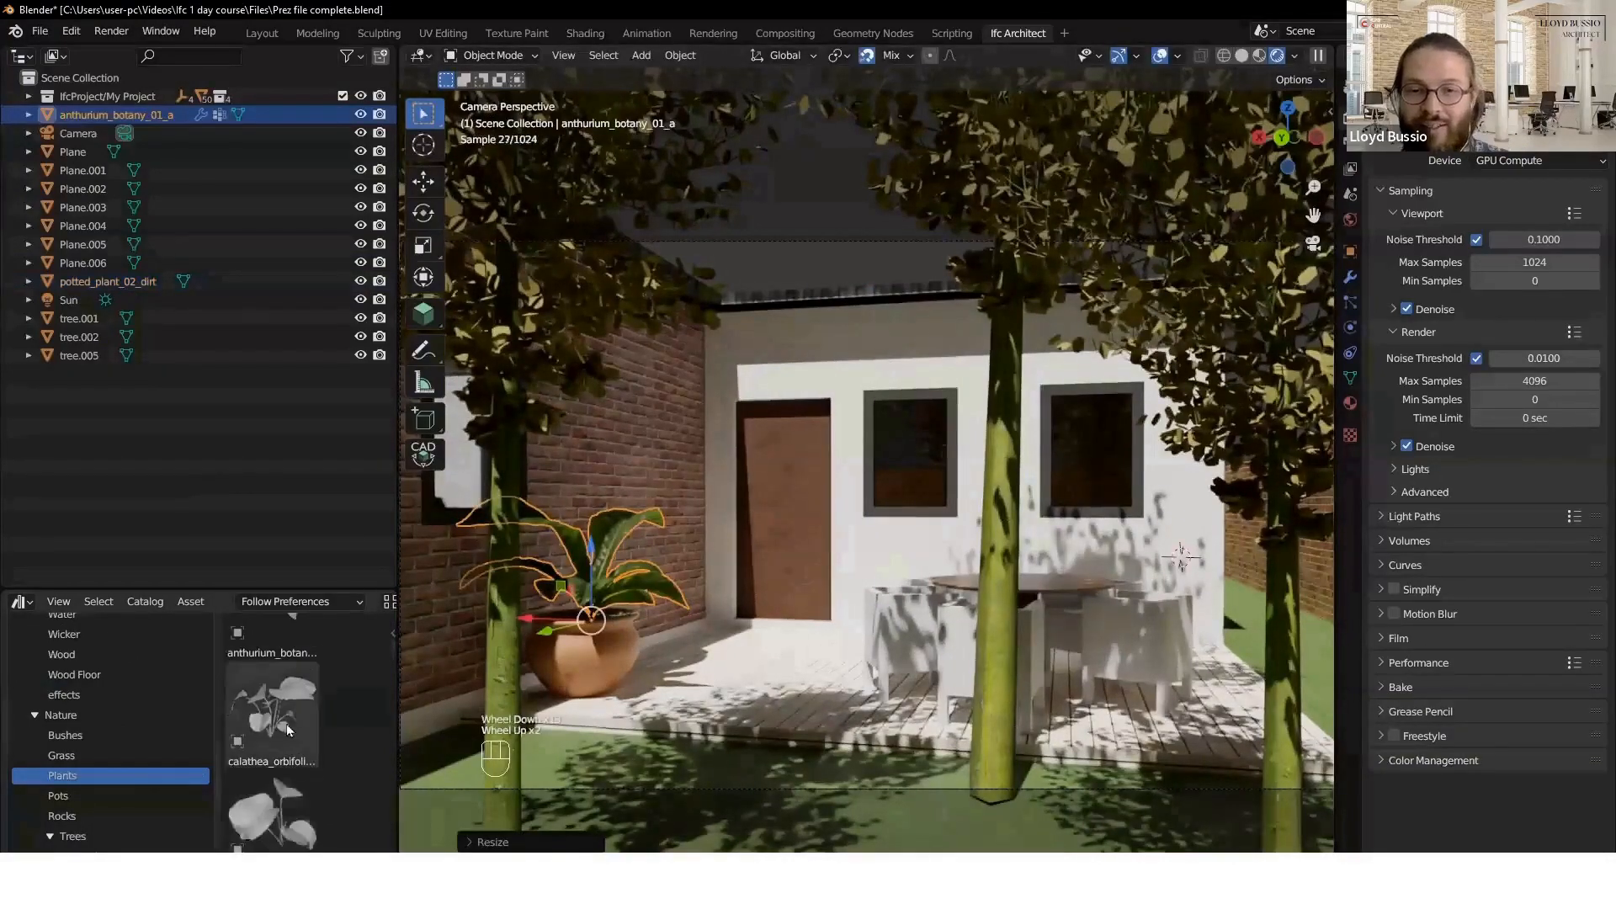
scroll(298, 761, up, 1)
- Add fur curves to the lawn plane to create grass blades
click(817, 800)
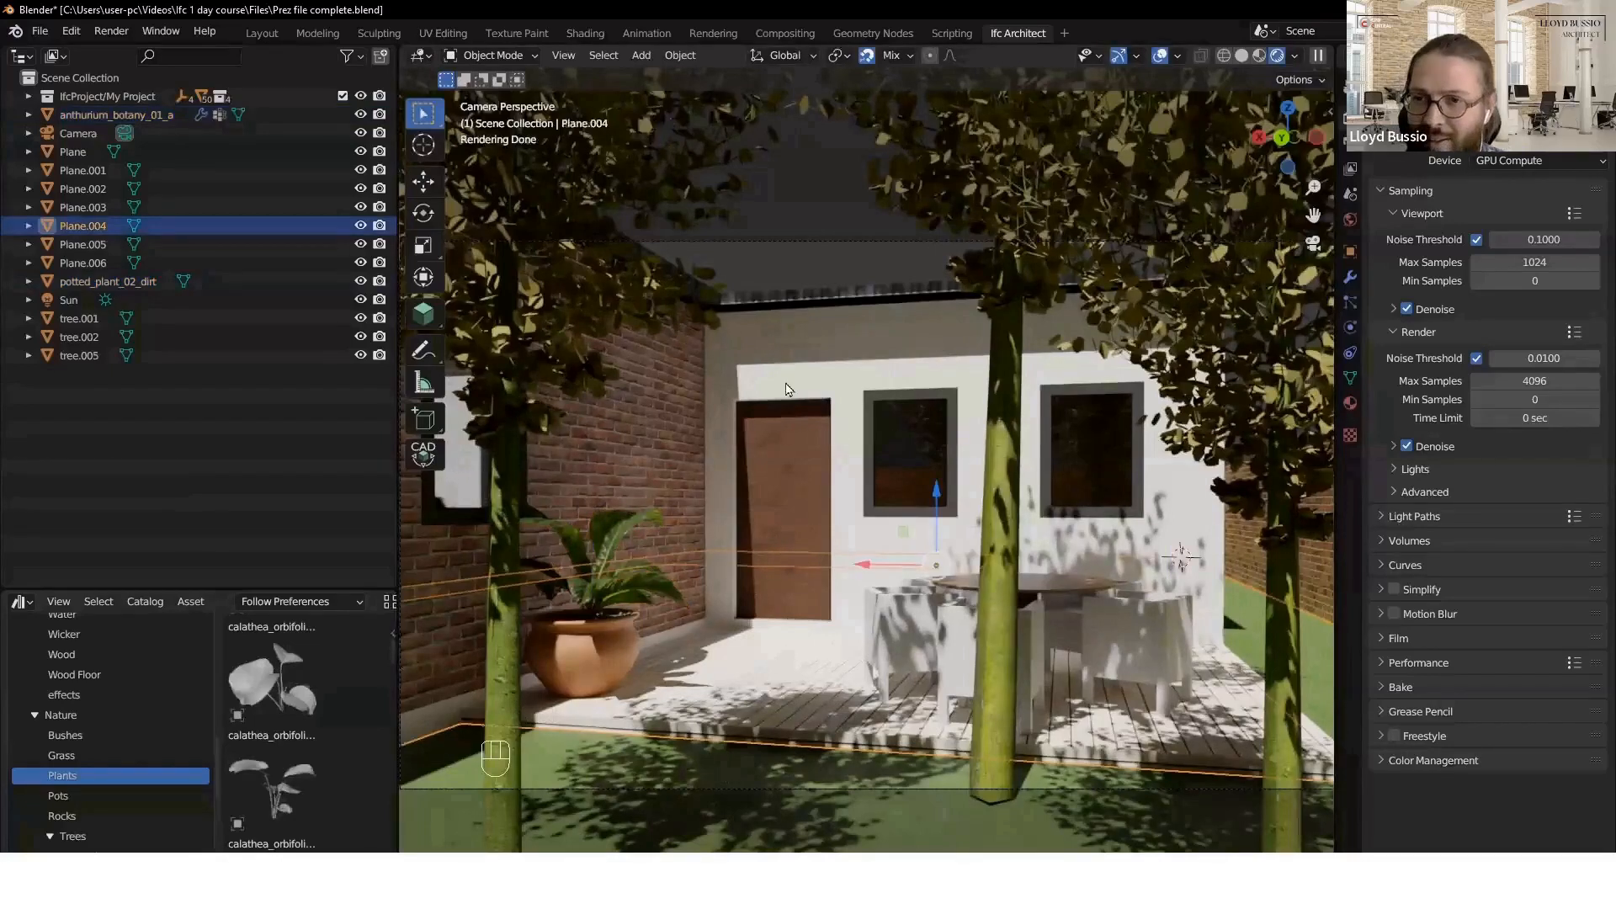
key(shift+a)
mouse_move(741, 130)
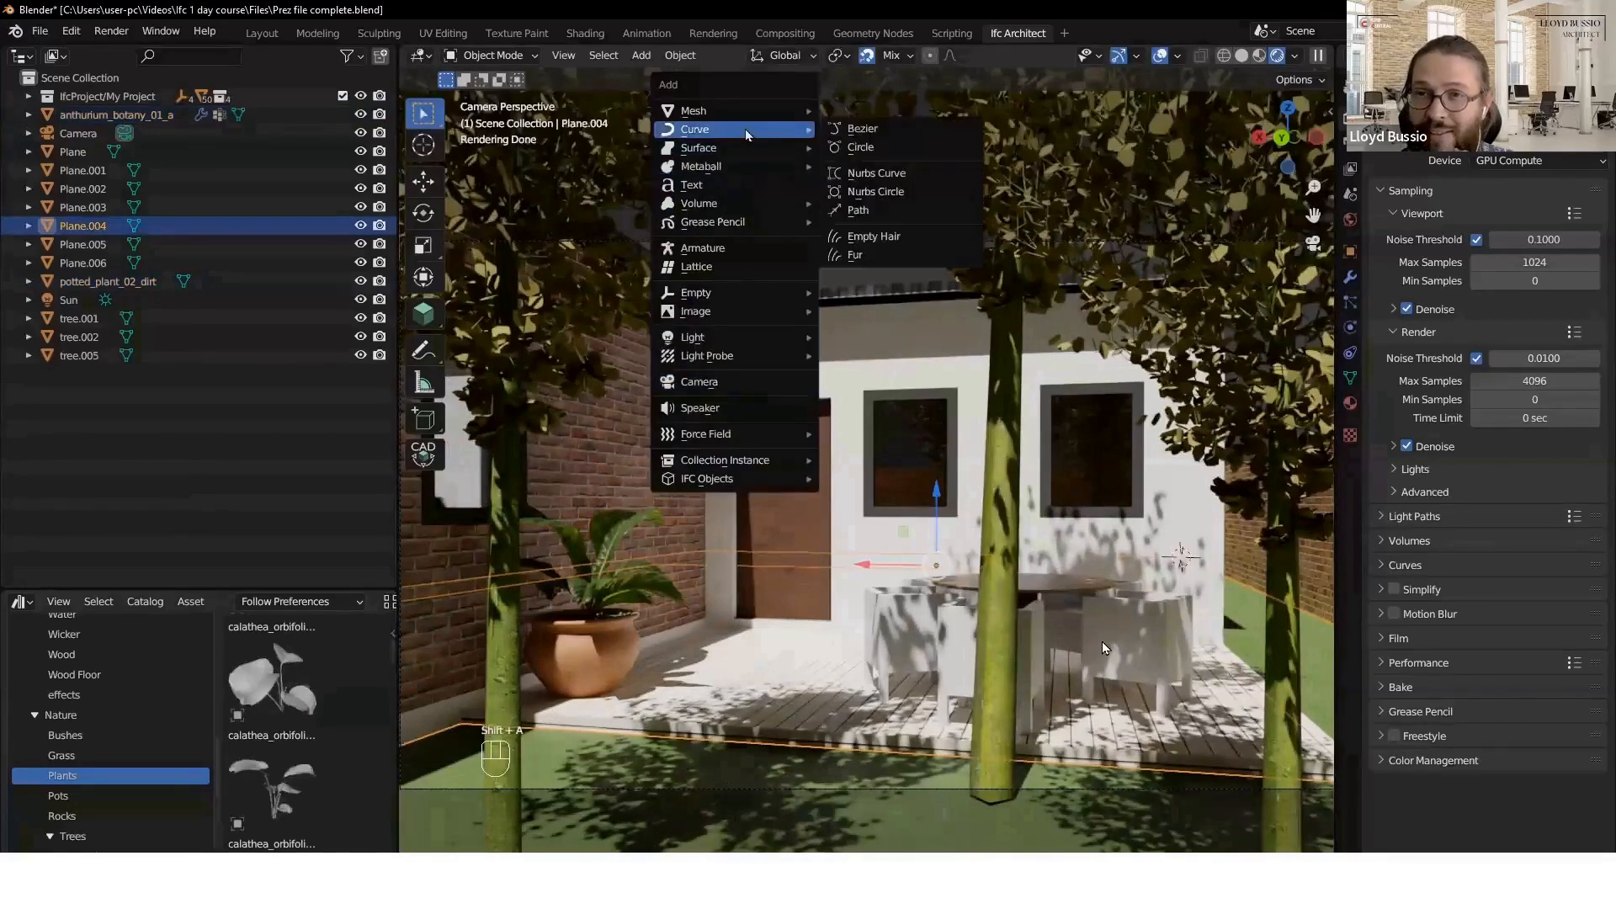
click(867, 253)
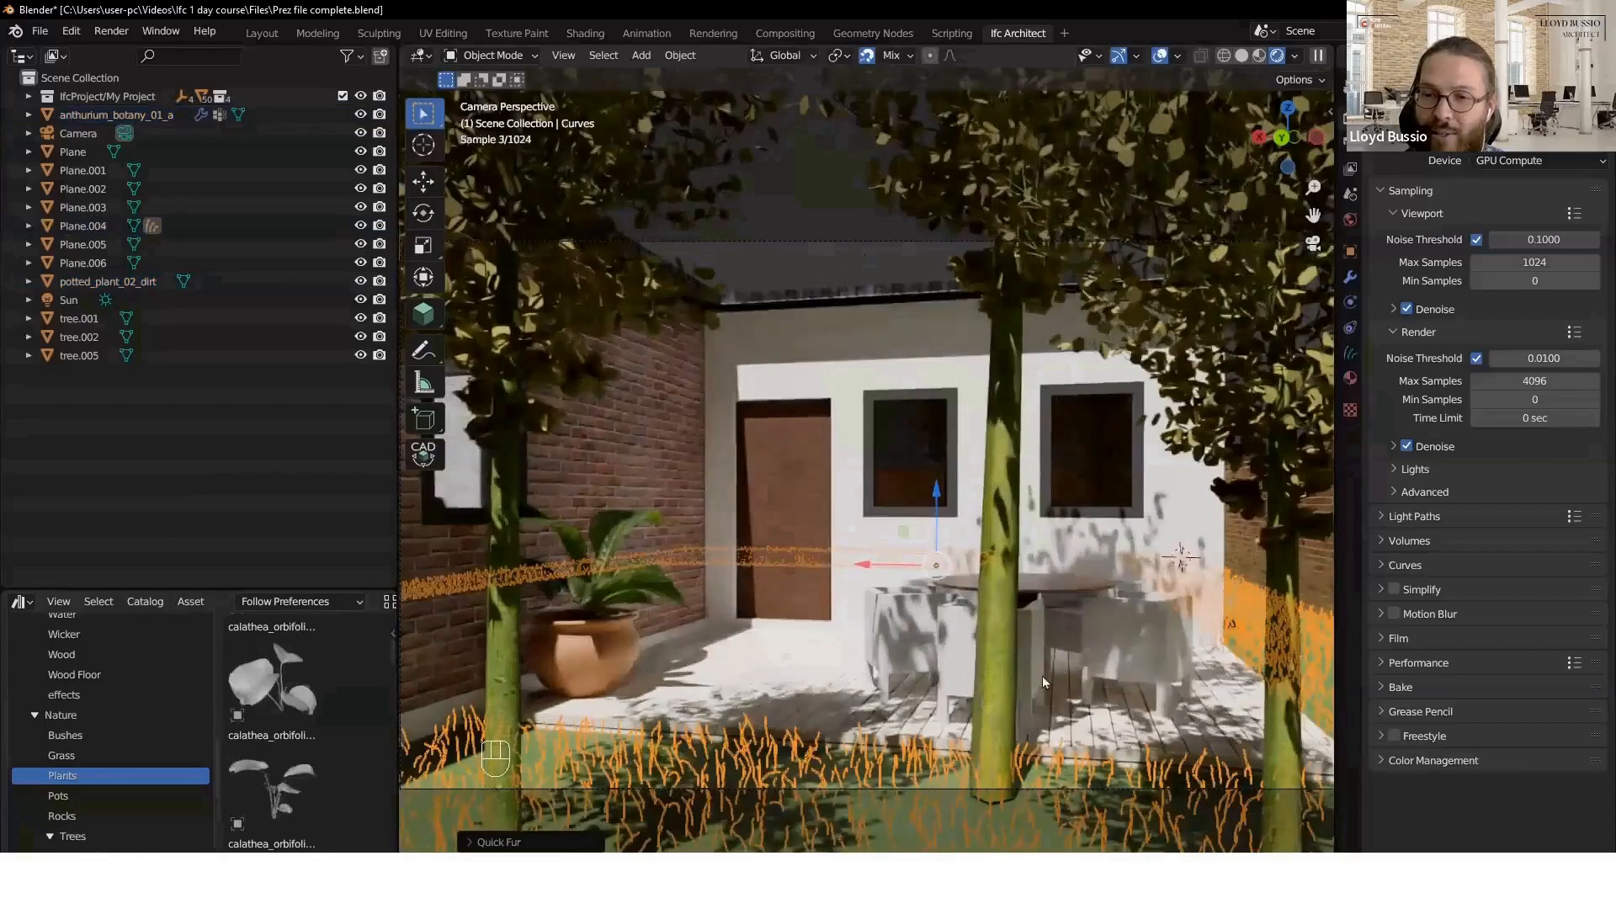
- Assign the Grass 001 material to the fur curves on the lawn
click(722, 766)
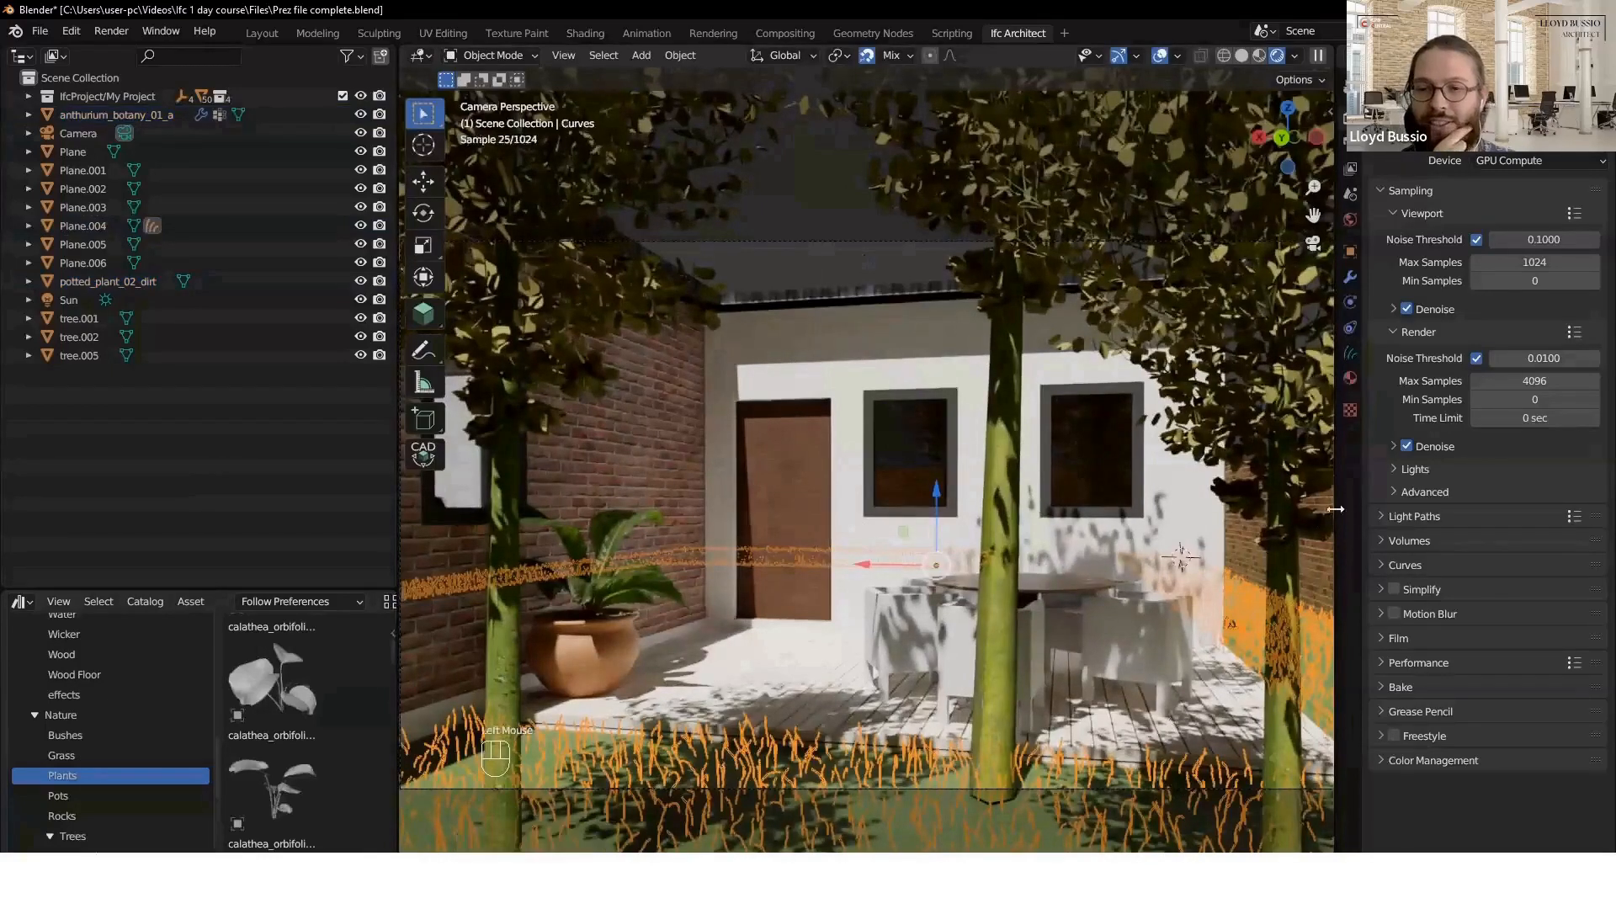
click(1350, 378)
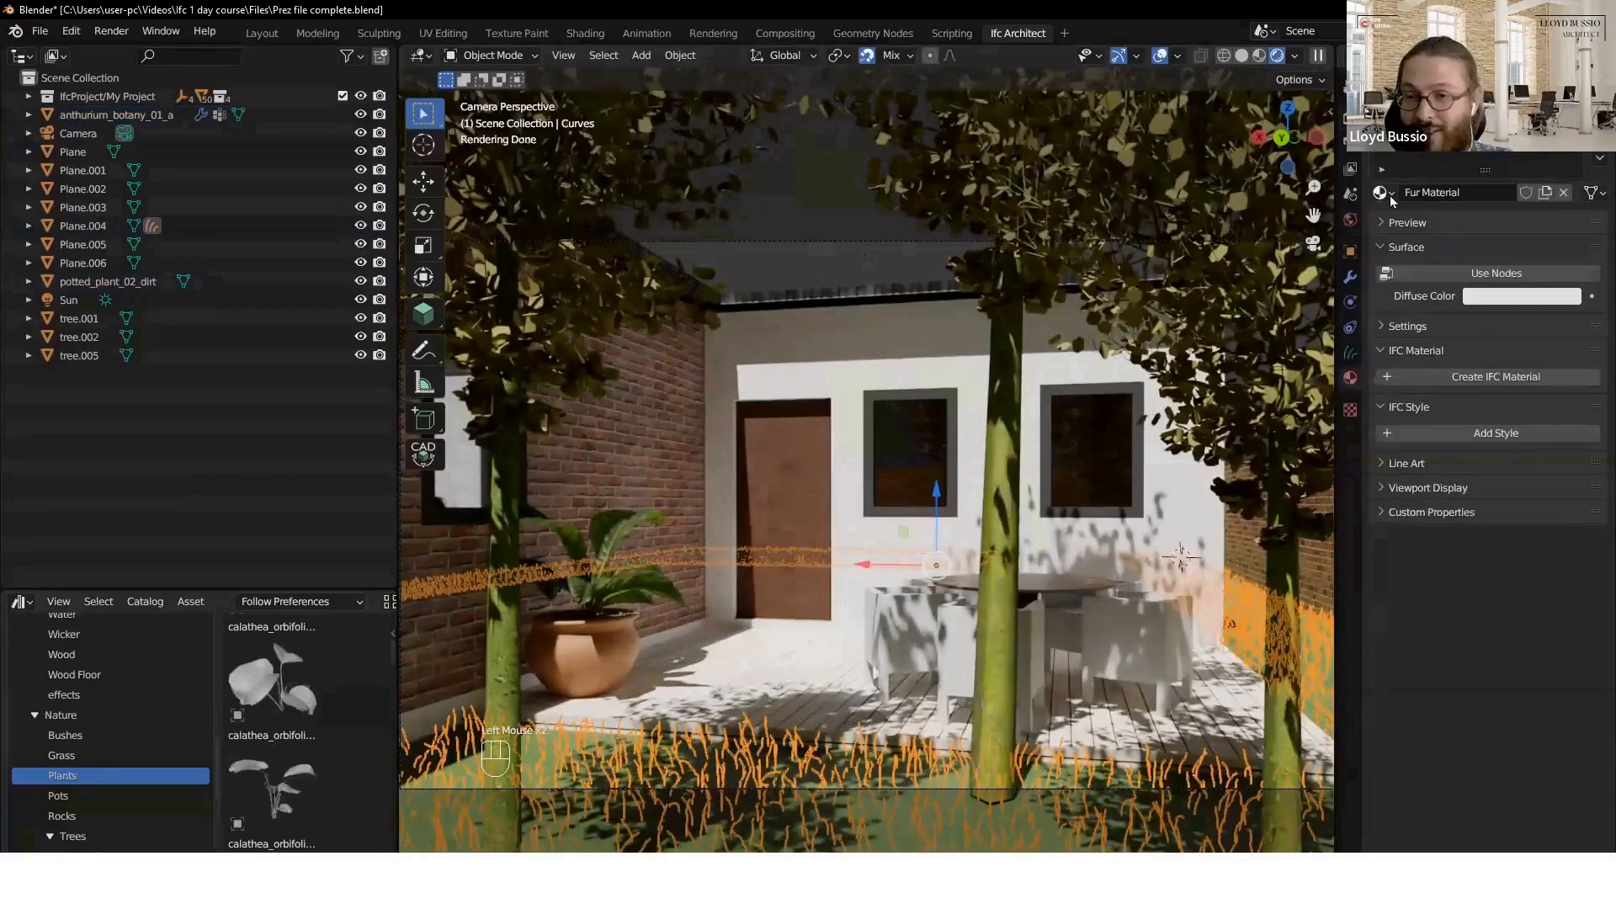
click(1391, 196)
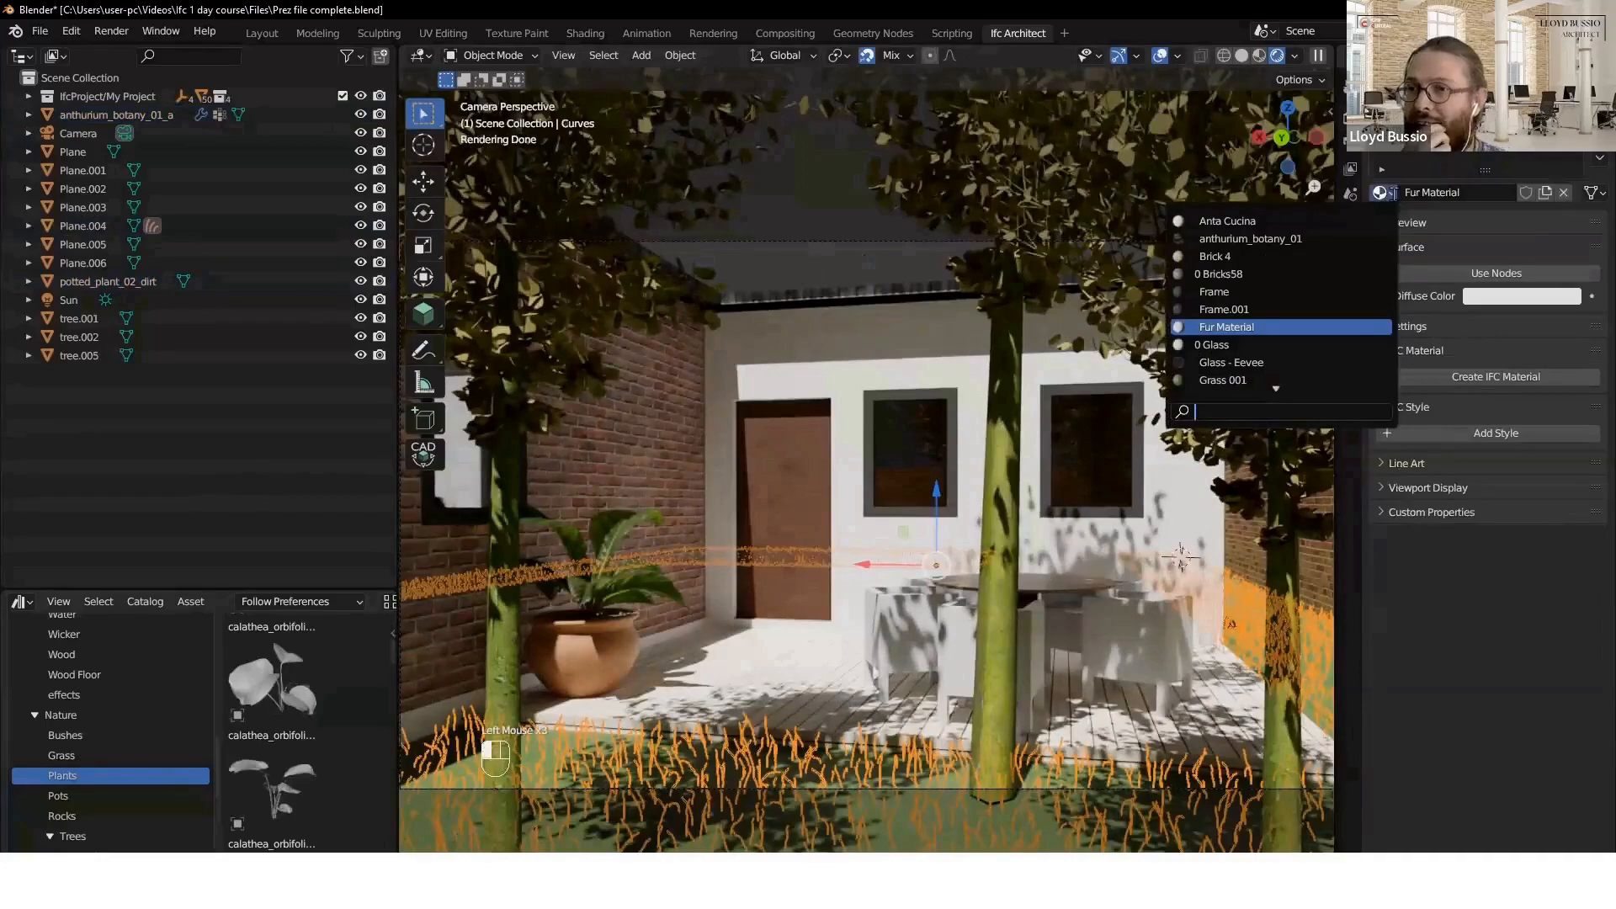
click(1230, 380)
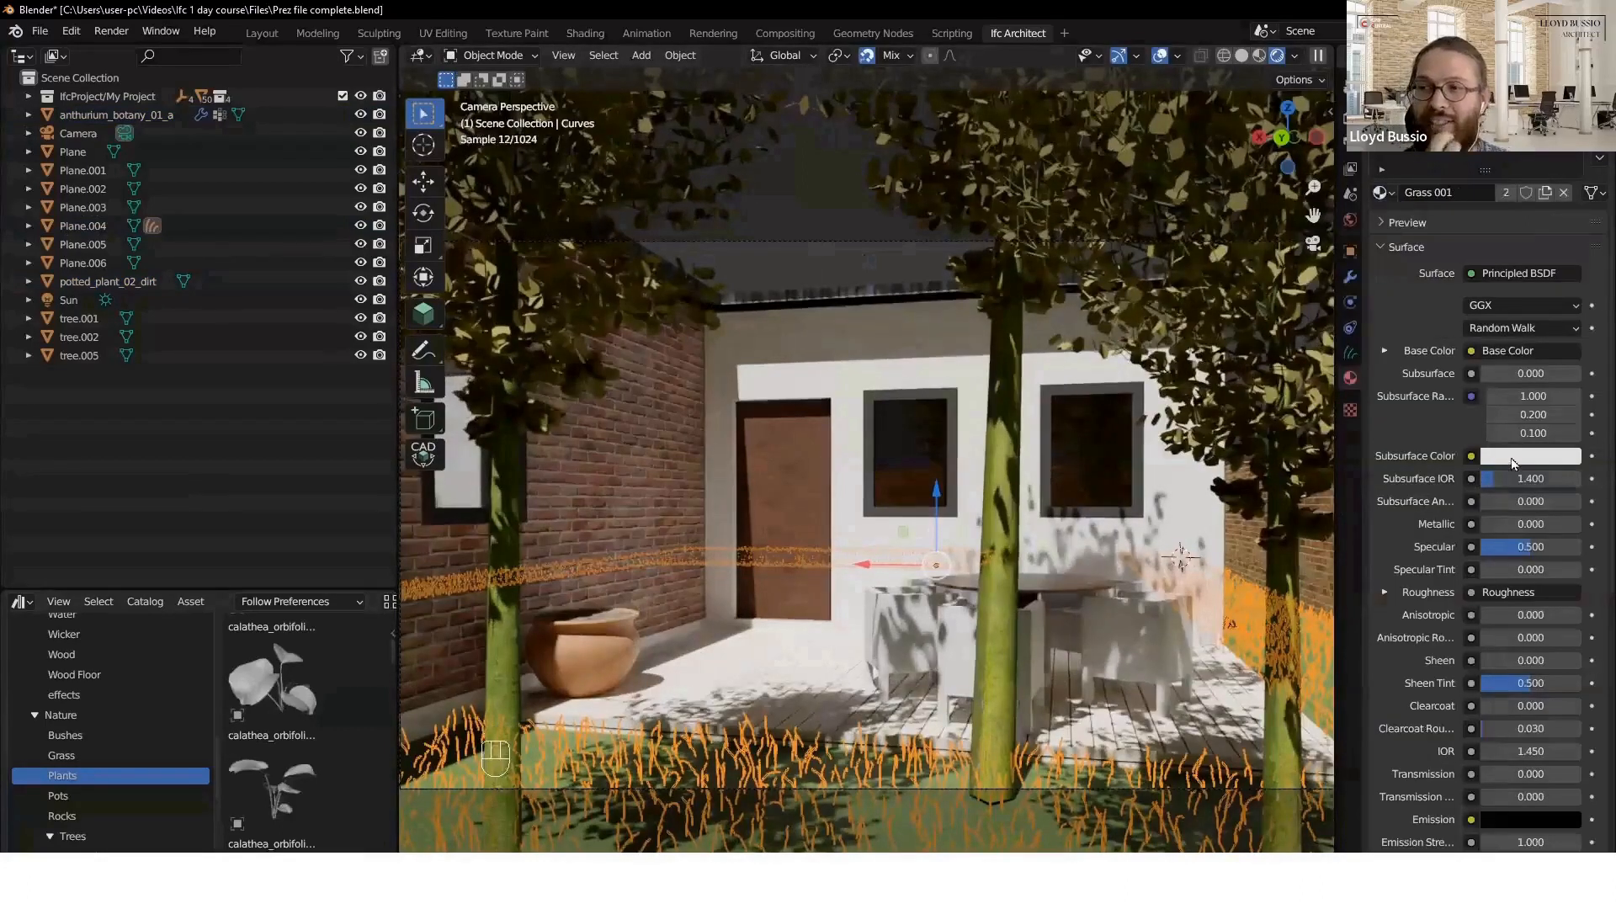
- Set the radius in the grass curves' Set Hair Curve Profile modifier to 10 mm
click(1350, 276)
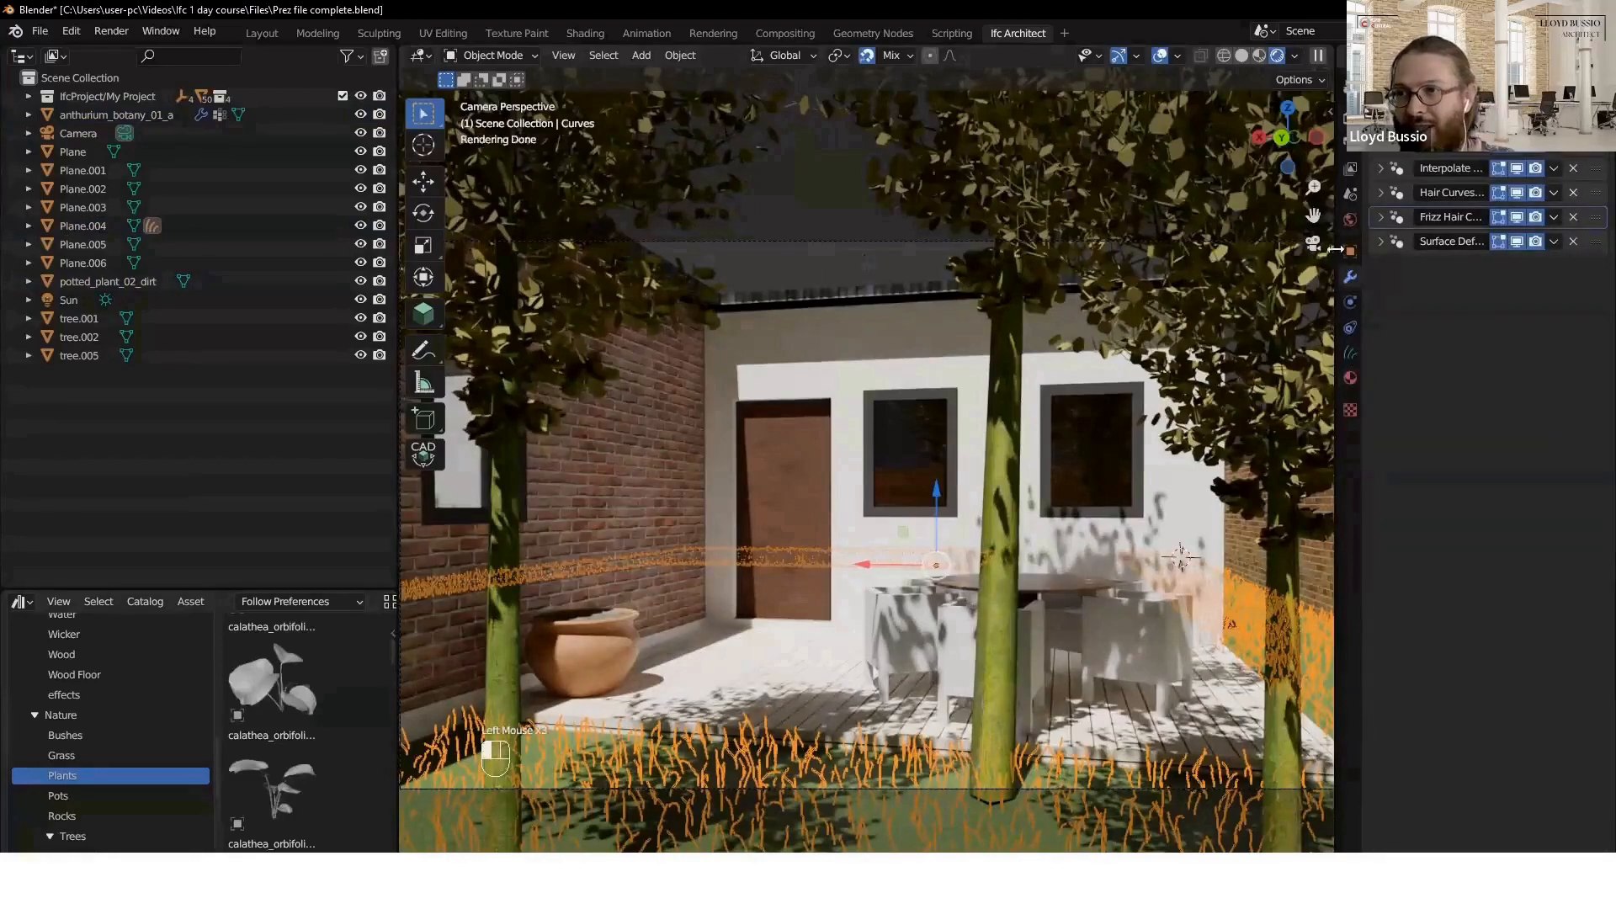
drag(1336, 249, 1196, 210)
click(1238, 144)
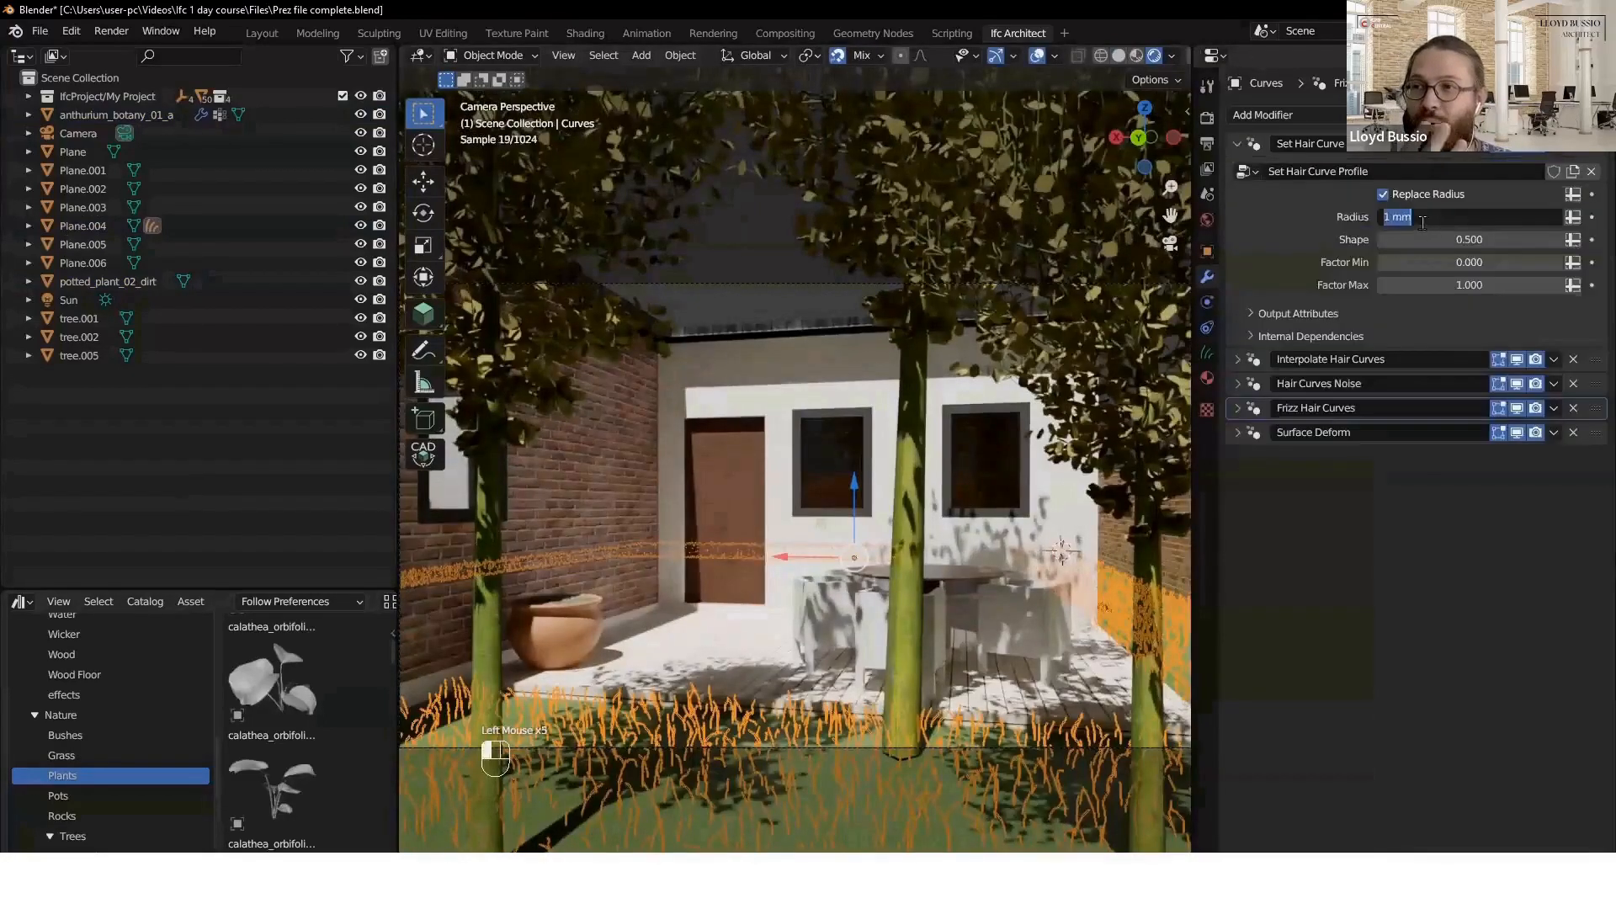
- Set the density in the grass curves' Interpolate Hair Curves modifier to 600 and deselect the grass
click(1237, 359)
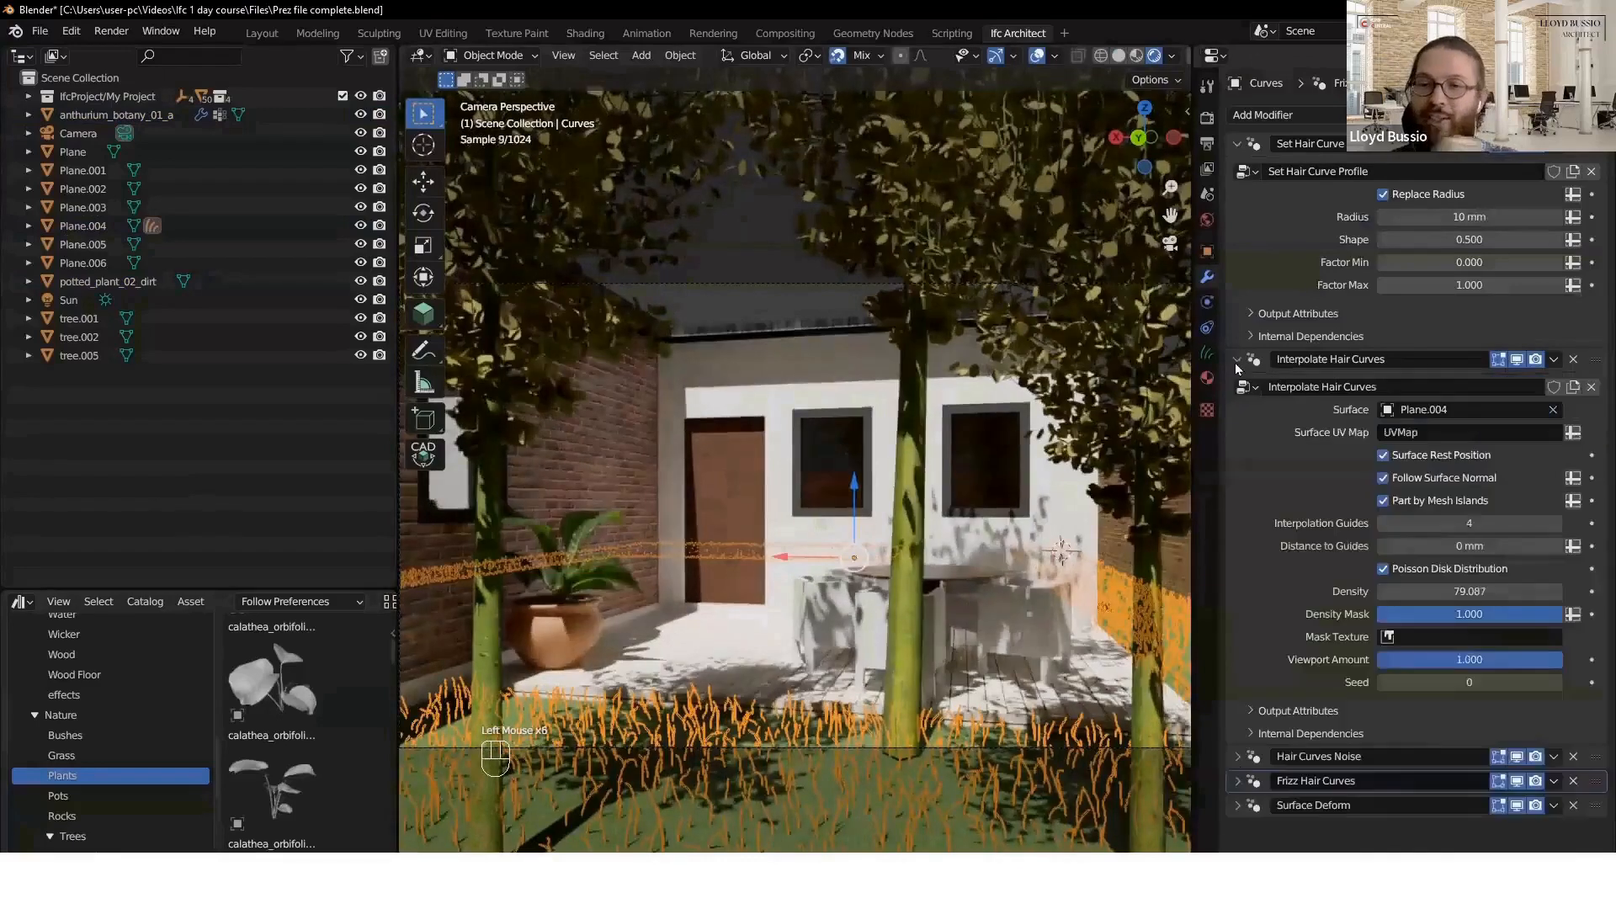
click(1466, 592)
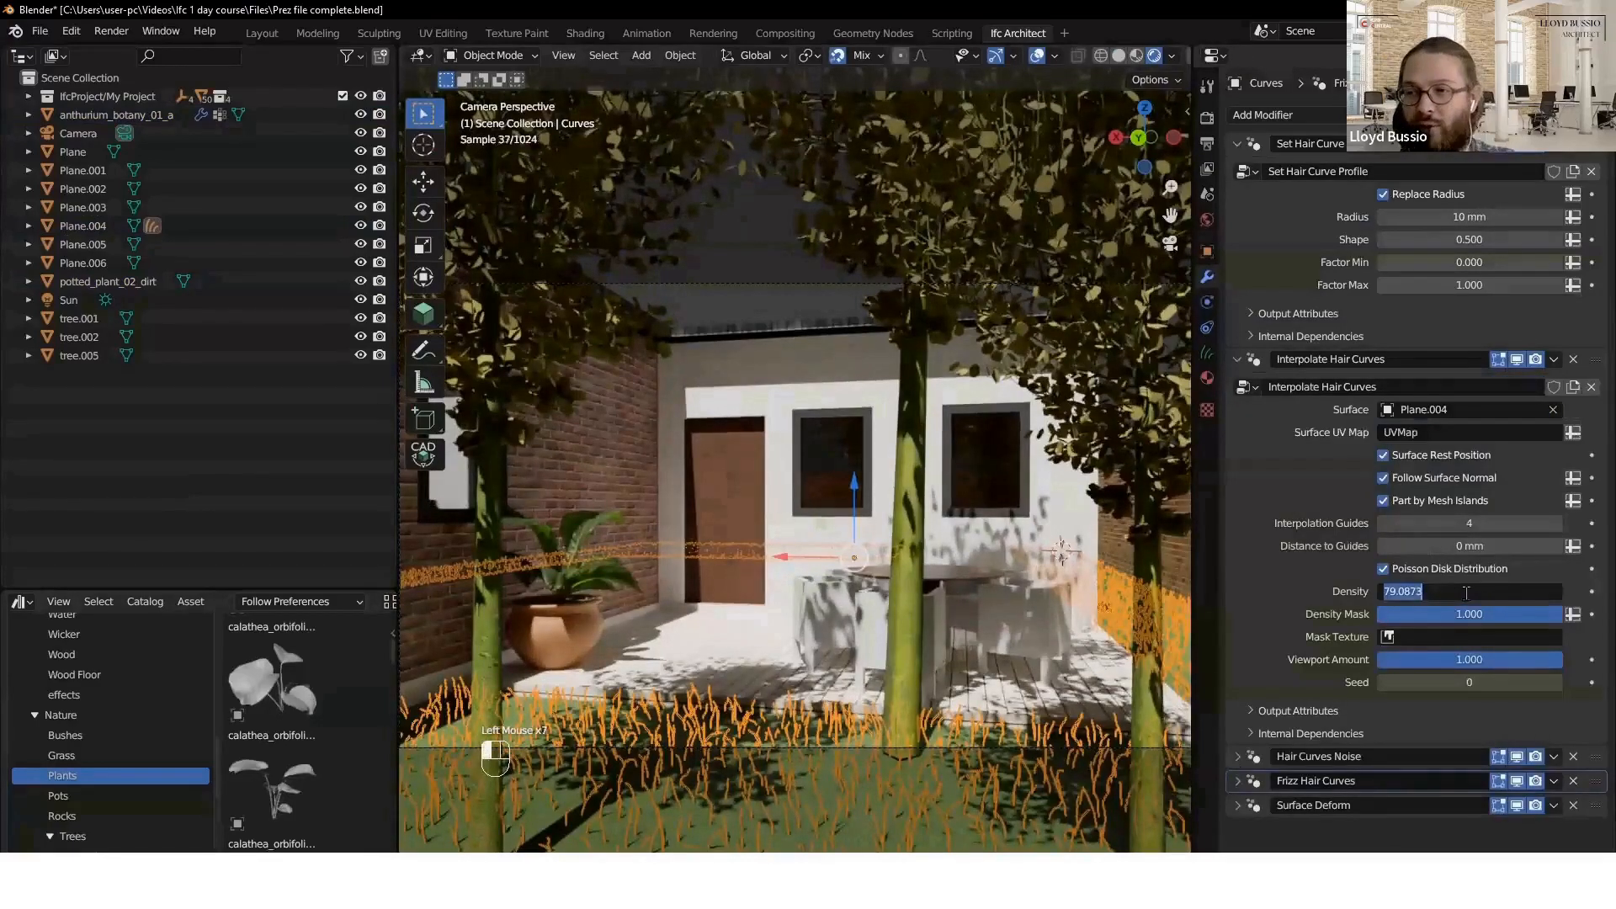
text(600)
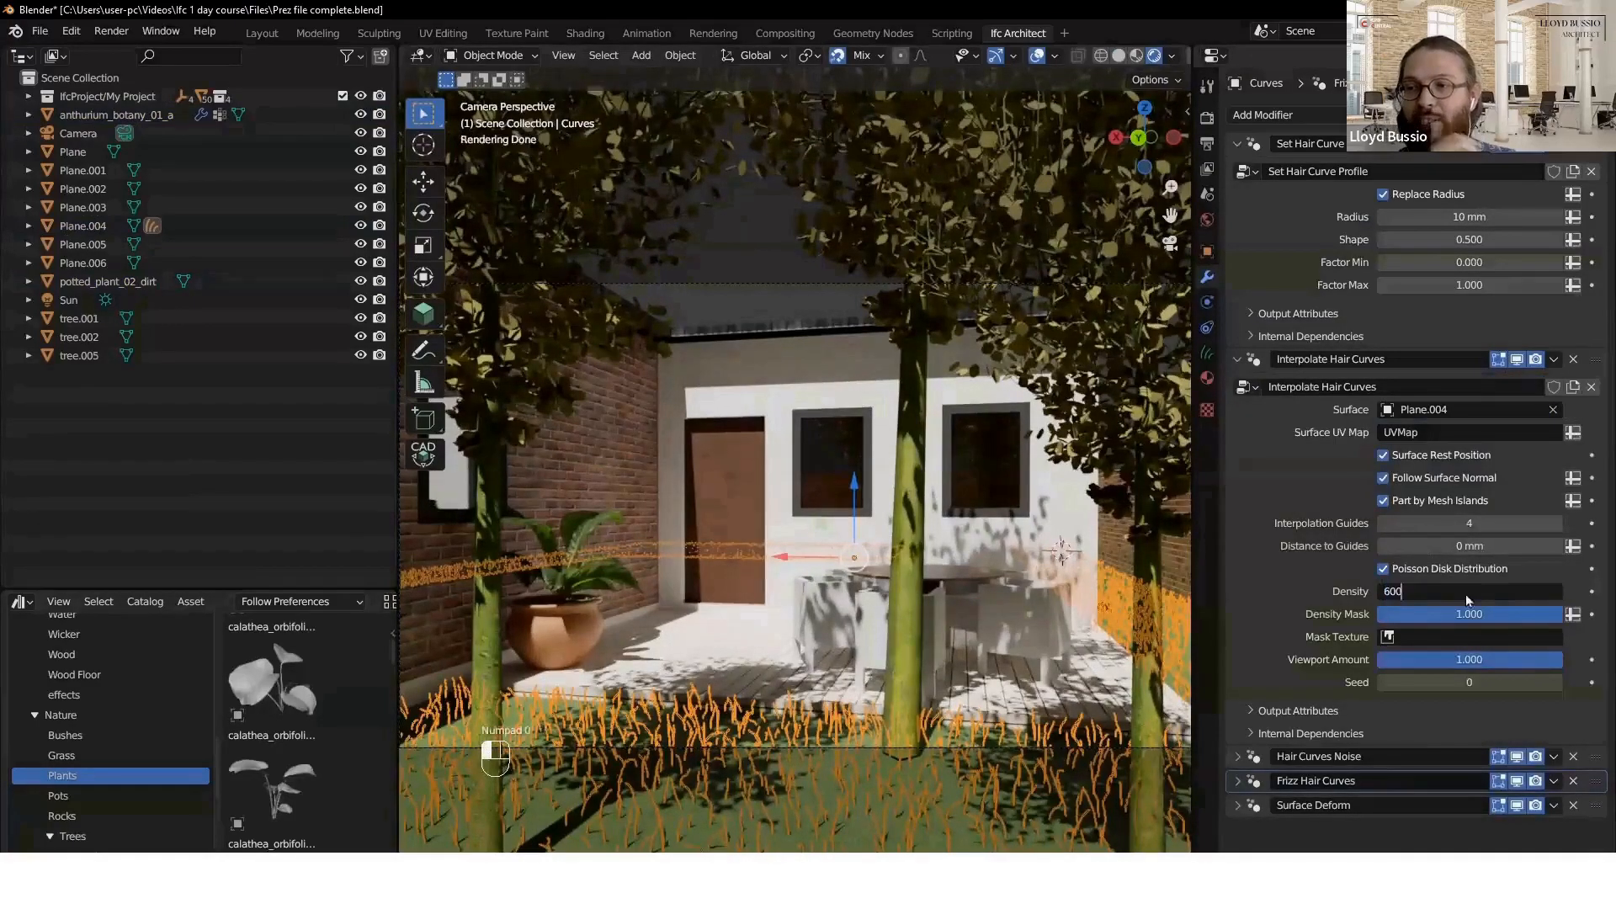
key(Return)
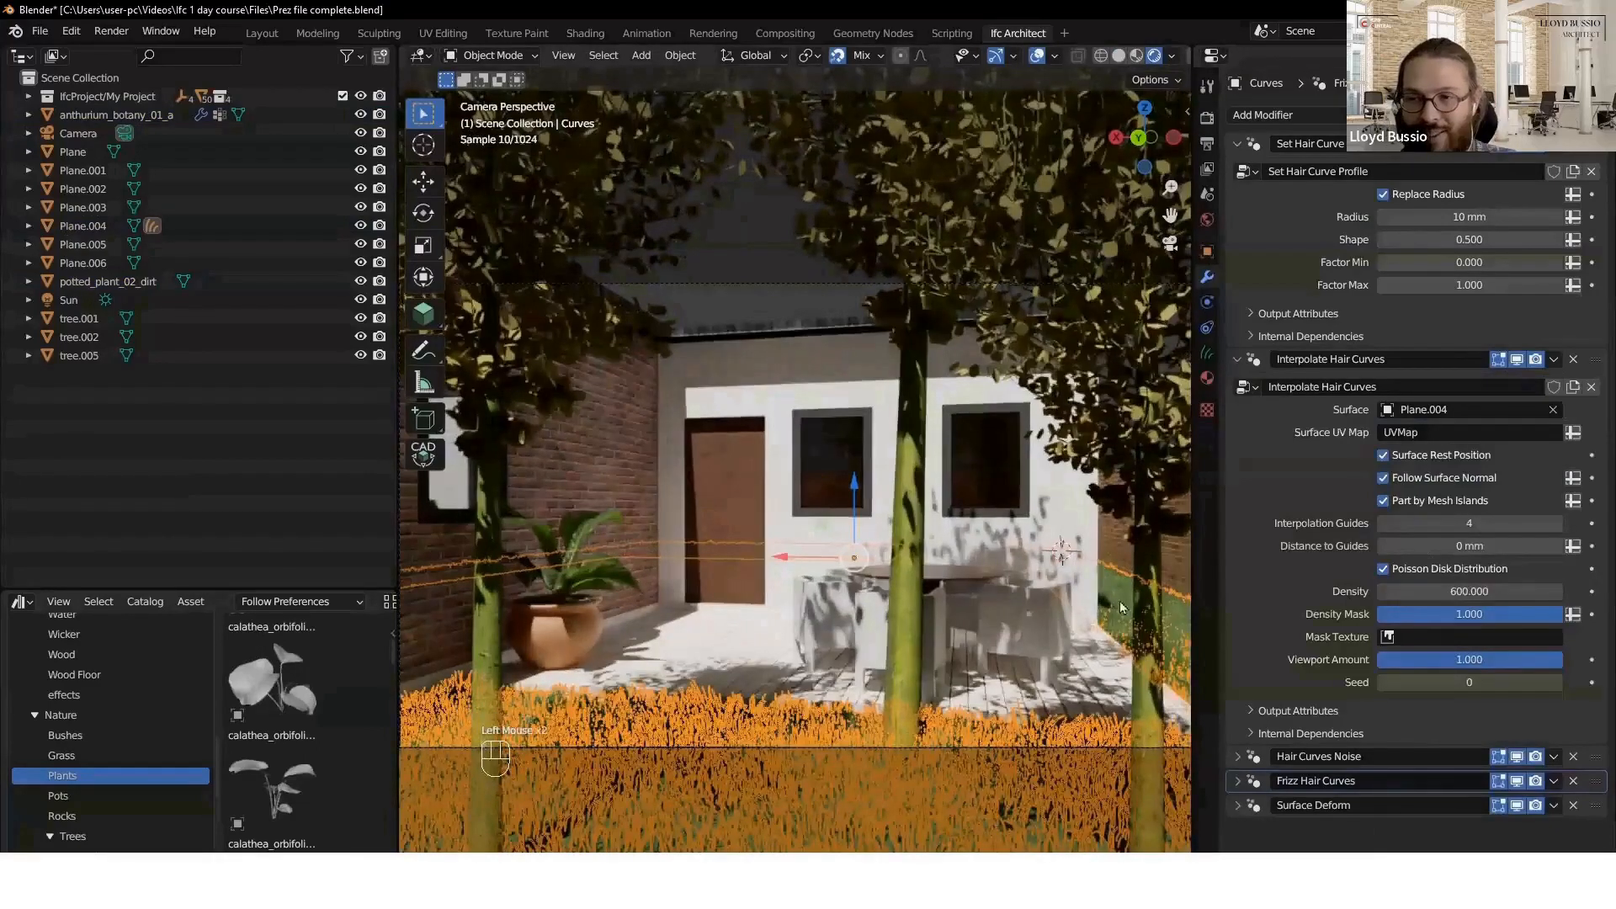
click(738, 249)
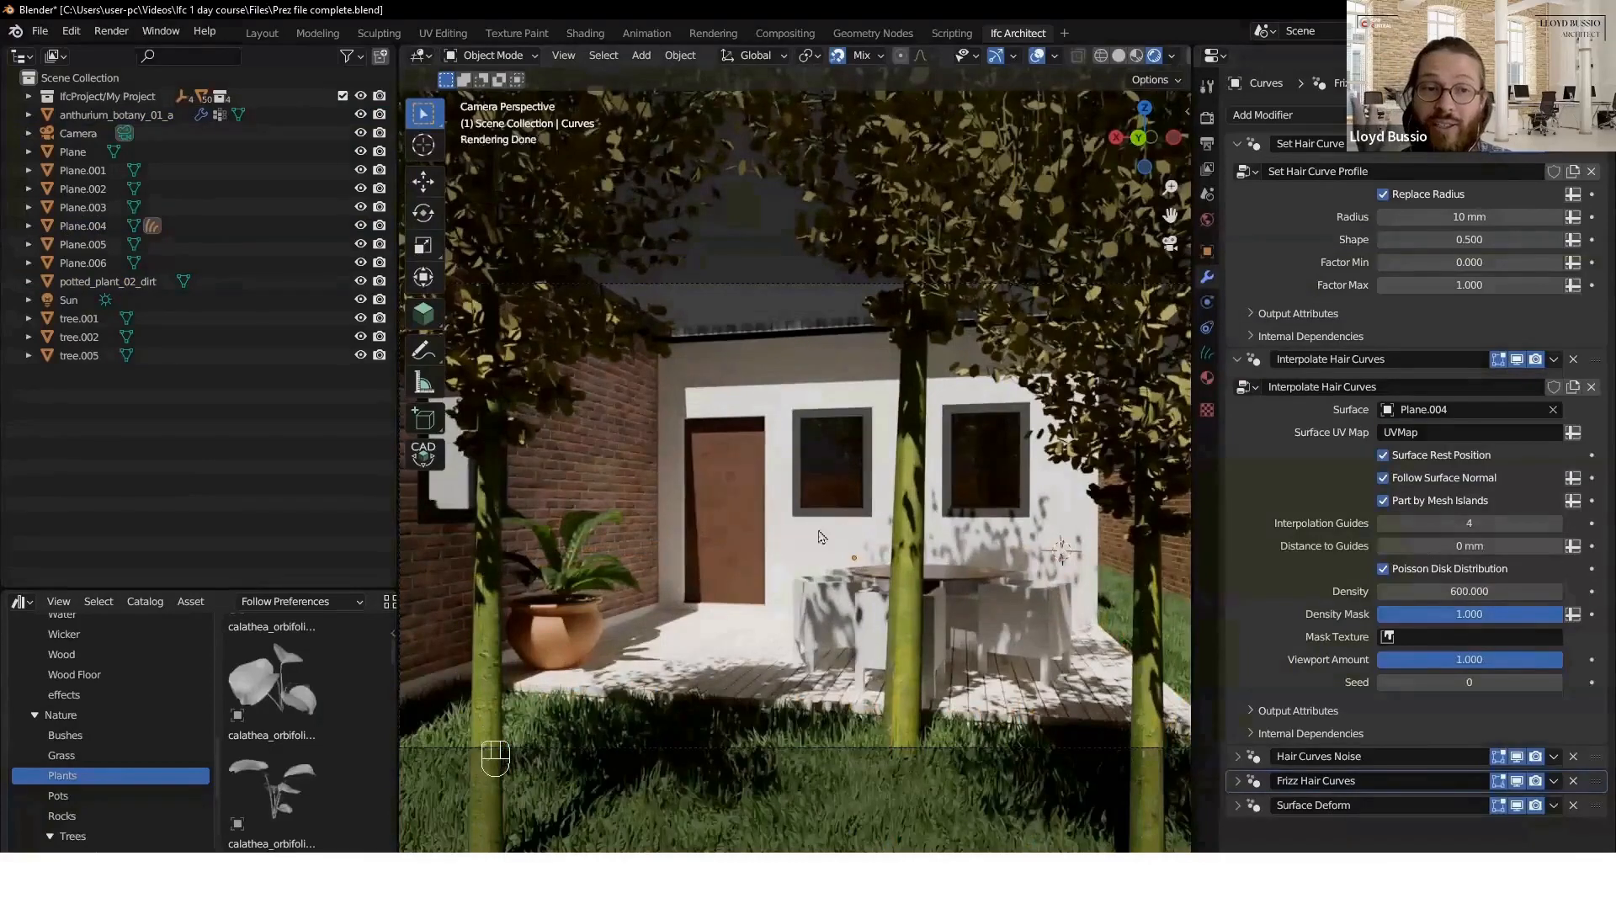
- Place the potted_plant_01 pot from the Pots assets on the deck between the anthurium pot and the table
scroll(285, 707, up, 12)
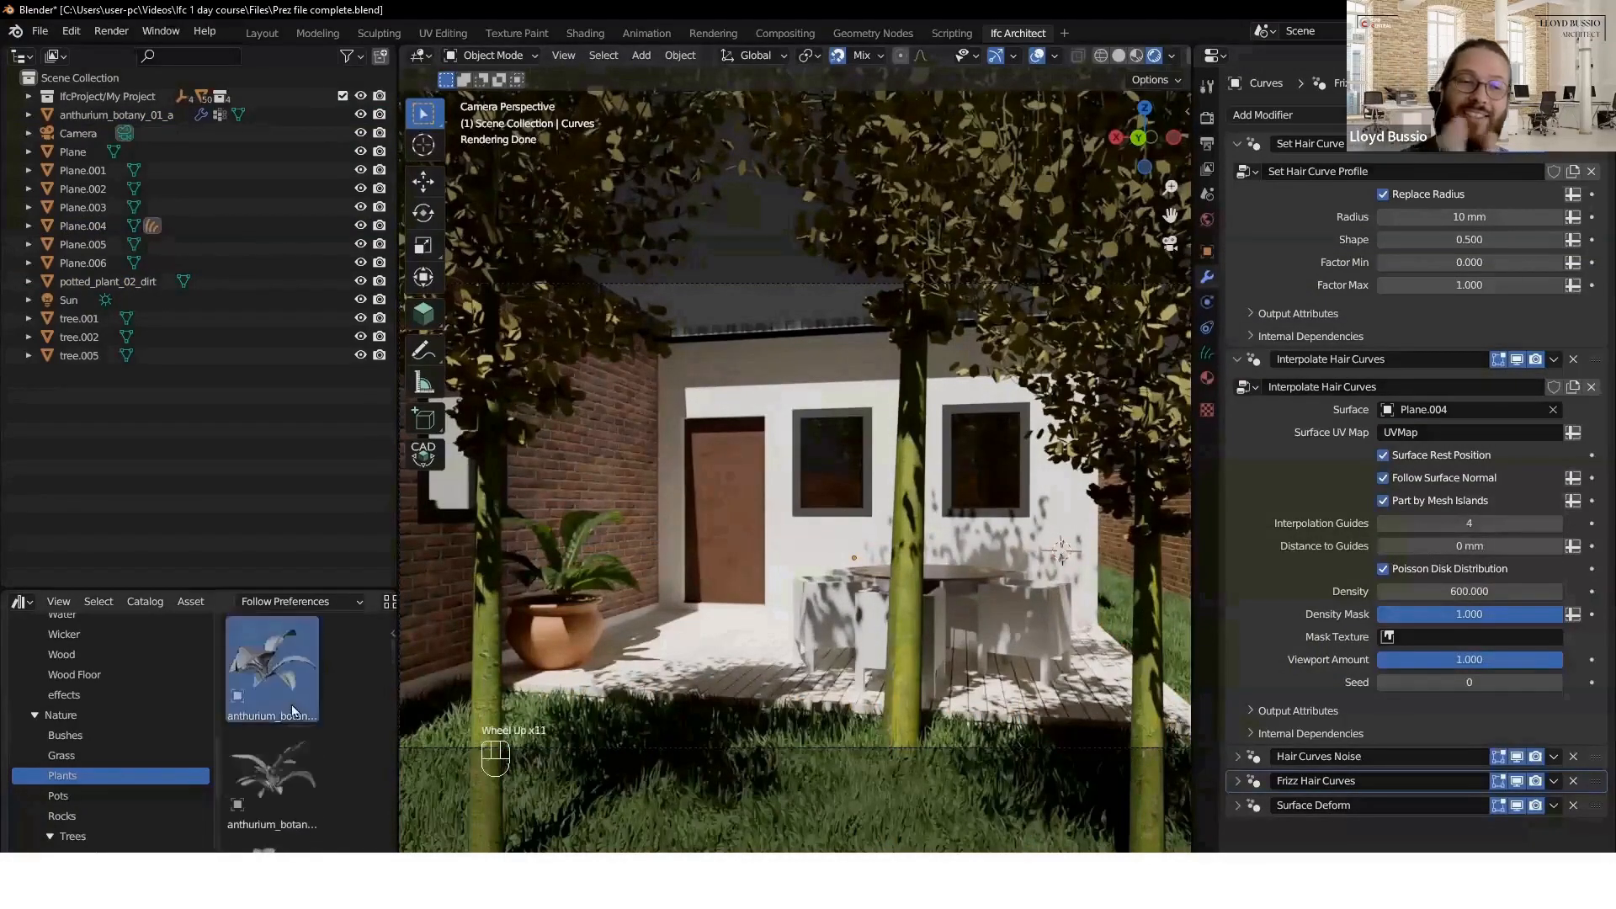
click(84, 796)
drag(271, 669, 739, 659)
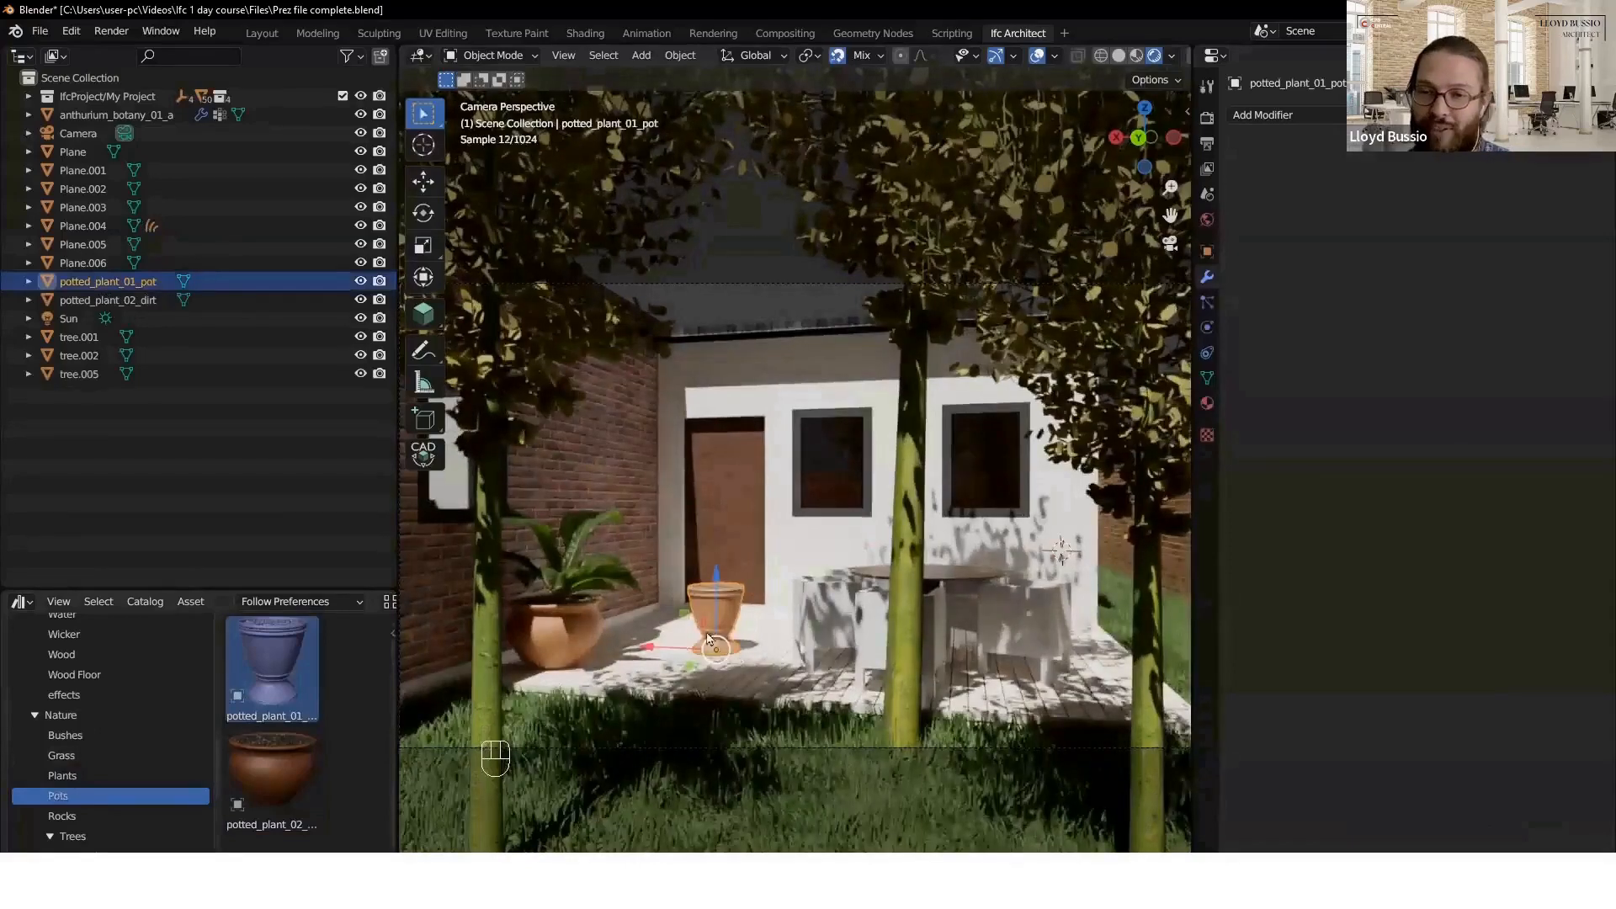
- Switch the viewport to material preview and add the calathea_orbifolia_01_a plant from the Plants assets beside the new pot
click(1136, 56)
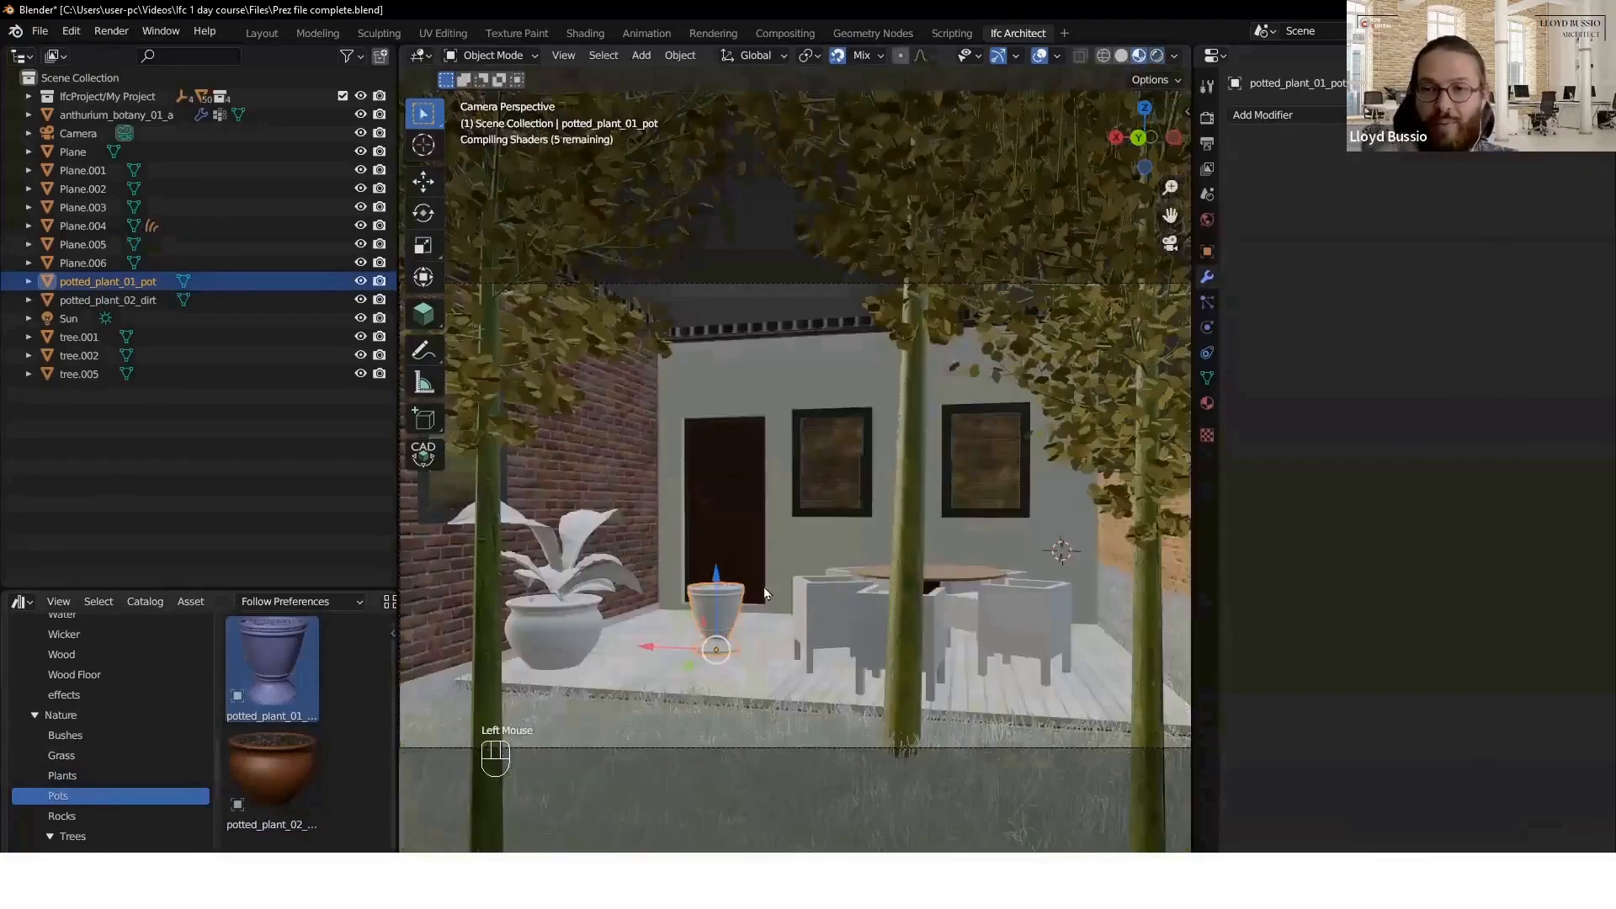
middle_drag(766, 594, 729, 649)
scroll(690, 610, up, 5)
shift+middle_drag(664, 586, 740, 570)
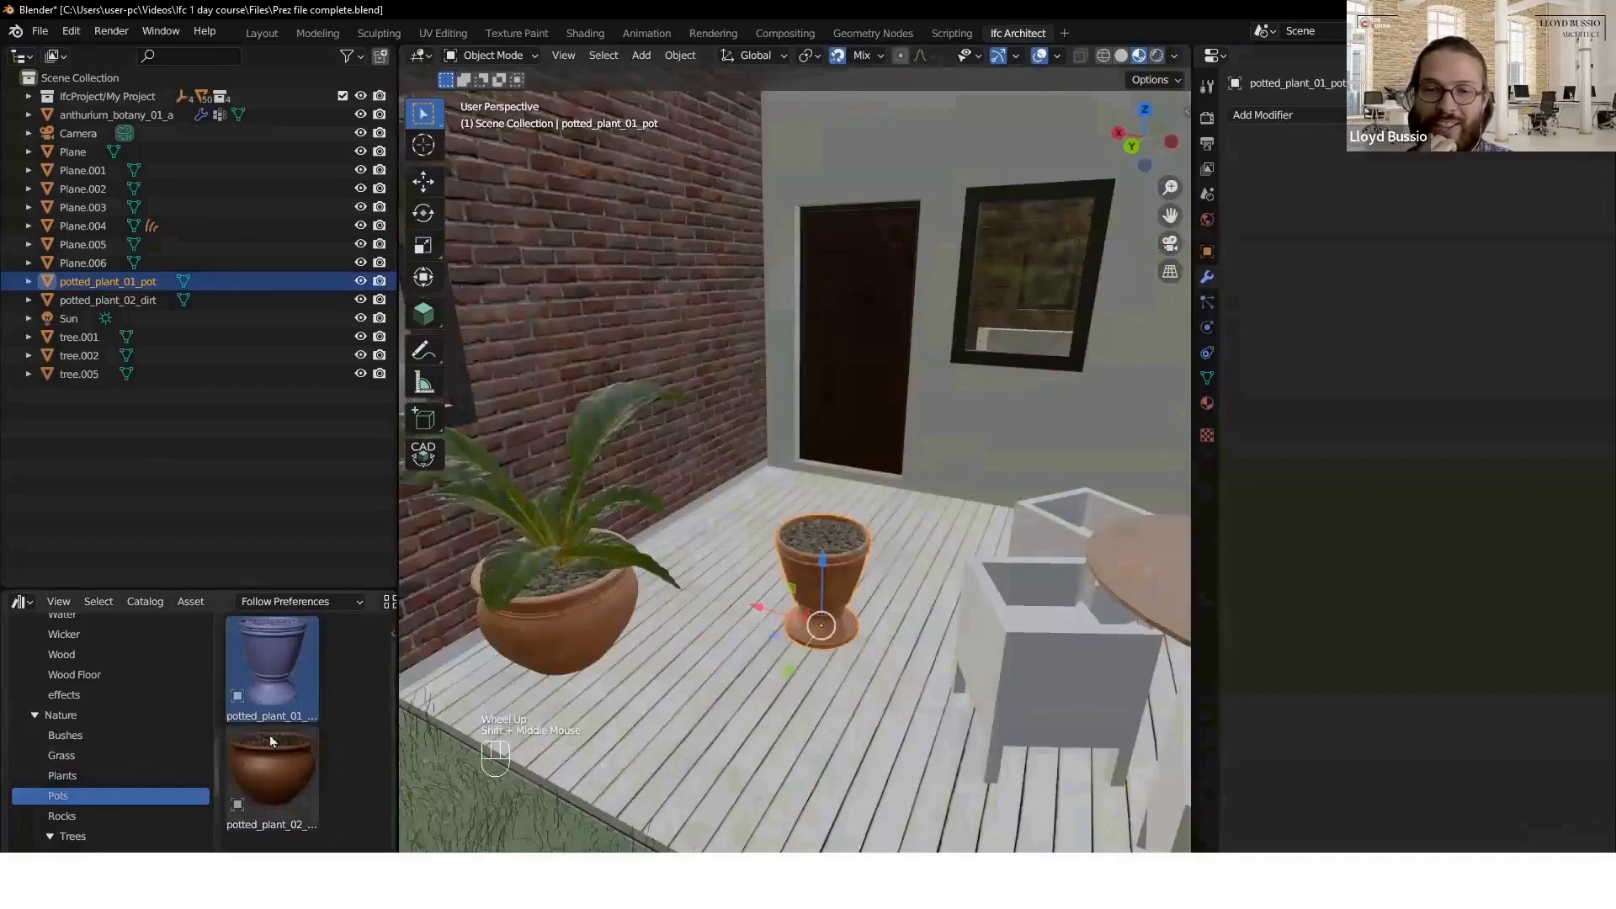
click(62, 775)
scroll(286, 785, down, 7)
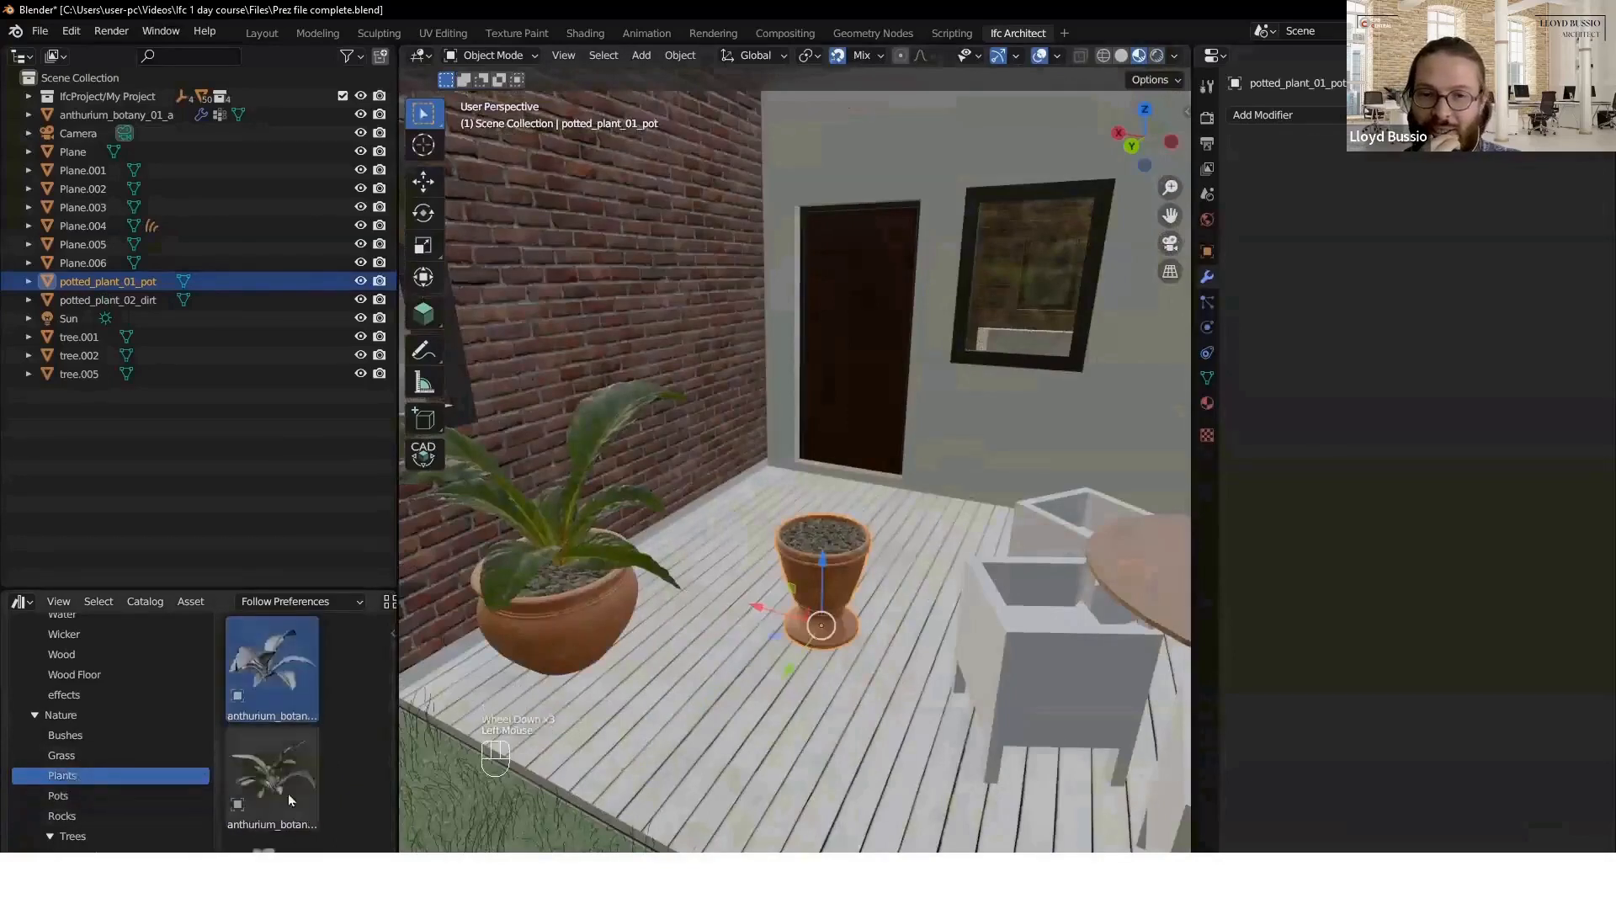
scroll(281, 787, down, 6)
scroll(278, 791, up, 3)
drag(254, 724, 860, 665)
- Move the calathea up into the opening of the new pot and scale it to about 1.9 times its size
key(g)
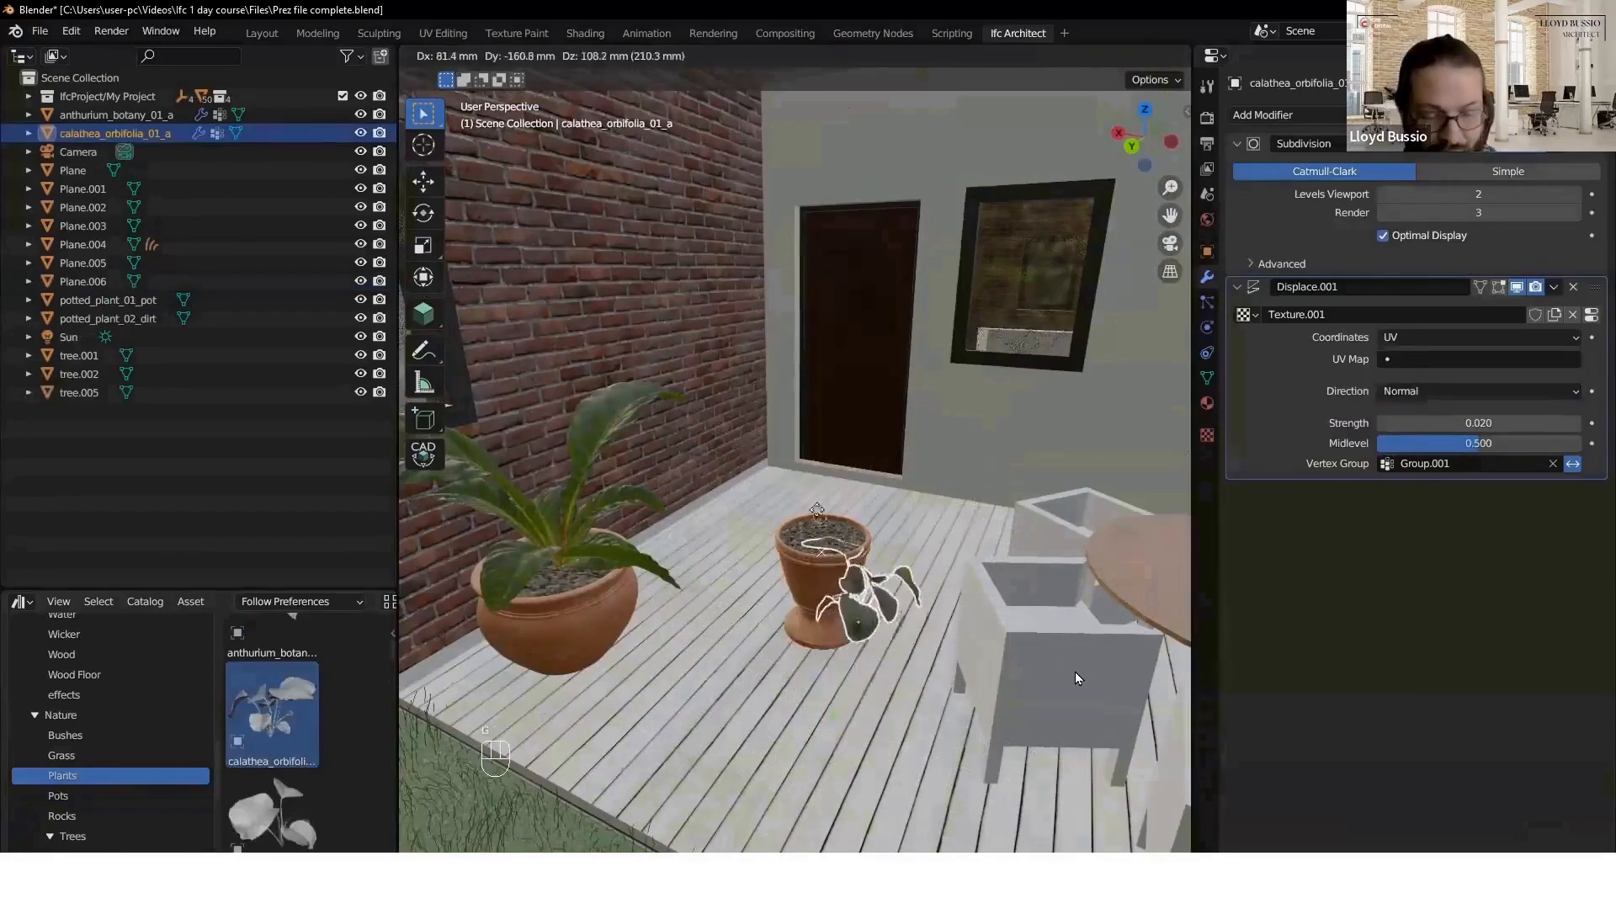
click(792, 497)
key(g)
key(z)
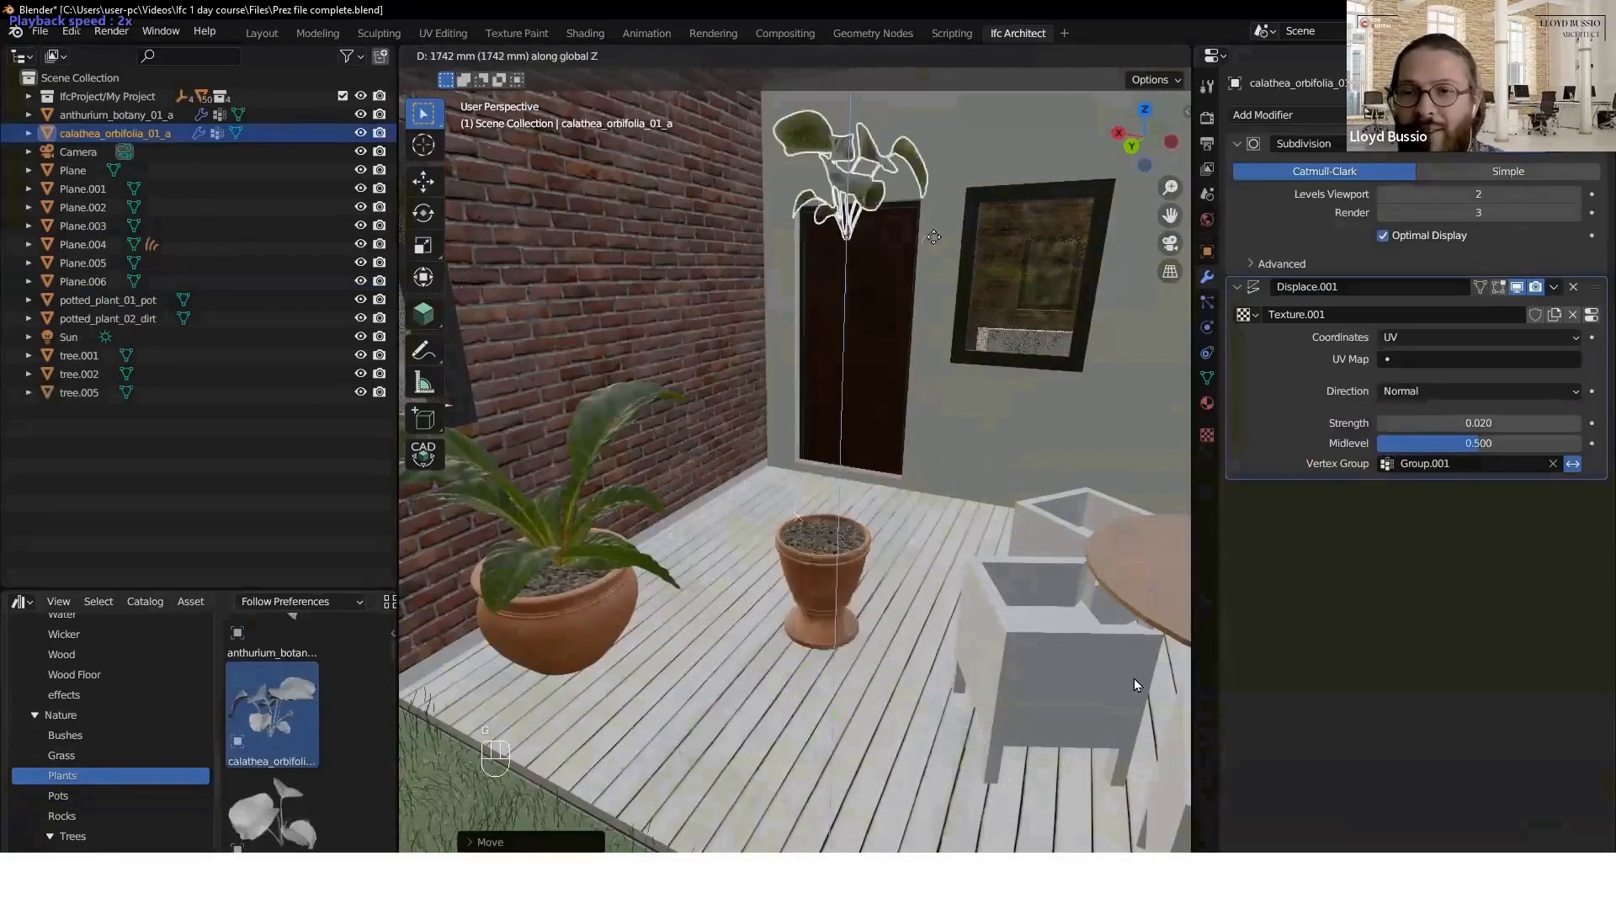
click(860, 516)
key(g)
key(z)
click(899, 539)
key(s)
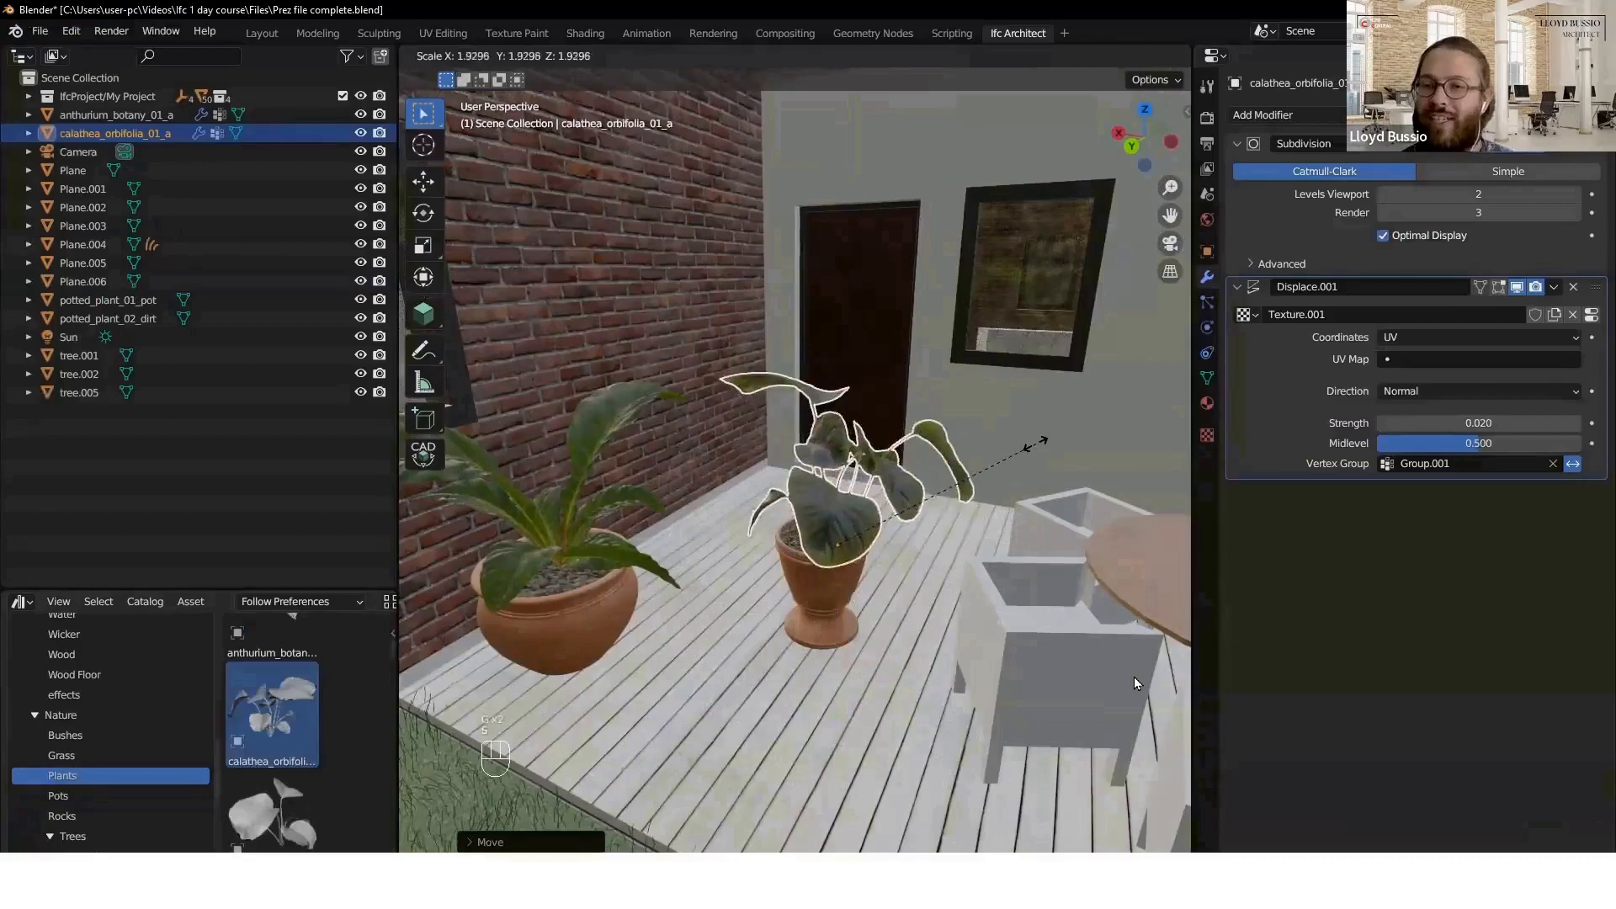
click(955, 484)
- Move the calathea and its pot together about 940 mm along X towards the brick wall, and rotate them about Z
shift+click(843, 617)
key(g)
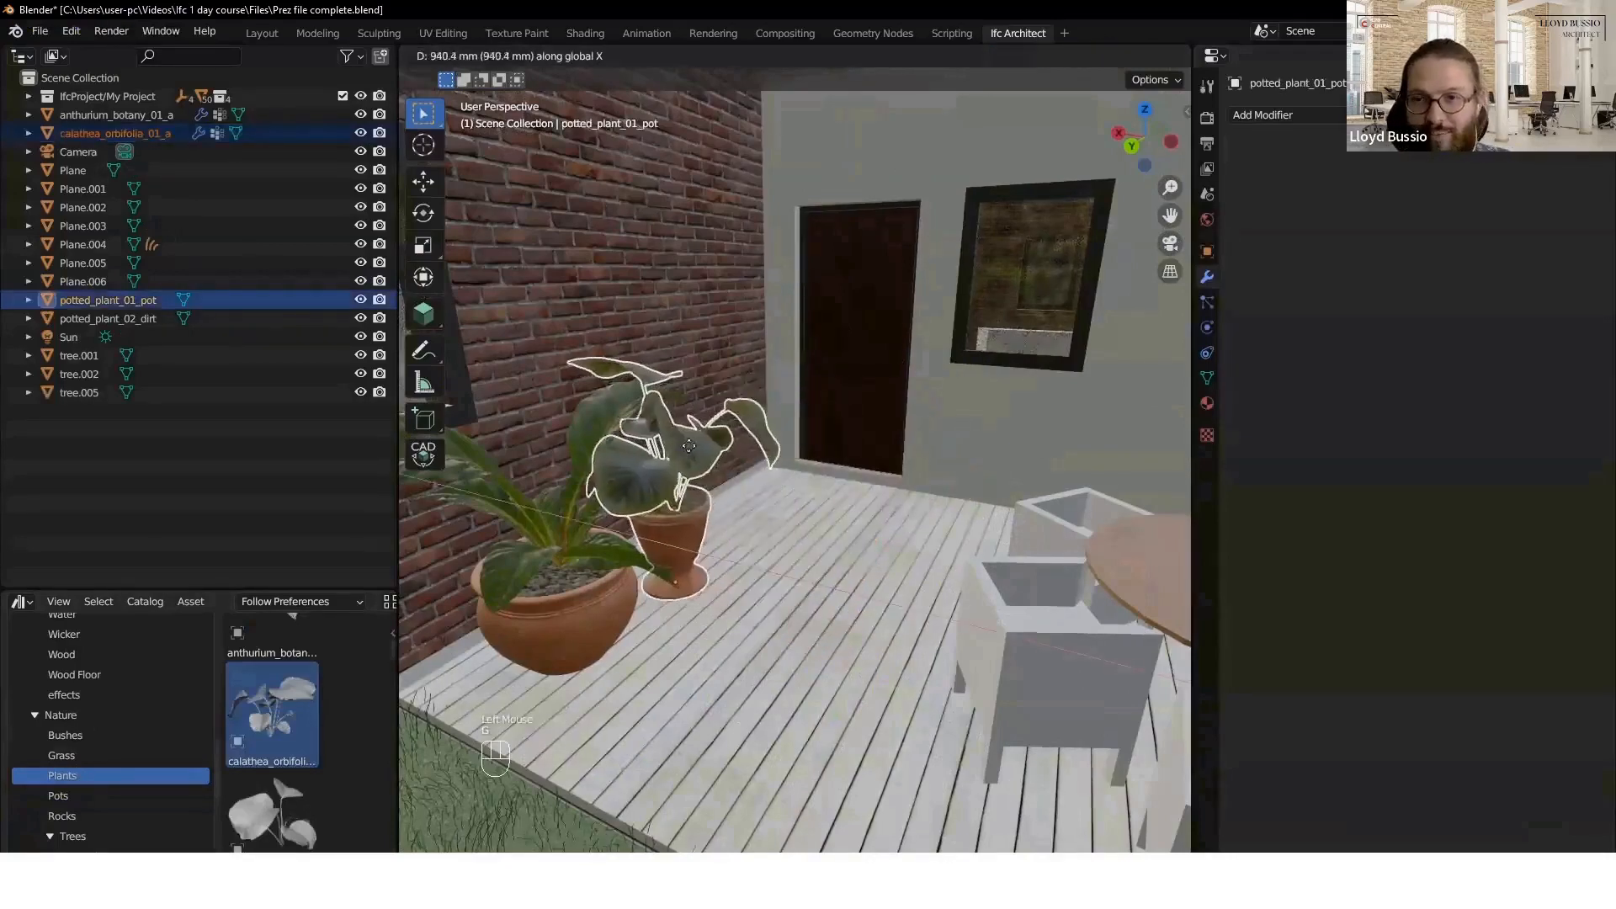
click(756, 537)
key(r)
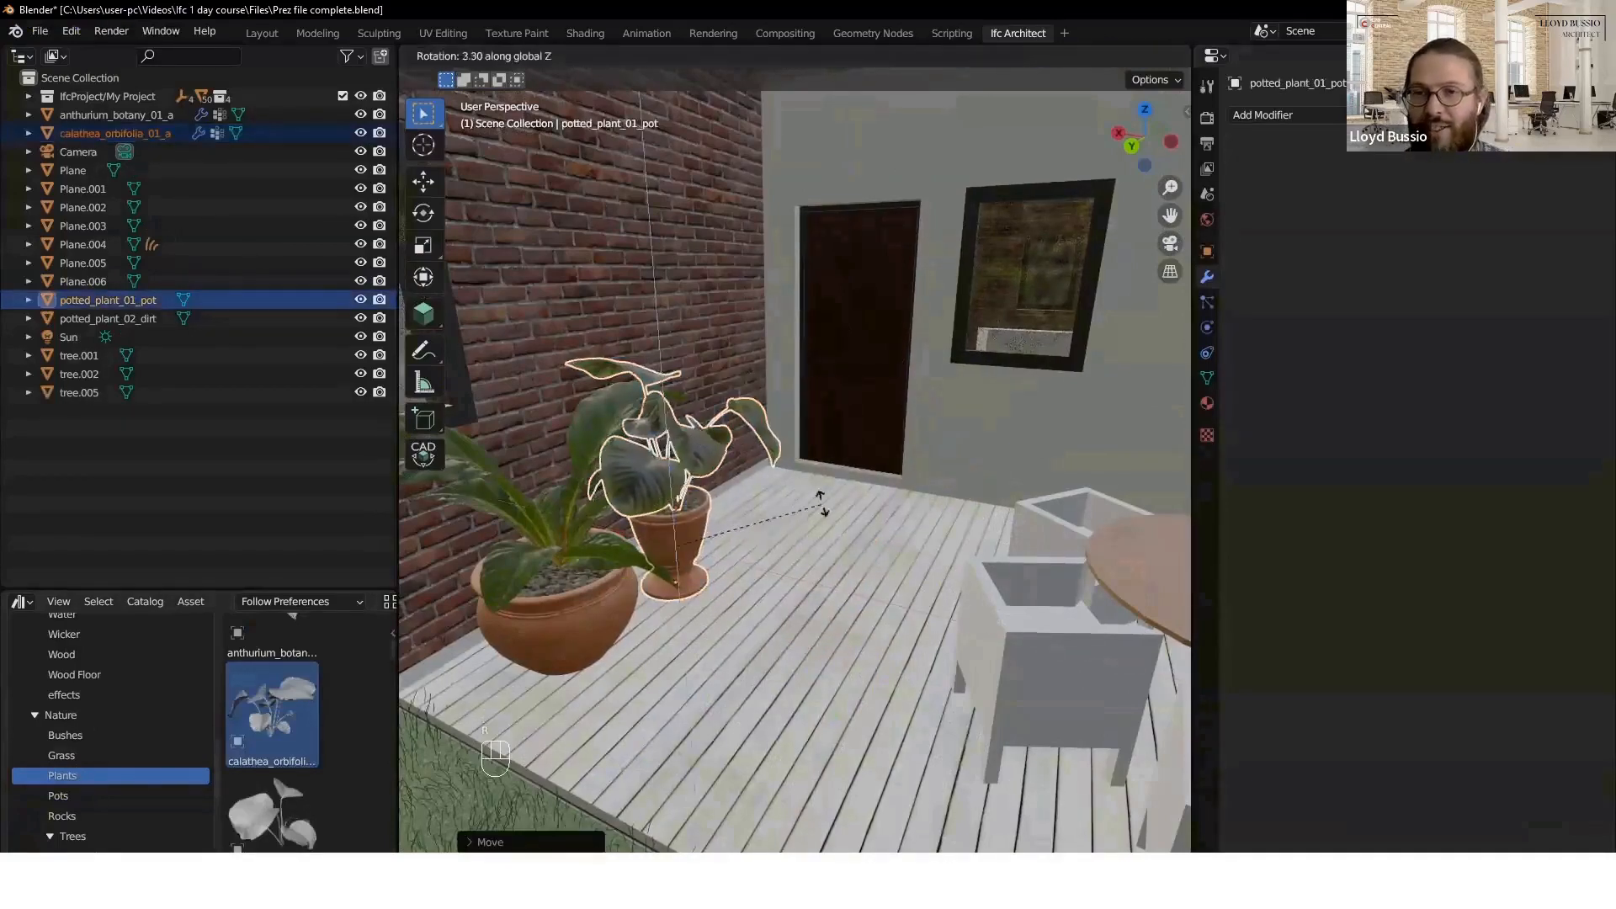
click(852, 482)
click(926, 463)
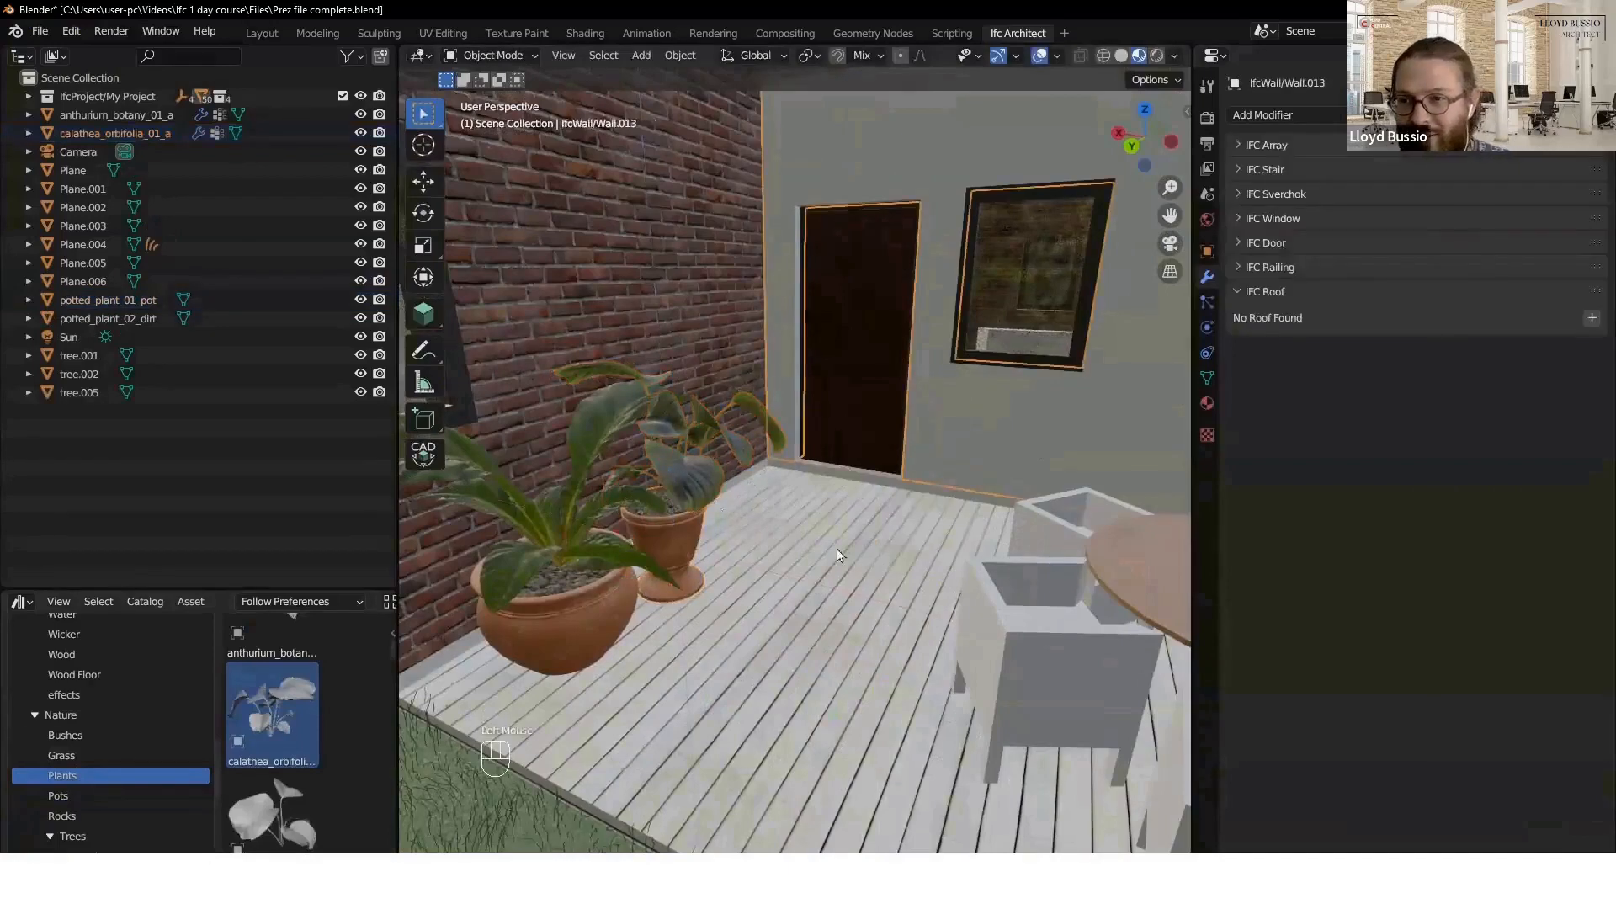
- Duplicate the anthurium together with its pot and place the copy at the round table
click(566, 616)
shift+click(568, 541)
shift+middle_drag(569, 541, 1010, 581)
key(shift+d)
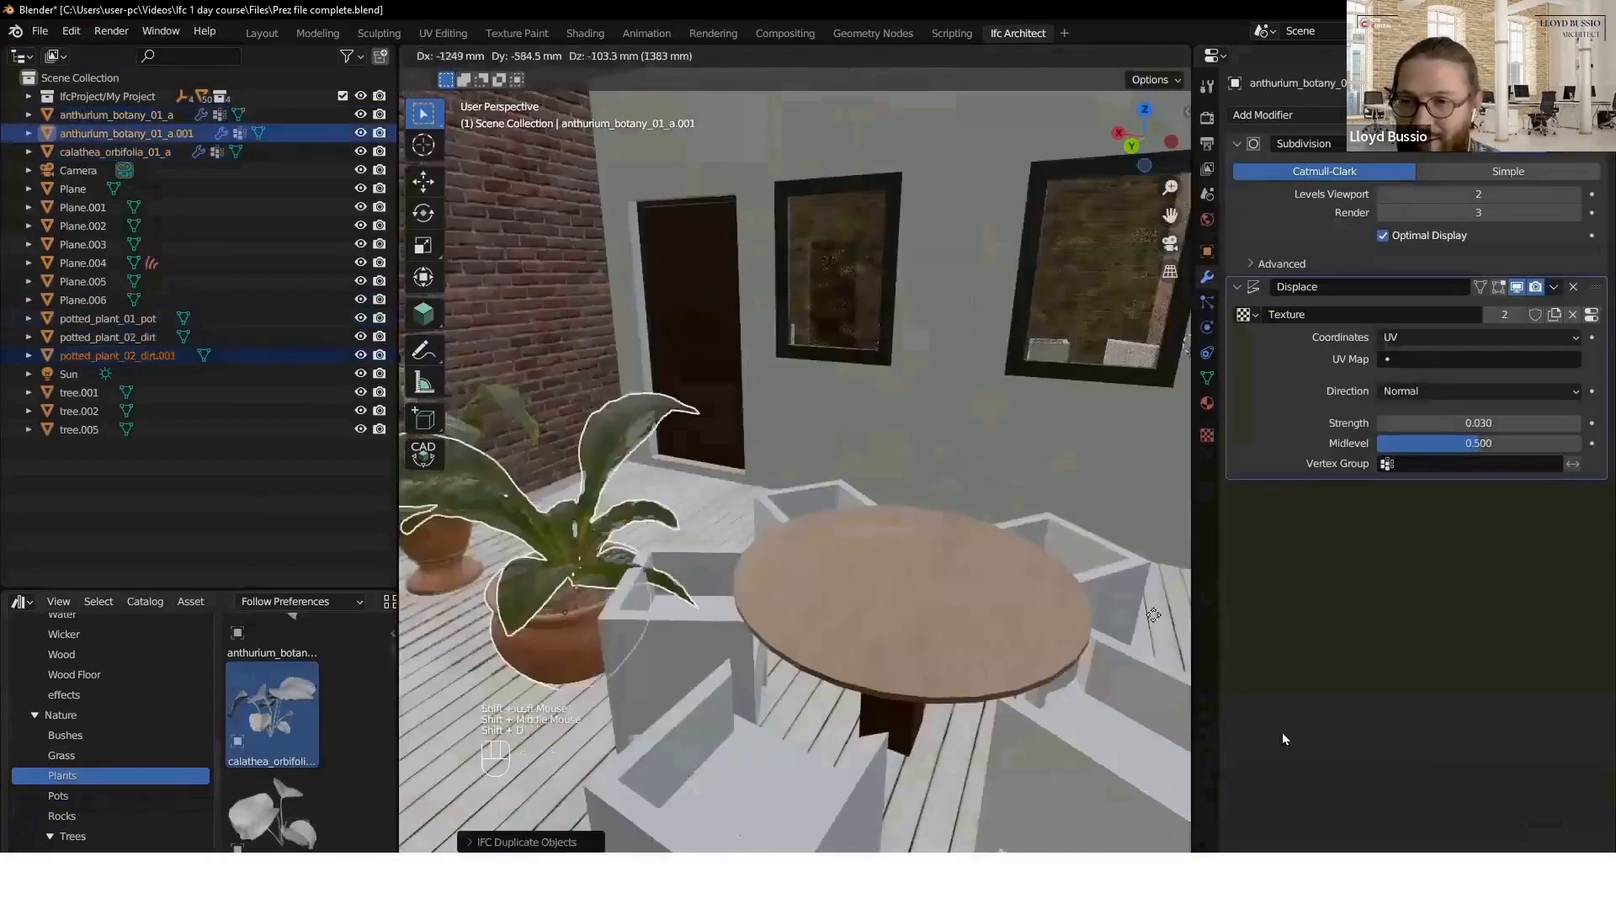
click(1336, 734)
- Raise the duplicated potted anthurium along Z above the table and scale it down to about 0.27 times its size
key(g)
key(z)
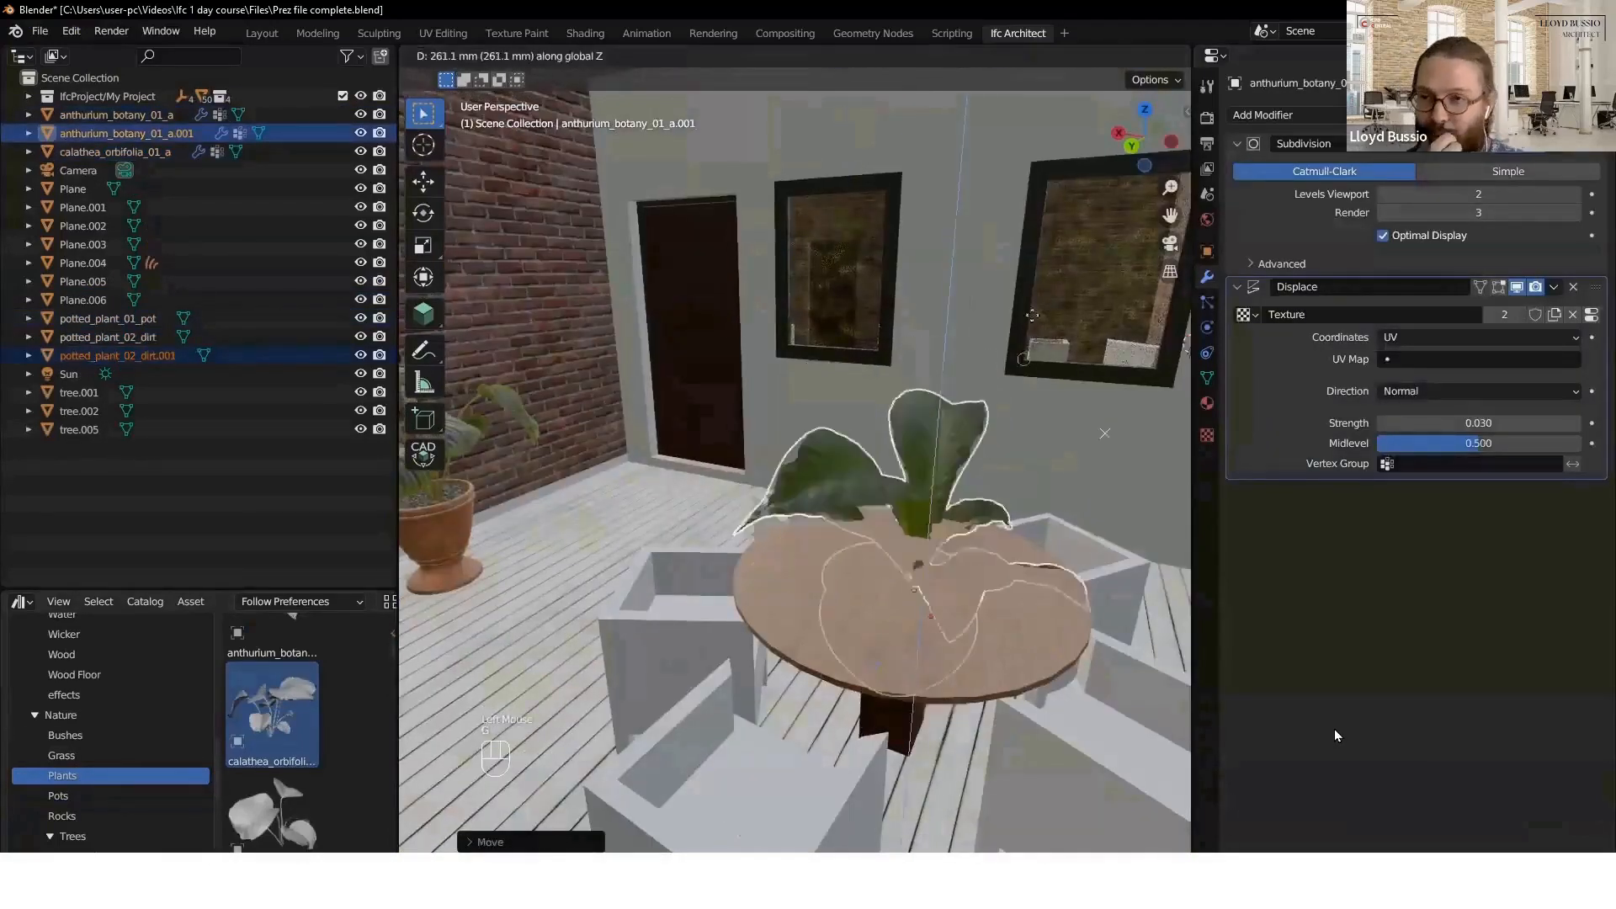
click(931, 422)
key(s)
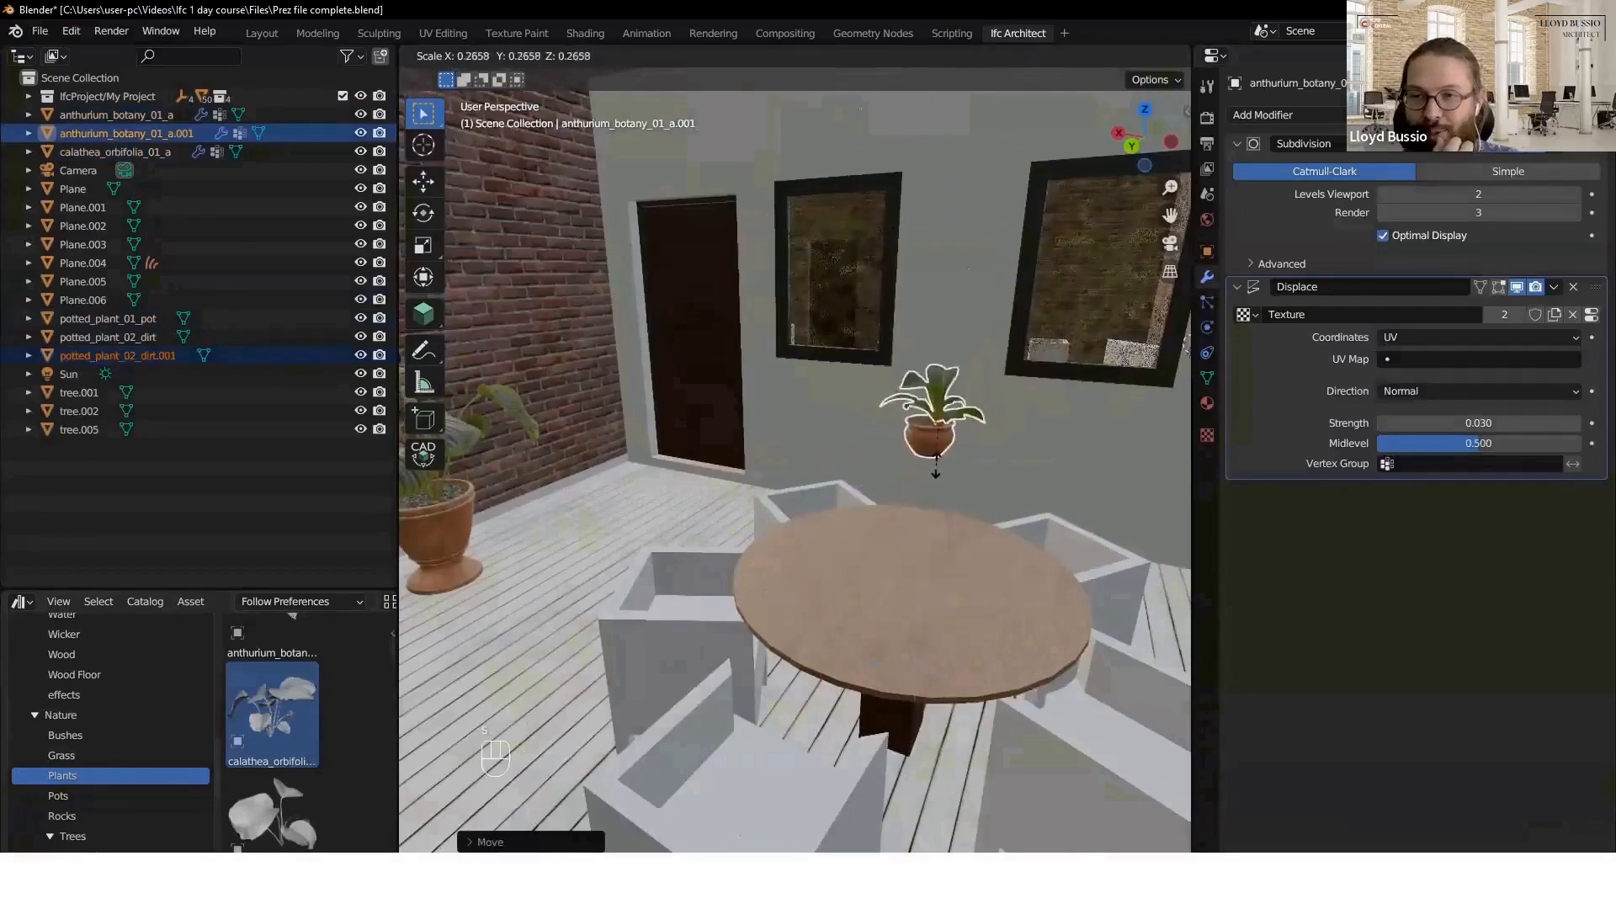
click(937, 493)
- Move the small potted anthurium down onto the round tabletop, near the edge closest to the house wall
key(g)
click(936, 574)
middle_drag(941, 614, 946, 615)
mouse_move(794, 462)
right_down()
mouse_move(783, 522)
mouse_move(858, 480)
mouse_move(825, 539)
mouse_move(794, 471)
right_up()
key(g)
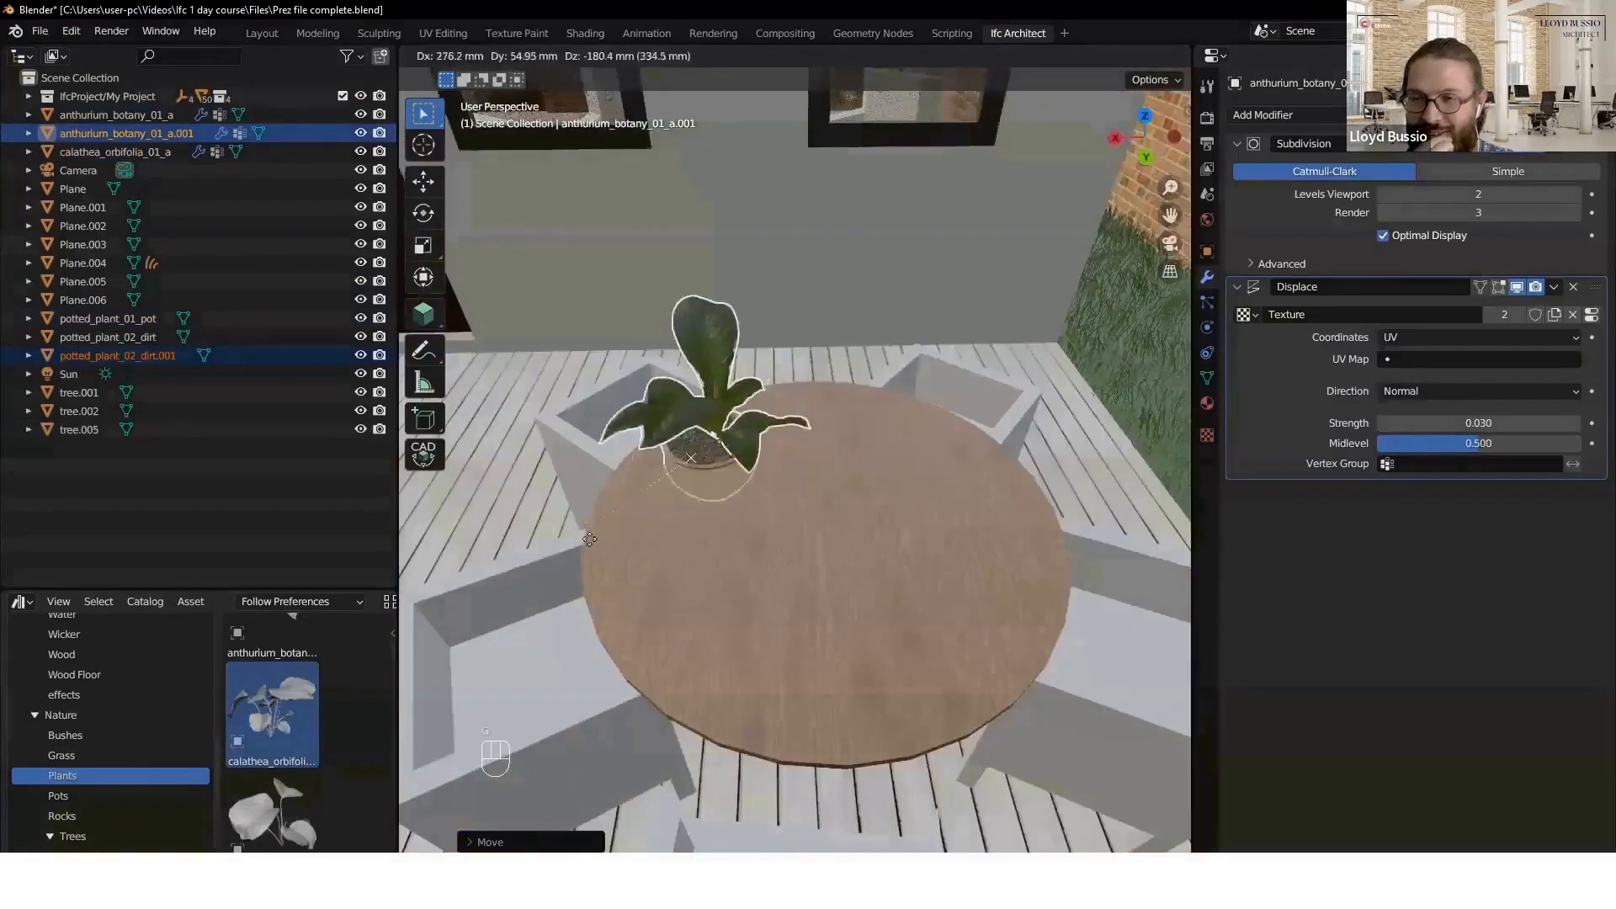
right_click(598, 576)
key(g)
key(y)
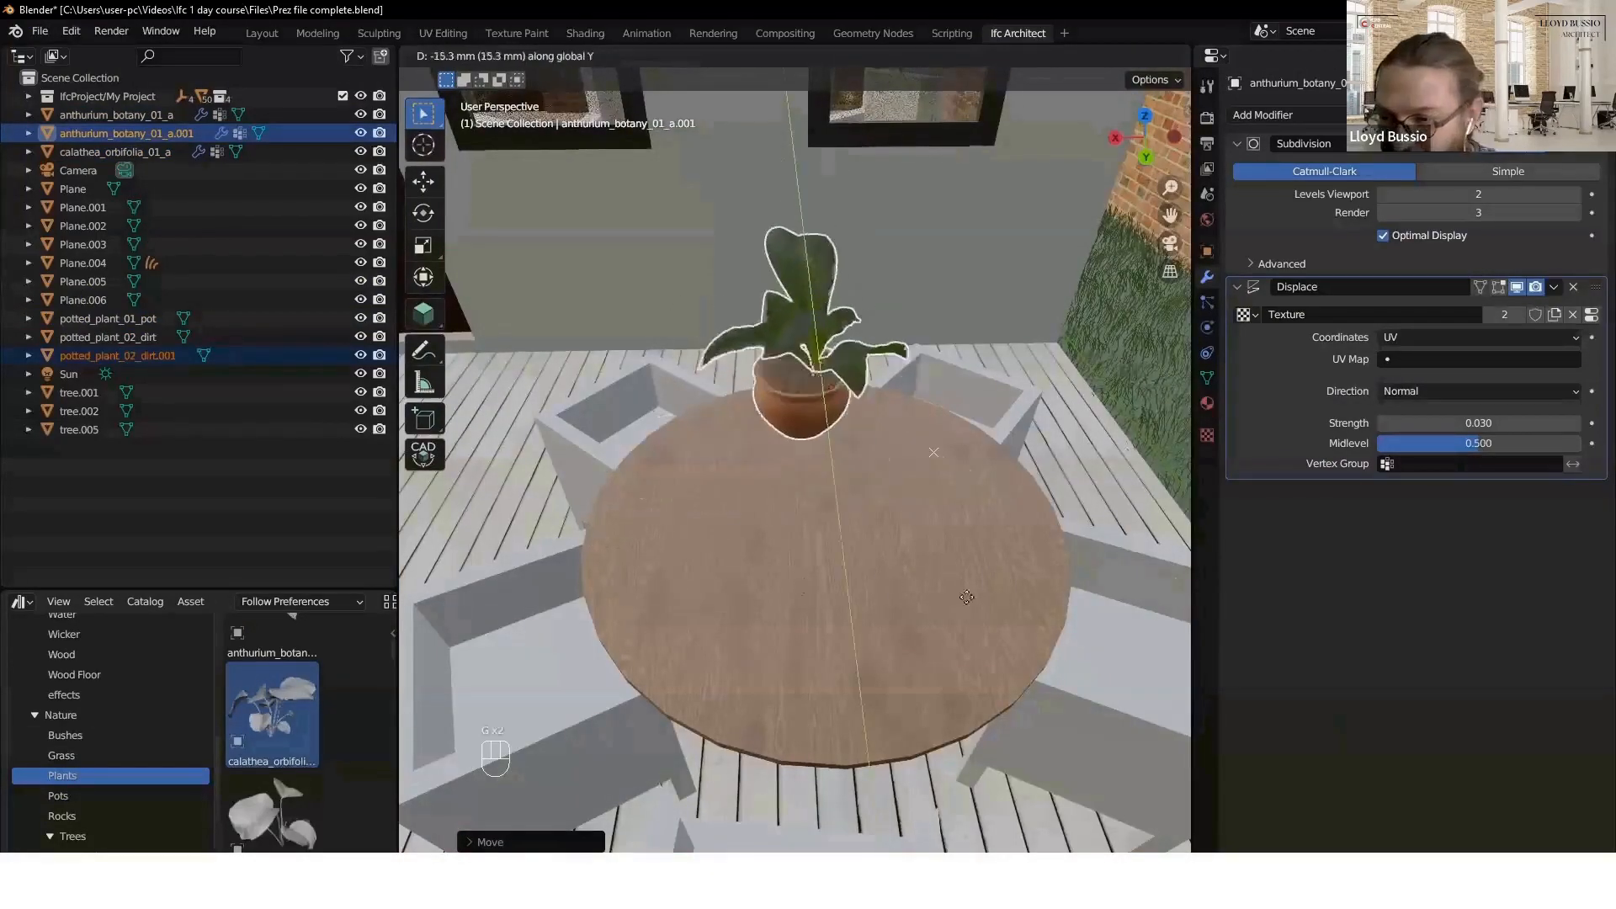
click(438, 646)
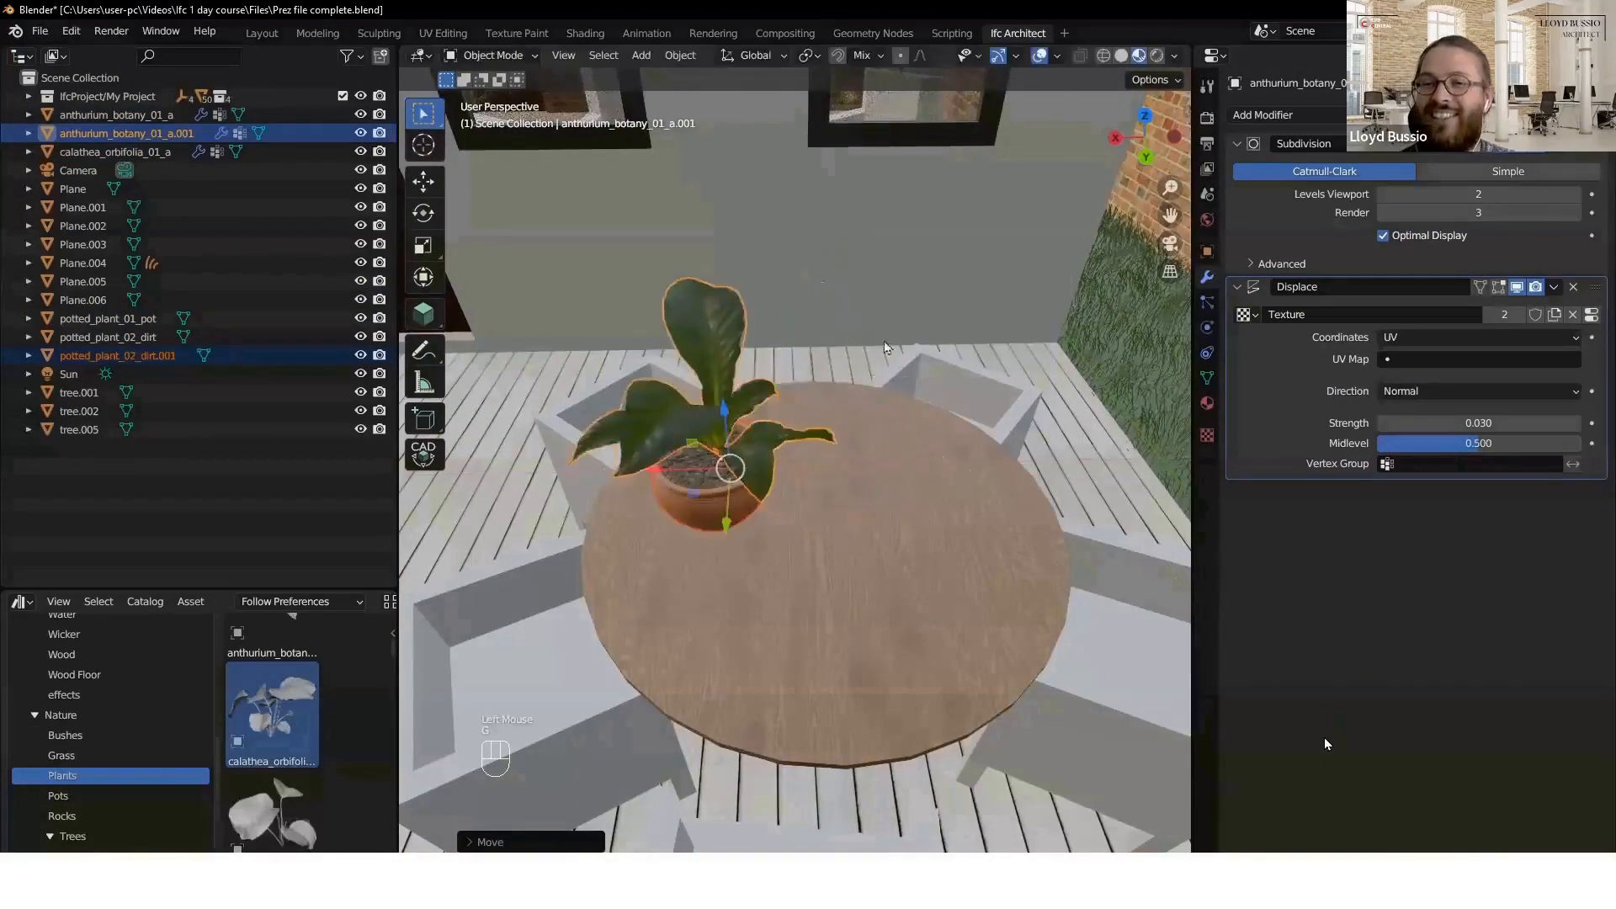
- Return to the camera view, select tree.002 beside the brick wall and pick out Grass 001 among the grass material assets
key(KP_0)
scroll(746, 481, down, 2)
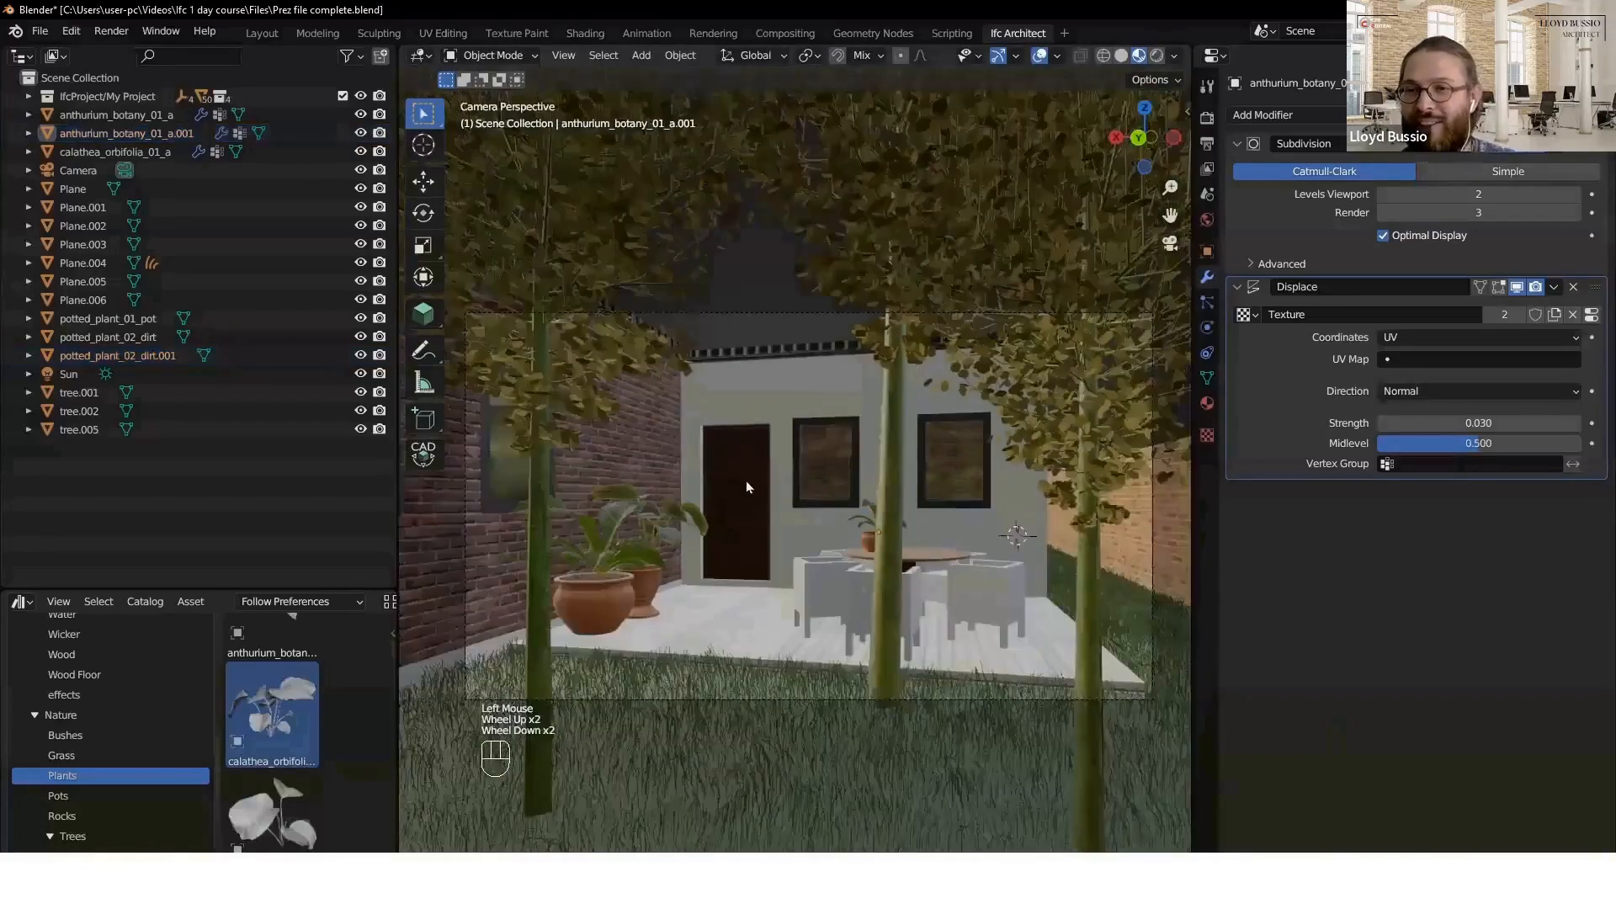
scroll(828, 431, up, 1)
click(829, 431)
scroll(72, 746, up, 7)
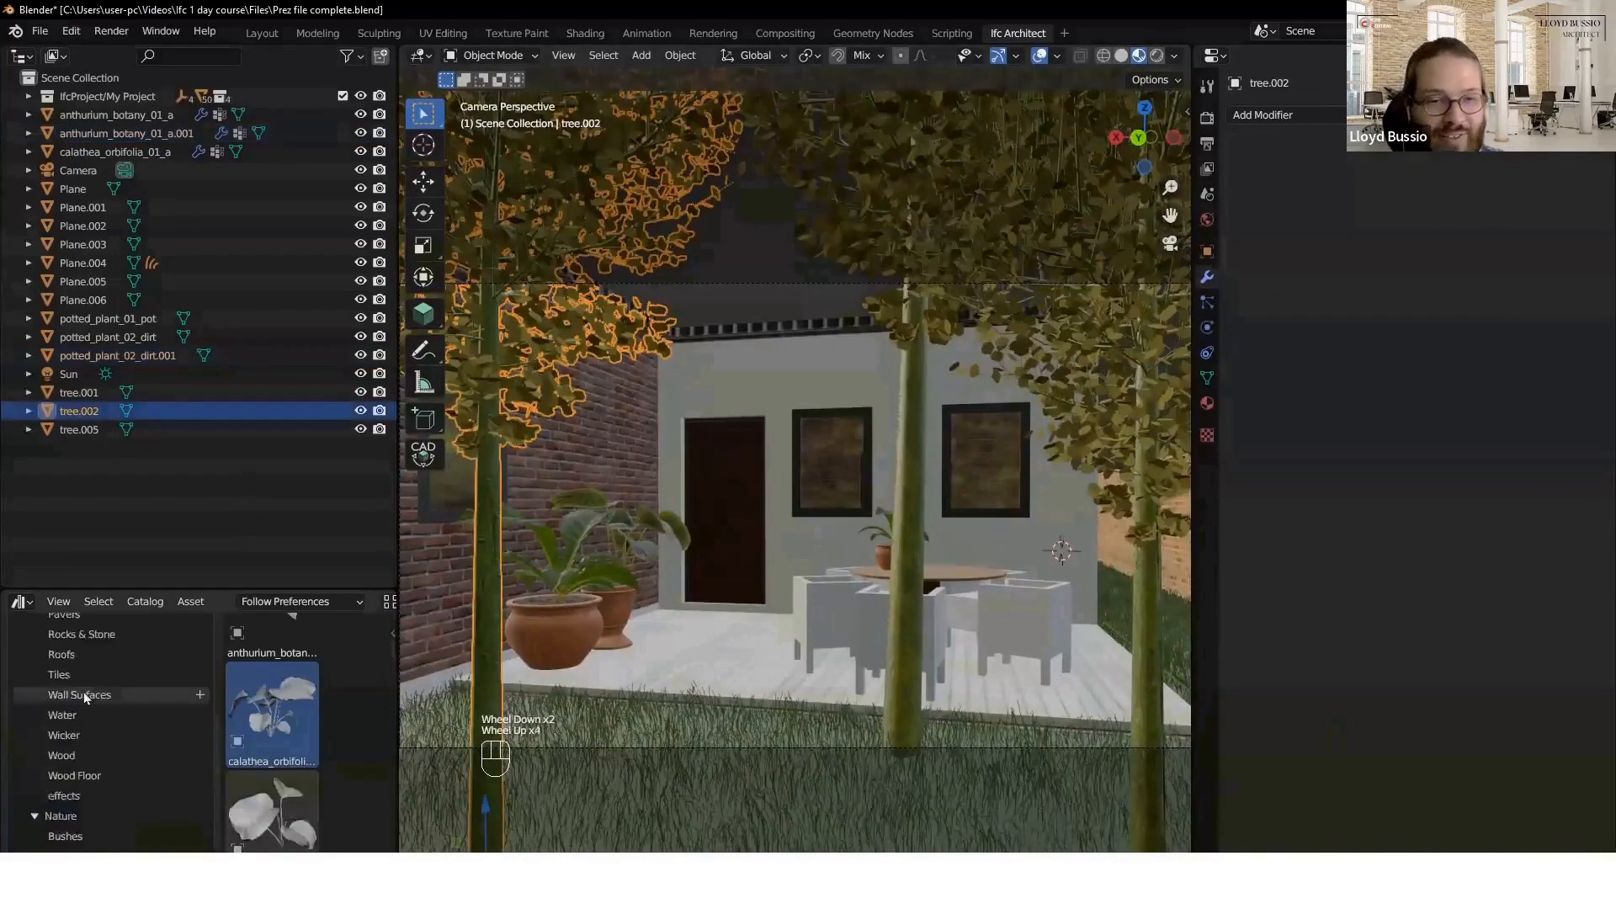
click(101, 722)
scroll(291, 728, down, 3)
scroll(291, 728, up, 9)
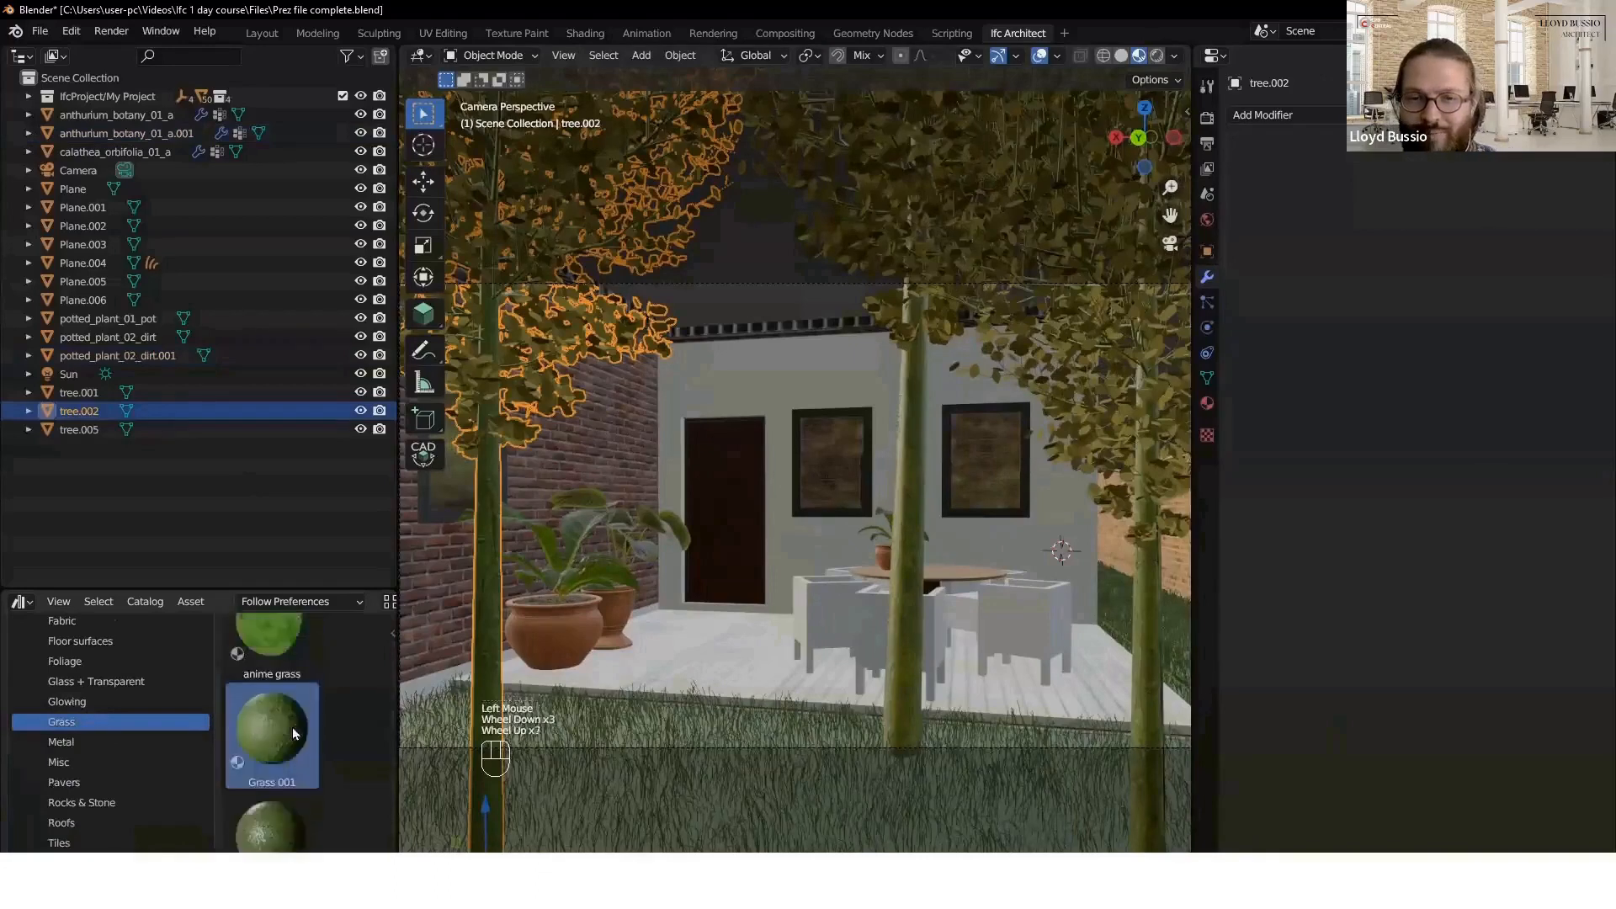
click(279, 776)
- Replace Material.015 in the leaf slot of tree.002 with the Grass 001 material
click(1208, 403)
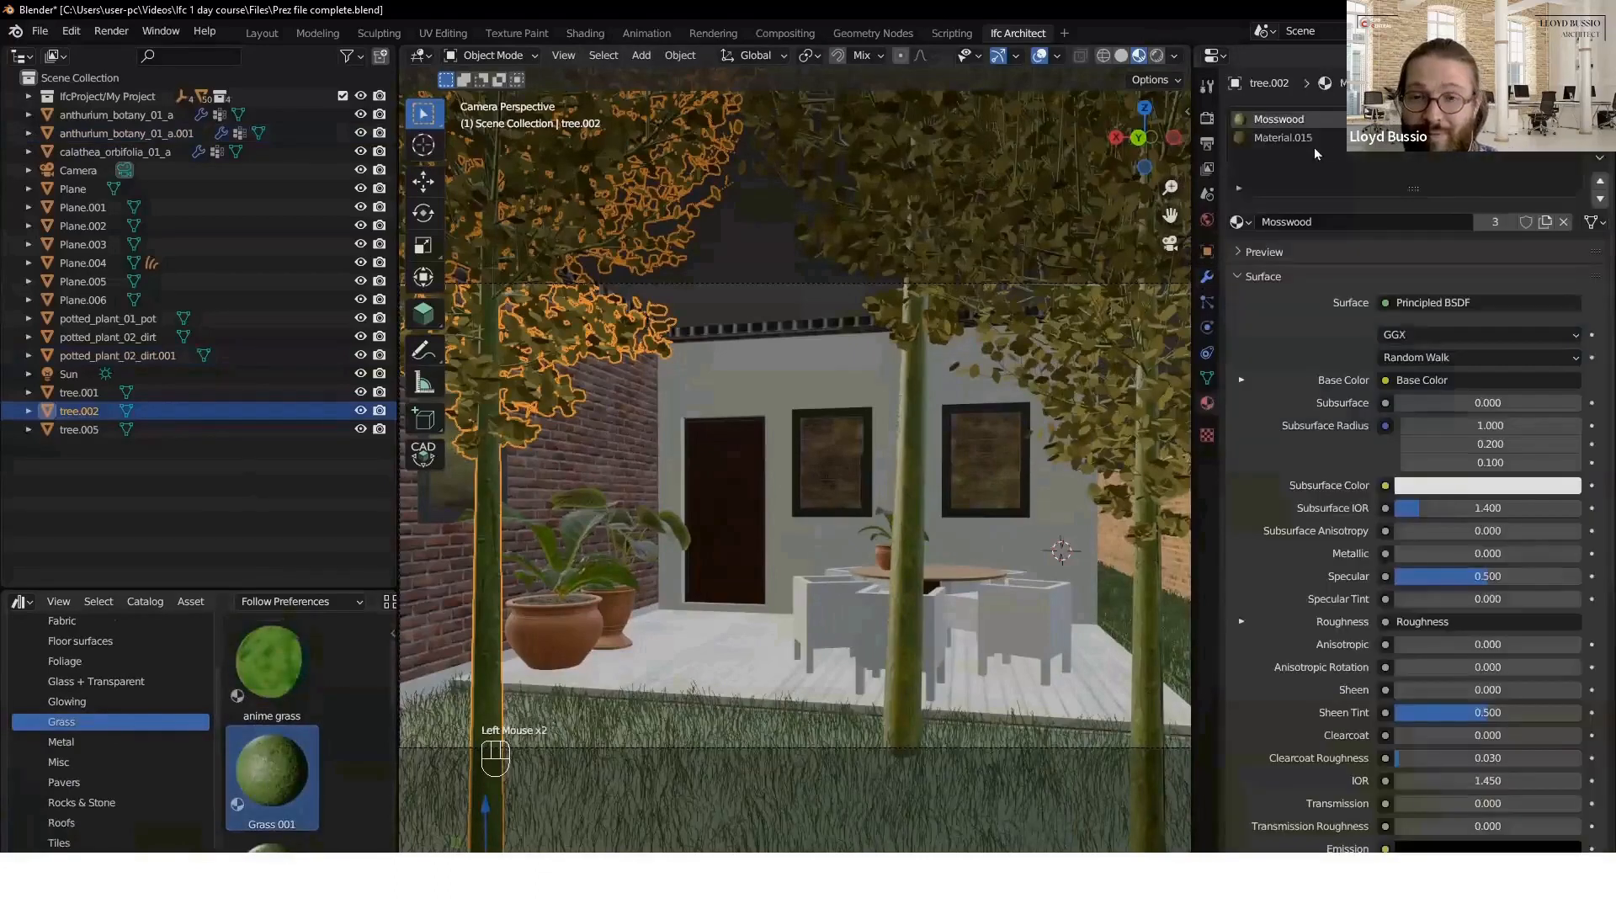
click(1288, 139)
click(1239, 222)
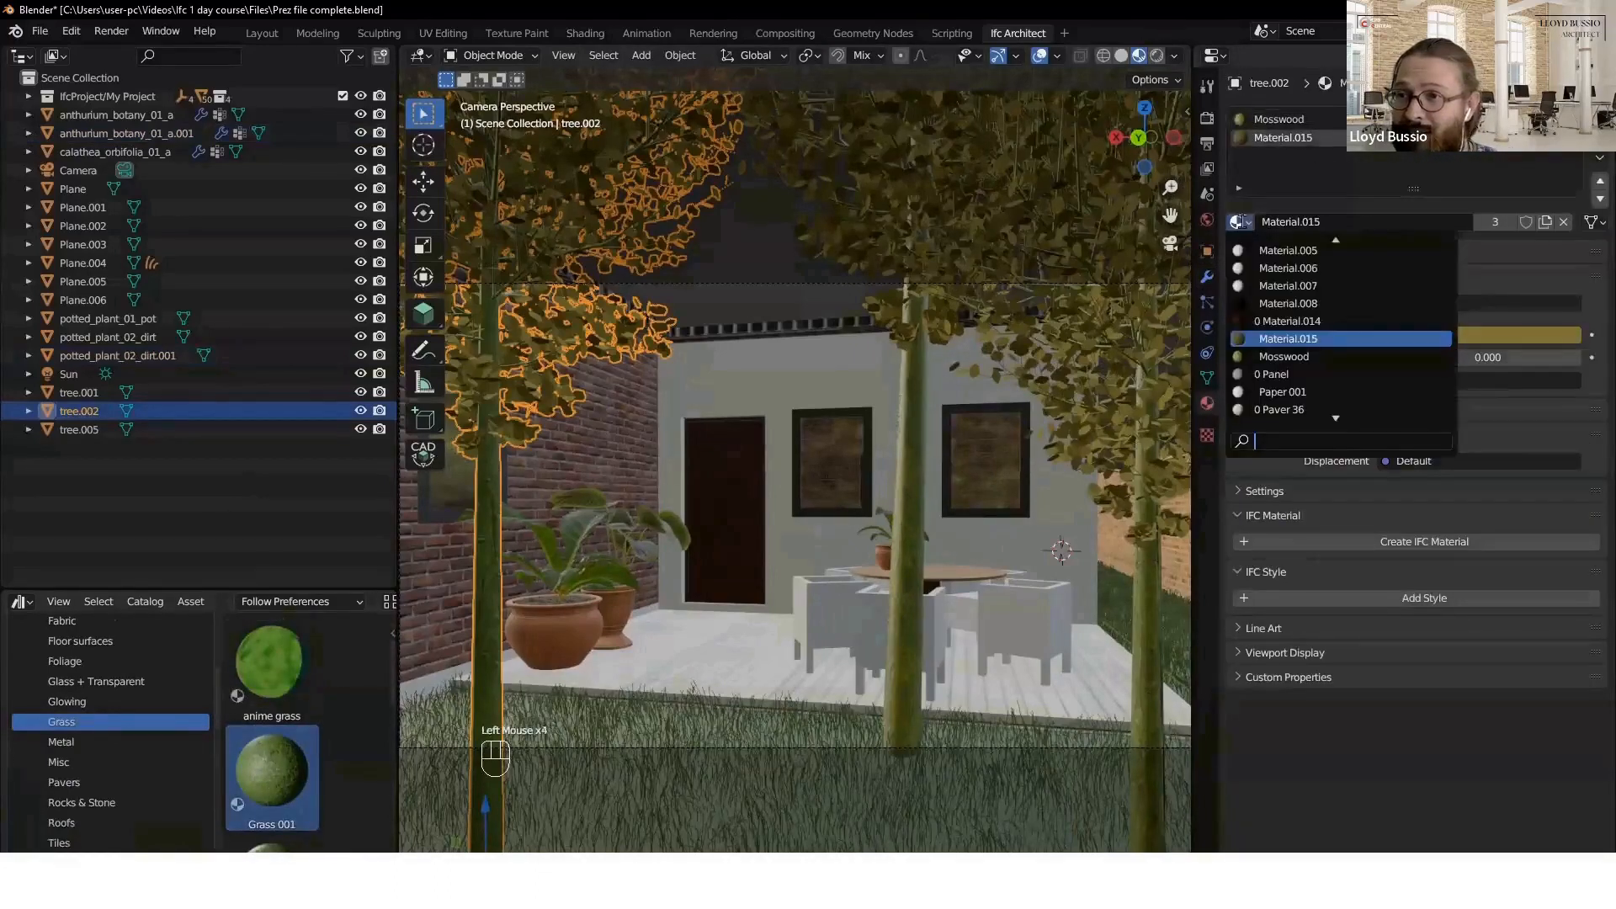
text(roof)
click(1327, 251)
- Make a separate copy of the Grass 001 material on tree.002 and open its subsurface color
click(646, 346)
click(1019, 336)
click(599, 344)
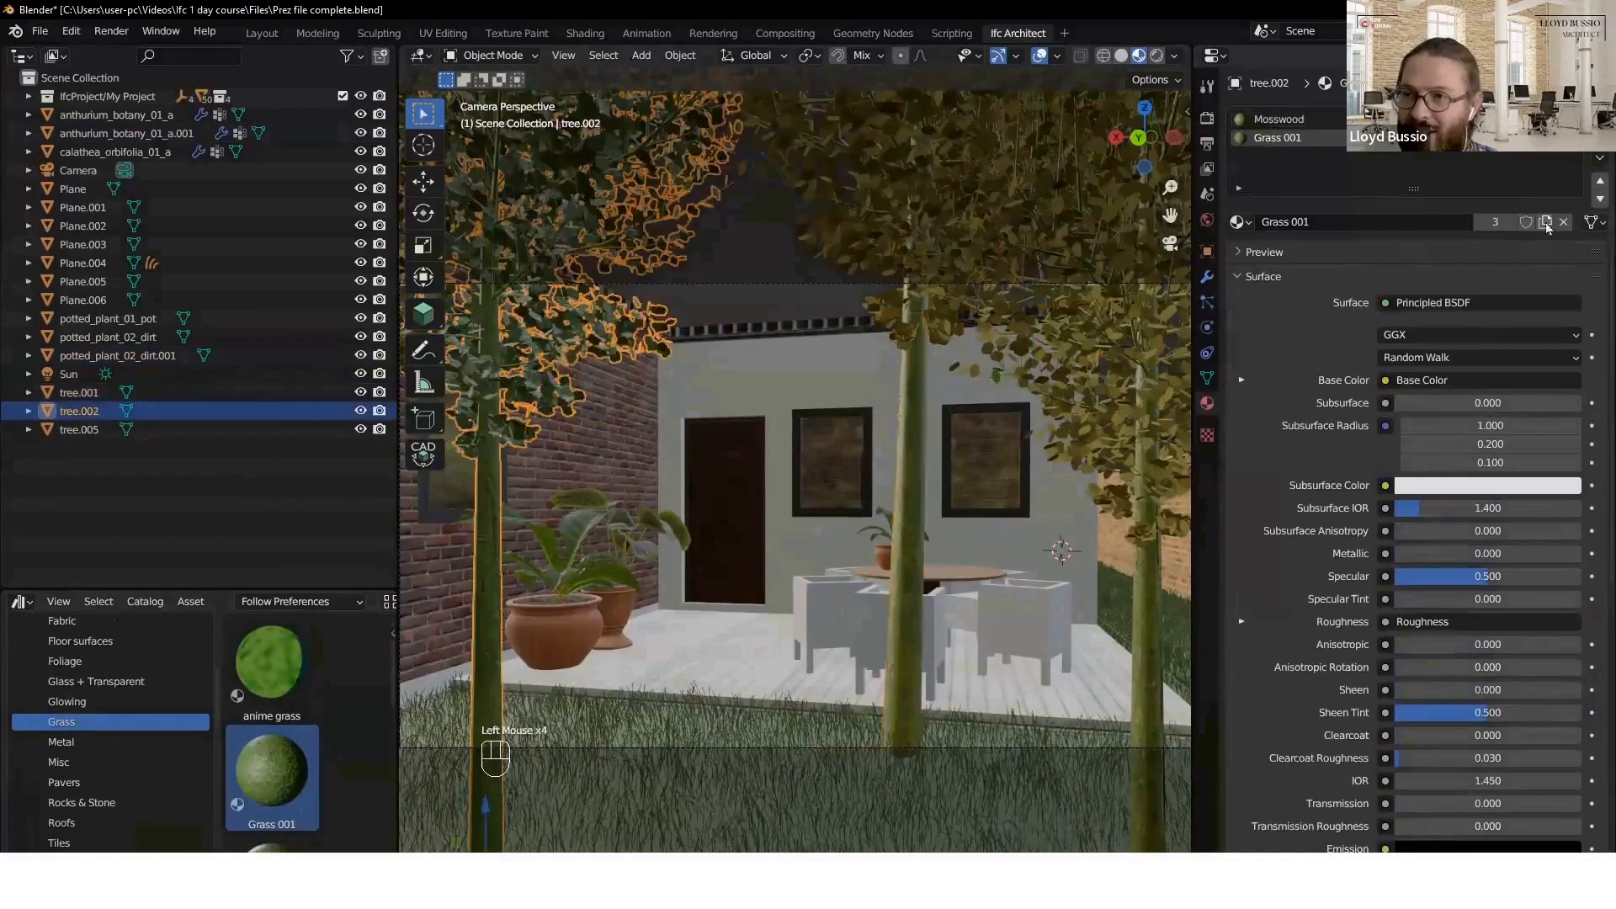
click(1481, 485)
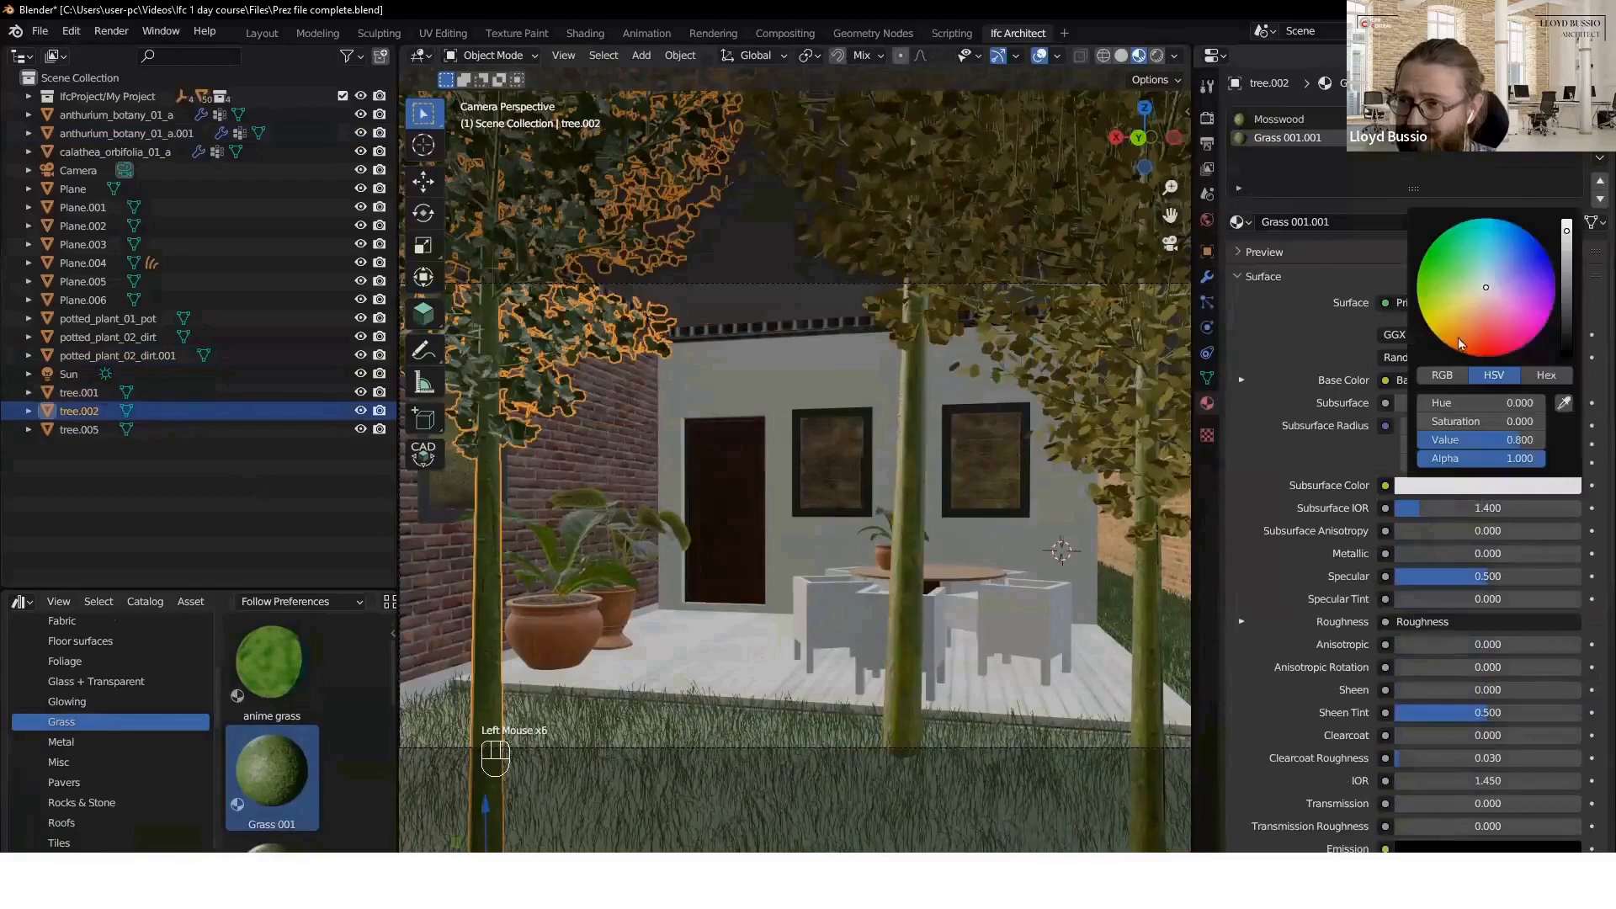
click(1458, 337)
- Assign the Grass 001.001 material to the leaf slot of tree.001, replacing Material.015
click(943, 322)
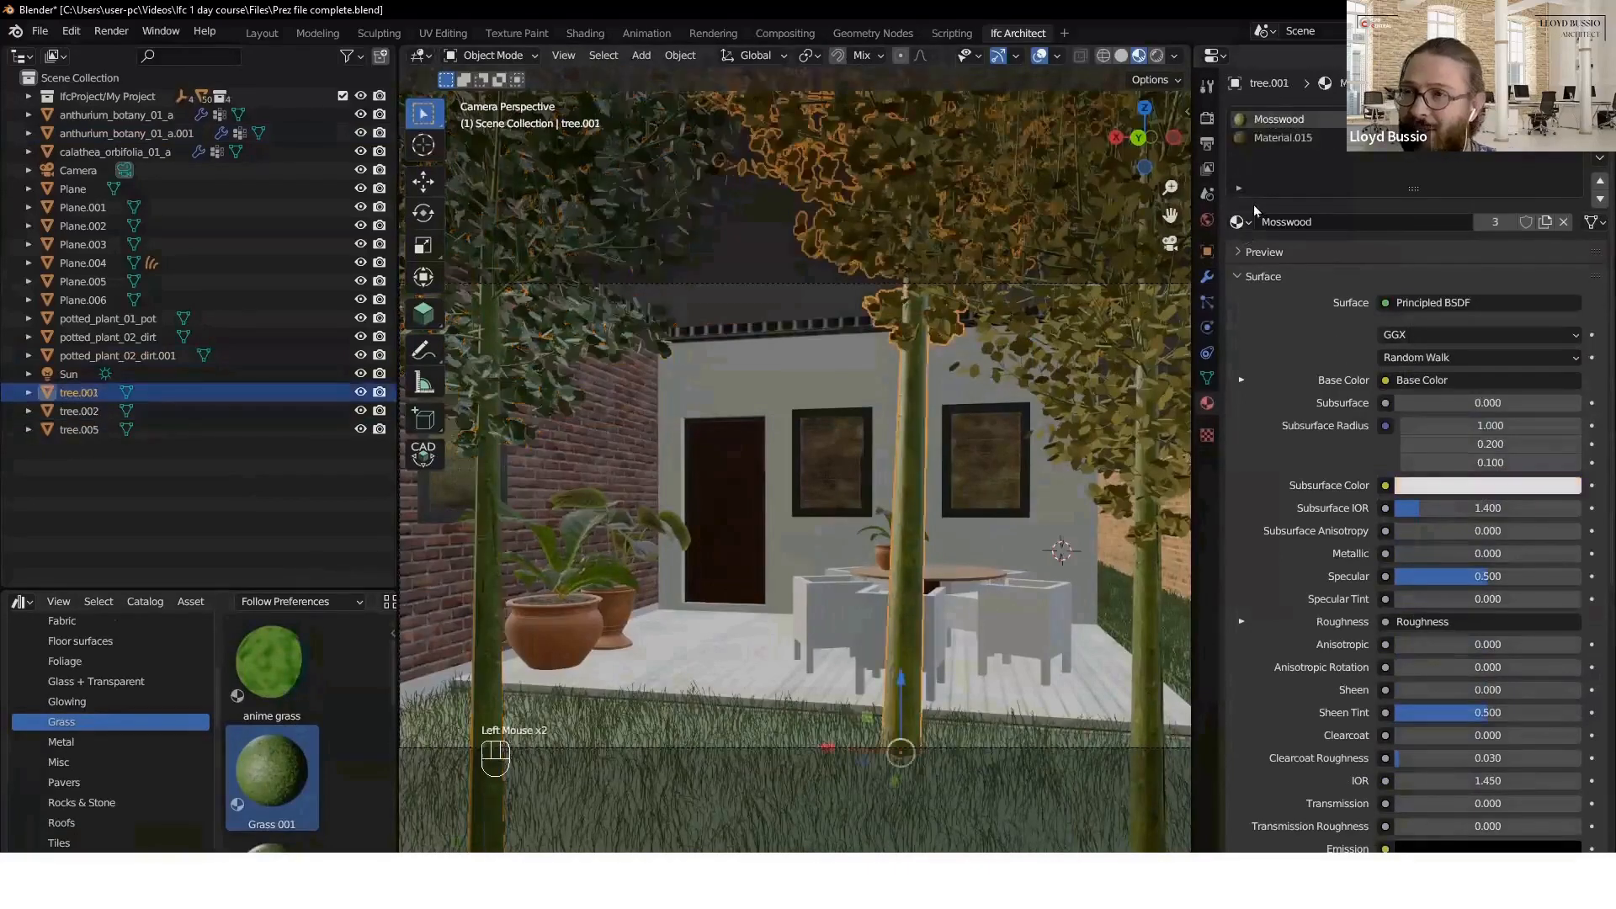
click(1239, 222)
text(gra)
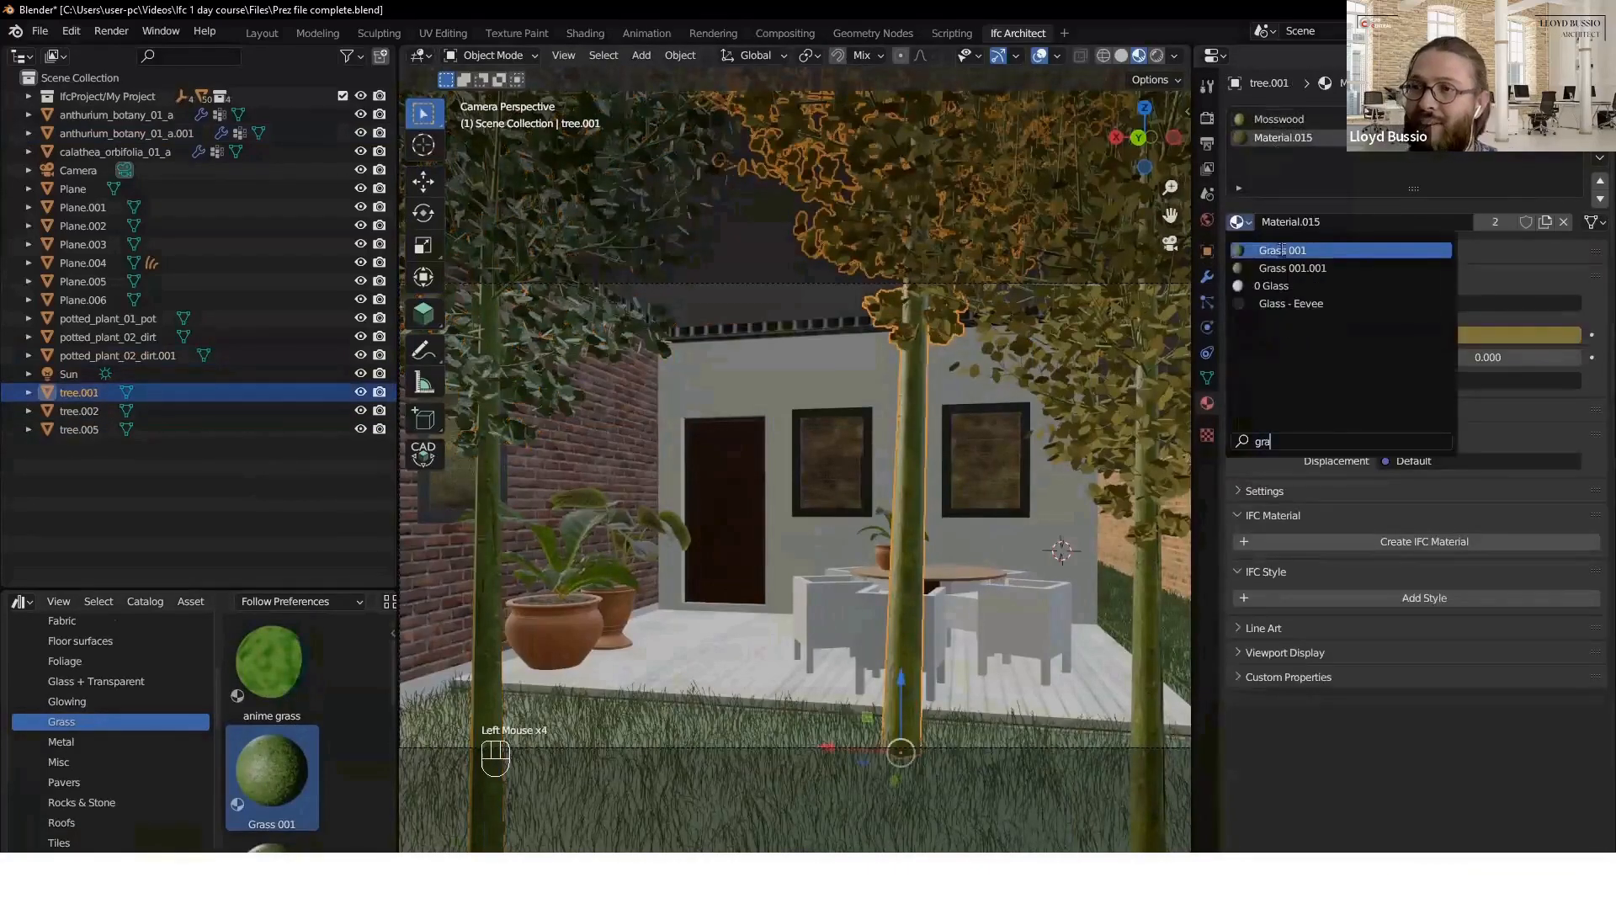
click(1300, 268)
- Assign the Grass 001 material to the leaf slot of tree.005, replacing Material.015
click(1062, 364)
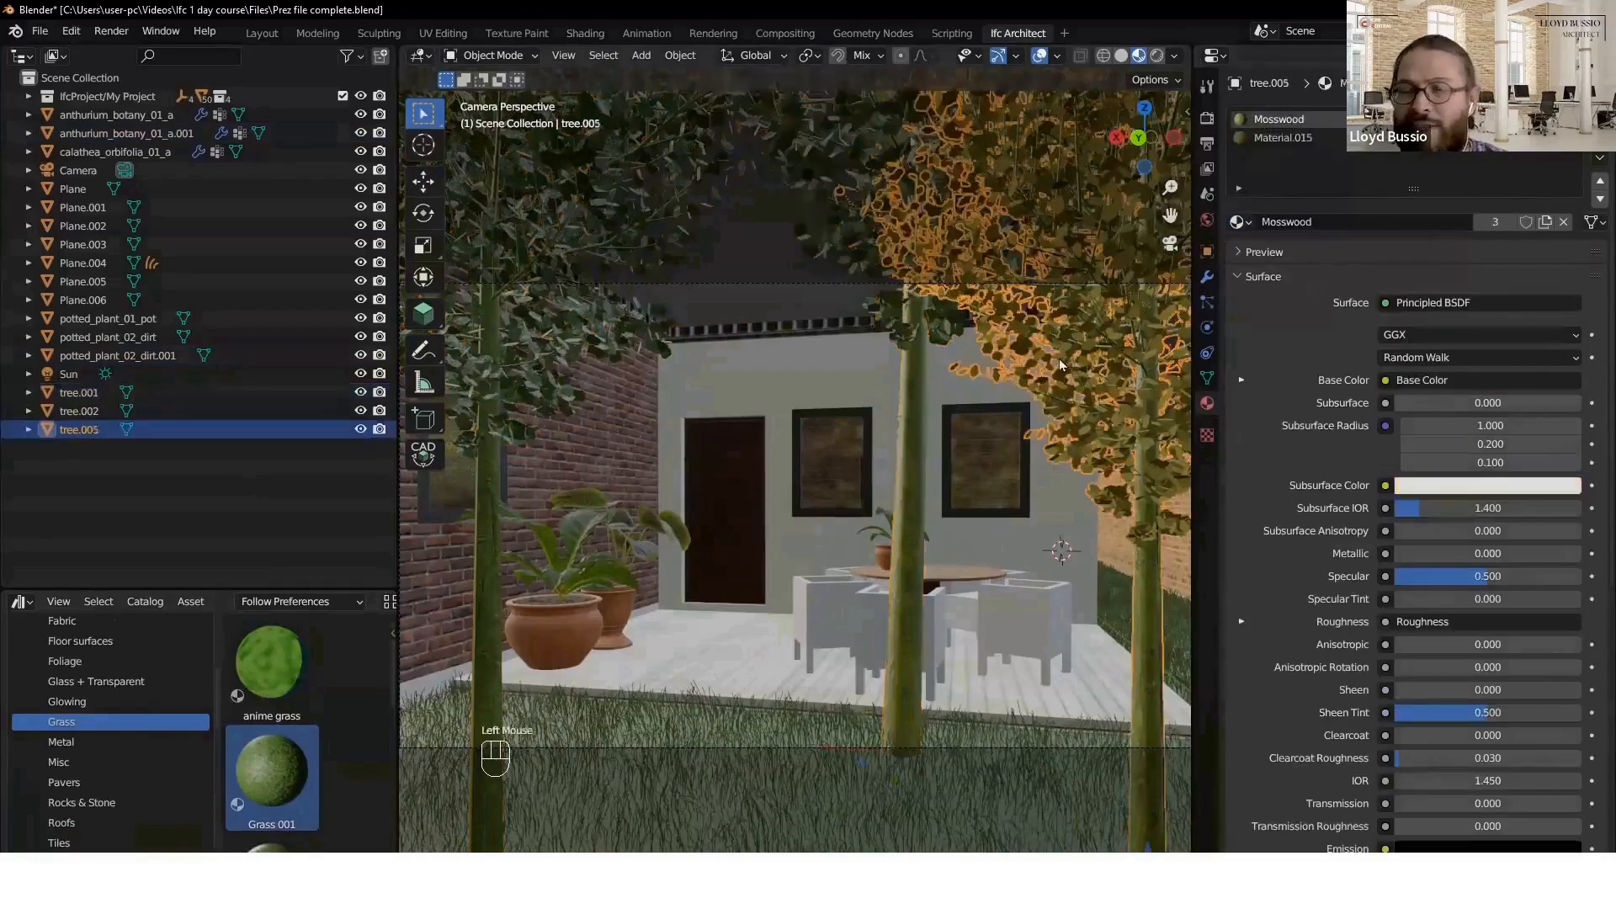
click(1240, 222)
text(gr)
click(1270, 254)
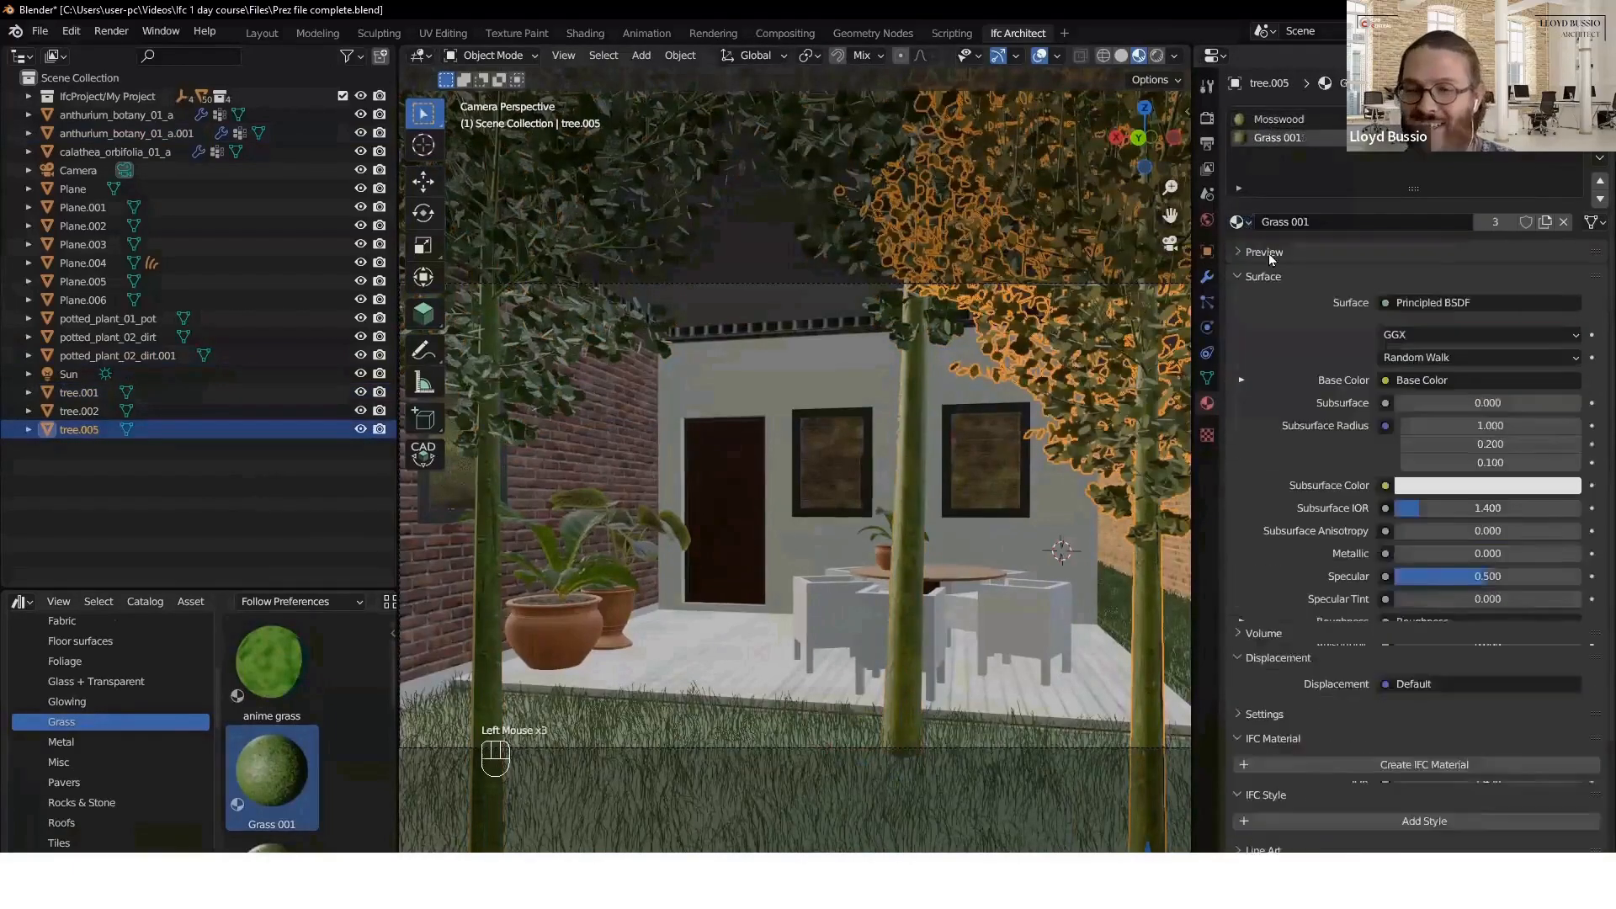
- Select the white patio wall and place the 3D cursor at its base beside the door
click(785, 296)
scroll(800, 480, down, 1)
click(799, 482)
shift+right_drag(794, 498, 789, 573)
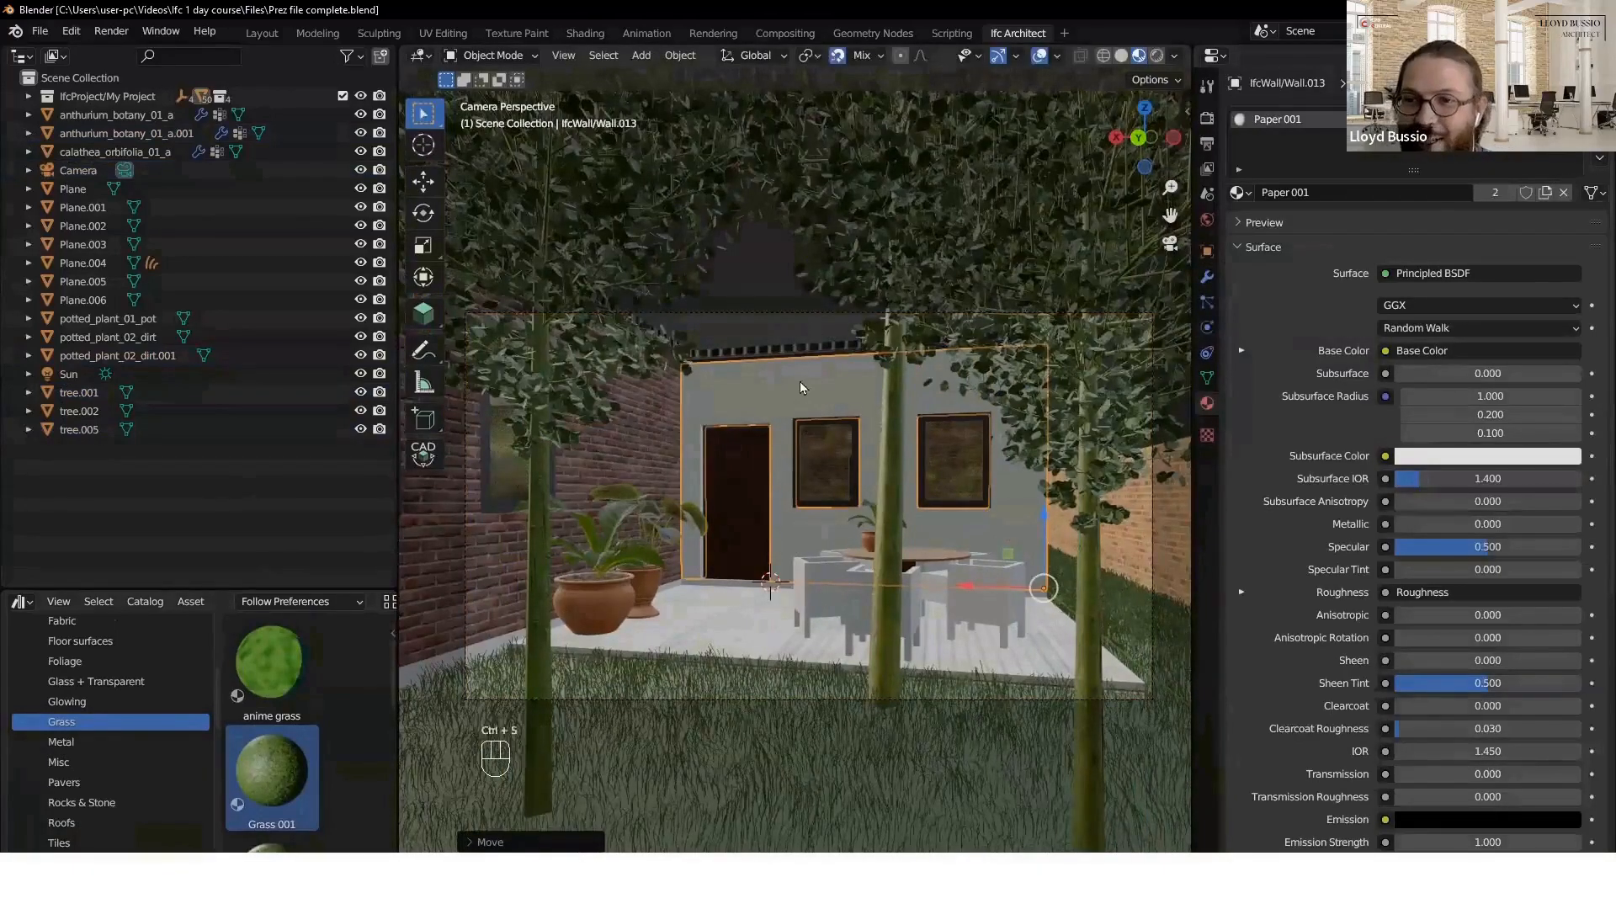
click(793, 331)
- Search the add-on preferences for ivy to check whether the IvyGen add-on is enabled
click(70, 31)
click(116, 308)
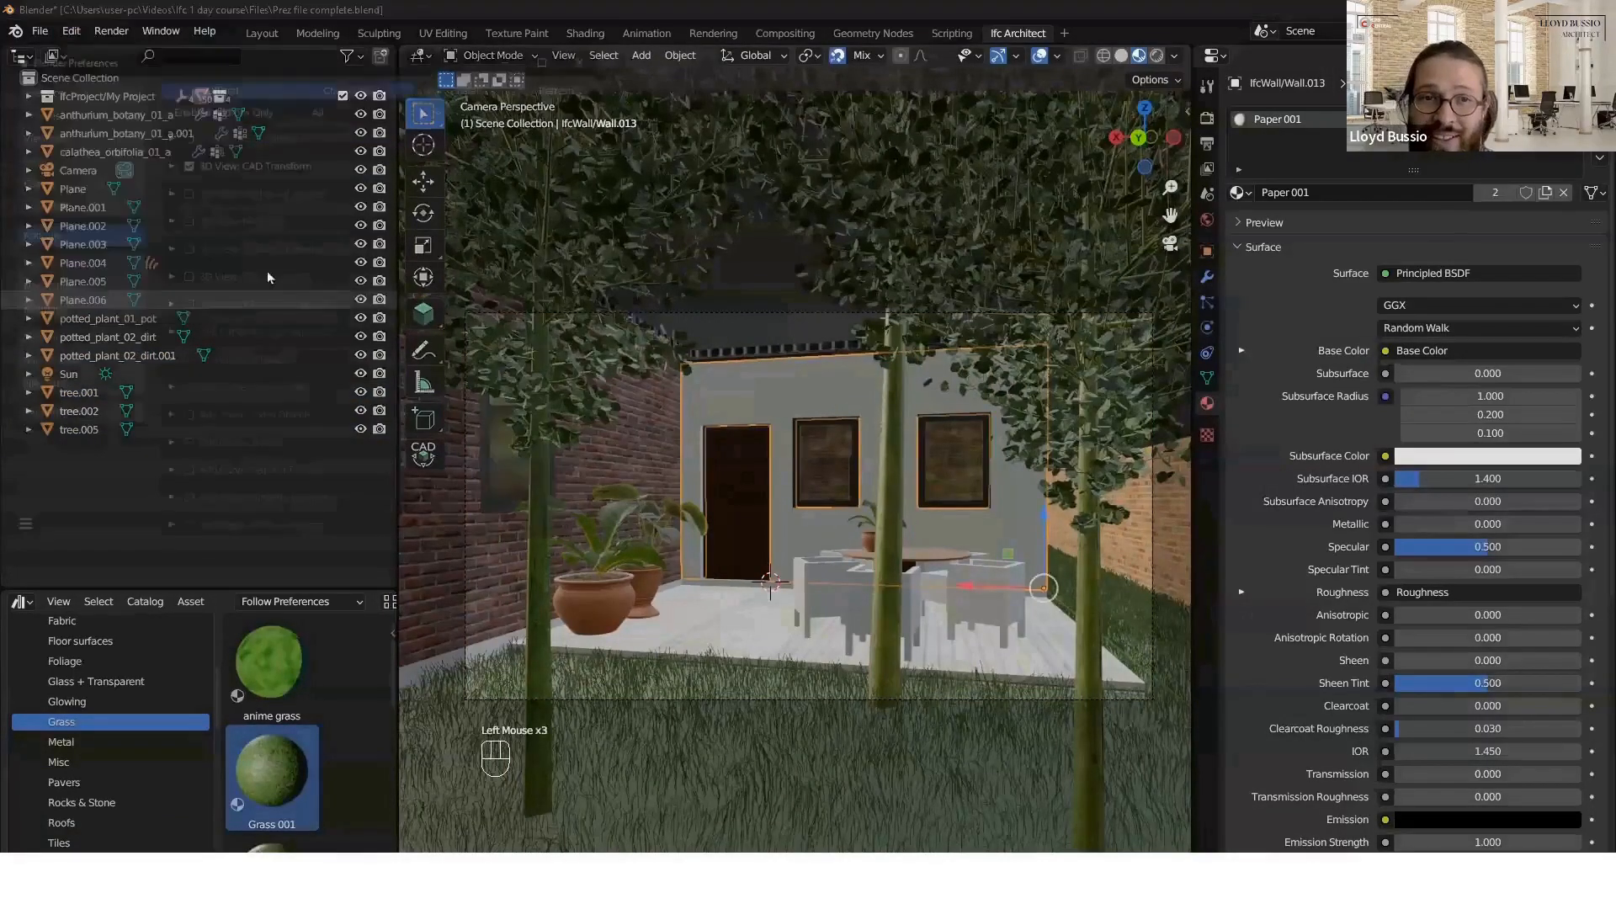
click(540, 105)
text(ivy)
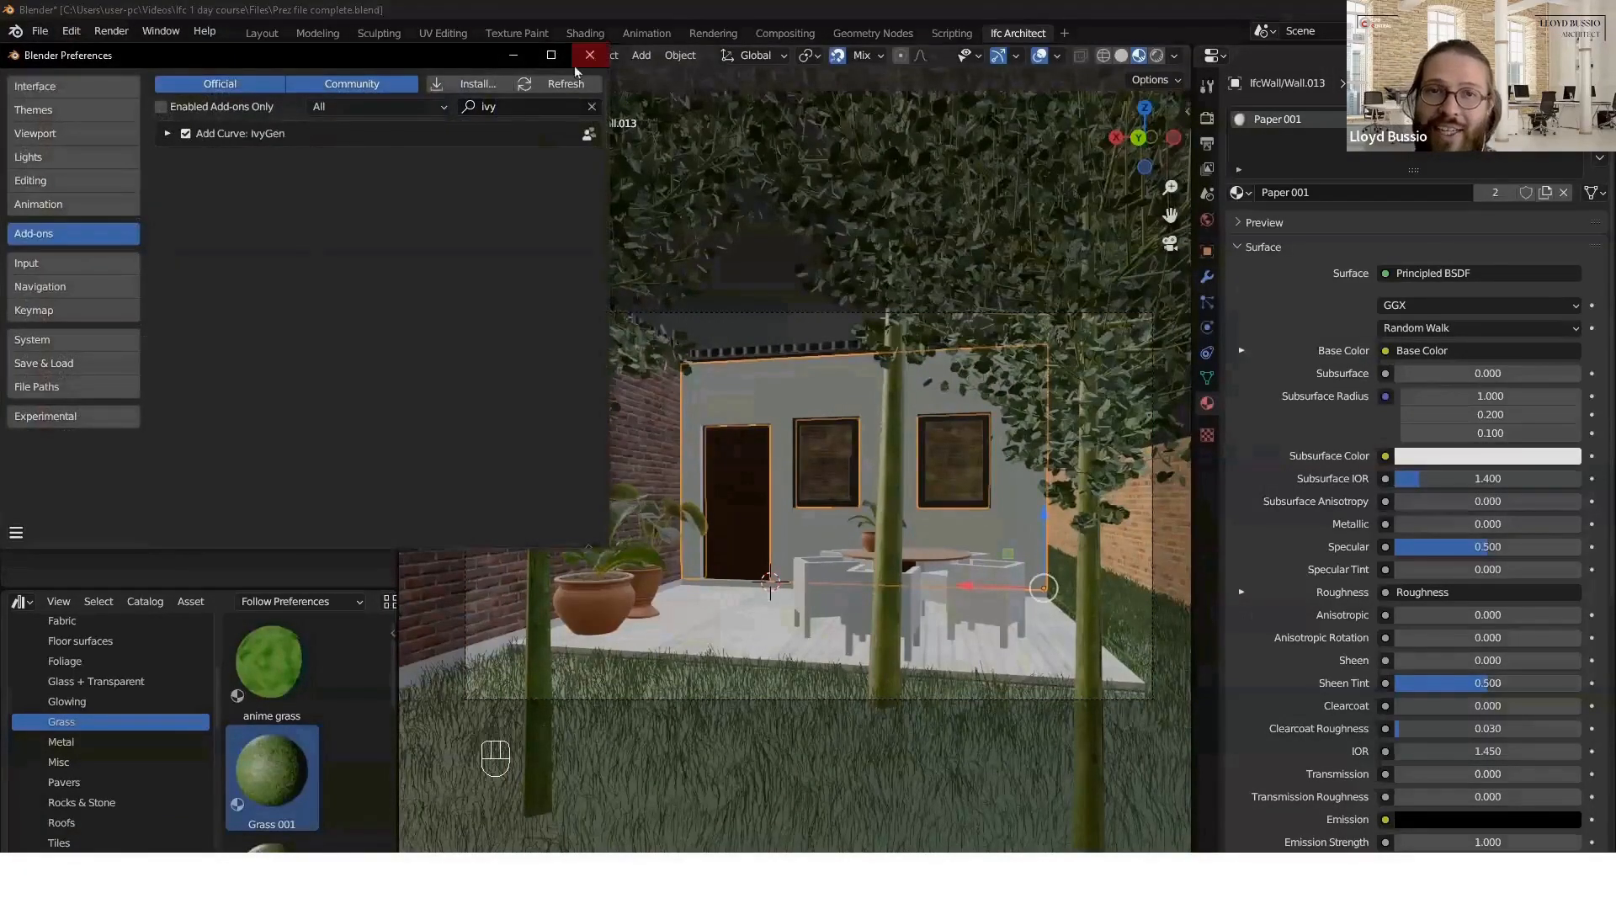
click(166, 134)
click(166, 134)
click(590, 55)
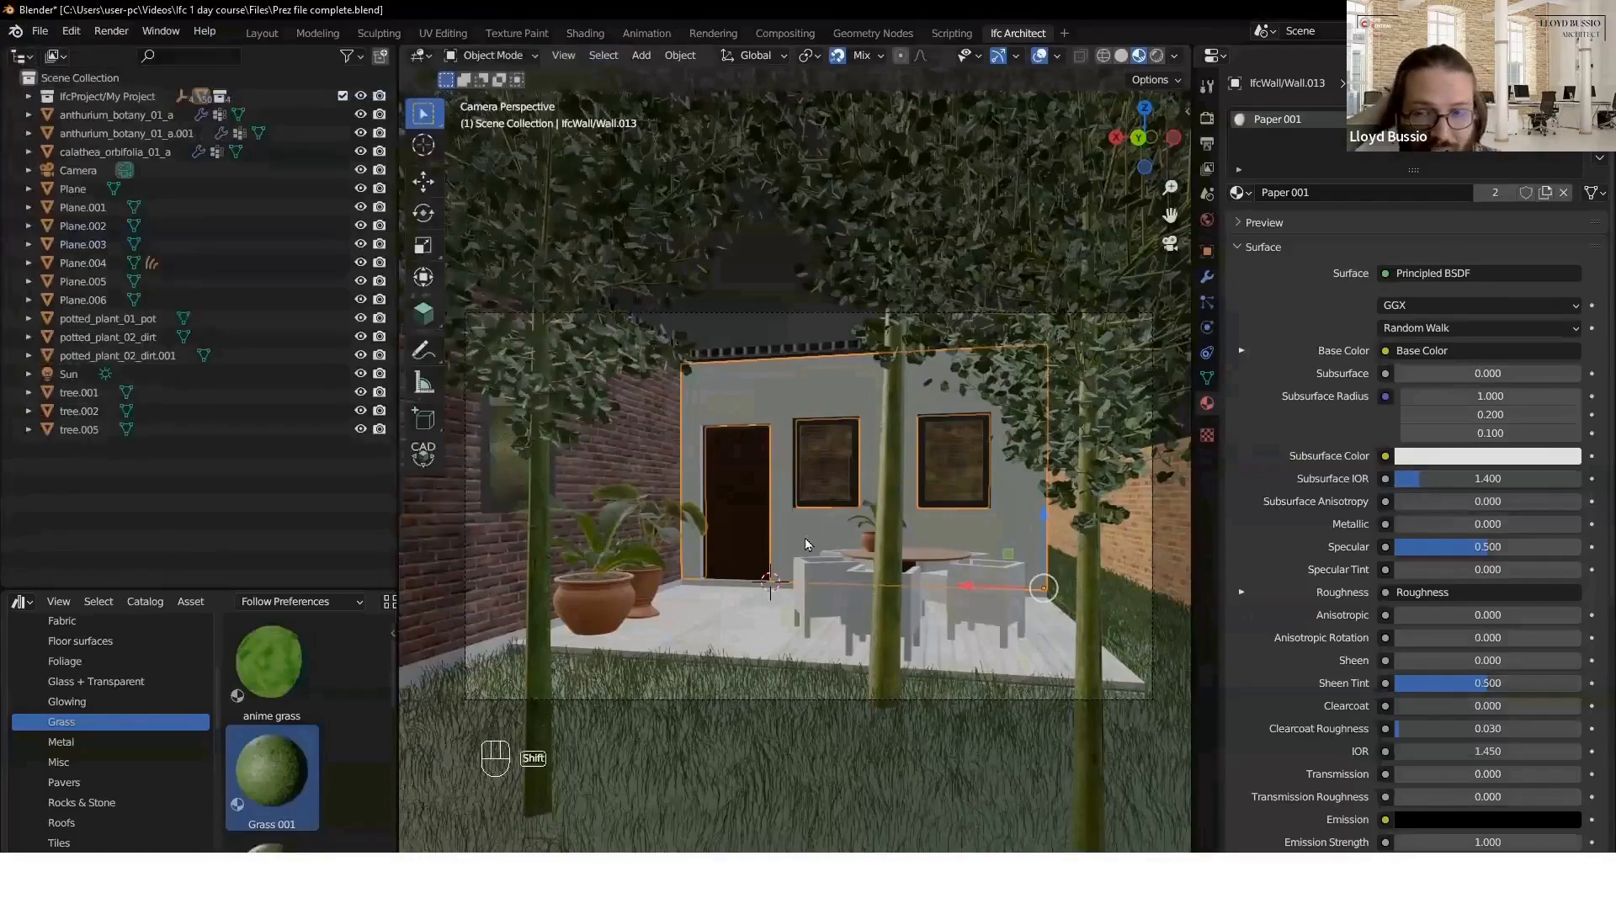
- Place the 3D cursor on the patio wall near its far corner and try growing a new ivy with the default generator settings
shift+right_drag(807, 535, 1044, 587)
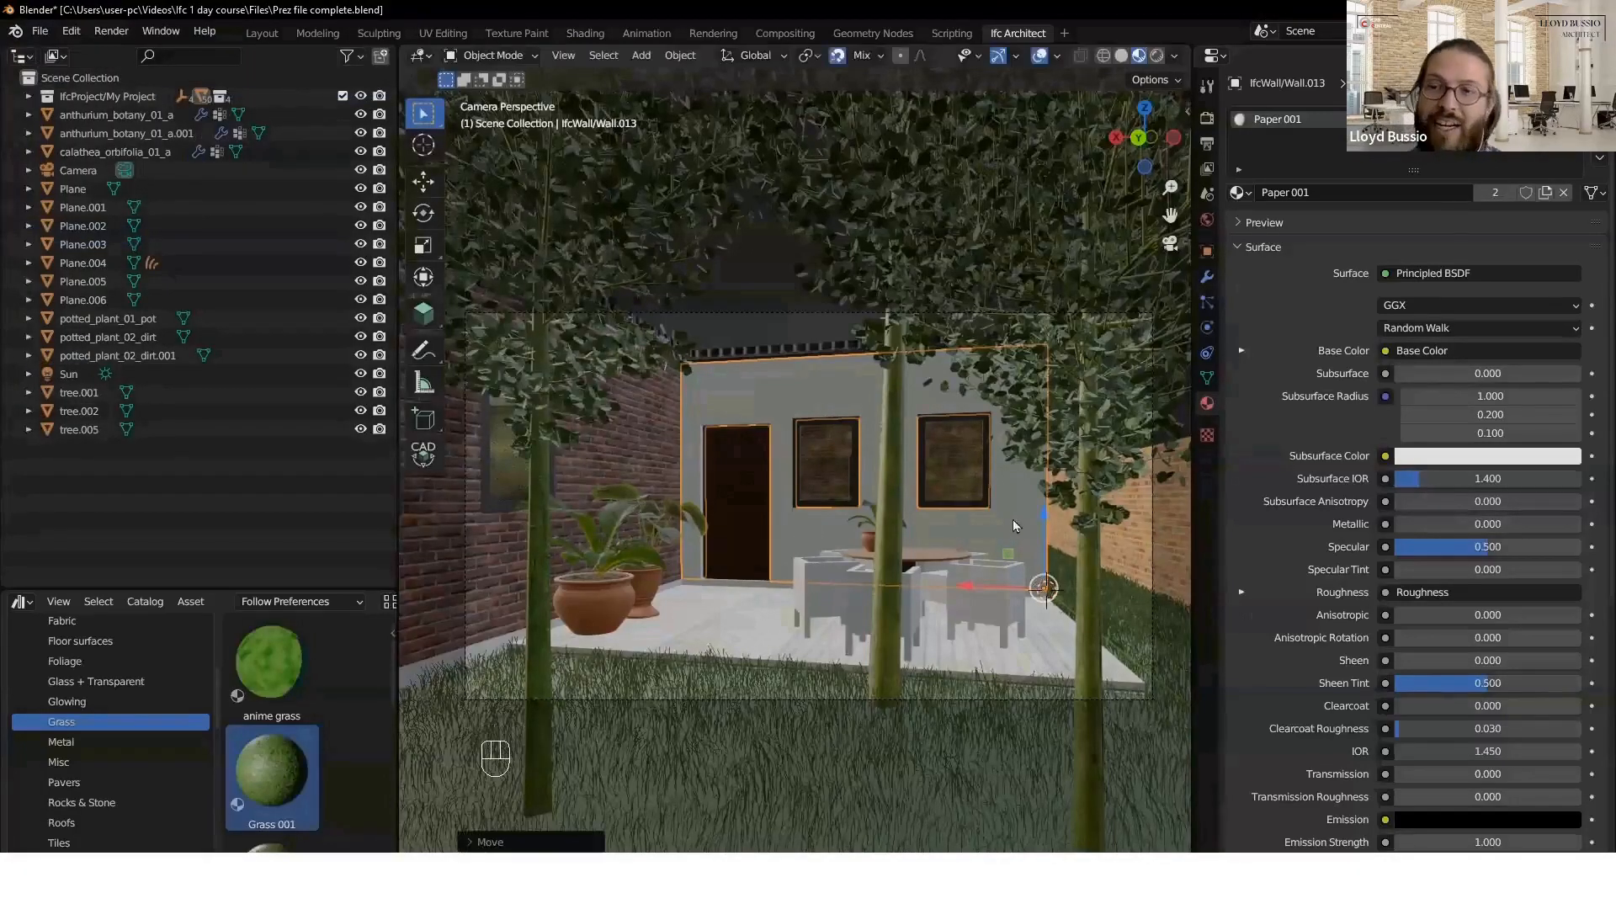
scroll(885, 457, up, 2)
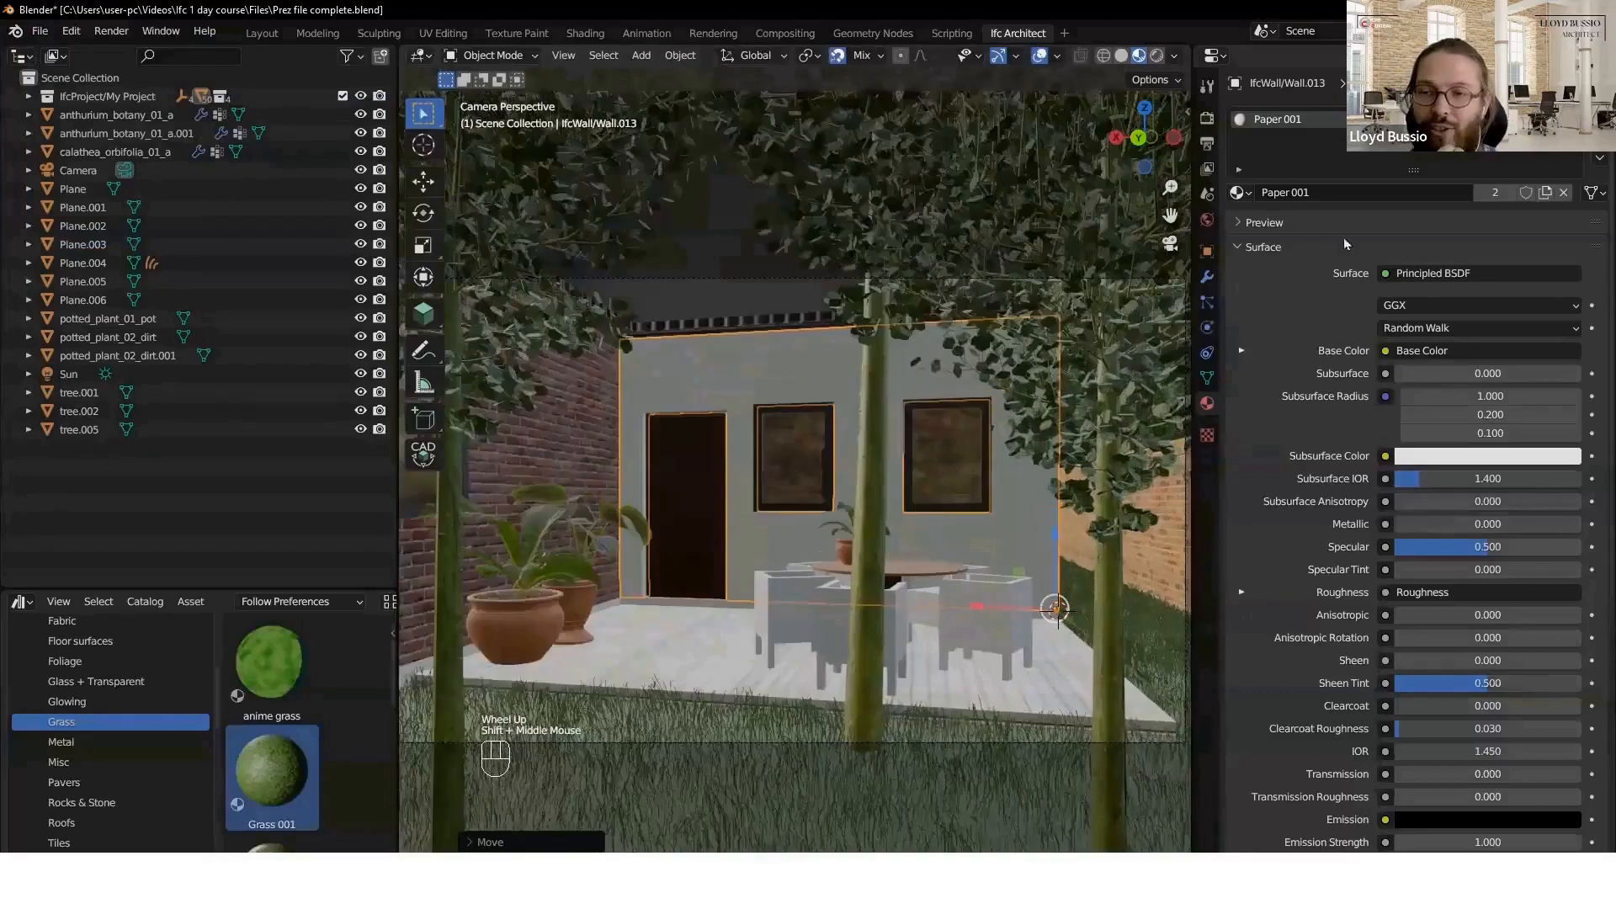
key(n)
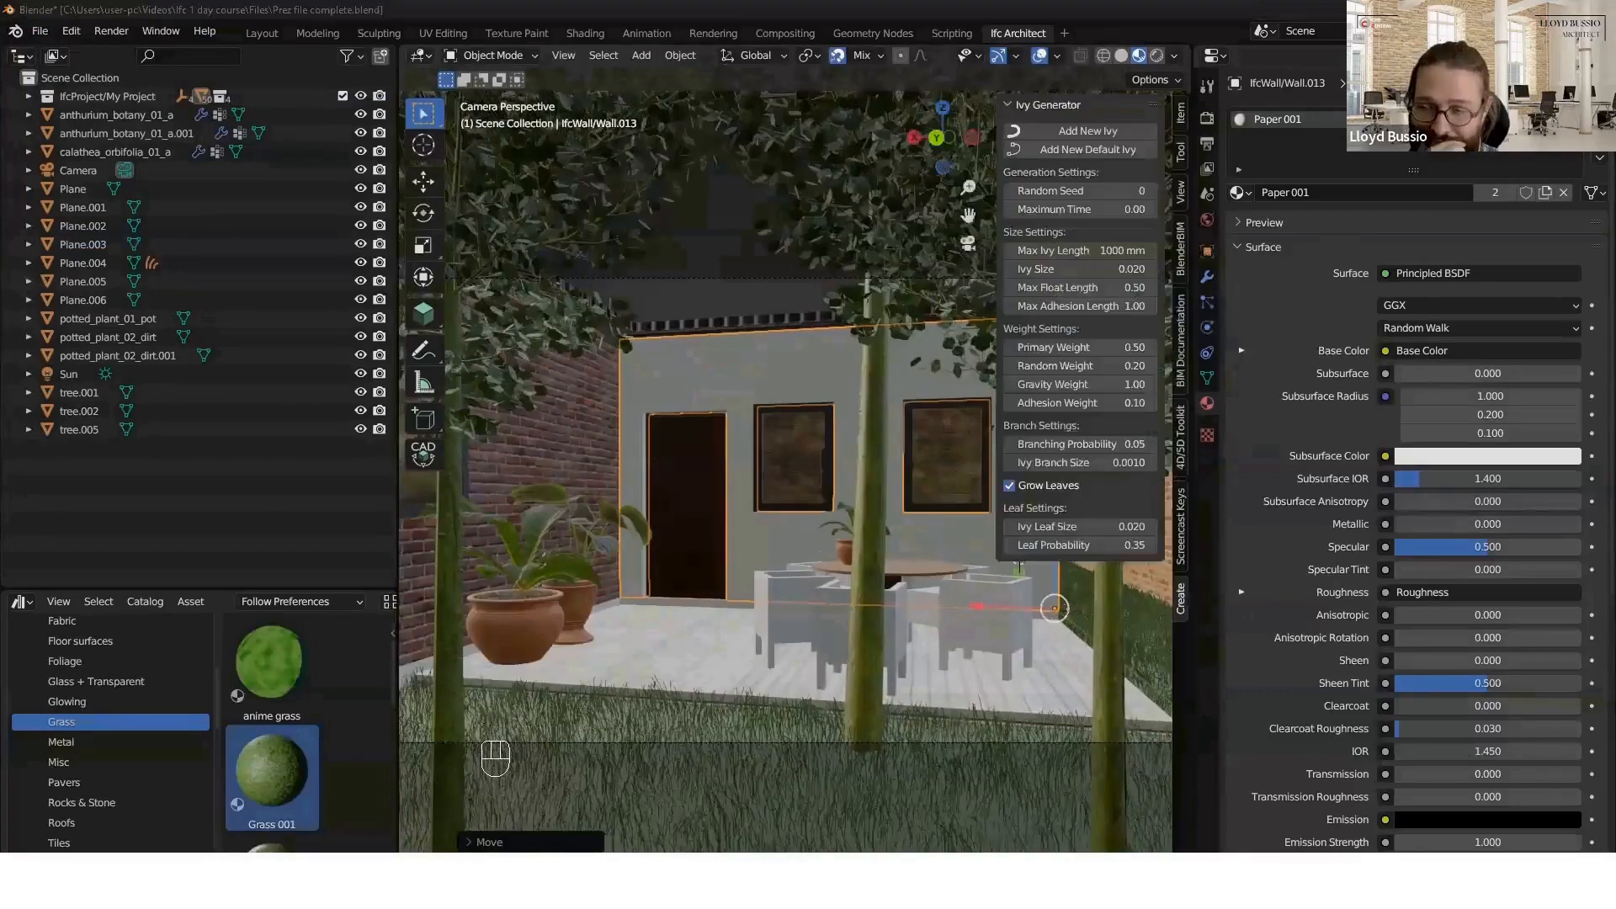
click(1091, 8)
key(n)
shift+right_drag(1024, 555, 1021, 554)
key(n)
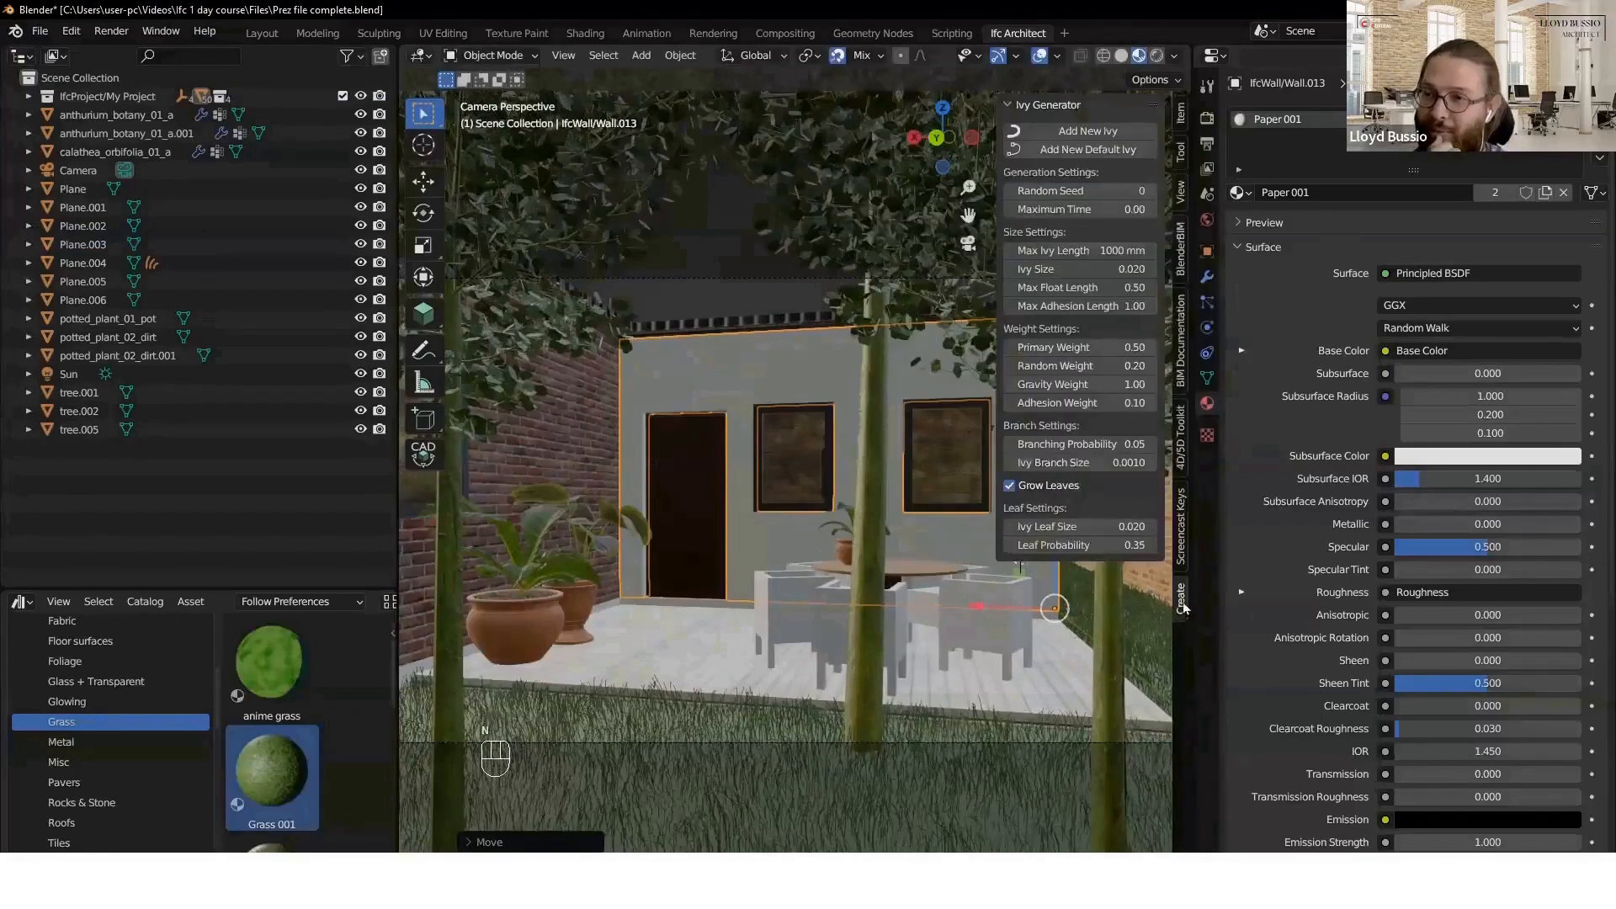
click(1087, 131)
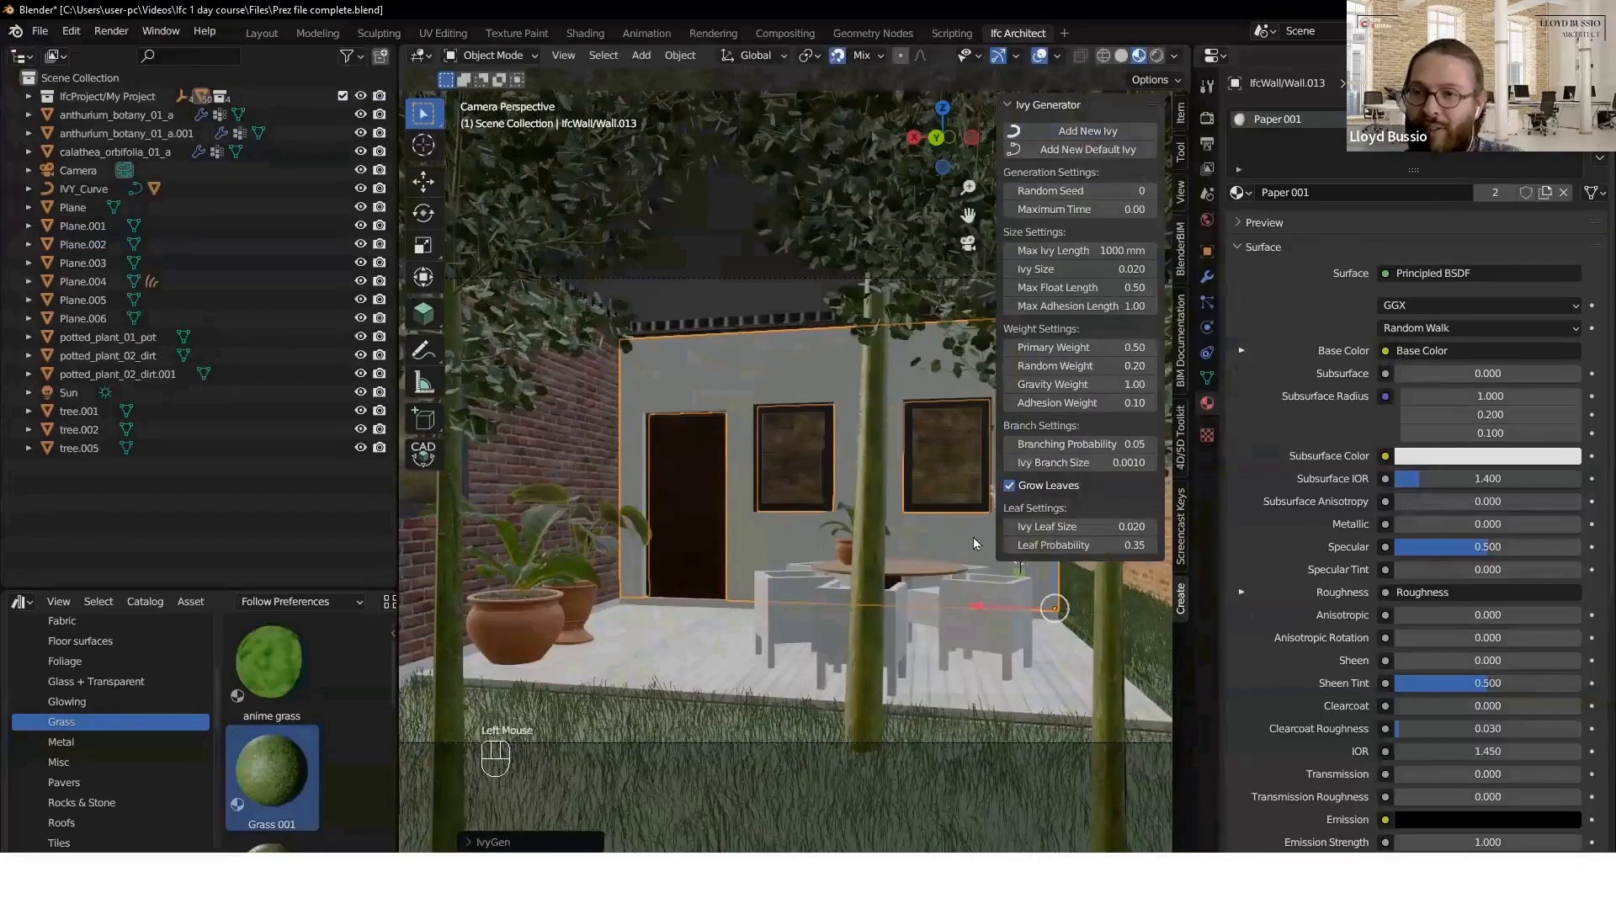
- Examine the small ivy near the patio wall's corner up close and undo its creation
key(n)
scroll(964, 530, up, 2)
shift+middle_drag(964, 531, 870, 472)
scroll(1009, 528, up, 4)
scroll(1008, 527, down, 2)
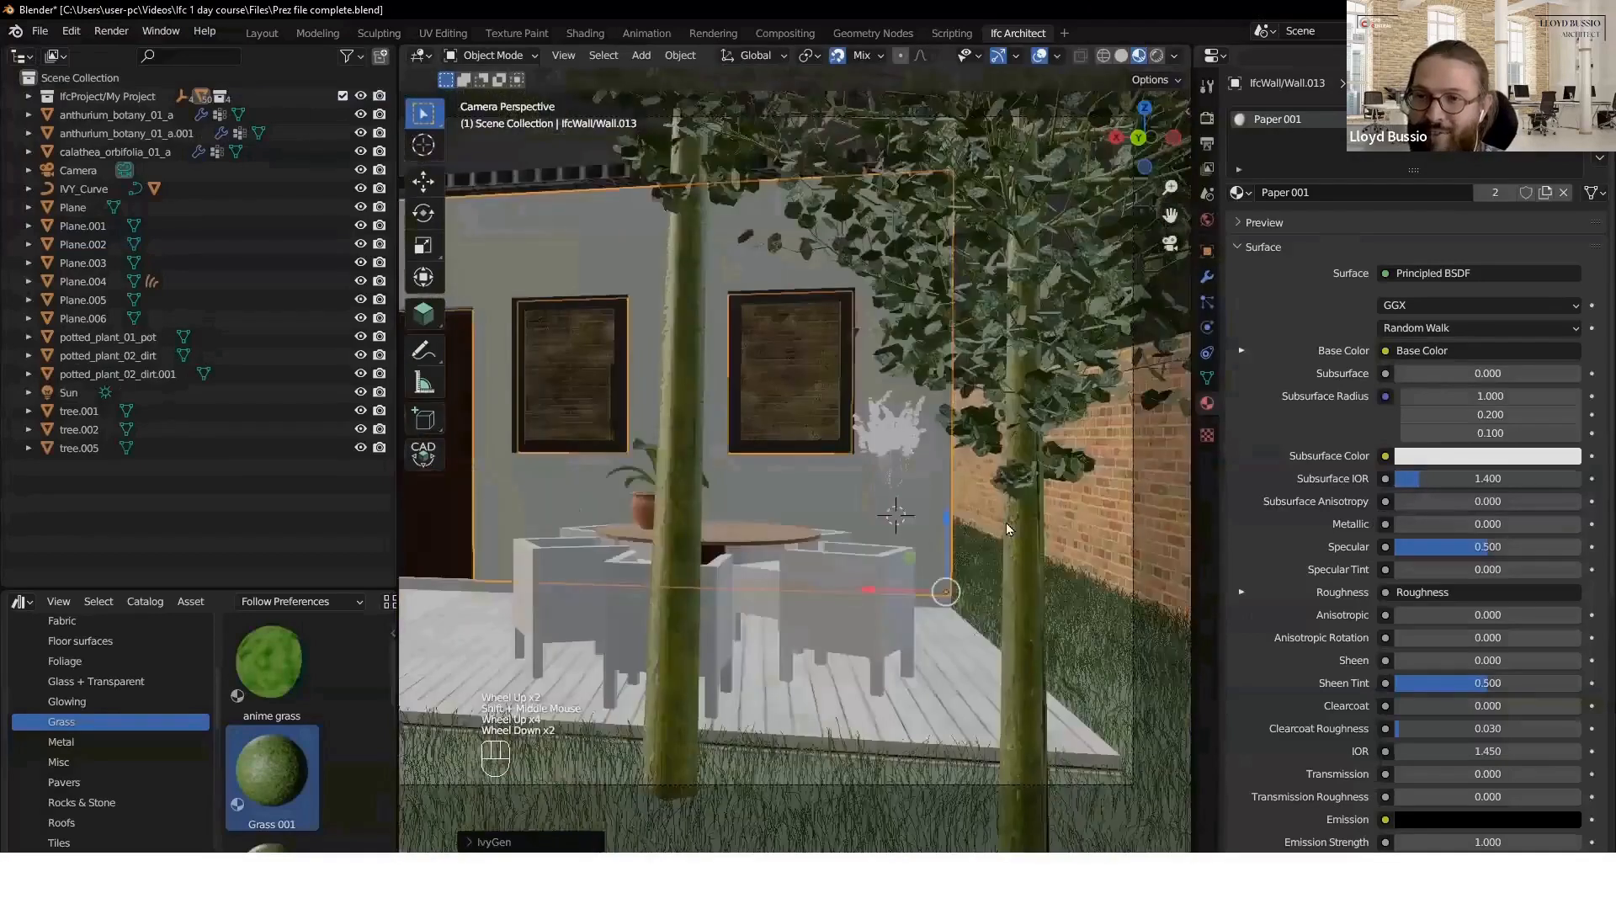
scroll(1009, 530, down, 4)
scroll(1008, 529, up, 4)
scroll(1035, 545, down, 2)
scroll(892, 562, up, 2)
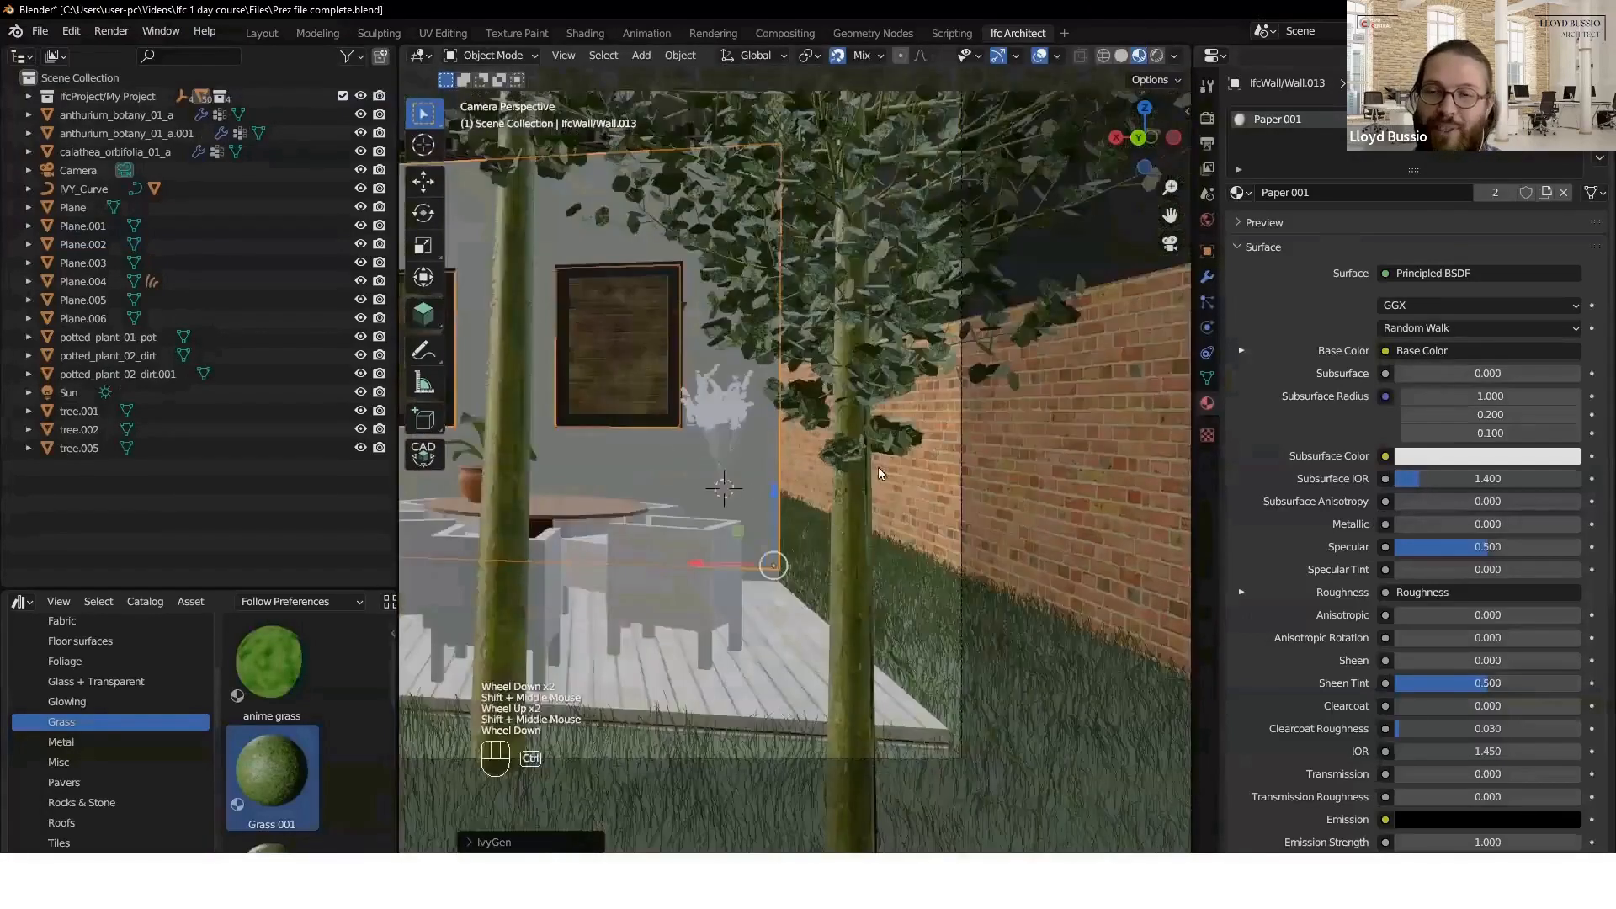
- Set the Ivy Generator's random seed to 6 and its maximum time to 0.10
key(n)
click(1149, 191)
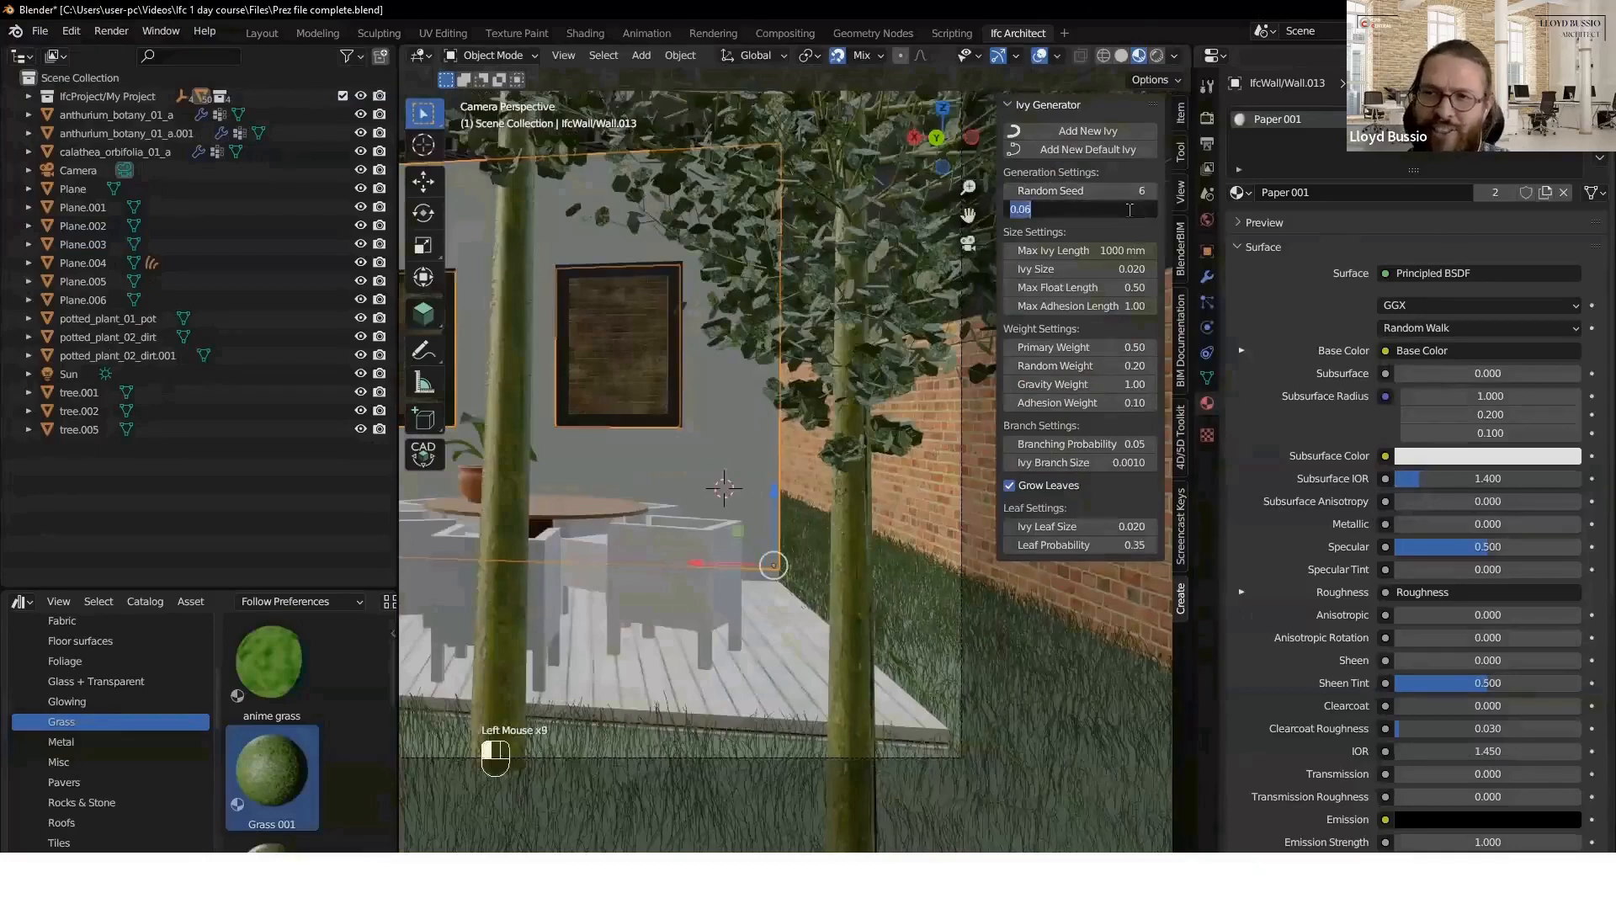
click(1130, 210)
text(.1)
- Set the generator's maximum ivy length to 3000 mm and the ivy size to 0.050
click(1094, 251)
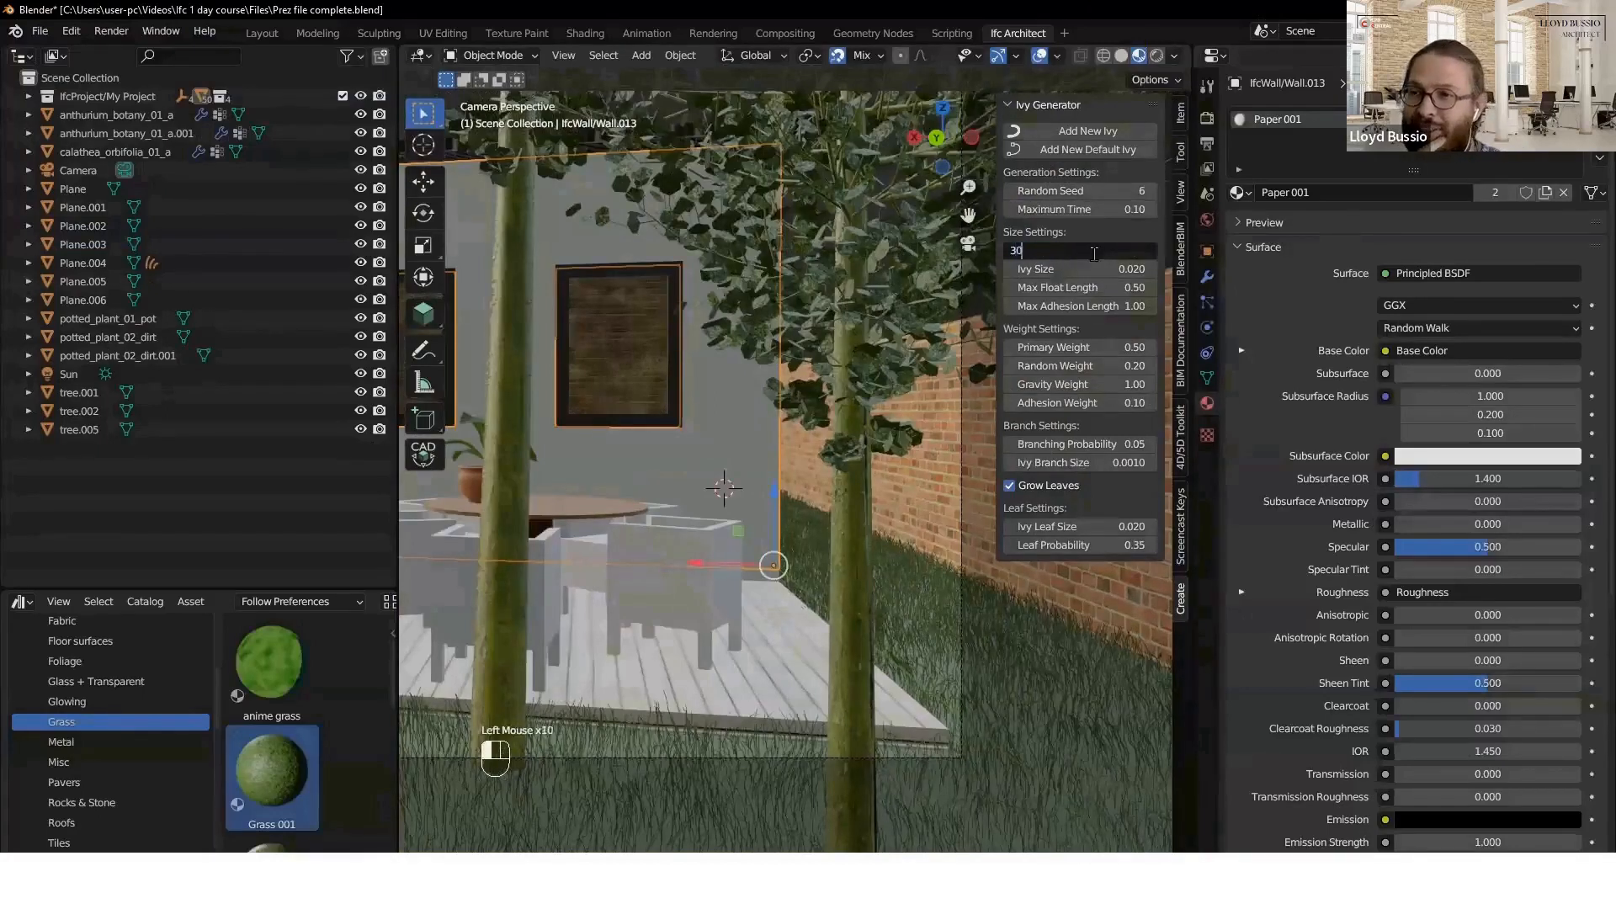
text(3000)
click(1106, 269)
text(.0)
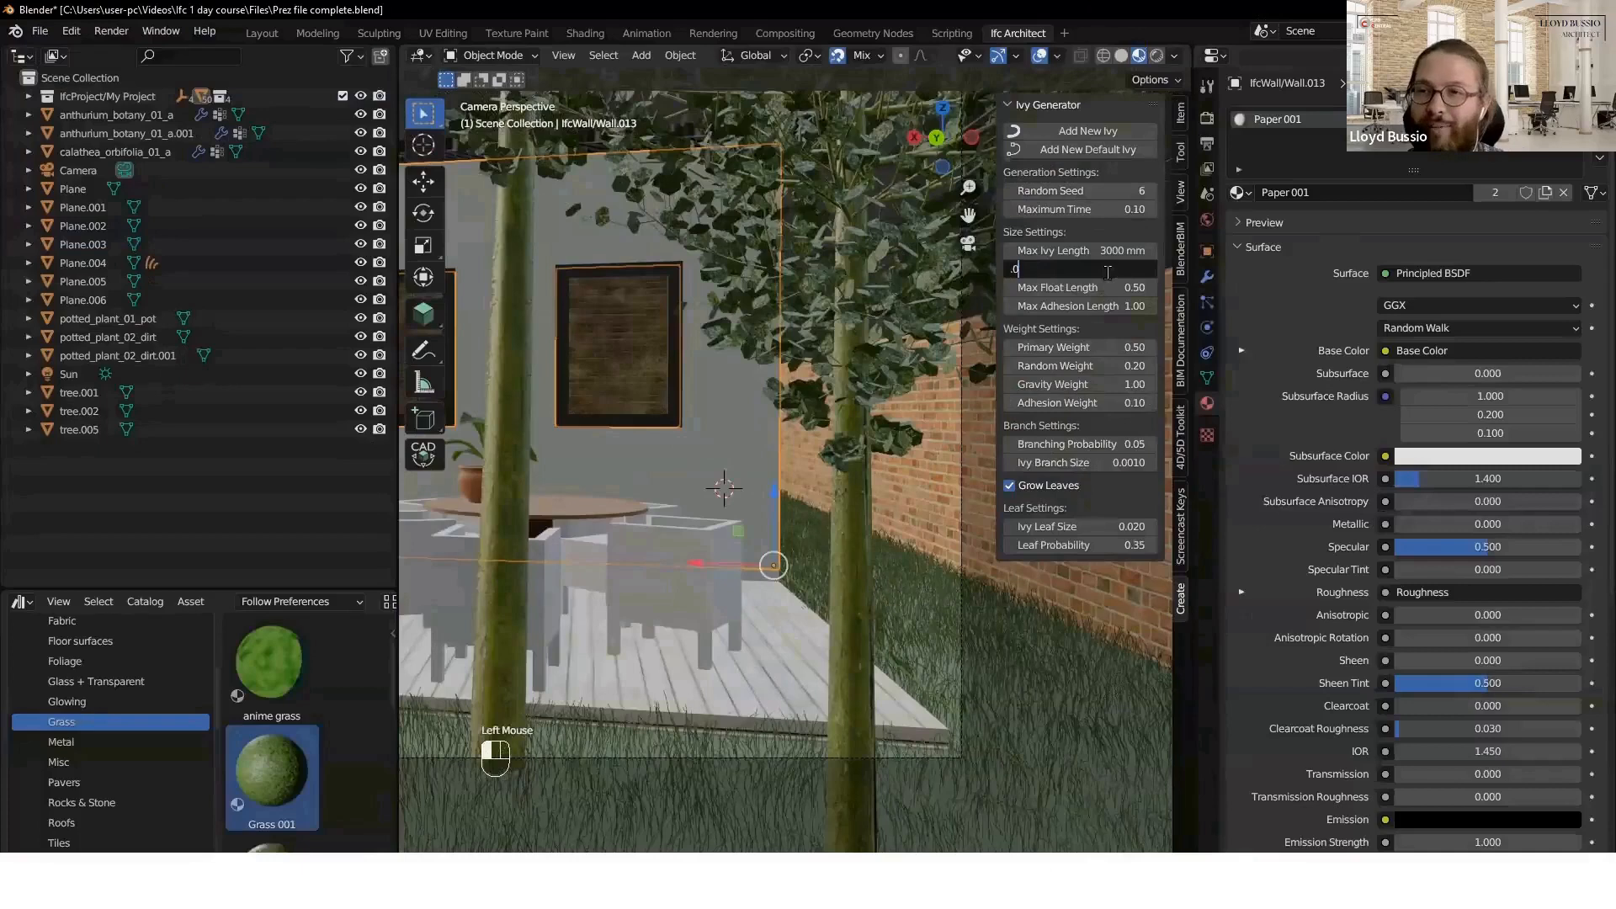
text(5)
key(Return)
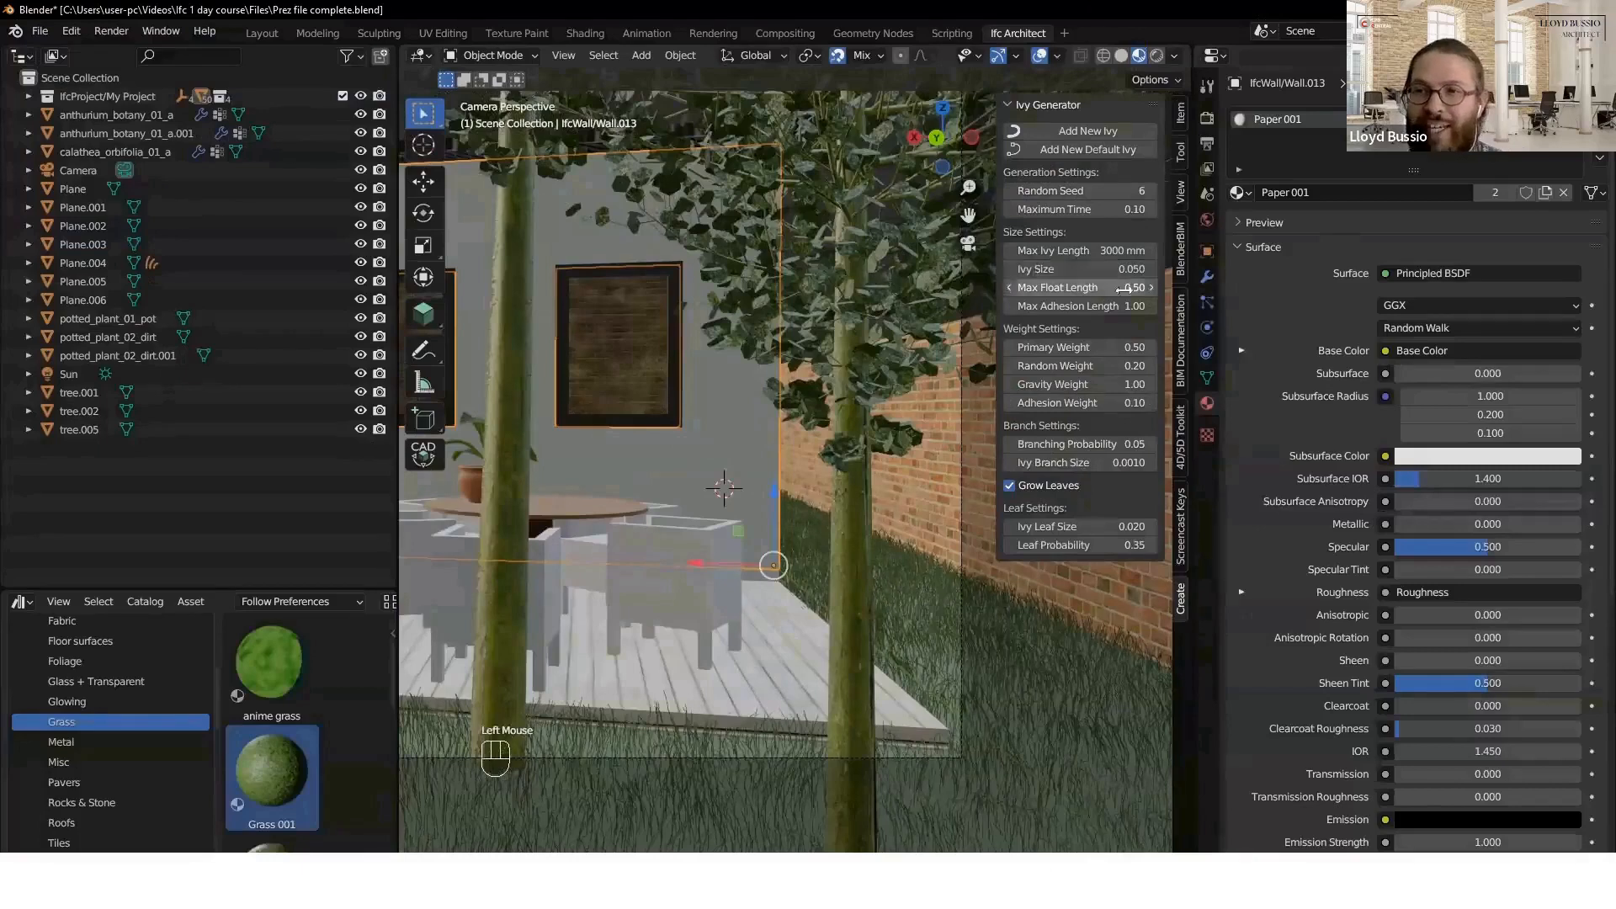
- Set the ivy's branching probability to 0.10 and its leaf probability to 0.50
click(1116, 446)
text(0.1)
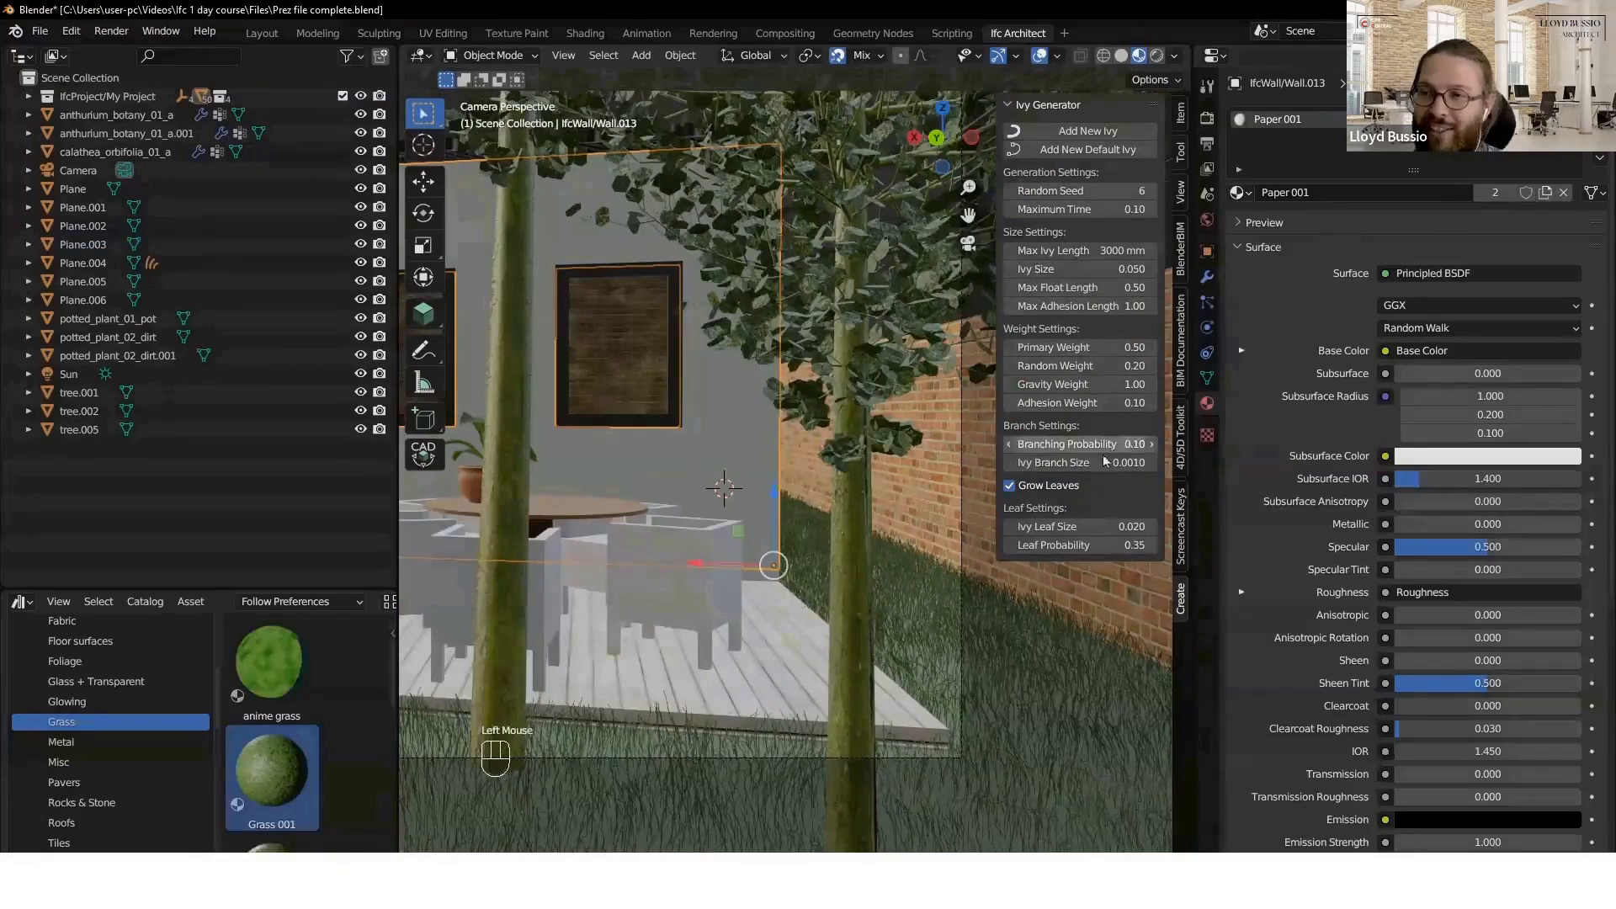
double_click(1108, 462)
key(Escape)
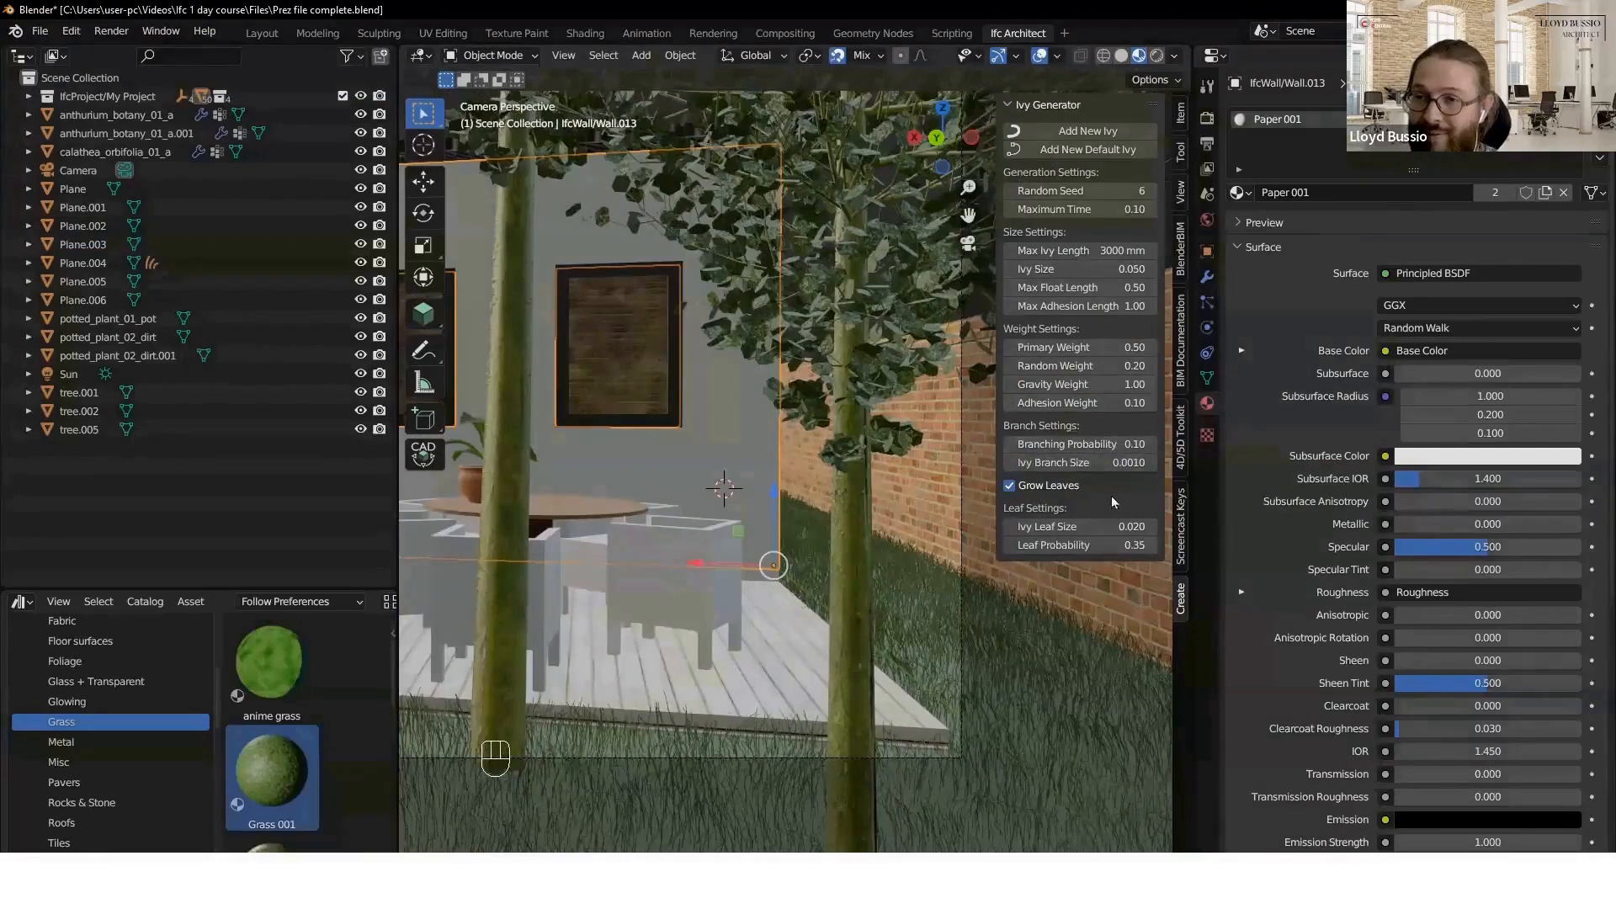
click(1109, 548)
text(0.5)
key(Return)
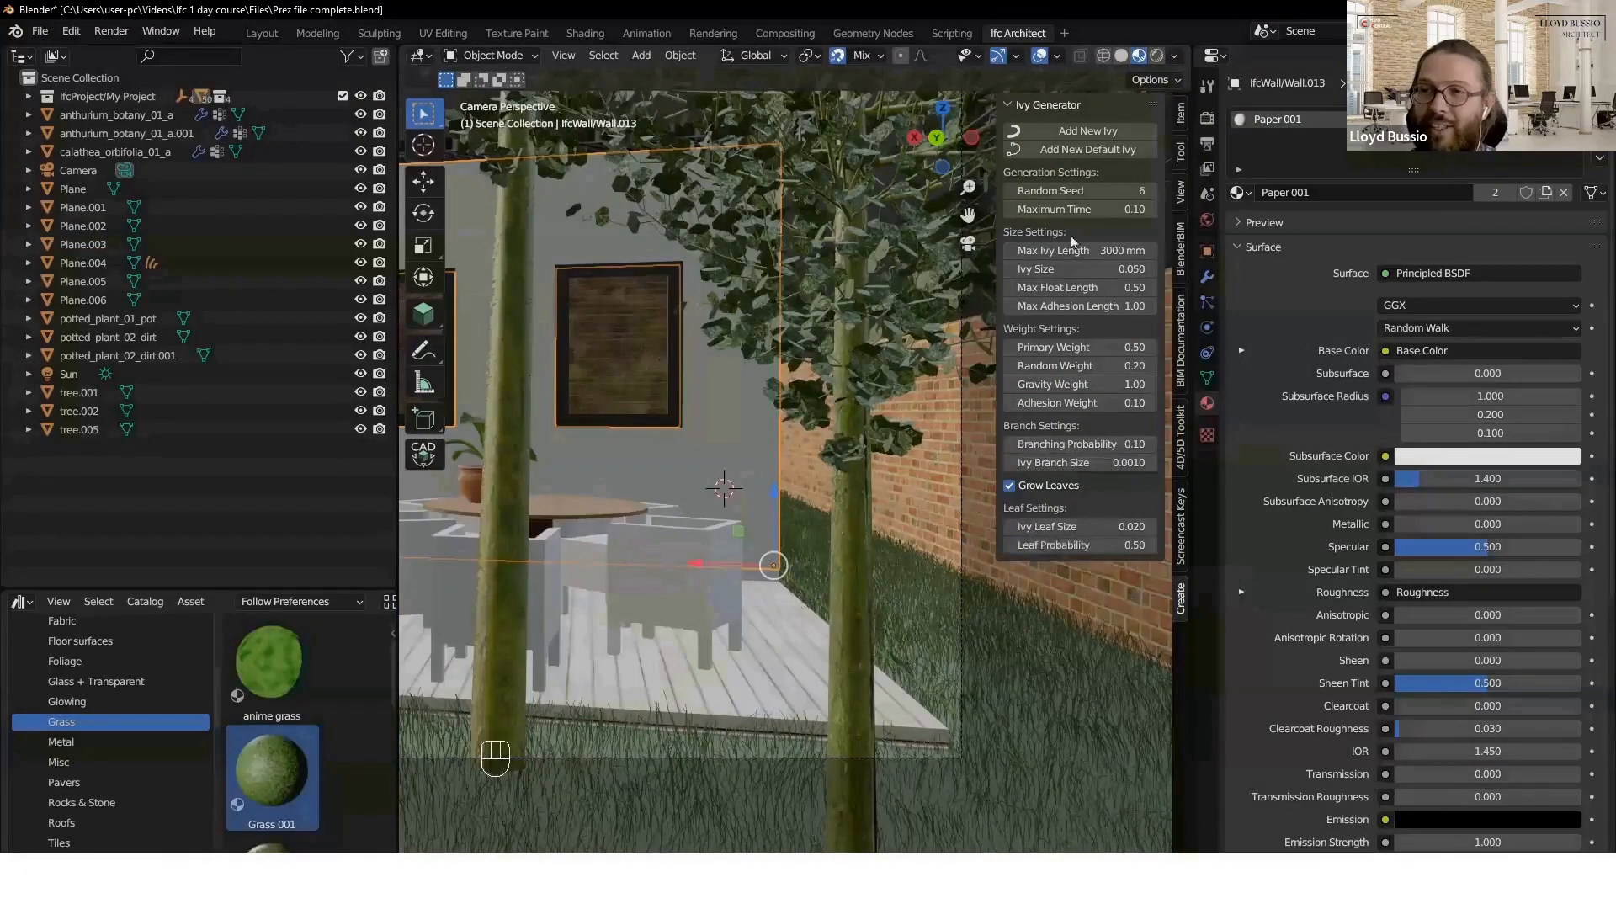
- Try growing the larger ivy on the patio wall from the current cursor position, and undo it
click(1087, 131)
scroll(739, 433, down, 4)
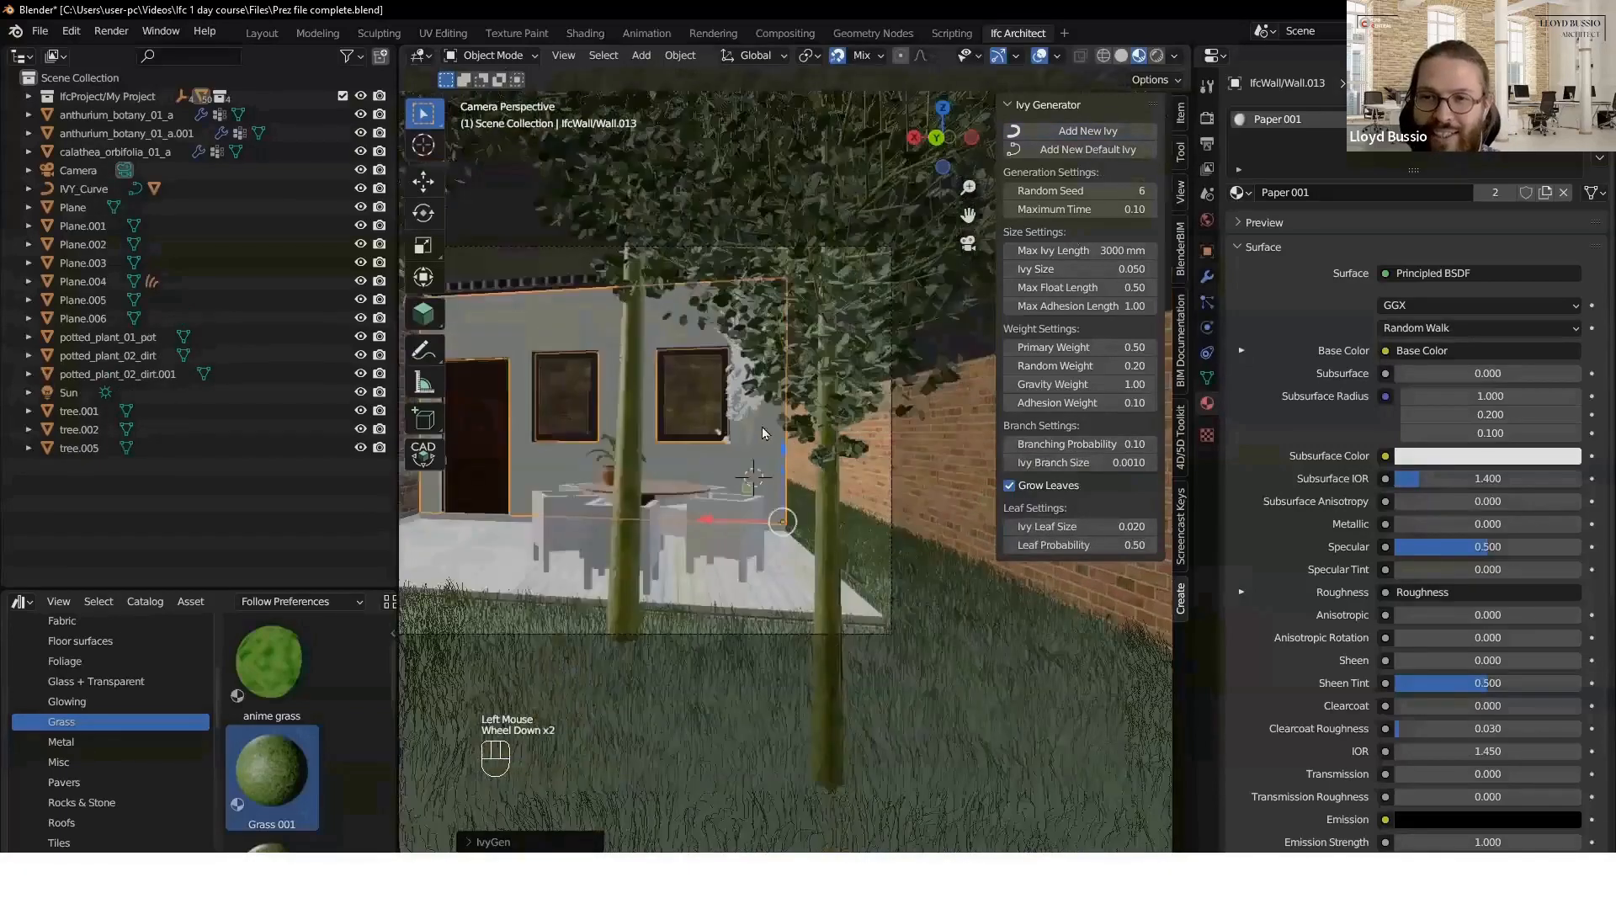
shift+middle_drag(738, 434, 795, 430)
scroll(808, 434, up, 4)
key(ctrl+z)
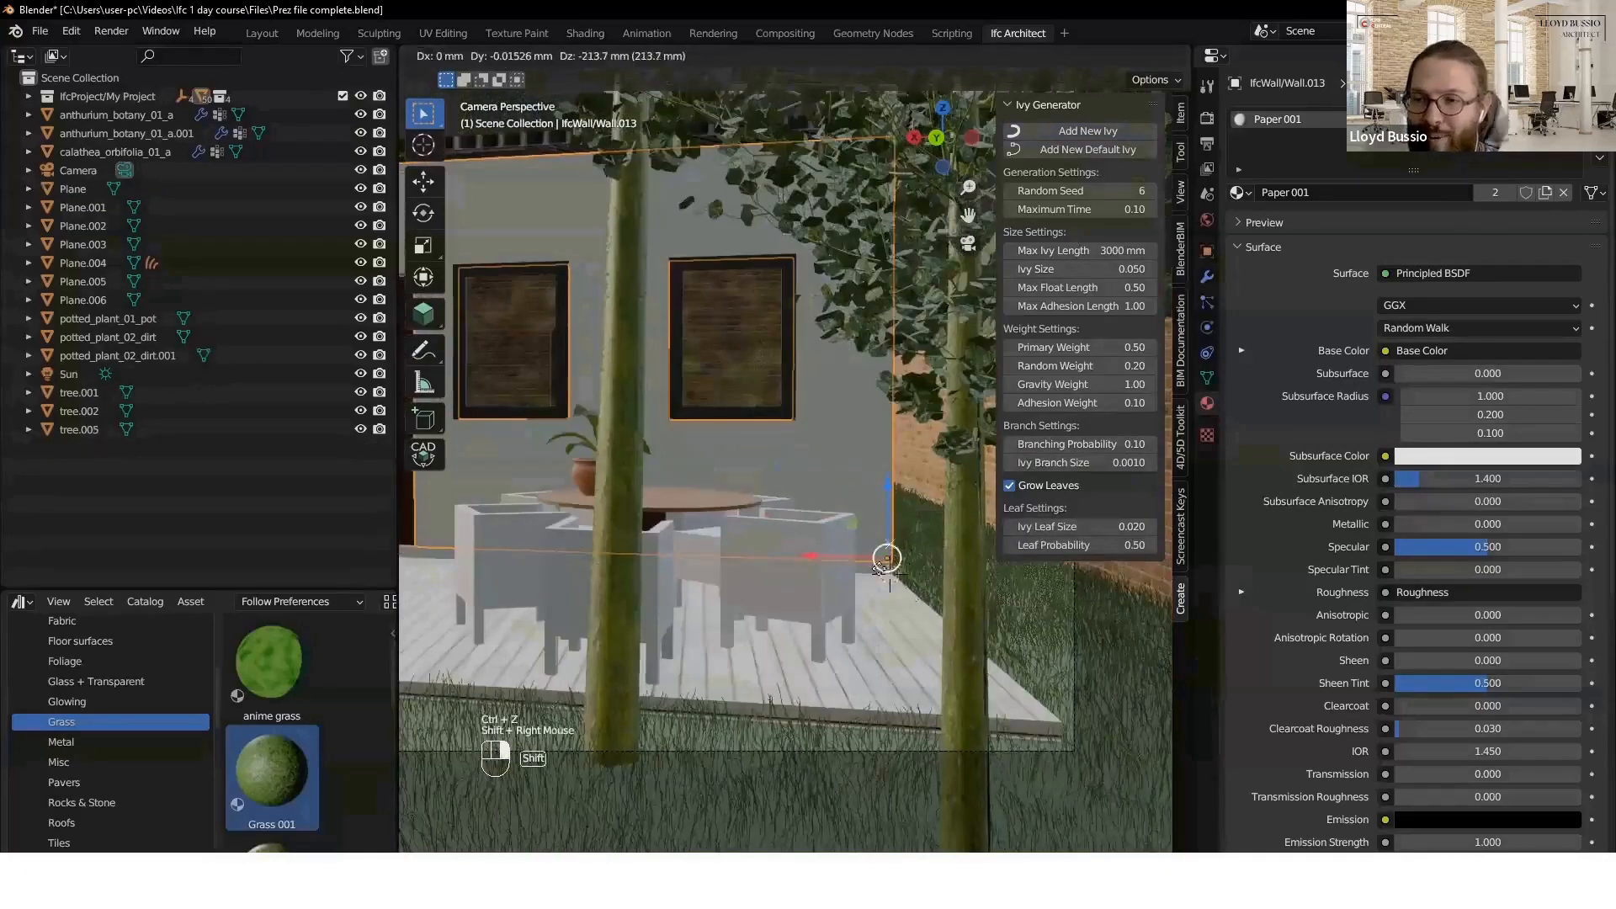
- Move the 3D cursor to the patio wall's bottom outer corner and grow a new ivy from there
shift+right_click(888, 557)
click(1105, 133)
shift+middle_drag(742, 403, 913, 398)
scroll(816, 394, down, 1)
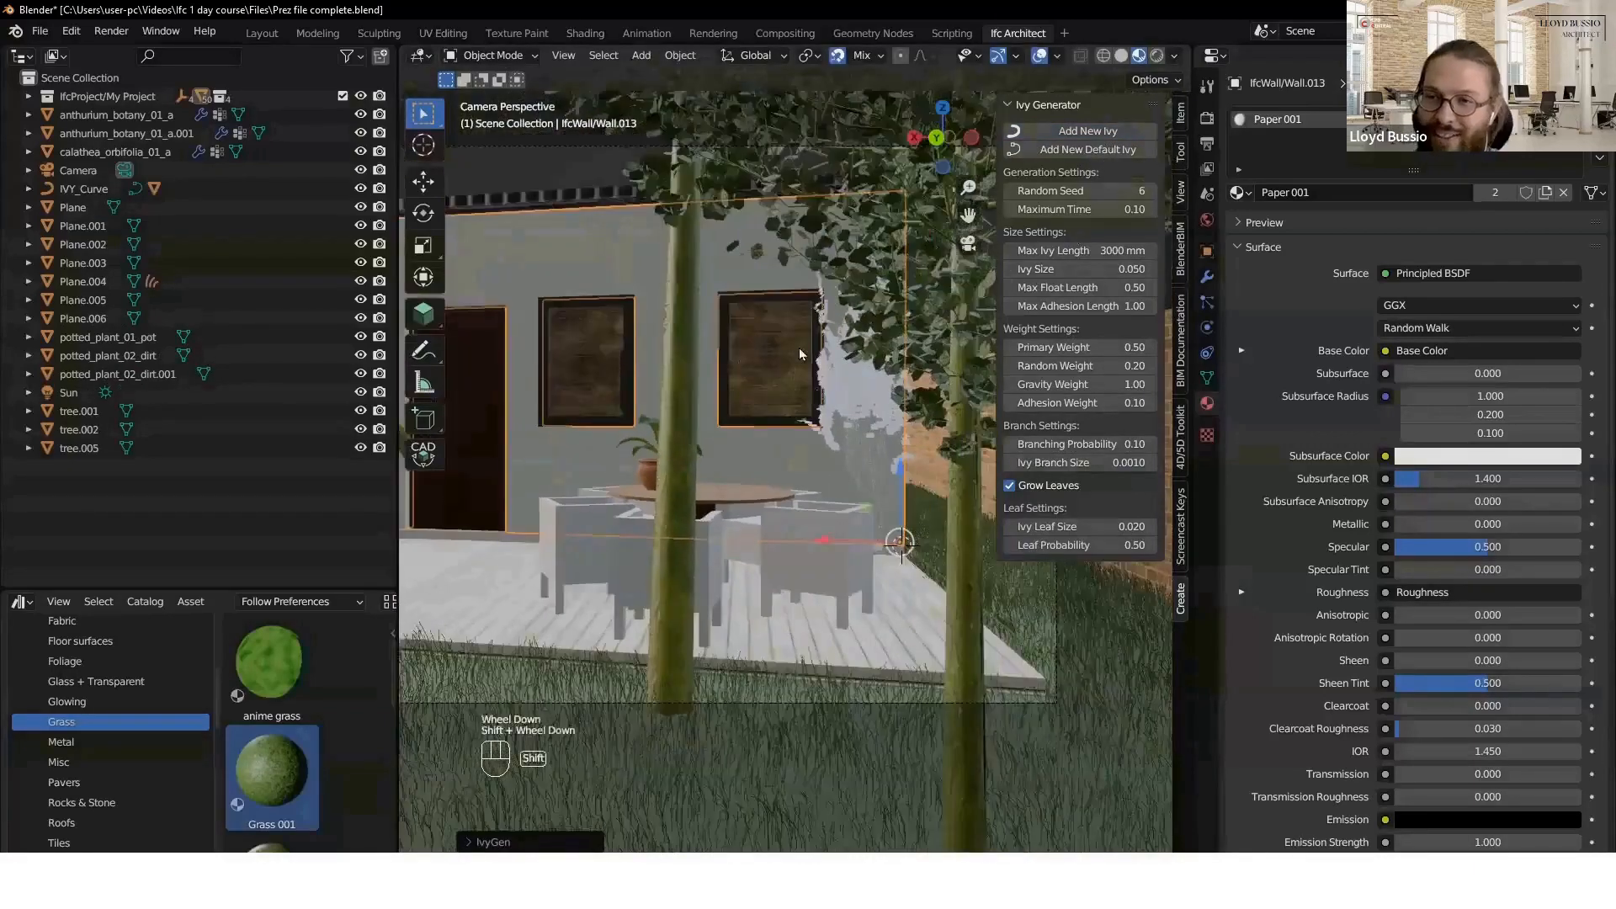
key(n)
scroll(890, 419, down, 2)
key(t)
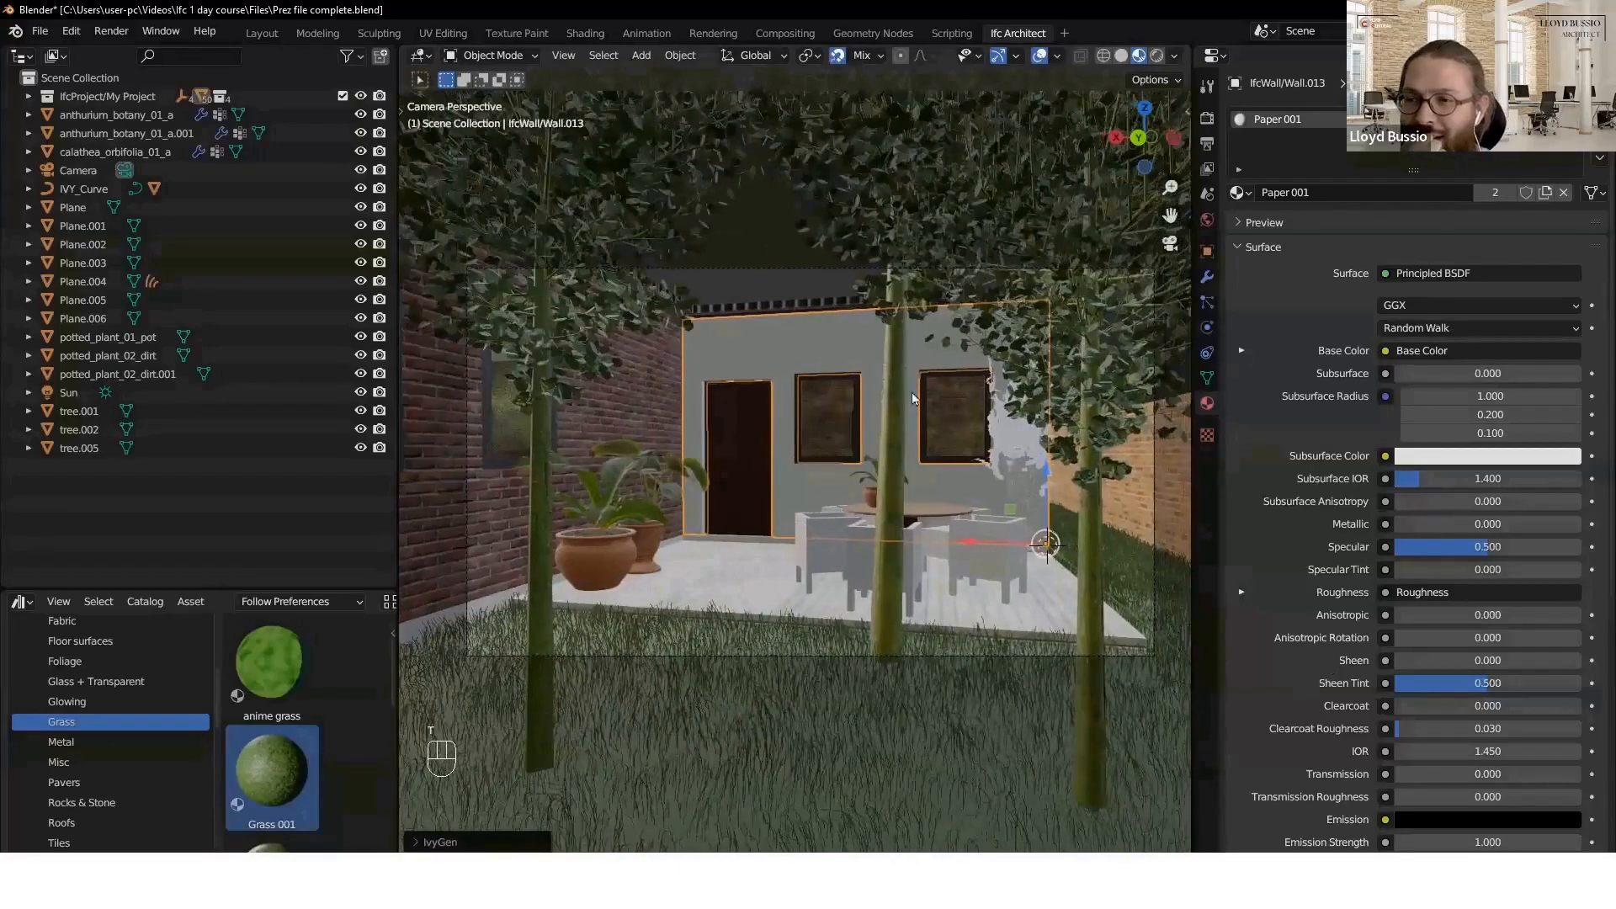
- Switch to rendered shading and assign the anthurium_botany_01 material to the ivy leaves
key(z)
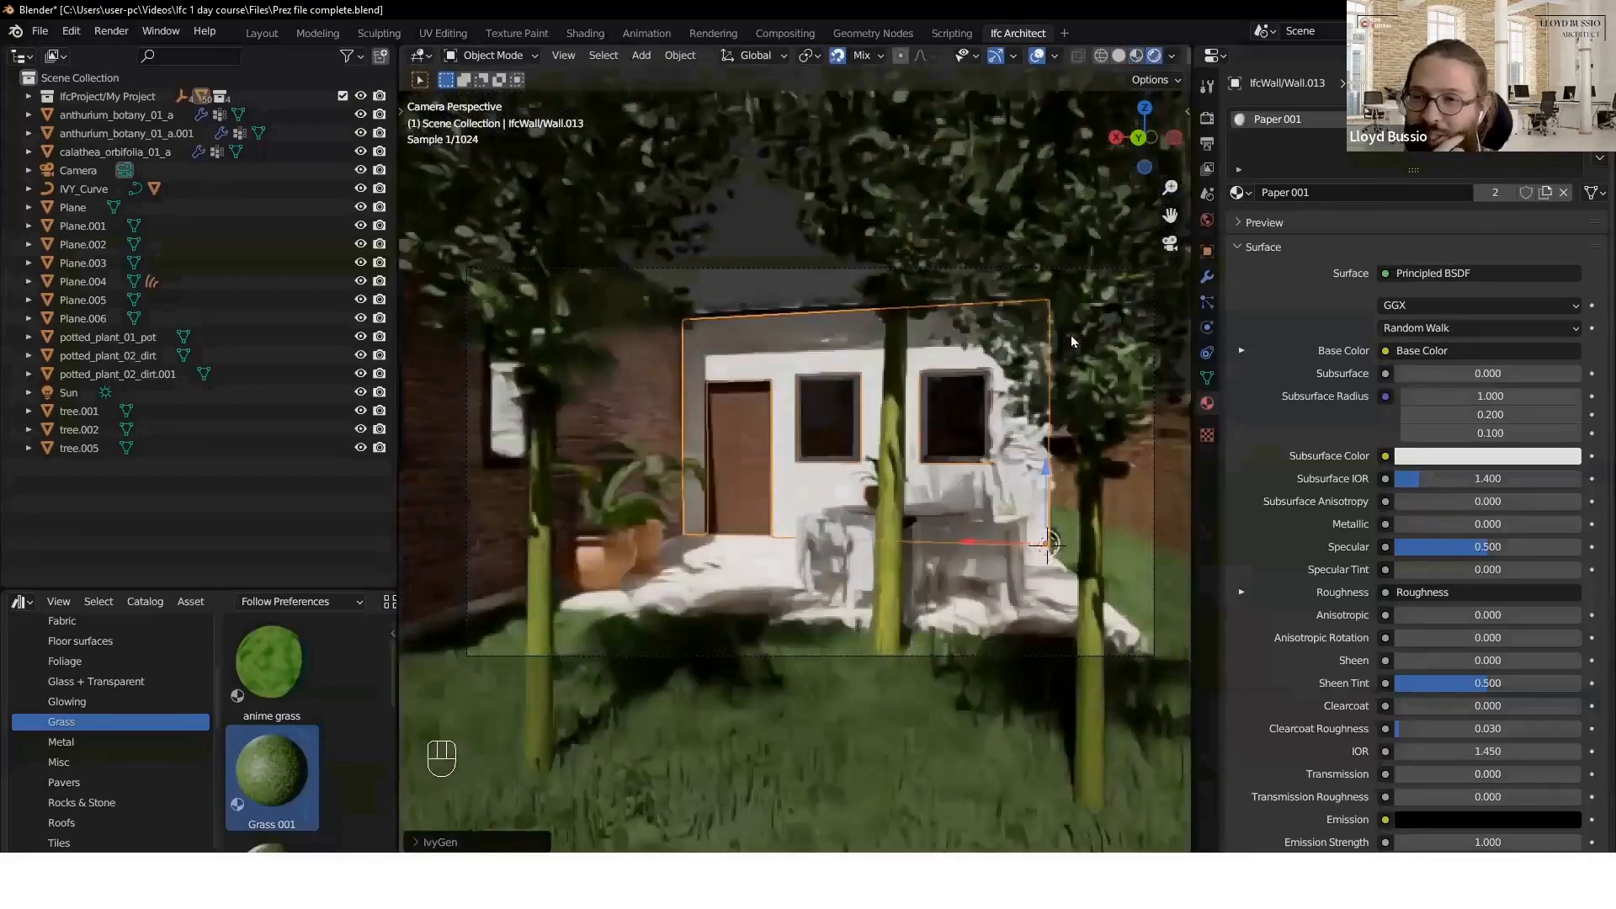
click(1022, 448)
click(1241, 192)
click(1297, 234)
scroll(1051, 467, up, 1)
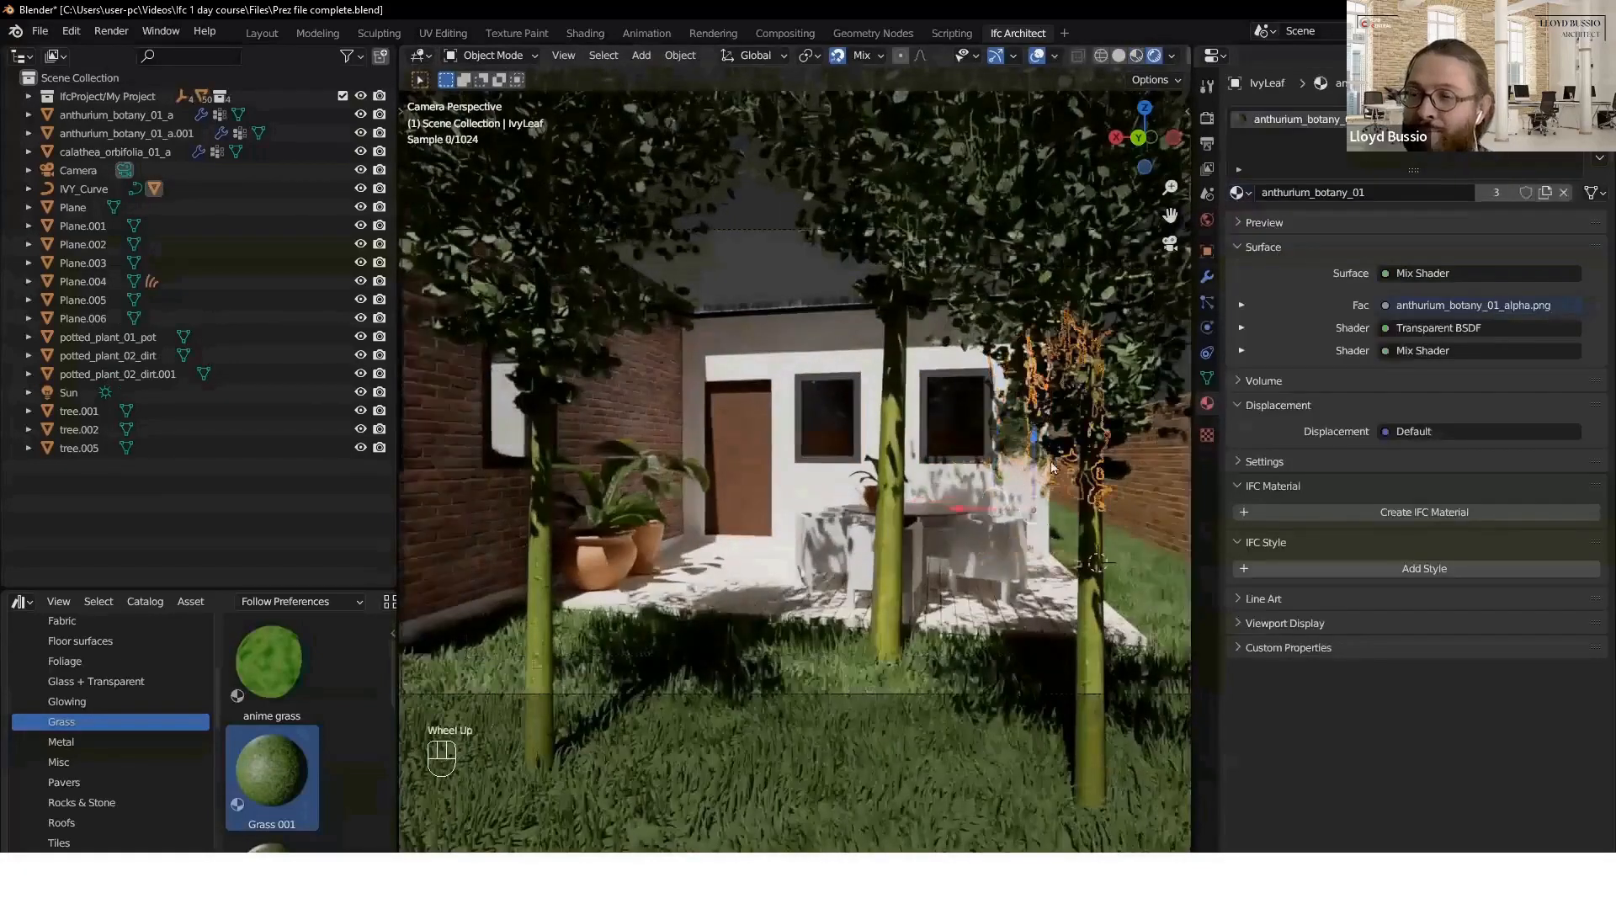
scroll(1093, 495, up, 1)
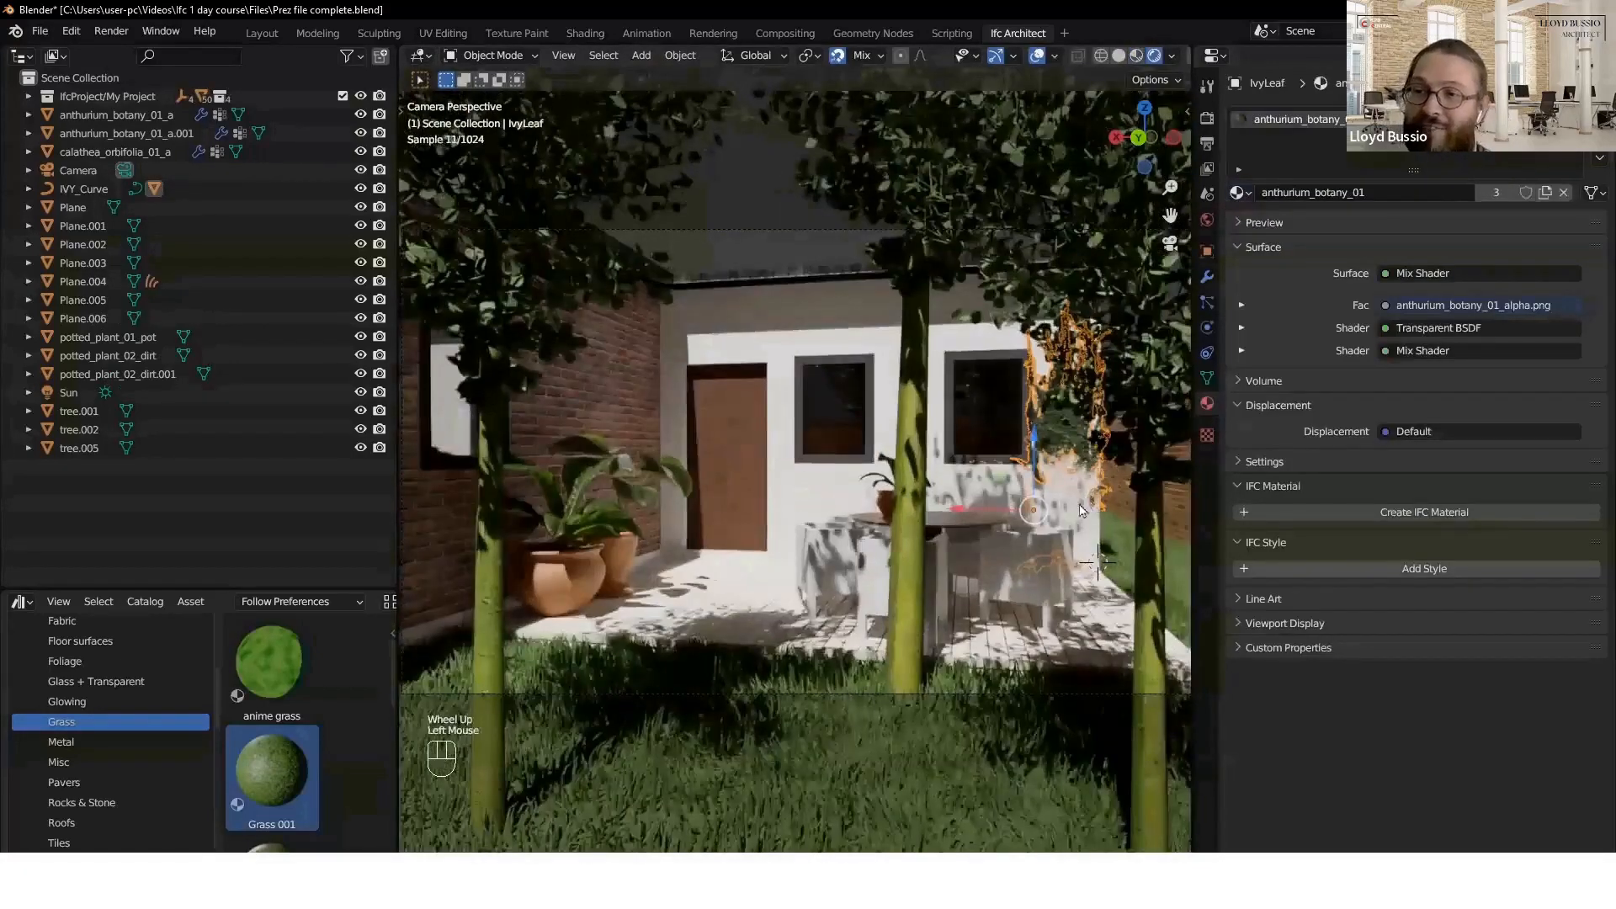
- Assign the Mosswood material to the ivy's stem curve
click(1082, 511)
click(1237, 192)
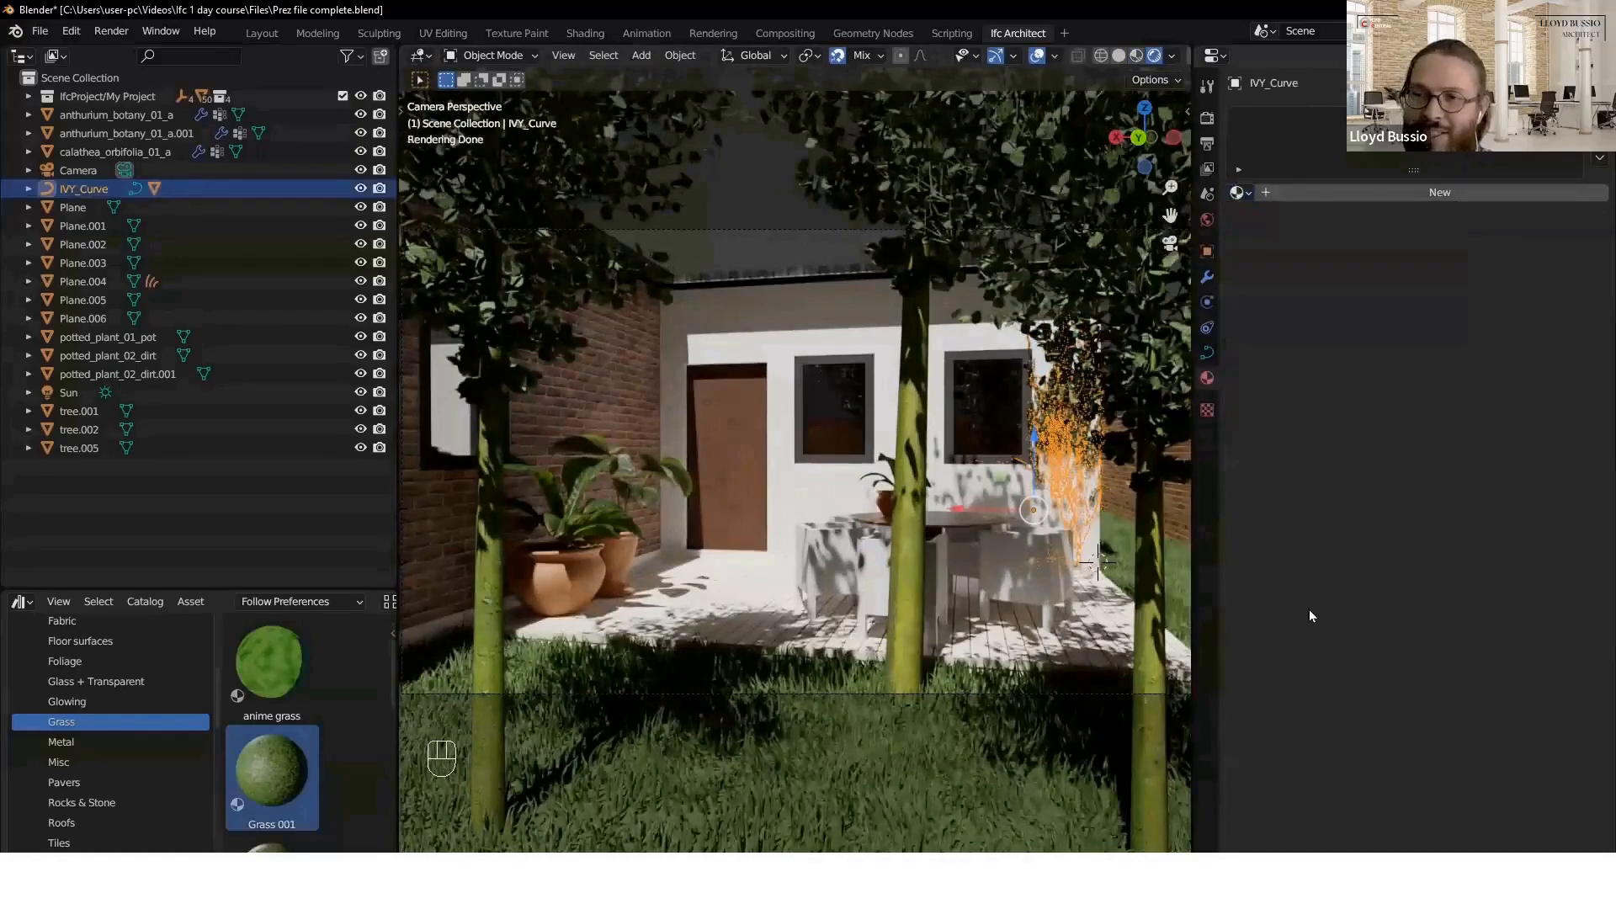
shift+click(1108, 416)
click(1072, 526)
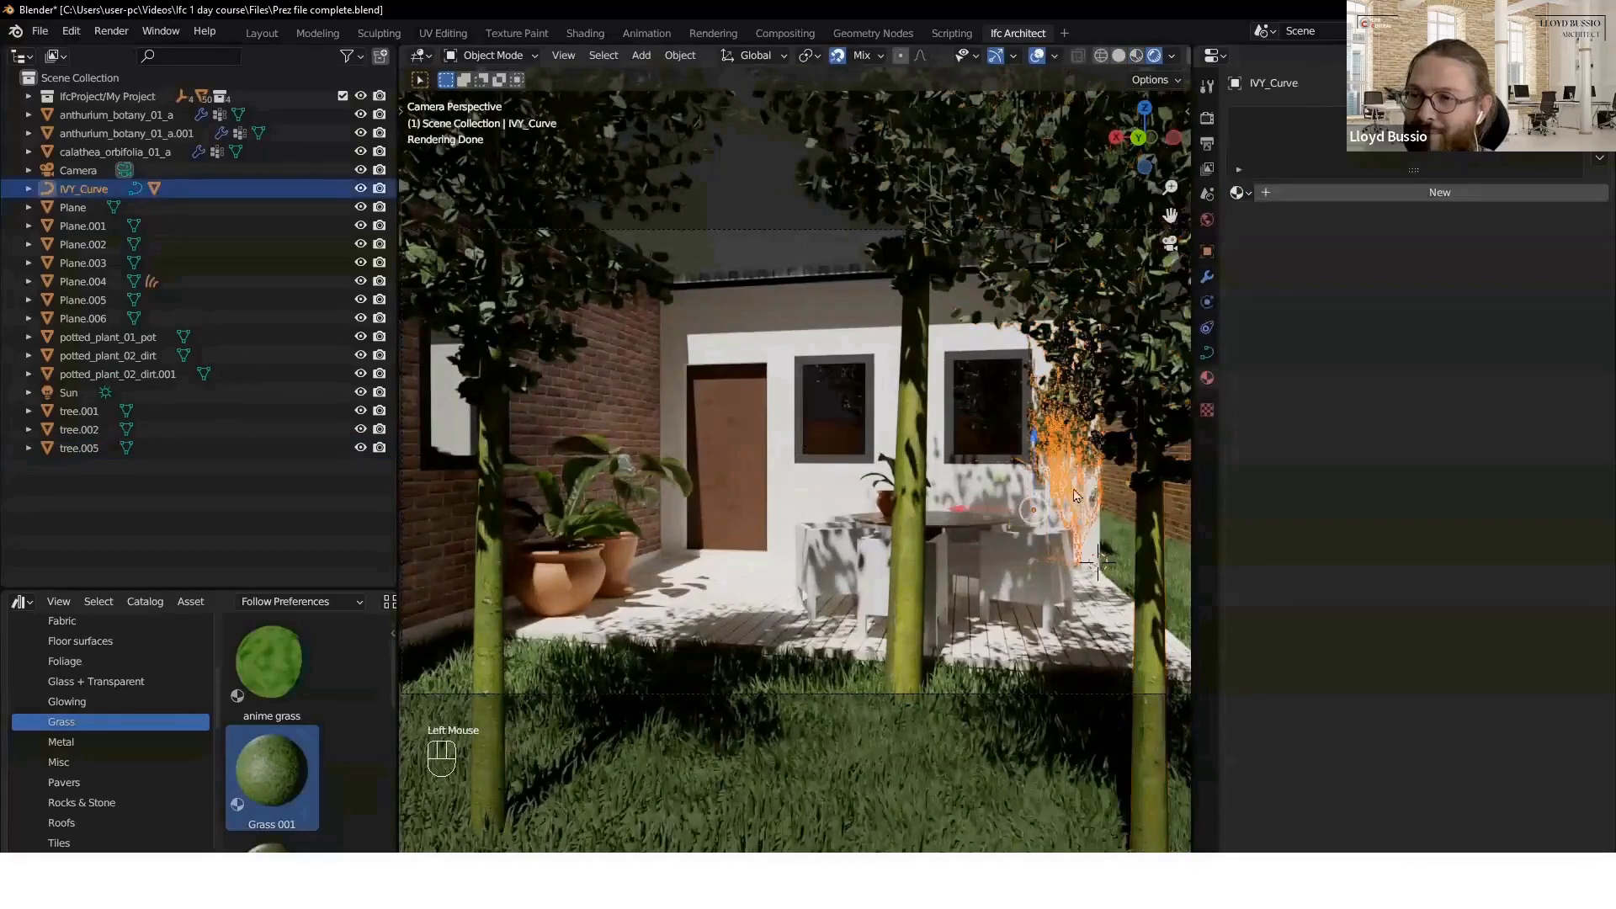
click(1237, 192)
text(mos)
click(1271, 220)
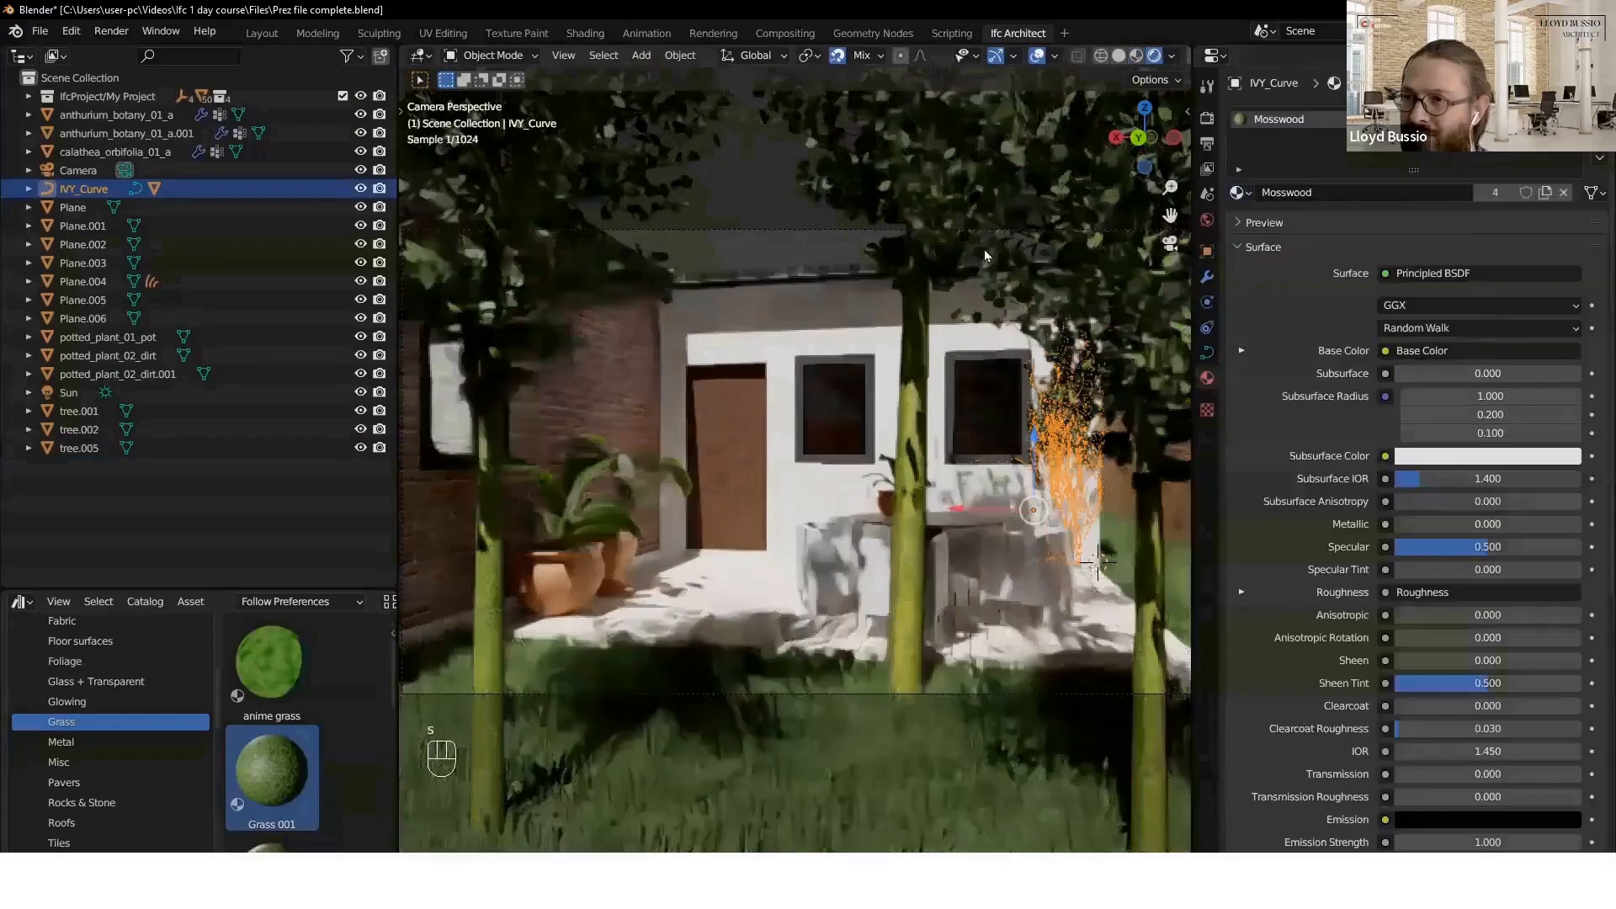
scroll(934, 512, down, 2)
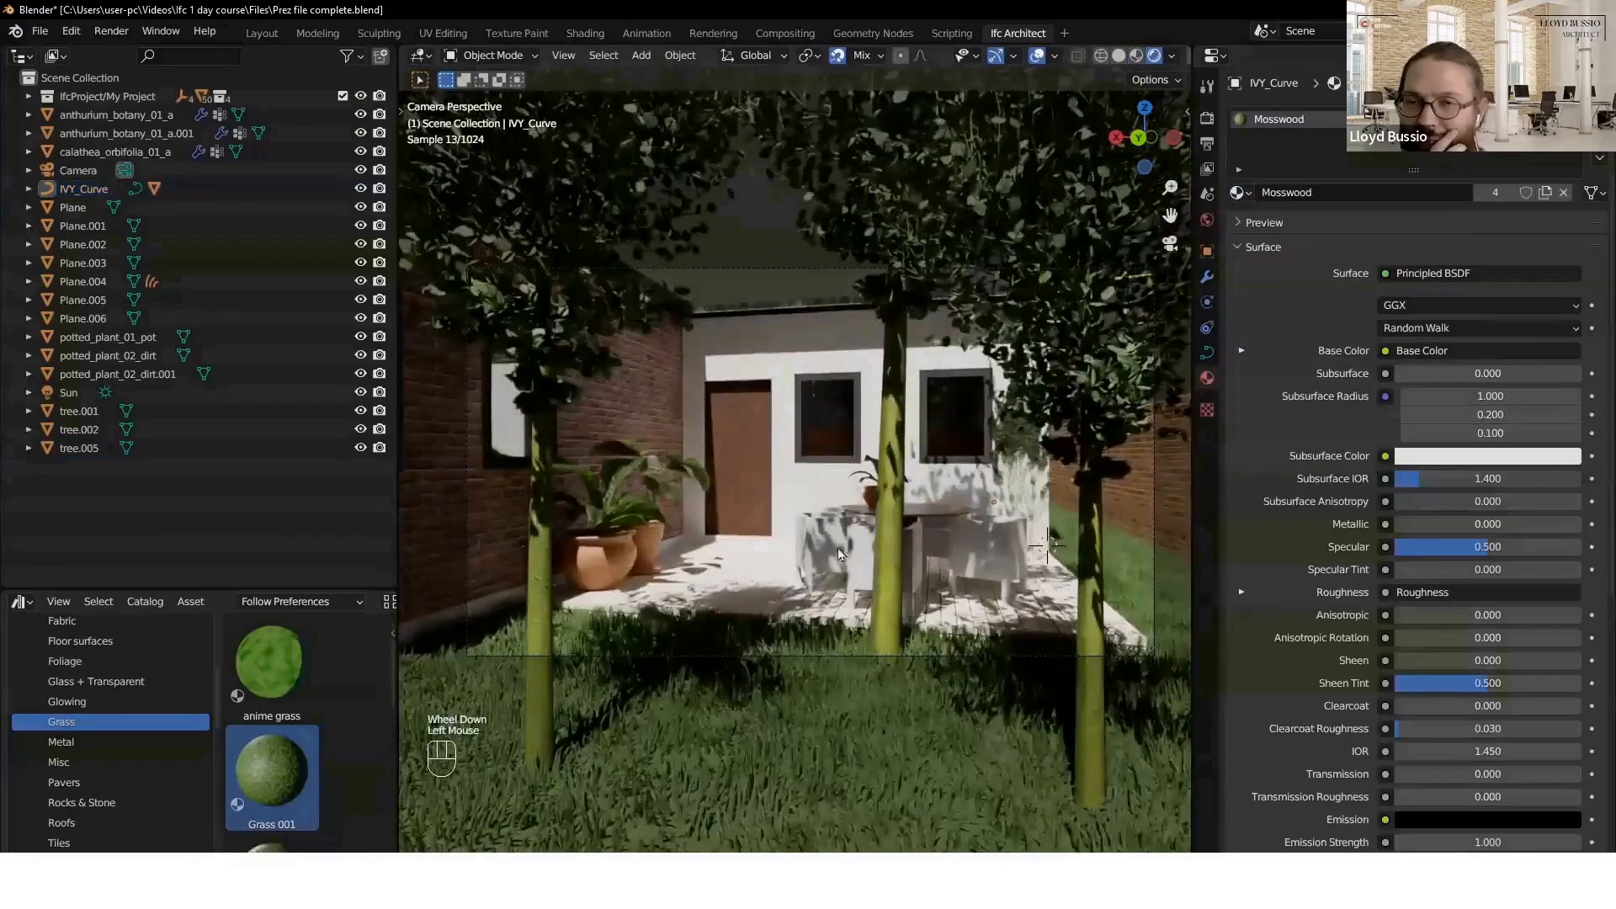
- In the World shader nodes, add an Environment Texture feeding the Background color
click(582, 33)
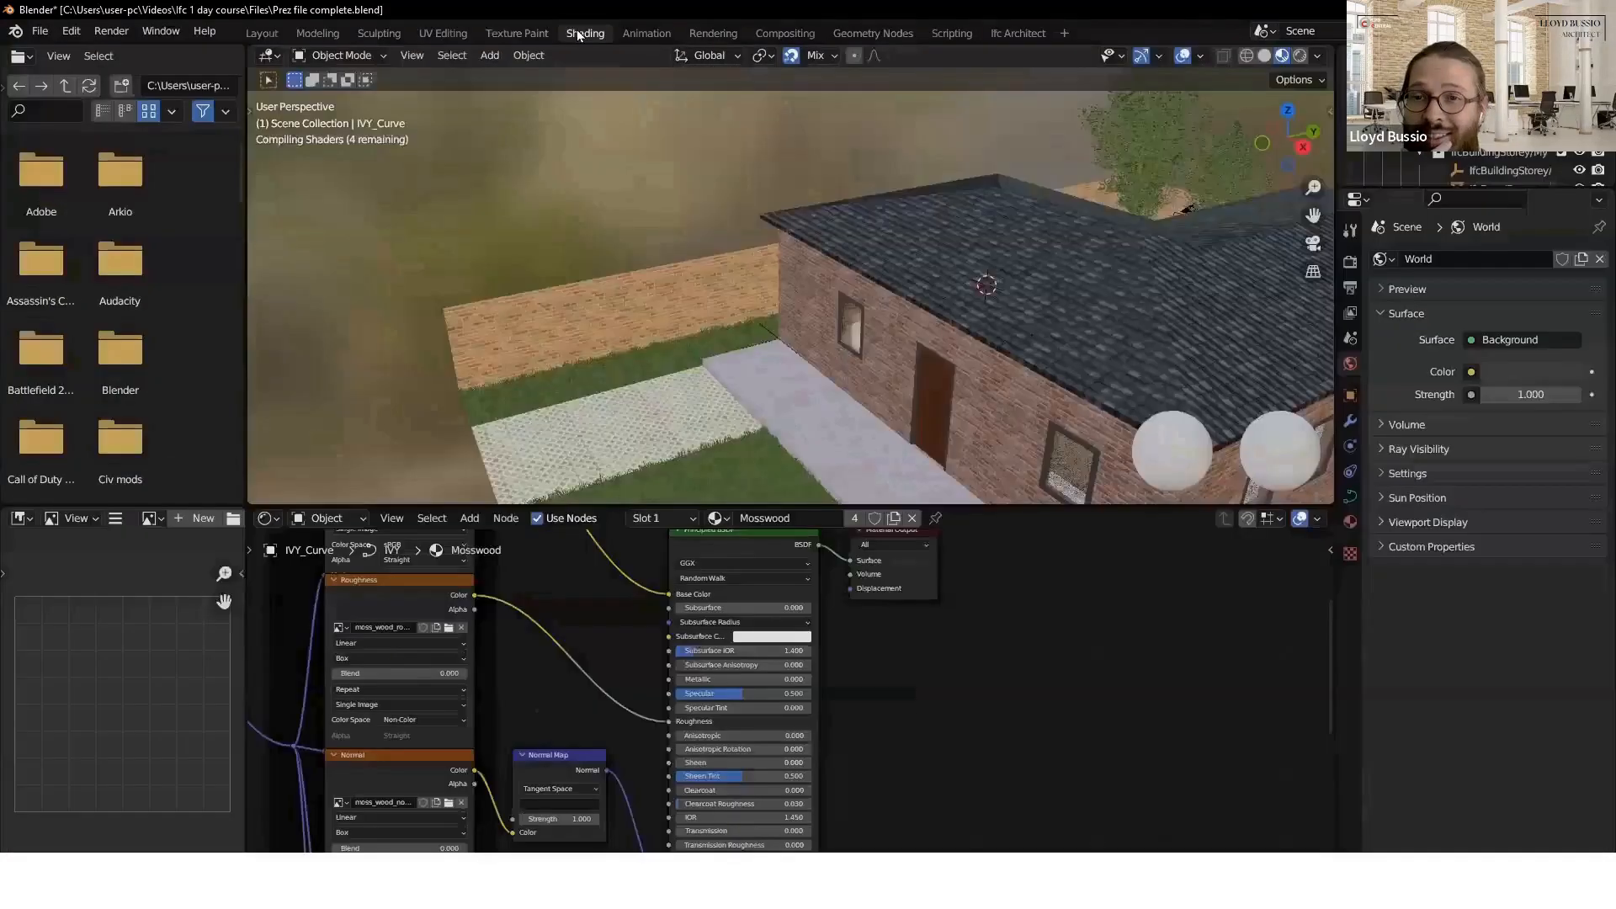
click(329, 519)
click(336, 567)
scroll(619, 663, up, 4)
middle_drag(524, 545, 725, 675)
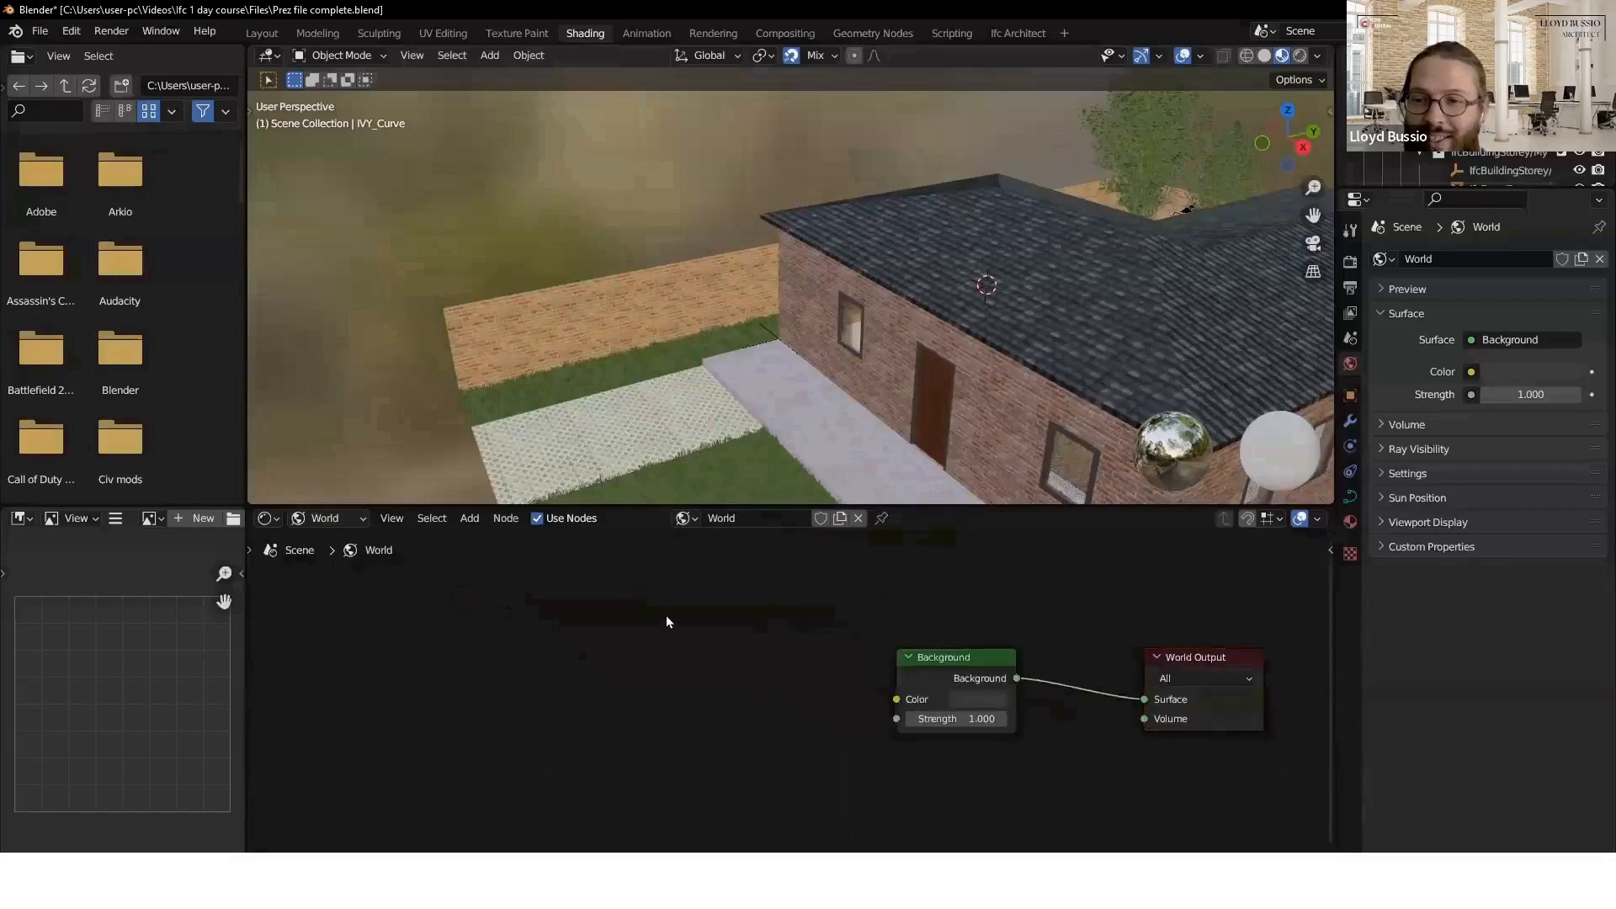
key(shift+a)
text(envi)
key(Return)
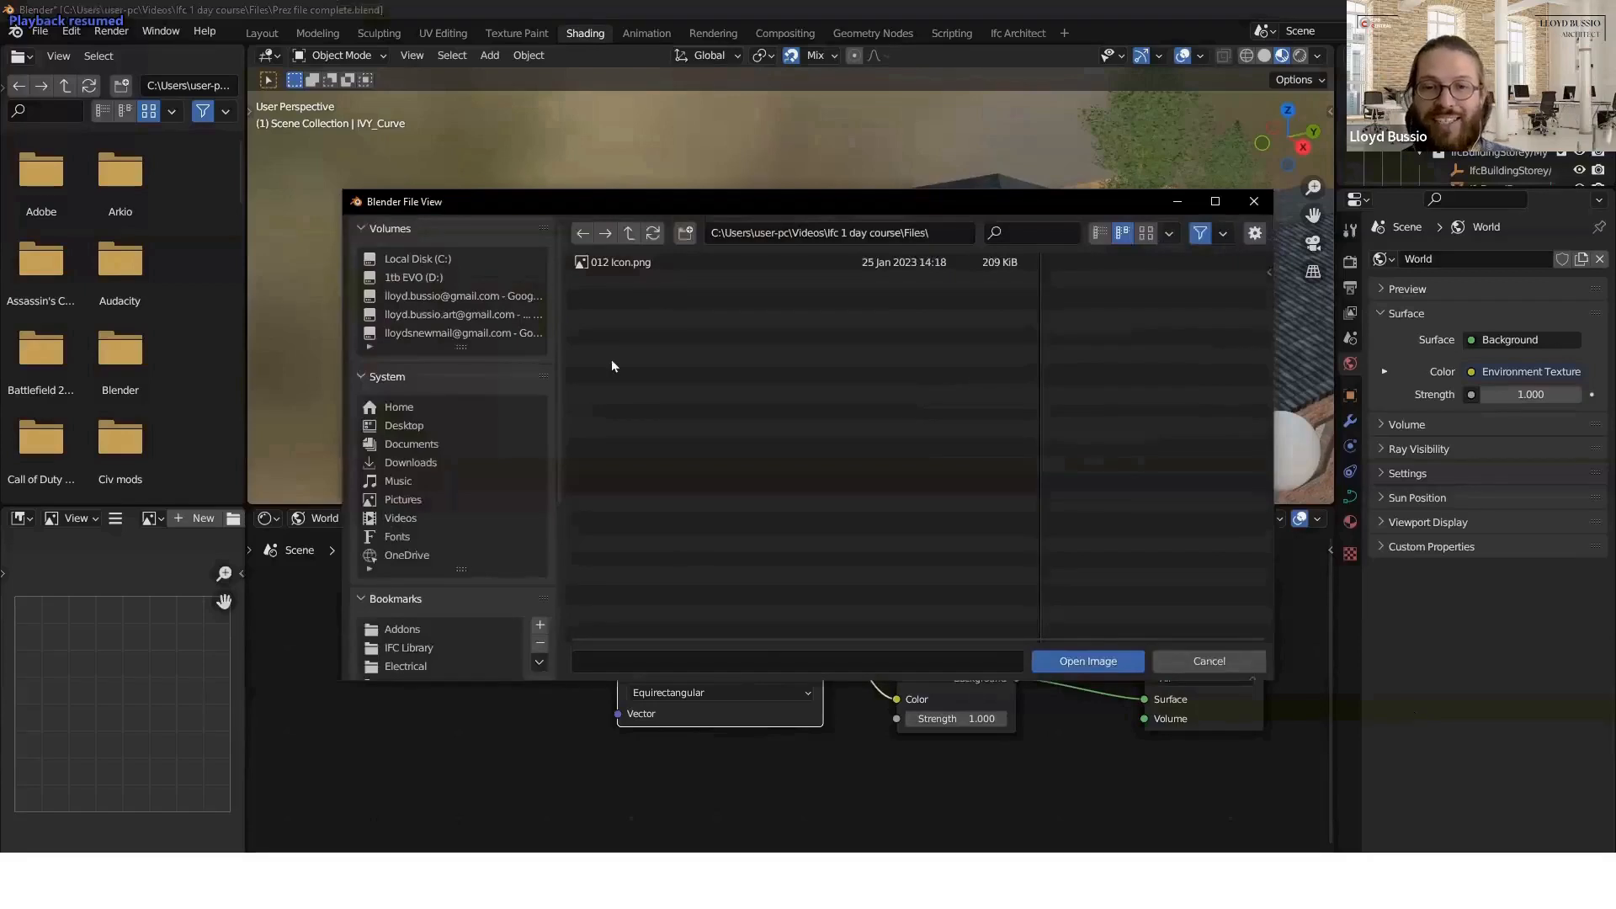
- Load autumn_park.jpg from the HDRI folder as the environment texture image
scroll(412, 623, down, 5)
click(398, 634)
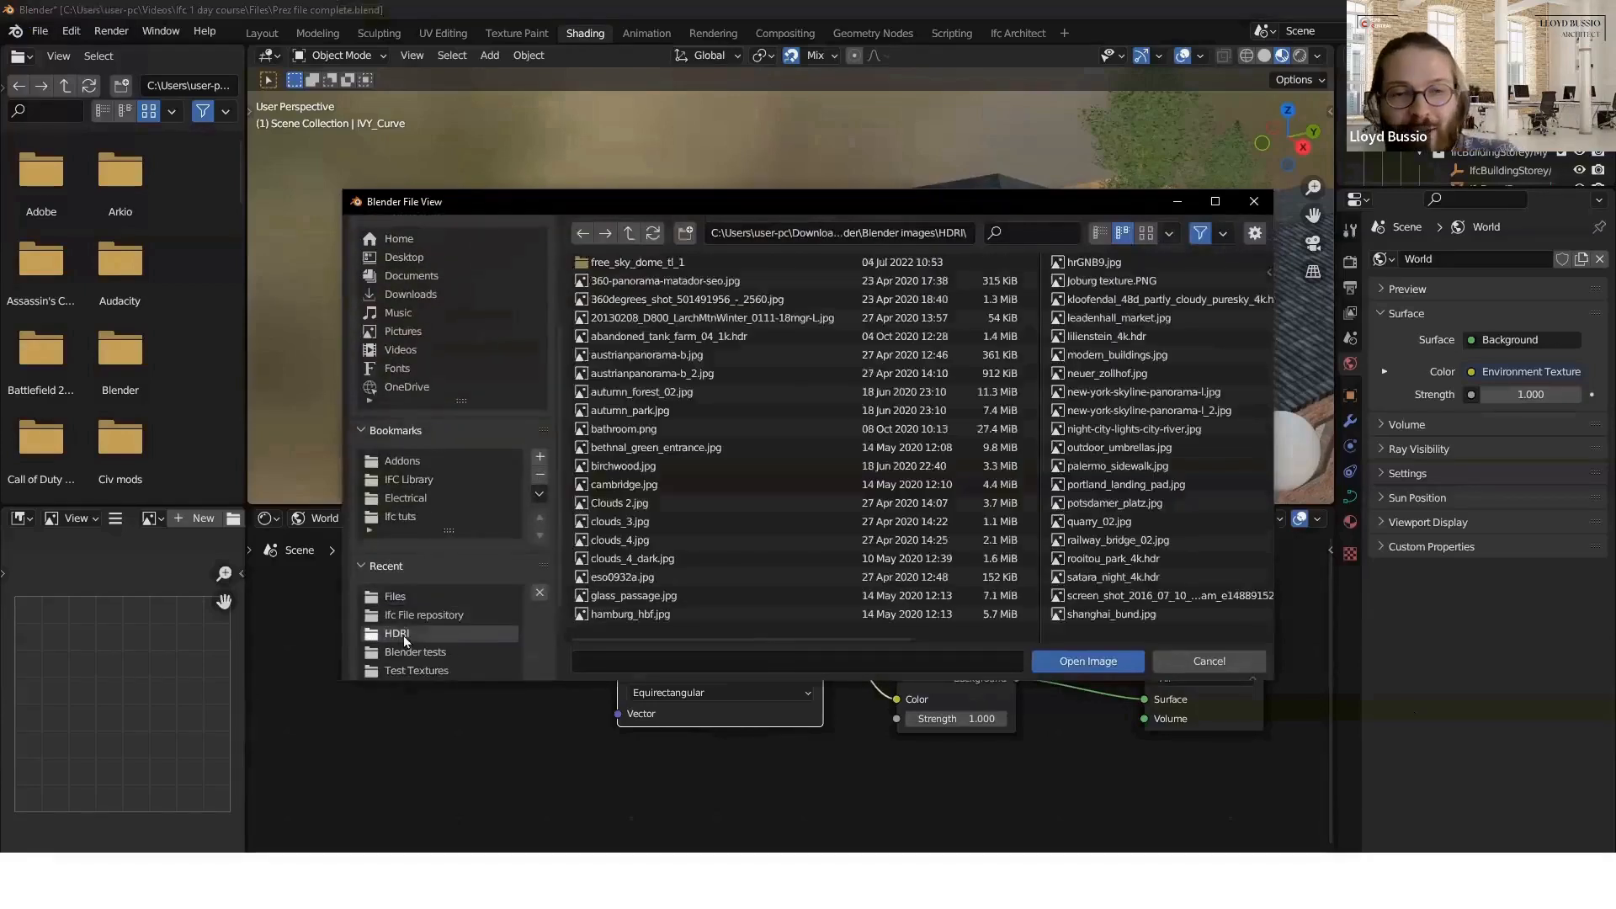
click(1146, 233)
scroll(1067, 455, down, 1)
click(1067, 455)
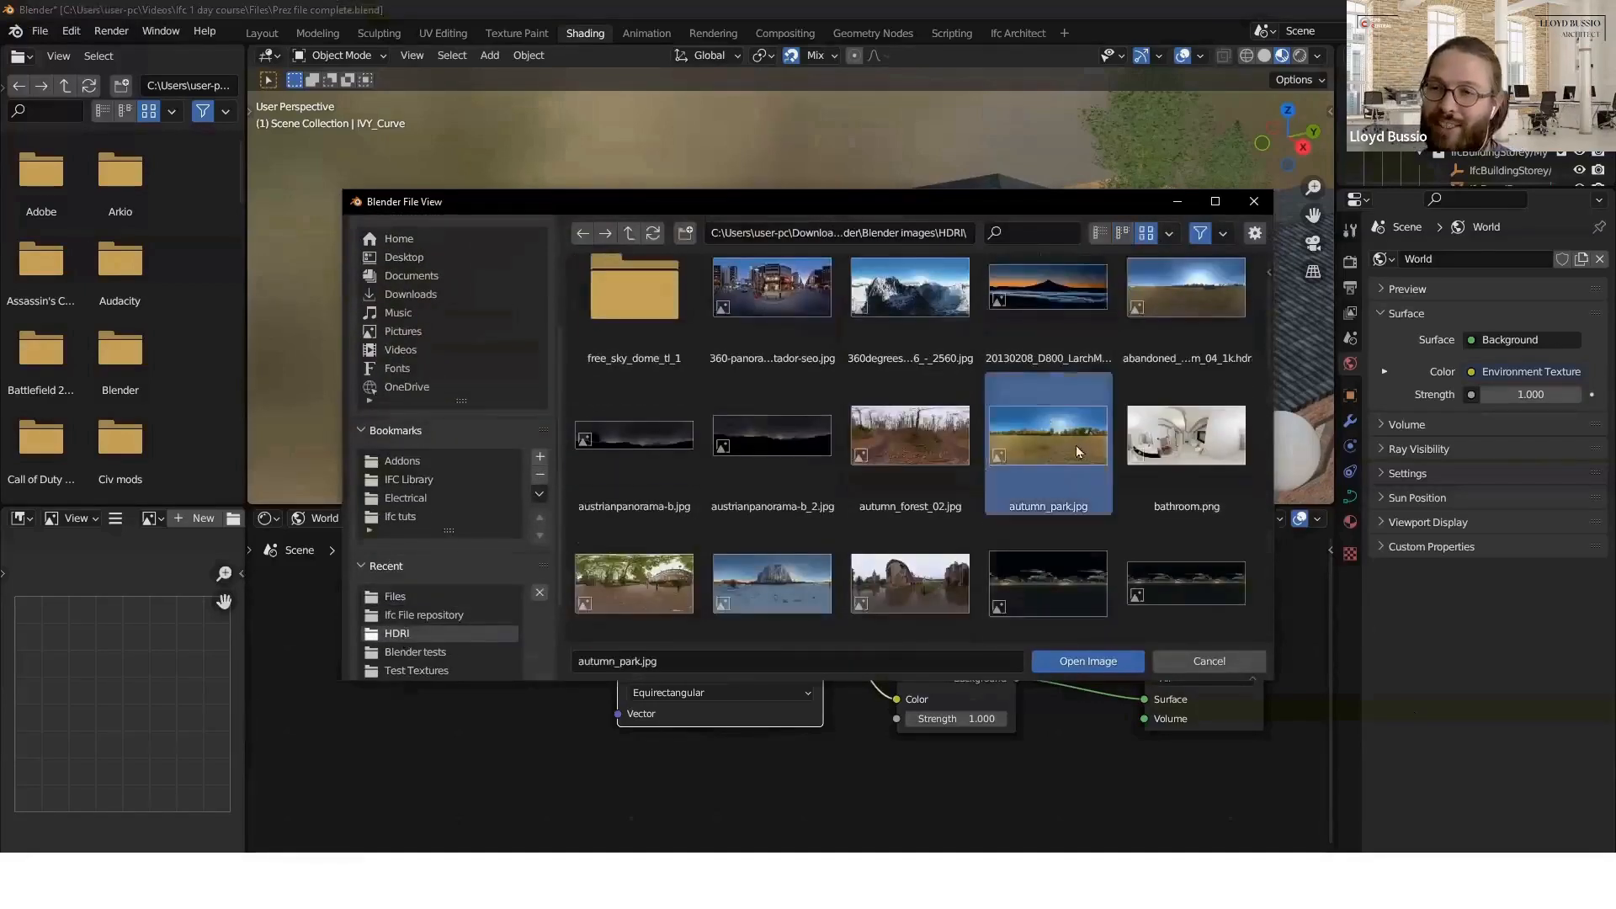
click(1086, 661)
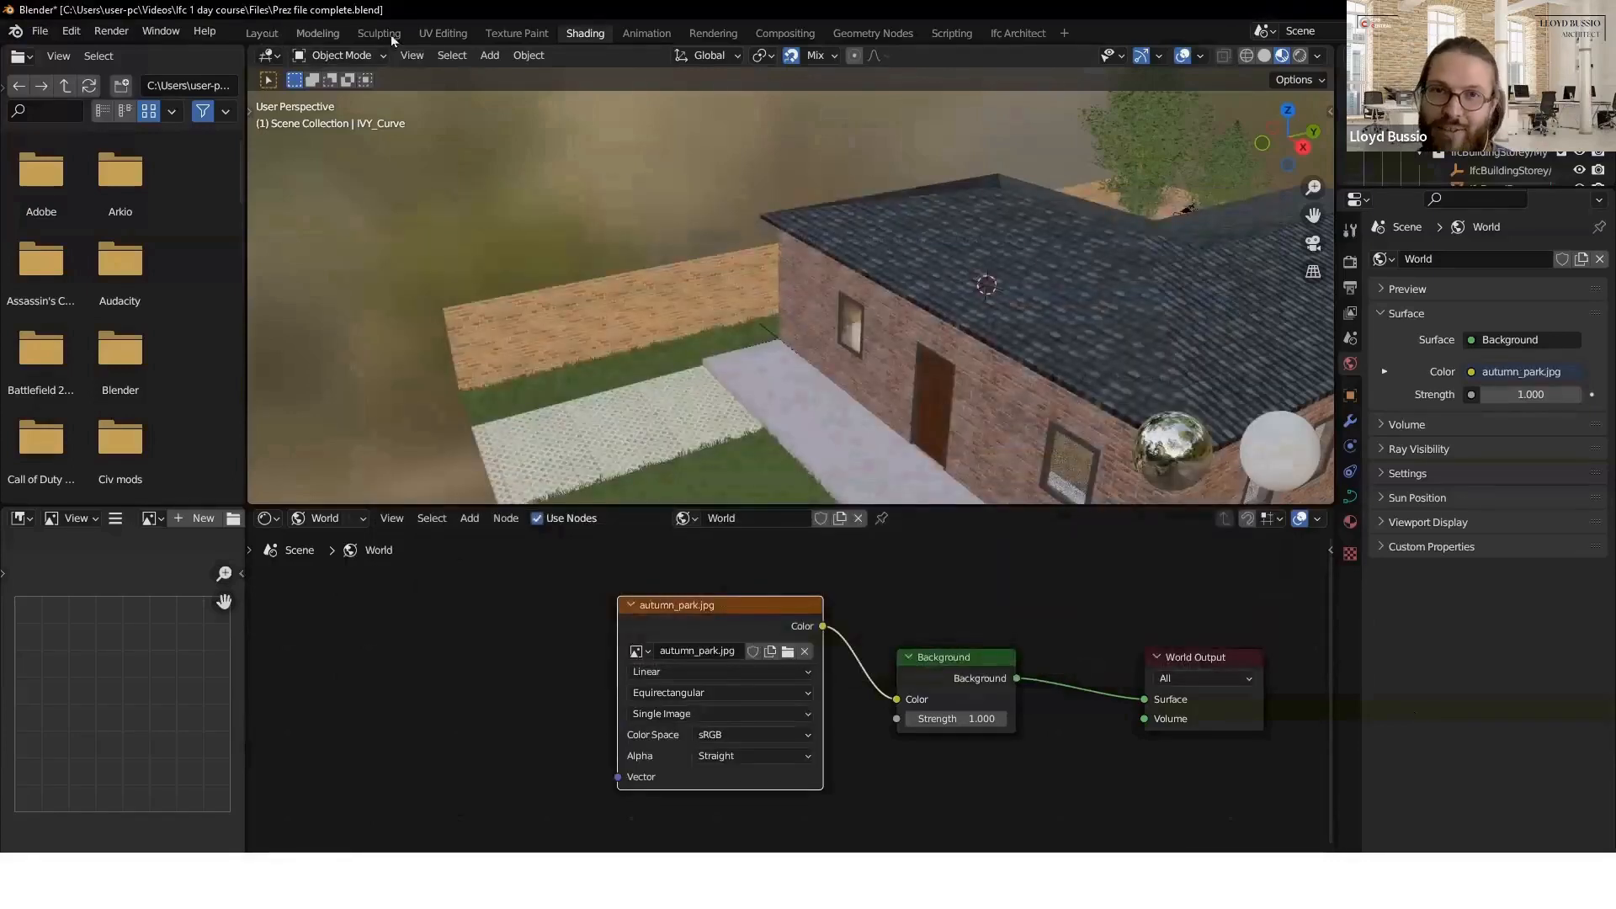
- Return to the Layout workspace, view the patio through the camera in rendered shading, and start an image render
click(270, 33)
key(KP_0)
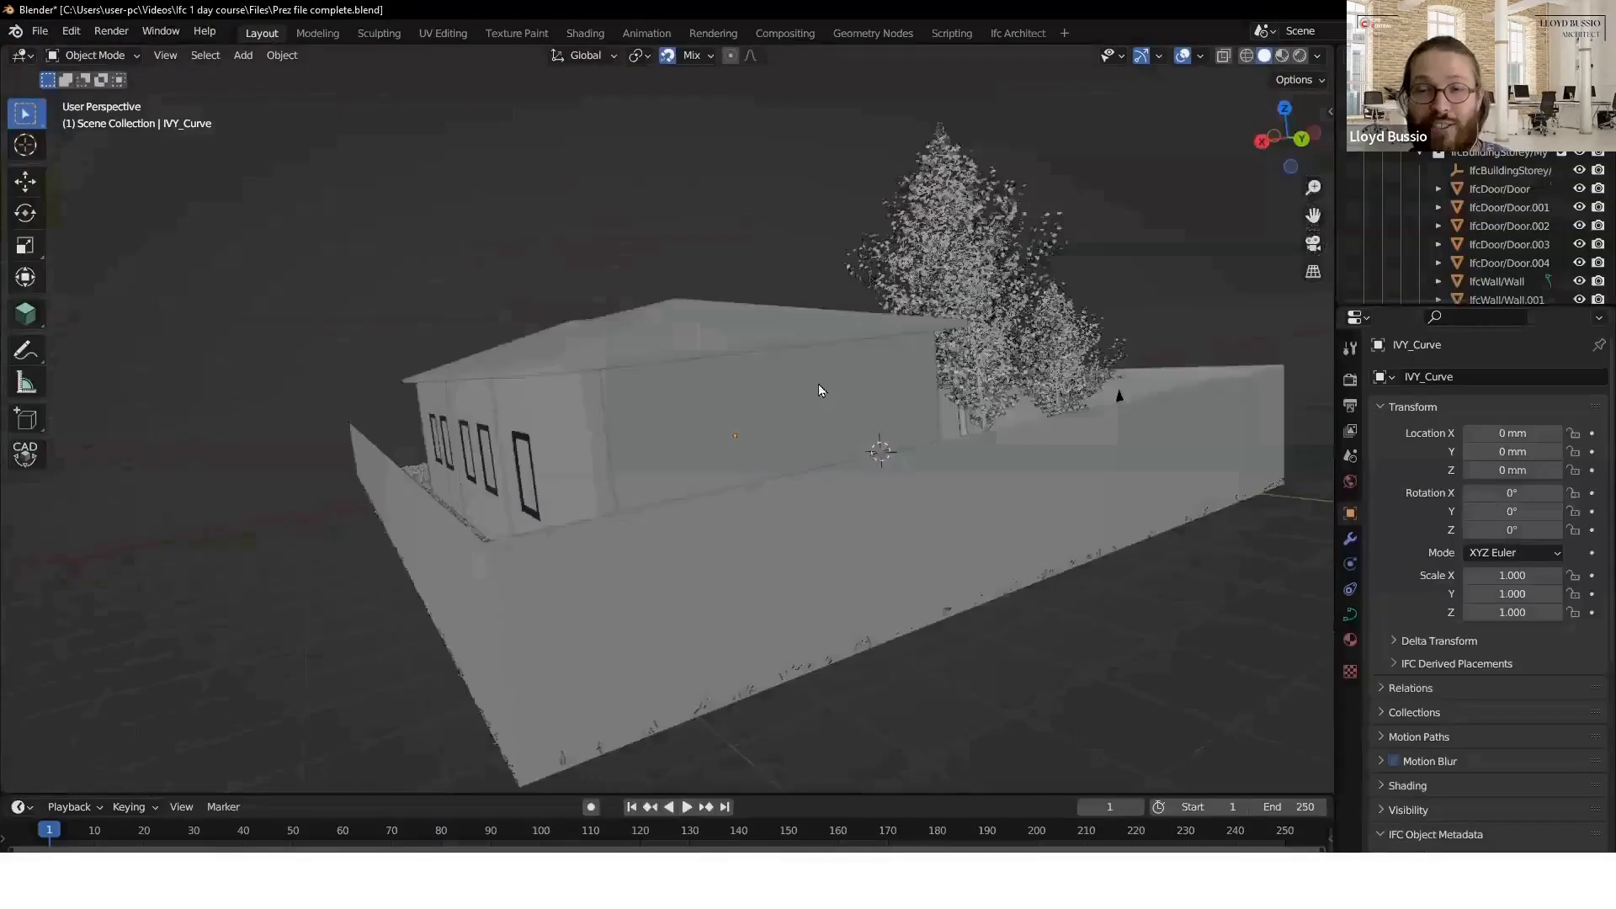
key(z)
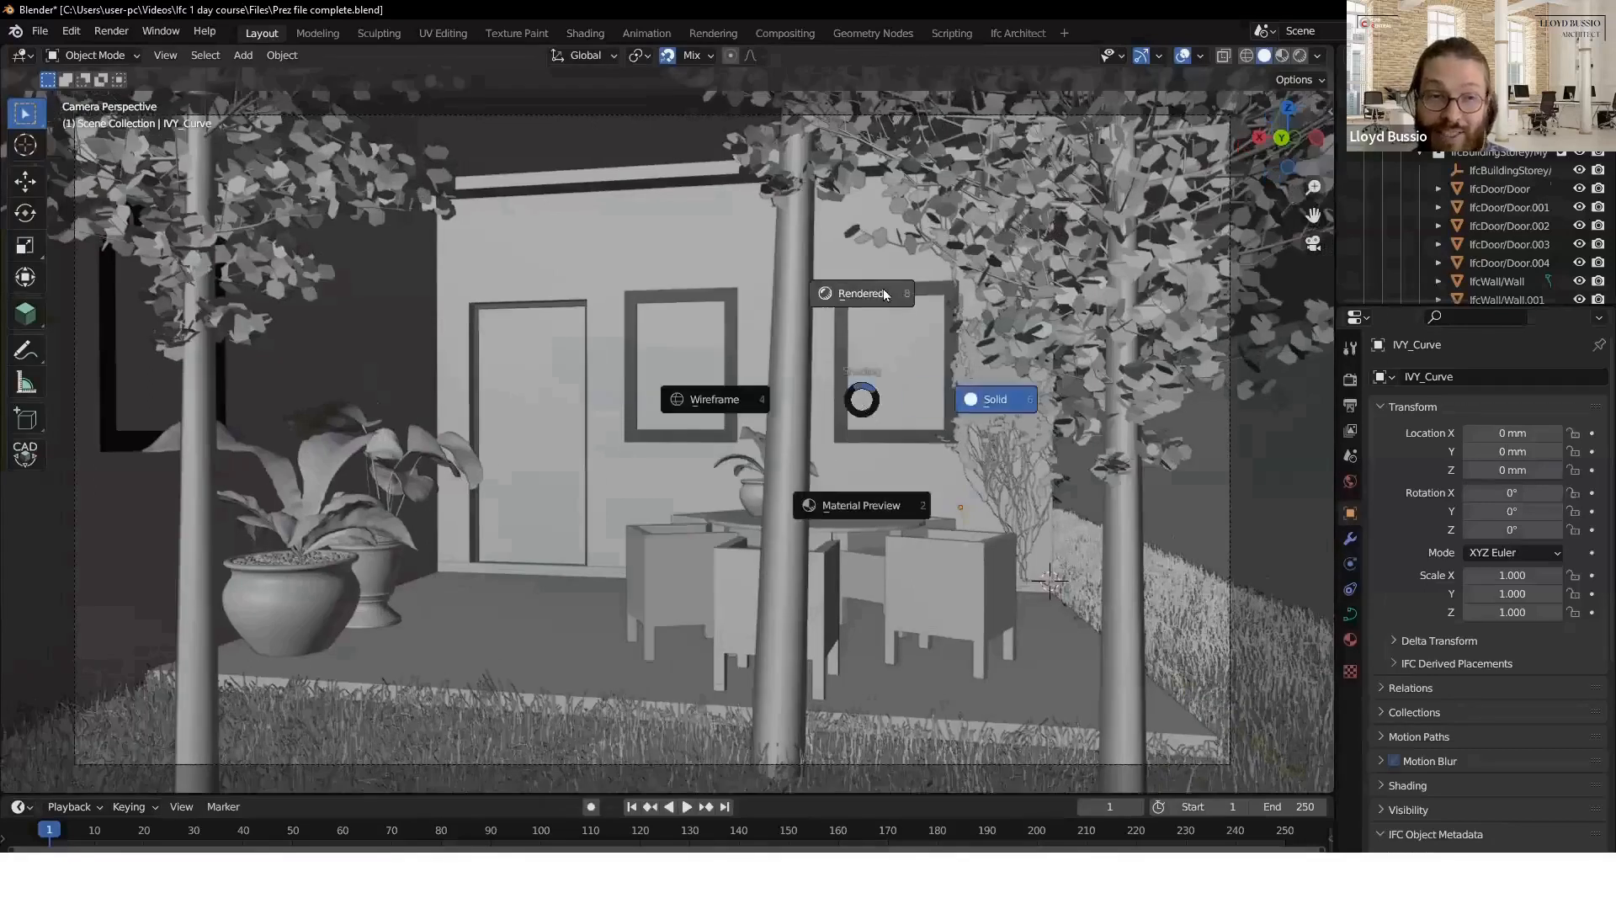
click(879, 289)
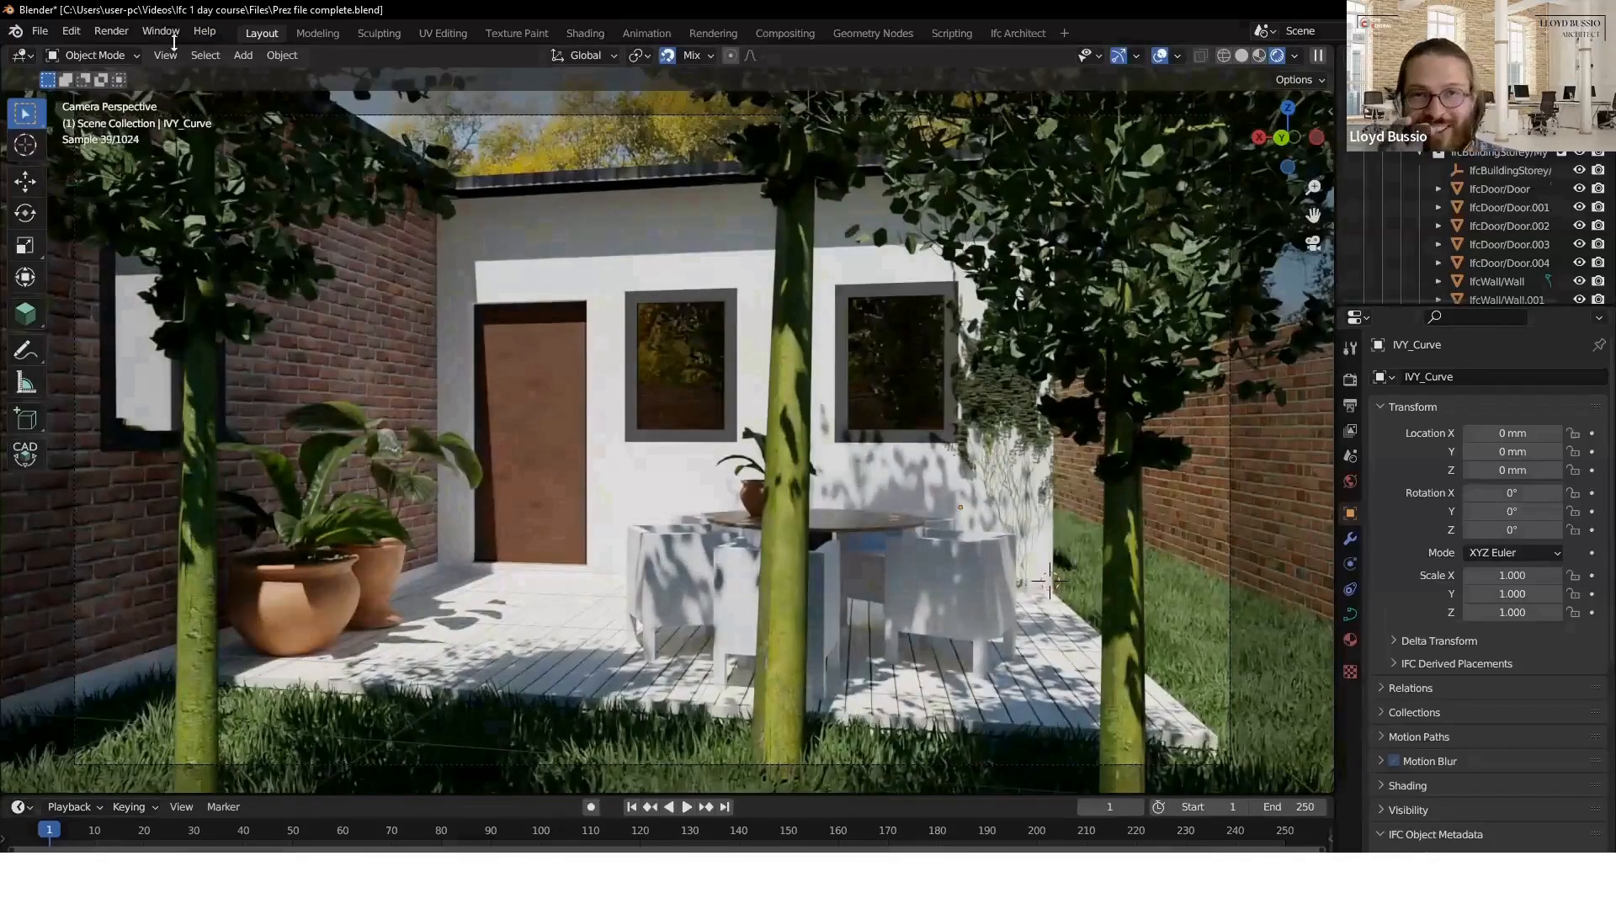
key(F12)
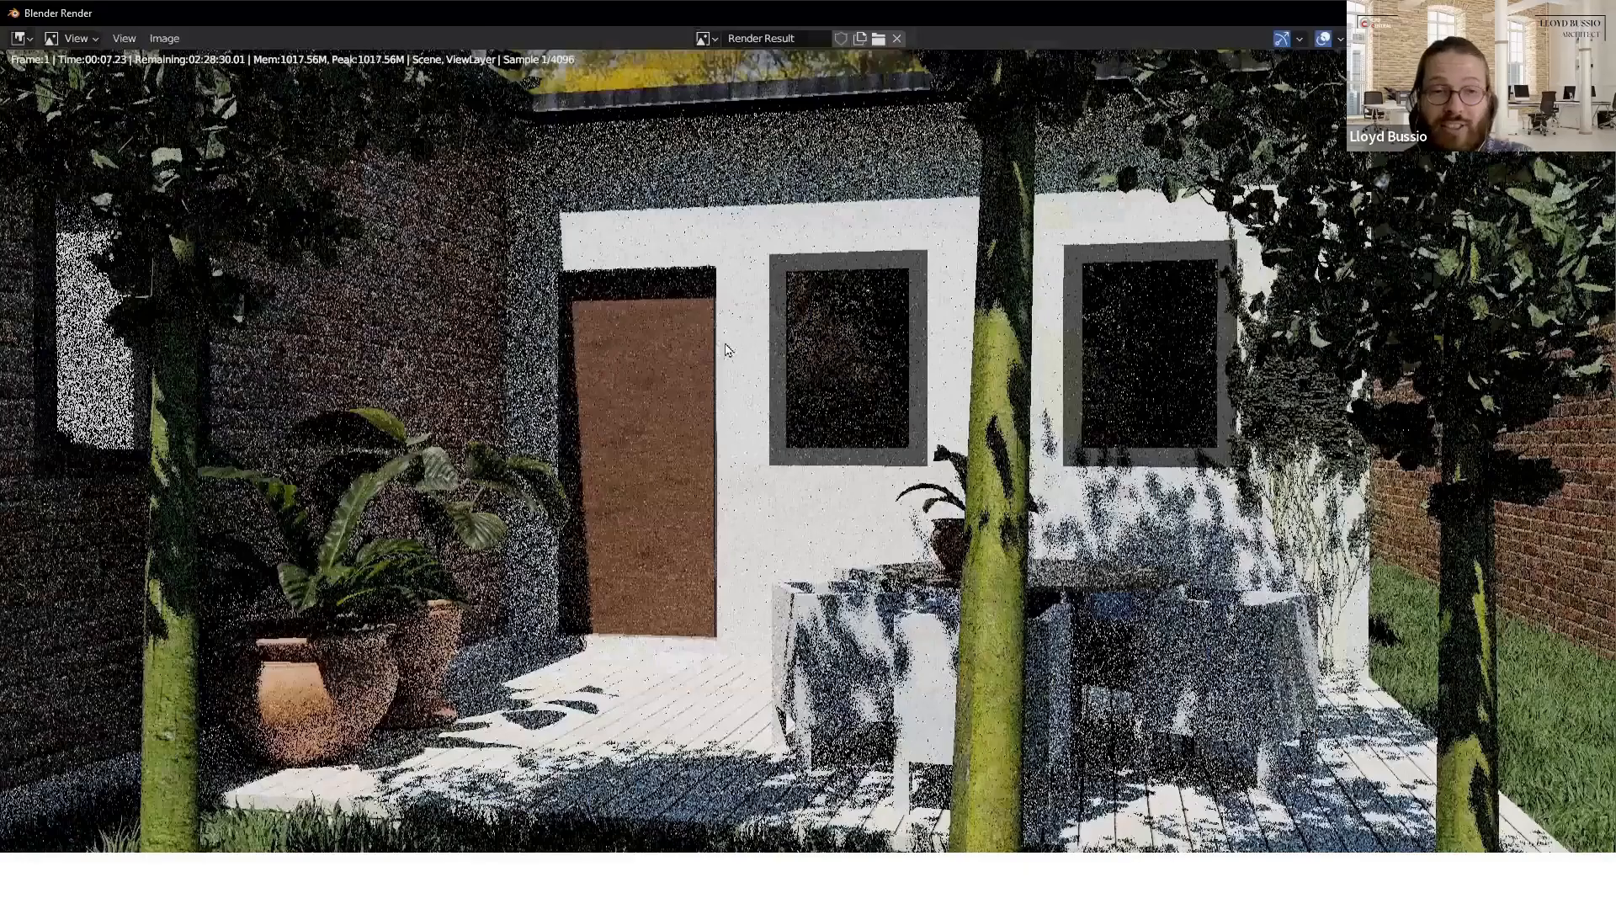
scroll(790, 393, down, 1)
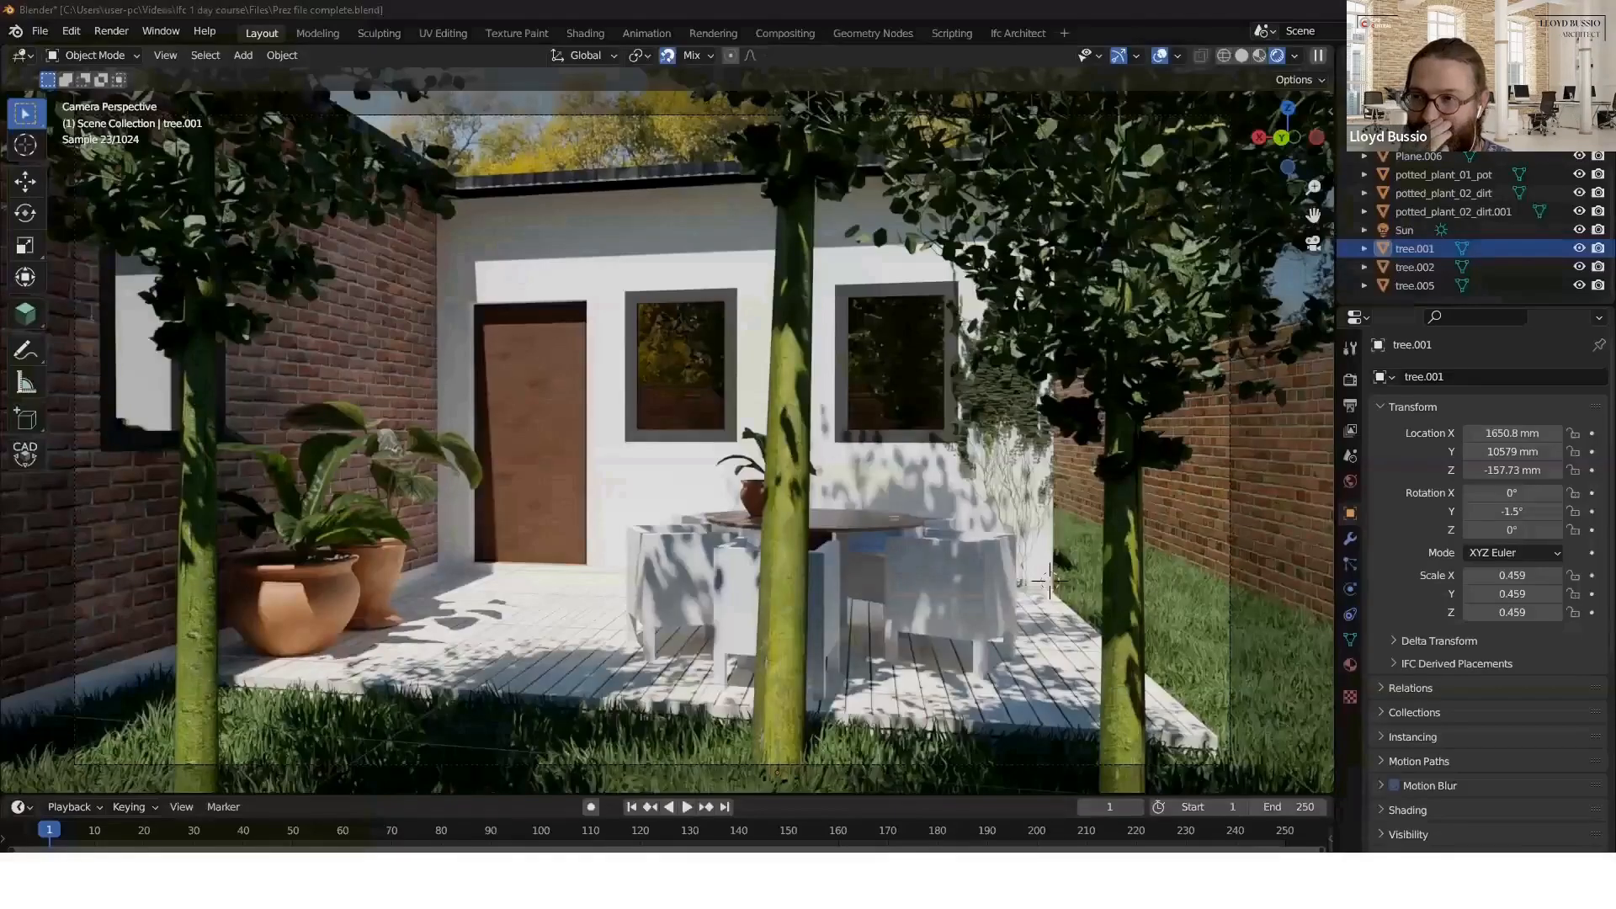
- Hide the central tree in front of the patio table
click(889, 213)
key(h)
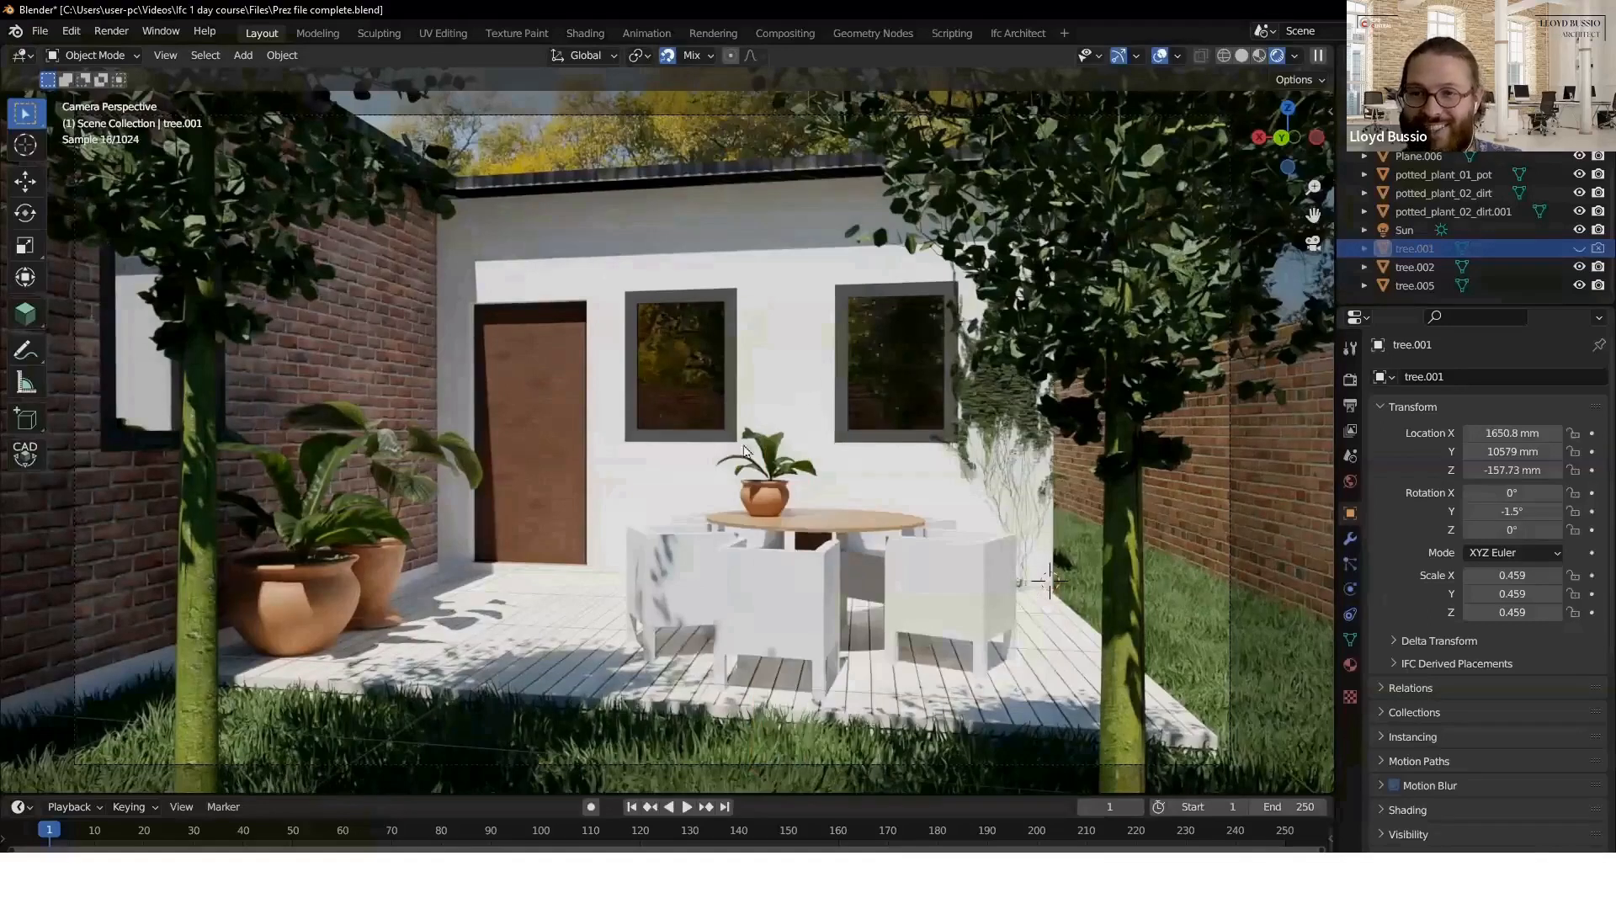
key(g)
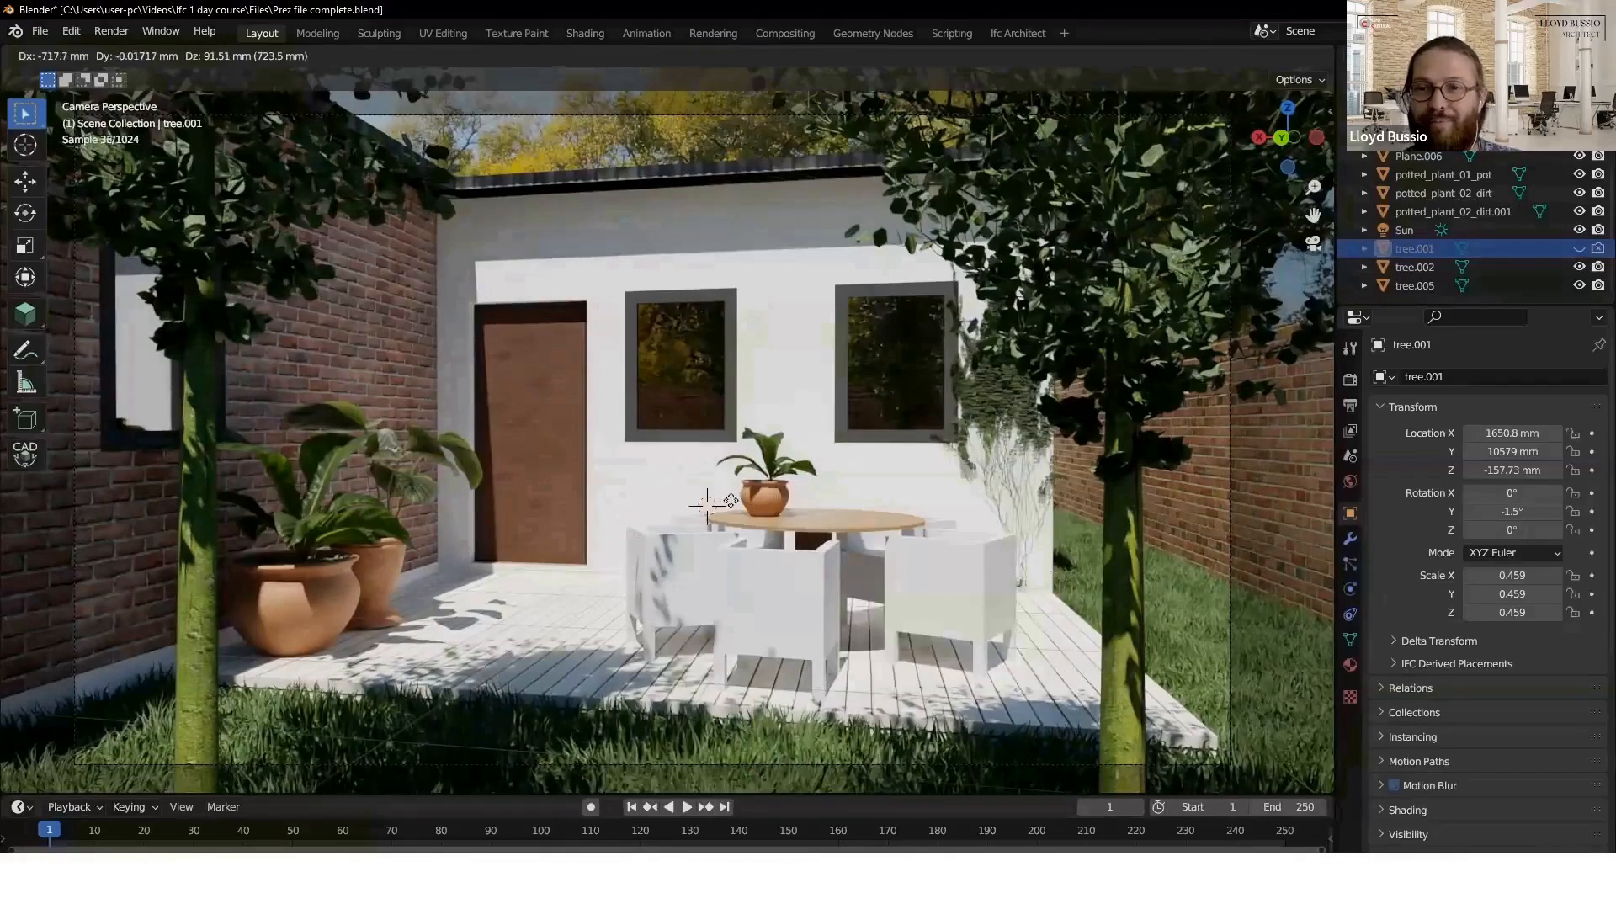
- Place the 3D cursor at the base of the white wall between the two windows and grow a new ivy there
shift+right_drag(796, 496, 799, 495)
click(802, 495)
shift+right_drag(808, 492, 861, 473)
middle_drag(924, 507, 1099, 679)
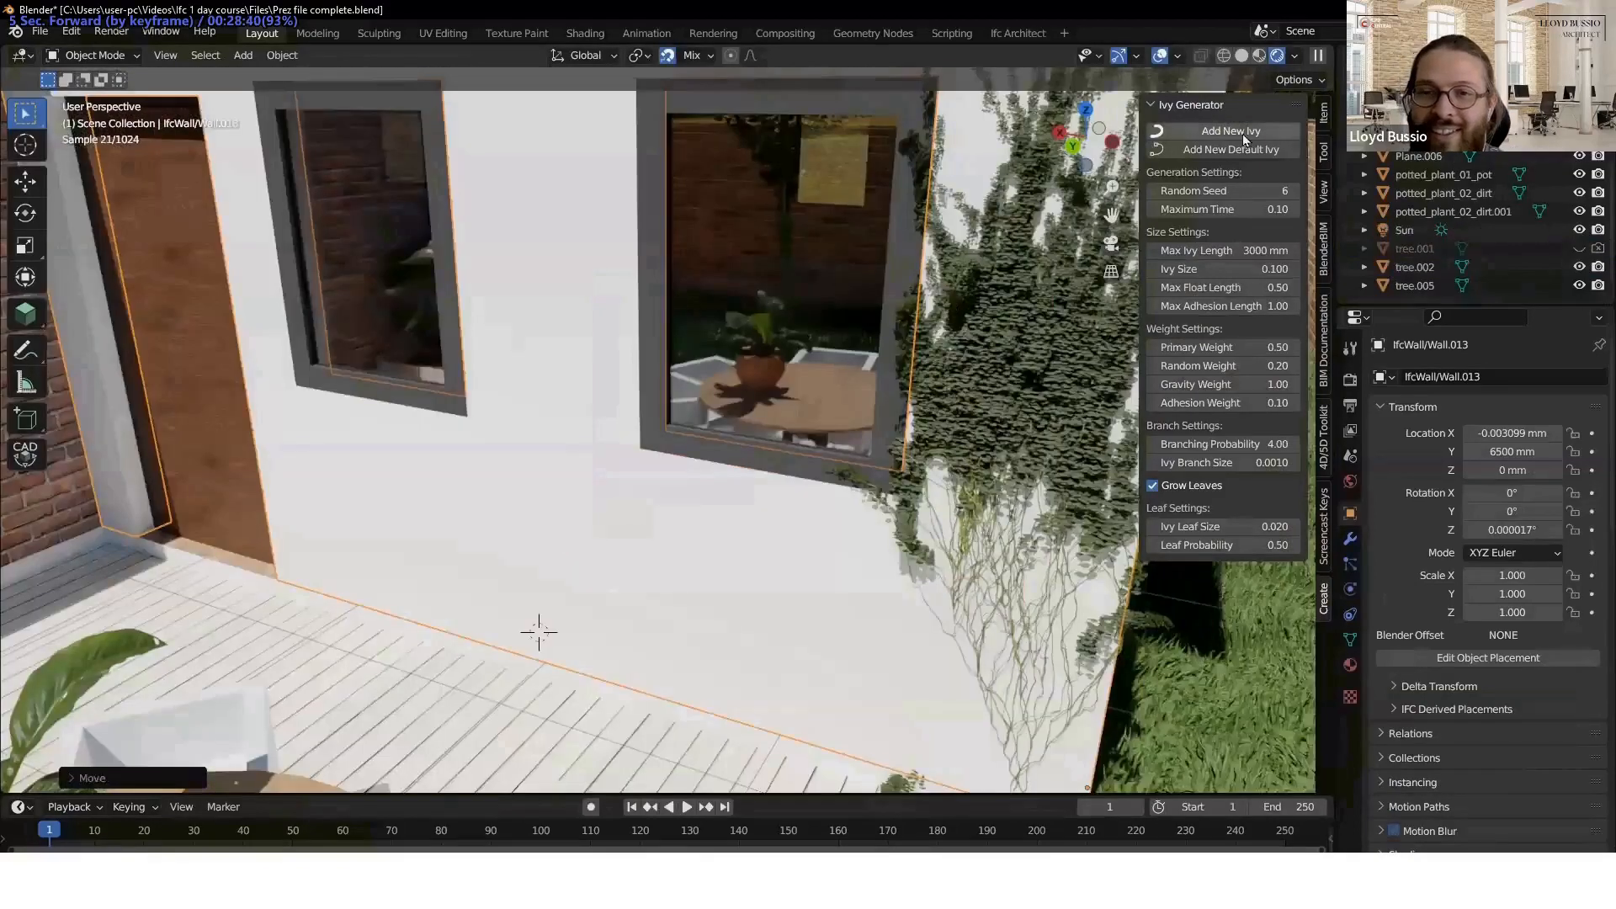
click(1243, 134)
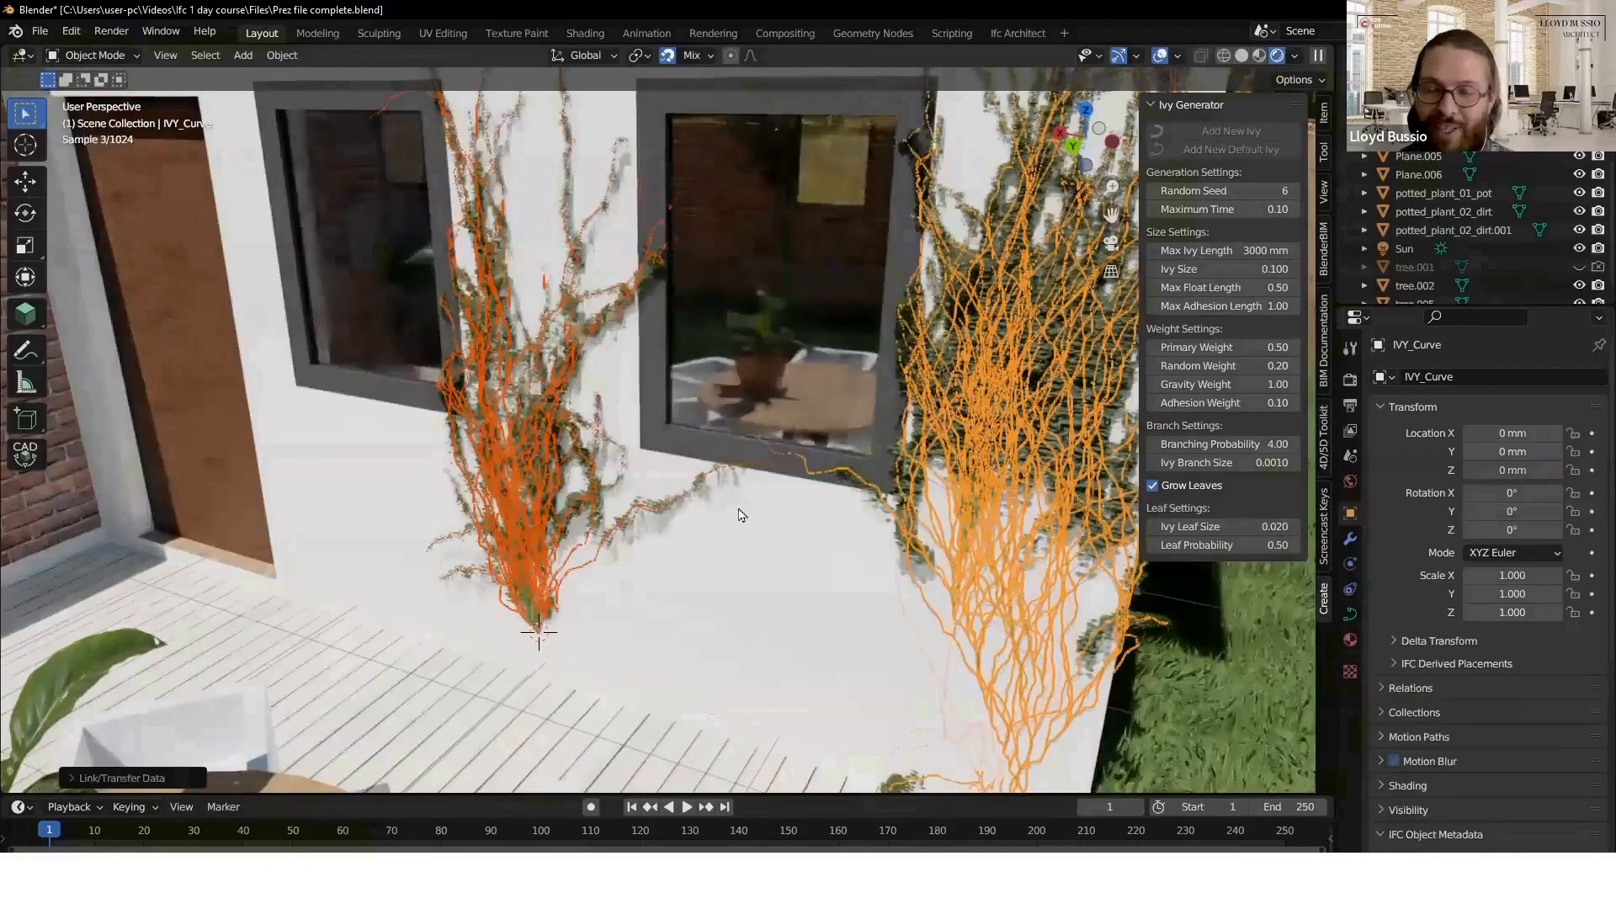
- Examine the new ivy, the existing ivy and the patio composition through the camera view
key(KP_0)
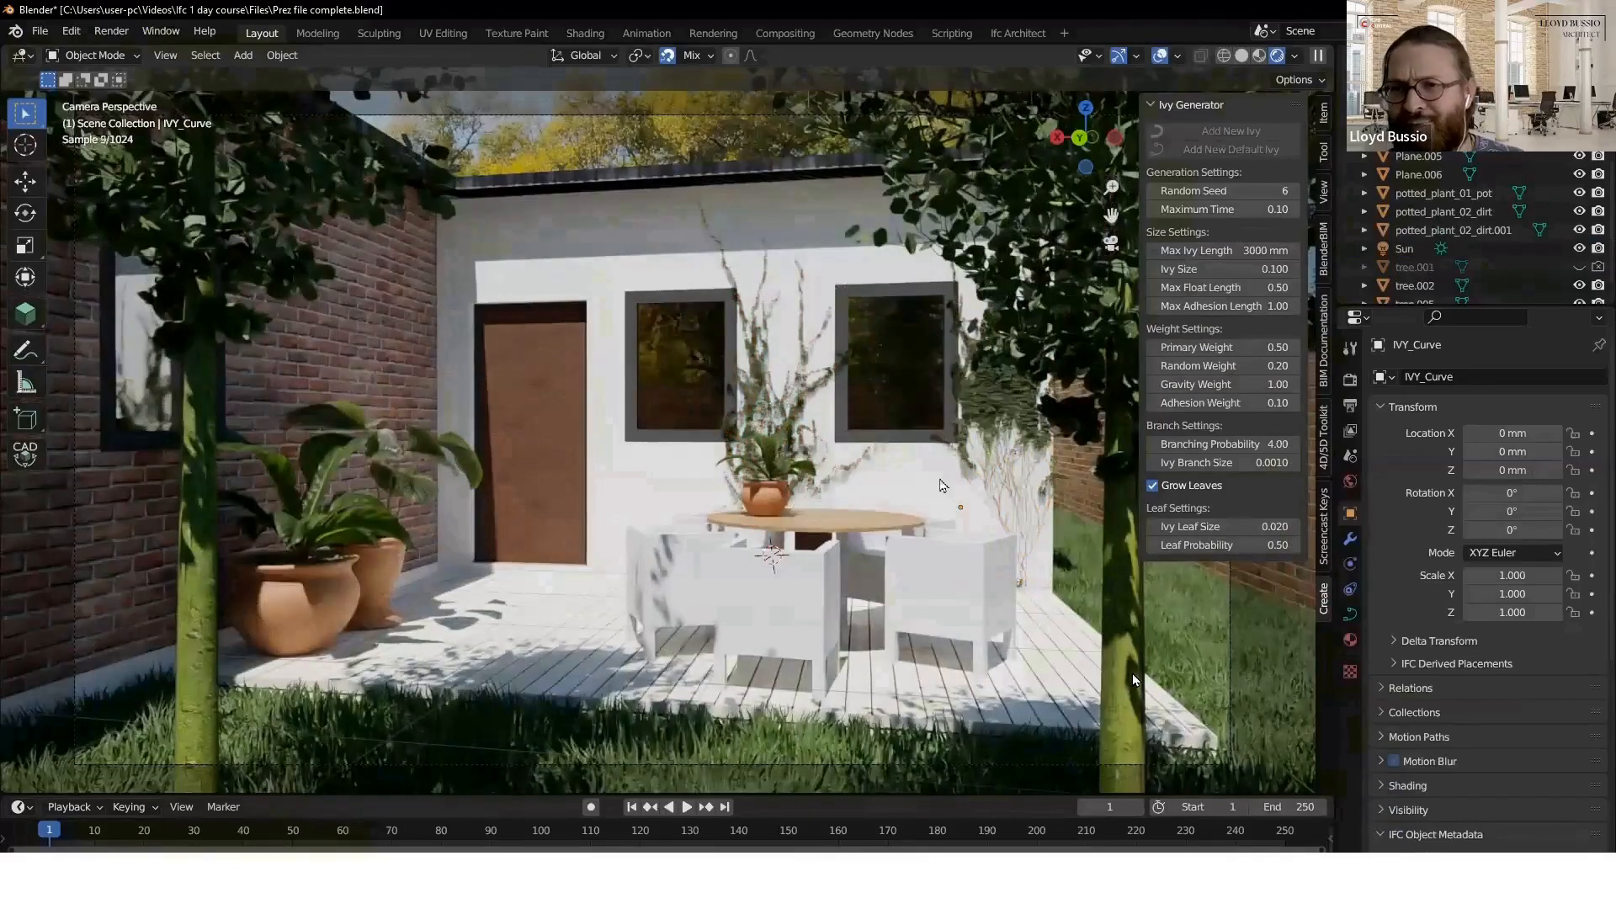
scroll(1133, 679, up, 4)
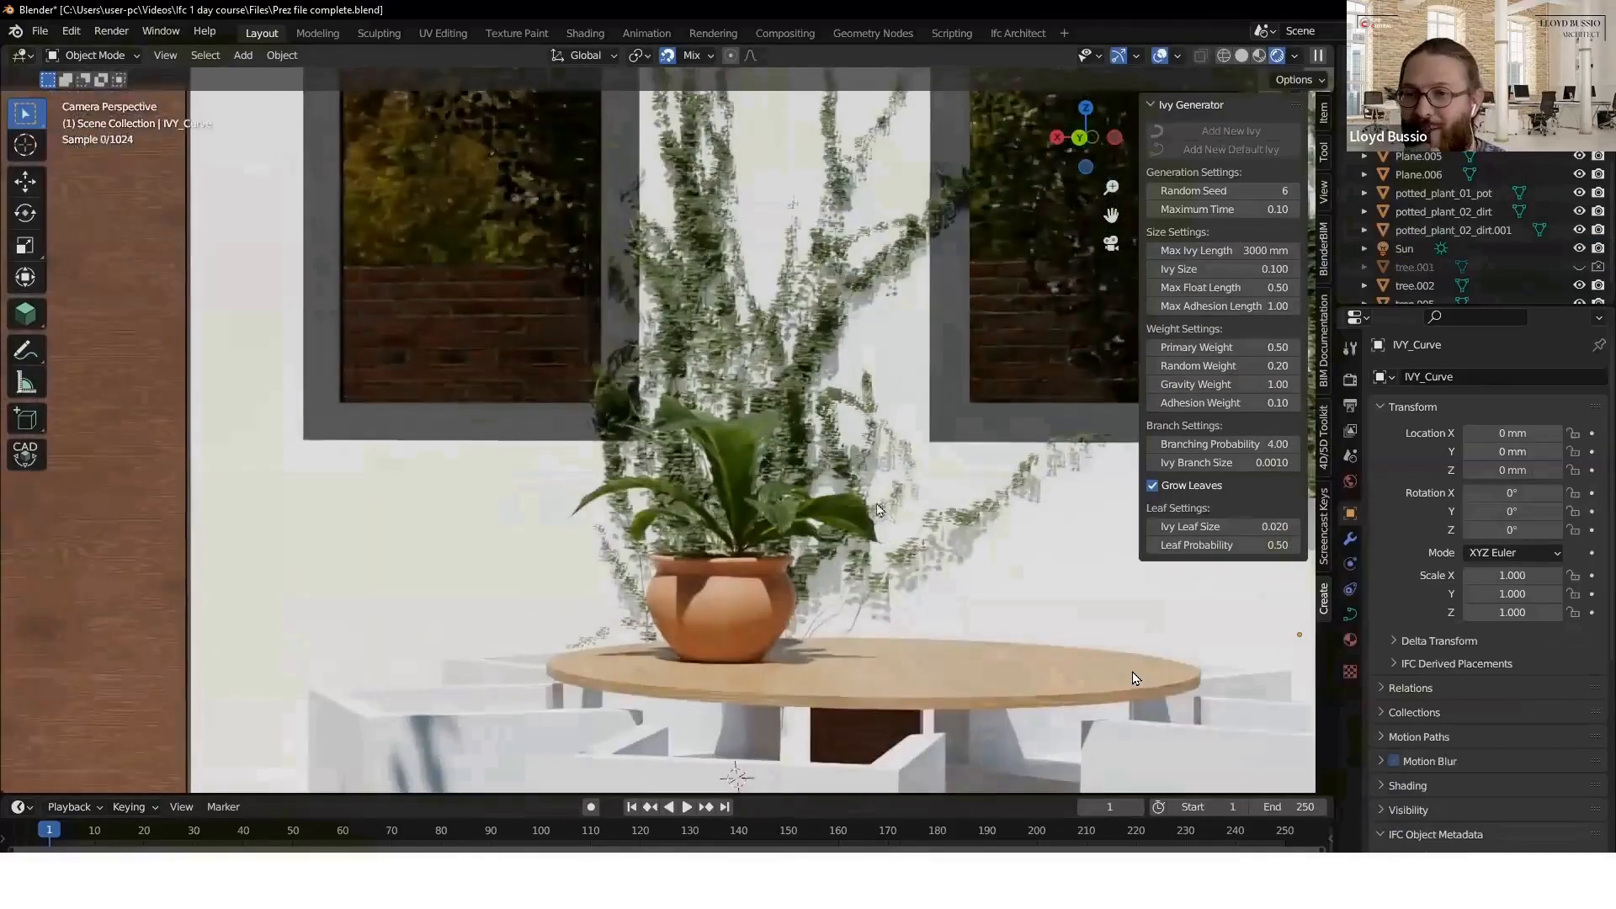
shift+middle_drag(877, 510, 766, 490)
scroll(766, 490, down, 2)
shift+middle_drag(926, 501, 823, 506)
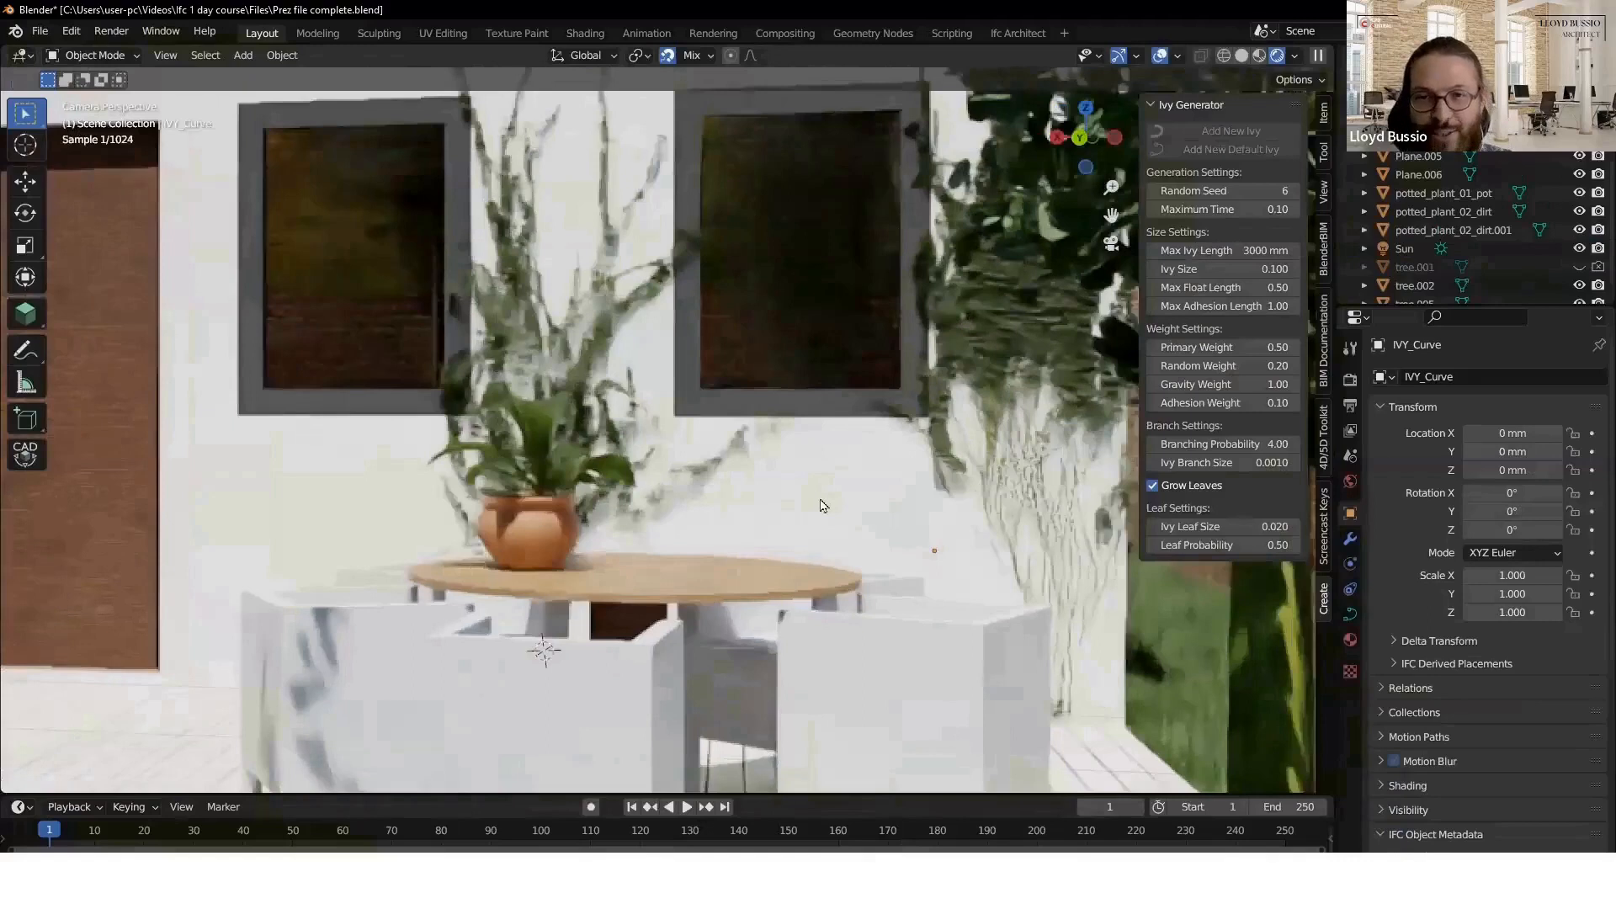
scroll(791, 478, down, 4)
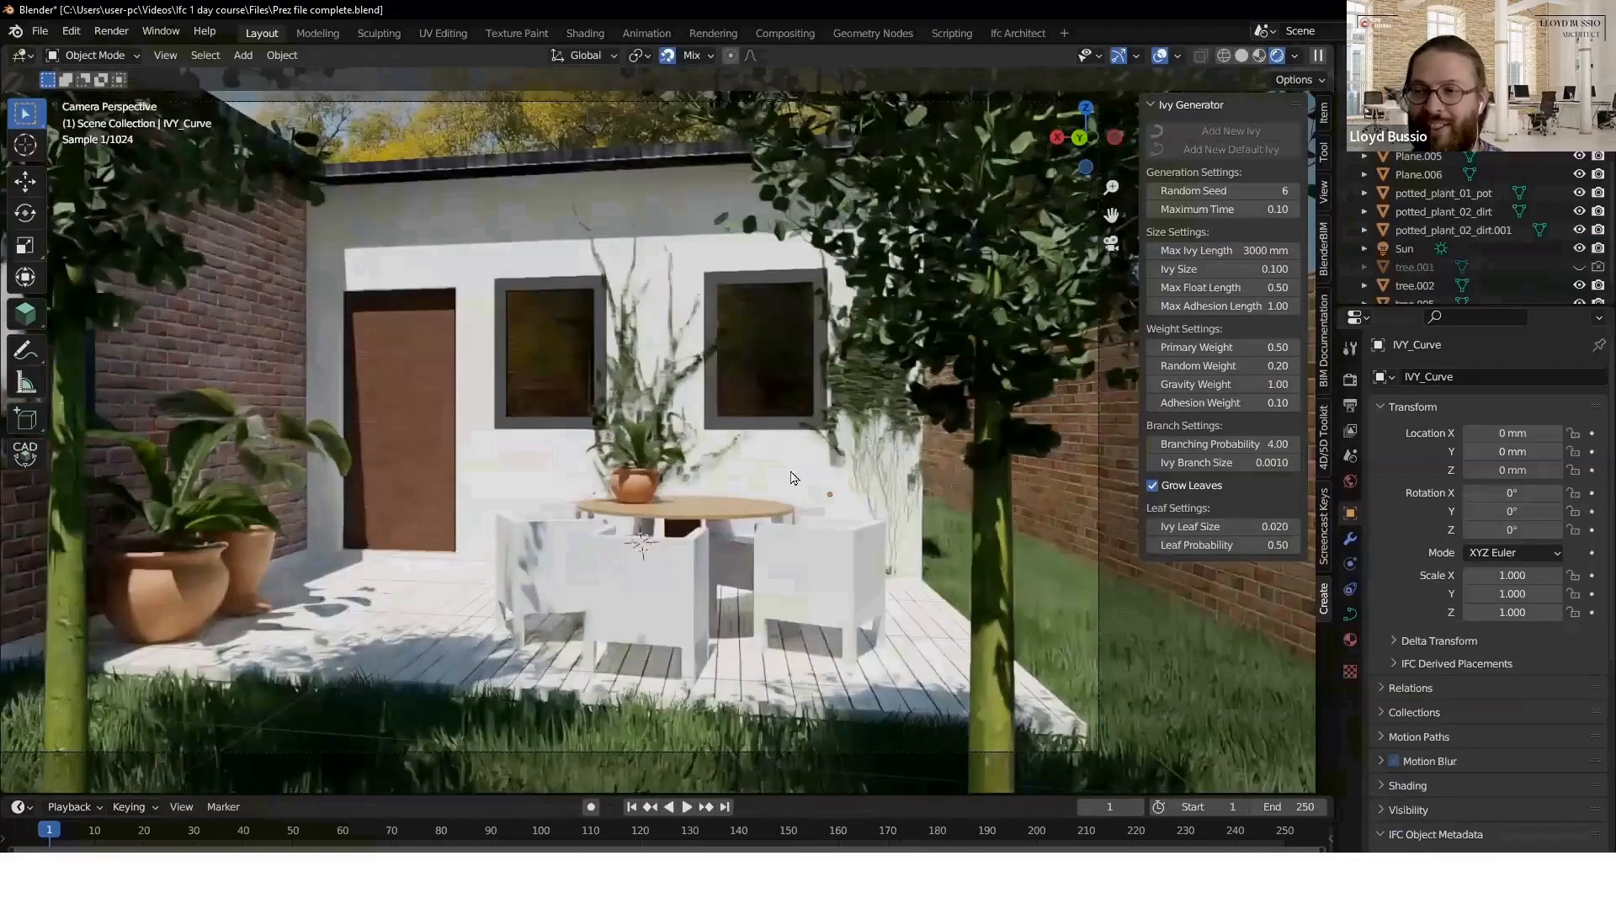
click(877, 386)
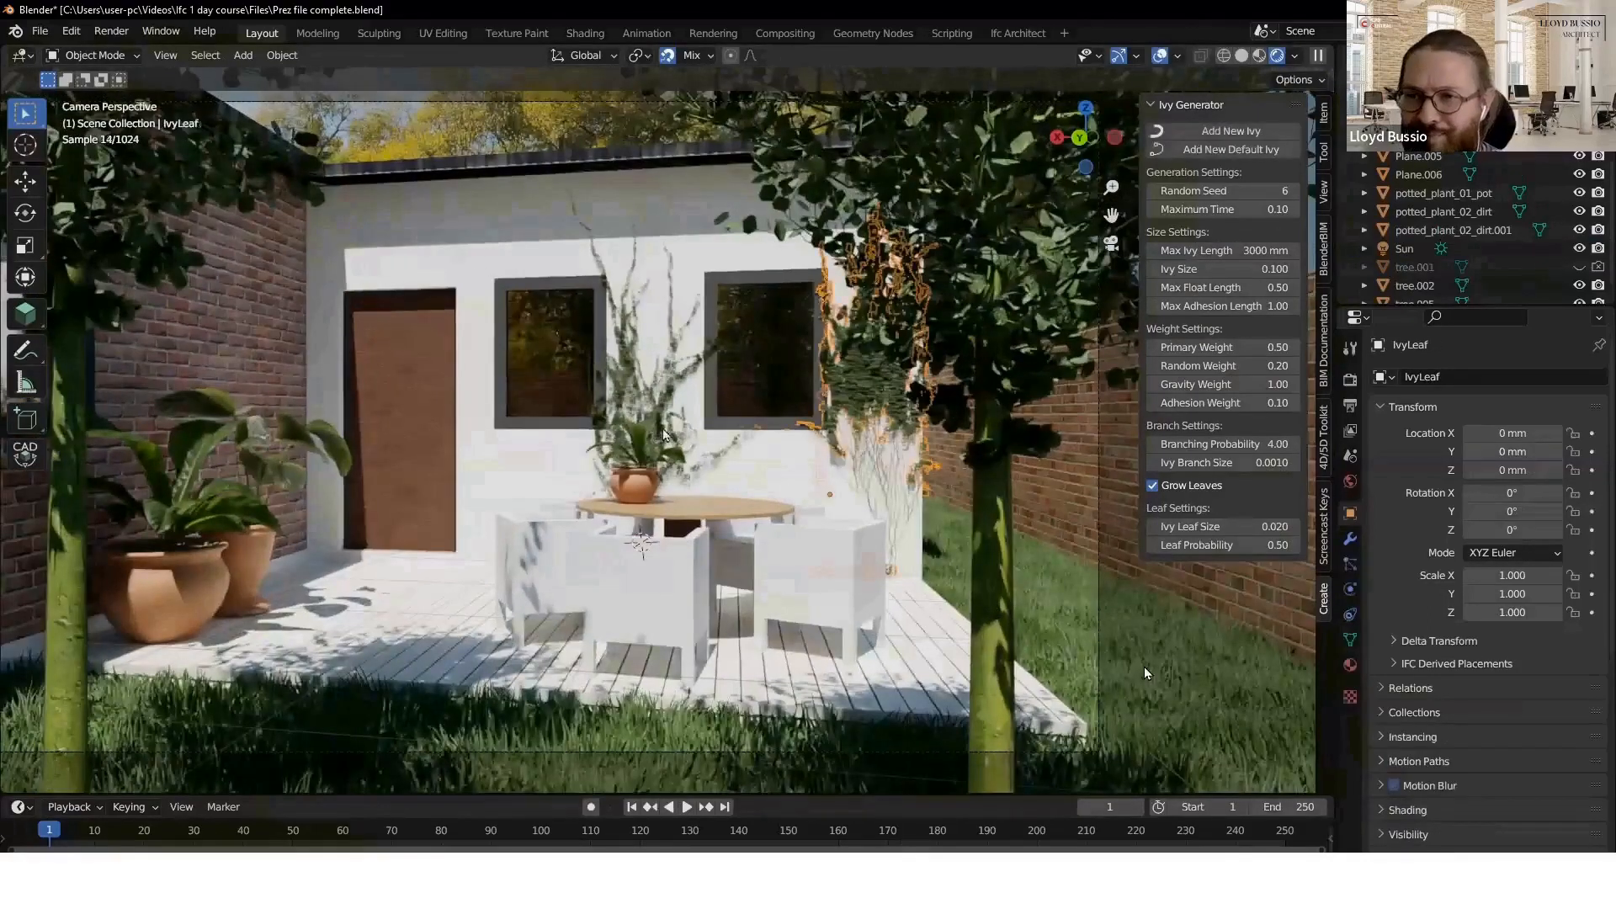
scroll(1251, 756, down, 2)
scroll(1254, 677, up, 1)
click(1249, 680)
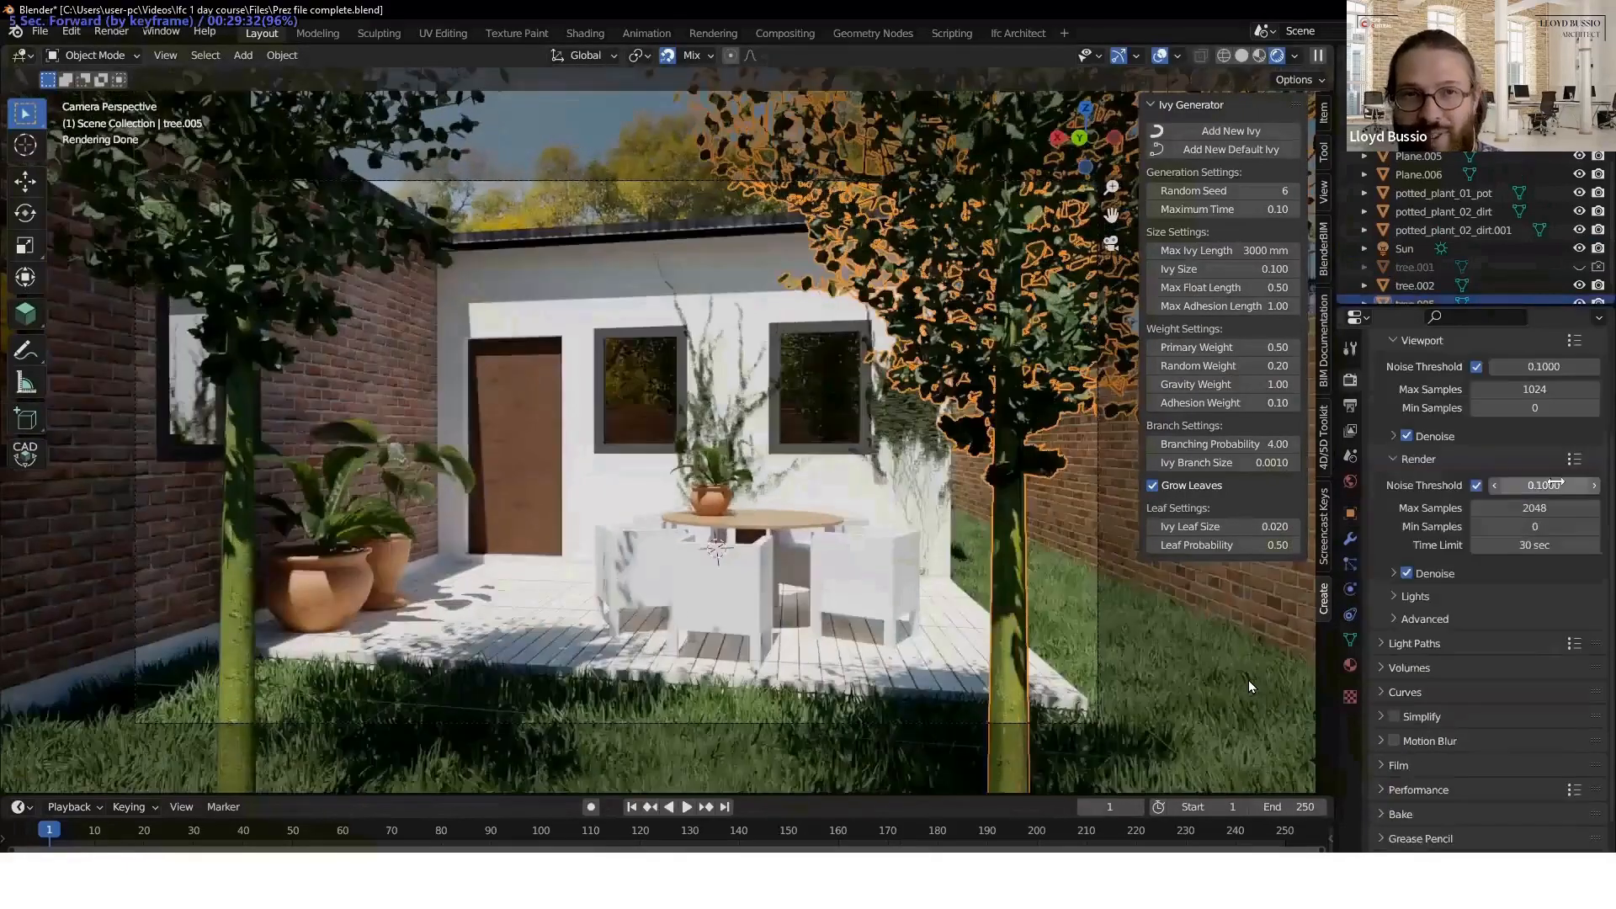
- Save the Blender file and render the camera image
click(39, 32)
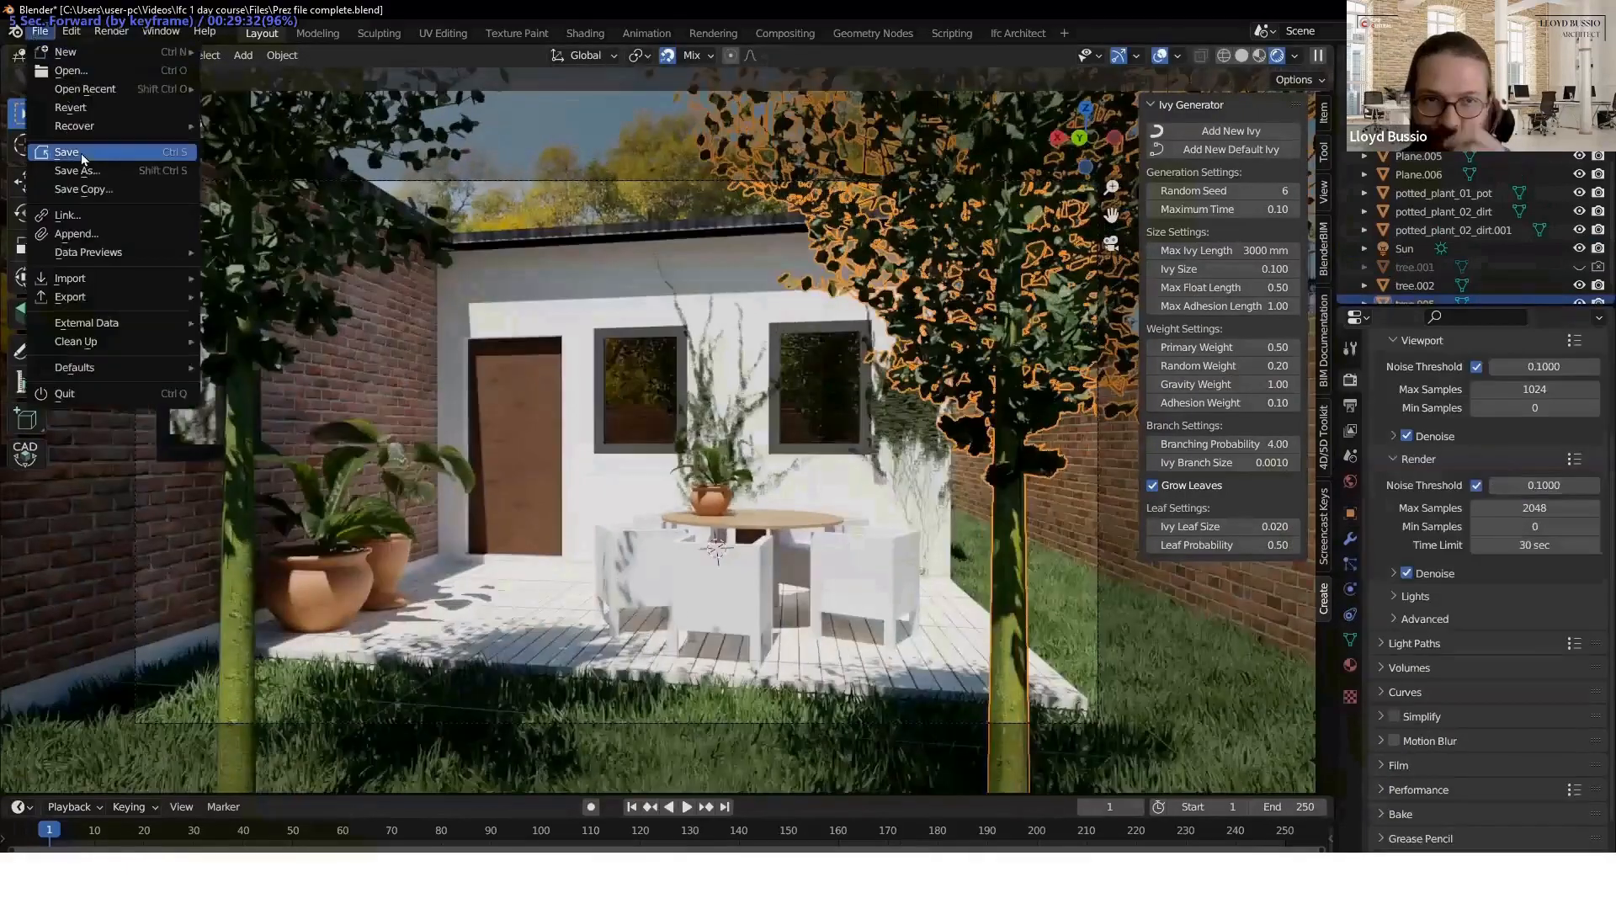
click(82, 155)
click(111, 31)
click(124, 51)
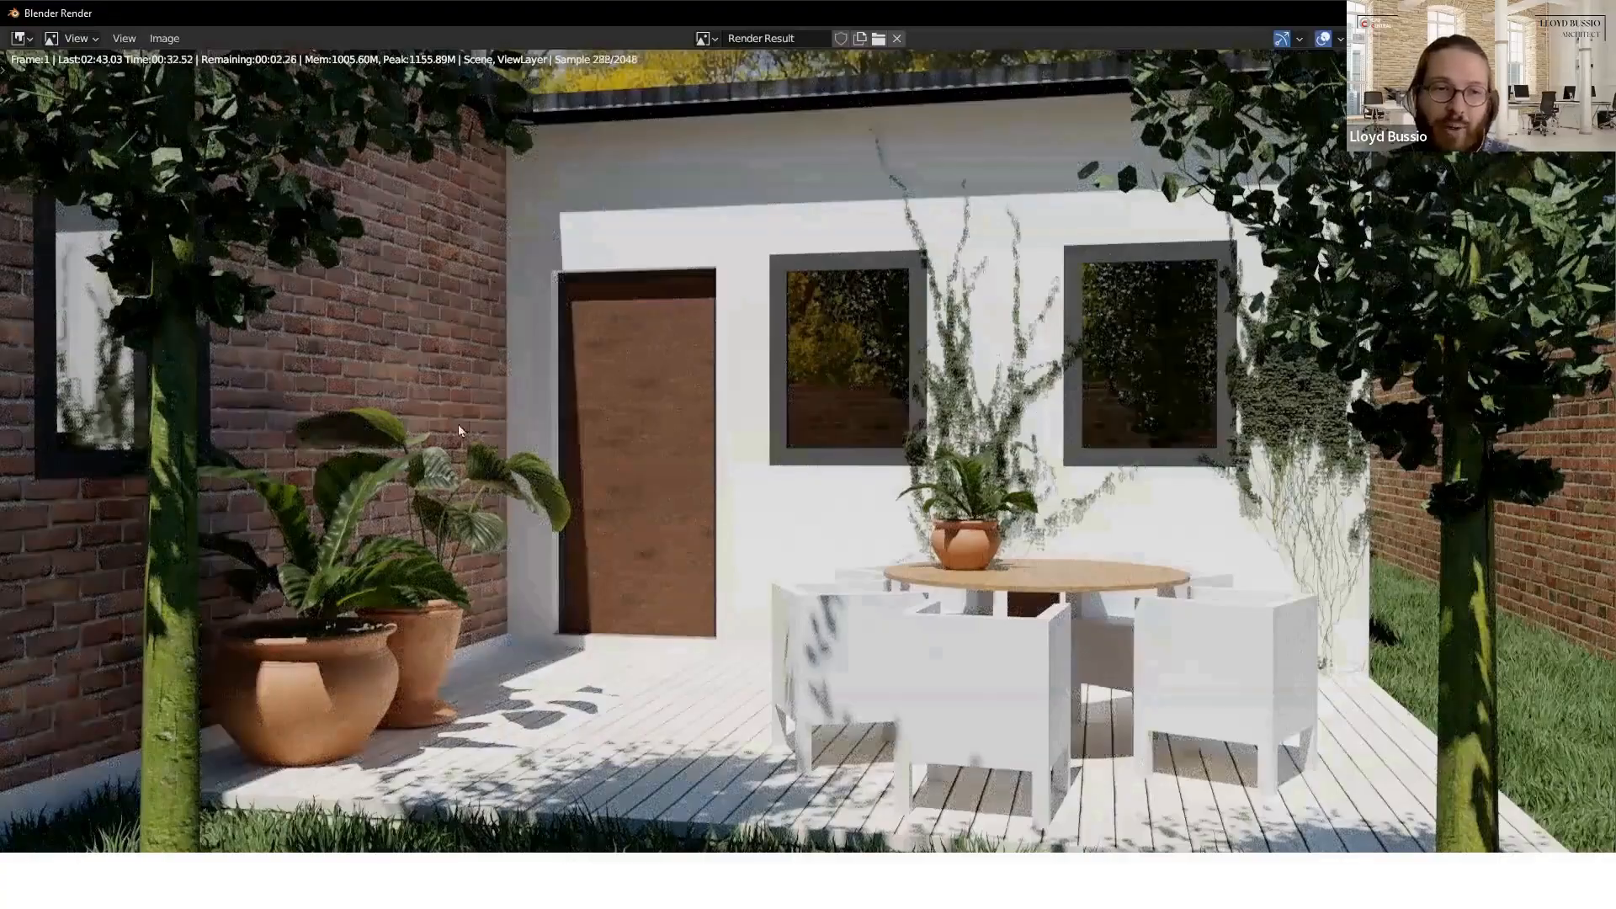
- Inspect the render result, then switch to the photo viewer and look through House prez example.png and House prez example 2.png
scroll(950, 426, down, 1)
scroll(968, 547, up, 4)
scroll(965, 540, down, 1)
key(alt+Tab)
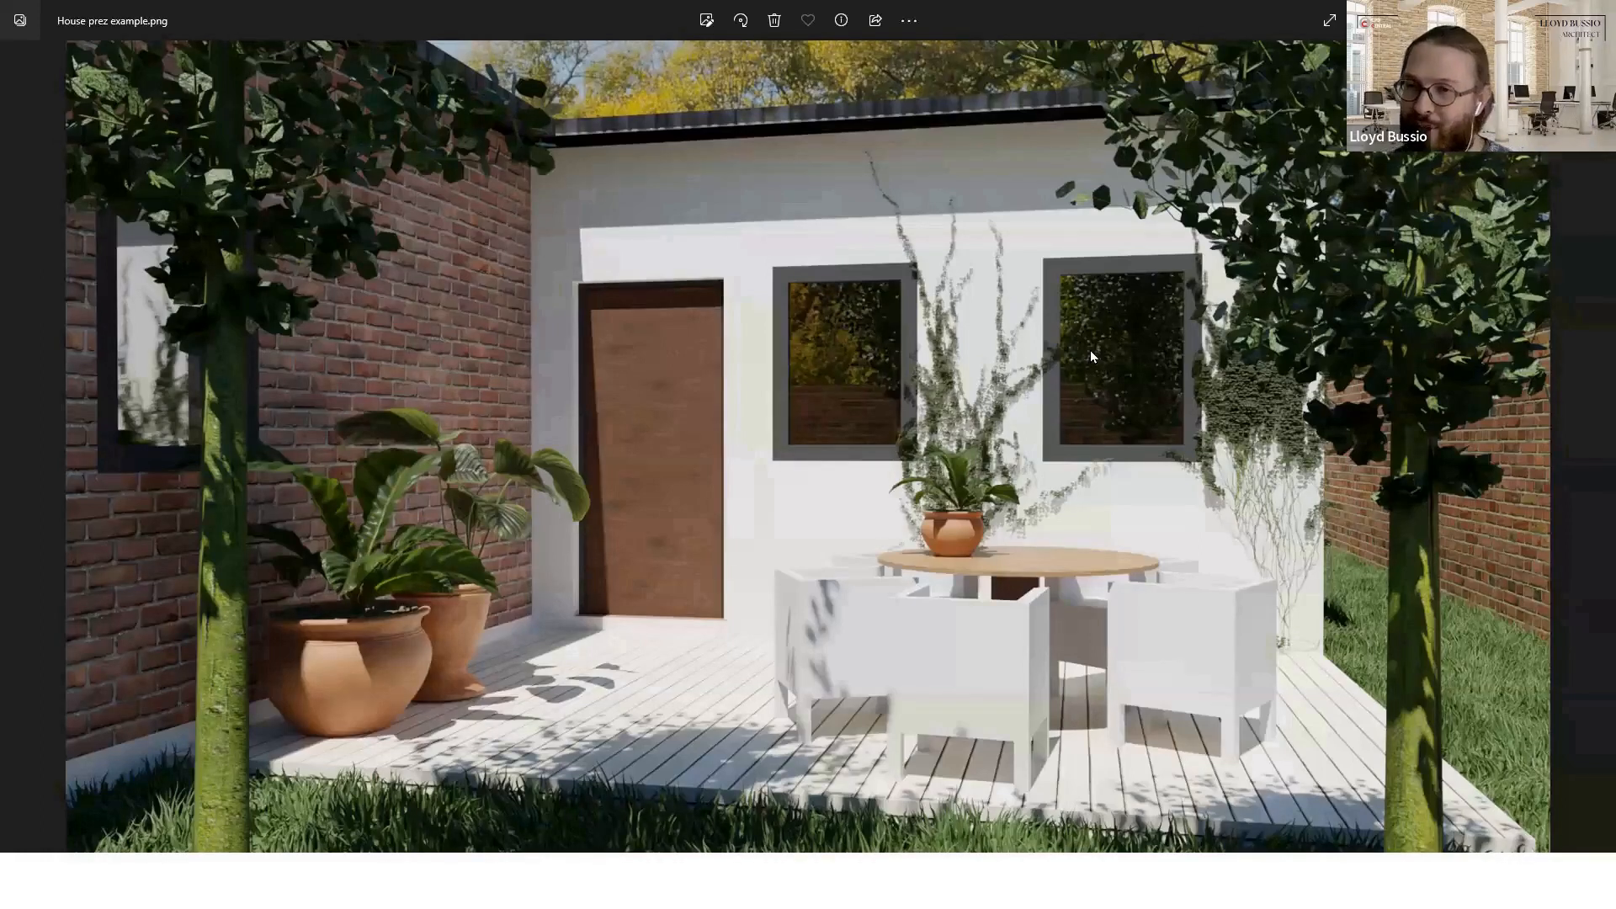
key(Right)
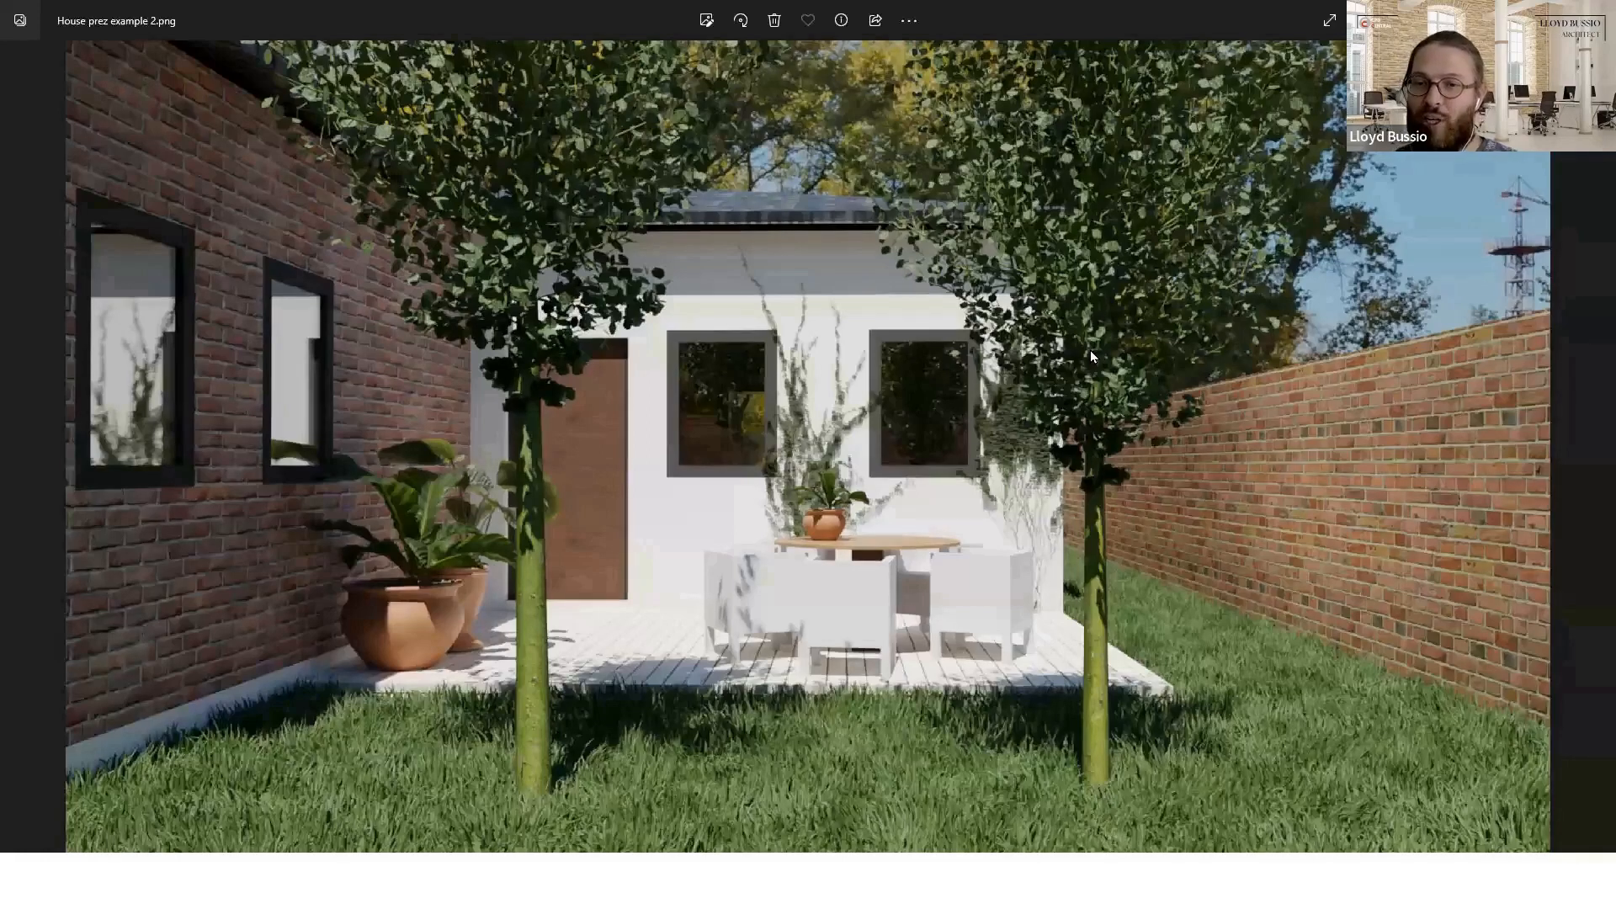
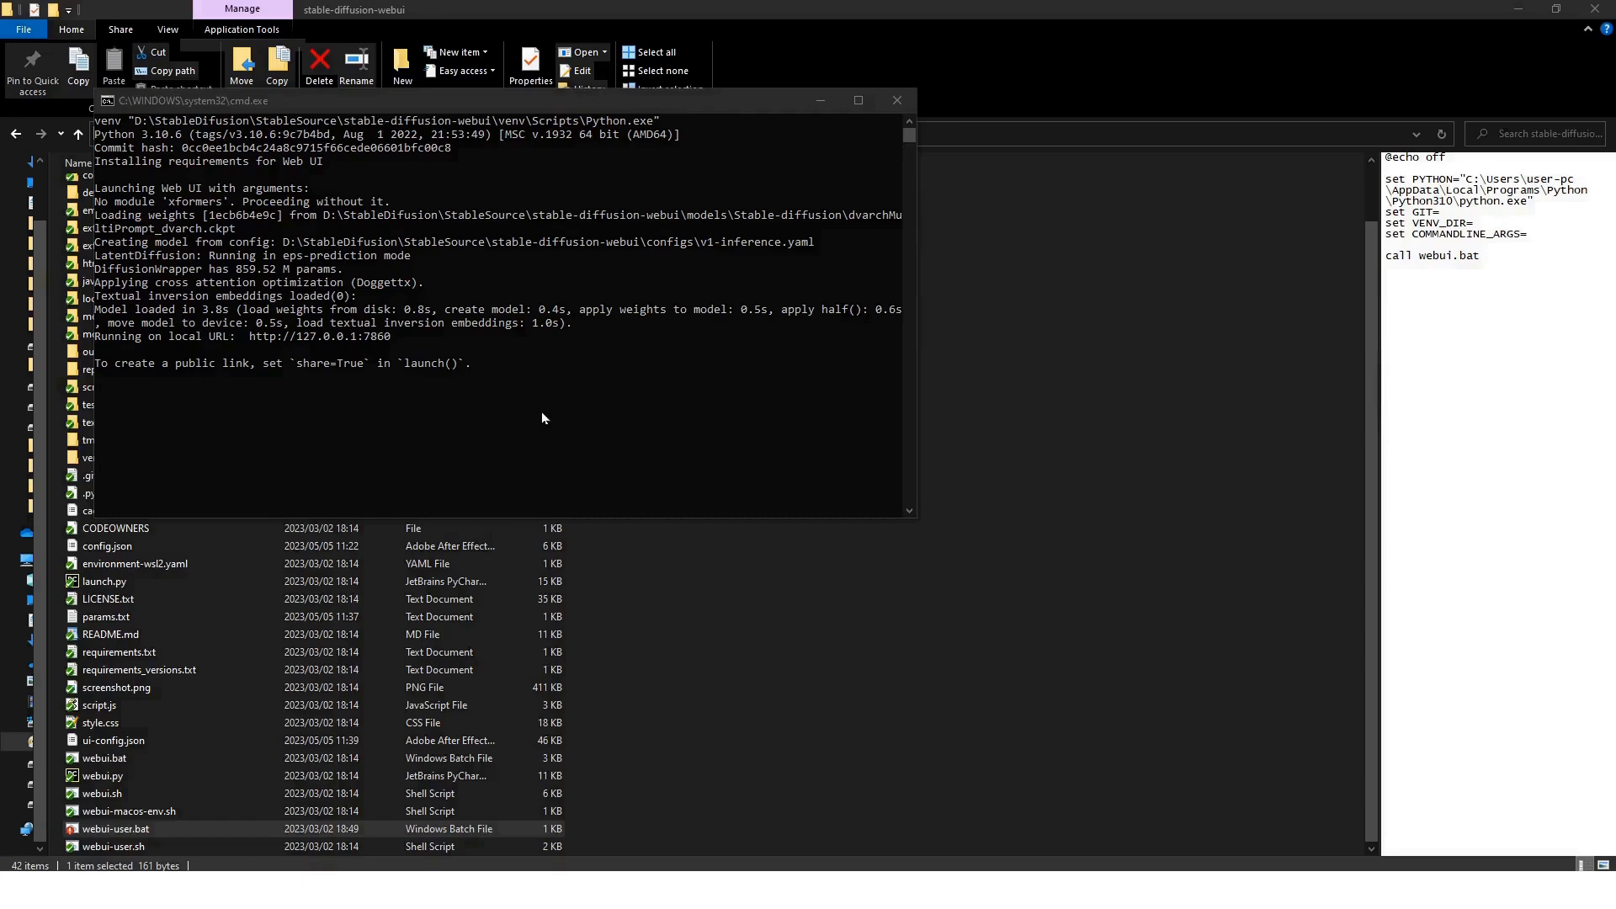
click(251, 336)
drag(251, 337, 387, 338)
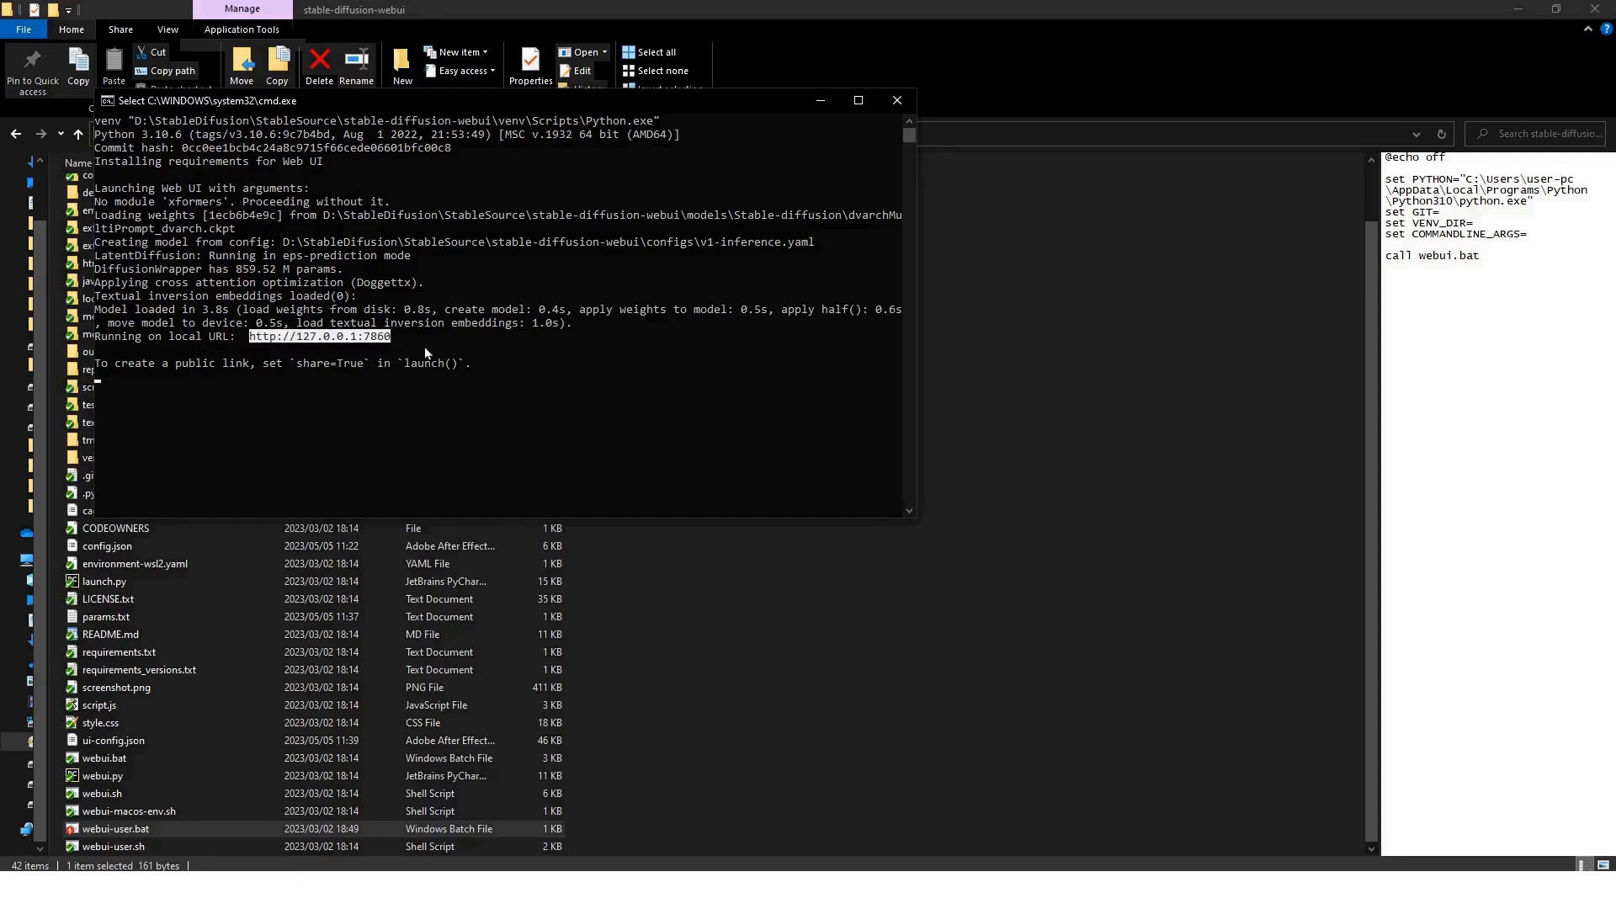
key(ctrl+c)
drag(1615, 152, 615, 2)
click(502, 47)
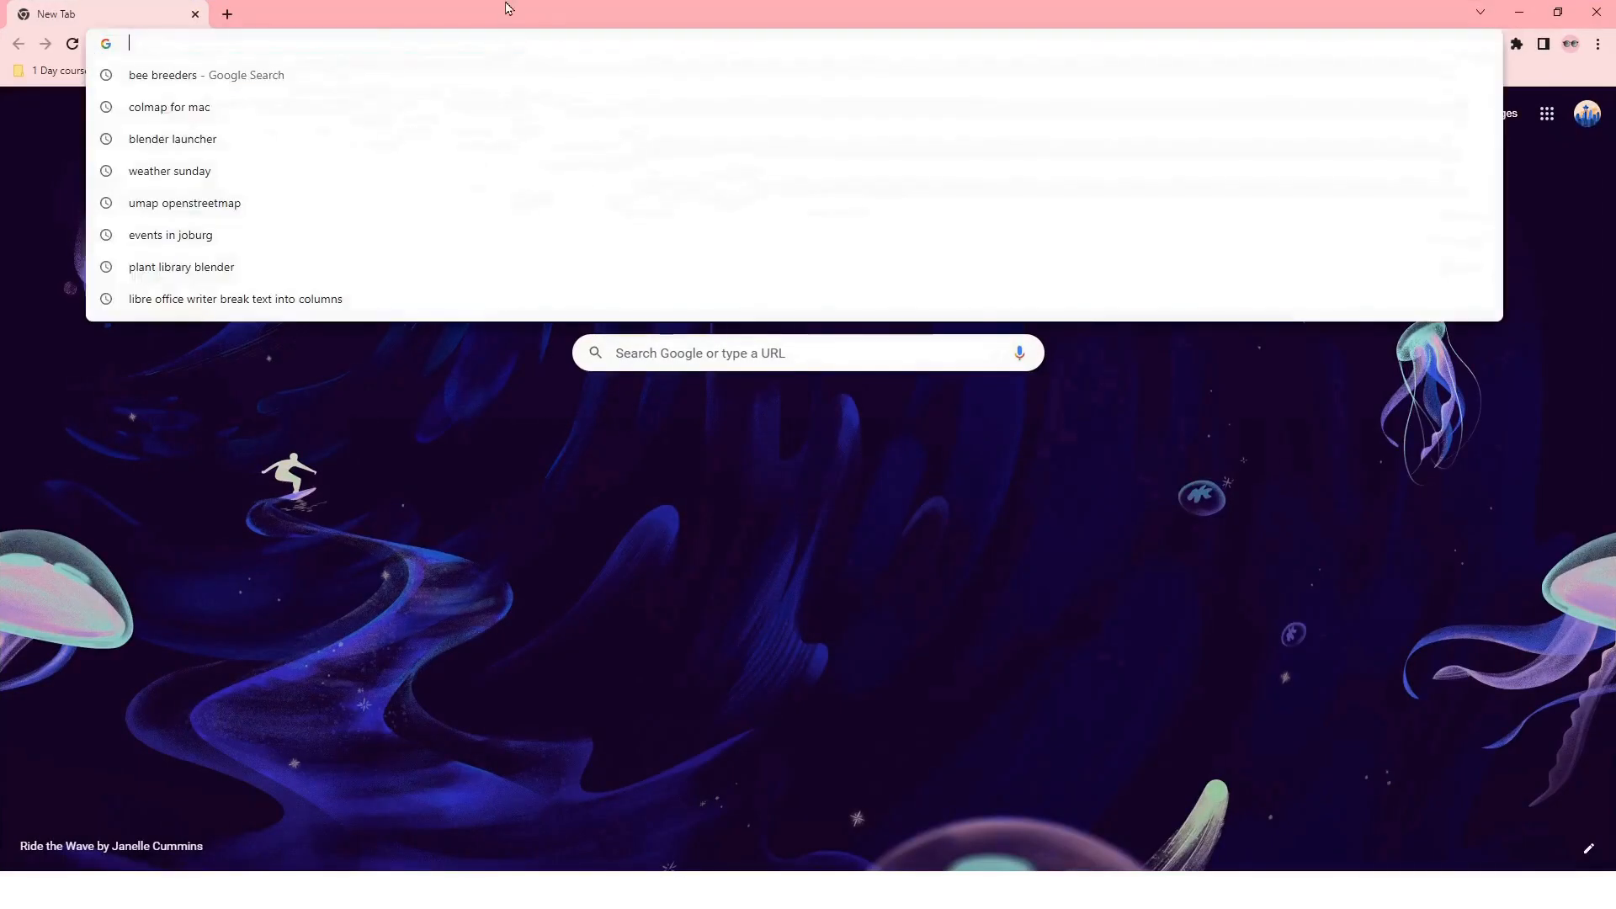
key(ctrl+v)
key(Return)
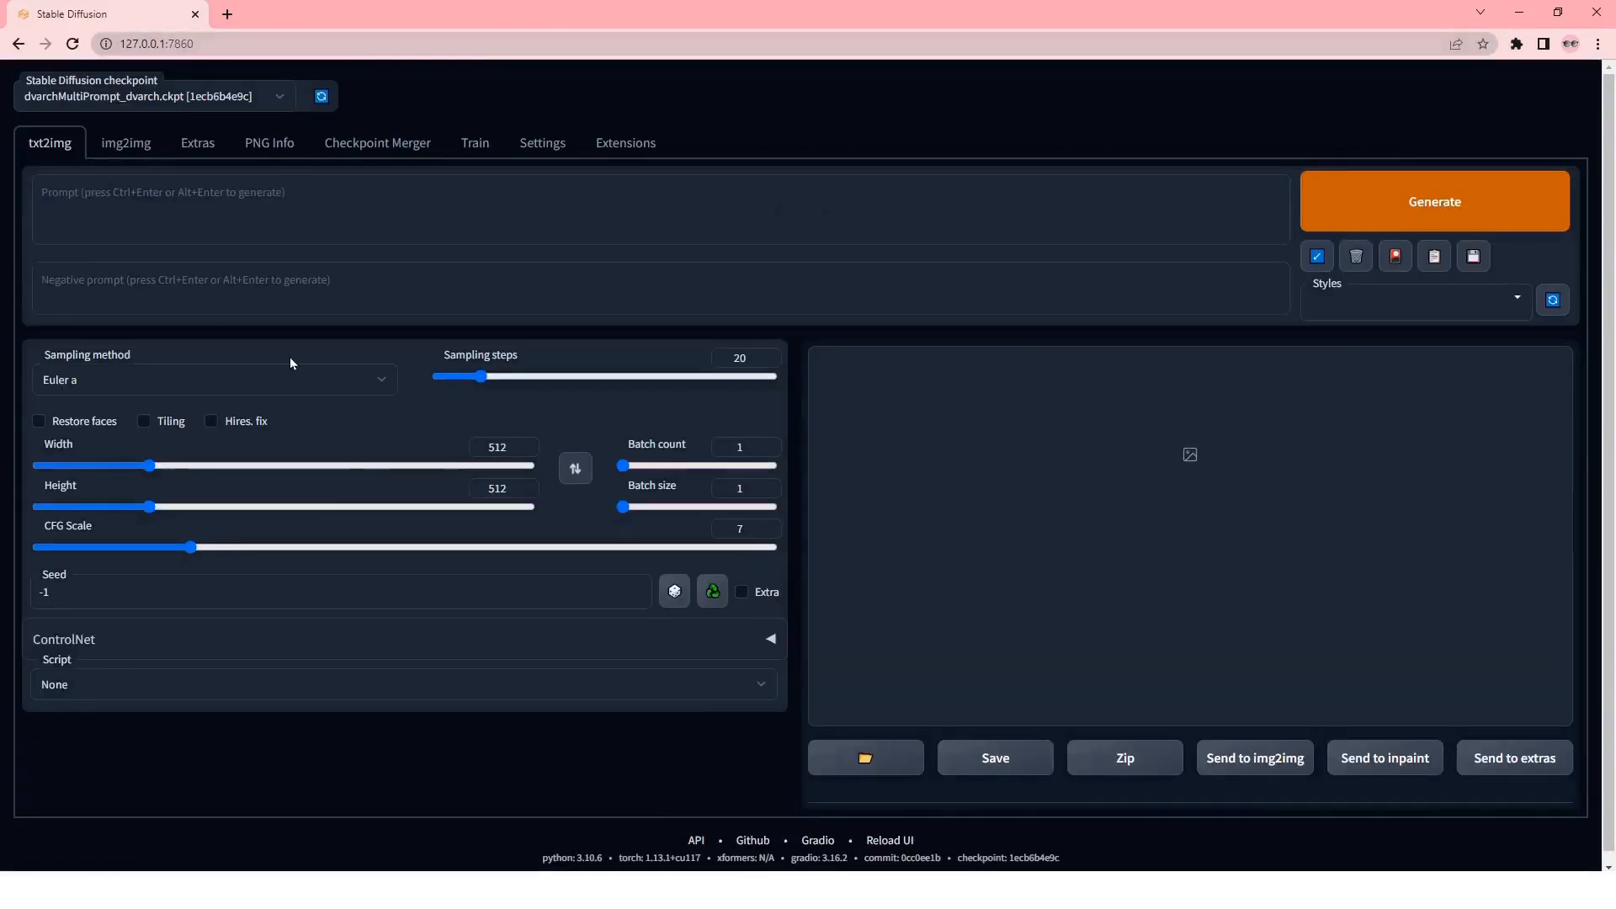
- Choose the dvarchMultiPrompt_dvarch.ckpt checkpoint and load the hillside houses line drawing as the img2img Sketch input
click(274, 101)
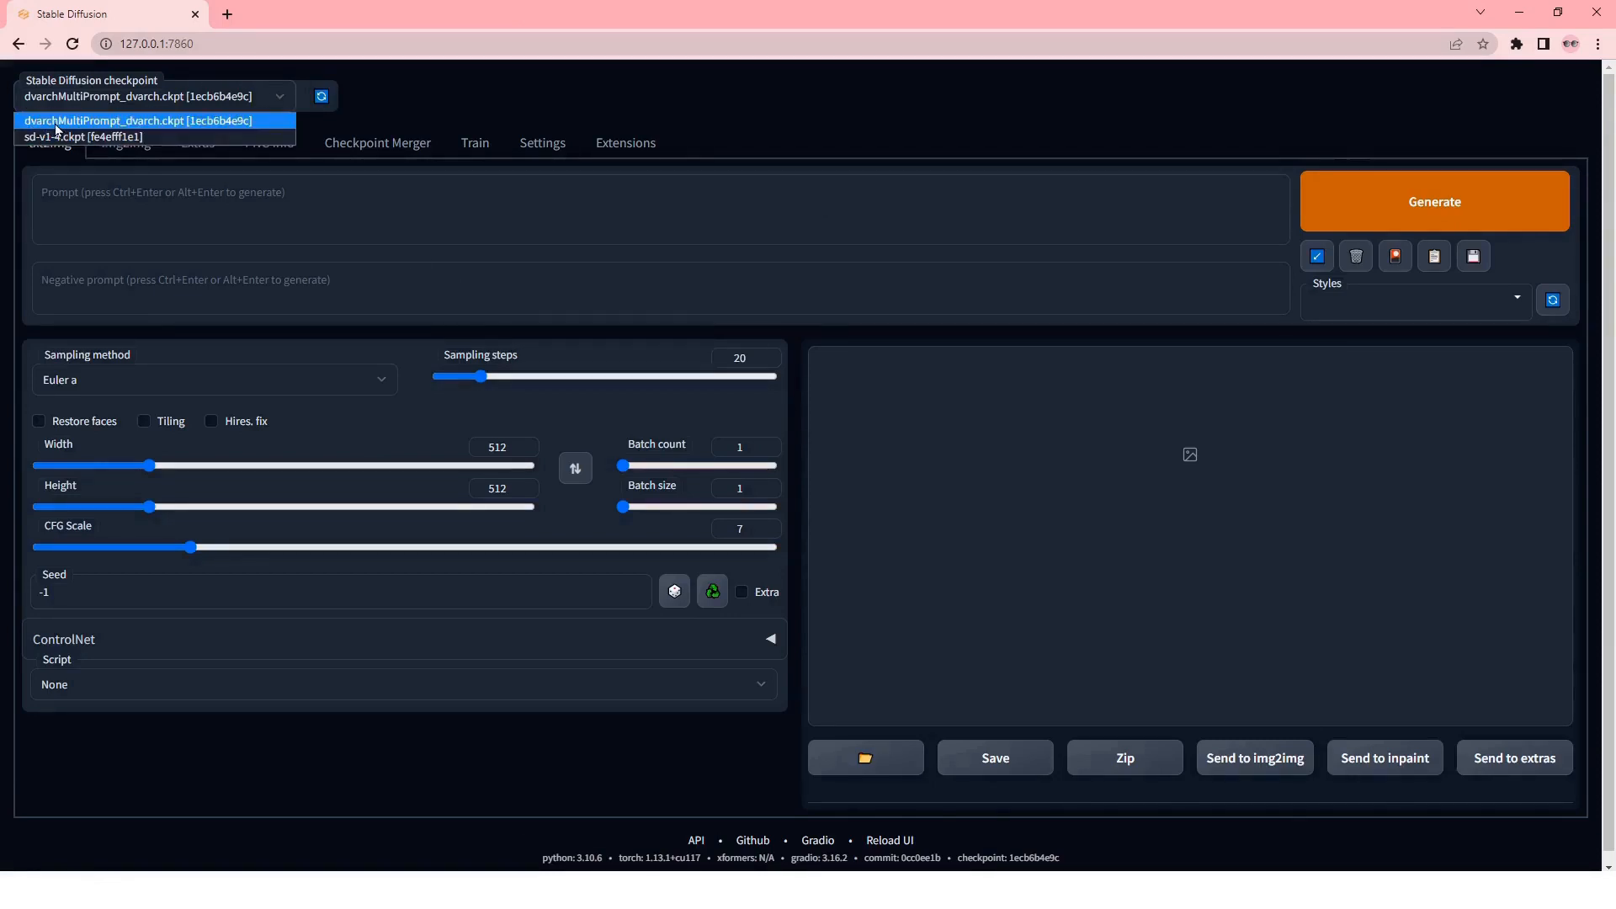
click(112, 123)
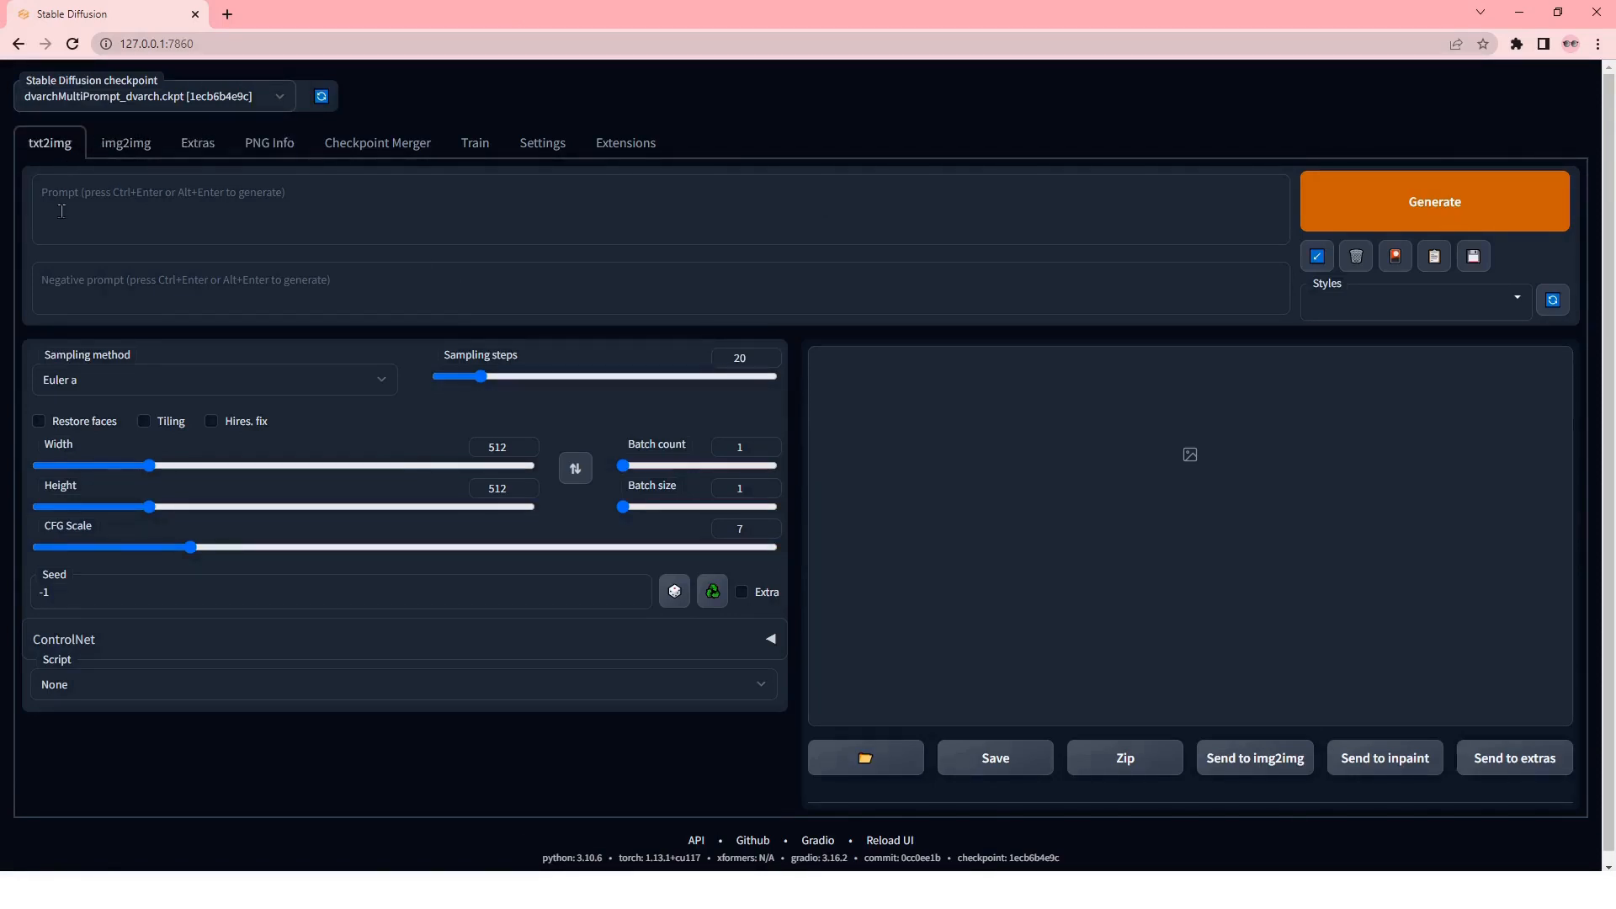
click(128, 145)
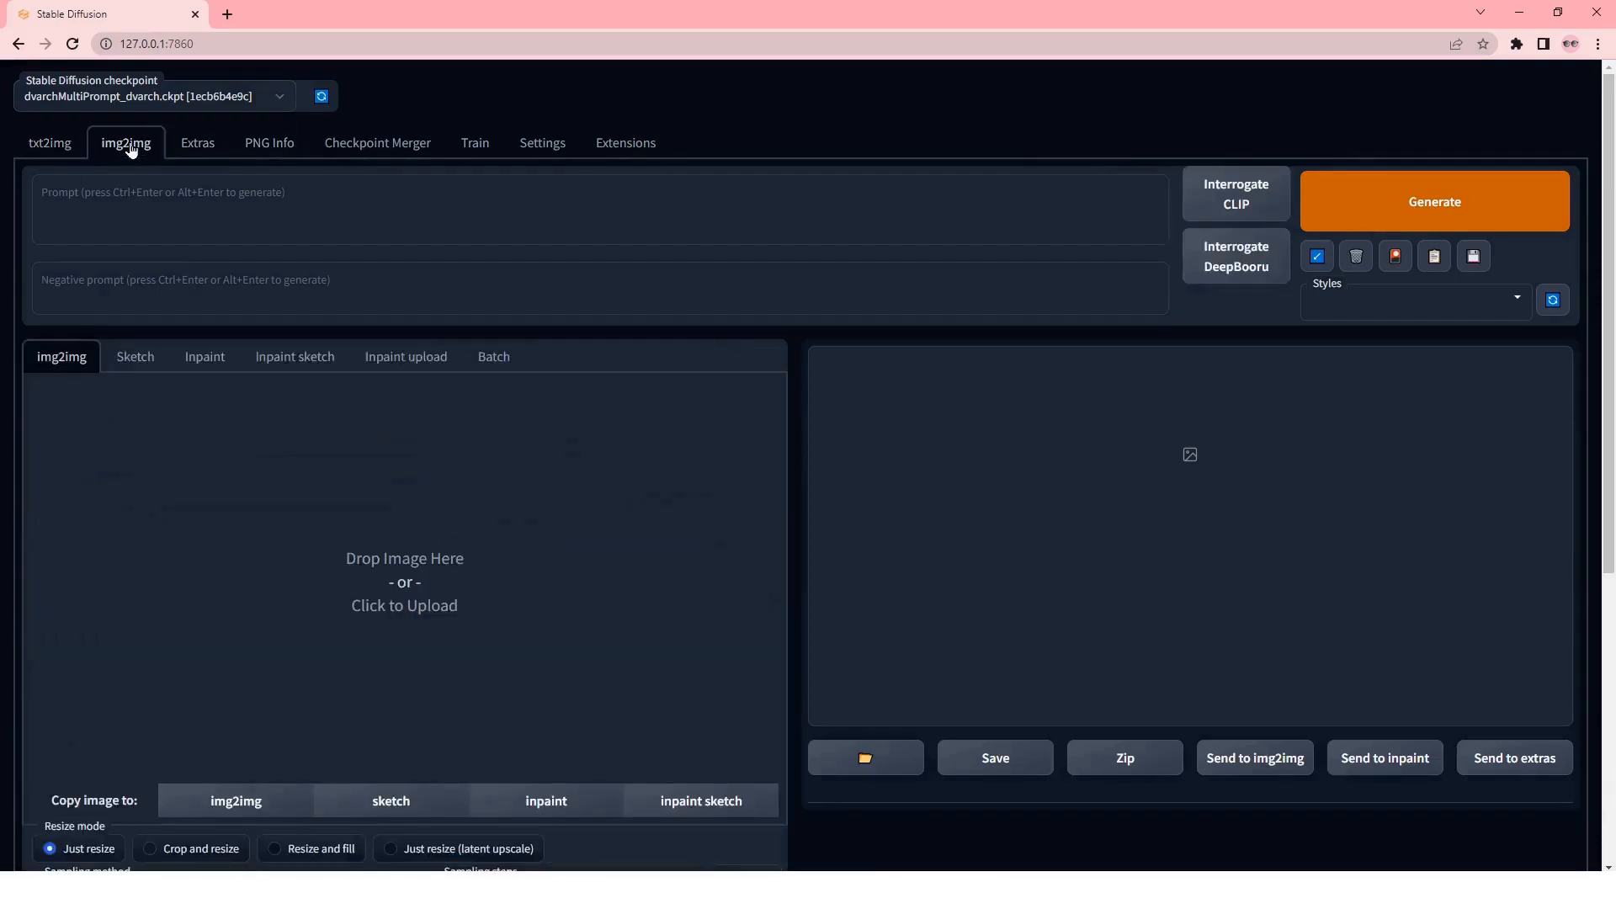
click(153, 363)
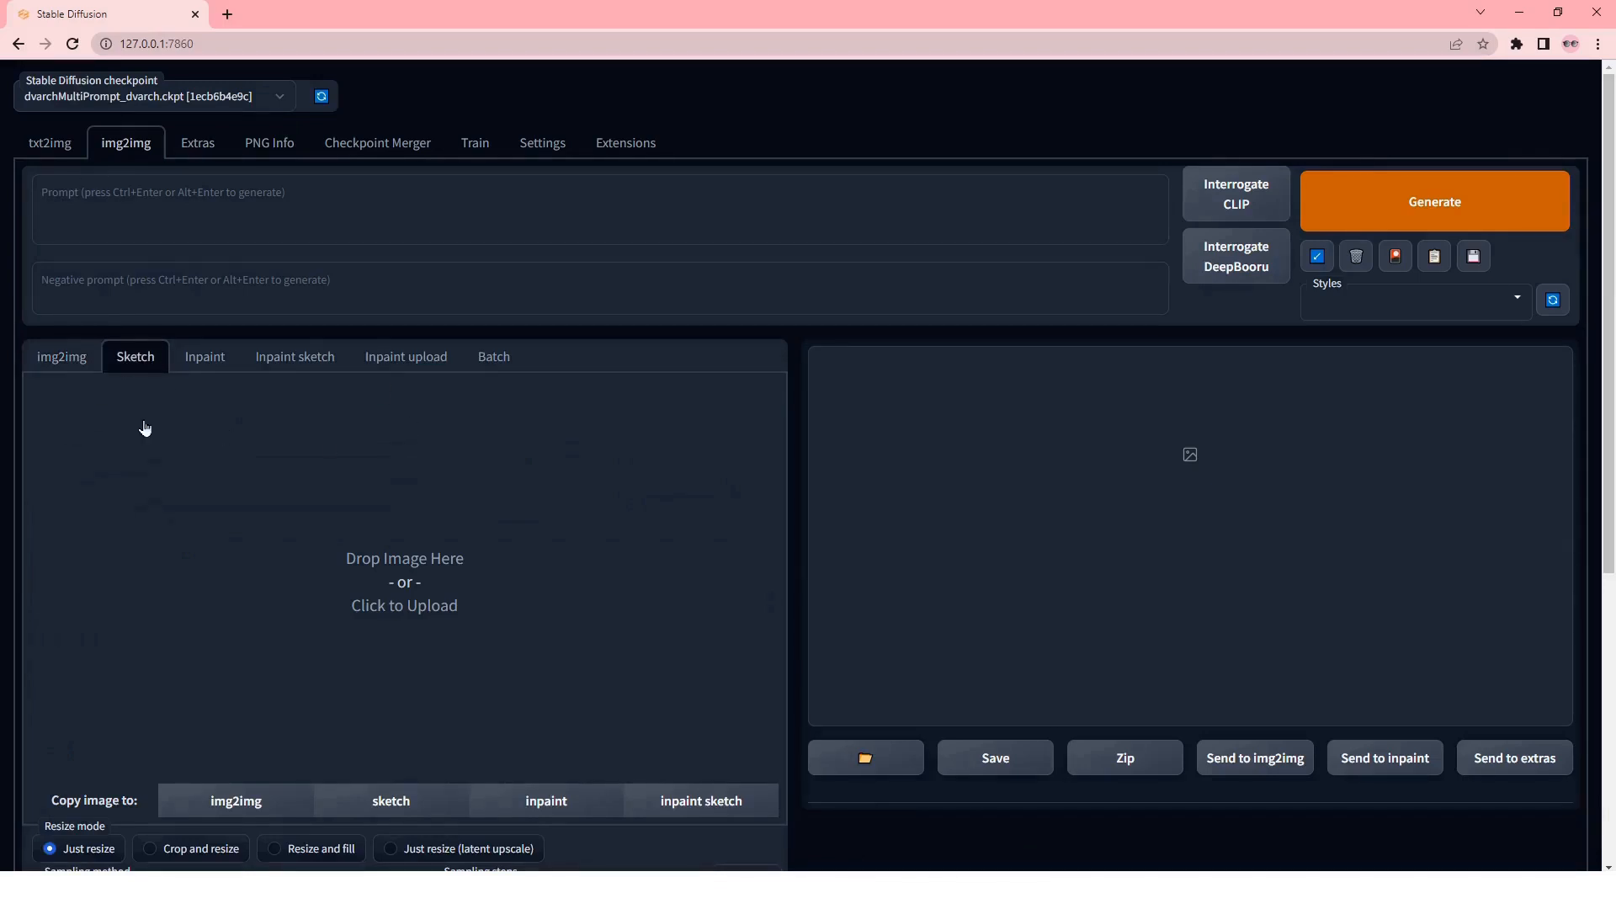
scroll(361, 415, down, 3)
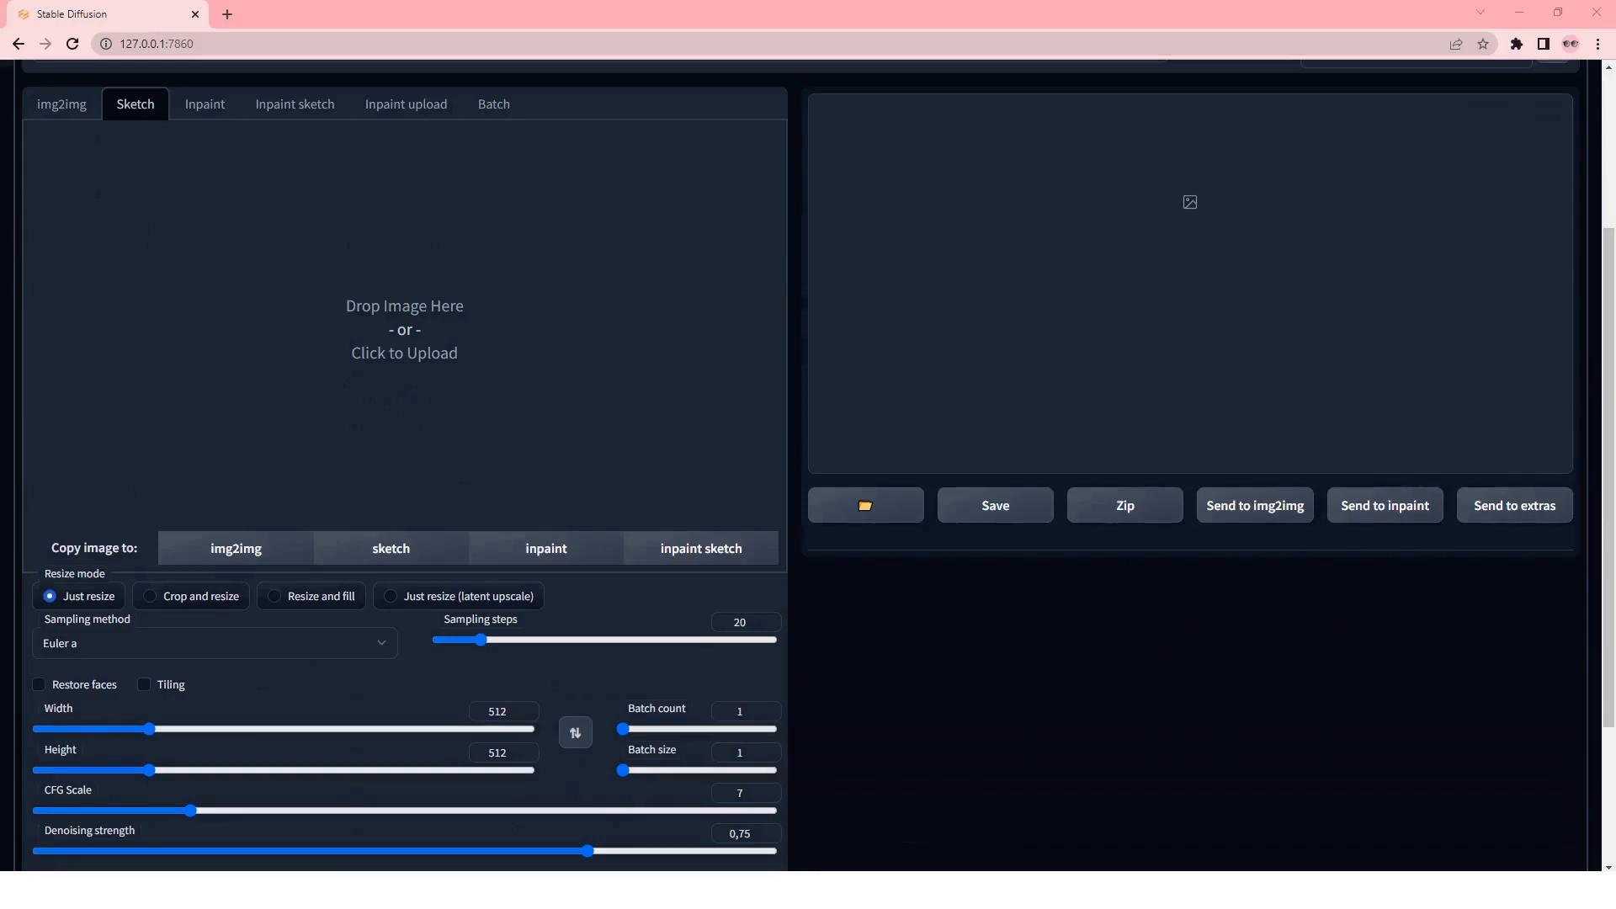
mouse_move(978, 373)
mouse_down()
mouse_move(316, 369)
mouse_move(408, 329)
mouse_up()
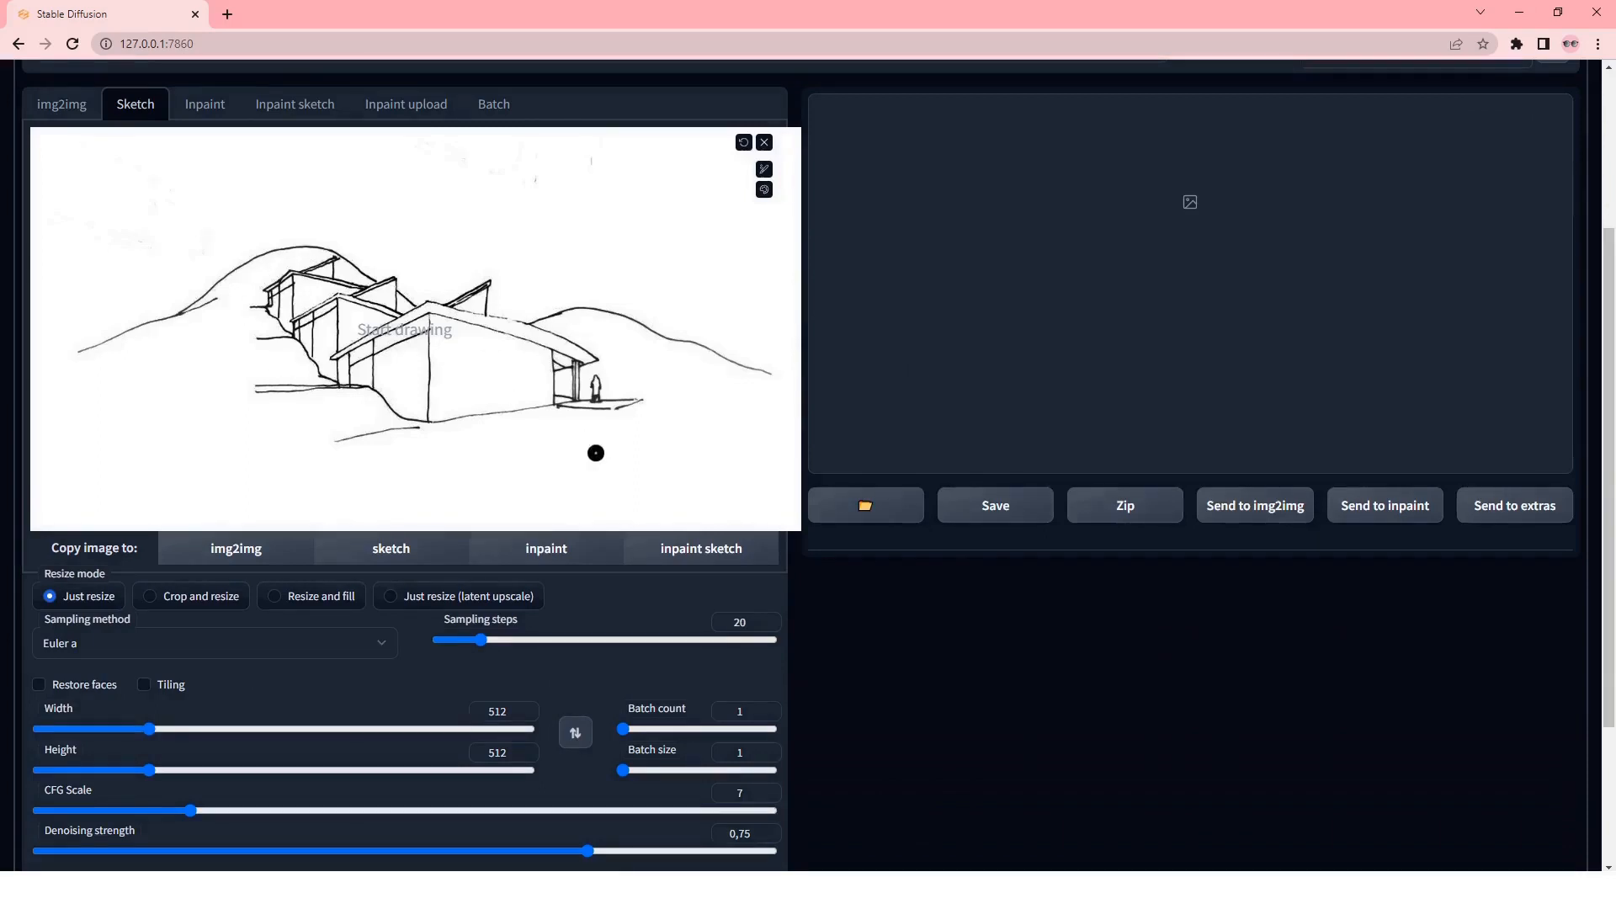
- Set the output image size to a width of 1153 and a height of 604
scroll(595, 453, up, 2)
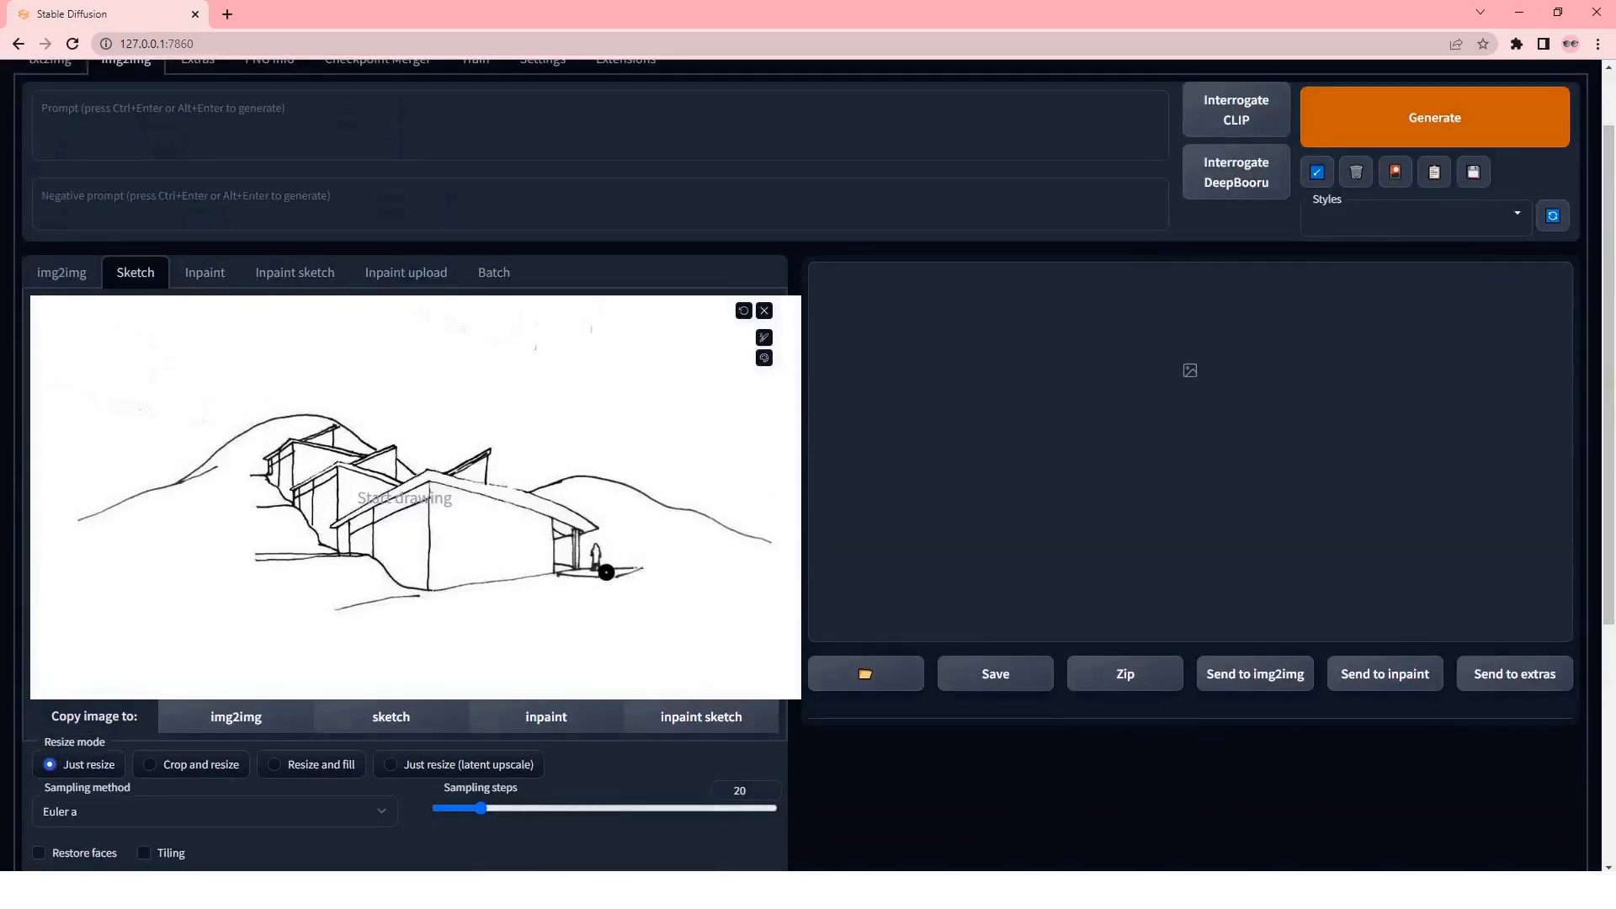
scroll(505, 421, down, 5)
scroll(541, 311, up, 3)
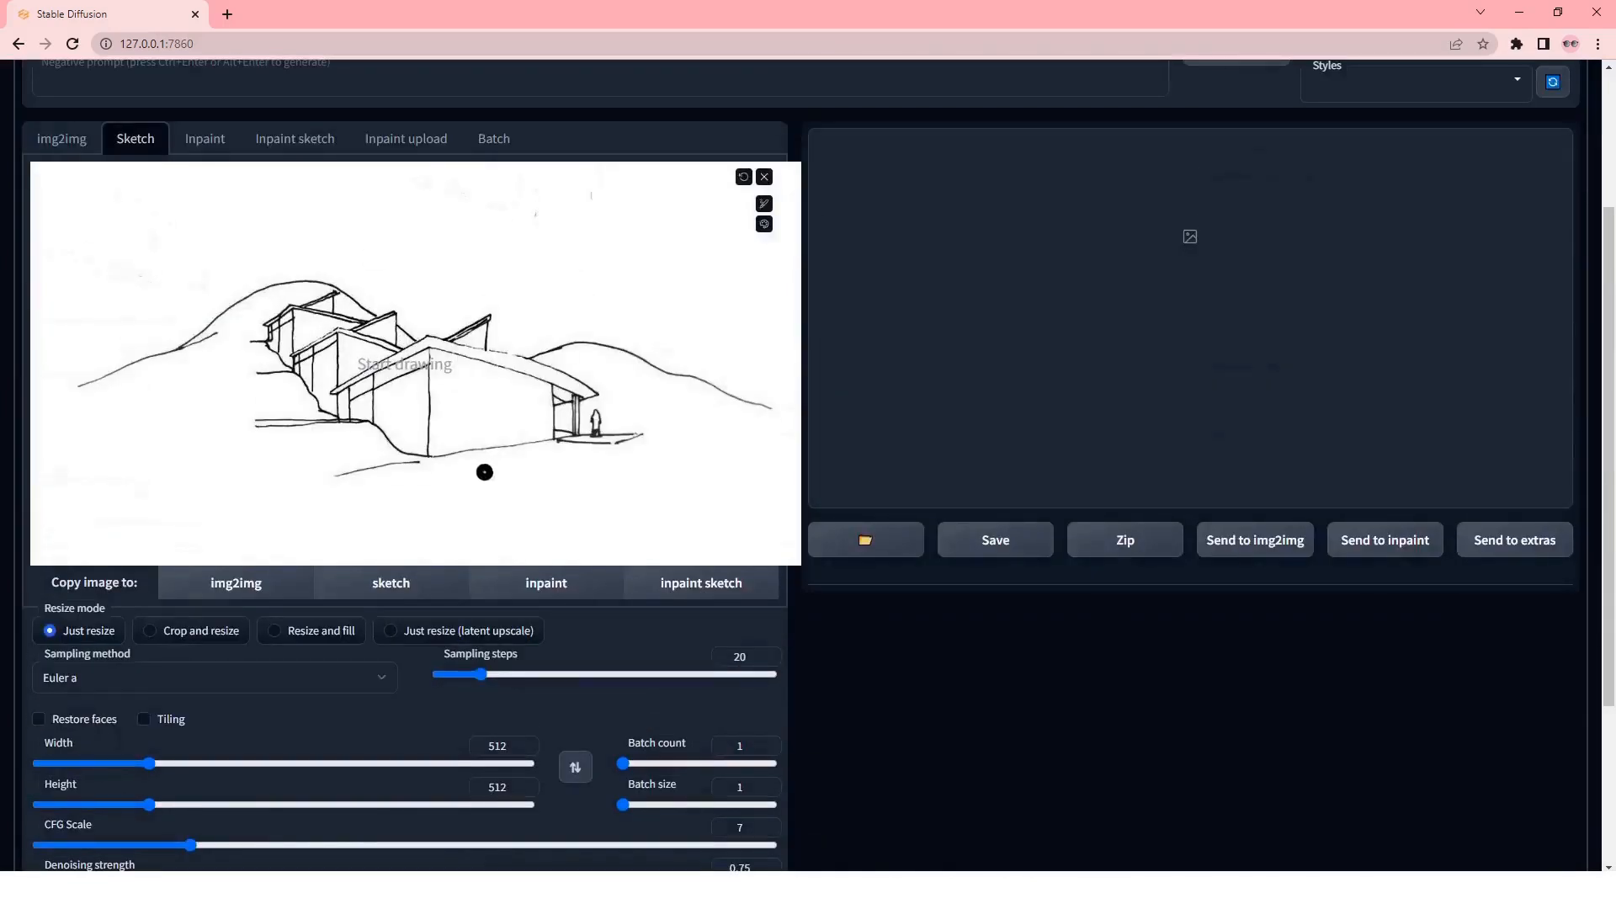
scroll(493, 473, down, 2)
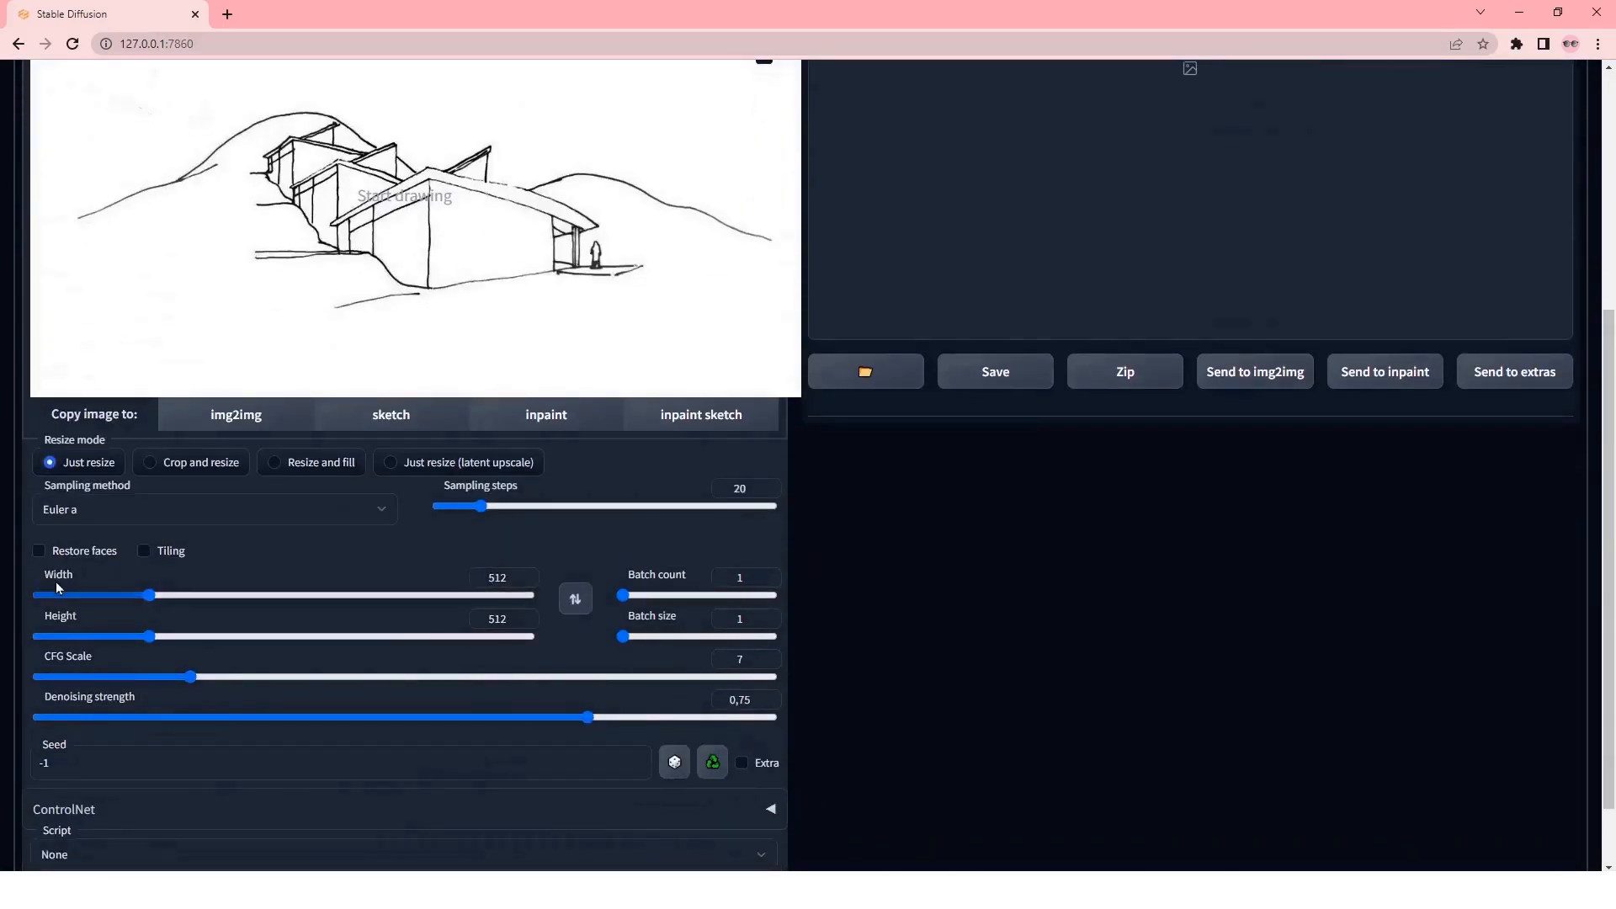
scroll(551, 593, up, 2)
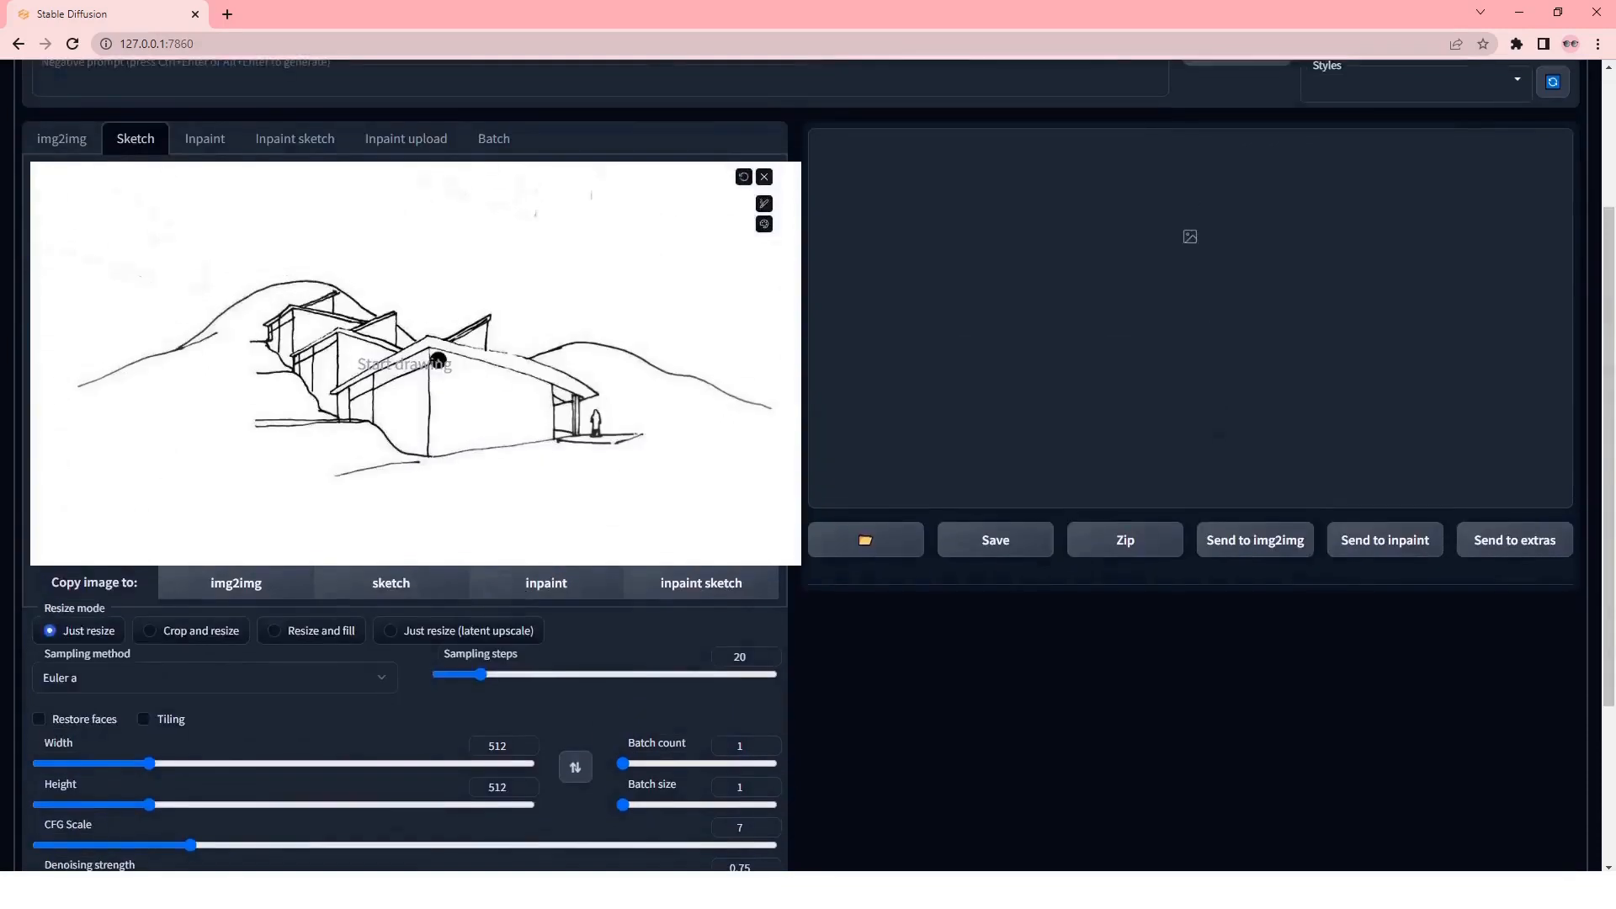
scroll(517, 656, down, 2)
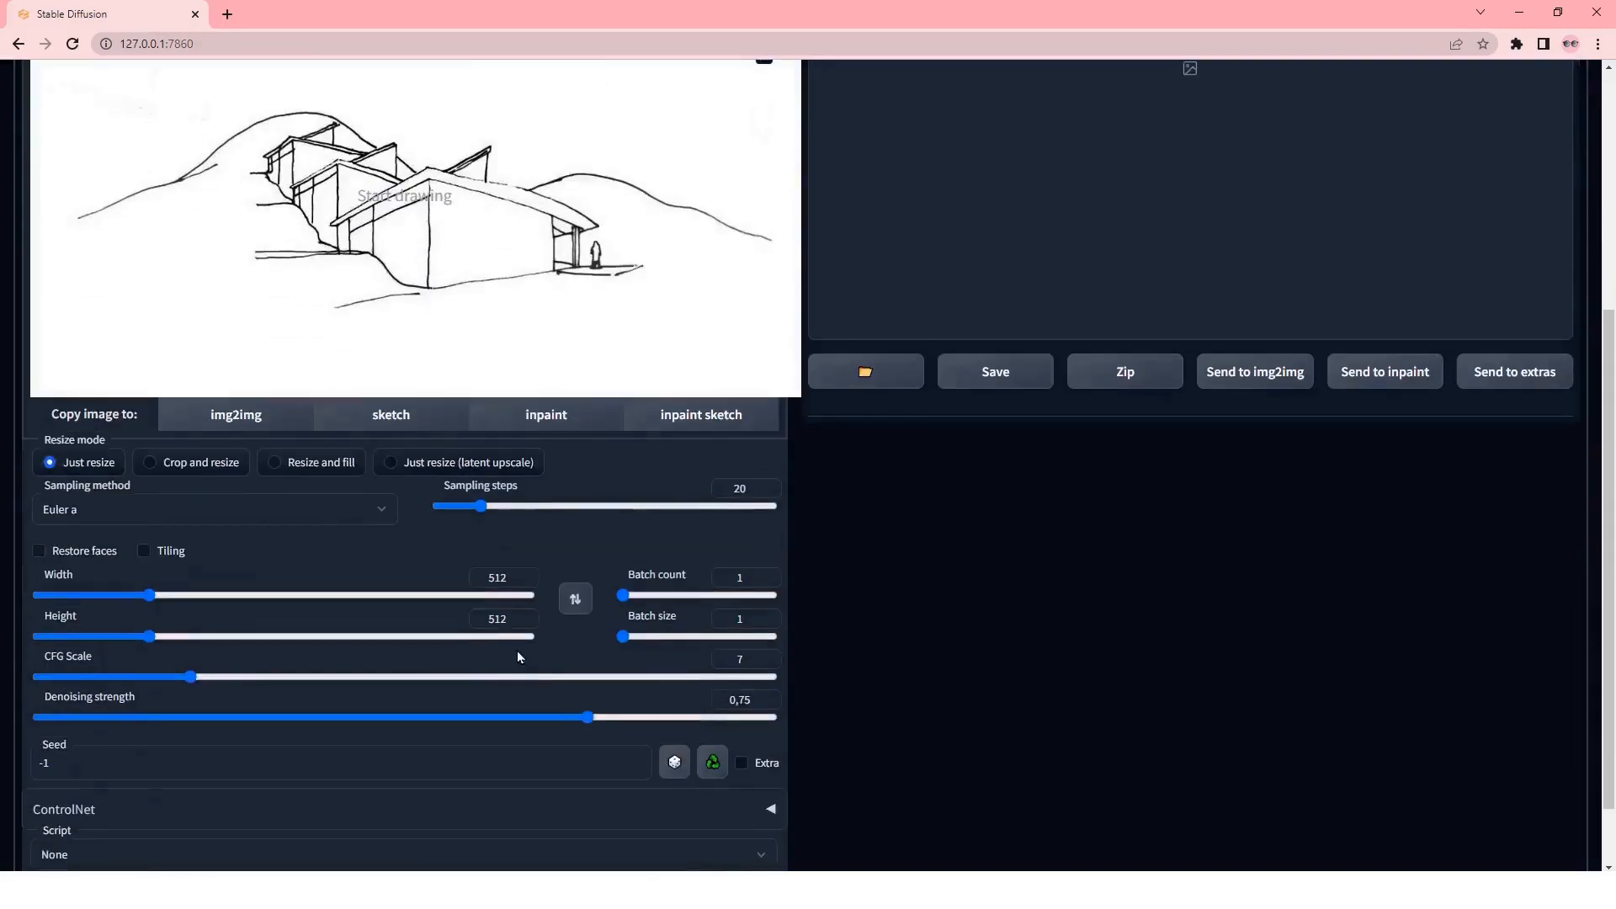
drag(487, 585, 510, 579)
key(alt+Tab)
key(alt+Tab)
text(1153)
double_click(508, 618)
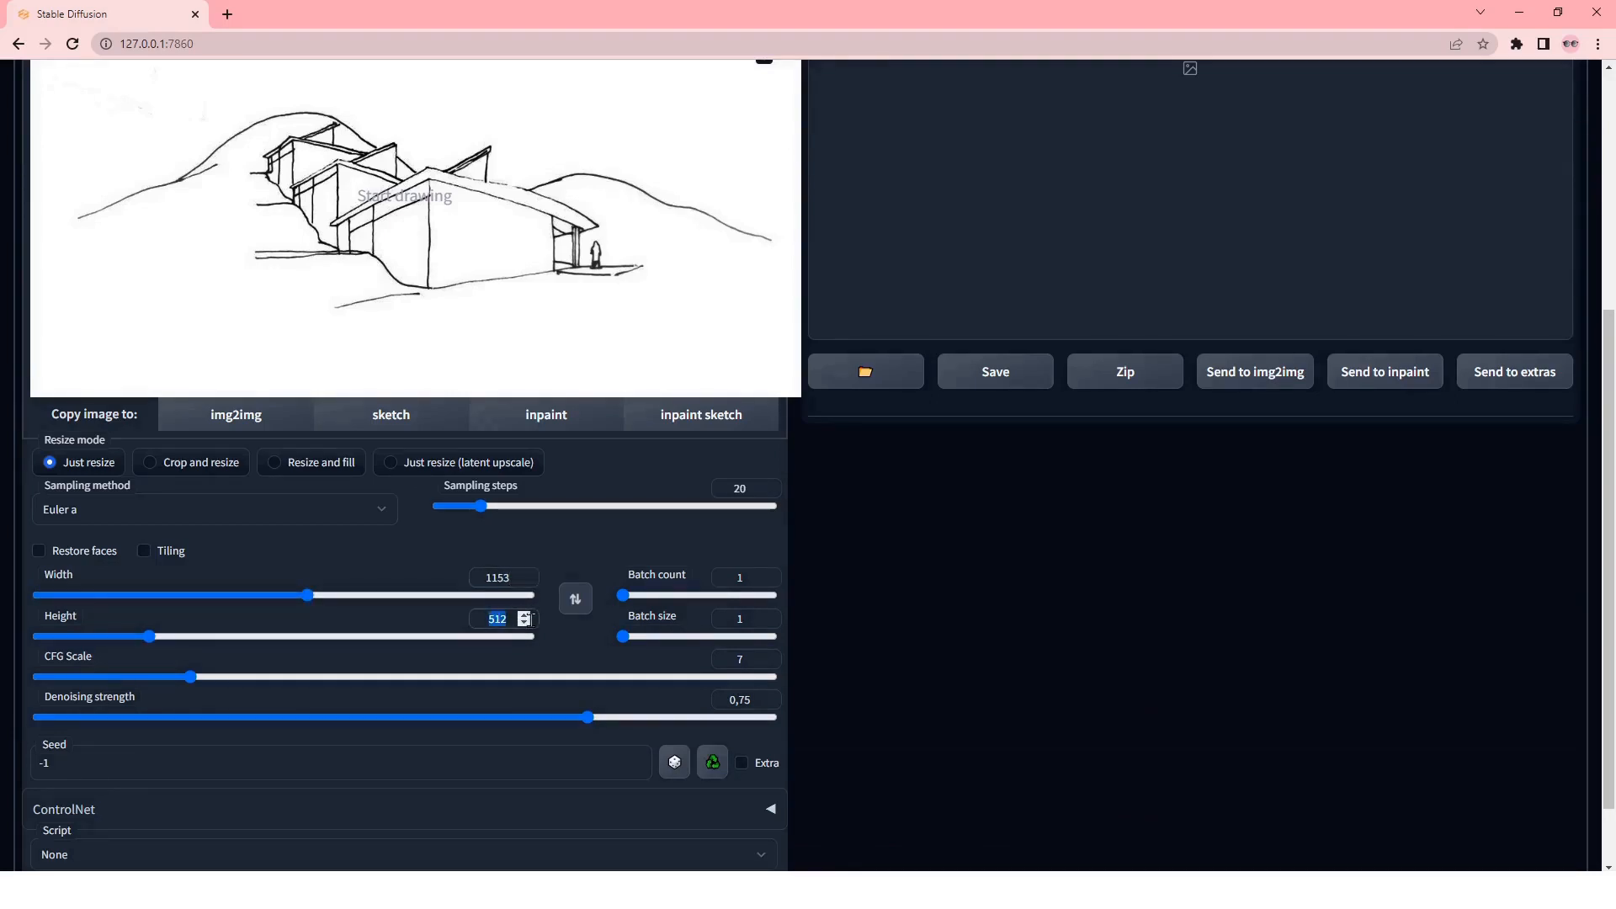
text(604)
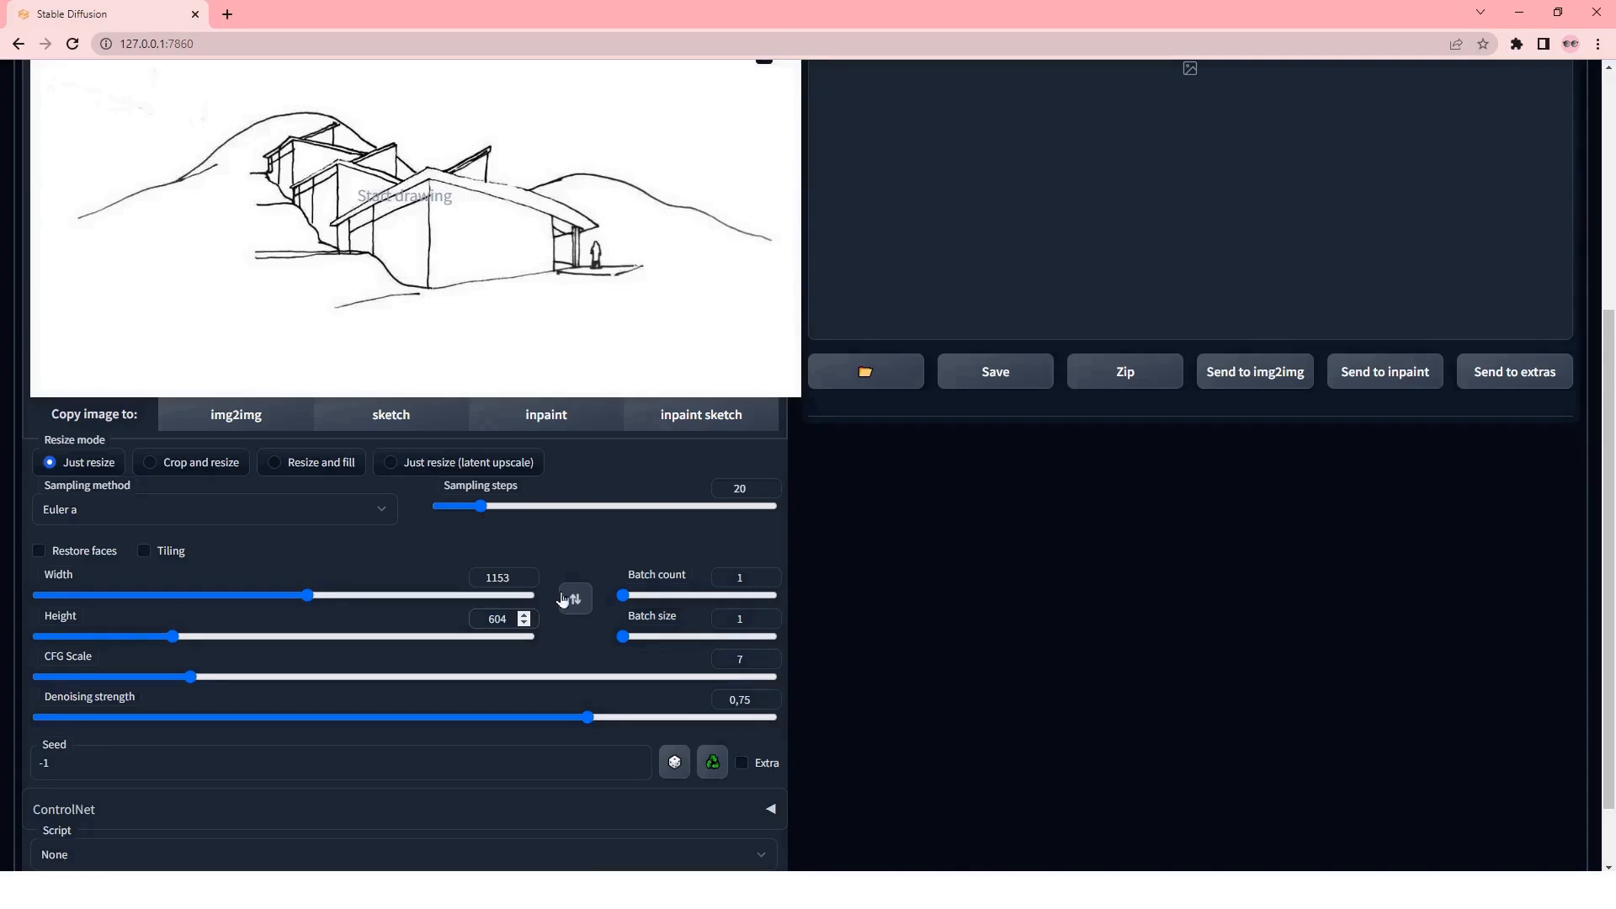
- Try the denoising strength at 0 and 0.64, and set it to 1
scroll(577, 559, down, 1)
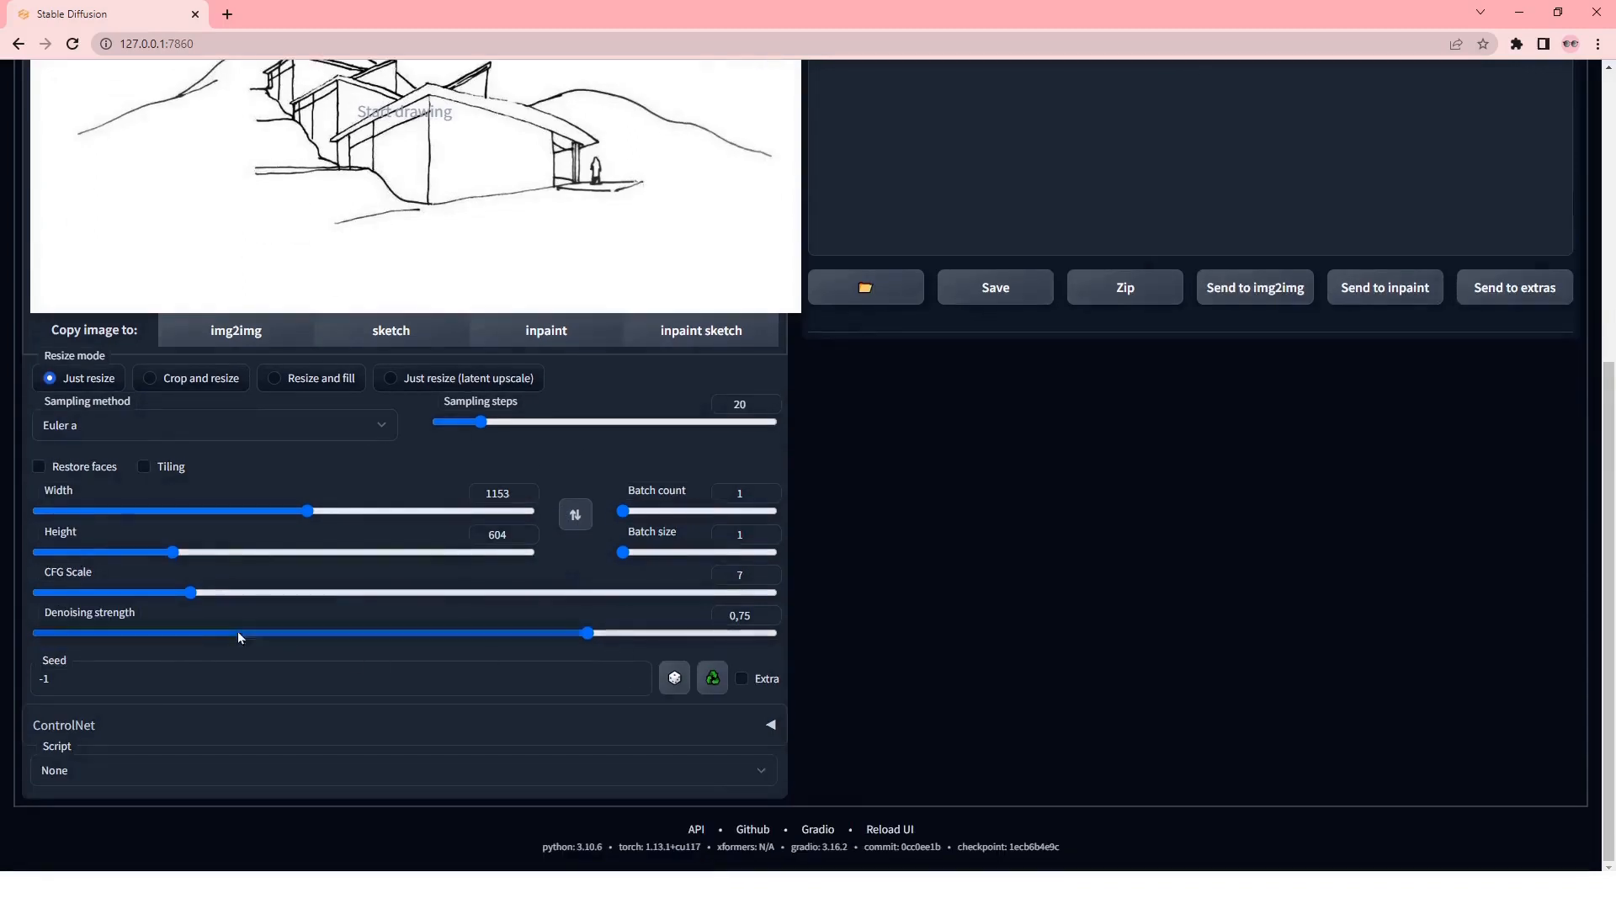
drag(590, 634, 41, 634)
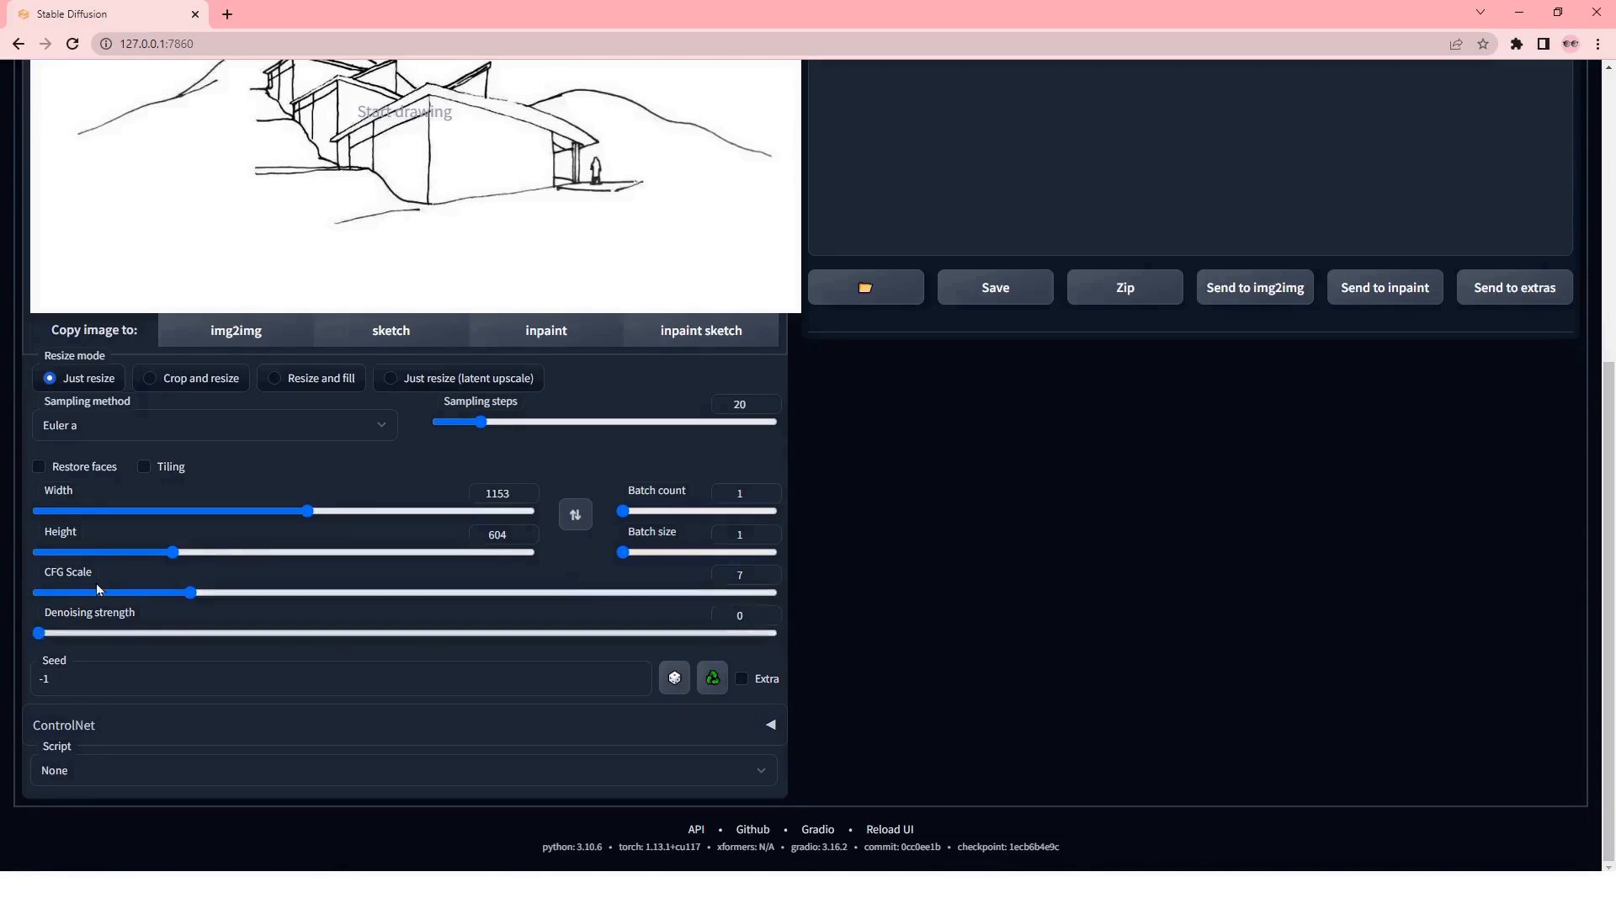
scroll(495, 306, up, 2)
scroll(476, 336, down, 1)
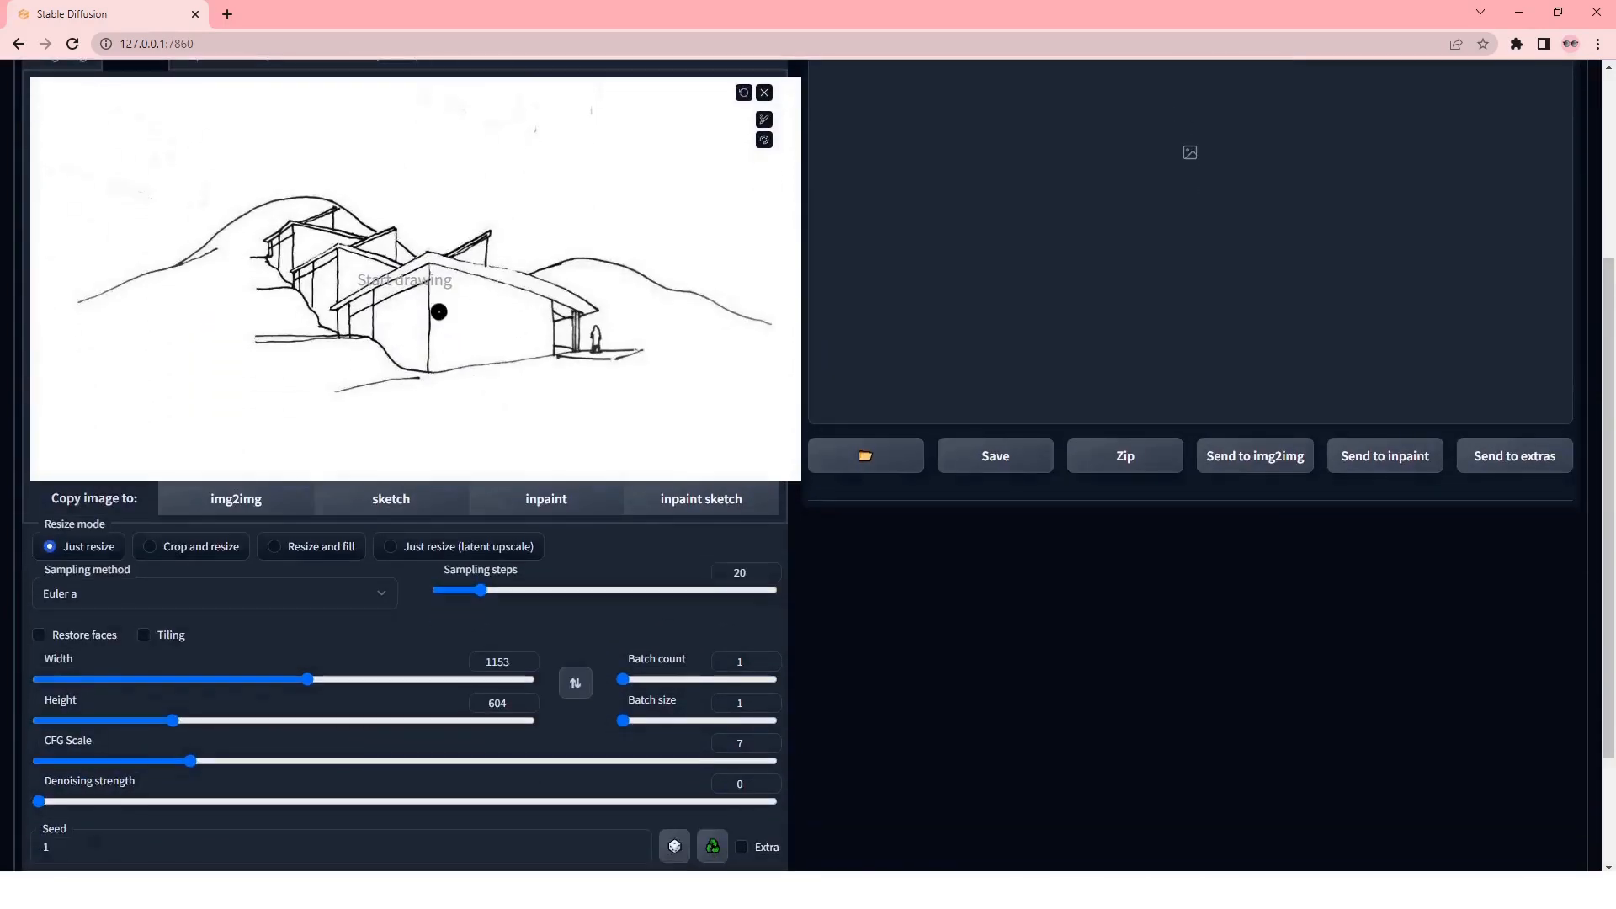
click(507, 717)
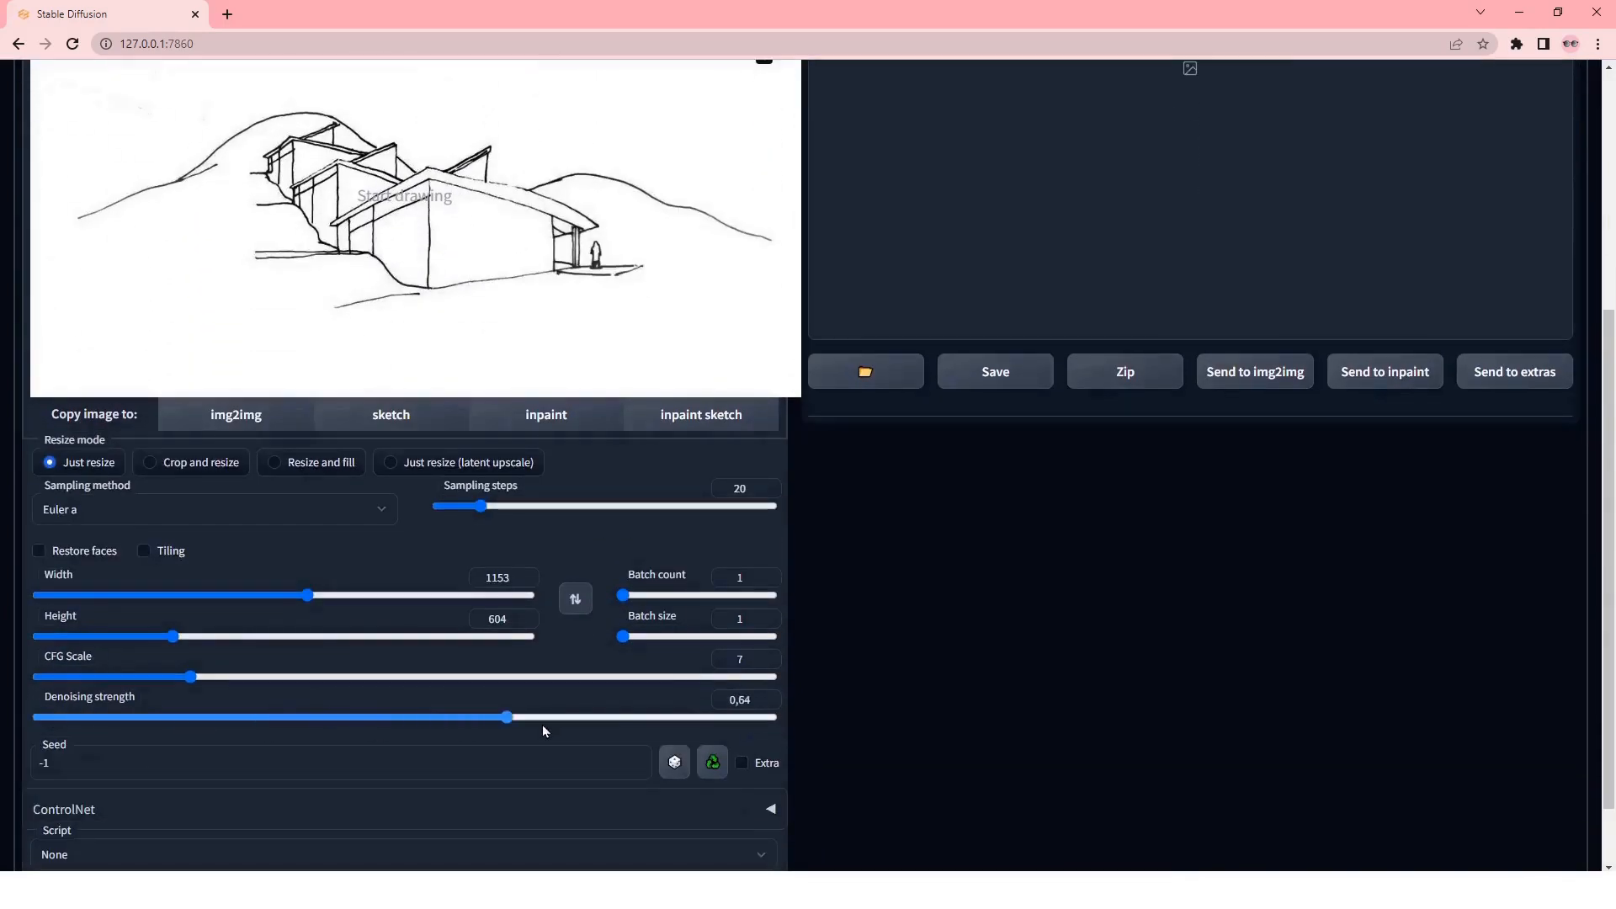
click(773, 724)
scroll(807, 774, up, 1)
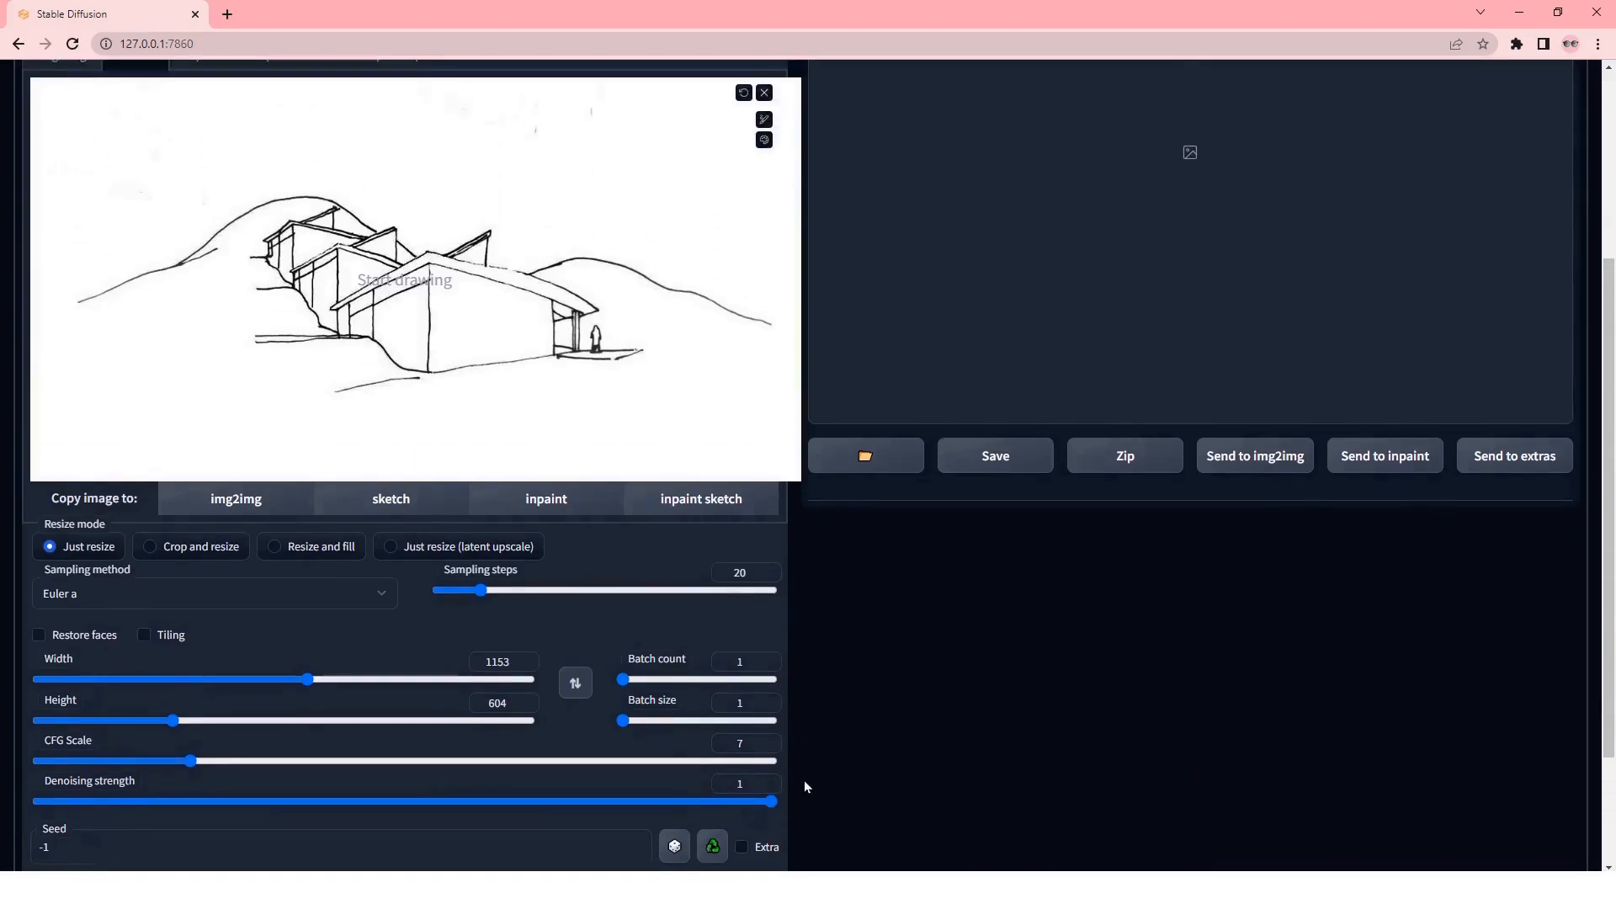
- Paste the prompt describing a modern house on a lush green landscape, rendered in lumion, and remove its leading blank line
scroll(780, 801, up, 3)
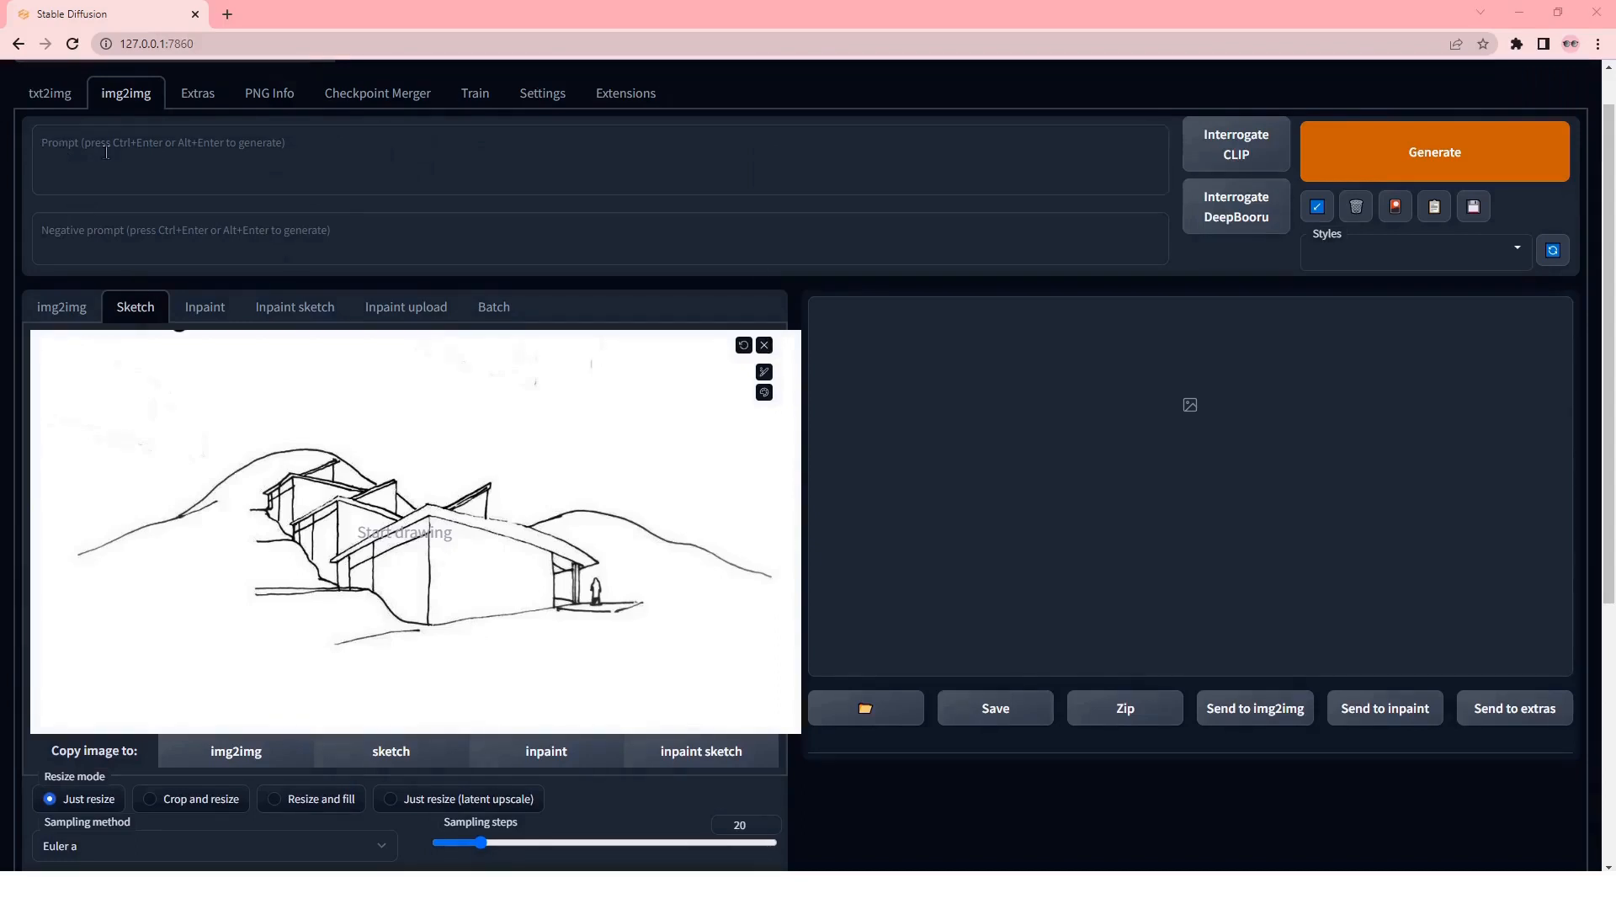
key(ctrl+v)
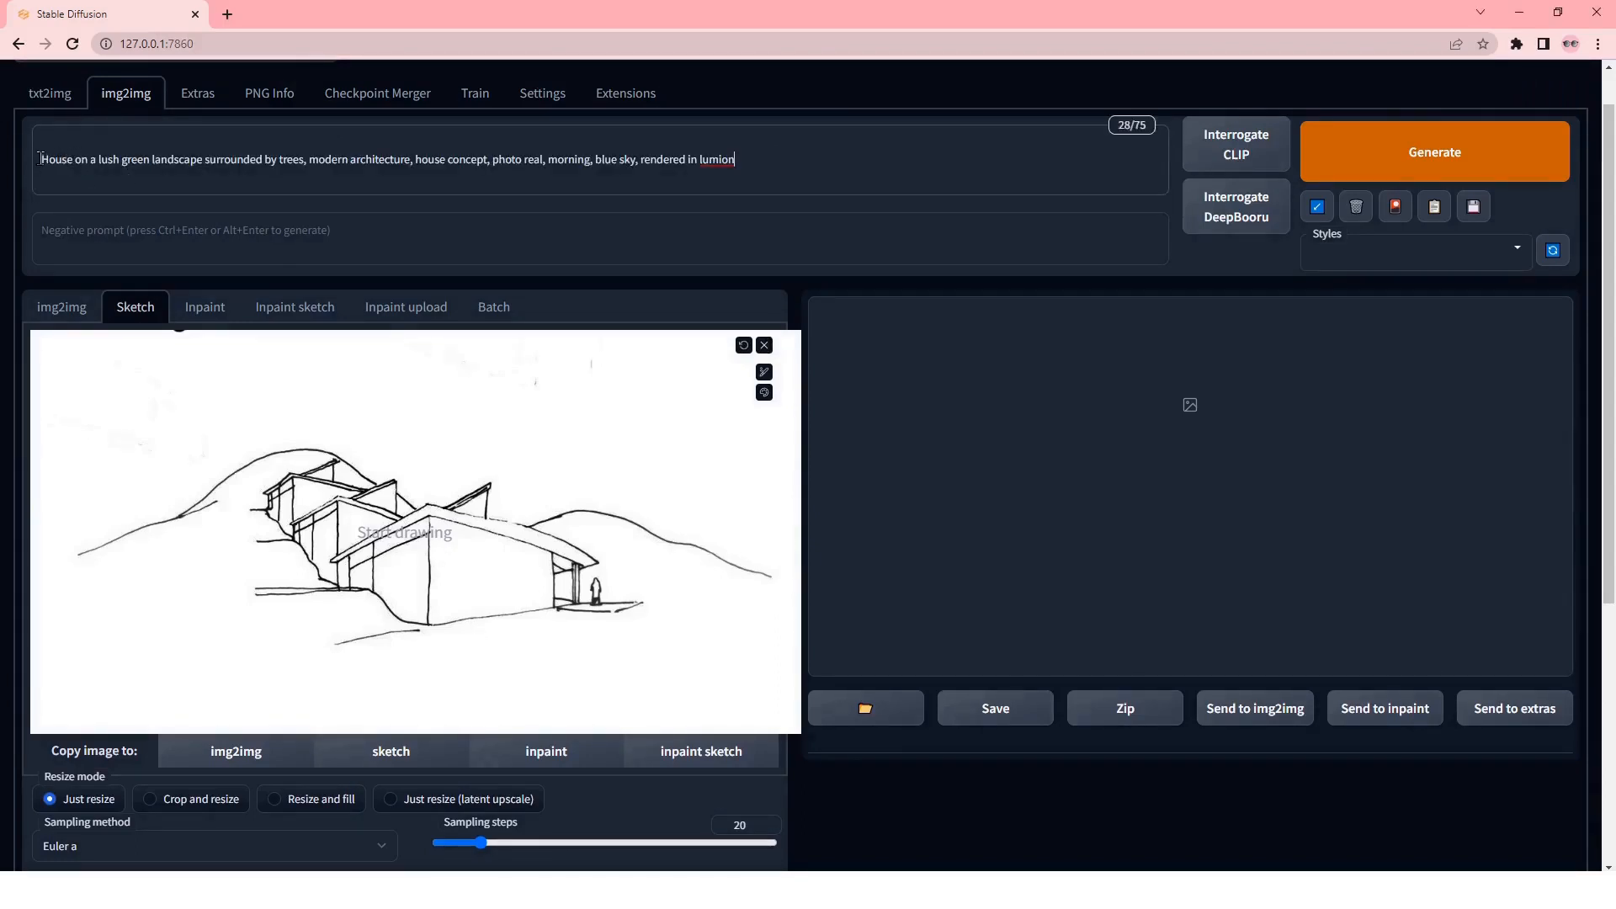
click(40, 159)
key(BackSpace)
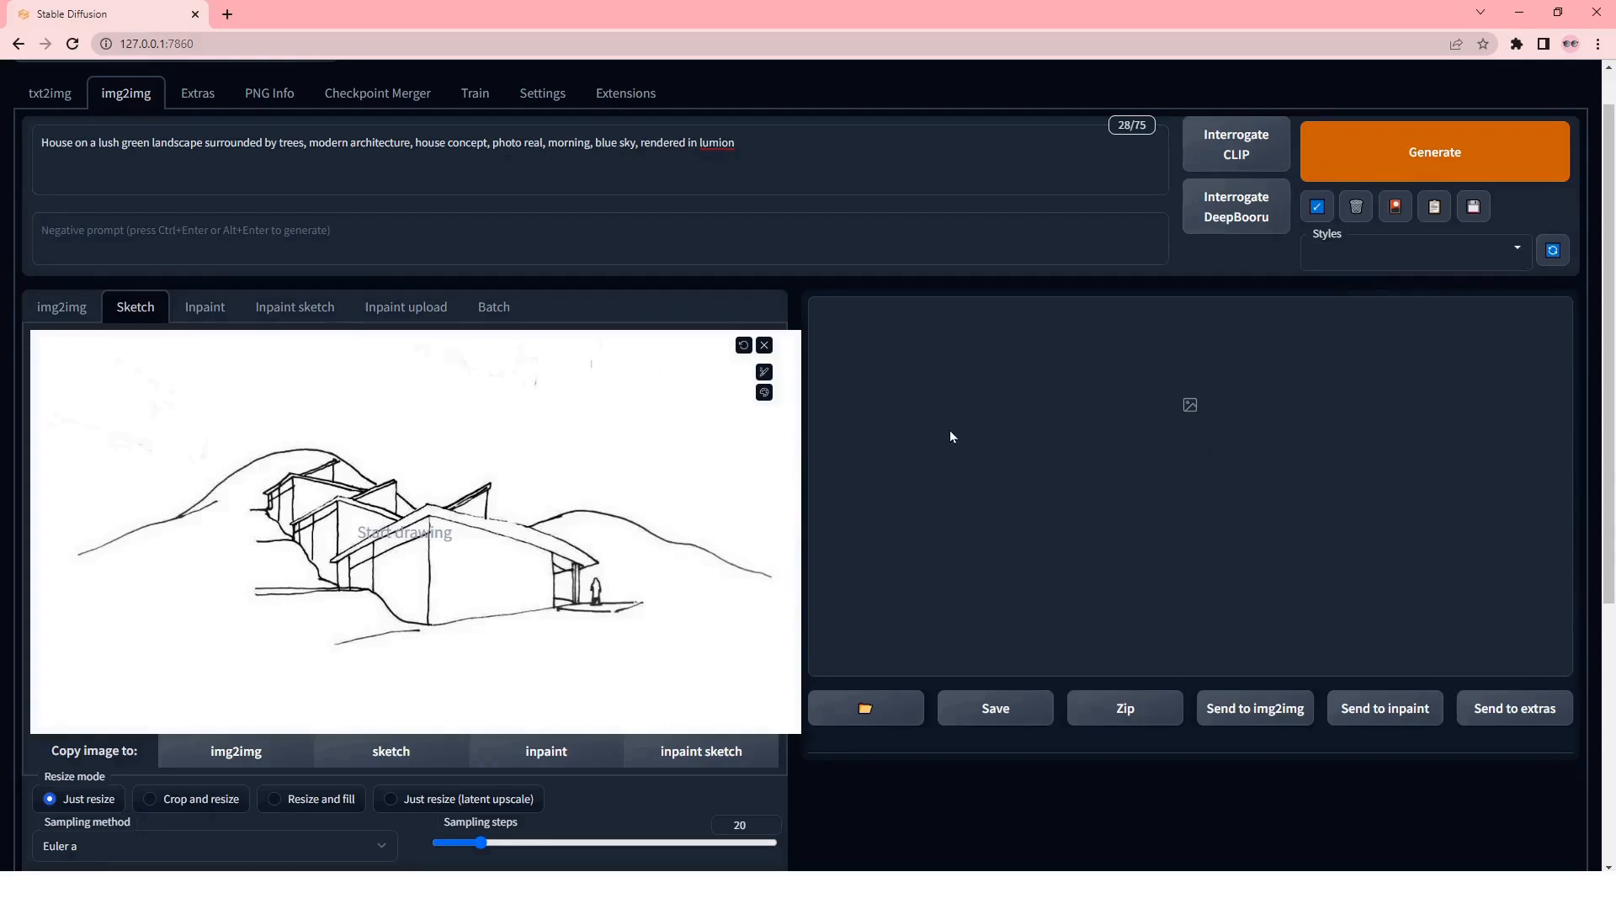
- Check the img2img settings and generate the image from the hillside sketch
scroll(640, 531, down, 5)
scroll(534, 480, up, 4)
scroll(129, 144, up, 2)
scroll(328, 563, down, 5)
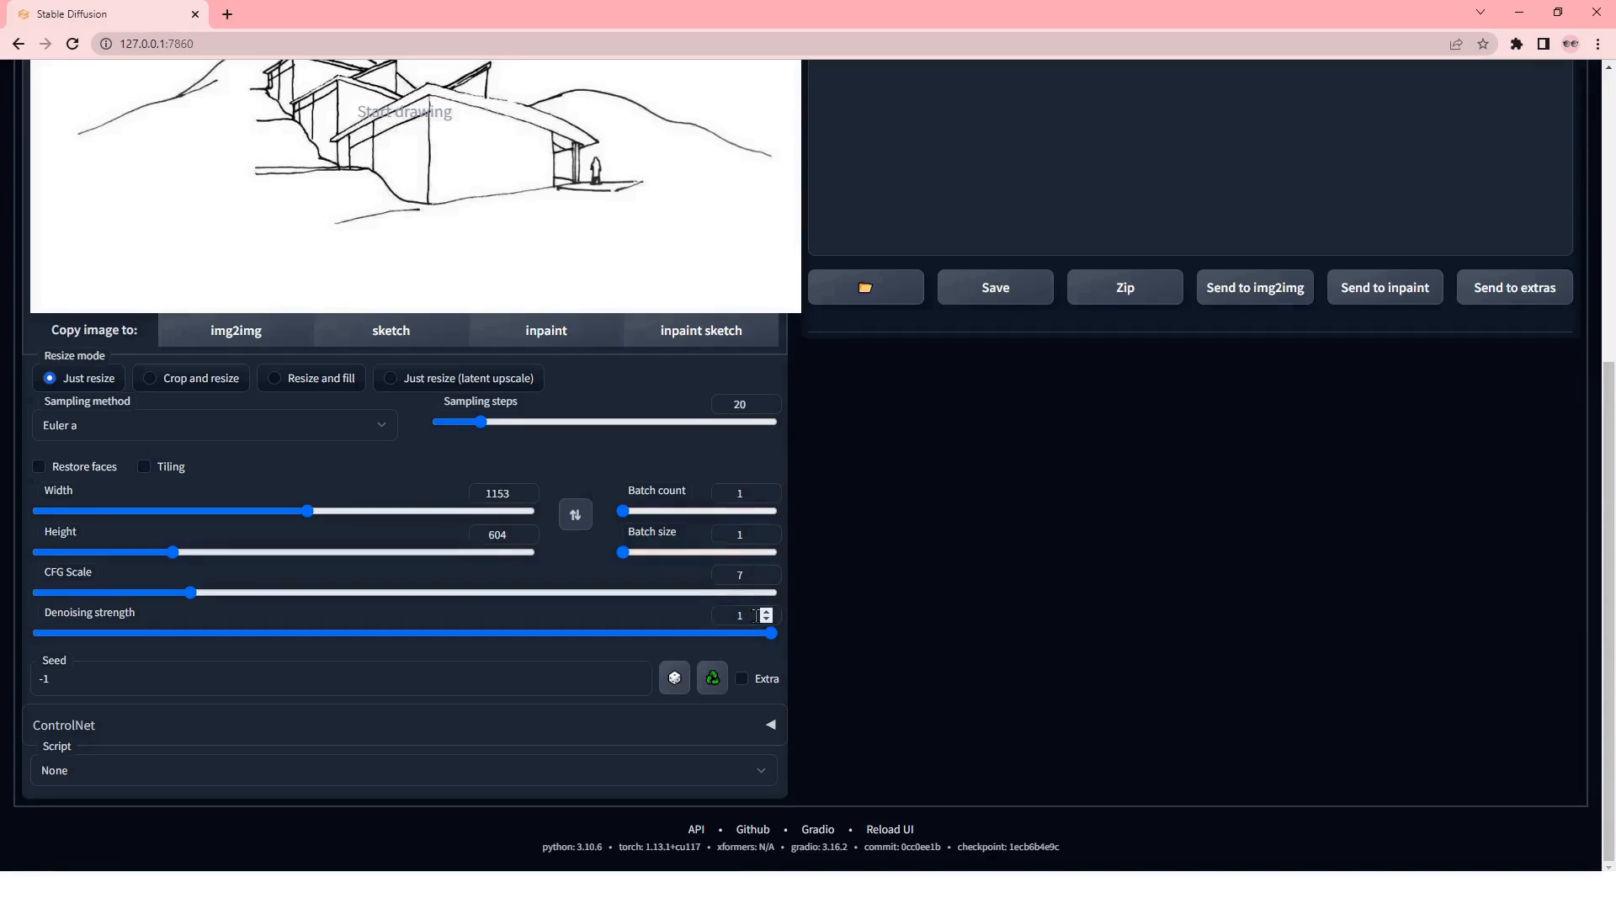
scroll(1071, 576, up, 5)
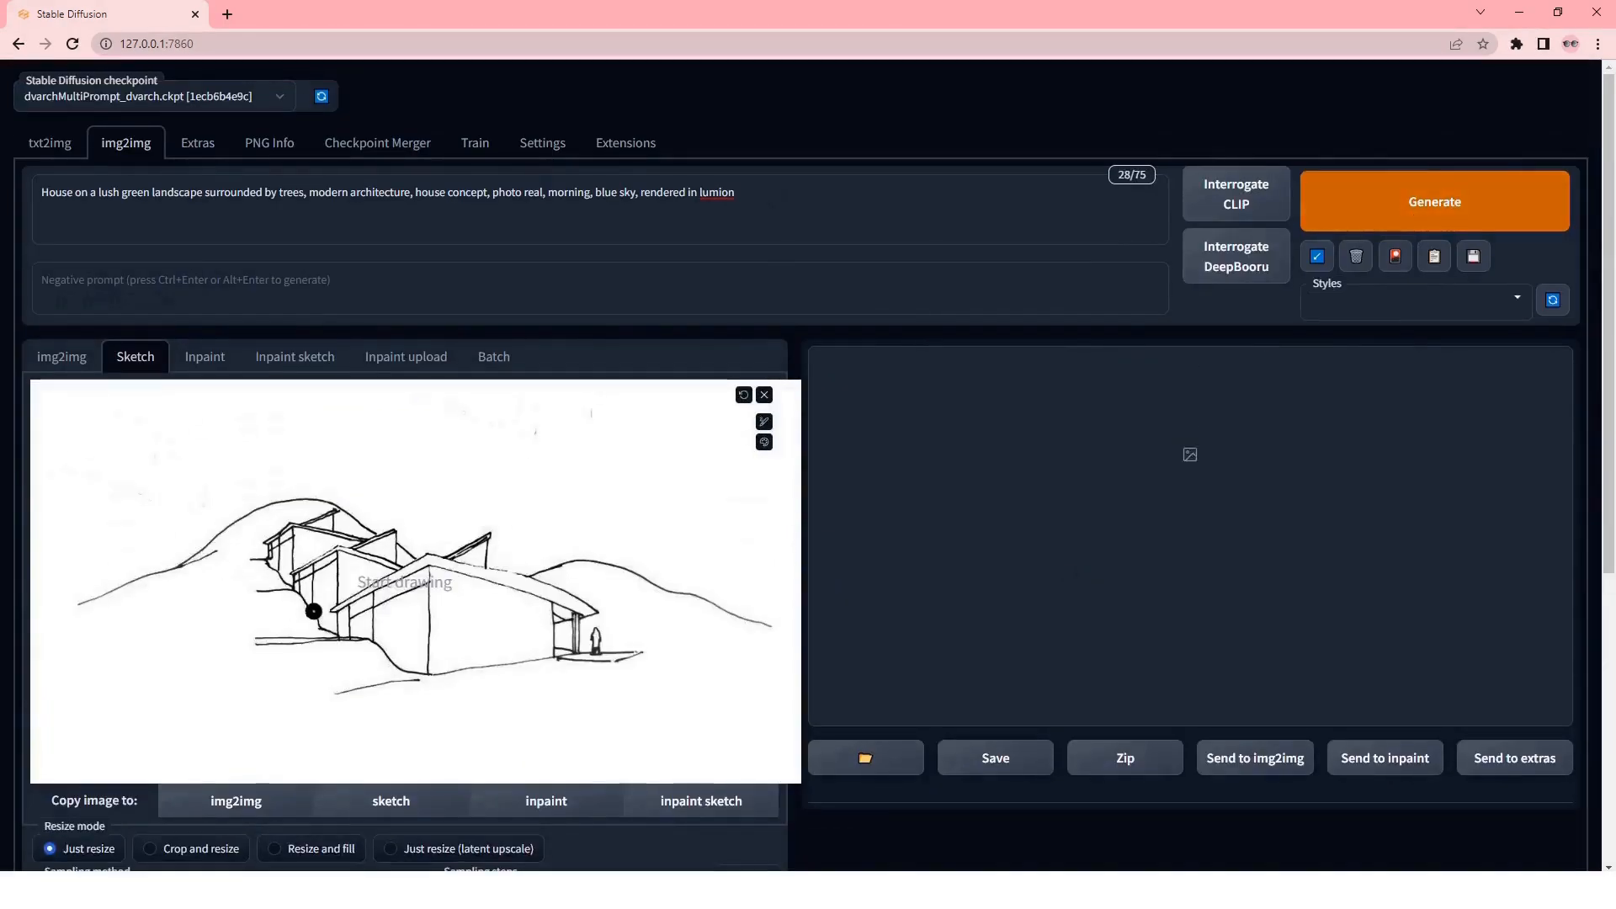
click(1381, 220)
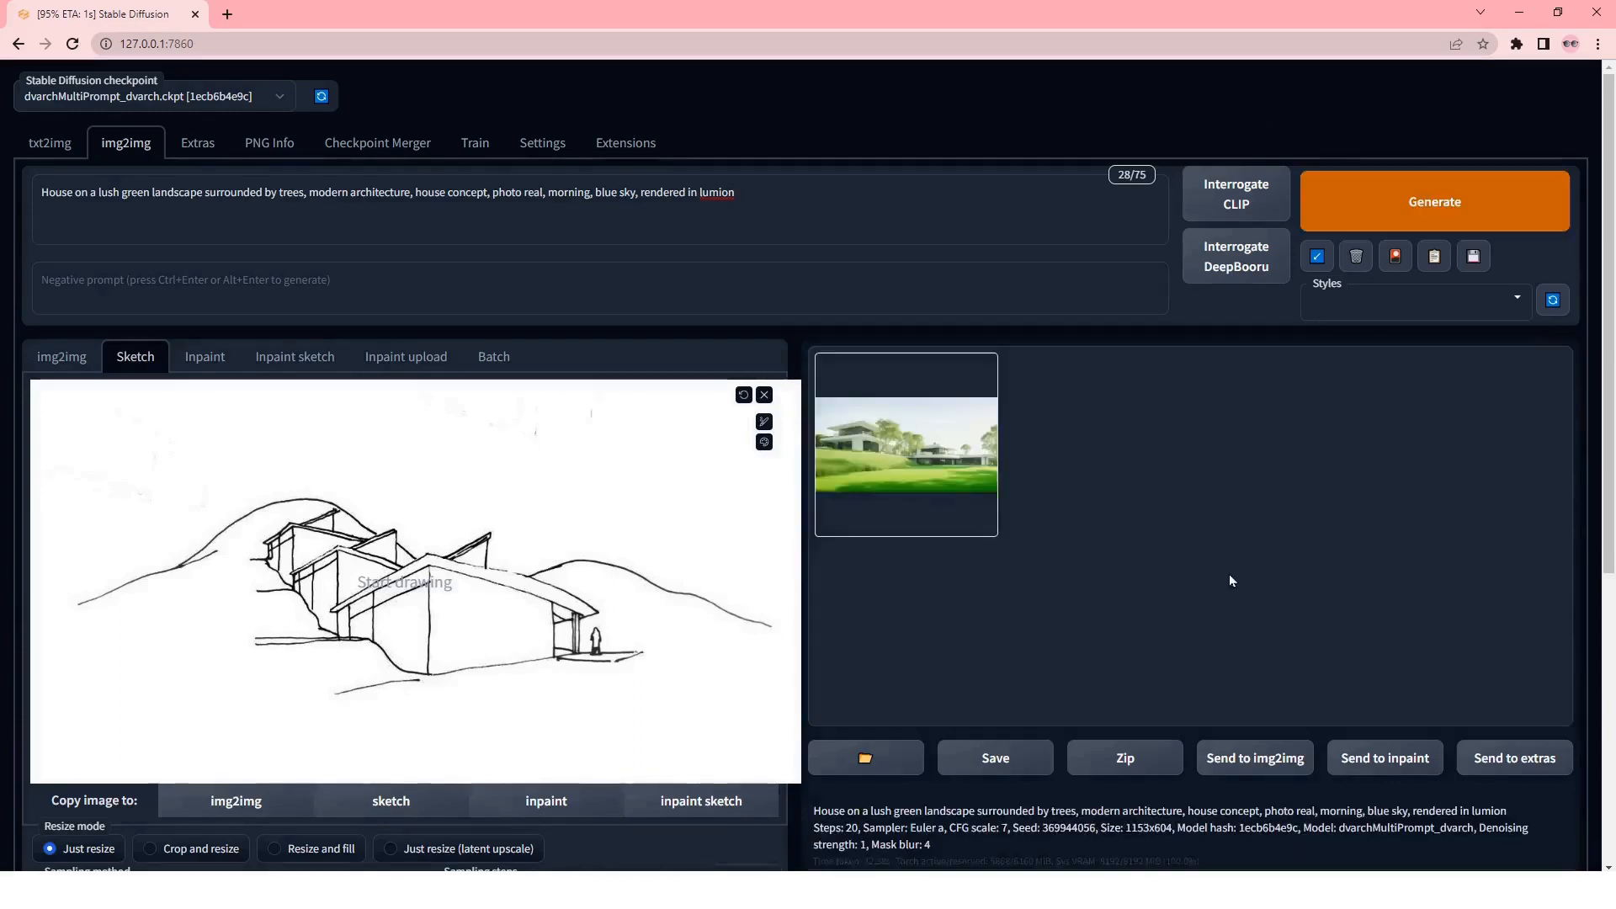
- View the generated house image at full size and save it as a PNG file
click(1215, 523)
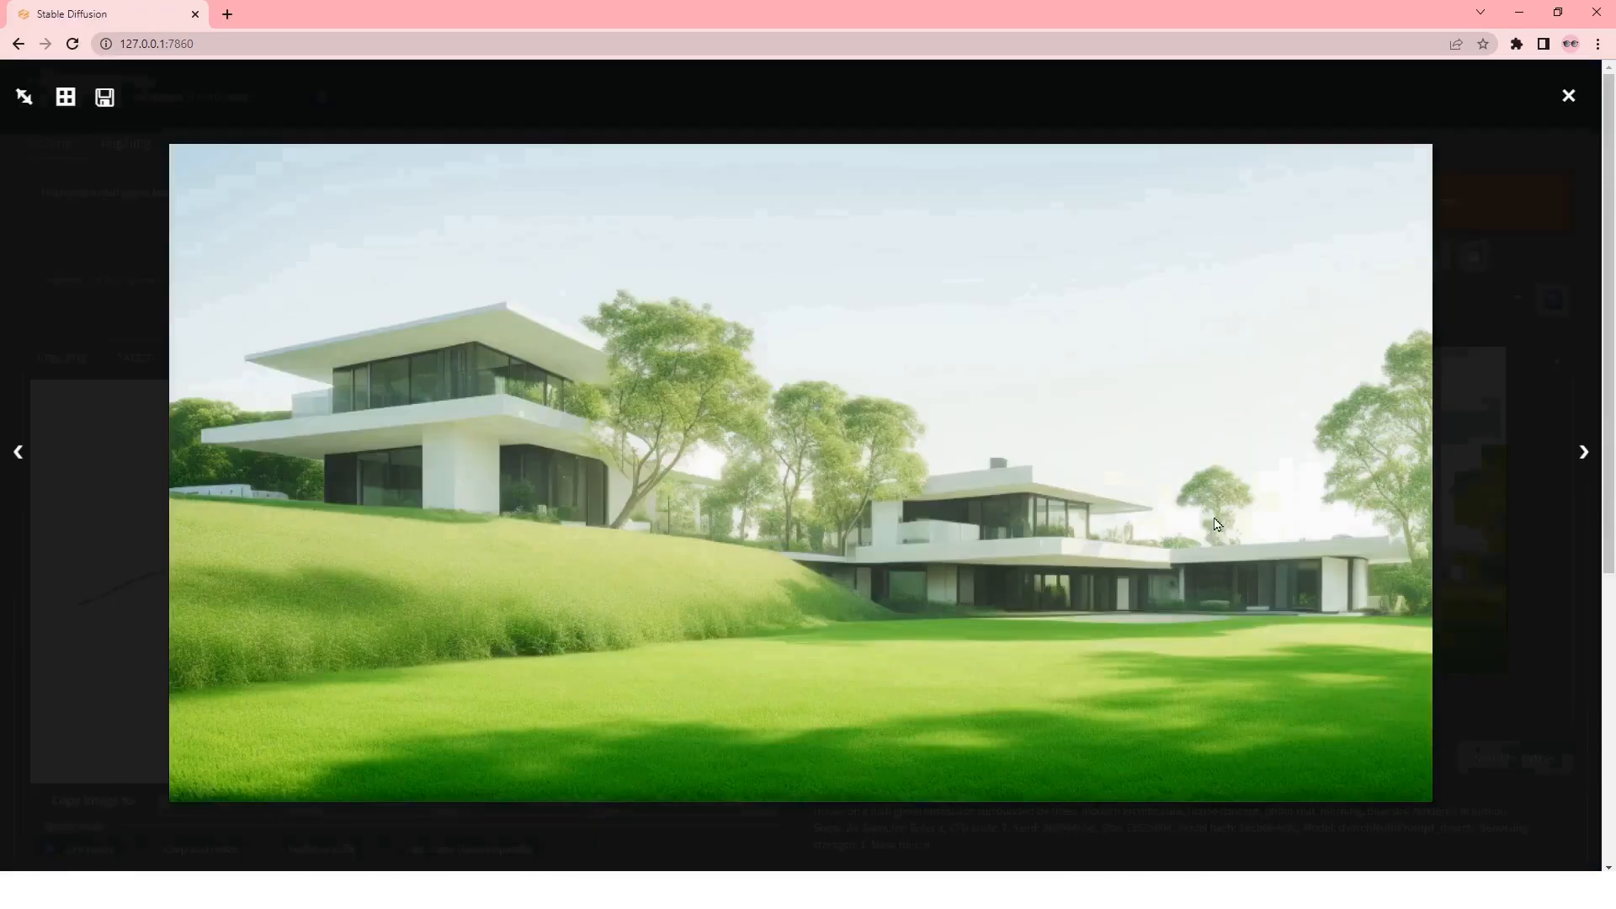
right_click(1333, 281)
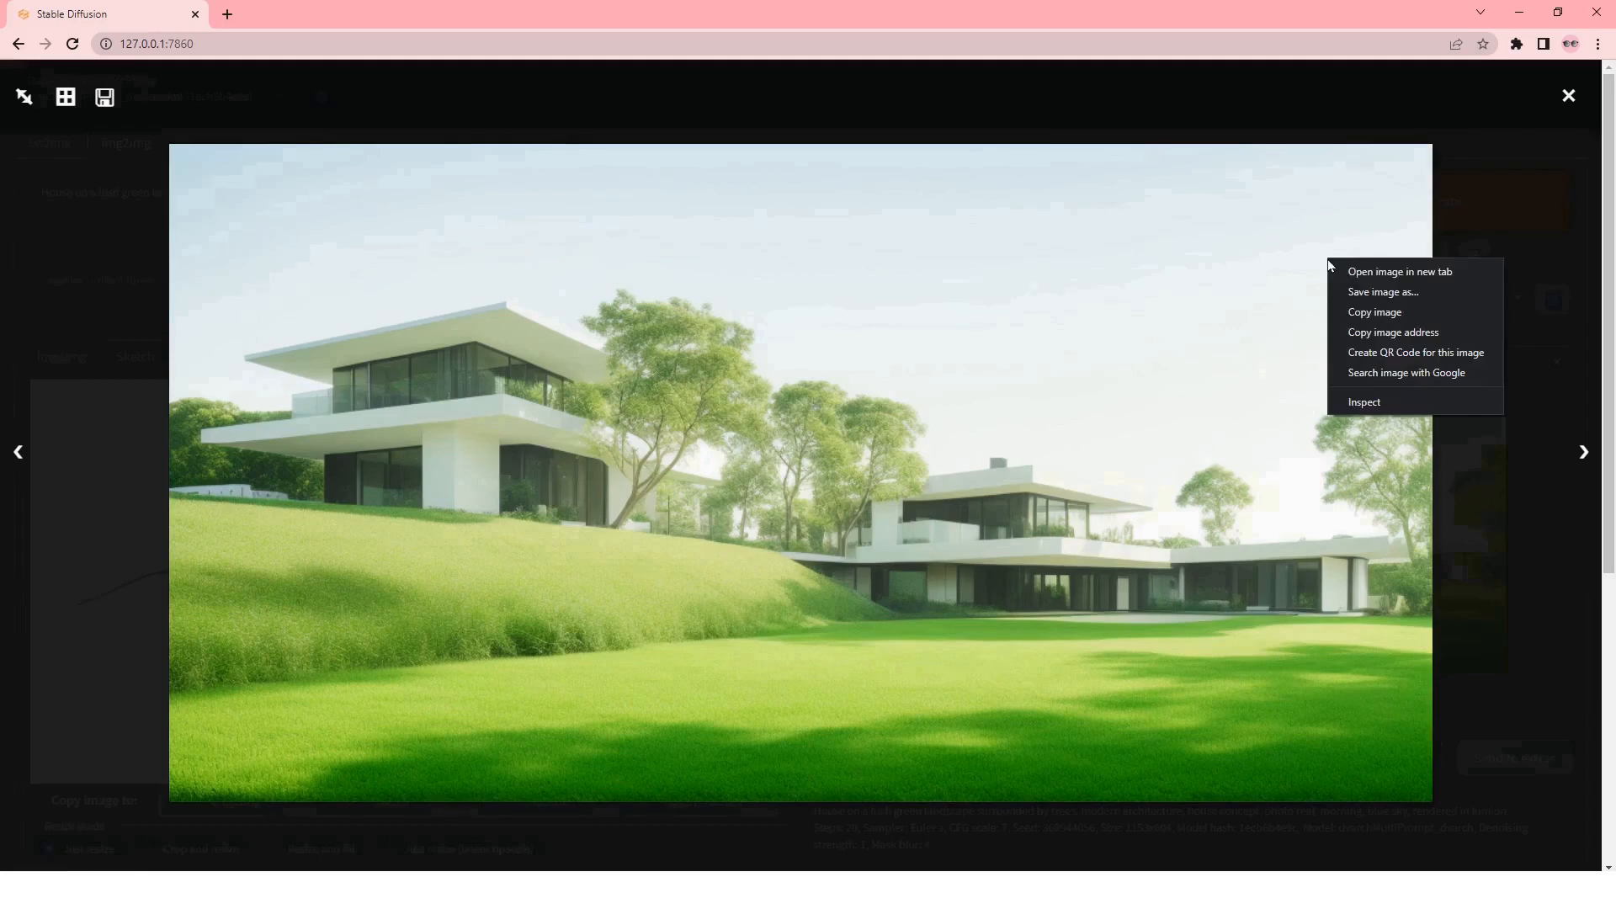
click(1368, 292)
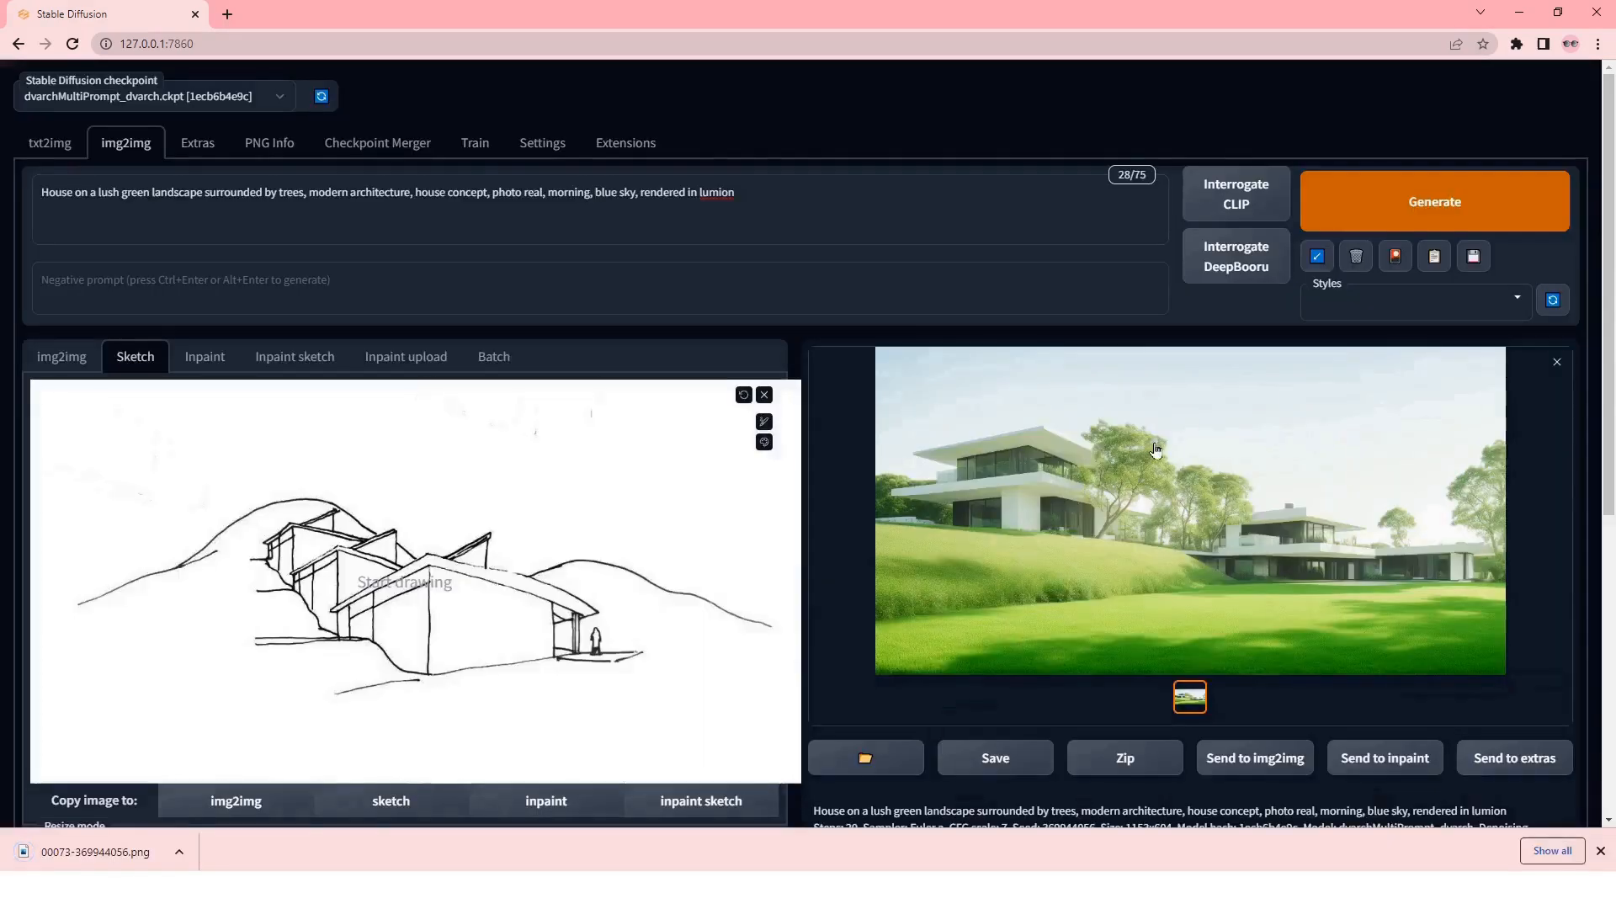
- Set the denoising strength to 0.5 and generate the image again
scroll(614, 149, down, 6)
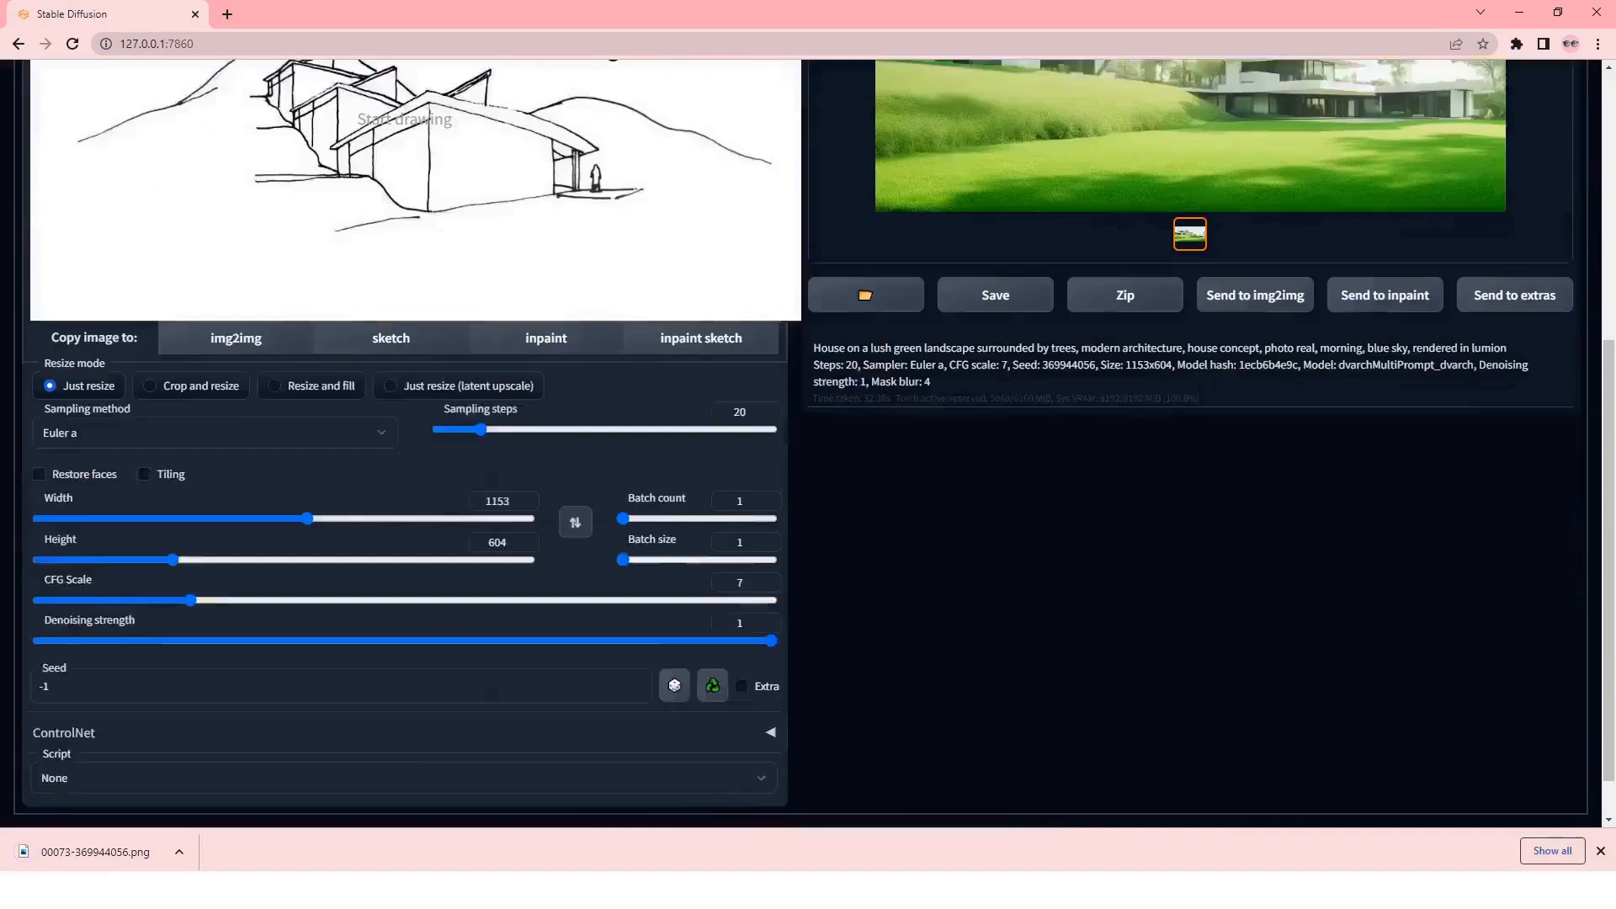
scroll(939, 220, up, 2)
scroll(1158, 356, up, 4)
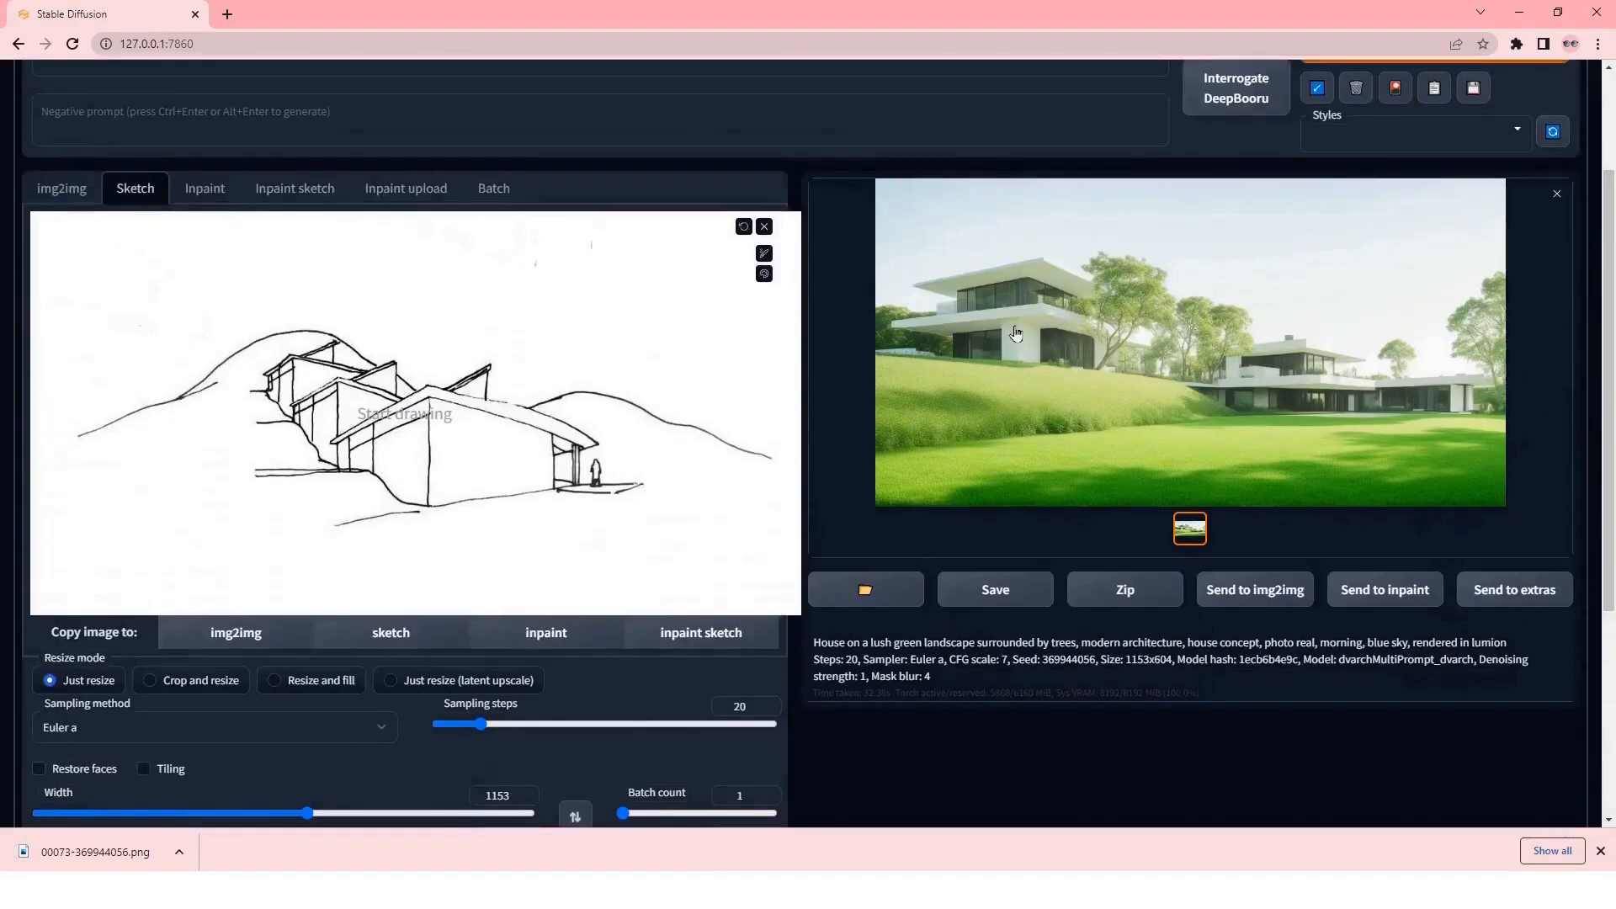
scroll(794, 699, down, 5)
drag(771, 683, 408, 685)
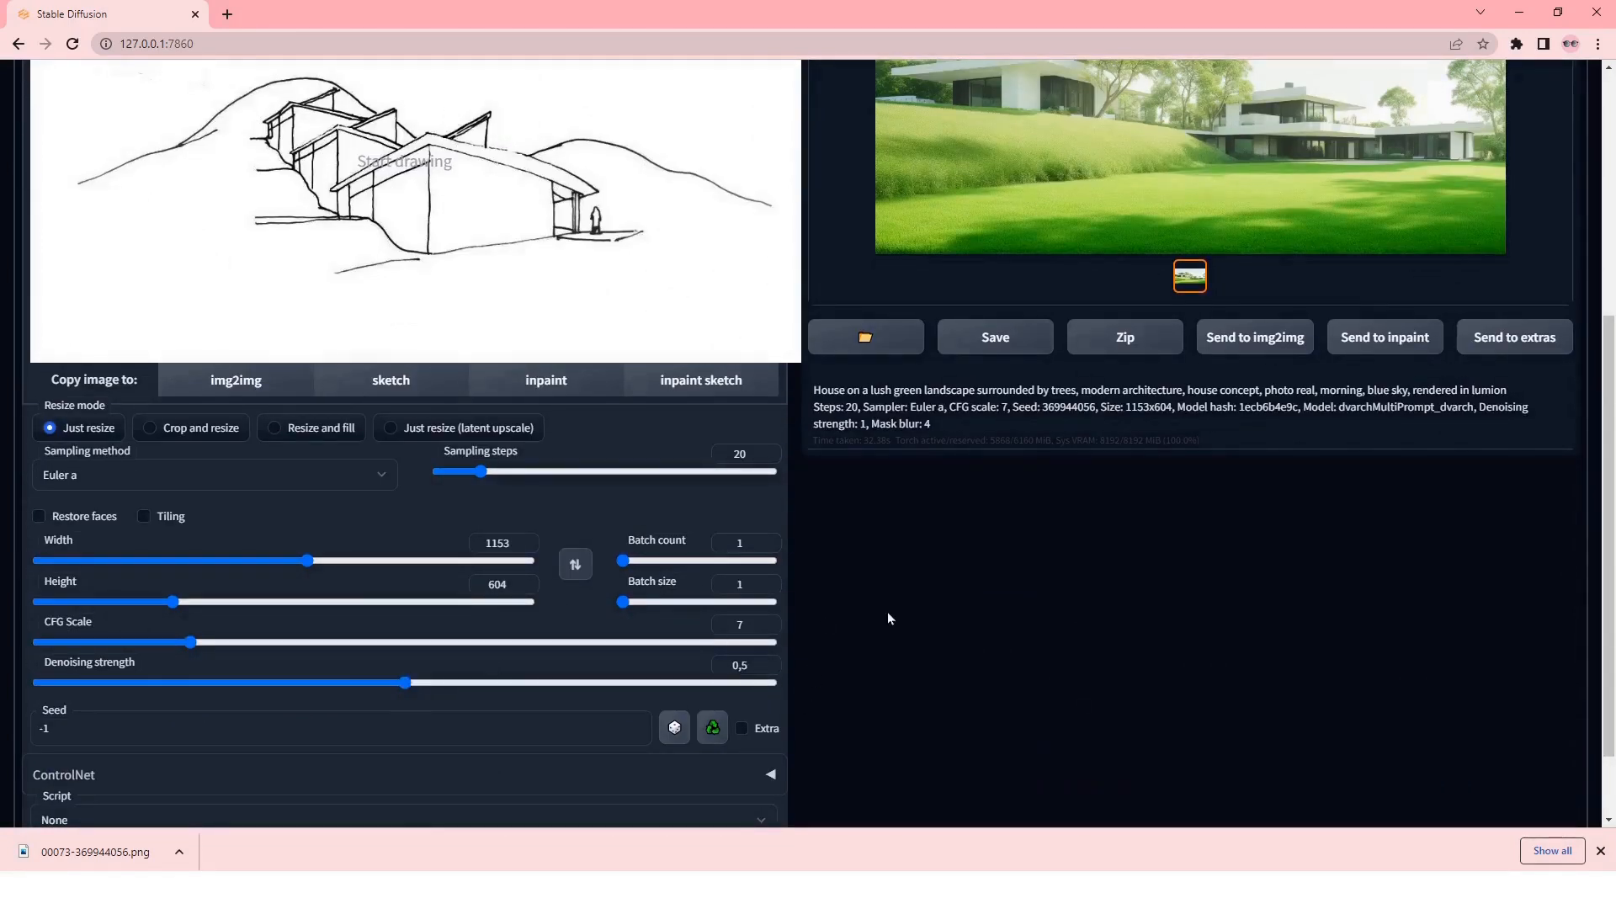
scroll(1337, 383, up, 5)
click(1431, 212)
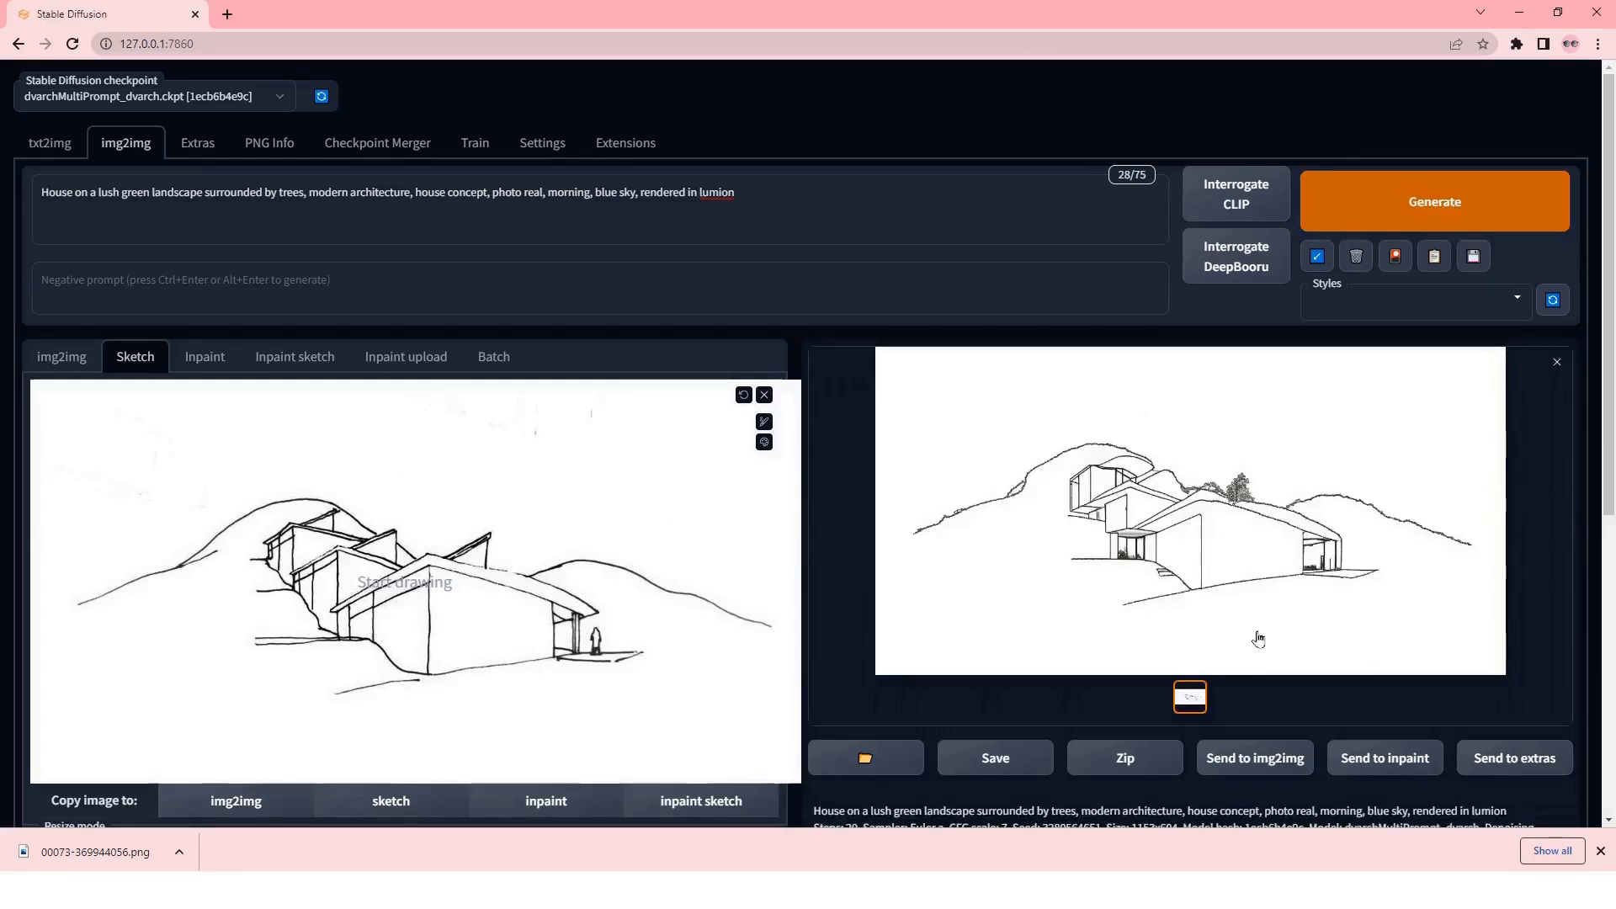
- Compare the new result with the source sketch and set the denoising strength back to 1
scroll(697, 487, down, 5)
scroll(528, 501, down, 2)
scroll(578, 532, up, 4)
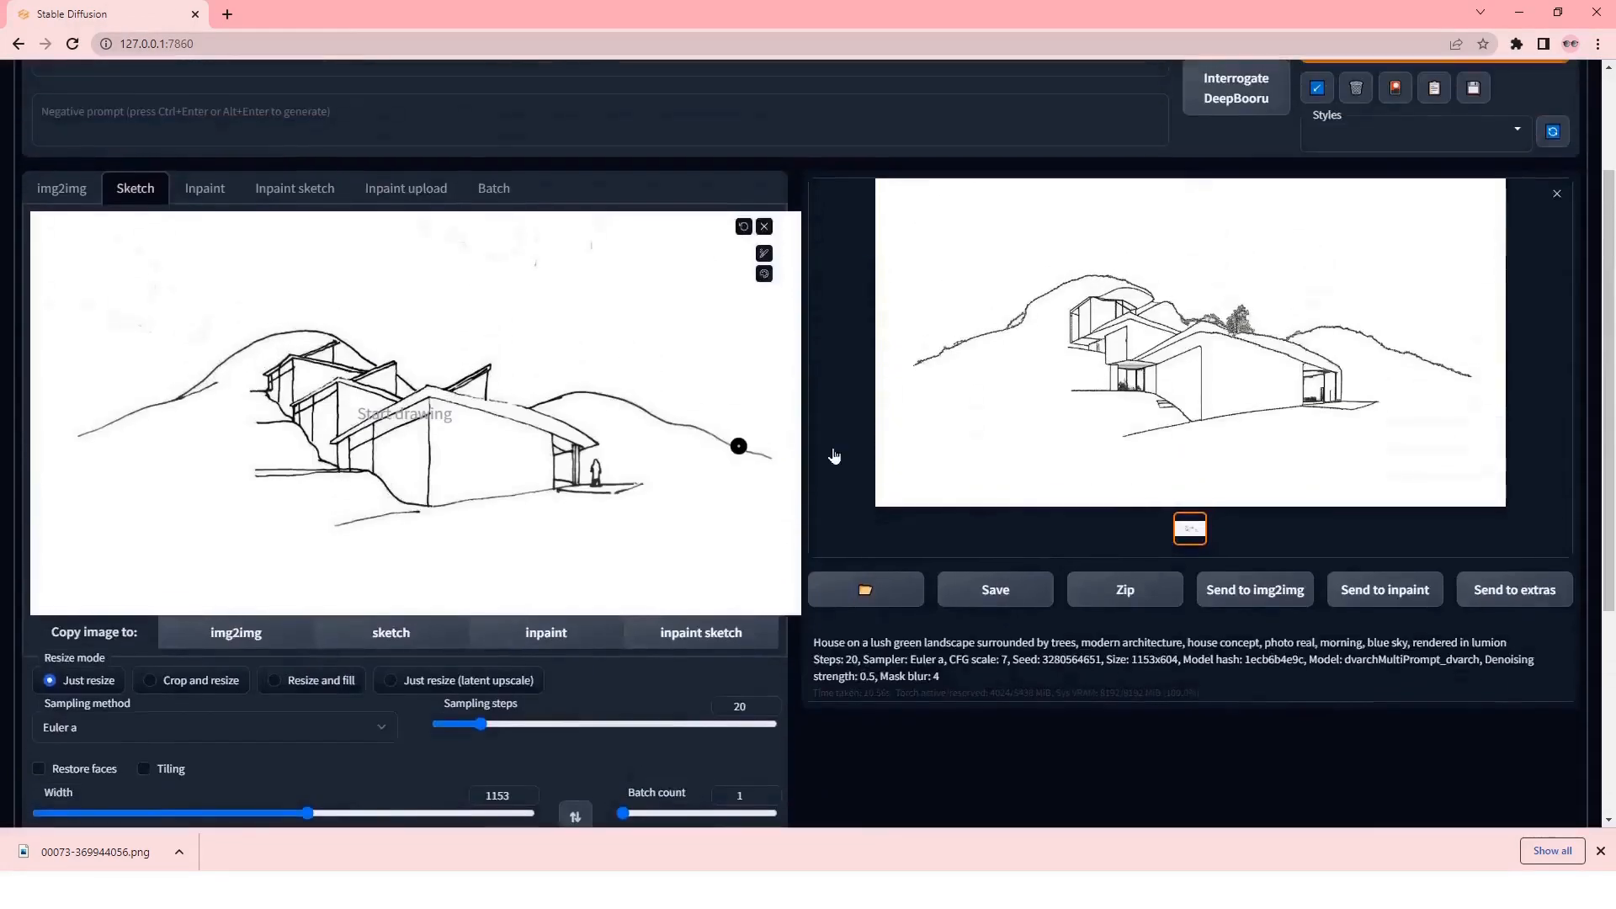
scroll(505, 492, up, 2)
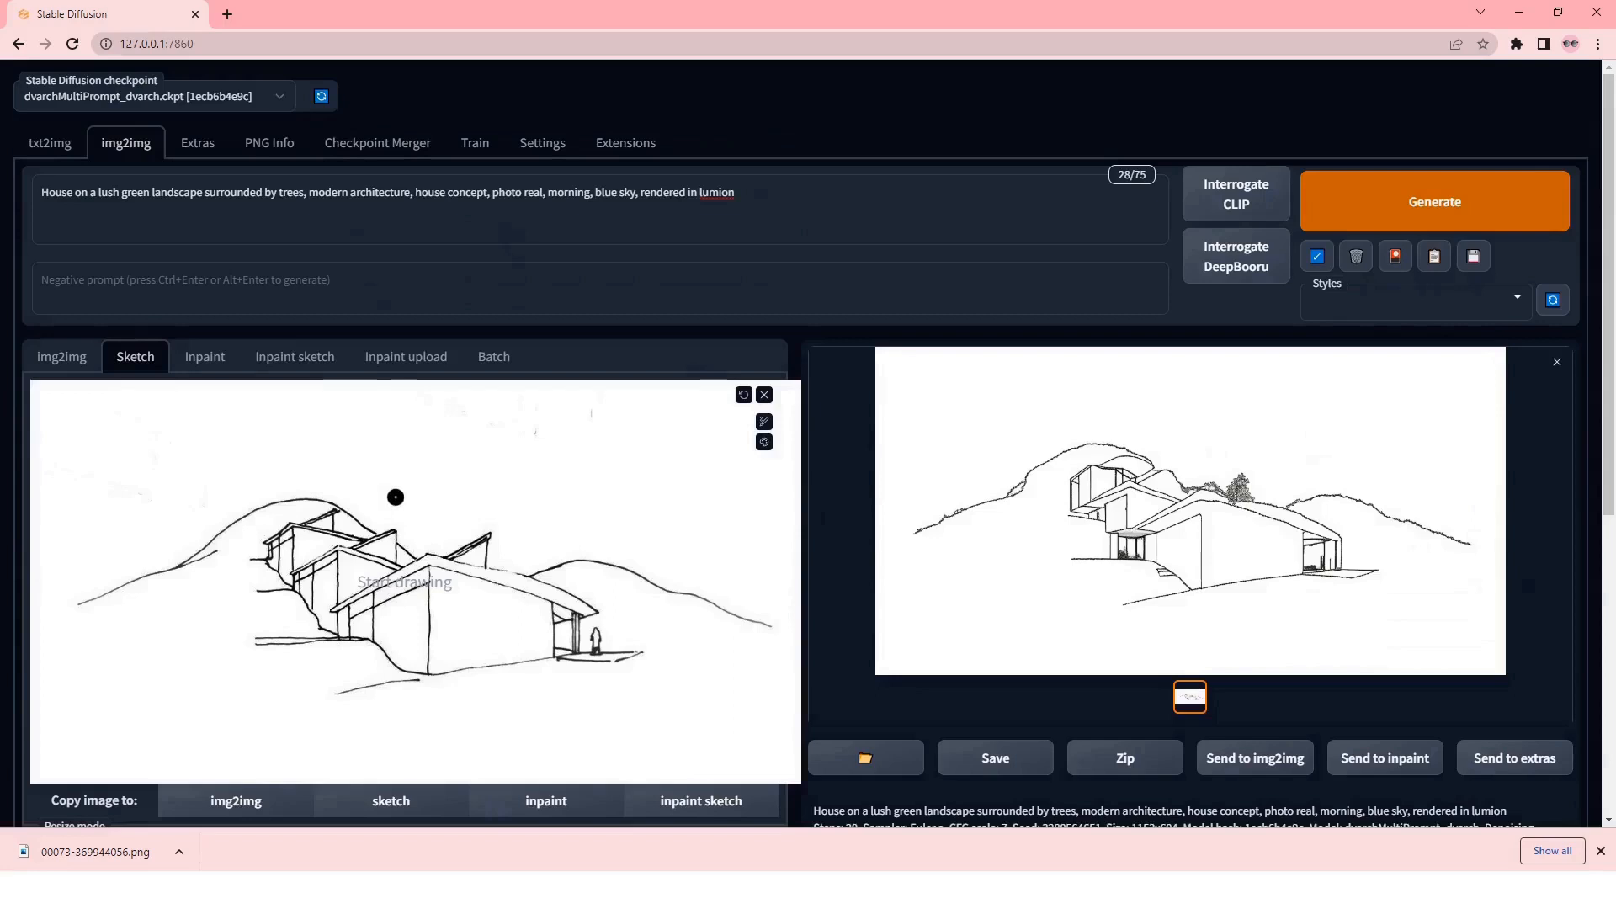
scroll(472, 433, down, 6)
scroll(471, 433, up, 4)
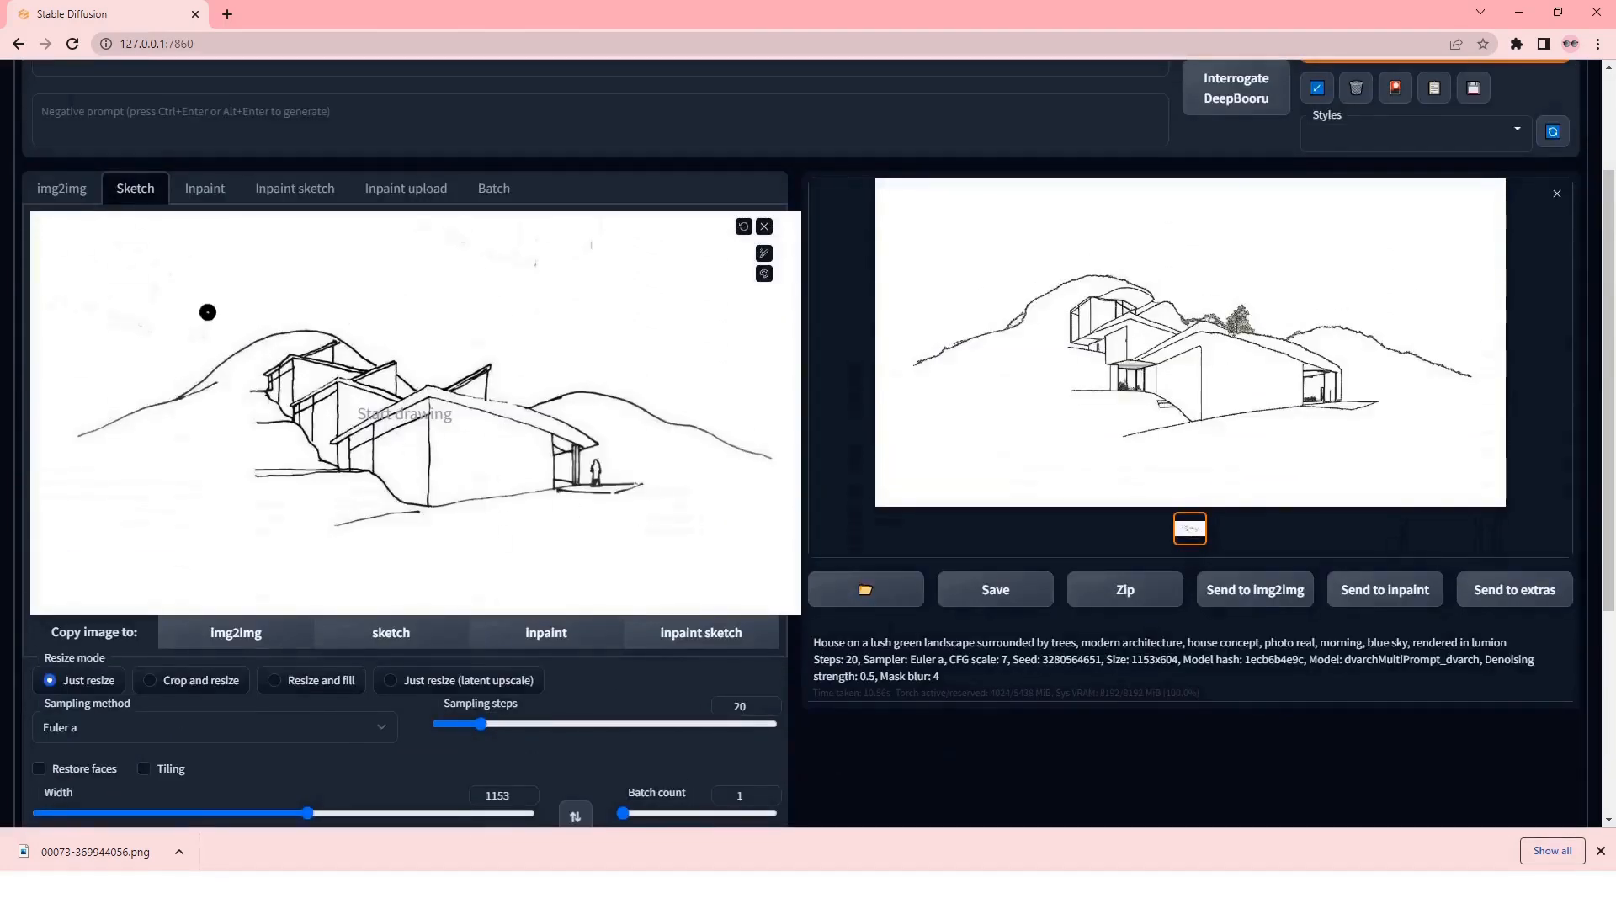
scroll(766, 370, down, 4)
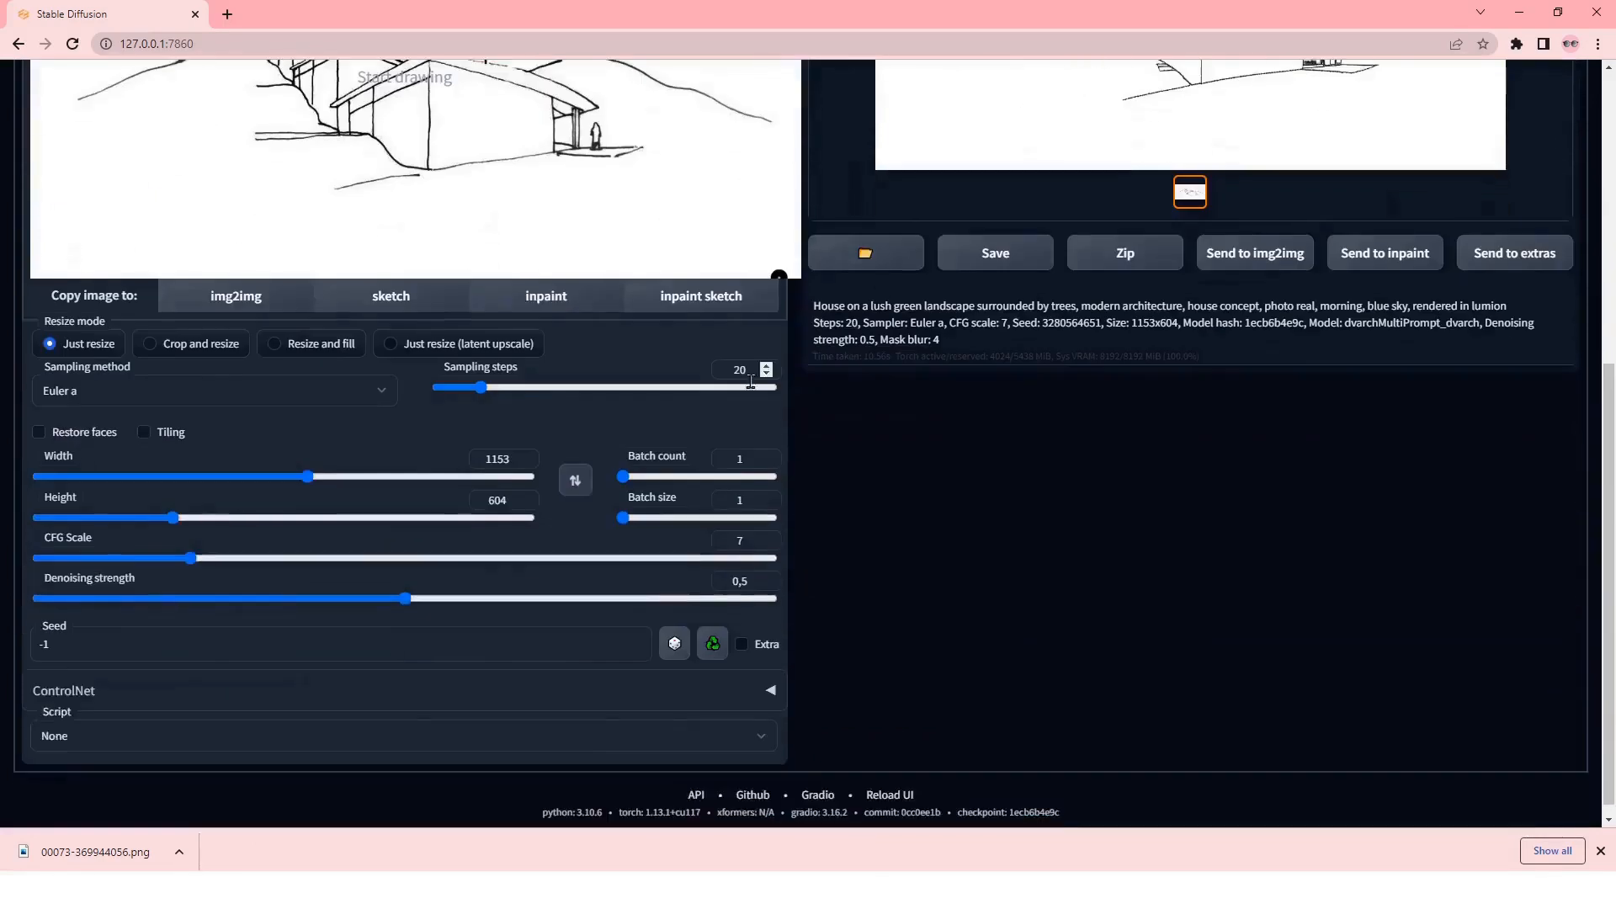
drag(405, 598, 775, 598)
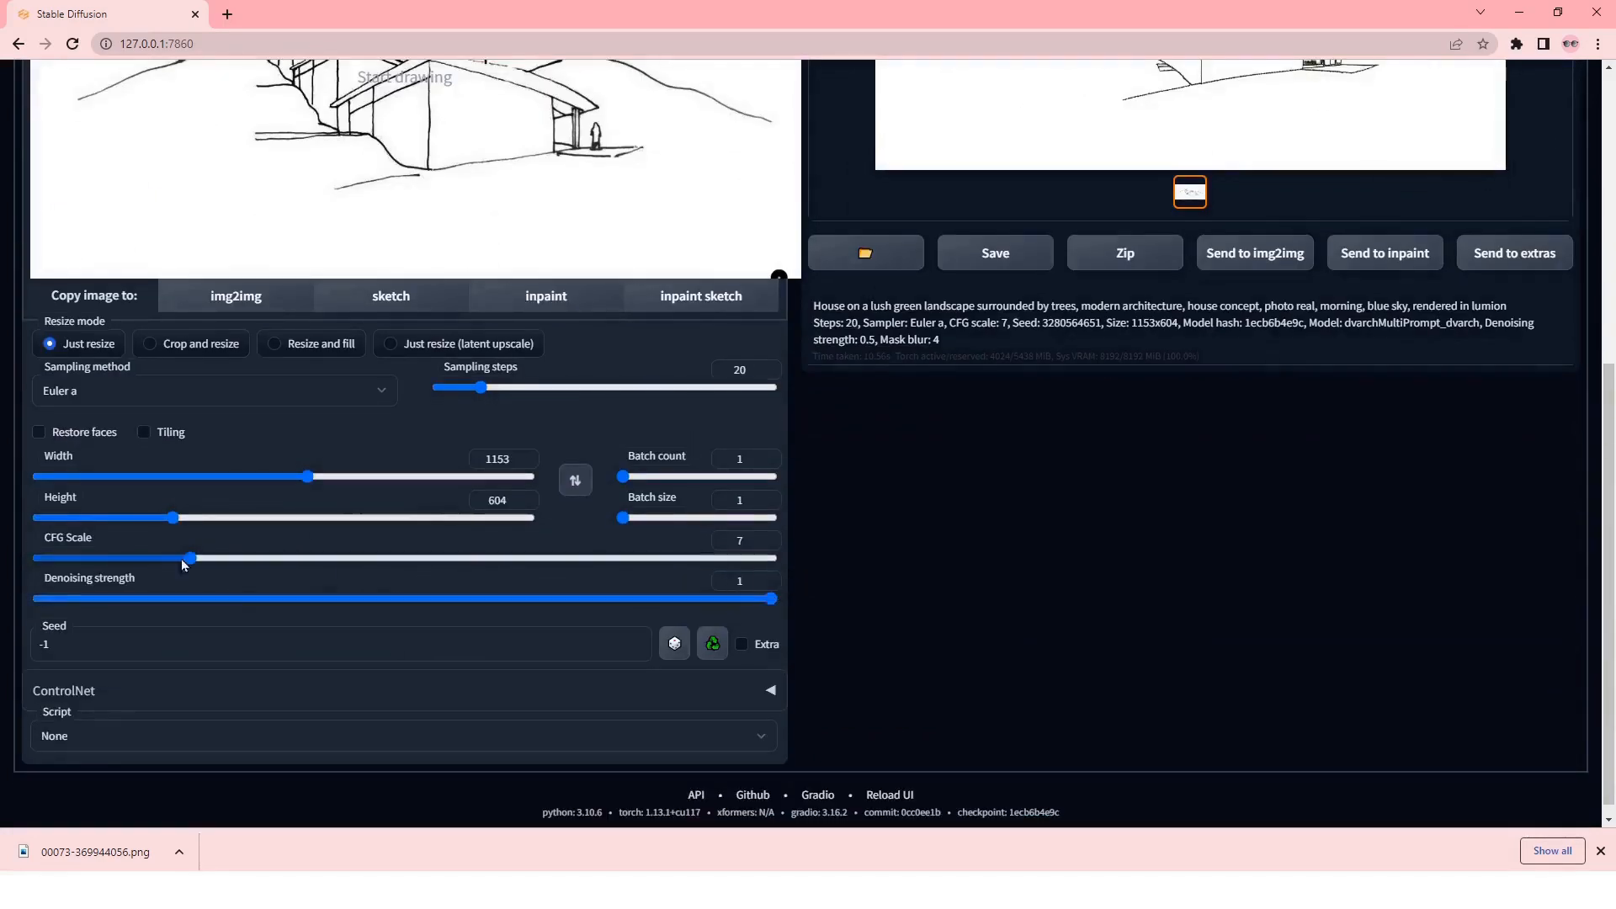
- Expand the ControlNet settings, enable ControlNet, and choose canny as its preprocessor
scroll(123, 666, down, 1)
click(120, 679)
scroll(375, 529, down, 6)
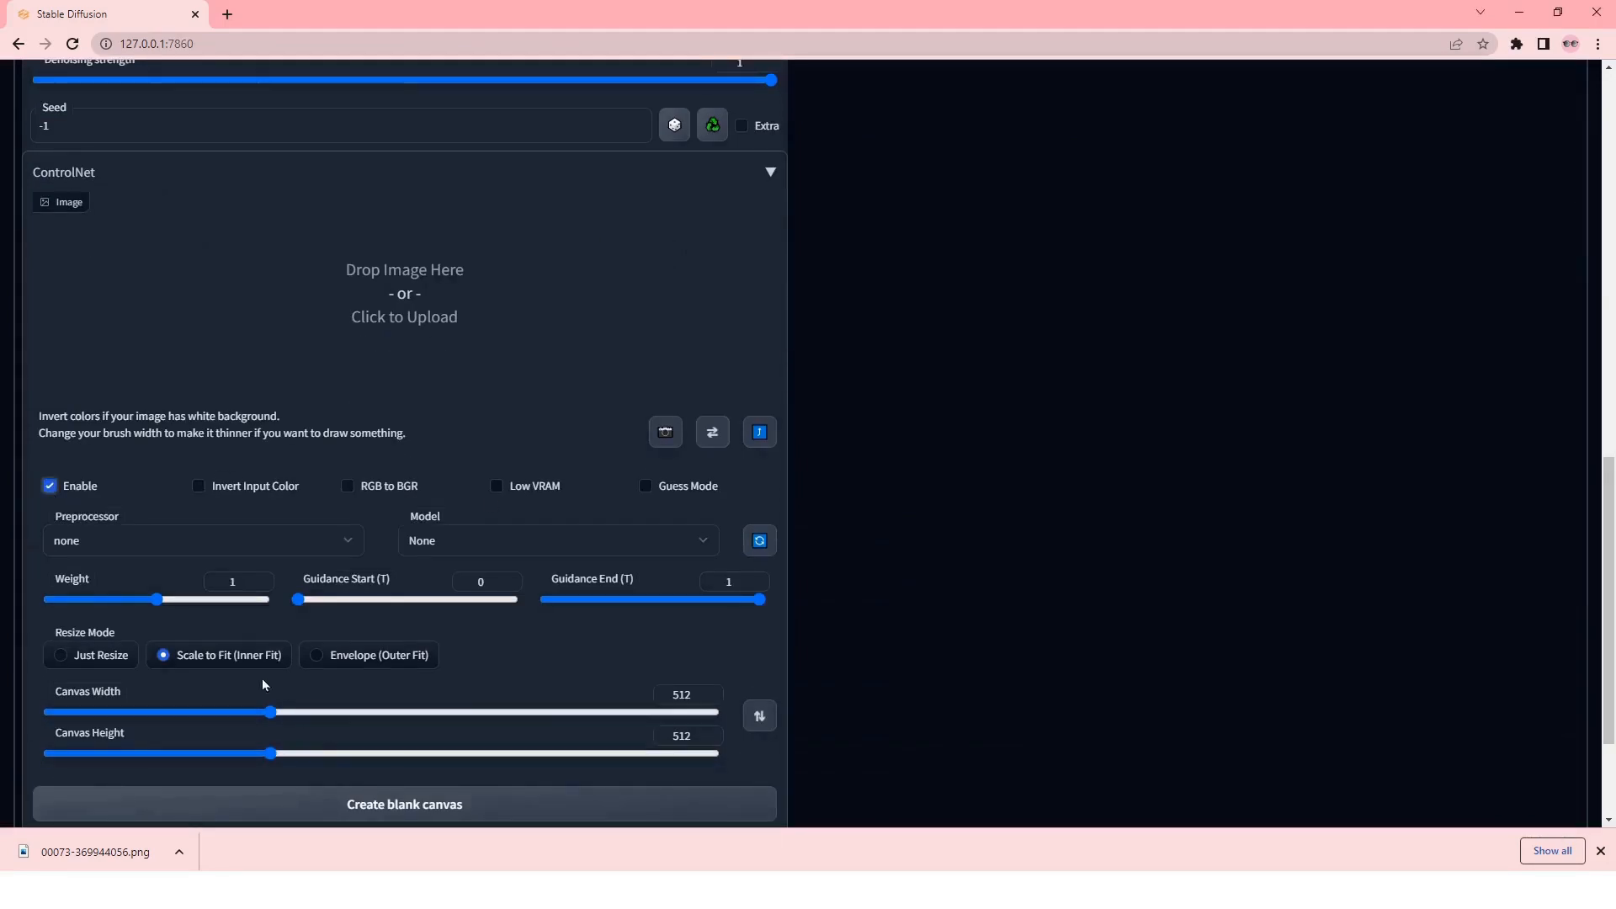
click(194, 545)
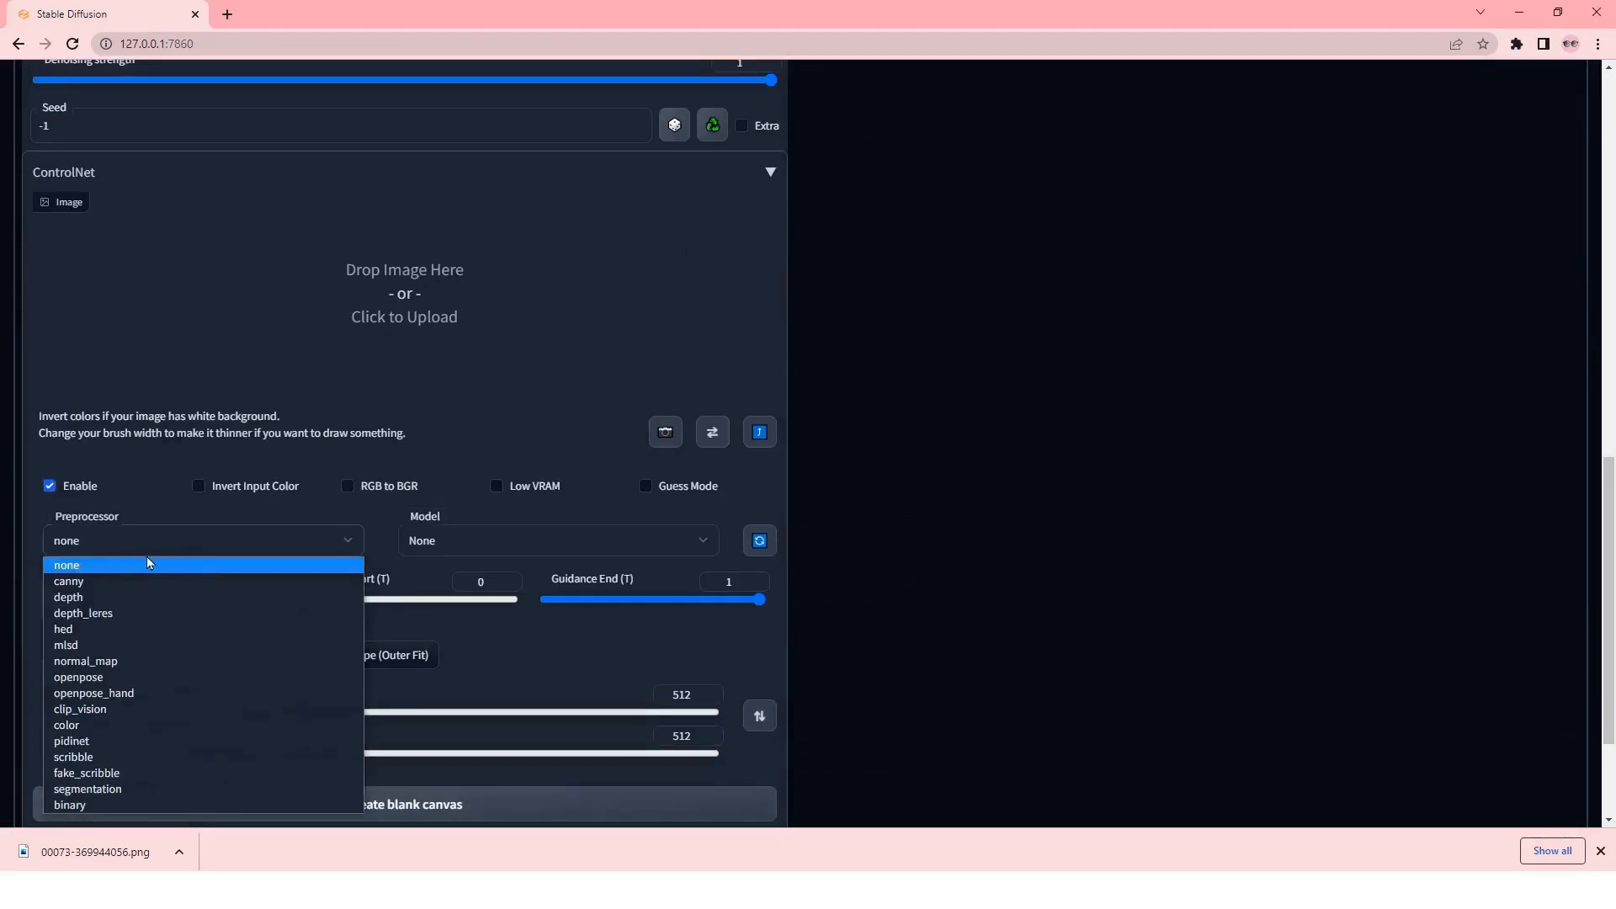
click(115, 583)
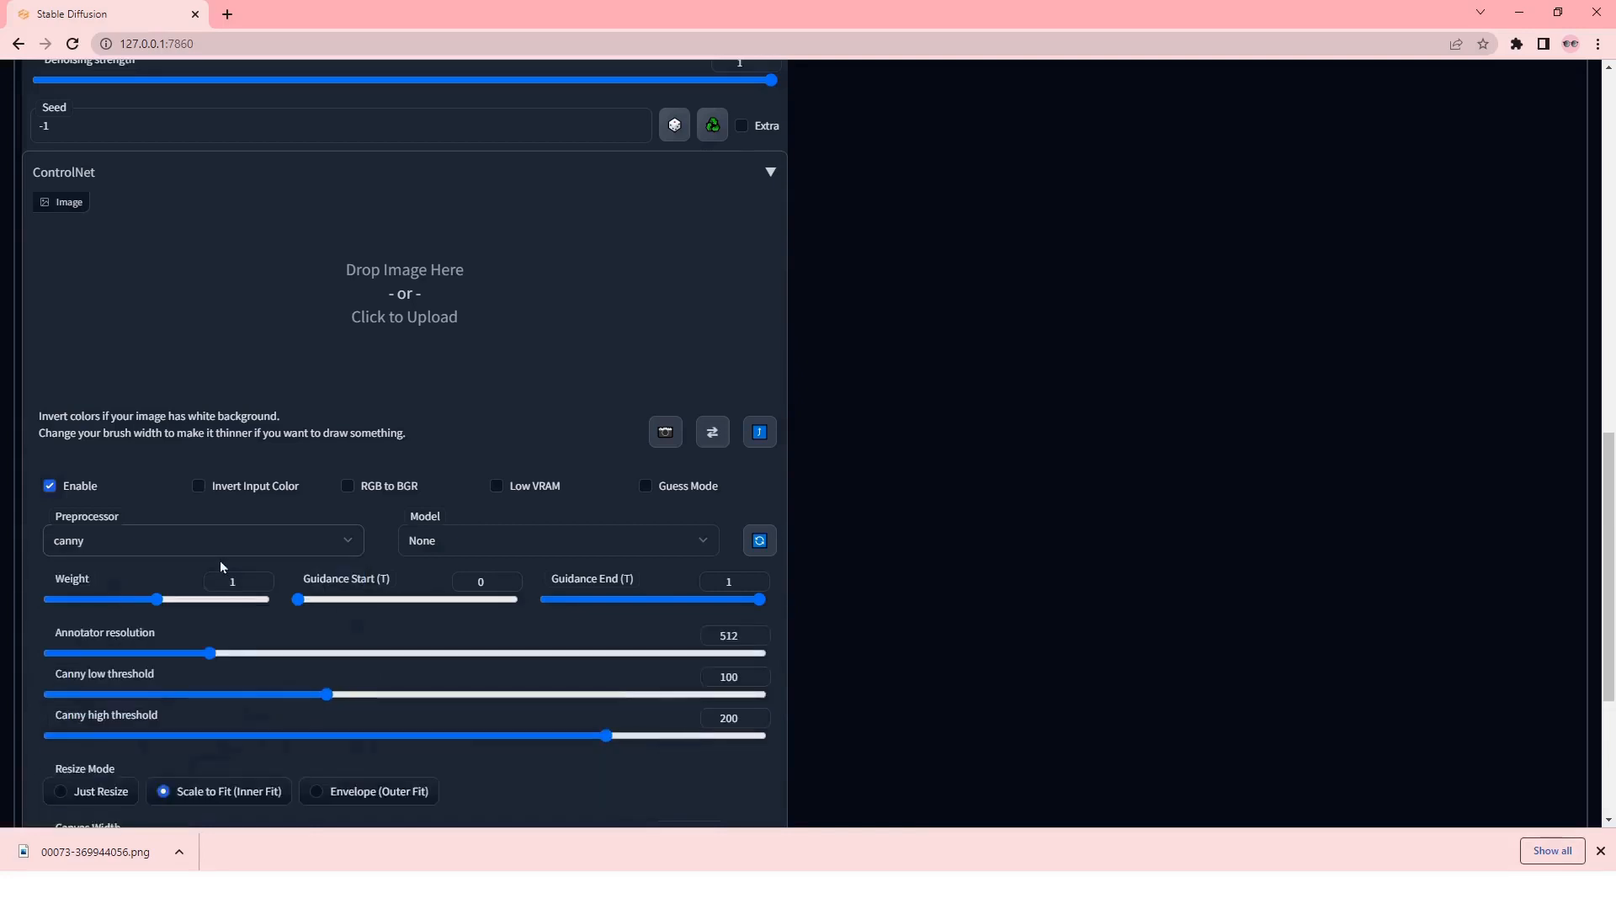
scroll(566, 462, up, 7)
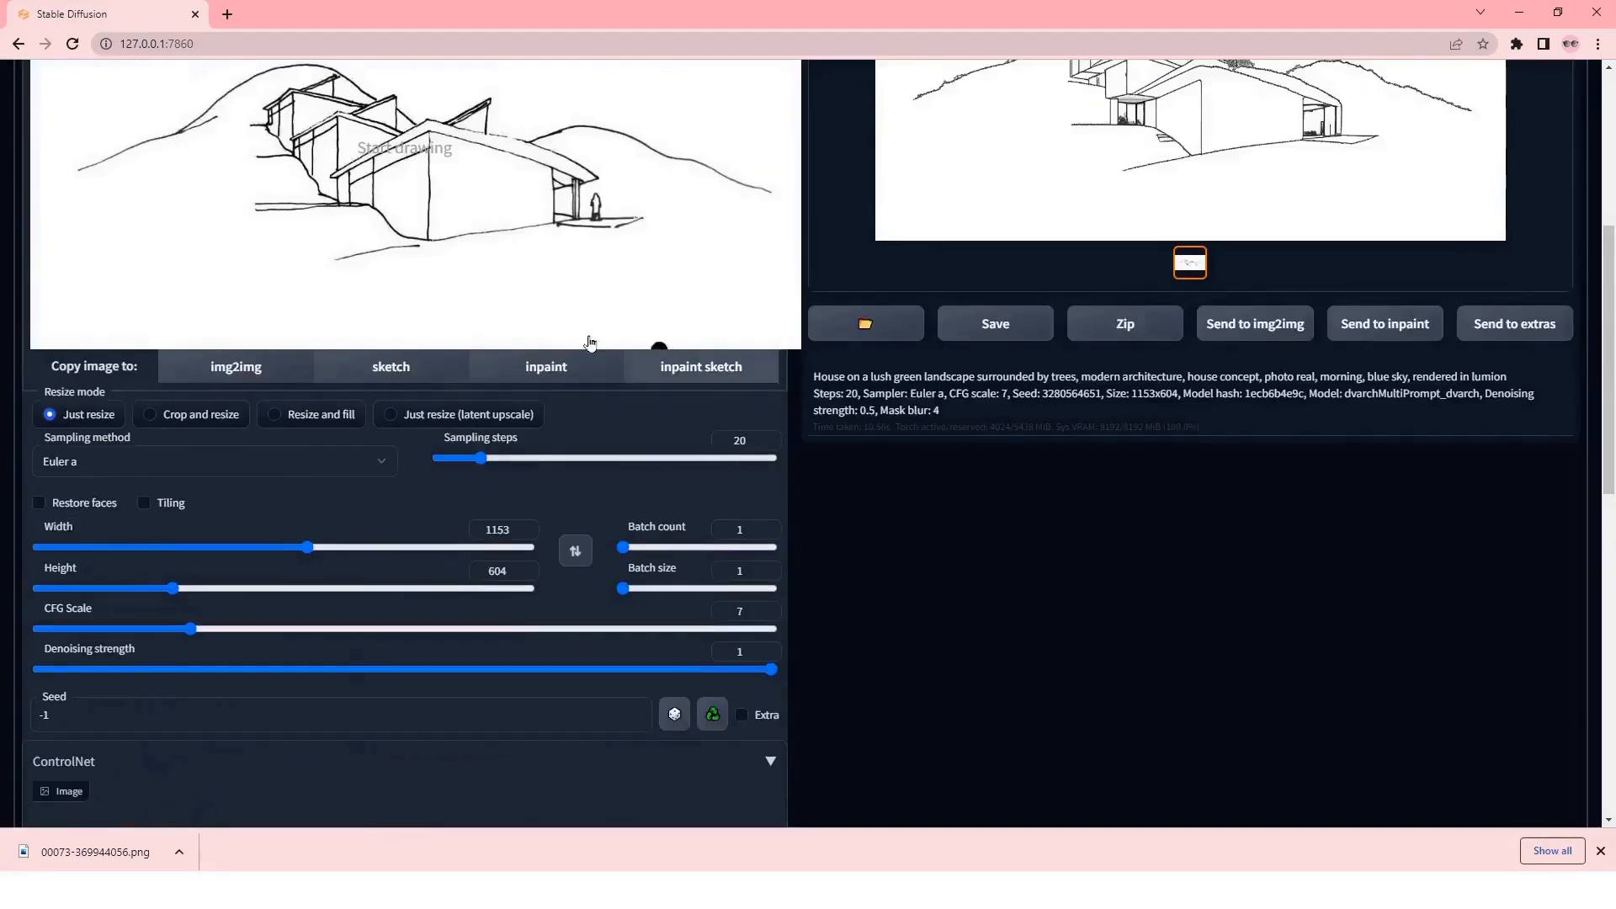
scroll(390, 447, up, 1)
scroll(408, 573, down, 5)
scroll(409, 578, down, 2)
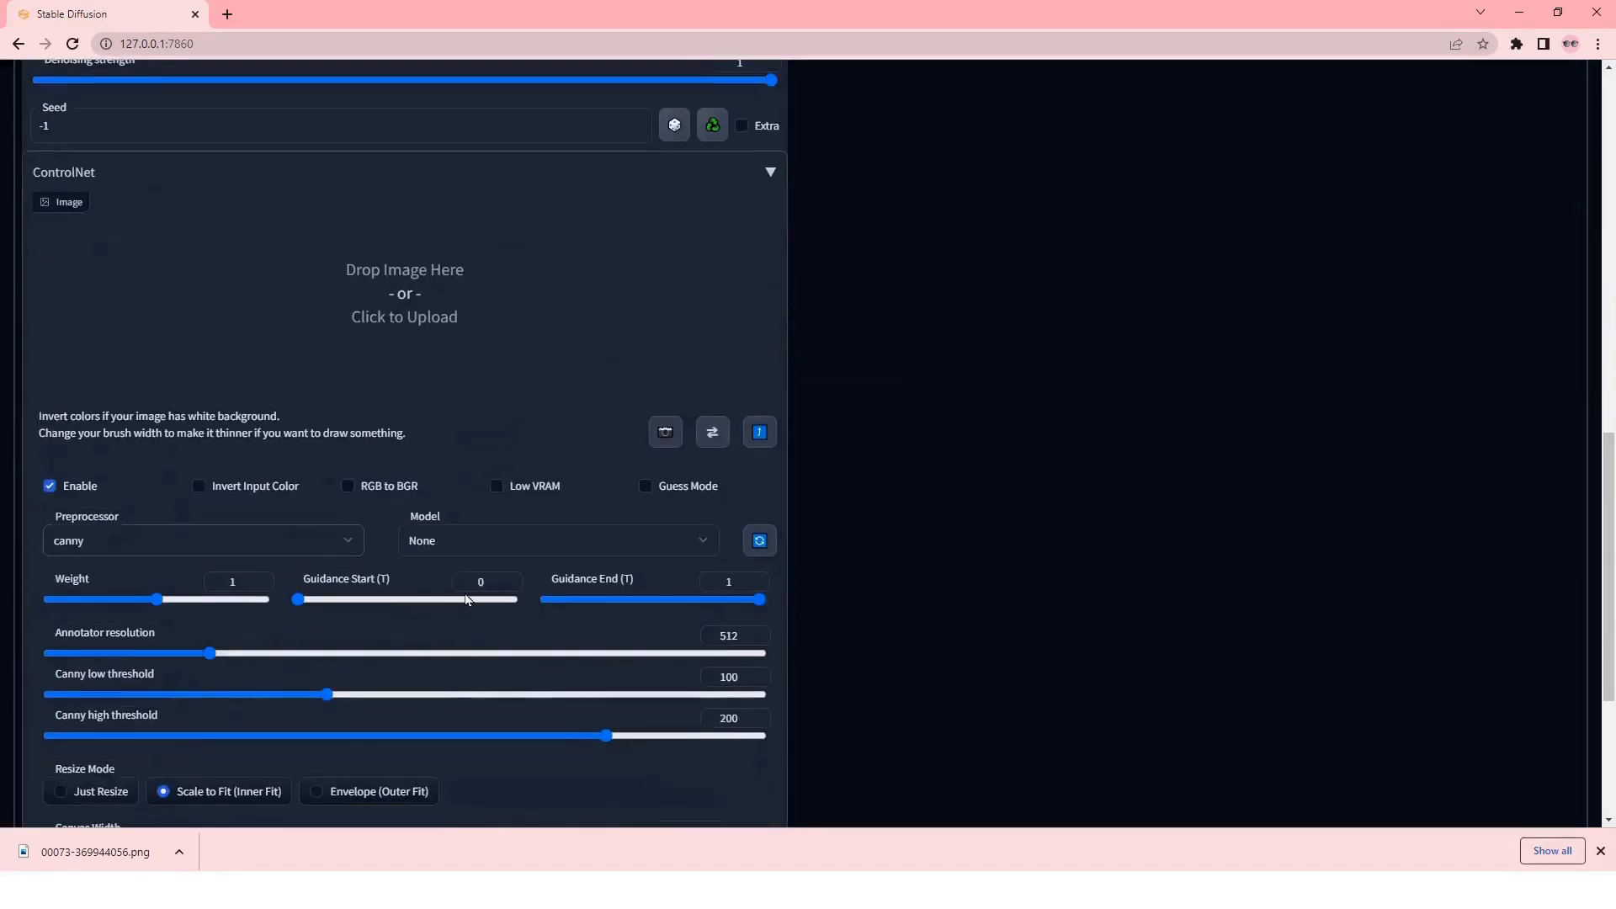
- Choose control_sd15_mlsd [fef5e48e] as the ControlNet model and generate the image from the sketch
click(452, 542)
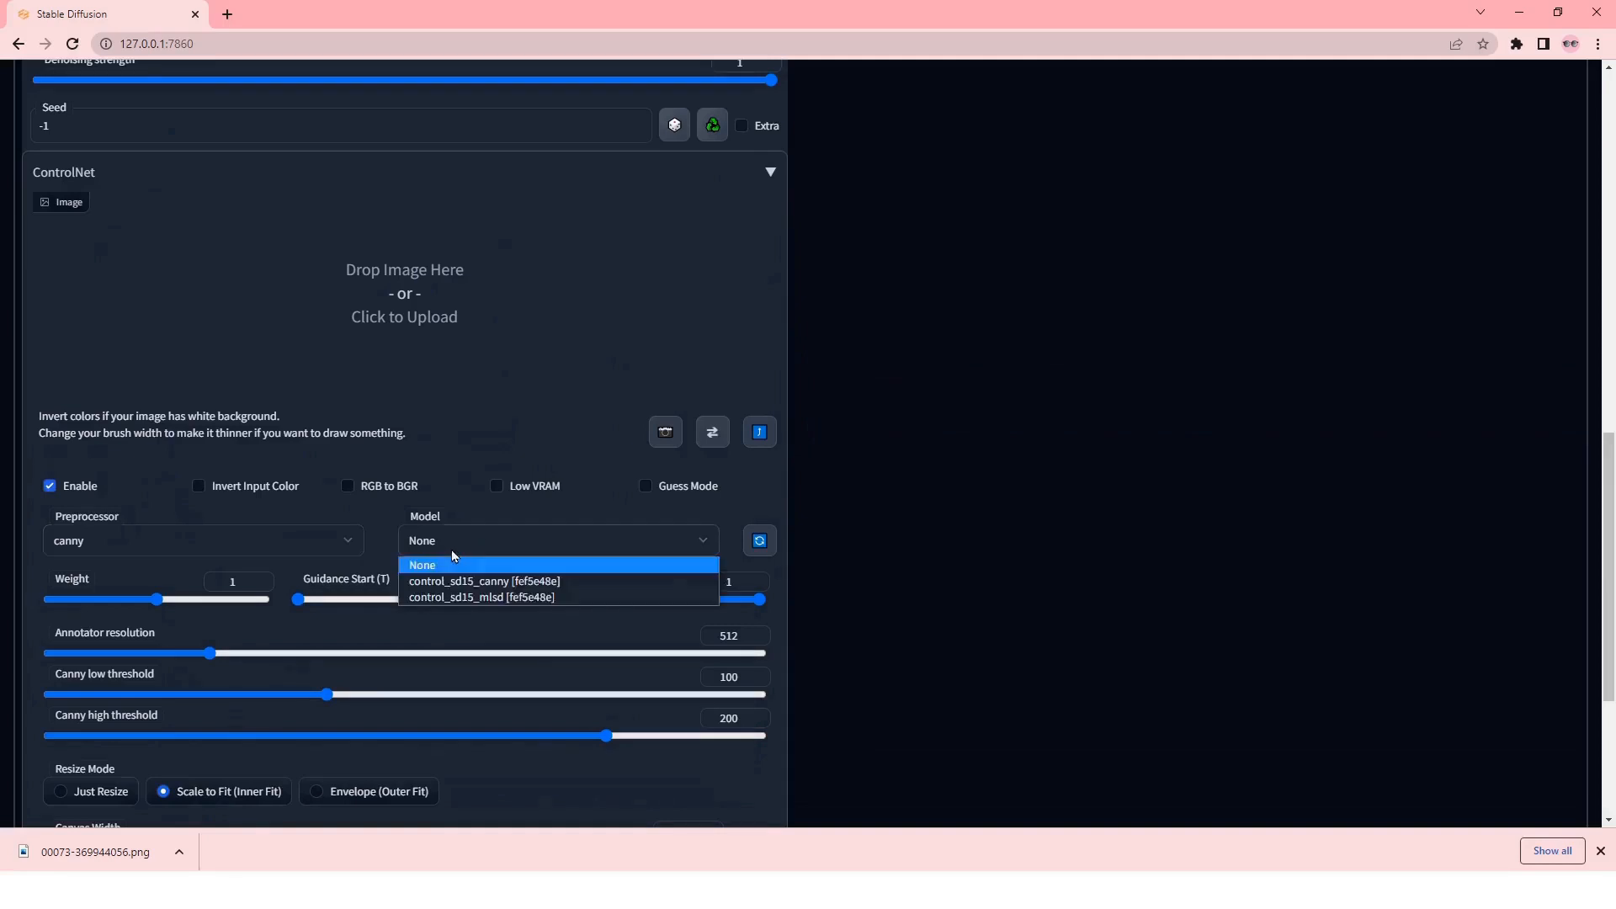
click(564, 597)
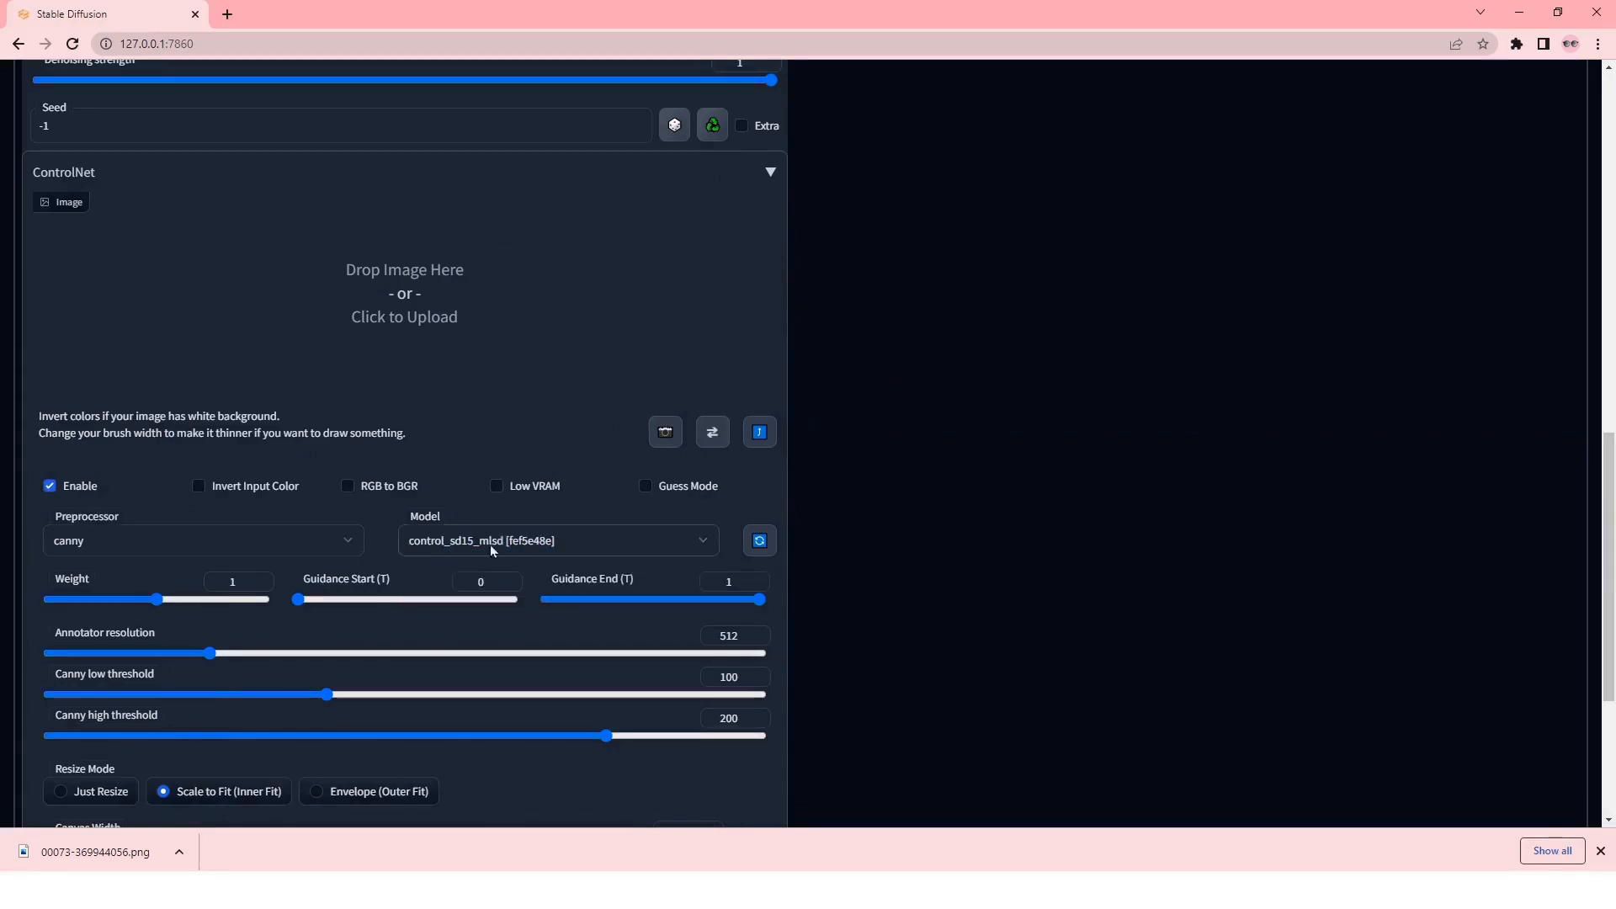
scroll(543, 472, up, 10)
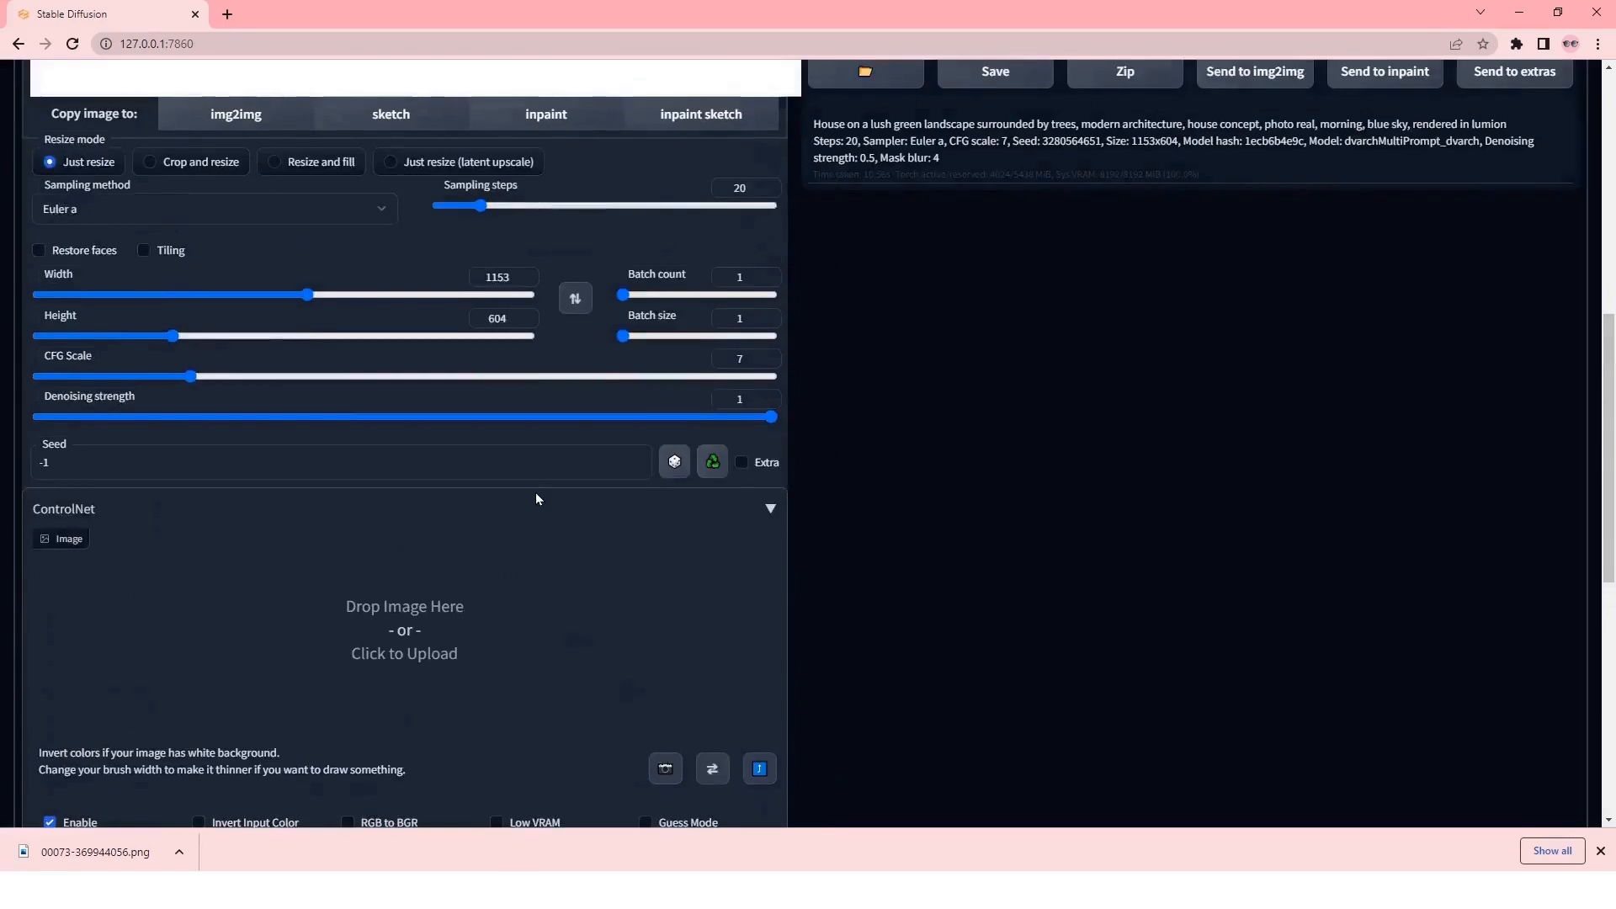
scroll(538, 491, up, 2)
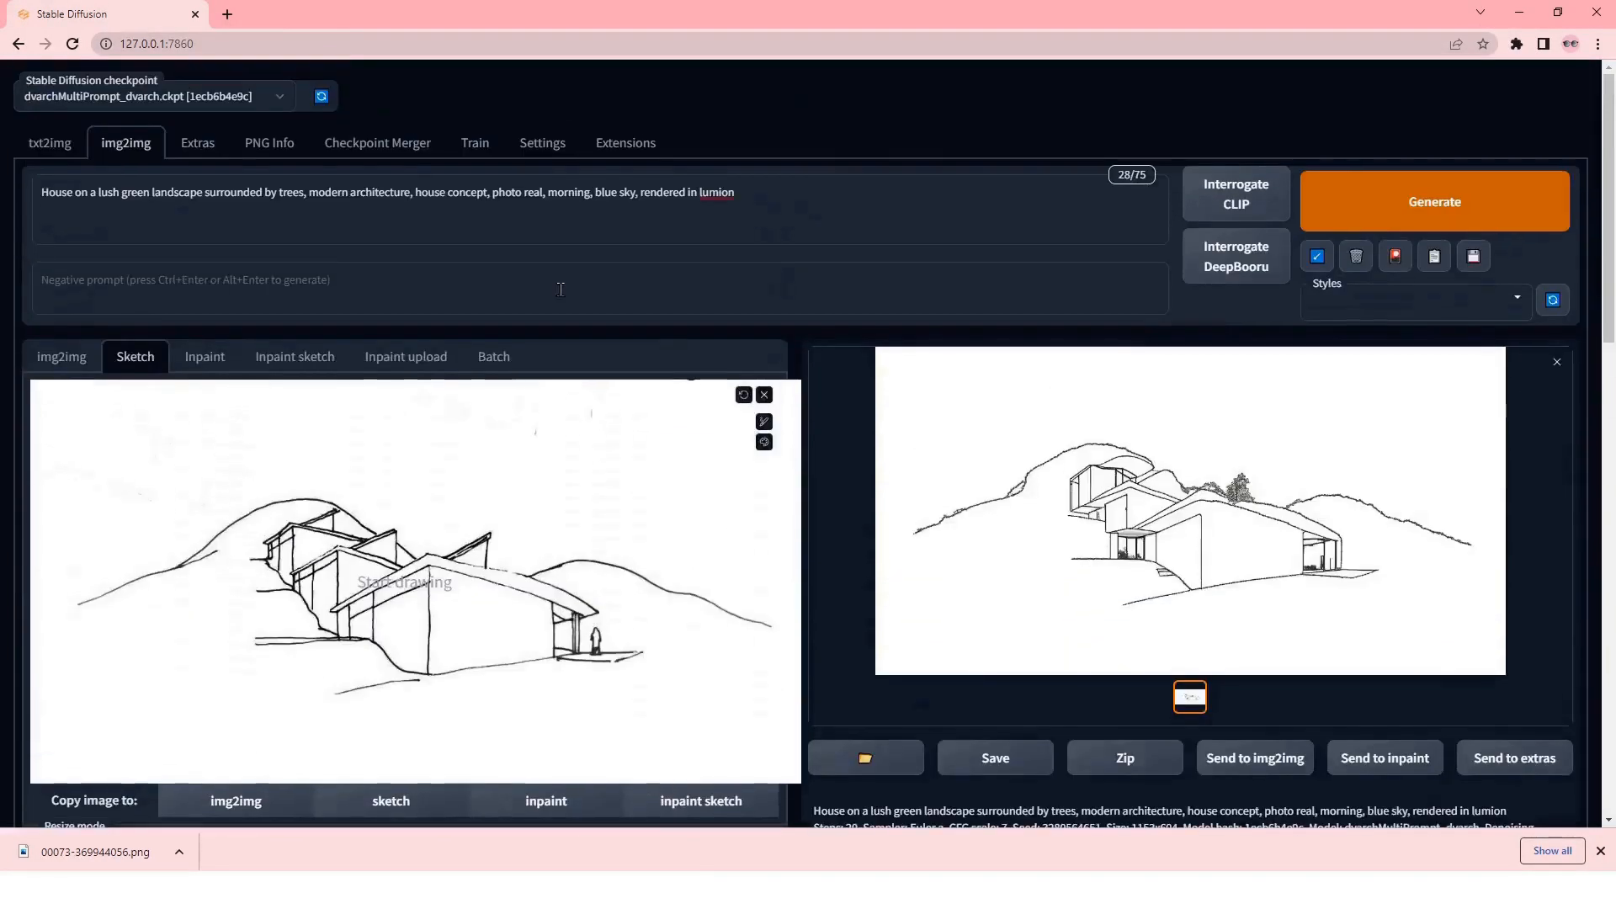
click(1366, 216)
scroll(596, 674, down, 15)
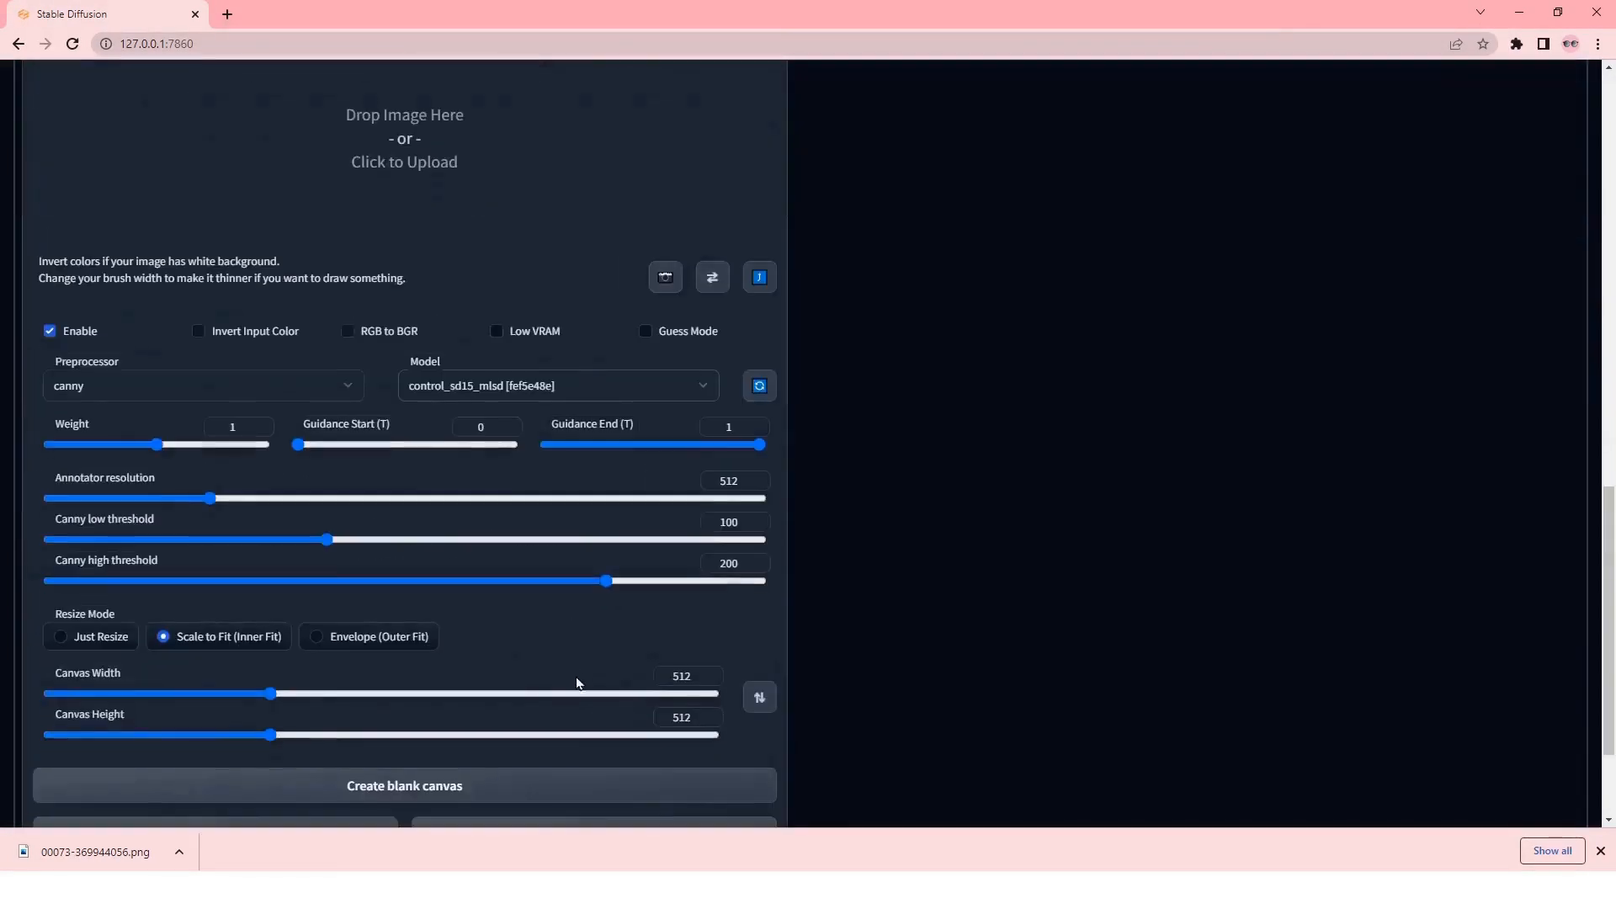
scroll(564, 488, down, 1)
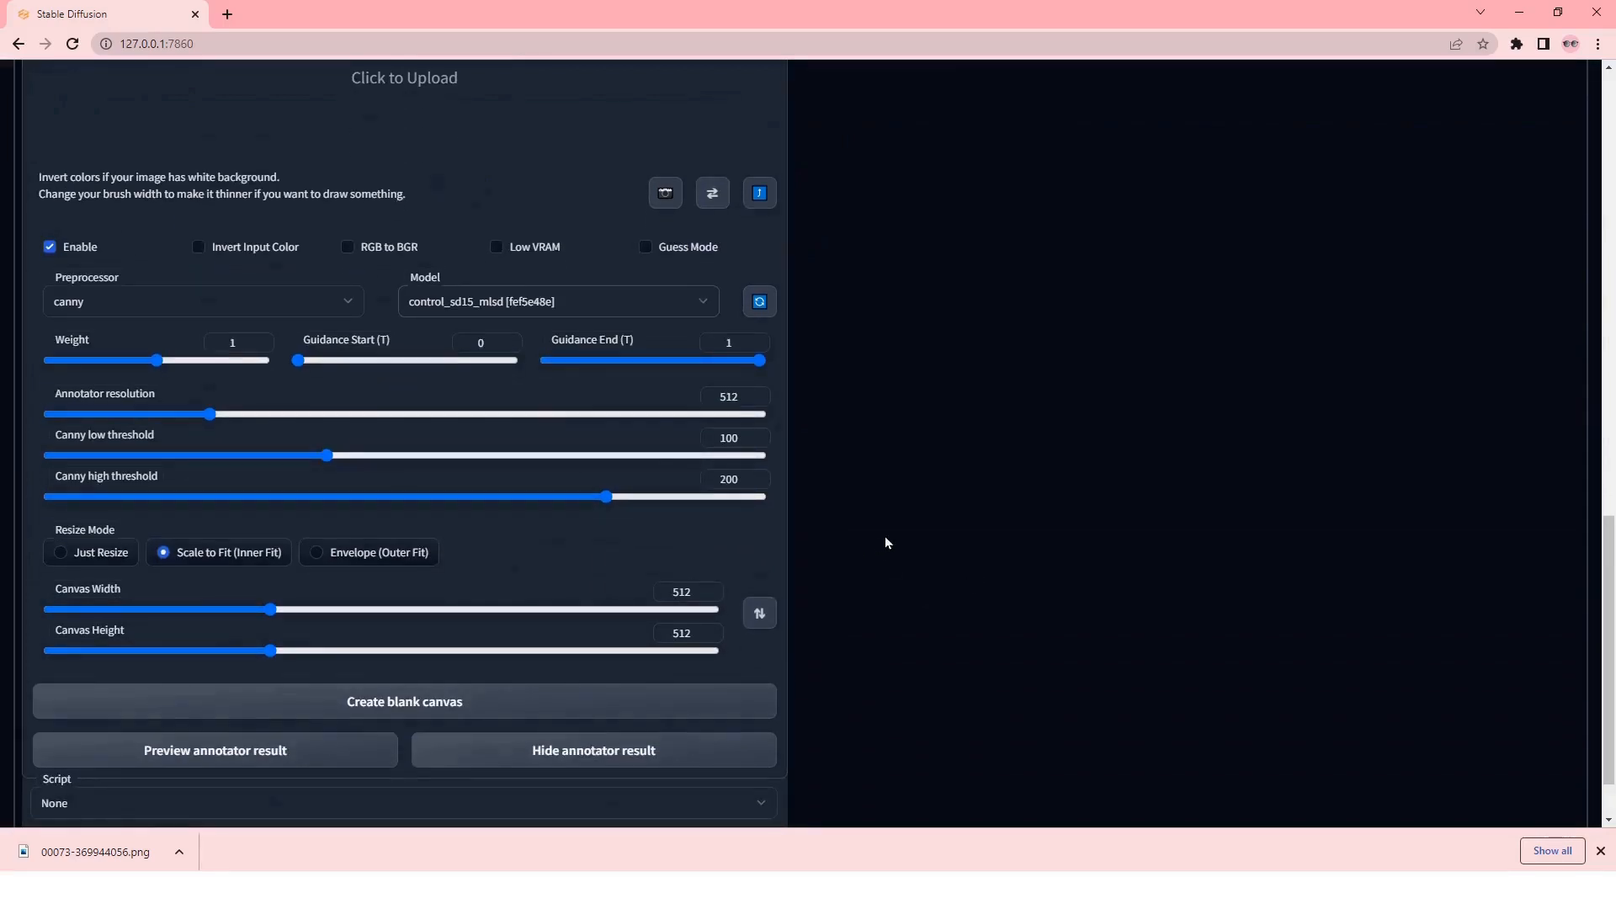
scroll(1048, 498, up, 16)
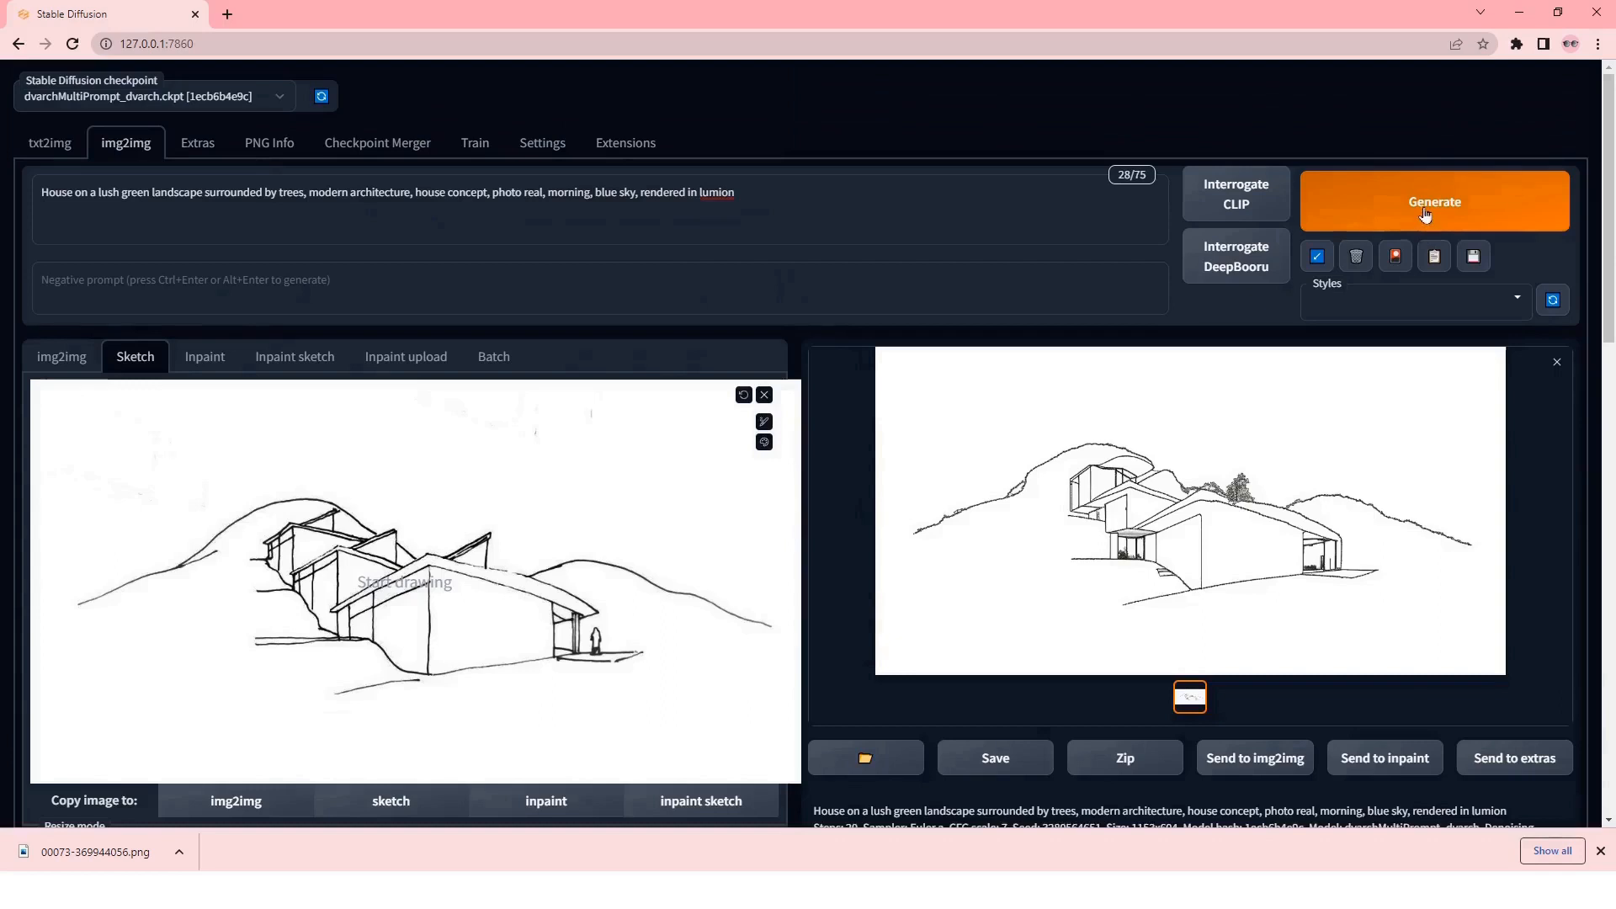
click(1426, 218)
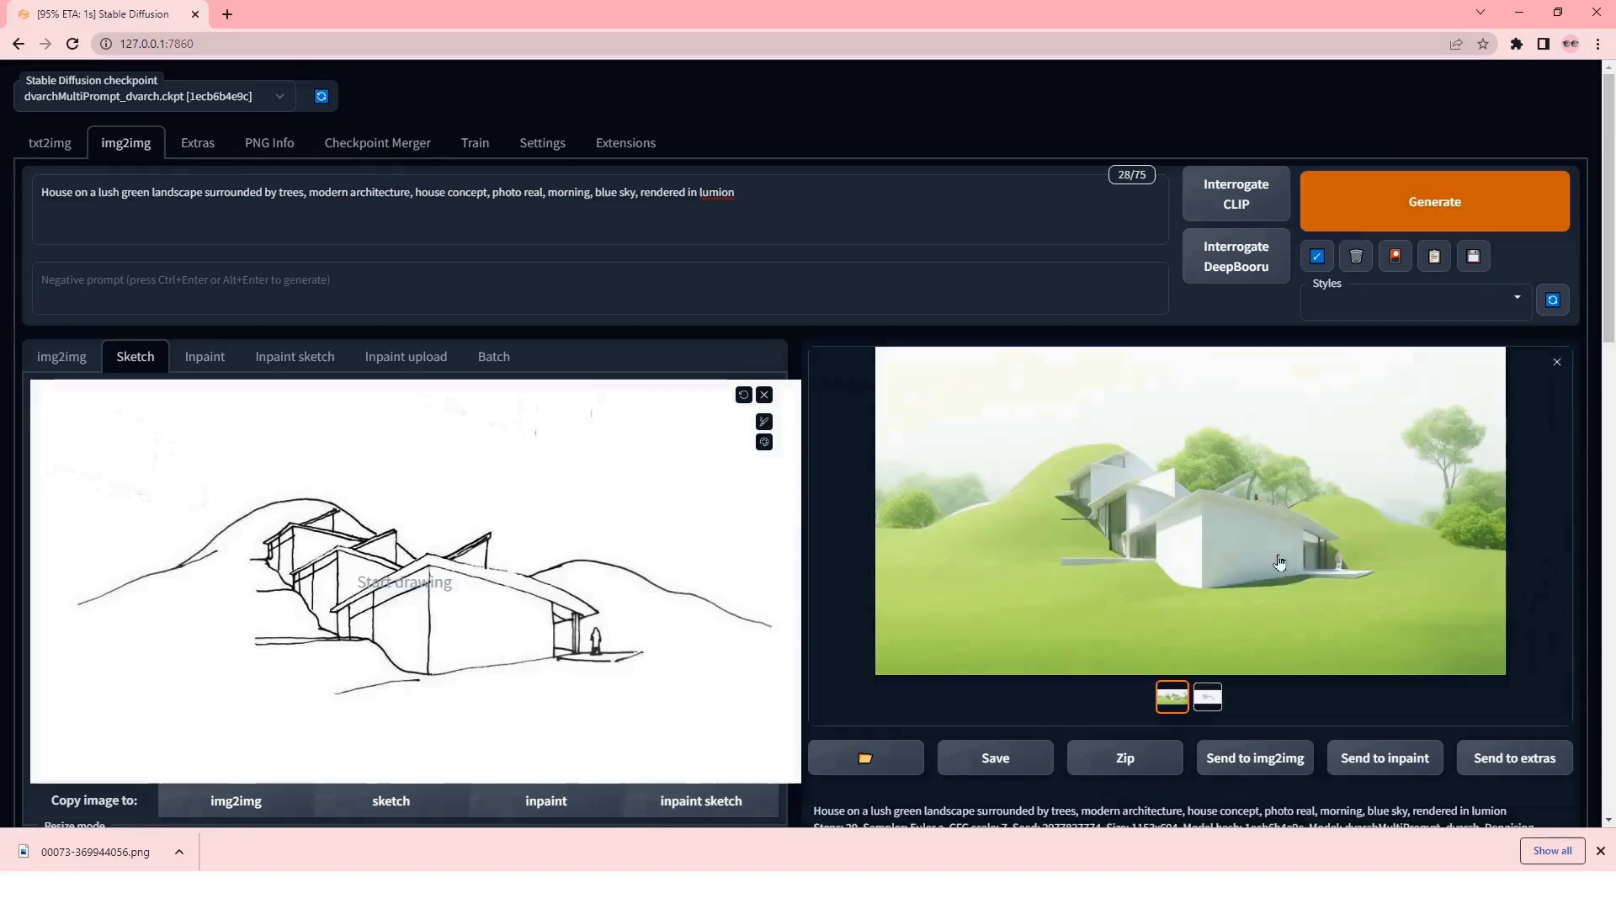
- Compare the ControlNet result with the sketch at full size and save it as a PNG file
scroll(1330, 589, down, 3)
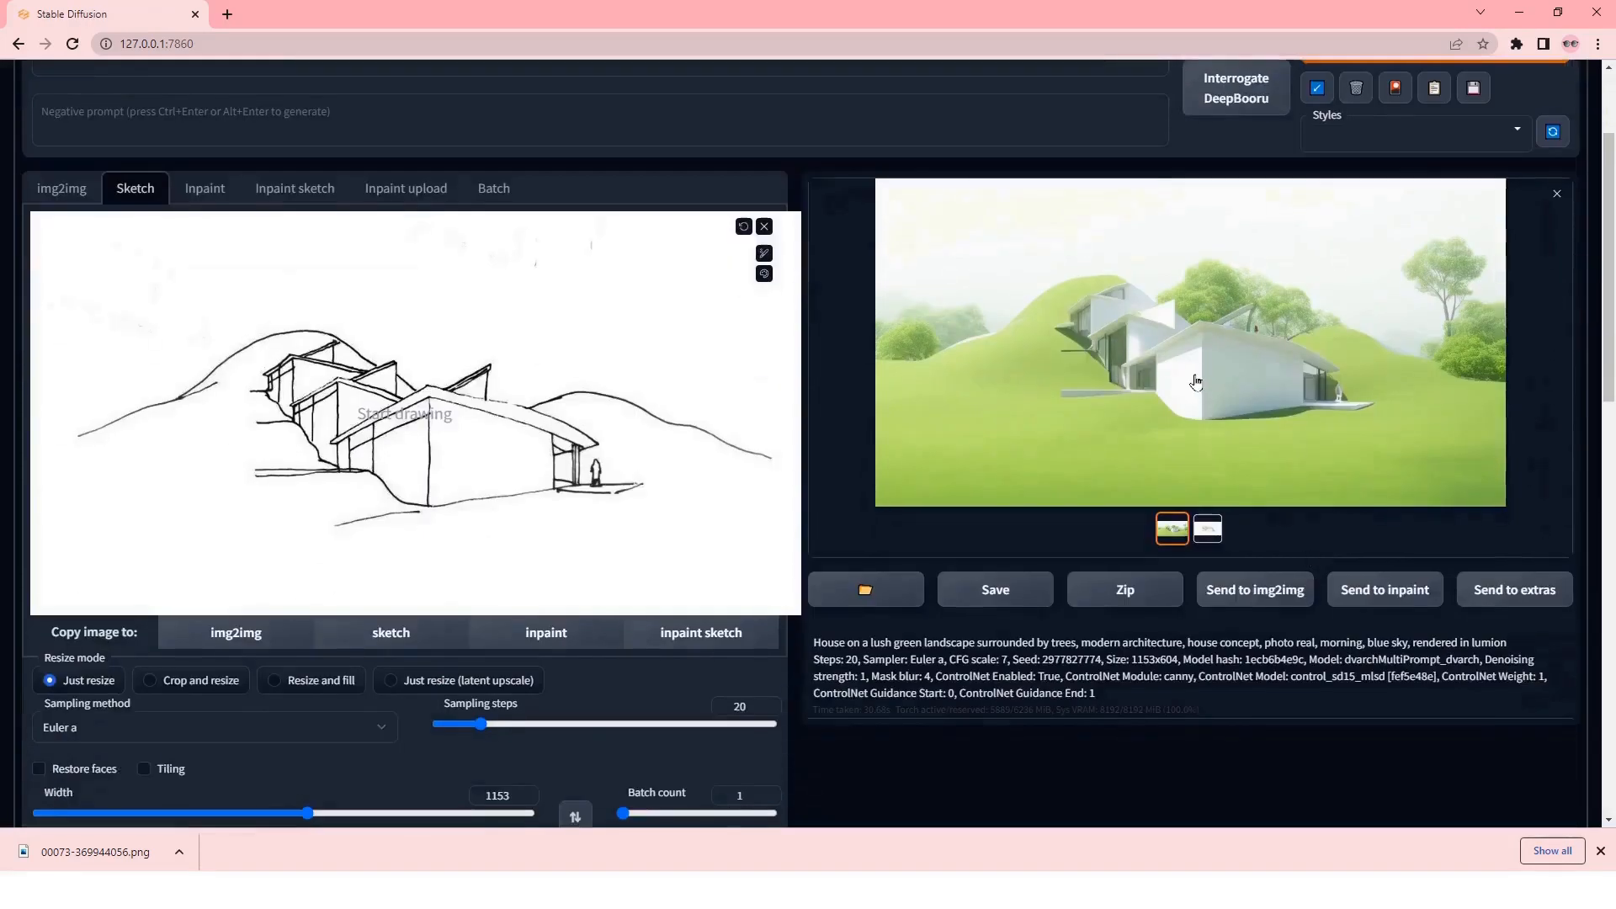
click(1199, 380)
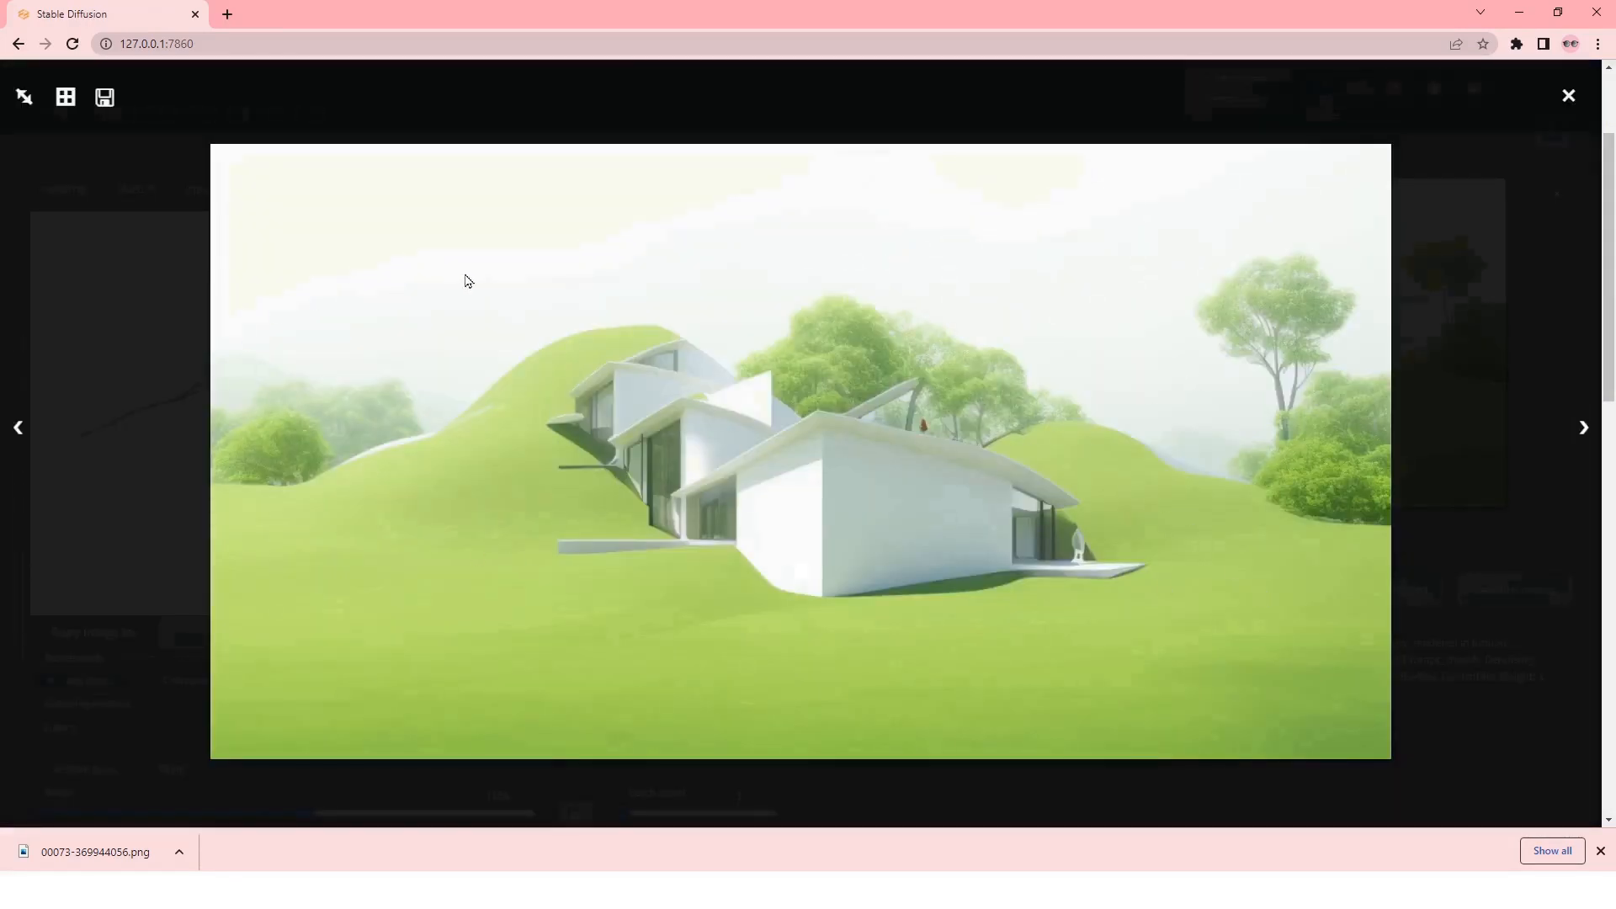
click(1454, 482)
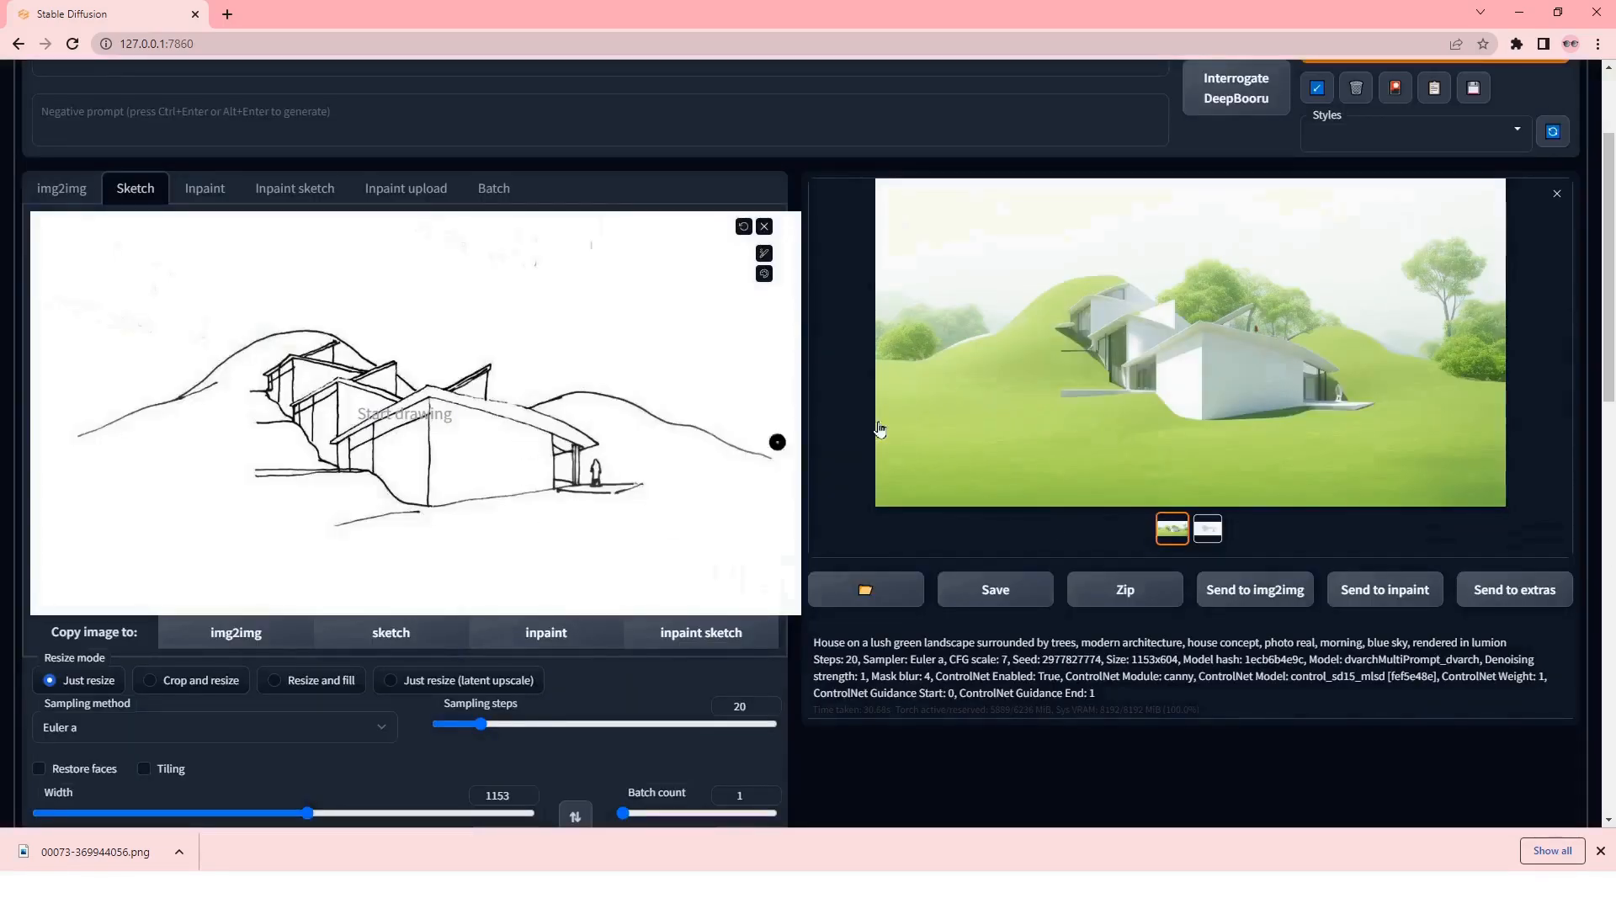
click(1300, 381)
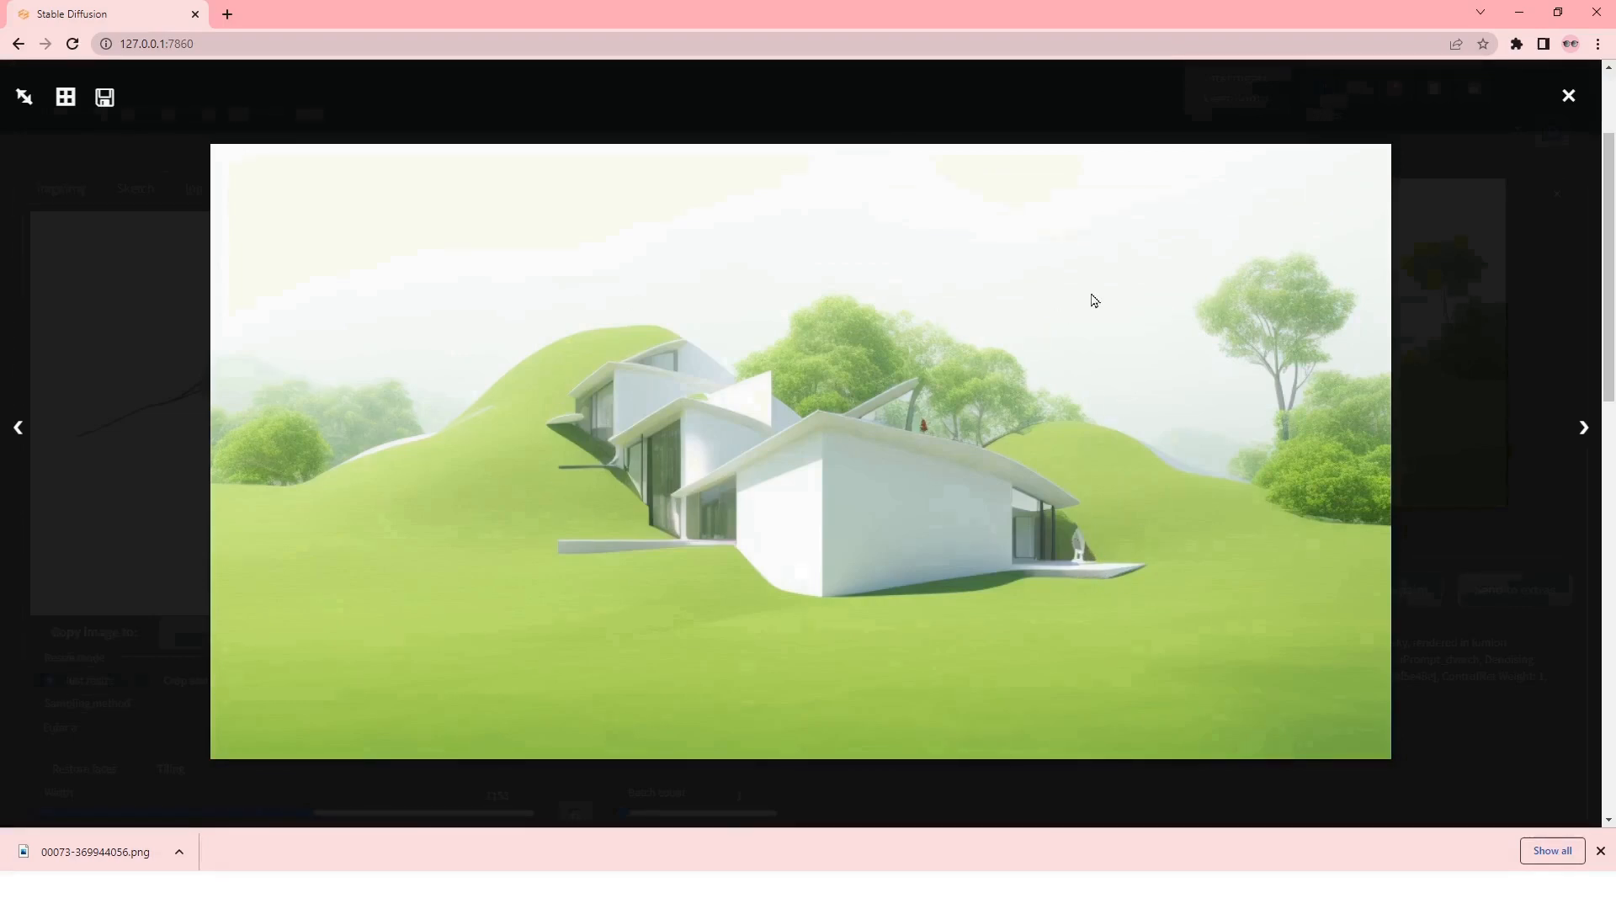
right_click(1142, 316)
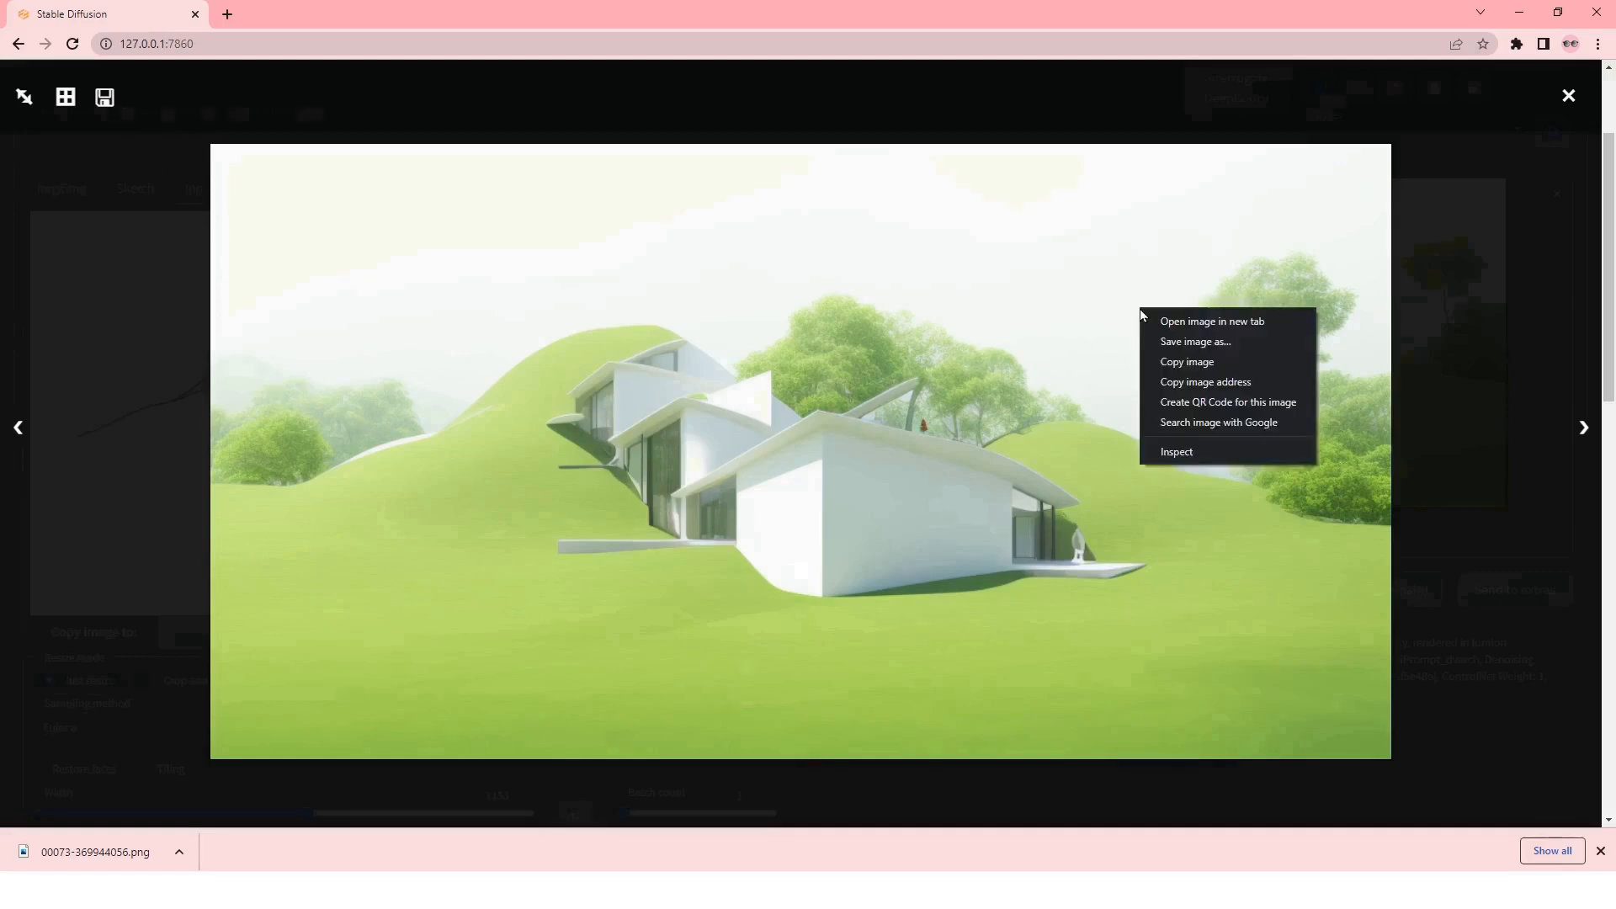
click(1178, 340)
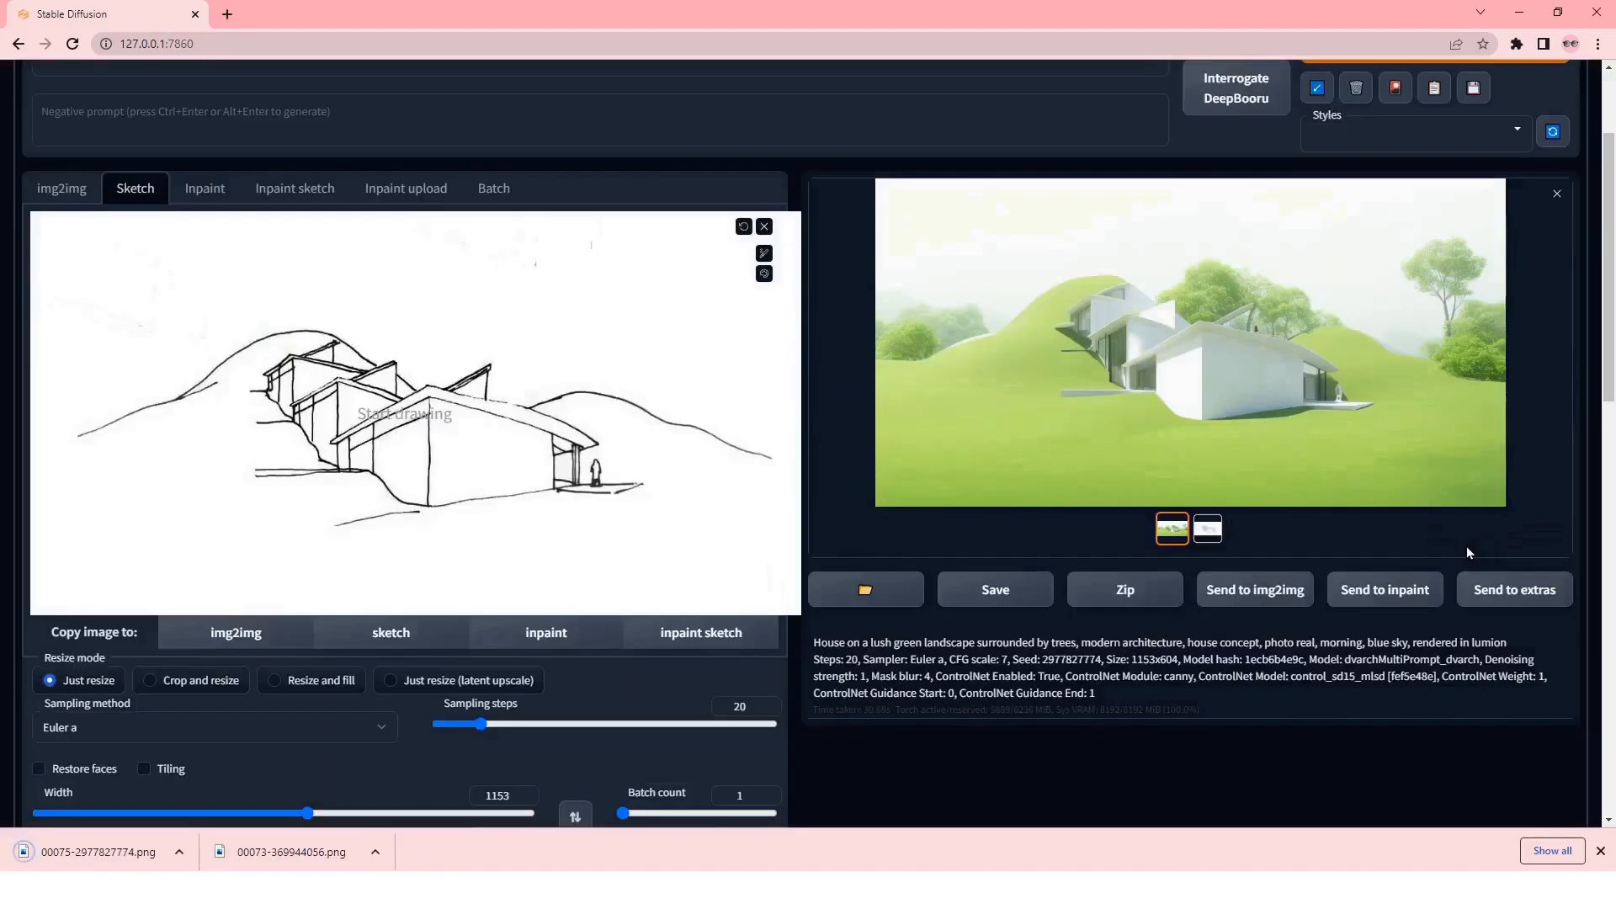
- Generate another variation using the random seed value -1 and view it at full size
scroll(711, 418, down, 7)
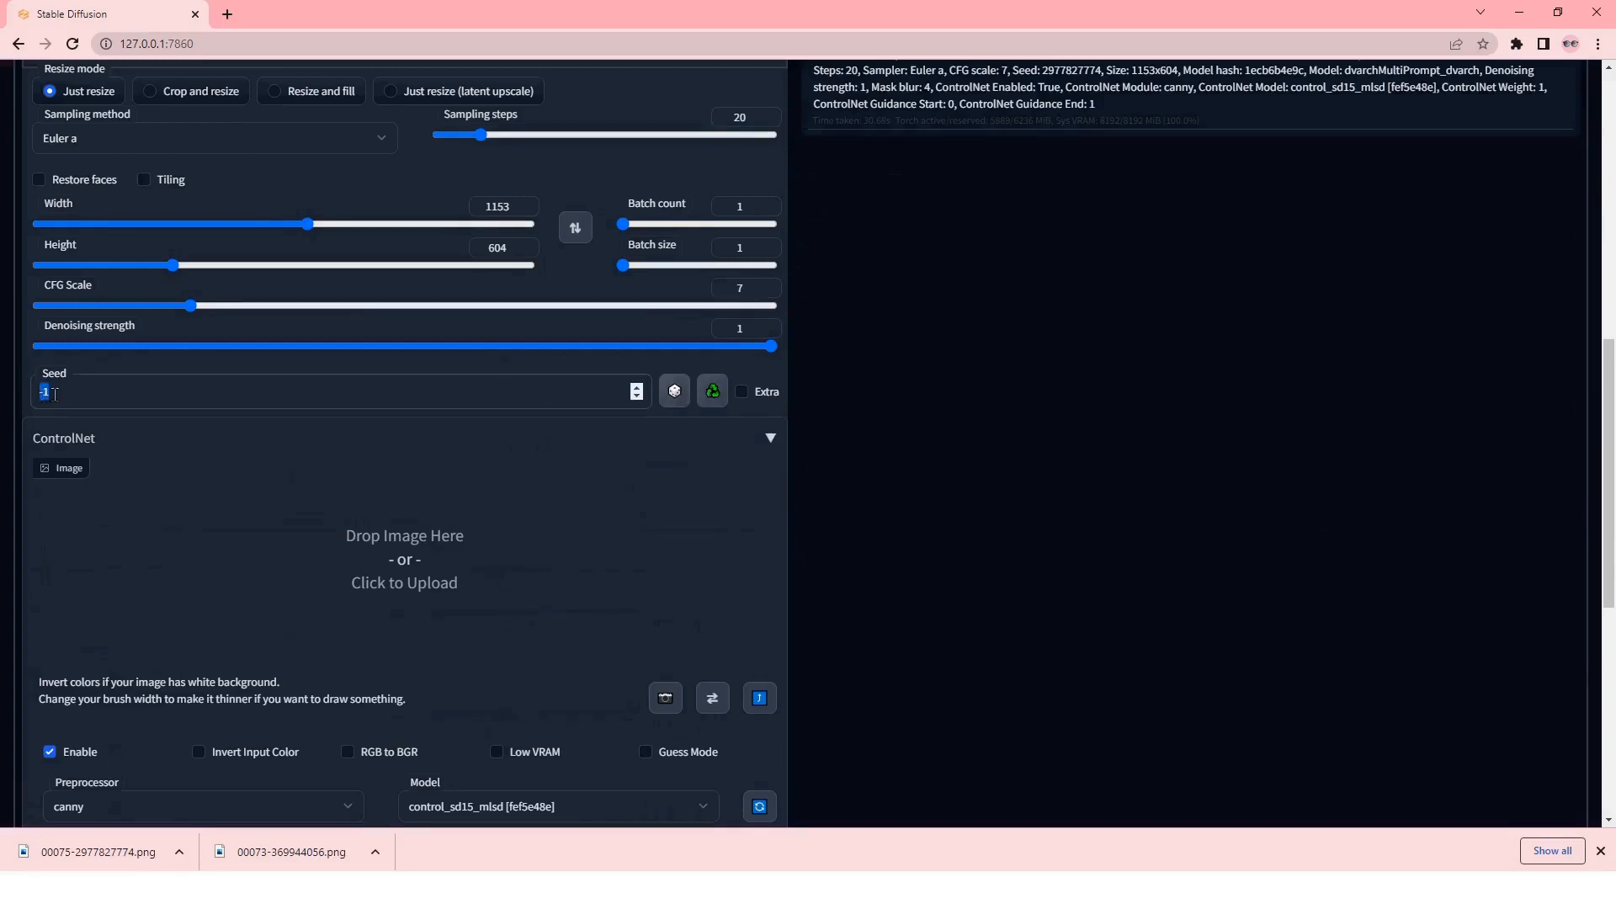
click(62, 391)
scroll(711, 480, up, 8)
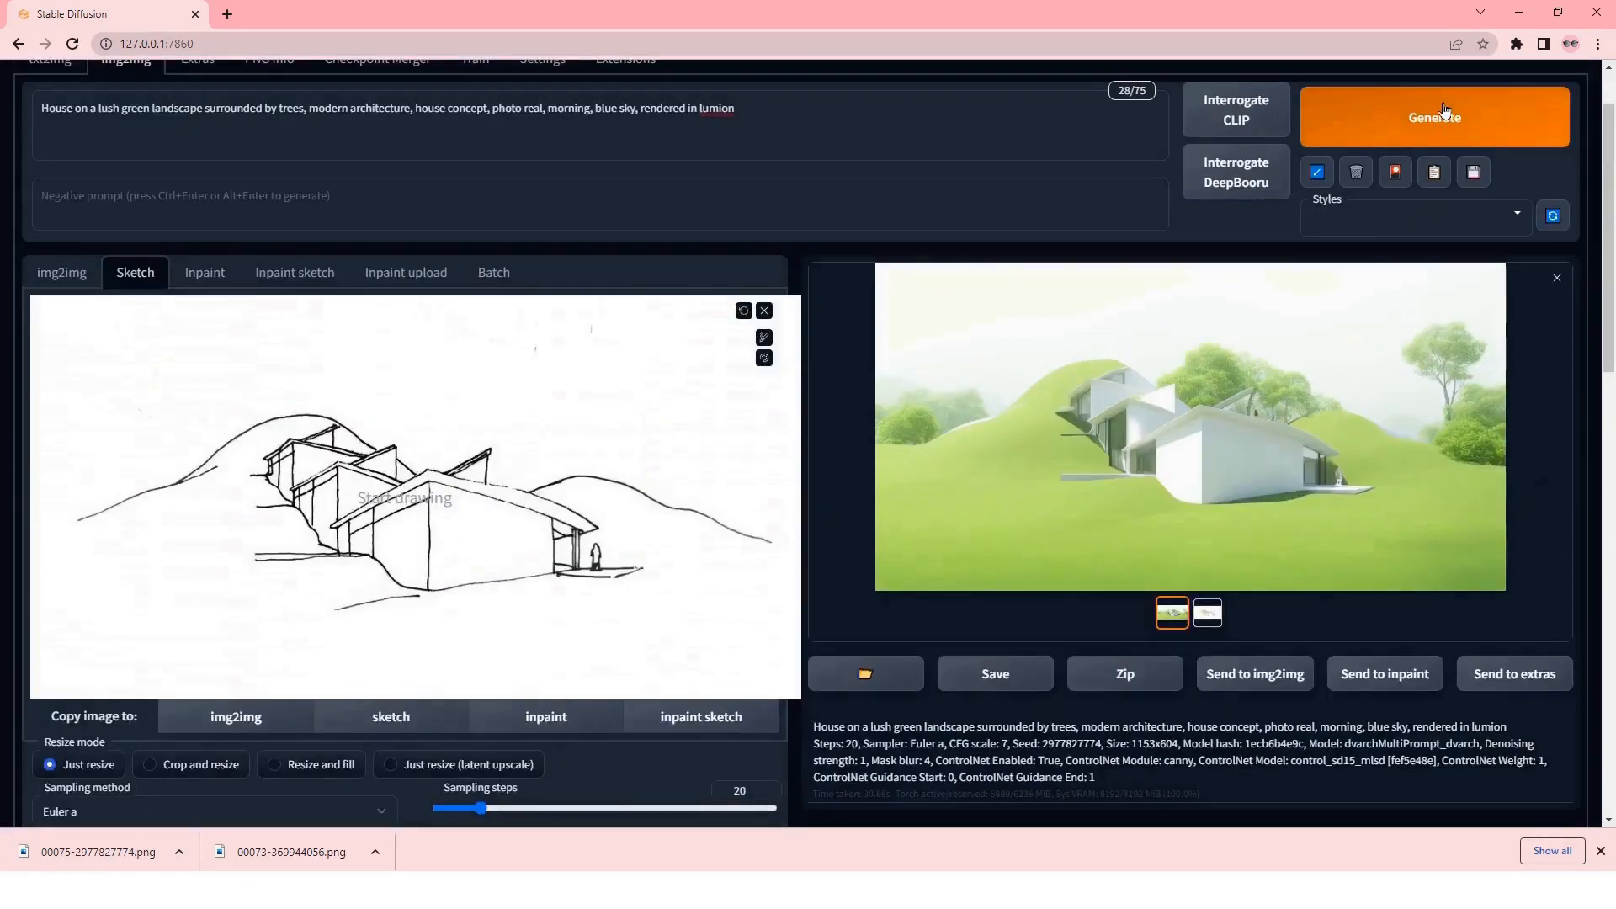
click(1441, 116)
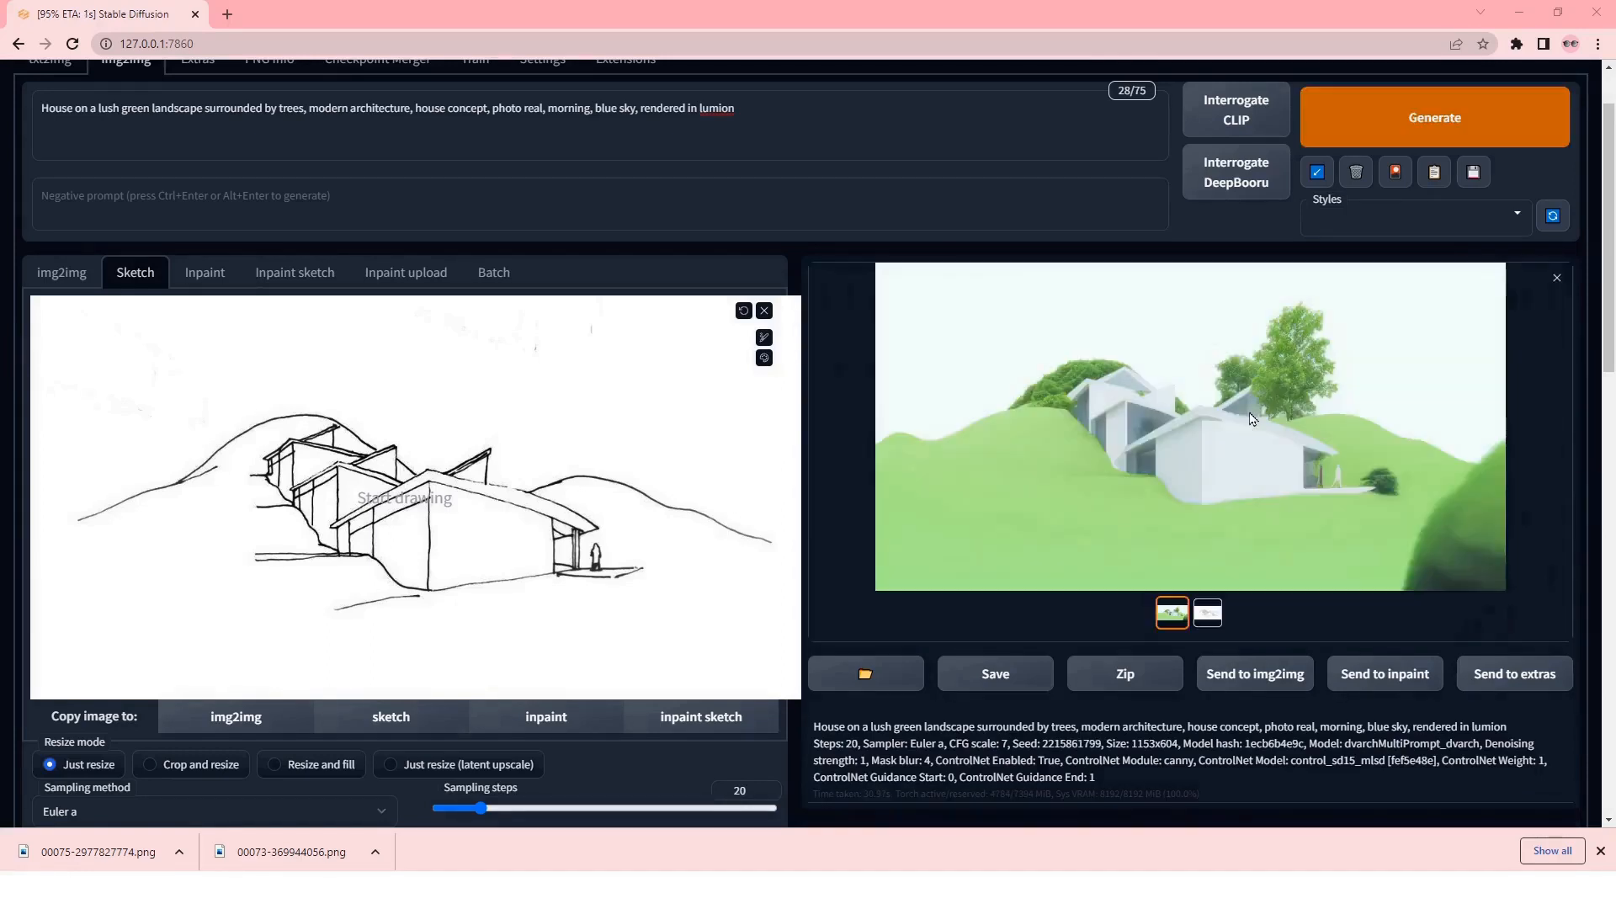
click(1236, 432)
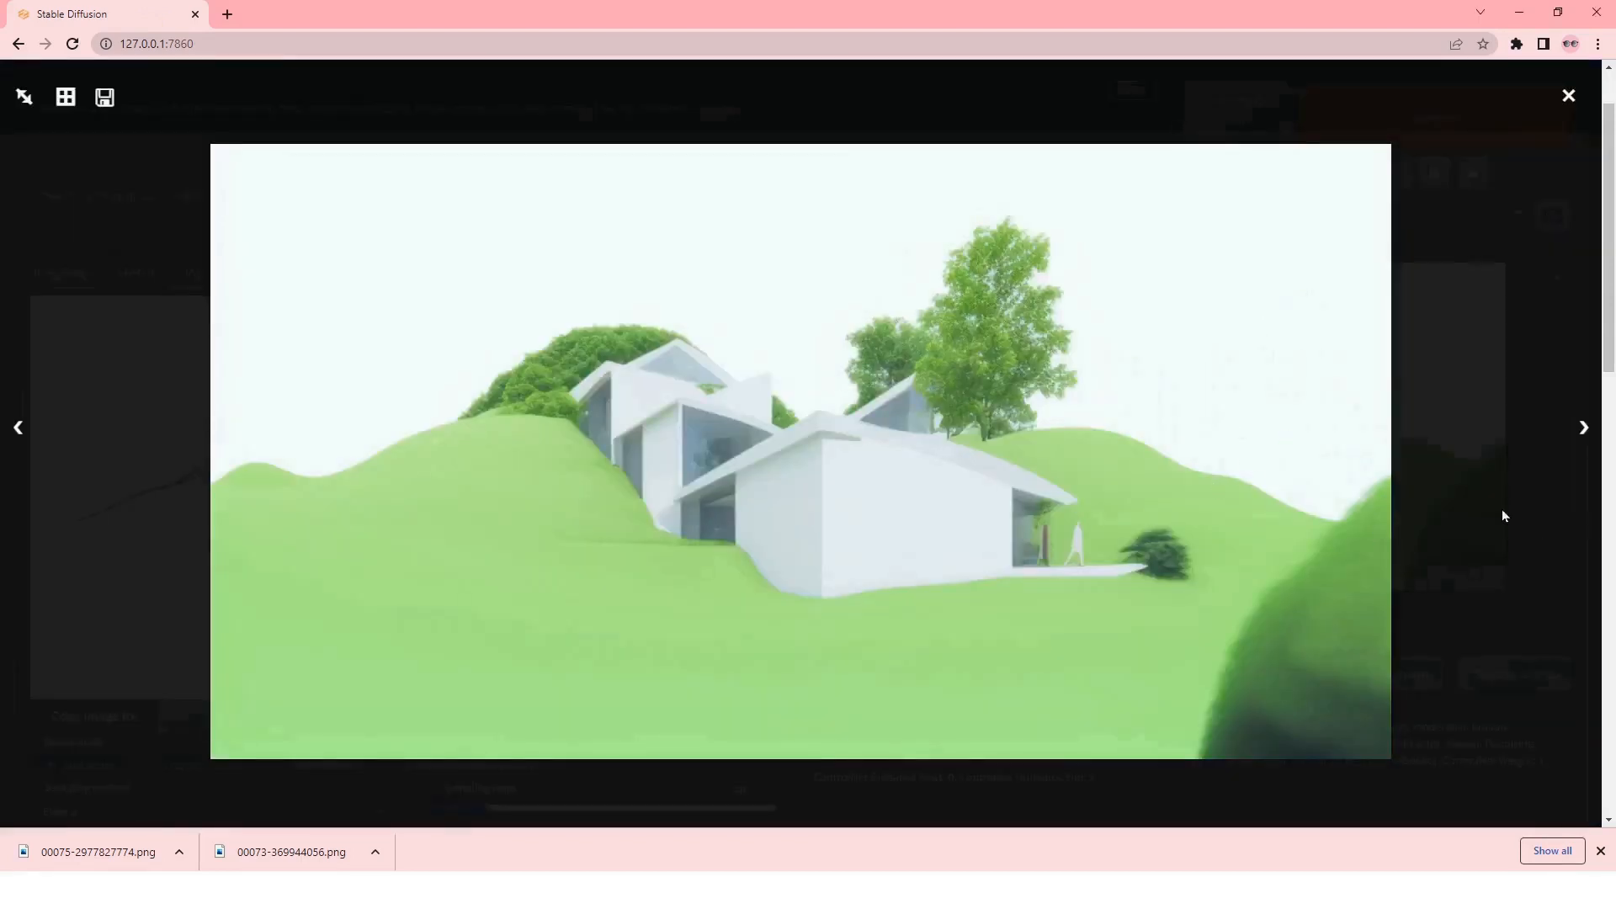
click(1570, 522)
scroll(549, 493, down, 5)
scroll(548, 493, up, 1)
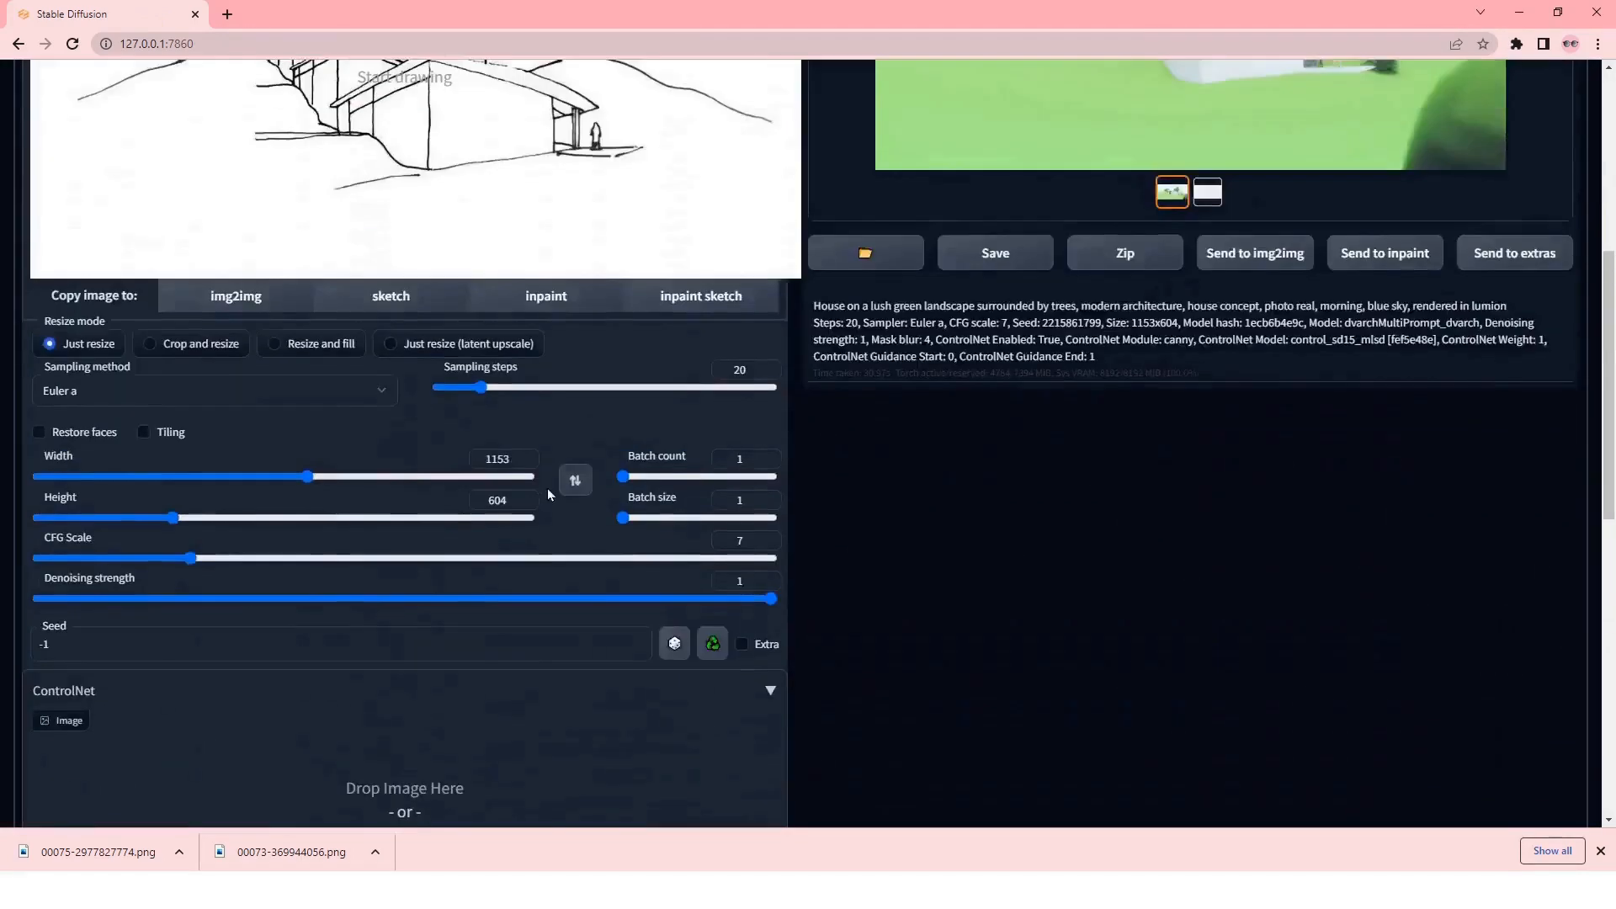
scroll(549, 494, down, 4)
scroll(386, 502, up, 3)
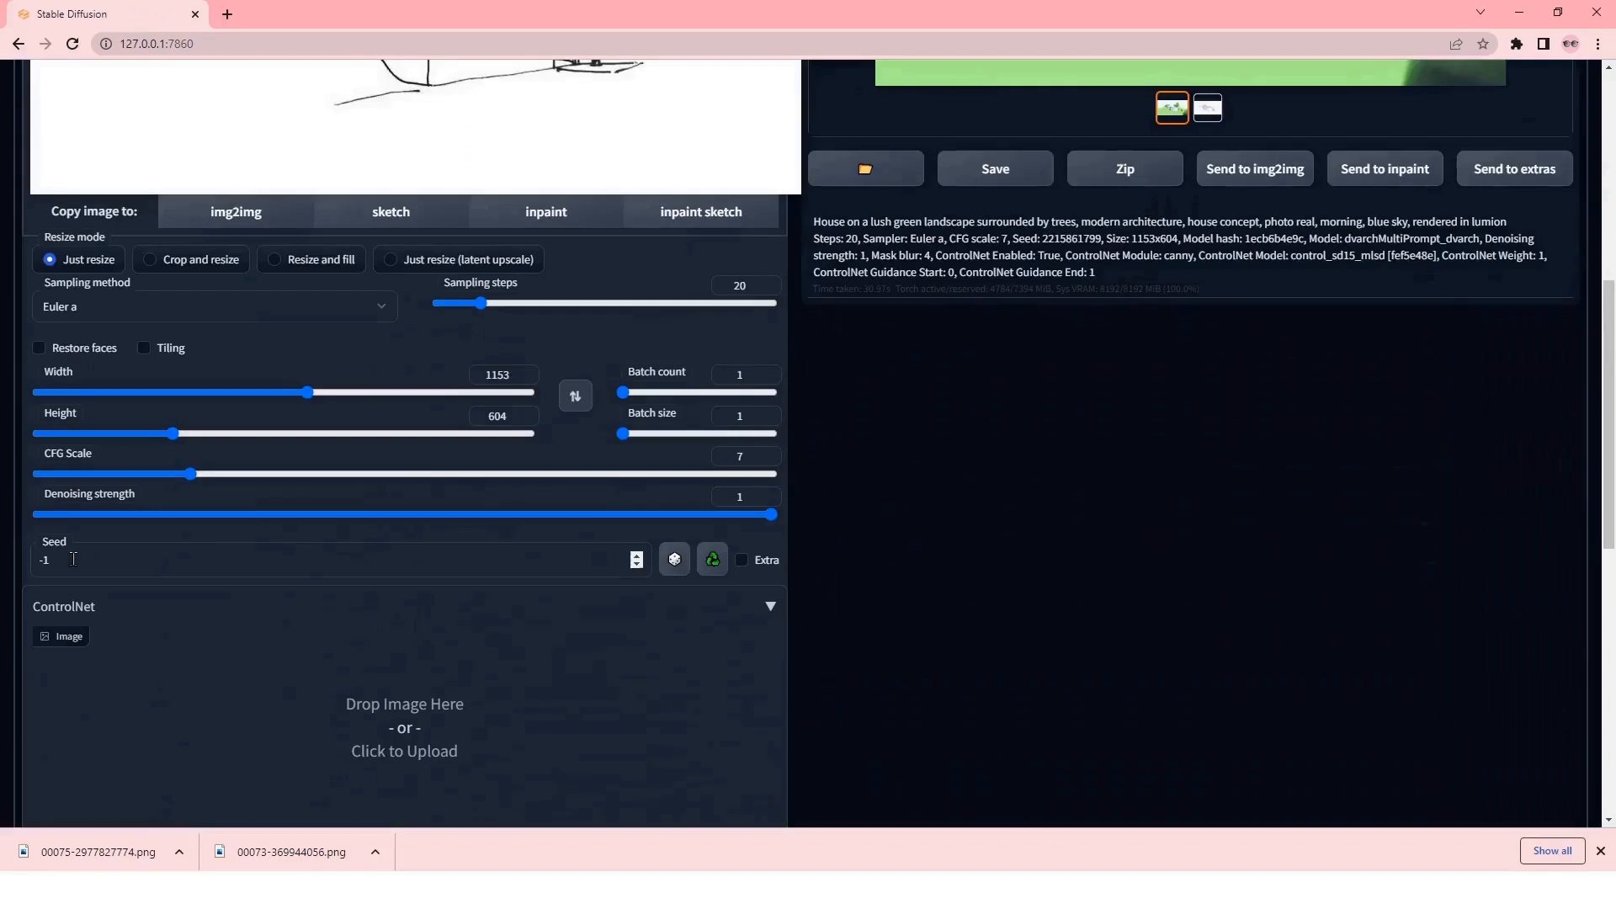
double_click(43, 561)
scroll(259, 547, up, 3)
scroll(947, 470, down, 4)
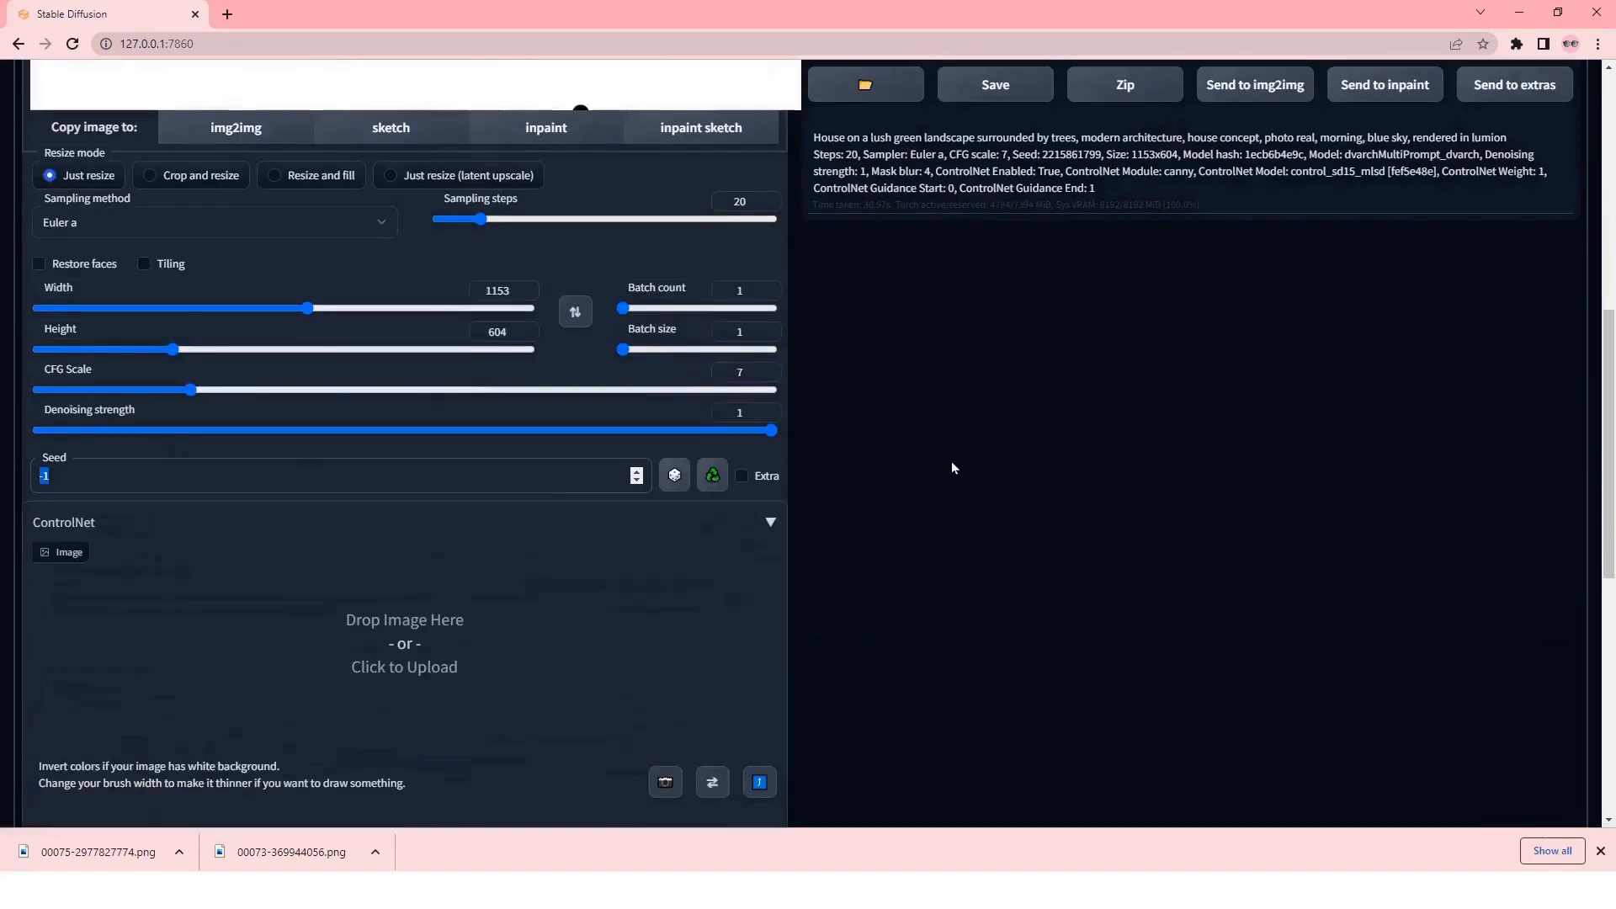
key(ctrl+v)
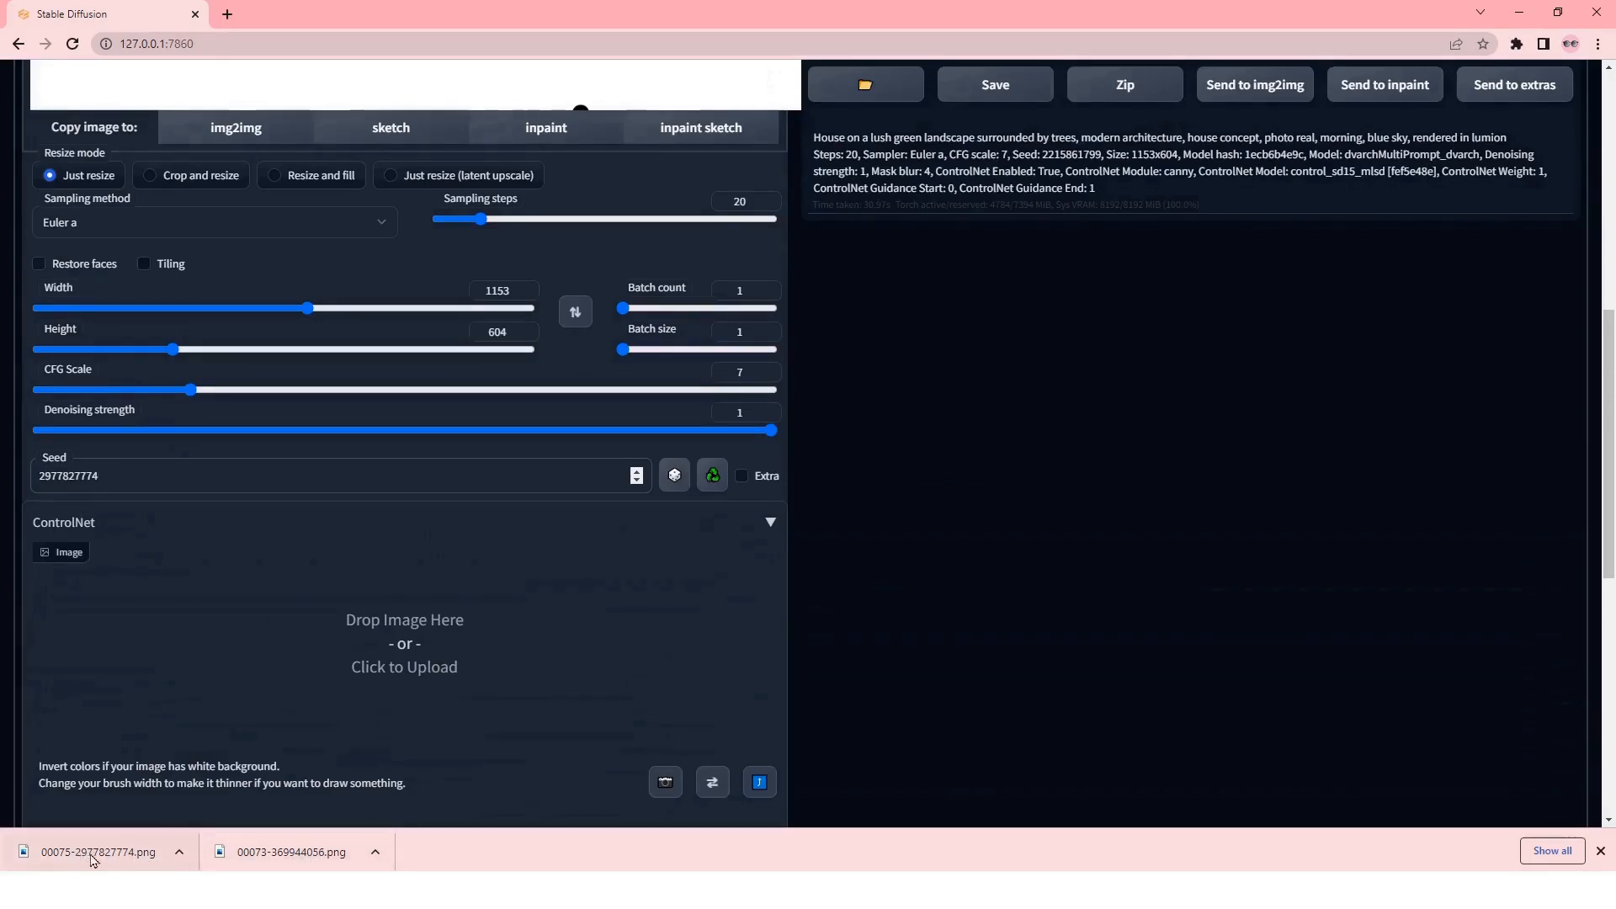
scroll(884, 564, up, 8)
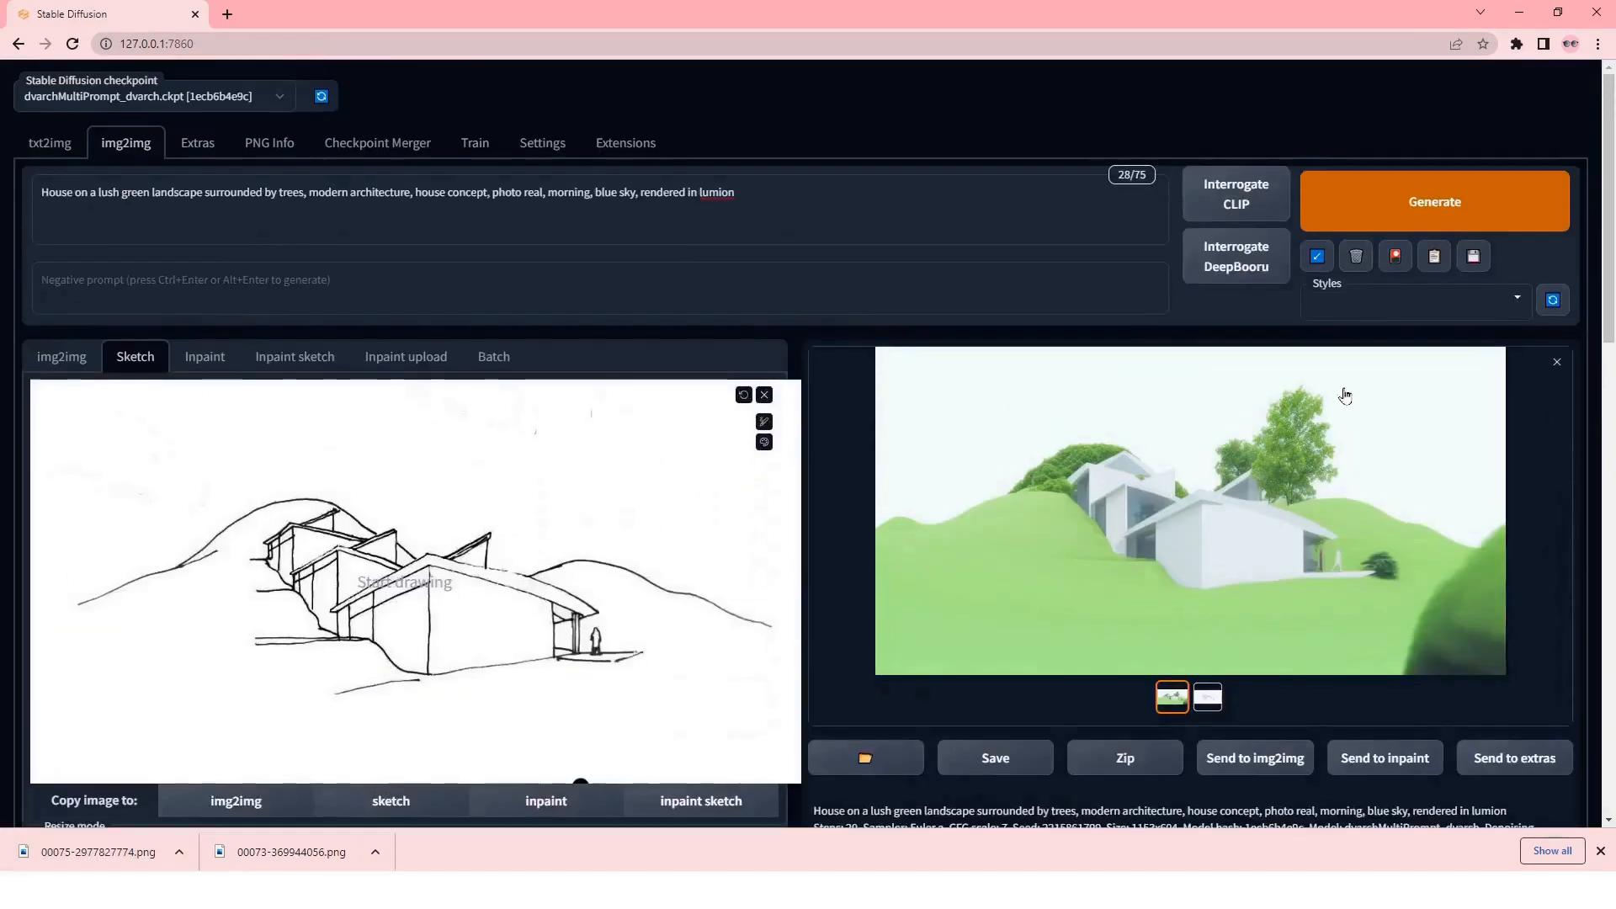
click(1454, 195)
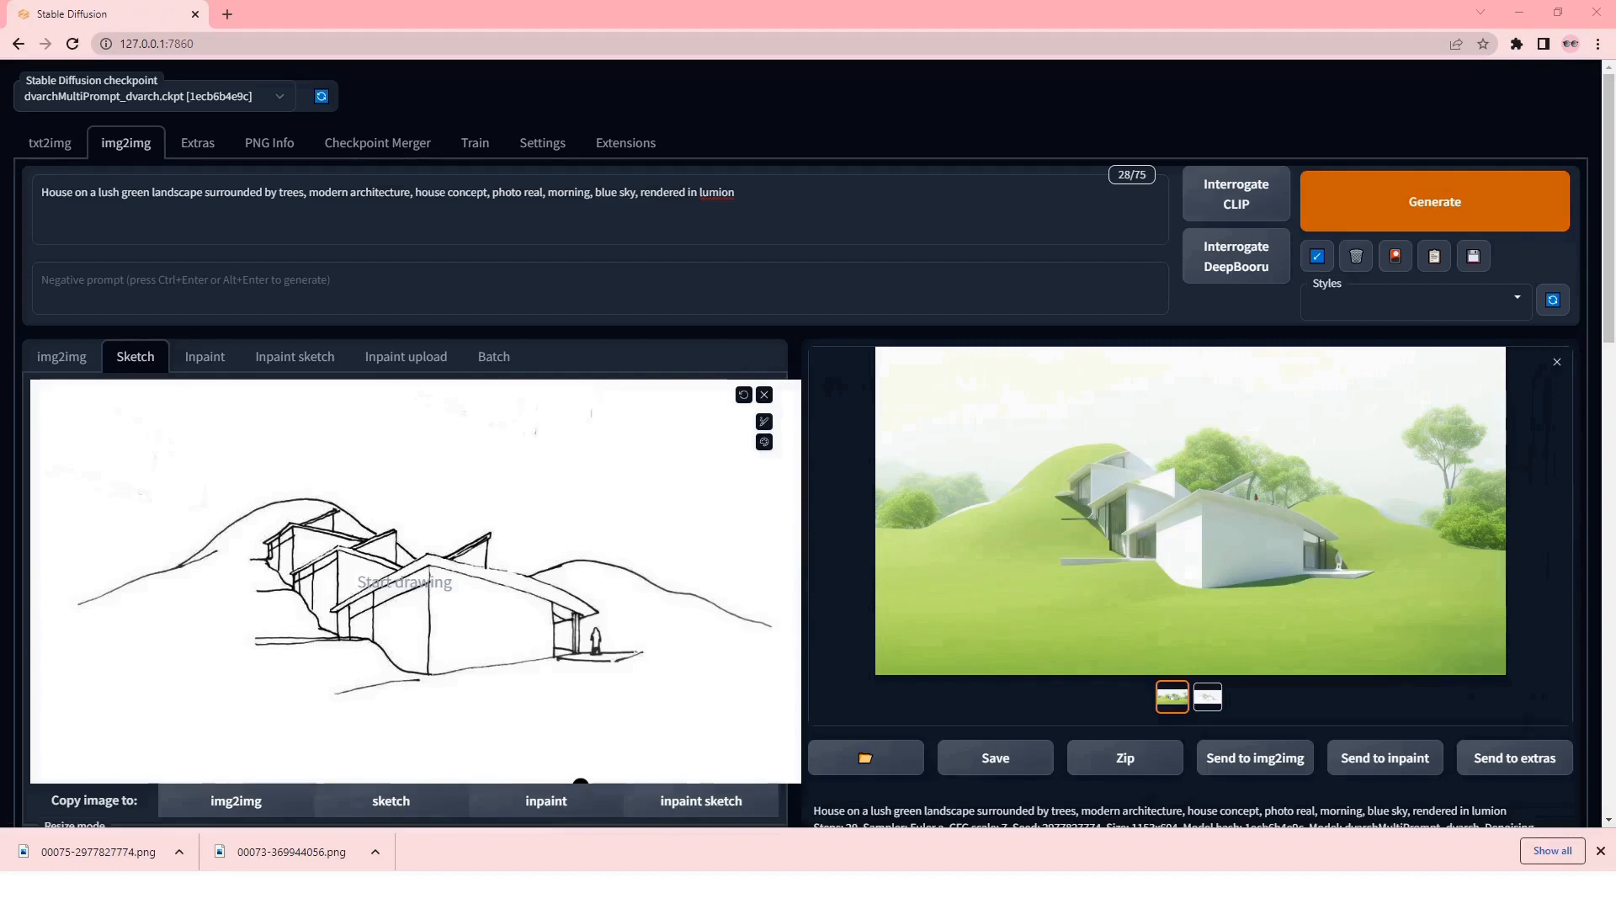
- Place the saved image 00075-2977827774.png in a resized viewer window beside the new result and compare the two
mouse_move(1615, 160)
mouse_down()
mouse_move(488, 299)
mouse_move(480, 272)
mouse_move(527, 277)
mouse_up()
scroll(545, 379, up, 2)
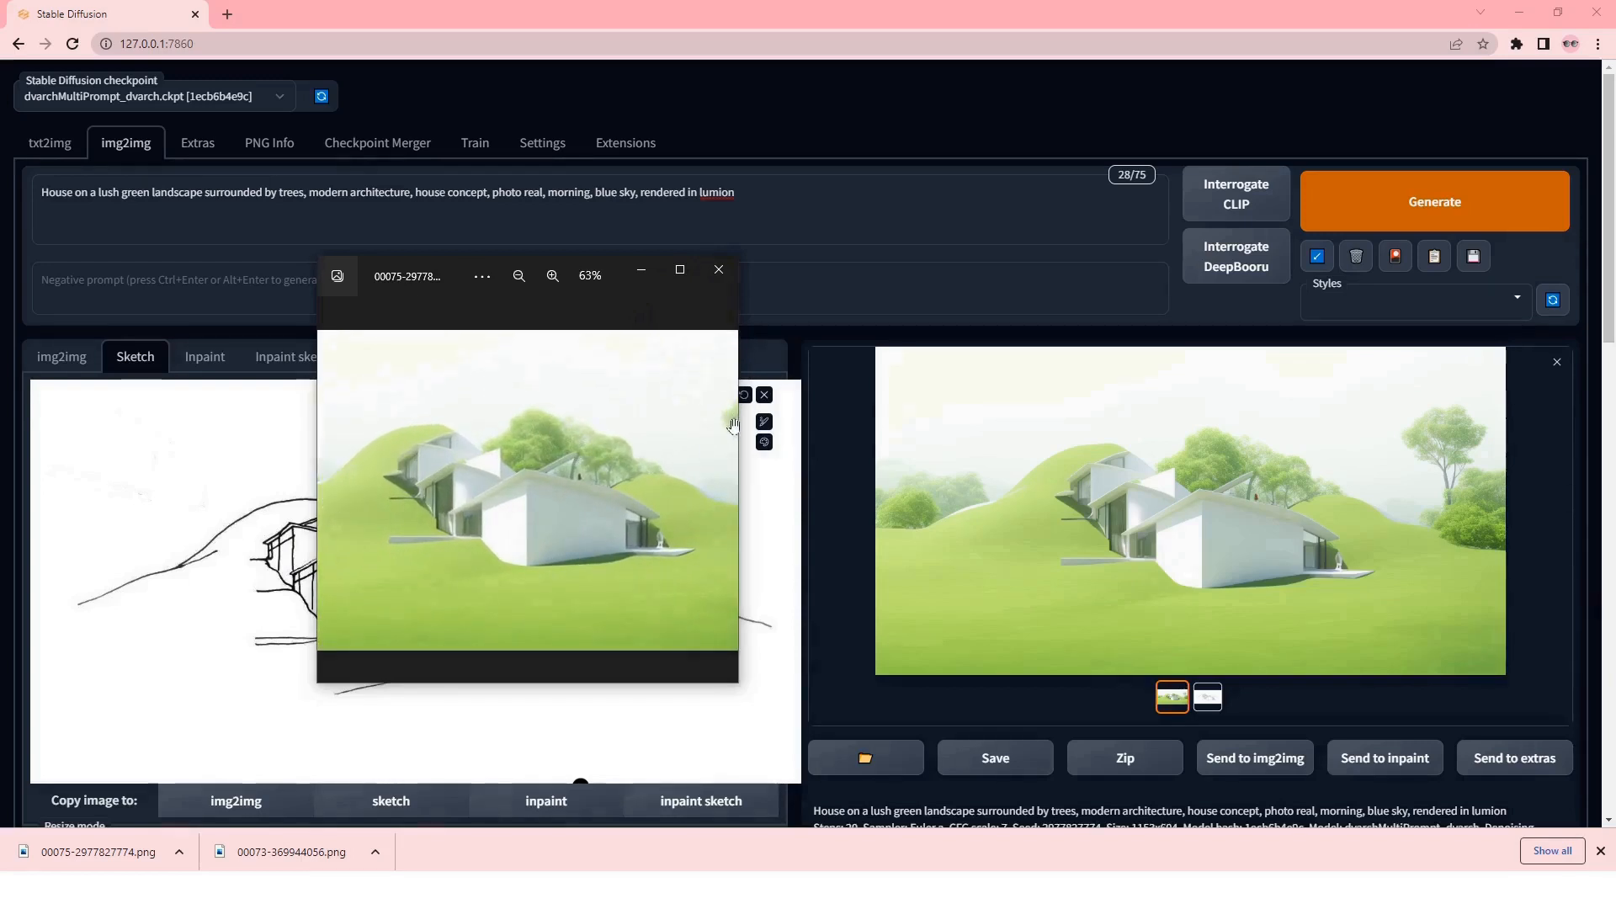
drag(739, 419, 952, 455)
scroll(696, 503, down, 2)
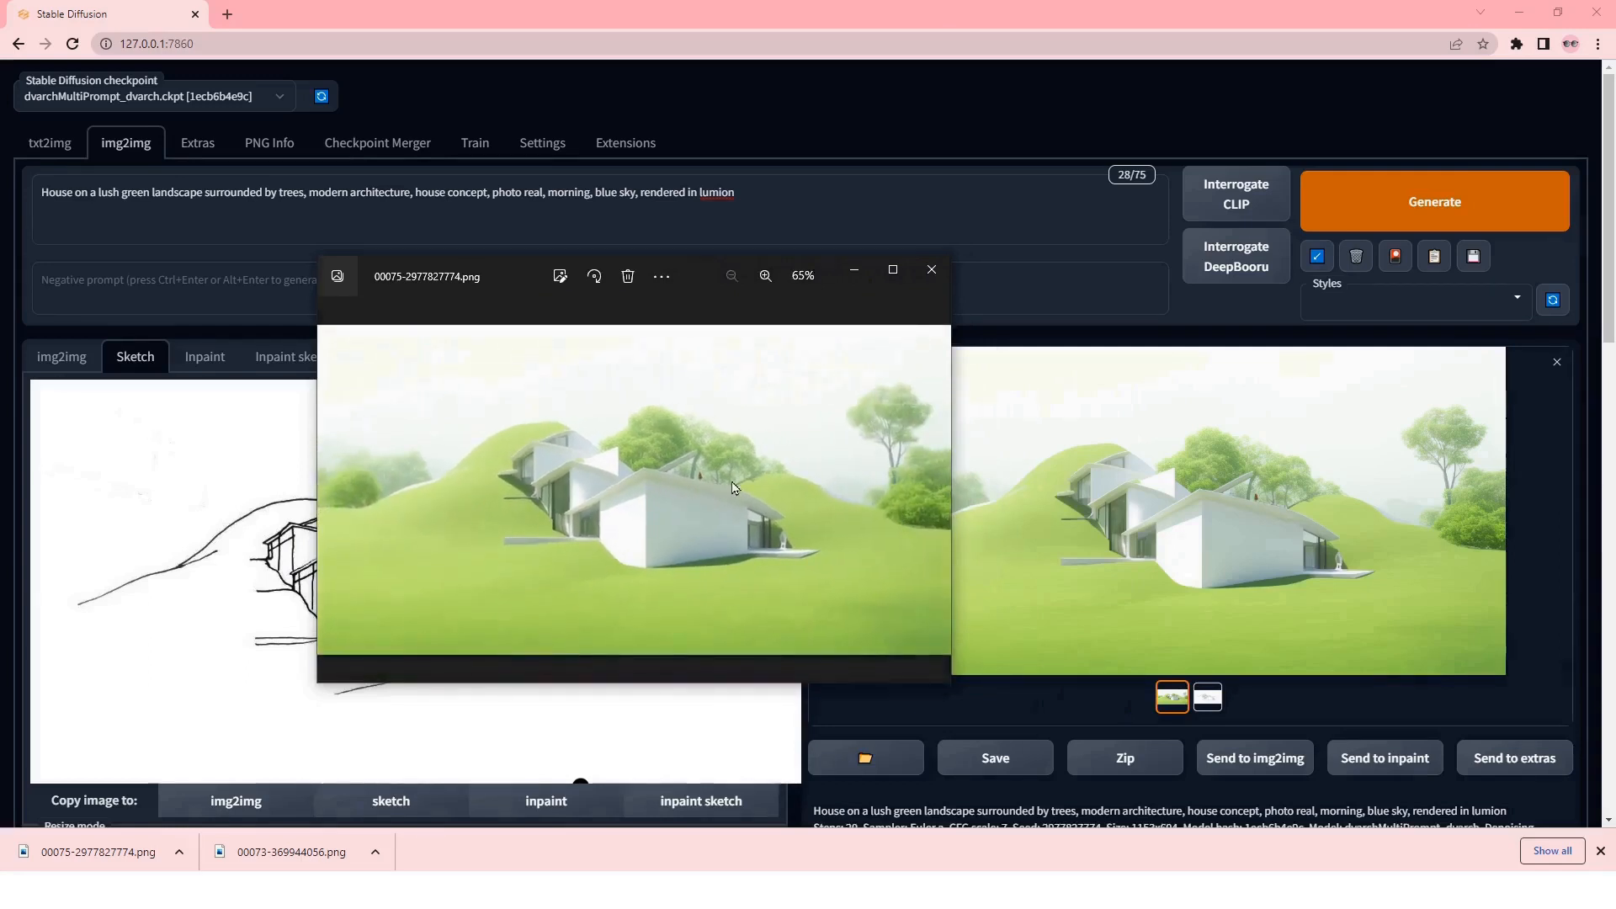
drag(706, 276, 569, 301)
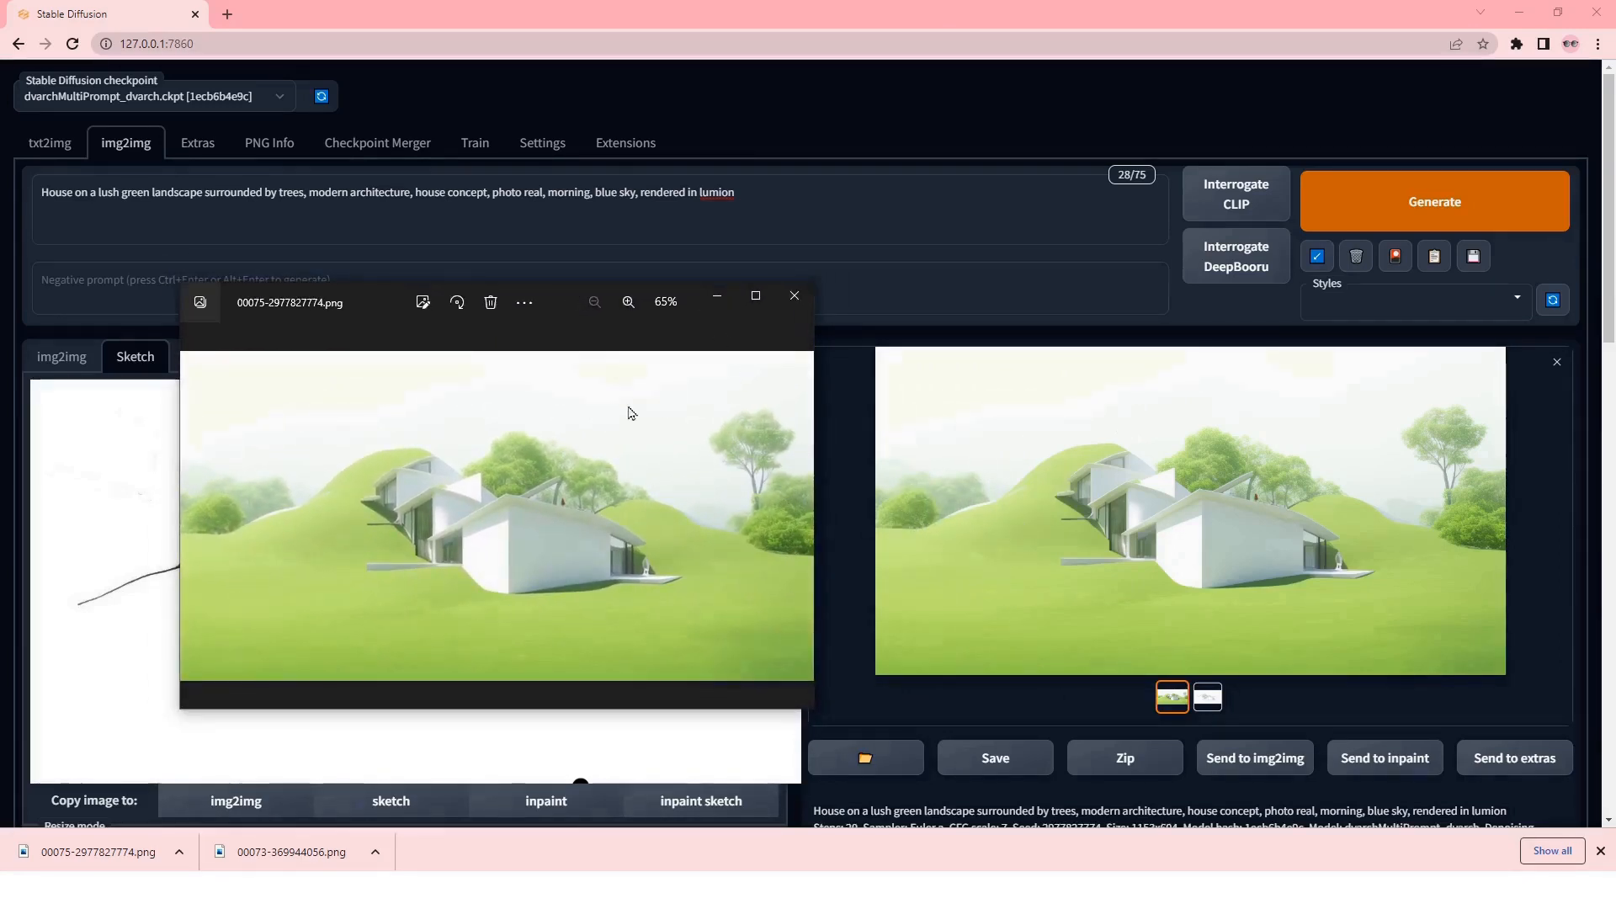
scroll(962, 493, down, 5)
drag(587, 302, 1277, 432)
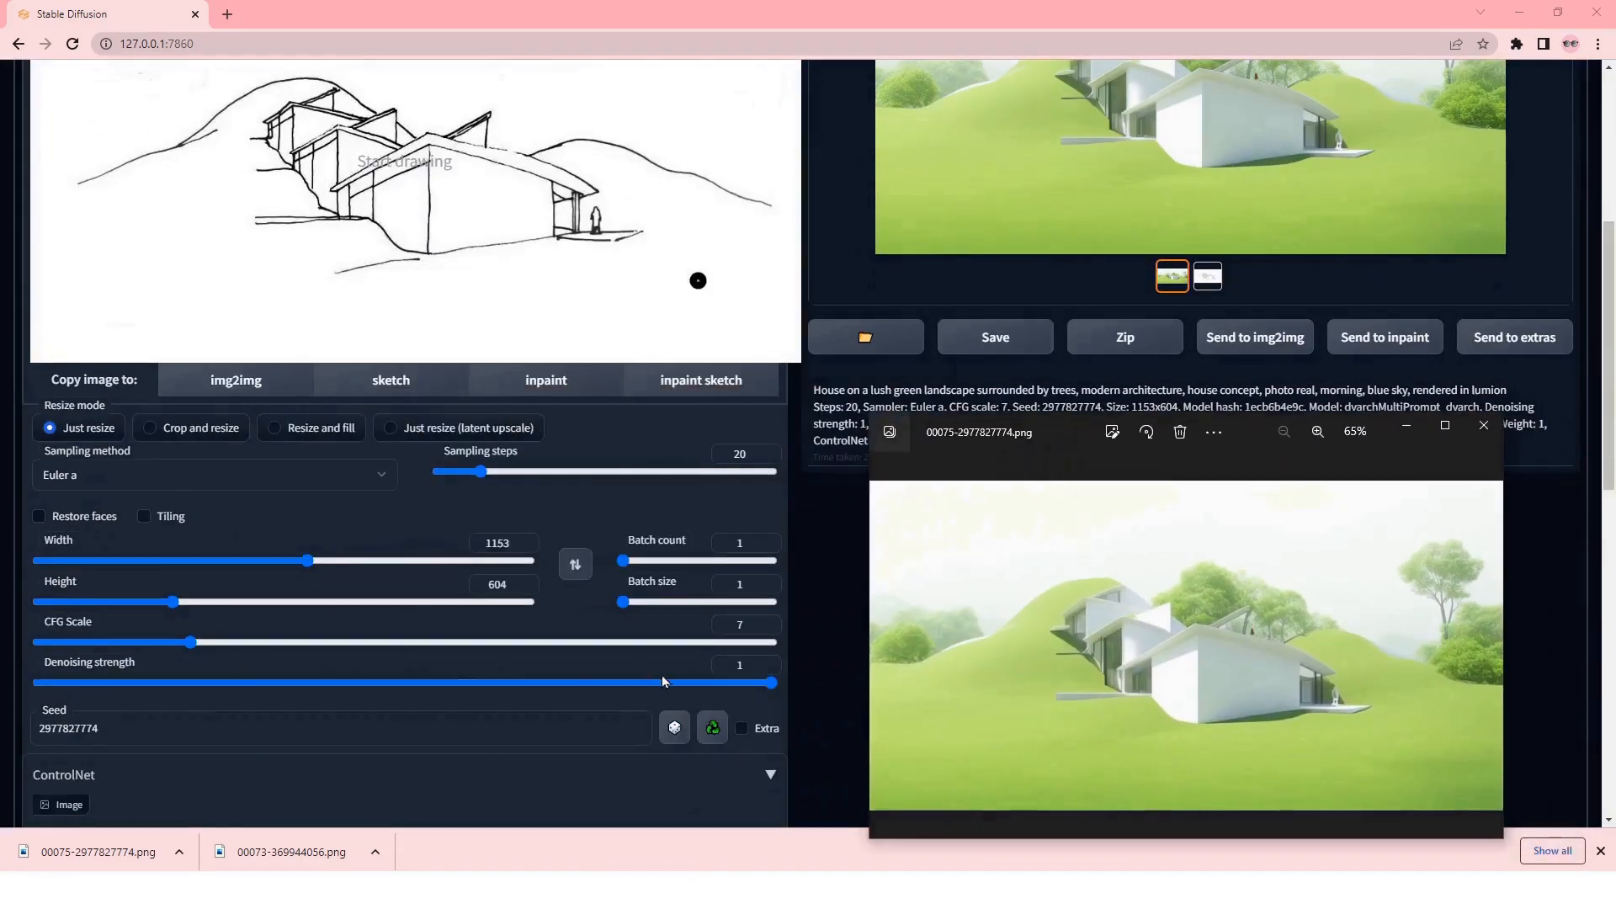
- Set the denoising strength to 0.8 and generate the image again with the same seed
drag(770, 686, 625, 692)
scroll(947, 648, down, 1)
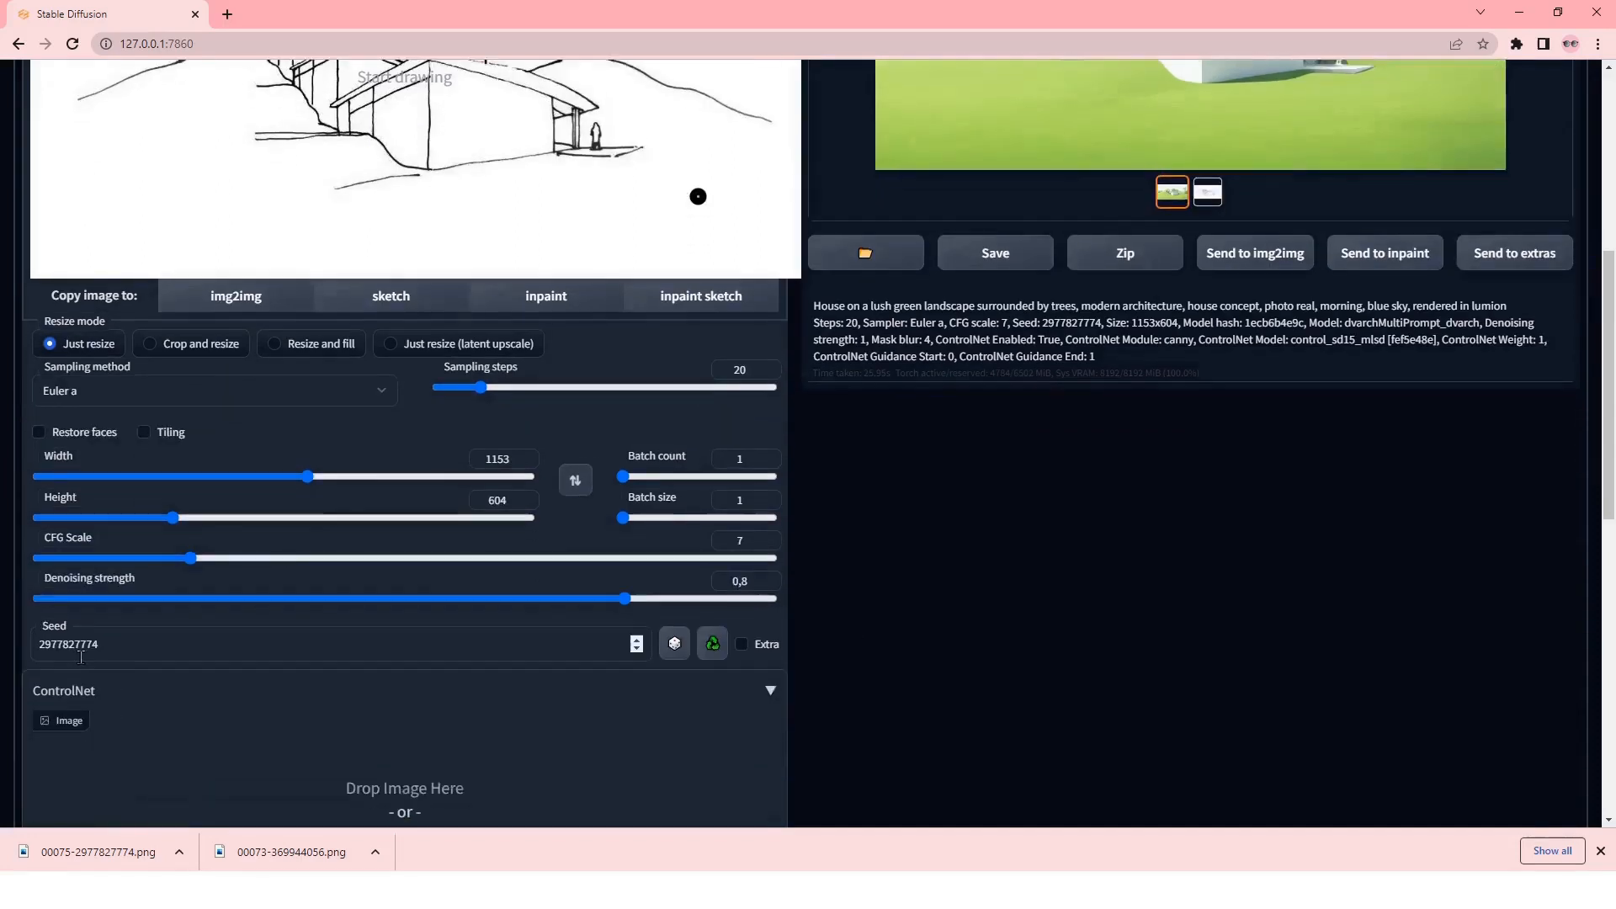
scroll(1042, 559, up, 5)
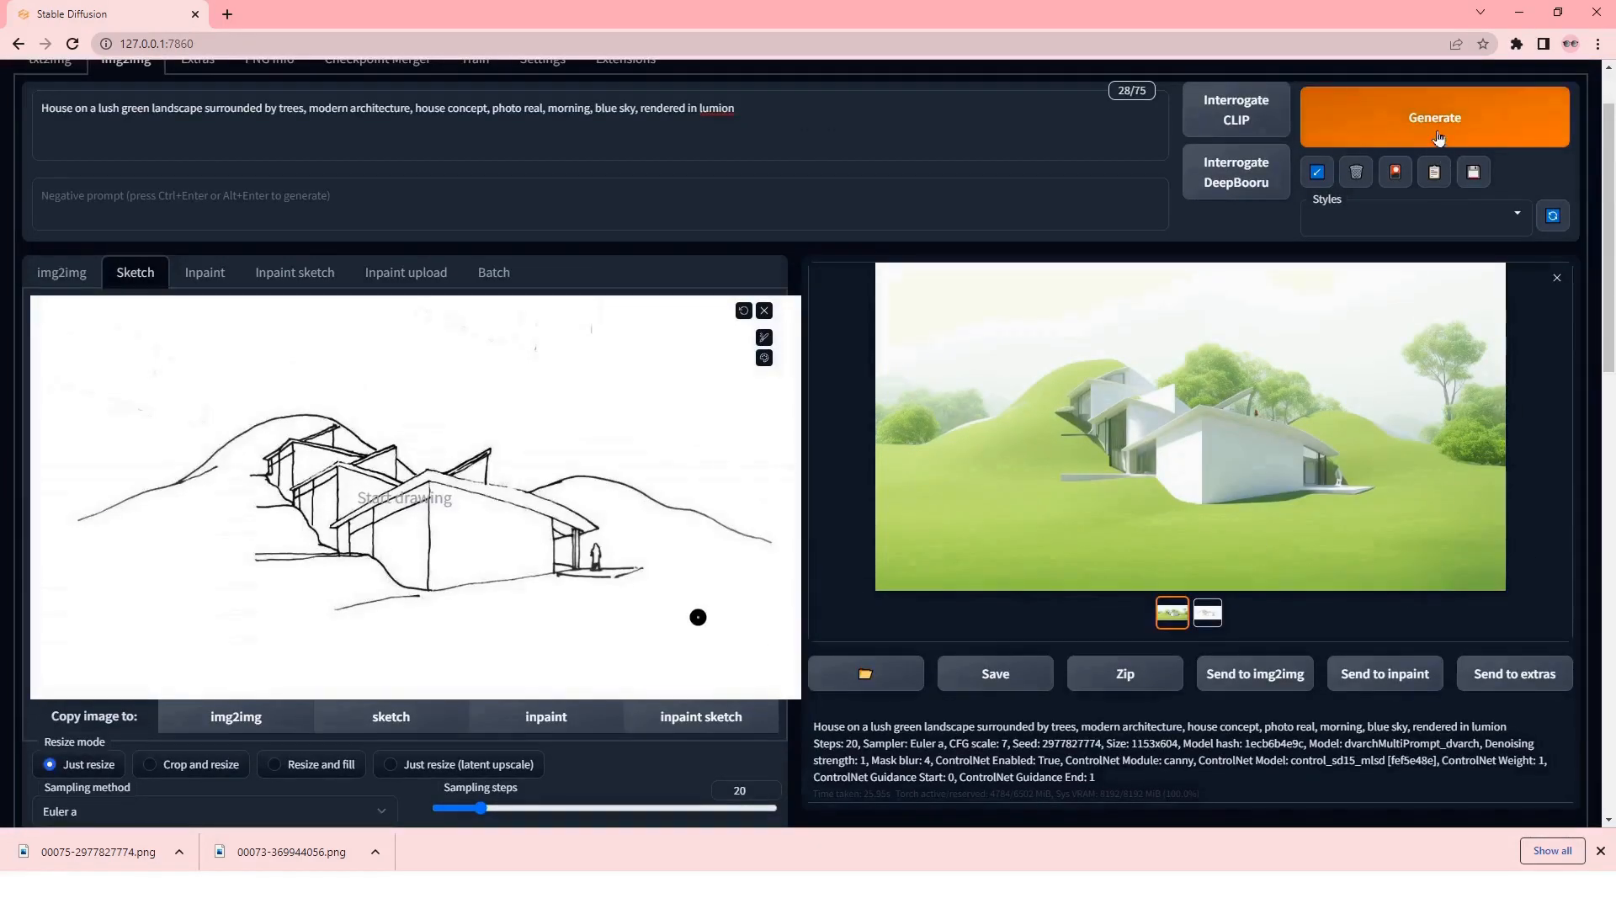
click(1439, 137)
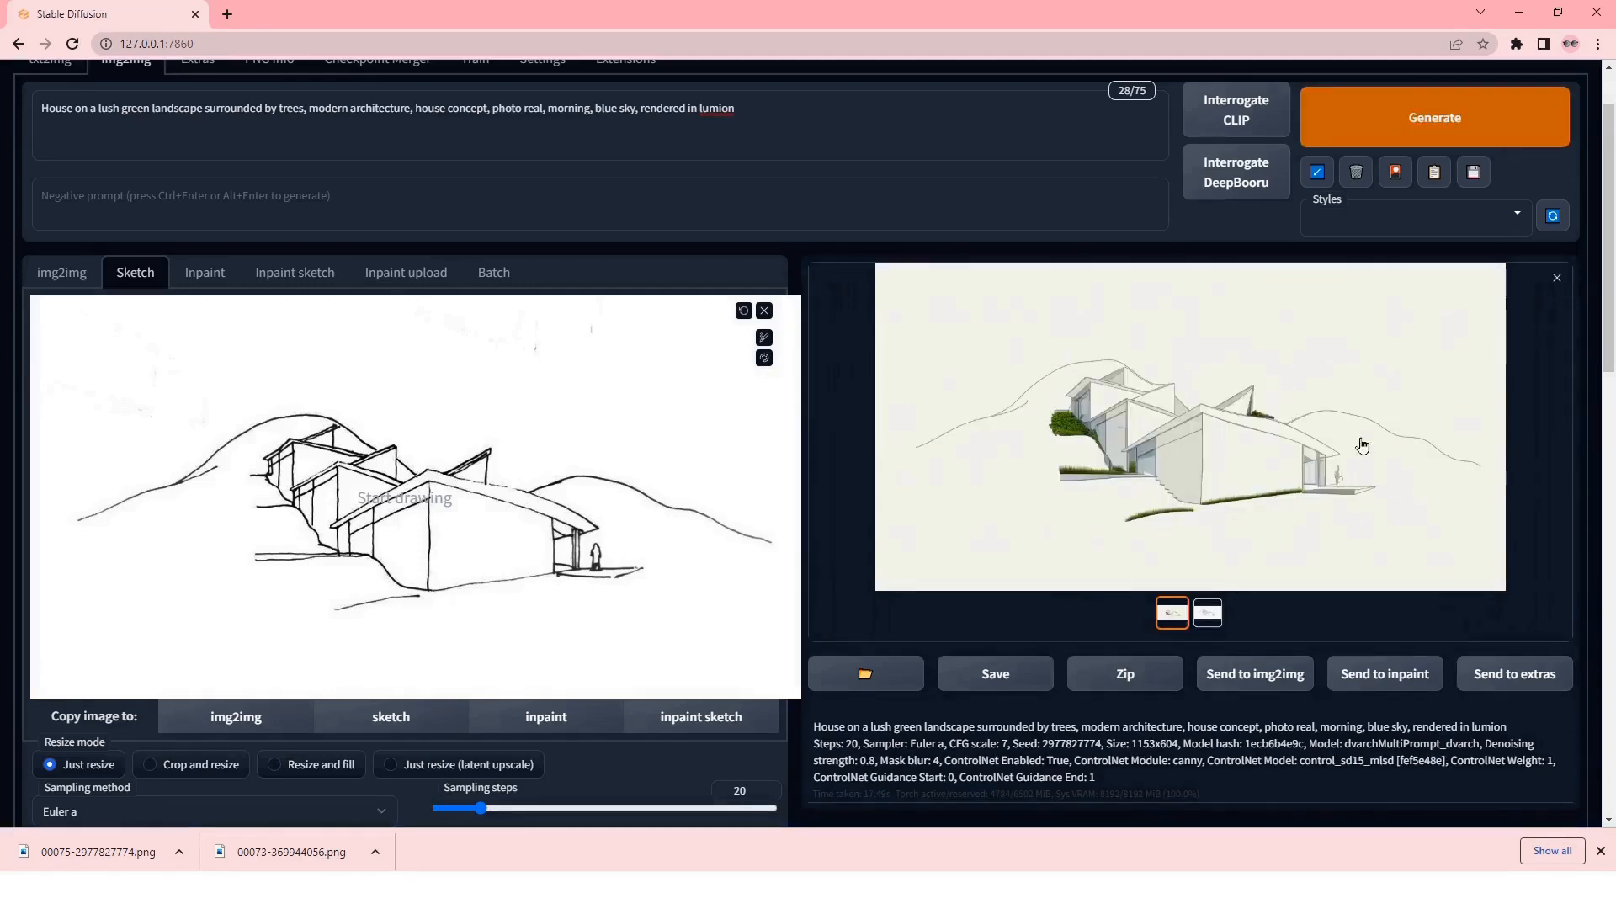
- View the 0.8 denoising result at full size and save it as a PNG file
click(1299, 464)
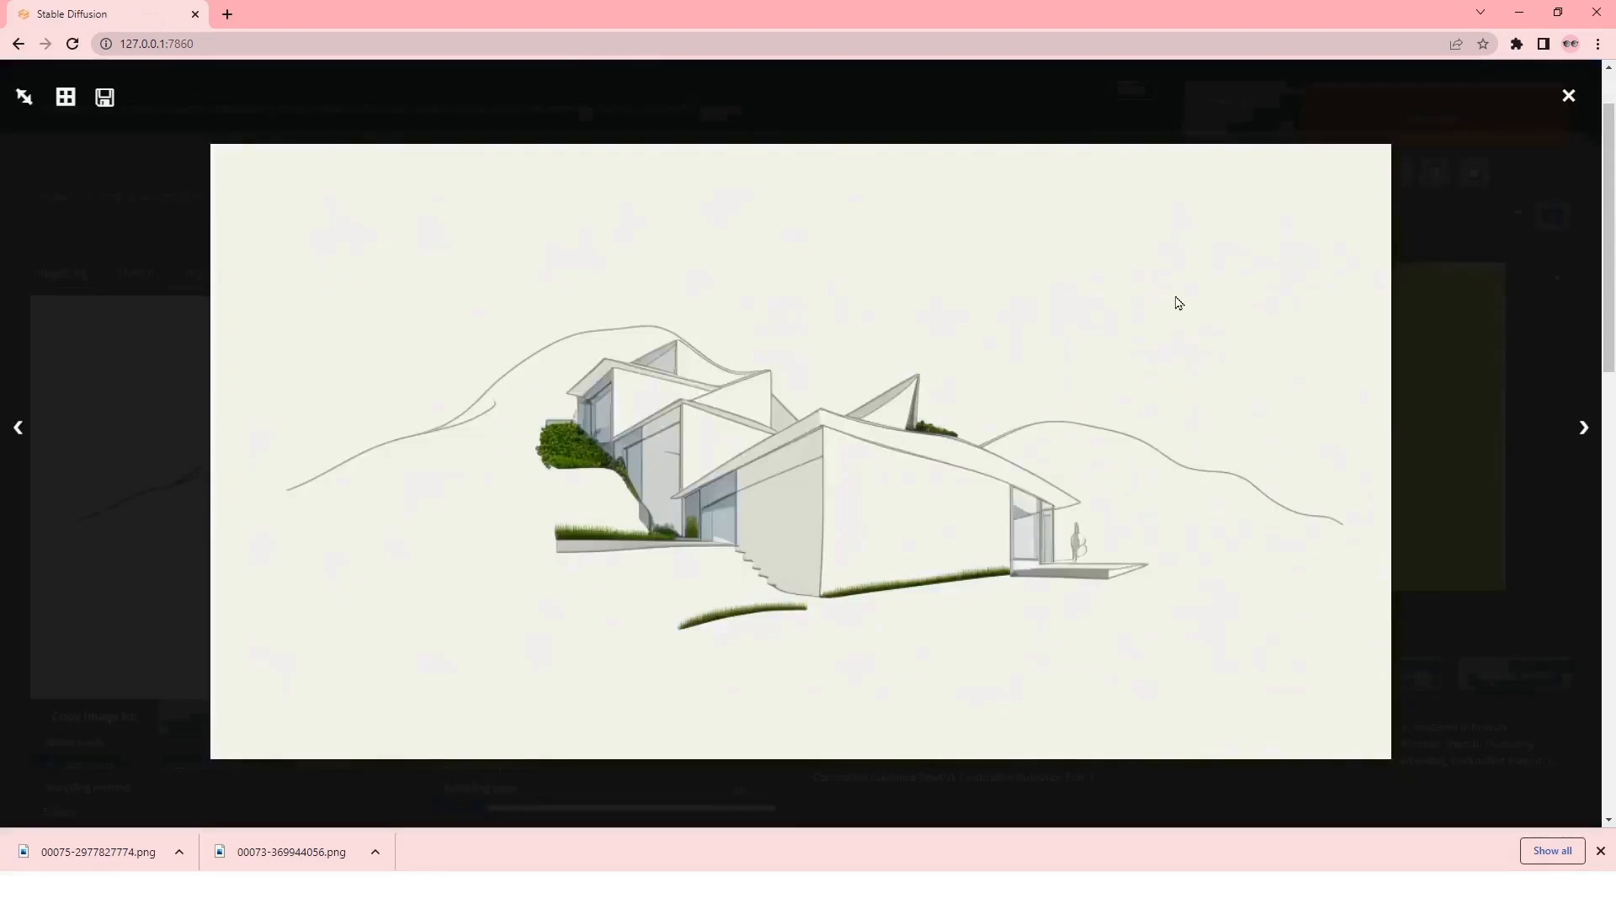
click(1178, 303)
- Set the denoising strength to 0.95, generate the image again and compare the result with the sketch
scroll(563, 521, down, 5)
drag(666, 522, 732, 524)
scroll(1025, 501, up, 1)
scroll(1025, 501, up, 5)
click(1402, 130)
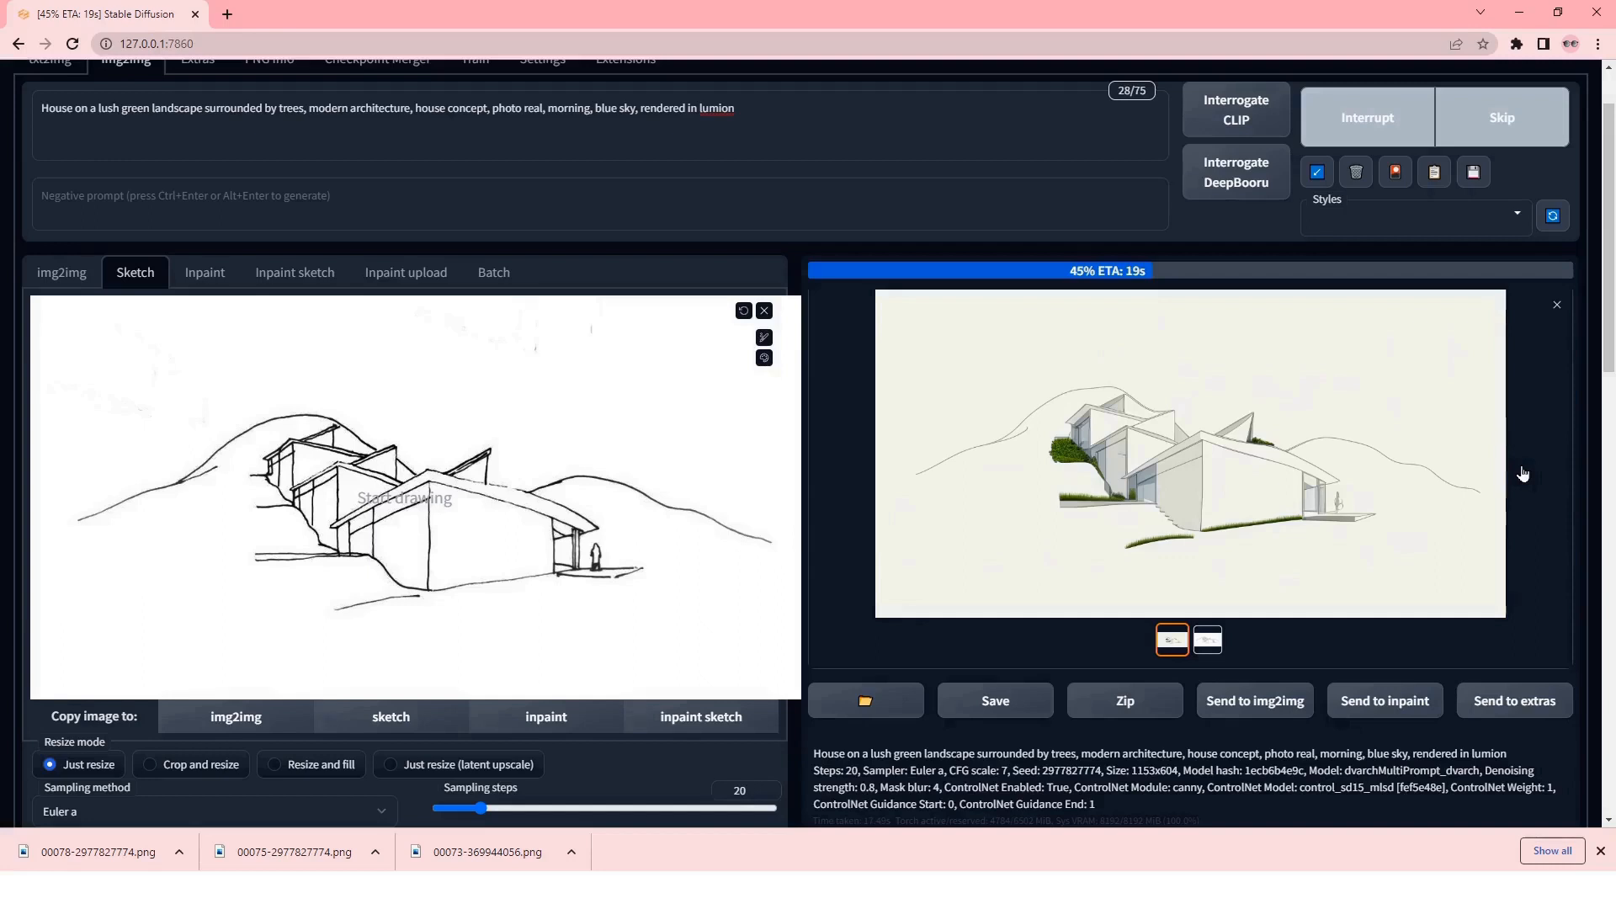
scroll(1524, 474, up, 1)
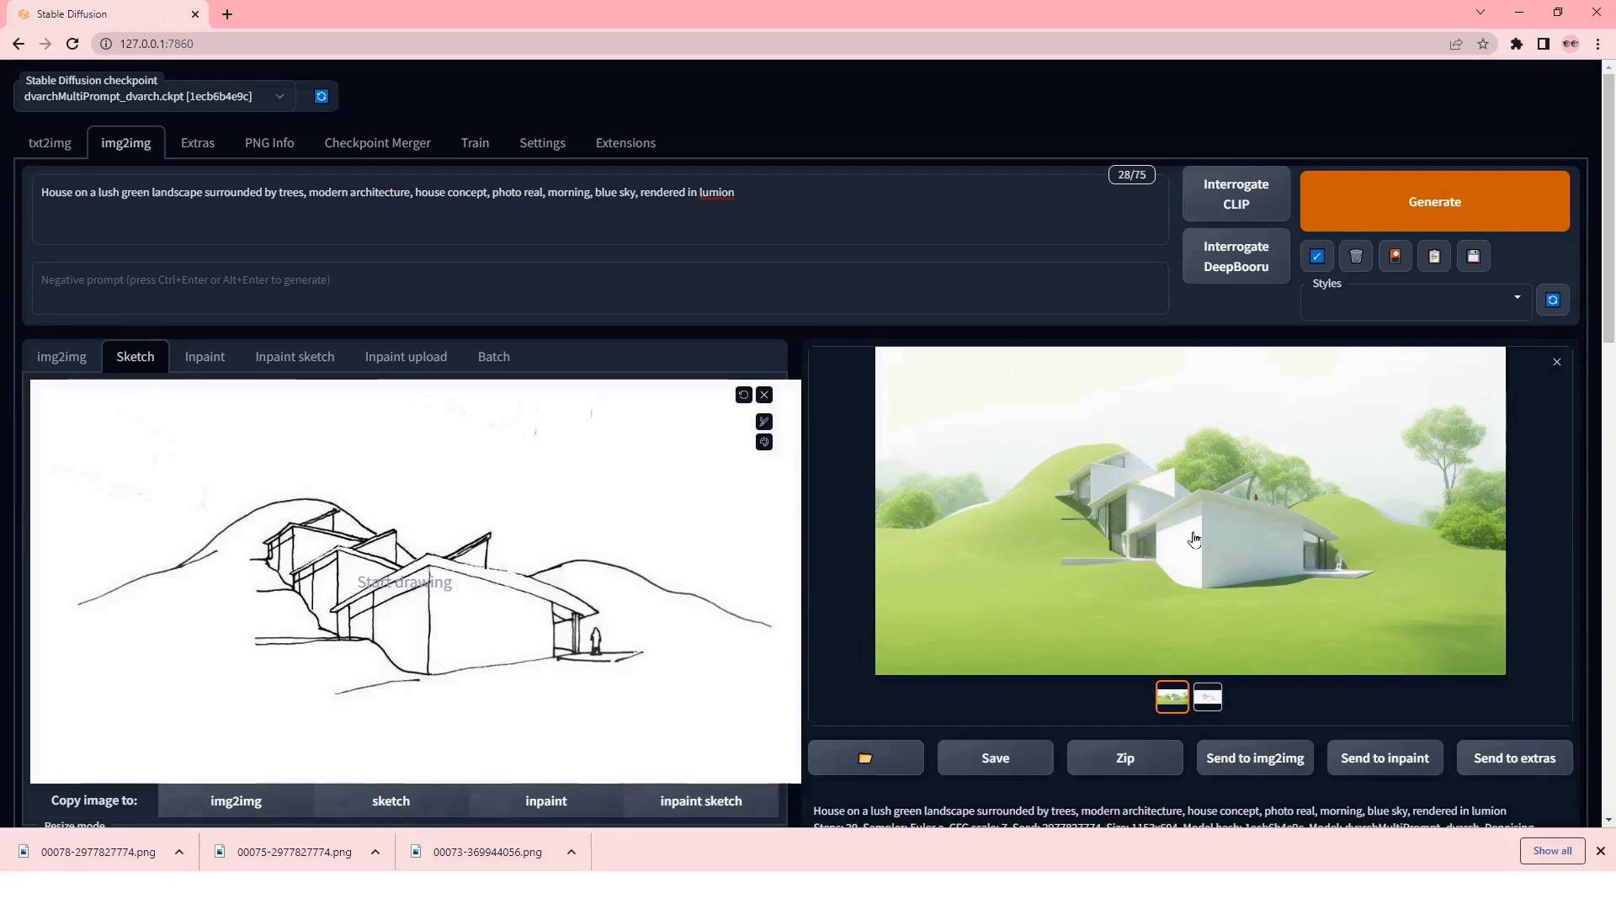
scroll(1058, 555, down, 2)
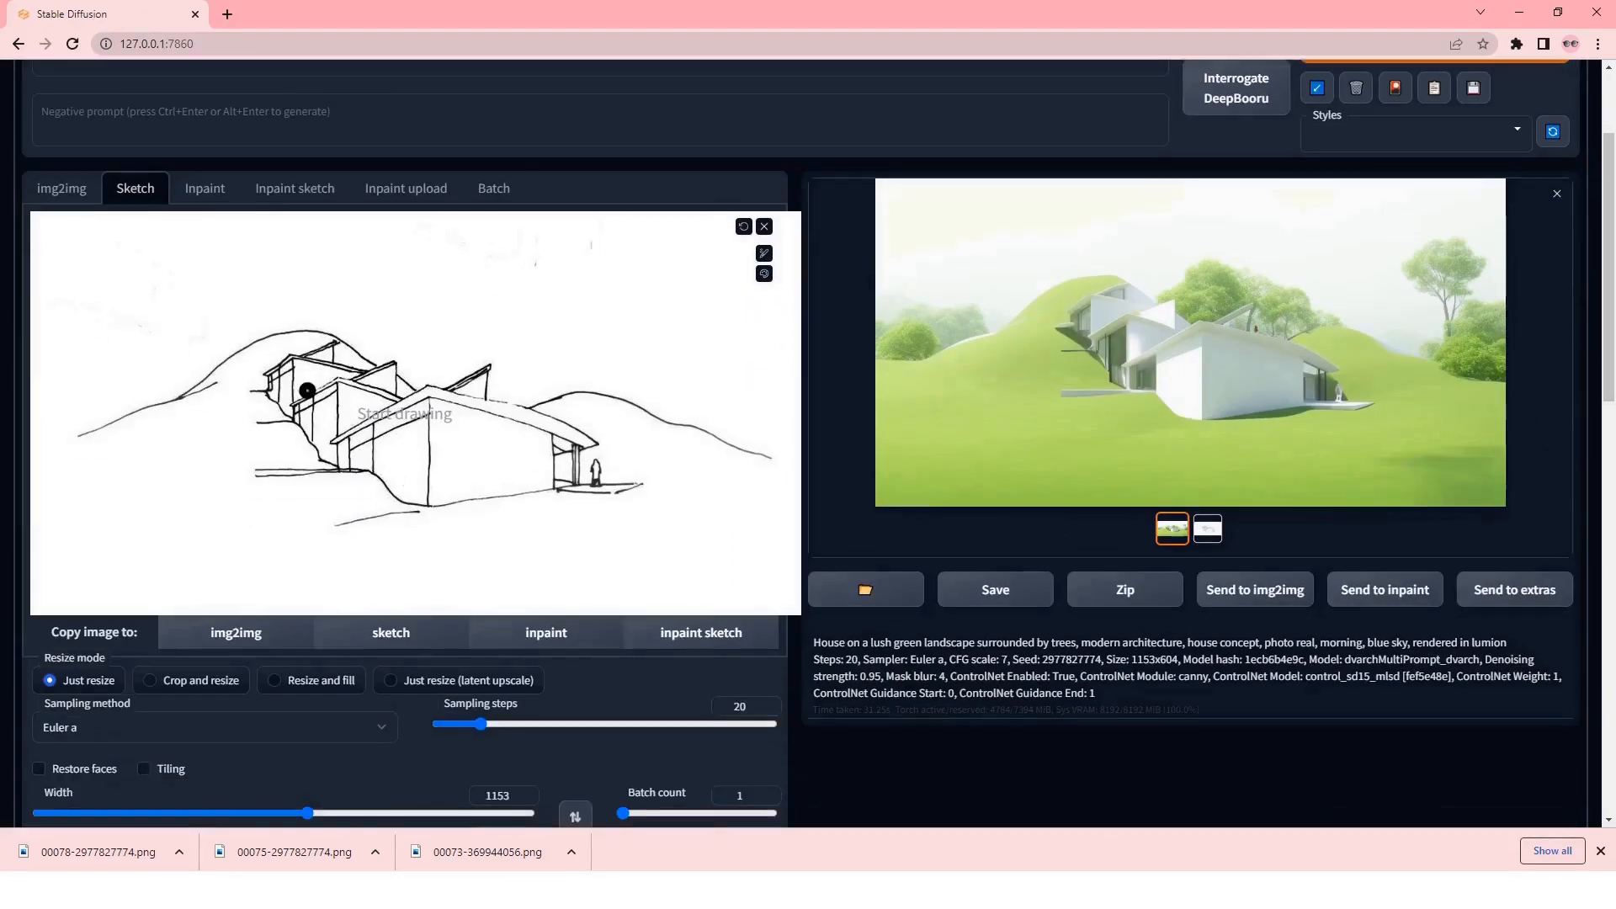
- Replace "lush green" in the prompt with "dry savannah" to describe the landscape
scroll(1225, 346, up, 1)
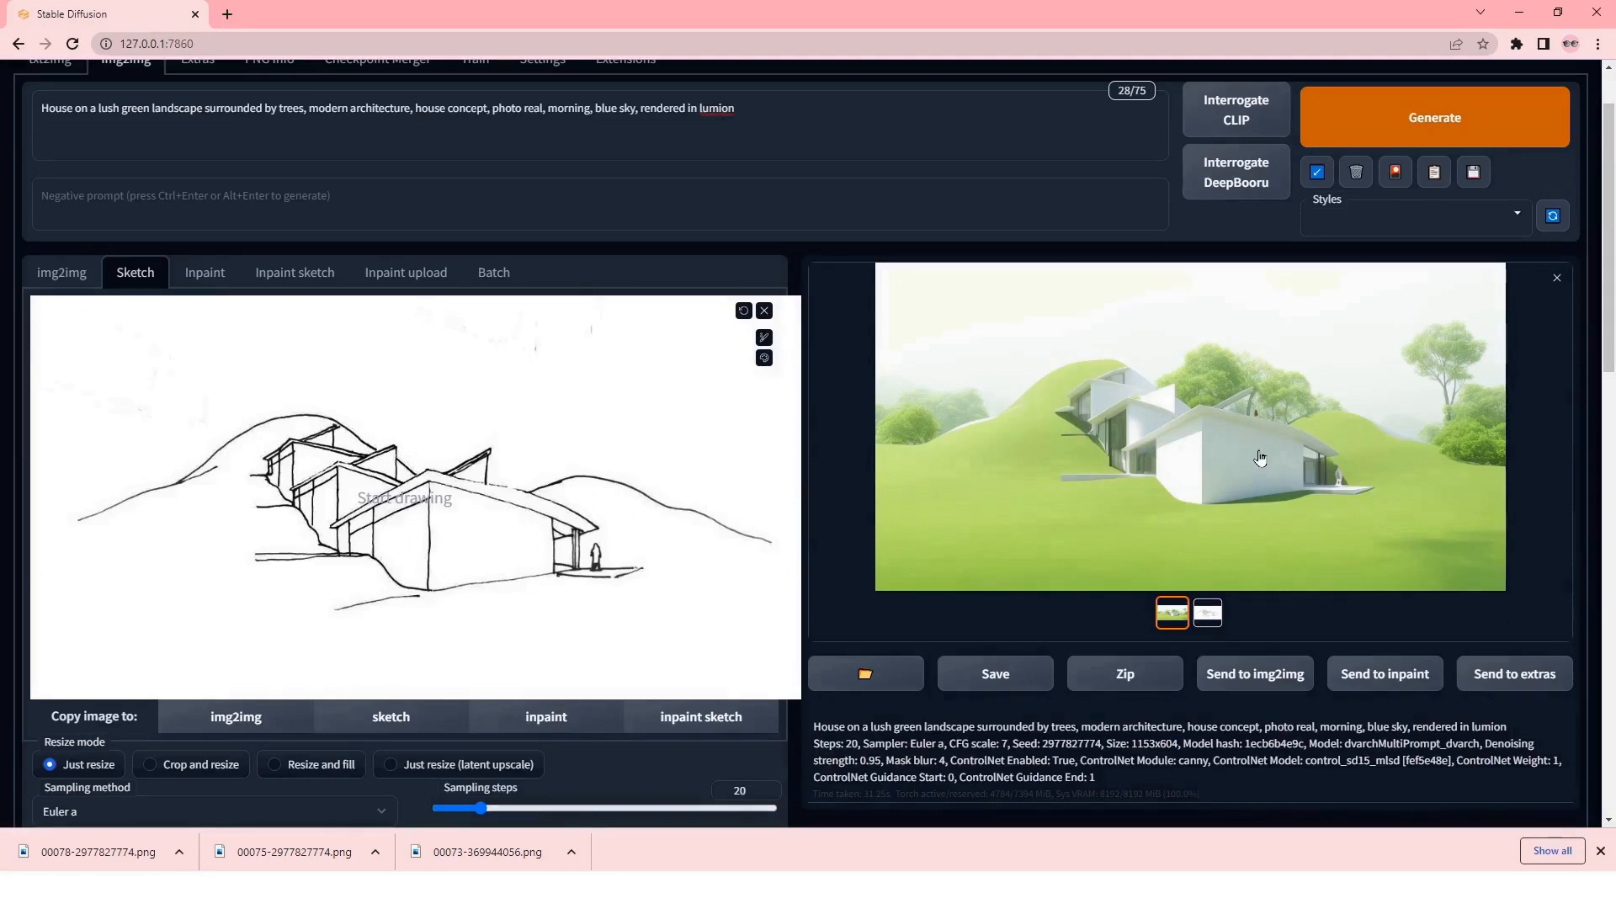
scroll(1260, 457, up, 1)
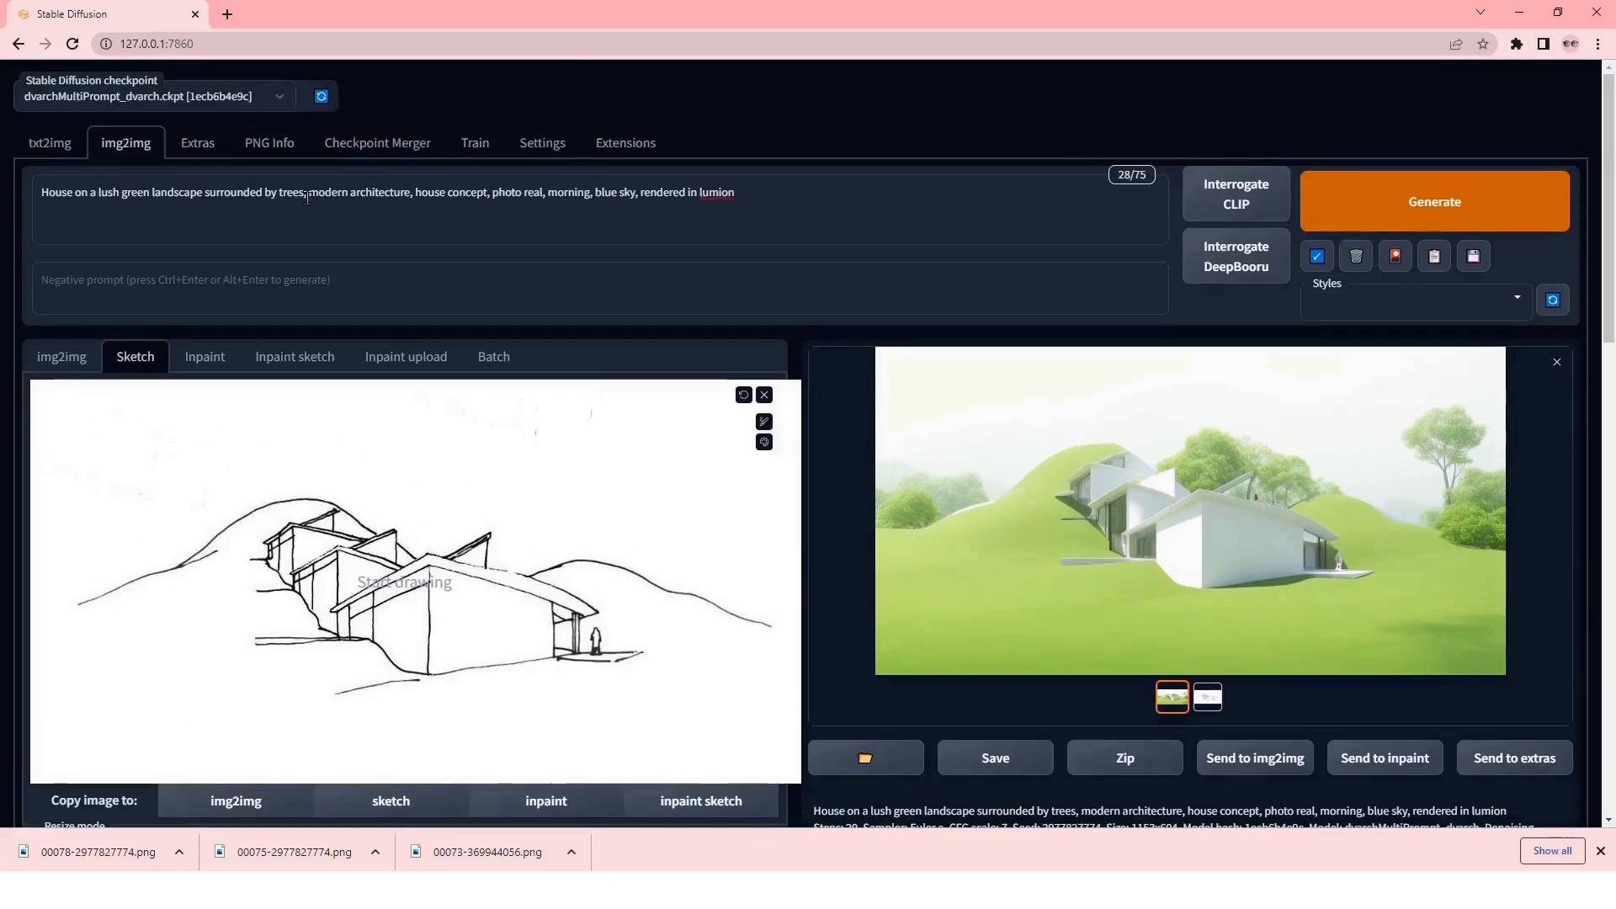
drag(68, 199, 168, 203)
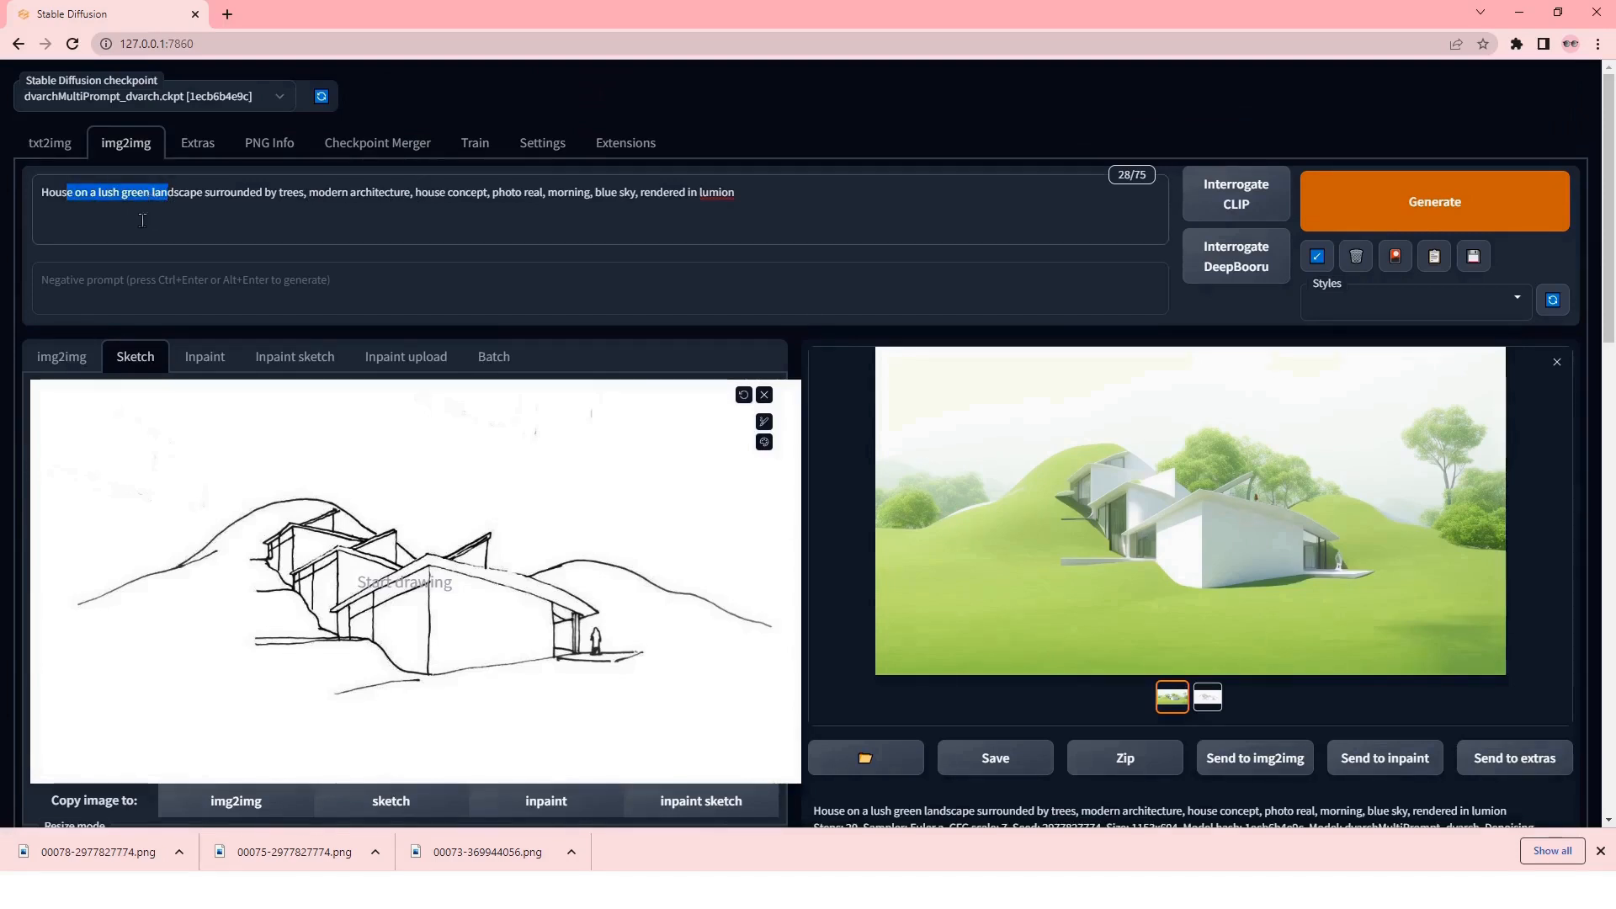
click(146, 198)
drag(149, 198, 98, 202)
text(dry)
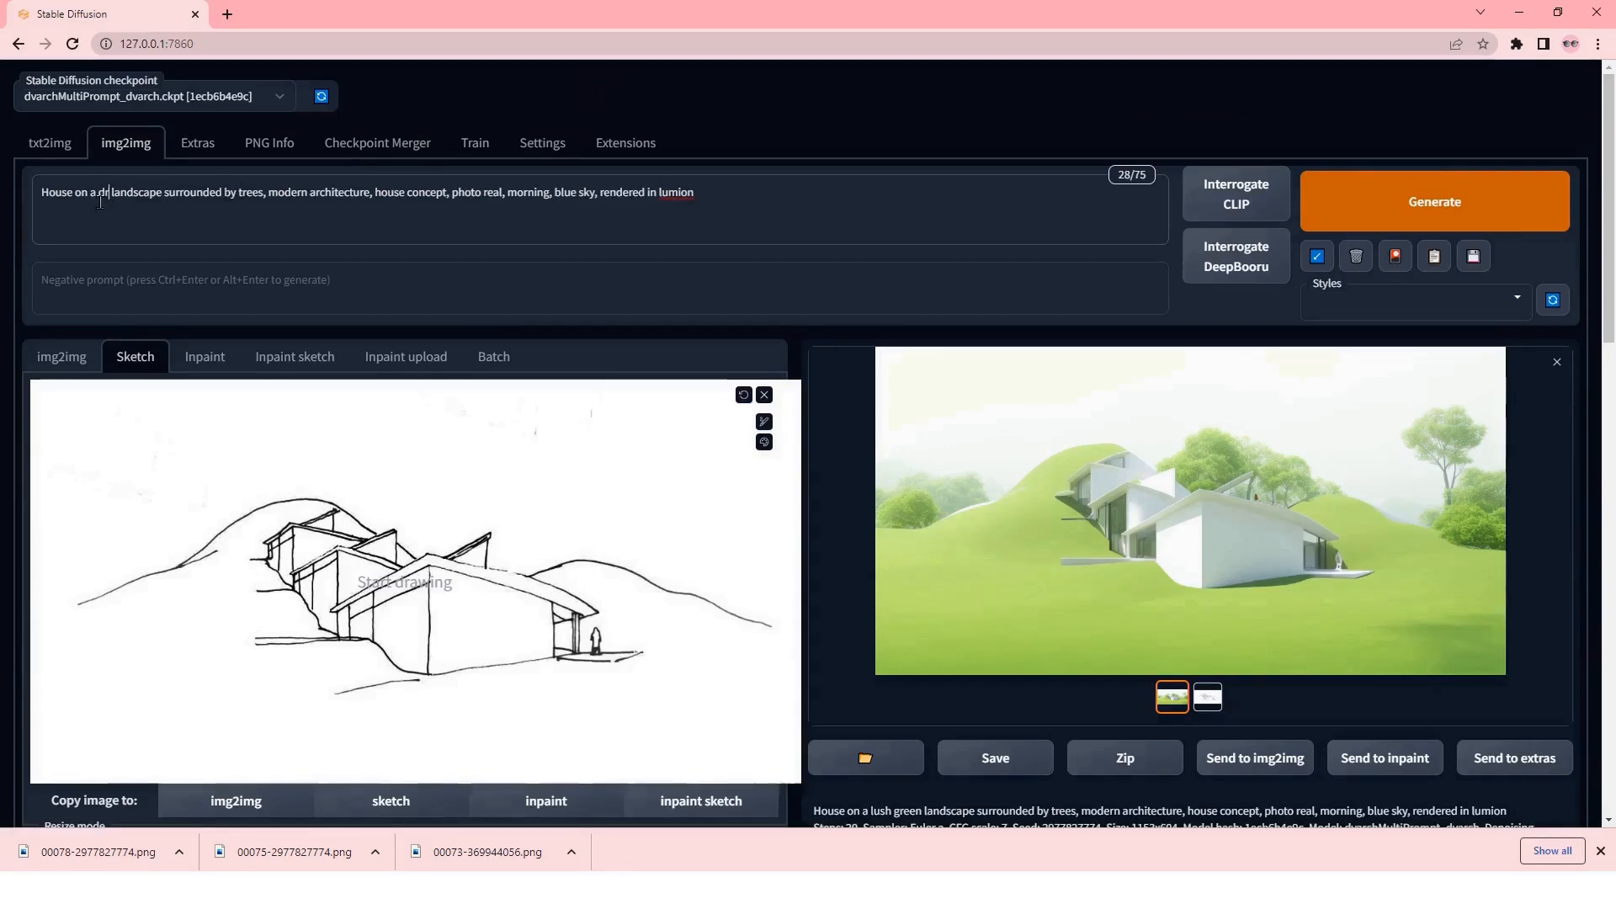
text( yel)
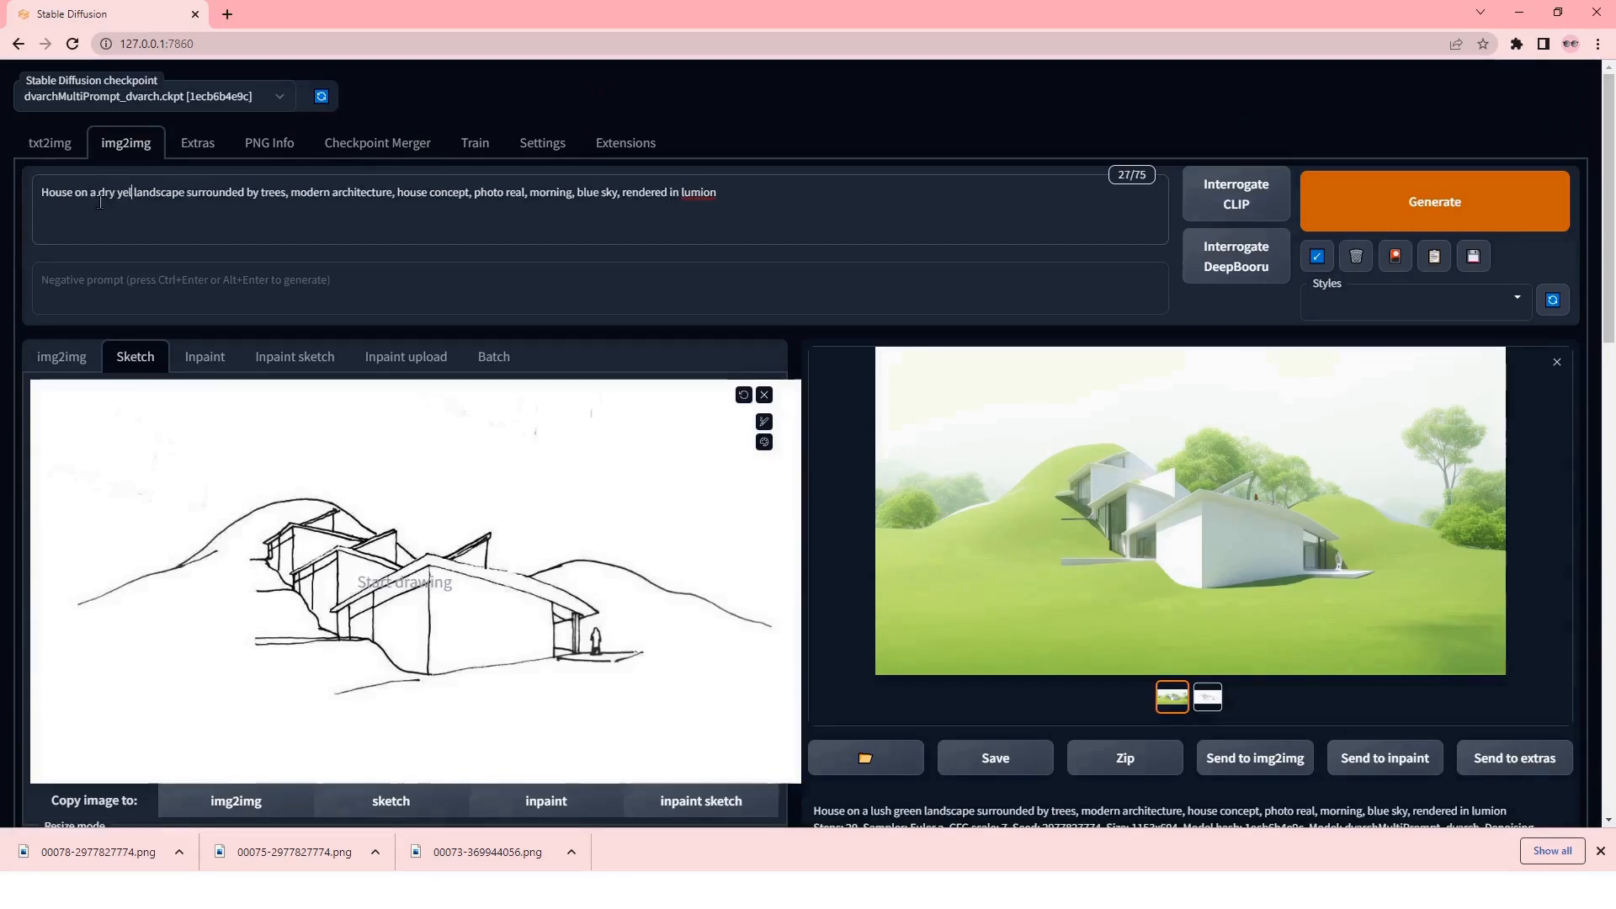
key(BackSpace)
key(BackSpace)
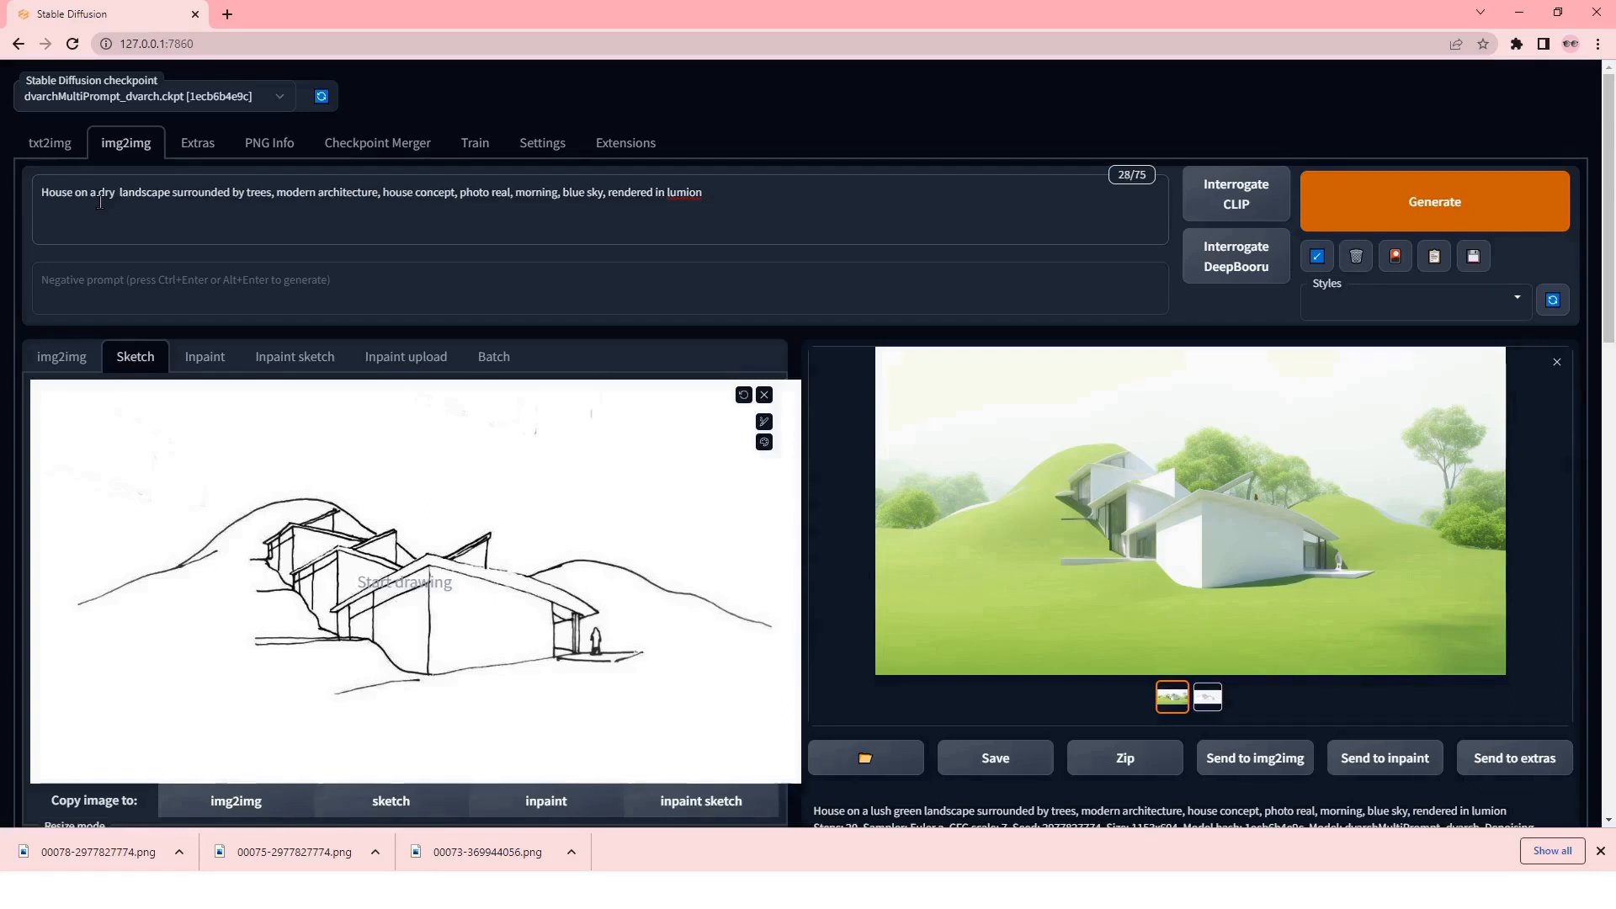
text(savannah)
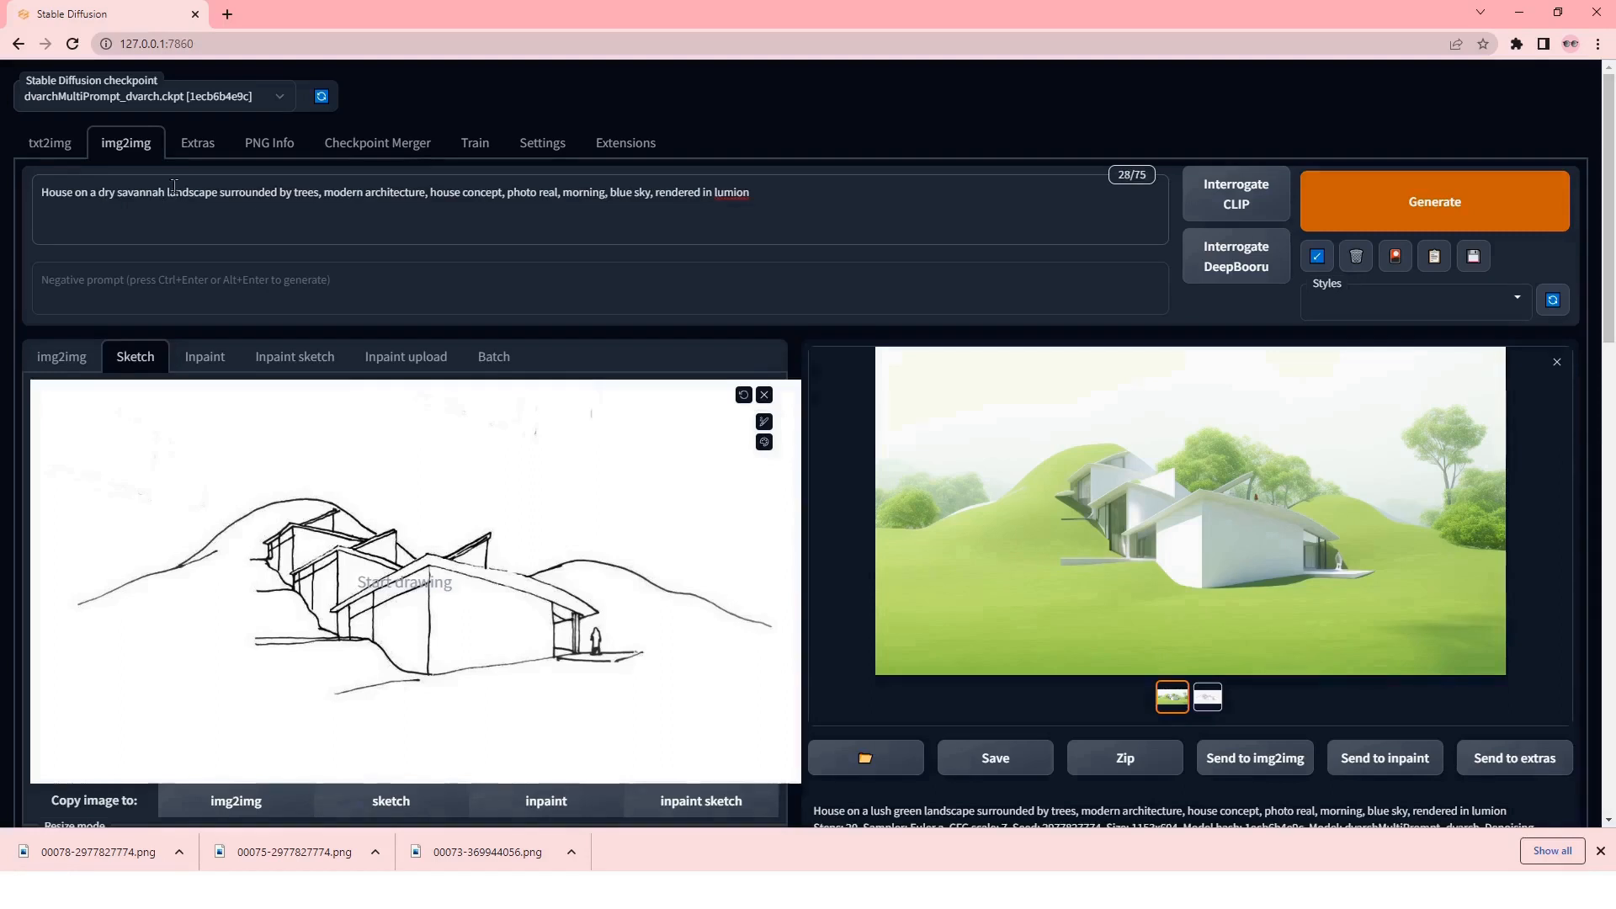
- Add "timber" before "house concept" in the prompt and generate the image
click(431, 193)
text(timber)
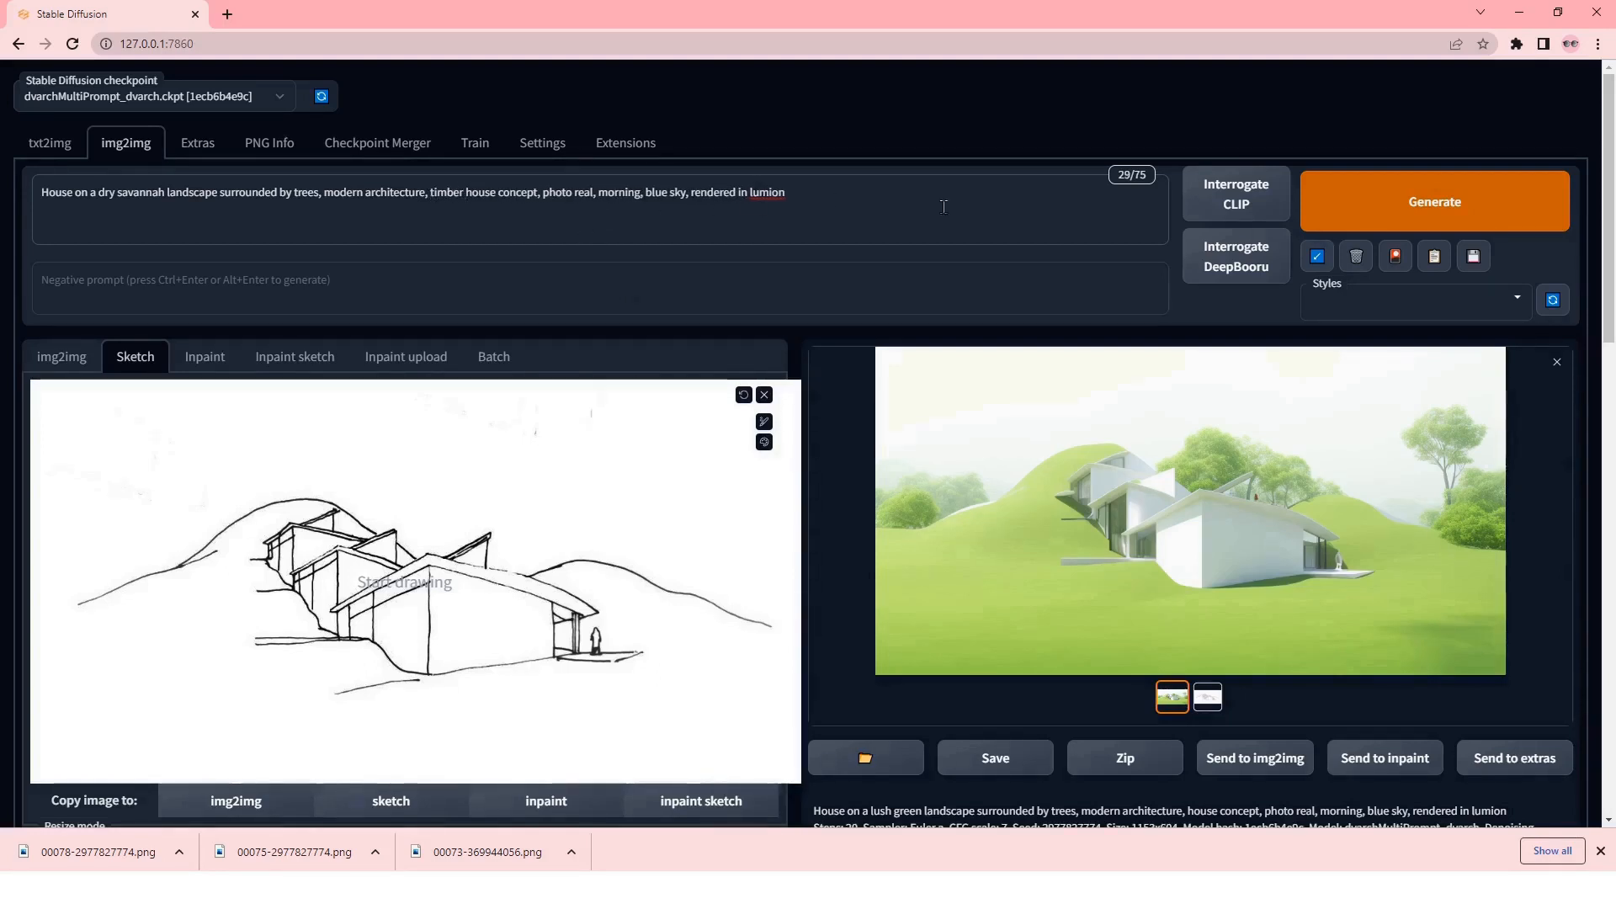
click(1364, 204)
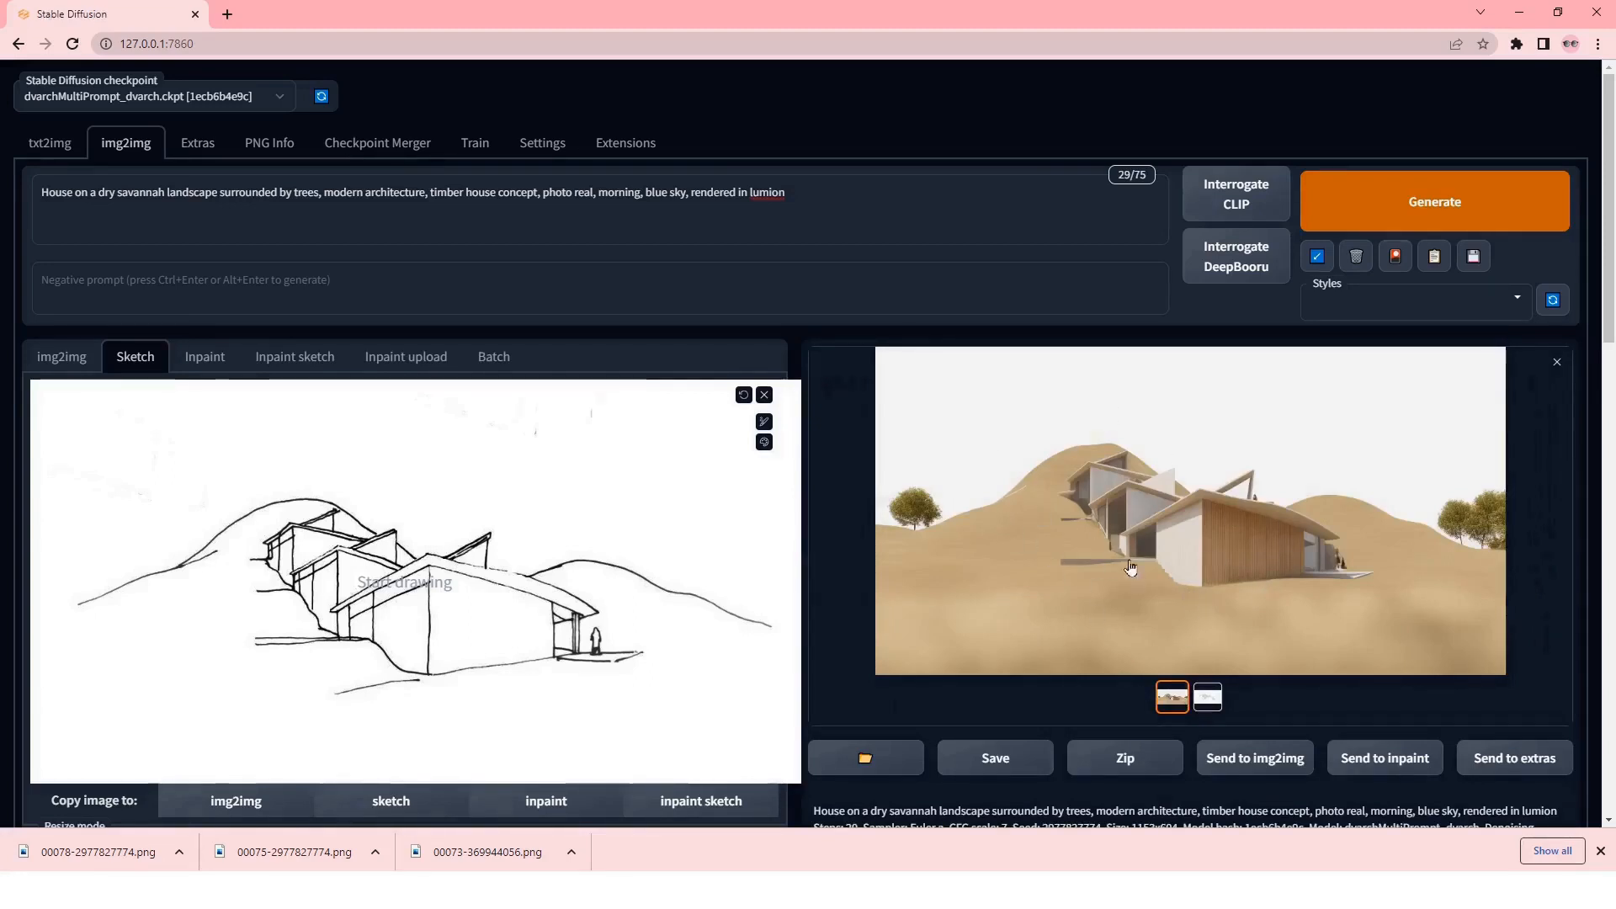
- View the timber house savannah result at full size and save it as a PNG file
click(1220, 546)
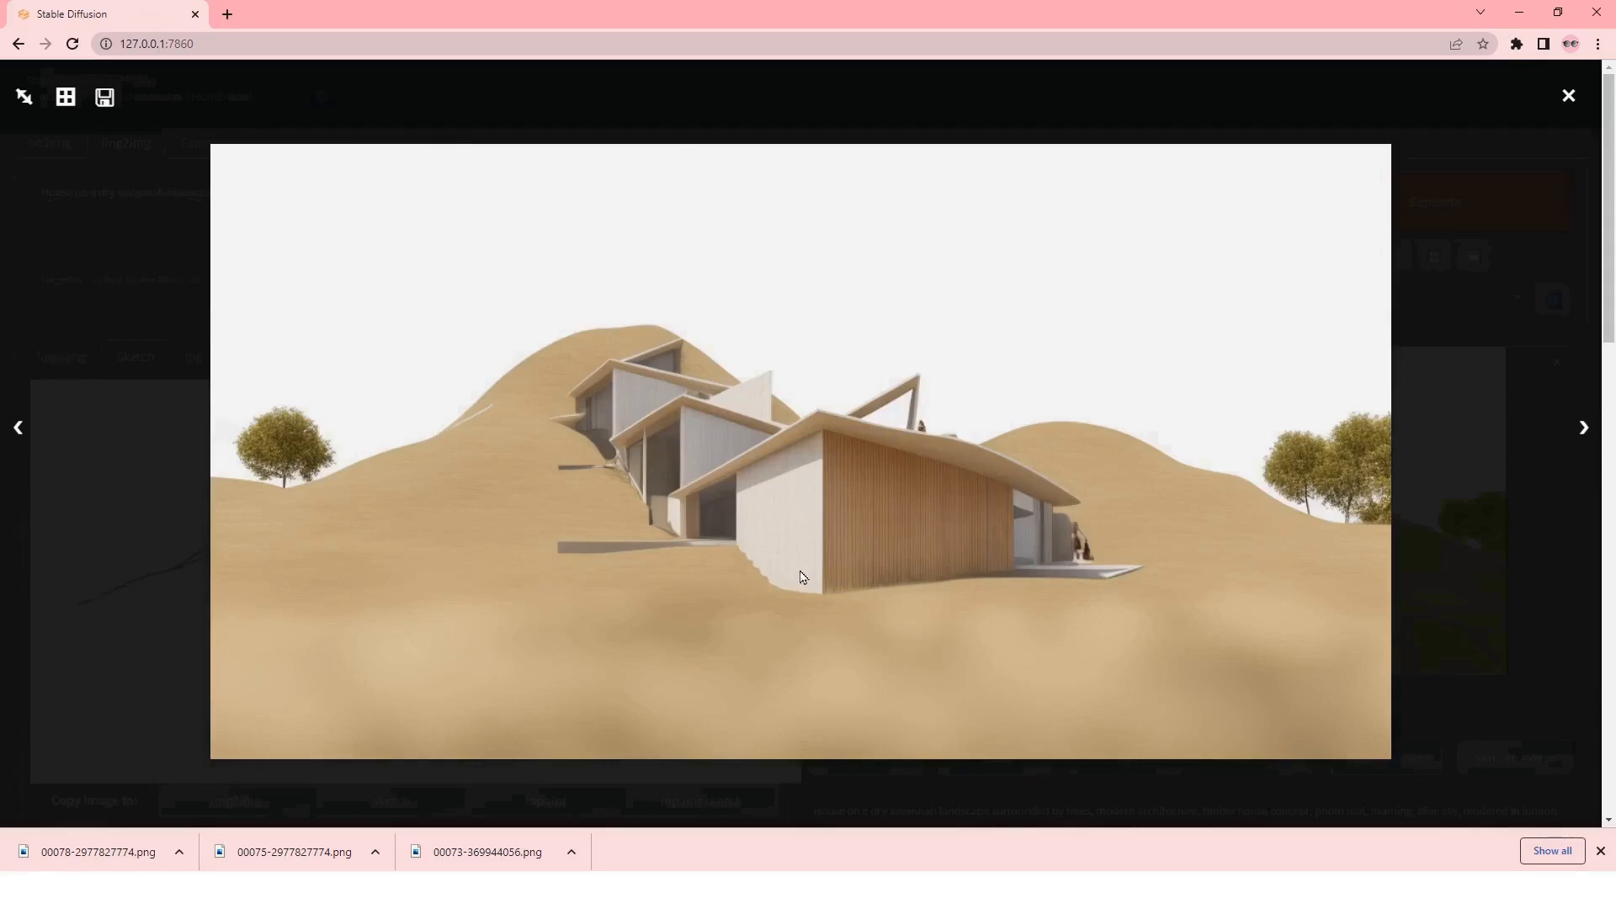
right_click(1264, 368)
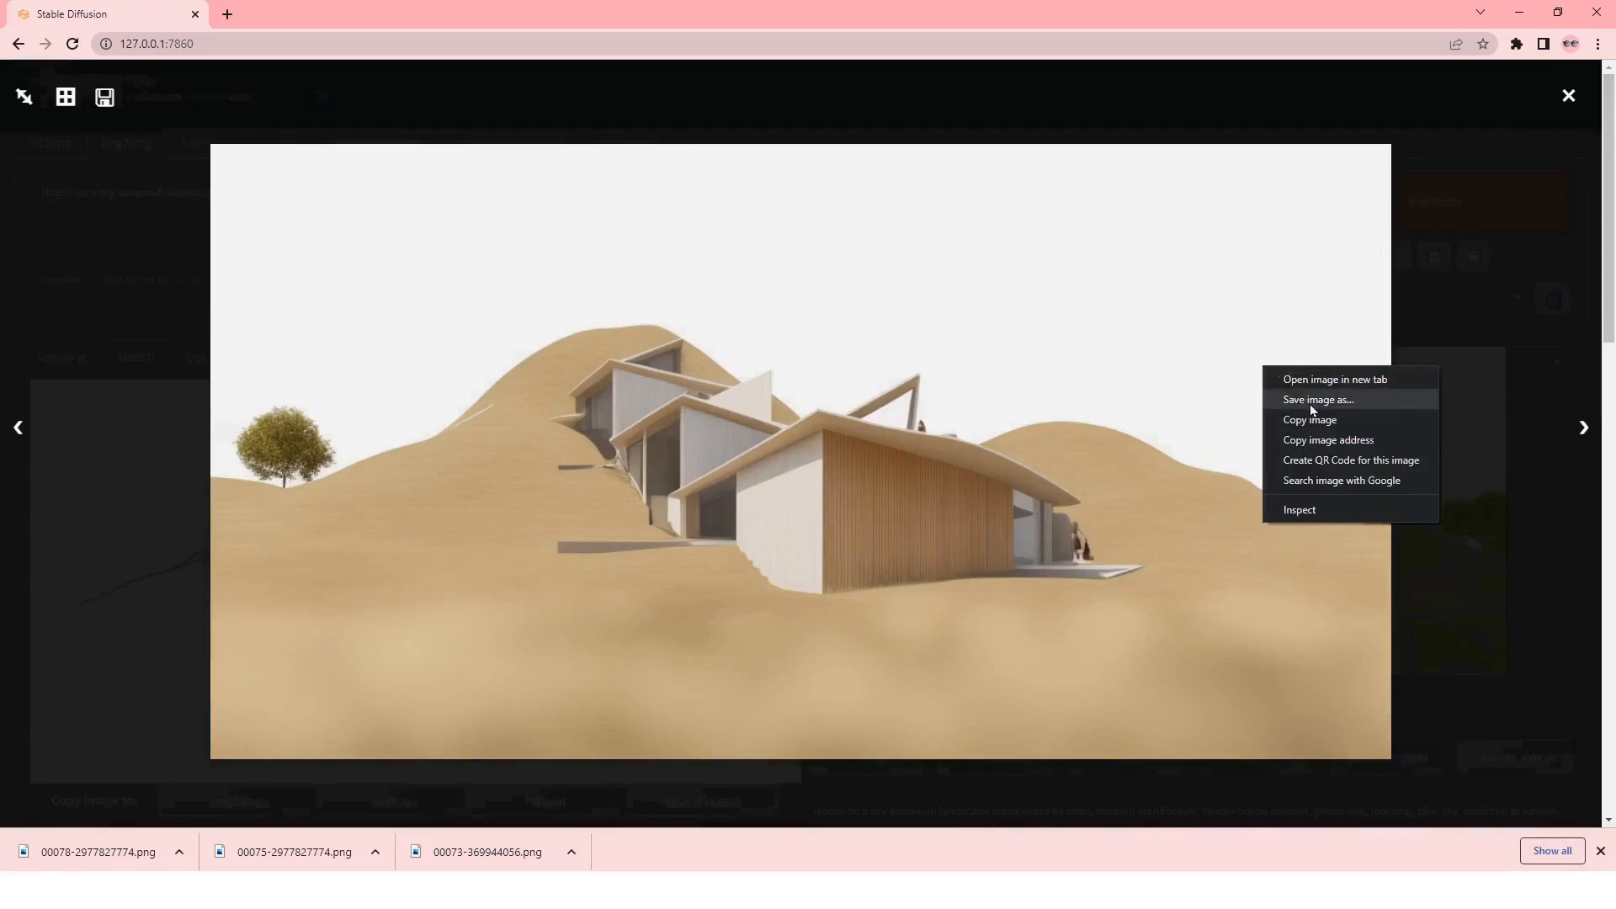
click(1312, 402)
click(1513, 575)
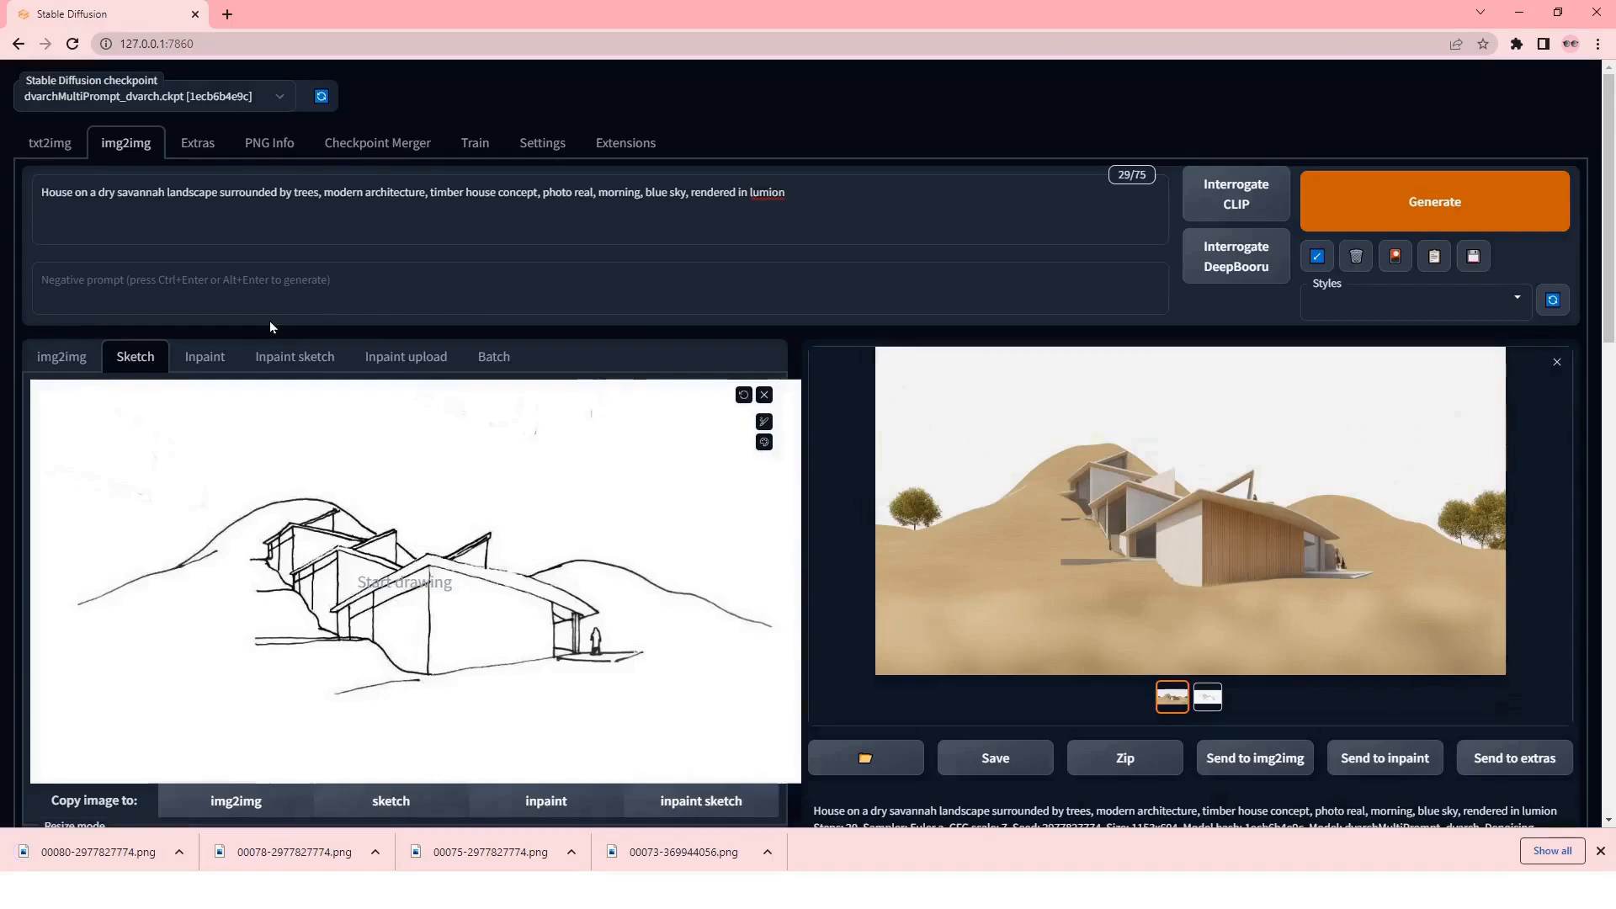
- Set the denoising strength to 1
scroll(387, 476, down, 4)
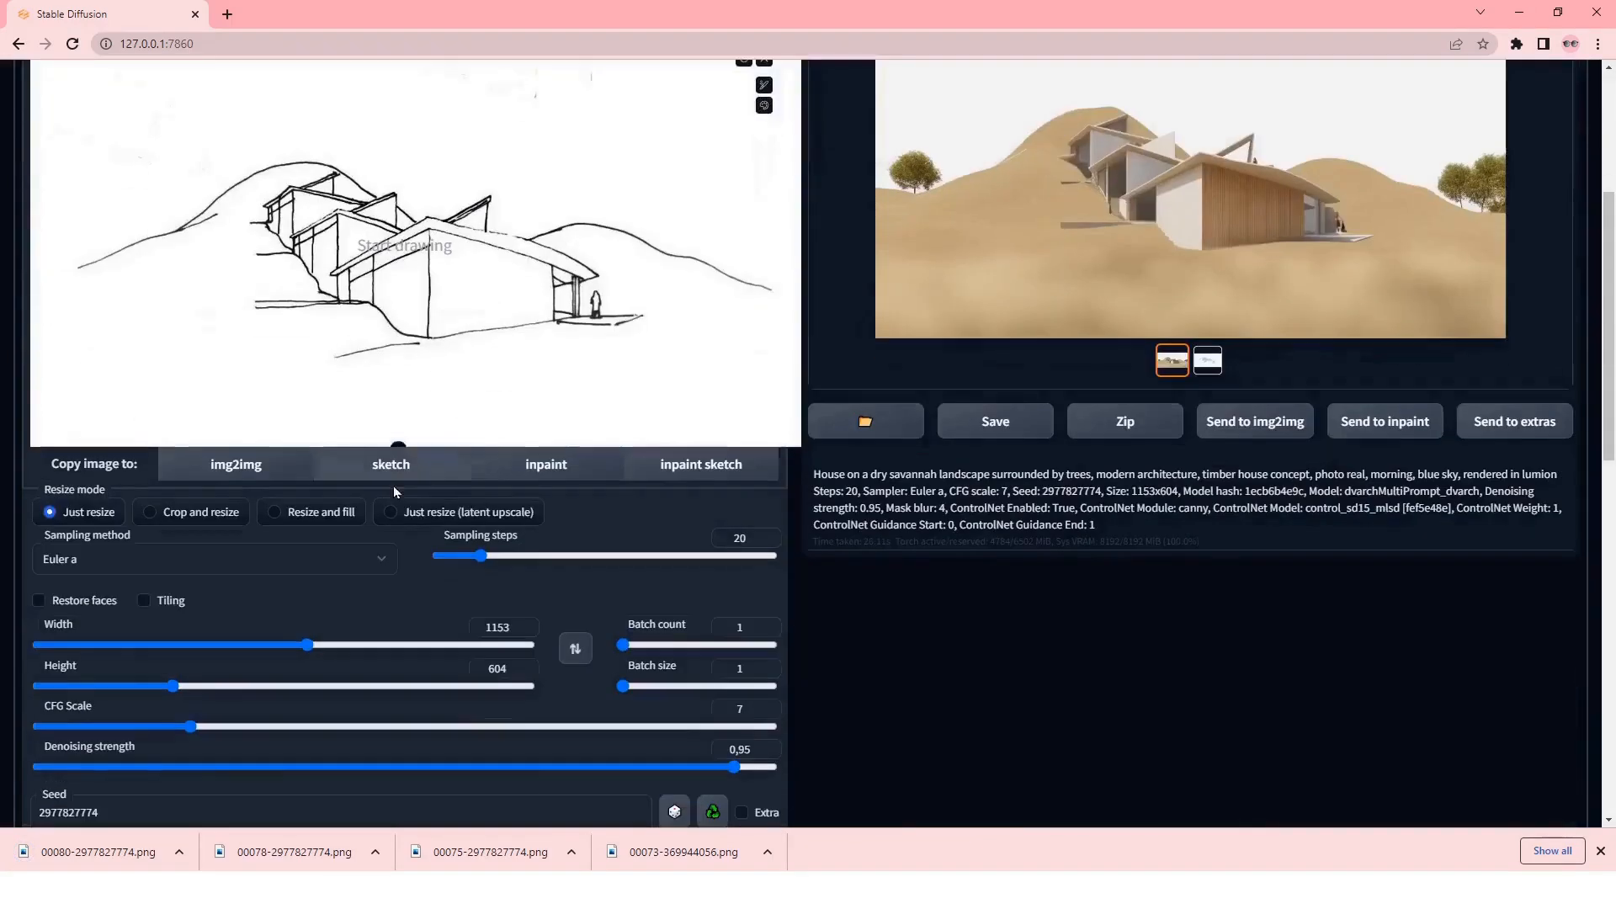
scroll(387, 477, down, 4)
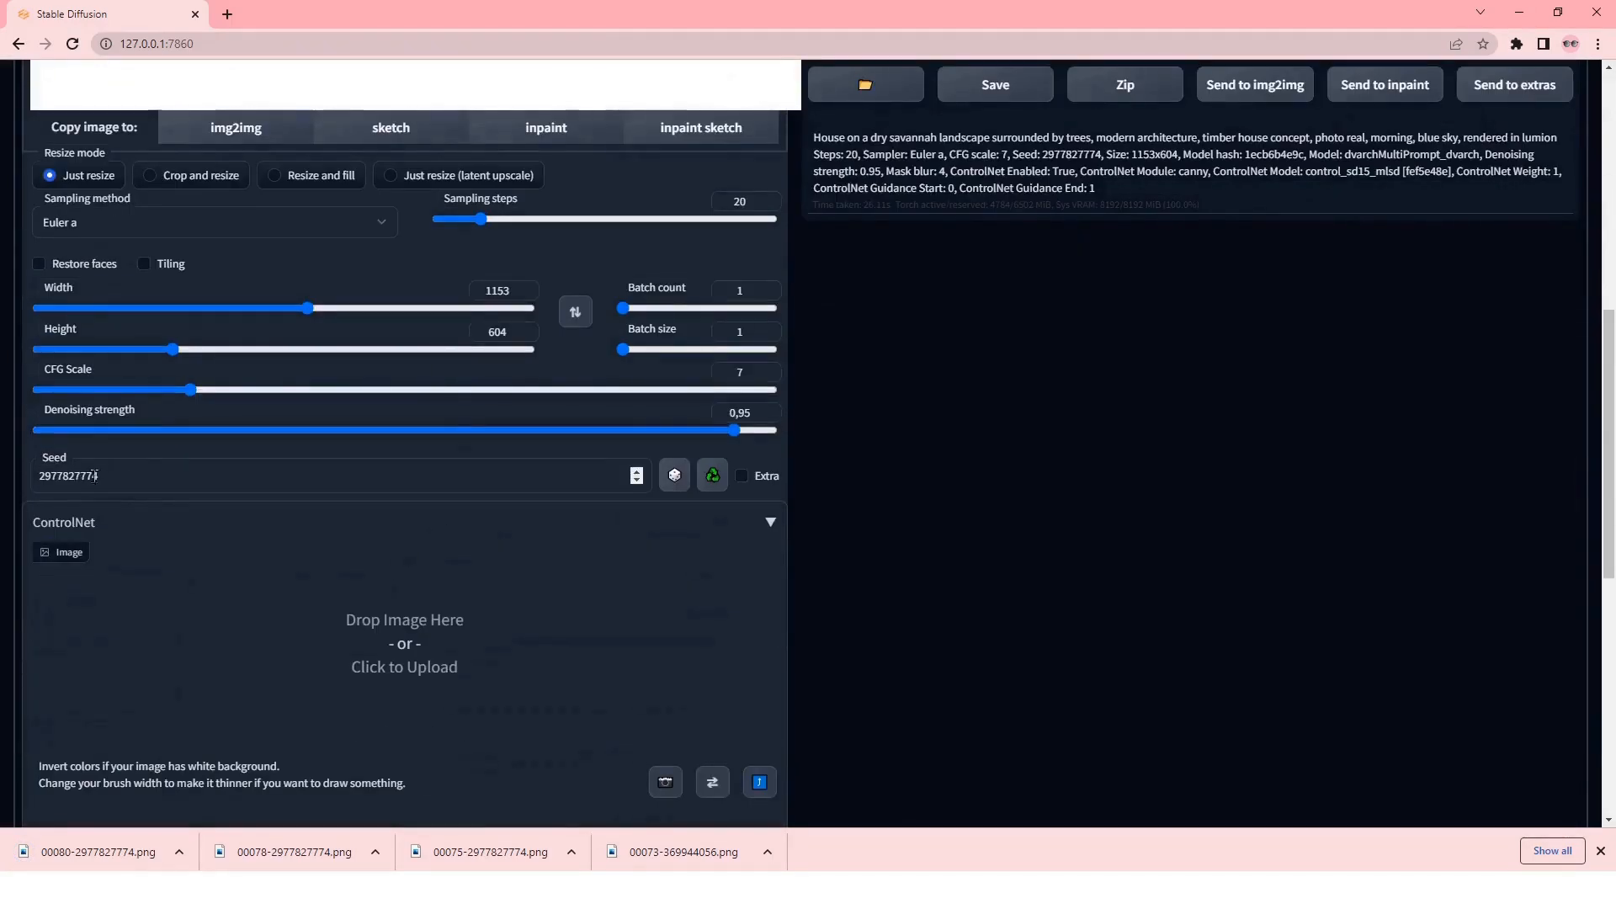
scroll(179, 488, up, 1)
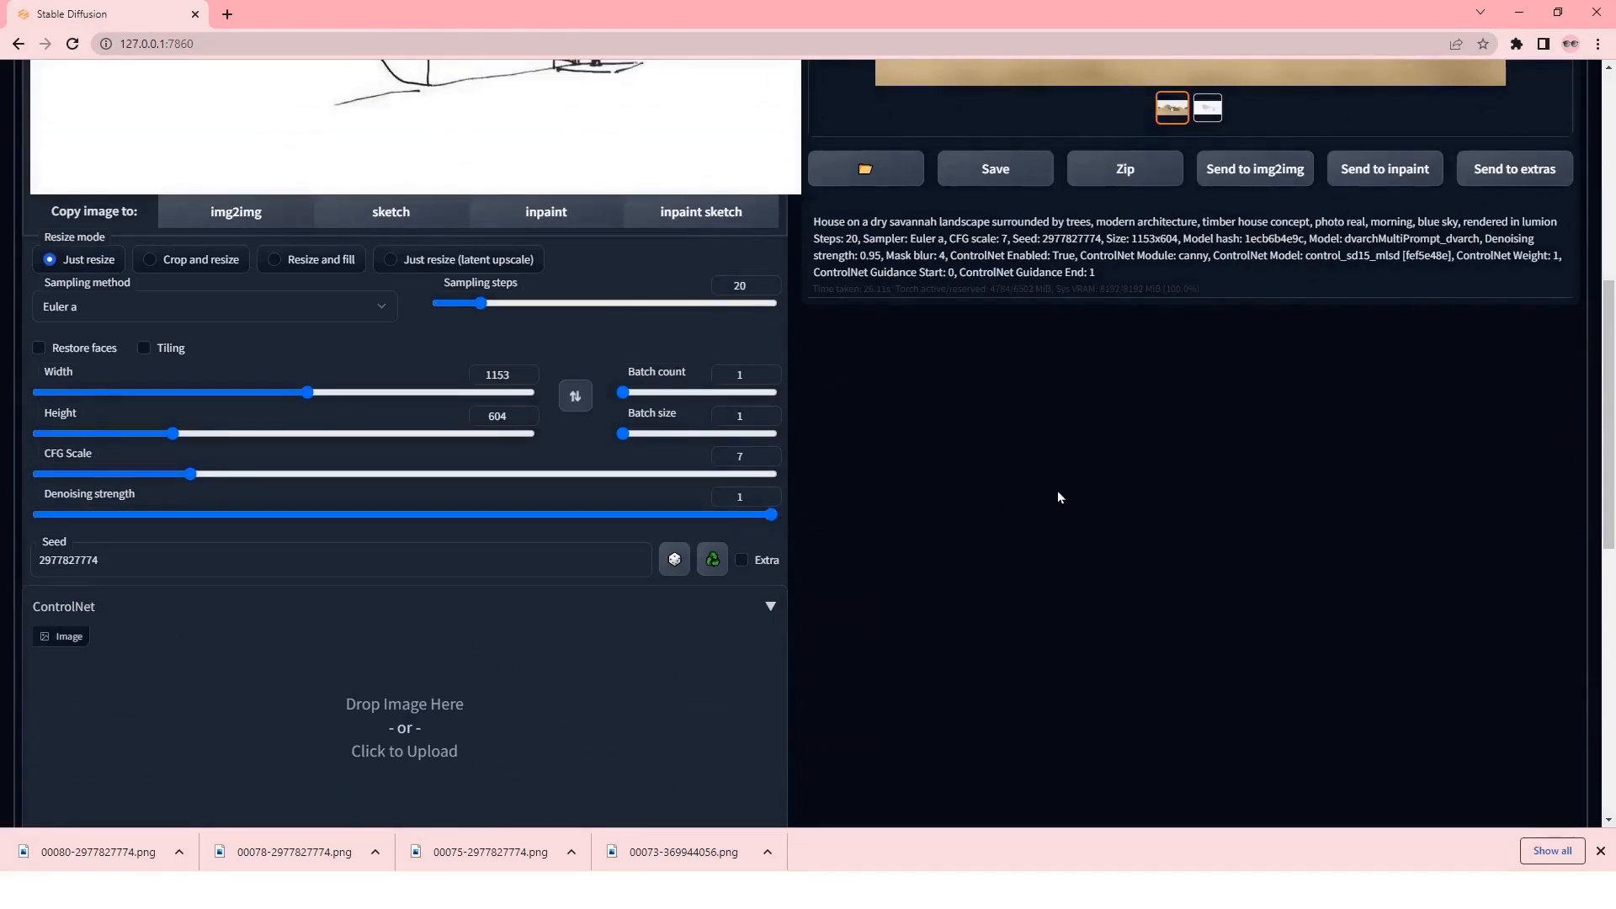
scroll(983, 498, up, 7)
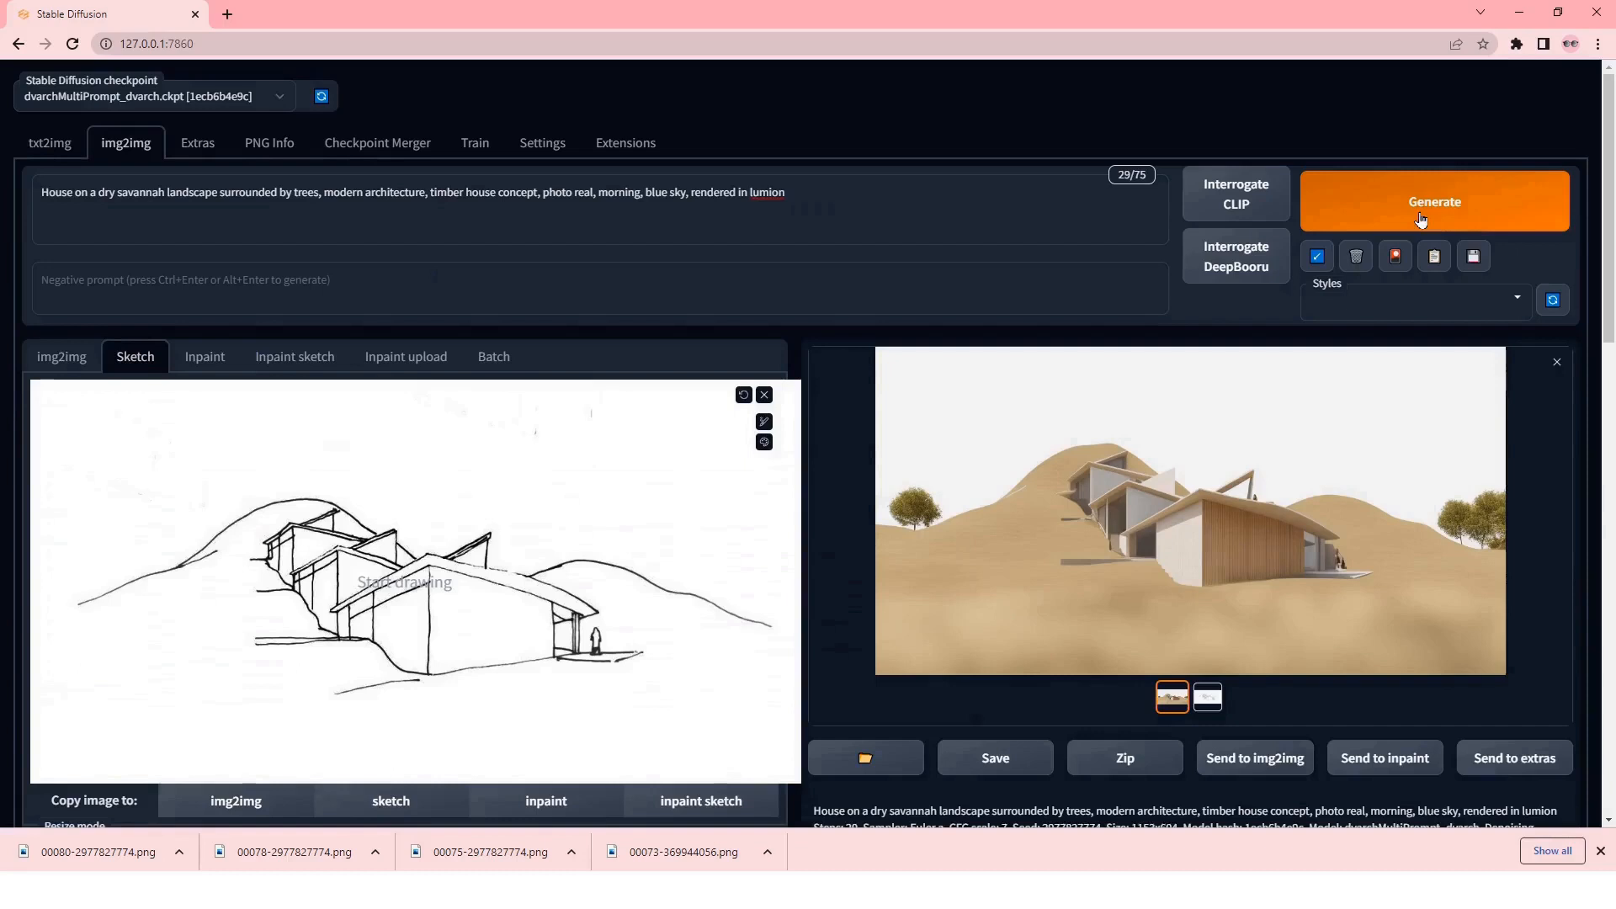
- Examine the detected edge map of the sketch and the ControlNet preprocessor settings, and return to the rendered result
scroll(1208, 505, down, 2)
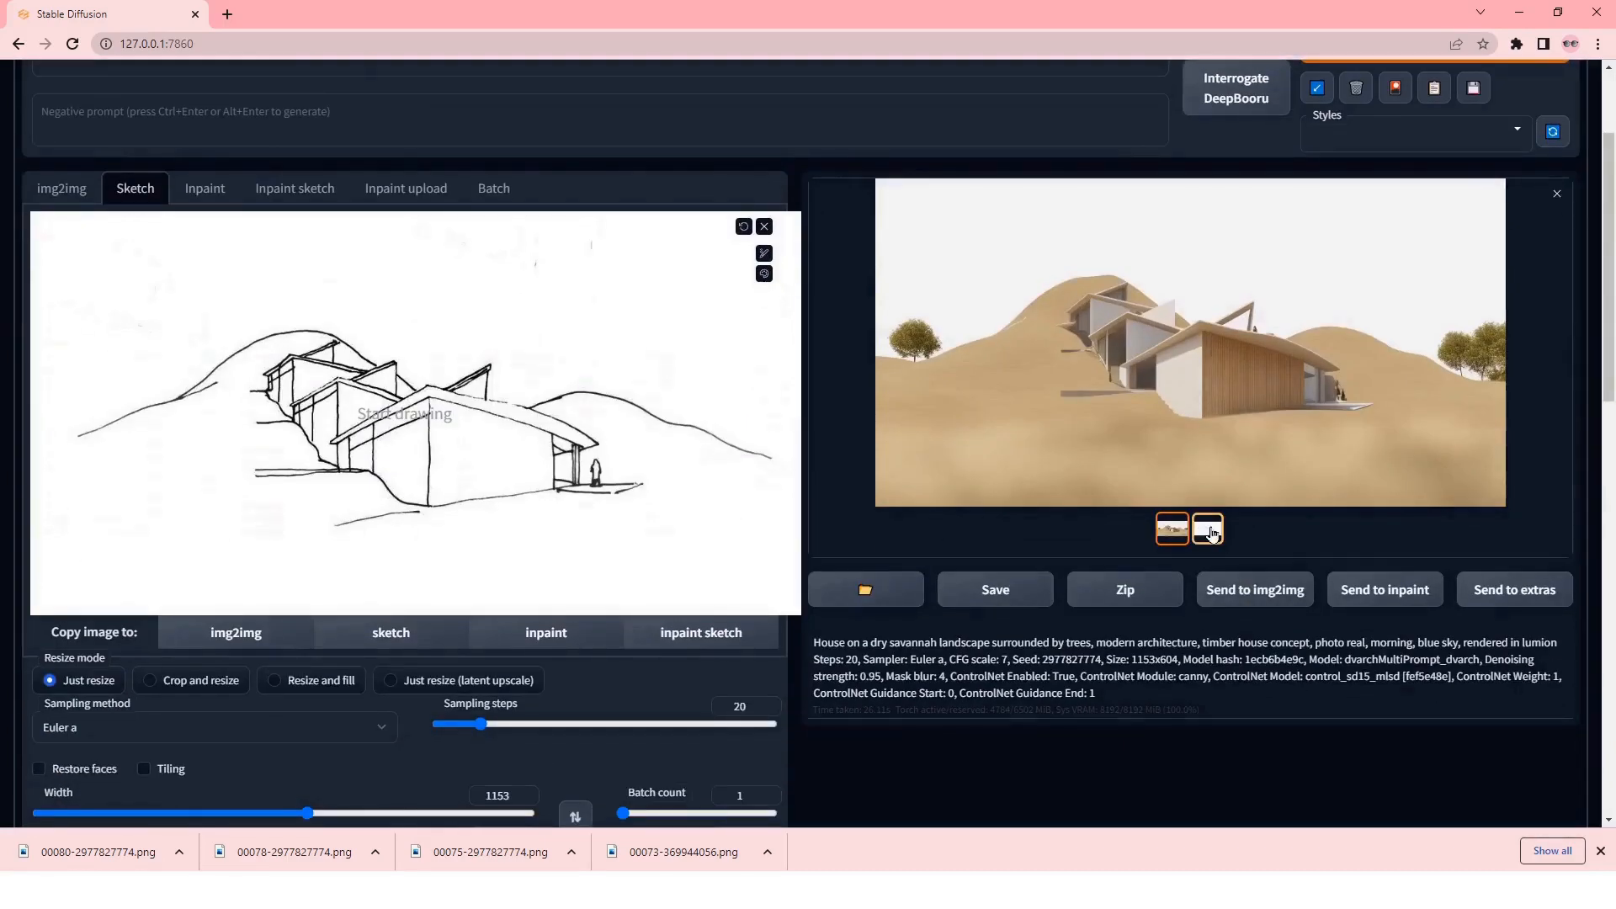
click(1211, 531)
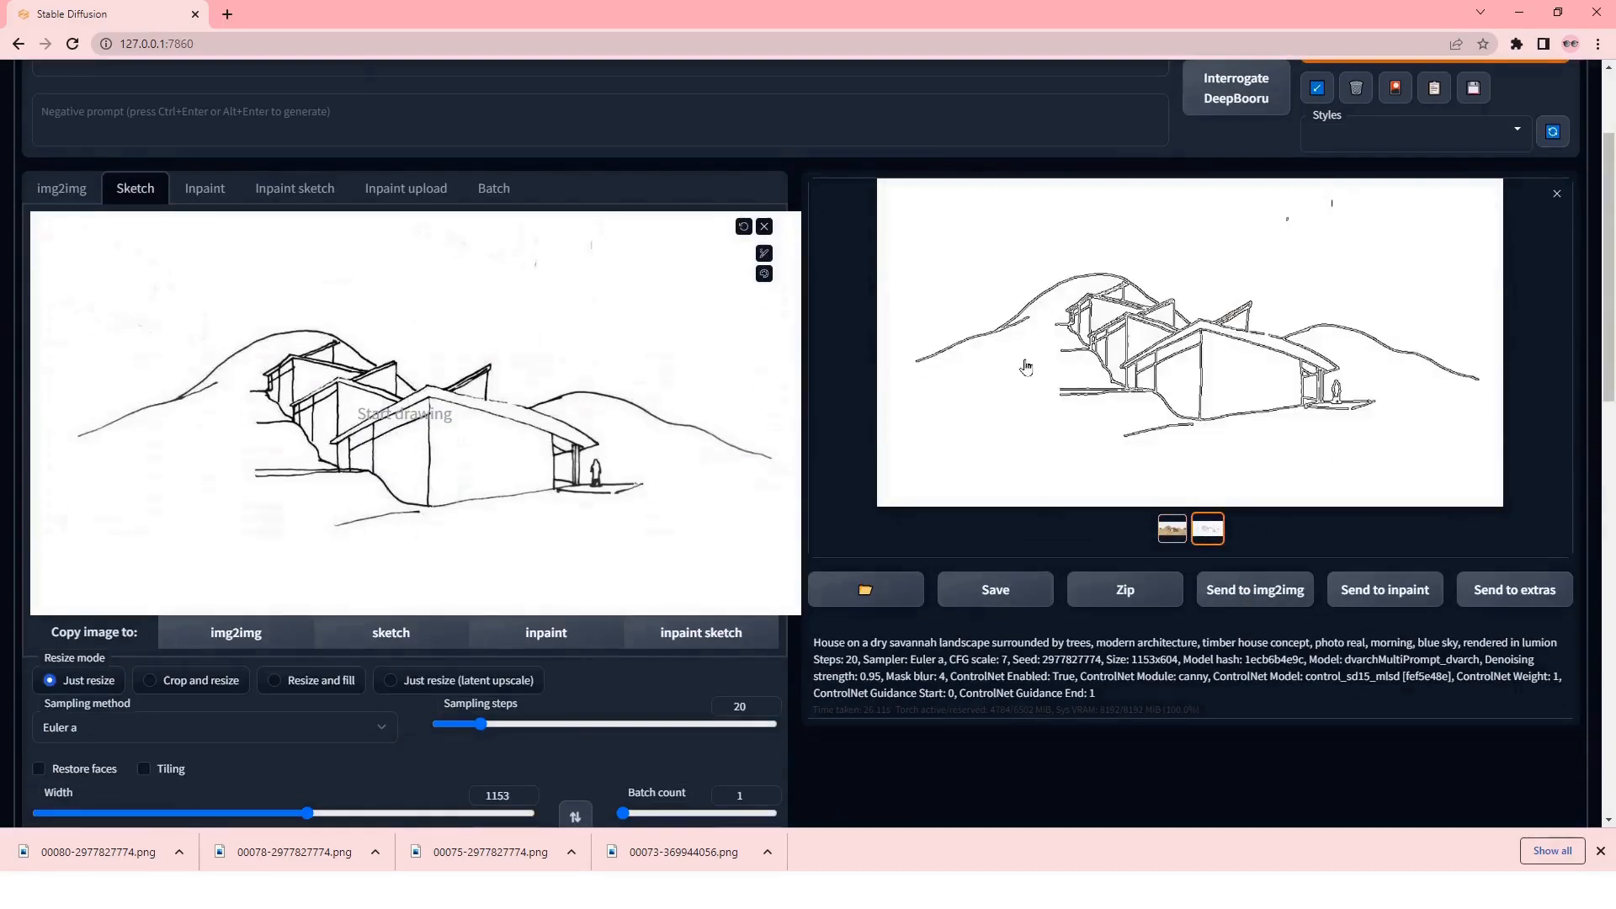
scroll(394, 462, down, 2)
scroll(159, 652, down, 9)
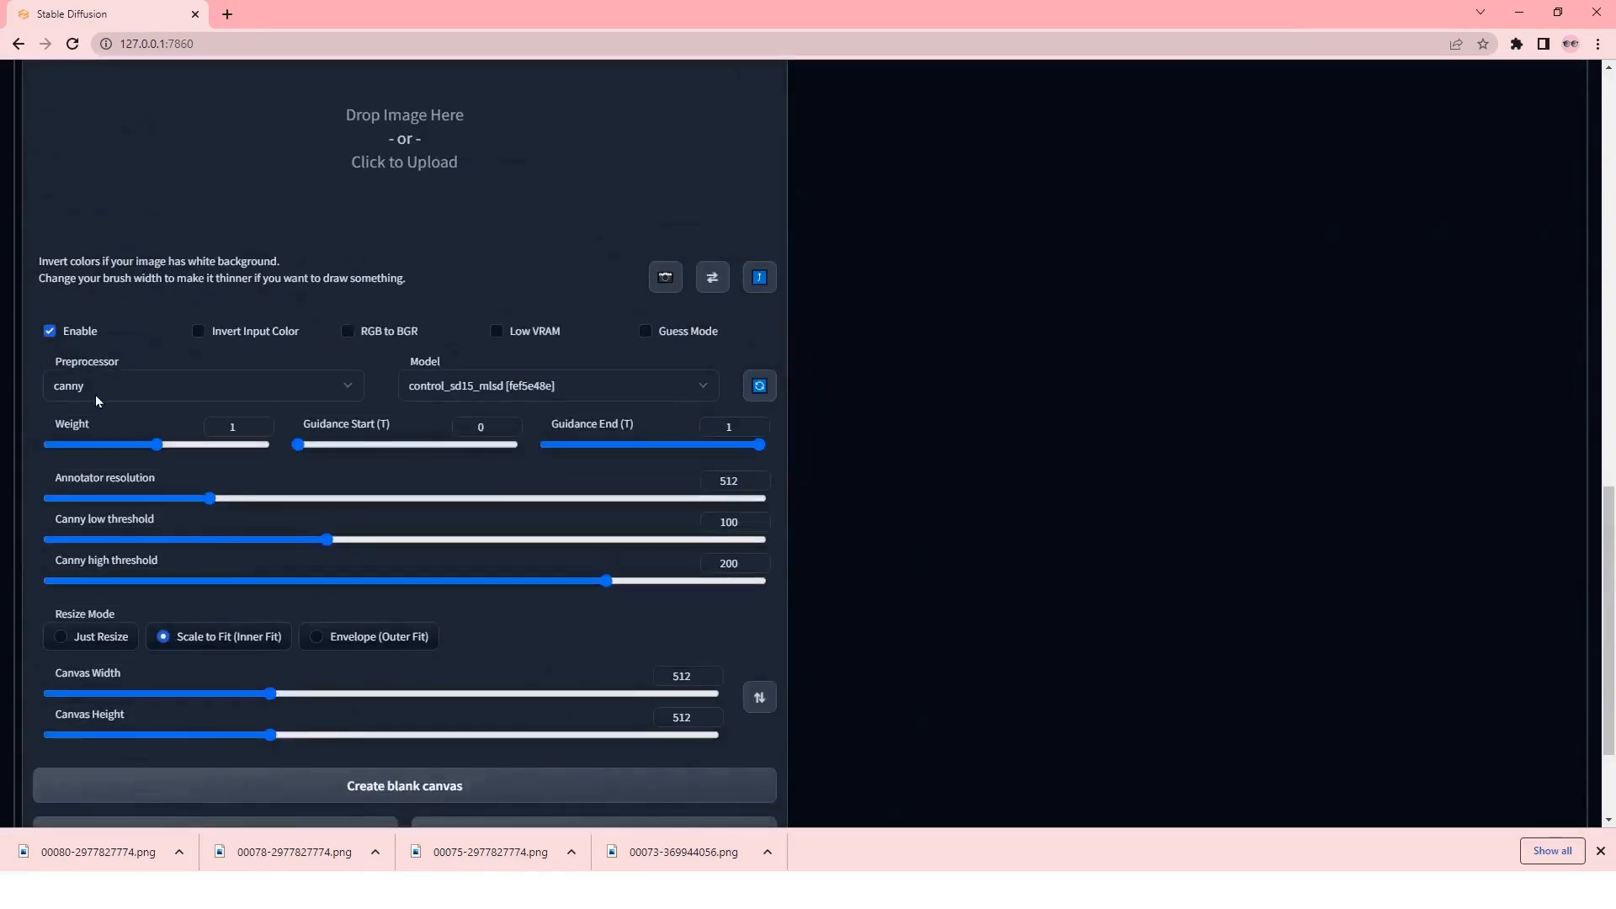
scroll(875, 472, up, 10)
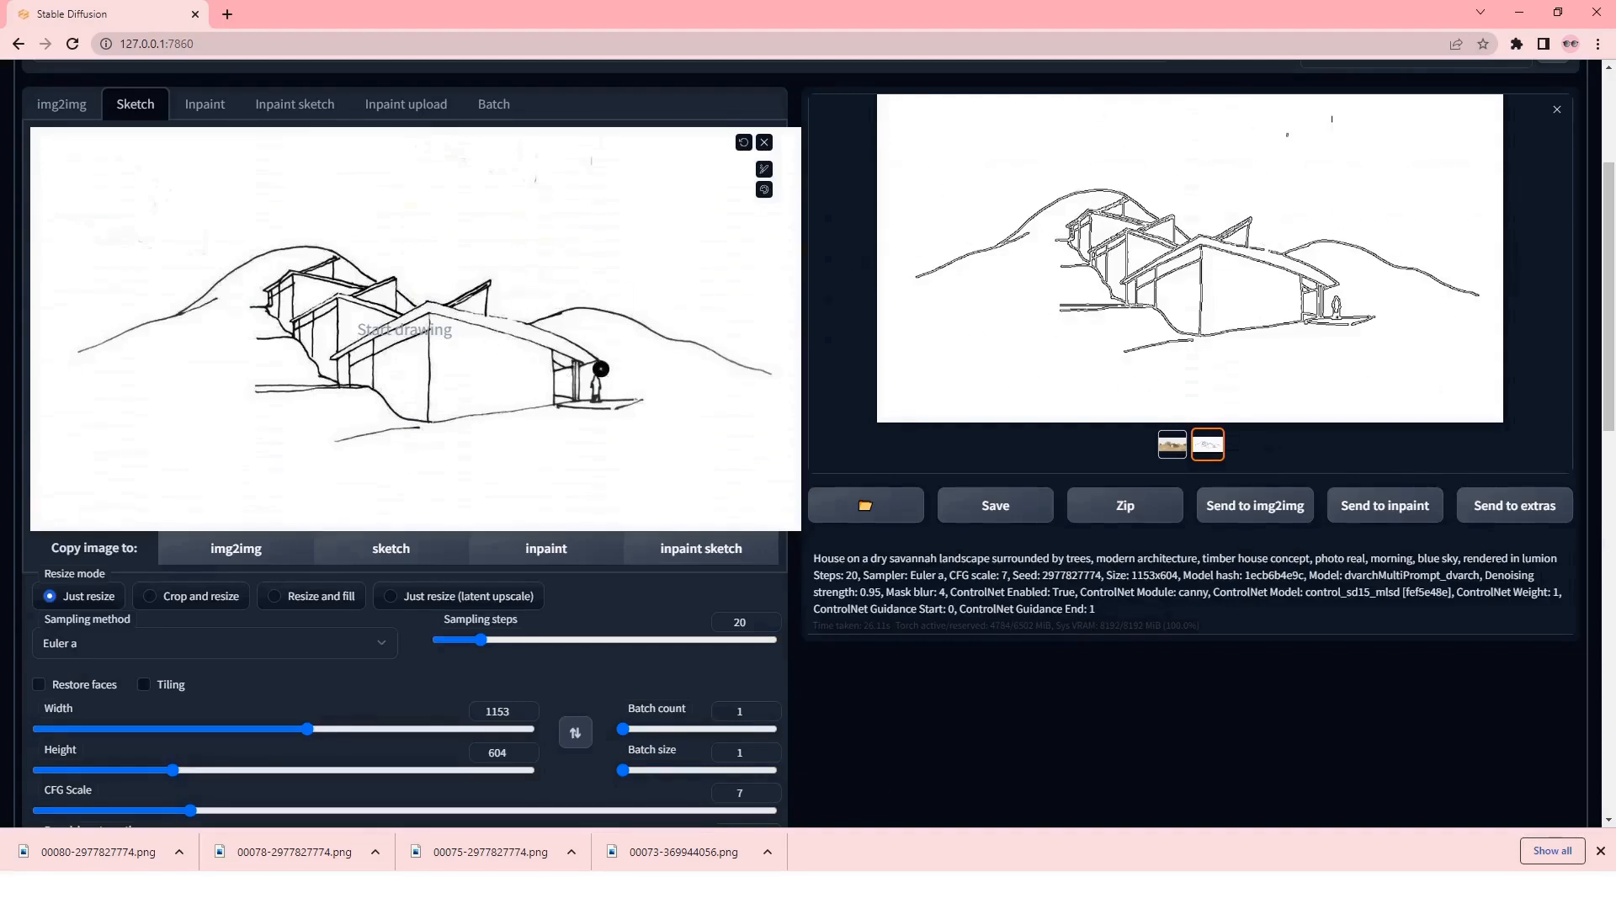
scroll(1179, 421, up, 1)
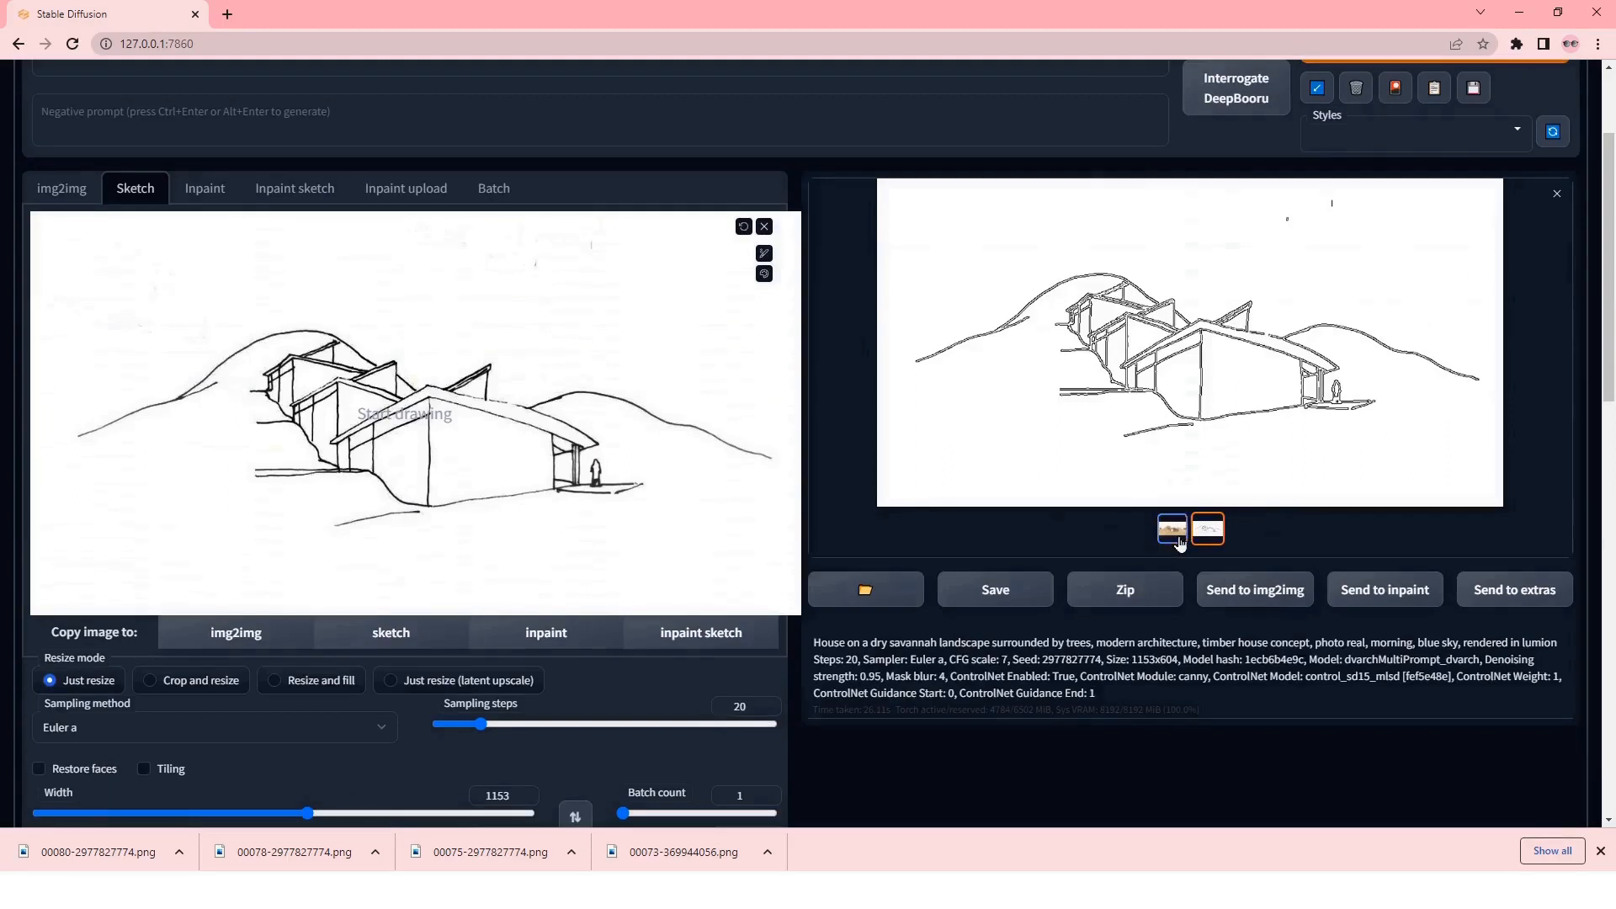
click(1171, 528)
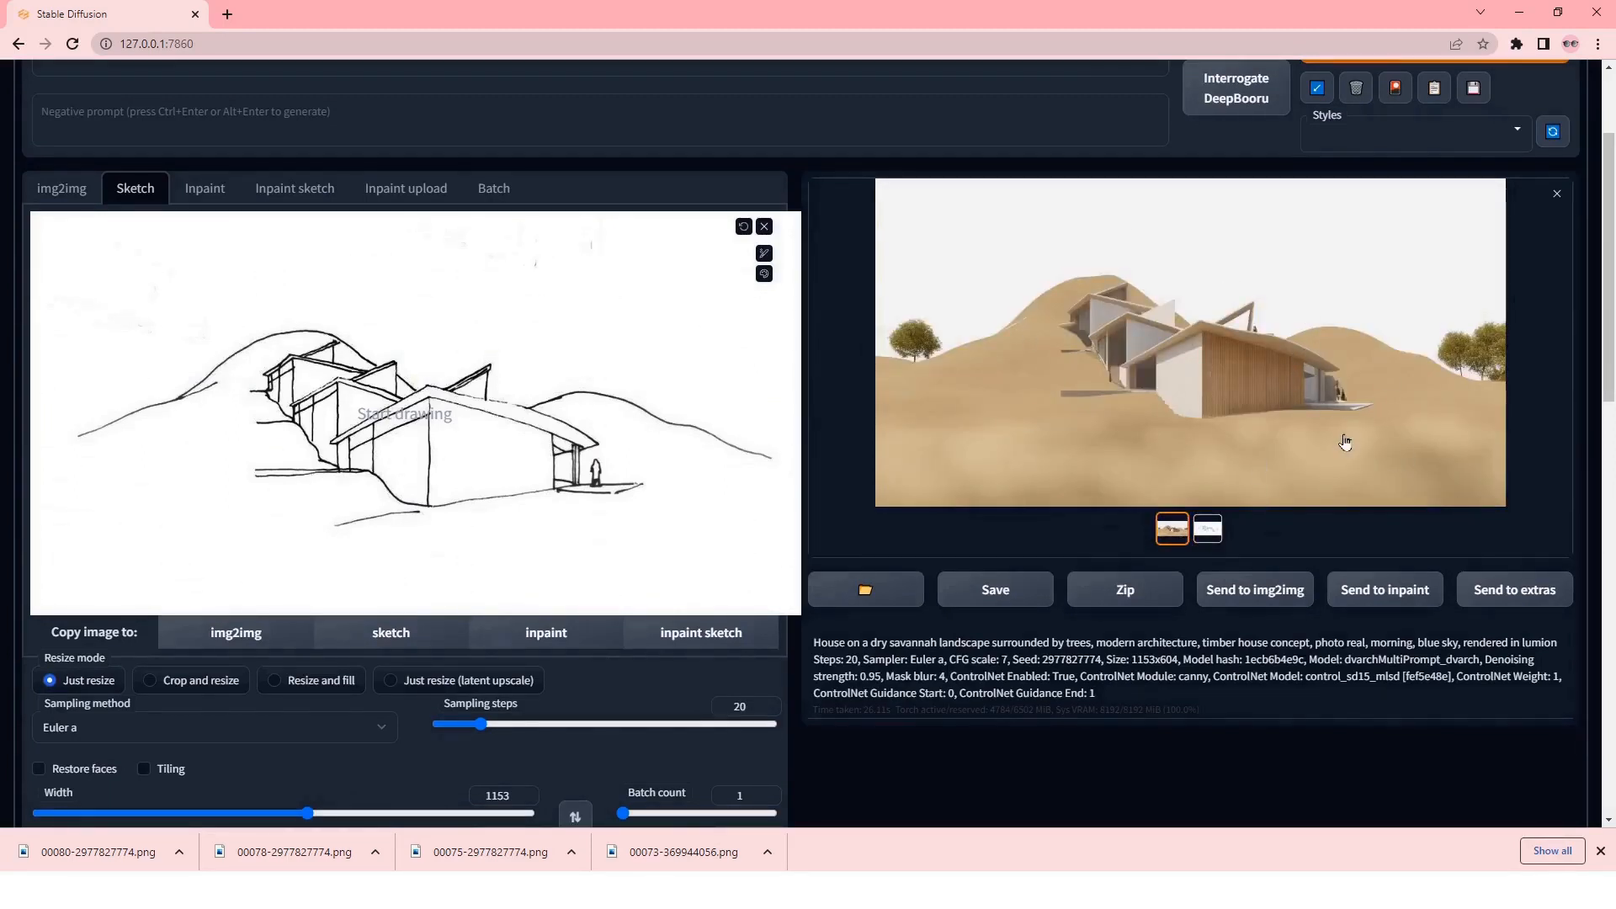
- Generate the savannah image again with the full denoising strength and the same seed
scroll(1345, 431, up, 1)
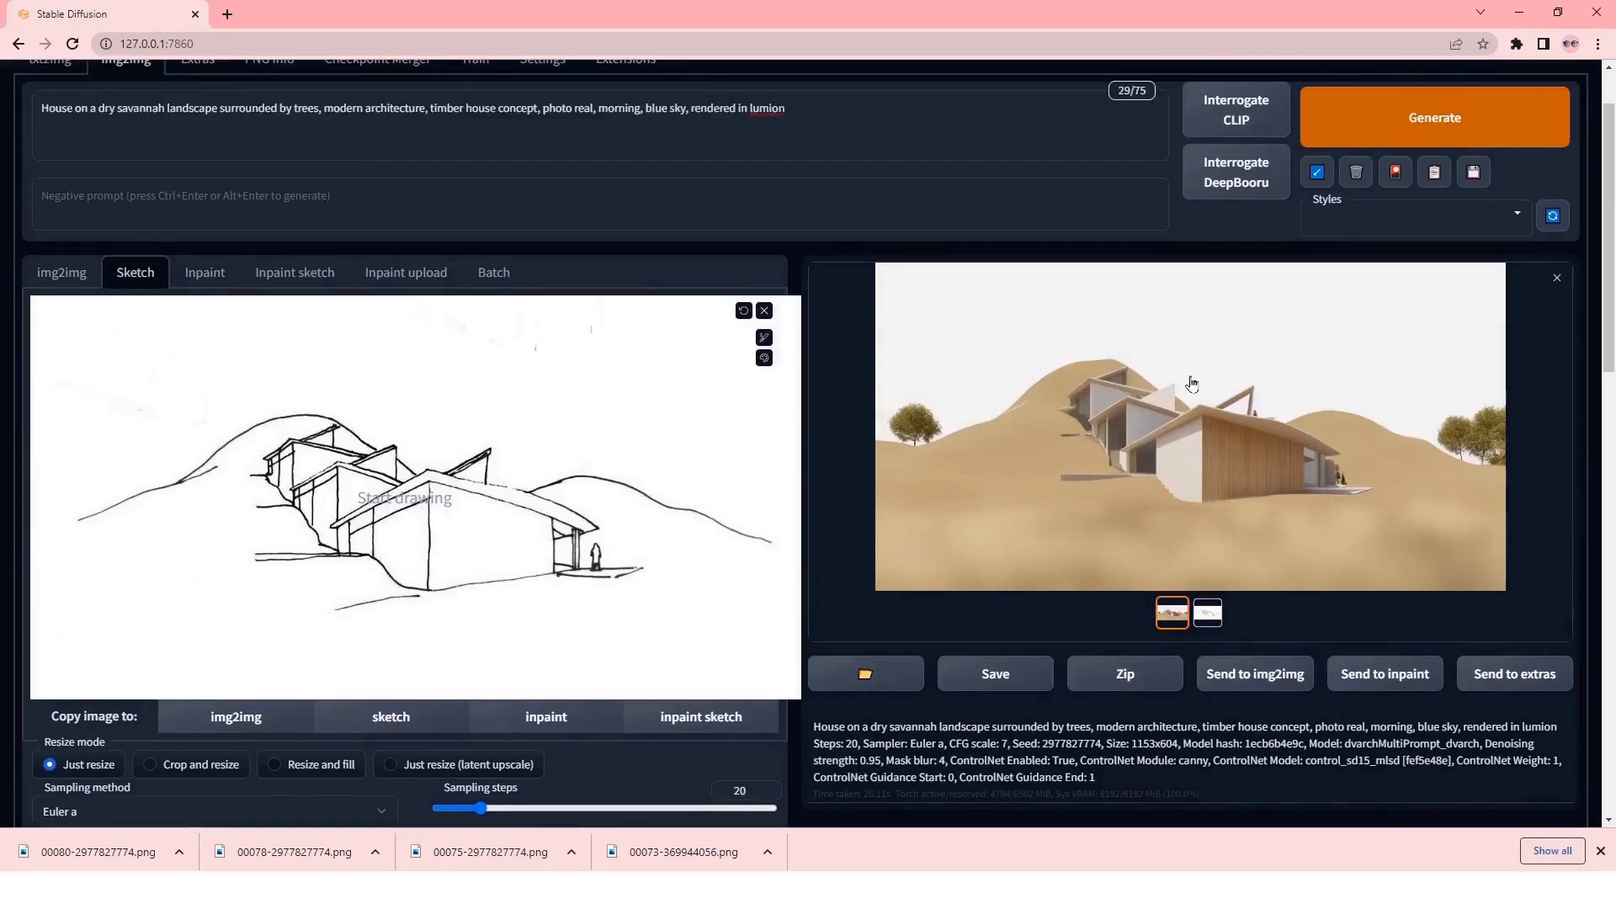
click(1431, 141)
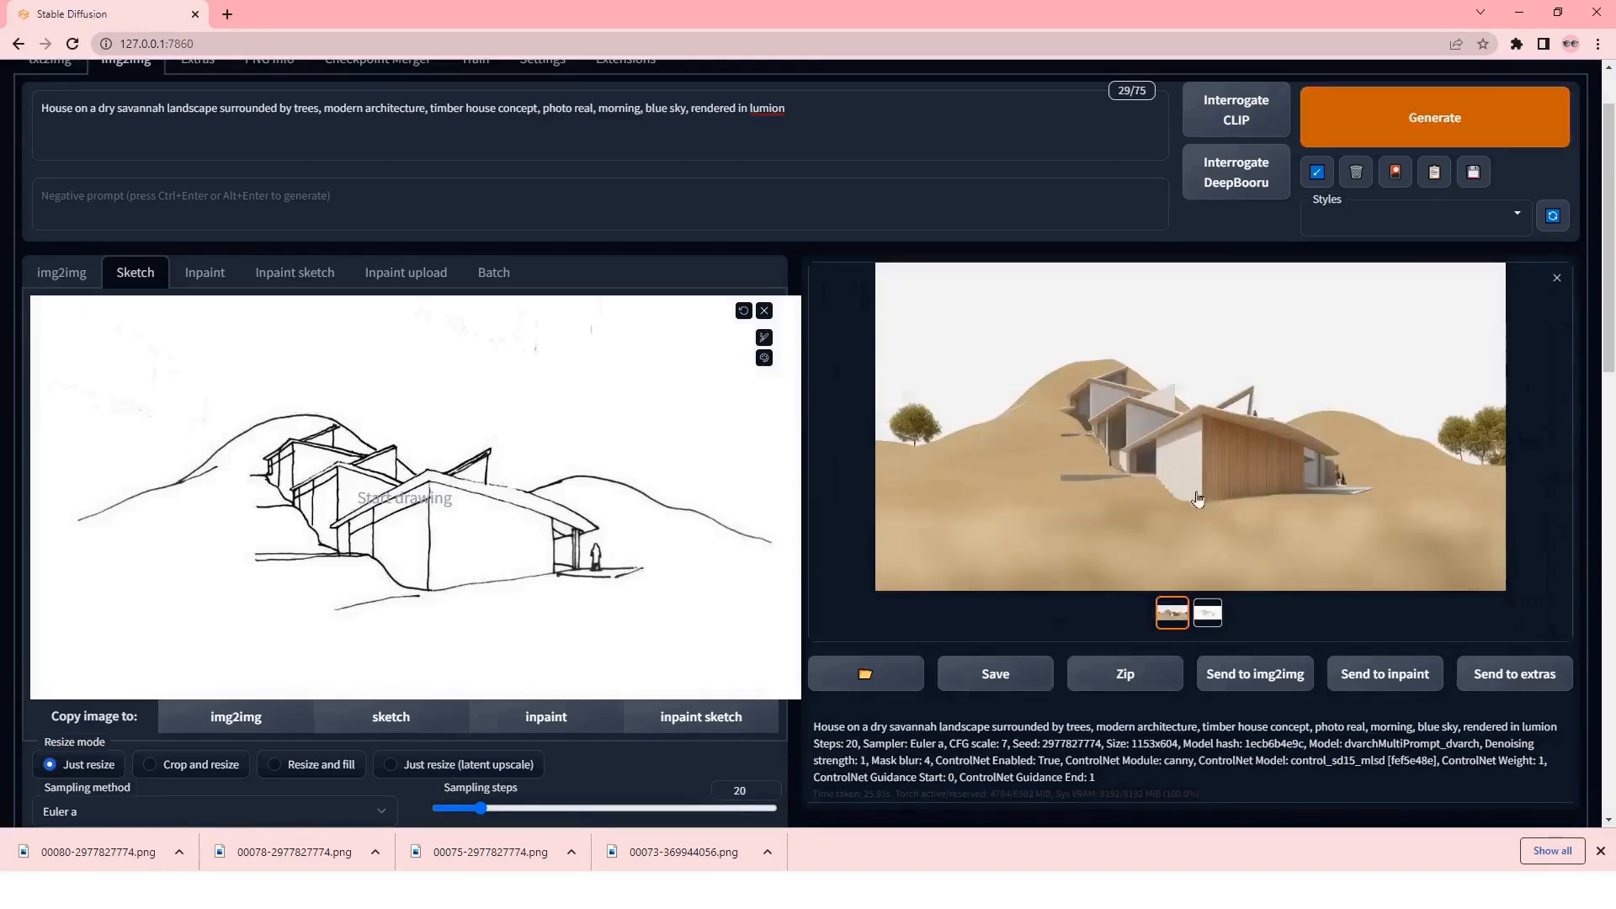
- Reset the seed to random (-1) and generate a new image
scroll(516, 462, down, 10)
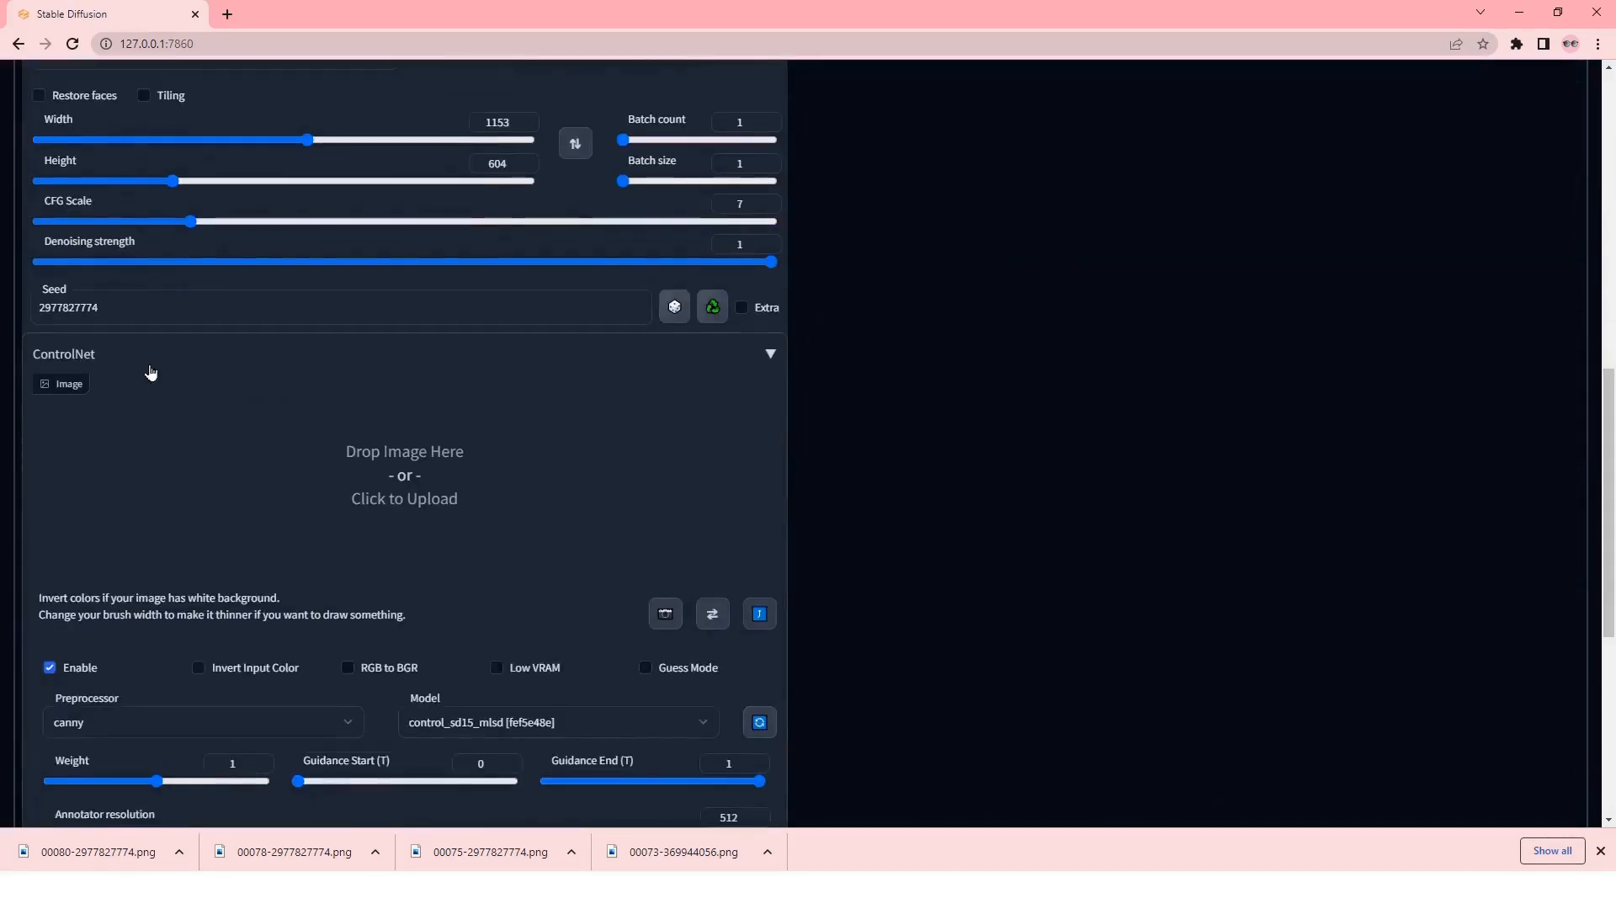
click(673, 318)
scroll(984, 402, up, 10)
click(1450, 213)
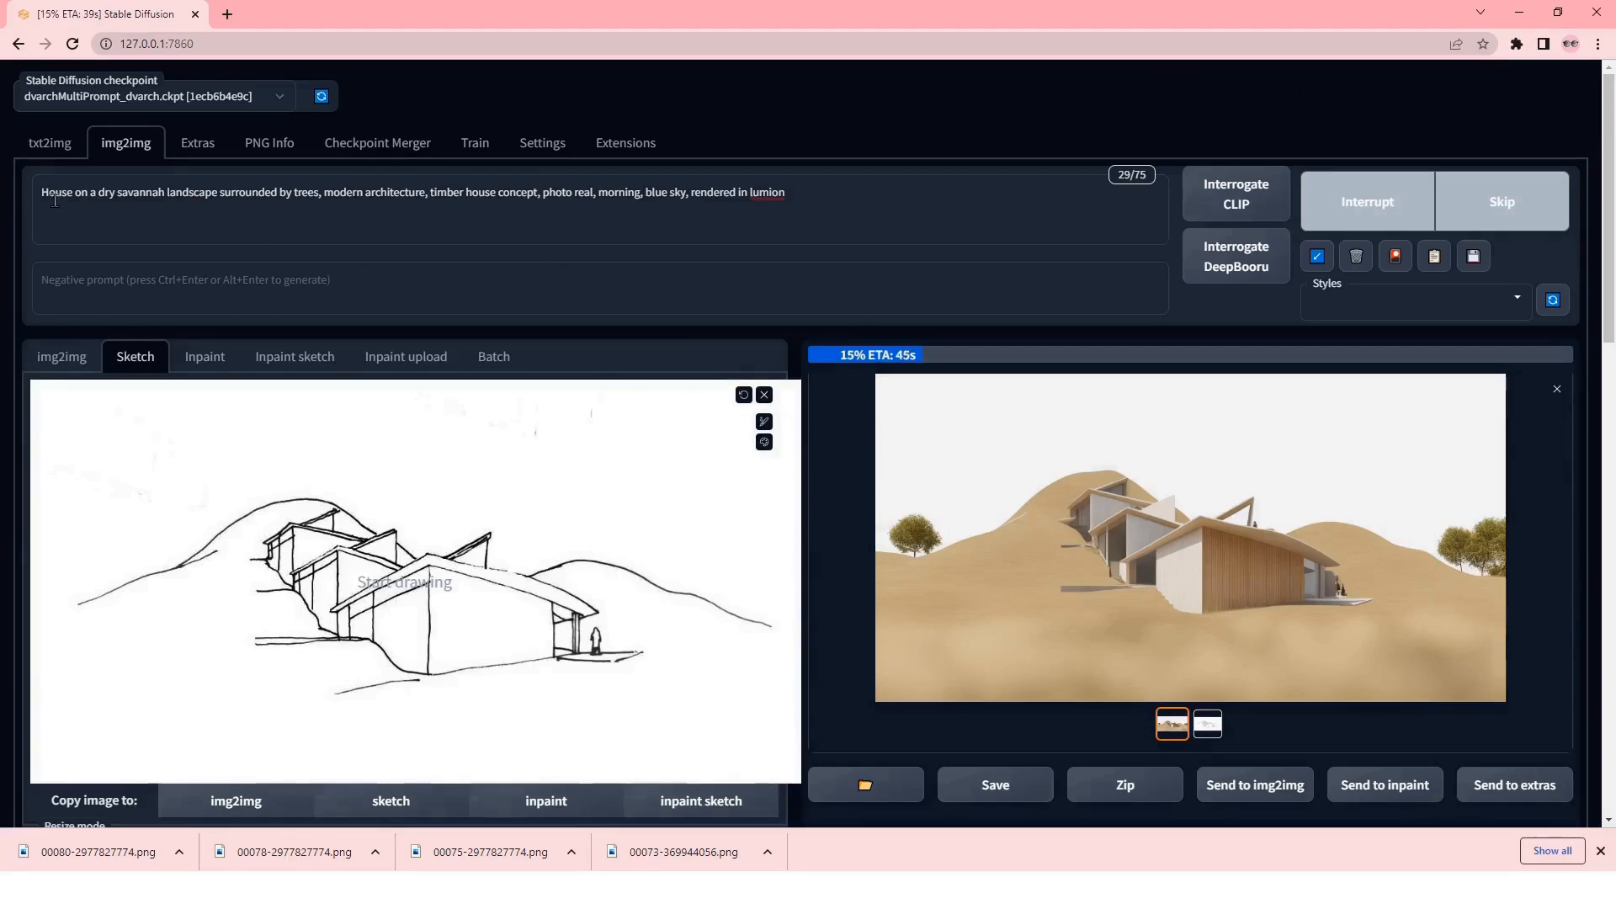
- Review the prompt, the generation settings and the ControlNet preprocessor and model while the image is being generated
drag(46, 192, 846, 202)
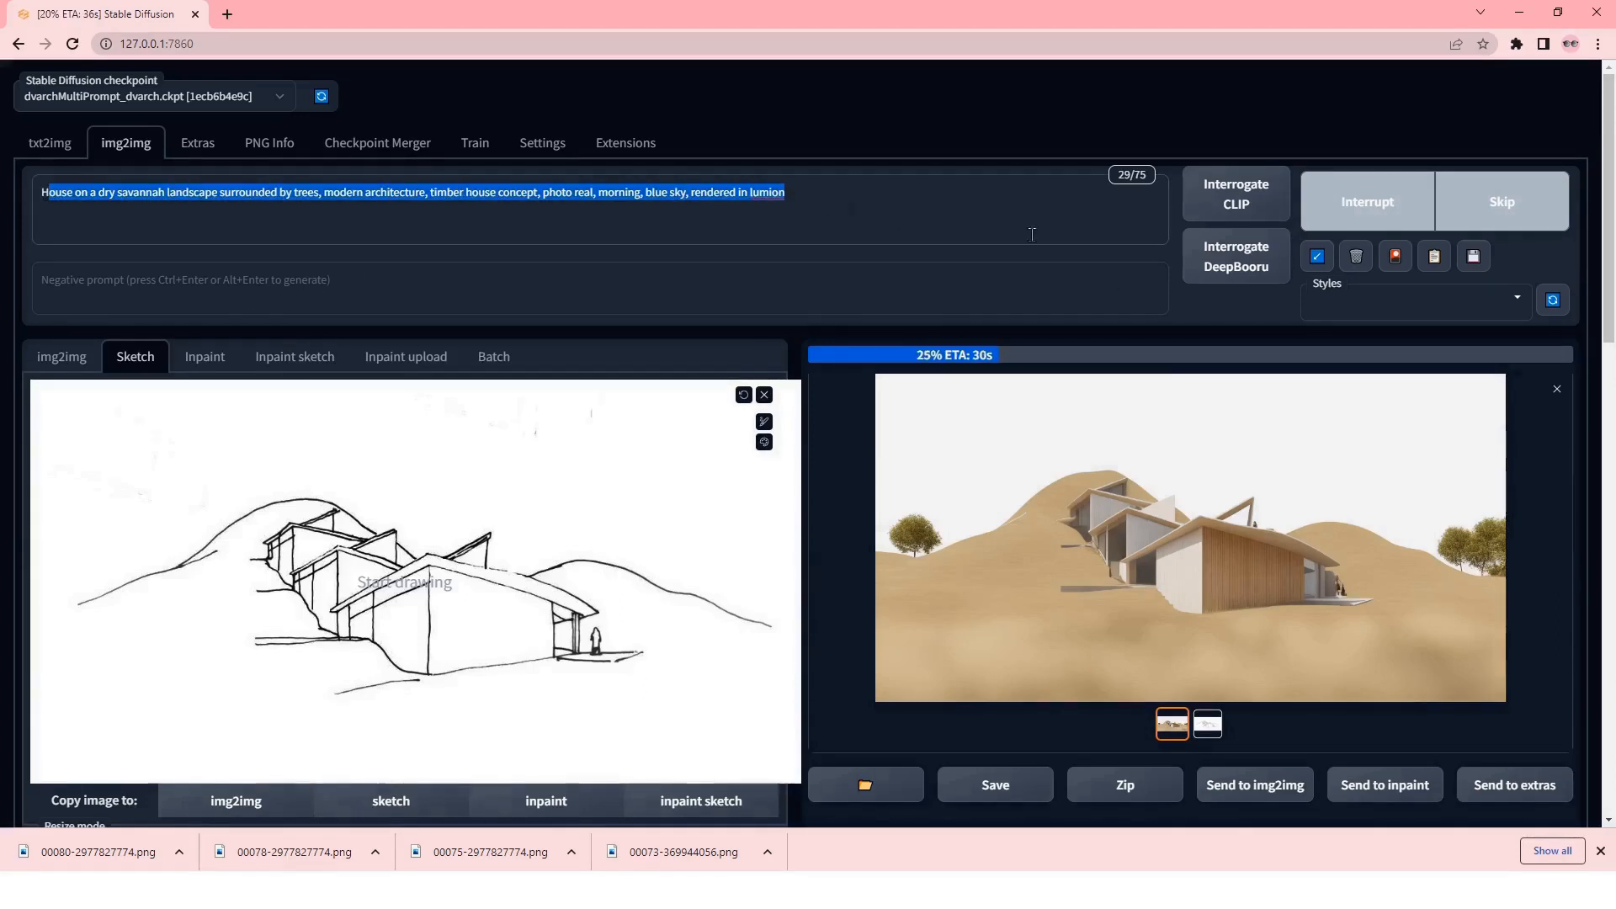
scroll(602, 262, down, 3)
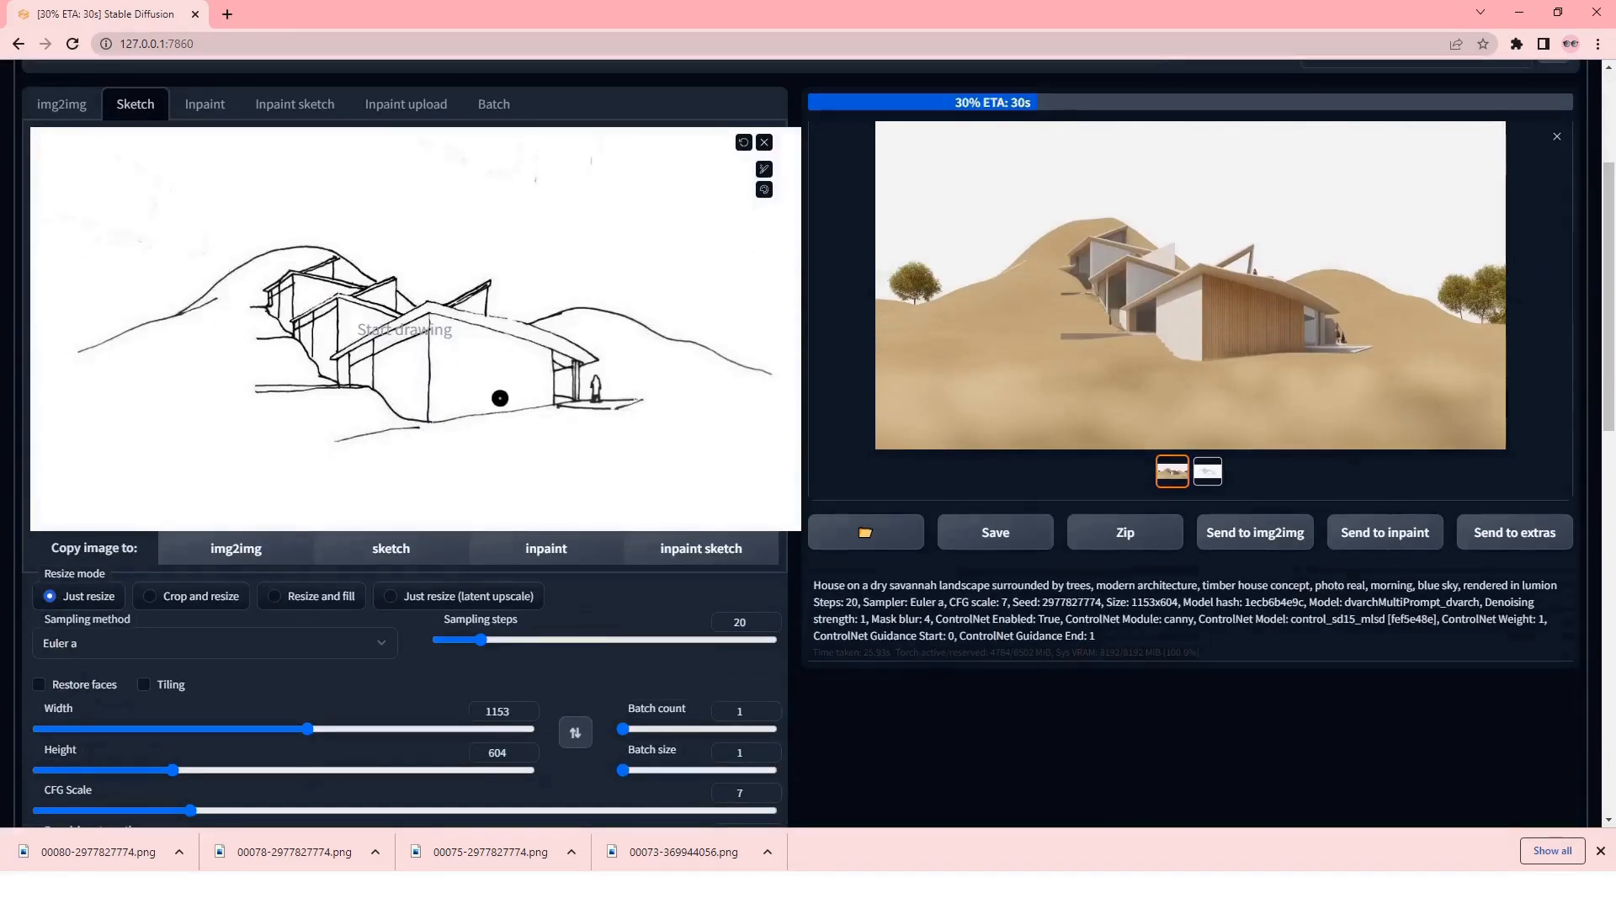
scroll(458, 270, down, 4)
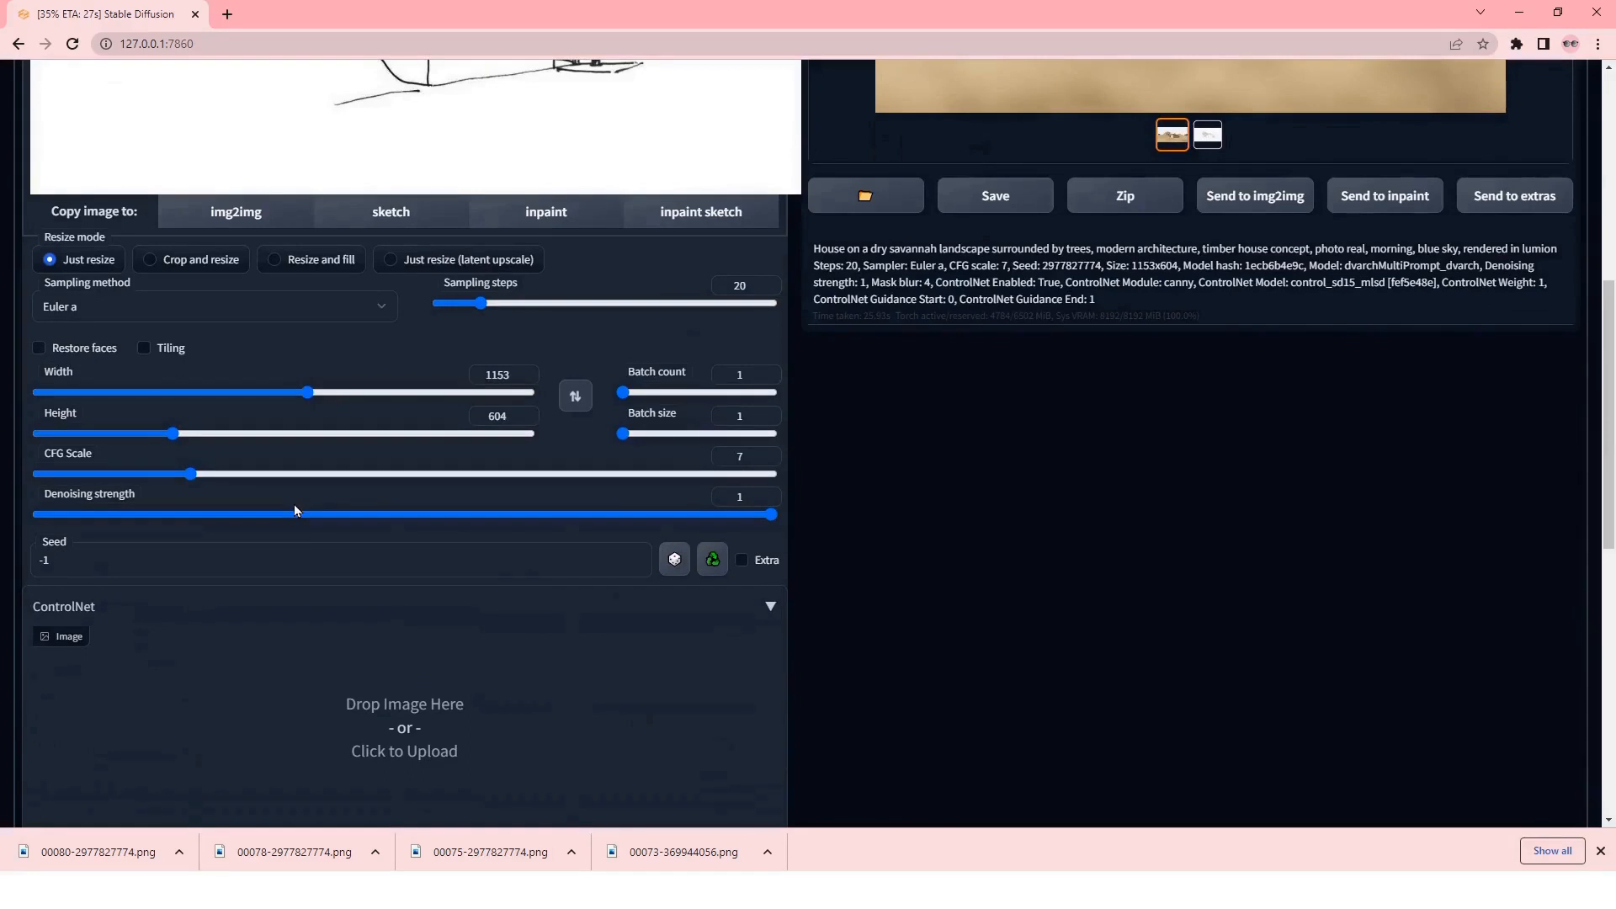
scroll(294, 501, down, 6)
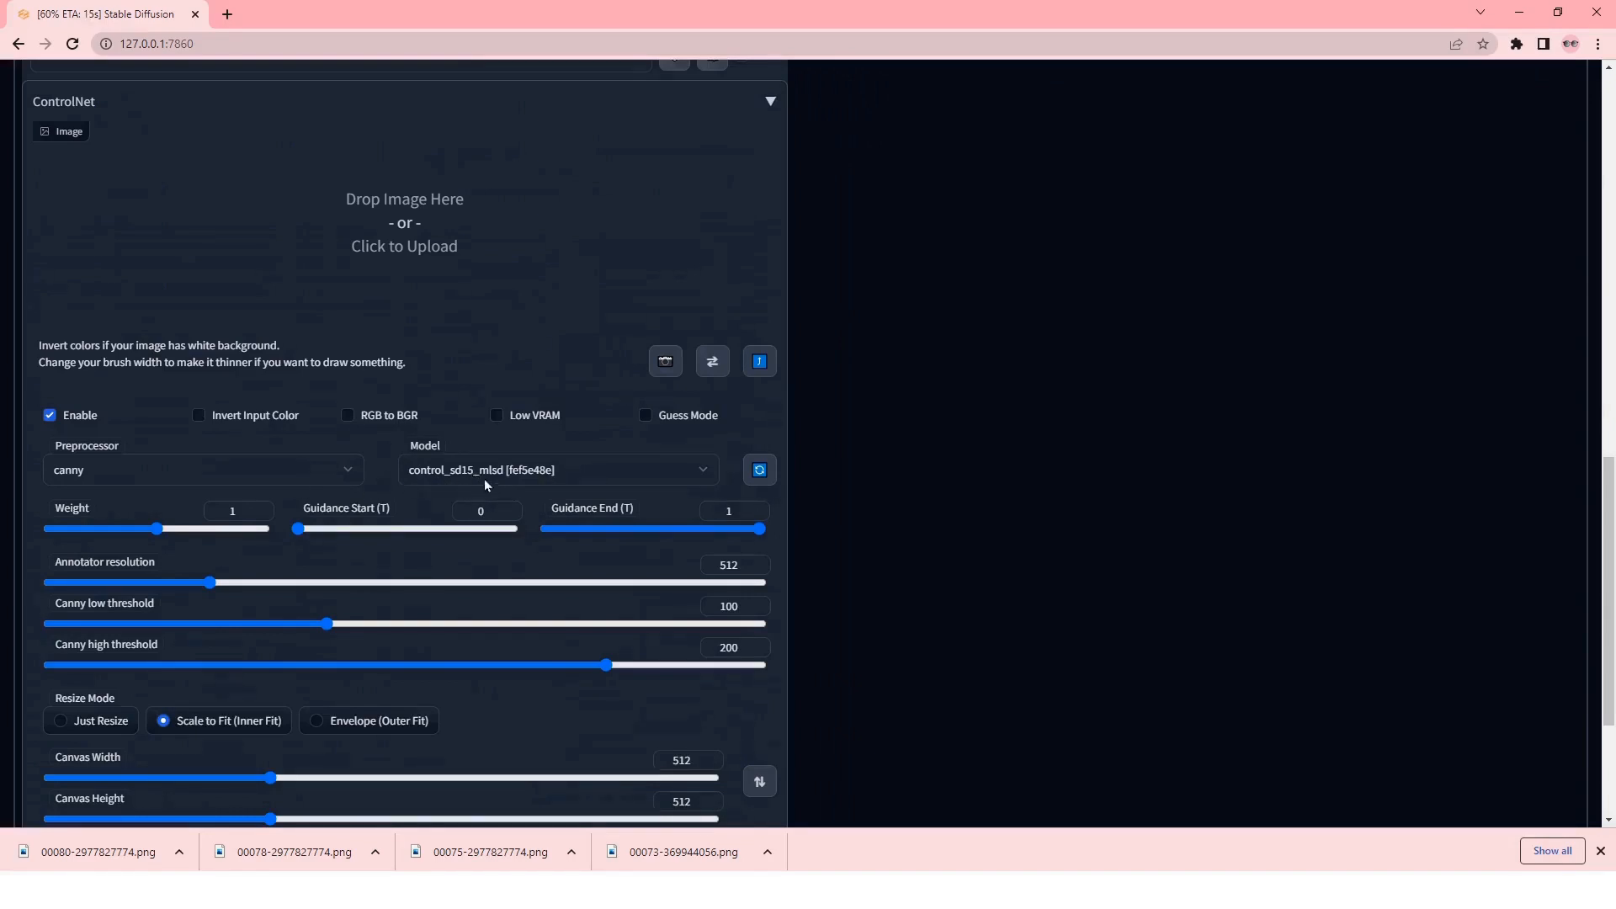
scroll(493, 477, up, 10)
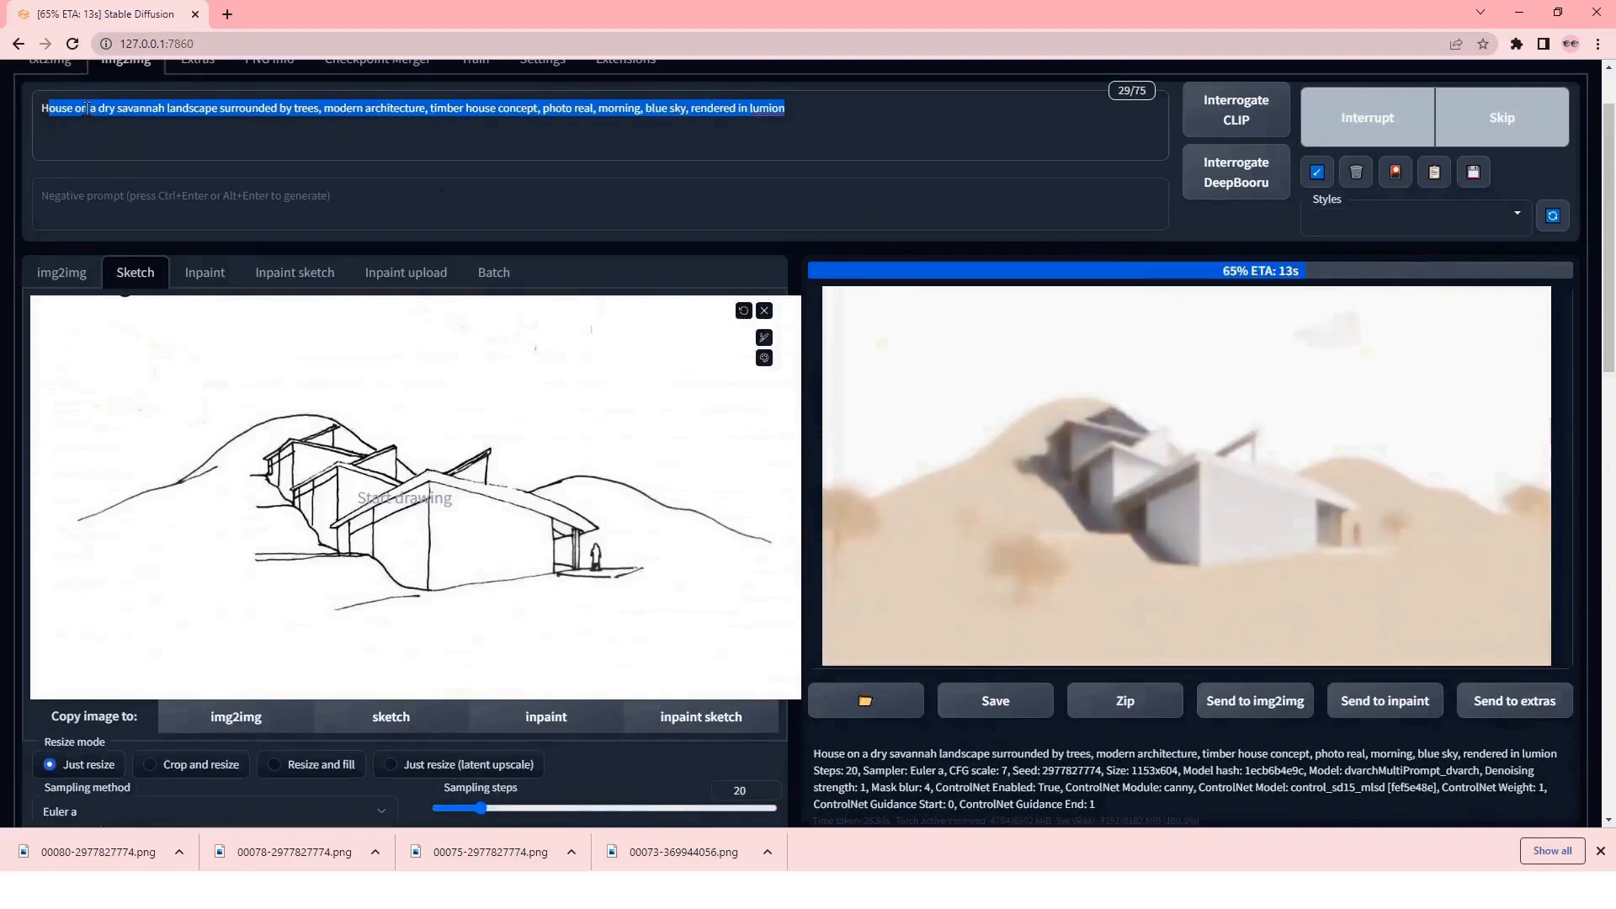
scroll(86, 109, up, 1)
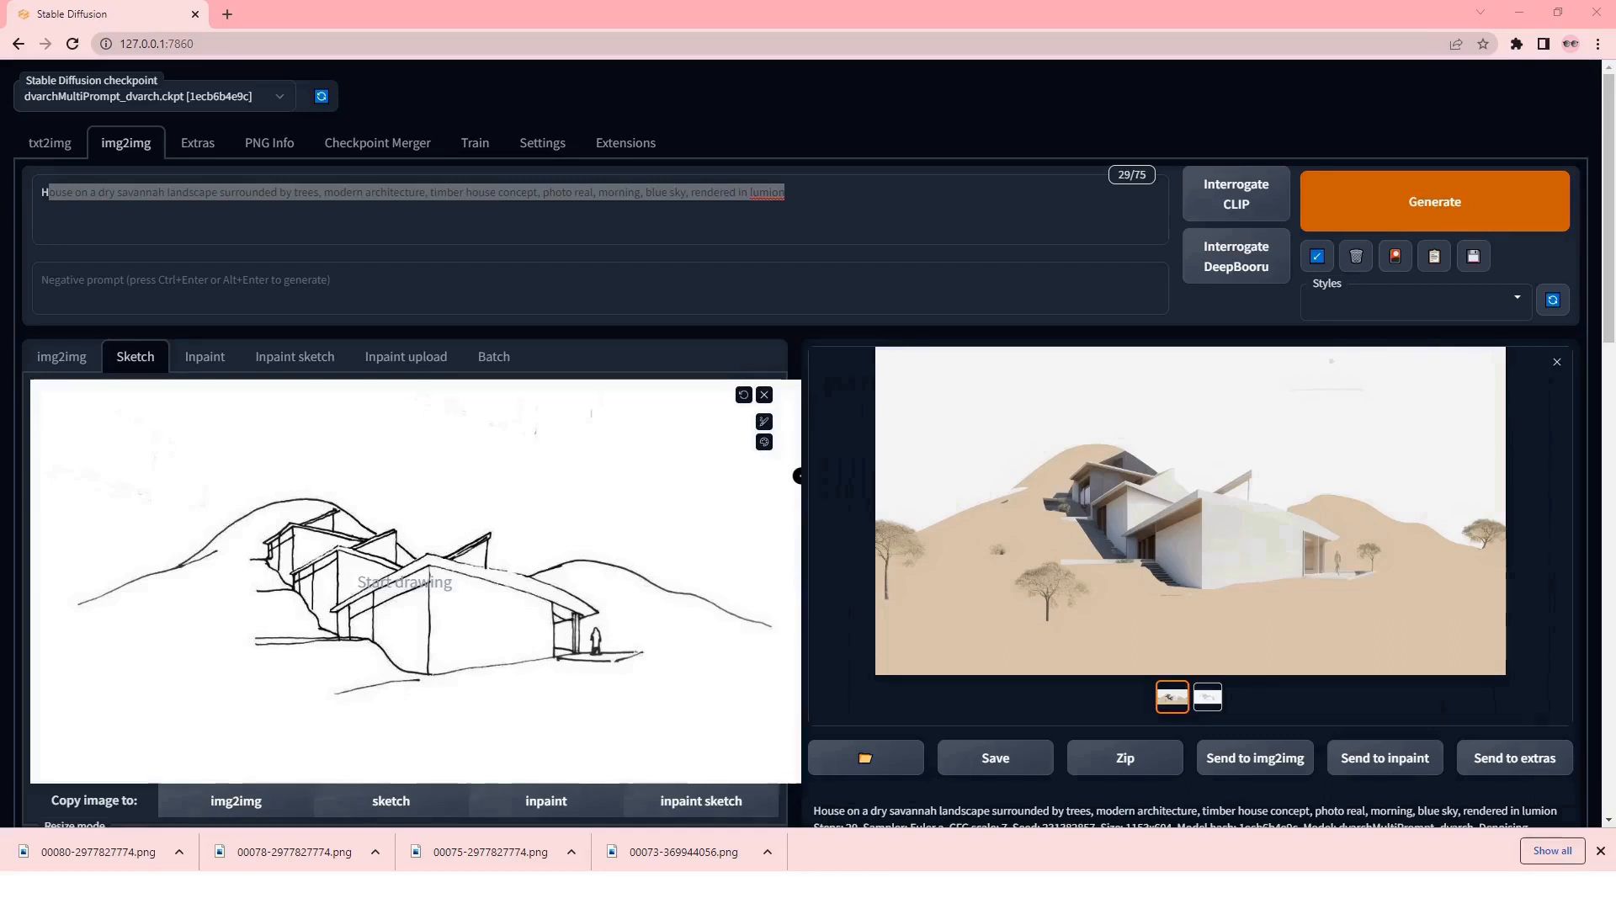
- View the random-seed savannah result at full size, save it as a PNG file and close the full-size view
click(1171, 503)
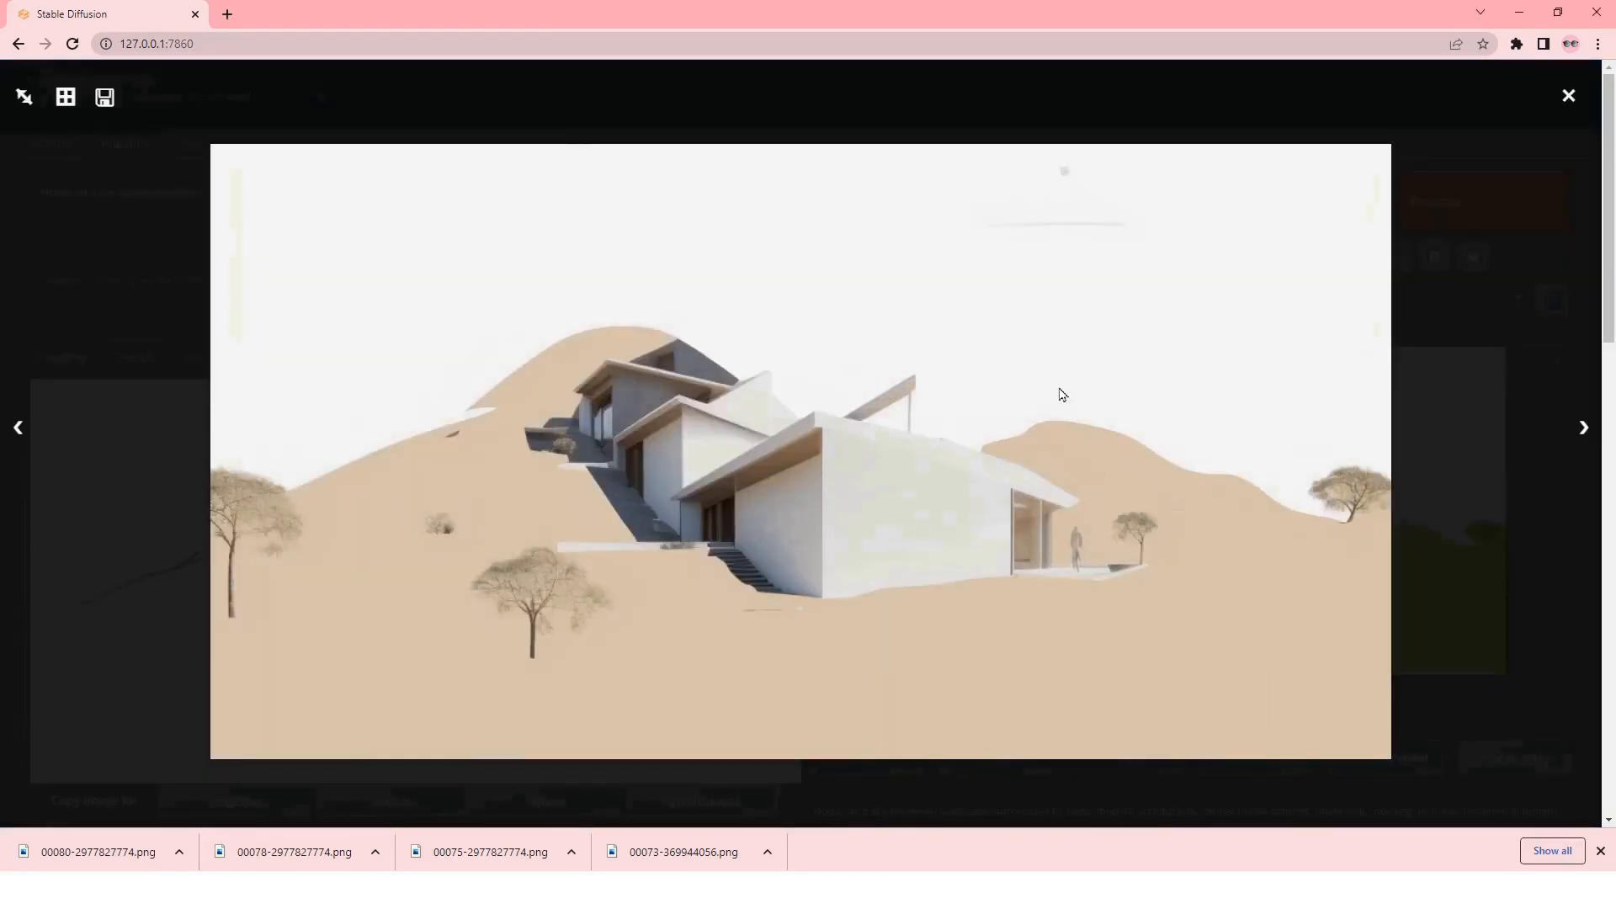
right_click(1172, 345)
click(1221, 371)
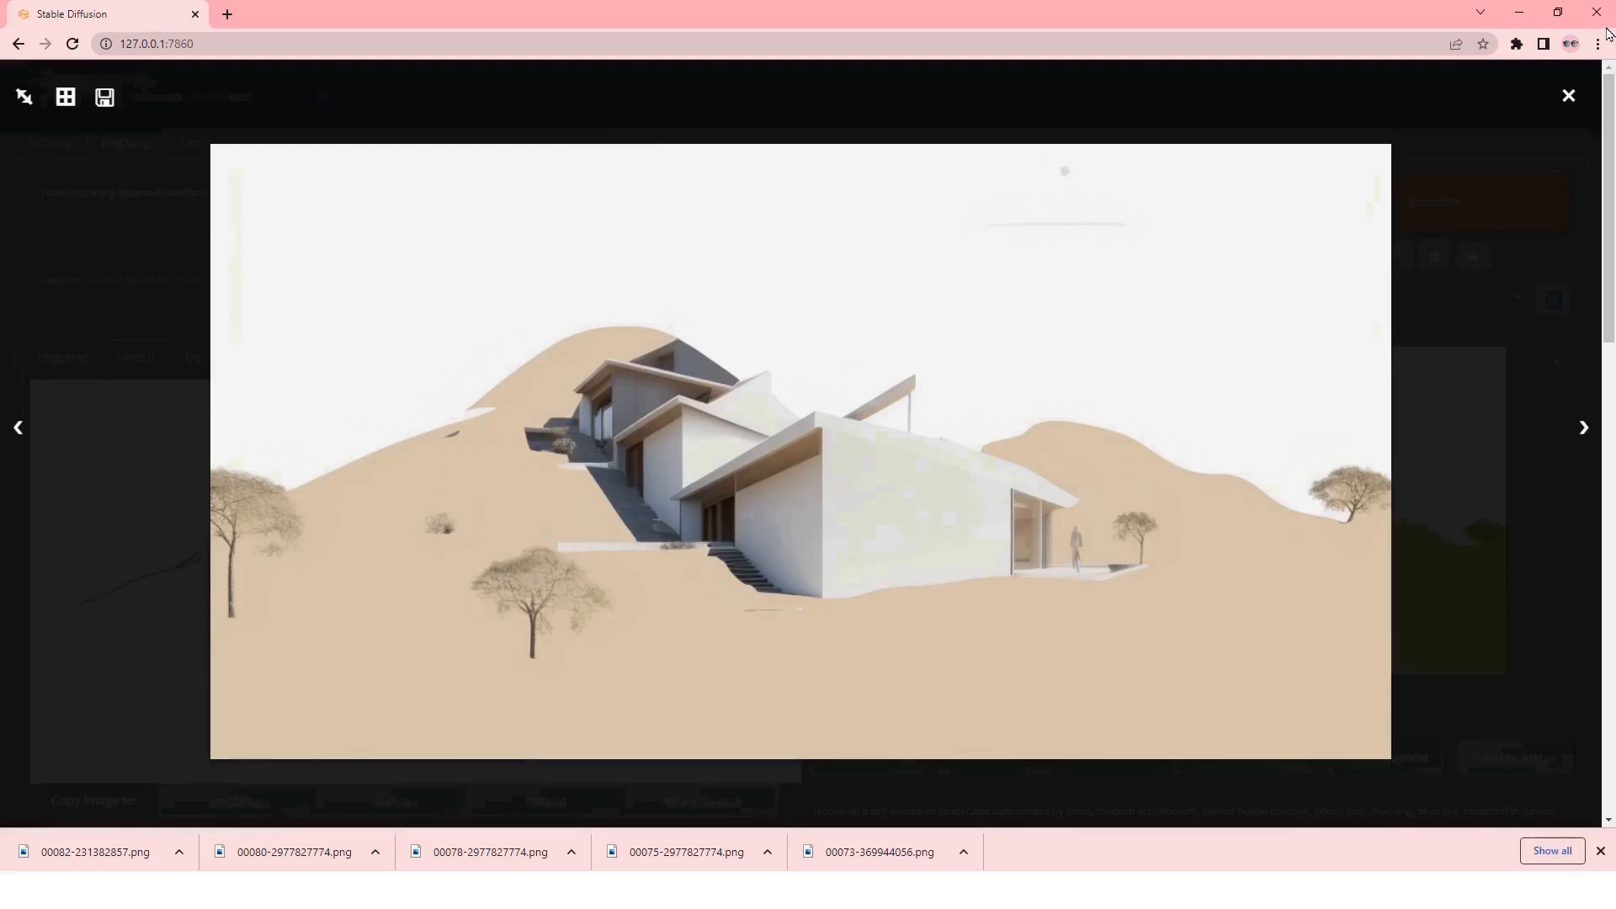
click(1411, 405)
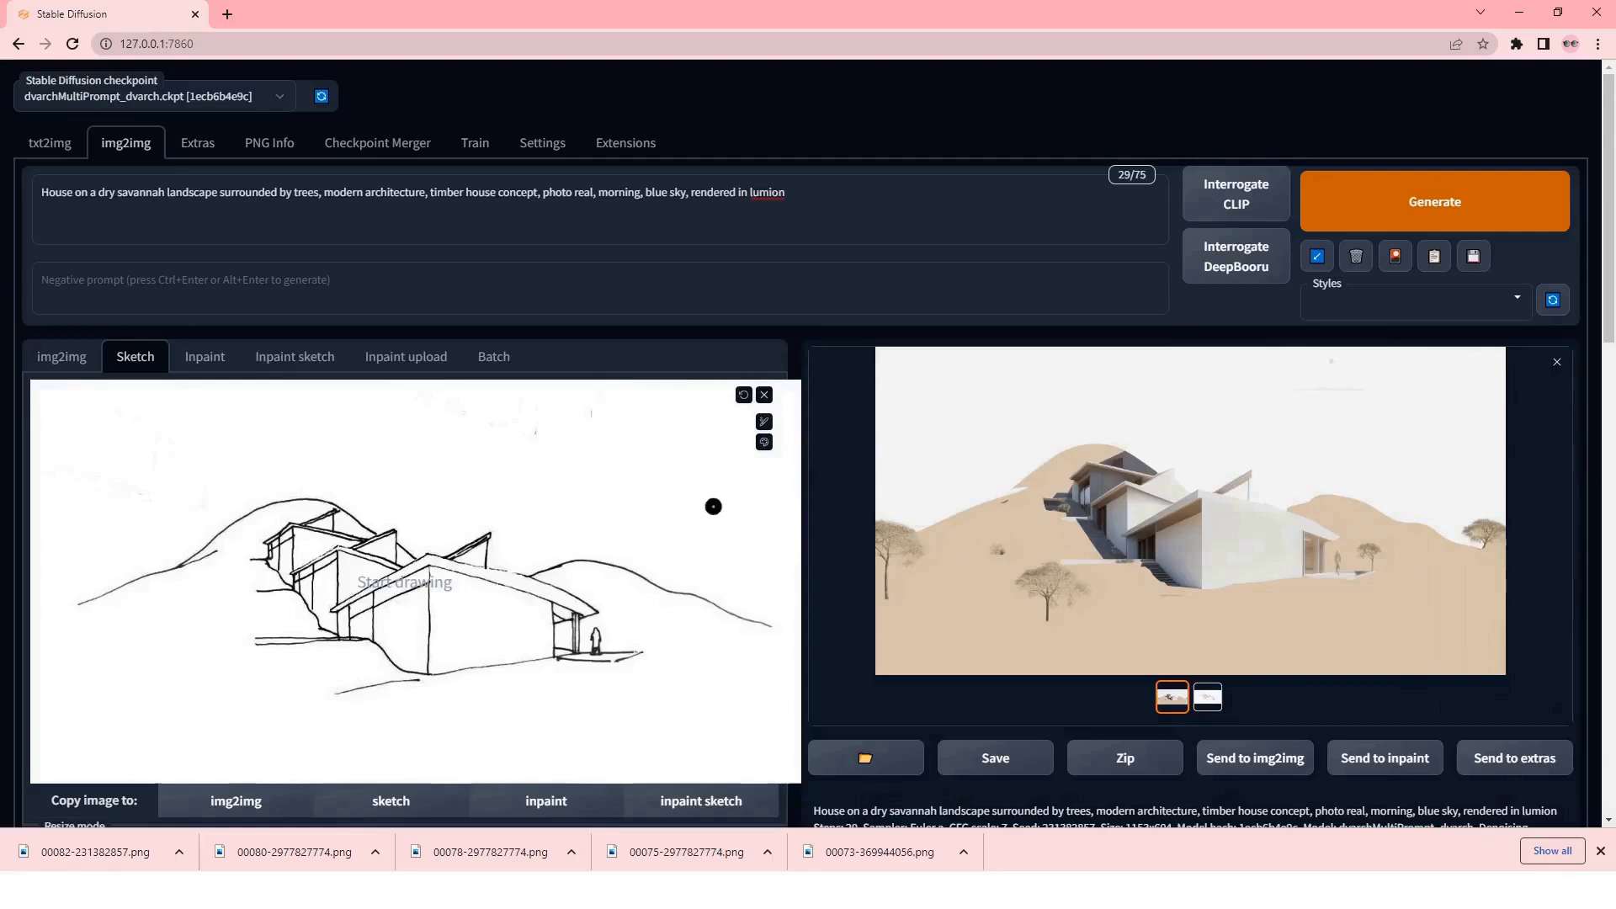
- Switch to the Stable examples folder in File Explorer, select the first saved image and enlarge its preview
scroll(749, 493, down, 3)
scroll(510, 418, up, 1)
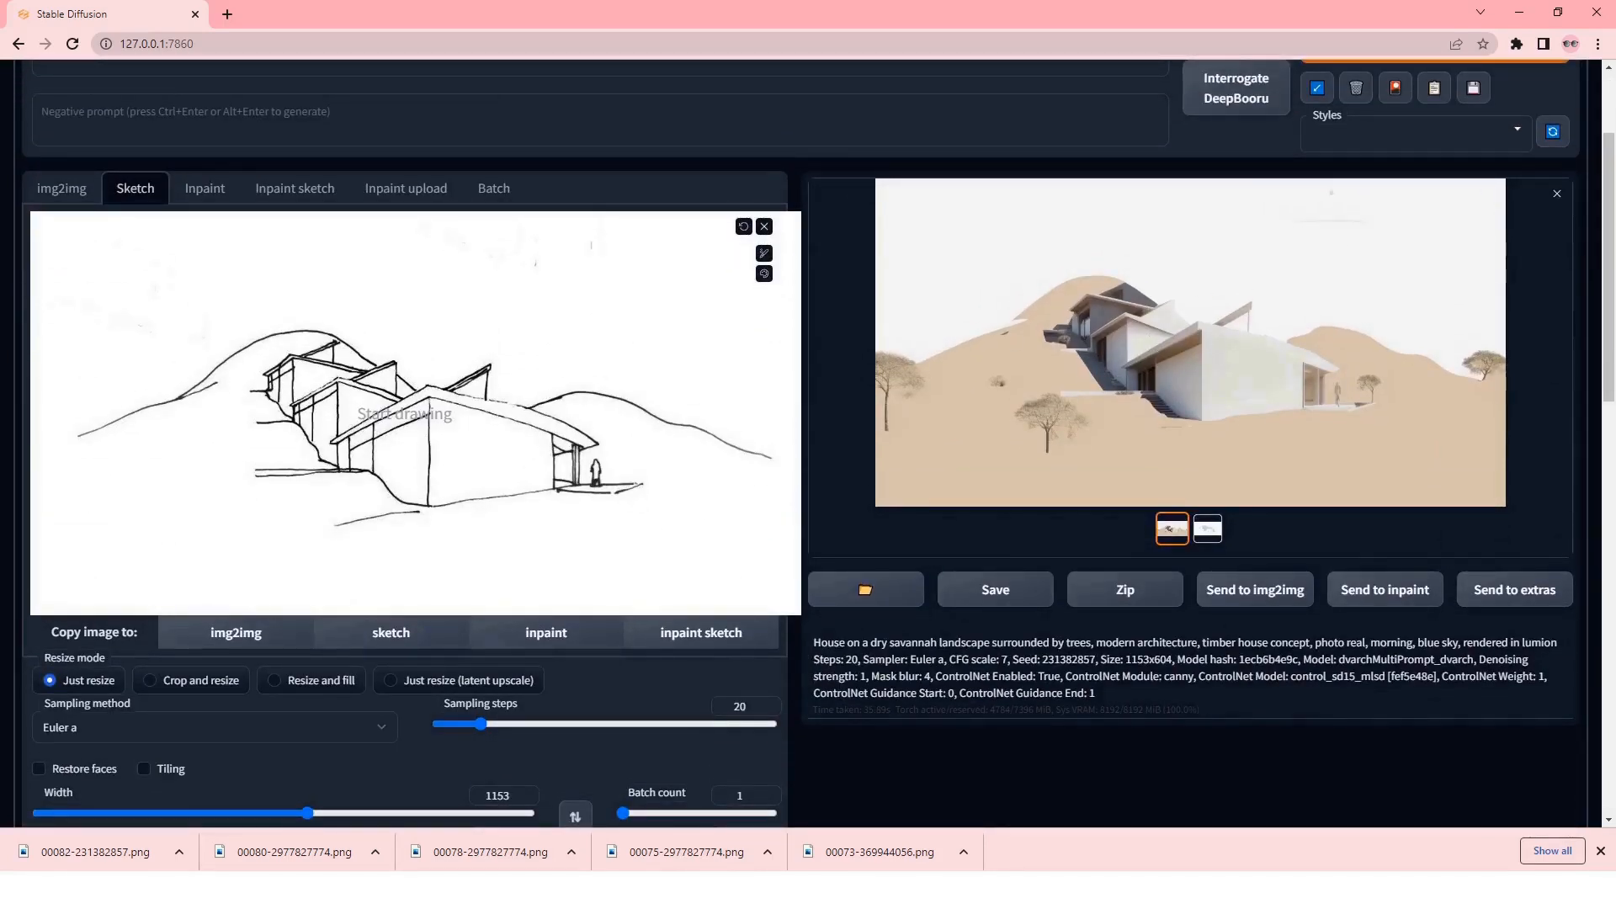
drag(1615, 286, 765, 325)
double_click(764, 325)
click(568, 377)
click(141, 194)
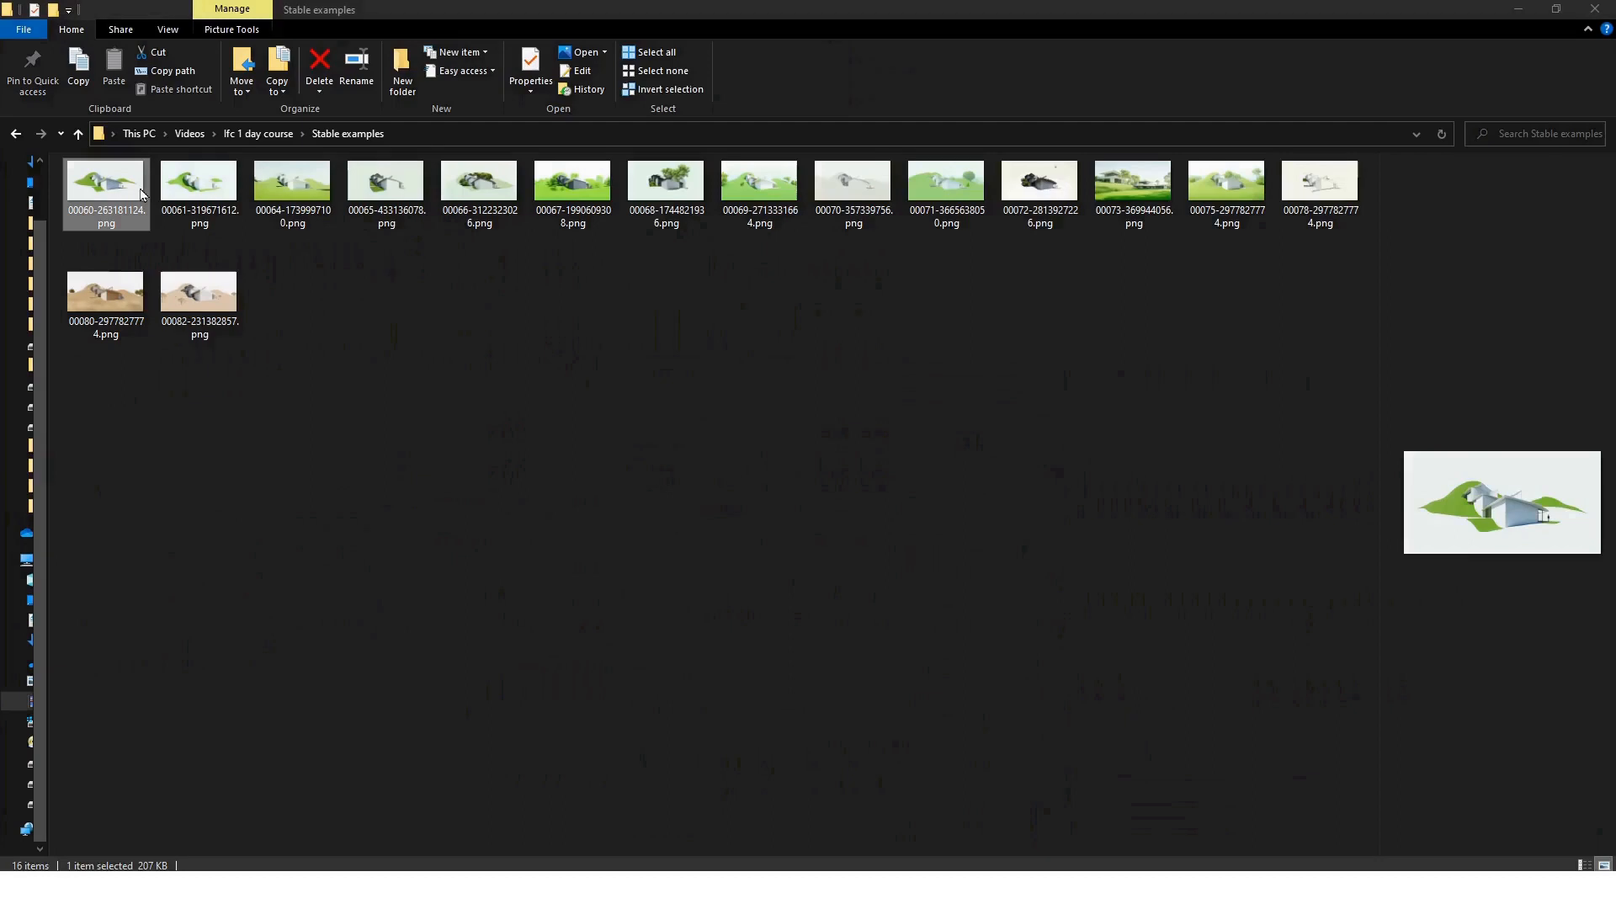
drag(1381, 450, 266, 489)
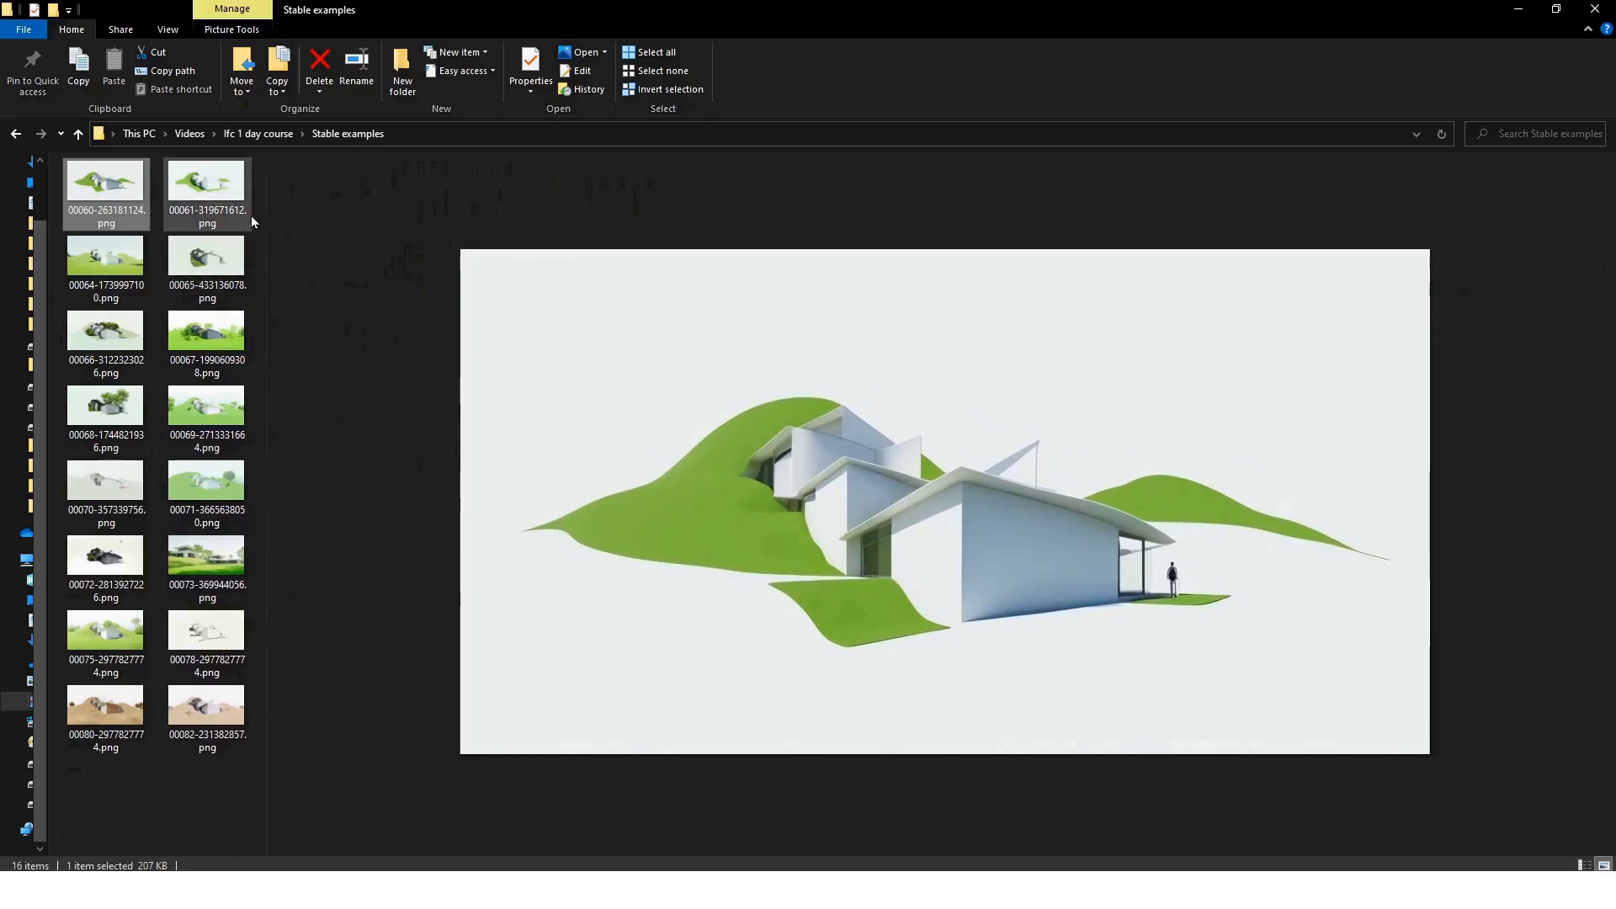
- Step through the previews of the saved house variations, from the second image to the last savannah render
key(Right)
key(Right)
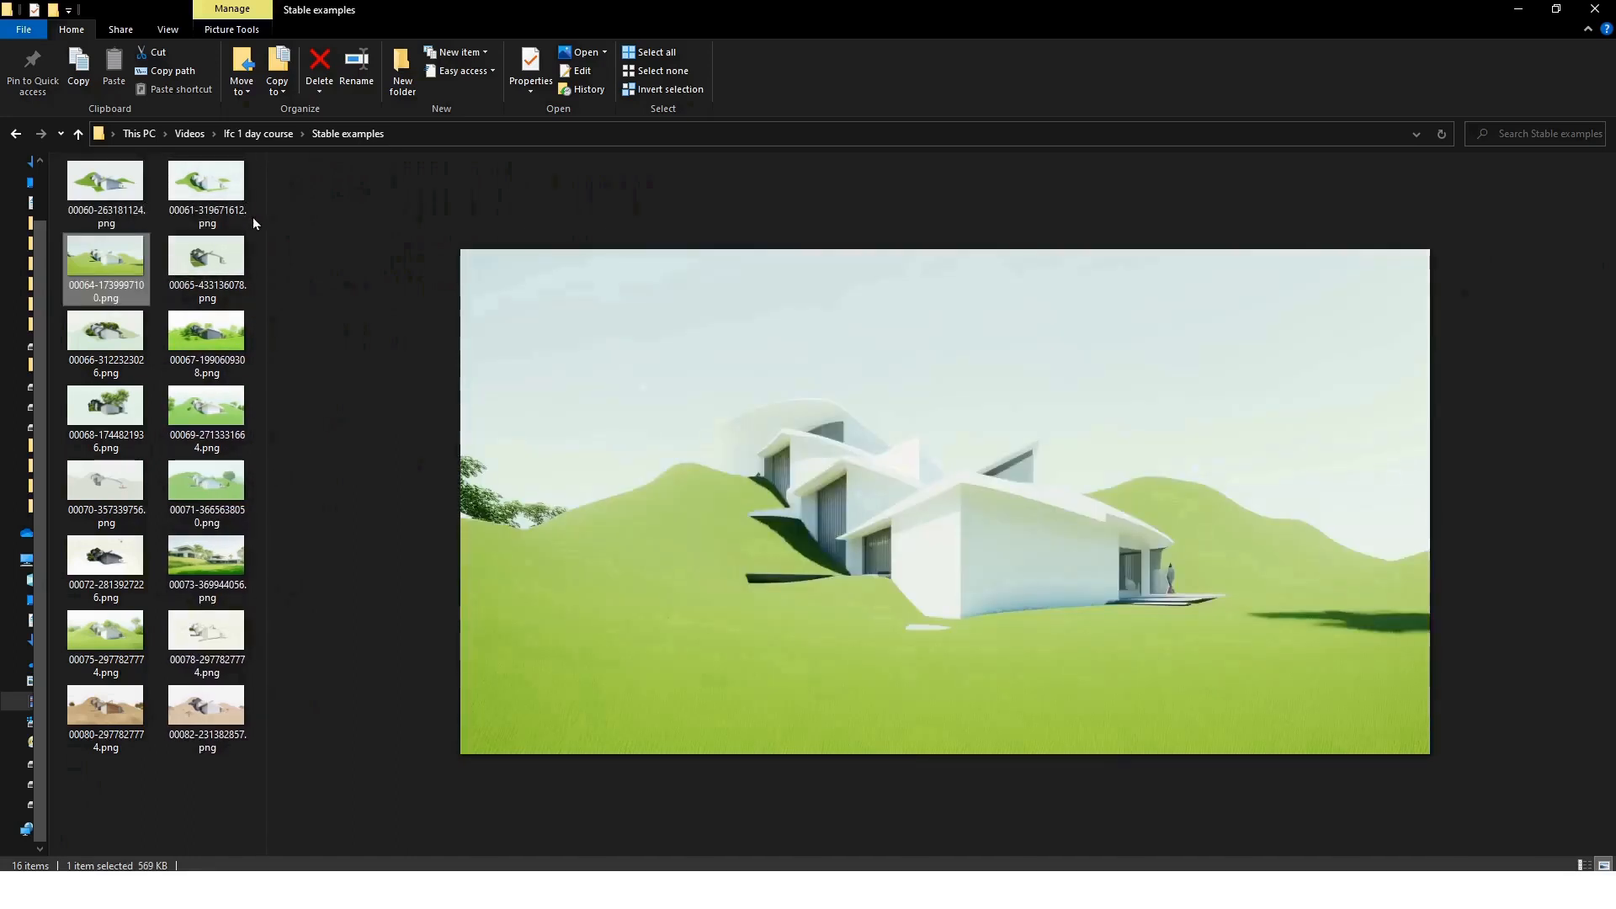
key(Right)
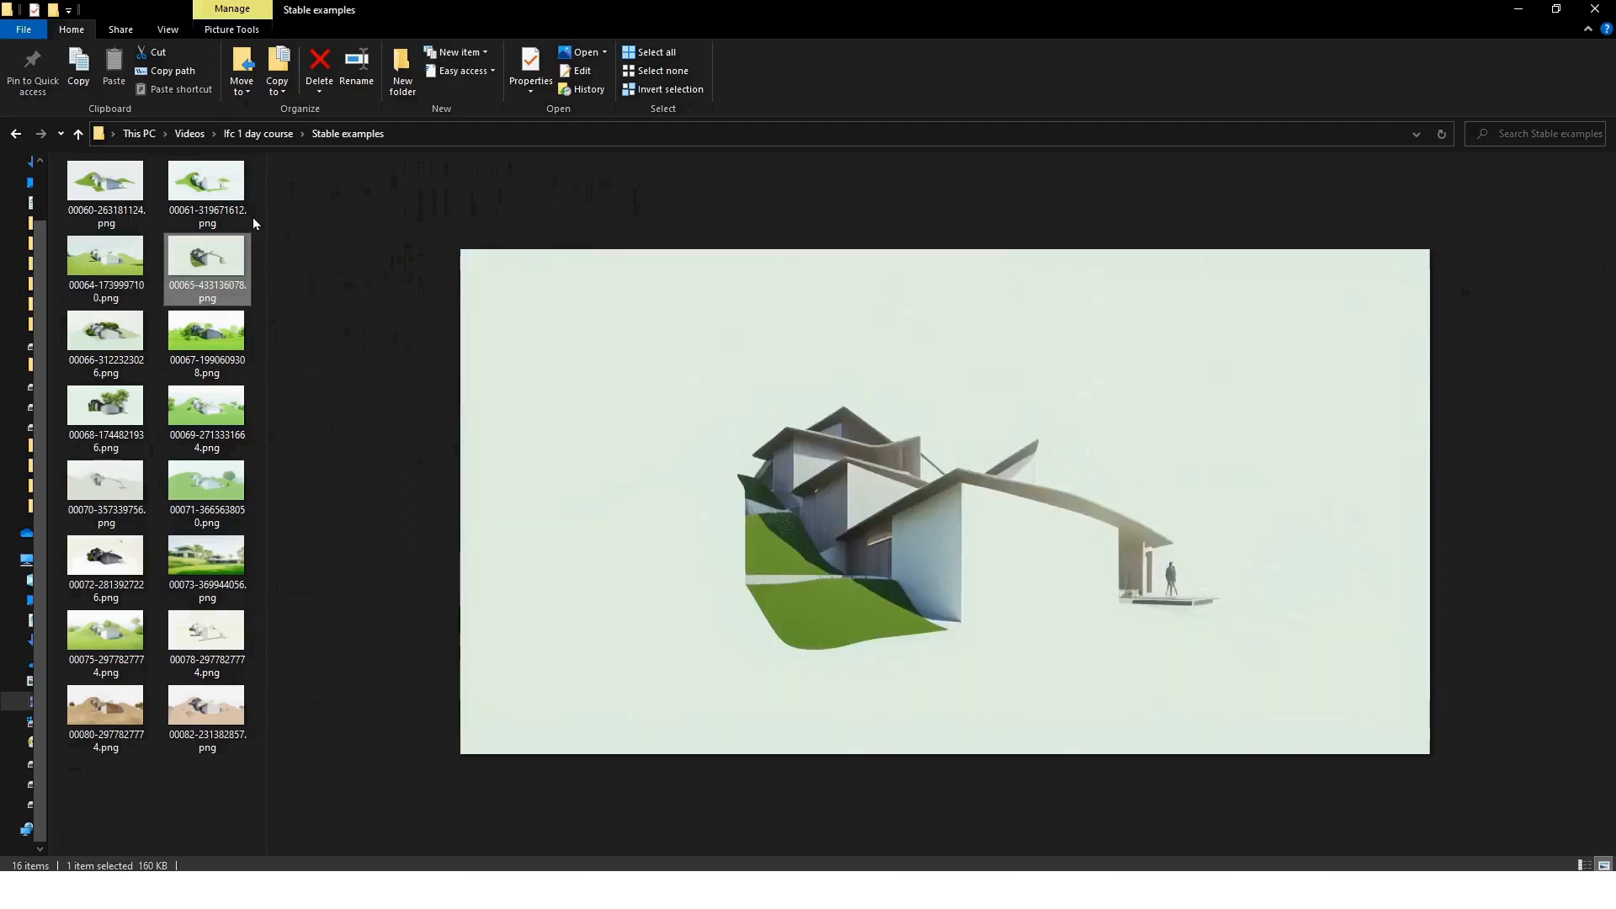
key(Right)
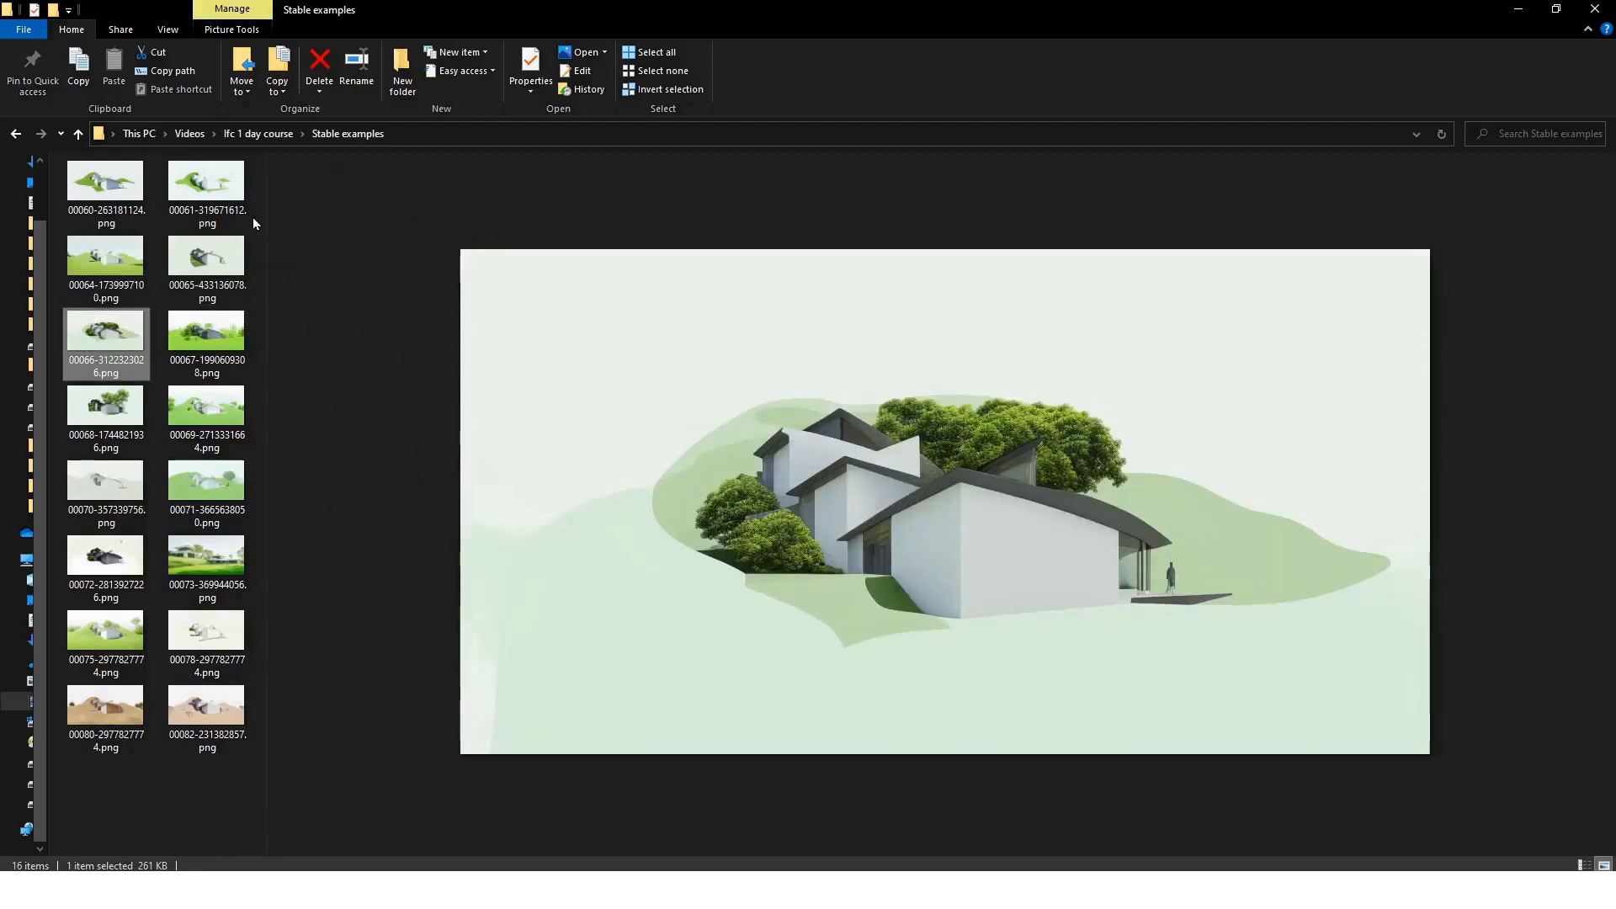
key(Right)
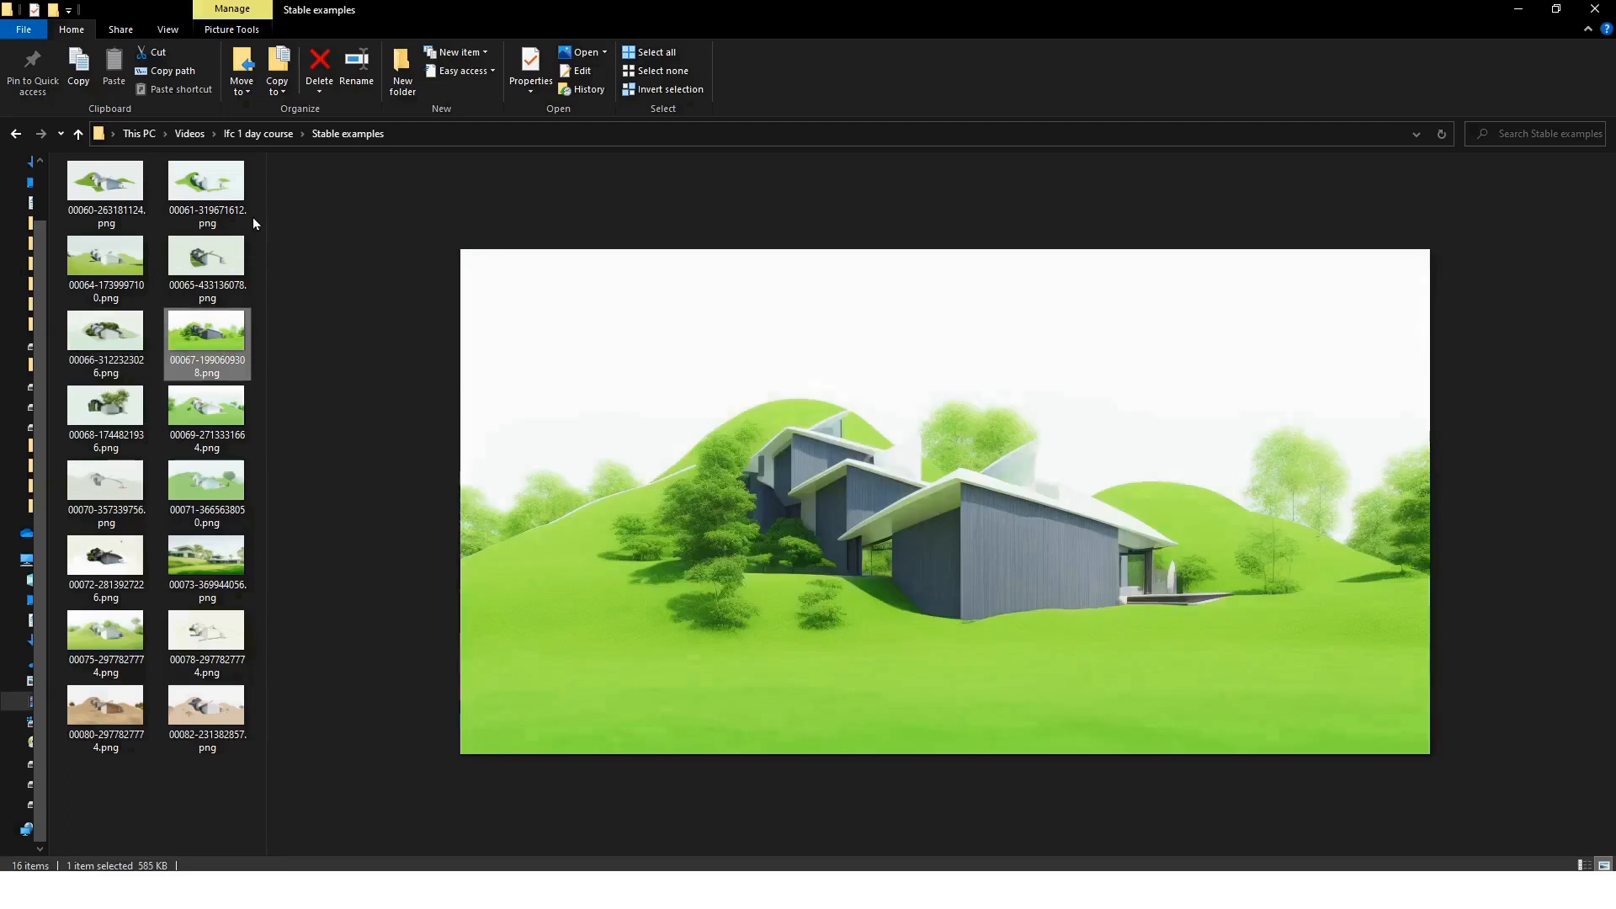
key(Right)
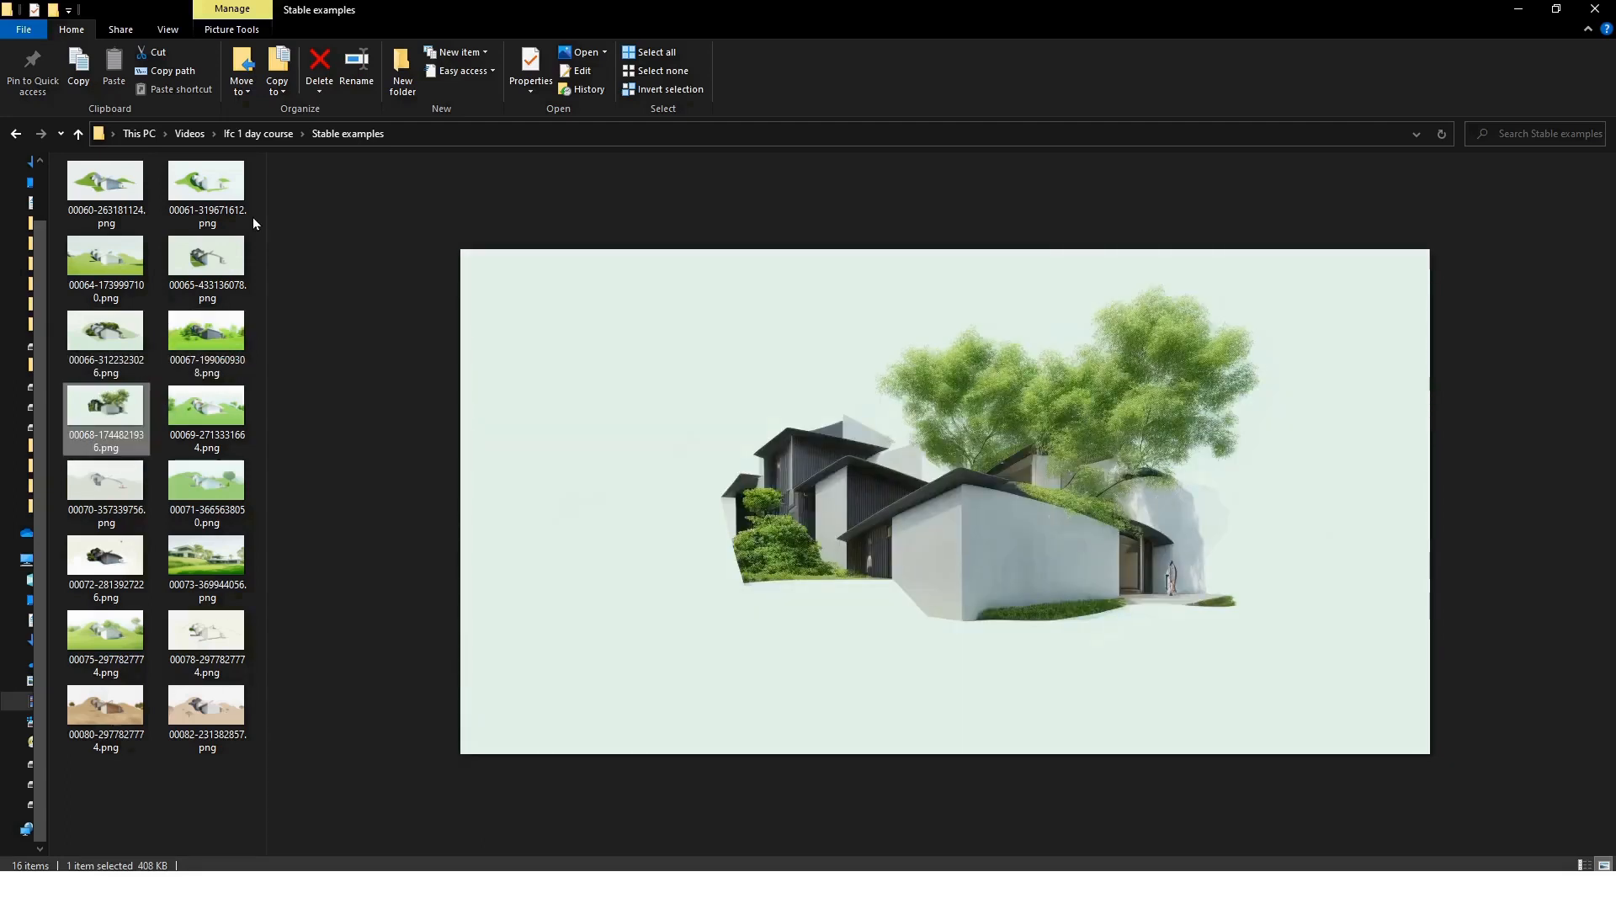
key(Right)
key(Right)
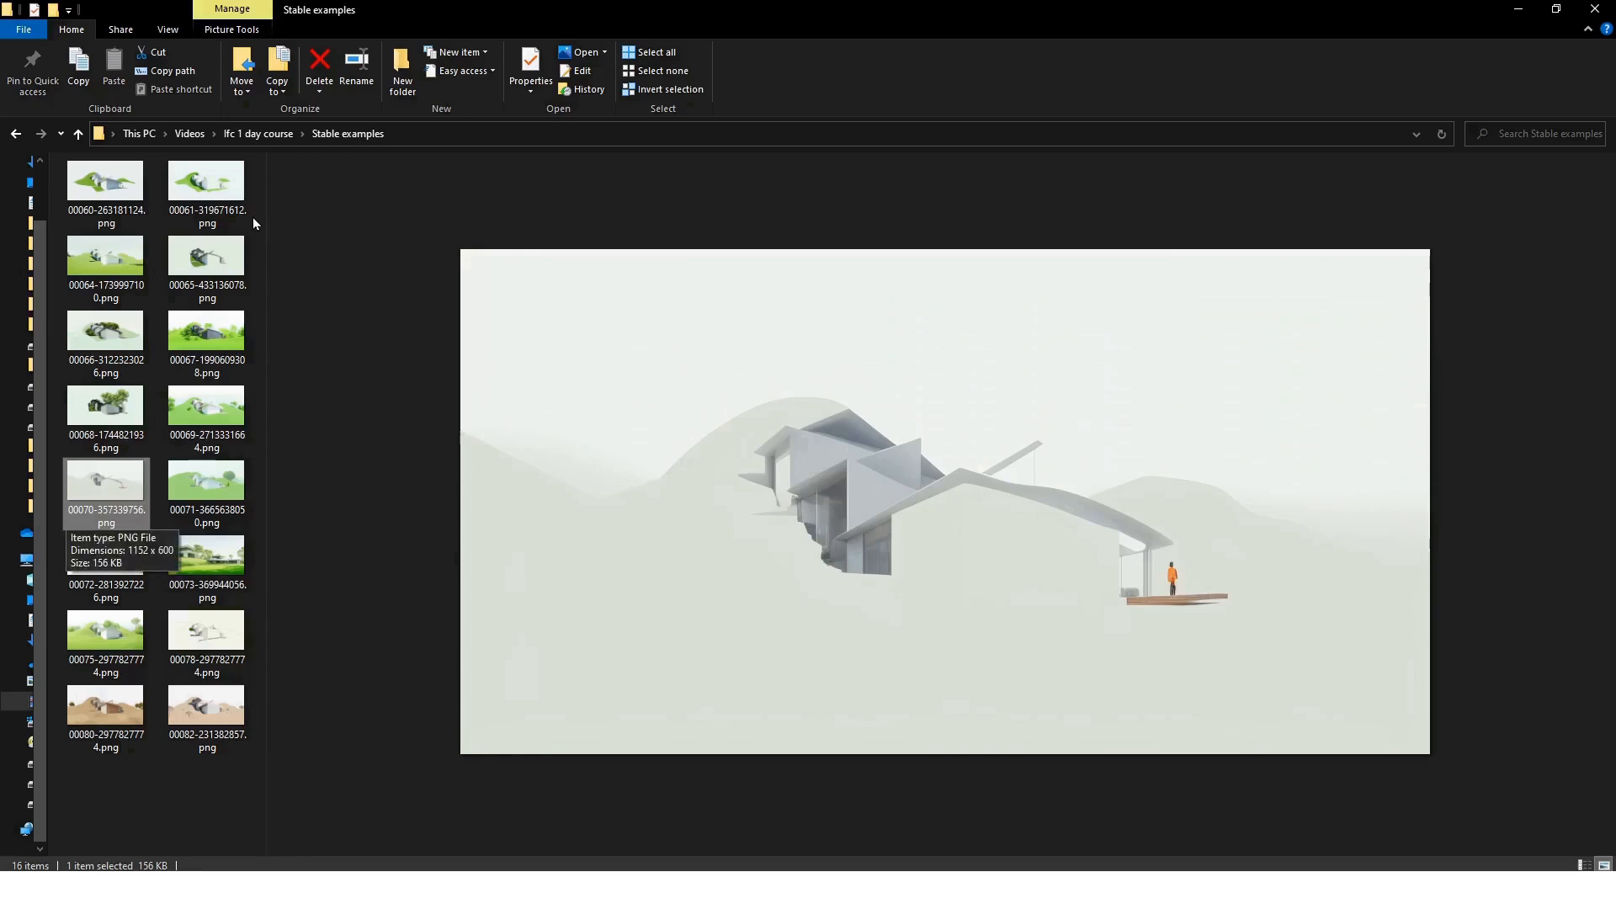
key(Right)
key(Right)
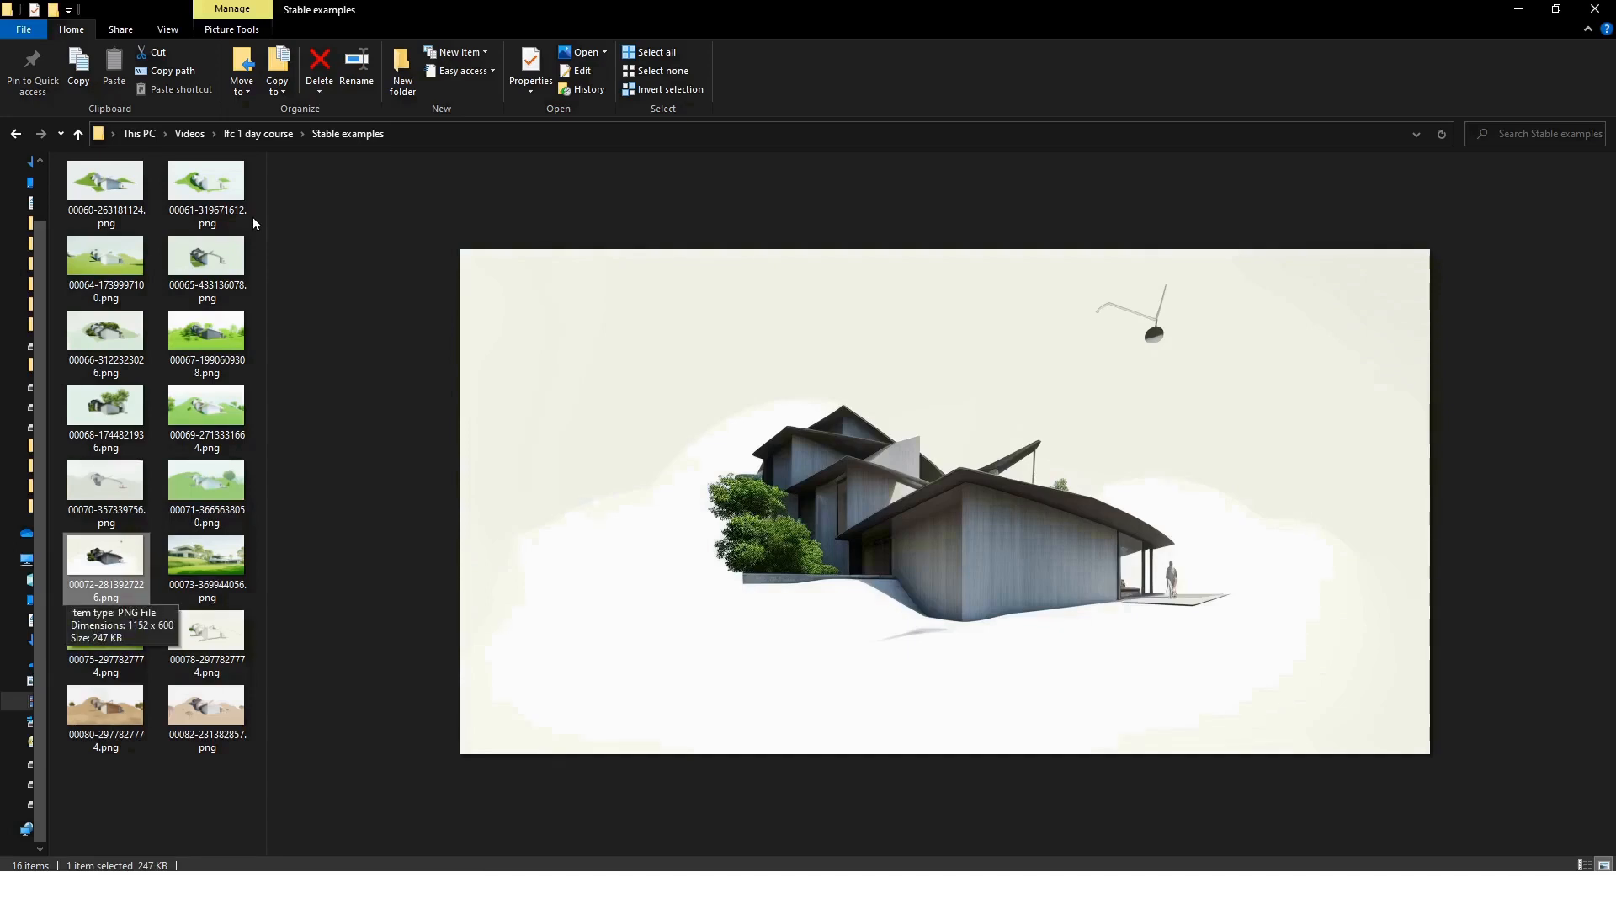
key(Right)
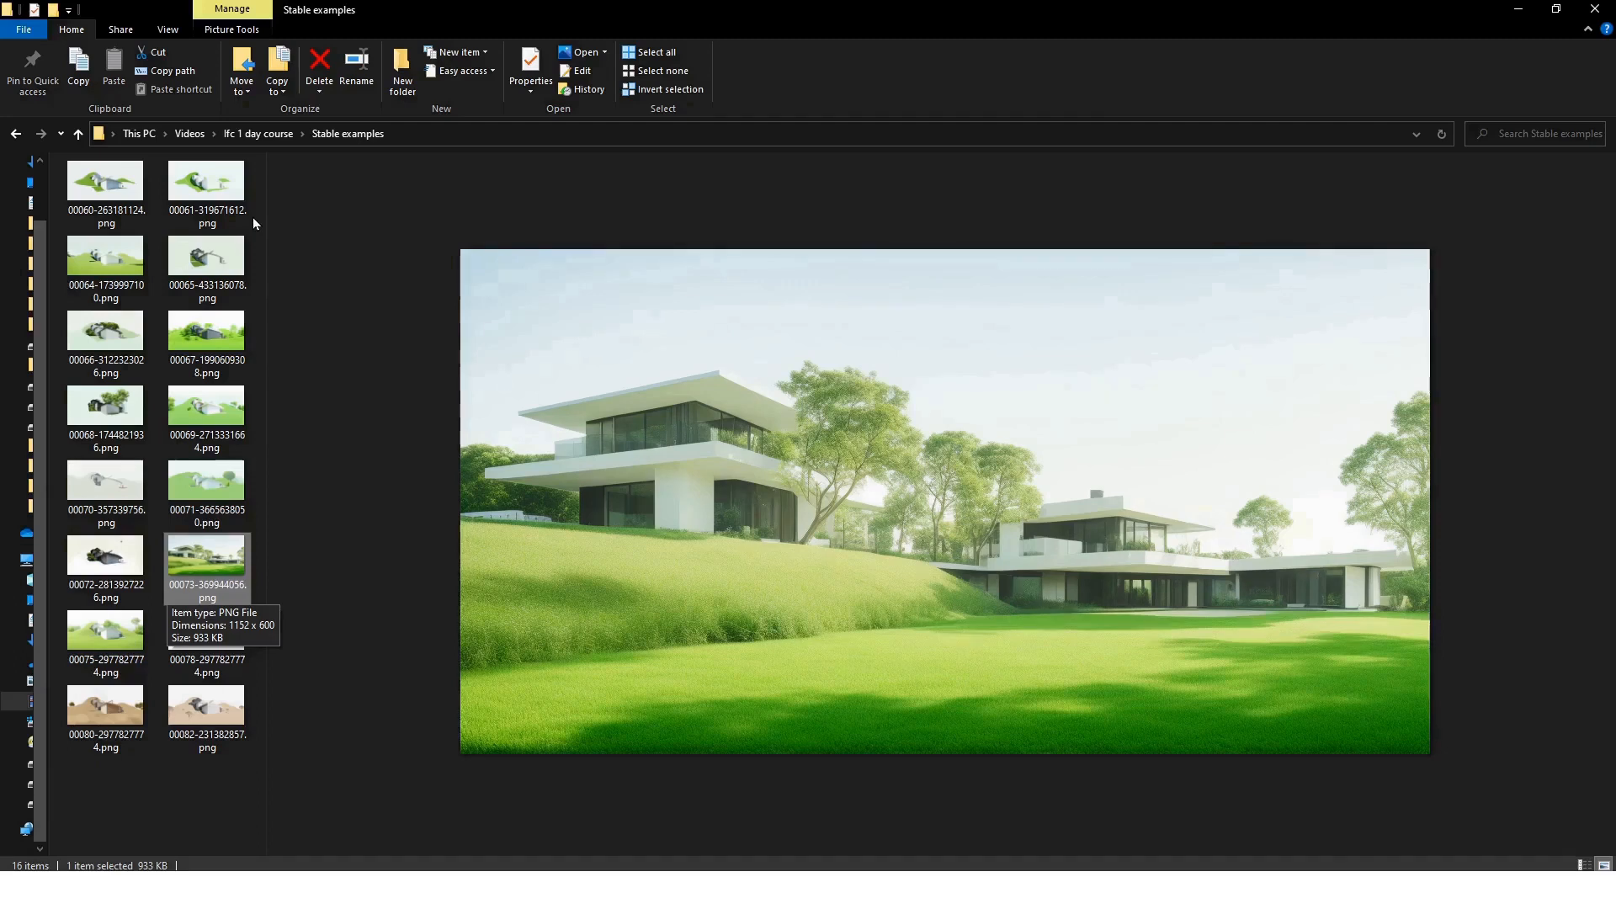
key(Down)
key(Up)
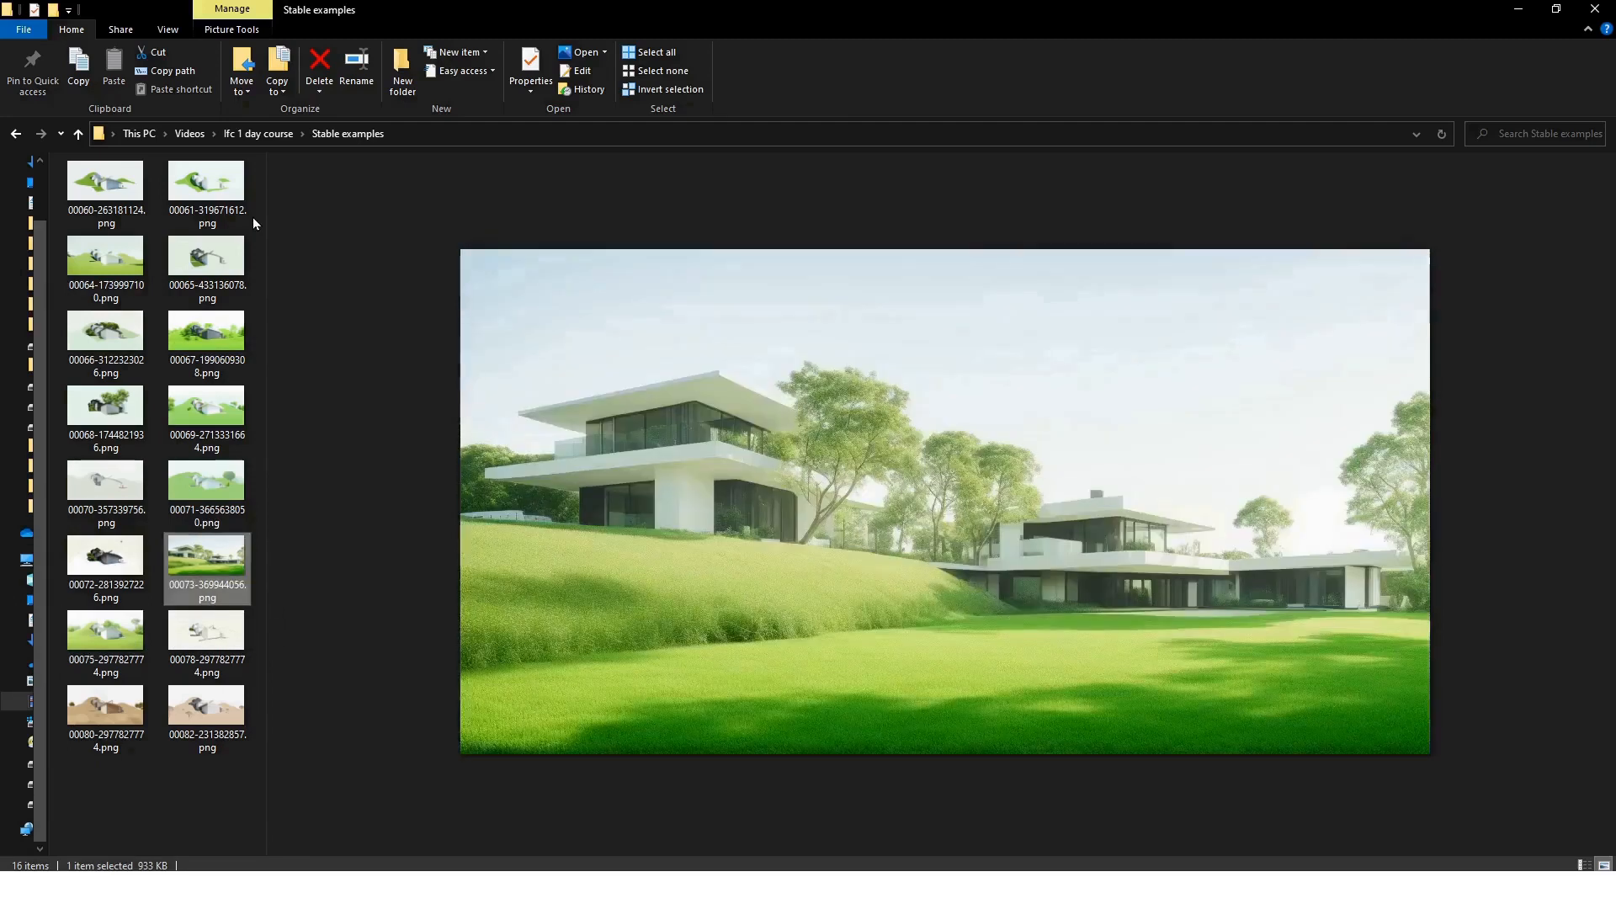
key(Down)
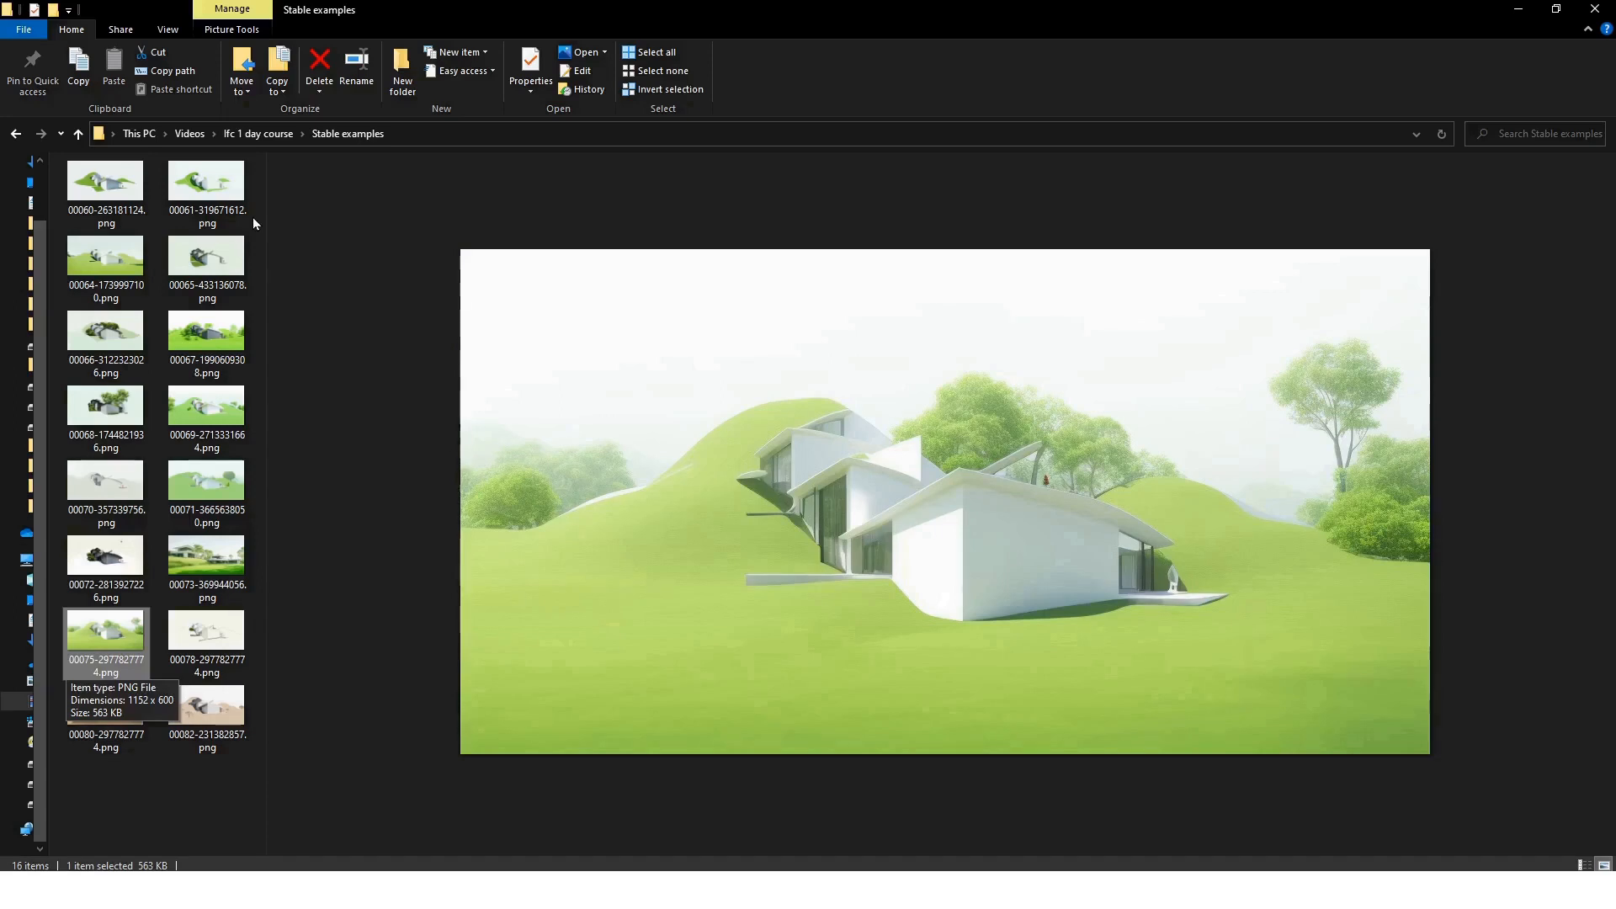
key(Right)
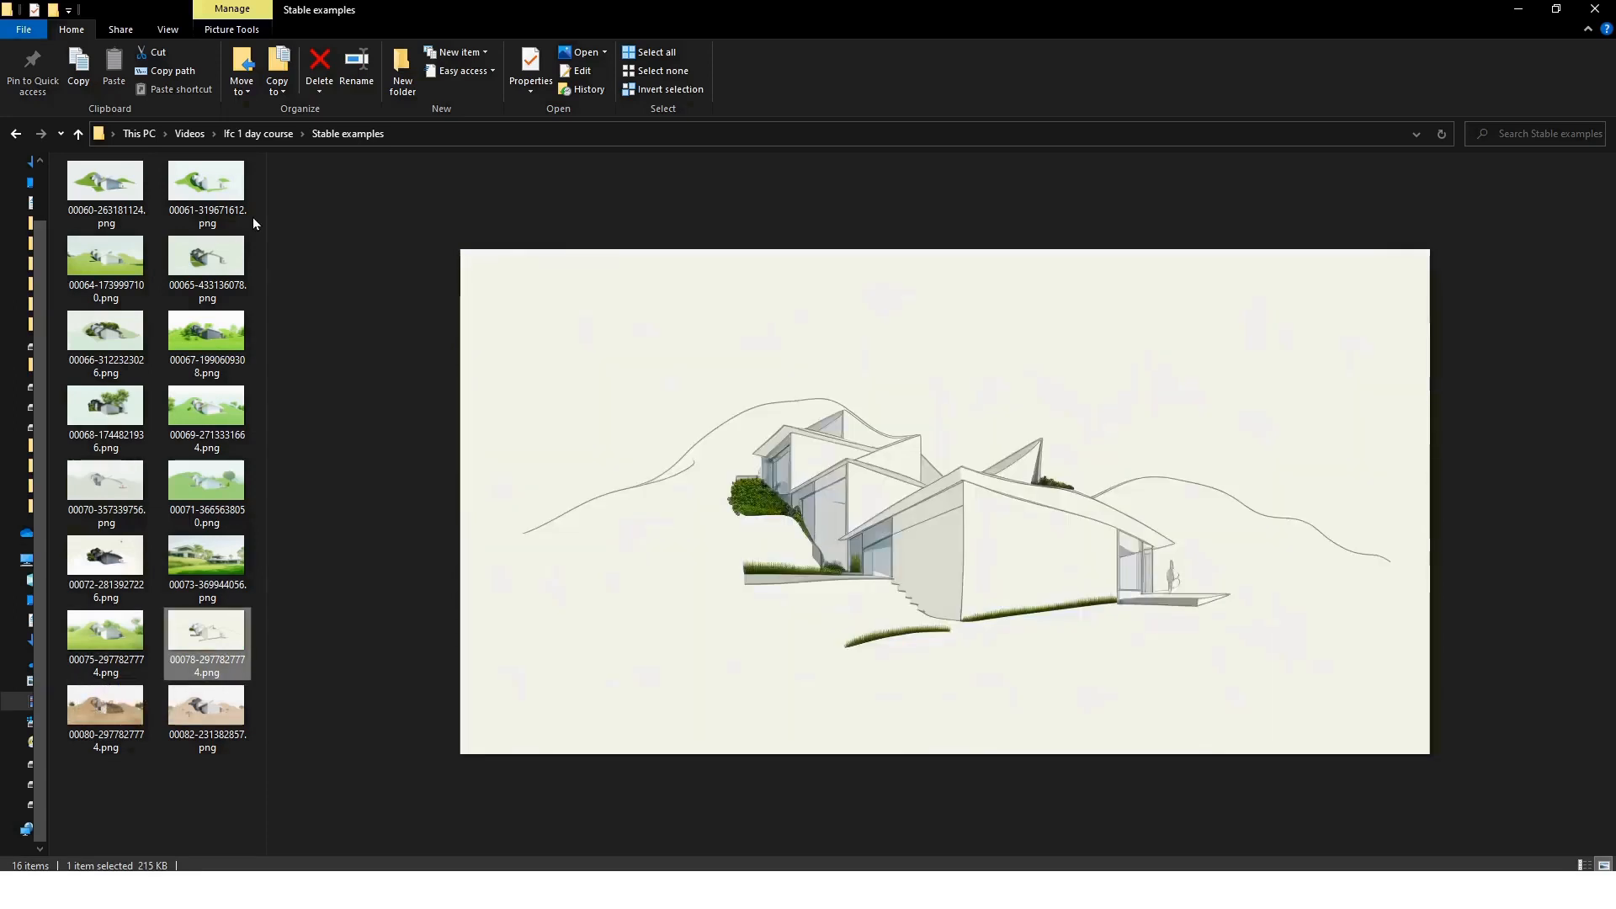
key(Right)
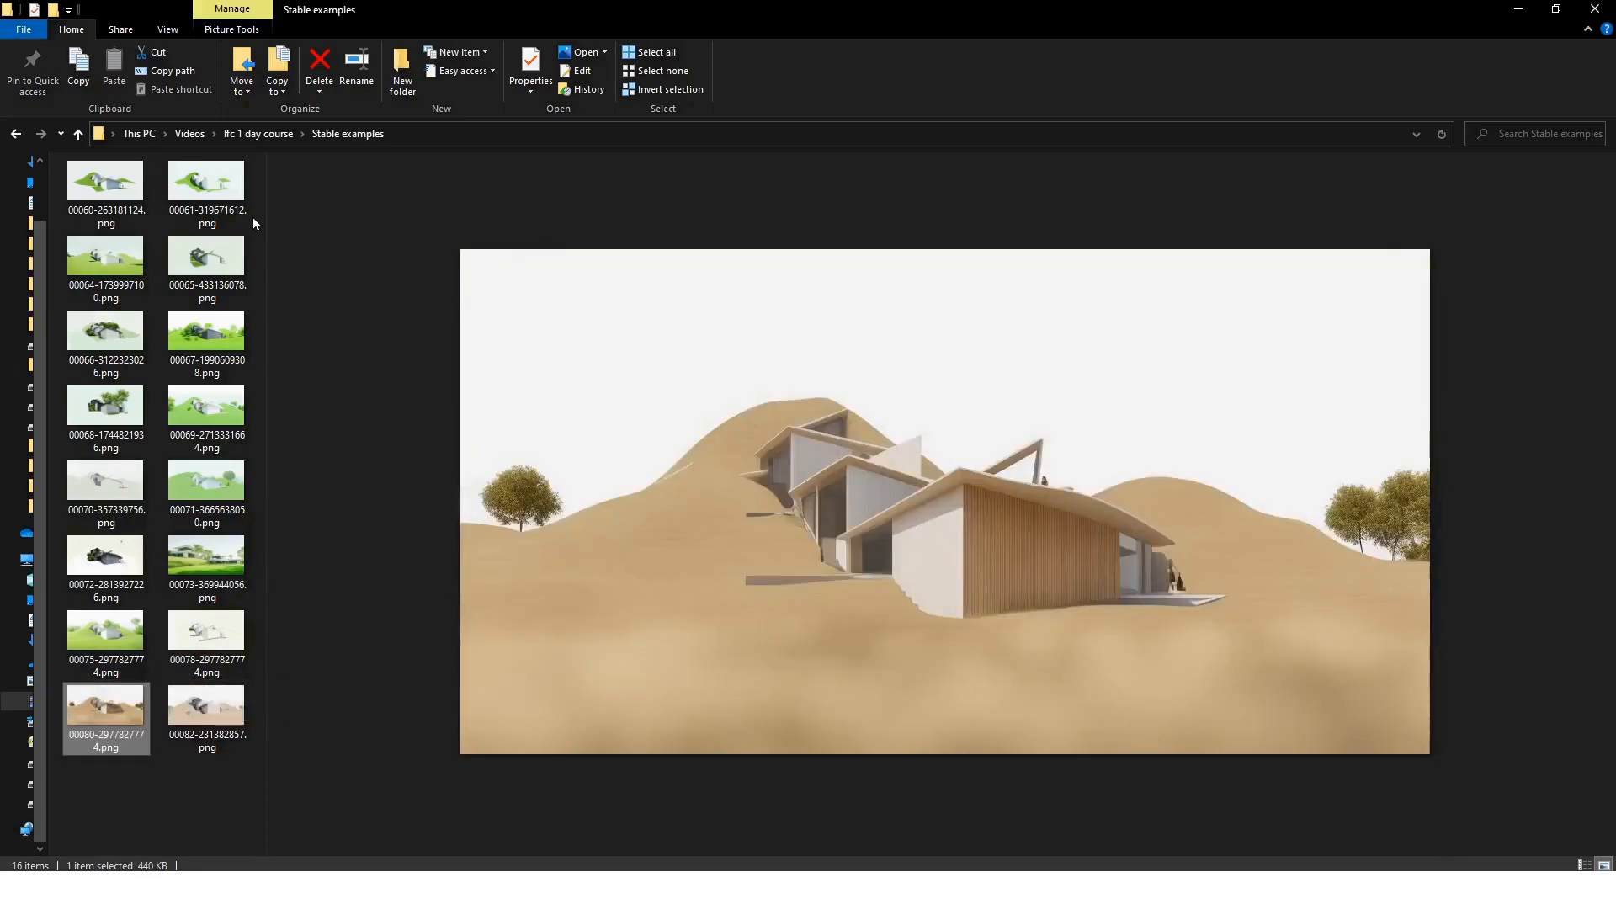
key(Right)
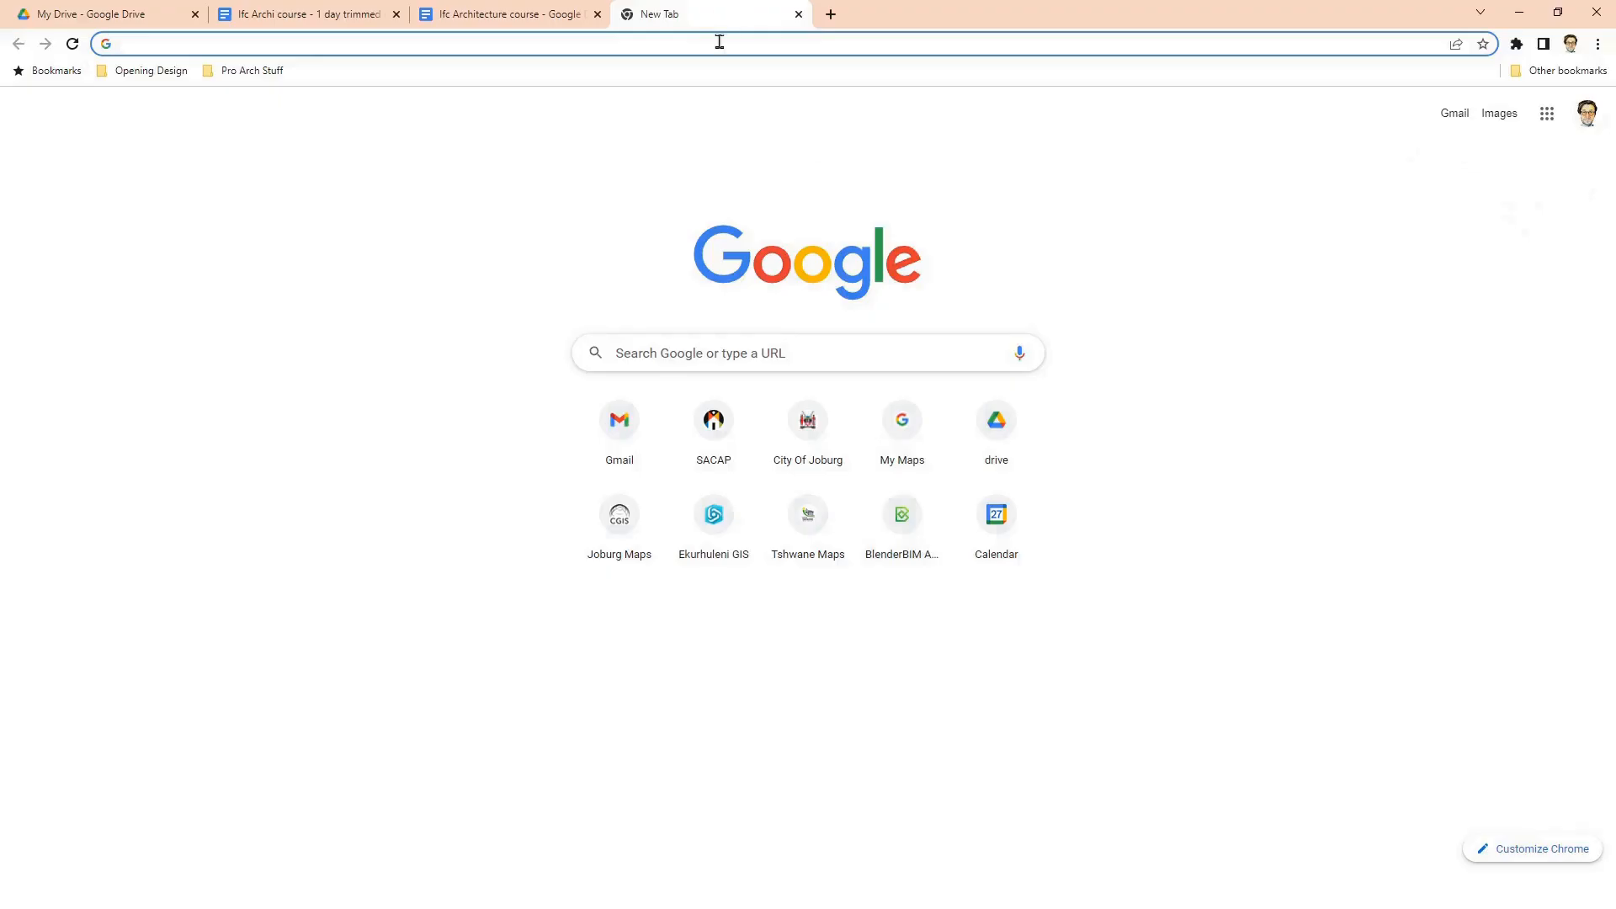
click(720, 42)
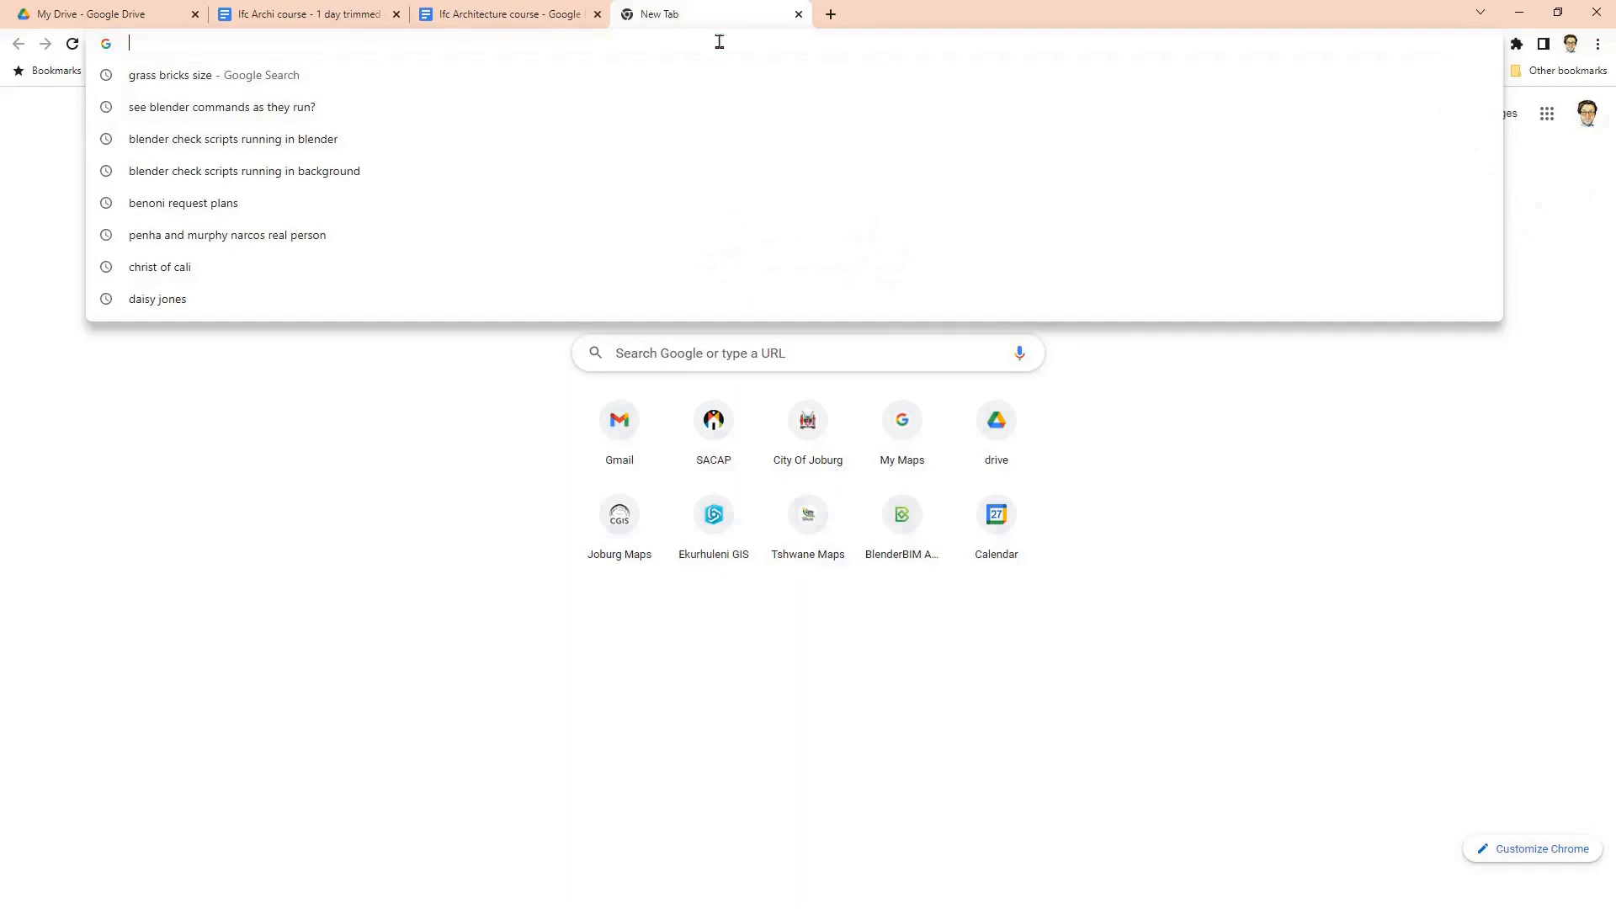
text(http://127.0.0.1:7860)
key(Return)
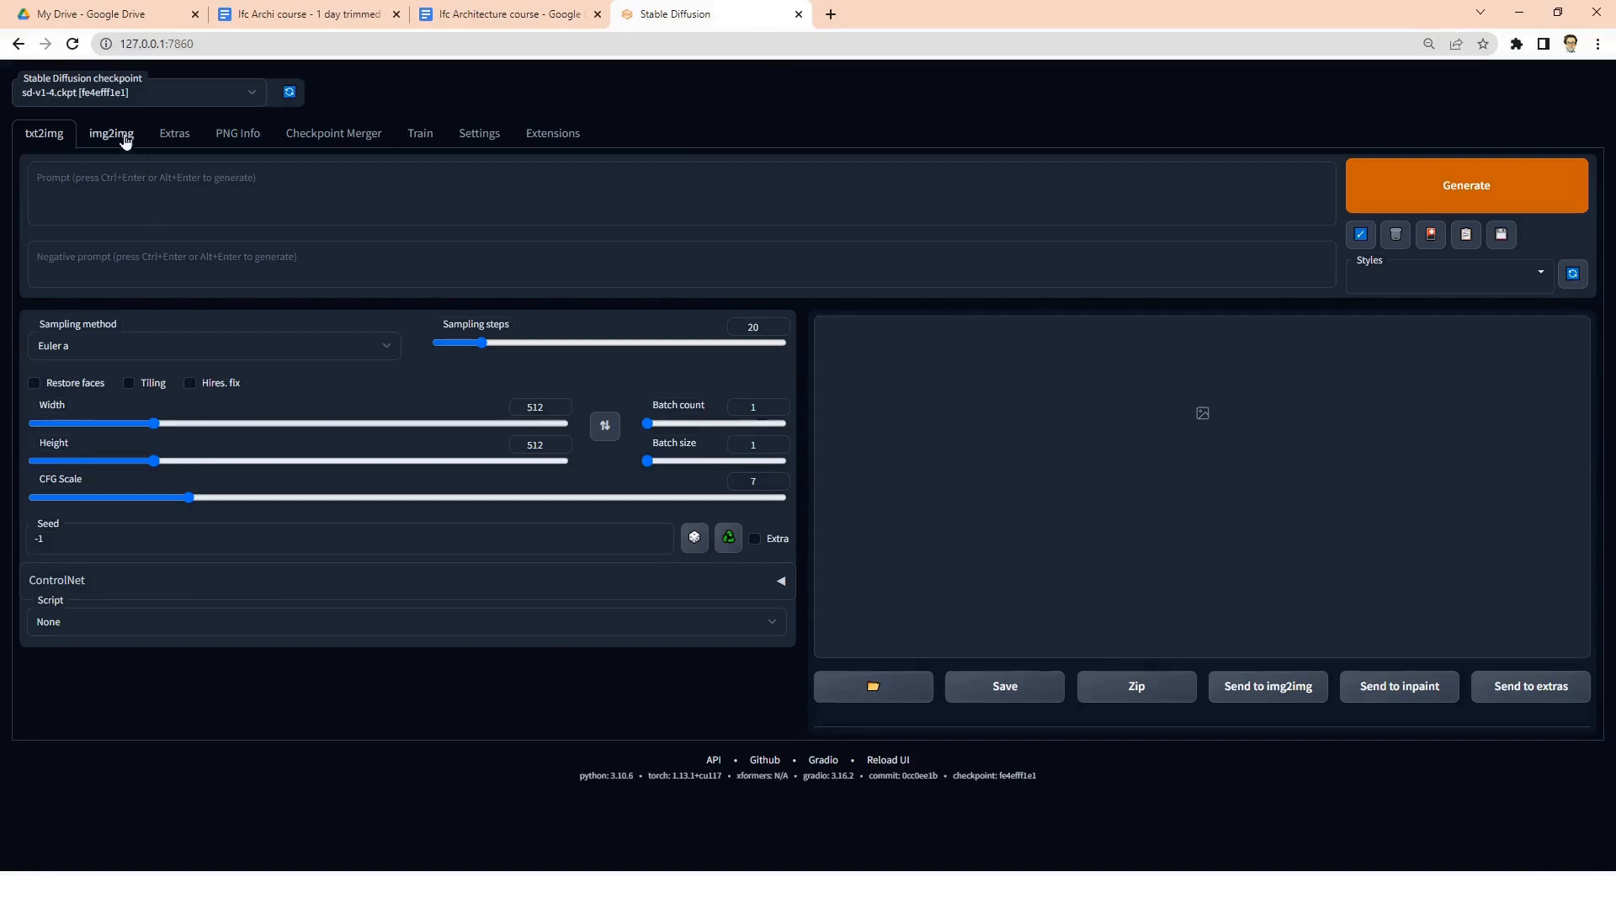
click(137, 92)
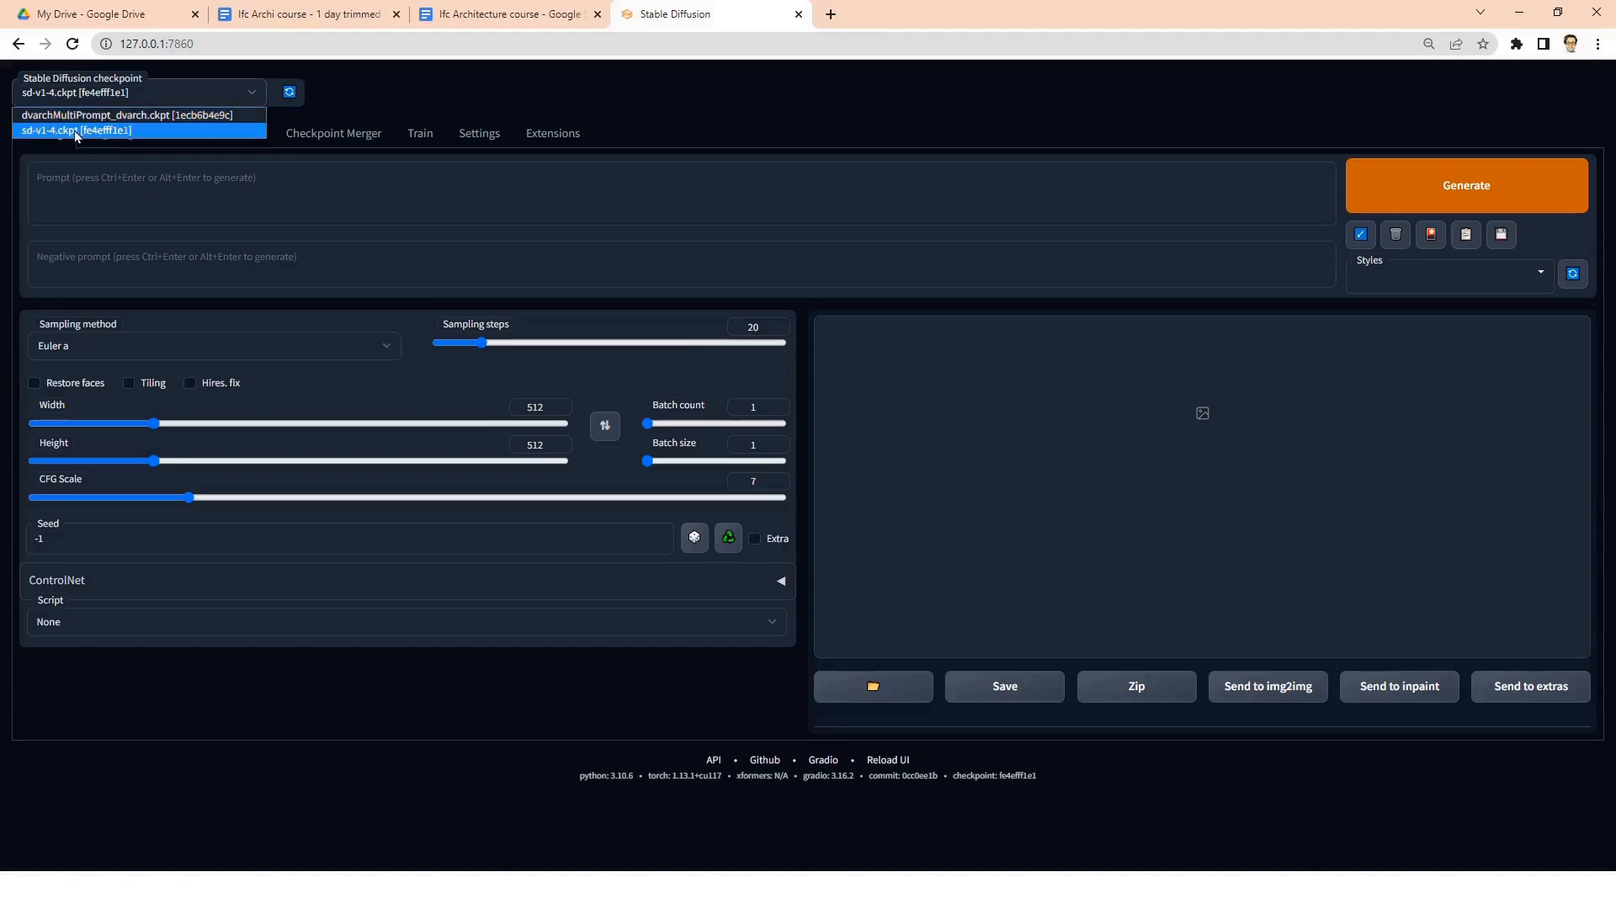
click(129, 131)
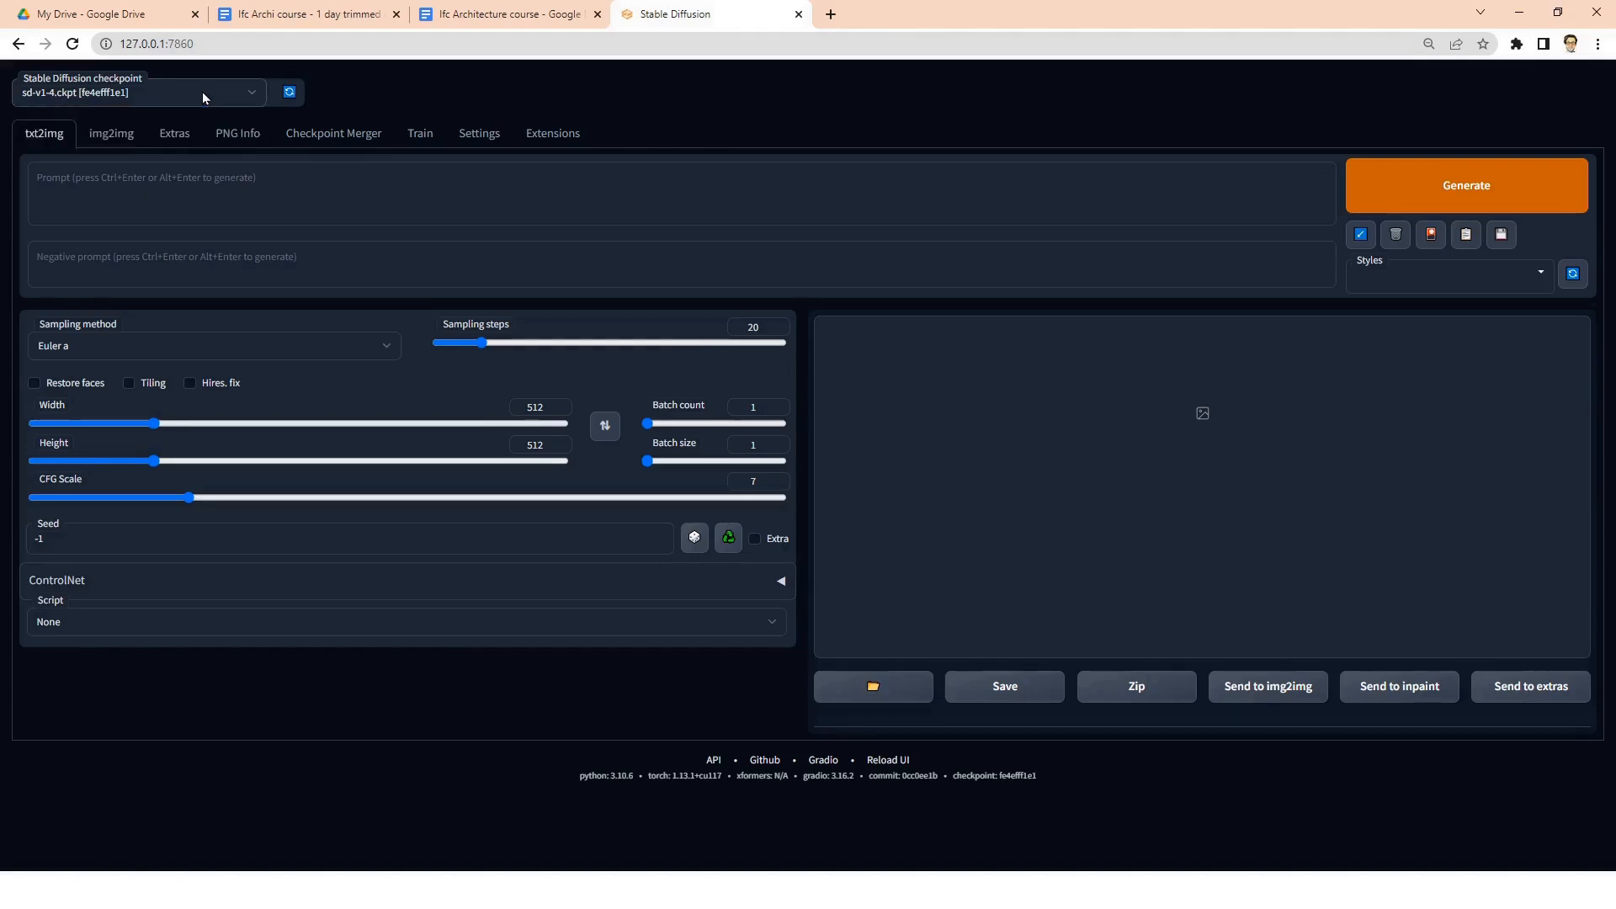
- Expand the ControlNet section in txt2img, look through its options and collapse it
click(53, 582)
scroll(85, 589, down, 5)
click(48, 404)
scroll(38, 659, up, 3)
scroll(183, 667, down, 1)
click(770, 329)
- Load House prez example.png from the Renders folder as the img2img source image
click(111, 138)
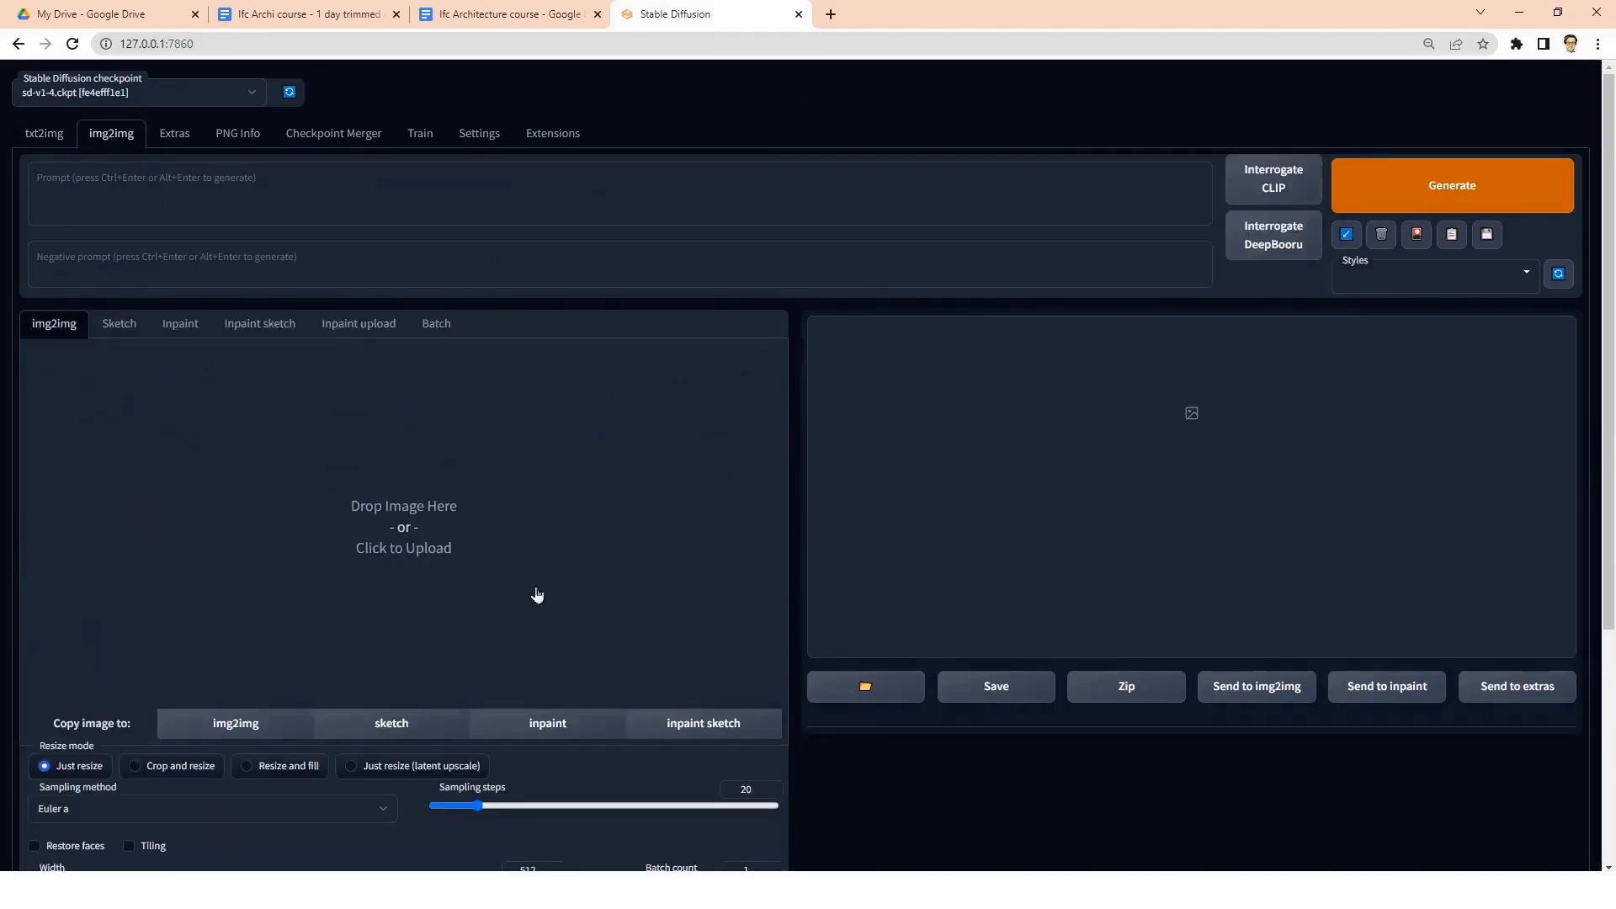
mouse_move(83, 889)
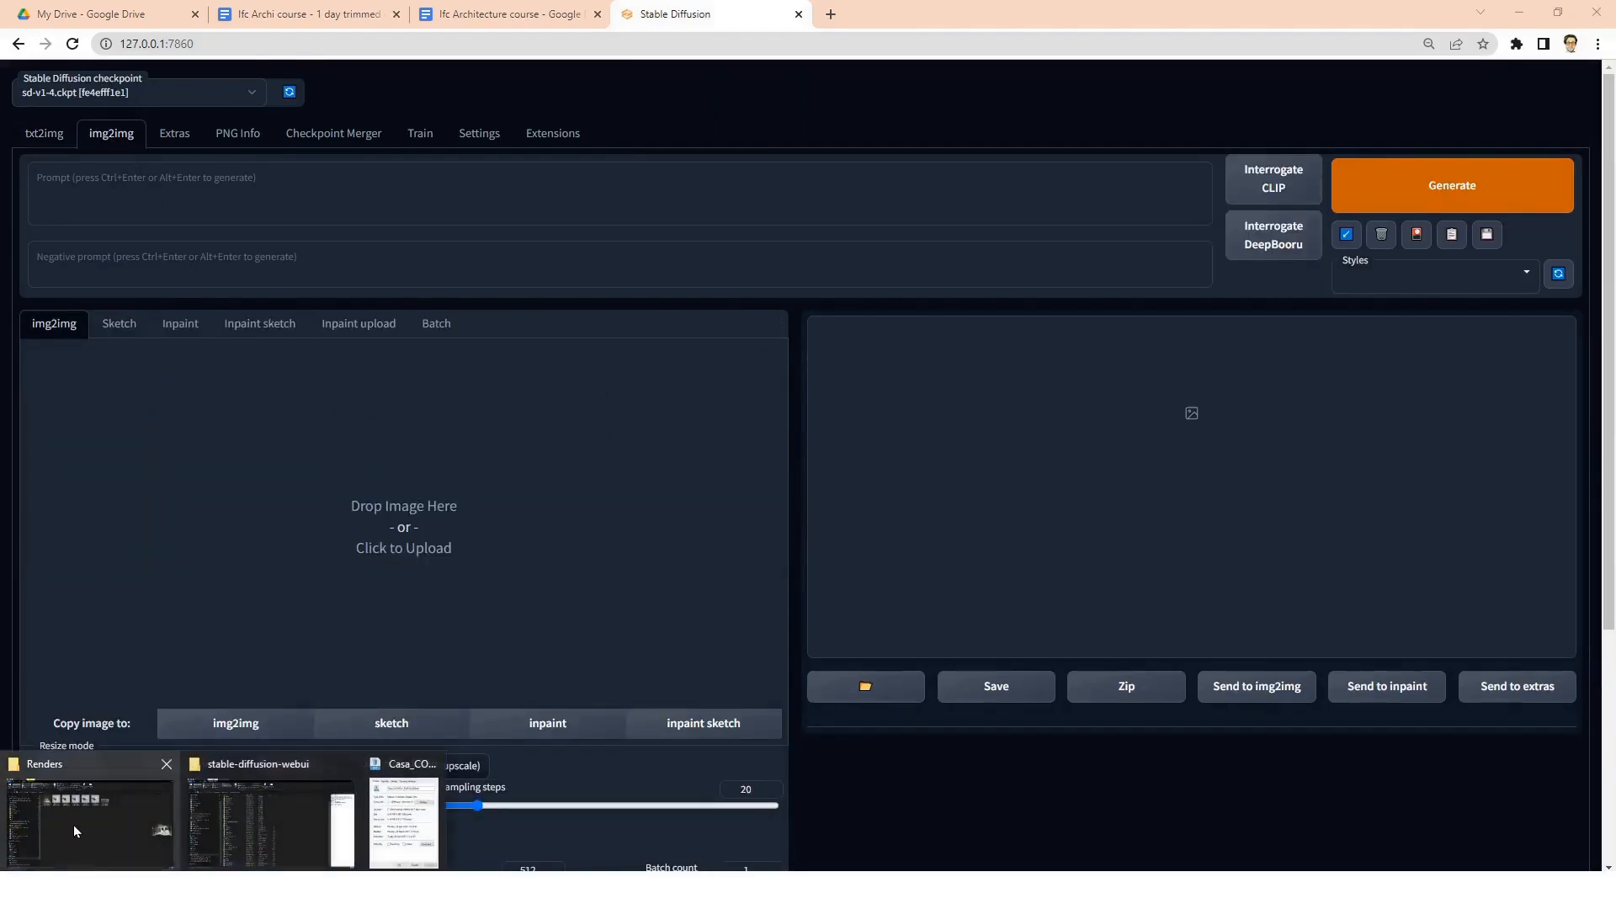
click(73, 824)
drag(951, 12, 1219, 179)
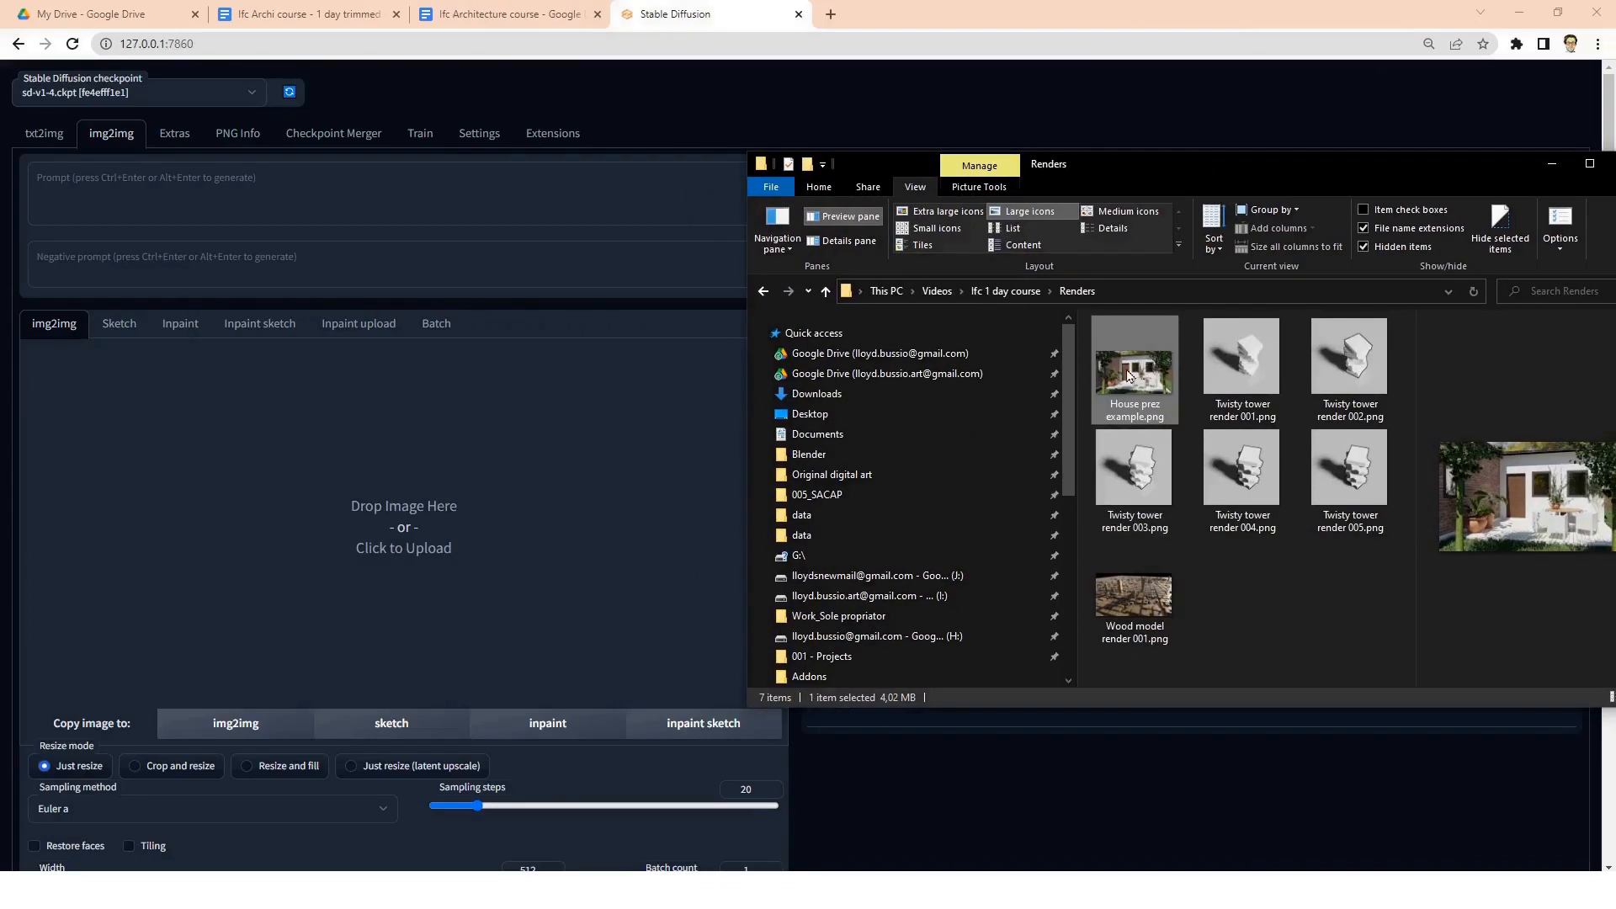
drag(1135, 371, 328, 486)
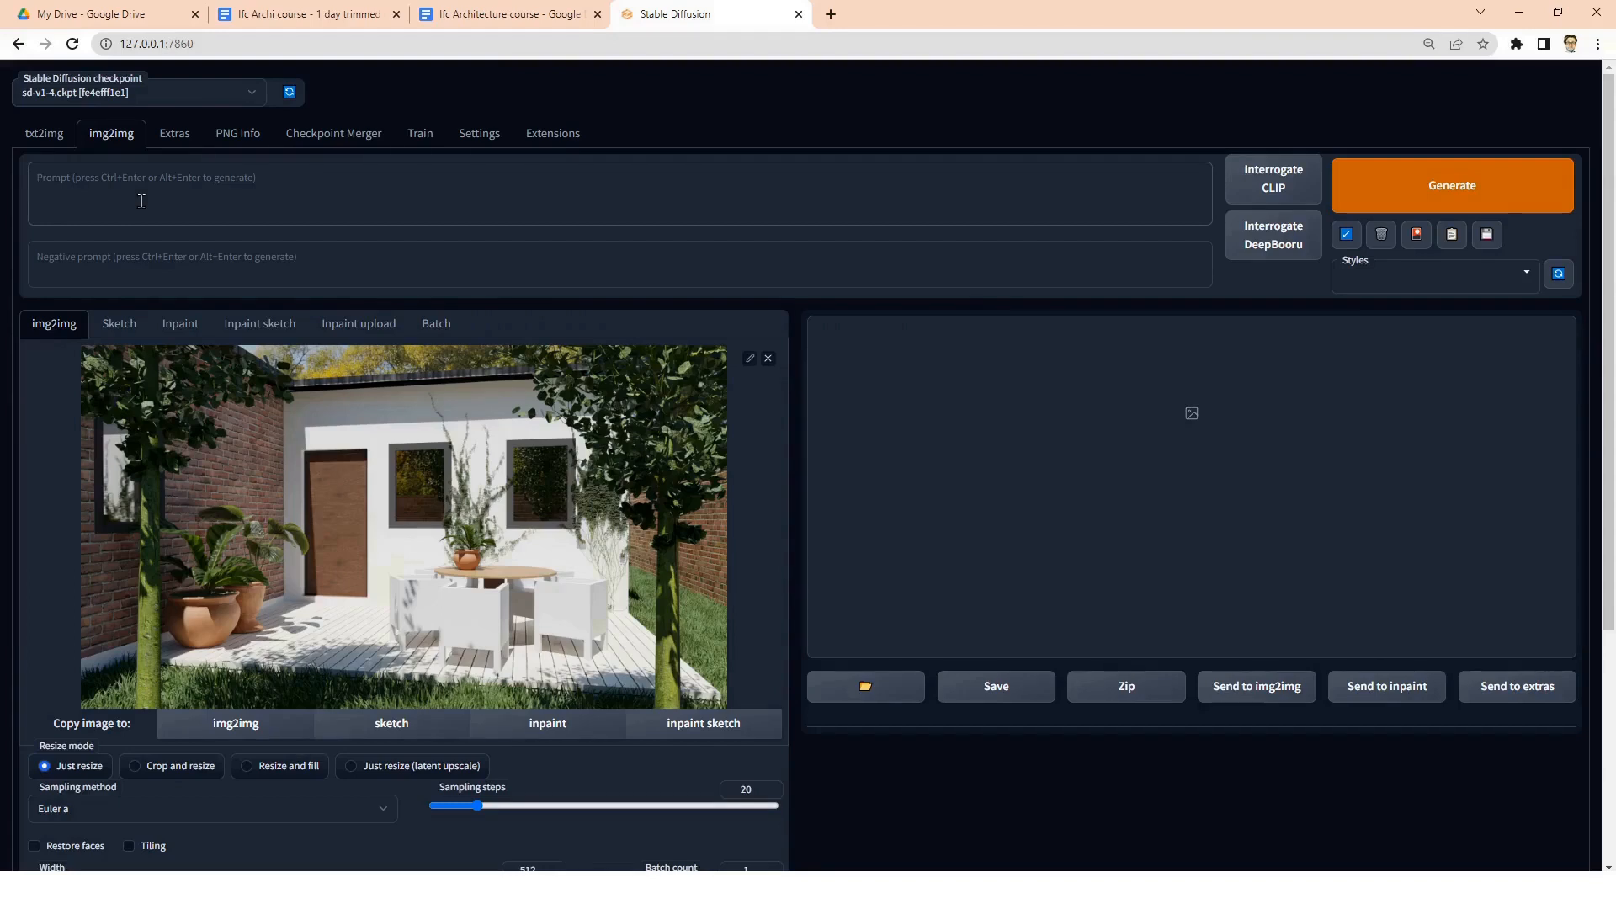
- Enter the prompt "Photo of an Outdoor courtyard, covered in greenery and sunlight"
text(Out)
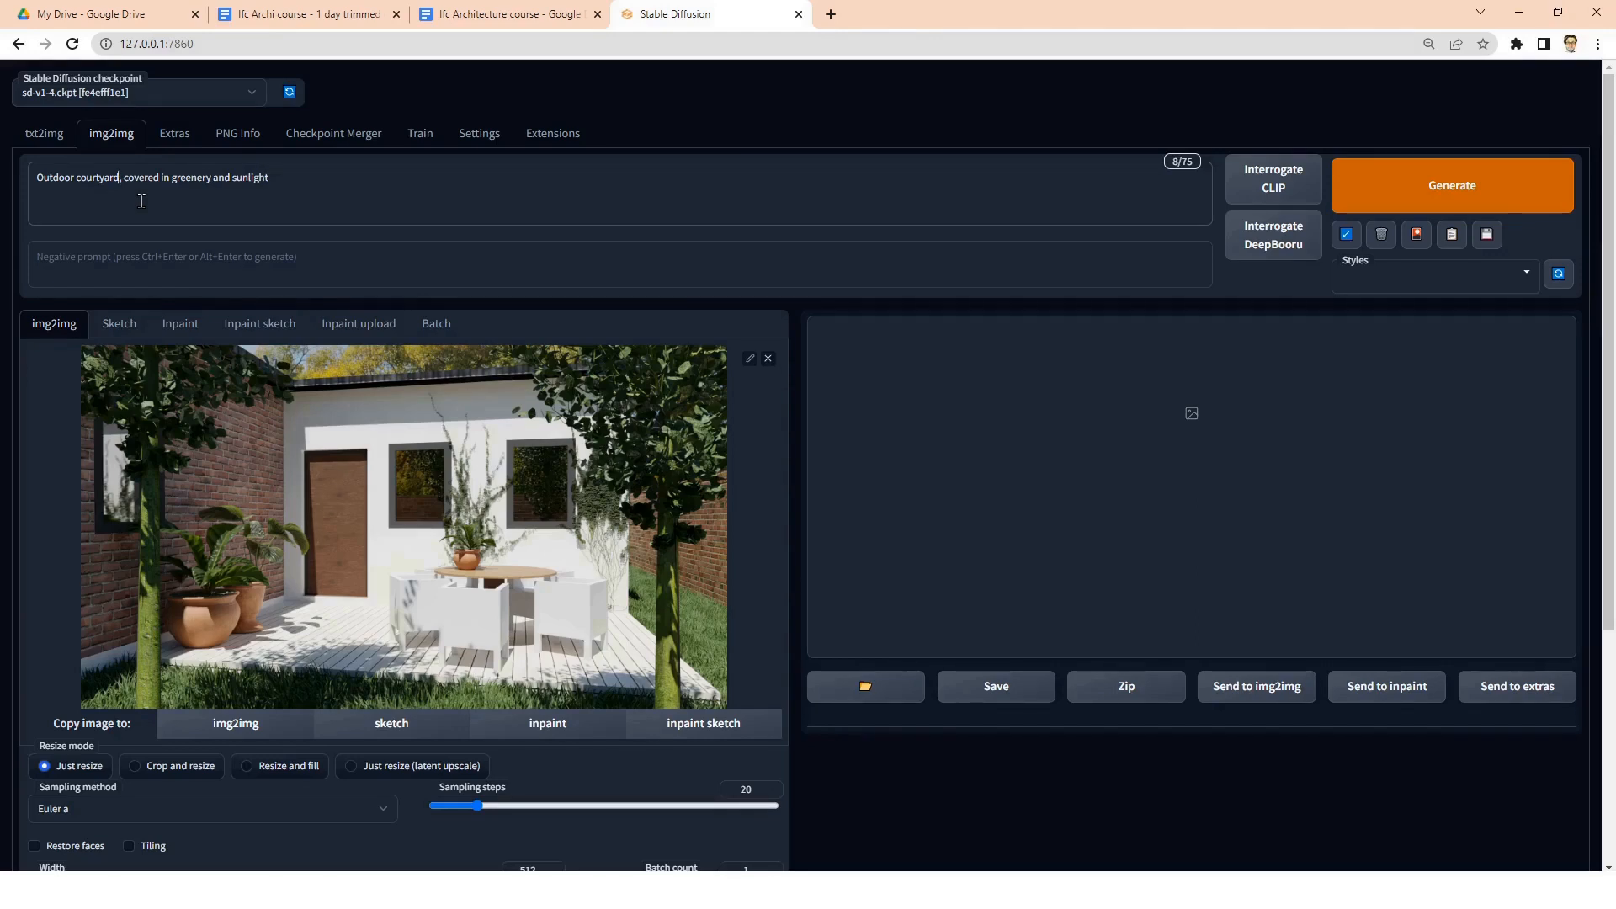
text(Photo of)
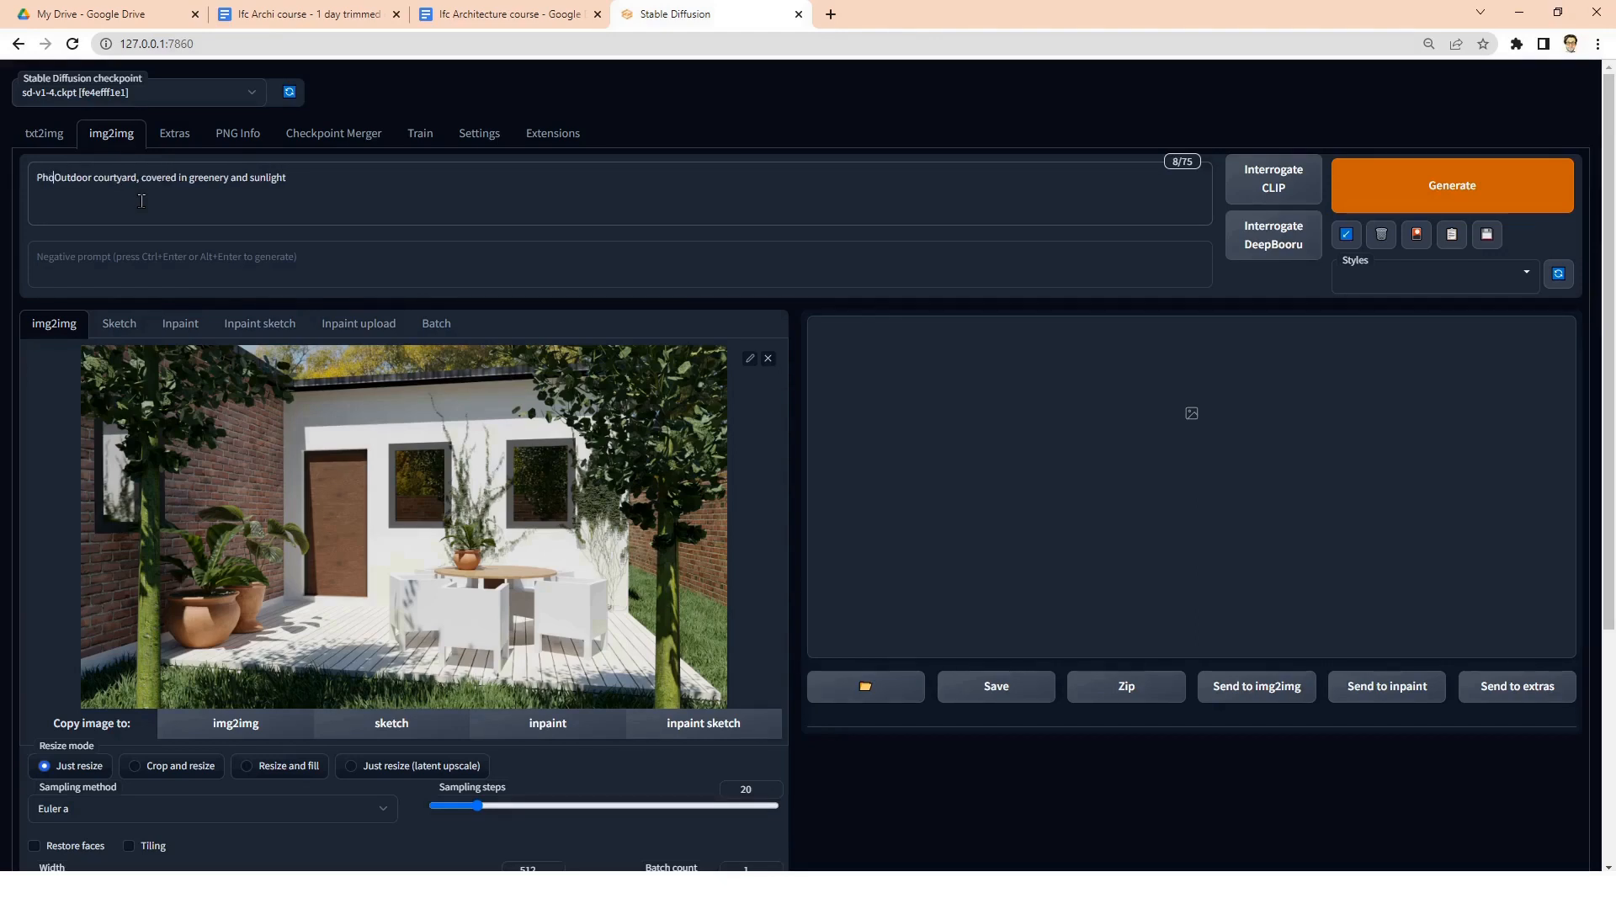
text( an)
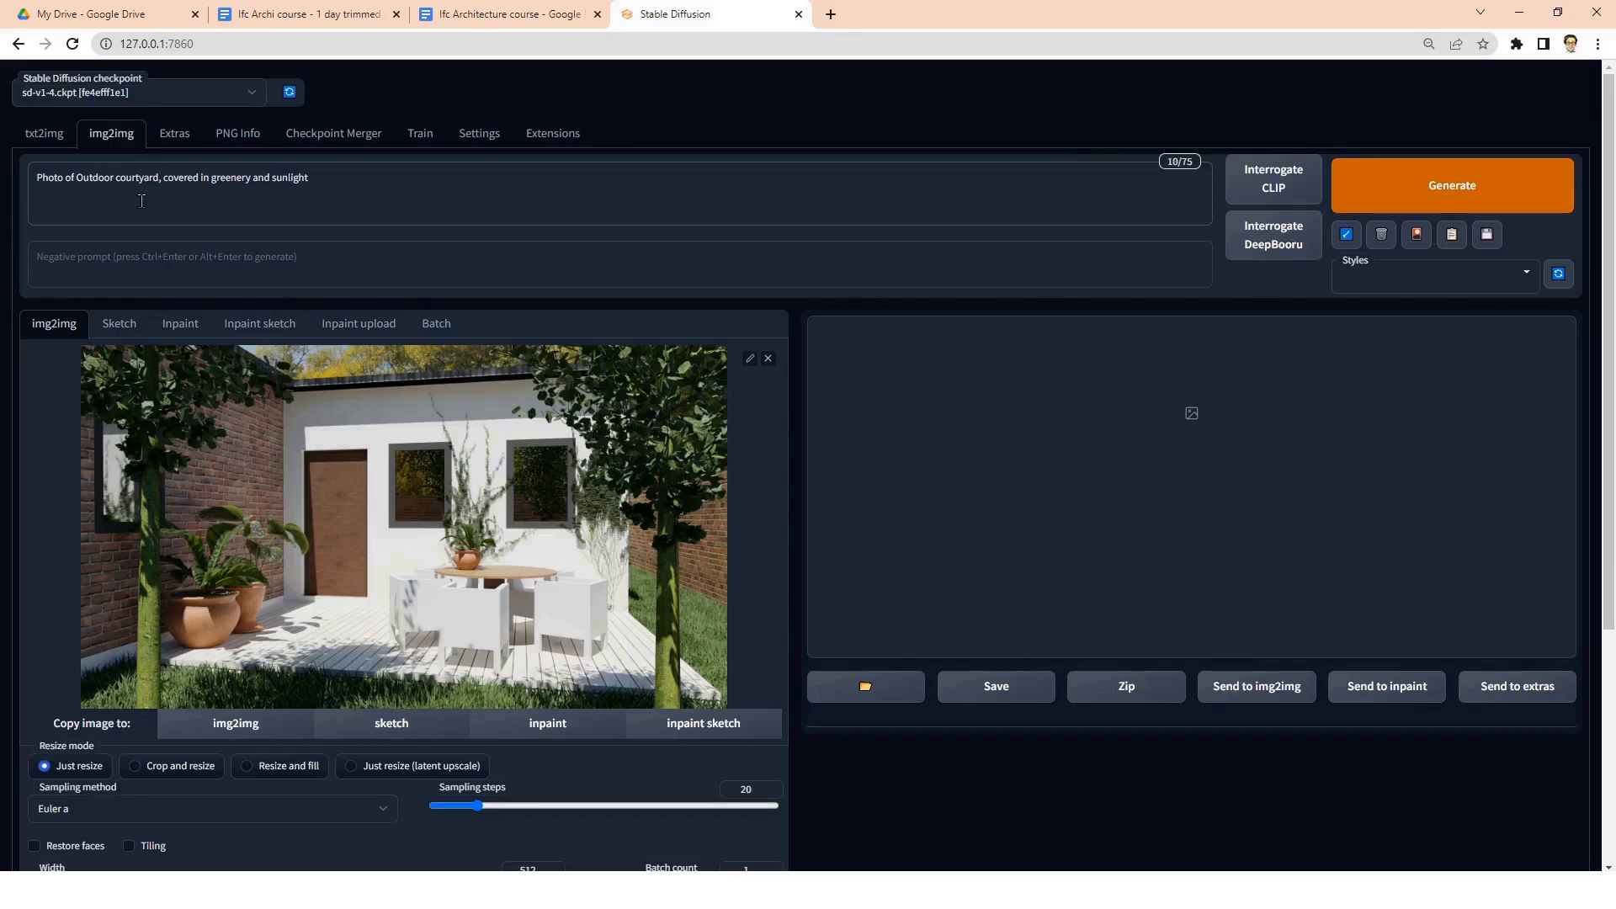
- Enter the negative prompt "Blurry, painting, render, unreal engine"
click(239, 274)
scroll(251, 301, down, 2)
scroll(166, 266, up, 2)
text(B)
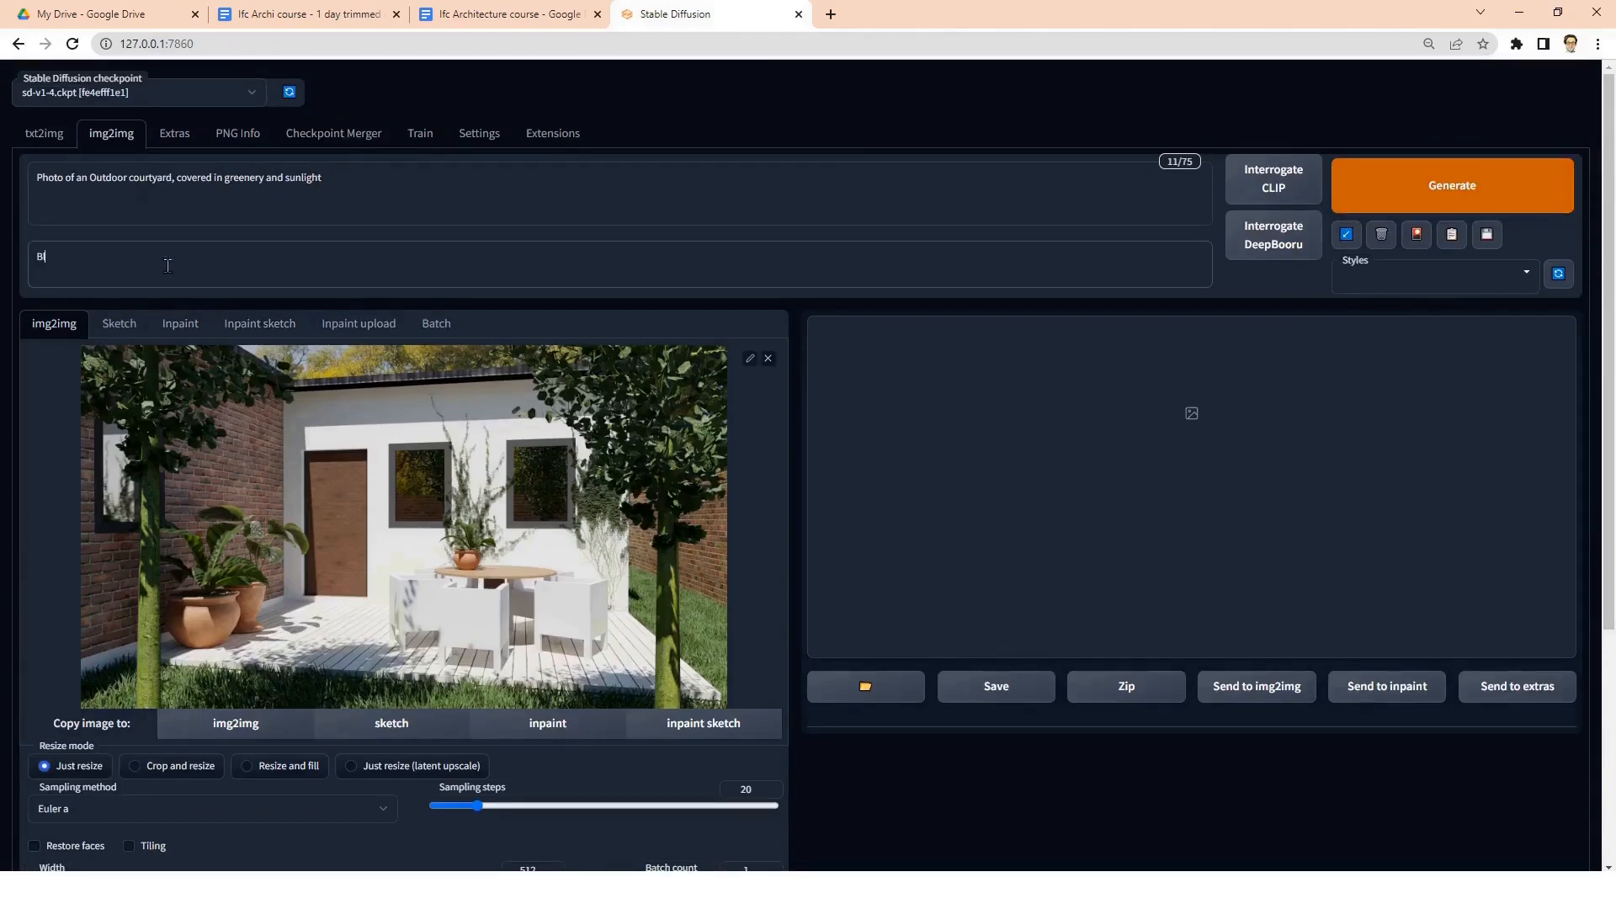
text(lurry, painting, render, unreal engine)
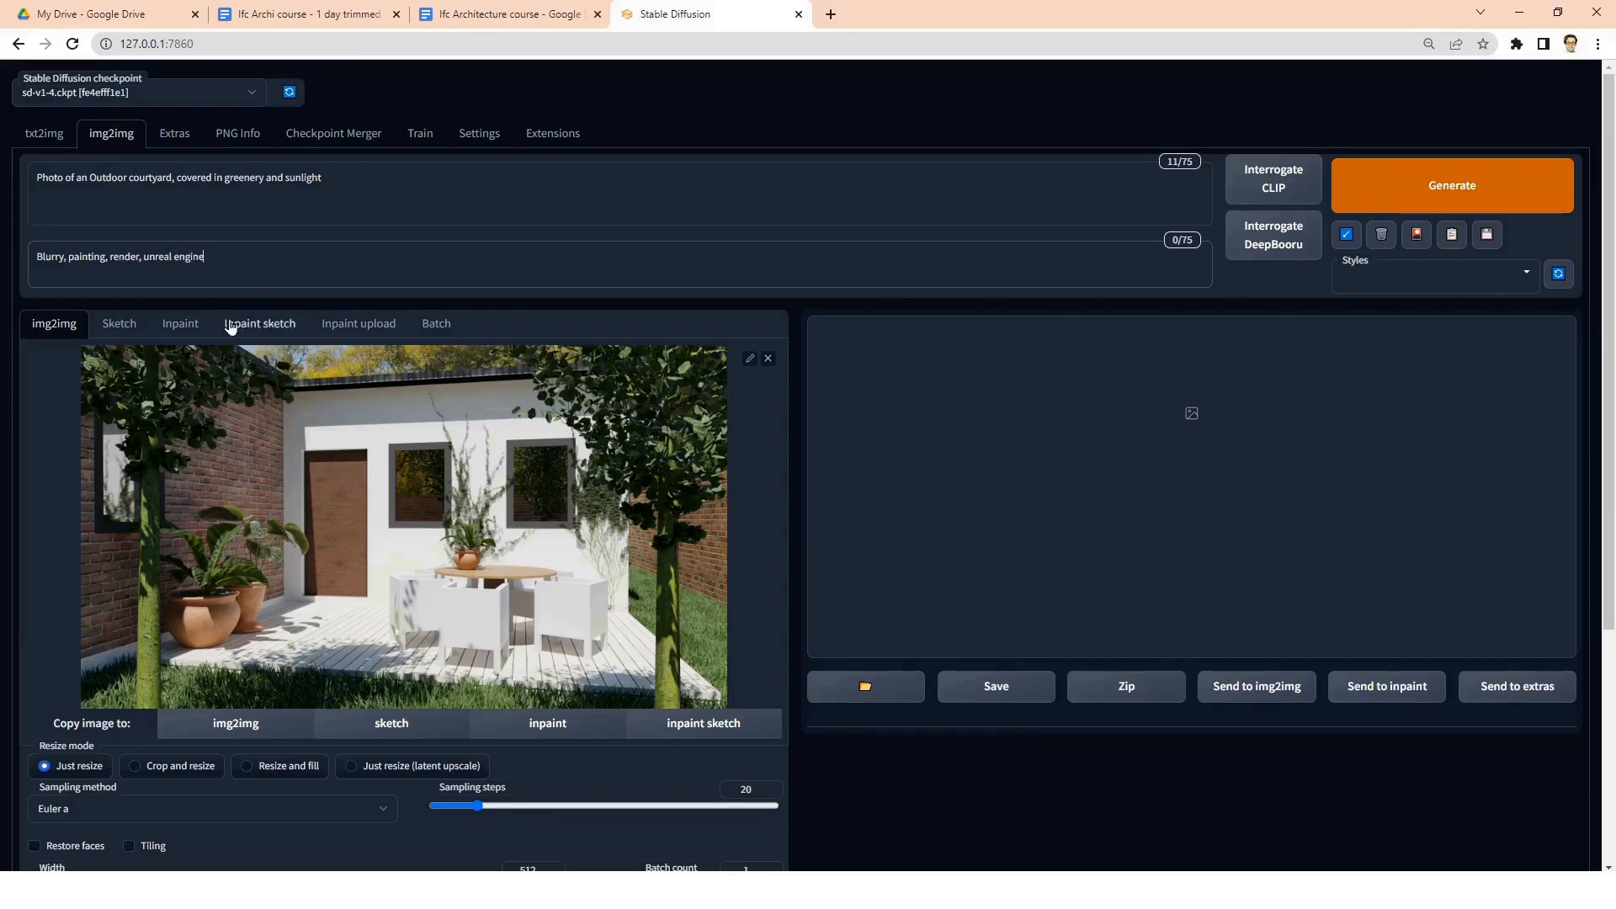
- Set the CFG scale to 8 and keep the denoising strength at 0,75
scroll(394, 448, down, 2)
scroll(154, 478, down, 2)
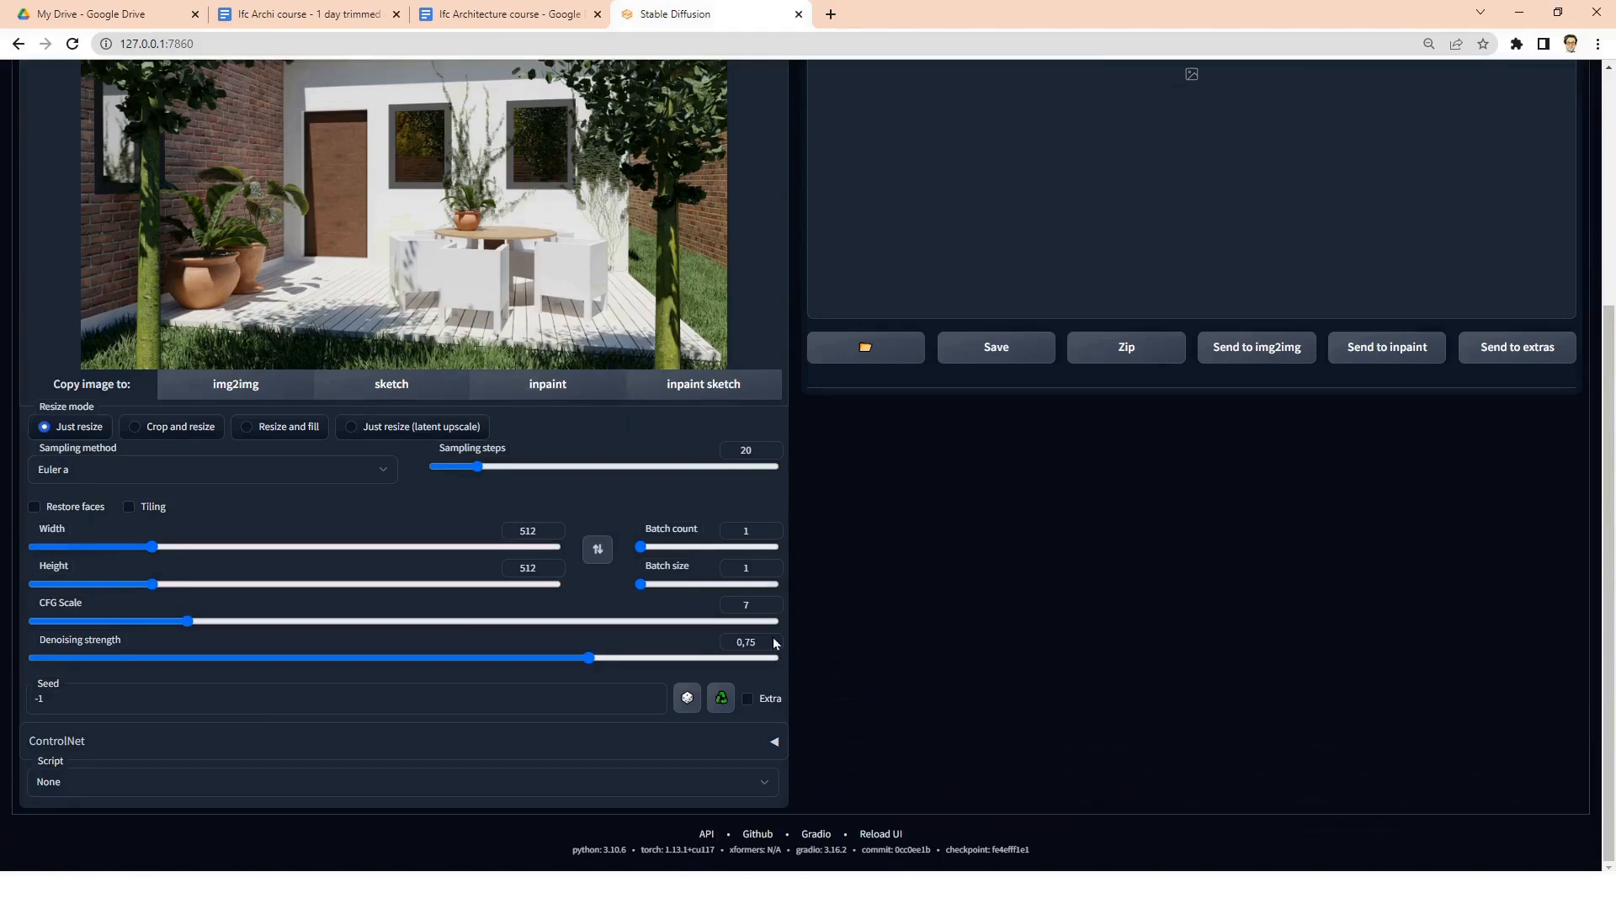
double_click(728, 601)
text(8)
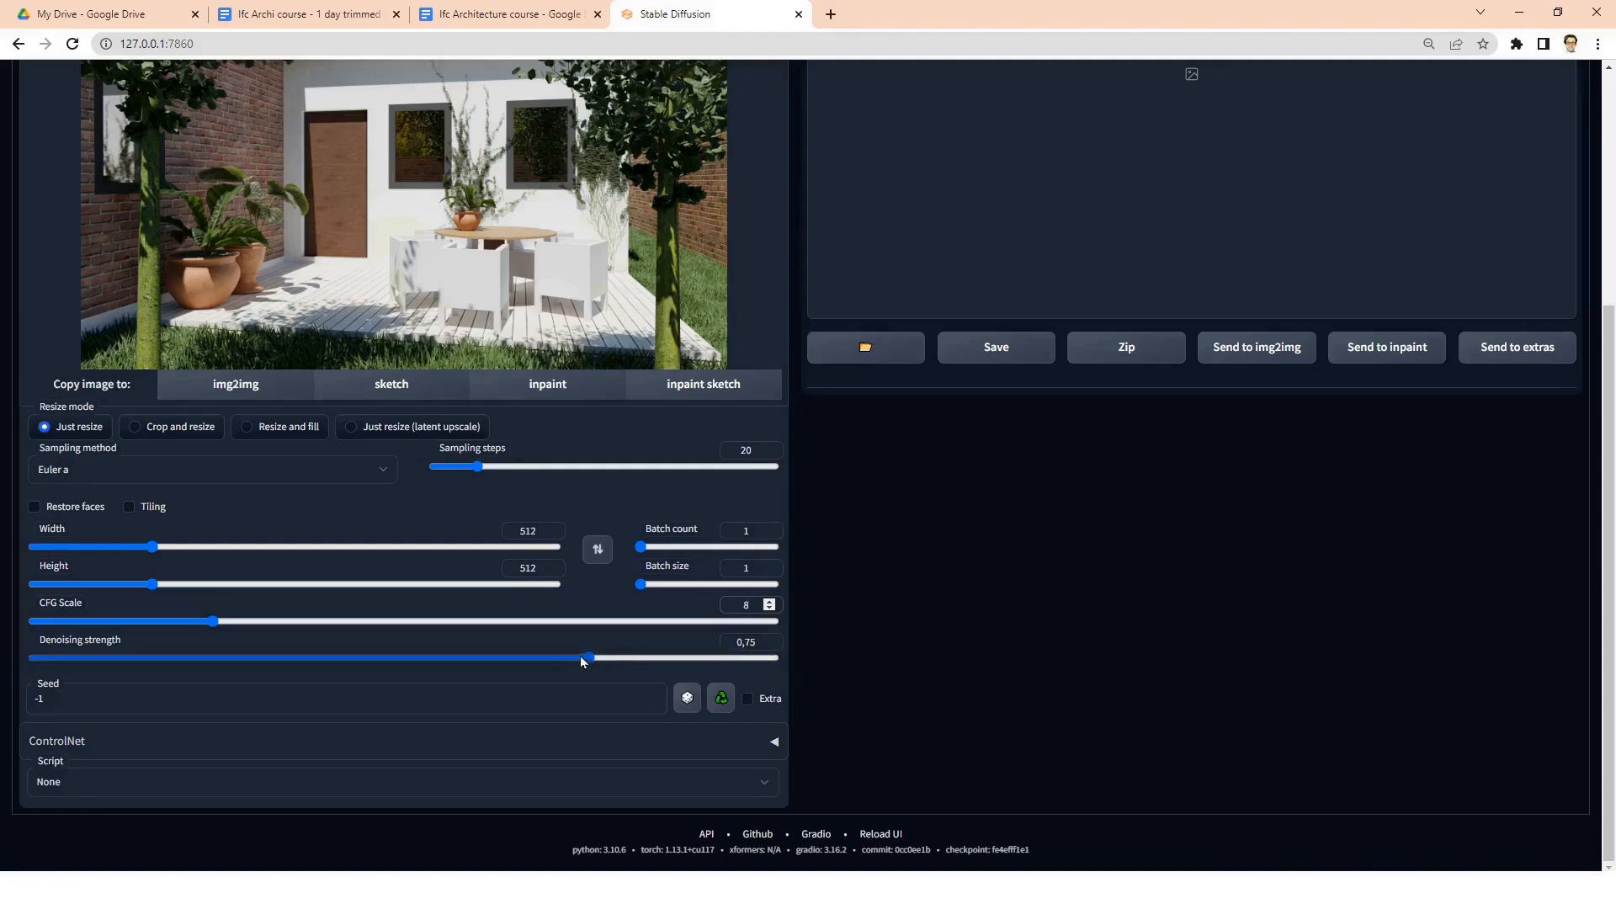
mouse_move(597, 661)
mouse_down()
mouse_move(793, 671)
mouse_move(11, 680)
mouse_move(596, 680)
mouse_up()
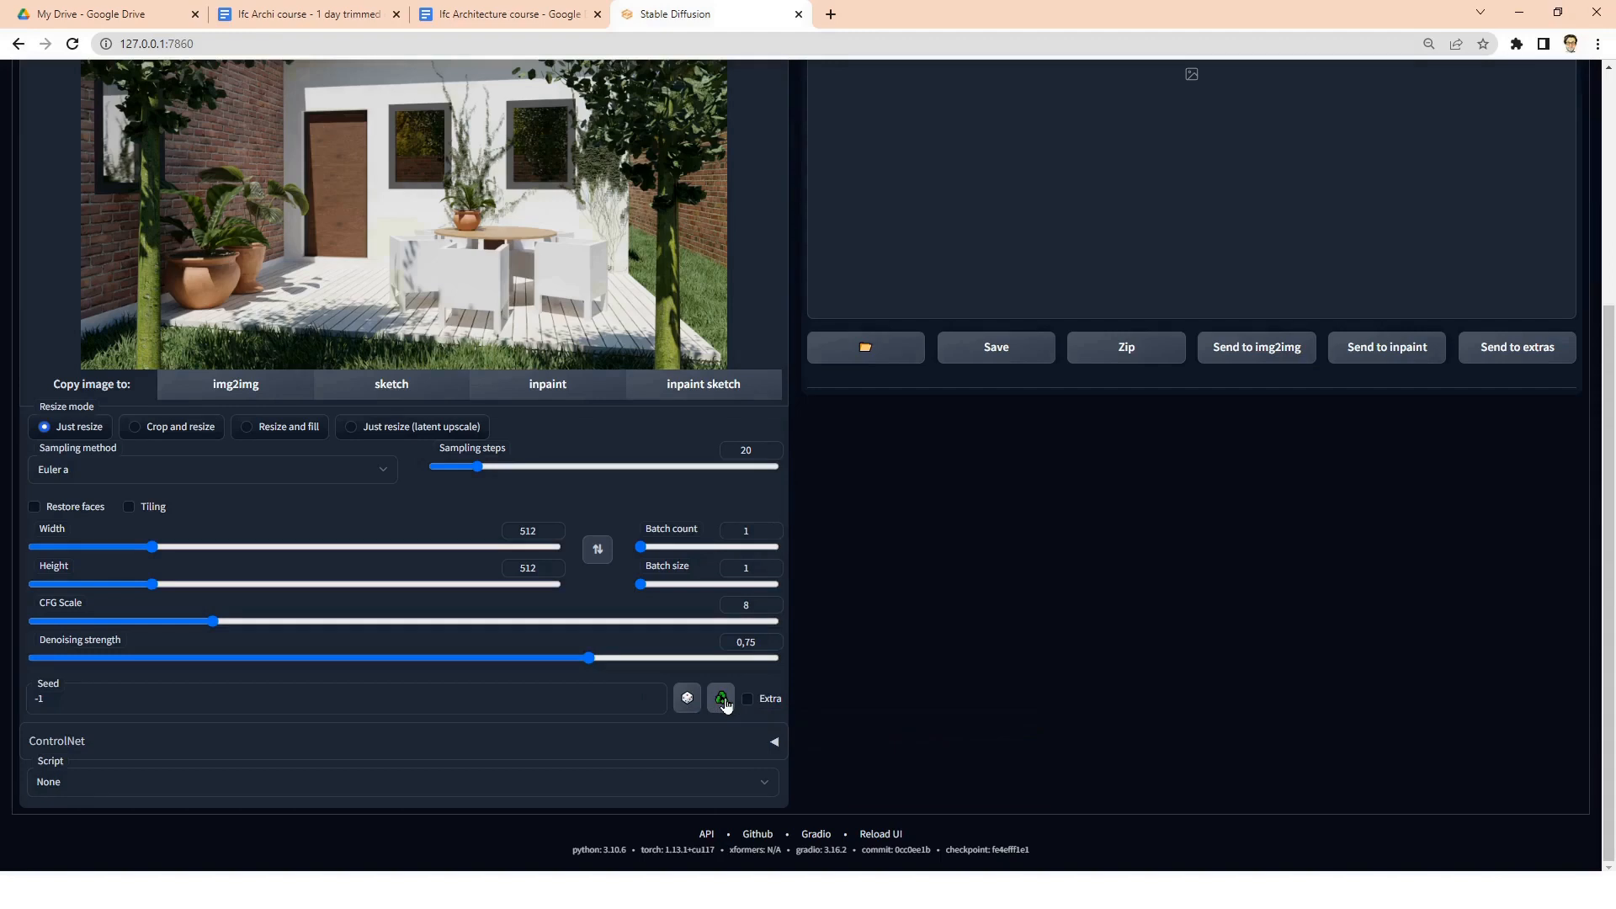
scroll(1032, 640, up, 4)
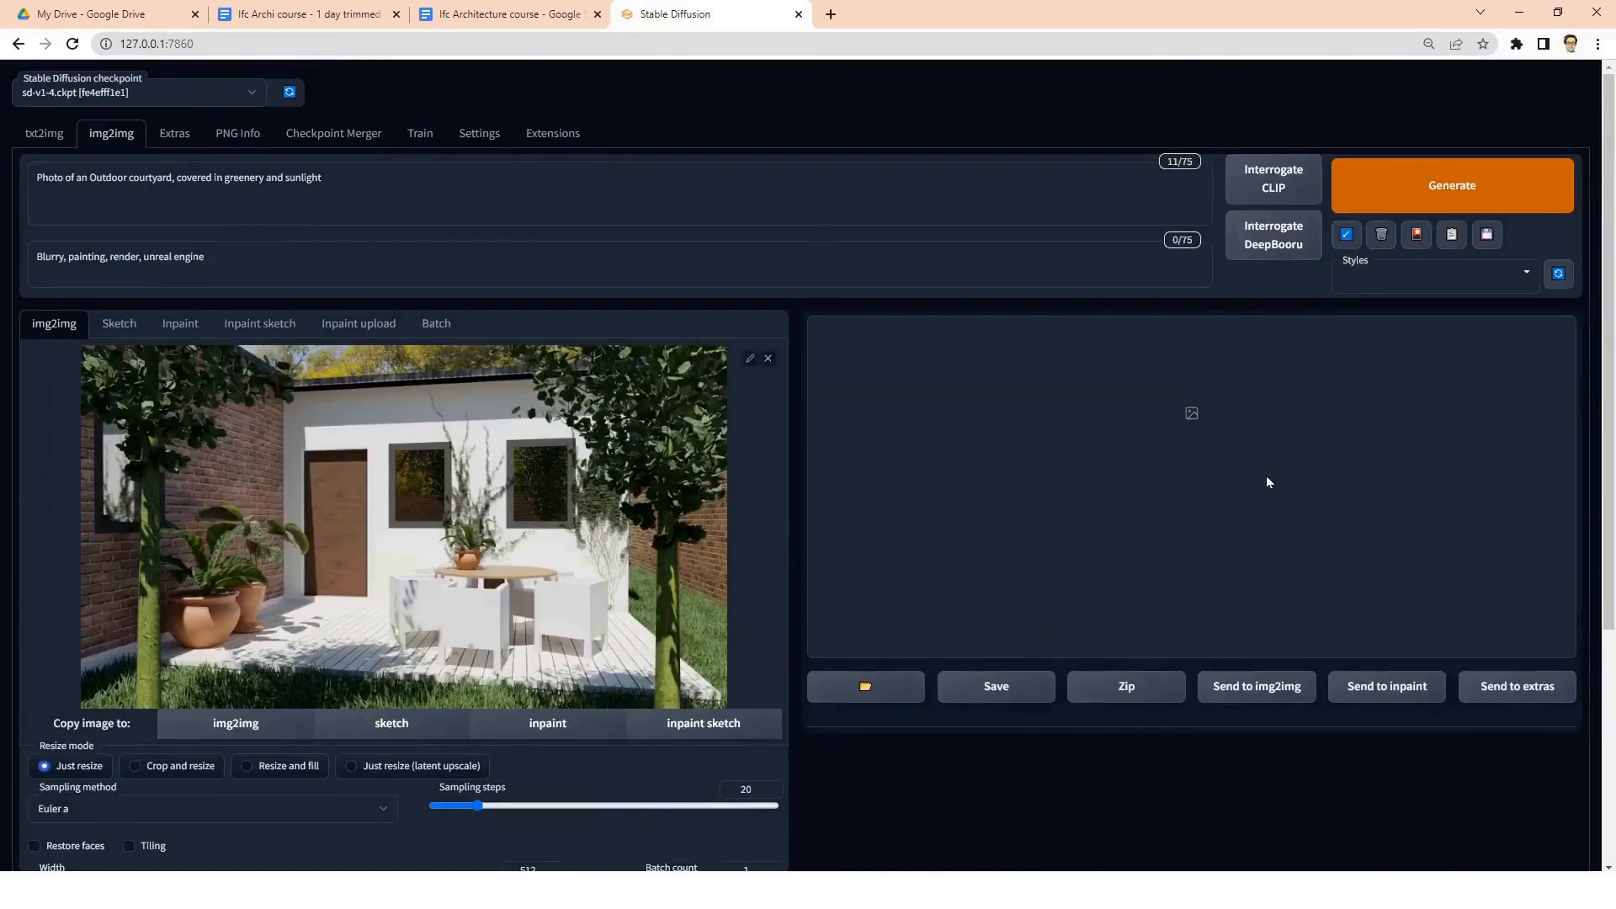
scroll(615, 633, down, 4)
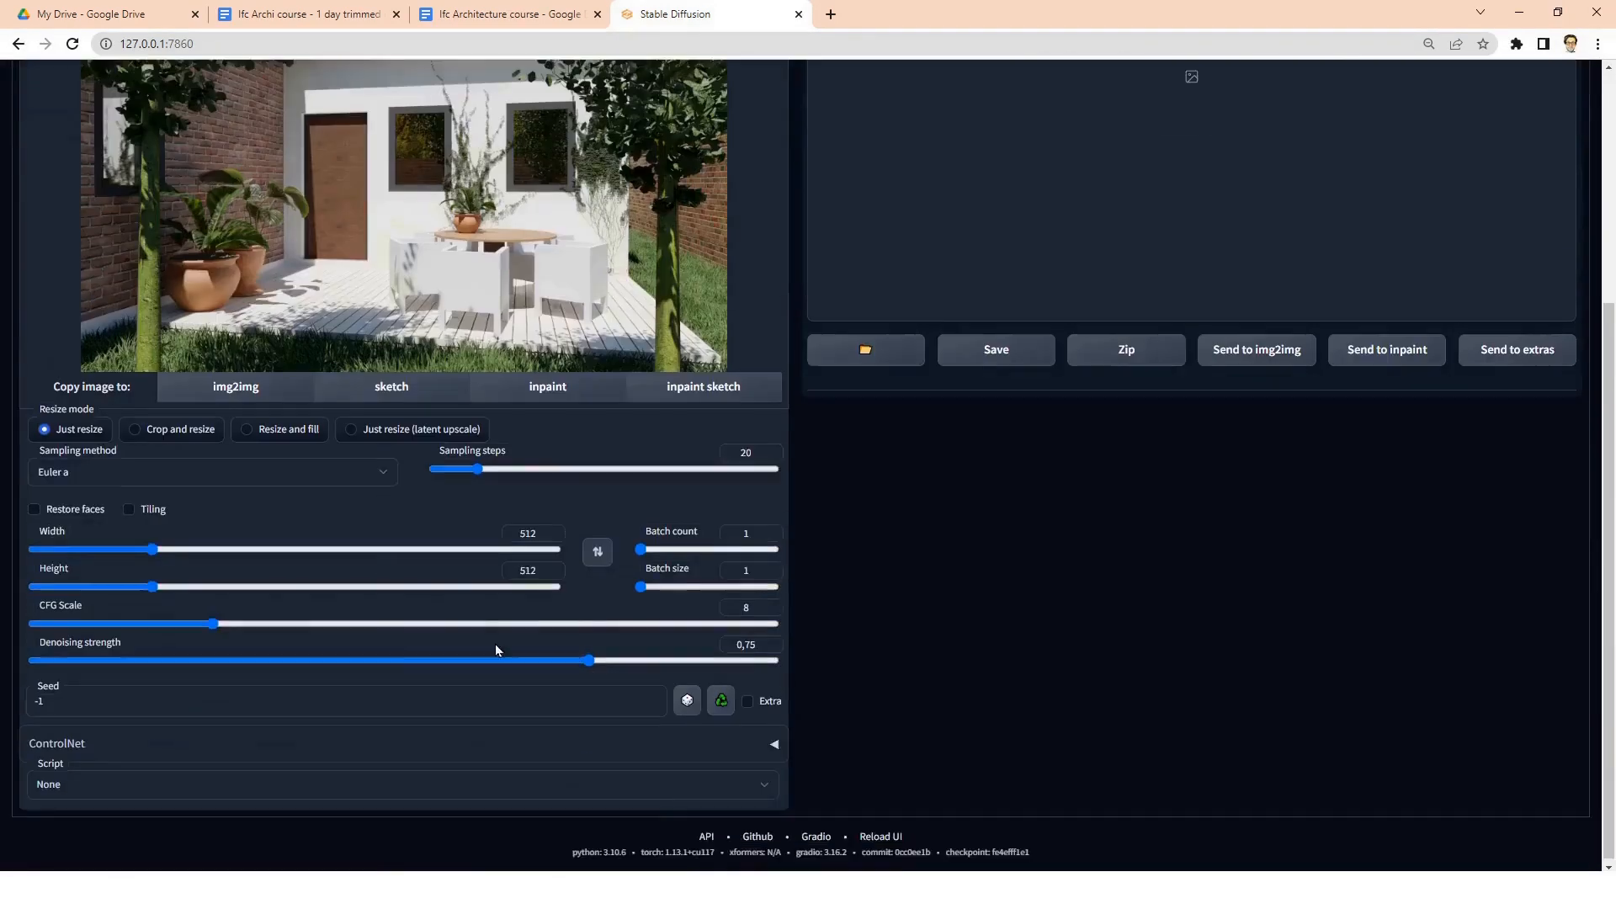
scroll(615, 633, up, 2)
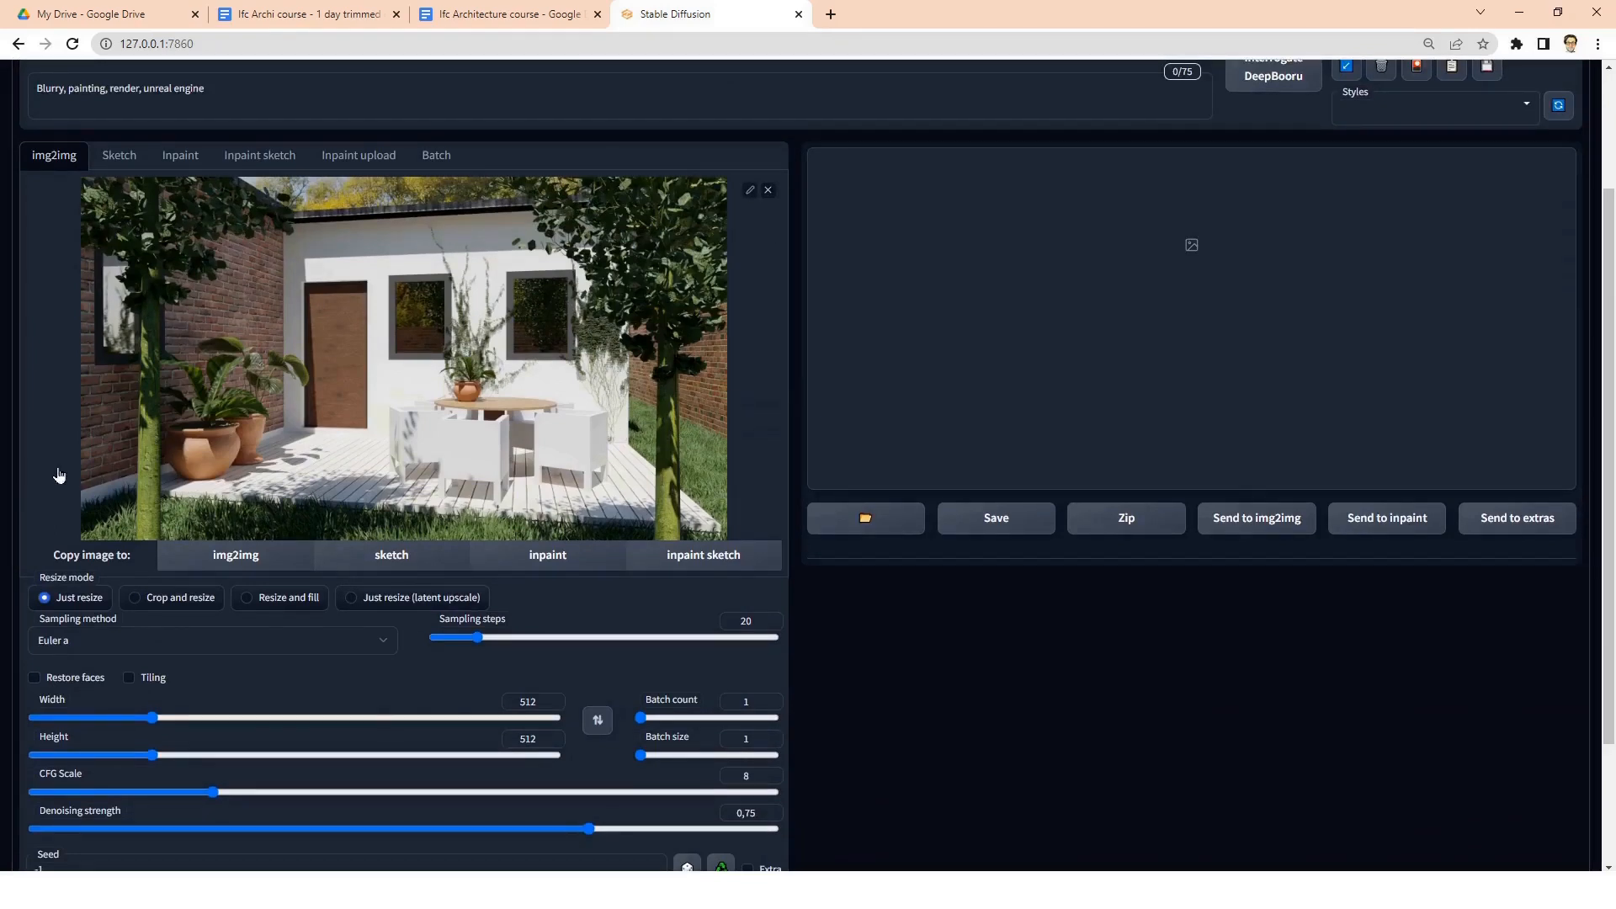
- Set the output width to 960 and open Calculator to check it as 1920/2
double_click(528, 701)
text(960)
key(super)
text(calc)
key(Return)
drag(1172, 241, 1171, 246)
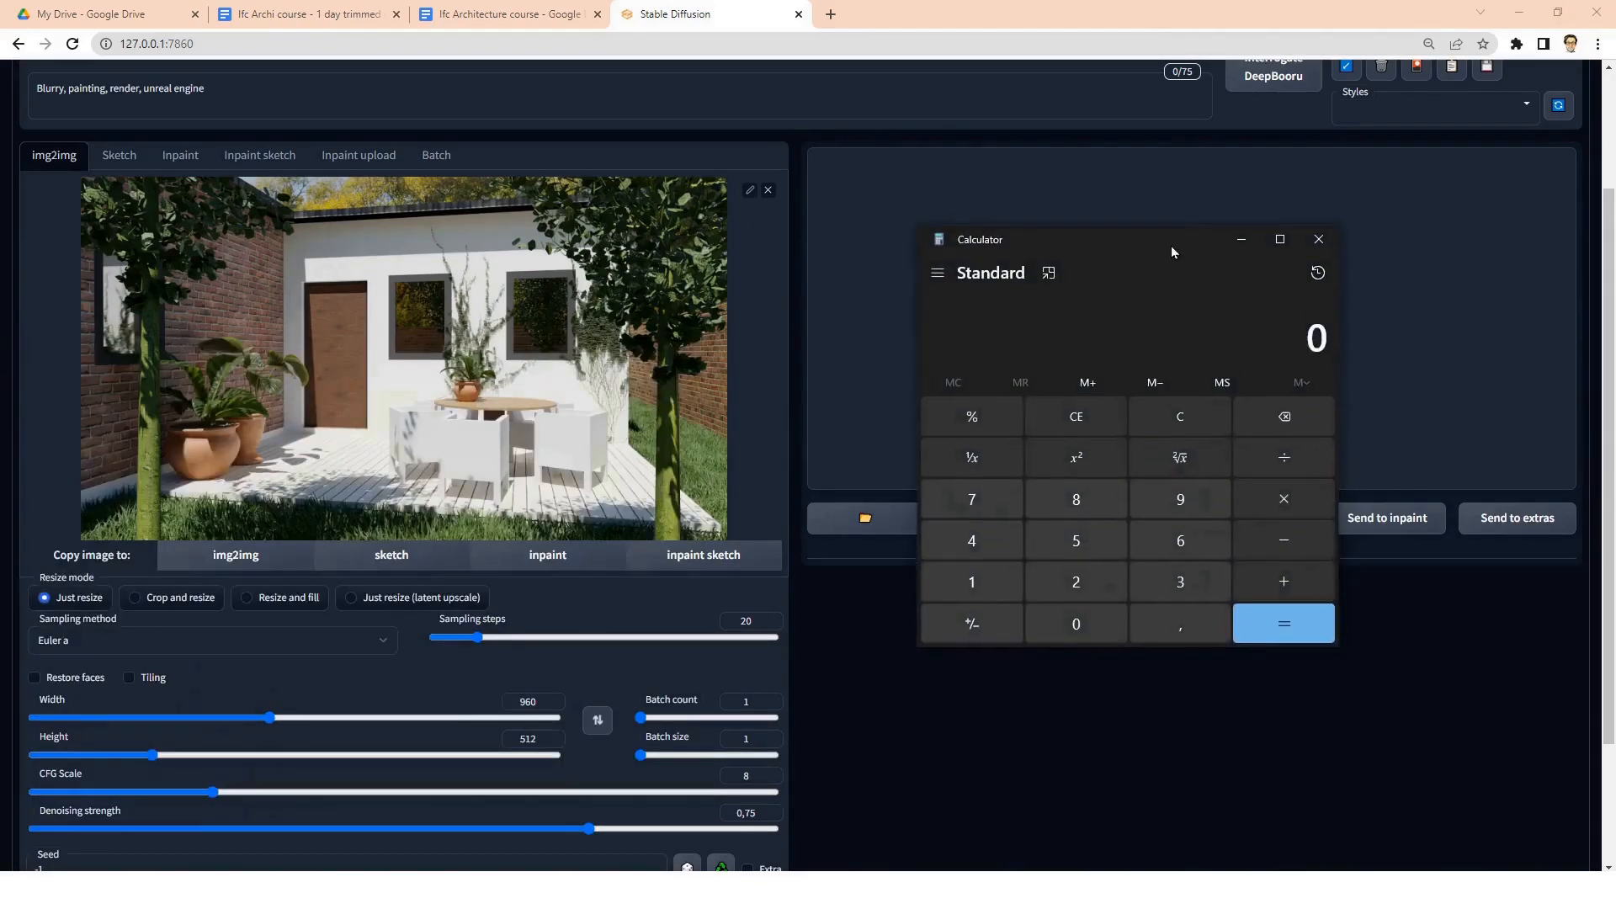
text(1920/2)
key(Return)
- Calculate 1080/2 and set the output height to 540
text(1080/)
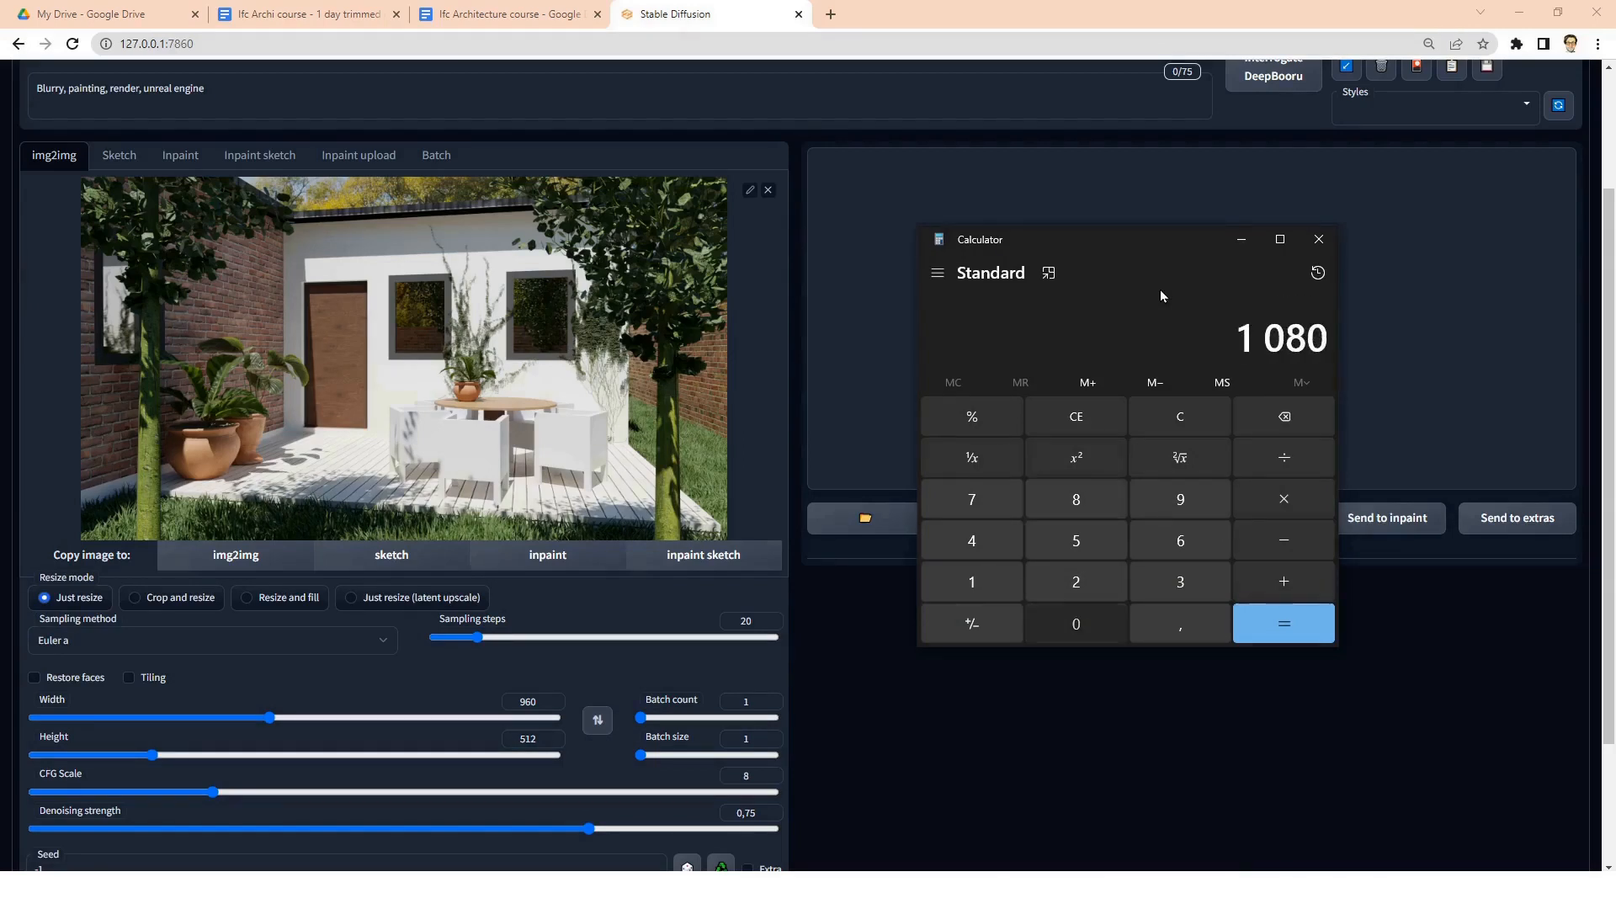
text(2)
key(Return)
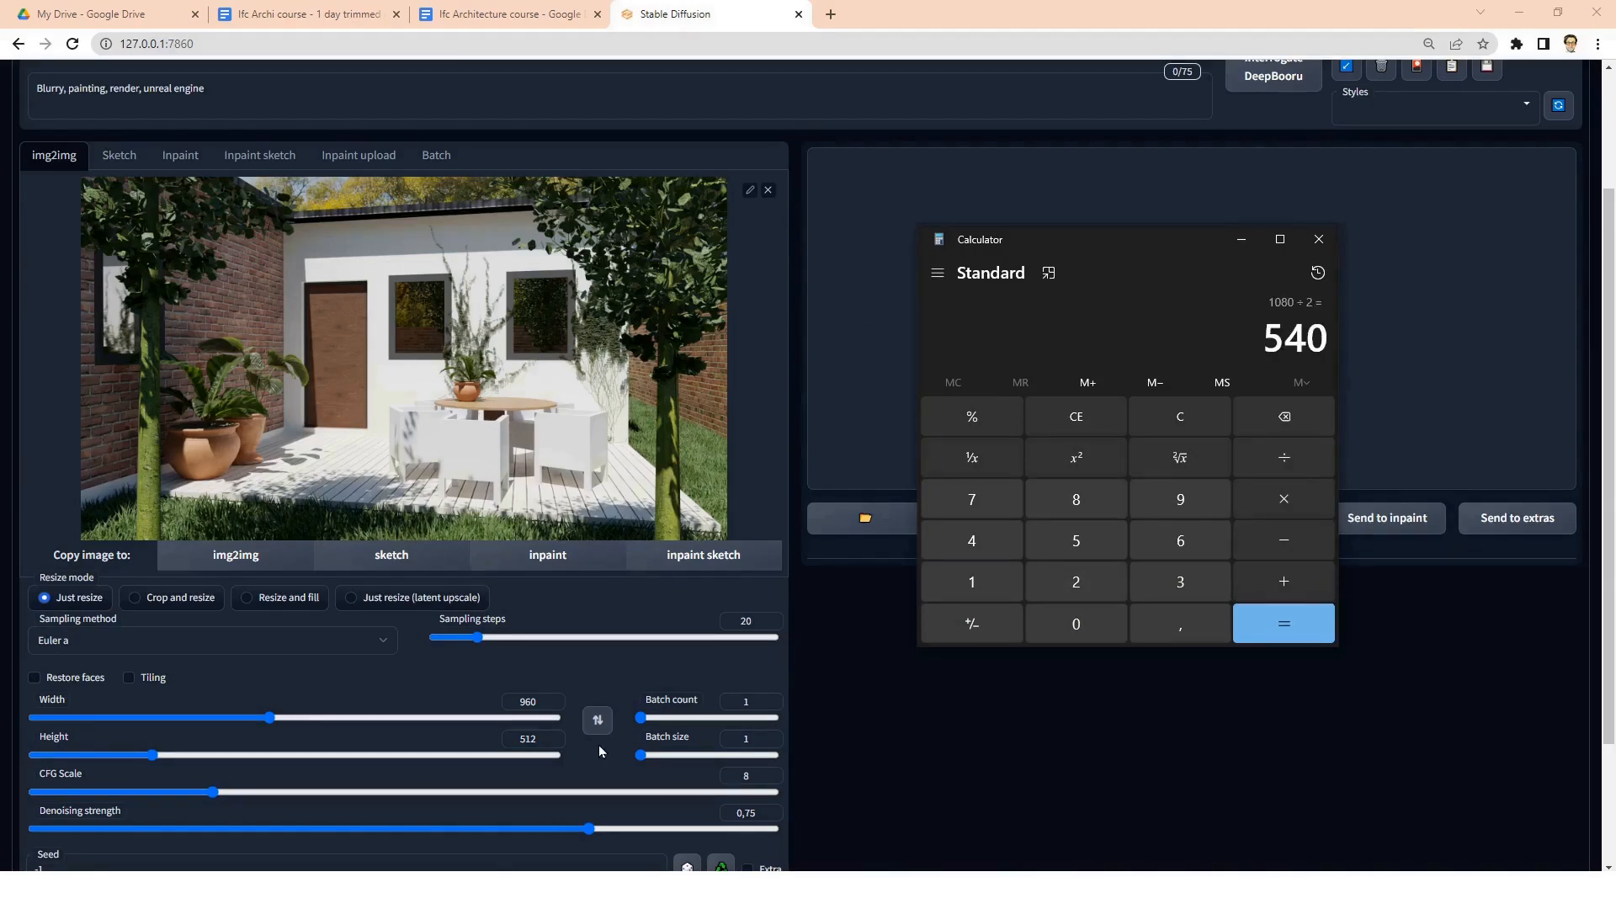
double_click(547, 740)
text(540)
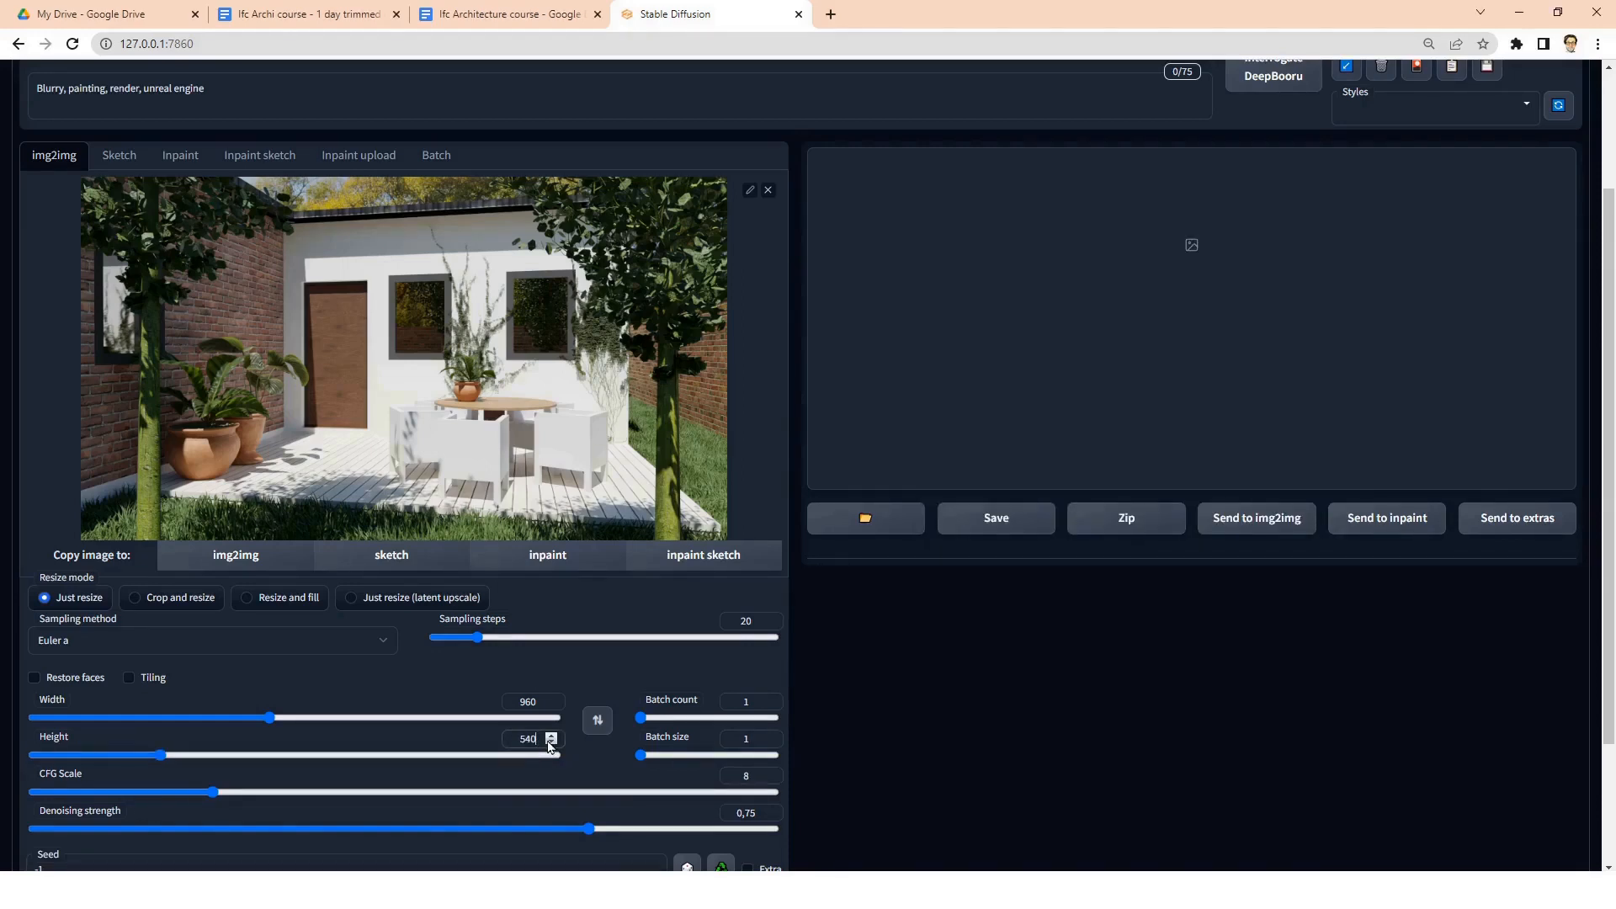
- Generate the courtyard image from the loaded source image with the current prompts and settings
scroll(687, 509, down, 1)
scroll(687, 509, down, 1)
scroll(547, 564, up, 4)
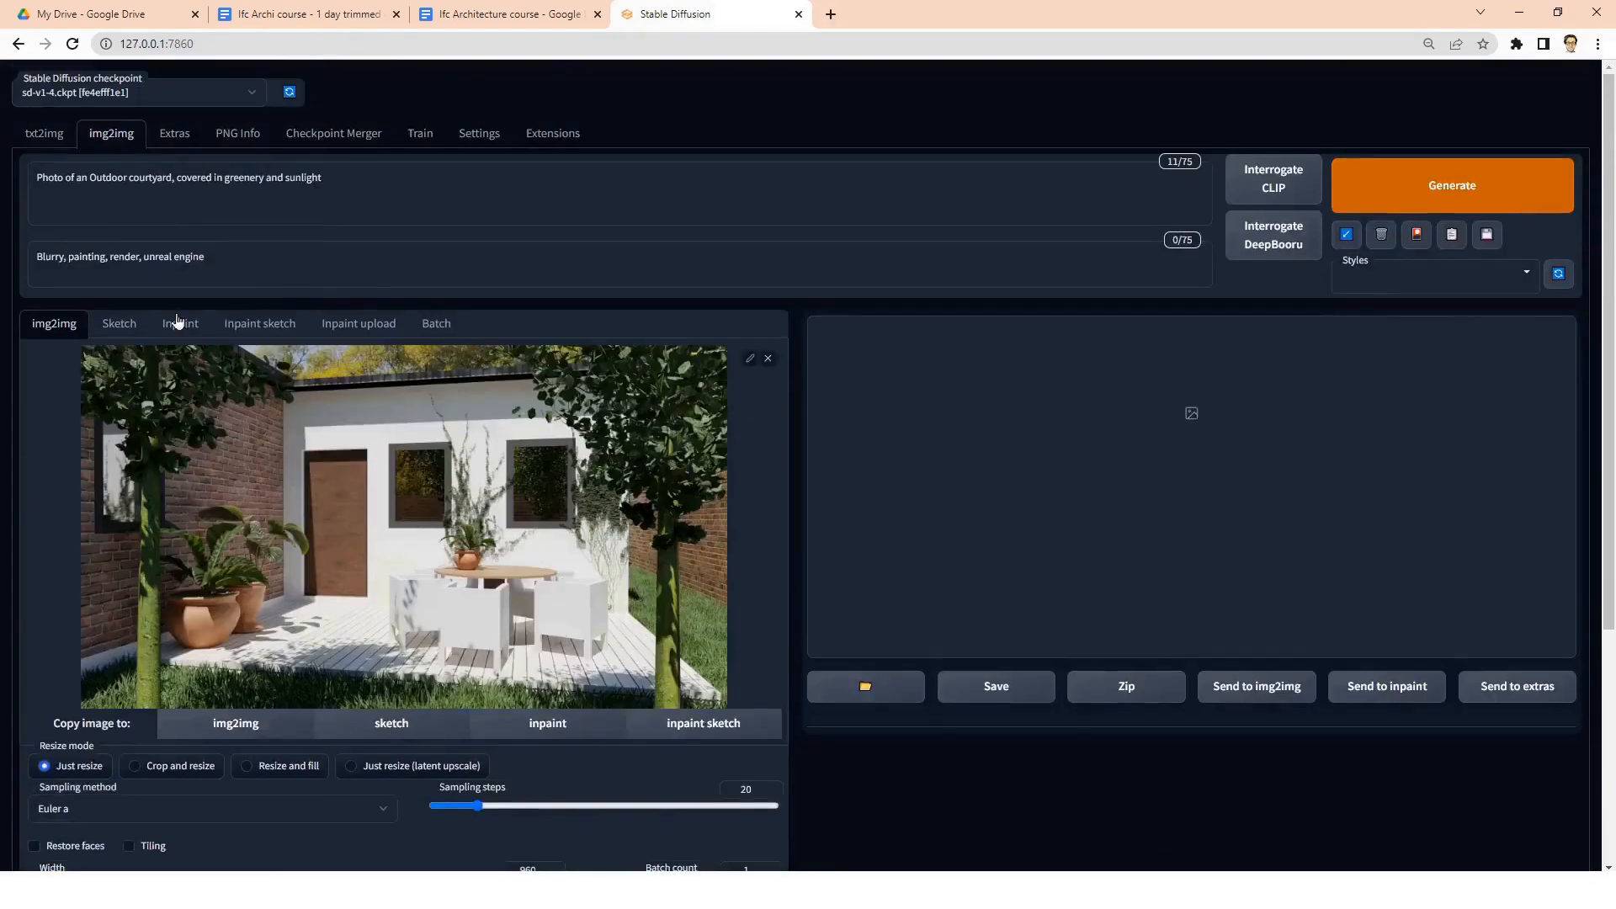
scroll(733, 452, down, 3)
scroll(623, 500, up, 2)
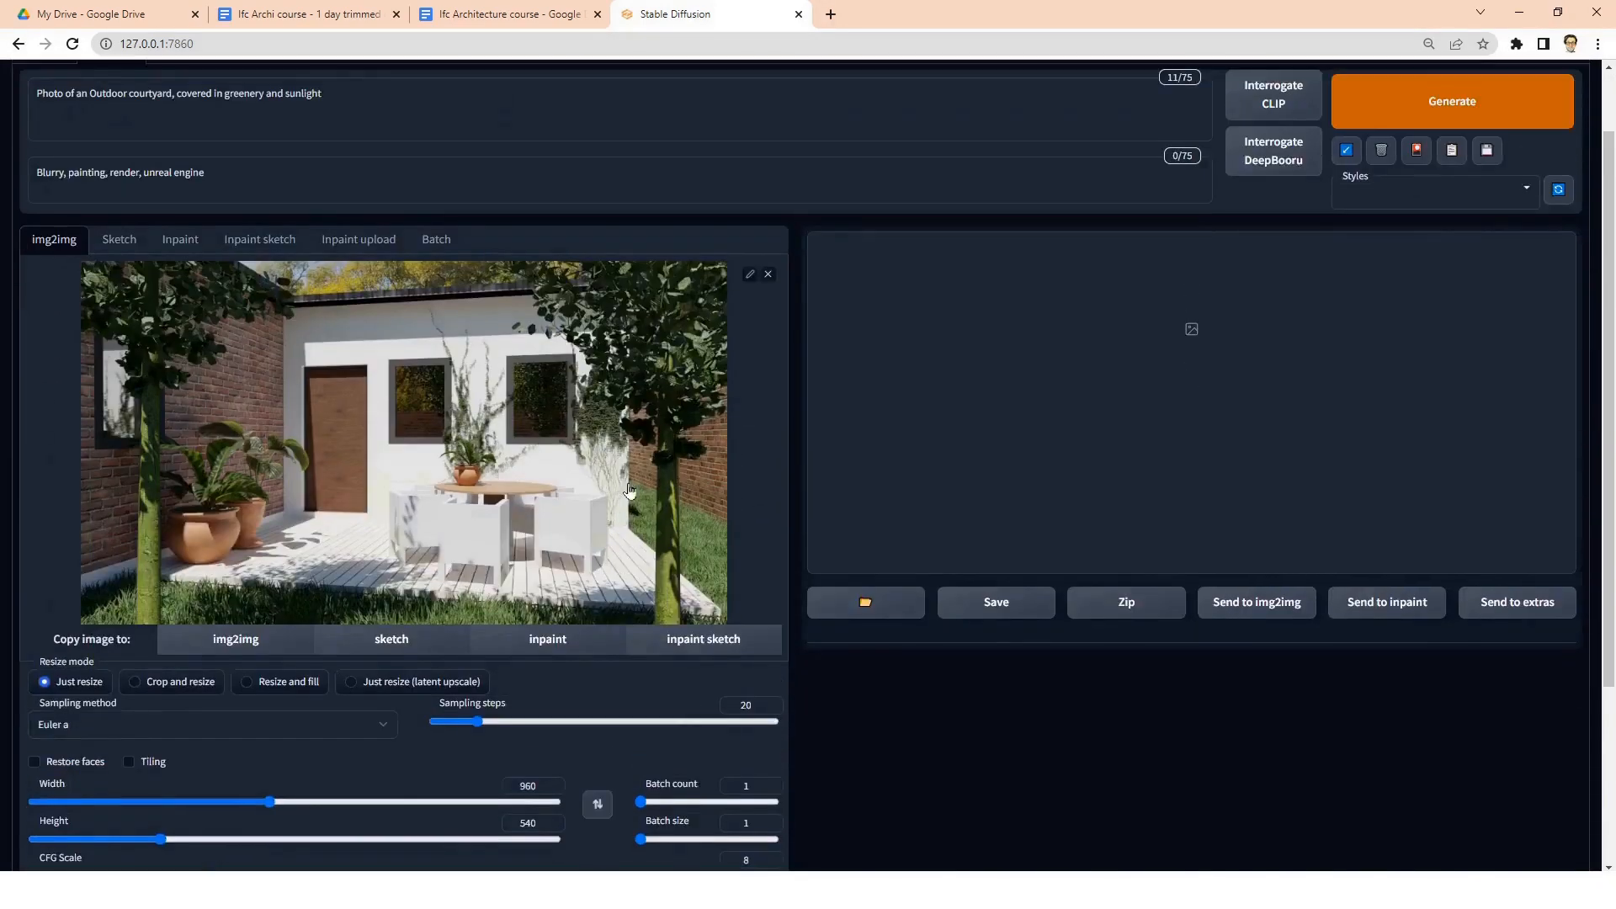
click(1430, 115)
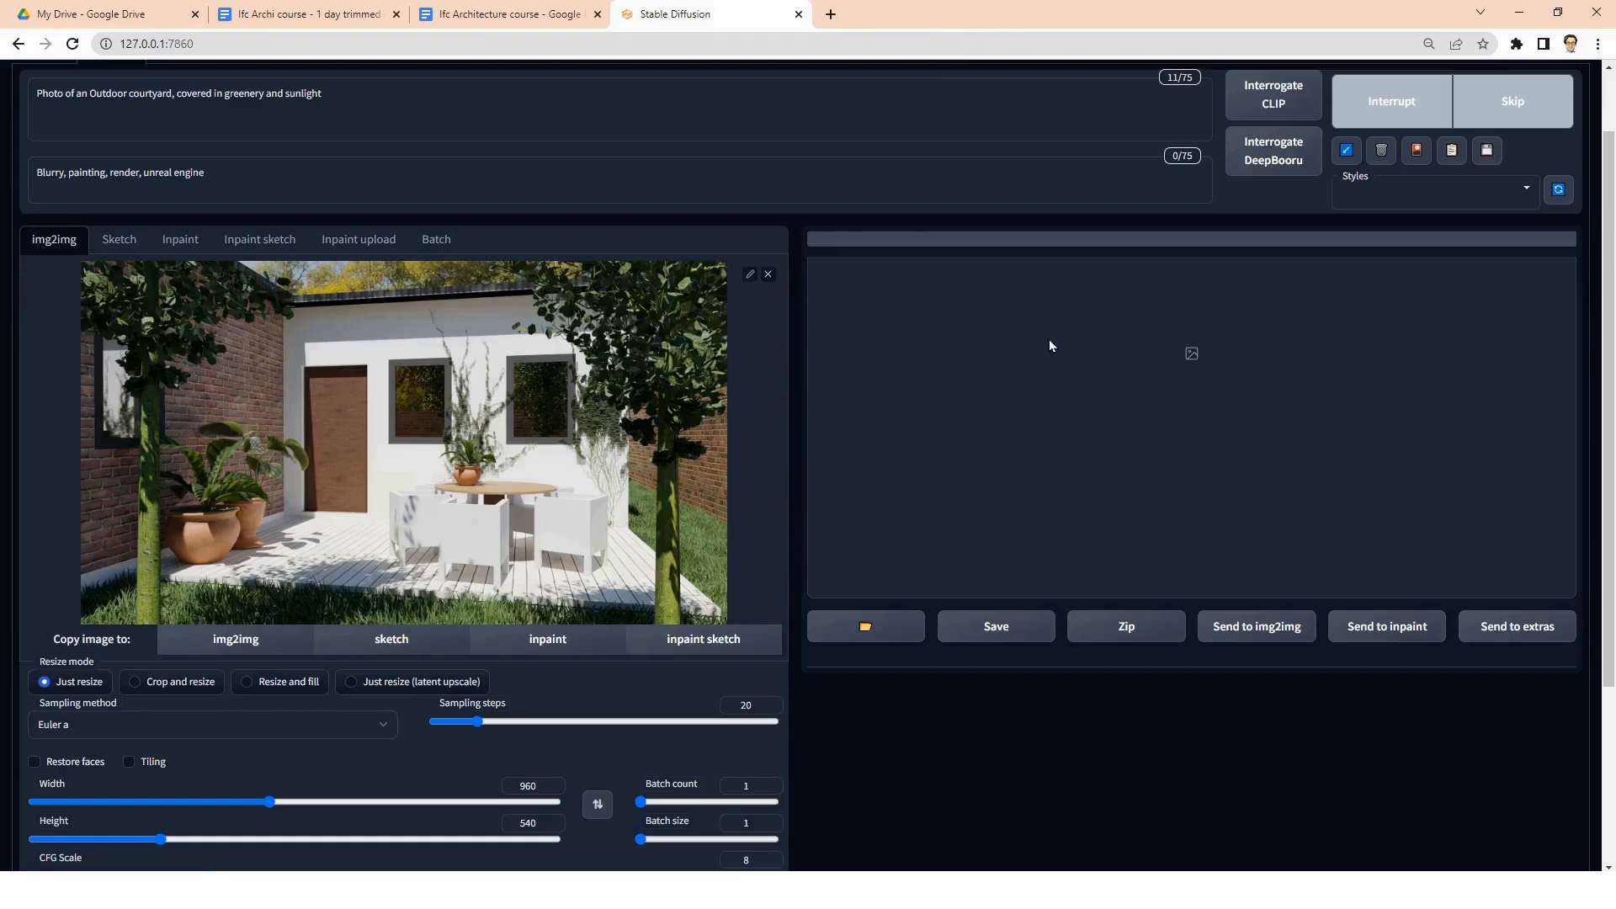
scroll(1154, 349, down, 3)
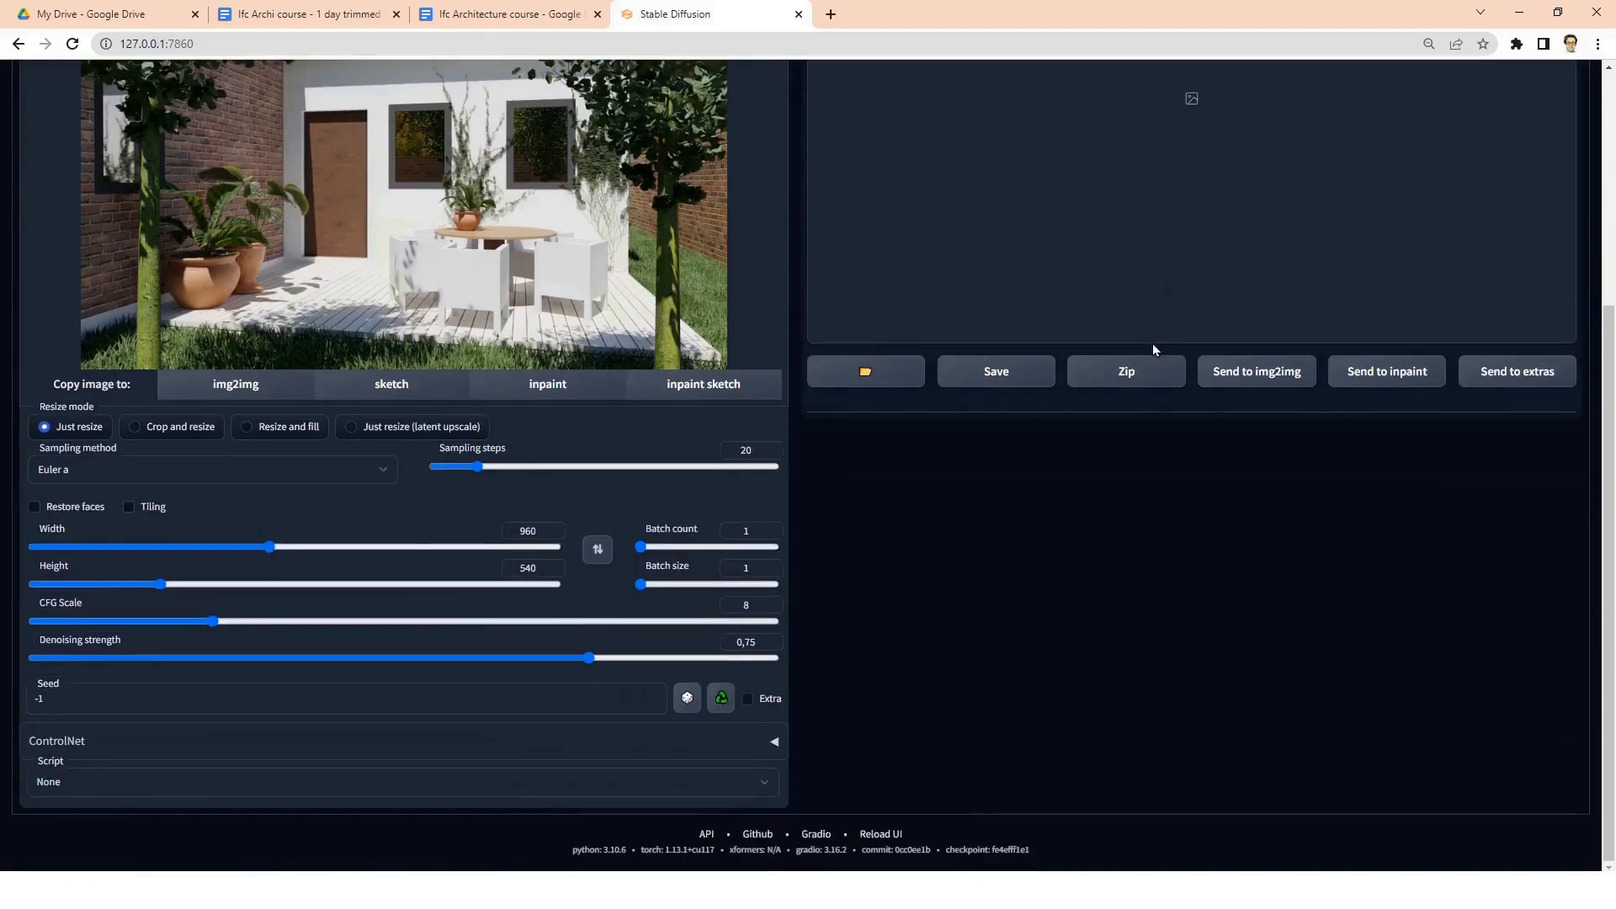
scroll(1154, 349, up, 3)
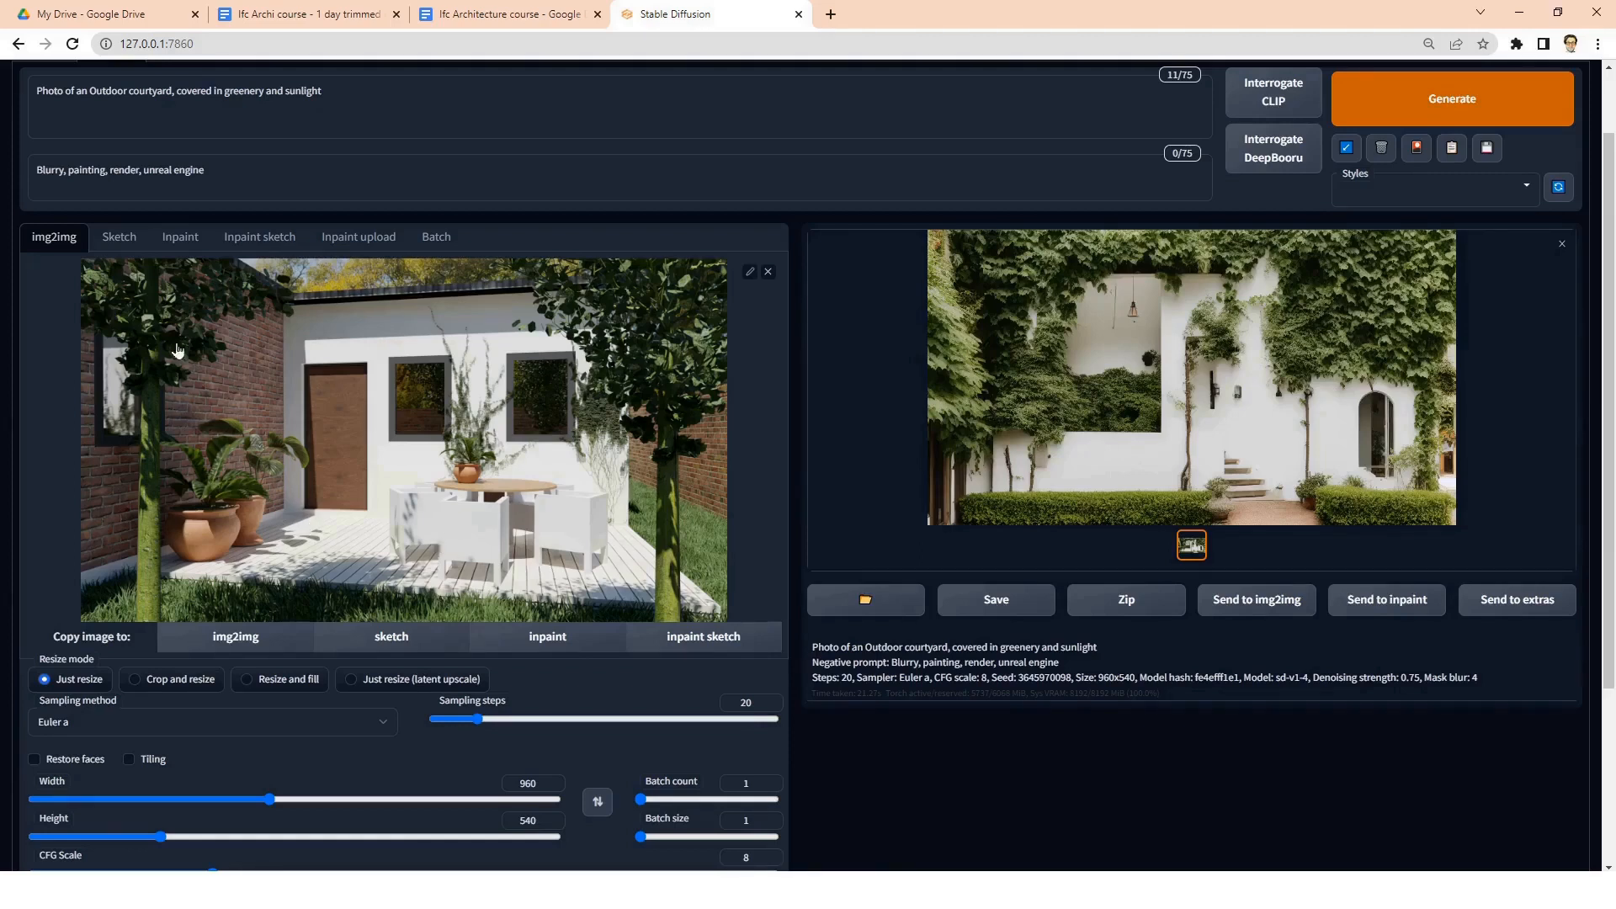
- Enlarge the generated ivy-covered facade image, save it to disk, and close the enlarged view
click(1202, 418)
click(1483, 653)
scroll(623, 450, down, 1)
scroll(926, 421, up, 1)
click(1138, 395)
right_click(998, 371)
click(1002, 375)
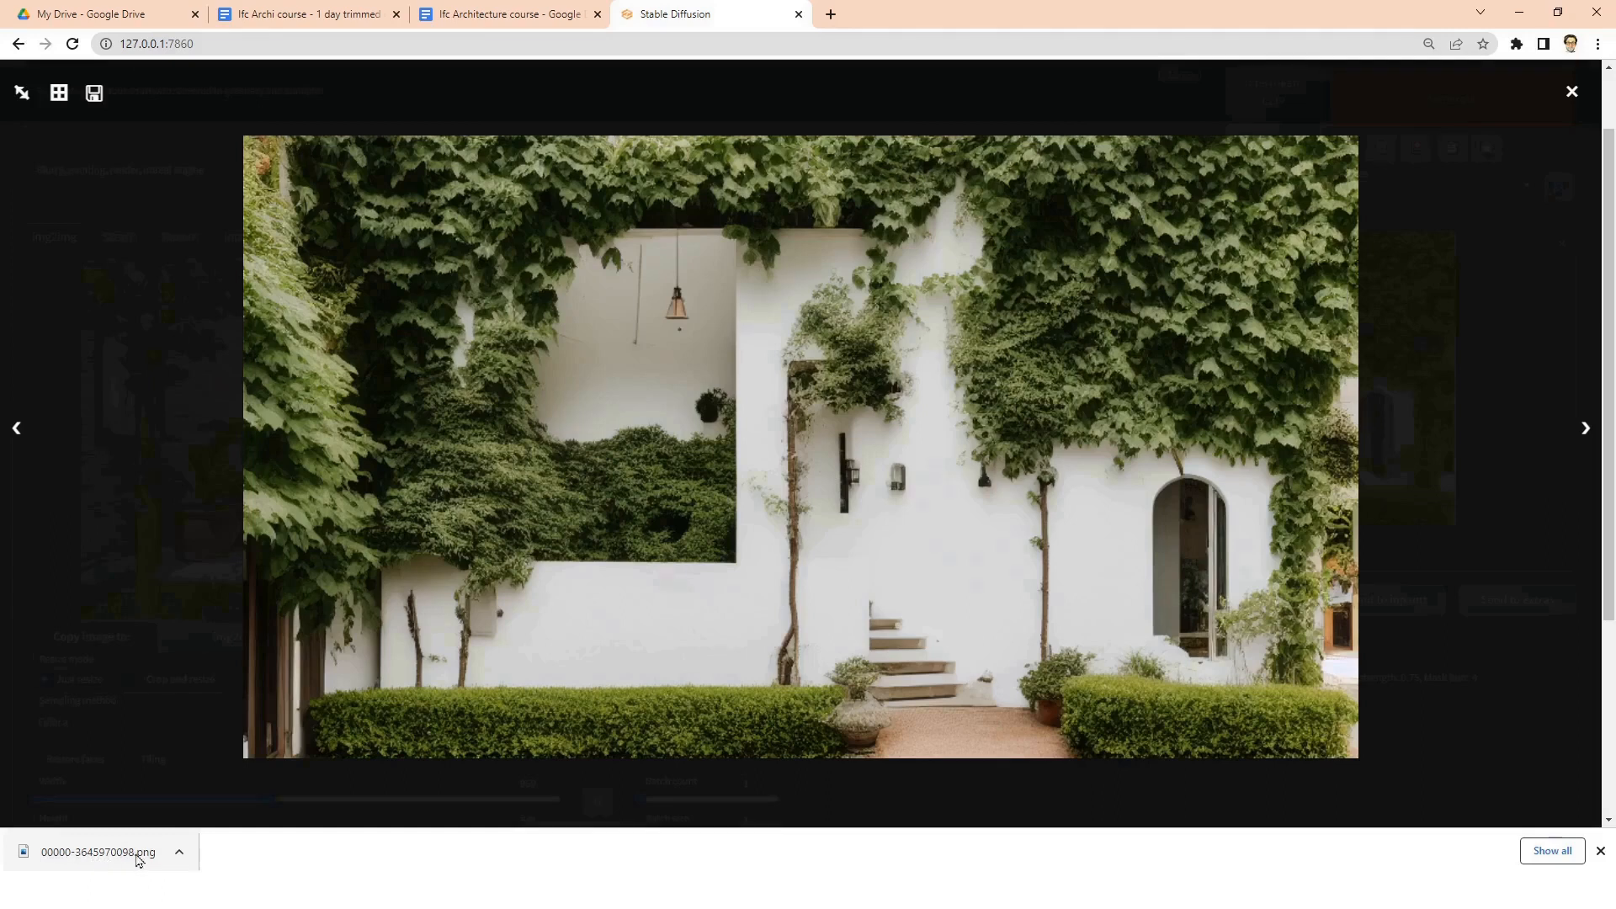
click(1492, 401)
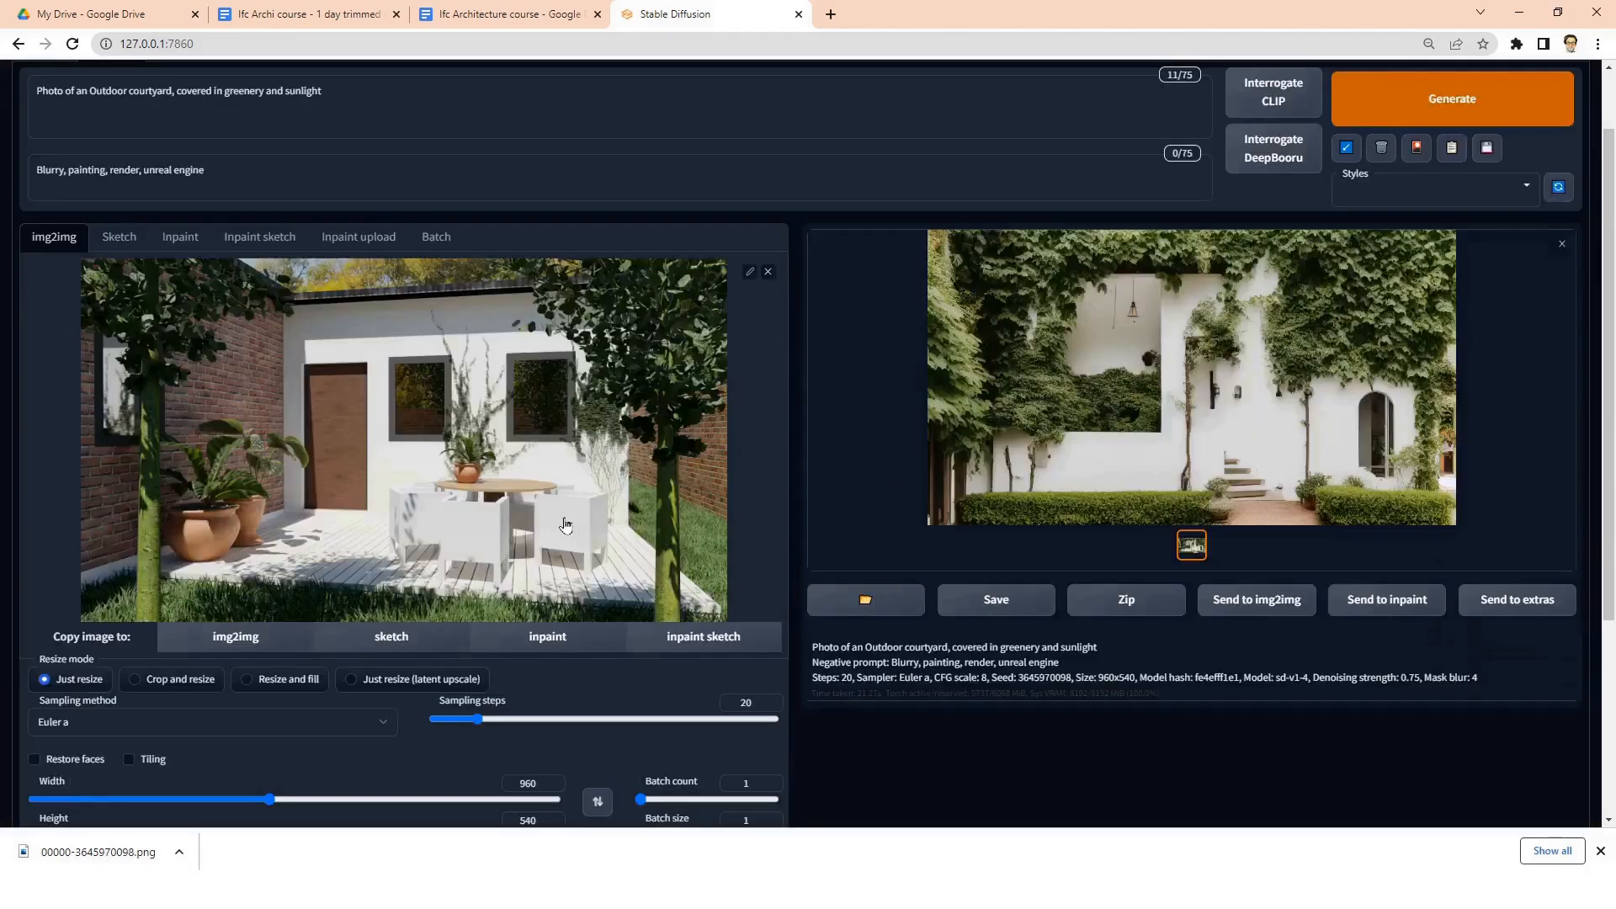
- Expand the ControlNet settings beneath the img2img parameters and enable ControlNet
scroll(625, 579, down, 3)
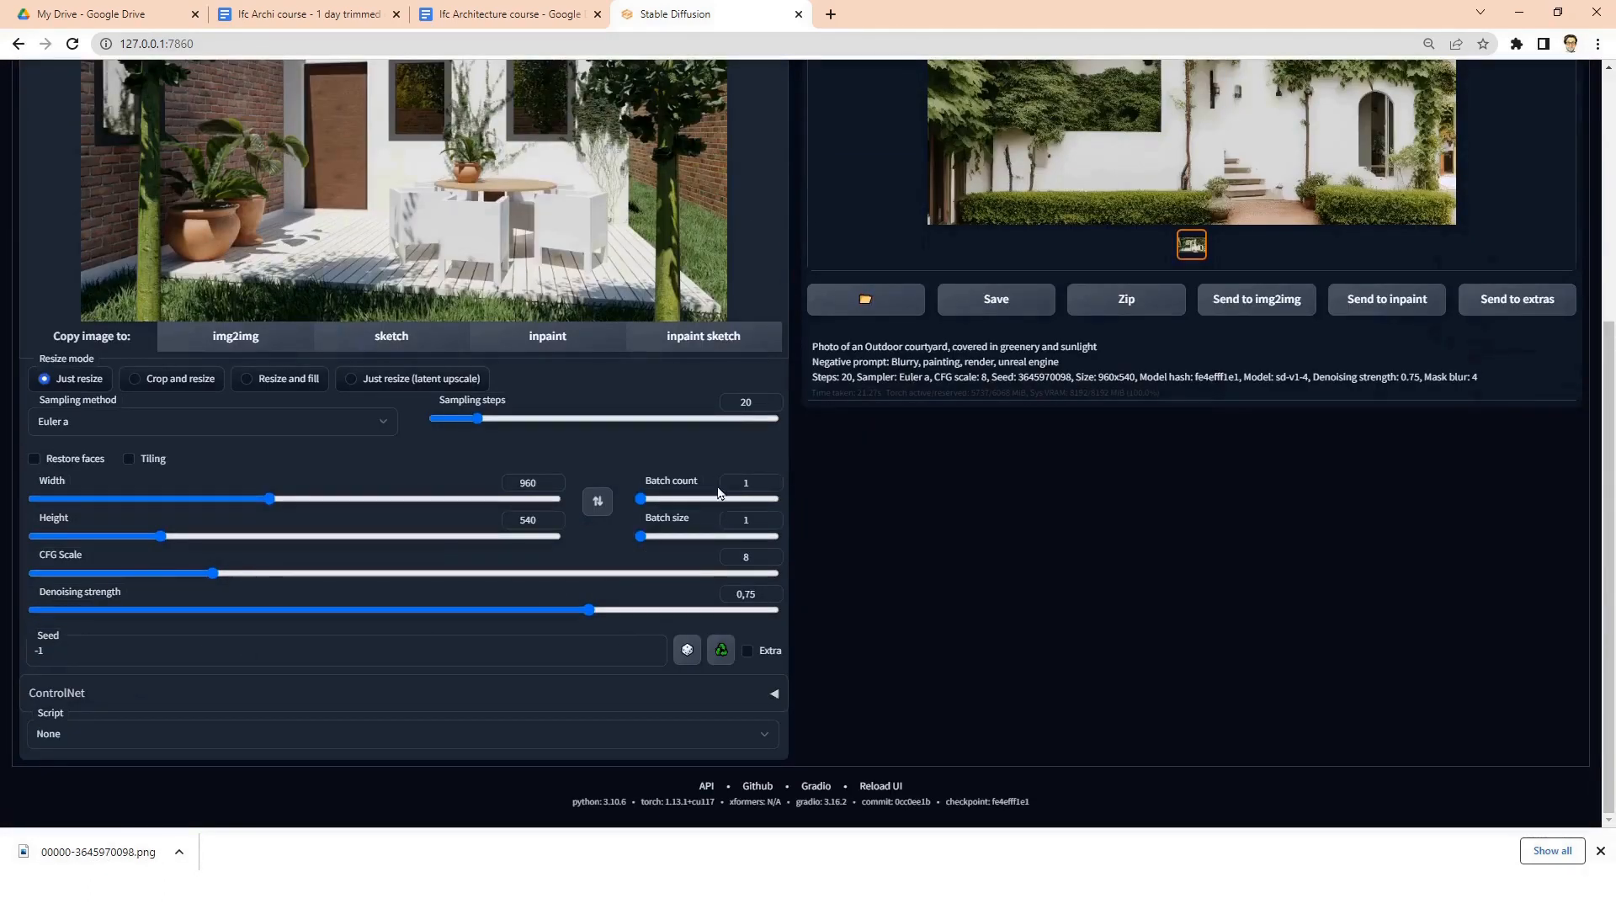
scroll(586, 421, up, 5)
scroll(587, 421, down, 5)
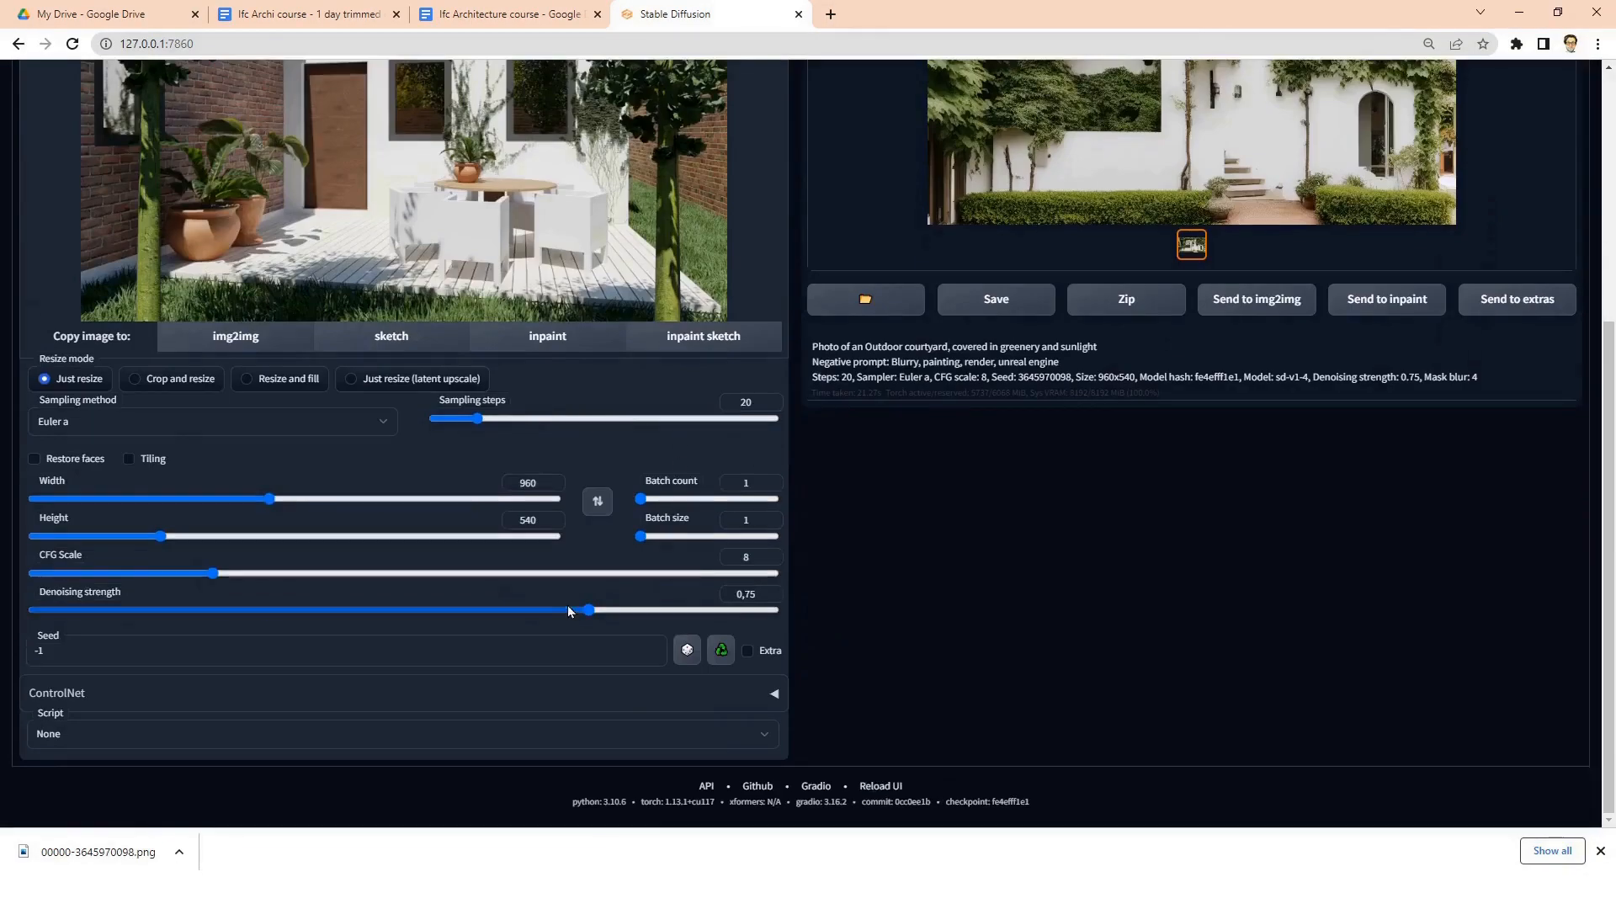
click(93, 704)
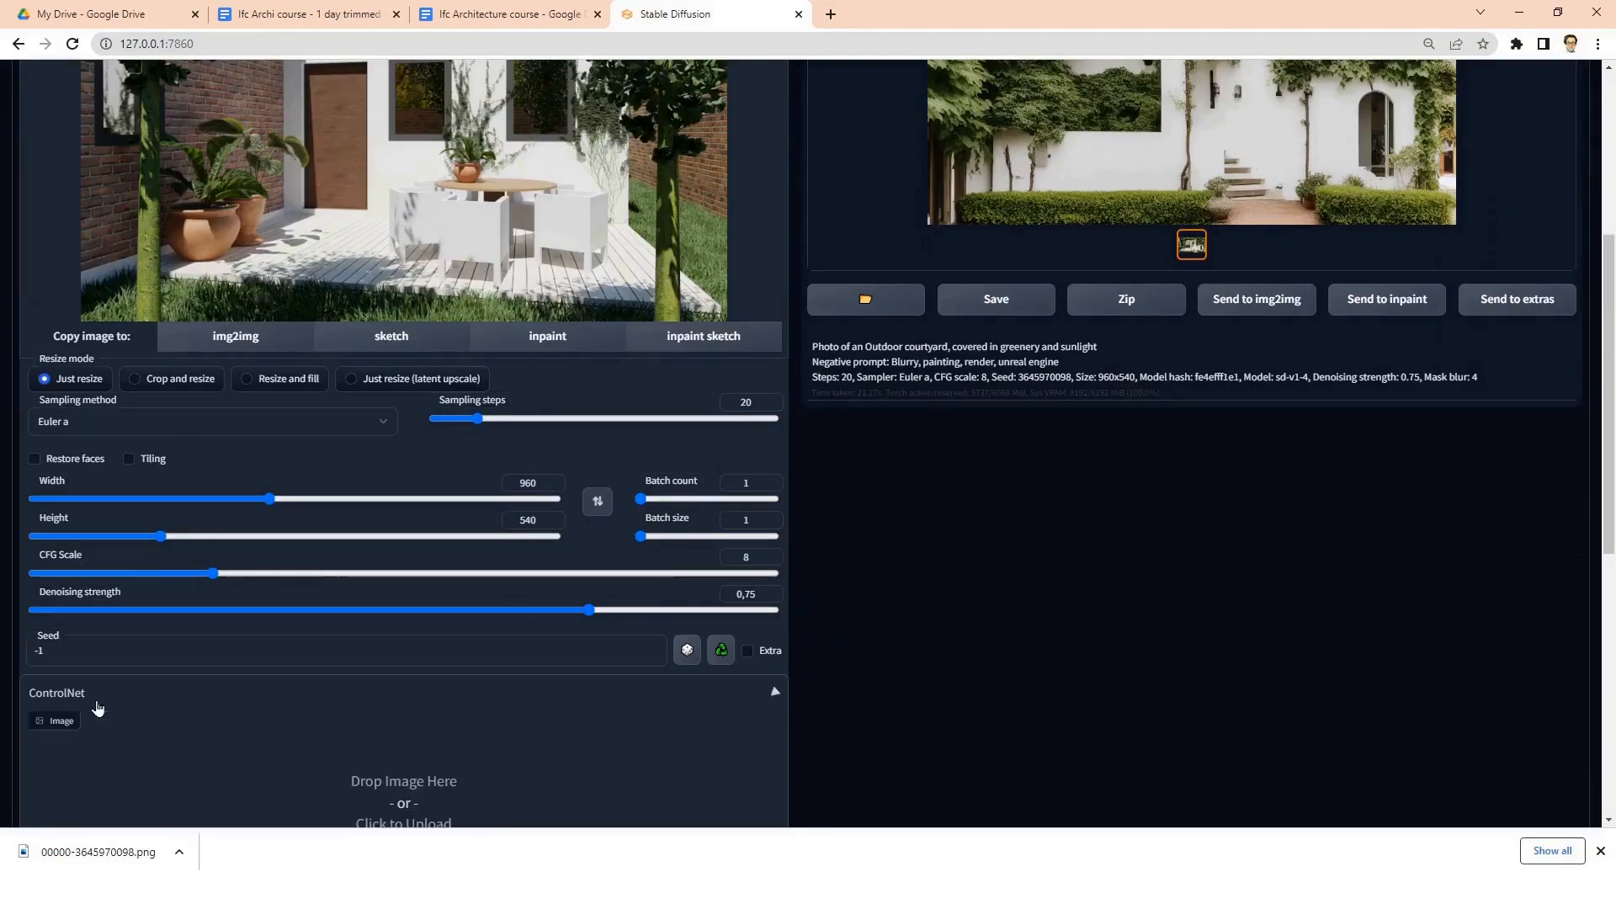
scroll(275, 605, down, 1)
scroll(275, 606, down, 5)
click(44, 470)
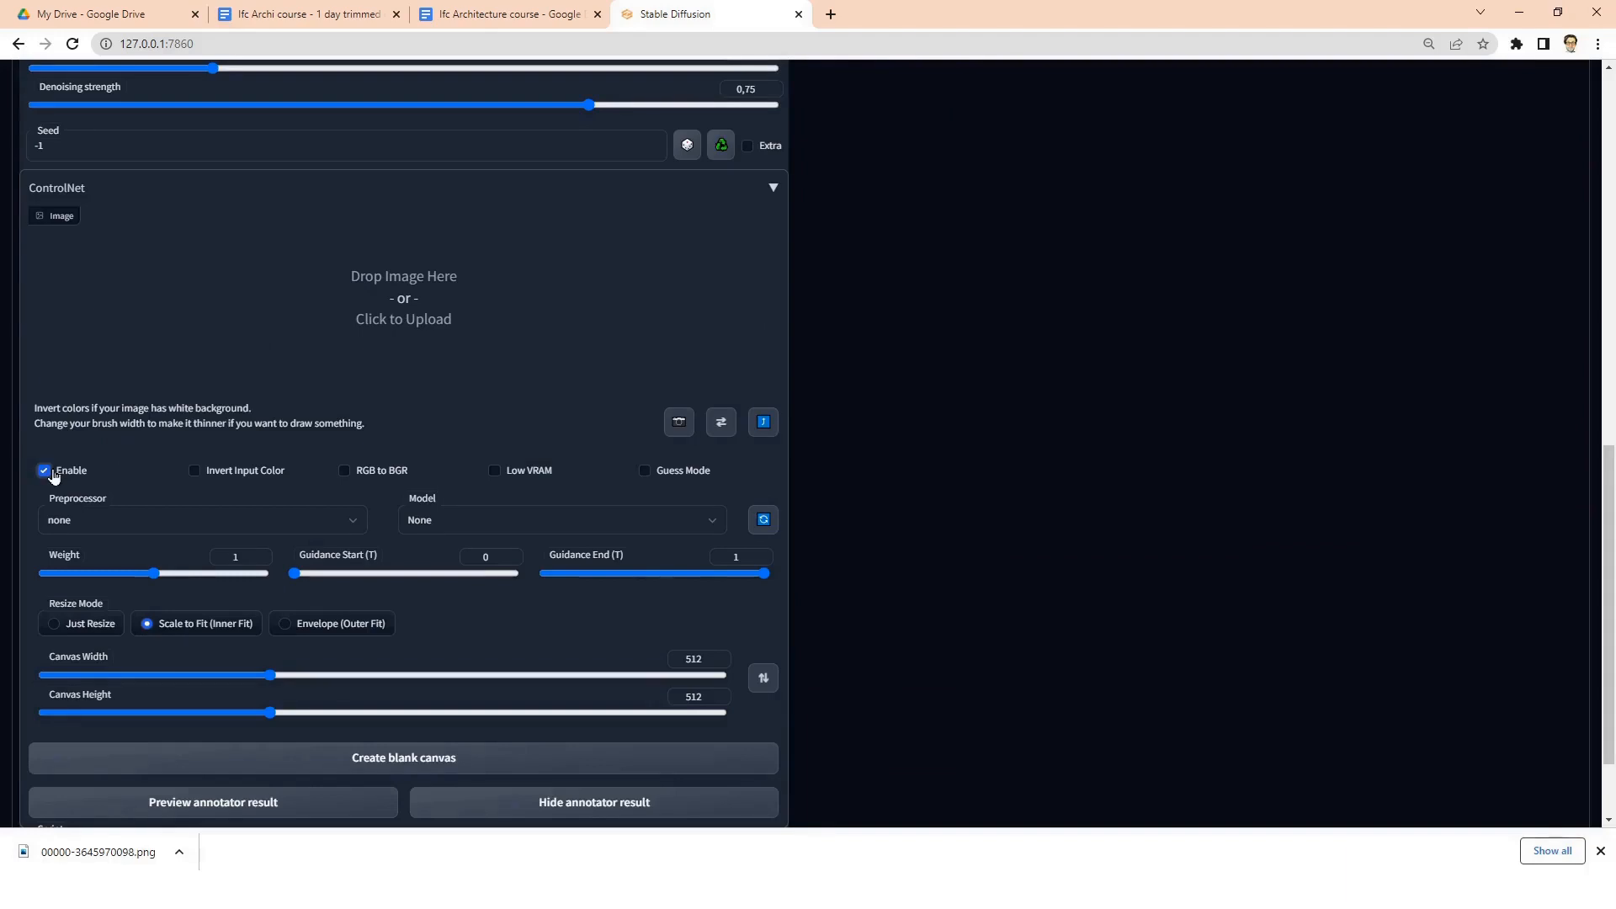
- Set the ControlNet preprocessor to canny and the model to control_sd15_canny [fef5e48e]
click(251, 519)
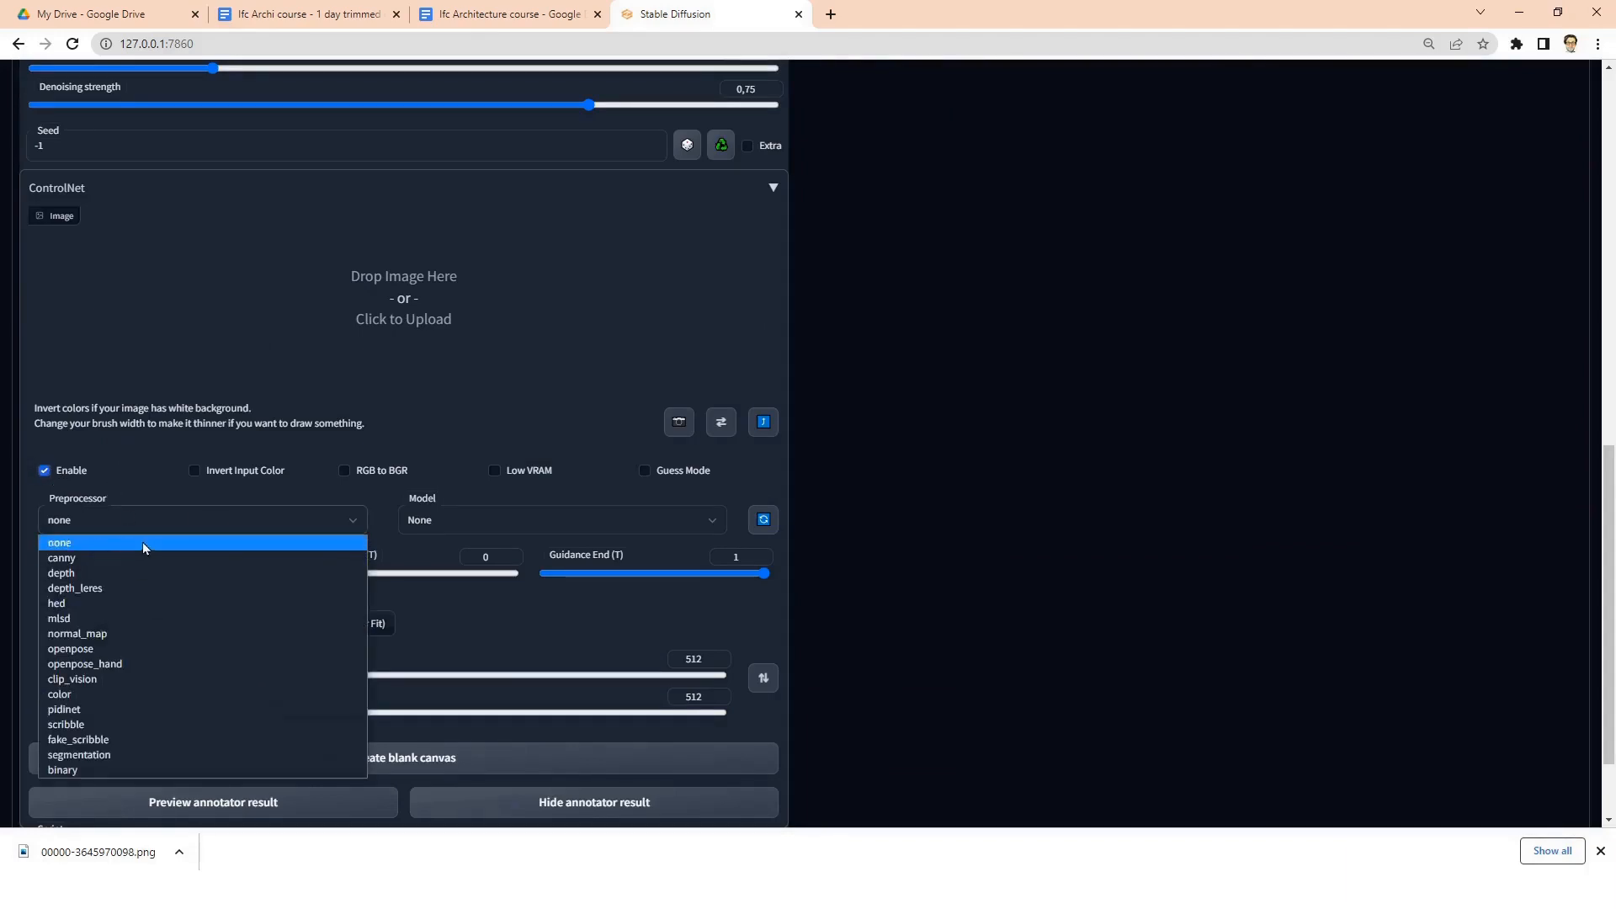
click(115, 559)
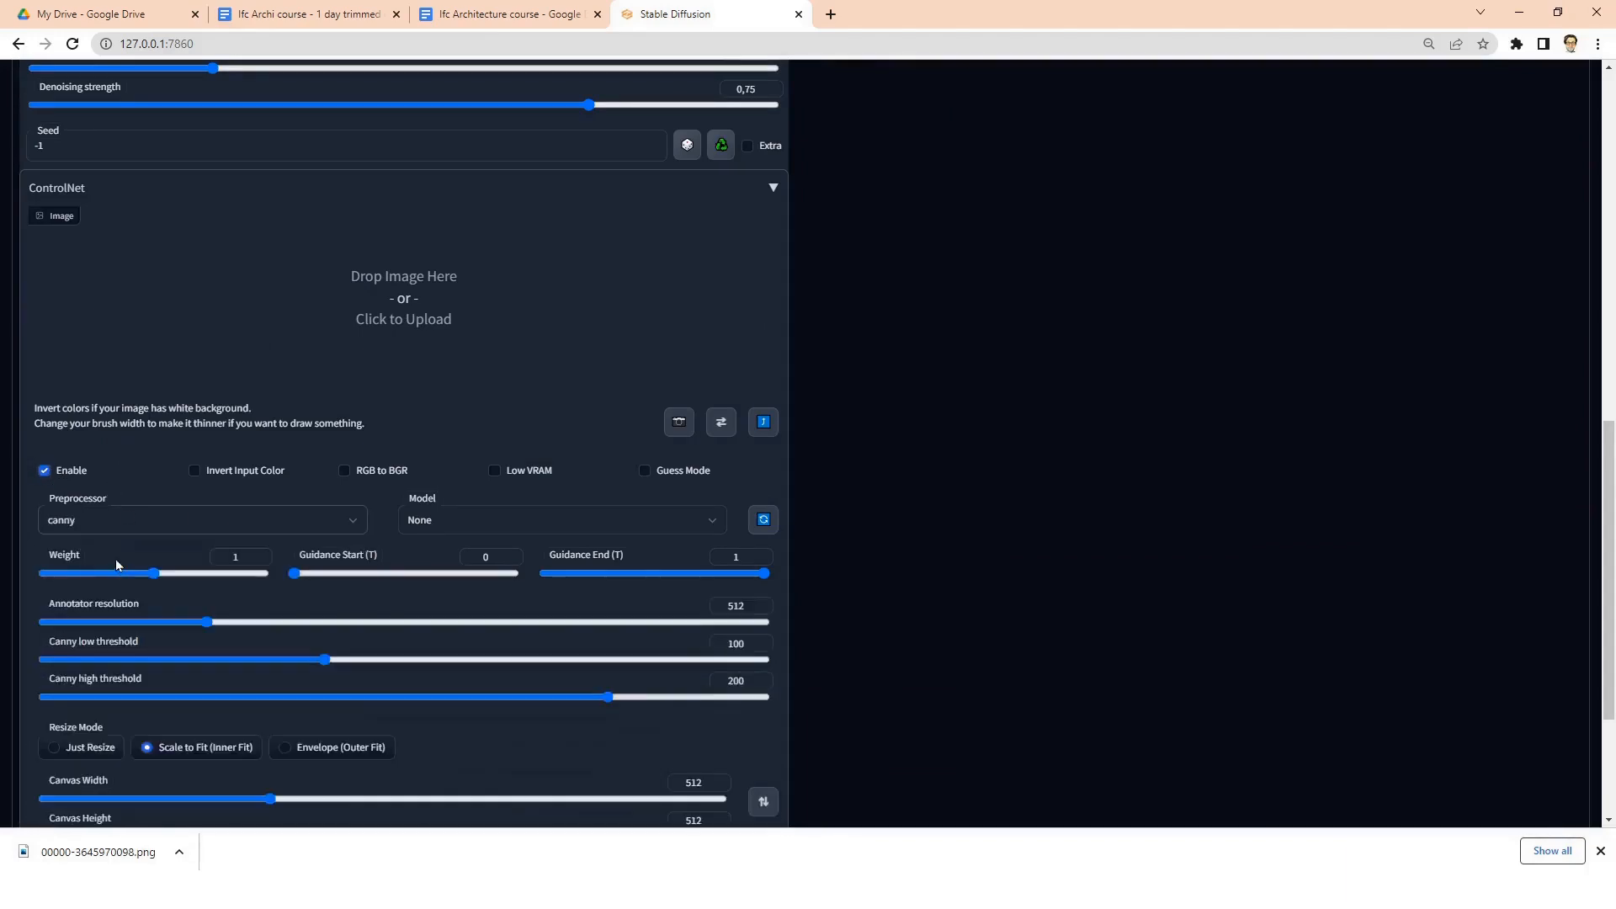
click(532, 526)
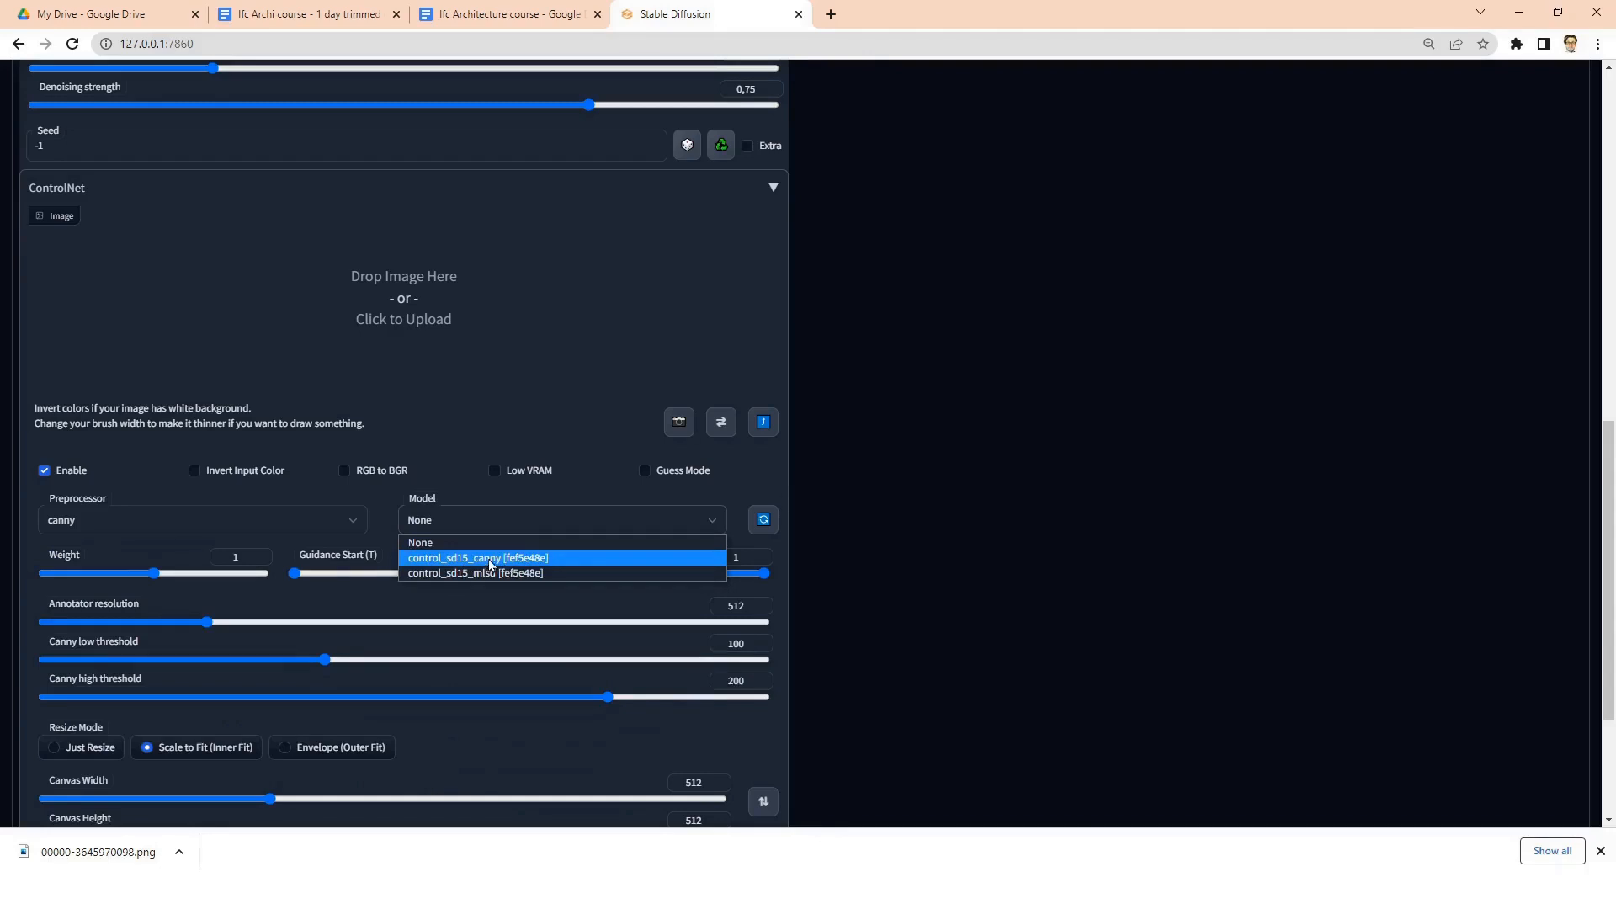
click(494, 558)
scroll(623, 425, down, 3)
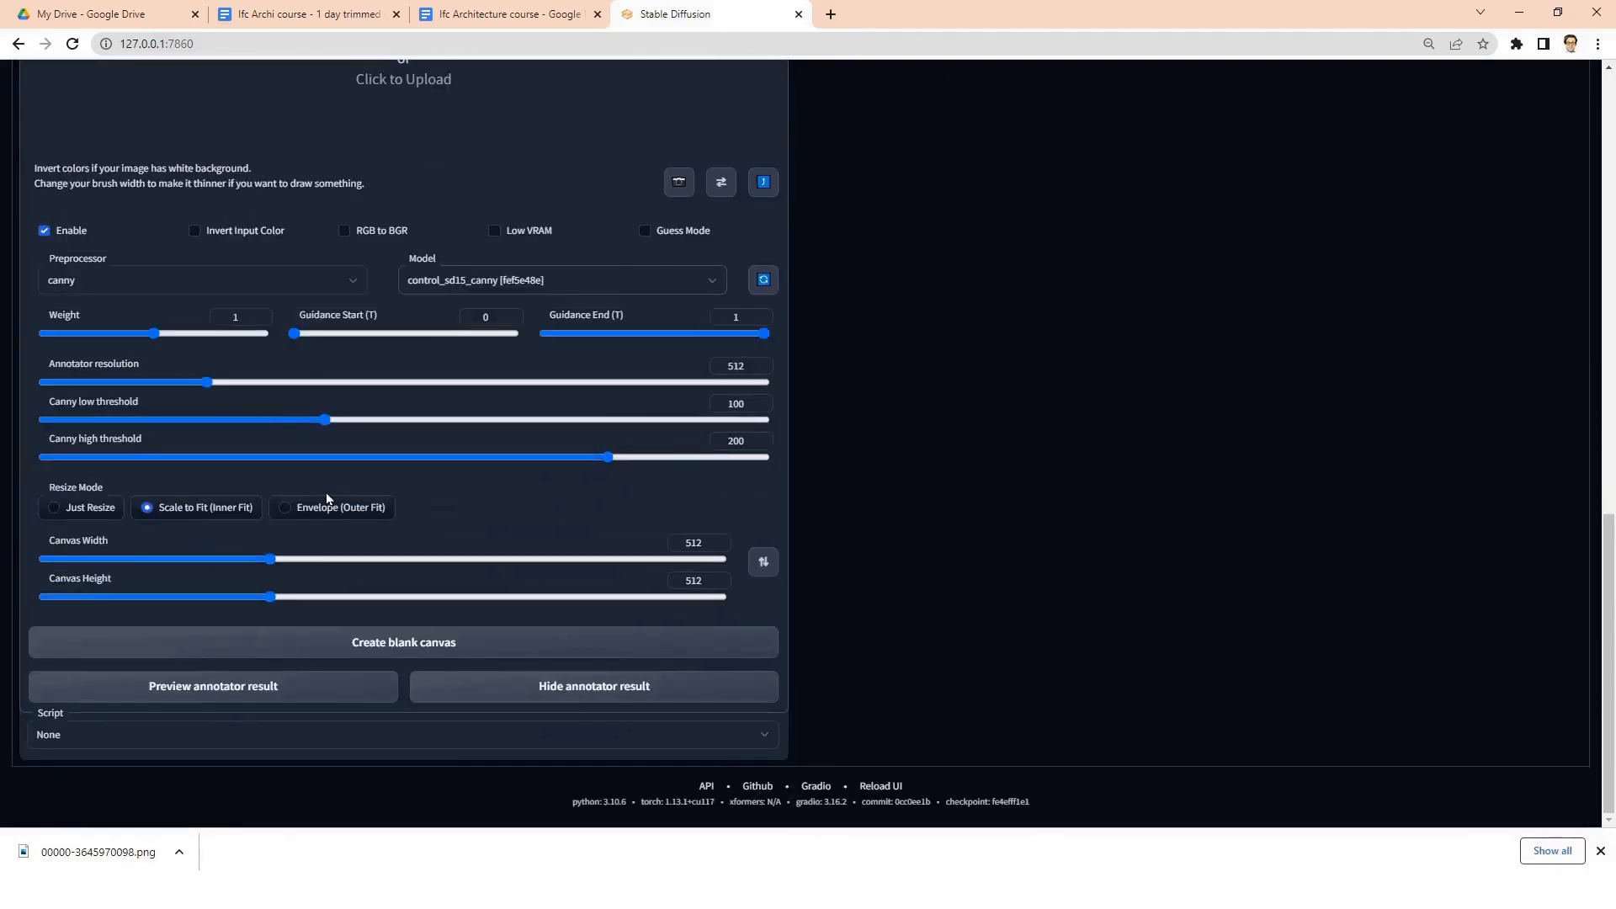
- Generate a new courtyard image with the canny ControlNet guidance enabled
scroll(362, 707, up, 5)
scroll(407, 696, up, 2)
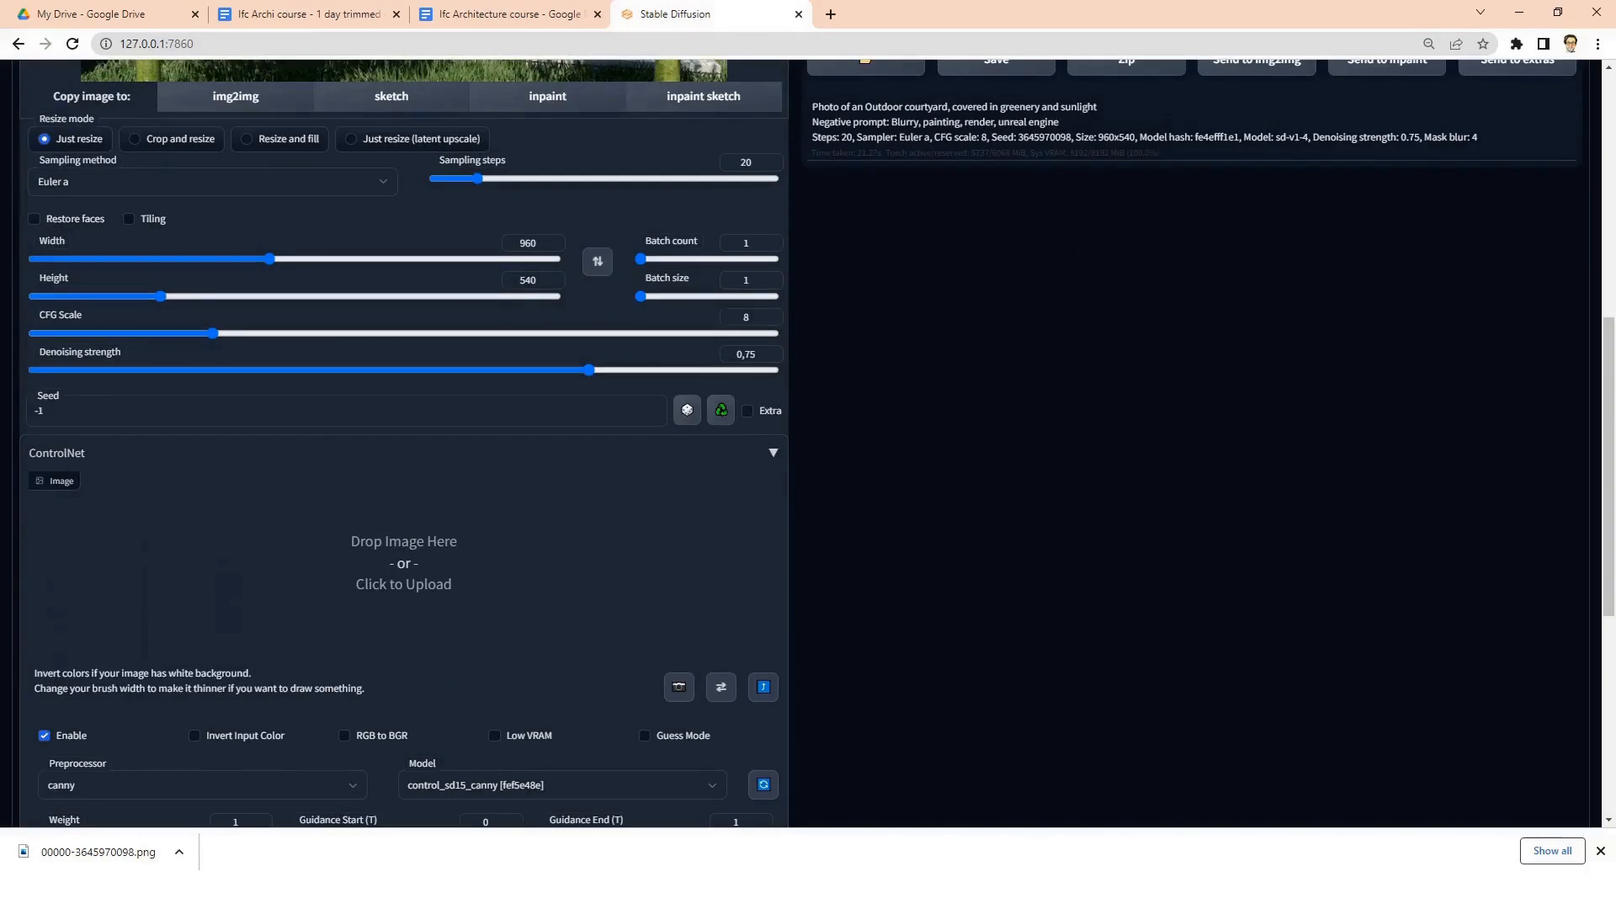
scroll(944, 553, up, 6)
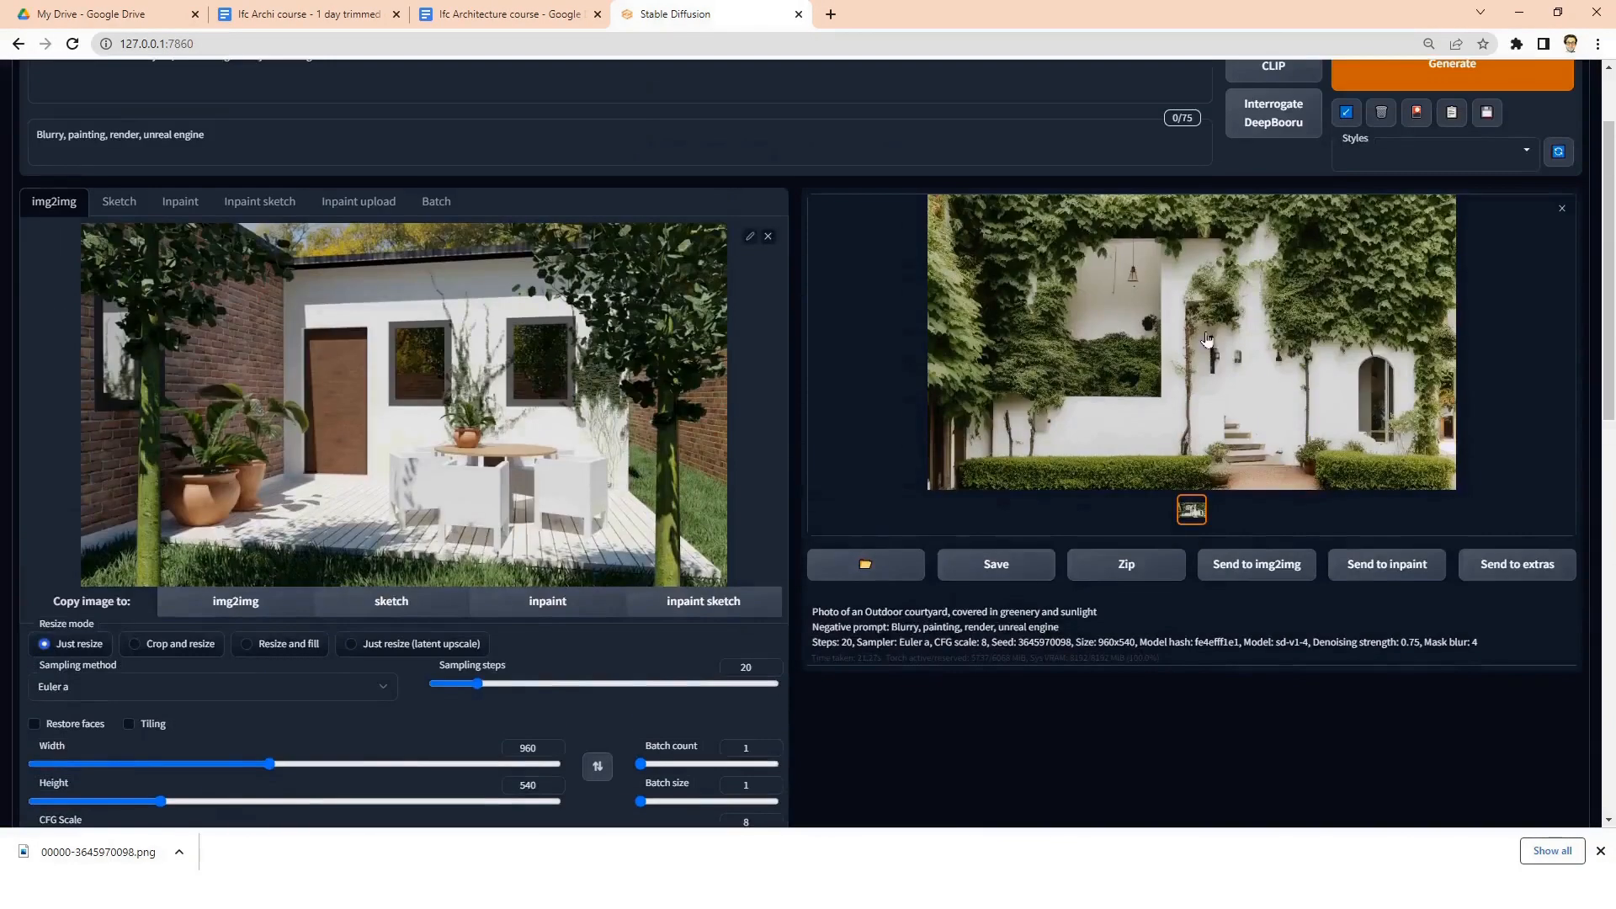
scroll(1135, 235, up, 2)
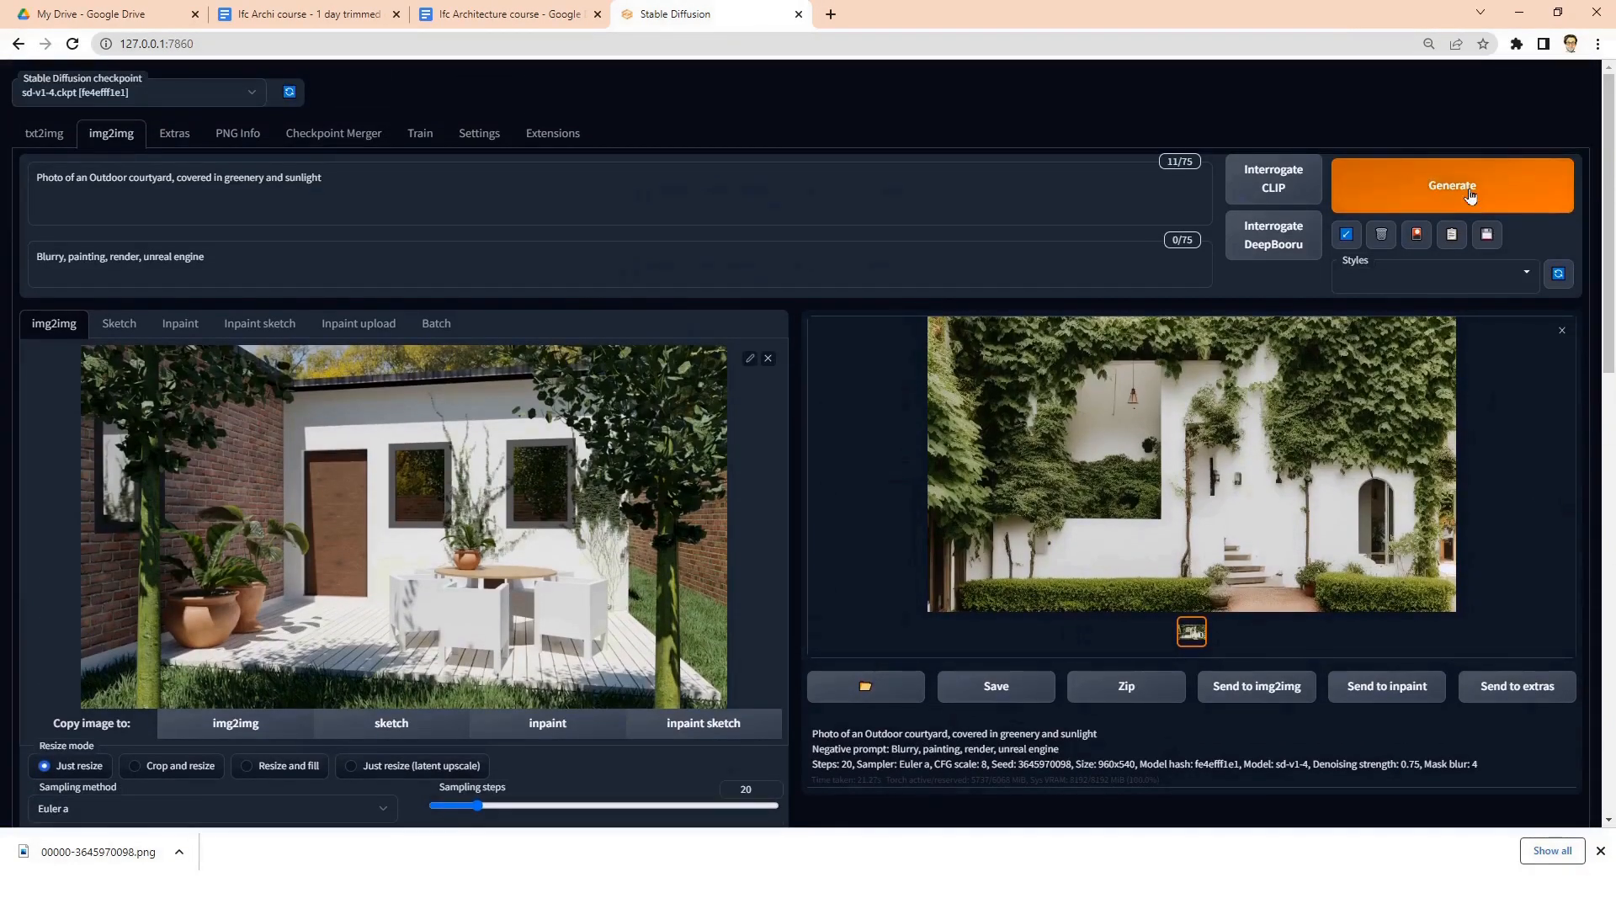
click(1470, 194)
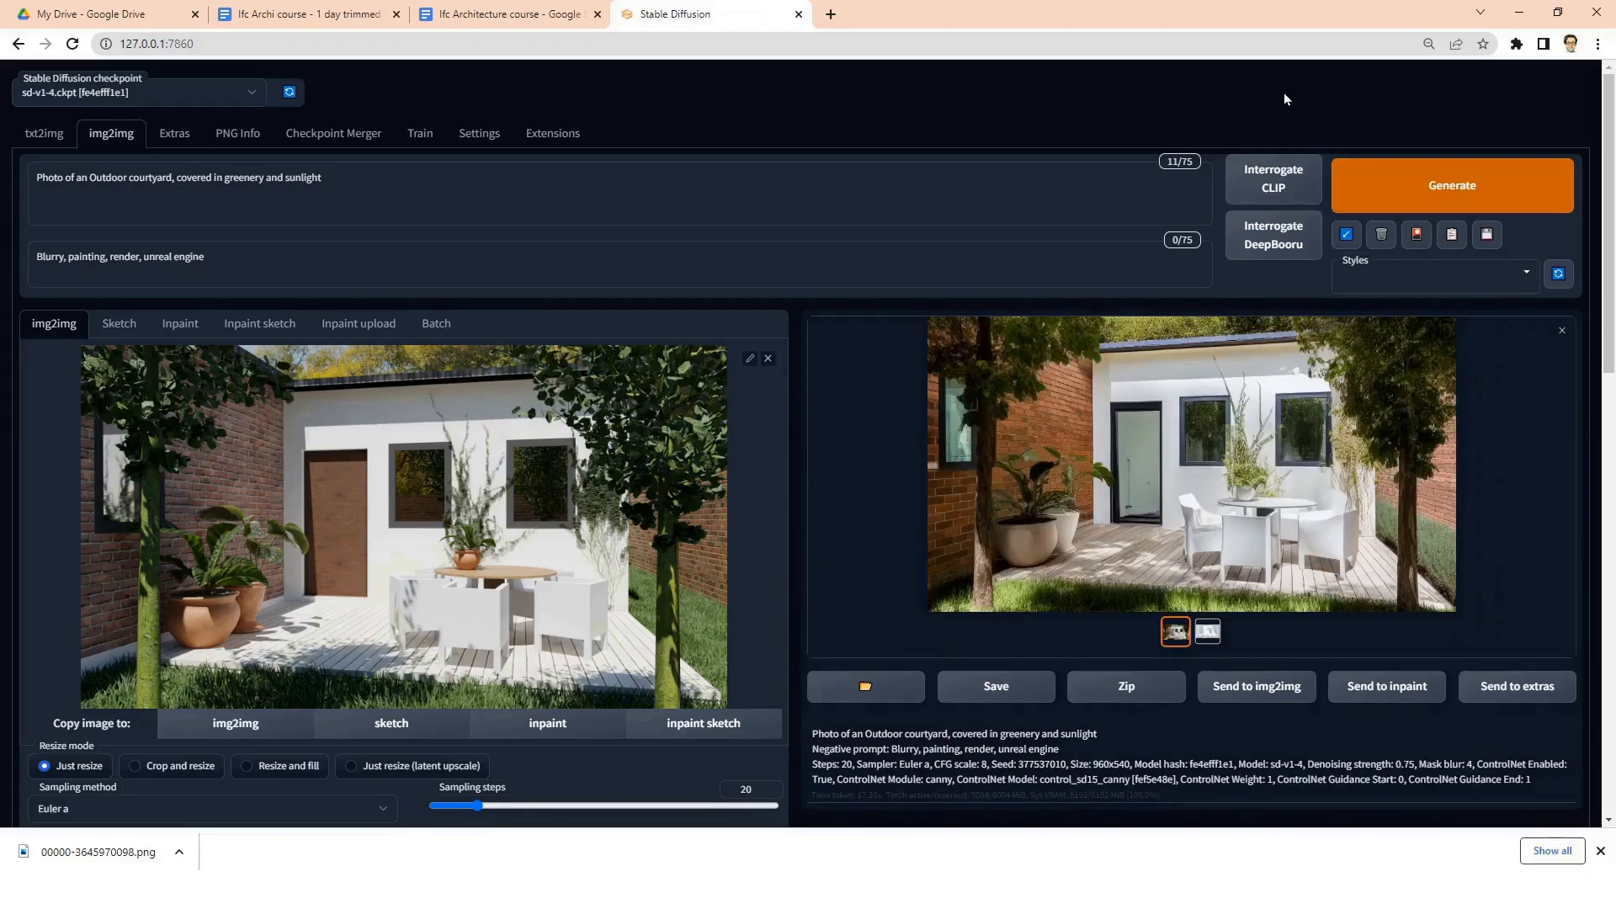
- Enlarge the first ControlNet-guided courtyard image, save it to disk, and close the enlarged view
click(1250, 512)
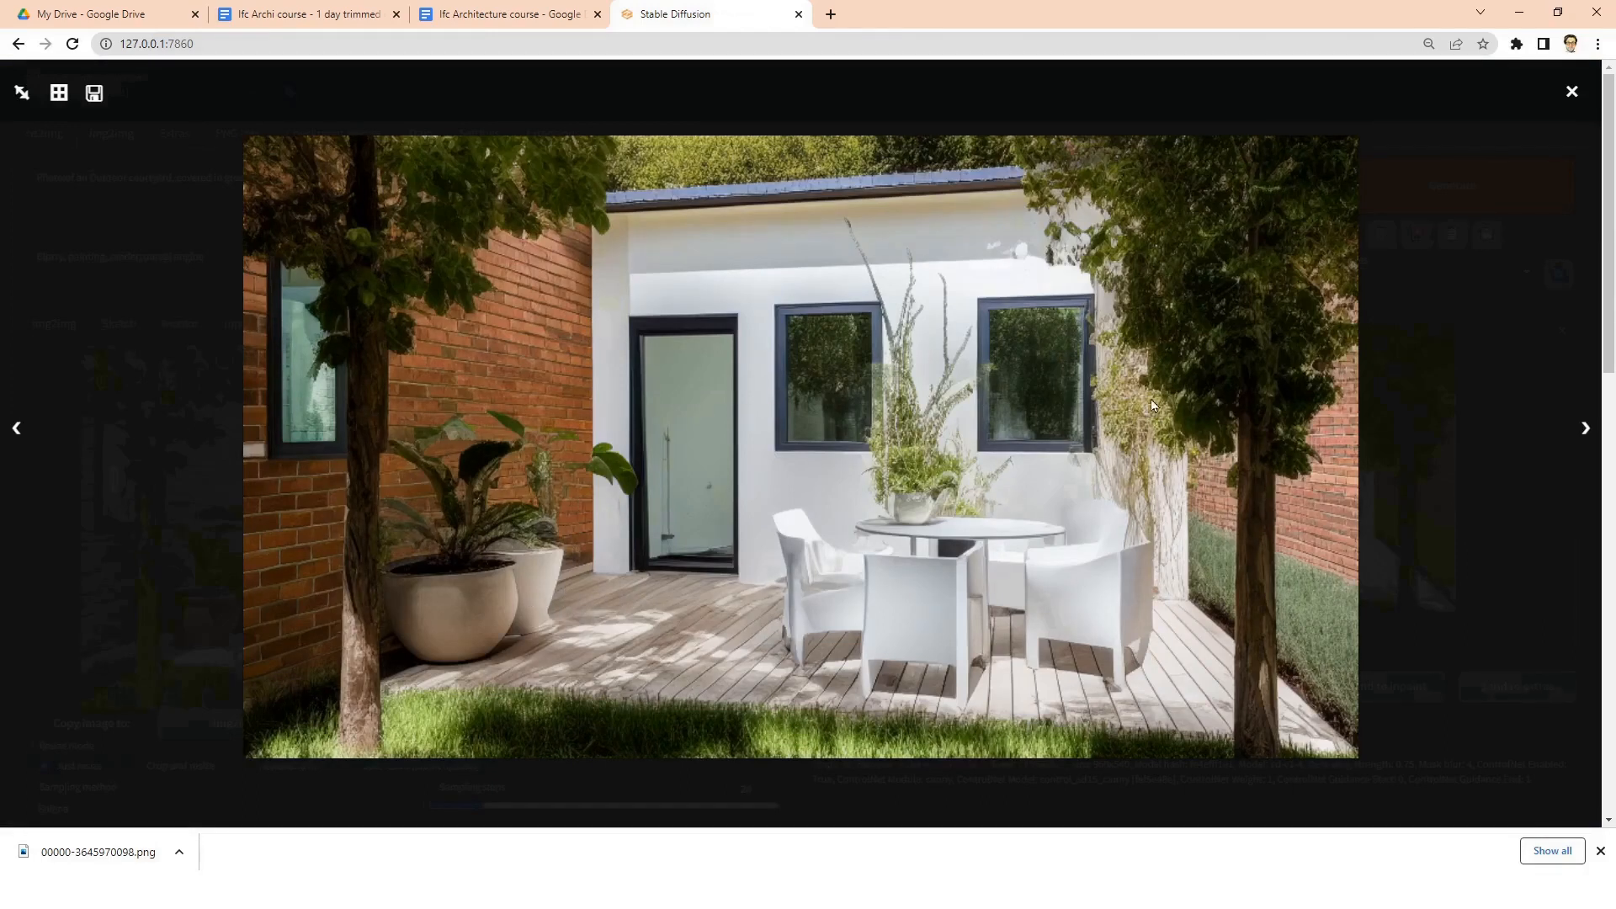
right_click(1083, 269)
click(1133, 303)
right_click(1083, 269)
click(1120, 294)
click(1442, 320)
- Raise the denoising strength to 1 and generate the courtyard image again
scroll(968, 431, down, 3)
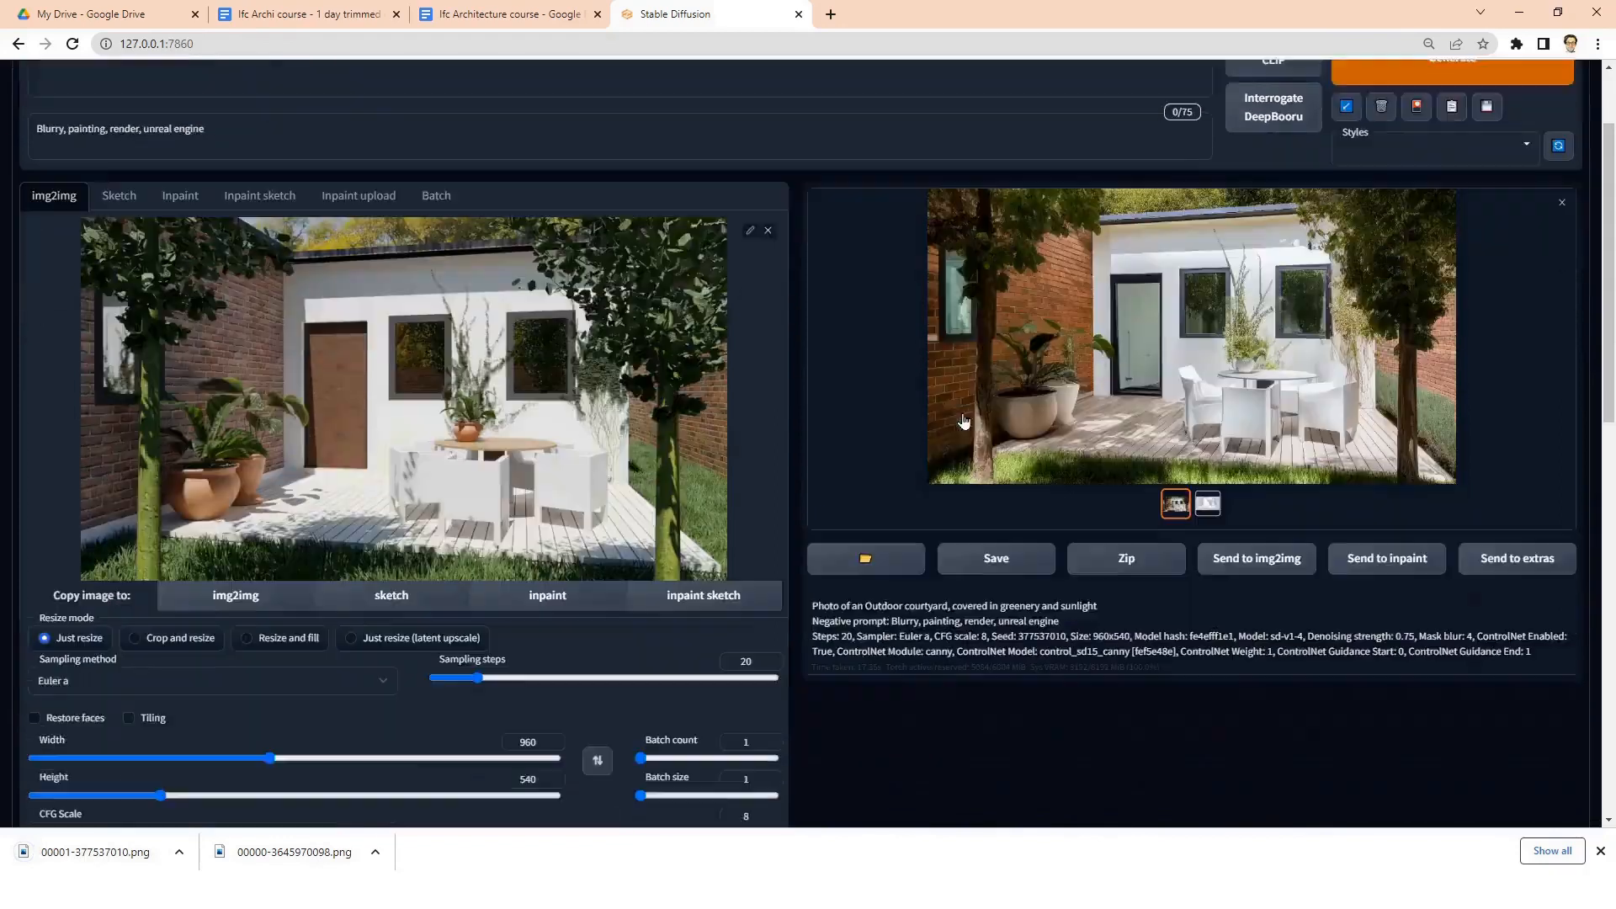
scroll(968, 431, down, 2)
drag(603, 661, 773, 661)
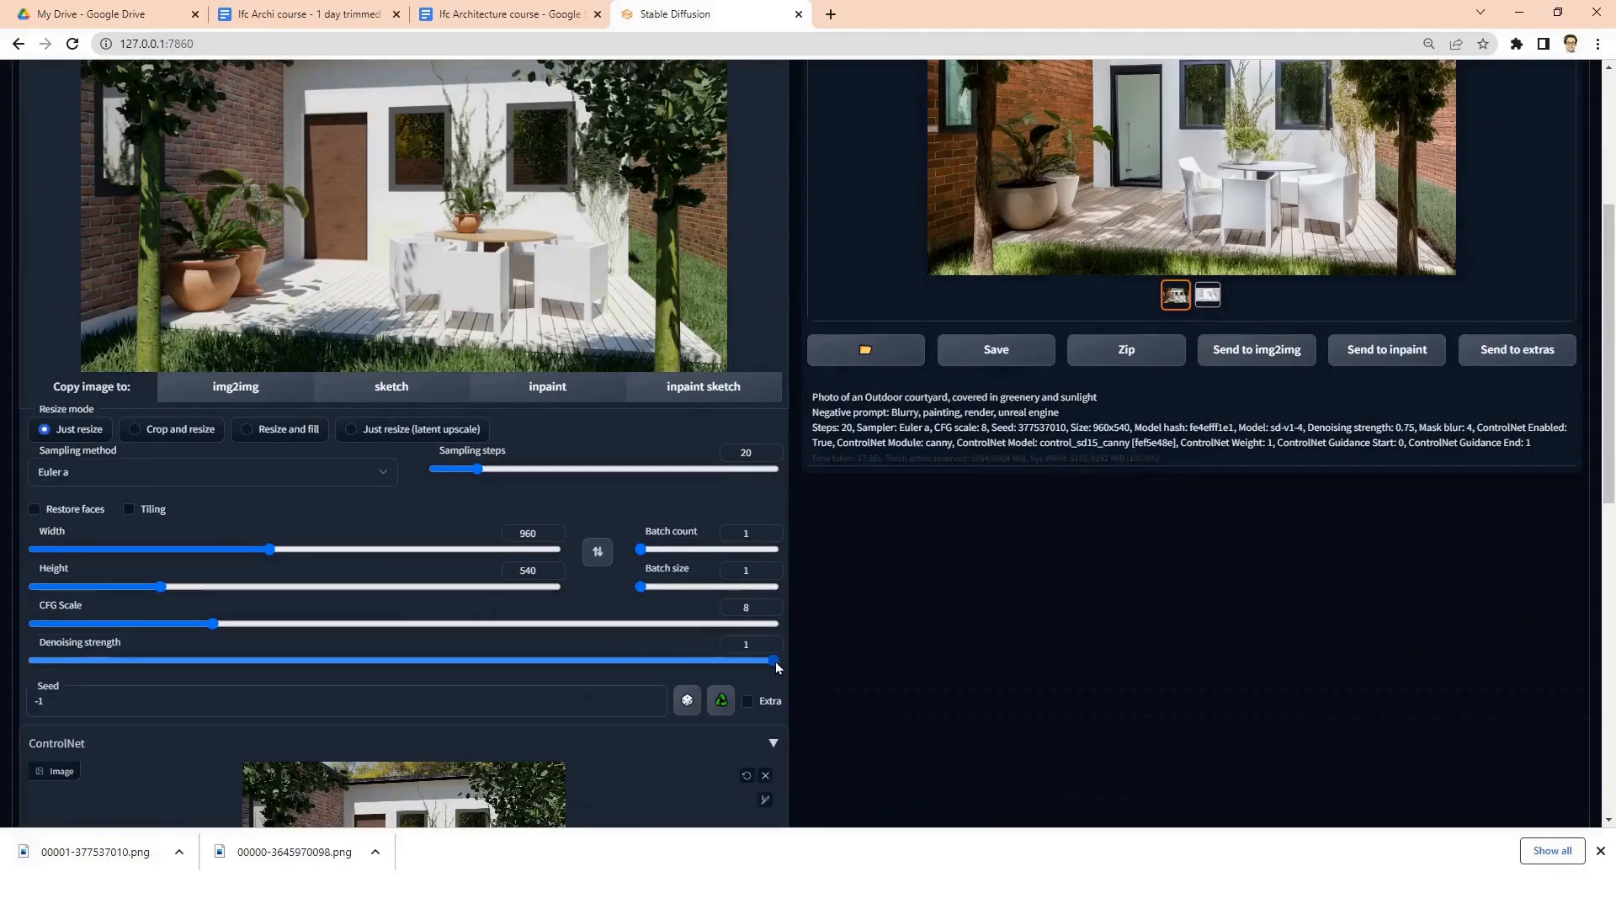
scroll(1081, 582, up, 3)
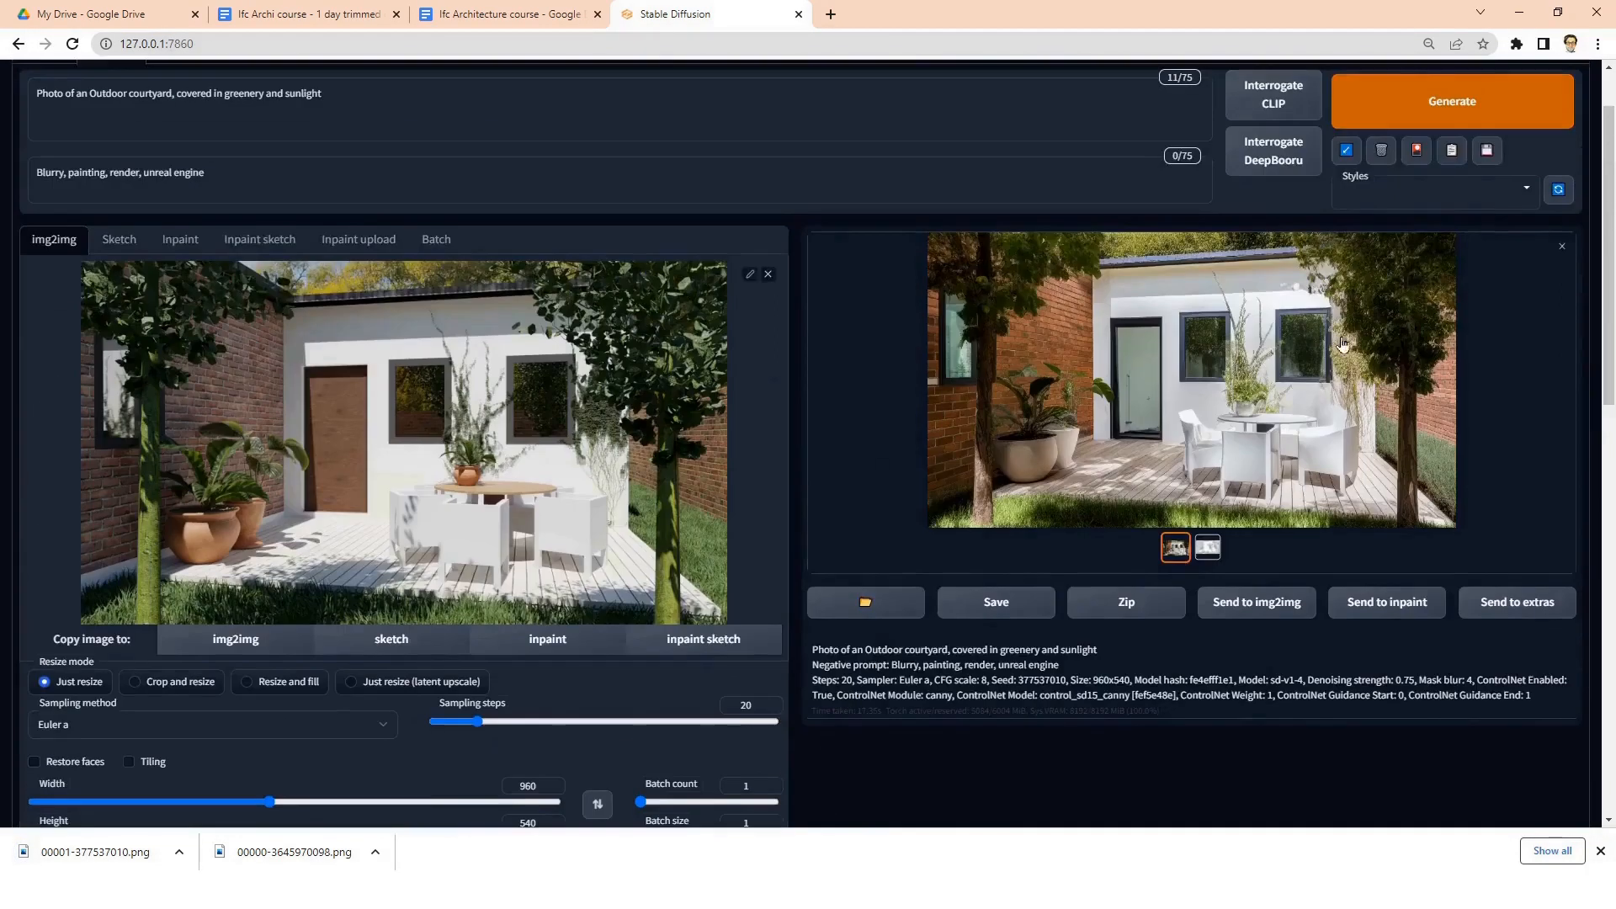
click(1452, 101)
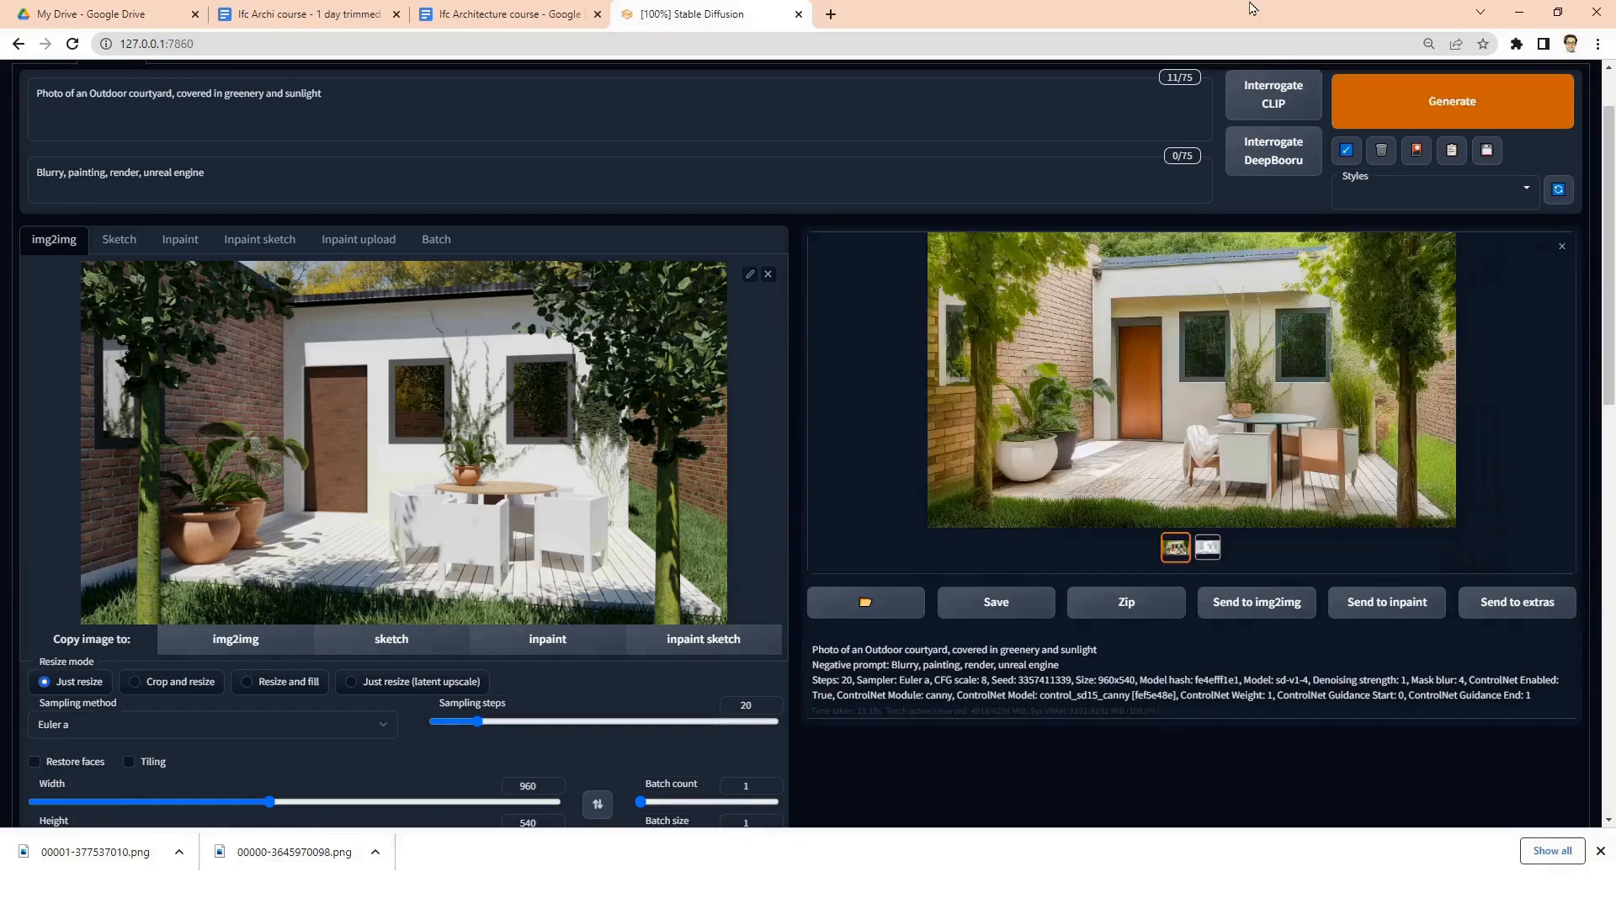
- Enlarge the courtyard image generated at denoising strength 1, save it to disk, and close the enlarged view
click(1254, 365)
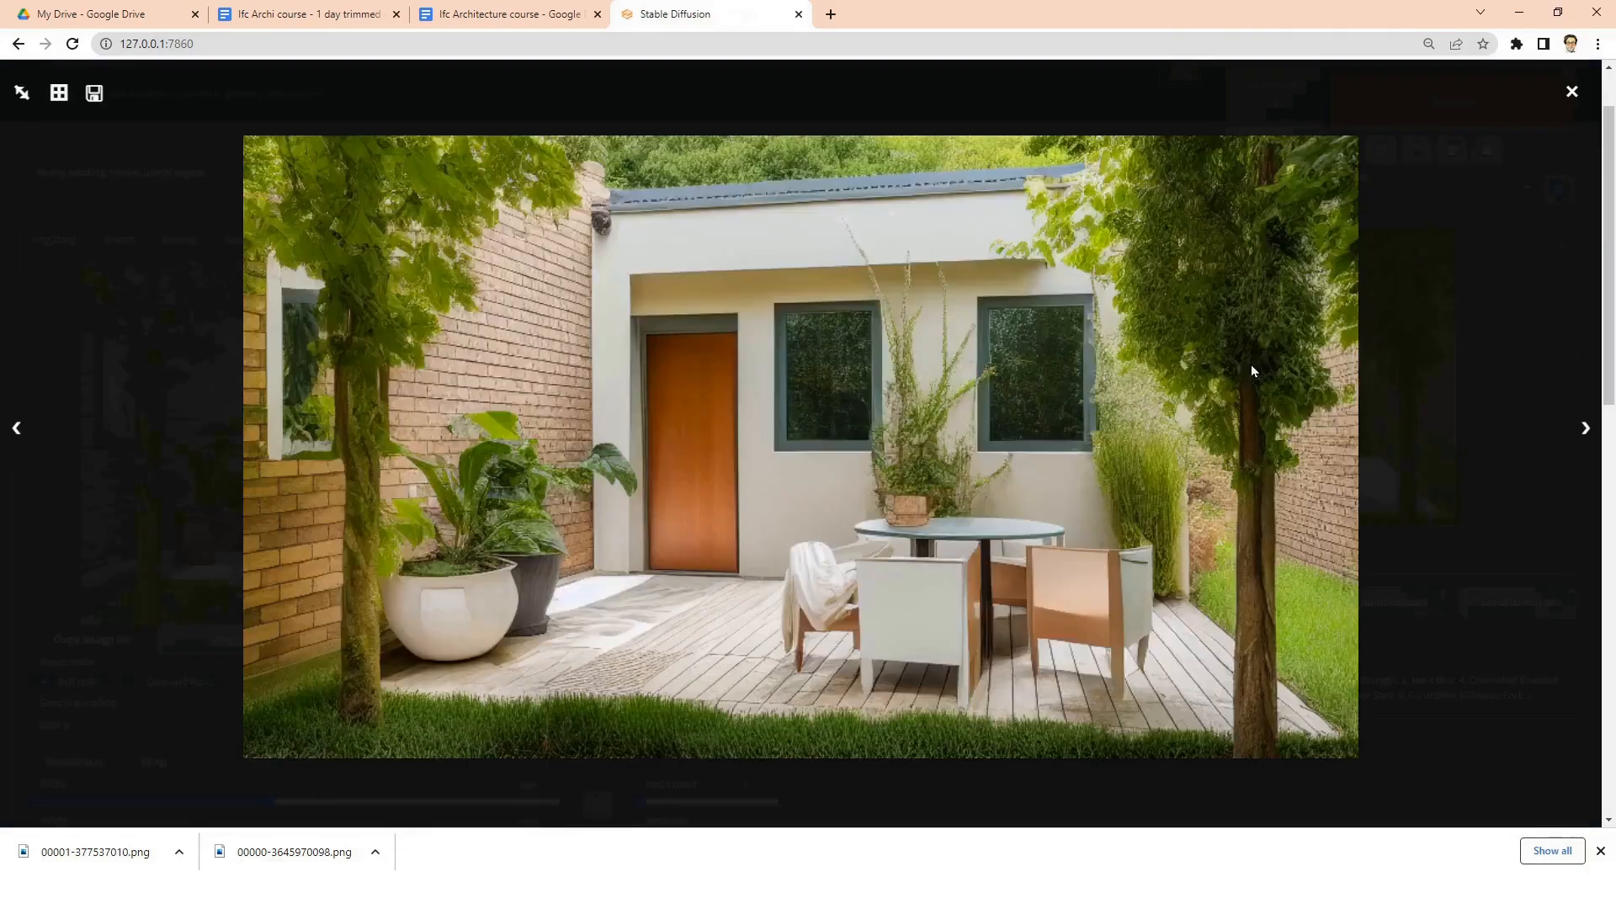
right_click(1102, 325)
click(1165, 356)
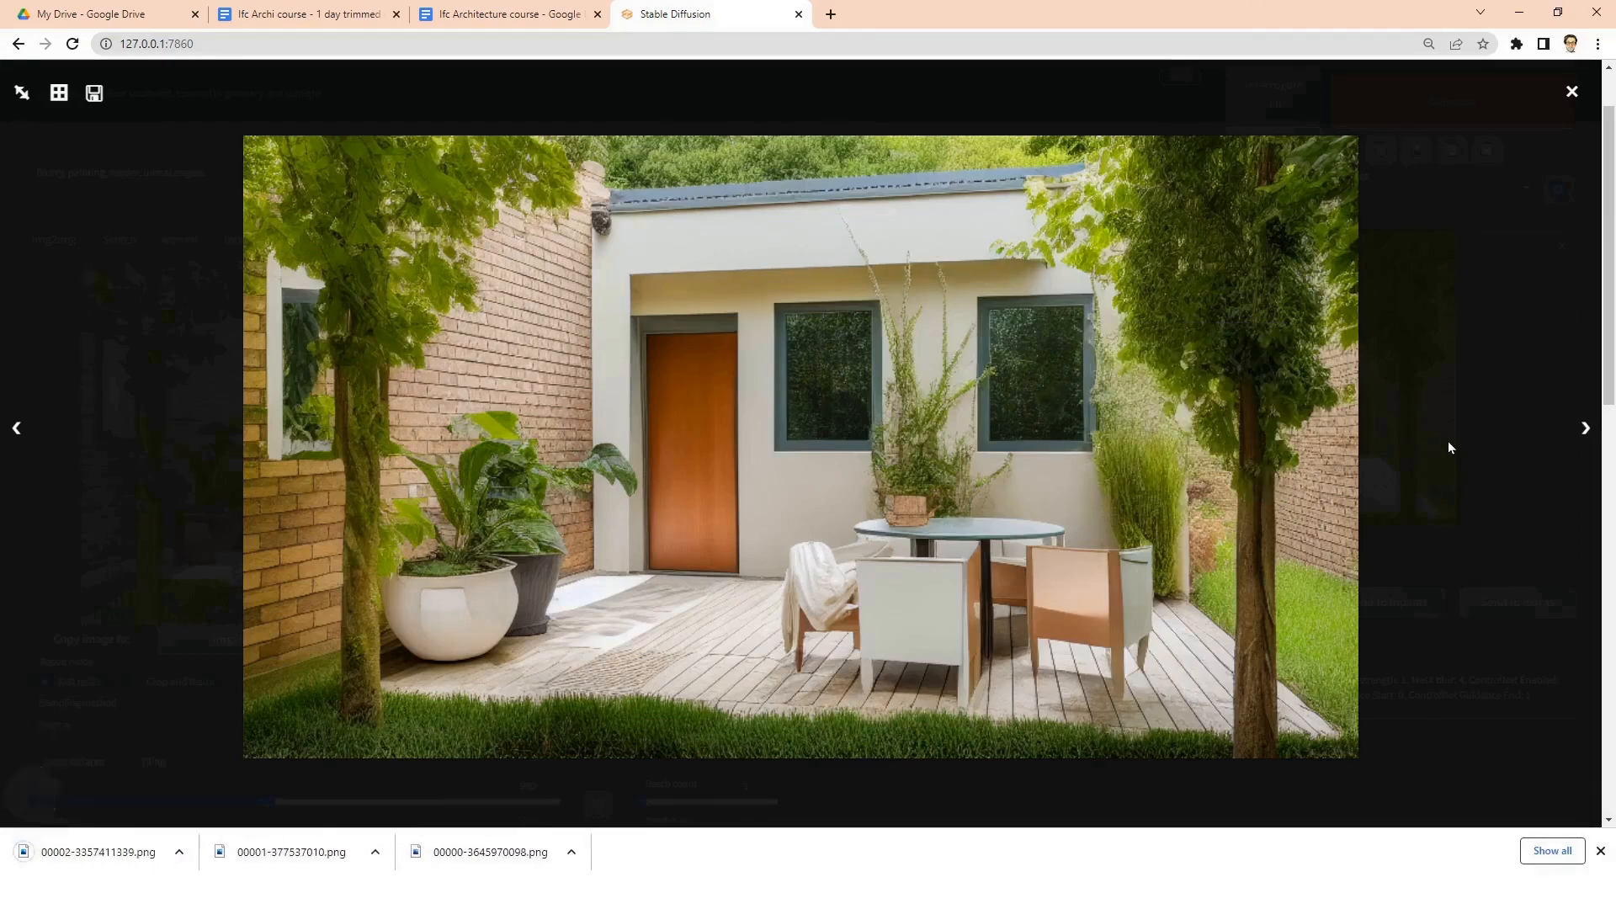
click(1448, 442)
- Add "warm" before "sunlight" in the prompt and generate another courtyard image
scroll(256, 185, up, 1)
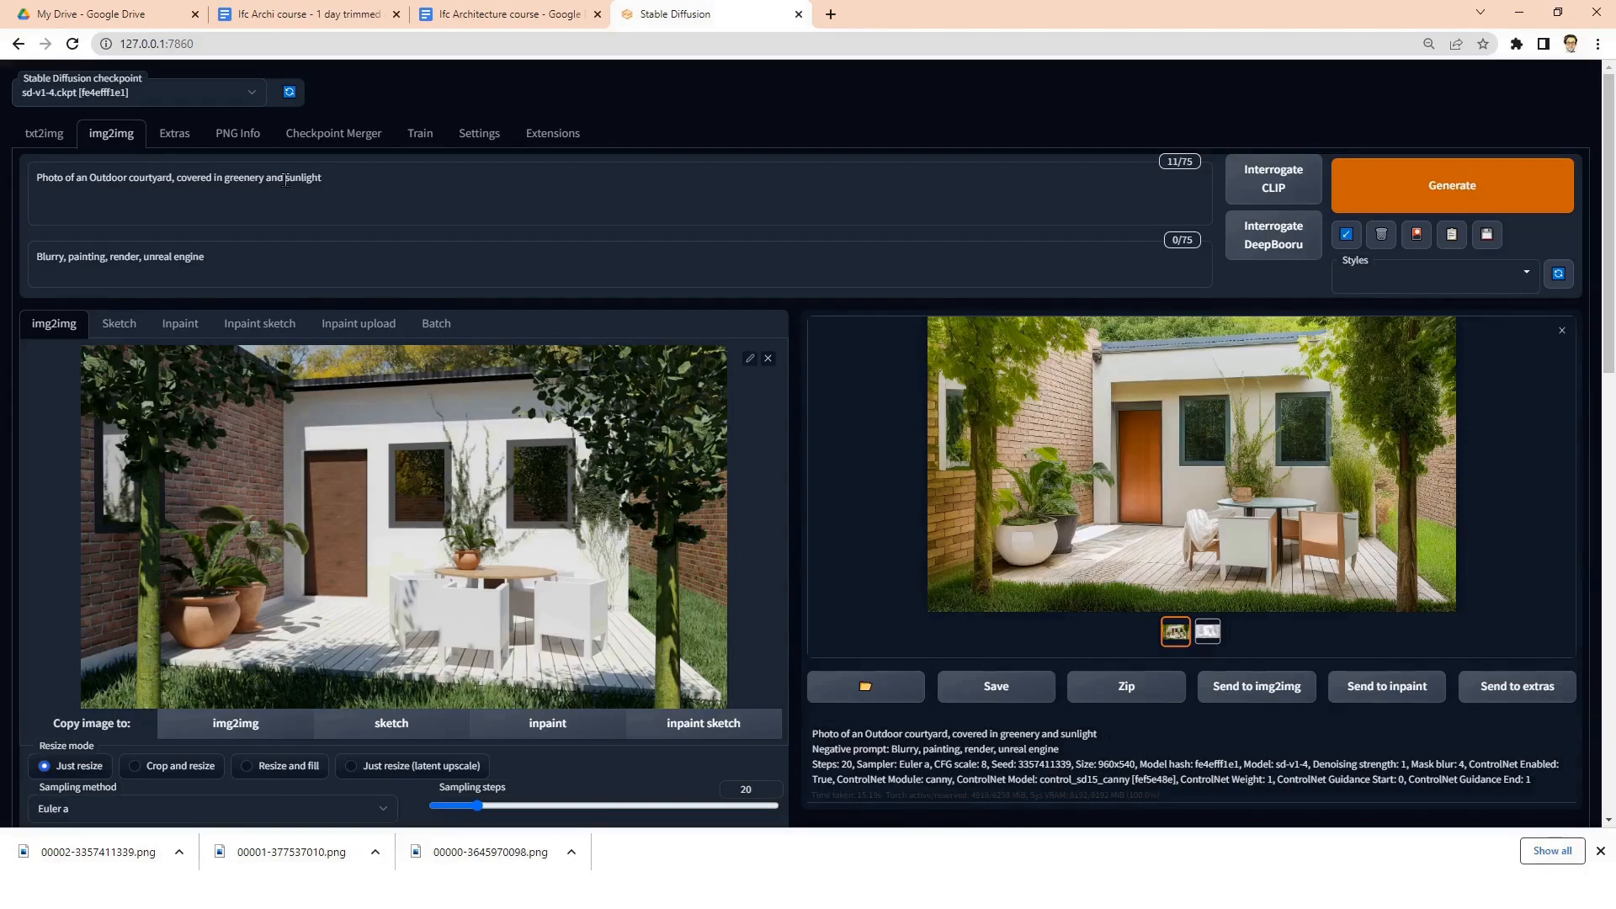
text(warm)
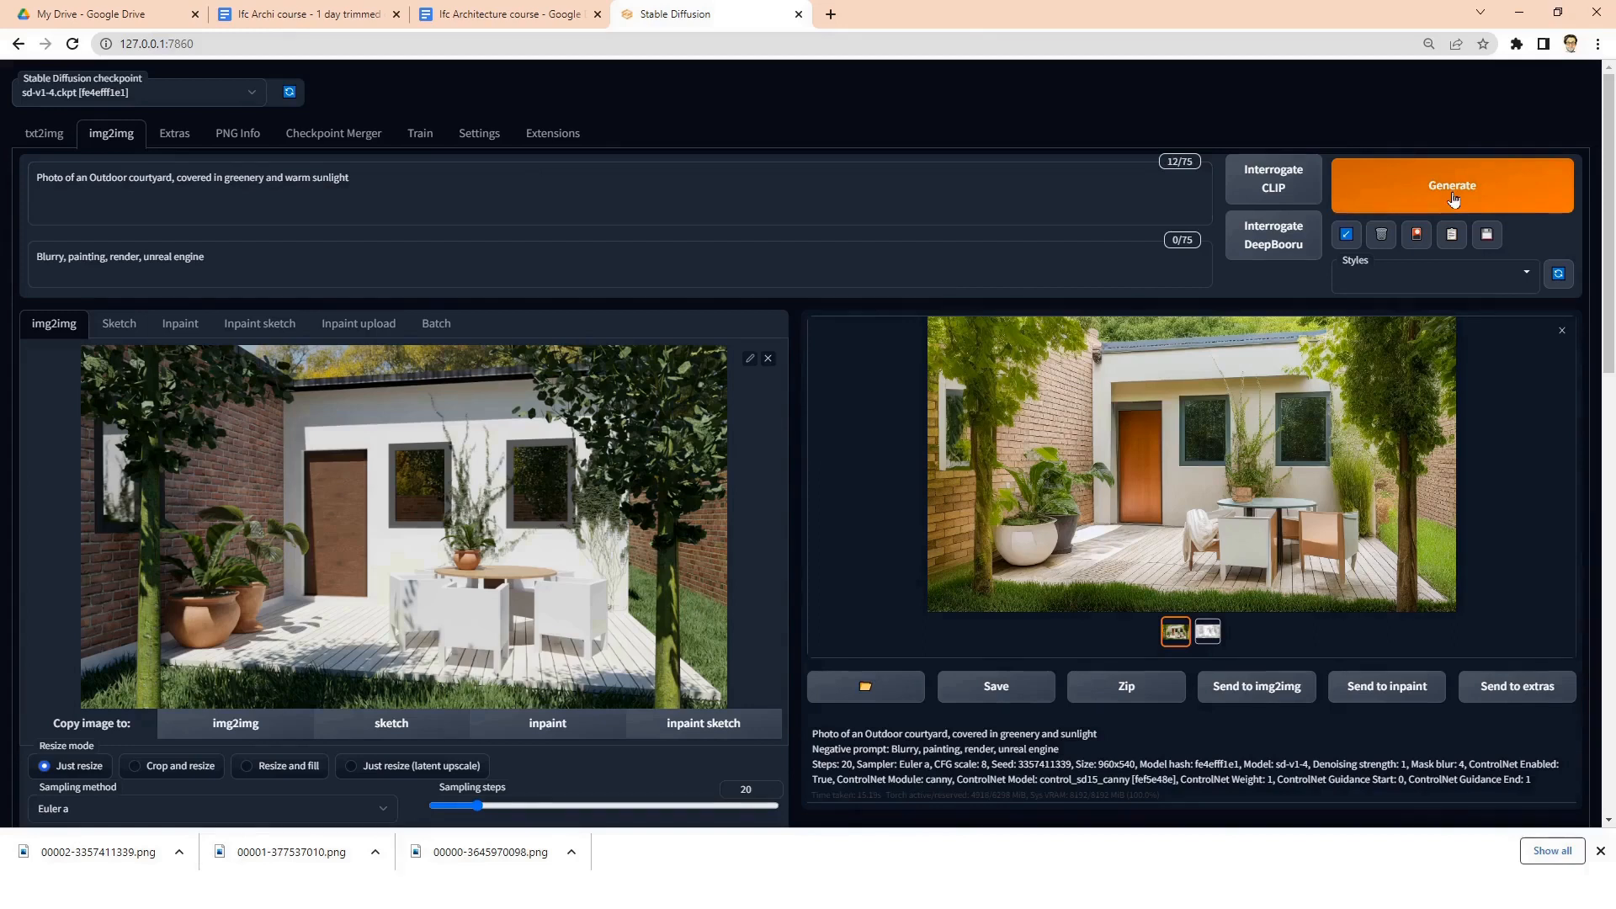
click(1452, 187)
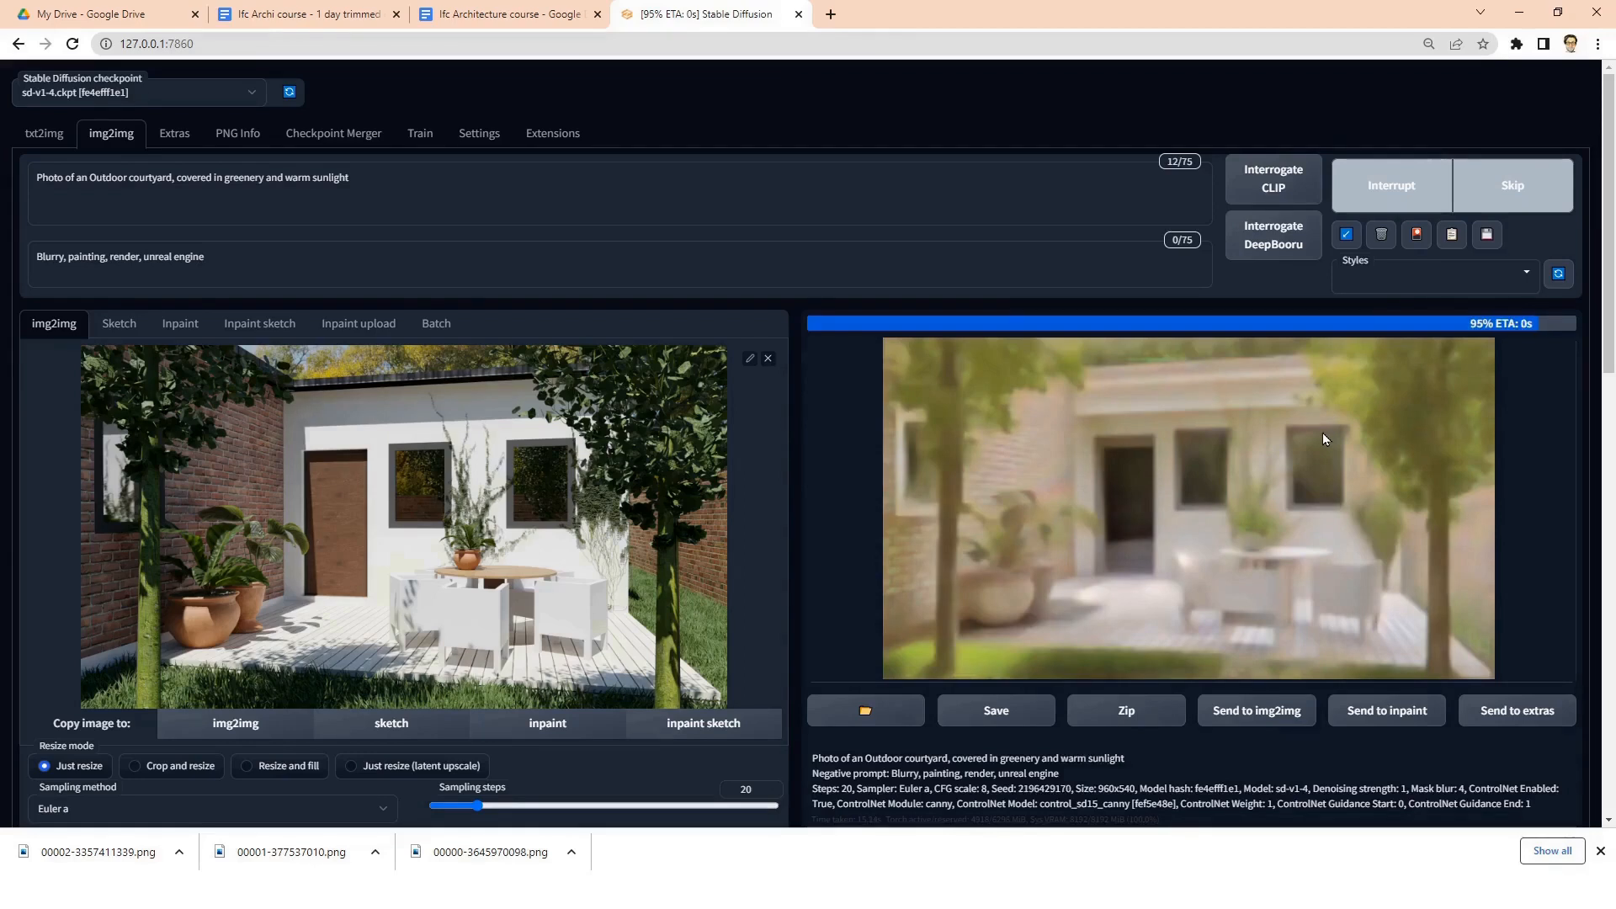
scroll(1211, 400, down, 1)
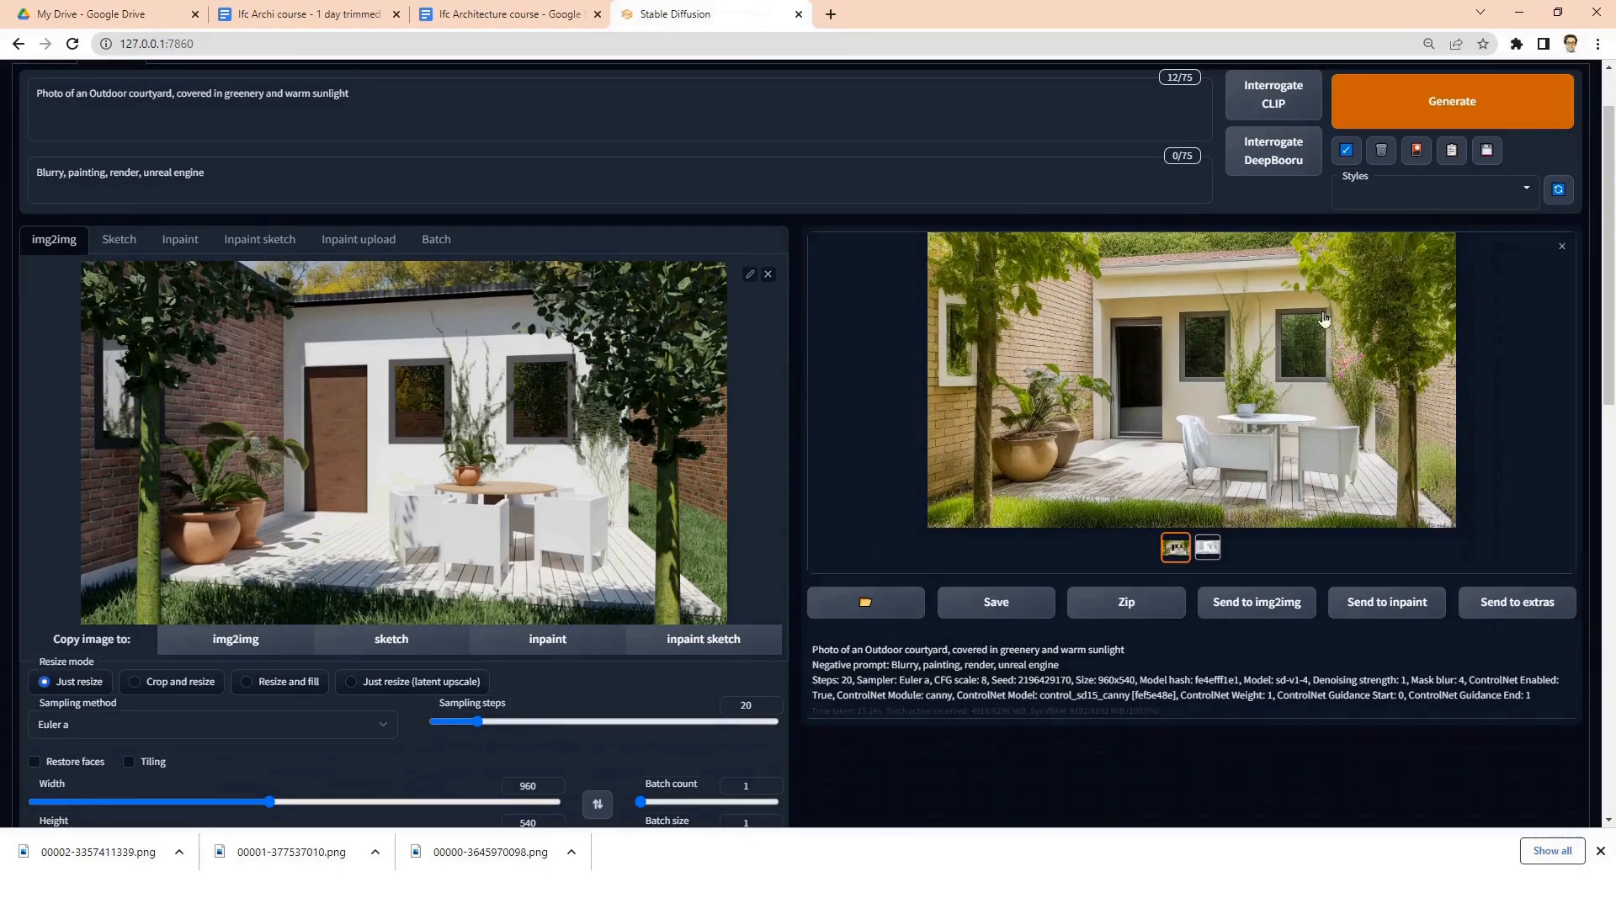
- Enlarge the courtyard image generated with warm sunlight and save it to disk
click(1222, 363)
right_click(1074, 347)
click(1131, 392)
right_click(1073, 346)
click(1129, 381)
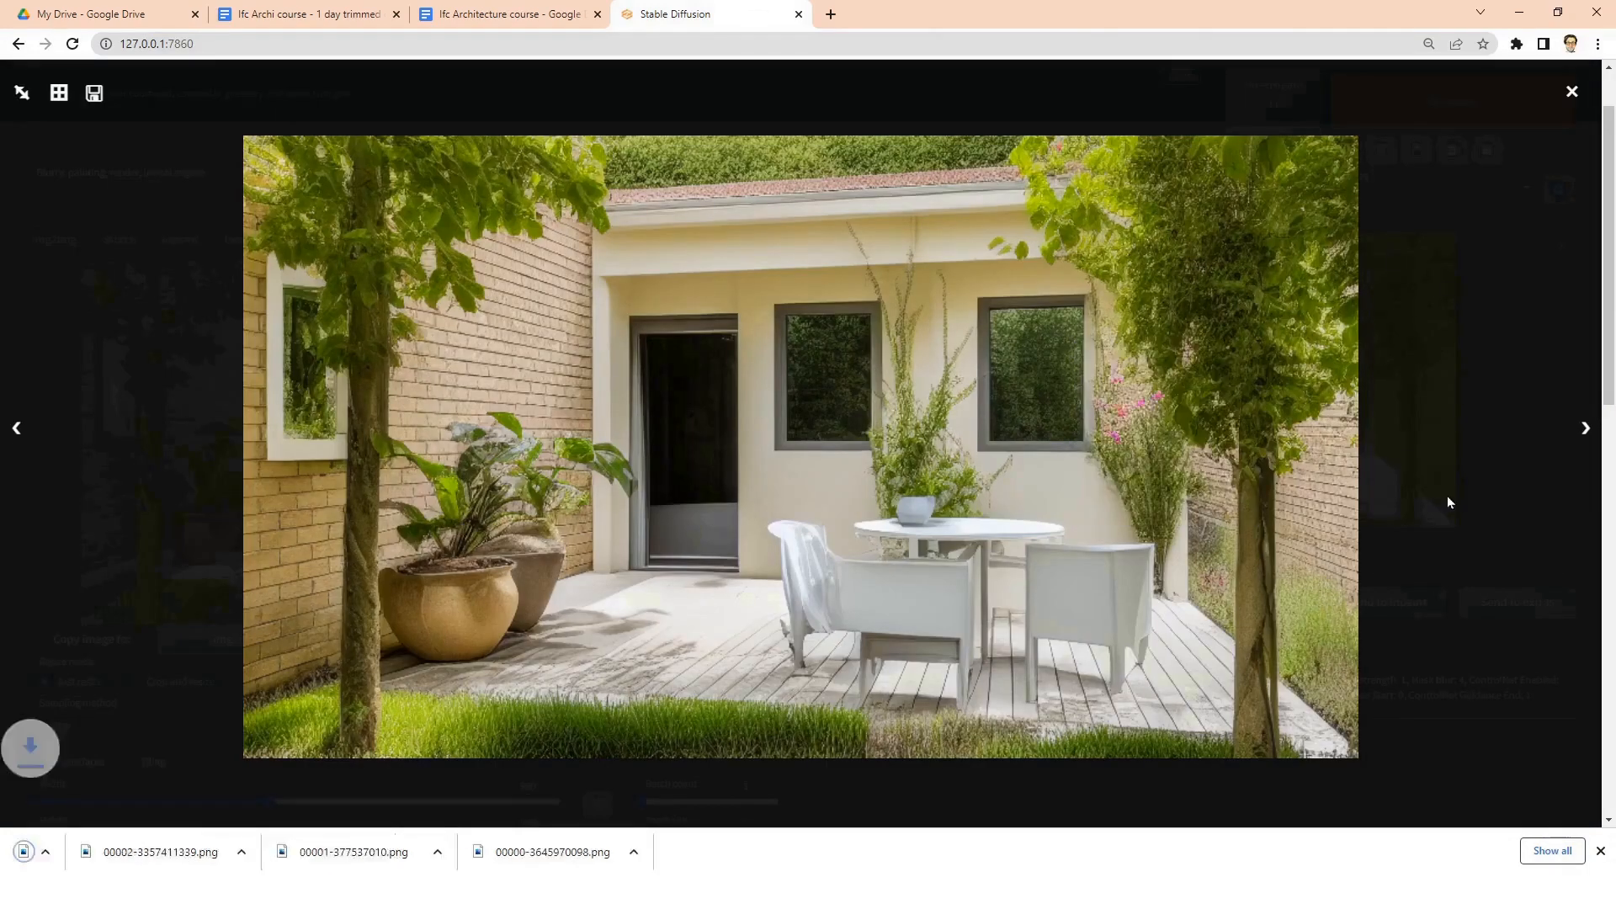
- Close the enlarged view, set the denoising strength to 0.8, and generate the courtyard image again
click(1450, 500)
scroll(591, 458, down, 7)
drag(768, 325, 624, 324)
scroll(625, 319, up, 7)
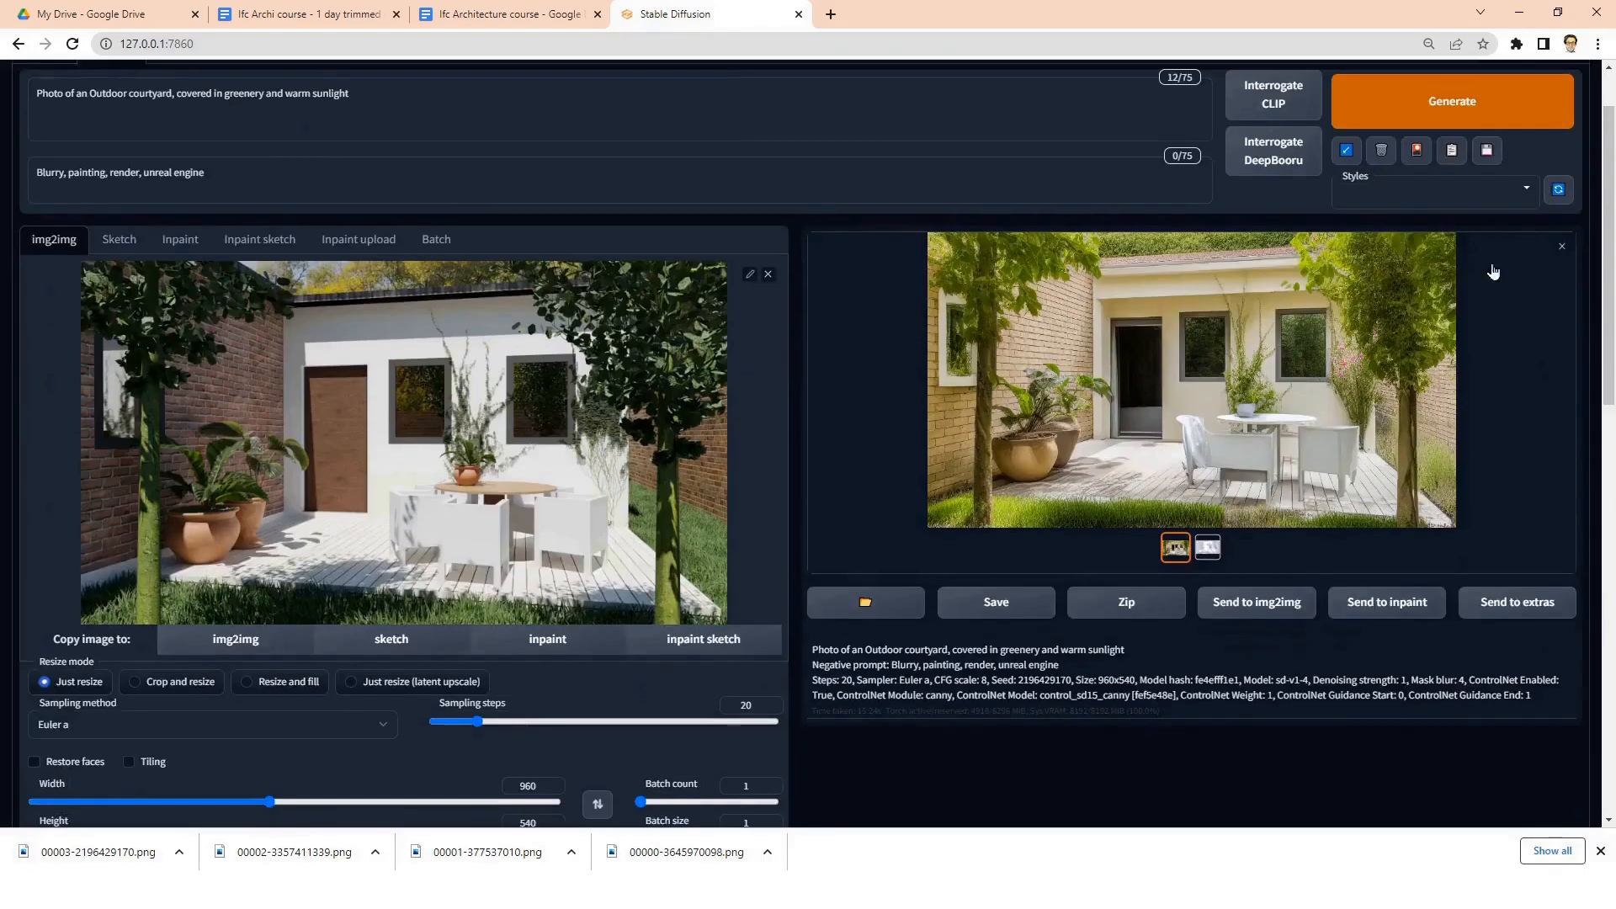
click(1423, 117)
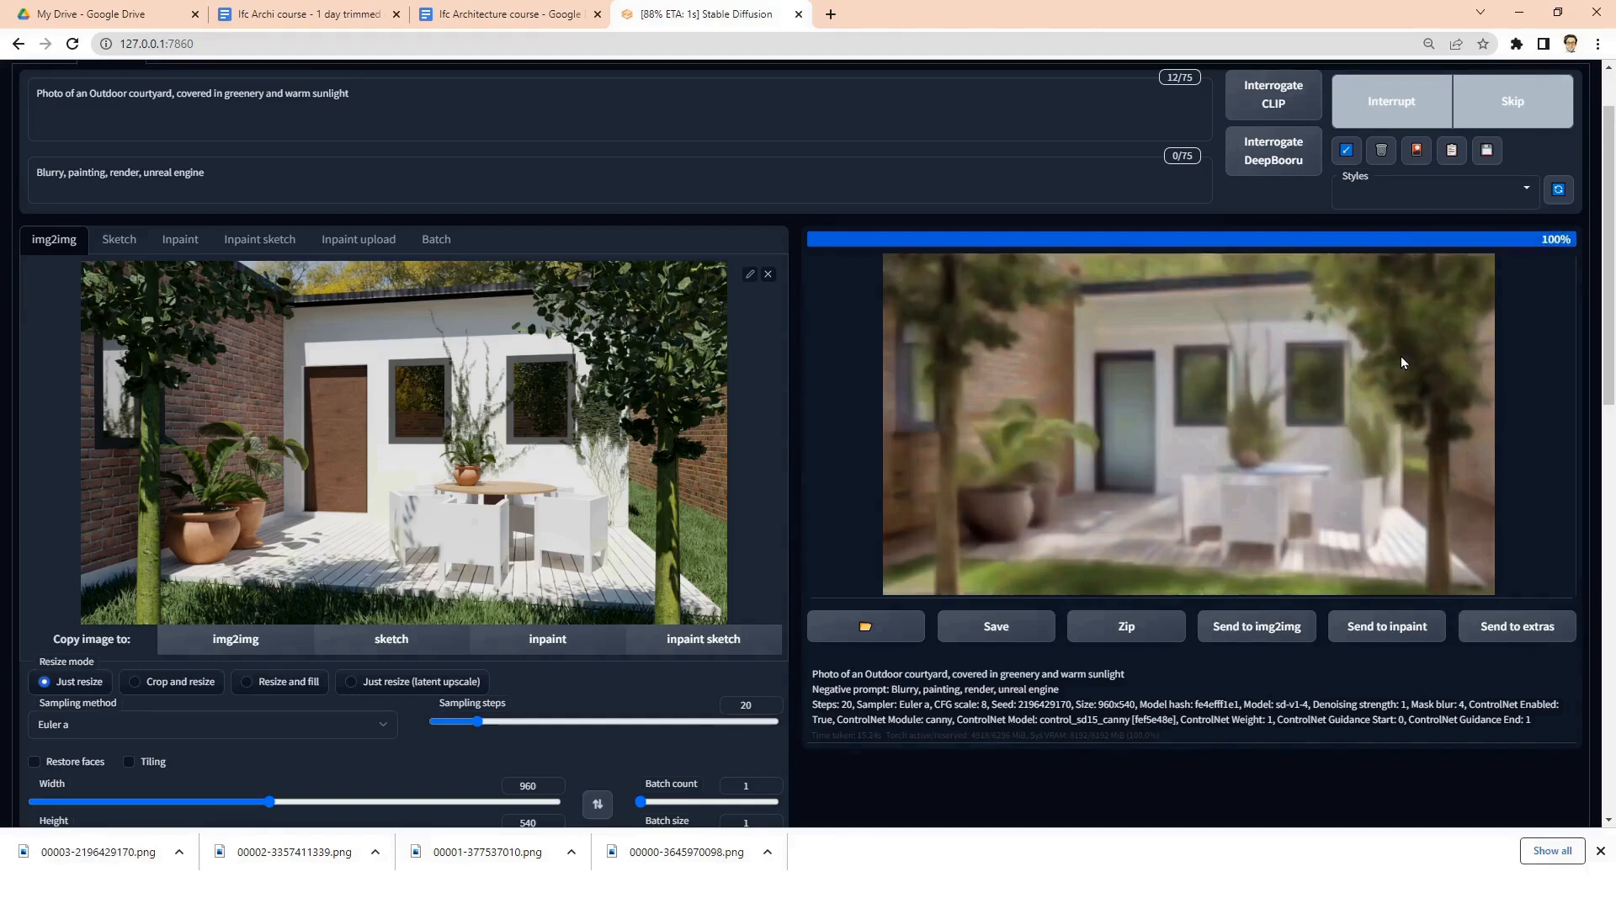
- Enlarge the courtyard image generated at denoising strength 0.8, save it to disk, and close the enlarged view
click(1269, 375)
right_click(1106, 338)
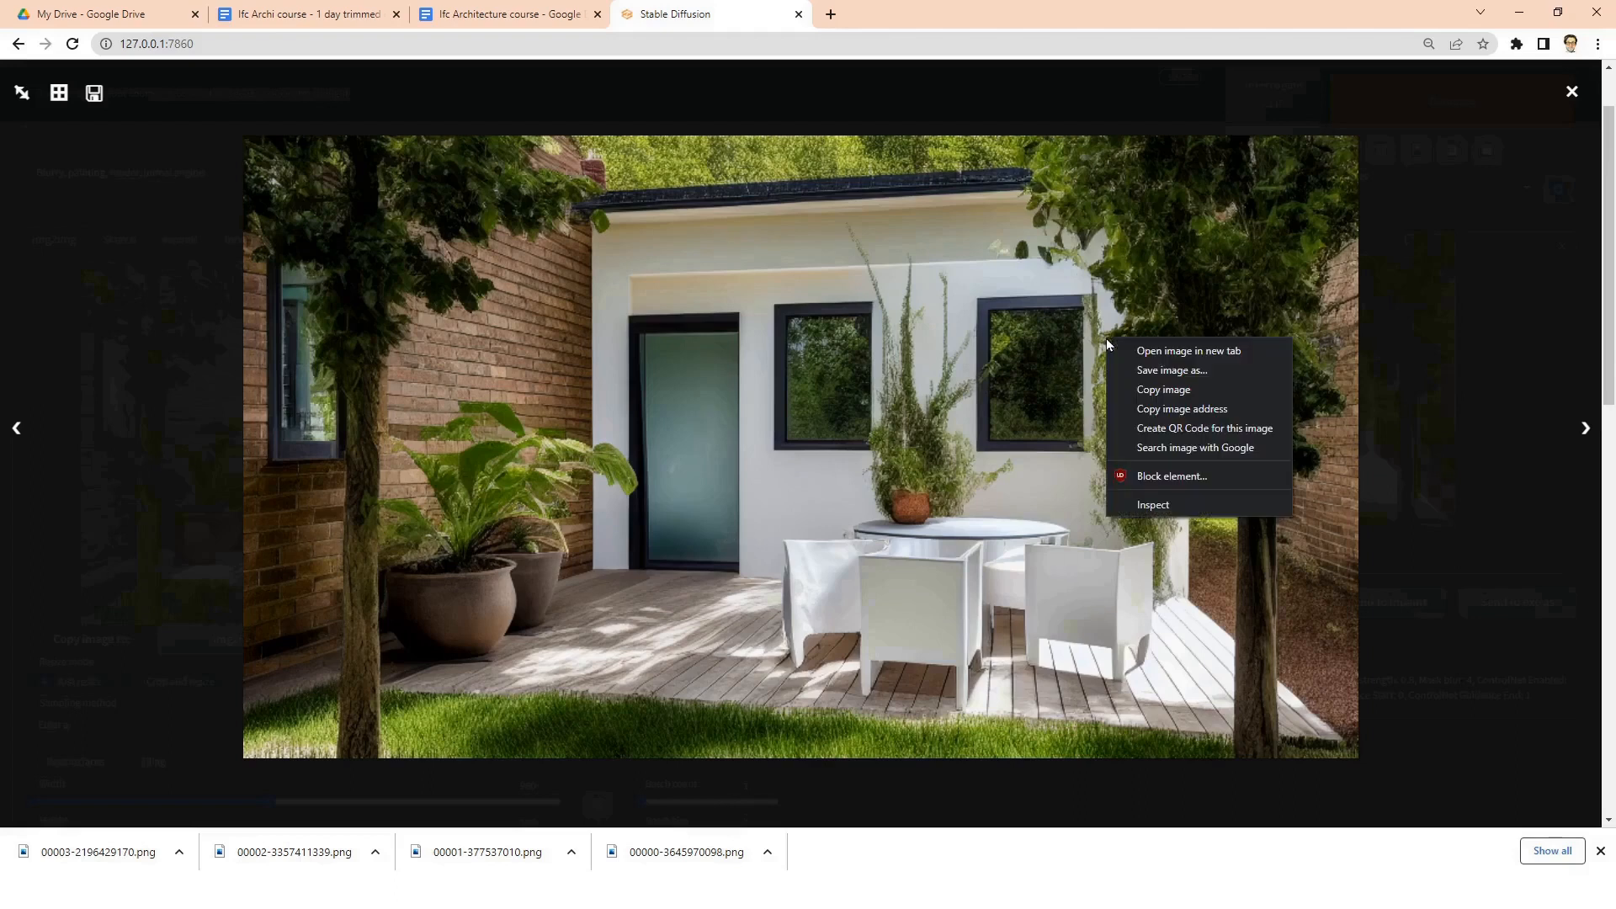
click(1194, 374)
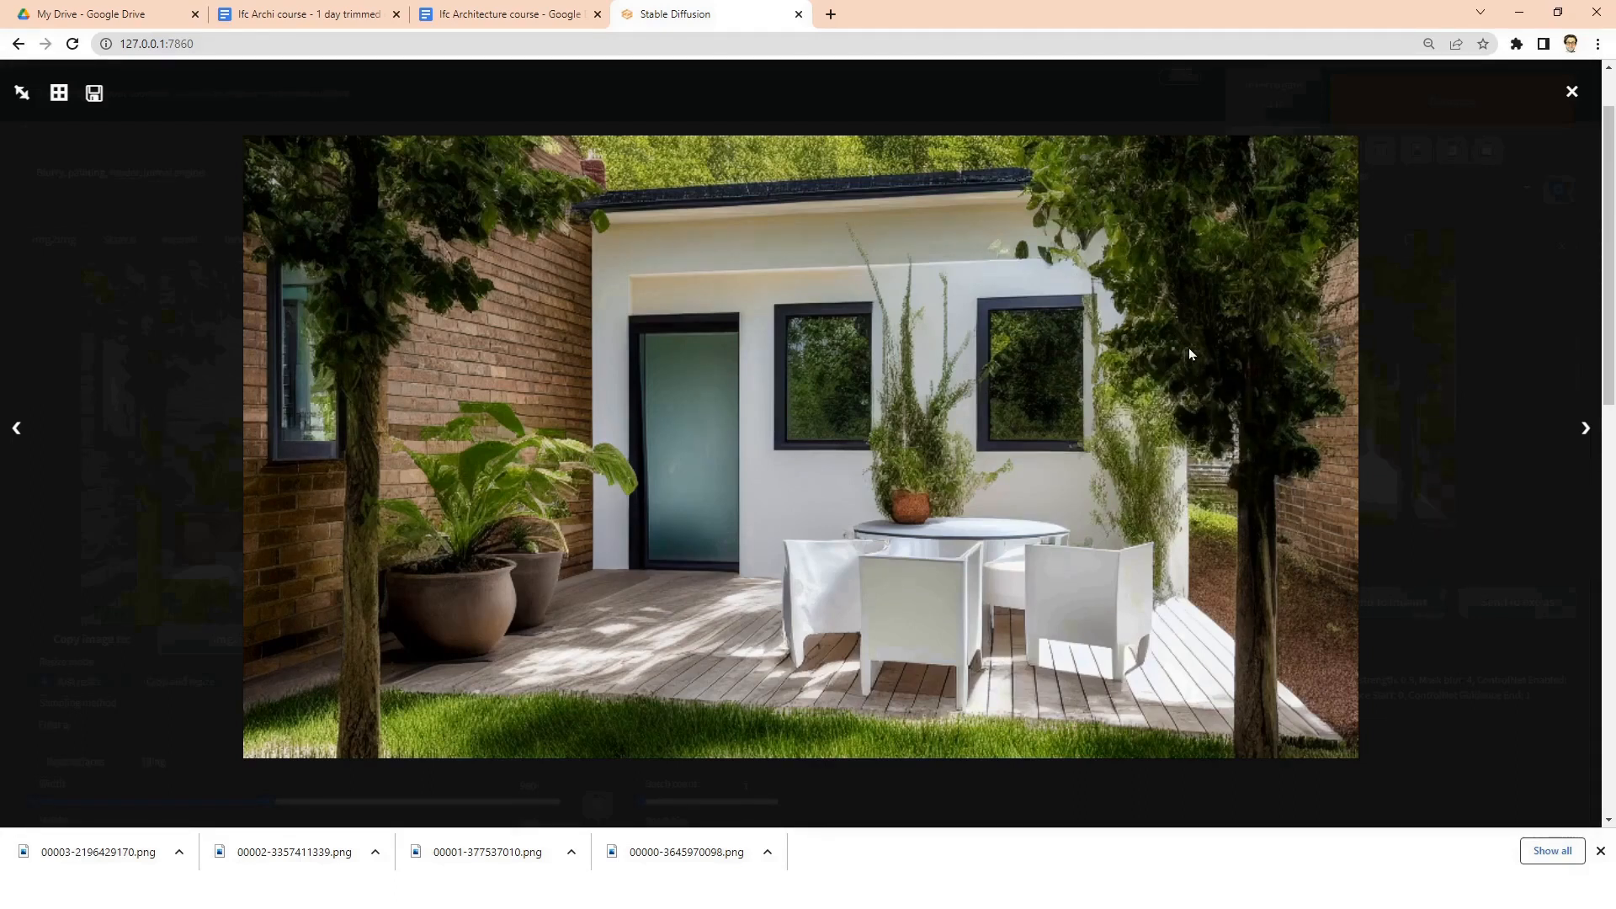
right_click(1106, 339)
click(1170, 368)
click(1456, 457)
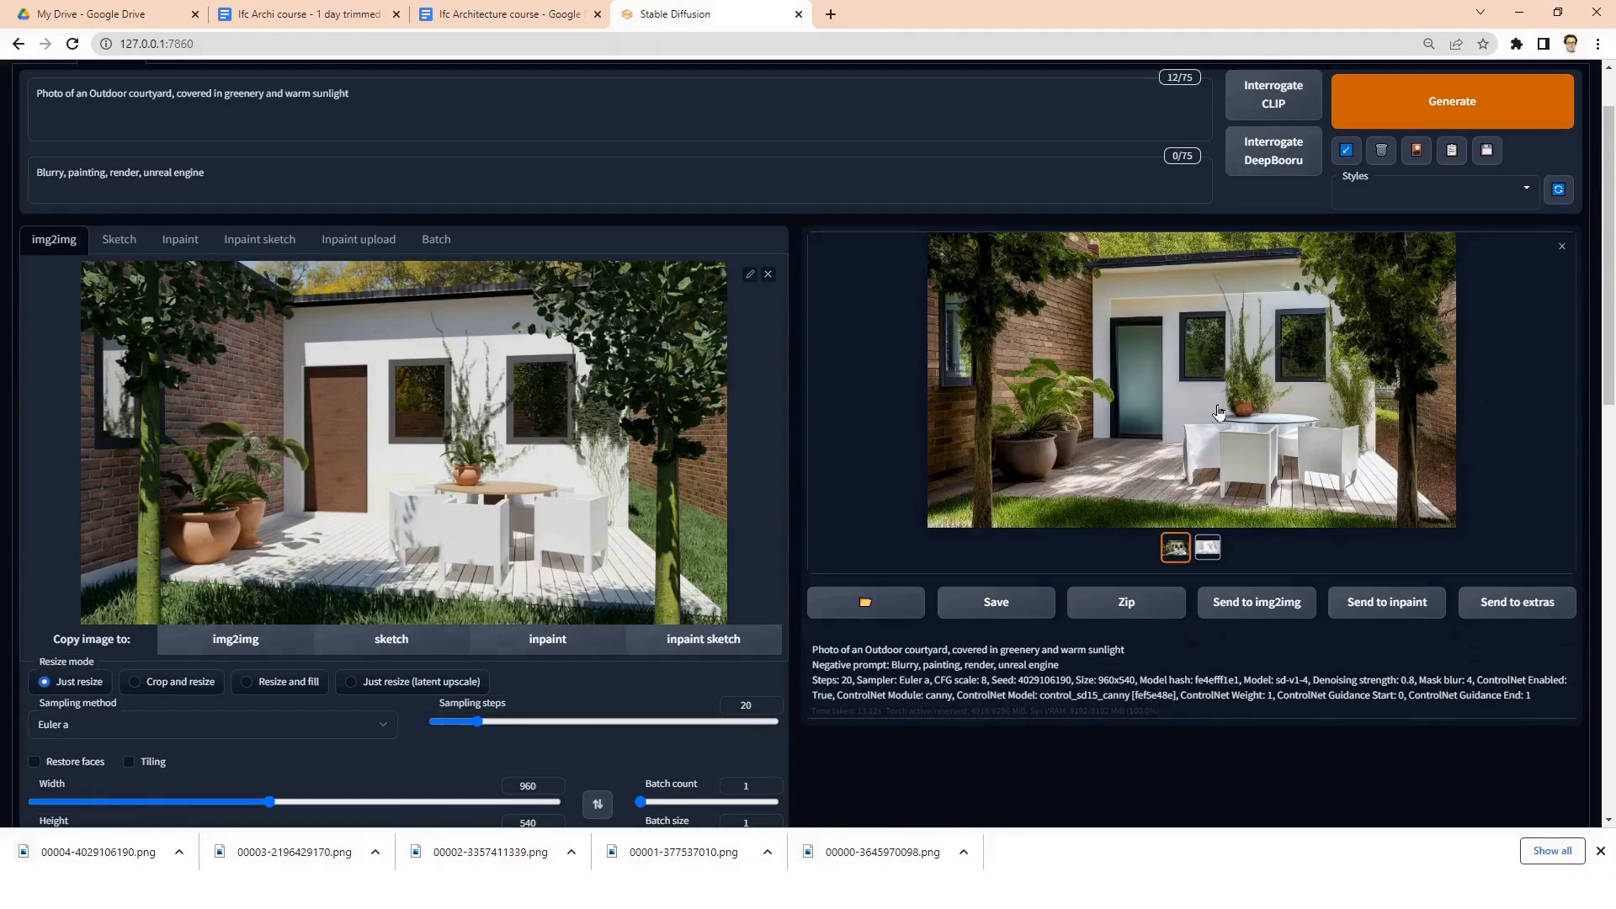
- Lower the denoising strength to 0.7 and generate the courtyard image again
scroll(581, 438, down, 5)
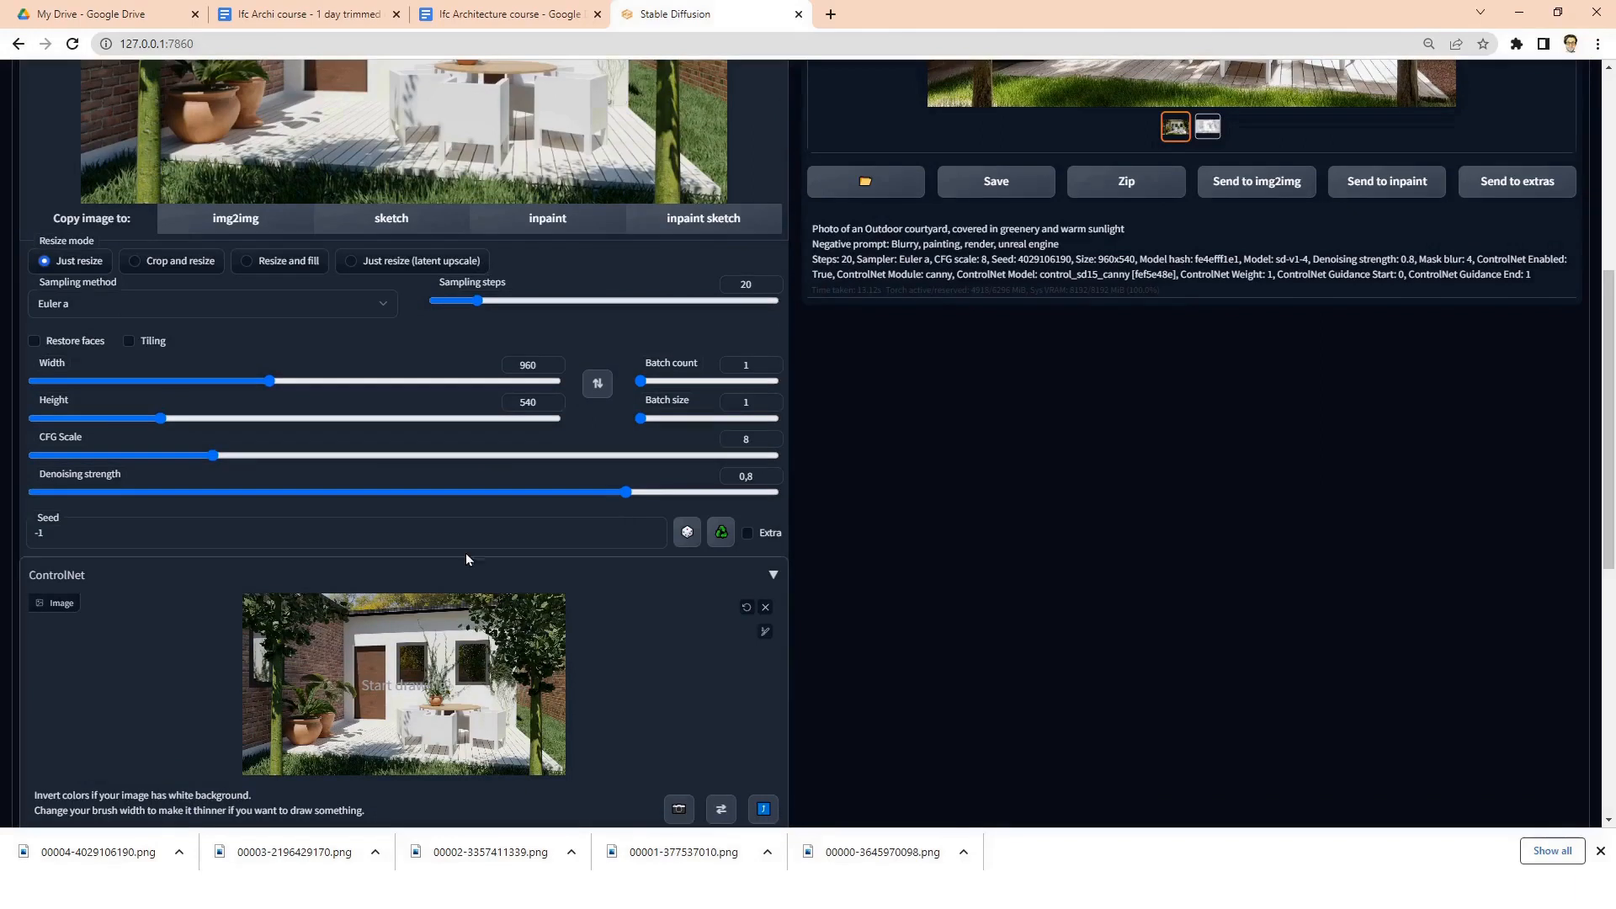
drag(623, 504, 556, 505)
scroll(1143, 453, up, 6)
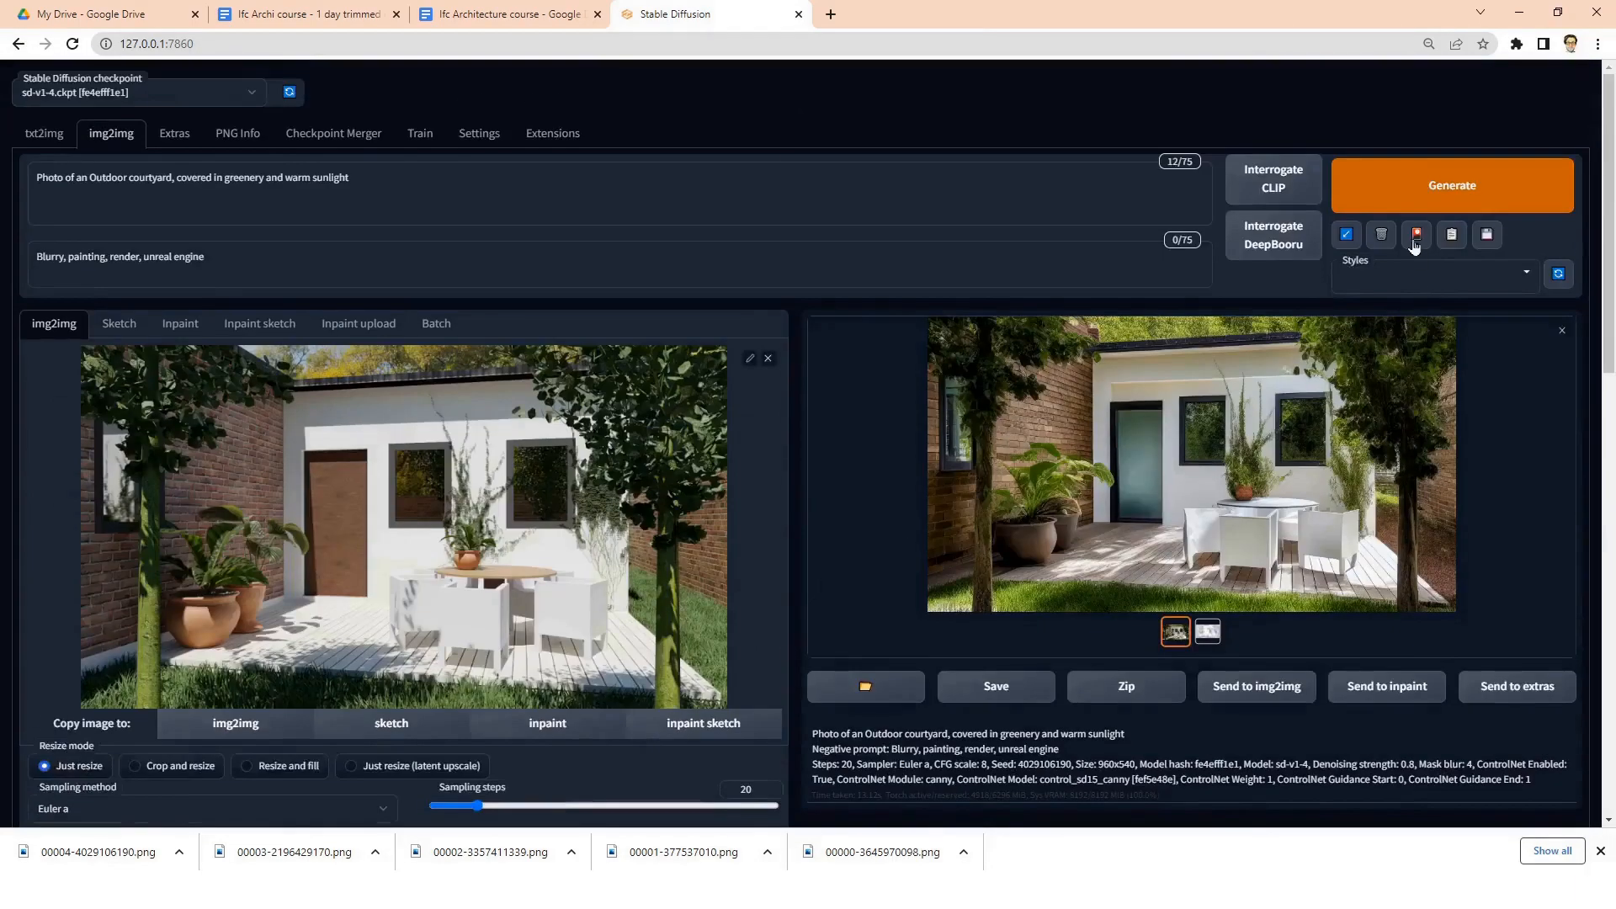
click(1418, 187)
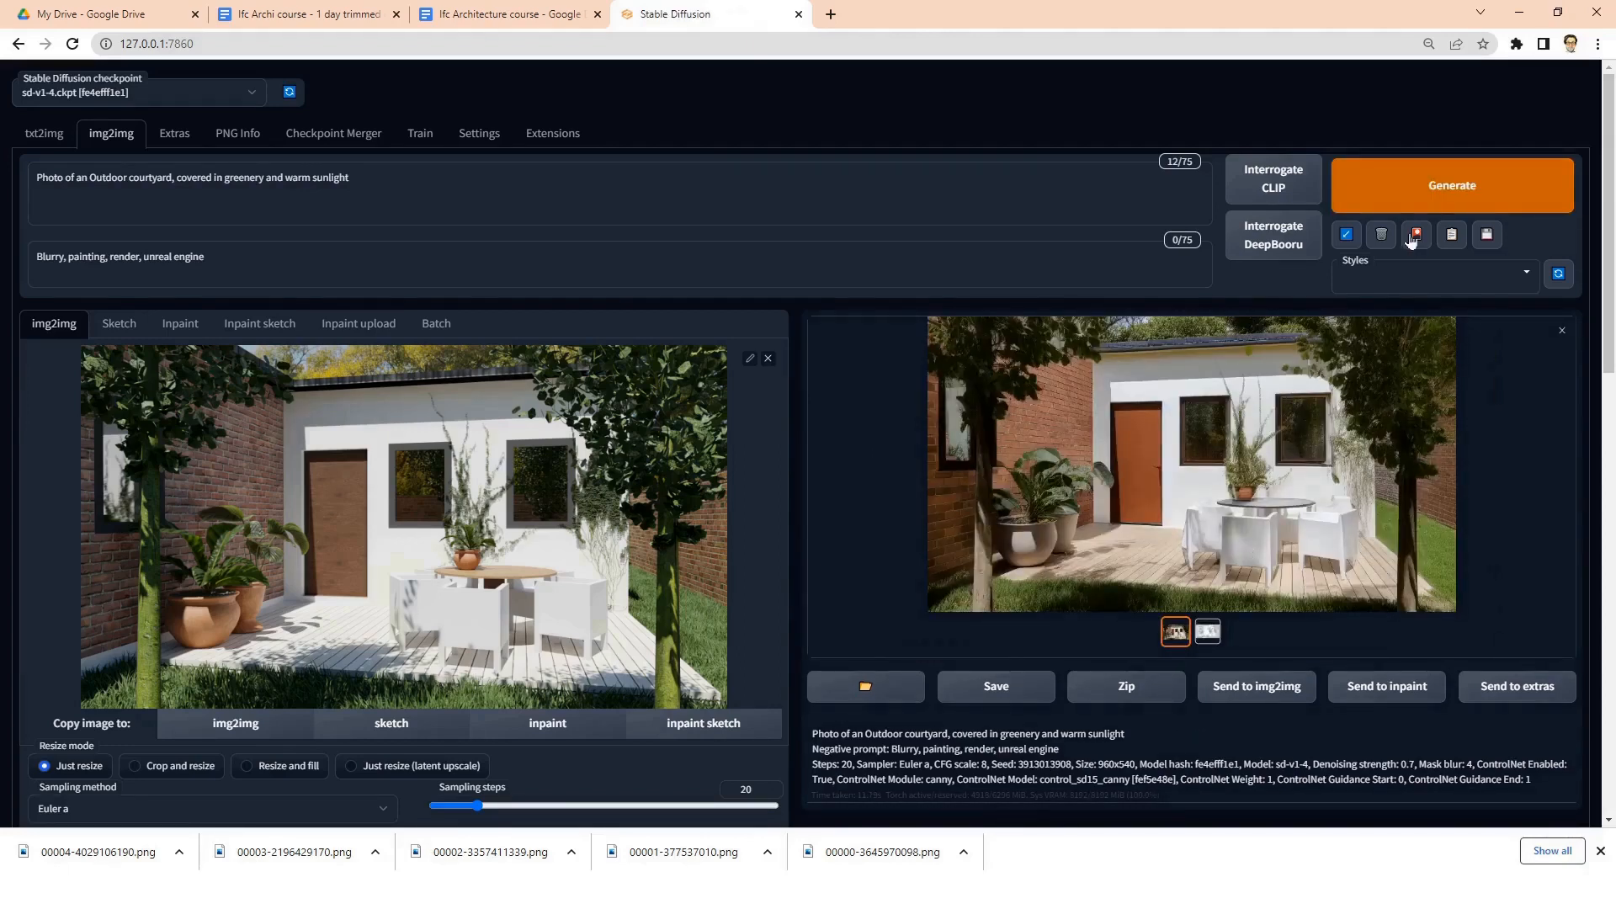
- Enlarge the first courtyard image generated at denoising strength 0.7, save it to disk, and close the enlarged view
click(1231, 459)
right_click(1116, 365)
click(1170, 396)
right_click(1116, 364)
click(1170, 396)
click(1446, 432)
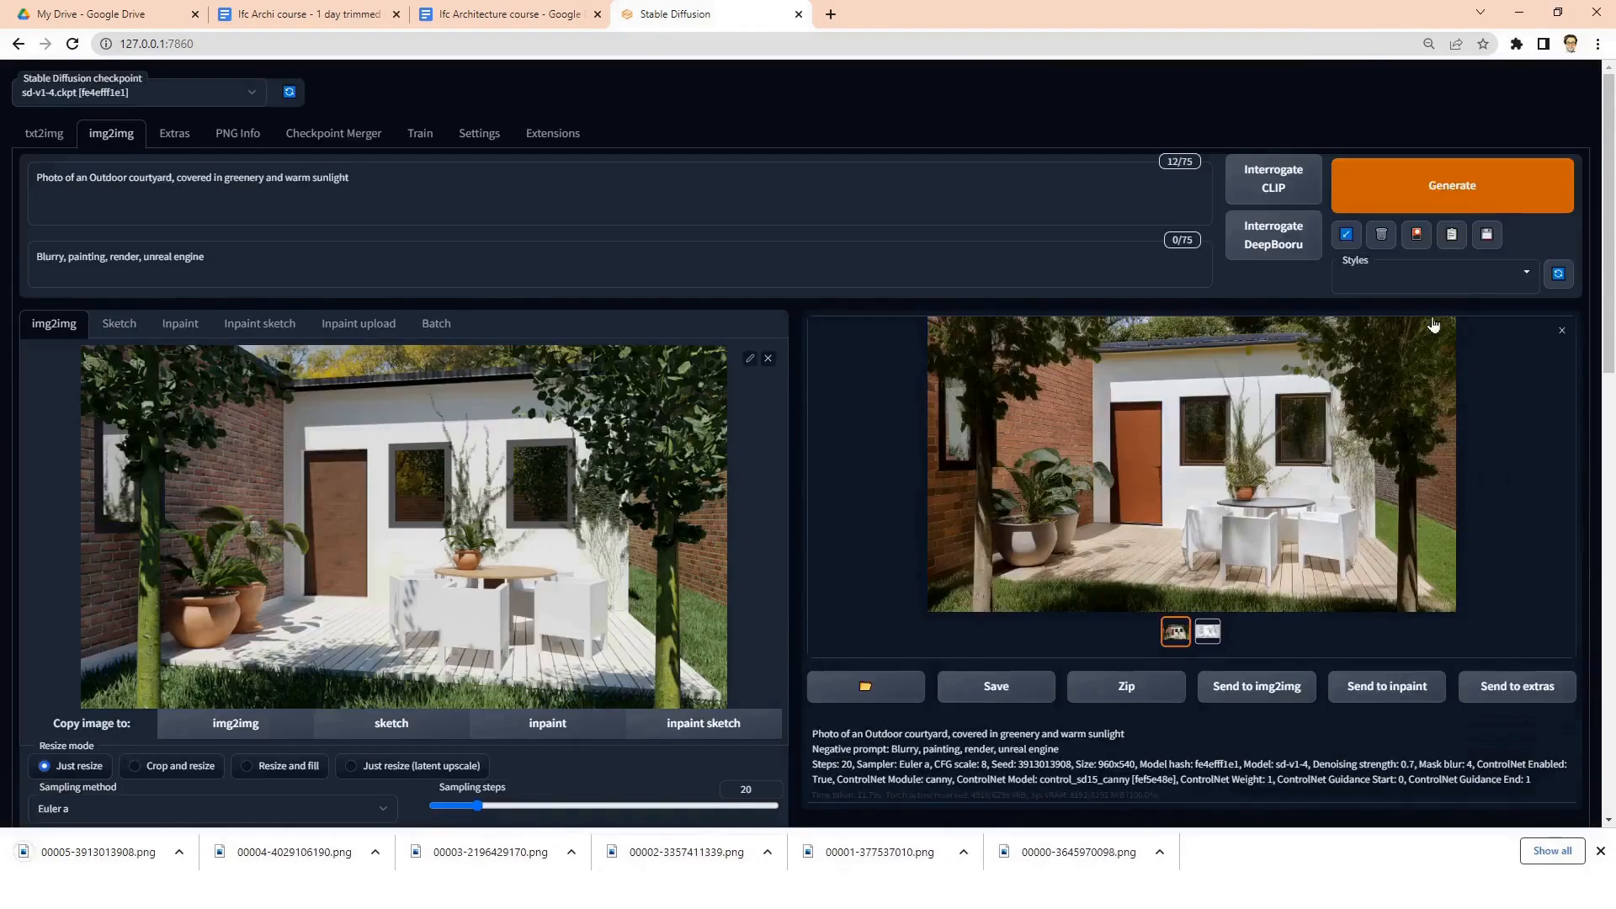
- Generate two more courtyard variations with the same settings and save the second one to disk from its enlarged view
click(1431, 198)
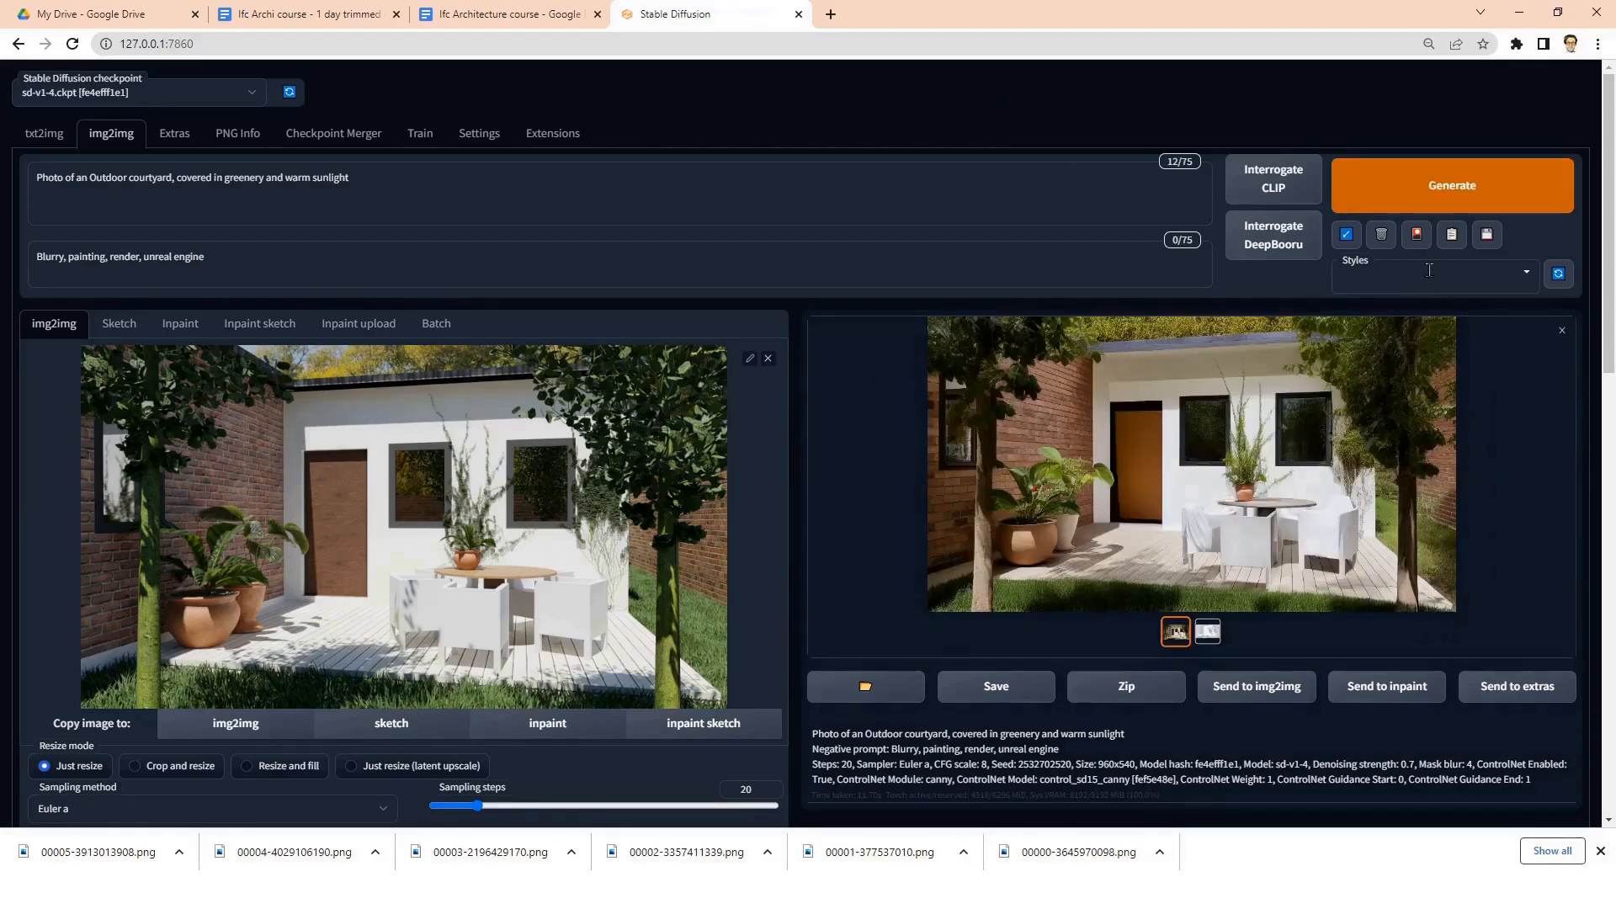
click(1452, 187)
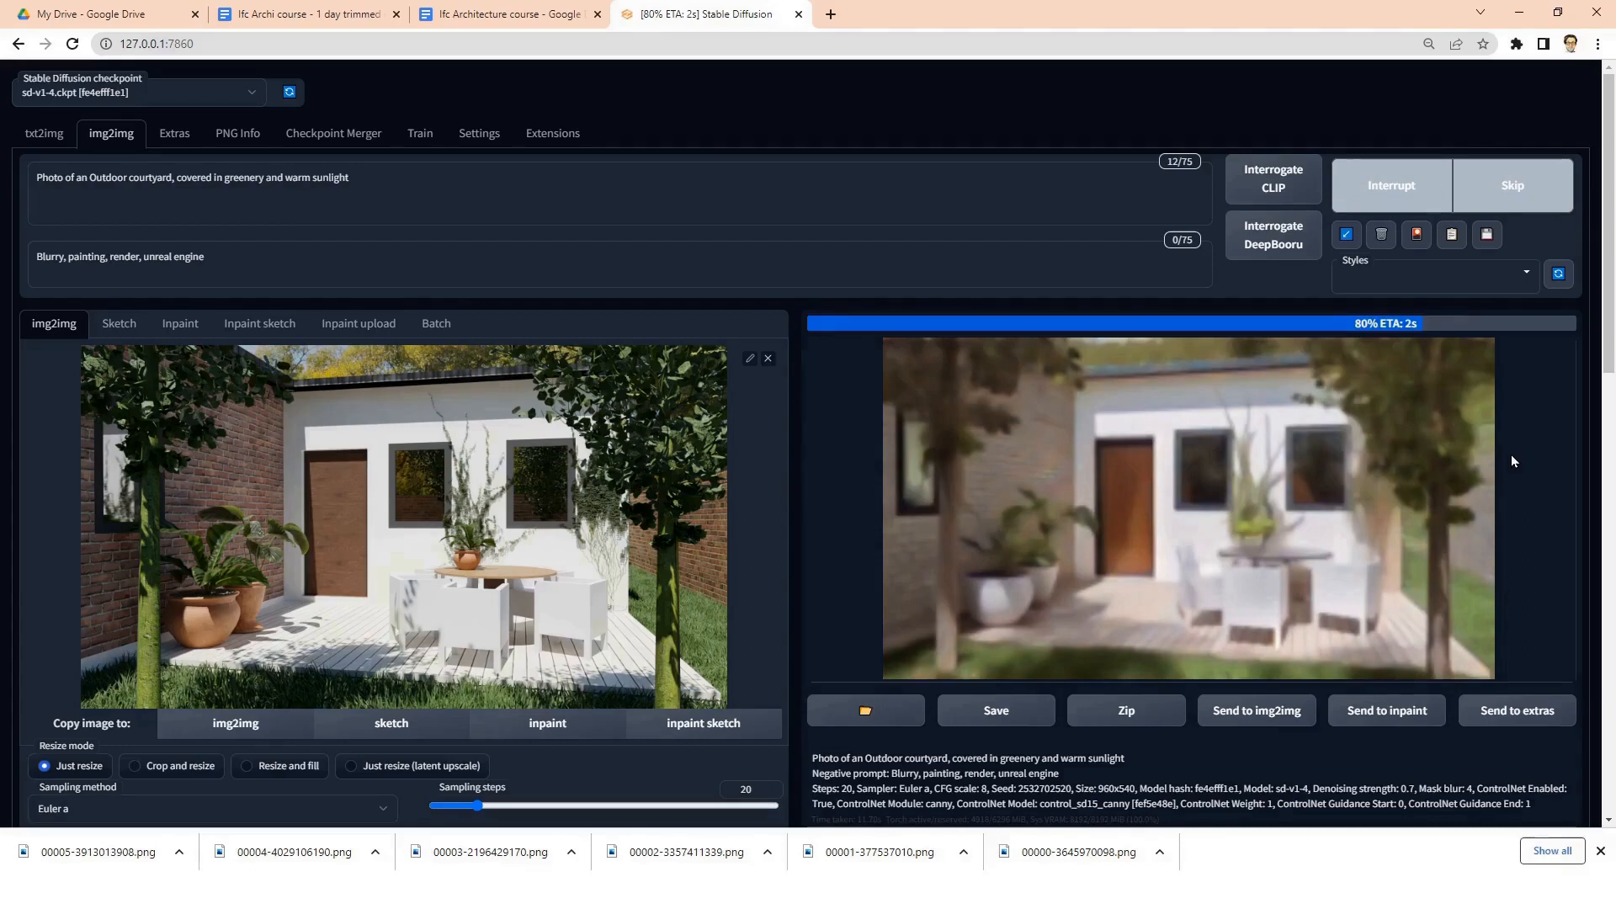
click(1259, 452)
right_click(1089, 356)
right_click(1088, 356)
click(1153, 386)
click(1422, 534)
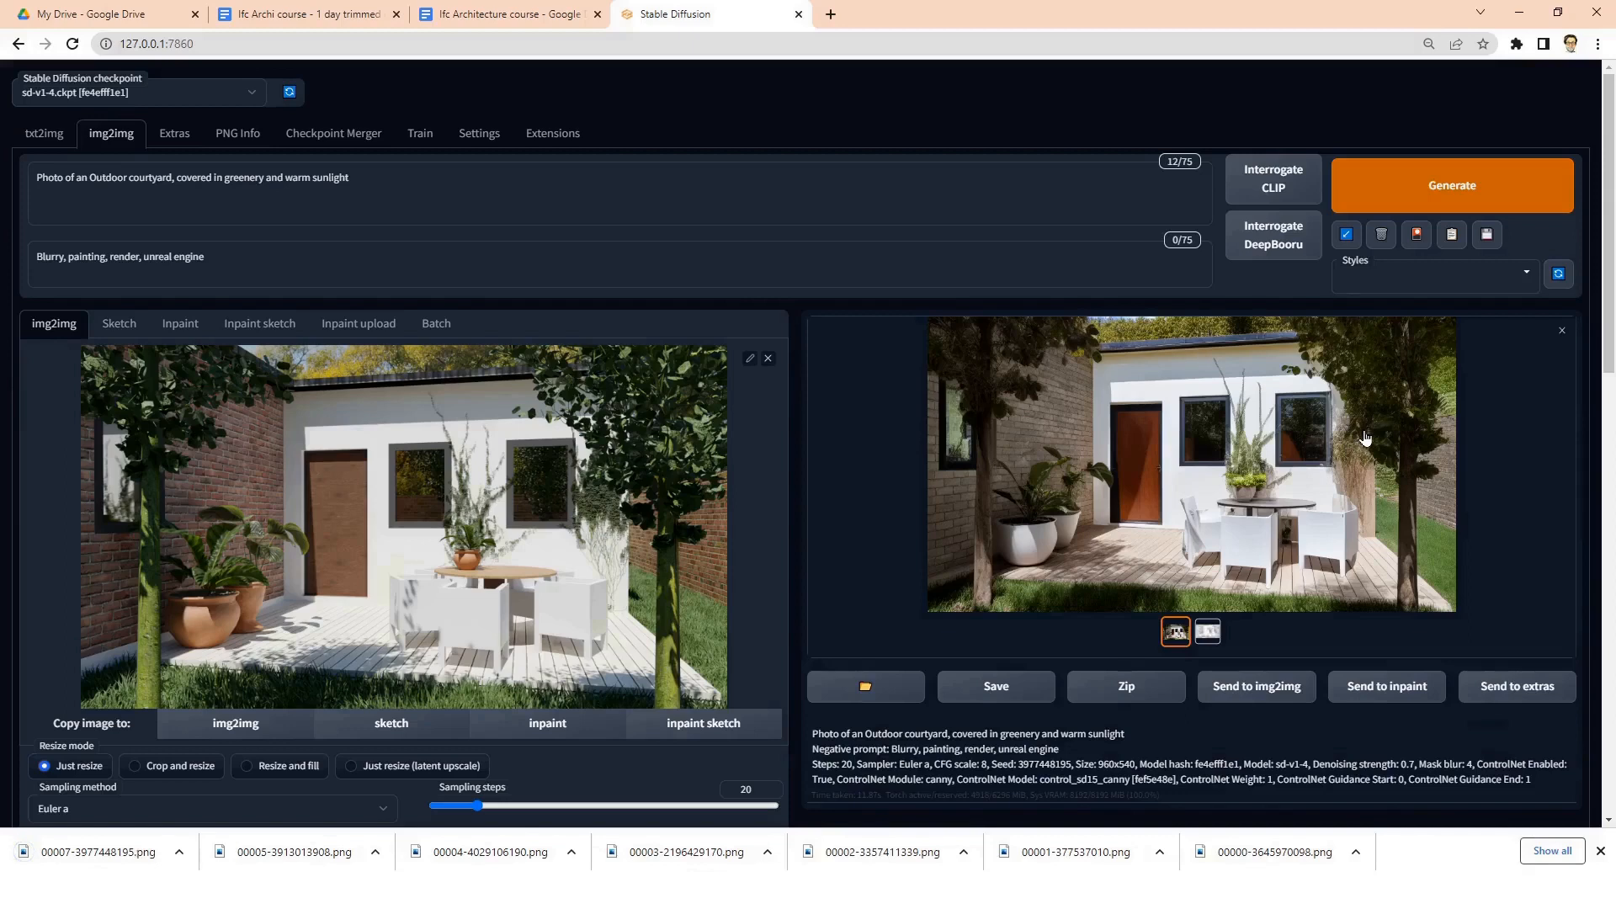
- Generate one more courtyard variation at denoising strength 0.7 and save it to disk from its enlarged view
click(1441, 200)
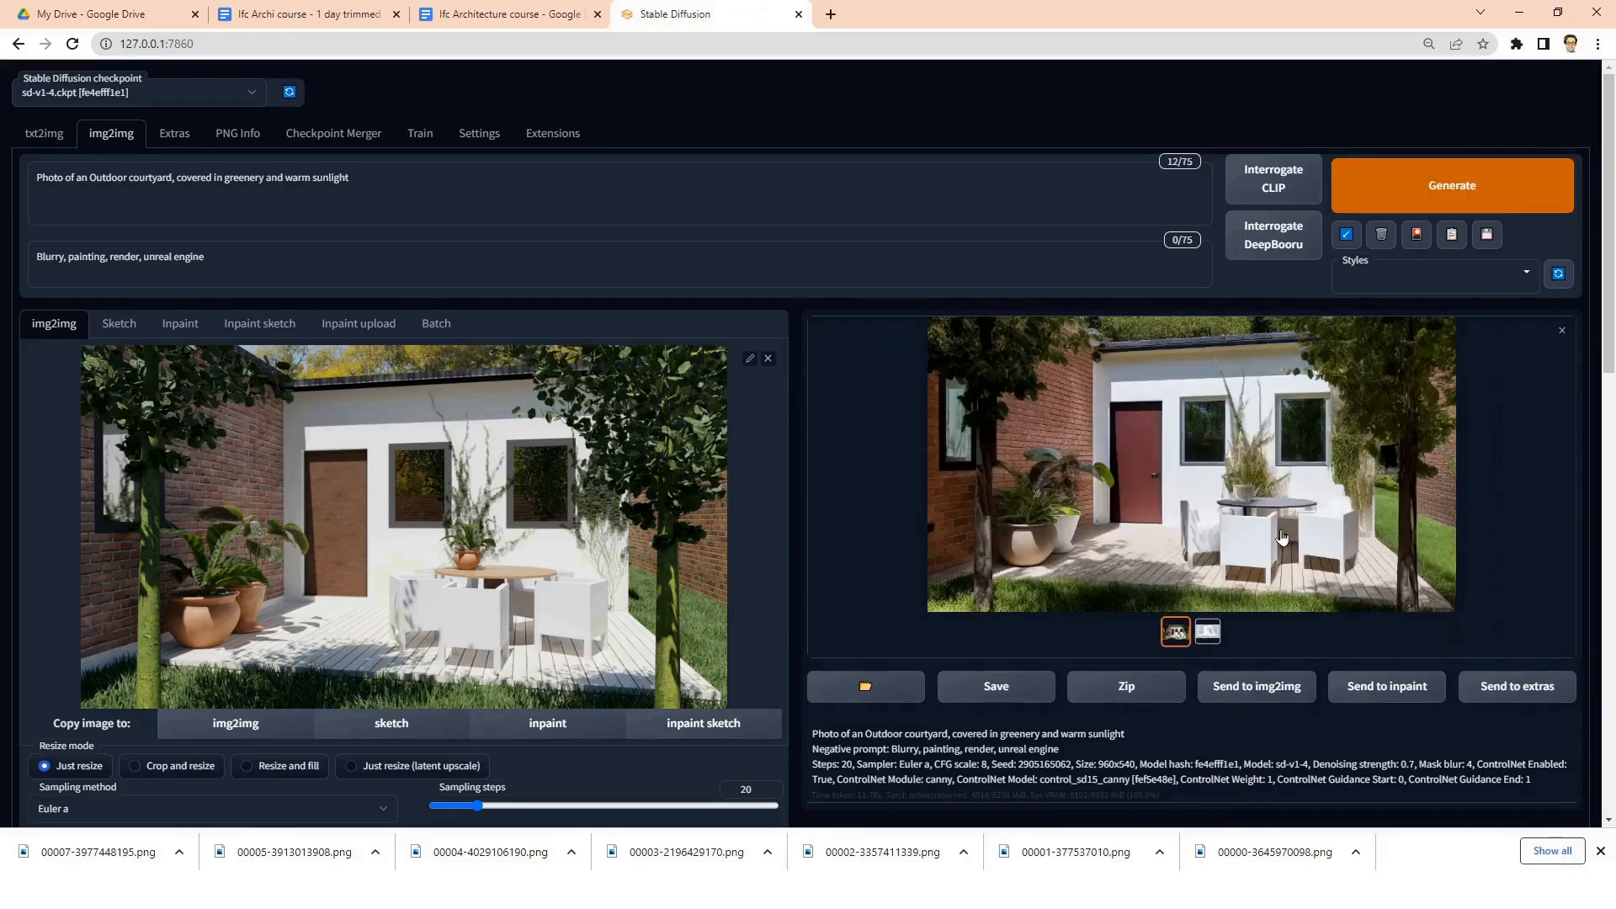
click(1273, 466)
right_click(1250, 370)
click(1291, 406)
right_click(1250, 370)
click(1292, 406)
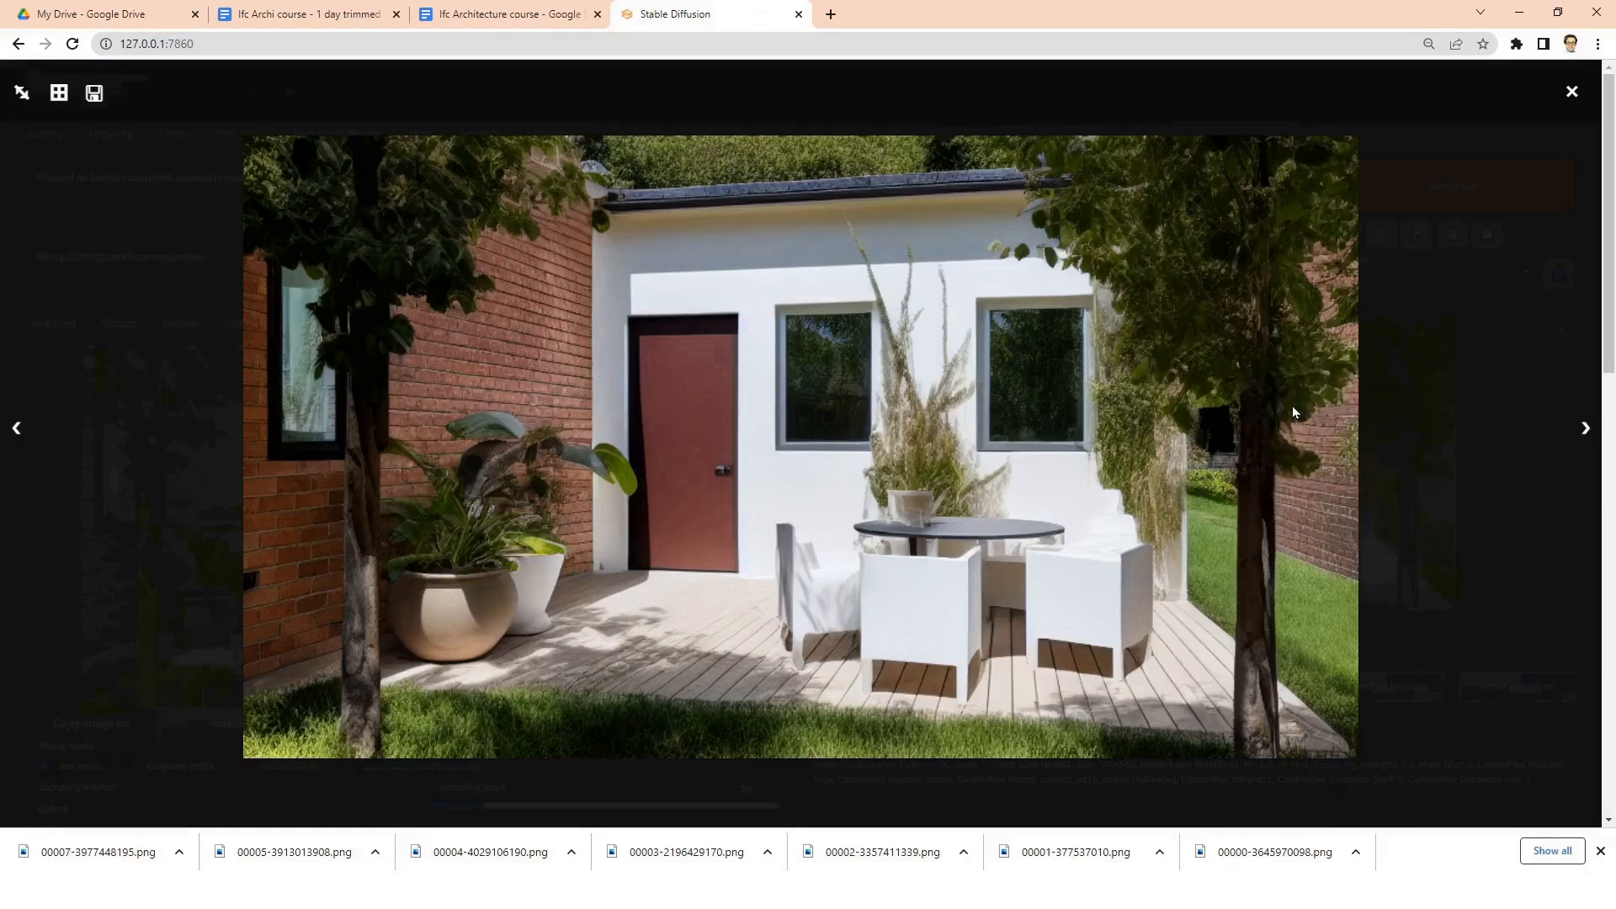
click(1522, 602)
- Set the denoising strength back to 1 and generate another courtyard image with the warm sunlight prompt
scroll(539, 589, down, 4)
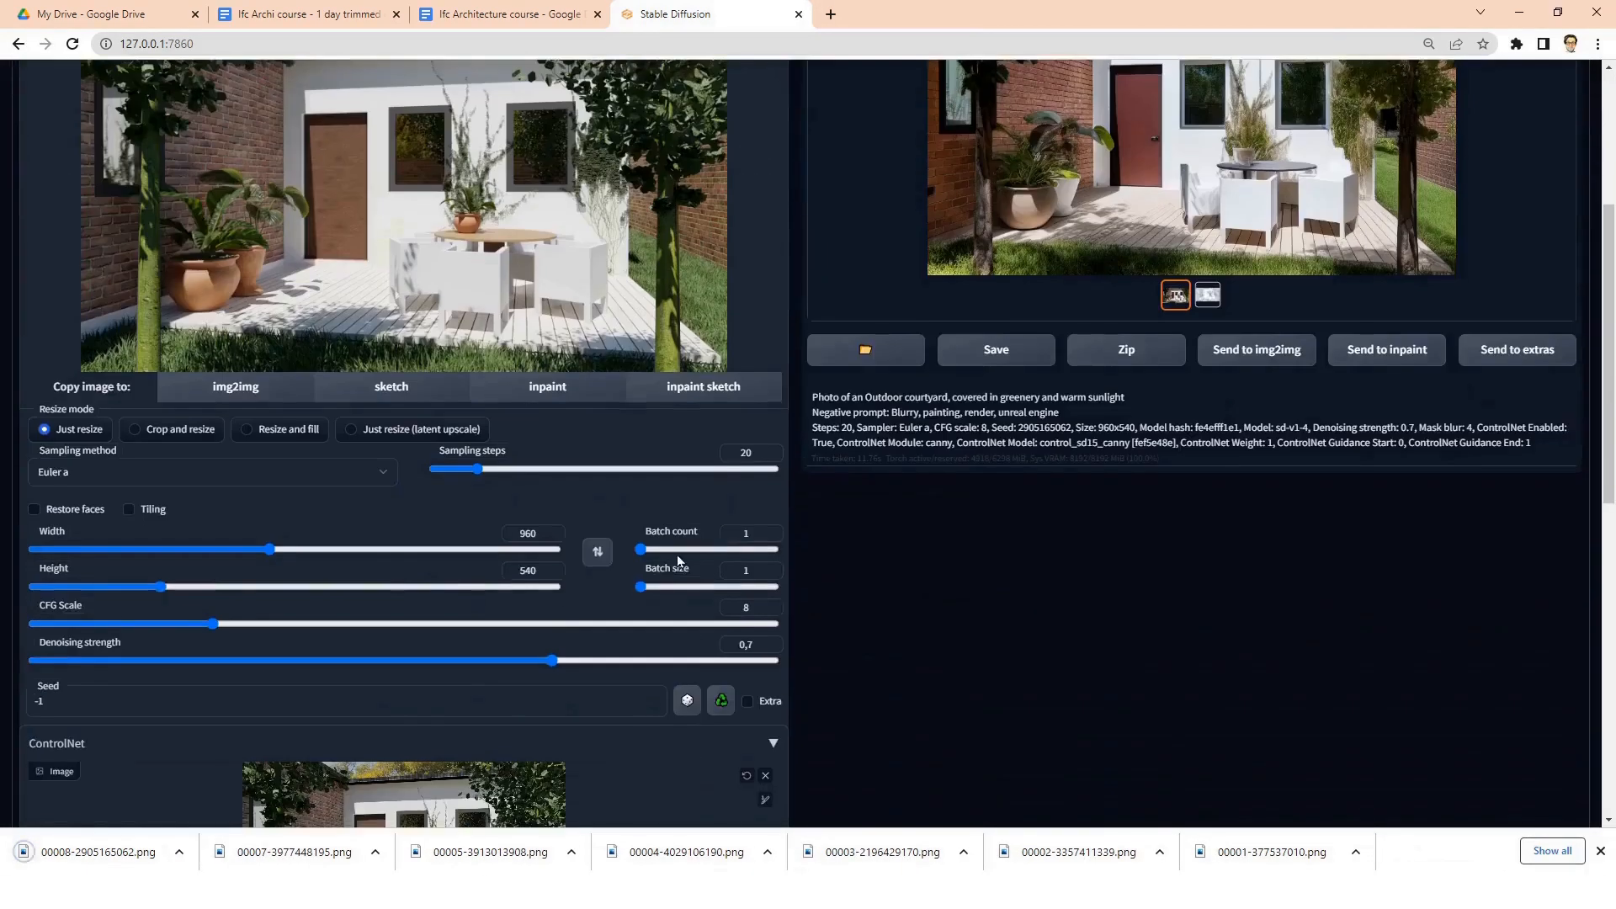
scroll(1336, 553, up, 4)
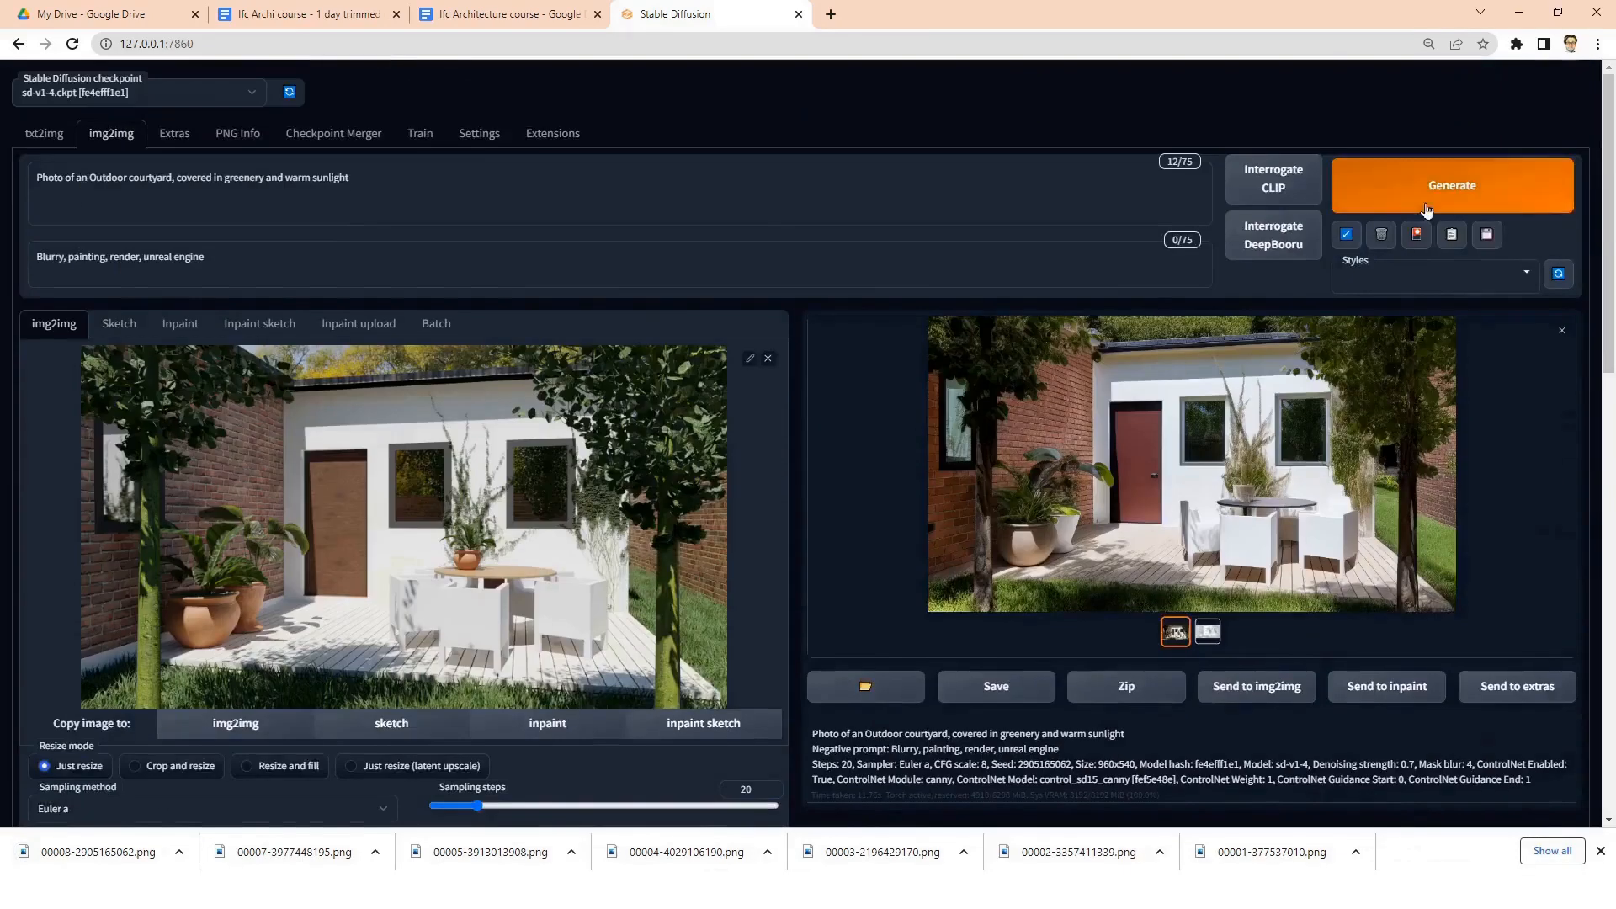
click(1423, 196)
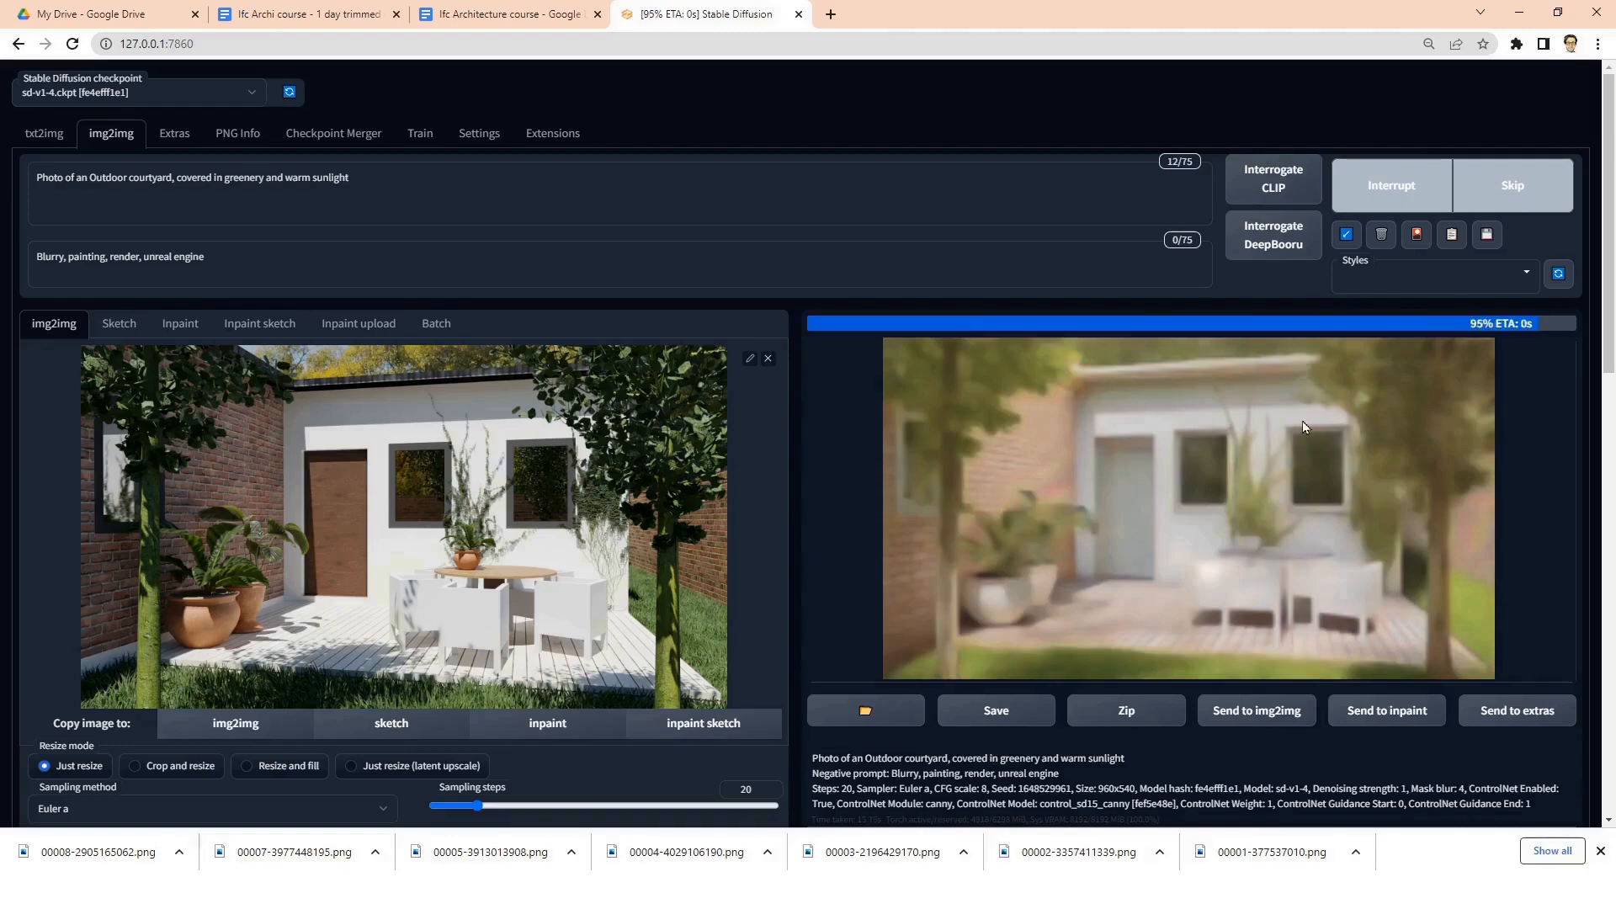
- Enlarge the newest courtyard image generated at denoising strength 1, save it to disk, and close the enlarged view
click(1241, 434)
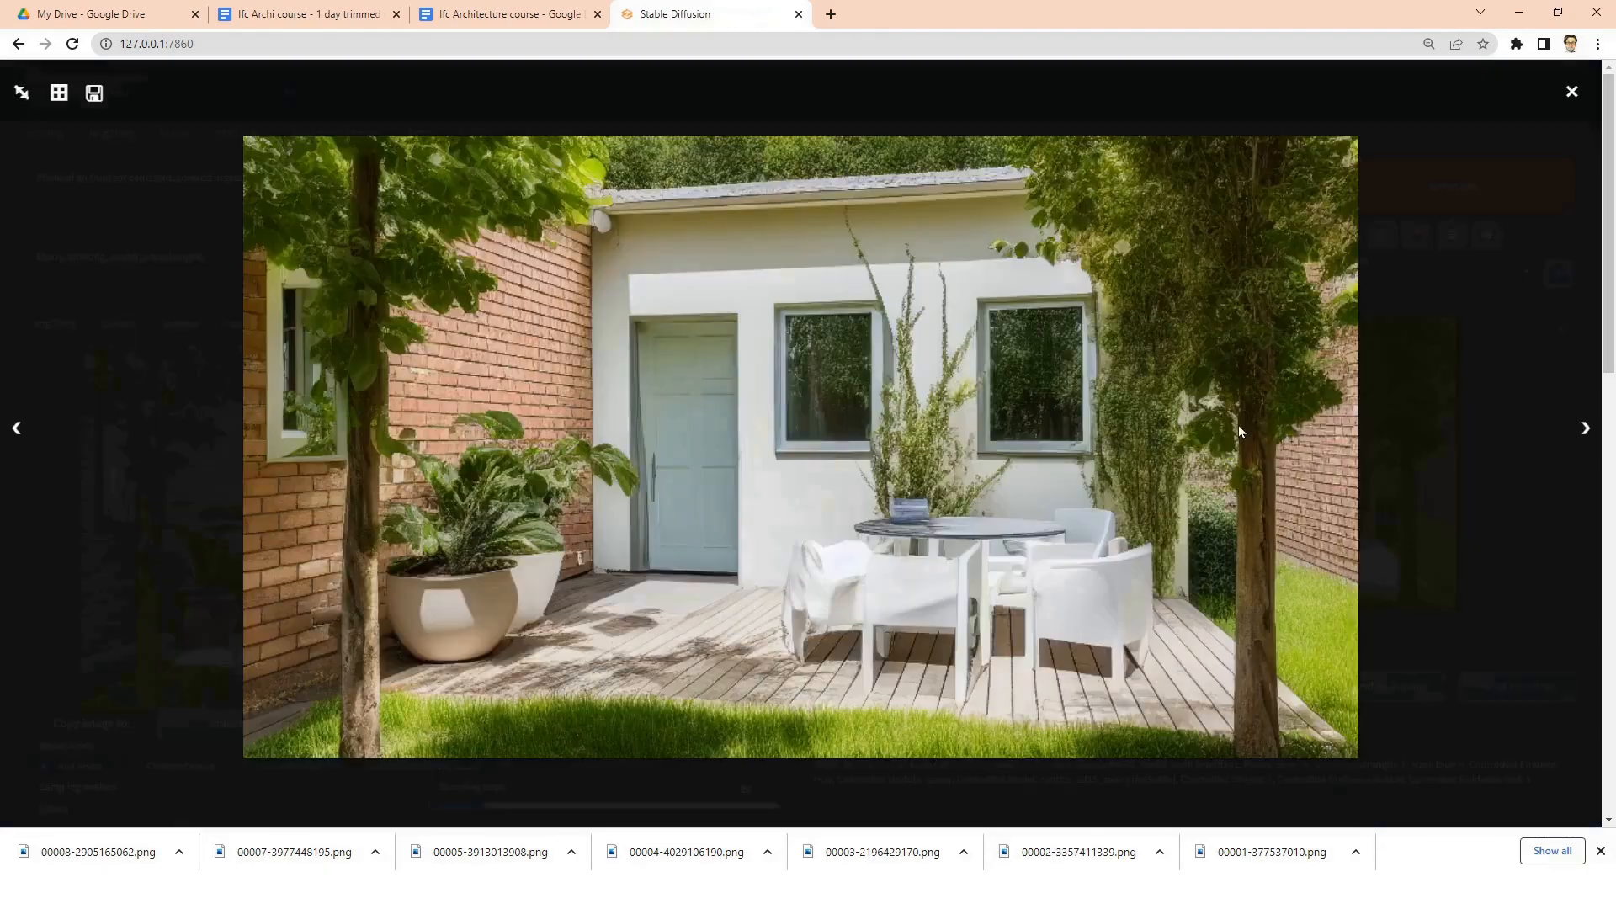
right_click(1078, 362)
click(1123, 398)
click(1377, 499)
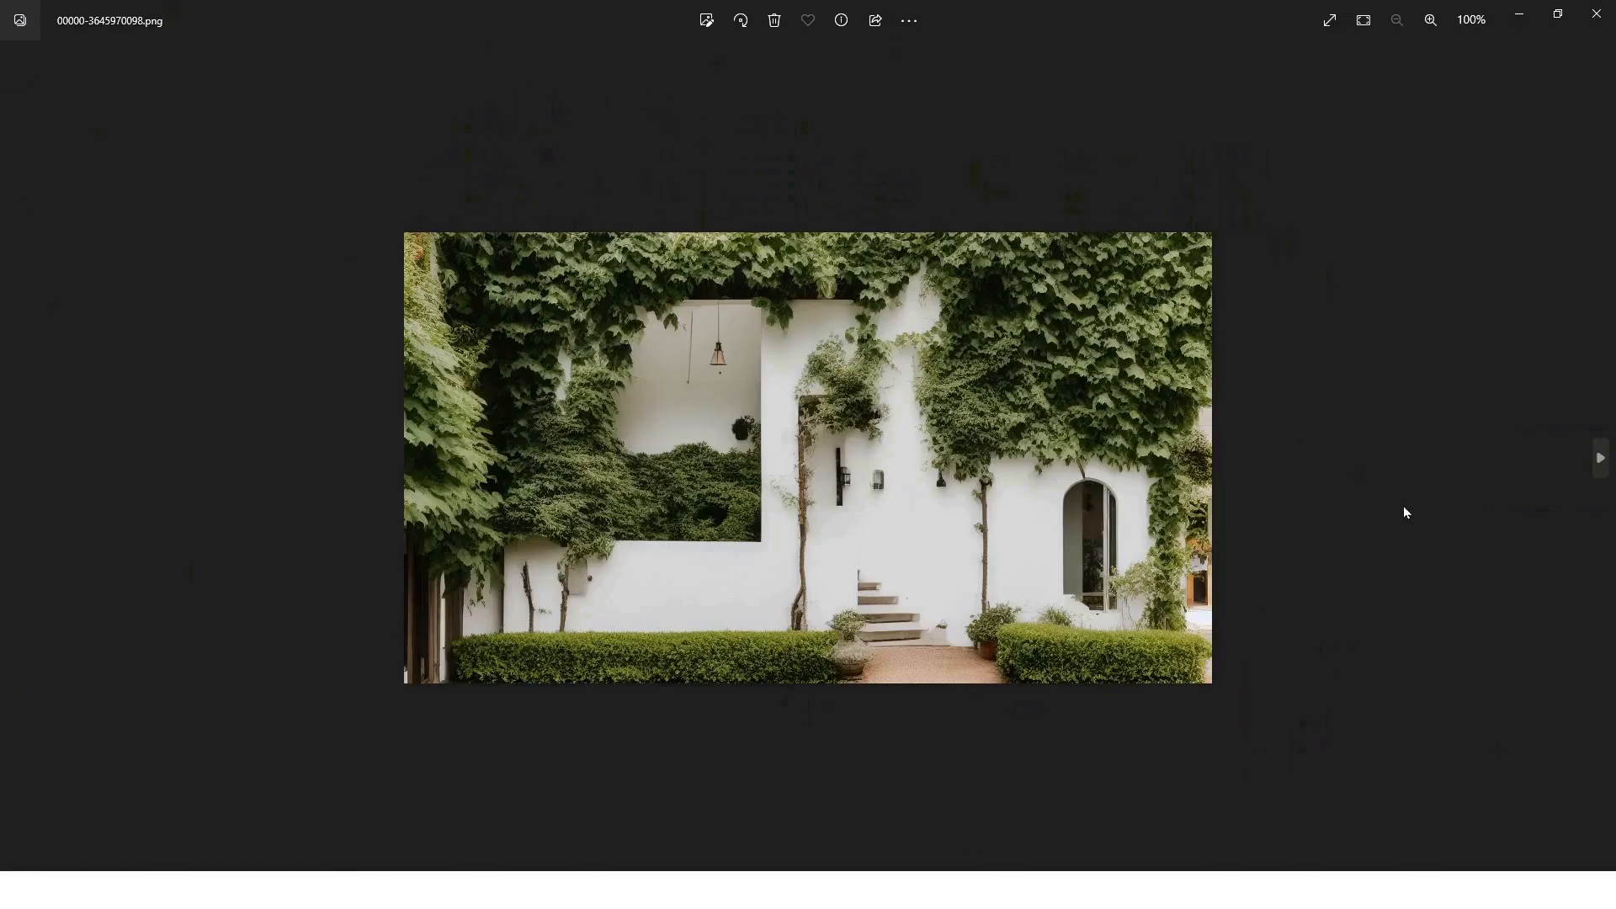
- In the Photos viewer, browse through the saved images from the first to the last to compare the courtyard variations
key(Right)
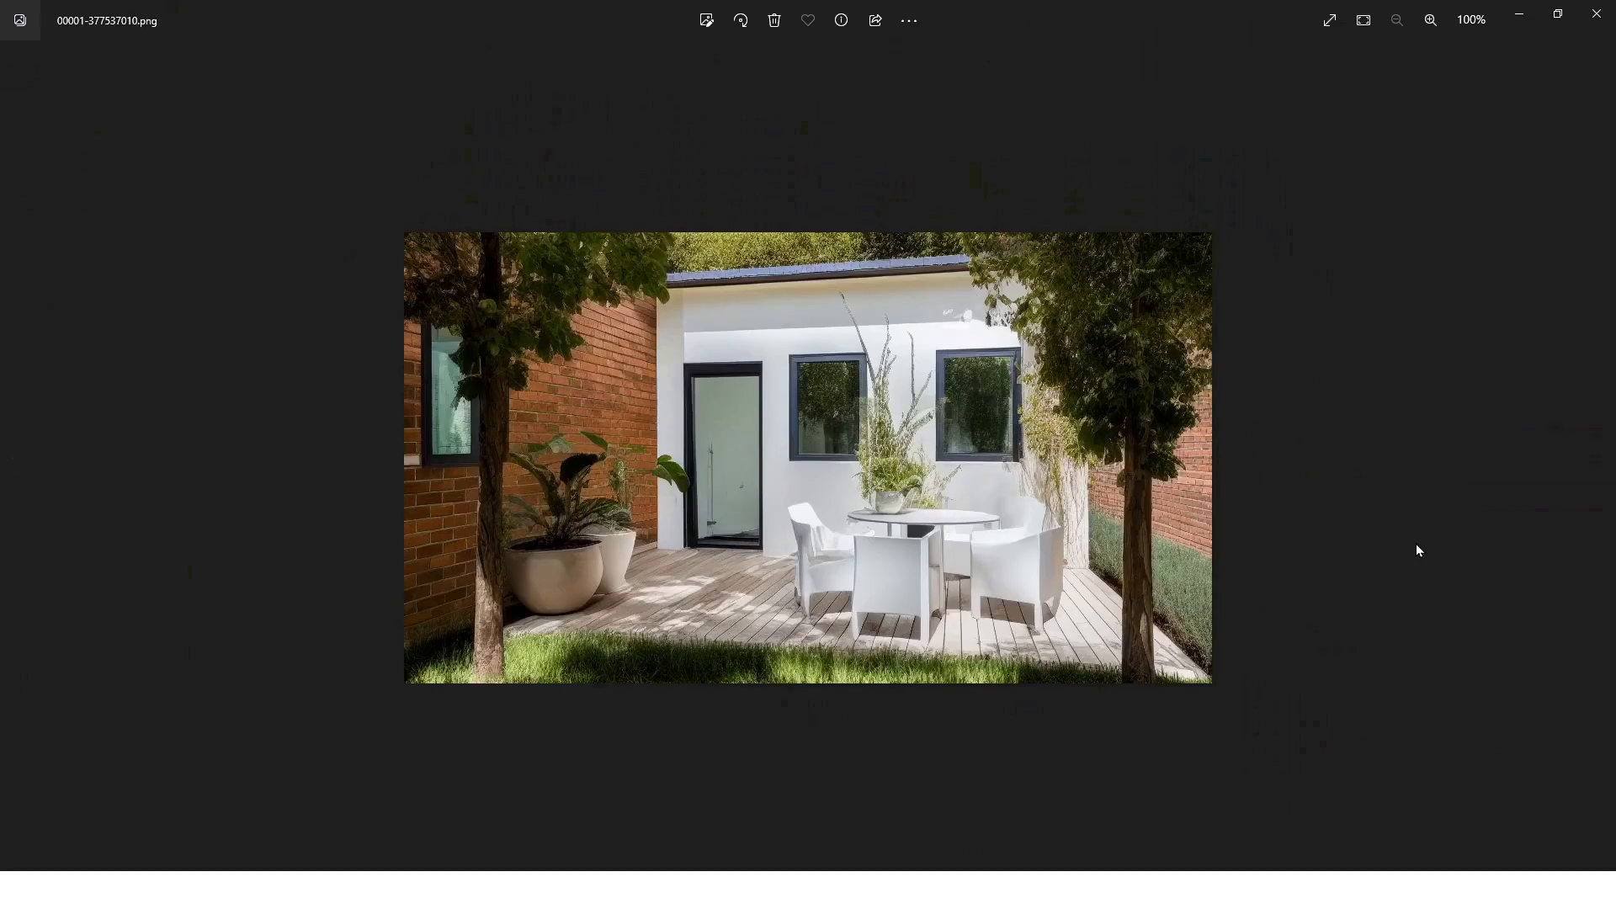
key(Right)
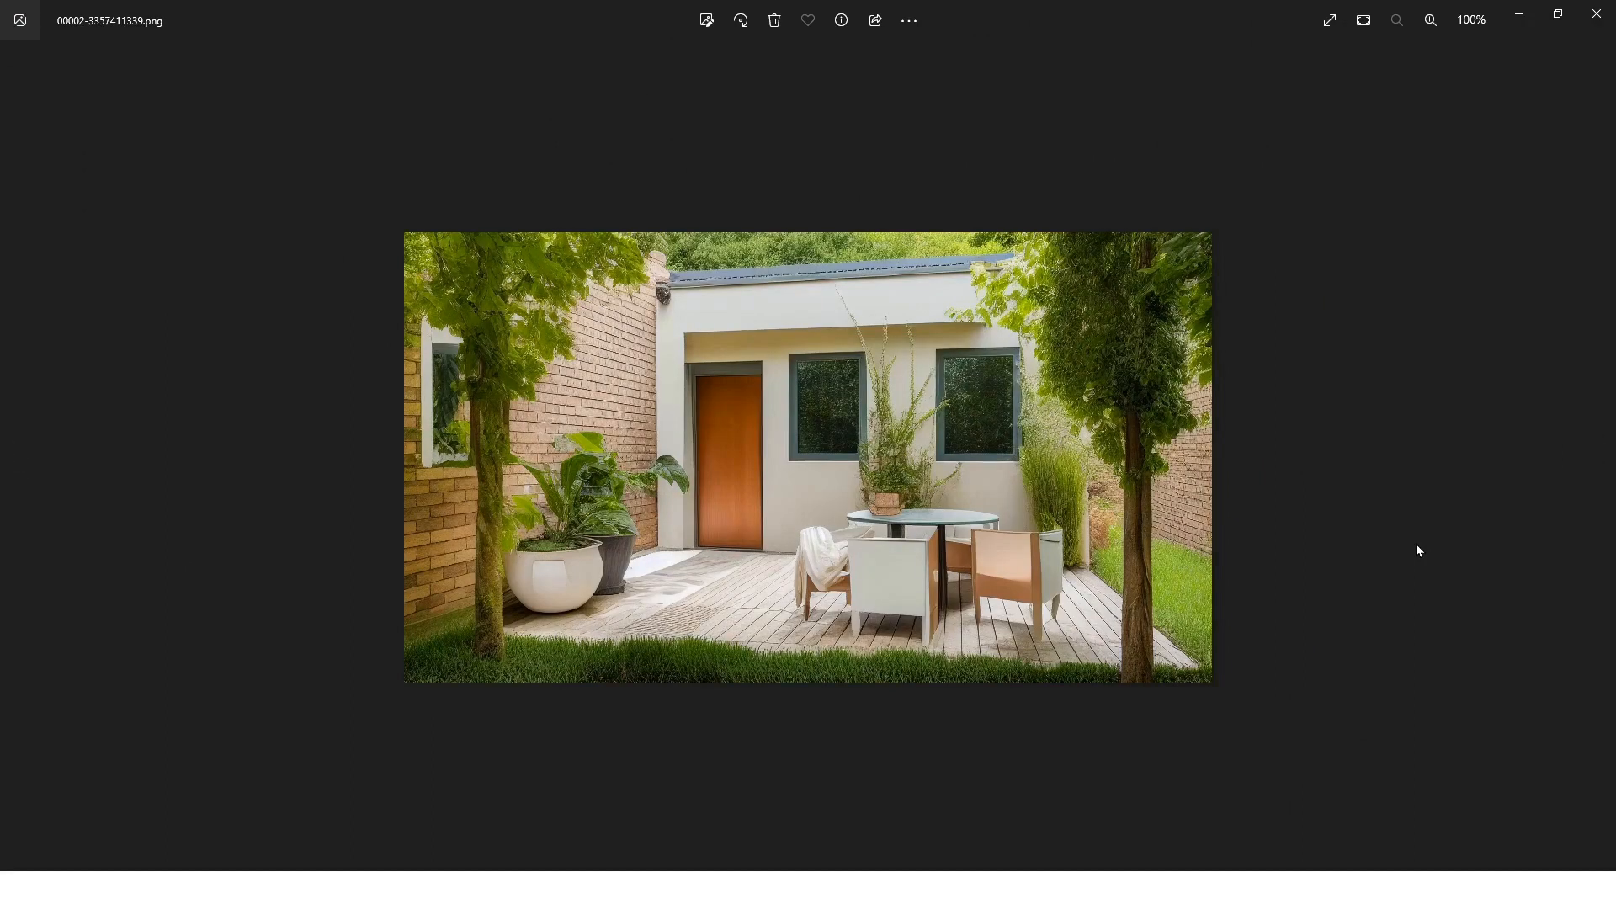
key(Right)
key(Right)
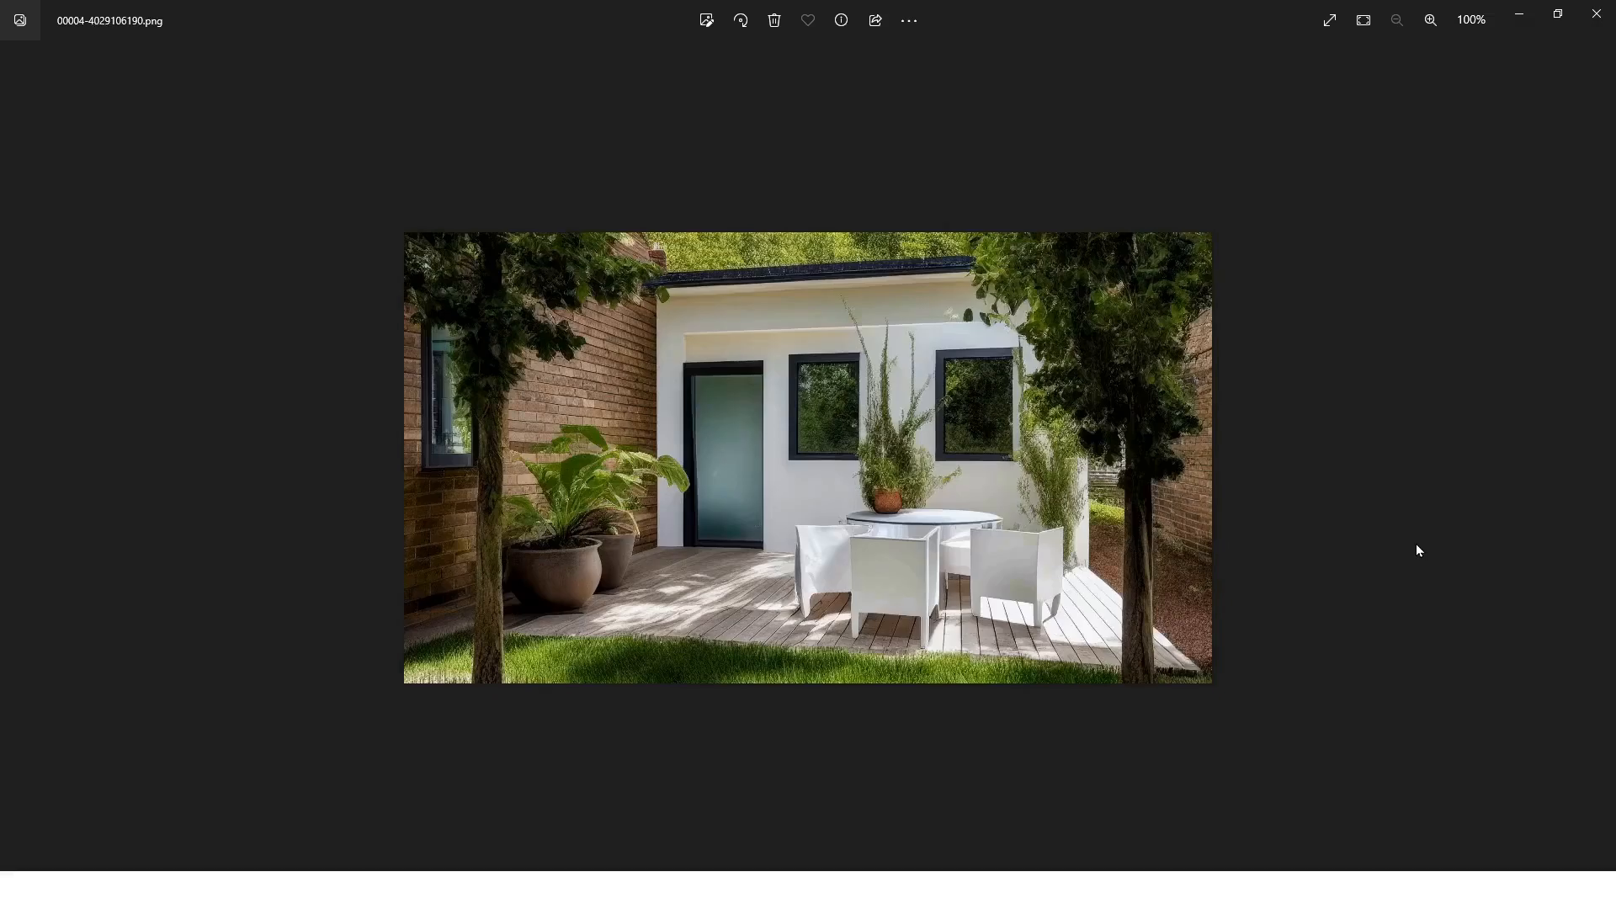
key(Right)
key(Right)
key(Right)
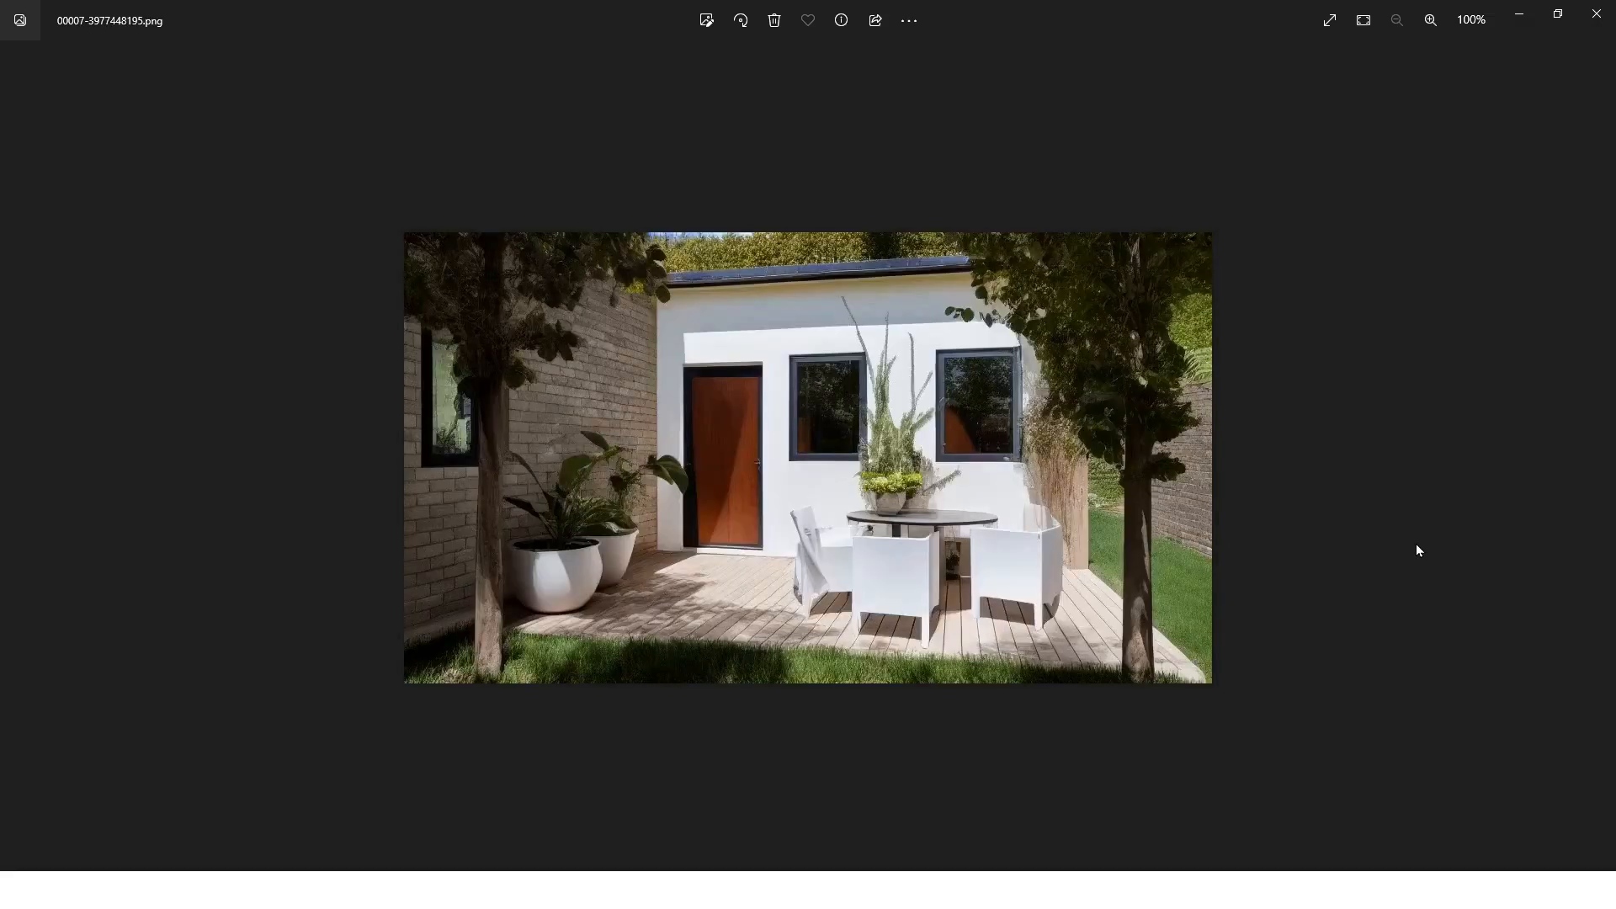
key(Right)
key(Right)
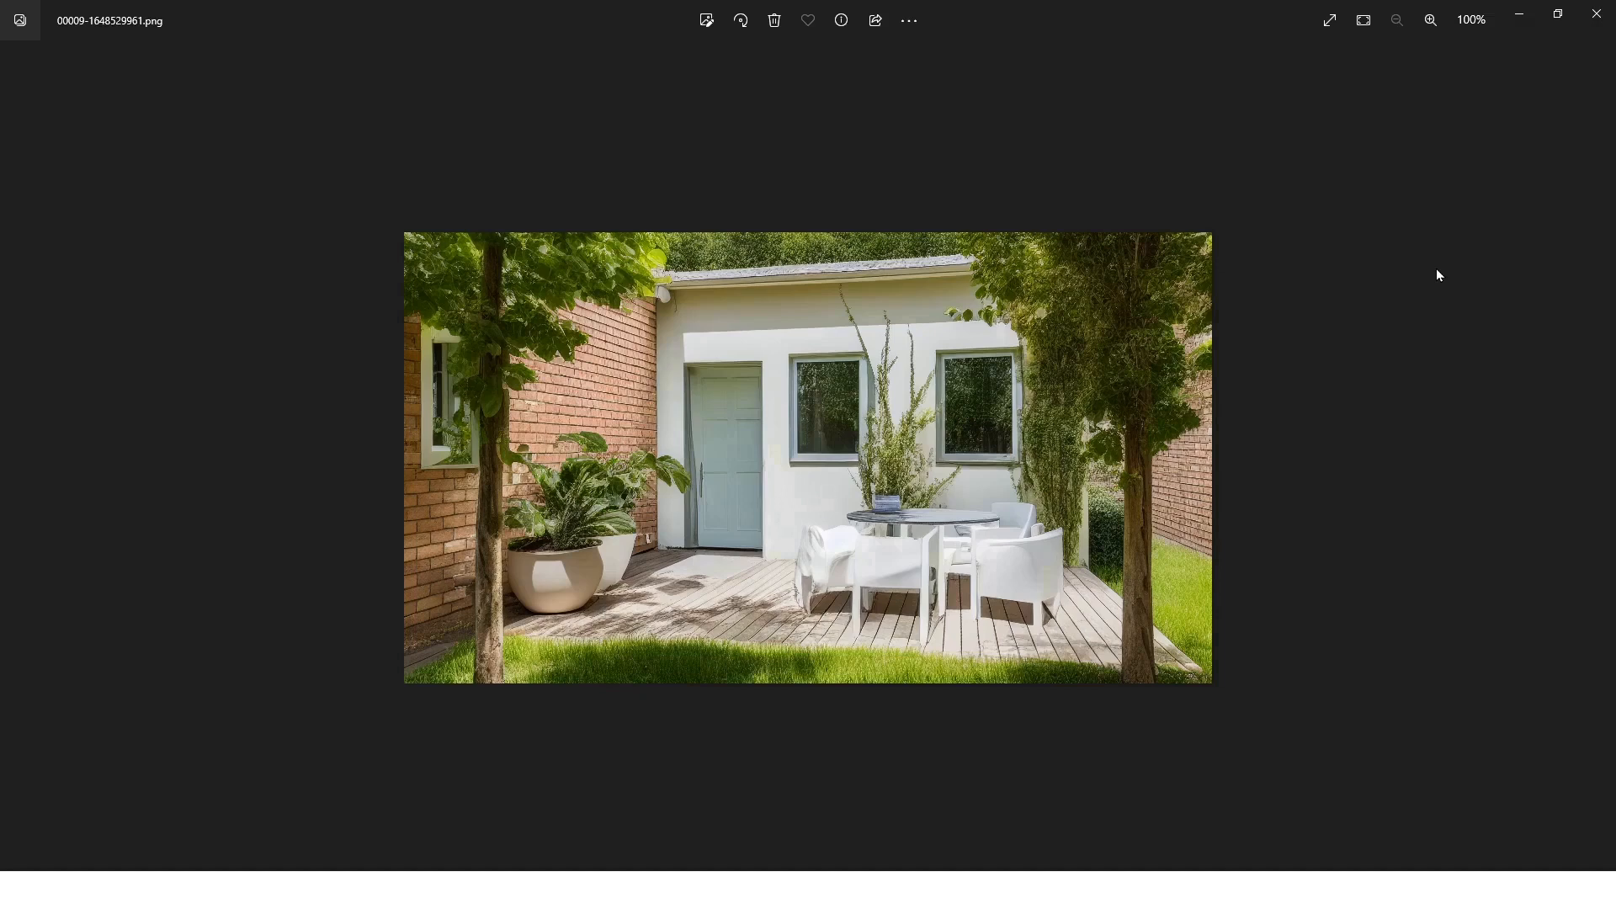
- Examine the last saved courtyard variation up close, checking the brick wall, planters and overall realism
scroll(596, 349, up, 5)
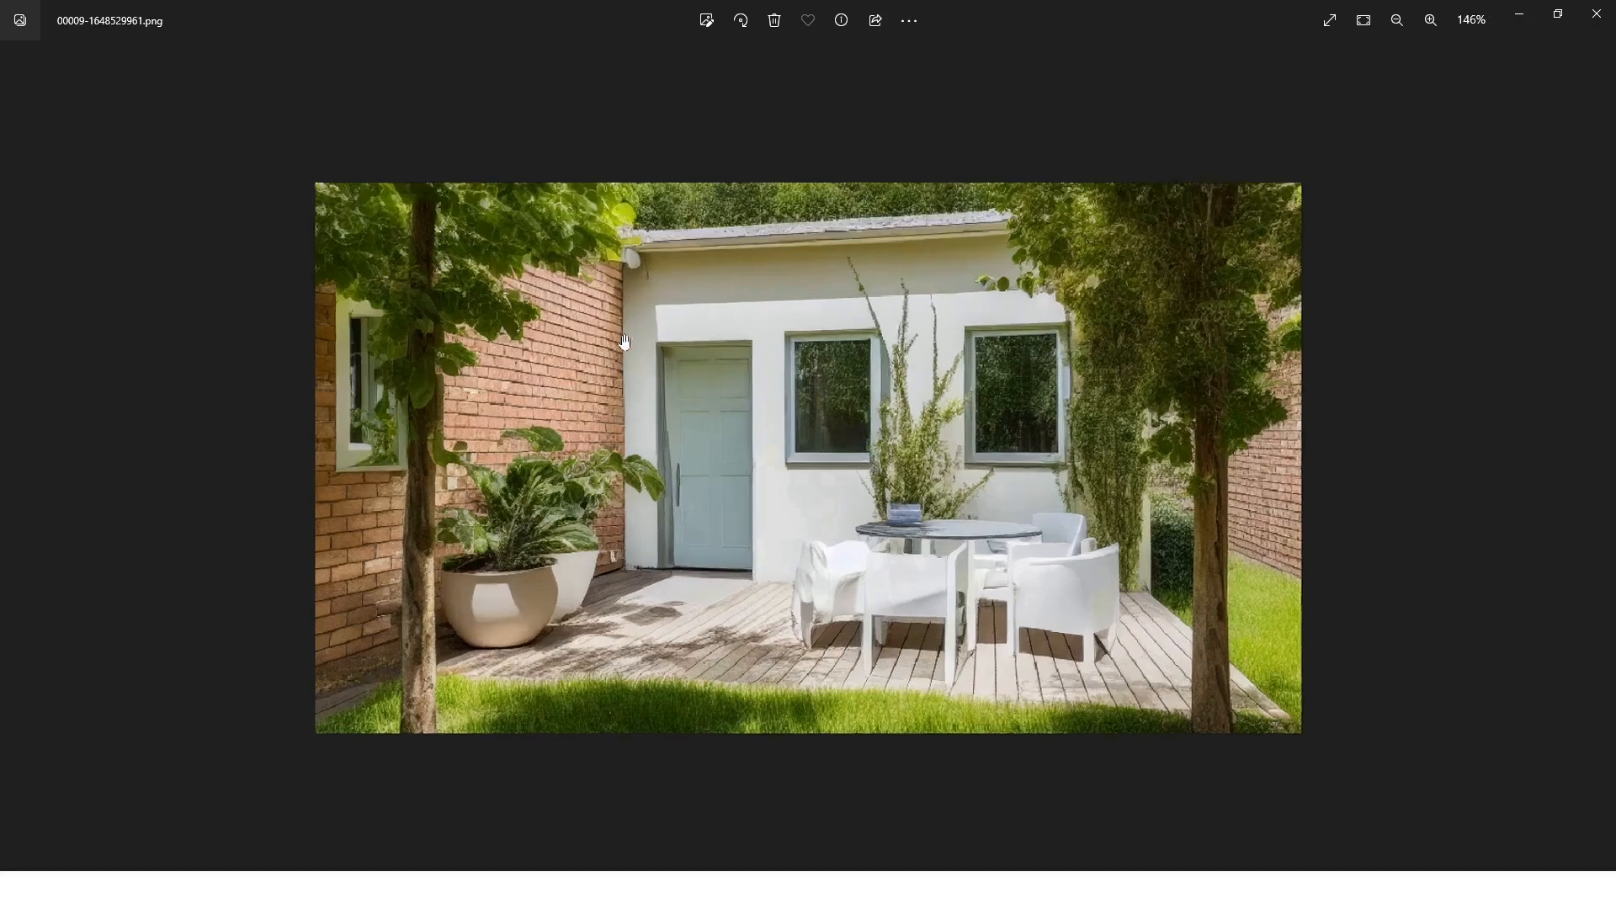
scroll(505, 208, up, 1)
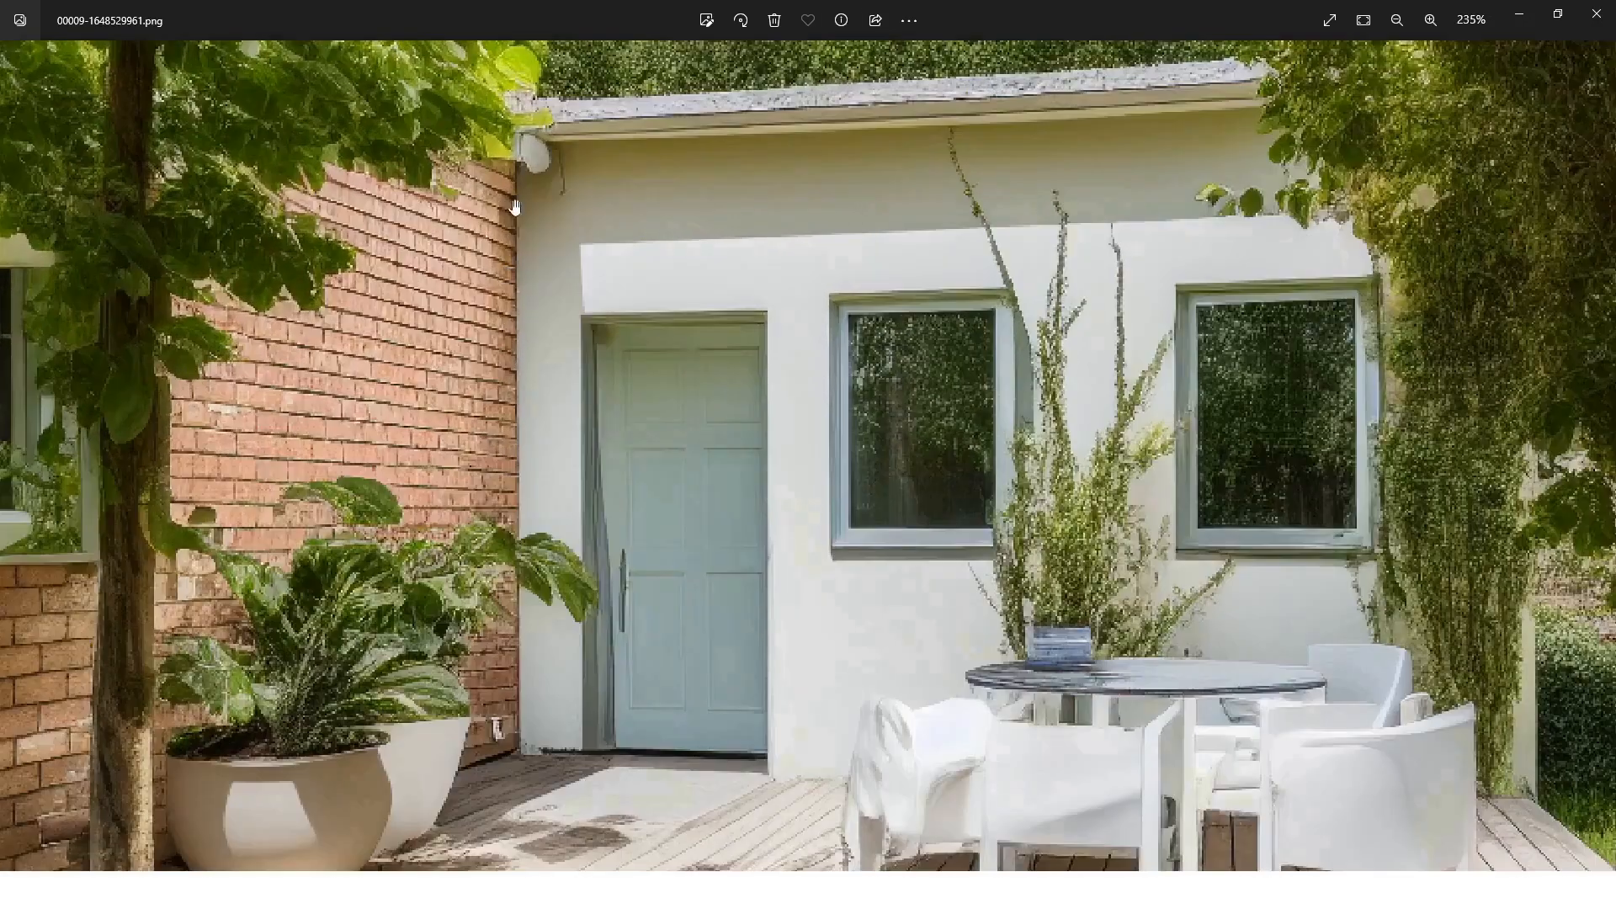
scroll(510, 202, down, 4)
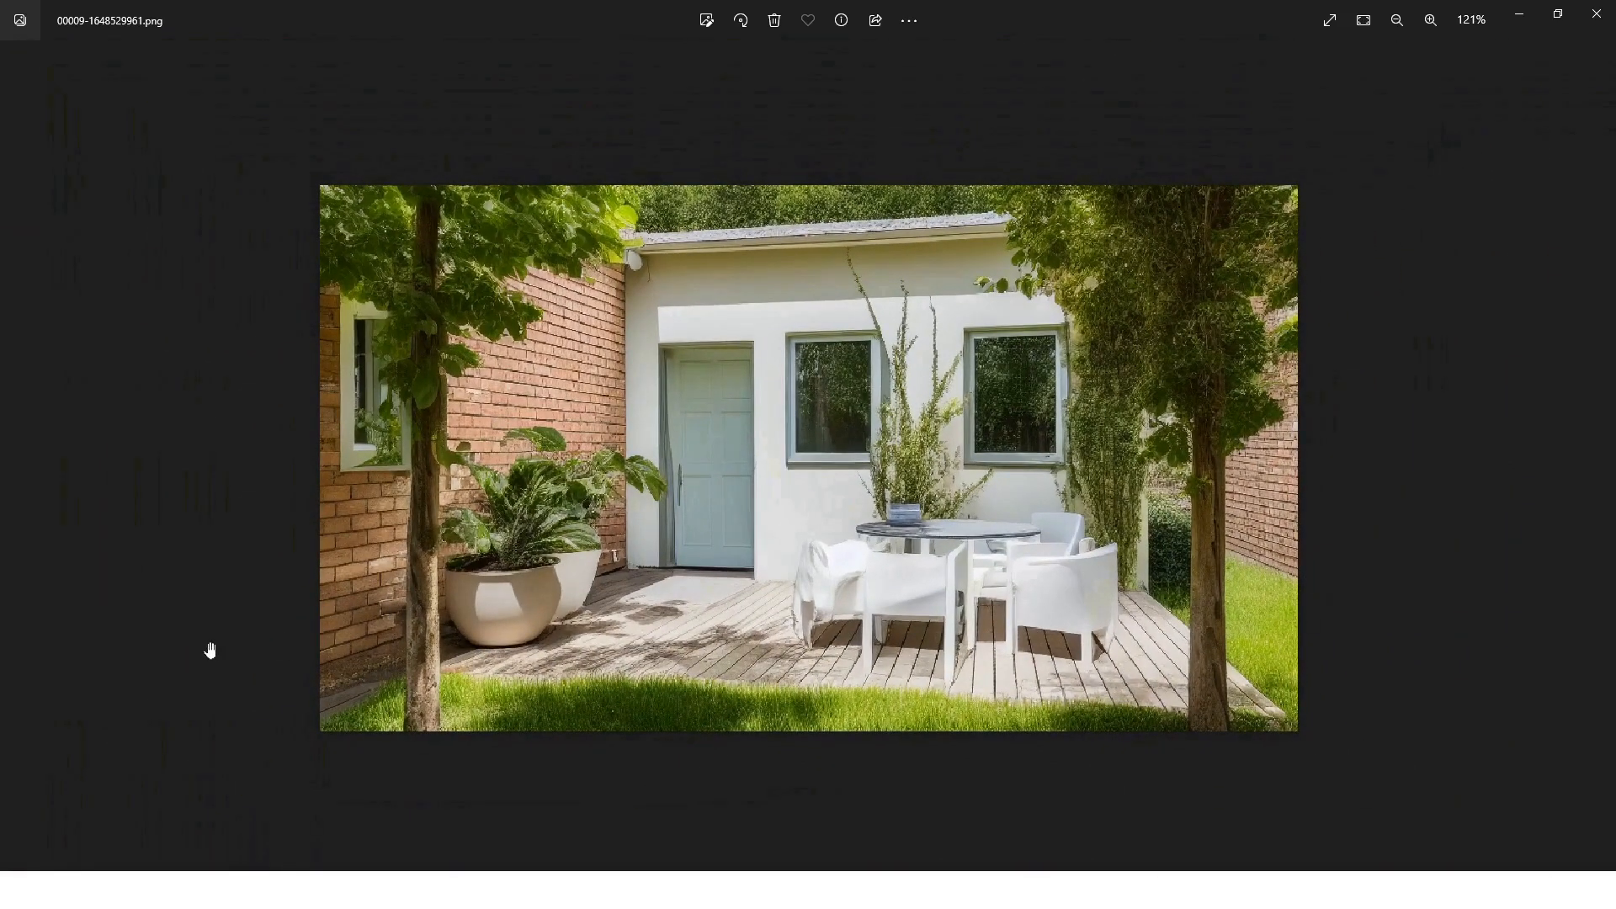
scroll(211, 652, up, 2)
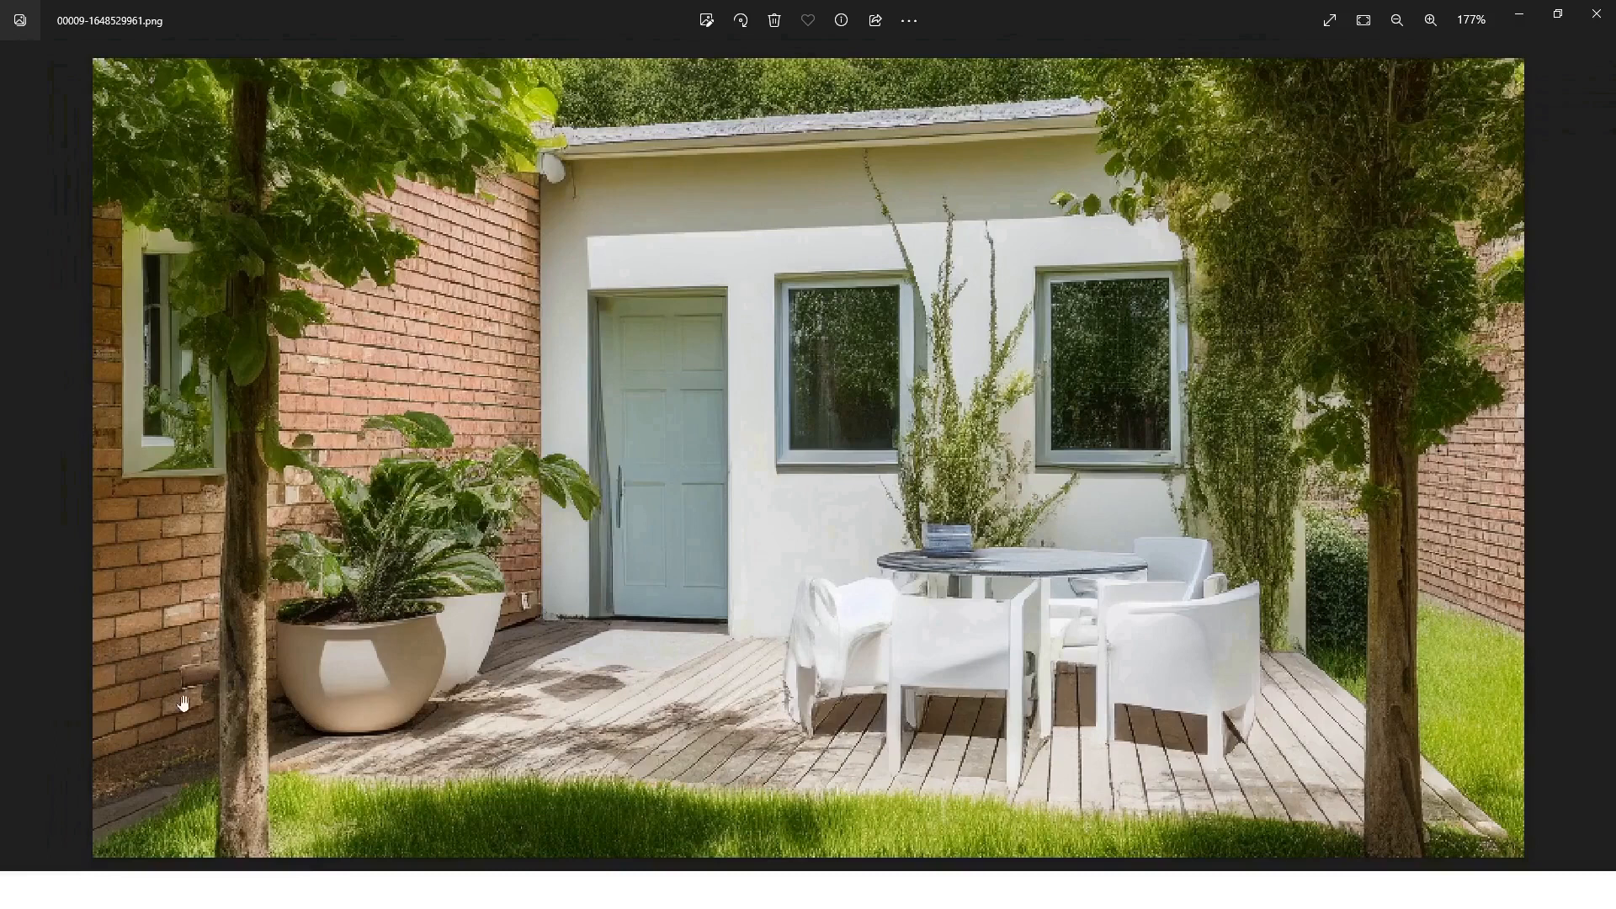
scroll(926, 676, down, 2)
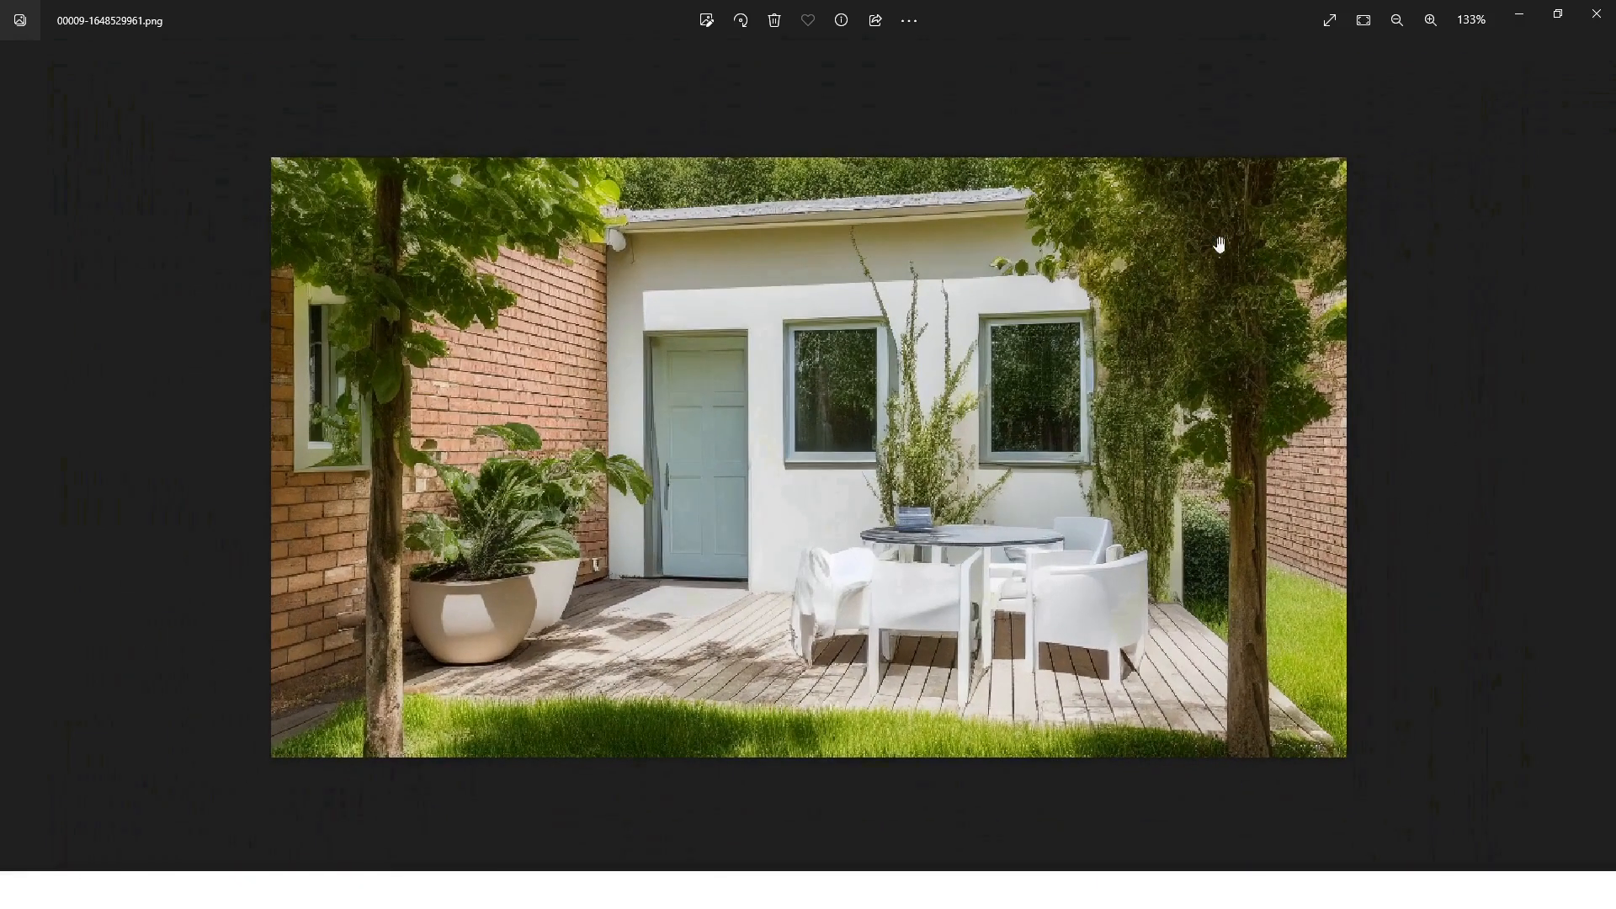